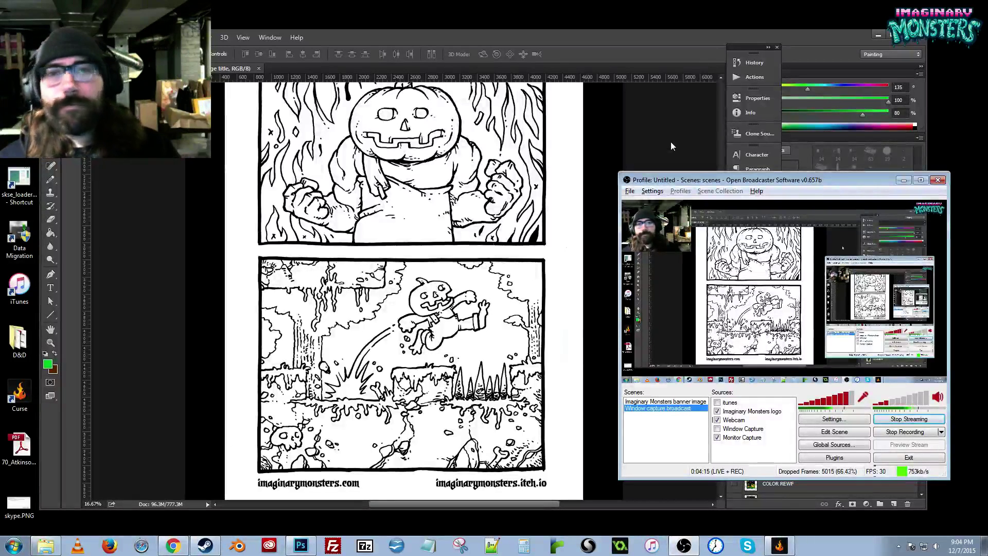
# Switch to the Photoshop window with the comic page and enlarge it to fill the screen.
pyautogui.click(671, 141)
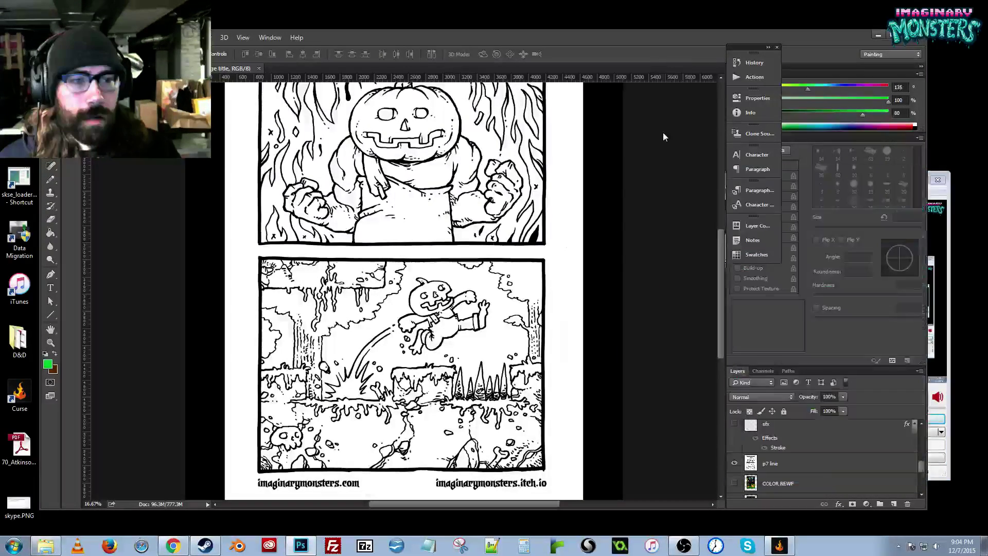
pyautogui.click(889, 37)
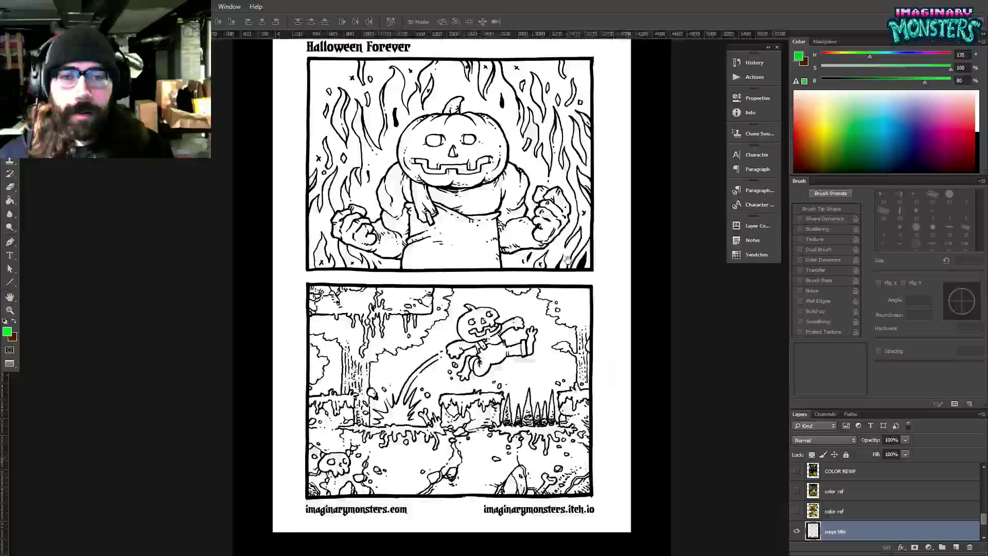
pyautogui.hotkey('alt', 'Tab')
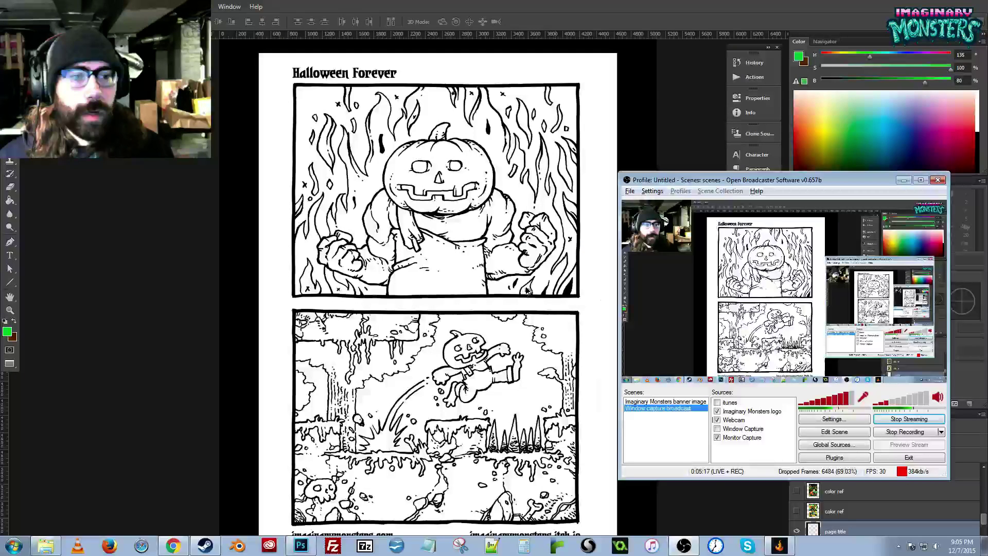
pyautogui.click(602, 105)
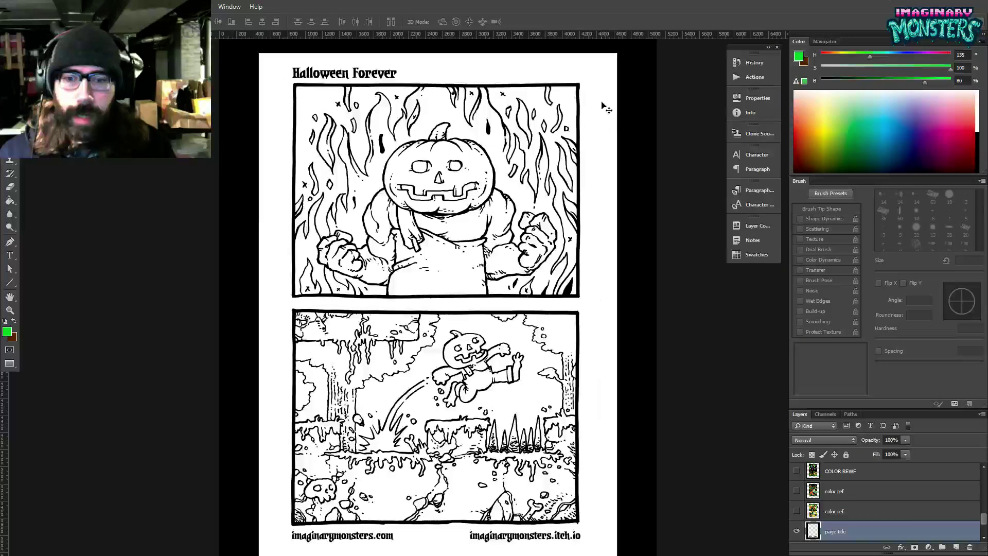
# Activate the p7 line layer by picking it from the flame line art in the upper panel.
pyautogui.moveTo(602, 105); pyautogui.dragTo(636, 132)
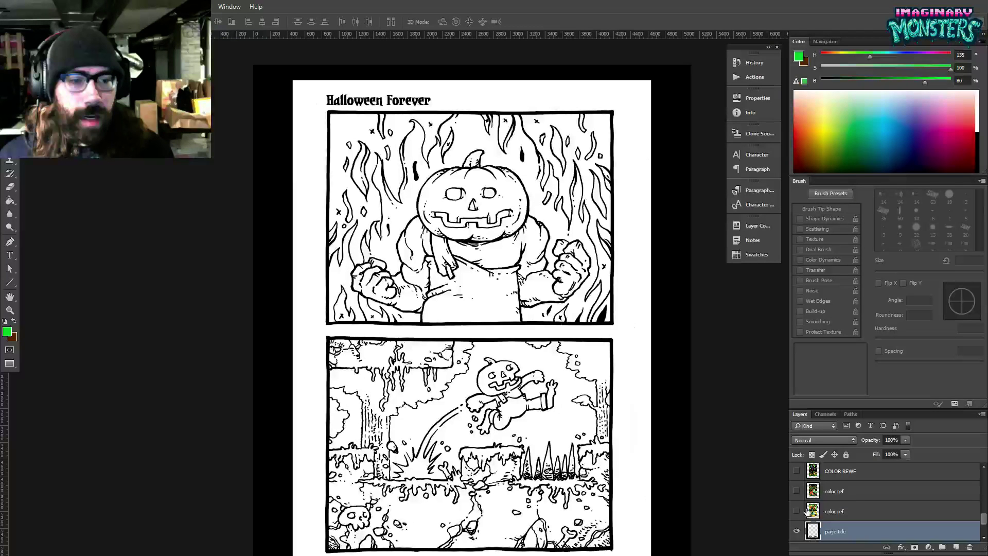
pyautogui.moveTo(521, 175); pyautogui.dragTo(518, 192)
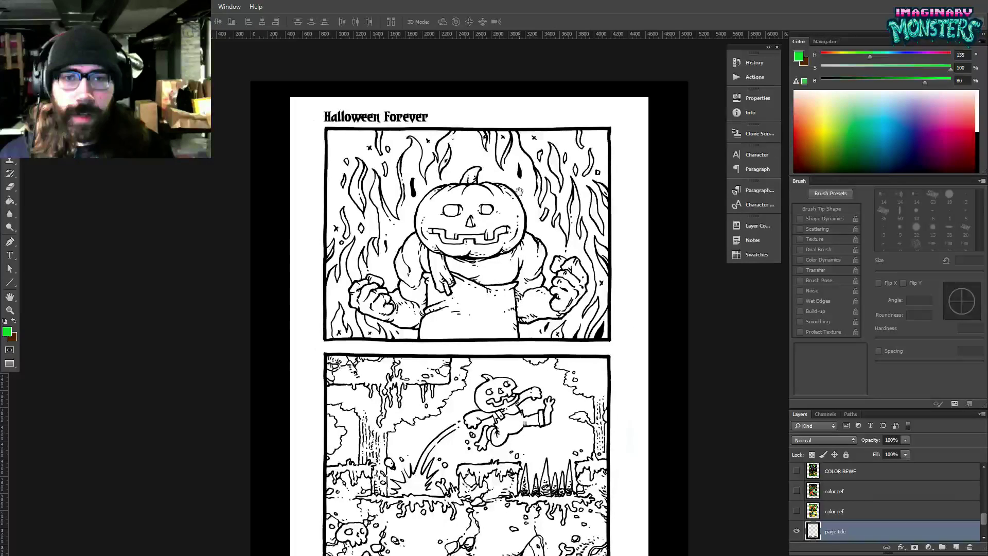
pyautogui.scroll(2, 518, 191)
pyautogui.keyDown('ctrl'); pyautogui.click(521, 177); pyautogui.keyUp('ctrl')
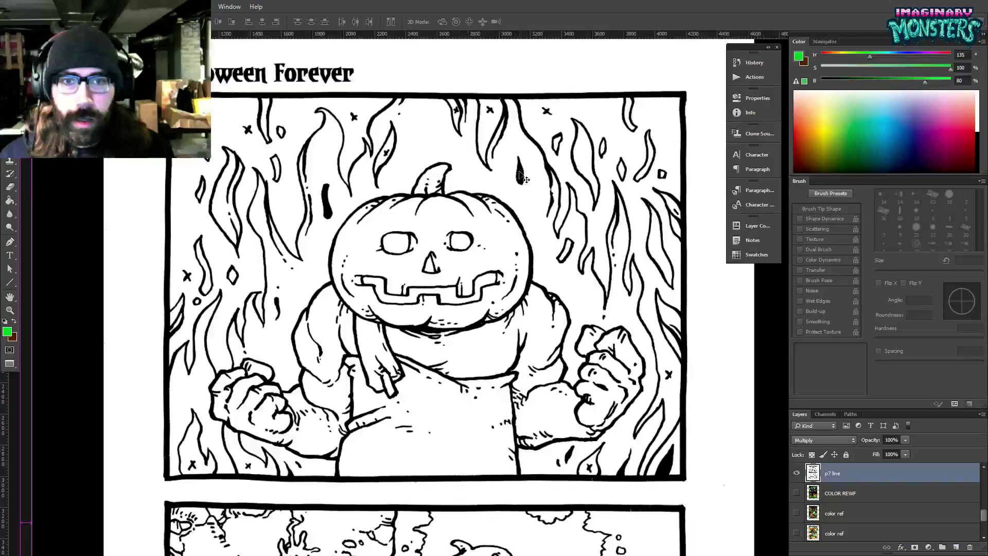
# Sample black from the flame outlines and turn on contiguous filling for the Paint Bucket.
pyautogui.moveTo(519, 172); pyautogui.dragTo(516, 188)
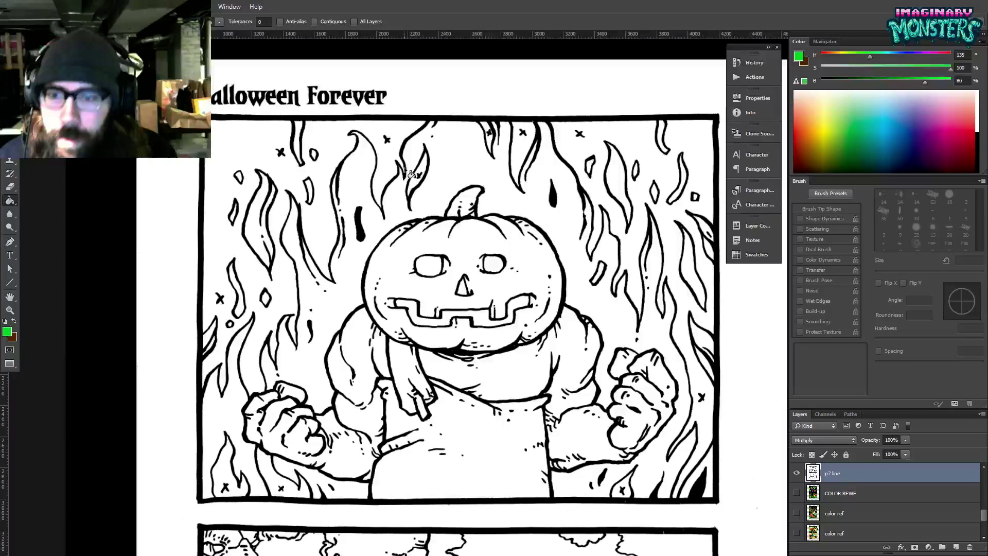
pyautogui.scroll(-1, 410, 174)
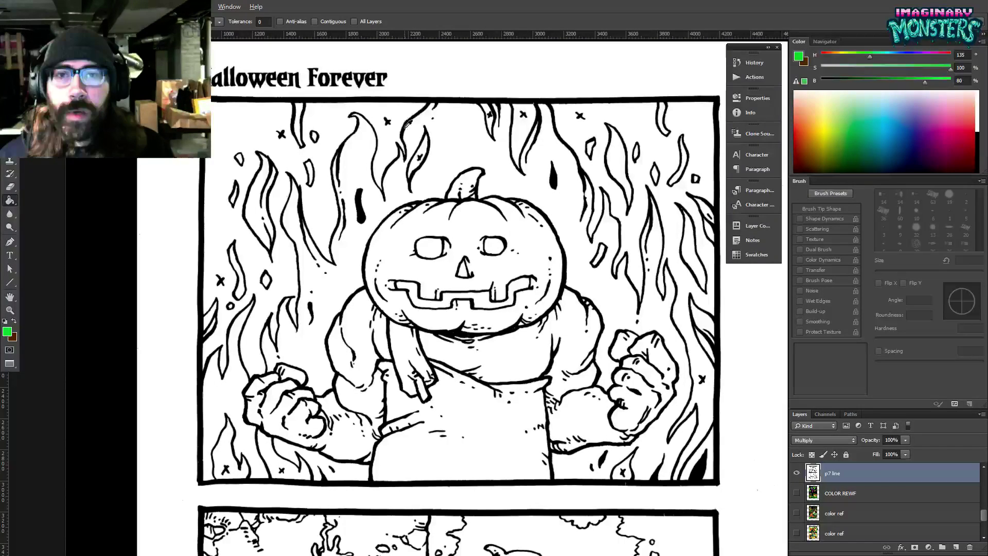
pyautogui.keyDown('alt'); pyautogui.click(408, 124); pyautogui.keyUp('alt')
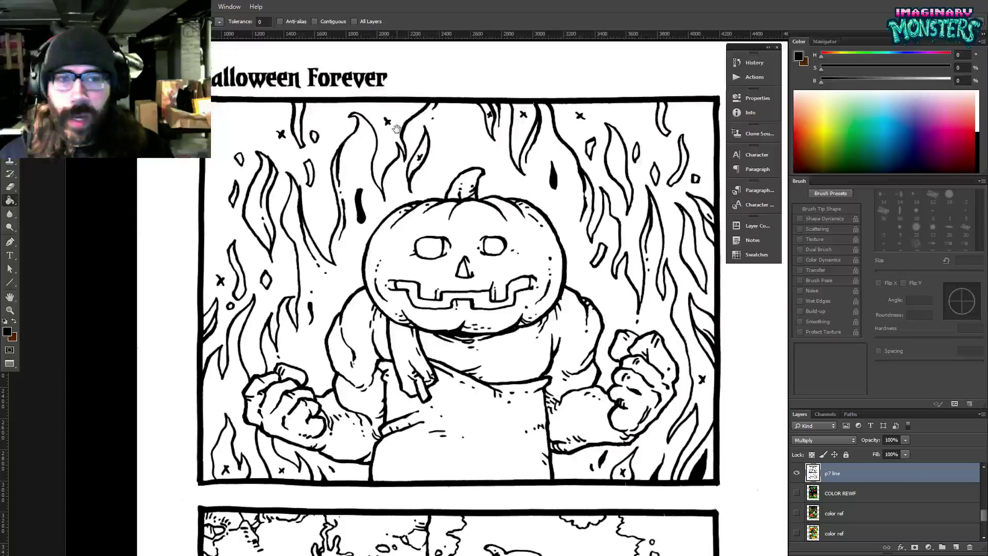
pyautogui.moveTo(396, 128); pyautogui.dragTo(389, 132)
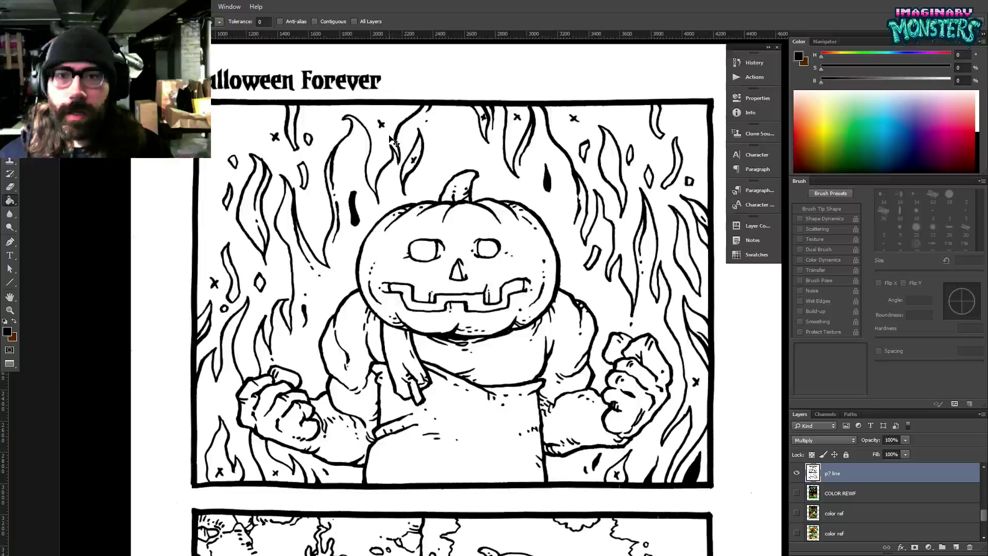
pyautogui.hotkey('ctrl', 'F2')
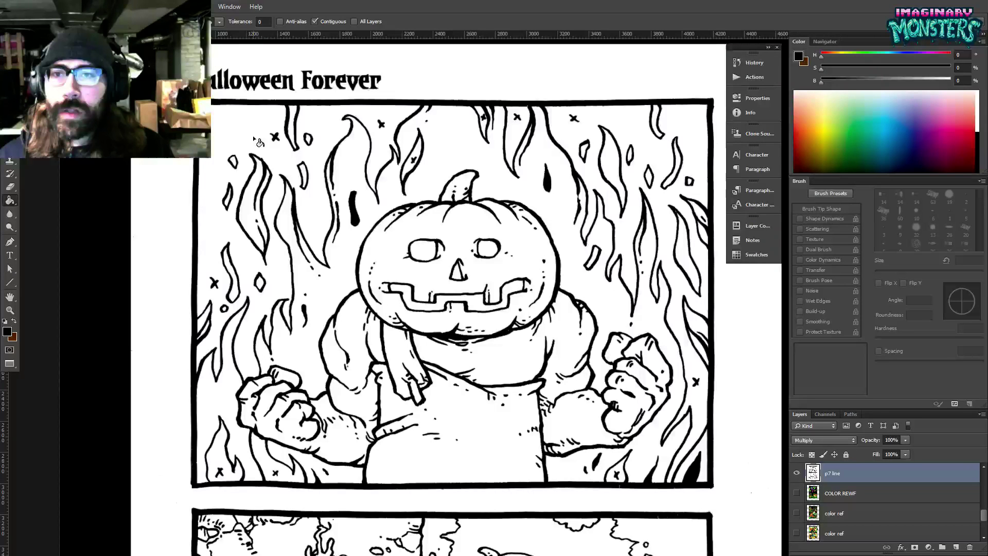
# Fill the background areas between the flames in the upper panel with black, including the gaps near the panel's lower corners.
pyautogui.click(252, 135)
pyautogui.moveTo(452, 182); pyautogui.dragTo(434, 186)
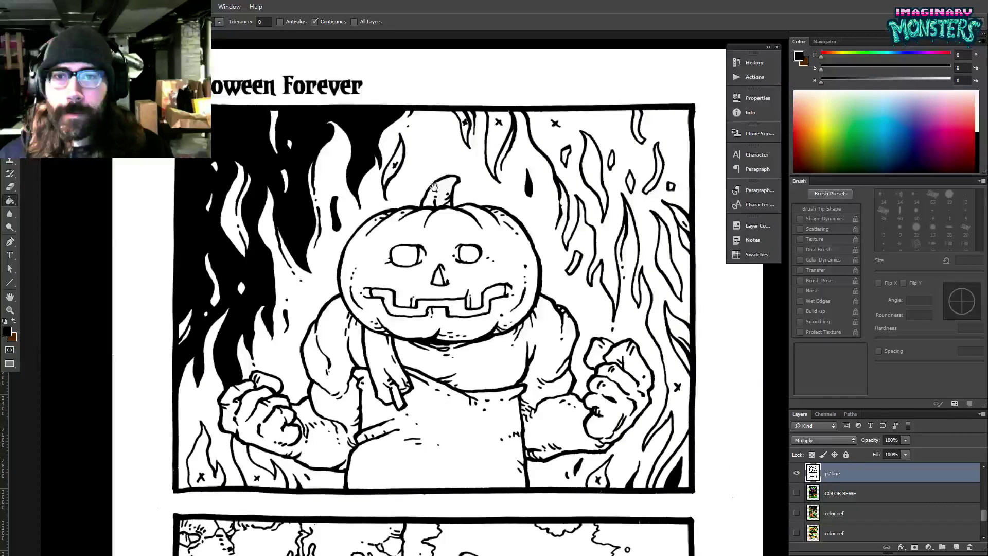
pyautogui.click(466, 132)
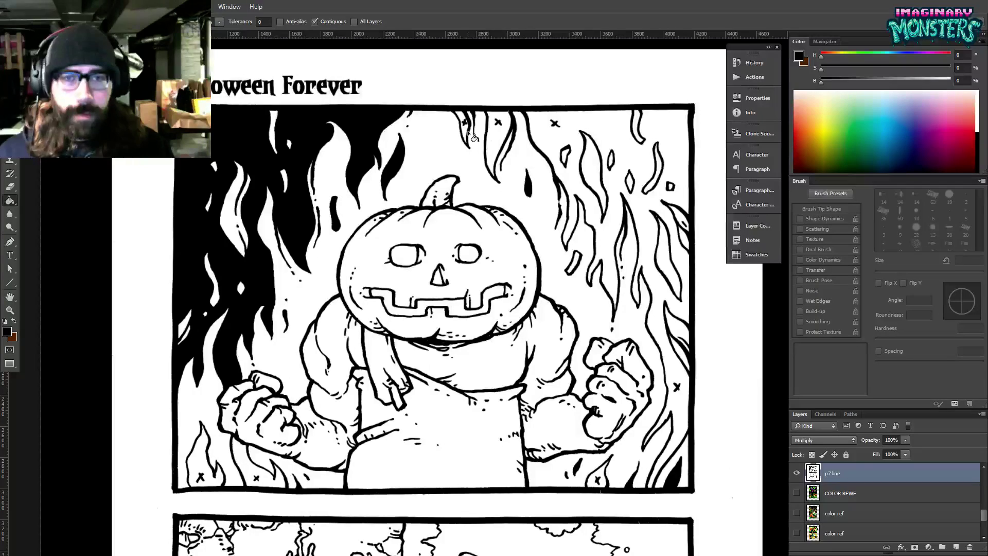
pyautogui.click(496, 134)
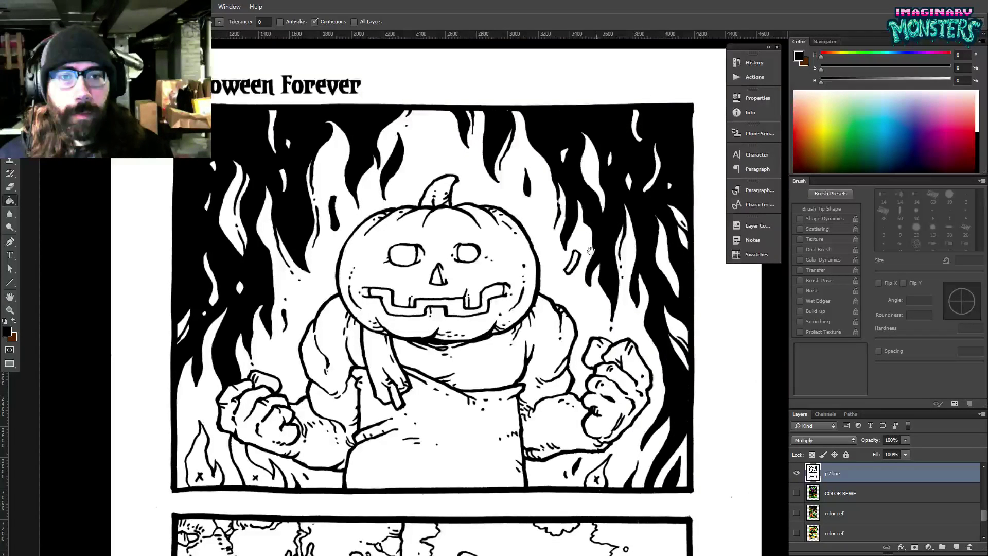
pyautogui.moveTo(590, 250); pyautogui.dragTo(578, 217)
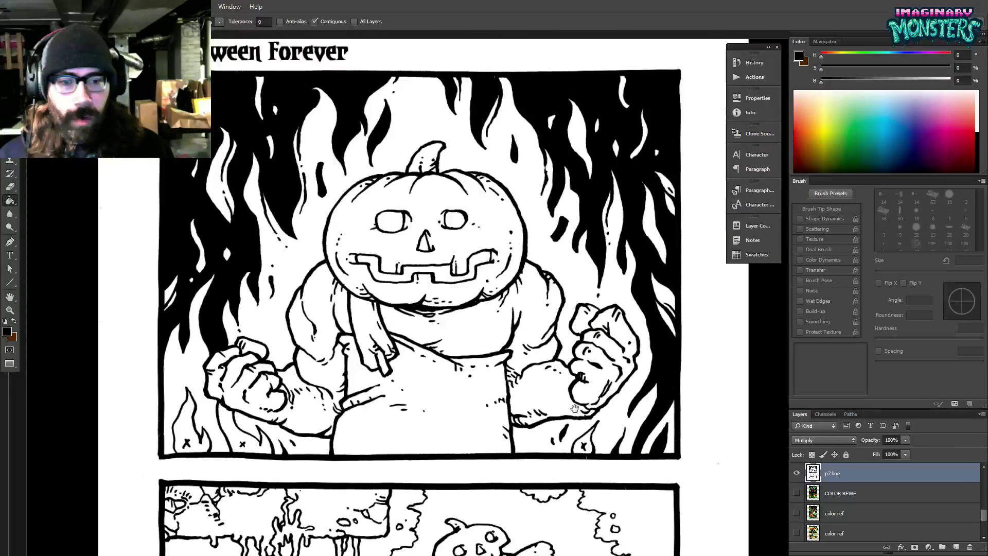
pyautogui.moveTo(575, 409); pyautogui.dragTo(613, 401)
pyautogui.click(620, 437)
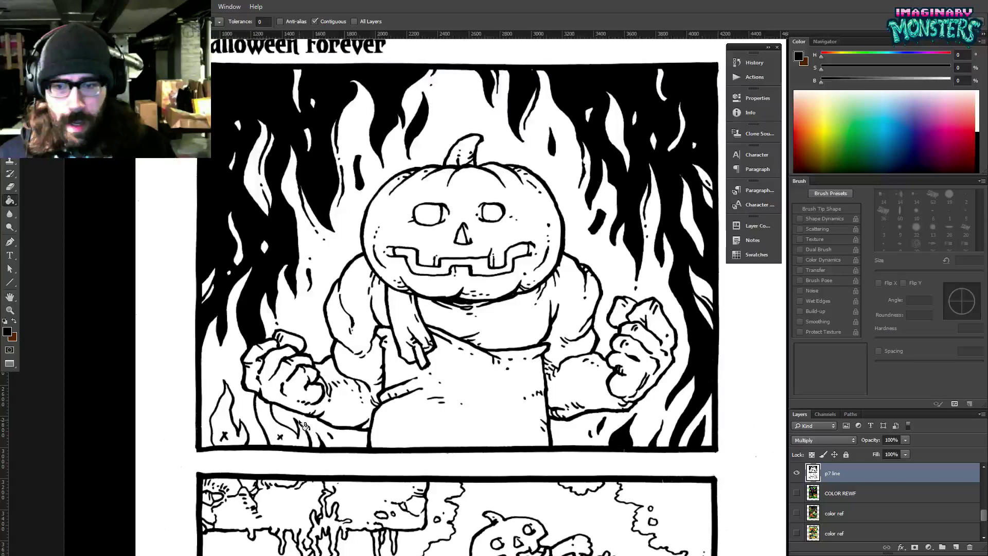
pyautogui.click(302, 425)
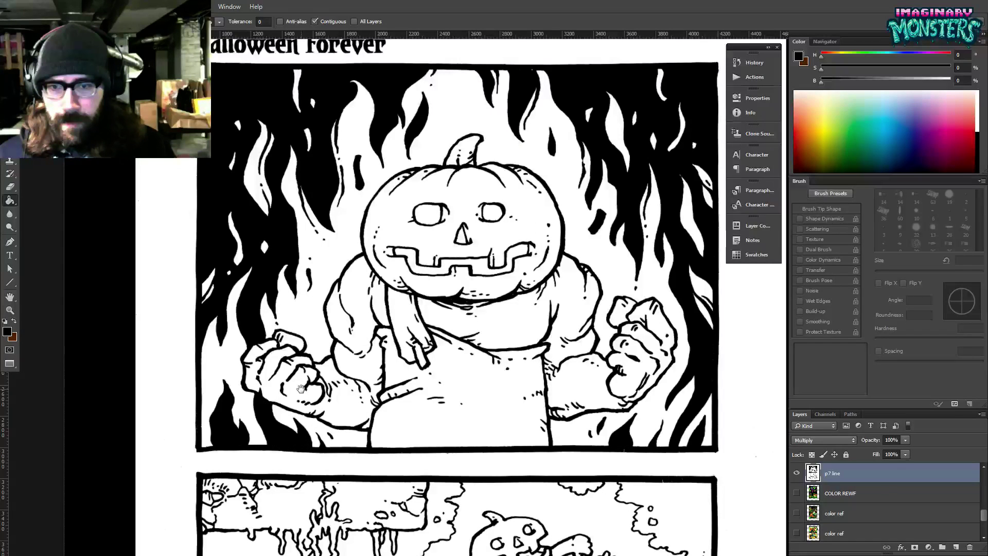
# Select all black line art on the p7 line layer using the Magic Wand with Contiguous turned off.
pyautogui.moveTo(301, 388); pyautogui.dragTo(317, 223)
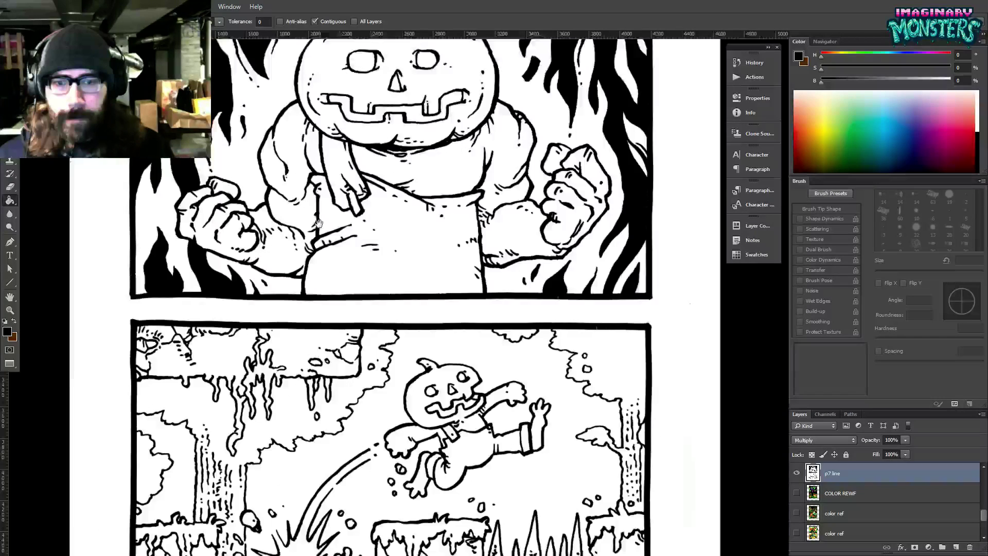
pyautogui.scroll(-5, 323, 216)
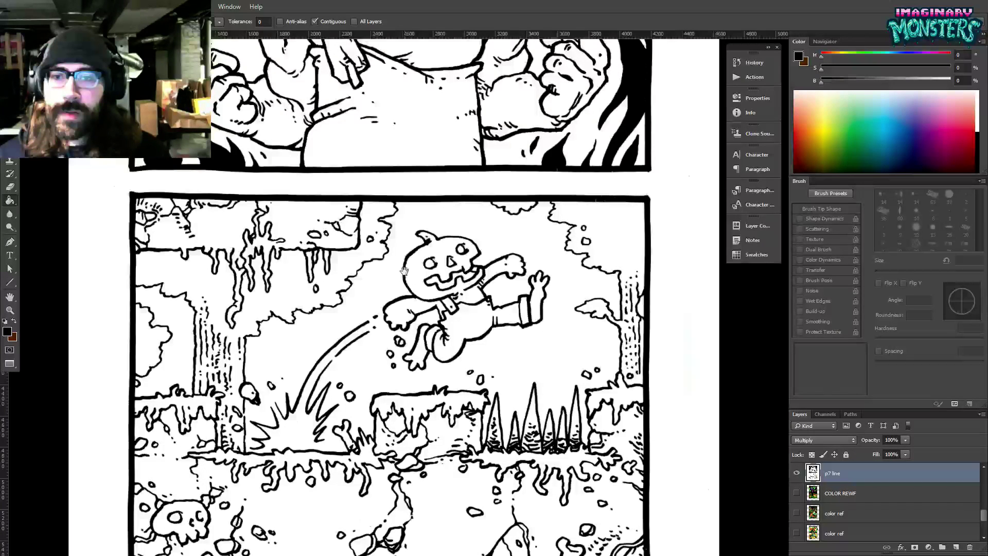
pyautogui.moveTo(419, 327); pyautogui.dragTo(402, 428)
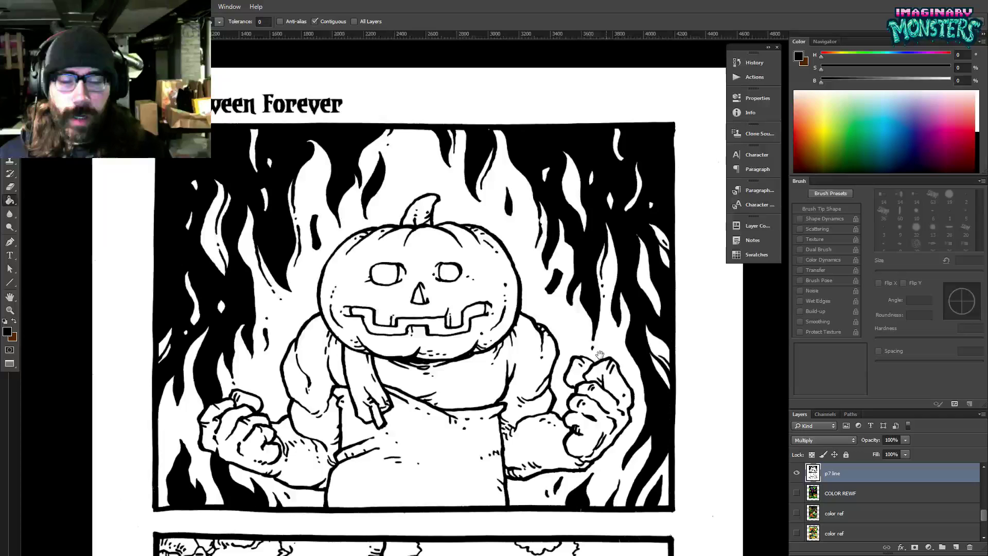
pyautogui.moveTo(599, 355); pyautogui.dragTo(638, 347)
pyautogui.press('w')
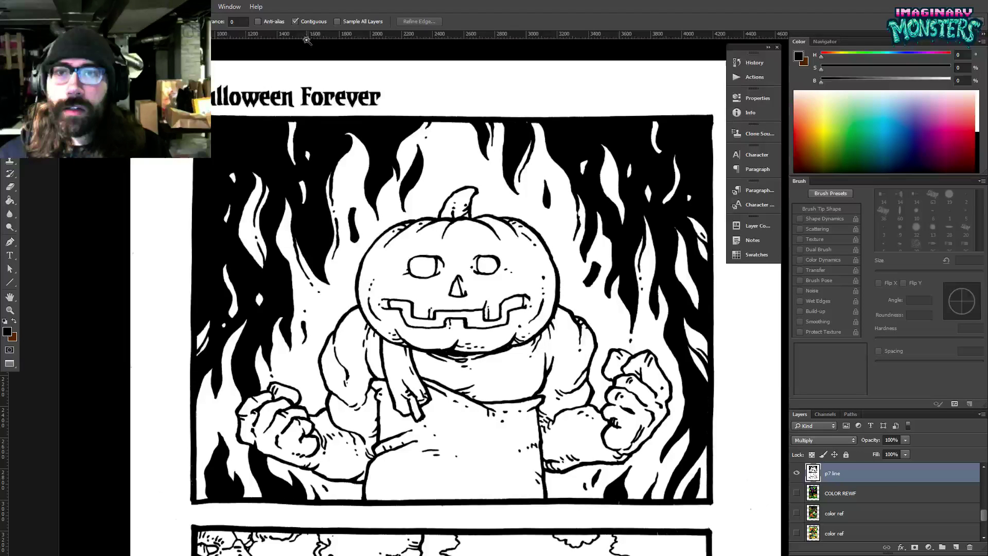
pyautogui.click(295, 21)
pyautogui.click(339, 185)
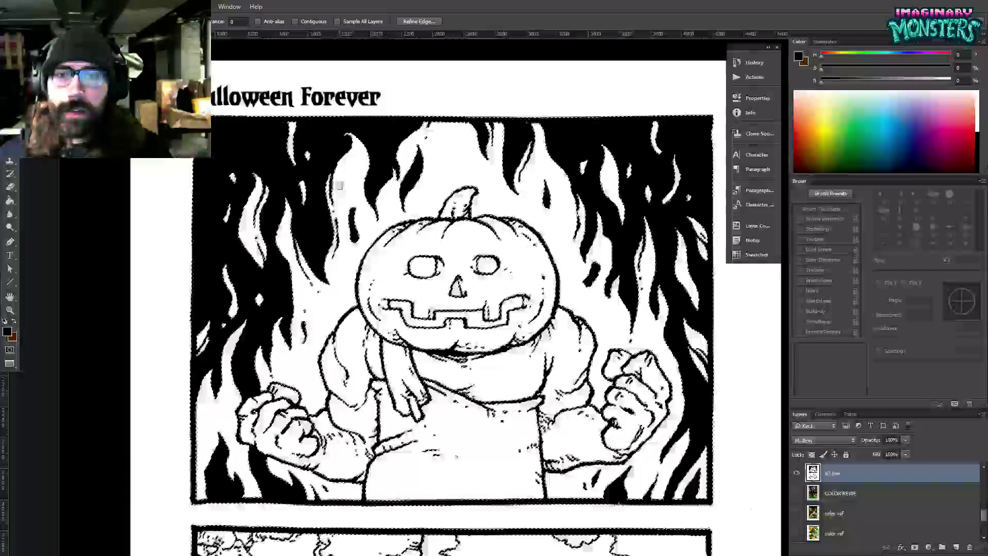
pyautogui.moveTo(339, 185); pyautogui.dragTo(327, 164)
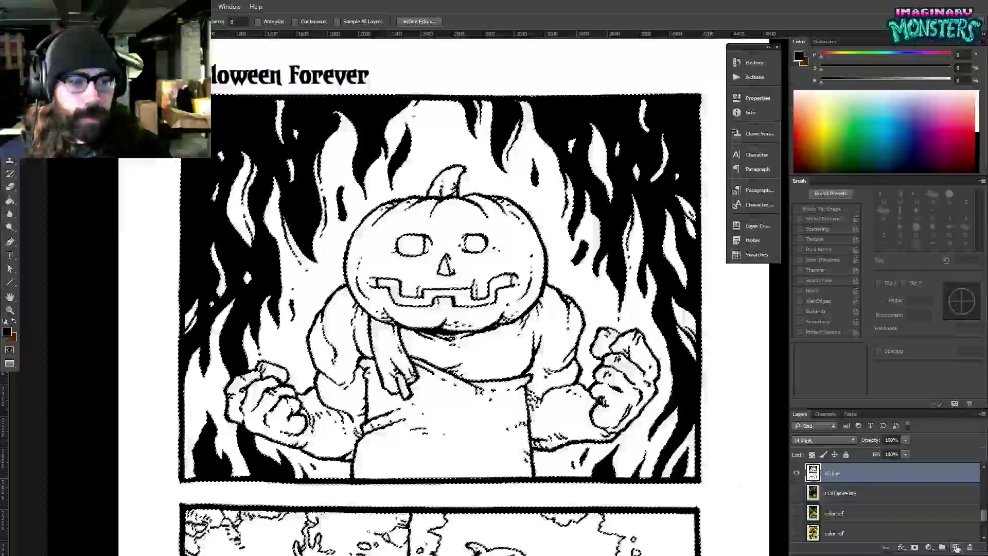
# Create a new layer above p7 line, fill the selected line art on it with black, and deselect.
pyautogui.click(956, 547)
pyautogui.press('g')
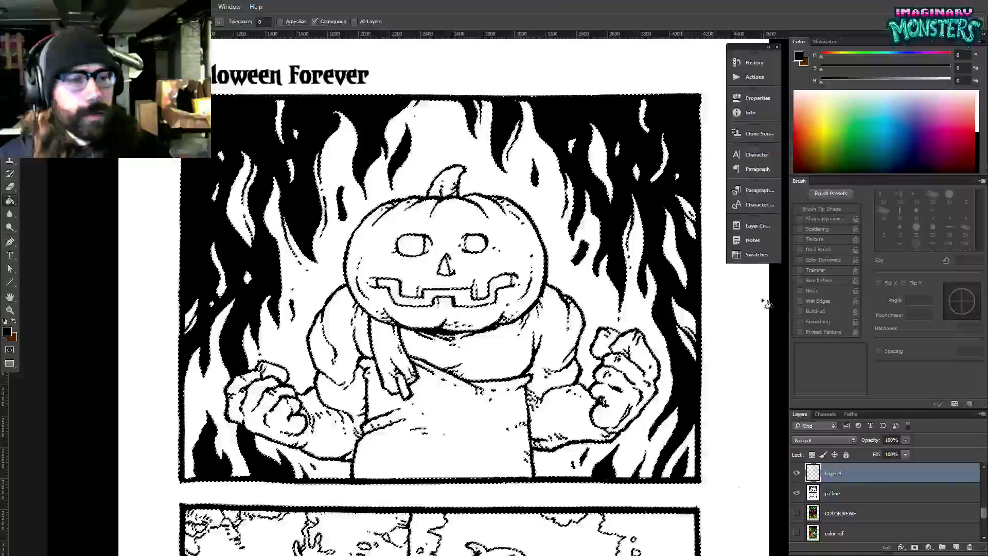
pyautogui.click(642, 277)
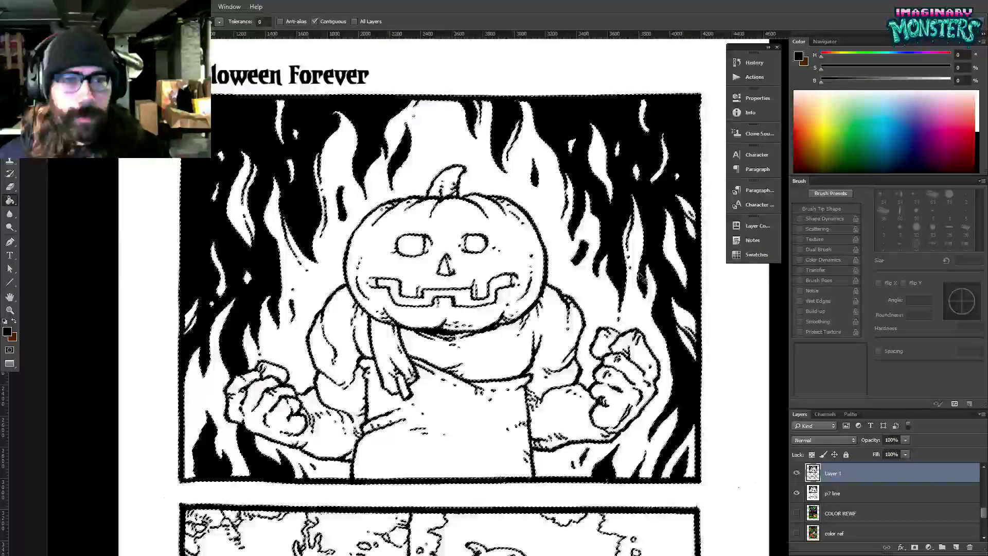
pyautogui.hotkey('ctrl', 'd')
# Rename the new line art layer as "transparent line".
pyautogui.doubleClick(834, 473)
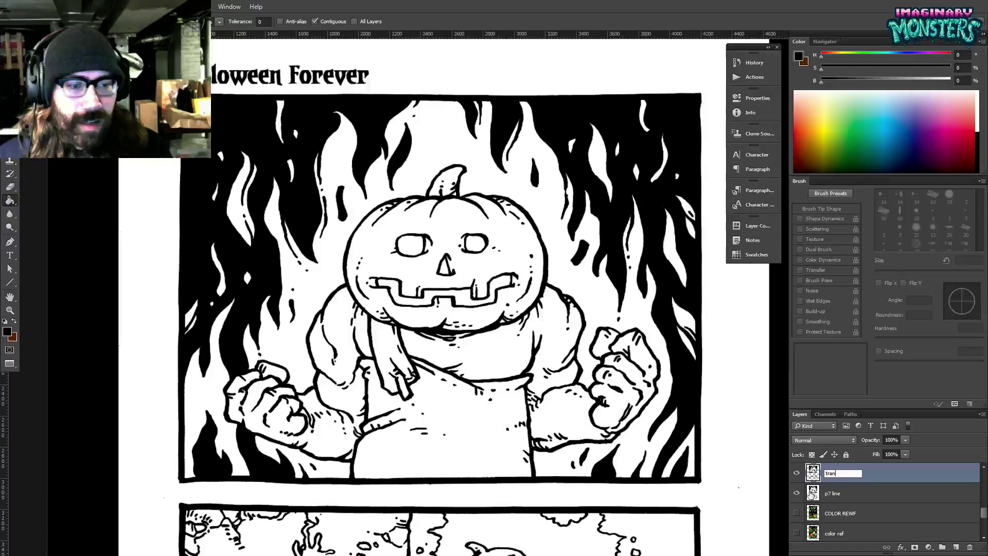
pyautogui.write('sparent ')
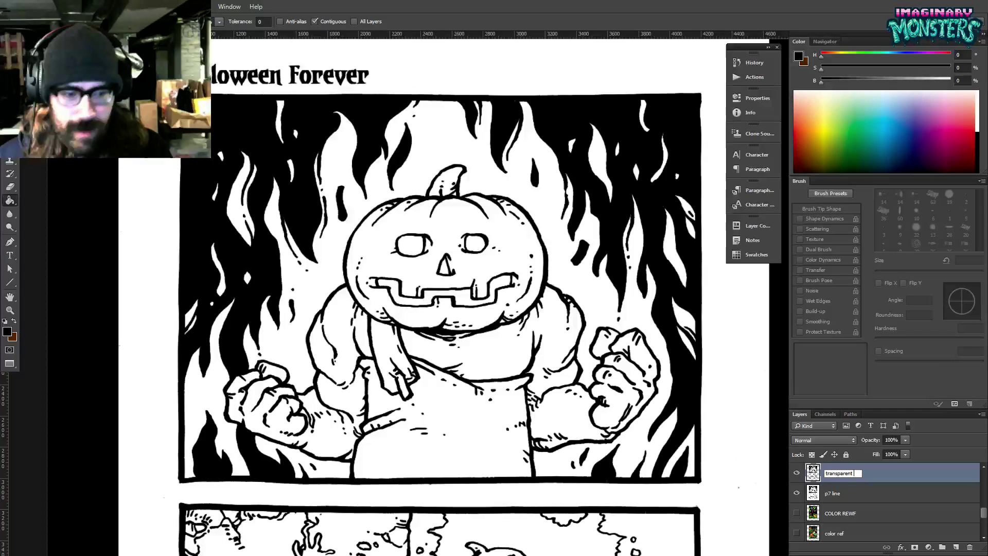
pyautogui.write('line')
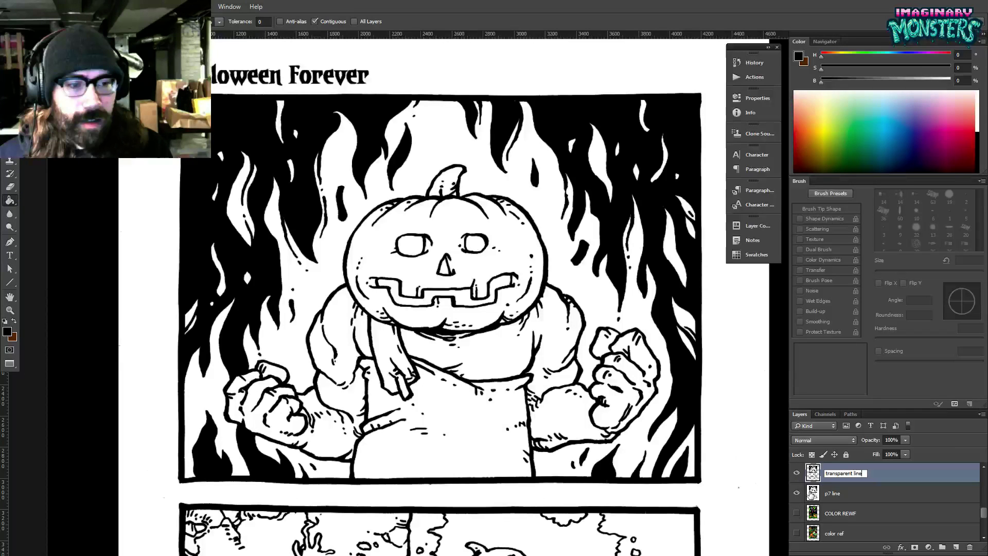
pyautogui.press('Return')
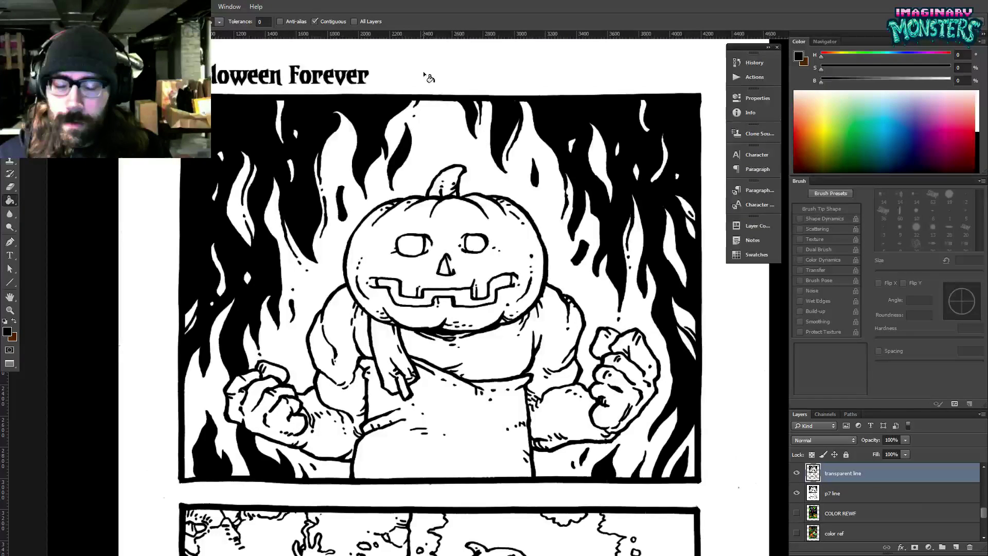
# Switch to the Pencil tool with the 1 px tip and make the COLOR REWF layer active.
pyautogui.moveTo(423, 74); pyautogui.dragTo(432, 76)
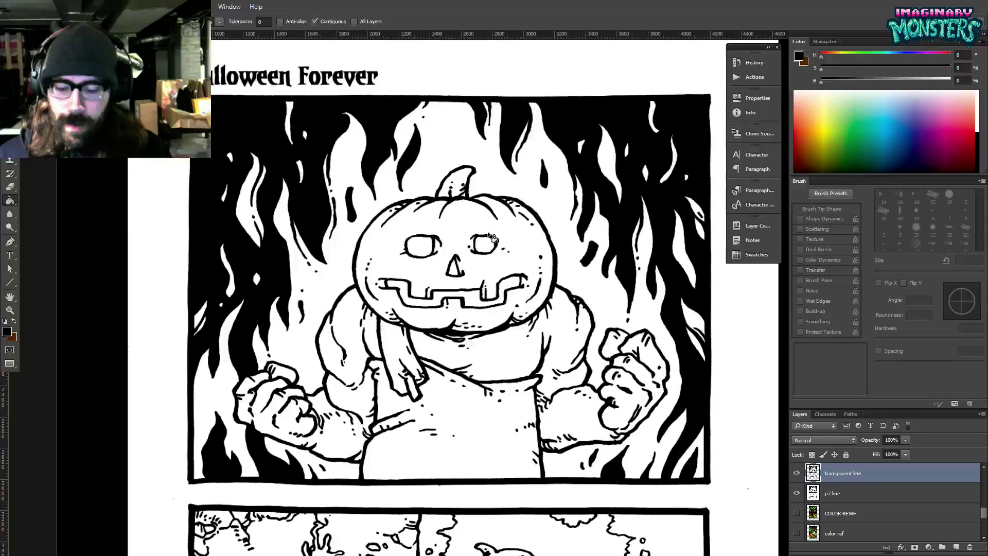
pyautogui.press('b')
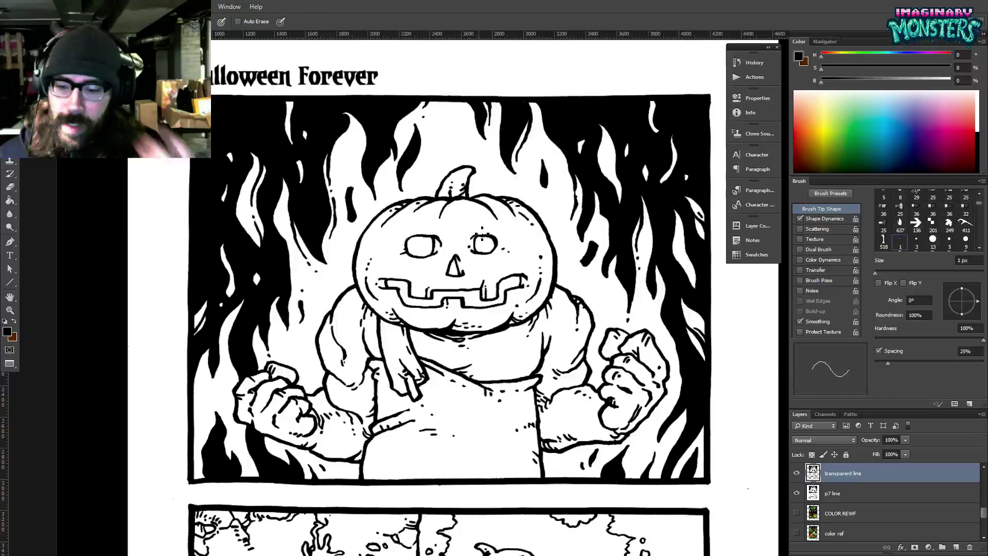
pyautogui.moveTo(482, 234); pyautogui.dragTo(495, 237)
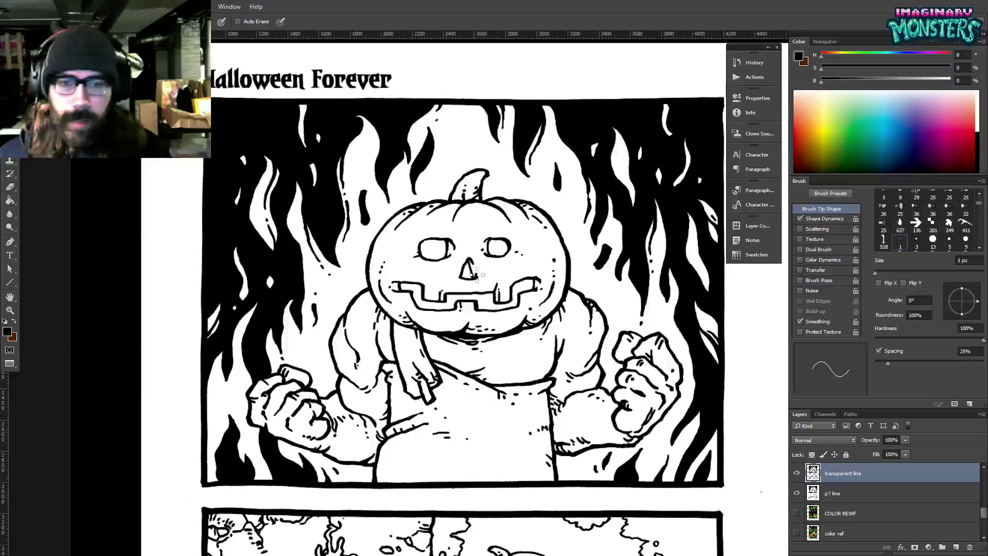
pyautogui.moveTo(477, 275); pyautogui.dragTo(462, 260)
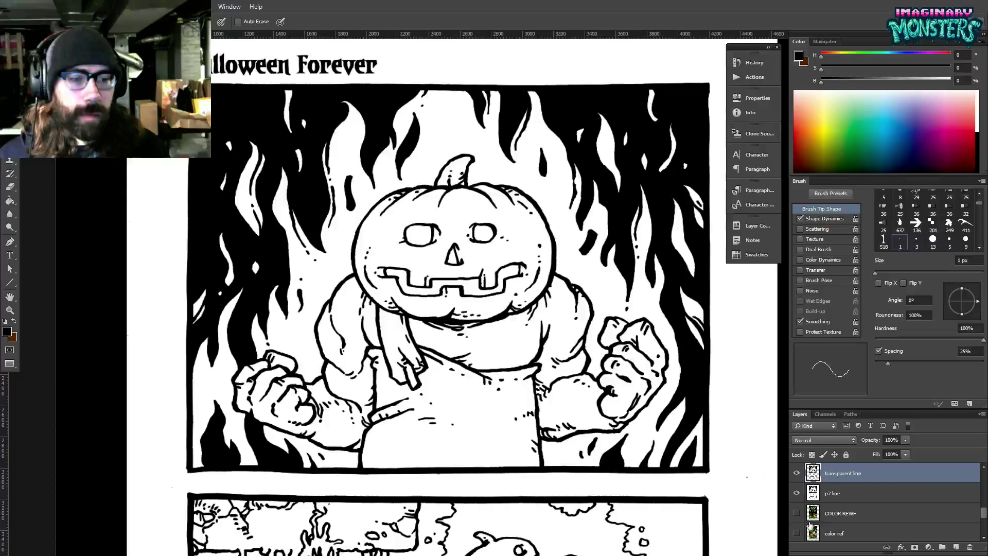
pyautogui.click(824, 515)
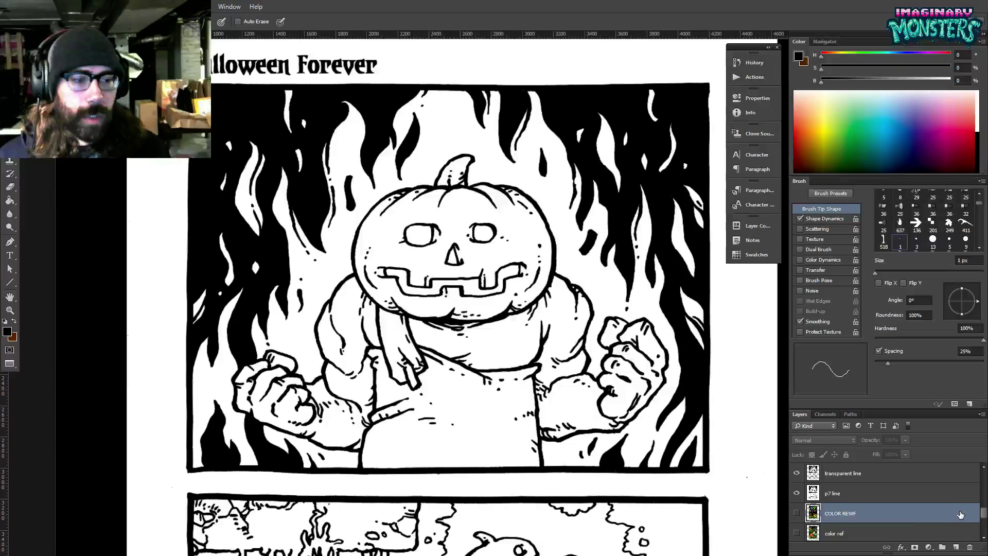
# Show the COLOR REWF layer briefly to check its colored artwork and hide it again.
pyautogui.click(797, 514)
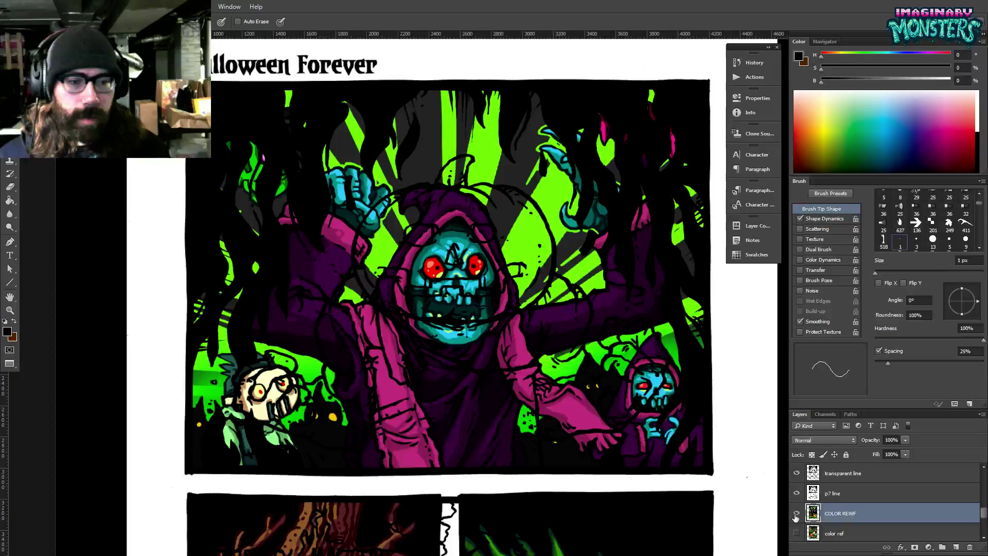
pyautogui.click(795, 515)
pyautogui.moveTo(984, 515); pyautogui.dragTo(984, 522)
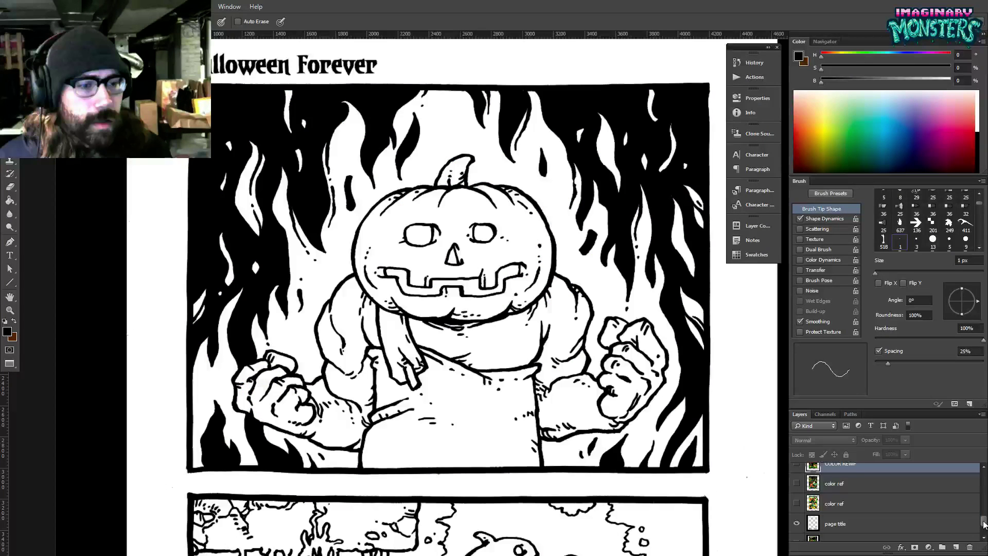
# Move the color ref layer with the orange pumpkin character directly above the transparent line layer and make it visible.
pyautogui.press('z')
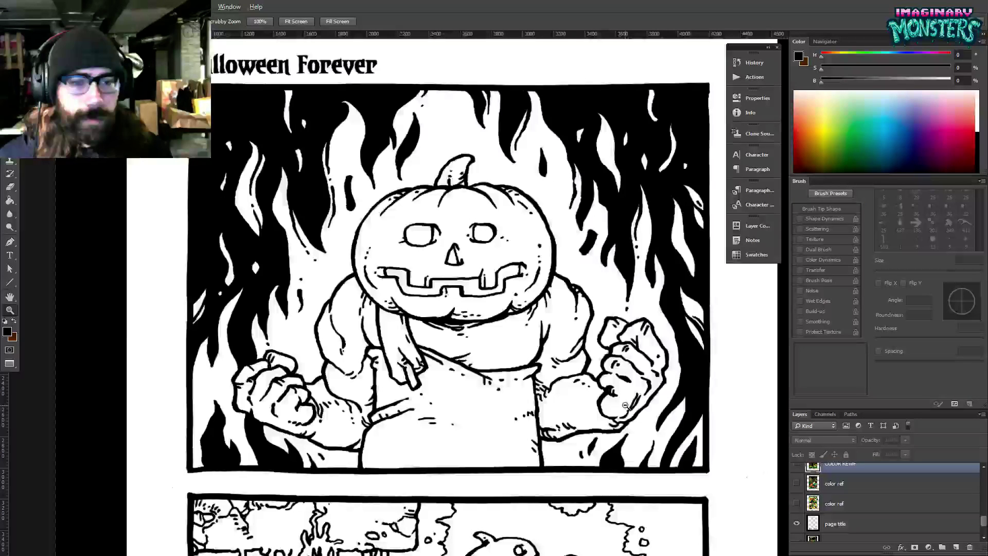
pyautogui.keyDown('alt'); pyautogui.click(625, 405); pyautogui.keyUp('alt')
pyautogui.keyDown('alt'); pyautogui.click(625, 405); pyautogui.keyUp('alt')
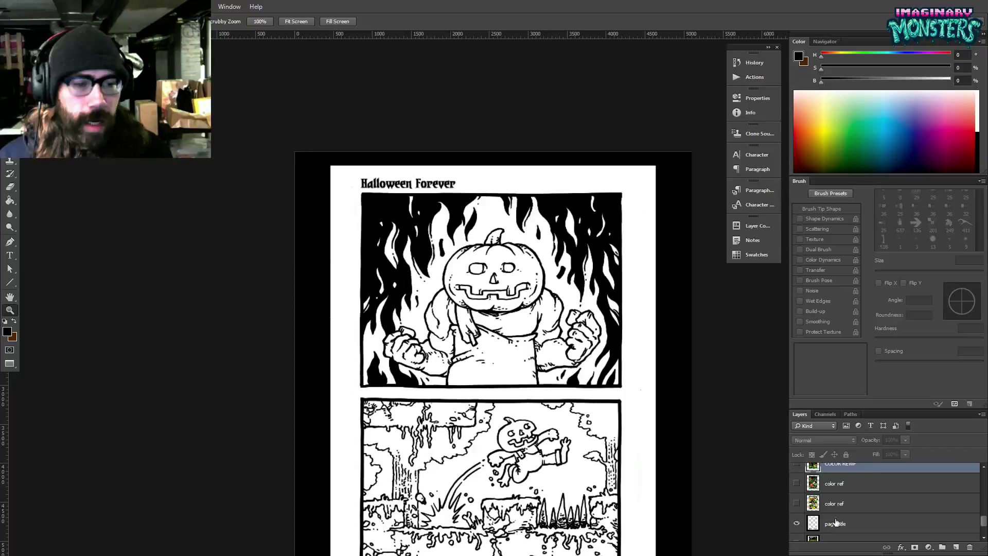
pyautogui.scroll(-2, 906, 499)
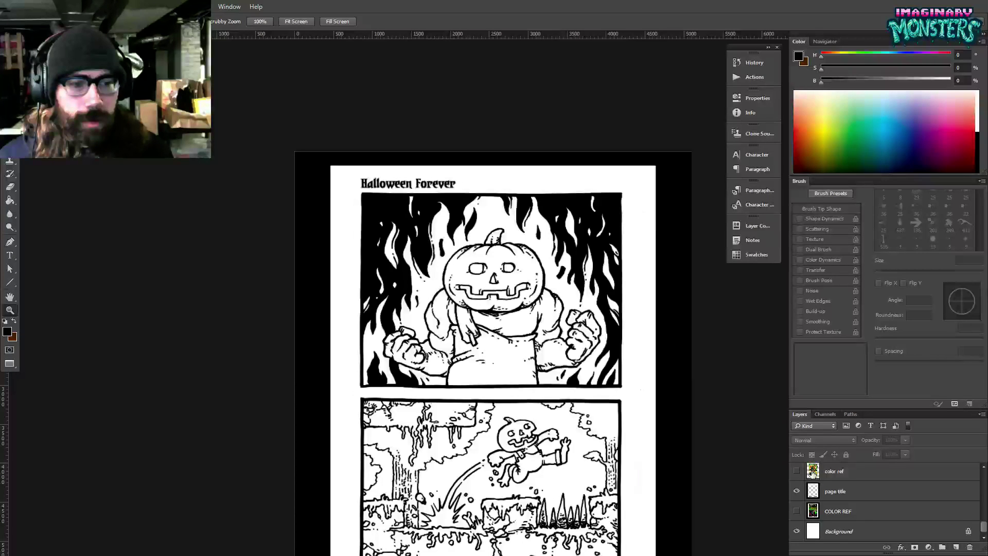
pyautogui.click(812, 474)
pyautogui.press('v')
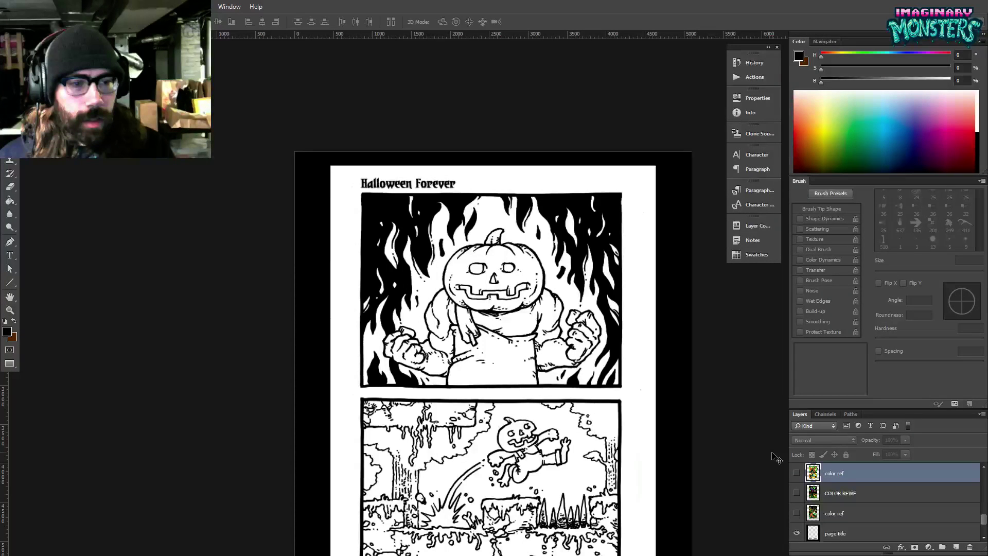
pyautogui.hotkey('ctrl', ']')
pyautogui.hotkey('ctrl', ']')
pyautogui.hotkey('ctrl', ']')
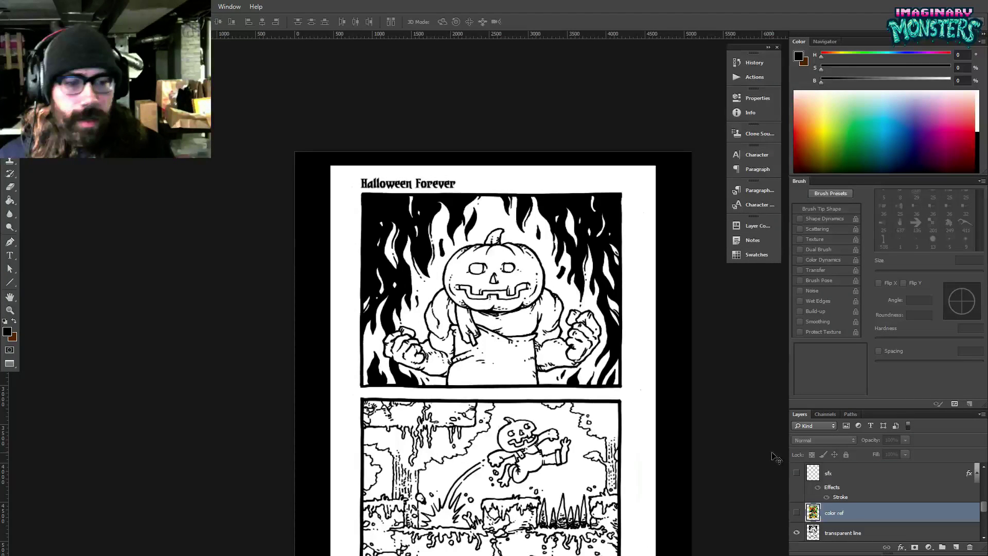
pyautogui.click(796, 512)
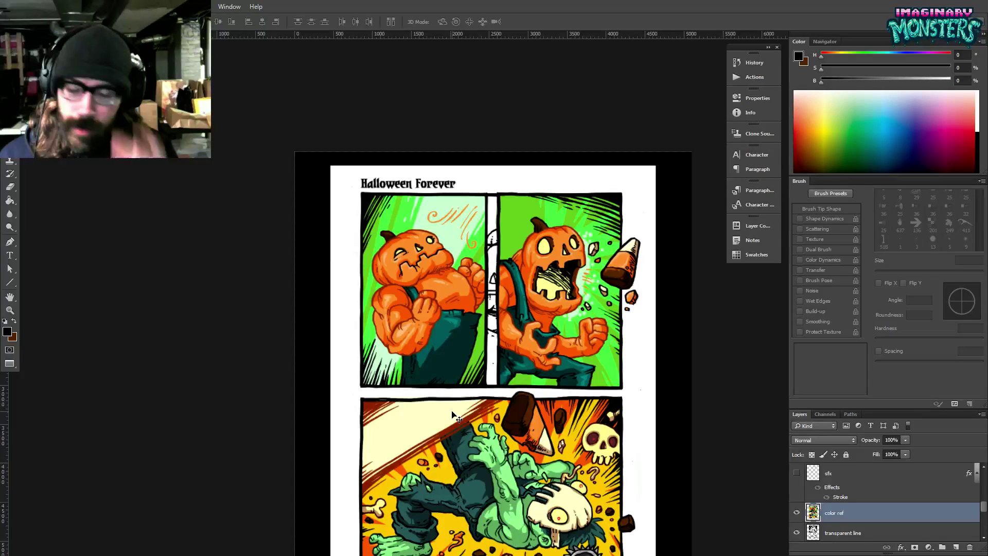
# Set the Pencil to the hard round tip at 125 px and sample the orange from the pumpkin character's torso in the first panel.
pyautogui.moveTo(468, 278); pyautogui.dragTo(457, 256)
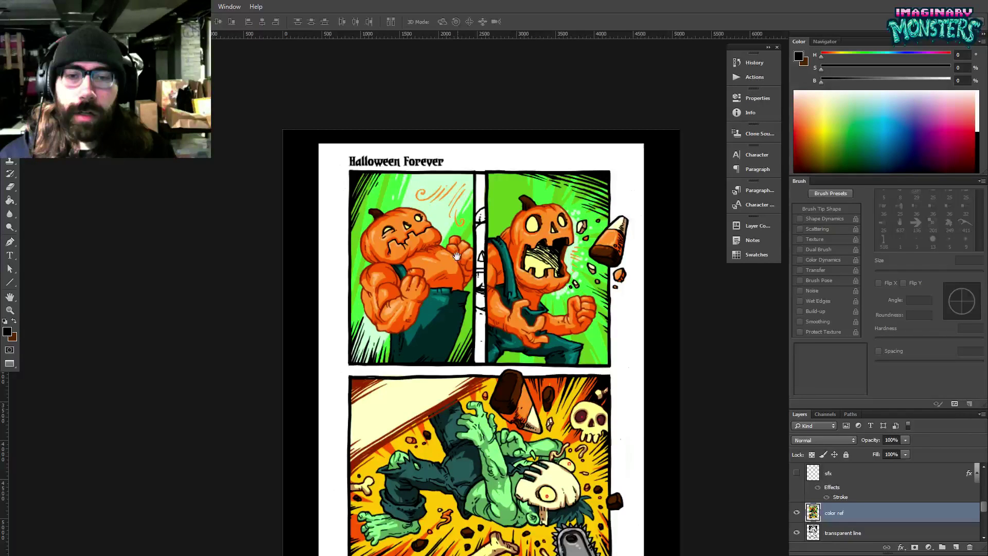
pyautogui.keyDown('ctrl'); pyautogui.click(482, 238); pyautogui.keyUp('ctrl')
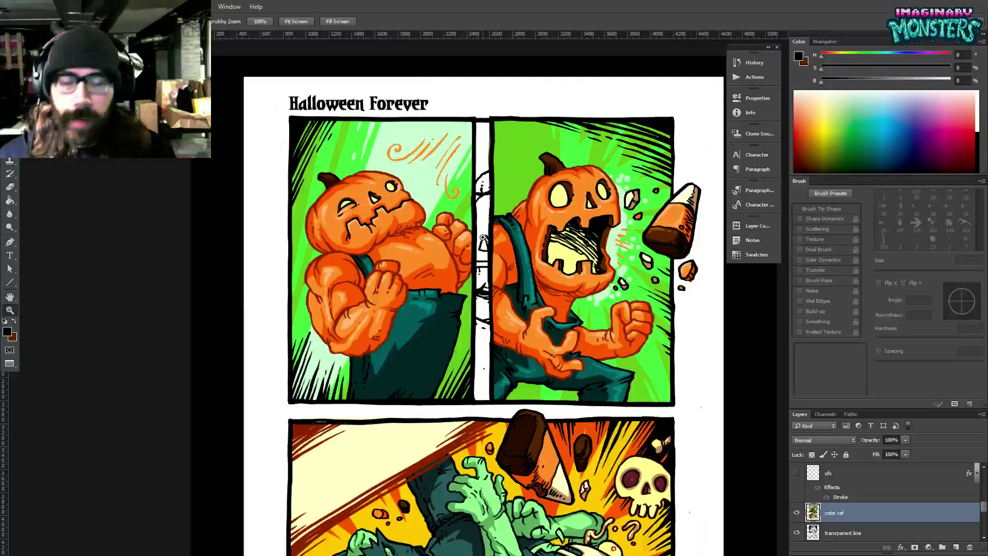
pyautogui.moveTo(483, 238); pyautogui.dragTo(470, 230)
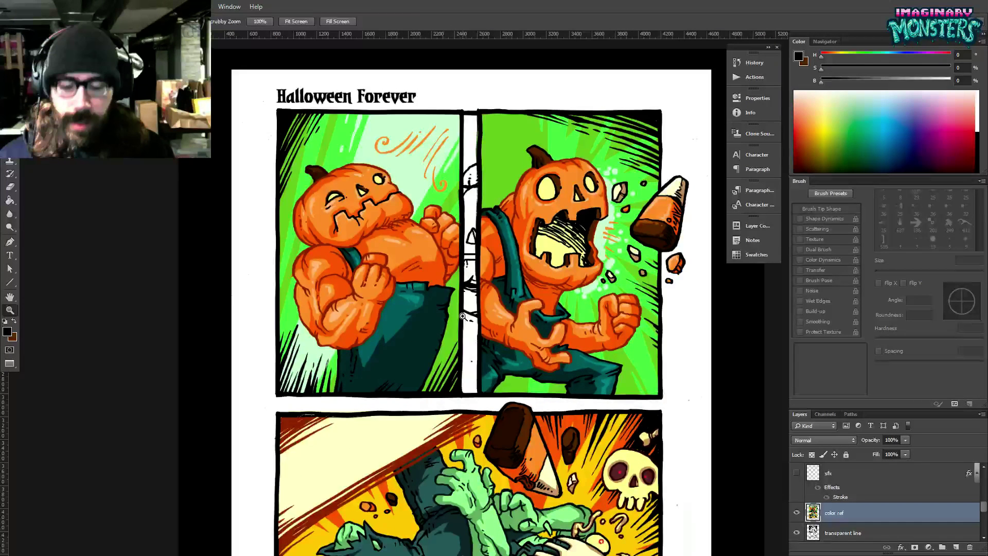
pyautogui.press('b')
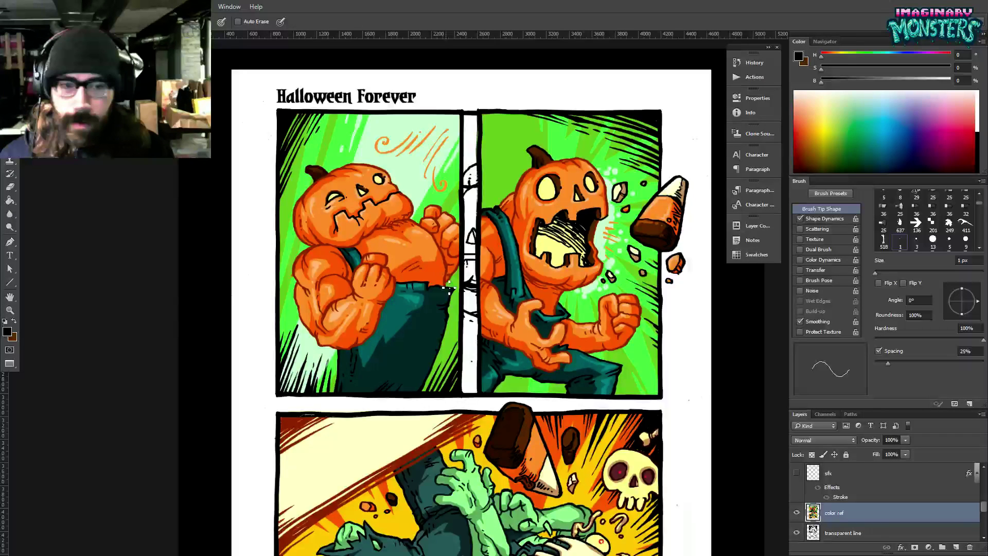
pyautogui.press(']')
pyautogui.press(']')
pyautogui.press(']')
pyautogui.press(']')
pyautogui.press(']')
pyautogui.press(']')
pyautogui.press(']')
pyautogui.press(']')
pyautogui.press(']')
pyautogui.press(']')
pyautogui.press(']')
pyautogui.press(']')
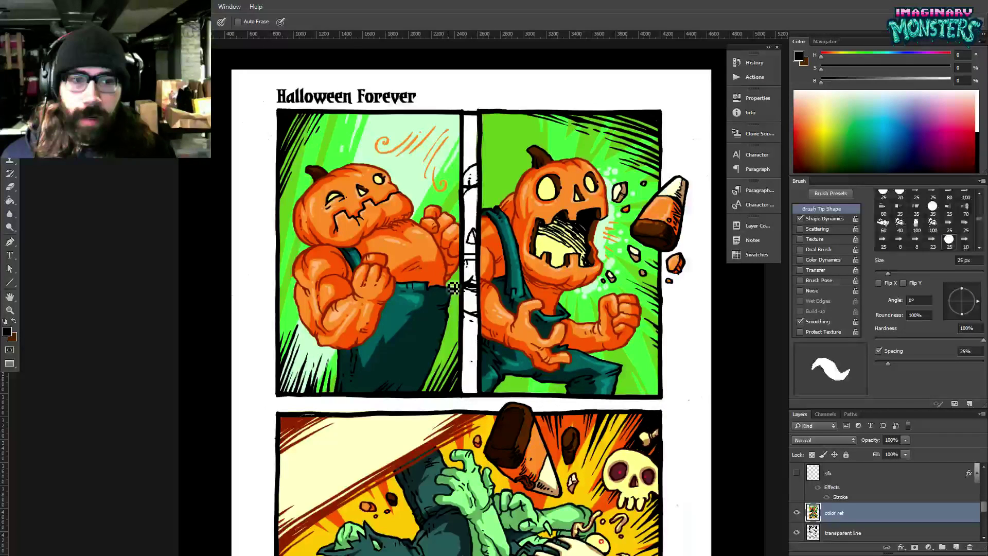
pyautogui.press('.')
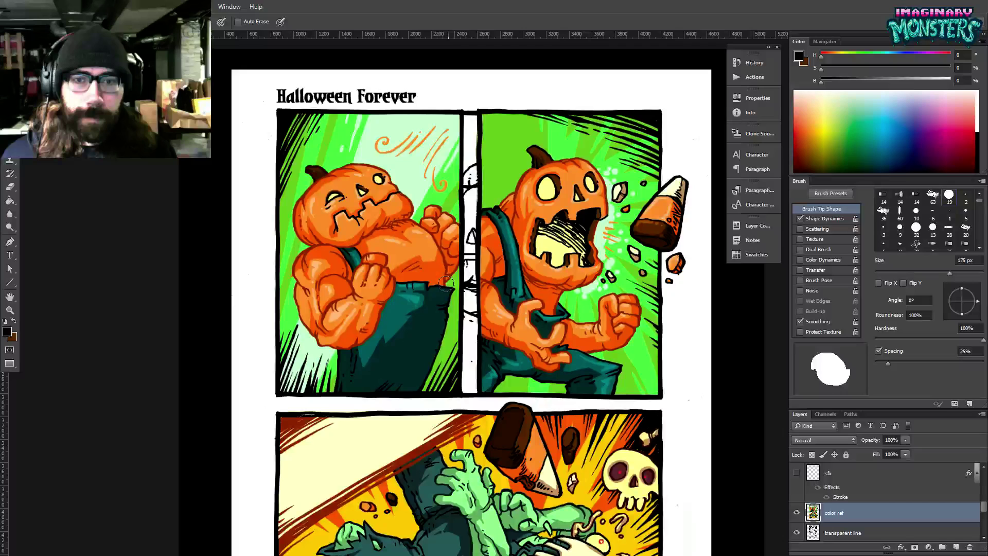
pyautogui.press('[')
pyautogui.press('[')
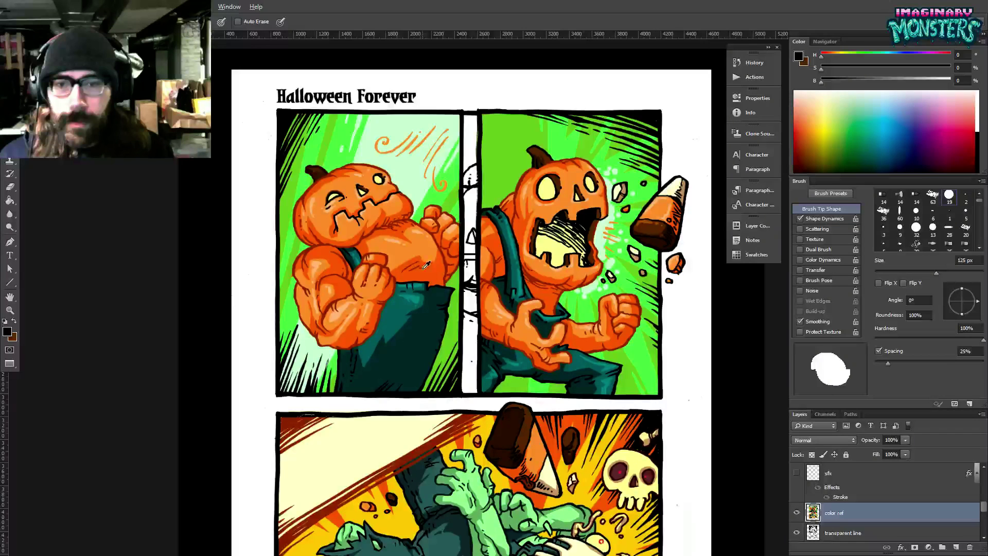
pyautogui.keyDown('alt'); pyautogui.click(425, 266); pyautogui.keyUp('alt')
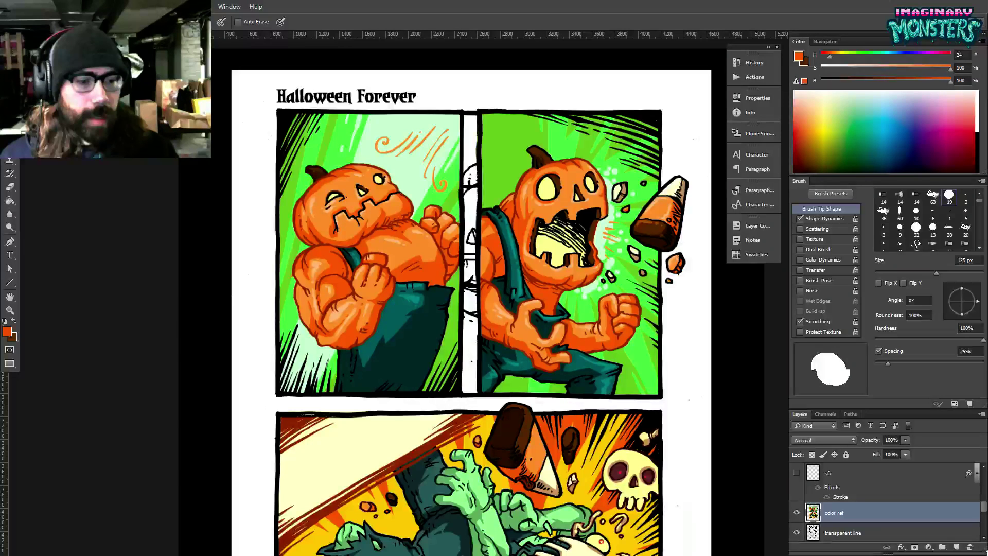
# Switch to Open Broadcaster Software, check the system volume control, and return to Photoshop.
pyautogui.hotkey('alt', 'Tab')
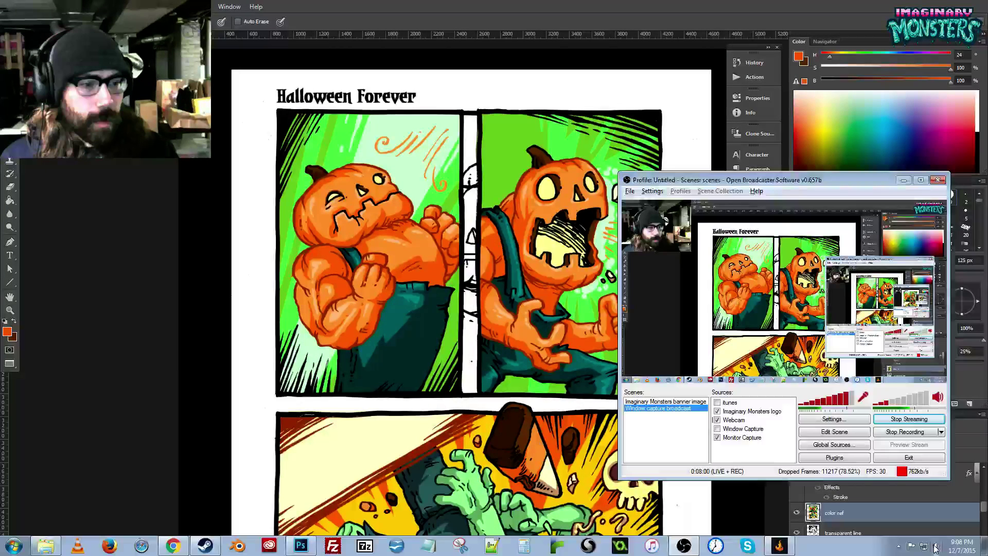
pyautogui.click(935, 546)
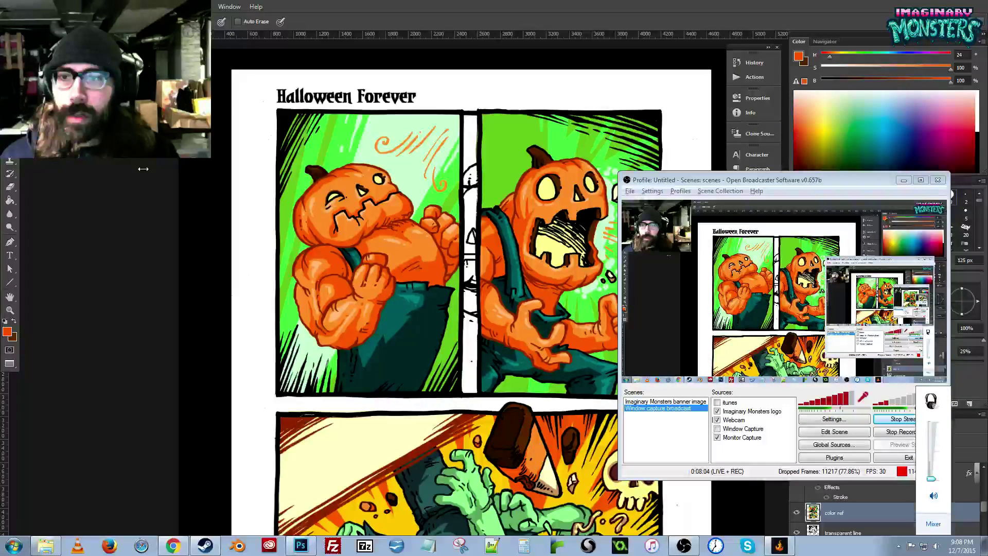
pyautogui.hotkey('alt', 'Tab')
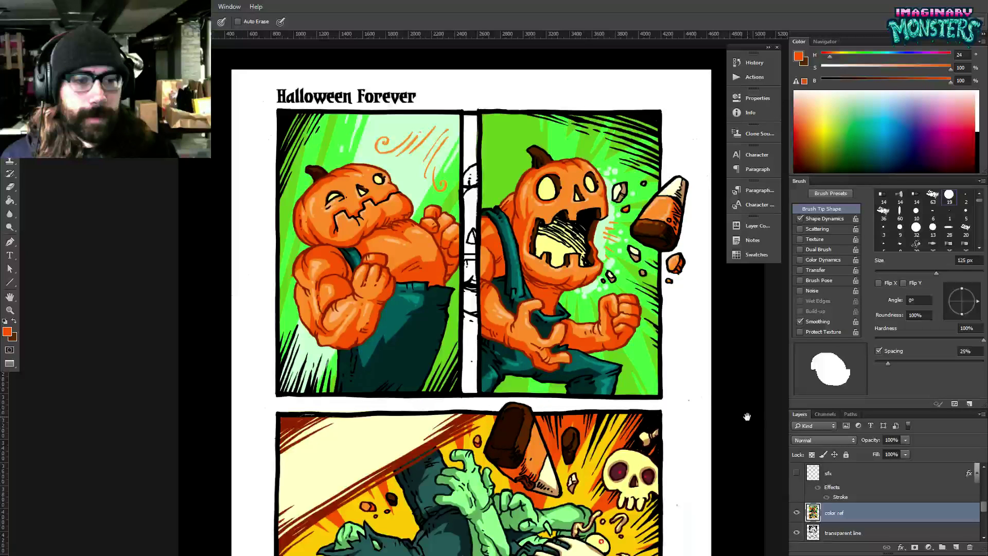
# Hide the color ref layer and enlarge the layer list to show more layers.
pyautogui.moveTo(747, 416); pyautogui.dragTo(733, 419)
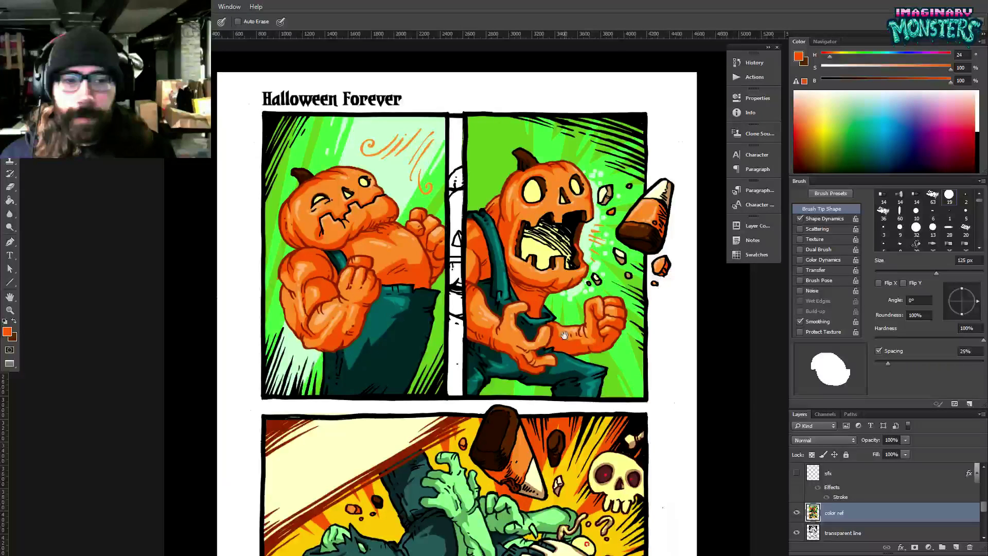
pyautogui.moveTo(565, 335); pyautogui.dragTo(553, 324)
pyautogui.click(797, 513)
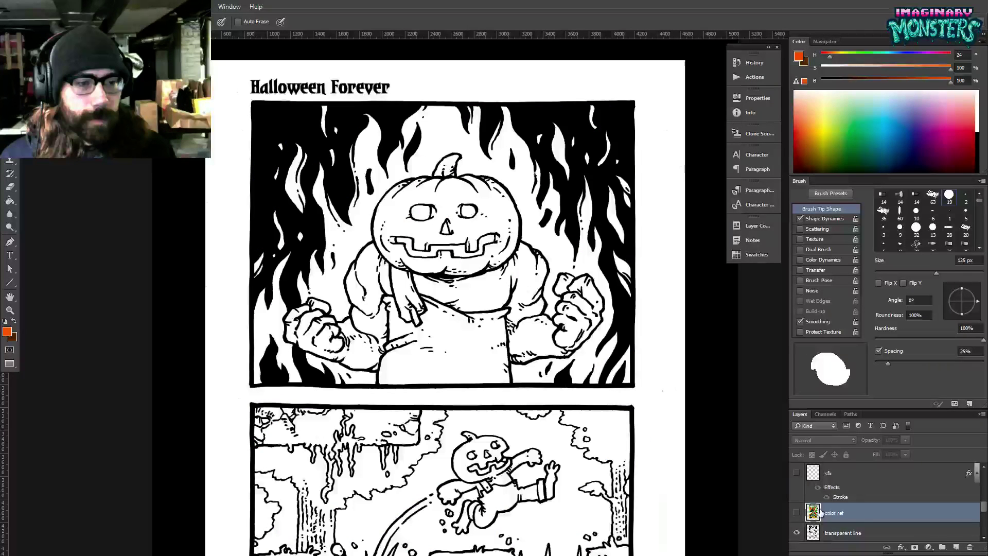
pyautogui.scroll(5, 821, 513)
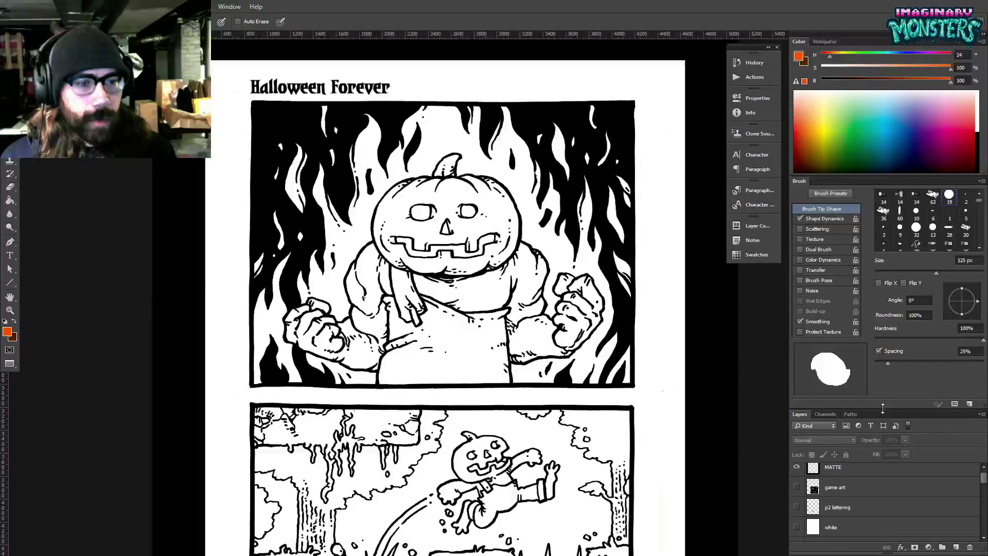
pyautogui.moveTo(883, 408); pyautogui.dragTo(883, 332)
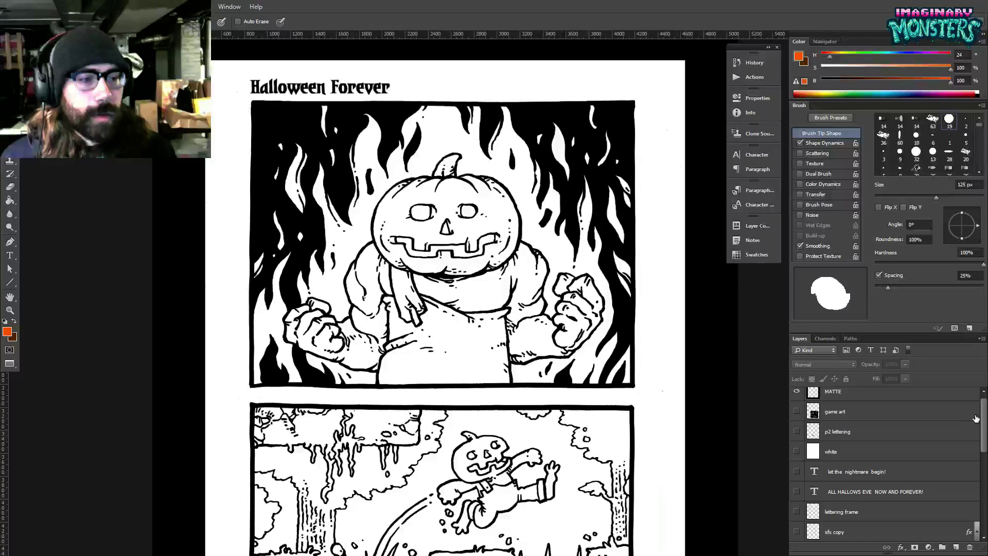
pyautogui.moveTo(977, 417); pyautogui.dragTo(976, 454)
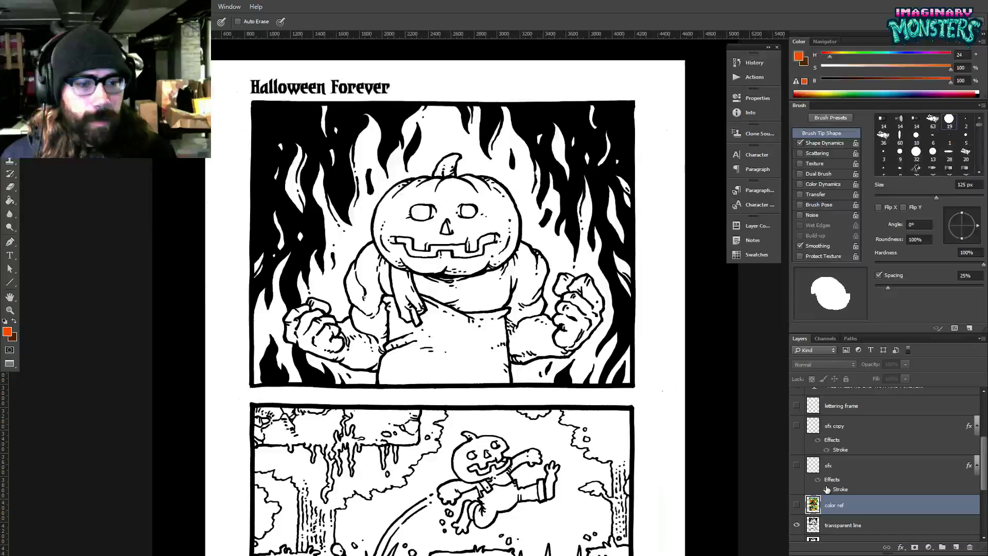
# Create a new layer directly below the transparent line layer and name it "matte".
pyautogui.click(844, 525)
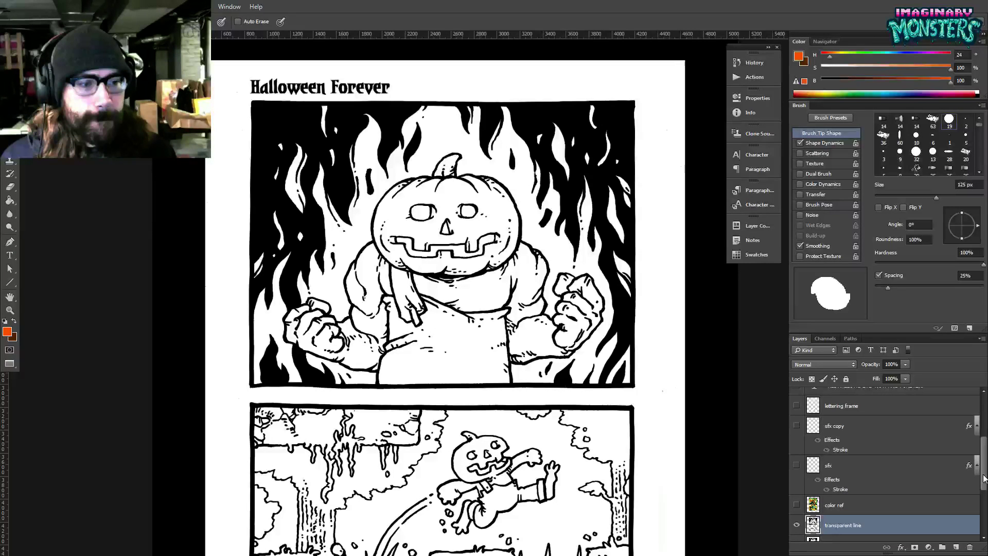
pyautogui.click(955, 547)
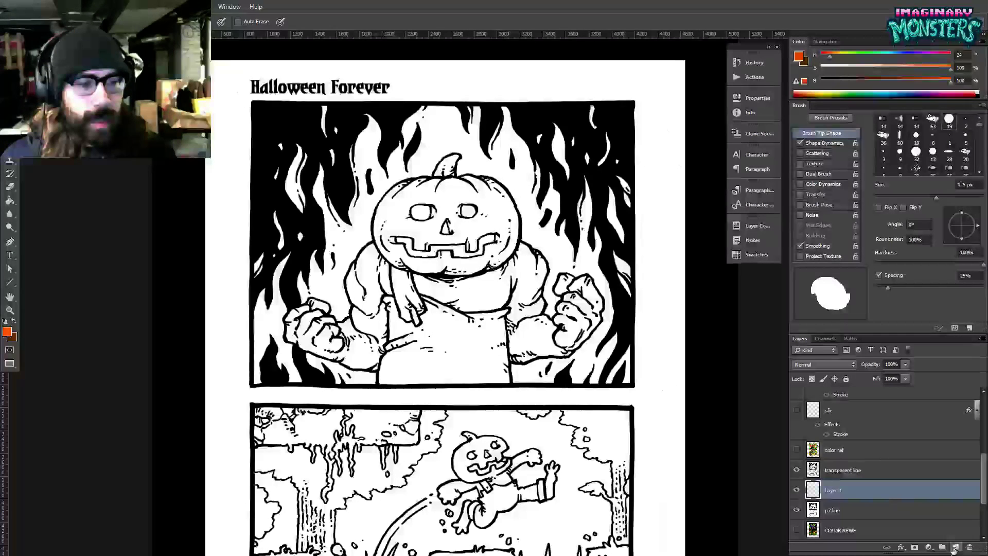
pyautogui.doubleClick(833, 490)
pyautogui.write('ma')
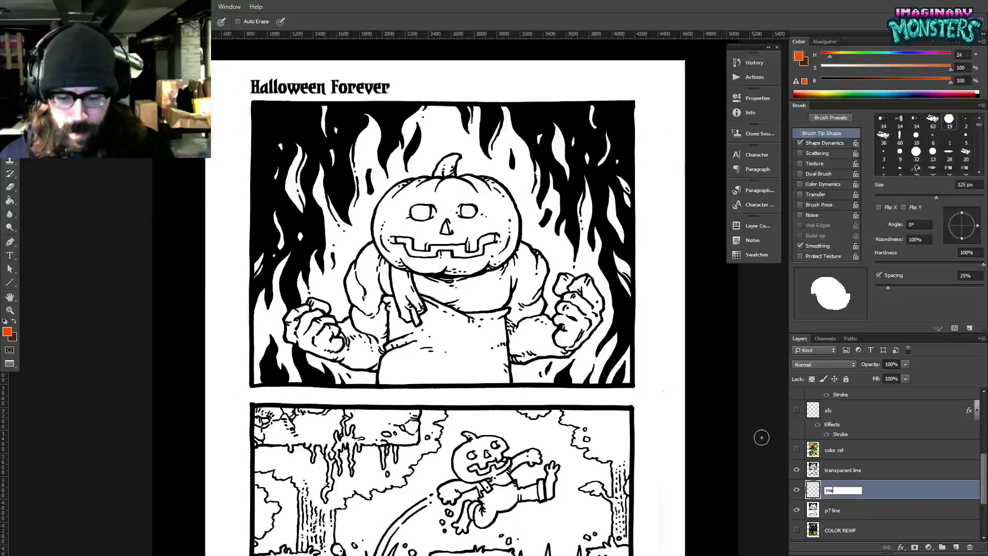
pyautogui.write('tte')
pyautogui.press('Return')
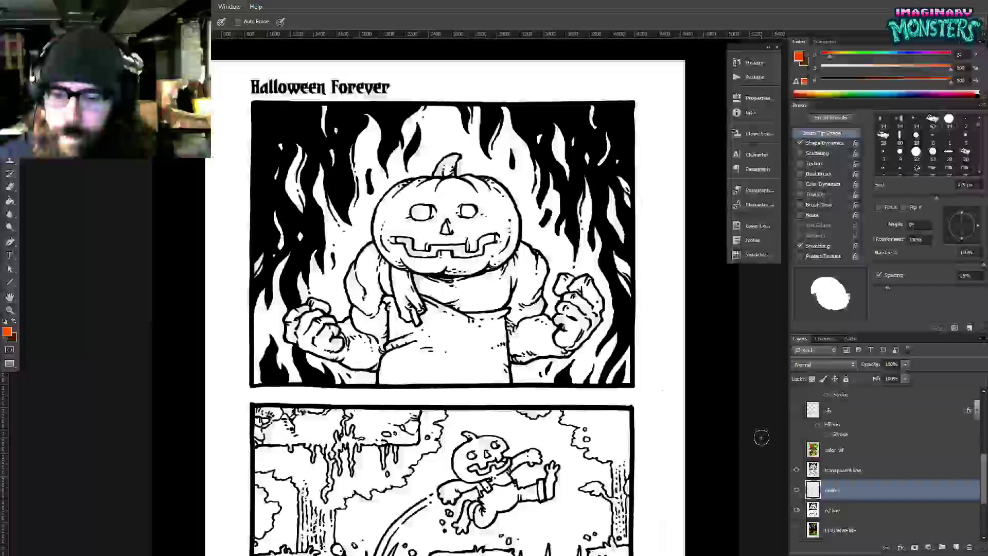
# Rename the matte layer as "character matte".
pyautogui.press('w')
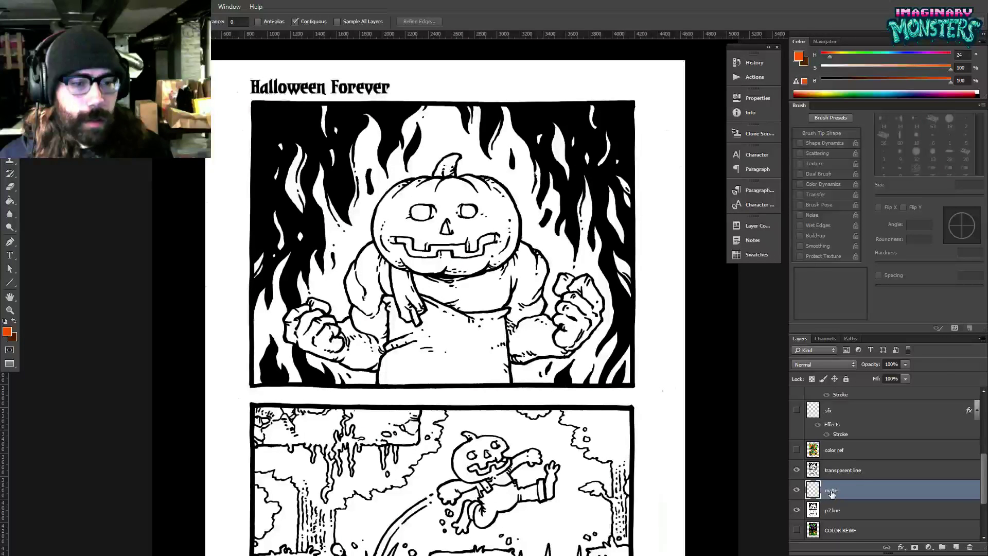
pyautogui.moveTo(579, 360); pyautogui.dragTo(560, 338)
pyautogui.press('z')
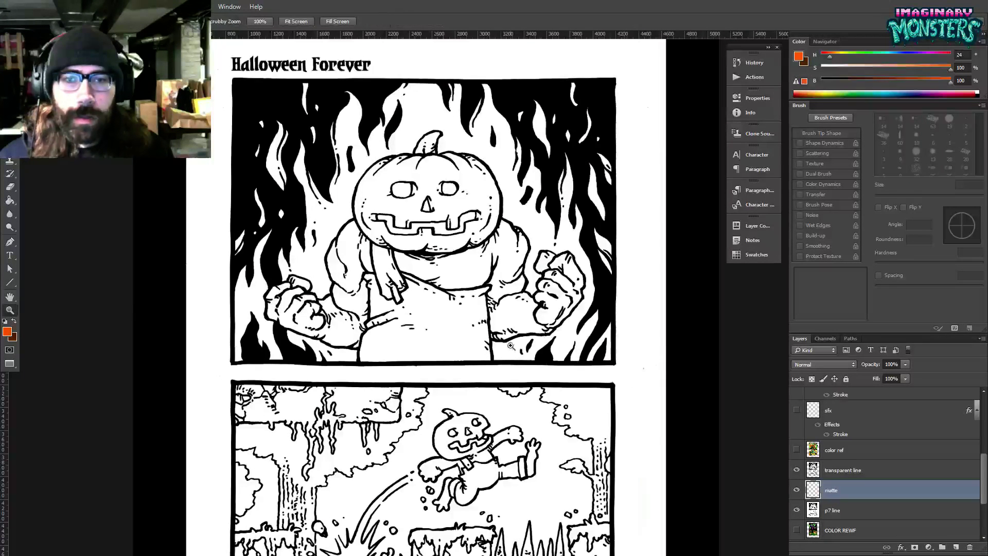
pyautogui.click(650, 366)
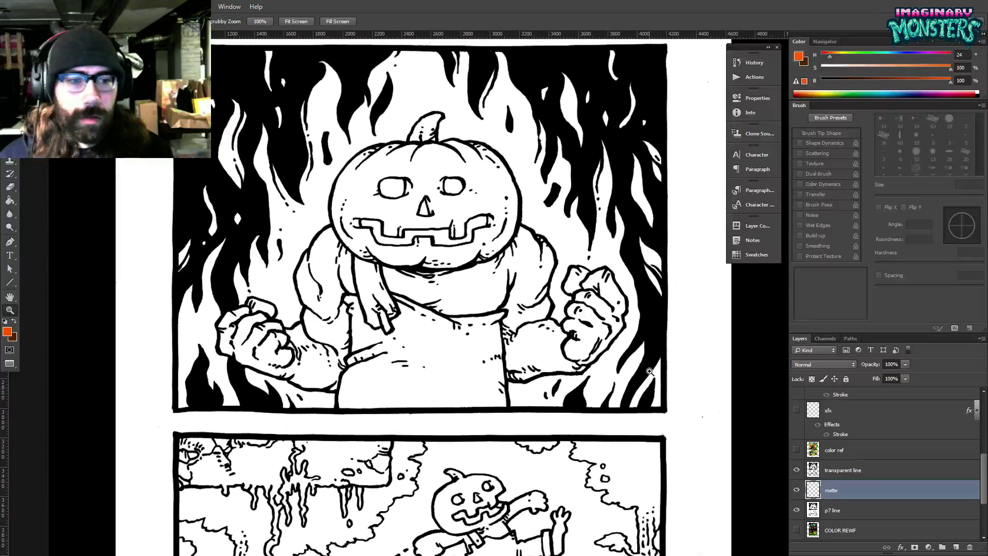
pyautogui.doubleClick(831, 490)
pyautogui.write('cha')
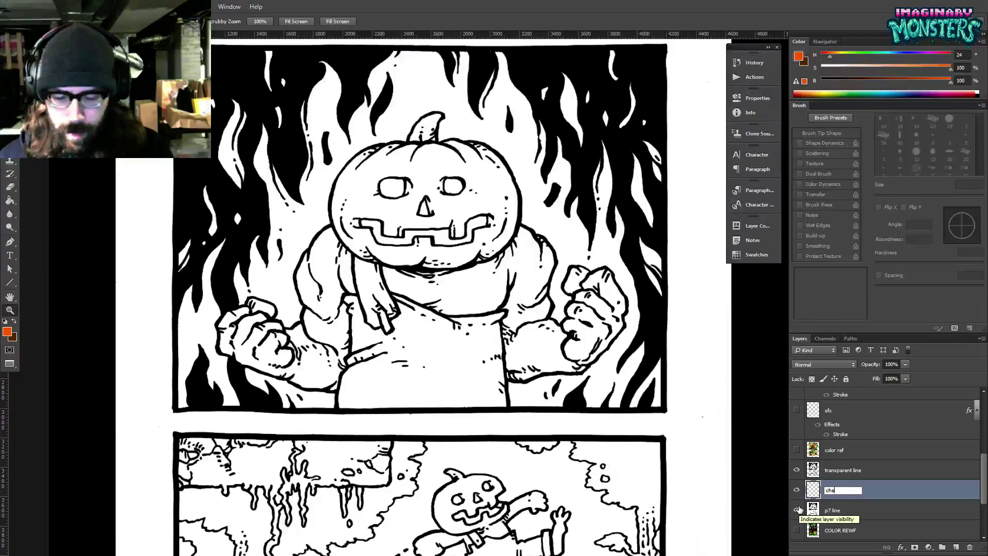
pyautogui.write('a')
pyautogui.write('ac')
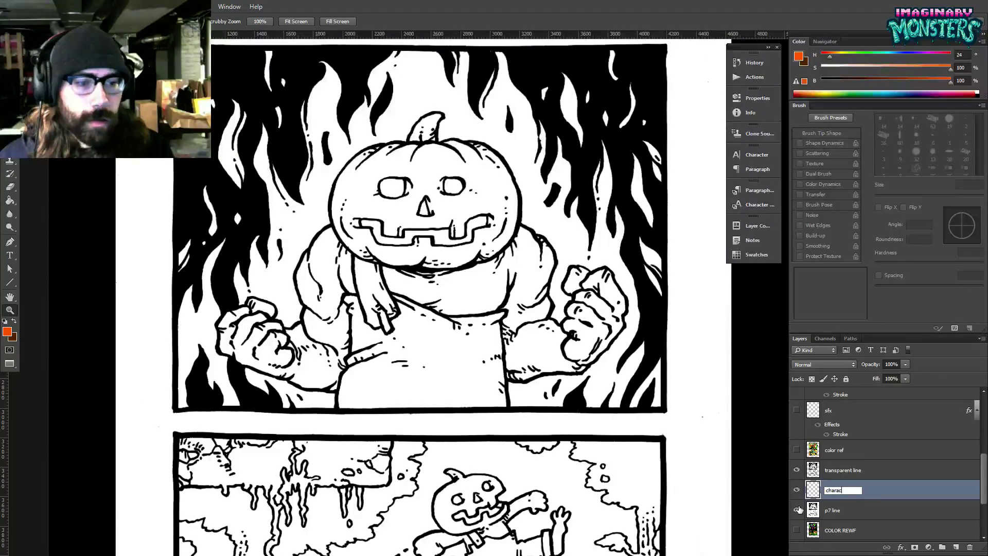
pyautogui.write('ter matte')
pyautogui.press('Return')
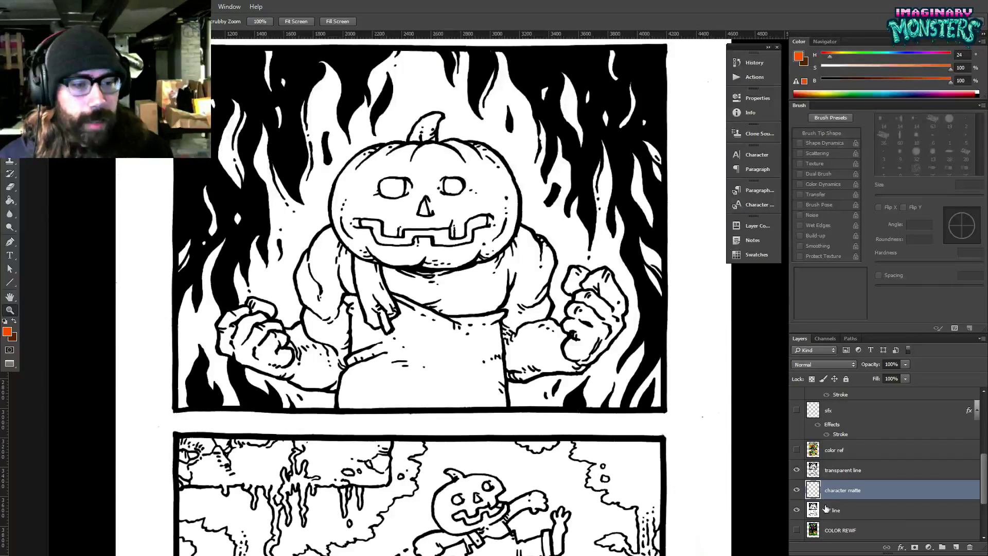
# On the transparent line layer, select the pumpkin character's head, arms, hands and clothing in both panels with the Magic Wand.
pyautogui.click(815, 471)
pyautogui.press('w')
pyautogui.moveTo(357, 205); pyautogui.dragTo(358, 214)
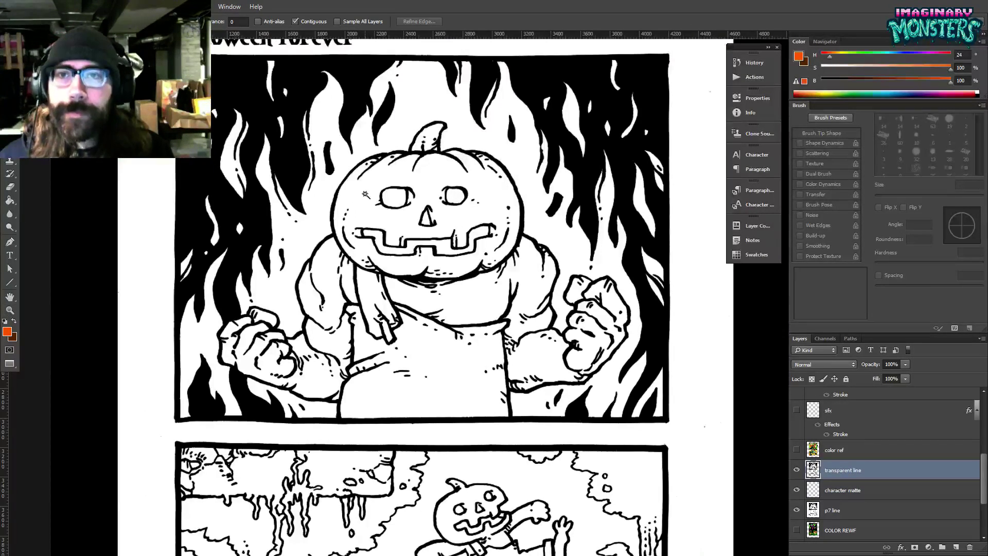
pyautogui.click(359, 214)
pyautogui.keyDown('shift'); pyautogui.click(337, 267); pyautogui.keyUp('shift')
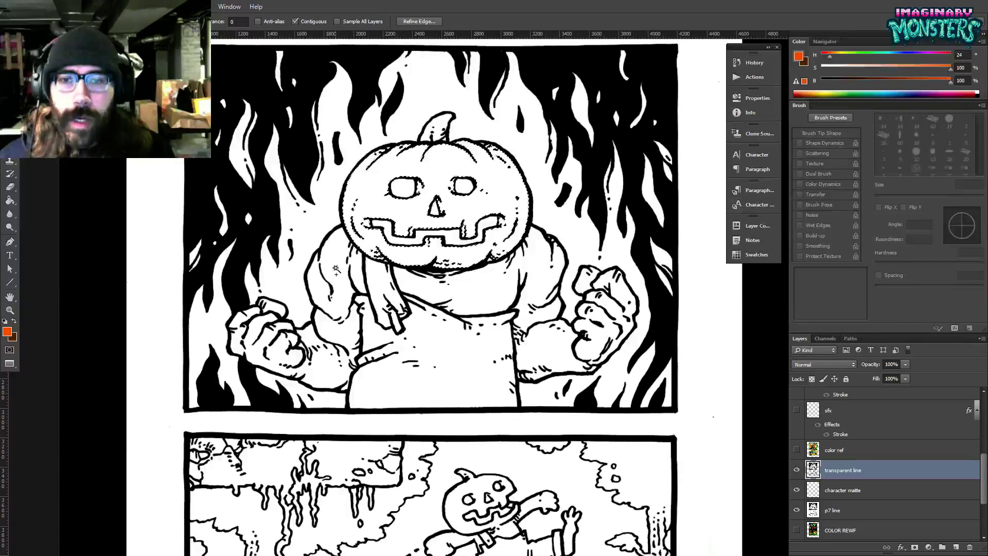
pyautogui.keyDown('shift'); pyautogui.click(329, 342); pyautogui.keyUp('shift')
pyautogui.keyDown('shift'); pyautogui.click(247, 335); pyautogui.keyUp('shift')
pyautogui.keyDown('shift'); pyautogui.click(401, 348); pyautogui.keyUp('shift')
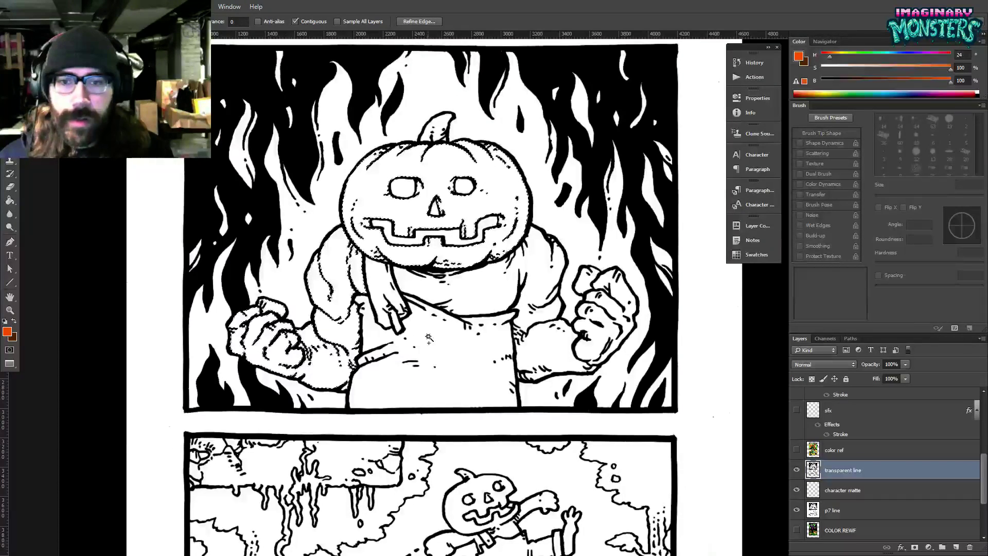
pyautogui.keyDown('shift'); pyautogui.click(382, 301); pyautogui.keyUp('shift')
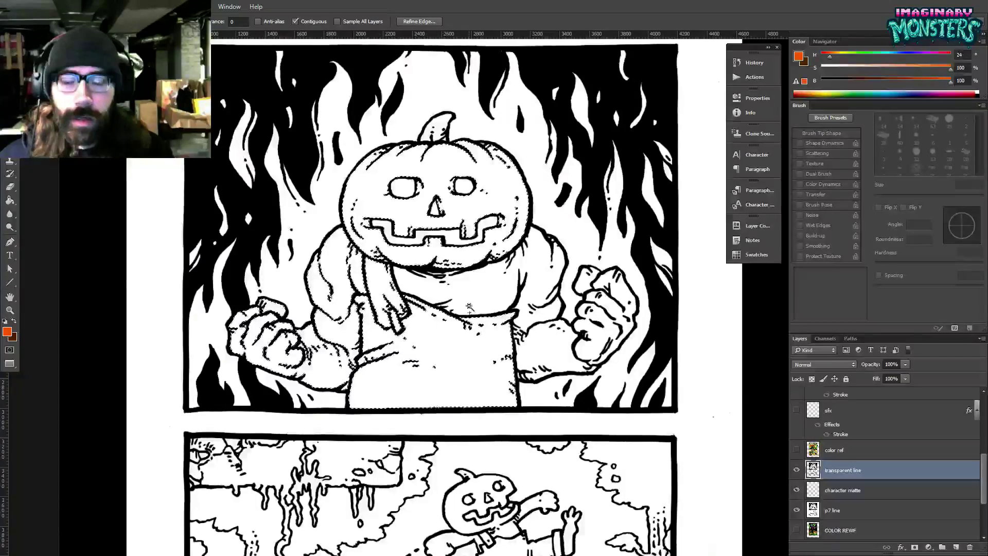
pyautogui.keyDown('shift'); pyautogui.click(606, 331); pyautogui.keyUp('shift')
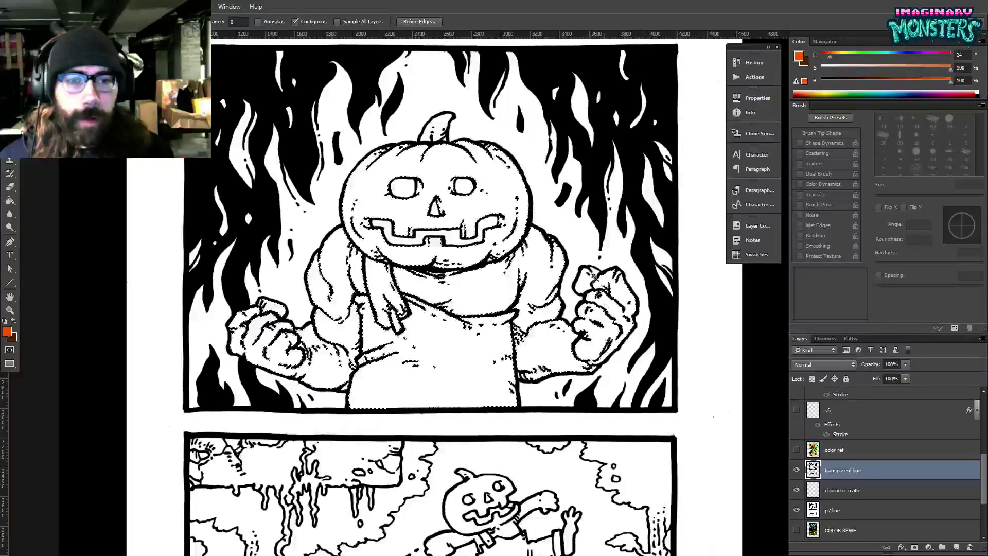
pyautogui.moveTo(509, 420); pyautogui.dragTo(480, 262)
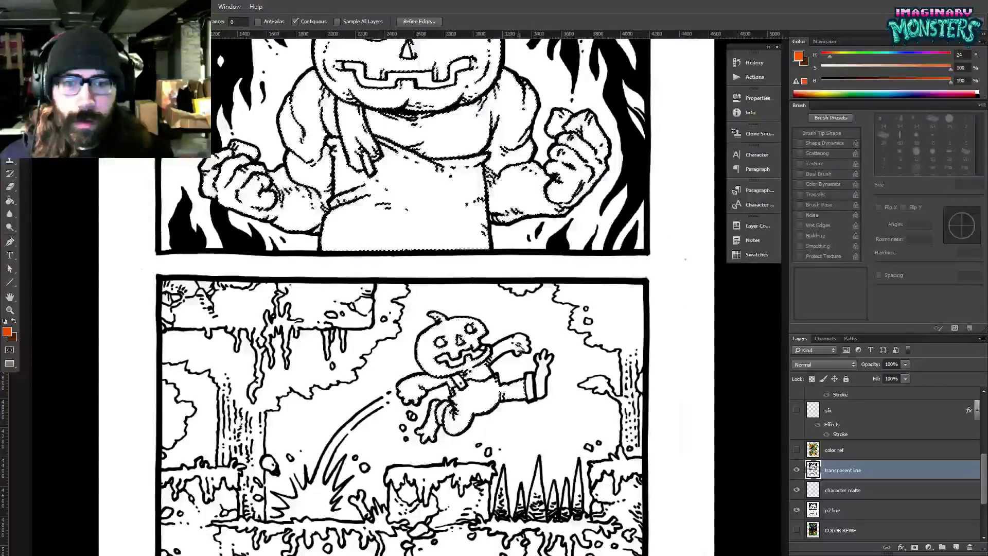
pyautogui.moveTo(679, 436)
pyautogui.mouseDown()
pyautogui.moveTo(666, 426)
pyautogui.moveTo(661, 434)
pyautogui.mouseUp()
# Fill the selected areas of both pumpkin figures with the orange foreground color on the character matte layer.
pyautogui.click(849, 490)
pyautogui.press('g')
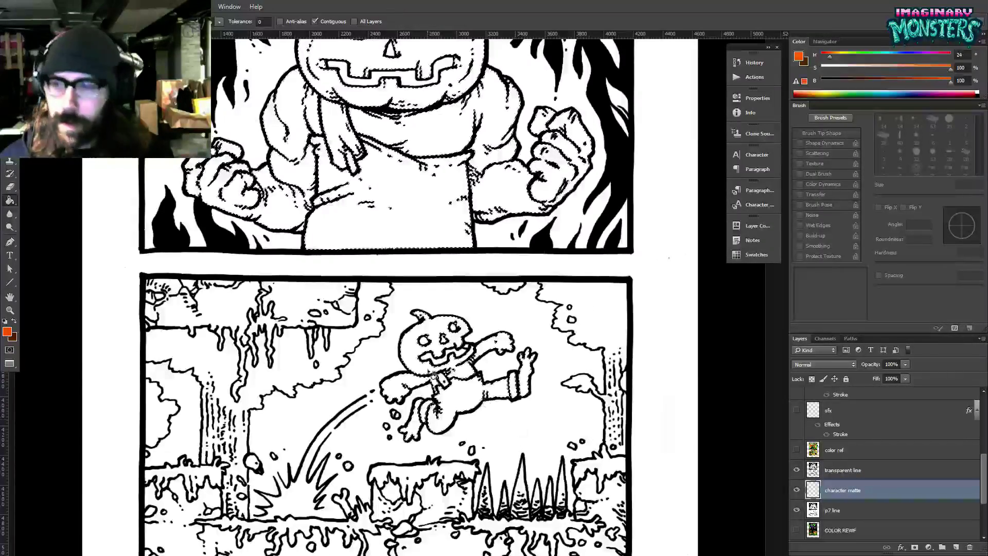
pyautogui.click(430, 213)
pyautogui.moveTo(432, 199); pyautogui.dragTo(449, 292)
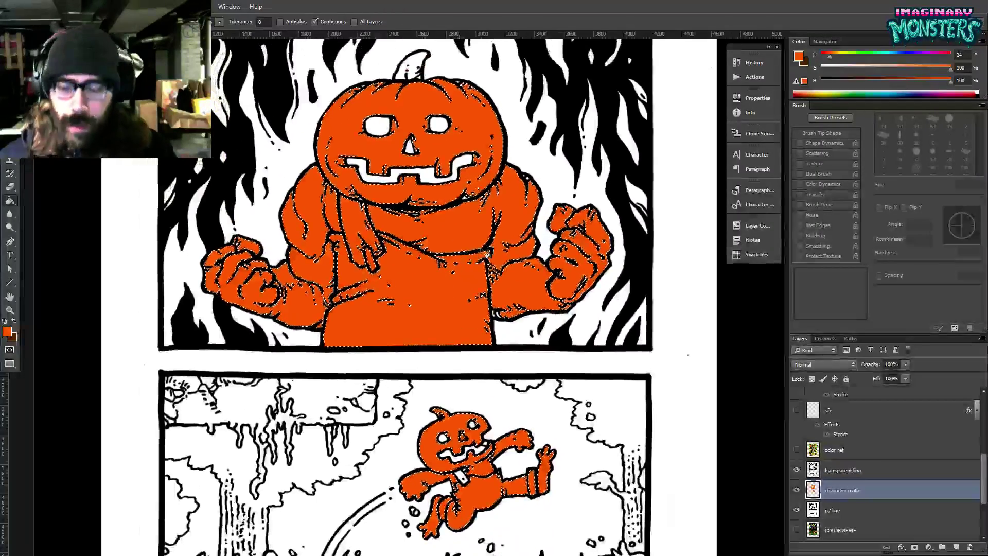
# Select the large pumpkin's stem, eyes, nose and mouth with the Magic Wand on the transparent line layer.
pyautogui.moveTo(404, 118); pyautogui.dragTo(420, 217)
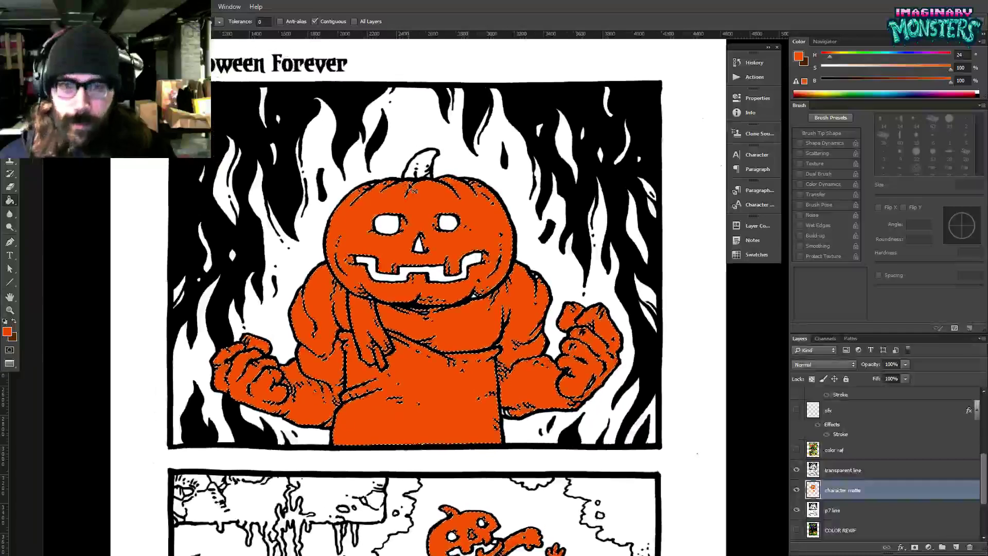
pyautogui.hotkey('alt', ']')
pyautogui.press('w')
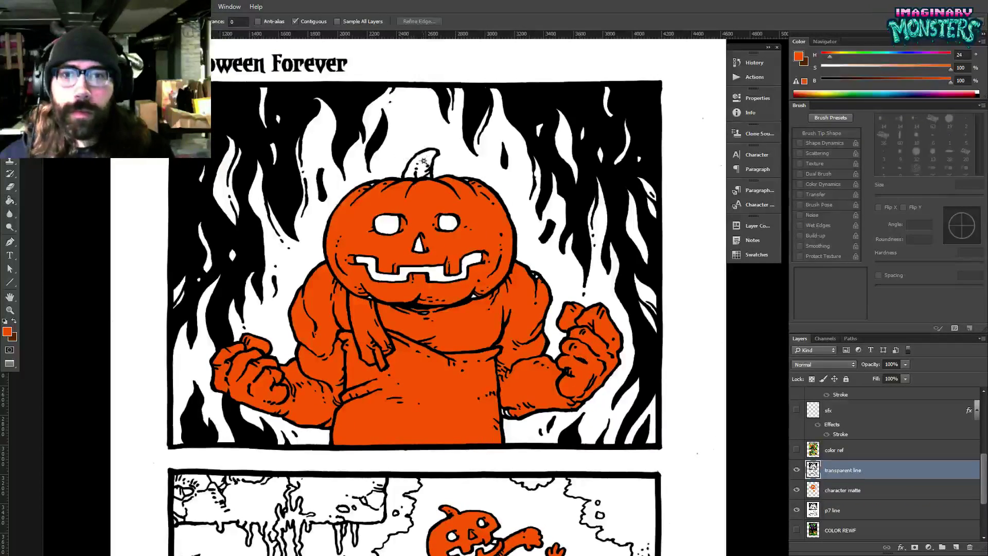
pyautogui.moveTo(425, 283); pyautogui.dragTo(421, 269)
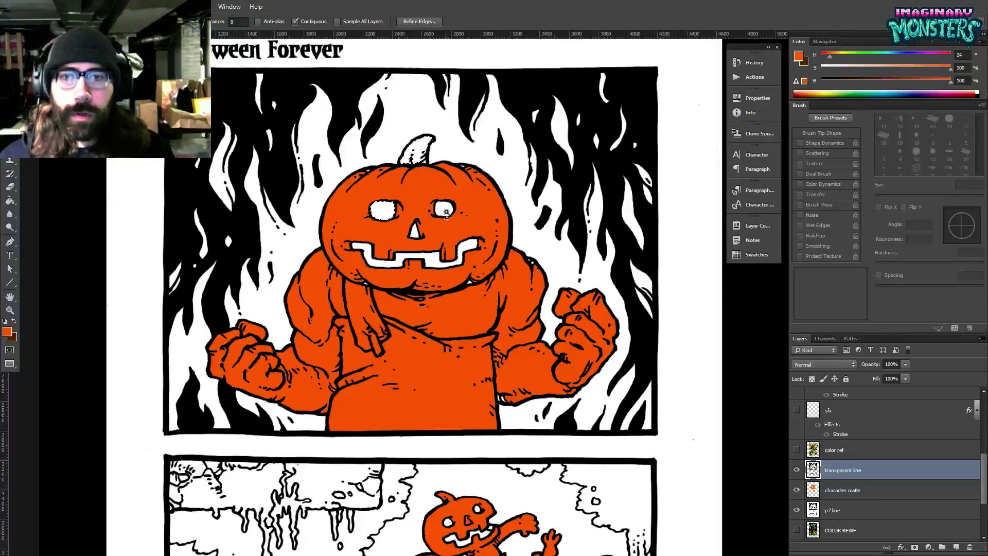
pyautogui.keyDown('shift'); pyautogui.click(415, 234); pyautogui.keyUp('shift')
pyautogui.keyDown('shift'); pyautogui.click(415, 256); pyautogui.keyUp('shift')
pyautogui.moveTo(486, 416); pyautogui.dragTo(439, 271)
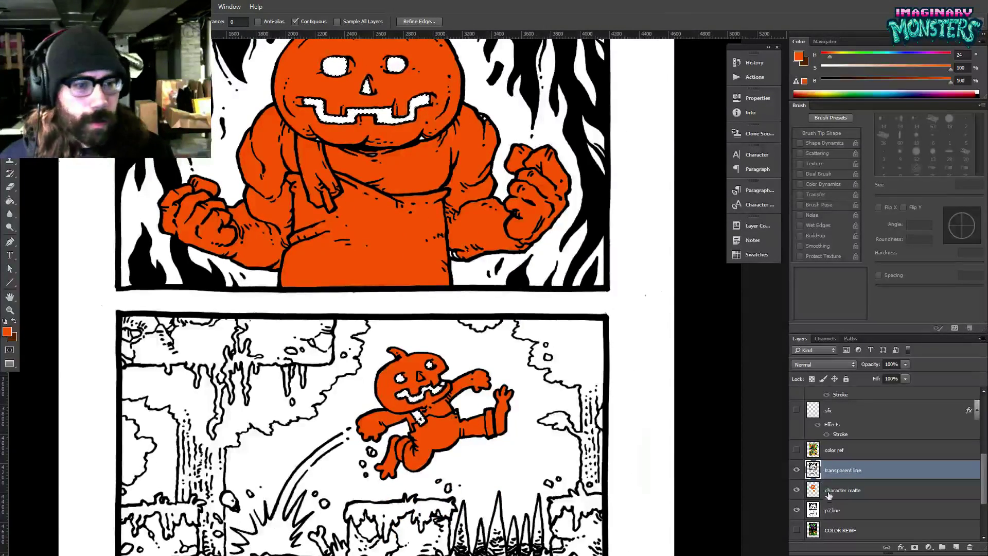
# Fill the selected stem and the facial features of both pumpkins with orange on the character matte layer, and clear the selection.
pyautogui.hotkey('alt', '[')
pyautogui.press('g')
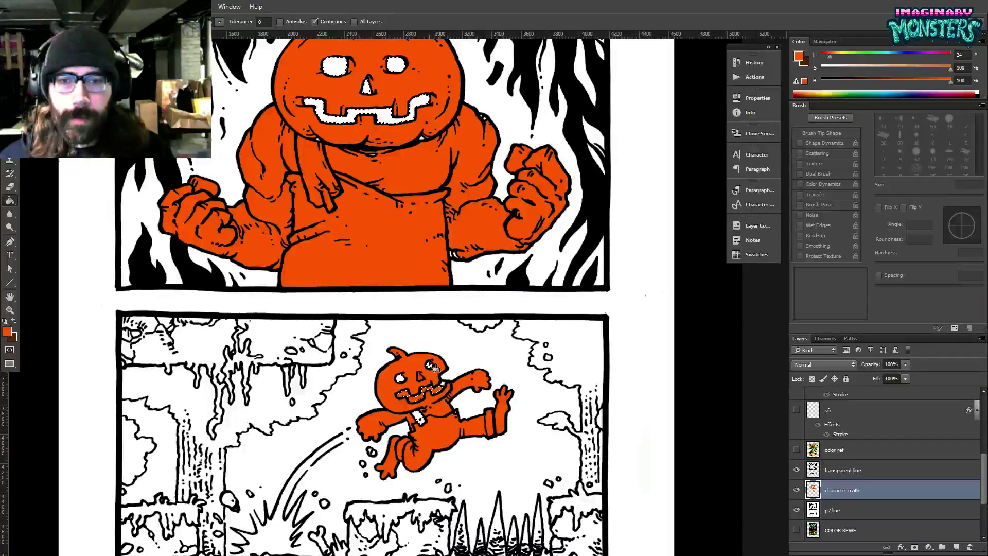
pyautogui.click(429, 365)
pyautogui.click(433, 389)
pyautogui.press('b')
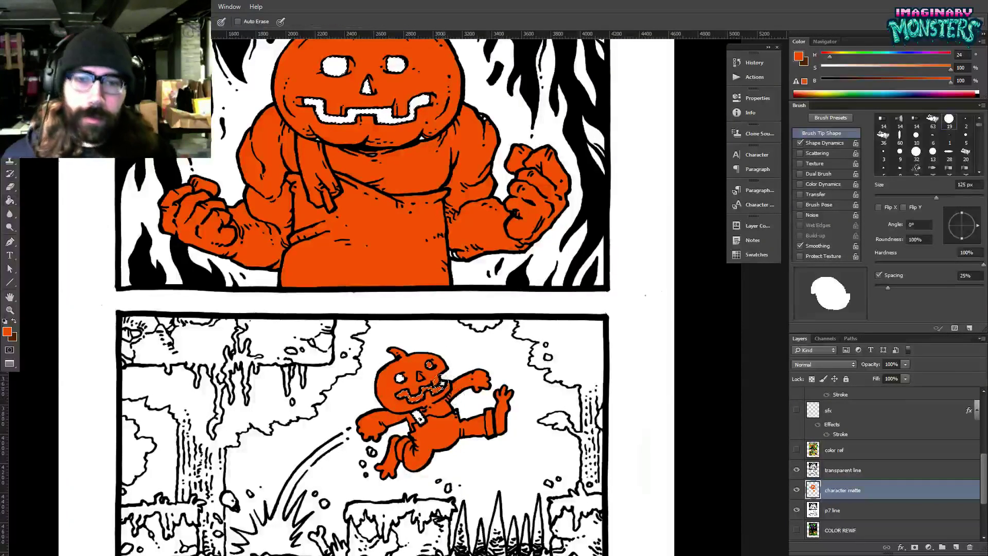
pyautogui.click(418, 400)
pyautogui.moveTo(370, 195); pyautogui.dragTo(404, 312)
pyautogui.moveTo(329, 242)
pyautogui.mouseDown()
pyautogui.moveTo(355, 226)
pyautogui.moveTo(464, 227)
pyautogui.mouseUp()
pyautogui.hotkey('ctrl', 'd')
# Zoom in on the large pumpkin figure and set the Pencil size to 500 px.
pyautogui.press('z')
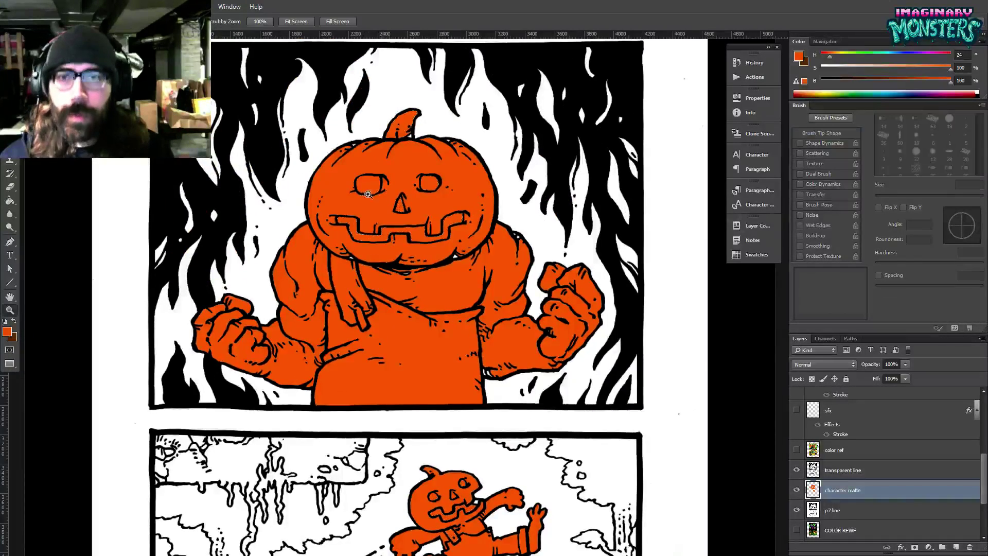
pyautogui.moveTo(367, 194); pyautogui.dragTo(397, 196)
pyautogui.moveTo(385, 307); pyautogui.dragTo(401, 255)
pyautogui.press('b')
pyautogui.press('[')
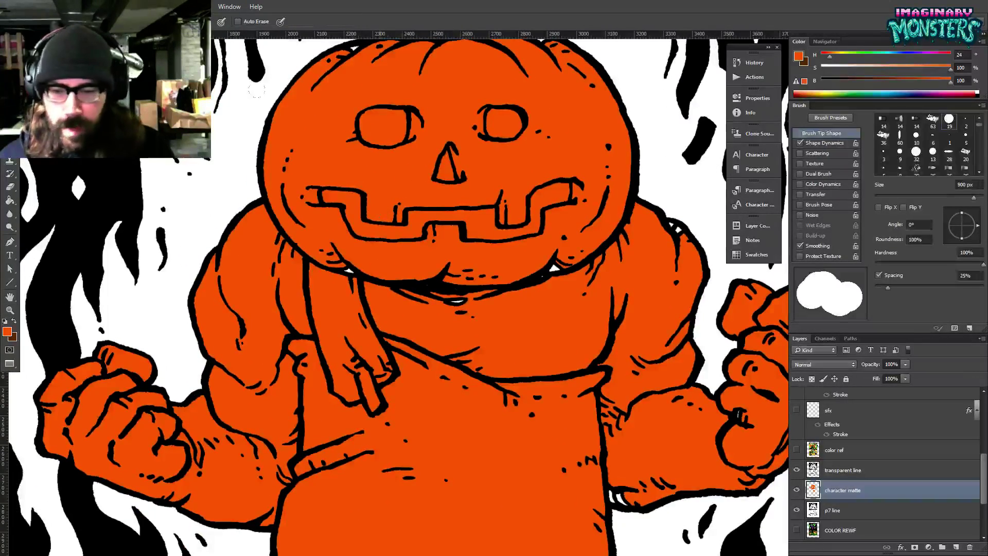
pyautogui.press('[')
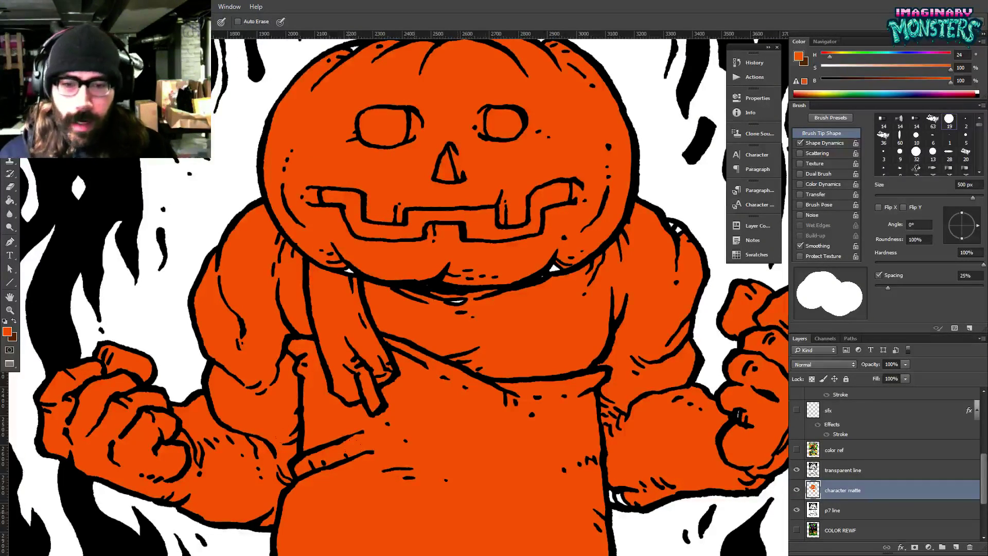
# Switch to Open Broadcaster Software, lower the desktop audio volume below 18%, and return to Photoshop.
pyautogui.hotkey('alt', 'Tab')
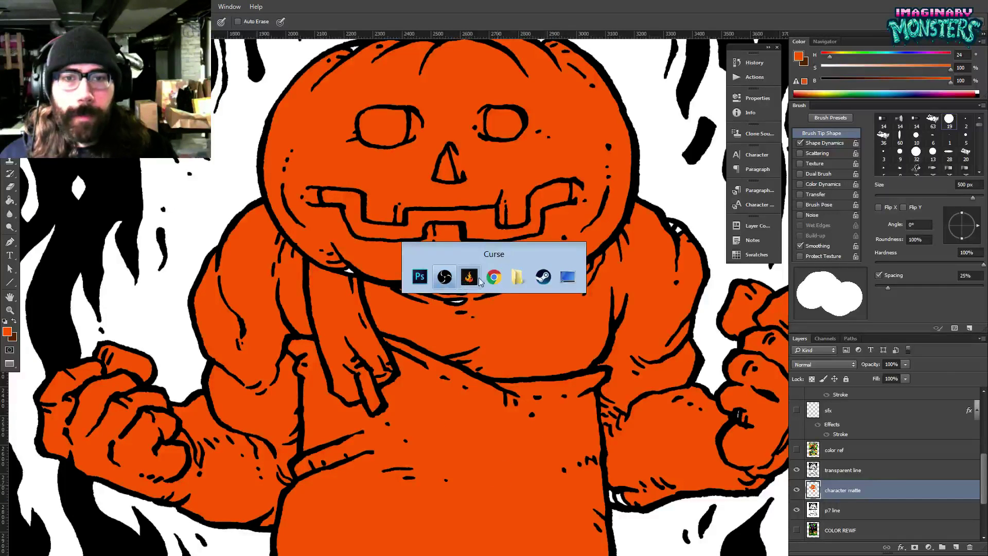
pyautogui.click(445, 277)
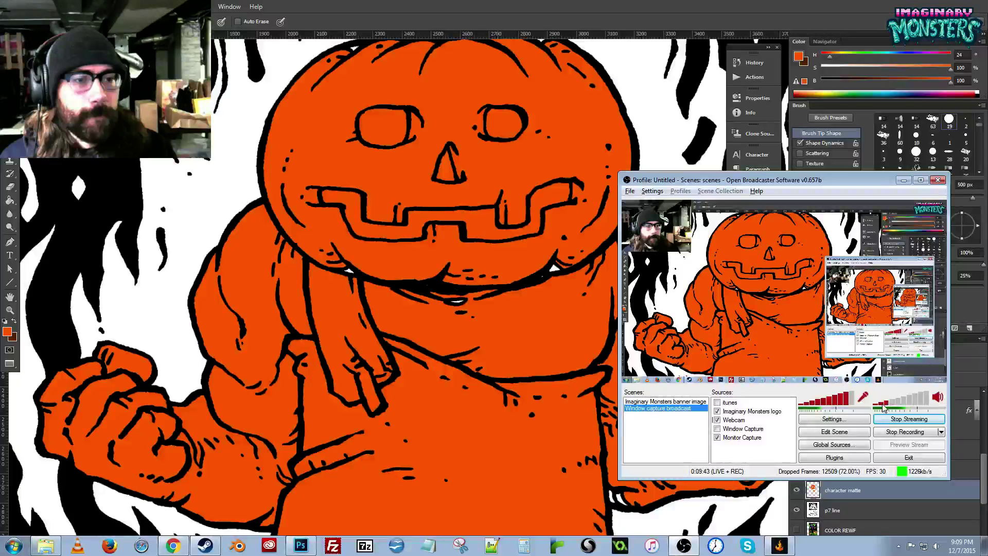
pyautogui.moveTo(884, 406)
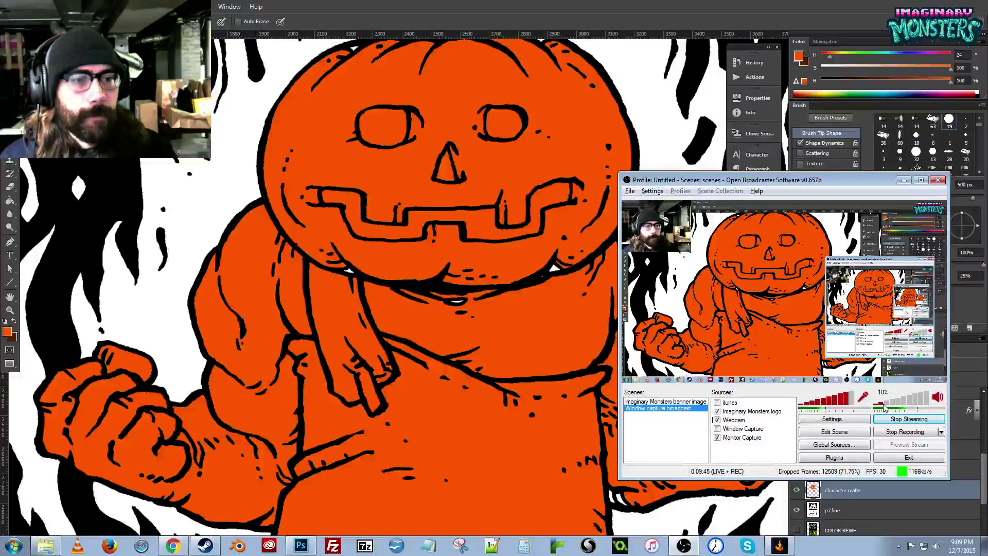
pyautogui.moveTo(885, 407); pyautogui.dragTo(881, 407)
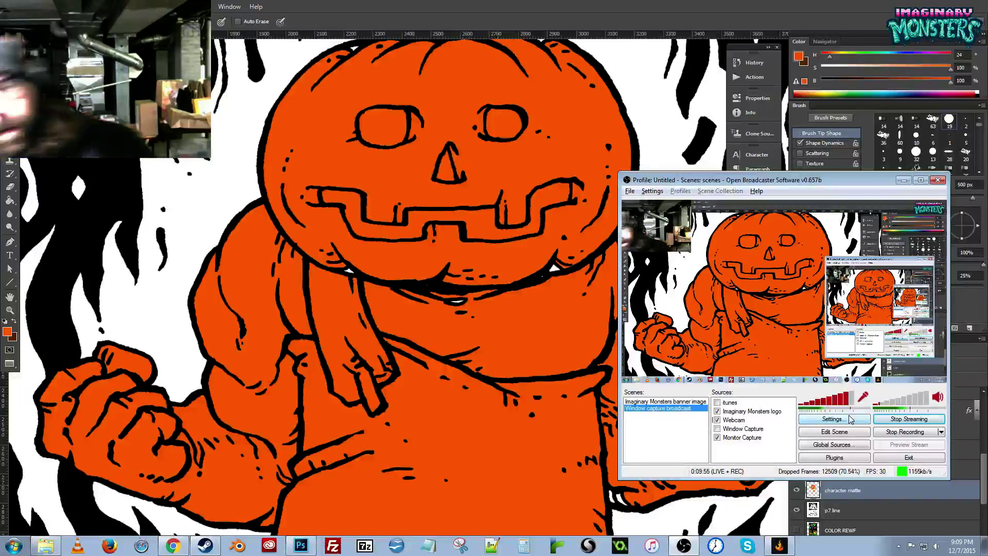
pyautogui.hotkey('alt', 'Tab')
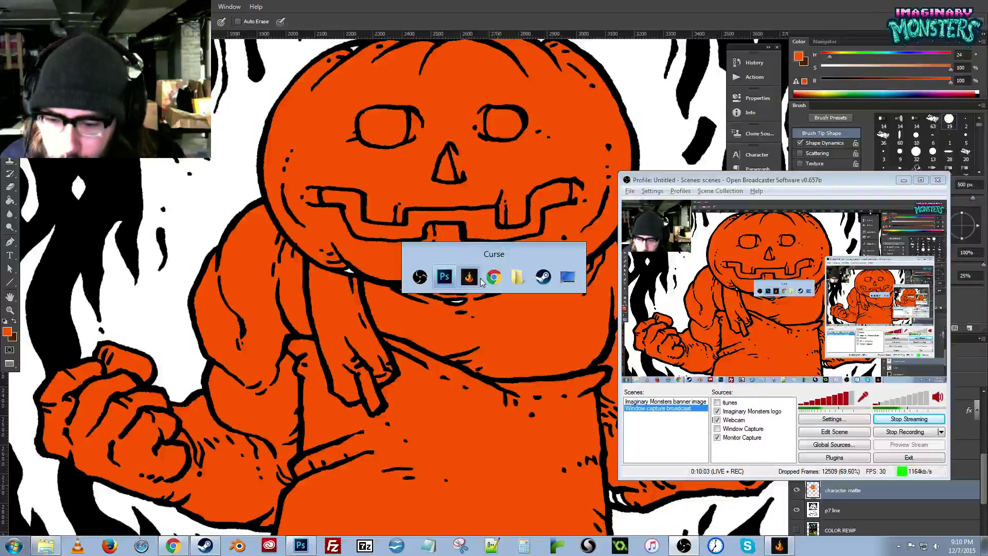
pyautogui.hotkey('alt', 'Tab')
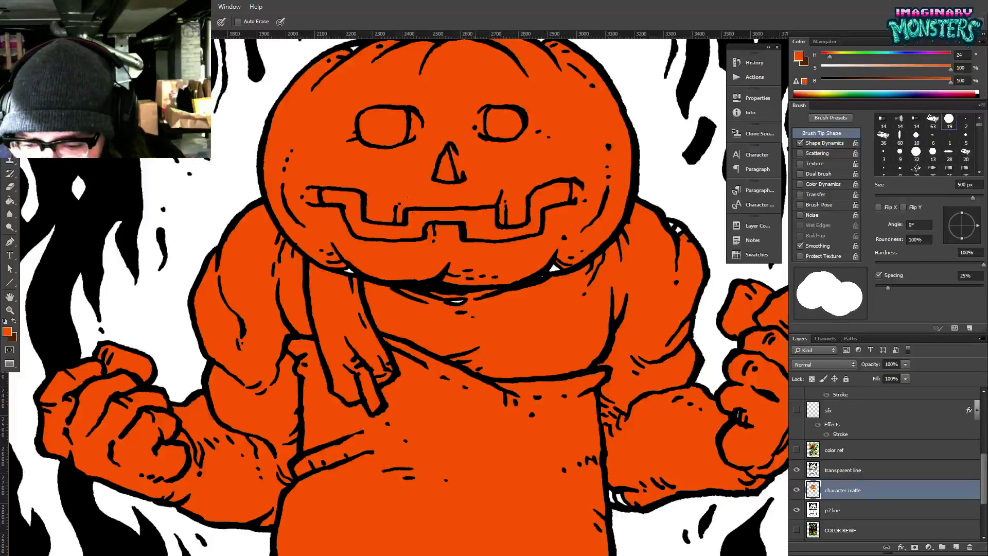
# Check the live stream status in Open Broadcaster Software again and return to Photoshop.
pyautogui.hotkey('alt', 'Tab')
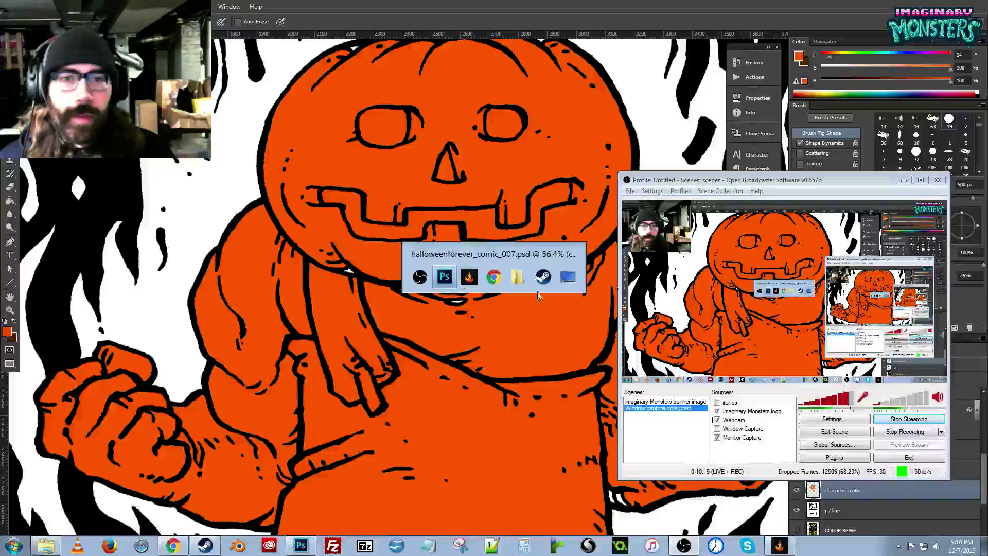
pyautogui.click(444, 278)
pyautogui.hotkey('alt', 'Tab')
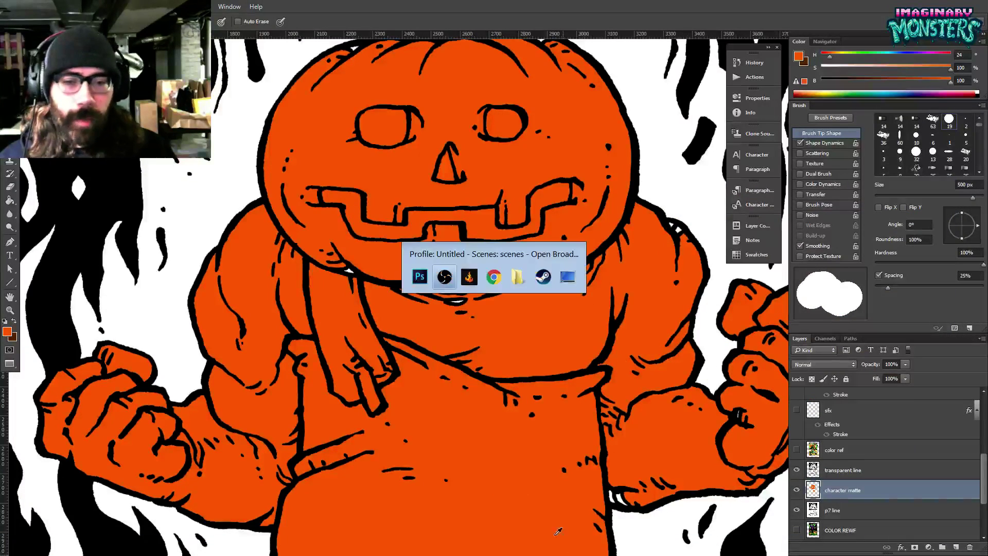
pyautogui.click(446, 282)
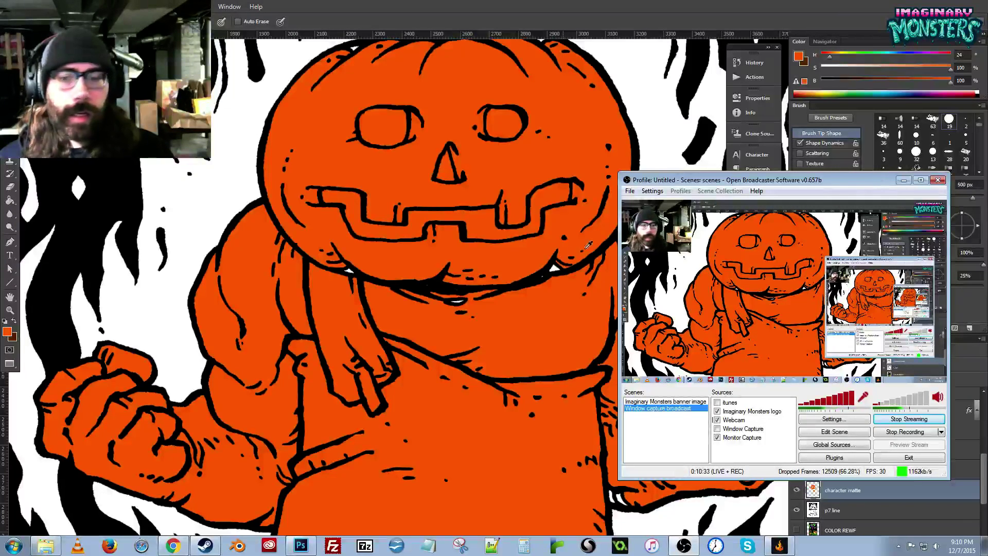
pyautogui.click(465, 261)
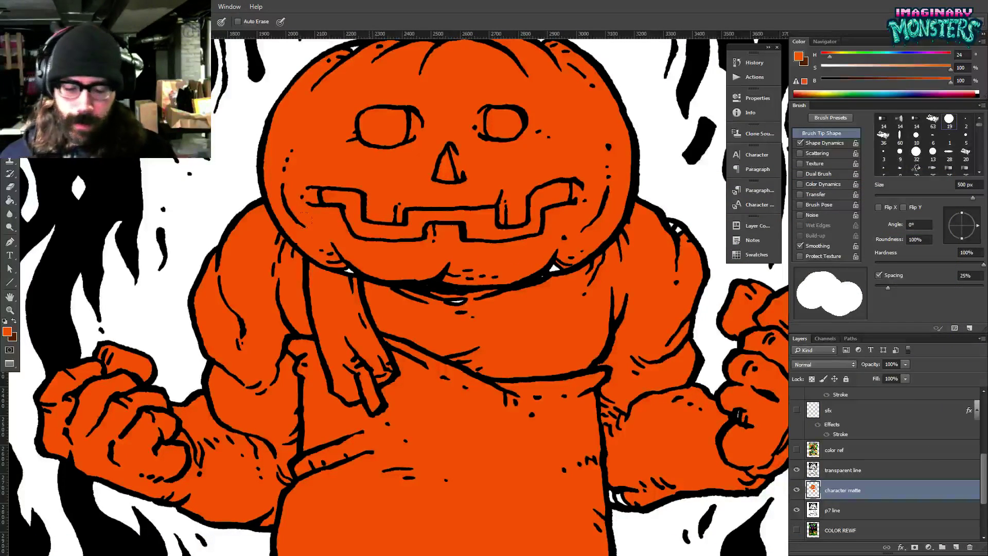
# Set the Pencil size to 70 px and paint the white gaps orange under the large pumpkin's chin and along its top edge.
pyautogui.press('[')
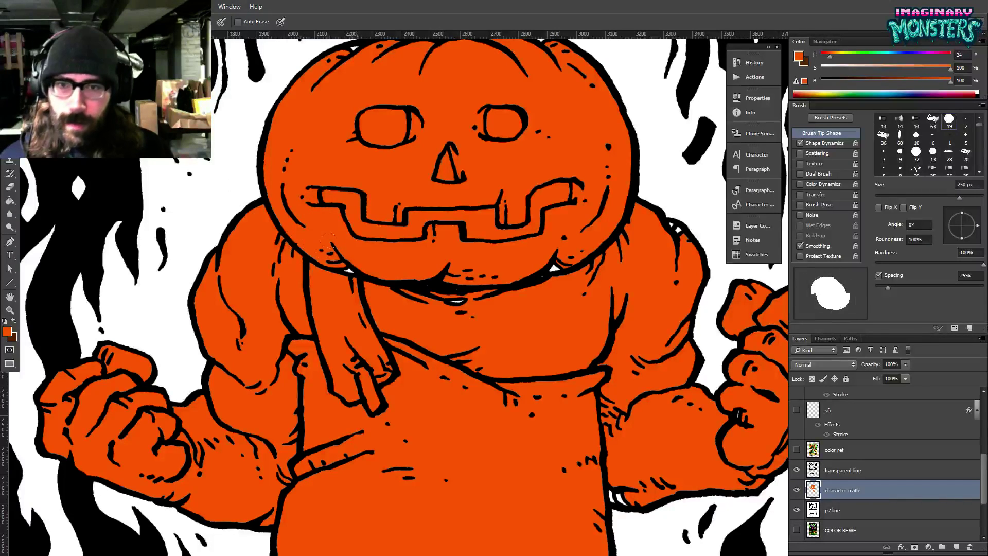
pyautogui.scroll(5, 570, 242)
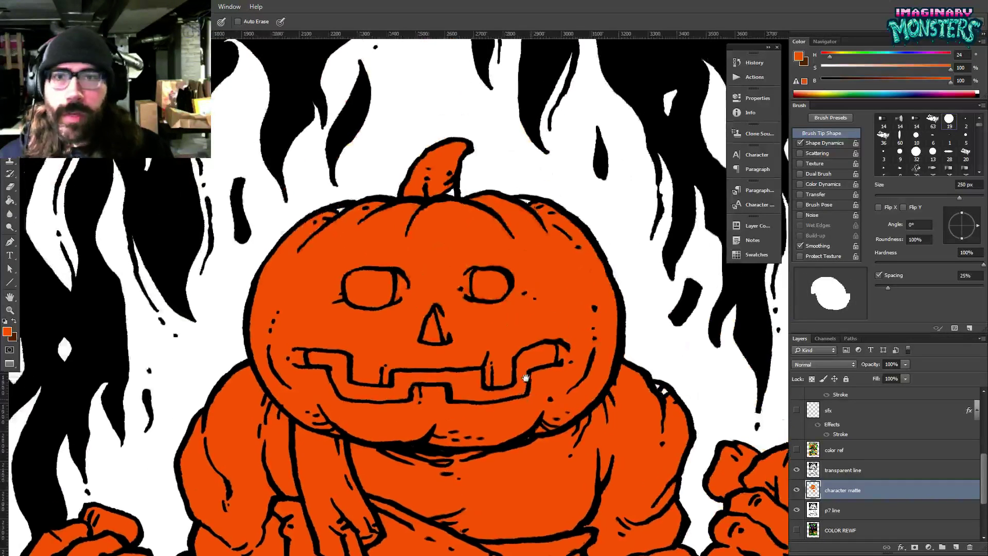
pyautogui.press('[')
pyautogui.press('[')
pyautogui.press('[')
pyautogui.press('[')
pyautogui.press('[')
pyautogui.press('[')
pyautogui.press('[')
pyautogui.press('[')
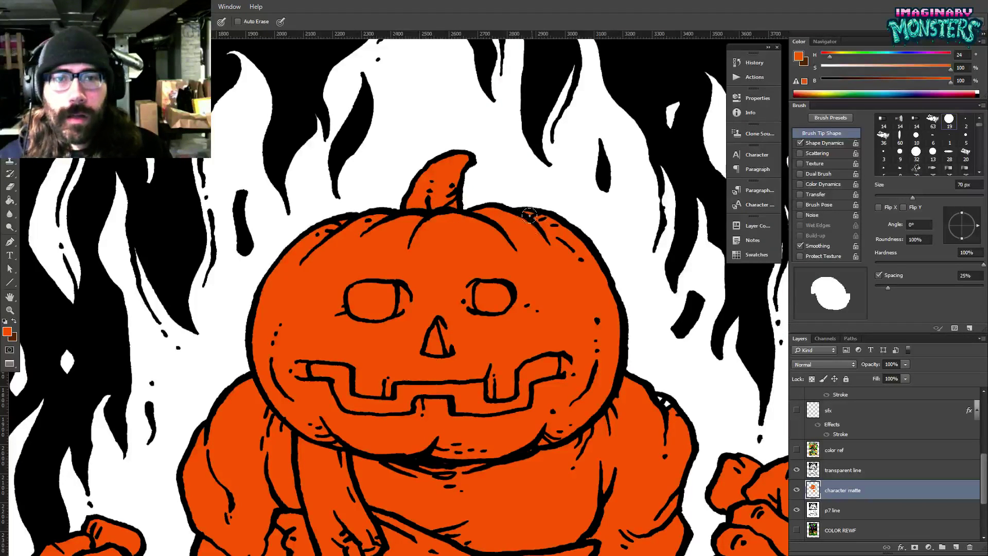
# Paint the remaining white gaps orange on the large figure's shoulder and forearm and on the leaping figure's overall straps.
pyautogui.moveTo(541, 345); pyautogui.dragTo(487, 303)
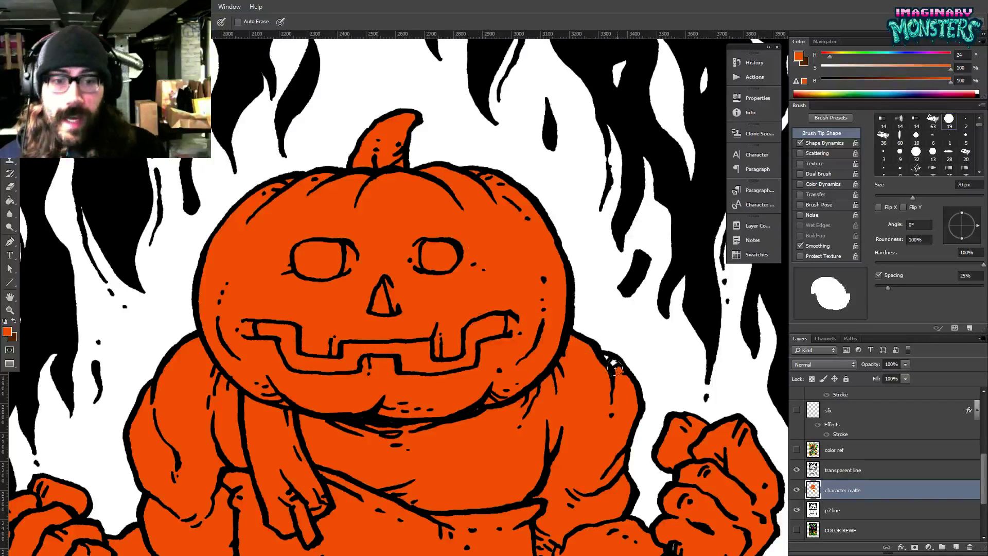
pyautogui.moveTo(606, 360); pyautogui.dragTo(603, 307)
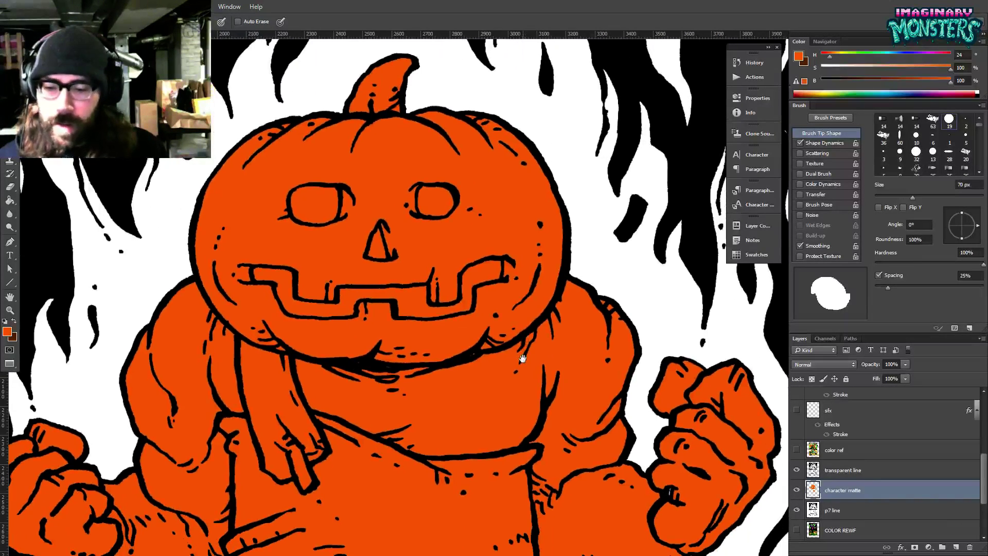
pyautogui.moveTo(514, 406); pyautogui.dragTo(478, 314)
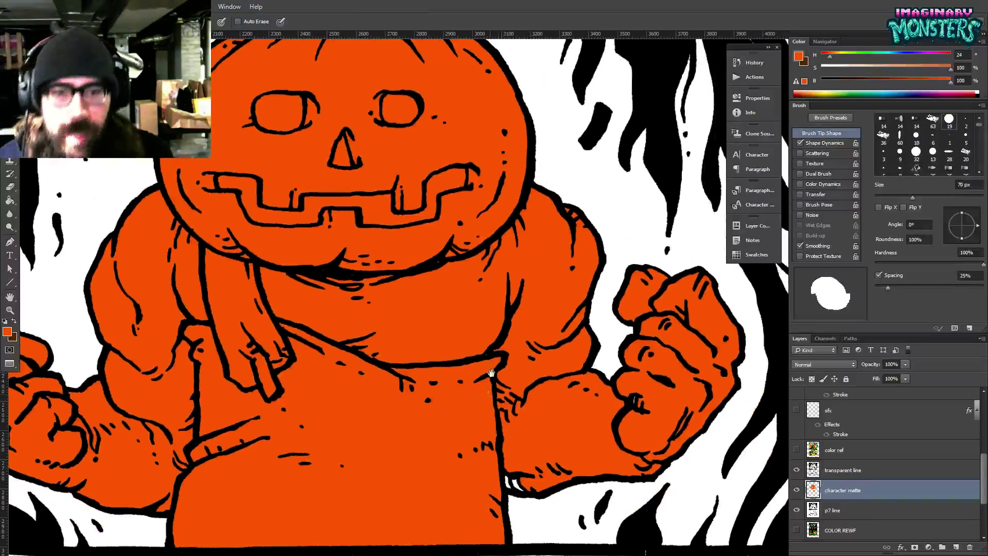
pyautogui.moveTo(347, 458); pyautogui.dragTo(551, 436)
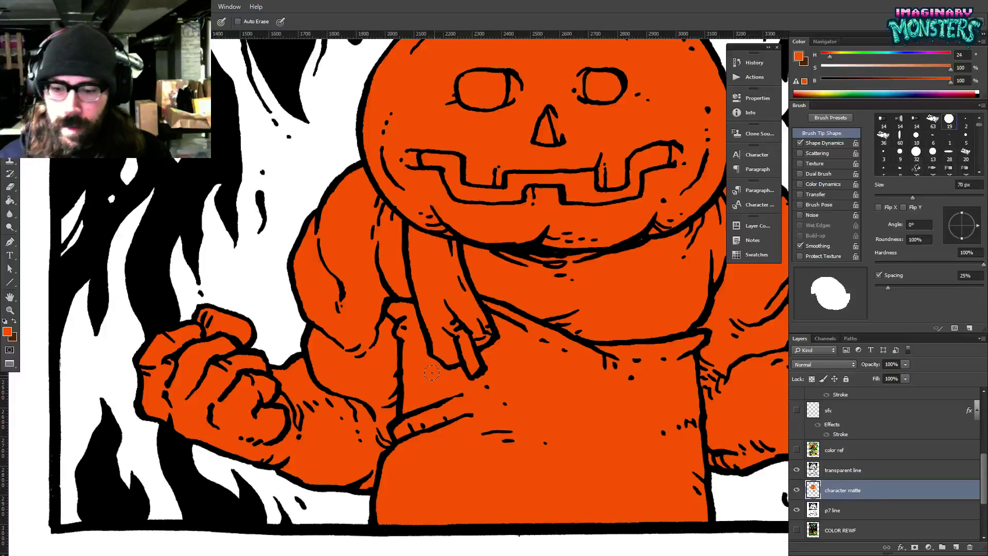
pyautogui.moveTo(518, 397)
pyautogui.mouseDown()
pyautogui.moveTo(410, 324)
pyautogui.moveTo(308, 164)
pyautogui.mouseUp()
pyautogui.moveTo(407, 375); pyautogui.dragTo(376, 250)
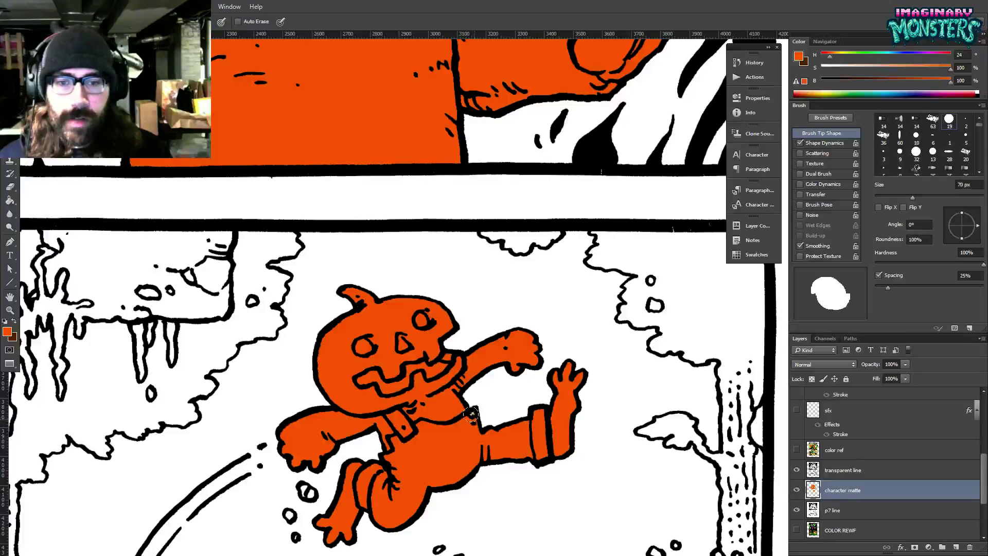
# Examine the orange character matte in both panels, briefly hiding and showing the character matte layer to check its coverage.
pyautogui.moveTo(424, 427); pyautogui.dragTo(460, 439)
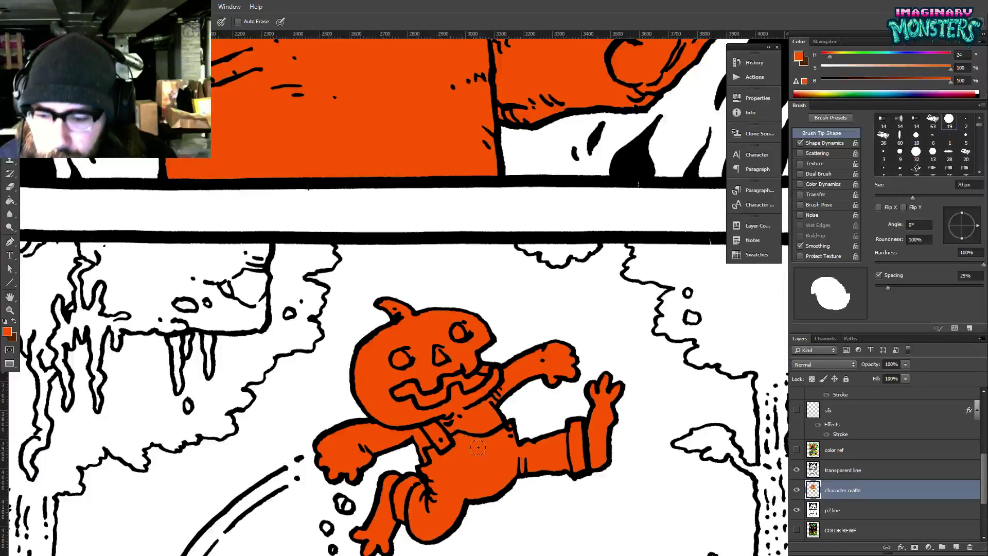
pyautogui.scroll(10, 457, 296)
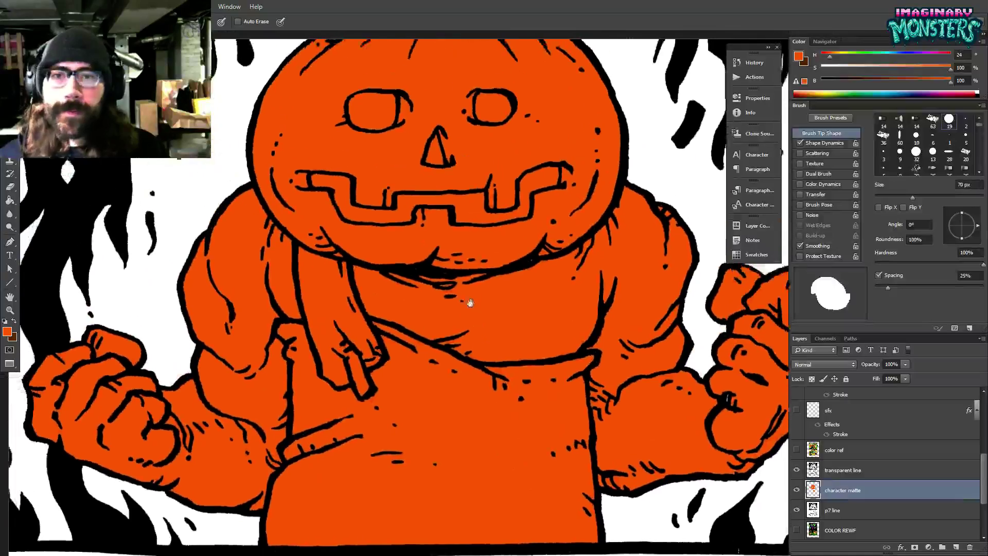
pyautogui.moveTo(470, 303); pyautogui.dragTo(482, 366)
pyautogui.keyDown('alt'); pyautogui.click(487, 284); pyautogui.keyUp('alt')
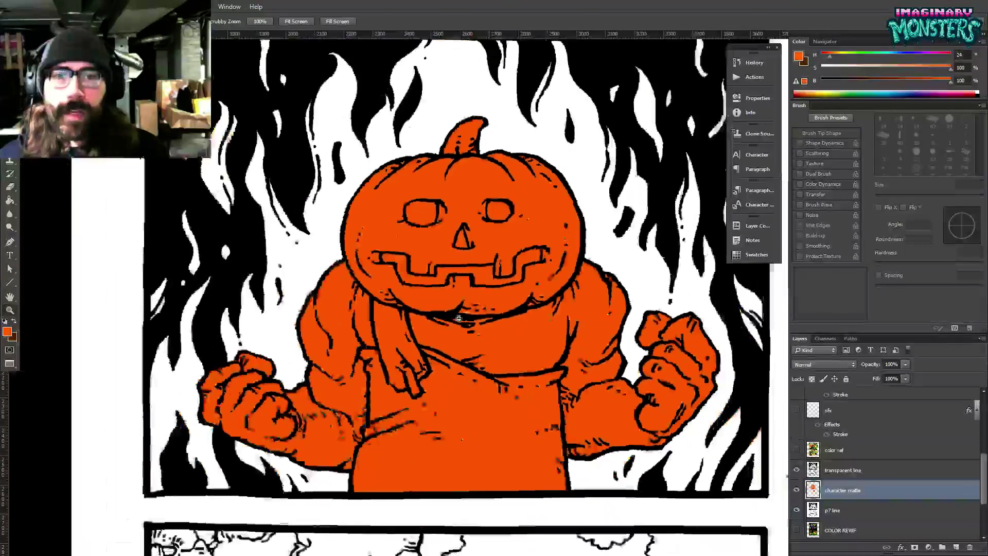
pyautogui.keyDown('alt'); pyautogui.click(487, 284); pyautogui.keyUp('alt')
pyautogui.moveTo(484, 280)
pyautogui.mouseDown()
pyautogui.moveTo(448, 296)
pyautogui.moveTo(441, 253)
pyautogui.mouseUp()
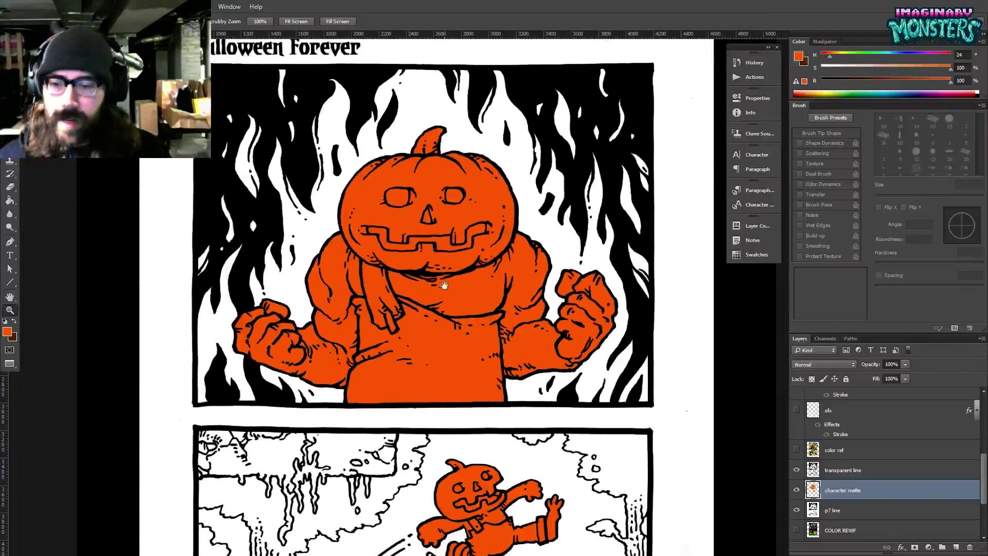
pyautogui.press('b')
pyautogui.moveTo(435, 293); pyautogui.dragTo(432, 285)
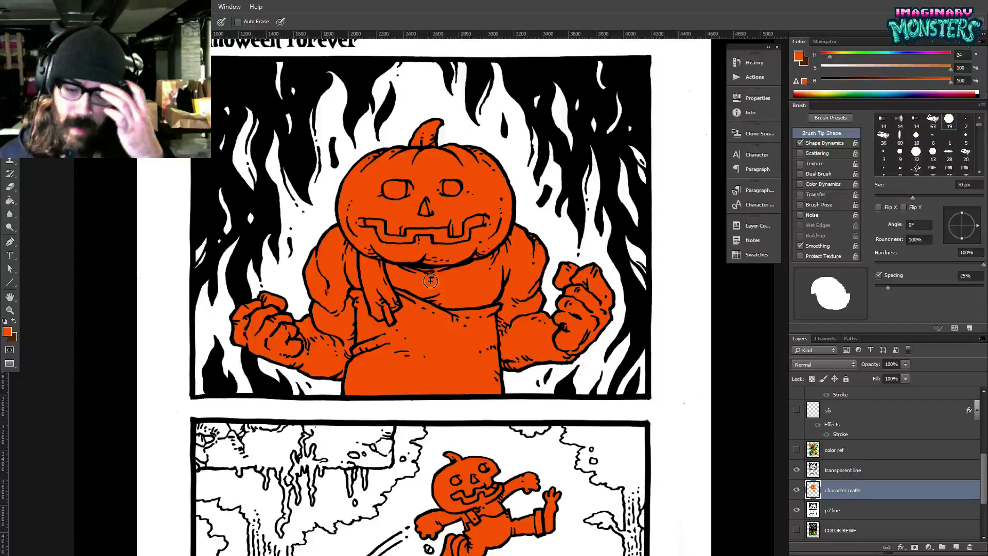
pyautogui.moveTo(491, 259); pyautogui.dragTo(484, 252)
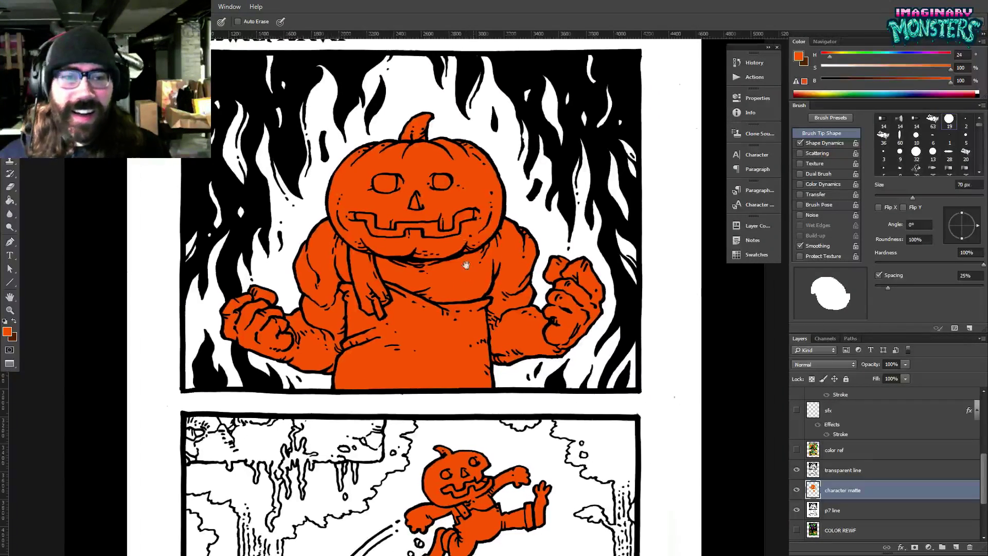
pyautogui.moveTo(465, 298); pyautogui.dragTo(482, 277)
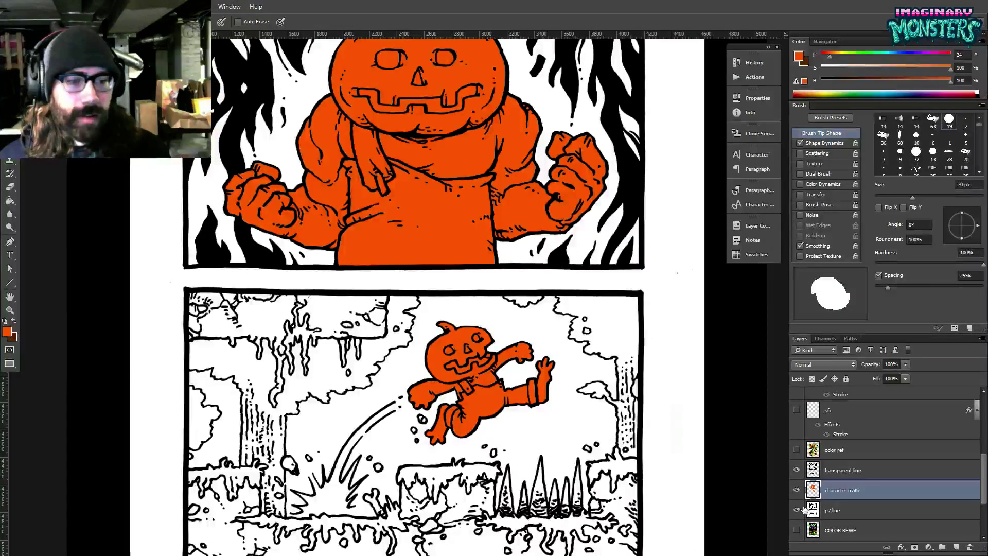
pyautogui.click(797, 492)
pyautogui.click(796, 491)
# Show the color ref layer, sample the bright green background beside its pumpkin figures as the foreground color, and hide the reference again.
pyautogui.moveTo(500, 193); pyautogui.dragTo(488, 359)
pyautogui.moveTo(513, 399); pyautogui.dragTo(498, 340)
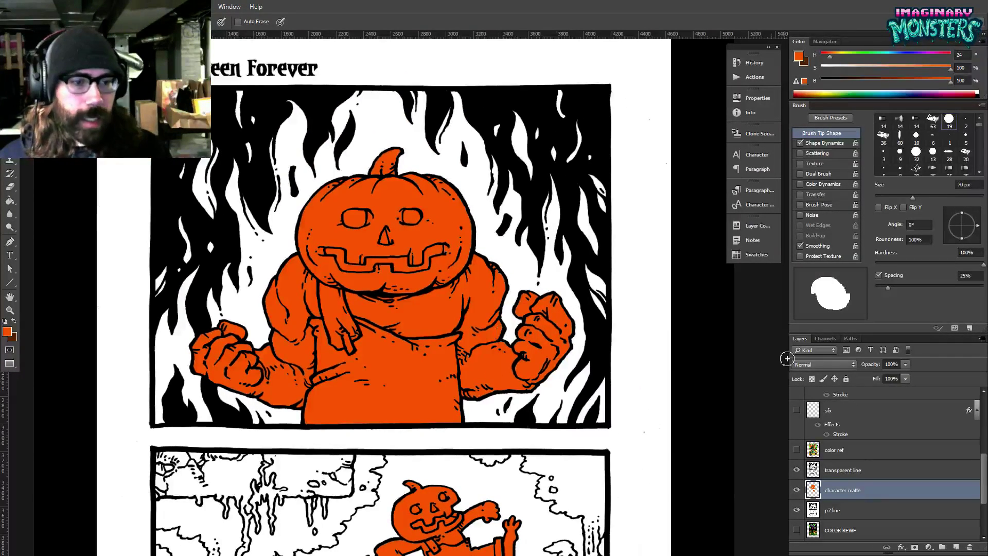
pyautogui.click(796, 450)
pyautogui.moveTo(406, 304); pyautogui.dragTo(428, 319)
pyautogui.scroll(-2, 406, 324)
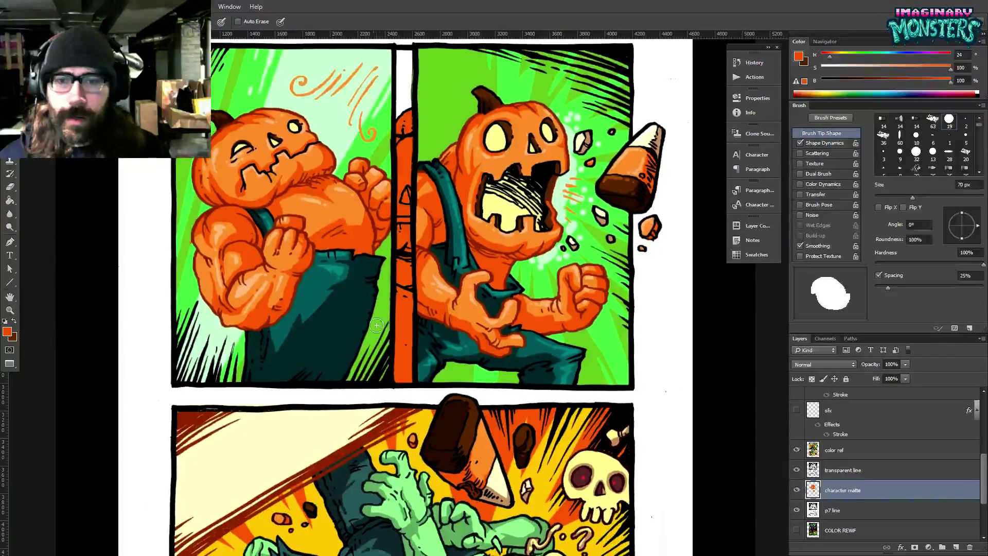
pyautogui.keyDown('alt'); pyautogui.click(384, 310); pyautogui.keyUp('alt')
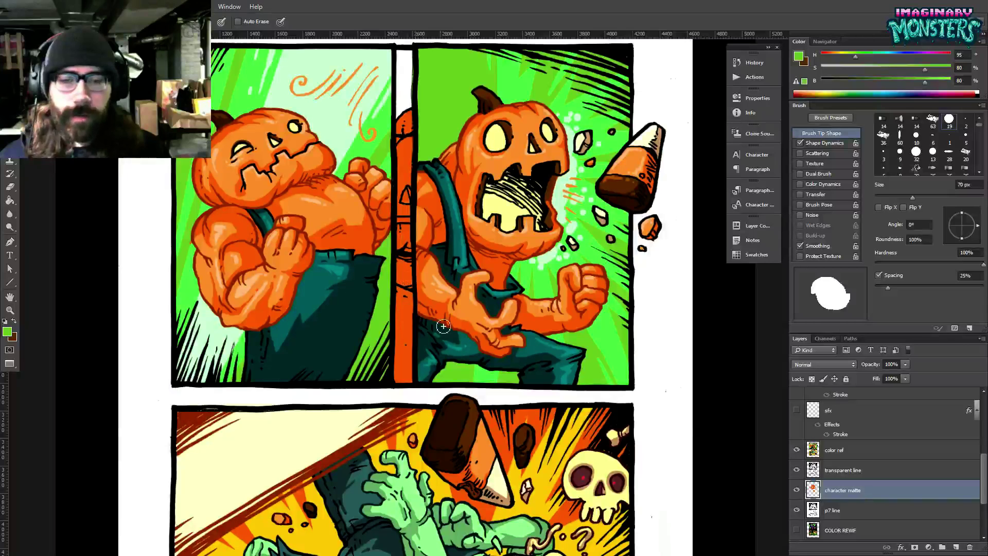
pyautogui.click(796, 450)
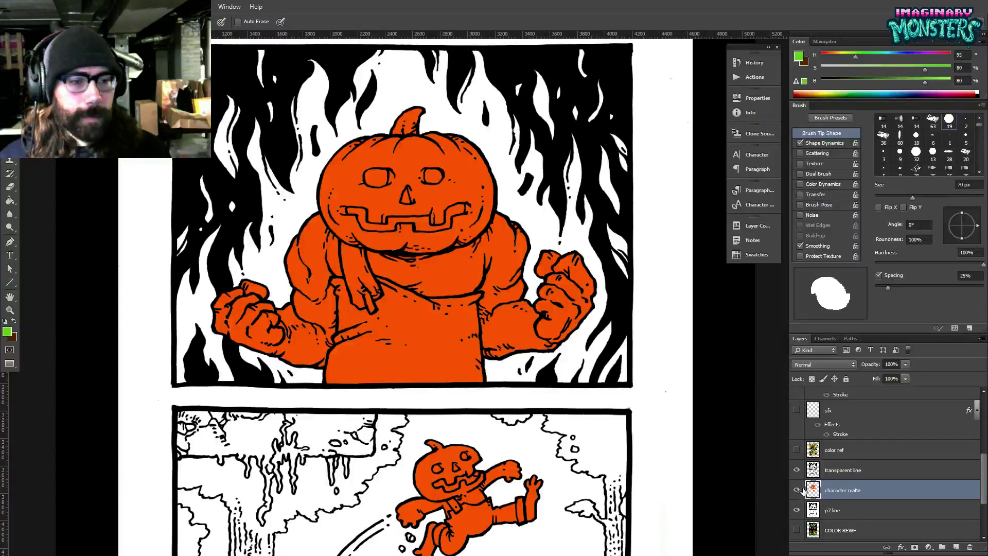
# Create a new layer named matte directly above the p7 line layer.
pyautogui.click(821, 510)
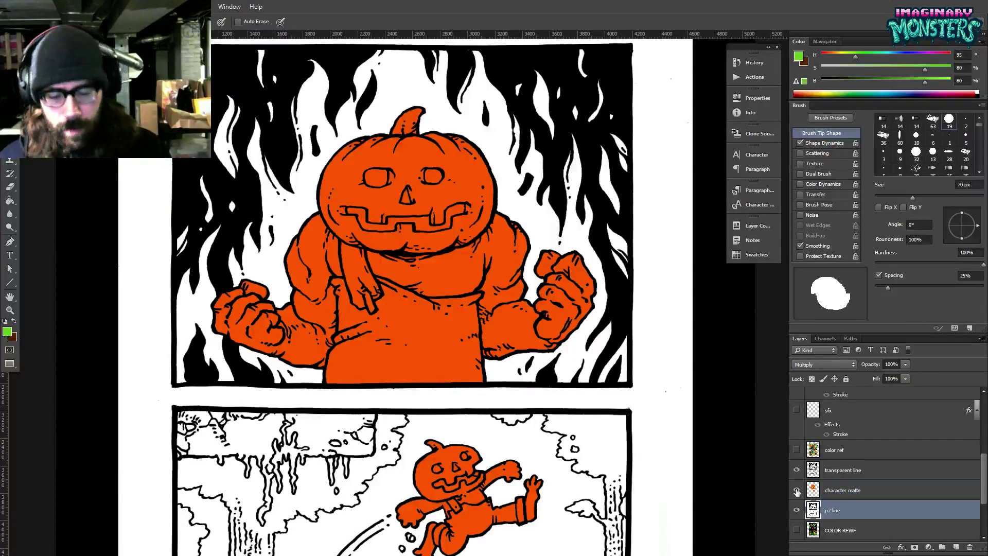
pyautogui.hotkey('ctrl', 'shift', 'n')
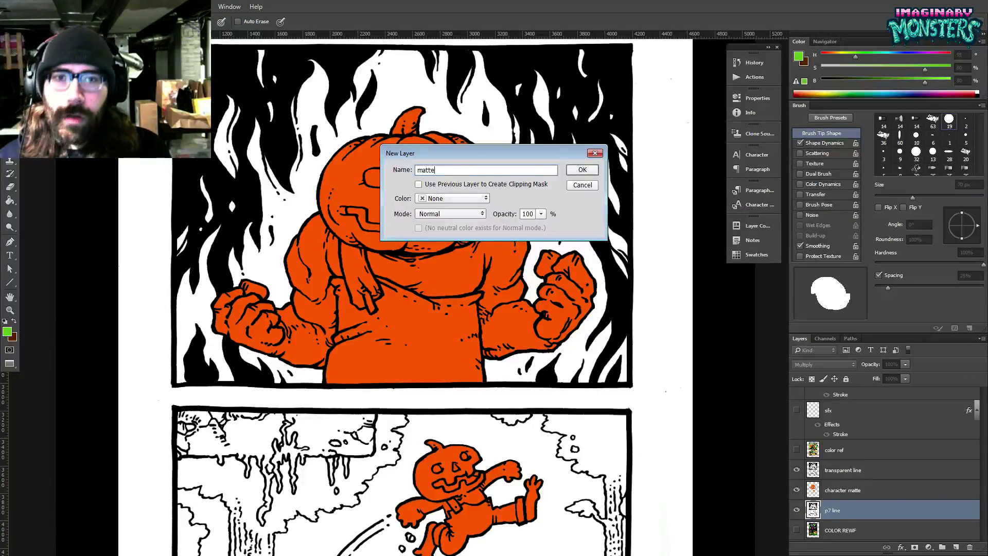
pyautogui.press('Return')
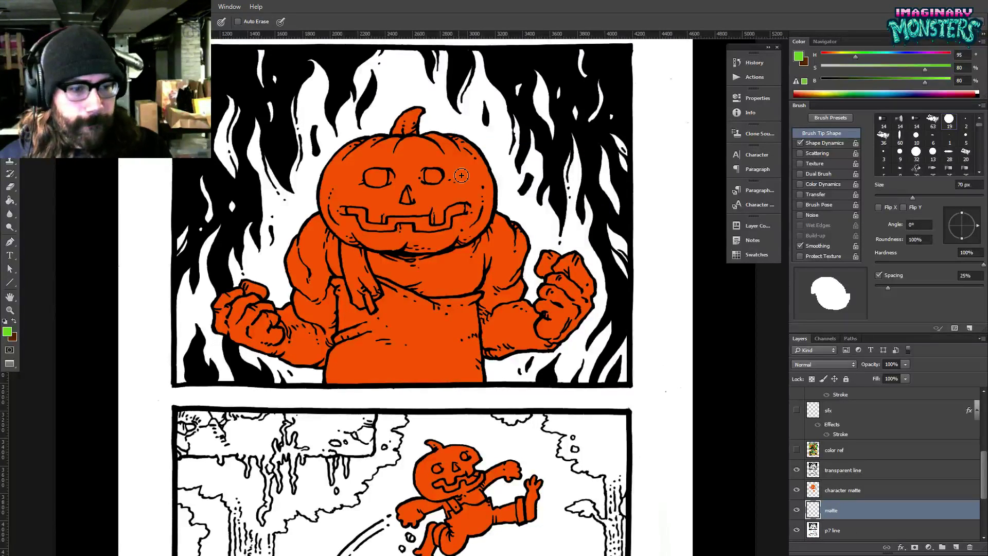
# With Shape Dynamics turned off, outline the flame panel's inner edges in green on the matte layer and fill the panel's interior.
pyautogui.moveTo(279, 152); pyautogui.dragTo(316, 174)
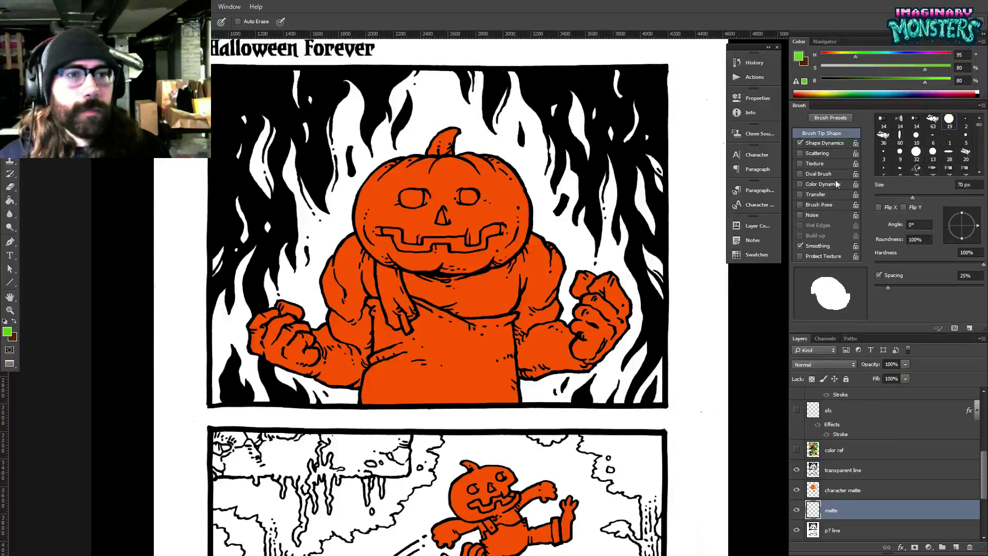
pyautogui.click(800, 144)
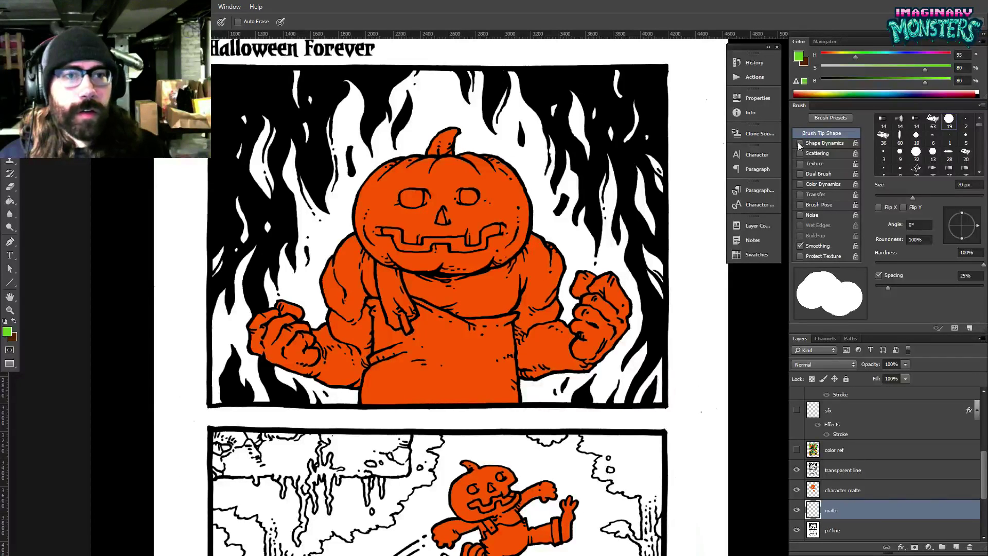
pyautogui.click(296, 76)
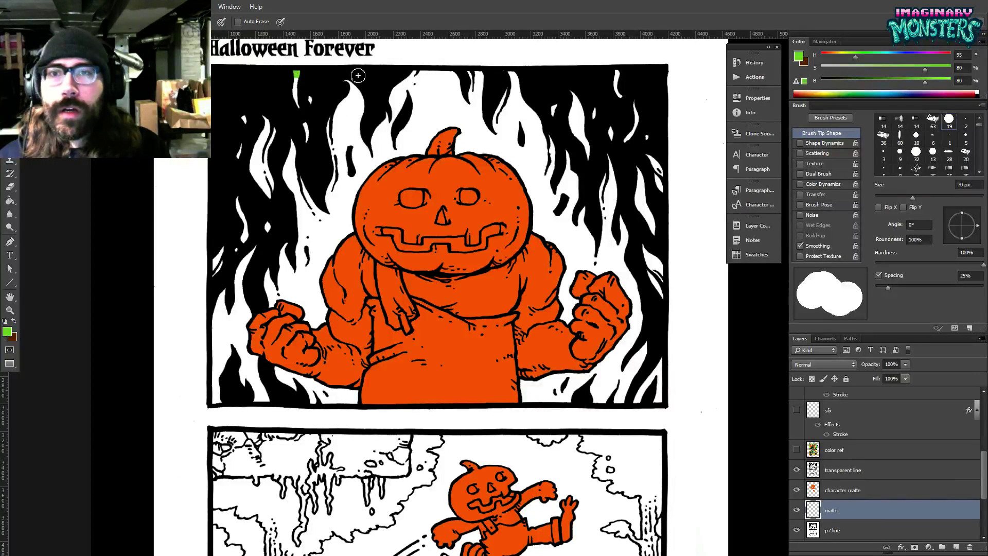
pyautogui.moveTo(408, 76); pyautogui.dragTo(521, 75)
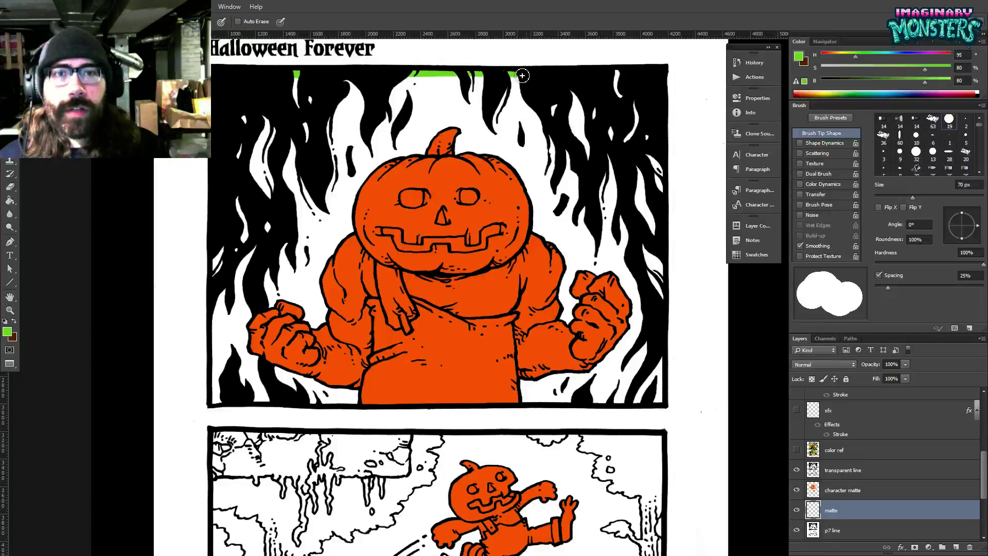
pyautogui.moveTo(644, 77); pyautogui.dragTo(666, 82)
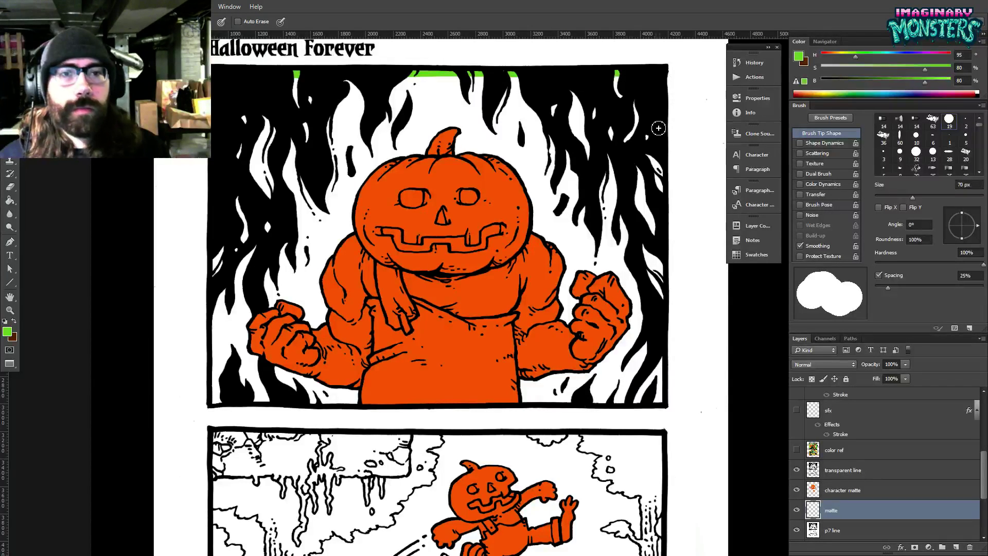
pyautogui.moveTo(666, 176); pyautogui.dragTo(662, 317)
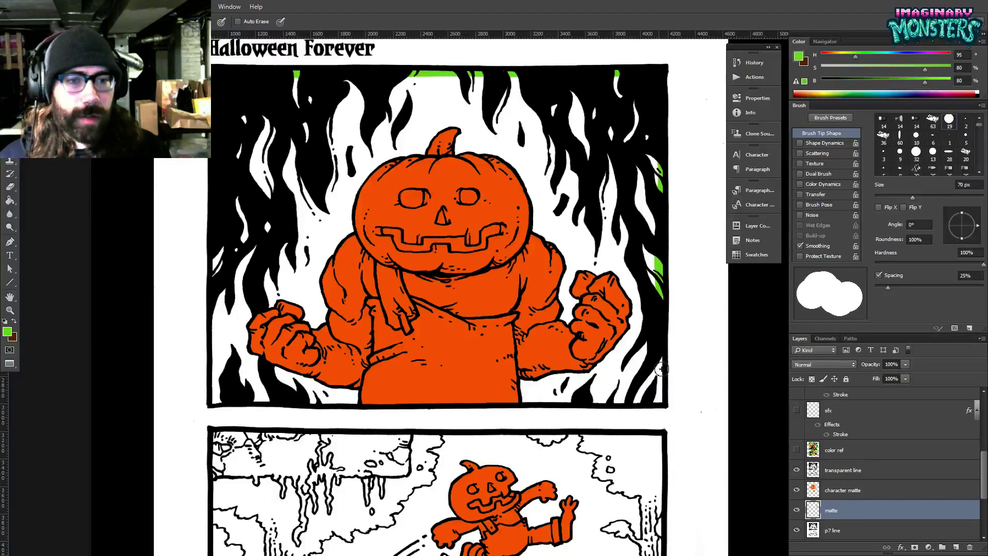
pyautogui.moveTo(661, 368)
pyautogui.mouseDown()
pyautogui.moveTo(664, 405)
pyautogui.moveTo(588, 413)
pyautogui.moveTo(216, 404)
pyautogui.moveTo(221, 120)
pyautogui.moveTo(241, 79)
pyautogui.mouseUp()
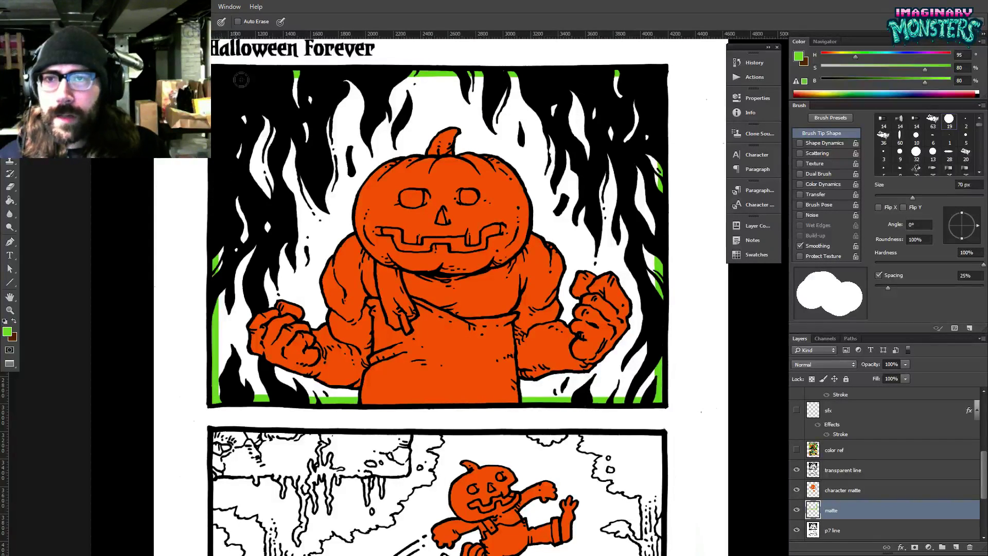
pyautogui.press('g')
pyautogui.click(321, 149)
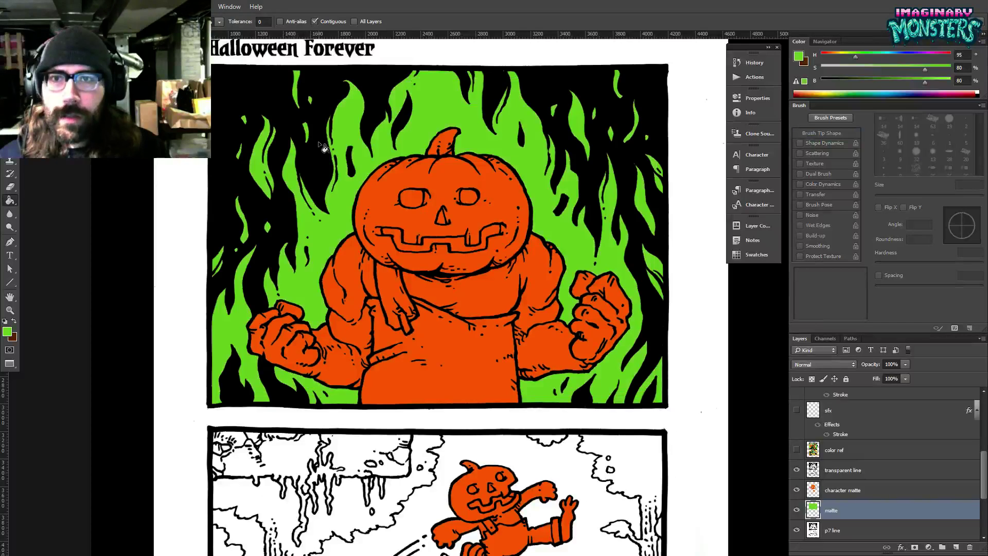
# On the transparent line layer, use the Magic Wand on the page margin to select along the panels' outer borders.
pyautogui.moveTo(323, 147); pyautogui.dragTo(363, 166)
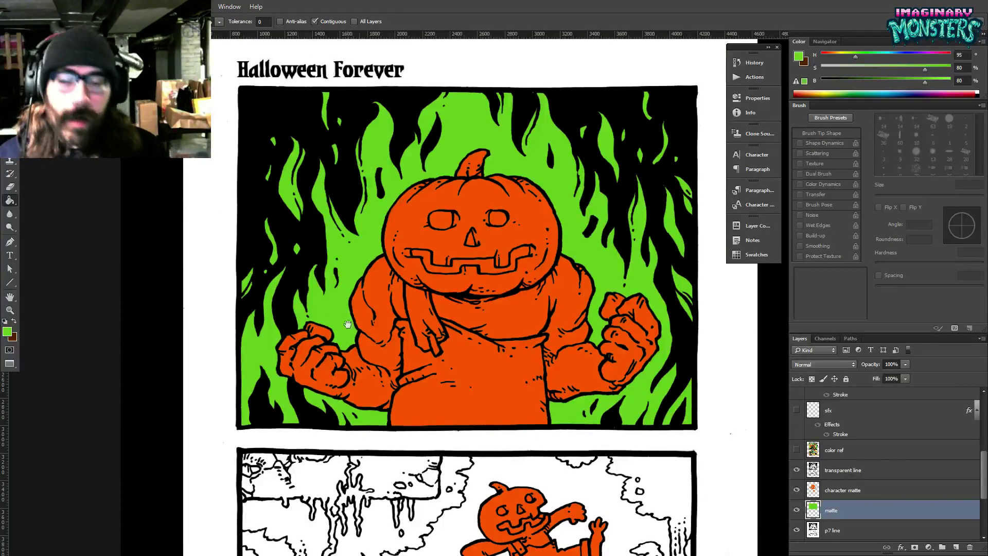
pyautogui.moveTo(363, 410); pyautogui.dragTo(383, 166)
pyautogui.moveTo(546, 301); pyautogui.dragTo(489, 244)
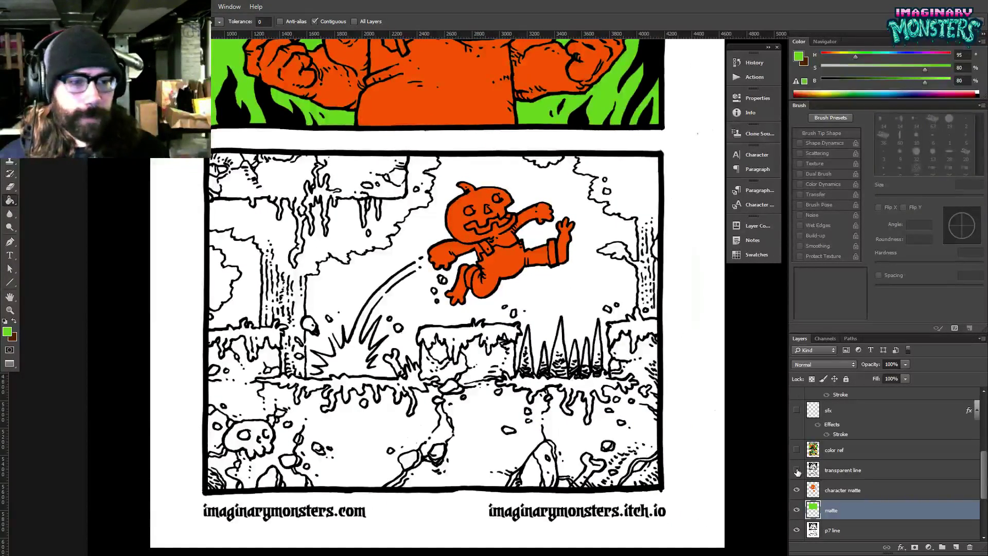
pyautogui.click(797, 472)
pyautogui.click(797, 471)
pyautogui.click(797, 471)
pyautogui.click(810, 471)
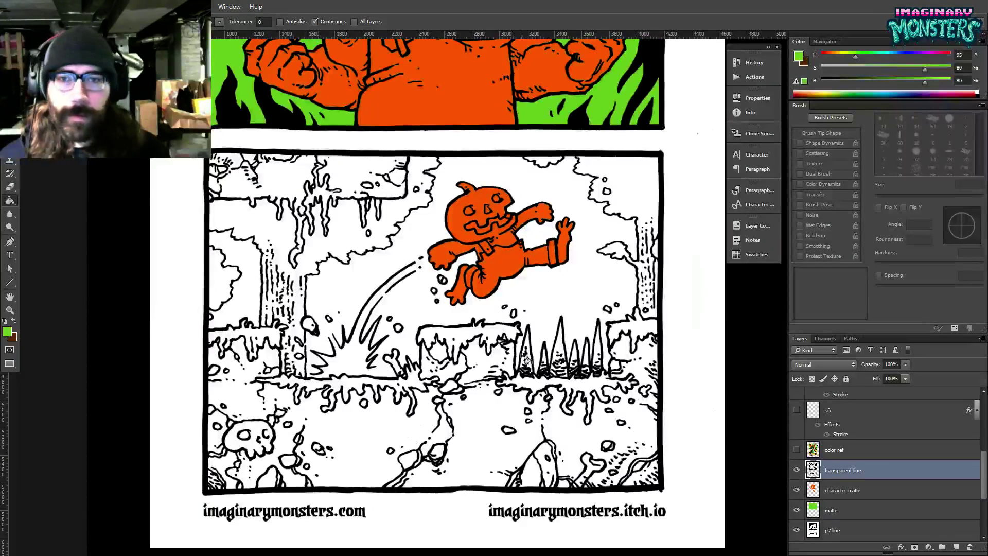
pyautogui.press('w')
pyautogui.moveTo(328, 260); pyautogui.dragTo(340, 251)
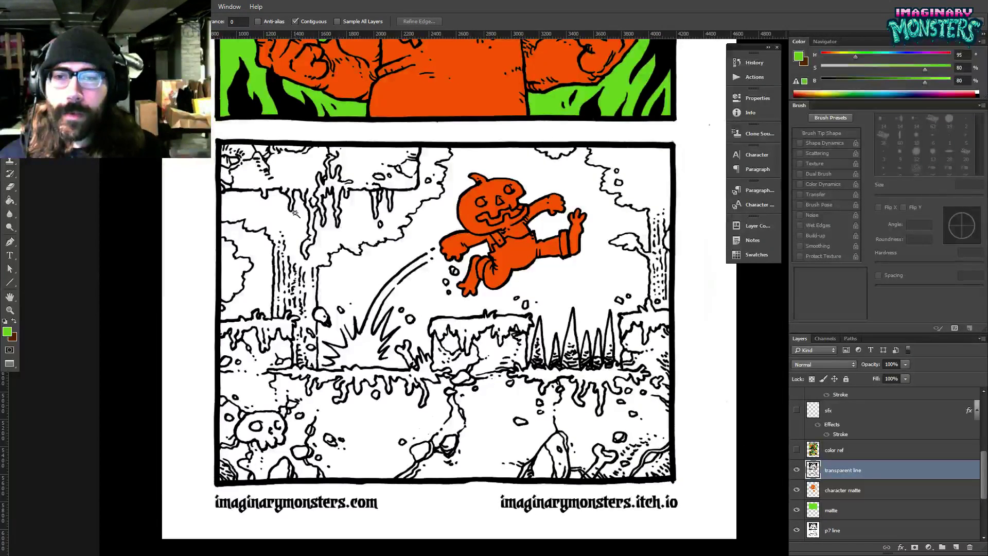
pyautogui.click(701, 263)
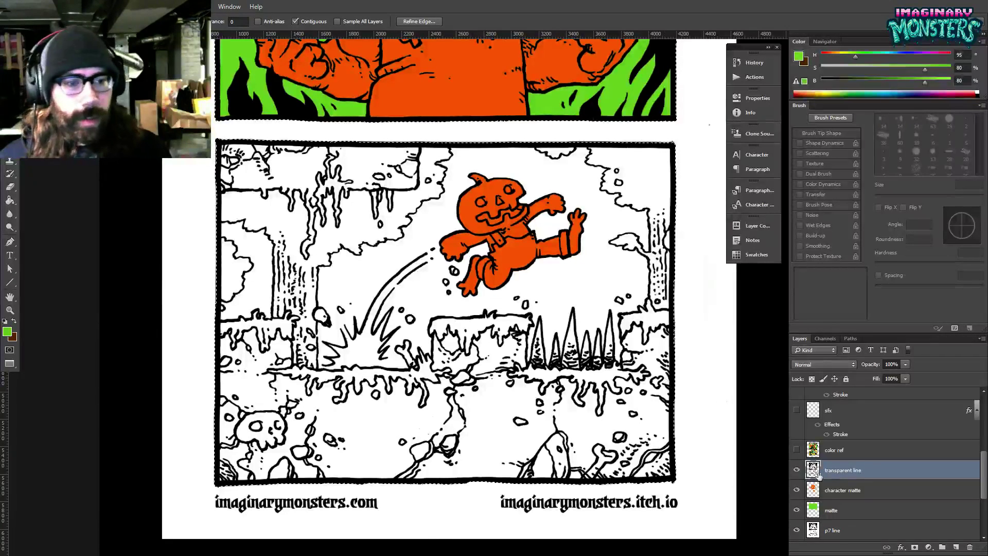
# Fill the entire lower panel with green on the matte layer and clear the selection.
pyautogui.hotkey('alt', '[')
pyautogui.hotkey('alt', '[')
pyautogui.press('g')
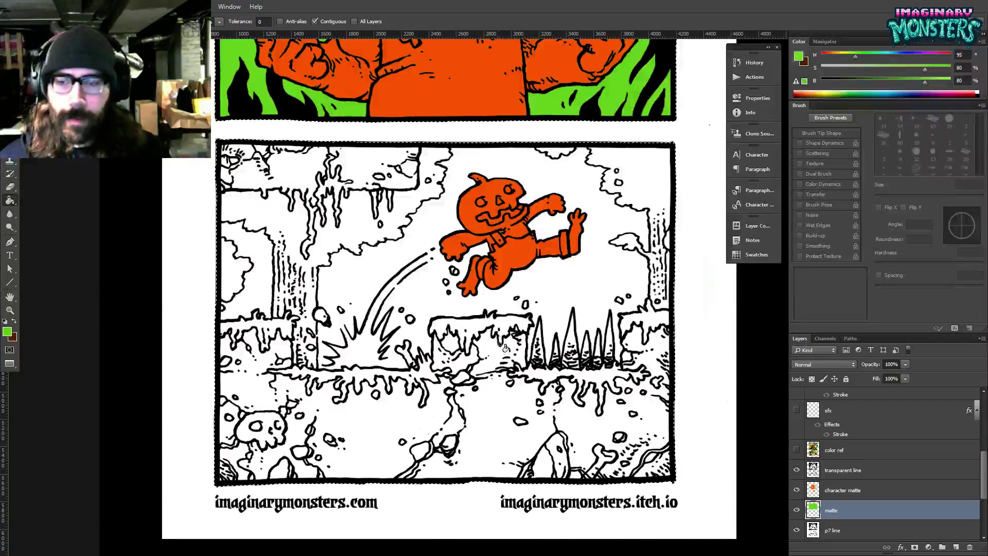
pyautogui.click(507, 341)
pyautogui.hotkey('ctrl', 'd')
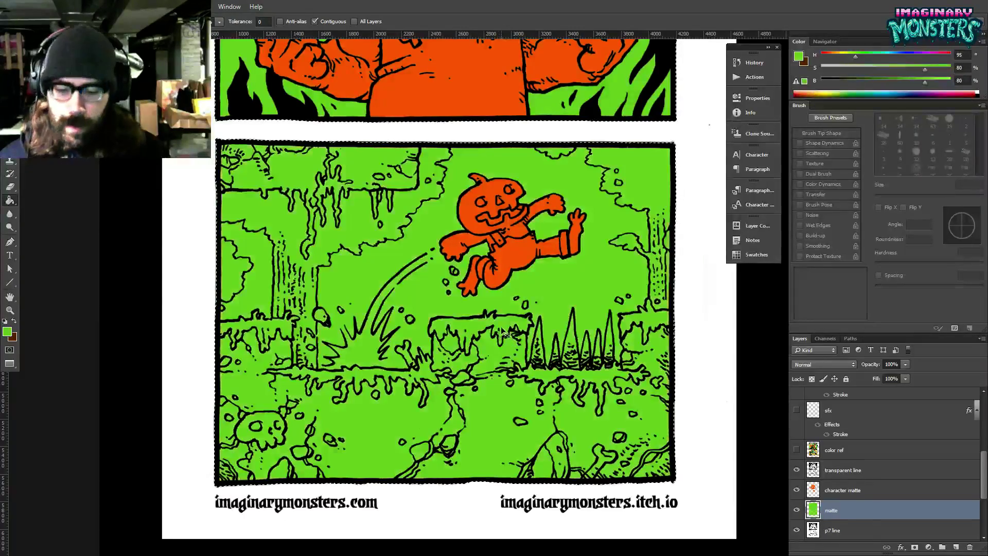
# On the transparent line layer, try to select the lower panel's open background areas around the trees with the Magic Wand.
pyautogui.moveTo(483, 125)
pyautogui.mouseDown()
pyautogui.moveTo(505, 276)
pyautogui.moveTo(475, 477)
pyautogui.moveTo(455, 279)
pyautogui.moveTo(465, 281)
pyautogui.mouseUp()
pyautogui.moveTo(451, 346); pyautogui.dragTo(485, 244)
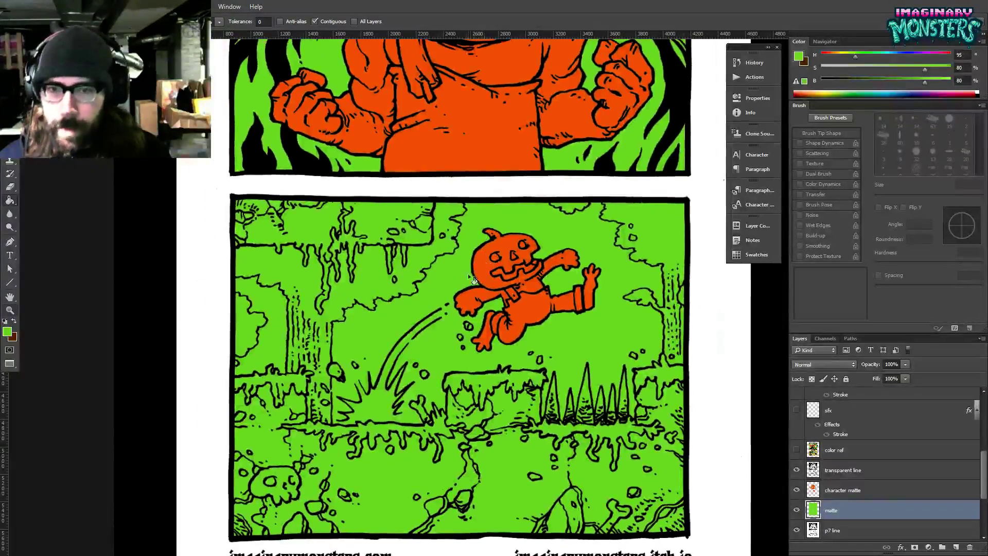
pyautogui.press('z')
pyautogui.click(812, 471)
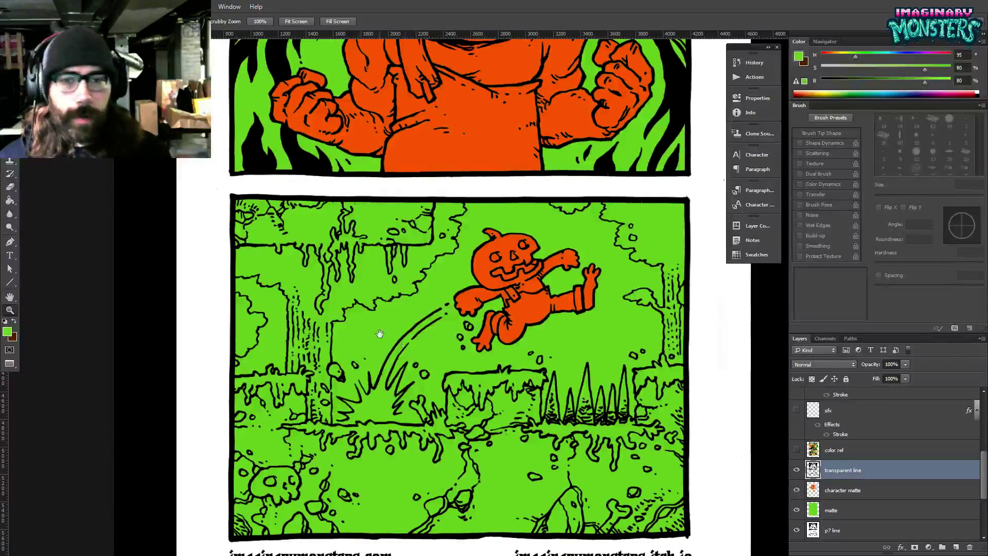
pyautogui.moveTo(379, 335); pyautogui.dragTo(406, 304)
pyautogui.press('w')
pyautogui.click(304, 308)
pyautogui.keyDown('shift'); pyautogui.click(363, 339); pyautogui.keyUp('shift')
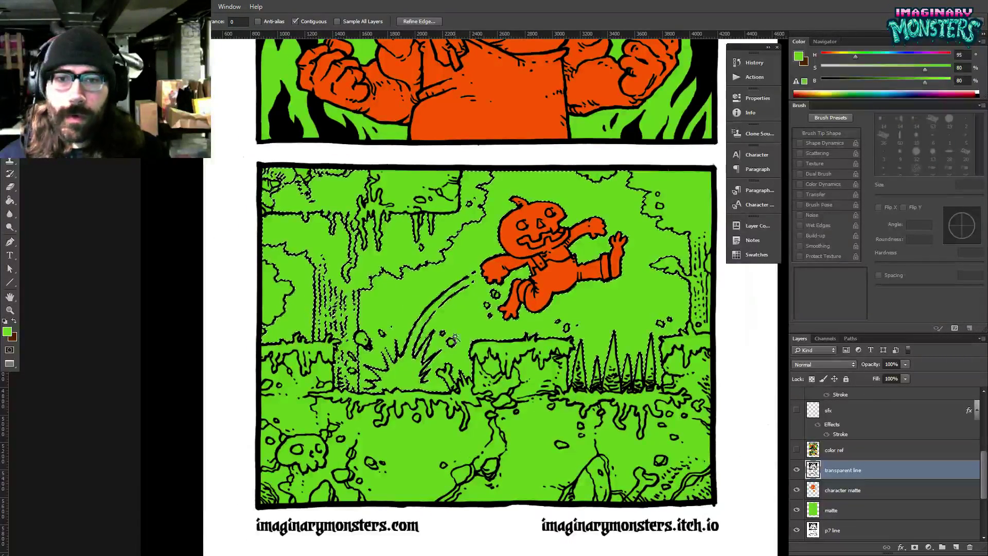
# Add the open area beside the lower panel's tree trunk to the Magic Wand selection on the transparent line layer.
pyautogui.moveTo(423, 344); pyautogui.dragTo(417, 360)
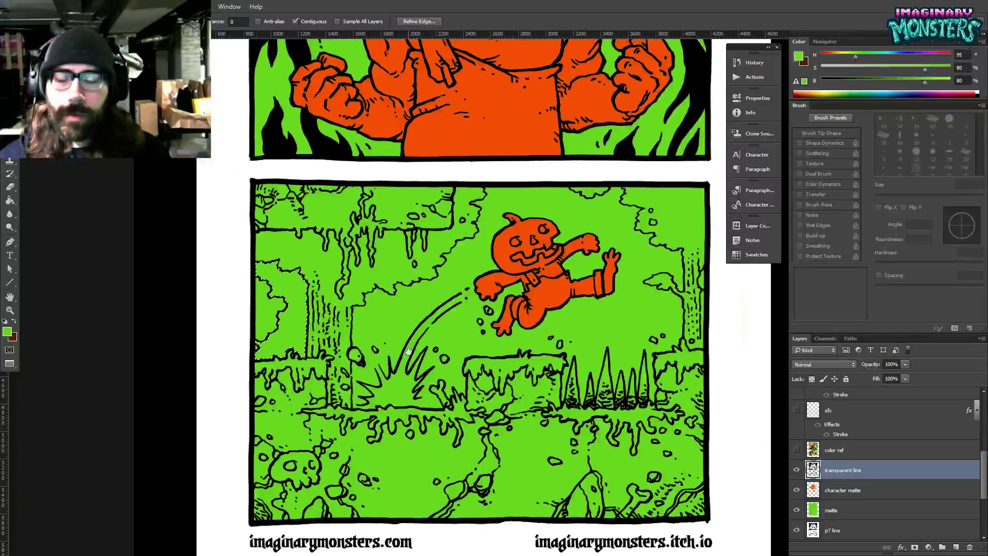
pyautogui.moveTo(518, 309); pyautogui.dragTo(470, 306)
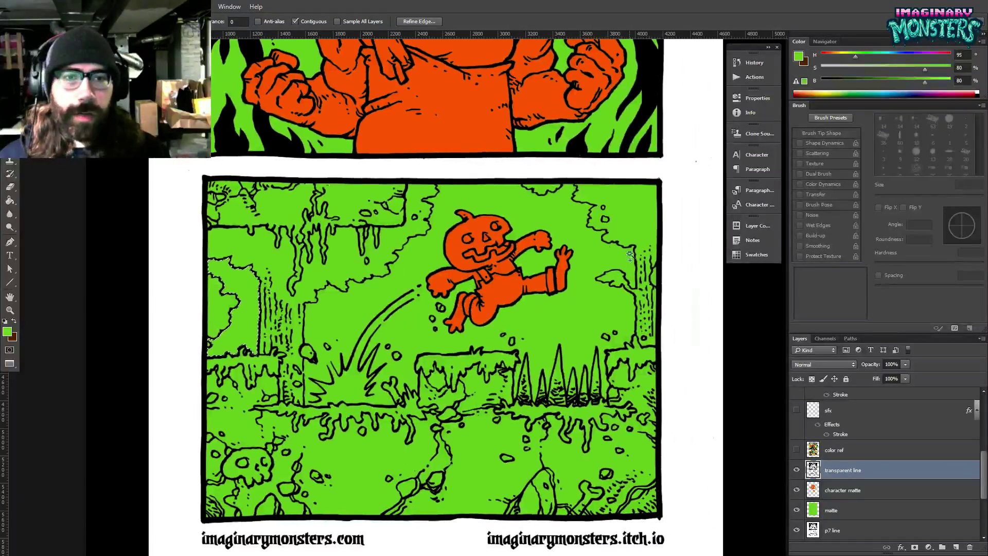
pyautogui.keyDown('shift'); pyautogui.click(623, 263); pyautogui.keyUp('shift')
pyautogui.moveTo(342, 324); pyautogui.dragTo(366, 340)
pyautogui.press('z')
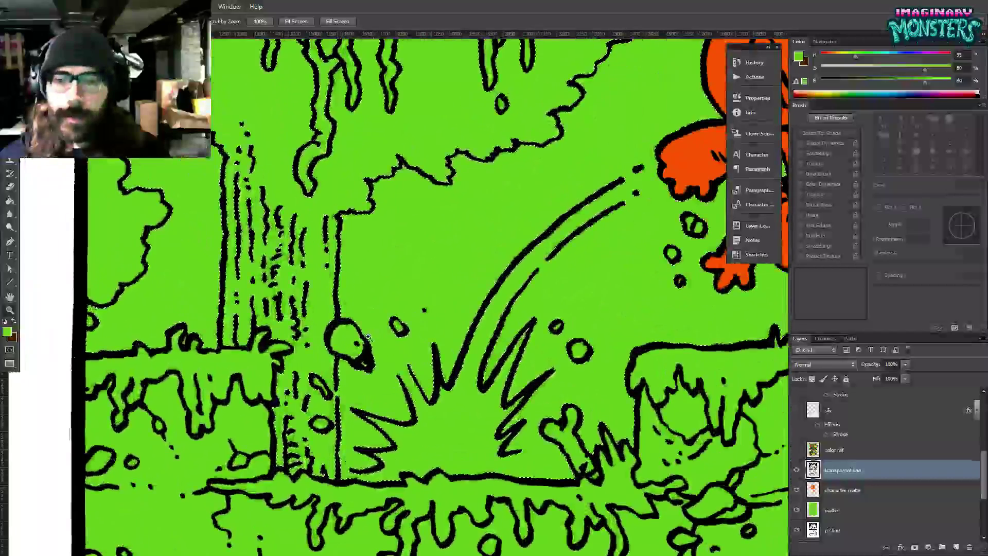
pyautogui.keyDown('alt'); pyautogui.click(400, 335); pyautogui.keyUp('alt')
pyautogui.keyDown('alt'); pyautogui.click(400, 335); pyautogui.keyUp('alt')
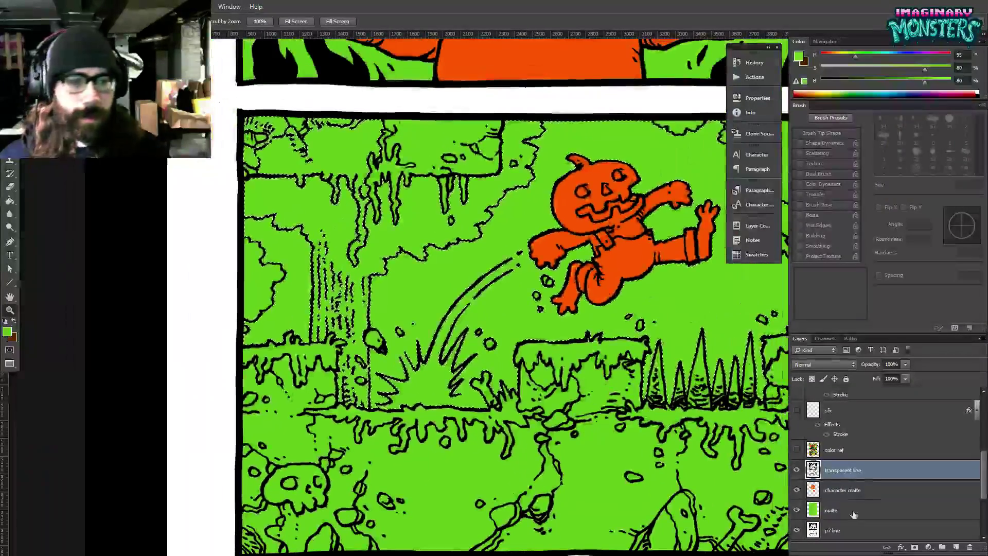
# Create a new layer directly above the matte layer and name it "black".
pyautogui.click(855, 514)
pyautogui.click(956, 547)
pyautogui.doubleClick(834, 510)
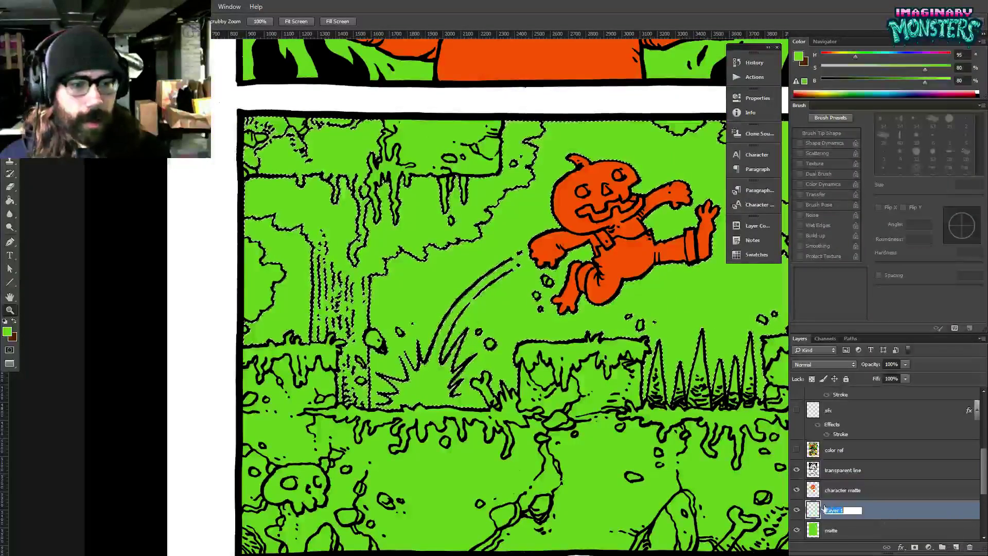
pyautogui.write('black')
pyautogui.press('Return')
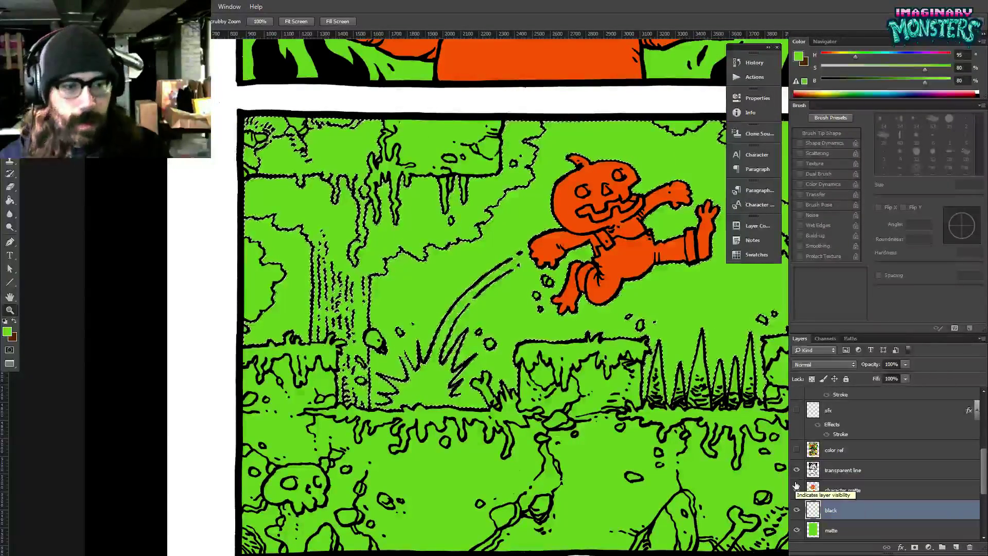
# Sample black from the line art and fill the selected background areas of the lower panel on the black layer.
pyautogui.press('g')
pyautogui.keyDown('alt'); pyautogui.click(312, 307); pyautogui.keyUp('alt')
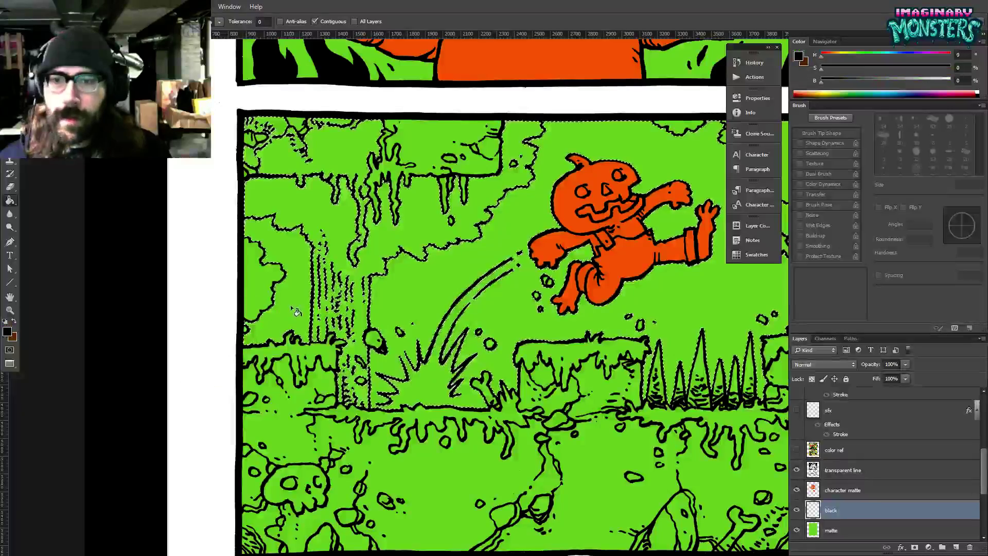
pyautogui.click(296, 311)
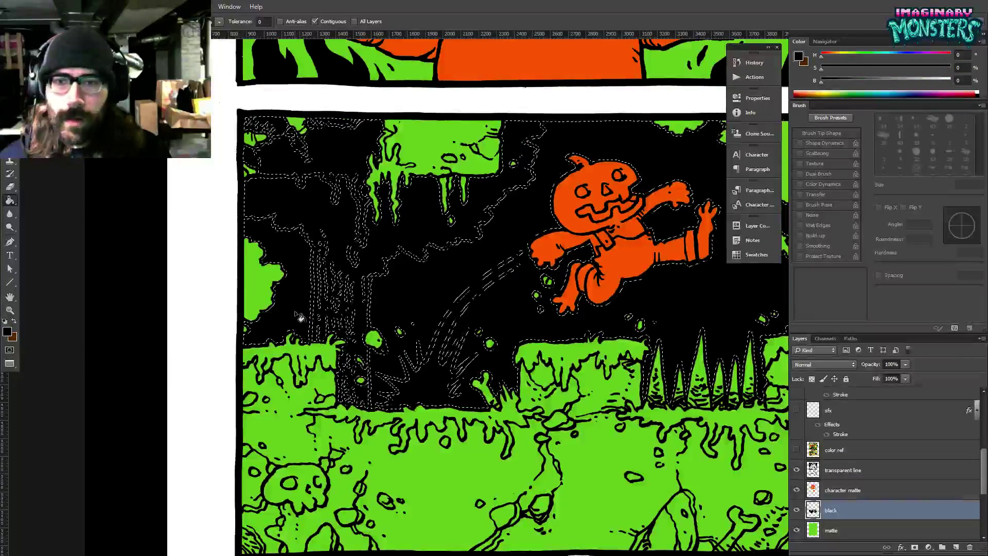
# Sample the matte green as the foreground color from the rock beside the large tree trunk.
pyautogui.scroll(1, 360, 366)
pyautogui.press('b')
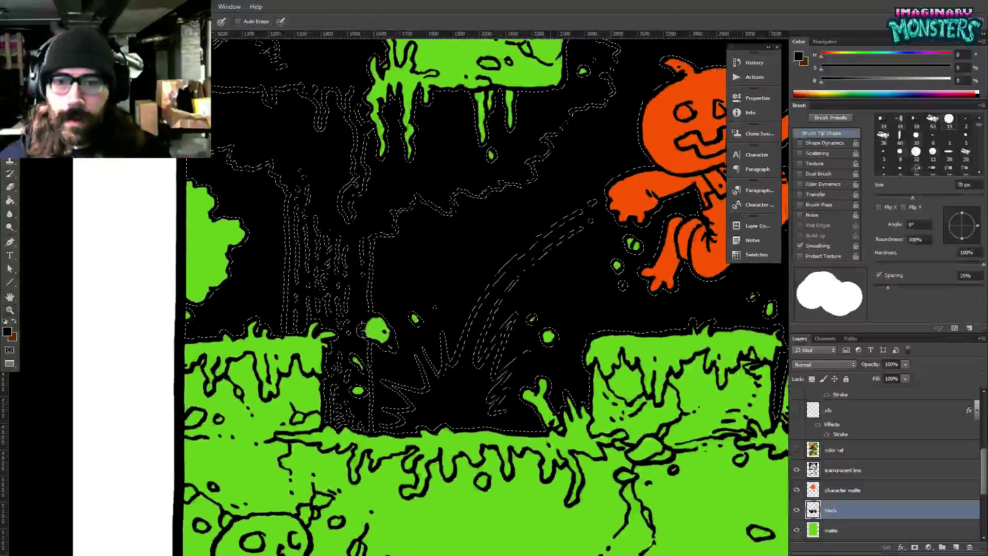
pyautogui.keyDown('alt'); pyautogui.click(370, 332); pyautogui.keyUp('alt')
pyautogui.press('e')
pyautogui.press('z')
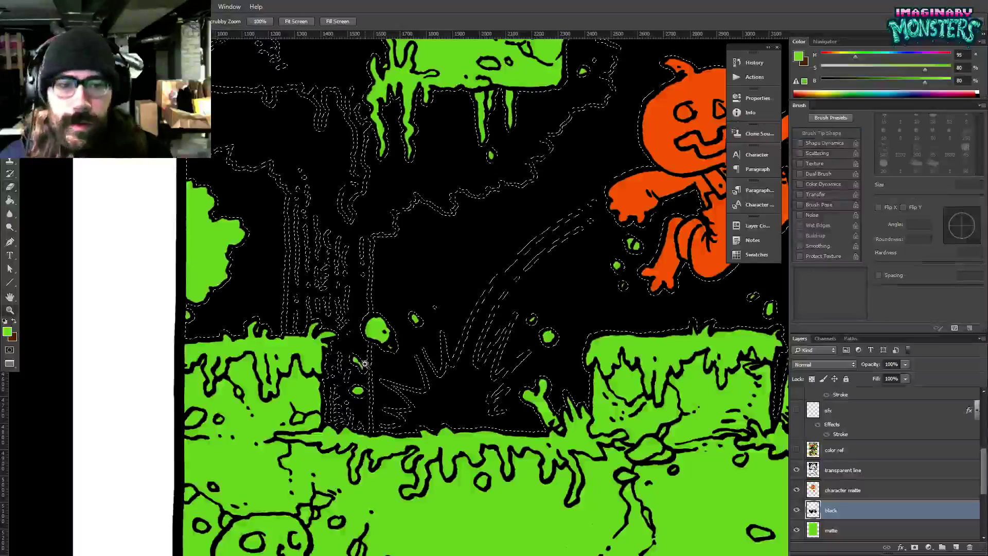
pyautogui.moveTo(367, 362); pyautogui.dragTo(375, 352)
pyautogui.hotkey('ctrl', 'shift', 'd')
pyautogui.click(376, 352)
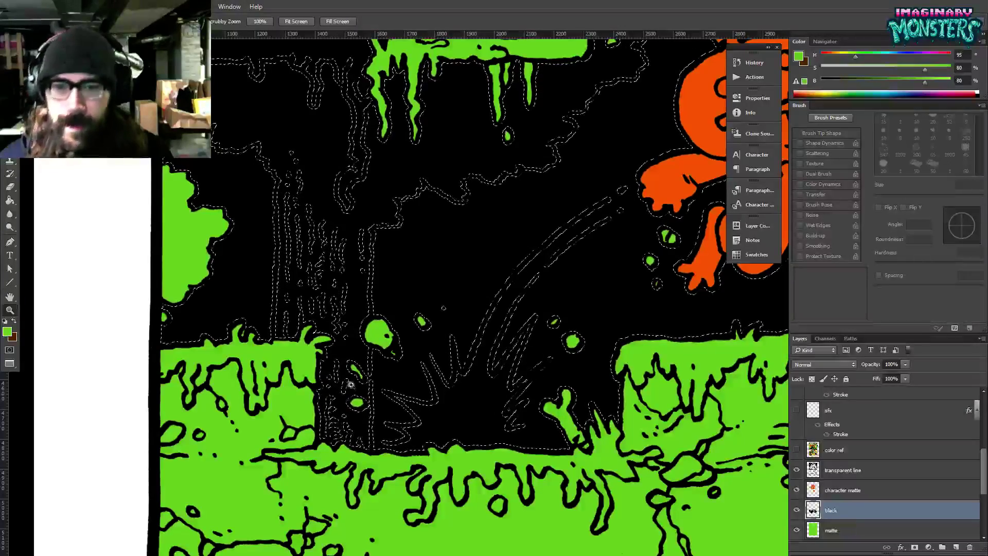
pyautogui.moveTo(363, 369); pyautogui.dragTo(372, 351)
pyautogui.click(366, 353)
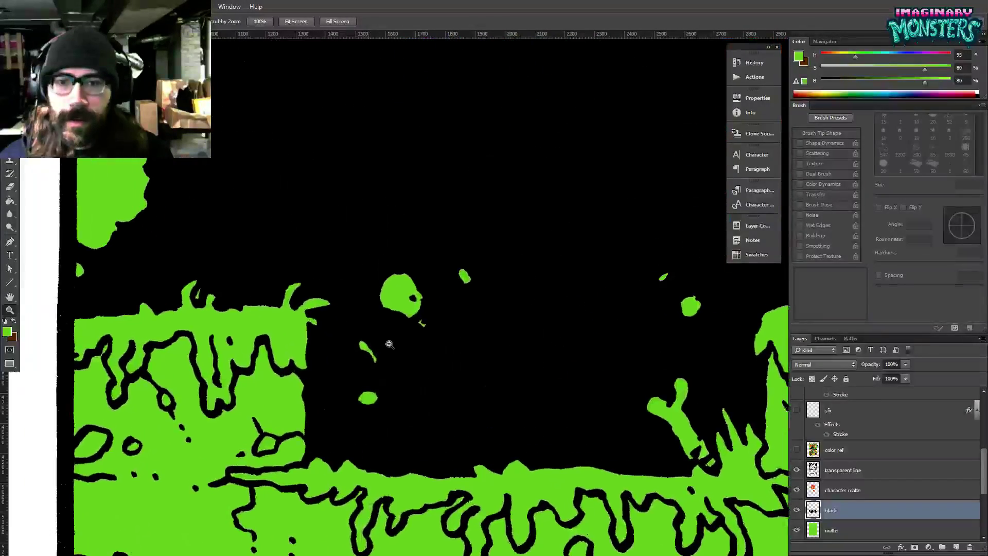
# With a 35 px eraser, erase a strip of black along the inner edge of the lower tree trunk and clear the selection.
pyautogui.press('e')
pyautogui.press(']')
pyautogui.press(']')
pyautogui.press(']')
pyautogui.press(']')
pyautogui.press(']')
pyautogui.press(']')
pyautogui.press(']')
pyautogui.press(']')
pyautogui.press(']')
pyautogui.press(']')
pyautogui.press(']')
pyautogui.press(']')
pyautogui.press(']')
pyautogui.press(']')
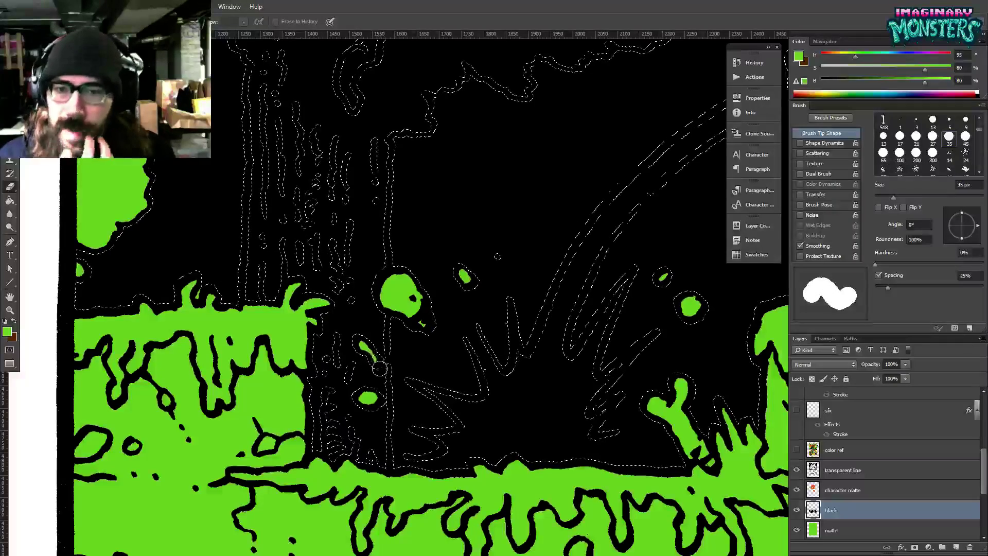
pyautogui.moveTo(380, 356); pyautogui.dragTo(379, 385)
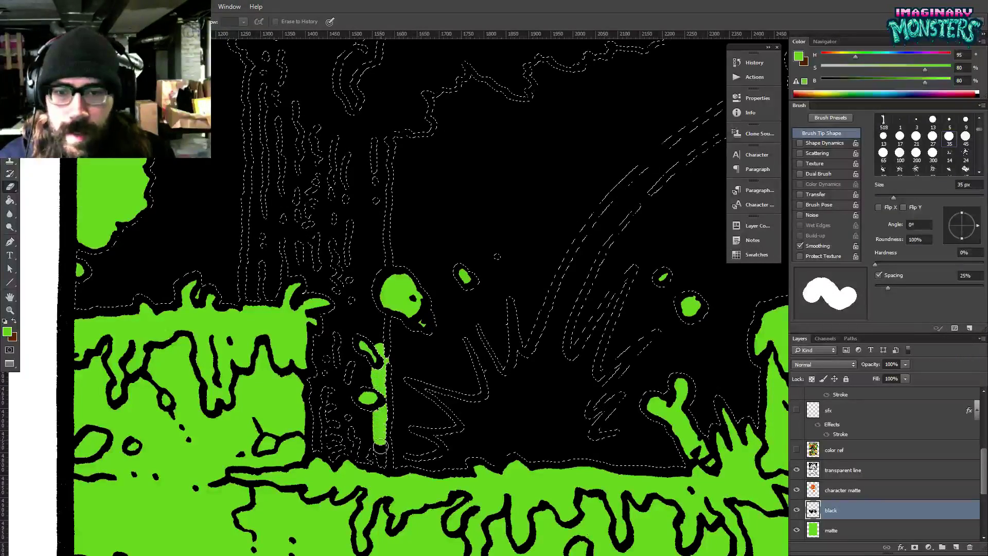
pyautogui.scroll(1, 380, 471)
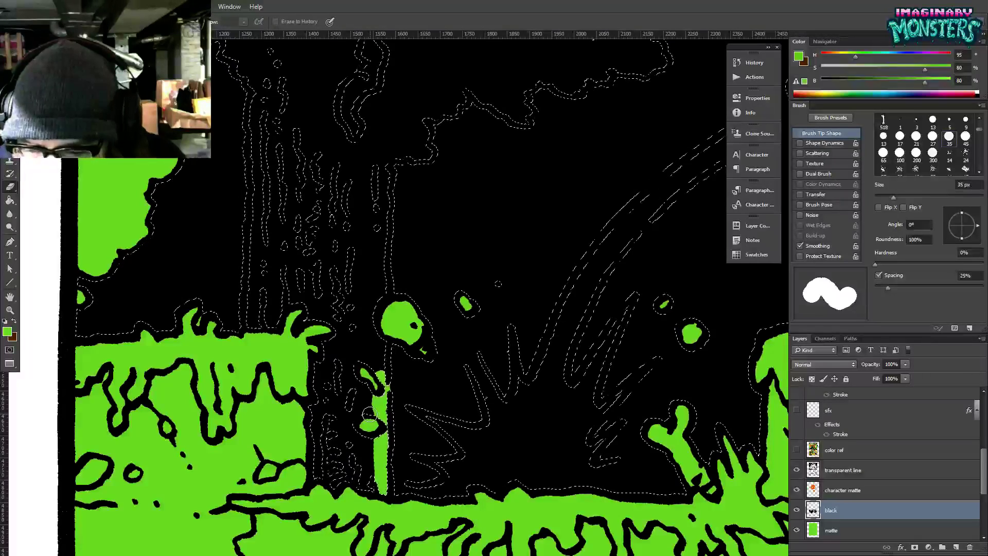
pyautogui.hotkey('ctrl', 'd')
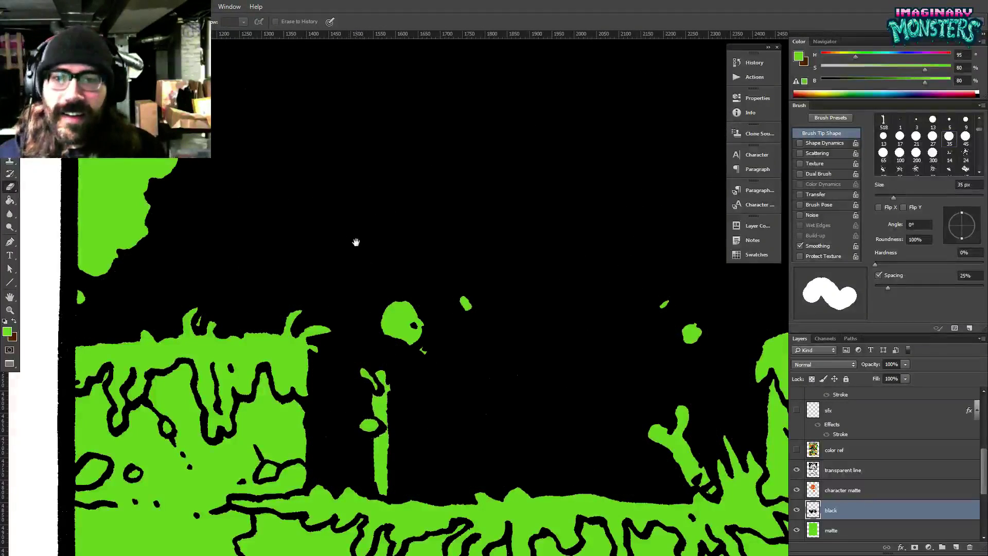
# Select the black covering the tree trunk and its foliage with the Magic Wand, fill it with green, and deselect.
pyautogui.moveTo(363, 266); pyautogui.dragTo(364, 283)
pyautogui.press('w')
pyautogui.click(380, 381)
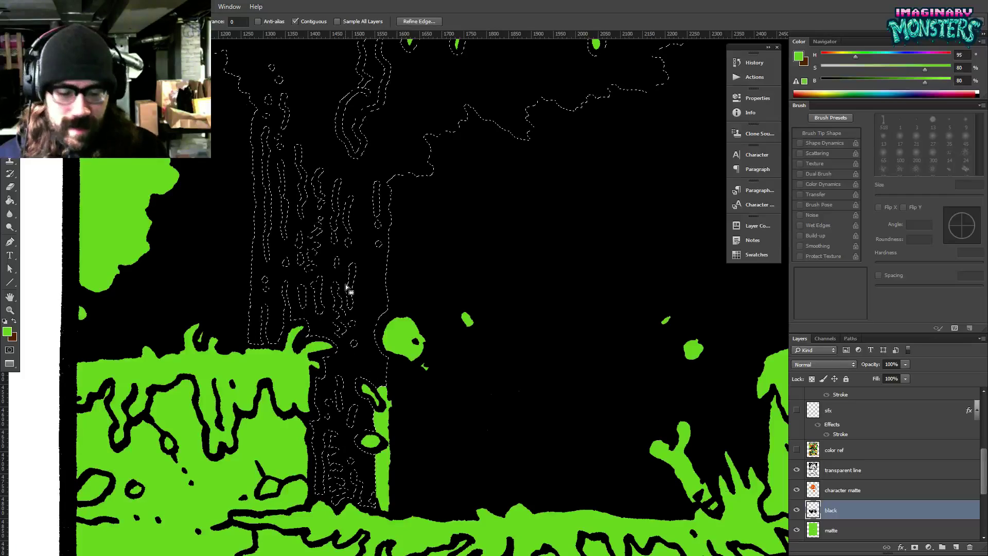
pyautogui.hotkey('alt', 'BackSpace')
pyautogui.hotkey('ctrl', 'd')
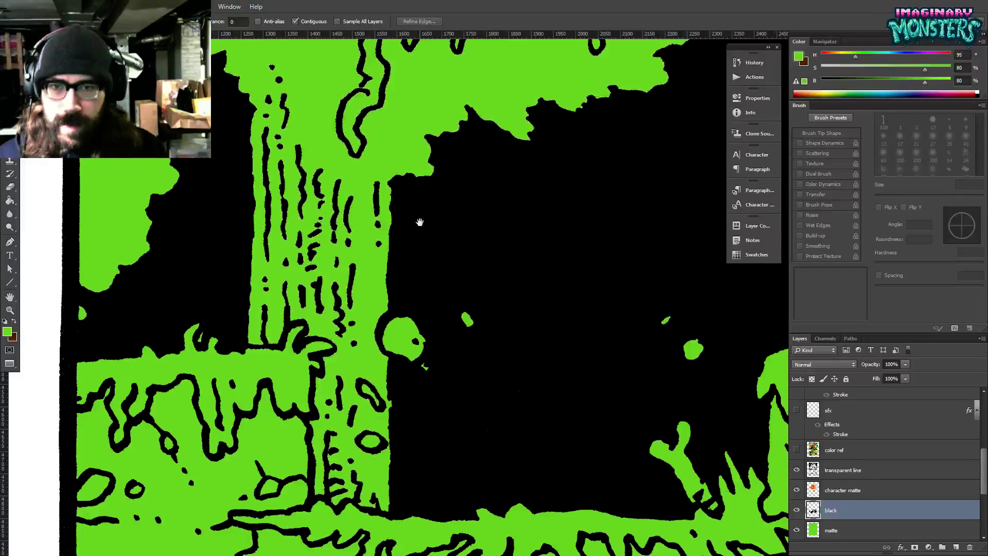
# Examine the lower panel's black background around the foliage, the splash area, the jumping pumpkin character and the spikes.
pyautogui.moveTo(419, 222); pyautogui.dragTo(382, 336)
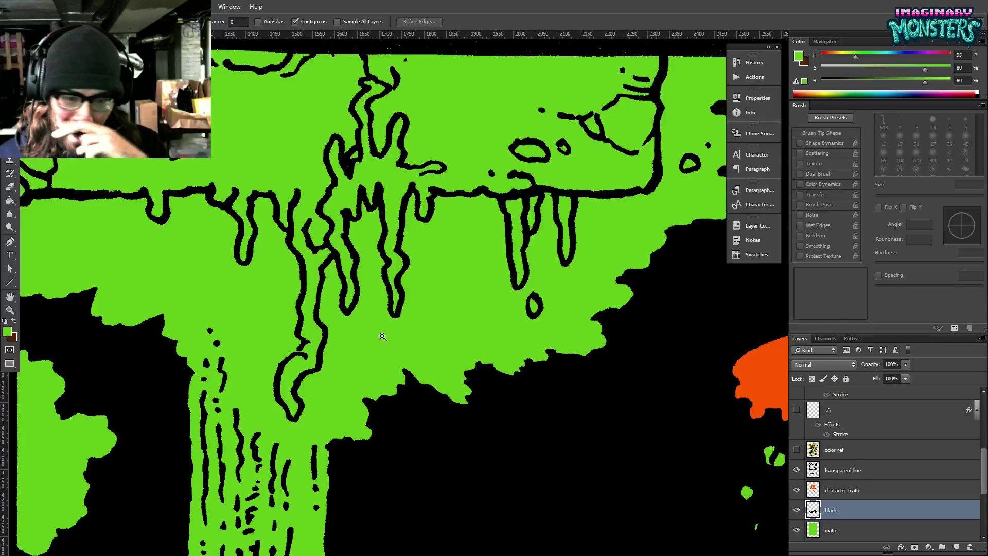
pyautogui.press('z')
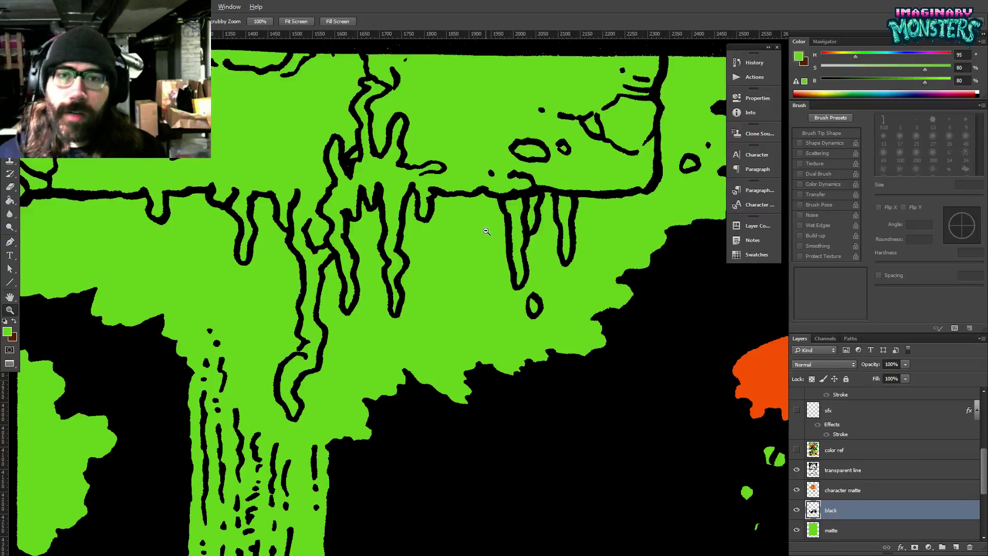
pyautogui.moveTo(485, 231); pyautogui.dragTo(437, 233)
pyautogui.moveTo(550, 283); pyautogui.dragTo(469, 252)
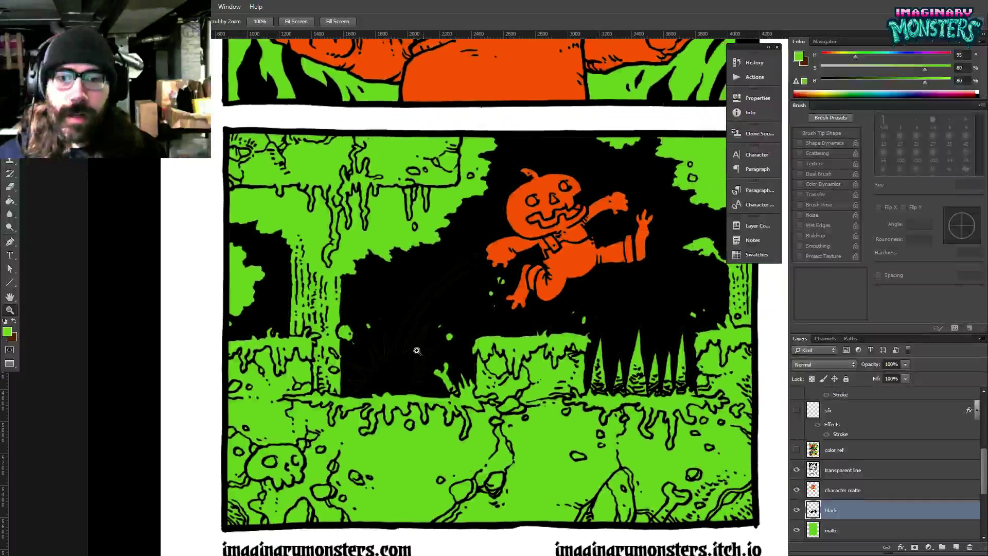
pyautogui.moveTo(406, 362); pyautogui.dragTo(431, 335)
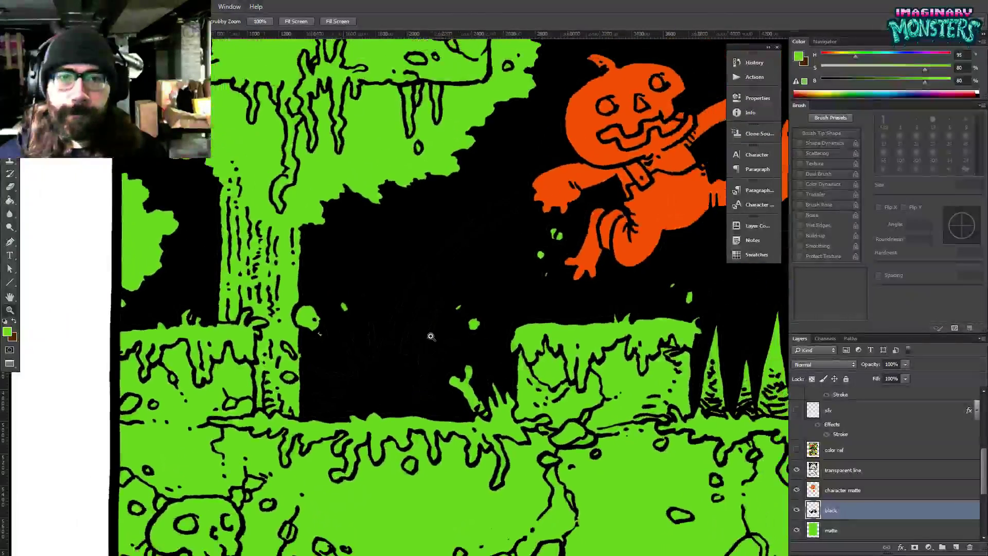
pyautogui.moveTo(465, 297); pyautogui.dragTo(323, 352)
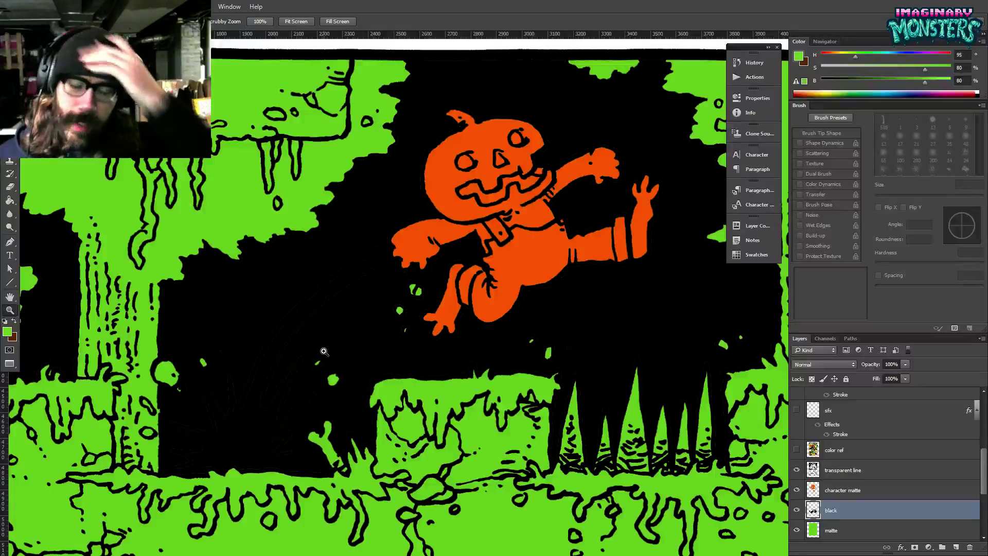
pyautogui.moveTo(388, 315); pyautogui.dragTo(425, 289)
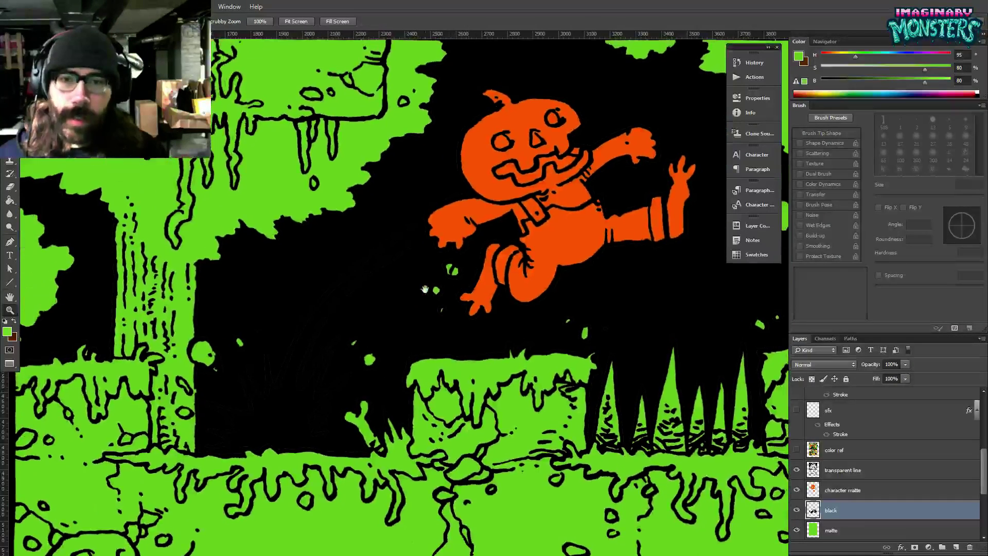
pyautogui.click(398, 259)
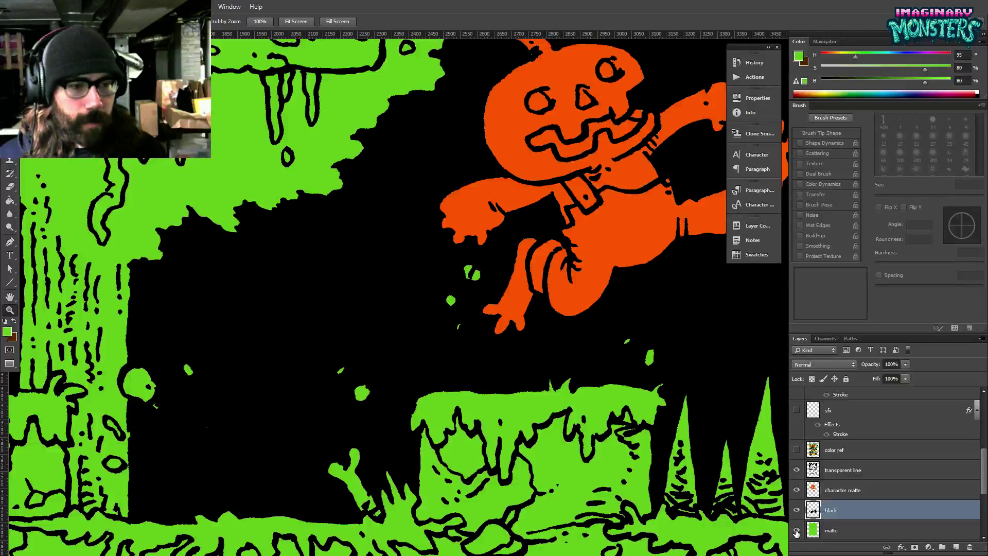
# Hide the black and matte layers, and lock the transparent pixels of the transparent line layer for brush work.
pyautogui.click(797, 510)
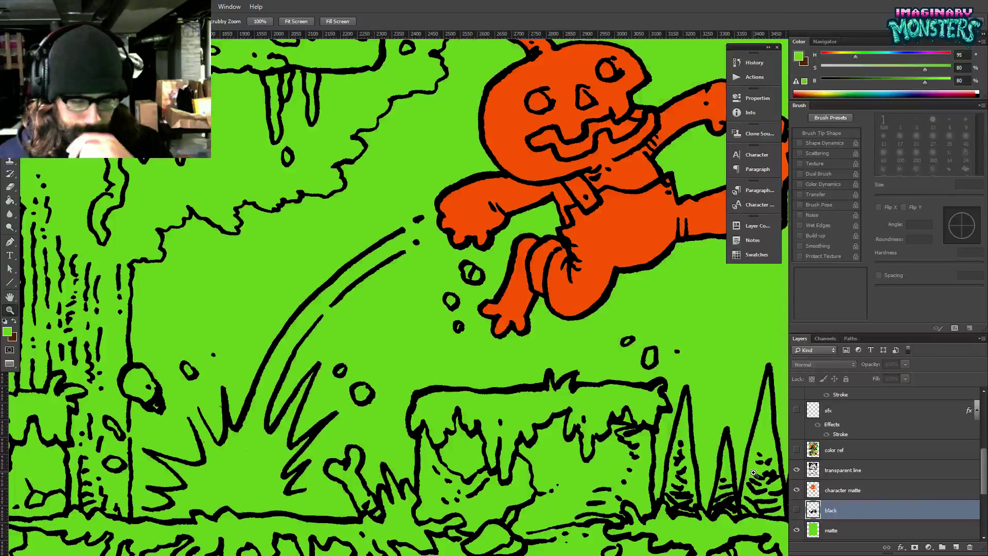
pyautogui.click(797, 530)
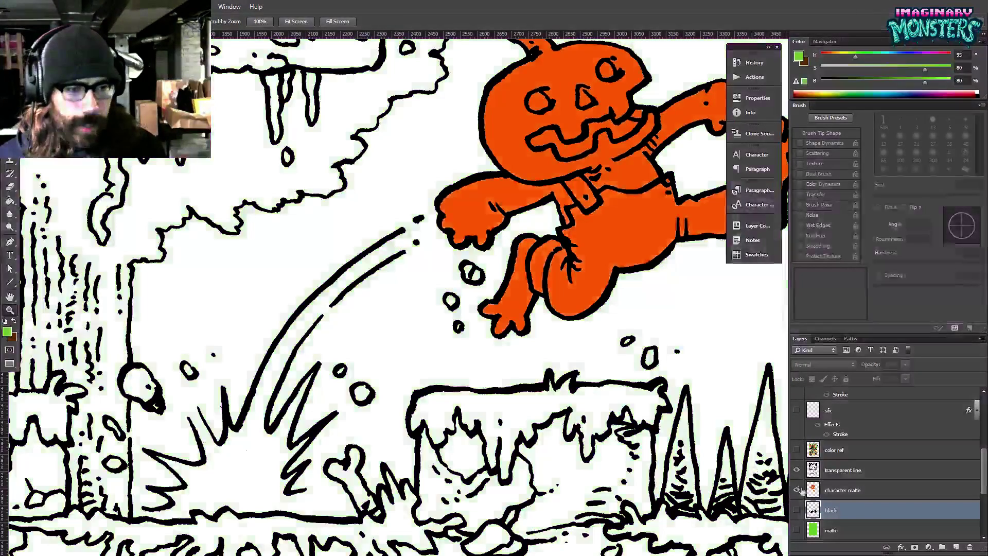
pyautogui.click(798, 472)
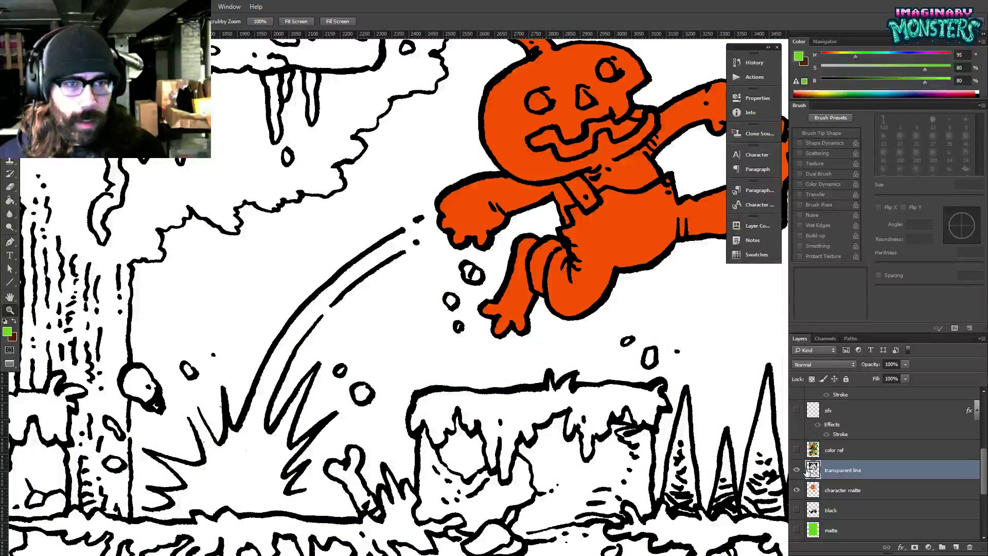
pyautogui.click(796, 469)
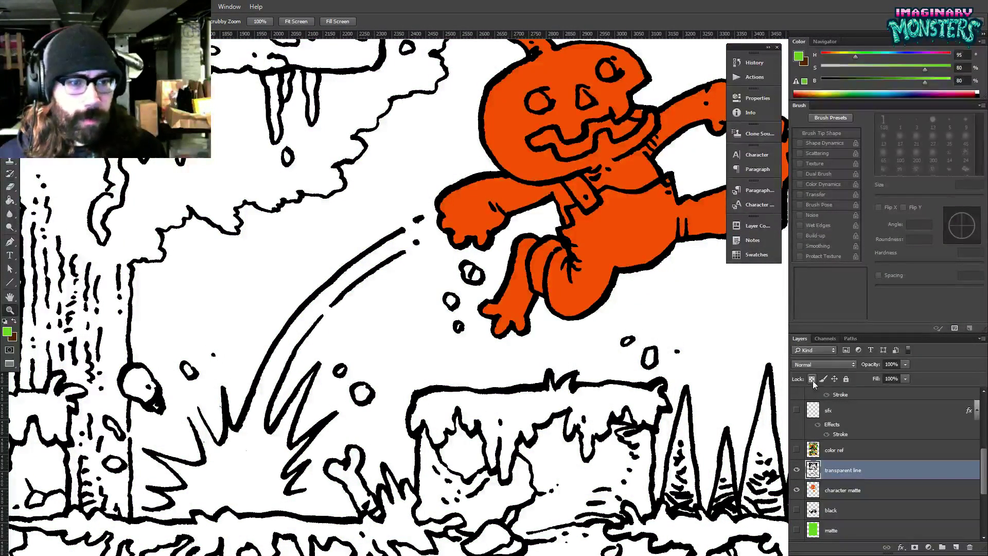
pyautogui.press('/')
pyautogui.press('b')
pyautogui.moveTo(403, 373); pyautogui.dragTo(432, 356)
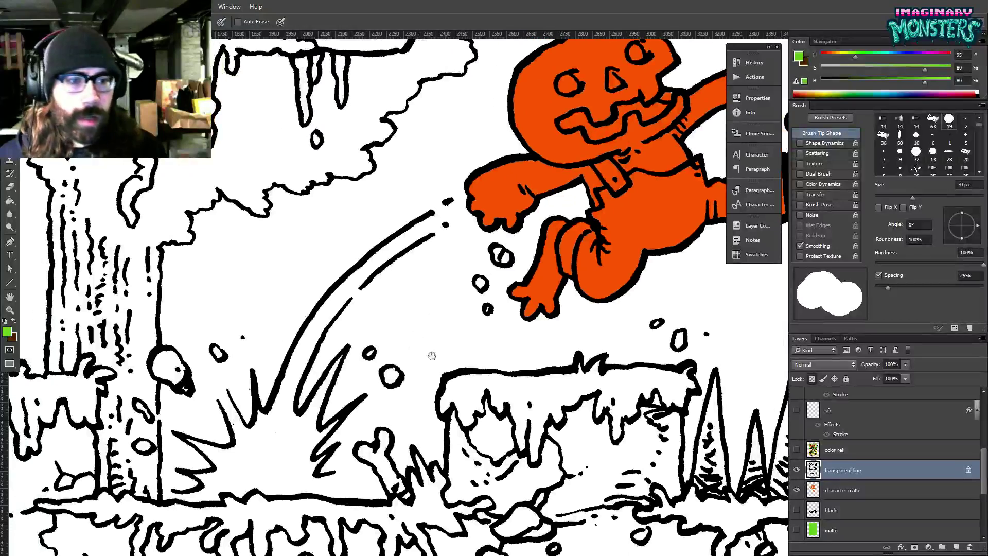
# Answer the incoming voice call, move the call window aside and minimize it.
pyautogui.click(847, 525)
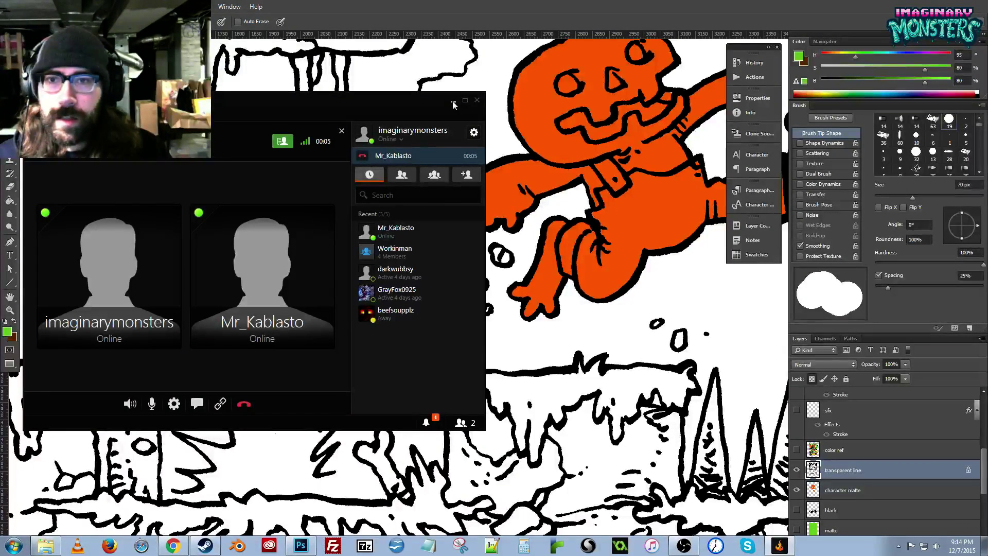
pyautogui.moveTo(418, 106); pyautogui.dragTo(473, 114)
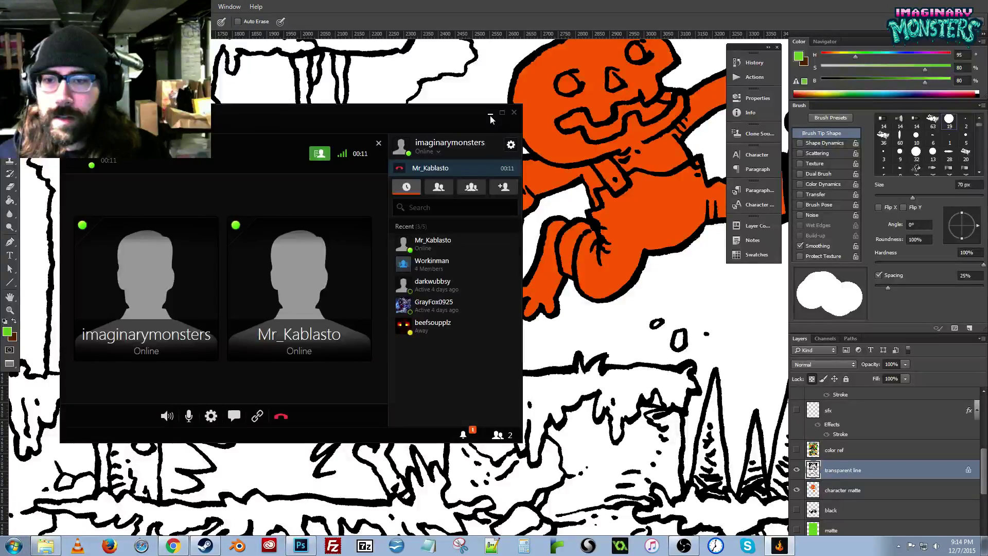
pyautogui.click(490, 115)
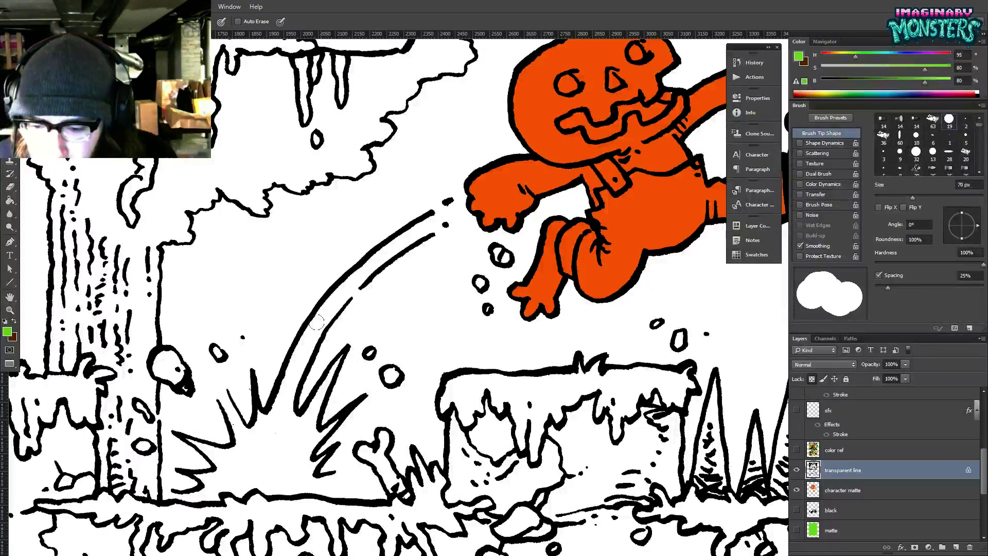
# Bring the voice call window back to the front and switch between the open windows.
pyautogui.hotkey('alt', 'Tab')
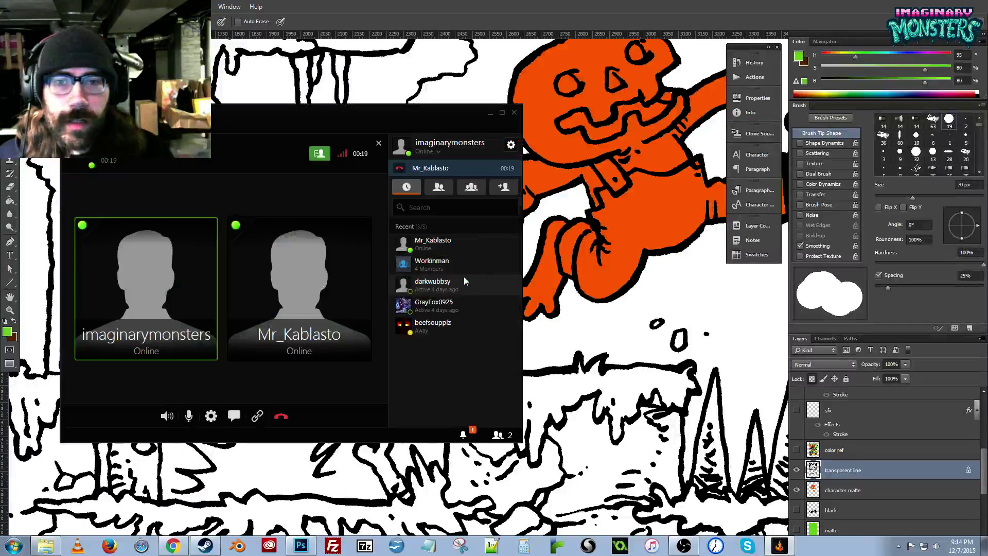
pyautogui.hotkey('alt', 'Tab')
pyautogui.click(469, 277)
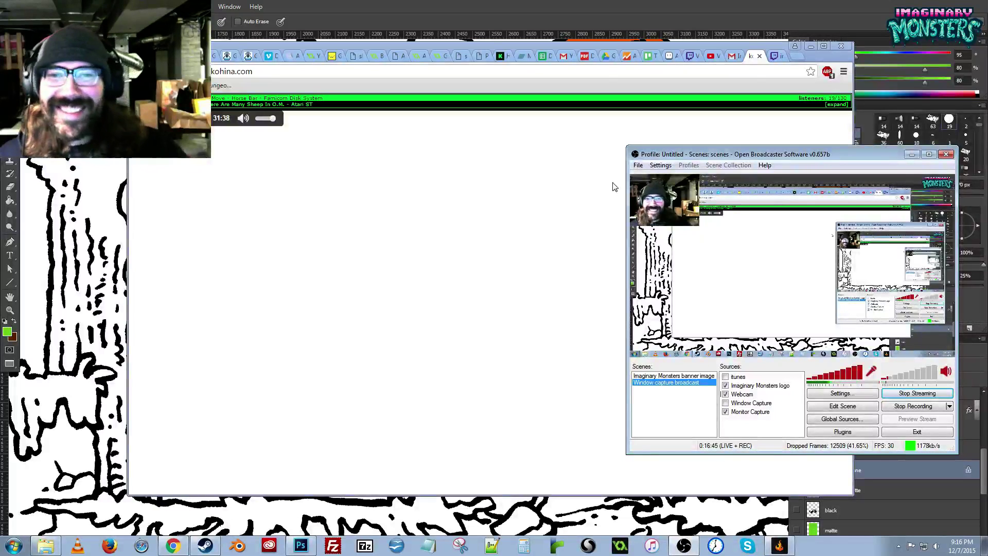
# Clear the browser and streaming windows out of the way to return to the comic page.
pyautogui.click(807, 44)
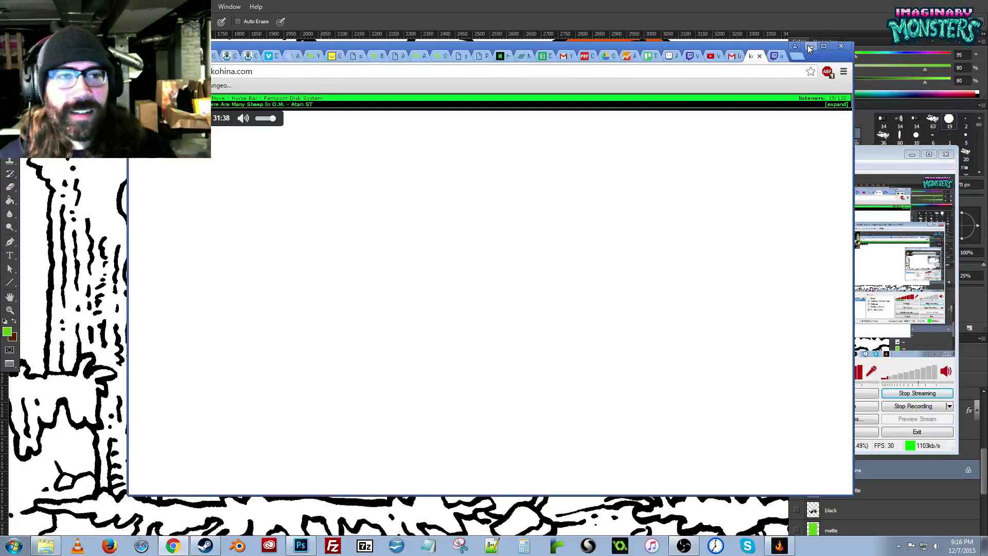
pyautogui.click(463, 131)
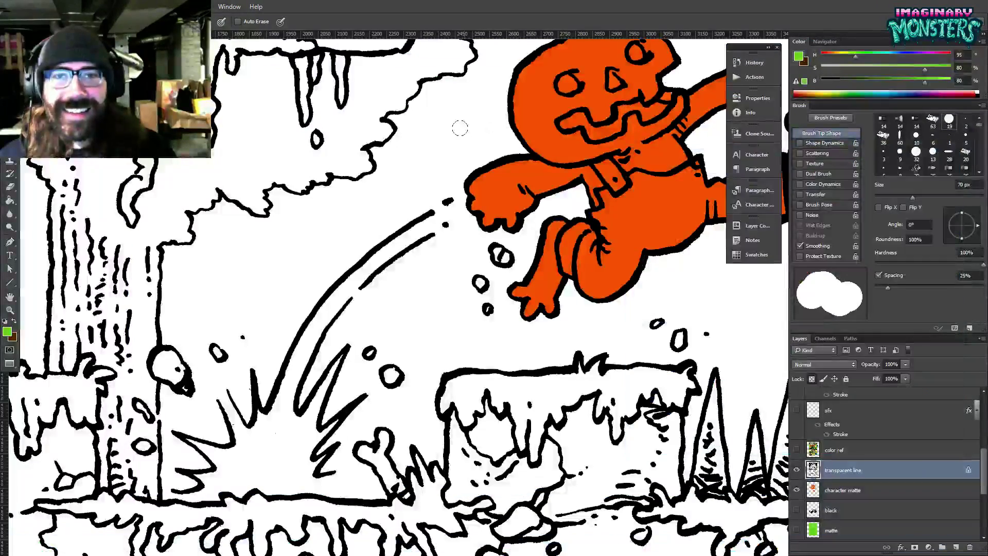
# Recolor the upper jump motion line, its end dot and the left splash spikes bright green on the transparent line layer.
pyautogui.moveTo(378, 304); pyautogui.dragTo(397, 278)
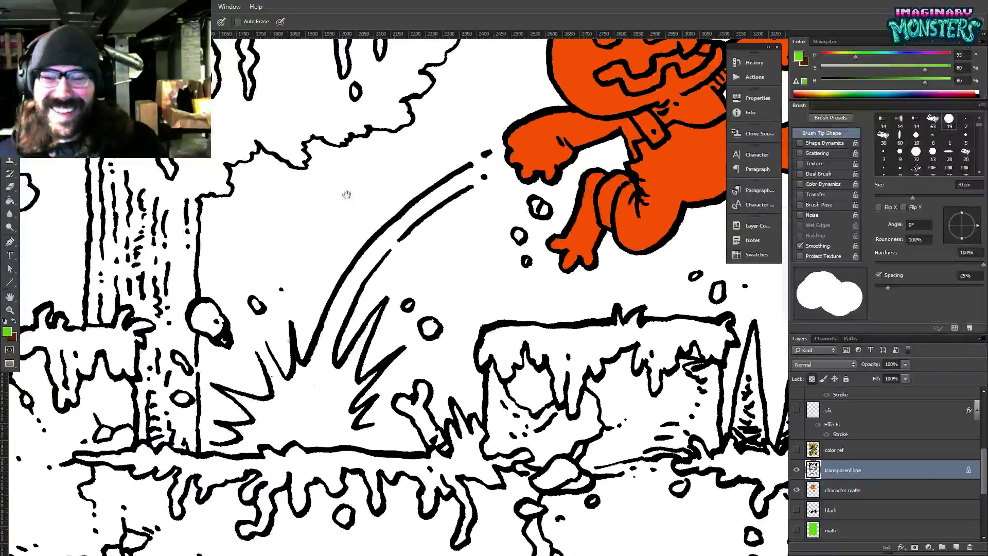
pyautogui.moveTo(393, 237); pyautogui.dragTo(430, 225)
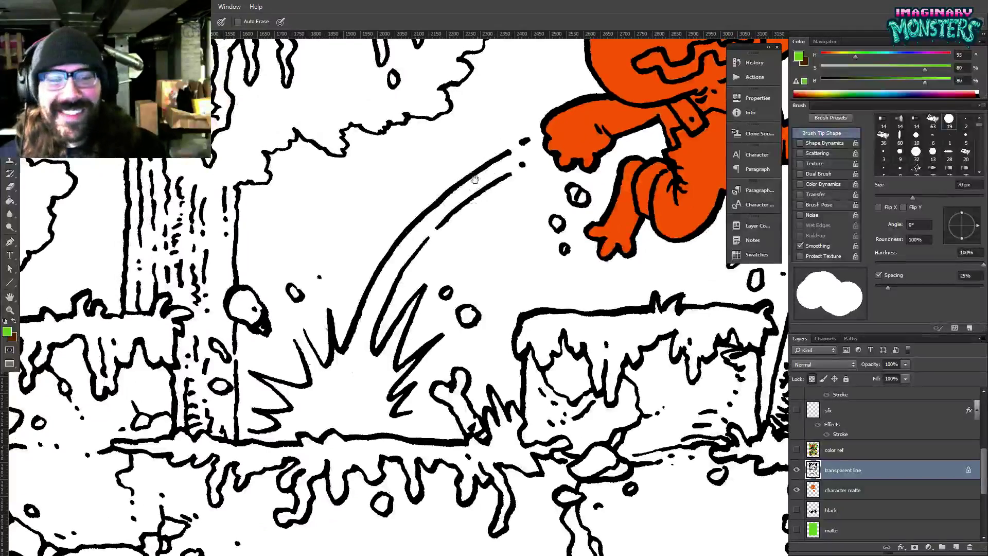
pyautogui.moveTo(481, 178); pyautogui.dragTo(497, 192)
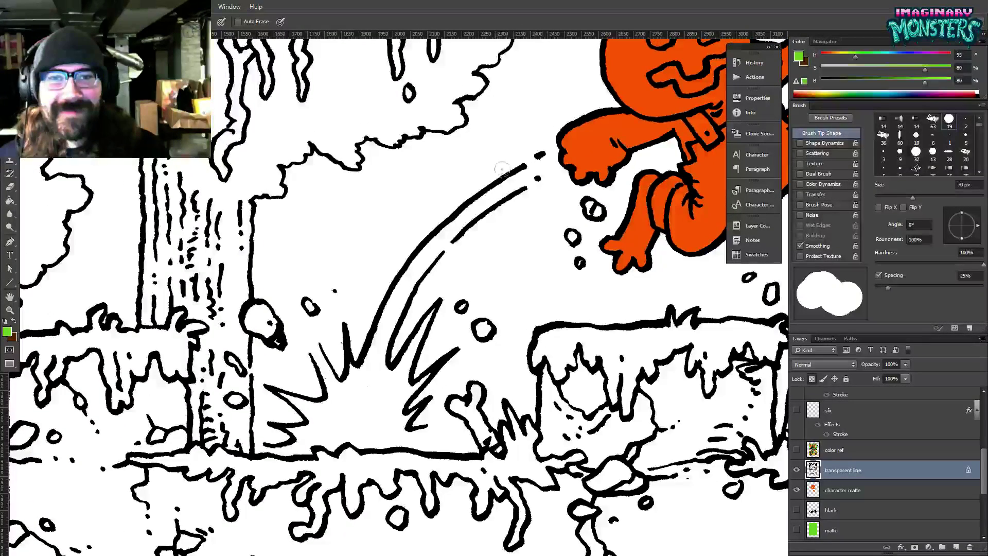
pyautogui.click(538, 153)
pyautogui.moveTo(525, 165)
pyautogui.mouseDown()
pyautogui.moveTo(470, 196)
pyautogui.moveTo(393, 270)
pyautogui.moveTo(348, 366)
pyautogui.moveTo(344, 323)
pyautogui.mouseUp()
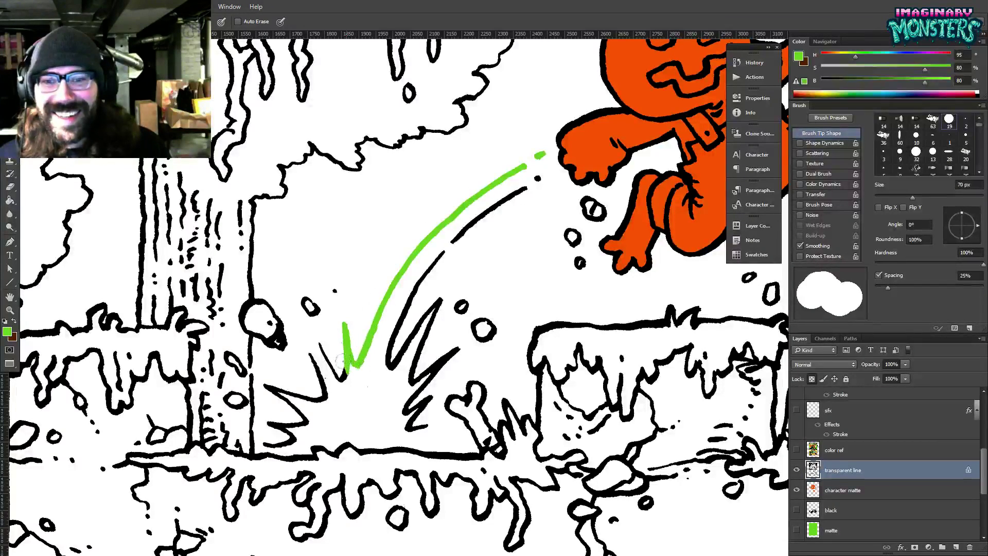
pyautogui.moveTo(341, 359)
pyautogui.mouseDown()
pyautogui.moveTo(315, 341)
pyautogui.moveTo(329, 377)
pyautogui.moveTo(308, 359)
pyautogui.mouseUp()
pyautogui.moveTo(305, 394)
pyautogui.mouseDown()
pyautogui.moveTo(267, 383)
pyautogui.moveTo(278, 397)
pyautogui.moveTo(266, 383)
pyautogui.moveTo(293, 413)
pyautogui.moveTo(271, 418)
pyautogui.moveTo(282, 432)
pyautogui.moveTo(264, 398)
pyautogui.moveTo(270, 447)
pyautogui.mouseUp()
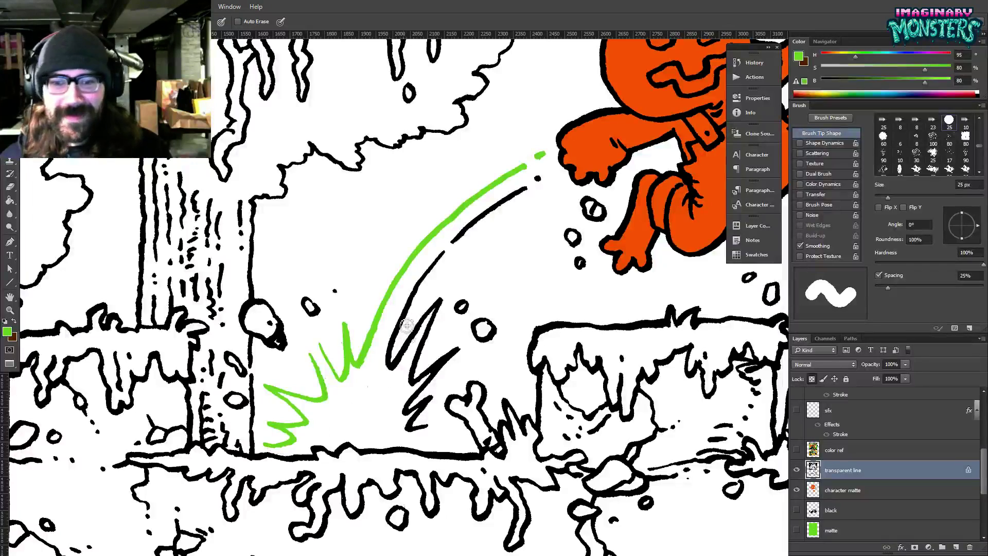
# Recolor the lower jump motion line, its end dot and the right splash spikes in the same green.
pyautogui.press(',')
pyautogui.moveTo(538, 178)
pyautogui.mouseDown()
pyautogui.moveTo(449, 243)
pyautogui.moveTo(390, 349)
pyautogui.moveTo(388, 367)
pyautogui.moveTo(436, 298)
pyautogui.moveTo(412, 379)
pyautogui.moveTo(414, 357)
pyautogui.moveTo(427, 366)
pyautogui.moveTo(457, 345)
pyautogui.moveTo(403, 417)
pyautogui.moveTo(425, 397)
pyautogui.moveTo(407, 423)
pyautogui.moveTo(427, 425)
pyautogui.mouseUp()
pyautogui.moveTo(415, 382)
pyautogui.mouseDown()
pyautogui.moveTo(440, 415)
pyautogui.moveTo(466, 370)
pyautogui.moveTo(438, 374)
pyautogui.mouseUp()
# Show the black layer and check the green splash lines against the lower panel's dark background.
pyautogui.press('z')
pyautogui.keyDown('alt'); pyautogui.click(482, 268); pyautogui.keyUp('alt')
pyautogui.keyDown('alt'); pyautogui.click(476, 261); pyautogui.keyUp('alt')
pyautogui.moveTo(574, 287); pyautogui.dragTo(478, 319)
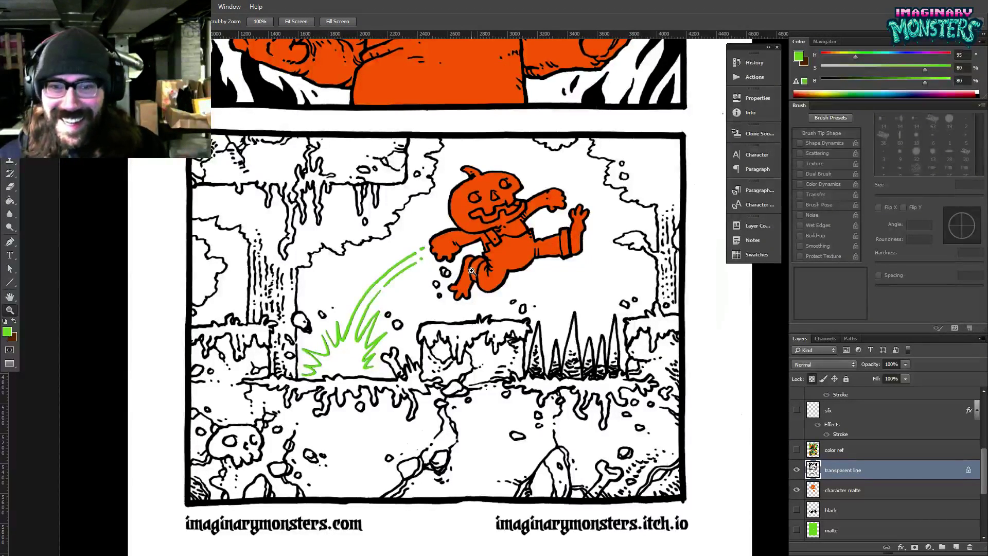
pyautogui.moveTo(441, 286); pyautogui.dragTo(428, 287)
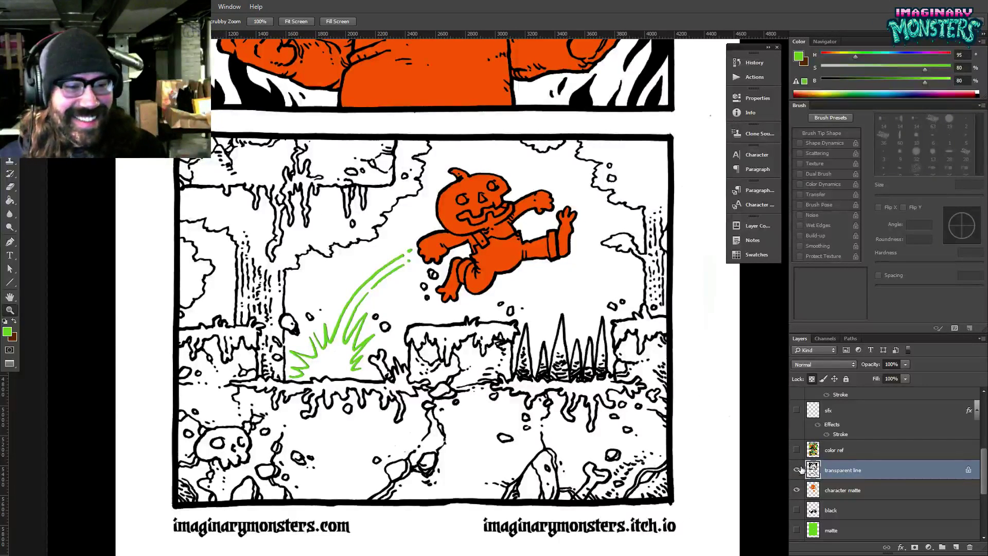
pyautogui.click(797, 511)
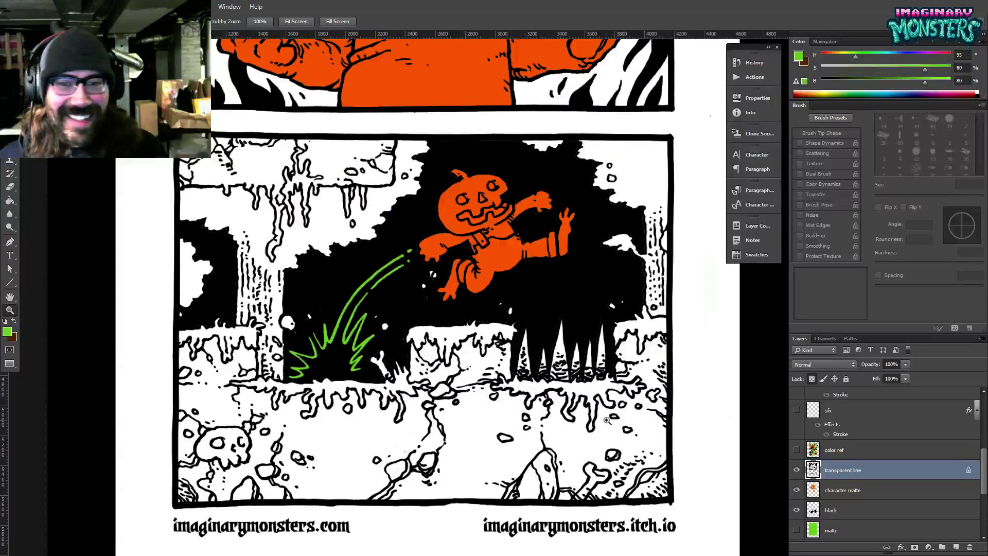
pyautogui.moveTo(398, 372); pyautogui.dragTo(422, 409)
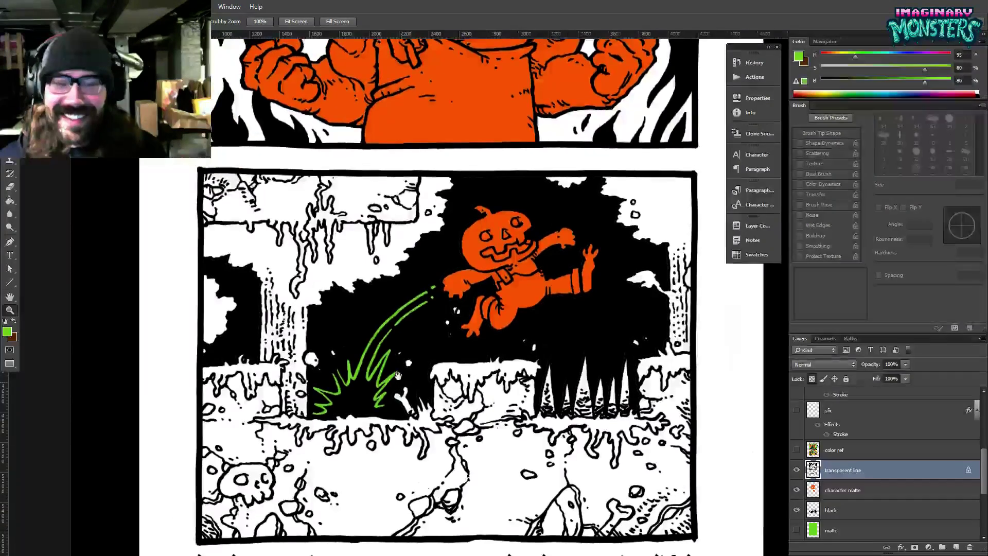
pyautogui.click(430, 340)
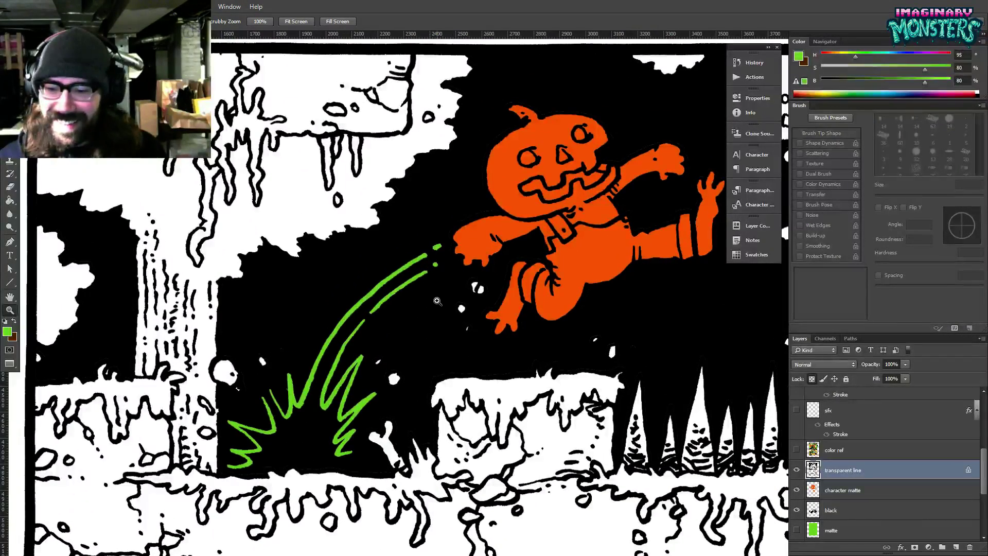
pyautogui.moveTo(417, 300); pyautogui.dragTo(429, 317)
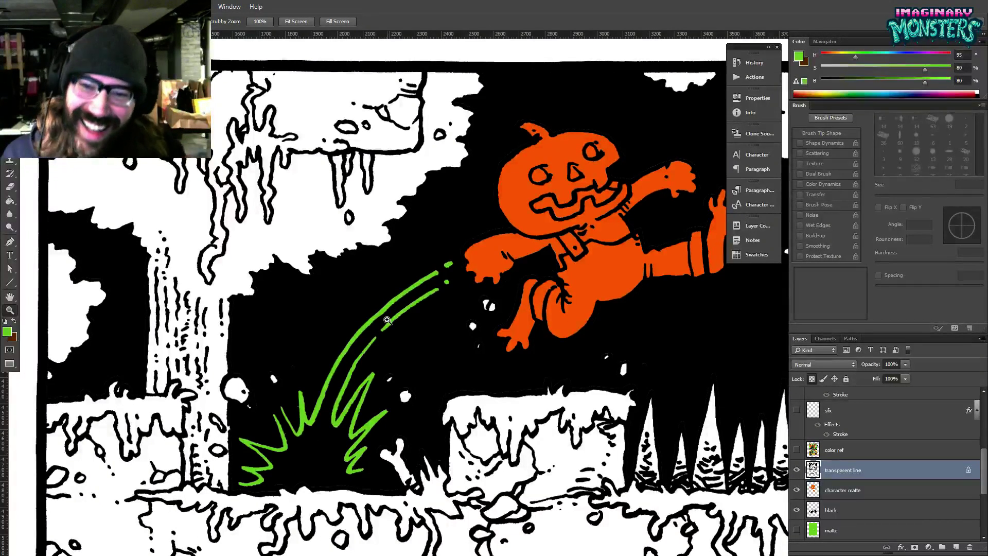
pyautogui.moveTo(373, 126); pyautogui.dragTo(445, 355)
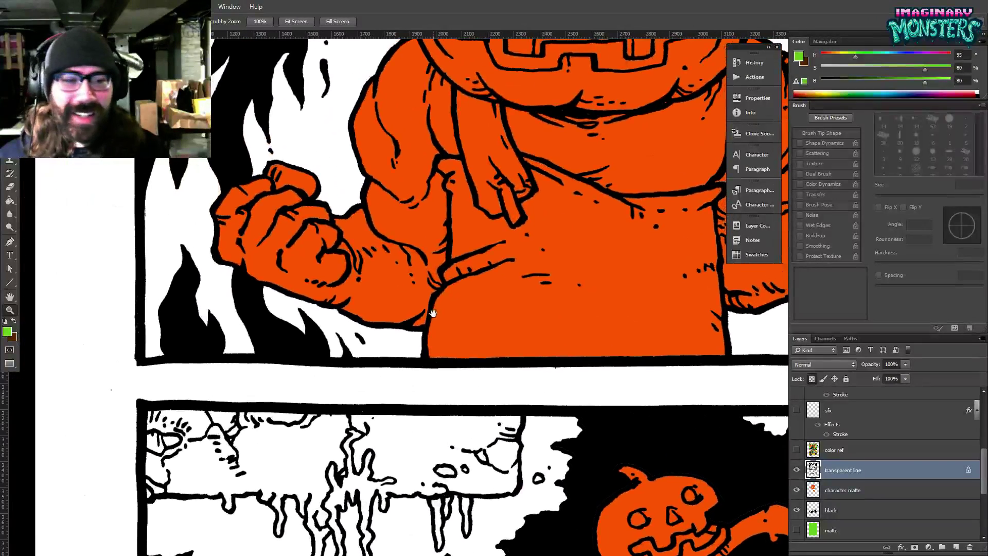
# Show the green matte layer and review the whole lower panel with it.
pyautogui.click(797, 531)
pyautogui.scroll(-6, 470, 273)
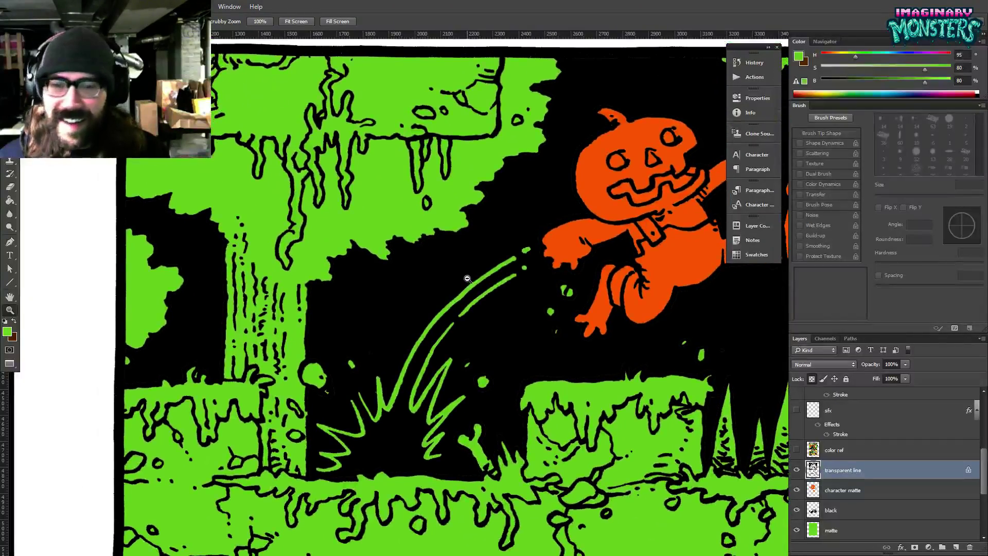
pyautogui.keyDown('alt'); pyautogui.click(469, 275); pyautogui.keyUp('alt')
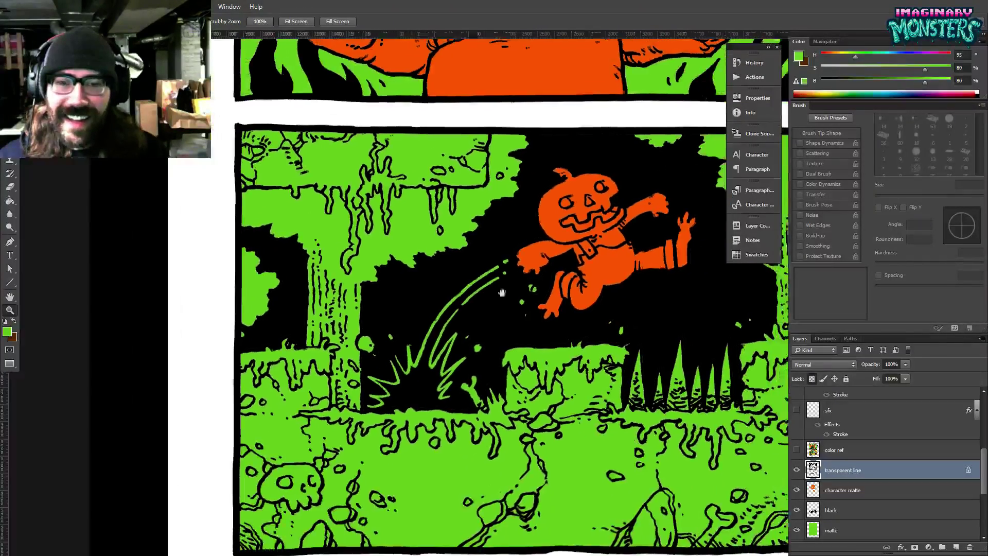
pyautogui.moveTo(610, 300); pyautogui.dragTo(483, 292)
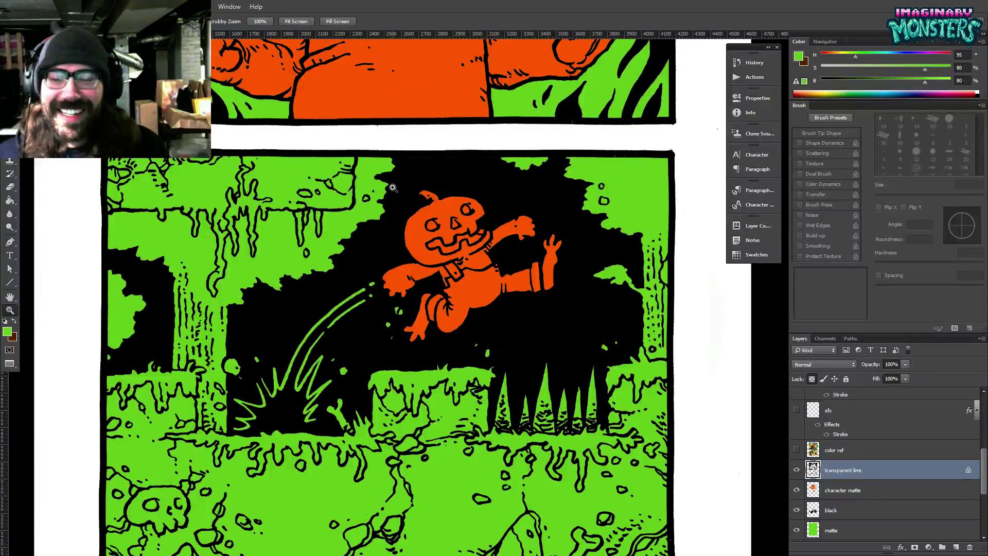
# Hide and reshow the transparent line and black layers to compare their edges around the foliage and pumpkin head.
pyautogui.moveTo(368, 199); pyautogui.dragTo(544, 253)
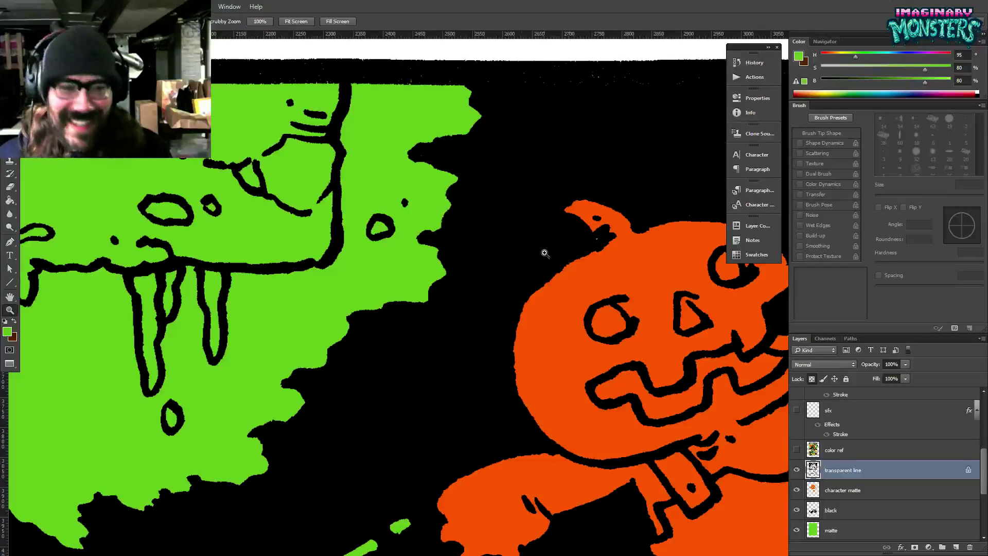
pyautogui.click(798, 470)
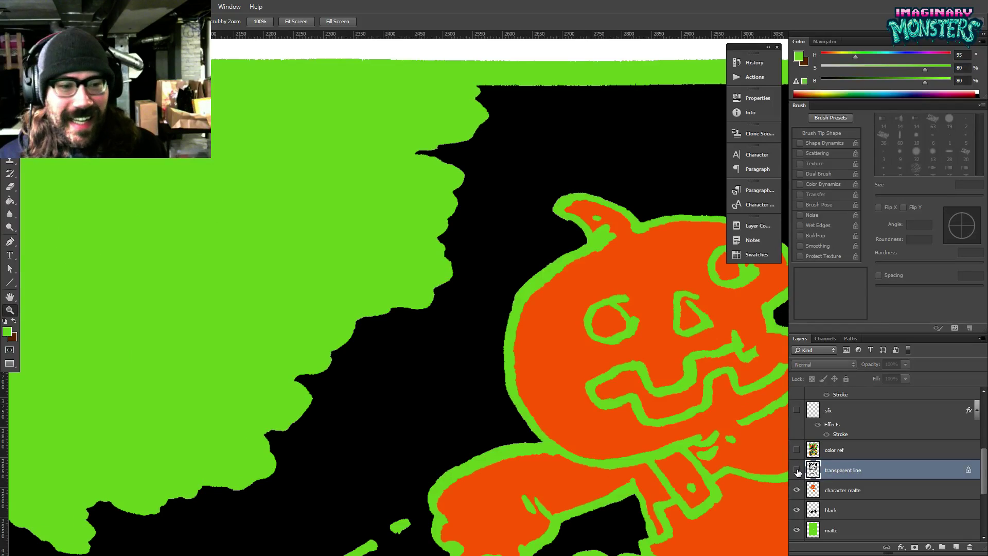
pyautogui.click(798, 470)
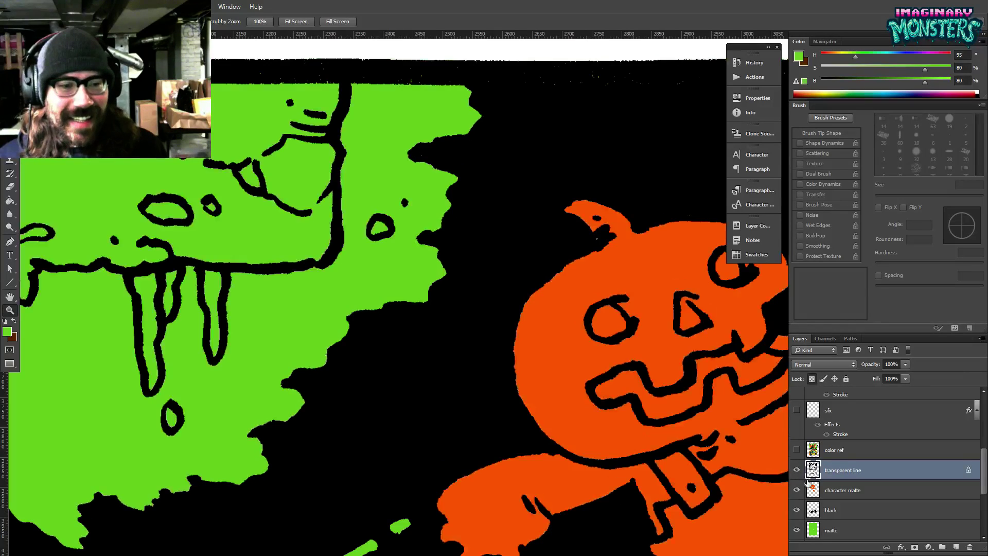
pyautogui.click(797, 511)
pyautogui.click(798, 511)
# Fill the small outlined stone at the foliage's edge with black on the black layer, using a 35 px brush with Shape Dynamics.
pyautogui.click(811, 512)
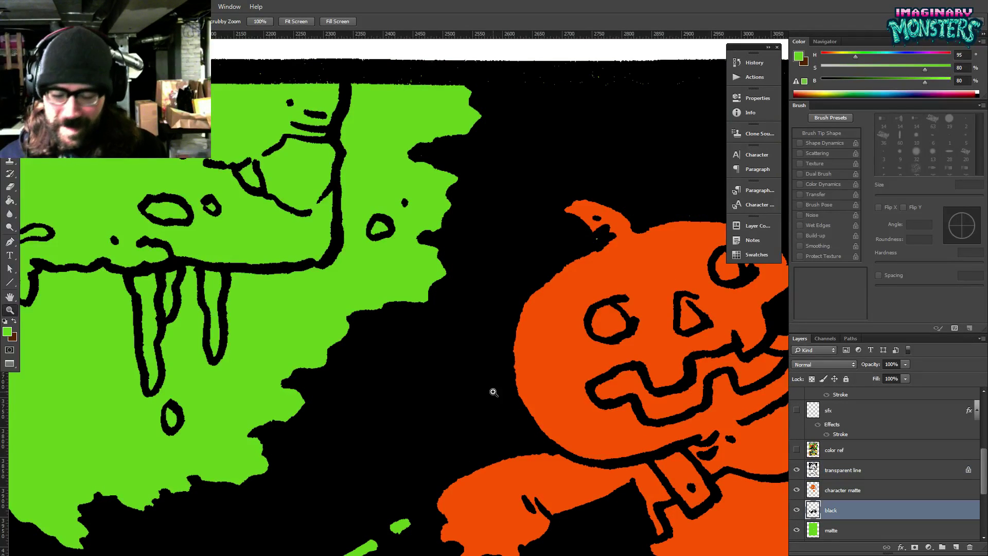
pyautogui.press('b')
pyautogui.press('[')
pyautogui.press('[')
pyautogui.press('[')
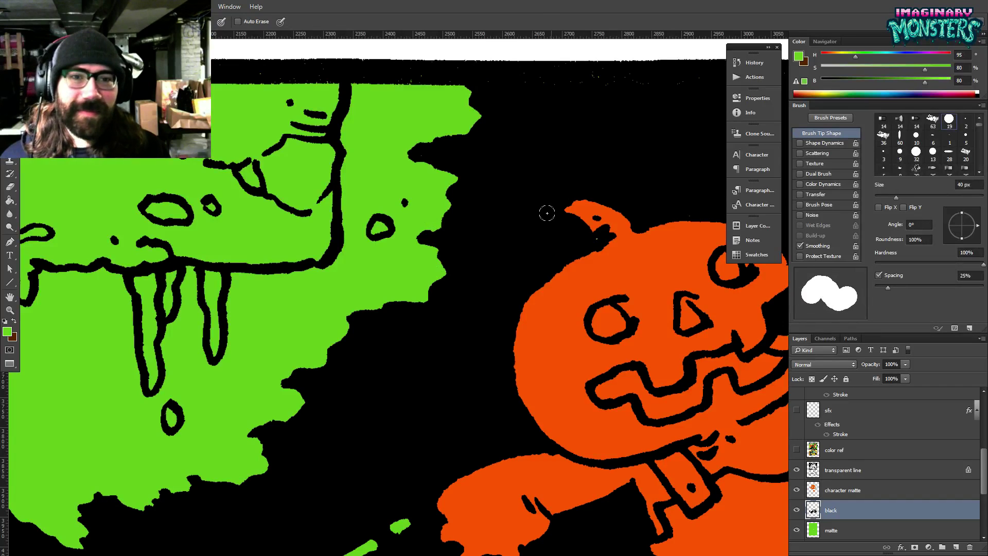
pyautogui.click(801, 143)
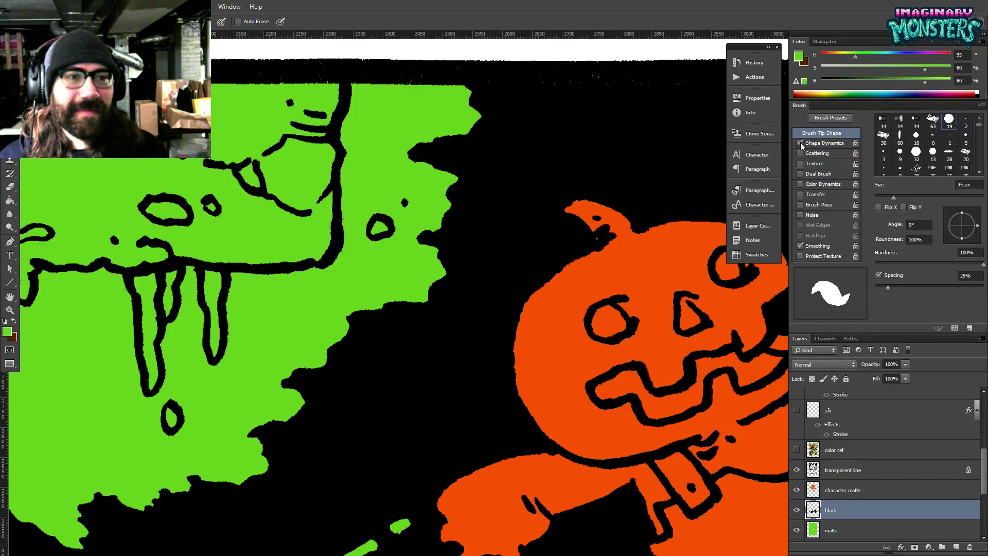
pyautogui.keyDown('alt'); pyautogui.click(468, 232); pyautogui.keyUp('alt')
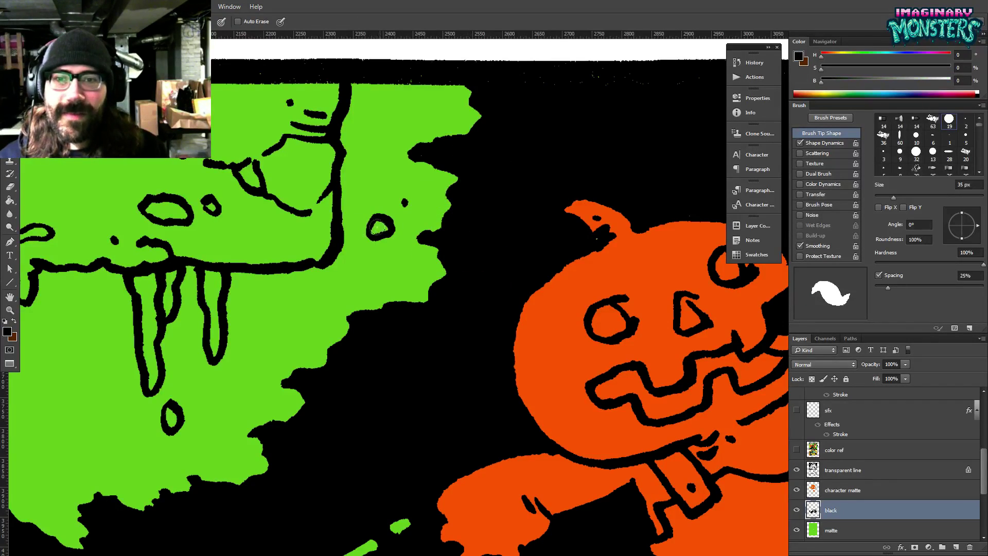
pyautogui.moveTo(375, 227); pyautogui.dragTo(379, 229)
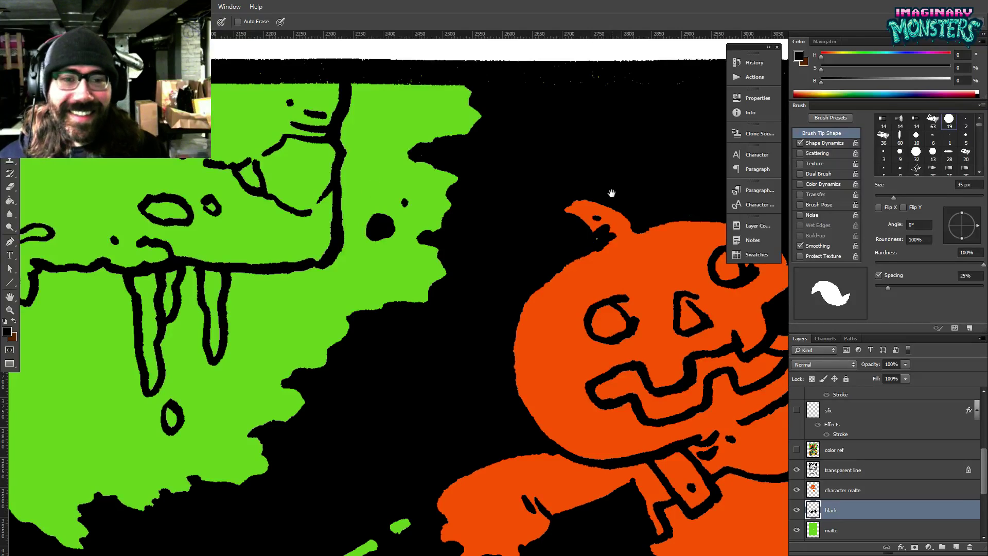
# Make the character matte layer active and sample the jumping pumpkin's orange as the brush color.
pyautogui.moveTo(611, 193); pyautogui.dragTo(555, 222)
pyautogui.click(814, 490)
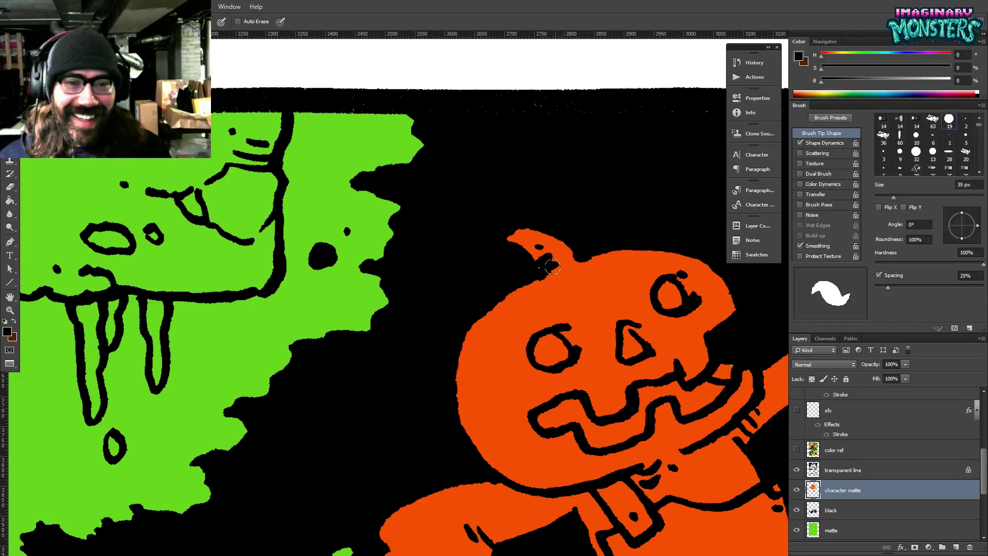
pyautogui.keyDown('alt'); pyautogui.click(555, 278); pyautogui.keyUp('alt')
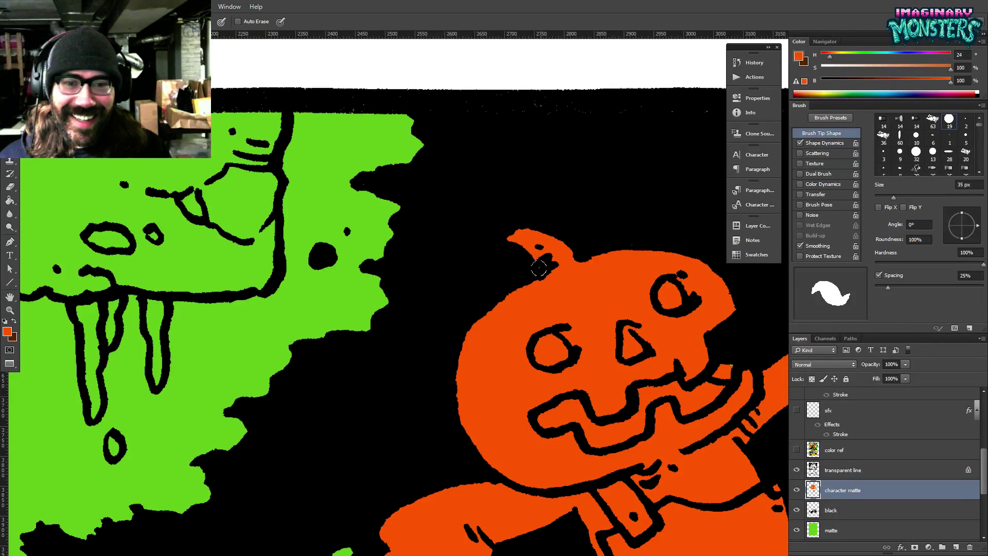
pyautogui.moveTo(557, 275)
pyautogui.mouseDown()
pyautogui.moveTo(542, 271)
pyautogui.moveTo(545, 283)
pyautogui.mouseUp()
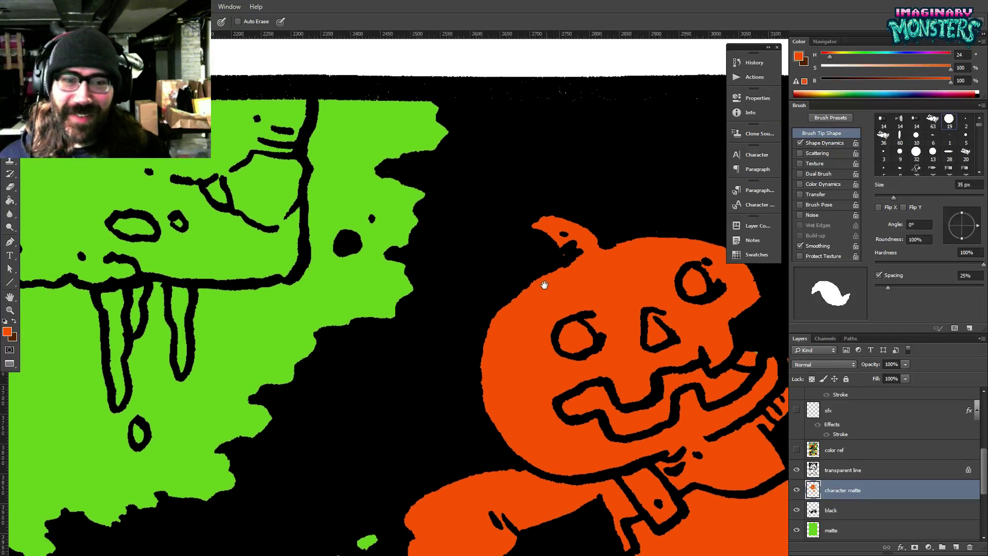
# Examine the color mattes around the jumping pumpkin, the foliage and splash, and the large pumpkin in the panel above.
pyautogui.moveTo(611, 345); pyautogui.dragTo(480, 323)
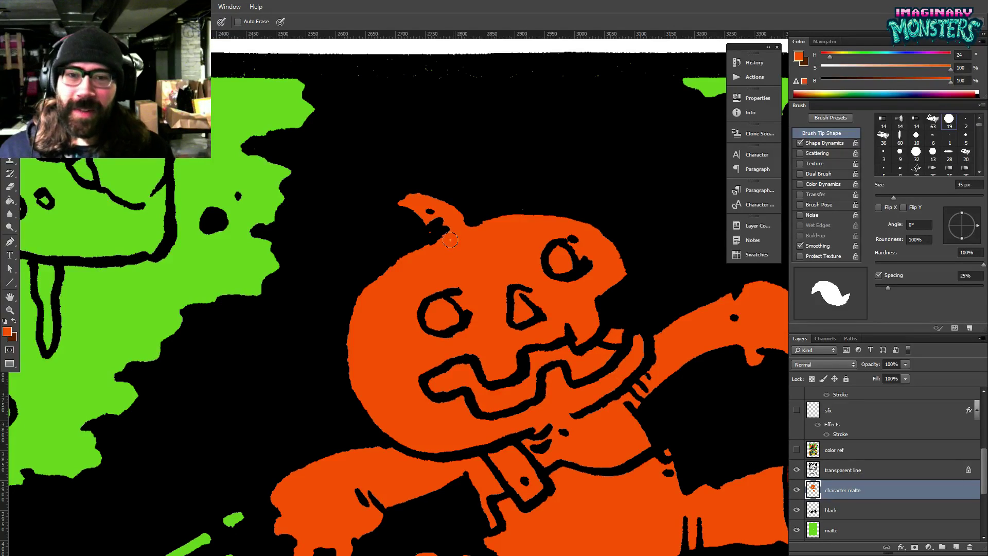
pyautogui.moveTo(400, 283); pyautogui.dragTo(622, 281)
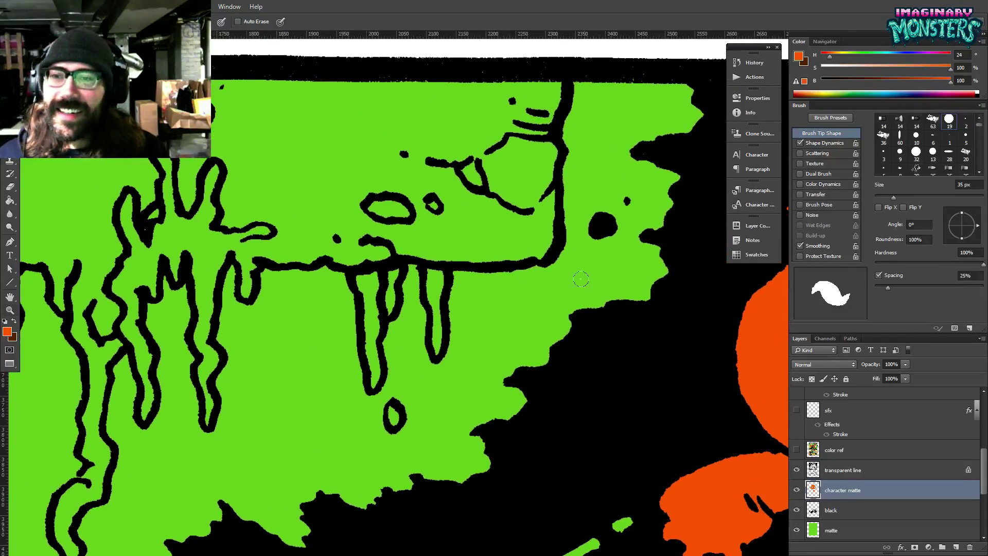
pyautogui.press('z')
pyautogui.keyDown('alt'); pyautogui.click(583, 279); pyautogui.keyUp('alt')
pyautogui.keyDown('alt'); pyautogui.click(584, 279); pyautogui.keyUp('alt')
pyautogui.moveTo(587, 404); pyautogui.dragTo(520, 261)
pyautogui.press('b')
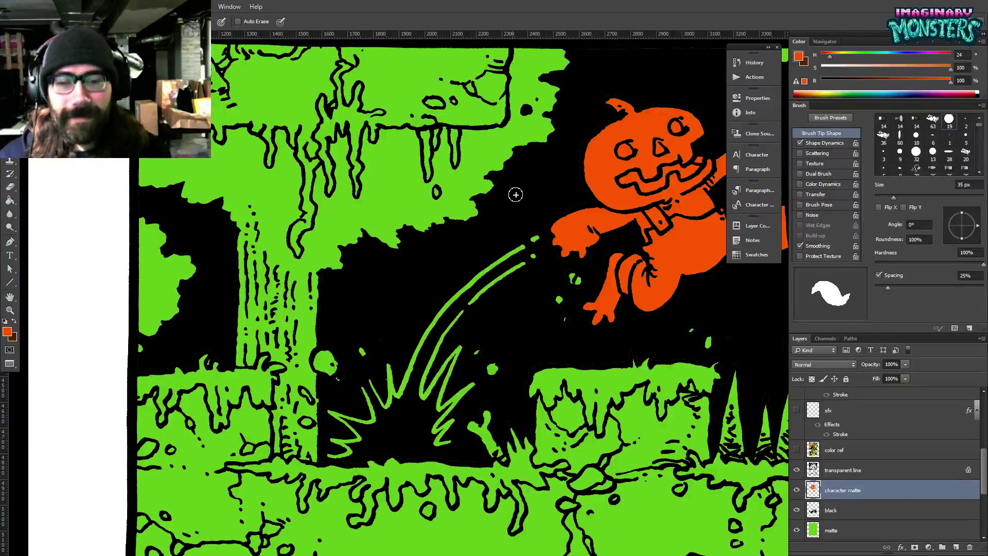
pyautogui.moveTo(514, 192); pyautogui.dragTo(479, 315)
pyautogui.moveTo(488, 133); pyautogui.dragTo(490, 342)
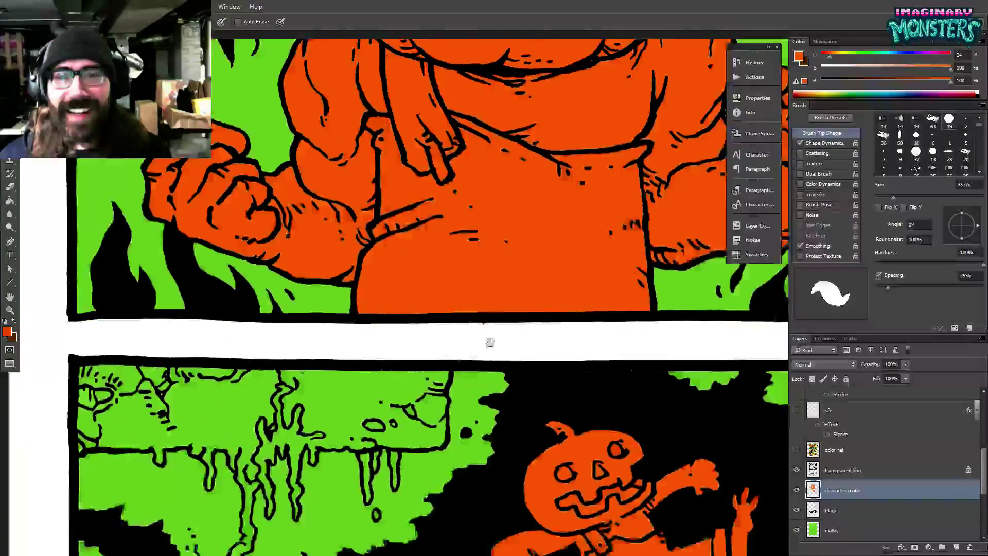
pyautogui.moveTo(488, 207); pyautogui.dragTo(479, 397)
pyautogui.moveTo(616, 362); pyautogui.dragTo(577, 373)
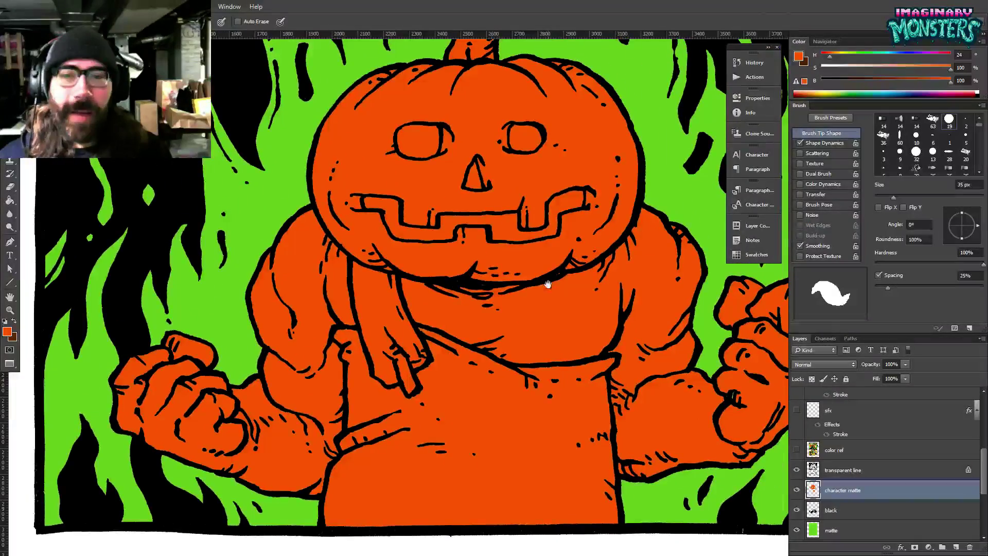
pyautogui.moveTo(441, 271); pyautogui.dragTo(488, 364)
pyautogui.moveTo(672, 444); pyautogui.dragTo(613, 384)
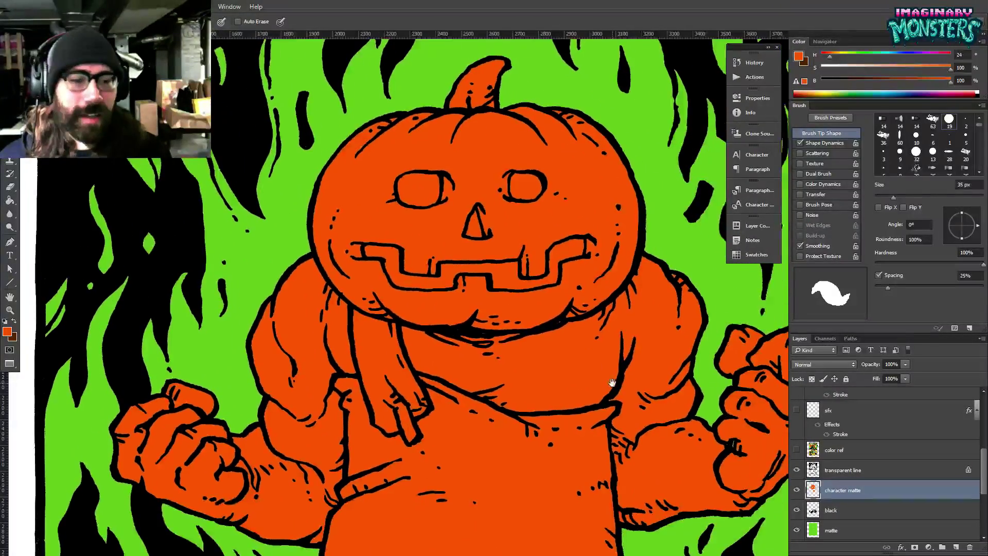
pyautogui.press('z')
pyautogui.moveTo(632, 352); pyautogui.dragTo(502, 255)
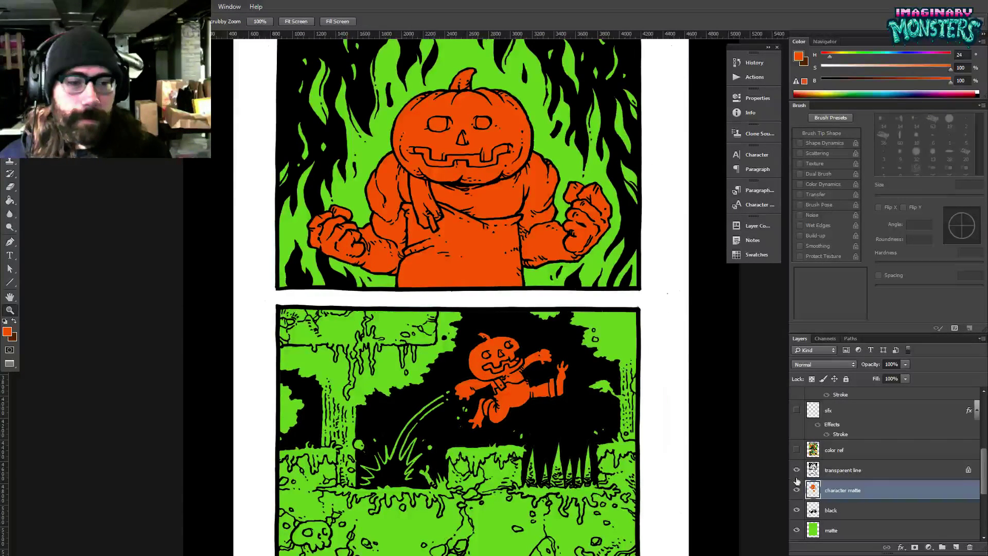
# Examine the orange, green and black flats on the giant pumpkin character and the jumping pumpkin panel below.
pyautogui.scroll(-5, 982, 471)
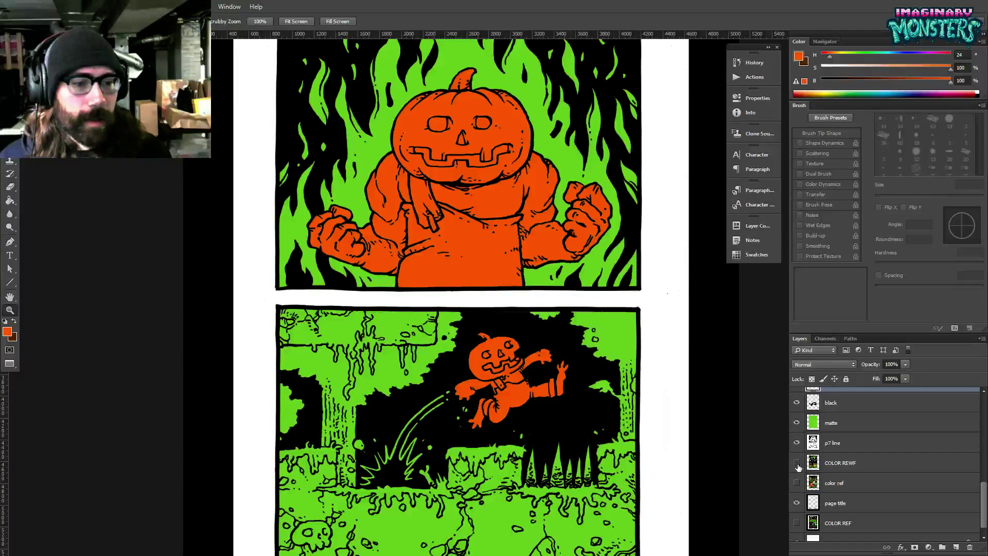
pyautogui.moveTo(453, 435); pyautogui.dragTo(450, 368)
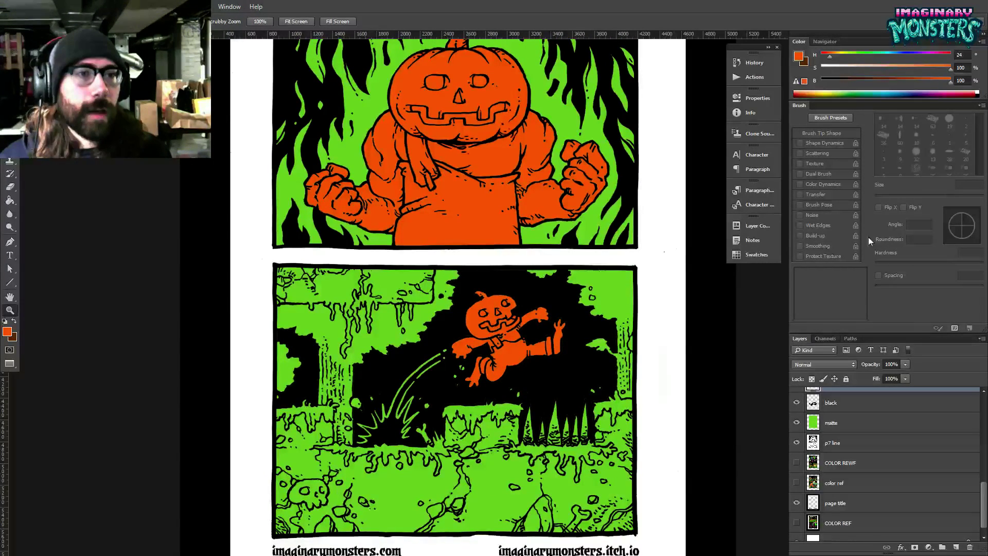
pyautogui.moveTo(984, 494); pyautogui.dragTo(983, 513)
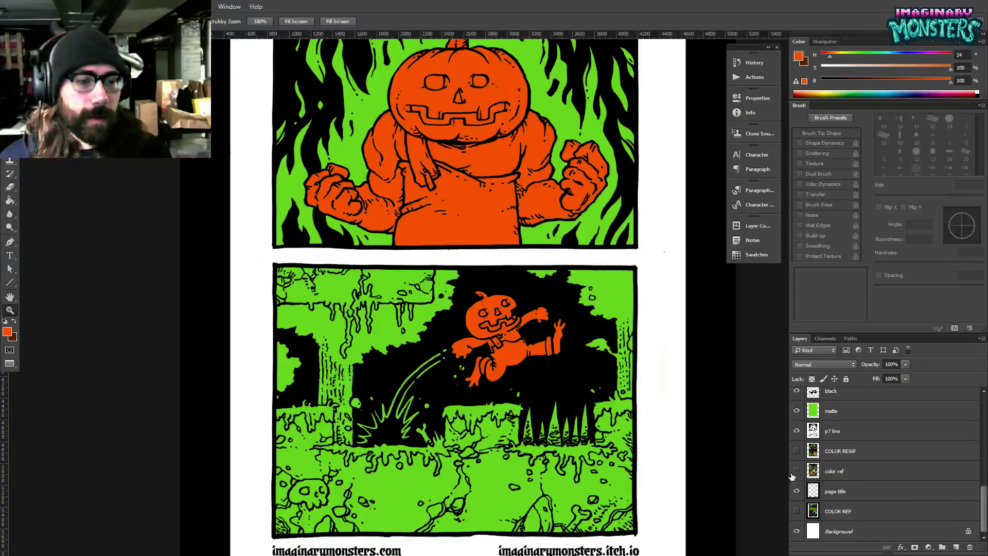
pyautogui.moveTo(506, 391); pyautogui.dragTo(524, 416)
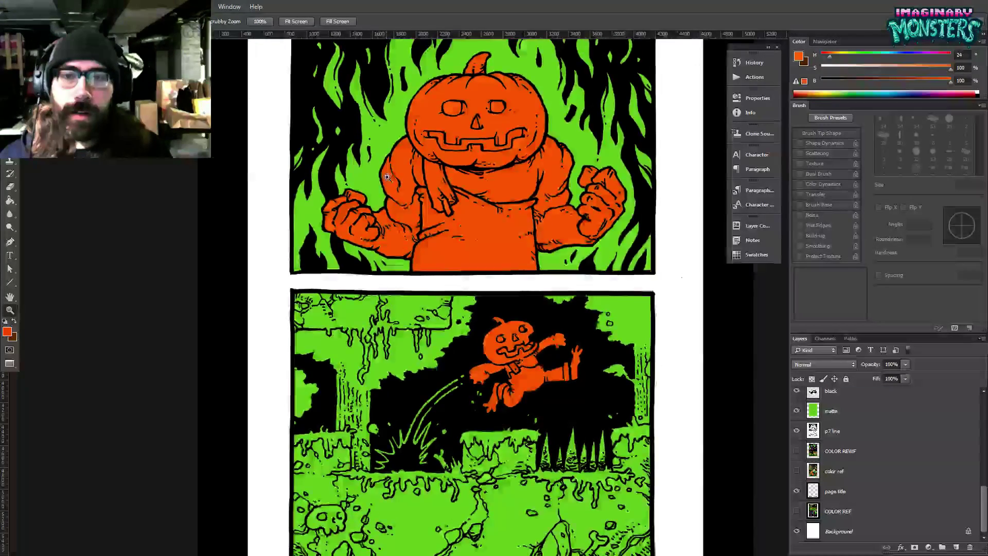
pyautogui.moveTo(388, 172); pyautogui.dragTo(403, 269)
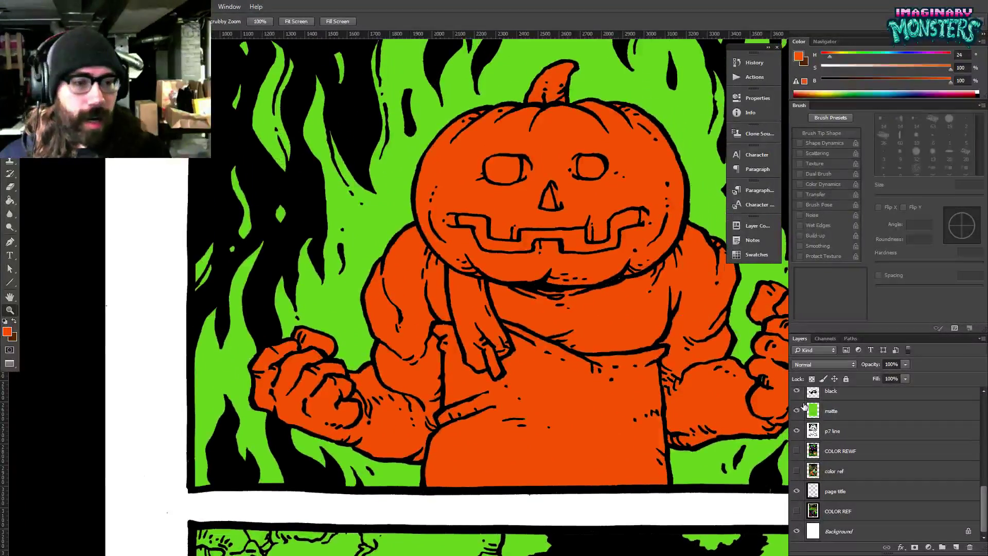
pyautogui.moveTo(985, 504); pyautogui.dragTo(980, 475)
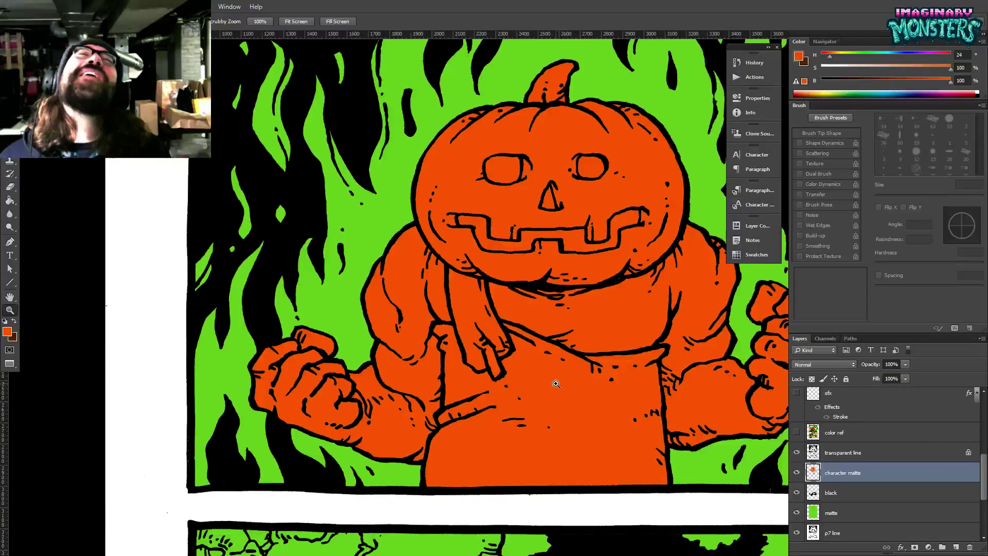
pyautogui.moveTo(535, 395); pyautogui.dragTo(490, 374)
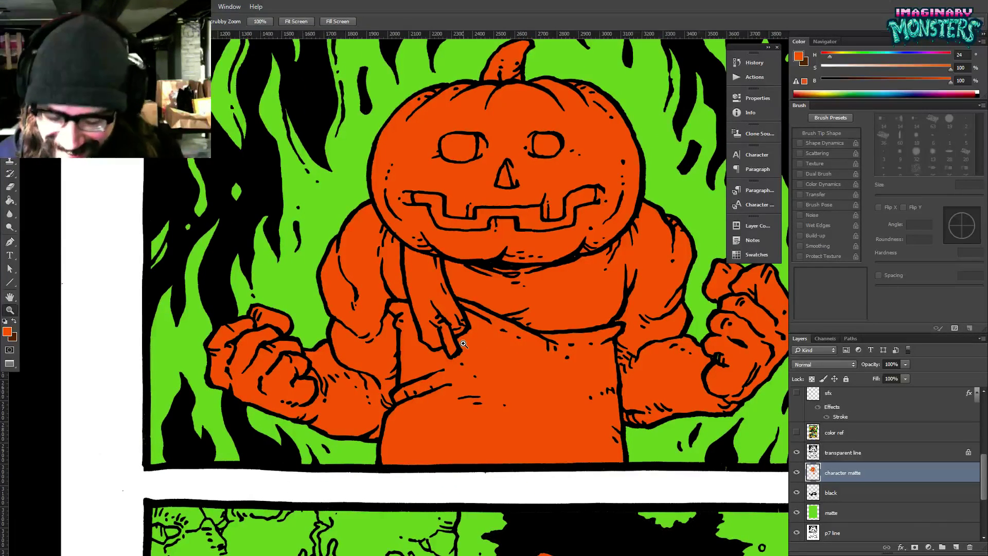
pyautogui.press('b')
pyautogui.moveTo(642, 332); pyautogui.dragTo(595, 350)
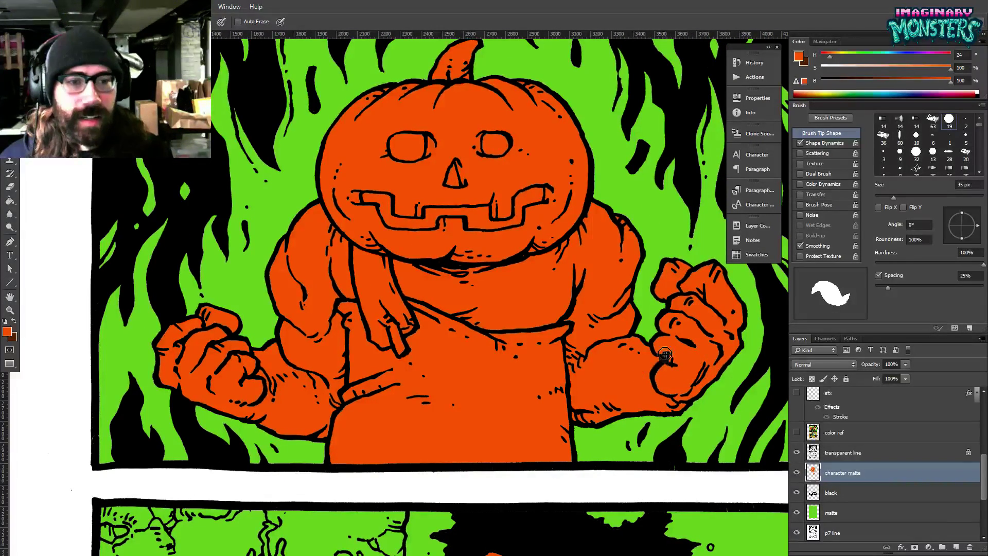
pyautogui.moveTo(484, 346); pyautogui.dragTo(551, 359)
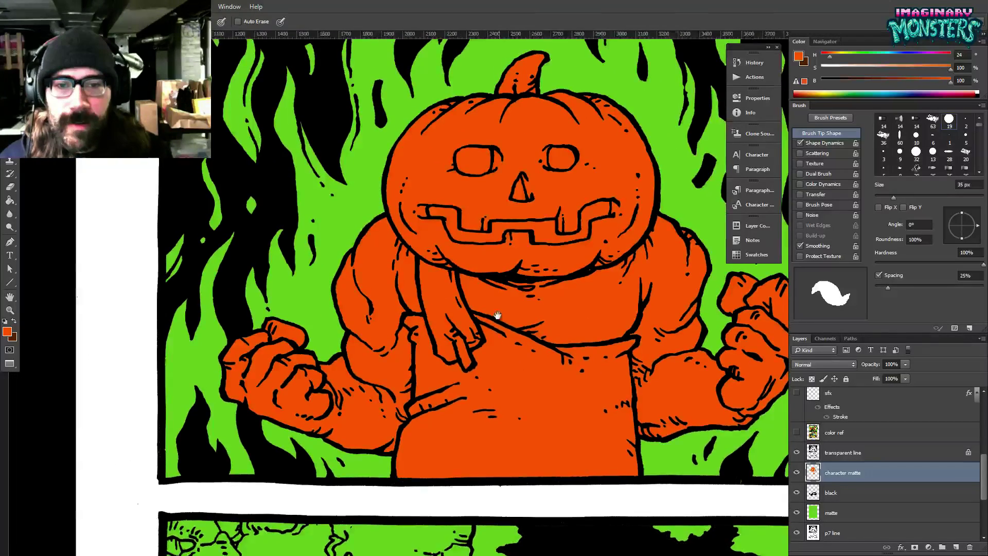
pyautogui.moveTo(497, 315); pyautogui.dragTo(493, 354)
pyautogui.press('z')
pyautogui.moveTo(501, 311); pyautogui.dragTo(460, 318)
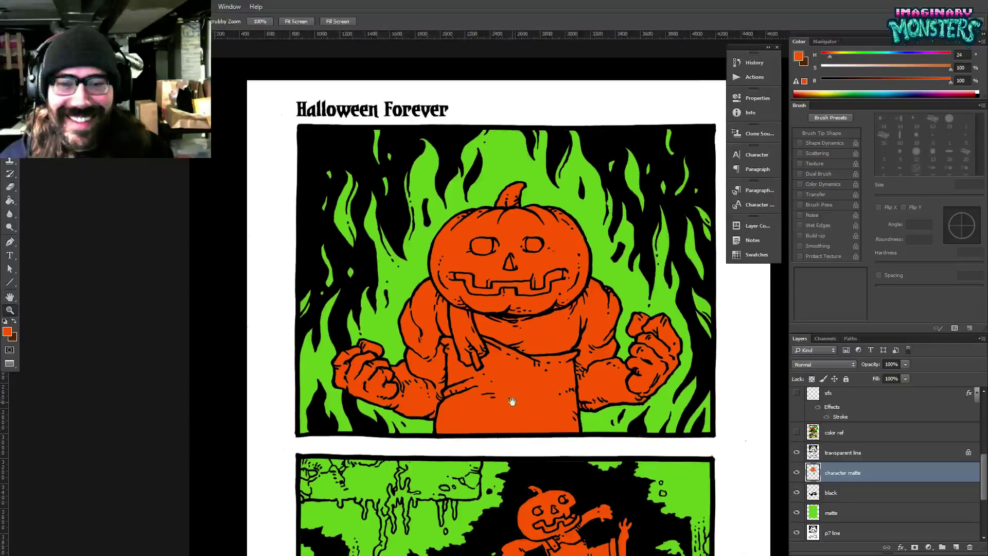
pyautogui.moveTo(512, 402); pyautogui.dragTo(495, 234)
pyautogui.hotkey('ctrl', 'r')
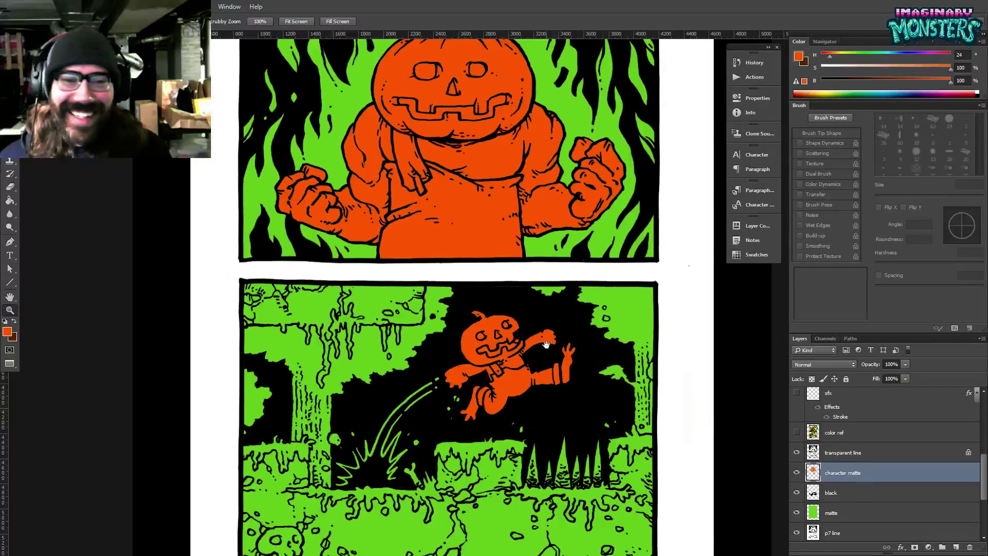
# Fill the two small outlined shapes in the foliage beside the jumping pumpkin with black on the black layer, using the 35 px brush.
pyautogui.click(609, 316)
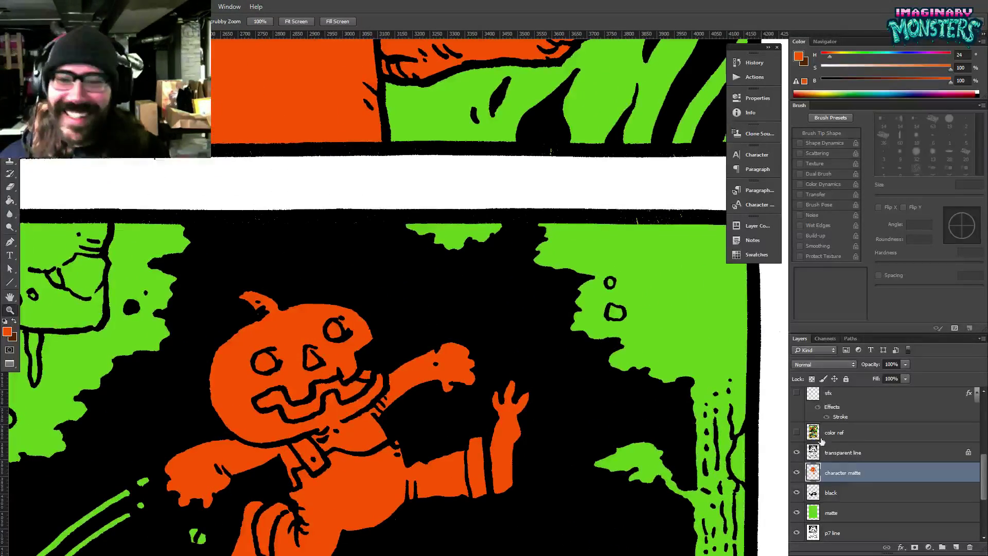
pyautogui.click(829, 493)
pyautogui.press('b')
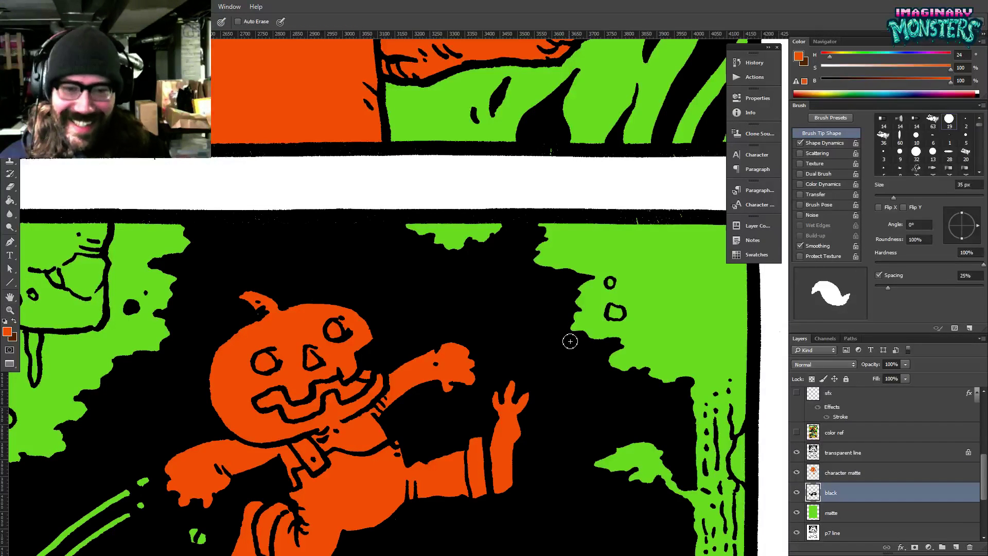
pyautogui.keyDown('alt'); pyautogui.click(559, 335); pyautogui.keyUp('alt')
pyautogui.press('z')
pyautogui.moveTo(607, 282); pyautogui.dragTo(620, 276)
pyautogui.click(620, 277)
pyautogui.press('b')
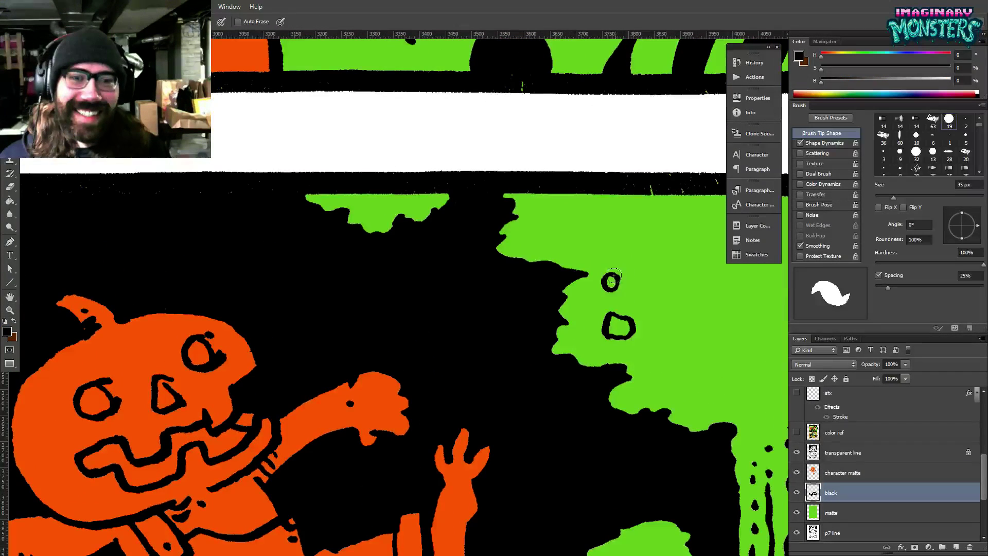
pyautogui.click(611, 281)
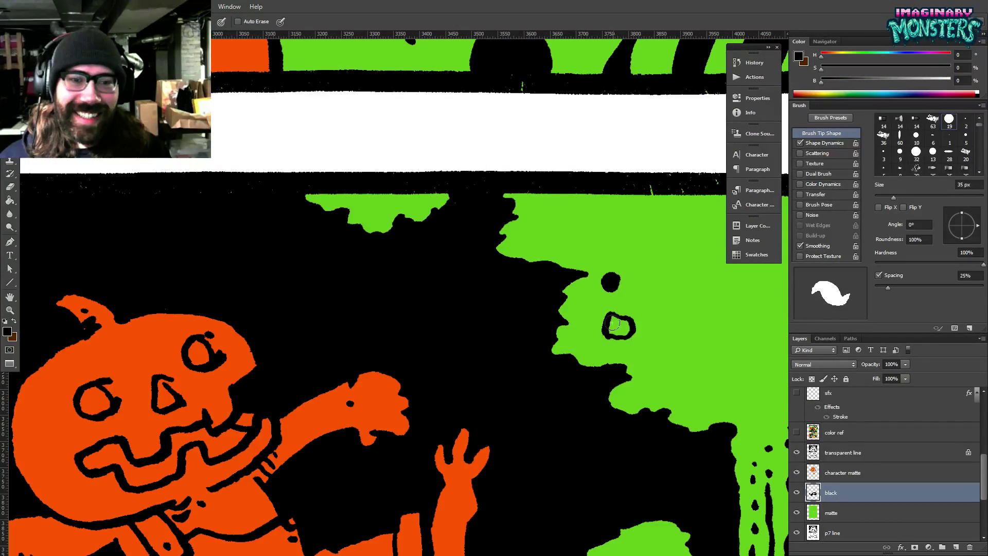
pyautogui.moveTo(614, 320)
pyautogui.mouseDown()
pyautogui.moveTo(629, 323)
pyautogui.moveTo(624, 330)
pyautogui.mouseUp()
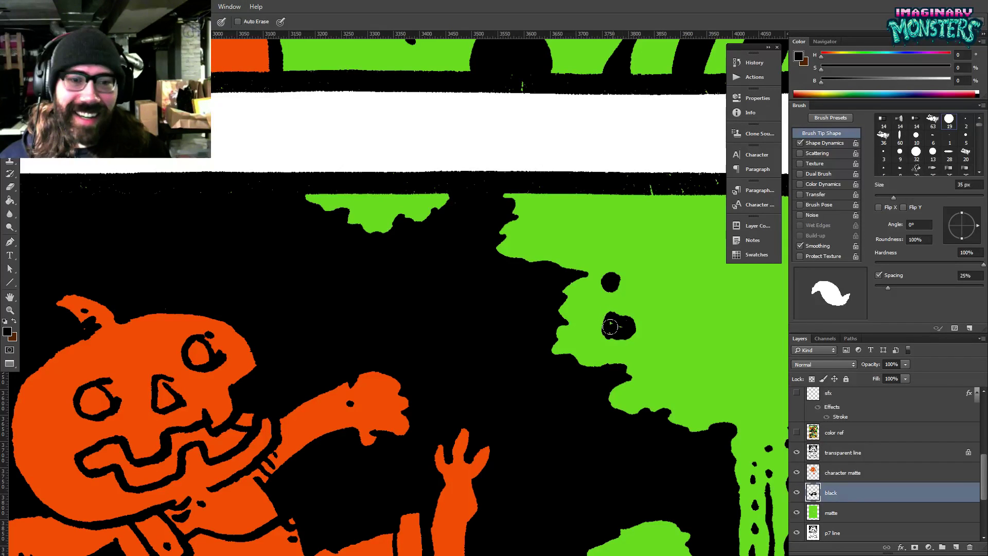
# Examine the lower panel's tree trunk, splash, ground and foliage mattes, and the giant pumpkin panel above.
pyautogui.moveTo(556, 321); pyautogui.dragTo(659, 307)
pyautogui.press('z')
pyautogui.moveTo(402, 382); pyautogui.dragTo(512, 229)
pyautogui.moveTo(506, 284); pyautogui.dragTo(472, 240)
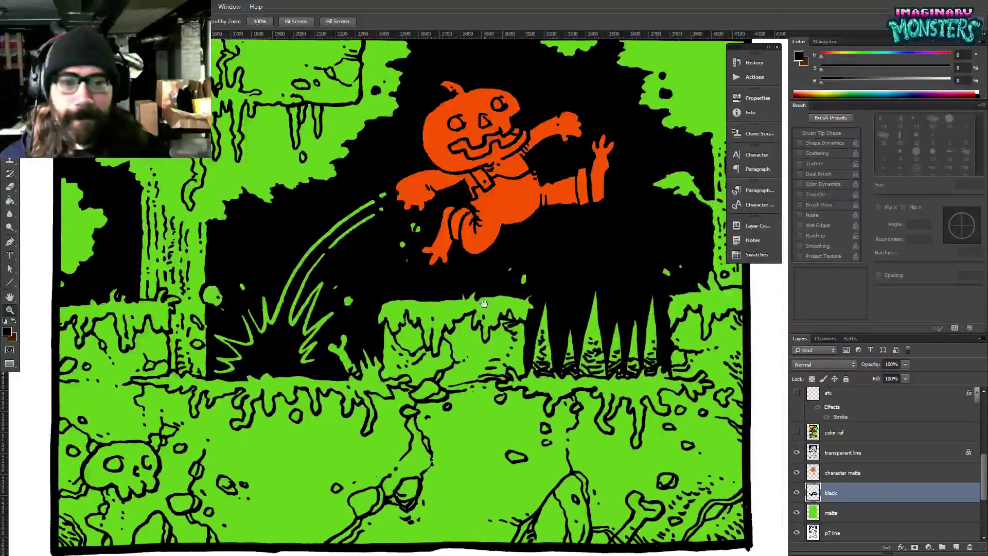
pyautogui.moveTo(479, 301); pyautogui.dragTo(542, 359)
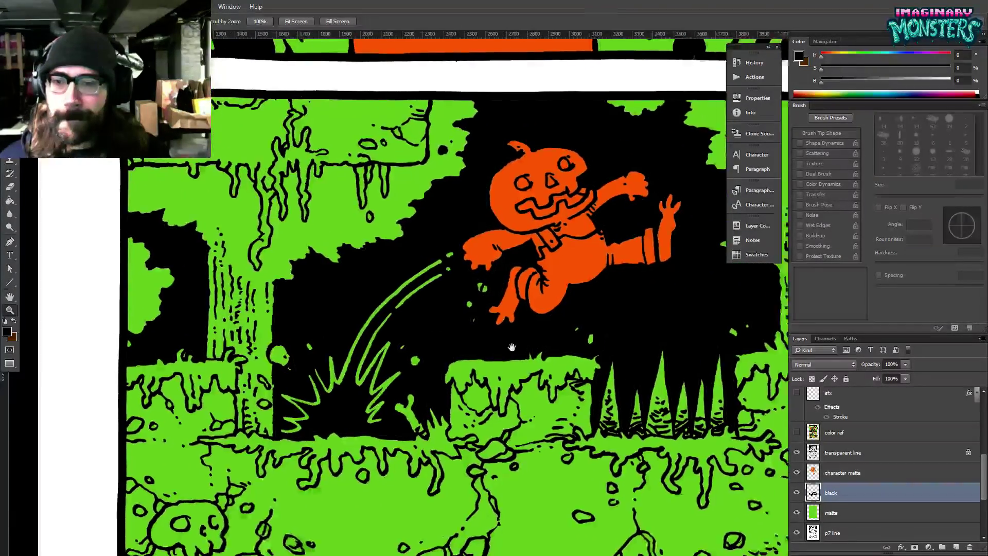
pyautogui.moveTo(460, 323); pyautogui.dragTo(488, 336)
pyautogui.moveTo(207, 373); pyautogui.dragTo(227, 352)
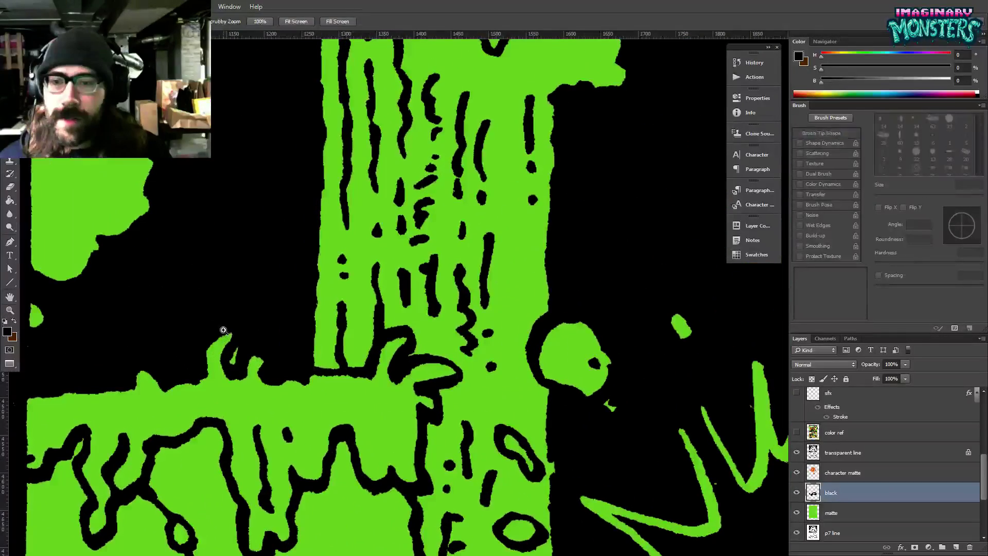
pyautogui.press('b')
pyautogui.press('z')
pyautogui.keyDown('alt'); pyautogui.click(332, 326); pyautogui.keyUp('alt')
pyautogui.keyDown('alt'); pyautogui.click(332, 325); pyautogui.keyUp('alt')
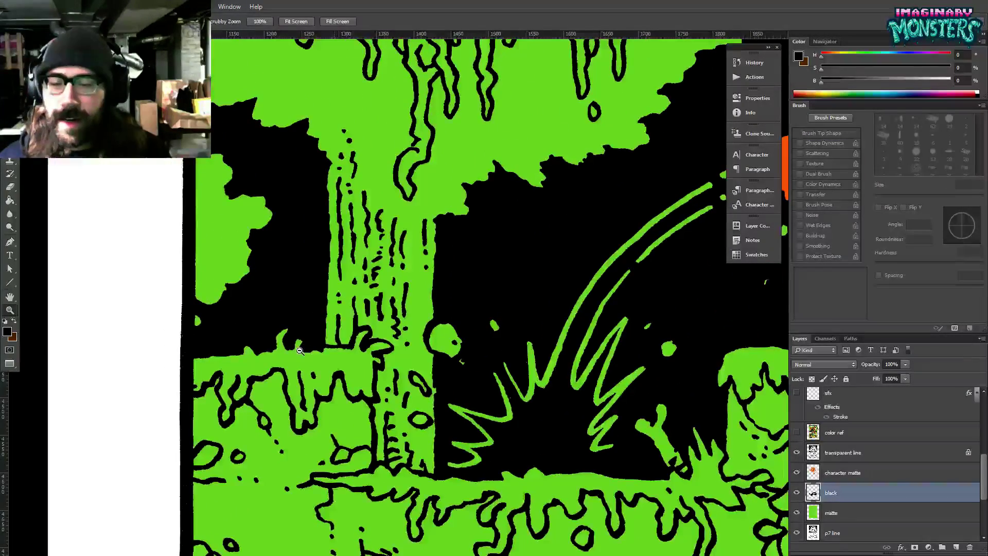
pyautogui.moveTo(482, 304); pyautogui.dragTo(436, 336)
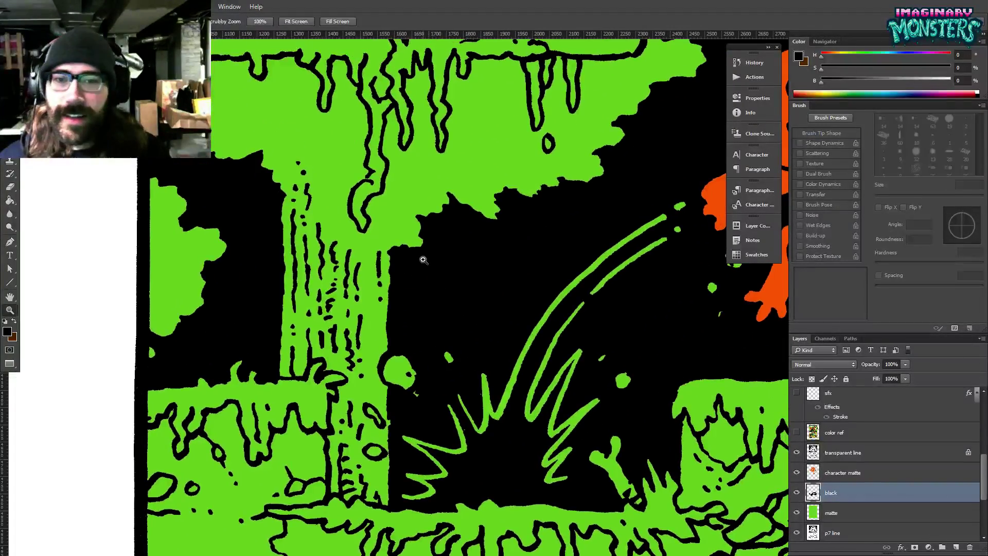
pyautogui.keyDown('alt'); pyautogui.click(452, 287); pyautogui.keyUp('alt')
pyautogui.keyDown('alt'); pyautogui.click(448, 299); pyautogui.keyUp('alt')
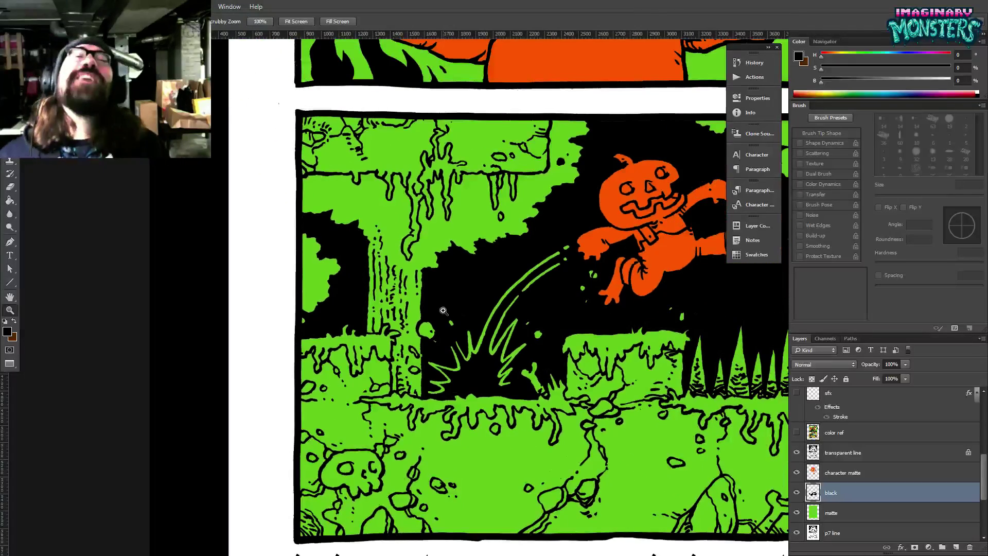
pyautogui.moveTo(463, 286); pyautogui.dragTo(453, 310)
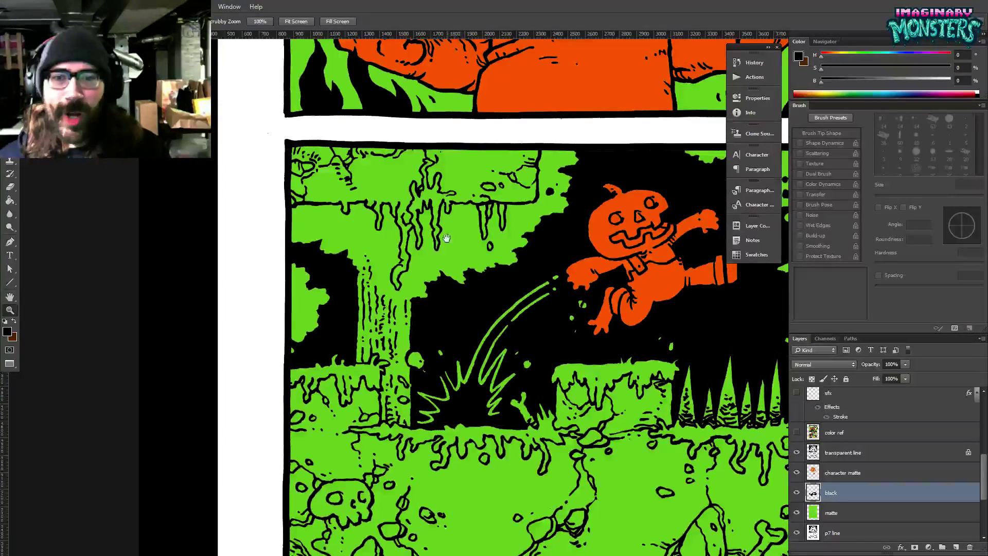
pyautogui.moveTo(448, 244); pyautogui.dragTo(458, 394)
pyautogui.moveTo(411, 122); pyautogui.dragTo(396, 327)
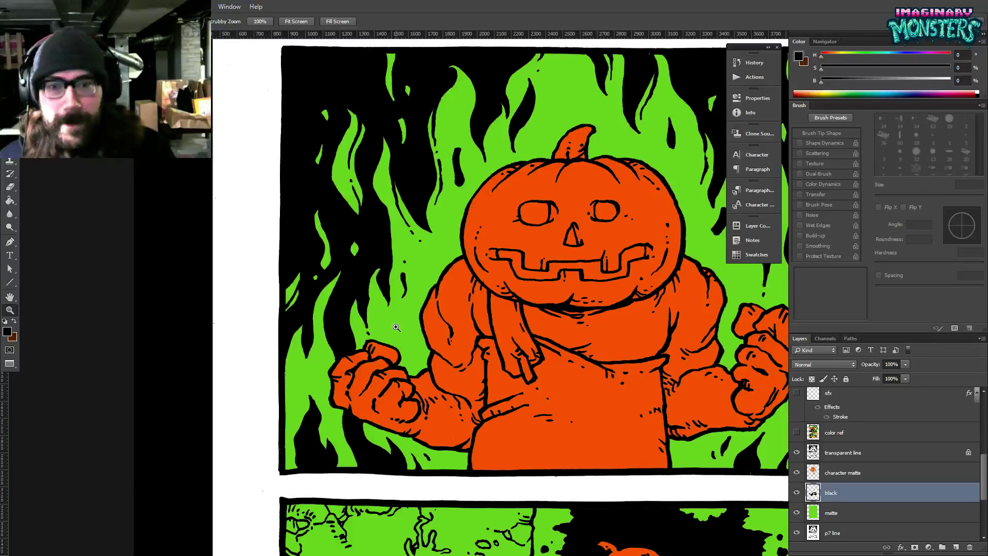
# Show the color ref layer and compare its finished pumpkin characters with the flat mattes beneath.
pyautogui.moveTo(610, 335)
pyautogui.mouseDown()
pyautogui.moveTo(516, 314)
pyautogui.moveTo(494, 396)
pyautogui.moveTo(429, 372)
pyautogui.moveTo(429, 361)
pyautogui.mouseUp()
pyautogui.click(797, 433)
pyautogui.press('b')
pyautogui.moveTo(686, 383); pyautogui.dragTo(663, 368)
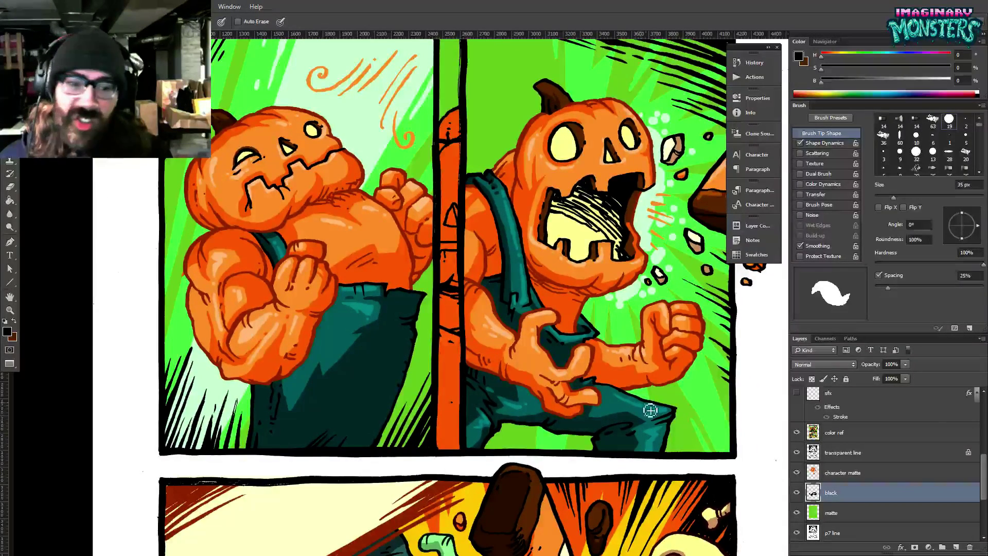
pyautogui.click(797, 434)
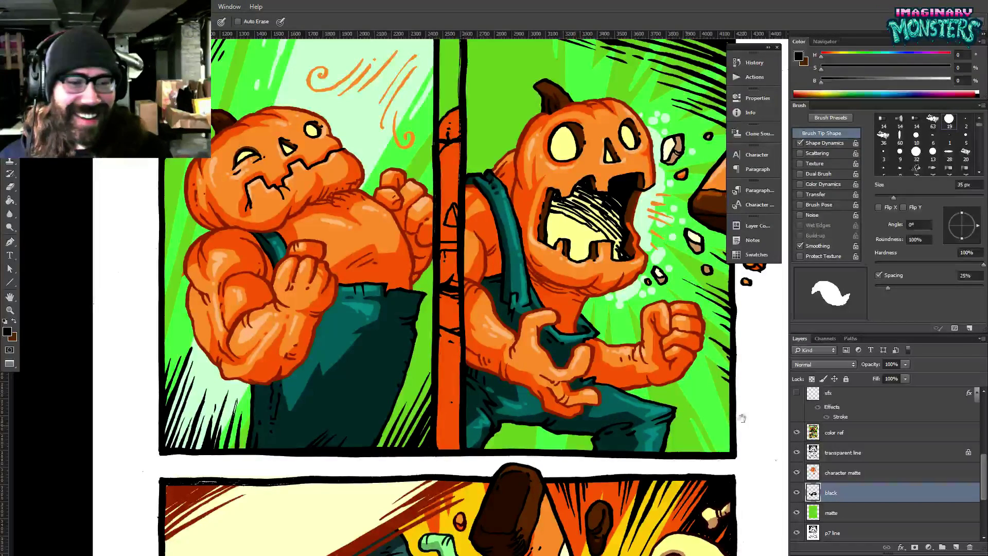
pyautogui.scroll(1, 515, 379)
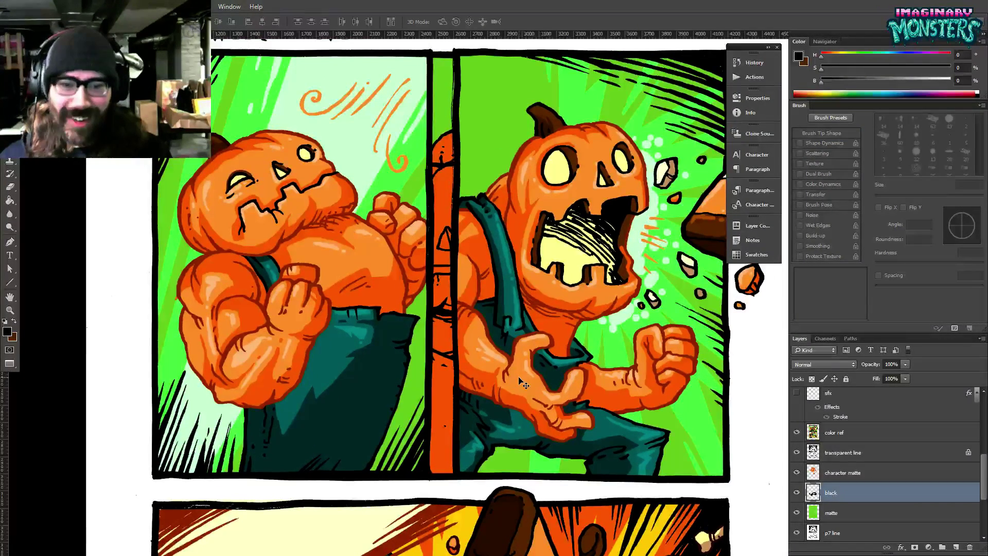
pyautogui.keyDown('ctrl'); pyautogui.click(529, 395); pyautogui.keyUp('ctrl')
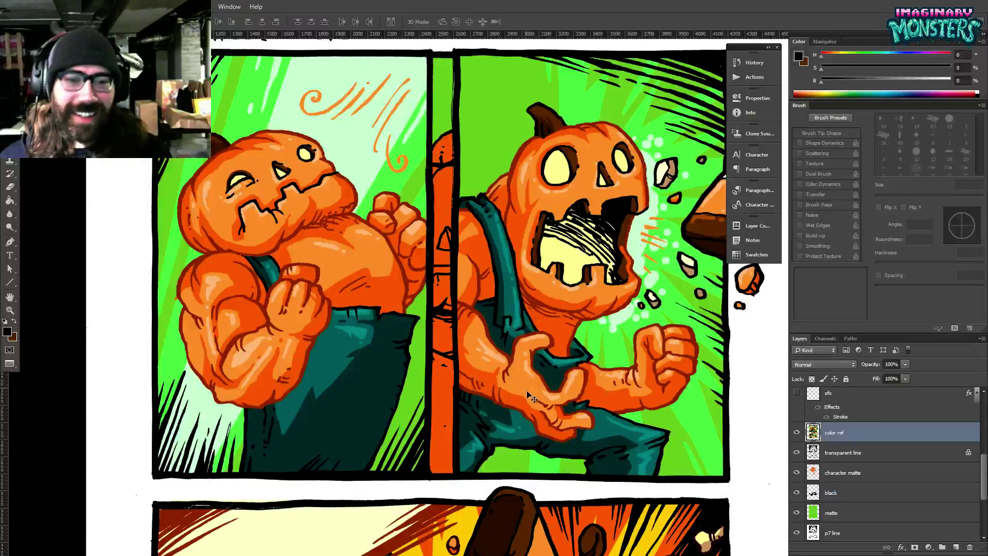
pyautogui.keyDown('alt'); pyautogui.click(797, 434); pyautogui.keyUp('alt')
pyautogui.keyDown('alt'); pyautogui.click(797, 434); pyautogui.keyUp('alt')
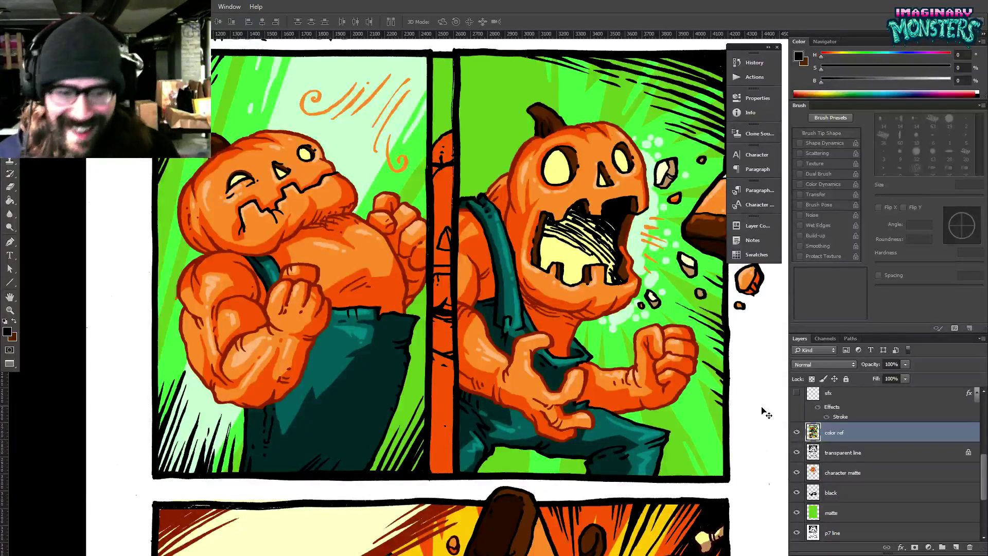
pyautogui.keyDown('alt'); pyautogui.click(797, 435); pyautogui.keyUp('alt')
pyautogui.keyDown('alt'); pyautogui.click(796, 437); pyautogui.keyUp('alt')
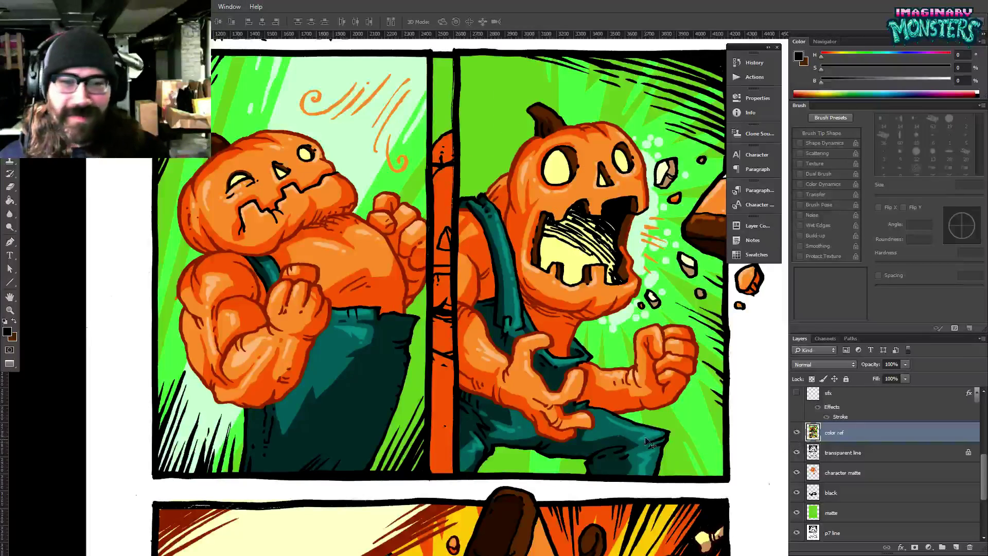
# Sample the overalls' teal from the color ref layer, hide that reference, and activate the character matte layer with its transparent pixels locked.
pyautogui.press('b')
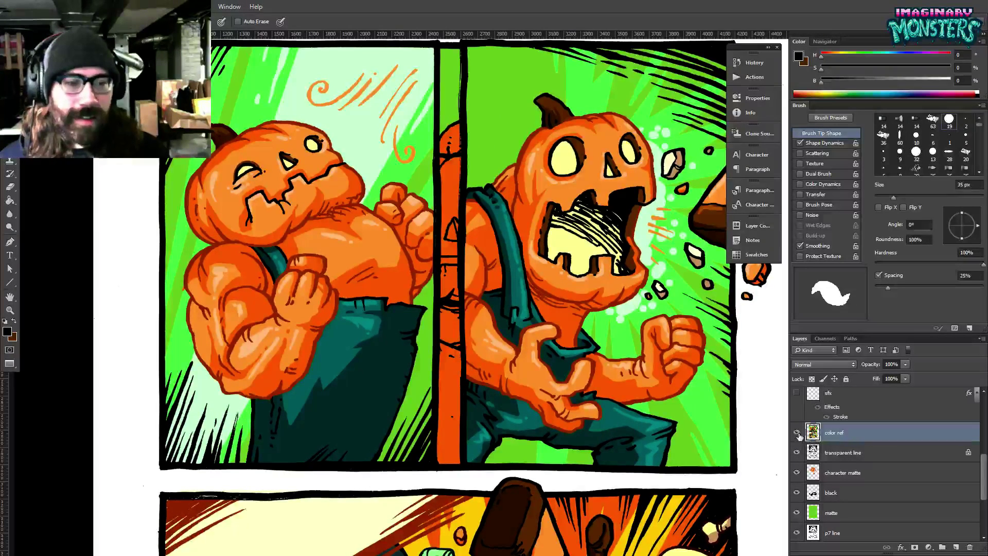
pyautogui.click(798, 433)
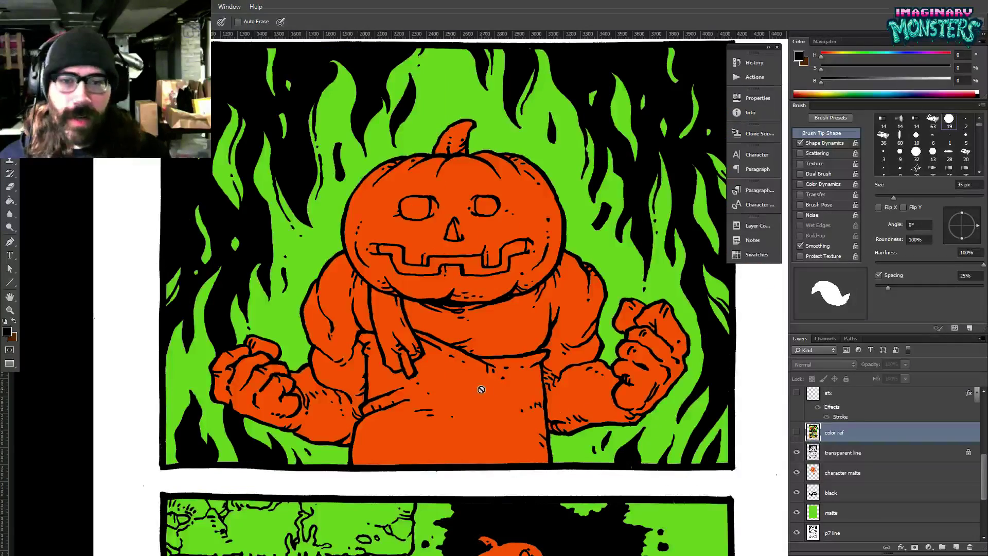
pyautogui.click(796, 433)
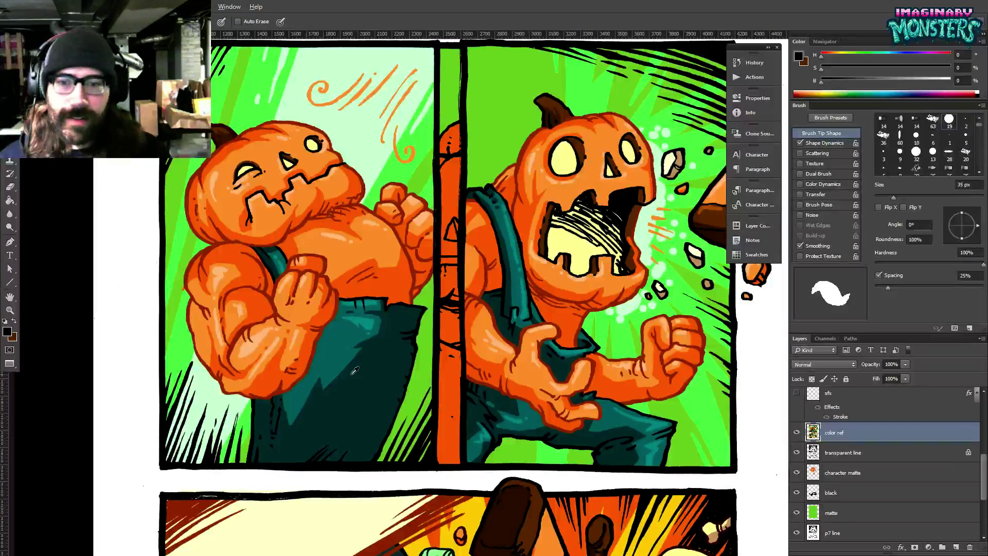
pyautogui.keyDown('alt'); pyautogui.click(349, 347); pyautogui.keyUp('alt')
pyautogui.click(797, 432)
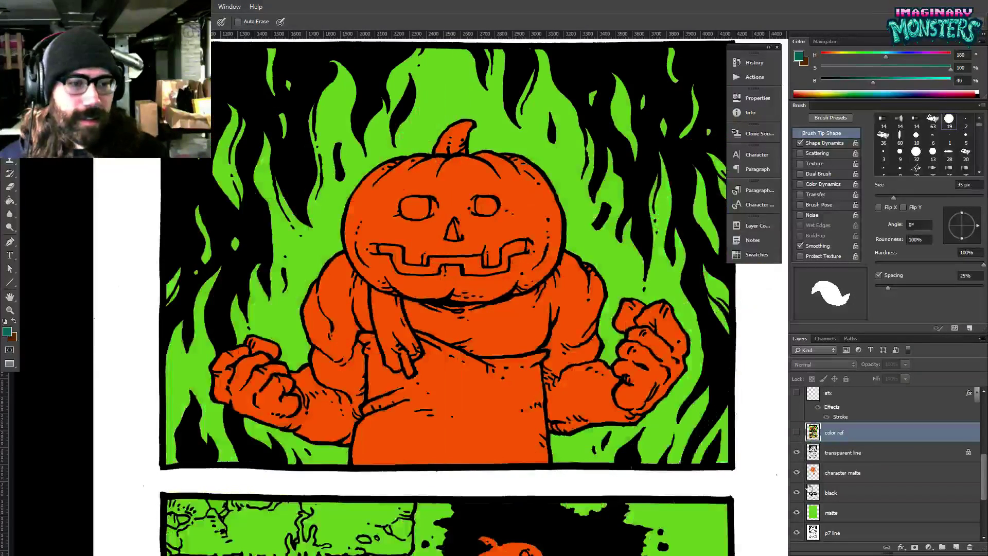
pyautogui.click(810, 475)
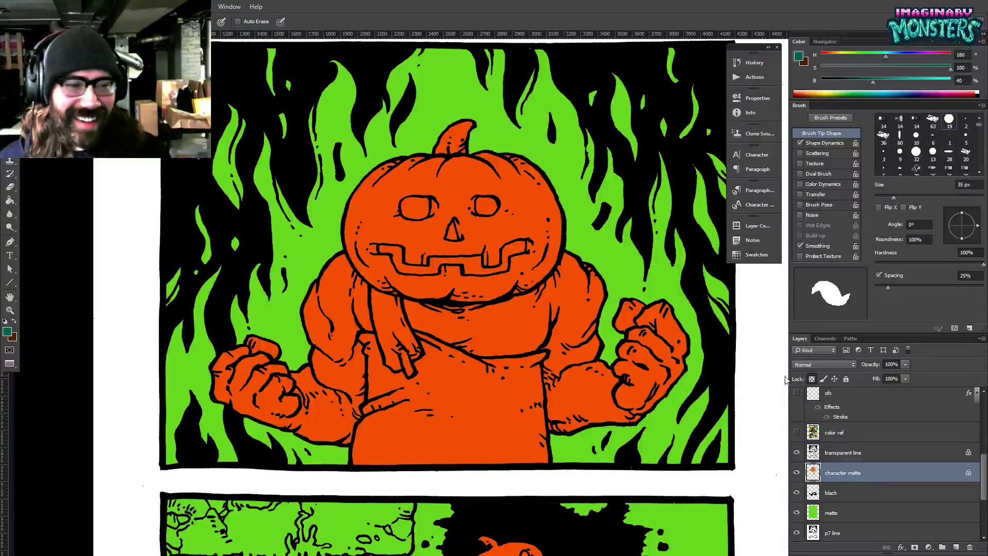
# Paint teal along the outer edge of the giant pumpkin's overalls beneath the hanging strap, and fill the strap's upper part with teal.
pyautogui.moveTo(426, 391); pyautogui.dragTo(411, 362)
pyautogui.scroll(2, 360, 330)
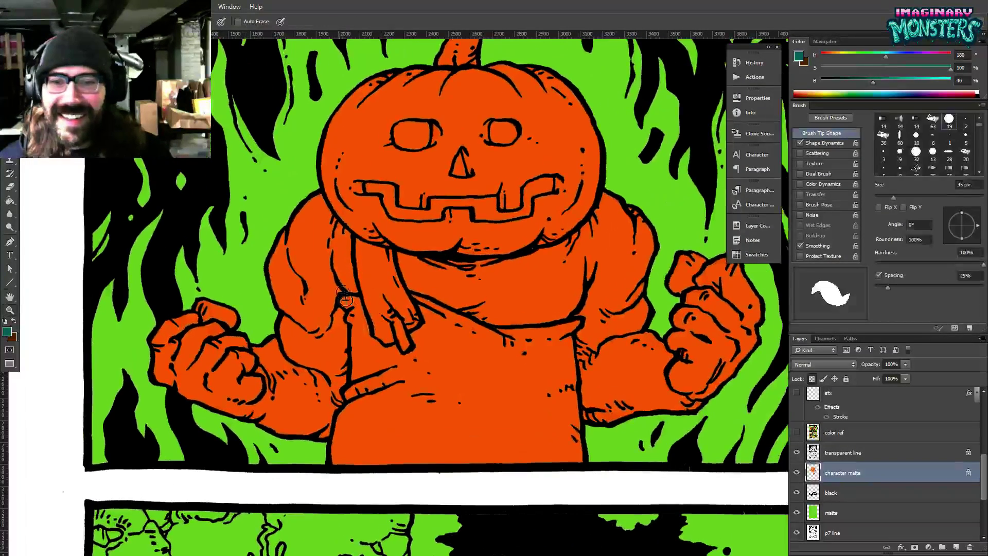
pyautogui.moveTo(342, 297)
pyautogui.mouseDown()
pyautogui.moveTo(354, 317)
pyautogui.moveTo(356, 386)
pyautogui.moveTo(347, 397)
pyautogui.moveTo(339, 474)
pyautogui.mouseUp()
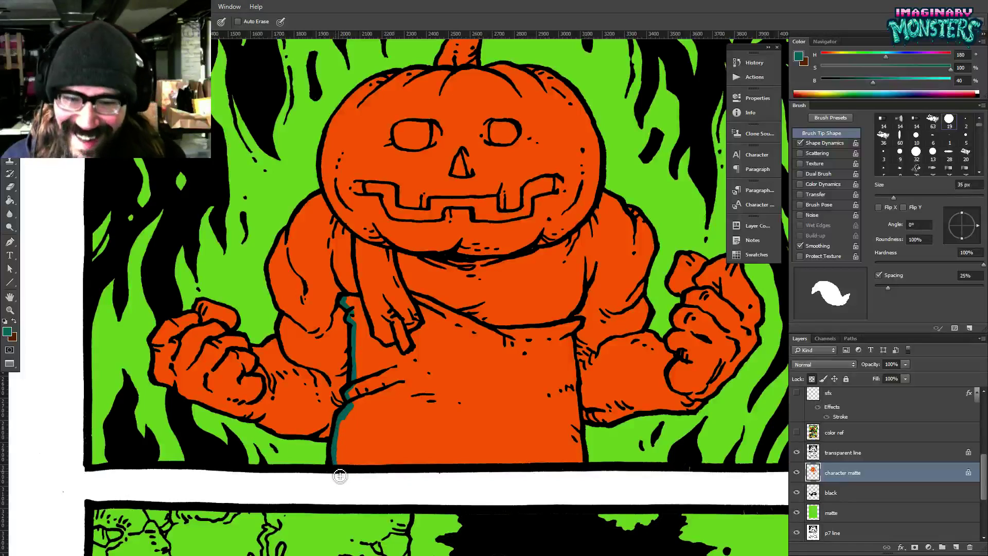
pyautogui.moveTo(536, 410); pyautogui.dragTo(489, 394)
pyautogui.moveTo(295, 285)
pyautogui.mouseDown()
pyautogui.moveTo(371, 281)
pyautogui.moveTo(315, 246)
pyautogui.moveTo(313, 260)
pyautogui.moveTo(312, 224)
pyautogui.moveTo(343, 234)
pyautogui.moveTo(367, 291)
pyautogui.mouseUp()
pyautogui.press('g')
pyautogui.click(331, 276)
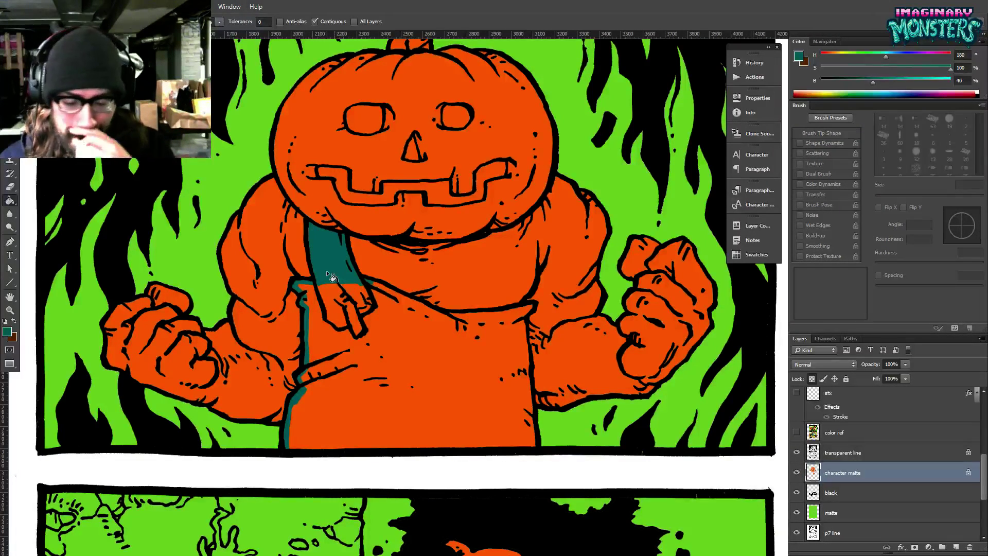
# Outline the giant overalls' upper hem and remaining side in teal, and fill the overalls and the rest of the hanging strap.
pyautogui.press('b')
pyautogui.moveTo(366, 283)
pyautogui.mouseDown()
pyautogui.moveTo(438, 318)
pyautogui.moveTo(449, 320)
pyautogui.moveTo(431, 313)
pyautogui.moveTo(536, 309)
pyautogui.moveTo(519, 325)
pyautogui.moveTo(533, 374)
pyautogui.moveTo(508, 371)
pyautogui.moveTo(530, 389)
pyautogui.moveTo(529, 372)
pyautogui.moveTo(542, 460)
pyautogui.mouseUp()
pyautogui.press('g')
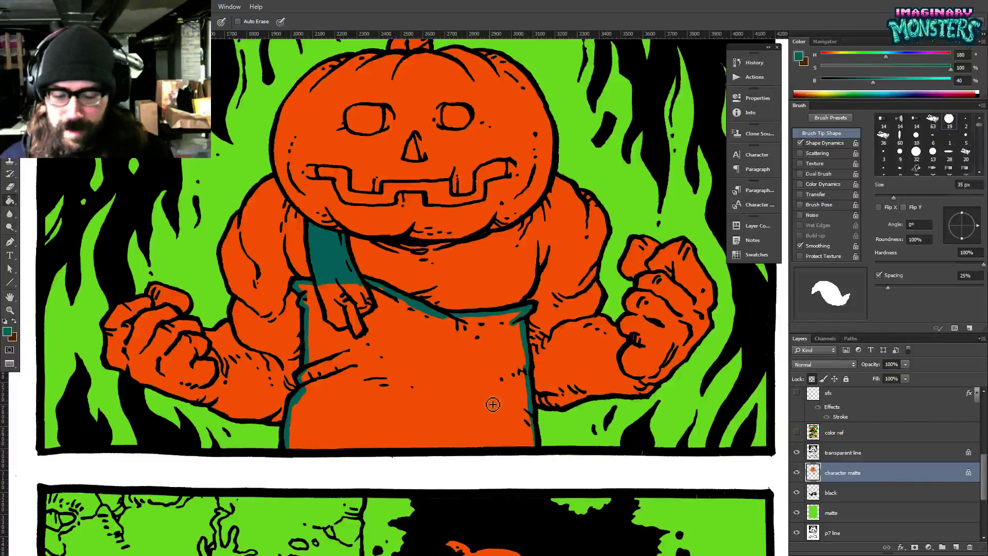
pyautogui.click(441, 376)
pyautogui.moveTo(395, 353); pyautogui.dragTo(419, 378)
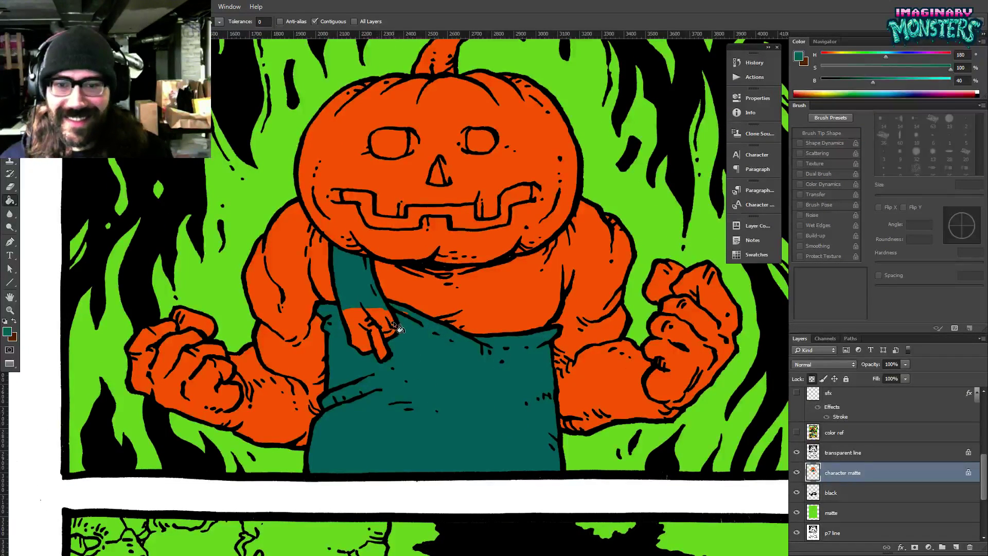
pyautogui.click(363, 329)
# Paint the jumping pumpkin's overall strap teal and outline the bib's upper edge and both trouser cuffs with the 35 px brush.
pyautogui.press('b')
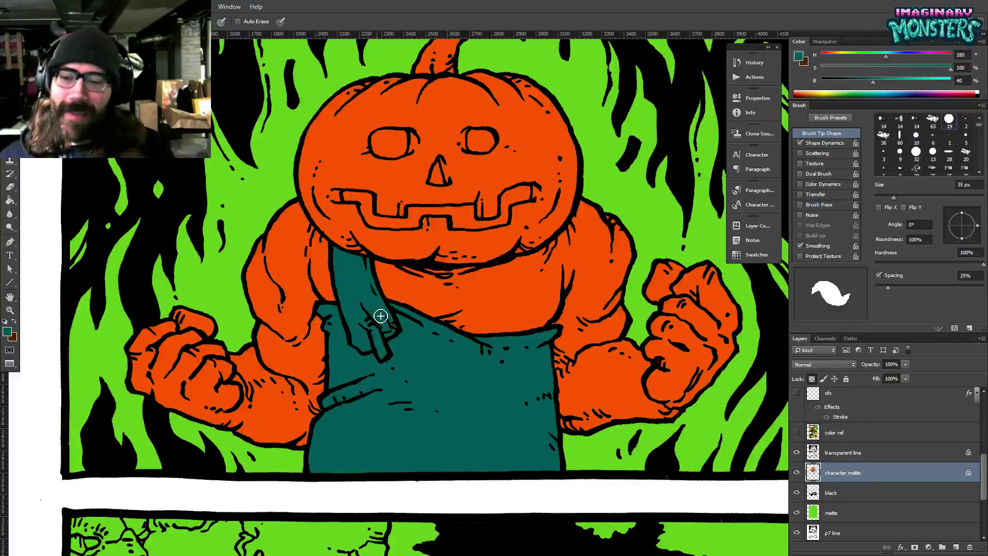
pyautogui.moveTo(416, 375); pyautogui.dragTo(369, 211)
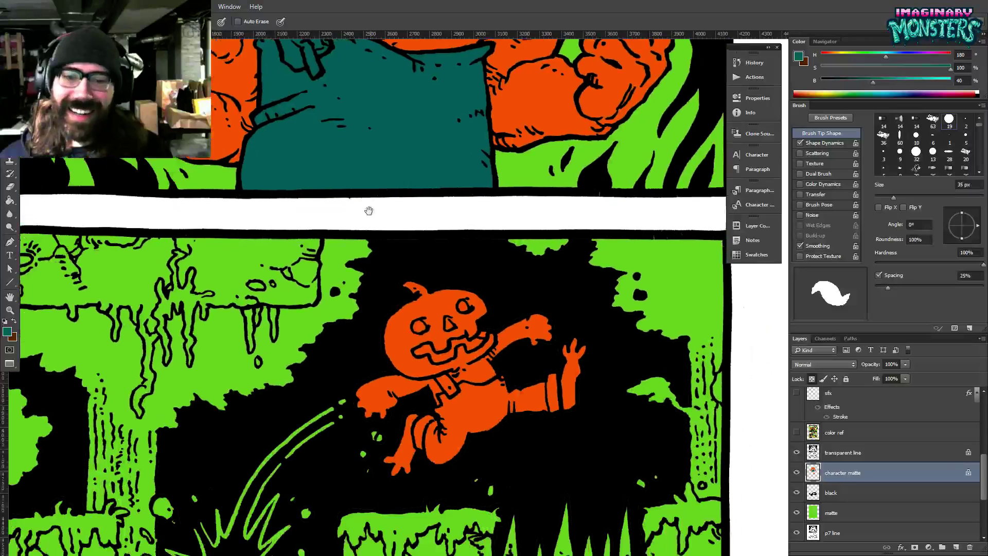
pyautogui.scroll(5, 444, 389)
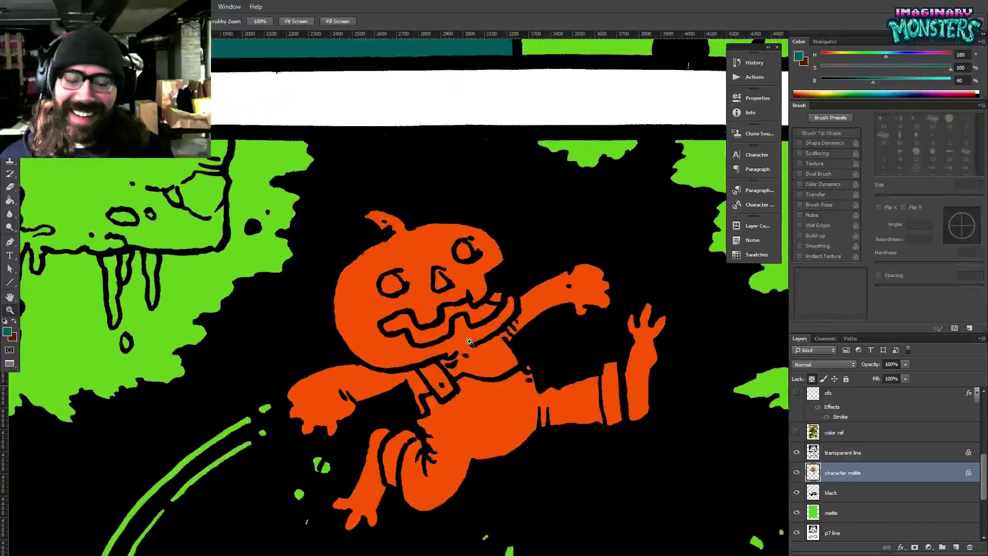
pyautogui.moveTo(451, 407); pyautogui.dragTo(436, 378)
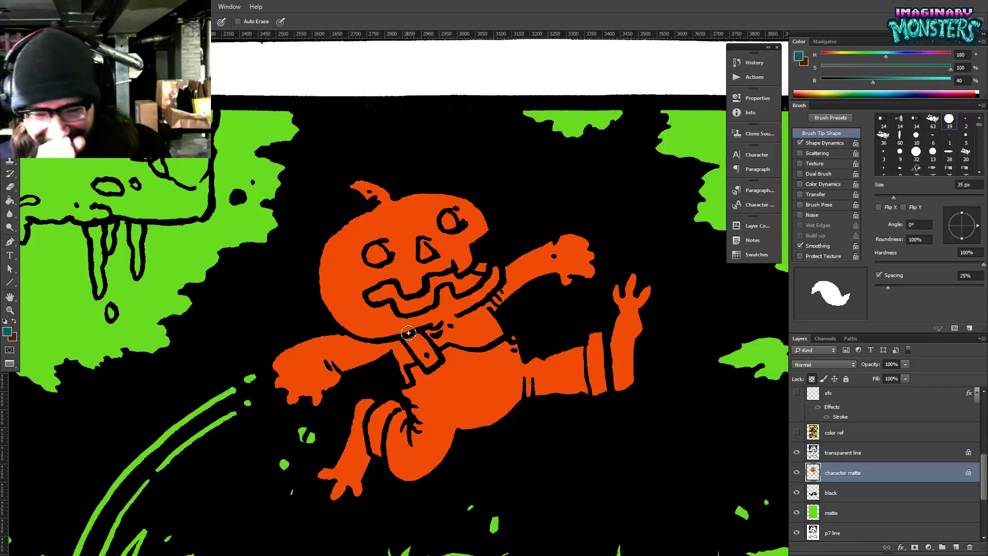
pyautogui.moveTo(408, 340)
pyautogui.mouseDown()
pyautogui.moveTo(426, 365)
pyautogui.moveTo(408, 340)
pyautogui.moveTo(445, 367)
pyautogui.moveTo(414, 370)
pyautogui.moveTo(420, 390)
pyautogui.mouseUp()
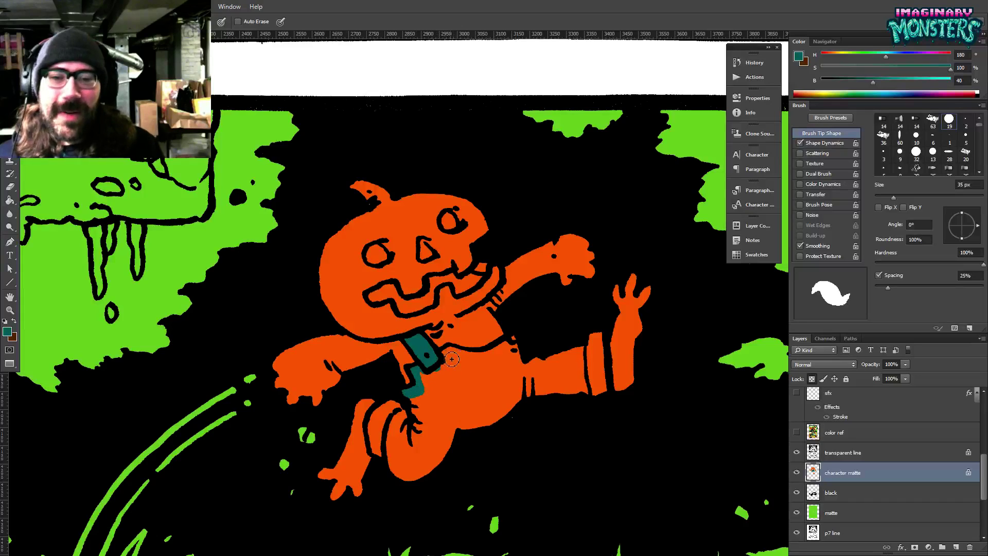
pyautogui.moveTo(451, 358)
pyautogui.mouseDown()
pyautogui.moveTo(449, 350)
pyautogui.moveTo(496, 352)
pyautogui.moveTo(514, 341)
pyautogui.mouseUp()
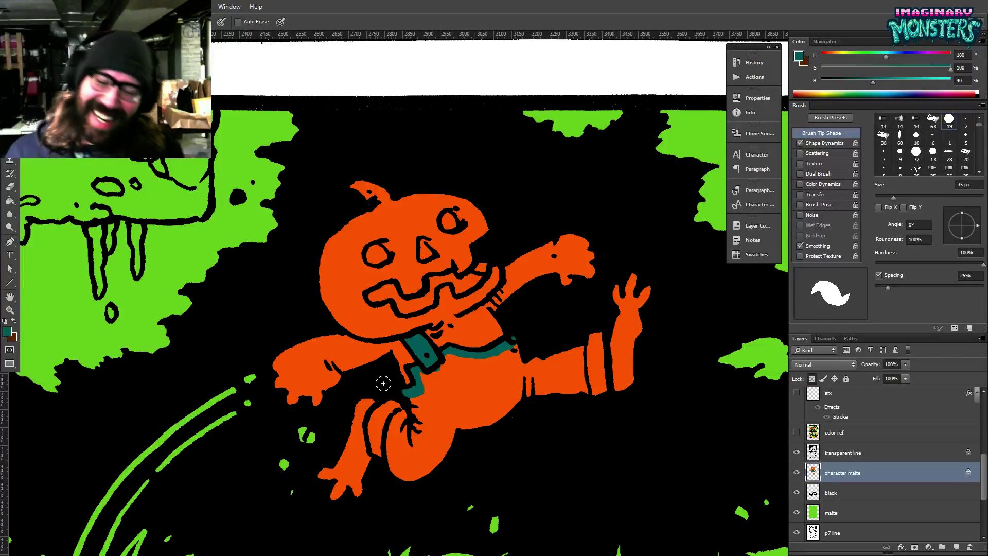
pyautogui.moveTo(401, 397)
pyautogui.mouseDown()
pyautogui.moveTo(375, 425)
pyautogui.moveTo(380, 459)
pyautogui.mouseUp()
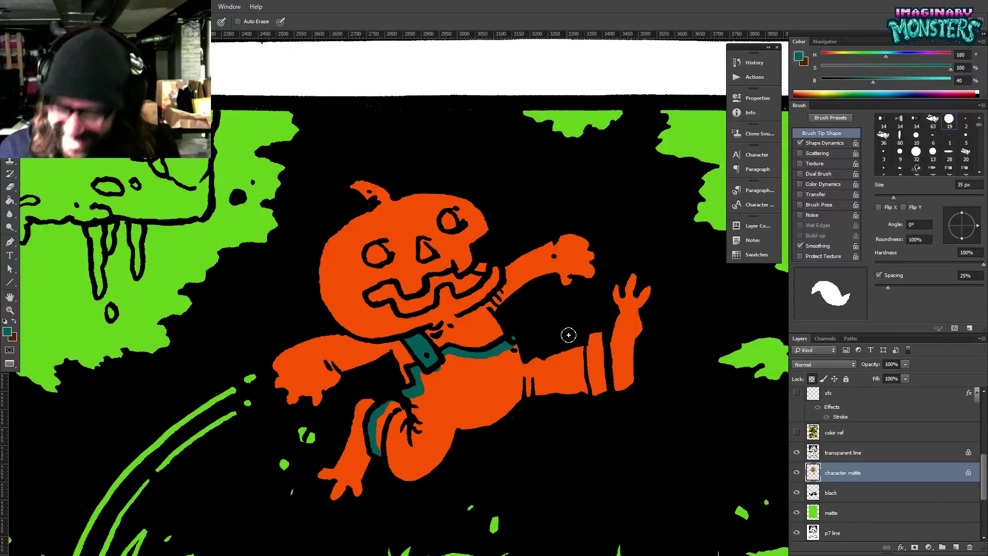
pyautogui.moveTo(599, 333); pyautogui.dragTo(605, 394)
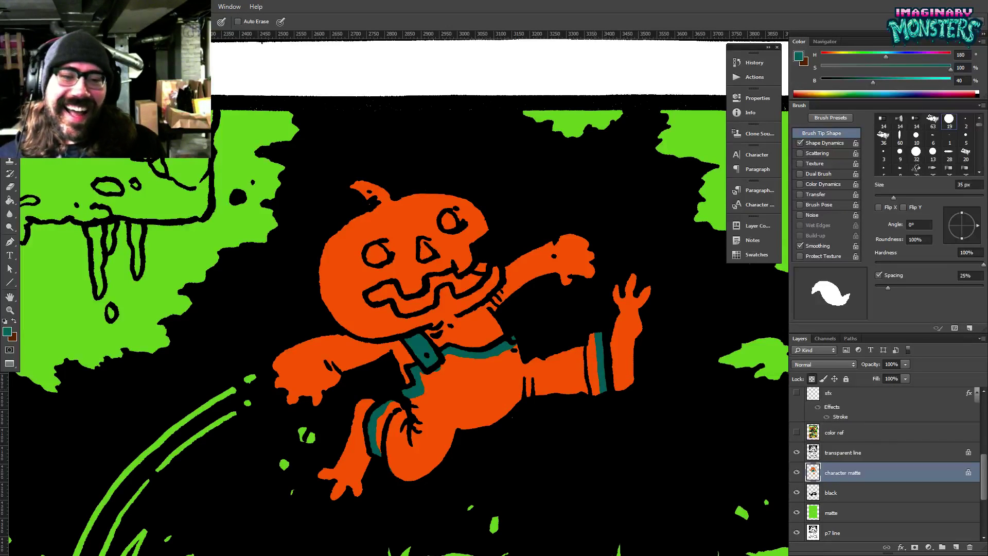
# Fill the jumping pumpkin's outstretched trouser cuff and the rest of its overalls with teal.
pyautogui.press('g')
pyautogui.click(596, 381)
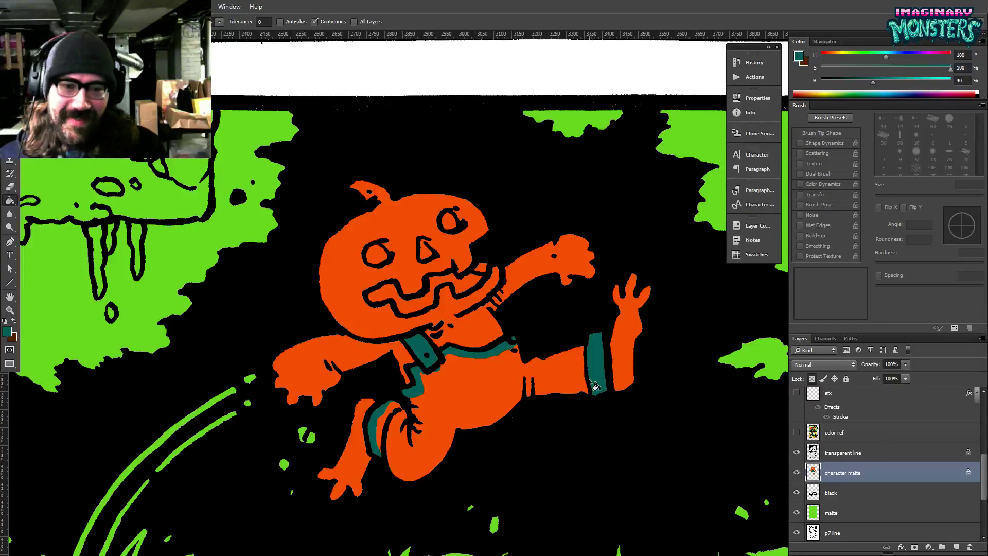
pyautogui.click(539, 396)
pyautogui.moveTo(427, 396); pyautogui.dragTo(421, 398)
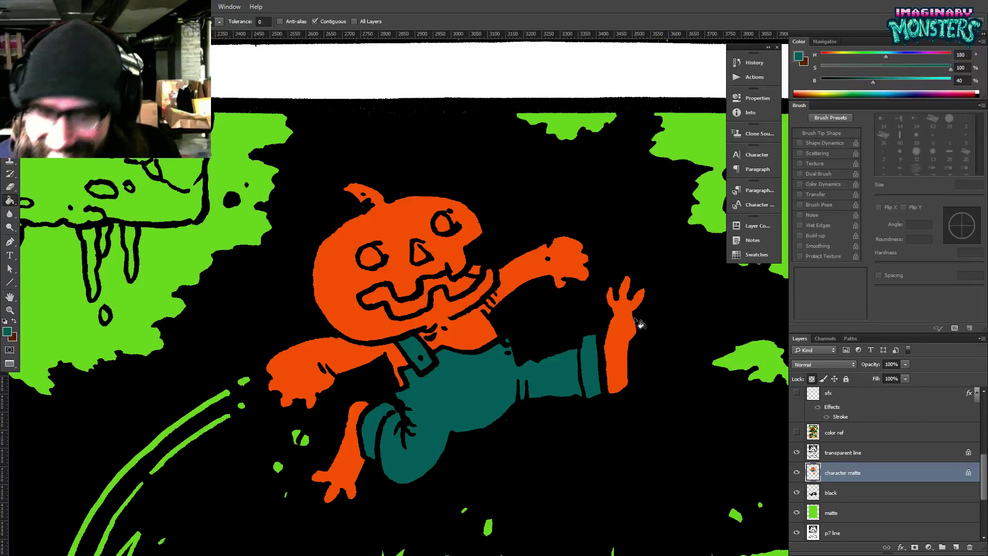
# Activate the transparent line layer, sample black from the artwork, and fill the small falling drop beneath the dripping ledge with black.
pyautogui.moveTo(484, 325); pyautogui.dragTo(477, 295)
pyautogui.press('z')
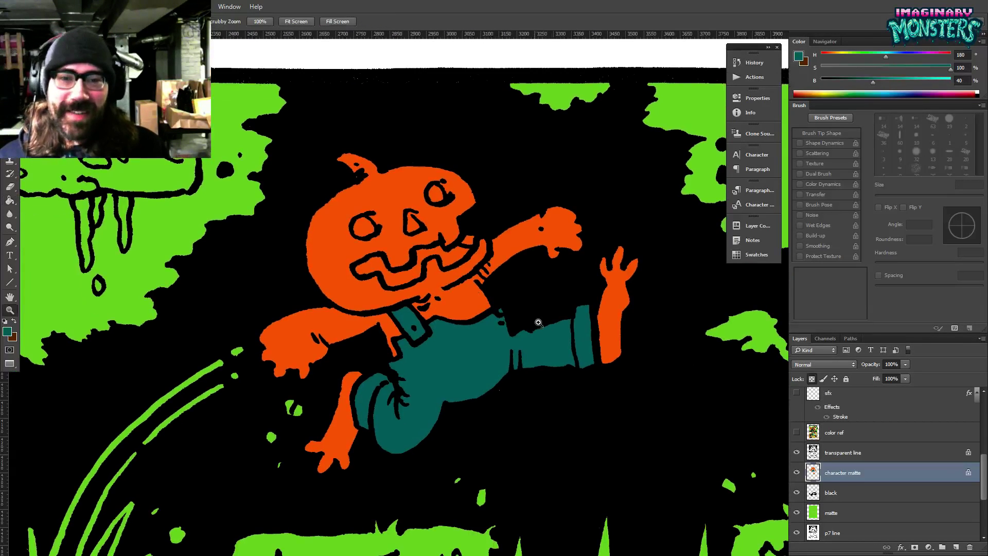
pyautogui.moveTo(670, 406); pyautogui.dragTo(653, 398)
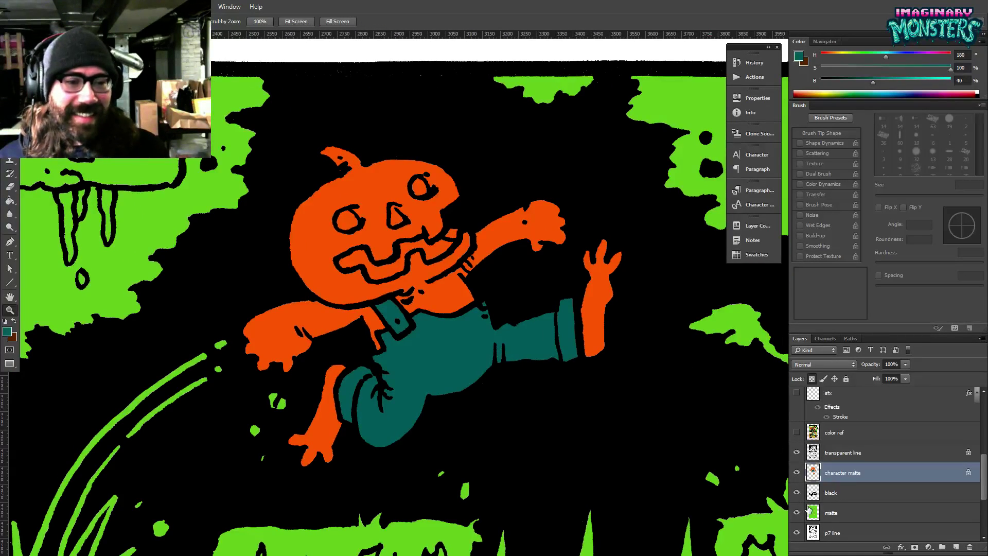
pyautogui.moveTo(464, 407); pyautogui.dragTo(500, 415)
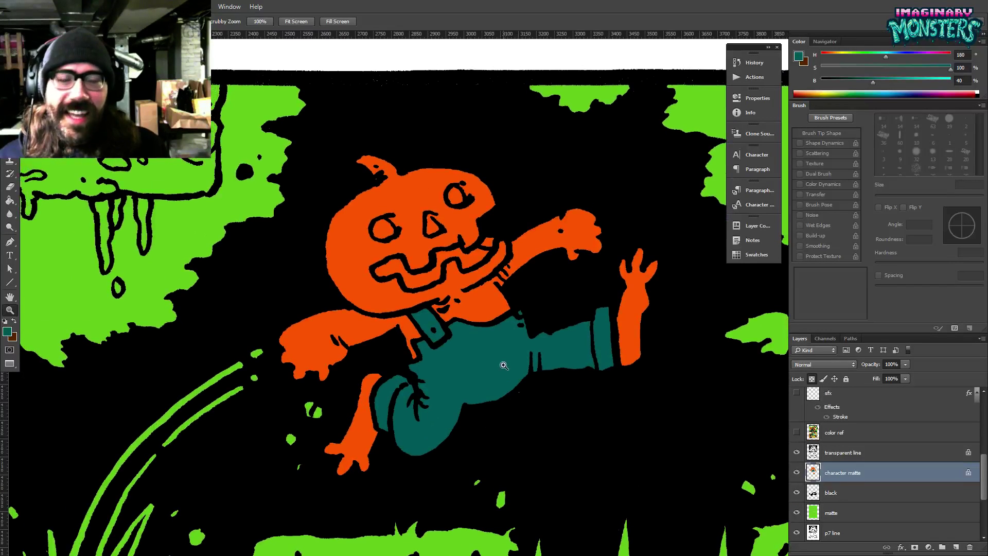
pyautogui.moveTo(423, 343); pyautogui.dragTo(614, 330)
pyautogui.click(811, 452)
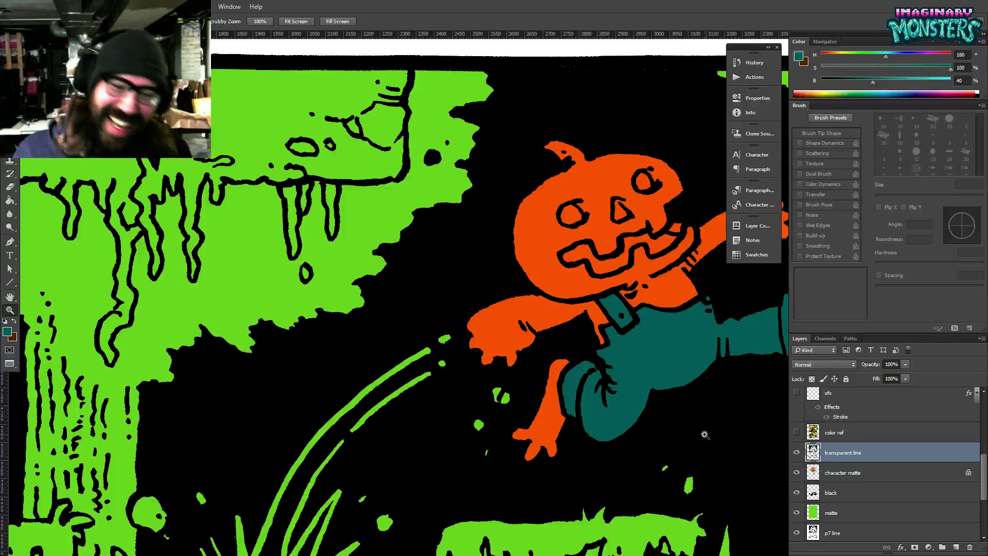
pyautogui.press('b')
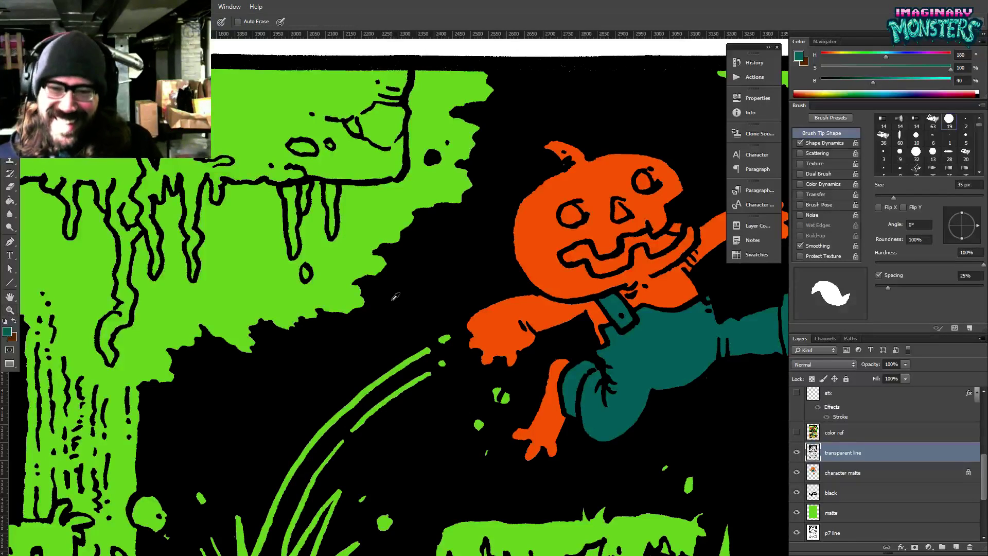
pyautogui.keyDown('alt'); pyautogui.click(392, 304); pyautogui.keyUp('alt')
pyautogui.moveTo(344, 319); pyautogui.dragTo(359, 334)
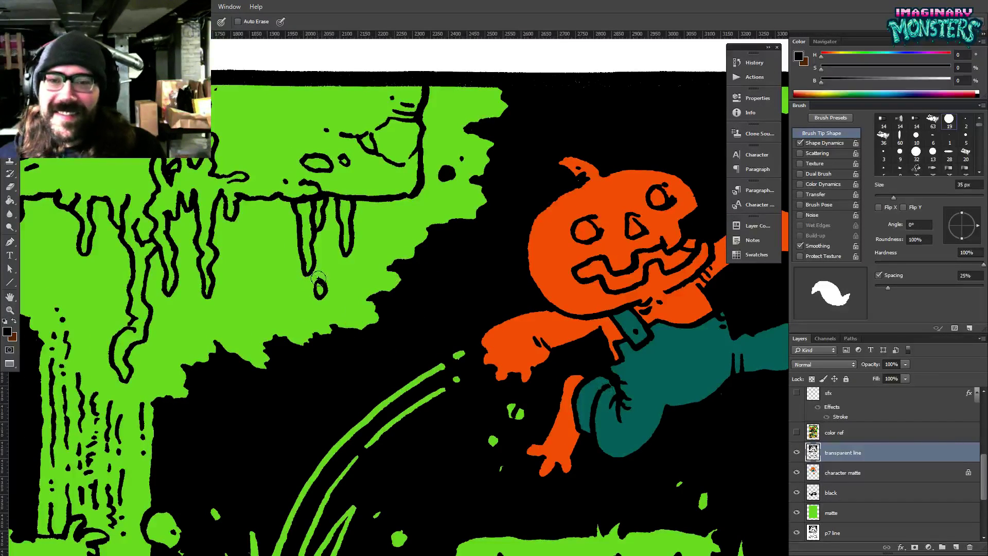
pyautogui.moveTo(320, 291); pyautogui.dragTo(502, 317)
# Examine the lower panel's foliage, ground and spikes, the teal overalls in both panels, and the layers above the transparent line.
pyautogui.moveTo(711, 272); pyautogui.dragTo(435, 285)
pyautogui.moveTo(643, 258)
pyautogui.mouseDown()
pyautogui.moveTo(357, 312)
pyautogui.moveTo(311, 304)
pyautogui.mouseUp()
pyautogui.moveTo(459, 341); pyautogui.dragTo(452, 302)
pyautogui.press('z')
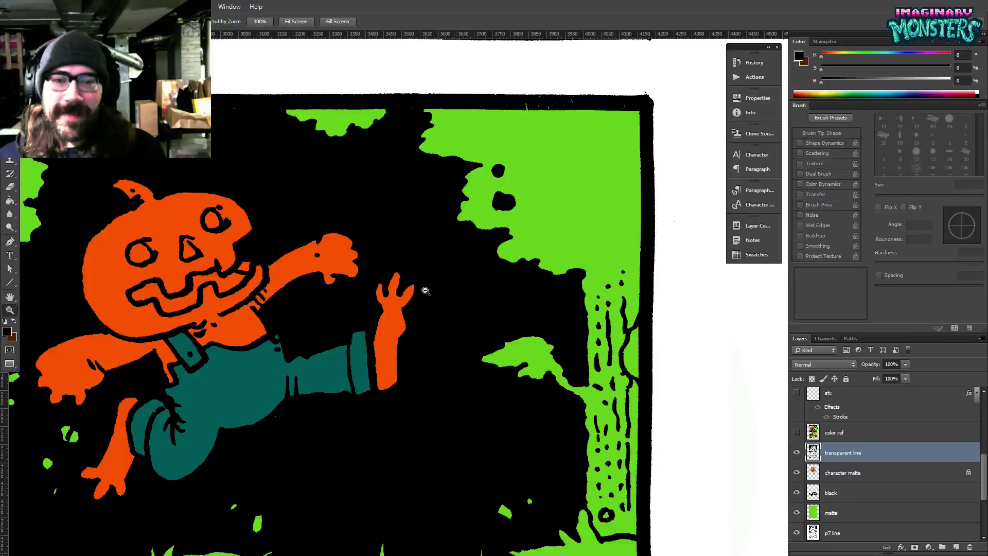
pyautogui.keyDown('alt'); pyautogui.click(483, 393); pyautogui.keyUp('alt')
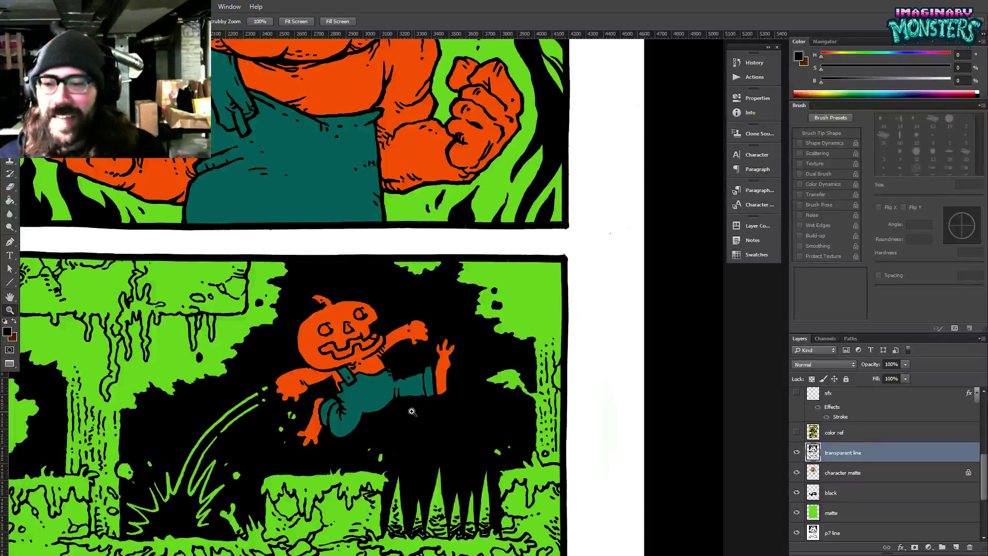
pyautogui.moveTo(364, 447); pyautogui.dragTo(455, 321)
pyautogui.press('b')
pyautogui.moveTo(430, 383); pyautogui.dragTo(447, 347)
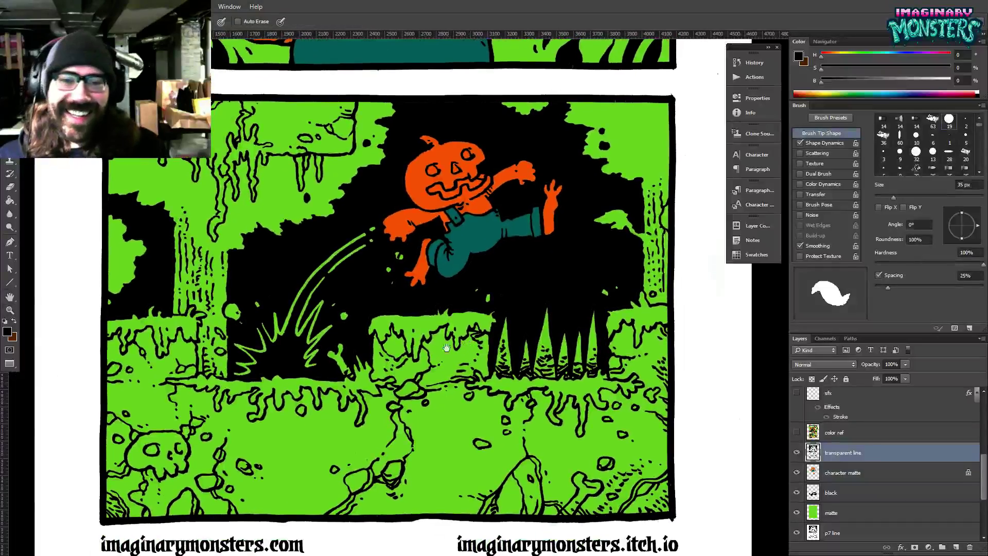
pyautogui.press('z')
pyautogui.moveTo(507, 302)
pyautogui.mouseDown()
pyautogui.moveTo(564, 260)
pyautogui.moveTo(546, 278)
pyautogui.mouseUp()
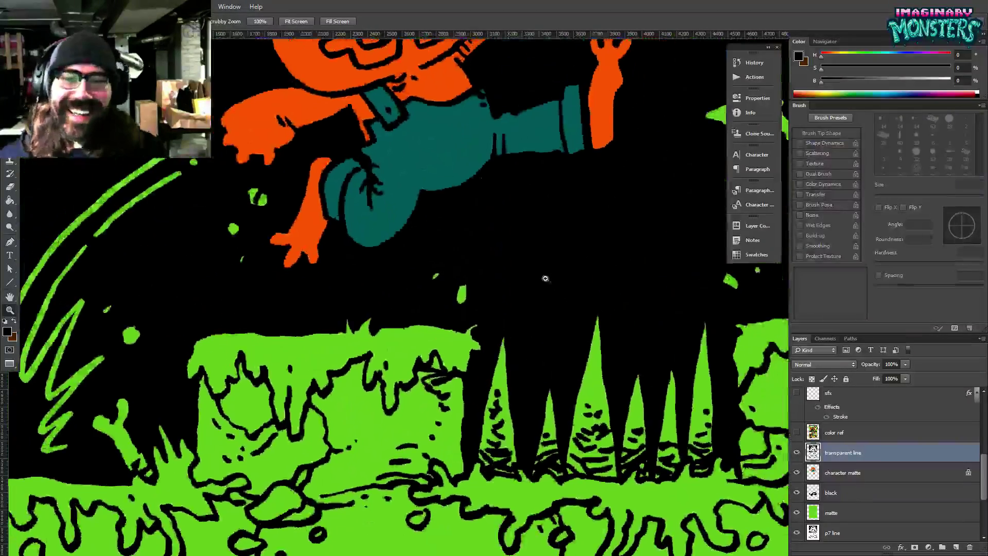
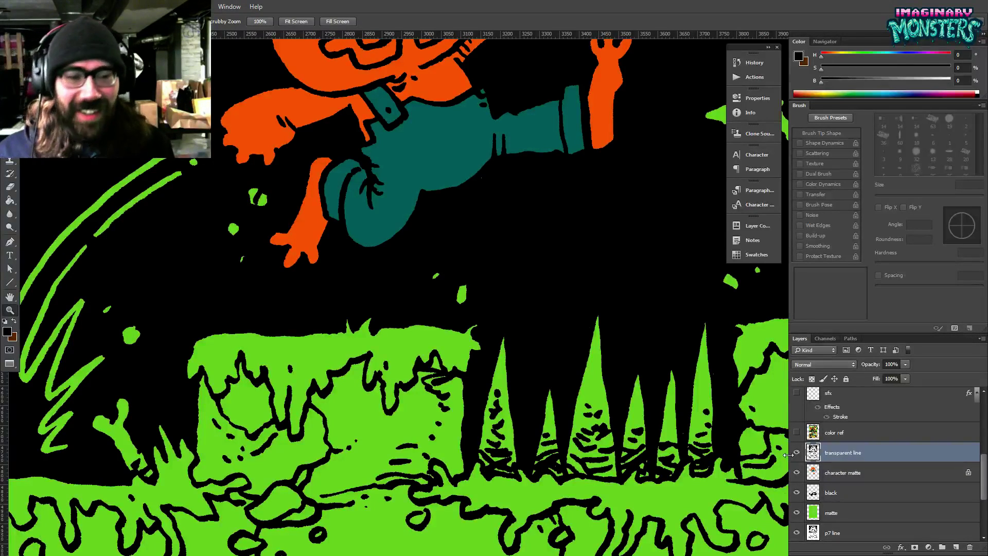
pyautogui.moveTo(402, 305); pyautogui.dragTo(423, 322)
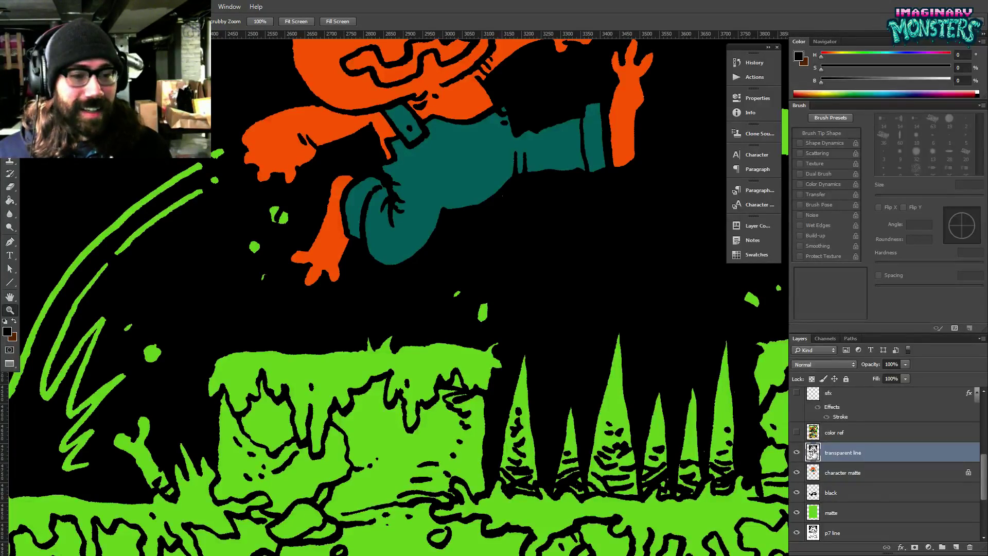
pyautogui.scroll(-5, 414, 393)
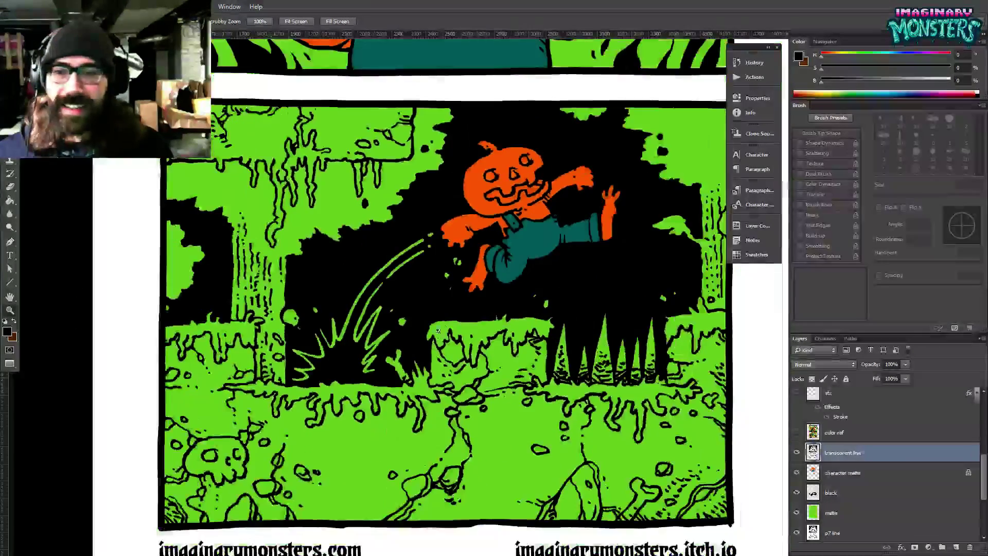
pyautogui.moveTo(395, 356); pyautogui.dragTo(434, 328)
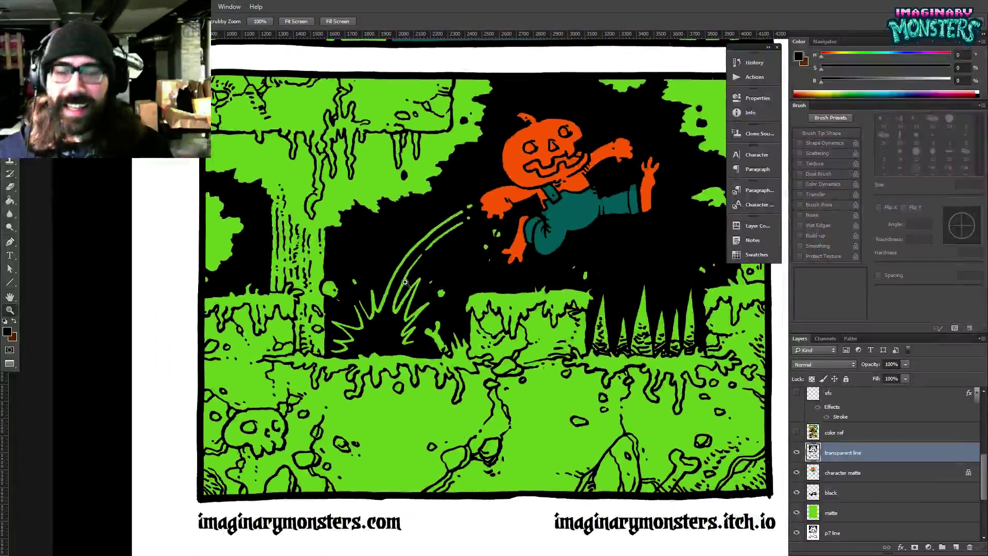
pyautogui.moveTo(384, 314); pyautogui.dragTo(391, 385)
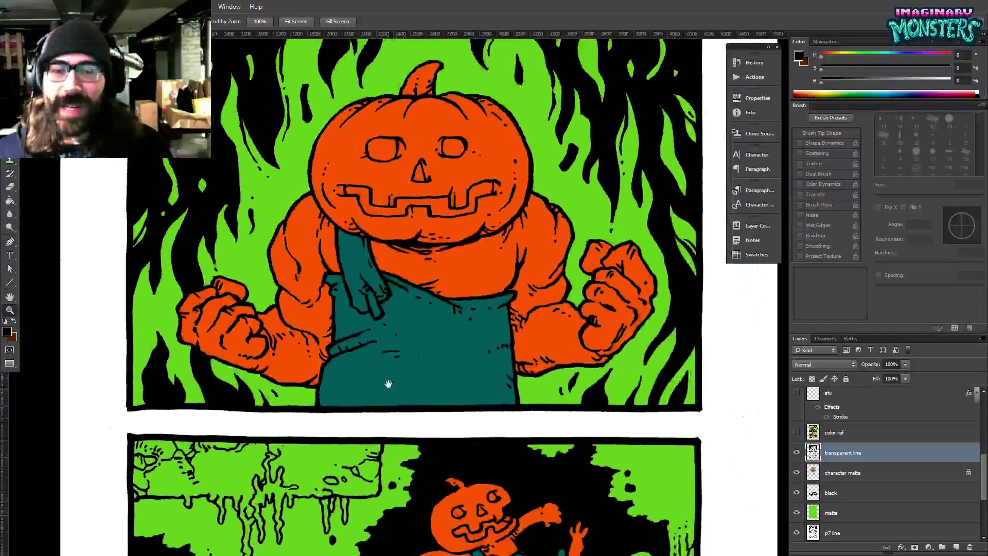
pyautogui.moveTo(552, 346); pyautogui.dragTo(527, 376)
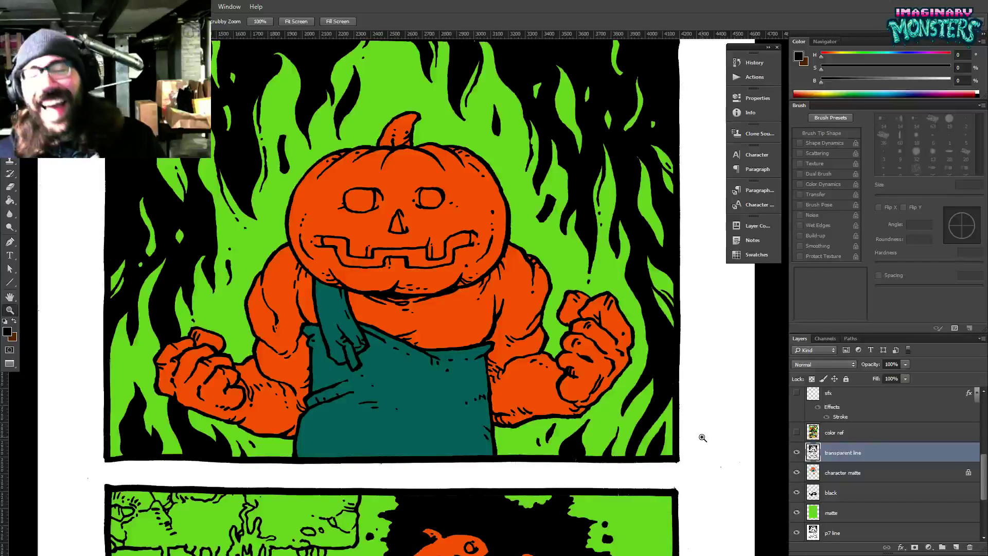
pyautogui.scroll(2, 968, 428)
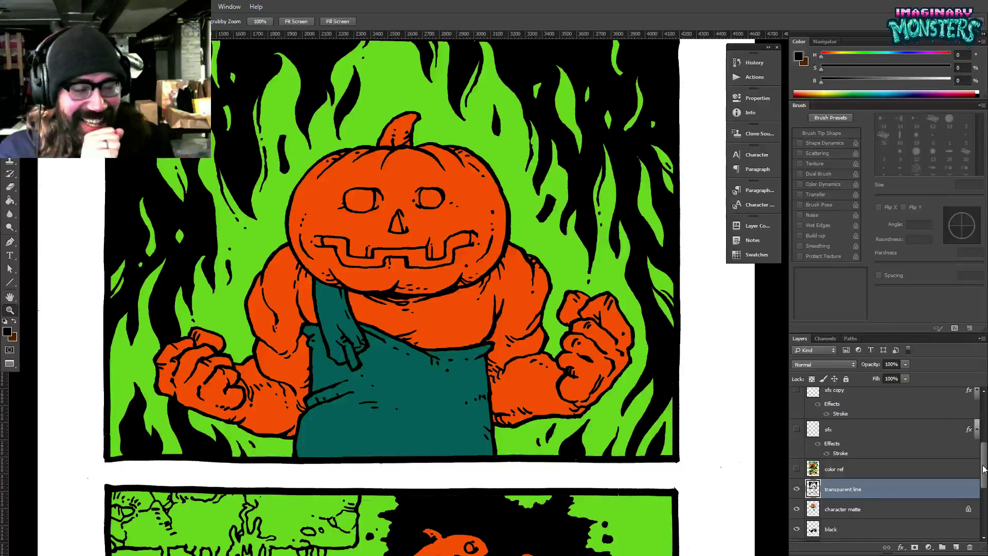
pyautogui.scroll(1, 982, 477)
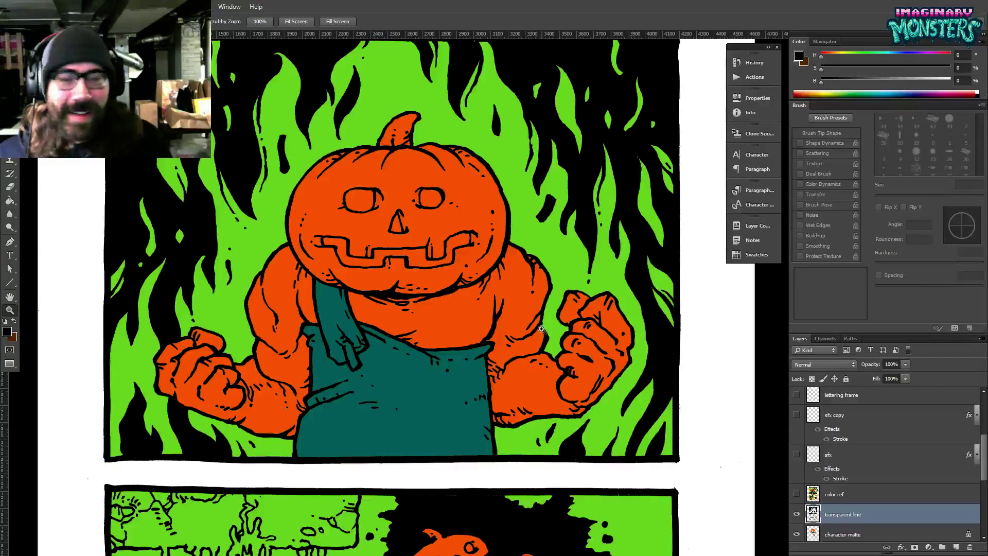
pyautogui.moveTo(438, 259); pyautogui.dragTo(491, 284)
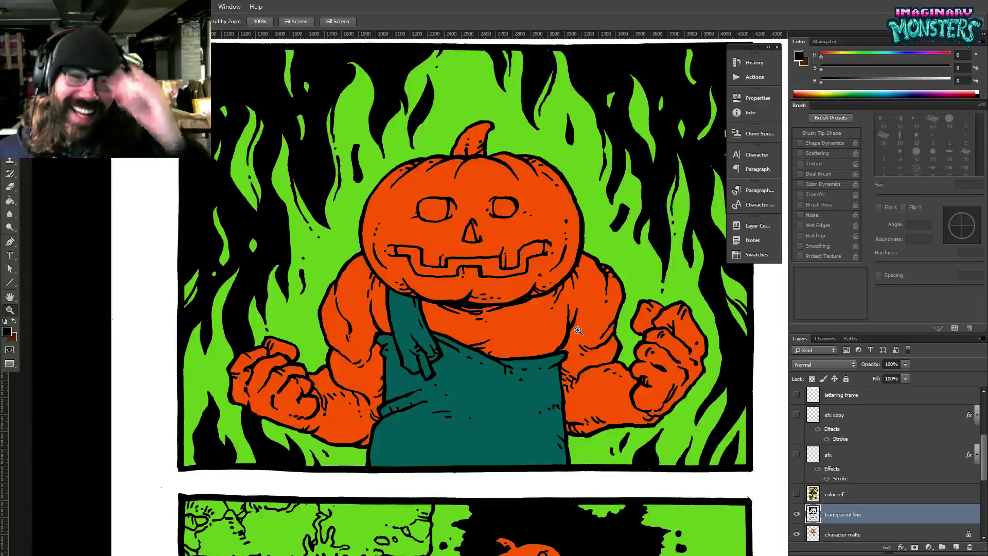
pyautogui.moveTo(659, 379); pyautogui.dragTo(654, 372)
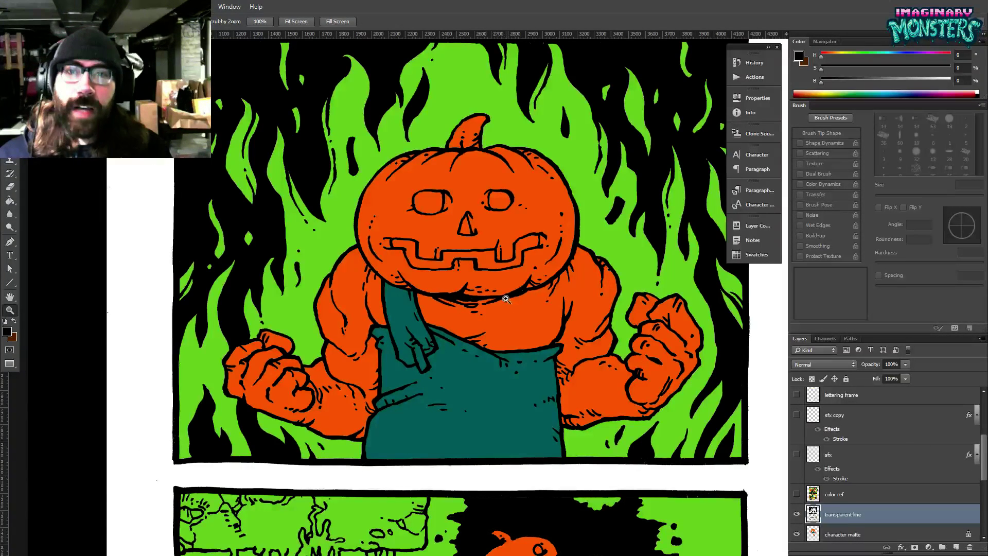
# Examine the flat colors in the muscular pumpkin and jumping pumpkin panels, along with the layer stack down to the background.
pyautogui.moveTo(656, 315); pyautogui.dragTo(655, 331)
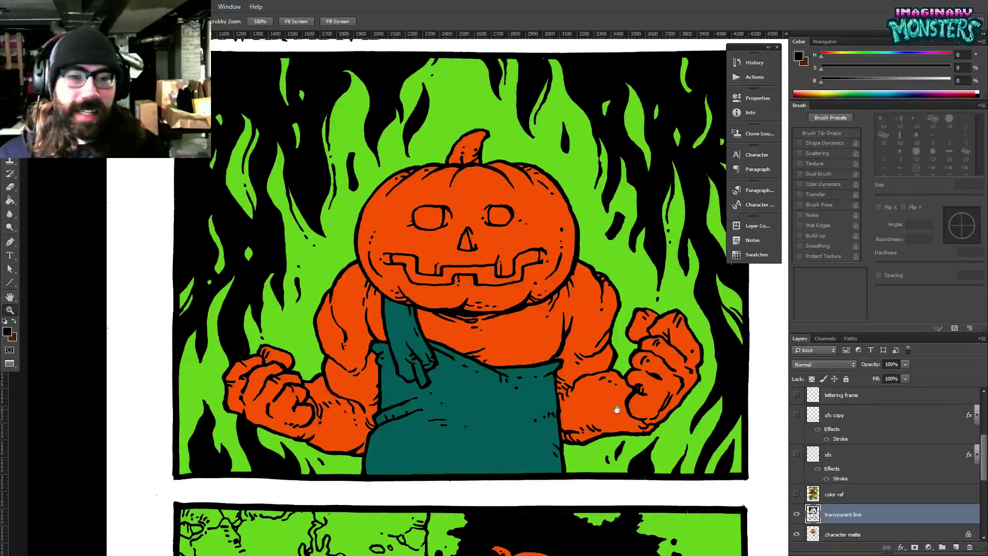
pyautogui.moveTo(579, 403); pyautogui.dragTo(589, 287)
pyautogui.moveTo(599, 372); pyautogui.dragTo(591, 273)
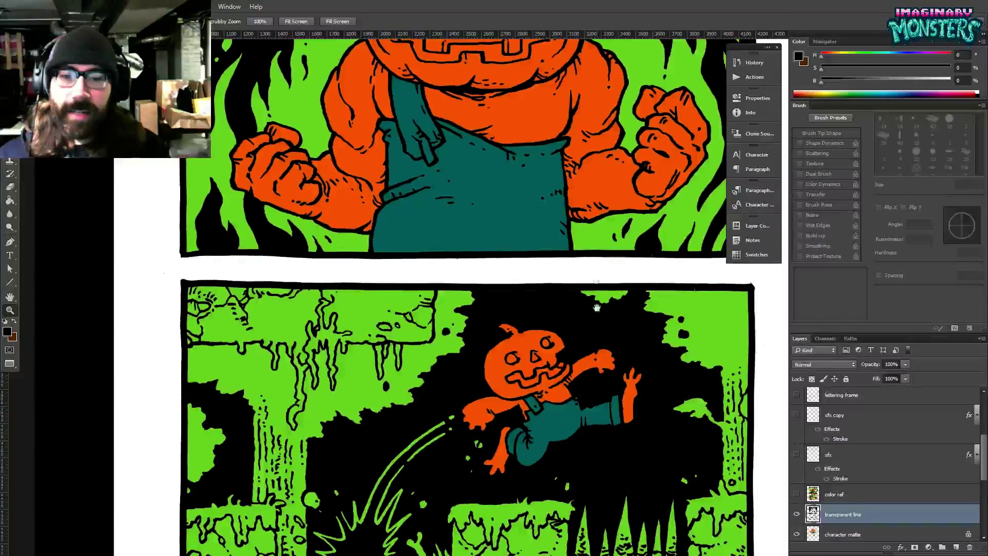
pyautogui.moveTo(605, 324); pyautogui.dragTo(606, 278)
pyautogui.moveTo(585, 348); pyautogui.dragTo(614, 292)
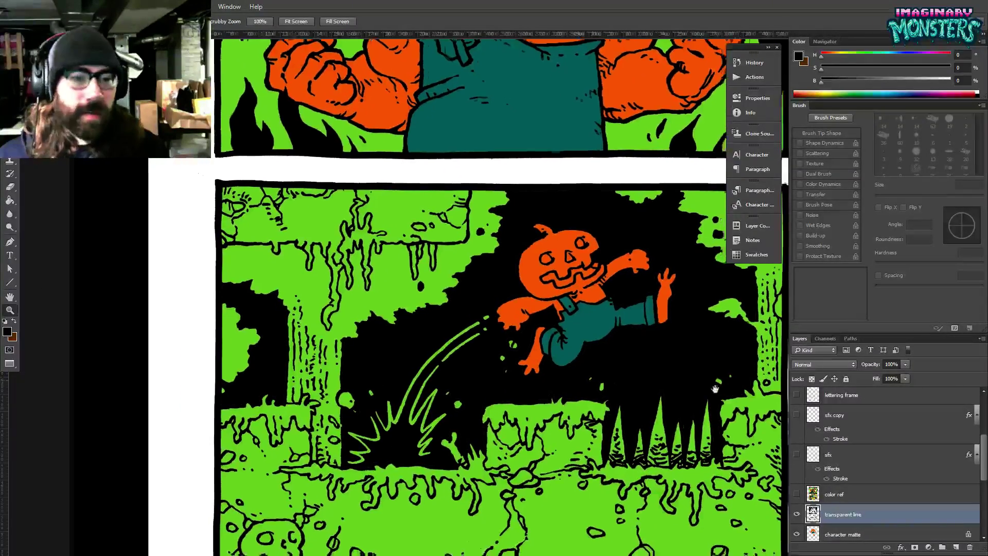
pyautogui.moveTo(720, 389); pyautogui.dragTo(615, 346)
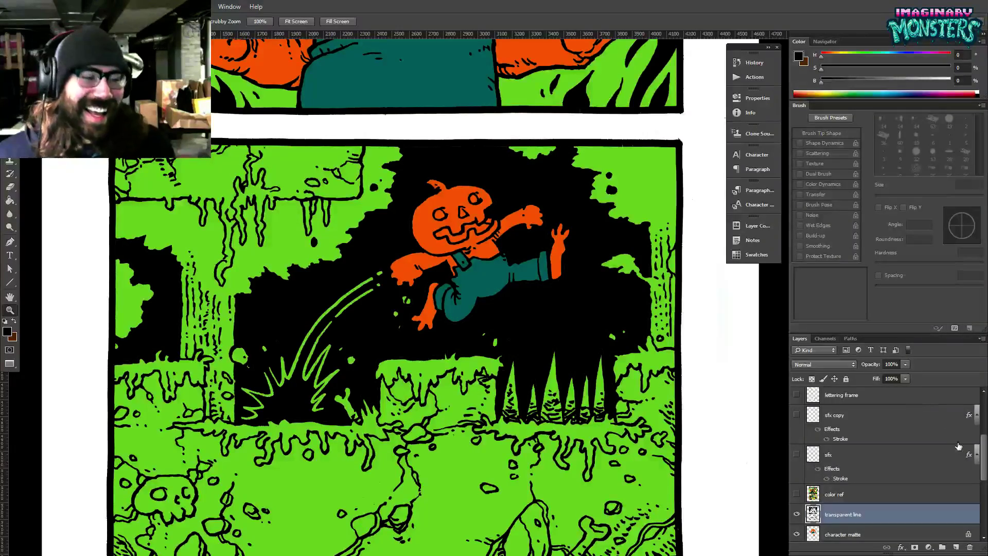
pyautogui.moveTo(986, 455); pyautogui.dragTo(981, 510)
pyautogui.moveTo(480, 486); pyautogui.dragTo(507, 476)
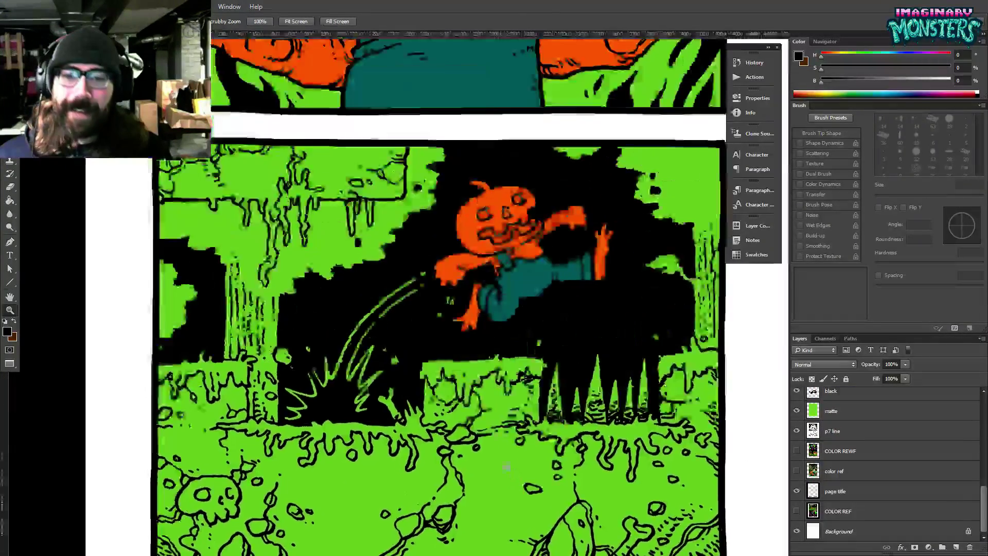
pyautogui.moveTo(428, 267); pyautogui.dragTo(457, 450)
pyautogui.moveTo(444, 235); pyautogui.dragTo(432, 379)
pyautogui.scroll(3, 432, 378)
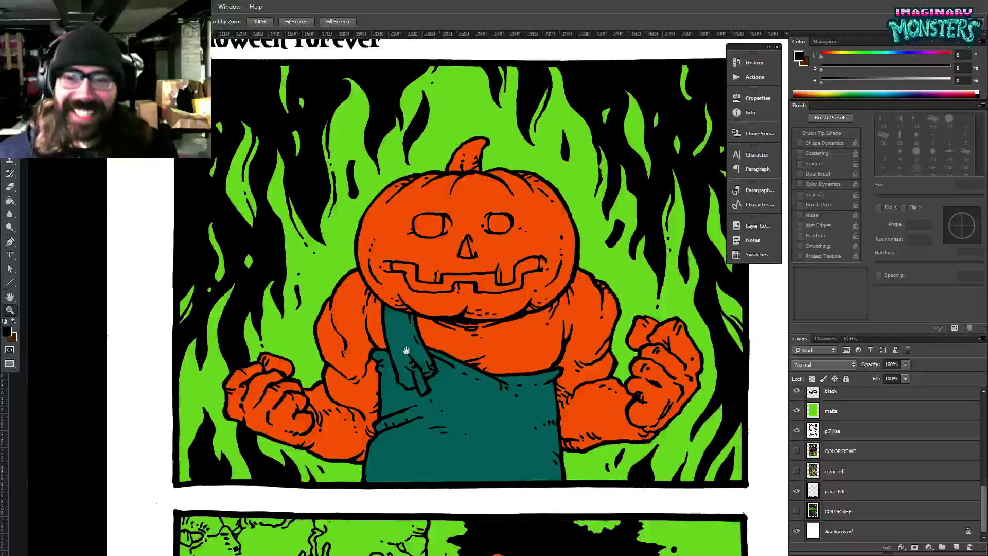
pyautogui.moveTo(646, 391); pyautogui.dragTo(600, 411)
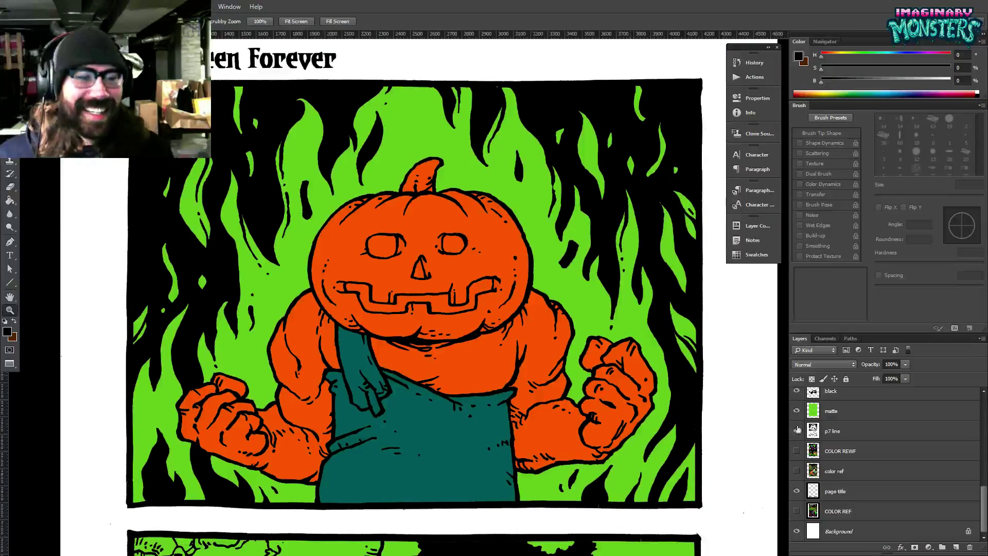
pyautogui.moveTo(979, 498); pyautogui.dragTo(976, 466)
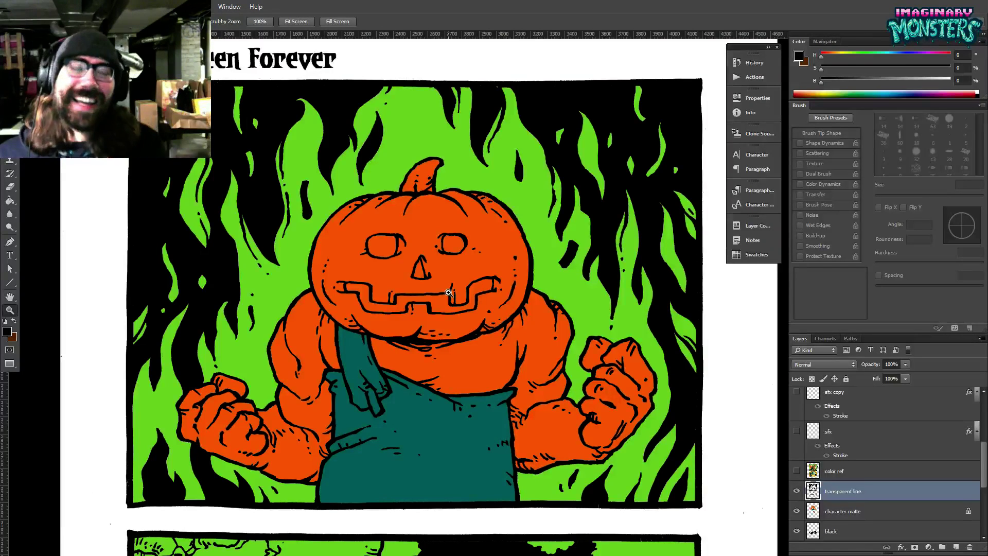
pyautogui.moveTo(454, 288); pyautogui.dragTo(480, 313)
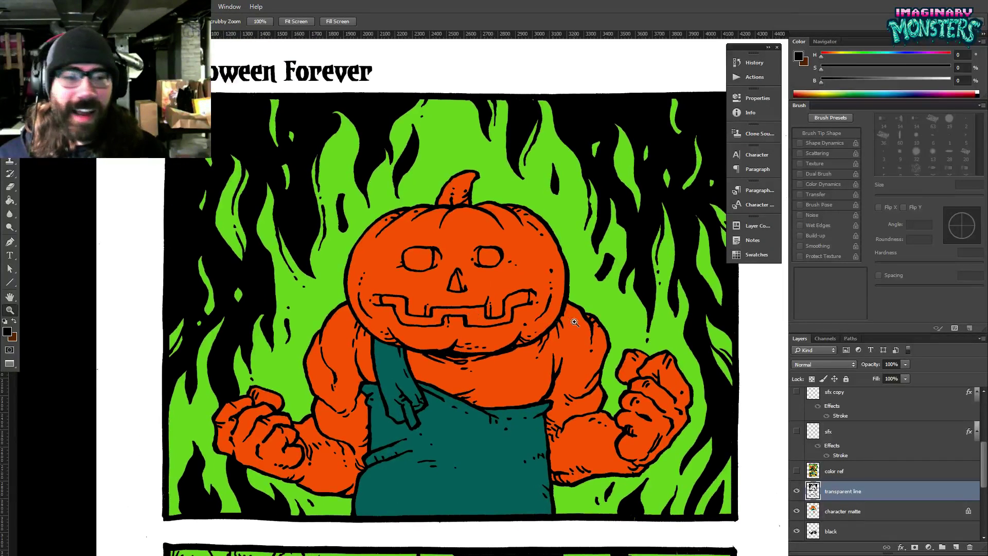
# Show the color ref layer, sample its base orange for the brush, and hide the reference again.
pyautogui.click(796, 472)
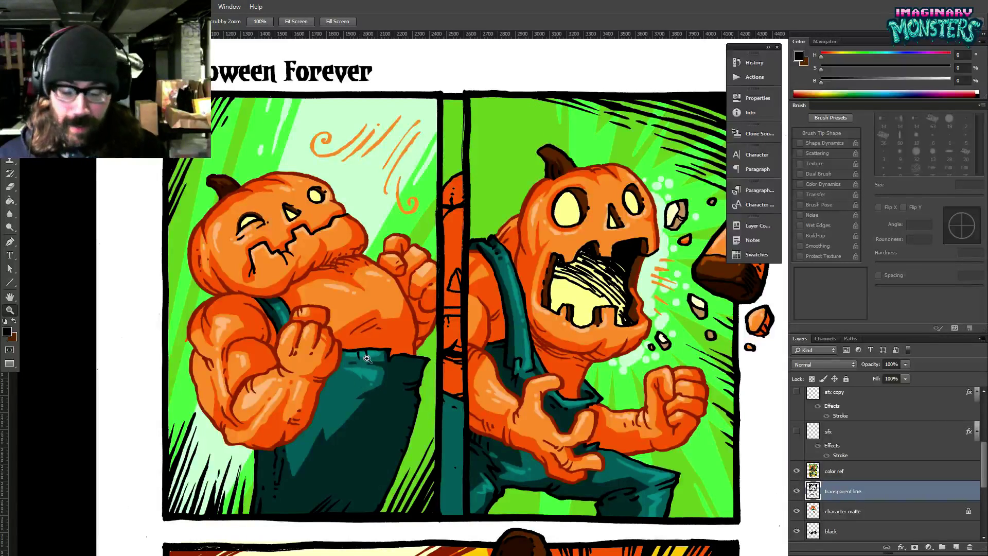
pyautogui.press('b')
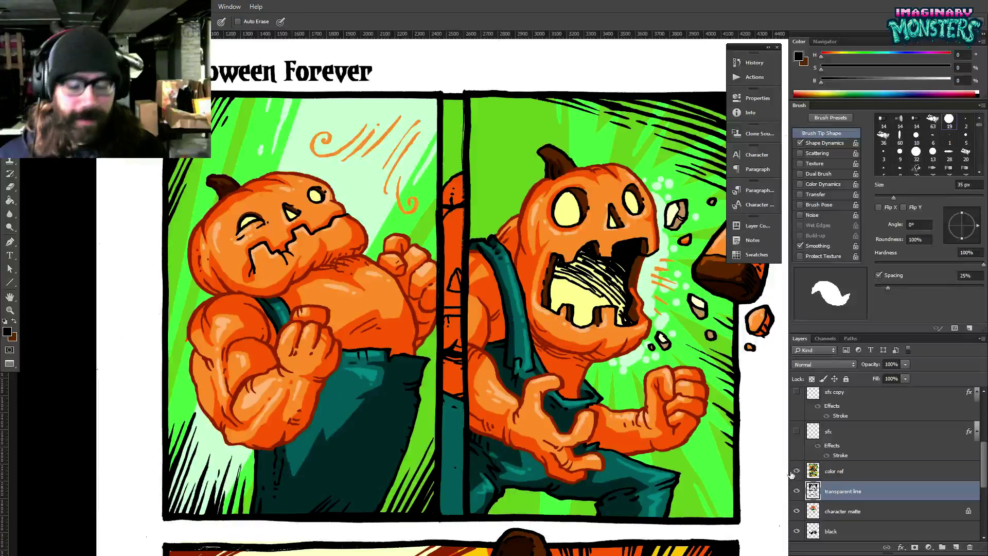
pyautogui.keyDown('alt'); pyautogui.click(382, 315); pyautogui.keyUp('alt')
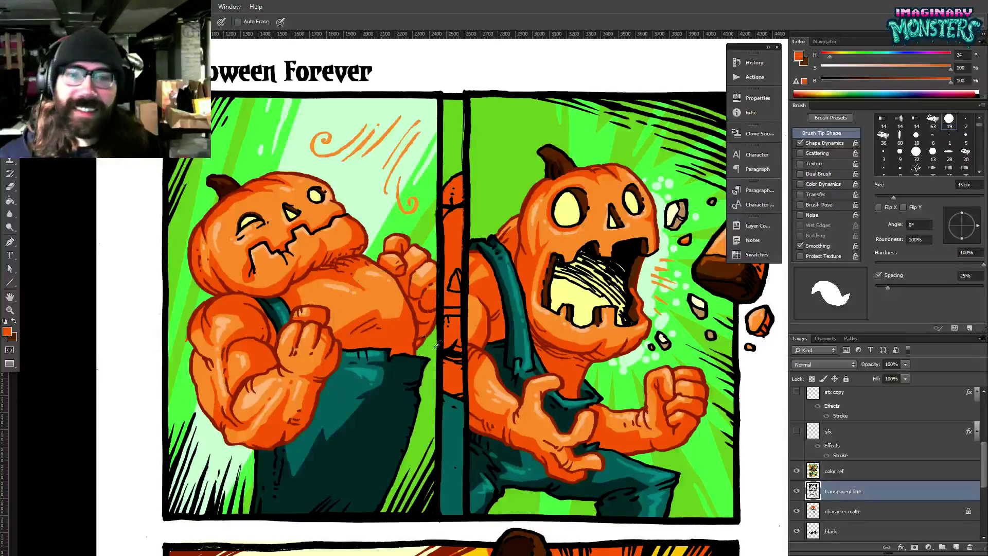
pyautogui.click(797, 470)
pyautogui.moveTo(464, 436); pyautogui.dragTo(454, 360)
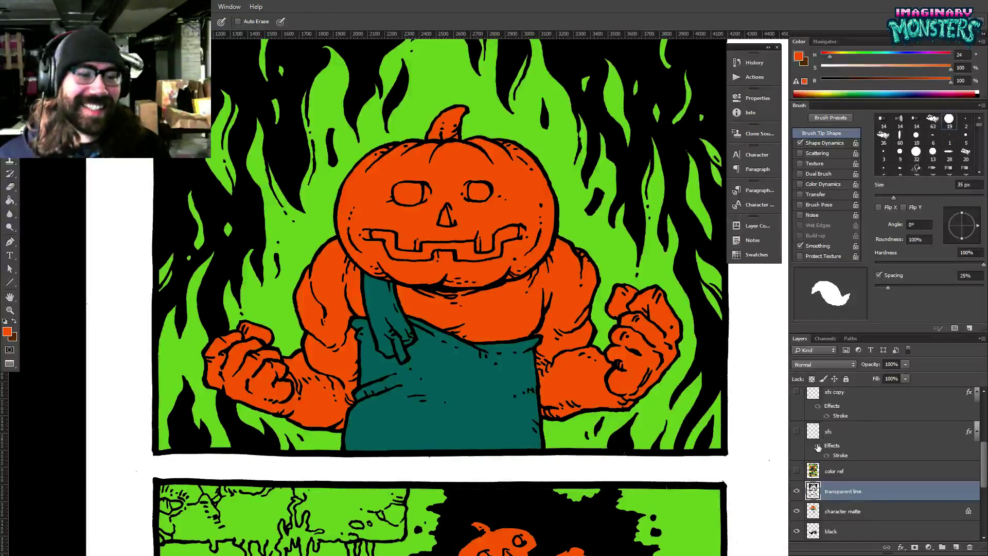
# On the character matte layer, select all of the base orange using the Magic Wand with Contiguous turned off.
pyautogui.click(812, 511)
pyautogui.moveTo(330, 339); pyautogui.dragTo(389, 300)
pyautogui.press('w')
pyautogui.click(389, 313)
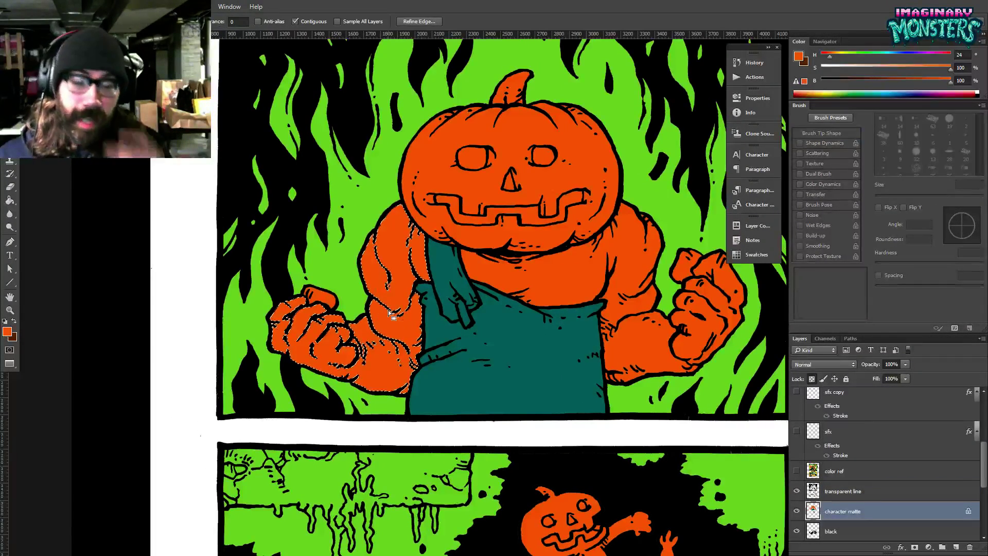
pyautogui.hotkey('ctrl', 'd')
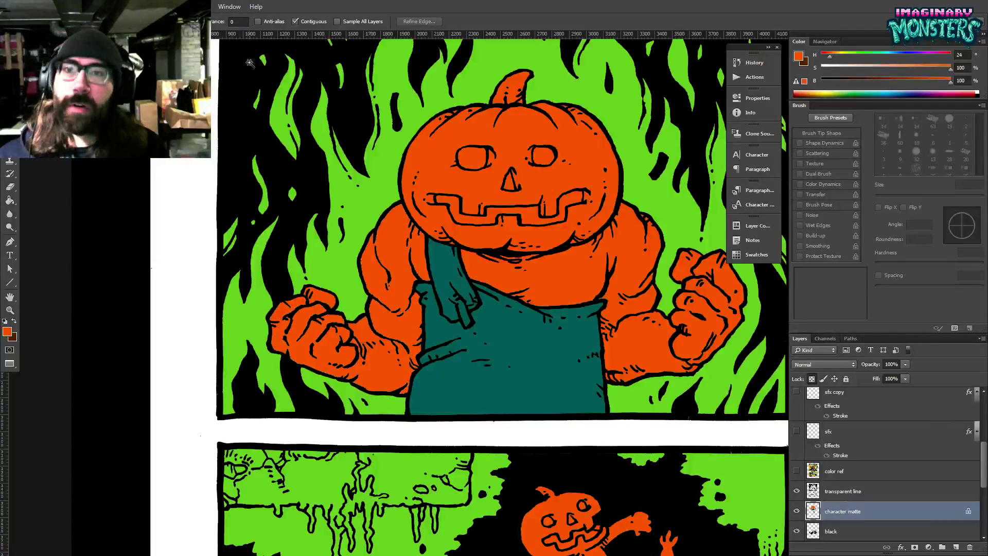
pyautogui.click(305, 22)
pyautogui.moveTo(443, 225); pyautogui.dragTo(427, 214)
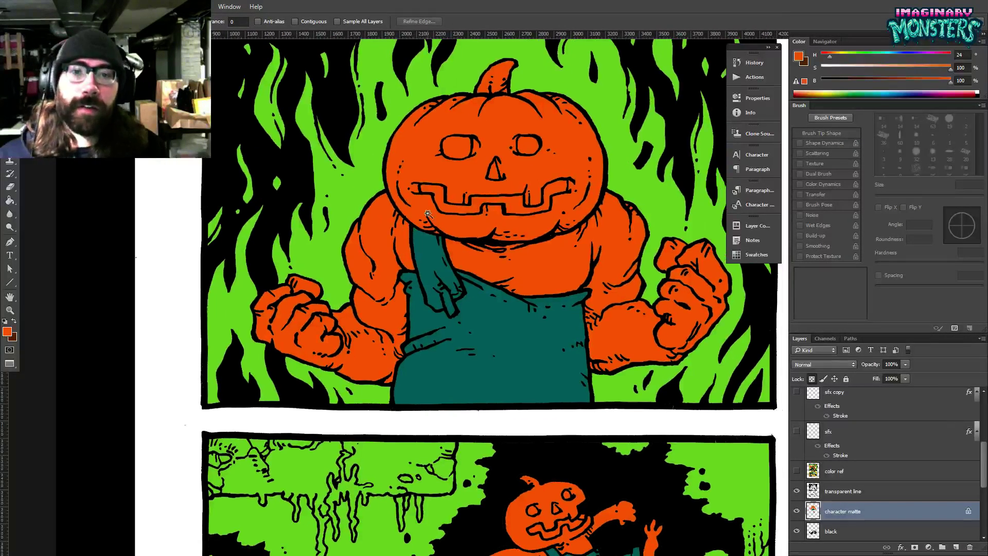
pyautogui.click(424, 234)
# Sample the lighter orange (H 30, S 80, B 100) from the color ref layer and outline highlight areas along the strap-side arm at 35 px.
pyautogui.press('b')
pyautogui.scroll(1, 401, 231)
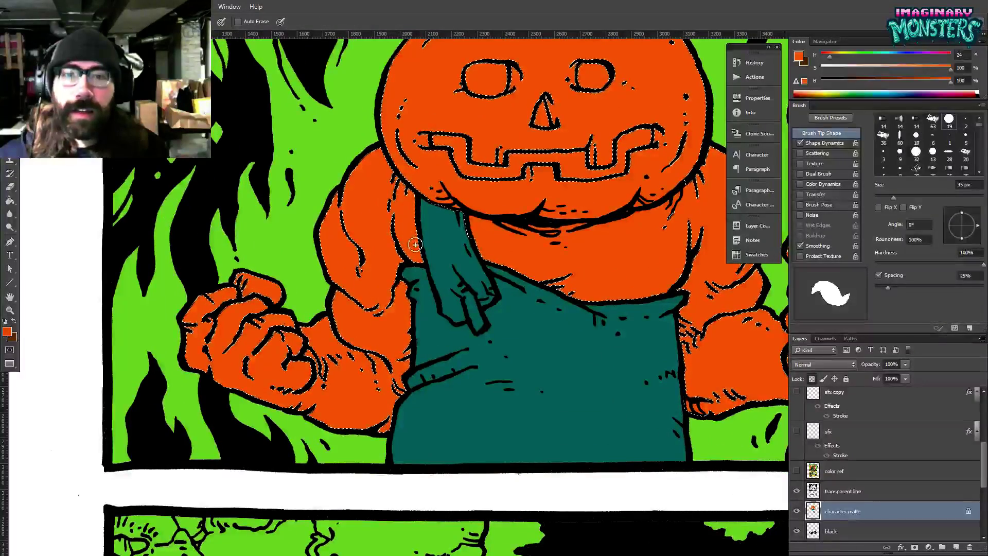
pyautogui.click(796, 472)
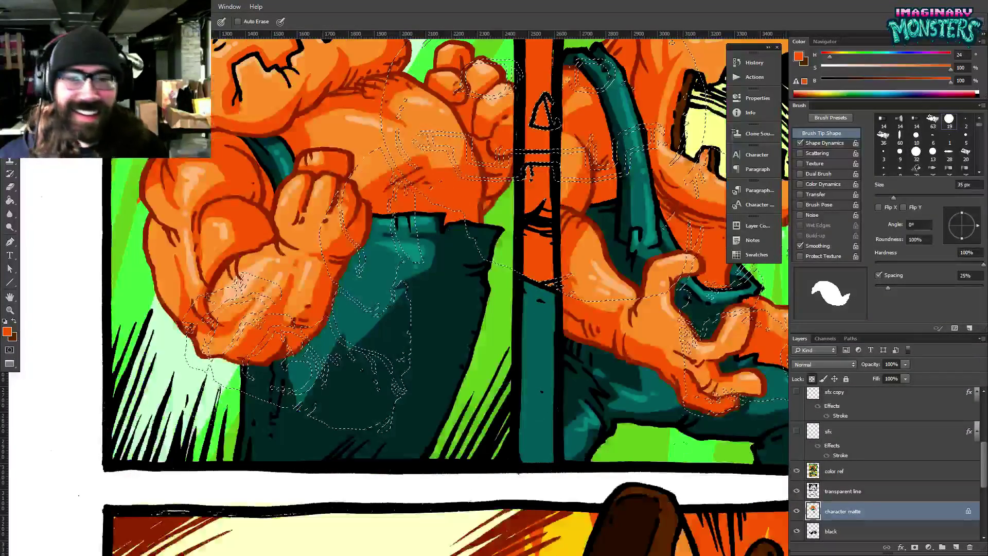
pyautogui.keyDown('alt'); pyautogui.click(298, 192); pyautogui.keyUp('alt')
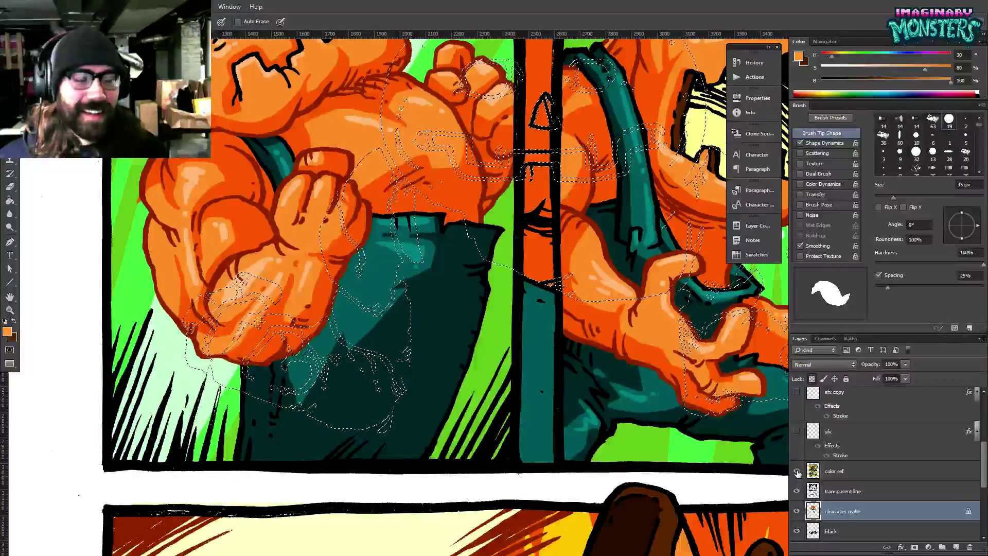
pyautogui.click(797, 472)
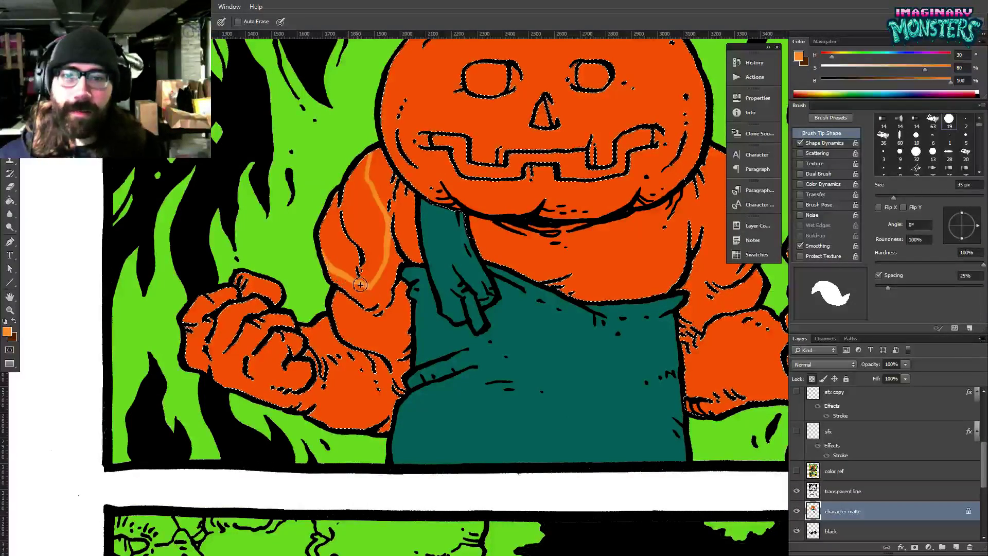
pyautogui.moveTo(371, 312)
pyautogui.mouseDown()
pyautogui.moveTo(383, 356)
pyautogui.moveTo(369, 368)
pyautogui.moveTo(392, 375)
pyautogui.moveTo(384, 395)
pyautogui.moveTo(352, 395)
pyautogui.mouseUp()
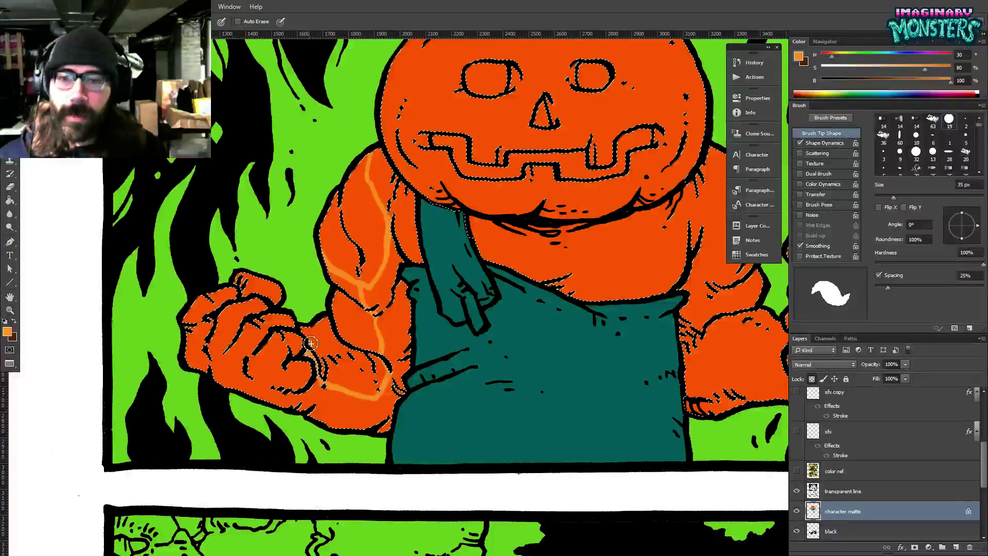
# Deselect and fill the outlined highlight areas on the strap-side forearm and upper arm with the lighter orange.
pyautogui.hotkey('ctrl', 'd')
pyautogui.press('g')
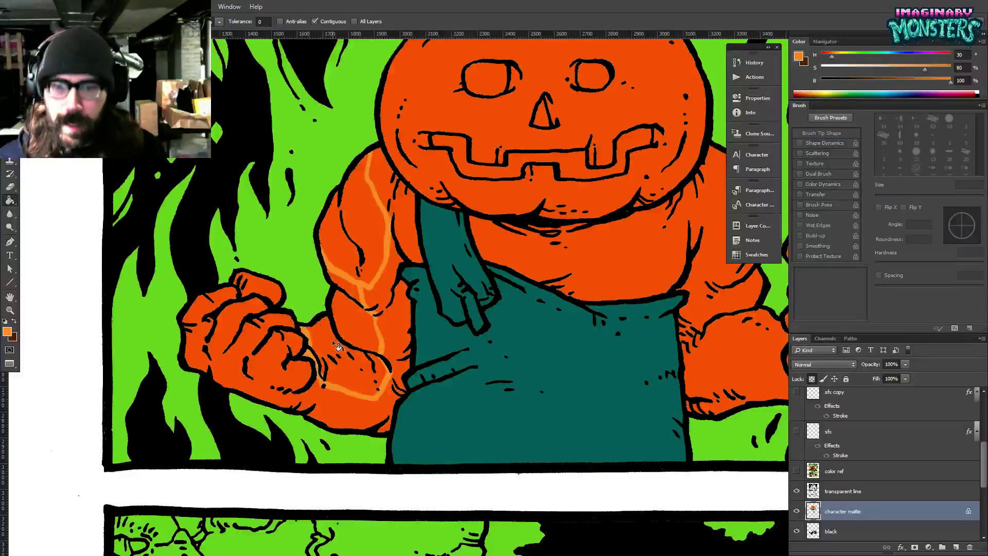
pyautogui.click(335, 349)
pyautogui.click(350, 288)
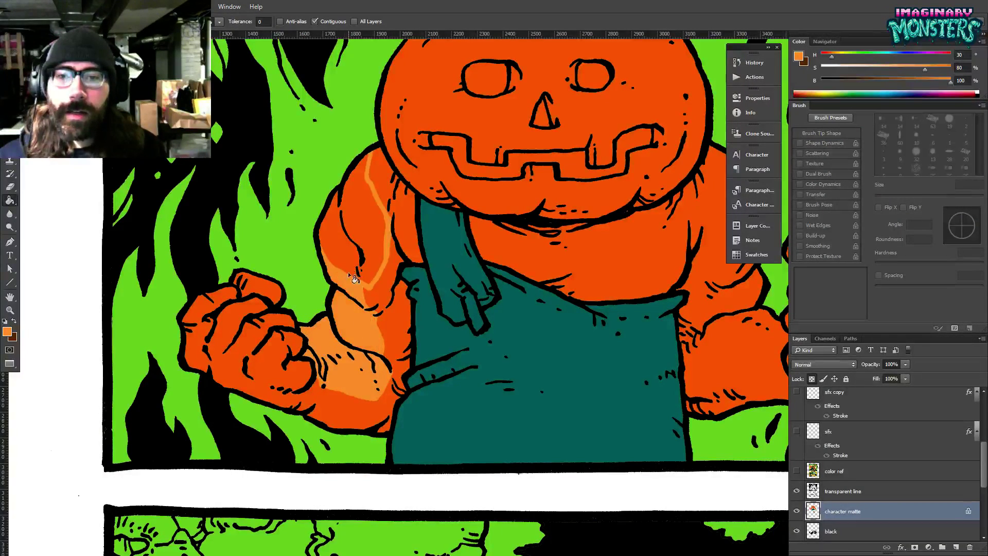
pyautogui.click(352, 267)
pyautogui.moveTo(342, 247)
pyautogui.mouseDown()
pyautogui.moveTo(355, 267)
pyautogui.moveTo(366, 249)
pyautogui.mouseUp()
# Paint lighter orange highlights along the knuckles of the strap-side fist and fill the highlight on its uppermost finger.
pyautogui.press('b')
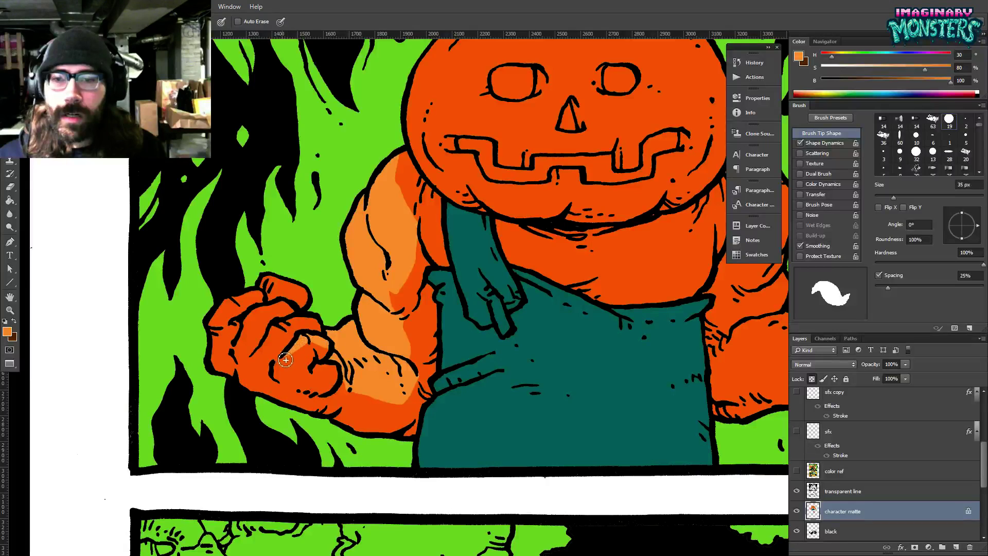
pyautogui.moveTo(258, 355)
pyautogui.mouseDown()
pyautogui.moveTo(279, 327)
pyautogui.moveTo(321, 325)
pyautogui.moveTo(300, 323)
pyautogui.mouseUp()
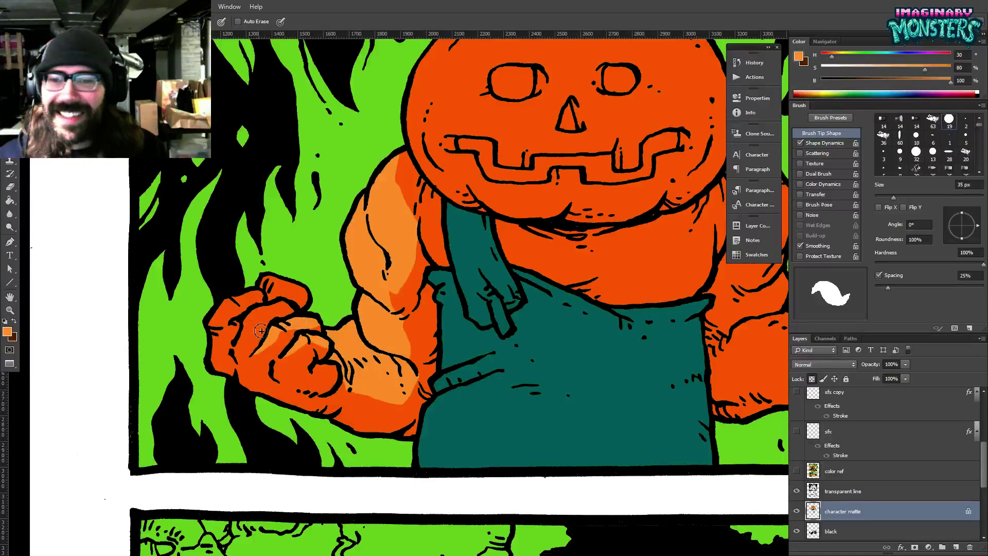
pyautogui.moveTo(238, 346)
pyautogui.mouseDown()
pyautogui.moveTo(257, 318)
pyautogui.moveTo(247, 333)
pyautogui.moveTo(269, 311)
pyautogui.moveTo(287, 304)
pyautogui.moveTo(260, 317)
pyautogui.moveTo(296, 308)
pyautogui.mouseUp()
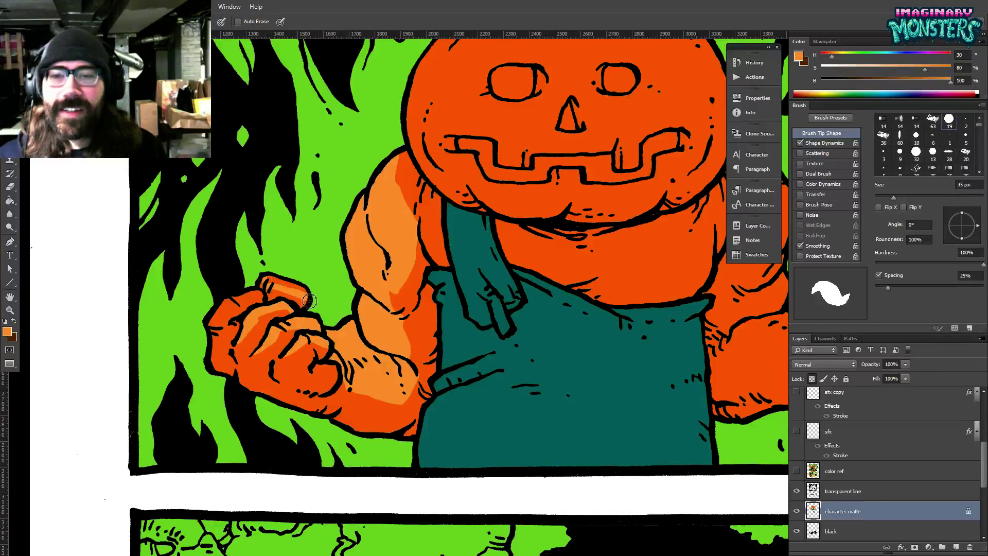
pyautogui.press('g')
pyautogui.click(288, 290)
pyautogui.moveTo(265, 288); pyautogui.dragTo(319, 280)
# Outline and fill a lighter orange highlight on the outer finger of the strap-side fist.
pyautogui.press('b')
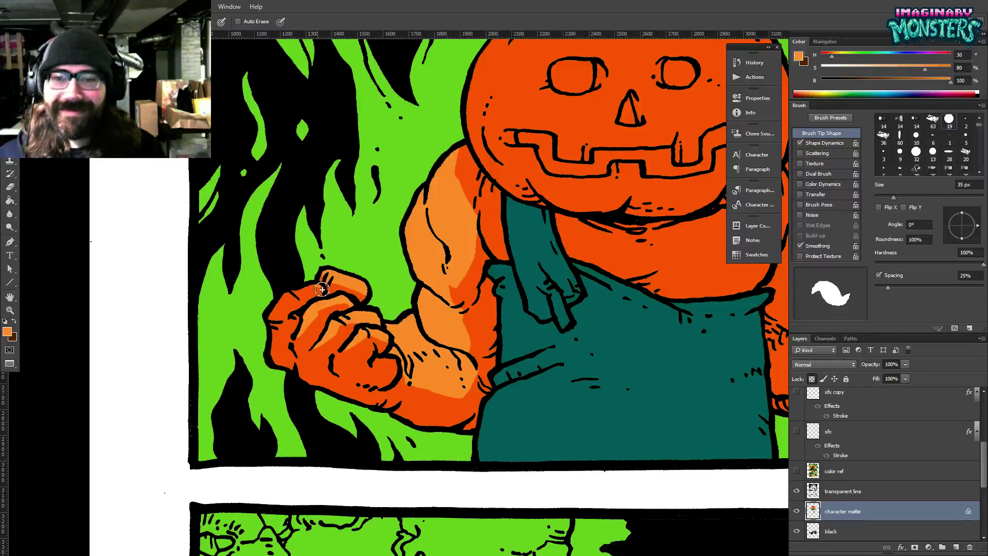
pyautogui.moveTo(288, 309); pyautogui.dragTo(271, 318)
pyautogui.press('g')
pyautogui.click(286, 297)
pyautogui.press('b')
pyautogui.press('g')
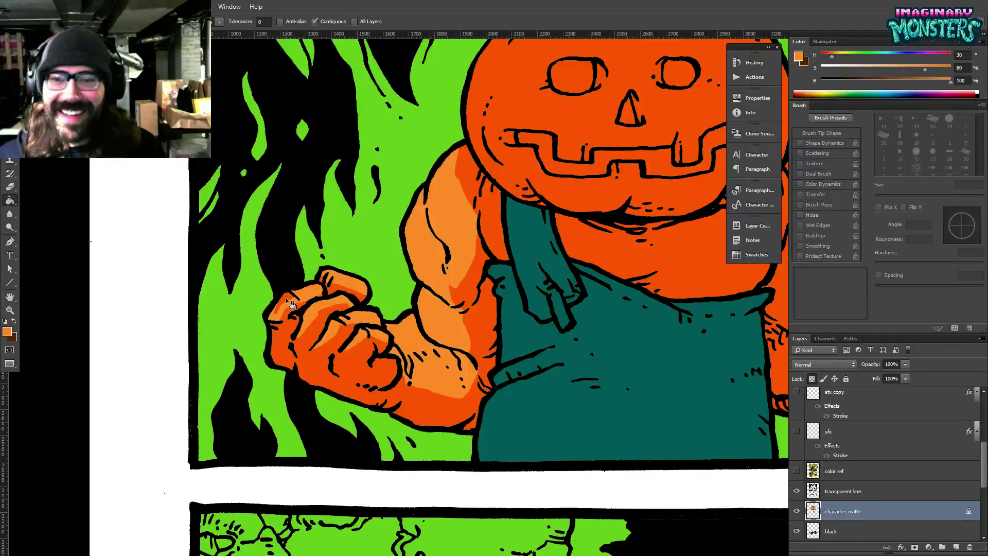
pyautogui.click(289, 301)
# Refine the highlight edges around the strap-side elbow and forearm, alternating between the sampled base orange and lighter orange.
pyautogui.moveTo(441, 328)
pyautogui.mouseDown()
pyautogui.moveTo(341, 341)
pyautogui.moveTo(309, 327)
pyautogui.mouseUp()
pyautogui.press('b')
pyautogui.keyDown('alt'); pyautogui.click(317, 306); pyautogui.keyUp('alt')
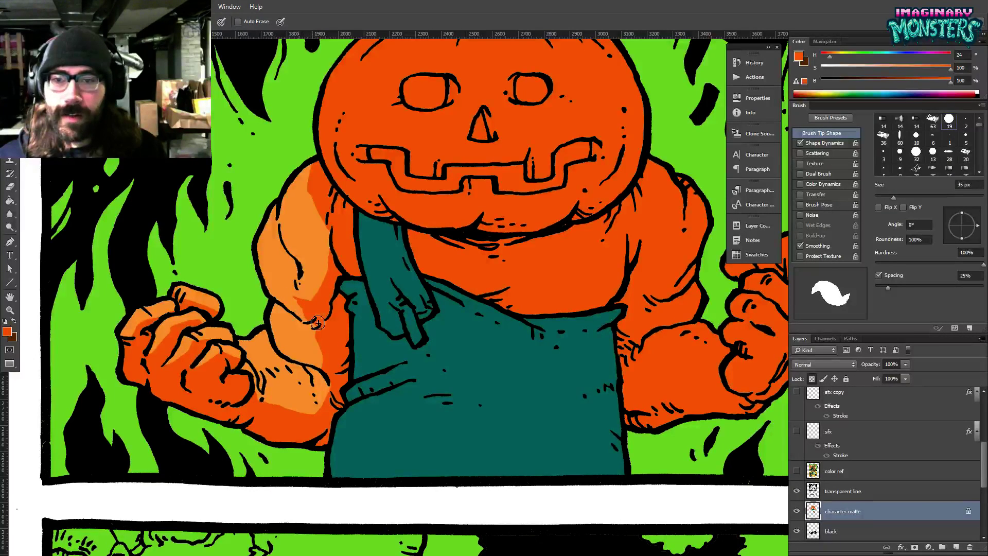
pyautogui.keyDown('alt'); pyautogui.click(290, 291); pyautogui.keyUp('alt')
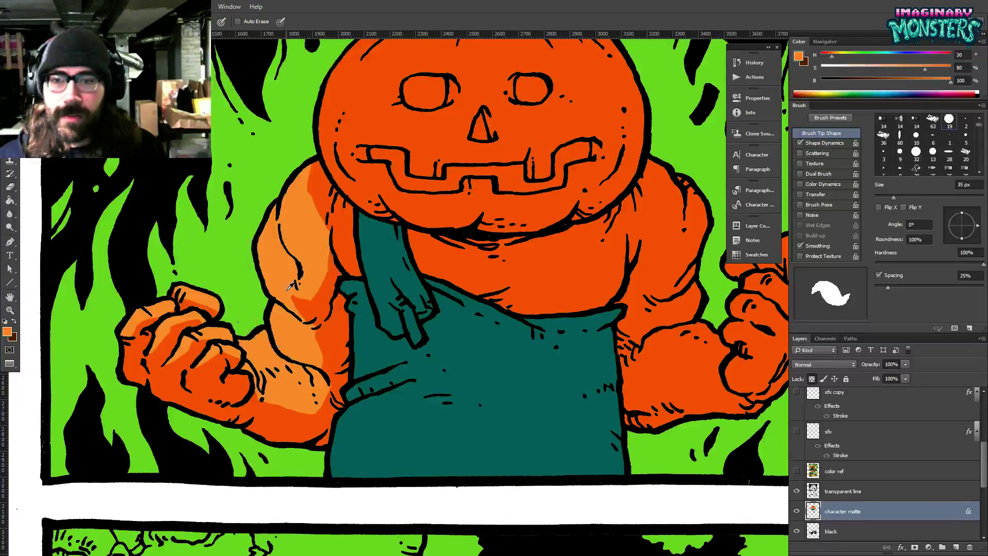
pyautogui.moveTo(290, 290)
pyautogui.mouseDown()
pyautogui.moveTo(327, 348)
pyautogui.moveTo(314, 333)
pyautogui.moveTo(328, 335)
pyautogui.moveTo(329, 364)
pyautogui.moveTo(321, 356)
pyautogui.moveTo(322, 339)
pyautogui.moveTo(332, 362)
pyautogui.mouseUp()
pyautogui.keyDown('alt'); pyautogui.click(333, 371); pyautogui.keyUp('alt')
pyautogui.moveTo(337, 278); pyautogui.dragTo(288, 356)
# Add a lighter orange highlight along the inner edge of the strap-side shoulder, using colors sampled from the arm.
pyautogui.moveTo(277, 264)
pyautogui.mouseDown()
pyautogui.moveTo(278, 232)
pyautogui.moveTo(275, 275)
pyautogui.moveTo(291, 322)
pyautogui.mouseUp()
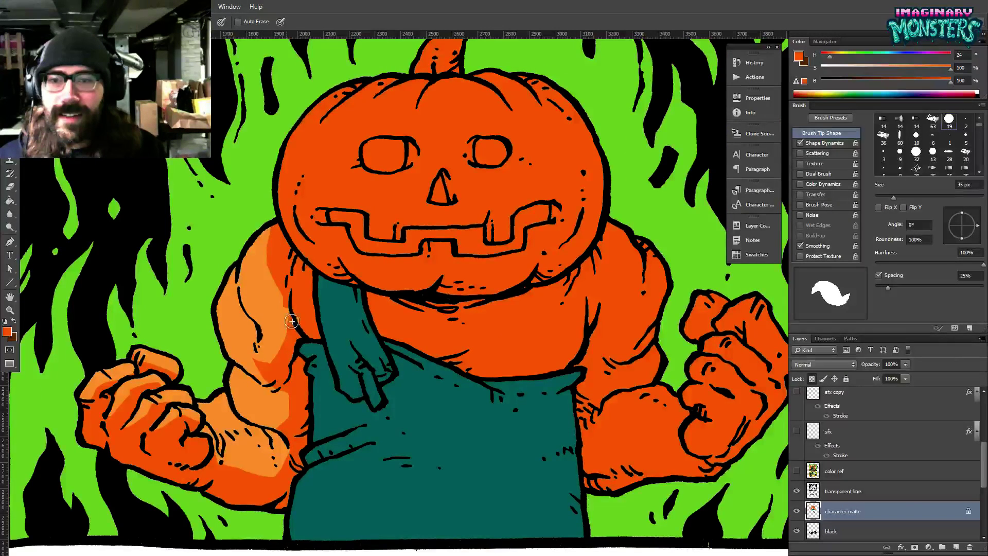
pyautogui.keyDown('alt'); pyautogui.click(269, 307); pyautogui.keyUp('alt')
pyautogui.moveTo(284, 277)
pyautogui.mouseDown()
pyautogui.moveTo(278, 240)
pyautogui.moveTo(284, 278)
pyautogui.moveTo(277, 249)
pyautogui.moveTo(296, 282)
pyautogui.moveTo(280, 253)
pyautogui.moveTo(295, 260)
pyautogui.moveTo(281, 246)
pyautogui.mouseUp()
pyautogui.keyDown('alt'); pyautogui.click(295, 285); pyautogui.keyUp('alt')
pyautogui.keyDown('alt'); pyautogui.click(271, 257); pyautogui.keyUp('alt')
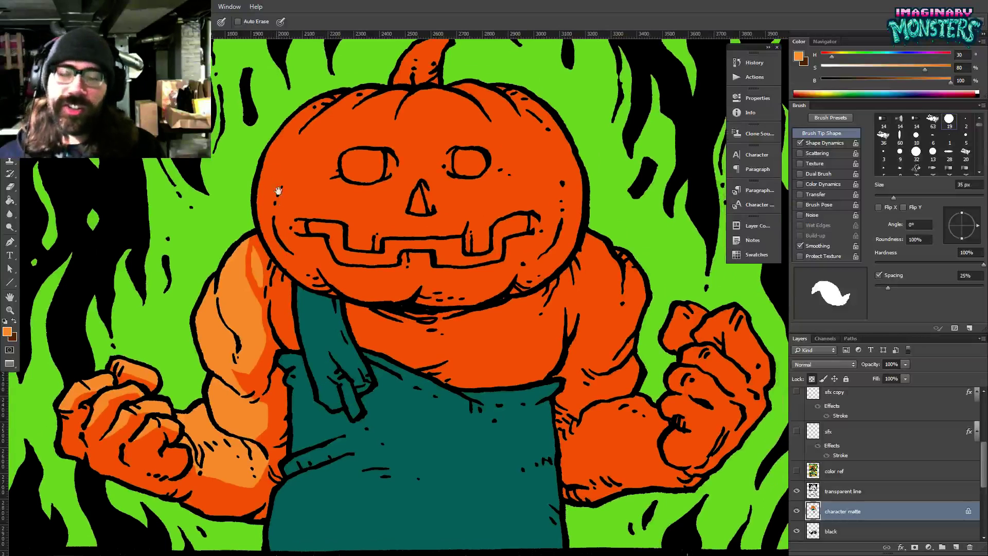
# Outline a lighter orange highlight around the pumpkin's forehead, cheeks and jaw, and fill the face inside it with the same color.
pyautogui.moveTo(278, 191); pyautogui.dragTo(259, 236)
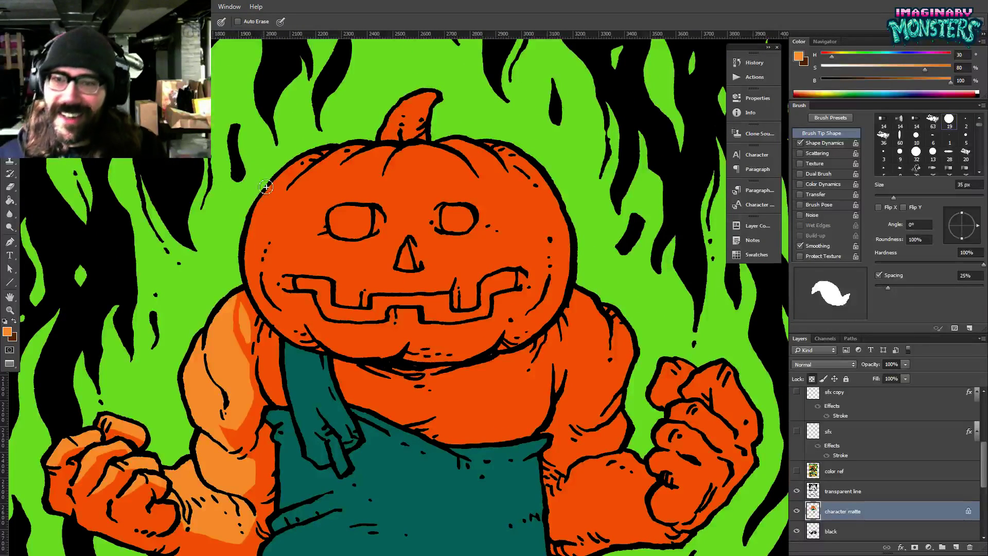
pyautogui.moveTo(262, 244)
pyautogui.mouseDown()
pyautogui.moveTo(291, 187)
pyautogui.moveTo(325, 161)
pyautogui.mouseUp()
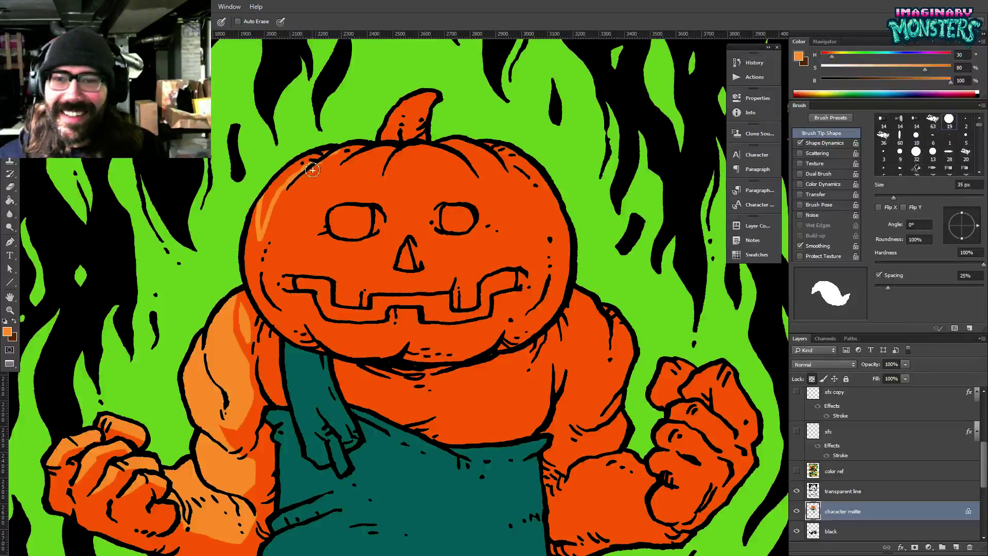
pyautogui.moveTo(278, 265); pyautogui.dragTo(327, 206)
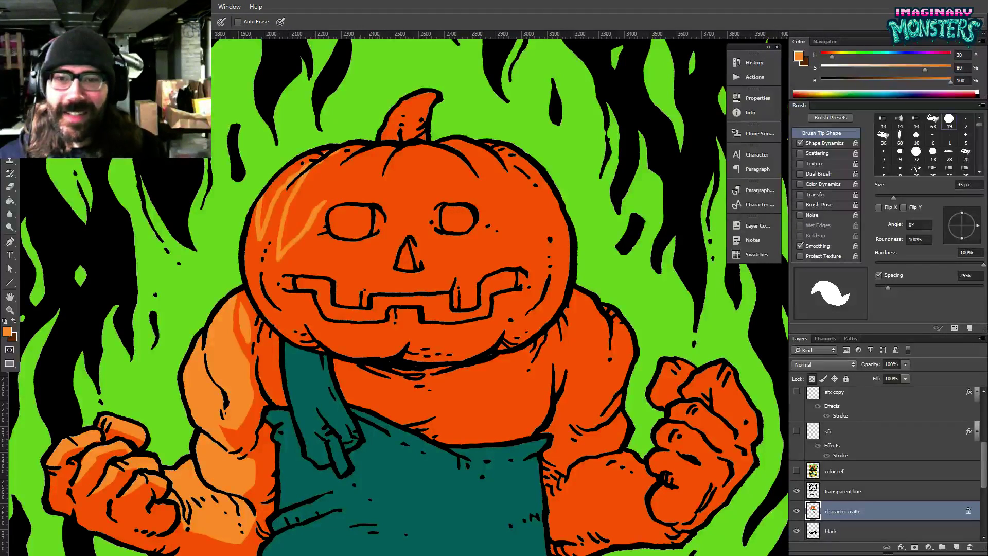
pyautogui.moveTo(293, 267)
pyautogui.mouseDown()
pyautogui.moveTo(298, 311)
pyautogui.moveTo(360, 342)
pyautogui.moveTo(427, 326)
pyautogui.moveTo(448, 346)
pyautogui.moveTo(497, 340)
pyautogui.moveTo(537, 297)
pyautogui.mouseUp()
pyautogui.moveTo(517, 317)
pyautogui.mouseDown()
pyautogui.moveTo(526, 335)
pyautogui.moveTo(546, 325)
pyautogui.moveTo(590, 235)
pyautogui.mouseUp()
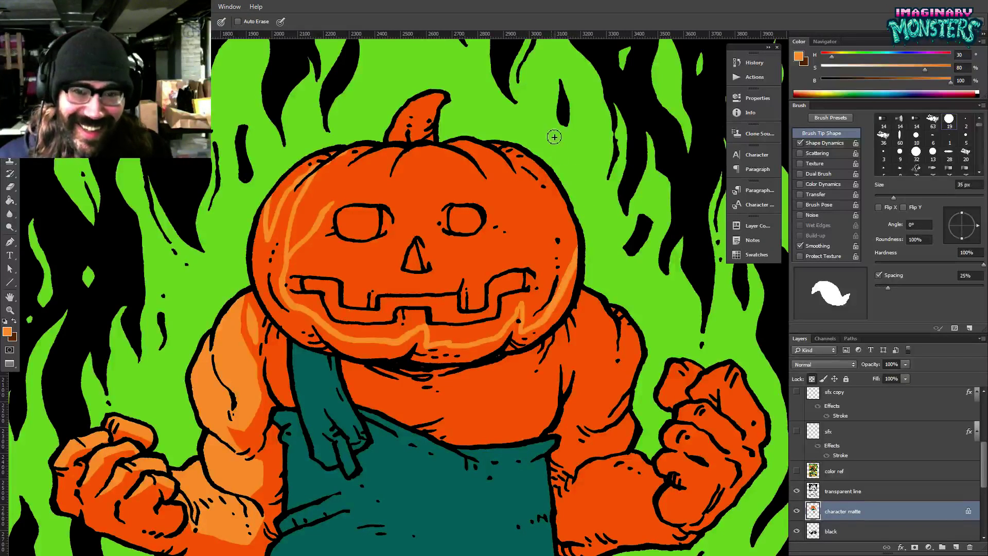
pyautogui.press('g')
pyautogui.click(523, 235)
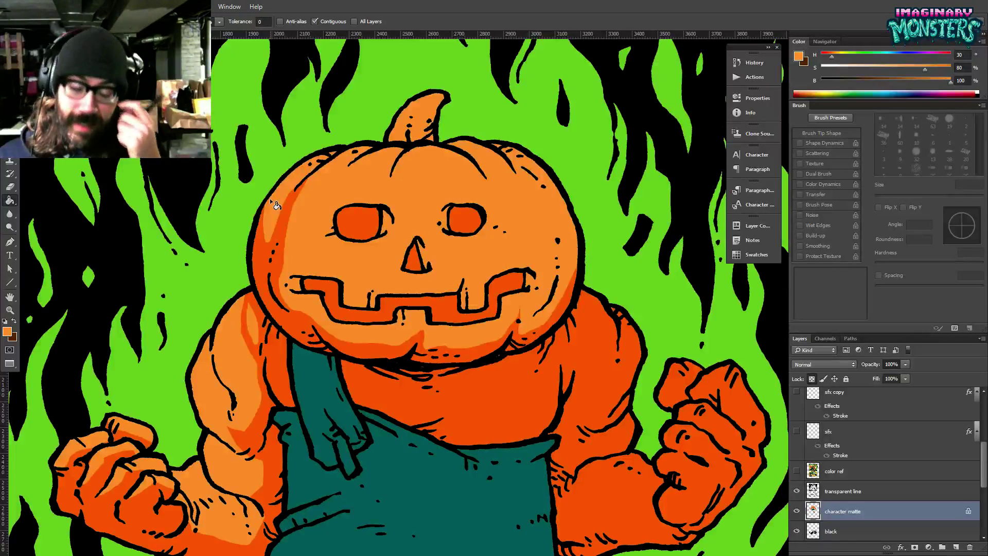
# Refine the head's highlight edges with sampled oranges, painting base-orange shading along the cheek crease on the side opposite the strap.
pyautogui.press('b')
pyautogui.keyDown('alt'); pyautogui.click(285, 238); pyautogui.keyUp('alt')
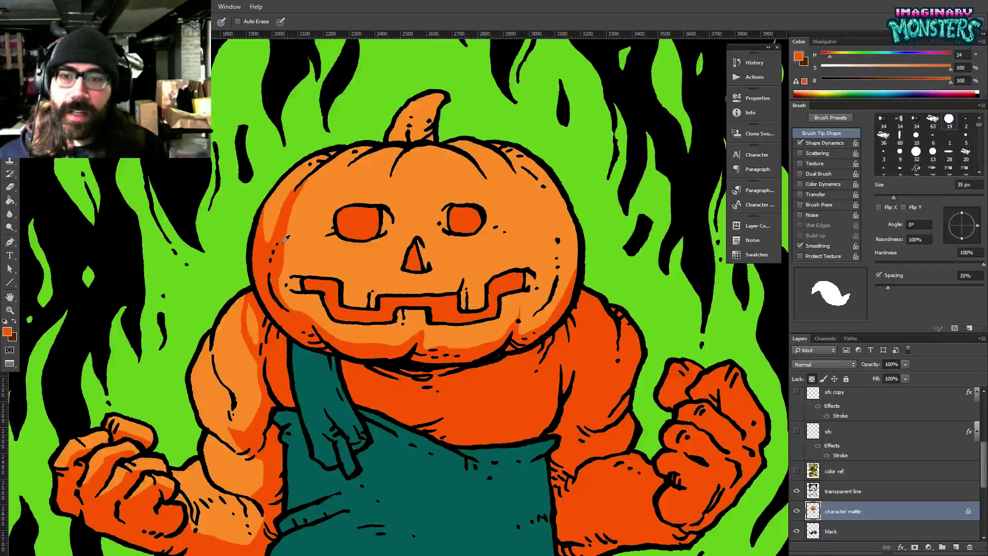
pyautogui.keyDown('alt'); pyautogui.click(290, 268); pyautogui.keyUp('alt')
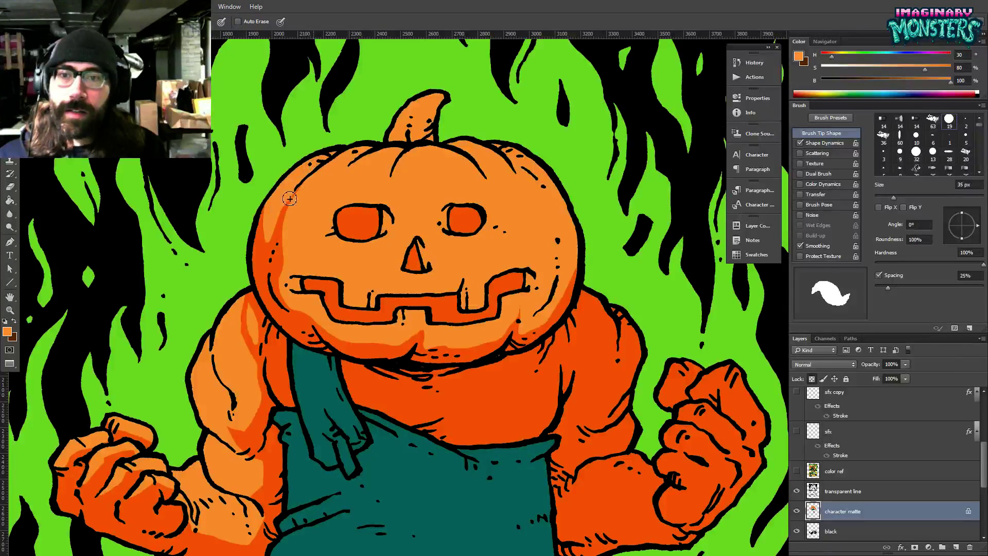
pyautogui.keyDown('alt'); pyautogui.click(284, 246); pyautogui.keyUp('alt')
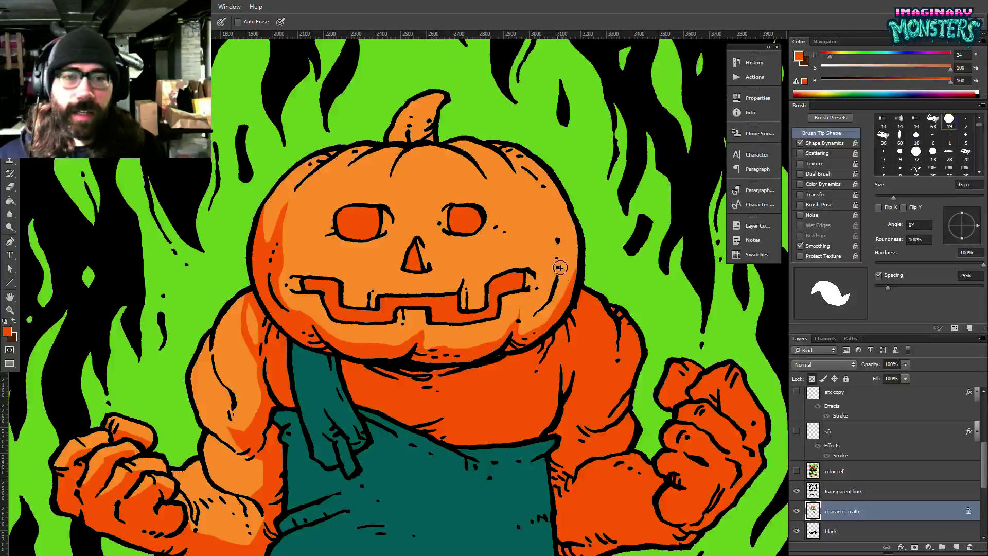
pyautogui.moveTo(562, 251)
pyautogui.mouseDown()
pyautogui.moveTo(563, 292)
pyautogui.moveTo(545, 331)
pyautogui.moveTo(536, 337)
pyautogui.moveTo(544, 320)
pyautogui.moveTo(516, 328)
pyautogui.moveTo(550, 311)
pyautogui.moveTo(563, 288)
pyautogui.moveTo(529, 314)
pyautogui.mouseUp()
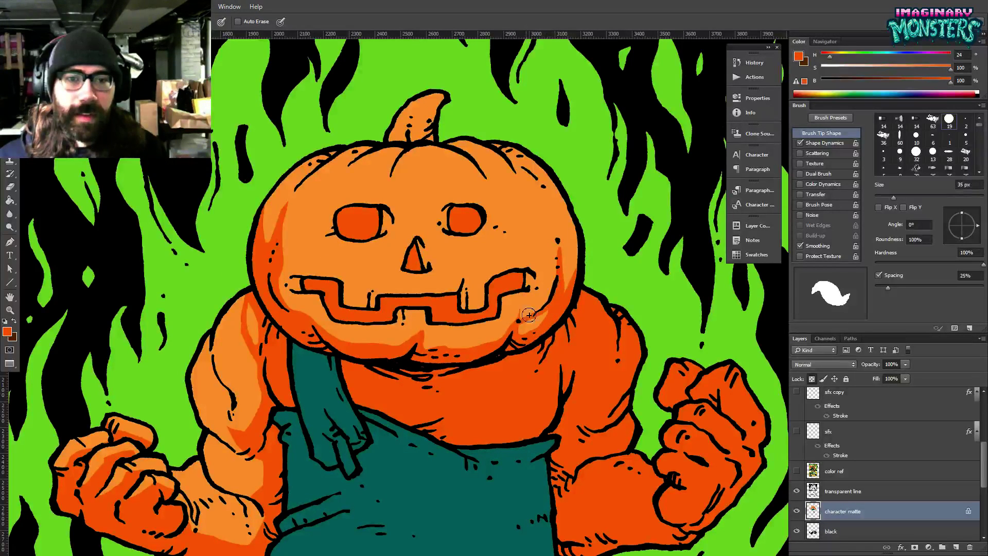
pyautogui.keyDown('alt'); pyautogui.click(521, 312); pyautogui.keyUp('alt')
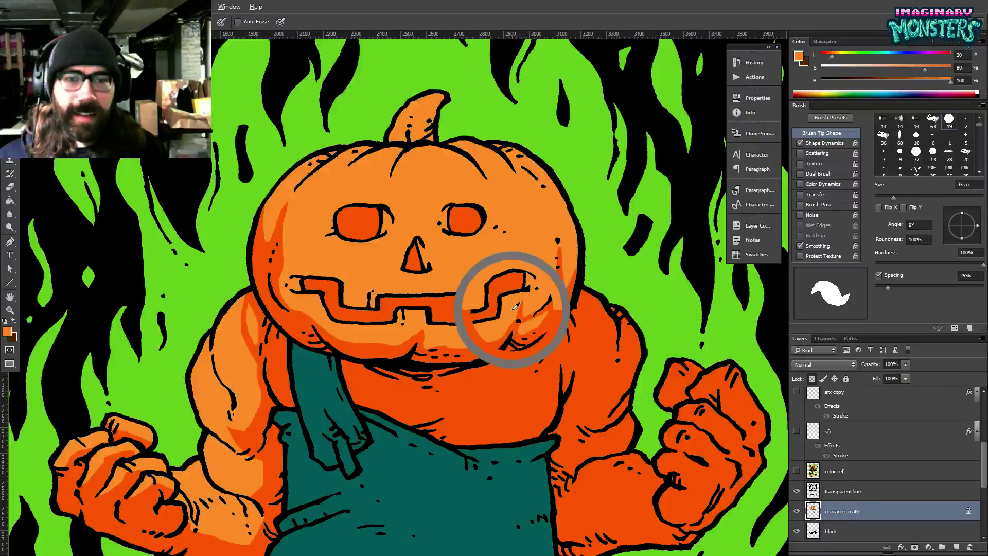
pyautogui.moveTo(408, 315); pyautogui.dragTo(419, 325)
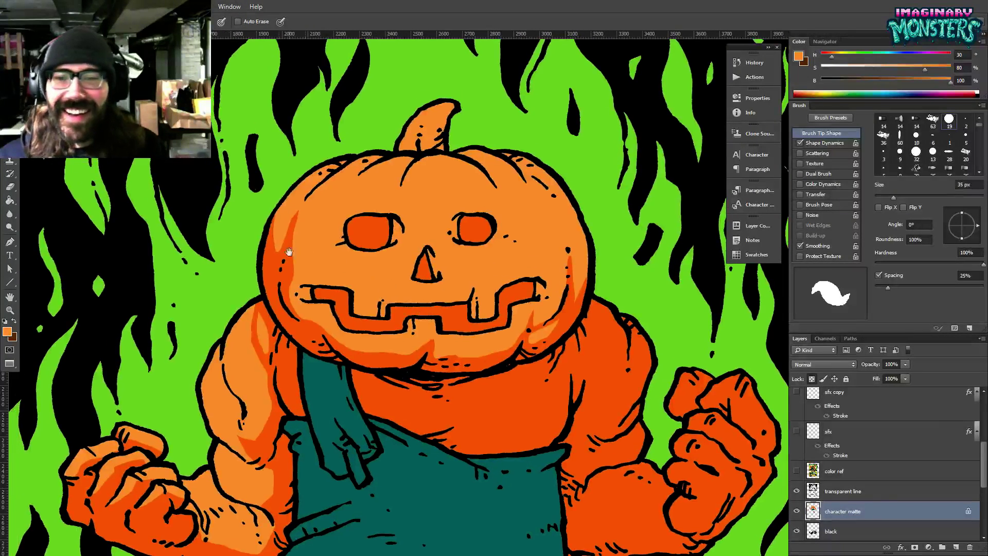
# Extend the base-orange shadow up the groove on the strap side of the pumpkin head, using sampled oranges.
pyautogui.keyDown('alt'); pyautogui.click(278, 253); pyautogui.keyUp('alt')
pyautogui.moveTo(277, 253)
pyautogui.mouseDown()
pyautogui.moveTo(322, 190)
pyautogui.moveTo(304, 218)
pyautogui.mouseUp()
pyautogui.keyDown('alt'); pyautogui.click(319, 207); pyautogui.keyUp('alt')
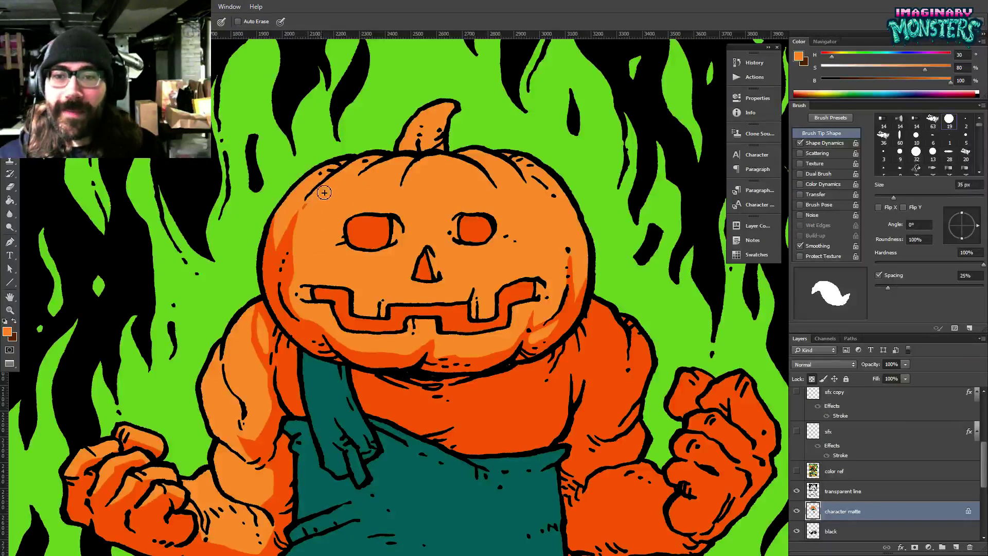
pyautogui.keyDown('alt'); pyautogui.click(289, 247); pyautogui.keyUp('alt')
# Consult the color ref layer, hide it again, and paint and fill a base-orange shadow on the crown section on the strap side of the stem.
pyautogui.scroll(-1, 644, 328)
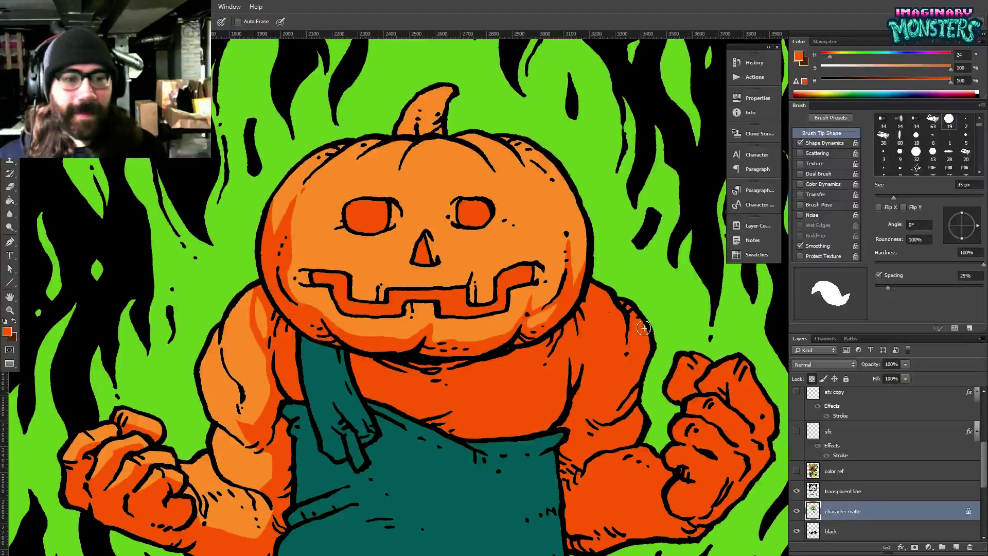
pyautogui.click(797, 471)
pyautogui.scroll(3, 395, 292)
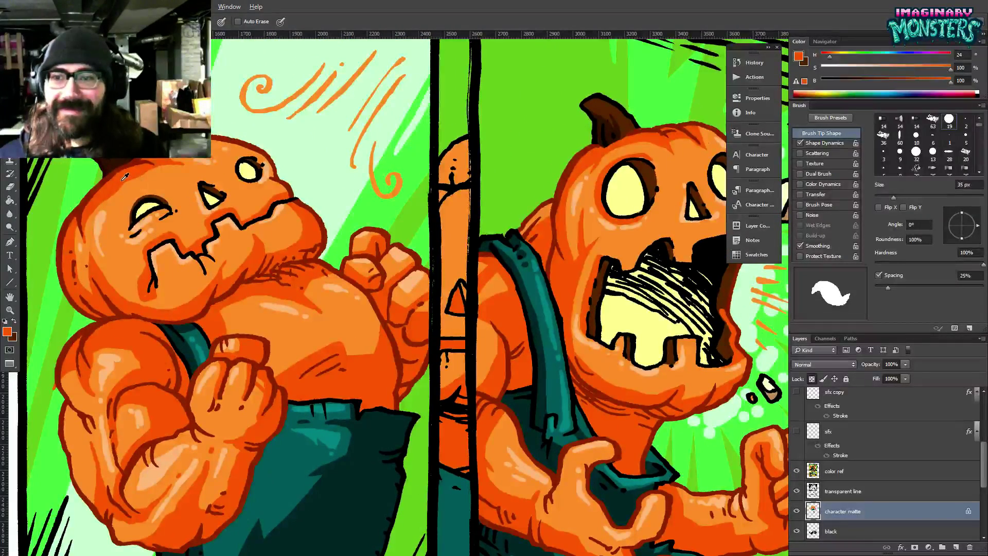
pyautogui.click(797, 471)
pyautogui.moveTo(340, 196)
pyautogui.mouseDown()
pyautogui.moveTo(321, 201)
pyautogui.moveTo(336, 222)
pyautogui.moveTo(348, 206)
pyautogui.moveTo(375, 205)
pyautogui.moveTo(354, 253)
pyautogui.mouseUp()
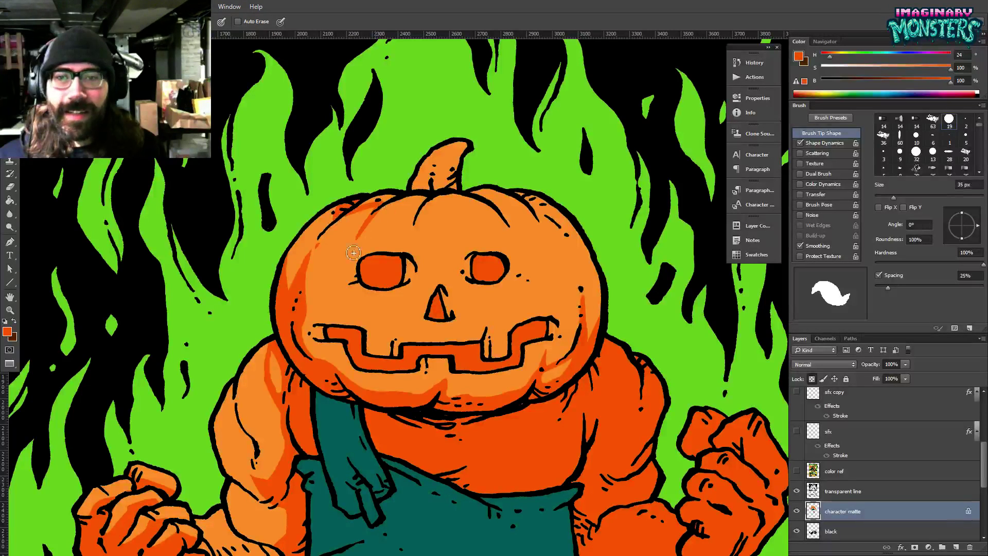
pyautogui.moveTo(390, 216)
pyautogui.mouseDown()
pyautogui.moveTo(368, 227)
pyautogui.moveTo(427, 204)
pyautogui.moveTo(405, 199)
pyautogui.mouseUp()
pyautogui.press('g')
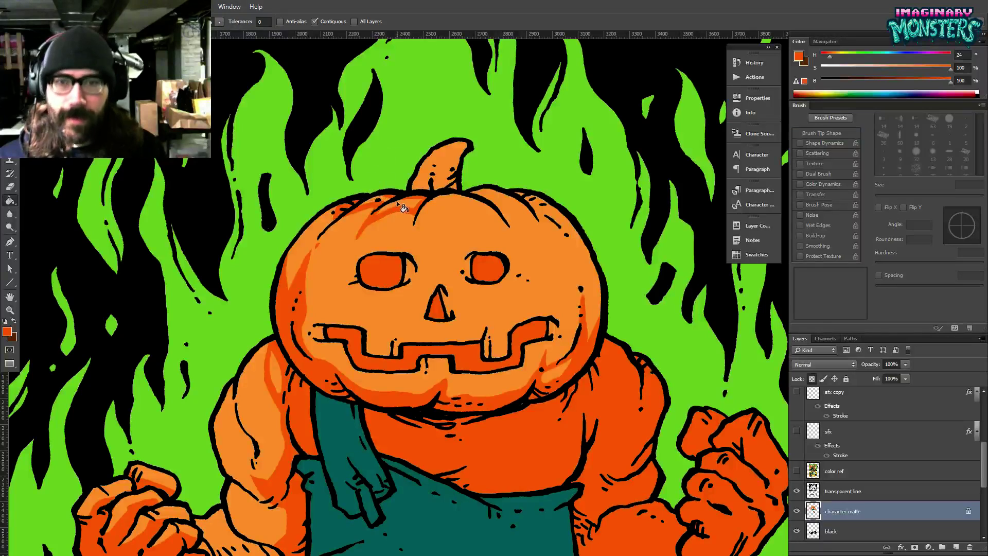
pyautogui.press('b')
pyautogui.press('g')
pyautogui.click(385, 205)
pyautogui.press('b')
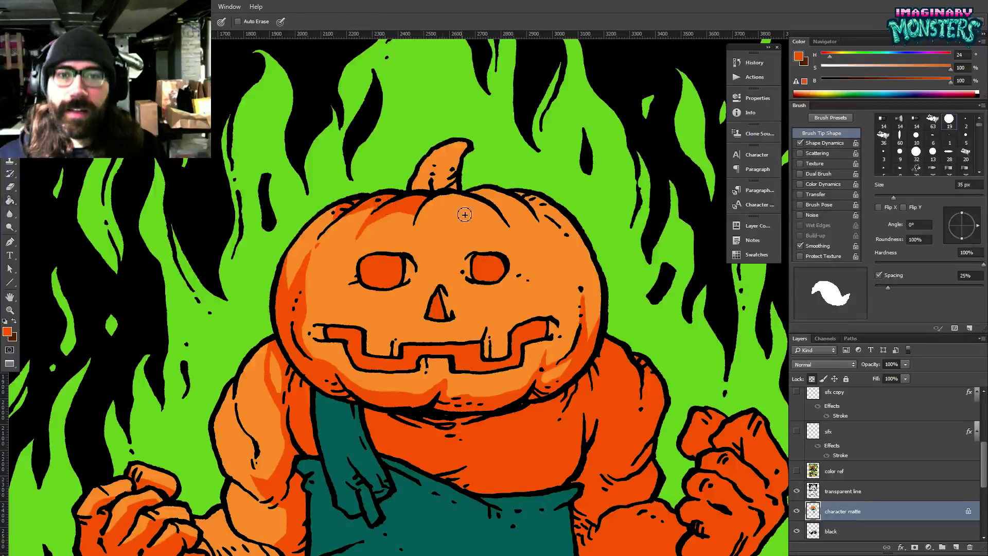
# Paint base-orange shadows along the remaining crown grooves and fill the crown edge and stem with base orange.
pyautogui.moveTo(414, 240)
pyautogui.mouseDown()
pyautogui.moveTo(436, 200)
pyautogui.moveTo(424, 217)
pyautogui.moveTo(494, 212)
pyautogui.mouseUp()
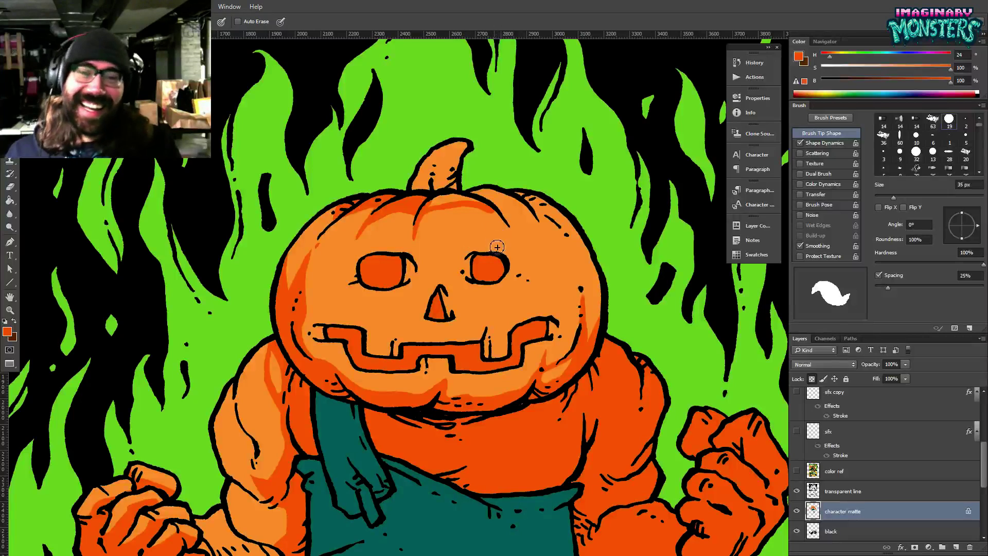
pyautogui.moveTo(490, 214)
pyautogui.mouseDown()
pyautogui.moveTo(529, 262)
pyautogui.moveTo(514, 236)
pyautogui.moveTo(527, 258)
pyautogui.moveTo(511, 214)
pyautogui.moveTo(530, 203)
pyautogui.mouseUp()
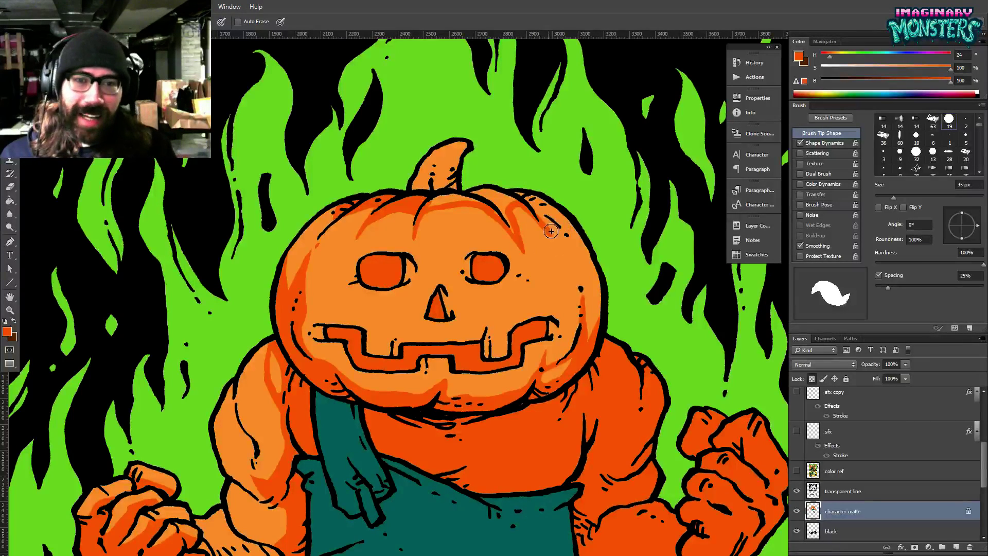
pyautogui.press('g')
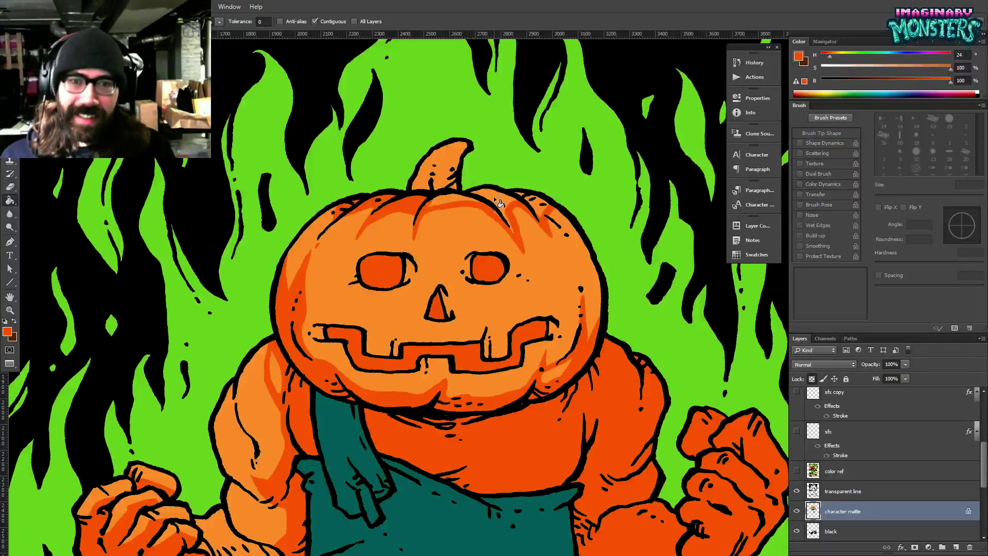
pyautogui.click(473, 205)
pyautogui.press('b')
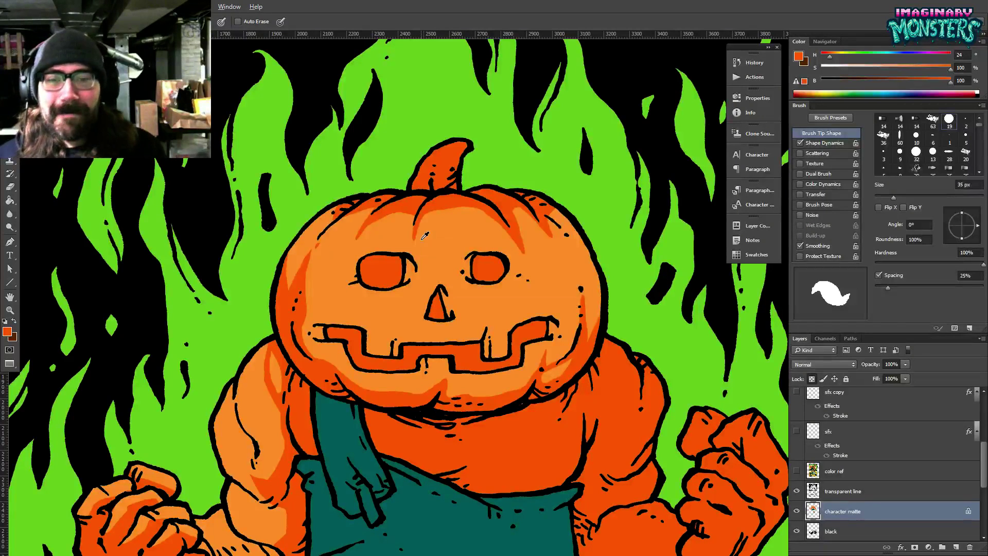
# Switch to Open Broadcaster Software and the browser to check the stream and Twitch dashboard chat, and return to Photoshop.
pyautogui.hotkey('alt', 'Tab')
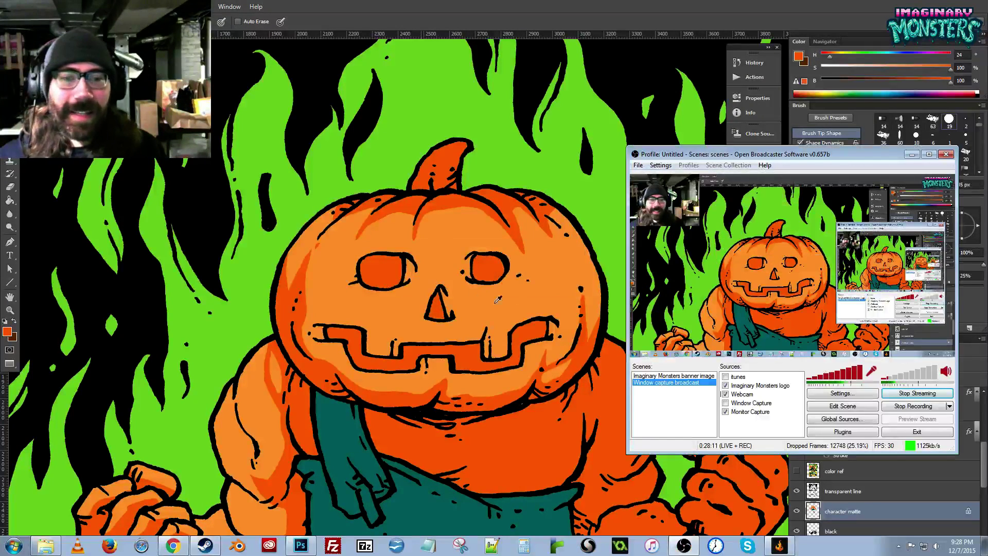
pyautogui.press('alt')
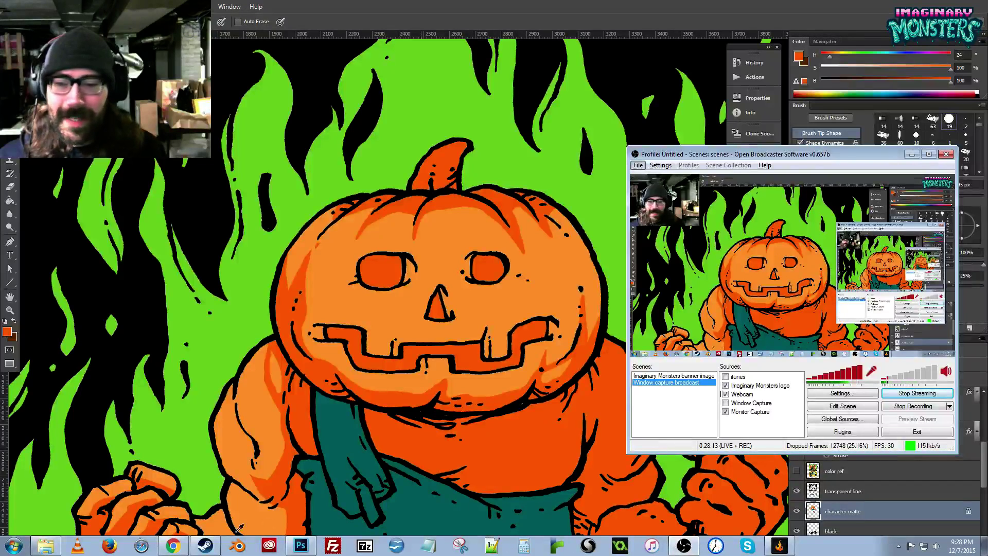
pyautogui.click(171, 547)
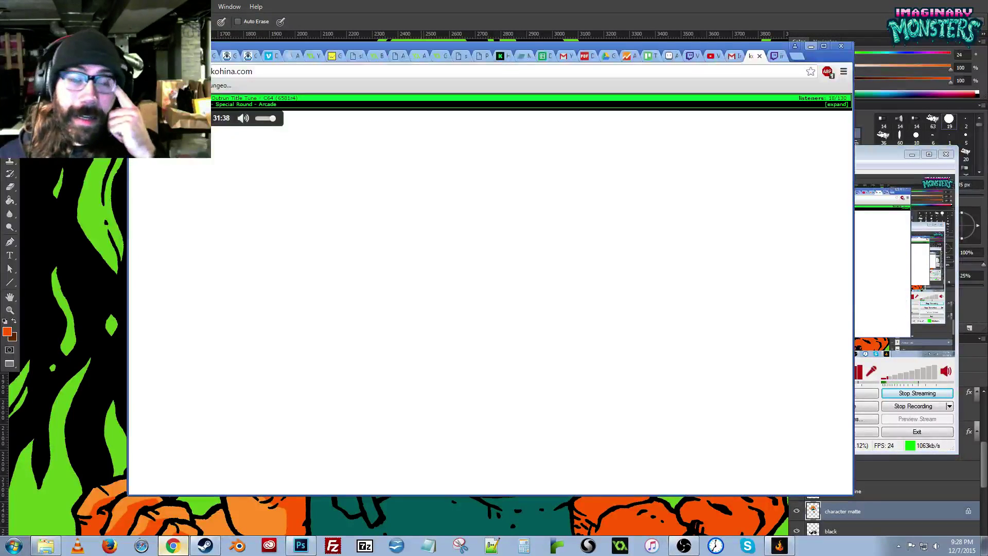
pyautogui.click(776, 56)
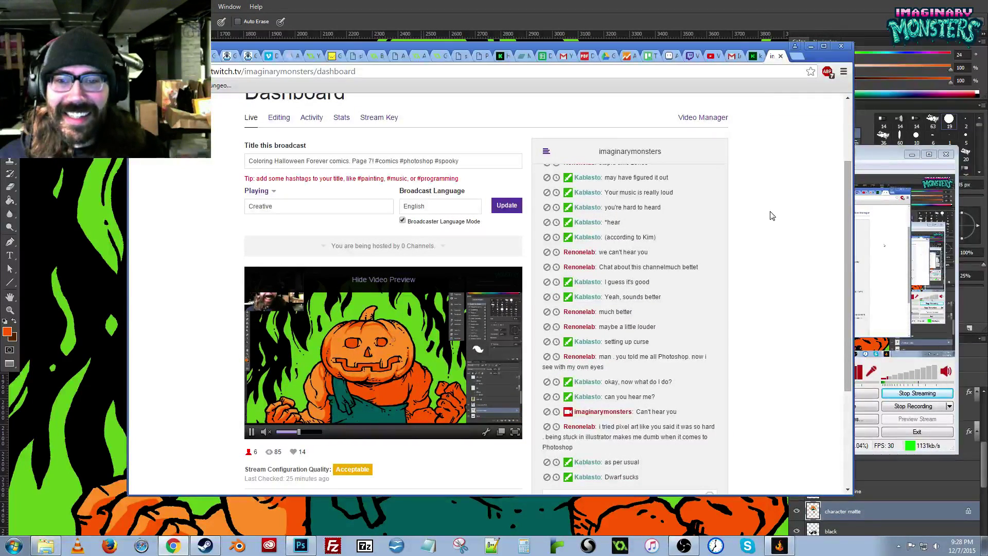
pyautogui.click(782, 18)
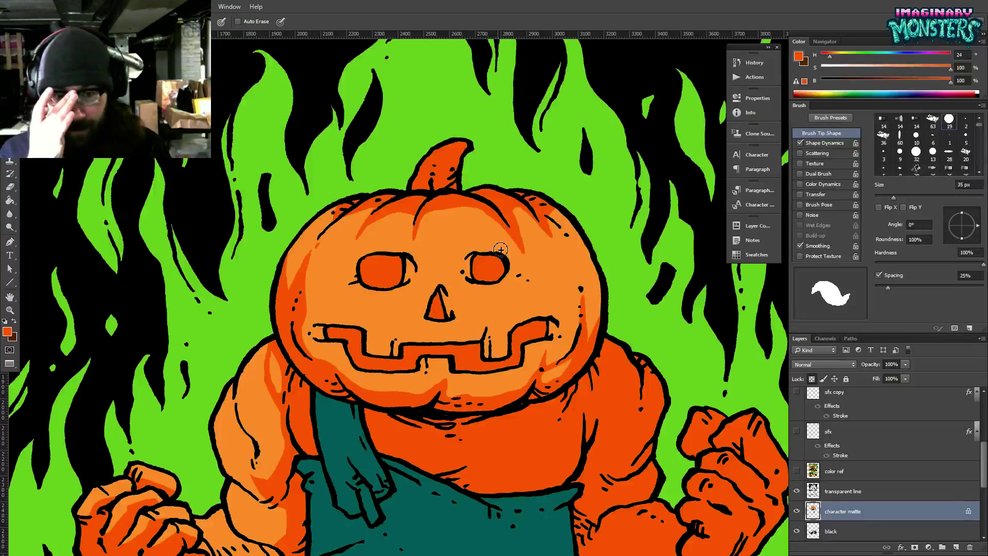
# Sample the lighter orange and add small highlights on the pumpkin's shaded crown ridges near the stem.
pyautogui.keyDown('alt'); pyautogui.click(523, 209); pyautogui.keyUp('alt')
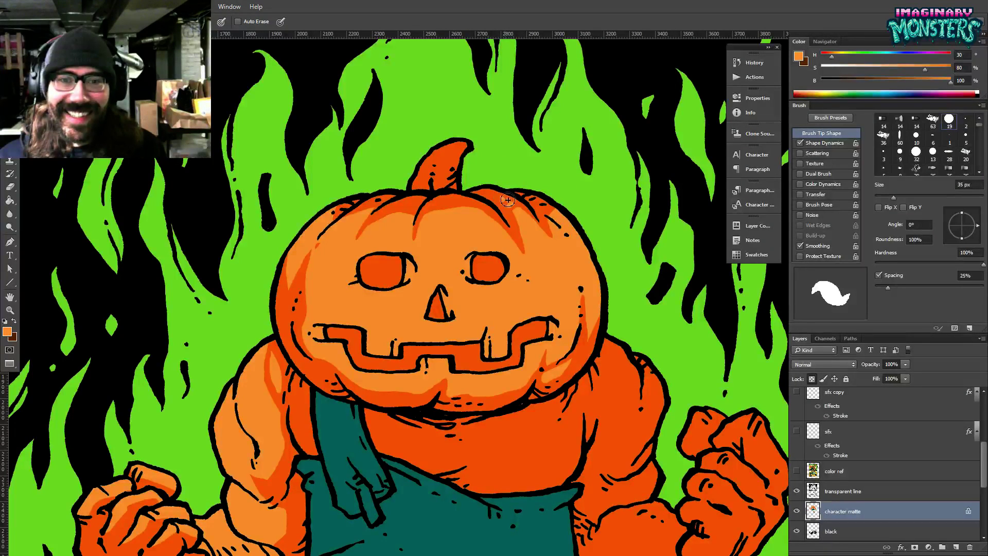
pyautogui.press('z')
pyautogui.moveTo(505, 202); pyautogui.dragTo(496, 198)
pyautogui.press('b')
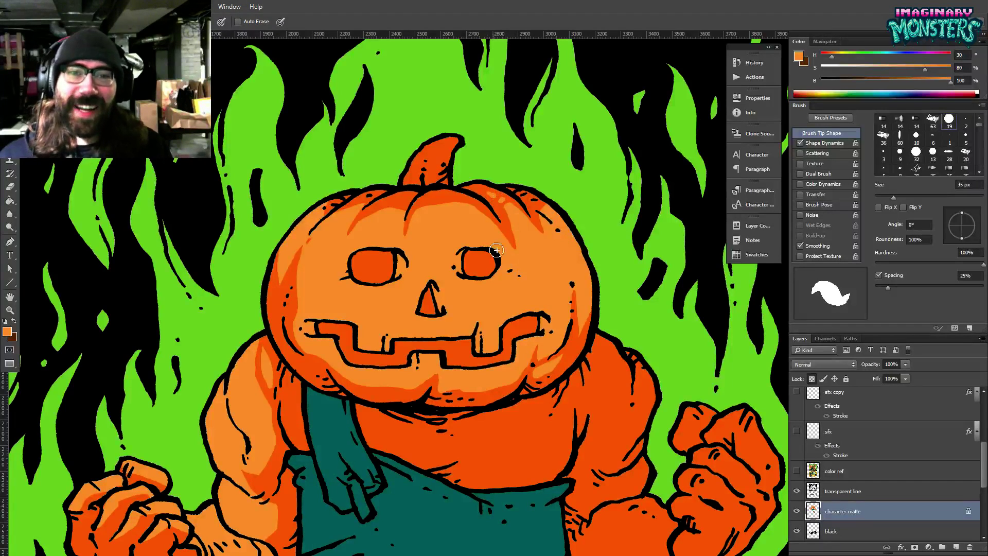
pyautogui.press('space')
pyautogui.moveTo(448, 236); pyautogui.dragTo(435, 234)
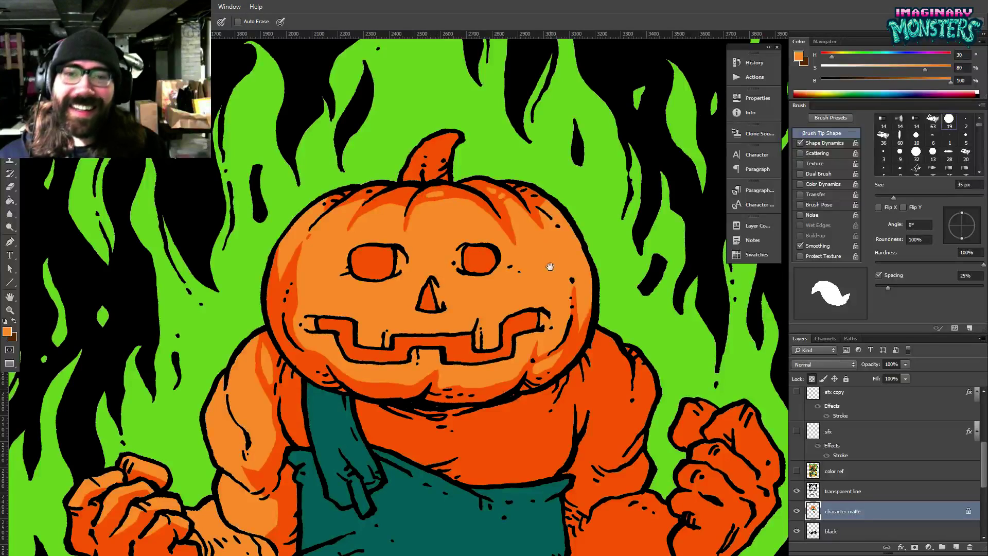
# Sample the lighter orange, outline a highlight on the shoulder opposite the overall strap, and fill it.
pyautogui.press('space')
pyautogui.moveTo(550, 266); pyautogui.dragTo(488, 241)
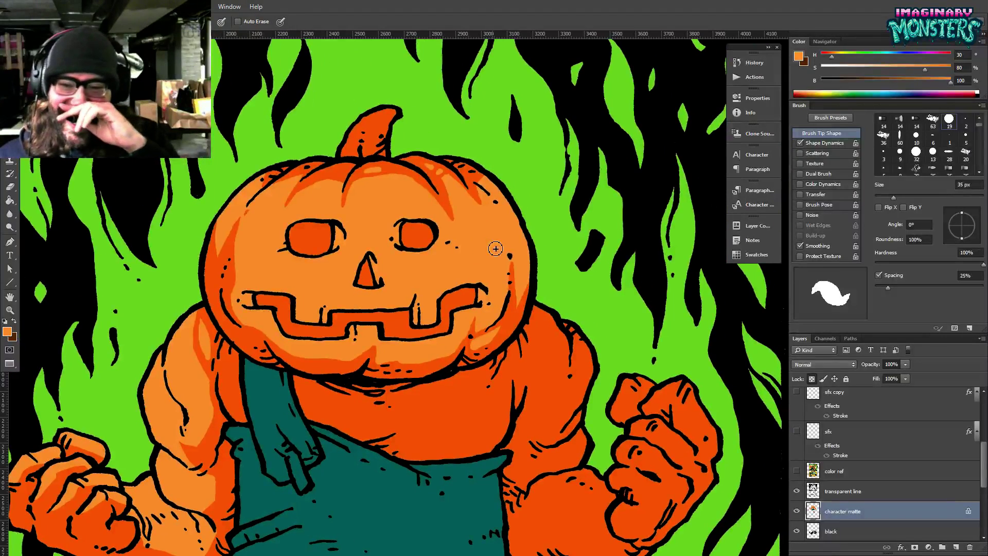
pyautogui.press('space')
pyautogui.moveTo(183, 409)
pyautogui.mouseDown()
pyautogui.moveTo(267, 352)
pyautogui.moveTo(238, 378)
pyautogui.moveTo(288, 399)
pyautogui.moveTo(238, 373)
pyautogui.moveTo(293, 419)
pyautogui.moveTo(312, 452)
pyautogui.moveTo(274, 425)
pyautogui.mouseUp()
pyautogui.keyDown('alt'); pyautogui.click(274, 393); pyautogui.keyUp('alt')
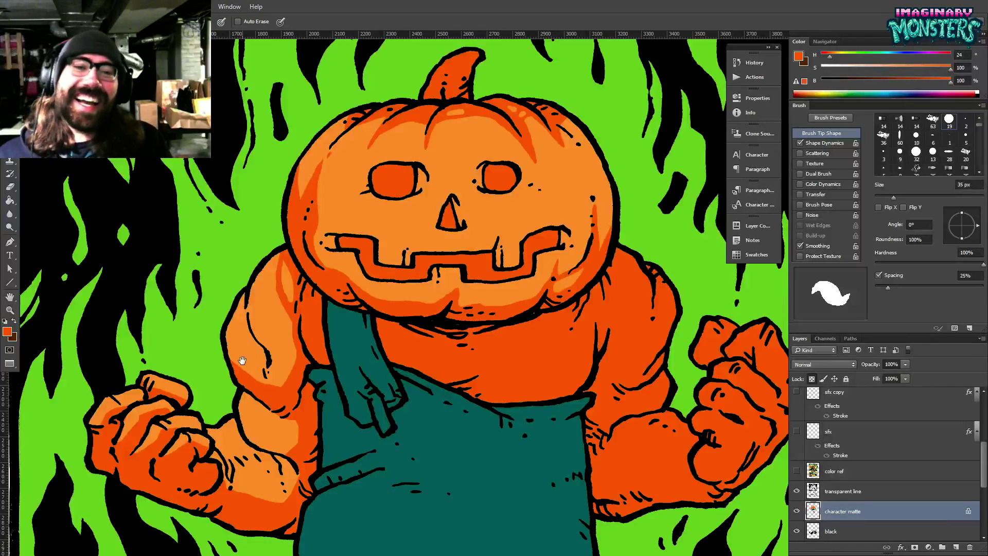
pyautogui.moveTo(495, 287); pyautogui.dragTo(419, 285)
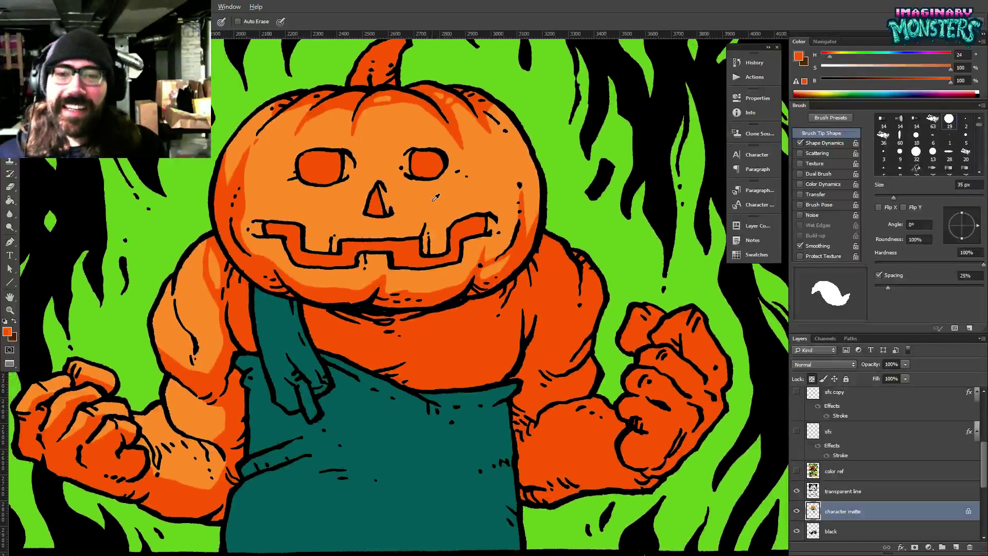
pyautogui.keyDown('alt'); pyautogui.click(435, 197); pyautogui.keyUp('alt')
pyautogui.moveTo(549, 255); pyautogui.dragTo(494, 249)
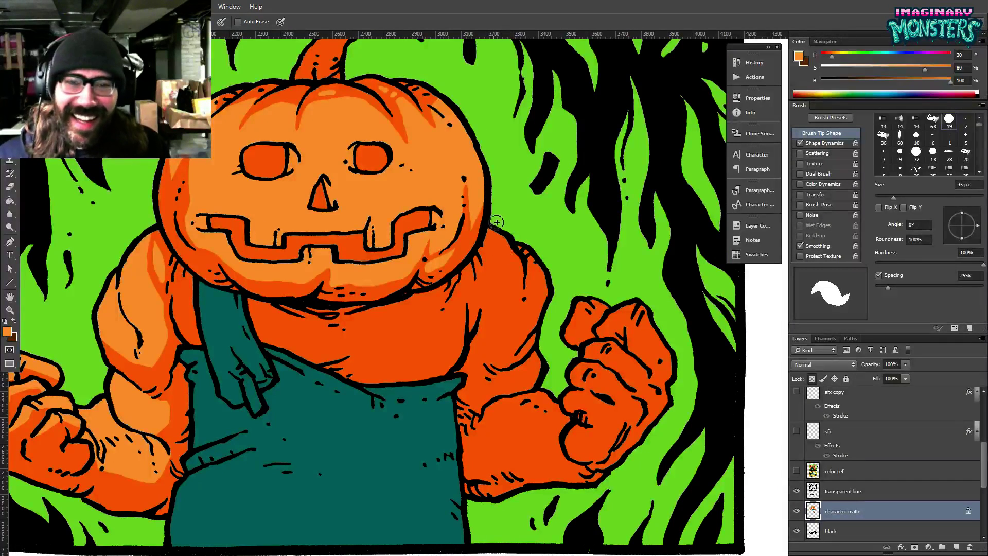
pyautogui.moveTo(491, 230); pyautogui.dragTo(503, 271)
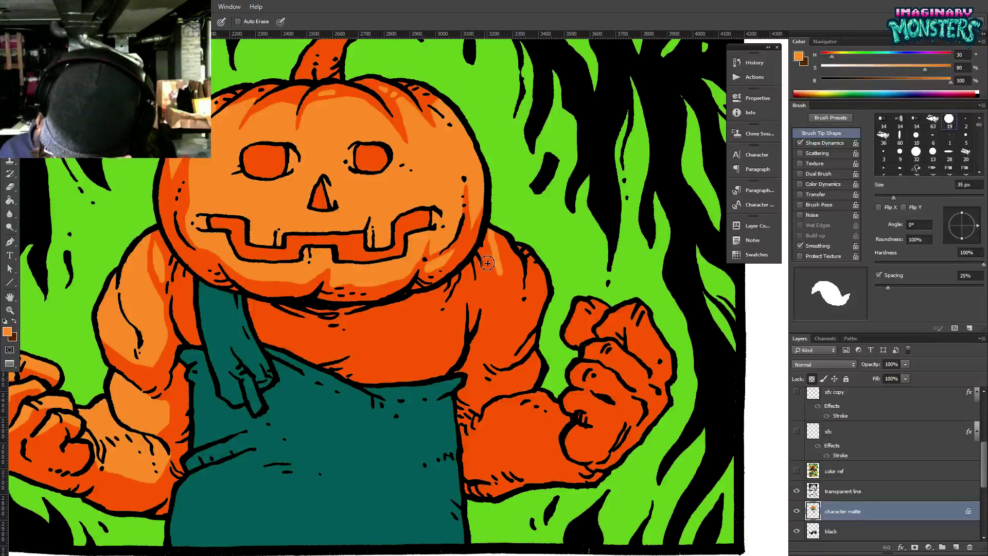
pyautogui.moveTo(493, 242)
pyautogui.mouseDown()
pyautogui.moveTo(501, 287)
pyautogui.moveTo(504, 278)
pyautogui.moveTo(501, 326)
pyautogui.moveTo(521, 283)
pyautogui.moveTo(507, 238)
pyautogui.mouseUp()
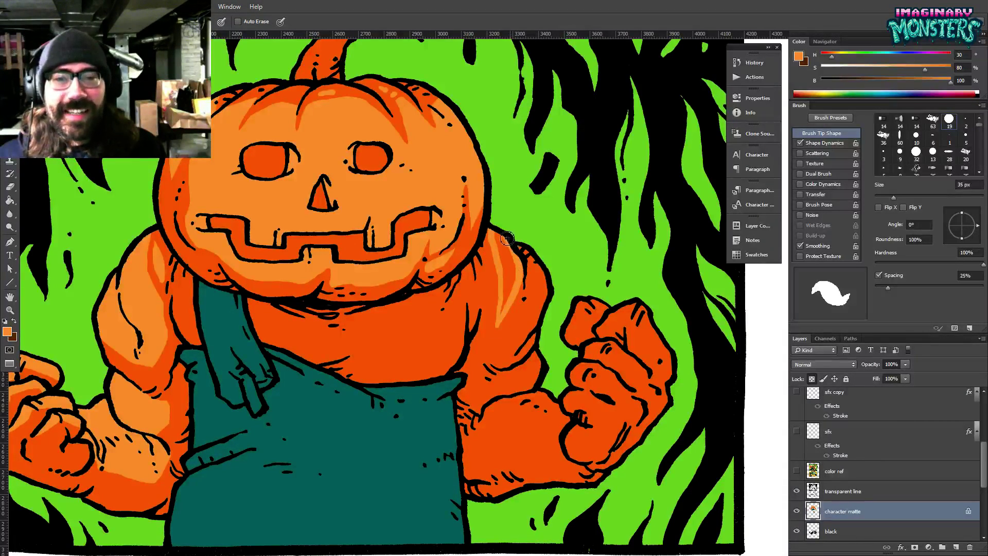
pyautogui.press('g')
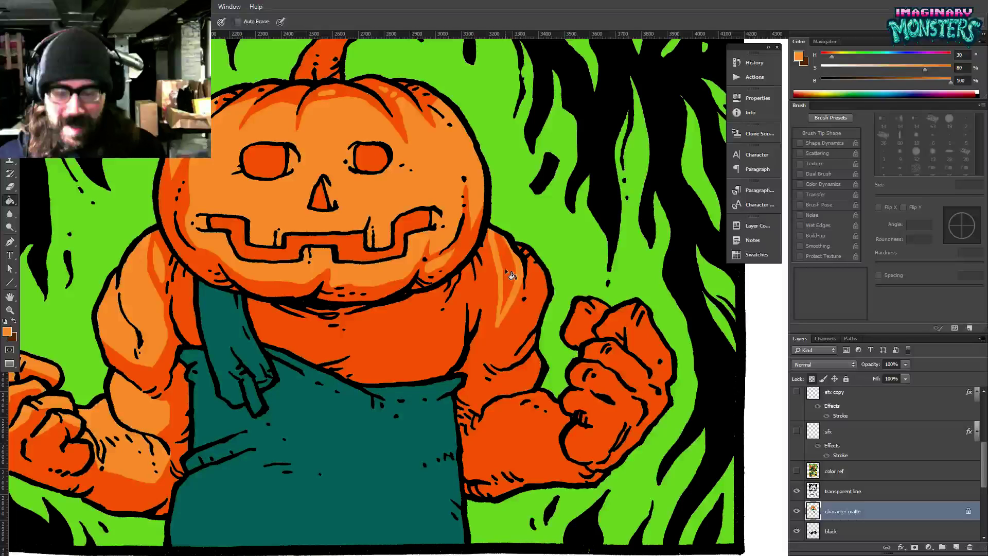
pyautogui.click(509, 275)
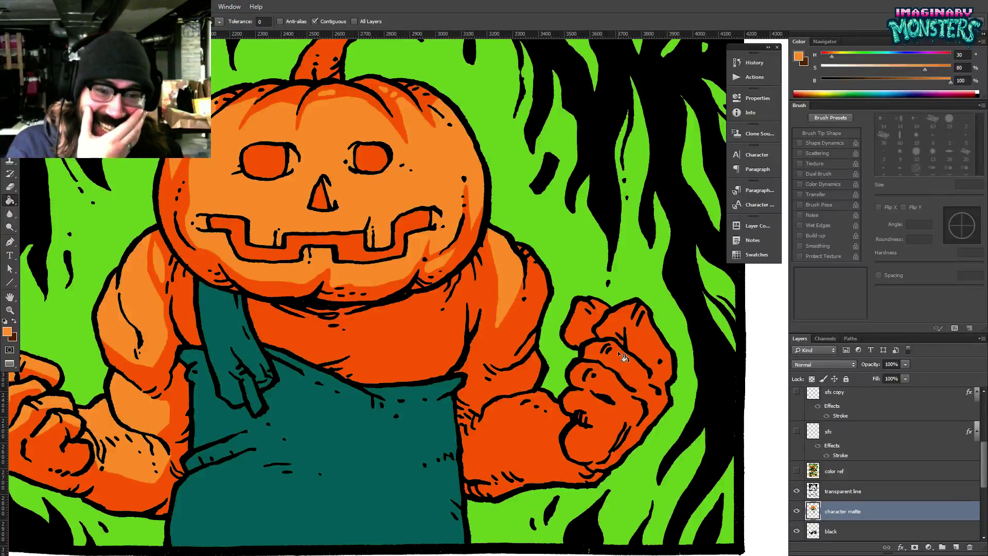
# Lock the character matte layer's transparent pixels, and paint and fill a lighter orange highlight along the outer edge of the same shoulder.
pyautogui.keyDown('alt'); pyautogui.click(520, 279); pyautogui.keyUp('alt')
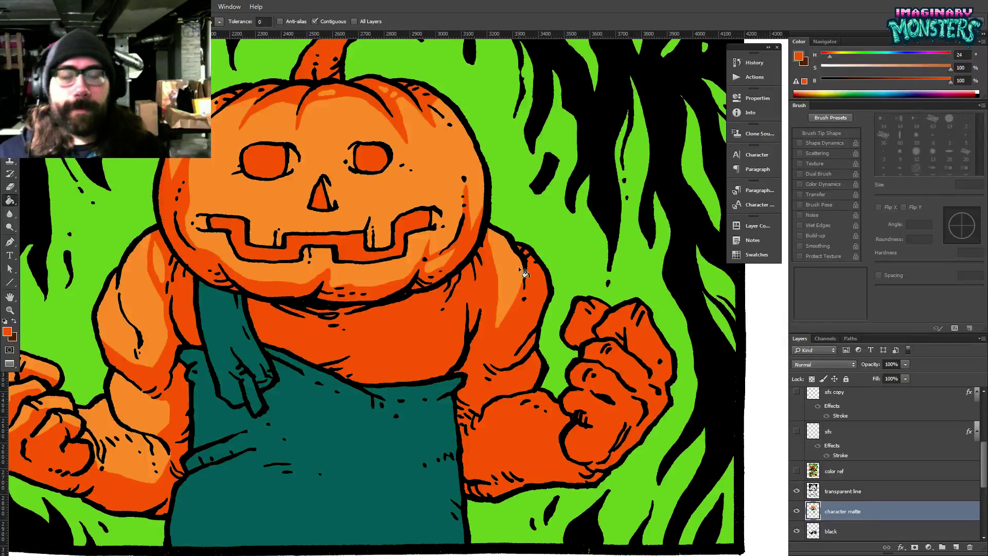
pyautogui.press('b')
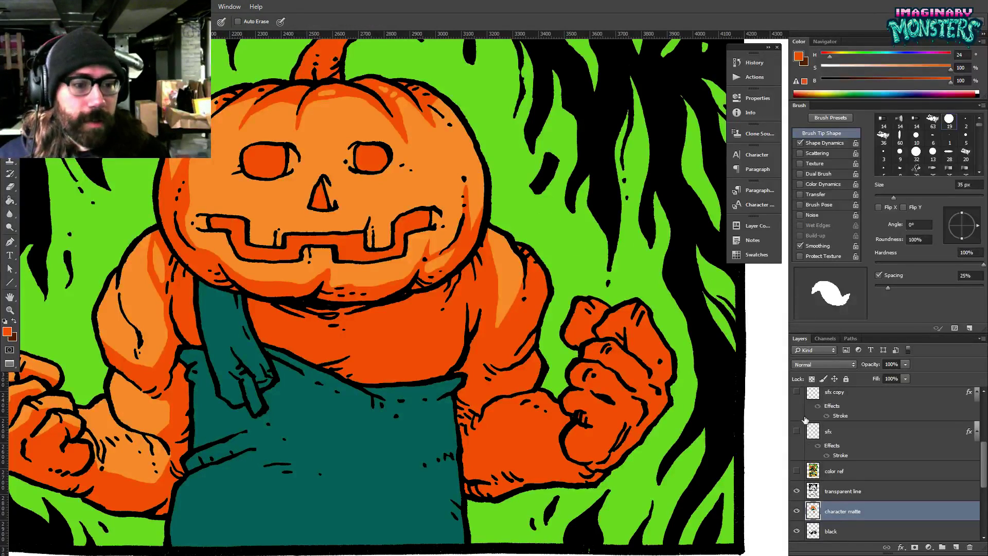
pyautogui.keyDown('alt'); pyautogui.click(542, 273); pyautogui.keyUp('alt')
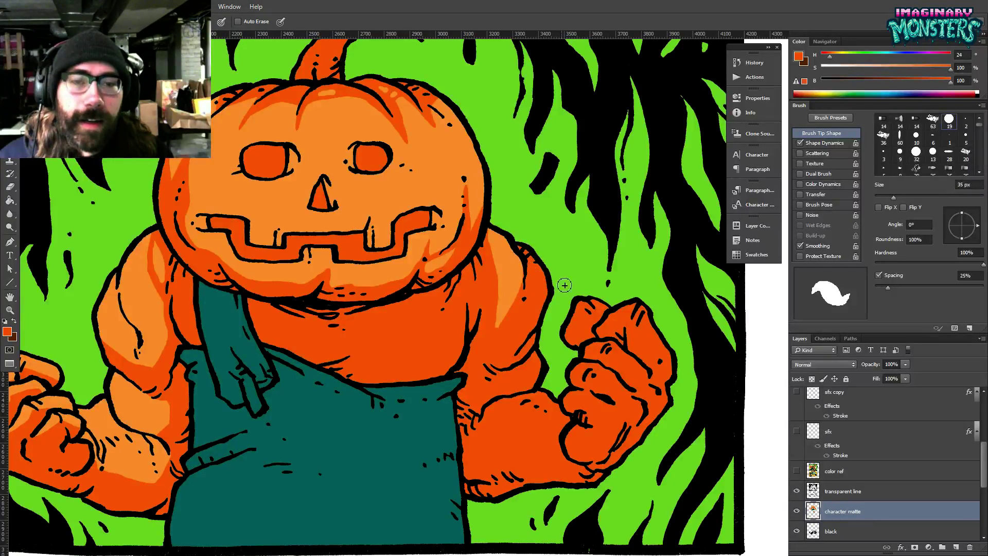
pyautogui.click(812, 380)
pyautogui.keyDown('alt'); pyautogui.click(509, 257); pyautogui.keyUp('alt')
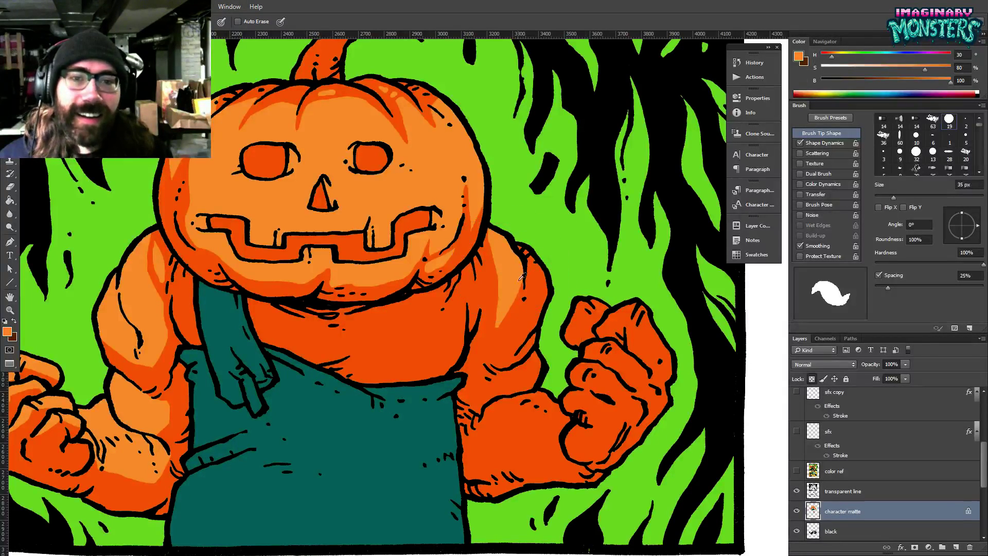
pyautogui.moveTo(527, 315); pyautogui.dragTo(538, 284)
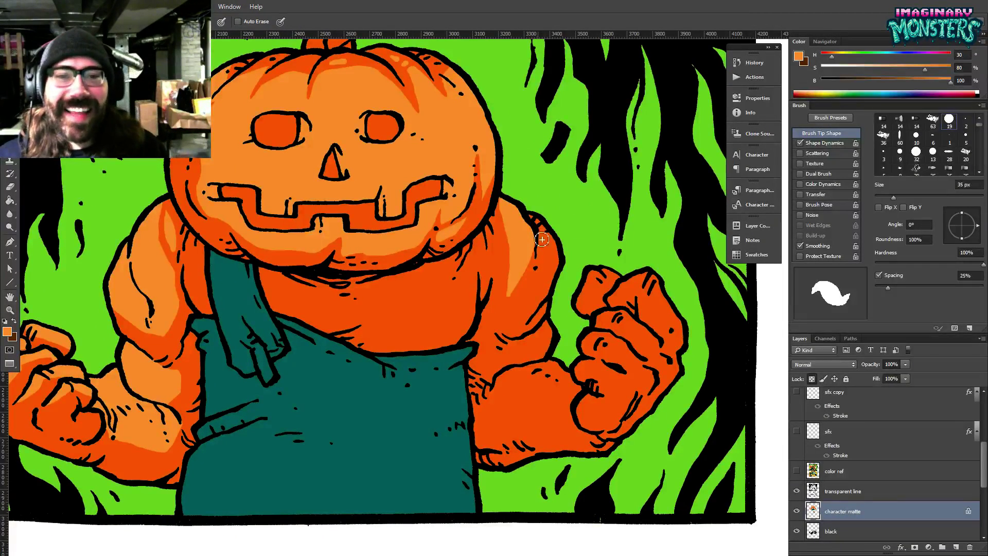
pyautogui.moveTo(534, 217)
pyautogui.mouseDown()
pyautogui.moveTo(546, 241)
pyautogui.moveTo(535, 291)
pyautogui.moveTo(548, 290)
pyautogui.mouseUp()
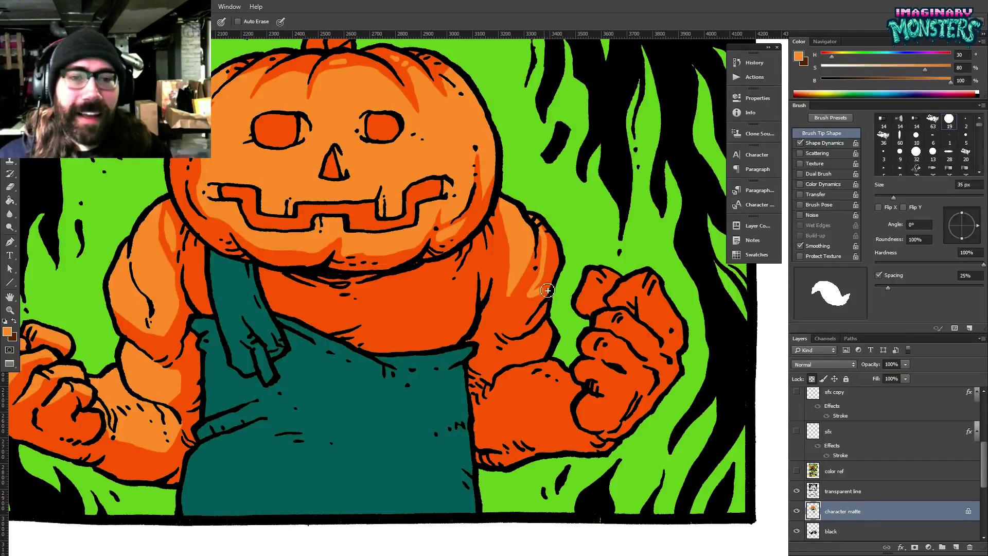
pyautogui.press('g')
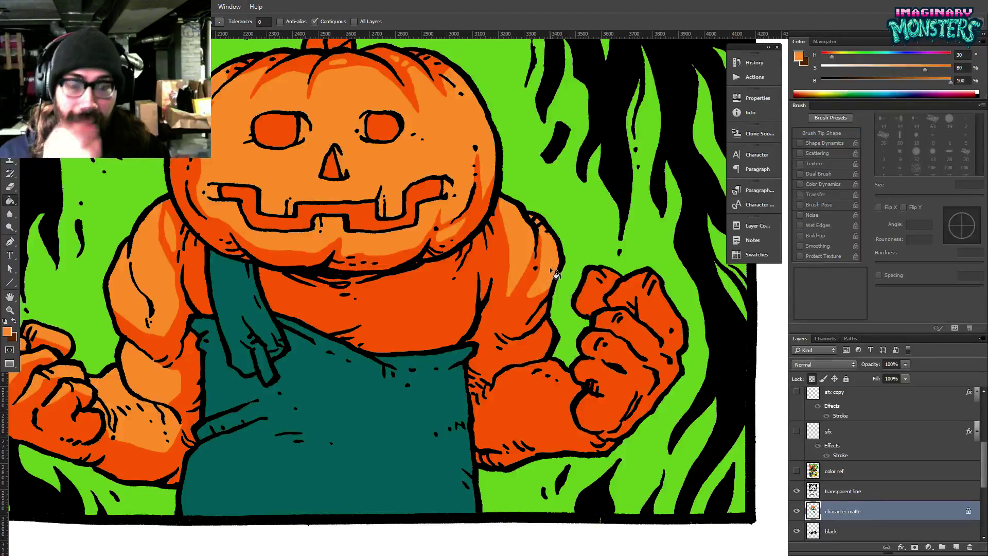
pyautogui.moveTo(538, 303); pyautogui.dragTo(563, 288)
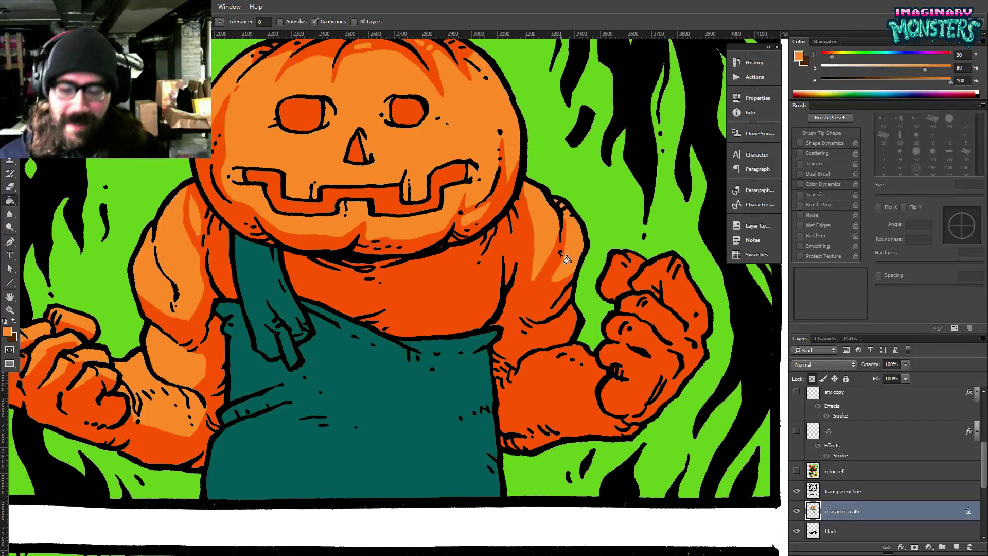
# Dot lighter orange below the shoulder highlight, and paint and fill a highlight on the upper arm just above the elbow.
pyautogui.press('b')
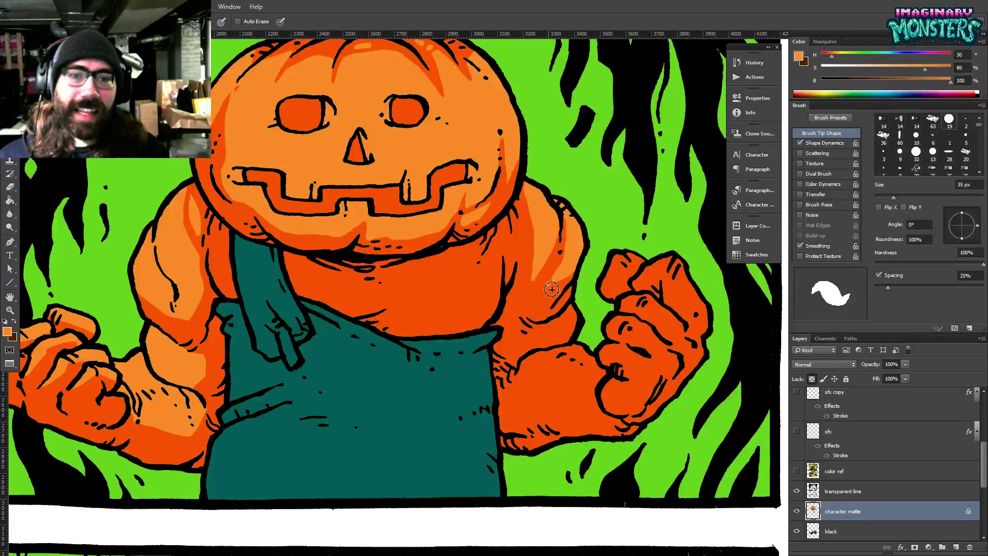
pyautogui.click(548, 286)
pyautogui.click(544, 294)
pyautogui.moveTo(525, 331); pyautogui.dragTo(473, 324)
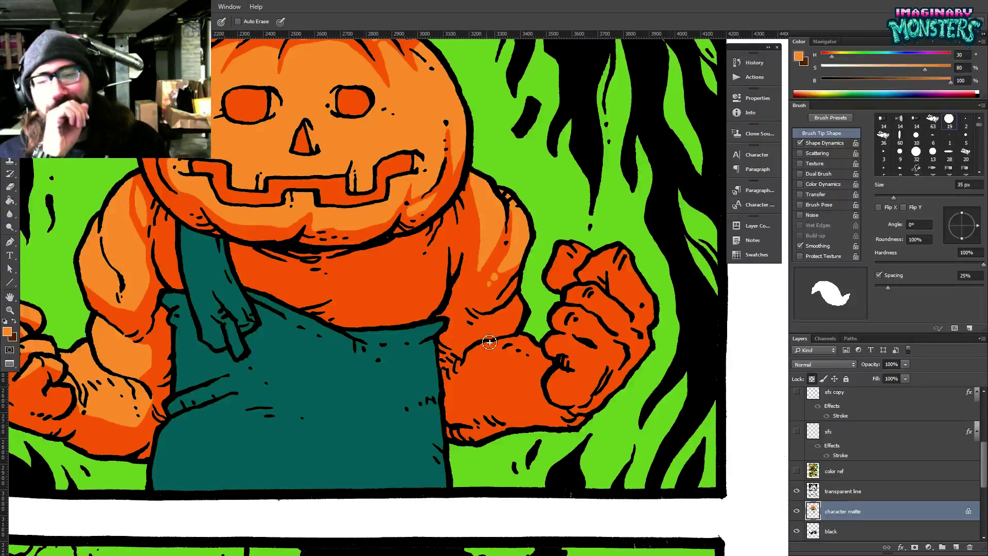
pyautogui.moveTo(463, 363); pyautogui.dragTo(526, 293)
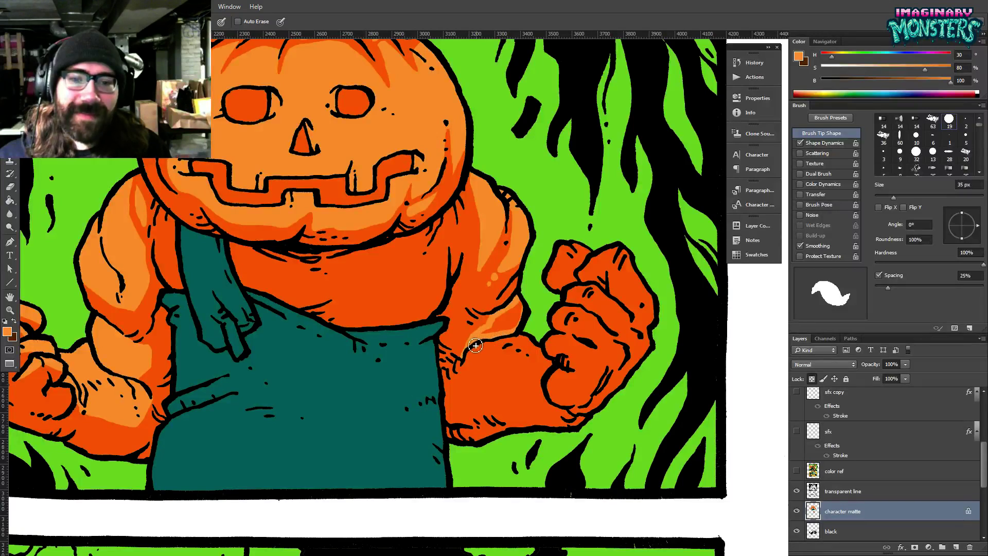
pyautogui.press('g')
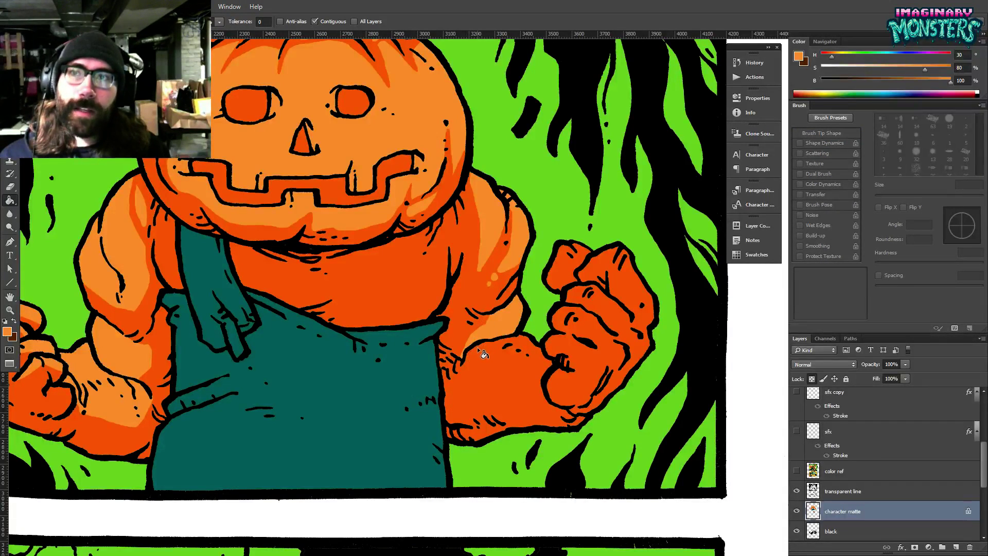
# Outline a lighter orange highlight across the upper part of the forearm and fill it.
pyautogui.moveTo(508, 341); pyautogui.dragTo(489, 339)
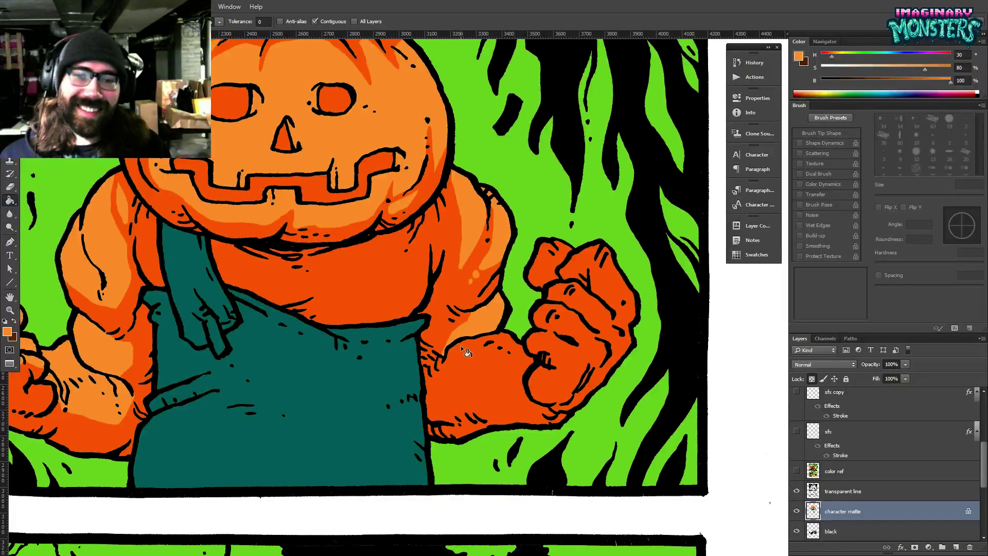
pyautogui.press('b')
pyautogui.moveTo(457, 344)
pyautogui.mouseDown()
pyautogui.moveTo(463, 397)
pyautogui.moveTo(530, 374)
pyautogui.mouseUp()
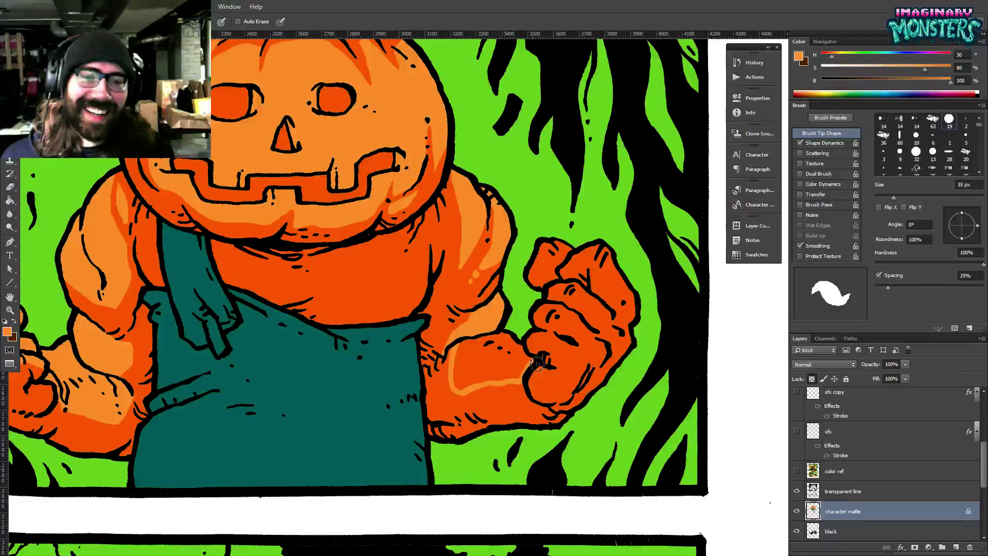
pyautogui.press('f')
pyautogui.press('f')
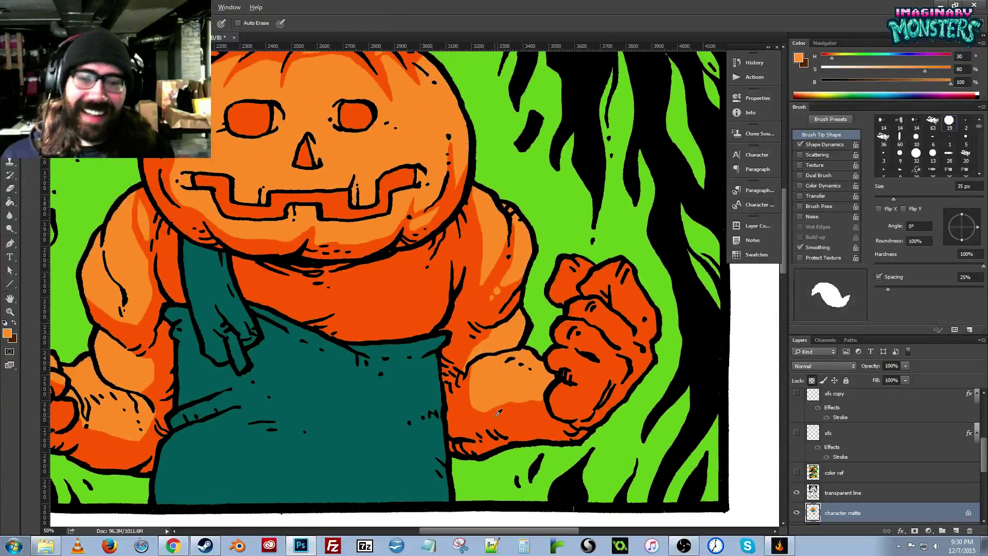
# Refine the forearm highlight's edge near the wrist with base orange, and add small lighter orange touches beneath it.
pyautogui.keyDown('alt'); pyautogui.click(503, 422); pyautogui.keyUp('alt')
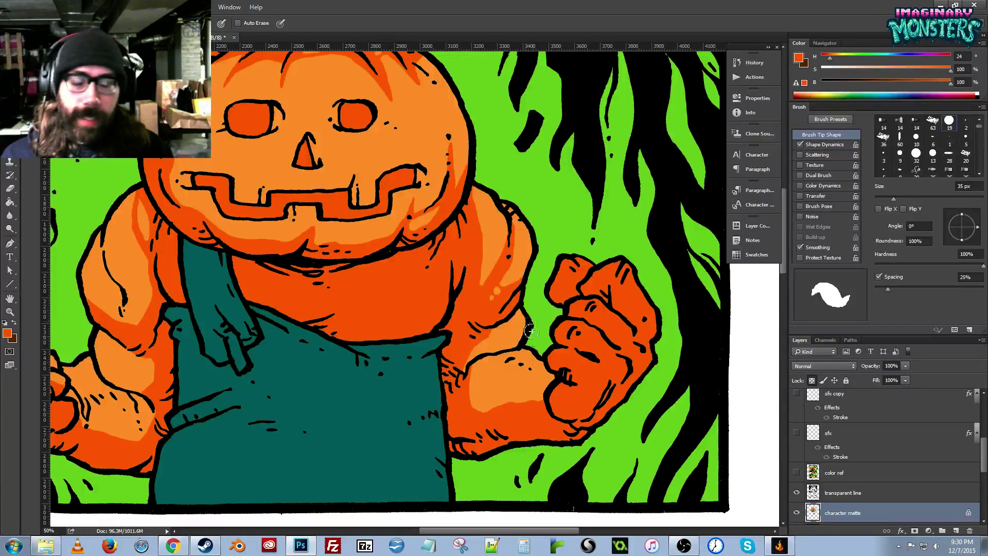
pyautogui.moveTo(560, 392); pyautogui.dragTo(553, 384)
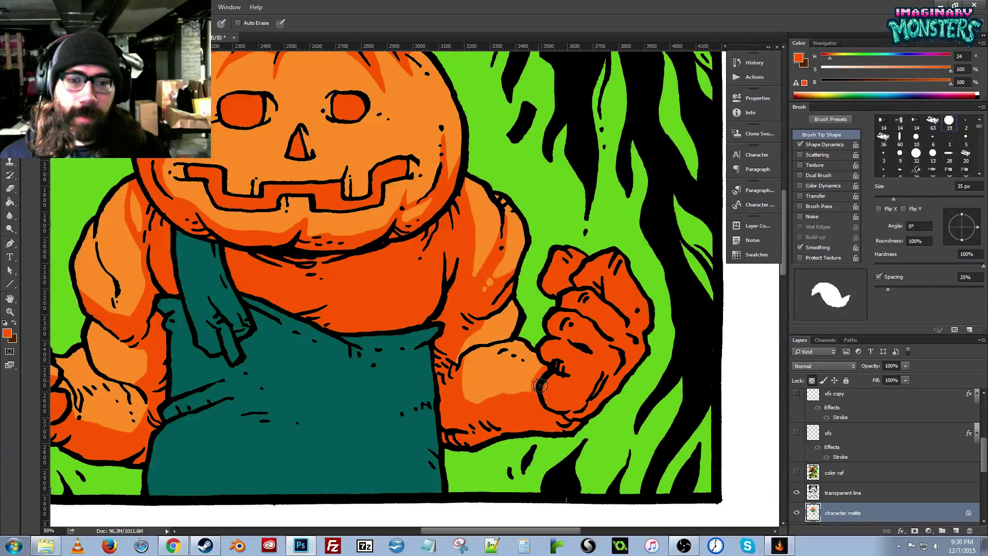
pyautogui.keyDown('alt'); pyautogui.click(517, 374); pyautogui.keyUp('alt')
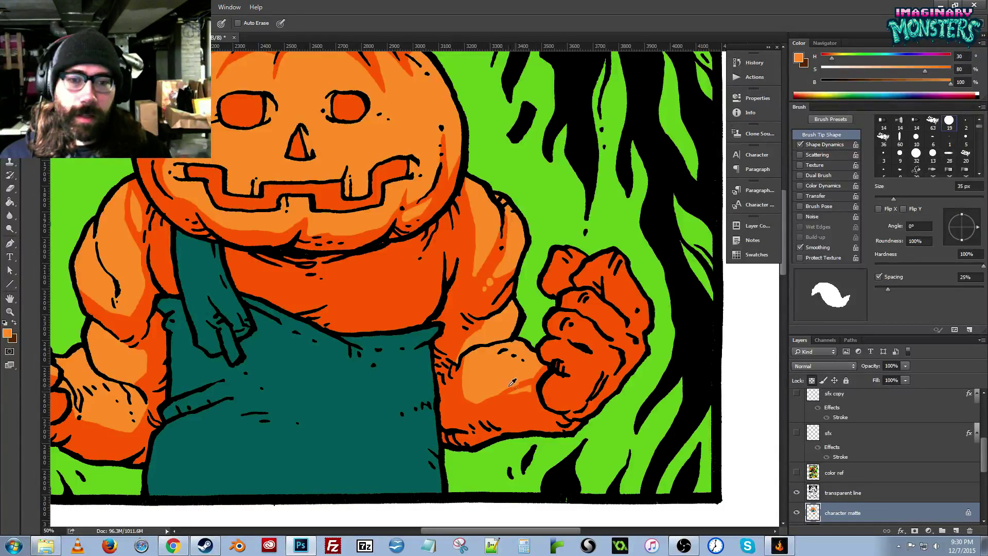
pyautogui.moveTo(510, 401)
pyautogui.mouseDown()
pyautogui.moveTo(535, 387)
pyautogui.moveTo(506, 397)
pyautogui.mouseUp()
pyautogui.keyDown('alt'); pyautogui.click(525, 406); pyautogui.keyUp('alt')
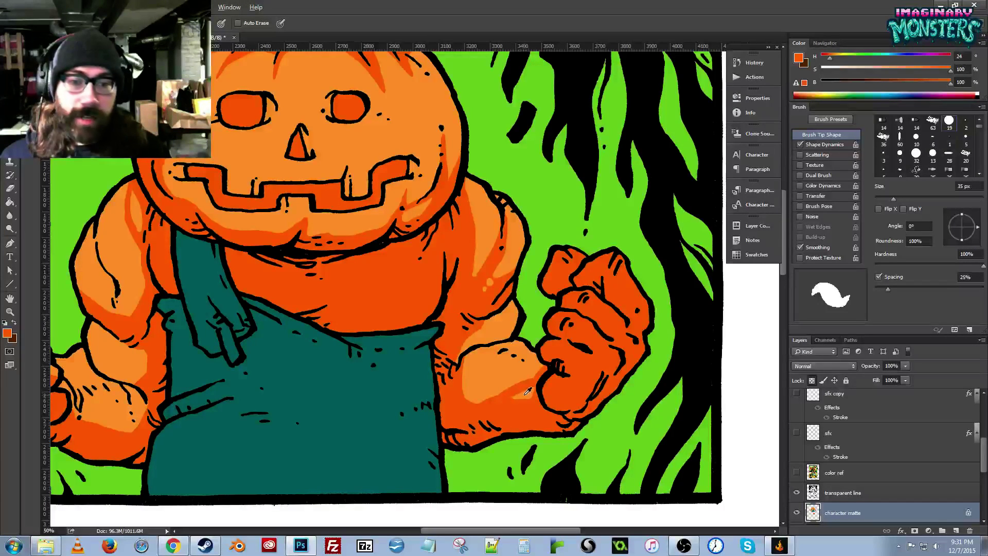
pyautogui.keyDown('alt'); pyautogui.click(528, 392); pyautogui.keyUp('alt')
pyautogui.click(502, 399)
pyautogui.moveTo(464, 364); pyautogui.dragTo(468, 383)
# Paint and fill a lighter orange highlight on the raised fist's digit nearest the shoulder.
pyautogui.moveTo(542, 265)
pyautogui.mouseDown()
pyautogui.moveTo(508, 266)
pyautogui.moveTo(535, 291)
pyautogui.moveTo(514, 308)
pyautogui.mouseUp()
pyautogui.press('f')
pyautogui.press('g')
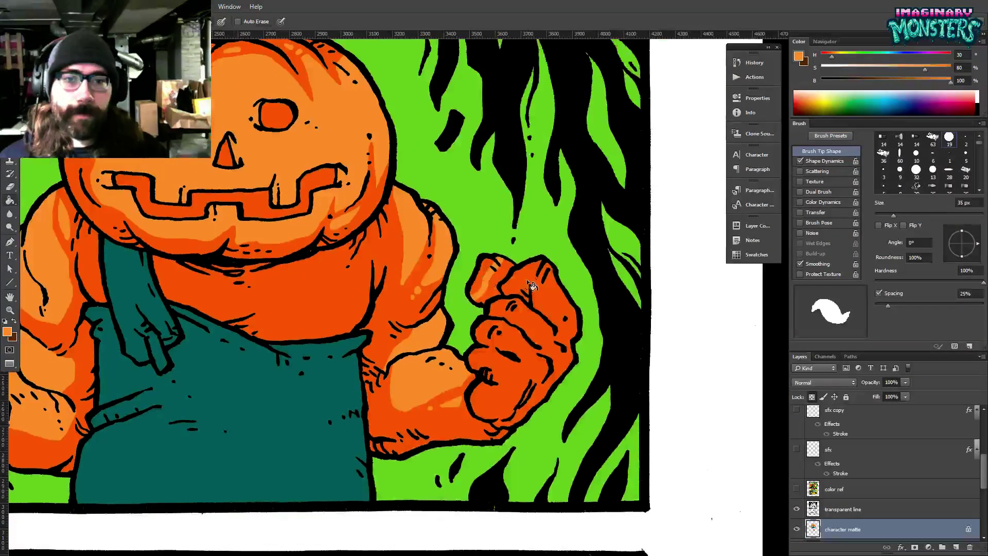
pyautogui.press('g')
pyautogui.press('f')
pyautogui.press('f')
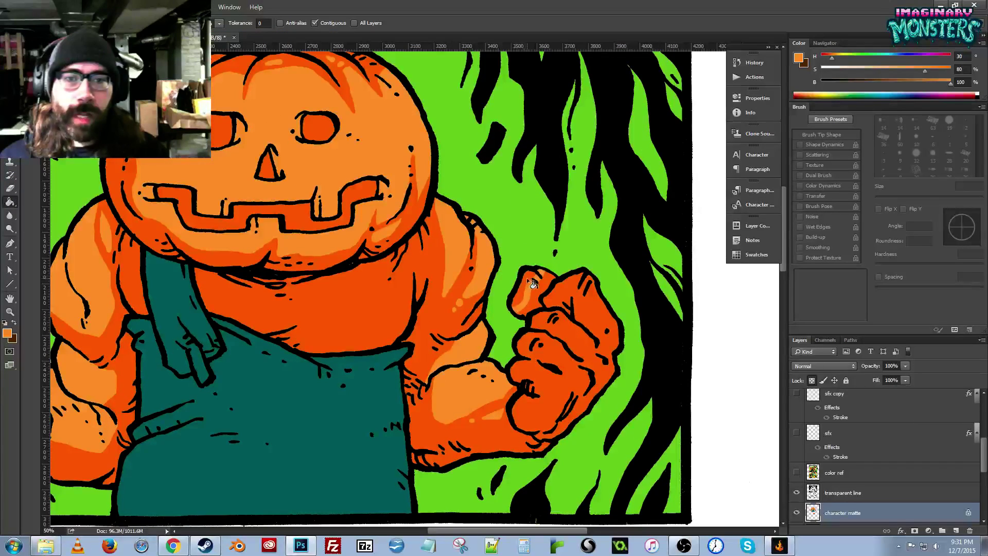
pyautogui.click(527, 281)
# Outline lighter orange highlights along the top and outer edge of the fist's uppermost curled finger and fill them.
pyautogui.moveTo(566, 329); pyautogui.dragTo(539, 320)
pyautogui.press('b')
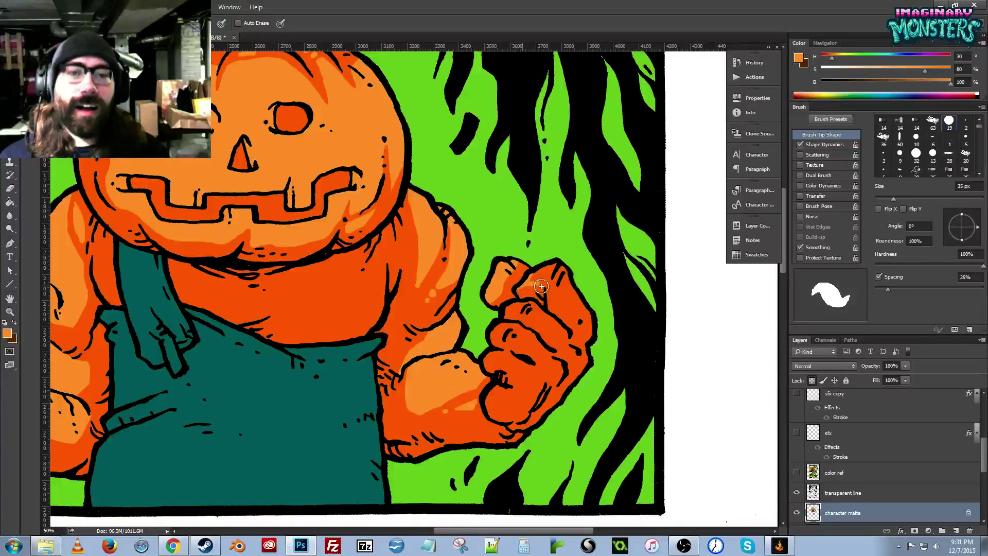
pyautogui.moveTo(542, 286)
pyautogui.mouseDown()
pyautogui.moveTo(563, 287)
pyautogui.moveTo(597, 350)
pyautogui.mouseUp()
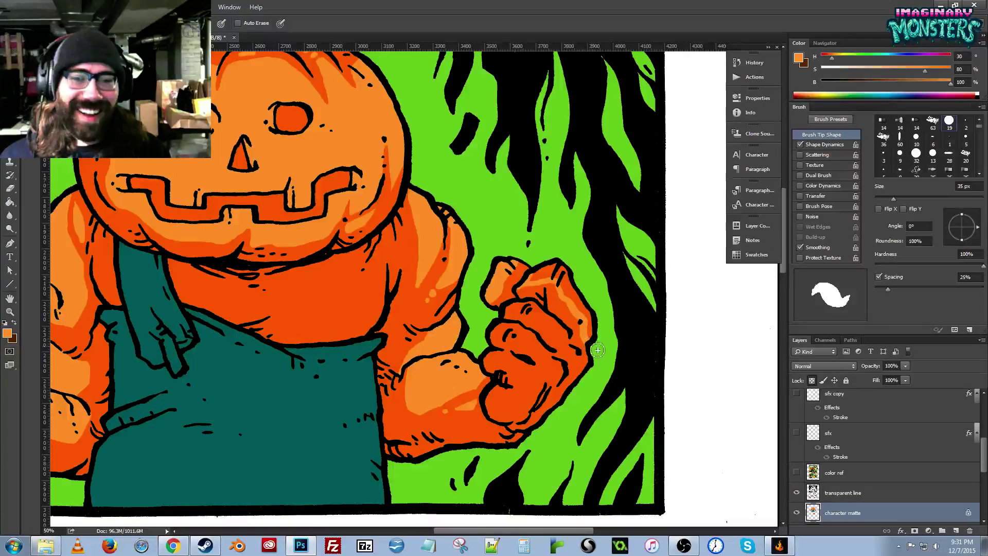
pyautogui.press('g')
pyautogui.click(586, 314)
pyautogui.click(547, 276)
# Paint lighter orange highlights on the fist's lower curled fingers, and touch up the shading between them with base orange.
pyautogui.press('b')
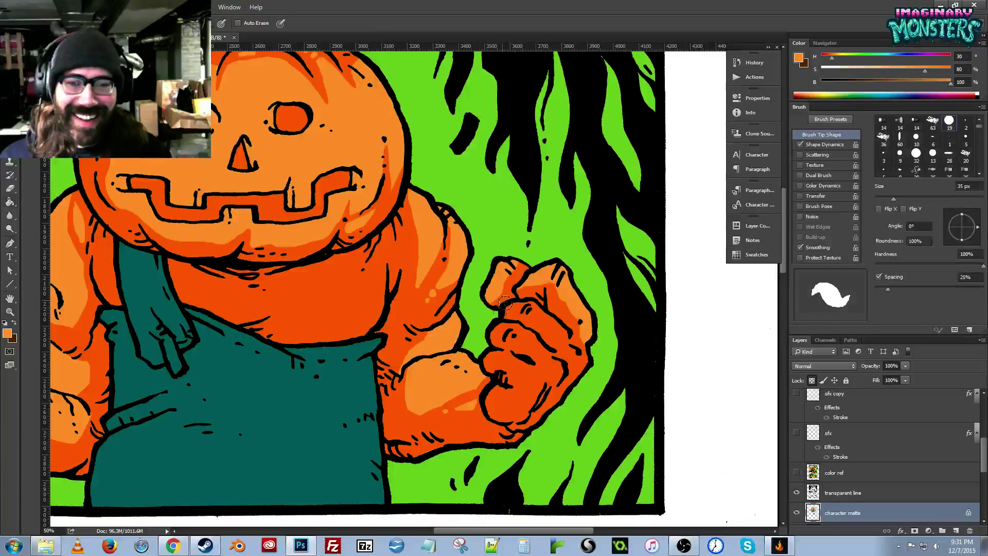
pyautogui.moveTo(514, 315)
pyautogui.mouseDown()
pyautogui.moveTo(529, 314)
pyautogui.moveTo(580, 355)
pyautogui.moveTo(540, 311)
pyautogui.moveTo(511, 310)
pyautogui.moveTo(533, 311)
pyautogui.moveTo(560, 336)
pyautogui.mouseUp()
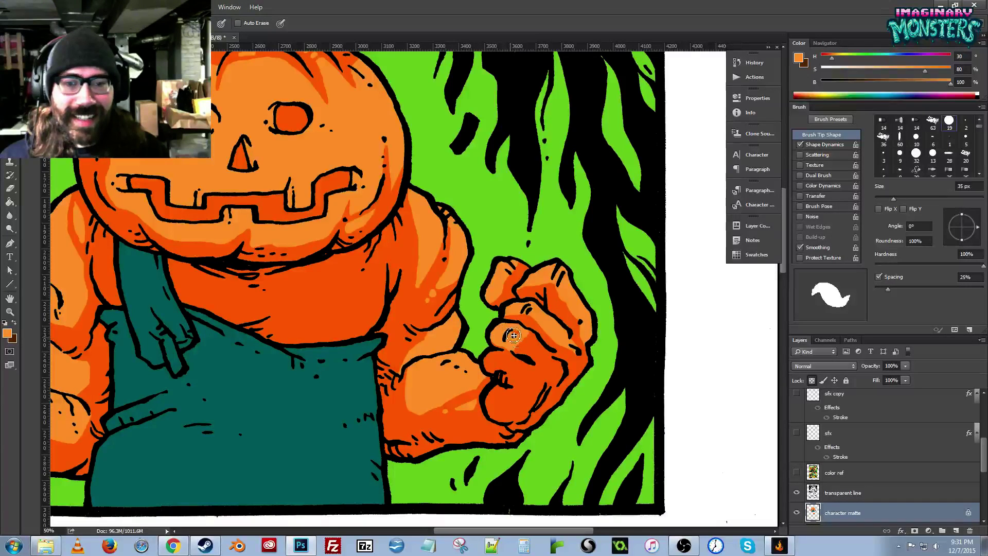
pyautogui.moveTo(493, 354)
pyautogui.mouseDown()
pyautogui.moveTo(516, 364)
pyautogui.moveTo(490, 364)
pyautogui.moveTo(510, 369)
pyautogui.moveTo(517, 316)
pyautogui.mouseUp()
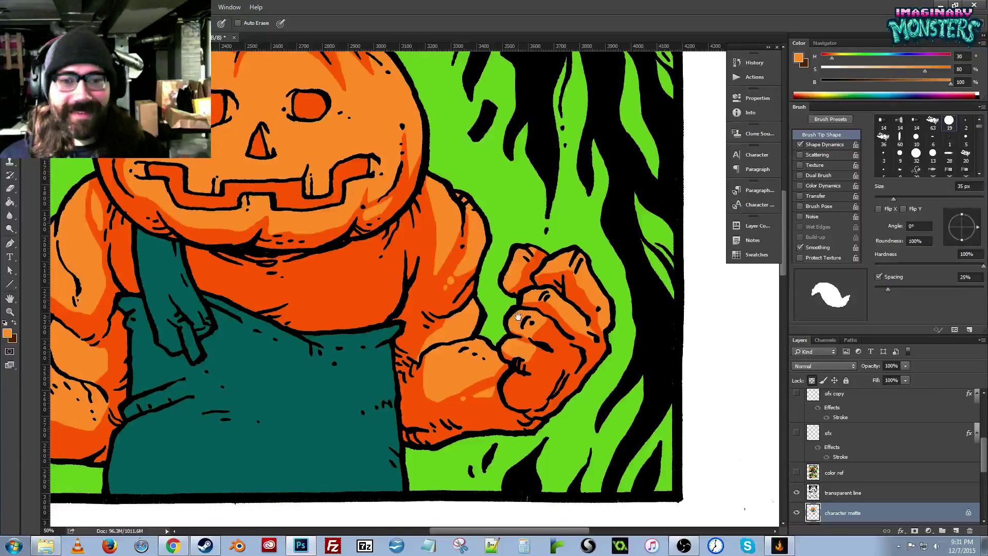
pyautogui.keyDown('alt'); pyautogui.click(542, 356); pyautogui.keyUp('alt')
pyautogui.moveTo(526, 366); pyautogui.dragTo(544, 349)
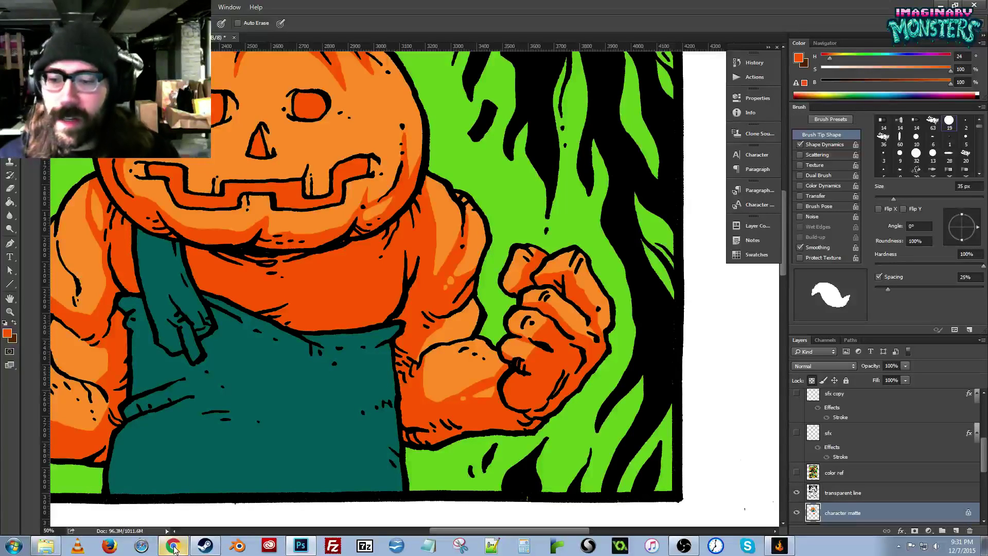
pyautogui.moveTo(413, 271)
pyautogui.mouseDown()
pyautogui.moveTo(424, 293)
pyautogui.moveTo(430, 234)
pyautogui.moveTo(423, 290)
pyautogui.moveTo(418, 257)
pyautogui.moveTo(466, 268)
pyautogui.mouseUp()
pyautogui.keyDown('alt'); pyautogui.click(453, 245); pyautogui.keyUp('alt')
pyautogui.keyDown('alt'); pyautogui.click(415, 263); pyautogui.keyUp('alt')
pyautogui.keyDown('alt'); pyautogui.click(430, 260); pyautogui.keyUp('alt')
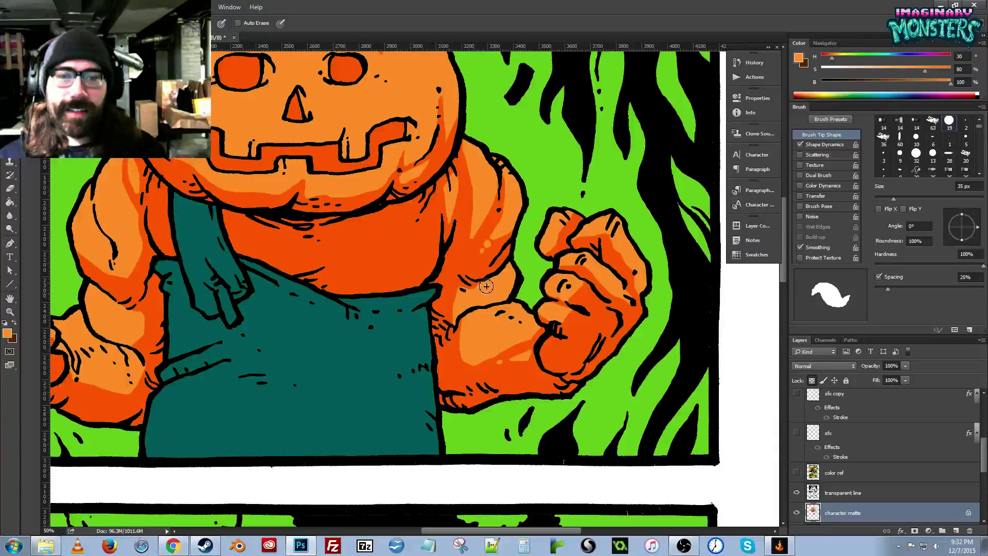
pyautogui.moveTo(447, 291); pyautogui.dragTo(489, 292)
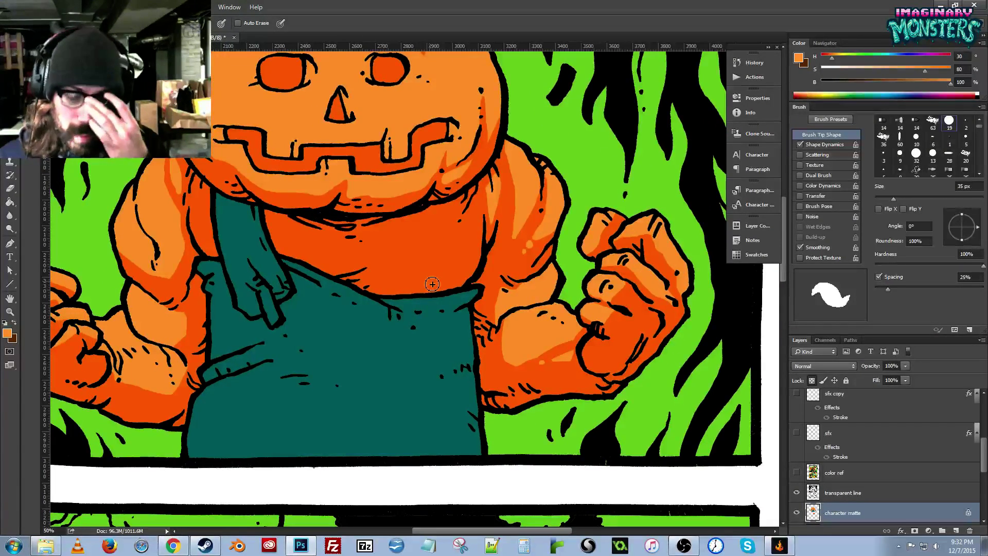
# Show the color ref layer, sample the overalls' dark teal shadow color from it, and hide the layer again.
pyautogui.click(797, 477)
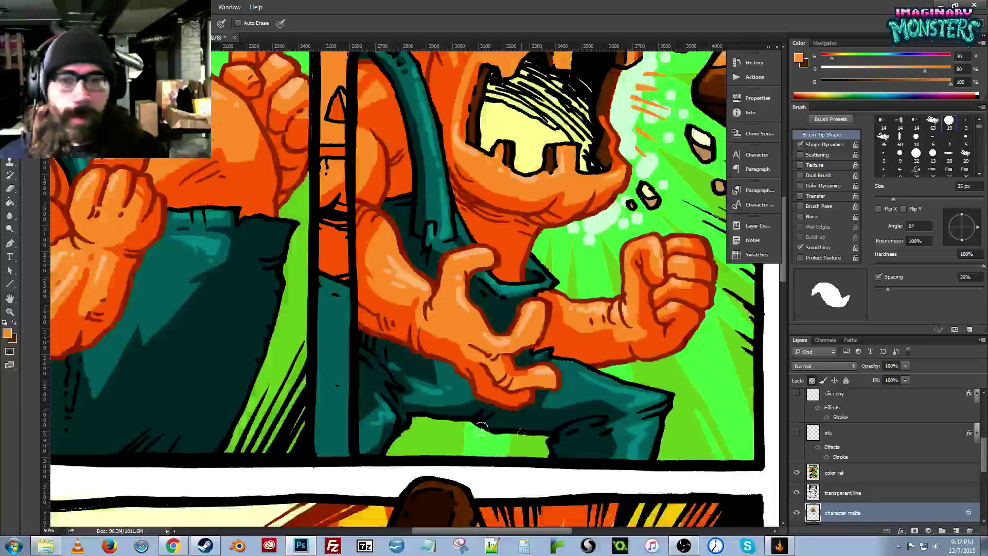
pyautogui.moveTo(377, 286); pyautogui.dragTo(476, 322)
pyautogui.keyDown('alt'); pyautogui.click(475, 323); pyautogui.keyUp('alt')
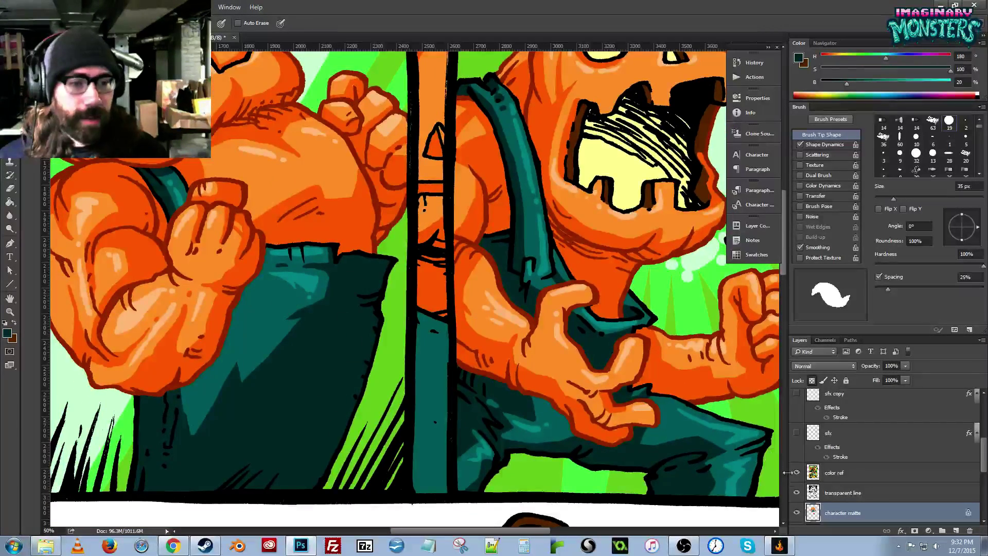
pyautogui.click(798, 491)
pyautogui.moveTo(346, 304); pyautogui.dragTo(363, 319)
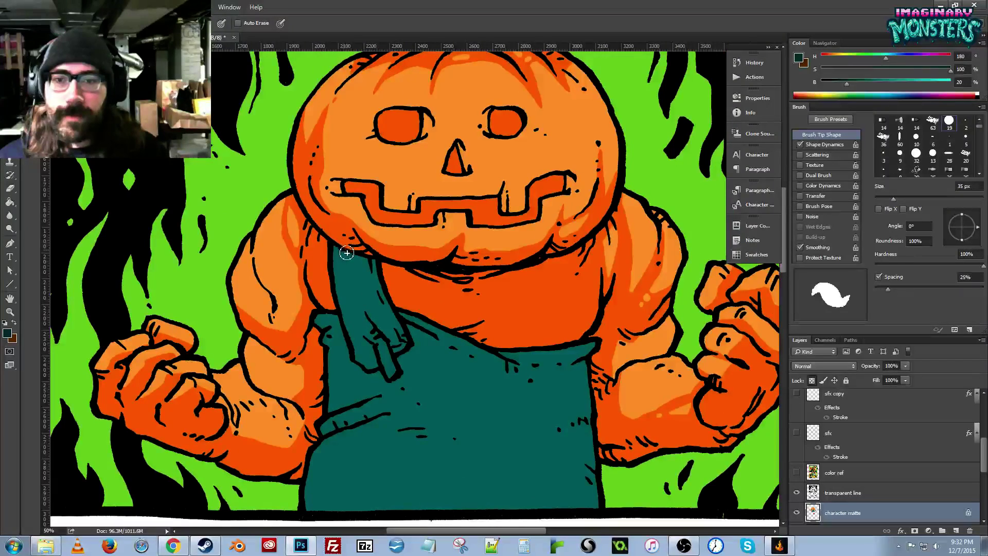
# Outline a dark teal shadow across the top of the overalls' hanging strap and along its inner edge, and fill it.
pyautogui.press('w')
pyautogui.click(363, 297)
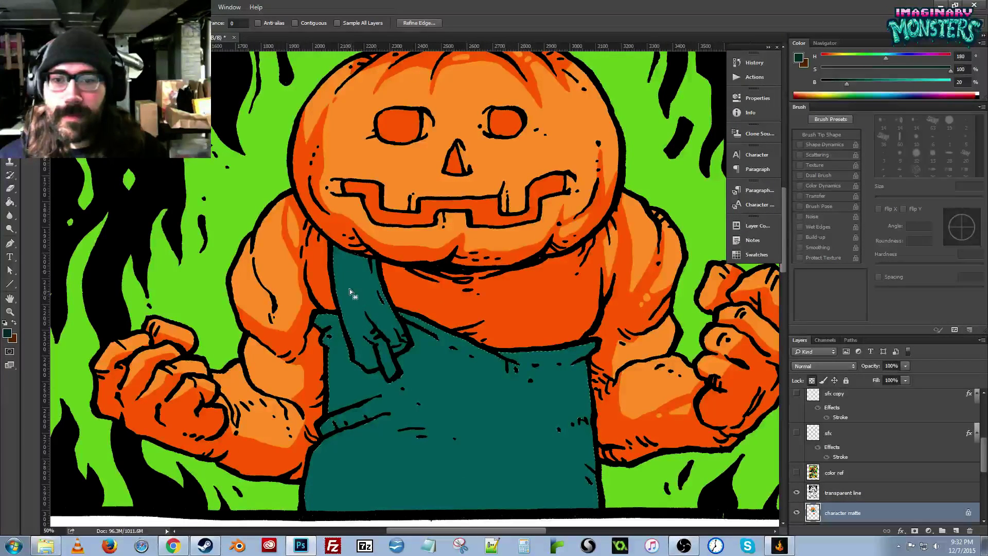
pyautogui.press('b')
pyautogui.moveTo(334, 265)
pyautogui.mouseDown()
pyautogui.moveTo(363, 279)
pyautogui.moveTo(401, 354)
pyautogui.moveTo(410, 347)
pyautogui.moveTo(388, 268)
pyautogui.mouseUp()
pyautogui.hotkey('ctrl', 'd')
pyautogui.press('g')
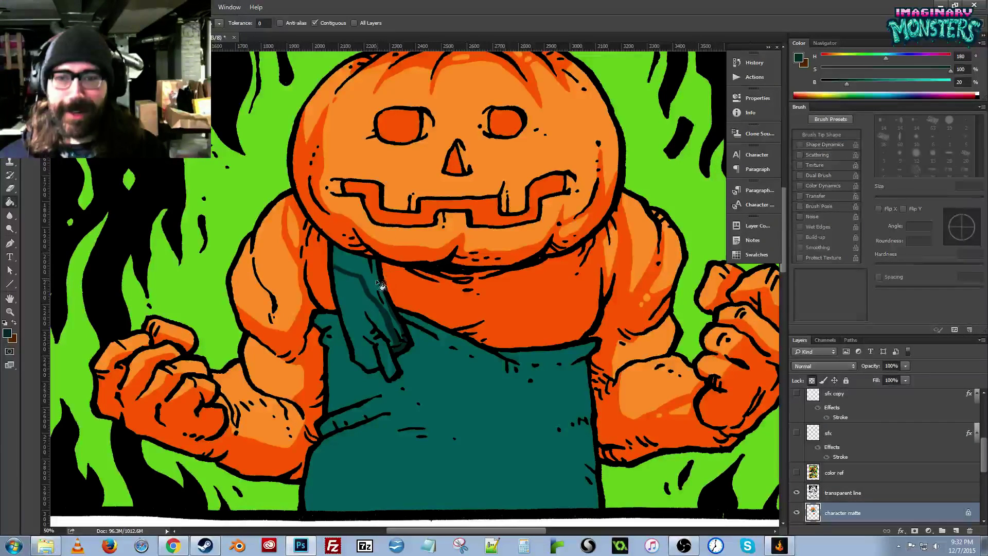
pyautogui.click(378, 288)
pyautogui.press('b')
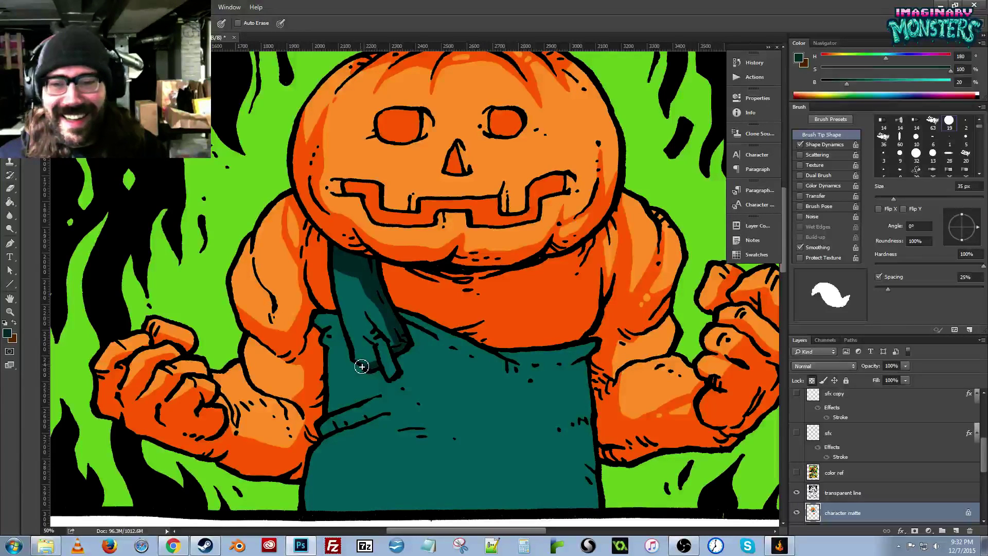
# Paint small dark teal shadows in the folds around the loose end of the strap.
pyautogui.moveTo(331, 341); pyautogui.dragTo(352, 334)
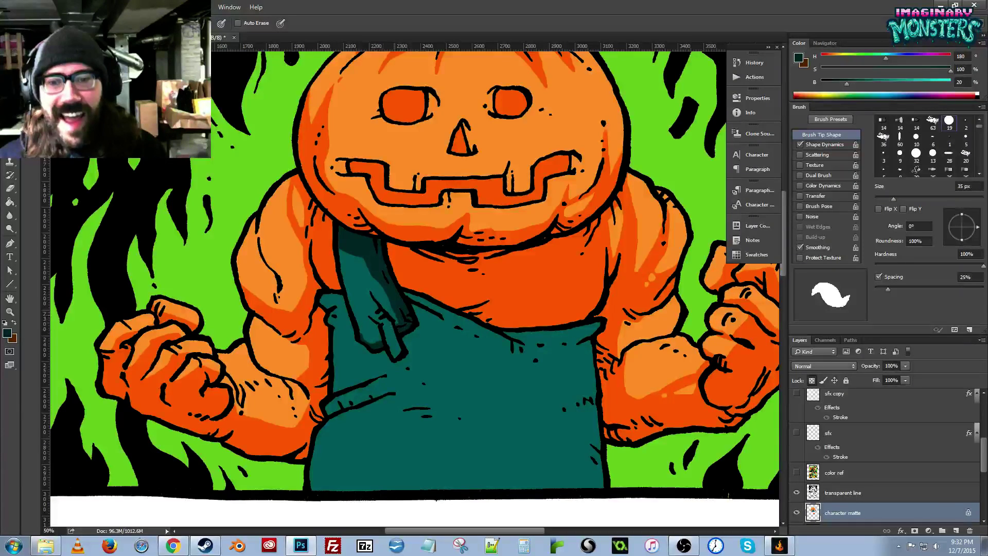
pyautogui.moveTo(373, 296)
pyautogui.mouseDown()
pyautogui.moveTo(380, 318)
pyautogui.moveTo(369, 300)
pyautogui.mouseUp()
pyautogui.keyDown('alt'); pyautogui.click(362, 289); pyautogui.keyUp('alt')
pyautogui.keyDown('alt'); pyautogui.click(370, 260); pyautogui.keyUp('alt')
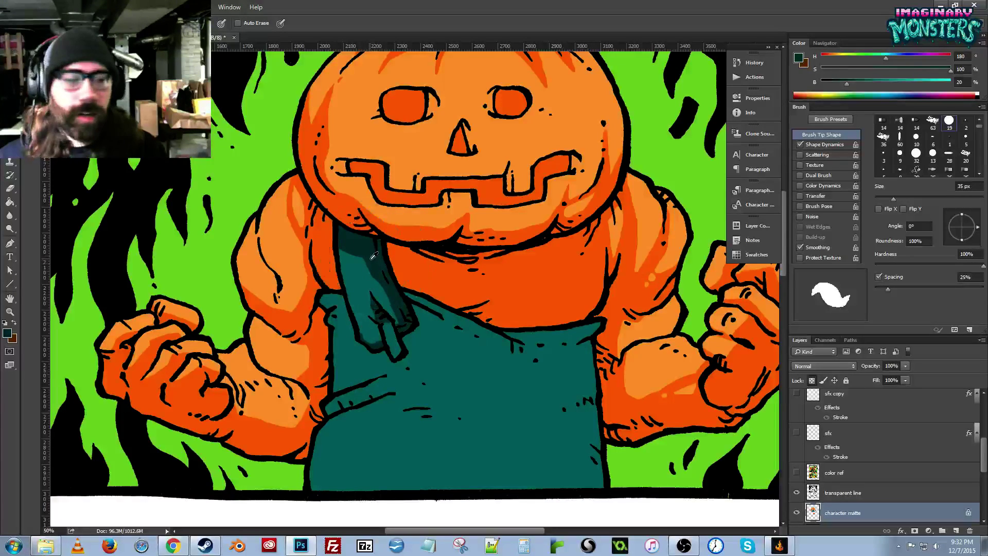
# Refine the shadow's lower edge on the upper strap, alternating the base teal and the dark teal.
pyautogui.moveTo(348, 255)
pyautogui.mouseDown()
pyautogui.moveTo(353, 308)
pyautogui.moveTo(342, 250)
pyautogui.moveTo(356, 305)
pyautogui.moveTo(352, 268)
pyautogui.mouseUp()
pyautogui.keyDown('alt'); pyautogui.click(358, 290); pyautogui.keyUp('alt')
pyautogui.keyDown('alt'); pyautogui.click(353, 249); pyautogui.keyUp('alt')
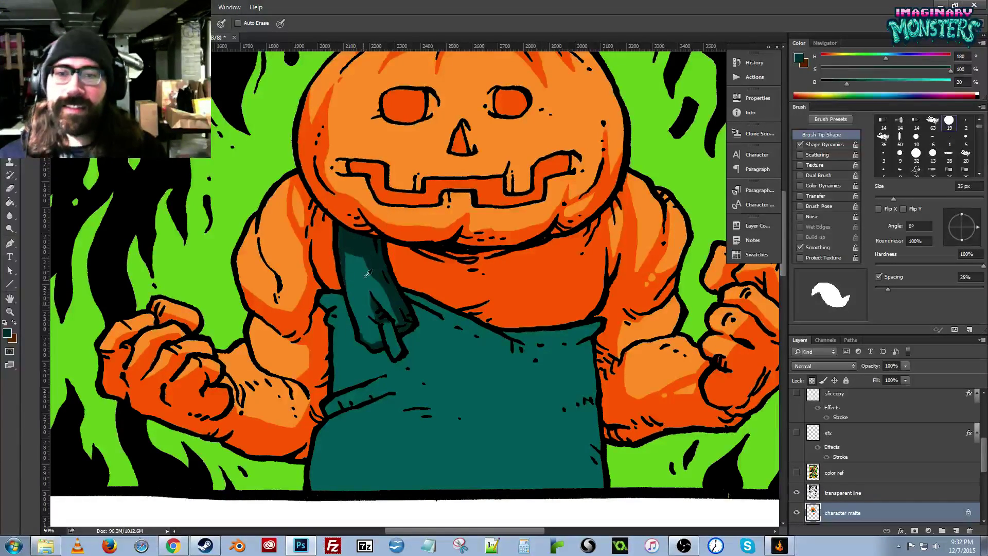
pyautogui.moveTo(351, 328); pyautogui.dragTo(366, 291)
pyautogui.moveTo(365, 228); pyautogui.dragTo(397, 235)
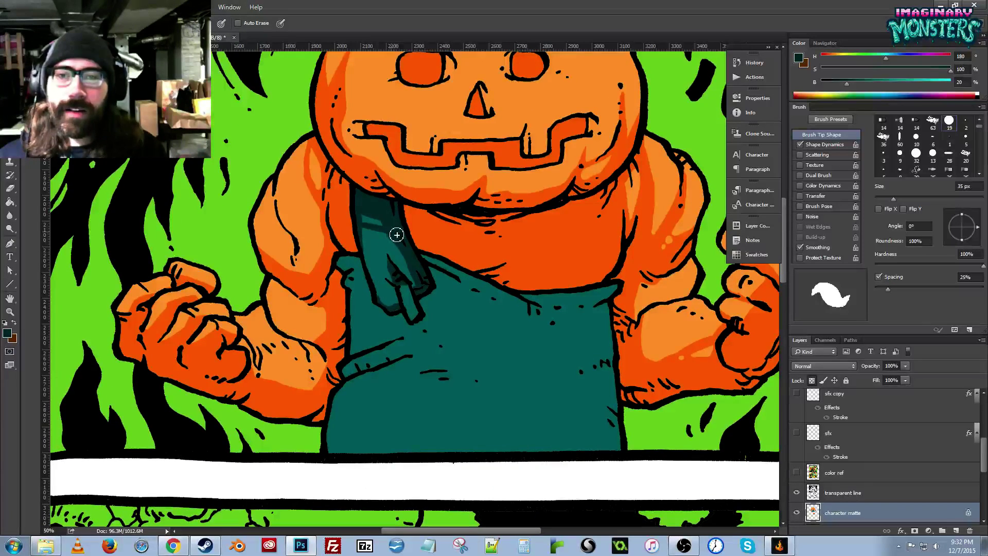
pyautogui.moveTo(374, 318); pyautogui.dragTo(369, 315)
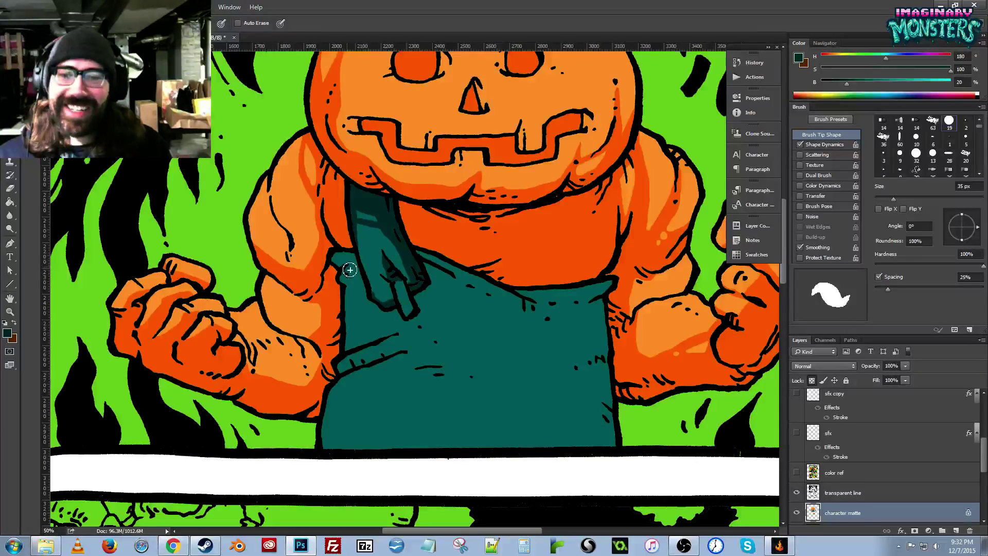
# Outline and fill a dark teal shadow on the overalls beside the hanging strap, down to the waist fold.
pyautogui.moveTo(343, 273)
pyautogui.mouseDown()
pyautogui.moveTo(361, 270)
pyautogui.moveTo(368, 302)
pyautogui.moveTo(371, 288)
pyautogui.moveTo(389, 318)
pyautogui.moveTo(336, 347)
pyautogui.mouseUp()
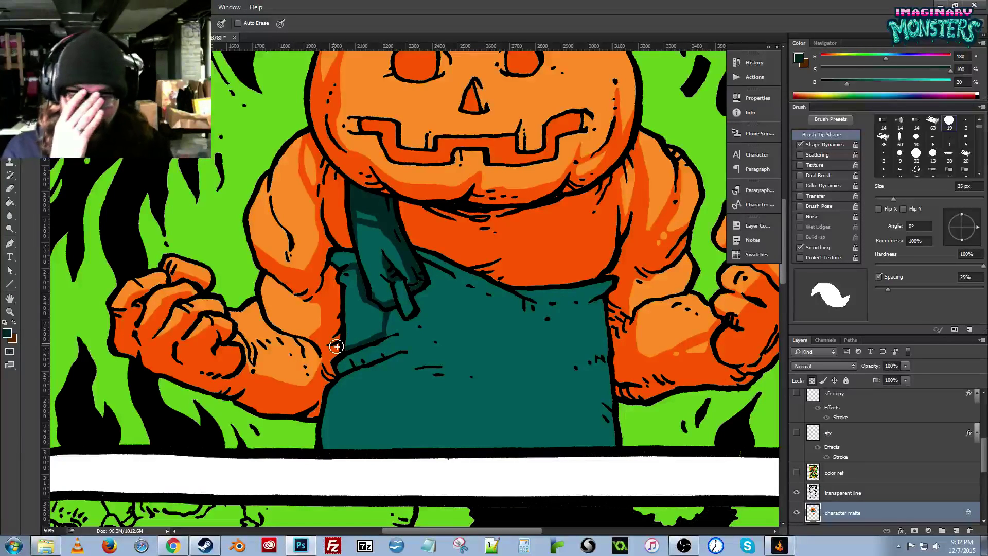
pyautogui.press('g')
pyautogui.click(339, 274)
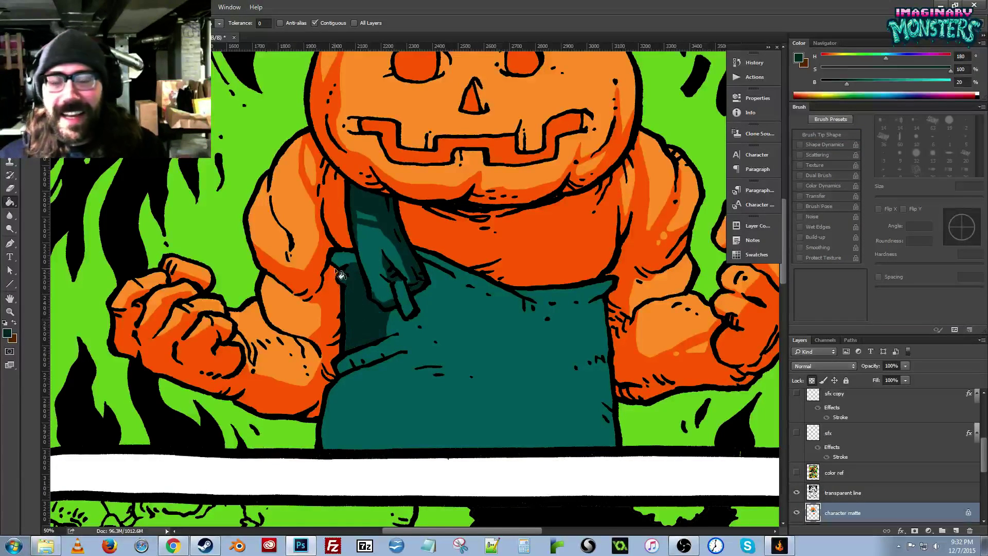
# Brush dark teal along the waist folds and fill a shadow down the overalls' left side to the panel border.
pyautogui.press('b')
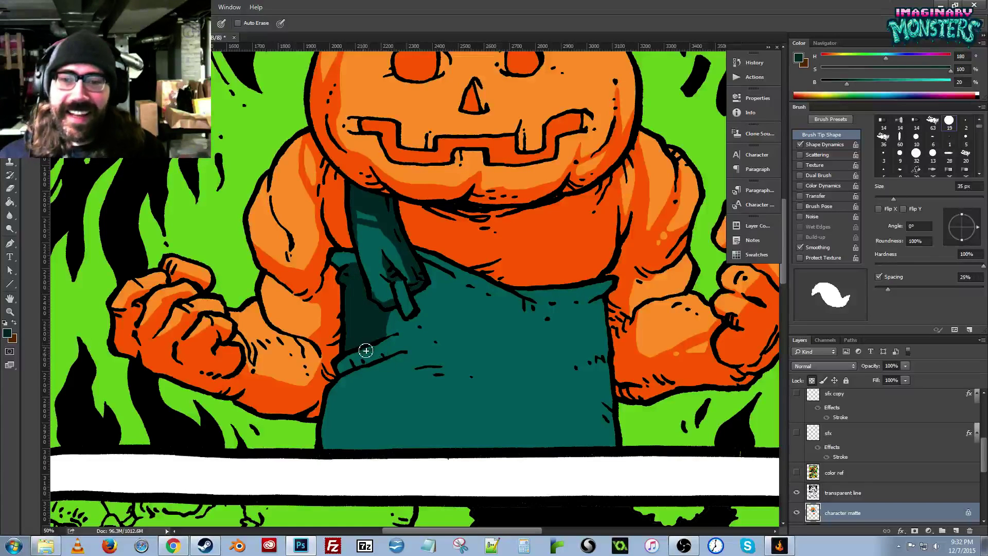
pyautogui.moveTo(409, 329)
pyautogui.mouseDown()
pyautogui.moveTo(348, 323)
pyautogui.moveTo(380, 369)
pyautogui.moveTo(428, 352)
pyautogui.moveTo(382, 367)
pyautogui.moveTo(393, 362)
pyautogui.moveTo(383, 371)
pyautogui.moveTo(382, 453)
pyautogui.mouseUp()
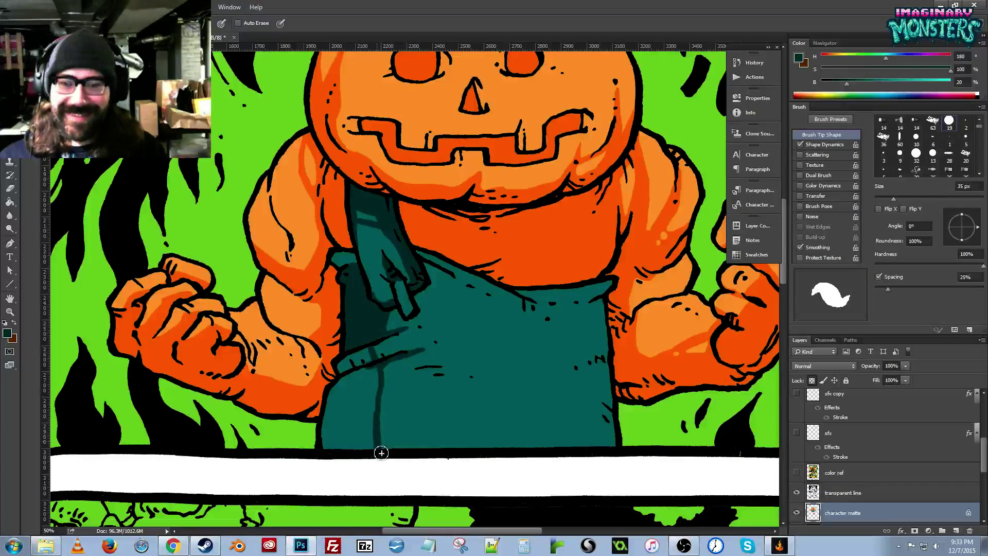
pyautogui.press('g')
pyautogui.click(365, 408)
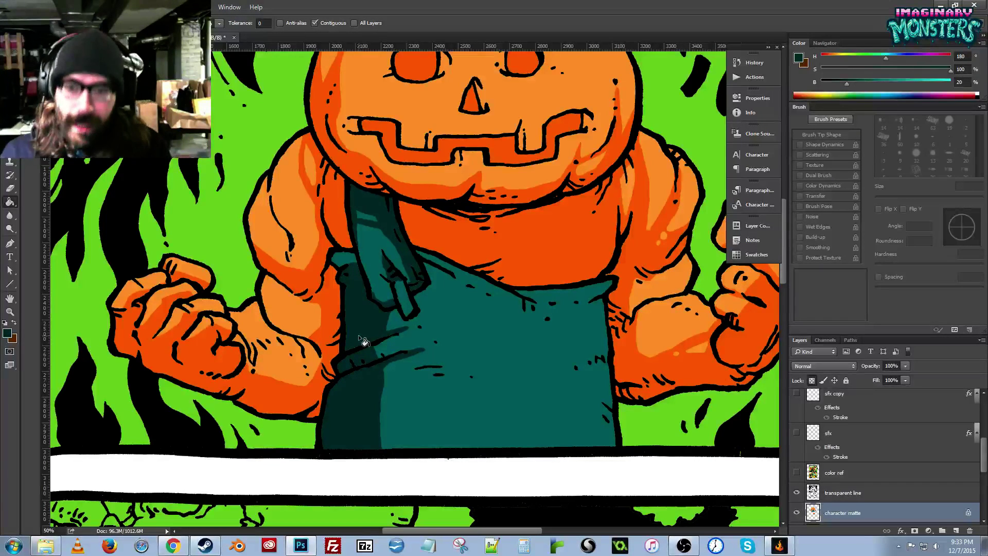
# Select the overalls' mid-teal areas, paint a dark teal shadow under the right end of the top hem, deselect and fill it.
pyautogui.press('b')
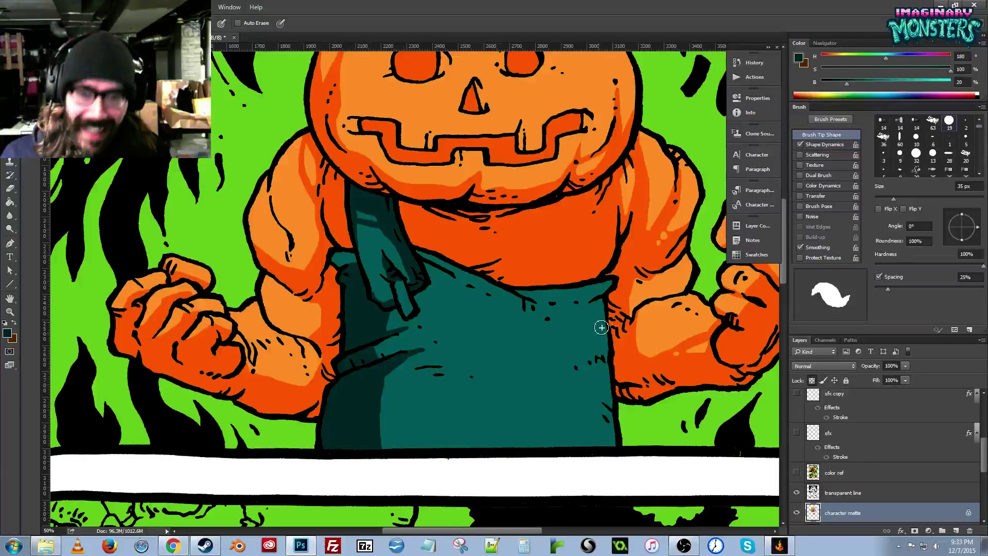
pyautogui.moveTo(580, 324); pyautogui.dragTo(541, 324)
pyautogui.press('w')
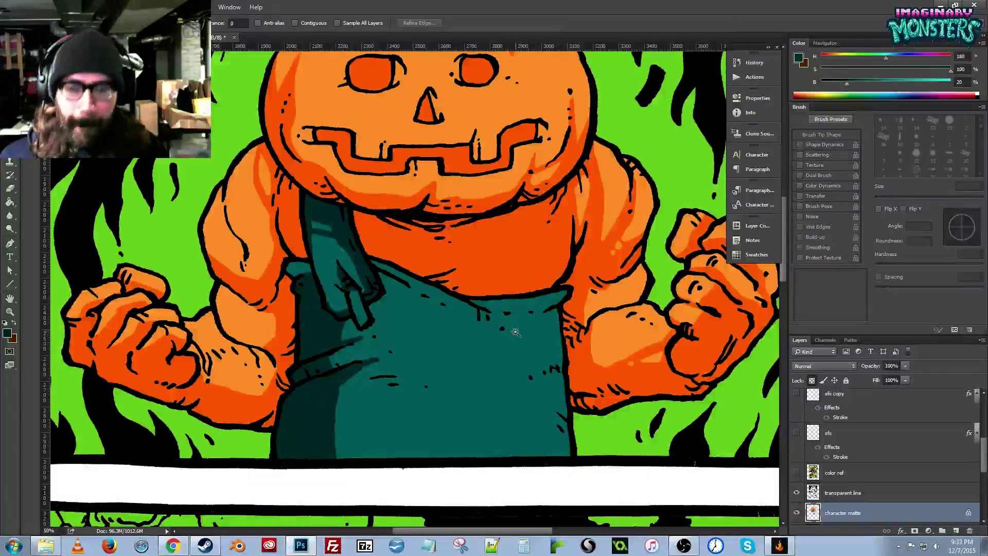
pyautogui.click(541, 325)
pyautogui.press('b')
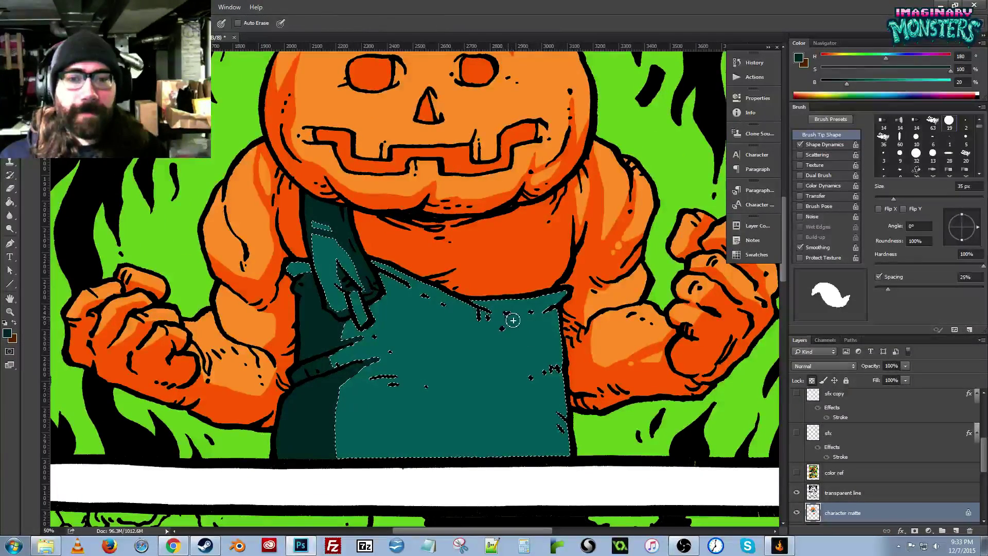
pyautogui.moveTo(509, 316); pyautogui.dragTo(546, 317)
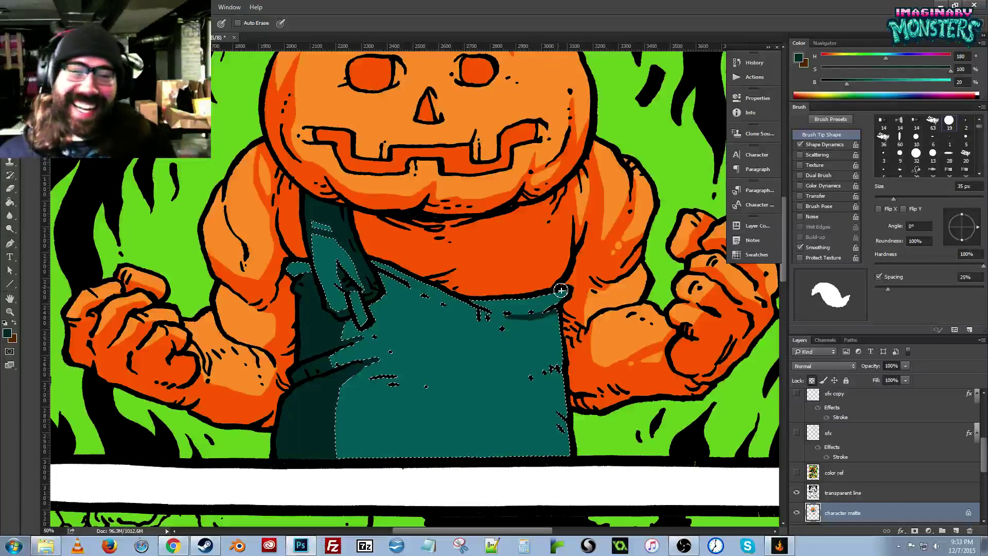
pyautogui.moveTo(544, 328)
pyautogui.mouseDown()
pyautogui.moveTo(569, 338)
pyautogui.moveTo(521, 320)
pyautogui.moveTo(554, 325)
pyautogui.mouseUp()
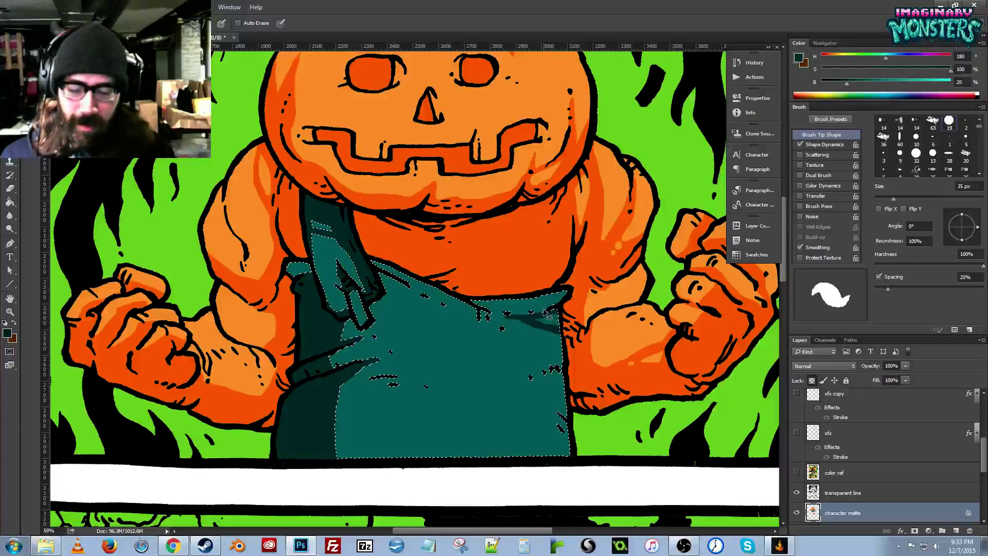
pyautogui.hotkey('ctrl', 'd')
pyautogui.press('g')
pyautogui.click(555, 323)
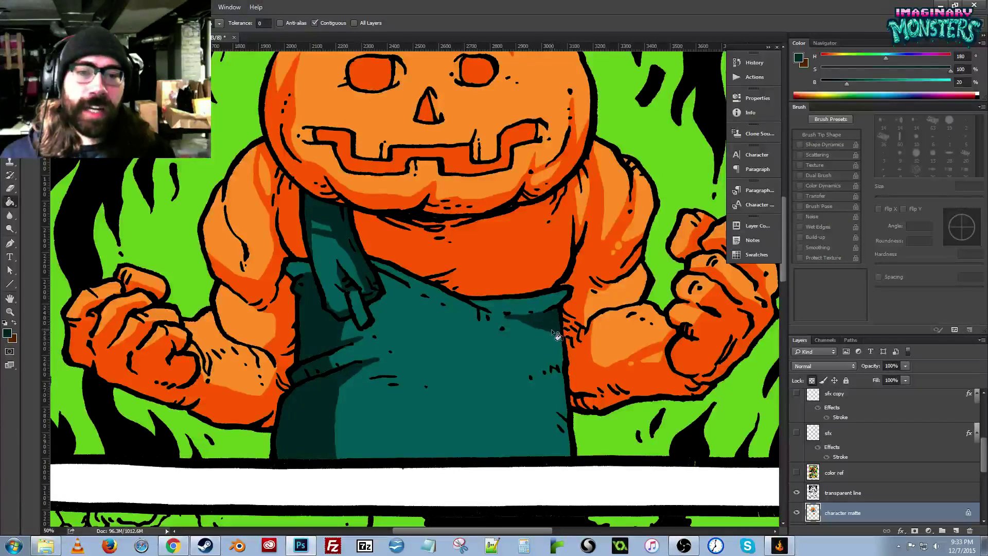
# Select the mid-teal areas, paint a dark shadow beside the strap's hanging end, deselect and touch up its edges with sampled teals.
pyautogui.moveTo(530, 331); pyautogui.dragTo(536, 337)
pyautogui.moveTo(363, 244); pyautogui.dragTo(380, 253)
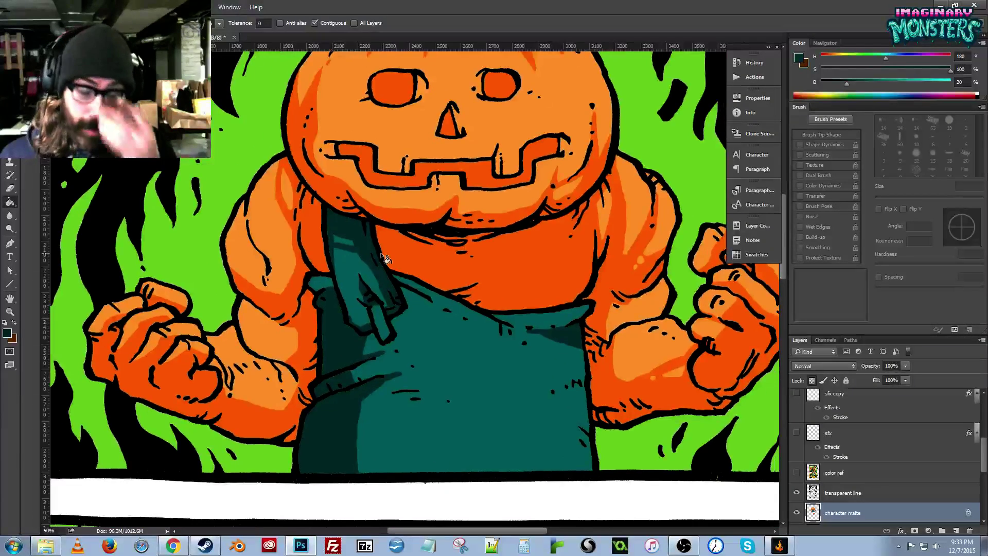
pyautogui.press('w')
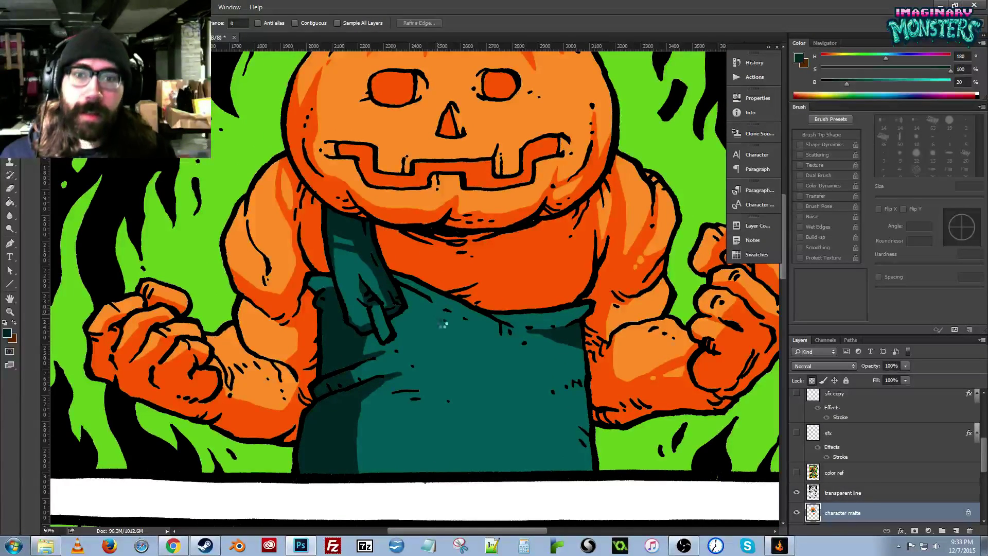
pyautogui.click(440, 315)
pyautogui.press('b')
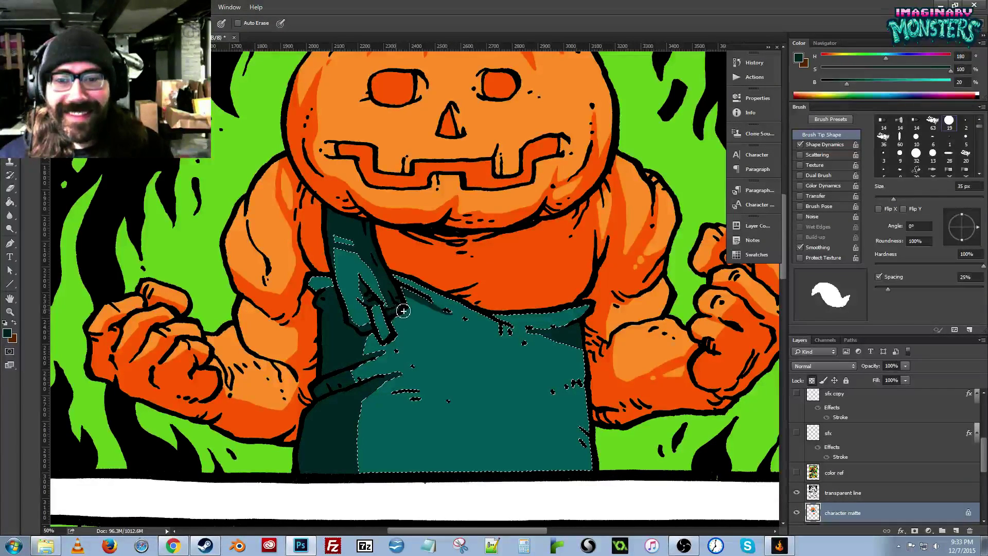
pyautogui.hotkey('ctrl', 'd')
pyautogui.keyDown('alt'); pyautogui.click(432, 310); pyautogui.keyUp('alt')
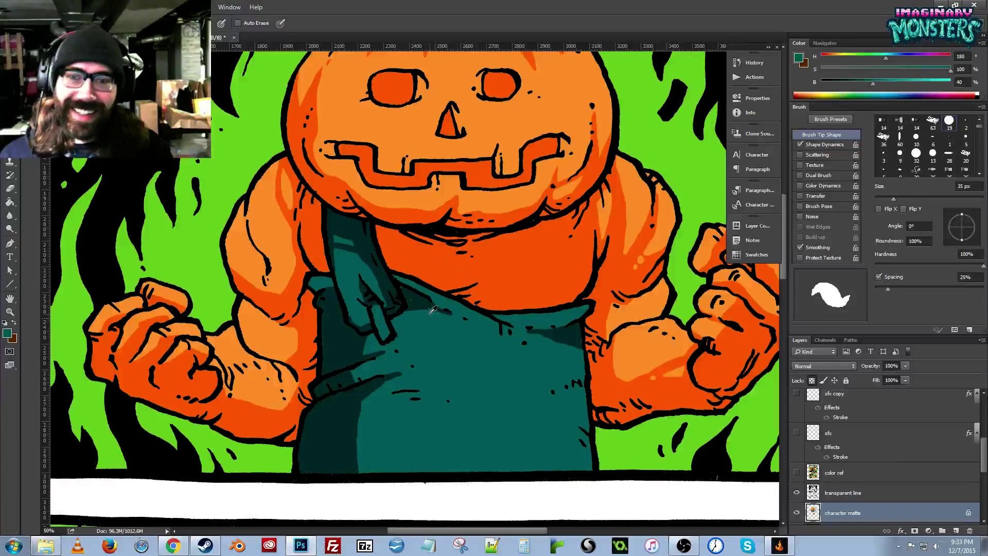
pyautogui.keyDown('alt'); pyautogui.click(413, 299); pyautogui.keyUp('alt')
pyautogui.keyDown('alt'); pyautogui.click(437, 319); pyautogui.keyUp('alt')
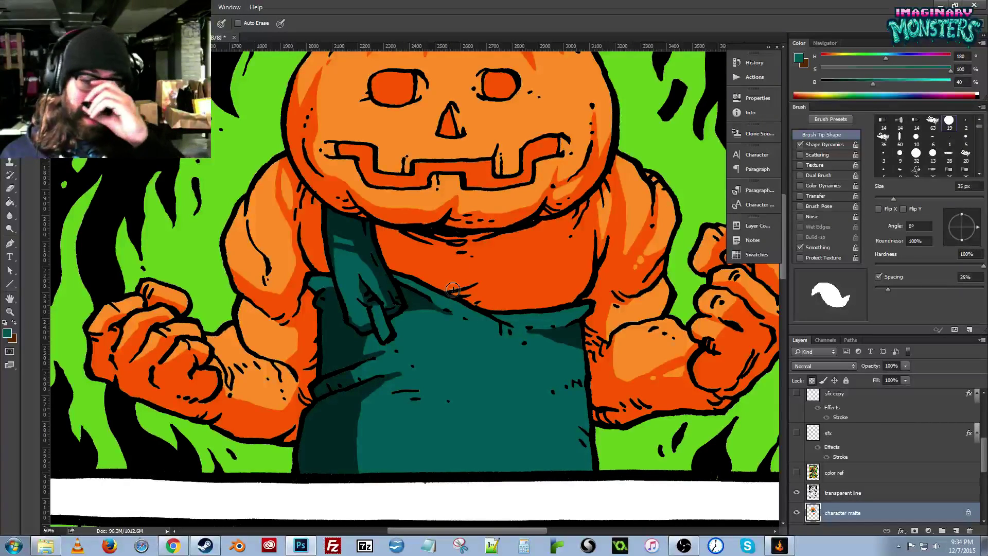
# Sample the dark teal, outline a jagged shadow along the overalls' right edge down to the panel border and fill it.
pyautogui.moveTo(412, 276); pyautogui.dragTo(393, 343)
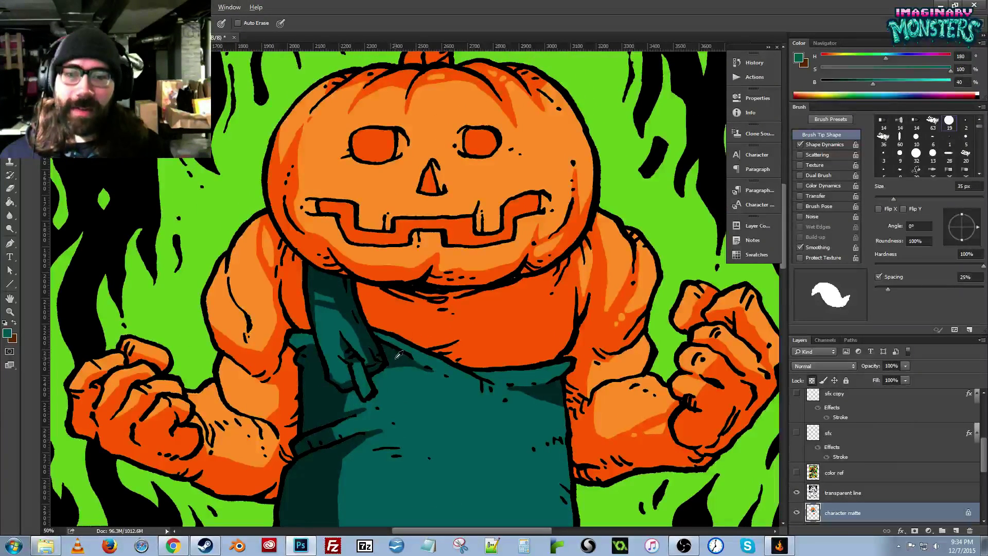
pyautogui.keyDown('alt'); pyautogui.click(399, 354); pyautogui.keyUp('alt')
pyautogui.moveTo(416, 415); pyautogui.dragTo(366, 348)
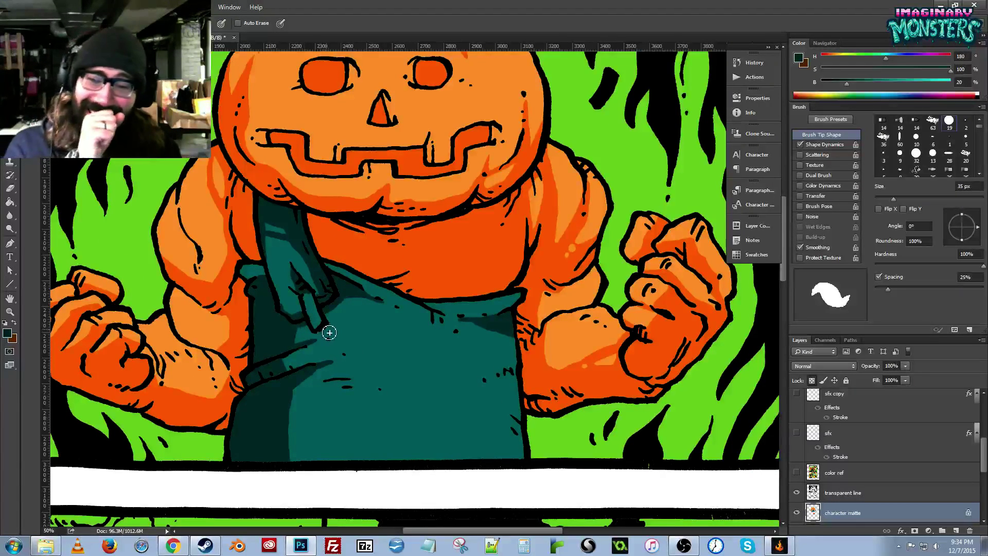
pyautogui.moveTo(503, 326)
pyautogui.mouseDown()
pyautogui.moveTo(509, 362)
pyautogui.moveTo(487, 385)
pyautogui.moveTo(508, 417)
pyautogui.mouseUp()
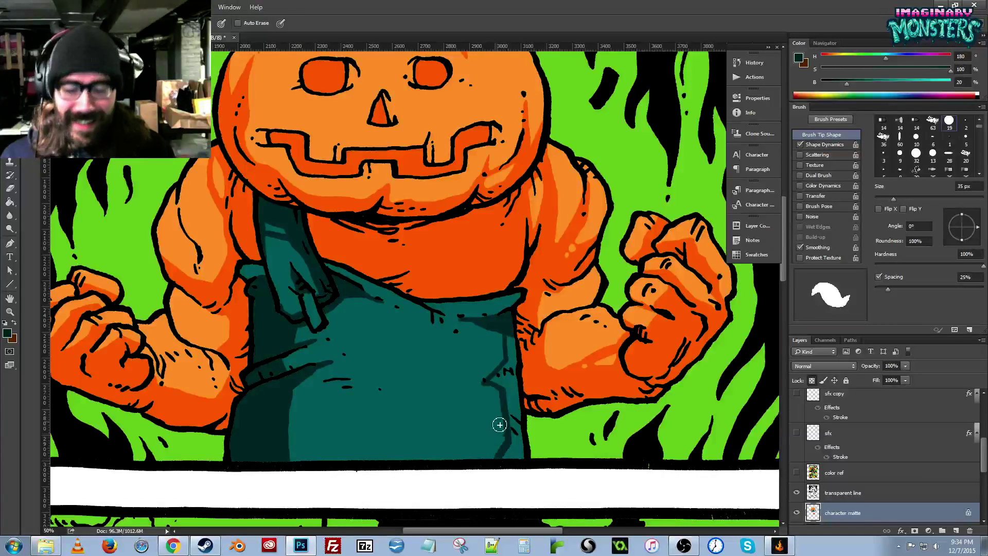
pyautogui.press('g')
pyautogui.click(514, 397)
# Paint a small mid-teal highlight streak inside the shadow on the overalls' lower left side, shaping it with sampled teals.
pyautogui.press('b')
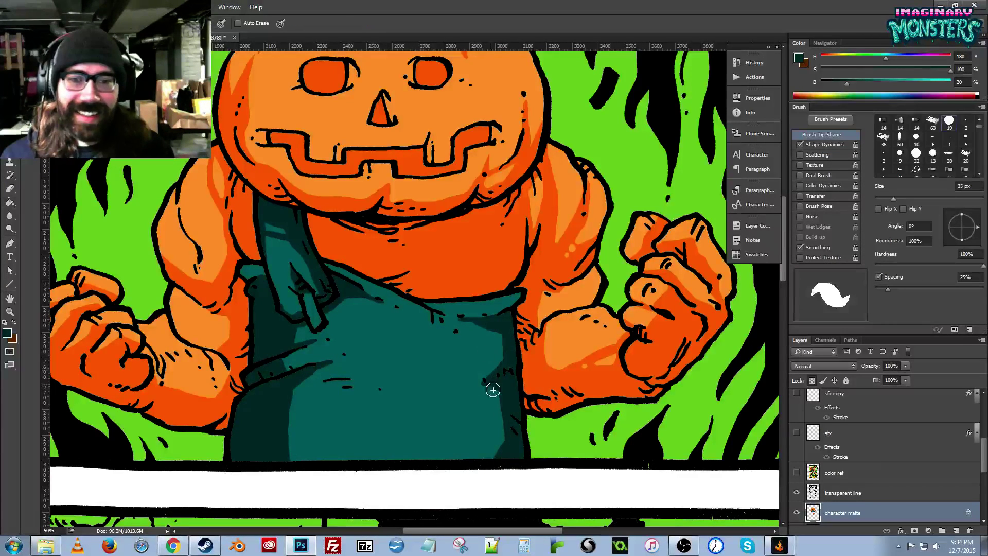
pyautogui.keyDown('alt'); pyautogui.click(478, 385); pyautogui.keyUp('alt')
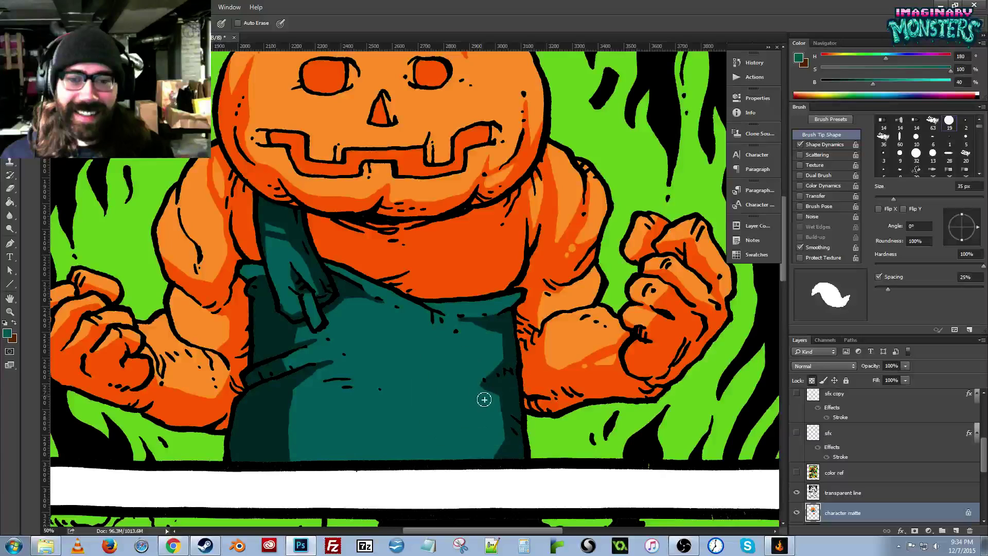
pyautogui.moveTo(353, 395); pyautogui.dragTo(395, 377)
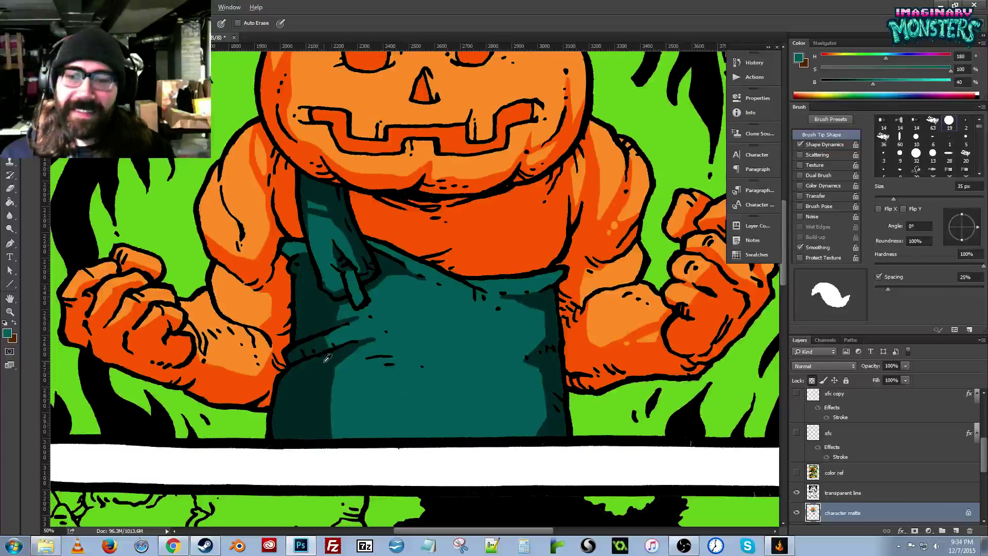
pyautogui.keyDown('alt'); pyautogui.click(338, 380); pyautogui.keyUp('alt')
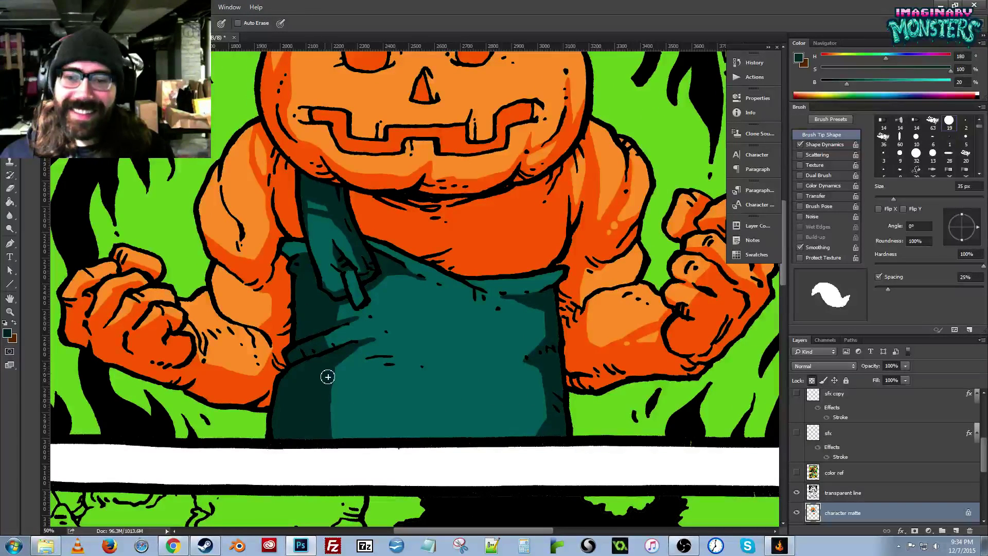
pyautogui.keyDown('alt'); pyautogui.click(342, 377); pyautogui.keyUp('alt')
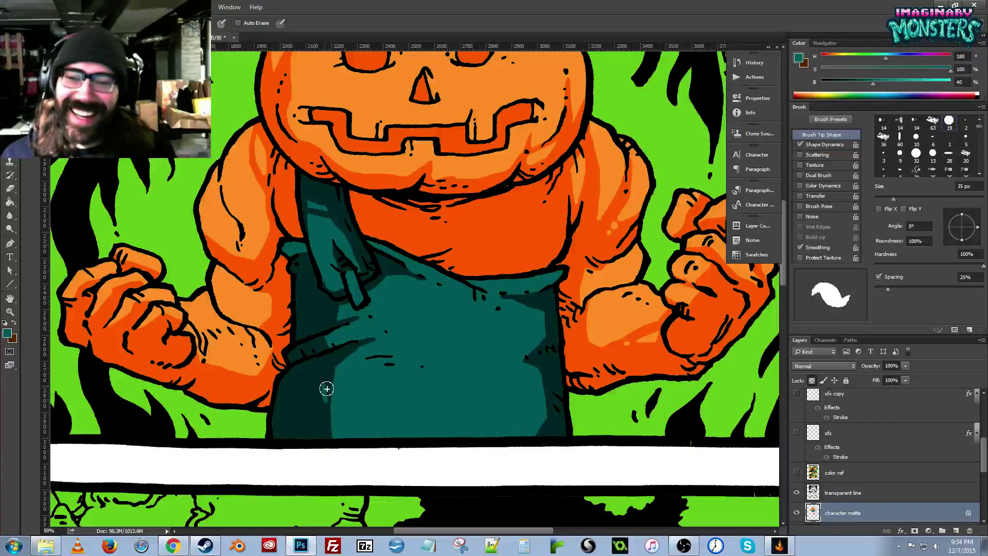
pyautogui.moveTo(327, 389); pyautogui.dragTo(328, 409)
pyautogui.keyDown('alt'); pyautogui.click(331, 381); pyautogui.keyUp('alt')
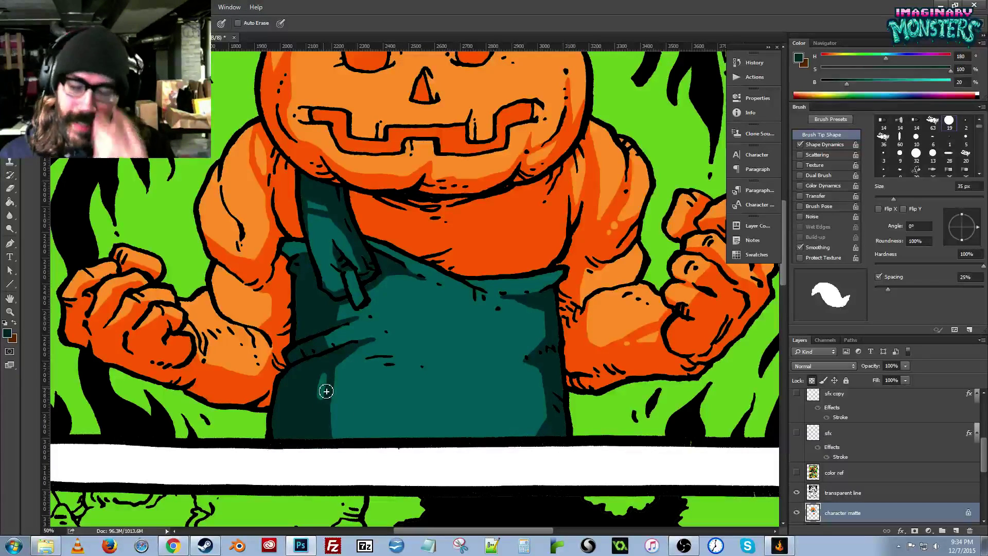
# Sample the dark orange and shade the top of the left forearm near the elbow crease with brush and fill.
pyautogui.moveTo(321, 314); pyautogui.dragTo(366, 338)
pyautogui.keyDown('alt'); pyautogui.click(326, 306); pyautogui.keyUp('alt')
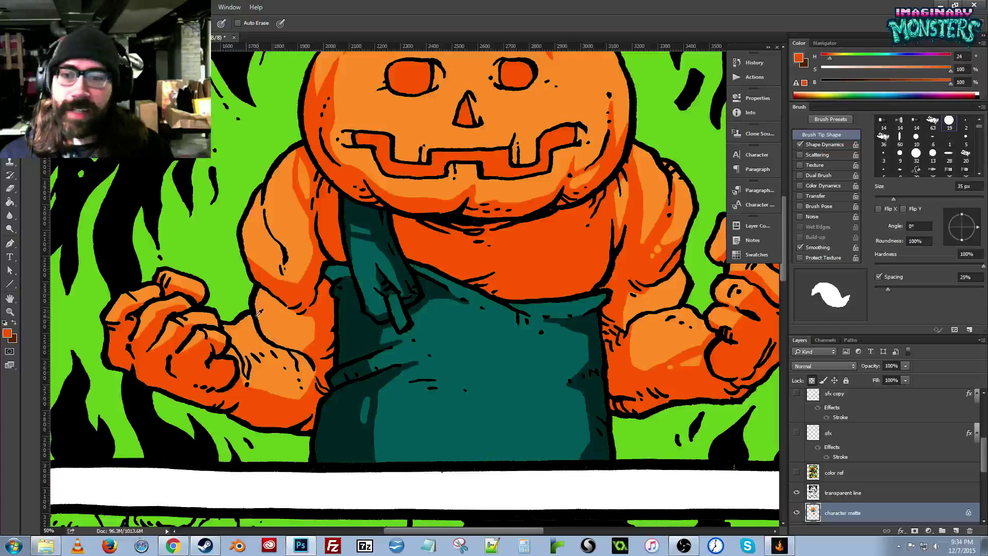
pyautogui.moveTo(263, 321)
pyautogui.mouseDown()
pyautogui.moveTo(282, 359)
pyautogui.moveTo(330, 367)
pyautogui.moveTo(341, 386)
pyautogui.moveTo(288, 347)
pyautogui.mouseUp()
pyautogui.press('g')
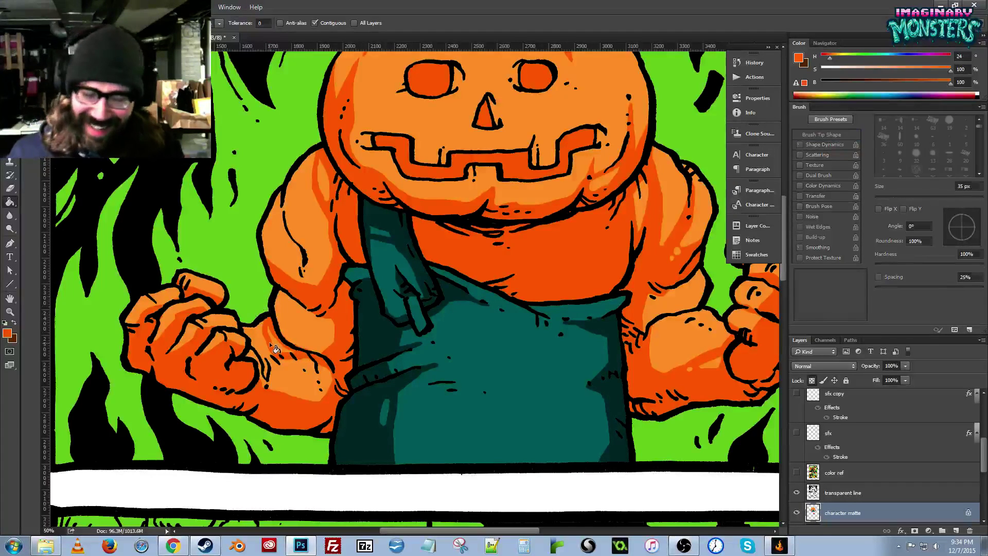
pyautogui.press('b')
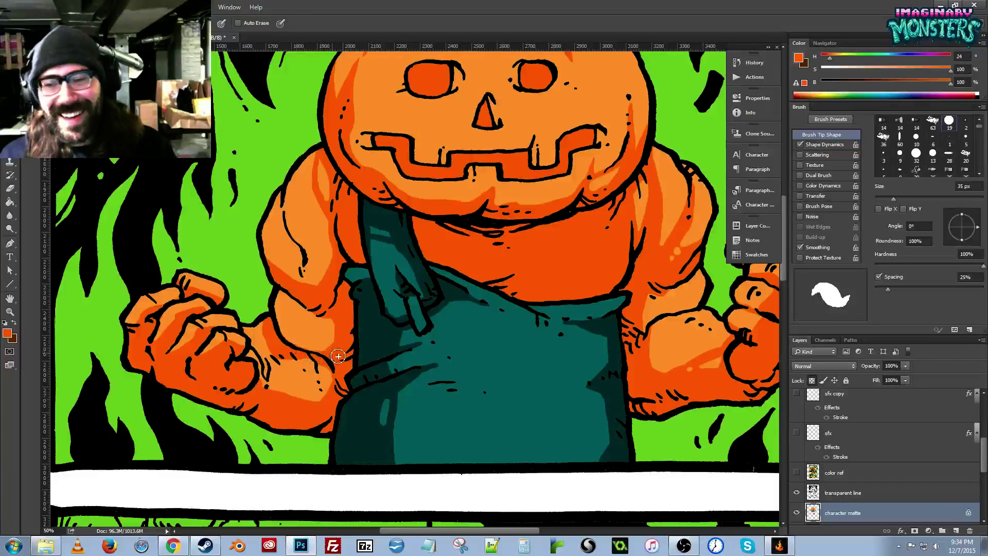
# Sample the light orange, outline a highlight on the right side of the chest and fill it.
pyautogui.moveTo(340, 320); pyautogui.dragTo(313, 329)
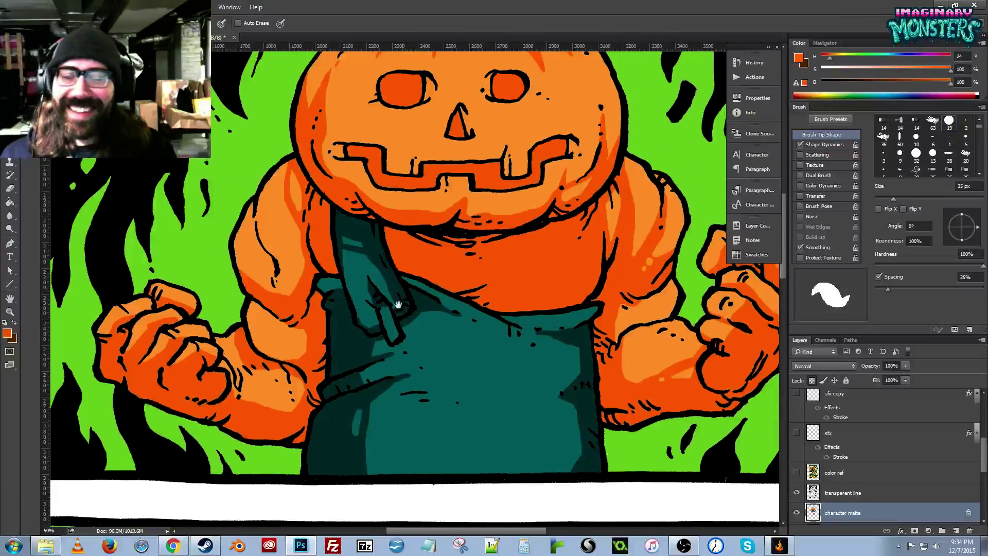
pyautogui.moveTo(399, 304); pyautogui.dragTo(292, 371)
pyautogui.keyDown('alt'); pyautogui.click(543, 257); pyautogui.keyUp('alt')
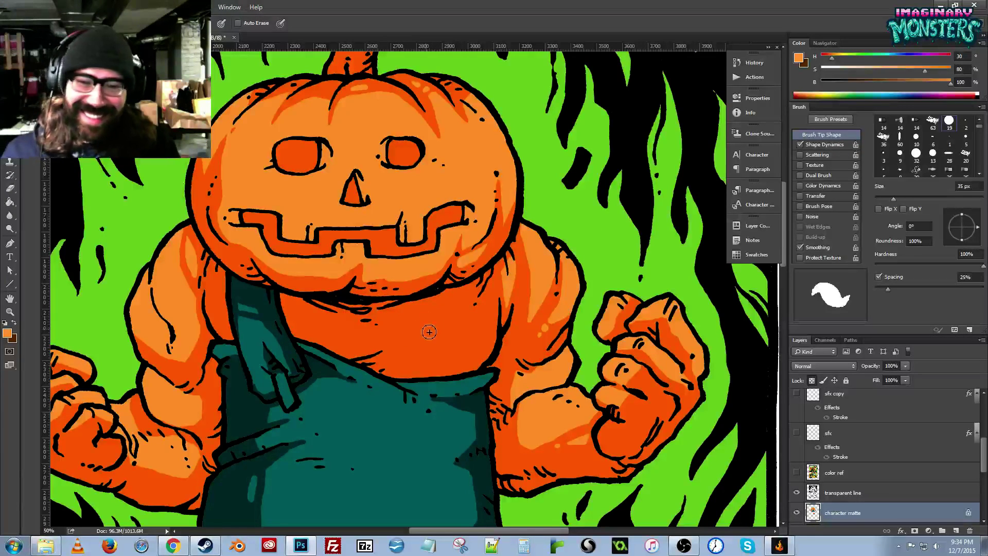
pyautogui.moveTo(404, 326)
pyautogui.mouseDown()
pyautogui.moveTo(481, 302)
pyautogui.moveTo(485, 321)
pyautogui.moveTo(450, 357)
pyautogui.moveTo(400, 337)
pyautogui.moveTo(413, 324)
pyautogui.mouseUp()
pyautogui.press('g')
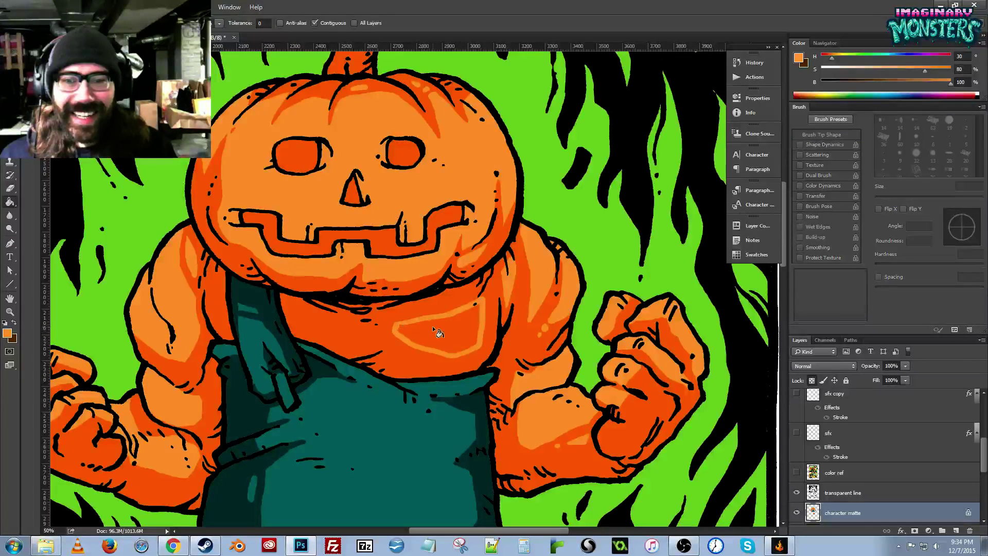
pyautogui.click(437, 333)
# Outline and fill a light orange highlight on the left side of the chest beside the strap.
pyautogui.press('b')
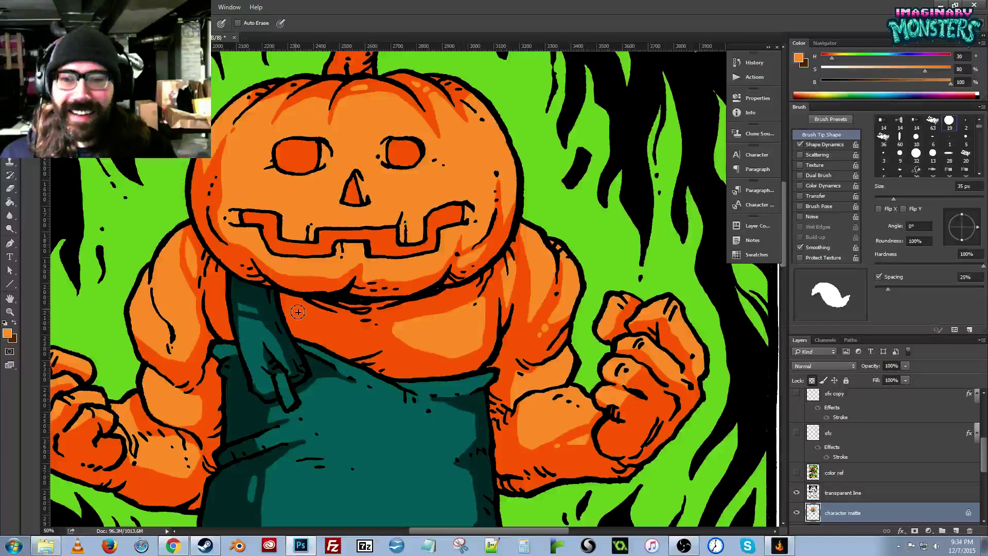
pyautogui.moveTo(298, 311)
pyautogui.mouseDown()
pyautogui.moveTo(368, 333)
pyautogui.moveTo(354, 345)
pyautogui.moveTo(320, 343)
pyautogui.moveTo(301, 312)
pyautogui.mouseUp()
pyautogui.press('g')
pyautogui.click(317, 327)
pyautogui.press('b')
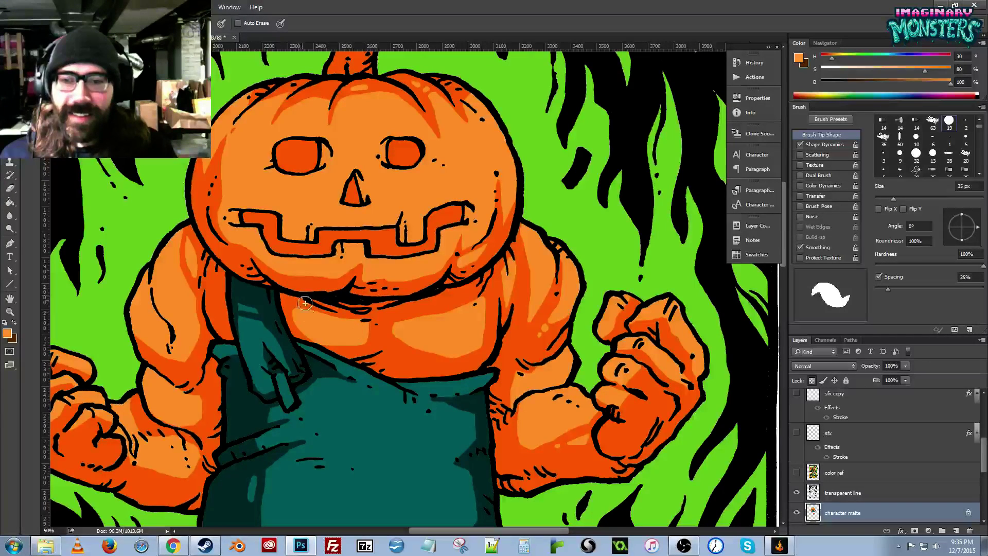
# Refine the left chest highlight with sampled oranges and brush a light orange highlight between the strap and left arm.
pyautogui.keyDown('alt'); pyautogui.click(361, 343); pyautogui.keyUp('alt')
pyautogui.moveTo(300, 336); pyautogui.dragTo(355, 352)
pyautogui.keyDown('alt'); pyautogui.click(354, 331); pyautogui.keyUp('alt')
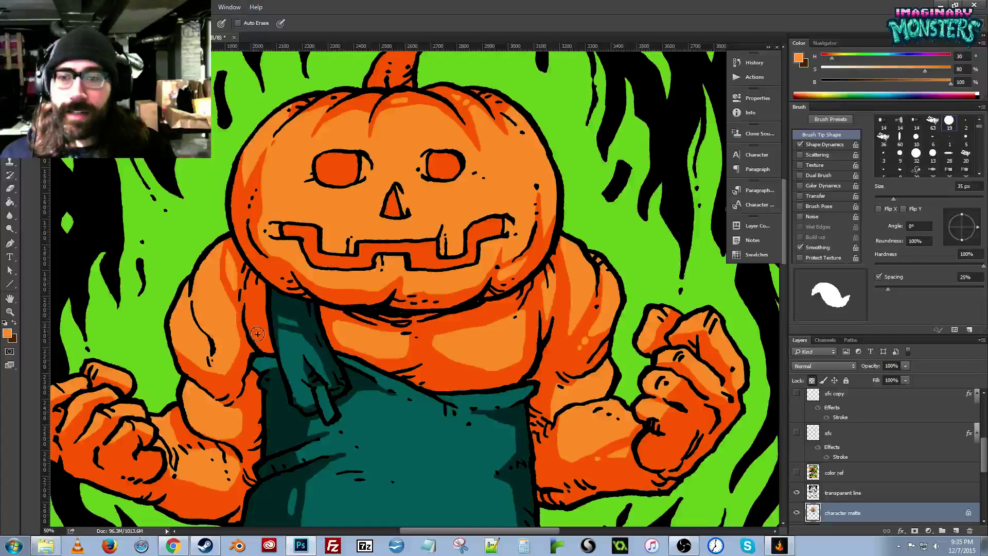
pyautogui.moveTo(260, 330)
pyautogui.mouseDown()
pyautogui.moveTo(254, 293)
pyautogui.moveTo(261, 342)
pyautogui.moveTo(258, 299)
pyautogui.mouseUp()
pyautogui.moveTo(386, 286); pyautogui.dragTo(359, 255)
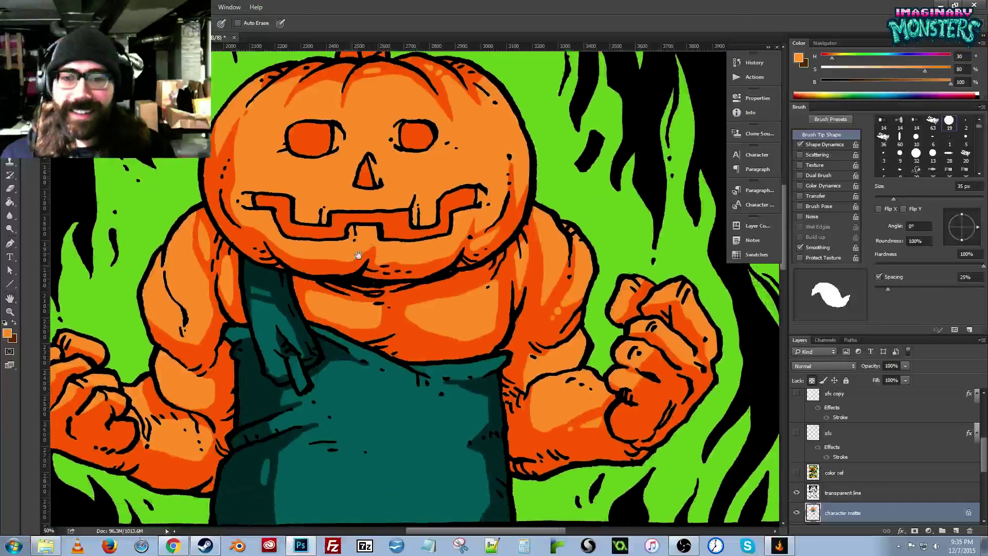
pyautogui.moveTo(403, 313)
pyautogui.mouseDown()
pyautogui.moveTo(418, 311)
pyautogui.moveTo(404, 312)
pyautogui.moveTo(409, 325)
pyautogui.moveTo(417, 323)
pyautogui.moveTo(406, 313)
pyautogui.moveTo(443, 324)
pyautogui.moveTo(503, 320)
pyautogui.mouseUp()
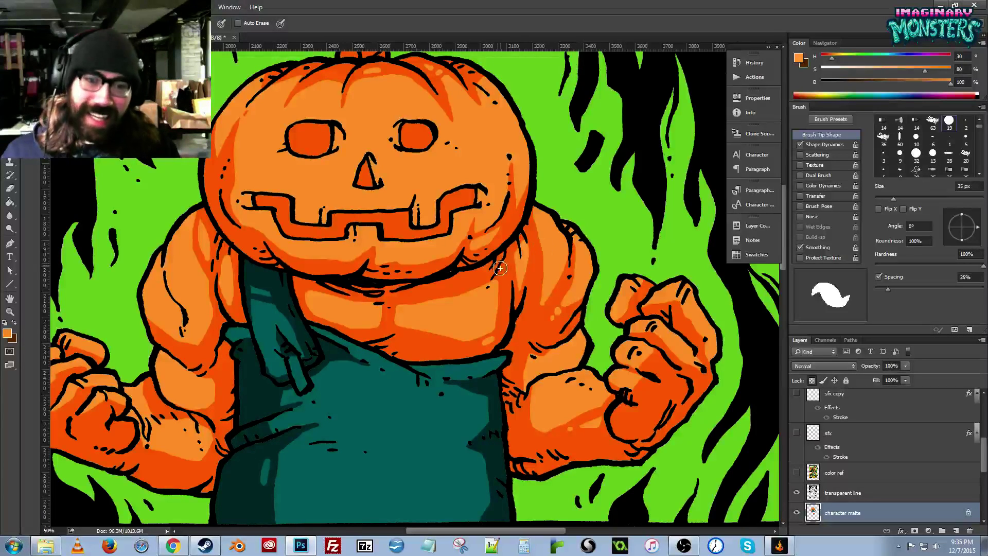
pyautogui.press('super')
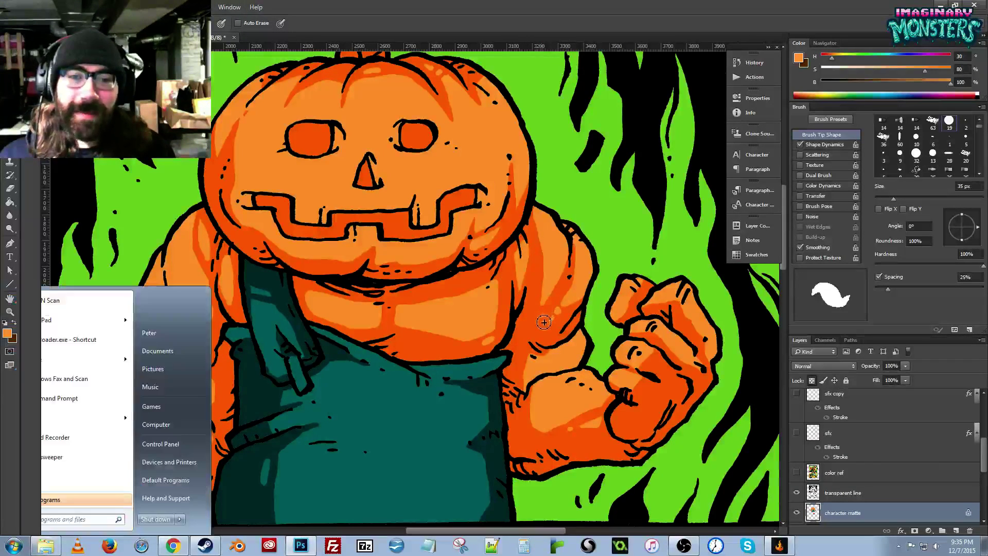
pyautogui.click(541, 325)
pyautogui.keyDown('alt'); pyautogui.click(543, 313); pyautogui.keyUp('alt')
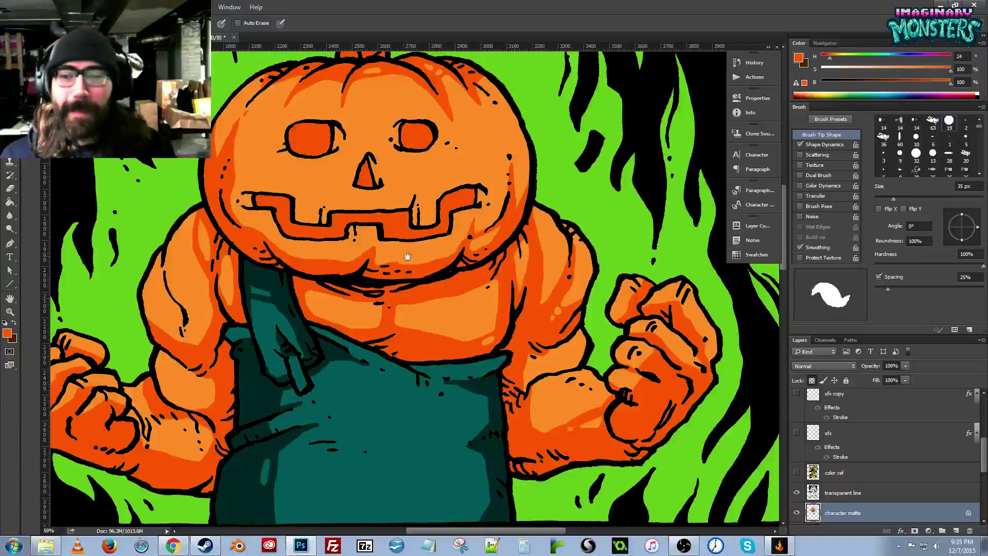
pyautogui.moveTo(407, 256); pyautogui.dragTo(459, 307)
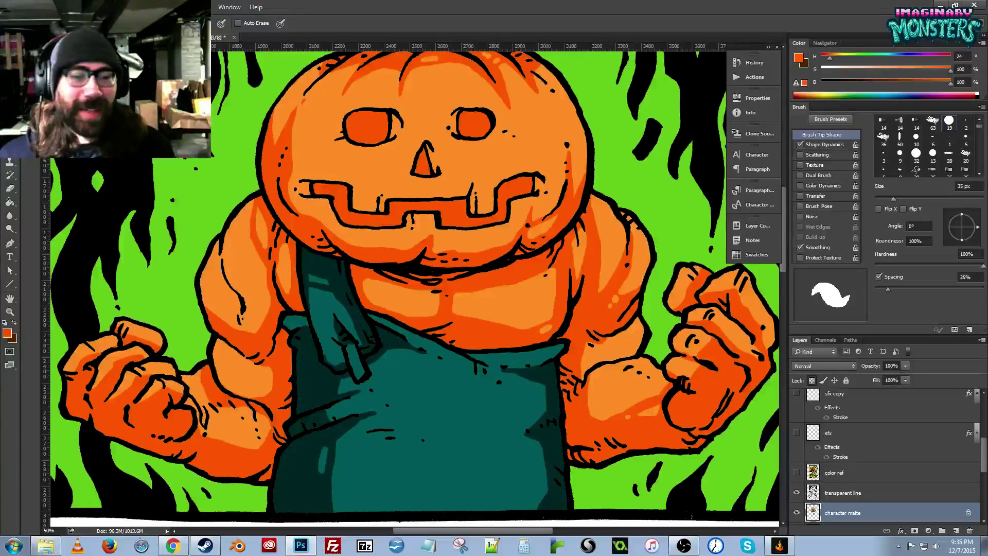
# Sample the pale orange from the color ref layer and brush a curved highlight on the upper left of the pumpkin head.
pyautogui.click(797, 473)
pyautogui.moveTo(238, 227); pyautogui.dragTo(445, 309)
pyautogui.keyDown('alt'); pyautogui.click(515, 316); pyautogui.keyUp('alt')
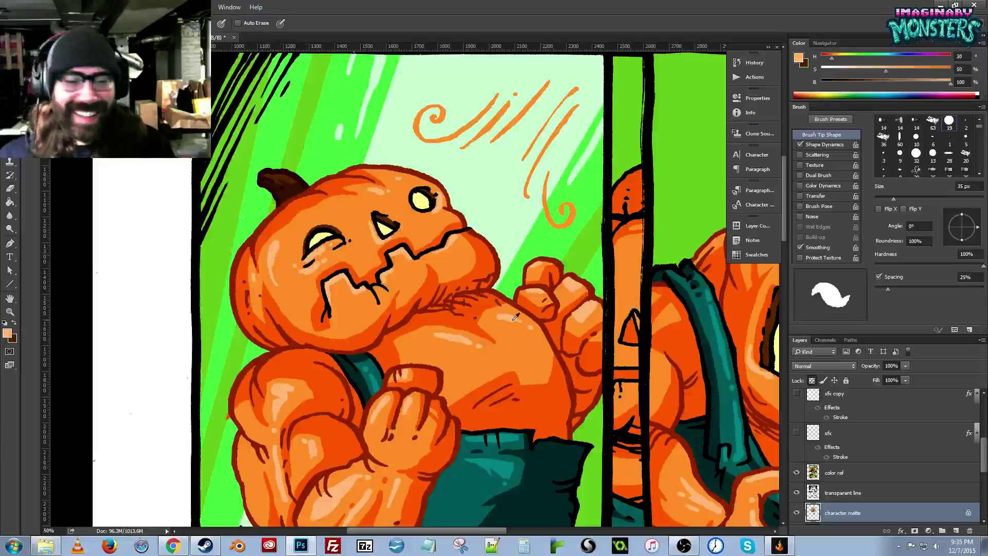
pyautogui.click(796, 473)
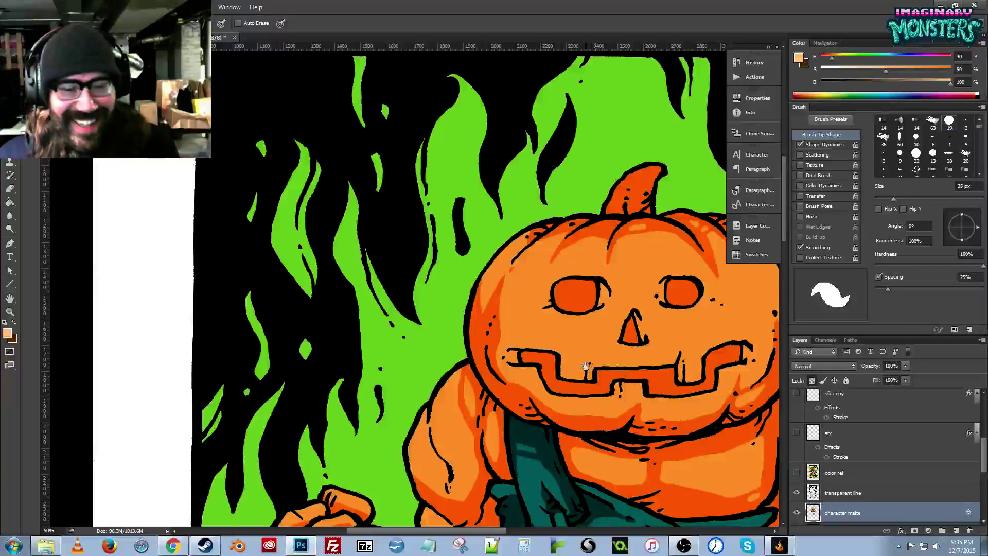
pyautogui.moveTo(586, 367); pyautogui.dragTo(482, 322)
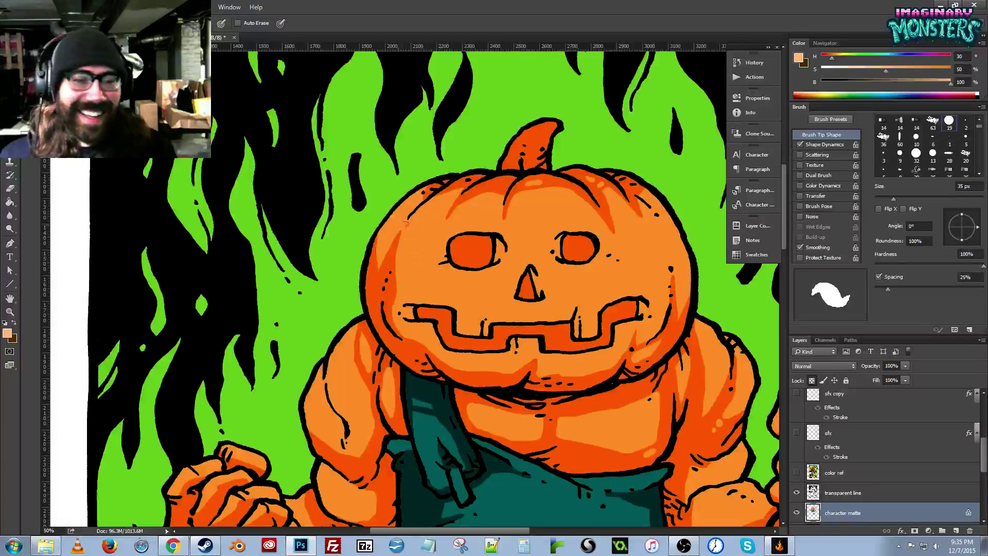
pyautogui.moveTo(410, 270)
pyautogui.mouseDown()
pyautogui.moveTo(418, 241)
pyautogui.moveTo(448, 201)
pyautogui.moveTo(411, 258)
pyautogui.mouseUp()
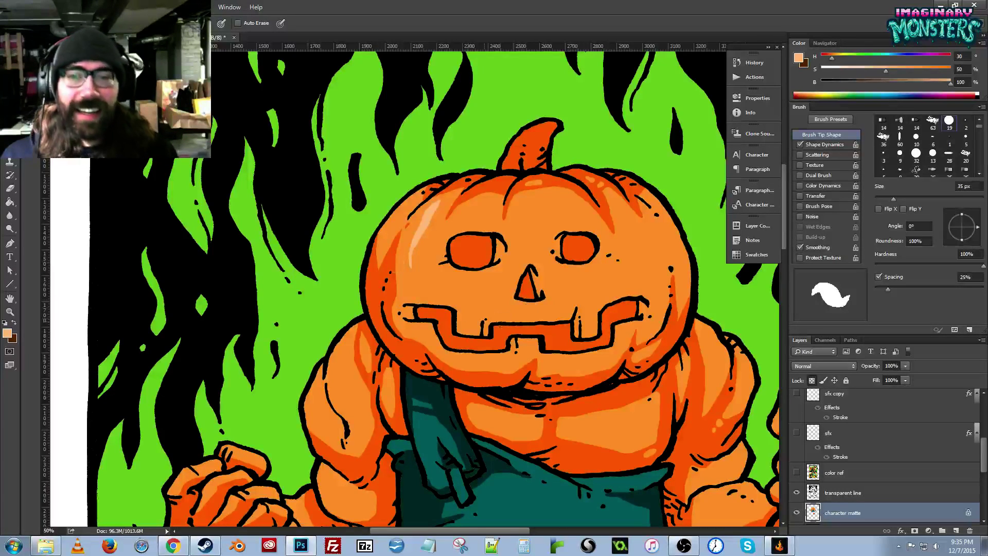
# Brush pale orange highlights along the lower edge of the mouth and around the outer edges of both eyes.
pyautogui.moveTo(429, 333)
pyautogui.mouseDown()
pyautogui.moveTo(457, 362)
pyautogui.moveTo(469, 345)
pyautogui.moveTo(412, 331)
pyautogui.moveTo(537, 321)
pyautogui.moveTo(558, 362)
pyautogui.moveTo(524, 353)
pyautogui.moveTo(540, 344)
pyautogui.moveTo(525, 344)
pyautogui.moveTo(583, 361)
pyautogui.moveTo(629, 345)
pyautogui.moveTo(613, 354)
pyautogui.moveTo(636, 329)
pyautogui.mouseUp()
pyautogui.click(408, 329)
pyautogui.hotkey('ctrl', 'z')
pyautogui.click(584, 358)
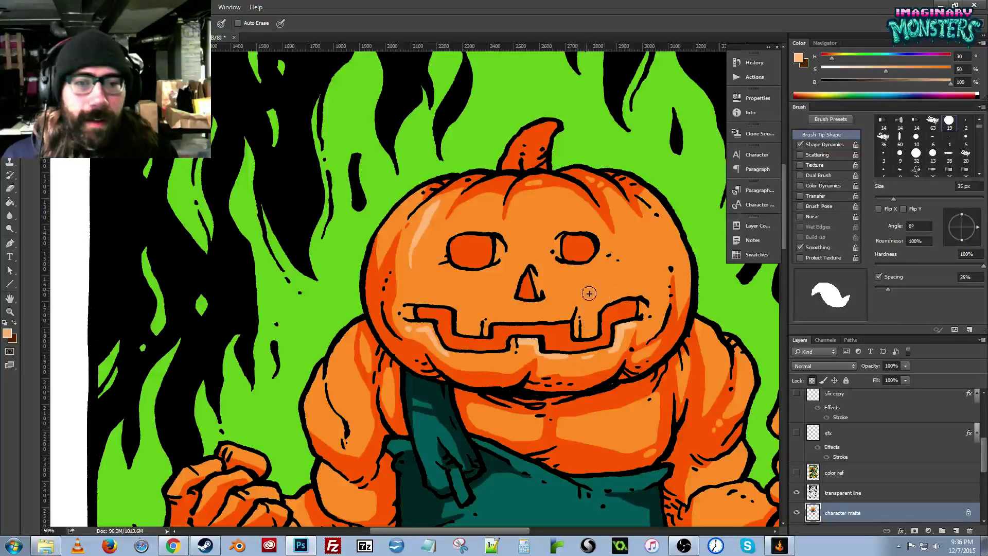
pyautogui.moveTo(449, 267)
pyautogui.mouseDown()
pyautogui.moveTo(471, 275)
pyautogui.moveTo(497, 265)
pyautogui.mouseUp()
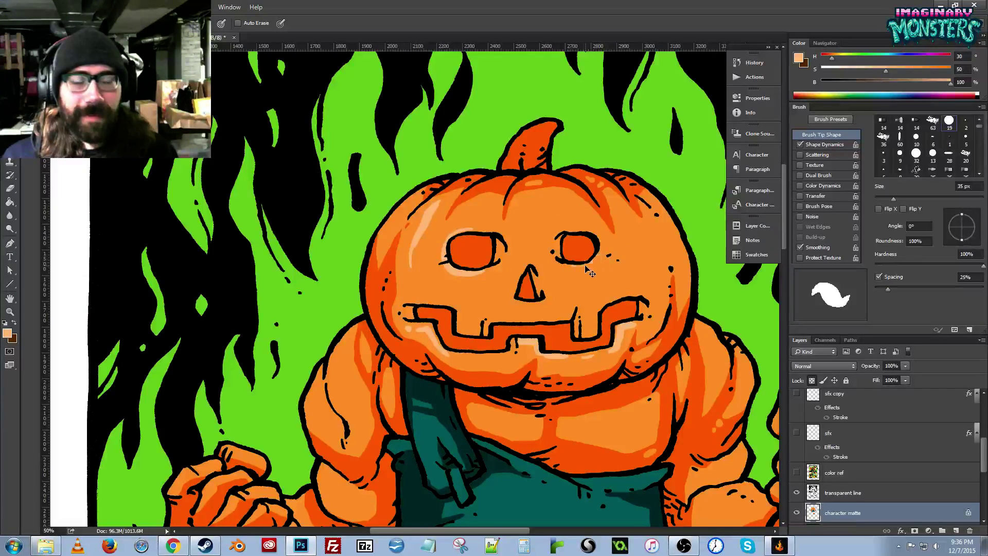
pyautogui.moveTo(585, 271)
pyautogui.mouseDown()
pyautogui.moveTo(604, 245)
pyautogui.moveTo(592, 232)
pyautogui.moveTo(538, 248)
pyautogui.moveTo(566, 283)
pyautogui.moveTo(616, 280)
pyautogui.moveTo(569, 233)
pyautogui.mouseUp()
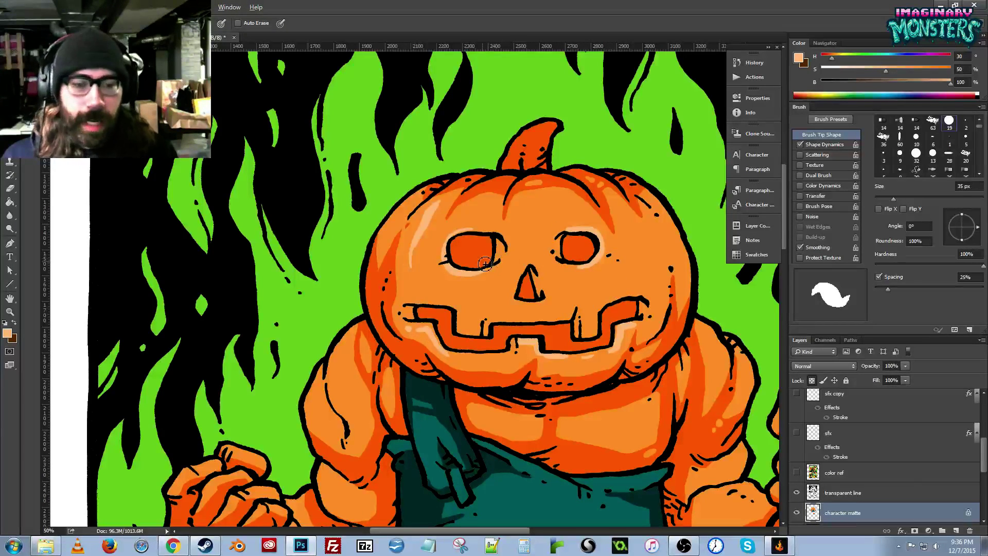
# Switch to the Steam login window and close it.
pyautogui.hotkey('alt', 'Tab')
pyautogui.hotkey('alt', 'Tab')
pyautogui.hotkey('alt', 'Tab')
pyautogui.hotkey('alt', 'Tab')
pyautogui.hotkey('alt', 'Tab')
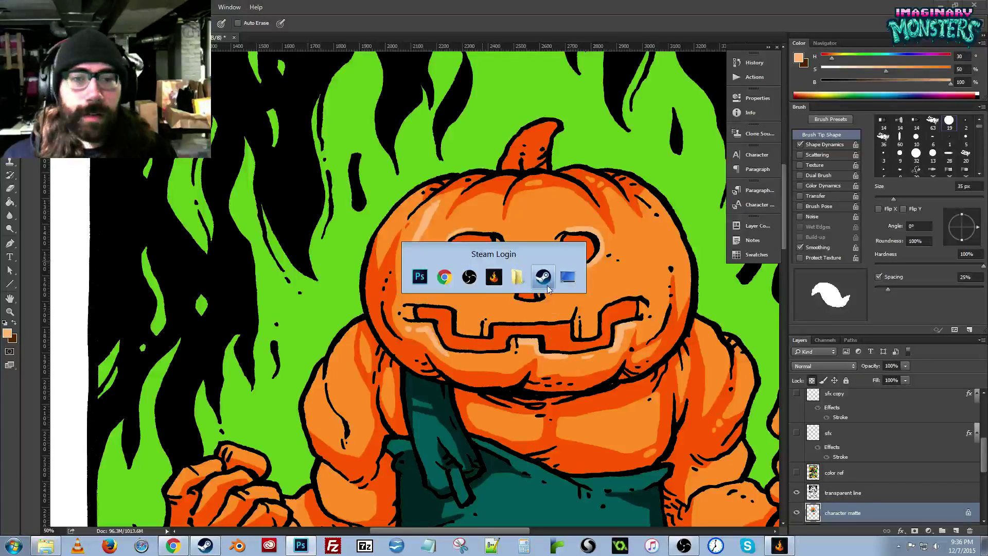
pyautogui.click(206, 545)
pyautogui.click(208, 548)
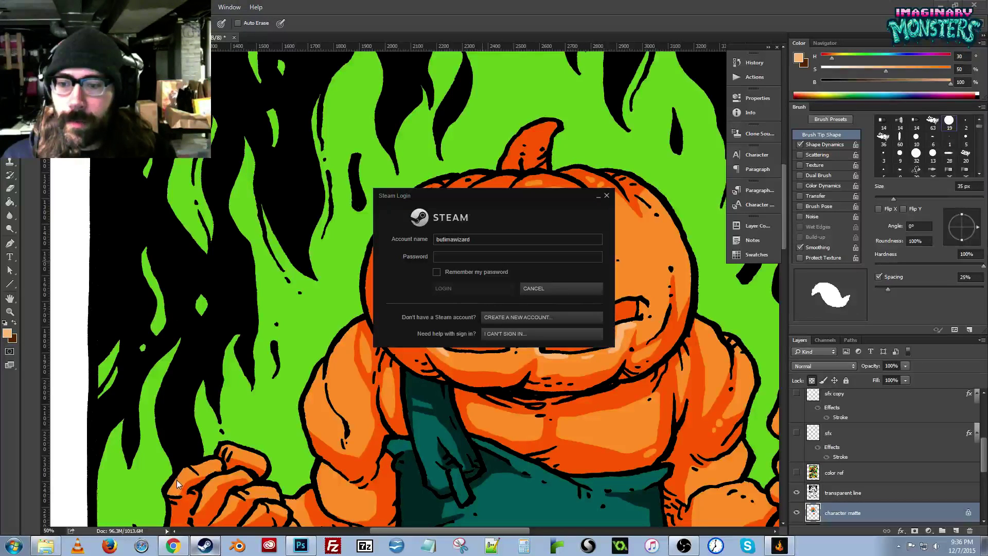
pyautogui.click(607, 198)
# Switch to the Curse window, check the ongoing call and return to the Photoshop artwork.
pyautogui.hotkey('alt', 'Tab')
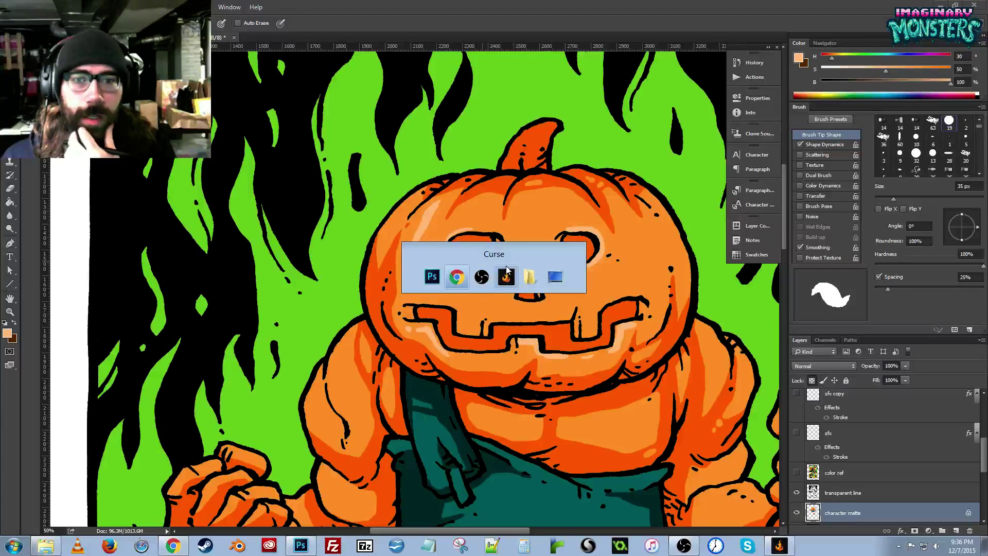
pyautogui.hotkey('alt', 'shift', 'Tab')
pyautogui.hotkey('alt', 'shift', 'Tab')
pyautogui.hotkey('alt', 'shift', 'Tab')
pyautogui.hotkey('alt', 'shift', 'Tab')
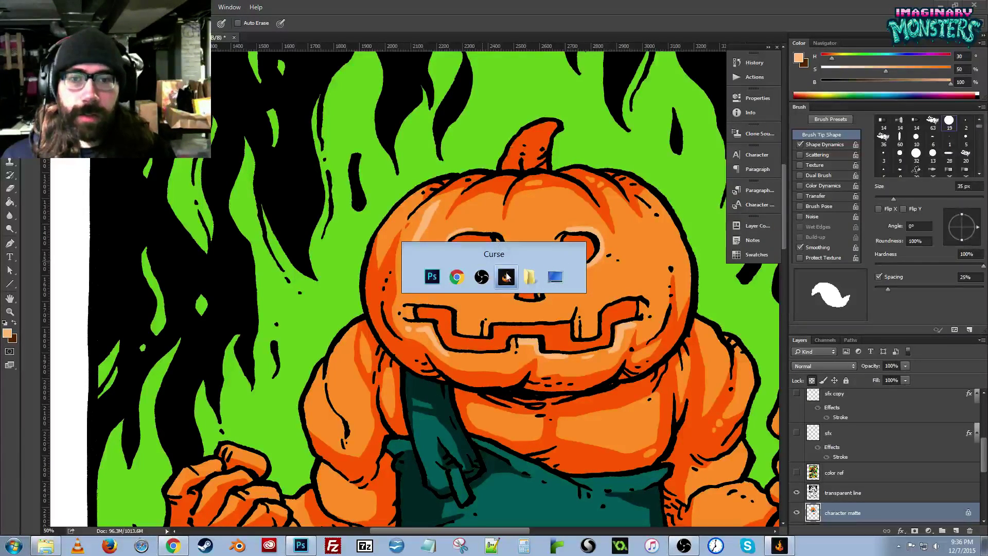
pyautogui.click(505, 276)
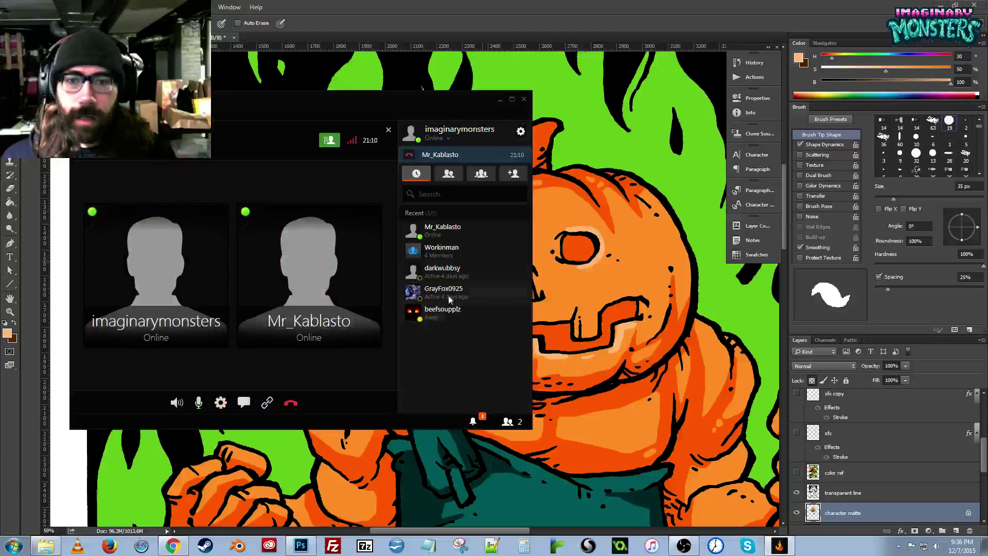
pyautogui.moveTo(425, 106); pyautogui.dragTo(424, 116)
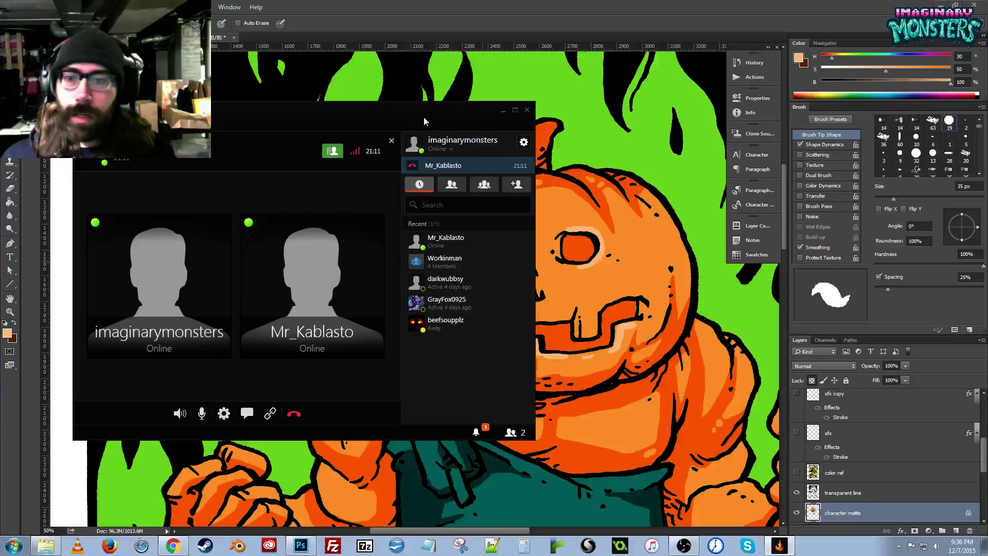
pyautogui.click(532, 82)
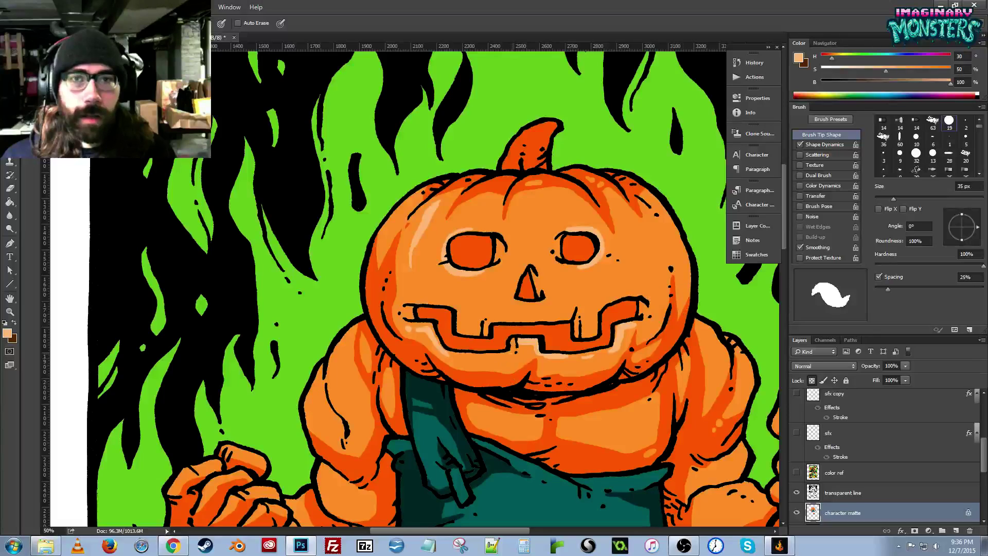
# Brush a short pale orange highlight above the left corner of the mouth.
pyautogui.moveTo(535, 343); pyautogui.dragTo(481, 322)
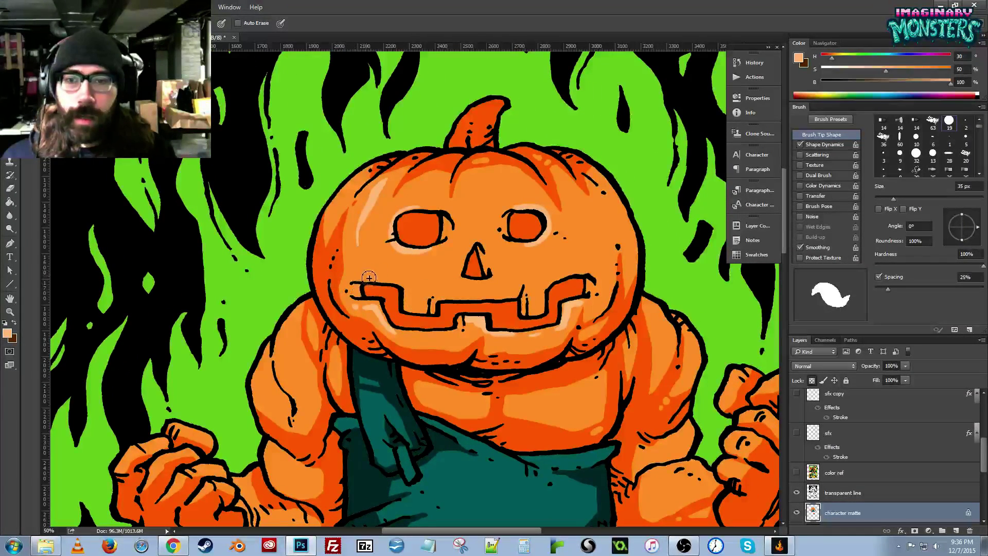
pyautogui.moveTo(353, 281); pyautogui.dragTo(384, 280)
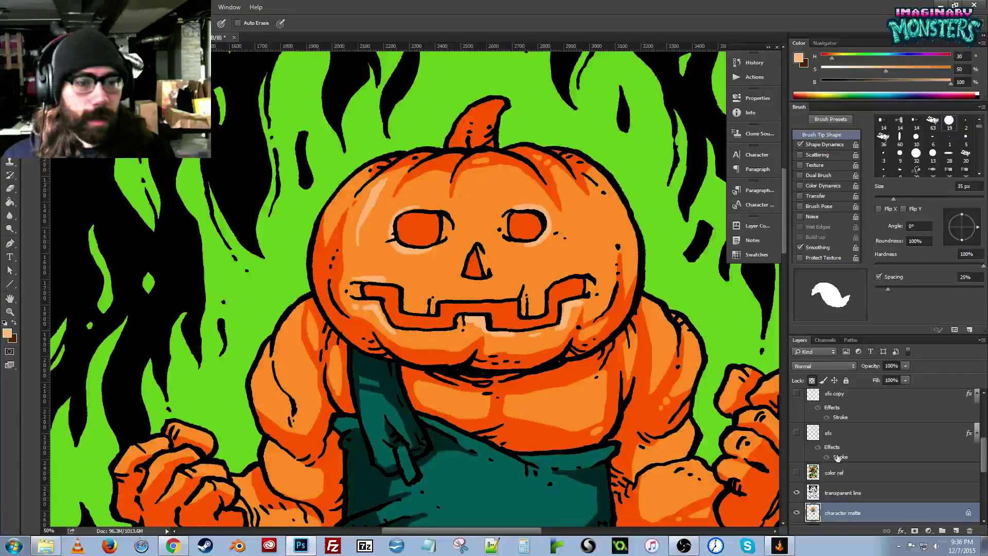
# Sample the dark brown from the color ref layer and paint the inner edges of both eye holes with it.
pyautogui.click(796, 472)
pyautogui.moveTo(404, 321); pyautogui.dragTo(426, 379)
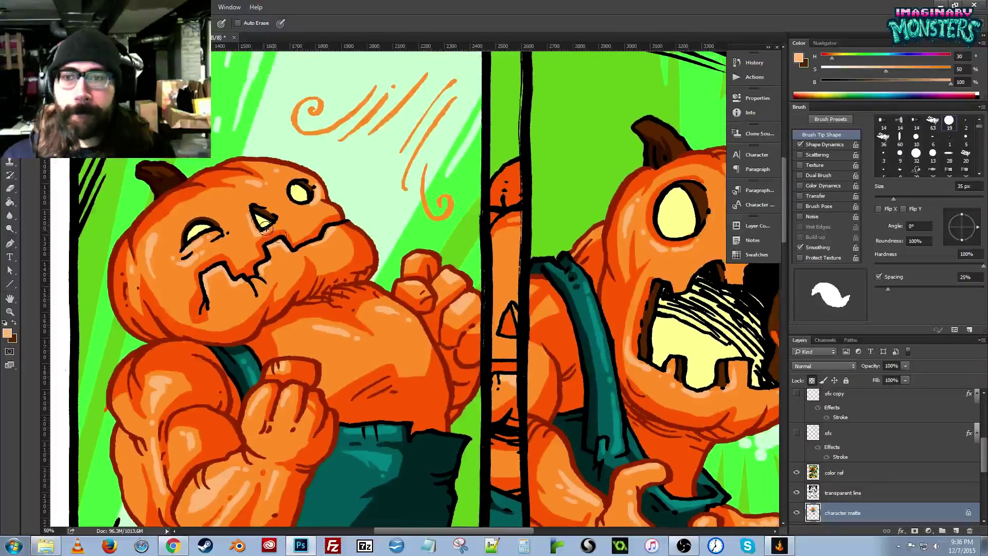
pyautogui.keyDown('alt'); pyautogui.click(265, 209); pyautogui.keyUp('alt')
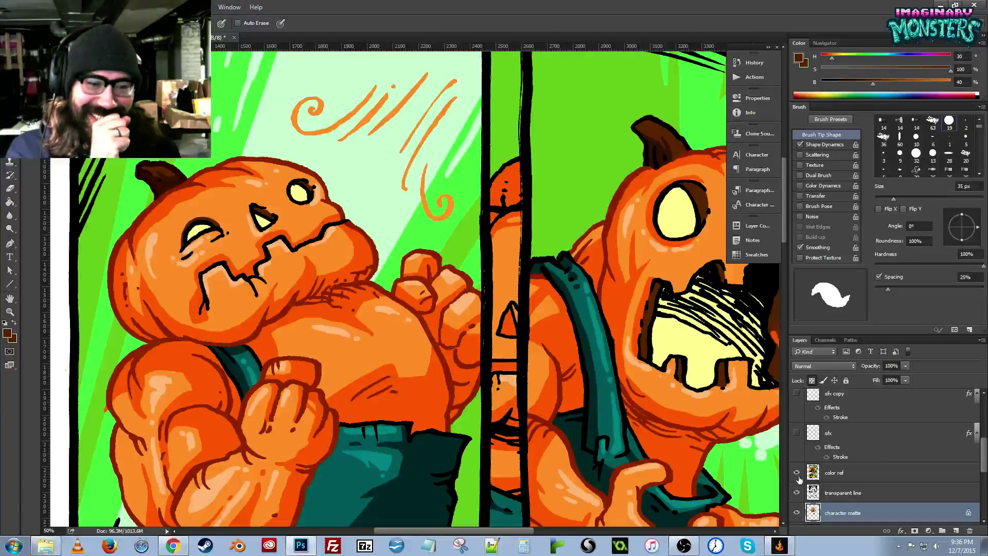
pyautogui.click(797, 473)
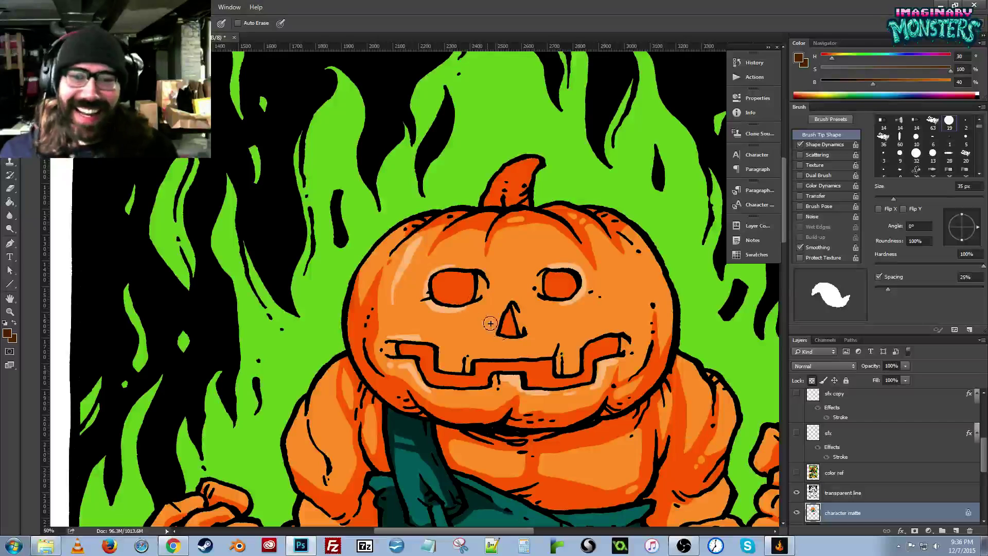
pyautogui.moveTo(481, 279)
pyautogui.mouseDown()
pyautogui.moveTo(479, 303)
pyautogui.moveTo(485, 284)
pyautogui.mouseUp()
pyautogui.moveTo(540, 301)
pyautogui.mouseDown()
pyautogui.moveTo(546, 273)
pyautogui.moveTo(557, 273)
pyautogui.mouseUp()
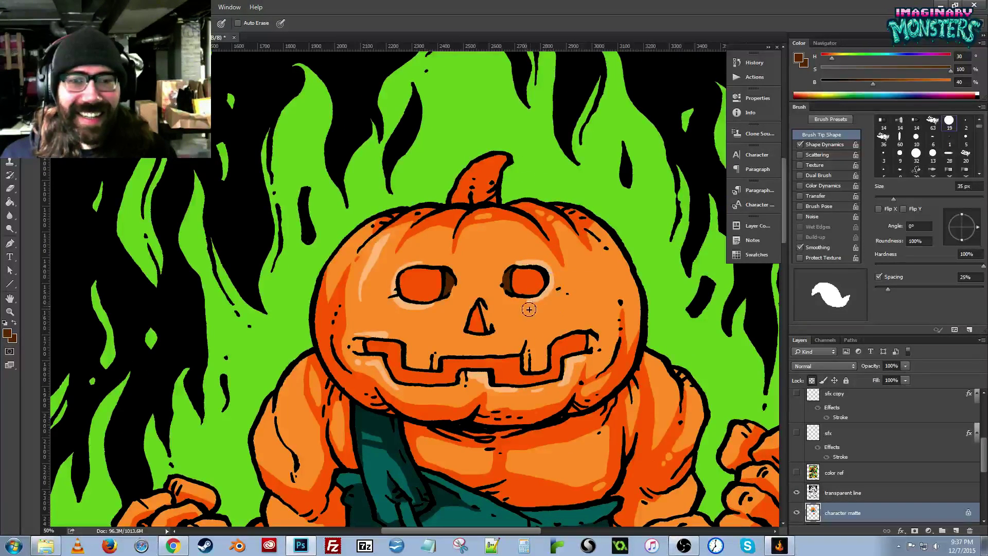
# Check the color ref layer, sample the dark orange and brush a curved shadow crease down the right side of the pumpkin head.
pyautogui.keyDown('alt'); pyautogui.click(550, 286); pyautogui.keyUp('alt')
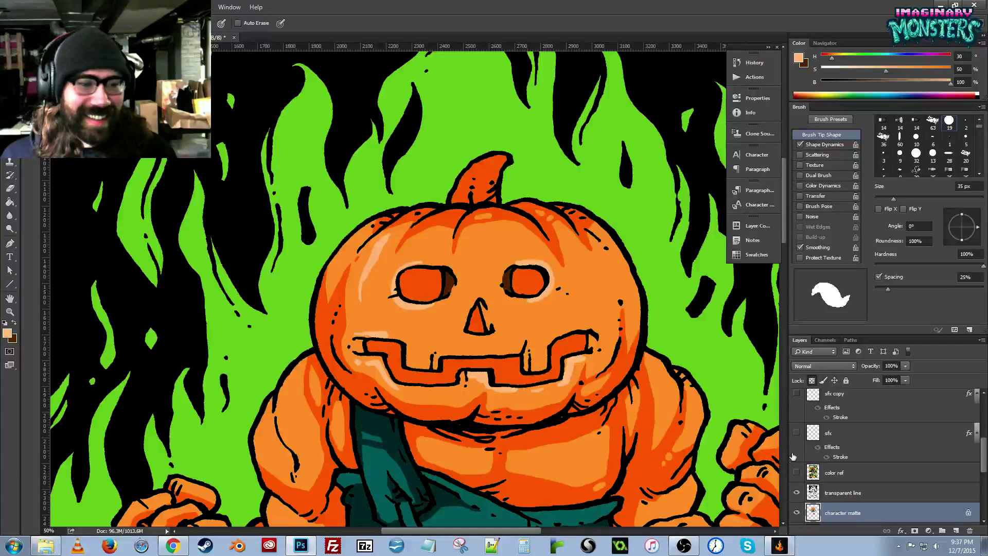
pyautogui.click(797, 473)
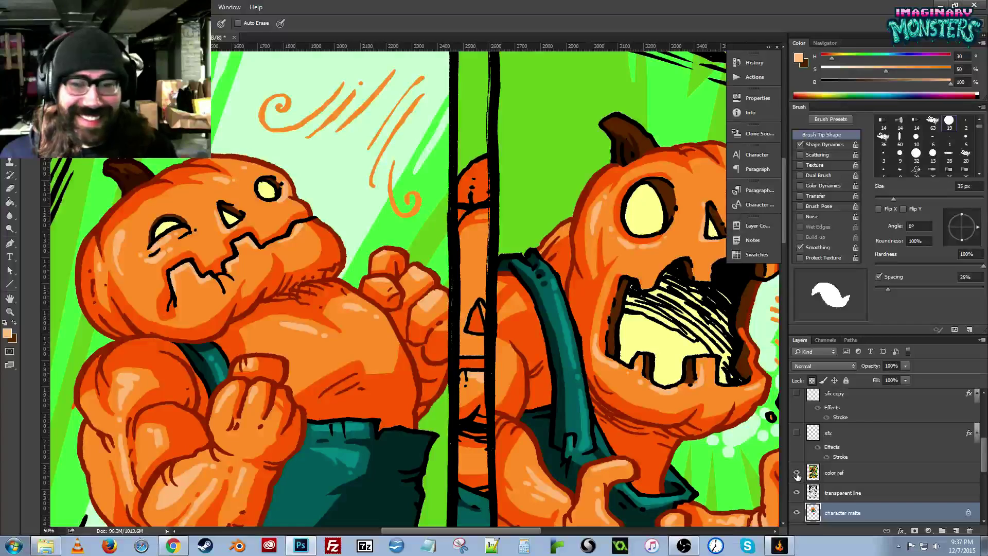
pyautogui.click(796, 473)
pyautogui.moveTo(583, 352); pyautogui.dragTo(542, 347)
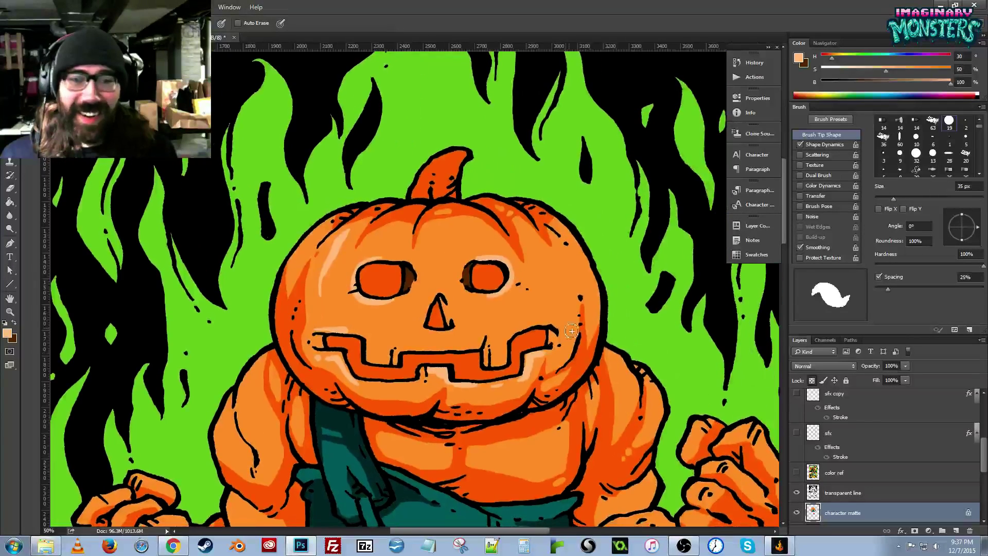
pyautogui.keyDown('alt'); pyautogui.click(579, 323); pyautogui.keyUp('alt')
pyautogui.moveTo(567, 279); pyautogui.dragTo(588, 334)
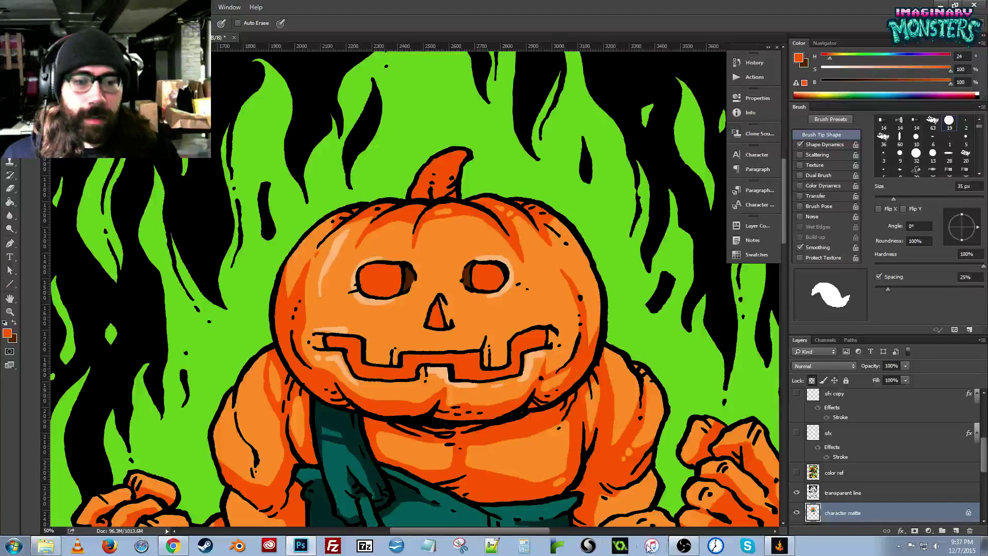
# Check the stream status in Open Broadcaster Software and return to Photoshop.
pyautogui.click(683, 545)
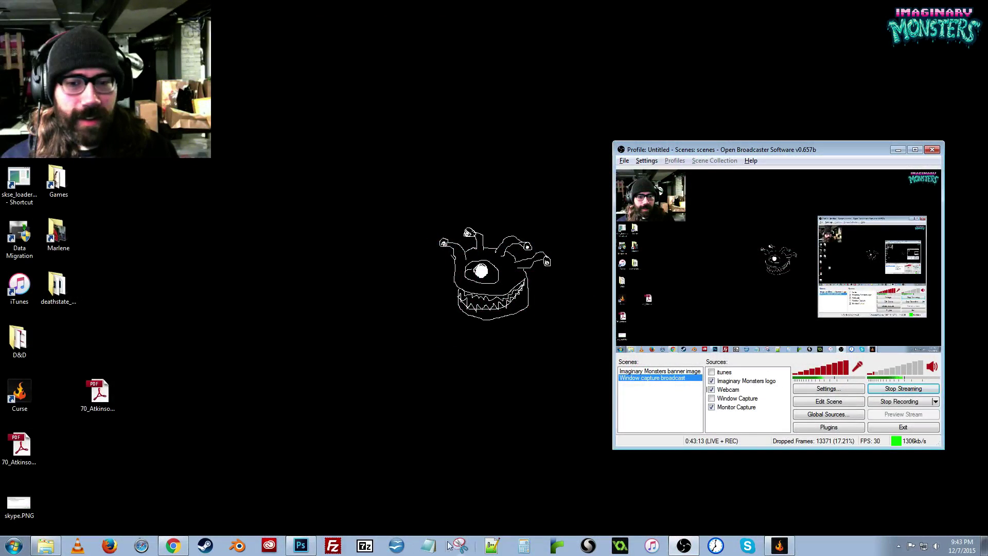
pyautogui.click(301, 545)
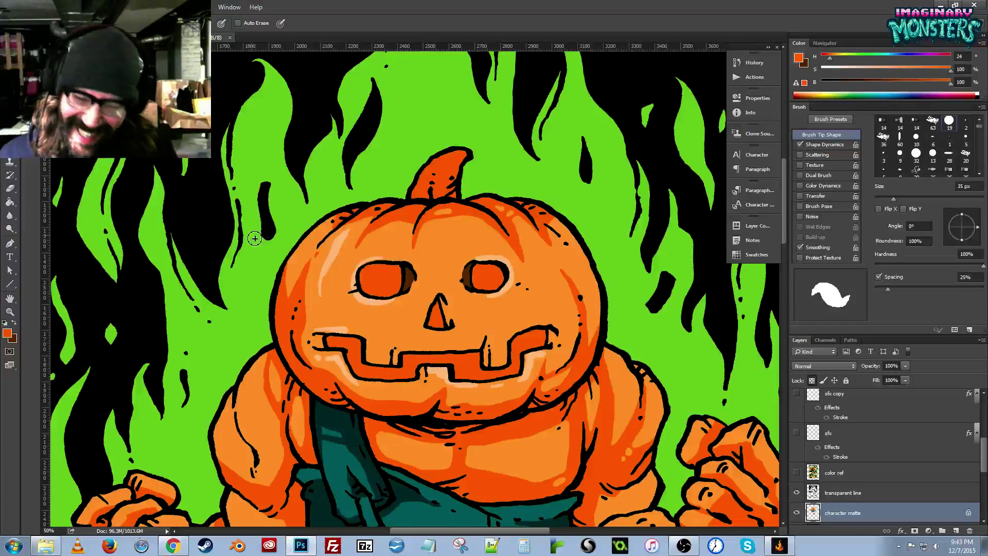
# Touch up the shadow edge on the left cheek of the pumpkin head, sampling the surrounding light orange.
pyautogui.moveTo(313, 313); pyautogui.dragTo(339, 291)
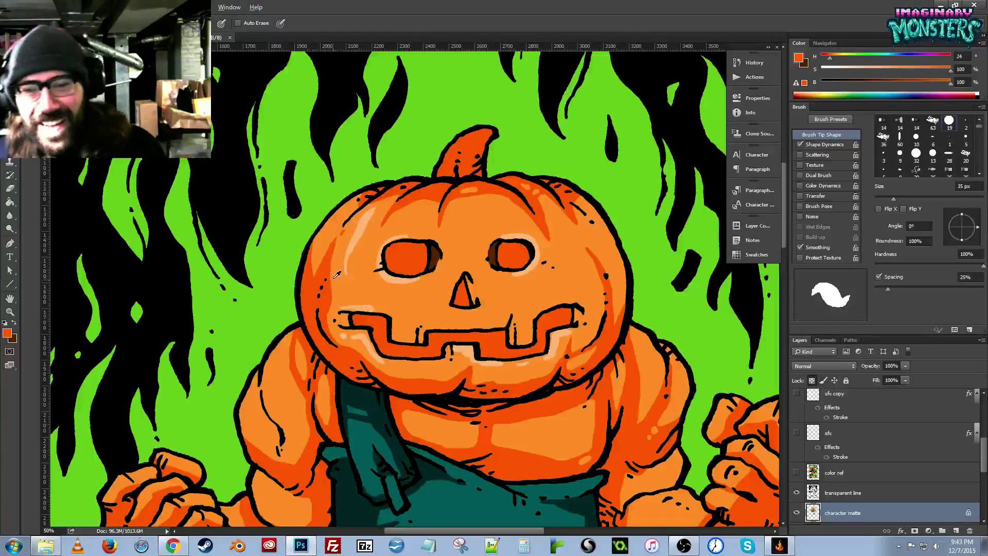
pyautogui.moveTo(340, 262); pyautogui.dragTo(332, 284)
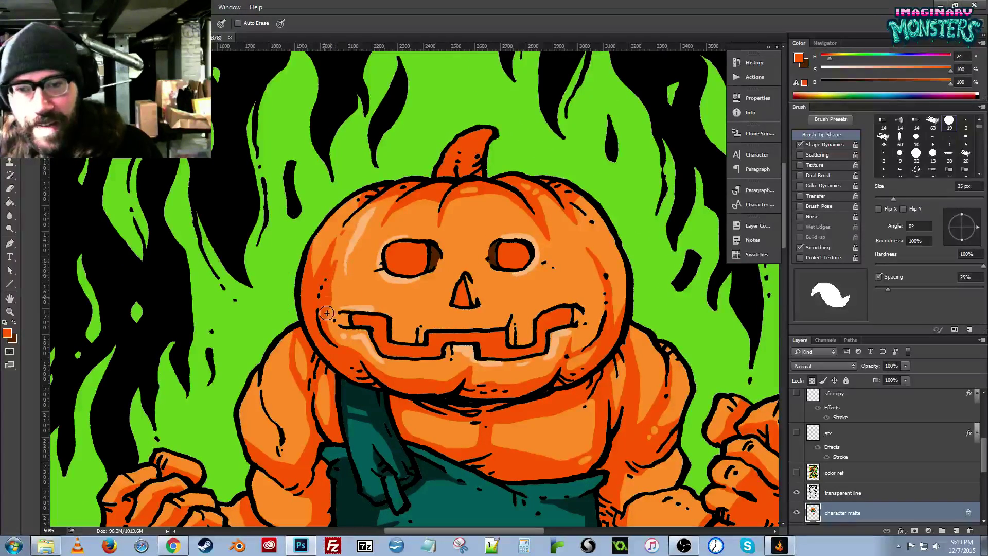
pyautogui.keyDown('alt'); pyautogui.click(343, 288); pyautogui.keyUp('alt')
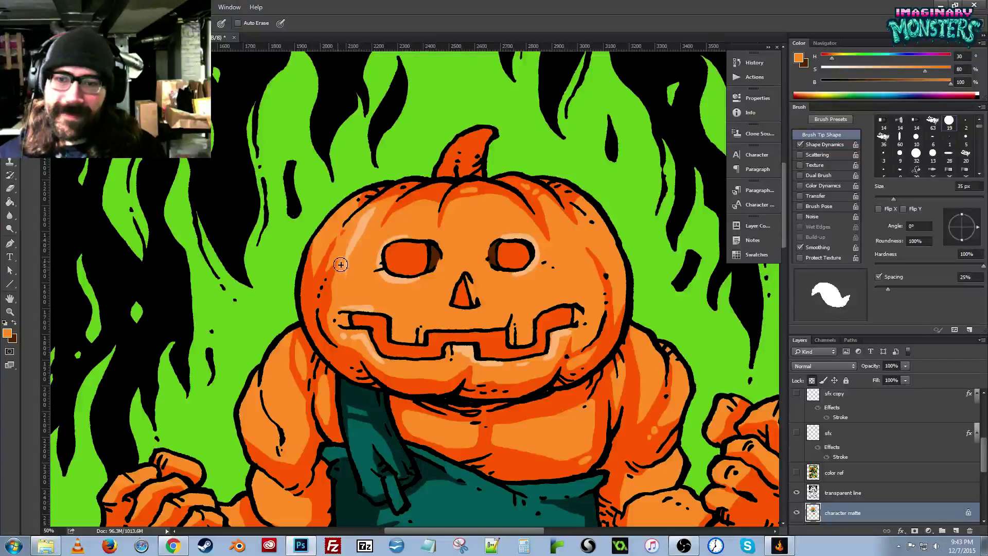
pyautogui.moveTo(369, 296); pyautogui.dragTo(346, 286)
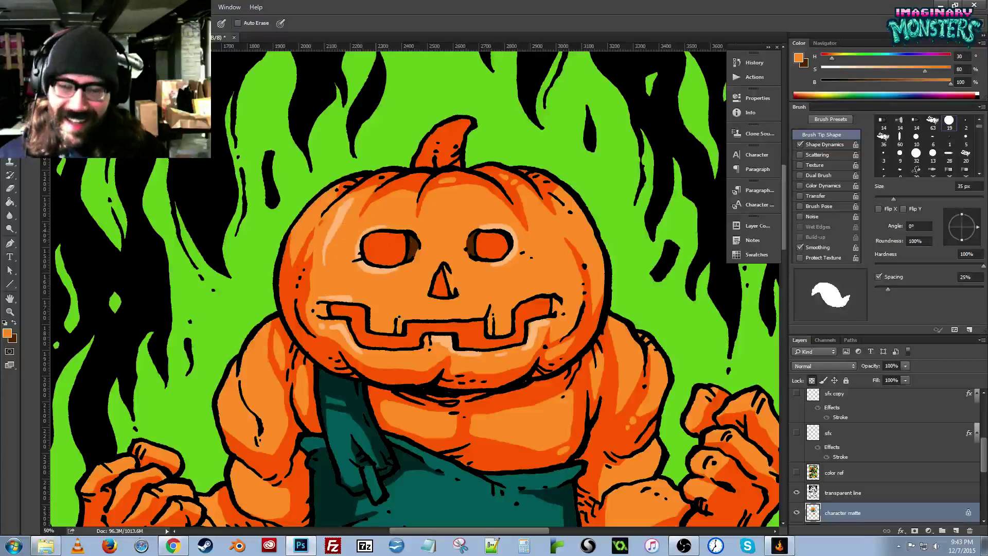
# Sample the dark orange from the pumpkin's left edge and brush a shadow along the right outer edge of the head.
pyautogui.keyDown('alt'); pyautogui.click(297, 286); pyautogui.keyUp('alt')
pyautogui.keyDown('alt'); pyautogui.click(291, 286); pyautogui.keyUp('alt')
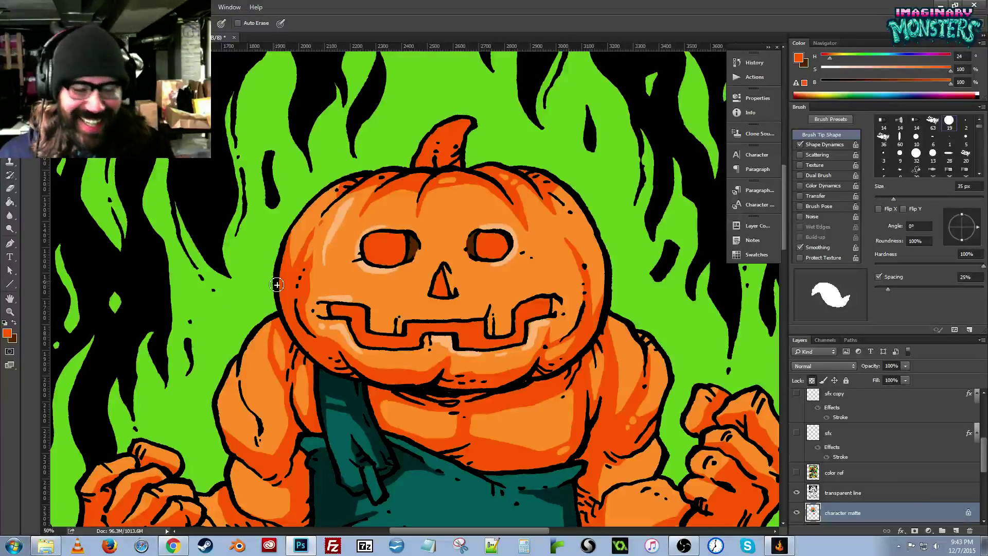
pyautogui.moveTo(585, 293); pyautogui.dragTo(575, 285)
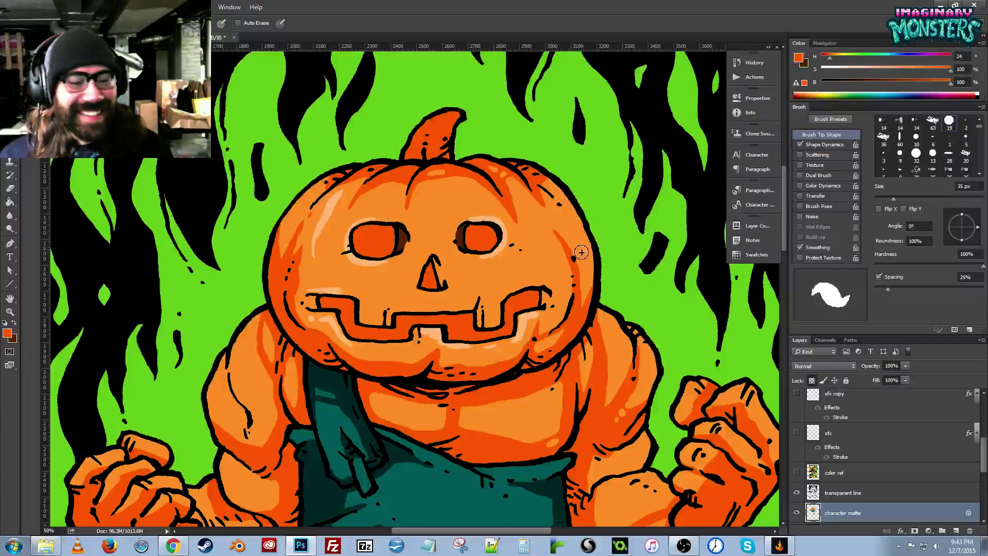
pyautogui.moveTo(589, 218)
pyautogui.mouseDown()
pyautogui.moveTo(595, 289)
pyautogui.moveTo(582, 321)
pyautogui.mouseUp()
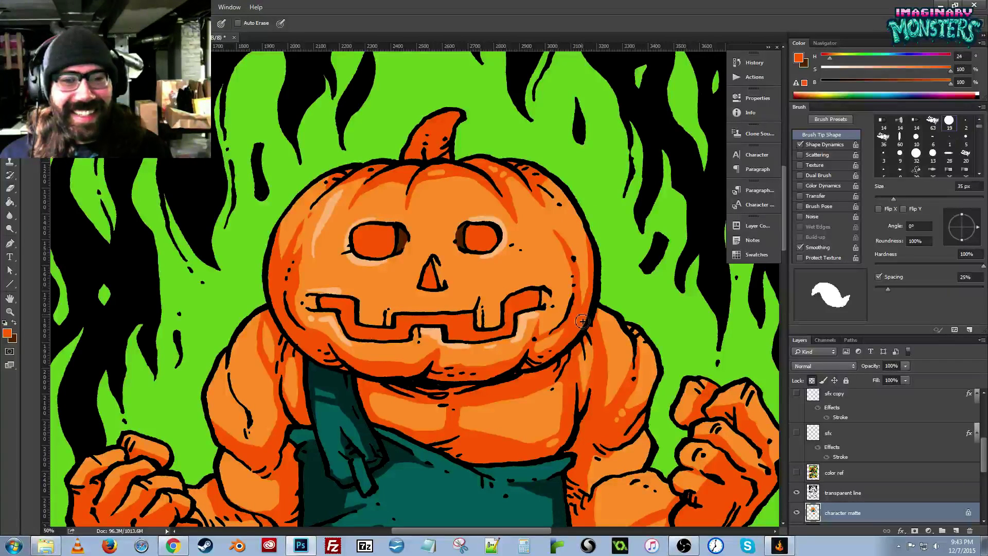
pyautogui.moveTo(588, 228); pyautogui.dragTo(568, 192)
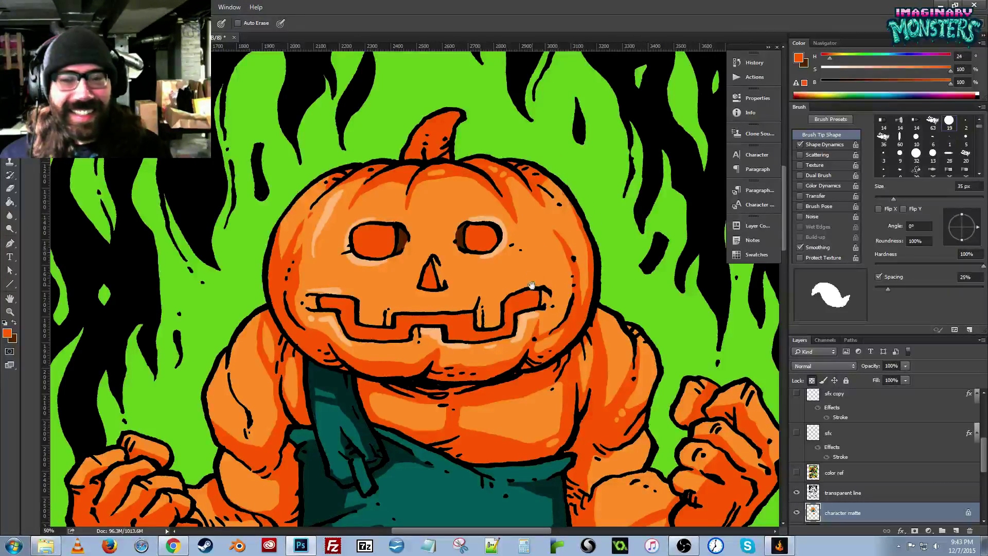
# Brush dark orange shadows beside the muscle crease on the left upper arm and at the left wrist.
pyautogui.moveTo(532, 285)
pyautogui.mouseDown()
pyautogui.moveTo(547, 228)
pyautogui.moveTo(582, 192)
pyautogui.mouseUp()
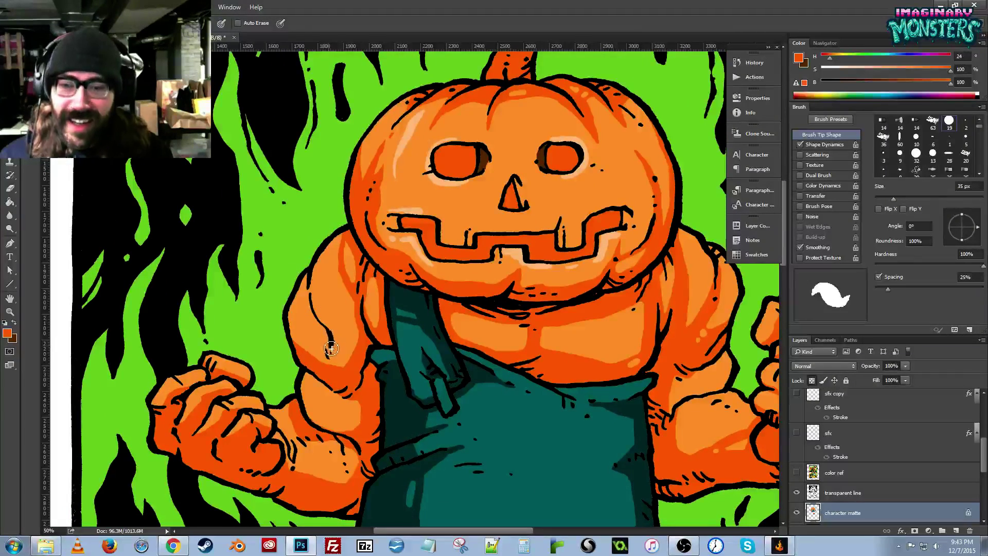
pyautogui.moveTo(329, 338)
pyautogui.mouseDown()
pyautogui.moveTo(308, 317)
pyautogui.moveTo(308, 275)
pyautogui.moveTo(311, 310)
pyautogui.moveTo(330, 338)
pyautogui.moveTo(303, 321)
pyautogui.mouseUp()
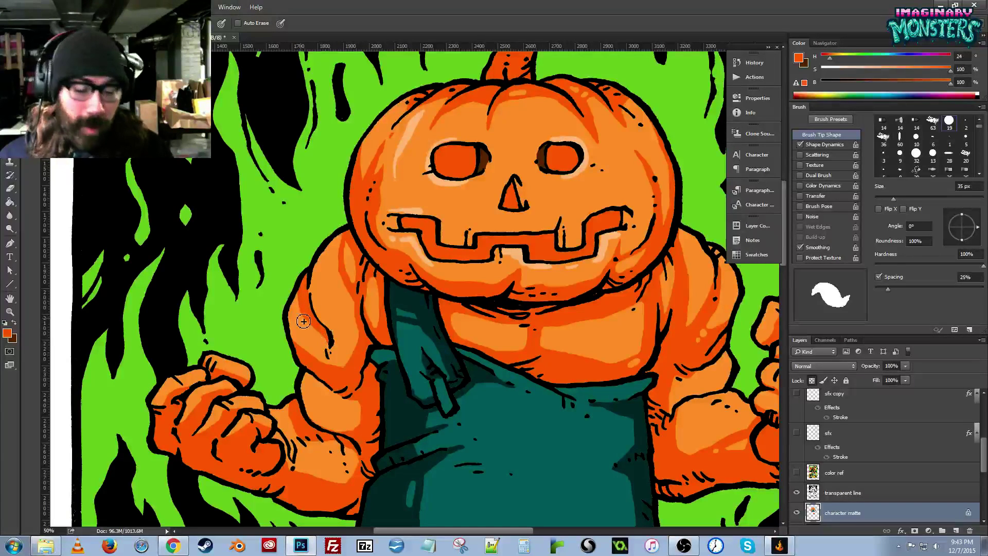
pyautogui.moveTo(432, 323); pyautogui.dragTo(325, 281)
pyautogui.moveTo(388, 366); pyautogui.dragTo(386, 365)
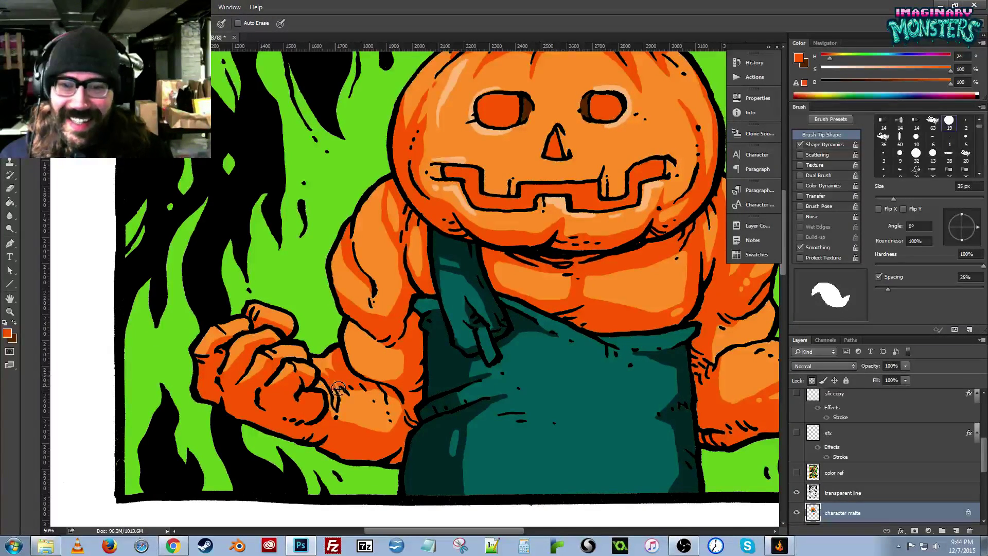
pyautogui.moveTo(336, 391); pyautogui.dragTo(327, 419)
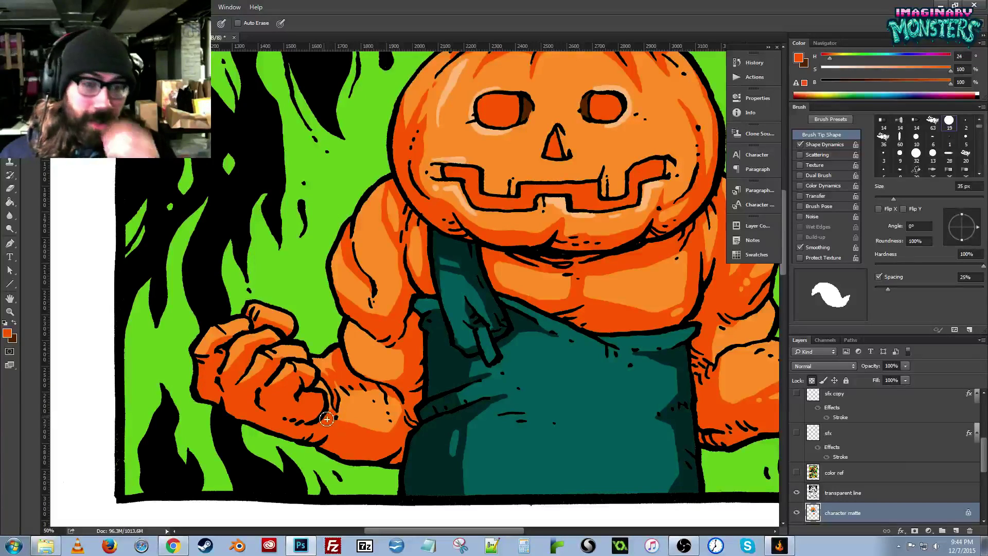
# Check the color ref layer, sample the pale orange from the face highlight and brush highlights on both sides of the left upper arm's crease.
pyautogui.moveTo(572, 334); pyautogui.dragTo(462, 328)
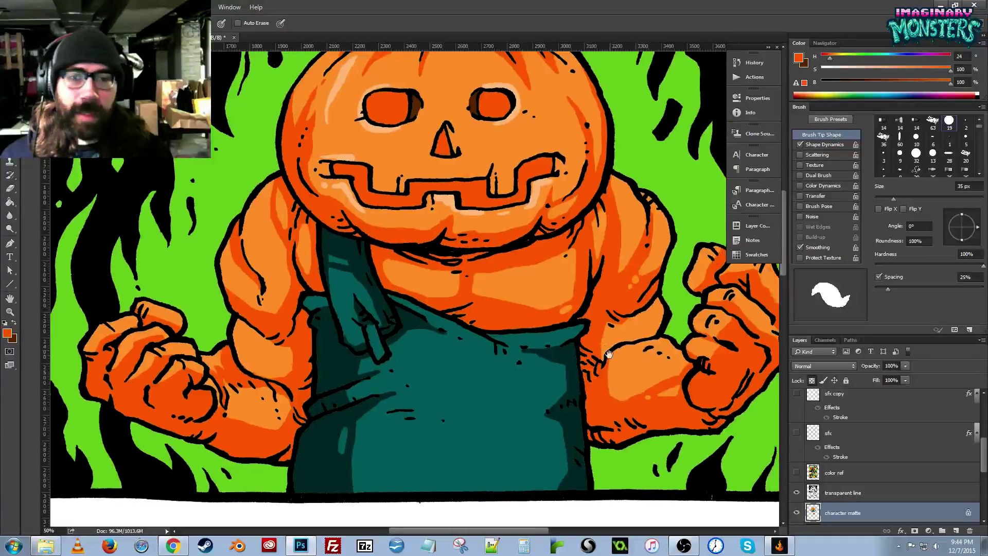
pyautogui.moveTo(612, 345); pyautogui.dragTo(575, 360)
pyautogui.hotkey('ctrl', 'r')
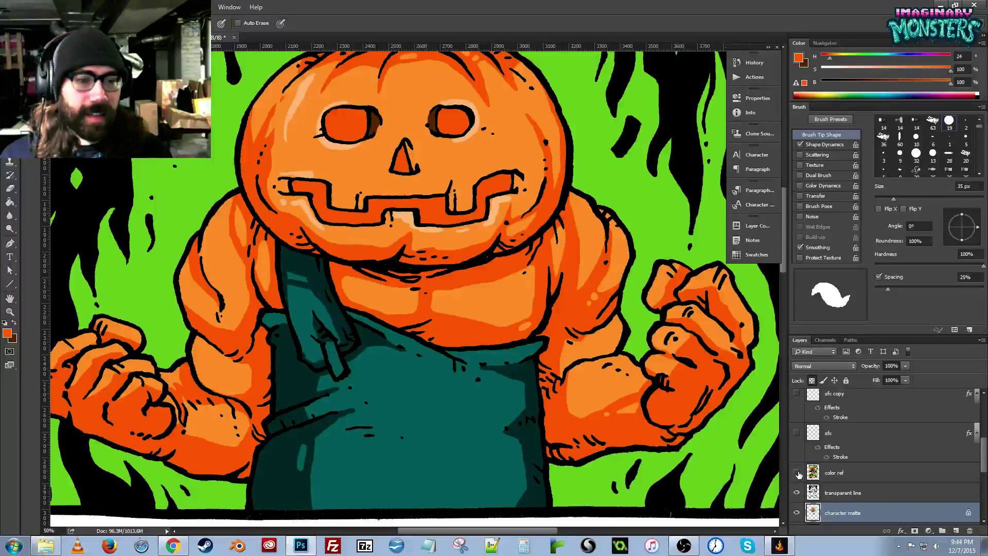
pyautogui.click(797, 472)
pyautogui.moveTo(456, 297); pyautogui.dragTo(533, 354)
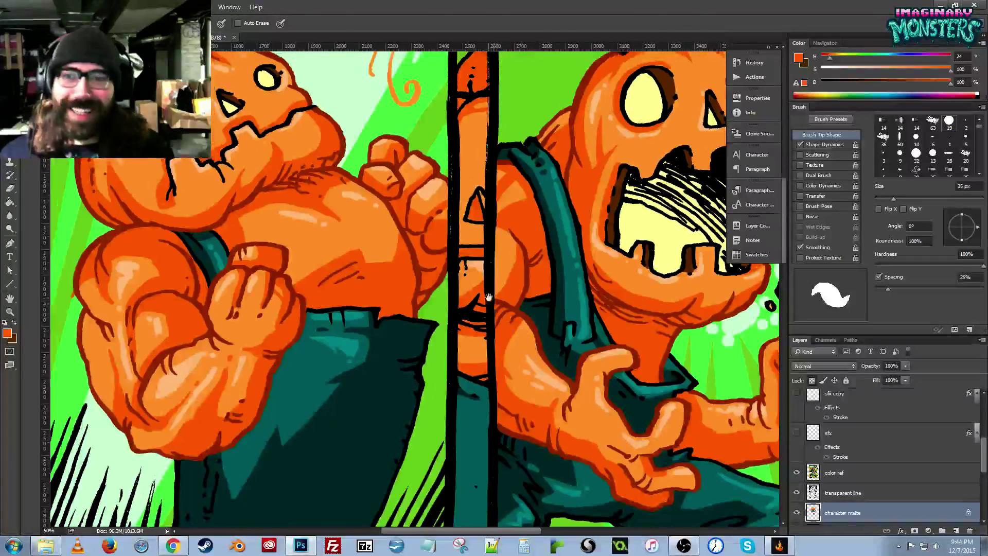
pyautogui.moveTo(452, 270); pyautogui.dragTo(494, 327)
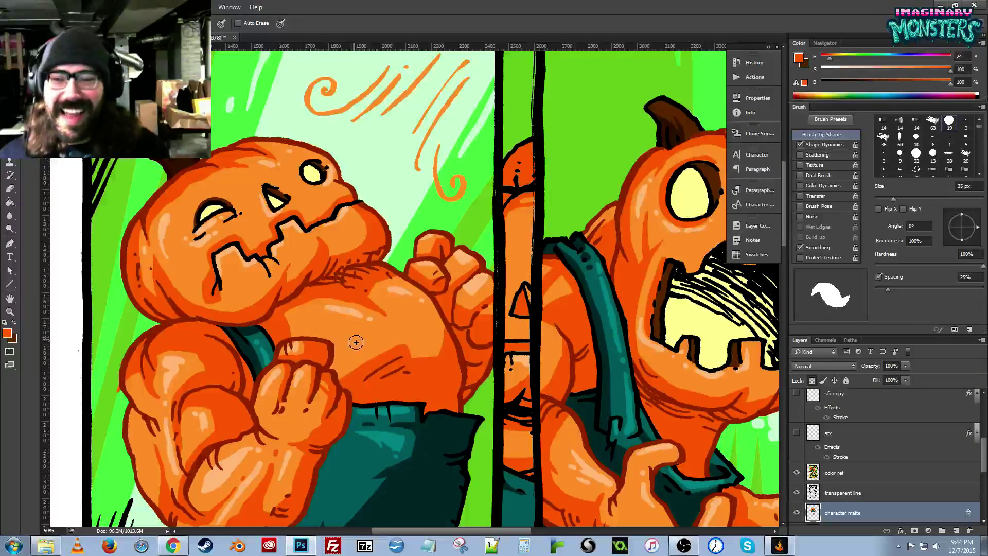
pyautogui.click(797, 473)
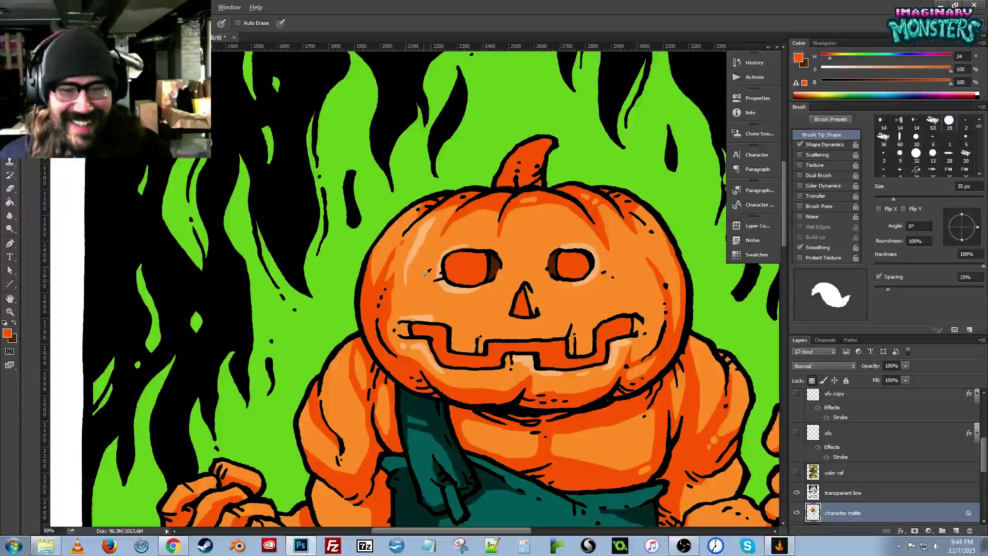
pyautogui.keyDown('alt'); pyautogui.click(418, 242); pyautogui.keyUp('alt')
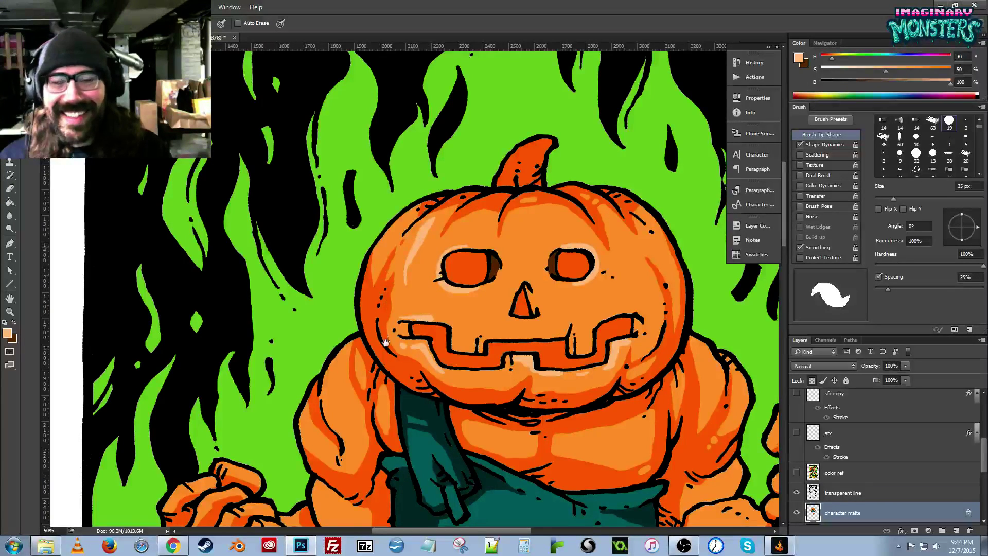
pyautogui.moveTo(385, 341); pyautogui.dragTo(389, 267)
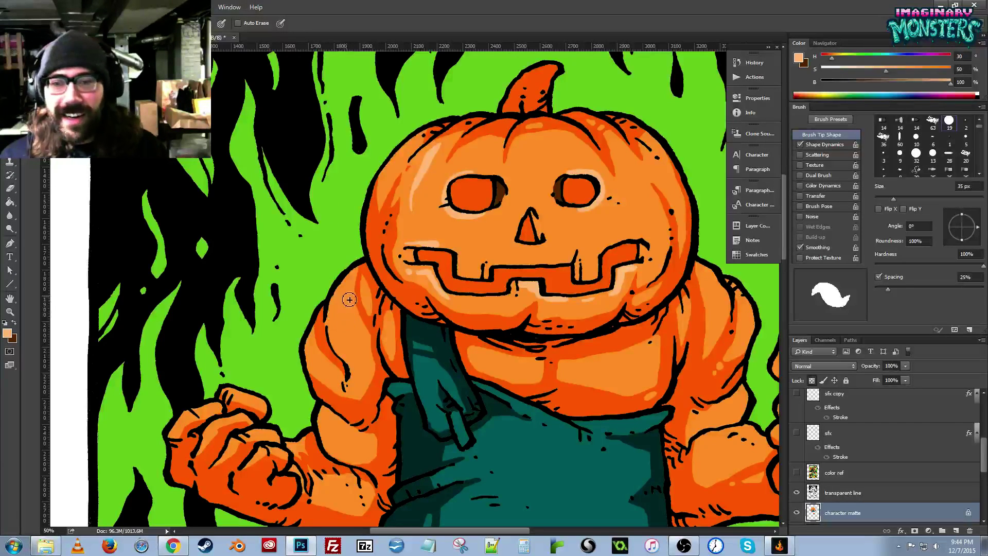
pyautogui.moveTo(345, 299); pyautogui.dragTo(361, 351)
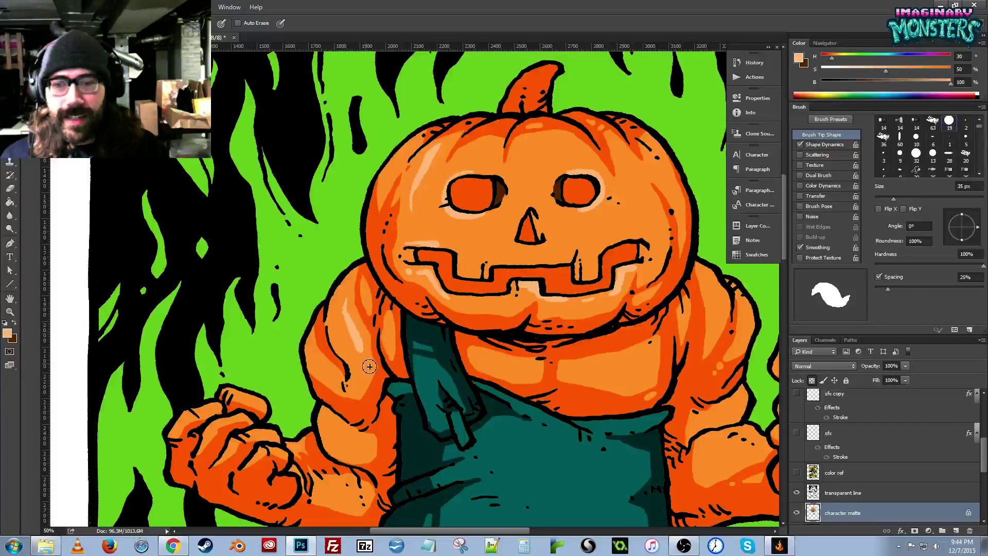
pyautogui.moveTo(318, 356); pyautogui.dragTo(337, 374)
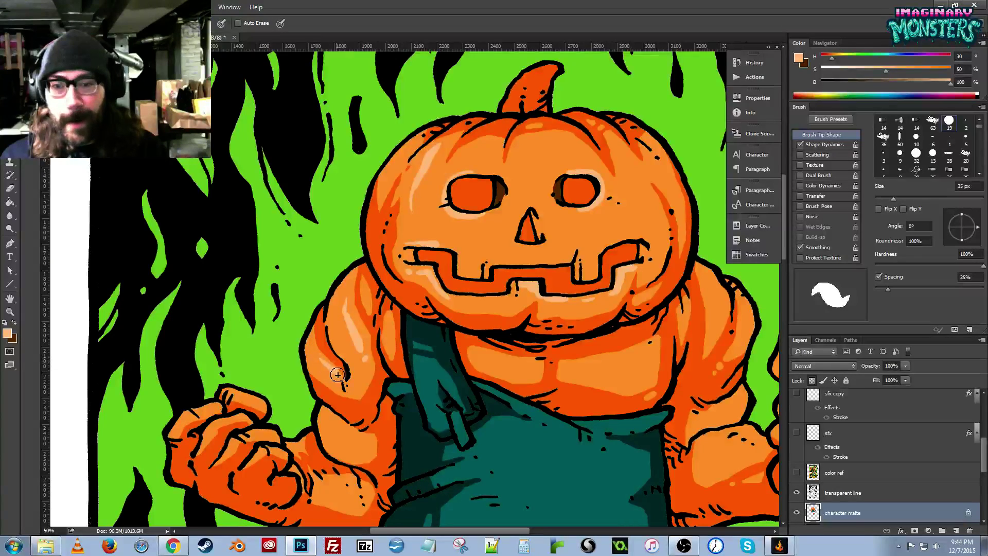
# Brush pale orange highlights on the left fist's fingers, the left forearm and the muscle above the elbow.
pyautogui.moveTo(321, 421); pyautogui.dragTo(353, 375)
pyautogui.moveTo(247, 379)
pyautogui.mouseDown()
pyautogui.moveTo(267, 376)
pyautogui.moveTo(278, 352)
pyautogui.moveTo(295, 358)
pyautogui.mouseUp()
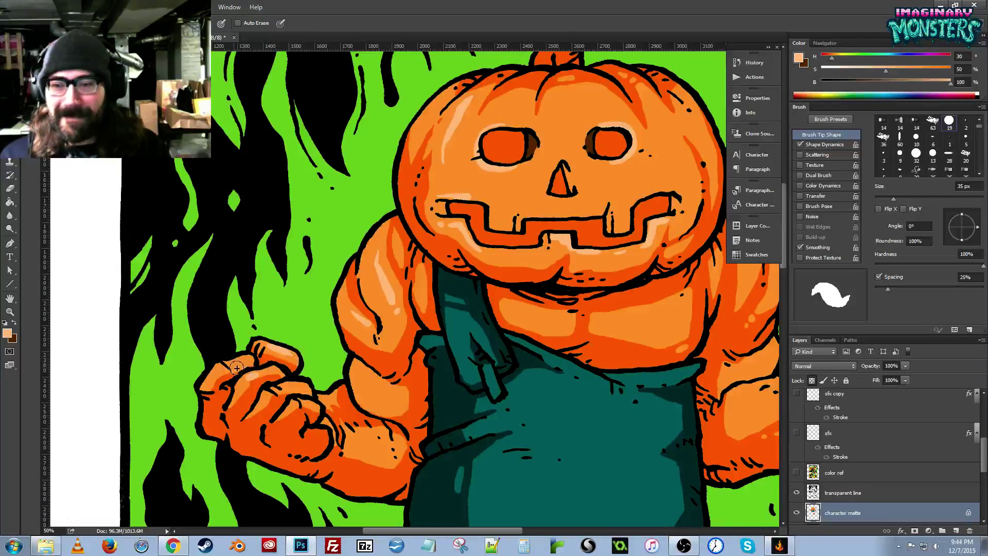
pyautogui.moveTo(235, 367)
pyautogui.mouseDown()
pyautogui.moveTo(252, 363)
pyautogui.moveTo(307, 390)
pyautogui.moveTo(318, 410)
pyautogui.mouseUp()
pyautogui.moveTo(405, 450)
pyautogui.mouseDown()
pyautogui.moveTo(267, 414)
pyautogui.moveTo(170, 427)
pyautogui.mouseUp()
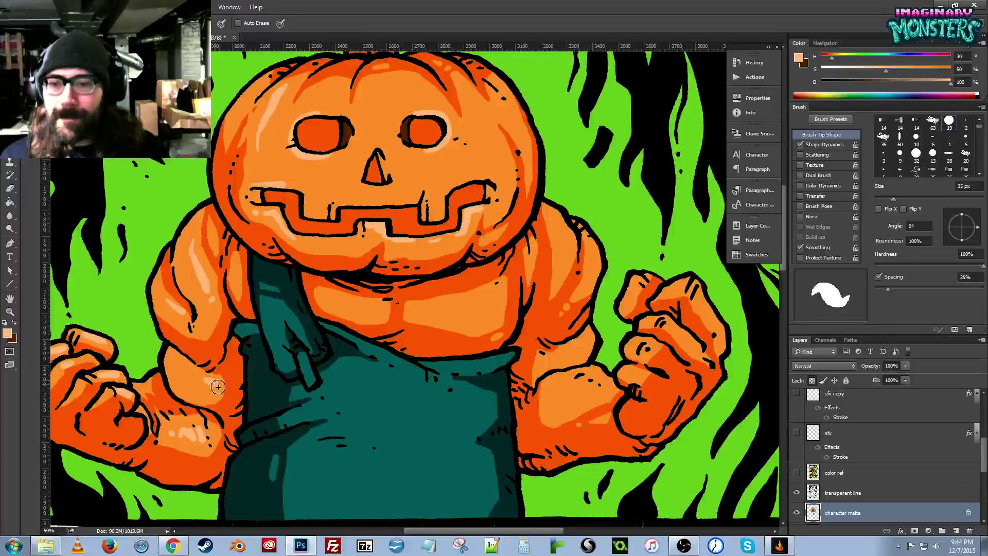
pyautogui.moveTo(218, 387); pyautogui.dragTo(201, 381)
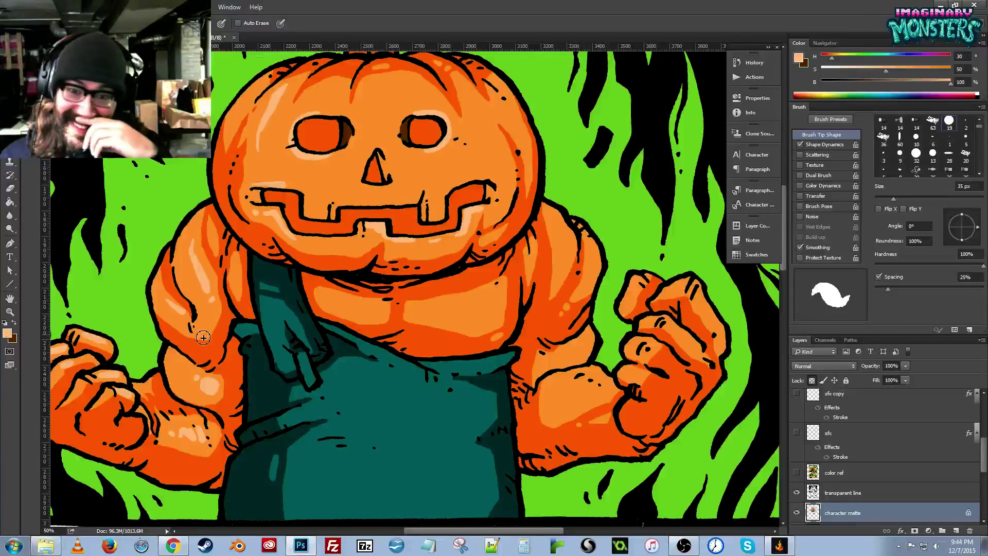
# Brush pale orange highlights on the right shoulder and the outer edge of the right upper arm.
pyautogui.moveTo(562, 270); pyautogui.dragTo(543, 341)
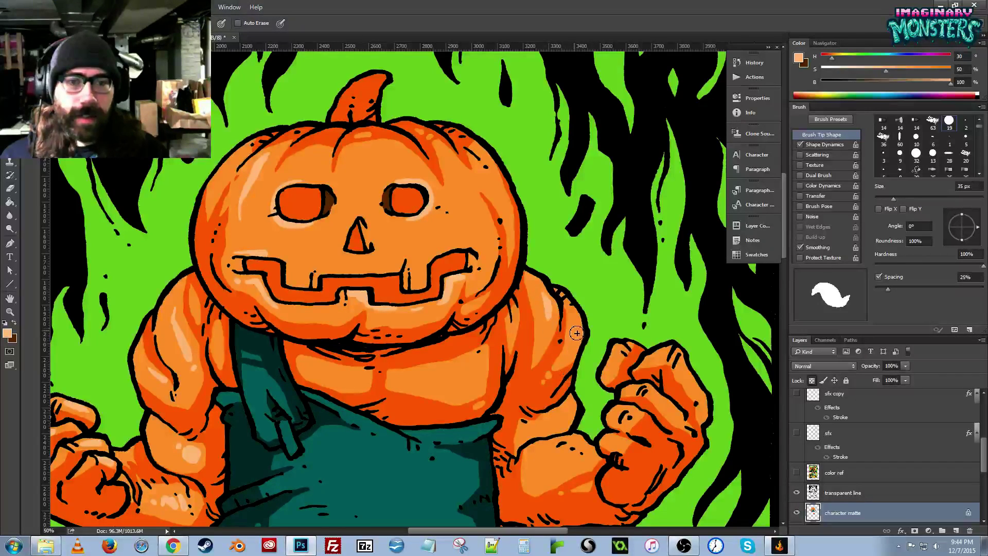
pyautogui.moveTo(576, 333); pyautogui.dragTo(574, 325)
pyautogui.moveTo(549, 423); pyautogui.dragTo(533, 376)
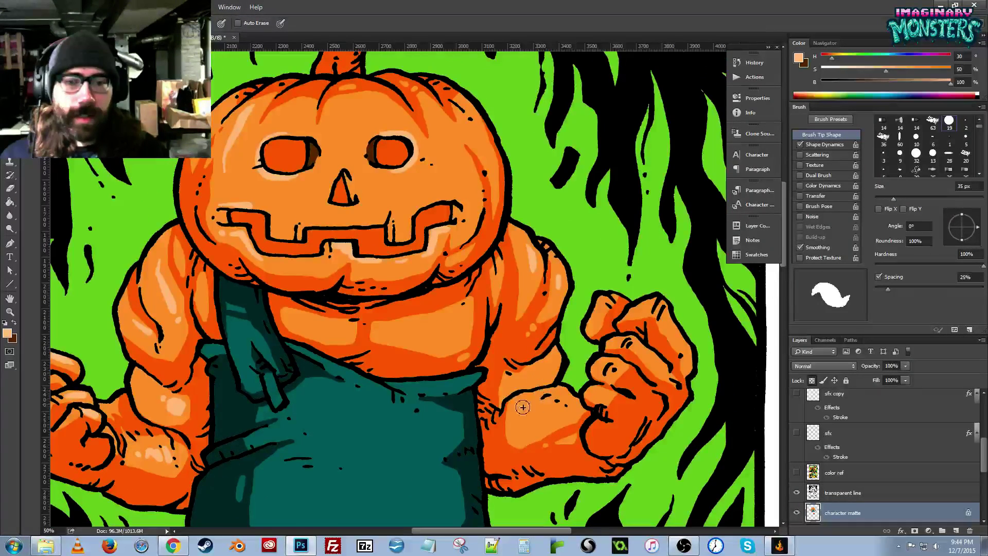
# Shade the upper edge of the right forearm near the wrist with sampled dark orange, and add pale orange highlights on the forearm.
pyautogui.keyDown('alt'); pyautogui.click(501, 419); pyautogui.keyUp('alt')
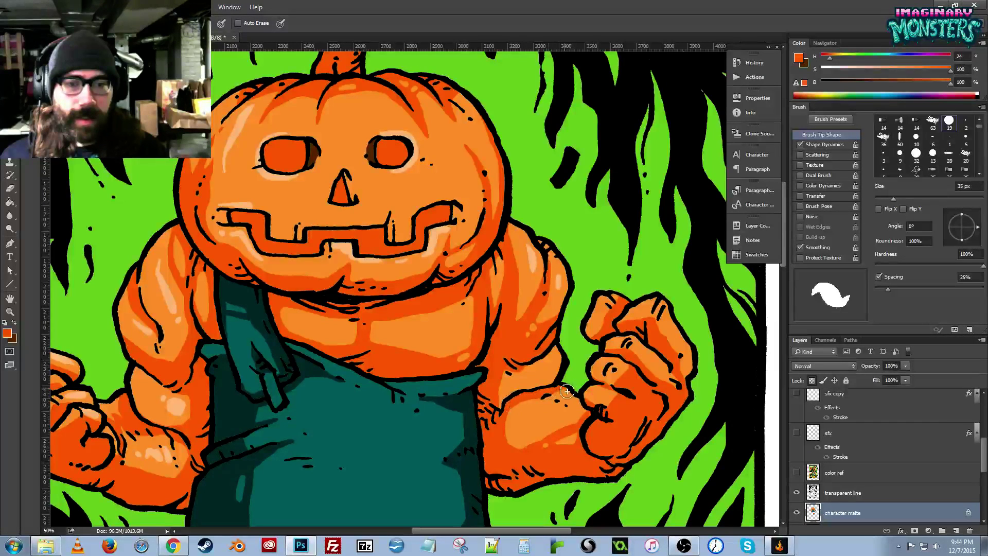
pyautogui.moveTo(567, 392); pyautogui.dragTo(576, 394)
pyautogui.keyDown('alt'); pyautogui.click(540, 267); pyautogui.keyUp('alt')
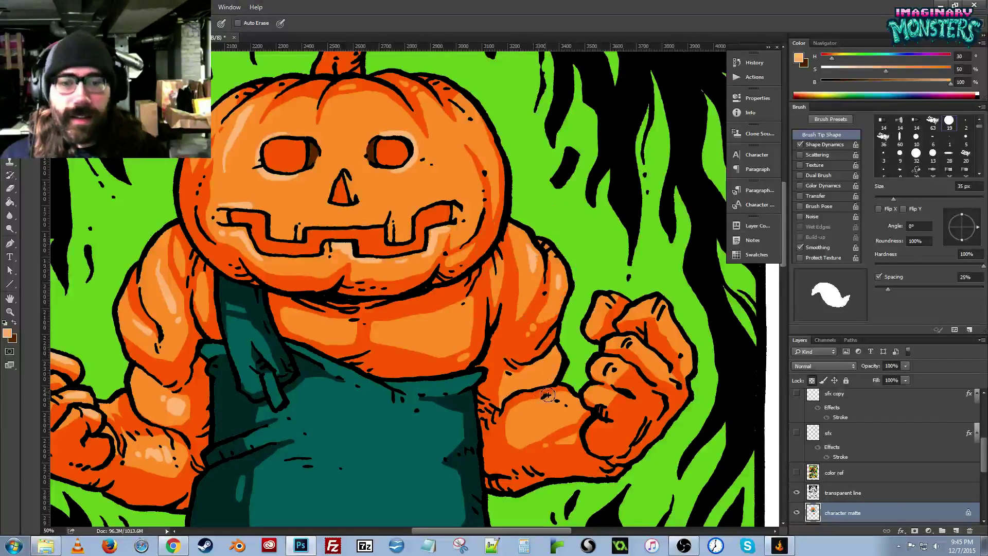
pyautogui.moveTo(544, 411)
pyautogui.mouseDown()
pyautogui.moveTo(565, 416)
pyautogui.moveTo(576, 436)
pyautogui.mouseUp()
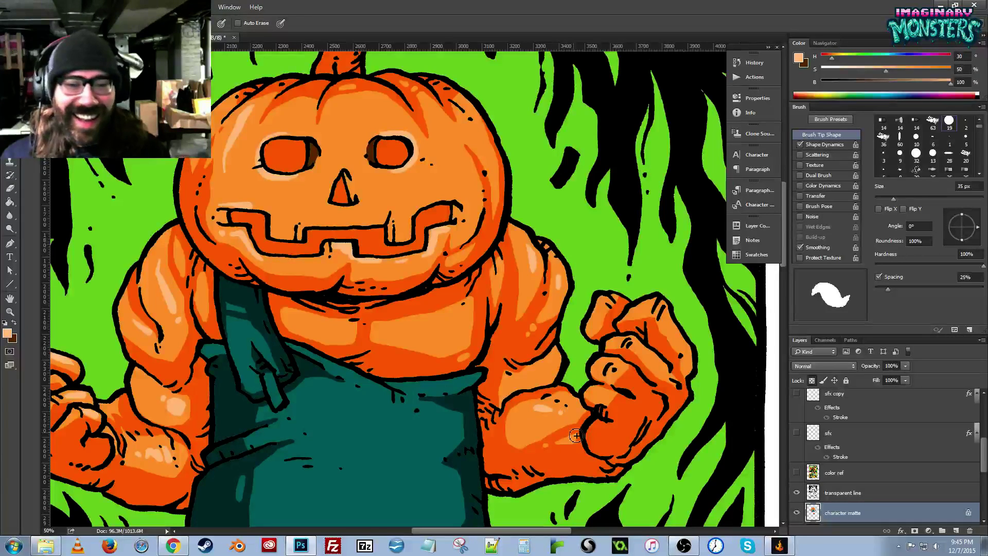
# Brush small pale orange highlights on the thumb, fingers and knuckles of the right fist.
pyautogui.moveTo(581, 387); pyautogui.dragTo(568, 390)
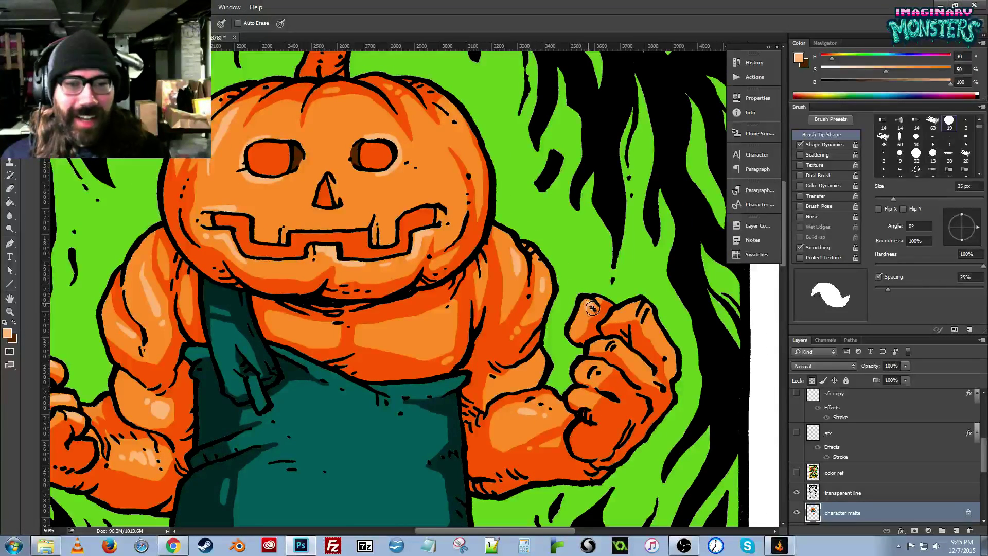
pyautogui.moveTo(638, 308)
pyautogui.mouseDown()
pyautogui.moveTo(623, 317)
pyautogui.moveTo(639, 310)
pyautogui.mouseUp()
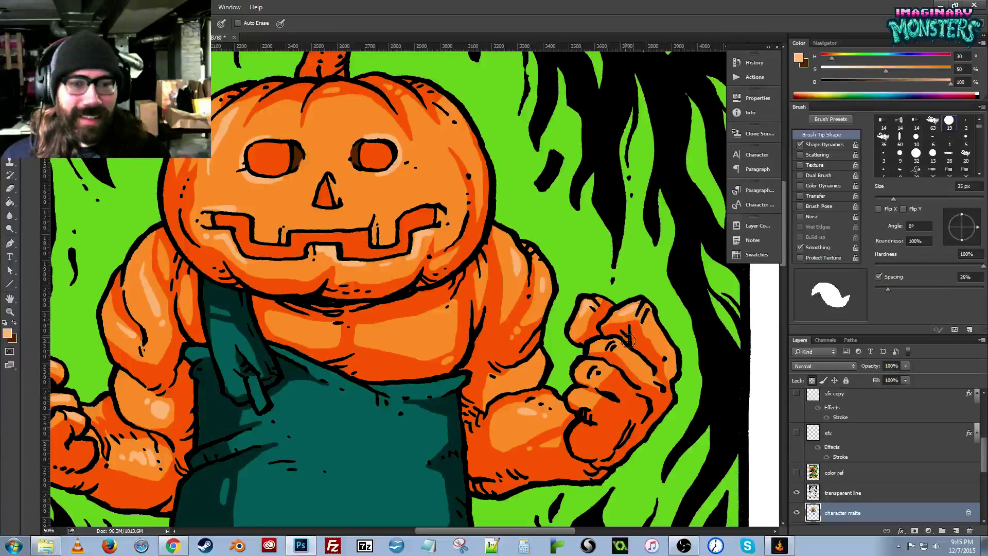
pyautogui.moveTo(617, 348)
pyautogui.mouseDown()
pyautogui.moveTo(588, 378)
pyautogui.moveTo(597, 370)
pyautogui.moveTo(587, 396)
pyautogui.mouseUp()
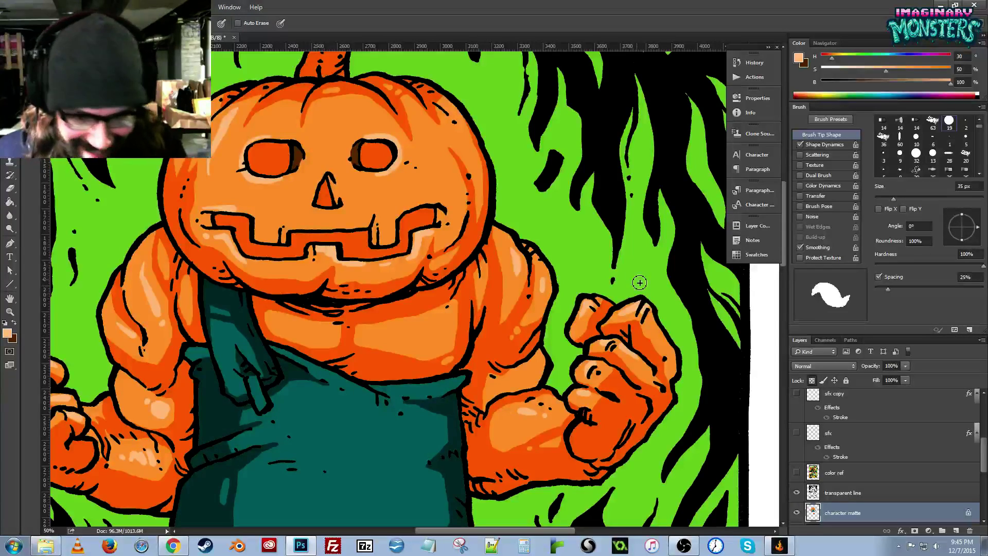
# Sample the dark brown from the left eye hole, paint the nose hole's inner right edge, and check the transparent line layer's visibility.
pyautogui.moveTo(396, 226); pyautogui.dragTo(475, 238)
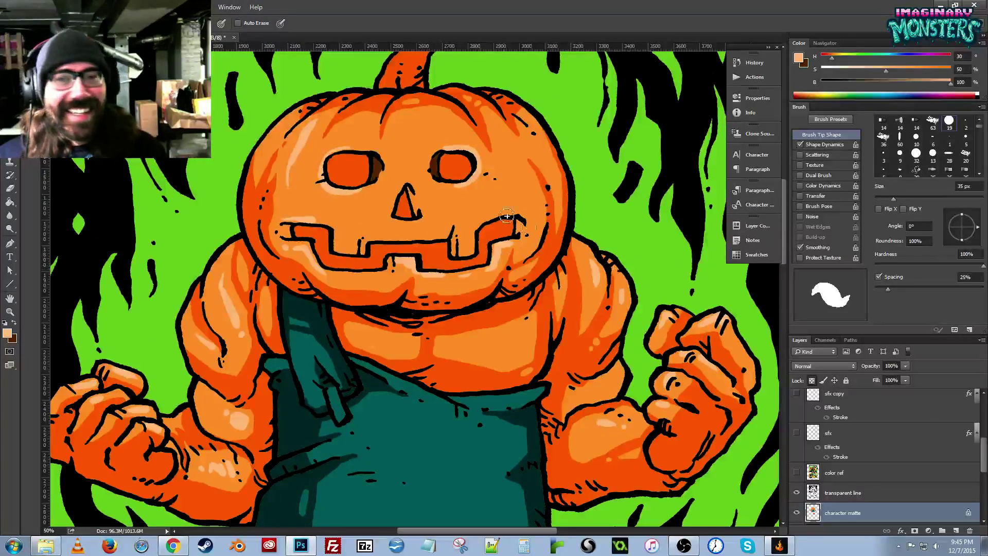
pyautogui.keyDown('alt'); pyautogui.click(373, 161); pyautogui.keyUp('alt')
pyautogui.moveTo(412, 193)
pyautogui.mouseDown()
pyautogui.moveTo(419, 218)
pyautogui.moveTo(403, 185)
pyautogui.mouseUp()
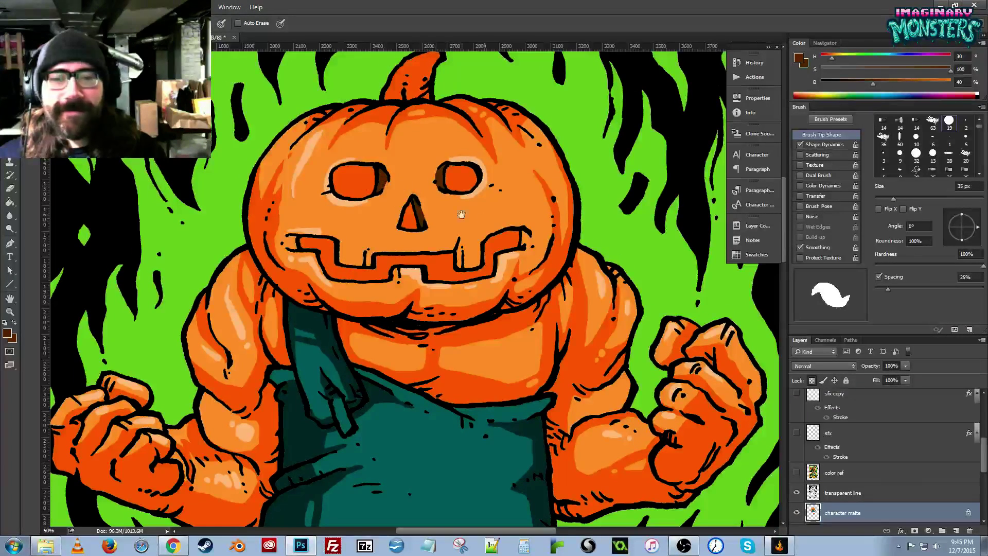
pyautogui.click(796, 493)
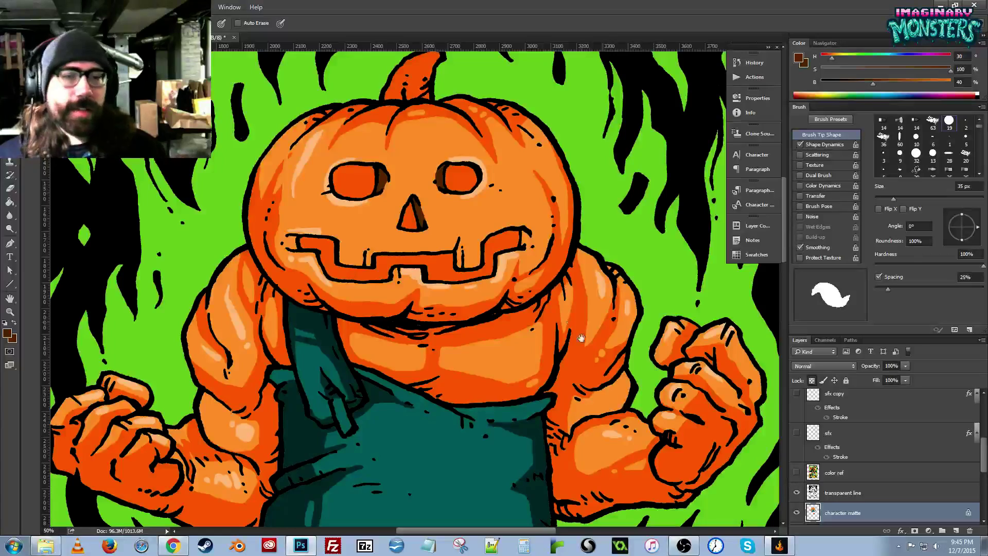
# Paint dark brown inner edges at both mouth corners and on the sides of the two upper teeth.
pyautogui.moveTo(515, 232)
pyautogui.mouseDown()
pyautogui.moveTo(519, 246)
pyautogui.moveTo(553, 234)
pyautogui.moveTo(528, 249)
pyautogui.mouseUp()
pyautogui.press('z')
pyautogui.press('b')
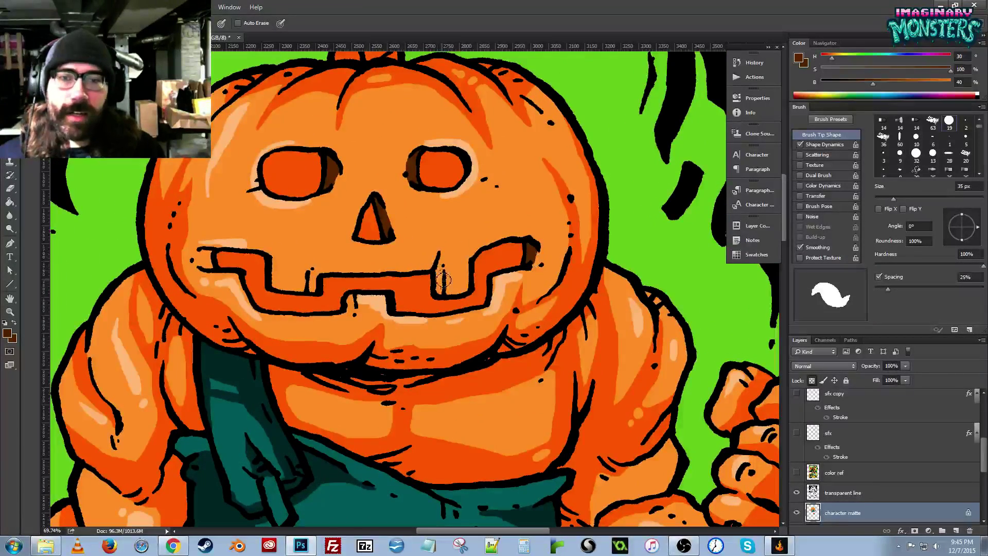
pyautogui.moveTo(440, 291); pyautogui.dragTo(440, 257)
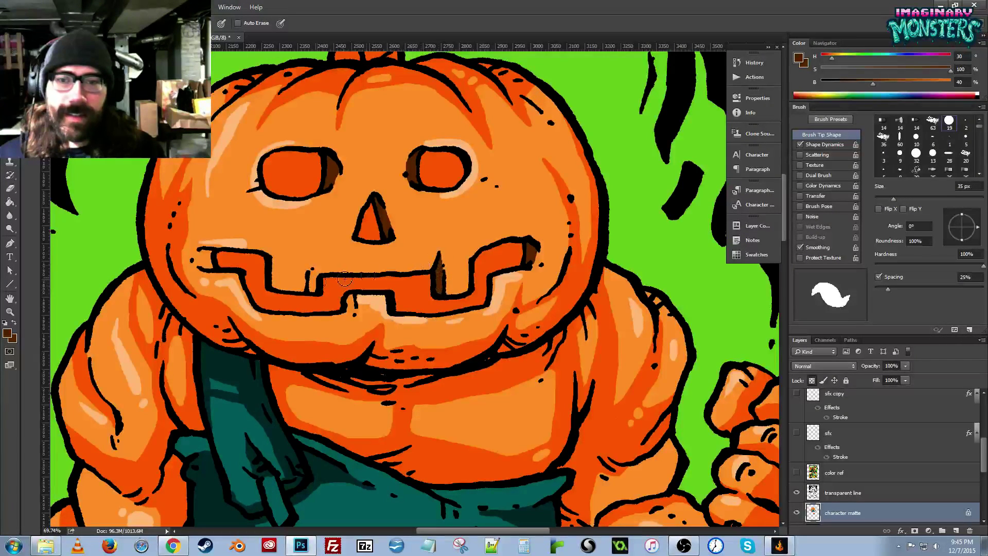
pyautogui.moveTo(312, 286); pyautogui.dragTo(315, 277)
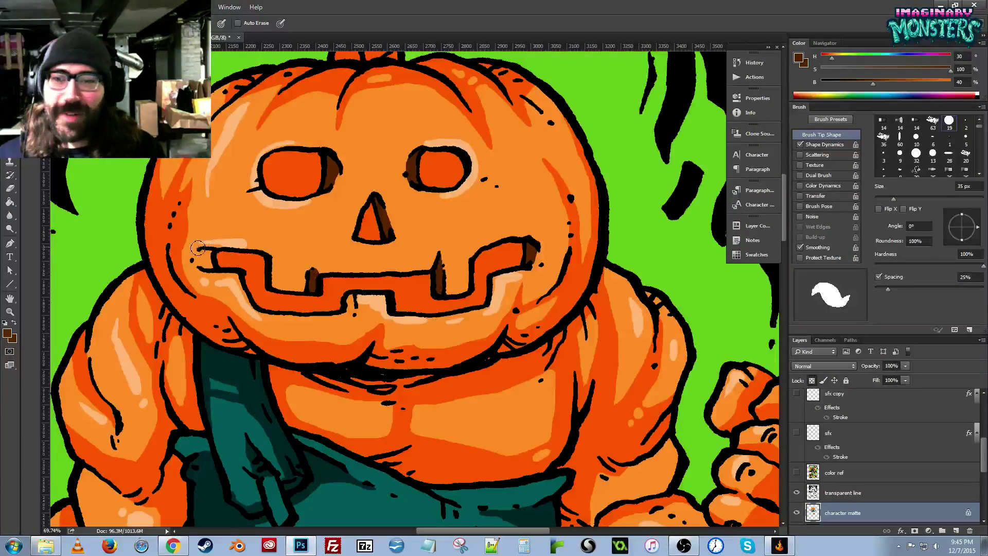
pyautogui.moveTo(201, 255)
pyautogui.mouseDown()
pyautogui.moveTo(212, 268)
pyautogui.moveTo(204, 246)
pyautogui.moveTo(256, 246)
pyautogui.mouseUp()
# Sample the pale orange highlight and brush it above the mouth's right corner and on the right side of the chest.
pyautogui.keyDown('alt'); pyautogui.click(231, 240); pyautogui.keyUp('alt')
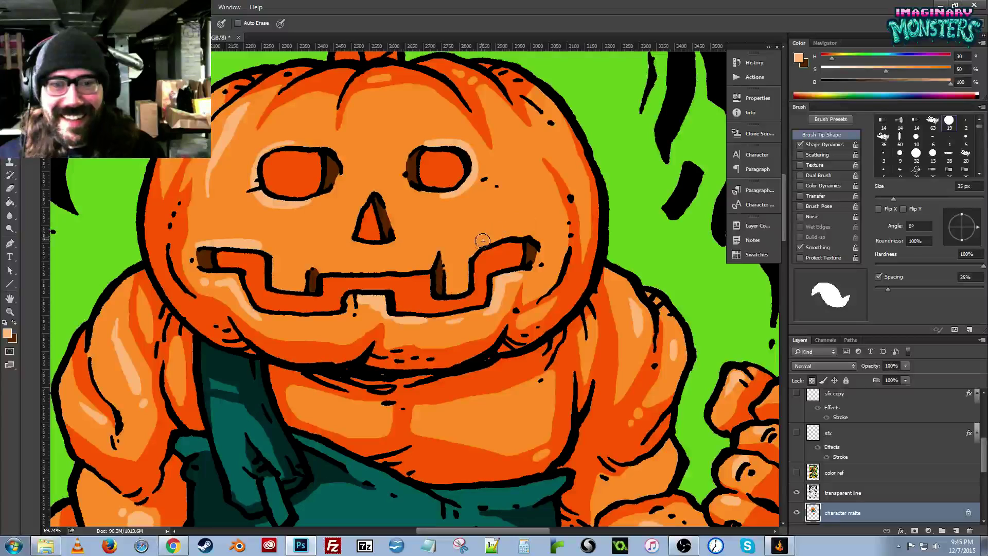
pyautogui.moveTo(482, 240)
pyautogui.mouseDown()
pyautogui.moveTo(543, 238)
pyautogui.moveTo(480, 247)
pyautogui.mouseUp()
pyautogui.moveTo(466, 205); pyautogui.dragTo(454, 177)
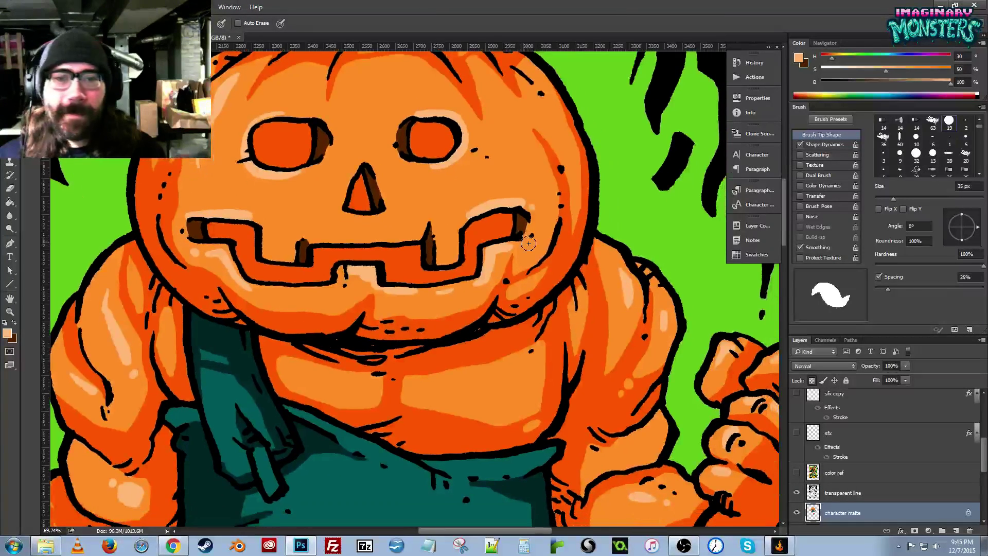
pyautogui.moveTo(534, 354)
pyautogui.mouseDown()
pyautogui.moveTo(536, 307)
pyautogui.moveTo(525, 335)
pyautogui.moveTo(569, 286)
pyautogui.mouseUp()
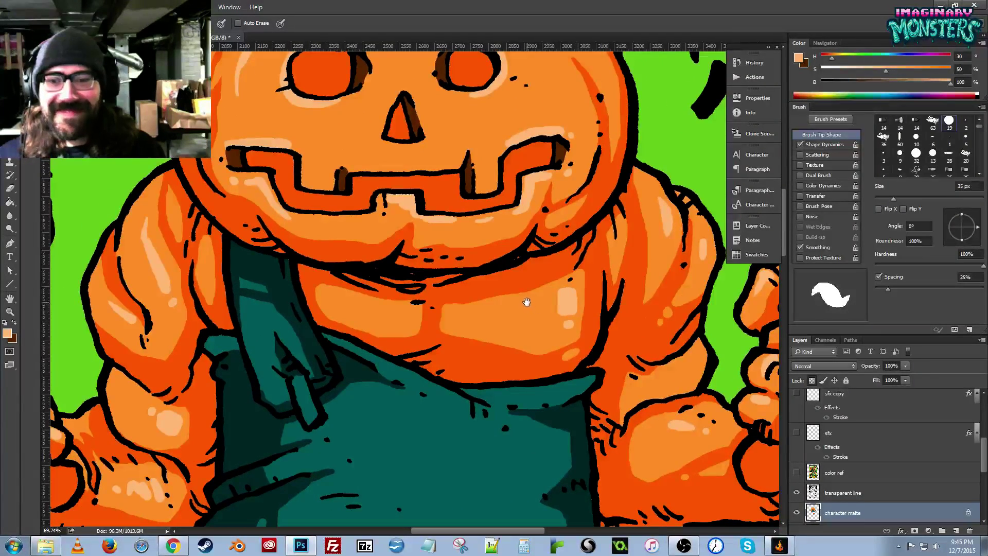
# Sample the dark teal from the overalls, and pick a brighter teal from the overalls on the temporarily shown color ref layer.
pyautogui.moveTo(258, 395); pyautogui.dragTo(266, 374)
pyautogui.keyDown('alt'); pyautogui.click(256, 360); pyautogui.keyUp('alt')
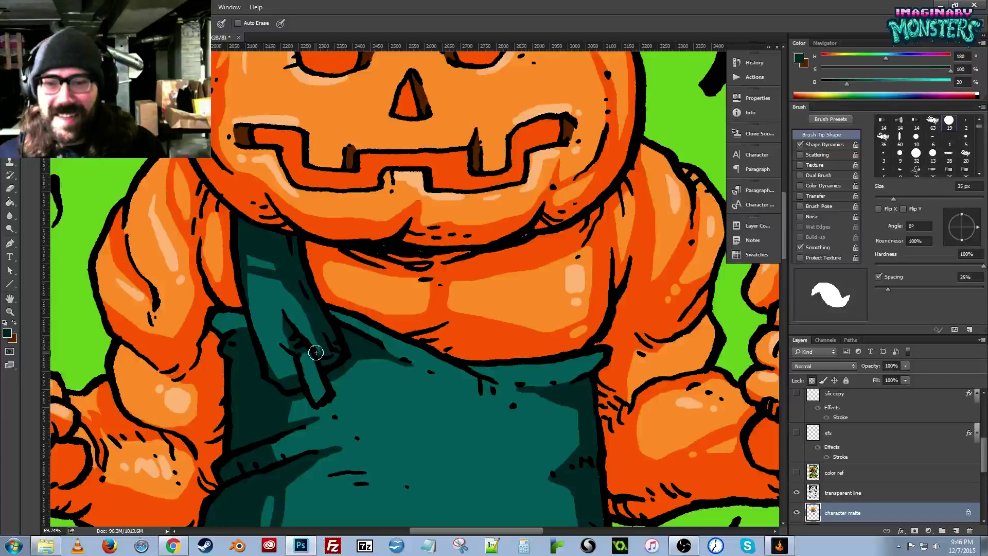
pyautogui.moveTo(267, 343); pyautogui.dragTo(349, 318)
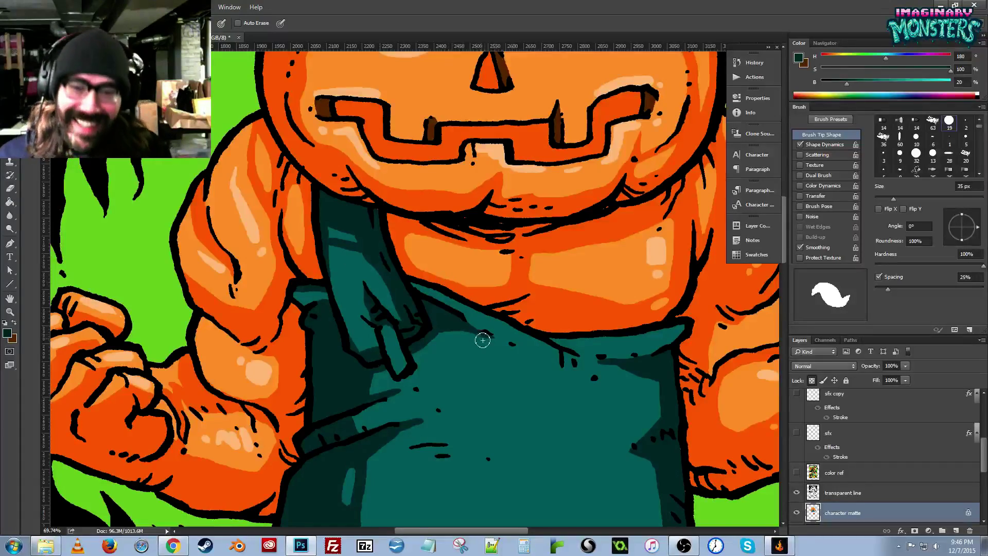
pyautogui.moveTo(490, 350); pyautogui.dragTo(363, 339)
pyautogui.press('z')
pyautogui.moveTo(442, 327); pyautogui.dragTo(401, 358)
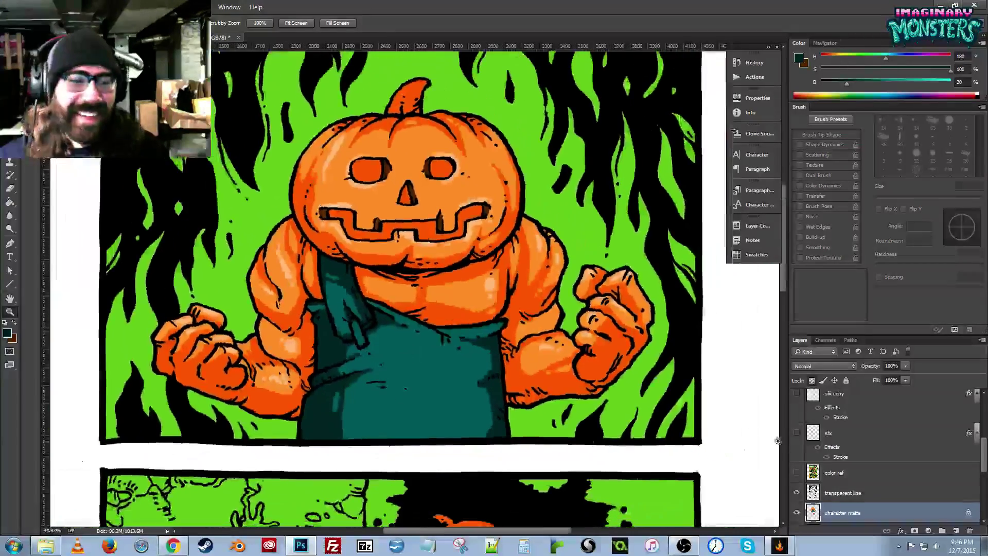
pyautogui.click(797, 473)
pyautogui.moveTo(355, 309); pyautogui.dragTo(377, 344)
pyautogui.press('b')
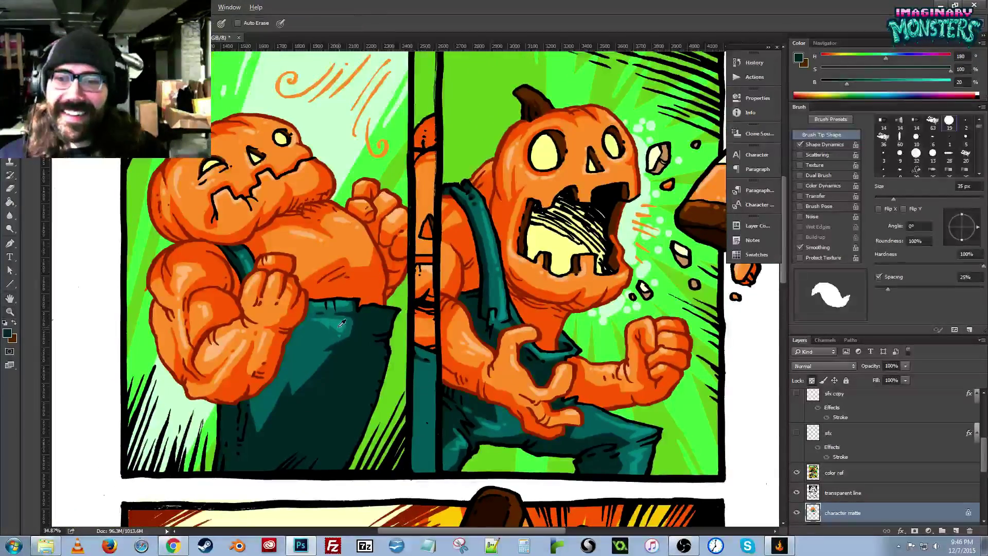
pyautogui.keyDown('alt'); pyautogui.click(341, 323); pyautogui.keyUp('alt')
pyautogui.click(796, 472)
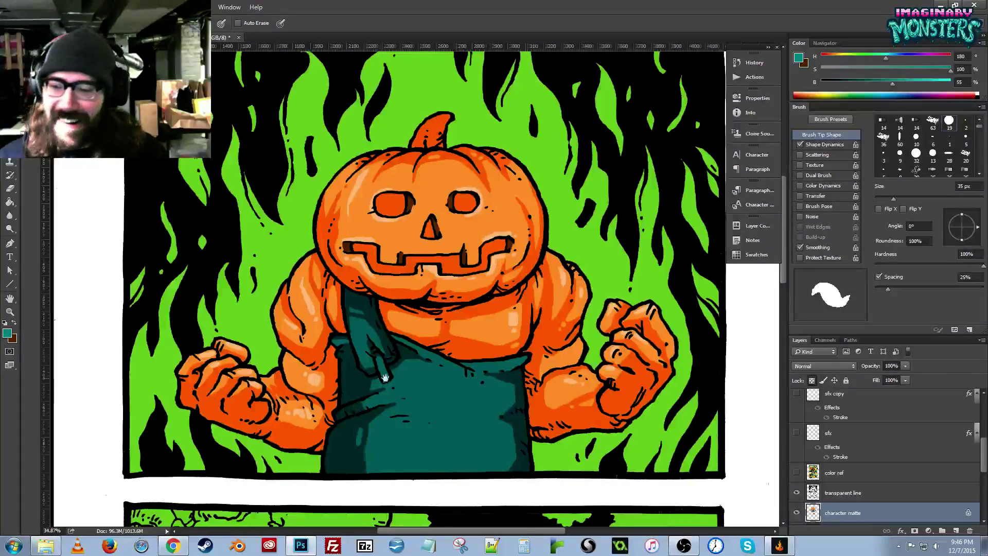
# Brush bright teal highlights on the hanging strap and its loose end, the overalls' upper hem and the fold across the belly.
pyautogui.scroll(3, 385, 378)
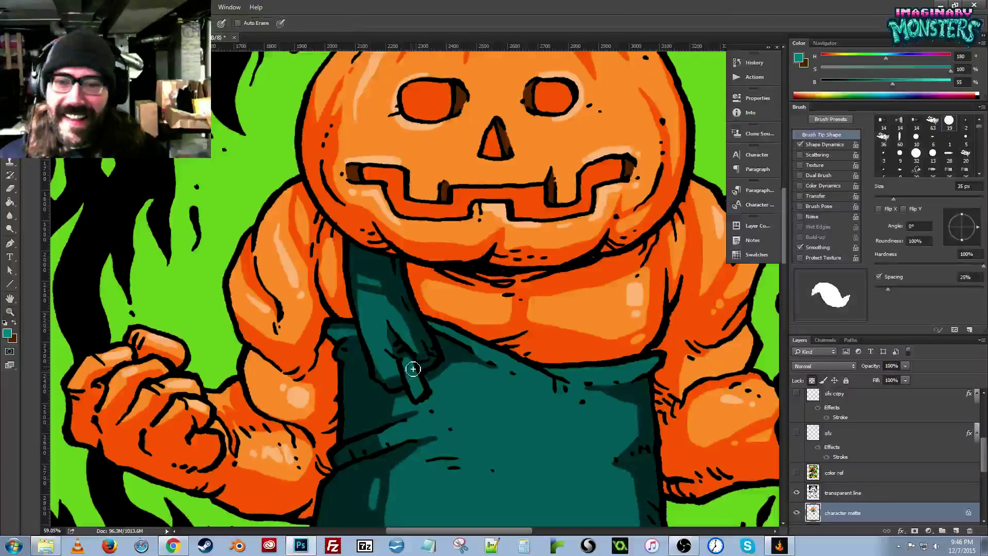
pyautogui.moveTo(413, 369); pyautogui.dragTo(419, 392)
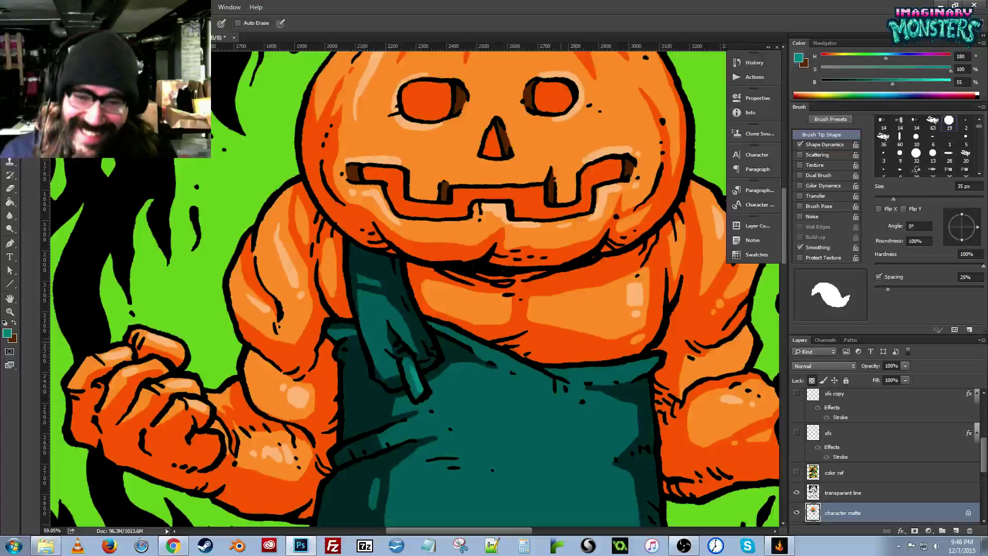
pyautogui.moveTo(482, 348)
pyautogui.mouseDown()
pyautogui.moveTo(547, 382)
pyautogui.moveTo(646, 366)
pyautogui.mouseUp()
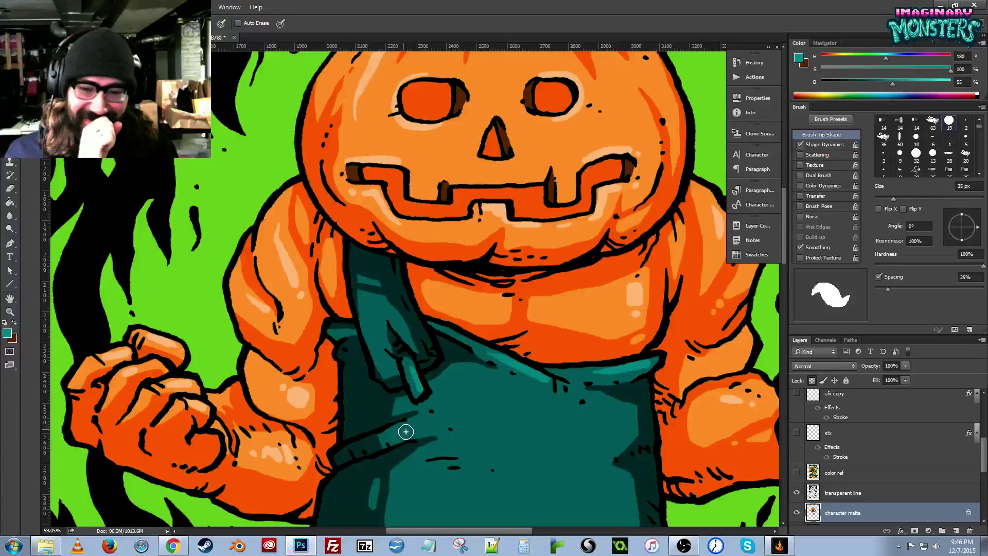
pyautogui.moveTo(402, 432)
pyautogui.mouseDown()
pyautogui.moveTo(483, 409)
pyautogui.moveTo(521, 419)
pyautogui.moveTo(444, 416)
pyautogui.moveTo(496, 414)
pyautogui.moveTo(485, 416)
pyautogui.moveTo(554, 432)
pyautogui.moveTo(439, 406)
pyautogui.mouseUp()
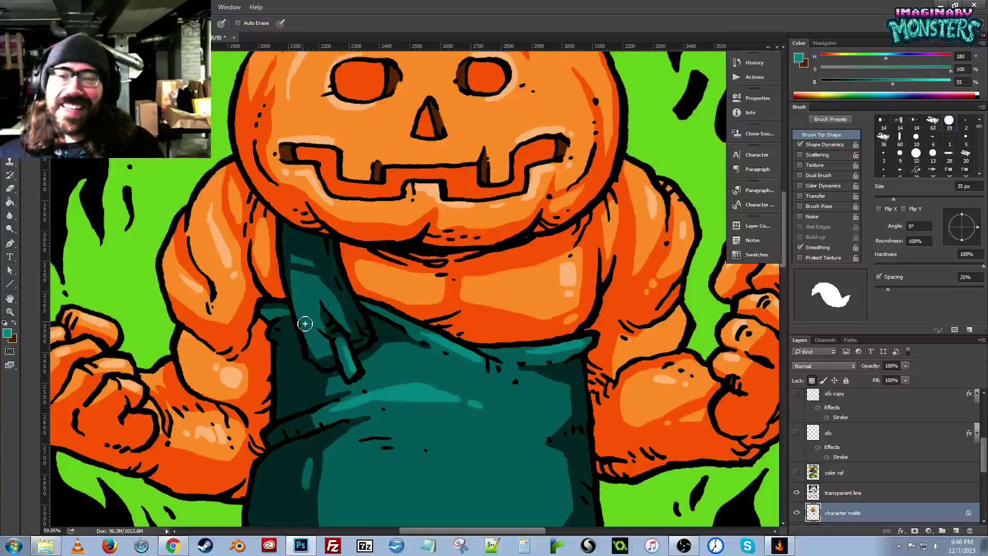
pyautogui.moveTo(301, 304); pyautogui.dragTo(318, 355)
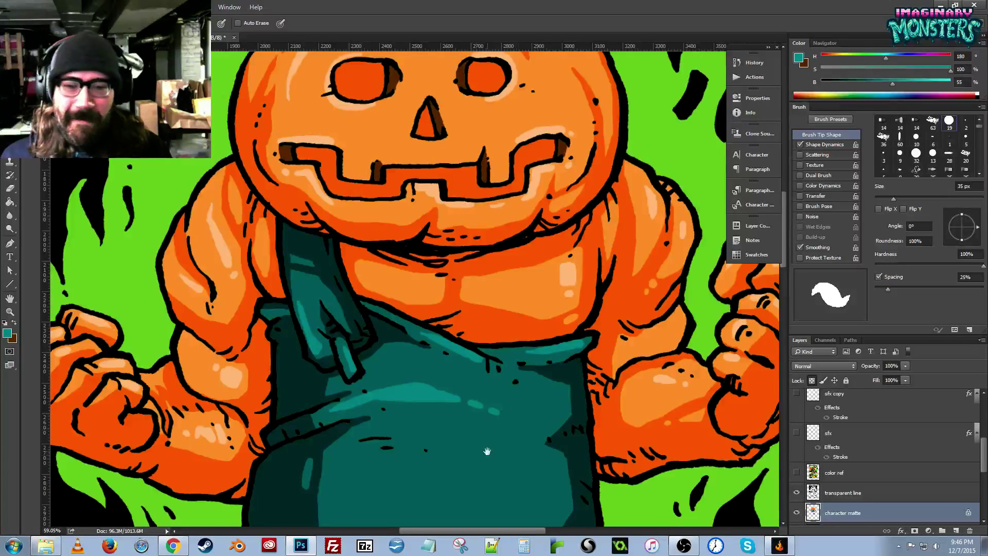
# Paint a curved bright teal highlight across the lower right of the overalls, filling its interior and extending it toward the middle.
pyautogui.moveTo(487, 452)
pyautogui.mouseDown()
pyautogui.moveTo(441, 360)
pyautogui.moveTo(481, 365)
pyautogui.moveTo(470, 368)
pyautogui.moveTo(515, 399)
pyautogui.mouseUp()
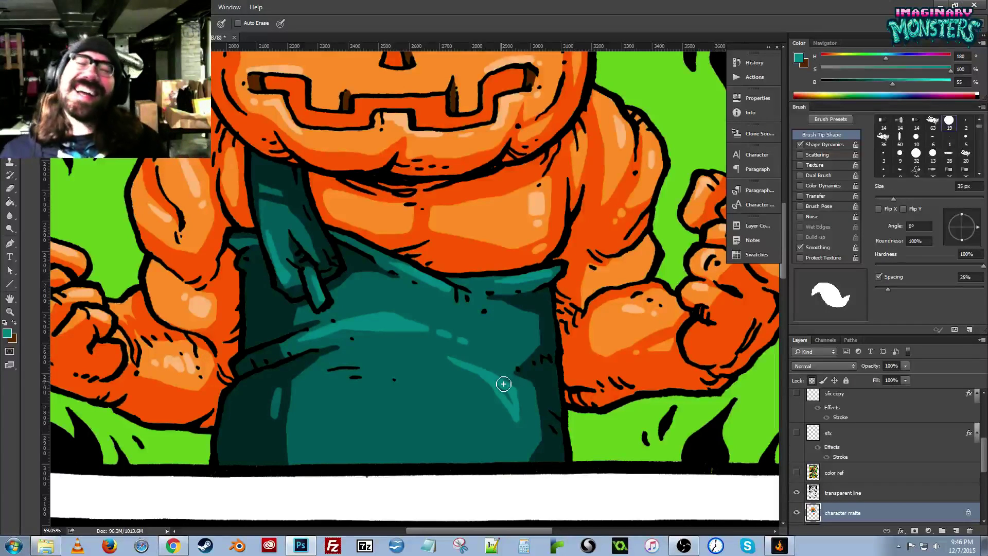
pyautogui.press('g')
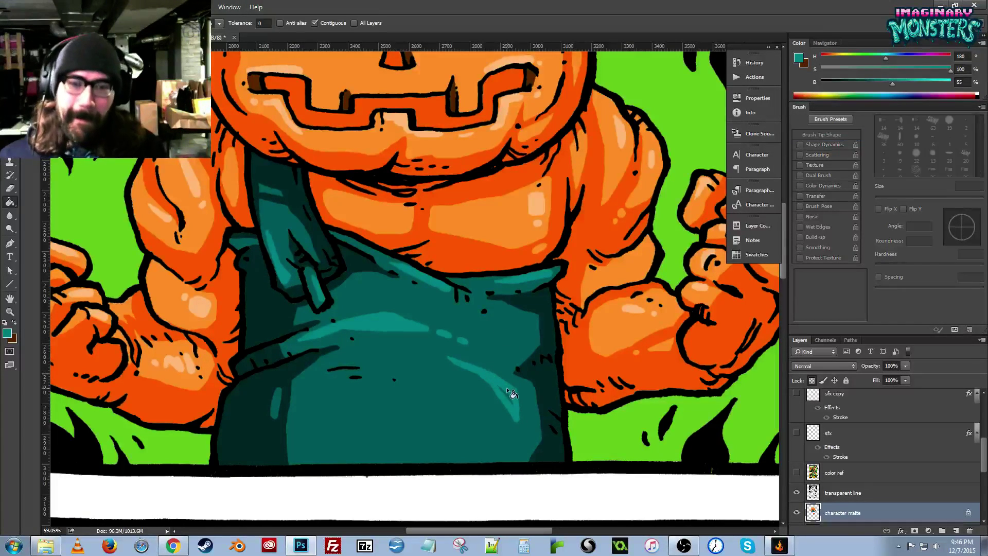
pyautogui.press('b')
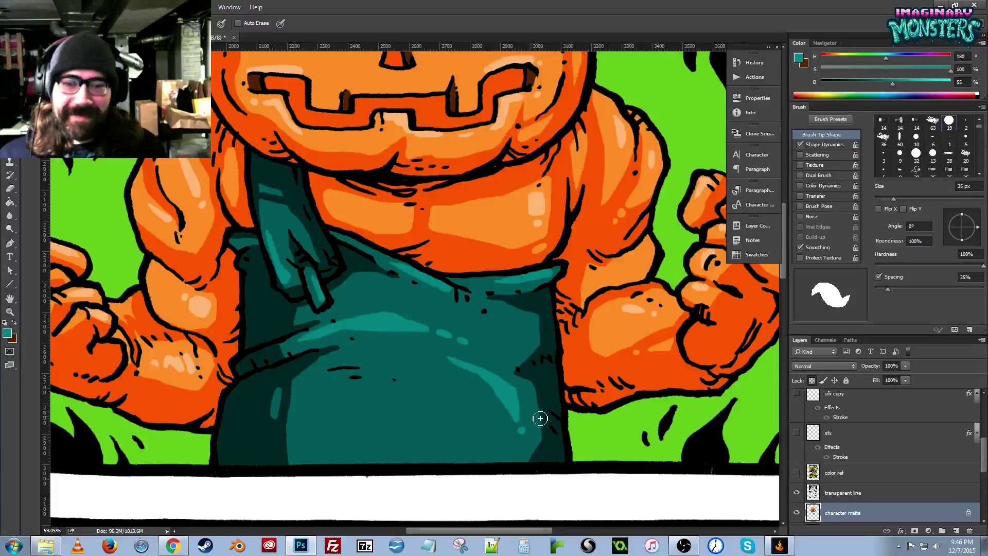
pyautogui.moveTo(408, 350)
pyautogui.mouseDown()
pyautogui.moveTo(393, 375)
pyautogui.moveTo(419, 441)
pyautogui.moveTo(435, 449)
pyautogui.moveTo(319, 326)
pyautogui.moveTo(394, 340)
pyautogui.moveTo(428, 368)
pyautogui.mouseUp()
pyautogui.hotkey('ctrl', 'r')
pyautogui.moveTo(375, 351); pyautogui.dragTo(466, 337)
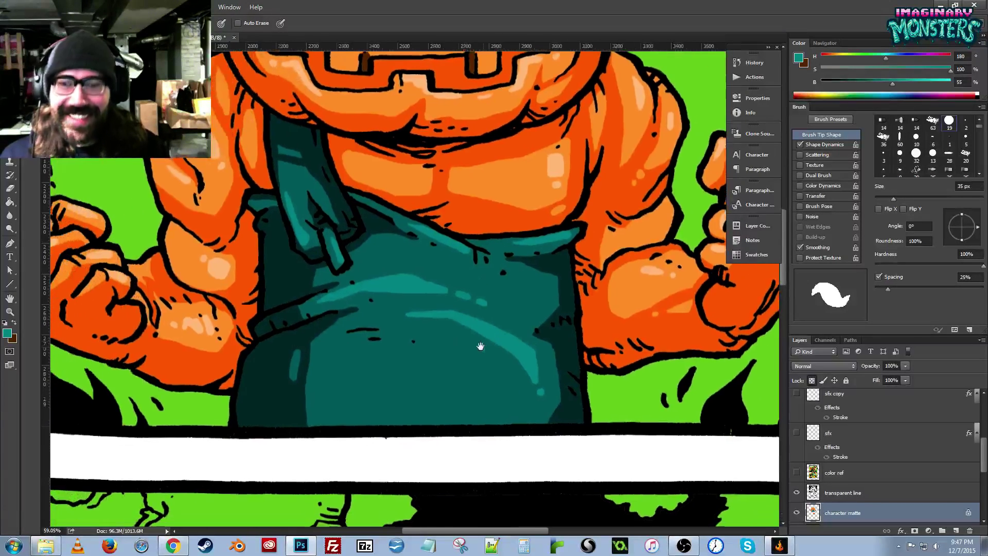
# Show the color ref layer, sample the pale yellow from the left pumpkin's glowing eye, and hide the layer again.
pyautogui.press('z')
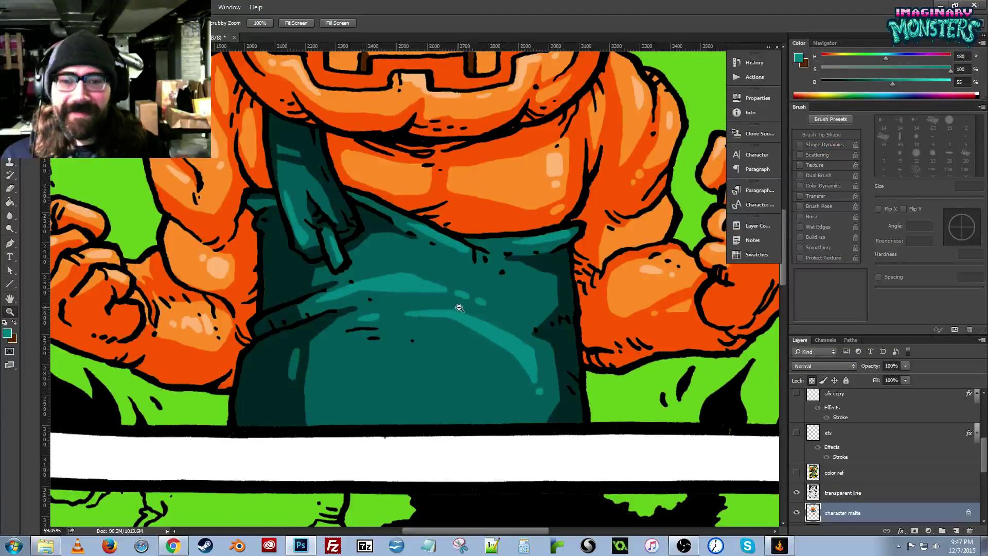
pyautogui.keyDown('alt'); pyautogui.click(459, 309); pyautogui.keyUp('alt')
pyautogui.keyDown('alt'); pyautogui.click(461, 315); pyautogui.keyUp('alt')
pyautogui.keyDown('alt'); pyautogui.click(462, 316); pyautogui.keyUp('alt')
pyautogui.moveTo(550, 297); pyautogui.dragTo(495, 335)
pyautogui.press('b')
pyautogui.click(797, 473)
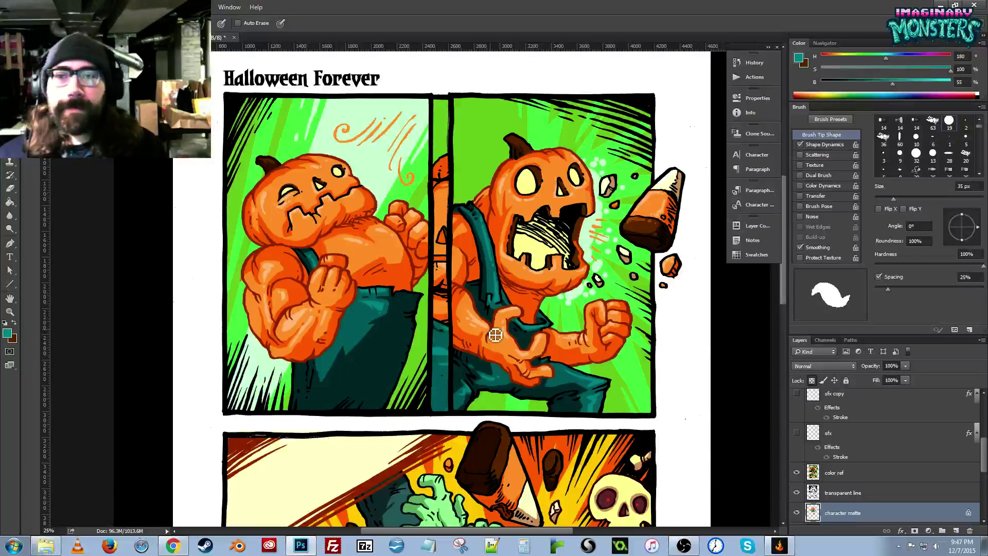
pyautogui.hotkey('ctrl', 'space')
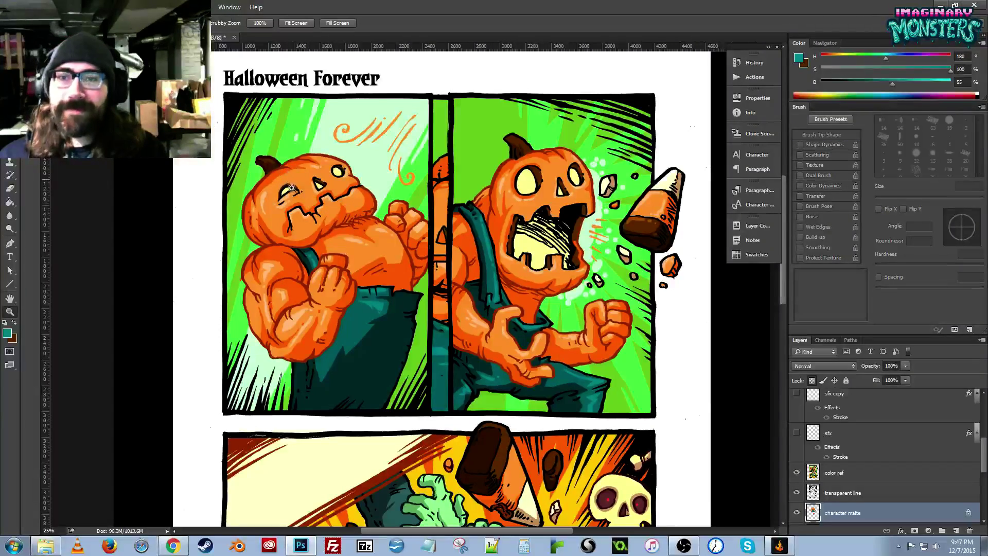
pyautogui.moveTo(292, 187); pyautogui.dragTo(301, 170)
pyautogui.press('b')
pyautogui.keyDown('alt'); pyautogui.click(283, 193); pyautogui.keyUp('alt')
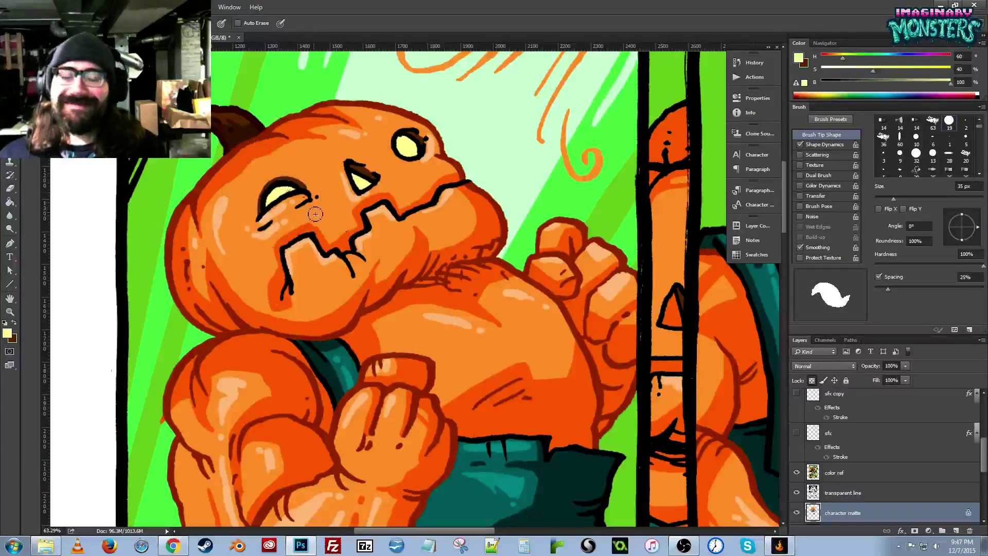
pyautogui.click(797, 473)
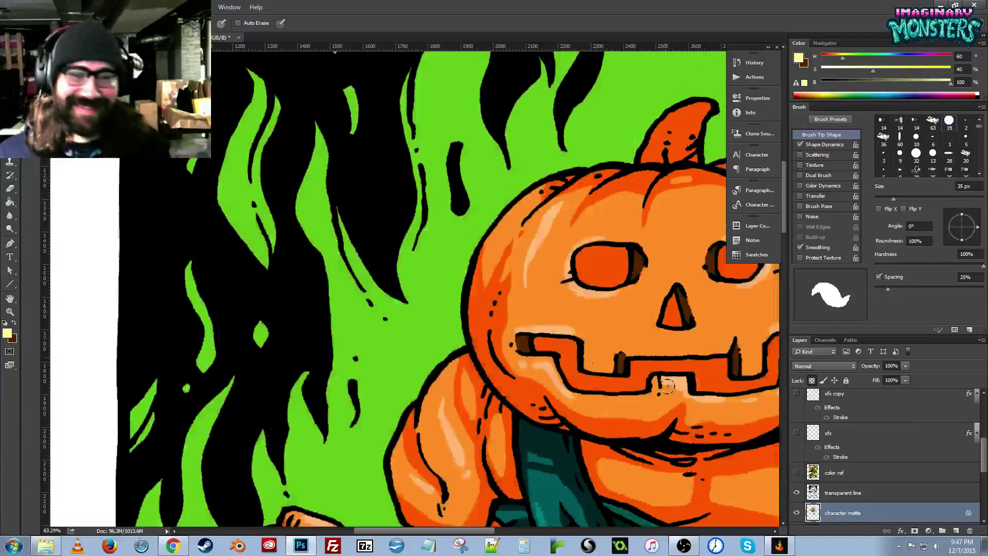
# Color the left and middle parts of the mouth opening with the sampled pale yellow.
pyautogui.moveTo(493, 321); pyautogui.dragTo(227, 266)
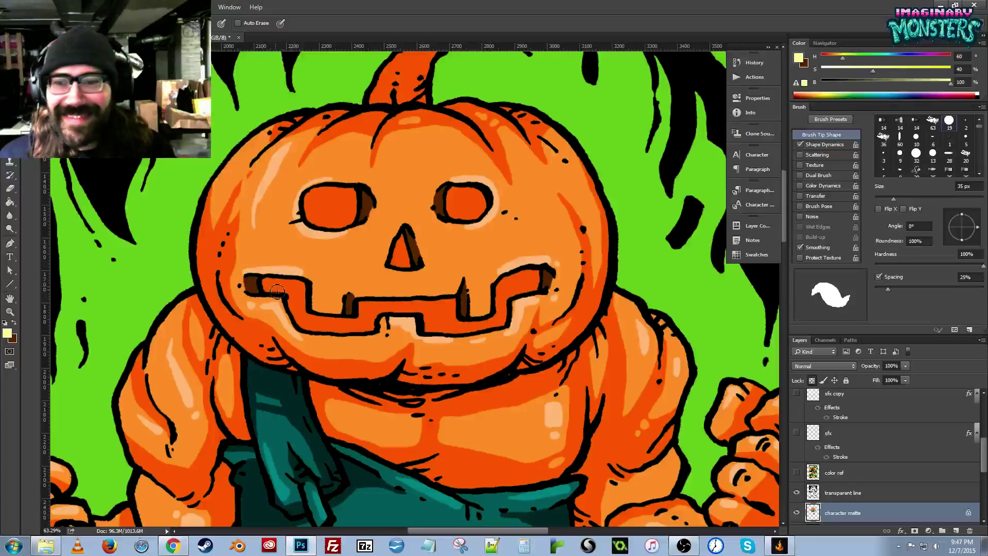
pyautogui.moveTo(276, 291)
pyautogui.mouseDown()
pyautogui.moveTo(304, 289)
pyautogui.moveTo(278, 292)
pyautogui.moveTo(293, 299)
pyautogui.moveTo(296, 317)
pyautogui.moveTo(301, 303)
pyautogui.moveTo(305, 327)
pyautogui.moveTo(320, 322)
pyautogui.moveTo(307, 318)
pyautogui.moveTo(355, 325)
pyautogui.moveTo(330, 332)
pyautogui.moveTo(370, 331)
pyautogui.moveTo(363, 305)
pyautogui.moveTo(454, 305)
pyautogui.moveTo(453, 333)
pyautogui.moveTo(428, 334)
pyautogui.moveTo(429, 308)
pyautogui.moveTo(430, 318)
pyautogui.moveTo(371, 299)
pyautogui.moveTo(376, 329)
pyautogui.moveTo(370, 315)
pyautogui.moveTo(384, 309)
pyautogui.moveTo(374, 315)
pyautogui.moveTo(423, 312)
pyautogui.moveTo(386, 327)
pyautogui.mouseUp()
pyautogui.press('g')
pyautogui.click(436, 315)
pyautogui.press('b')
# Shade the lower tooth's left edge with sampled dark brown and paint the rest of the mouth opening pale yellow.
pyautogui.keyDown('alt'); pyautogui.click(470, 294); pyautogui.keyUp('alt')
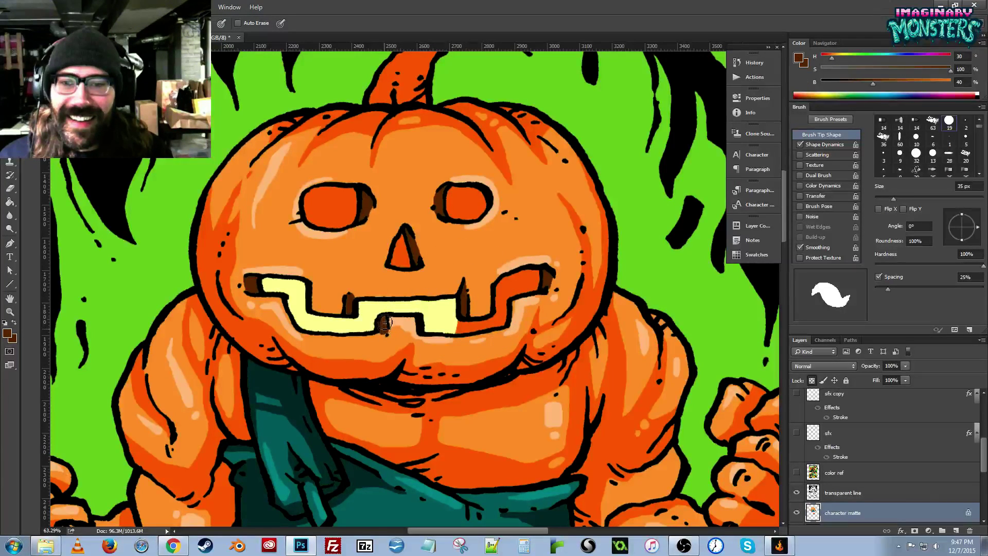
pyautogui.keyDown('alt'); pyautogui.click(436, 315); pyautogui.keyUp('alt')
pyautogui.moveTo(463, 325)
pyautogui.mouseDown()
pyautogui.moveTo(501, 322)
pyautogui.moveTo(500, 296)
pyautogui.moveTo(514, 275)
pyautogui.moveTo(537, 270)
pyautogui.moveTo(543, 288)
pyautogui.moveTo(527, 291)
pyautogui.moveTo(504, 327)
pyautogui.moveTo(505, 294)
pyautogui.moveTo(530, 282)
pyautogui.moveTo(510, 292)
pyautogui.mouseUp()
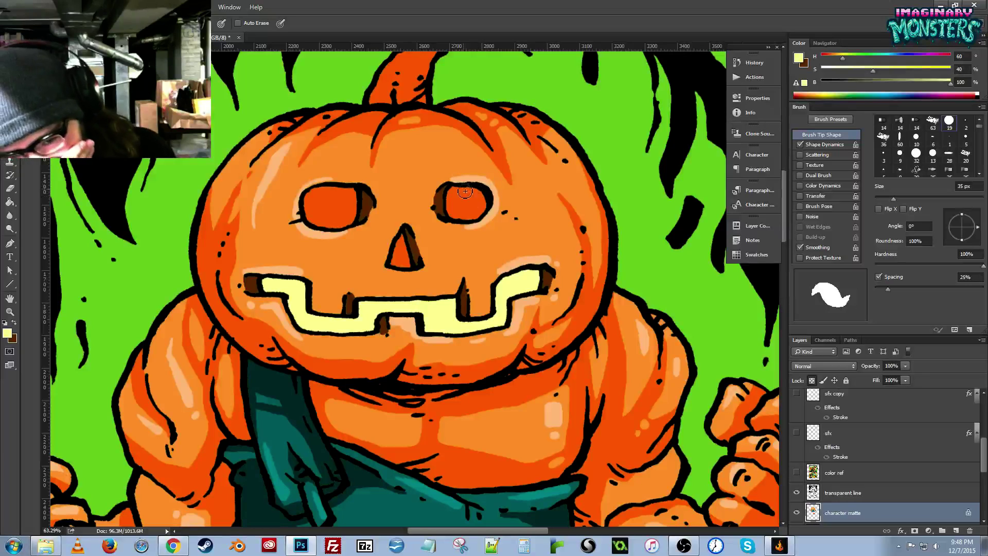
# Outline the inside of both eye holes with pale yellow and fill their centers with the same color.
pyautogui.moveTo(471, 219)
pyautogui.mouseDown()
pyautogui.moveTo(453, 218)
pyautogui.moveTo(455, 192)
pyautogui.moveTo(483, 192)
pyautogui.moveTo(490, 212)
pyautogui.moveTo(468, 222)
pyautogui.mouseUp()
pyautogui.press('g')
pyautogui.click(471, 206)
pyautogui.press('b')
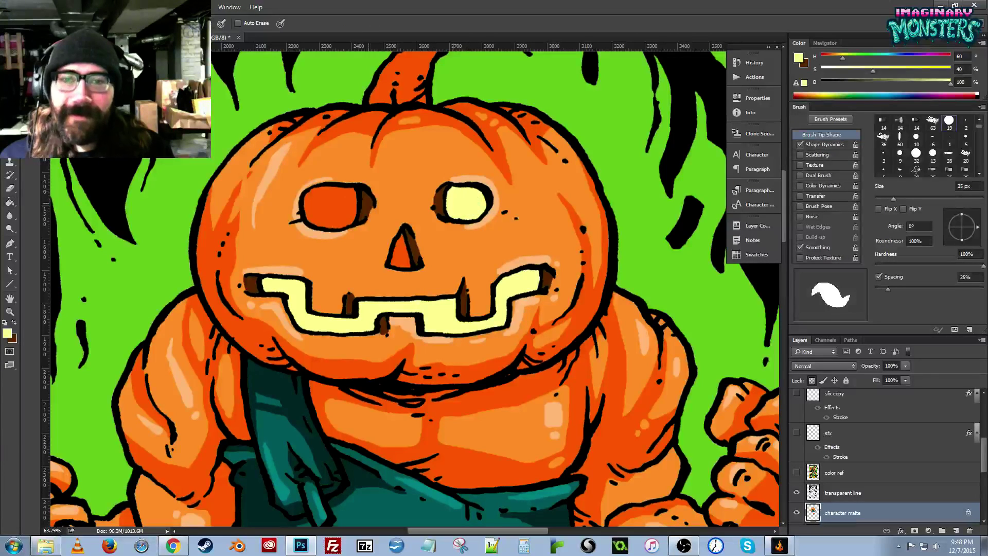
pyautogui.moveTo(310, 210)
pyautogui.mouseDown()
pyautogui.moveTo(310, 192)
pyautogui.moveTo(350, 190)
pyautogui.moveTo(357, 200)
pyautogui.moveTo(351, 230)
pyautogui.moveTo(317, 226)
pyautogui.moveTo(311, 214)
pyautogui.mouseUp()
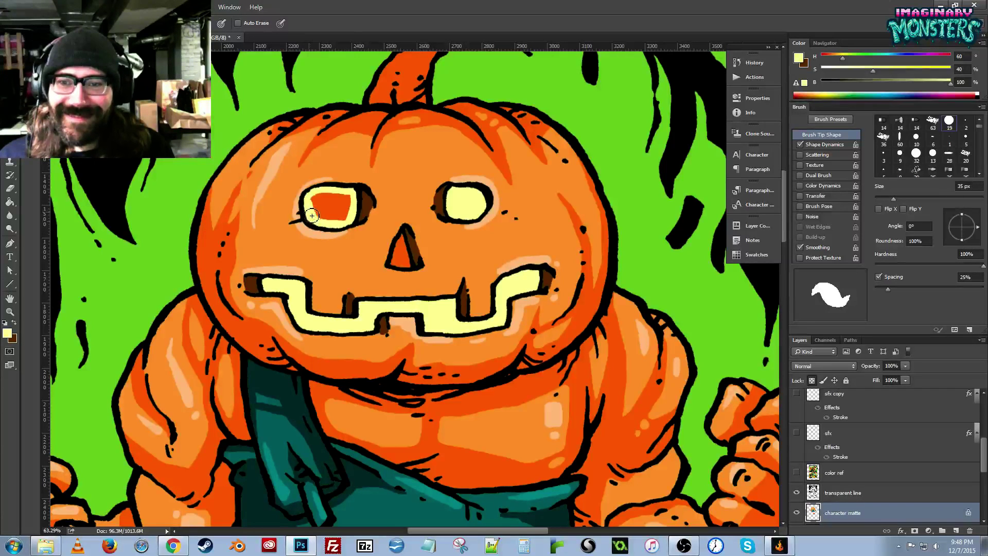
pyautogui.press('g')
pyautogui.click(312, 214)
pyautogui.press('b')
# Resample the pale yellow from the right eye and paint the nose hole with it, keeping its dark brown edge.
pyautogui.keyDown('alt'); pyautogui.click(304, 230); pyautogui.keyUp('alt')
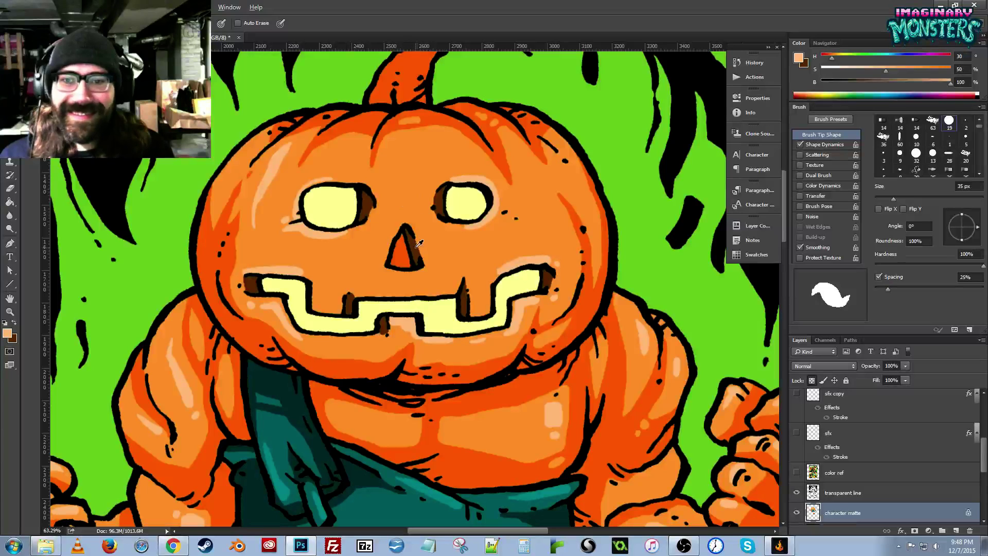
pyautogui.keyDown('alt'); pyautogui.click(461, 202); pyautogui.keyUp('alt')
pyautogui.moveTo(403, 236)
pyautogui.mouseDown()
pyautogui.moveTo(409, 268)
pyautogui.moveTo(393, 264)
pyautogui.moveTo(421, 231)
pyautogui.moveTo(403, 243)
pyautogui.mouseUp()
# Sample the stem brown from the color reference and paint the large pumpkin's stem with it, hiding the reference again.
pyautogui.press('z')
pyautogui.keyDown('alt'); pyautogui.click(443, 230); pyautogui.keyUp('alt')
pyautogui.keyDown('alt'); pyautogui.click(443, 230); pyautogui.keyUp('alt')
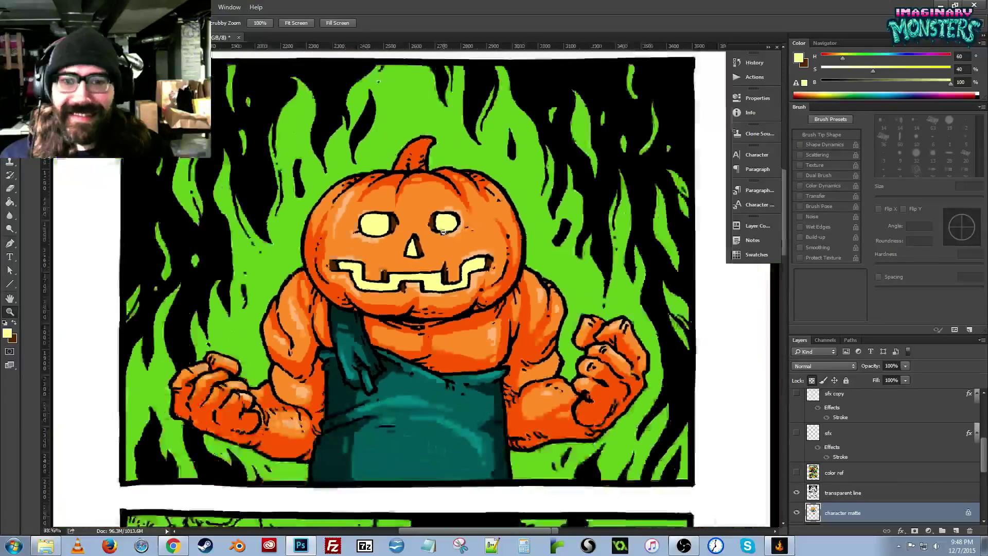
pyautogui.keyDown('alt'); pyautogui.click(443, 231); pyautogui.keyUp('alt')
pyautogui.press('b')
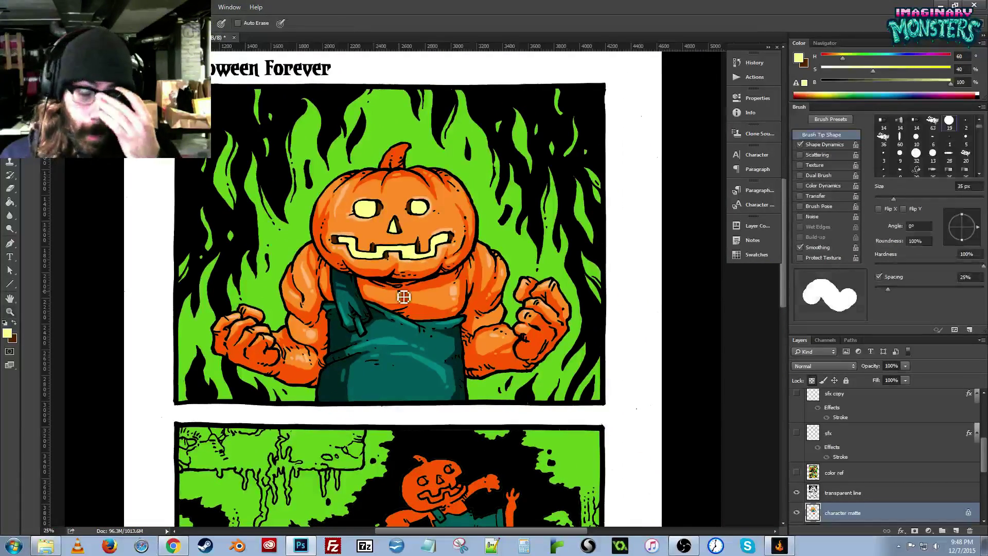
pyautogui.moveTo(439, 252); pyautogui.dragTo(461, 302)
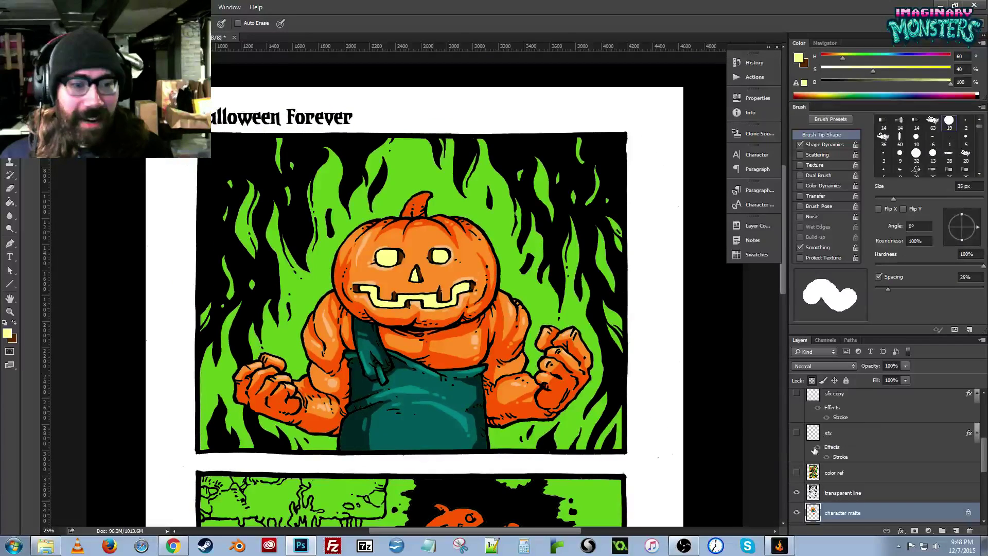
pyautogui.click(798, 473)
pyautogui.keyDown('alt'); pyautogui.click(493, 174); pyautogui.keyUp('alt')
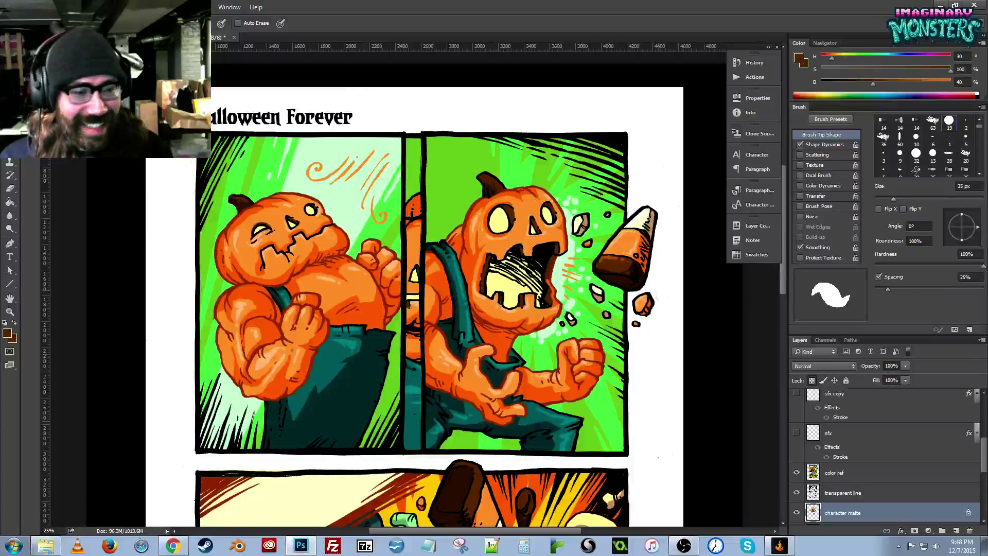
pyautogui.click(797, 475)
pyautogui.moveTo(405, 202)
pyautogui.mouseDown()
pyautogui.moveTo(451, 152)
pyautogui.moveTo(397, 233)
pyautogui.moveTo(461, 233)
pyautogui.moveTo(446, 201)
pyautogui.mouseUp()
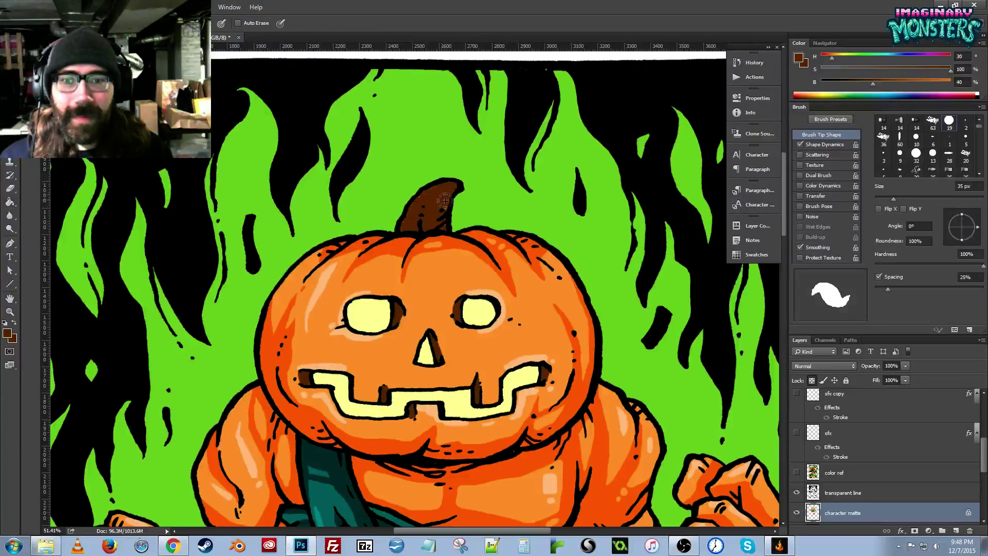
# Sample the darker stem brown from the color reference and paint shadows along both sides and the middle of the stem.
pyautogui.click(797, 473)
pyautogui.keyDown('alt'); pyautogui.click(579, 179); pyautogui.keyUp('alt')
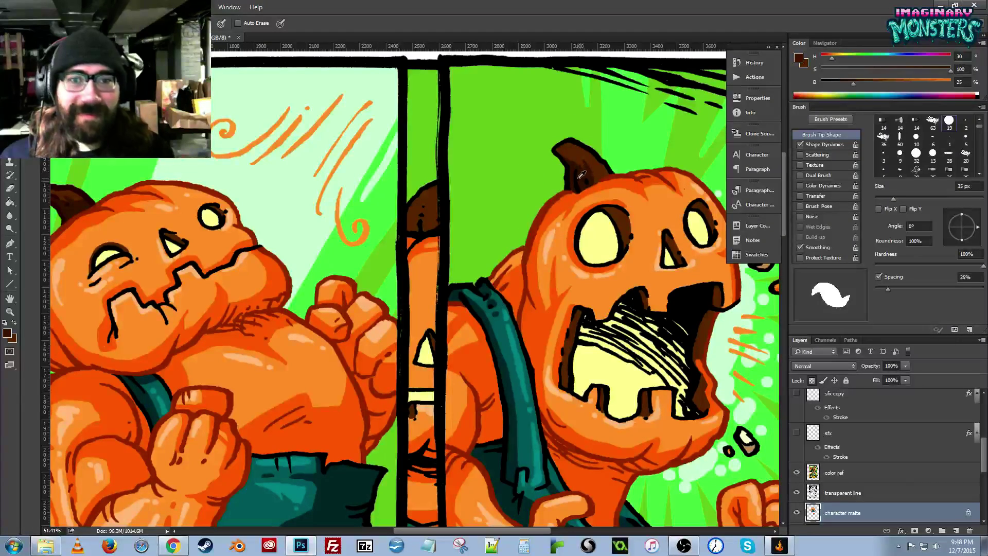
pyautogui.click(797, 479)
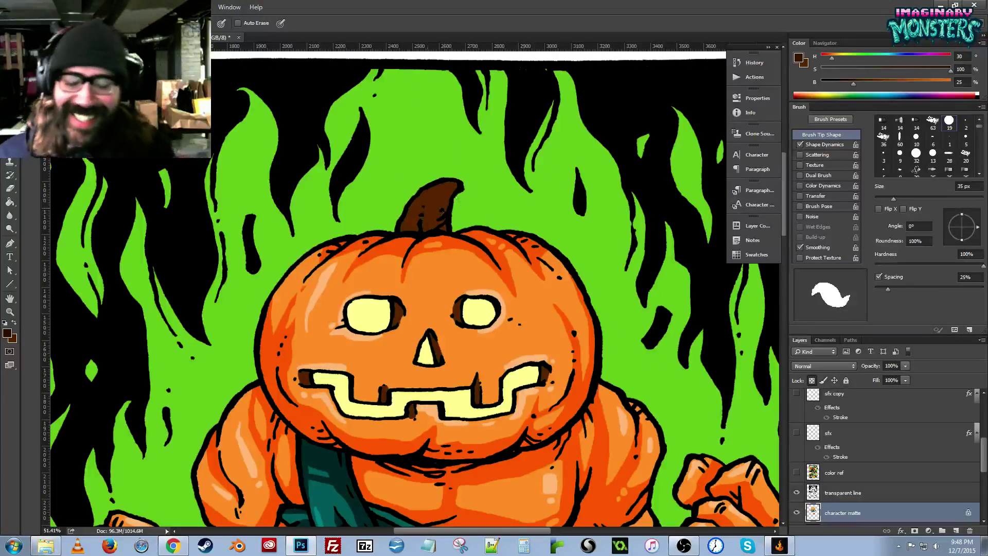
pyautogui.moveTo(422, 222); pyautogui.dragTo(451, 212)
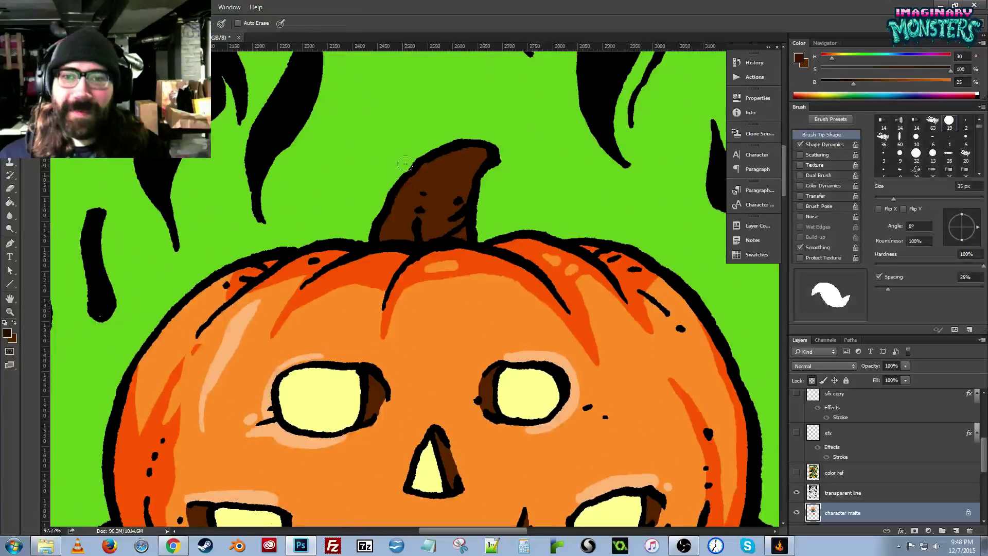
pyautogui.moveTo(405, 163)
pyautogui.mouseDown()
pyautogui.moveTo(394, 238)
pyautogui.moveTo(380, 231)
pyautogui.moveTo(471, 233)
pyautogui.moveTo(441, 221)
pyautogui.moveTo(422, 236)
pyautogui.moveTo(428, 201)
pyautogui.moveTo(460, 156)
pyautogui.moveTo(434, 187)
pyautogui.moveTo(432, 230)
pyautogui.mouseUp()
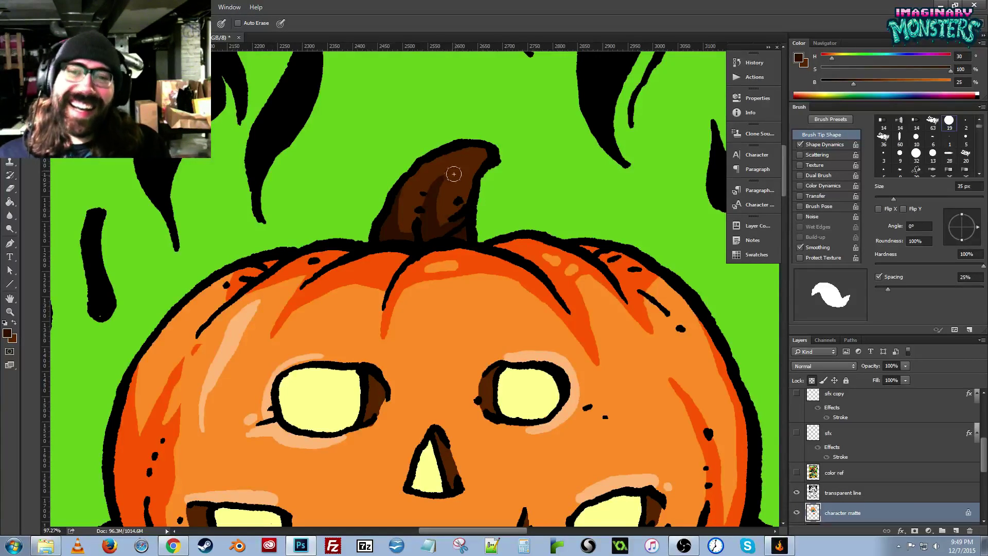
pyautogui.moveTo(463, 214)
pyautogui.mouseDown()
pyautogui.moveTo(464, 194)
pyautogui.moveTo(494, 144)
pyautogui.mouseUp()
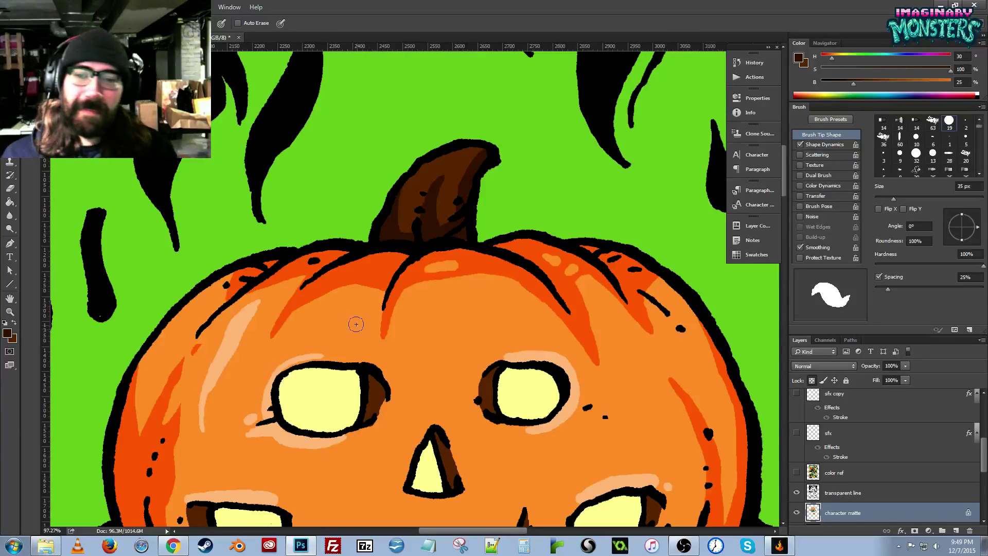
# Add light orange highlights and dots around both eyes, and touch up the forehead crease shadow with sampled dark orange.
pyautogui.keyDown('alt'); pyautogui.click(311, 356); pyautogui.keyUp('alt')
pyautogui.moveTo(348, 354)
pyautogui.mouseDown()
pyautogui.moveTo(298, 354)
pyautogui.moveTo(276, 366)
pyautogui.moveTo(267, 389)
pyautogui.mouseUp()
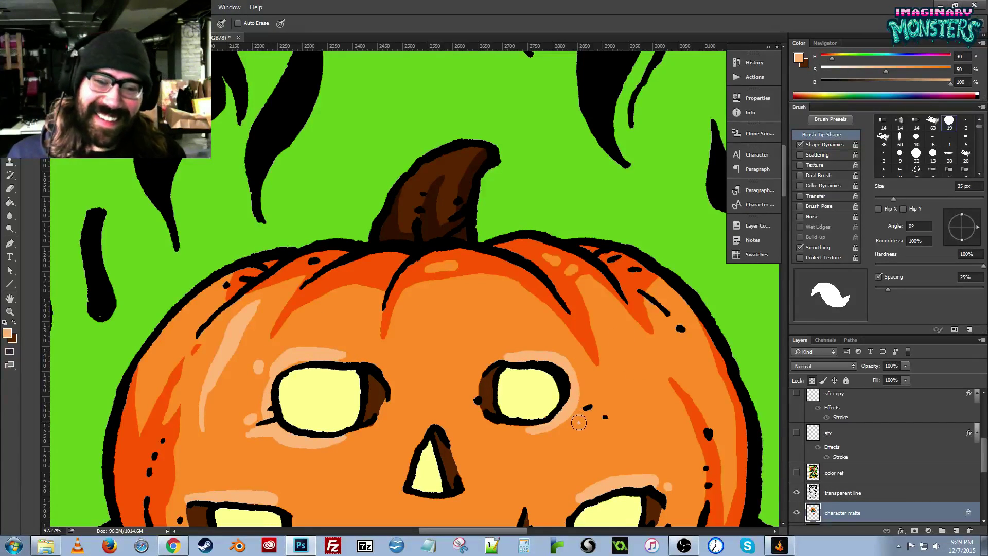
pyautogui.moveTo(579, 422); pyautogui.dragTo(580, 418)
pyautogui.click(597, 428)
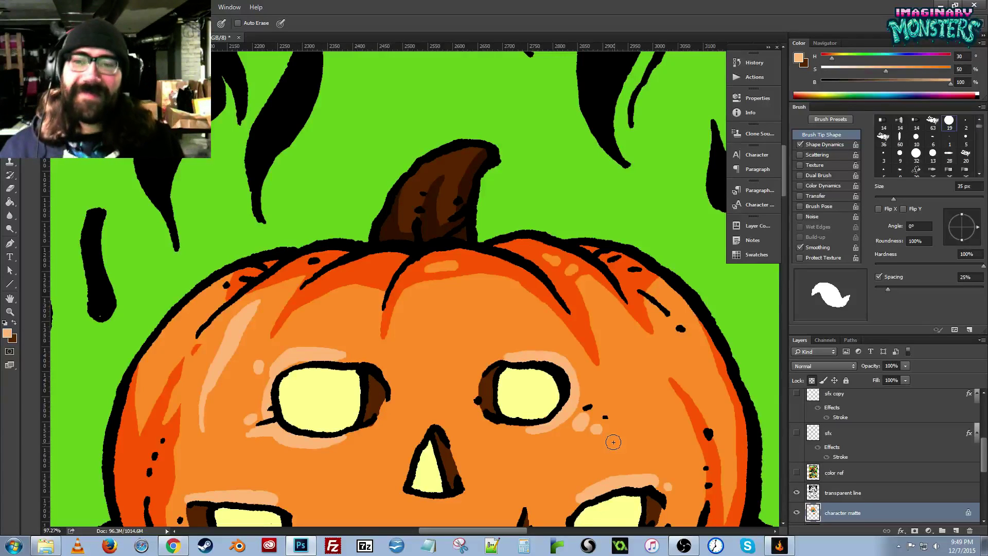
pyautogui.keyDown('alt'); pyautogui.click(378, 258); pyautogui.keyUp('alt')
pyautogui.moveTo(310, 297); pyautogui.dragTo(383, 312)
# Sample the dark teal from the overalls and deepen the shading along their right side.
pyautogui.press('z')
pyautogui.keyDown('alt'); pyautogui.click(546, 322); pyautogui.keyUp('alt')
pyautogui.keyDown('alt'); pyautogui.click(546, 322); pyautogui.keyUp('alt')
pyautogui.keyDown('alt'); pyautogui.click(546, 323); pyautogui.keyUp('alt')
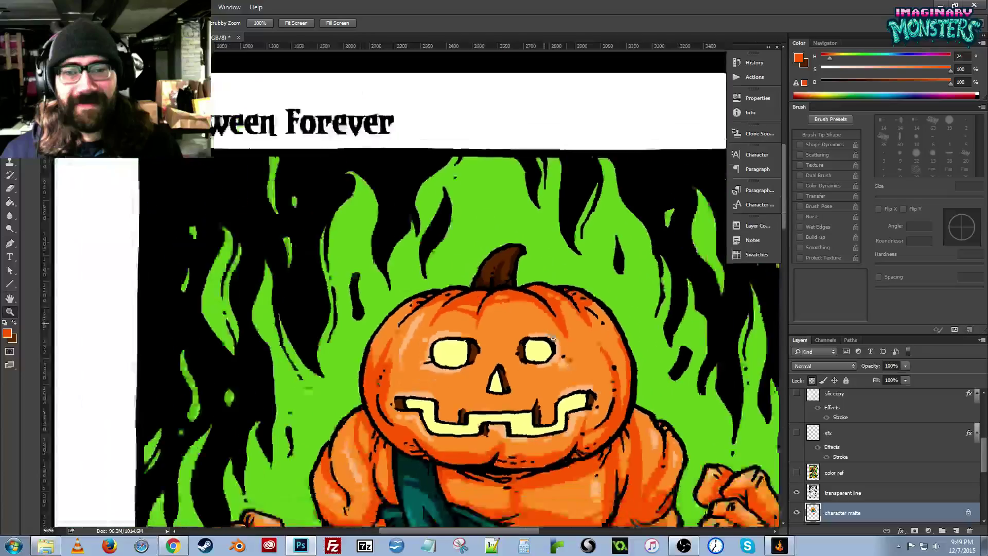
pyautogui.moveTo(549, 345)
pyautogui.mouseDown()
pyautogui.moveTo(426, 158)
pyautogui.moveTo(433, 135)
pyautogui.mouseUp()
pyautogui.press('b')
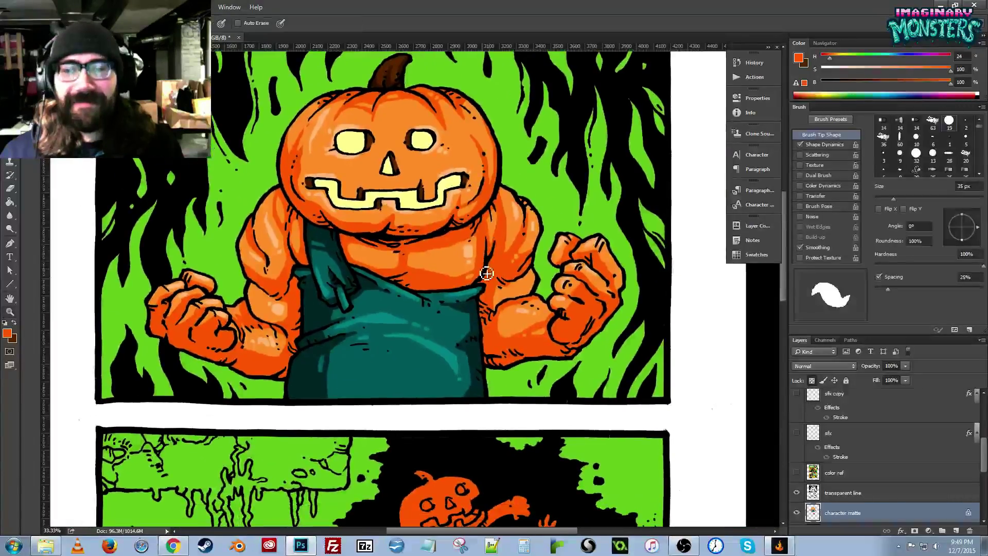
pyautogui.press('z')
pyautogui.moveTo(467, 295); pyautogui.dragTo(489, 277)
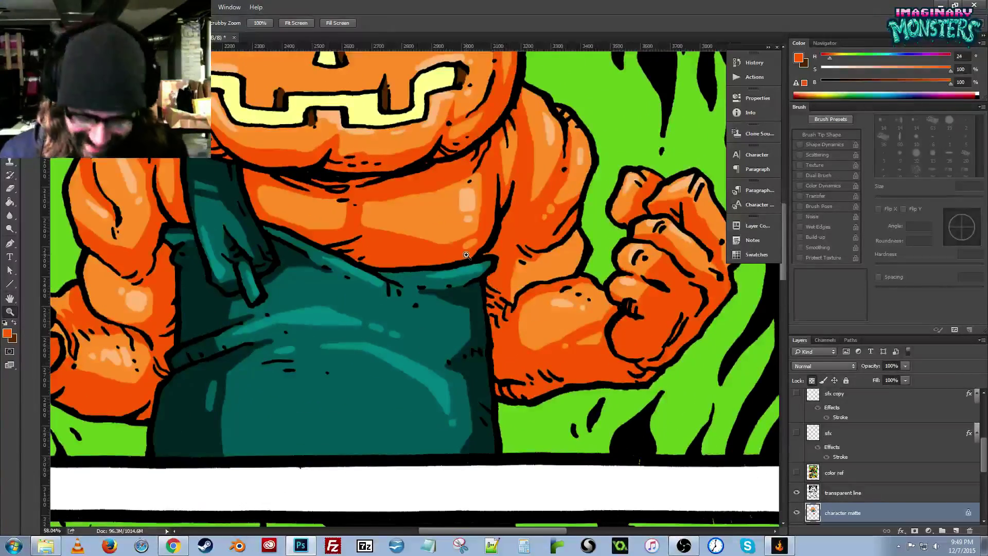
pyautogui.press('b')
pyautogui.keyDown('alt'); pyautogui.click(463, 287); pyautogui.keyUp('alt')
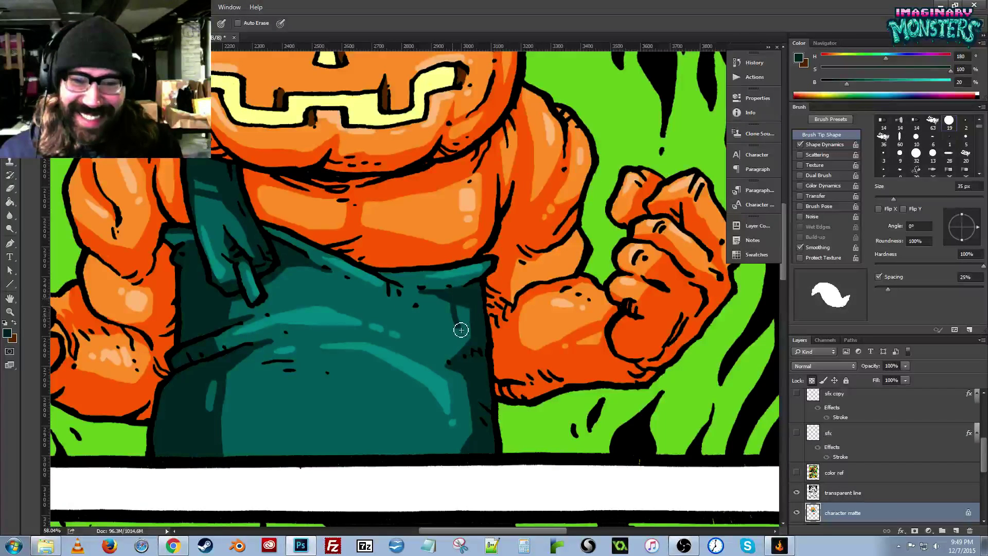
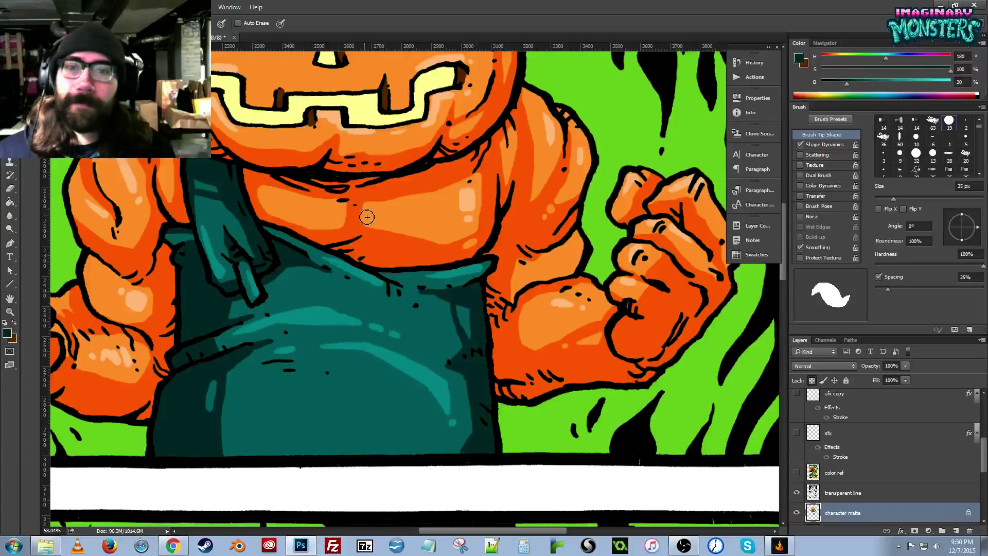
# Touch up the chest shadow with sampled dark orange and round off the overalls' lower-left shadow with sampled dark teal.
pyautogui.hscroll(-2, 371, 223)
pyautogui.keyDown('alt'); pyautogui.click(387, 212); pyautogui.keyUp('alt')
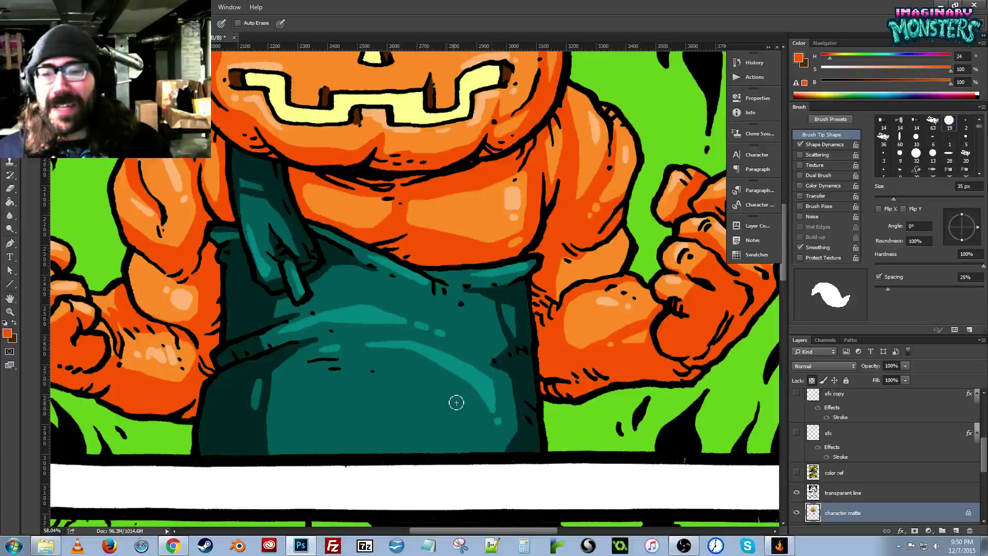
pyautogui.keyDown('alt'); pyautogui.click(252, 411); pyautogui.keyUp('alt')
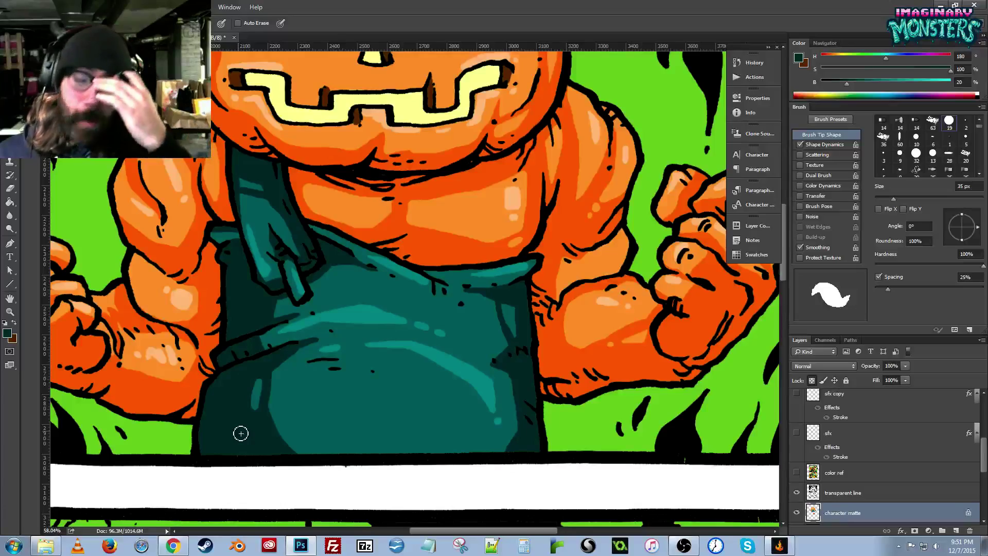
pyautogui.moveTo(381, 372); pyautogui.dragTo(513, 333)
# Darken the overalls just beneath the right part of the waistband with the dark teal.
pyautogui.press('z')
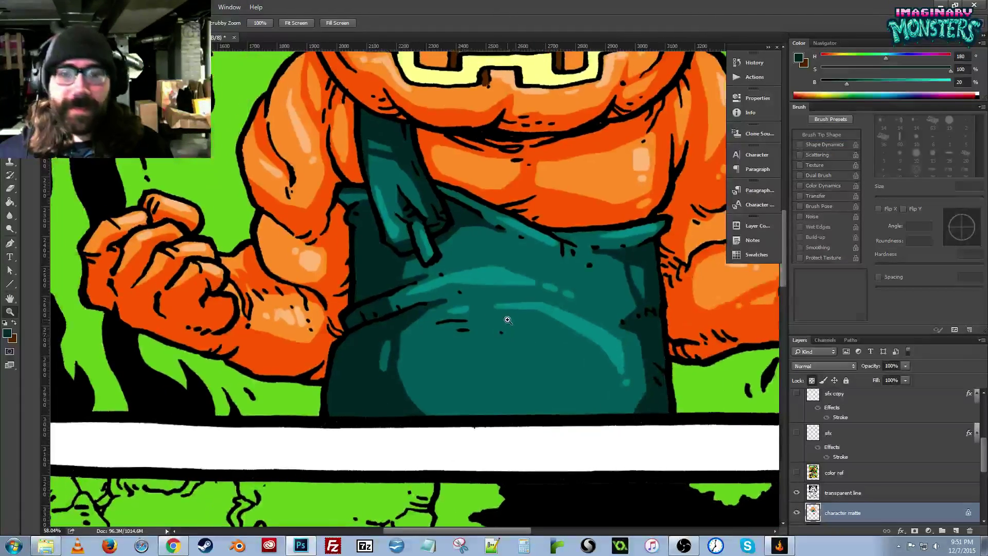
pyautogui.keyDown('alt'); pyautogui.click(510, 320); pyautogui.keyUp('alt')
pyautogui.keyDown('alt'); pyautogui.click(510, 320); pyautogui.keyUp('alt')
pyautogui.keyDown('alt'); pyautogui.click(510, 320); pyautogui.keyUp('alt')
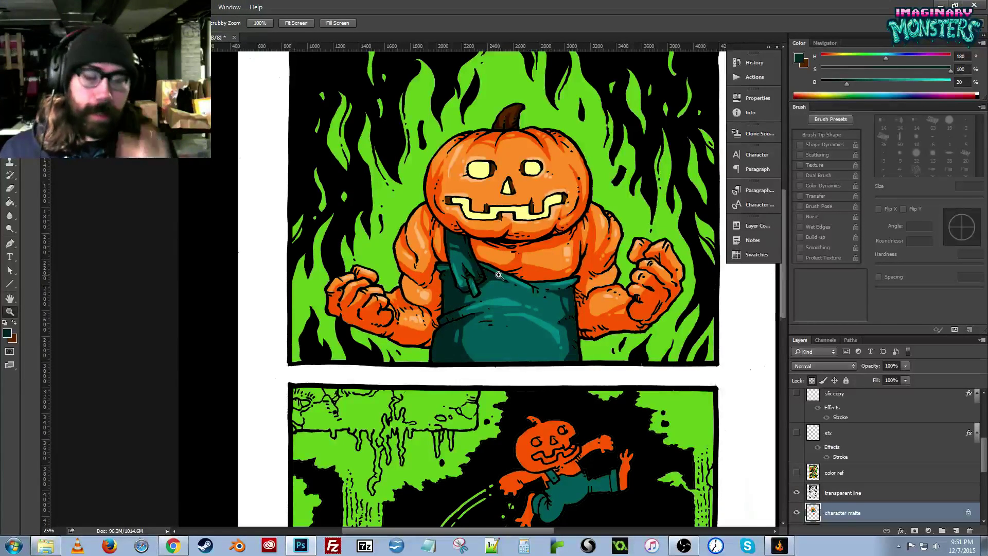
pyautogui.moveTo(519, 345); pyautogui.dragTo(478, 319)
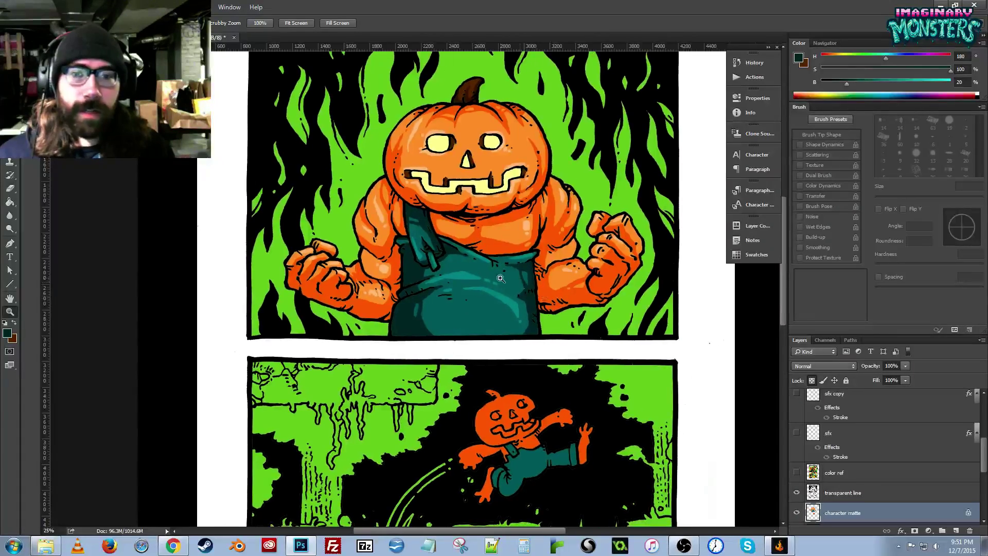
pyautogui.click(504, 275)
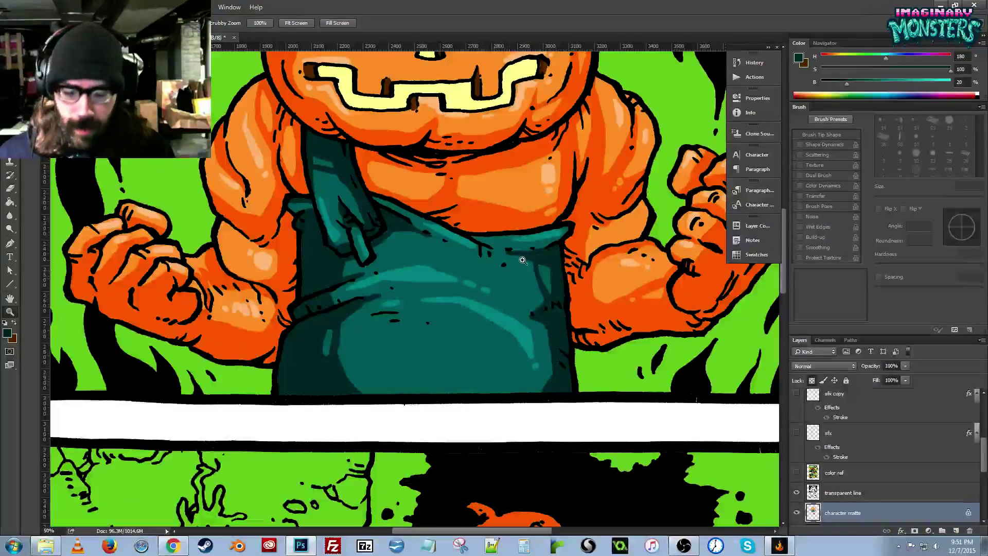
pyautogui.press('b')
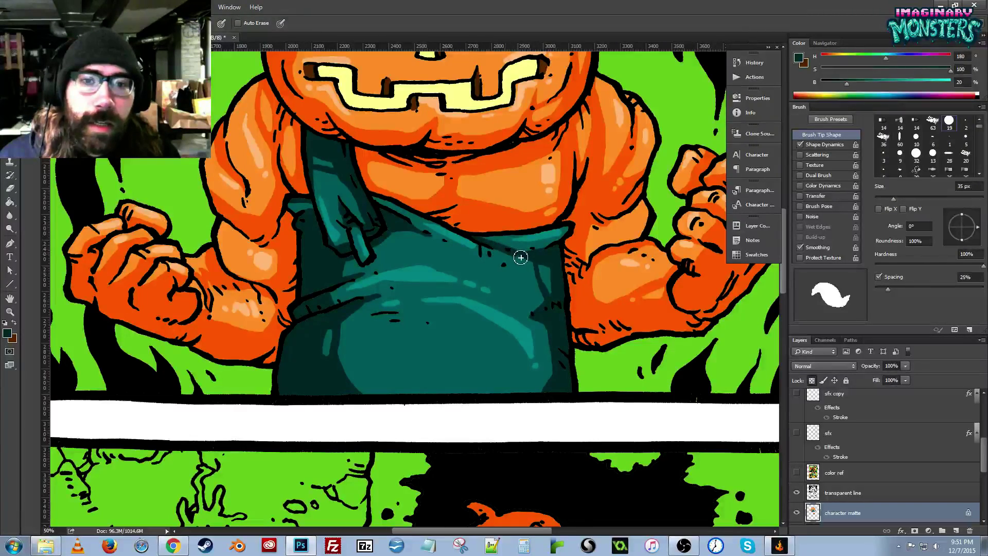
pyautogui.moveTo(527, 352); pyautogui.dragTo(522, 327)
# Select the teal overalls of the leaping pumpkin figure in the second panel with the Magic Wand.
pyautogui.press('z')
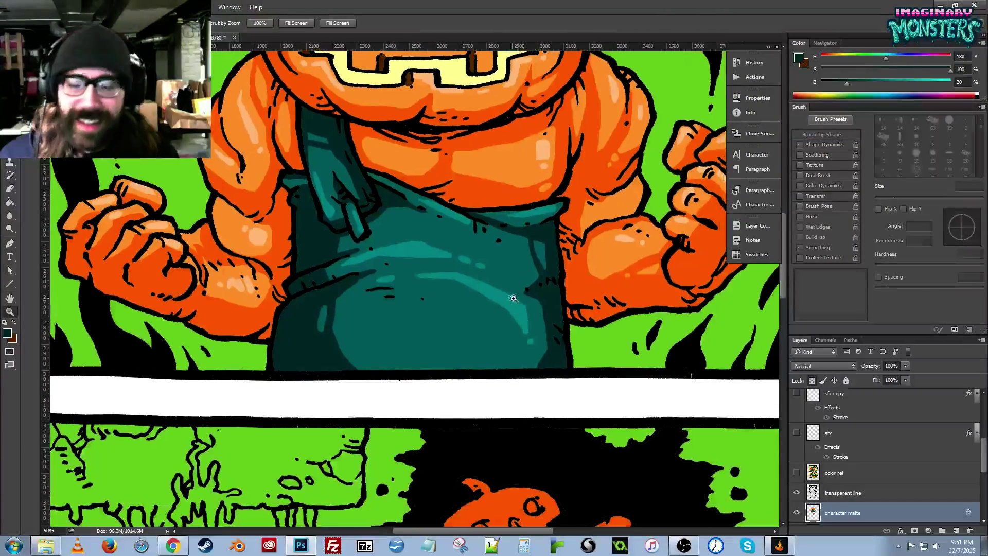
pyautogui.keyDown('alt'); pyautogui.click(528, 321); pyautogui.keyUp('alt')
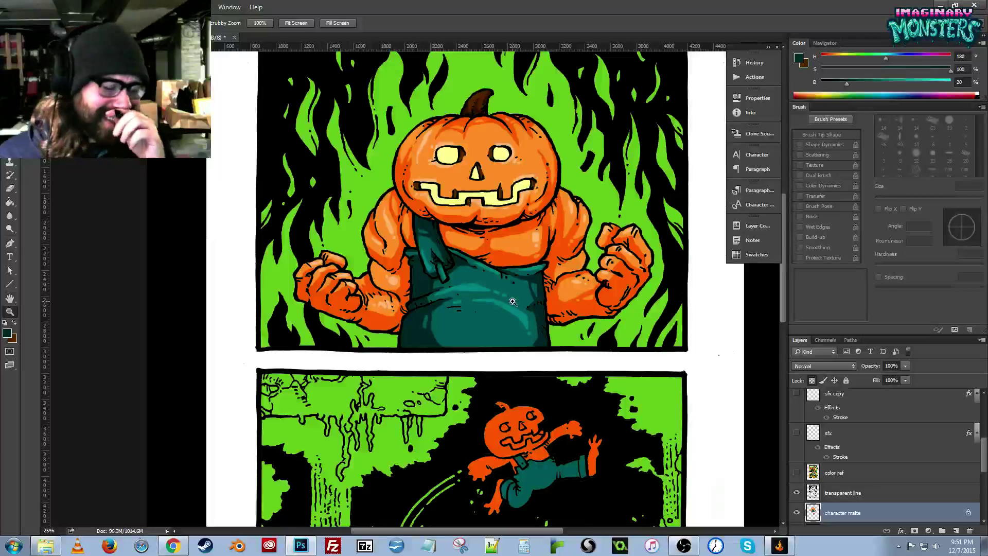
pyautogui.moveTo(543, 403); pyautogui.dragTo(498, 381)
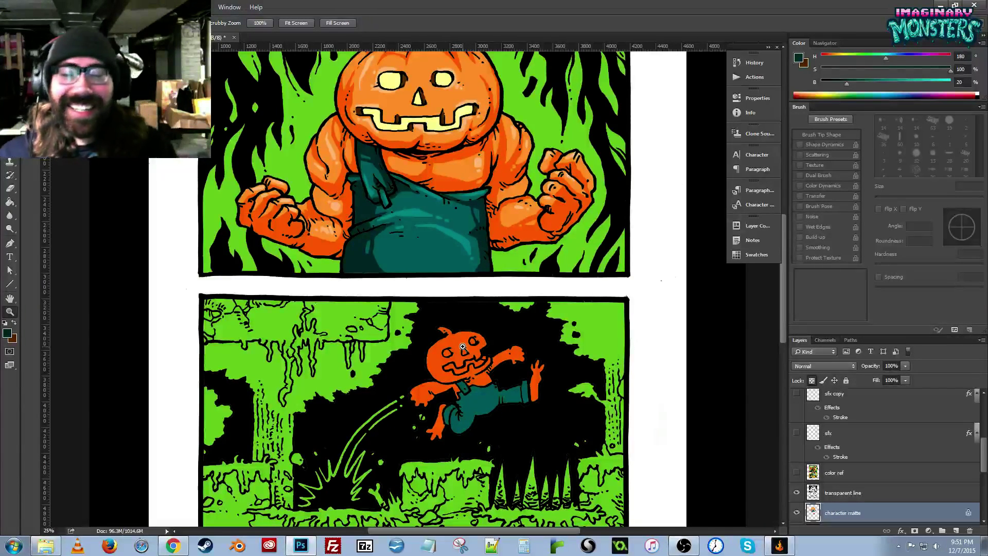
pyautogui.press('b')
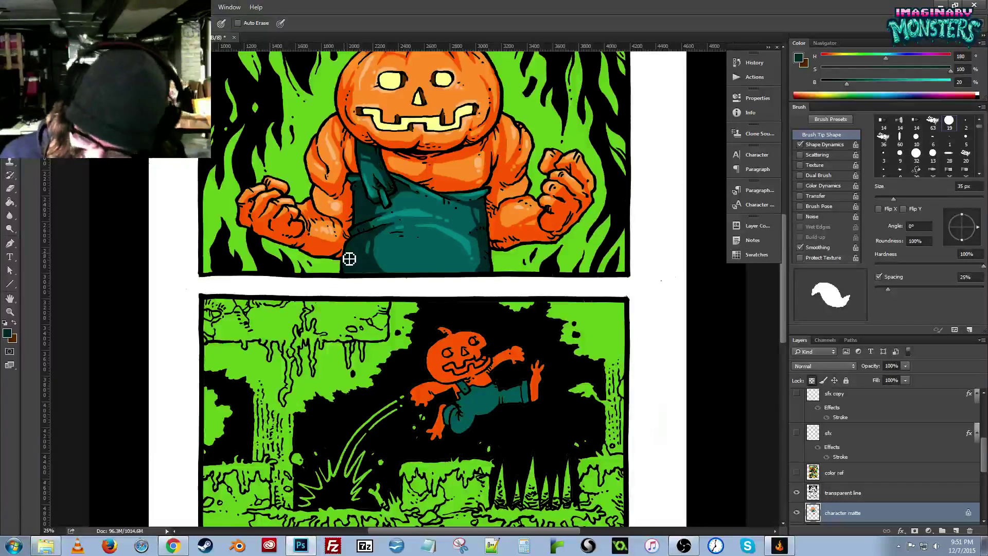
pyautogui.moveTo(505, 388); pyautogui.dragTo(493, 324)
pyautogui.press('z')
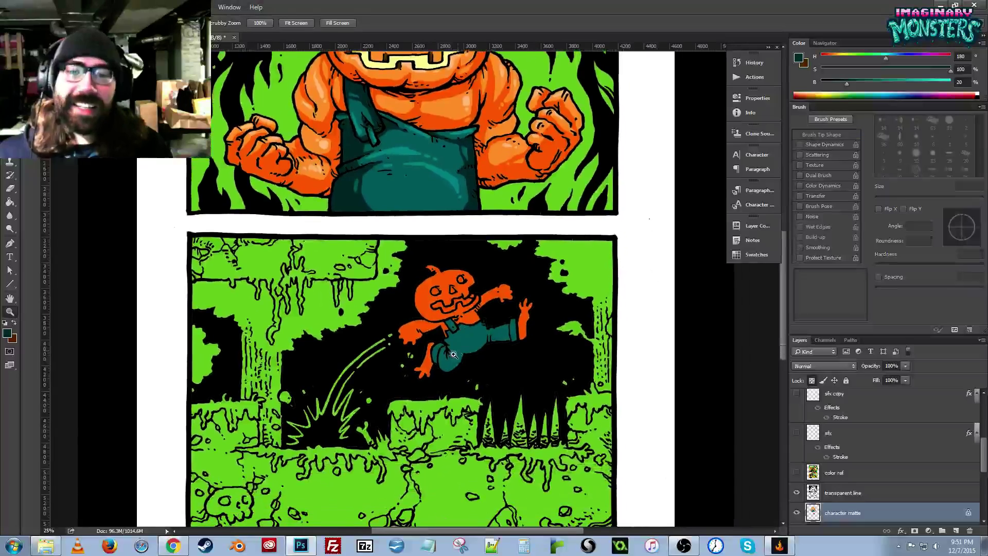
pyautogui.moveTo(447, 355)
pyautogui.mouseDown()
pyautogui.moveTo(462, 355)
pyautogui.moveTo(474, 331)
pyautogui.mouseUp()
pyautogui.press('w')
pyautogui.click(449, 342)
pyautogui.press('z')
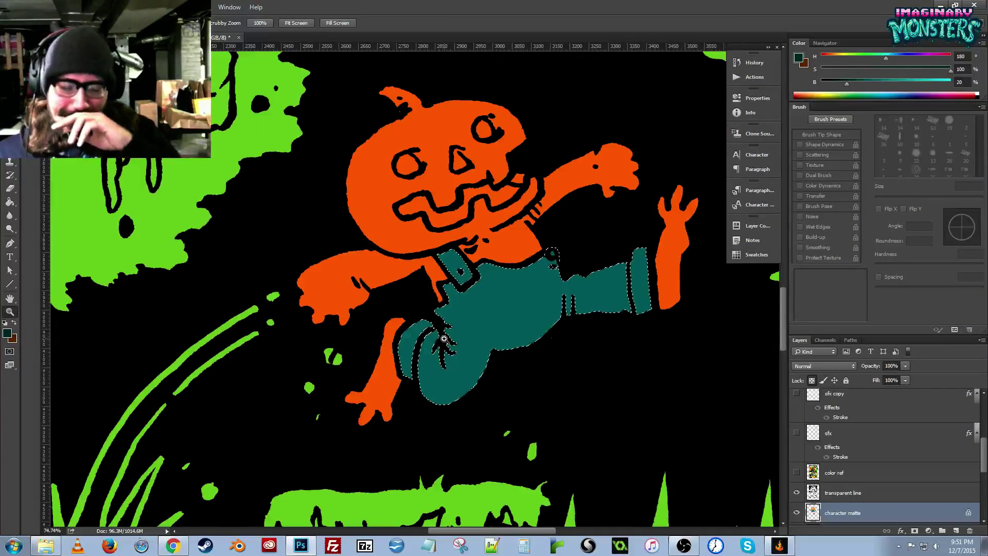
# Paint dark teal shadows on the leaping figure's bent leg and outline the overalls' underside shadow, filling the enclosed areas.
pyautogui.press('b')
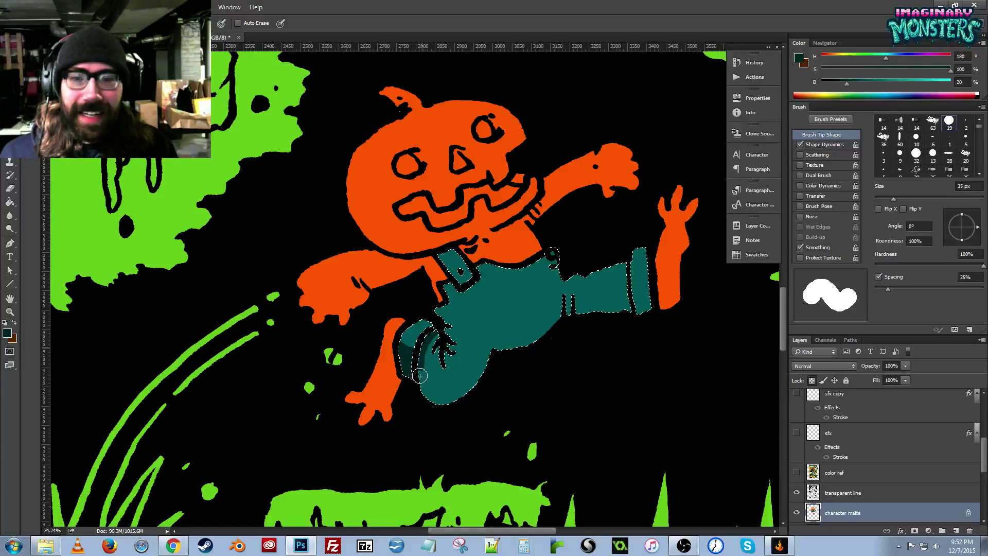
pyautogui.moveTo(419, 375)
pyautogui.mouseDown()
pyautogui.moveTo(443, 419)
pyautogui.moveTo(435, 333)
pyautogui.moveTo(448, 342)
pyautogui.moveTo(451, 391)
pyautogui.moveTo(437, 408)
pyautogui.moveTo(446, 374)
pyautogui.mouseUp()
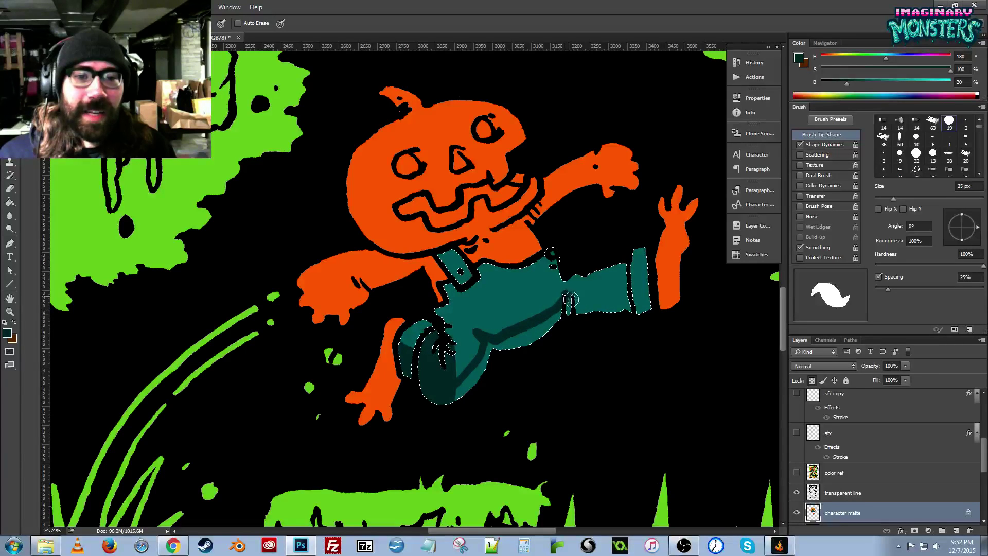
pyautogui.press('g')
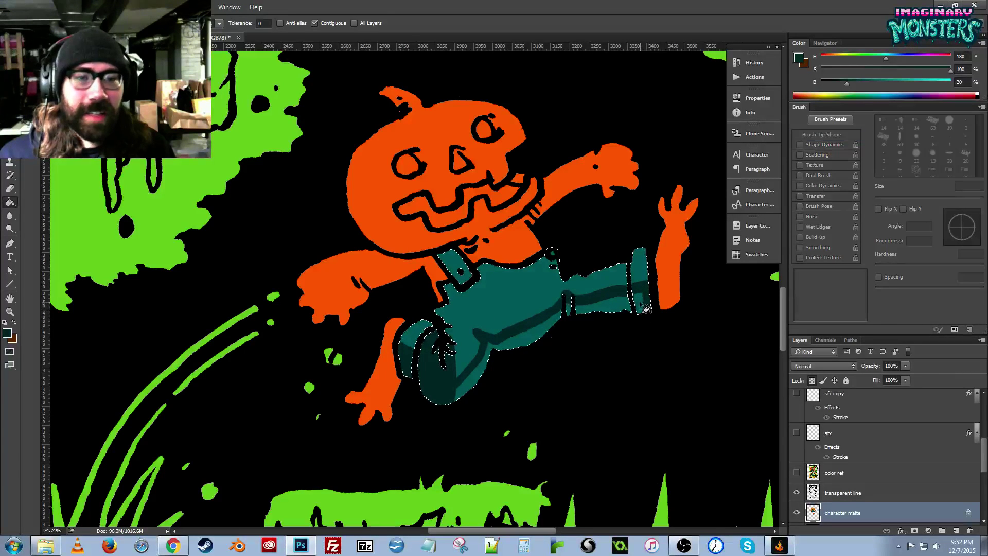
pyautogui.click(641, 305)
pyautogui.click(610, 307)
pyautogui.click(534, 338)
pyautogui.click(569, 309)
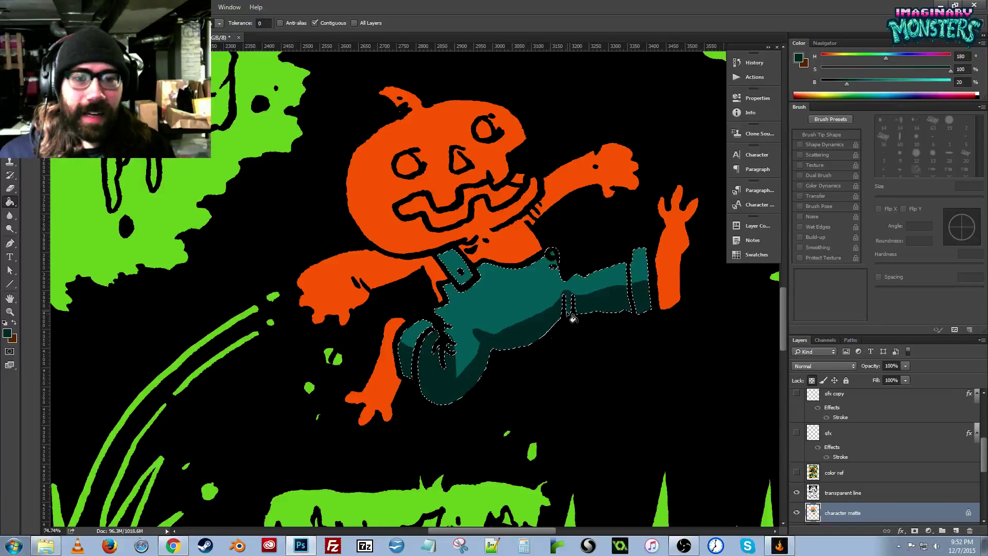
# Paint a dark teal shadow around the lower end of the leaping figure's overall strap and clear the selection.
pyautogui.press('b')
pyautogui.moveTo(489, 294)
pyautogui.mouseDown()
pyautogui.moveTo(496, 318)
pyautogui.moveTo(458, 311)
pyautogui.moveTo(484, 308)
pyautogui.moveTo(485, 292)
pyautogui.mouseUp()
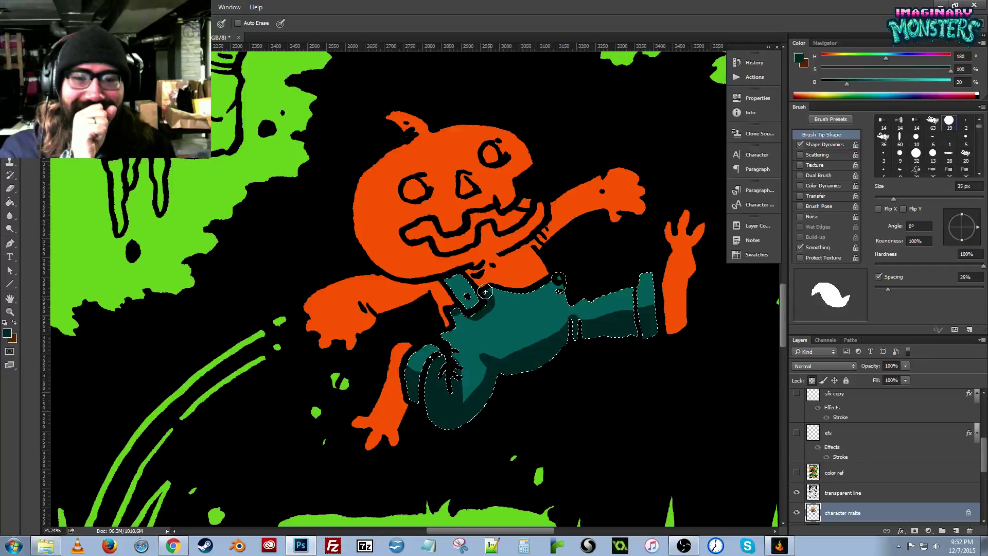
pyautogui.hotkey('ctrl', 'd')
pyautogui.moveTo(553, 287); pyautogui.dragTo(540, 295)
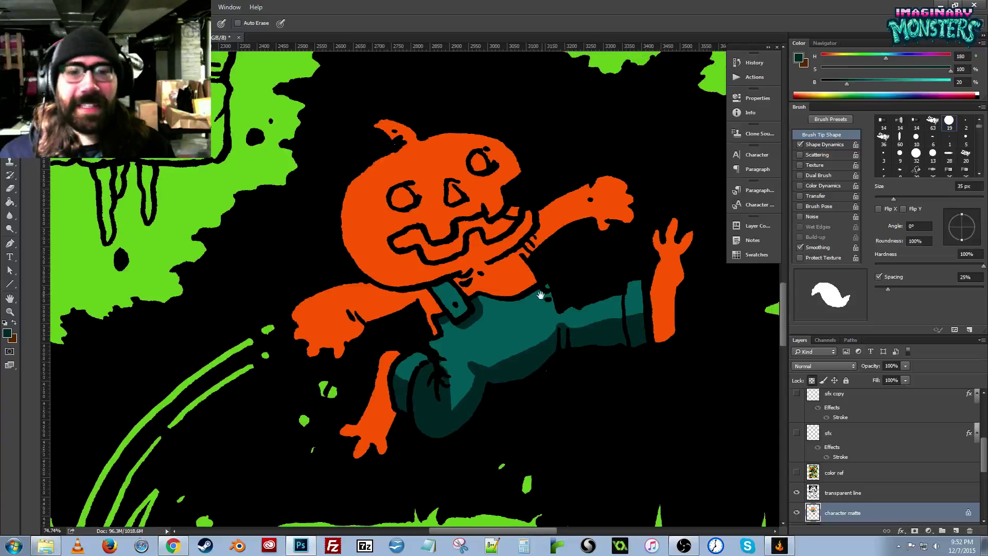
# Sample the dark teal and shade the overalls' left edge and knee folds, the area below the waistband and the right hip.
pyautogui.scroll(-1, 474, 356)
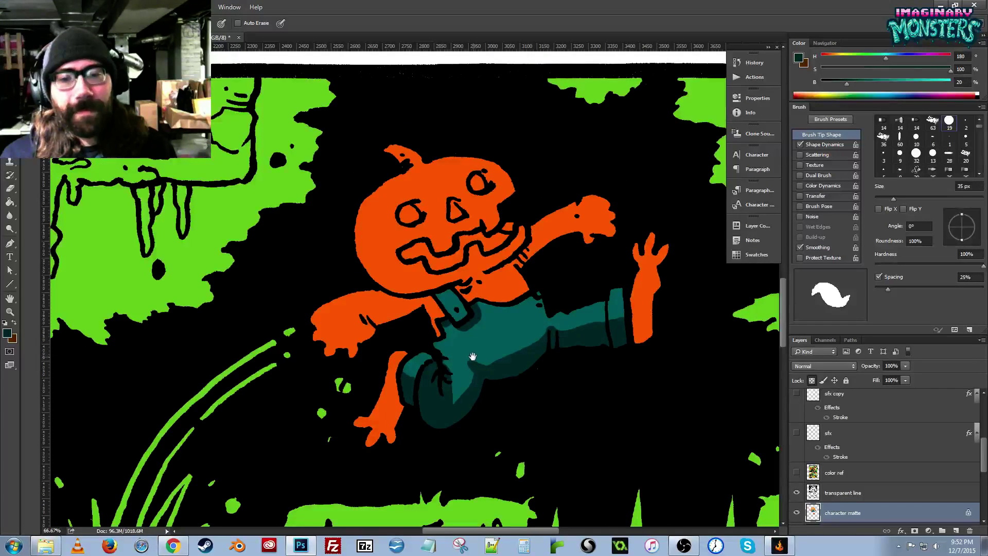
pyautogui.scroll(1, 472, 357)
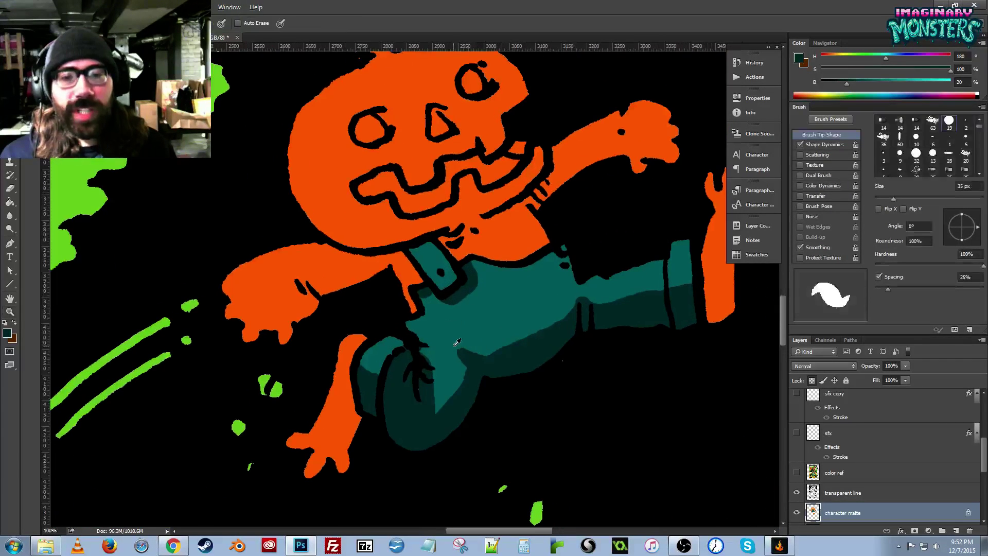
pyautogui.keyDown('alt'); pyautogui.click(450, 348); pyautogui.keyUp('alt')
pyautogui.keyDown('alt'); pyautogui.click(425, 395); pyautogui.keyUp('alt')
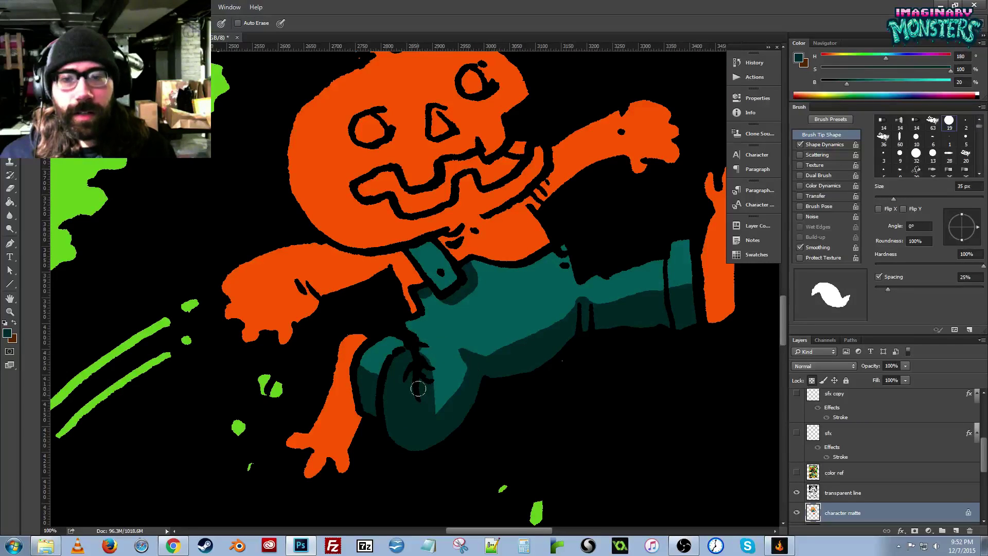
pyautogui.moveTo(414, 320)
pyautogui.mouseDown()
pyautogui.moveTo(424, 356)
pyautogui.moveTo(406, 324)
pyautogui.moveTo(433, 366)
pyautogui.moveTo(419, 387)
pyautogui.moveTo(427, 418)
pyautogui.moveTo(425, 394)
pyautogui.mouseUp()
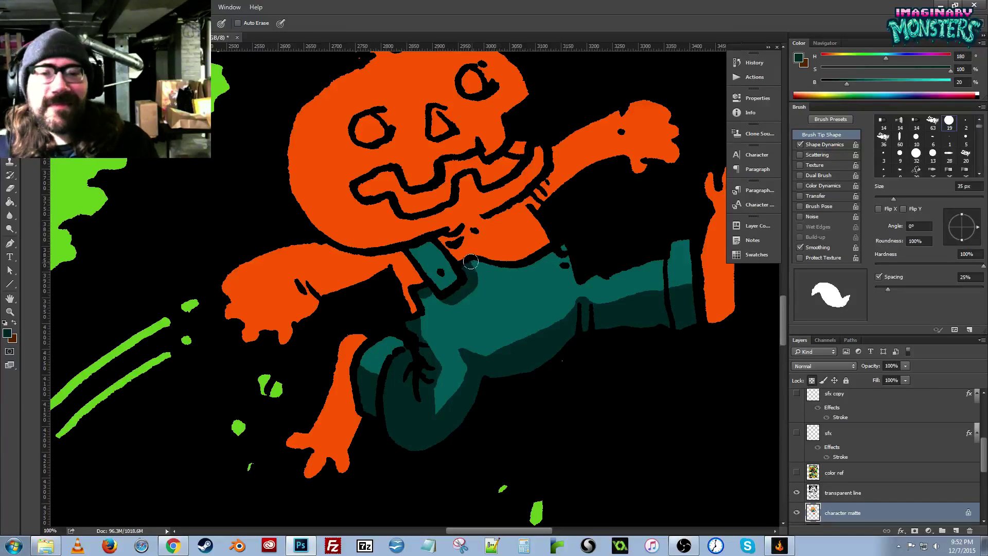
pyautogui.moveTo(472, 264)
pyautogui.mouseDown()
pyautogui.moveTo(528, 267)
pyautogui.moveTo(570, 242)
pyautogui.moveTo(581, 276)
pyautogui.moveTo(564, 257)
pyautogui.moveTo(569, 335)
pyautogui.moveTo(540, 352)
pyautogui.mouseUp()
pyautogui.click(797, 513)
pyautogui.click(797, 514)
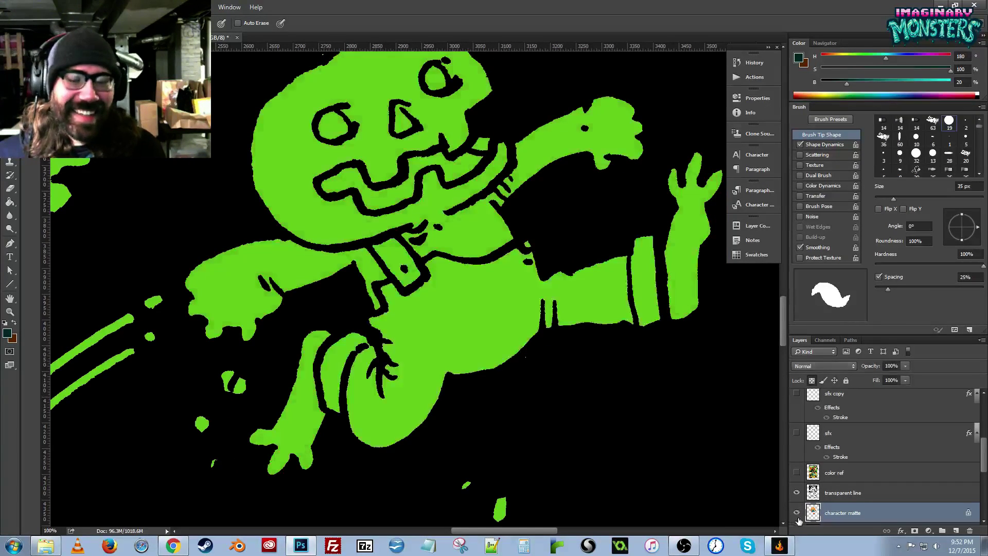
pyautogui.moveTo(984, 463); pyautogui.dragTo(975, 490)
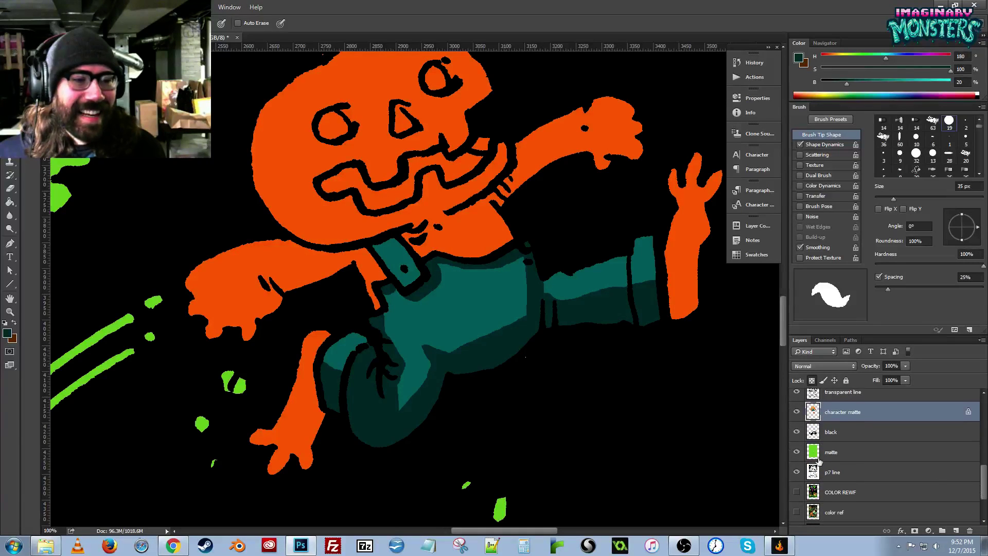
pyautogui.click(828, 434)
pyautogui.keyDown('alt'); pyautogui.click(530, 363); pyautogui.keyUp('alt')
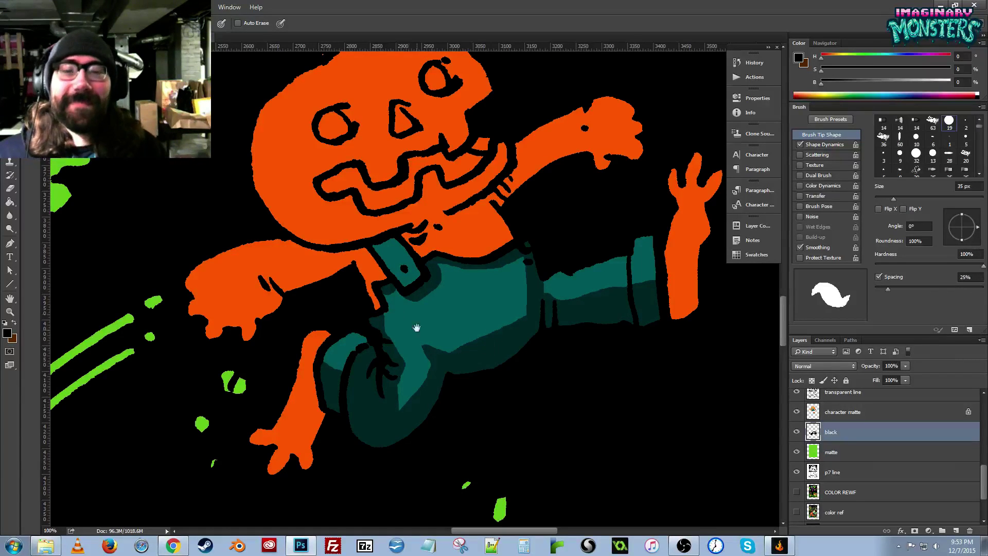
# Sample the light orange from the large pumpkin character's chest in the first panel and make the character matte layer active.
pyautogui.moveTo(417, 327); pyautogui.dragTo(435, 341)
pyautogui.moveTo(465, 288); pyautogui.dragTo(418, 362)
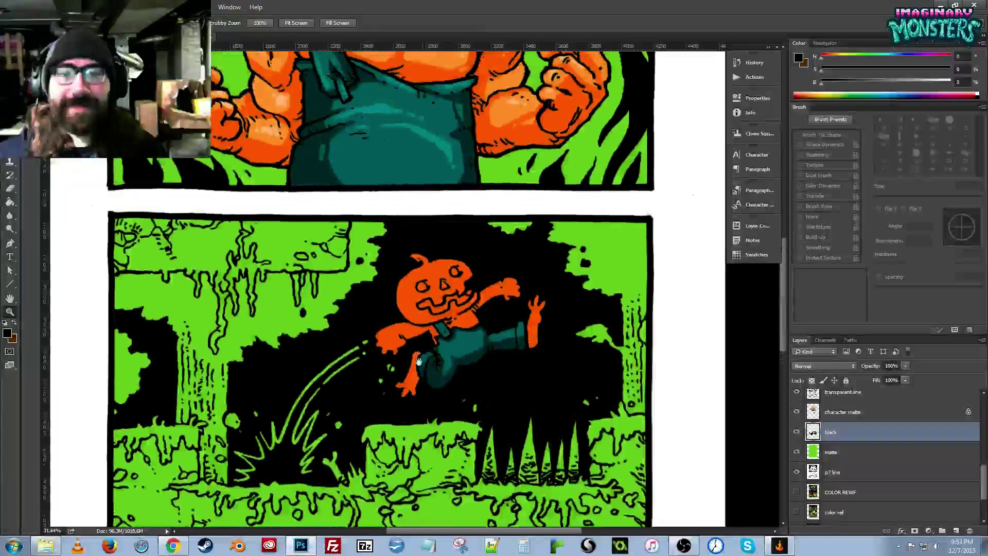
pyautogui.scroll(4, 418, 362)
pyautogui.press('b')
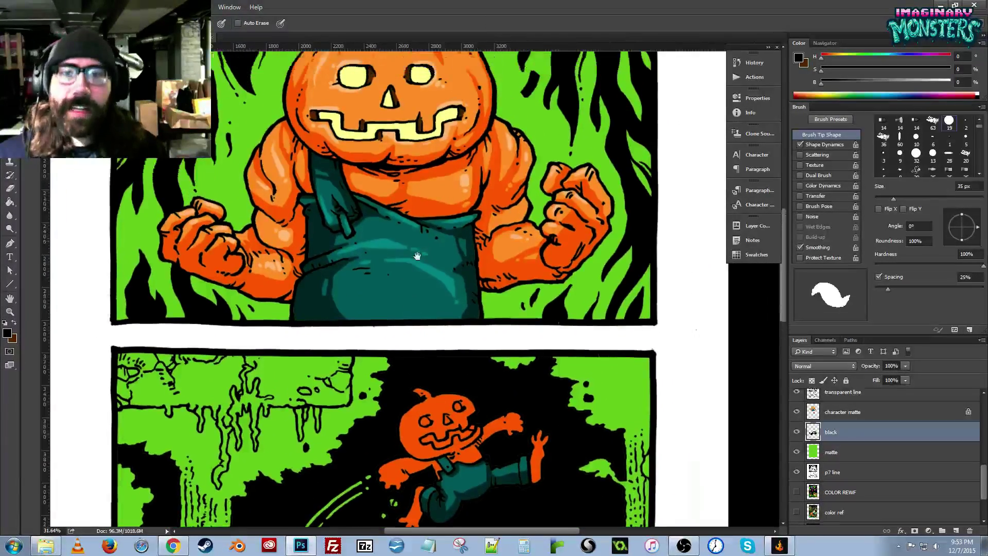
pyautogui.moveTo(418, 256); pyautogui.dragTo(414, 291)
pyautogui.keyDown('alt'); pyautogui.click(426, 223); pyautogui.keyUp('alt')
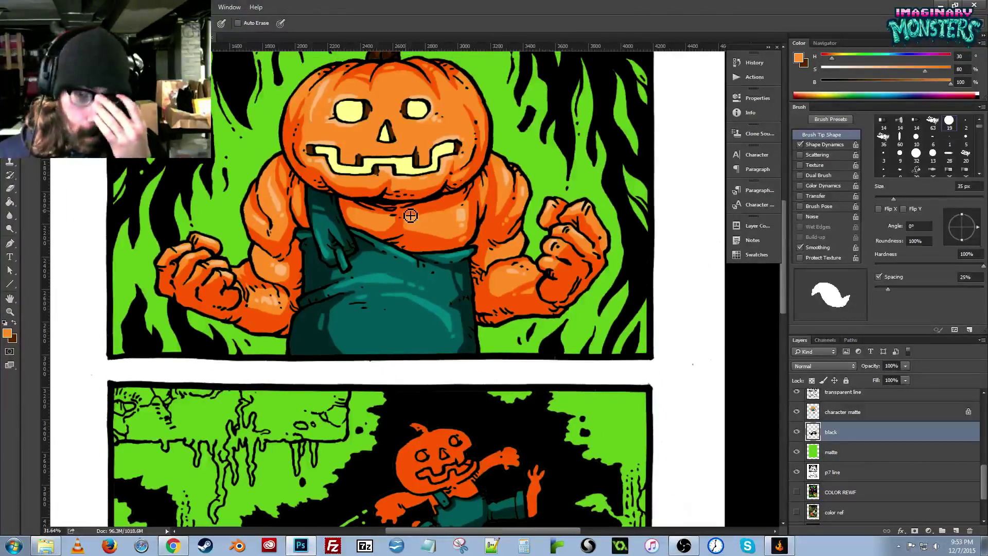
pyautogui.moveTo(471, 429); pyautogui.dragTo(474, 408)
pyautogui.keyDown('alt'); pyautogui.click(431, 207); pyautogui.keyUp('alt')
pyautogui.moveTo(530, 394); pyautogui.dragTo(539, 334)
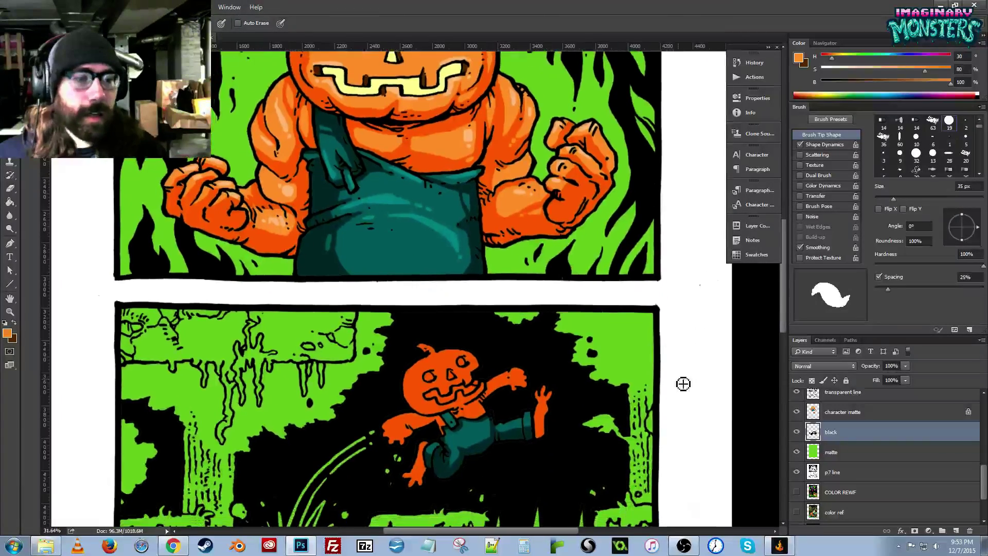
pyautogui.click(813, 412)
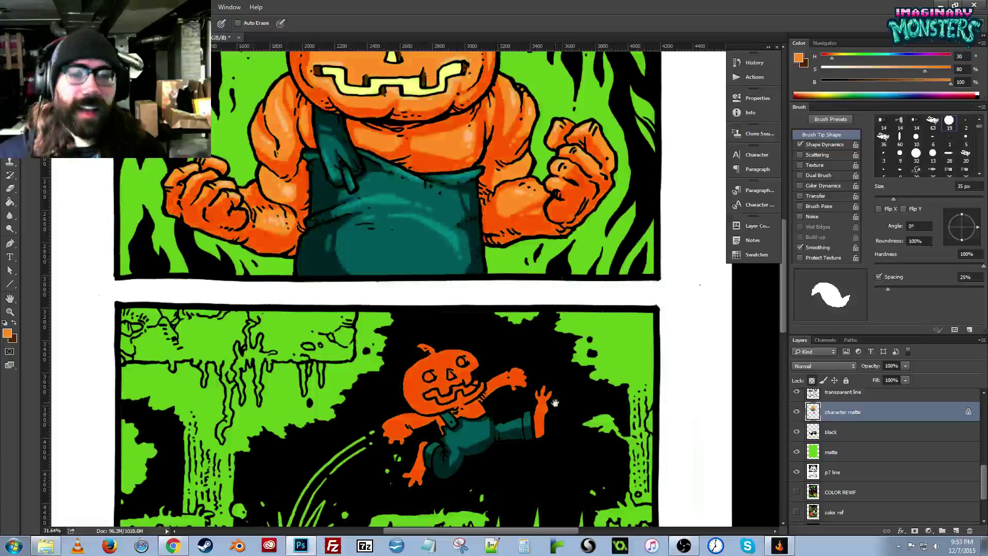
# Fill the leaping figure's head, chest, both arms and both bare feet with the light orange, leaving the eyes unfilled.
pyautogui.moveTo(556, 403); pyautogui.dragTo(561, 395)
pyautogui.press('z')
pyautogui.moveTo(430, 404)
pyautogui.mouseDown()
pyautogui.moveTo(454, 312)
pyautogui.moveTo(449, 323)
pyautogui.mouseUp()
pyautogui.press('e')
pyautogui.press('g')
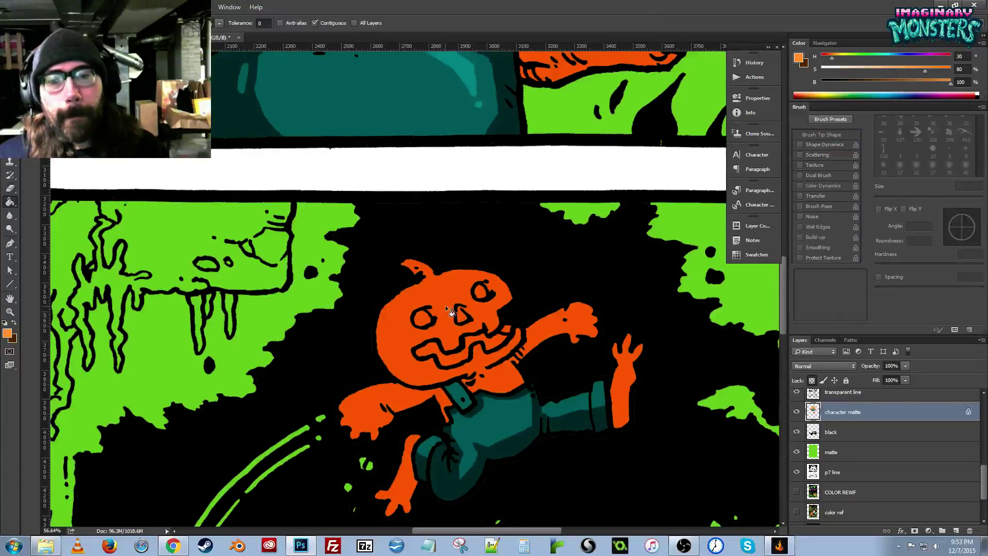
pyautogui.click(443, 327)
pyautogui.click(401, 393)
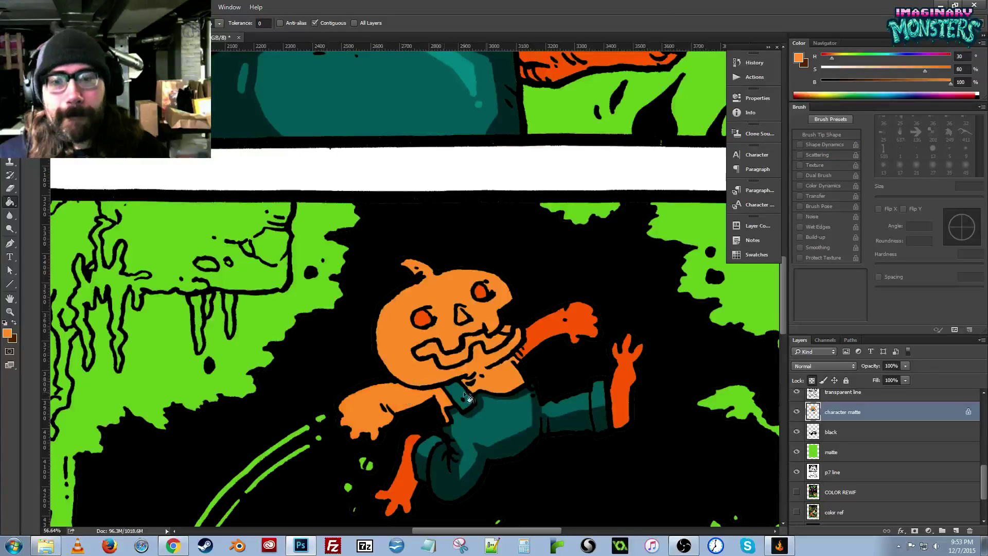
pyautogui.click(533, 350)
pyautogui.click(404, 461)
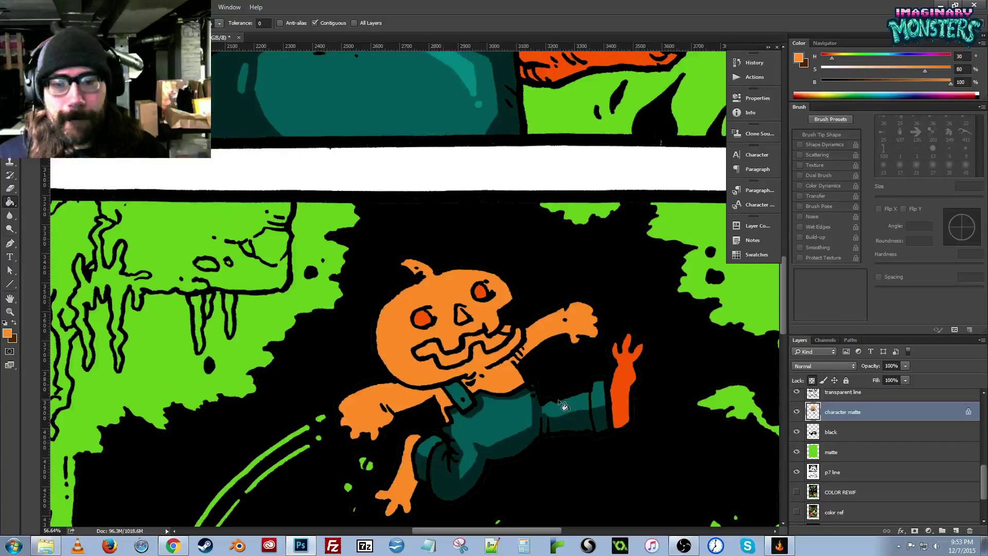
pyautogui.click(620, 395)
# Sample the darker orange from the eye and outline shadows along the head's left and lower edge, the outstretched arm's base and the chest.
pyautogui.press('b')
pyautogui.keyDown('alt'); pyautogui.click(424, 320); pyautogui.keyUp('alt')
pyautogui.moveTo(399, 294)
pyautogui.mouseDown()
pyautogui.moveTo(385, 314)
pyautogui.moveTo(402, 366)
pyautogui.moveTo(416, 372)
pyautogui.moveTo(438, 382)
pyautogui.moveTo(466, 375)
pyautogui.moveTo(521, 349)
pyautogui.moveTo(529, 328)
pyautogui.moveTo(535, 354)
pyautogui.mouseUp()
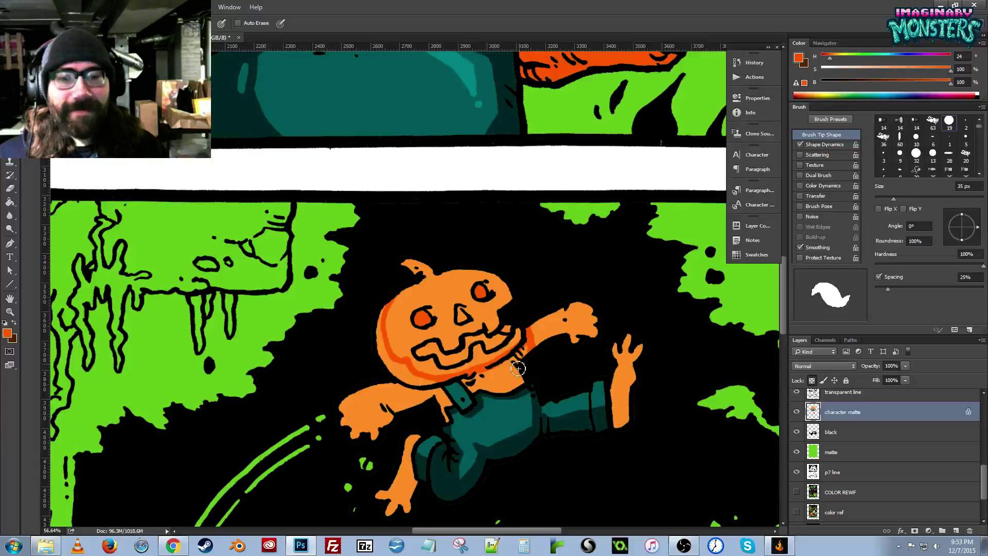
pyautogui.moveTo(519, 368); pyautogui.dragTo(498, 397)
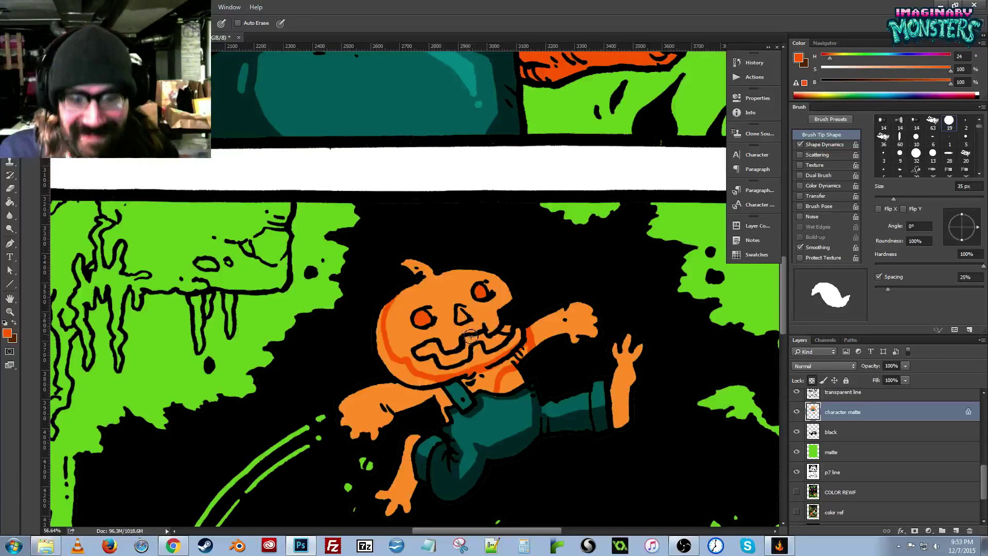
# Paint the darker orange chest shadow, outline the rear arm's shoulder shadow, and fill the enclosed shadow areas on the head and arms.
pyautogui.moveTo(465, 360)
pyautogui.mouseDown()
pyautogui.moveTo(498, 384)
pyautogui.moveTo(484, 360)
pyautogui.mouseUp()
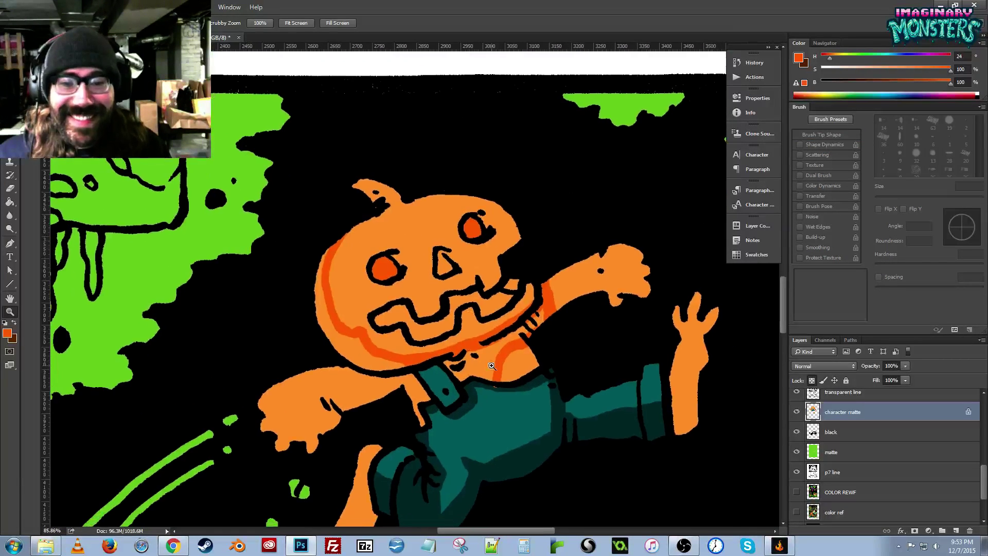
pyautogui.keyDown('alt'); pyautogui.click(521, 383); pyautogui.keyUp('alt')
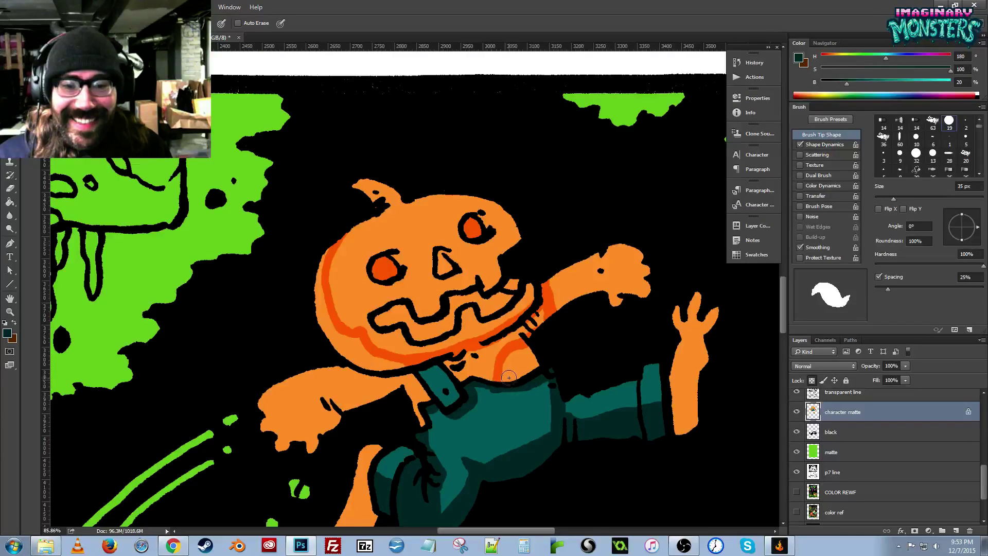
pyautogui.keyDown('alt'); pyautogui.click(488, 395); pyautogui.keyUp('alt')
pyautogui.keyDown('alt'); pyautogui.click(500, 369); pyautogui.keyUp('alt')
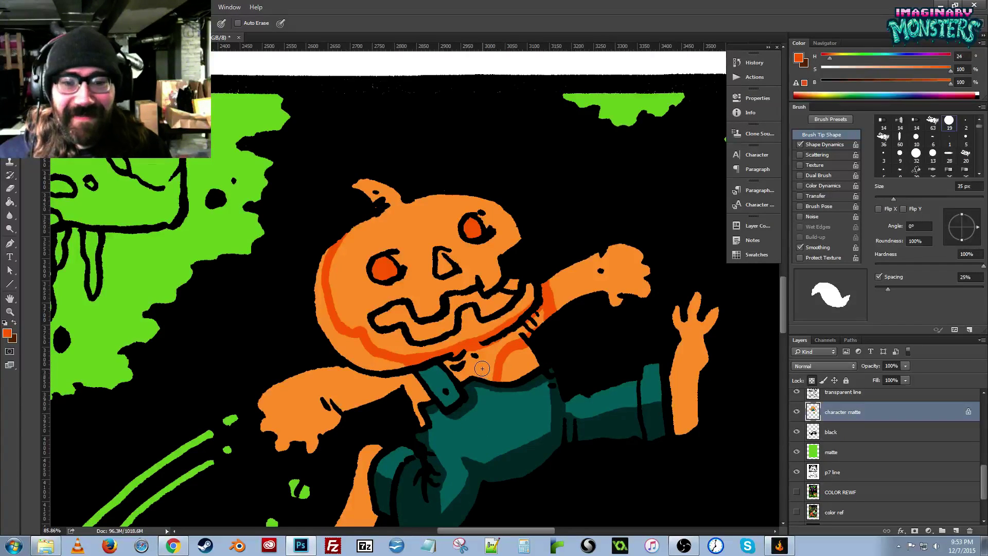
pyautogui.moveTo(482, 367); pyautogui.dragTo(485, 371)
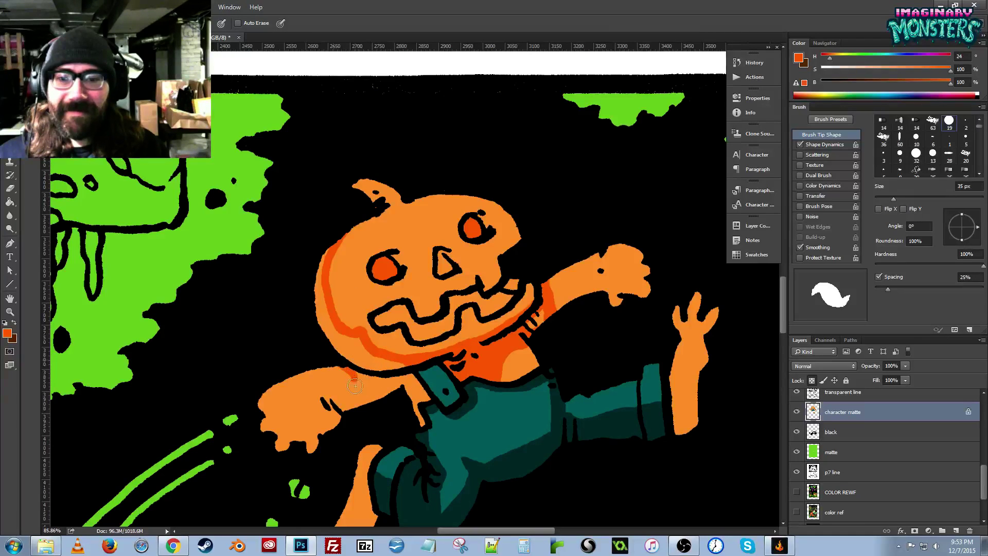
pyautogui.press('g')
pyautogui.click(378, 384)
pyautogui.click(383, 375)
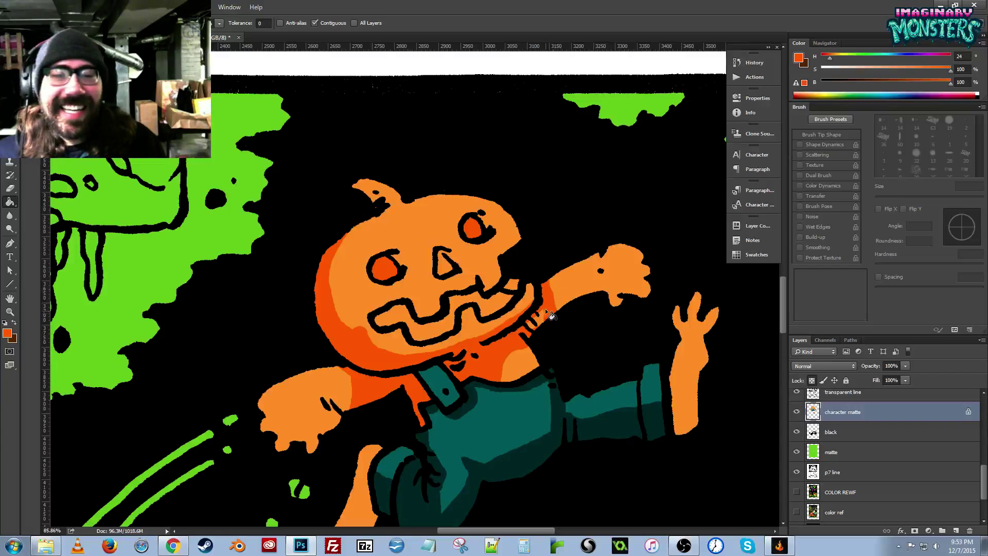
pyautogui.press('b')
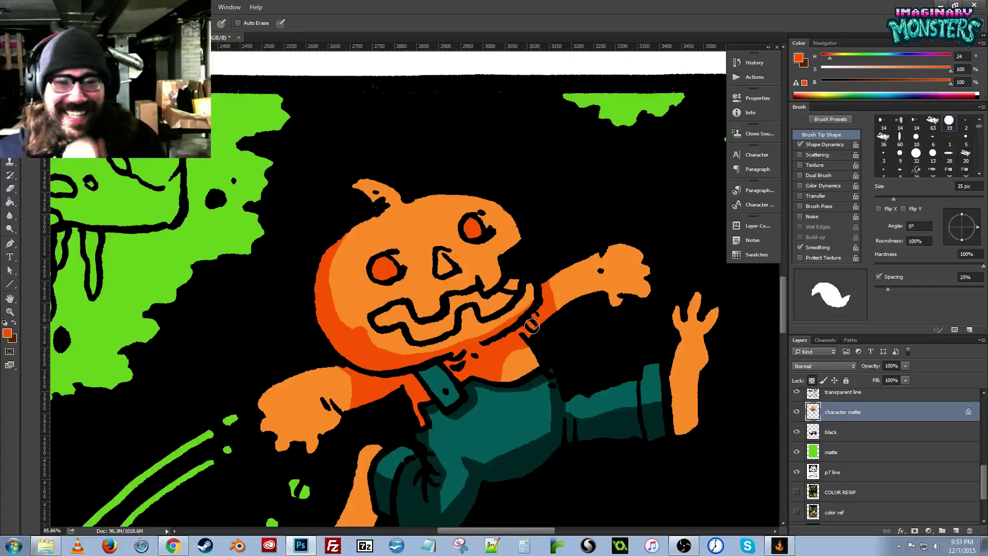
pyautogui.moveTo(528, 313); pyautogui.dragTo(520, 326)
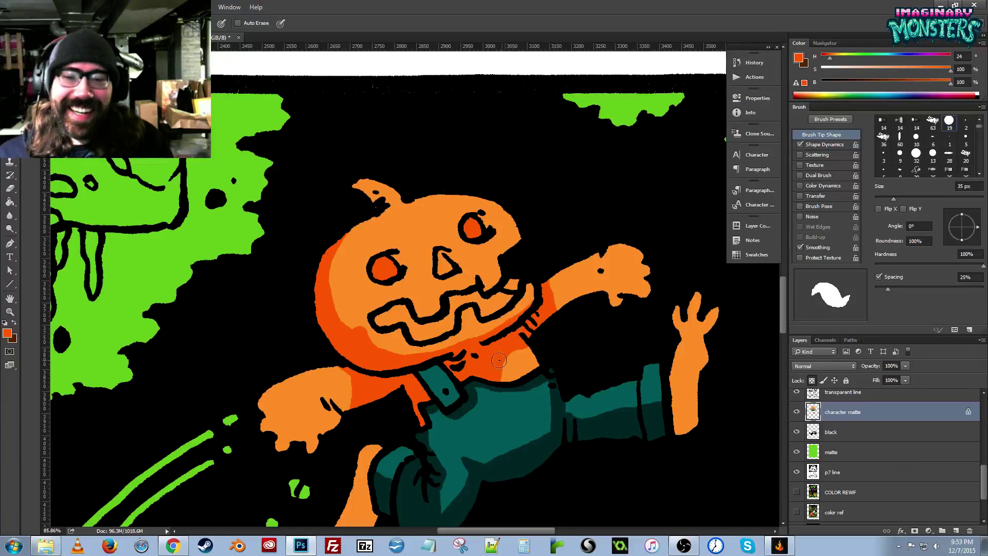
# Paint darker orange shadows down the right sides of both bare feet, under the outstretched arm and at the mouth corner.
pyautogui.moveTo(442, 412); pyautogui.dragTo(449, 306)
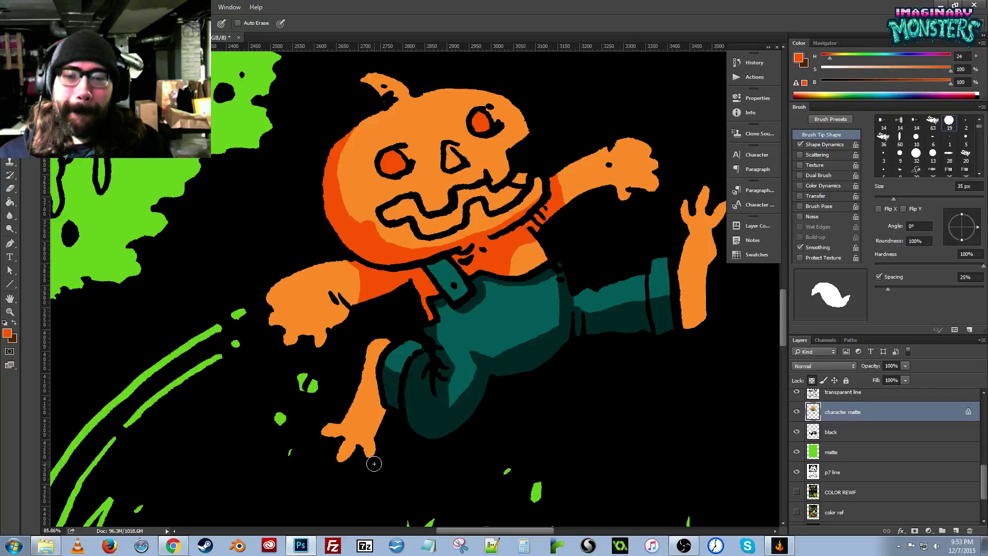
pyautogui.moveTo(373, 438); pyautogui.dragTo(378, 396)
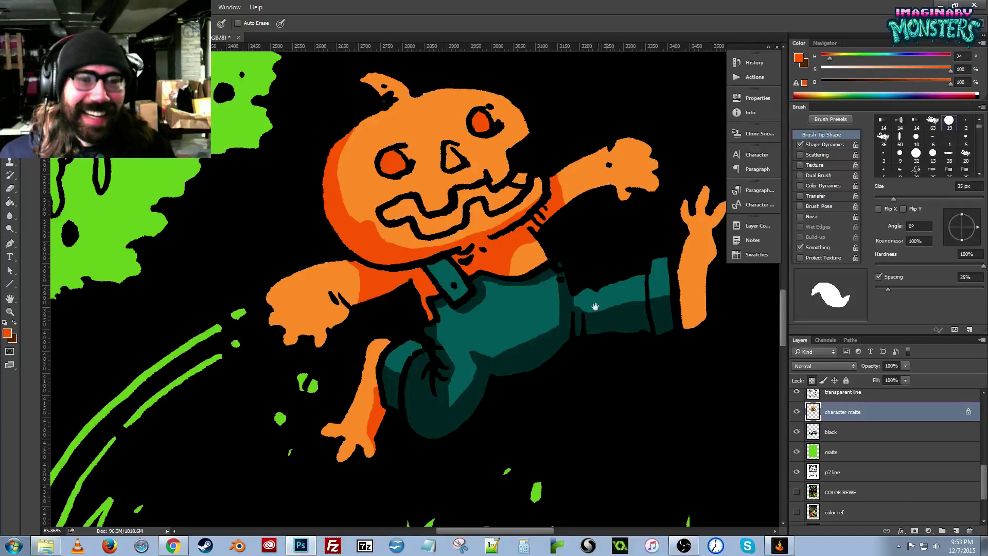
pyautogui.moveTo(596, 306); pyautogui.dragTo(452, 315)
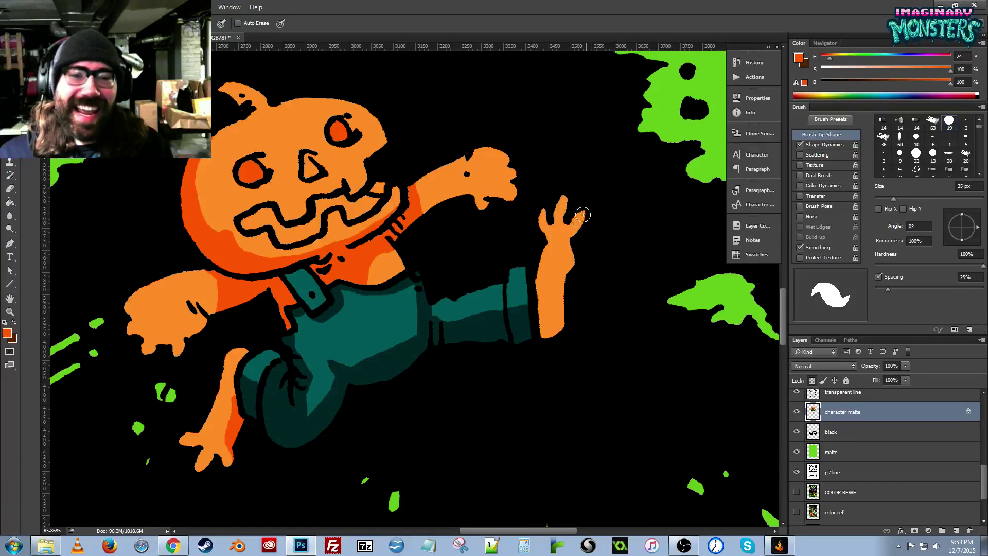
pyautogui.moveTo(582, 215)
pyautogui.mouseDown()
pyautogui.moveTo(555, 284)
pyautogui.moveTo(561, 326)
pyautogui.moveTo(570, 245)
pyautogui.mouseUp()
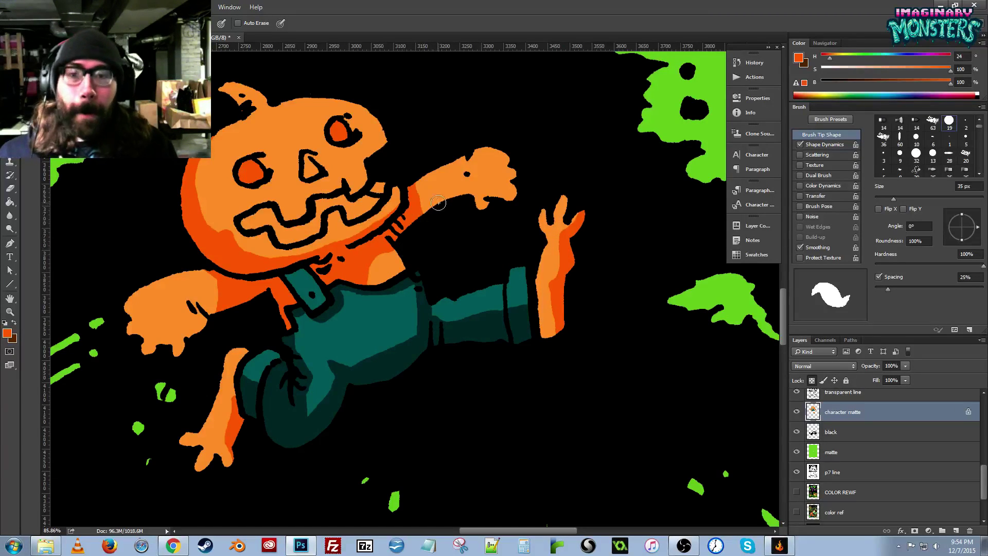
pyautogui.moveTo(414, 210); pyautogui.dragTo(490, 241)
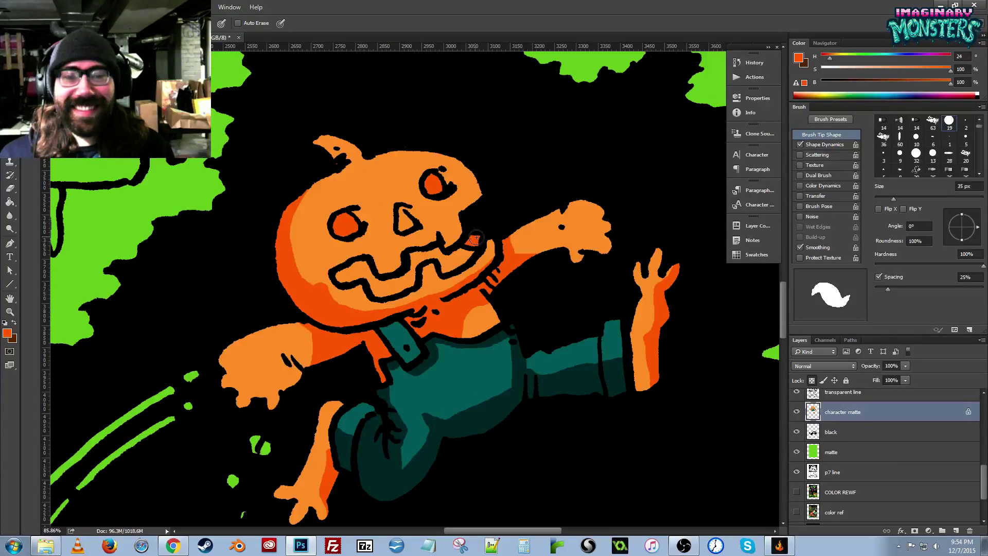
# Sample the dark brown from the inner edge of the large pumpkin's left eye in the first panel.
pyautogui.moveTo(403, 213); pyautogui.dragTo(425, 281)
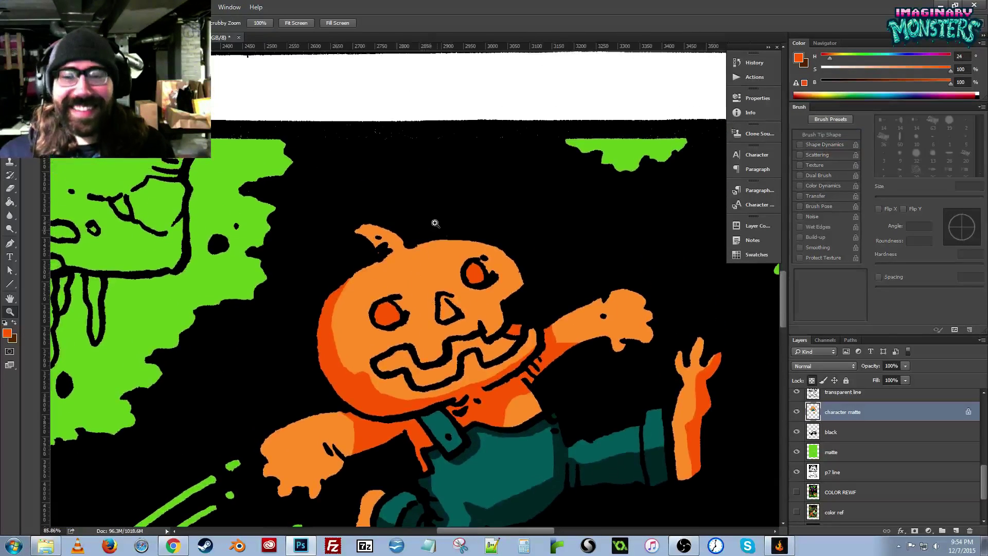
pyautogui.moveTo(435, 221); pyautogui.dragTo(406, 215)
pyautogui.scroll(10, 406, 215)
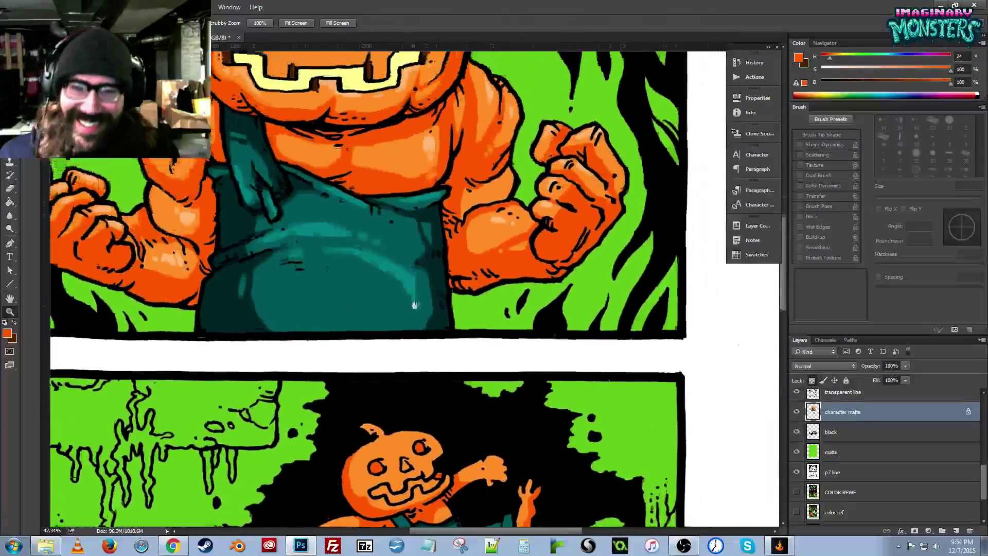
pyautogui.press('b')
pyautogui.scroll(2, 327, 136)
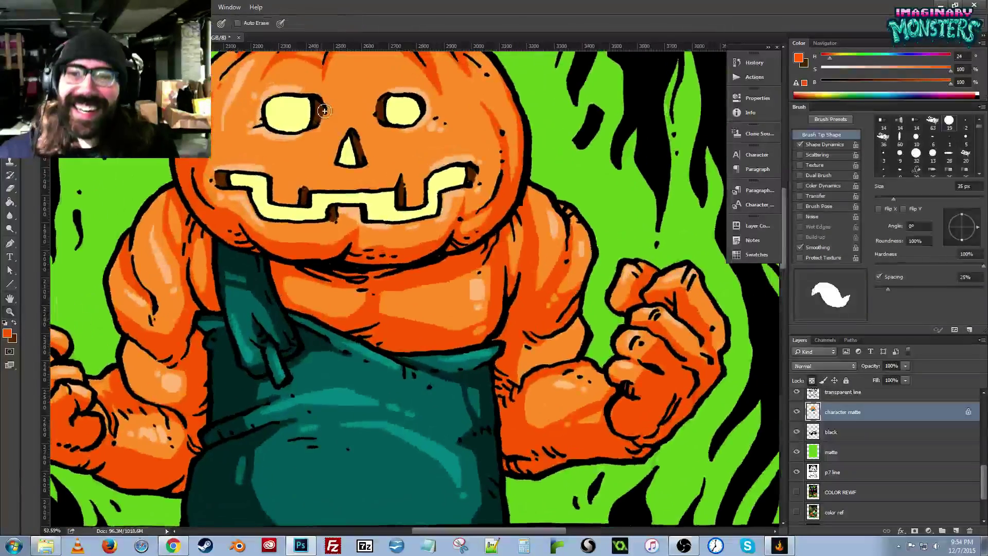
pyautogui.keyDown('alt'); pyautogui.click(322, 110); pyautogui.keyUp('alt')
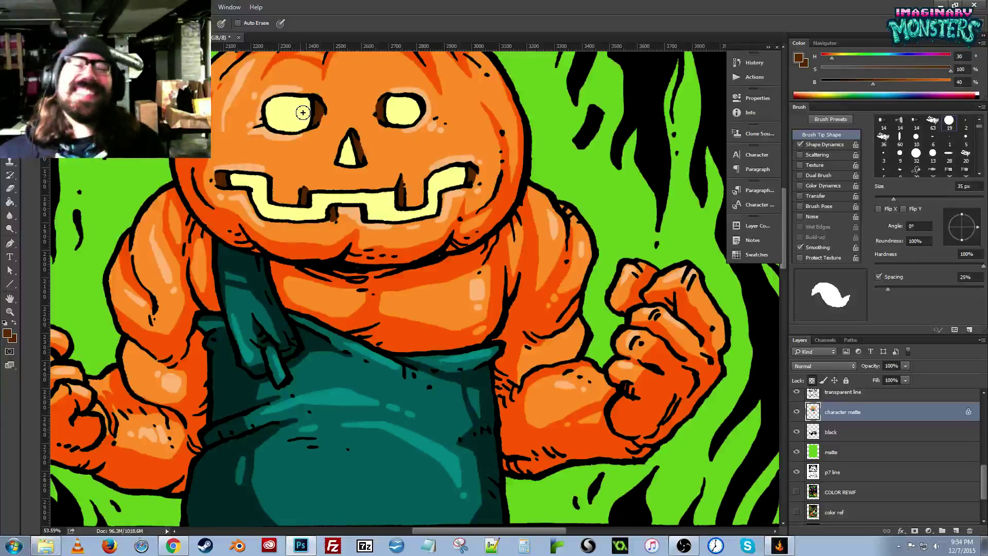
# Paint dark brown edges inside the second-panel pumpkin's eyes and nose, and color its stem the same dark brown.
pyautogui.scroll(-10, 300, 110)
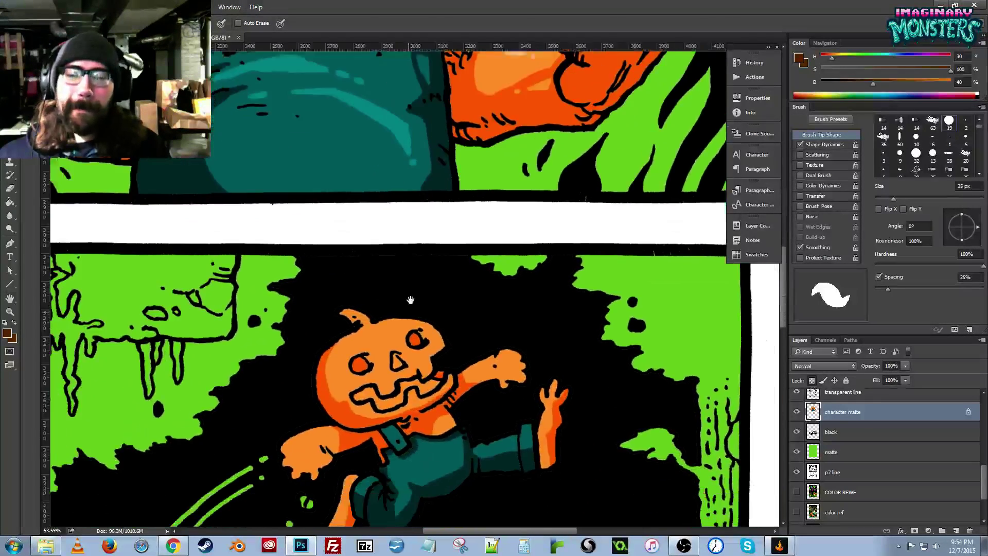
pyautogui.press('z')
pyautogui.click(374, 335)
pyautogui.press('b')
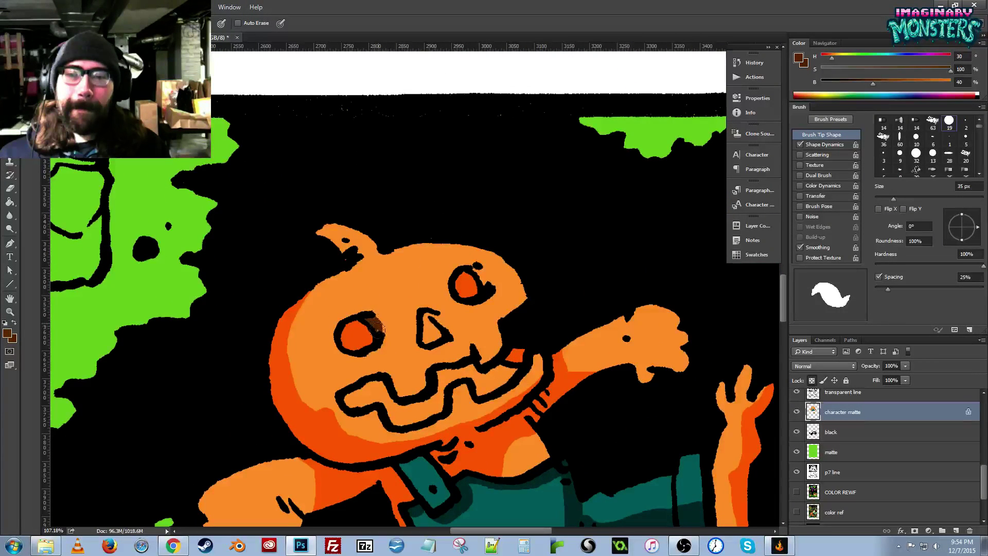
pyautogui.moveTo(427, 311); pyautogui.dragTo(448, 333)
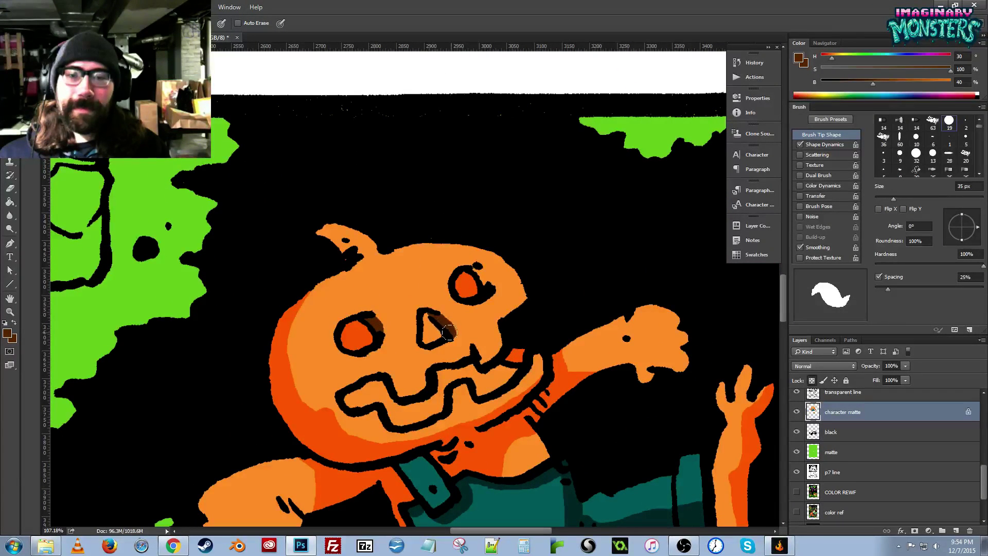
pyautogui.moveTo(473, 268)
pyautogui.mouseDown()
pyautogui.moveTo(486, 288)
pyautogui.moveTo(478, 266)
pyautogui.mouseUp()
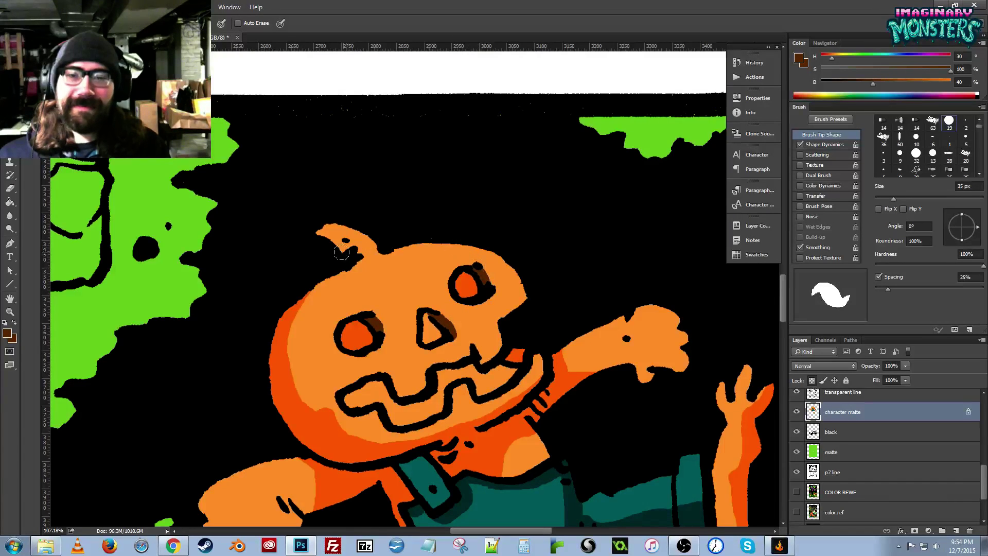
pyautogui.moveTo(341, 252)
pyautogui.mouseDown()
pyautogui.moveTo(363, 246)
pyautogui.moveTo(320, 225)
pyautogui.mouseUp()
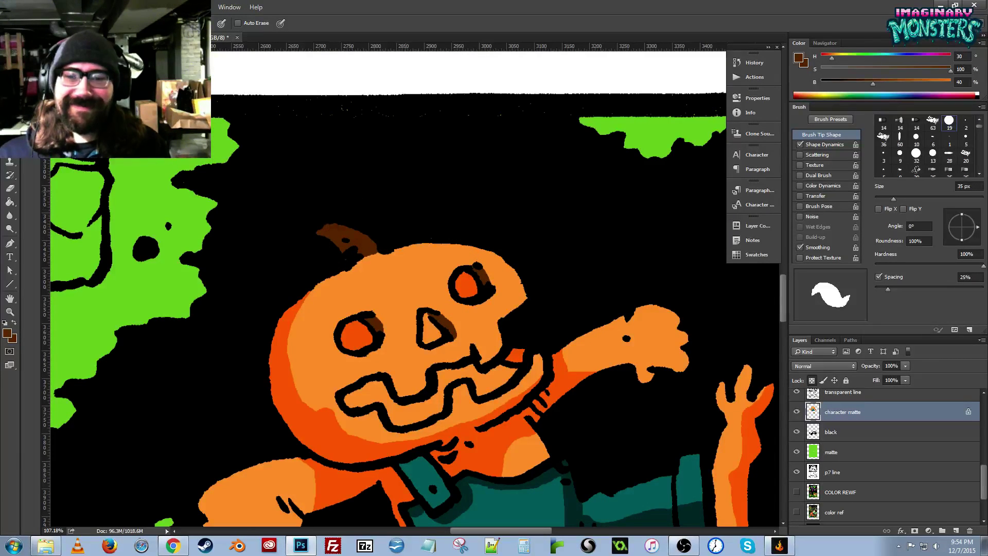
# Sample the pale yellow from the large pumpkin's eye in the first panel and fill the small pumpkin's nose with it.
pyautogui.press('z')
pyautogui.moveTo(530, 286); pyautogui.dragTo(470, 288)
pyautogui.moveTo(465, 109); pyautogui.dragTo(394, 429)
pyautogui.press('b')
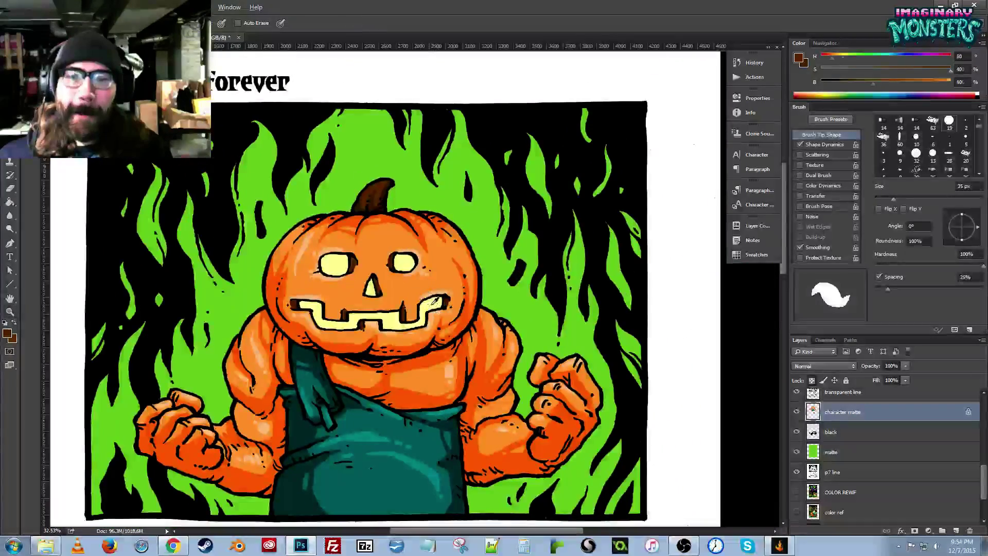
pyautogui.keyDown('alt'); pyautogui.click(401, 264); pyautogui.keyUp('alt')
pyautogui.moveTo(468, 507); pyautogui.dragTo(439, 267)
pyautogui.press('z')
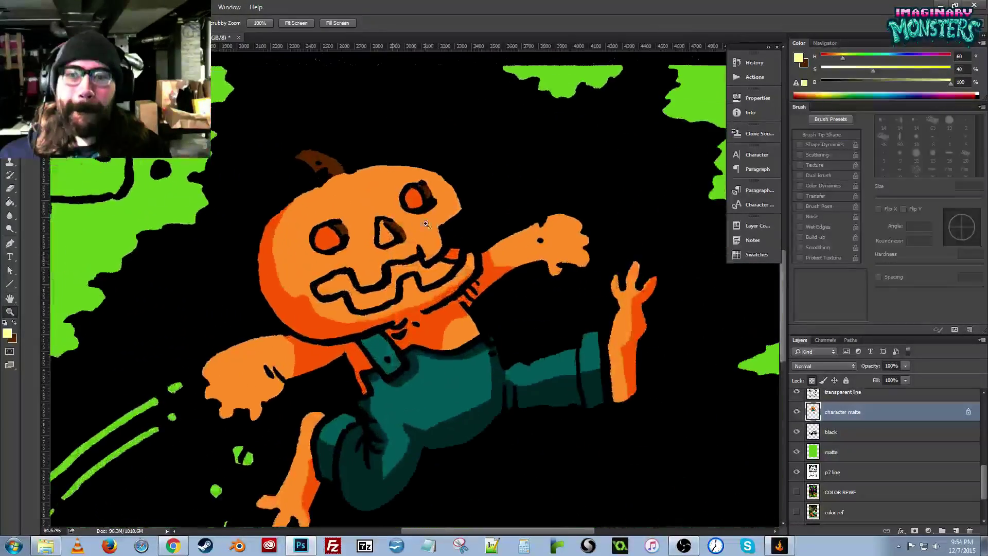
pyautogui.press('b')
pyautogui.press('z')
pyautogui.moveTo(386, 215); pyautogui.dragTo(401, 215)
pyautogui.press('b')
pyautogui.moveTo(382, 222)
pyautogui.mouseDown()
pyautogui.moveTo(392, 242)
pyautogui.moveTo(383, 236)
pyautogui.mouseUp()
# Fill both eyes and the jagged mouth of the small pumpkin with the pale yellow.
pyautogui.keyDown('alt'); pyautogui.click(371, 256); pyautogui.keyUp('alt')
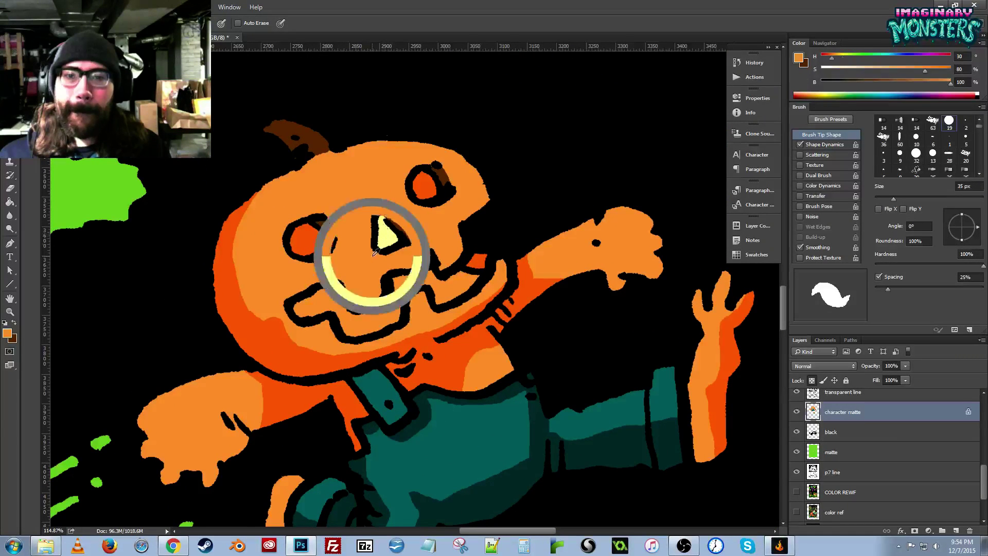
pyautogui.keyDown('alt'); pyautogui.click(389, 235); pyautogui.keyUp('alt')
pyautogui.moveTo(302, 231)
pyautogui.mouseDown()
pyautogui.moveTo(315, 243)
pyautogui.moveTo(294, 249)
pyautogui.moveTo(304, 233)
pyautogui.mouseUp()
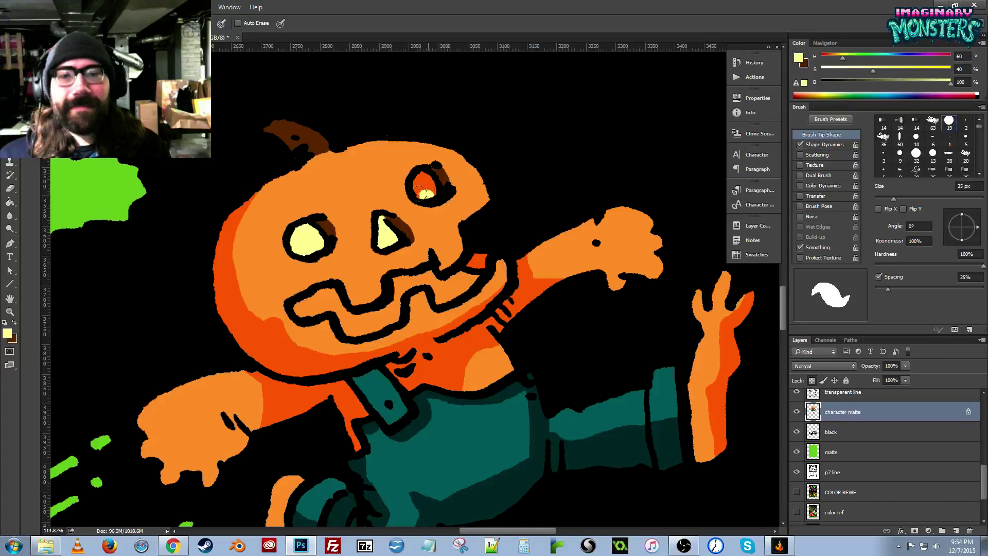
pyautogui.moveTo(425, 194); pyautogui.dragTo(422, 178)
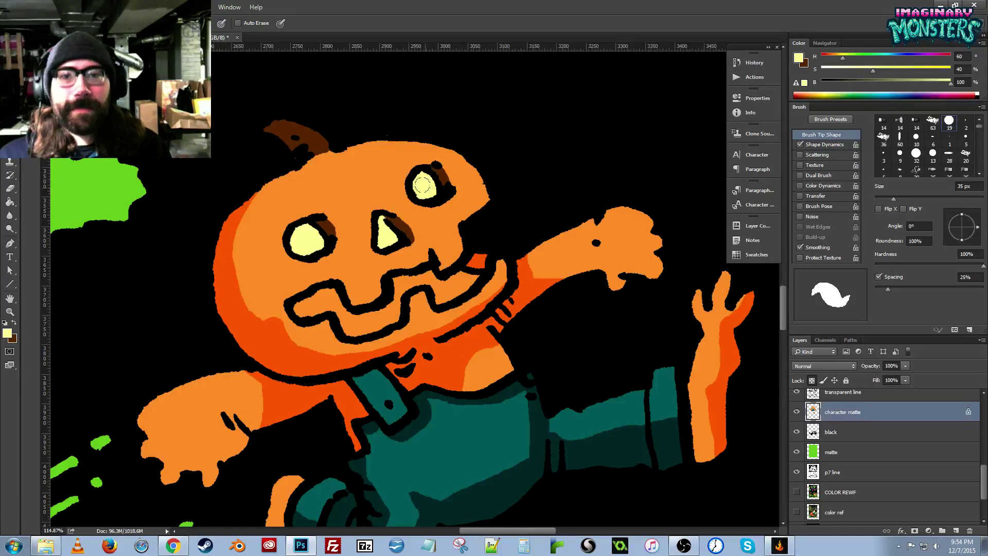
pyautogui.moveTo(309, 307)
pyautogui.mouseDown()
pyautogui.moveTo(326, 286)
pyautogui.moveTo(339, 311)
pyautogui.moveTo(308, 307)
pyautogui.moveTo(319, 300)
pyautogui.moveTo(364, 324)
pyautogui.moveTo(336, 305)
pyautogui.moveTo(355, 326)
pyautogui.moveTo(348, 308)
pyautogui.moveTo(381, 313)
pyautogui.moveTo(354, 328)
pyautogui.moveTo(391, 312)
pyautogui.moveTo(391, 286)
pyautogui.moveTo(422, 269)
pyautogui.moveTo(400, 277)
pyautogui.moveTo(470, 276)
pyautogui.moveTo(441, 295)
pyautogui.mouseUp()
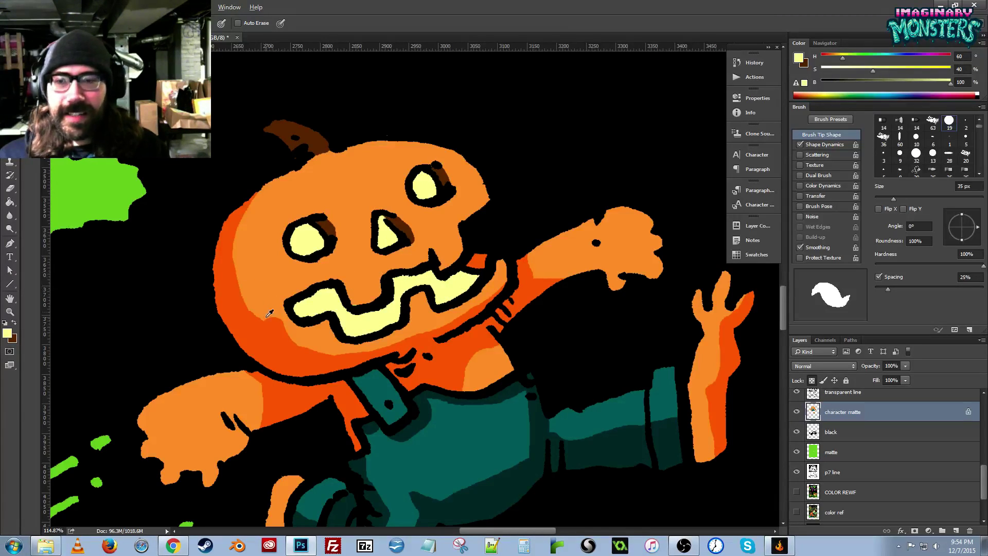
# Paint a curved darker orange crease beside the left mouth corner and trim its edge with the lighter orange.
pyautogui.keyDown('alt'); pyautogui.click(274, 331); pyautogui.keyUp('alt')
pyautogui.moveTo(281, 273); pyautogui.dragTo(265, 317)
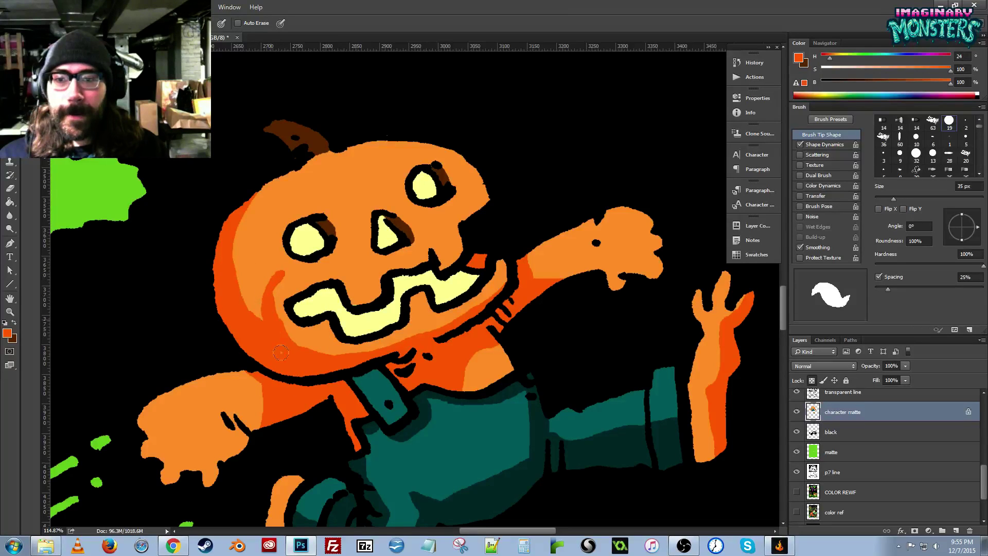
pyautogui.keyDown('alt'); pyautogui.click(289, 278); pyautogui.keyUp('alt')
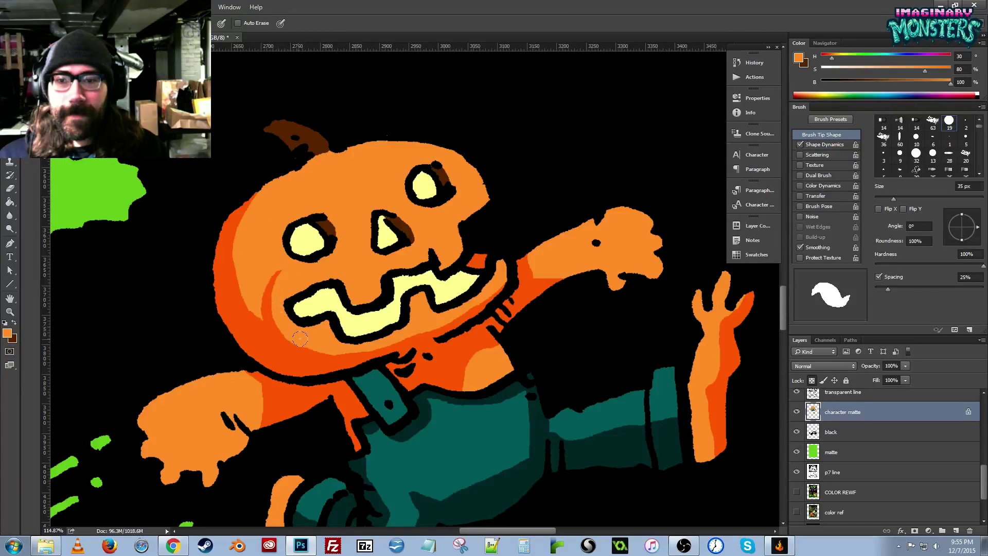
pyautogui.moveTo(304, 291); pyautogui.dragTo(377, 313)
# Paint darker orange rib creases from the stem along the top and upper left of the small pumpkin head.
pyautogui.keyDown('alt'); pyautogui.click(300, 311); pyautogui.keyUp('alt')
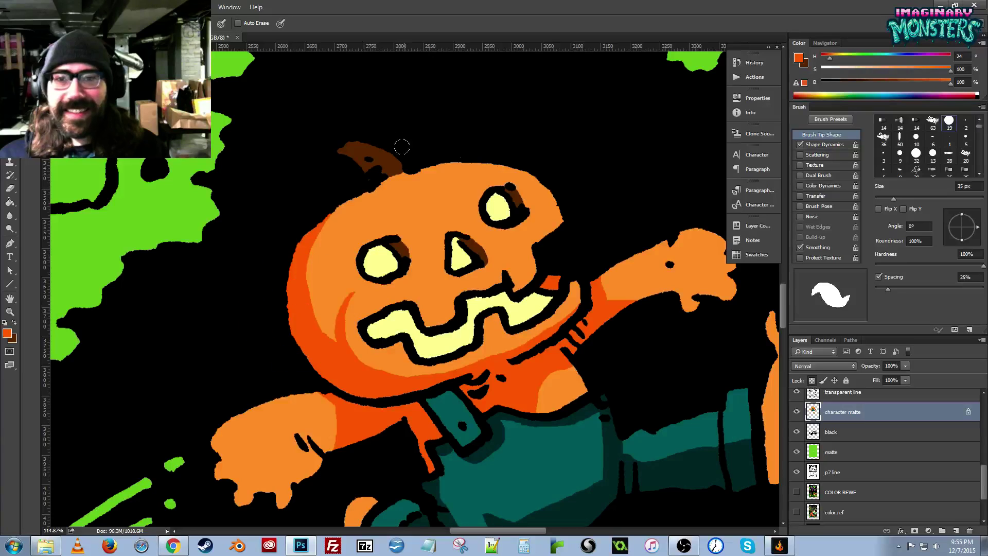
pyautogui.moveTo(362, 190)
pyautogui.mouseDown()
pyautogui.moveTo(412, 190)
pyautogui.moveTo(382, 183)
pyautogui.moveTo(422, 170)
pyautogui.moveTo(403, 176)
pyautogui.moveTo(465, 183)
pyautogui.mouseUp()
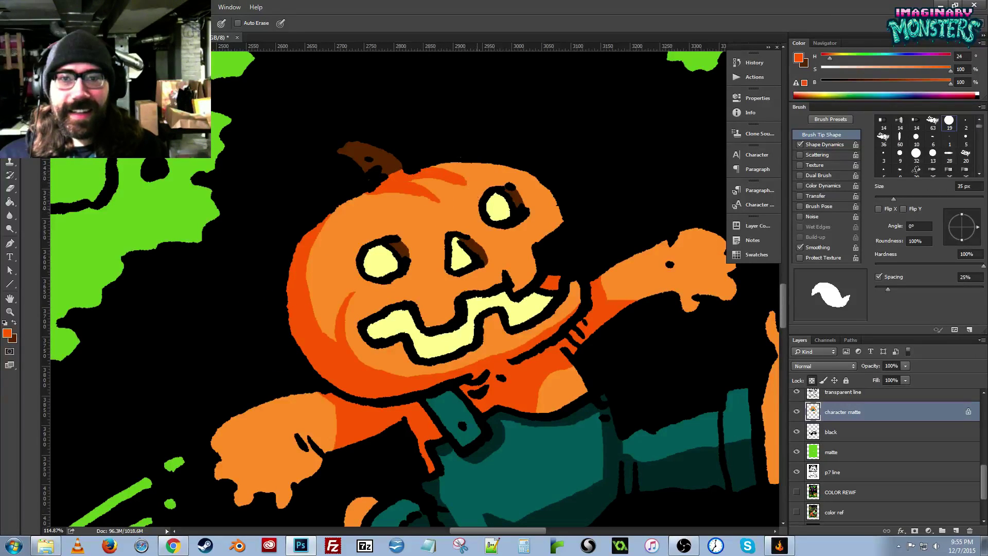
pyautogui.keyDown('alt'); pyautogui.click(404, 161); pyautogui.keyUp('alt')
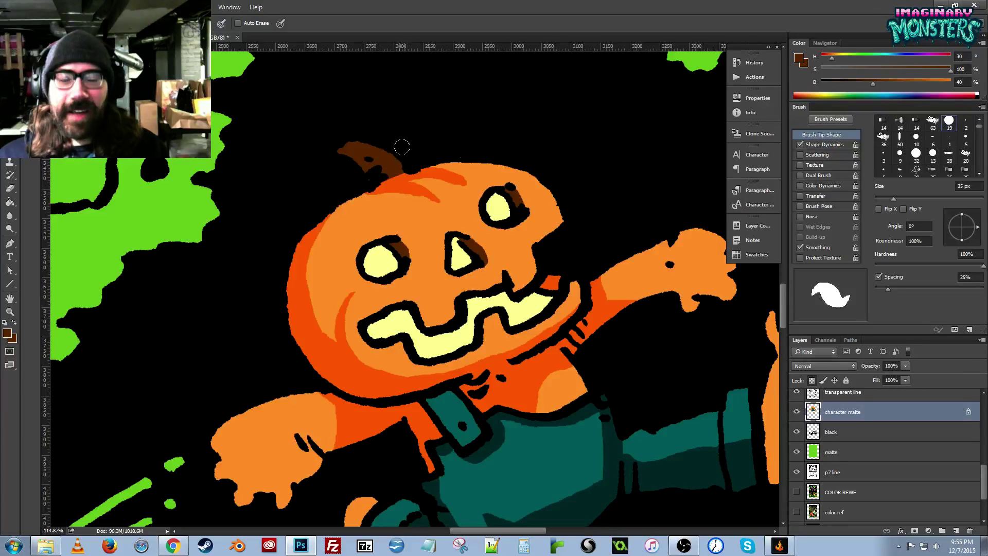
pyautogui.keyDown('alt'); pyautogui.click(335, 198); pyautogui.keyUp('alt')
pyautogui.moveTo(387, 184)
pyautogui.mouseDown()
pyautogui.moveTo(354, 203)
pyautogui.moveTo(342, 271)
pyautogui.mouseUp()
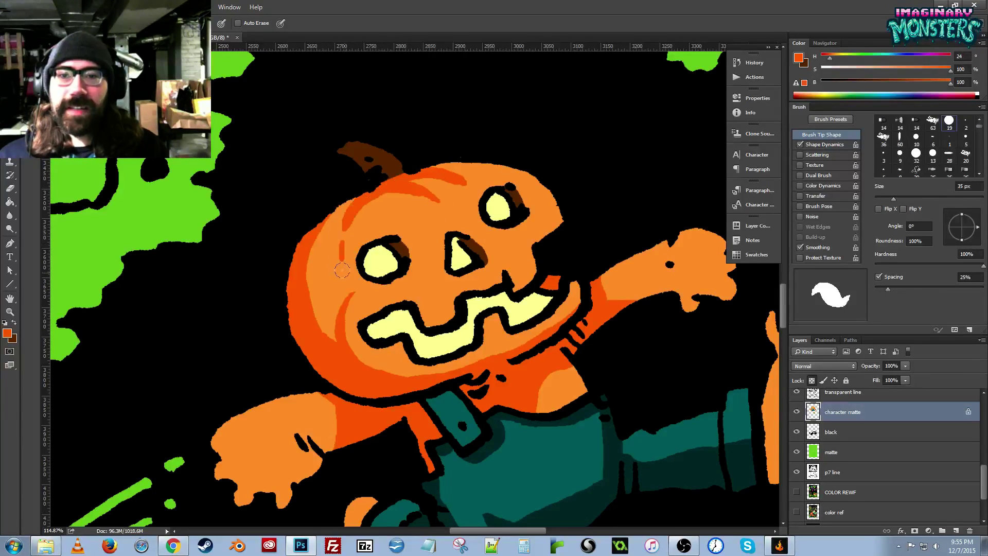
pyautogui.moveTo(321, 217); pyautogui.dragTo(353, 195)
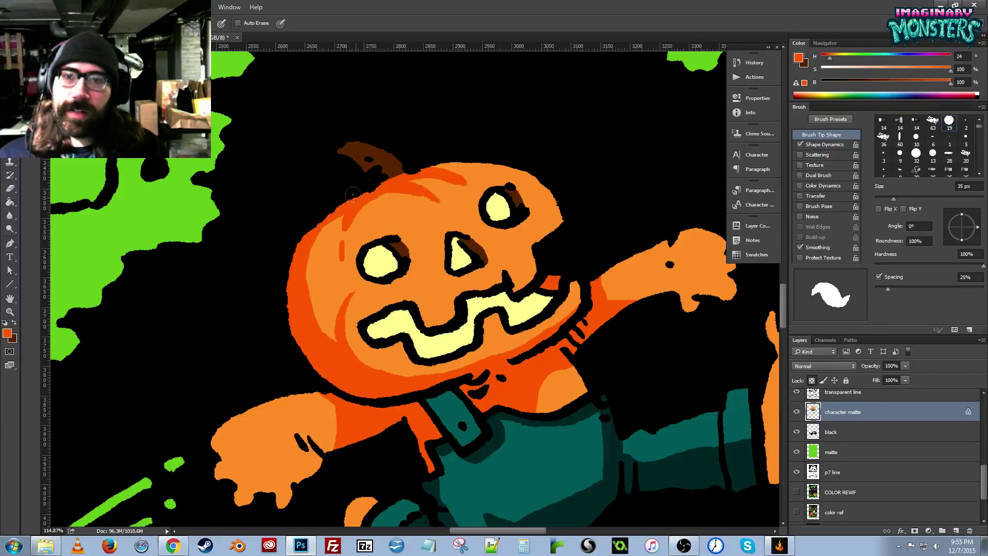
pyautogui.moveTo(460, 178); pyautogui.dragTo(427, 186)
# Paint darker orange shadows on the fingers and undersides of both of the small character's hands.
pyautogui.keyDown('alt'); pyautogui.click(365, 192); pyautogui.keyUp('alt')
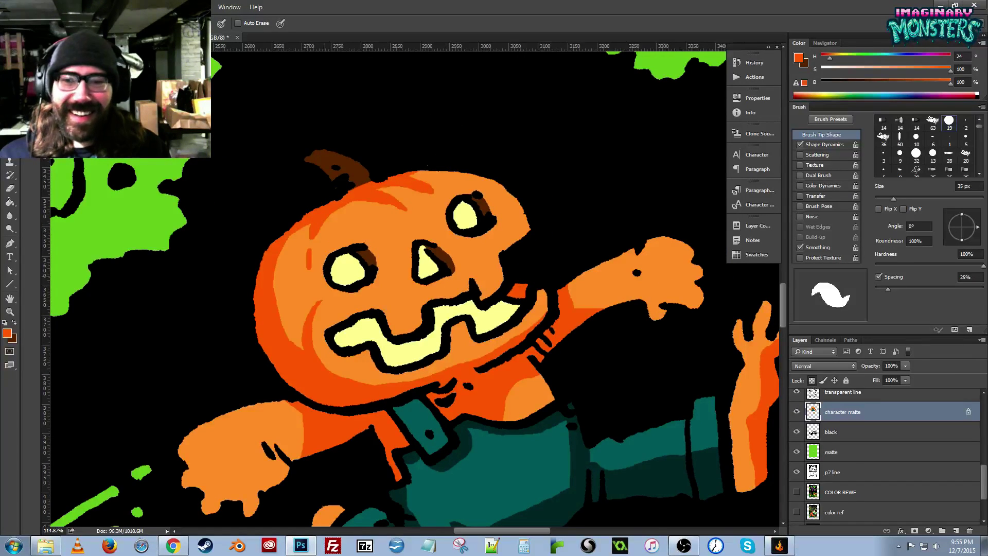
pyautogui.moveTo(287, 364); pyautogui.dragTo(342, 260)
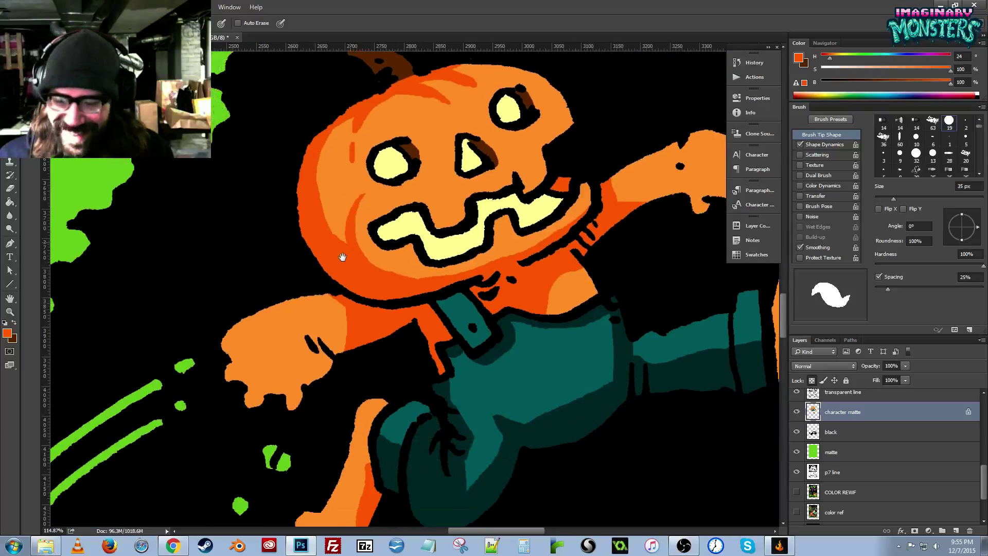
pyautogui.moveTo(309, 332)
pyautogui.mouseDown()
pyautogui.moveTo(353, 343)
pyautogui.moveTo(328, 361)
pyautogui.moveTo(323, 351)
pyautogui.moveTo(308, 378)
pyautogui.moveTo(252, 395)
pyautogui.moveTo(265, 389)
pyautogui.moveTo(258, 403)
pyautogui.moveTo(275, 388)
pyautogui.moveTo(276, 409)
pyautogui.moveTo(235, 373)
pyautogui.moveTo(252, 360)
pyautogui.moveTo(232, 390)
pyautogui.mouseUp()
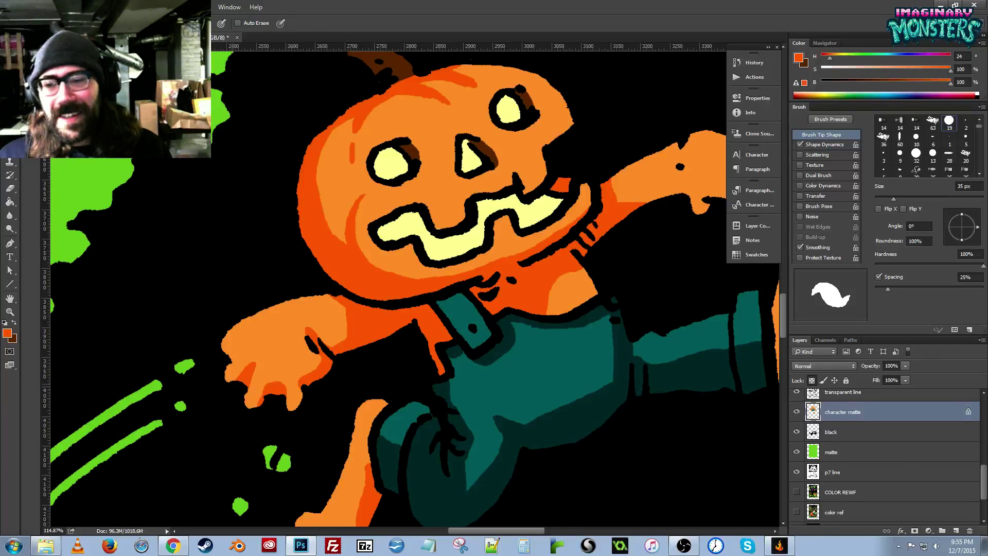
pyautogui.moveTo(344, 338); pyautogui.dragTo(112, 400)
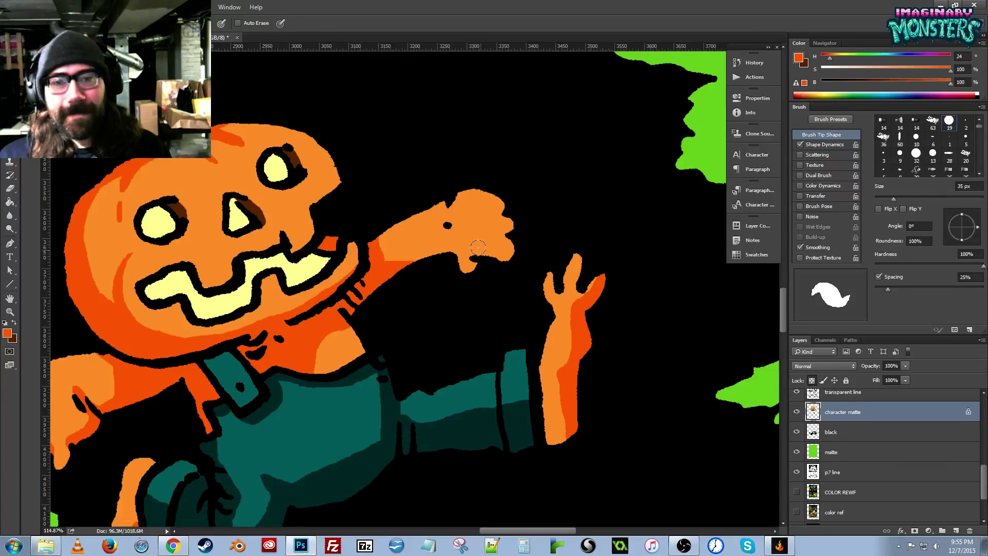
pyautogui.moveTo(478, 251); pyautogui.dragTo(505, 256)
pyautogui.moveTo(421, 336)
pyautogui.mouseDown()
pyautogui.moveTo(437, 271)
pyautogui.moveTo(504, 189)
pyautogui.mouseUp()
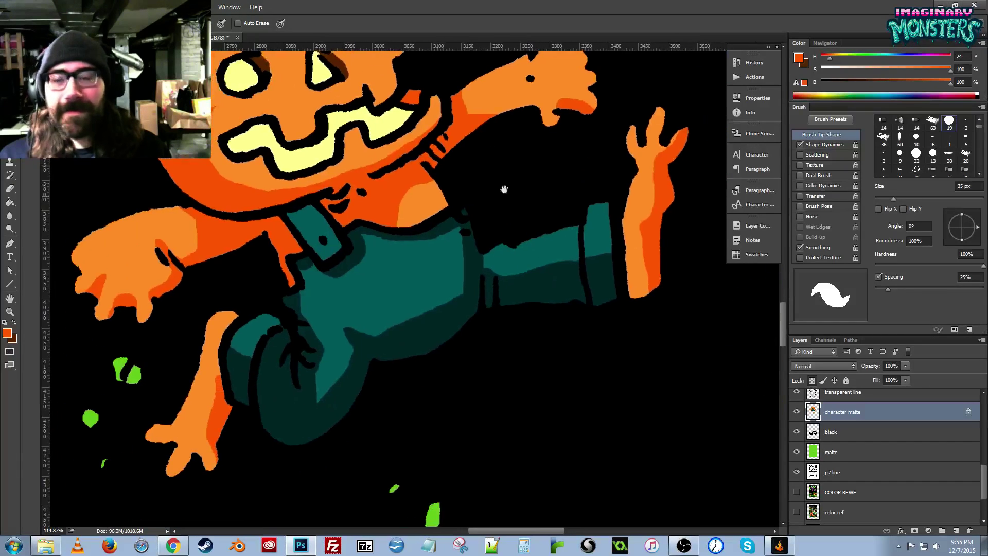
pyautogui.moveTo(434, 189); pyautogui.dragTo(444, 205)
# Sample the light peach highlight color from the large character's upper arm in the first panel.
pyautogui.moveTo(406, 262)
pyautogui.mouseDown()
pyautogui.moveTo(382, 286)
pyautogui.moveTo(461, 233)
pyautogui.moveTo(445, 191)
pyautogui.moveTo(457, 180)
pyautogui.moveTo(410, 460)
pyautogui.mouseUp()
pyautogui.press('b')
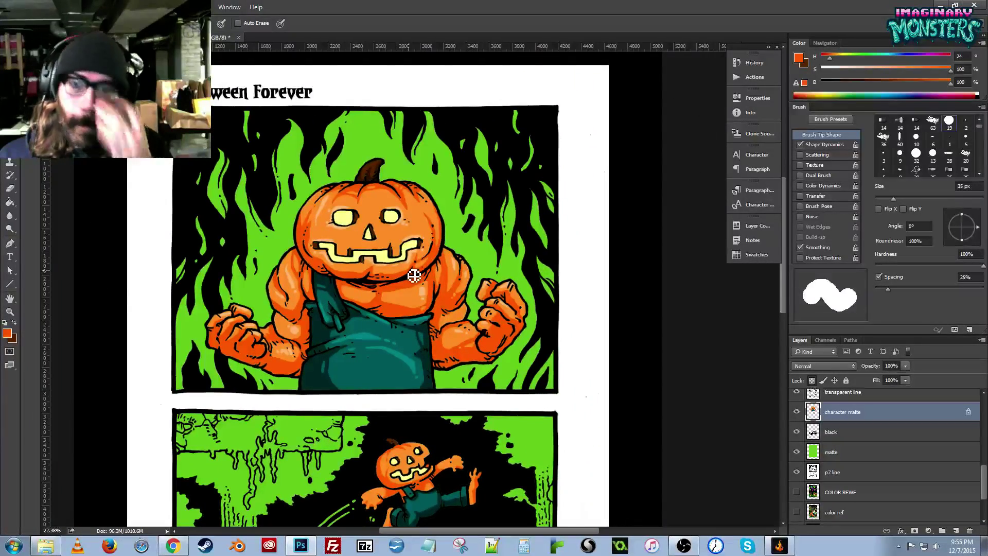
pyautogui.moveTo(386, 298); pyautogui.dragTo(393, 279)
pyautogui.moveTo(300, 261); pyautogui.dragTo(318, 235)
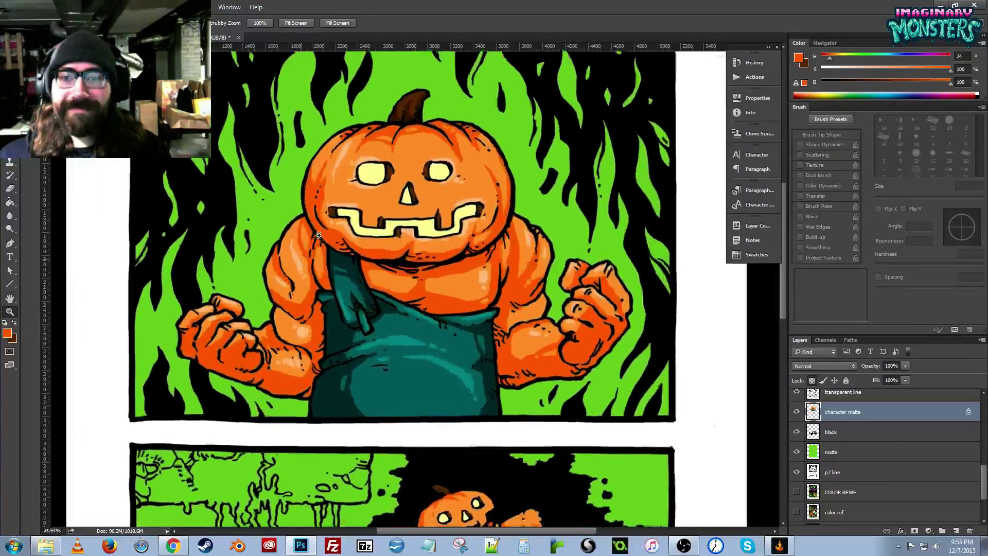
pyautogui.scroll(2, 319, 235)
pyautogui.press('b')
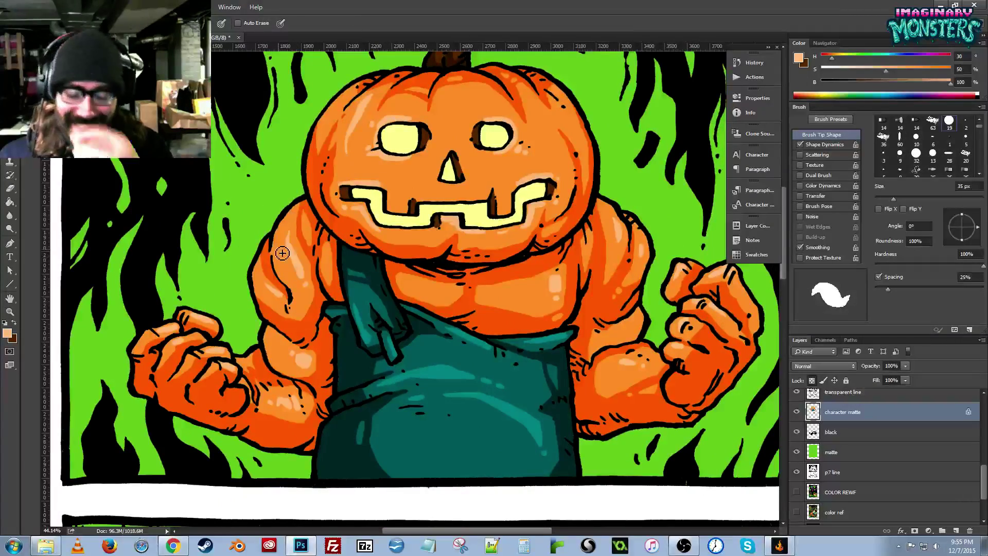
# Paint light peach highlights on the small pumpkin's left side, along its top, and around the eye and nose.
pyautogui.moveTo(417, 432); pyautogui.dragTo(389, 27)
pyautogui.press('z')
pyautogui.scroll(3, 465, 230)
pyautogui.press('b')
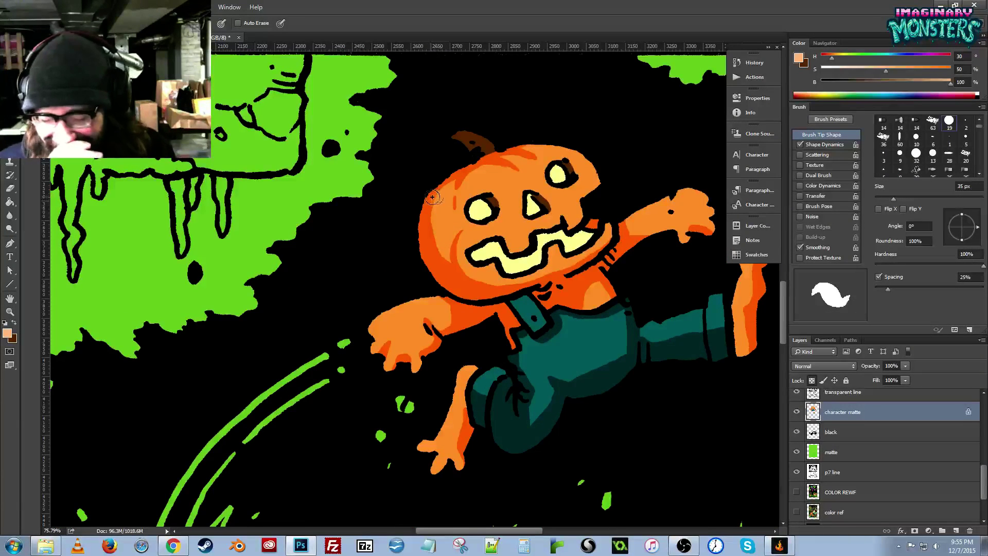
pyautogui.moveTo(442, 214)
pyautogui.mouseDown()
pyautogui.moveTo(444, 202)
pyautogui.moveTo(491, 181)
pyautogui.mouseUp()
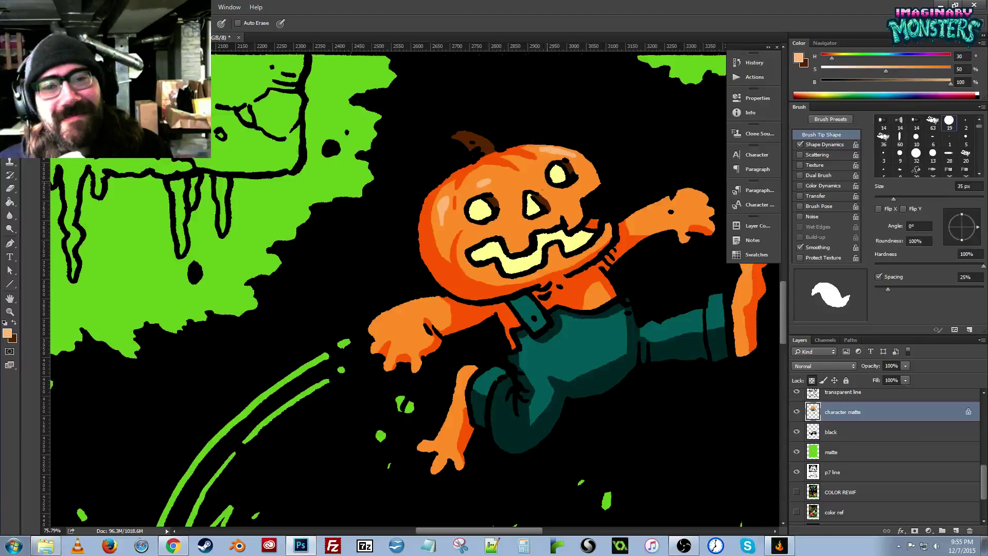
pyautogui.click(584, 166)
pyautogui.moveTo(533, 223); pyautogui.dragTo(519, 217)
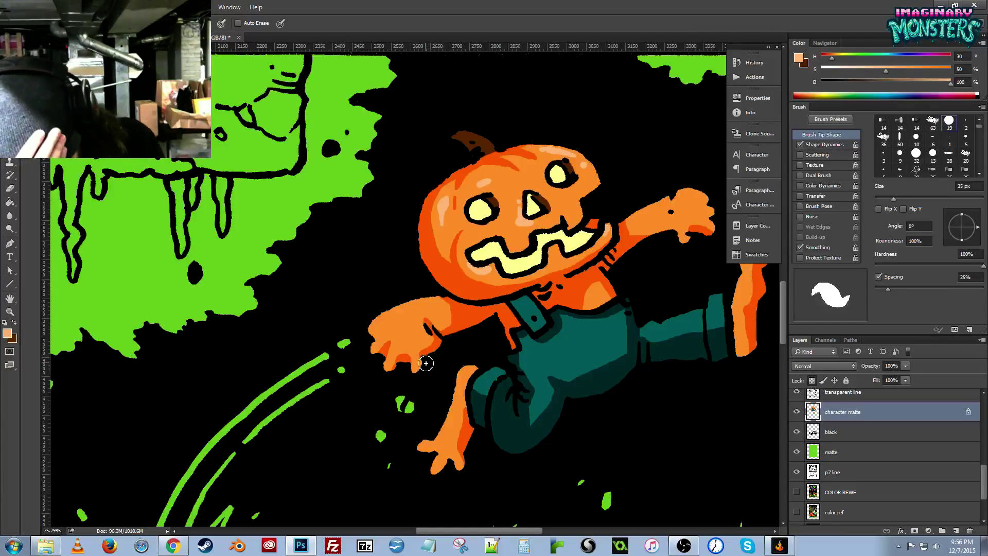
# Paint light peach highlights on the rear leg and foot, the outstretched hand and the raised foot's toes.
pyautogui.moveTo(466, 372); pyautogui.dragTo(461, 385)
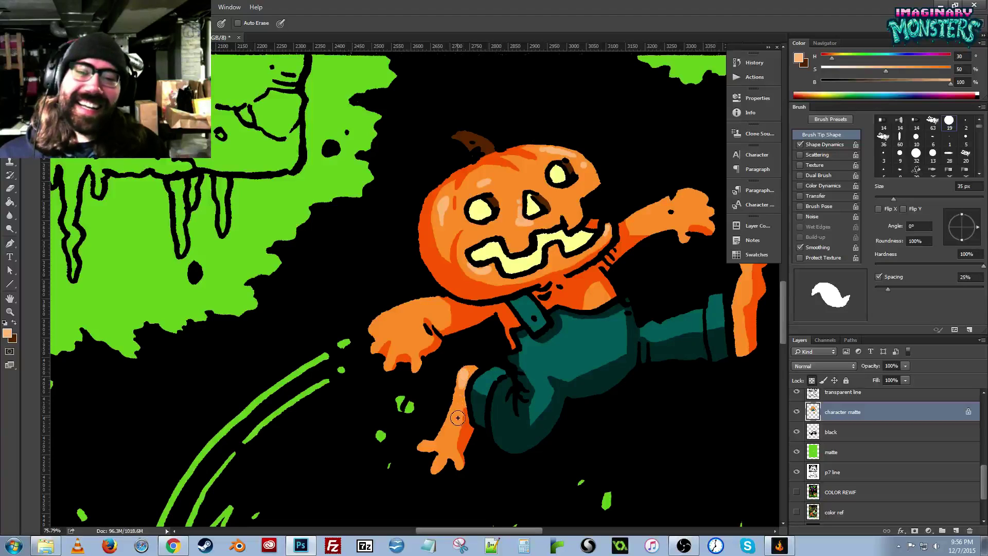
pyautogui.moveTo(427, 446); pyautogui.dragTo(432, 443)
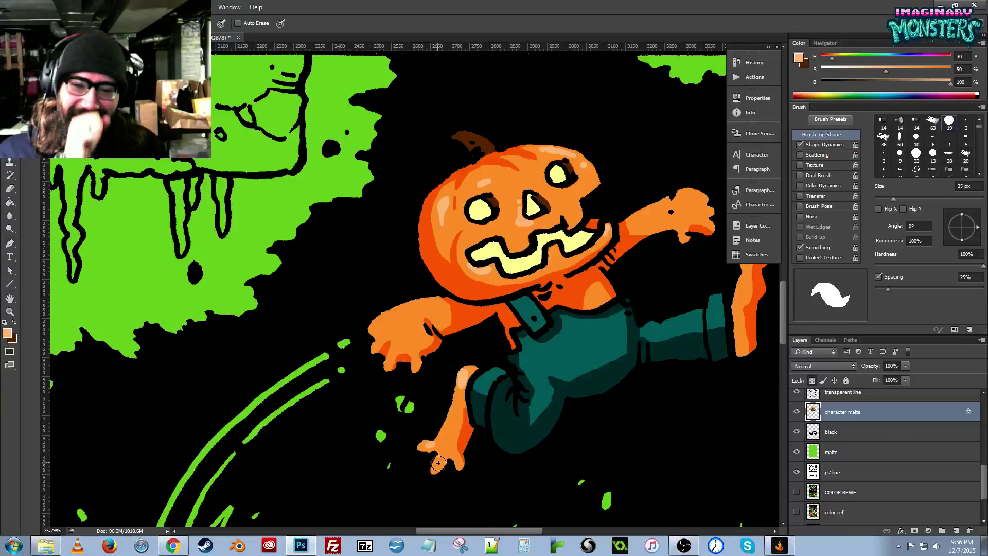
pyautogui.moveTo(671, 230)
pyautogui.mouseDown()
pyautogui.moveTo(585, 246)
pyautogui.moveTo(579, 219)
pyautogui.moveTo(616, 212)
pyautogui.mouseUp()
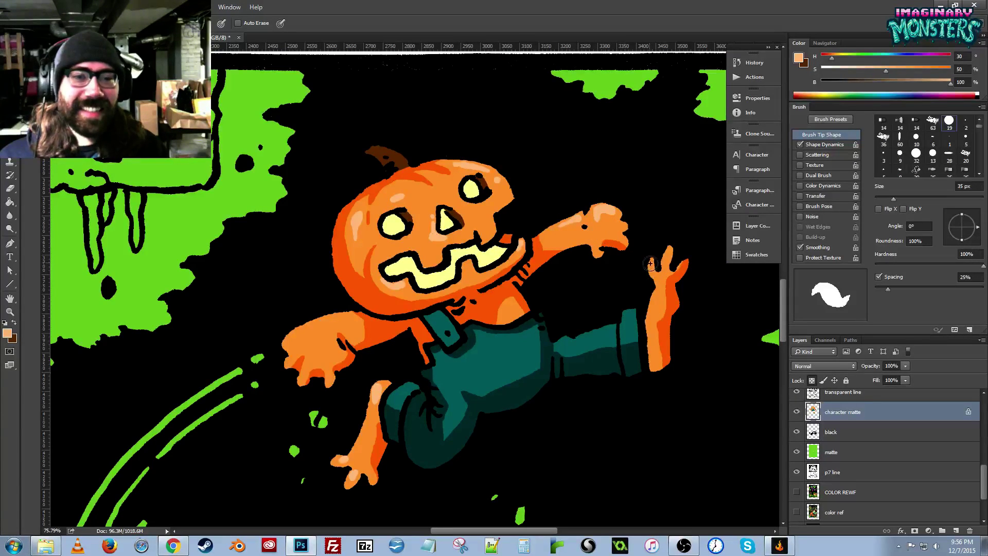
pyautogui.moveTo(651, 263)
pyautogui.mouseDown()
pyautogui.moveTo(667, 259)
pyautogui.moveTo(672, 275)
pyautogui.mouseUp()
pyautogui.keyDown('alt'); pyautogui.click(667, 275); pyautogui.keyUp('alt')
pyautogui.keyDown('alt'); pyautogui.click(668, 286); pyautogui.keyUp('alt')
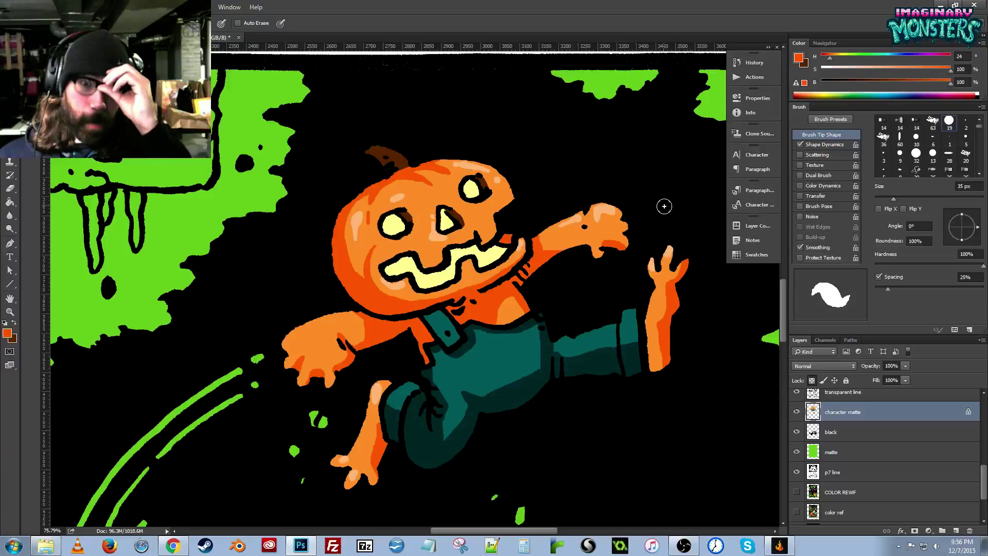
# Sample the darkest brown from the large pumpkin's stem in the first panel for the small pumpkin's stem.
pyautogui.moveTo(408, 207); pyautogui.dragTo(425, 479)
pyautogui.moveTo(363, 103); pyautogui.dragTo(386, 438)
pyautogui.keyDown('alt'); pyautogui.click(390, 264); pyautogui.keyUp('alt')
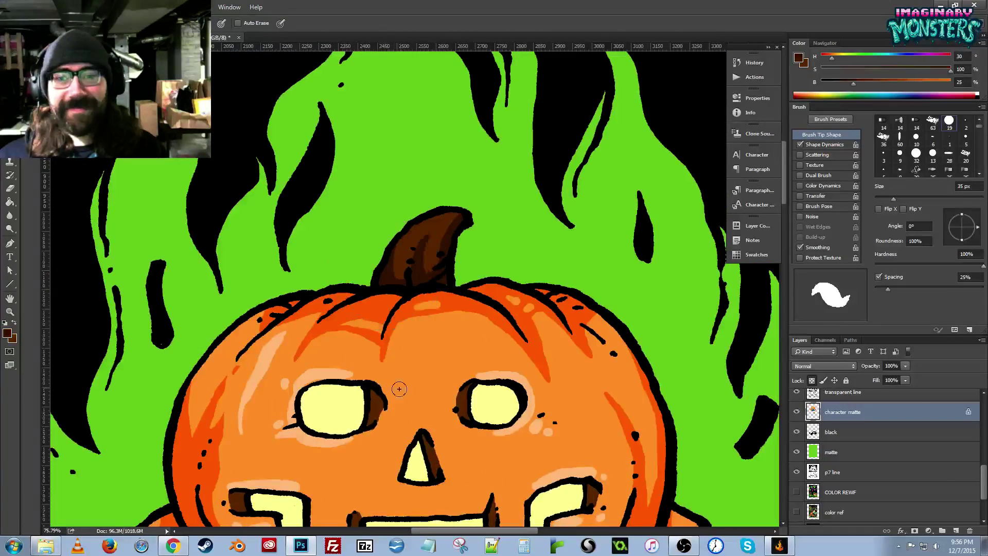
pyautogui.scroll(-15, 399, 389)
pyautogui.hscroll(3, 309, 319)
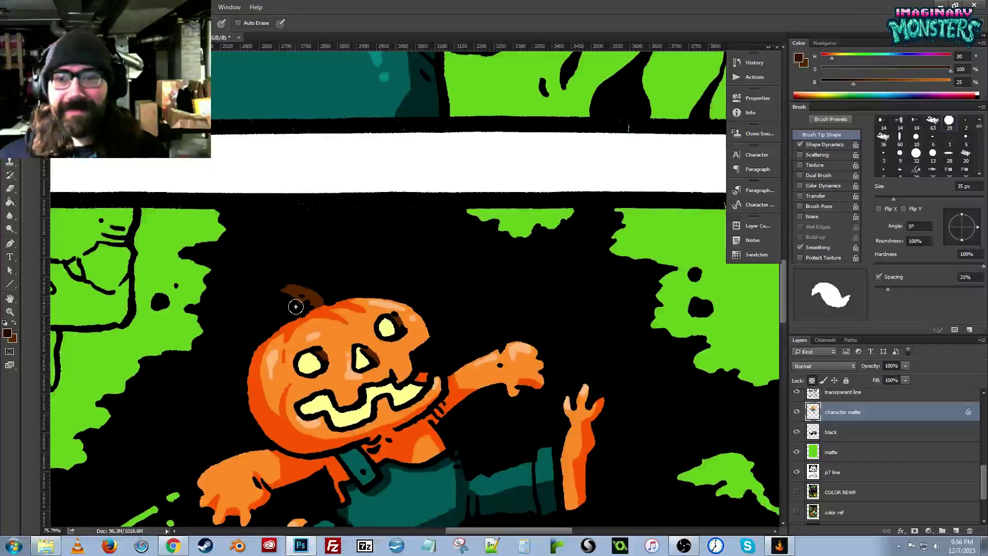
# Shade the small pumpkin's stem with the darkest brown.
pyautogui.moveTo(300, 308)
pyautogui.mouseDown()
pyautogui.moveTo(333, 293)
pyautogui.moveTo(322, 300)
pyautogui.moveTo(282, 284)
pyautogui.moveTo(309, 308)
pyautogui.moveTo(326, 290)
pyautogui.mouseUp()
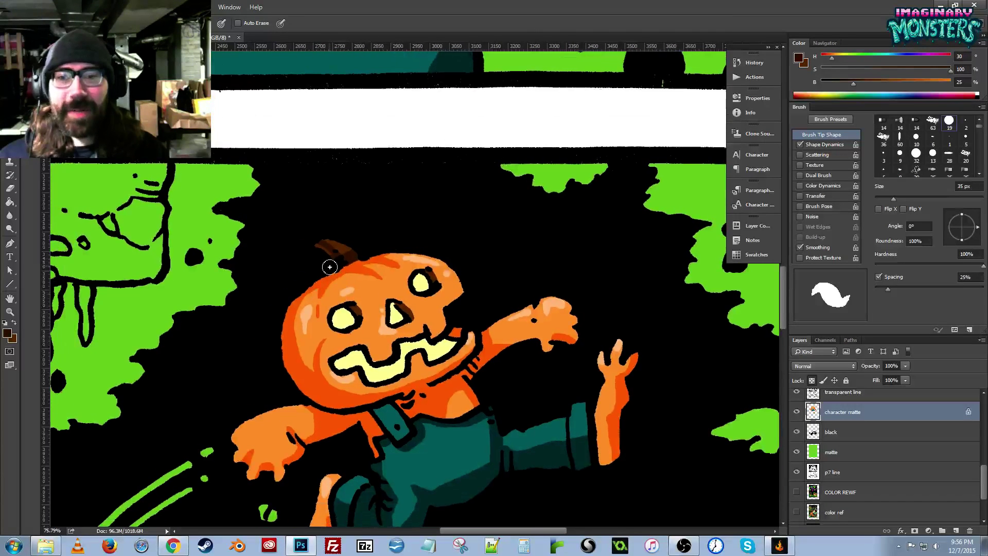
pyautogui.moveTo(333, 251)
pyautogui.mouseDown()
pyautogui.moveTo(350, 261)
pyautogui.moveTo(338, 258)
pyautogui.moveTo(359, 250)
pyautogui.mouseUp()
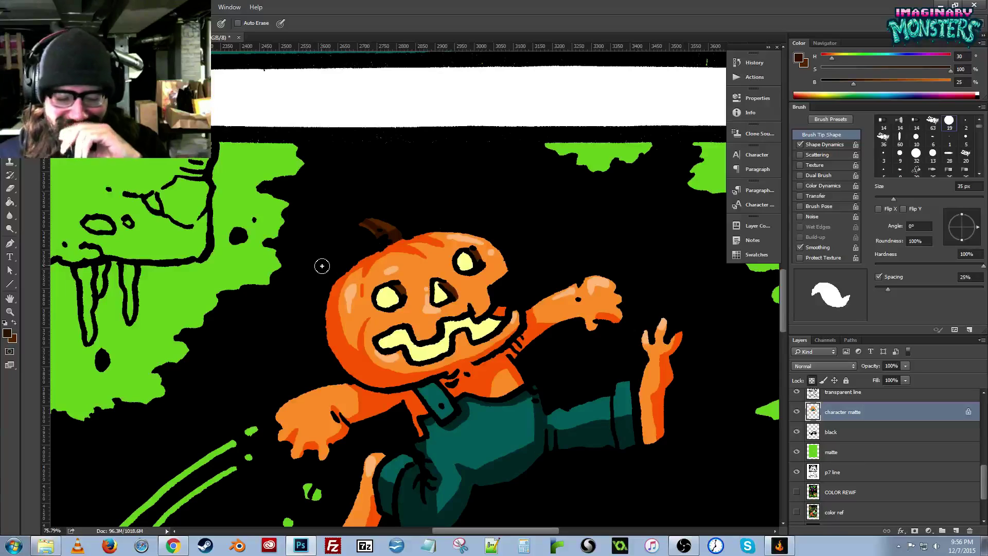
# Paint light teal highlights, sampled from the large character's overalls, on the small overalls' bib and strap, and darken the strap's edge with dark teal.
pyautogui.scroll(15, 380, 192)
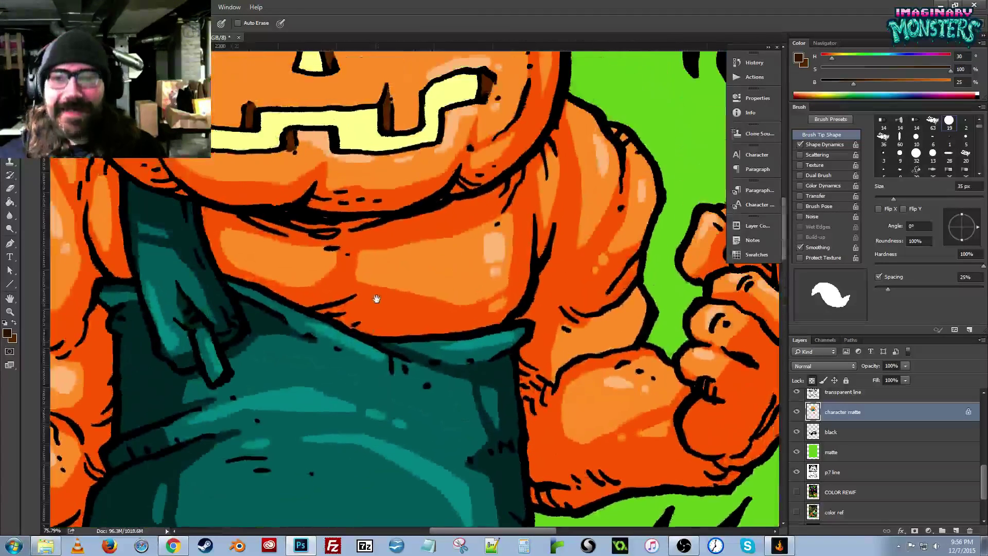
pyautogui.keyDown('alt'); pyautogui.click(301, 389); pyautogui.keyUp('alt')
pyautogui.scroll(-15, 320, 360)
pyautogui.hscroll(3, 348, 332)
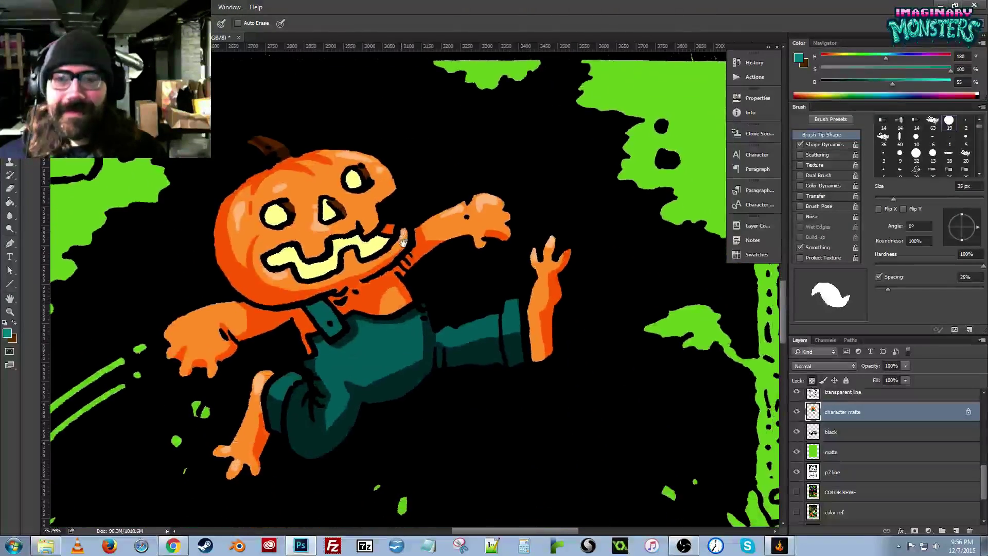
pyautogui.moveTo(349, 331); pyautogui.dragTo(413, 328)
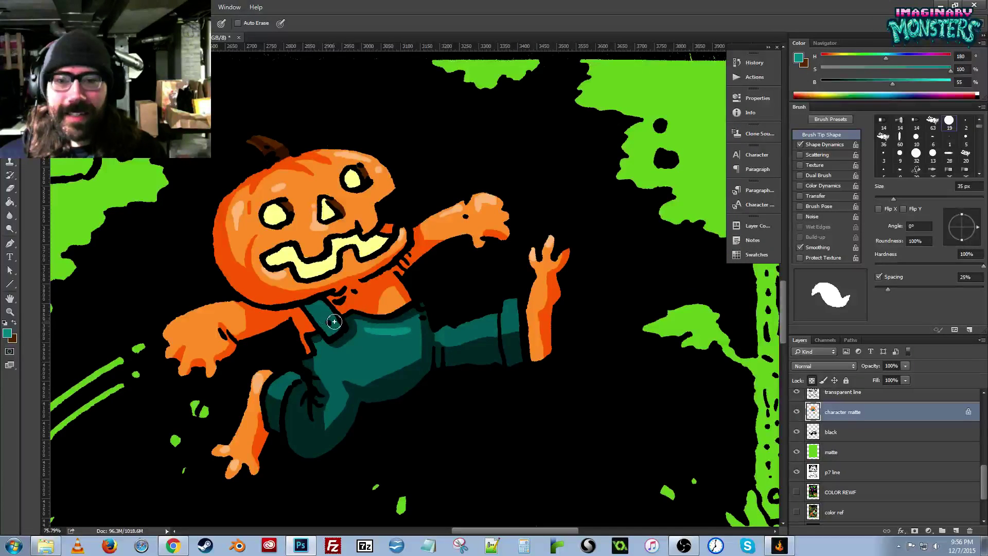
pyautogui.moveTo(324, 305); pyautogui.dragTo(336, 336)
pyautogui.keyDown('alt'); pyautogui.click(319, 418); pyautogui.keyUp('alt')
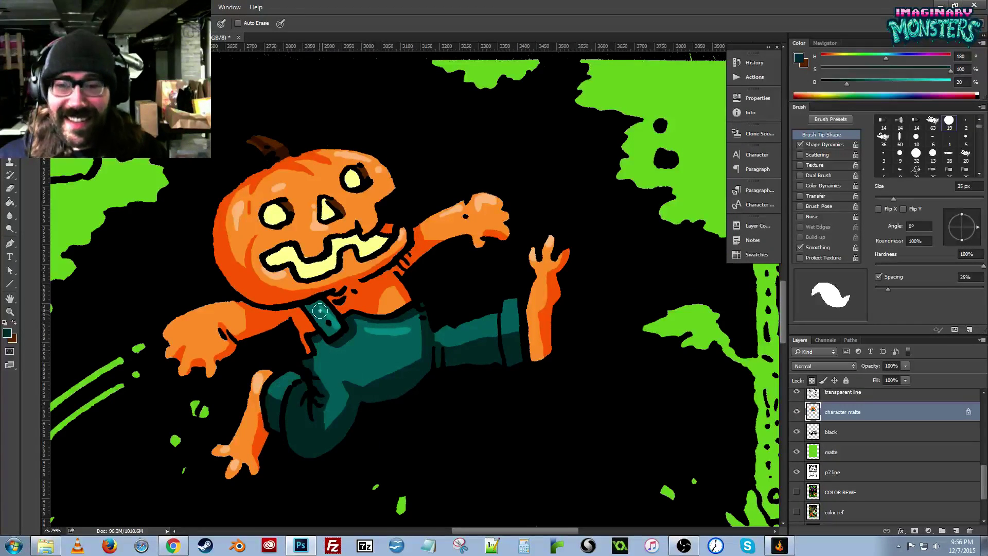
pyautogui.moveTo(309, 309); pyautogui.dragTo(339, 315)
# Paint light teal highlights along the small character's raised trouser leg, its cuff and the rear leg's cuff.
pyautogui.keyDown('alt'); pyautogui.click(374, 322); pyautogui.keyUp('alt')
pyautogui.keyDown('alt'); pyautogui.click(337, 319); pyautogui.keyUp('alt')
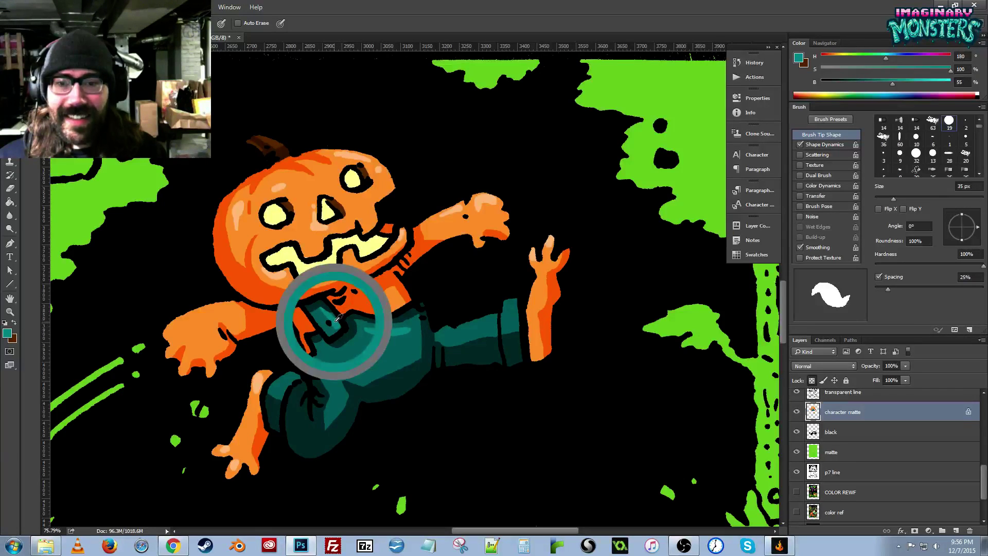
pyautogui.moveTo(458, 334); pyautogui.dragTo(482, 326)
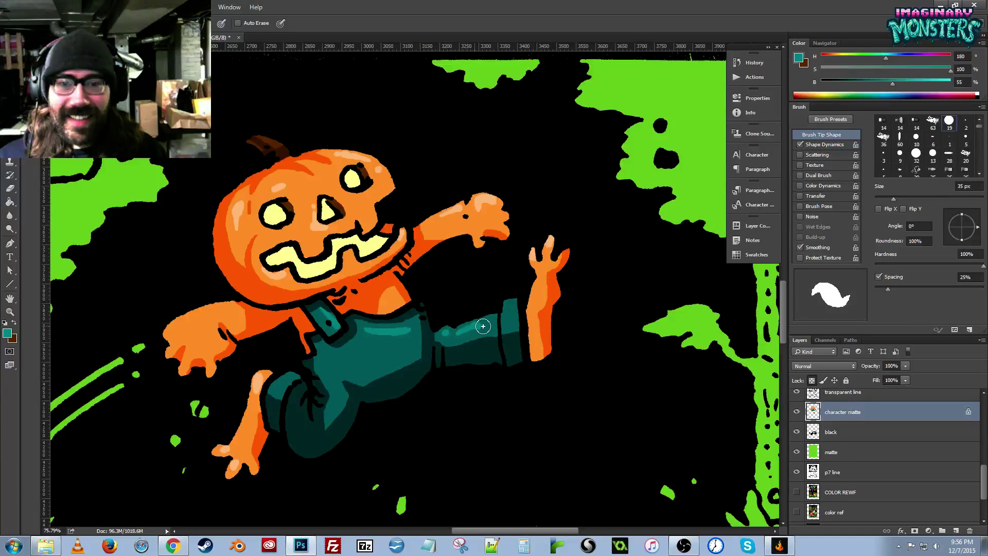
pyautogui.click(508, 309)
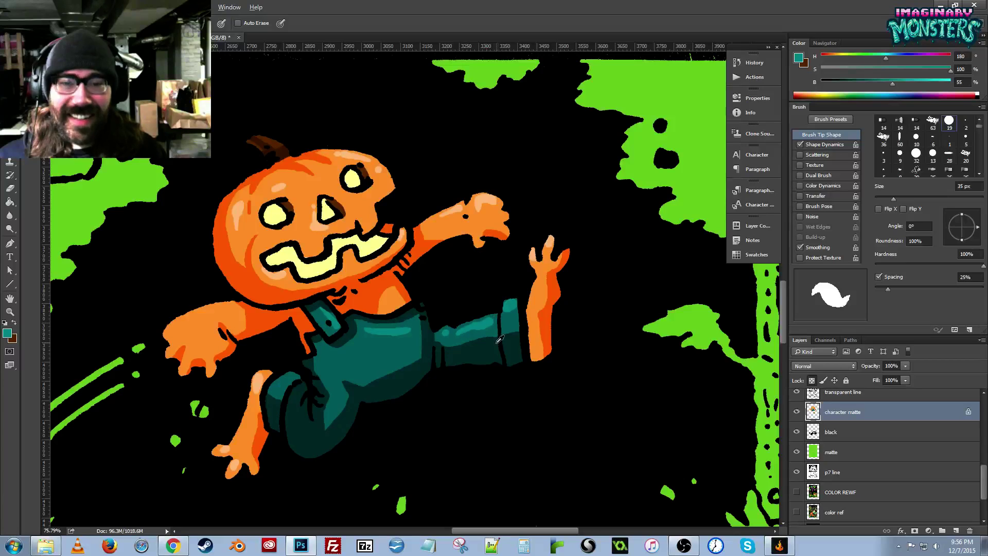
pyautogui.keyDown('alt'); pyautogui.click(498, 339); pyautogui.keyUp('alt')
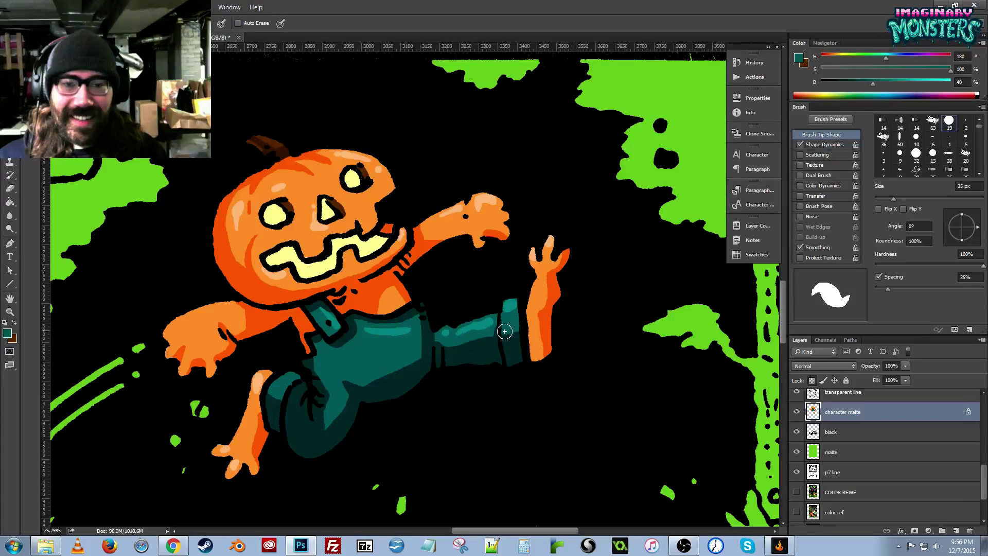
pyautogui.keyDown('alt'); pyautogui.click(508, 308); pyautogui.keyUp('alt')
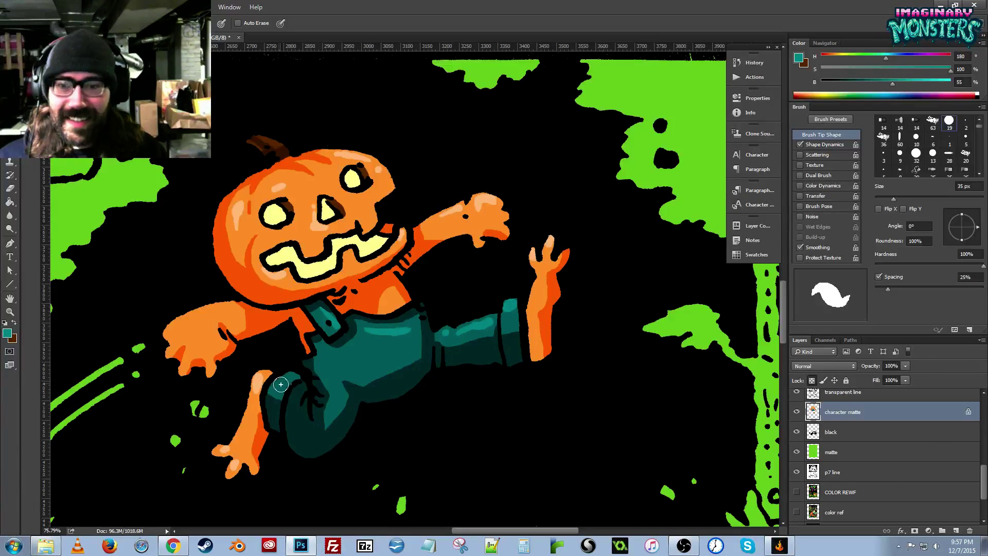
pyautogui.moveTo(280, 384)
pyautogui.mouseDown()
pyautogui.moveTo(335, 363)
pyautogui.moveTo(358, 371)
pyautogui.mouseUp()
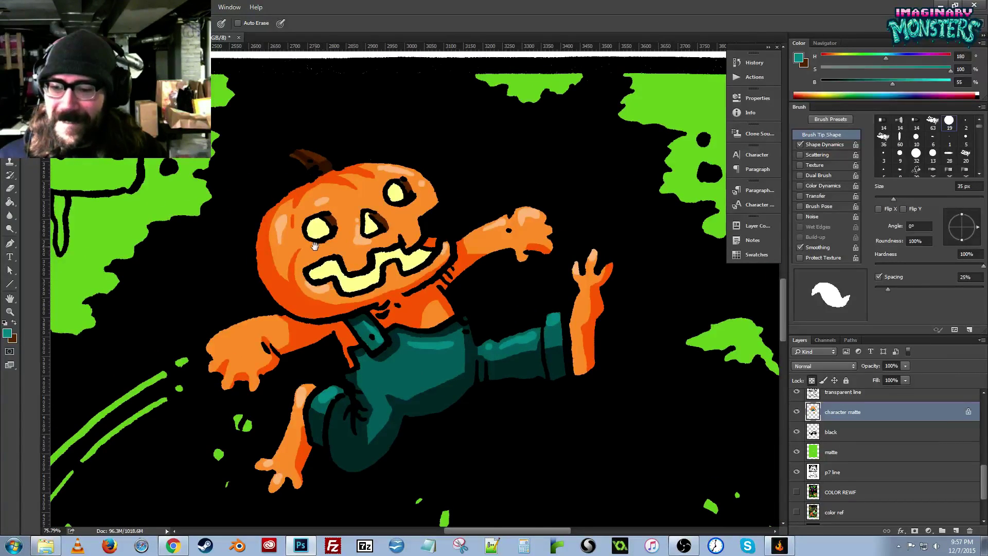
# Recolor the patch at the small pumpkin's mouth corner with the medium brown sampled from the large pumpkin's face in the first panel.
pyautogui.moveTo(320, 235); pyautogui.dragTo(341, 335)
pyautogui.moveTo(304, 123); pyautogui.dragTo(368, 417)
pyautogui.press('z')
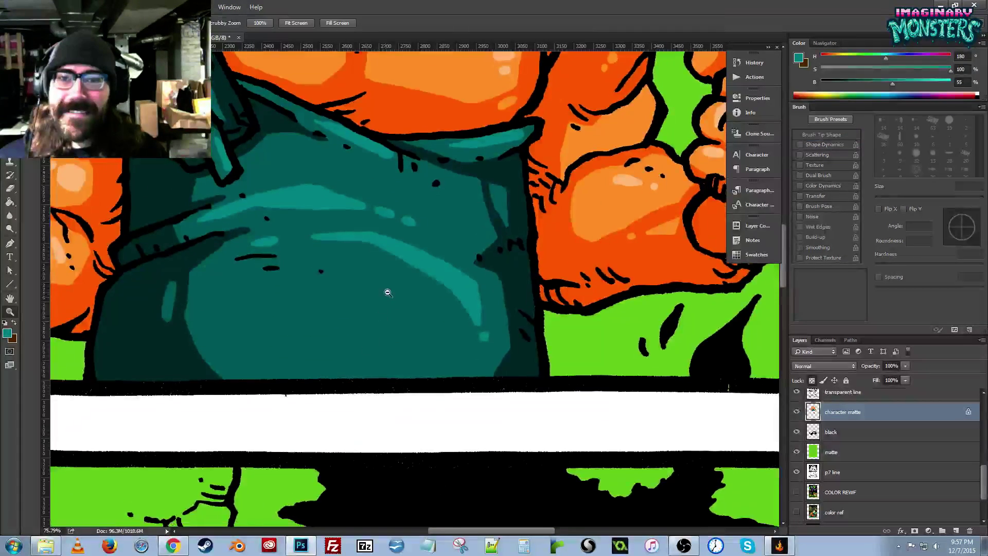
pyautogui.moveTo(387, 292)
pyautogui.mouseDown()
pyautogui.moveTo(349, 329)
pyautogui.moveTo(335, 319)
pyautogui.mouseUp()
pyautogui.moveTo(372, 245); pyautogui.dragTo(379, 266)
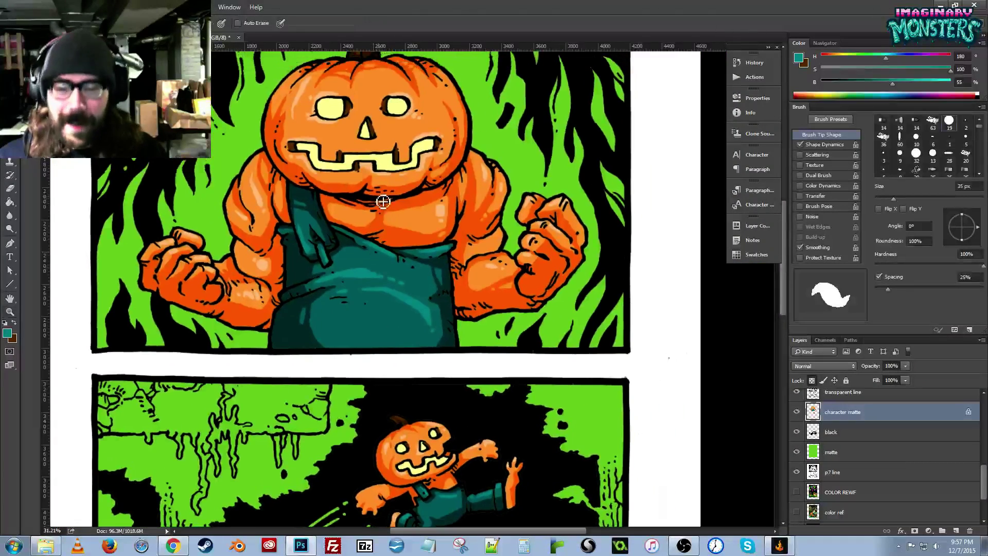
pyautogui.moveTo(377, 332); pyautogui.dragTo(368, 311)
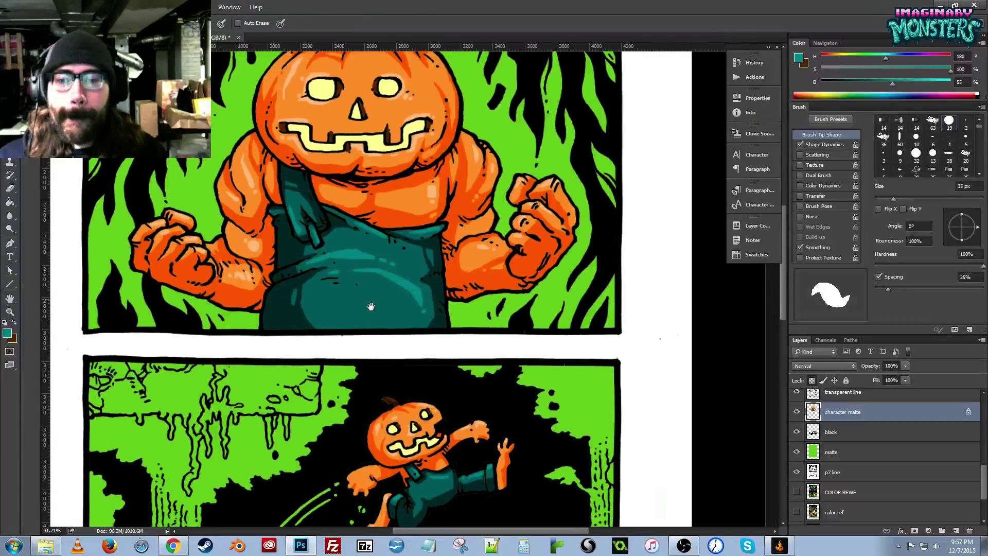
pyautogui.keyDown('alt'); pyautogui.click(365, 105); pyautogui.keyUp('alt')
pyautogui.press('z')
pyautogui.moveTo(434, 379); pyautogui.dragTo(483, 383)
pyautogui.moveTo(425, 411); pyautogui.dragTo(439, 335)
pyautogui.press('z')
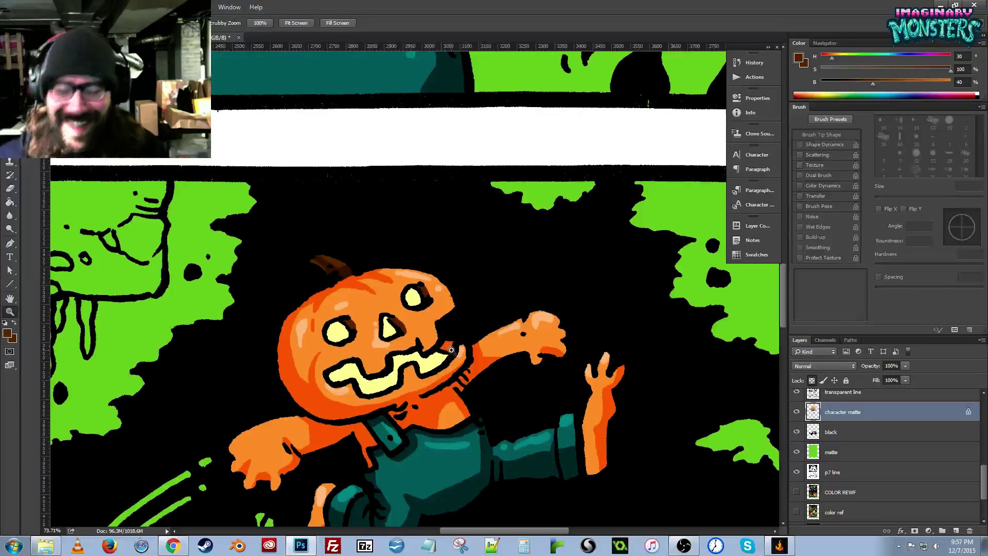
pyautogui.press('b')
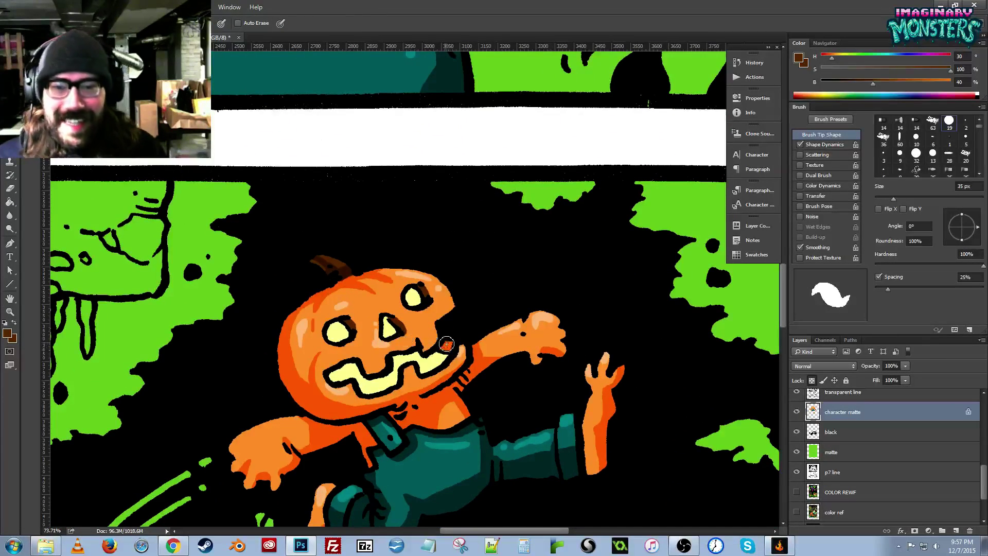
pyautogui.moveTo(459, 337); pyautogui.dragTo(438, 325)
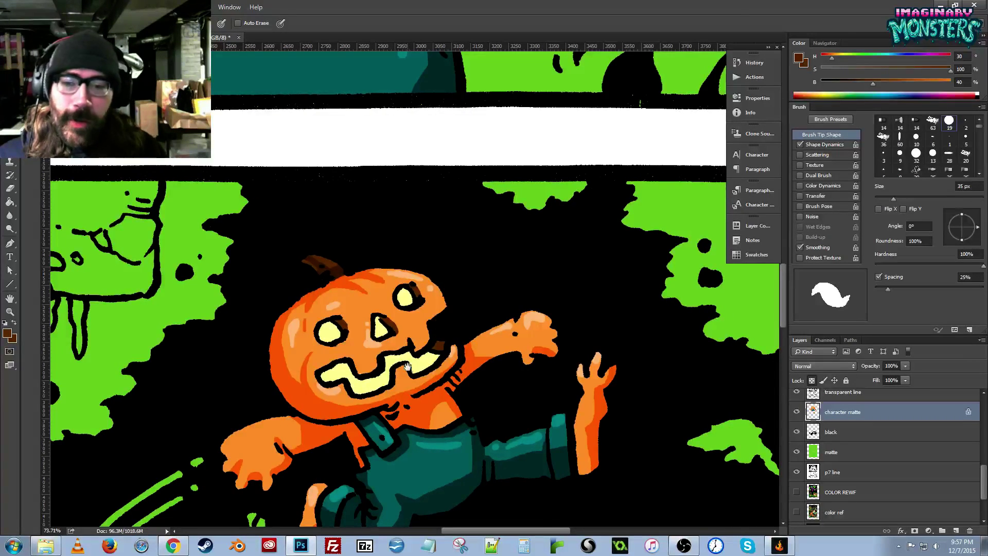
# Paint light peach highlights on the small character's trailing hand and wrist, sampling the color from the side of its pumpkin head.
pyautogui.moveTo(408, 366); pyautogui.dragTo(418, 369)
pyautogui.press('z')
pyautogui.moveTo(382, 236); pyautogui.dragTo(355, 252)
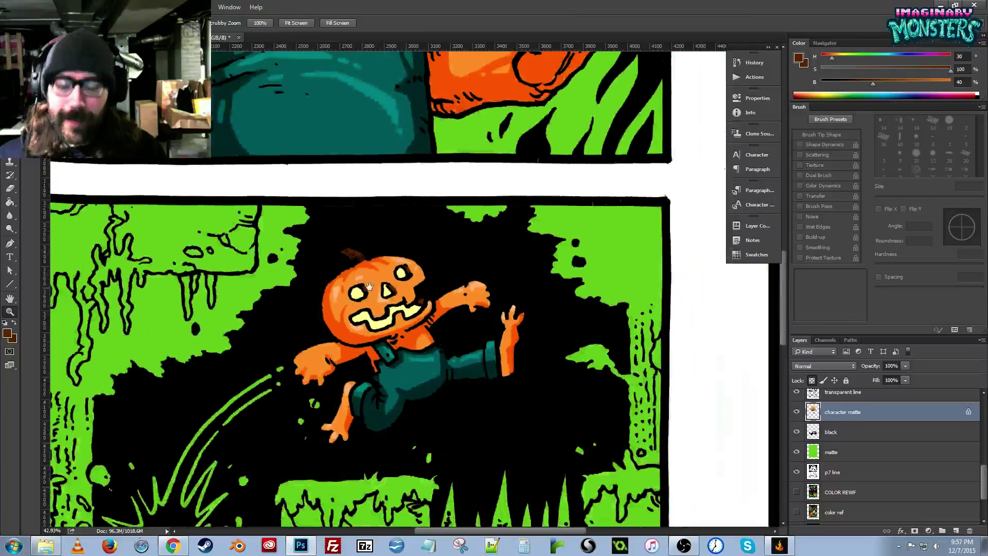
pyautogui.scroll(5, 368, 287)
pyautogui.press('b')
pyautogui.keyDown('alt'); pyautogui.click(350, 262); pyautogui.keyUp('alt')
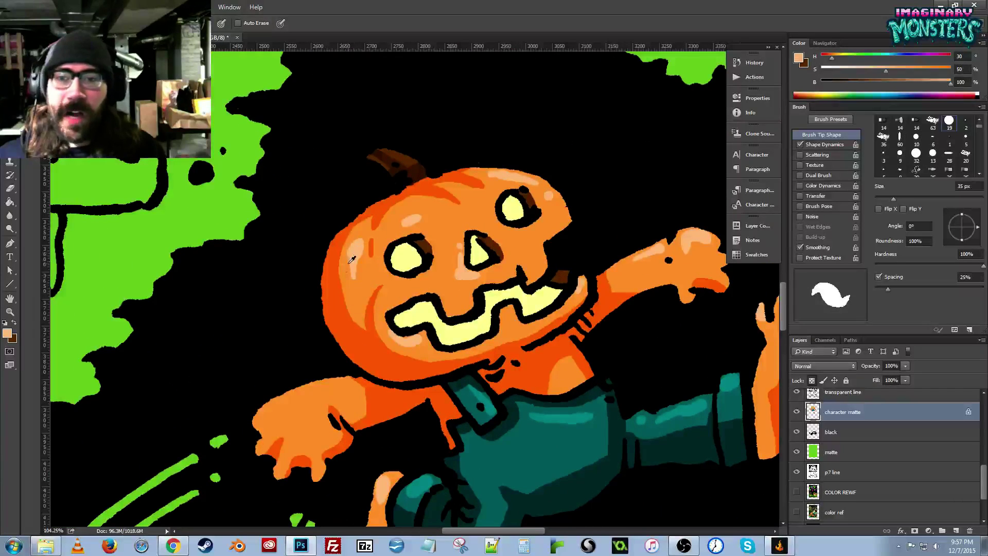
pyautogui.moveTo(284, 406); pyautogui.dragTo(293, 403)
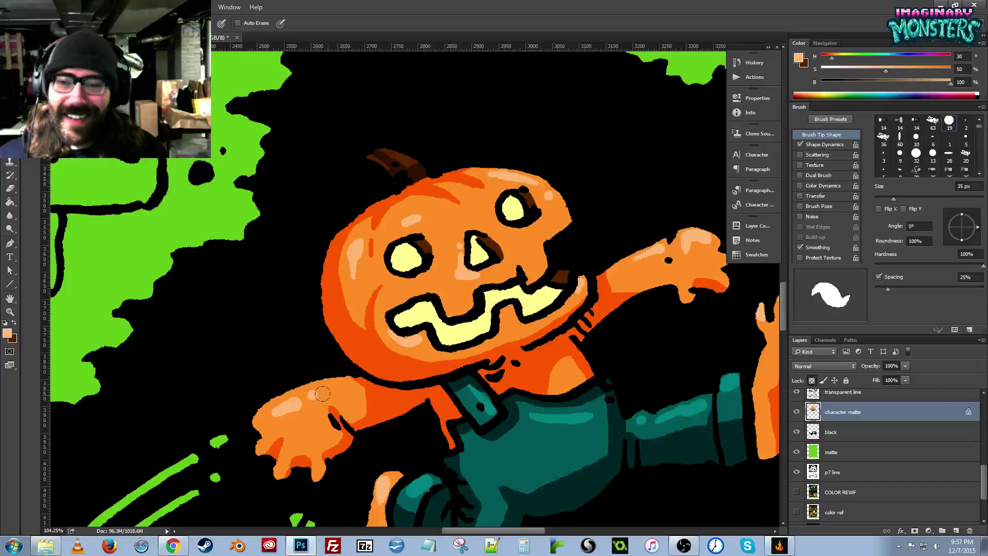
pyautogui.moveTo(429, 400); pyautogui.dragTo(380, 314)
pyautogui.moveTo(514, 270); pyautogui.dragTo(447, 313)
pyautogui.press('z')
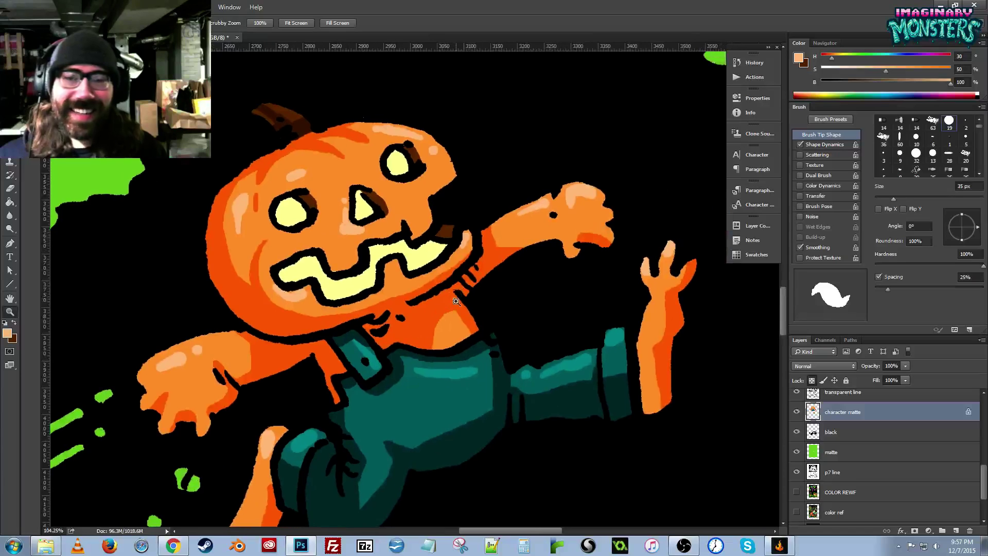
pyautogui.keyDown('alt'); pyautogui.click(456, 301); pyautogui.keyUp('alt')
pyautogui.press('b')
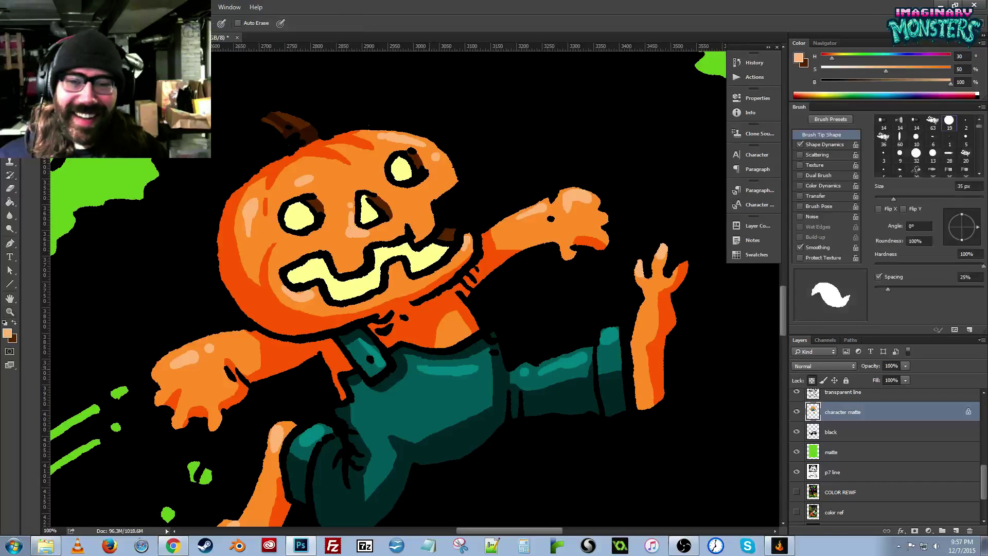
# Touch up the light teal highlight on the small character's overalls bib and sample the overalls' medium teal.
pyautogui.keyDown('alt'); pyautogui.click(431, 371); pyautogui.keyUp('alt')
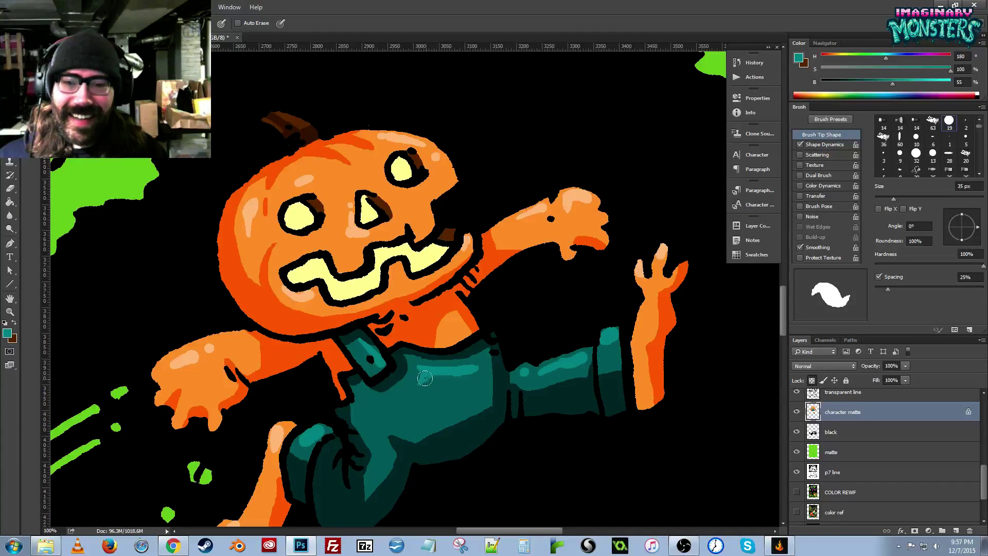
pyautogui.scroll(-1, 401, 385)
pyautogui.hscroll(-1, 401, 386)
pyautogui.keyDown('alt'); pyautogui.click(390, 415); pyautogui.keyUp('alt')
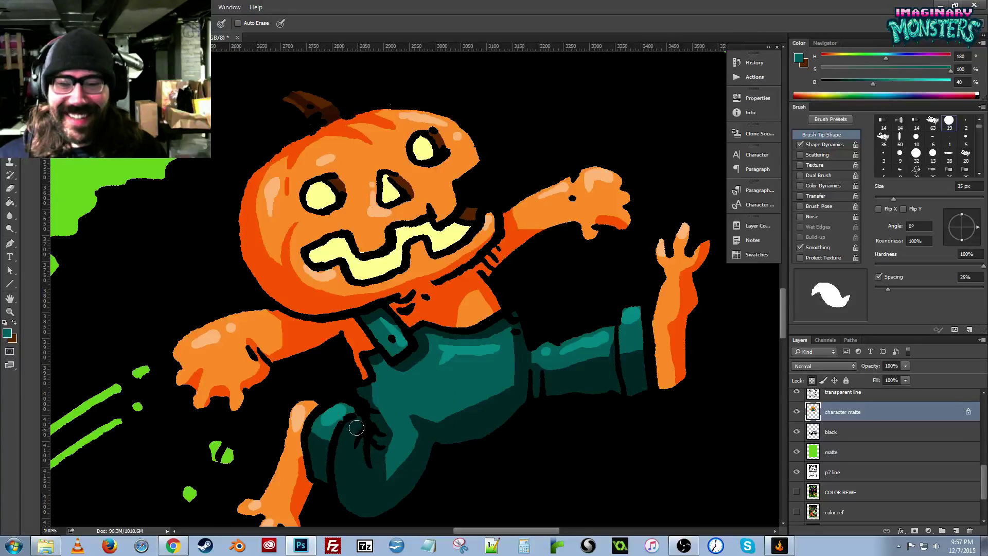
# Compare the small pumpkin character's finished coloring with the large character in the first panel.
pyautogui.press('z')
pyautogui.keyDown('alt'); pyautogui.click(424, 370); pyautogui.keyUp('alt')
pyautogui.keyDown('alt'); pyautogui.click(424, 370); pyautogui.keyUp('alt')
pyautogui.keyDown('alt'); pyautogui.click(423, 370); pyautogui.keyUp('alt')
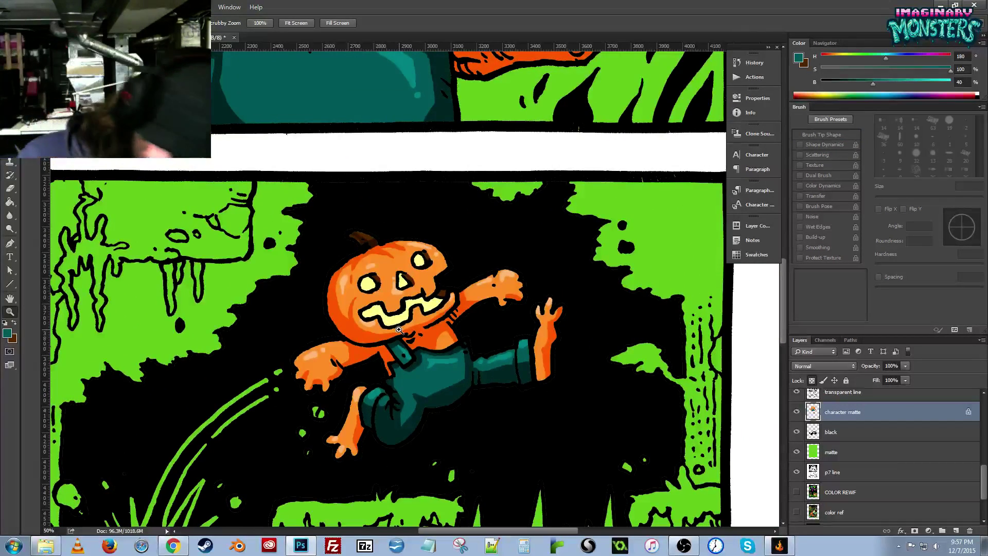
pyautogui.moveTo(334, 262); pyautogui.dragTo(413, 338)
pyautogui.keyDown('alt'); pyautogui.click(441, 221); pyautogui.keyUp('alt')
pyautogui.keyDown('alt'); pyautogui.click(441, 221); pyautogui.keyUp('alt')
pyautogui.moveTo(406, 373); pyautogui.dragTo(406, 307)
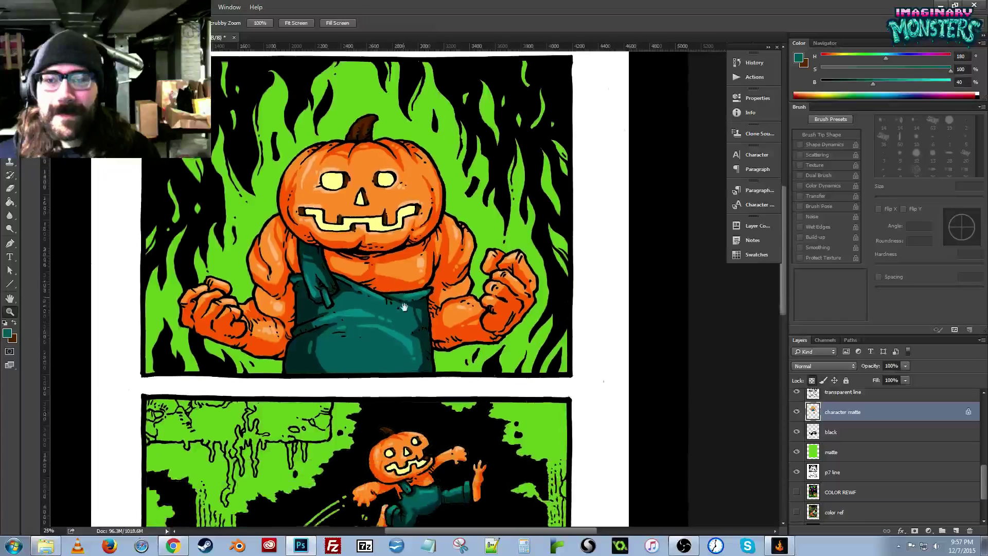
pyautogui.moveTo(369, 340); pyautogui.dragTo(391, 306)
pyautogui.moveTo(403, 339); pyautogui.dragTo(404, 314)
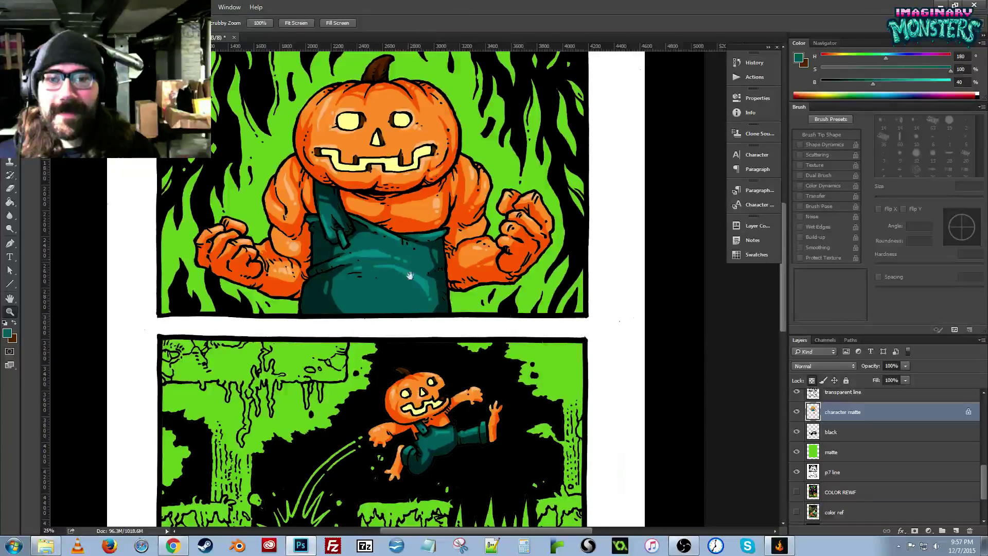
pyautogui.moveTo(434, 273); pyautogui.dragTo(470, 266)
# Sample the dark teal shadow color from the large character's overalls and review both panels together.
pyautogui.keyDown('alt'); pyautogui.click(439, 258); pyautogui.keyUp('alt')
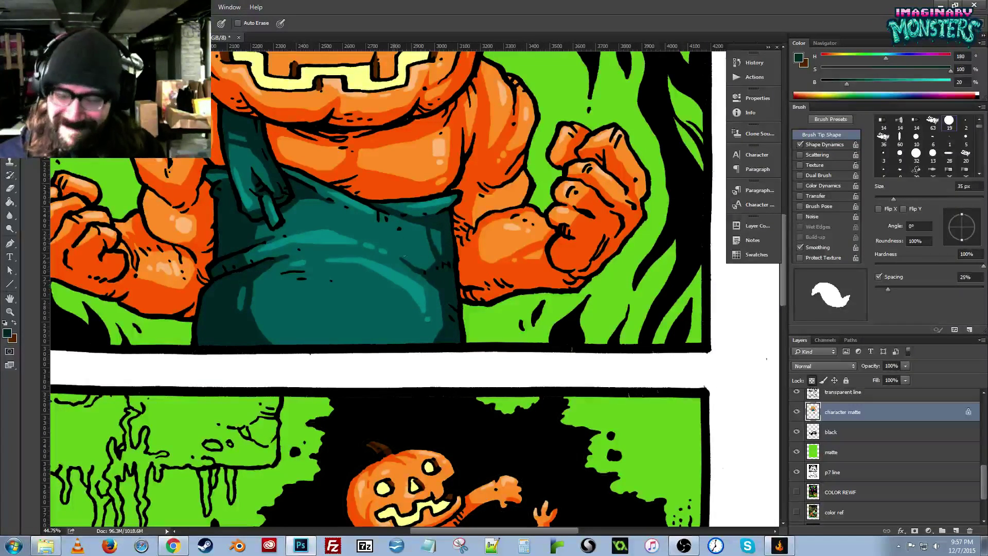
pyautogui.moveTo(273, 306); pyautogui.dragTo(330, 281)
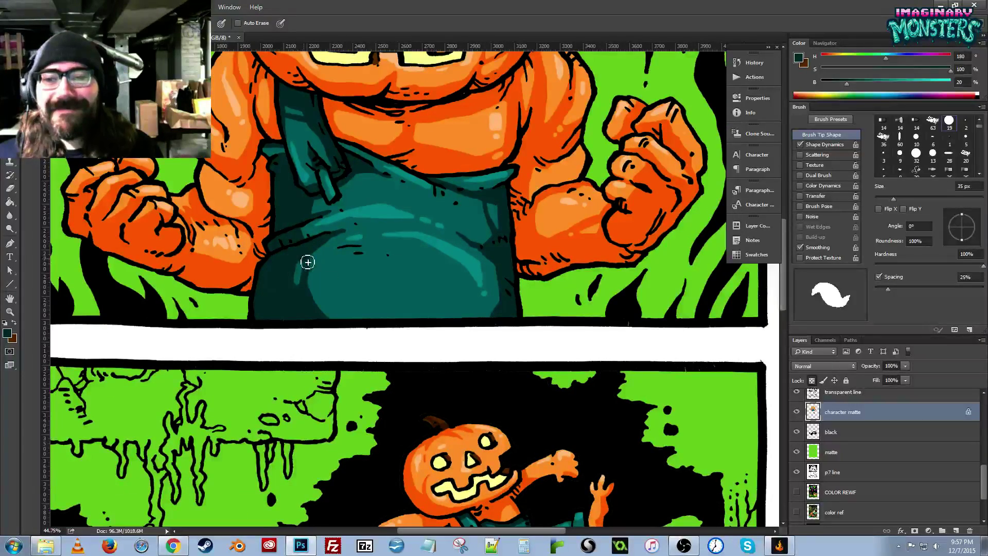
pyautogui.press('z')
pyautogui.moveTo(357, 306); pyautogui.dragTo(316, 333)
pyautogui.moveTo(363, 359); pyautogui.dragTo(364, 333)
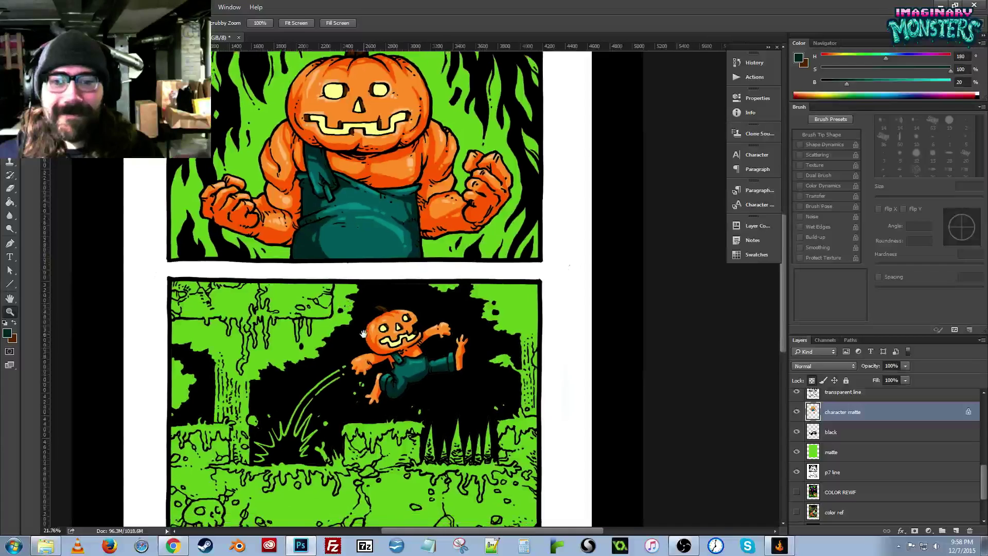
pyautogui.moveTo(372, 286); pyautogui.dragTo(405, 282)
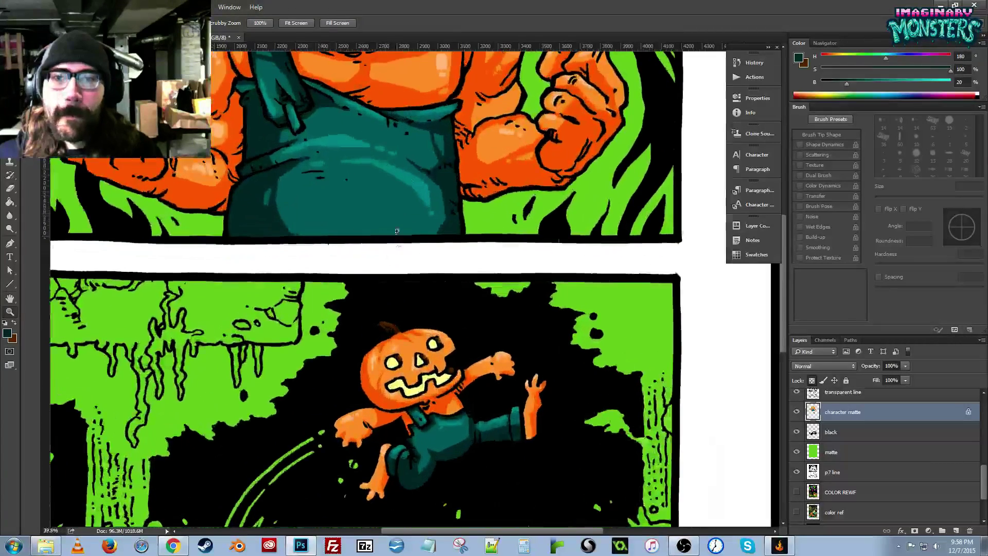
# Sample the red-orange shadow color from the large character's chest in the first panel.
pyautogui.press('b')
pyautogui.keyDown('alt'); pyautogui.click(406, 97); pyautogui.keyUp('alt')
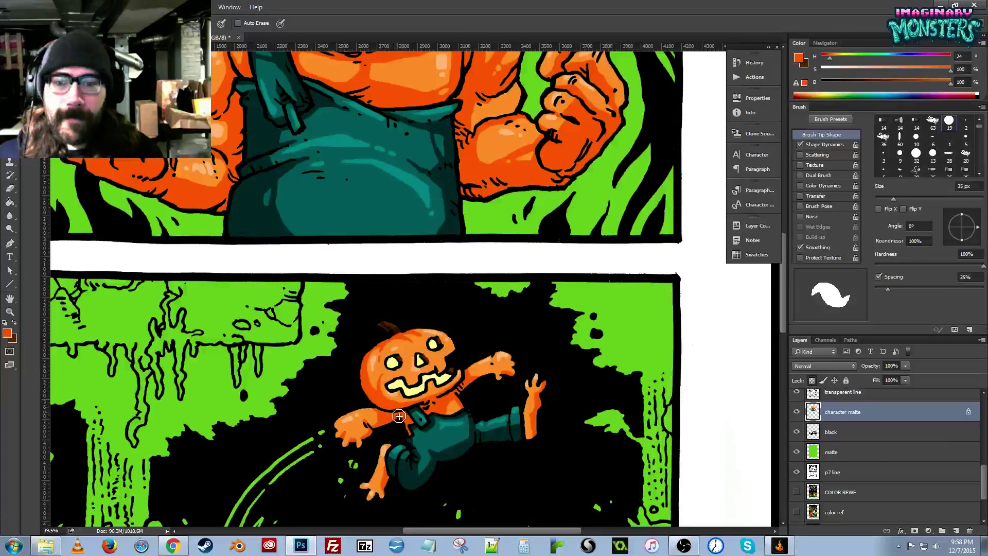
pyautogui.moveTo(385, 431)
pyautogui.mouseDown()
pyautogui.moveTo(437, 373)
pyautogui.moveTo(369, 351)
pyautogui.mouseUp()
# Raise the COLOR REWF layer above the black layer and briefly show it to check its reference colors.
pyautogui.press('z')
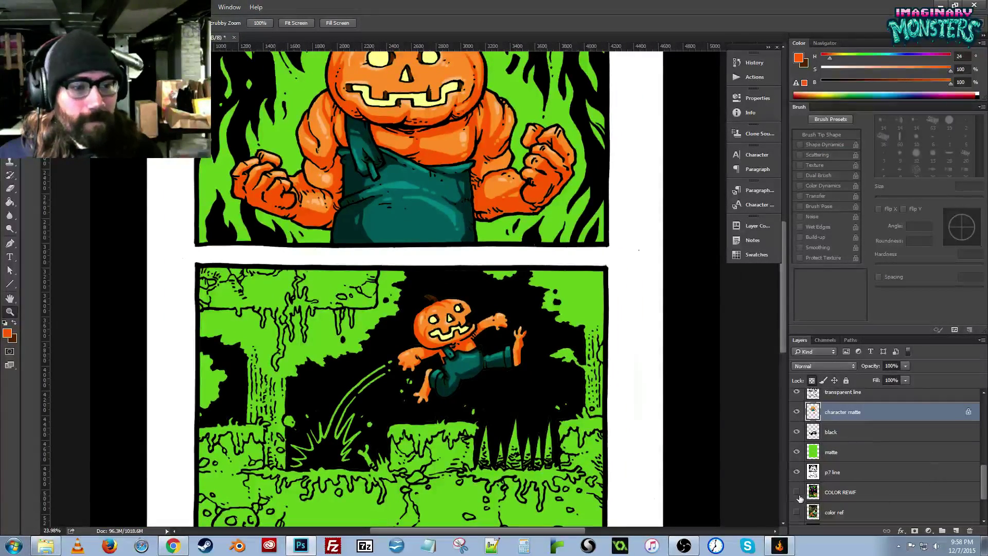
pyautogui.moveTo(982, 489); pyautogui.dragTo(981, 479)
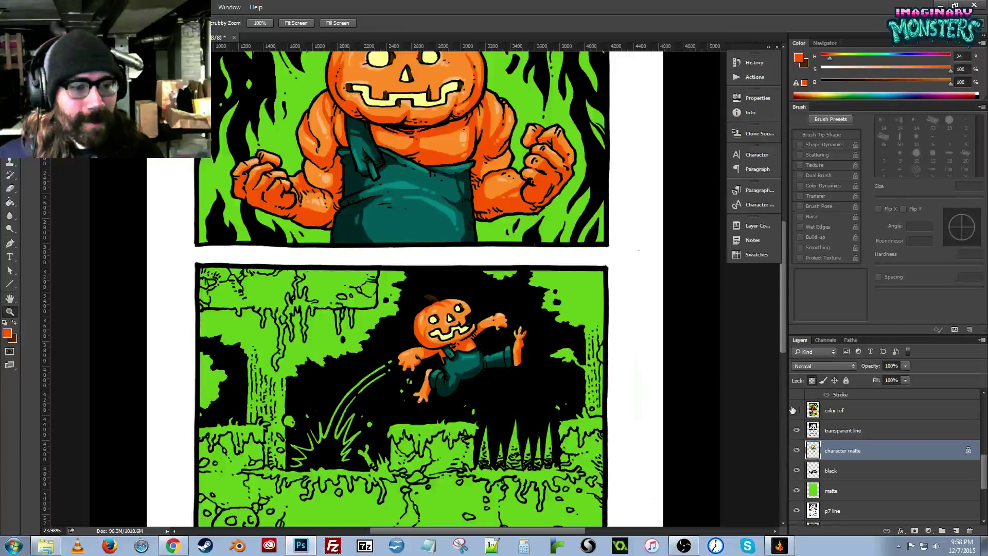
pyautogui.press('b')
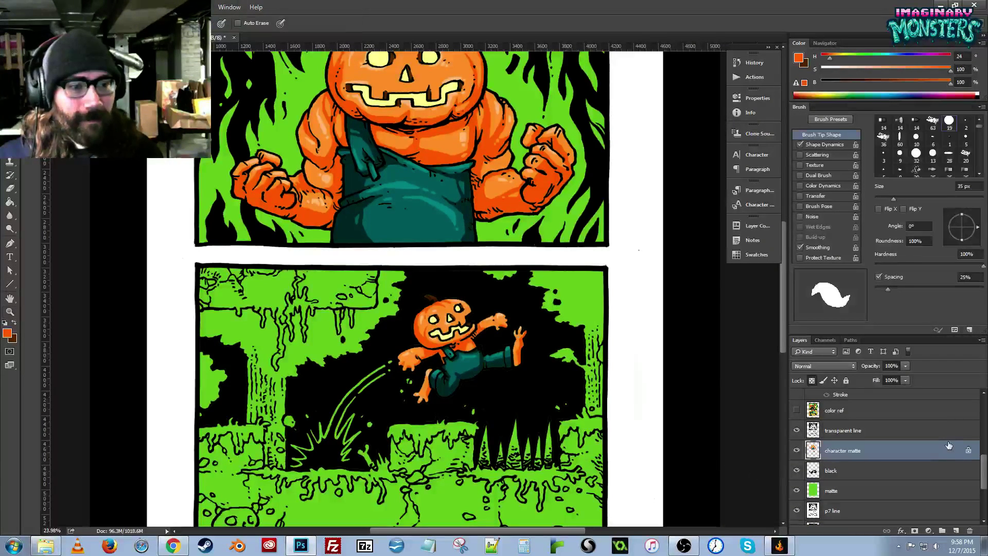
pyautogui.scroll(-3, 983, 472)
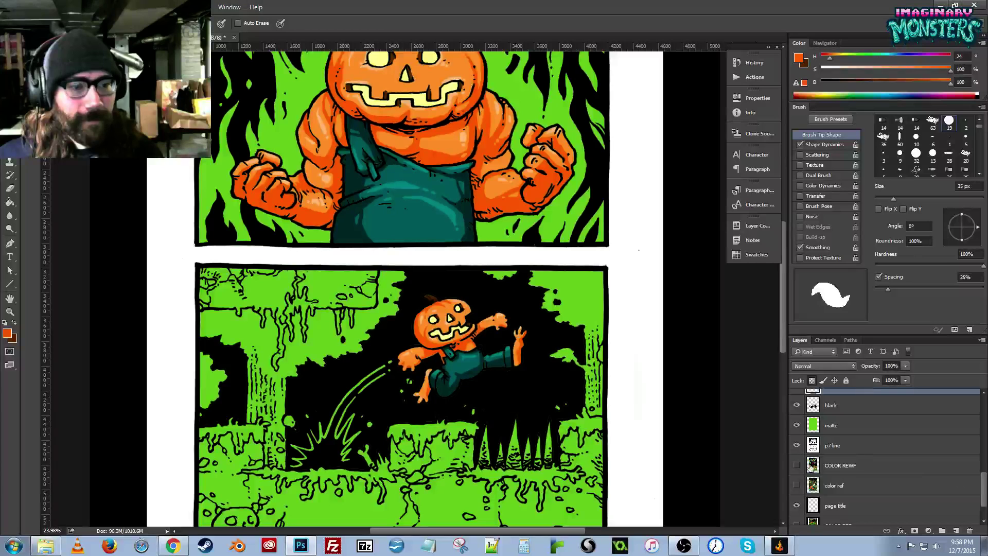
pyautogui.click(818, 465)
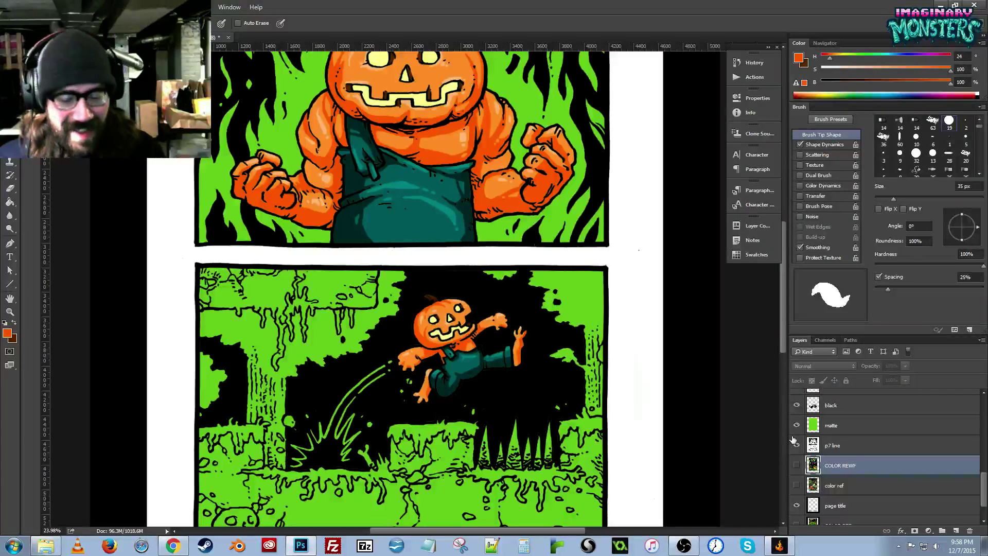
pyautogui.hotkey('ctrl', ']')
pyautogui.hotkey('ctrl', ']')
pyautogui.hotkey('ctrl', ']')
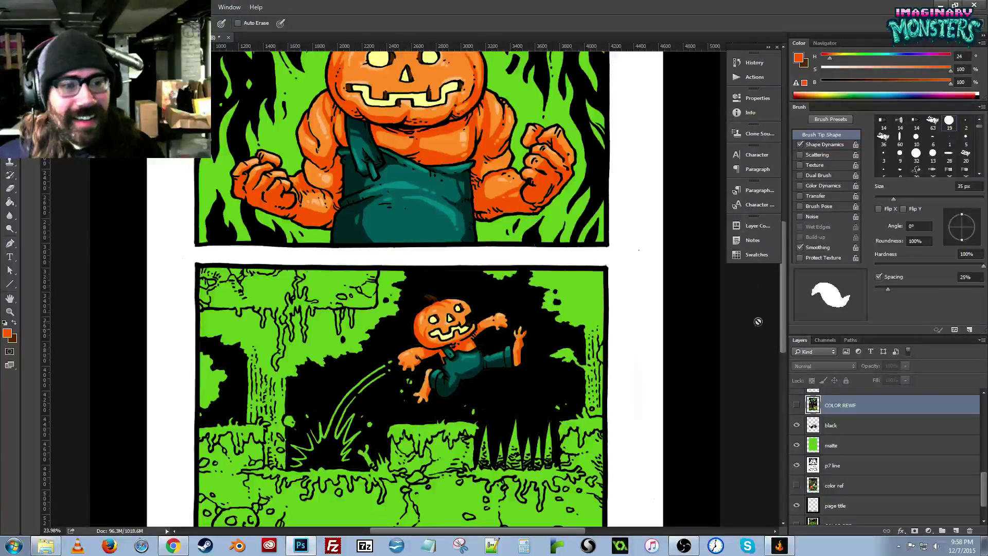
pyautogui.click(796, 406)
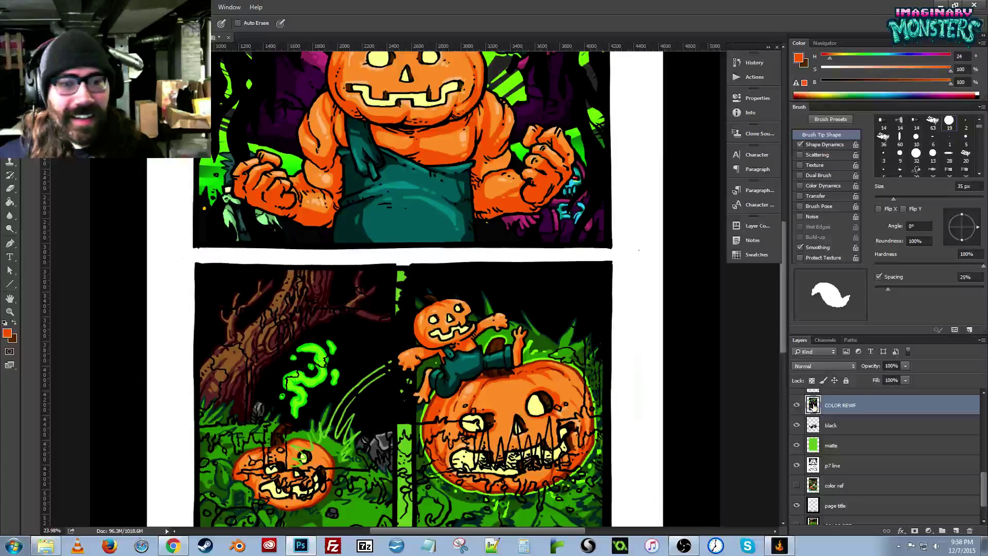
pyautogui.click(796, 405)
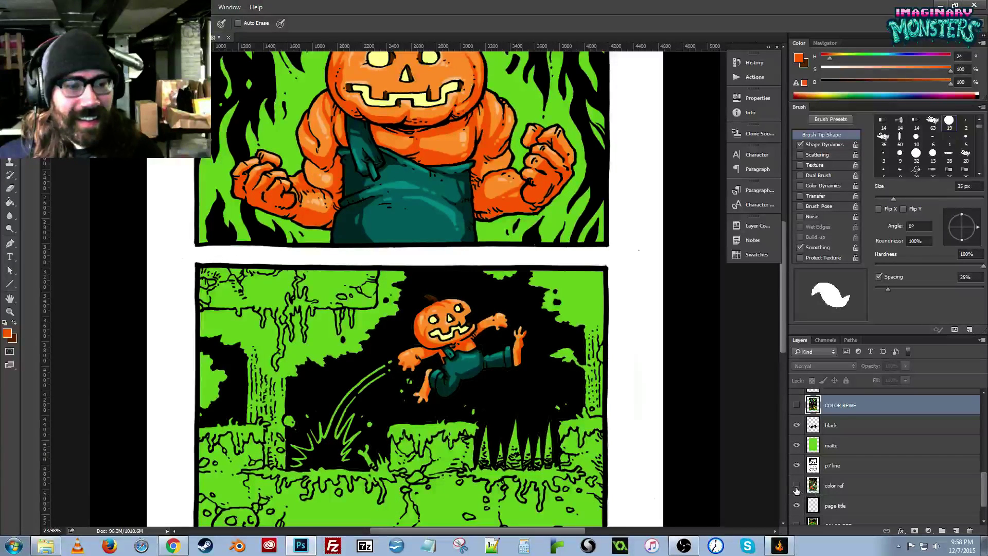
# Show the color ref layer and raise it above the transparent line layer so the reference page is unobstructed.
pyautogui.click(796, 489)
pyautogui.click(818, 491)
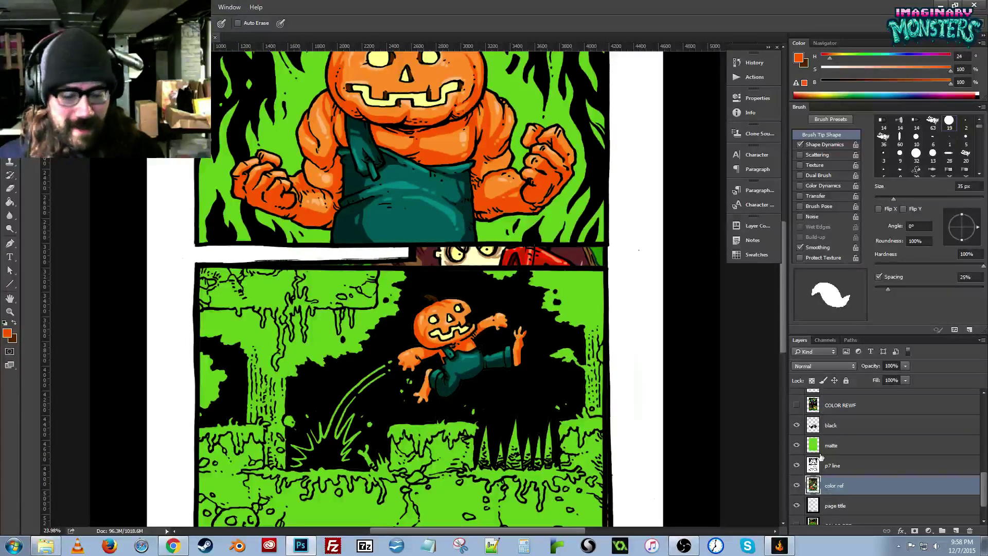
pyautogui.hotkey('ctrl', ']')
pyautogui.hotkey('ctrl', ']')
pyautogui.hotkey('ctrl', ']')
pyautogui.hotkey('ctrl', ']')
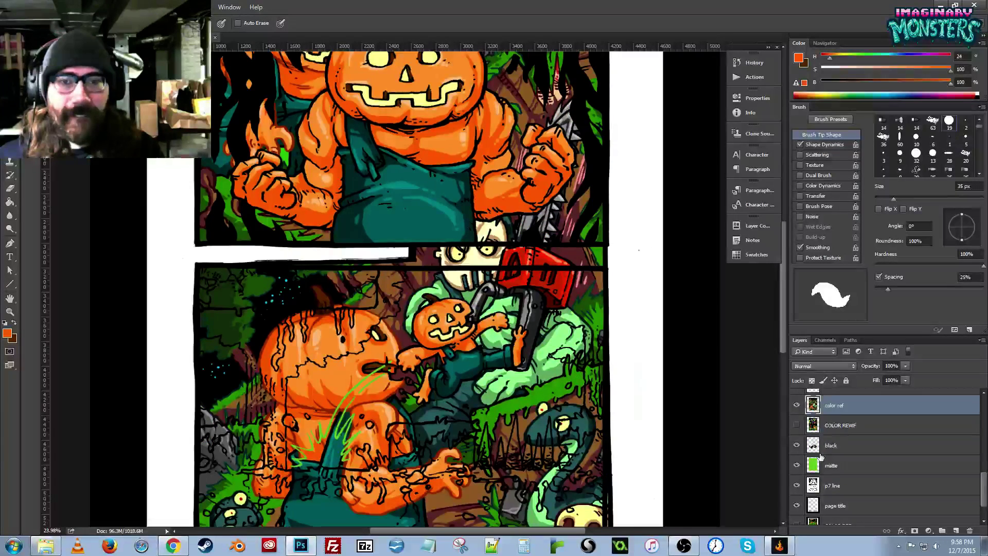
pyautogui.hotkey('ctrl', ']')
pyautogui.hotkey('ctrl', ']')
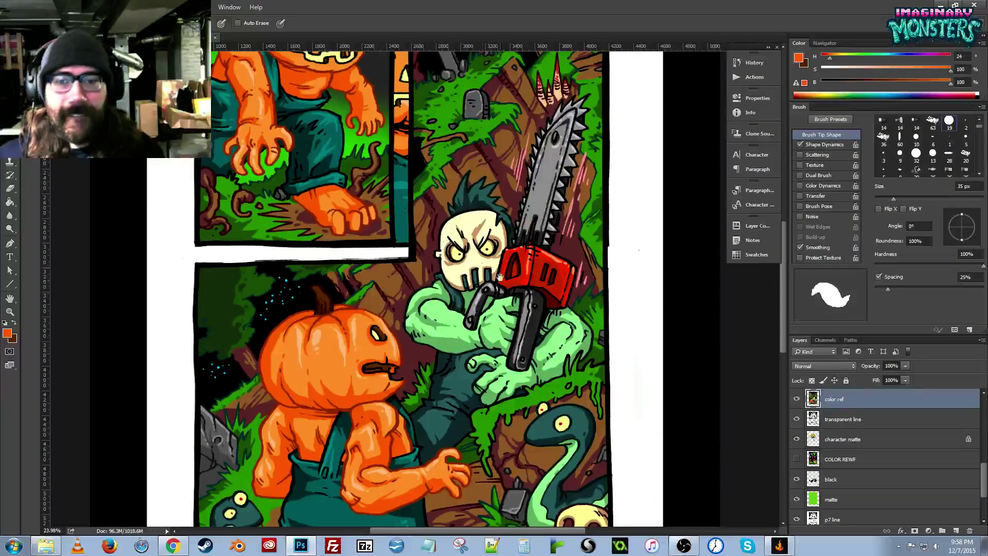
# Sample the dark green of the background foliage in the color reference and hide the reference layer.
pyautogui.moveTo(500, 278); pyautogui.dragTo(476, 309)
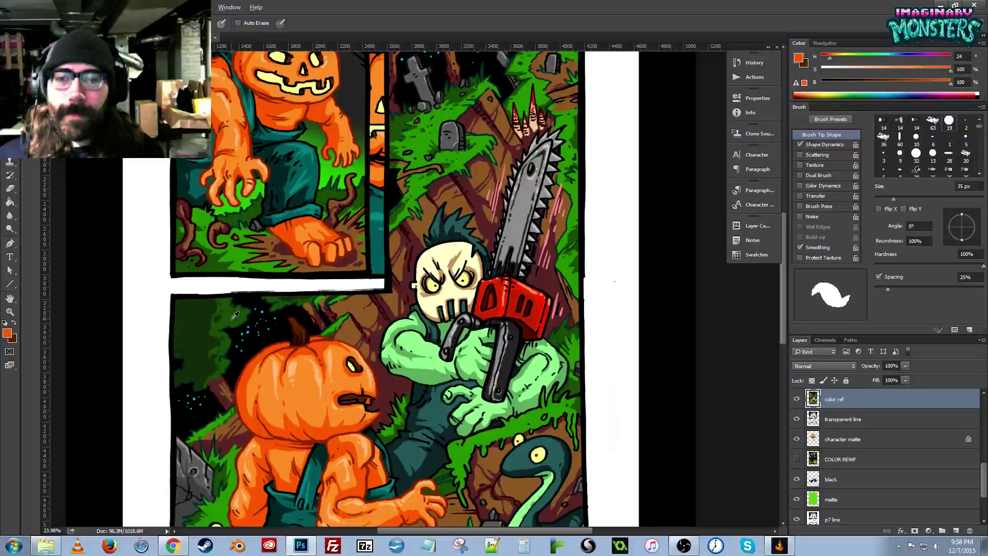
pyautogui.keyDown('alt'); pyautogui.click(245, 306); pyautogui.keyUp('alt')
pyautogui.click(796, 399)
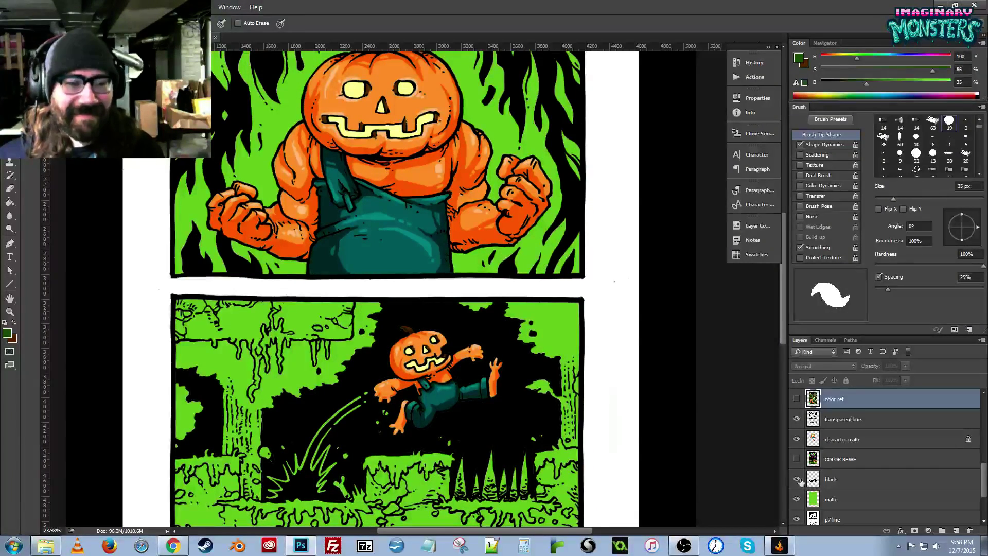
# Make the matte layer active for coloring the second panel's background and lock its transparent pixels.
pyautogui.moveTo(507, 402); pyautogui.dragTo(516, 346)
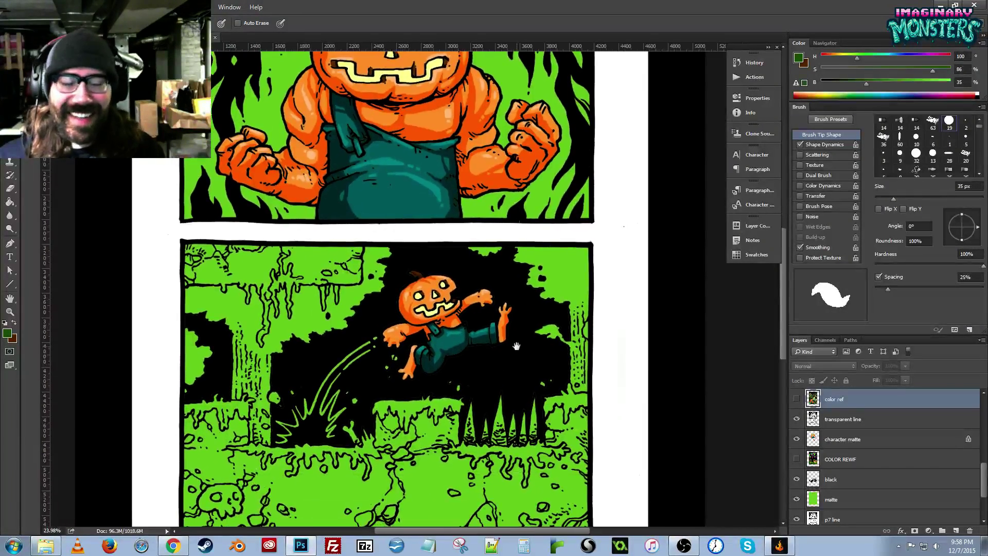
pyautogui.click(811, 445)
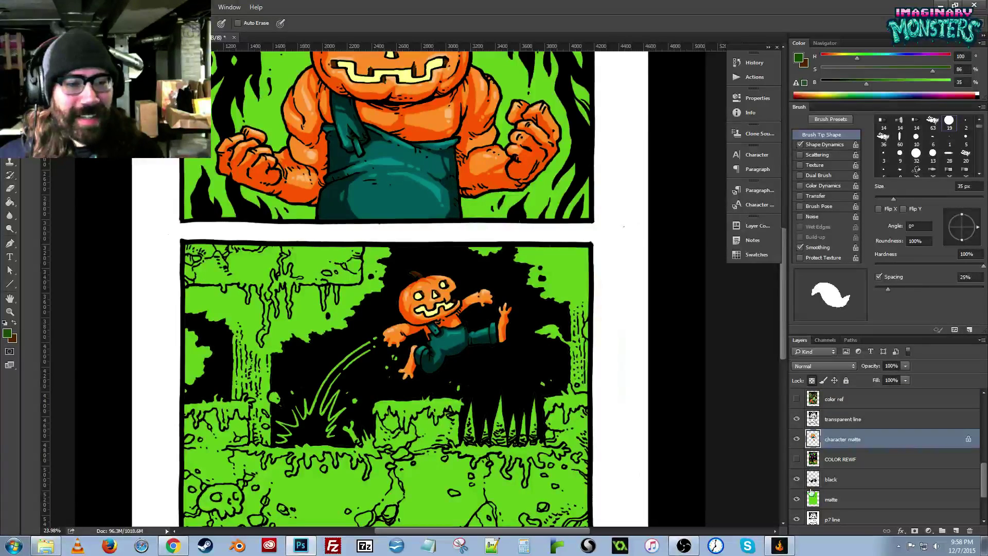
pyautogui.click(797, 500)
pyautogui.click(797, 501)
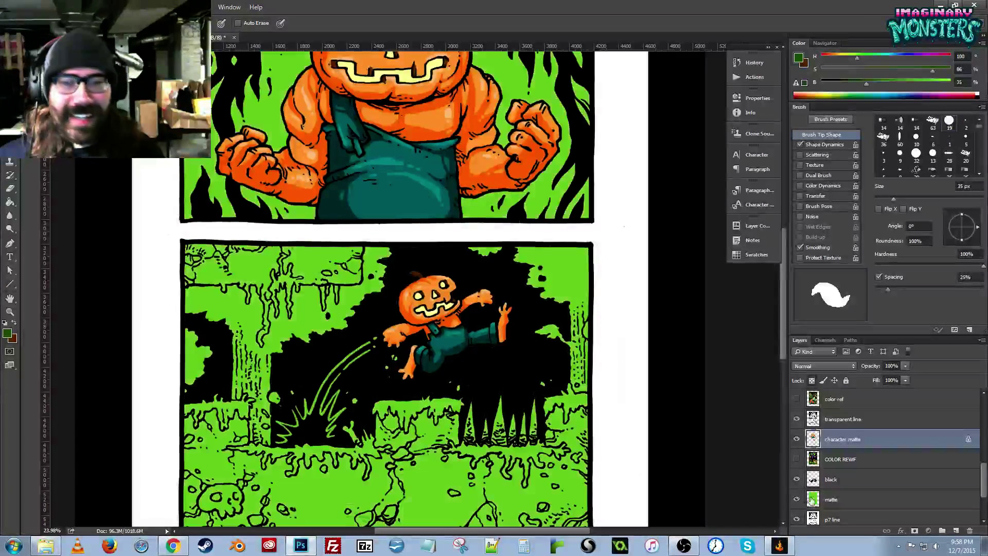
pyautogui.click(839, 500)
pyautogui.moveTo(278, 355); pyautogui.dragTo(330, 334)
pyautogui.keyDown('ctrl'); pyautogui.click(310, 316); pyautogui.keyUp('ctrl')
pyautogui.keyDown('ctrl'); pyautogui.click(311, 316); pyautogui.keyUp('ctrl')
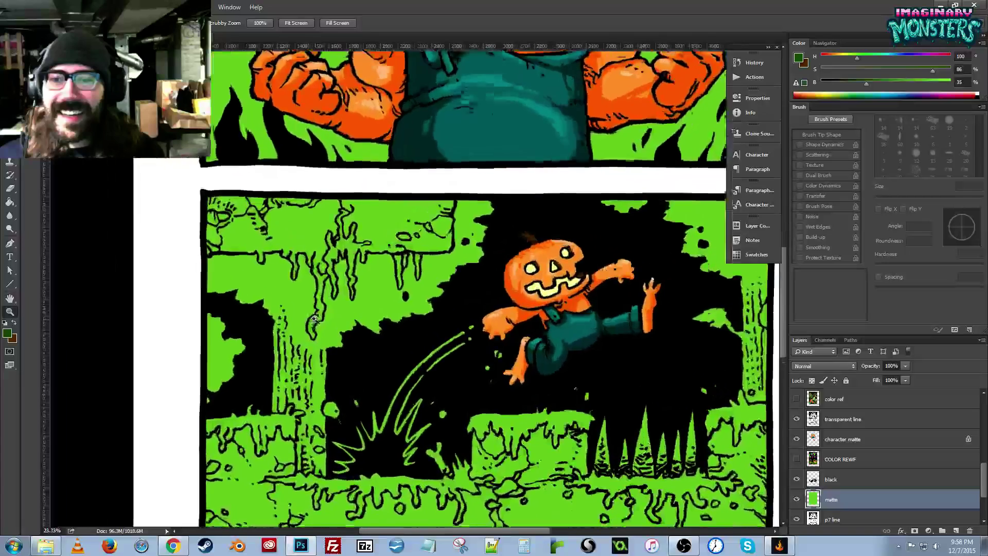
pyautogui.keyDown('ctrl'); pyautogui.click(311, 316); pyautogui.keyUp('ctrl')
pyautogui.moveTo(172, 349); pyautogui.dragTo(190, 266)
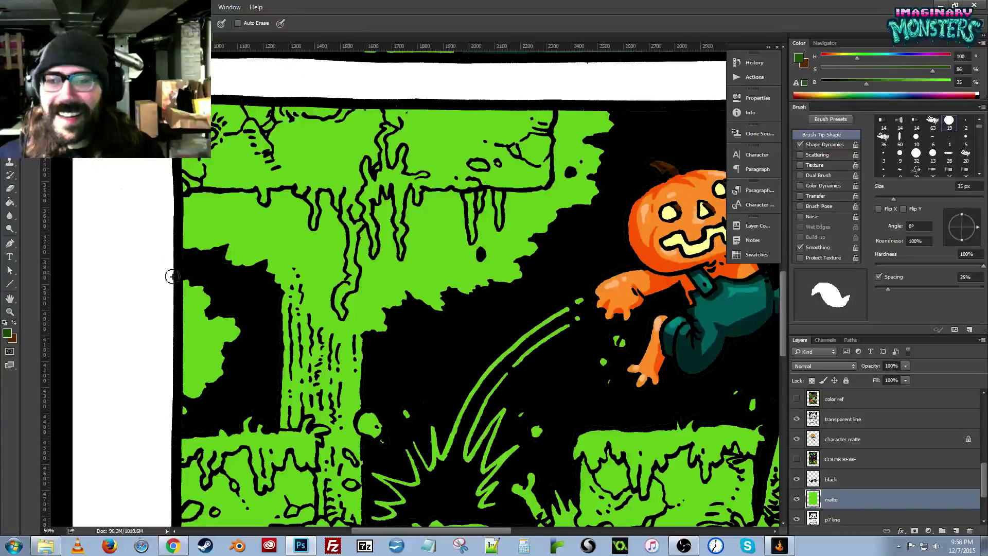
pyautogui.press('/')
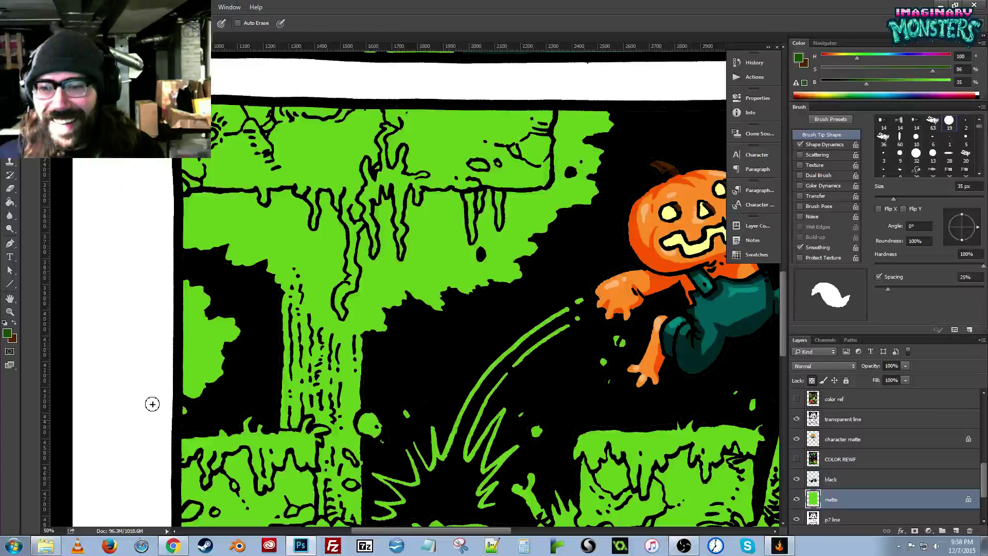
# Color the small bush and the tree canopy left of the character dark green, separating the canopy from its trunk.
pyautogui.moveTo(201, 355); pyautogui.dragTo(224, 266)
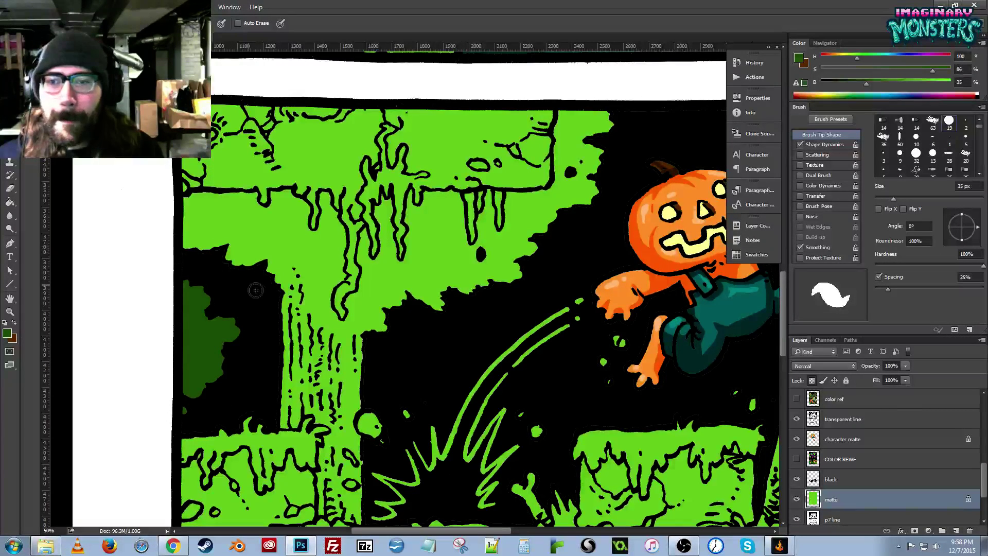
pyautogui.moveTo(287, 294)
pyautogui.mouseDown()
pyautogui.moveTo(333, 330)
pyautogui.moveTo(367, 335)
pyautogui.mouseUp()
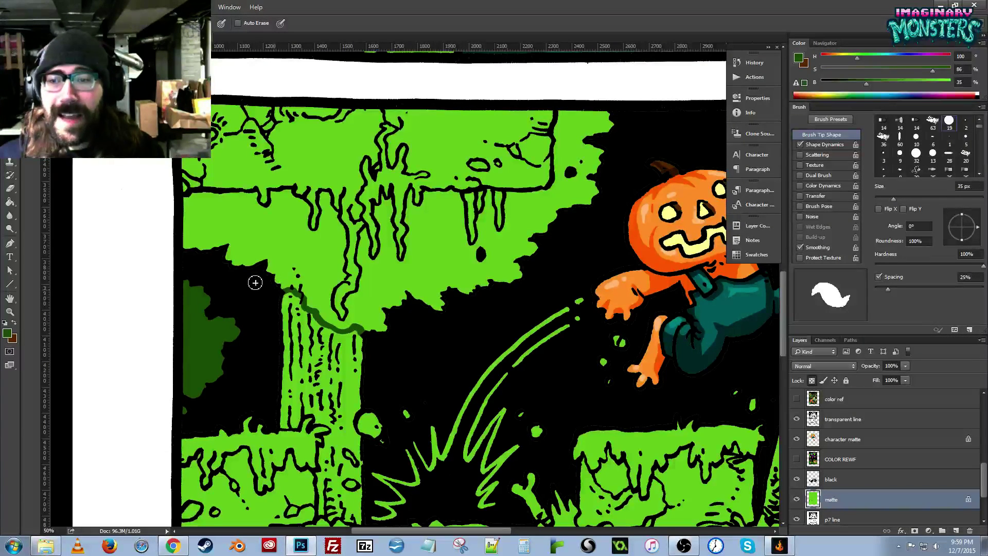
pyautogui.press('g')
pyautogui.click(230, 253)
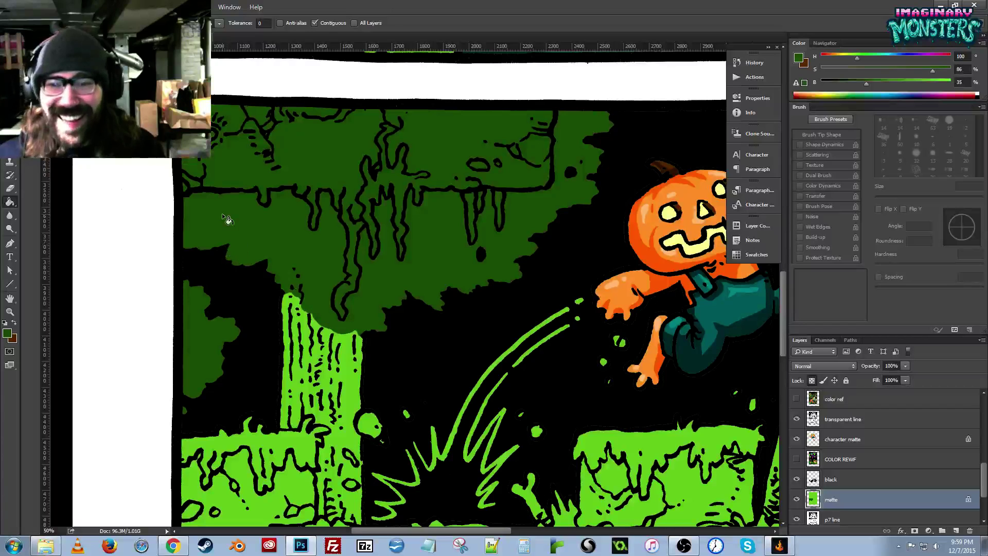
# Border the right tree's canopy off from its trunk and fill the canopy with the same dark green.
pyautogui.hscroll(10, 221, 213)
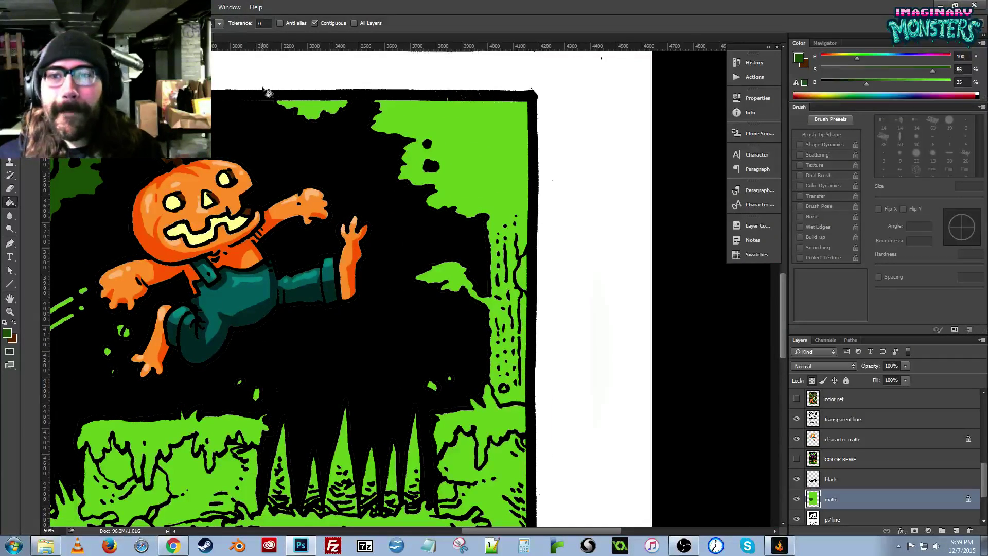
pyautogui.press('b')
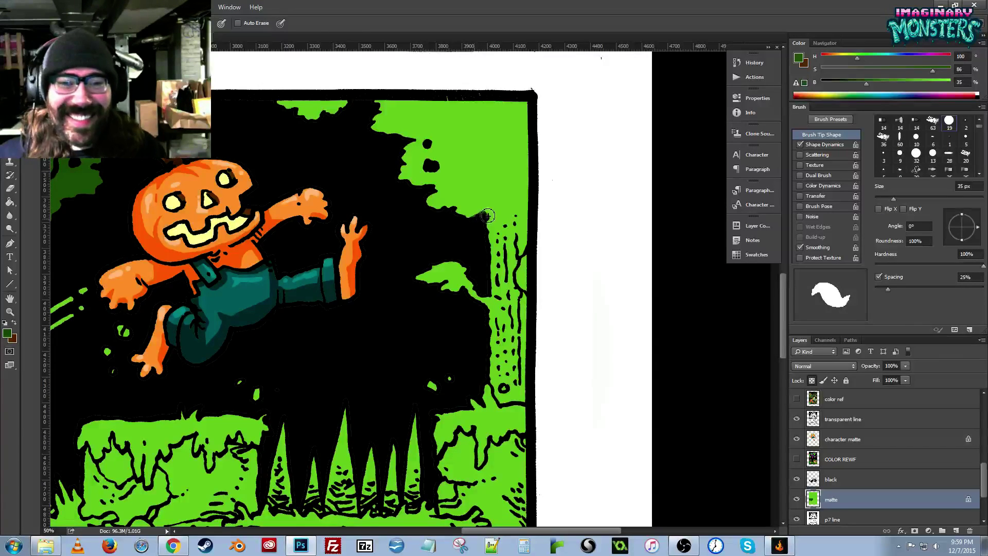
pyautogui.moveTo(487, 216)
pyautogui.mouseDown()
pyautogui.moveTo(540, 201)
pyautogui.moveTo(514, 212)
pyautogui.mouseUp()
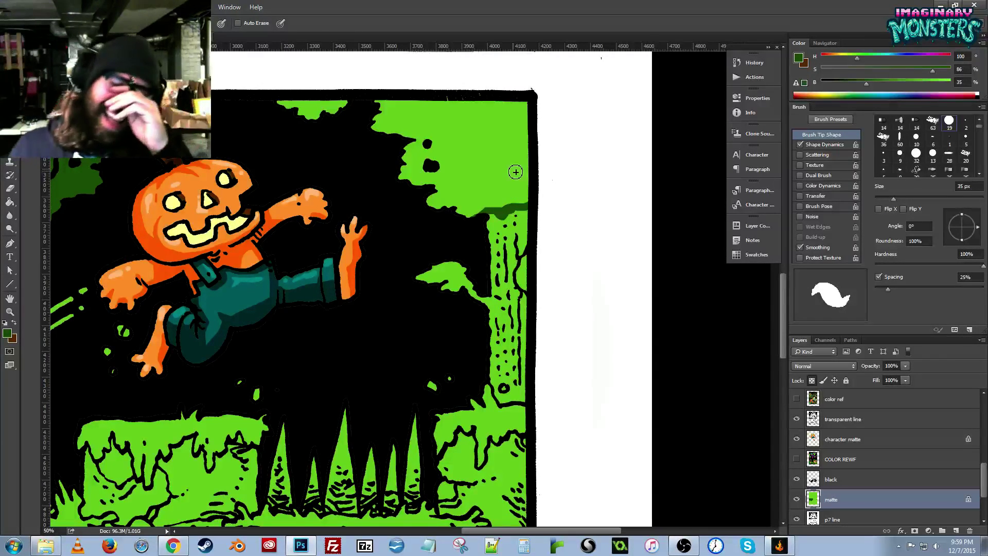
pyautogui.press('g')
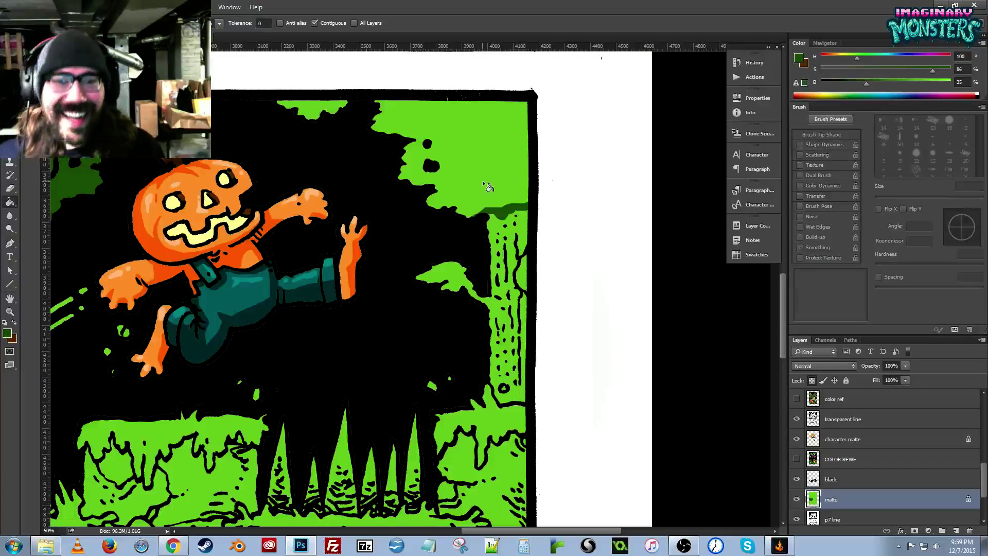
pyautogui.click(479, 178)
# Brush a dark green edge on the small leaf cluster beside the right trunk and try to fill the cluster.
pyautogui.press('b')
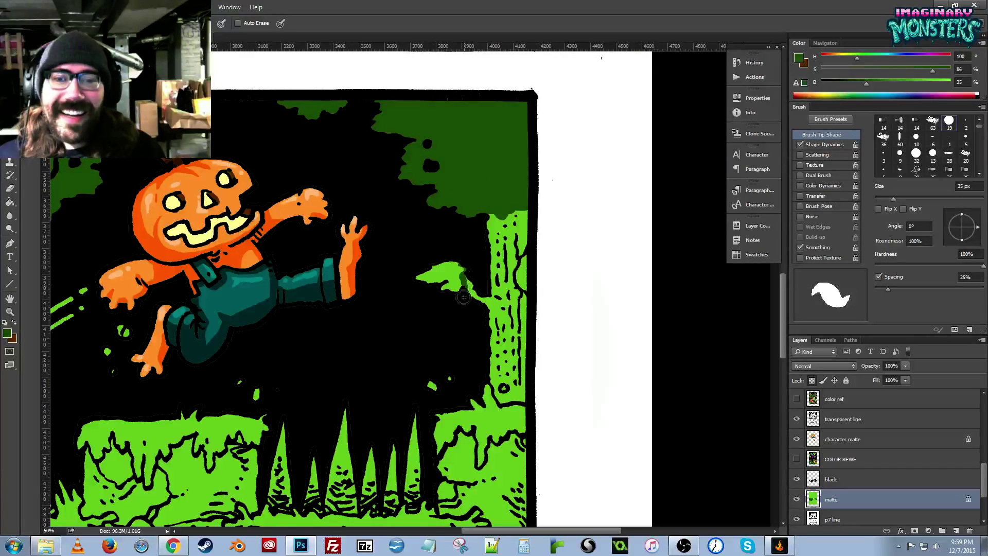
pyautogui.press('g')
pyautogui.click(454, 291)
pyautogui.moveTo(411, 316); pyautogui.dragTo(445, 311)
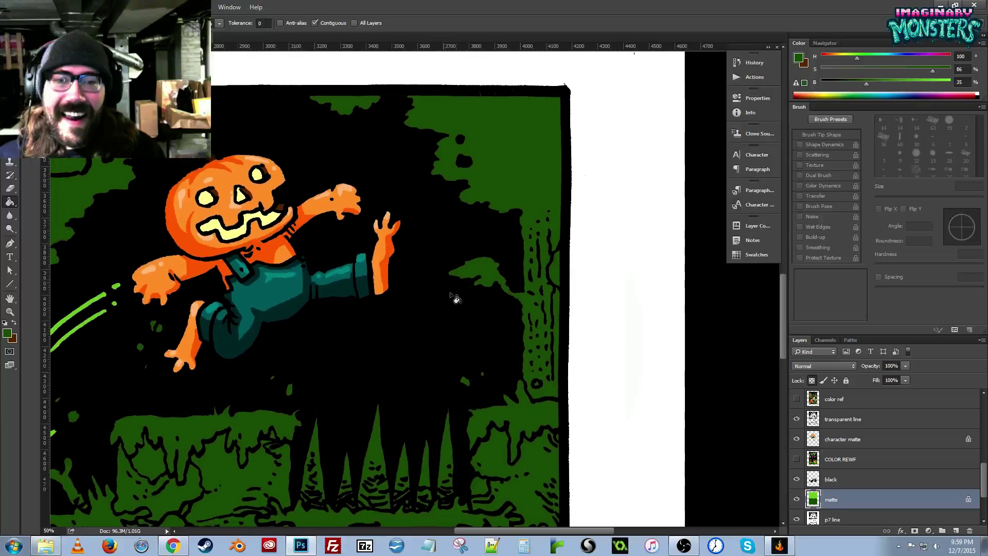
pyautogui.hotkey('ctrl', 'z')
pyautogui.press('b')
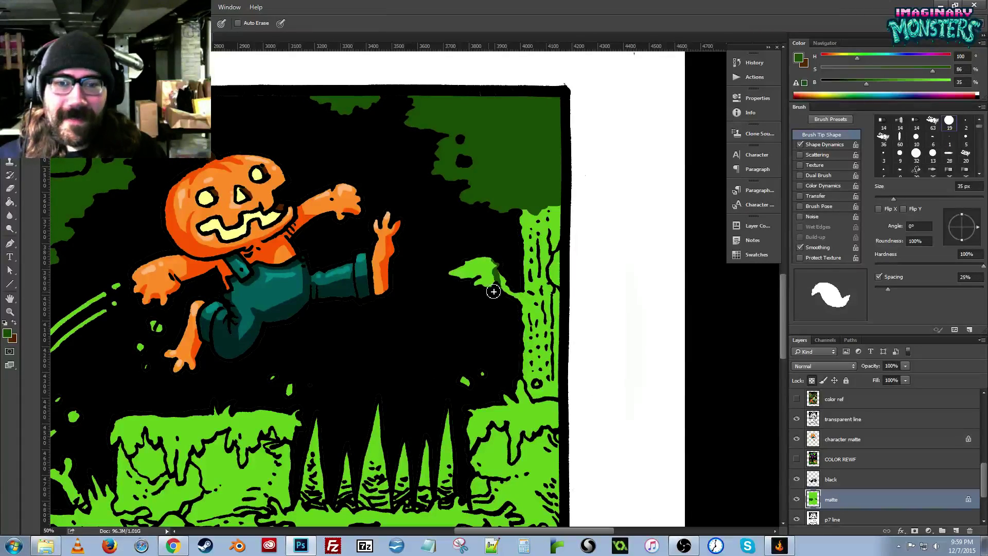
pyautogui.press('g')
# Check the second panel's uncolored trunk and ground against the COLOR REWF and color ref layers.
pyautogui.moveTo(85, 262)
pyautogui.mouseDown()
pyautogui.moveTo(319, 216)
pyautogui.moveTo(440, 252)
pyautogui.mouseUp()
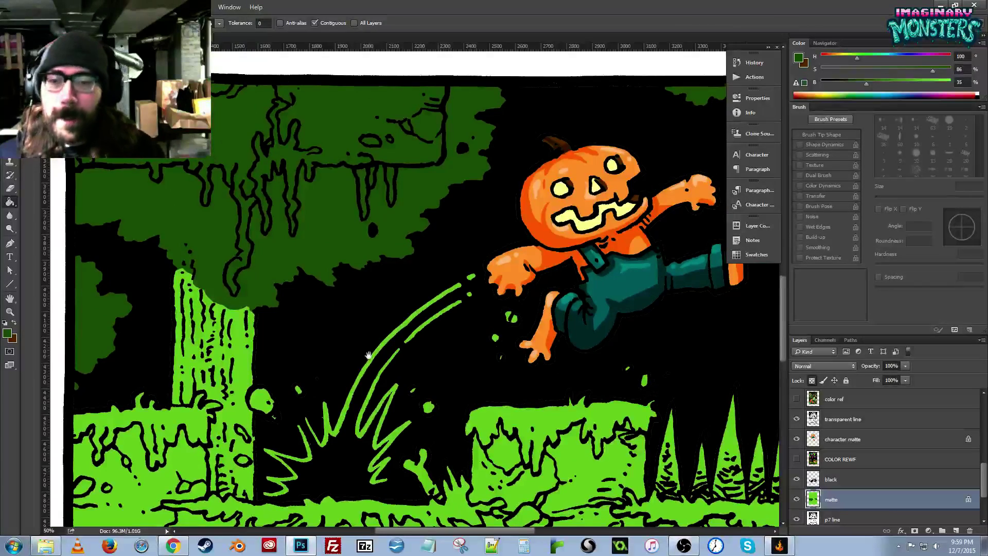
pyautogui.moveTo(369, 355); pyautogui.dragTo(422, 300)
pyautogui.moveTo(688, 456); pyautogui.dragTo(677, 450)
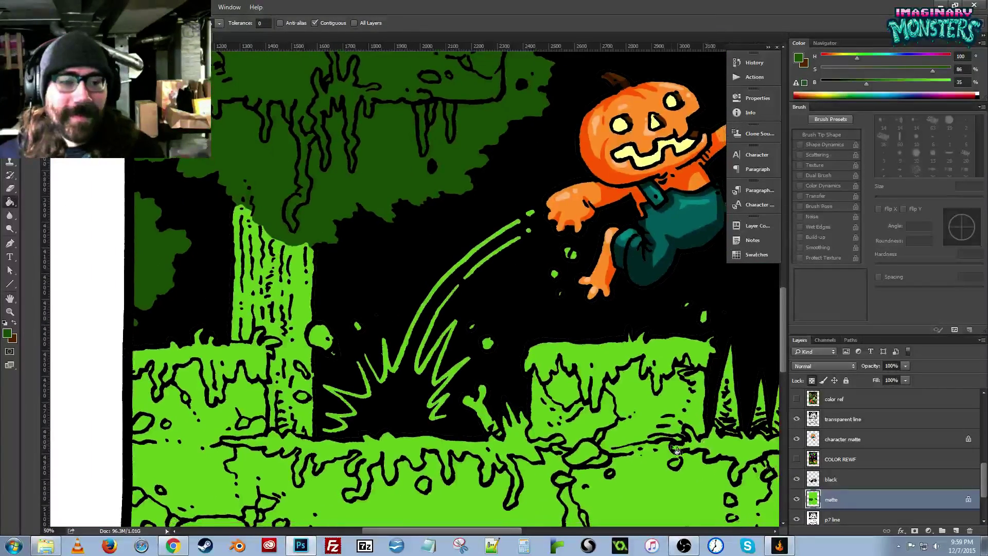
pyautogui.click(797, 460)
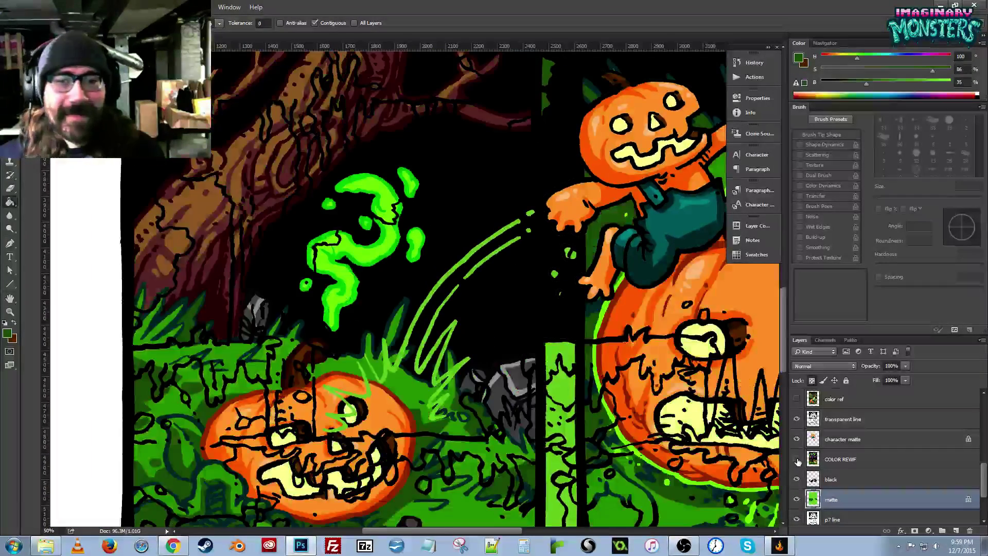
pyautogui.click(797, 460)
pyautogui.click(799, 402)
pyautogui.click(797, 403)
# Move the COLOR REWF layer above the color ref layer and show the color ref page.
pyautogui.click(824, 464)
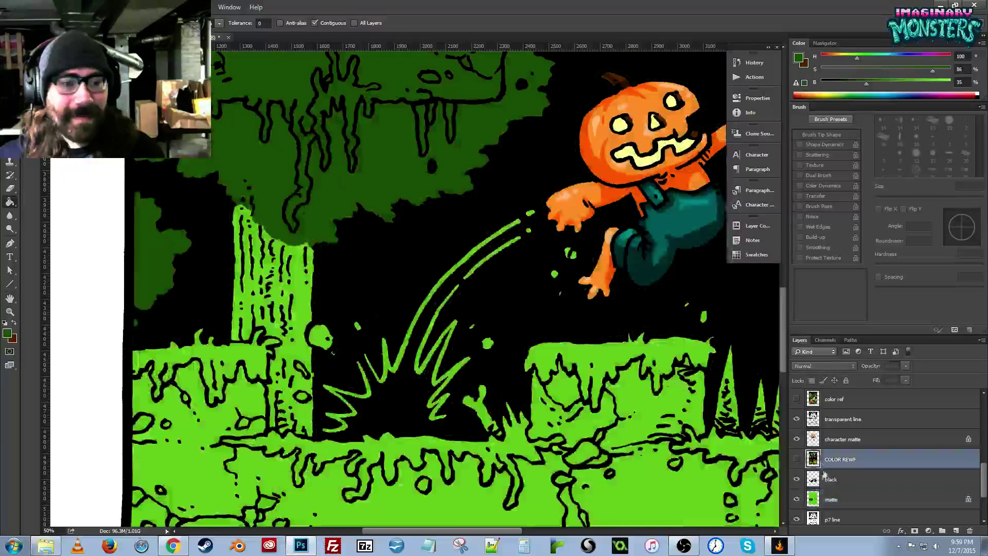
pyautogui.hotkey('ctrl', ']')
pyautogui.hotkey('ctrl', ']')
pyautogui.hotkey('ctrl', ']')
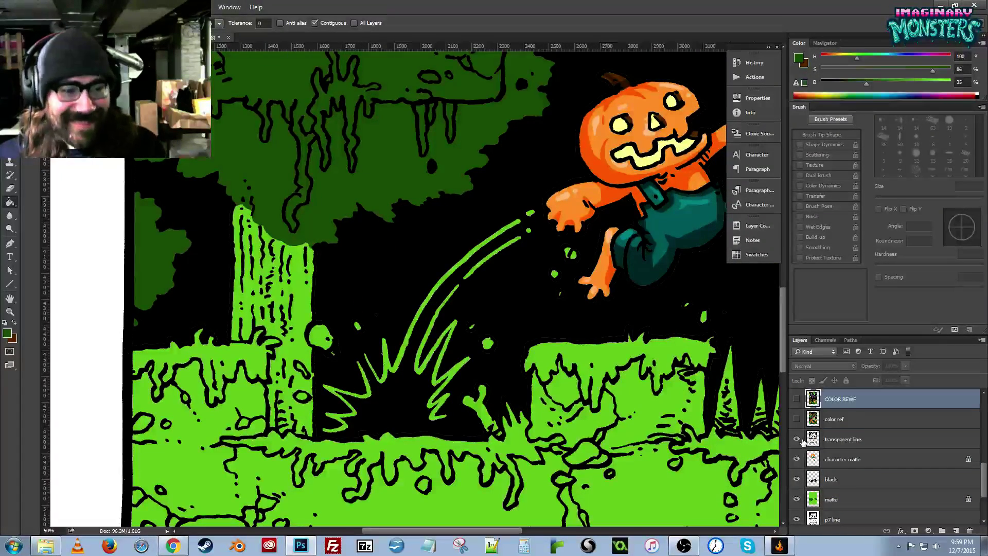
pyautogui.click(796, 419)
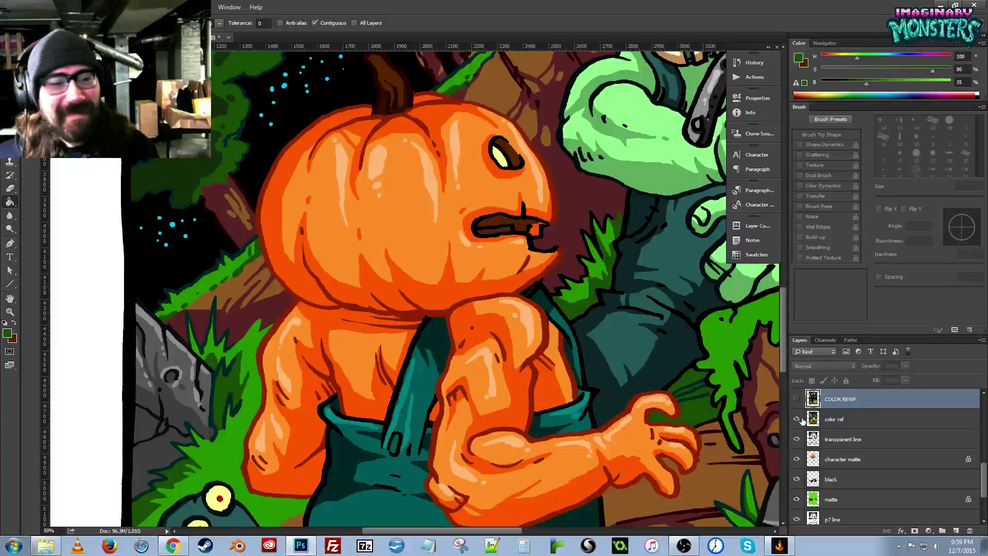
# Sample the dark maroon shadow color (H 0, S 50, B 40) from the color ref page, hide it and select the matte layer.
pyautogui.click(812, 421)
pyautogui.press('b')
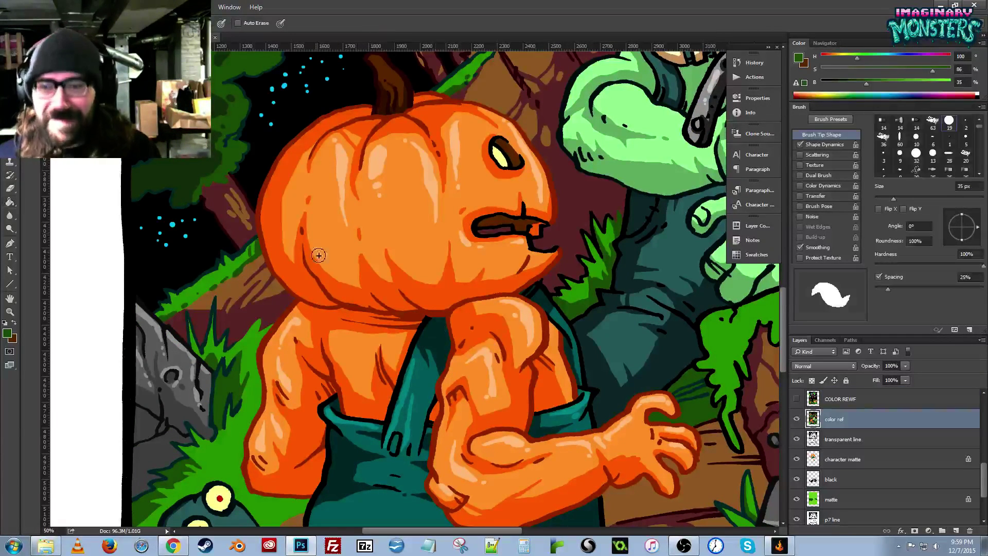
pyautogui.keyDown('alt'); pyautogui.click(236, 170); pyautogui.keyUp('alt')
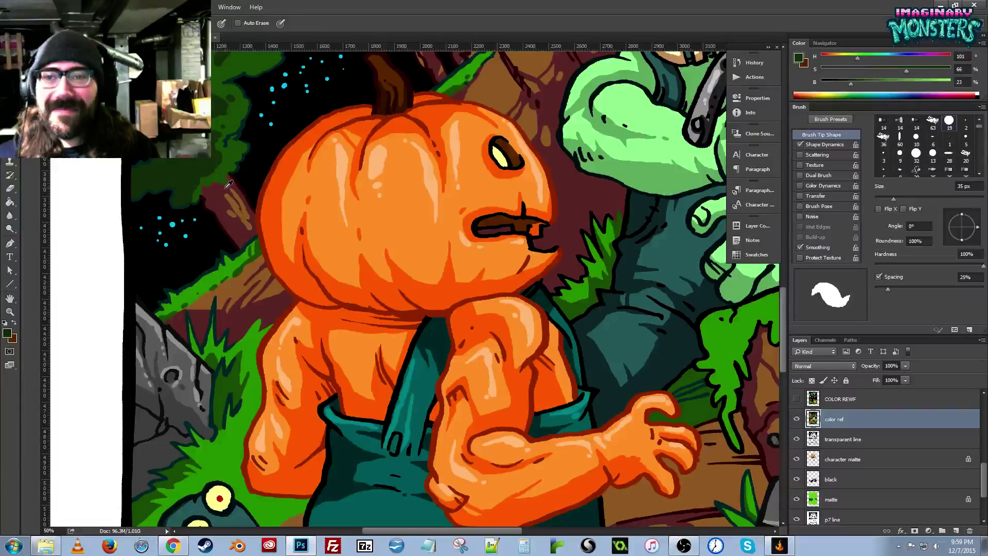
pyautogui.moveTo(465, 143); pyautogui.dragTo(323, 297)
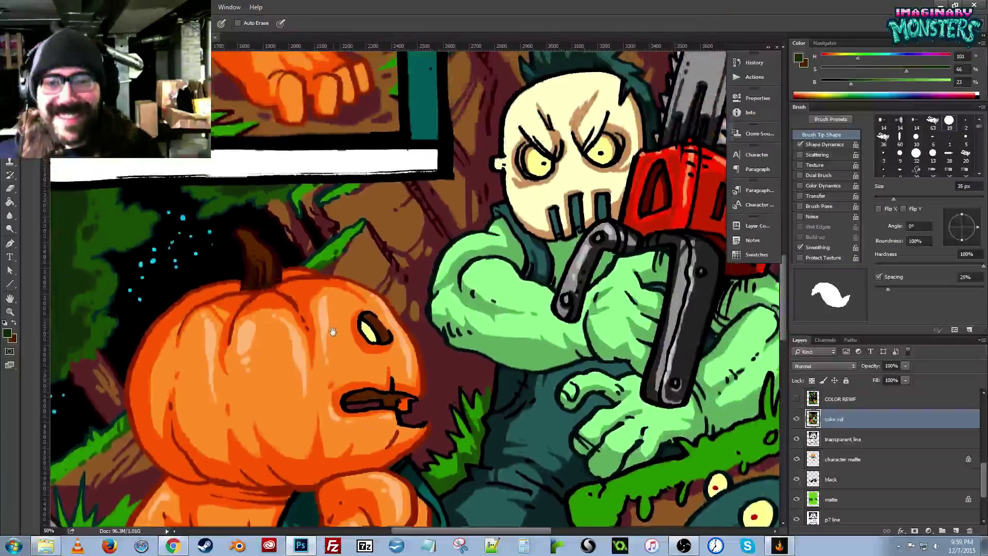
pyautogui.keyDown('alt'); pyautogui.click(446, 237); pyautogui.keyUp('alt')
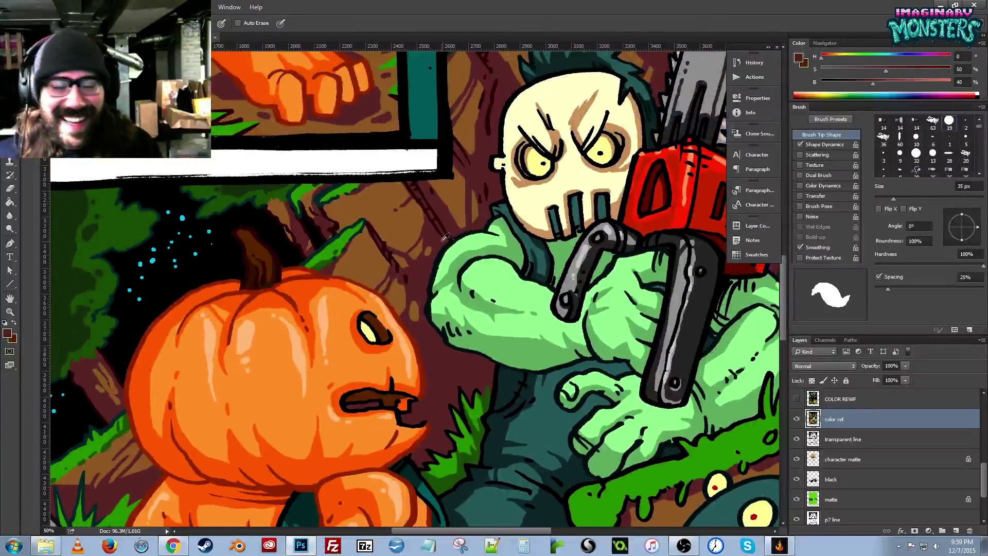
pyautogui.click(797, 419)
pyautogui.moveTo(329, 334); pyautogui.dragTo(376, 297)
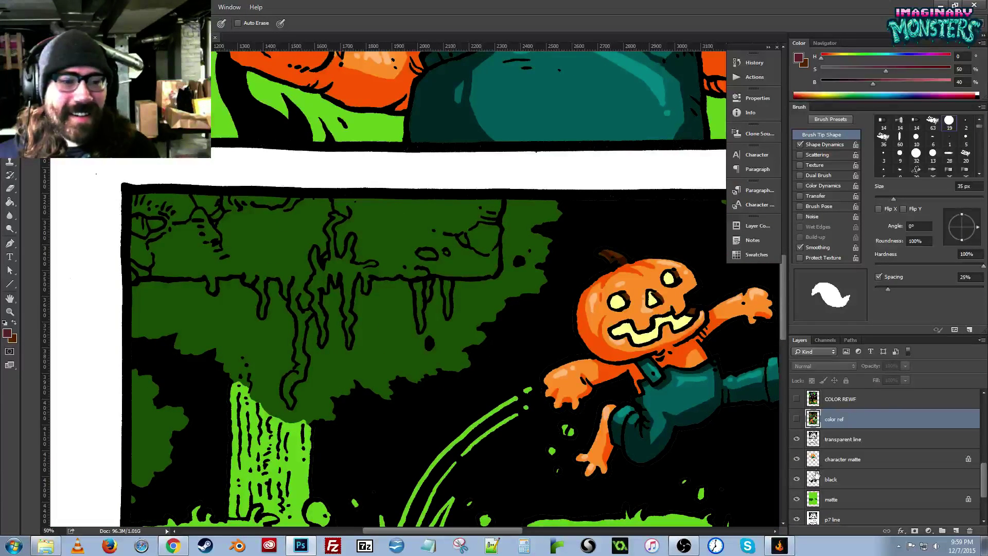
pyautogui.click(815, 500)
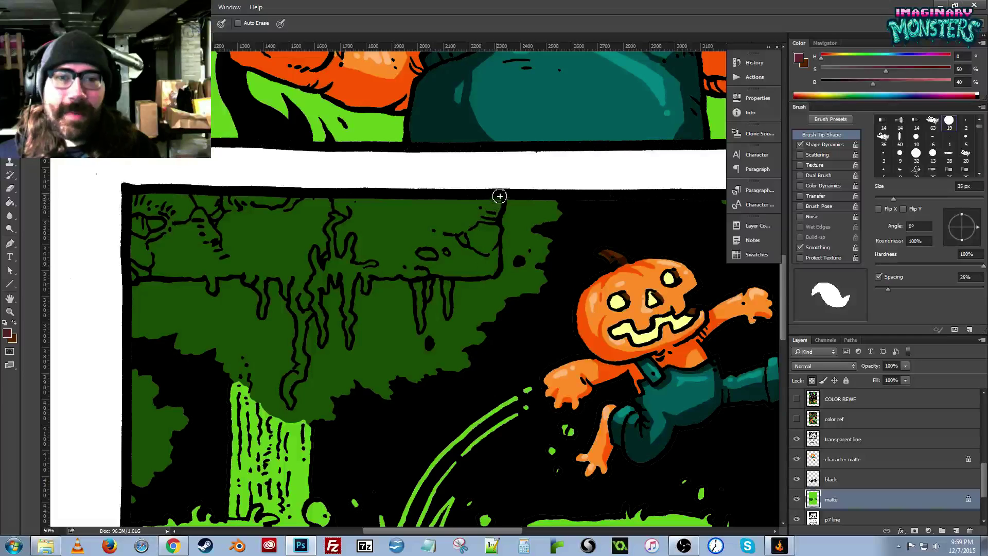
# Brush a maroon border around the right section of the second panel's overhead ledge and fill that section with maroon.
pyautogui.moveTo(496, 196)
pyautogui.mouseDown()
pyautogui.moveTo(494, 278)
pyautogui.moveTo(375, 276)
pyautogui.moveTo(392, 264)
pyautogui.moveTo(407, 186)
pyautogui.mouseUp()
pyautogui.press('g')
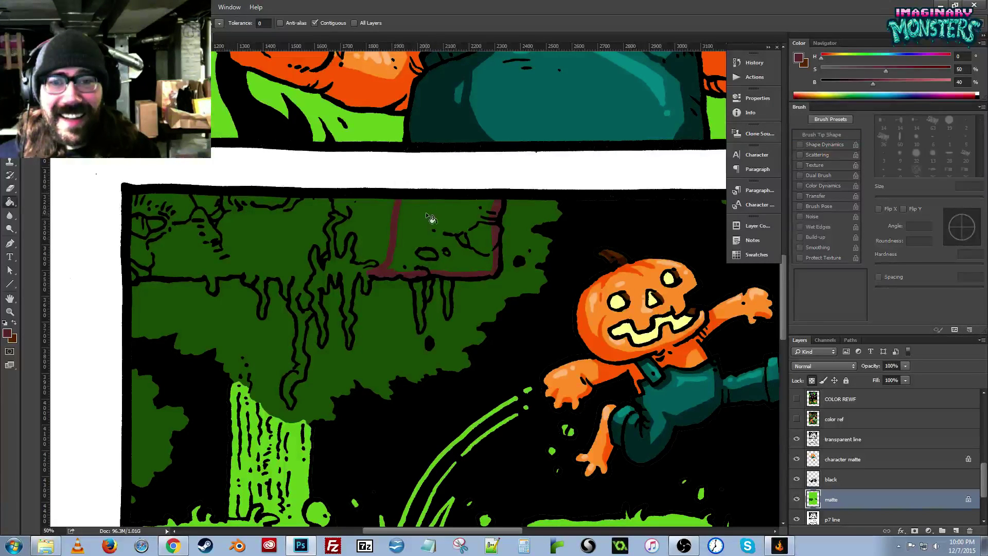
pyautogui.click(433, 216)
pyautogui.press('b')
pyautogui.hotkey('ctrl', 'z')
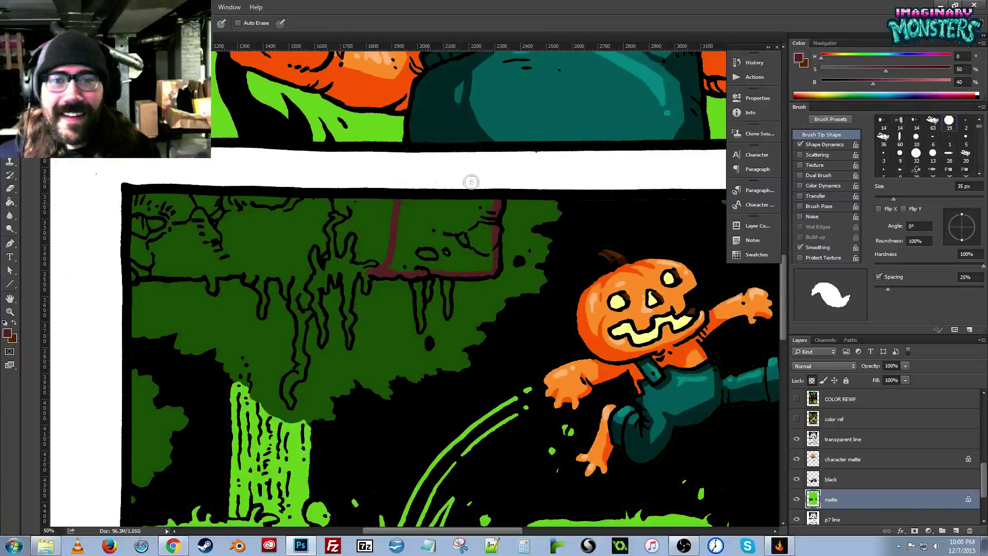
pyautogui.press('g')
pyautogui.click(461, 220)
pyautogui.press('b')
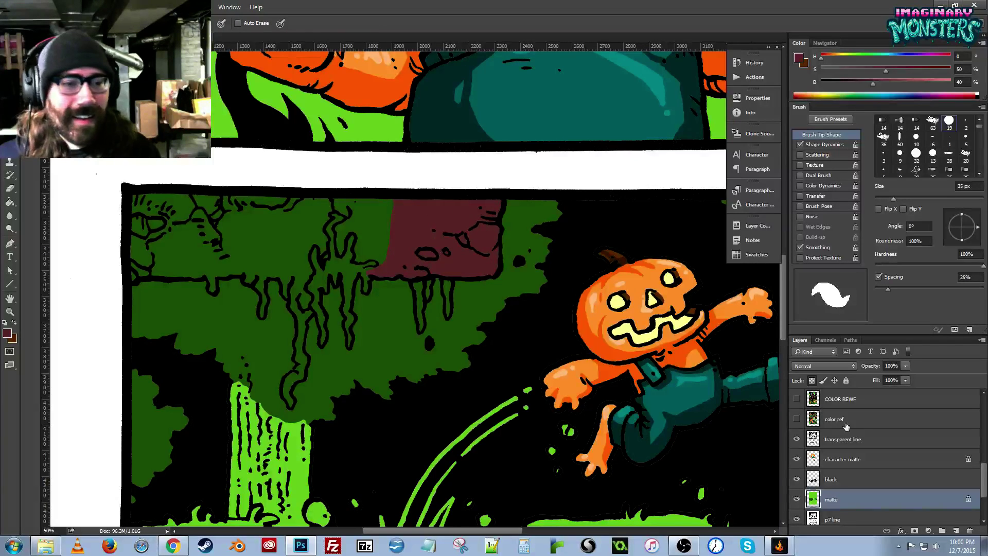
# Sample the dirt brown (H 30, S 67, B 60) from the color ref page and refill the ledge's right section with it.
pyautogui.click(797, 418)
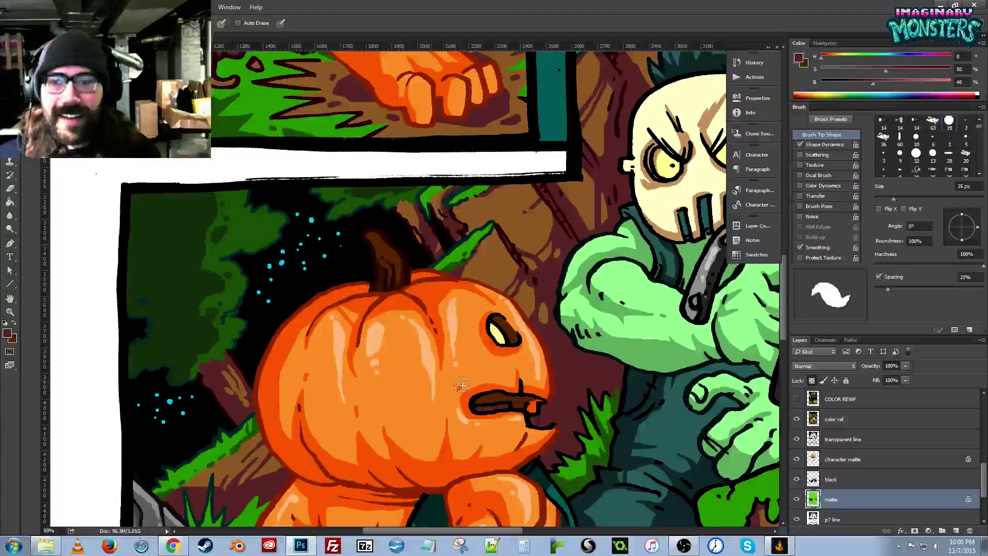
pyautogui.keyDown('alt'); pyautogui.click(522, 224); pyautogui.keyUp('alt')
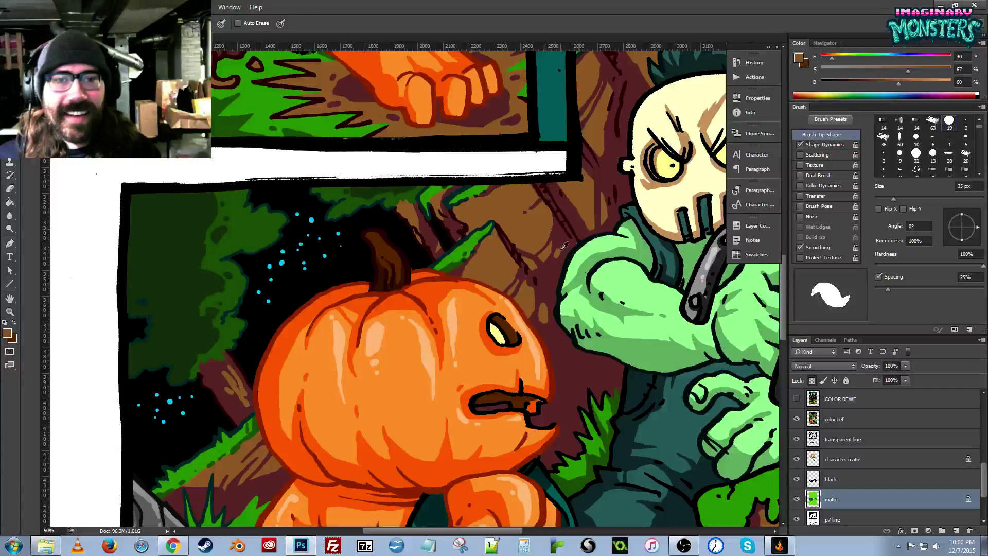
pyautogui.click(797, 420)
pyautogui.press('g')
pyautogui.click(443, 238)
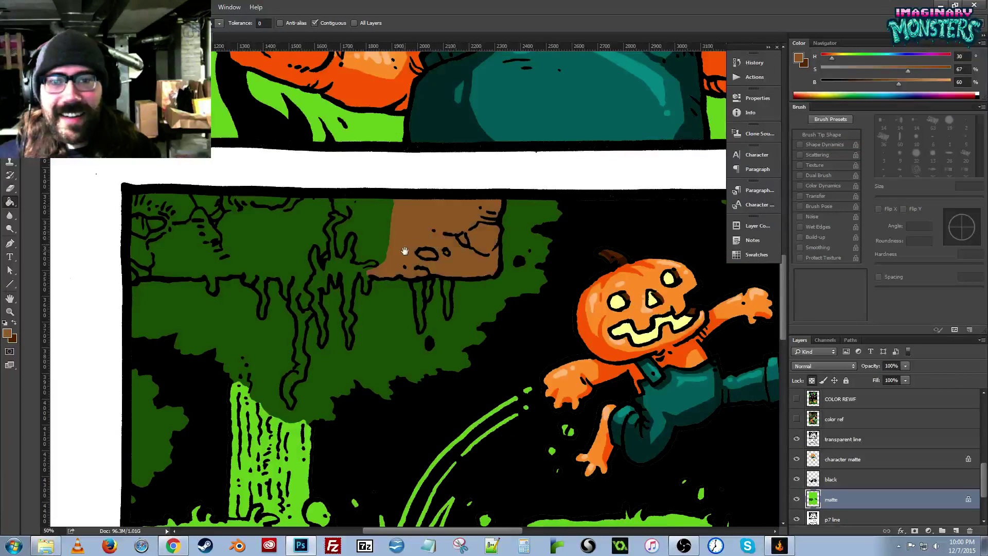
# Border off the remaining part of the overhead ledge in brown and fill it with the same brown.
pyautogui.hscroll(-2, 382, 233)
pyautogui.press('b')
pyautogui.moveTo(189, 289)
pyautogui.mouseDown()
pyautogui.moveTo(320, 274)
pyautogui.moveTo(429, 277)
pyautogui.moveTo(449, 271)
pyautogui.moveTo(456, 250)
pyautogui.mouseUp()
pyautogui.press('g')
pyautogui.click(448, 233)
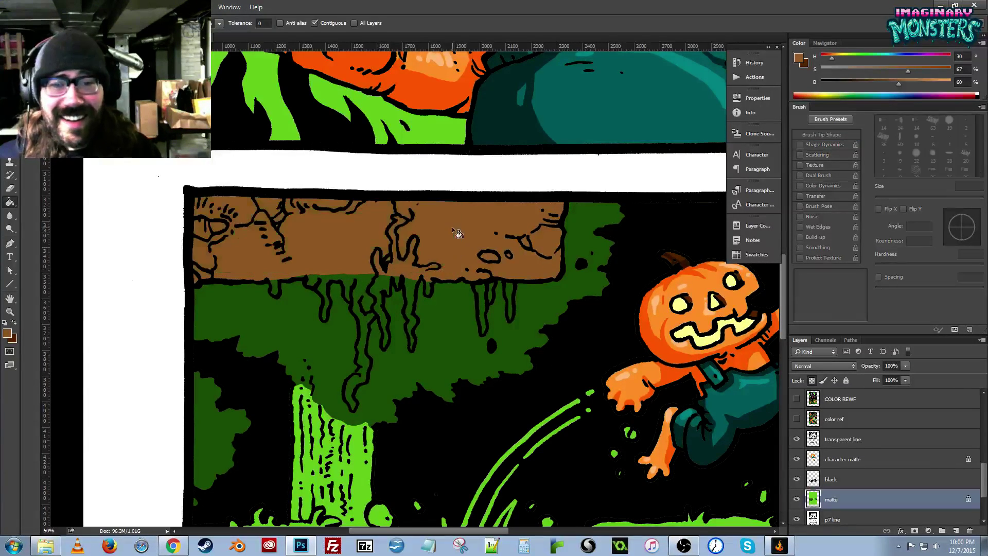
# Sample the maroon bark color from the color ref page, hide it and select the bright green areas on the matte layer.
pyautogui.press('b')
pyautogui.moveTo(367, 276)
pyautogui.mouseDown()
pyautogui.moveTo(387, 248)
pyautogui.moveTo(353, 249)
pyautogui.mouseUp()
pyautogui.moveTo(379, 319); pyautogui.dragTo(400, 230)
pyautogui.click(796, 419)
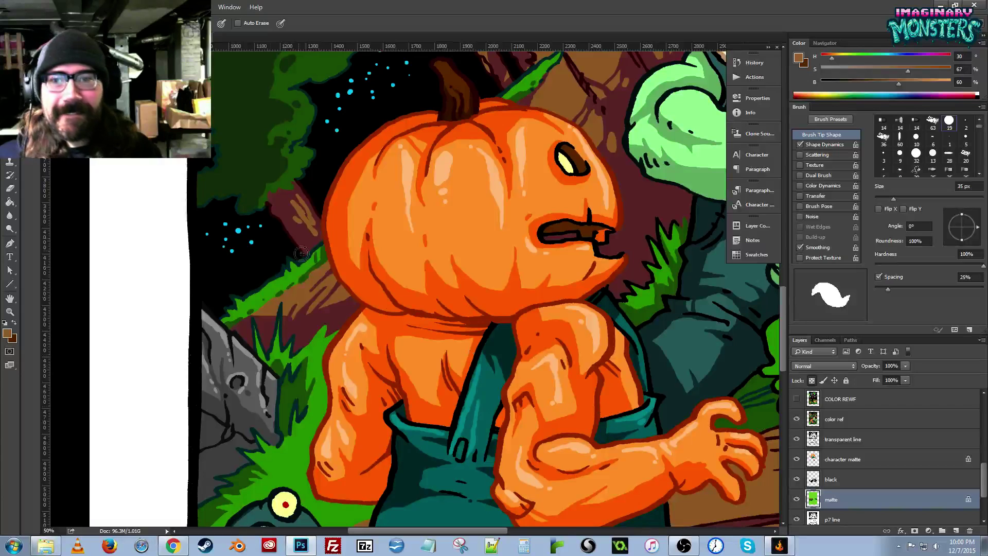
pyautogui.keyDown('alt'); pyautogui.click(285, 199); pyautogui.keyUp('alt')
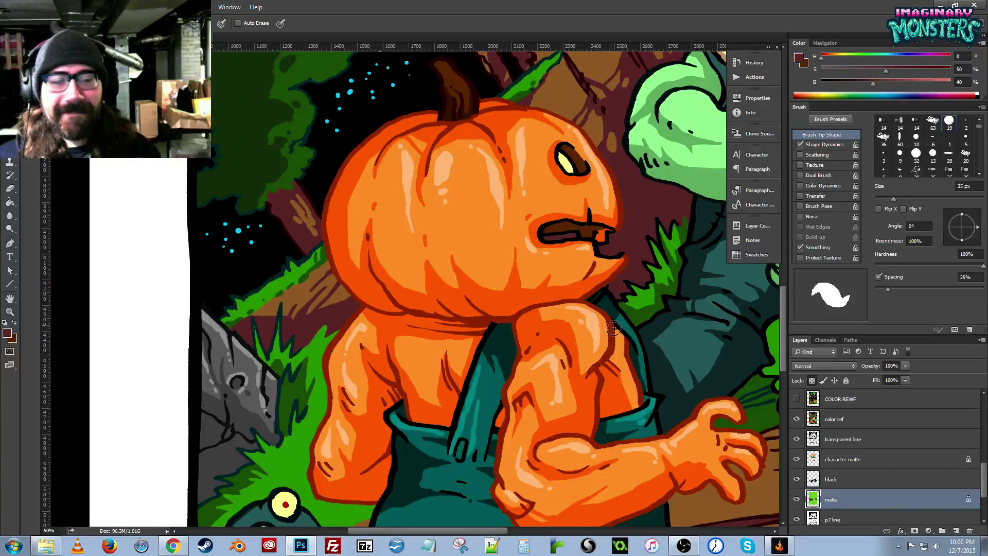
pyautogui.click(796, 419)
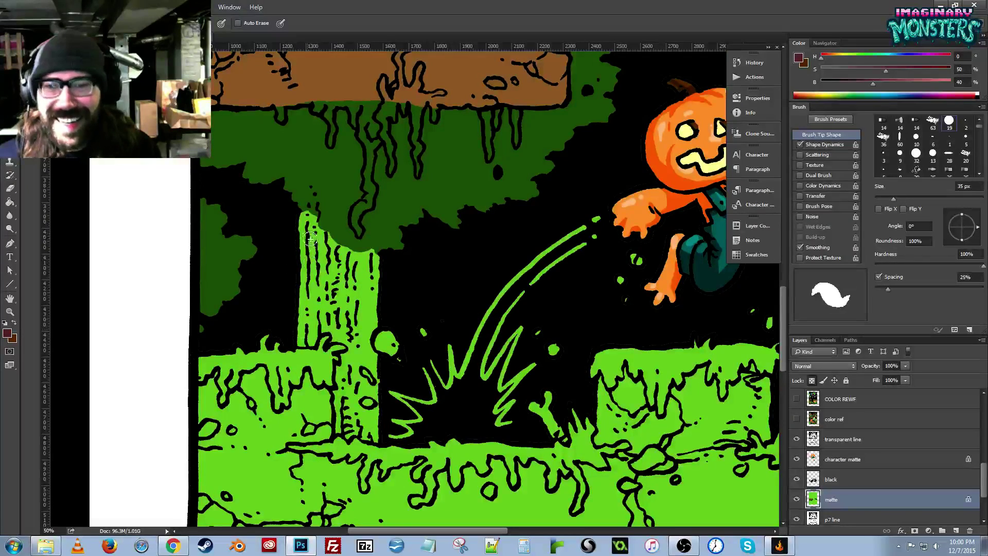
pyautogui.moveTo(366, 334); pyautogui.dragTo(354, 304)
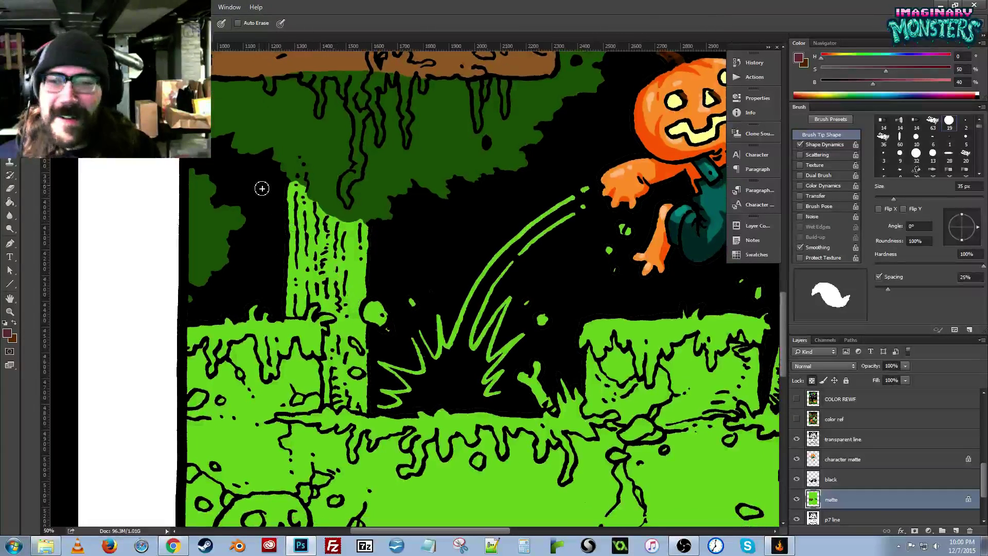
pyautogui.press('w')
pyautogui.click(306, 244)
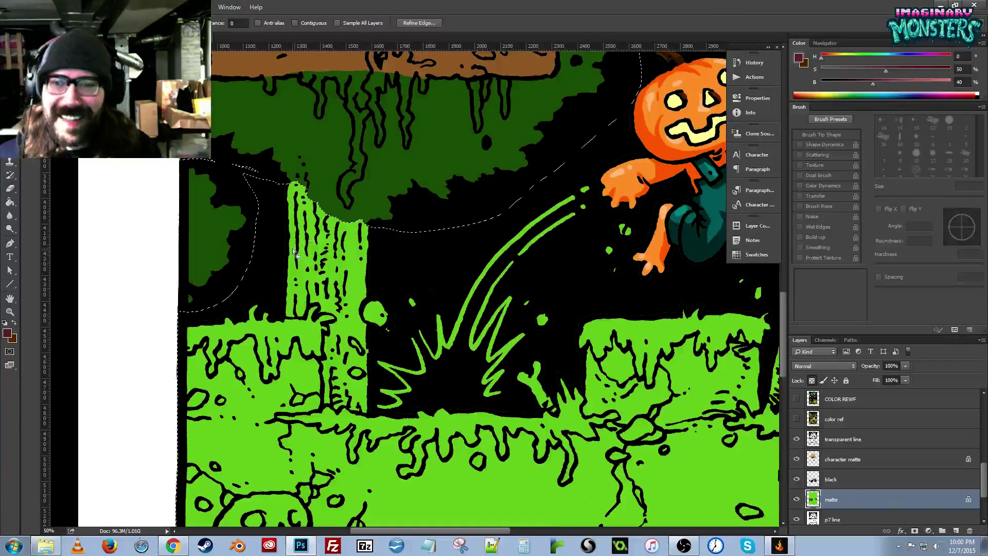
pyautogui.press('b')
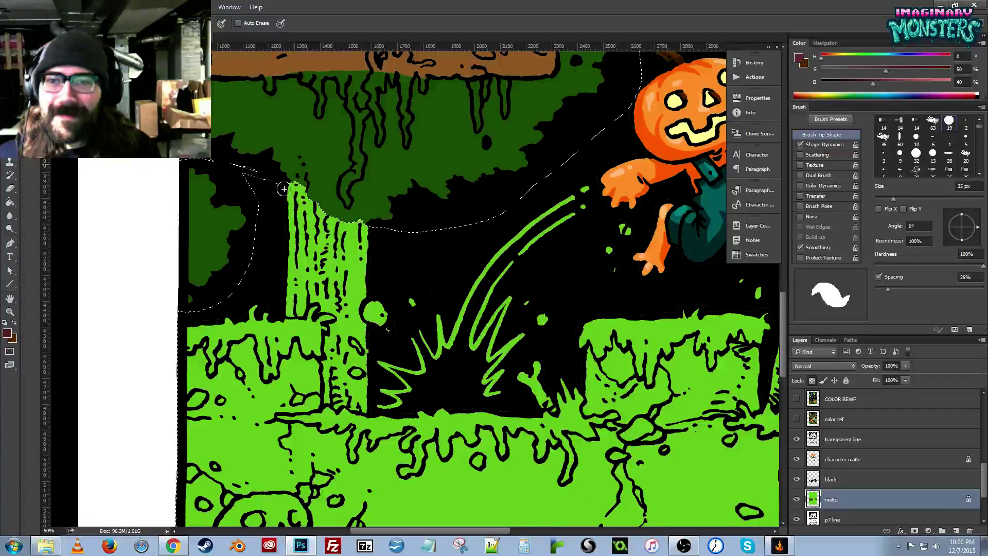
# Brush a maroon edge around the left tree trunk, deselect, and fill the trunk with maroon.
pyautogui.moveTo(285, 315)
pyautogui.mouseDown()
pyautogui.moveTo(321, 303)
pyautogui.moveTo(322, 315)
pyautogui.moveTo(343, 323)
pyautogui.moveTo(332, 361)
pyautogui.moveTo(330, 349)
pyautogui.moveTo(322, 360)
pyautogui.moveTo(333, 361)
pyautogui.moveTo(327, 405)
pyautogui.moveTo(371, 417)
pyautogui.moveTo(371, 344)
pyautogui.moveTo(363, 291)
pyautogui.mouseUp()
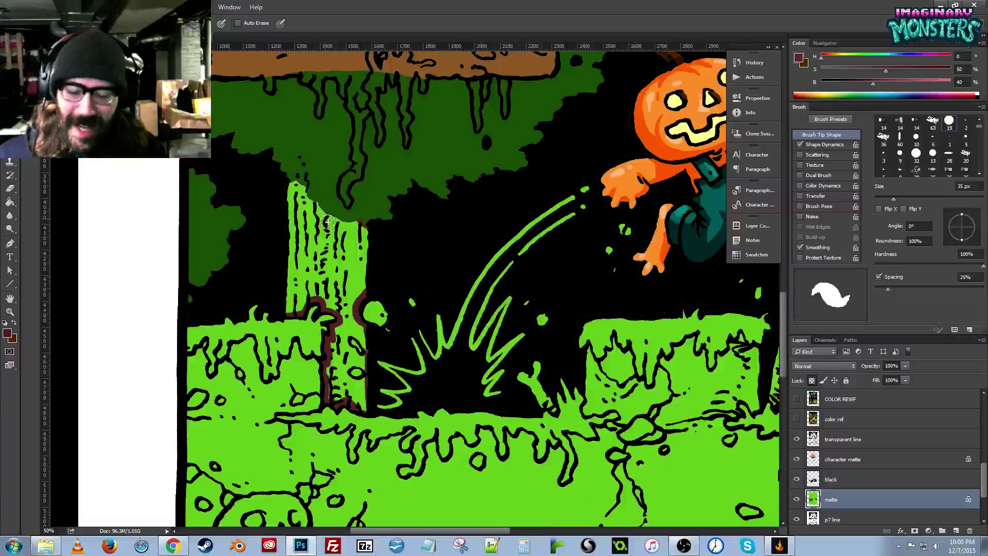
pyautogui.hotkey('ctrl', 'd')
pyautogui.press('g')
pyautogui.click(352, 253)
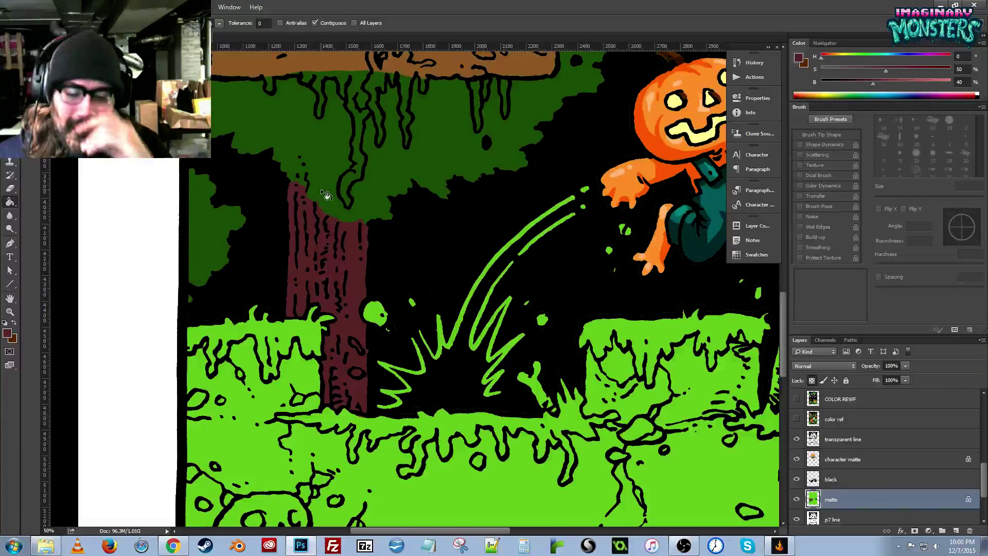
# Select the bright green areas again and brush maroon edges at the right trunk's base, top and side branch.
pyautogui.press('b')
pyautogui.moveTo(358, 337)
pyautogui.mouseDown()
pyautogui.moveTo(348, 280)
pyautogui.moveTo(327, 269)
pyautogui.mouseUp()
pyautogui.moveTo(589, 260); pyautogui.dragTo(436, 282)
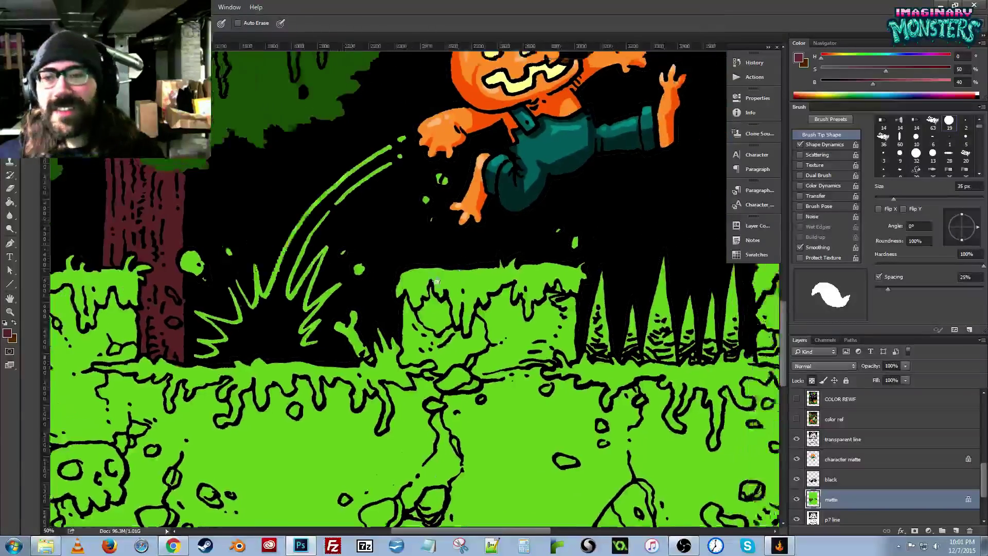
pyautogui.hscroll(10, 435, 281)
pyautogui.scroll(4, 435, 281)
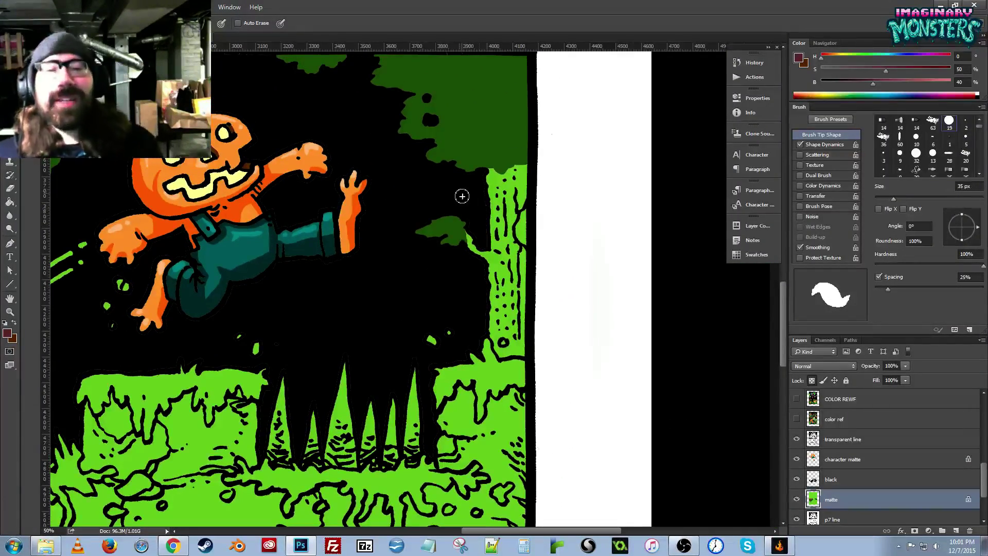
pyautogui.press('w')
pyautogui.click(495, 175)
pyautogui.press('b')
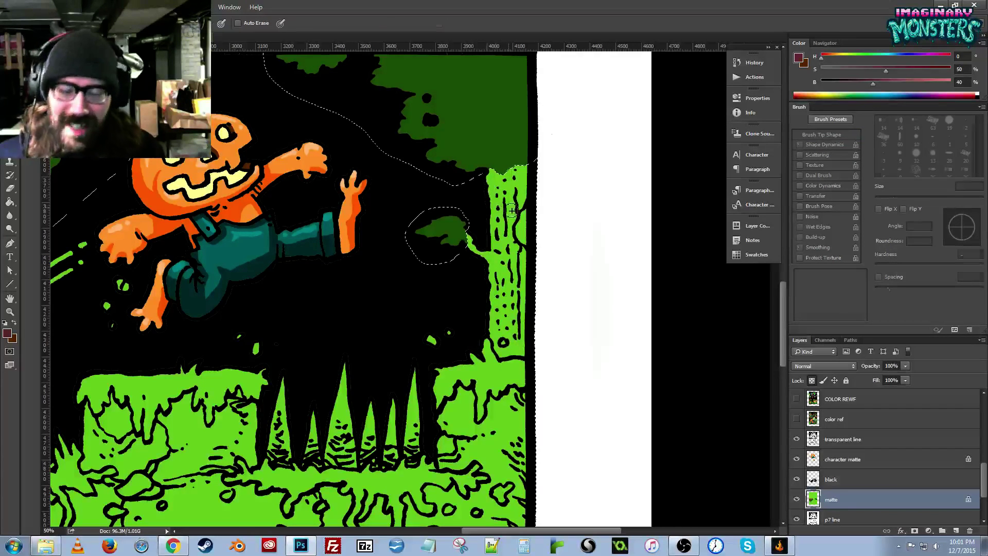
pyautogui.moveTo(490, 162)
pyautogui.mouseDown()
pyautogui.moveTo(469, 236)
pyautogui.moveTo(476, 288)
pyautogui.mouseUp()
pyautogui.moveTo(493, 337)
pyautogui.mouseDown()
pyautogui.moveTo(503, 353)
pyautogui.moveTo(533, 361)
pyautogui.mouseUp()
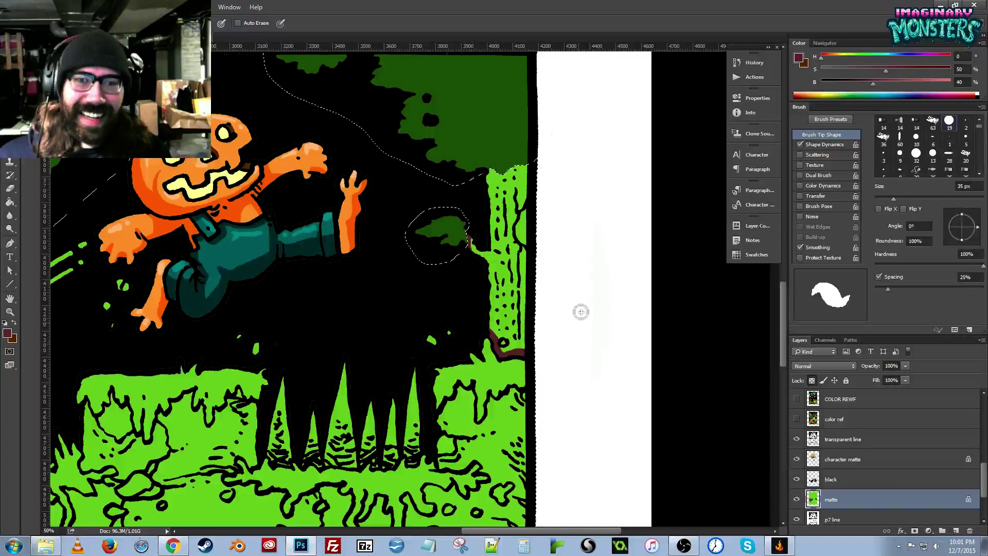
pyautogui.moveTo(486, 182); pyautogui.dragTo(497, 169)
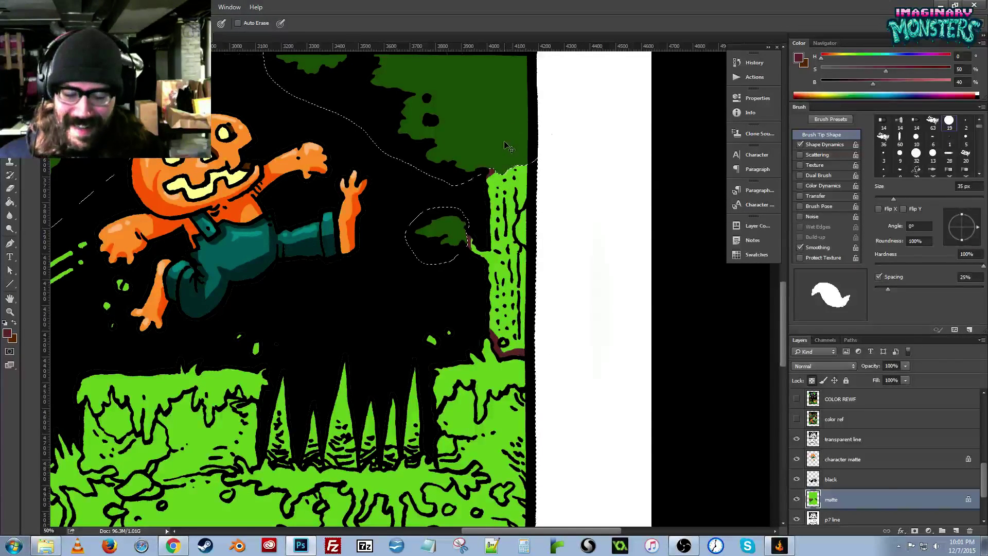
# Deselect and fill the right tree trunk and its branch with the same maroon.
pyautogui.hotkey('ctrl', 'd')
pyautogui.press('g')
pyautogui.press('f')
pyautogui.press('f')
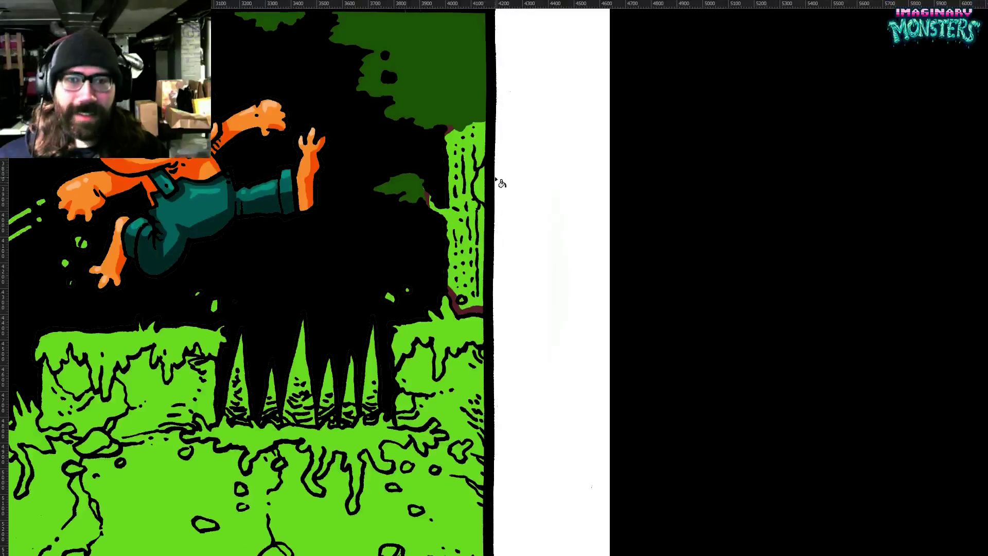
pyautogui.click(464, 156)
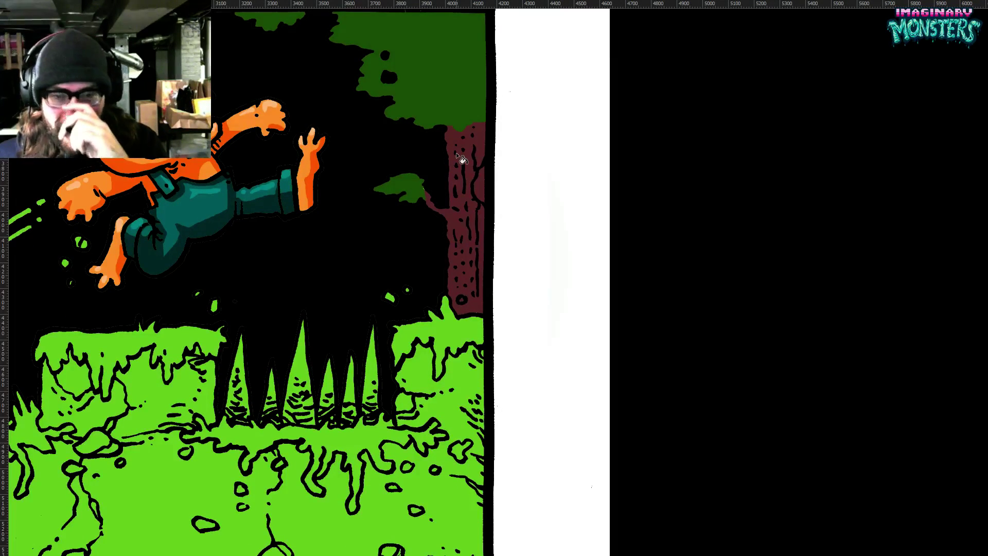
pyautogui.press('f')
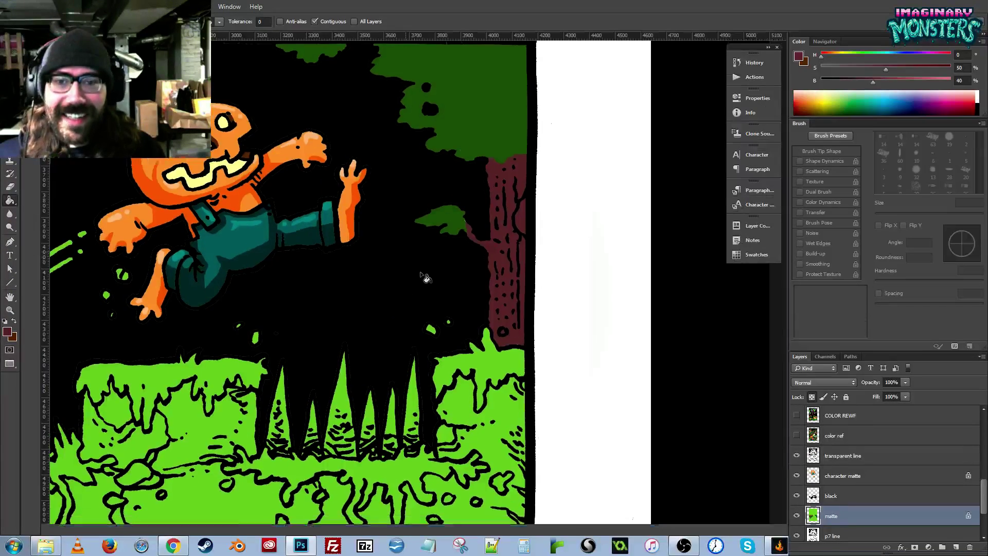
pyautogui.press('f')
# Sample the brown of the upper ledge and brush a brown border around the left dirt block beneath its grass drips.
pyautogui.moveTo(390, 291); pyautogui.dragTo(582, 249)
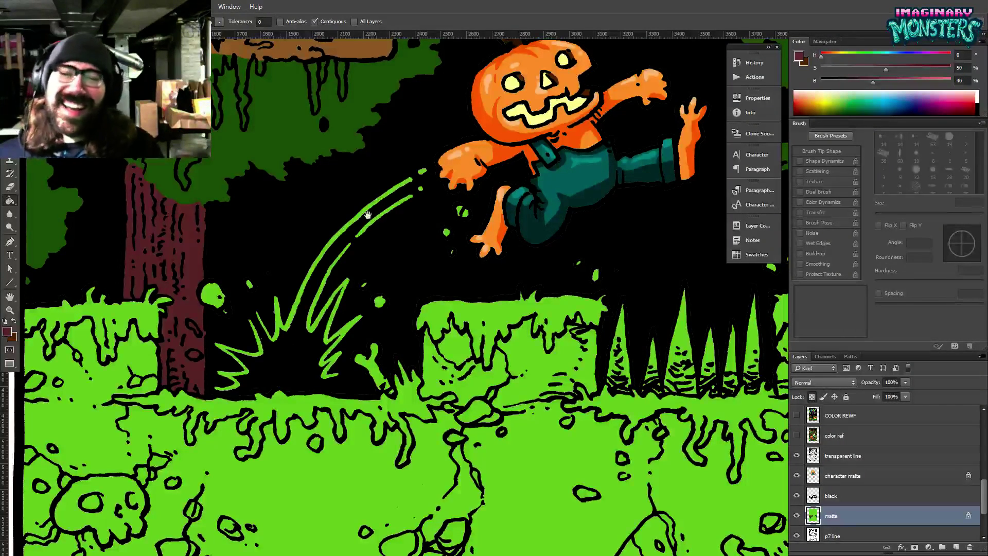
pyautogui.moveTo(349, 306); pyautogui.dragTo(442, 348)
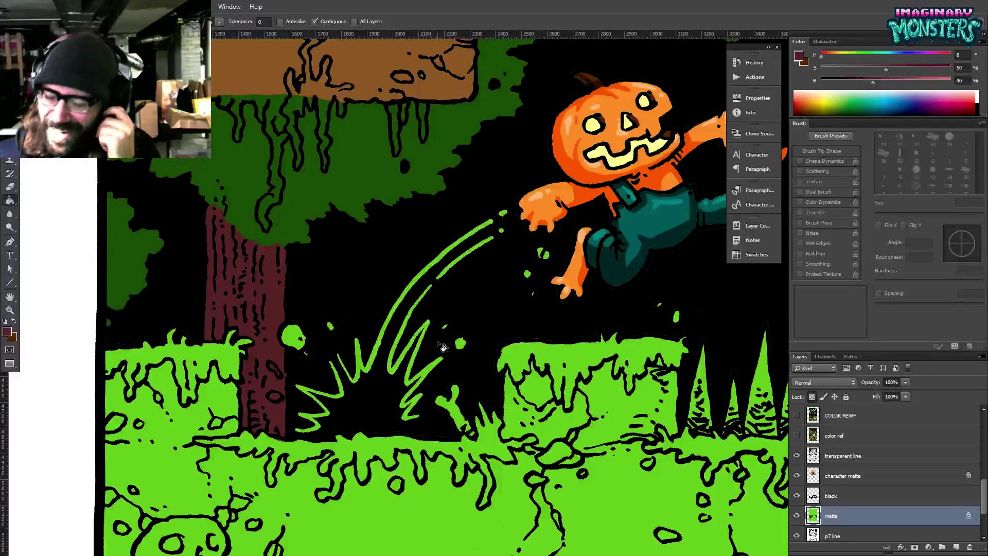
pyautogui.moveTo(490, 311); pyautogui.dragTo(525, 216)
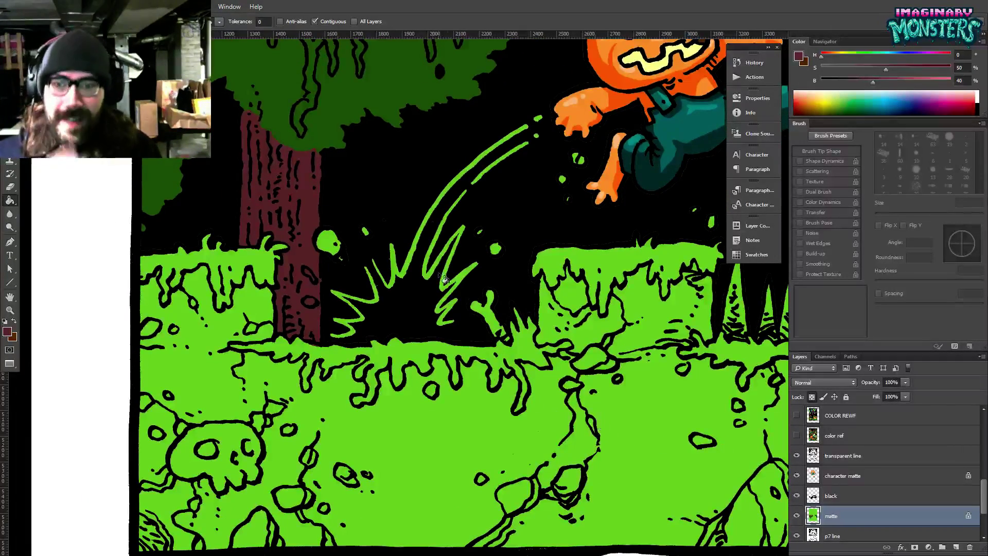
pyautogui.moveTo(310, 135); pyautogui.dragTo(319, 249)
pyautogui.press('b')
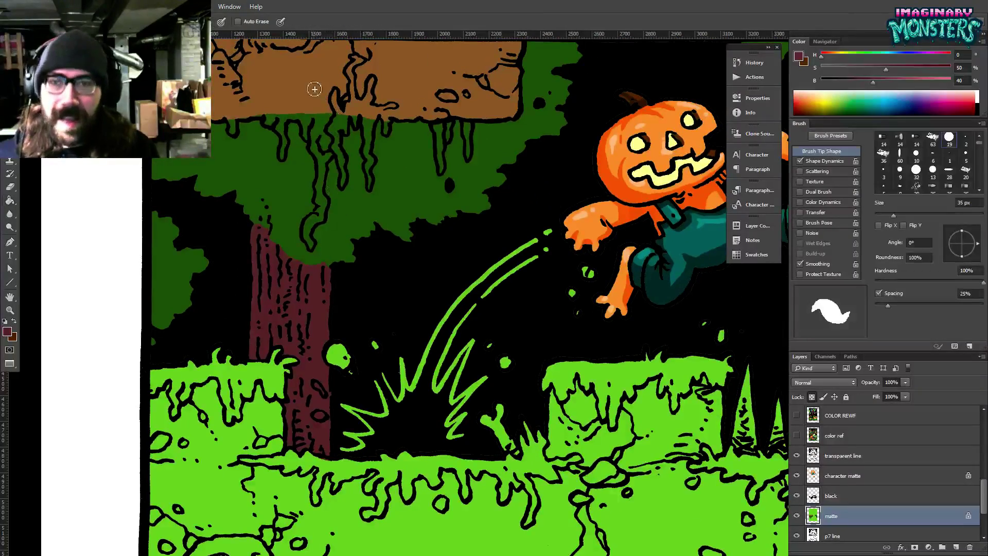
pyautogui.keyDown('alt'); pyautogui.click(314, 89); pyautogui.keyUp('alt')
pyautogui.moveTo(339, 400); pyautogui.dragTo(90, 249)
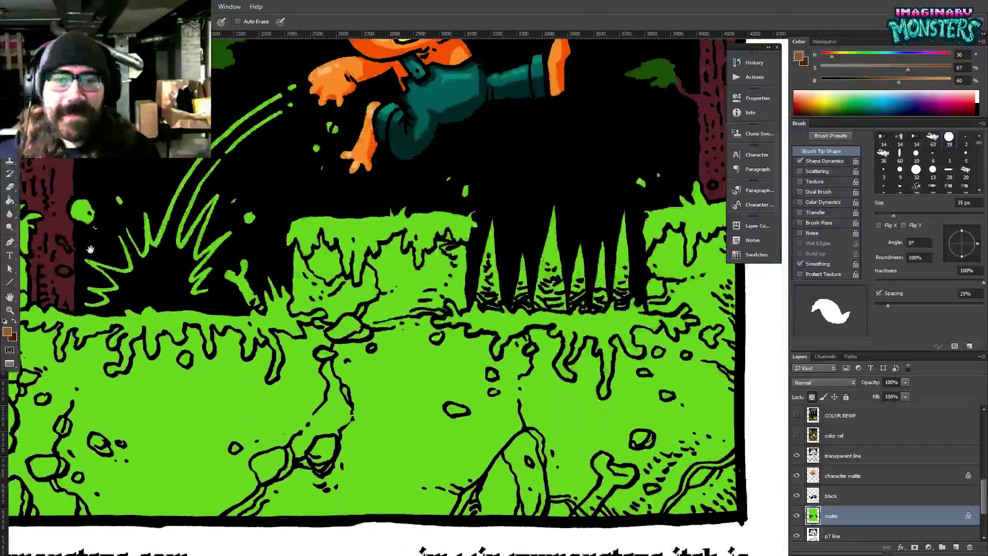
pyautogui.moveTo(197, 301)
pyautogui.mouseDown()
pyautogui.moveTo(456, 314)
pyautogui.moveTo(620, 338)
pyautogui.mouseUp()
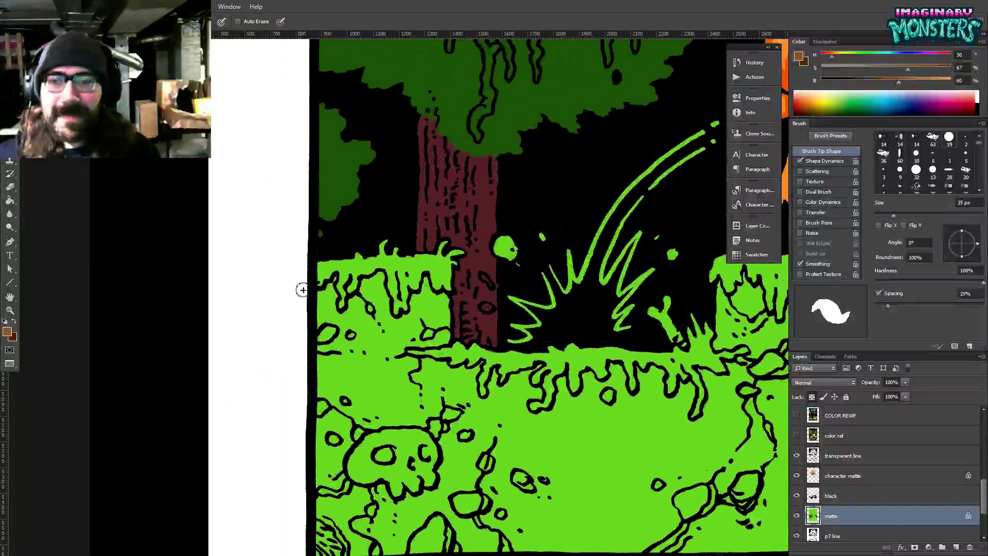
pyautogui.moveTo(324, 296)
pyautogui.mouseDown()
pyautogui.moveTo(343, 319)
pyautogui.moveTo(383, 277)
pyautogui.moveTo(392, 321)
pyautogui.moveTo(412, 322)
pyautogui.moveTo(427, 283)
pyautogui.moveTo(438, 307)
pyautogui.moveTo(437, 297)
pyautogui.moveTo(449, 305)
pyautogui.moveTo(449, 350)
pyautogui.moveTo(449, 341)
pyautogui.moveTo(404, 352)
pyautogui.moveTo(259, 407)
pyautogui.mouseUp()
# Fill the bordered left dirt block with the same brown.
pyautogui.press('g')
pyautogui.click(359, 337)
pyautogui.moveTo(359, 337); pyautogui.dragTo(297, 292)
pyautogui.hotkey('ctrl', 'z')
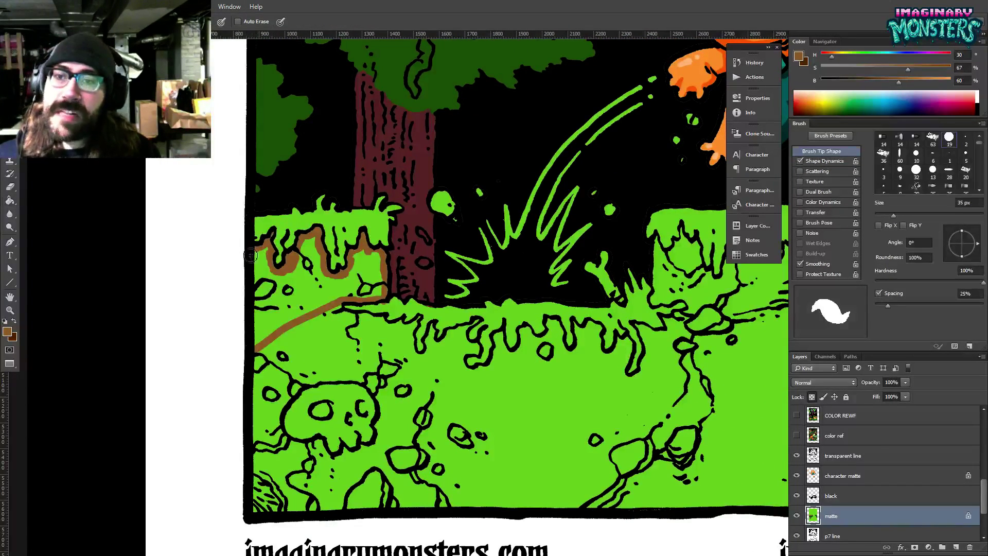
pyautogui.click(300, 296)
# Resample the brown and brush an edge beneath the green drips along the ground between the left dirt block and the middle block.
pyautogui.press('b')
pyautogui.keyDown('alt'); pyautogui.click(391, 305); pyautogui.keyUp('alt')
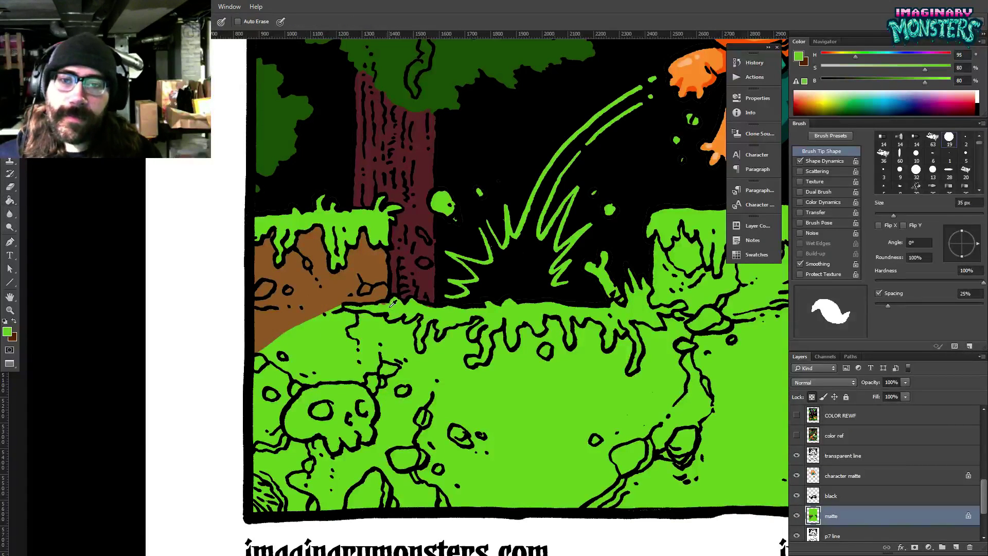
pyautogui.keyDown('alt'); pyautogui.click(389, 296); pyautogui.keyUp('alt')
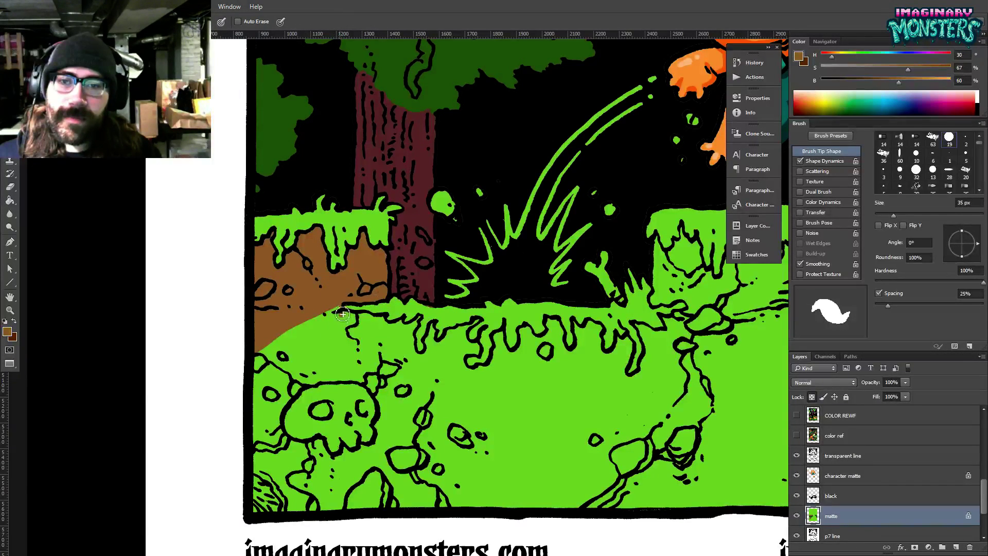
pyautogui.moveTo(342, 314)
pyautogui.mouseDown()
pyautogui.moveTo(395, 332)
pyautogui.moveTo(386, 324)
pyautogui.moveTo(405, 331)
pyautogui.moveTo(424, 319)
pyautogui.moveTo(412, 347)
pyautogui.moveTo(414, 339)
pyautogui.moveTo(428, 365)
pyautogui.moveTo(415, 356)
pyautogui.moveTo(434, 357)
pyautogui.moveTo(426, 341)
pyautogui.moveTo(436, 314)
pyautogui.moveTo(433, 336)
pyautogui.moveTo(452, 351)
pyautogui.moveTo(458, 333)
pyautogui.moveTo(439, 326)
pyautogui.moveTo(509, 306)
pyautogui.moveTo(487, 325)
pyautogui.moveTo(509, 362)
pyautogui.moveTo(483, 364)
pyautogui.moveTo(484, 389)
pyautogui.moveTo(531, 383)
pyautogui.mouseUp()
pyautogui.scroll(2, 432, 349)
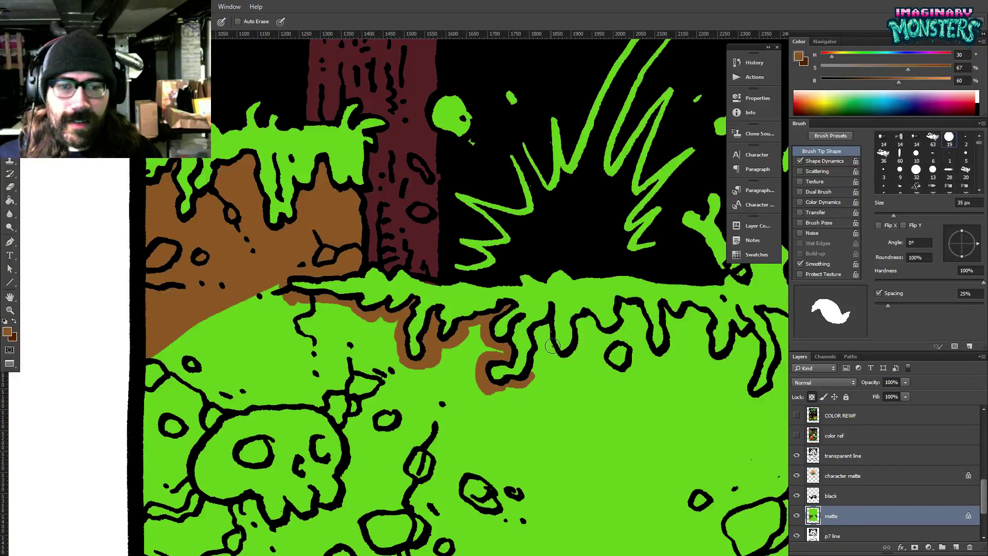
pyautogui.moveTo(490, 306); pyautogui.dragTo(333, 316)
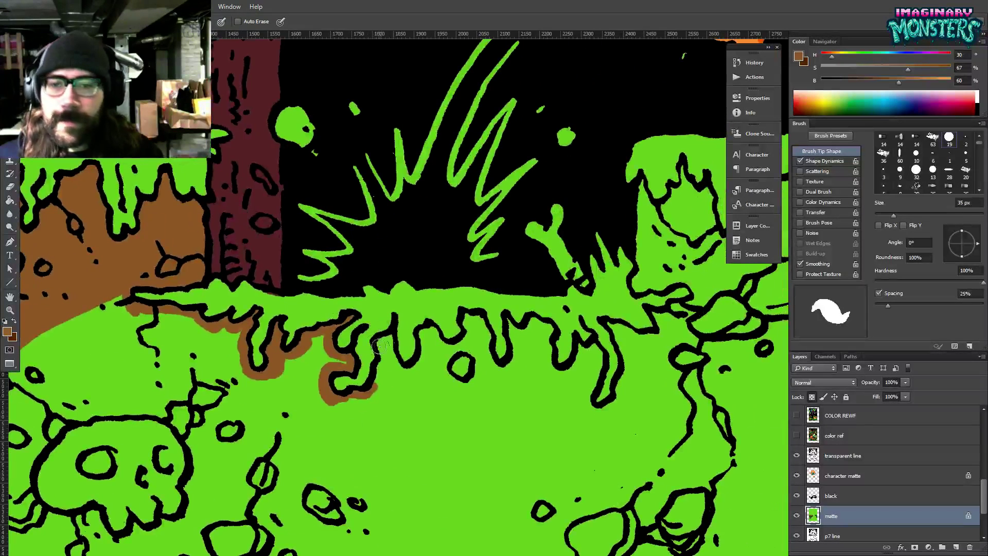
pyautogui.moveTo(381, 347); pyautogui.dragTo(379, 379)
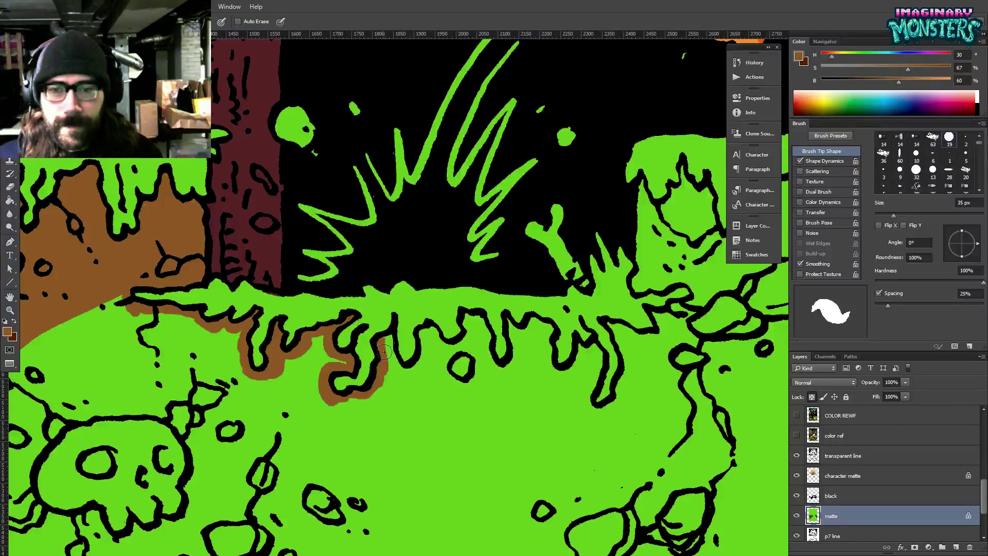
pyautogui.moveTo(388, 338)
pyautogui.mouseDown()
pyautogui.moveTo(401, 371)
pyautogui.moveTo(395, 359)
pyautogui.moveTo(418, 365)
pyautogui.moveTo(410, 369)
pyautogui.moveTo(424, 351)
pyautogui.moveTo(410, 369)
pyautogui.mouseUp()
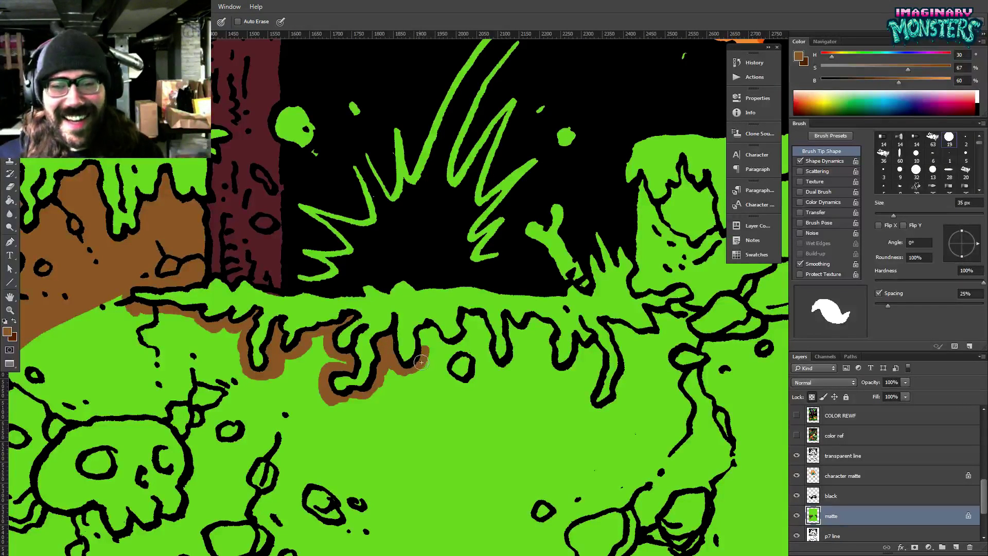
pyautogui.moveTo(427, 330)
pyautogui.mouseDown()
pyautogui.moveTo(460, 345)
pyautogui.moveTo(475, 319)
pyautogui.moveTo(488, 340)
pyautogui.moveTo(460, 342)
pyautogui.moveTo(443, 375)
pyautogui.moveTo(456, 389)
pyautogui.moveTo(446, 373)
pyautogui.moveTo(471, 383)
pyautogui.moveTo(473, 338)
pyautogui.moveTo(495, 370)
pyautogui.mouseUp()
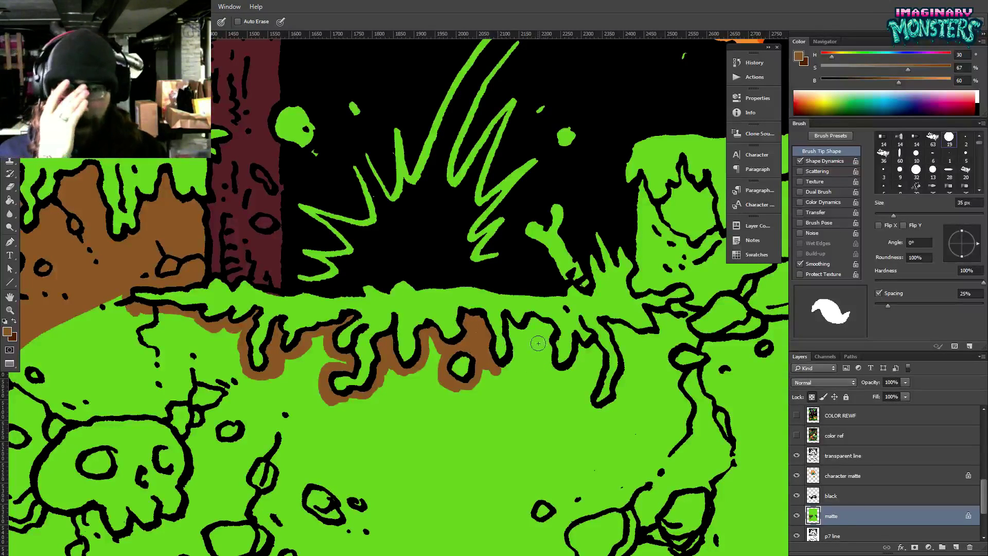
pyautogui.moveTo(500, 375); pyautogui.dragTo(509, 364)
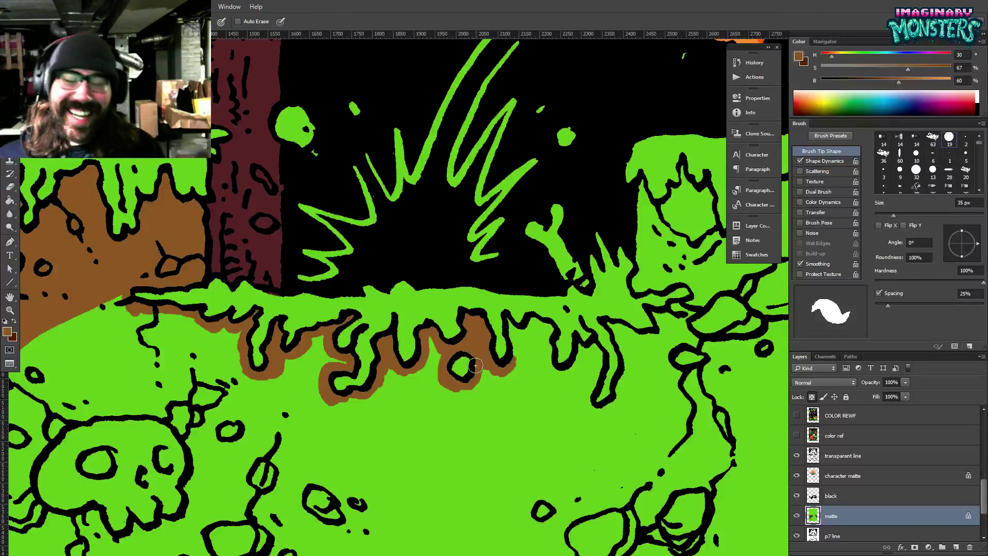
pyautogui.moveTo(512, 327)
pyautogui.mouseDown()
pyautogui.moveTo(507, 318)
pyautogui.moveTo(517, 355)
pyautogui.moveTo(539, 323)
pyautogui.moveTo(555, 372)
pyautogui.moveTo(571, 368)
pyautogui.moveTo(582, 343)
pyautogui.moveTo(596, 344)
pyautogui.moveTo(592, 406)
pyautogui.moveTo(615, 409)
pyautogui.moveTo(622, 394)
pyautogui.moveTo(482, 399)
pyautogui.moveTo(471, 342)
pyautogui.mouseUp()
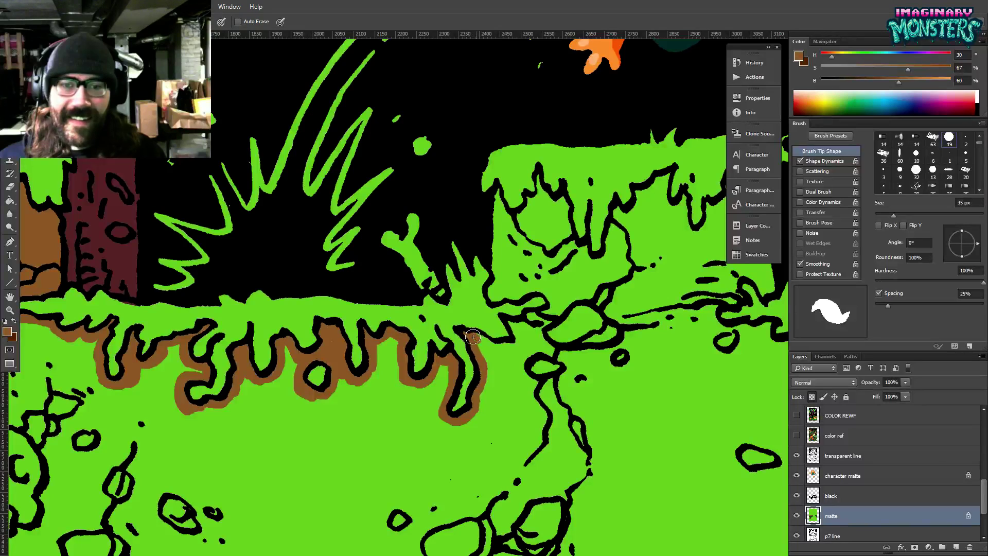
# Brush the brown edge around the middle dirt block, following its base, sides and grass drips, and start along the ground beneath the spikes.
pyautogui.moveTo(493, 347)
pyautogui.mouseDown()
pyautogui.moveTo(512, 346)
pyautogui.moveTo(520, 334)
pyautogui.moveTo(509, 323)
pyautogui.moveTo(553, 303)
pyautogui.moveTo(543, 288)
pyautogui.moveTo(490, 298)
pyautogui.mouseUp()
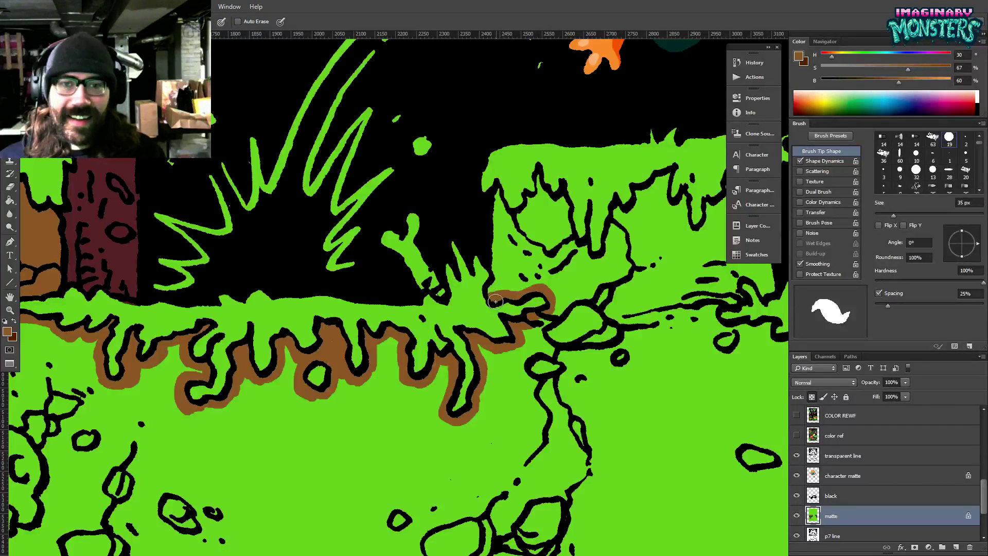
pyautogui.moveTo(495, 301)
pyautogui.mouseDown()
pyautogui.moveTo(492, 203)
pyautogui.moveTo(495, 194)
pyautogui.moveTo(513, 225)
pyautogui.moveTo(537, 179)
pyautogui.moveTo(550, 204)
pyautogui.moveTo(568, 201)
pyautogui.moveTo(555, 205)
pyautogui.moveTo(566, 210)
pyautogui.moveTo(571, 242)
pyautogui.moveTo(569, 232)
pyautogui.moveTo(609, 245)
pyautogui.mouseUp()
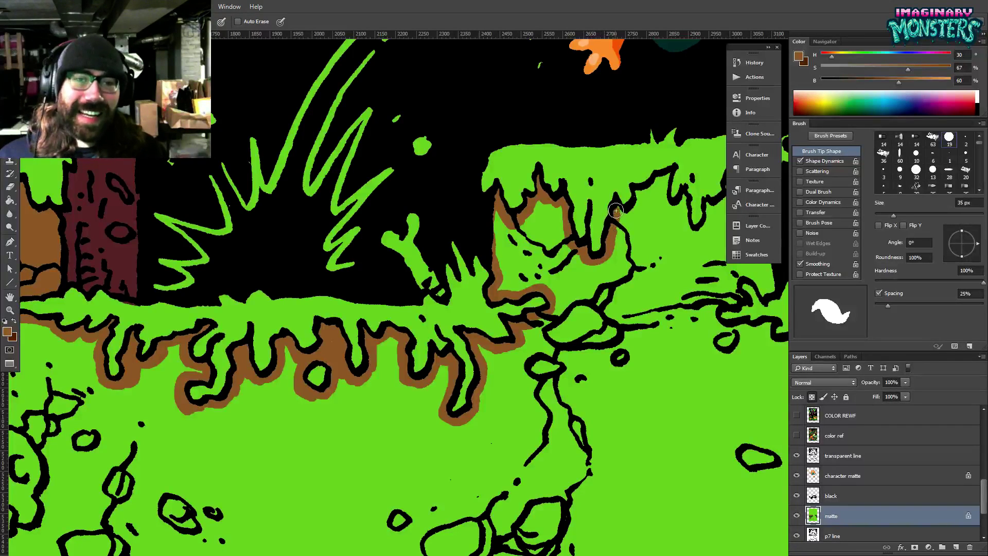
pyautogui.moveTo(616, 211)
pyautogui.mouseDown()
pyautogui.moveTo(637, 200)
pyautogui.moveTo(607, 227)
pyautogui.moveTo(484, 233)
pyautogui.mouseUp()
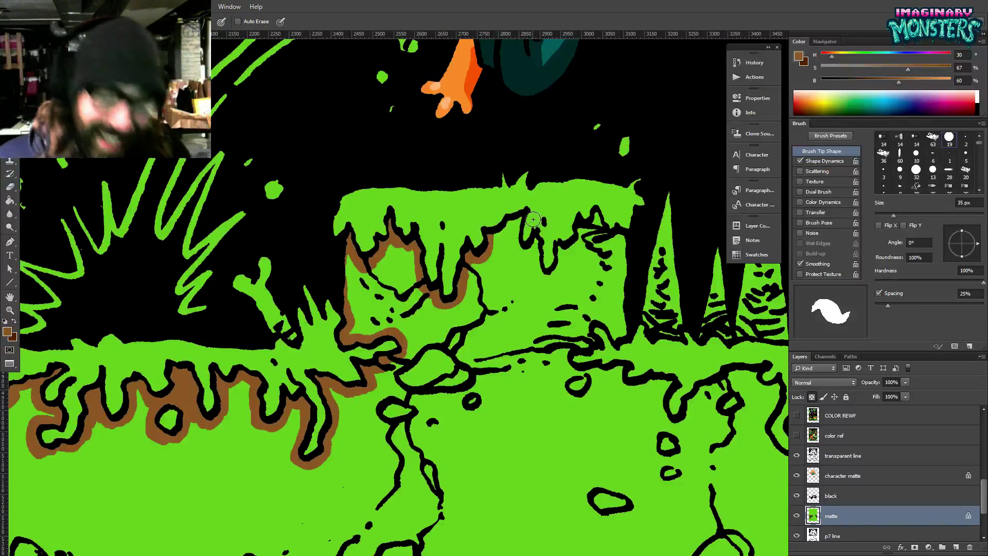
pyautogui.moveTo(495, 237)
pyautogui.mouseDown()
pyautogui.moveTo(519, 221)
pyautogui.moveTo(514, 249)
pyautogui.moveTo(528, 254)
pyautogui.moveTo(535, 241)
pyautogui.moveTo(534, 272)
pyautogui.moveTo(552, 259)
pyautogui.moveTo(540, 271)
pyautogui.moveTo(547, 280)
pyautogui.moveTo(602, 204)
pyautogui.mouseUp()
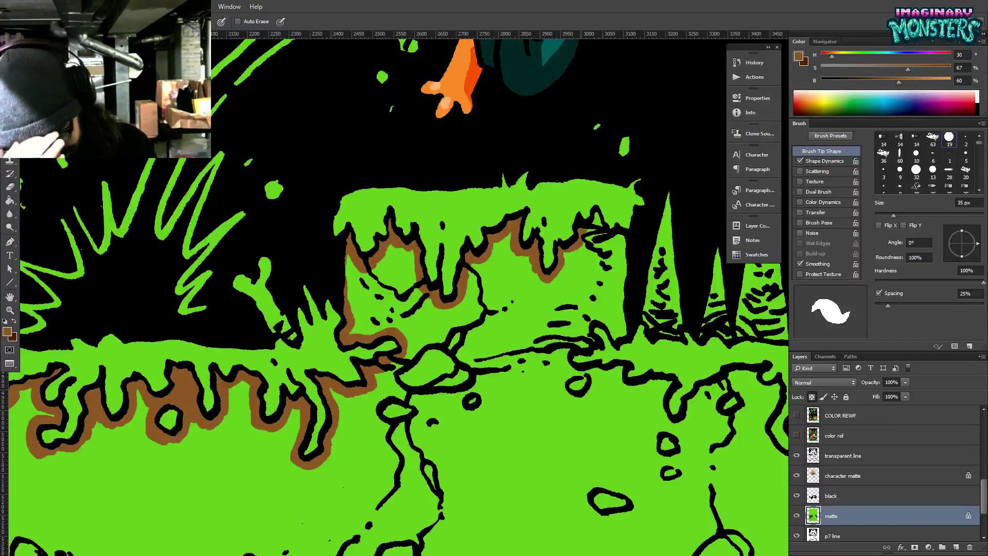
pyautogui.moveTo(578, 236)
pyautogui.mouseDown()
pyautogui.moveTo(597, 216)
pyautogui.moveTo(592, 233)
pyautogui.moveTo(619, 236)
pyautogui.moveTo(626, 330)
pyautogui.moveTo(616, 337)
pyautogui.moveTo(596, 315)
pyautogui.moveTo(580, 323)
pyautogui.moveTo(599, 321)
pyautogui.moveTo(587, 344)
pyautogui.moveTo(570, 350)
pyautogui.moveTo(567, 368)
pyautogui.moveTo(582, 370)
pyautogui.moveTo(560, 387)
pyautogui.moveTo(569, 399)
pyautogui.moveTo(565, 385)
pyautogui.moveTo(583, 374)
pyautogui.moveTo(592, 384)
pyautogui.moveTo(578, 401)
pyautogui.moveTo(567, 397)
pyautogui.moveTo(578, 402)
pyautogui.moveTo(591, 374)
pyautogui.moveTo(620, 369)
pyautogui.moveTo(627, 387)
pyautogui.moveTo(479, 370)
pyautogui.moveTo(457, 336)
pyautogui.moveTo(459, 349)
pyautogui.moveTo(479, 347)
pyautogui.moveTo(472, 375)
pyautogui.moveTo(484, 389)
pyautogui.moveTo(497, 384)
pyautogui.moveTo(491, 389)
pyautogui.moveTo(513, 355)
pyautogui.moveTo(573, 335)
pyautogui.mouseUp()
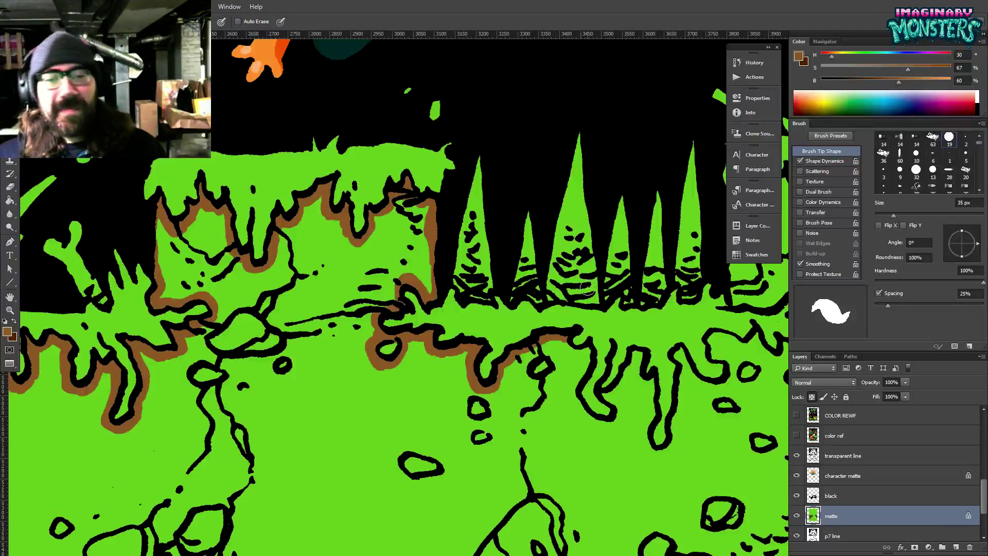
# Continue the brown edge under the drips below the spikes and around the right dirt block to the panel border.
pyautogui.moveTo(563, 343)
pyautogui.mouseDown()
pyautogui.moveTo(587, 351)
pyautogui.moveTo(572, 388)
pyautogui.moveTo(586, 414)
pyautogui.moveTo(616, 420)
pyautogui.moveTo(605, 395)
pyautogui.moveTo(622, 381)
pyautogui.moveTo(626, 391)
pyautogui.moveTo(637, 355)
pyautogui.moveTo(645, 386)
pyautogui.moveTo(652, 382)
pyautogui.moveTo(648, 453)
pyautogui.moveTo(658, 457)
pyautogui.moveTo(648, 447)
pyautogui.moveTo(664, 451)
pyautogui.moveTo(675, 422)
pyautogui.mouseUp()
pyautogui.moveTo(607, 406); pyautogui.dragTo(405, 411)
pyautogui.keyDown('alt'); pyautogui.click(458, 441); pyautogui.keyUp('alt')
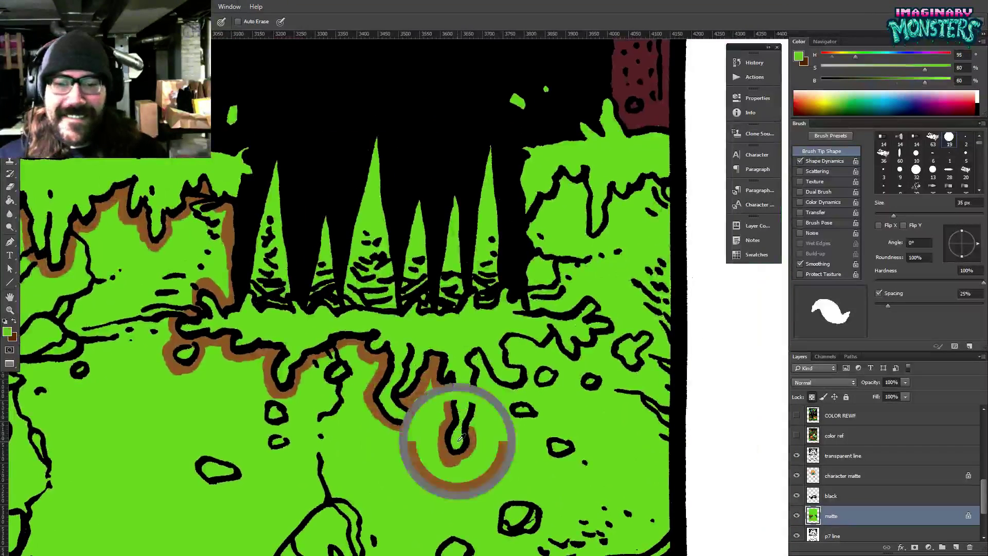
pyautogui.keyDown('alt'); pyautogui.click(453, 460); pyautogui.keyUp('alt')
pyautogui.moveTo(468, 435)
pyautogui.mouseDown()
pyautogui.moveTo(478, 357)
pyautogui.moveTo(500, 395)
pyautogui.moveTo(520, 393)
pyautogui.moveTo(500, 391)
pyautogui.moveTo(527, 380)
pyautogui.moveTo(510, 341)
pyautogui.moveTo(562, 358)
pyautogui.moveTo(545, 354)
pyautogui.moveTo(553, 340)
pyautogui.moveTo(567, 364)
pyautogui.moveTo(579, 363)
pyautogui.moveTo(617, 330)
pyautogui.moveTo(593, 296)
pyautogui.moveTo(563, 310)
pyautogui.moveTo(518, 305)
pyautogui.moveTo(551, 310)
pyautogui.moveTo(532, 308)
pyautogui.moveTo(531, 222)
pyautogui.moveTo(548, 201)
pyautogui.moveTo(571, 177)
pyautogui.moveTo(593, 191)
pyautogui.moveTo(583, 191)
pyautogui.moveTo(590, 242)
pyautogui.moveTo(611, 218)
pyautogui.moveTo(613, 196)
pyautogui.moveTo(651, 183)
pyautogui.moveTo(687, 187)
pyautogui.mouseUp()
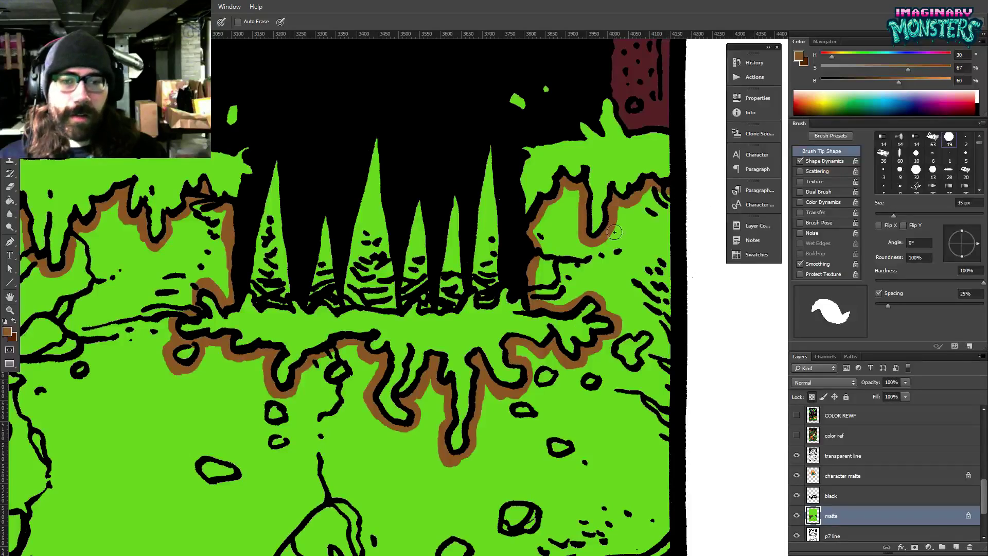
# Fill the remaining ground area and the connected dirt blocks with brown.
pyautogui.hotkey('ctrl', '0')
pyautogui.press('g')
pyautogui.click(510, 312)
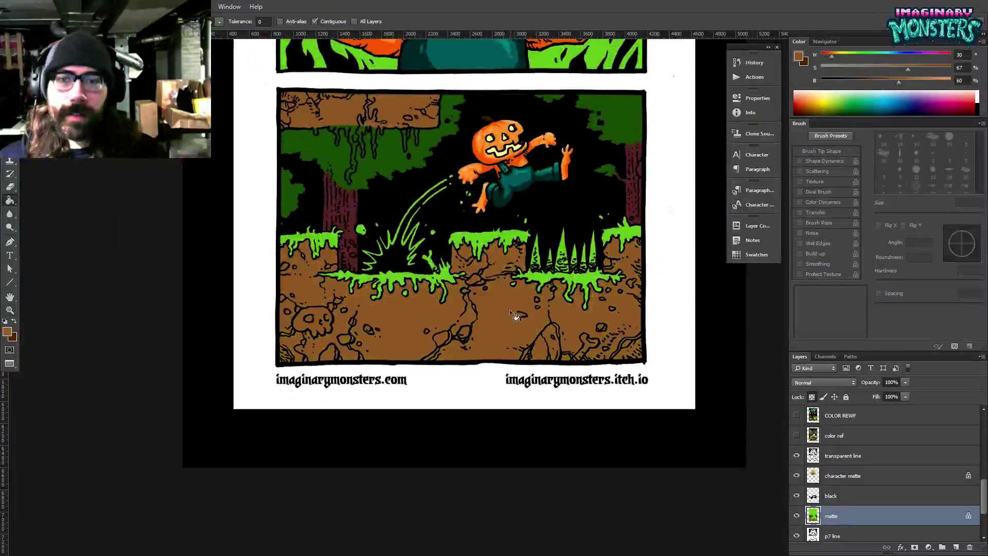
pyautogui.moveTo(520, 275); pyautogui.dragTo(466, 347)
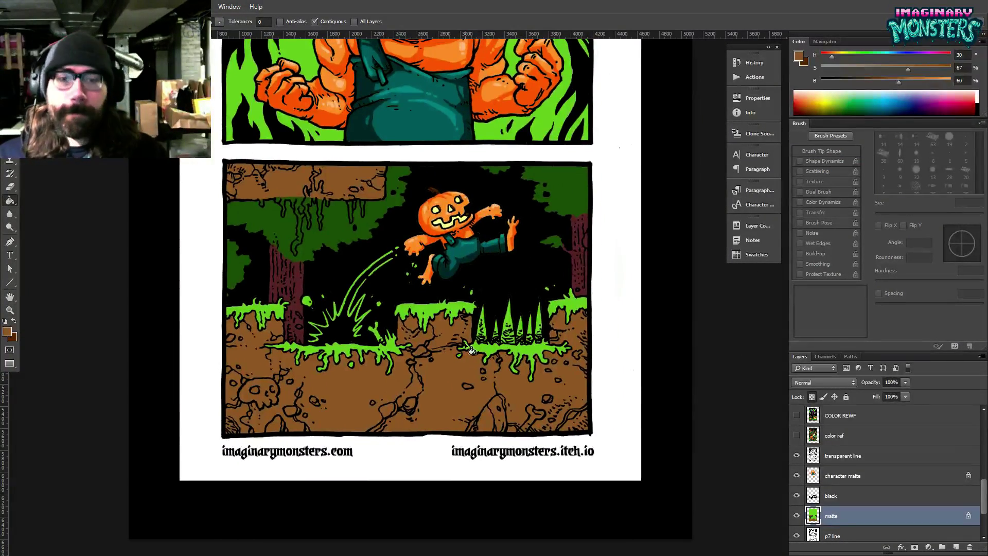
pyautogui.moveTo(537, 251); pyautogui.dragTo(533, 337)
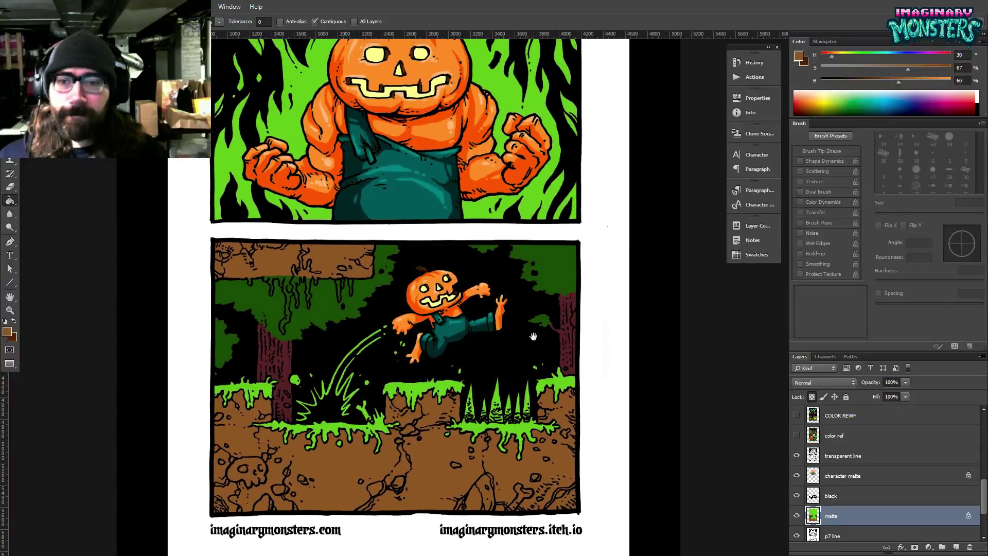
# Sample the bright green slime color and paint the drips hanging beneath the right end of the upper ledge.
pyautogui.moveTo(400, 329); pyautogui.dragTo(449, 323)
pyautogui.press('z')
pyautogui.moveTo(327, 369); pyautogui.dragTo(367, 348)
pyautogui.press('b')
pyautogui.keyDown('alt'); pyautogui.click(303, 397); pyautogui.keyUp('alt')
pyautogui.moveTo(382, 288); pyautogui.dragTo(402, 378)
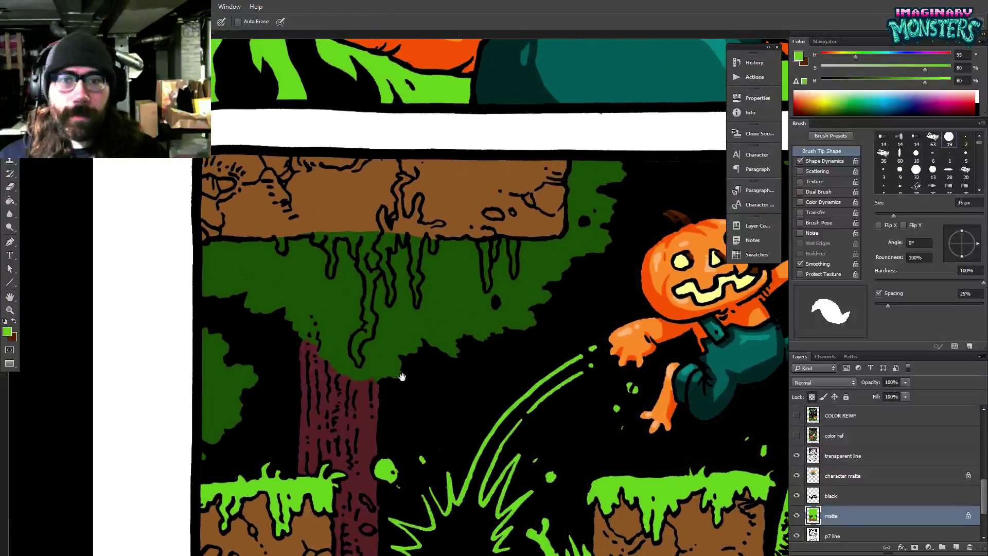
pyautogui.press('z')
pyautogui.moveTo(404, 224); pyautogui.dragTo(417, 217)
pyautogui.click(417, 217)
pyautogui.press('b')
pyautogui.moveTo(534, 255); pyautogui.dragTo(543, 322)
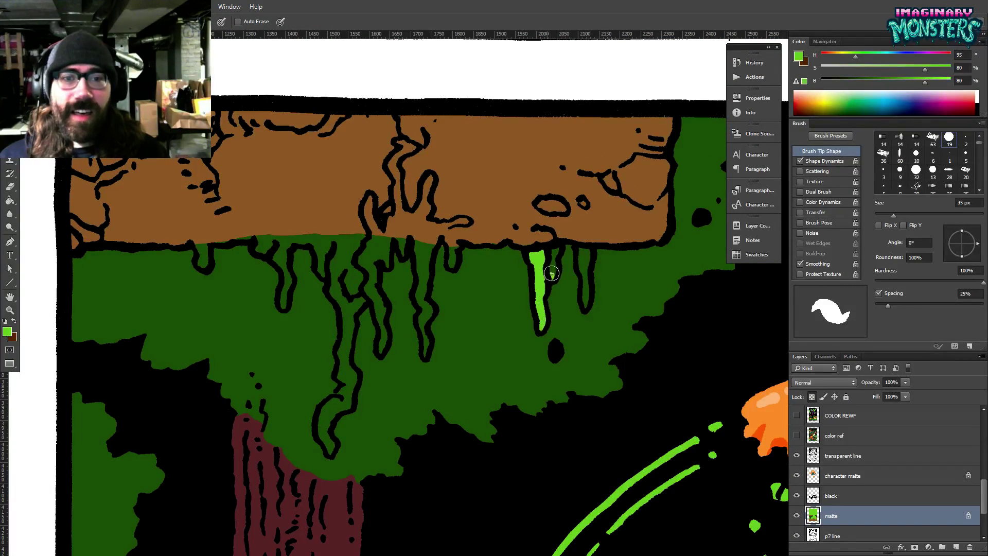
pyautogui.moveTo(551, 274)
pyautogui.mouseDown()
pyautogui.moveTo(556, 250)
pyautogui.moveTo(583, 264)
pyautogui.moveTo(587, 252)
pyautogui.moveTo(585, 307)
pyautogui.mouseUp()
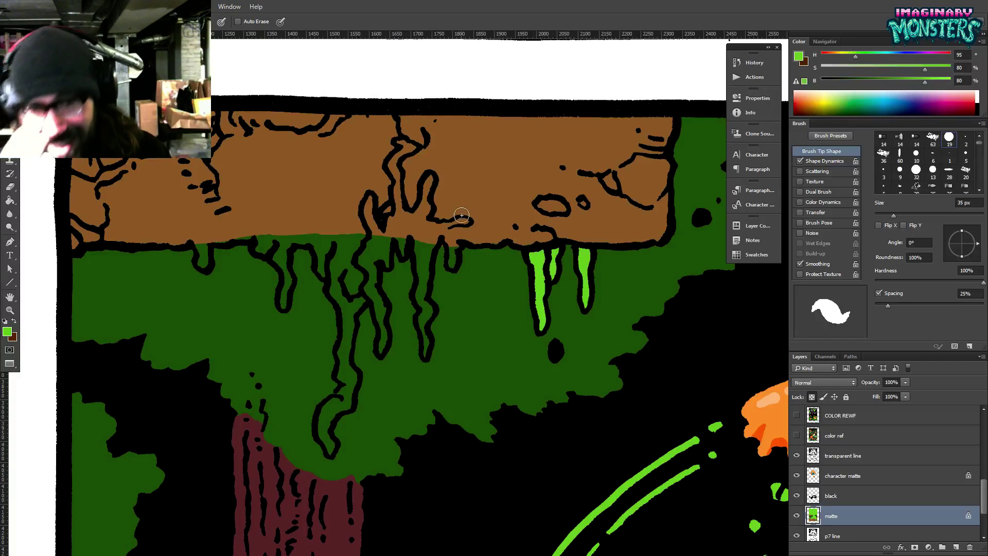
# Paint the slime splat at the middle of the upper ledge bright green, covering its arms and the drips directly below.
pyautogui.moveTo(443, 230); pyautogui.dragTo(453, 246)
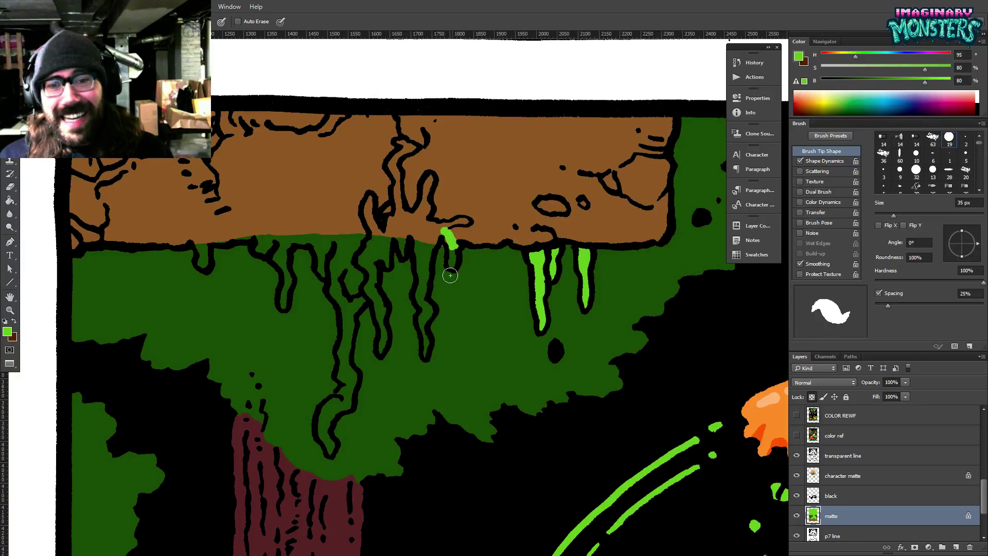
pyautogui.keyDown('alt'); pyautogui.click(451, 278); pyautogui.keyUp('alt')
pyautogui.keyDown('alt'); pyautogui.click(447, 235); pyautogui.keyUp('alt')
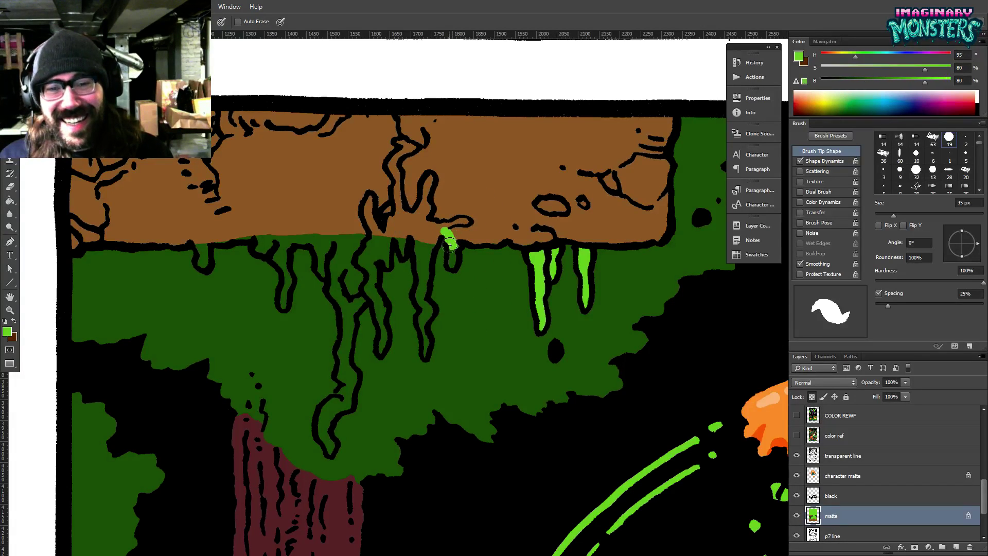
pyautogui.moveTo(446, 236); pyautogui.dragTo(452, 265)
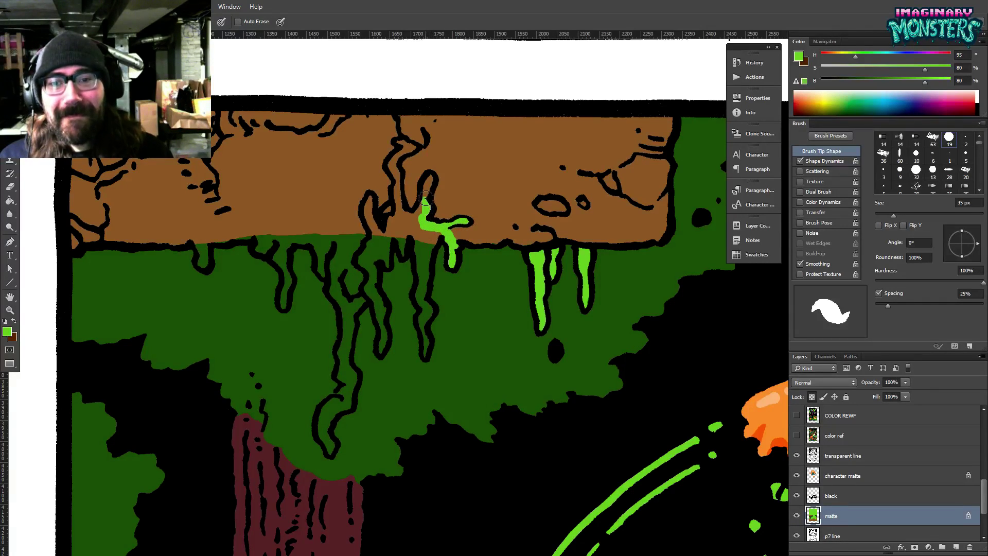
pyautogui.moveTo(425, 200)
pyautogui.mouseDown()
pyautogui.moveTo(429, 179)
pyautogui.moveTo(415, 221)
pyautogui.moveTo(392, 192)
pyautogui.moveTo(399, 208)
pyautogui.moveTo(390, 165)
pyautogui.moveTo(406, 148)
pyautogui.moveTo(397, 142)
pyautogui.moveTo(414, 149)
pyautogui.moveTo(399, 176)
pyautogui.mouseUp()
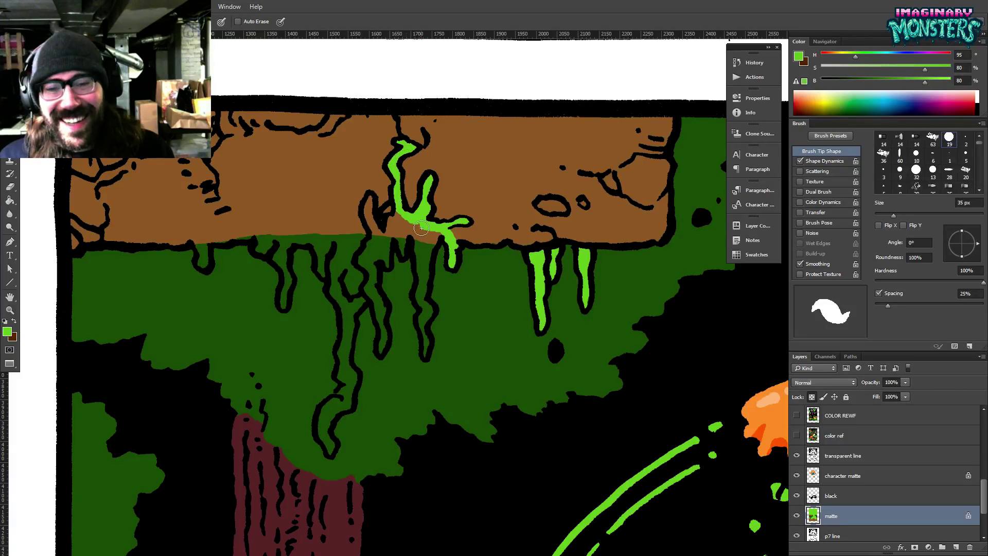
pyautogui.moveTo(399, 216)
pyautogui.mouseDown()
pyautogui.moveTo(374, 233)
pyautogui.moveTo(369, 201)
pyautogui.mouseUp()
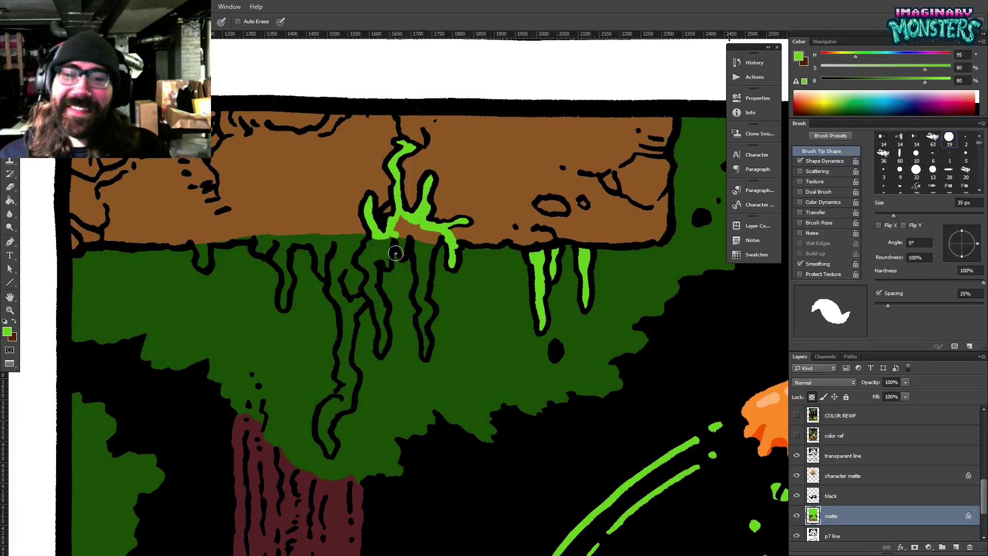
pyautogui.moveTo(405, 239)
pyautogui.mouseDown()
pyautogui.moveTo(401, 224)
pyautogui.moveTo(414, 233)
pyautogui.moveTo(425, 312)
pyautogui.moveTo(435, 235)
pyautogui.moveTo(424, 234)
pyautogui.mouseUp()
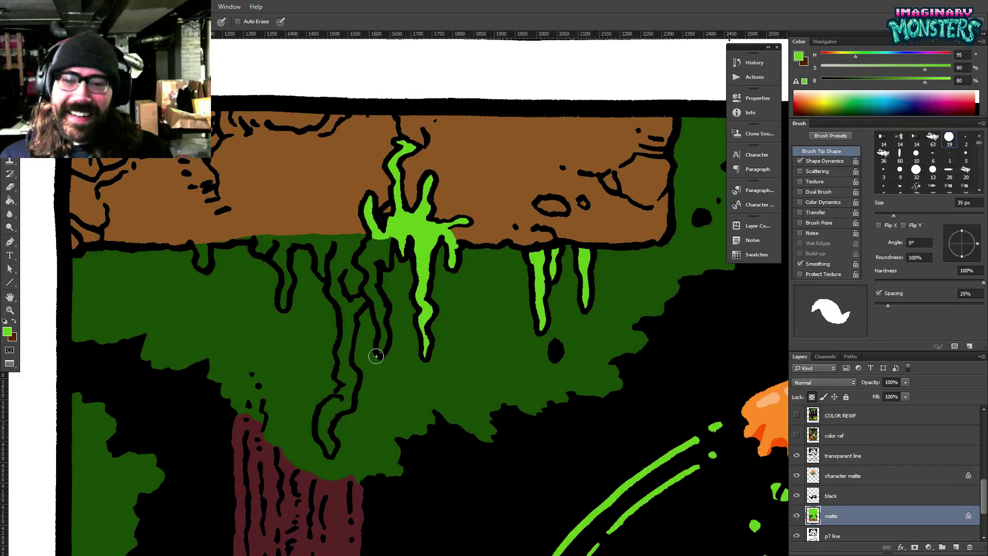
# Paint the long hanging drip, its neighbours and the small drips along the rest of the ledge's lower edge bright green.
pyautogui.moveTo(332, 441)
pyautogui.mouseDown()
pyautogui.moveTo(348, 370)
pyautogui.moveTo(345, 327)
pyautogui.moveTo(365, 292)
pyautogui.mouseUp()
pyautogui.moveTo(368, 232)
pyautogui.mouseDown()
pyautogui.moveTo(340, 232)
pyautogui.moveTo(334, 286)
pyautogui.moveTo(347, 322)
pyautogui.moveTo(380, 237)
pyautogui.moveTo(360, 242)
pyautogui.moveTo(380, 319)
pyautogui.mouseUp()
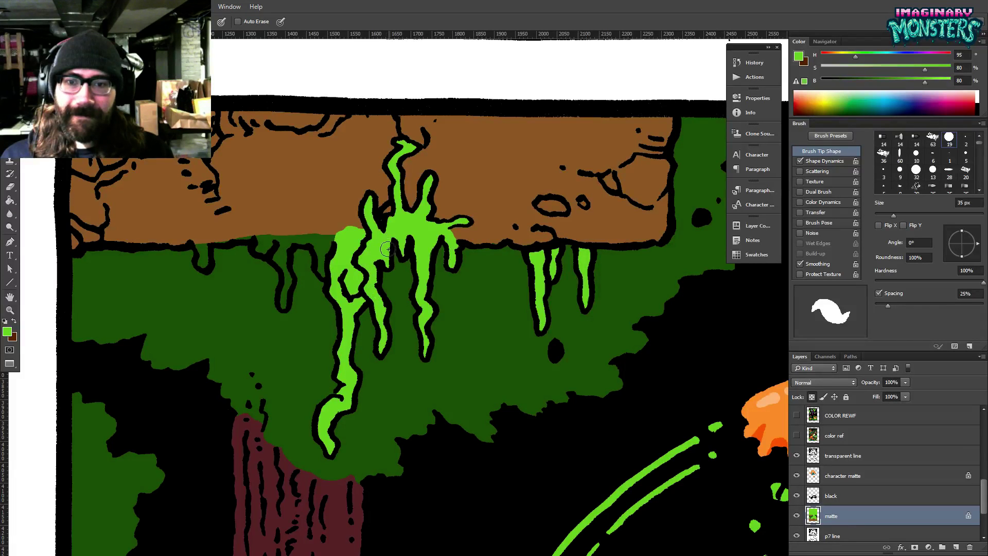
pyautogui.moveTo(310, 246); pyautogui.dragTo(352, 255)
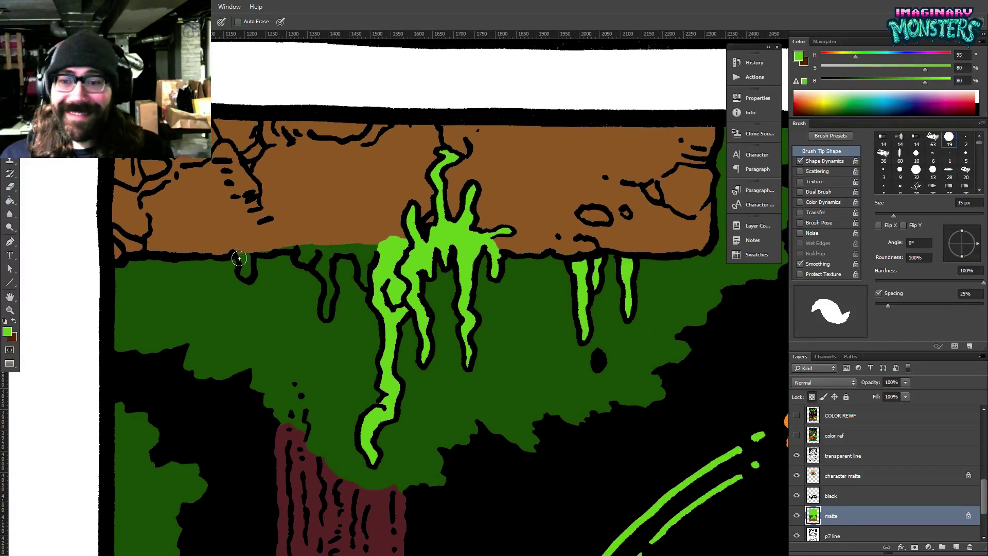
pyautogui.moveTo(241, 260)
pyautogui.mouseDown()
pyautogui.moveTo(292, 247)
pyautogui.moveTo(268, 239)
pyautogui.moveTo(318, 251)
pyautogui.moveTo(366, 246)
pyautogui.mouseUp()
pyautogui.moveTo(367, 284); pyautogui.dragTo(360, 260)
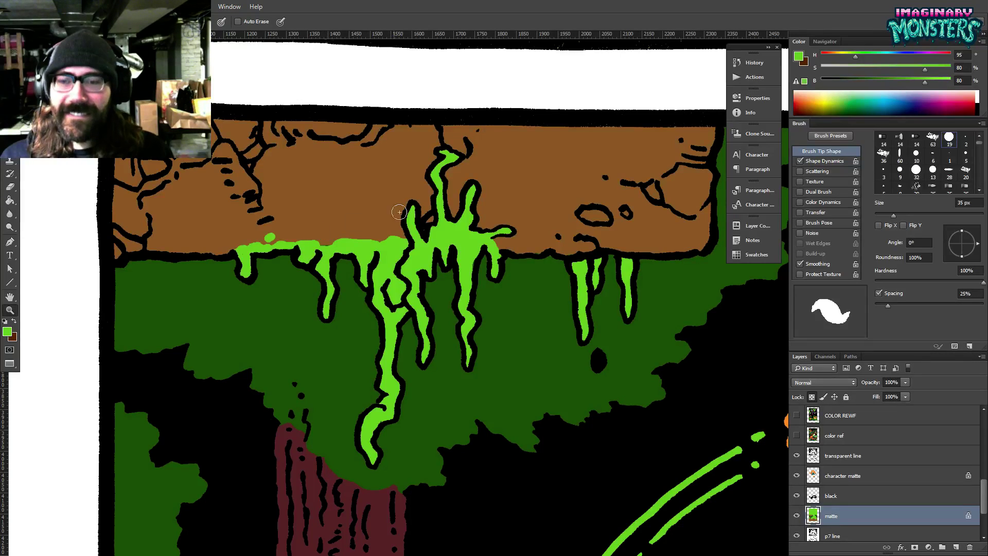
# Show the color ref layer, sample a pale peach tone from the reference art, and hide the layer again.
pyautogui.press('z')
pyautogui.keyDown('alt'); pyautogui.click(488, 266); pyautogui.keyUp('alt')
pyautogui.keyDown('alt'); pyautogui.click(488, 266); pyautogui.keyUp('alt')
pyautogui.keyDown('alt'); pyautogui.click(488, 265); pyautogui.keyUp('alt')
pyautogui.moveTo(496, 285)
pyautogui.mouseDown()
pyautogui.moveTo(343, 239)
pyautogui.moveTo(296, 249)
pyautogui.mouseUp()
pyautogui.press('b')
pyautogui.moveTo(420, 277); pyautogui.dragTo(388, 244)
pyautogui.hotkey('ctrl', 'r')
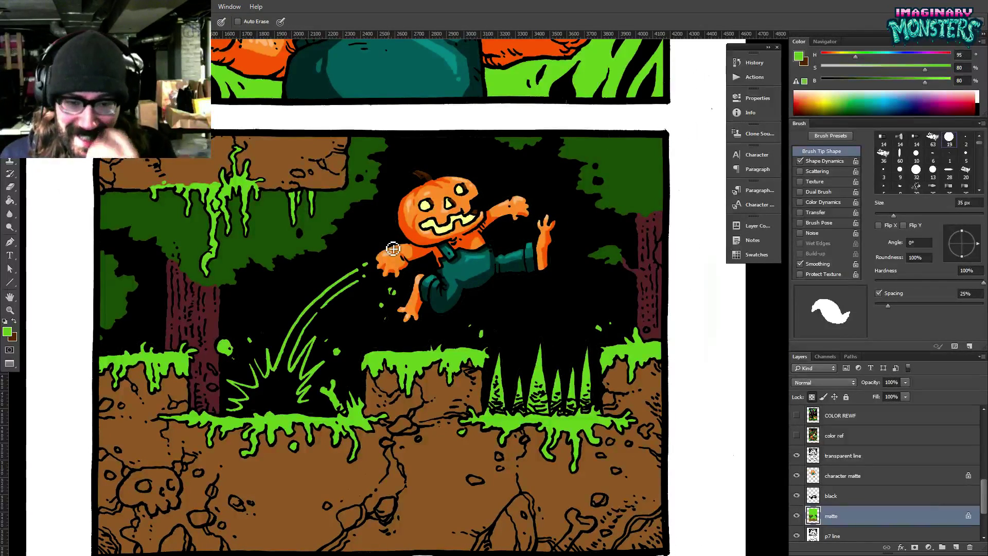
pyautogui.click(797, 435)
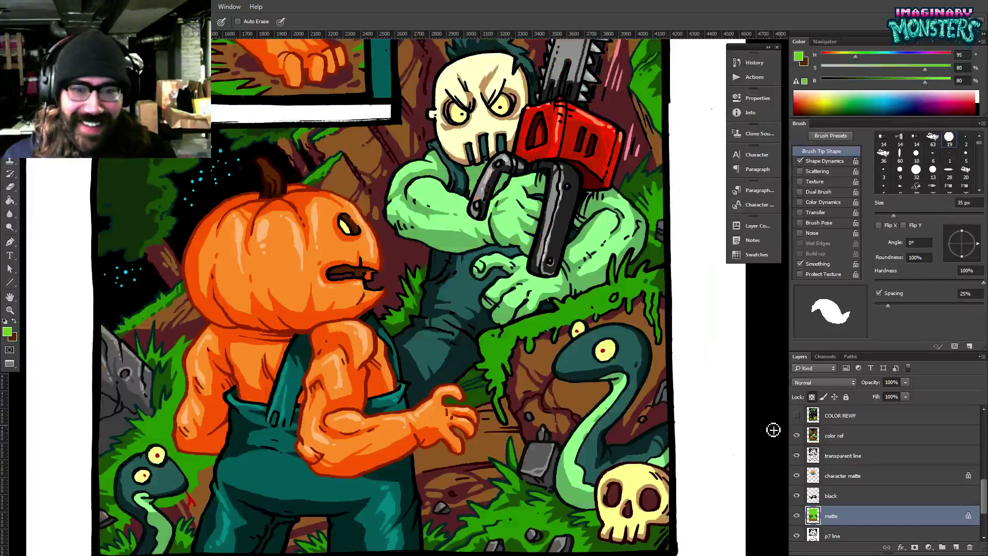
pyautogui.moveTo(538, 194); pyautogui.dragTo(467, 304)
pyautogui.keyDown('alt'); pyautogui.click(528, 201); pyautogui.keyUp('alt')
pyautogui.click(797, 436)
# Brush pale peach over the spike bases and the rightmost spike's edge, and fill the rest of the spikes with it.
pyautogui.moveTo(427, 393)
pyautogui.mouseDown()
pyautogui.moveTo(459, 365)
pyautogui.moveTo(476, 365)
pyautogui.mouseUp()
pyautogui.moveTo(380, 430)
pyautogui.mouseDown()
pyautogui.moveTo(402, 442)
pyautogui.moveTo(415, 424)
pyautogui.moveTo(425, 443)
pyautogui.moveTo(494, 443)
pyautogui.mouseUp()
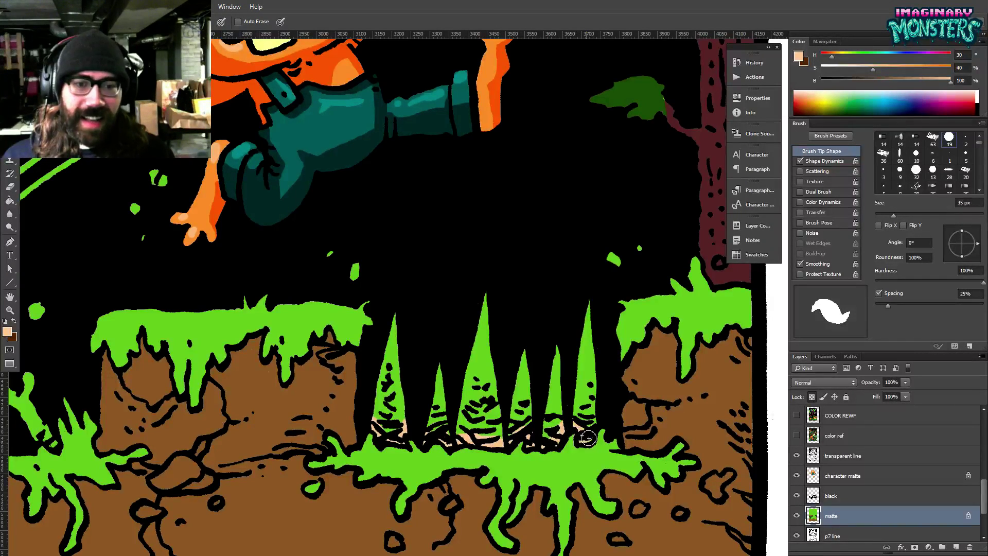
pyautogui.moveTo(598, 405); pyautogui.dragTo(590, 313)
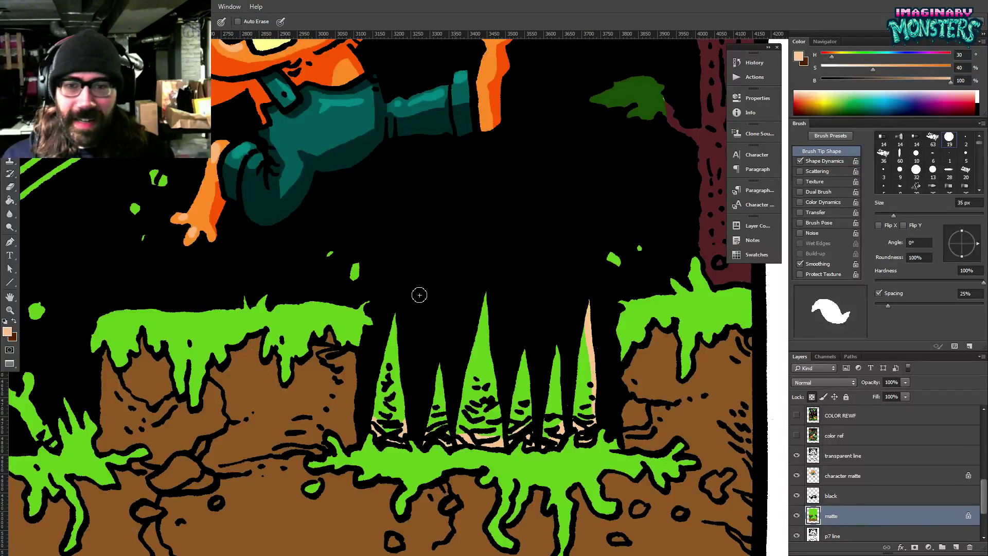
pyautogui.press('g')
pyautogui.click(381, 397)
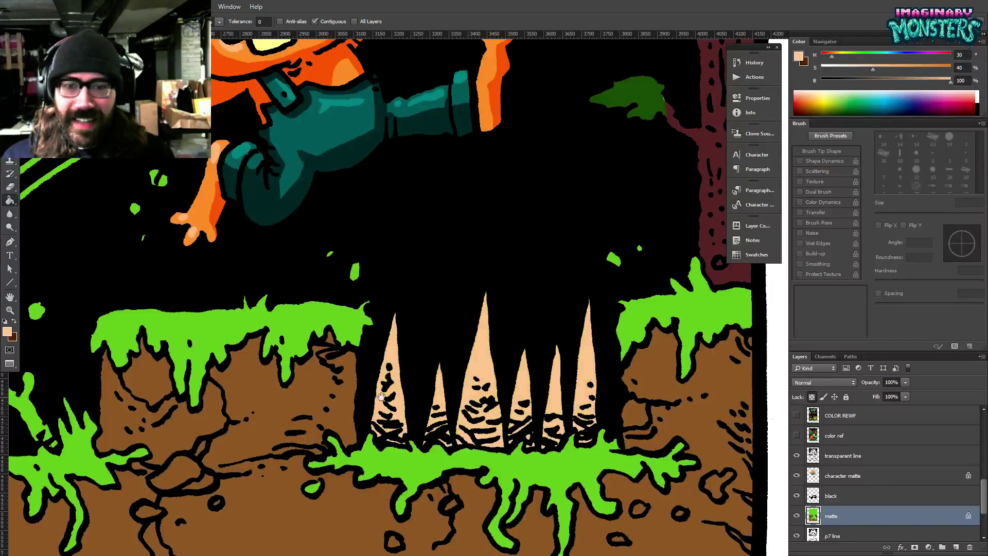
# Paint the bone sticking out of the slime pit pale peach, including the small pieces at its broken base.
pyautogui.press('z')
pyautogui.keyDown('alt'); pyautogui.click(350, 335); pyautogui.keyUp('alt')
pyautogui.keyDown('alt'); pyautogui.click(322, 277); pyautogui.keyUp('alt')
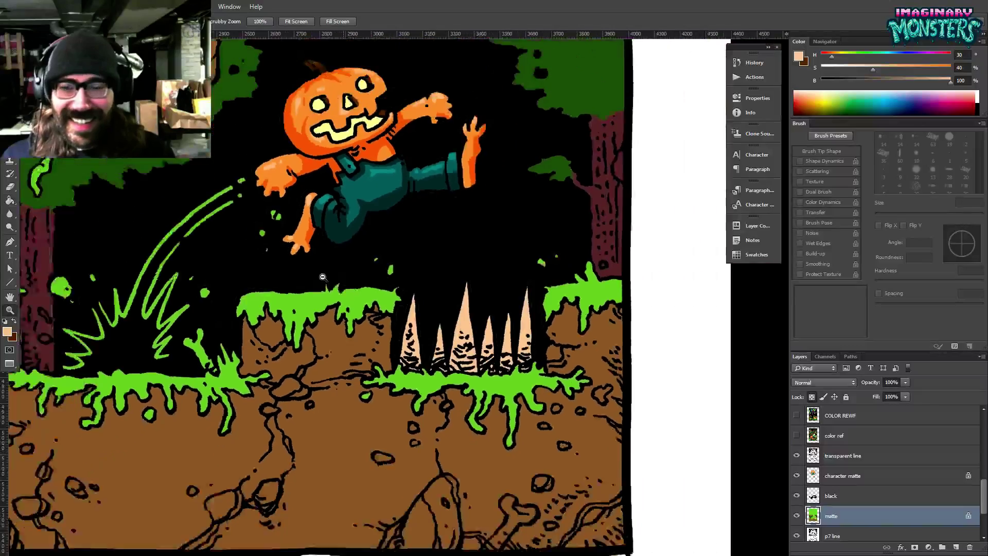
pyautogui.keyDown('alt'); pyautogui.click(323, 277); pyautogui.keyUp('alt')
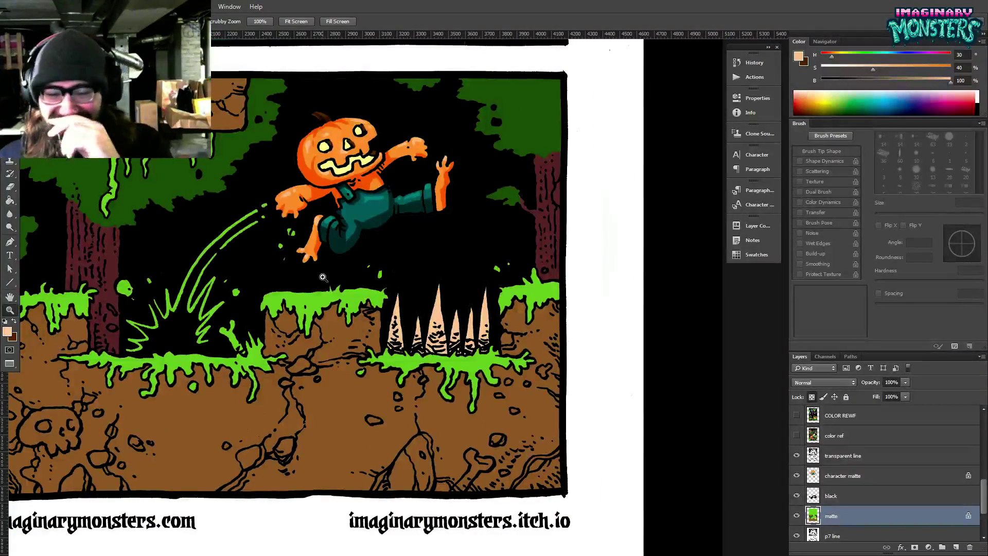
pyautogui.moveTo(346, 318); pyautogui.dragTo(410, 342)
pyautogui.moveTo(300, 368); pyautogui.dragTo(338, 306)
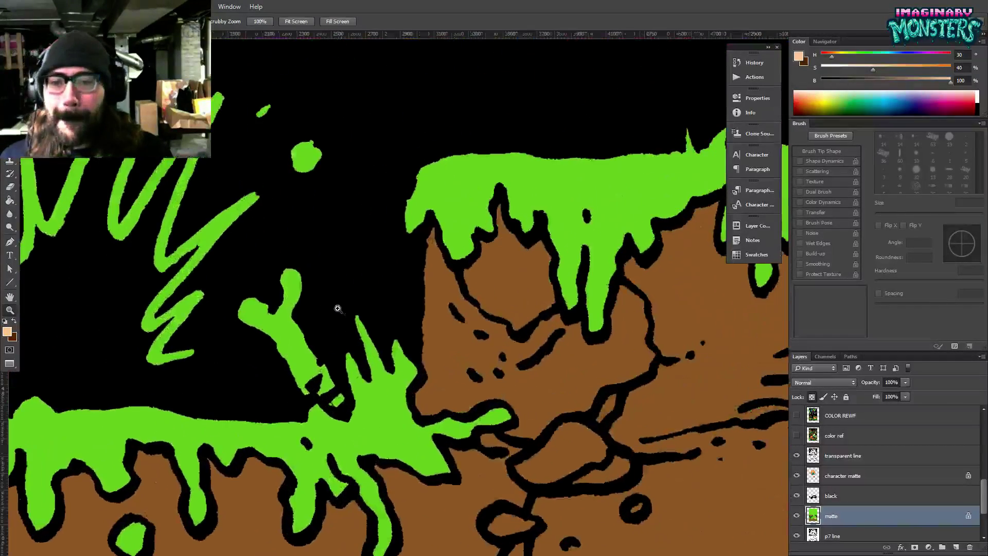
pyautogui.press('b')
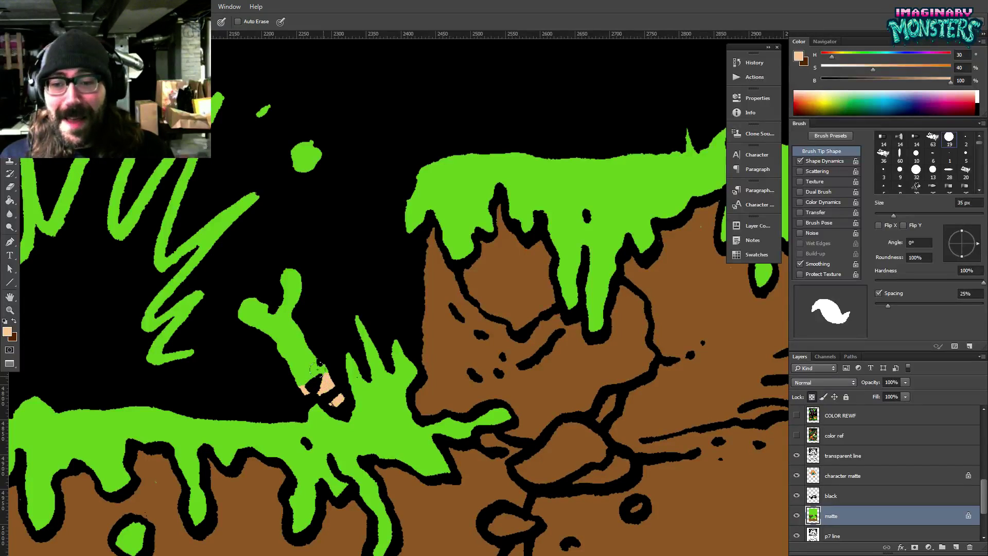
pyautogui.moveTo(322, 369)
pyautogui.mouseDown()
pyautogui.moveTo(297, 315)
pyautogui.moveTo(292, 270)
pyautogui.moveTo(278, 271)
pyautogui.moveTo(274, 303)
pyautogui.moveTo(241, 309)
pyautogui.moveTo(258, 312)
pyautogui.moveTo(298, 375)
pyautogui.moveTo(294, 337)
pyautogui.mouseUp()
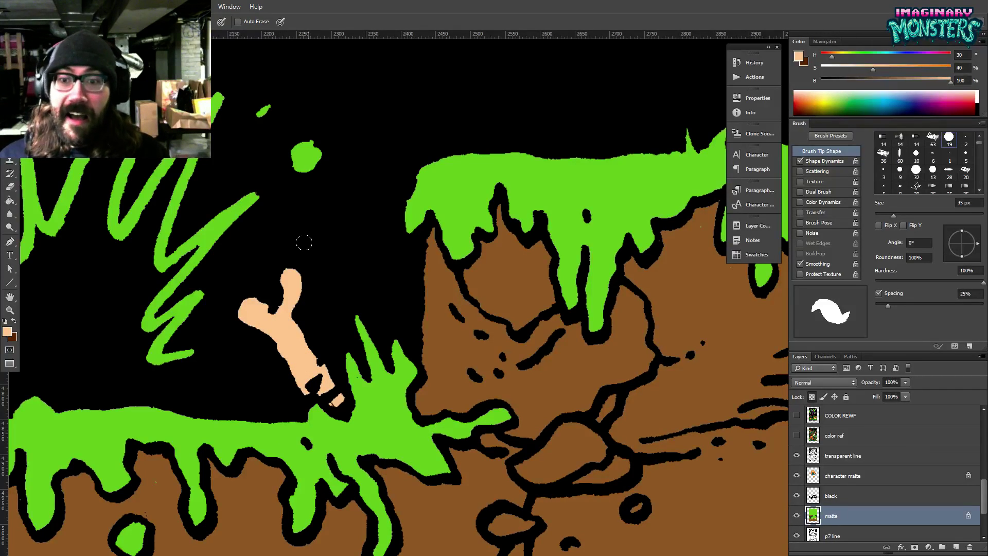
# Review the colored second panel and show the color ref layer over it for color reference.
pyautogui.press('z')
pyautogui.keyDown('alt'); pyautogui.click(331, 273); pyautogui.keyUp('alt')
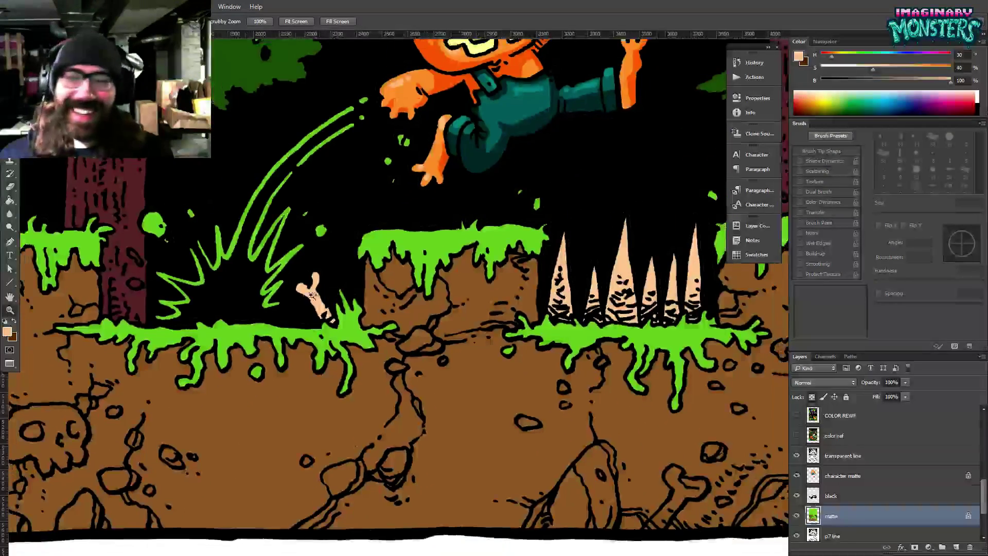
pyautogui.moveTo(239, 259); pyautogui.dragTo(321, 315)
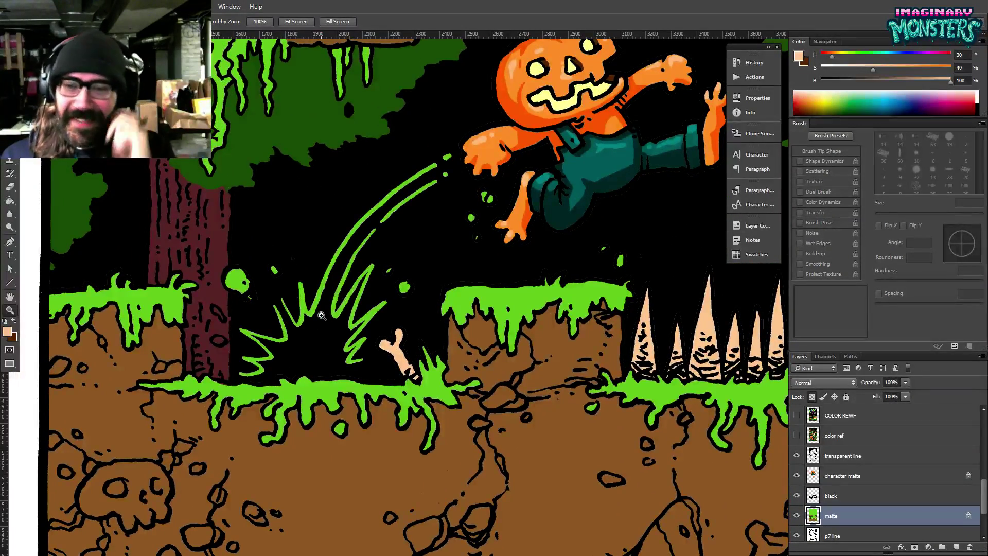
pyautogui.moveTo(294, 271); pyautogui.dragTo(419, 415)
pyautogui.moveTo(455, 321); pyautogui.dragTo(111, 261)
pyautogui.keyDown('alt'); pyautogui.click(420, 349); pyautogui.keyUp('alt')
pyautogui.keyDown('alt'); pyautogui.click(427, 350); pyautogui.keyUp('alt')
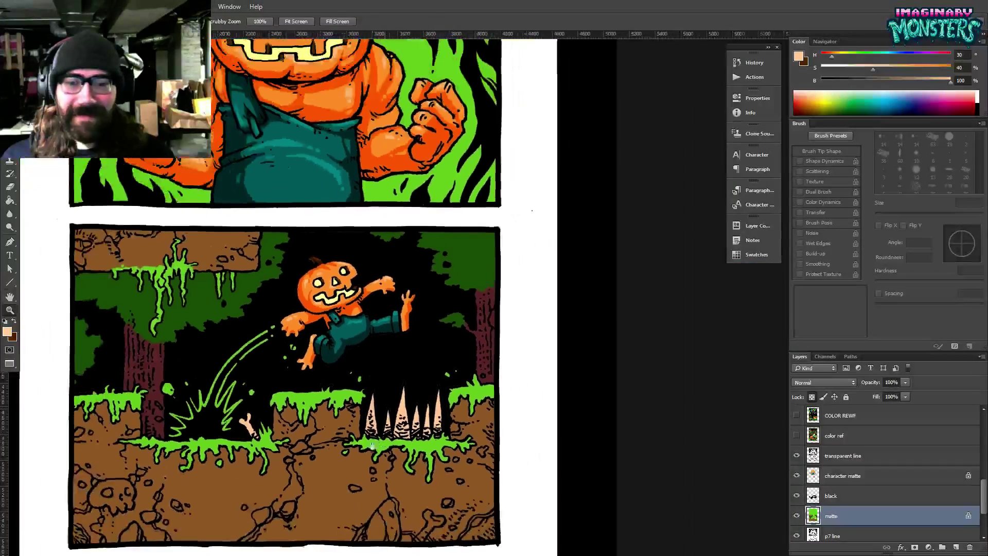
pyautogui.scroll(-3, 372, 446)
pyautogui.click(796, 435)
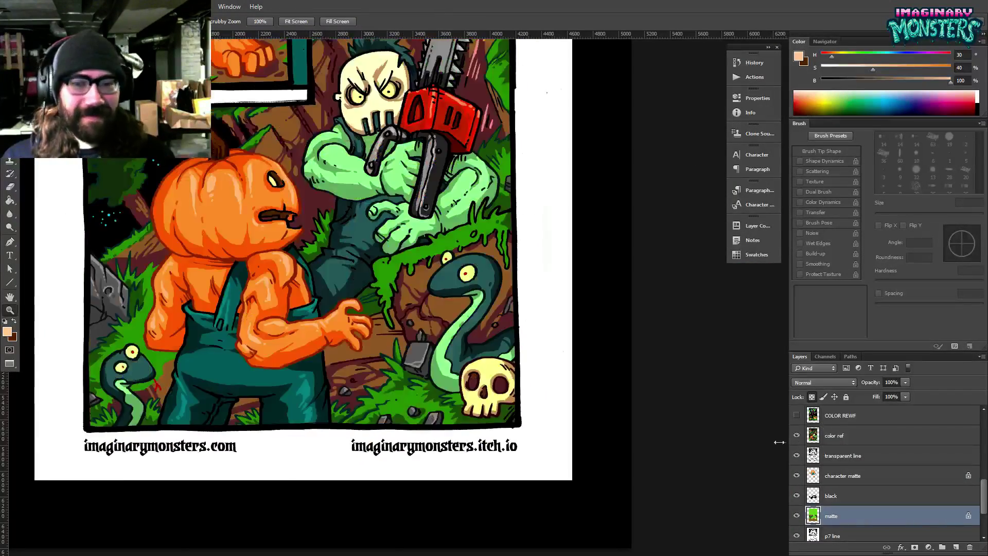
pyautogui.moveTo(355, 370); pyautogui.dragTo(386, 442)
pyautogui.press('b')
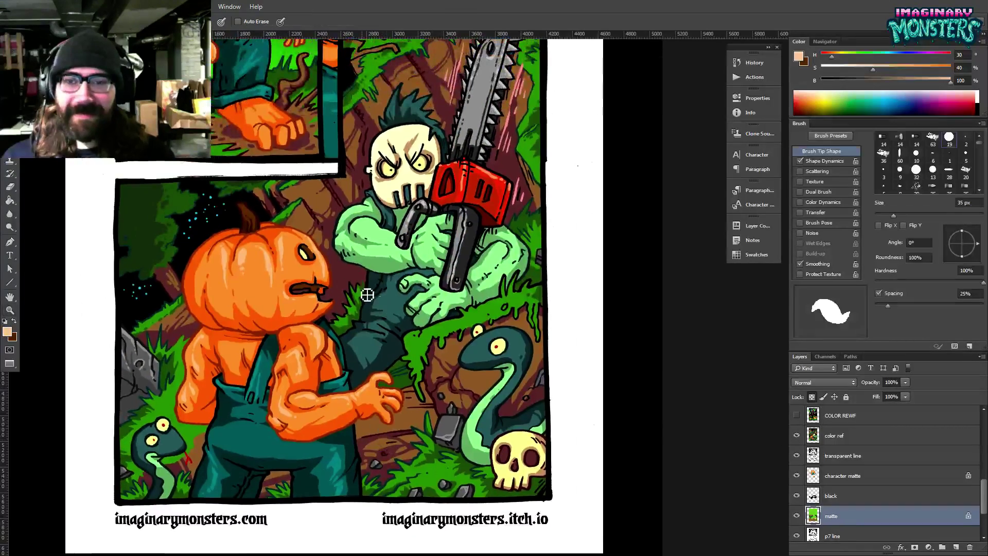
# Sample the dark maroon dirt shadow colour from the color ref layer's artwork and hide that layer.
pyautogui.keyDown('alt'); pyautogui.click(344, 275); pyautogui.keyUp('alt')
pyautogui.moveTo(422, 284); pyautogui.dragTo(469, 478)
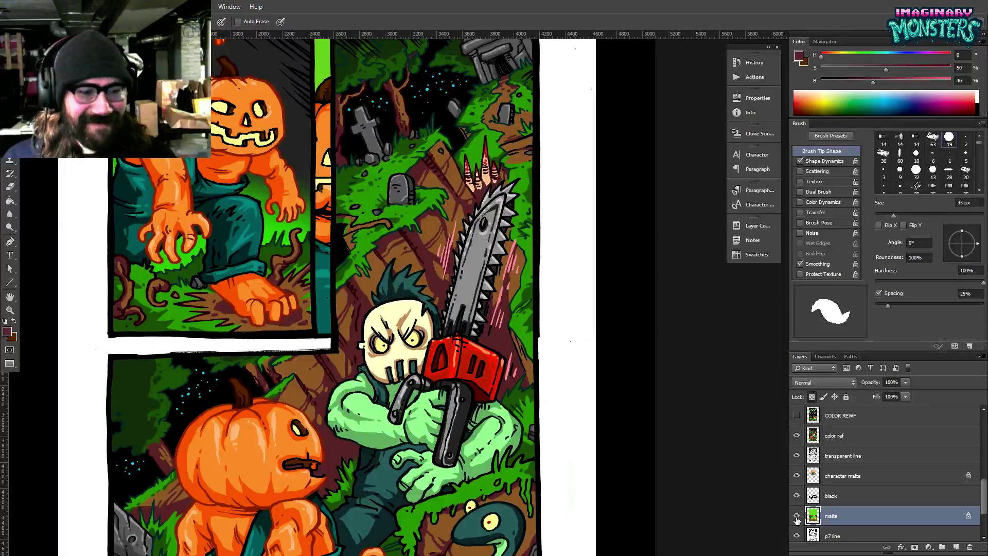
pyautogui.click(797, 516)
pyautogui.click(797, 516)
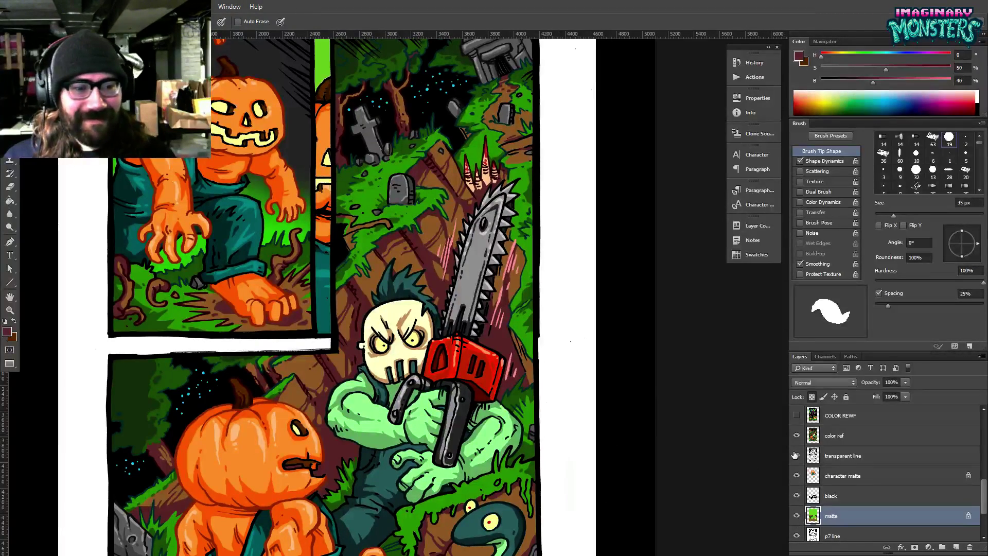
pyautogui.scroll(-15, 373, 360)
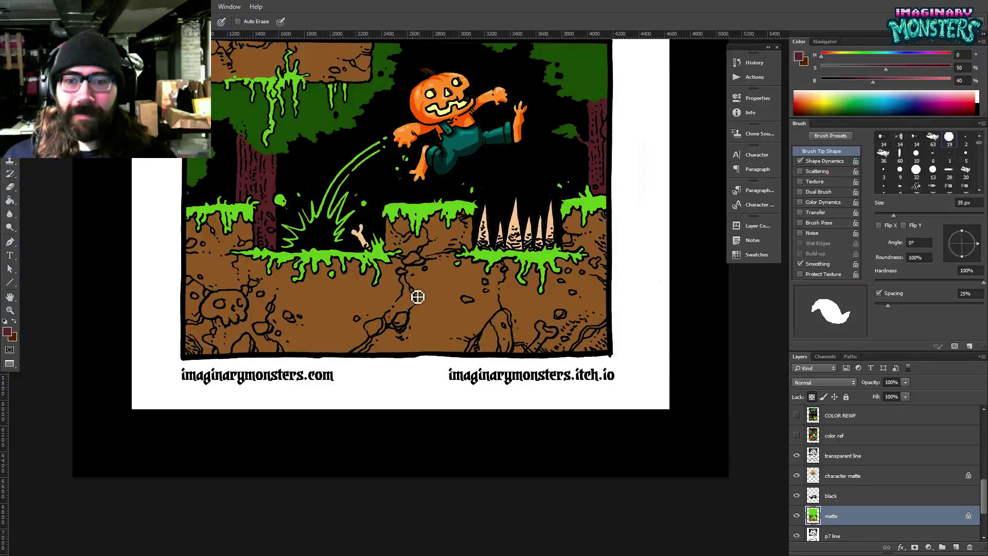
# Paint a maroon shadow along the central ground crack, from the panel's lower border up to the raised dirt block.
pyautogui.press('z')
pyautogui.moveTo(401, 307); pyautogui.dragTo(465, 307)
pyautogui.press('b')
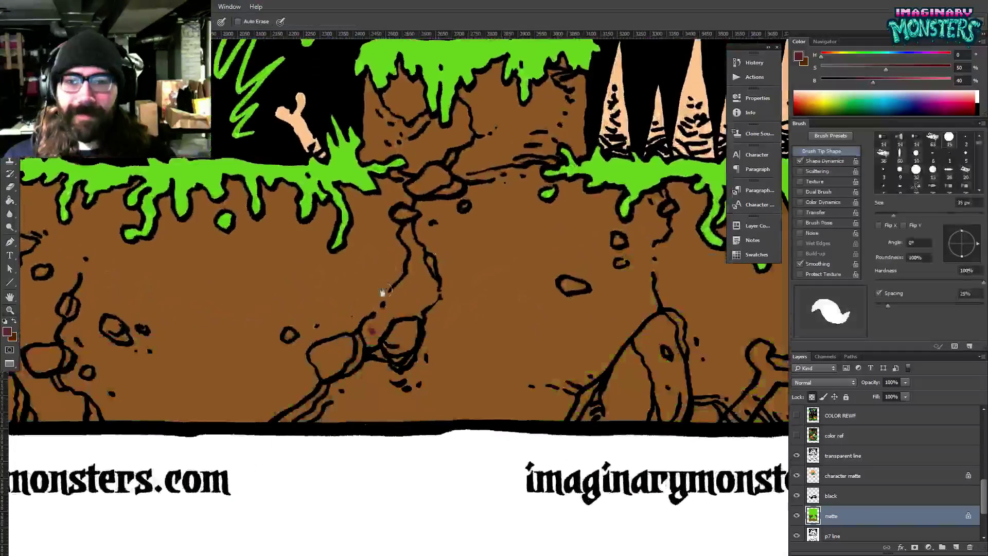
pyautogui.moveTo(366, 308)
pyautogui.mouseDown()
pyautogui.moveTo(364, 393)
pyautogui.moveTo(360, 375)
pyautogui.moveTo(401, 310)
pyautogui.mouseUp()
pyautogui.moveTo(398, 268)
pyautogui.mouseDown()
pyautogui.moveTo(390, 321)
pyautogui.moveTo(348, 372)
pyautogui.moveTo(292, 393)
pyautogui.moveTo(319, 373)
pyautogui.moveTo(299, 397)
pyautogui.moveTo(311, 426)
pyautogui.moveTo(258, 465)
pyautogui.mouseUp()
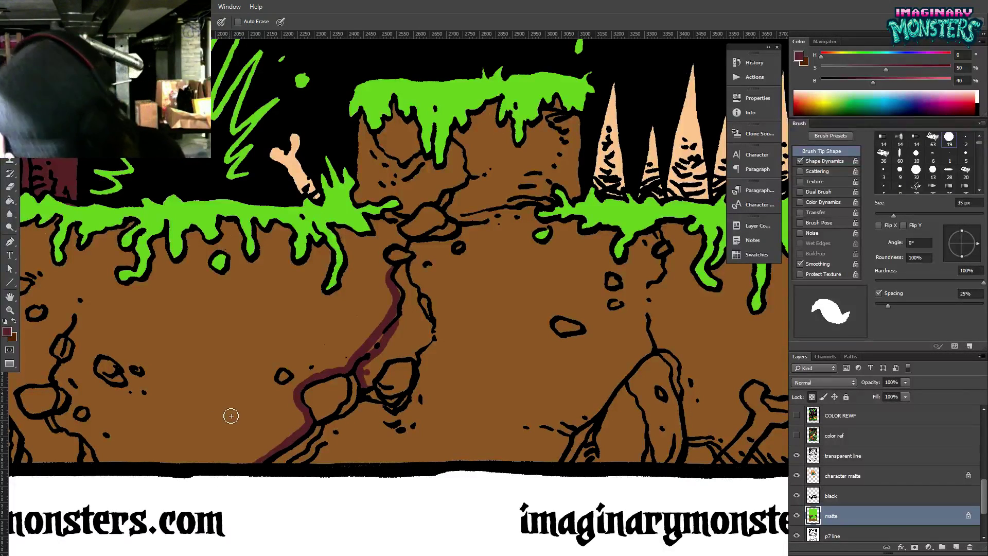
pyautogui.moveTo(357, 380); pyautogui.dragTo(388, 331)
pyautogui.moveTo(398, 274)
pyautogui.mouseDown()
pyautogui.moveTo(396, 299)
pyautogui.moveTo(414, 250)
pyautogui.moveTo(466, 232)
pyautogui.moveTo(451, 207)
pyautogui.moveTo(457, 195)
pyautogui.mouseUp()
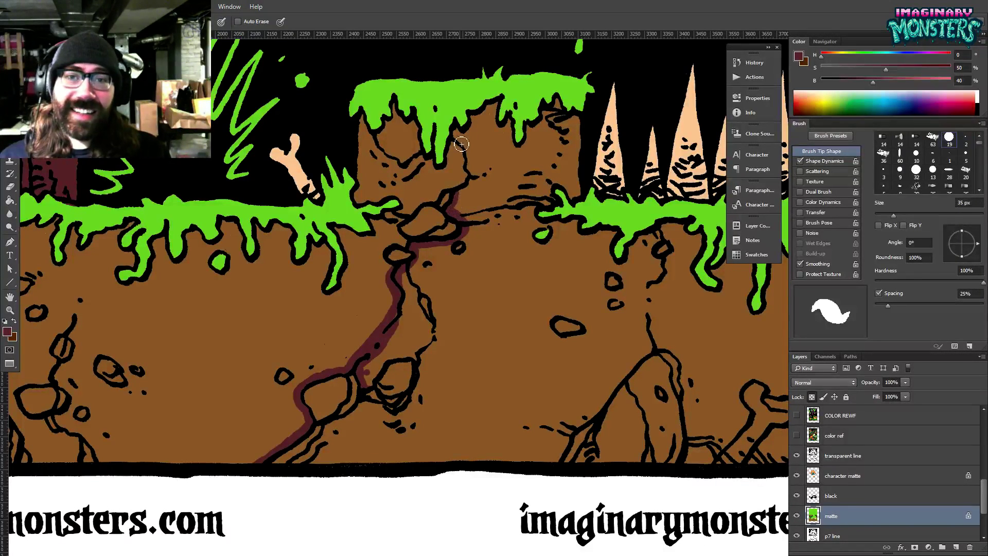
# Select the brown dirt and extend the maroon shadow through the raised block's crack and around the small stone below it.
pyautogui.press('w')
pyautogui.press('b')
pyautogui.moveTo(451, 127)
pyautogui.mouseDown()
pyautogui.moveTo(471, 172)
pyautogui.moveTo(483, 176)
pyautogui.moveTo(520, 122)
pyautogui.mouseUp()
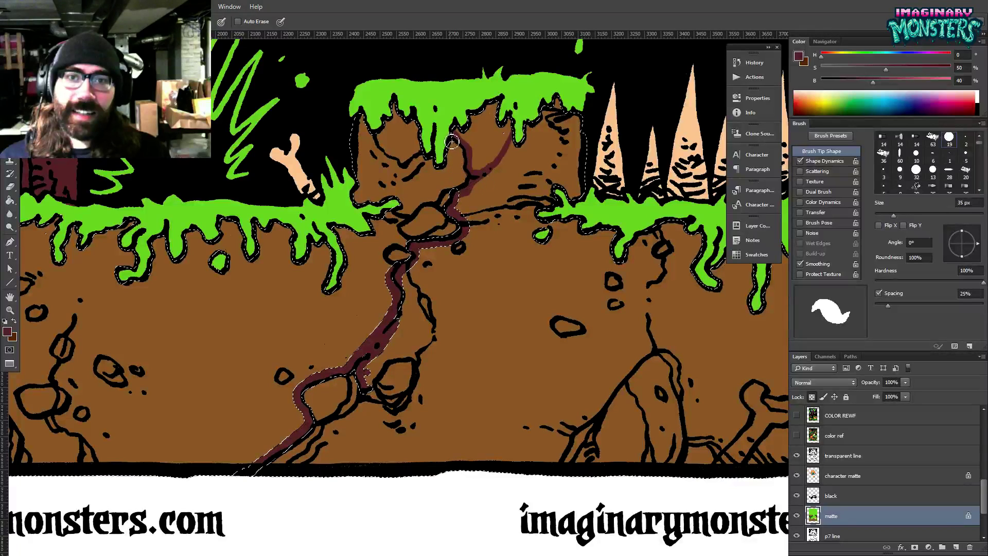
pyautogui.moveTo(452, 142)
pyautogui.mouseDown()
pyautogui.moveTo(466, 183)
pyautogui.moveTo(448, 207)
pyautogui.moveTo(459, 222)
pyautogui.moveTo(441, 198)
pyautogui.moveTo(422, 203)
pyautogui.moveTo(398, 233)
pyautogui.moveTo(411, 249)
pyautogui.moveTo(375, 256)
pyautogui.moveTo(394, 240)
pyautogui.moveTo(379, 253)
pyautogui.moveTo(385, 267)
pyautogui.moveTo(379, 254)
pyautogui.mouseUp()
pyautogui.moveTo(413, 285); pyautogui.dragTo(424, 243)
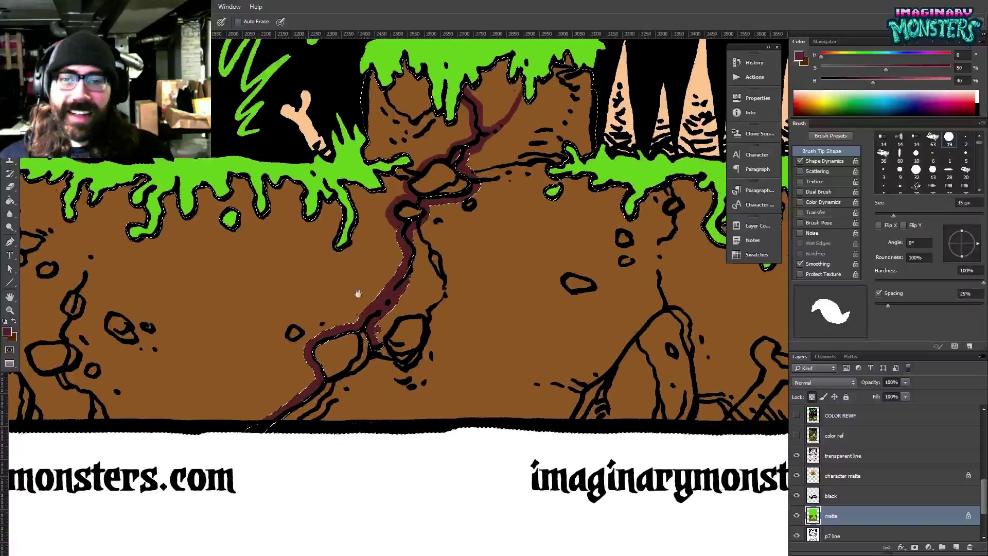
# Paint the crack's underside maroon from the large stone to the panel border and clear the selection.
pyautogui.moveTo(376, 345)
pyautogui.mouseDown()
pyautogui.moveTo(350, 380)
pyautogui.moveTo(275, 431)
pyautogui.mouseUp()
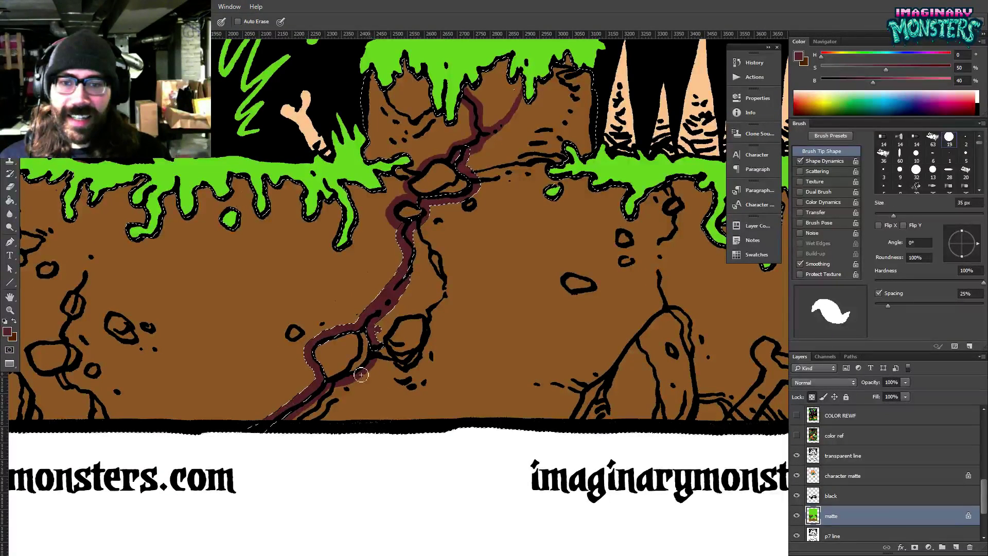
pyautogui.moveTo(360, 374)
pyautogui.mouseDown()
pyautogui.moveTo(339, 413)
pyautogui.moveTo(300, 445)
pyautogui.mouseUp()
pyautogui.press('g')
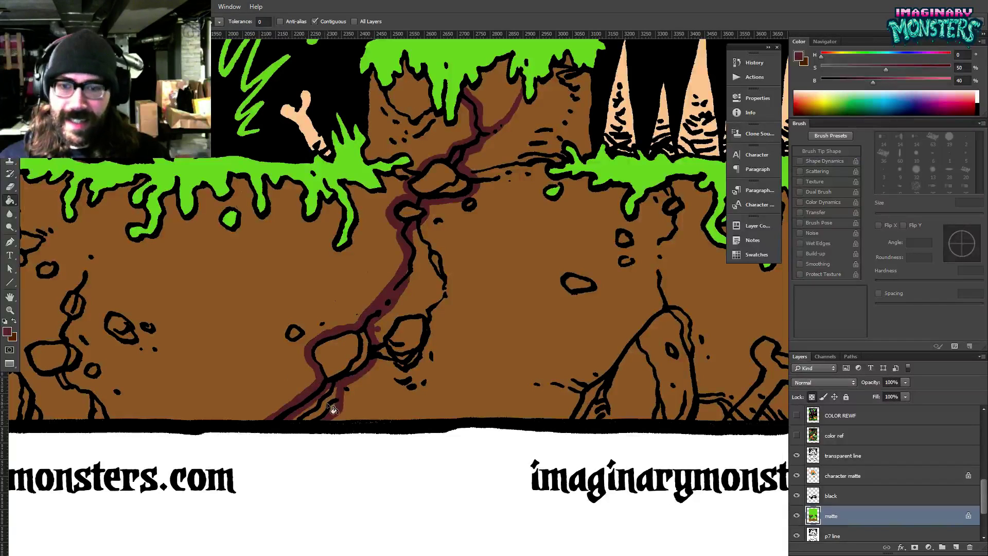
pyautogui.hotkey('ctrl', 'd')
pyautogui.scroll(1, 362, 312)
pyautogui.press('b')
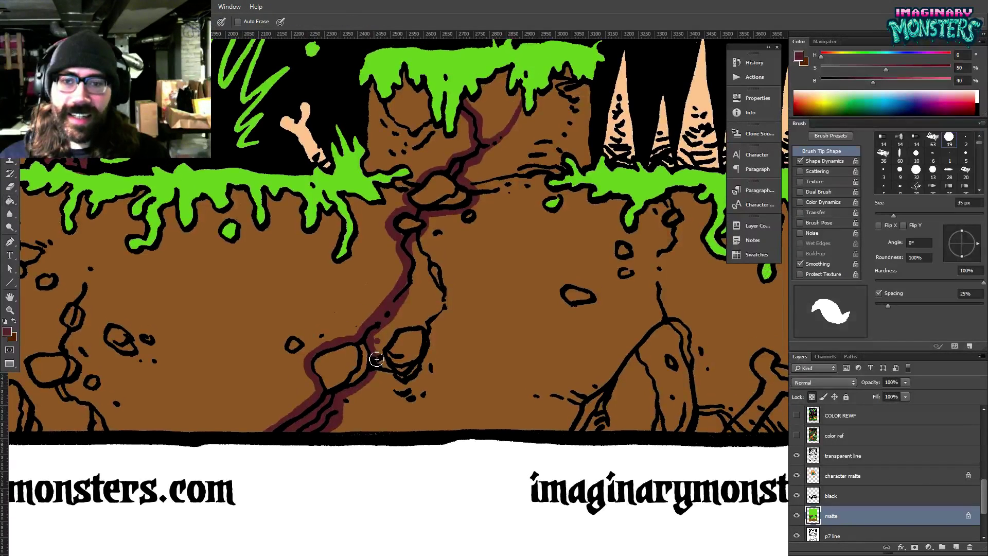
# Add maroon strokes on both sides of the central crack between its small upper stone and the large lower stones.
pyautogui.moveTo(330, 347)
pyautogui.mouseDown()
pyautogui.moveTo(389, 306)
pyautogui.moveTo(381, 317)
pyautogui.mouseUp()
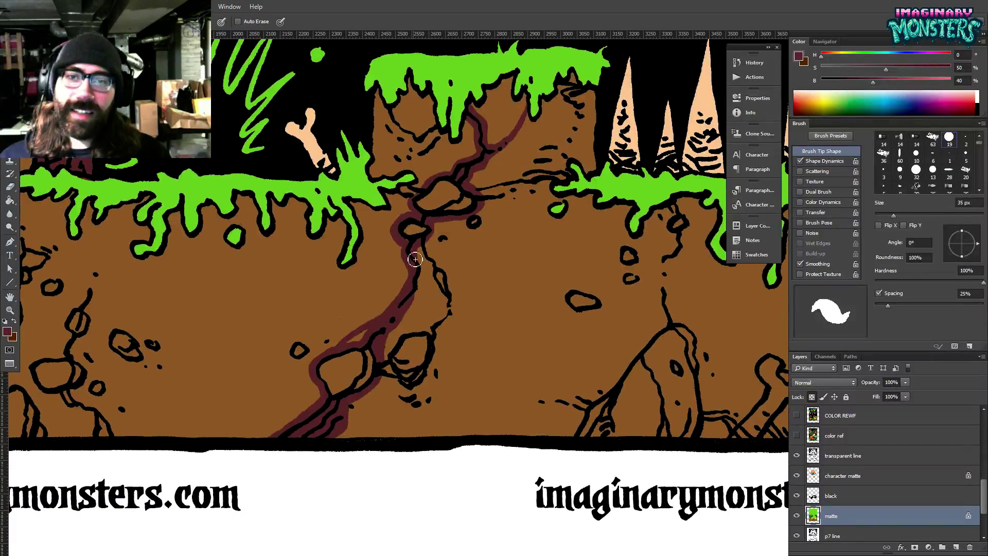
pyautogui.moveTo(405, 244); pyautogui.dragTo(405, 249)
pyautogui.moveTo(390, 341)
pyautogui.mouseDown()
pyautogui.moveTo(432, 287)
pyautogui.moveTo(425, 253)
pyautogui.moveTo(434, 226)
pyautogui.moveTo(537, 243)
pyautogui.mouseUp()
pyautogui.moveTo(397, 283)
pyautogui.mouseDown()
pyautogui.moveTo(353, 295)
pyautogui.moveTo(538, 321)
pyautogui.mouseUp()
pyautogui.moveTo(496, 278); pyautogui.dragTo(562, 258)
# Paint maroon shadows around the buried skull's left side and along the cracks running to the panel's left border.
pyautogui.moveTo(280, 341); pyautogui.dragTo(308, 320)
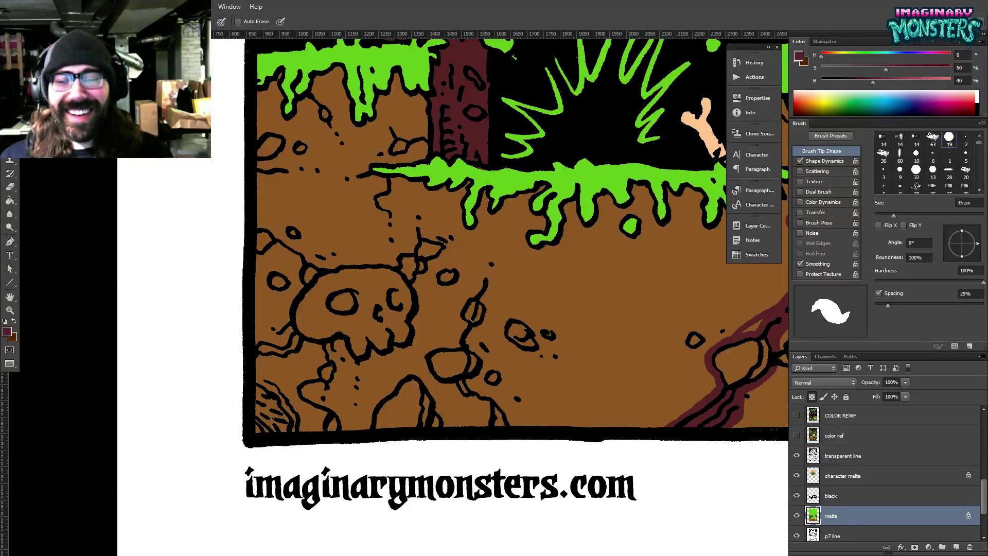
pyautogui.moveTo(317, 273)
pyautogui.mouseDown()
pyautogui.moveTo(292, 335)
pyautogui.moveTo(343, 343)
pyautogui.moveTo(325, 326)
pyautogui.moveTo(324, 337)
pyautogui.moveTo(301, 332)
pyautogui.moveTo(290, 353)
pyautogui.moveTo(271, 351)
pyautogui.mouseUp()
pyautogui.keyDown('alt'); pyautogui.click(325, 325); pyautogui.keyUp('alt')
pyautogui.keyDown('alt'); pyautogui.click(307, 275); pyautogui.keyUp('alt')
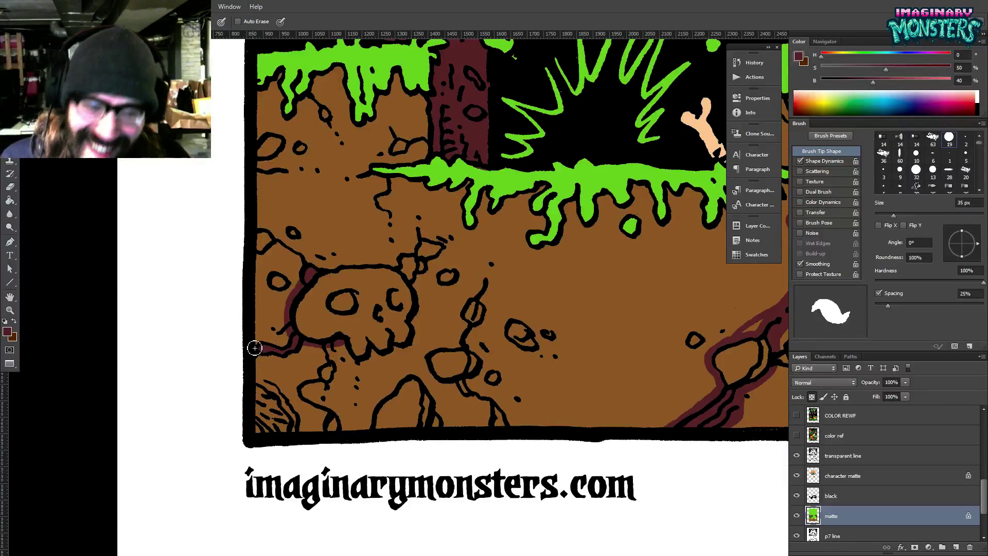
pyautogui.moveTo(255, 348); pyautogui.dragTo(287, 344)
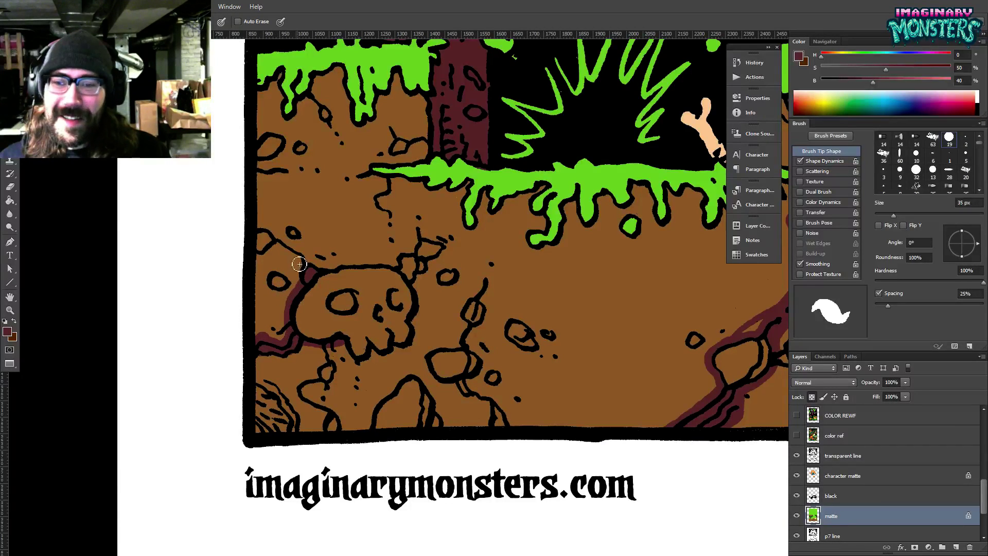
pyautogui.moveTo(257, 222)
pyautogui.mouseDown()
pyautogui.moveTo(317, 269)
pyautogui.moveTo(300, 282)
pyautogui.moveTo(297, 259)
pyautogui.moveTo(281, 248)
pyautogui.moveTo(253, 254)
pyautogui.mouseUp()
pyautogui.keyDown('alt'); pyautogui.click(267, 236); pyautogui.keyUp('alt')
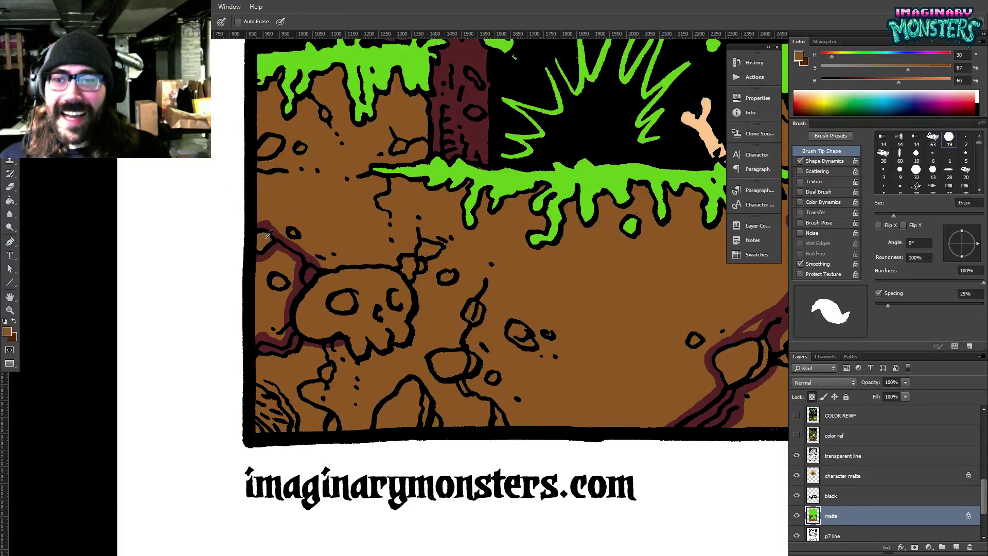
pyautogui.keyDown('alt'); pyautogui.click(270, 227); pyautogui.keyUp('alt')
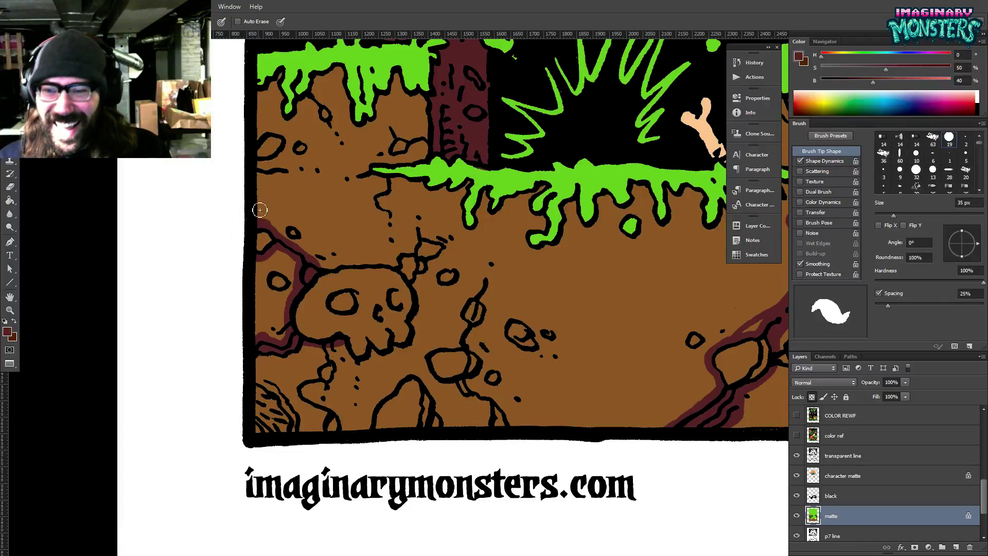
# Outline the skull's top, right side and teeth in maroon and shade the winding crack beneath it.
pyautogui.moveTo(361, 297); pyautogui.dragTo(222, 272)
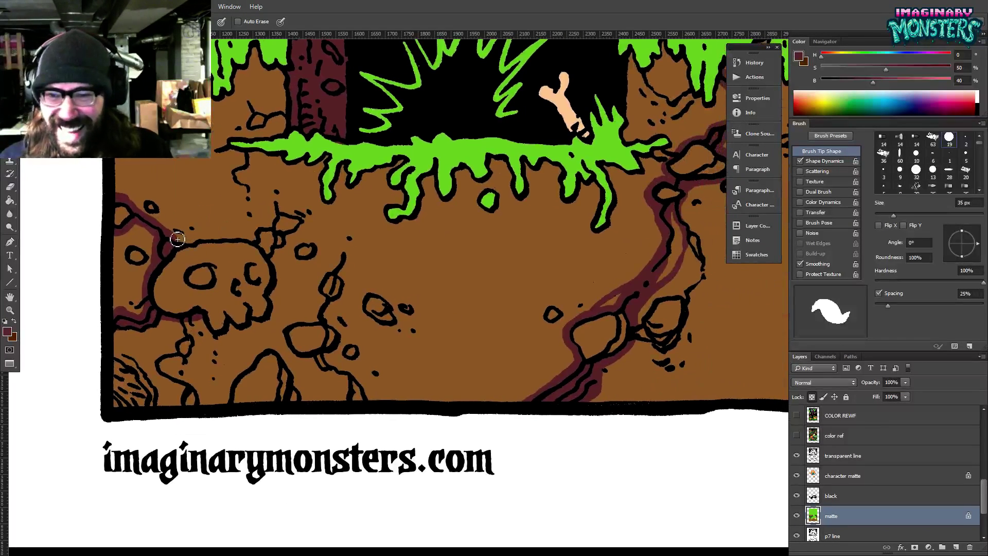
pyautogui.moveTo(186, 241)
pyautogui.mouseDown()
pyautogui.moveTo(259, 240)
pyautogui.moveTo(278, 279)
pyautogui.mouseUp()
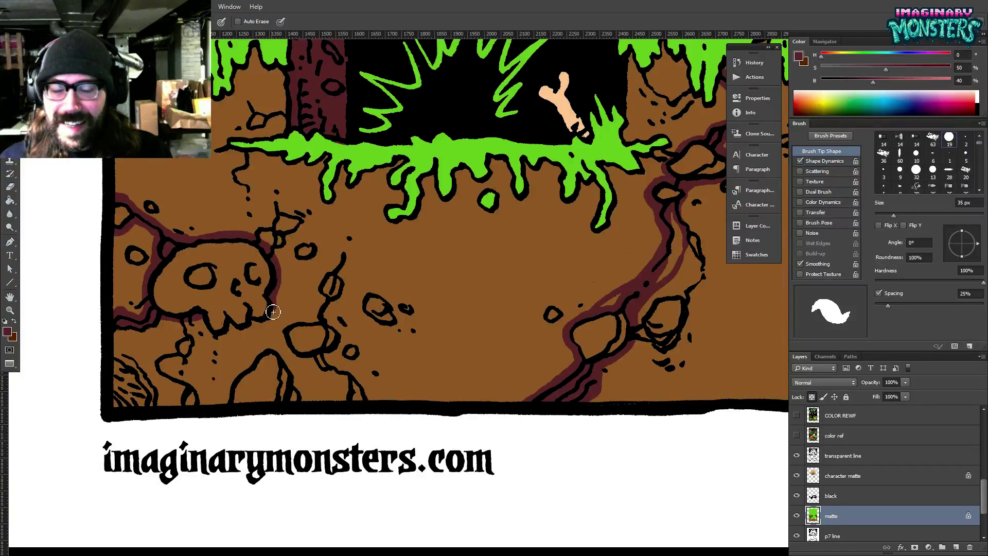
pyautogui.moveTo(254, 328)
pyautogui.mouseDown()
pyautogui.moveTo(216, 340)
pyautogui.moveTo(199, 319)
pyautogui.moveTo(231, 290)
pyautogui.moveTo(242, 311)
pyautogui.moveTo(216, 343)
pyautogui.moveTo(250, 399)
pyautogui.moveTo(216, 338)
pyautogui.moveTo(256, 327)
pyautogui.moveTo(250, 313)
pyautogui.mouseUp()
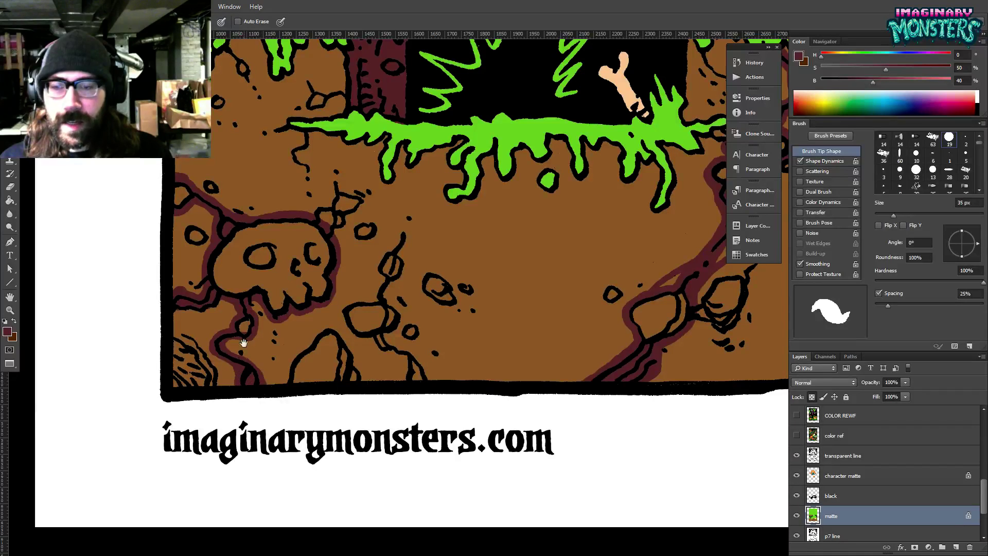
# Paint maroon shadows around the crack stones above the skull, reaching up to the grass edge.
pyautogui.moveTo(244, 344); pyautogui.dragTo(230, 379)
pyautogui.moveTo(358, 322); pyautogui.dragTo(349, 333)
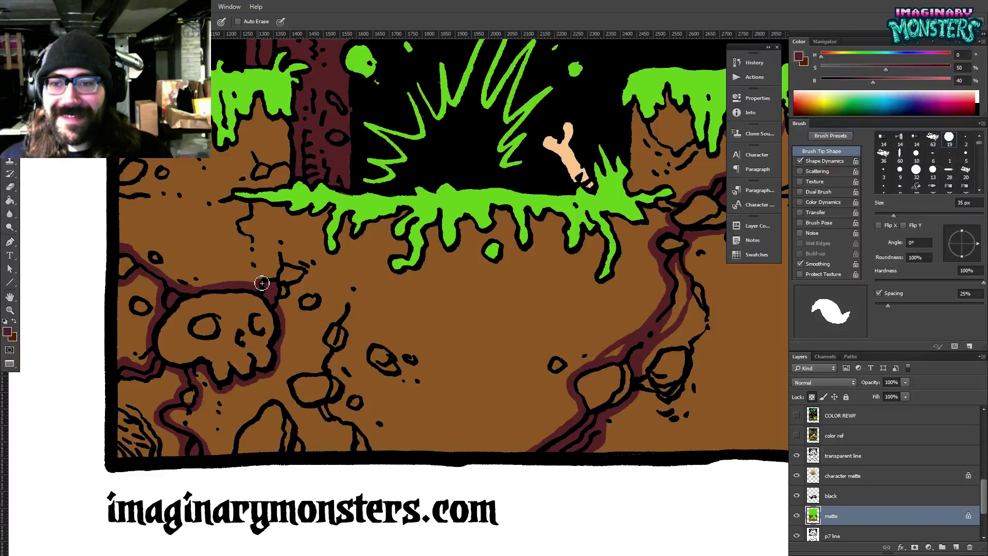
pyautogui.moveTo(281, 249)
pyautogui.mouseDown()
pyautogui.moveTo(286, 211)
pyautogui.moveTo(257, 204)
pyautogui.mouseUp()
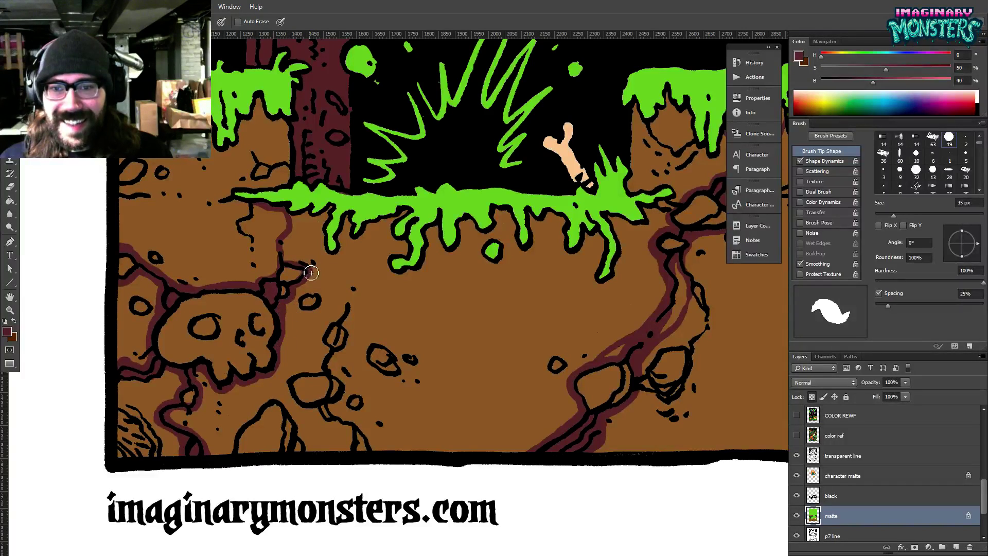
pyautogui.moveTo(311, 273)
pyautogui.mouseDown()
pyautogui.moveTo(331, 209)
pyautogui.moveTo(321, 229)
pyautogui.moveTo(324, 215)
pyautogui.moveTo(291, 222)
pyautogui.moveTo(286, 186)
pyautogui.moveTo(290, 228)
pyautogui.moveTo(269, 210)
pyautogui.moveTo(283, 238)
pyautogui.moveTo(268, 205)
pyautogui.mouseUp()
# Select the brown dirt, paint maroon contours along the left border of the upper ledge, and deselect.
pyautogui.moveTo(161, 147)
pyautogui.mouseDown()
pyautogui.moveTo(188, 179)
pyautogui.moveTo(185, 201)
pyautogui.moveTo(272, 228)
pyautogui.mouseUp()
pyautogui.press('w')
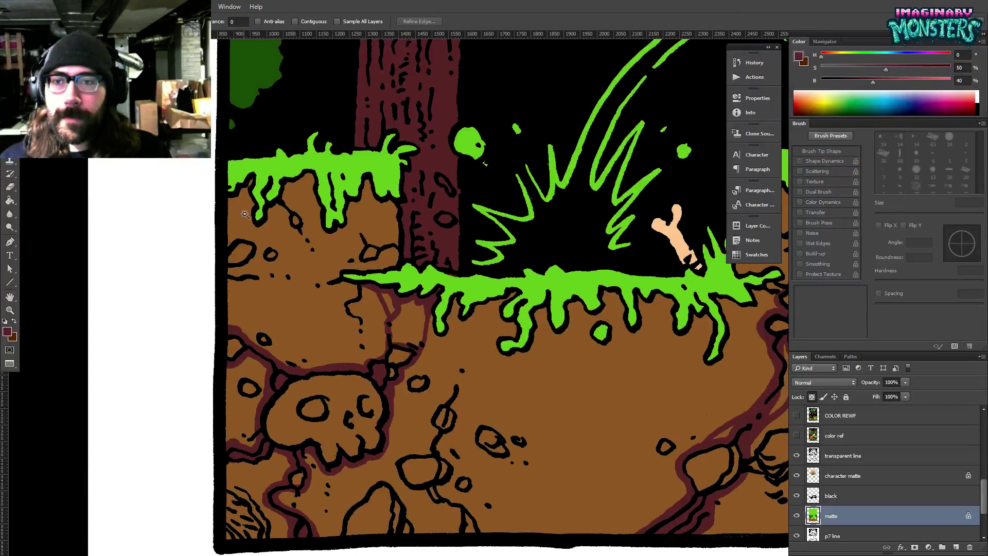
pyautogui.click(245, 214)
pyautogui.press('b')
pyautogui.moveTo(241, 186)
pyautogui.mouseDown()
pyautogui.moveTo(253, 266)
pyautogui.moveTo(225, 273)
pyautogui.moveTo(220, 262)
pyautogui.moveTo(246, 241)
pyautogui.moveTo(247, 283)
pyautogui.moveTo(263, 300)
pyautogui.moveTo(238, 336)
pyautogui.mouseUp()
pyautogui.hotkey('ctrl', 'd')
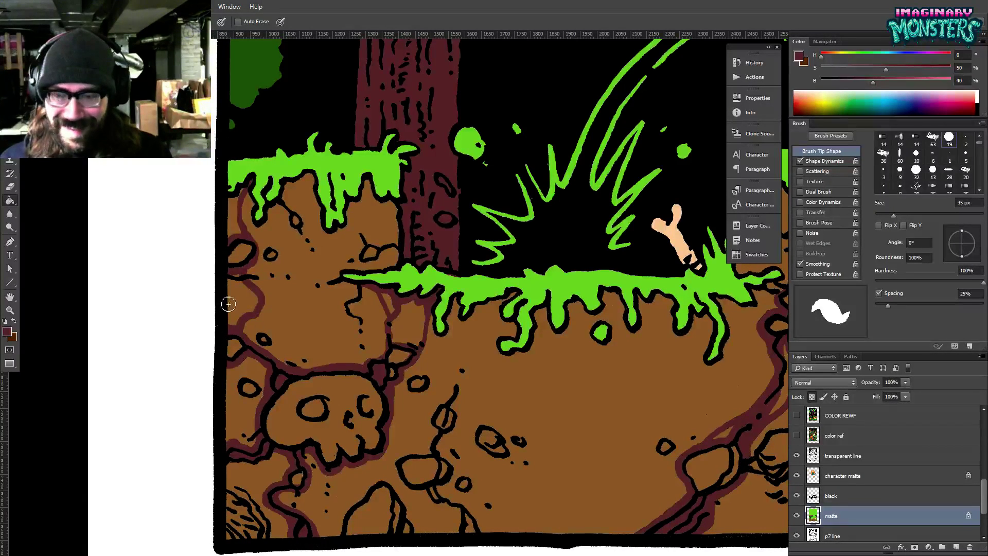
pyautogui.press('g')
pyautogui.click(229, 303)
pyautogui.hotkey('ctrl', 'z')
# Fill in maroon the two outlined shadow areas along the left border, above and below the ledge's edge stone.
pyautogui.press('b')
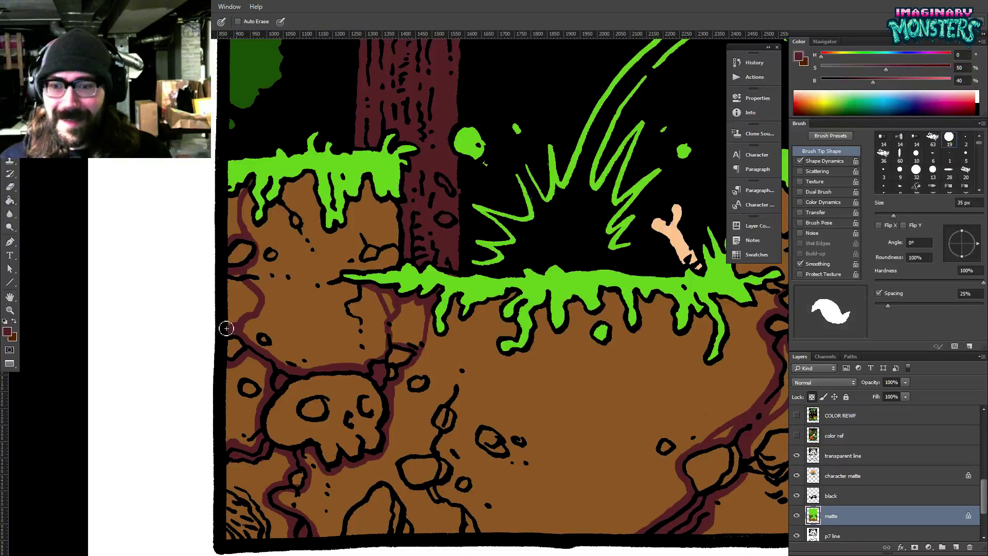
pyautogui.moveTo(231, 278); pyautogui.dragTo(244, 309)
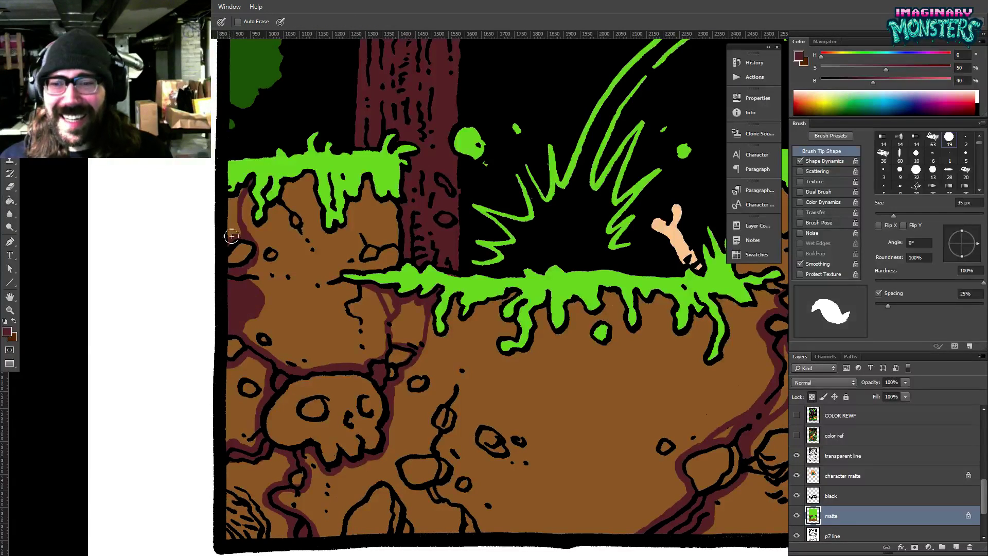
pyautogui.press('g')
pyautogui.click(235, 221)
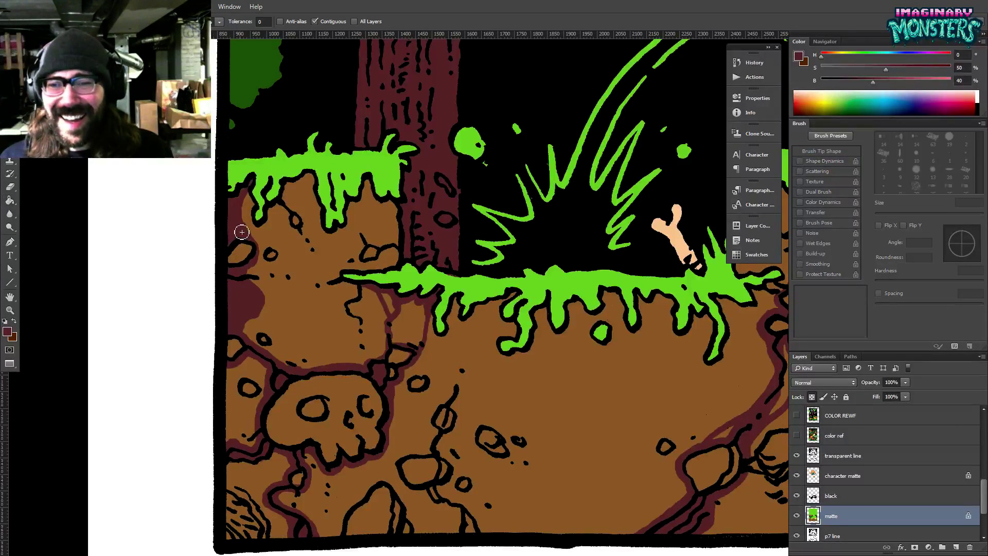
pyautogui.press('b')
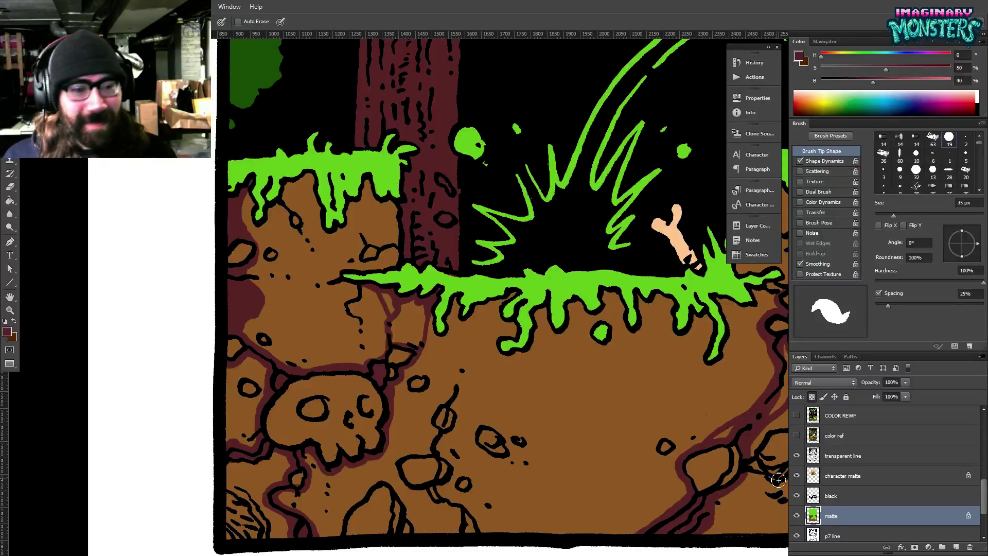
# Show the color ref layer, sample the dark grey of the rock beside the snake, and hide the layer again.
pyautogui.click(797, 438)
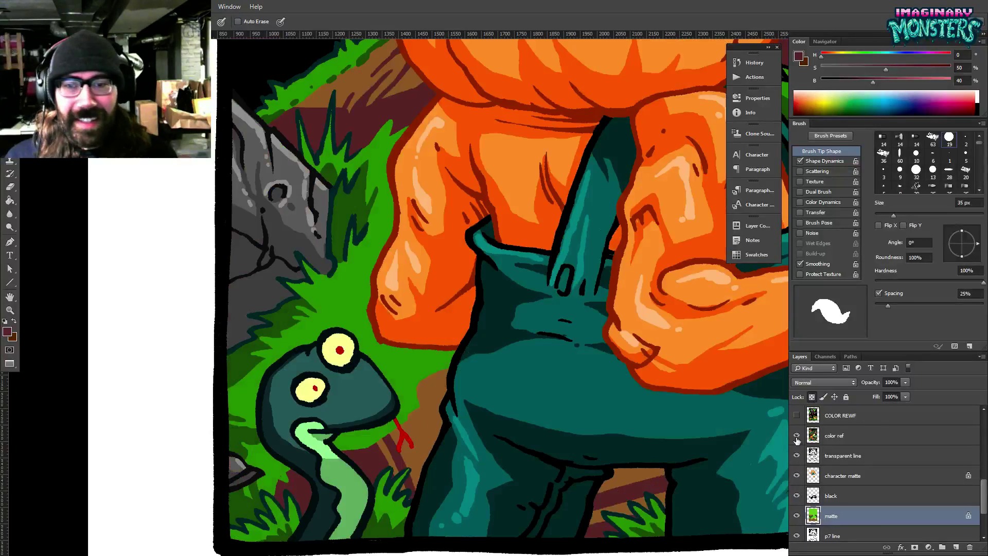
pyautogui.moveTo(549, 349); pyautogui.dragTo(435, 397)
pyautogui.keyDown('alt'); pyautogui.click(433, 332); pyautogui.keyUp('alt')
pyautogui.keyDown('alt'); pyautogui.click(440, 341); pyautogui.keyUp('alt')
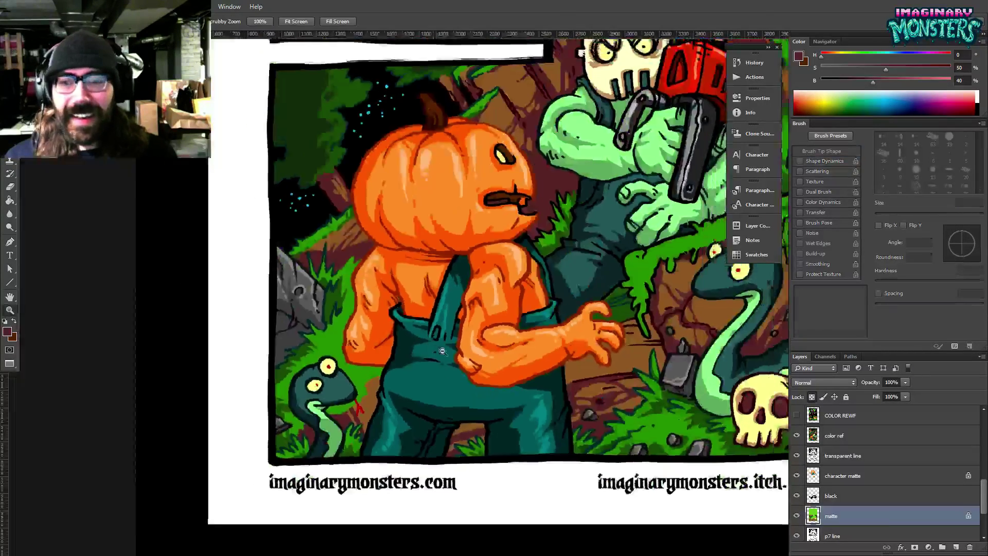
pyautogui.keyDown('alt'); pyautogui.click(442, 347); pyautogui.keyUp('alt')
pyautogui.moveTo(509, 332); pyautogui.dragTo(380, 393)
pyautogui.moveTo(502, 348); pyautogui.dragTo(497, 302)
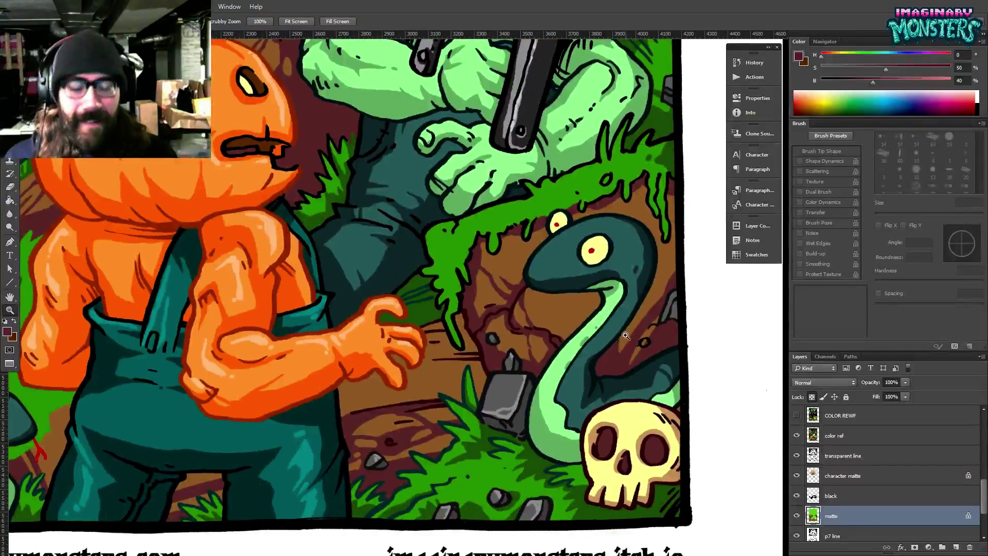
pyautogui.press('b')
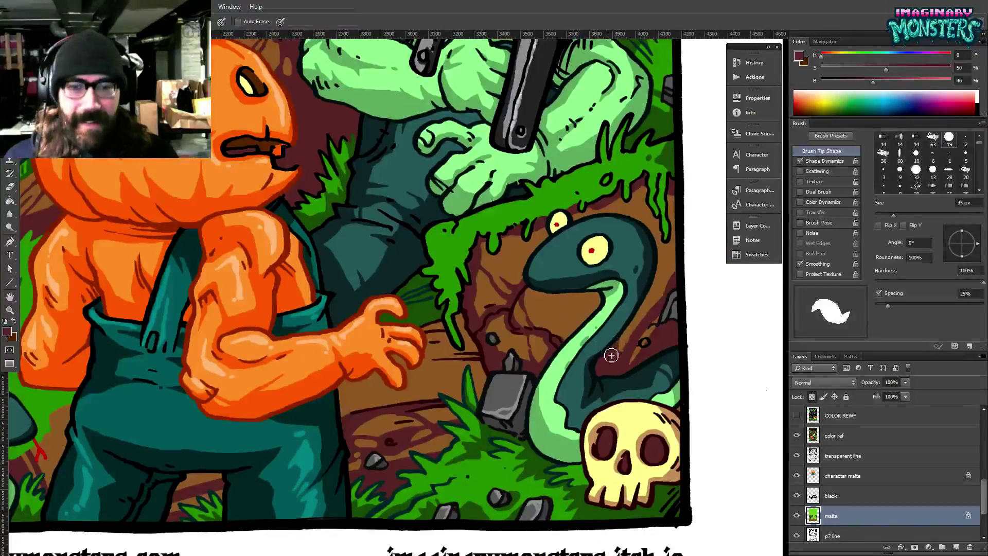
pyautogui.keyDown('alt'); pyautogui.click(511, 359); pyautogui.keyUp('alt')
pyautogui.click(796, 437)
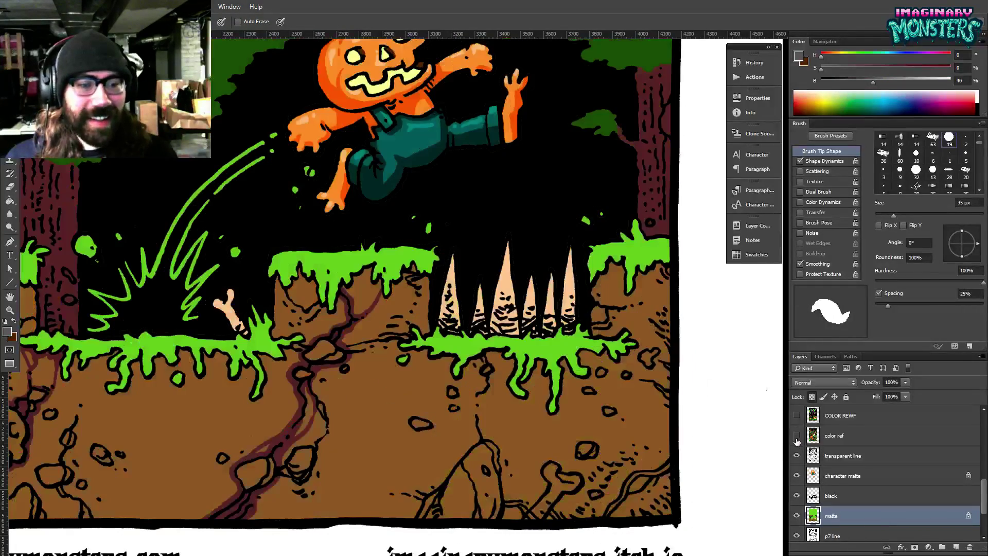
# Paint the small stones in the upper ledge, along the left border and at the skull's upper left dark grey.
pyautogui.moveTo(373, 429); pyautogui.dragTo(463, 400)
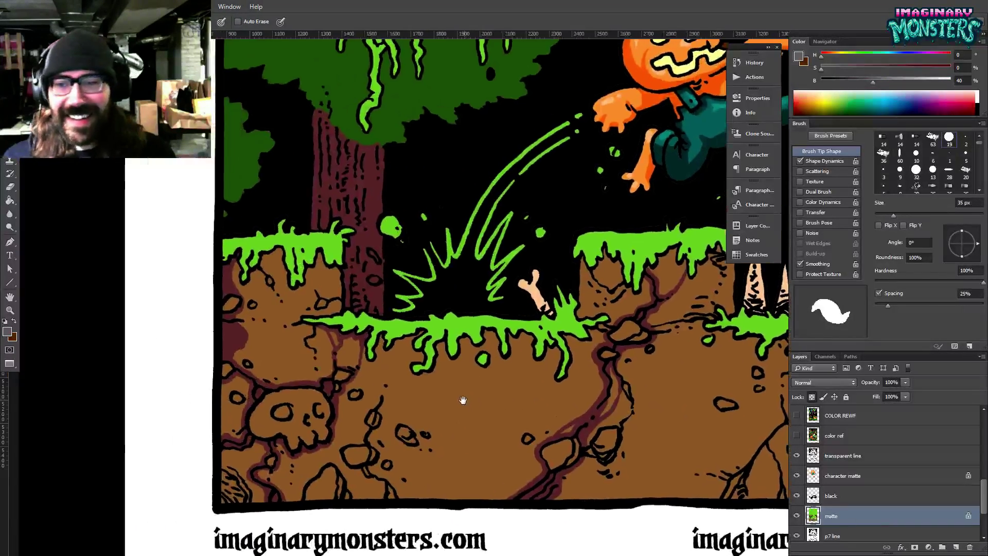
pyautogui.press('z')
pyautogui.moveTo(231, 318)
pyautogui.mouseDown()
pyautogui.moveTo(264, 290)
pyautogui.moveTo(222, 284)
pyautogui.moveTo(246, 281)
pyautogui.mouseUp()
pyautogui.press('b')
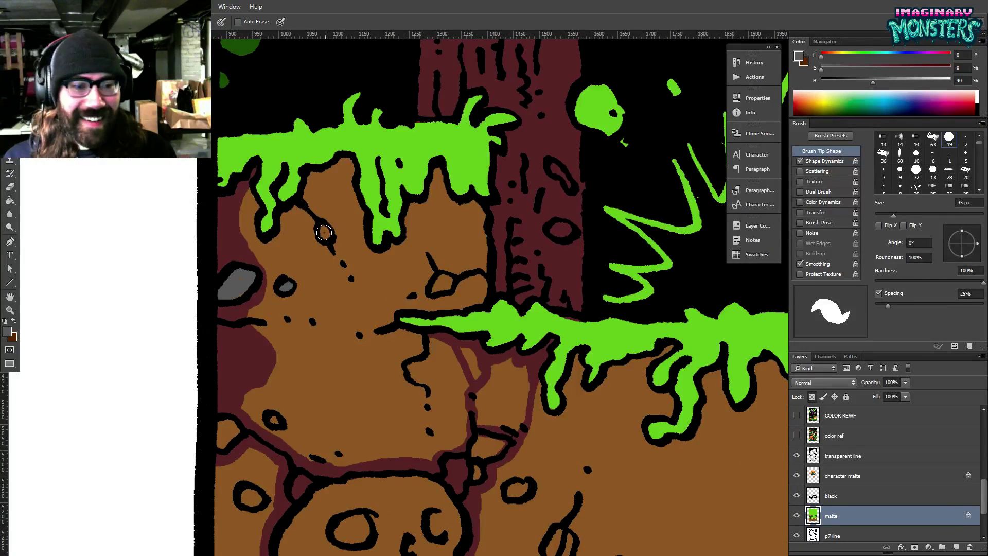
pyautogui.moveTo(279, 382); pyautogui.dragTo(324, 301)
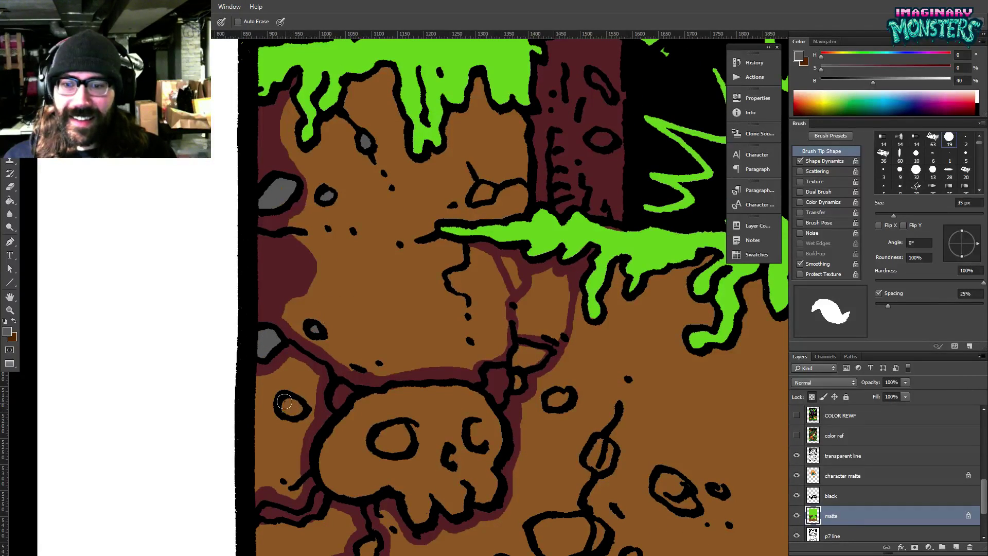
pyautogui.moveTo(284, 402); pyautogui.dragTo(339, 398)
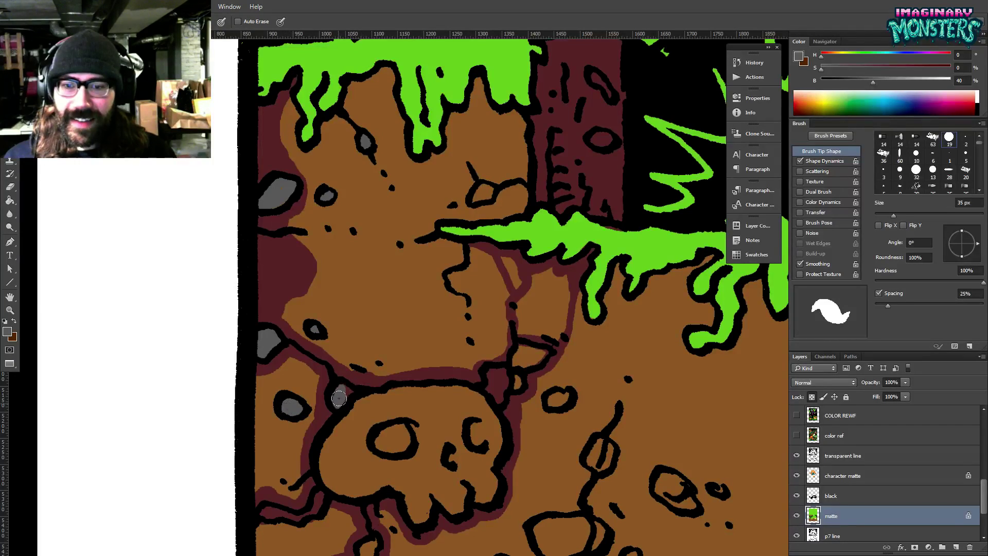
# Paint dark grey the pebble to the right of the skull and the upper stone on the neighbouring crack.
pyautogui.keyDown('alt'); pyautogui.click(412, 359); pyautogui.keyUp('alt')
pyautogui.keyDown('alt'); pyautogui.click(412, 358); pyautogui.keyUp('alt')
pyautogui.keyDown('alt'); pyautogui.click(412, 358); pyautogui.keyUp('alt')
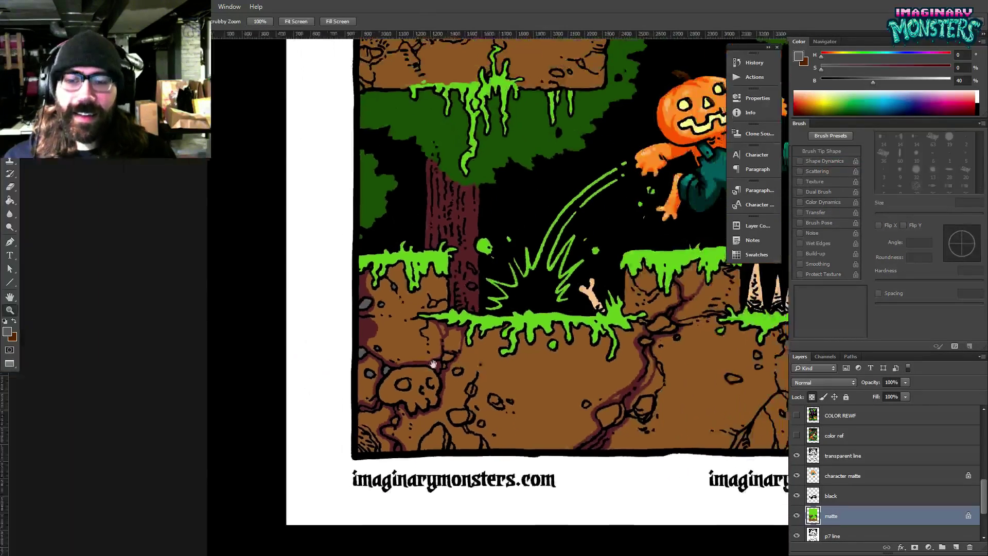
pyautogui.moveTo(470, 347); pyautogui.dragTo(315, 332)
pyautogui.moveTo(296, 384); pyautogui.dragTo(408, 312)
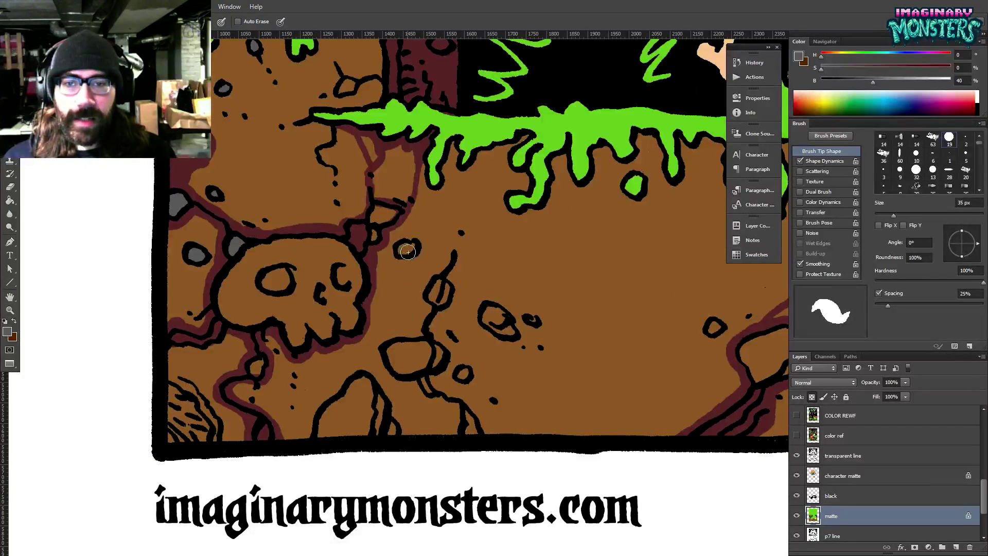
pyautogui.moveTo(406, 249); pyautogui.dragTo(410, 250)
pyautogui.moveTo(437, 299); pyautogui.dragTo(442, 286)
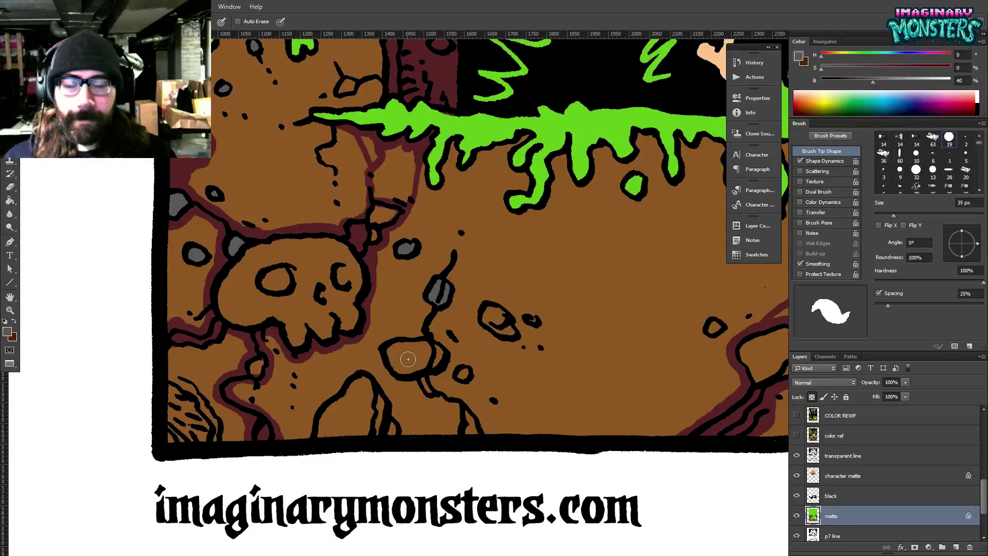
# Paint dark grey the wide stone on the crack, the pointed rock at the panel's lower edge and the oval stone nearby.
pyautogui.moveTo(399, 371)
pyautogui.mouseDown()
pyautogui.moveTo(437, 365)
pyautogui.moveTo(442, 353)
pyautogui.moveTo(396, 348)
pyautogui.moveTo(390, 374)
pyautogui.mouseUp()
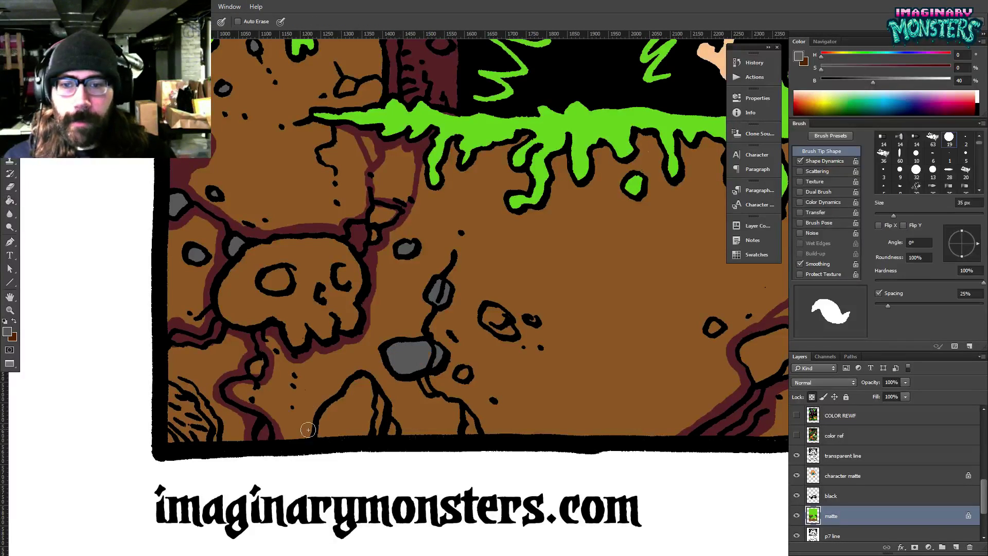
pyautogui.moveTo(321, 429)
pyautogui.mouseDown()
pyautogui.moveTo(361, 380)
pyautogui.moveTo(381, 404)
pyautogui.moveTo(370, 445)
pyautogui.moveTo(327, 443)
pyautogui.moveTo(326, 428)
pyautogui.moveTo(363, 400)
pyautogui.mouseUp()
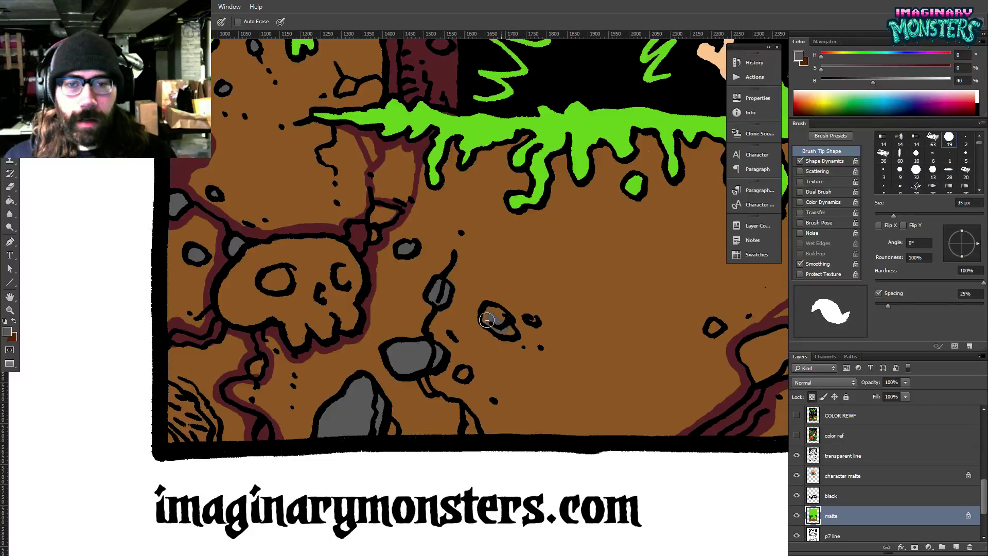
pyautogui.moveTo(486, 321)
pyautogui.mouseDown()
pyautogui.moveTo(489, 310)
pyautogui.moveTo(497, 324)
pyautogui.mouseUp()
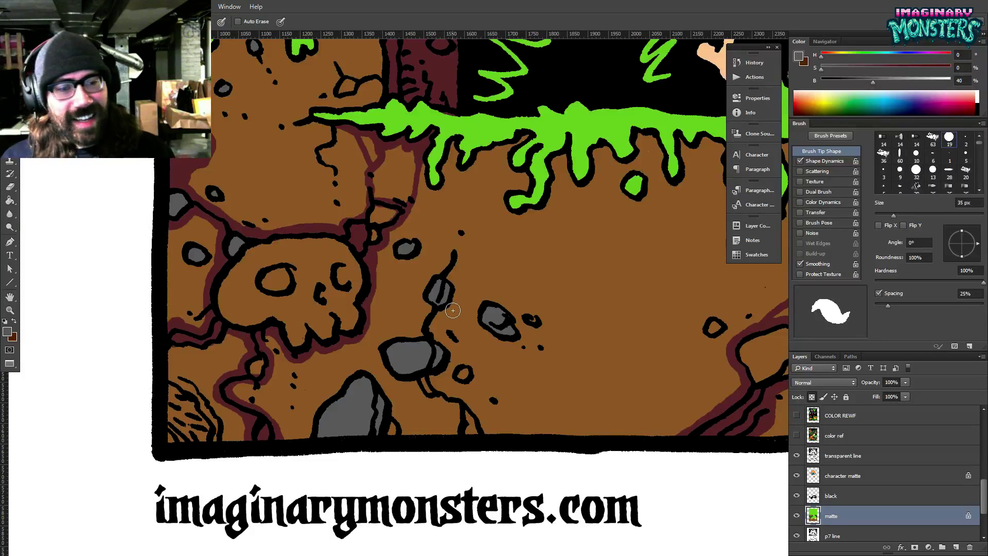
pyautogui.moveTo(592, 336); pyautogui.dragTo(543, 352)
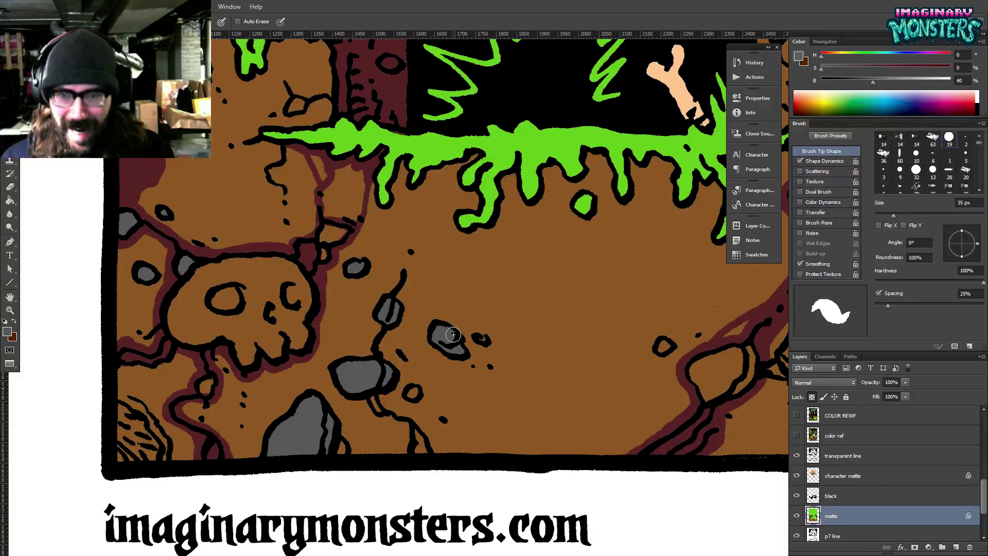
# Sample the maroon and paint shadows around the pointed grey rock and along the crack running through the grey stones.
pyautogui.keyDown('alt'); pyautogui.click(312, 249); pyautogui.keyUp('alt')
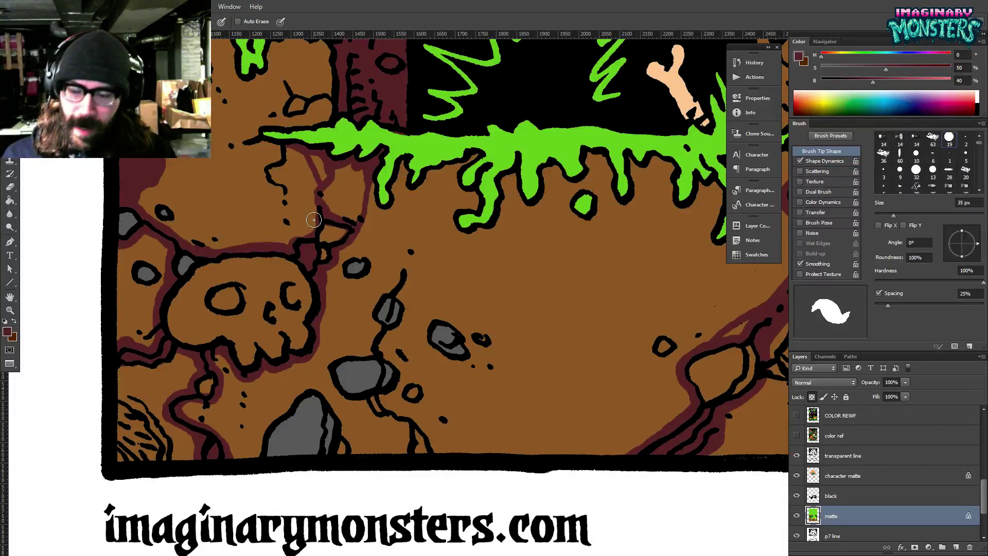
pyautogui.moveTo(437, 257); pyautogui.dragTo(407, 268)
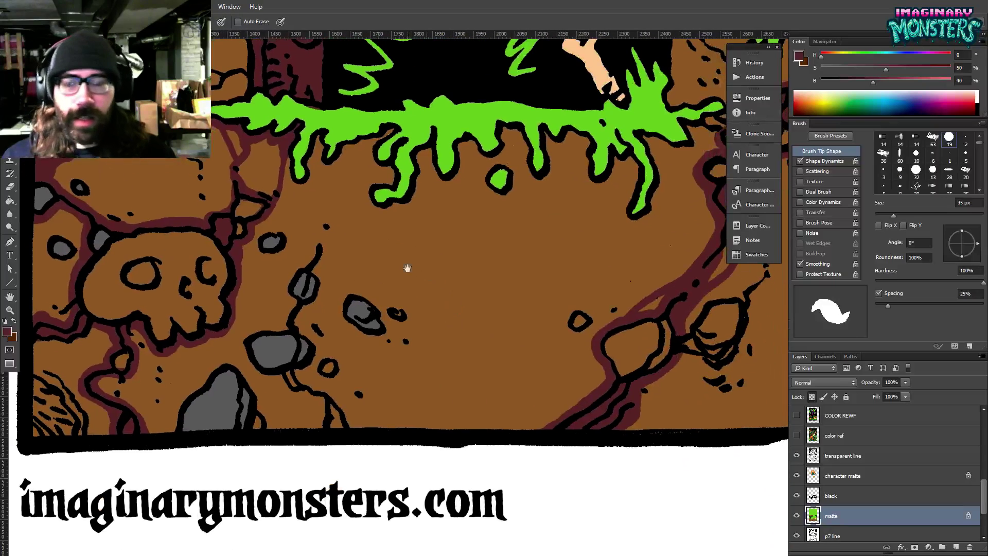
pyautogui.moveTo(465, 344); pyautogui.dragTo(514, 330)
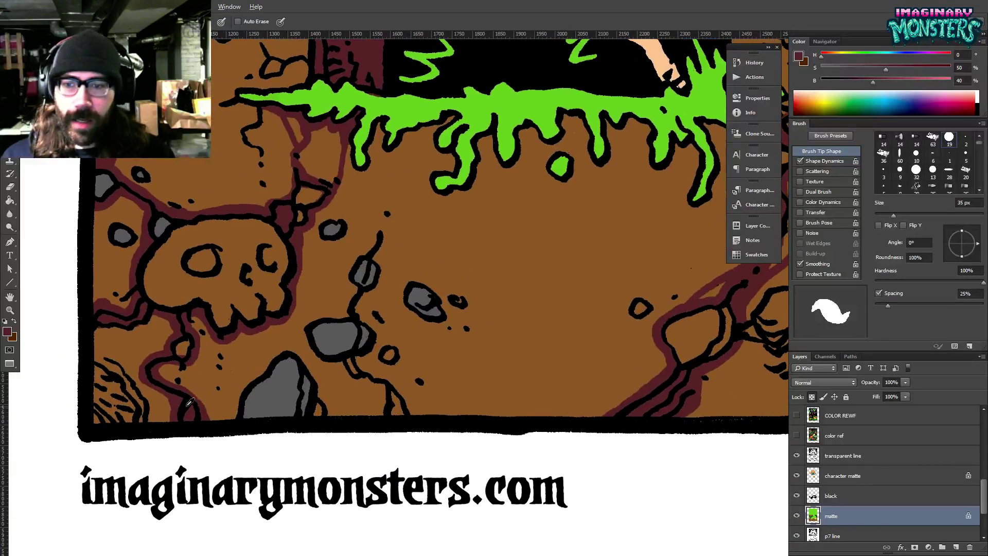
pyautogui.moveTo(232, 421)
pyautogui.mouseDown()
pyautogui.moveTo(293, 344)
pyautogui.moveTo(259, 372)
pyautogui.moveTo(294, 352)
pyautogui.moveTo(322, 391)
pyautogui.moveTo(317, 420)
pyautogui.moveTo(322, 403)
pyautogui.moveTo(325, 422)
pyautogui.moveTo(334, 409)
pyautogui.moveTo(323, 375)
pyautogui.moveTo(352, 415)
pyautogui.mouseUp()
pyautogui.click(340, 393)
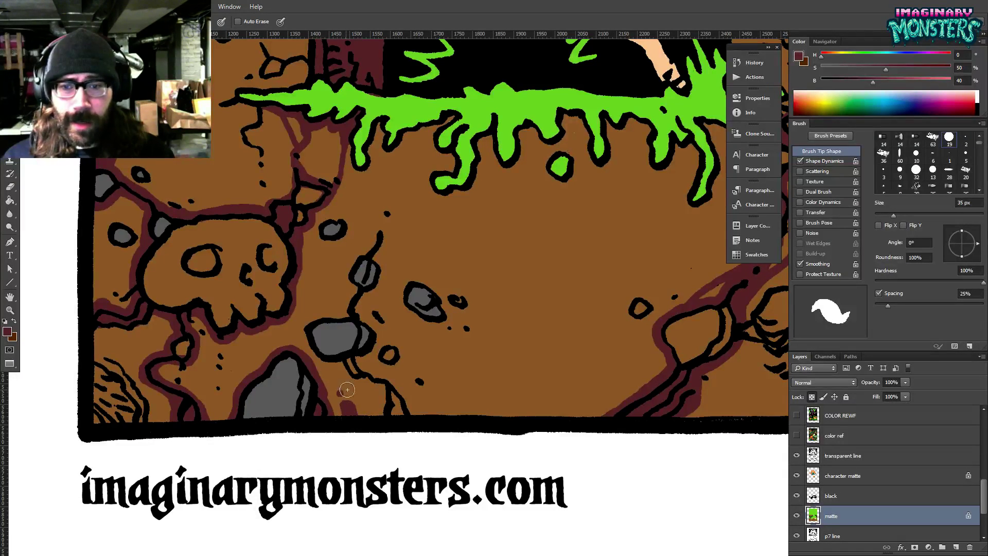
pyautogui.moveTo(396, 385)
pyautogui.mouseDown()
pyautogui.moveTo(318, 372)
pyautogui.moveTo(348, 387)
pyautogui.moveTo(347, 419)
pyautogui.moveTo(348, 386)
pyautogui.moveTo(361, 411)
pyautogui.mouseUp()
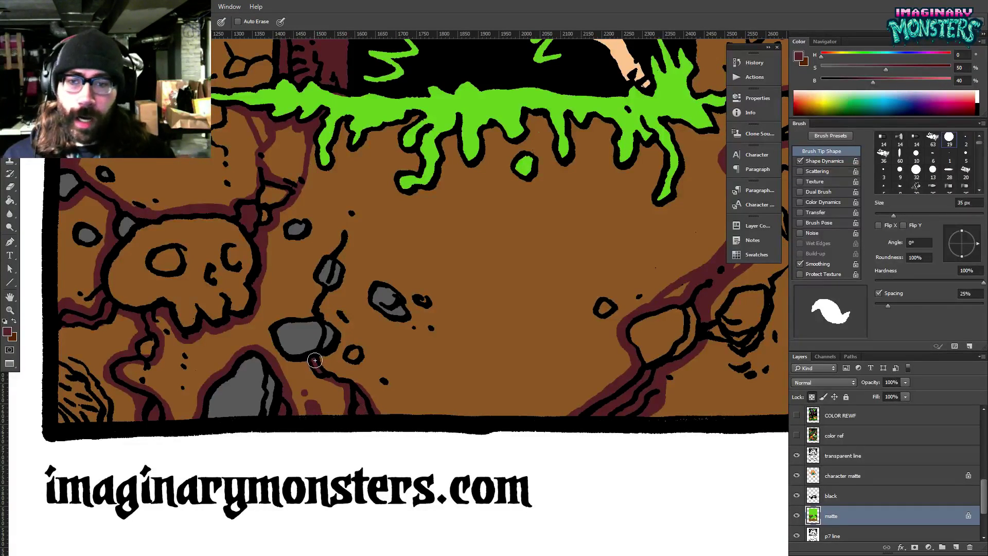
pyautogui.moveTo(315, 361)
pyautogui.mouseDown()
pyautogui.moveTo(342, 336)
pyautogui.moveTo(323, 303)
pyautogui.moveTo(347, 273)
pyautogui.moveTo(346, 239)
pyautogui.moveTo(345, 282)
pyautogui.moveTo(330, 309)
pyautogui.moveTo(350, 356)
pyautogui.mouseUp()
# Add a maroon shadow along the left side of the large stone at the foot of the diagonal crack.
pyautogui.moveTo(471, 359); pyautogui.dragTo(402, 372)
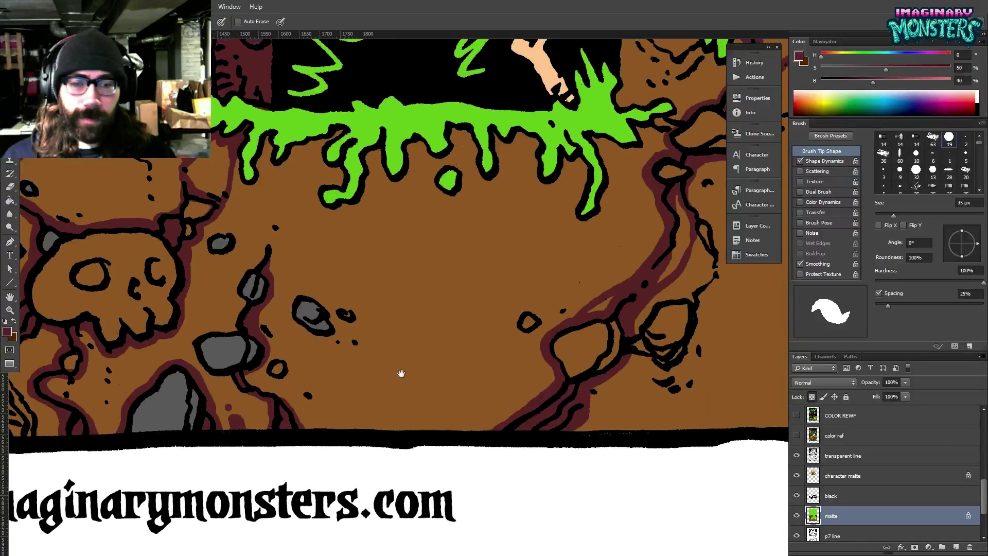
pyautogui.moveTo(542, 353); pyautogui.dragTo(535, 381)
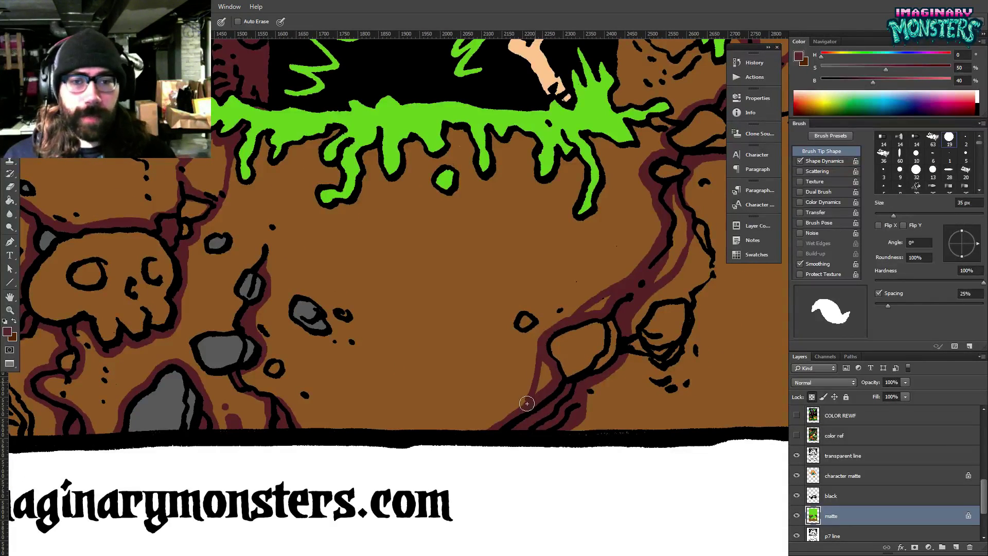
pyautogui.moveTo(534, 340); pyautogui.dragTo(477, 379)
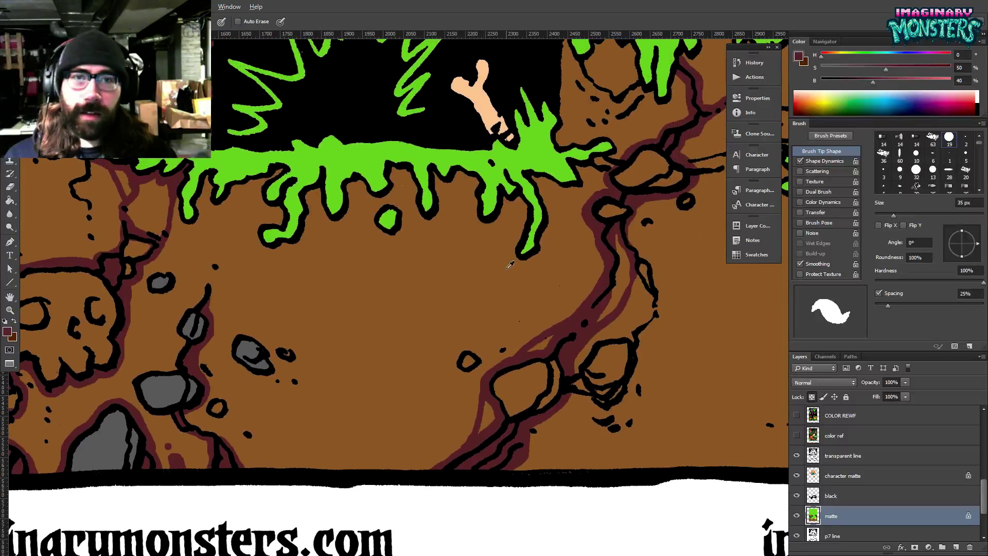
# Switch to Open Broadcaster Software to check the live stream, and minimize its window again.
pyautogui.hotkey('alt', 'Tab')
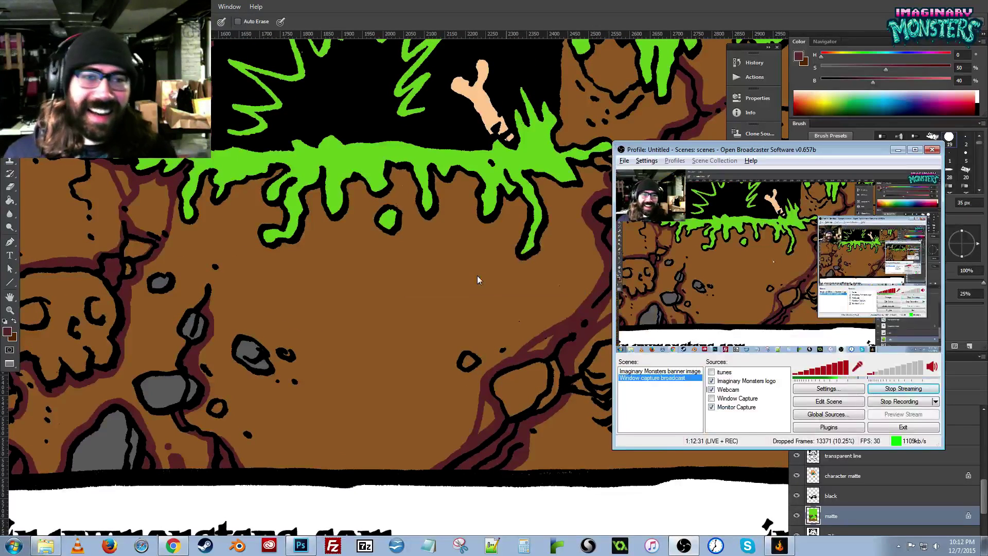
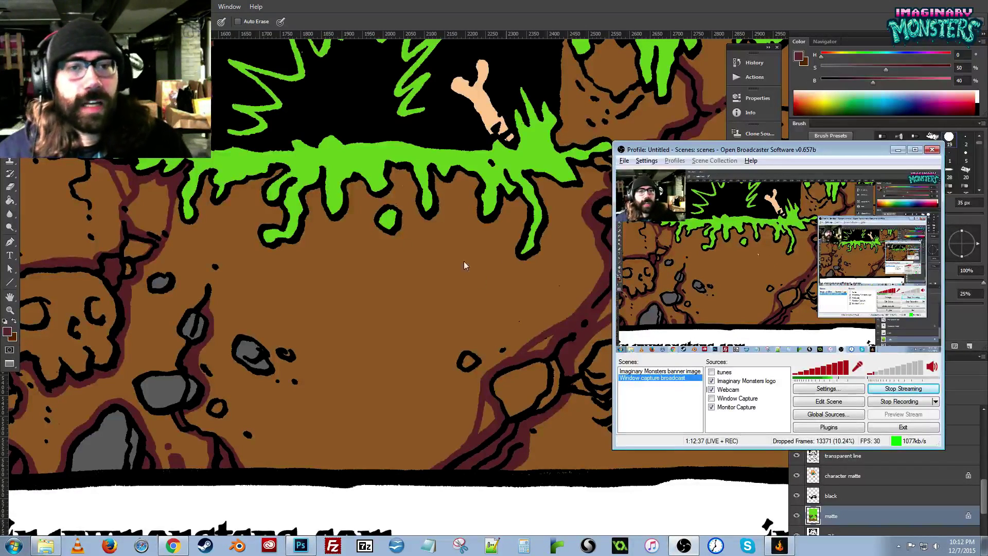
pyautogui.click(897, 150)
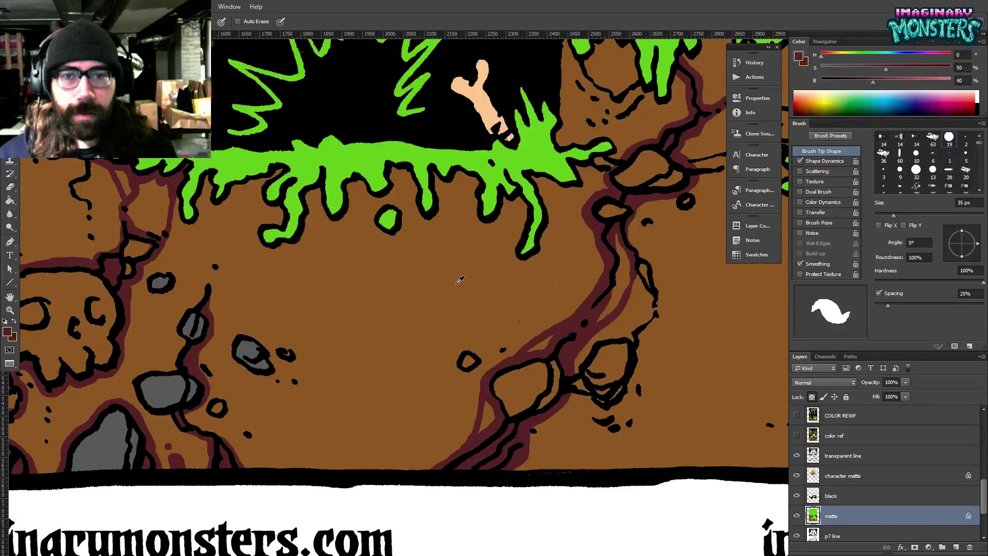
pyautogui.keyDown('alt'); pyautogui.click(456, 285); pyautogui.keyUp('alt')
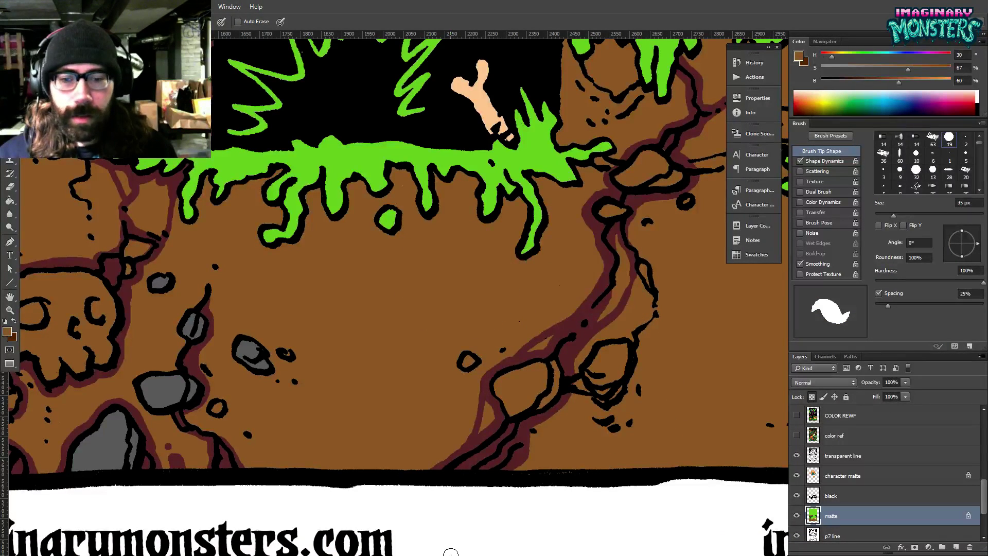
pyautogui.hotkey('alt', 'Tab')
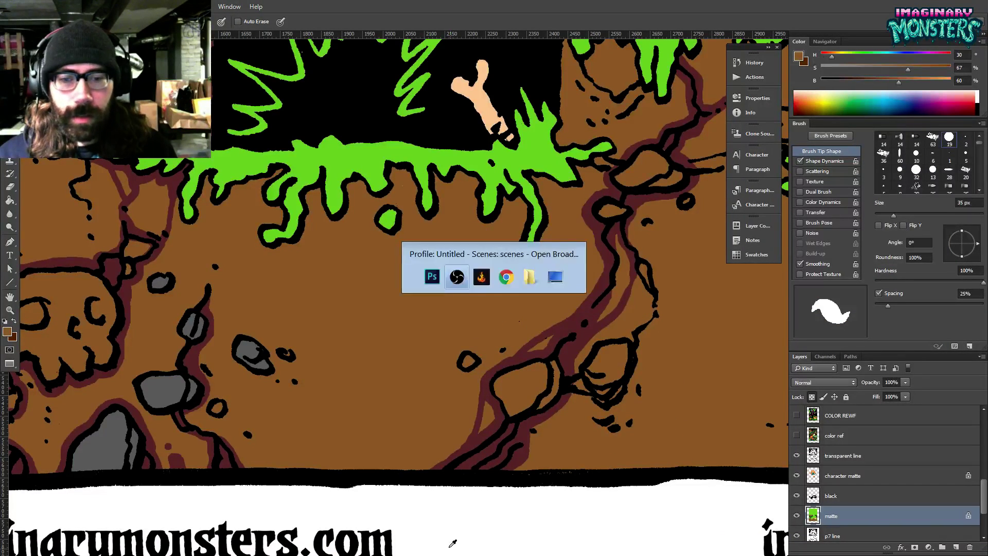
pyautogui.click(457, 278)
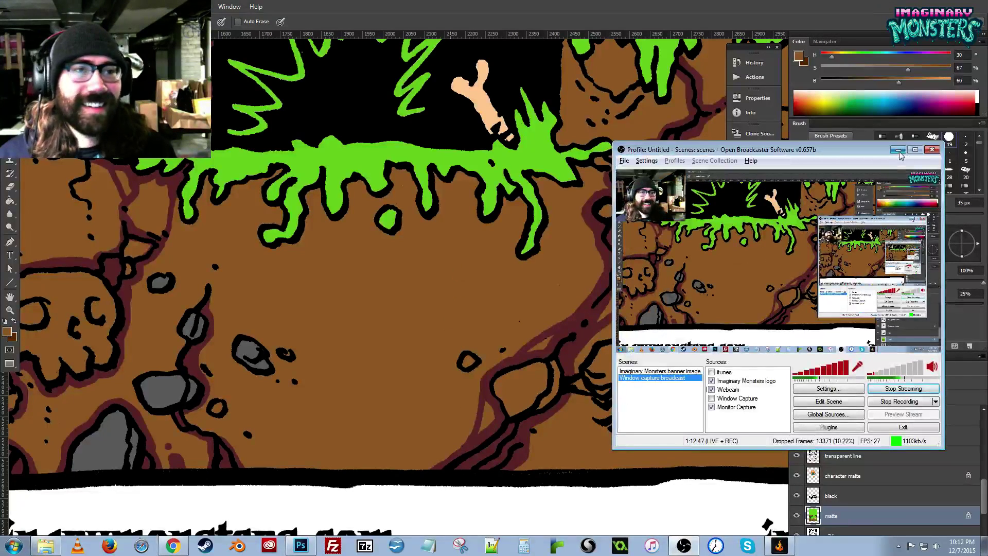
pyautogui.click(898, 149)
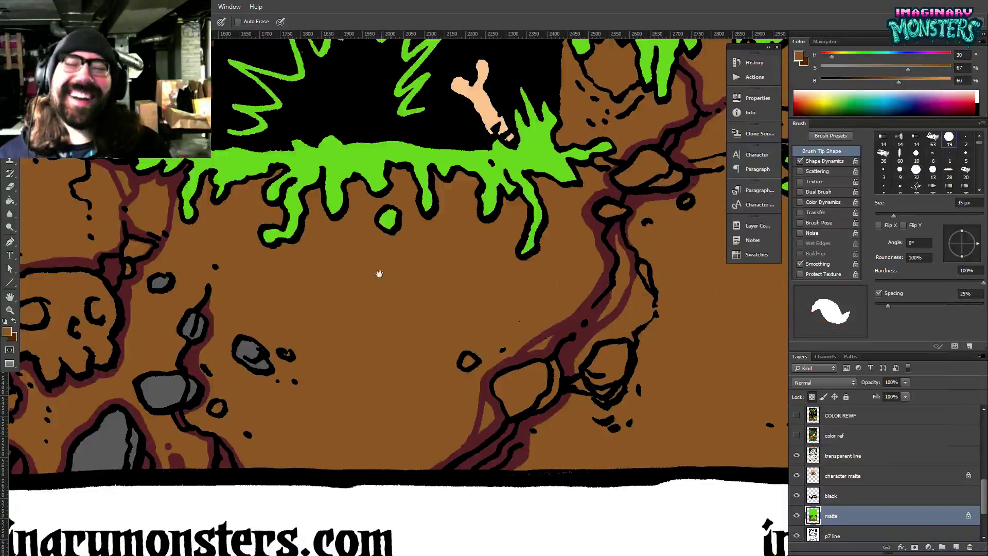
# Sample the maroon again and touch up the shadow along the right side of the wide grey stone.
pyautogui.moveTo(355, 301); pyautogui.dragTo(423, 295)
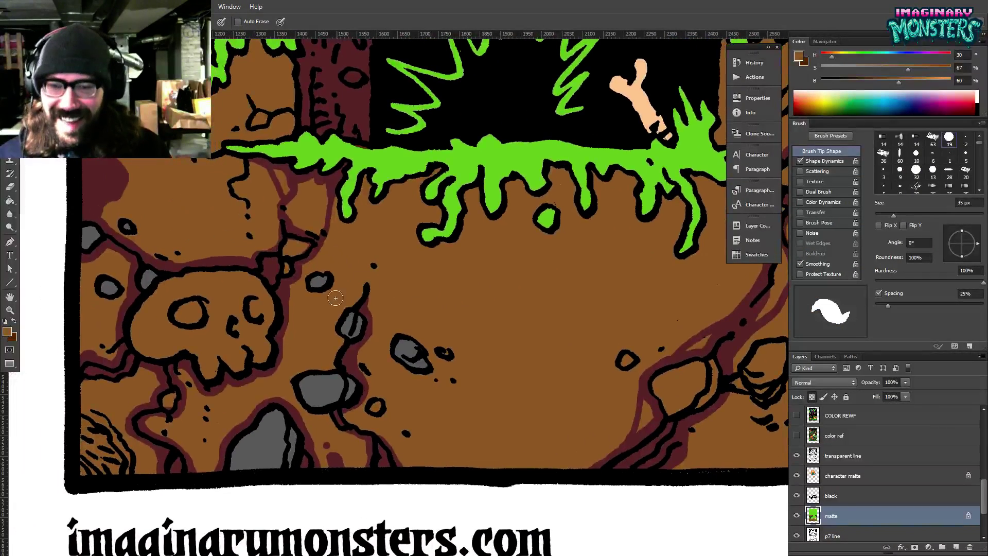
pyautogui.moveTo(349, 337); pyautogui.dragTo(359, 343)
pyautogui.keyDown('alt'); pyautogui.click(366, 363); pyautogui.keyUp('alt')
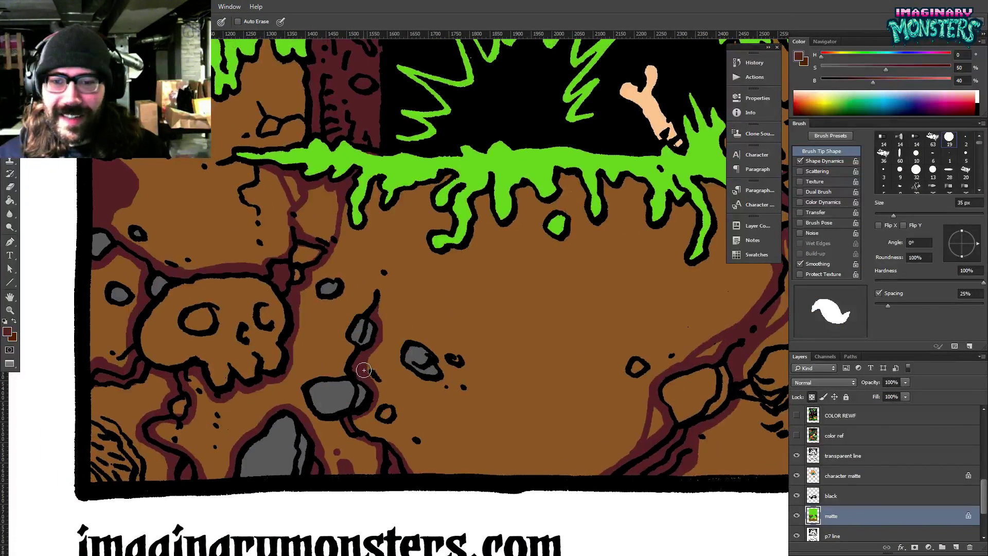
pyautogui.moveTo(375, 396); pyautogui.dragTo(355, 421)
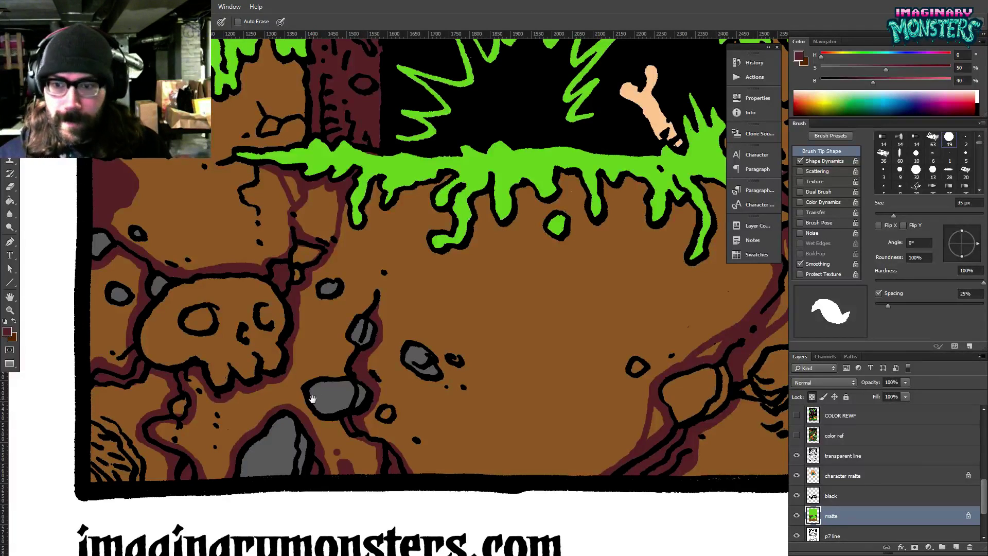
pyautogui.moveTo(382, 390); pyautogui.dragTo(360, 376)
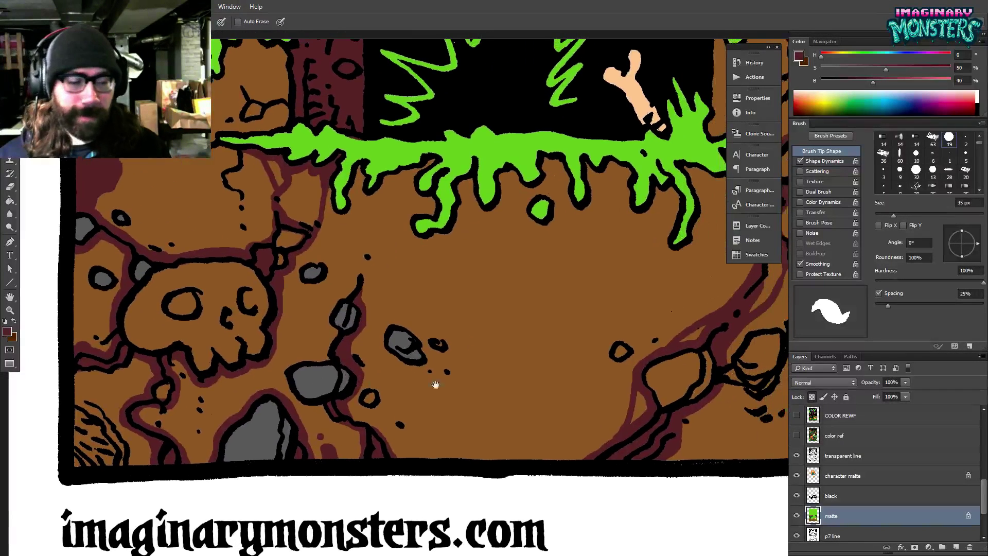
pyautogui.moveTo(660, 417); pyautogui.dragTo(628, 411)
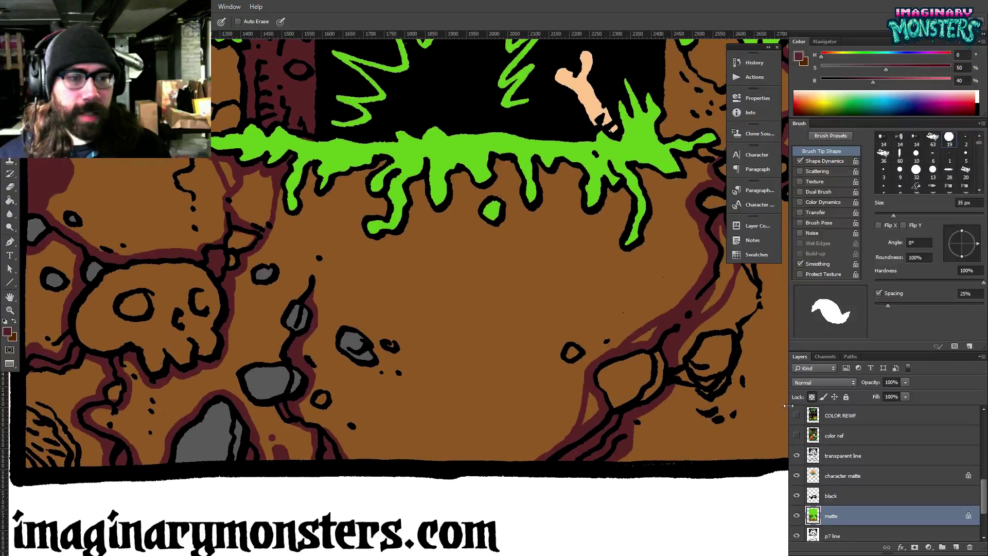
# Show the color ref layer and examine how dirt, rocks and skull are coloured across the whole reference panel.
pyautogui.click(797, 436)
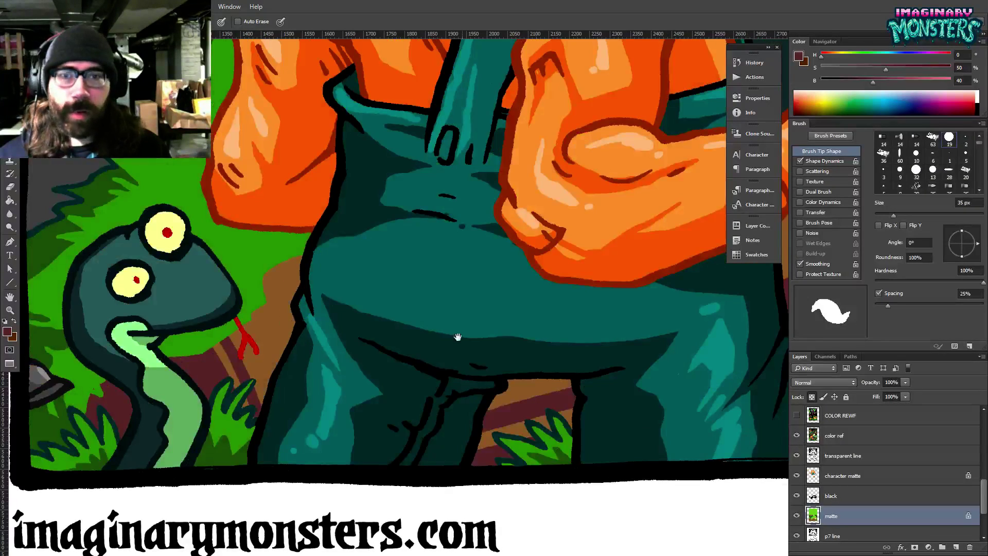
pyautogui.moveTo(458, 337); pyautogui.dragTo(444, 448)
pyautogui.moveTo(428, 362)
pyautogui.mouseDown()
pyautogui.moveTo(470, 411)
pyautogui.moveTo(446, 446)
pyautogui.mouseUp()
pyautogui.press('z')
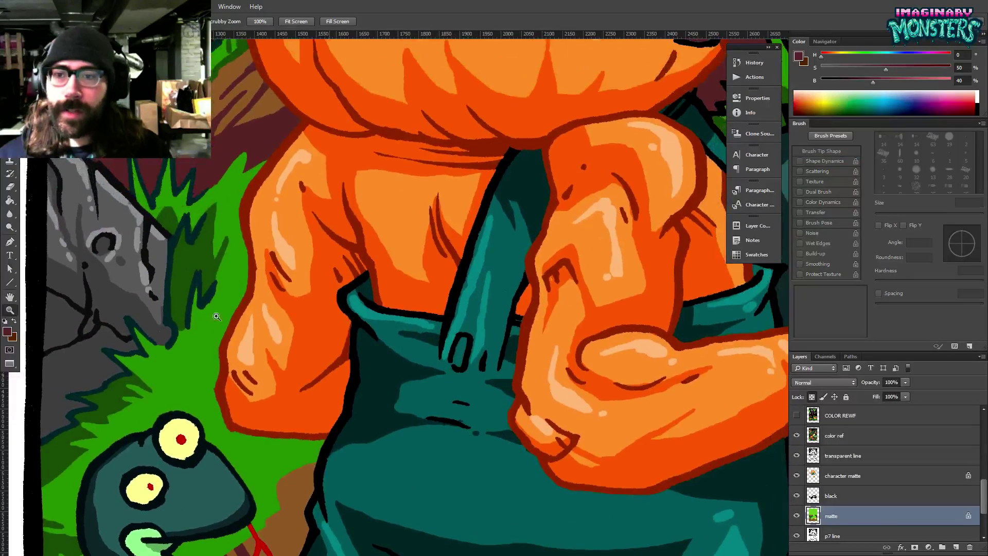
pyautogui.keyDown('alt'); pyautogui.click(231, 308); pyautogui.keyUp('alt')
pyautogui.keyDown('alt'); pyautogui.click(231, 309); pyautogui.keyUp('alt')
pyautogui.keyDown('alt'); pyautogui.click(231, 309); pyautogui.keyUp('alt')
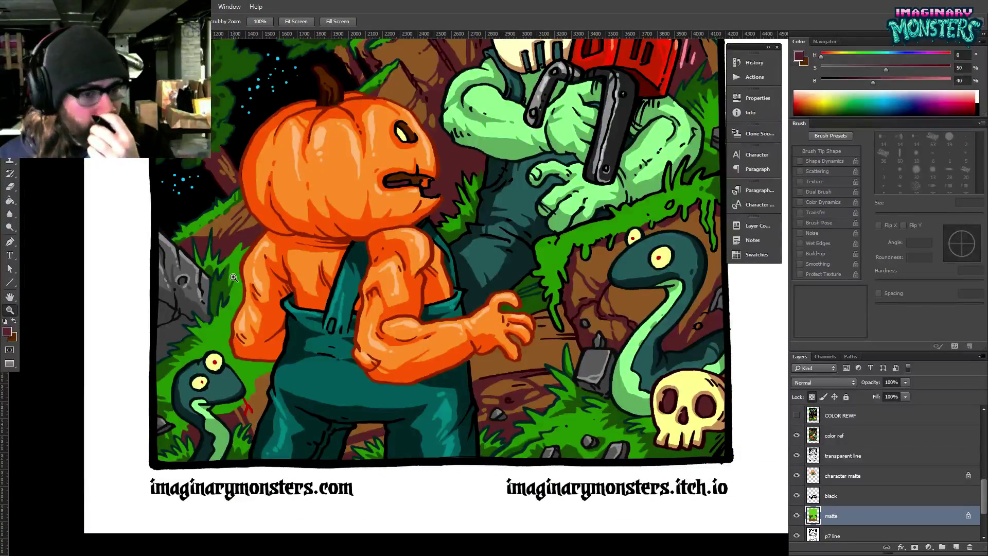
pyautogui.moveTo(233, 277); pyautogui.dragTo(197, 312)
pyautogui.press('b')
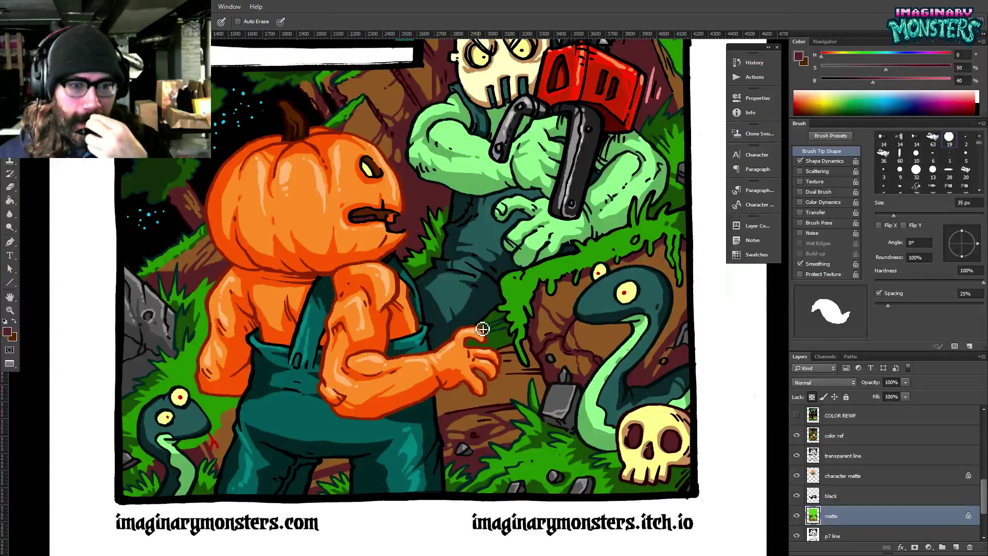
# Sample the stone grey from the color ref layer and compare the reference panel with the platform scene.
pyautogui.moveTo(544, 461); pyautogui.dragTo(528, 390)
pyautogui.keyDown('alt'); pyautogui.click(543, 325); pyautogui.keyUp('alt')
pyautogui.moveTo(521, 308); pyautogui.dragTo(514, 354)
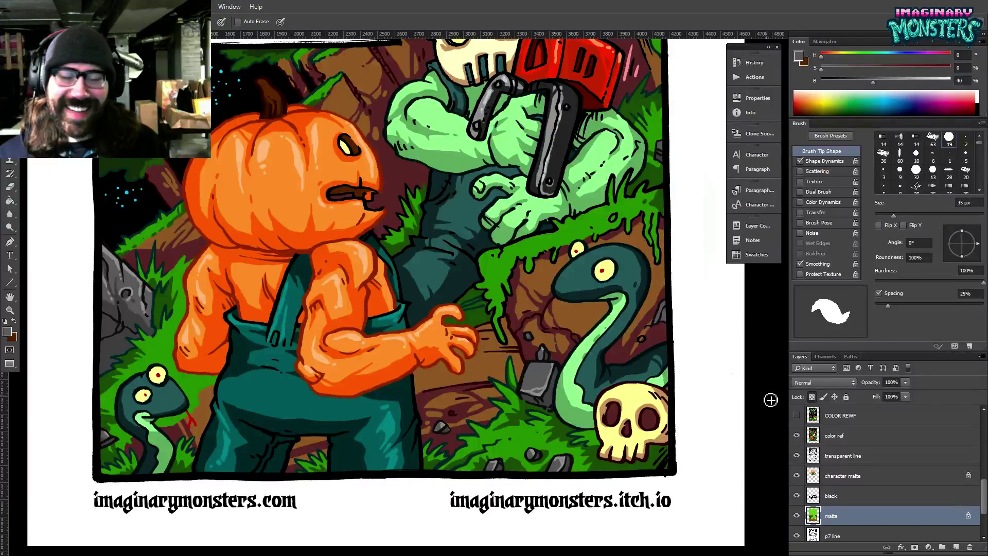
pyautogui.click(797, 436)
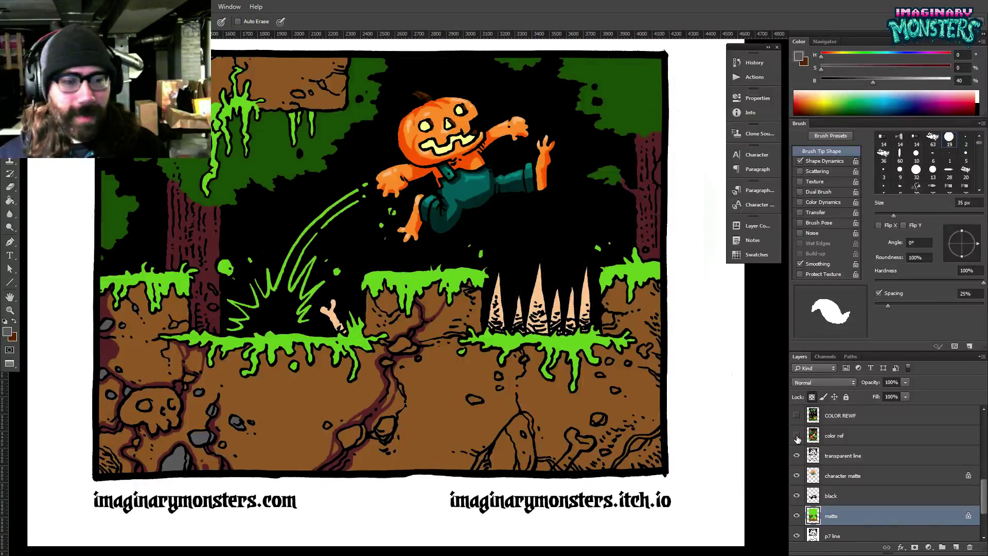
pyautogui.click(796, 436)
pyautogui.click(796, 437)
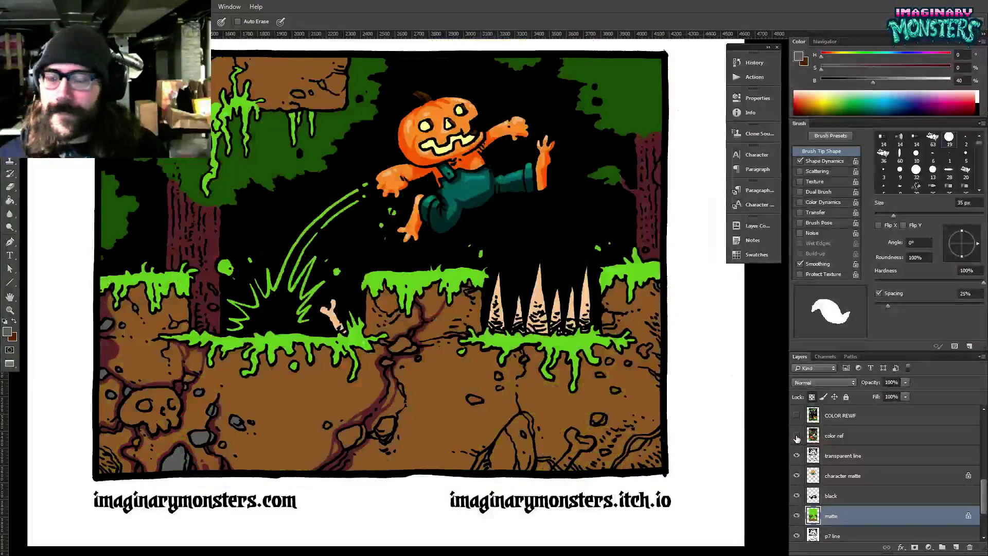
pyautogui.click(796, 436)
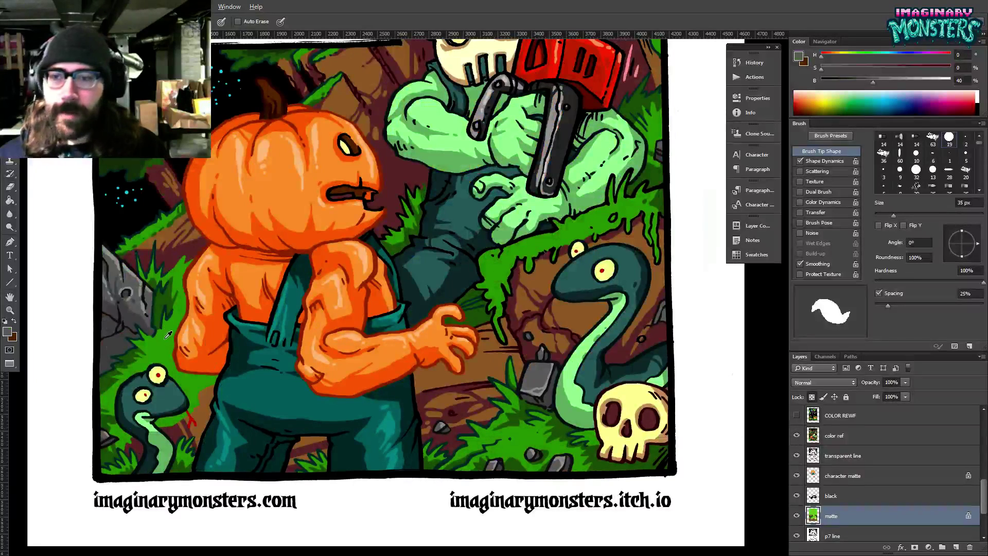
# Sample the grass green from the color reference and fill the ledge grass, hanging slime and droplets with it on the matte layer.
pyautogui.keyDown('alt'); pyautogui.click(174, 332); pyautogui.keyUp('alt')
pyautogui.click(797, 437)
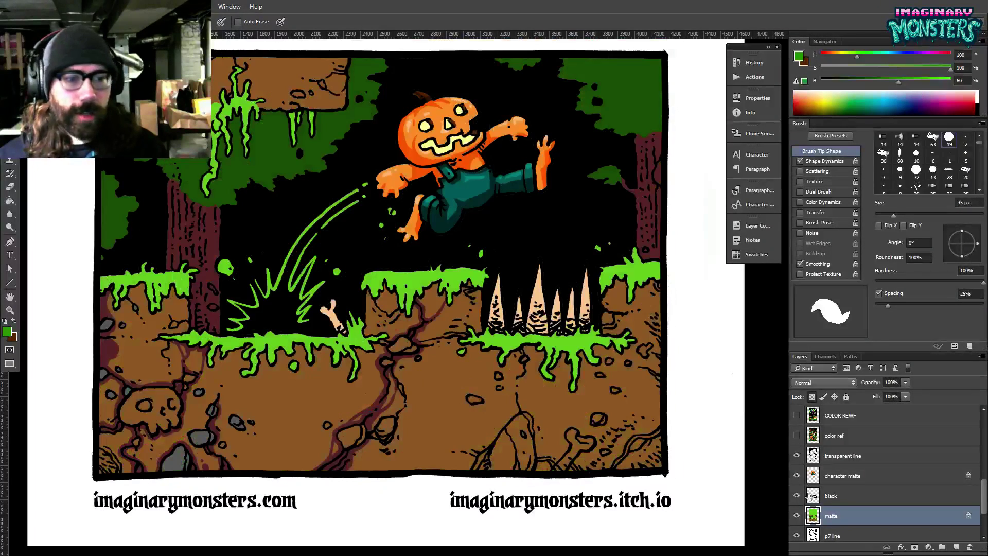
pyautogui.moveTo(590, 445); pyautogui.dragTo(629, 463)
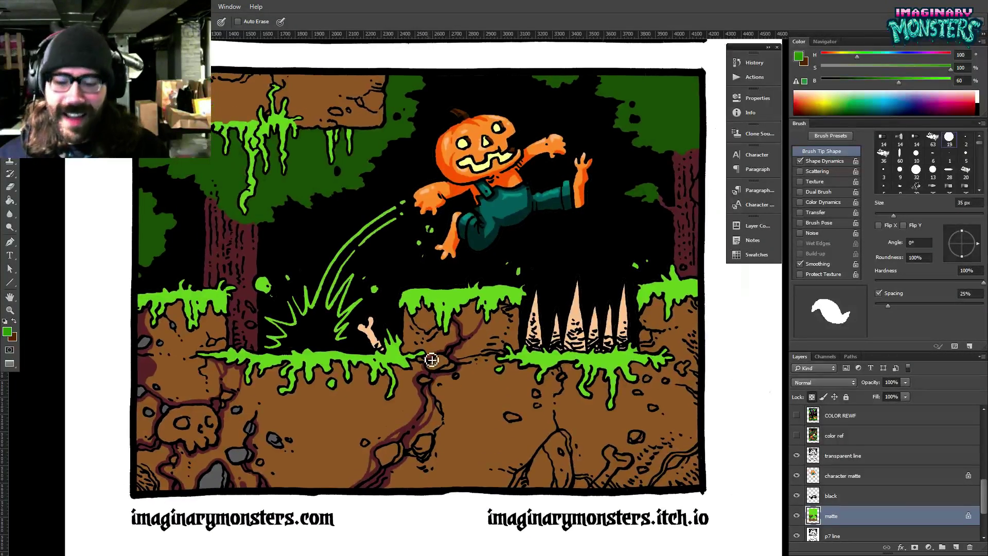
pyautogui.press('g')
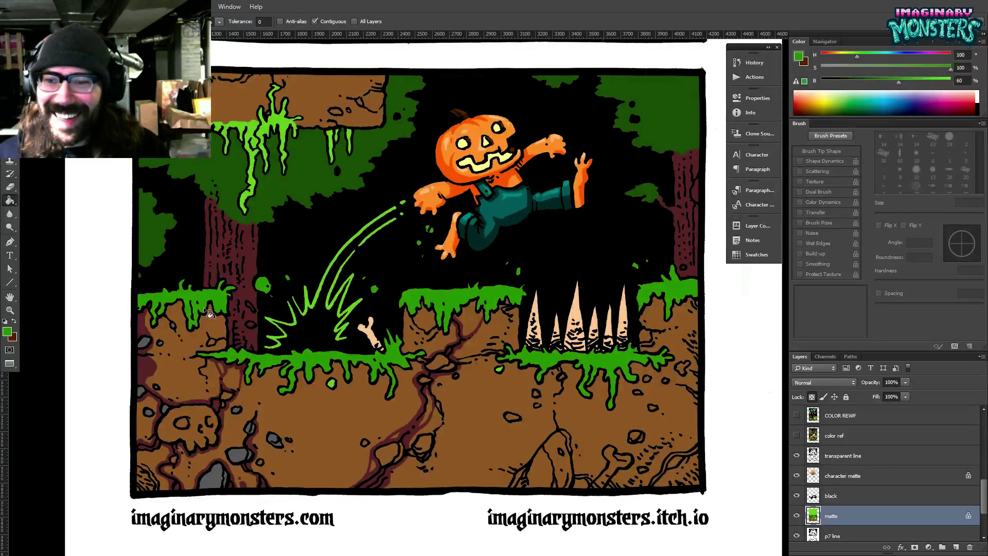
pyautogui.click(252, 144)
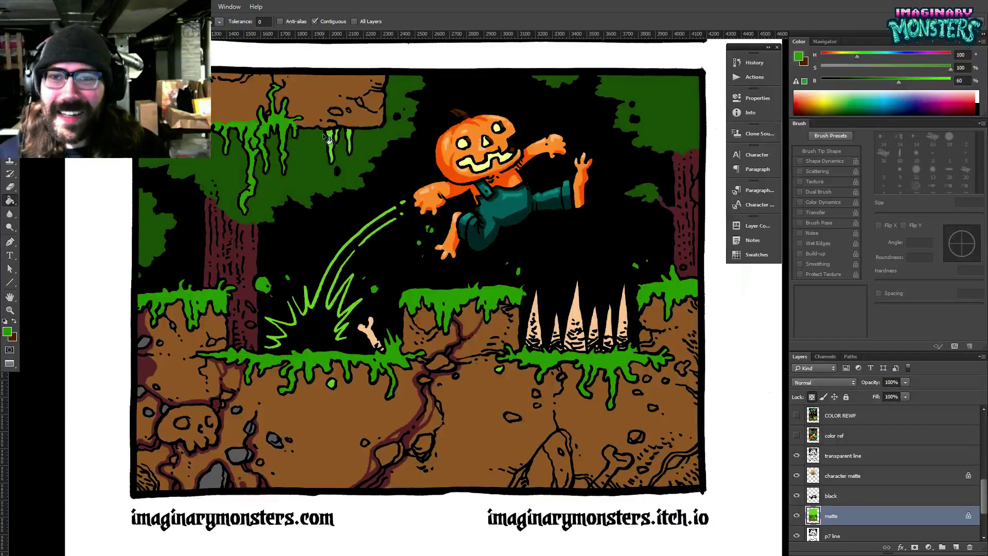
pyautogui.click(337, 142)
pyautogui.click(350, 140)
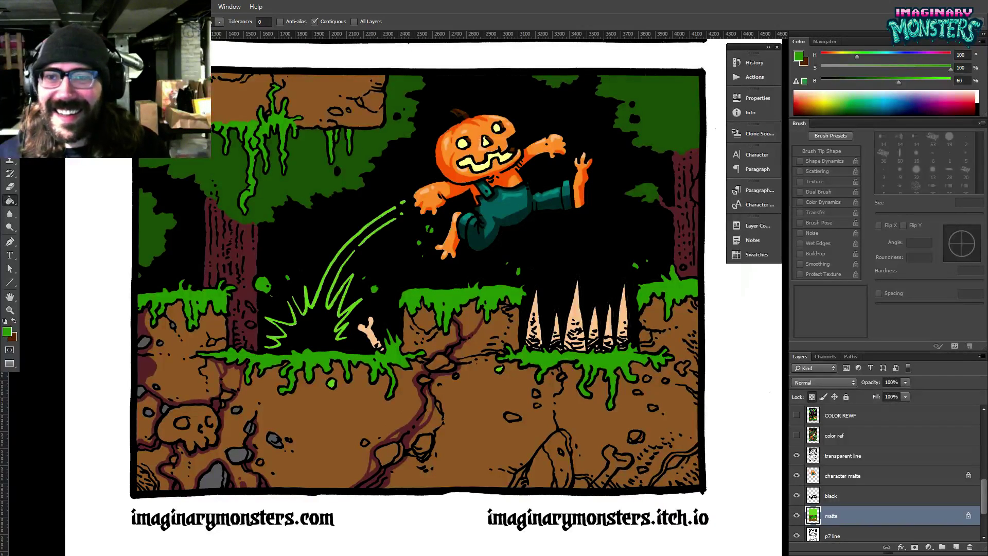
pyautogui.moveTo(439, 305); pyautogui.dragTo(381, 314)
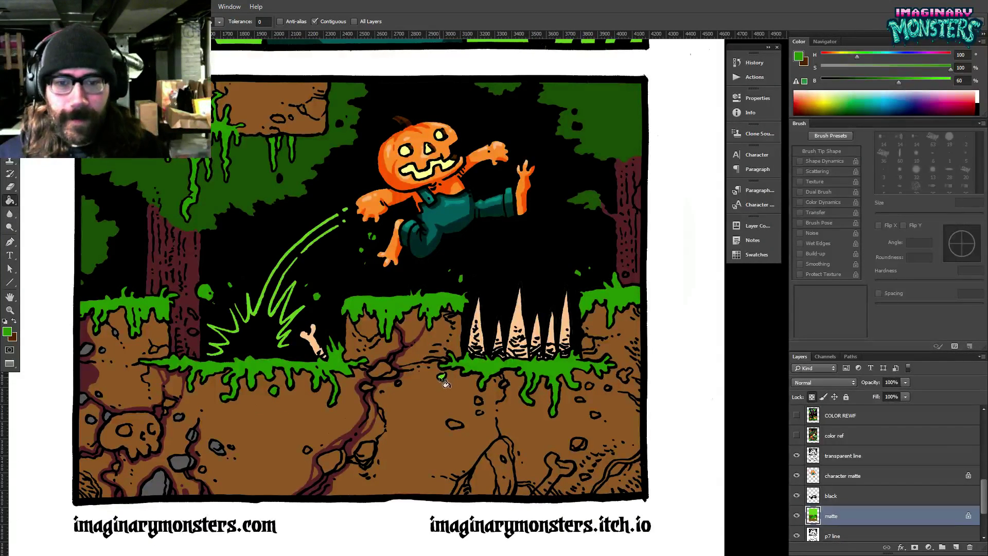
pyautogui.moveTo(440, 396); pyautogui.dragTo(540, 357)
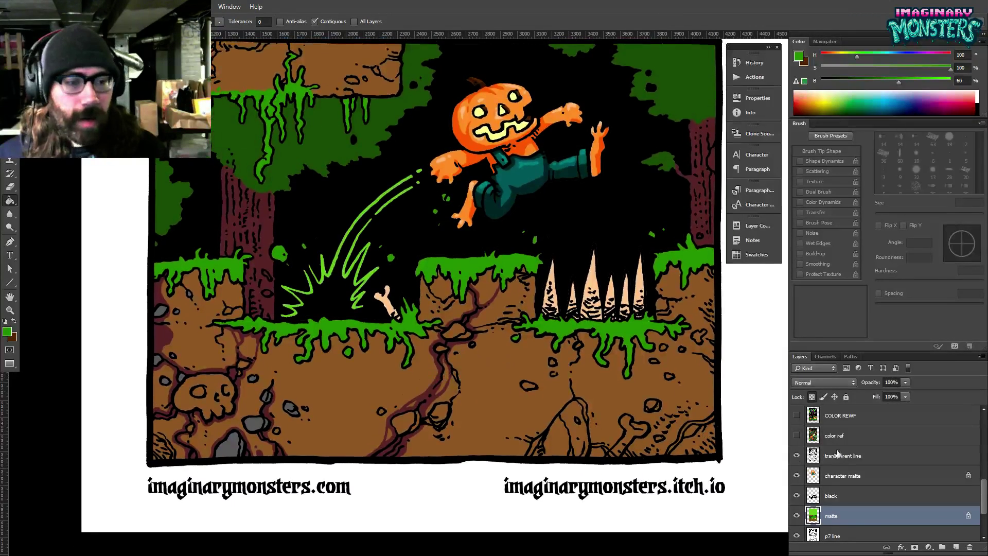
# Sample the pale yellow of the skull in the color reference and fill the buried skull with it.
pyautogui.click(797, 437)
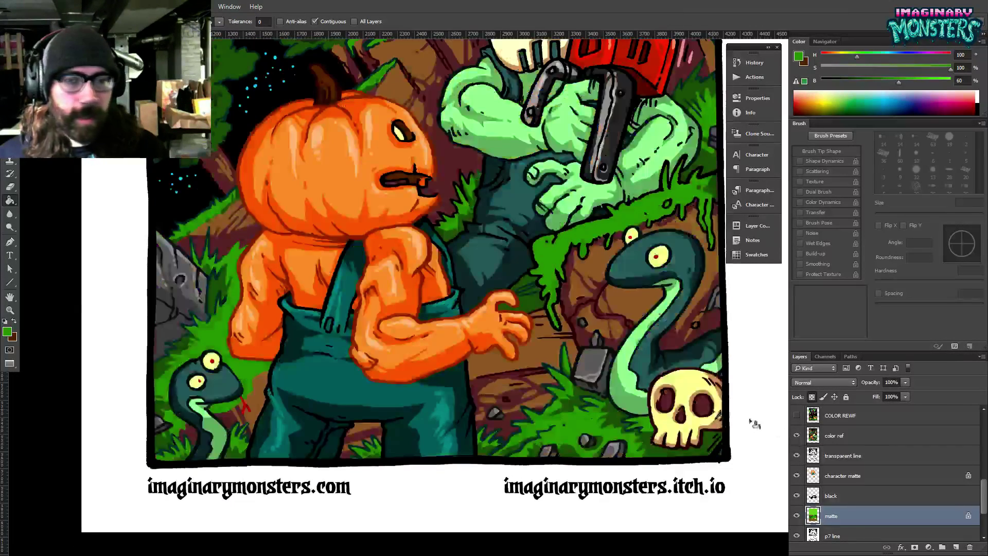
pyautogui.keyDown('alt'); pyautogui.click(682, 375); pyautogui.keyUp('alt')
pyautogui.click(796, 435)
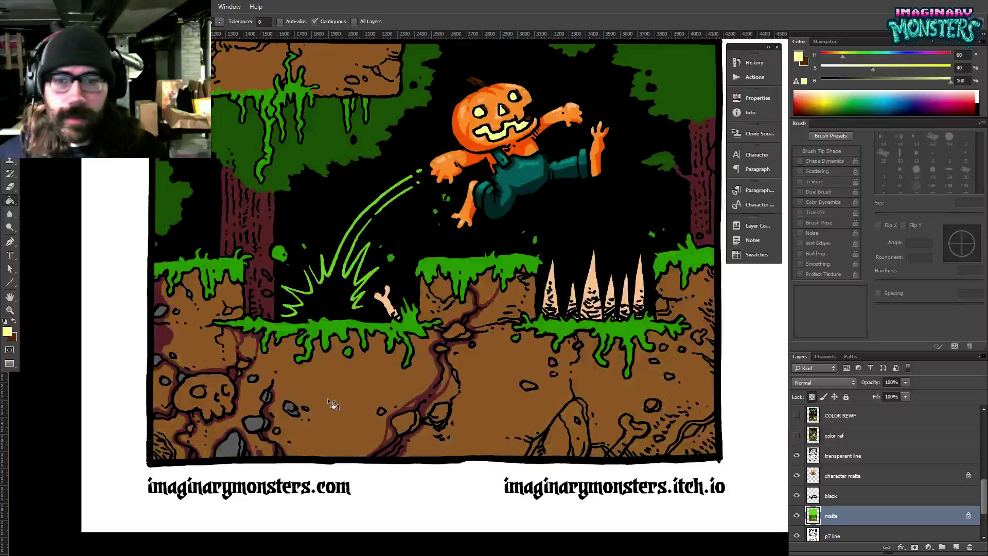
pyautogui.click(219, 391)
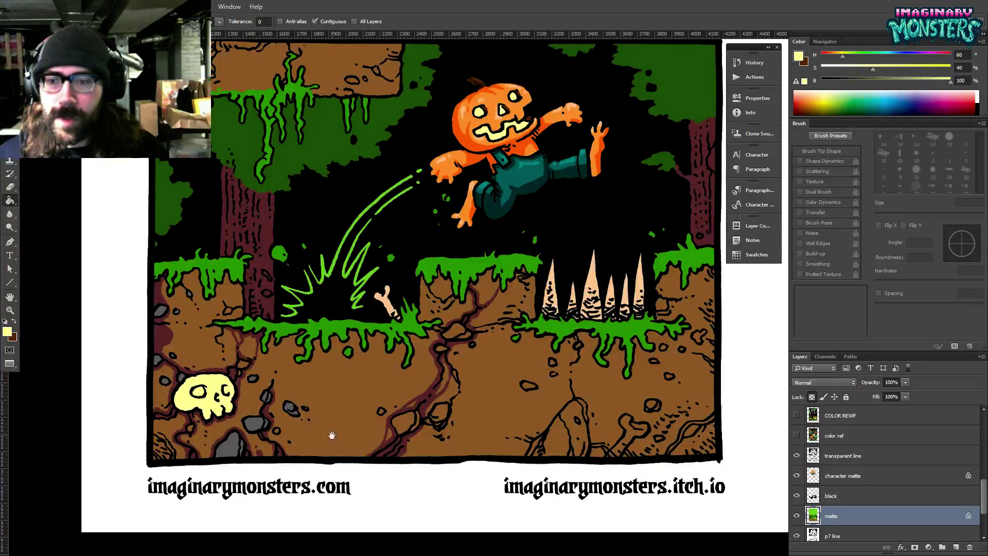
# Sample the grey from a coloured stone and paint it along the inner edges of the large pointed rock beside the bone.
pyautogui.moveTo(359, 433); pyautogui.dragTo(317, 428)
pyautogui.moveTo(633, 395); pyautogui.dragTo(615, 402)
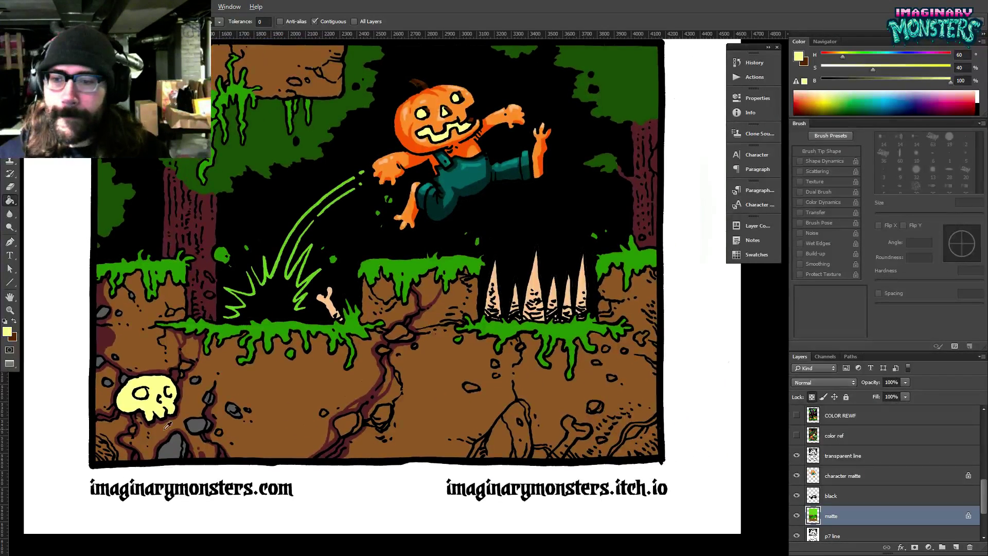
pyautogui.keyDown('alt'); pyautogui.click(173, 445); pyautogui.keyUp('alt')
pyautogui.moveTo(531, 418); pyautogui.dragTo(458, 422)
pyautogui.press('z')
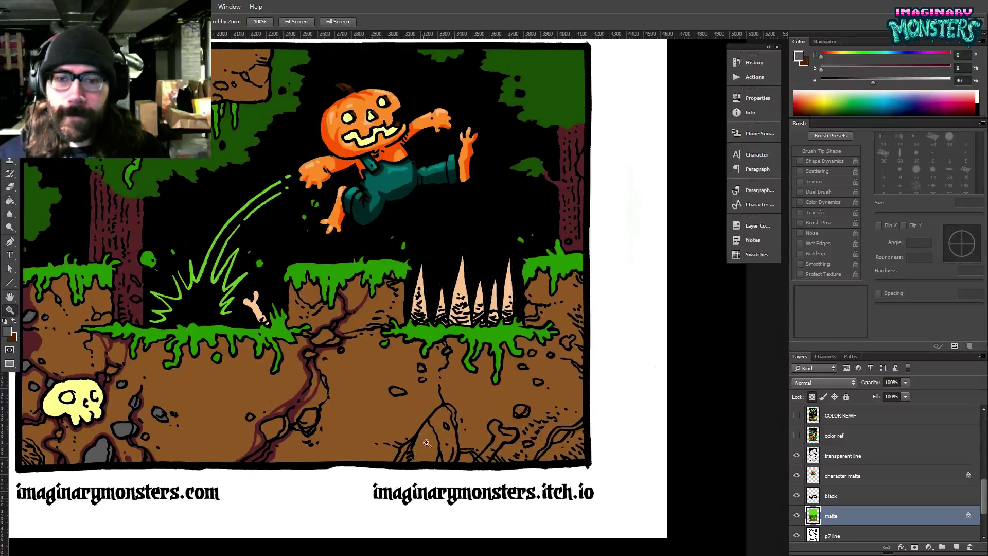
pyautogui.click(427, 442)
pyautogui.press('b')
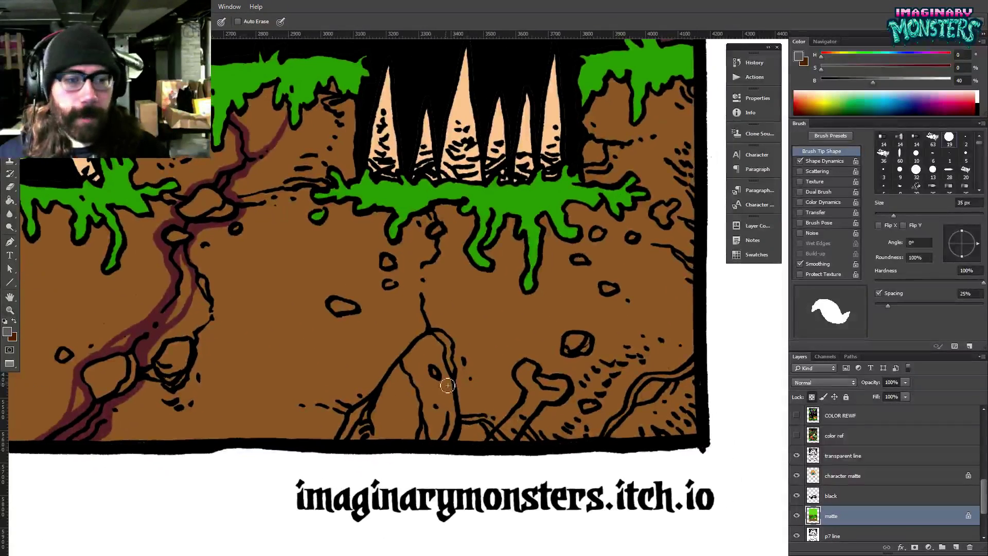
pyautogui.moveTo(363, 410)
pyautogui.mouseDown()
pyautogui.moveTo(356, 445)
pyautogui.moveTo(412, 357)
pyautogui.moveTo(404, 348)
pyautogui.moveTo(400, 357)
pyautogui.moveTo(454, 324)
pyautogui.mouseUp()
pyautogui.press('z')
pyautogui.click(422, 347)
pyautogui.click(424, 347)
pyautogui.press('b')
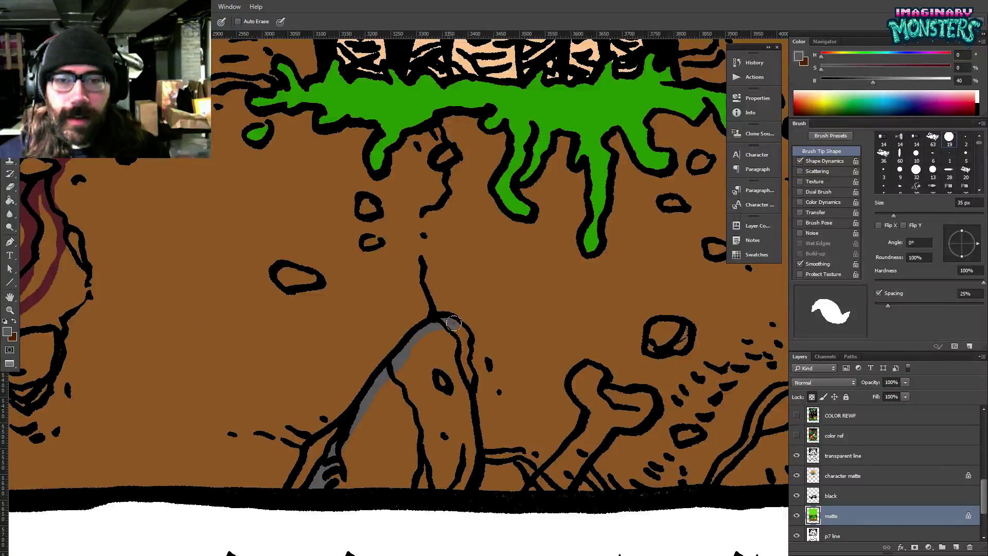
pyautogui.moveTo(466, 385); pyautogui.dragTo(466, 371)
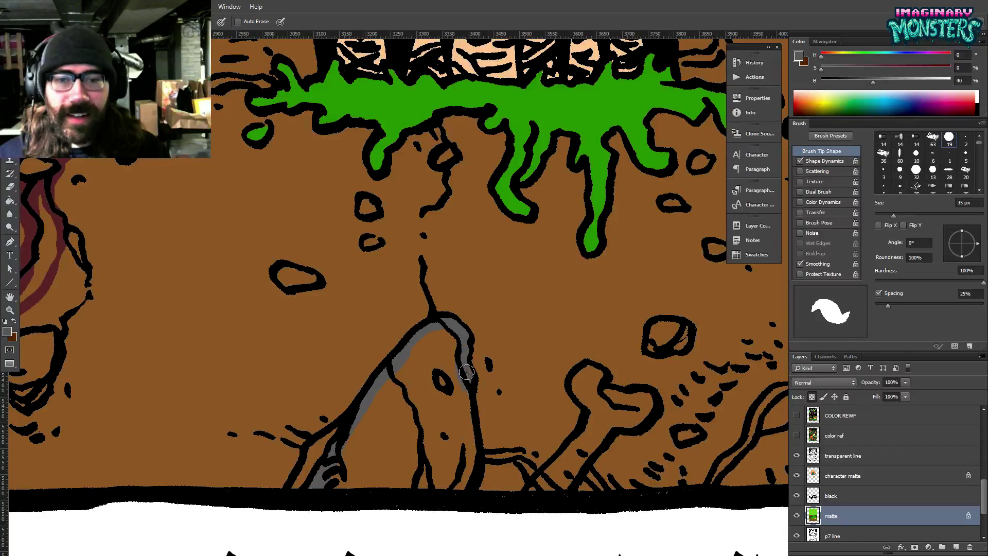
pyautogui.moveTo(469, 429)
pyautogui.mouseDown()
pyautogui.moveTo(460, 488)
pyautogui.moveTo(421, 472)
pyautogui.mouseUp()
# Fill the rest of the large pointed rock with the same grey.
pyautogui.press('g')
pyautogui.click(400, 386)
pyautogui.moveTo(381, 404); pyautogui.dragTo(433, 383)
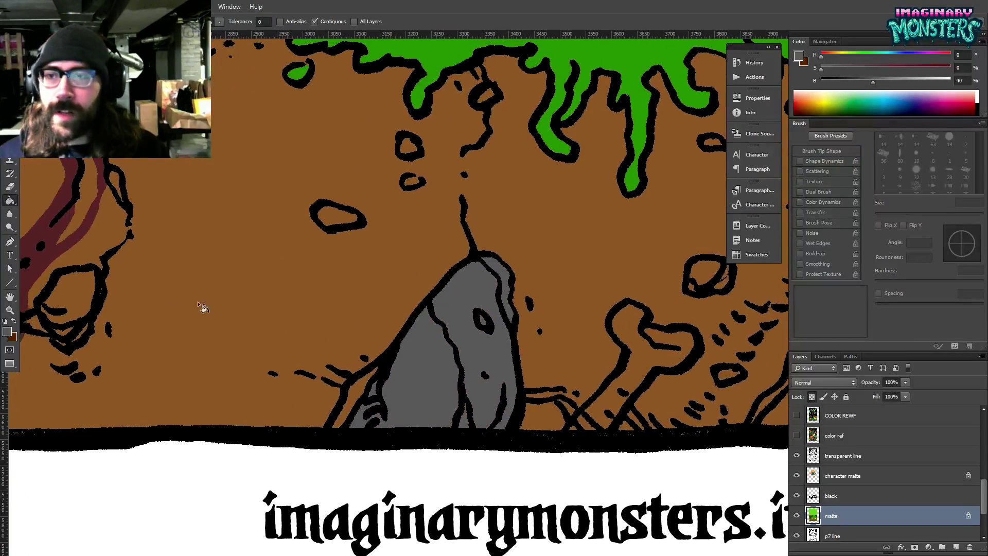
# Sample the crack maroon and paint a shadow along the pointed rock's left side and up the thin crack above its tip.
pyautogui.keyDown('alt'); pyautogui.click(73, 245); pyautogui.keyUp('alt')
pyautogui.press('b')
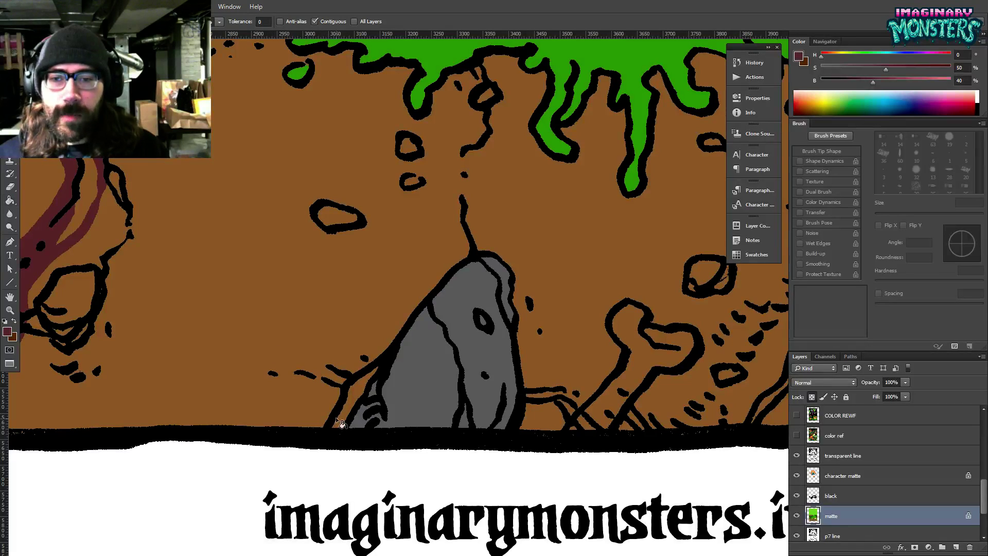
pyautogui.moveTo(334, 426)
pyautogui.mouseDown()
pyautogui.moveTo(357, 391)
pyautogui.moveTo(336, 424)
pyautogui.moveTo(347, 393)
pyautogui.moveTo(405, 338)
pyautogui.moveTo(371, 352)
pyautogui.moveTo(360, 380)
pyautogui.moveTo(400, 313)
pyautogui.moveTo(472, 238)
pyautogui.mouseUp()
pyautogui.moveTo(464, 200); pyautogui.dragTo(458, 226)
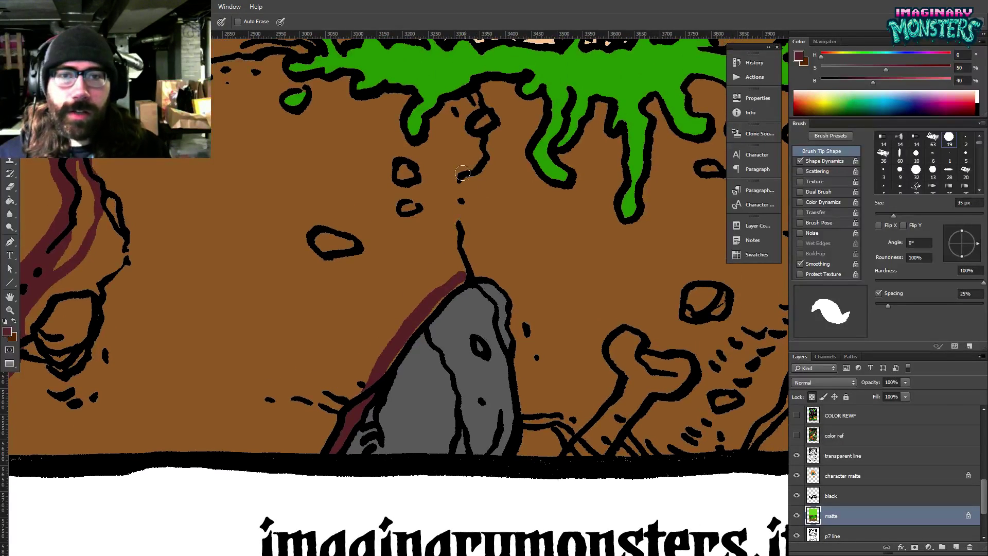
pyautogui.moveTo(463, 173)
pyautogui.mouseDown()
pyautogui.moveTo(462, 275)
pyautogui.moveTo(376, 379)
pyautogui.moveTo(332, 404)
pyautogui.moveTo(362, 394)
pyautogui.mouseUp()
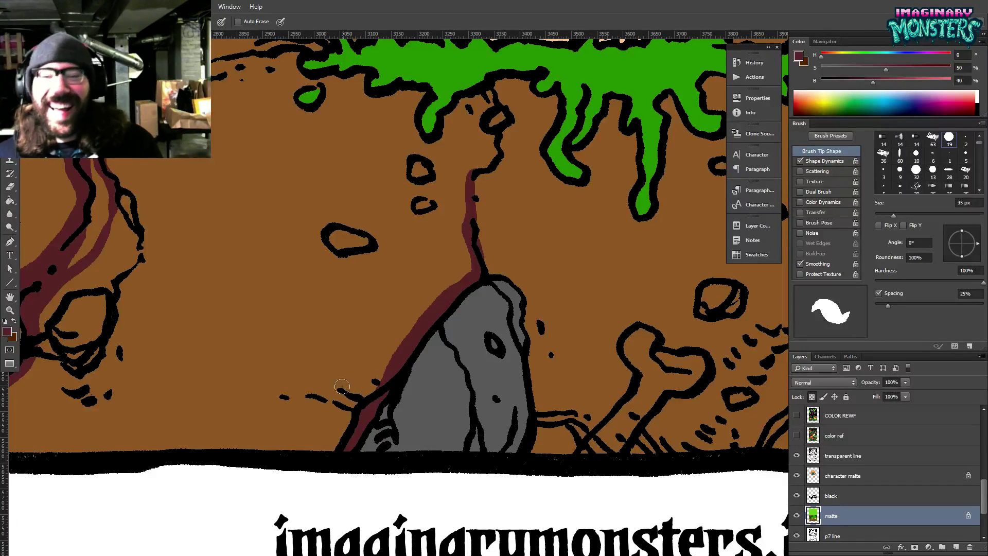
# Paint maroon shadows along the small side crack branching left from the pointed rock's base, down to the panel border.
pyautogui.moveTo(278, 366)
pyautogui.mouseDown()
pyautogui.moveTo(363, 390)
pyautogui.moveTo(393, 366)
pyautogui.mouseUp()
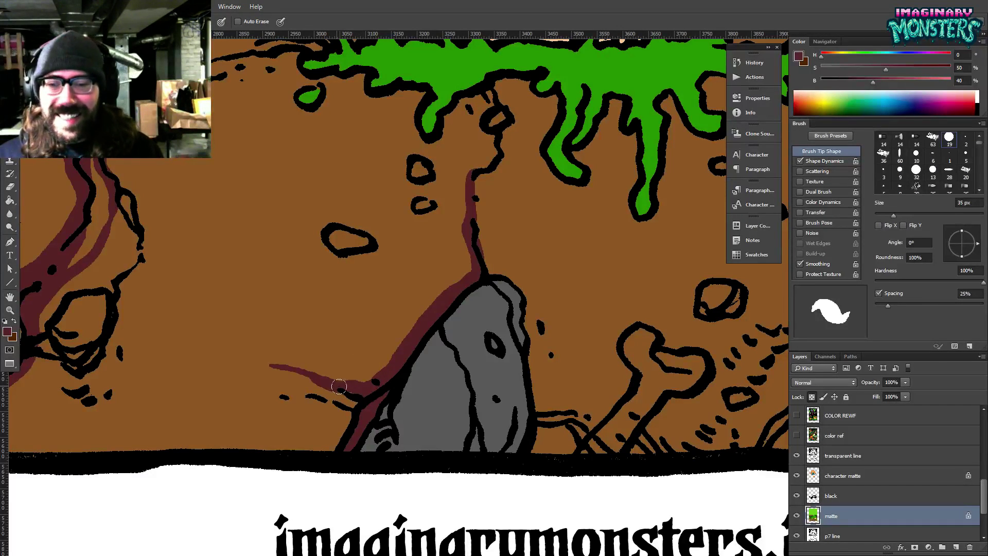
pyautogui.moveTo(339, 386)
pyautogui.mouseDown()
pyautogui.moveTo(352, 401)
pyautogui.moveTo(312, 474)
pyautogui.mouseUp()
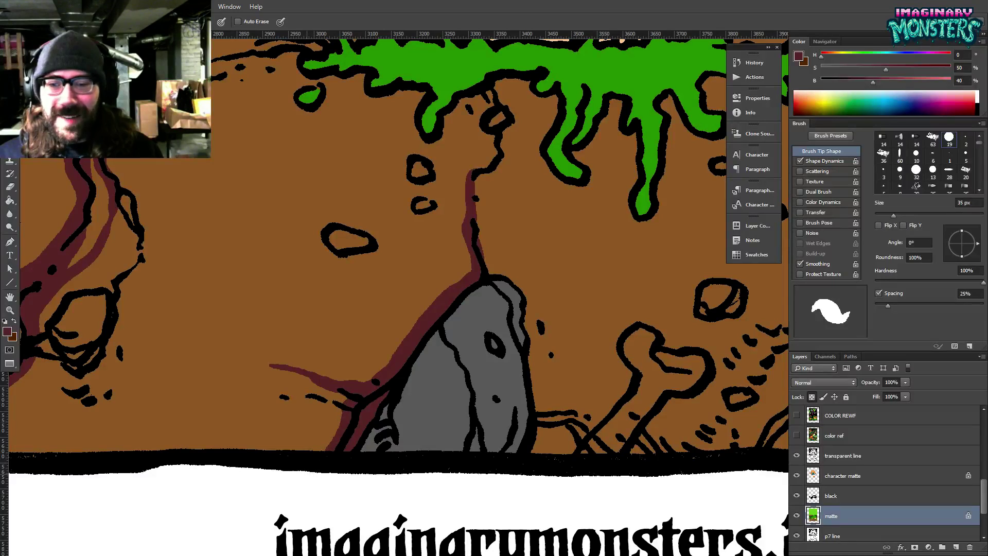
pyautogui.moveTo(316, 400)
pyautogui.mouseDown()
pyautogui.moveTo(344, 414)
pyautogui.moveTo(344, 438)
pyautogui.mouseUp()
pyautogui.moveTo(377, 392); pyautogui.dragTo(318, 412)
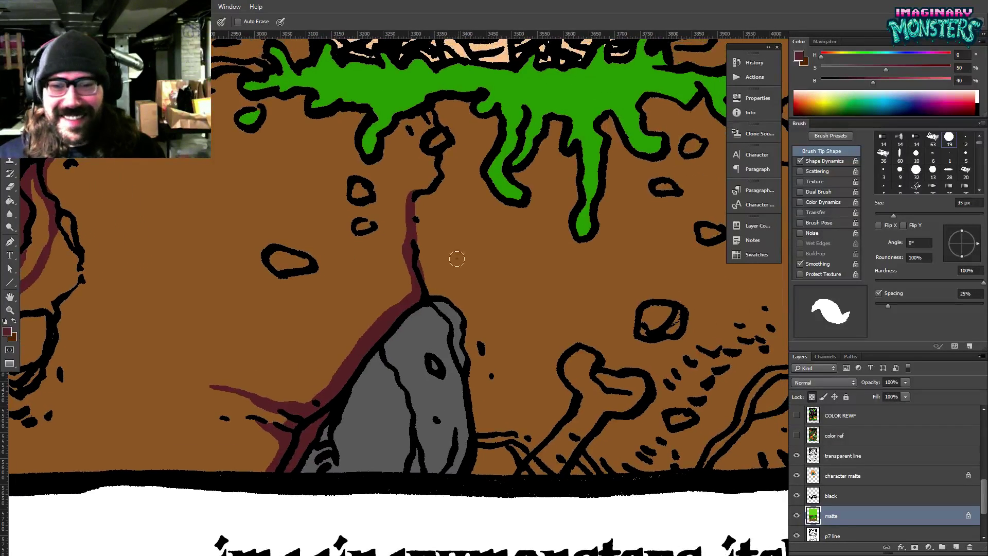
# Continue the maroon shadow around the small stone atop the crack, down the pointed rock's right side and into the gap beside the bone.
pyautogui.moveTo(429, 109)
pyautogui.mouseDown()
pyautogui.moveTo(421, 150)
pyautogui.moveTo(435, 159)
pyautogui.mouseUp()
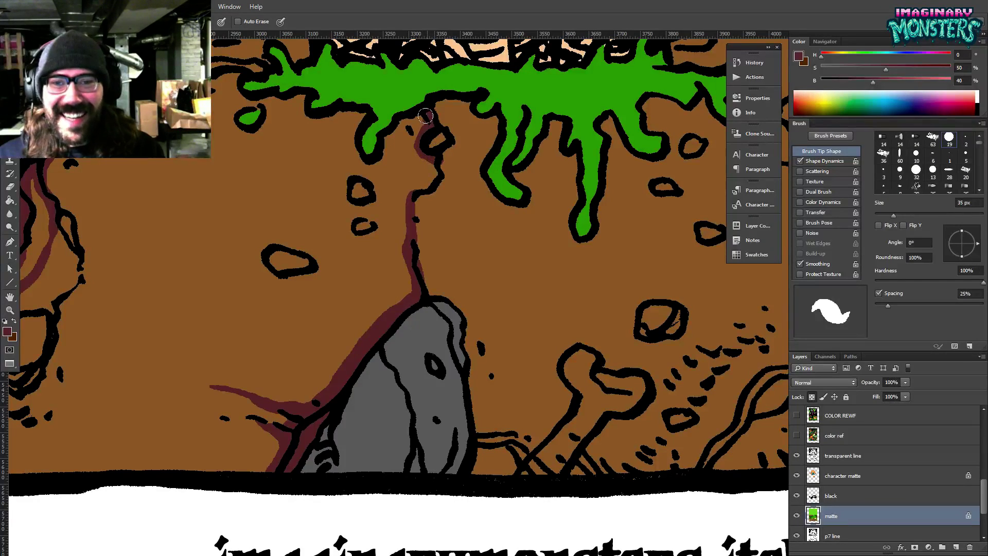
pyautogui.moveTo(440, 119)
pyautogui.mouseDown()
pyautogui.moveTo(430, 102)
pyautogui.moveTo(454, 150)
pyautogui.moveTo(436, 161)
pyautogui.moveTo(434, 186)
pyautogui.moveTo(414, 198)
pyautogui.moveTo(411, 278)
pyautogui.moveTo(416, 260)
pyautogui.moveTo(423, 289)
pyautogui.moveTo(462, 316)
pyautogui.moveTo(468, 347)
pyautogui.moveTo(409, 337)
pyautogui.moveTo(383, 313)
pyautogui.moveTo(382, 292)
pyautogui.moveTo(386, 404)
pyautogui.moveTo(365, 445)
pyautogui.mouseUp()
pyautogui.moveTo(389, 390)
pyautogui.mouseDown()
pyautogui.moveTo(422, 408)
pyautogui.moveTo(397, 421)
pyautogui.moveTo(388, 413)
pyautogui.moveTo(407, 384)
pyautogui.moveTo(394, 382)
pyautogui.moveTo(431, 401)
pyautogui.mouseUp()
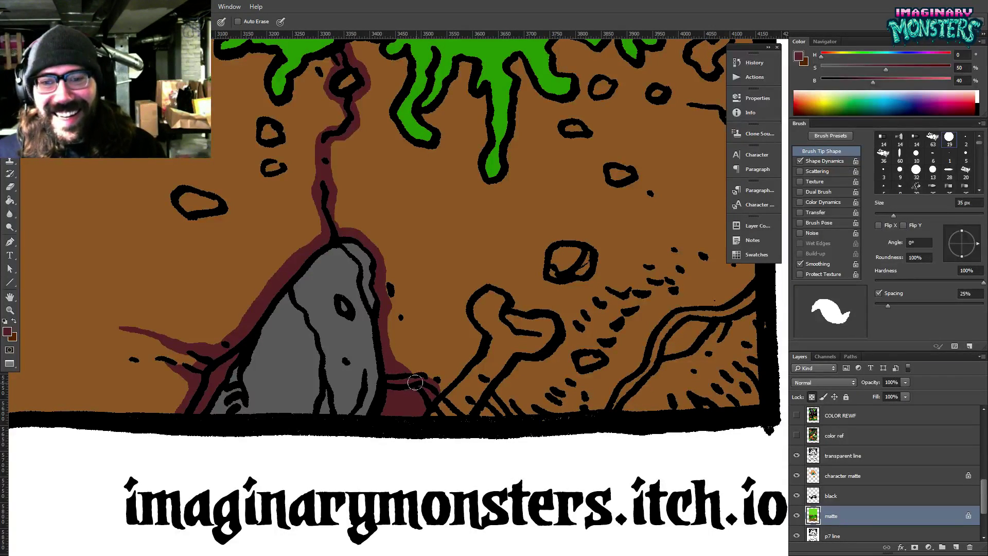
pyautogui.moveTo(386, 371); pyautogui.dragTo(415, 390)
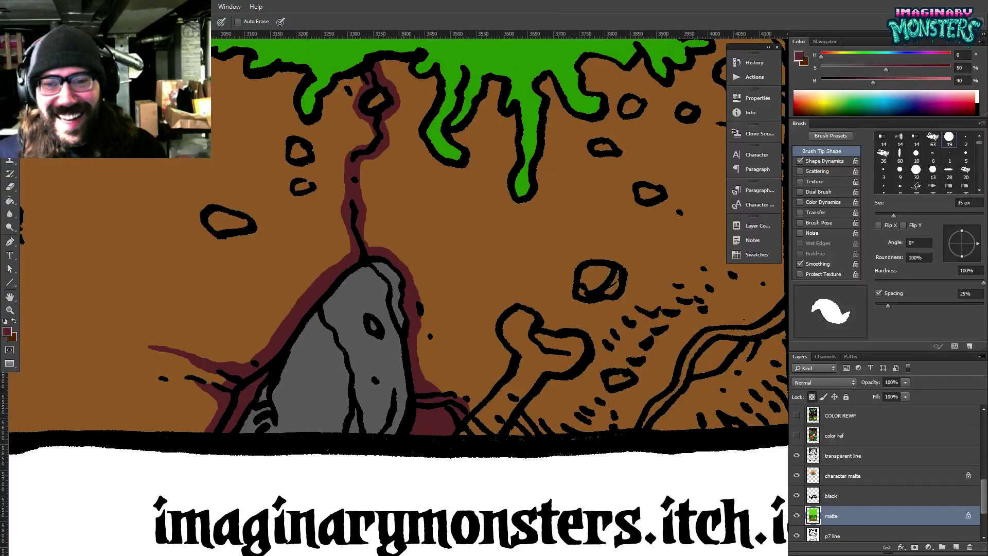
# Add maroon shadows along the diagonal crack's right branch and around the rounded stone at its lower end.
pyautogui.moveTo(376, 275); pyautogui.dragTo(628, 282)
pyautogui.moveTo(350, 303); pyautogui.dragTo(459, 323)
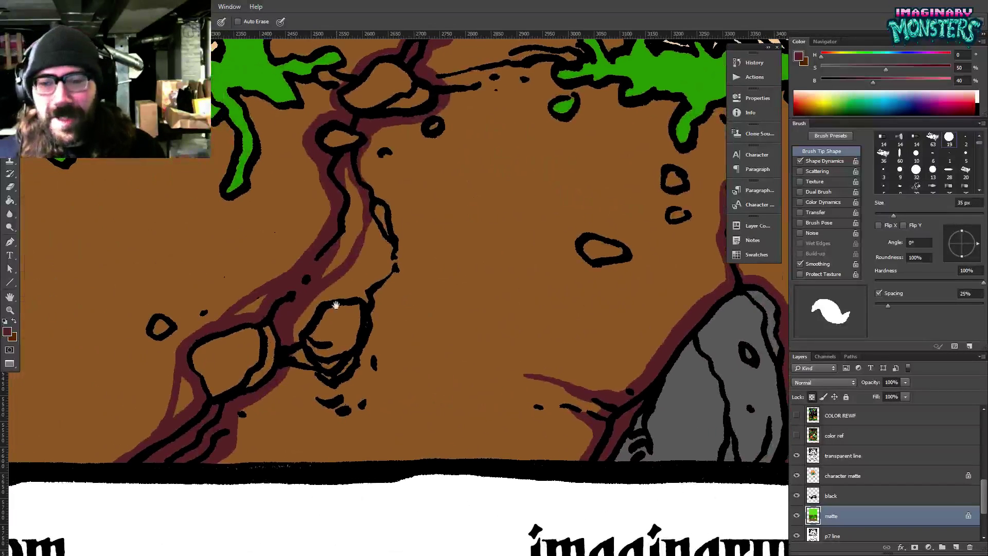
pyautogui.moveTo(296, 356)
pyautogui.mouseDown()
pyautogui.moveTo(282, 371)
pyautogui.moveTo(340, 385)
pyautogui.moveTo(368, 346)
pyautogui.moveTo(369, 295)
pyautogui.moveTo(371, 309)
pyautogui.moveTo(394, 255)
pyautogui.moveTo(370, 196)
pyautogui.moveTo(388, 263)
pyautogui.moveTo(386, 230)
pyautogui.moveTo(387, 262)
pyautogui.moveTo(362, 298)
pyautogui.moveTo(322, 304)
pyautogui.moveTo(291, 344)
pyautogui.mouseUp()
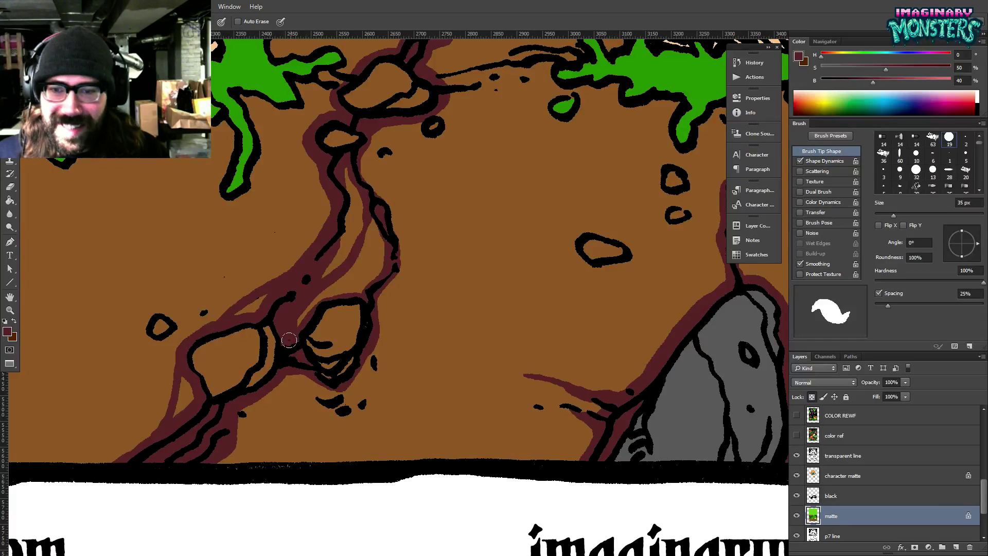
pyautogui.moveTo(287, 328); pyautogui.dragTo(300, 340)
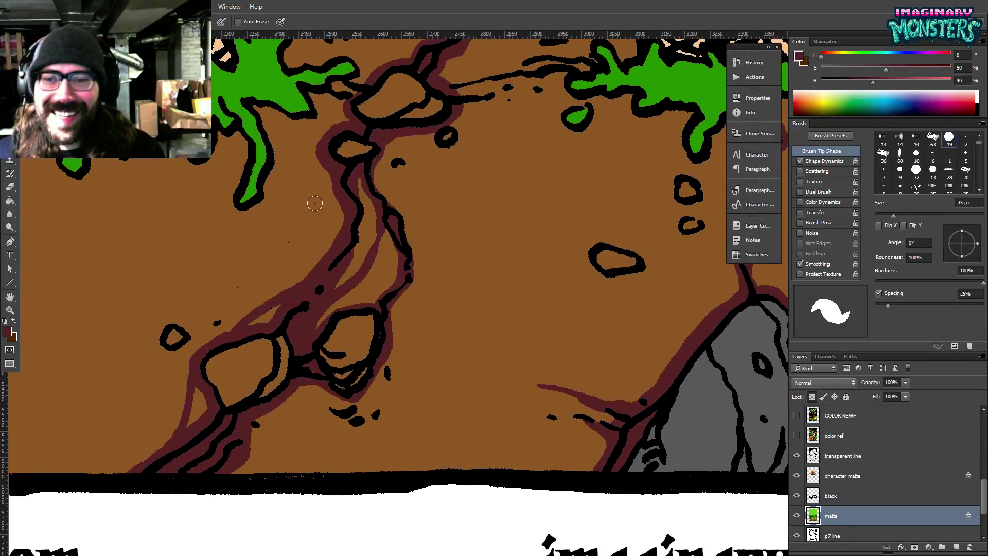
# Clean up the shadow edge above the rounded stone with sampled dirt brown, and touch up the gap beside it with maroon.
pyautogui.keyDown('alt'); pyautogui.click(346, 298); pyautogui.keyUp('alt')
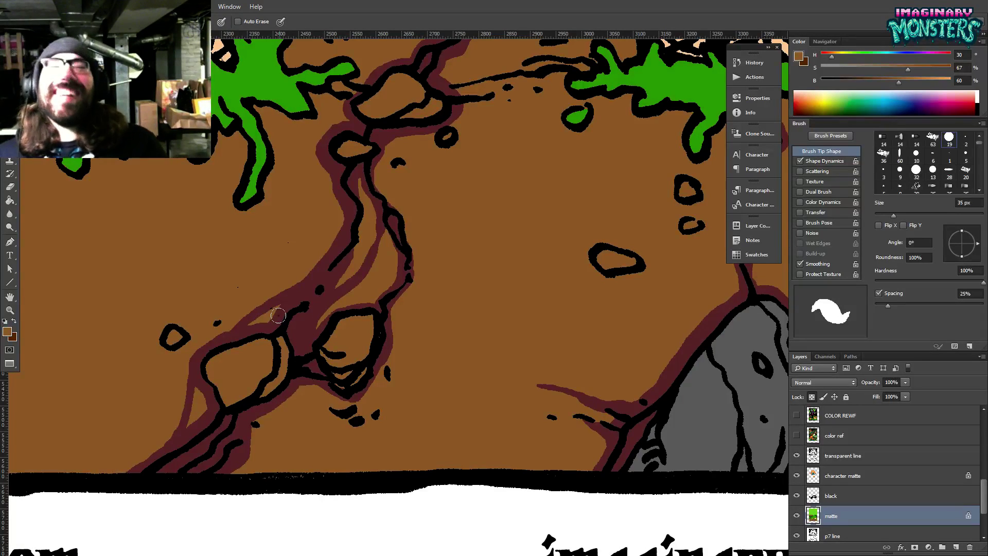
pyautogui.moveTo(330, 308)
pyautogui.mouseDown()
pyautogui.moveTo(312, 331)
pyautogui.moveTo(347, 291)
pyautogui.mouseUp()
pyautogui.keyDown('alt'); pyautogui.click(315, 316); pyautogui.keyUp('alt')
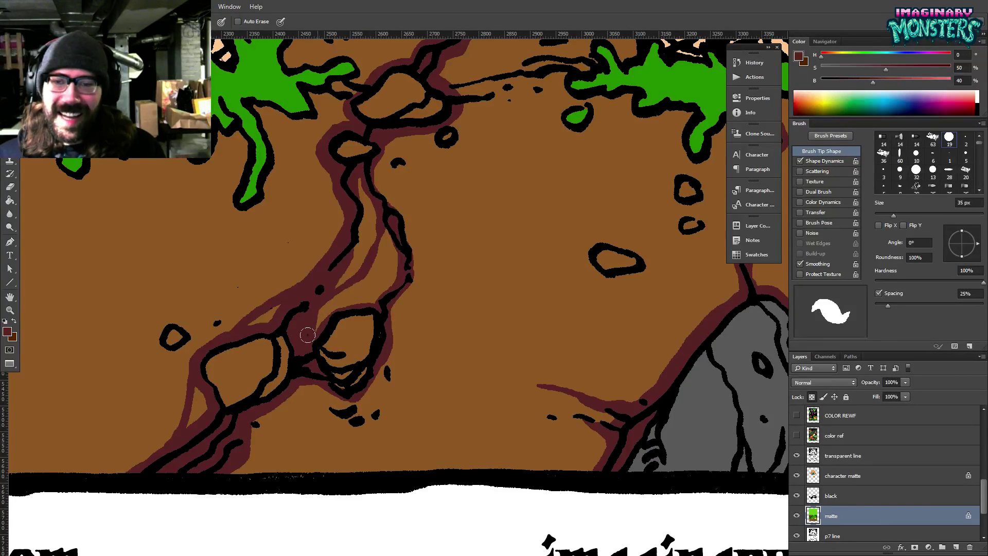
pyautogui.moveTo(314, 338); pyautogui.dragTo(325, 318)
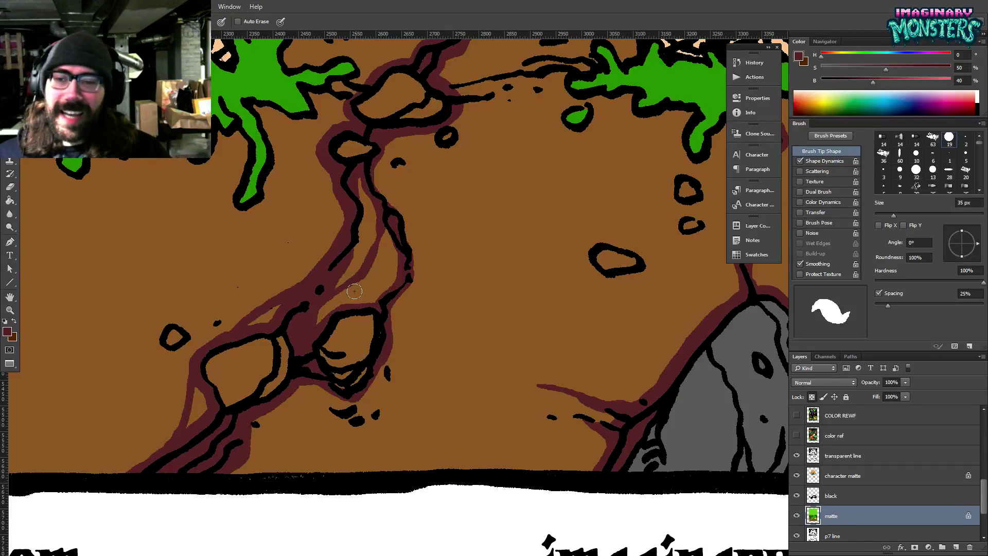
# Colour the small pebble and the two large stones at the diagonal crack's lower end with grey sampled from the pointed rock.
pyautogui.moveTo(528, 372); pyautogui.dragTo(492, 370)
pyautogui.keyDown('alt'); pyautogui.click(678, 415); pyautogui.keyUp('alt')
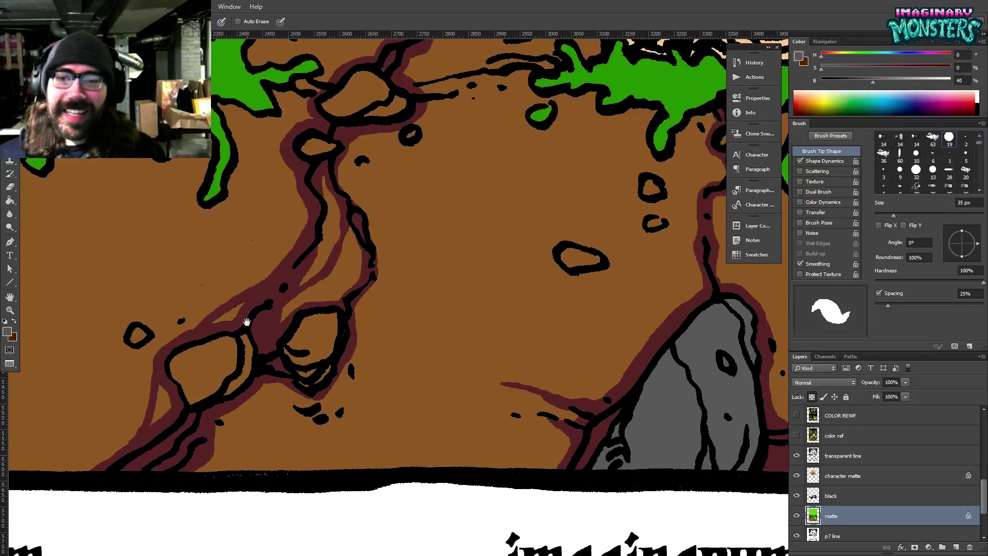
pyautogui.moveTo(247, 337); pyautogui.dragTo(344, 319)
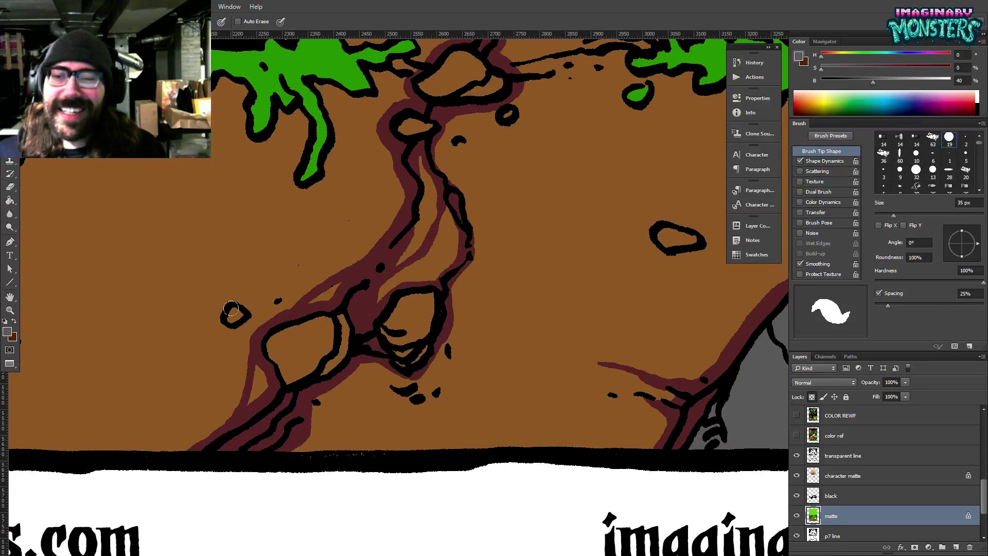
pyautogui.moveTo(229, 317); pyautogui.dragTo(234, 315)
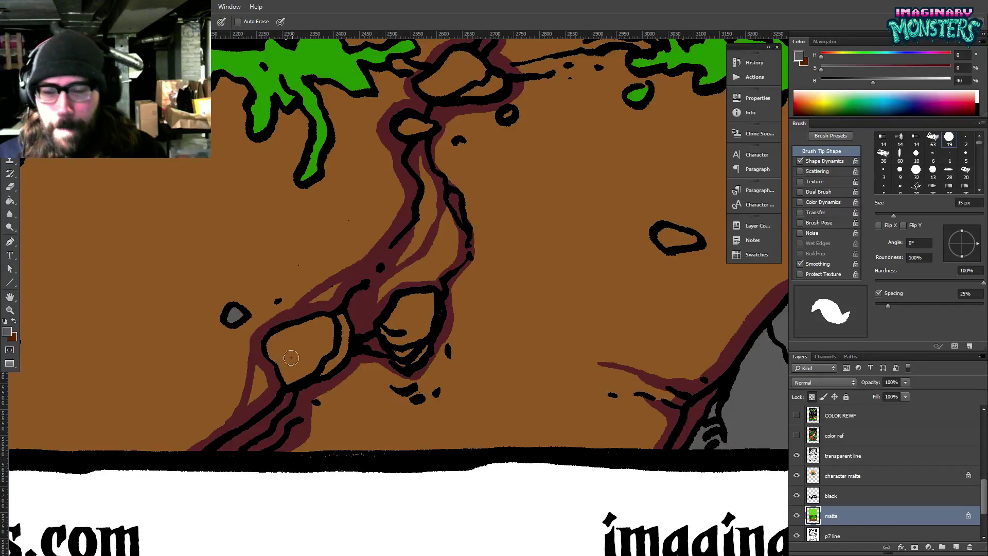
pyautogui.moveTo(294, 357); pyautogui.dragTo(341, 335)
pyautogui.press('g')
pyautogui.click(422, 321)
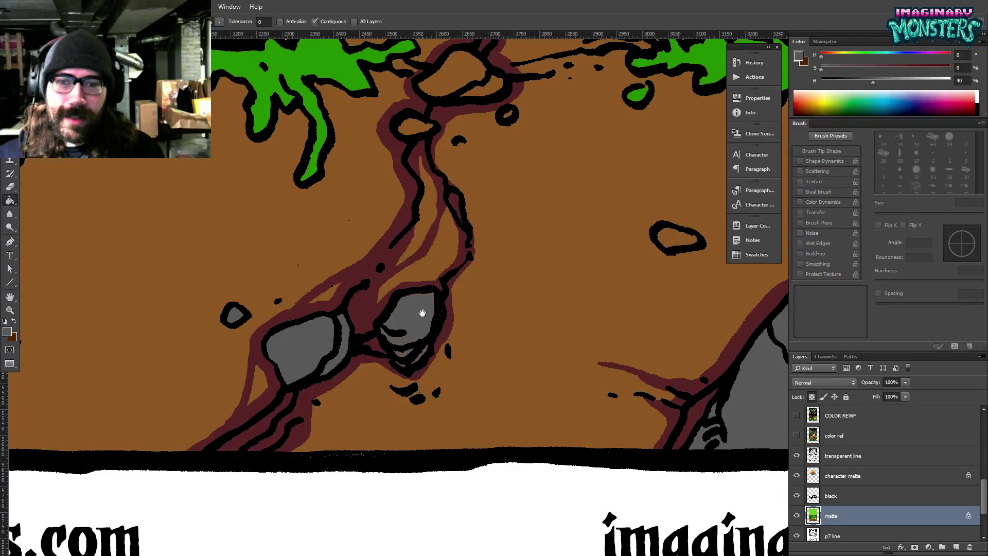
pyautogui.moveTo(423, 314); pyautogui.dragTo(417, 320)
# Colour the small stone and the larger two-part stone at the top of the diagonal crack grey.
pyautogui.press('b')
pyautogui.moveTo(422, 249); pyautogui.dragTo(408, 309)
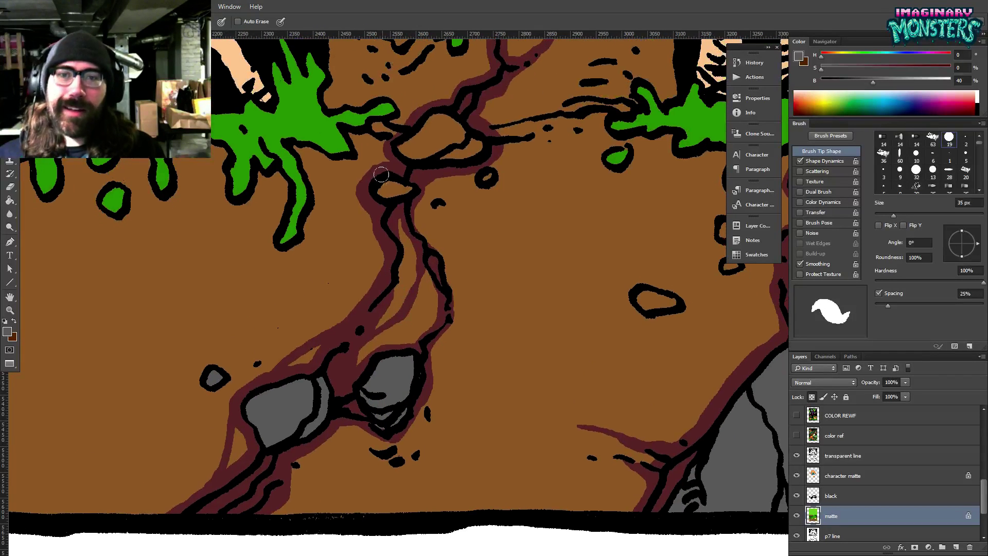
pyautogui.moveTo(390, 184); pyautogui.dragTo(386, 192)
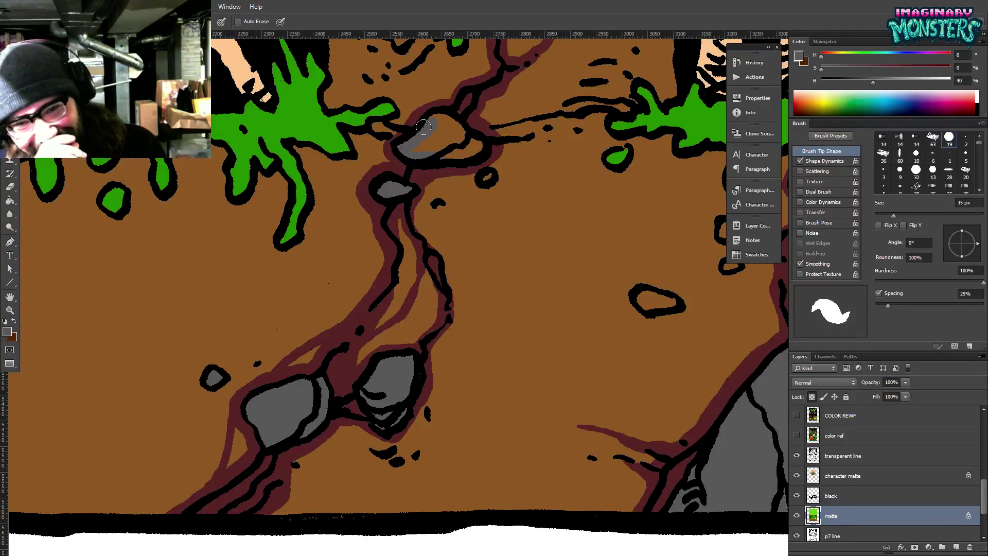
pyautogui.moveTo(439, 118); pyautogui.dragTo(456, 128)
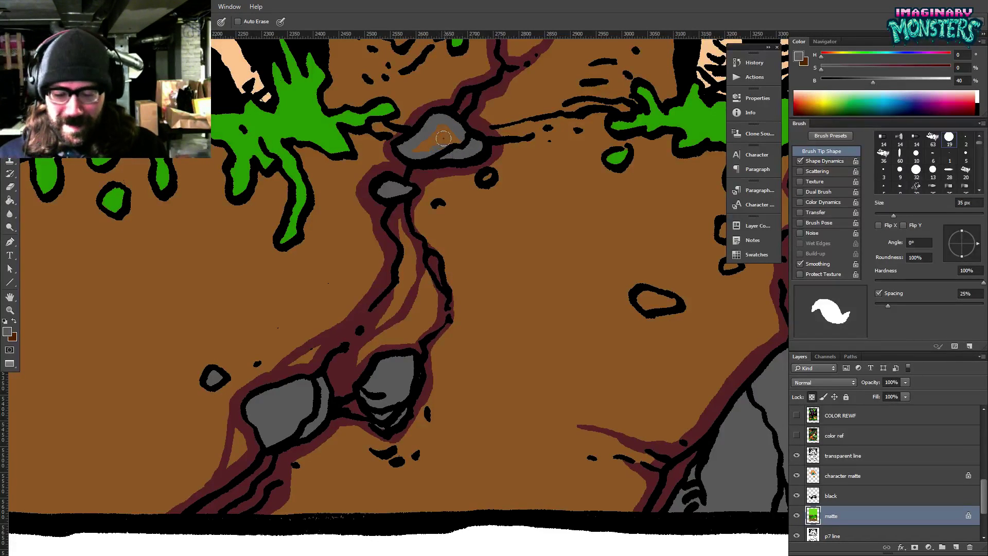
pyautogui.press('g')
pyautogui.press('b')
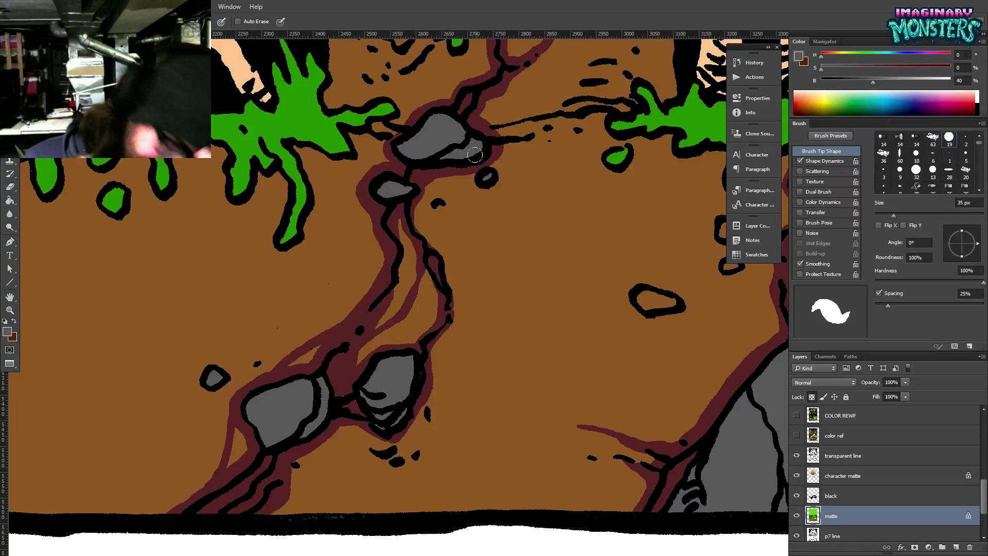
# Paint maroon shadows around the pebble and crack lines beside the upper stones, and around the isolated oval stone down to the pointed rock.
pyautogui.keyDown('alt'); pyautogui.click(495, 150); pyautogui.keyUp('alt')
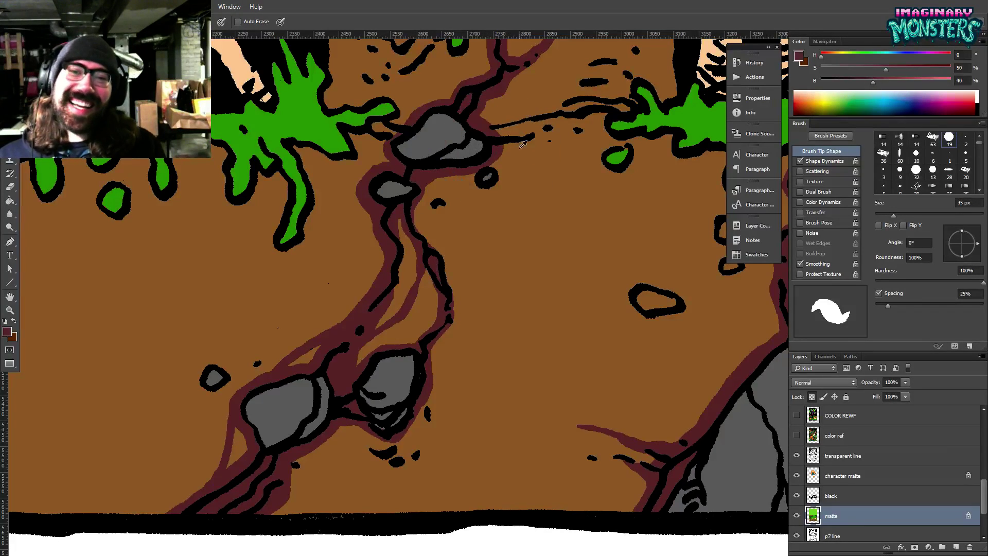
pyautogui.moveTo(546, 142)
pyautogui.mouseDown()
pyautogui.moveTo(501, 179)
pyautogui.moveTo(491, 166)
pyautogui.moveTo(527, 169)
pyautogui.moveTo(445, 179)
pyautogui.moveTo(470, 181)
pyautogui.moveTo(443, 189)
pyautogui.moveTo(435, 221)
pyautogui.moveTo(418, 208)
pyautogui.moveTo(361, 204)
pyautogui.mouseUp()
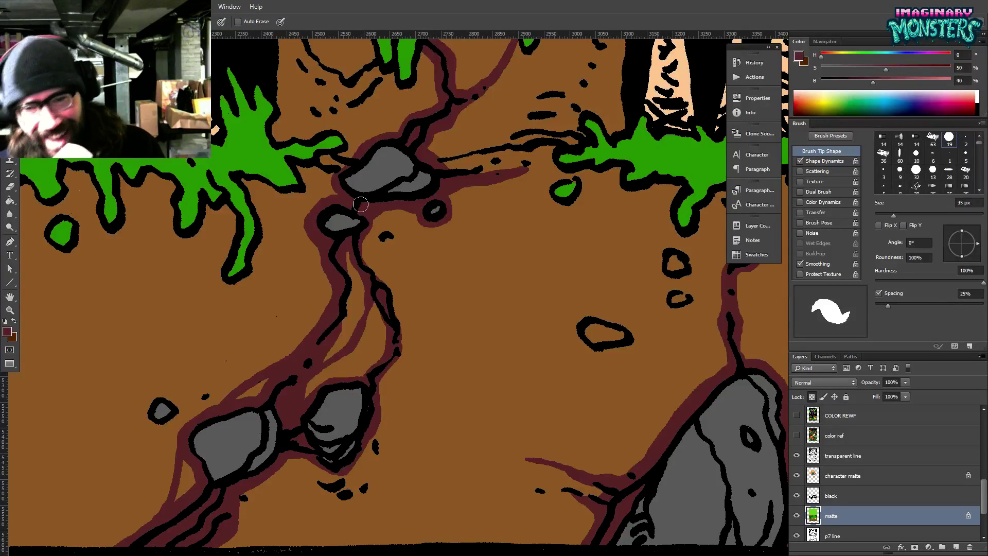
pyautogui.moveTo(598, 337)
pyautogui.mouseDown()
pyautogui.moveTo(491, 312)
pyautogui.moveTo(493, 330)
pyautogui.mouseUp()
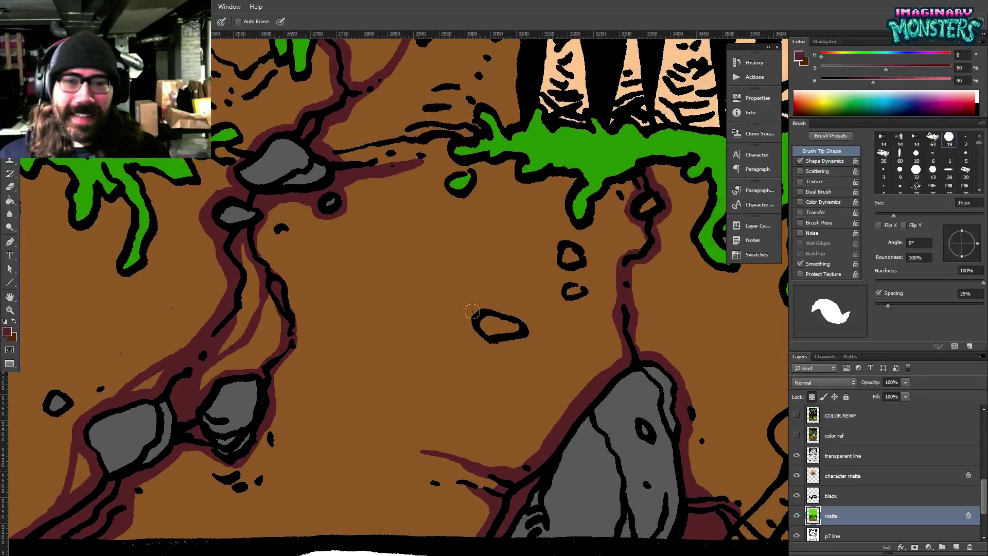
pyautogui.moveTo(444, 287)
pyautogui.mouseDown()
pyautogui.moveTo(484, 343)
pyautogui.moveTo(537, 334)
pyautogui.moveTo(591, 394)
pyautogui.mouseUp()
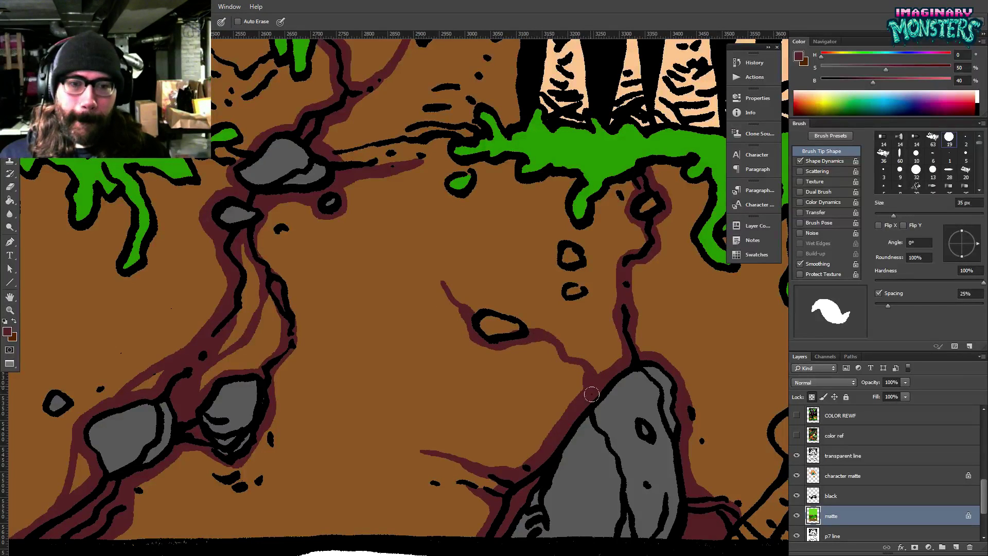
pyautogui.moveTo(467, 306)
pyautogui.mouseDown()
pyautogui.moveTo(512, 314)
pyautogui.moveTo(529, 329)
pyautogui.mouseUp()
# Colour the isolated oval stone grey, sampled from the pointed rock.
pyautogui.keyDown('alt'); pyautogui.click(510, 325); pyautogui.keyUp('alt')
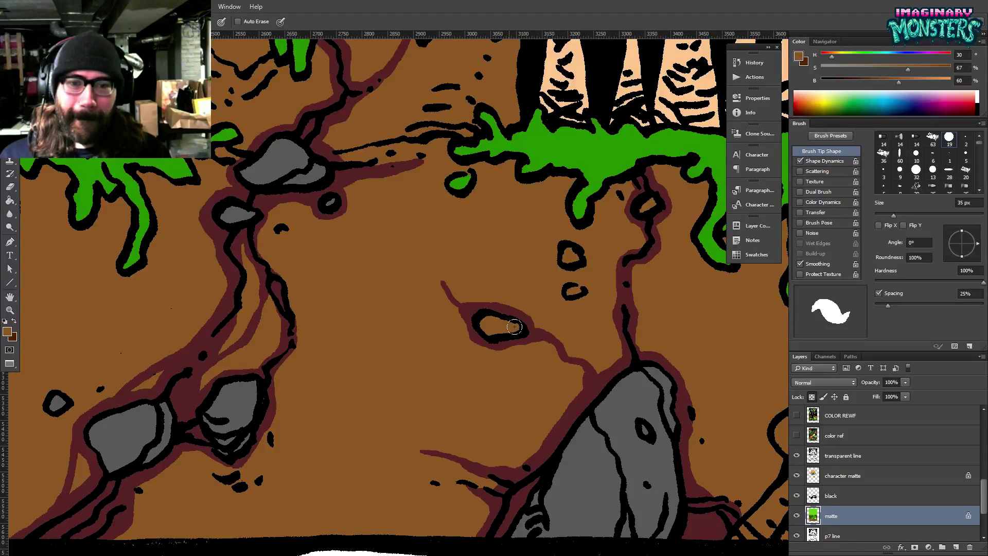
pyautogui.keyDown('alt'); pyautogui.click(618, 425); pyautogui.keyUp('alt')
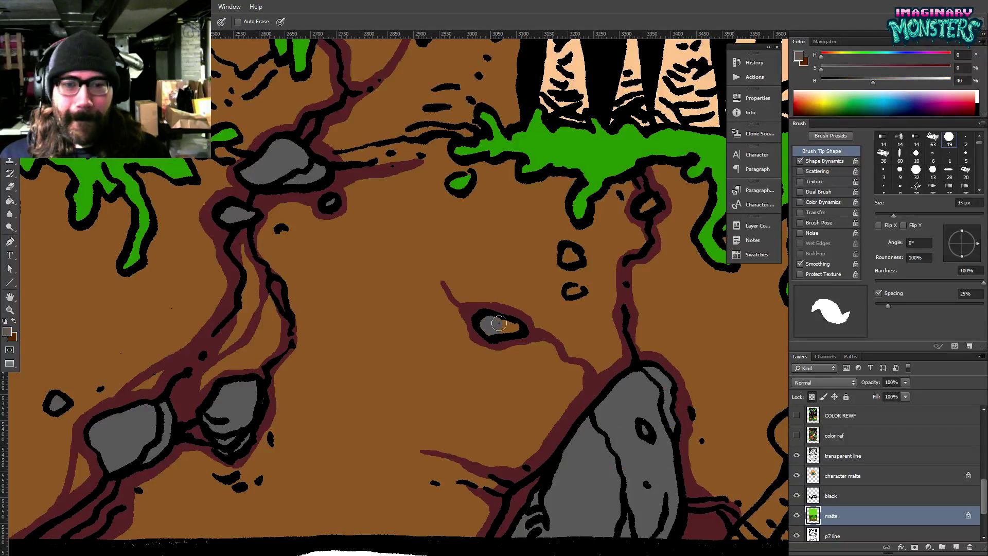
pyautogui.moveTo(499, 323)
pyautogui.mouseDown()
pyautogui.moveTo(508, 326)
pyautogui.moveTo(489, 331)
pyautogui.mouseUp()
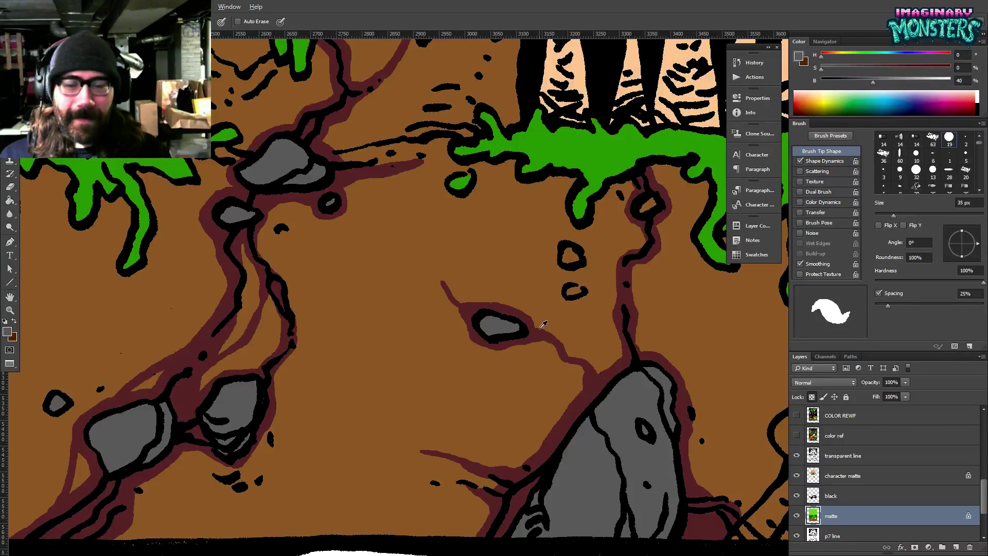
# Extend the oval stone's crack as a broken maroon line up to the large stone at the diagonal crack's top.
pyautogui.keyDown('alt'); pyautogui.click(541, 327); pyautogui.keyUp('alt')
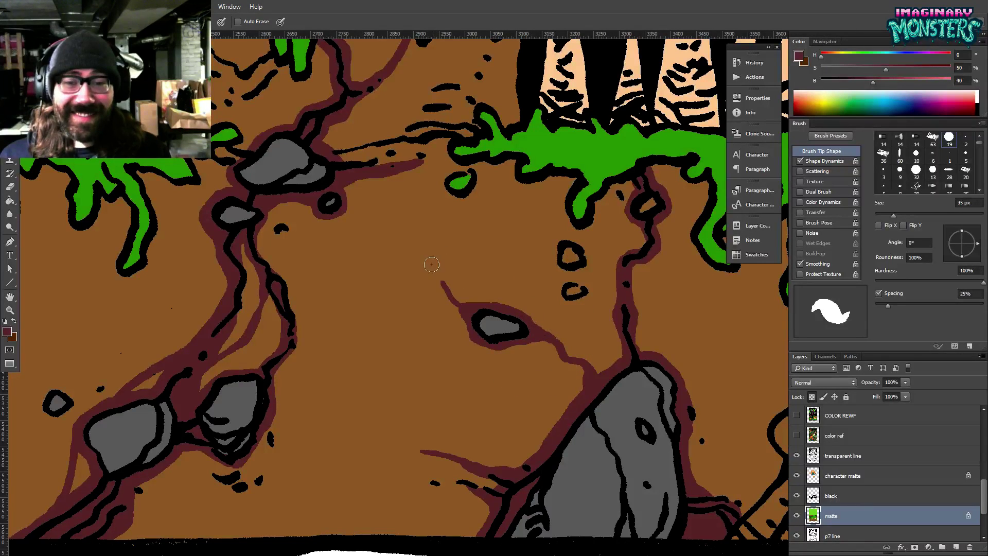
pyautogui.moveTo(431, 264); pyautogui.dragTo(424, 252)
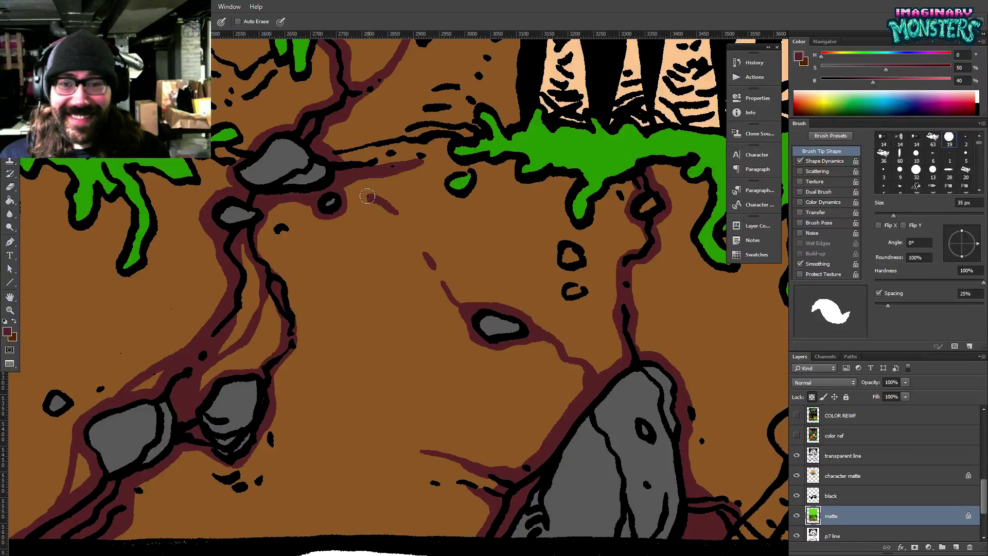
pyautogui.moveTo(342, 179)
pyautogui.mouseDown()
pyautogui.moveTo(388, 203)
pyautogui.moveTo(423, 250)
pyautogui.mouseUp()
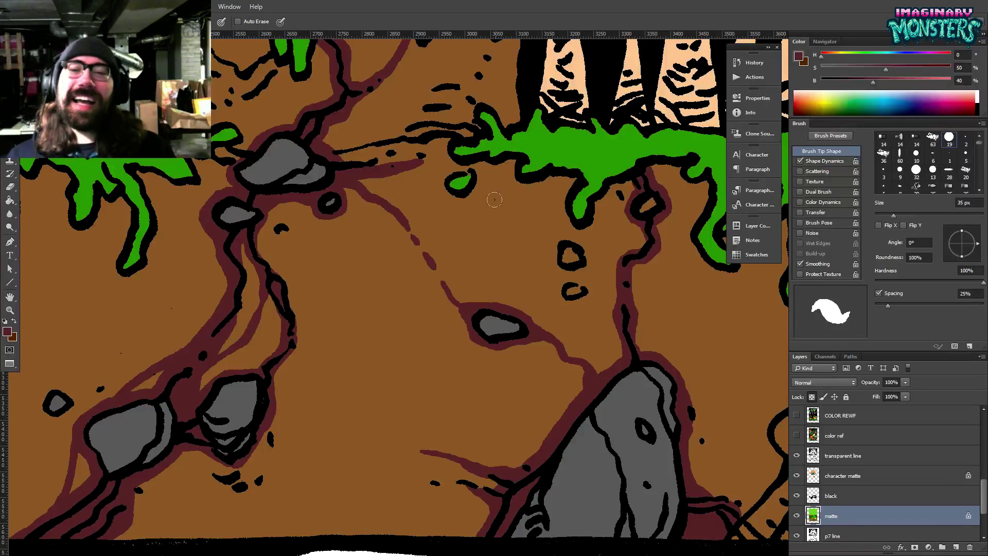
# Paint maroon shadows around the two stacked small stones below the grass drip, with maroon specks above and below them.
pyautogui.moveTo(541, 289); pyautogui.dragTo(465, 282)
pyautogui.moveTo(537, 333); pyautogui.dragTo(461, 352)
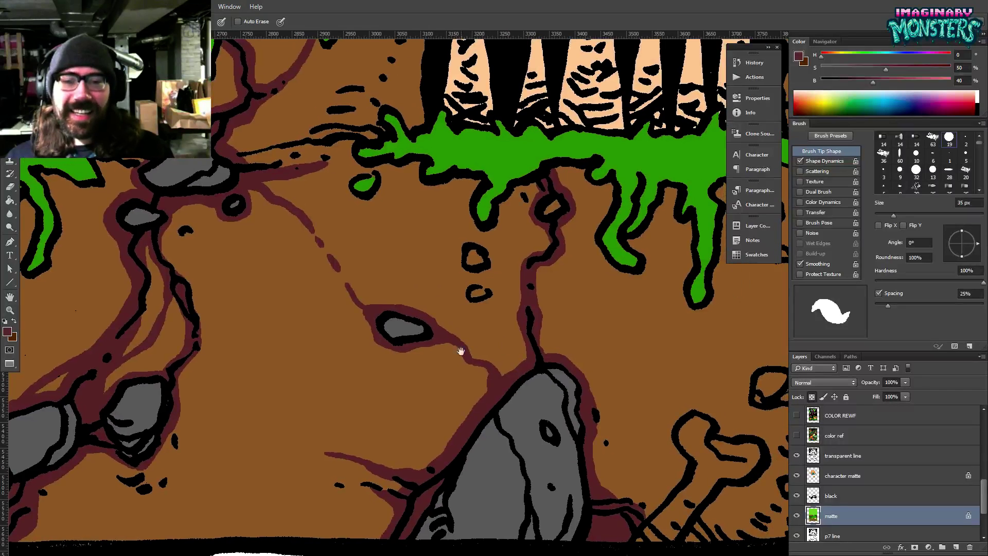
pyautogui.moveTo(494, 296); pyautogui.dragTo(489, 307)
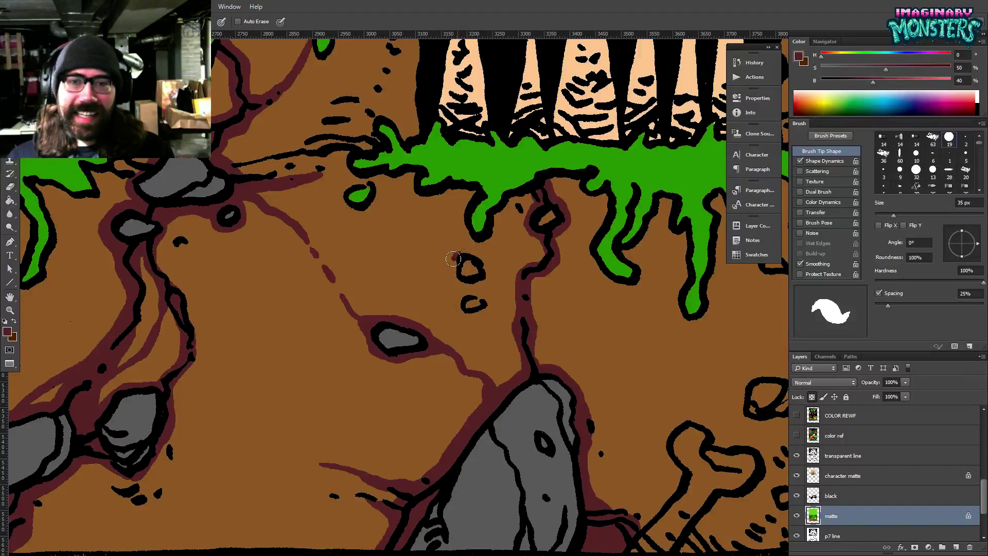
pyautogui.moveTo(453, 258)
pyautogui.mouseDown()
pyautogui.moveTo(456, 281)
pyautogui.moveTo(480, 284)
pyautogui.moveTo(483, 261)
pyautogui.moveTo(456, 238)
pyautogui.mouseUp()
pyautogui.click(438, 237)
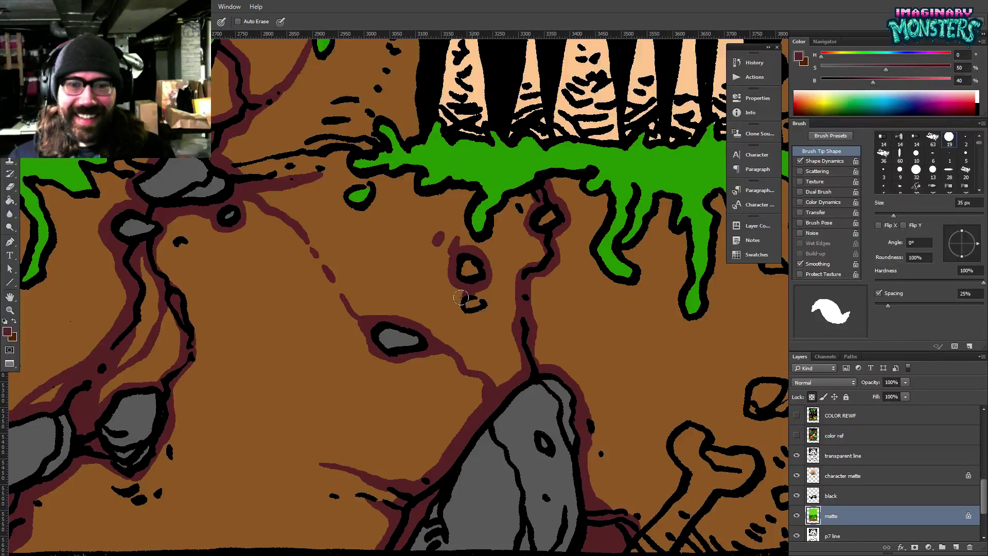
pyautogui.moveTo(461, 297)
pyautogui.mouseDown()
pyautogui.moveTo(487, 319)
pyautogui.moveTo(476, 289)
pyautogui.moveTo(479, 308)
pyautogui.mouseUp()
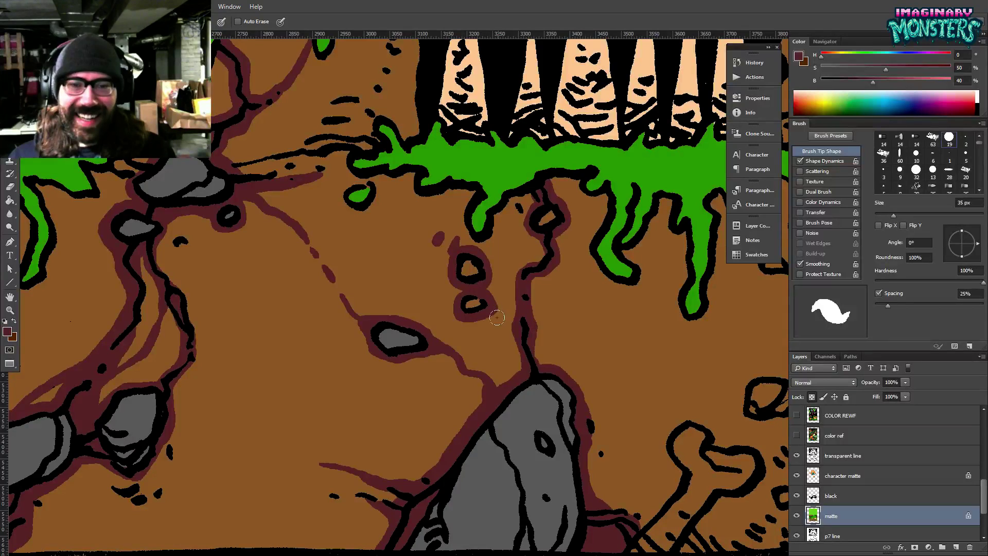
pyautogui.click(495, 323)
pyautogui.click(503, 331)
# Colour the two stacked small stones grey, sampled from the oval stone.
pyautogui.keyDown('alt'); pyautogui.click(402, 340); pyautogui.keyUp('alt')
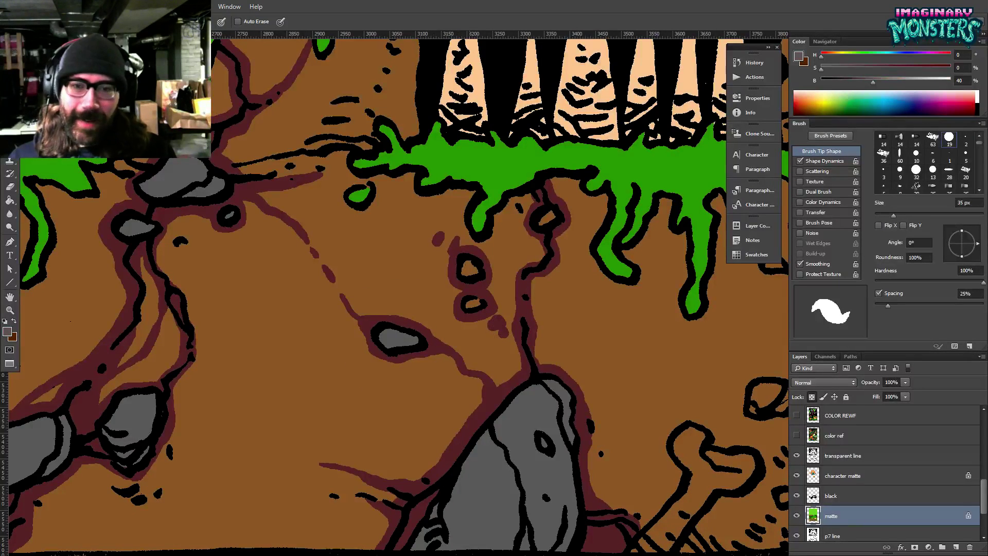
pyautogui.moveTo(466, 271); pyautogui.dragTo(471, 266)
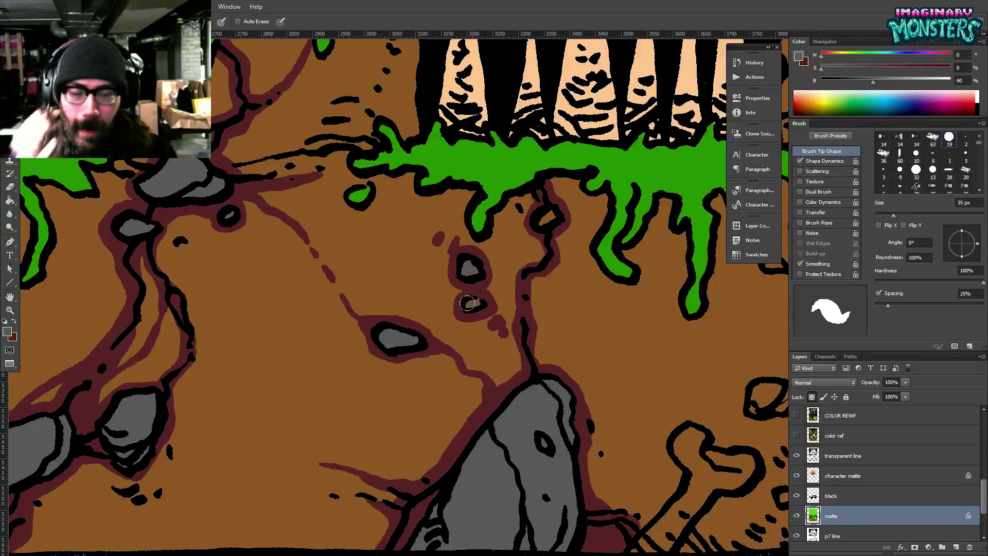
pyautogui.moveTo(545, 215); pyautogui.dragTo(556, 294)
# Sample the skull's pale yellow as the painting colour.
pyautogui.keyDown('alt'); pyautogui.click(379, 250); pyautogui.keyUp('alt')
pyautogui.keyDown('alt'); pyautogui.click(379, 251); pyautogui.keyUp('alt')
pyautogui.keyDown('alt'); pyautogui.click(382, 250); pyautogui.keyUp('alt')
pyautogui.keyDown('alt'); pyautogui.click(383, 250); pyautogui.keyUp('alt')
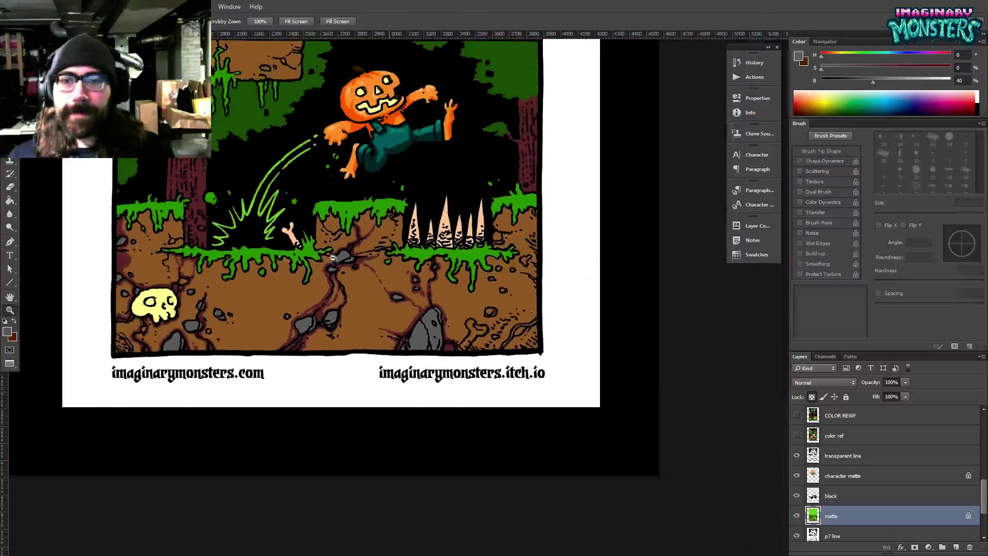
pyautogui.moveTo(293, 314); pyautogui.dragTo(423, 358)
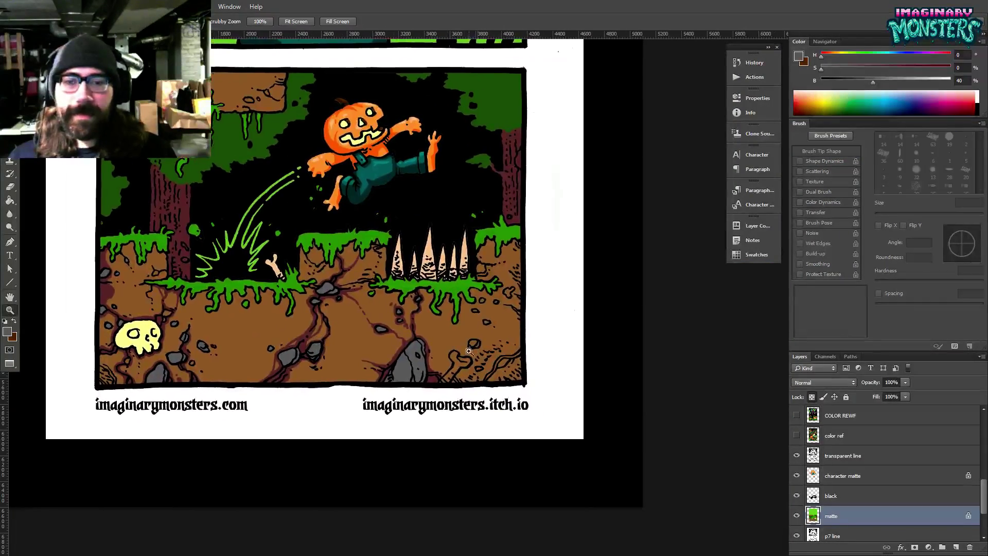
pyautogui.click(394, 348)
pyautogui.moveTo(320, 326); pyautogui.dragTo(551, 337)
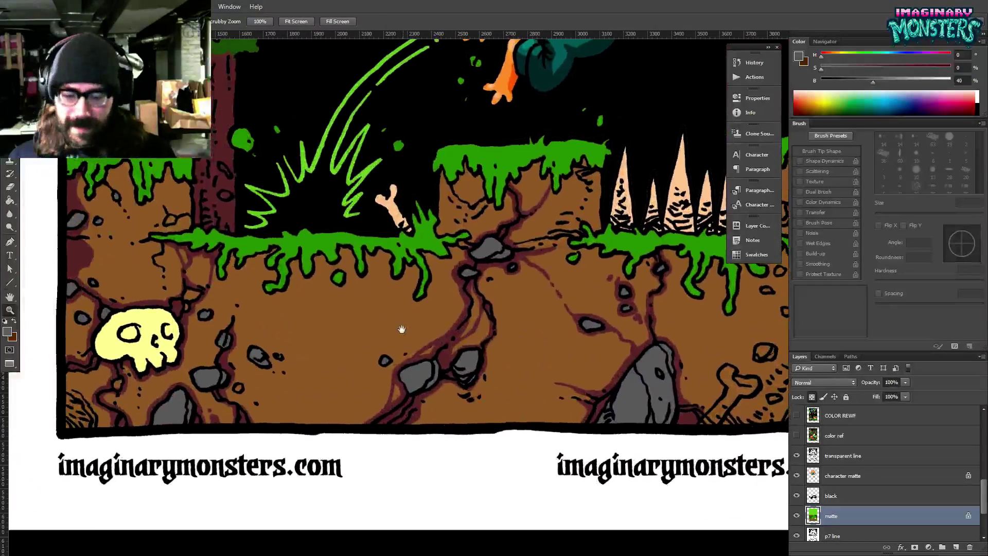
pyautogui.press('b')
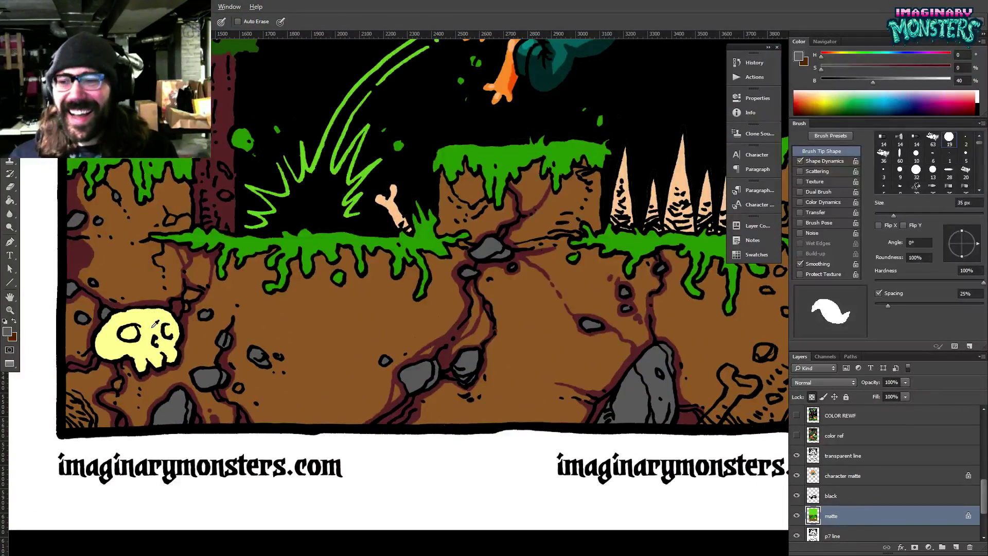
pyautogui.keyDown('alt'); pyautogui.click(150, 321); pyautogui.keyUp('alt')
# Colour the bone beside the pointed rock pale yellow, painting its edges and filling the interior.
pyautogui.moveTo(543, 361); pyautogui.dragTo(428, 354)
pyautogui.press('z')
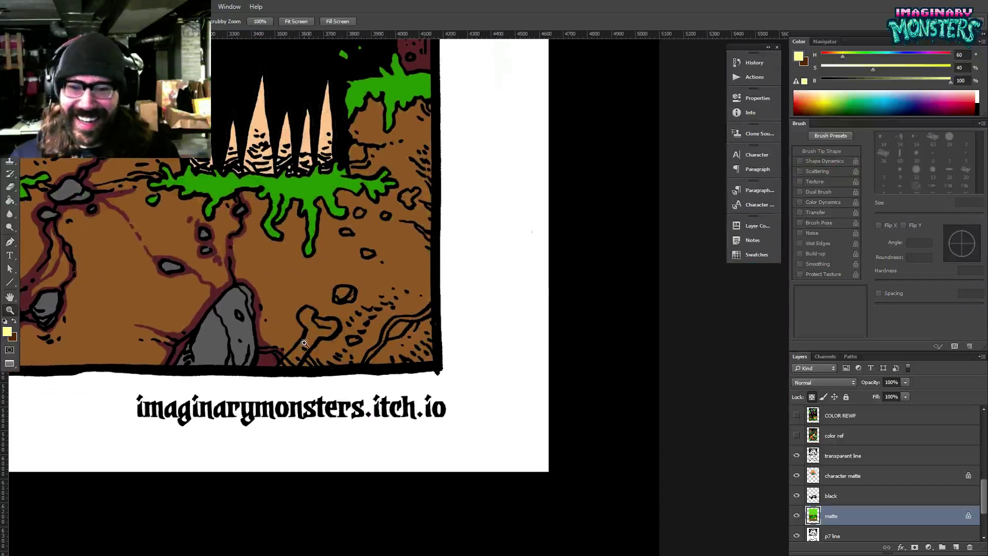
pyautogui.click(304, 343)
pyautogui.press('b')
pyautogui.moveTo(221, 417)
pyautogui.mouseDown()
pyautogui.moveTo(298, 315)
pyautogui.moveTo(296, 288)
pyautogui.moveTo(276, 261)
pyautogui.moveTo(281, 242)
pyautogui.moveTo(308, 237)
pyautogui.moveTo(309, 259)
pyautogui.moveTo(334, 273)
pyautogui.moveTo(387, 276)
pyautogui.moveTo(375, 299)
pyautogui.moveTo(337, 314)
pyautogui.moveTo(283, 378)
pyautogui.mouseUp()
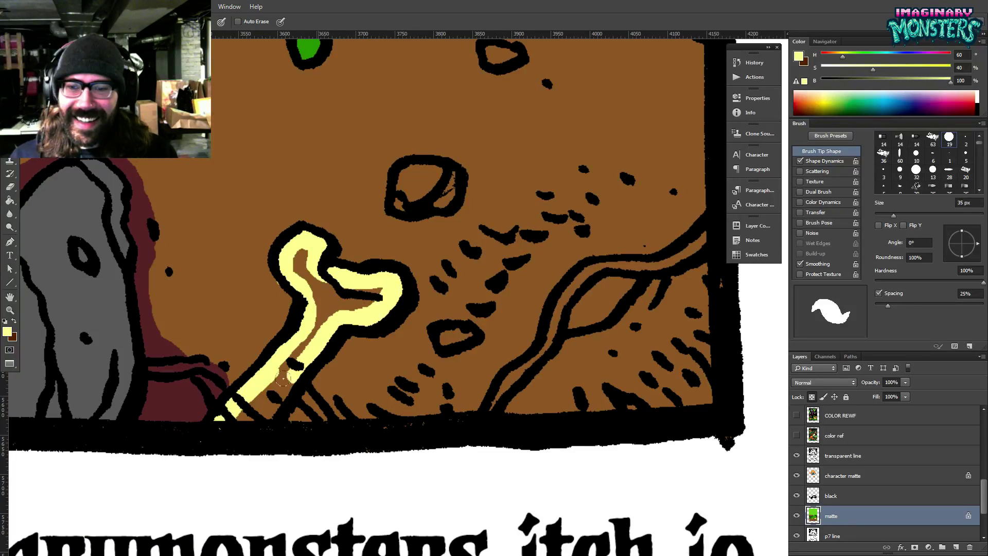
pyautogui.press('g')
pyautogui.click(334, 304)
# Paint maroon shadows along both sides of the bone's shaft and over the cracks between it and the pointed rock.
pyautogui.press('b')
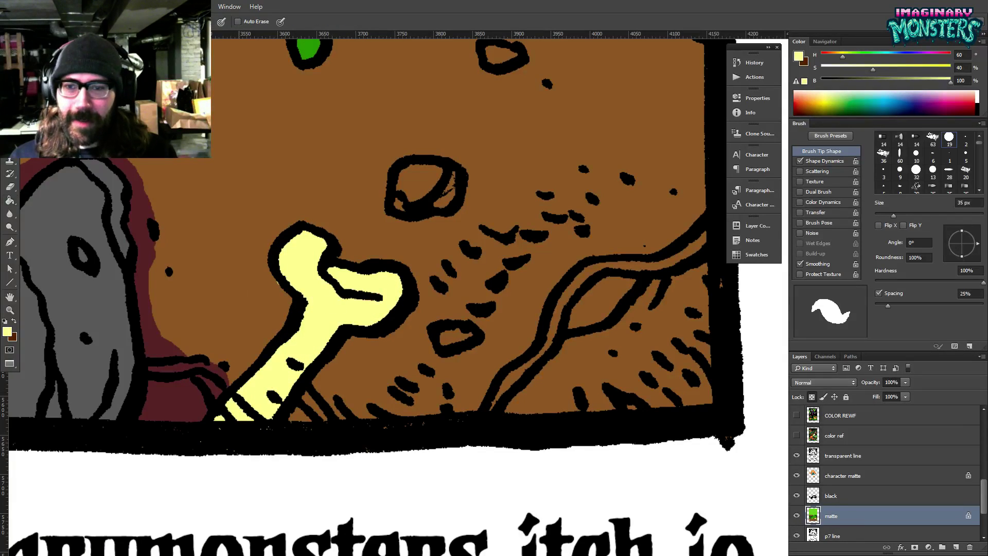
pyautogui.keyDown('alt'); pyautogui.click(273, 293); pyautogui.keyUp('alt')
pyautogui.keyDown('alt'); pyautogui.click(180, 410); pyautogui.keyUp('alt')
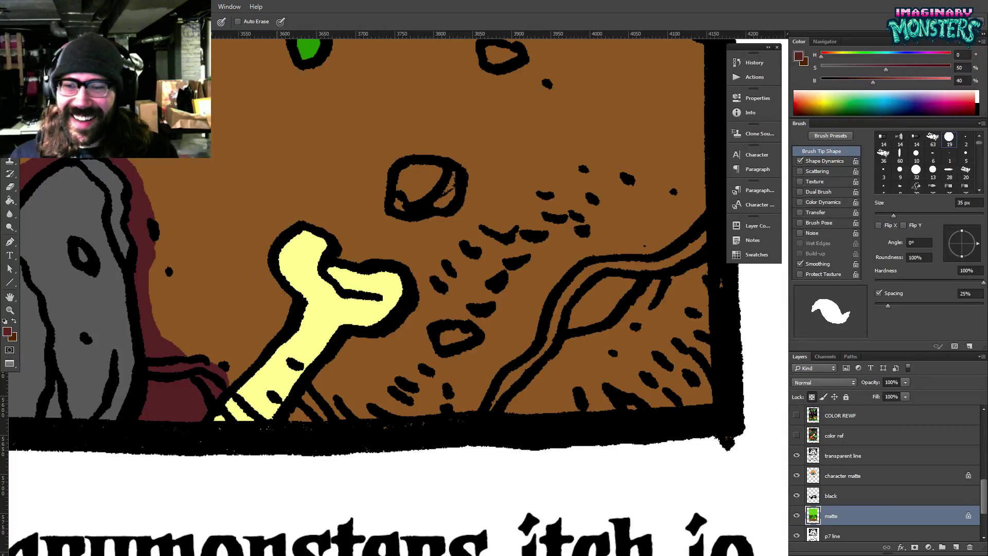
pyautogui.moveTo(285, 295)
pyautogui.mouseDown()
pyautogui.moveTo(277, 319)
pyautogui.moveTo(219, 376)
pyautogui.mouseUp()
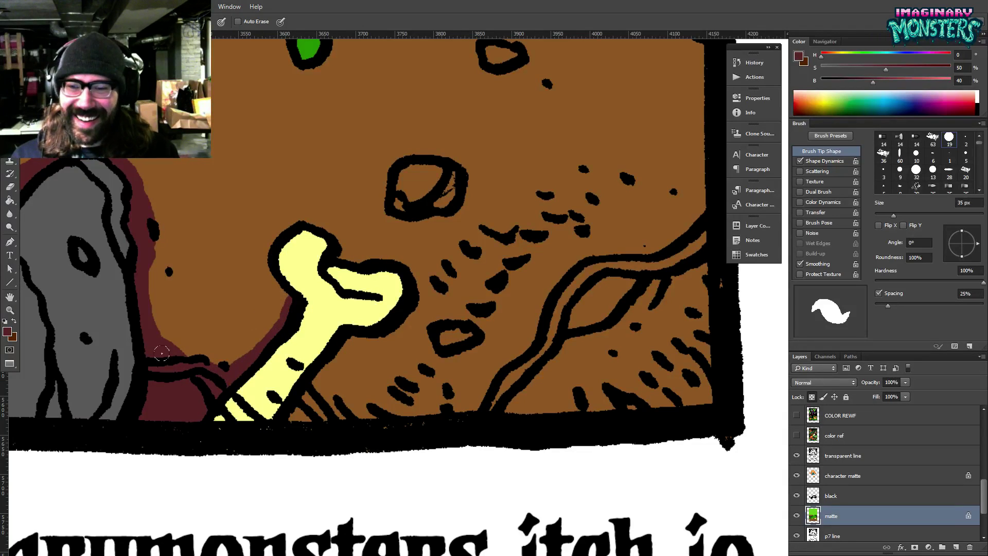
pyautogui.moveTo(164, 348)
pyautogui.mouseDown()
pyautogui.moveTo(181, 341)
pyautogui.moveTo(222, 359)
pyautogui.mouseUp()
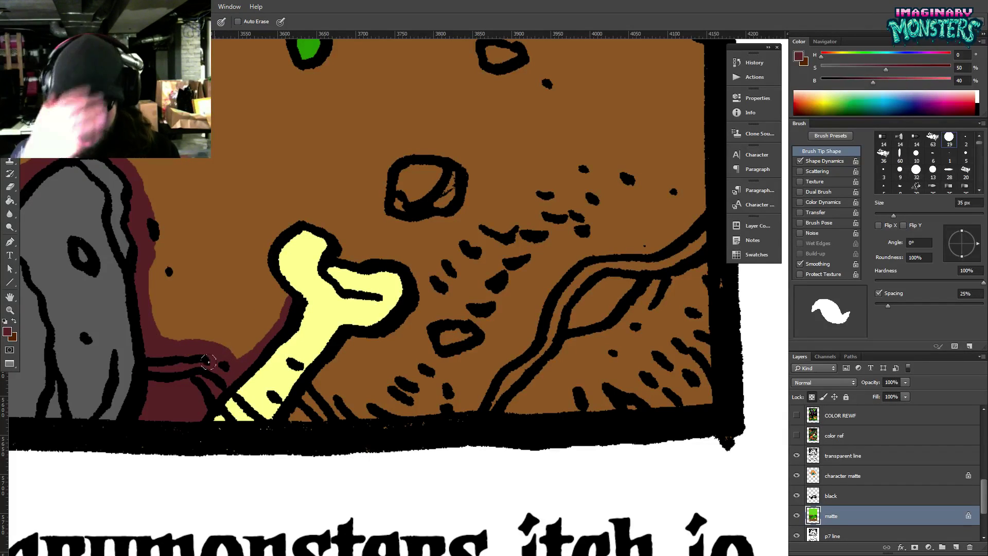
pyautogui.moveTo(350, 346); pyautogui.dragTo(293, 404)
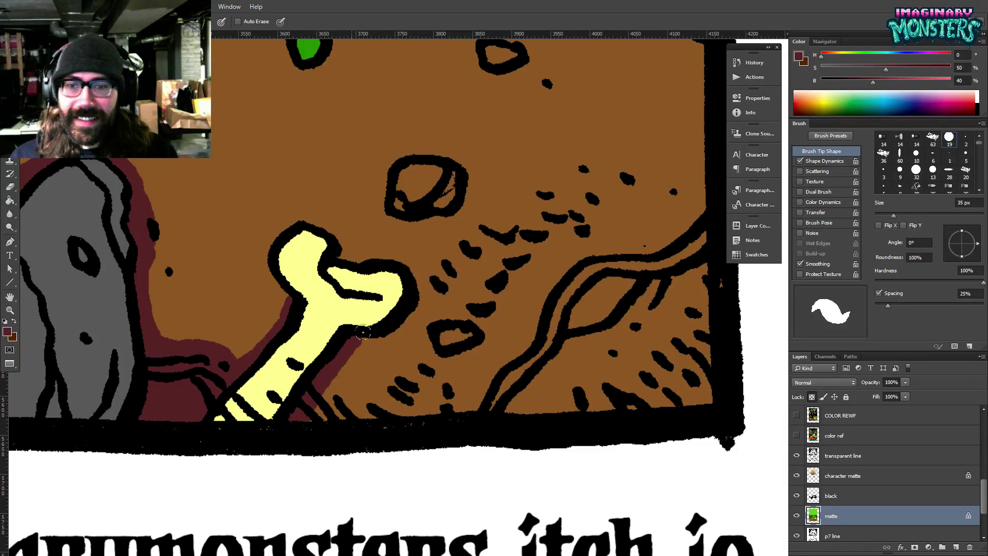
# Paint a maroon shadow around the bone's knobbed end, with a thin branch along the outer side of its shaft.
pyautogui.moveTo(363, 332)
pyautogui.mouseDown()
pyautogui.moveTo(404, 316)
pyautogui.moveTo(410, 286)
pyautogui.mouseUp()
pyautogui.moveTo(369, 335); pyautogui.dragTo(356, 352)
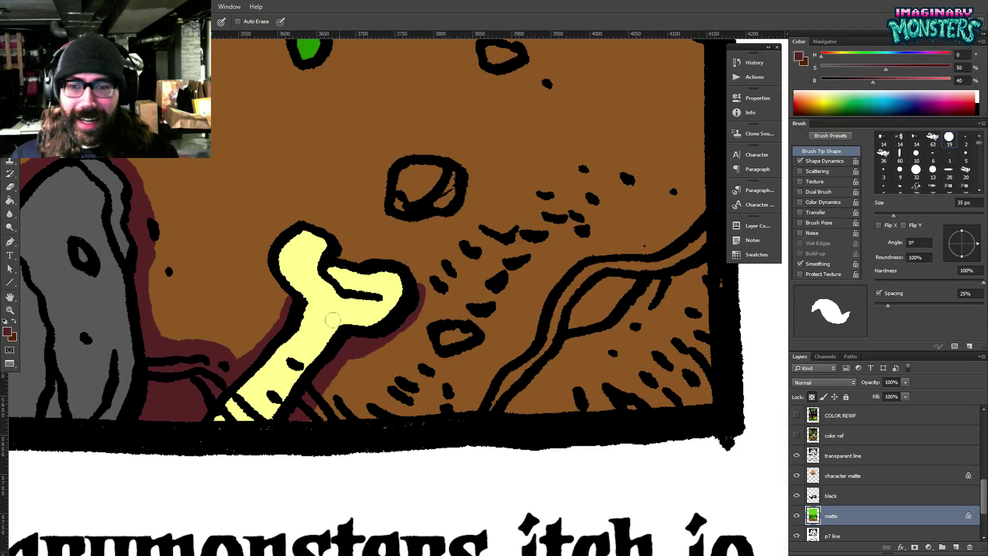
pyautogui.moveTo(287, 290)
pyautogui.mouseDown()
pyautogui.moveTo(267, 278)
pyautogui.moveTo(262, 252)
pyautogui.moveTo(285, 219)
pyautogui.moveTo(310, 216)
pyautogui.moveTo(350, 250)
pyautogui.moveTo(333, 252)
pyautogui.moveTo(401, 254)
pyautogui.moveTo(411, 272)
pyautogui.mouseUp()
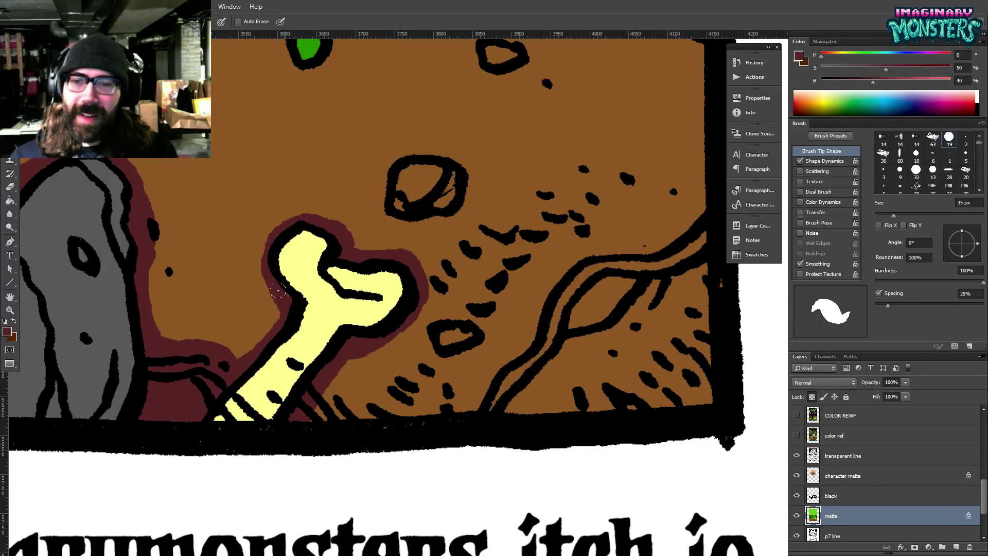
pyautogui.moveTo(251, 351); pyautogui.dragTo(266, 267)
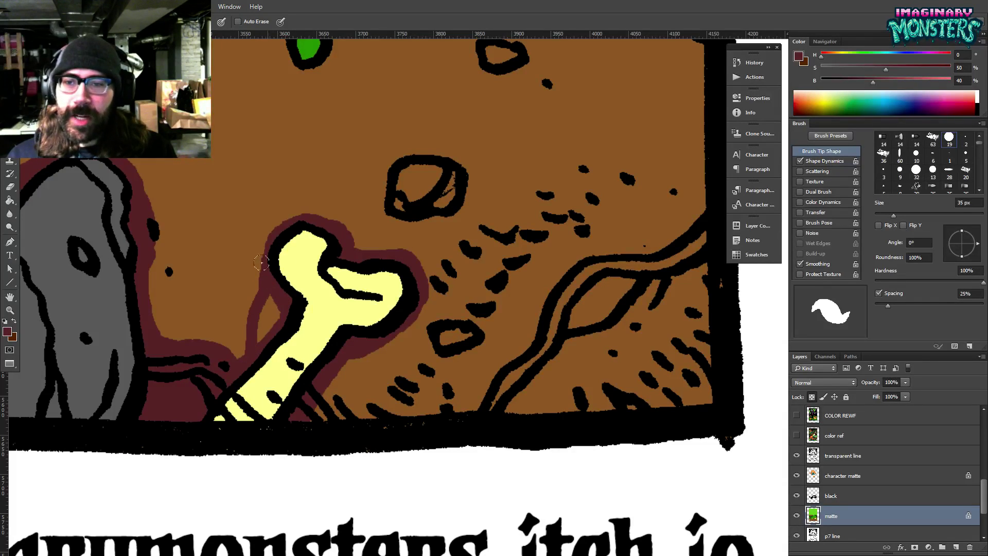
pyautogui.moveTo(417, 203); pyautogui.dragTo(407, 255)
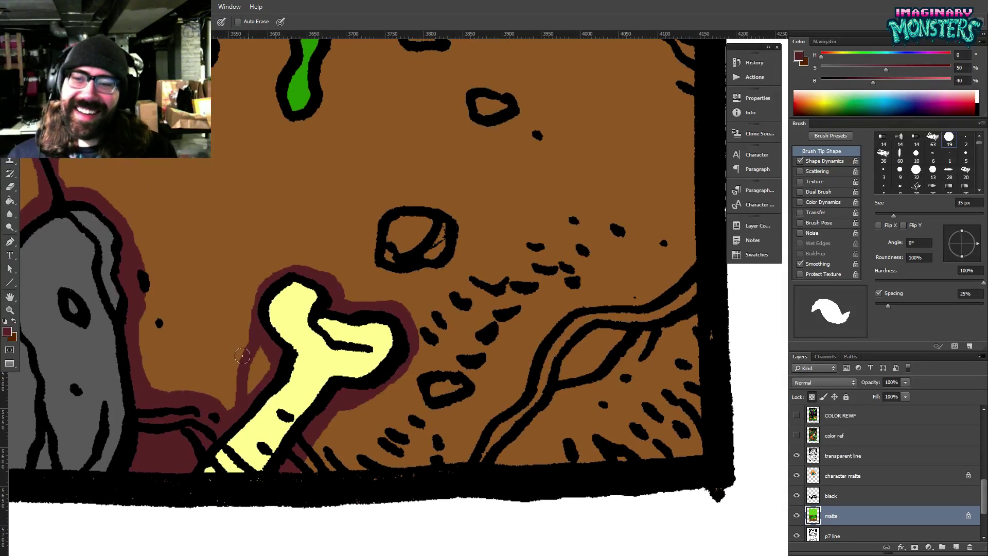
pyautogui.moveTo(251, 301)
pyautogui.mouseDown()
pyautogui.moveTo(259, 275)
pyautogui.moveTo(285, 259)
pyautogui.moveTo(360, 299)
pyautogui.mouseUp()
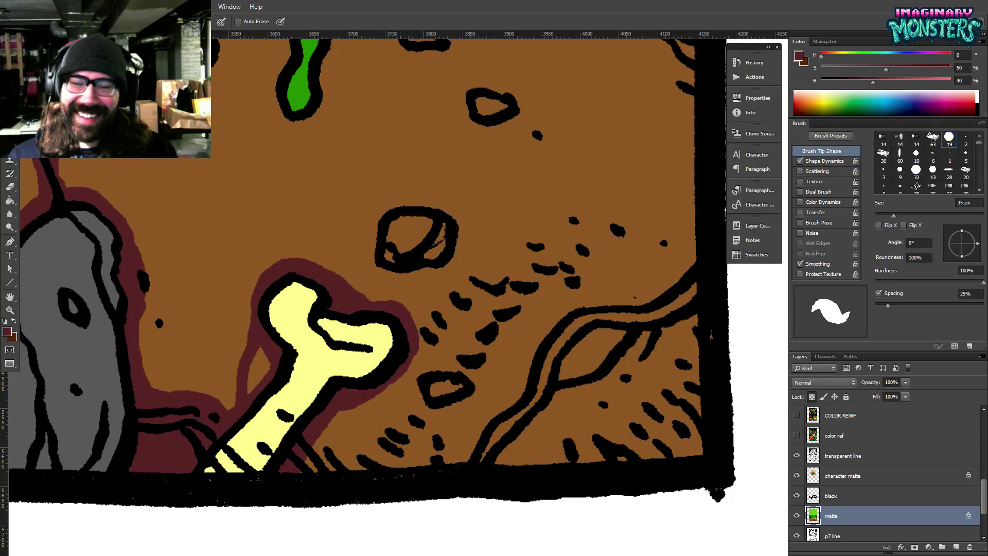
# Outline the round stone above the bone in maroon, add a maroon spot beside it, and colour the stone grey.
pyautogui.moveTo(317, 237); pyautogui.dragTo(332, 241)
pyautogui.moveTo(380, 211)
pyautogui.mouseDown()
pyautogui.moveTo(369, 264)
pyautogui.moveTo(401, 272)
pyautogui.moveTo(450, 249)
pyautogui.moveTo(449, 214)
pyautogui.moveTo(435, 197)
pyautogui.moveTo(386, 201)
pyautogui.mouseUp()
pyautogui.keyDown('alt'); pyautogui.click(301, 304); pyautogui.keyUp('alt')
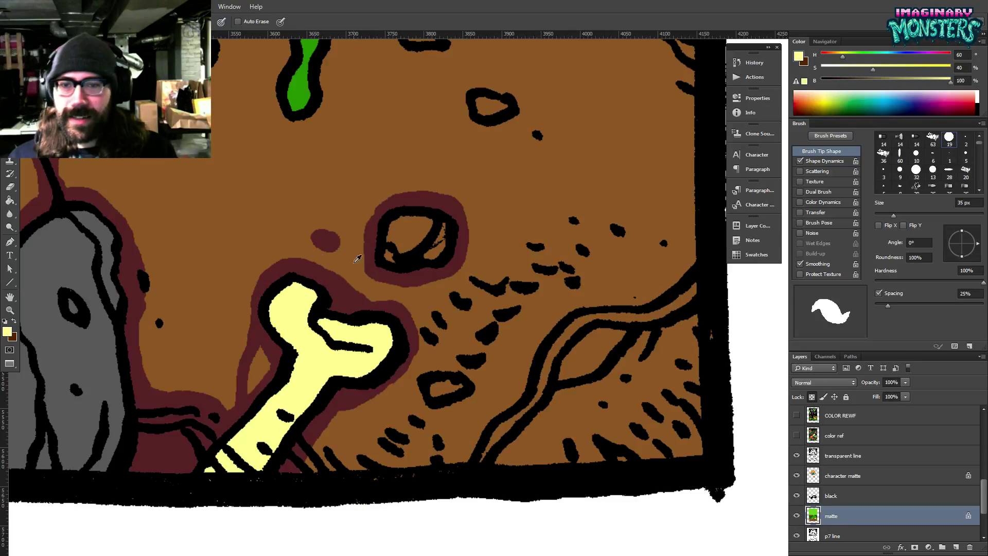
pyautogui.keyDown('alt'); pyautogui.click(104, 345); pyautogui.keyUp('alt')
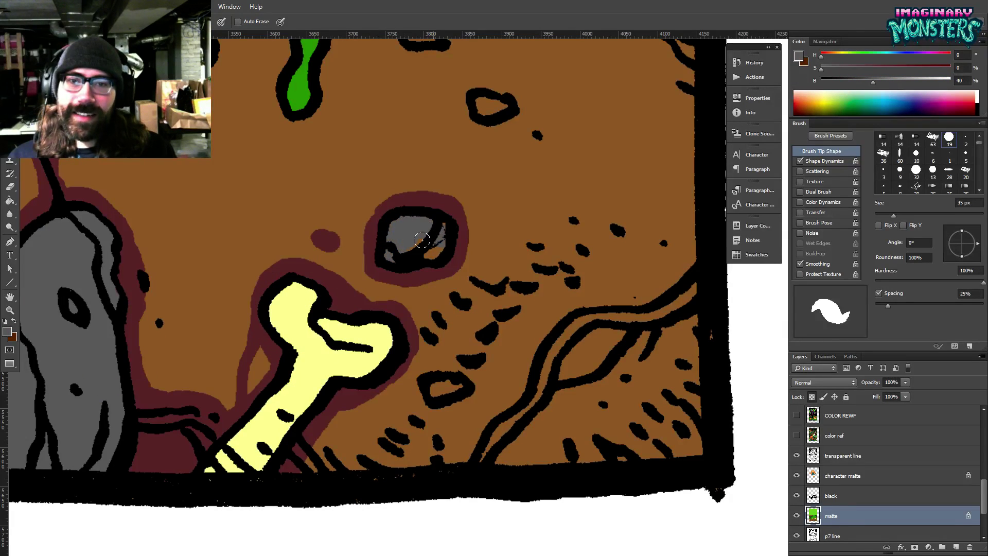
pyautogui.moveTo(423, 237); pyautogui.dragTo(394, 345)
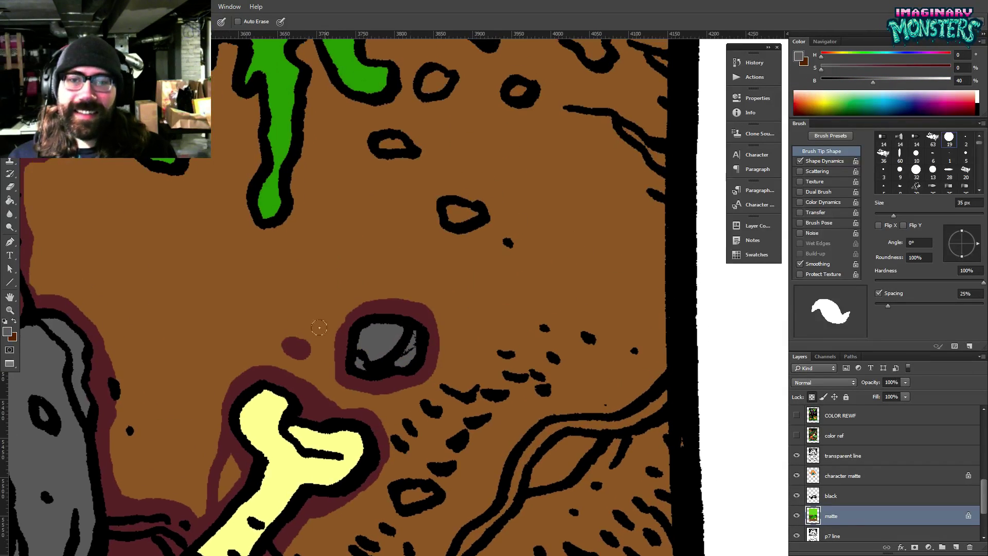
# Outline the two small stones beneath the grass in maroon, add a spot between them, and colour them and the three stones above grey.
pyautogui.keyDown('alt'); pyautogui.click(374, 306); pyautogui.keyUp('alt')
pyautogui.moveTo(435, 199)
pyautogui.mouseDown()
pyautogui.moveTo(431, 222)
pyautogui.moveTo(479, 222)
pyautogui.moveTo(483, 201)
pyautogui.moveTo(427, 192)
pyautogui.mouseUp()
pyautogui.moveTo(403, 156)
pyautogui.mouseDown()
pyautogui.moveTo(362, 146)
pyautogui.moveTo(363, 120)
pyautogui.moveTo(387, 121)
pyautogui.moveTo(408, 134)
pyautogui.moveTo(413, 153)
pyautogui.moveTo(447, 160)
pyautogui.moveTo(454, 212)
pyautogui.mouseUp()
pyautogui.moveTo(444, 240); pyautogui.dragTo(451, 243)
pyautogui.keyDown('alt'); pyautogui.click(389, 415); pyautogui.keyUp('alt')
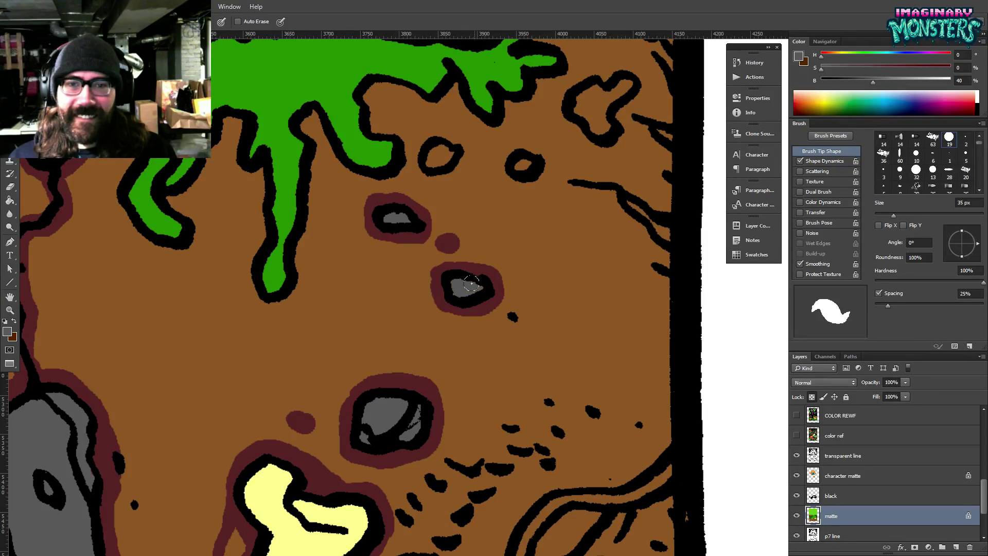
pyautogui.moveTo(422, 318); pyautogui.dragTo(387, 381)
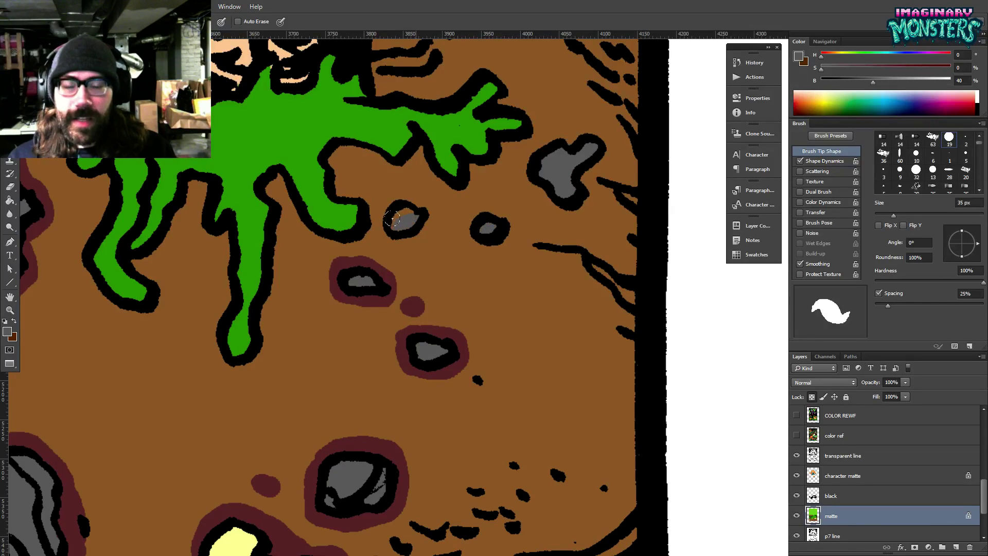
# Paint a maroon crack from the grass tips around the upper small stone, past the stone below, tapering diagonally into the dirt.
pyautogui.keyDown('alt'); pyautogui.click(391, 275); pyautogui.keyUp('alt')
pyautogui.moveTo(407, 243)
pyautogui.mouseDown()
pyautogui.moveTo(378, 221)
pyautogui.moveTo(386, 193)
pyautogui.moveTo(423, 205)
pyautogui.moveTo(397, 237)
pyautogui.moveTo(422, 223)
pyautogui.moveTo(468, 164)
pyautogui.moveTo(537, 135)
pyautogui.mouseUp()
pyautogui.moveTo(430, 166); pyautogui.dragTo(404, 189)
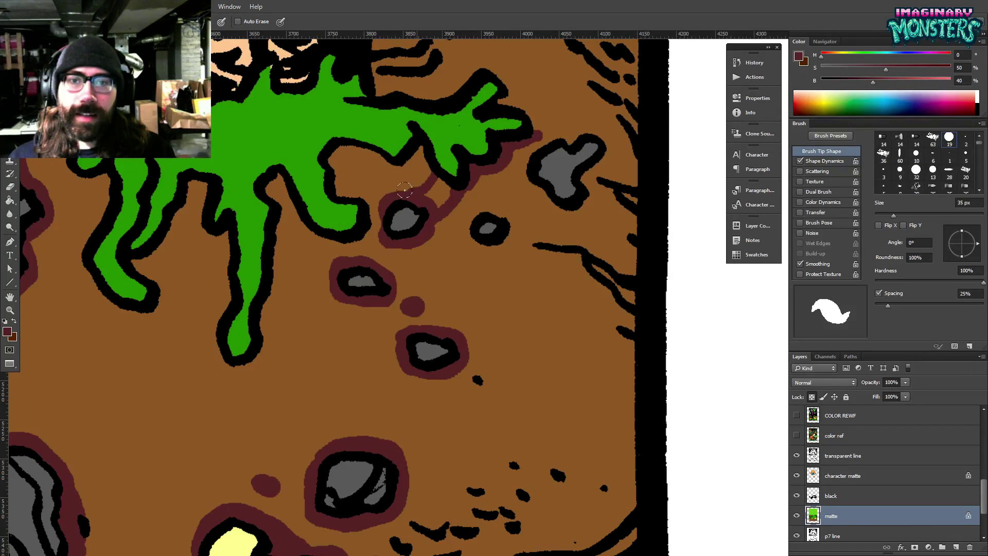
pyautogui.moveTo(374, 234); pyautogui.dragTo(354, 252)
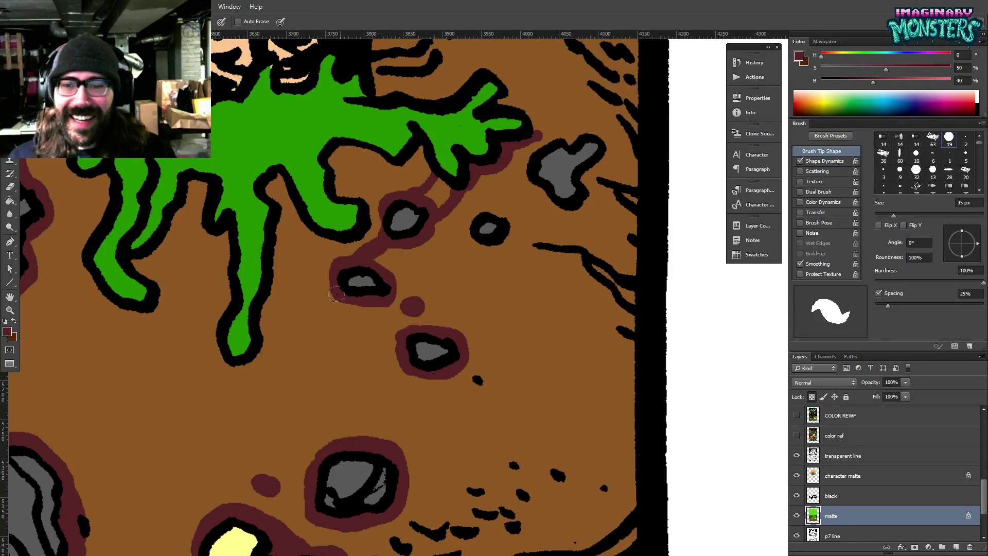
pyautogui.moveTo(335, 294); pyautogui.dragTo(268, 395)
# Surround the forked grey stone with a maroon shadow reaching to the panel border.
pyautogui.moveTo(443, 274); pyautogui.dragTo(370, 328)
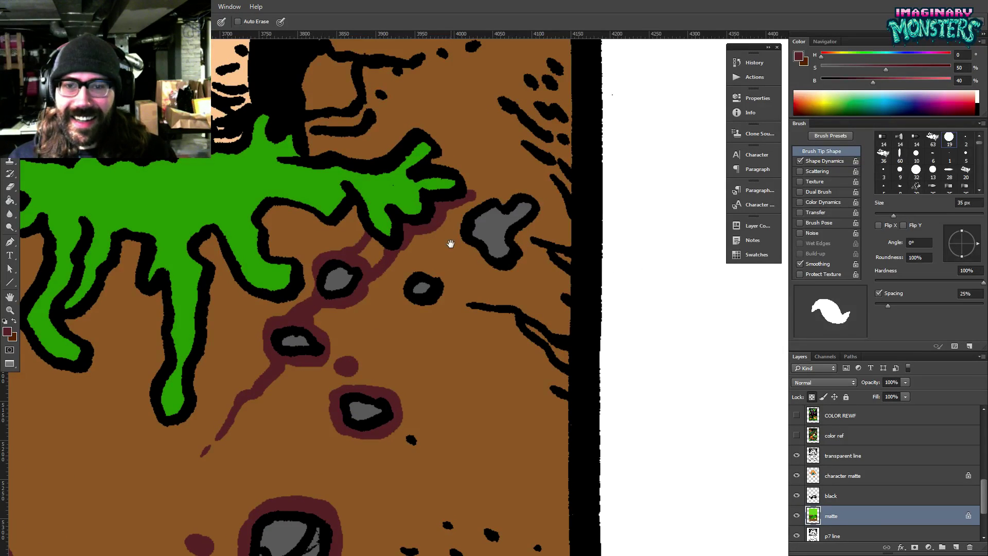
pyautogui.moveTo(450, 244); pyautogui.dragTo(425, 272)
pyautogui.moveTo(443, 230)
pyautogui.mouseDown()
pyautogui.moveTo(465, 208)
pyautogui.moveTo(492, 214)
pyautogui.mouseUp()
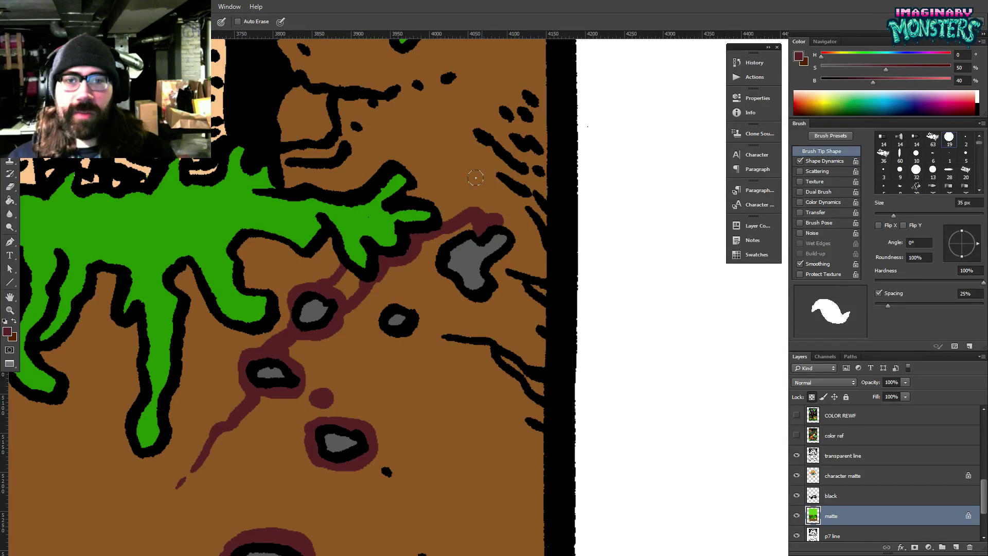
pyautogui.moveTo(492, 215)
pyautogui.mouseDown()
pyautogui.moveTo(535, 209)
pyautogui.moveTo(563, 236)
pyautogui.moveTo(494, 218)
pyautogui.moveTo(513, 238)
pyautogui.moveTo(469, 303)
pyautogui.moveTo(425, 257)
pyautogui.moveTo(435, 236)
pyautogui.moveTo(471, 213)
pyautogui.moveTo(417, 239)
pyautogui.moveTo(427, 254)
pyautogui.moveTo(429, 232)
pyautogui.moveTo(489, 291)
pyautogui.mouseUp()
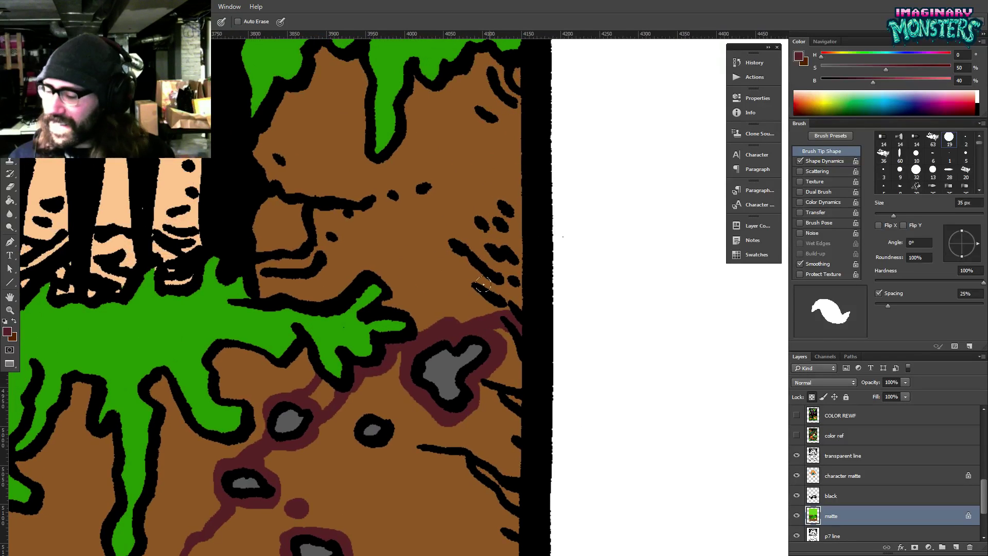
pyautogui.moveTo(384, 215); pyautogui.dragTo(432, 278)
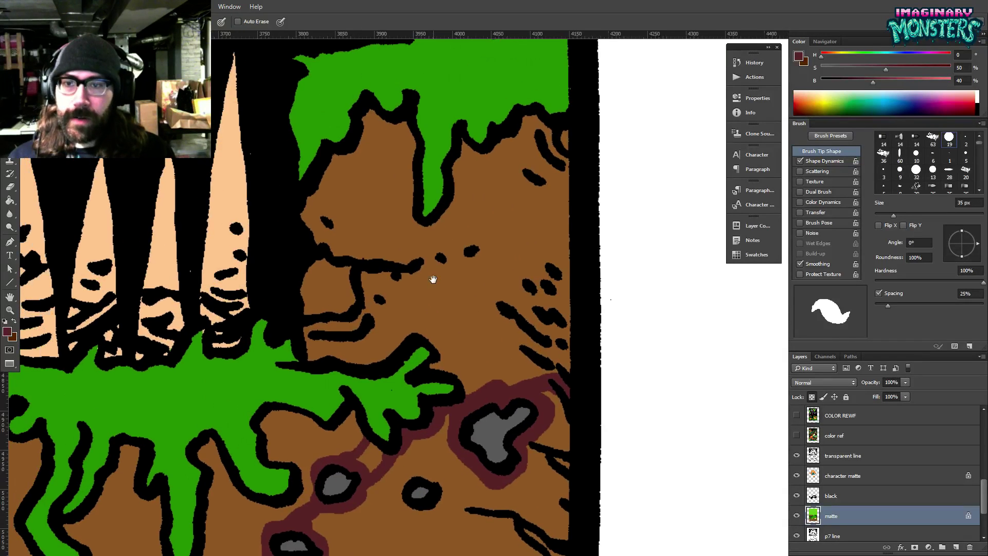
pyautogui.keyDown('alt'); pyautogui.click(427, 249); pyautogui.keyUp('alt')
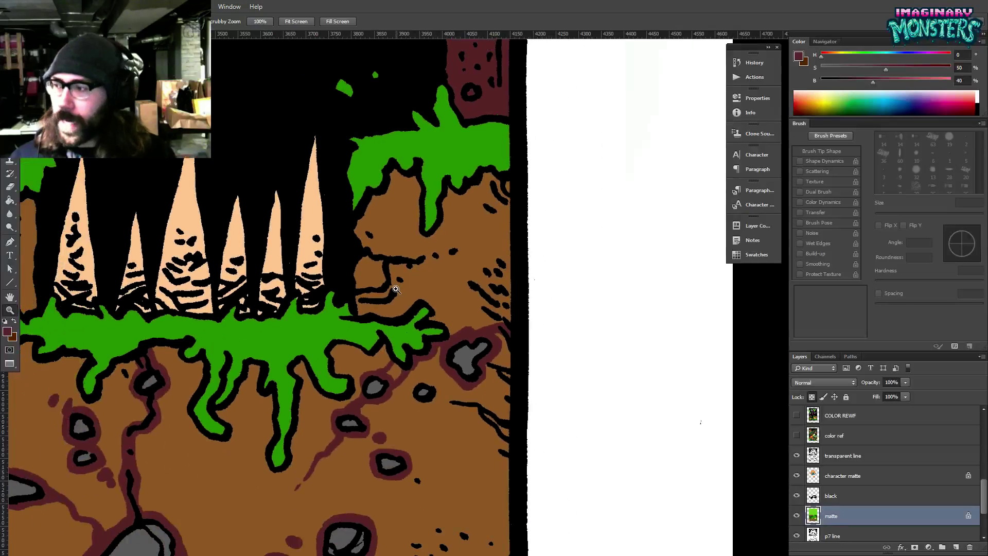
pyautogui.press('b')
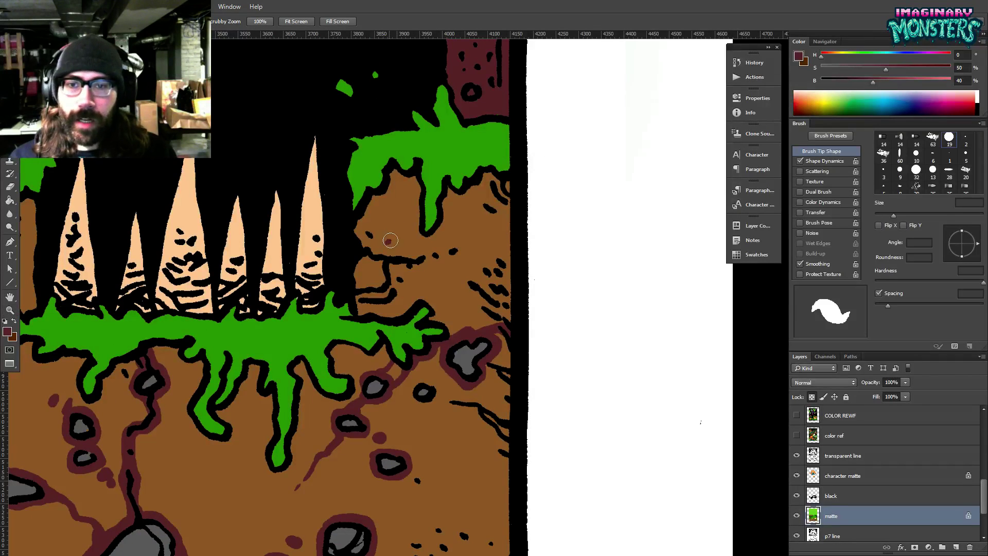
pyautogui.moveTo(388, 240); pyautogui.dragTo(402, 229)
pyautogui.hotkey('ctrl', 'z')
# Paint maroon shadows along the dirt wall's edge and crack beside the spikes, filling the small block beneath the crack.
pyautogui.press('z')
pyautogui.click(377, 238)
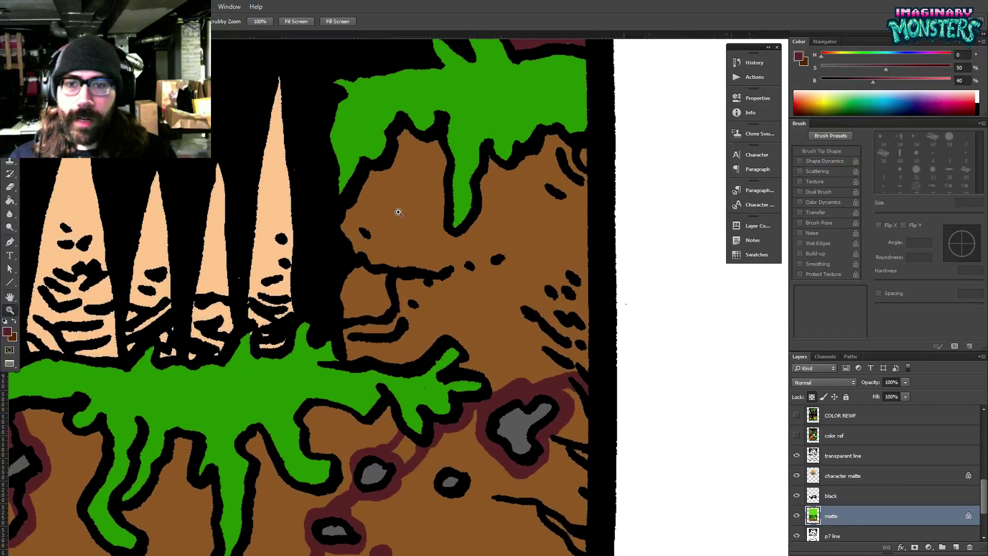
pyautogui.press('b')
pyautogui.moveTo(363, 165)
pyautogui.mouseDown()
pyautogui.moveTo(373, 242)
pyautogui.moveTo(414, 262)
pyautogui.moveTo(451, 265)
pyautogui.moveTo(533, 236)
pyautogui.mouseUp()
pyautogui.moveTo(473, 258)
pyautogui.mouseDown()
pyautogui.moveTo(421, 282)
pyautogui.moveTo(387, 353)
pyautogui.moveTo(338, 345)
pyautogui.mouseUp()
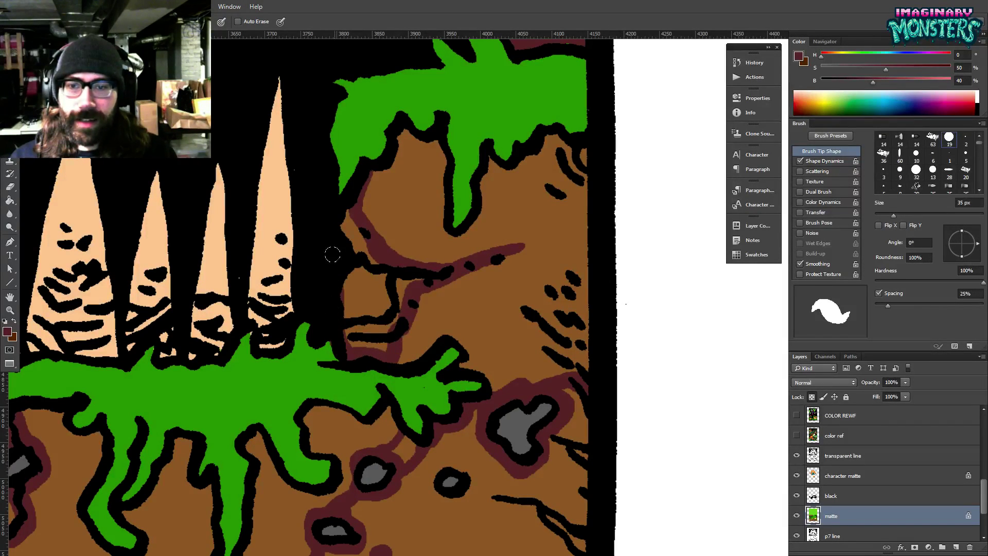
pyautogui.moveTo(333, 254)
pyautogui.mouseDown()
pyautogui.moveTo(341, 206)
pyautogui.moveTo(364, 280)
pyautogui.moveTo(409, 341)
pyautogui.mouseUp()
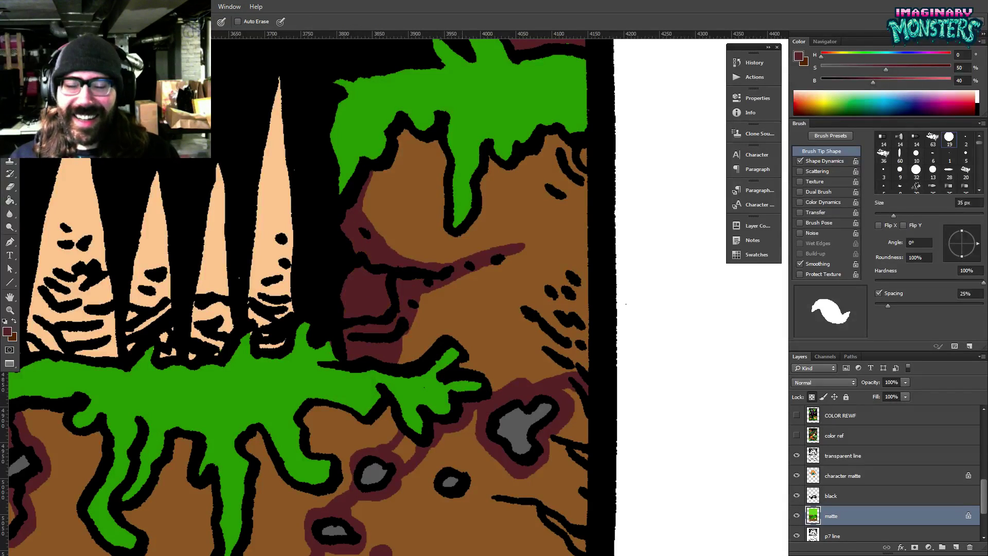
# Add a brown highlight inside the maroon block beneath the crack, then resample maroon as the painting colour.
pyautogui.keyDown('alt'); pyautogui.click(439, 307); pyautogui.keyUp('alt')
pyautogui.moveTo(357, 274)
pyautogui.mouseDown()
pyautogui.moveTo(372, 278)
pyautogui.moveTo(379, 300)
pyautogui.moveTo(421, 317)
pyautogui.moveTo(396, 356)
pyautogui.mouseUp()
pyautogui.keyDown('alt'); pyautogui.click(409, 290); pyautogui.keyUp('alt')
pyautogui.moveTo(513, 280); pyautogui.dragTo(475, 308)
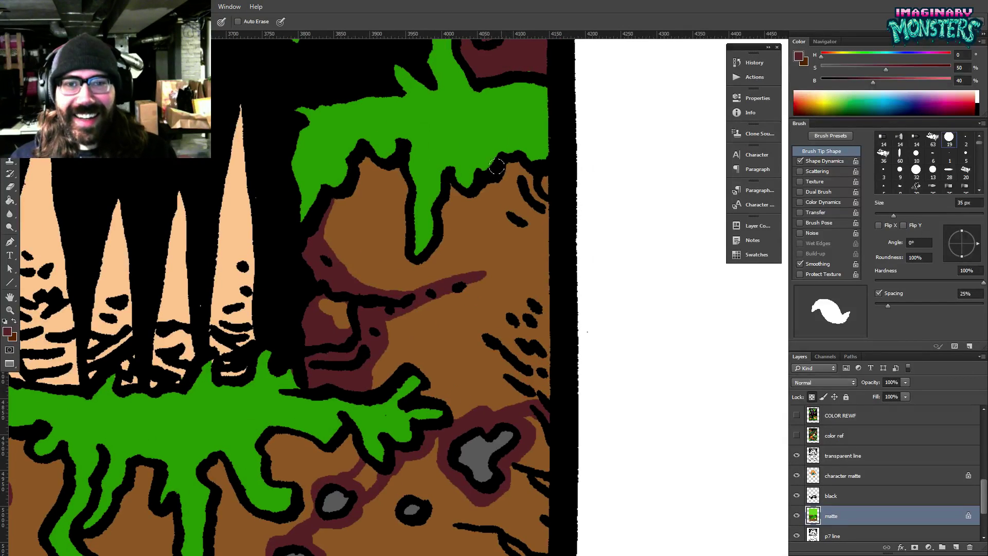
# Shade the dirt along the panel's right border maroon and add a short crack branching above the forked stone.
pyautogui.moveTo(496, 166)
pyautogui.mouseDown()
pyautogui.moveTo(535, 339)
pyautogui.moveTo(530, 402)
pyautogui.moveTo(544, 303)
pyautogui.moveTo(502, 160)
pyautogui.moveTo(540, 171)
pyautogui.moveTo(544, 232)
pyautogui.mouseUp()
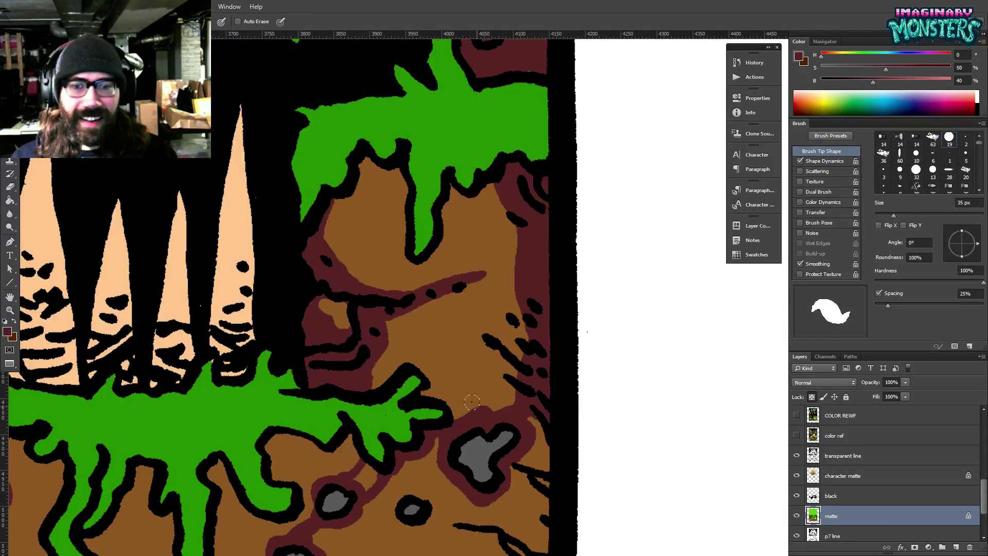
pyautogui.moveTo(446, 358); pyautogui.dragTo(516, 406)
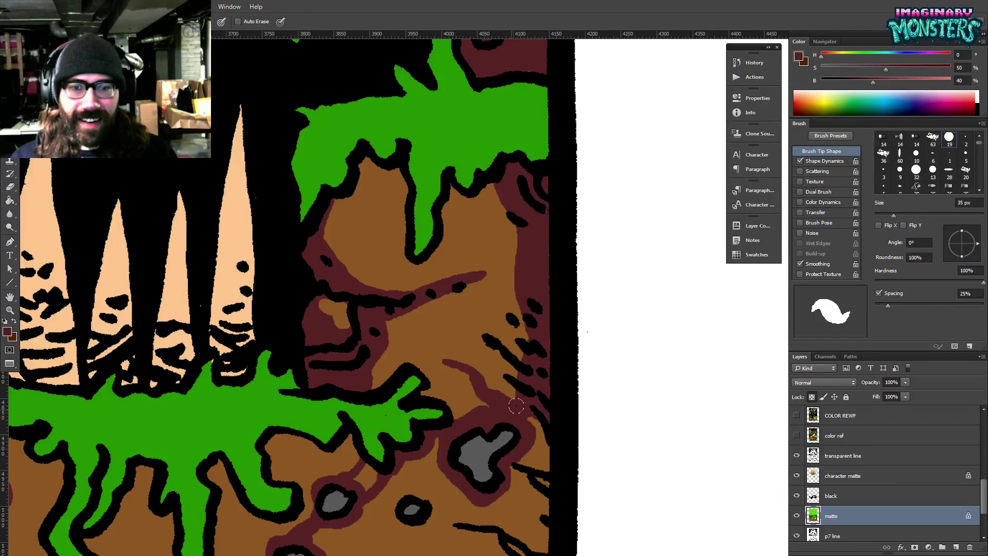
pyautogui.moveTo(548, 349); pyautogui.dragTo(567, 410)
# Outline the large diagonal crack in the panel's lower right corner in maroon and fill the enclosed dirt with maroon.
pyautogui.press('z')
pyautogui.moveTo(568, 343)
pyautogui.mouseDown()
pyautogui.moveTo(497, 361)
pyautogui.moveTo(387, 329)
pyautogui.mouseUp()
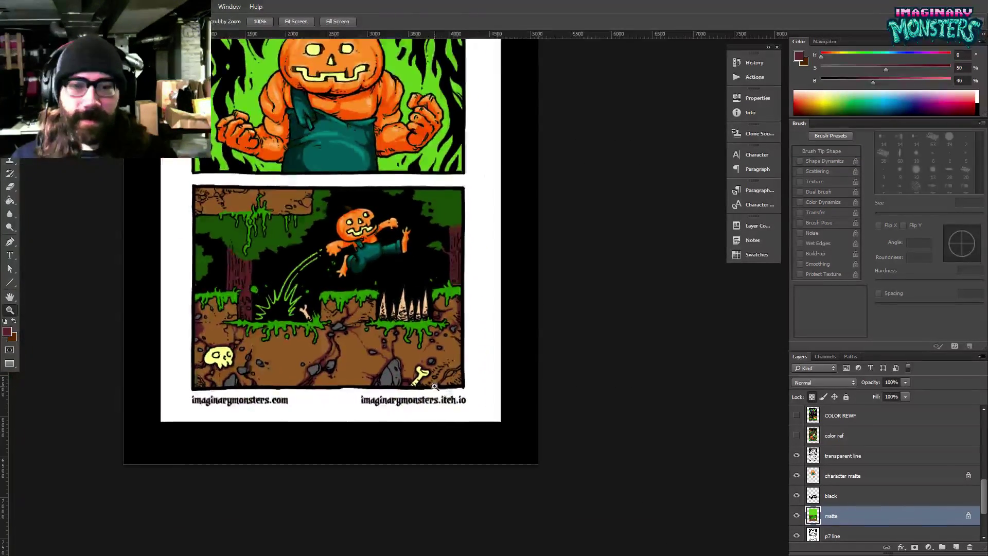
pyautogui.moveTo(433, 385)
pyautogui.mouseDown()
pyautogui.moveTo(499, 335)
pyautogui.moveTo(396, 389)
pyautogui.mouseUp()
pyautogui.press('b')
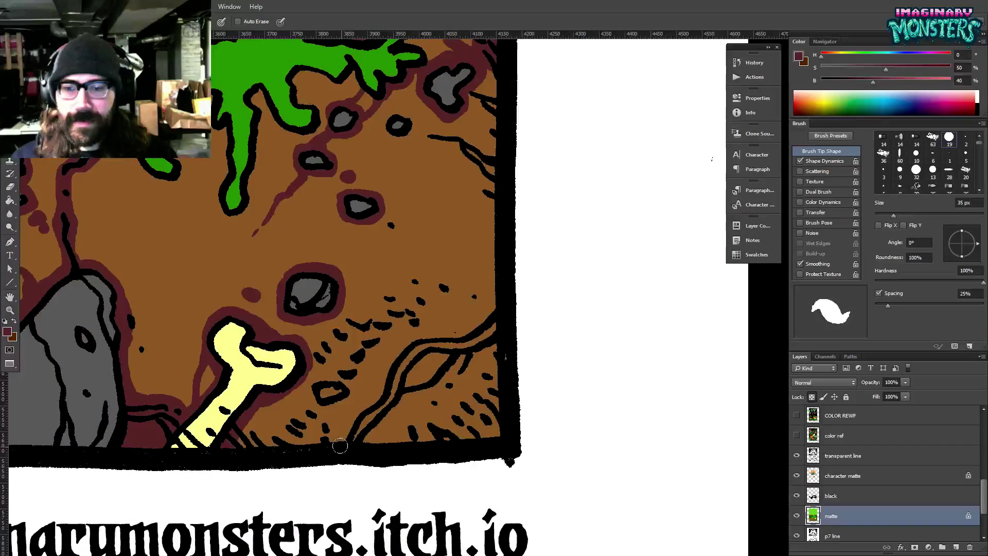
pyautogui.moveTo(336, 442)
pyautogui.mouseDown()
pyautogui.moveTo(417, 327)
pyautogui.moveTo(457, 324)
pyautogui.moveTo(528, 278)
pyautogui.mouseUp()
pyautogui.moveTo(495, 342); pyautogui.dragTo(390, 431)
pyautogui.press('g')
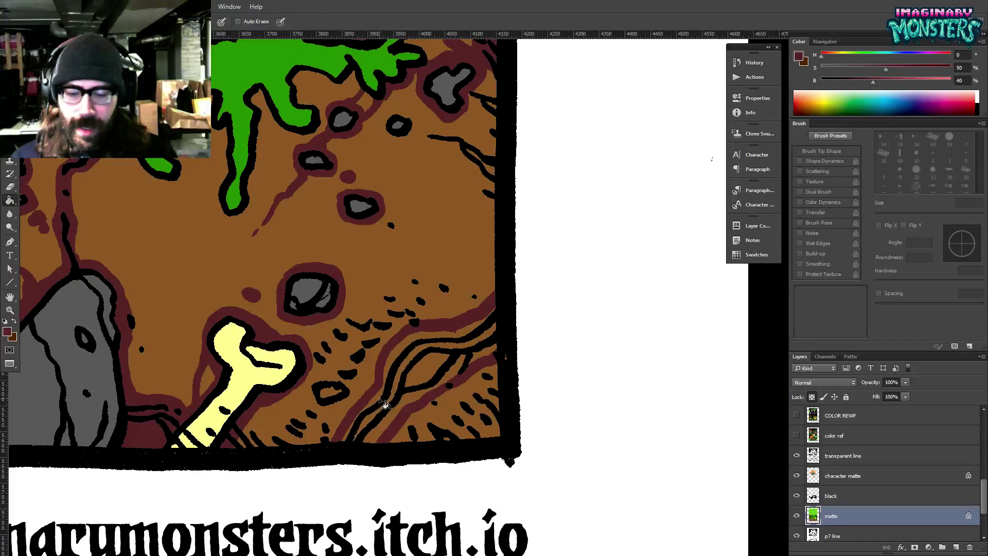
pyautogui.click(406, 402)
pyautogui.moveTo(443, 354); pyautogui.dragTo(447, 360)
# Colour the pointed stone inside the diagonal crack grey, sampled from the round stone above the bone.
pyautogui.press('b')
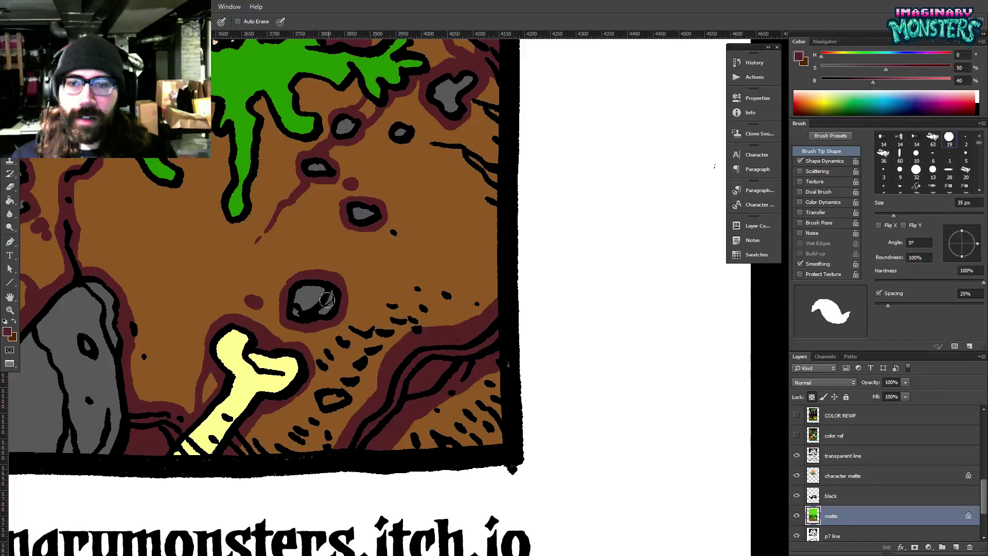
pyautogui.keyDown('alt'); pyautogui.click(308, 298); pyautogui.keyUp('alt')
pyautogui.moveTo(412, 390)
pyautogui.mouseDown()
pyautogui.moveTo(445, 360)
pyautogui.moveTo(421, 384)
pyautogui.moveTo(435, 370)
pyautogui.moveTo(437, 391)
pyautogui.mouseUp()
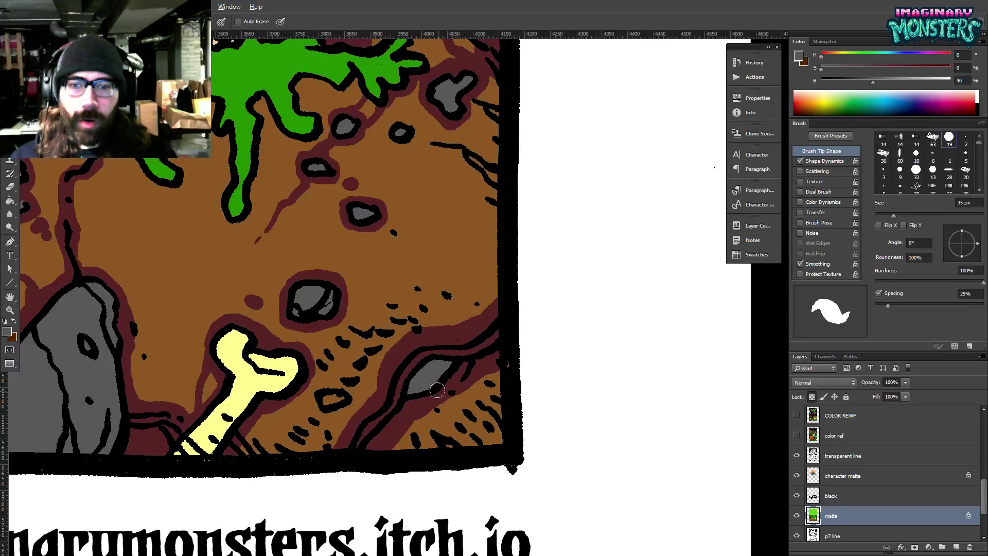
# Refine the shadow beneath the diagonal crack with sampled brown and maroon, adding a maroon streak below the pointed stone.
pyautogui.keyDown('alt'); pyautogui.click(453, 406); pyautogui.keyUp('alt')
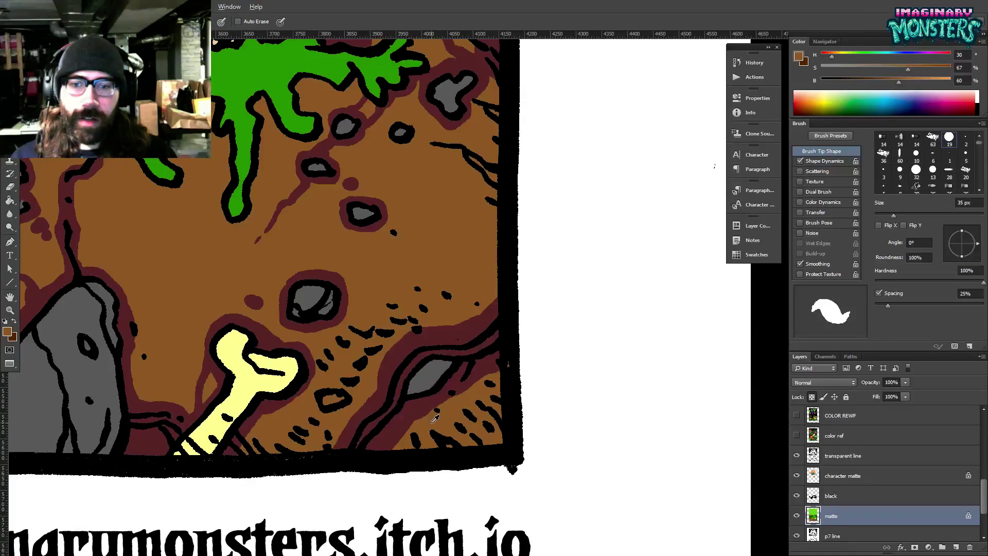
pyautogui.keyDown('alt'); pyautogui.click(410, 407); pyautogui.keyUp('alt')
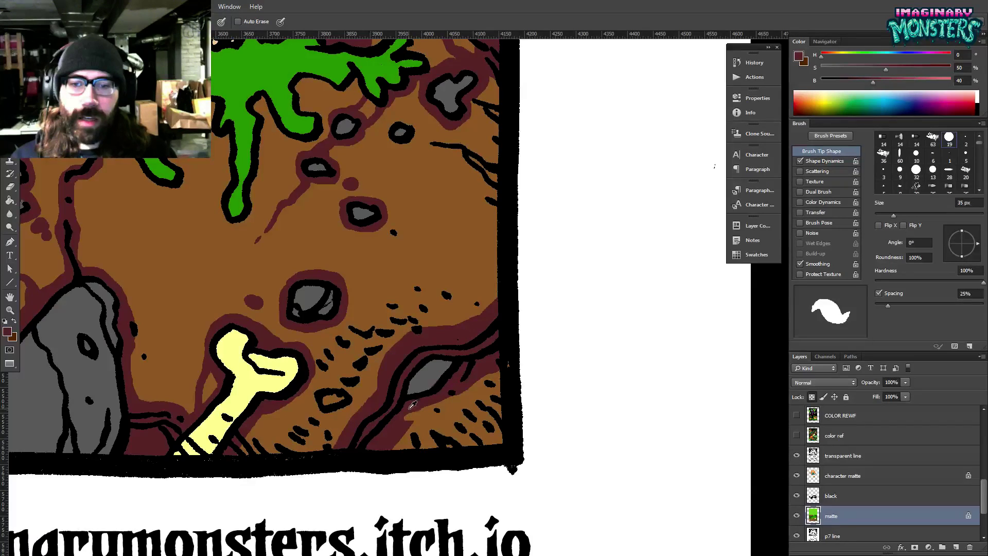
pyautogui.moveTo(428, 418); pyautogui.dragTo(366, 464)
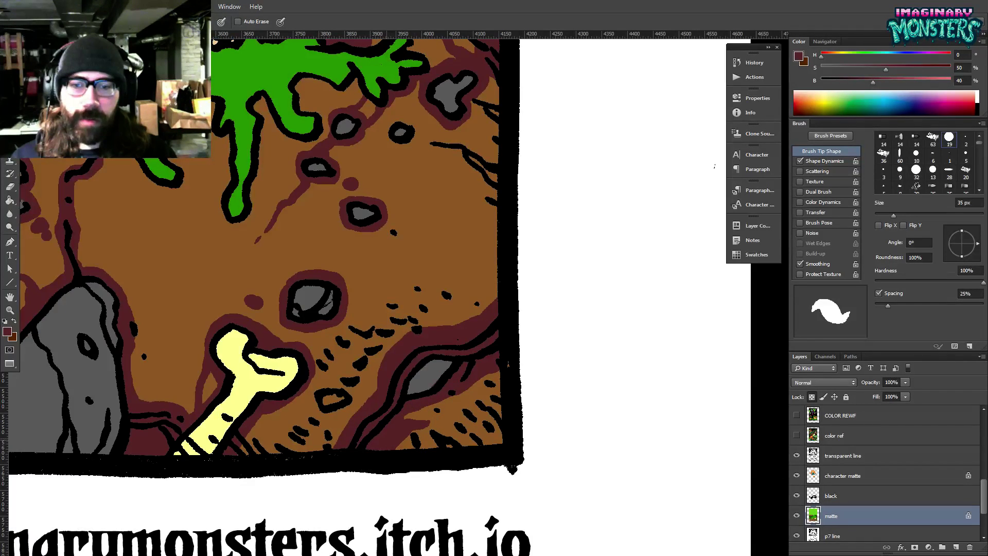
pyautogui.moveTo(388, 350); pyautogui.dragTo(400, 361)
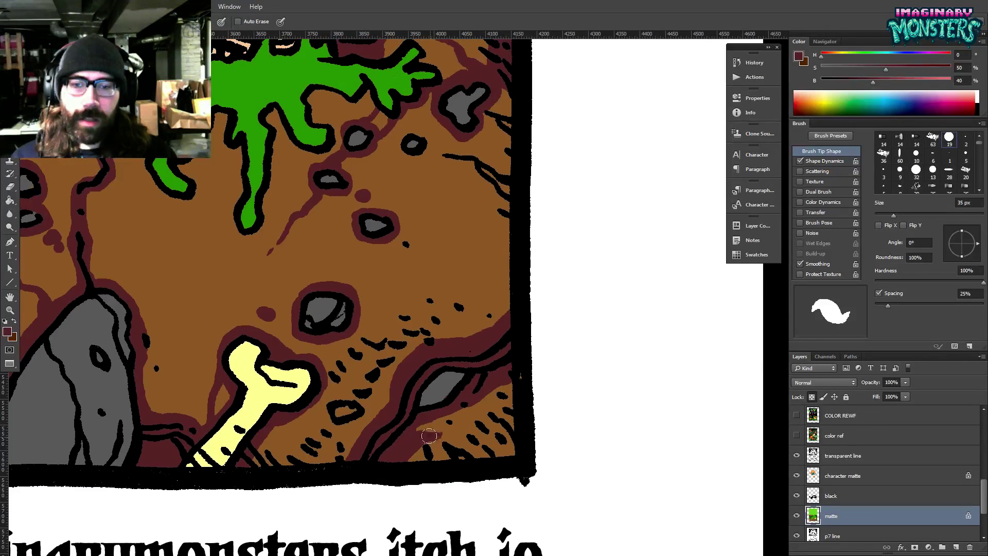
pyautogui.moveTo(429, 436); pyautogui.dragTo(488, 383)
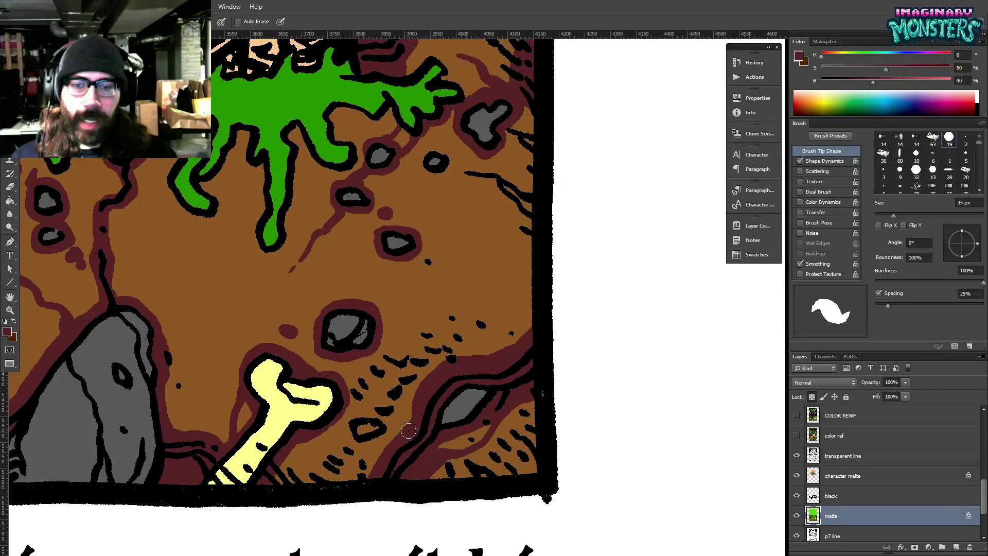
# Colour the small stone right of the bone grey, then add a maroon outline around it and a maroon spot beside it.
pyautogui.keyDown('alt'); pyautogui.click(343, 318); pyautogui.keyUp('alt')
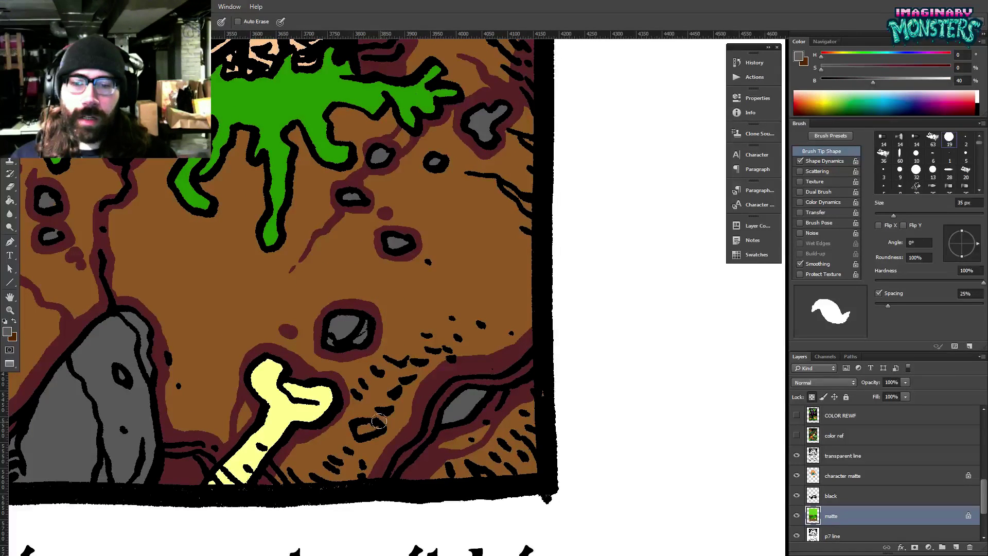
pyautogui.moveTo(381, 419)
pyautogui.mouseDown()
pyautogui.moveTo(361, 428)
pyautogui.moveTo(377, 441)
pyautogui.moveTo(381, 415)
pyautogui.moveTo(352, 416)
pyautogui.moveTo(347, 431)
pyautogui.mouseUp()
pyautogui.keyDown('alt'); pyautogui.click(410, 430); pyautogui.keyUp('alt')
pyautogui.click(401, 416)
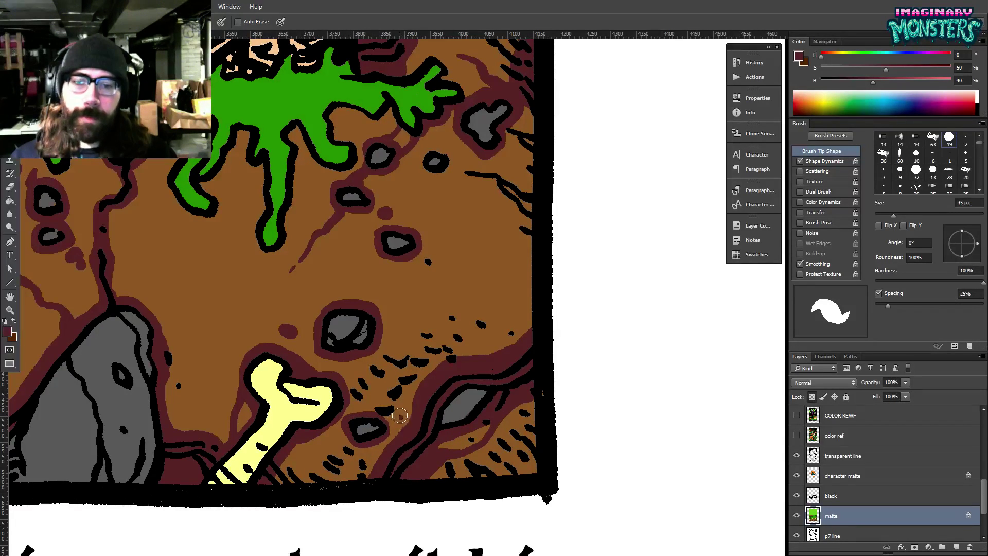
# Paint a maroon streak in the dirt at the panel's right border and a small maroon spot above the bone.
pyautogui.moveTo(477, 347); pyautogui.dragTo(473, 350)
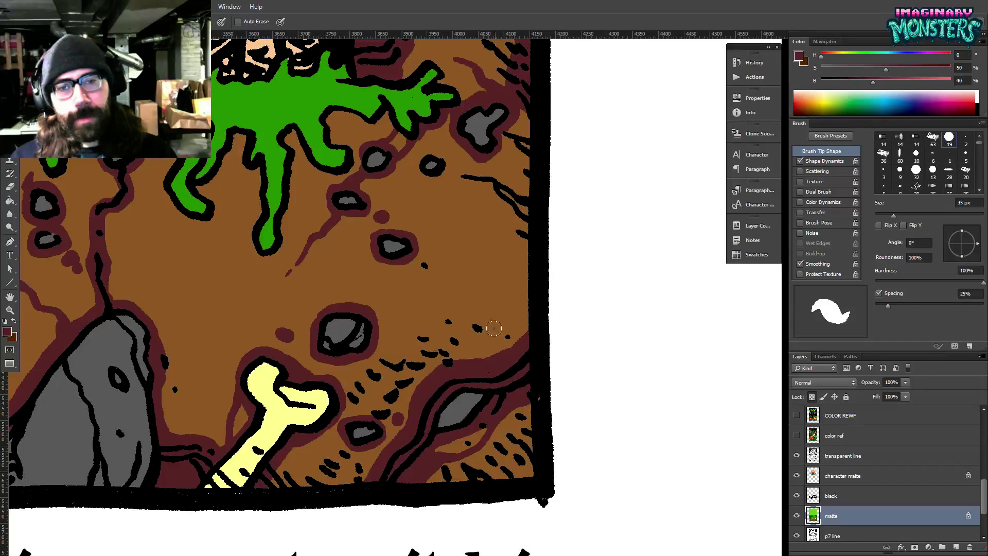
pyautogui.moveTo(494, 328)
pyautogui.mouseDown()
pyautogui.moveTo(507, 332)
pyautogui.moveTo(525, 311)
pyautogui.mouseUp()
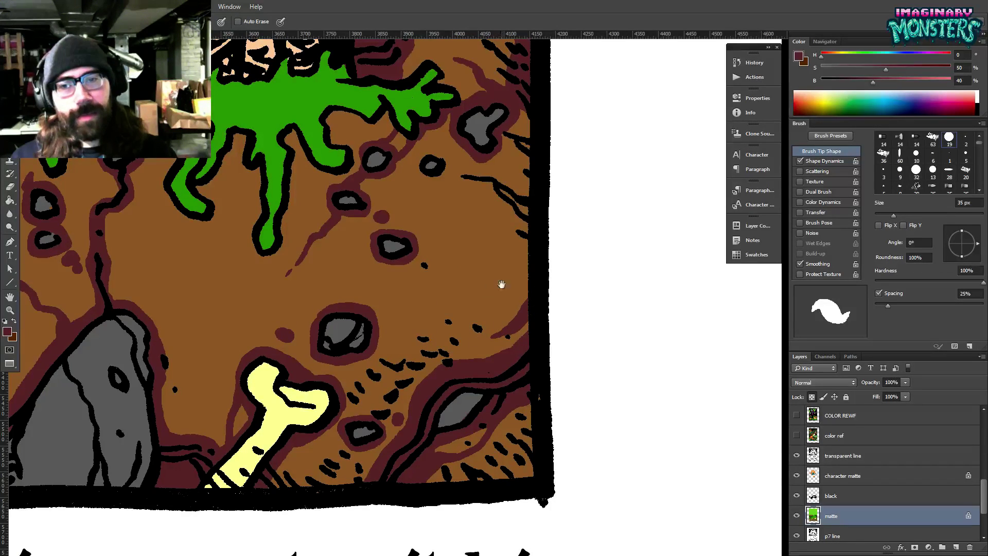
pyautogui.moveTo(441, 335); pyautogui.dragTo(539, 320)
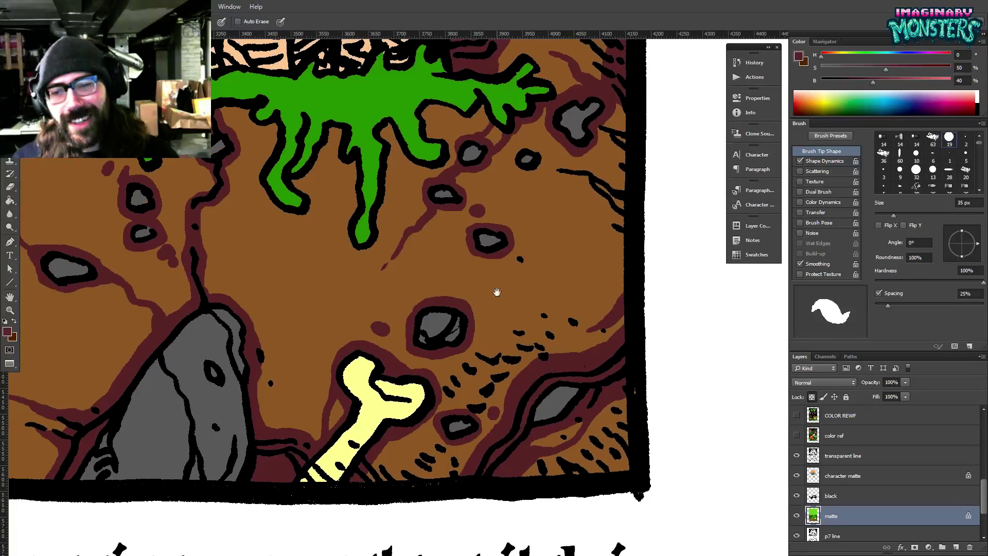
pyautogui.moveTo(338, 332); pyautogui.dragTo(342, 334)
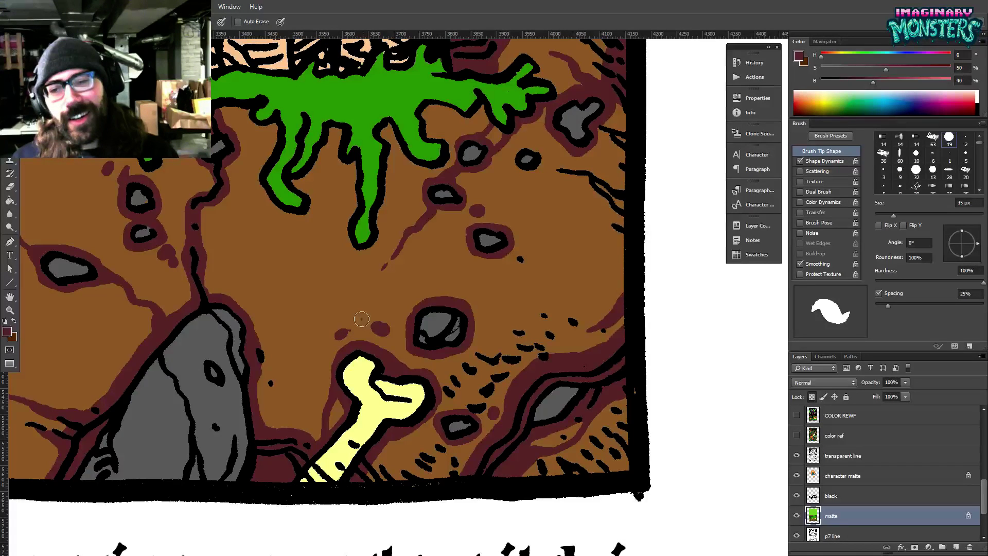
pyautogui.hotkey('ctrl', 'z')
pyautogui.click(358, 330)
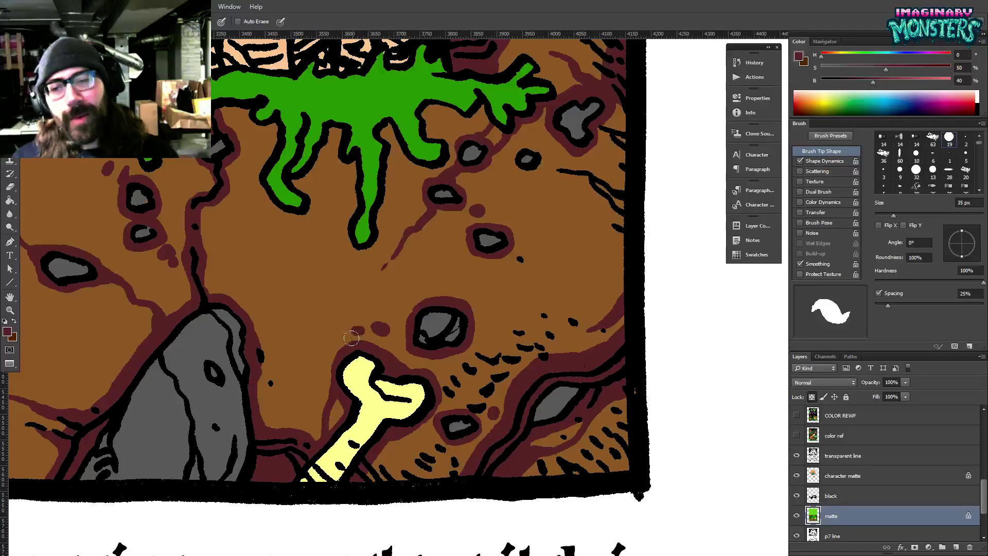
# Paint a short maroon crack running down to the left edge of the large pointed stone beside the bone.
pyautogui.moveTo(404, 331)
pyautogui.mouseDown()
pyautogui.moveTo(393, 336)
pyautogui.moveTo(642, 374)
pyautogui.mouseUp()
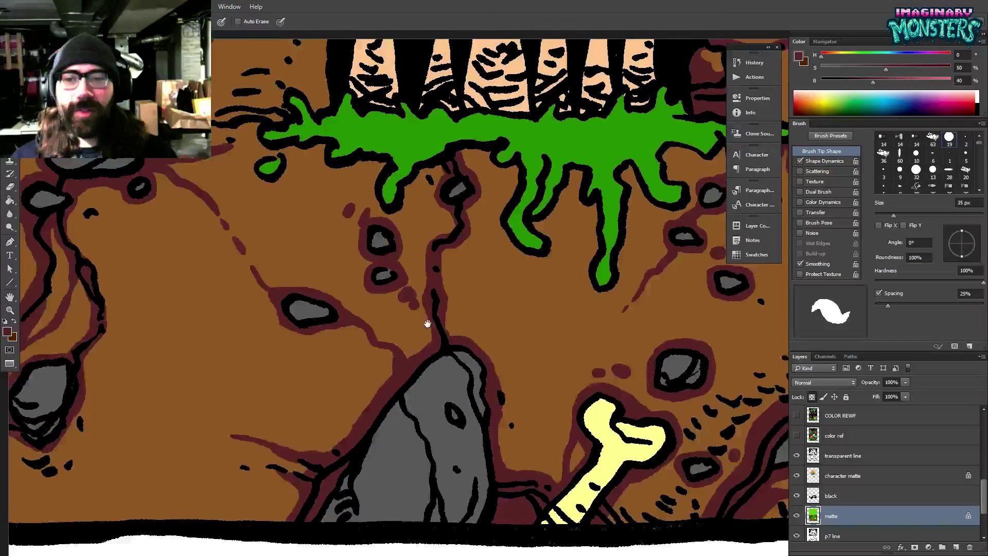
pyautogui.moveTo(340, 333); pyautogui.dragTo(486, 330)
pyautogui.moveTo(498, 373); pyautogui.dragTo(511, 409)
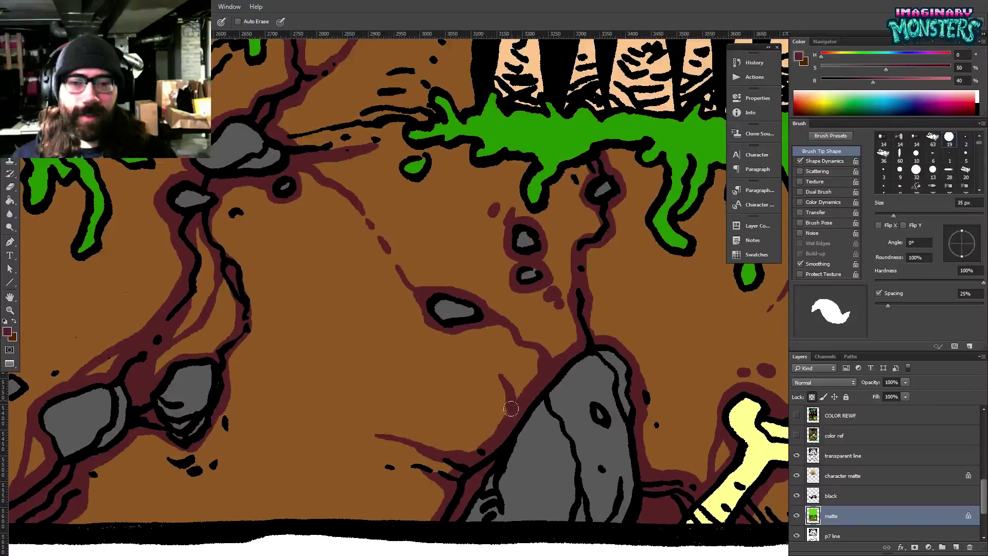
# Add a slanted maroon streak and a spot at the panel's lower border, right of the branching crack near the skull.
pyautogui.moveTo(405, 438); pyautogui.dragTo(643, 415)
pyautogui.moveTo(458, 330); pyautogui.dragTo(695, 241)
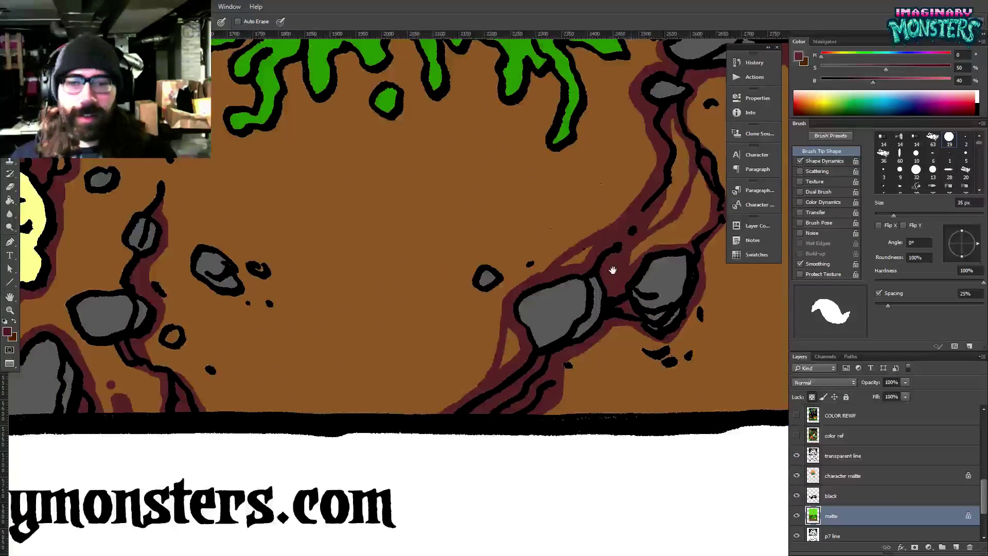
pyautogui.moveTo(402, 331); pyautogui.dragTo(385, 341)
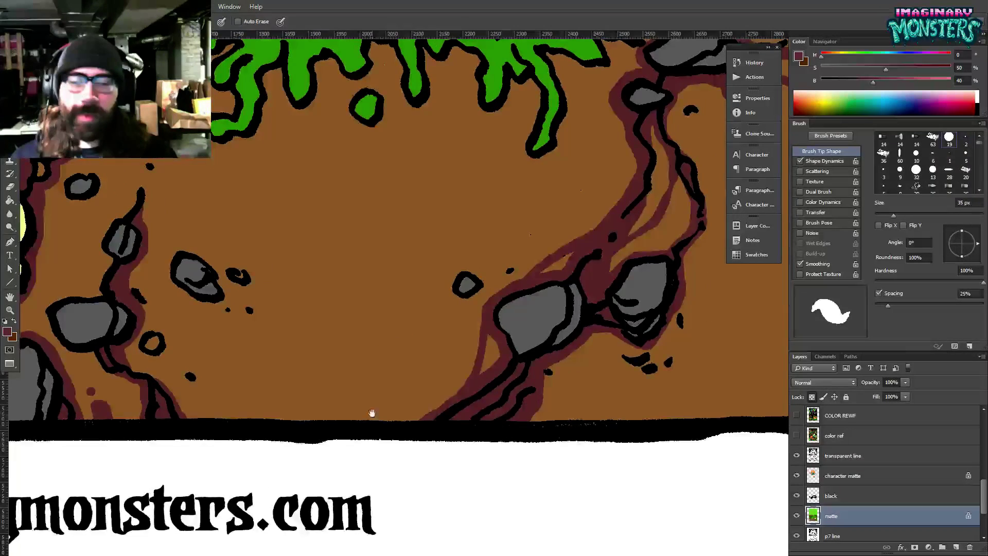
pyautogui.moveTo(370, 412); pyautogui.dragTo(531, 406)
pyautogui.moveTo(290, 350)
pyautogui.mouseDown()
pyautogui.moveTo(359, 429)
pyautogui.moveTo(371, 411)
pyautogui.moveTo(366, 397)
pyautogui.moveTo(391, 431)
pyautogui.mouseUp()
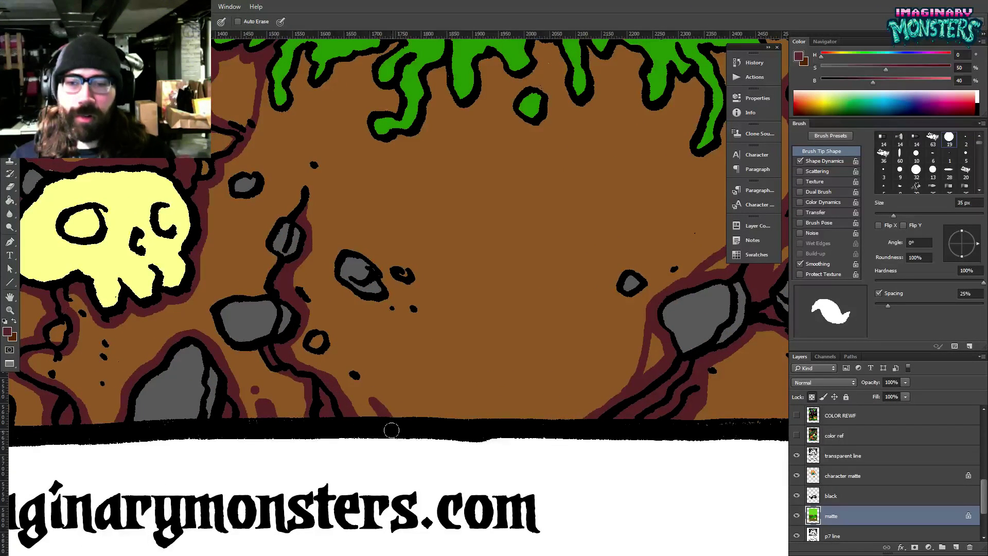
pyautogui.moveTo(364, 382); pyautogui.dragTo(358, 380)
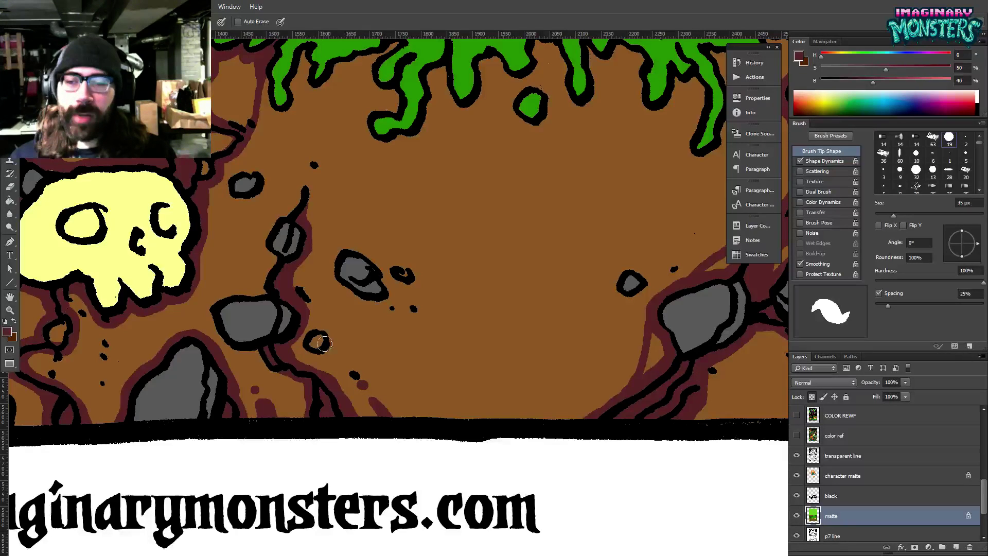
# Outline the small round stone beside the branching crack in maroon and colour it with the sampled stone grey.
pyautogui.moveTo(300, 337)
pyautogui.mouseDown()
pyautogui.moveTo(315, 354)
pyautogui.moveTo(322, 329)
pyautogui.moveTo(299, 333)
pyautogui.moveTo(311, 342)
pyautogui.moveTo(353, 348)
pyautogui.mouseUp()
pyautogui.keyDown('alt'); pyautogui.click(273, 312); pyautogui.keyUp('alt')
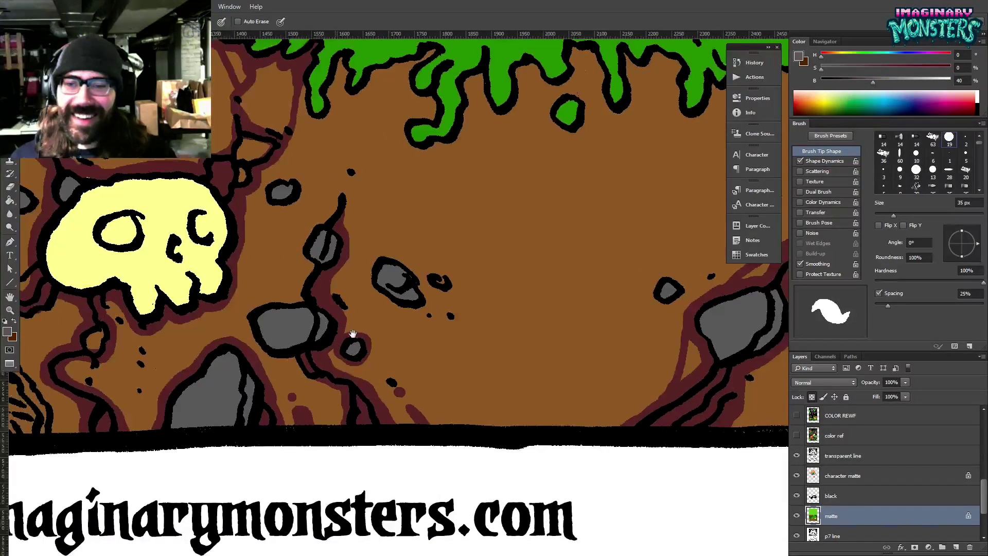
pyautogui.keyDown('alt'); pyautogui.click(338, 344); pyautogui.keyUp('alt')
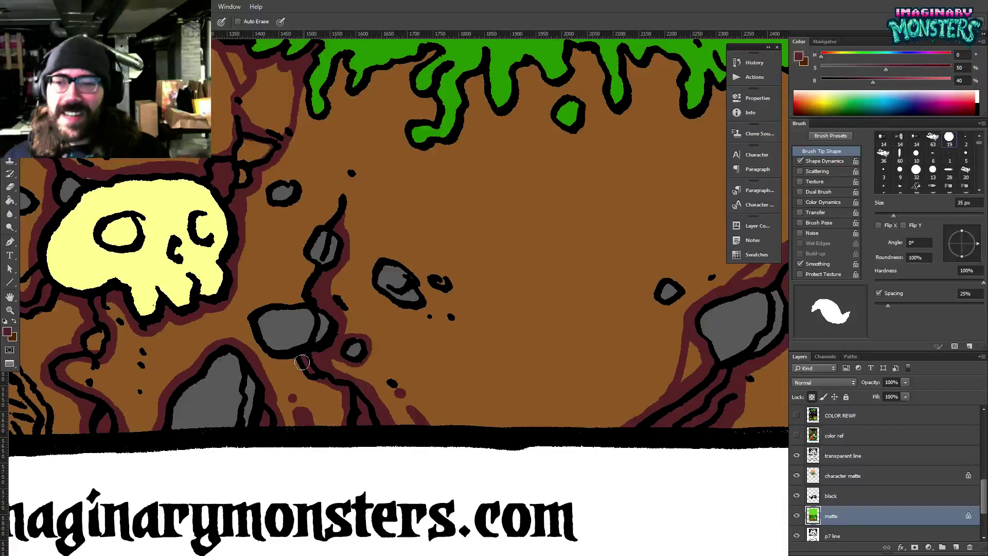
# Extend the maroon patch on the panel's left border above the skull into a tapering crack, refining its edge with sampled brown.
pyautogui.moveTo(240, 281); pyautogui.dragTo(392, 343)
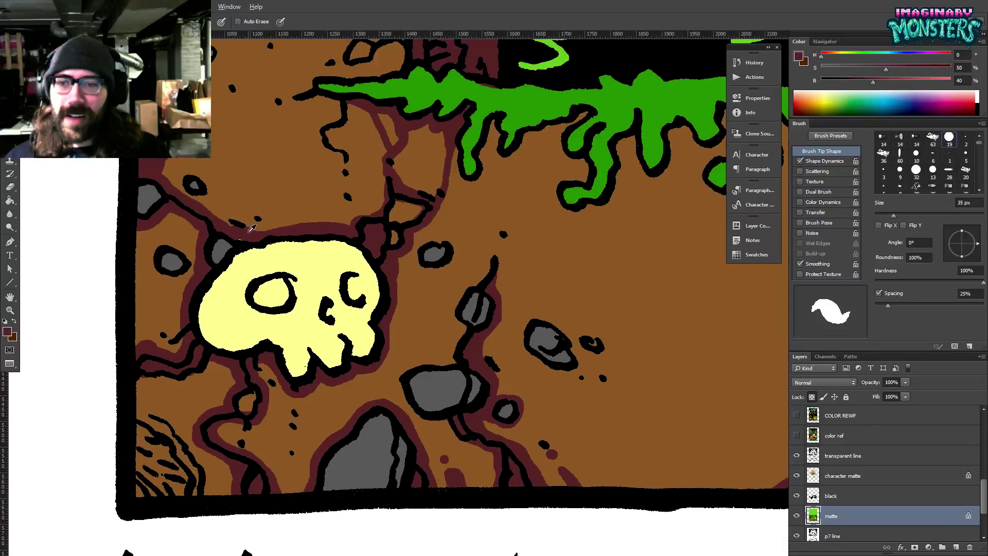
pyautogui.moveTo(240, 233); pyautogui.dragTo(304, 292)
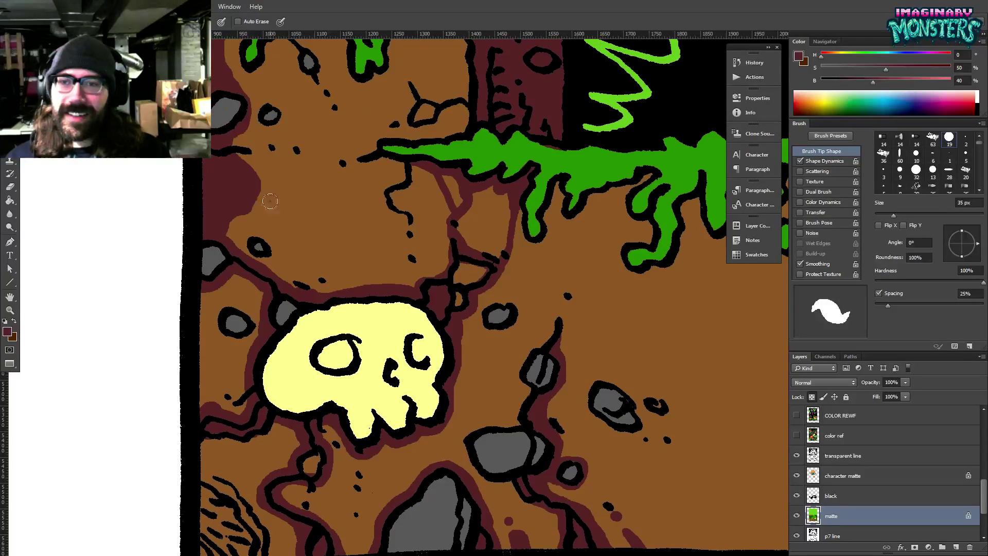
pyautogui.moveTo(235, 205)
pyautogui.mouseDown()
pyautogui.moveTo(264, 216)
pyautogui.moveTo(310, 263)
pyautogui.moveTo(246, 203)
pyautogui.mouseUp()
pyautogui.keyDown('alt'); pyautogui.click(305, 228); pyautogui.keyUp('alt')
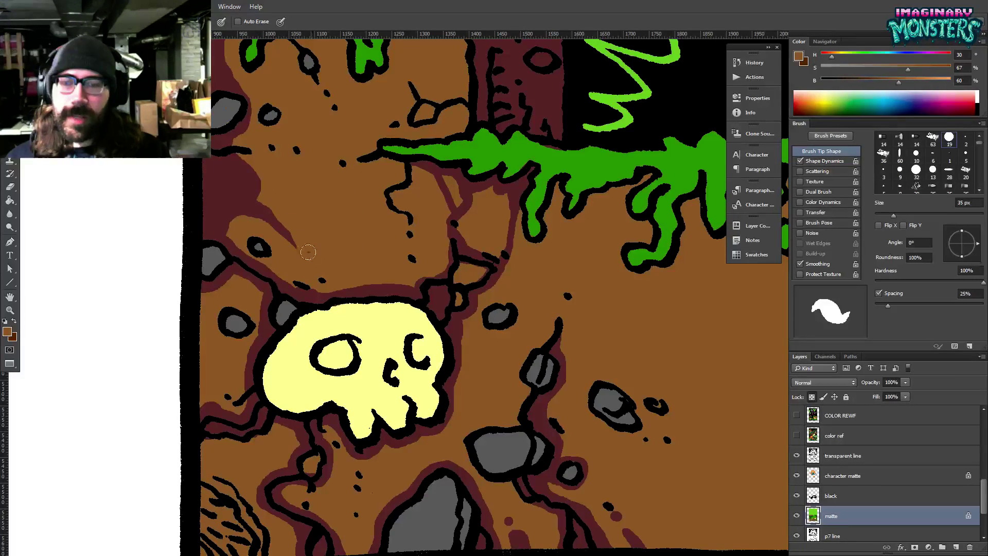
pyautogui.keyDown('alt'); pyautogui.click(287, 226); pyautogui.keyUp('alt')
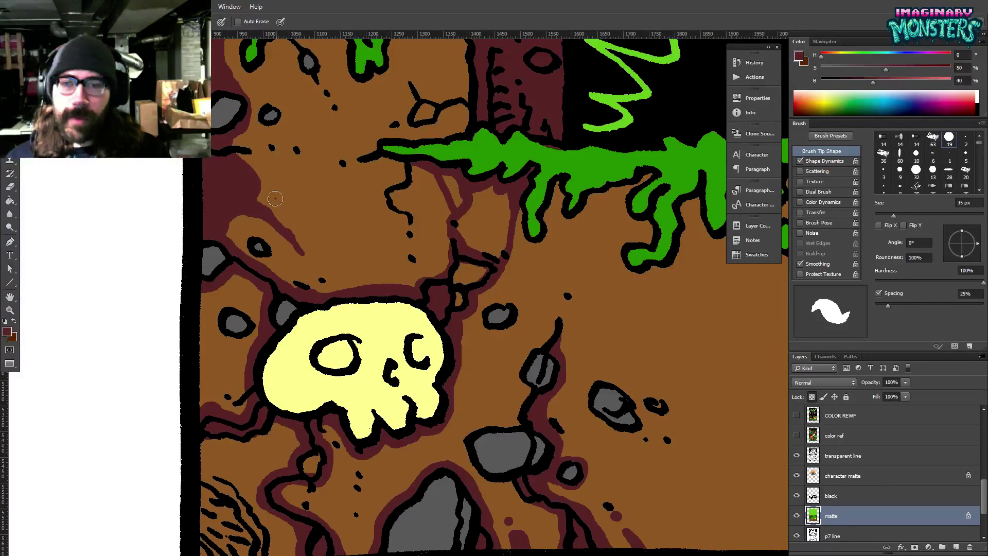
# Shade the thin crack beneath the grass tip above the skull maroon, and colour the small outlined shape above the grass maroon.
pyautogui.scroll(5, 415, 311)
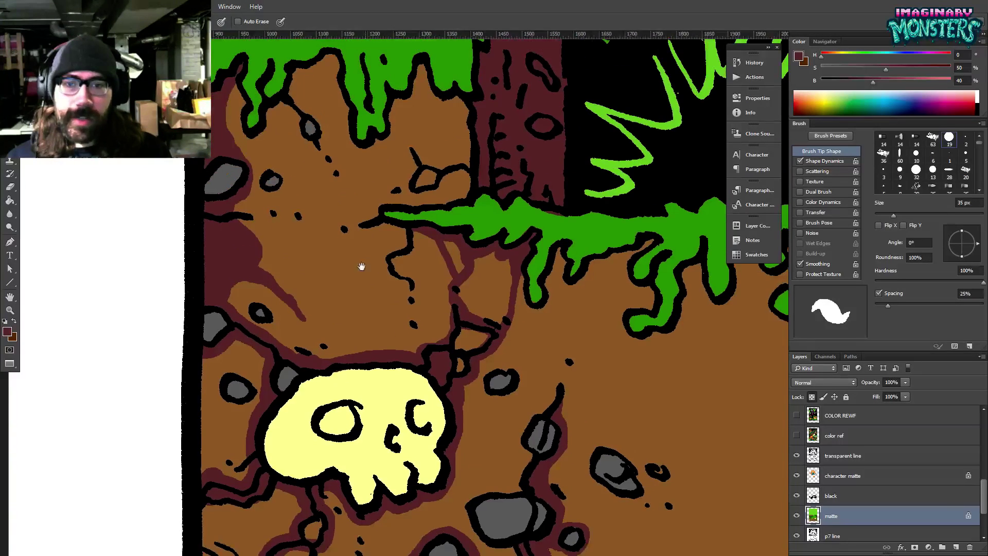
pyautogui.moveTo(410, 305)
pyautogui.mouseDown()
pyautogui.moveTo(391, 277)
pyautogui.moveTo(404, 281)
pyautogui.moveTo(407, 241)
pyautogui.moveTo(456, 218)
pyautogui.mouseUp()
pyautogui.press('z')
pyautogui.keyDown('alt'); pyautogui.click(498, 228); pyautogui.keyUp('alt')
pyautogui.keyDown('alt'); pyautogui.click(500, 228); pyautogui.keyUp('alt')
pyautogui.keyDown('alt'); pyautogui.click(502, 227); pyautogui.keyUp('alt')
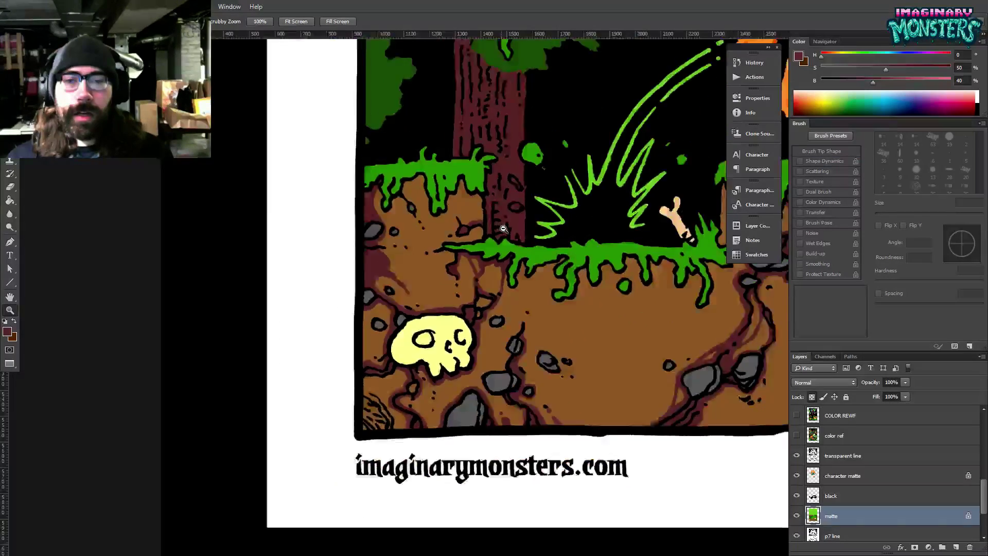
pyautogui.keyDown('alt'); pyautogui.click(503, 228); pyautogui.keyUp('alt')
pyautogui.moveTo(596, 267); pyautogui.dragTo(472, 289)
# Outline the hatched mound in the panel's lower left corner in maroon and fill its interior with maroon.
pyautogui.click(316, 360)
pyautogui.click(316, 360)
pyautogui.click(316, 360)
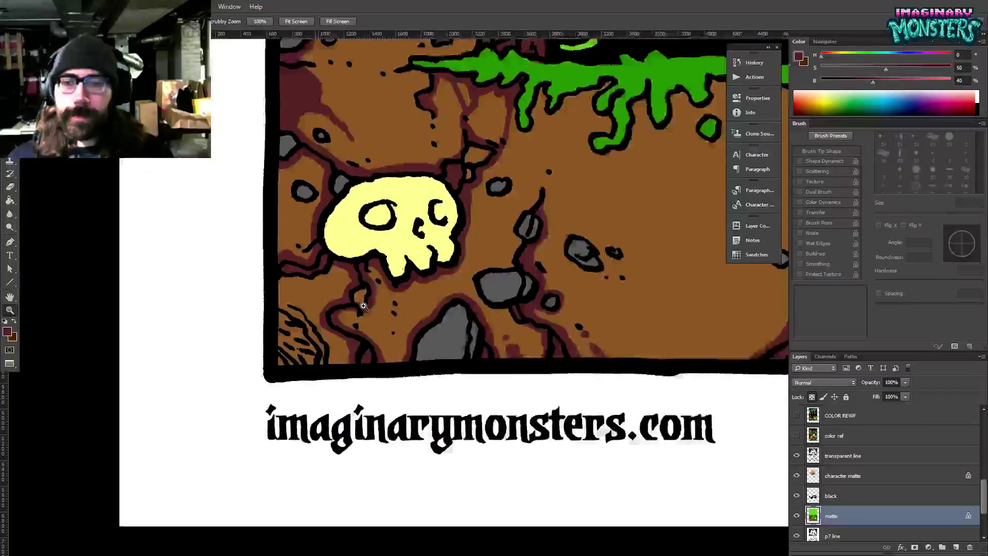
pyautogui.click(316, 360)
pyautogui.press('b')
pyautogui.moveTo(250, 244)
pyautogui.mouseDown()
pyautogui.moveTo(311, 317)
pyautogui.moveTo(325, 348)
pyautogui.moveTo(318, 381)
pyautogui.mouseUp()
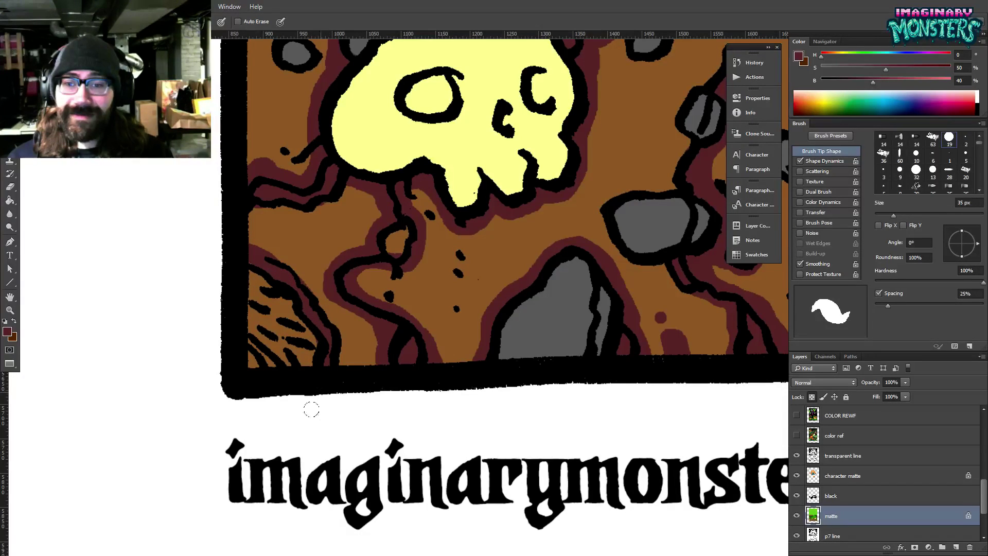
pyautogui.press('g')
pyautogui.click(290, 328)
pyautogui.press('b')
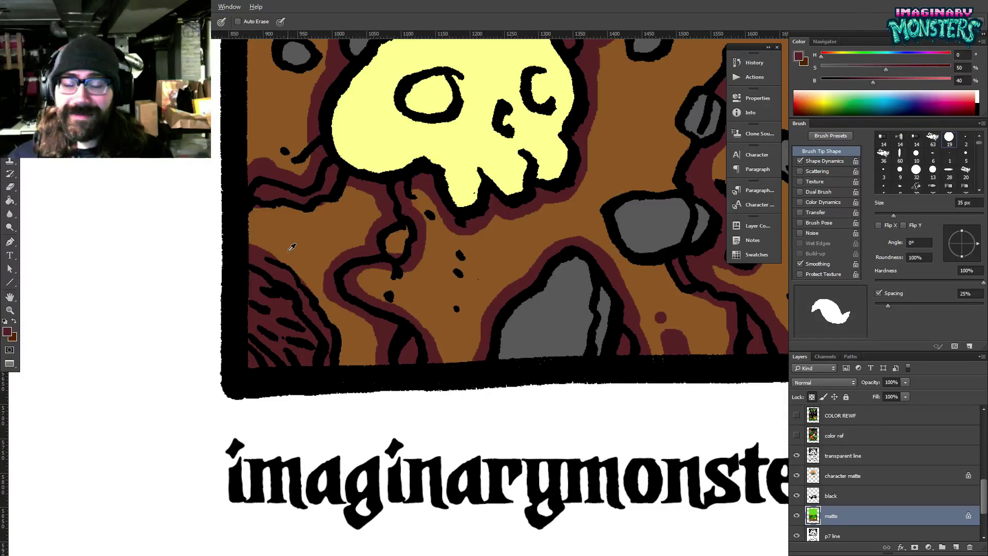
# Colour the small stone beneath the skull with sampled grey and shade the looping crack below it with sampled maroon.
pyautogui.keyDown('alt'); pyautogui.click(289, 249); pyautogui.keyUp('alt')
pyautogui.moveTo(227, 232); pyautogui.dragTo(240, 266)
pyautogui.keyDown('alt'); pyautogui.click(501, 383); pyautogui.keyUp('alt')
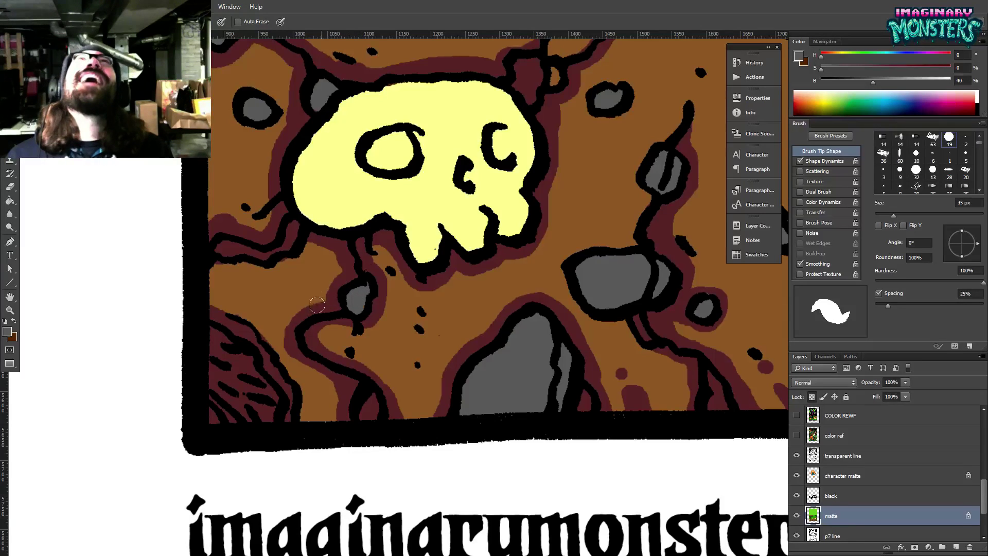
pyautogui.keyDown('alt'); pyautogui.click(370, 324); pyautogui.keyUp('alt')
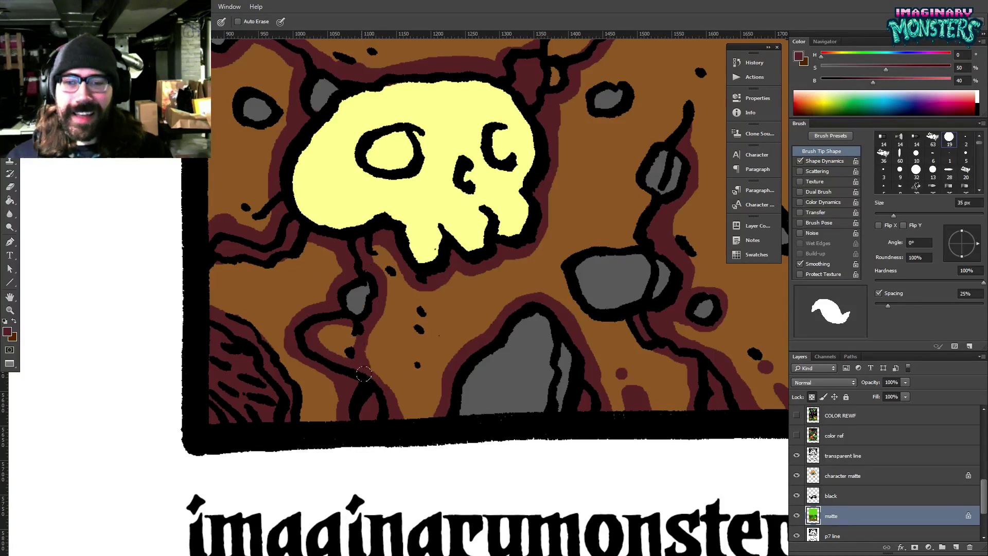
# Paint maroon shading around the short crack left of the skull, reaching the panel's left border.
pyautogui.scroll(5, 364, 374)
pyautogui.hscroll(-2, 330, 360)
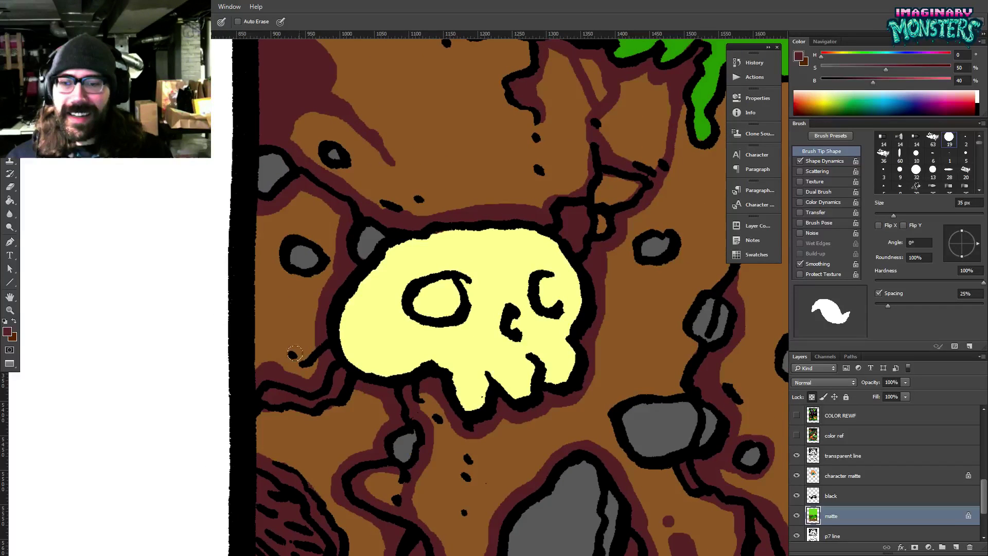
pyautogui.moveTo(307, 340); pyautogui.dragTo(313, 328)
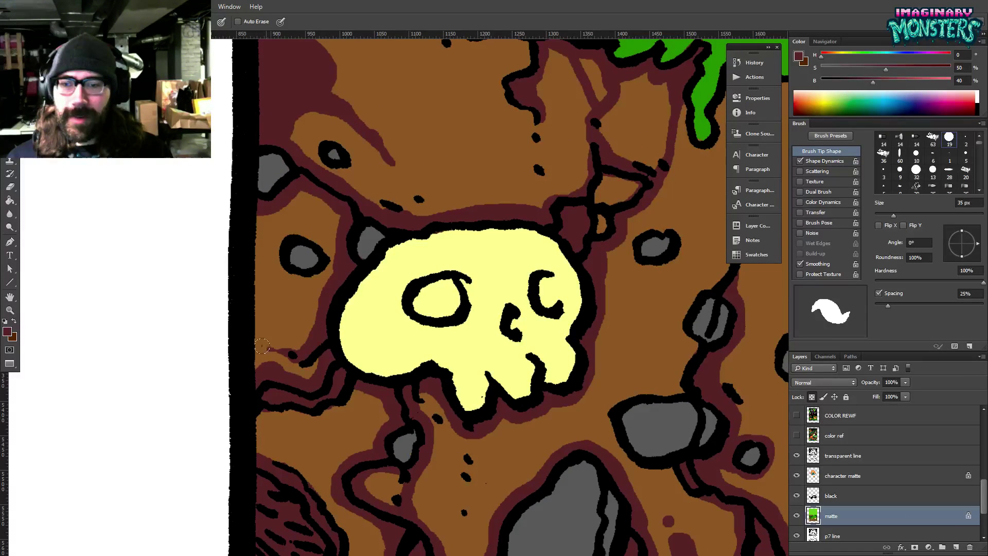
# Add a sampled-brown streak and spot inside the maroon patch on the left border above the skull, then resample maroon.
pyautogui.moveTo(283, 297); pyautogui.dragTo(227, 437)
pyautogui.keyDown('alt'); pyautogui.click(261, 280); pyautogui.keyUp('alt')
pyautogui.moveTo(226, 278); pyautogui.dragTo(236, 254)
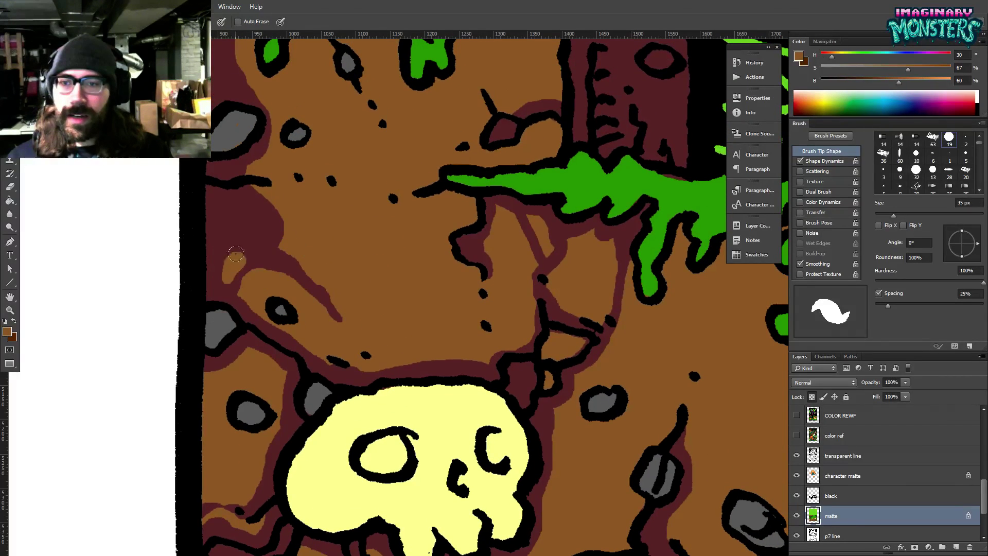
pyautogui.moveTo(352, 263); pyautogui.dragTo(291, 400)
pyautogui.keyDown('alt'); pyautogui.click(149, 175); pyautogui.keyUp('alt')
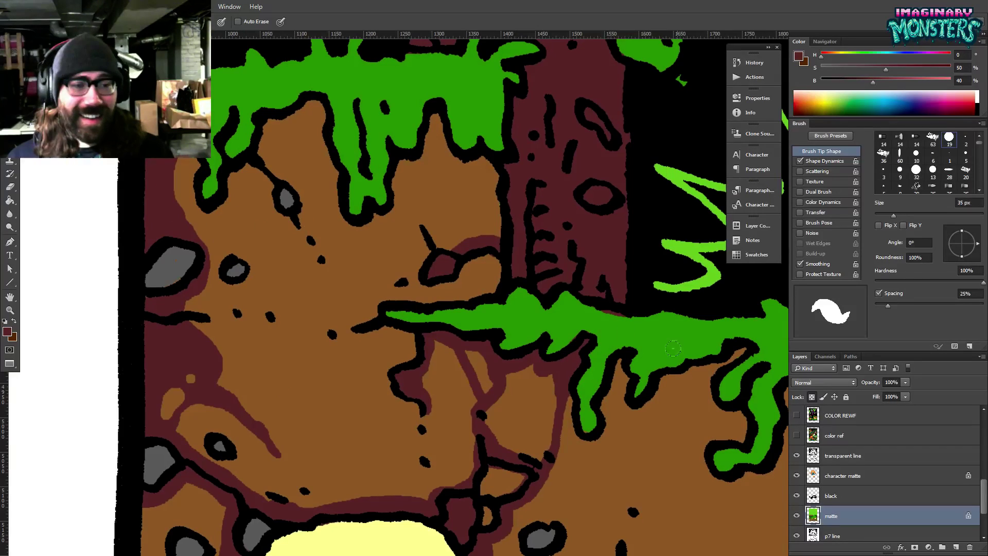
# Show the color ref layer and examine how the dirt, cracks, grass and stones are coloured on the reference page.
pyautogui.click(797, 438)
pyautogui.press('z')
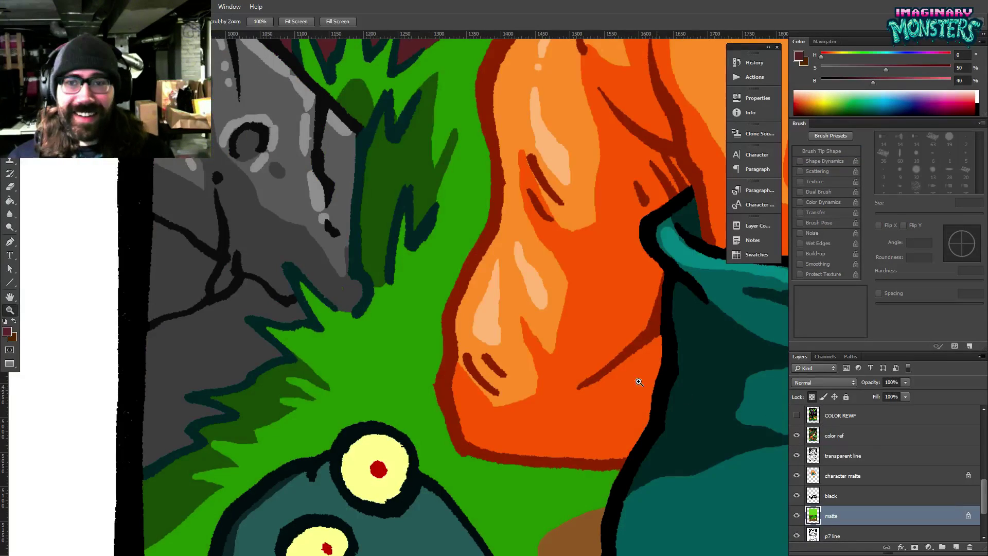
pyautogui.moveTo(498, 270); pyautogui.dragTo(473, 298)
pyautogui.moveTo(649, 158); pyautogui.dragTo(430, 361)
pyautogui.moveTo(494, 285)
pyautogui.mouseDown()
pyautogui.moveTo(464, 345)
pyautogui.moveTo(494, 257)
pyautogui.moveTo(485, 249)
pyautogui.moveTo(314, 448)
pyautogui.mouseUp()
pyautogui.hotkey('ctrl', 'space')
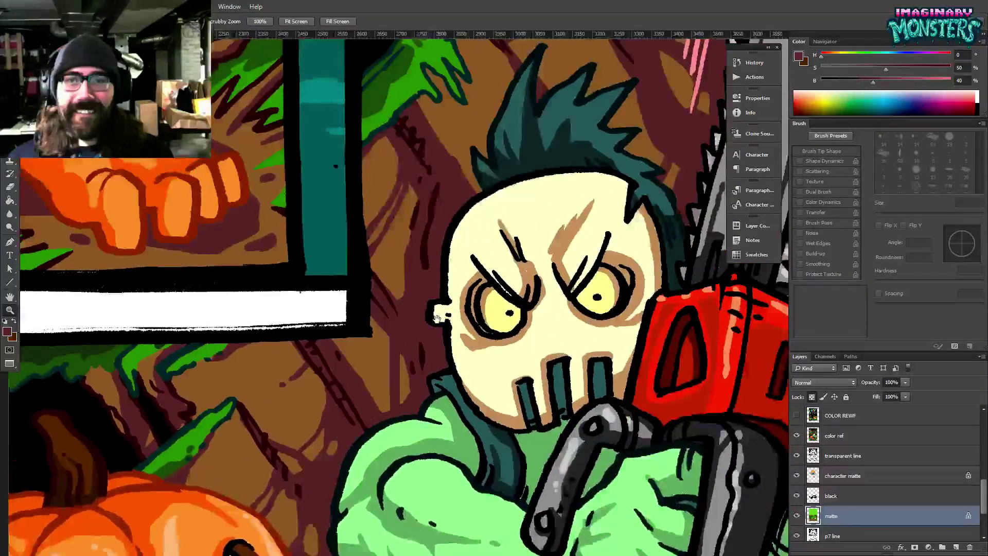
pyautogui.moveTo(505, 170); pyautogui.dragTo(435, 327)
pyautogui.scroll(7, 435, 327)
pyautogui.hscroll(5, 435, 327)
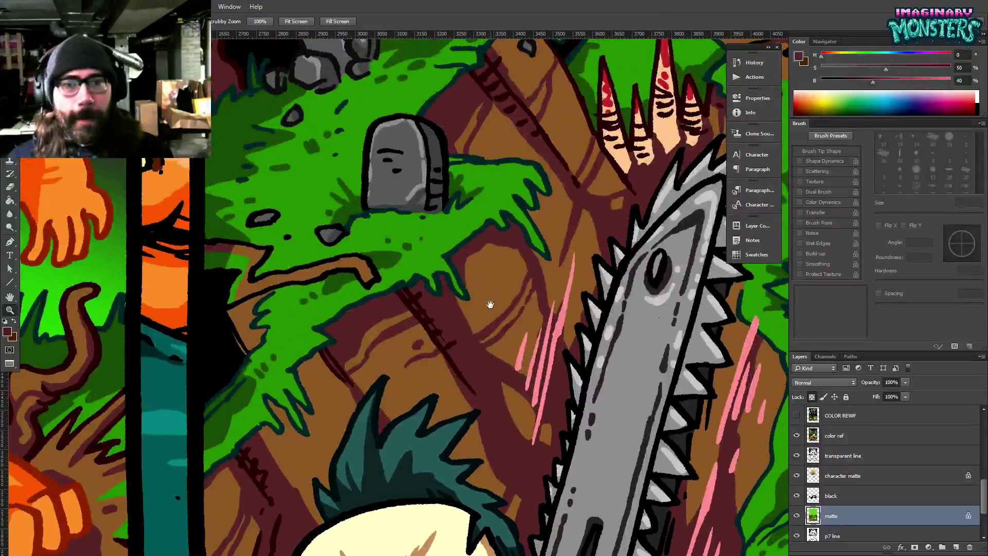
pyautogui.moveTo(490, 305); pyautogui.dragTo(462, 345)
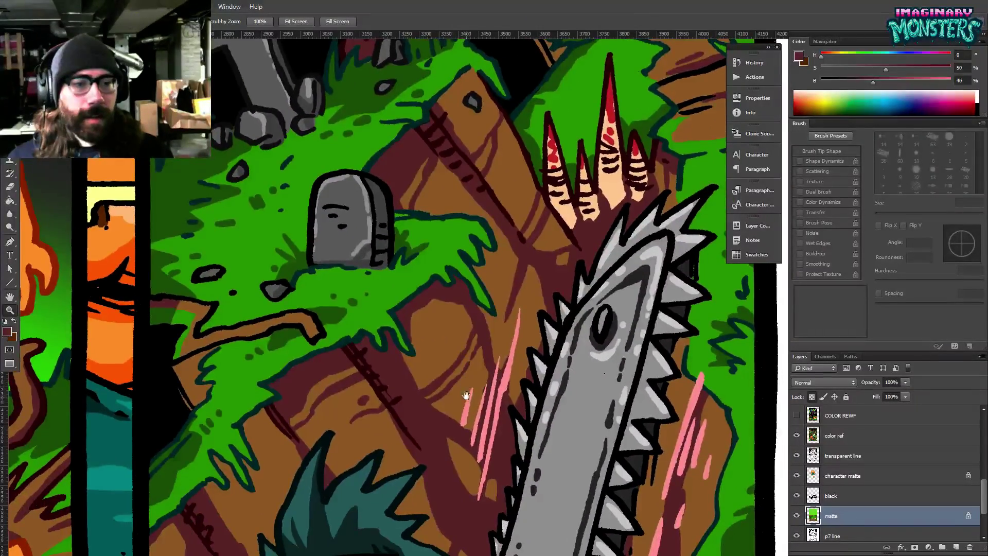
pyautogui.scroll(-5, 466, 395)
pyautogui.hscroll(1, 465, 395)
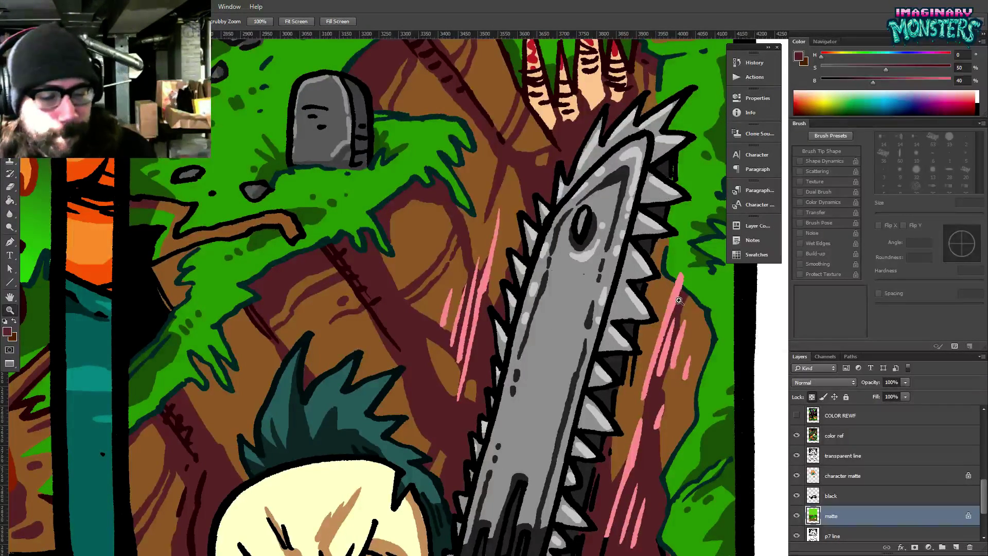
# Compare the page with the color ref layer's dirt and foliage colouring, finishing with the reference layer hidden.
pyautogui.click(796, 437)
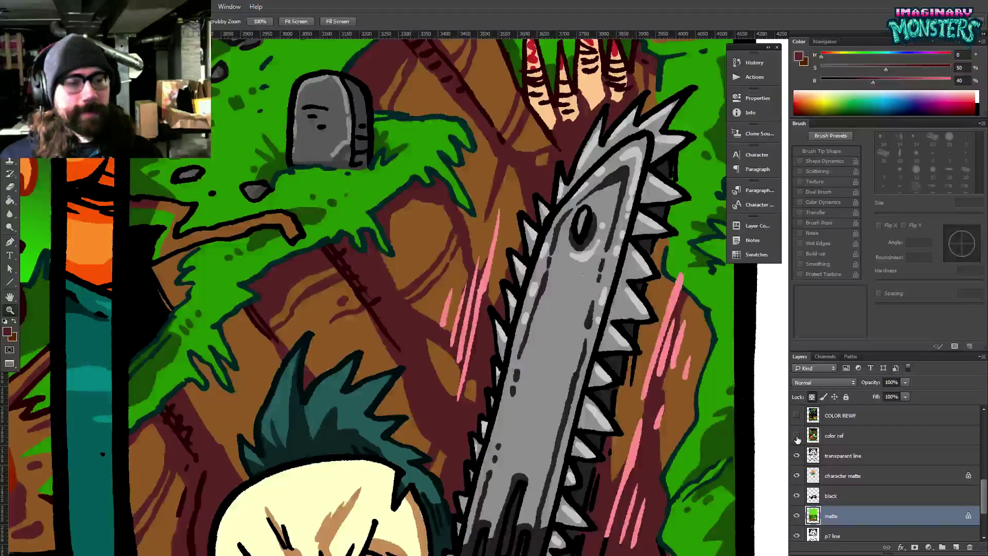
pyautogui.moveTo(639, 443); pyautogui.dragTo(660, 264)
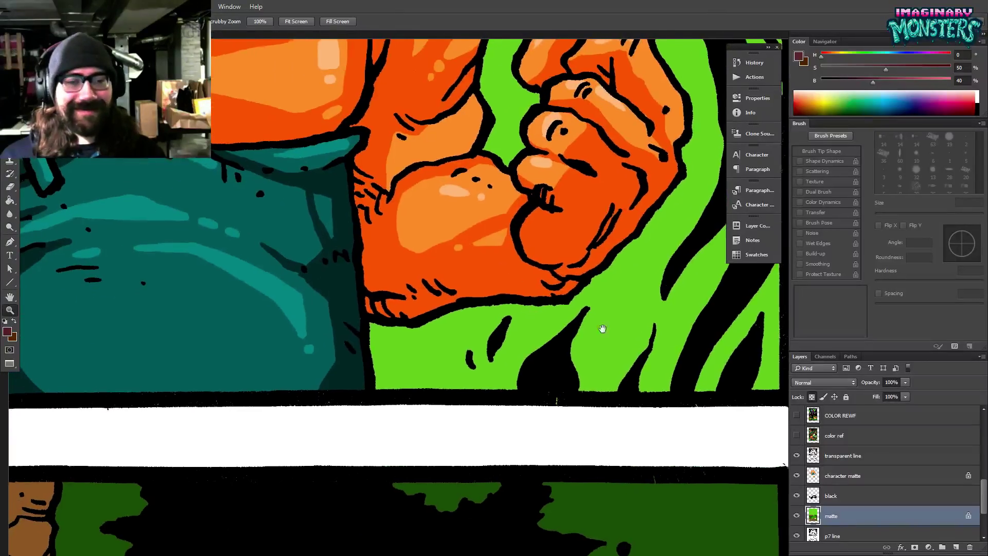
pyautogui.click(797, 435)
pyautogui.moveTo(490, 449); pyautogui.dragTo(533, 490)
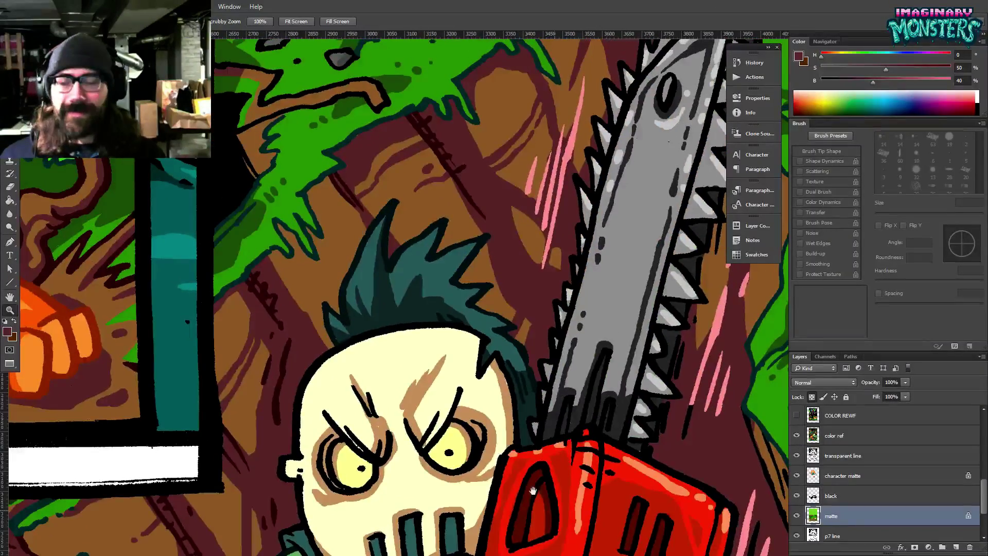
pyautogui.moveTo(534, 274); pyautogui.dragTo(474, 327)
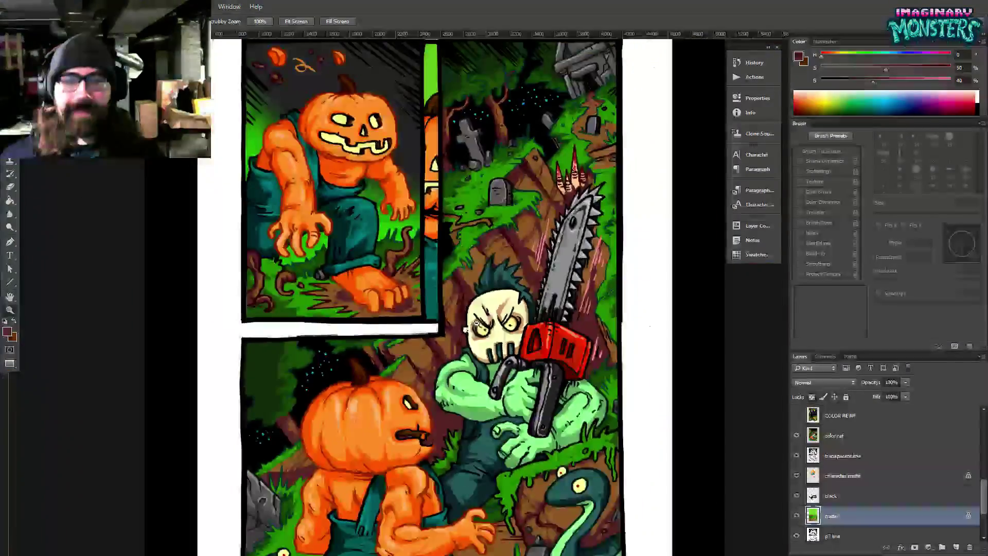
pyautogui.moveTo(446, 413); pyautogui.dragTo(435, 323)
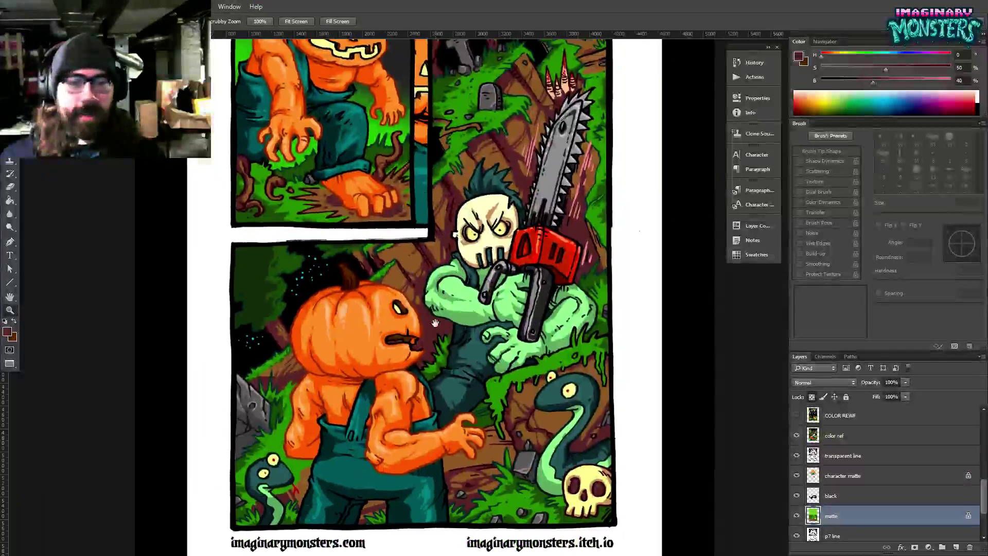
pyautogui.click(798, 438)
pyautogui.moveTo(473, 487); pyautogui.dragTo(453, 470)
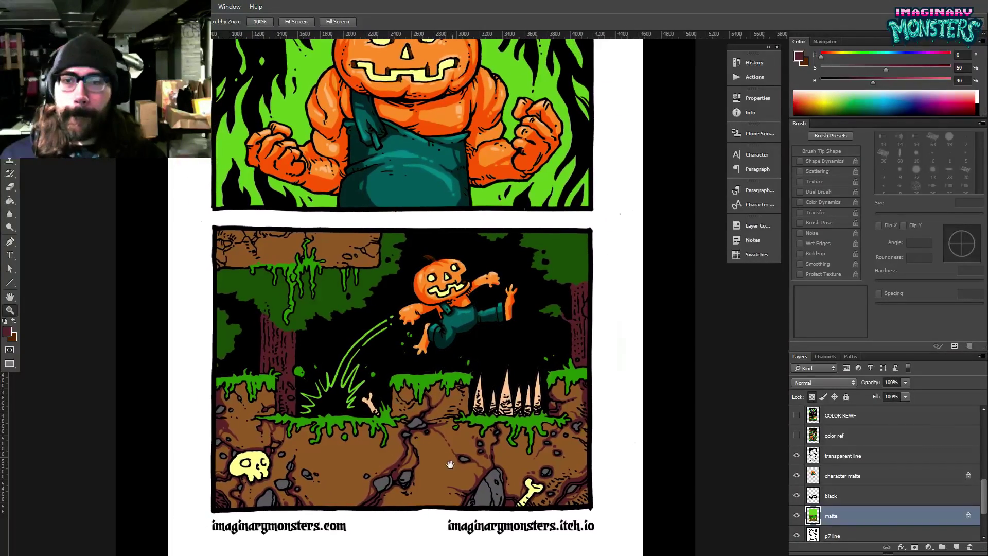
# Outline a maroon shadow under the cracks at the hanging dirt block's upper left and fill the enclosed area with maroon.
pyautogui.moveTo(359, 364); pyautogui.dragTo(401, 410)
pyautogui.moveTo(266, 301); pyautogui.dragTo(347, 300)
pyautogui.moveTo(226, 330)
pyautogui.mouseDown()
pyautogui.moveTo(260, 323)
pyautogui.moveTo(261, 298)
pyautogui.moveTo(331, 264)
pyautogui.moveTo(366, 306)
pyautogui.moveTo(364, 267)
pyautogui.moveTo(473, 240)
pyautogui.moveTo(493, 227)
pyautogui.mouseUp()
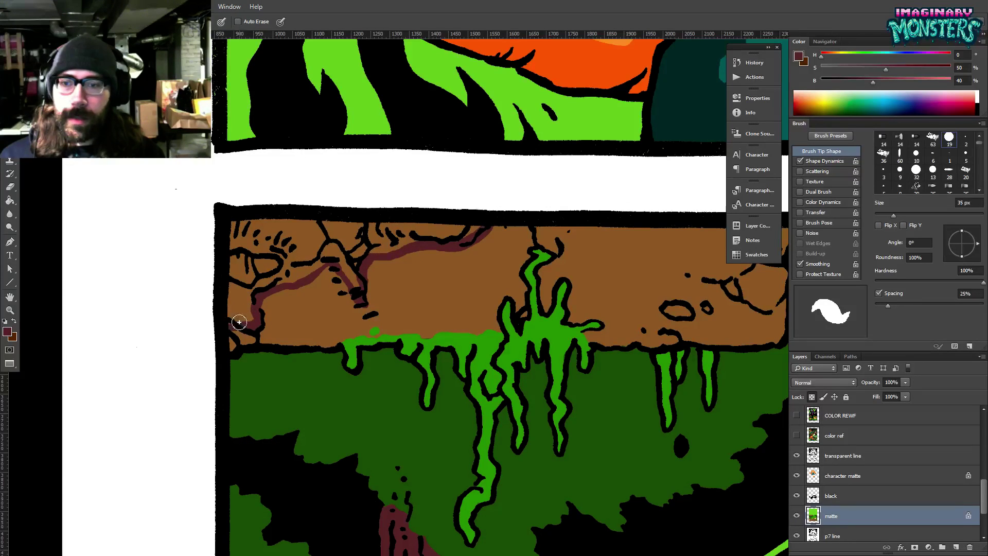
pyautogui.press('g')
pyautogui.click(245, 301)
pyautogui.press('b')
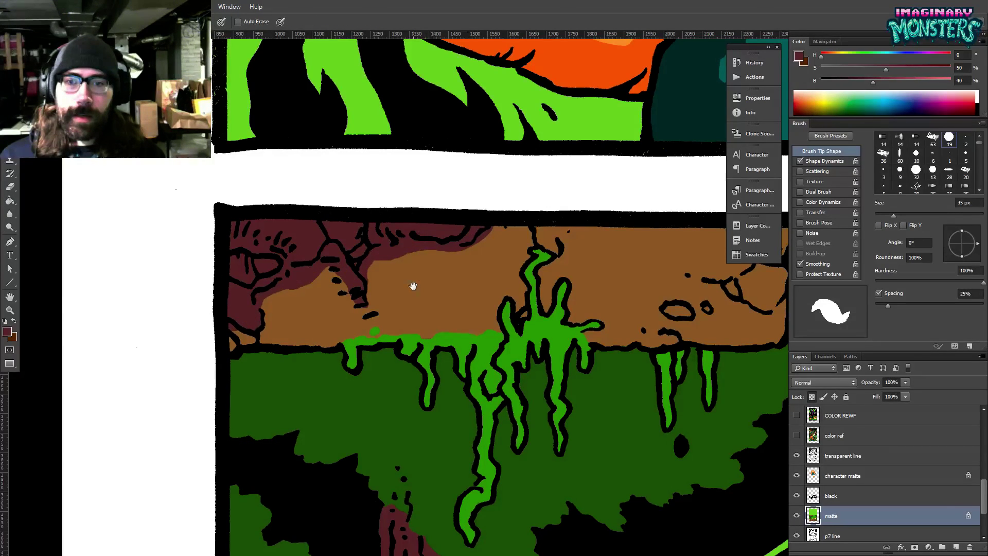
# Extend the maroon shading along the hanging block's upper edge and around the crack on both sides of the slime drip.
pyautogui.moveTo(413, 286); pyautogui.dragTo(375, 277)
pyautogui.moveTo(411, 240)
pyautogui.mouseDown()
pyautogui.moveTo(458, 245)
pyautogui.moveTo(464, 271)
pyautogui.moveTo(457, 236)
pyautogui.moveTo(456, 258)
pyautogui.moveTo(429, 245)
pyautogui.mouseUp()
pyautogui.moveTo(531, 247); pyautogui.dragTo(452, 265)
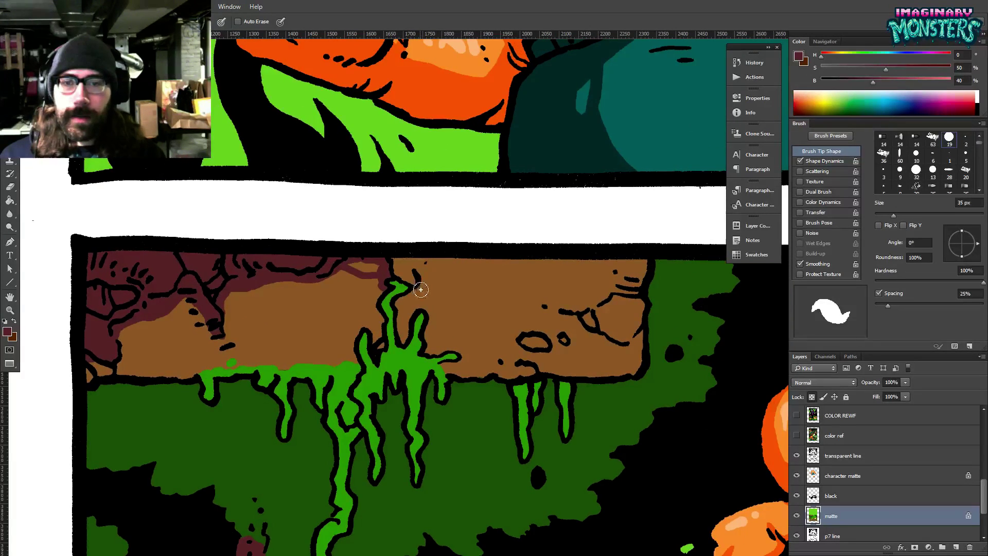
pyautogui.moveTo(399, 317)
pyautogui.mouseDown()
pyautogui.moveTo(397, 295)
pyautogui.moveTo(416, 284)
pyautogui.moveTo(424, 259)
pyautogui.moveTo(412, 280)
pyautogui.moveTo(467, 263)
pyautogui.moveTo(425, 282)
pyautogui.moveTo(460, 259)
pyautogui.moveTo(449, 285)
pyautogui.moveTo(485, 254)
pyautogui.mouseUp()
pyautogui.moveTo(633, 271); pyautogui.dragTo(600, 267)
# Select the brown dirt, paint maroon shadows along the cracks at the hanging block's right end, deselect, and fill the enclosed corner maroon.
pyautogui.press('w')
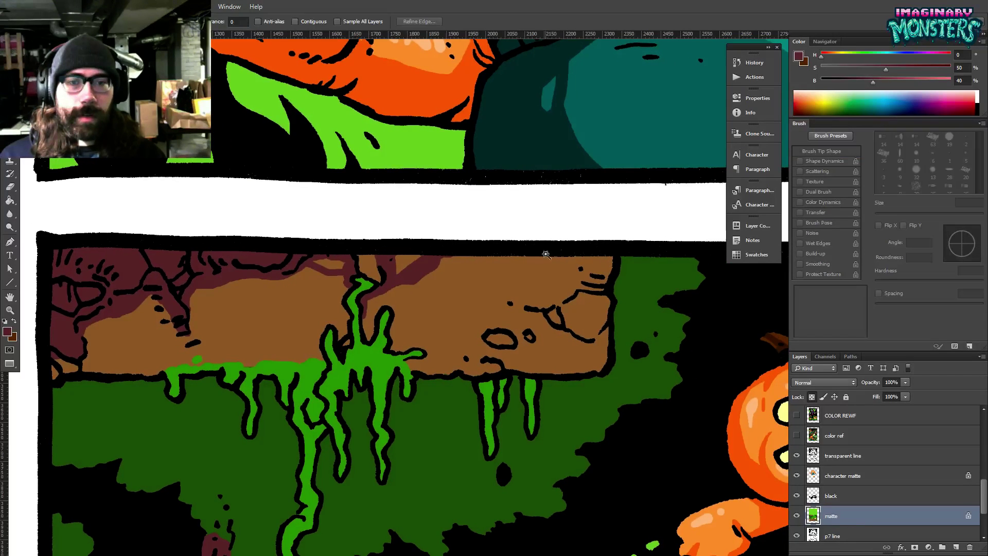
pyautogui.click(547, 256)
pyautogui.press('b')
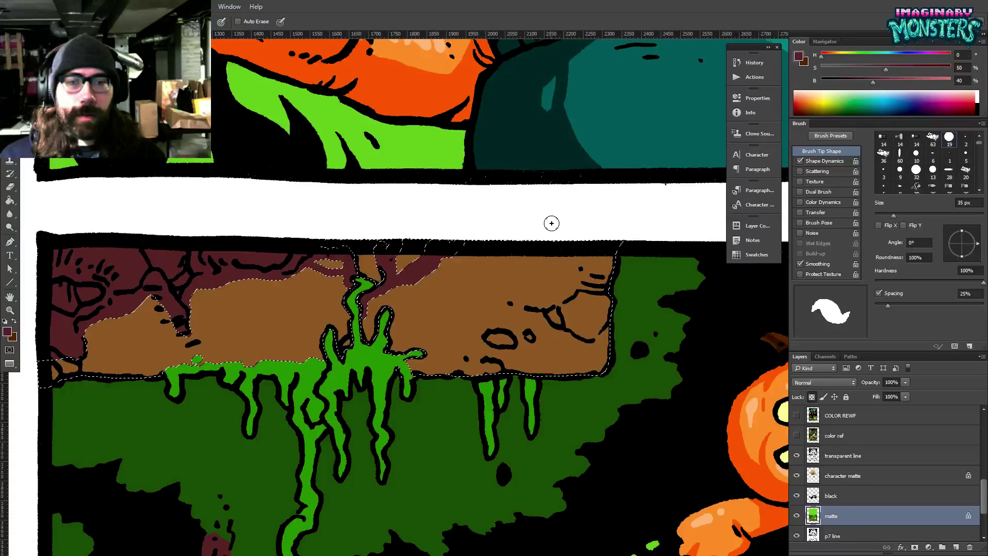
pyautogui.moveTo(558, 258)
pyautogui.mouseDown()
pyautogui.moveTo(561, 288)
pyautogui.moveTo(543, 301)
pyautogui.moveTo(520, 306)
pyautogui.moveTo(461, 286)
pyautogui.moveTo(584, 346)
pyautogui.moveTo(591, 396)
pyautogui.mouseUp()
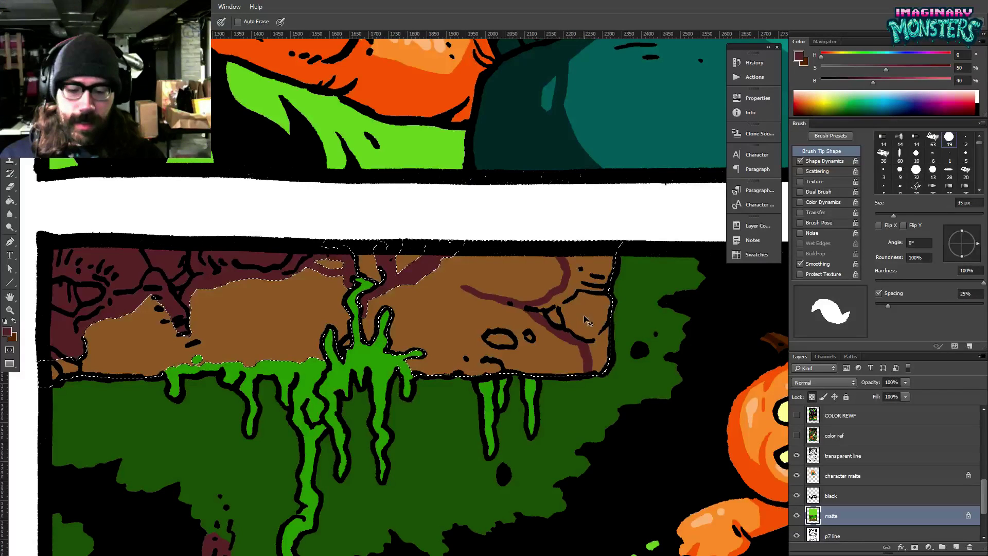
pyautogui.hotkey('ctrl', 'd')
pyautogui.press('g')
pyautogui.click(597, 321)
pyautogui.press('b')
# Add sampled-brown highlight spots inside the maroon patch at the hanging block's right end, then resample maroon.
pyautogui.keyDown('alt'); pyautogui.click(538, 285); pyautogui.keyUp('alt')
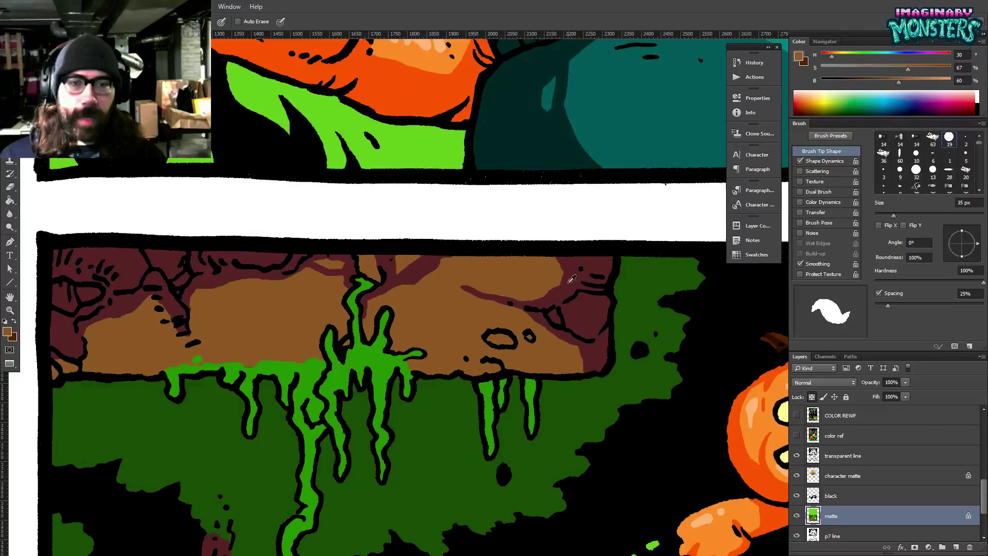
pyautogui.moveTo(566, 311)
pyautogui.mouseDown()
pyautogui.moveTo(581, 302)
pyautogui.moveTo(571, 309)
pyautogui.moveTo(578, 322)
pyautogui.mouseUp()
pyautogui.keyDown('alt'); pyautogui.click(576, 308); pyautogui.keyUp('alt')
pyautogui.keyDown('alt'); pyautogui.click(591, 330); pyautogui.keyUp('alt')
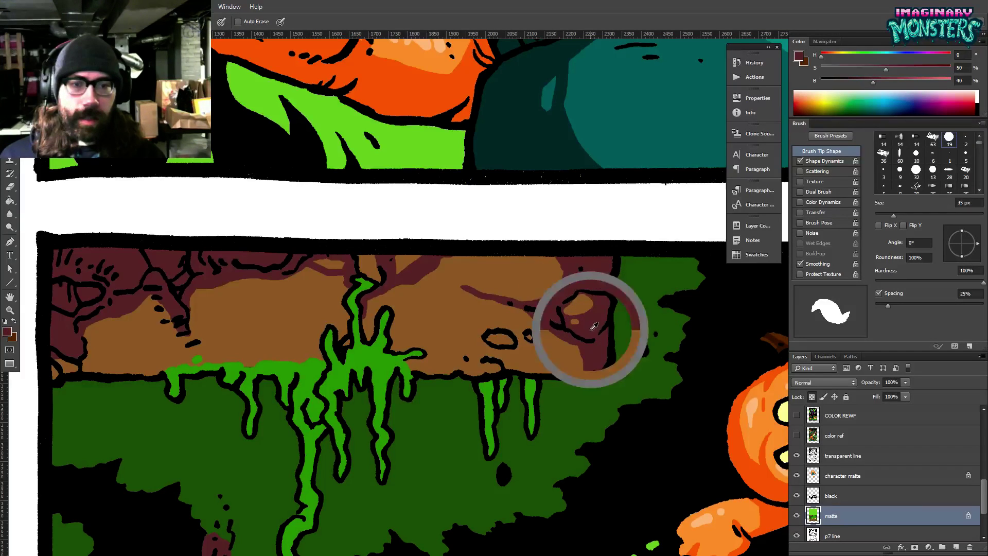
# Paint maroon rings and small specks around the two oval stones near the hanging block's lower right edge.
pyautogui.moveTo(508, 352)
pyautogui.mouseDown()
pyautogui.moveTo(484, 350)
pyautogui.moveTo(476, 333)
pyautogui.moveTo(516, 336)
pyautogui.moveTo(512, 352)
pyautogui.moveTo(484, 343)
pyautogui.moveTo(515, 313)
pyautogui.mouseUp()
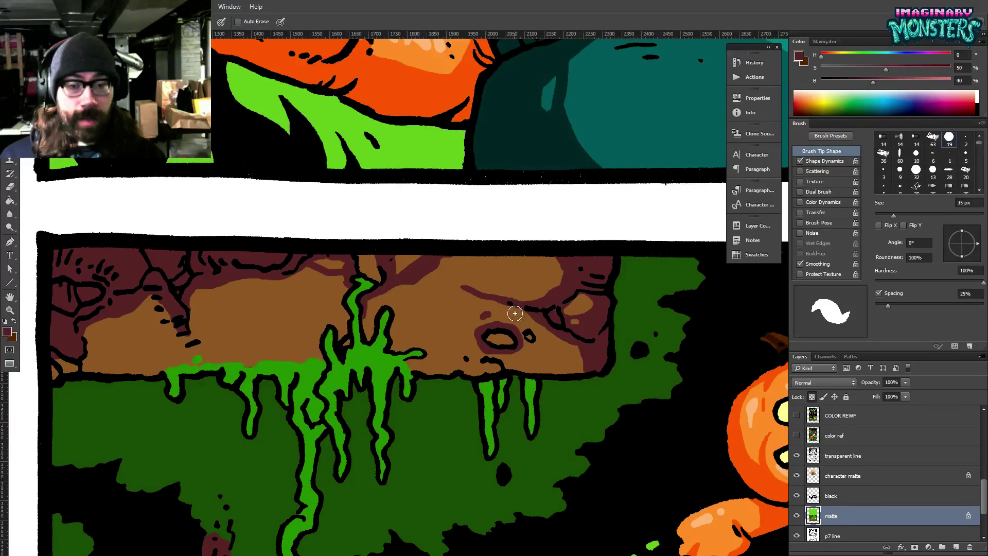
pyautogui.moveTo(532, 351)
pyautogui.mouseDown()
pyautogui.moveTo(518, 329)
pyautogui.moveTo(546, 356)
pyautogui.mouseUp()
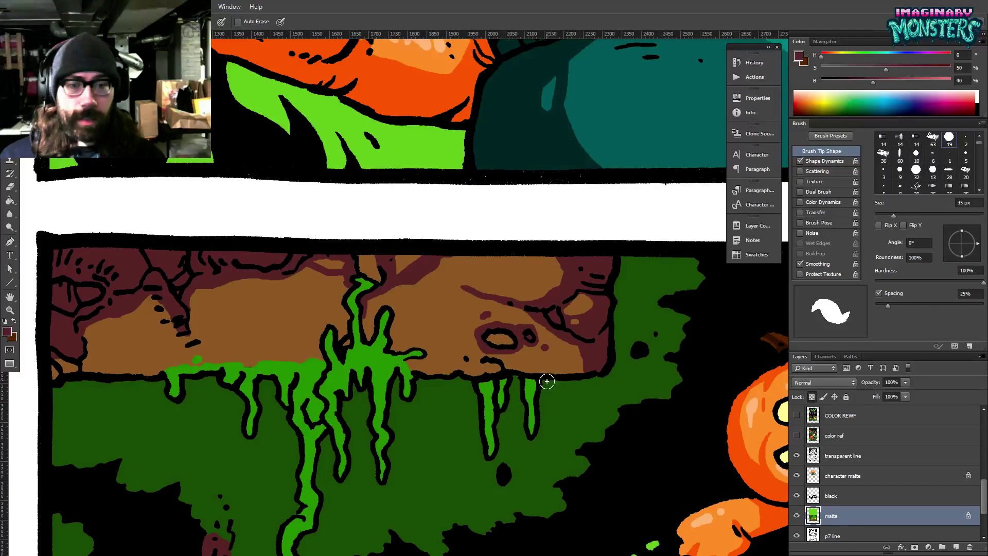
pyautogui.moveTo(515, 416); pyautogui.dragTo(518, 388)
pyautogui.moveTo(459, 360); pyautogui.dragTo(501, 370)
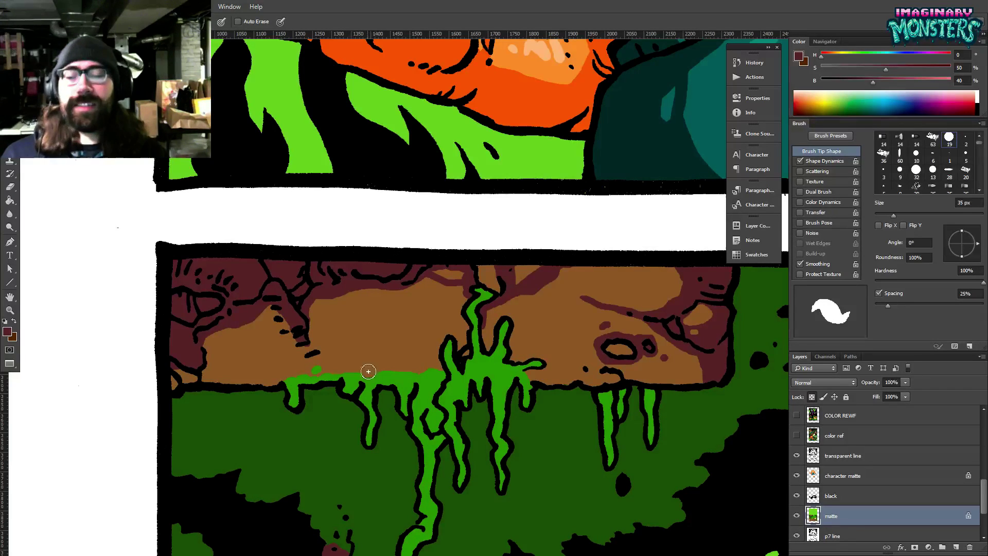
# Dab sampled-brown spots into the maroon shading beside the stone at the hanging block's left end.
pyautogui.moveTo(219, 326)
pyautogui.mouseDown()
pyautogui.moveTo(302, 280)
pyautogui.moveTo(344, 290)
pyautogui.mouseUp()
pyautogui.keyDown('alt'); pyautogui.click(329, 294); pyautogui.keyUp('alt')
pyautogui.click(325, 281)
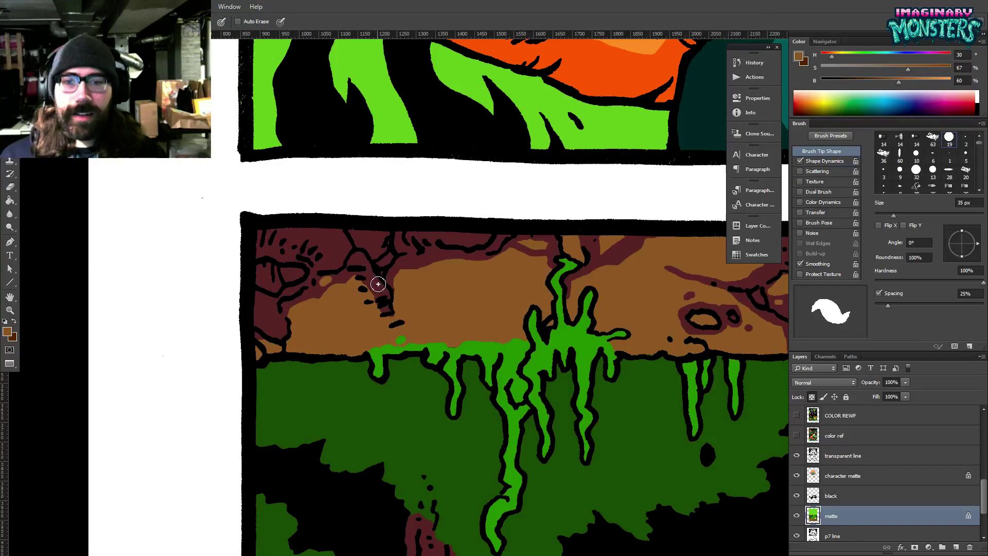
# Sample grey from a stone in the lower dirt and colour the hanging block's left stone and right oval stones with it.
pyautogui.moveTo(406, 387); pyautogui.dragTo(341, 282)
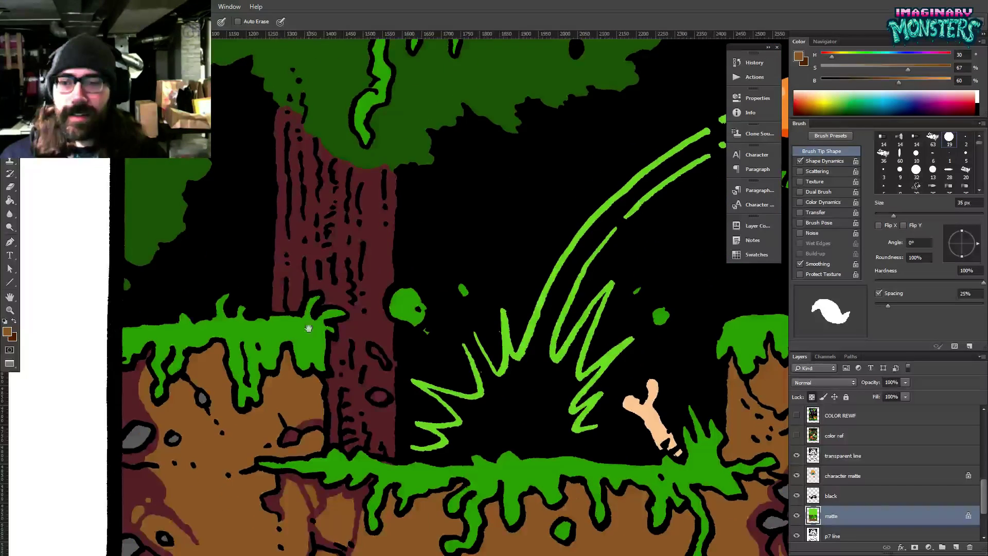
pyautogui.keyDown('alt'); pyautogui.click(146, 439); pyautogui.keyUp('alt')
pyautogui.moveTo(298, 353); pyautogui.dragTo(334, 463)
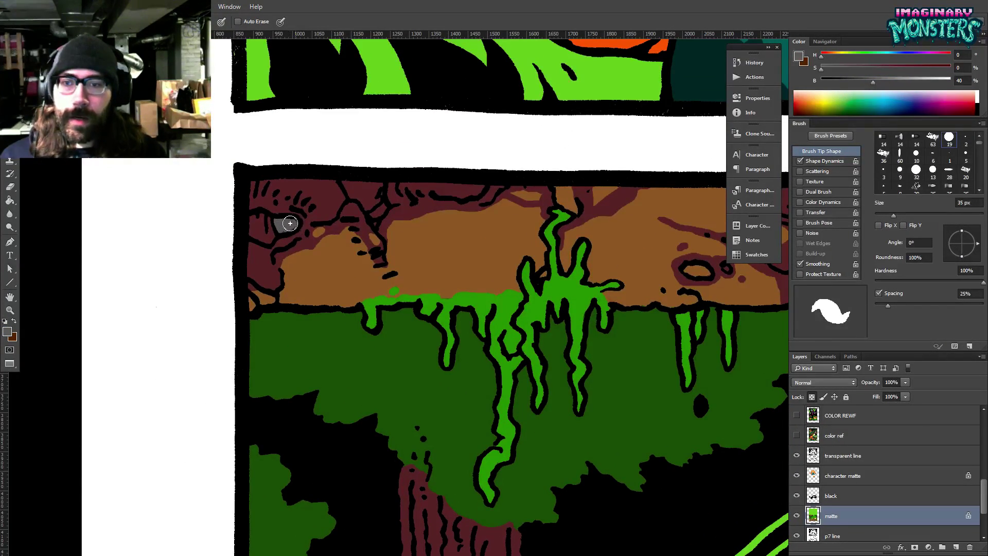
pyautogui.moveTo(616, 213)
pyautogui.mouseDown()
pyautogui.moveTo(603, 151)
pyautogui.moveTo(490, 232)
pyautogui.mouseUp()
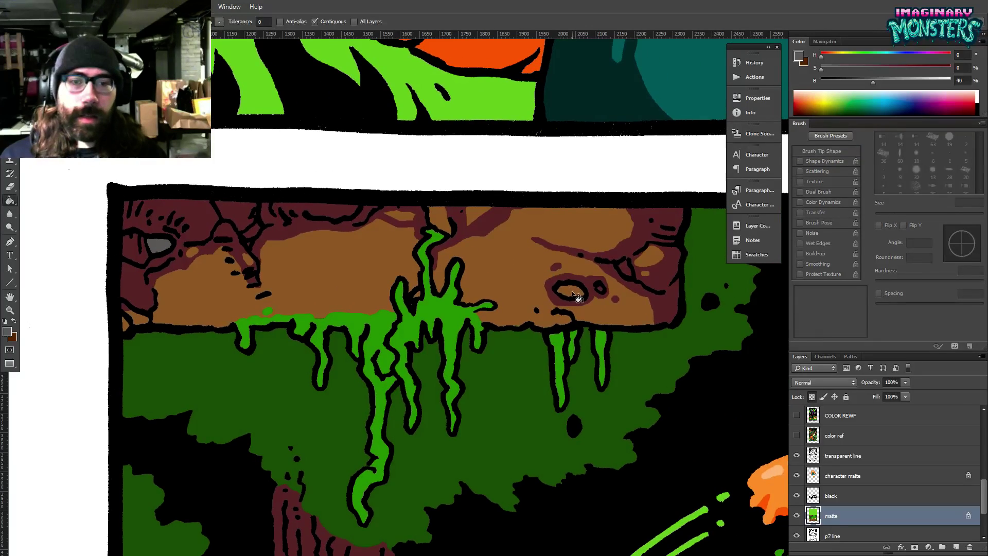
pyautogui.moveTo(588, 333); pyautogui.dragTo(484, 278)
# Show the color ref layer, sample the dark green of its background foliage, and hide the layer again.
pyautogui.press('z')
pyautogui.moveTo(561, 281); pyautogui.dragTo(507, 293)
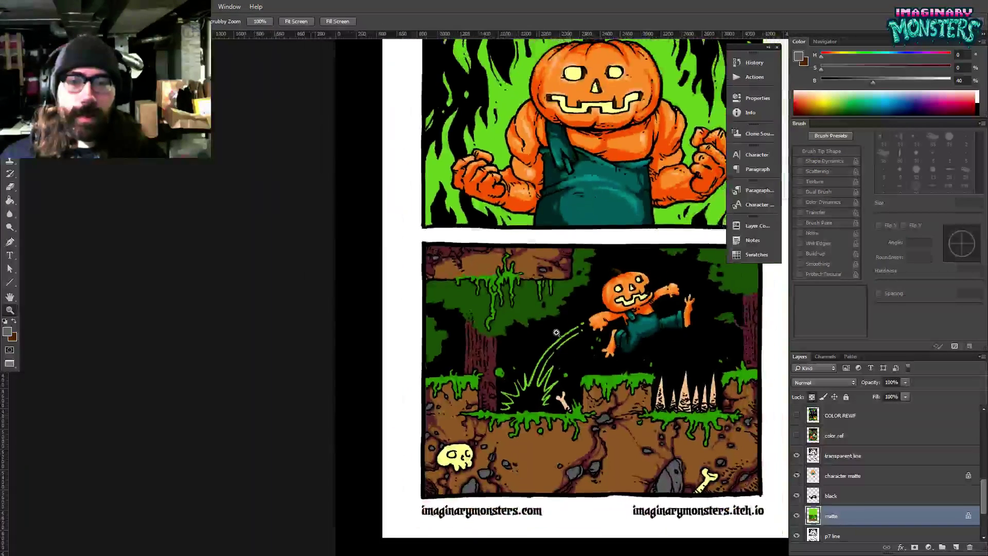
pyautogui.moveTo(561, 335)
pyautogui.mouseDown()
pyautogui.moveTo(452, 341)
pyautogui.moveTo(404, 356)
pyautogui.mouseUp()
pyautogui.press('b')
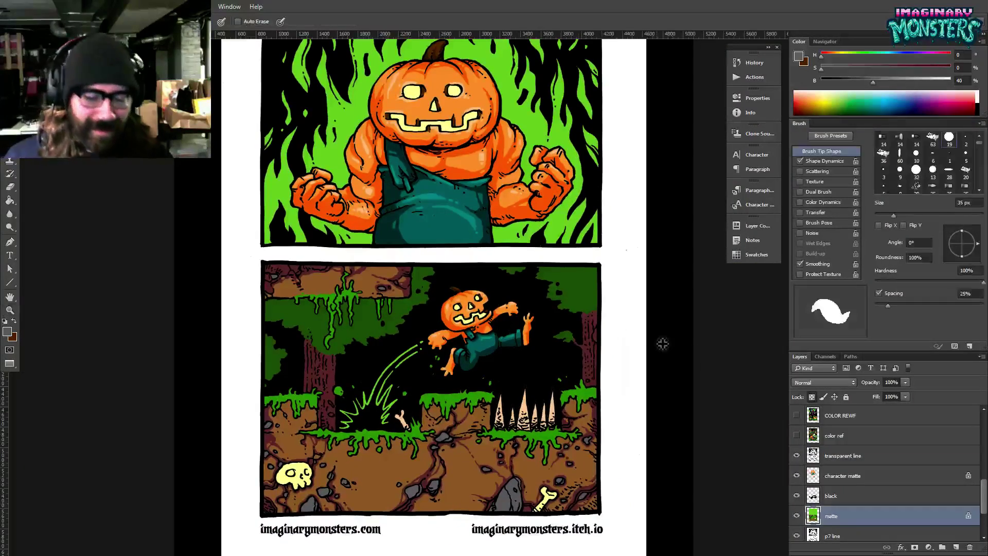
pyautogui.click(796, 435)
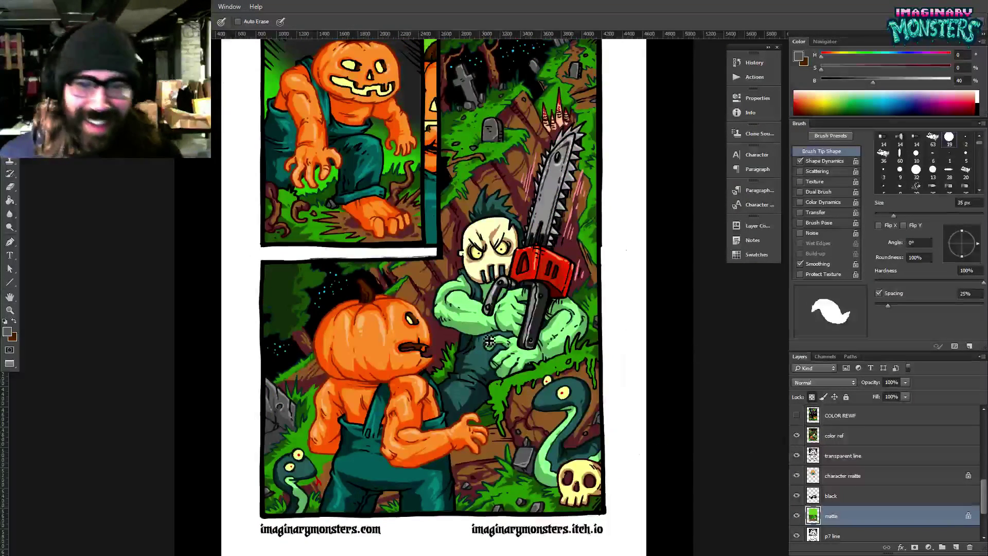
pyautogui.keyDown('alt'); pyautogui.click(289, 277); pyautogui.keyUp('alt')
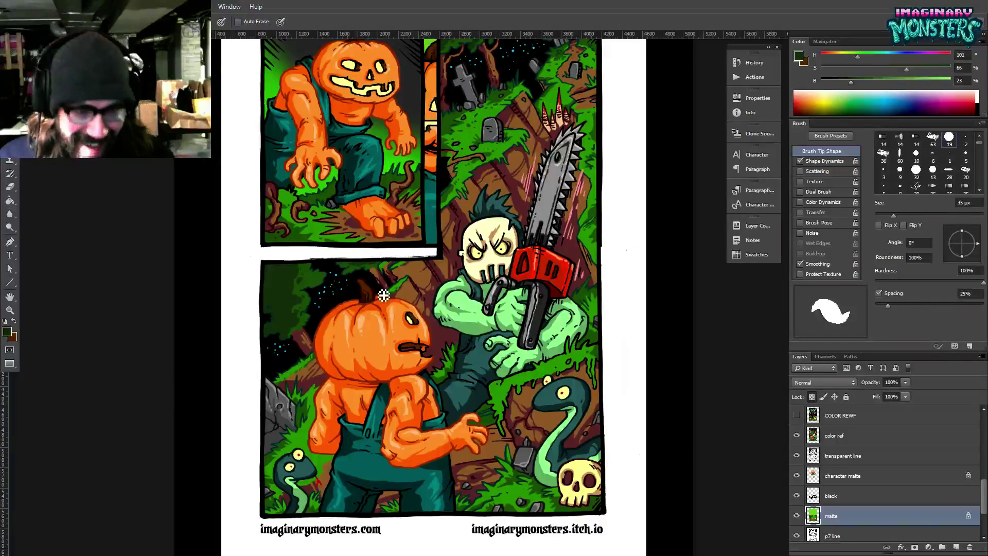
pyautogui.moveTo(797, 416); pyautogui.dragTo(797, 435)
# Outline a dark green shadow across the right tree's foliage and fill the area out to the panel border.
pyautogui.press('z')
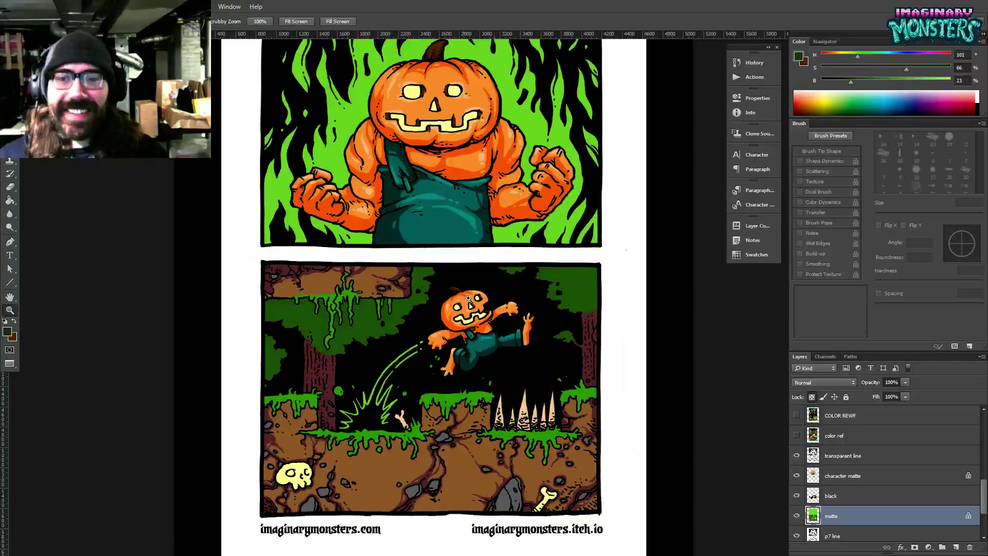
pyautogui.moveTo(471, 302)
pyautogui.mouseDown()
pyautogui.moveTo(596, 279)
pyautogui.moveTo(469, 294)
pyautogui.mouseUp()
pyautogui.press('b')
pyautogui.moveTo(555, 245)
pyautogui.mouseDown()
pyautogui.moveTo(574, 271)
pyautogui.moveTo(573, 302)
pyautogui.mouseUp()
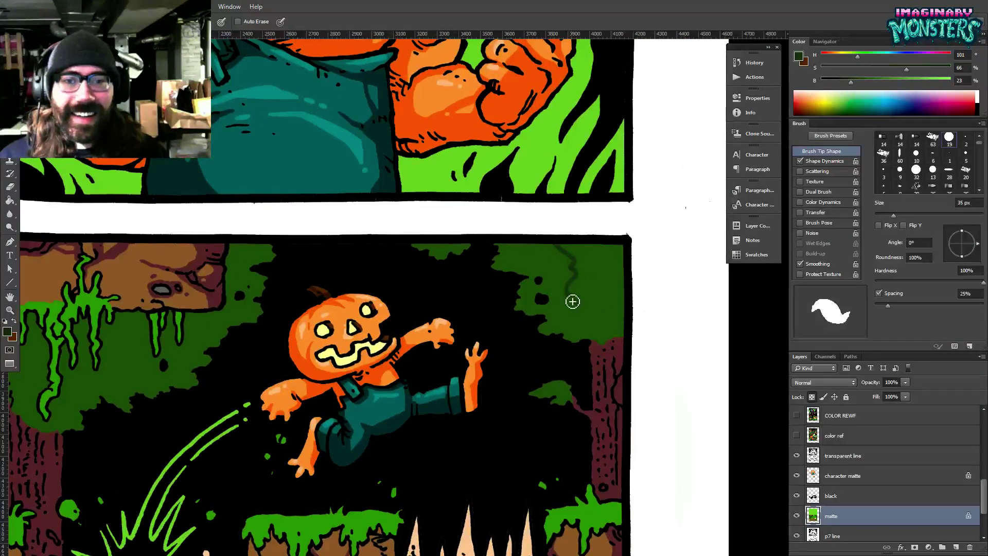
pyautogui.hotkey('ctrl', 'z')
pyautogui.moveTo(553, 246)
pyautogui.mouseDown()
pyautogui.moveTo(564, 273)
pyautogui.moveTo(594, 285)
pyautogui.moveTo(588, 310)
pyautogui.mouseUp()
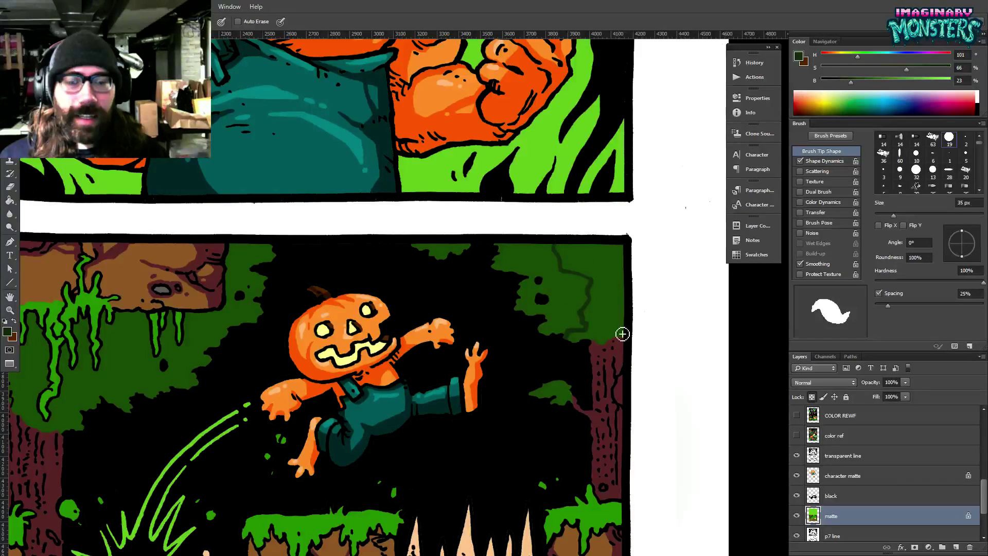
pyautogui.press('g')
pyautogui.click(618, 319)
pyautogui.press('b')
pyautogui.moveTo(583, 348); pyautogui.dragTo(612, 244)
# Add leaf spots in the sampled lighter foliage green inside the right tree's dark green shadow.
pyautogui.press('z')
pyautogui.press('b')
pyautogui.keyDown('alt'); pyautogui.click(579, 271); pyautogui.keyUp('alt')
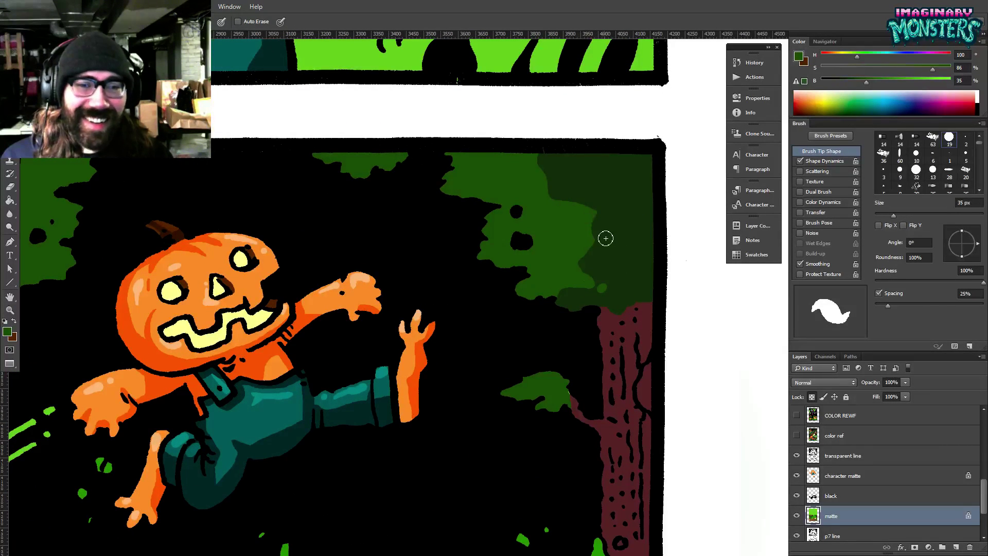
pyautogui.moveTo(608, 230); pyautogui.dragTo(612, 236)
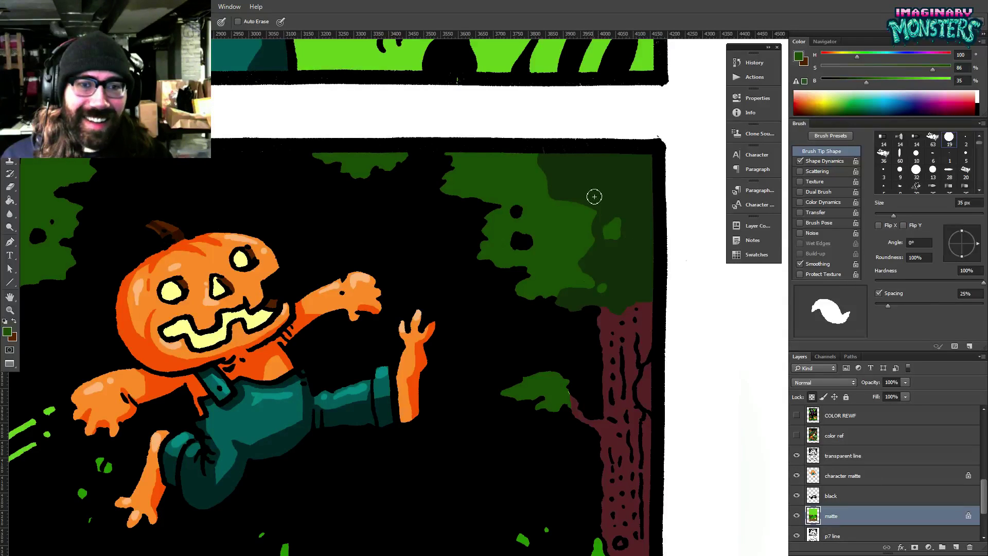
# Resample the dark green and extend the right tree's shadow leftward along the panel's upper border, filling the enclosed gap.
pyautogui.keyDown('alt'); pyautogui.click(546, 161); pyautogui.keyUp('alt')
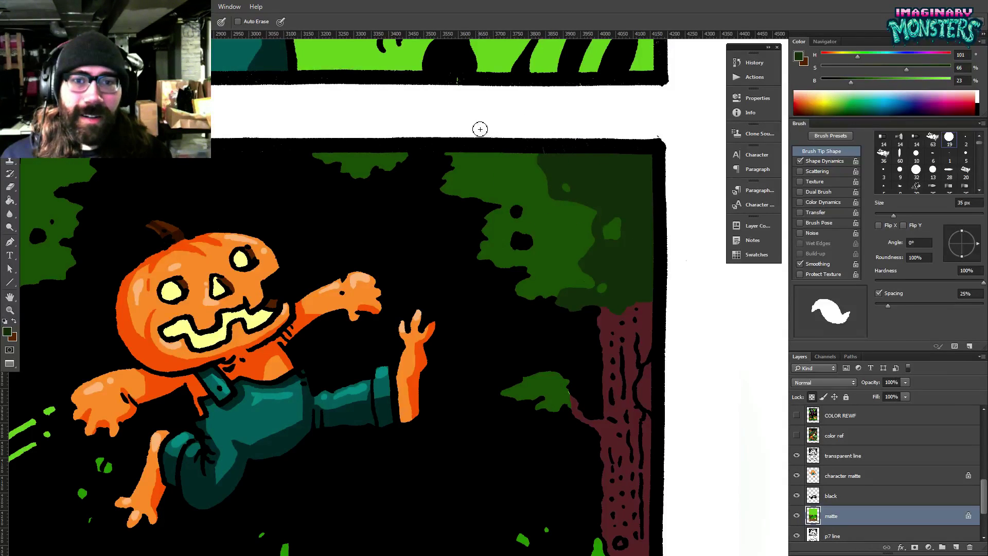
pyautogui.moveTo(489, 157)
pyautogui.mouseDown()
pyautogui.moveTo(552, 172)
pyautogui.moveTo(531, 182)
pyautogui.moveTo(545, 164)
pyautogui.mouseUp()
pyautogui.press('g')
pyautogui.click(534, 161)
pyautogui.press('b')
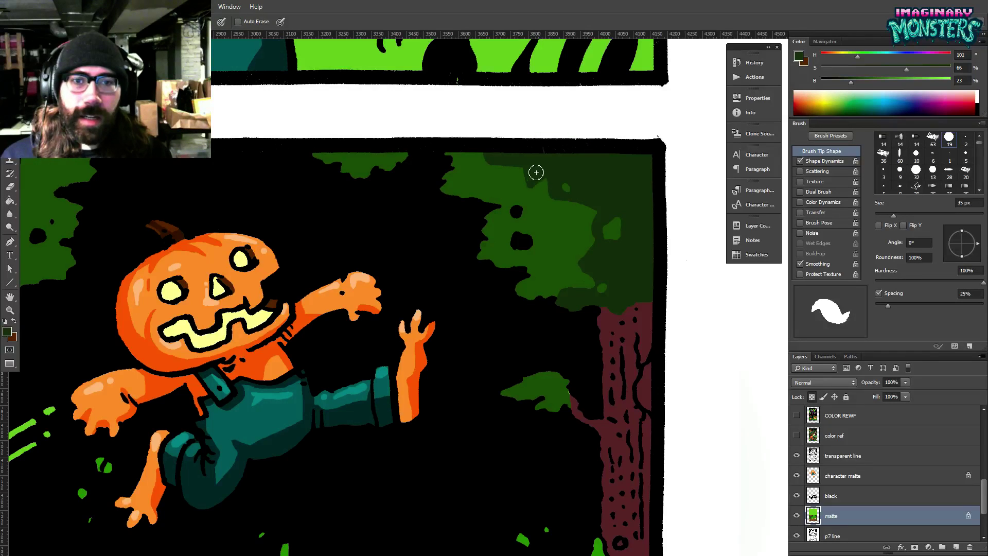
# Shade the small foliage clump on the panel's upper border and the leaf tuft on the right tree's branch in dark green.
pyautogui.moveTo(476, 179); pyautogui.dragTo(524, 192)
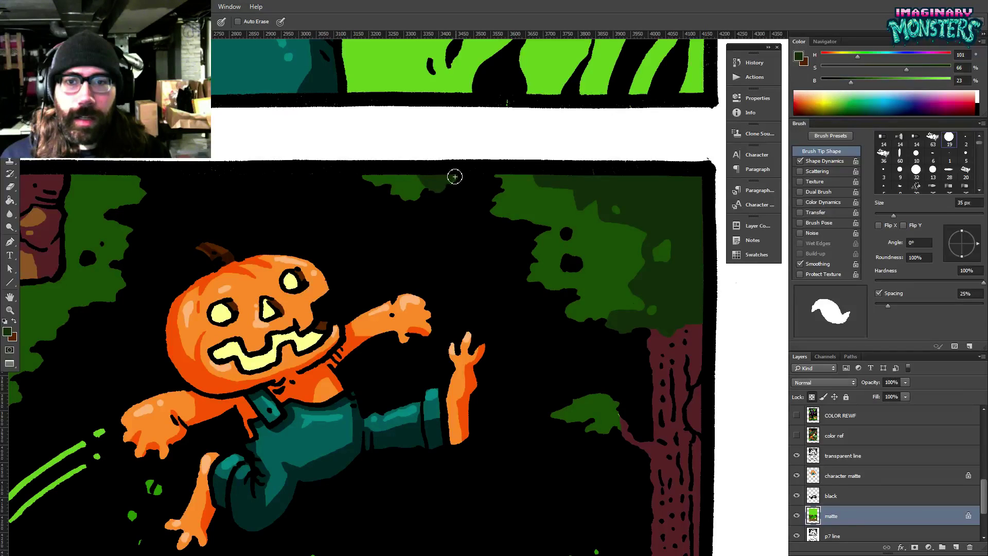
pyautogui.moveTo(561, 278); pyautogui.dragTo(462, 242)
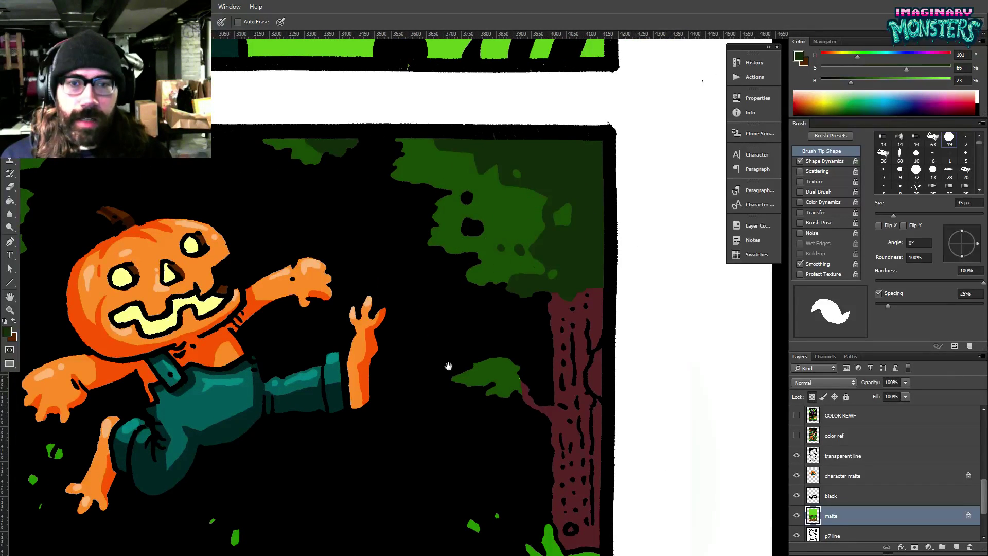
pyautogui.moveTo(448, 366); pyautogui.dragTo(464, 303)
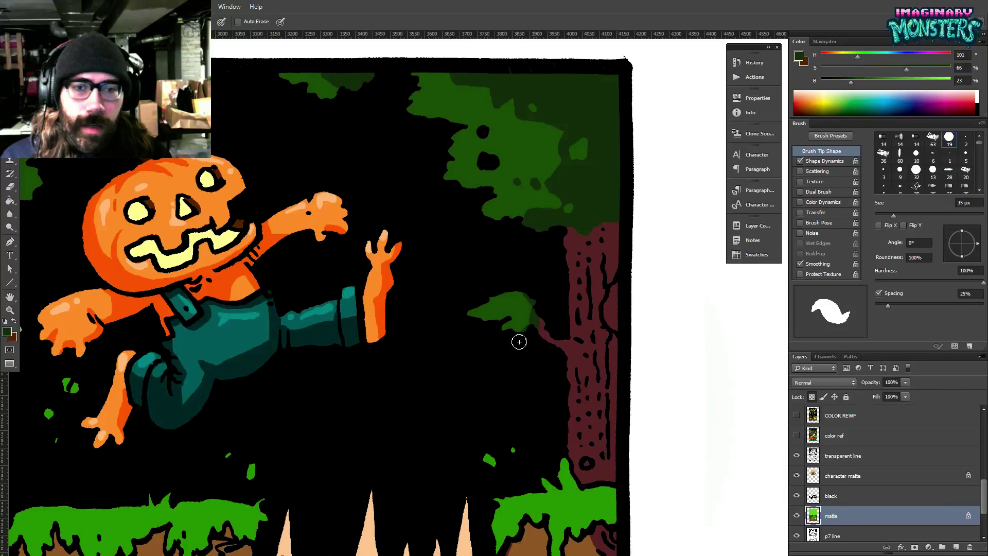
pyautogui.moveTo(519, 342); pyautogui.dragTo(535, 304)
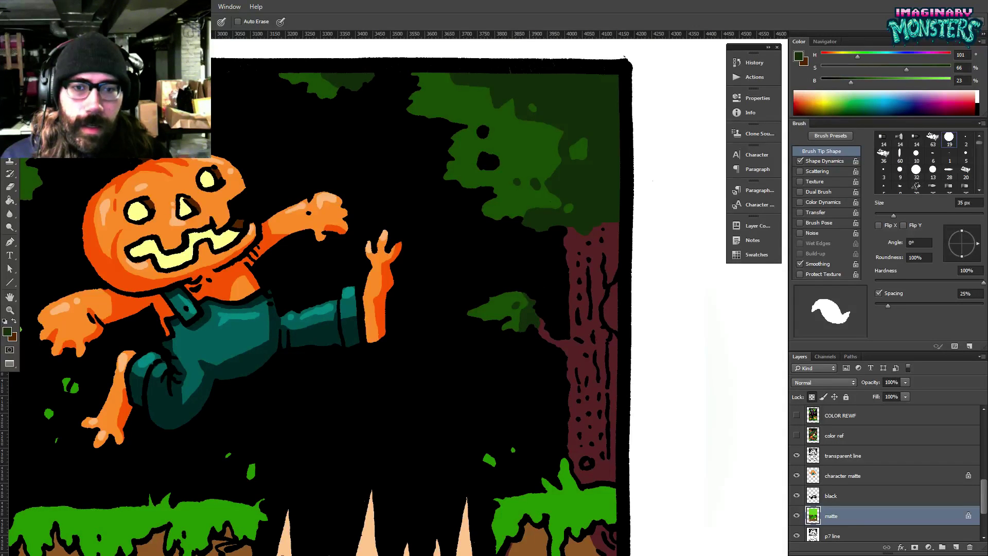
pyautogui.moveTo(433, 329); pyautogui.dragTo(901, 383)
pyautogui.moveTo(463, 285); pyautogui.dragTo(631, 262)
pyautogui.press('e')
pyautogui.hotkey('ctrl', 'z')
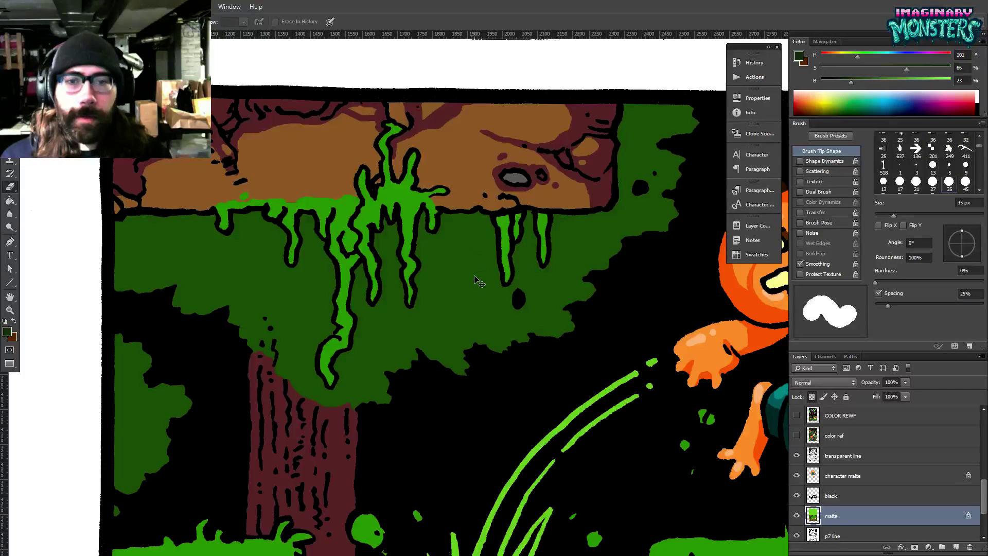
pyautogui.press('w')
pyautogui.click(473, 277)
pyautogui.press('e')
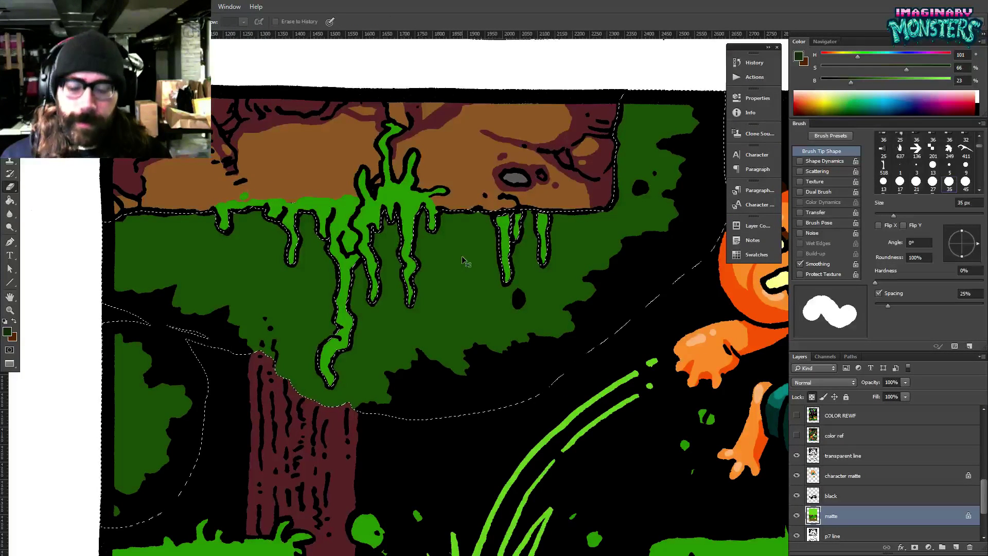
pyautogui.hotkey('ctrl', 'd')
# Clean up the edge between the overhead dirt ledge and the foliage below it, using the sampled dirt brown and foliage green.
pyautogui.press('b')
pyautogui.scroll(3, 469, 234)
pyautogui.keyDown('alt'); pyautogui.click(463, 174); pyautogui.keyUp('alt')
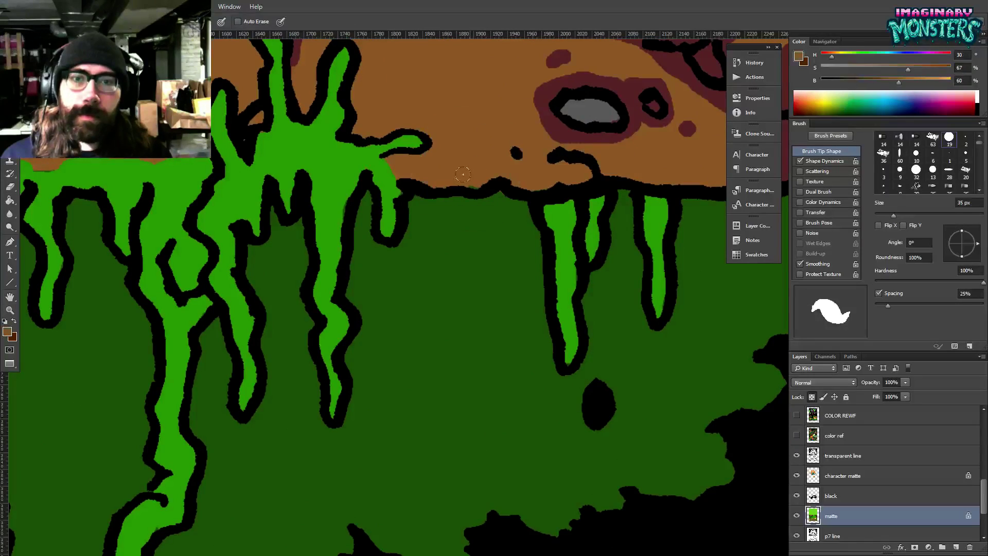
pyautogui.keyDown('alt'); pyautogui.click(508, 213); pyautogui.keyUp('alt')
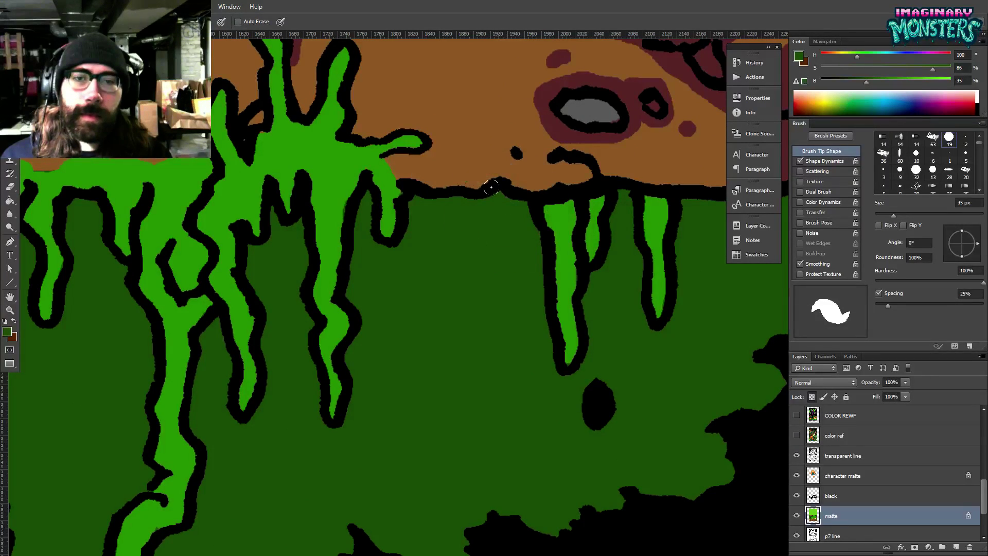
pyautogui.press('z')
pyautogui.moveTo(518, 199)
pyautogui.mouseDown()
pyautogui.moveTo(426, 236)
pyautogui.moveTo(174, 261)
pyautogui.moveTo(498, 260)
pyautogui.moveTo(457, 263)
pyautogui.mouseUp()
# Select the lighter green foliage on the panel's left side and outline dark green shadow edges on the left tree and the clump beside it.
pyautogui.press('b')
pyautogui.press('e')
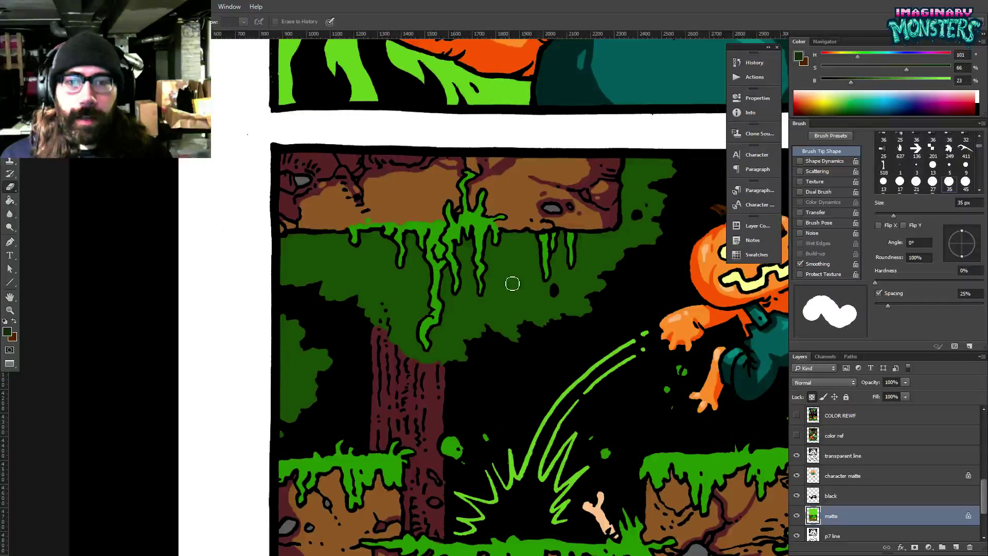
pyautogui.press('w')
pyautogui.click(514, 279)
pyautogui.moveTo(515, 280); pyautogui.dragTo(457, 273)
pyautogui.press('b')
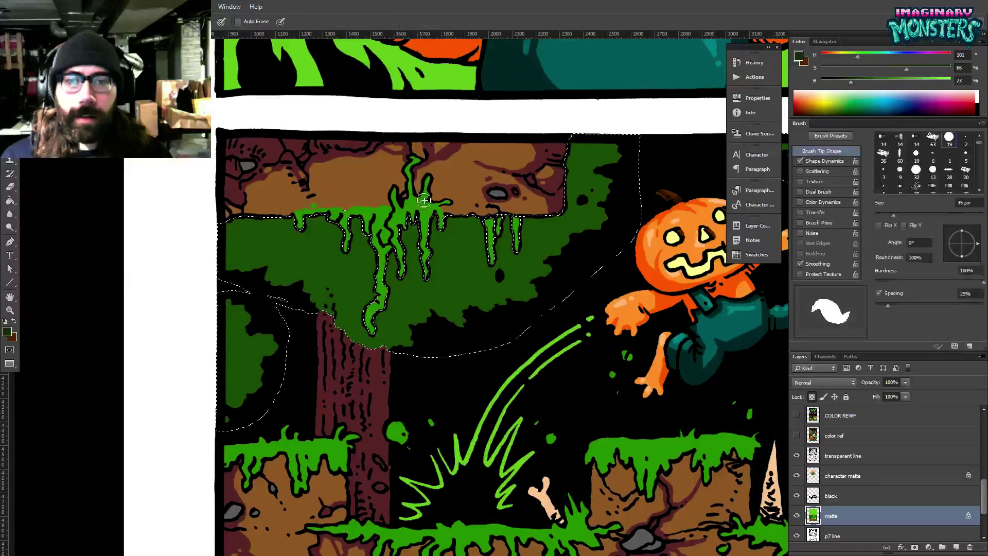
pyautogui.moveTo(460, 219)
pyautogui.mouseDown()
pyautogui.moveTo(472, 259)
pyautogui.moveTo(447, 279)
pyautogui.moveTo(484, 286)
pyautogui.moveTo(459, 300)
pyautogui.moveTo(459, 338)
pyautogui.mouseUp()
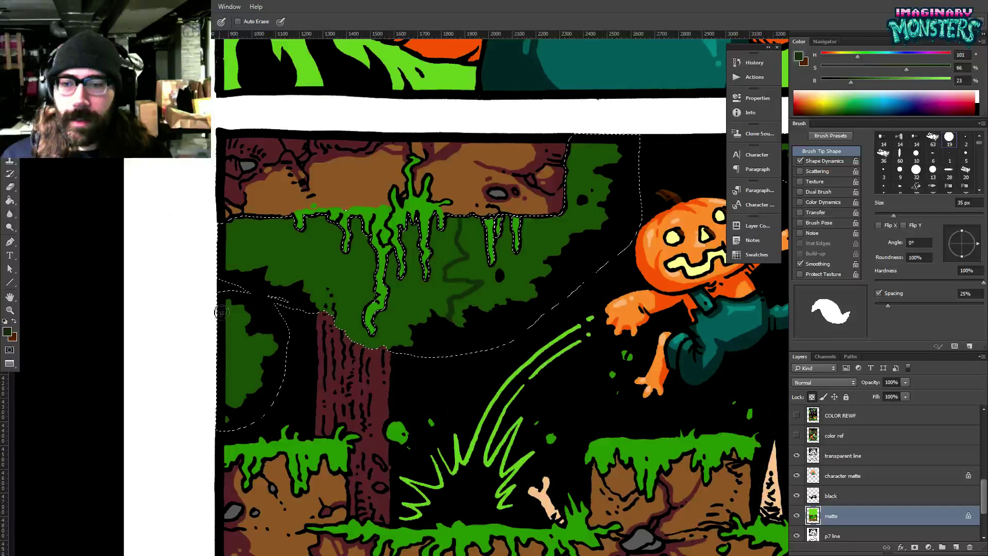
pyautogui.moveTo(224, 344)
pyautogui.mouseDown()
pyautogui.moveTo(250, 355)
pyautogui.moveTo(251, 378)
pyautogui.moveTo(270, 395)
pyautogui.mouseUp()
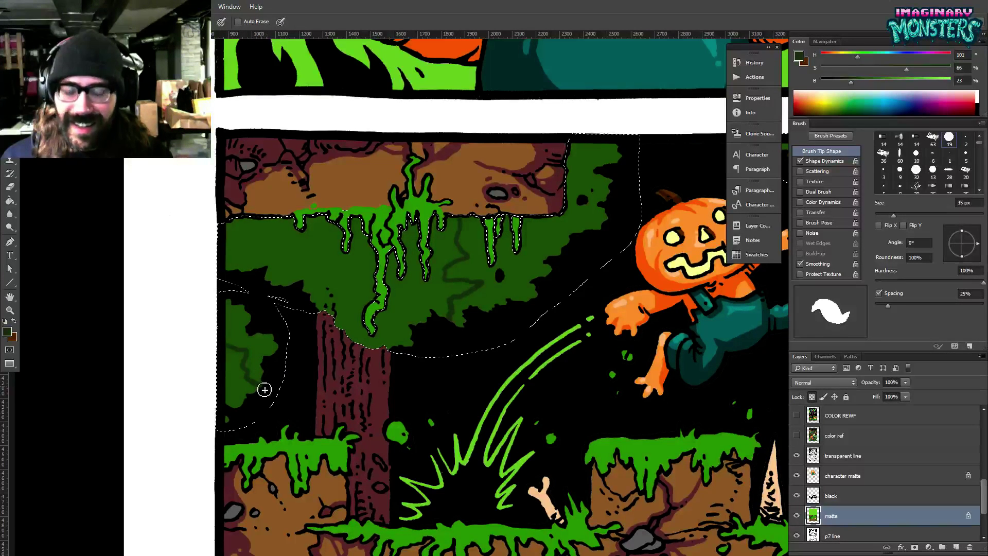
pyautogui.press('g')
pyautogui.hotkey('ctrl', 'd')
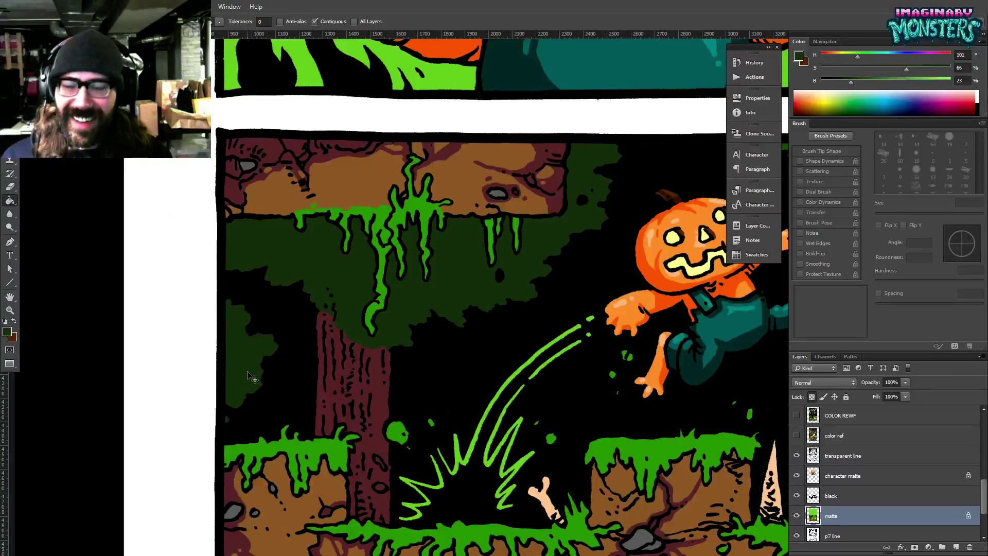
pyautogui.press('w')
pyautogui.moveTo(249, 392); pyautogui.dragTo(288, 359)
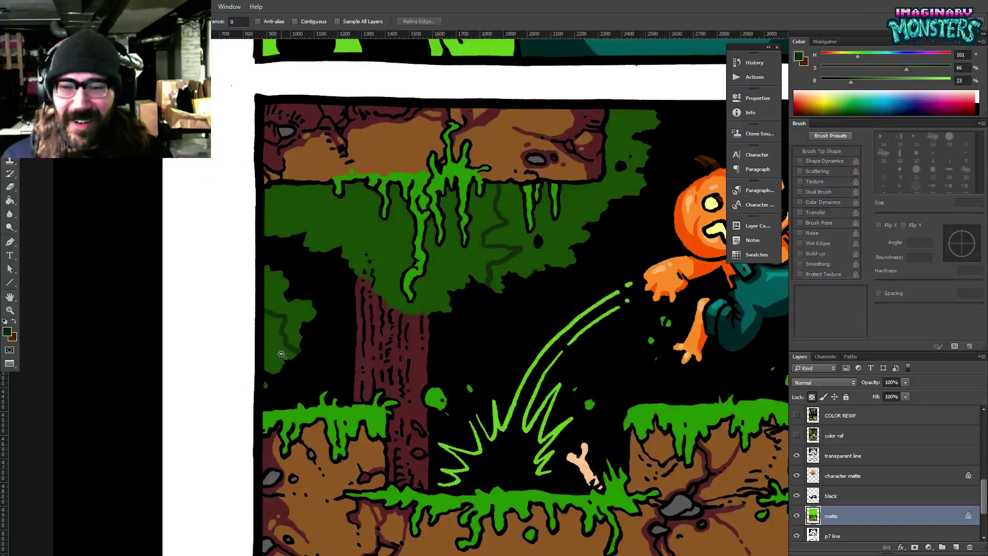
pyautogui.click(292, 357)
pyautogui.press('b')
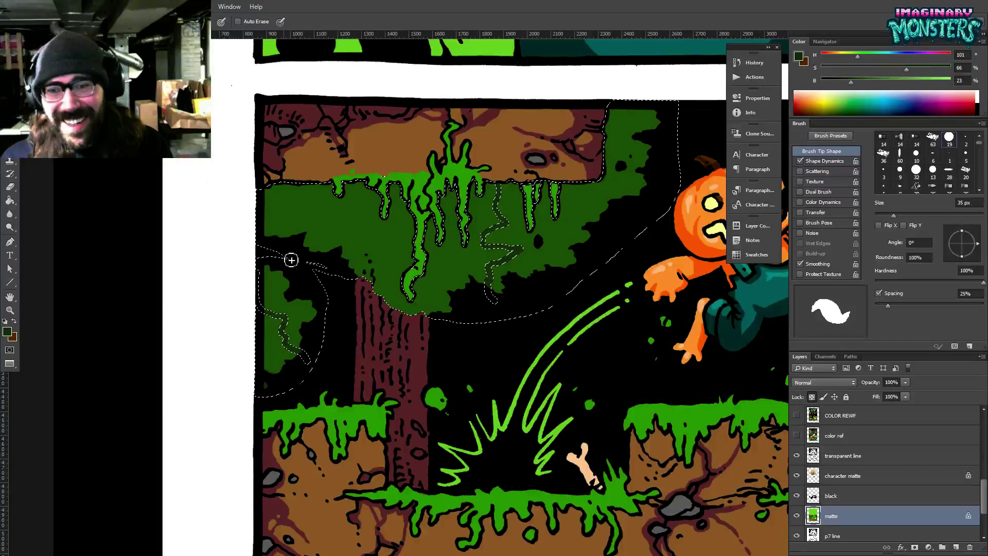
pyautogui.hotkey('ctrl', 'd')
# Fill the outlined shadow areas of the left tree and the neighbouring foliage clump with dark green.
pyautogui.press('g')
pyautogui.click(374, 253)
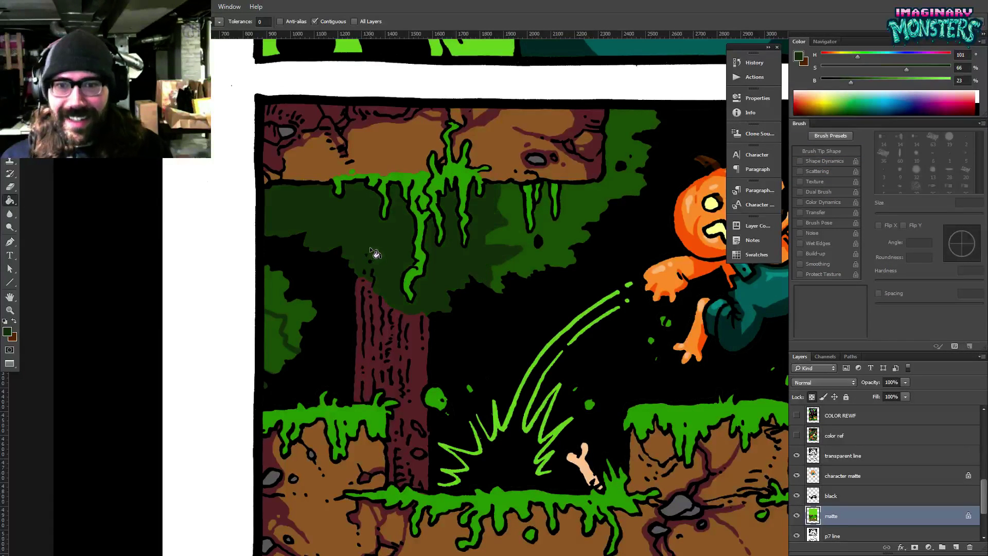
pyautogui.moveTo(356, 289); pyautogui.dragTo(287, 329)
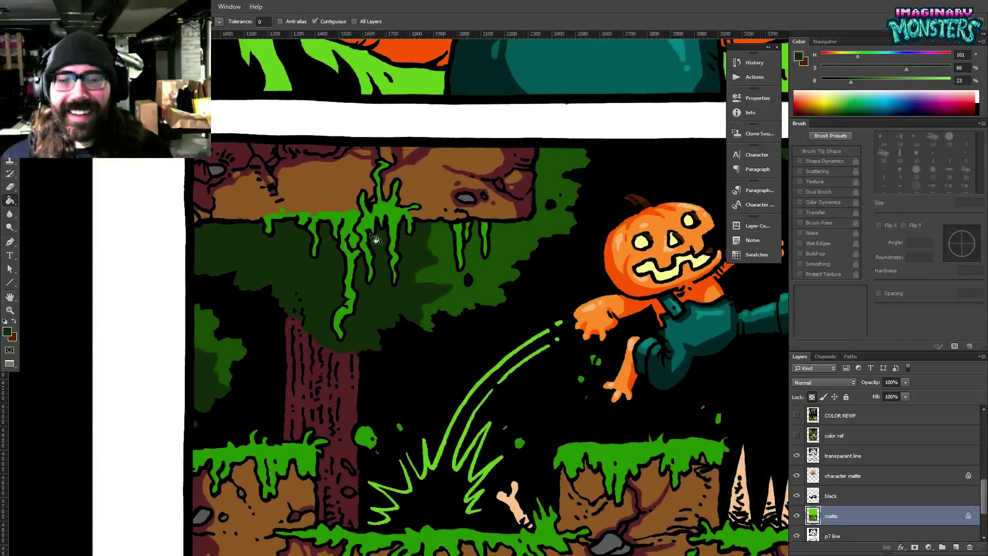
# Refine the left tree's shadow edge into jagged leaf shapes, alternating between the sampled lighter and dark foliage greens.
pyautogui.press('b')
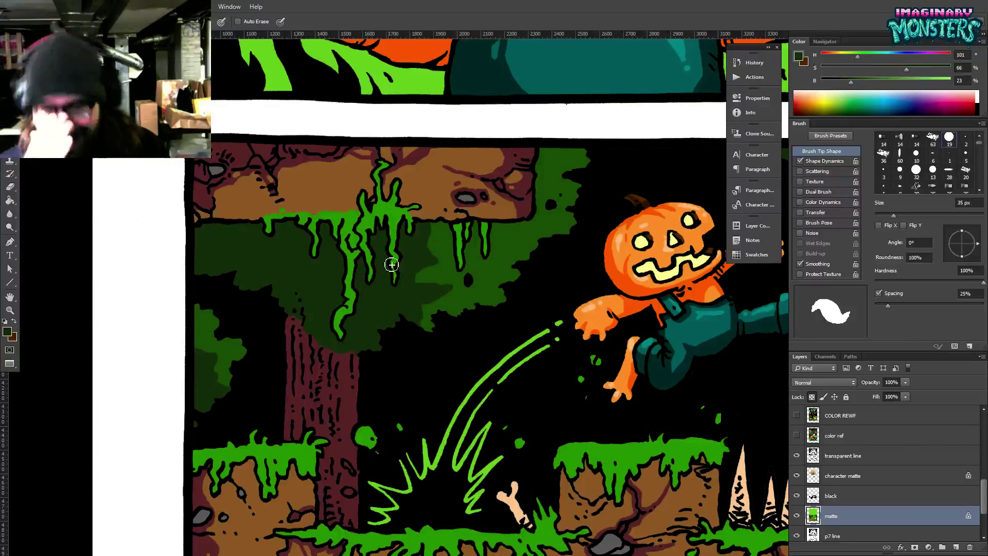
pyautogui.press('z')
pyautogui.click(441, 269)
pyautogui.click(441, 270)
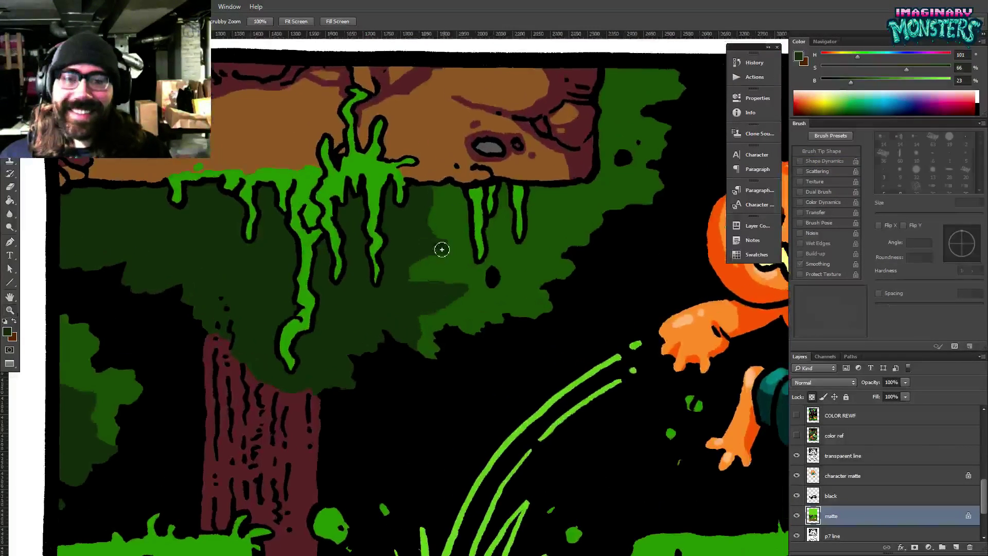
pyautogui.press('b')
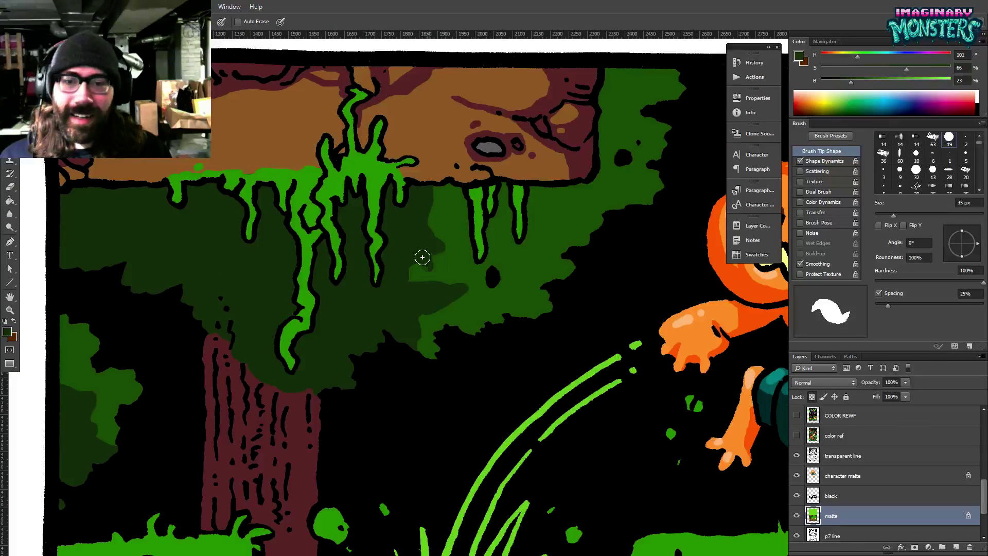
pyautogui.keyDown('alt'); pyautogui.click(437, 262); pyautogui.keyUp('alt')
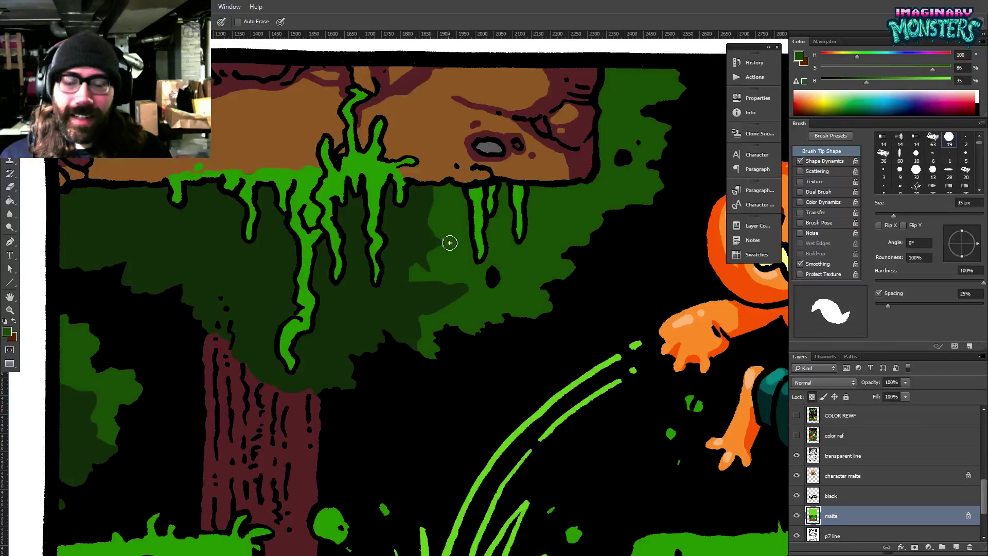
pyautogui.keyDown('alt'); pyautogui.click(434, 226); pyautogui.keyUp('alt')
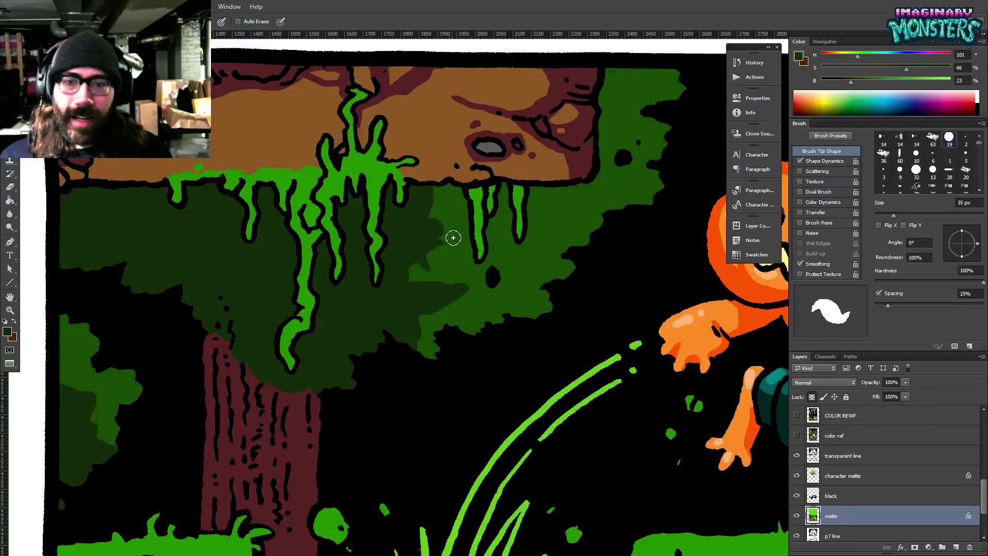
pyautogui.keyDown('alt'); pyautogui.click(449, 244); pyautogui.keyUp('alt')
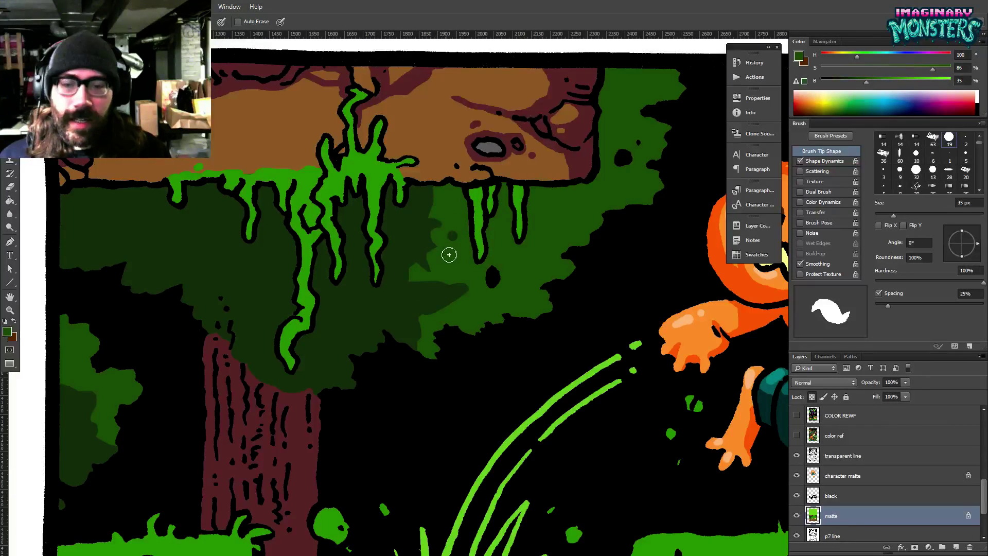
pyautogui.moveTo(442, 218)
pyautogui.mouseDown()
pyautogui.moveTo(440, 249)
pyautogui.moveTo(465, 185)
pyautogui.moveTo(446, 203)
pyautogui.moveTo(449, 276)
pyautogui.moveTo(463, 250)
pyautogui.moveTo(458, 217)
pyautogui.mouseUp()
pyautogui.keyDown('alt'); pyautogui.click(439, 227); pyautogui.keyUp('alt')
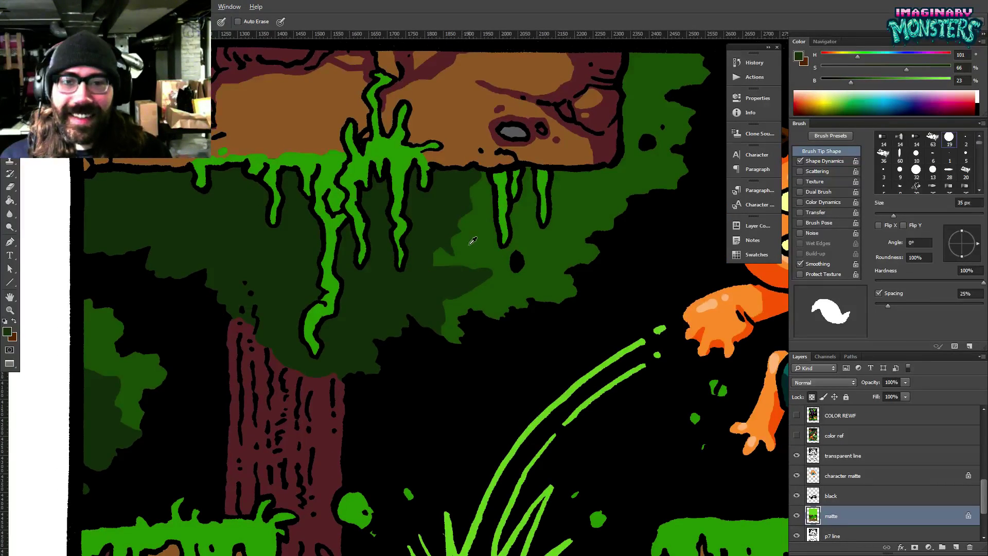
# Add lighter green leaf spots inside the left tree's shadow and paint dark green around the black hole in its foliage.
pyautogui.keyDown('alt'); pyautogui.click(470, 244); pyautogui.keyUp('alt')
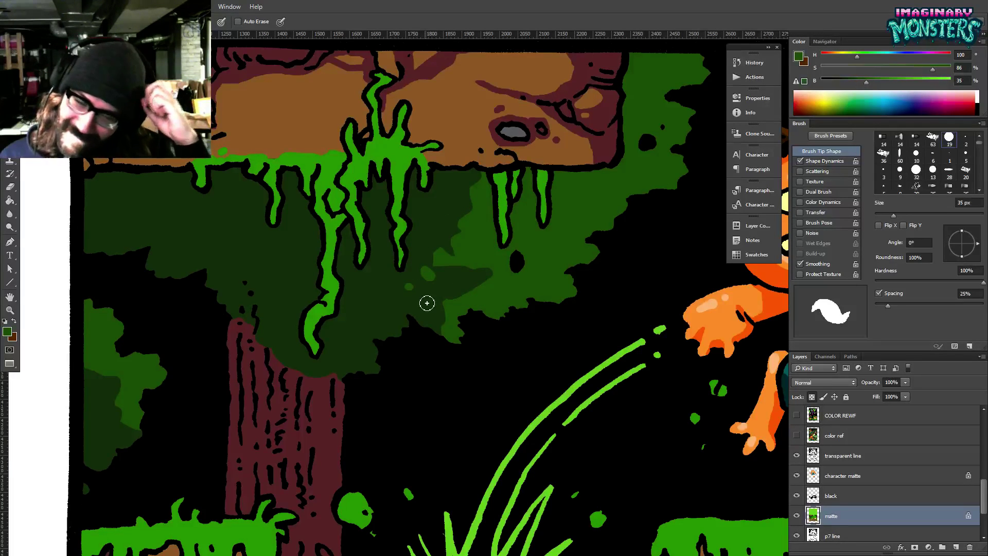
pyautogui.keyDown('alt'); pyautogui.click(470, 277); pyautogui.keyUp('alt')
pyautogui.moveTo(512, 278)
pyautogui.mouseDown()
pyautogui.moveTo(514, 263)
pyautogui.moveTo(514, 275)
pyautogui.moveTo(527, 260)
pyautogui.mouseUp()
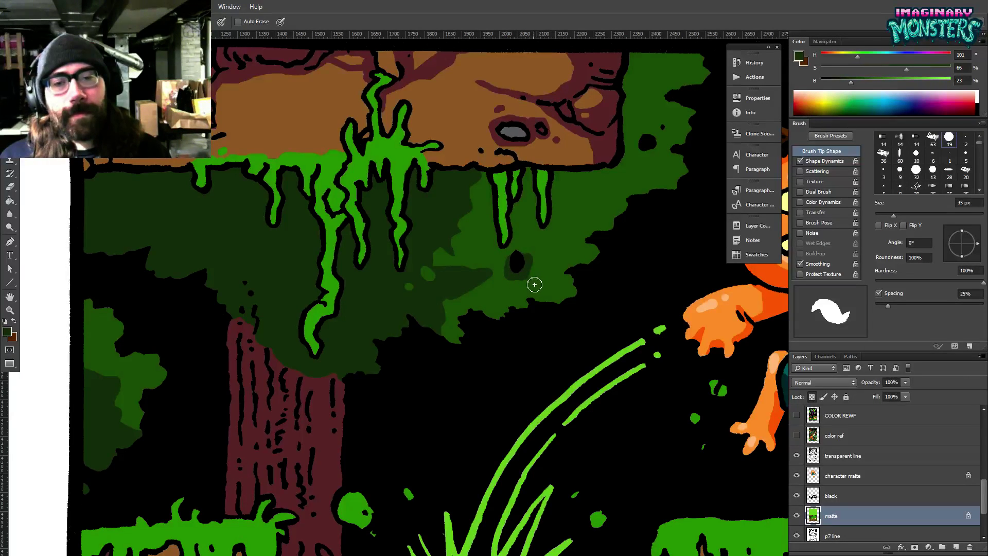
# Outline a lighter green foliage patch at the lower edge of the left tree's shadow using the sampled lighter green.
pyautogui.moveTo(440, 288)
pyautogui.mouseDown()
pyautogui.moveTo(494, 277)
pyautogui.moveTo(505, 304)
pyautogui.moveTo(423, 302)
pyautogui.moveTo(410, 323)
pyautogui.moveTo(441, 360)
pyautogui.mouseUp()
pyautogui.keyDown('alt'); pyautogui.click(506, 293); pyautogui.keyUp('alt')
pyautogui.press('f')
pyautogui.press('f')
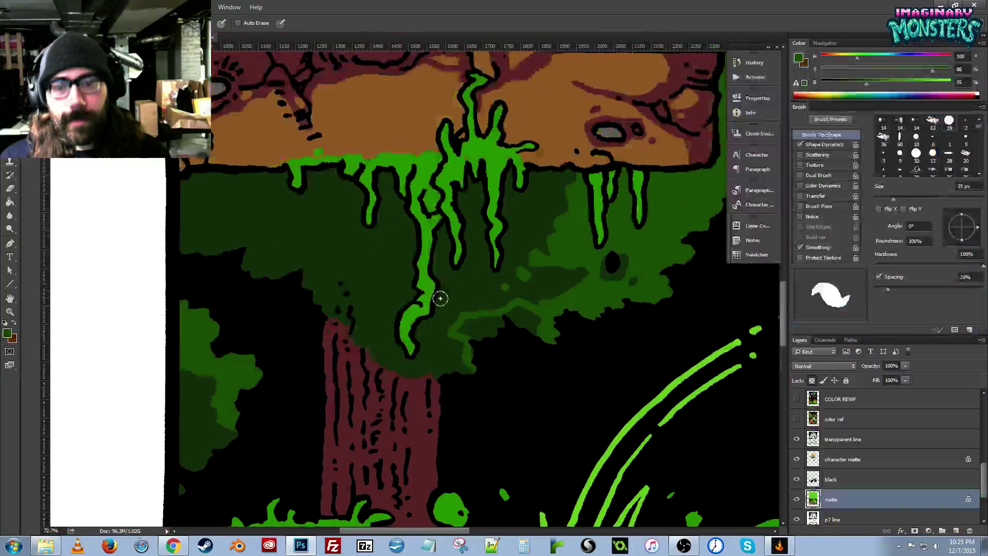
pyautogui.press('g')
pyautogui.click(454, 331)
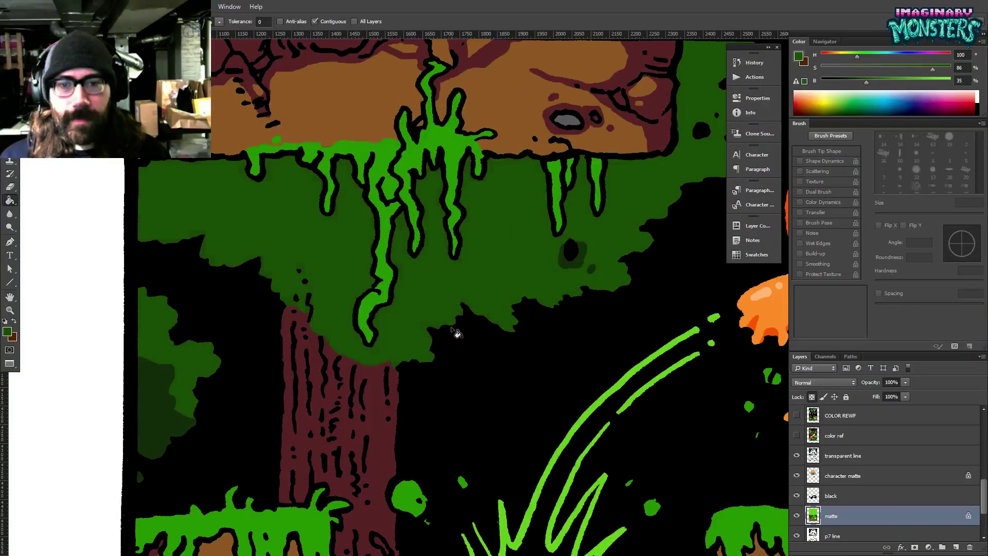
pyautogui.hotkey('ctrl', 'z')
# Paint in the outlined foliage patch with lighter green and add small leaf spots beside it in the shadow.
pyautogui.press('b')
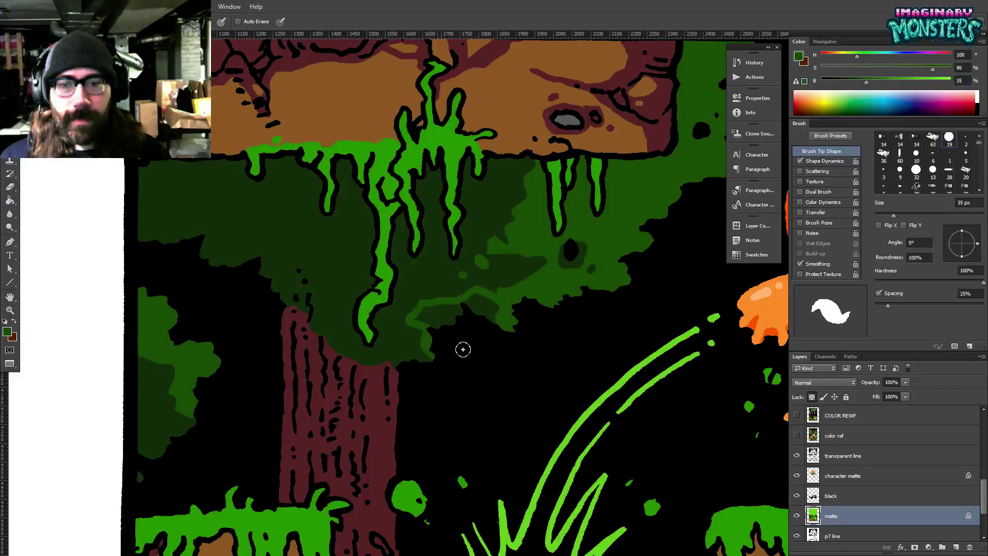
pyautogui.moveTo(489, 315); pyautogui.dragTo(475, 318)
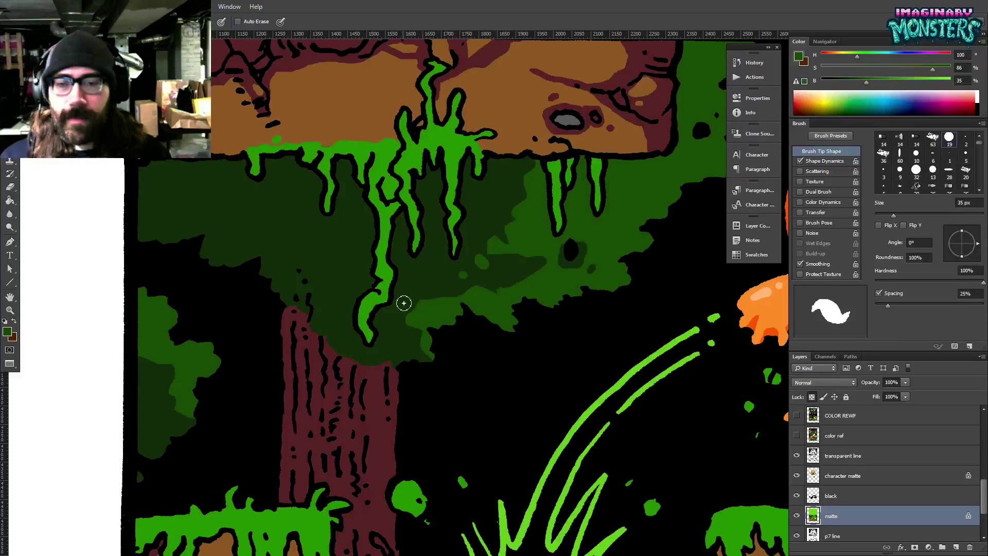
pyautogui.moveTo(413, 295); pyautogui.dragTo(439, 289)
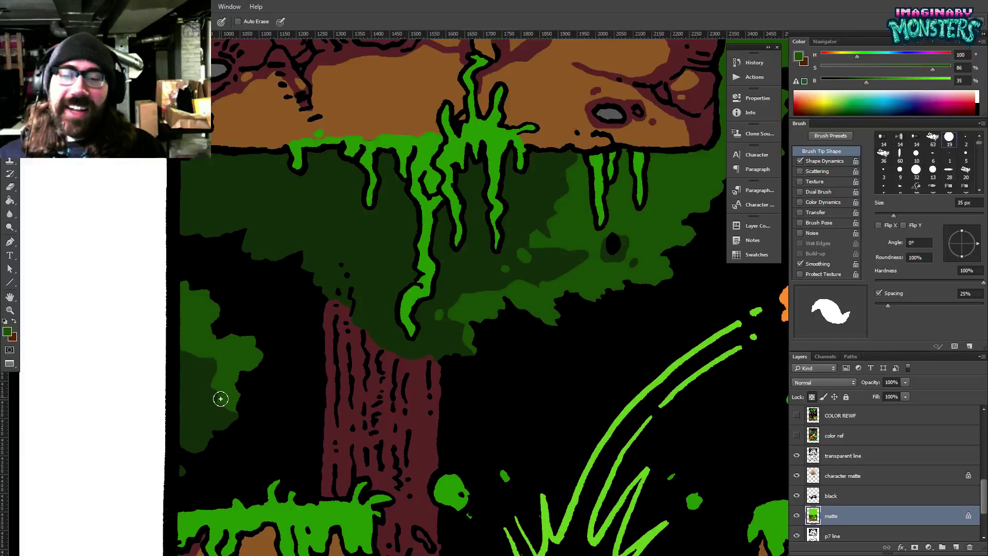
# Touch up the border where the left tree's foliage meets its trunk, using the sampled trunk maroon and dark green.
pyautogui.moveTo(407, 397); pyautogui.dragTo(358, 373)
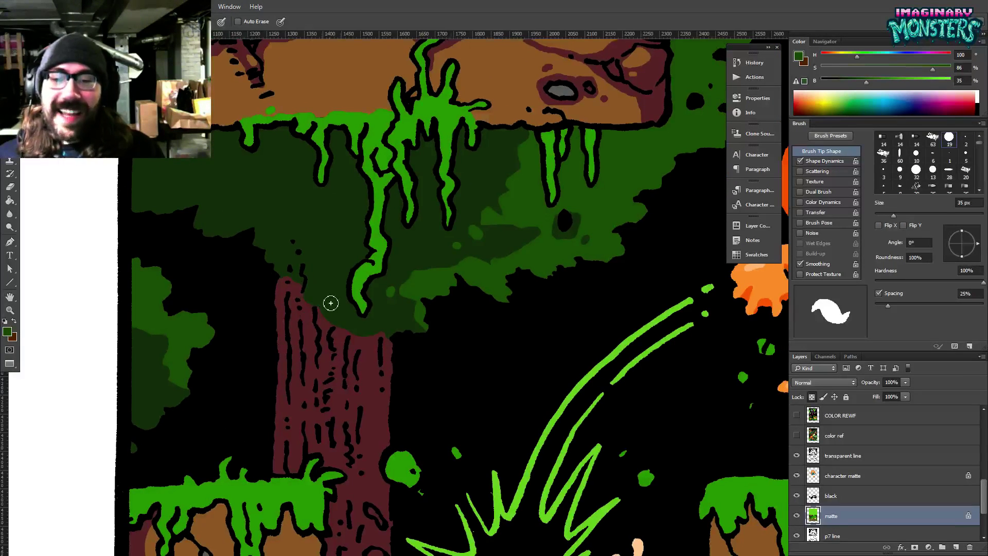
pyautogui.keyDown('alt'); pyautogui.click(359, 337); pyautogui.keyUp('alt')
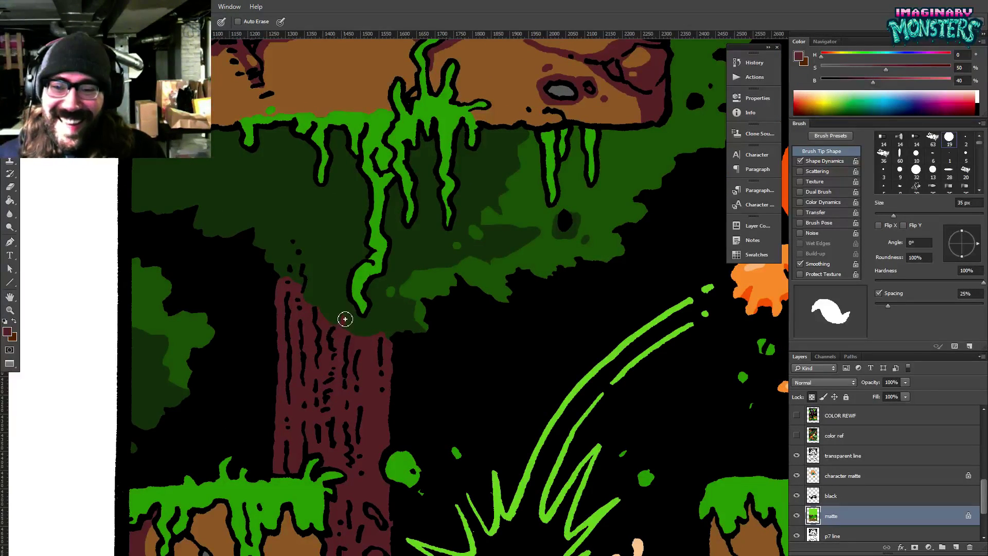
pyautogui.keyDown('alt'); pyautogui.click(354, 319); pyautogui.keyUp('alt')
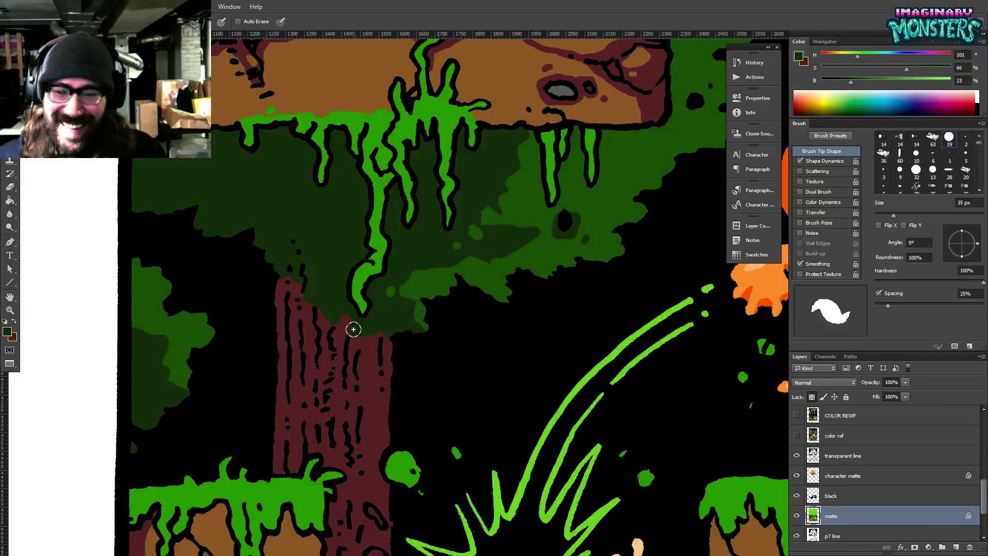
pyautogui.moveTo(360, 311); pyautogui.dragTo(366, 231)
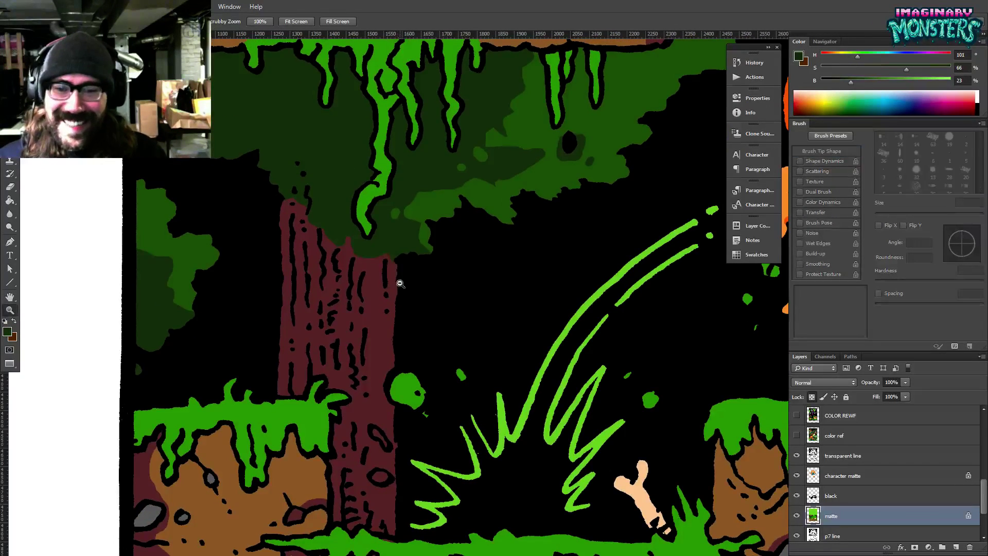
# Outline a tapered crack rising from the lower edge of the dirt, right of the skull, in the sampled maroon and fill it in.
pyautogui.keyDown('alt'); pyautogui.click(403, 289); pyautogui.keyUp('alt')
pyautogui.moveTo(588, 220)
pyautogui.mouseDown()
pyautogui.moveTo(455, 266)
pyautogui.moveTo(480, 187)
pyautogui.mouseUp()
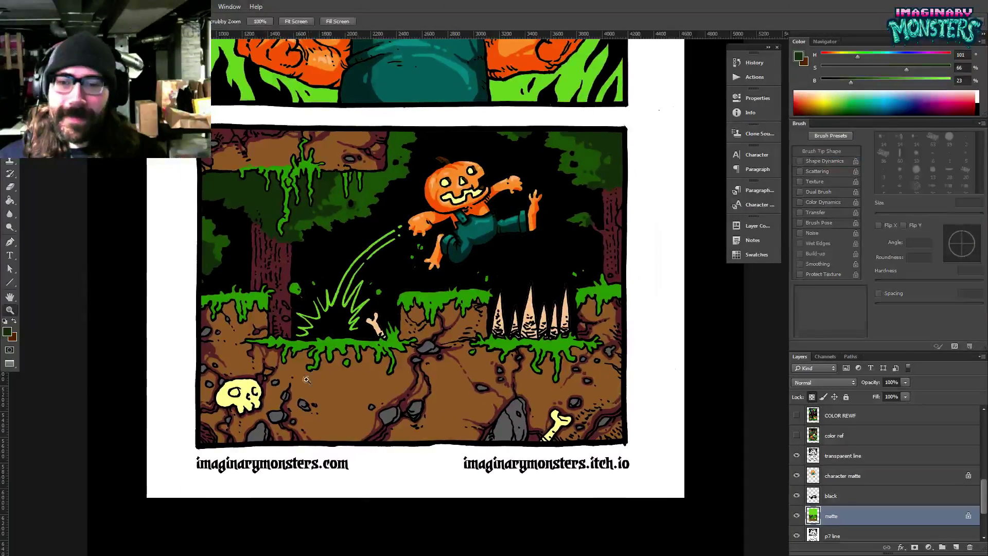
pyautogui.keyDown('ctrl'); pyautogui.click(316, 390); pyautogui.keyUp('ctrl')
pyautogui.scroll(3, 336, 365)
pyautogui.press('b')
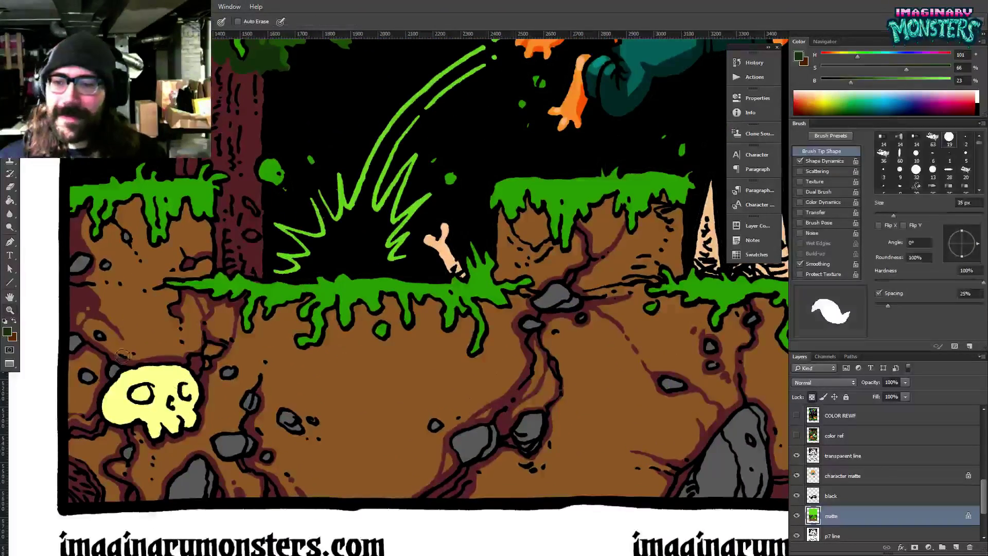
pyautogui.keyDown('alt'); pyautogui.click(84, 301); pyautogui.keyUp('alt')
pyautogui.moveTo(377, 469); pyautogui.dragTo(326, 423)
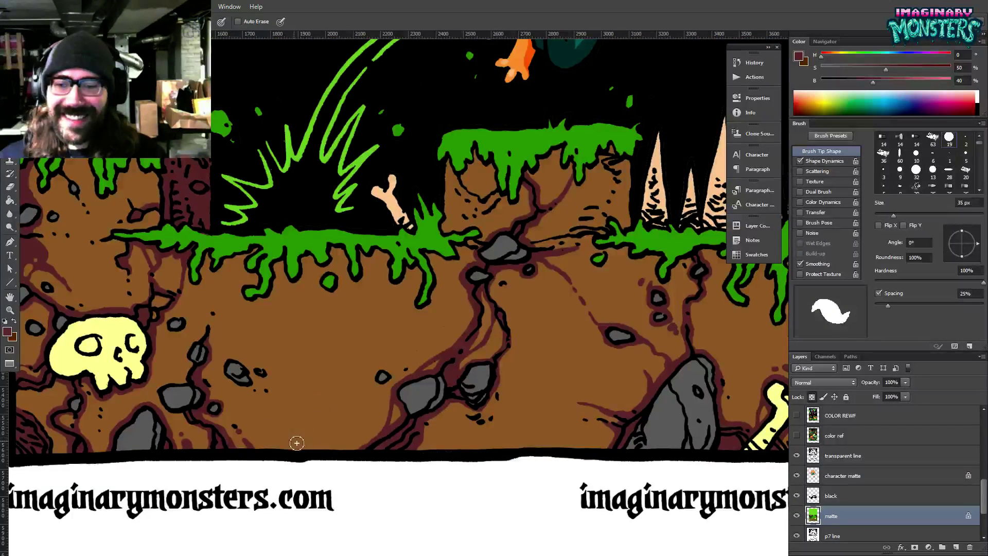
pyautogui.moveTo(293, 448); pyautogui.dragTo(339, 398)
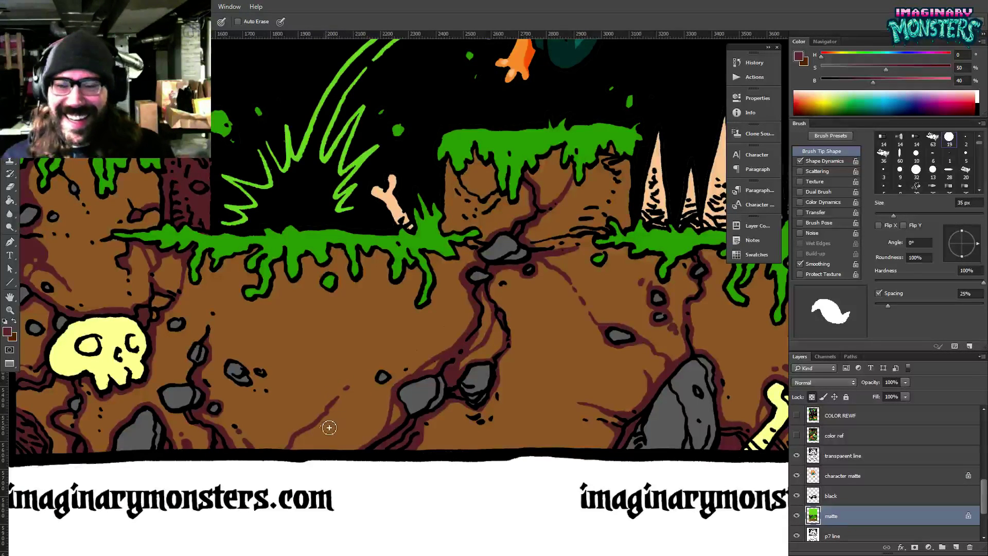
pyautogui.moveTo(325, 421)
pyautogui.mouseDown()
pyautogui.moveTo(319, 469)
pyautogui.moveTo(306, 443)
pyautogui.moveTo(324, 442)
pyautogui.moveTo(342, 398)
pyautogui.mouseUp()
pyautogui.press('g')
pyautogui.click(307, 444)
pyautogui.press('b')
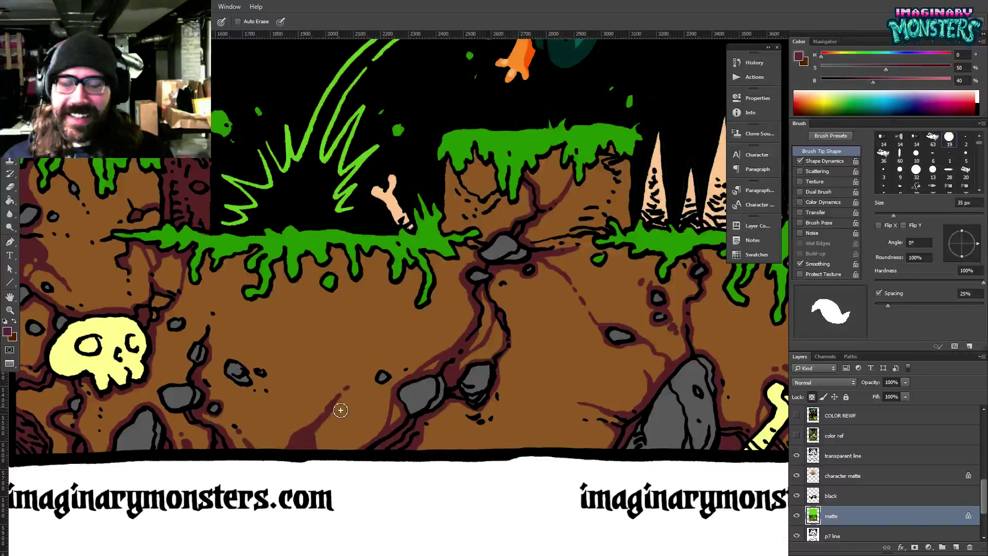
# Refine the base of the new dirt crack using the sampled brown and maroon.
pyautogui.keyDown('alt'); pyautogui.click(343, 403); pyautogui.keyUp('alt')
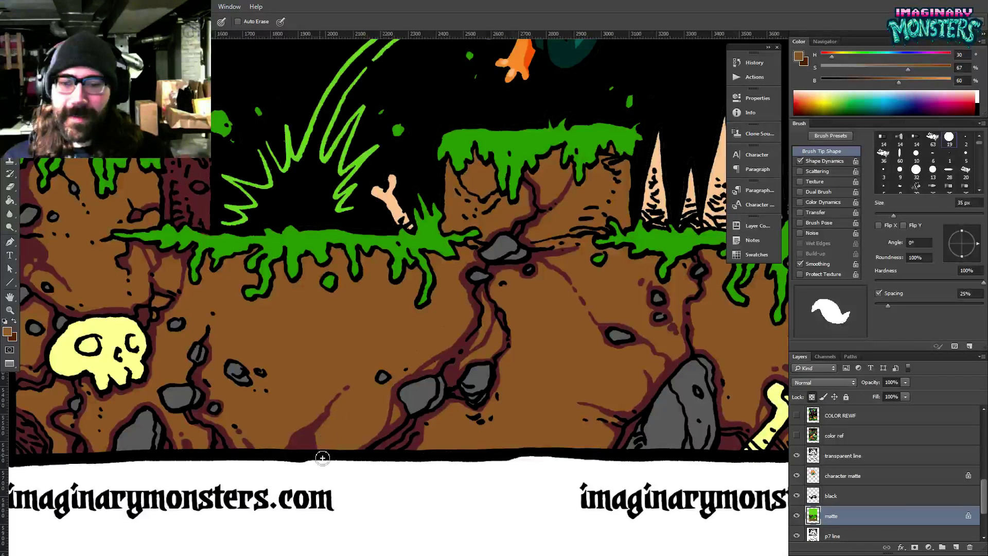
pyautogui.keyDown('alt'); pyautogui.click(318, 426); pyautogui.keyUp('alt')
pyautogui.moveTo(312, 447)
pyautogui.mouseDown()
pyautogui.moveTo(308, 454)
pyautogui.moveTo(323, 435)
pyautogui.mouseUp()
pyautogui.keyDown('alt'); pyautogui.click(314, 433); pyautogui.keyUp('alt')
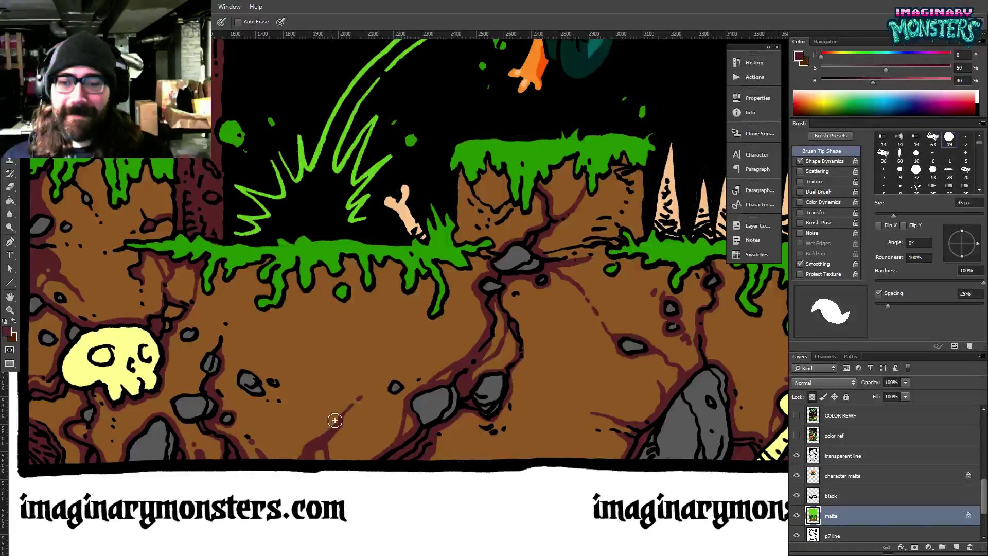
# Paint maroon specks around the small rocks beside the new crack and extend the crack line above the rocks right of the skull.
pyautogui.moveTo(417, 379)
pyautogui.mouseDown()
pyautogui.moveTo(389, 399)
pyautogui.moveTo(397, 382)
pyautogui.mouseUp()
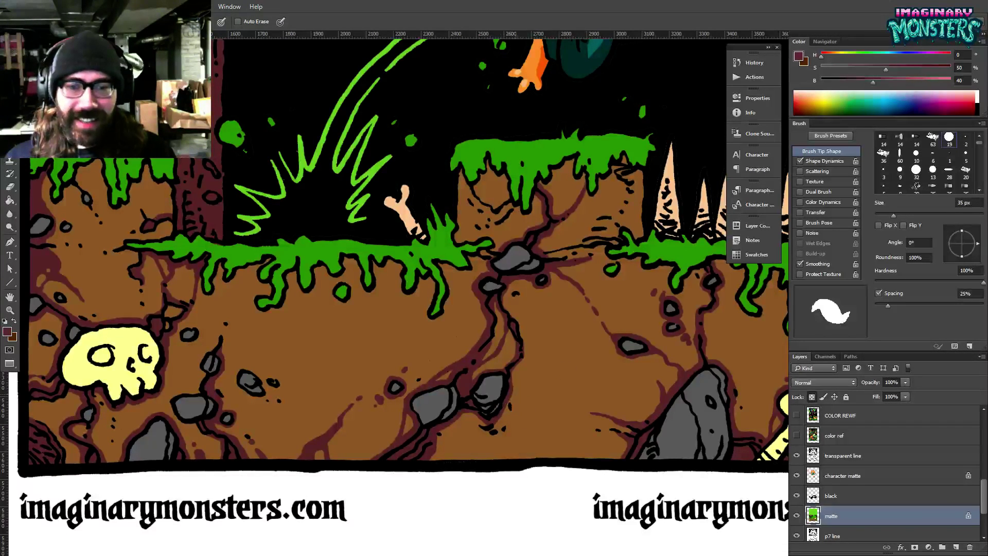
pyautogui.moveTo(522, 401)
pyautogui.mouseDown()
pyautogui.moveTo(488, 404)
pyautogui.moveTo(473, 421)
pyautogui.mouseUp()
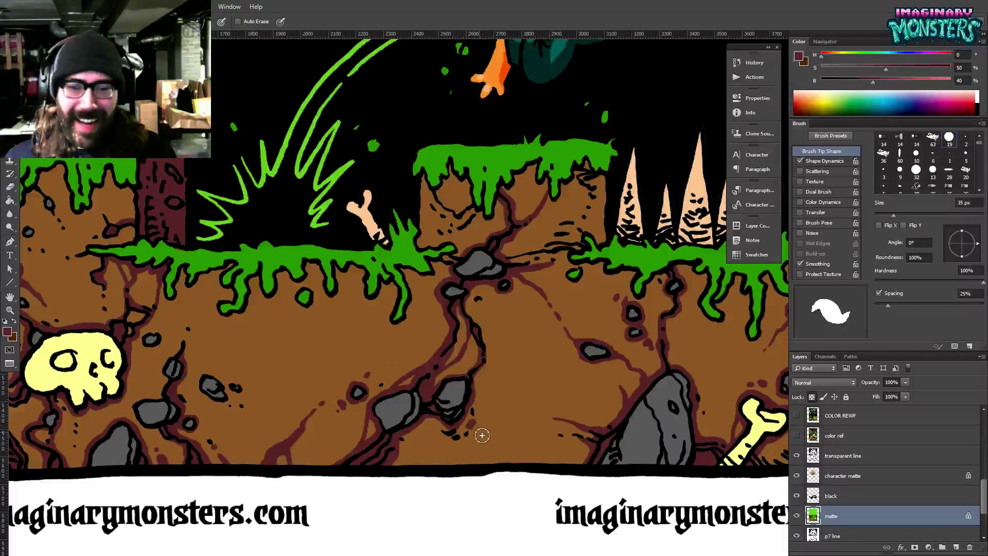
pyautogui.moveTo(299, 381); pyautogui.dragTo(399, 388)
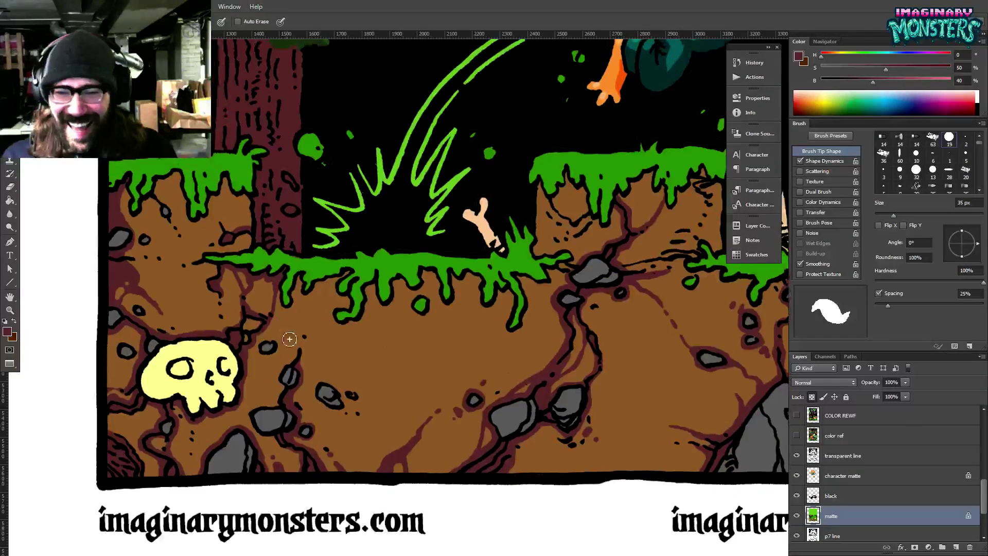
pyautogui.moveTo(305, 346); pyautogui.dragTo(305, 317)
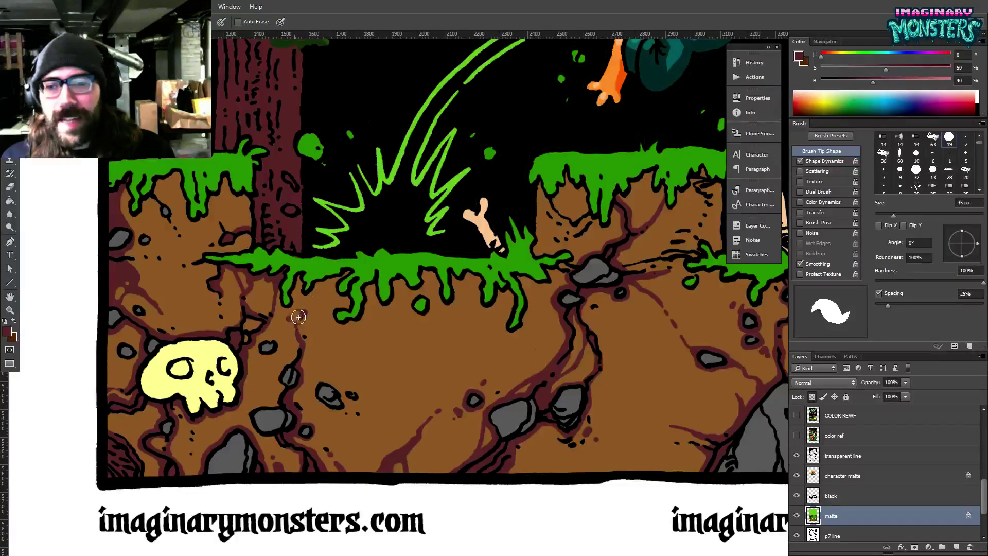
pyautogui.moveTo(330, 336); pyautogui.dragTo(373, 345)
pyautogui.moveTo(289, 208); pyautogui.dragTo(299, 235)
pyautogui.press('w')
pyautogui.click(294, 250)
pyautogui.press('b')
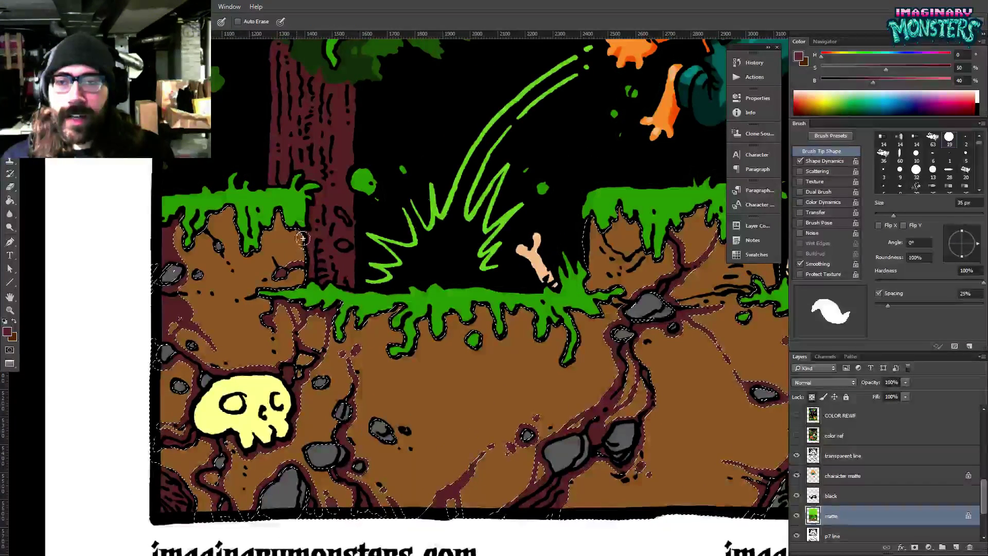
pyautogui.hotkey('ctrl', 'd')
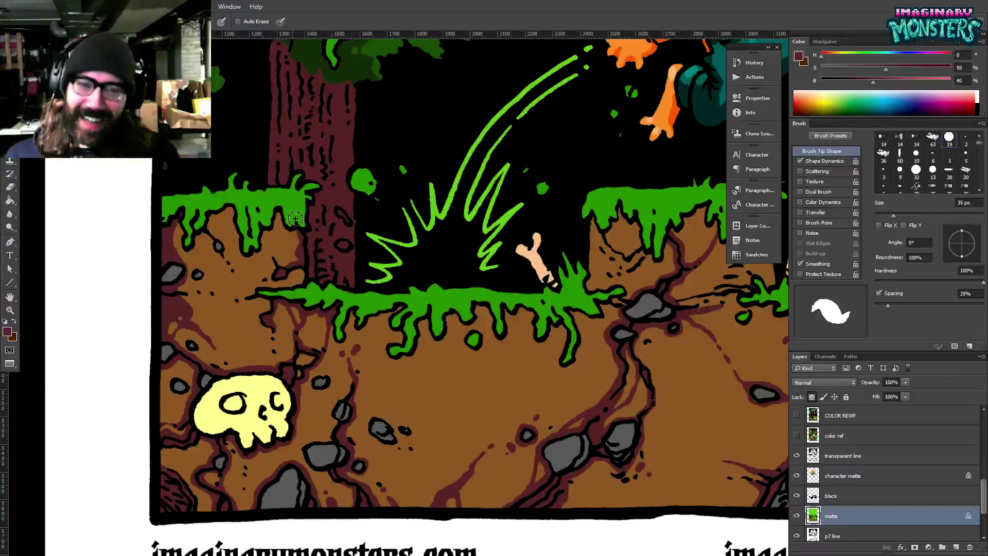
# Select the brown dirt colour and paint maroon shading along the crack lines and right side of the middle grass-topped block.
pyautogui.moveTo(590, 277); pyautogui.dragTo(393, 283)
pyautogui.press('w')
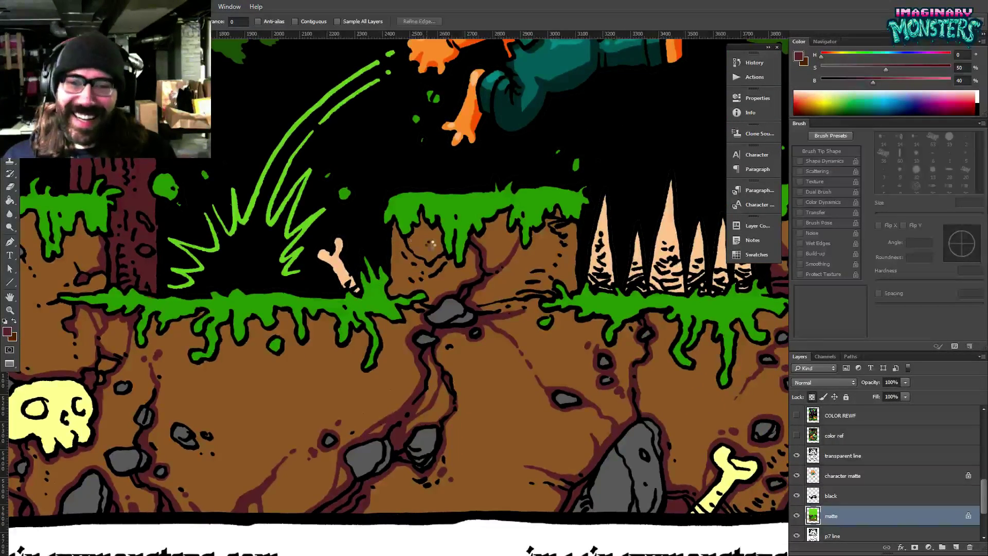
pyautogui.click(421, 252)
pyautogui.press('b')
pyautogui.moveTo(394, 230)
pyautogui.mouseDown()
pyautogui.moveTo(425, 267)
pyautogui.moveTo(445, 258)
pyautogui.moveTo(428, 267)
pyautogui.moveTo(448, 280)
pyautogui.moveTo(422, 290)
pyautogui.mouseUp()
pyautogui.click(416, 276)
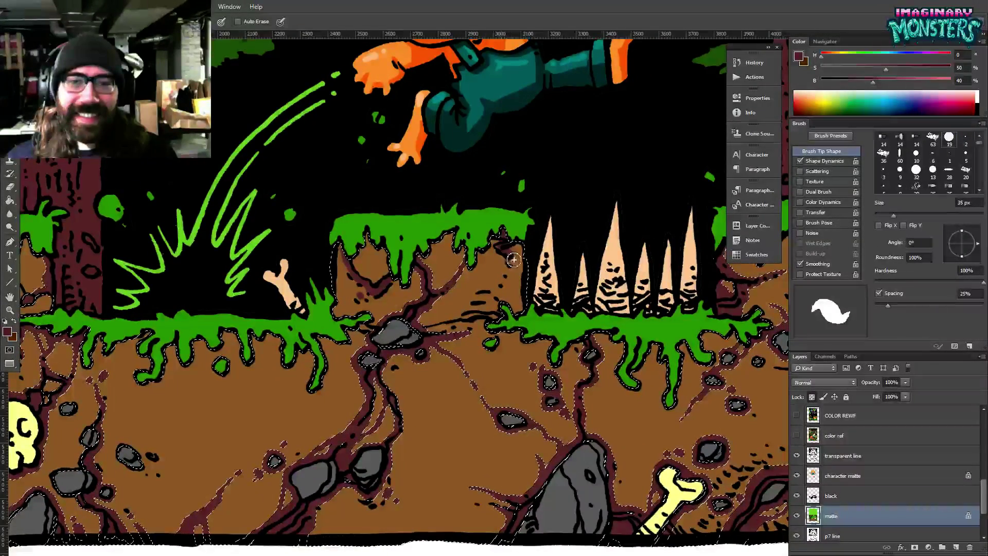
pyautogui.moveTo(502, 254); pyautogui.dragTo(502, 284)
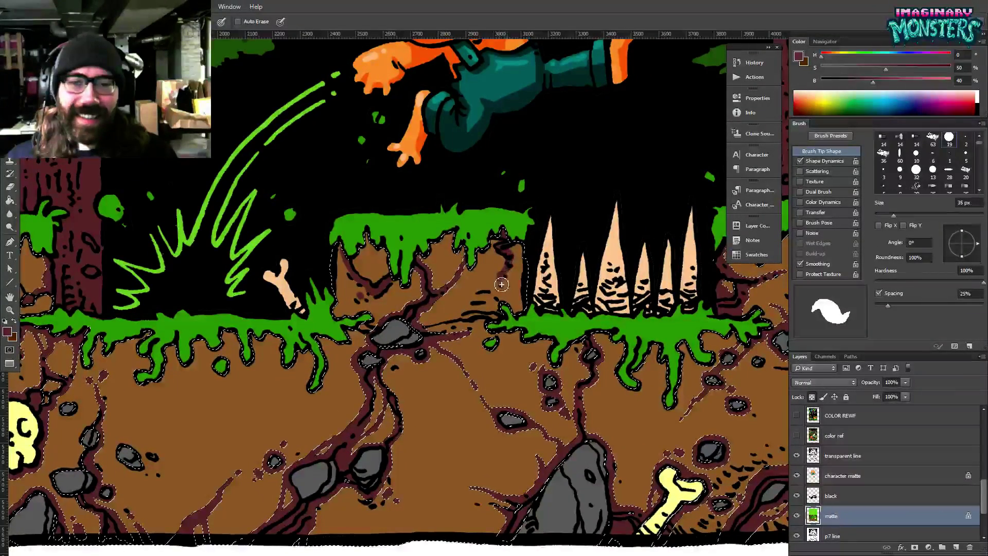
pyautogui.moveTo(468, 320); pyautogui.dragTo(503, 321)
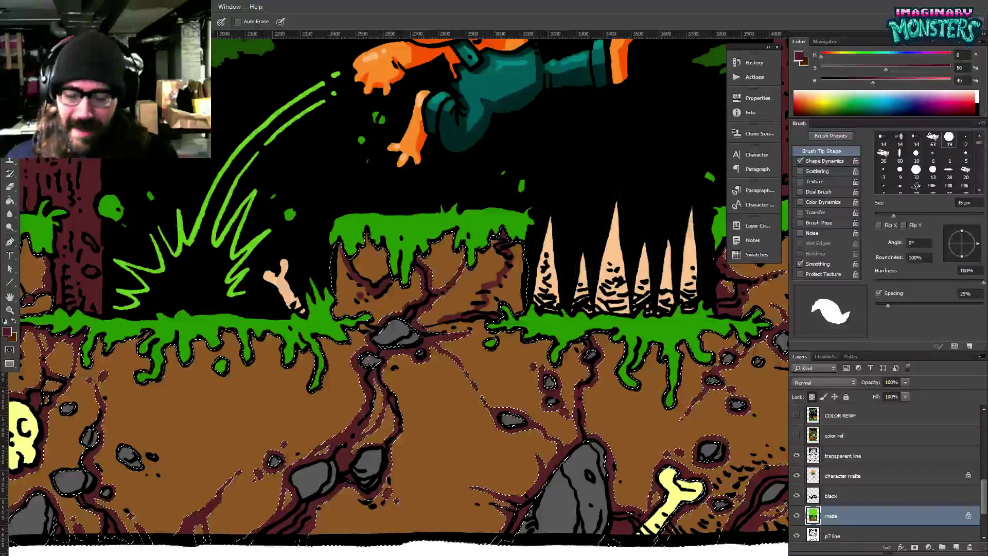
pyautogui.hotkey('ctrl', 'd')
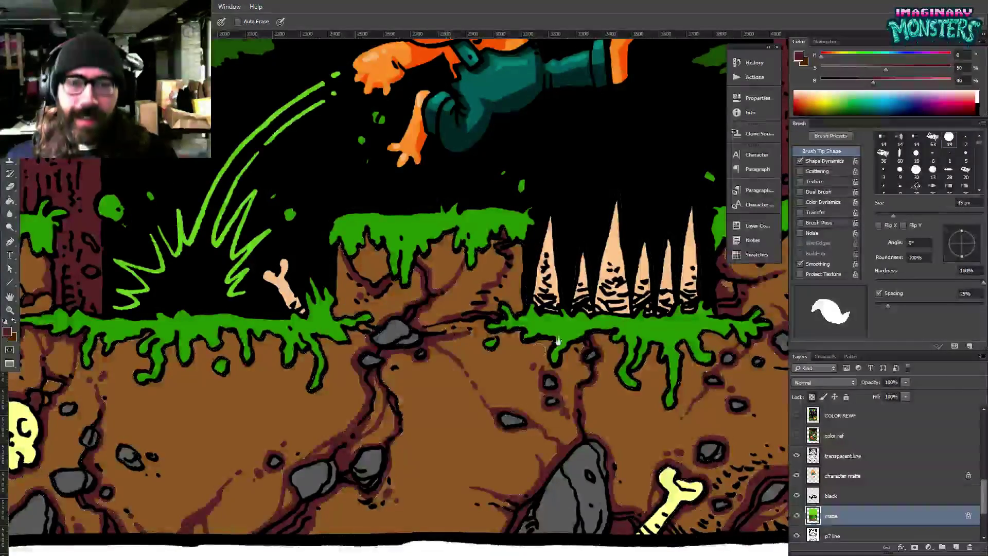
# Fill the outlined strip along the middle block's right edge with maroon.
pyautogui.moveTo(557, 340); pyautogui.dragTo(483, 355)
pyautogui.press('g')
pyautogui.click(444, 311)
pyautogui.press('b')
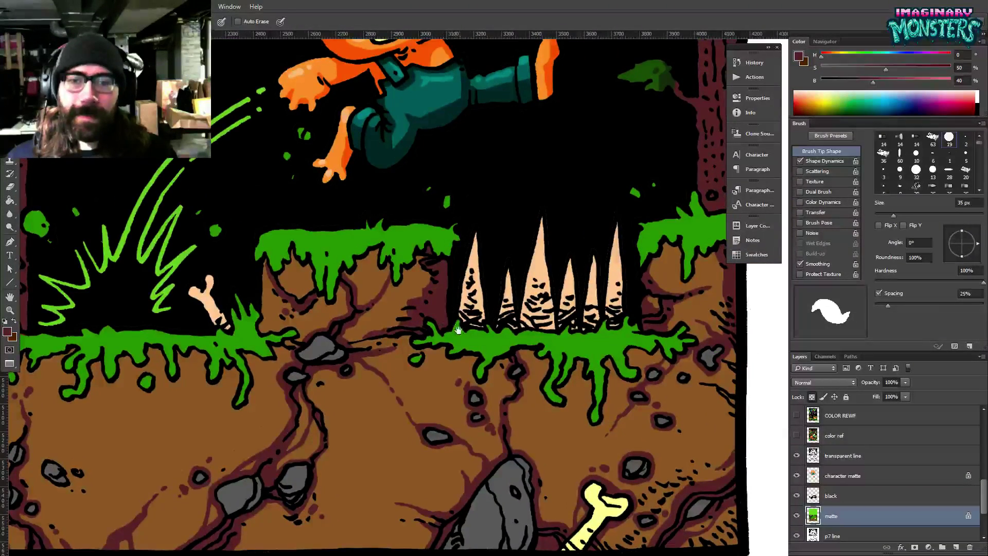
# Show the color ref layer, sample the red of its bloody fingertips, and hide the reference again.
pyautogui.moveTo(445, 316); pyautogui.dragTo(380, 321)
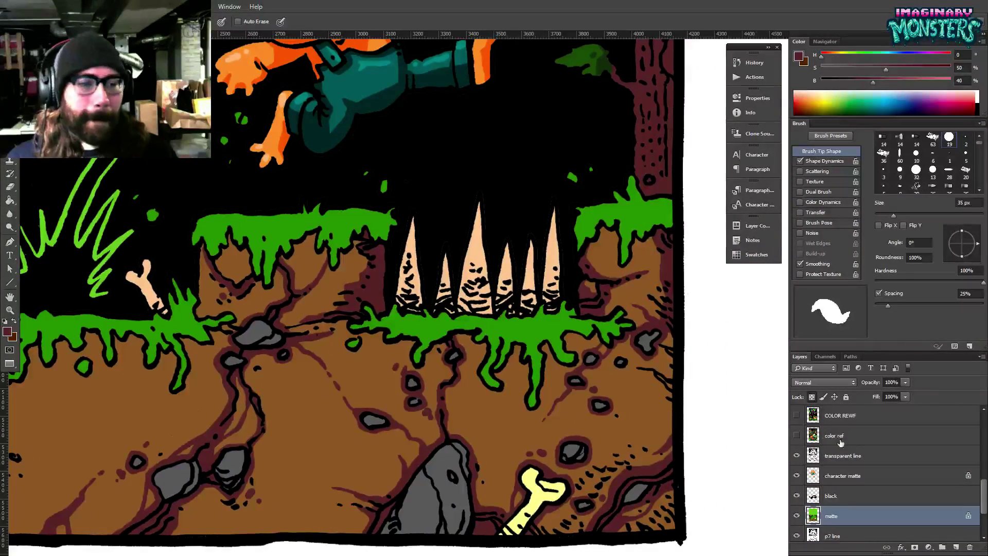
pyautogui.click(797, 437)
pyautogui.moveTo(505, 217); pyautogui.dragTo(505, 445)
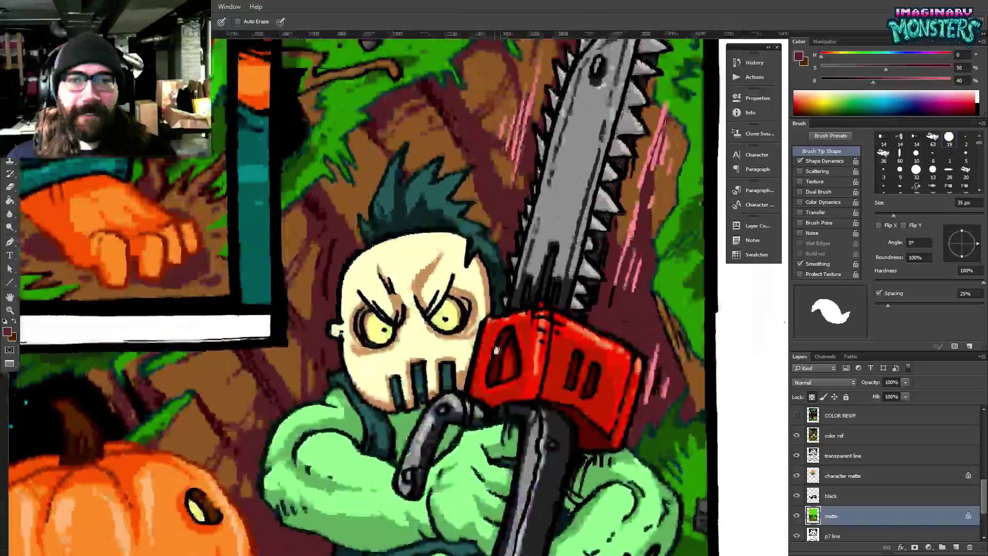
pyautogui.moveTo(504, 110); pyautogui.dragTo(505, 292)
pyautogui.keyDown('alt'); pyautogui.click(593, 89); pyautogui.keyUp('alt')
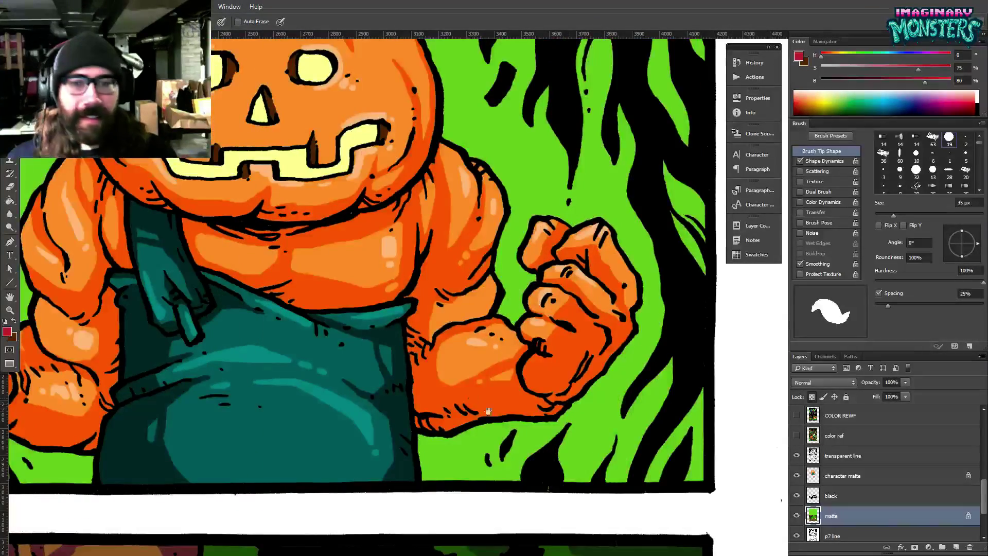
pyautogui.moveTo(439, 458); pyautogui.dragTo(484, 74)
pyautogui.moveTo(552, 463)
pyautogui.mouseDown()
pyautogui.moveTo(511, 337)
pyautogui.moveTo(488, 313)
pyautogui.mouseUp()
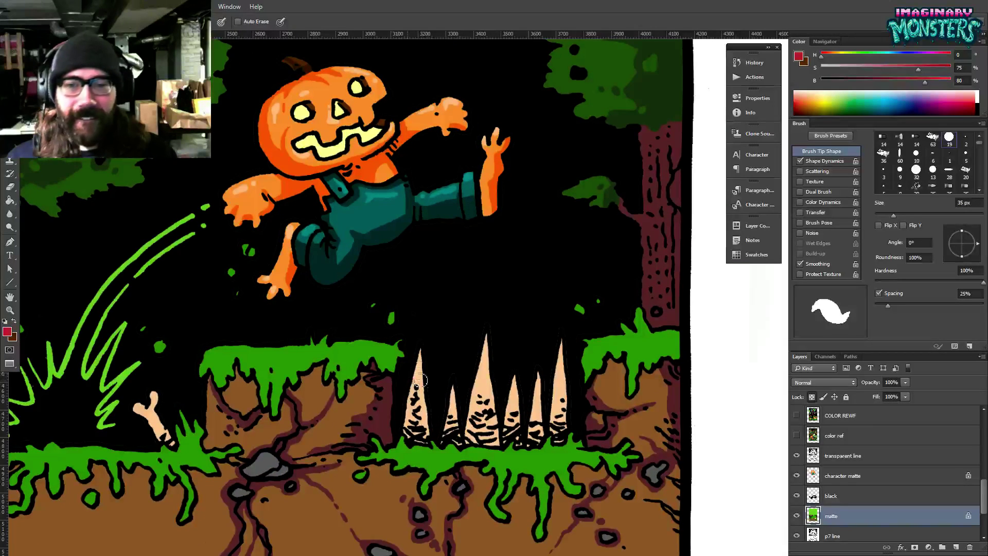
# Paint red blood on the tips of all the spikes in the pit, with small drips and spots below.
pyautogui.moveTo(418, 382)
pyautogui.mouseDown()
pyautogui.moveTo(412, 387)
pyautogui.moveTo(434, 385)
pyautogui.moveTo(415, 393)
pyautogui.moveTo(429, 395)
pyautogui.moveTo(408, 406)
pyautogui.moveTo(442, 406)
pyautogui.moveTo(421, 412)
pyautogui.moveTo(433, 375)
pyautogui.moveTo(483, 355)
pyautogui.moveTo(449, 394)
pyautogui.moveTo(453, 409)
pyautogui.moveTo(465, 404)
pyautogui.moveTo(456, 415)
pyautogui.moveTo(467, 411)
pyautogui.moveTo(454, 418)
pyautogui.mouseUp()
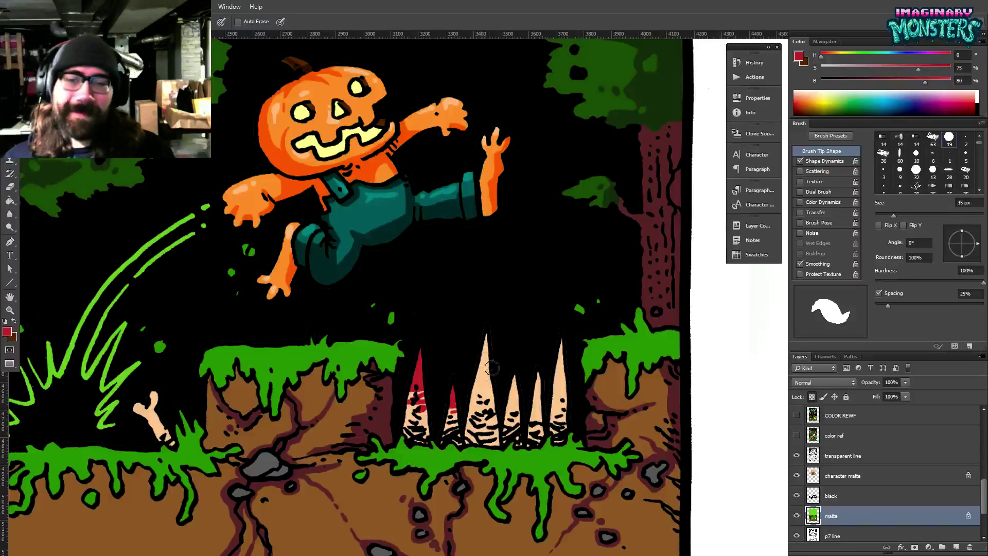
pyautogui.moveTo(475, 370)
pyautogui.mouseDown()
pyautogui.moveTo(512, 362)
pyautogui.moveTo(486, 385)
pyautogui.moveTo(499, 325)
pyautogui.mouseUp()
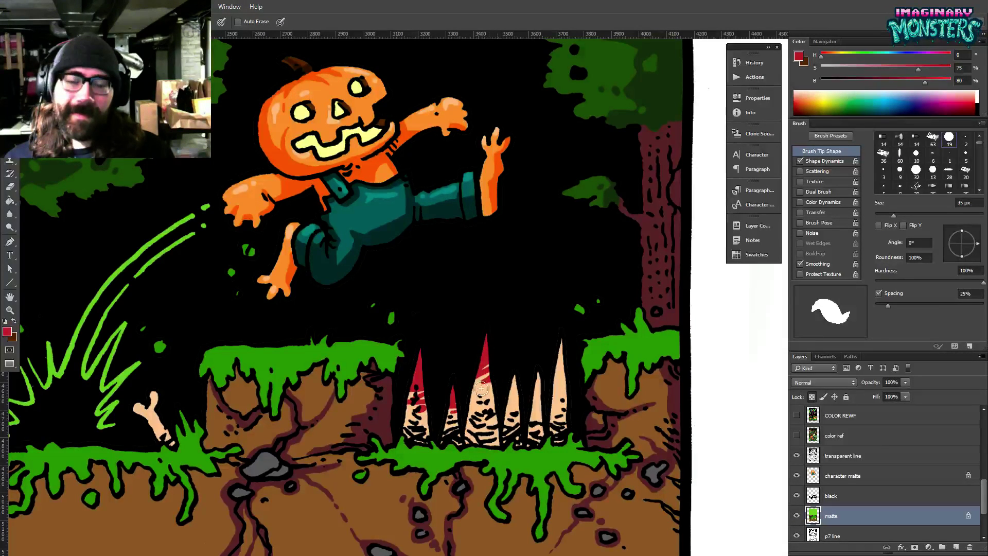
pyautogui.moveTo(509, 390)
pyautogui.mouseDown()
pyautogui.moveTo(550, 385)
pyautogui.moveTo(543, 404)
pyautogui.mouseUp()
pyautogui.moveTo(565, 352)
pyautogui.mouseDown()
pyautogui.moveTo(559, 378)
pyautogui.moveTo(570, 389)
pyautogui.mouseUp()
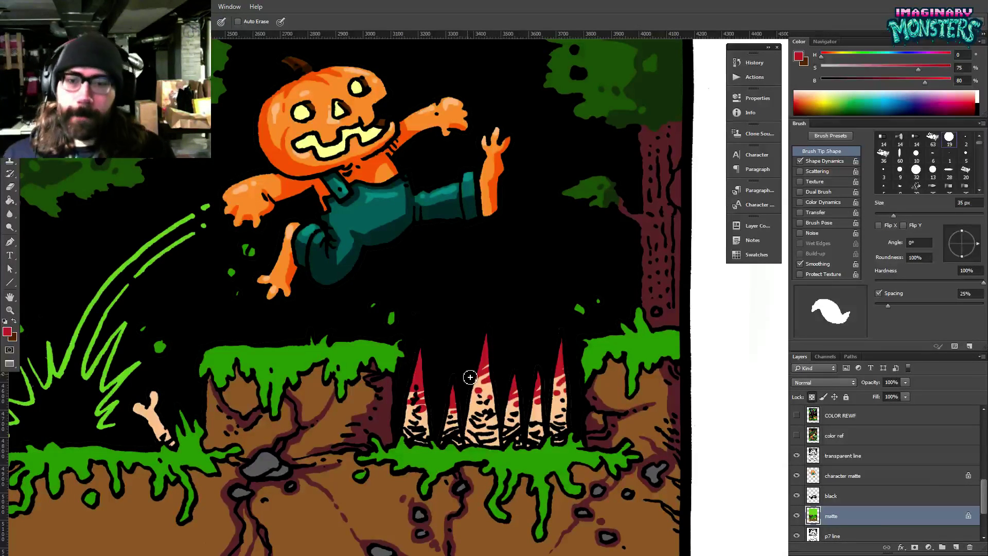
pyautogui.moveTo(424, 329); pyautogui.dragTo(432, 394)
# Show the color ref layer, sample the lighter brown of the graveyard tree trunk, and hide the reference again.
pyautogui.hotkey('ctrl', 'space')
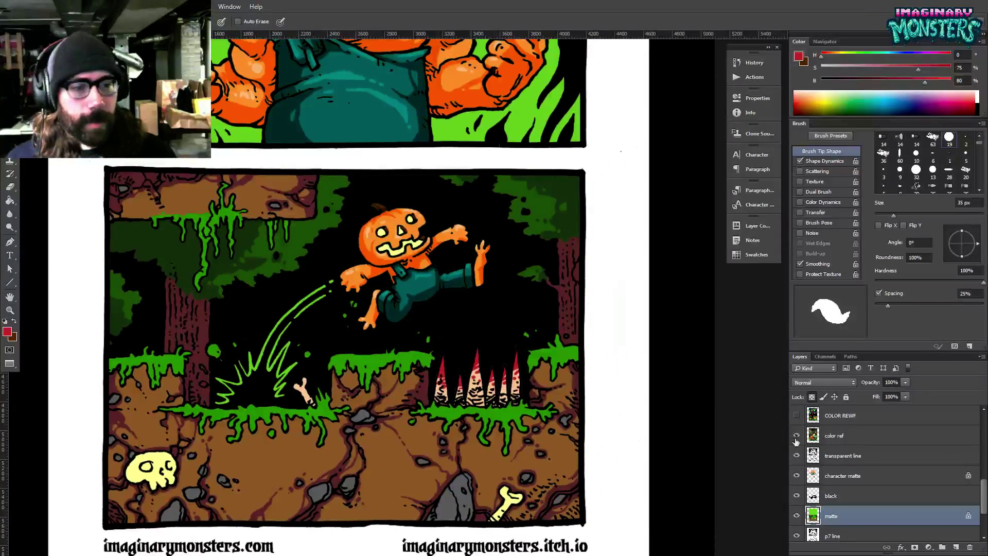
pyautogui.click(797, 435)
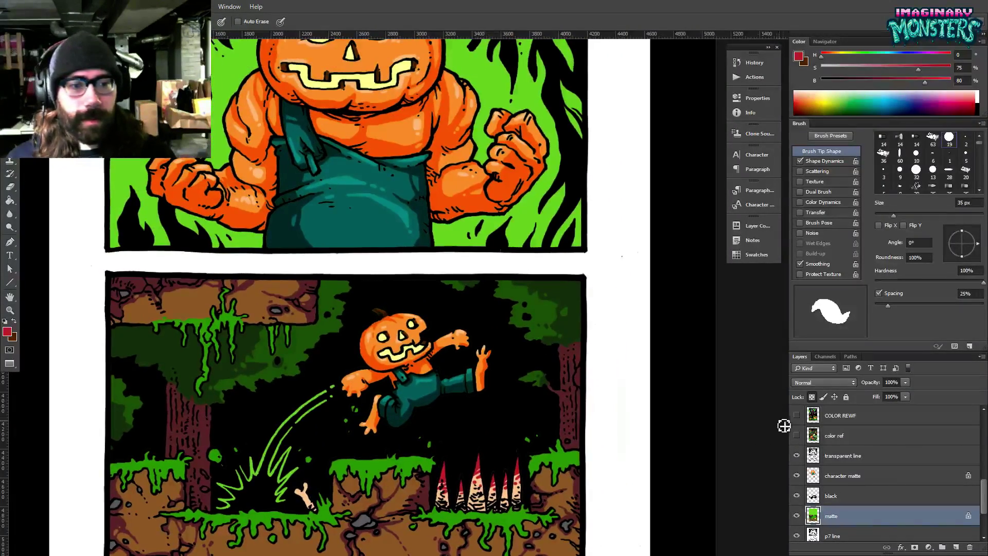
pyautogui.click(796, 435)
pyautogui.scroll(5, 541, 391)
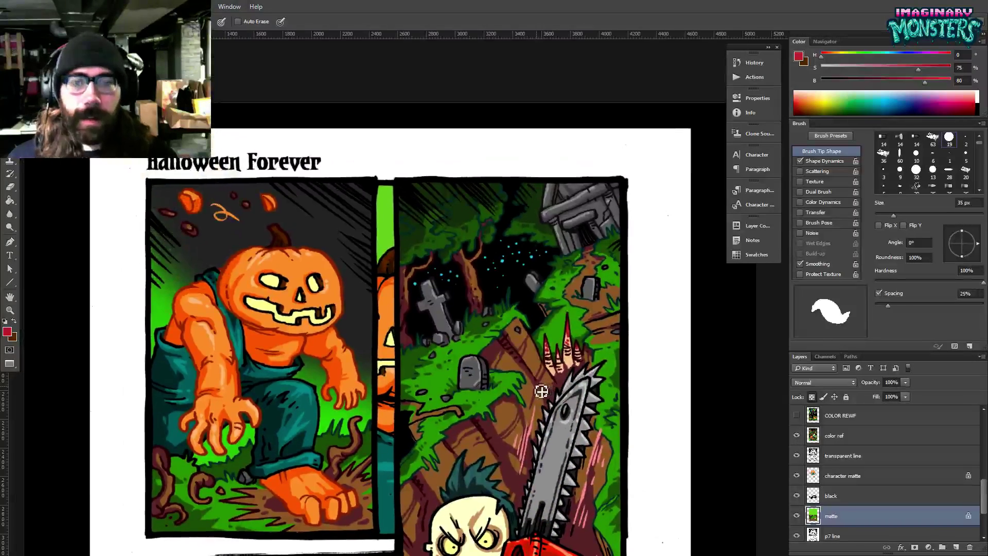
pyautogui.press('z')
pyautogui.click(478, 263)
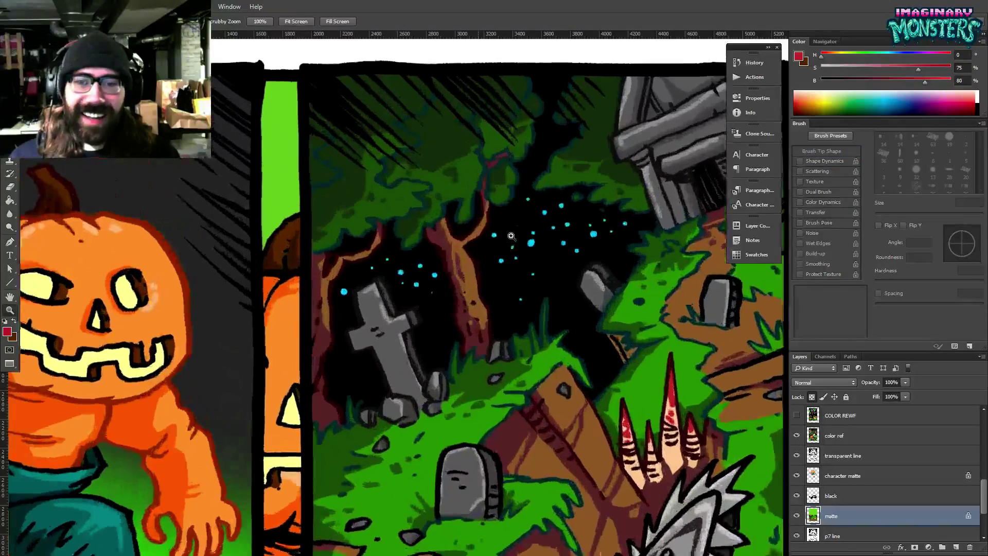
pyautogui.press('b')
pyautogui.keyDown('alt'); pyautogui.click(468, 269); pyautogui.keyUp('alt')
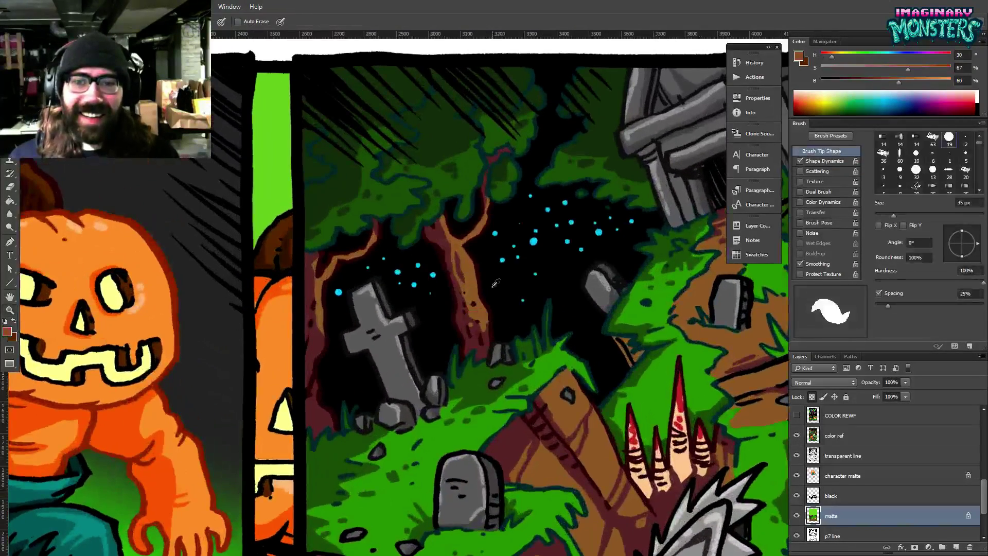
pyautogui.click(798, 437)
# Outline a highlight strip along the right side of the left tree's trunk, within its maroon selection, and fill it with the sampled lighter brown.
pyautogui.moveTo(441, 531); pyautogui.dragTo(453, 108)
pyautogui.moveTo(456, 517); pyautogui.dragTo(549, 205)
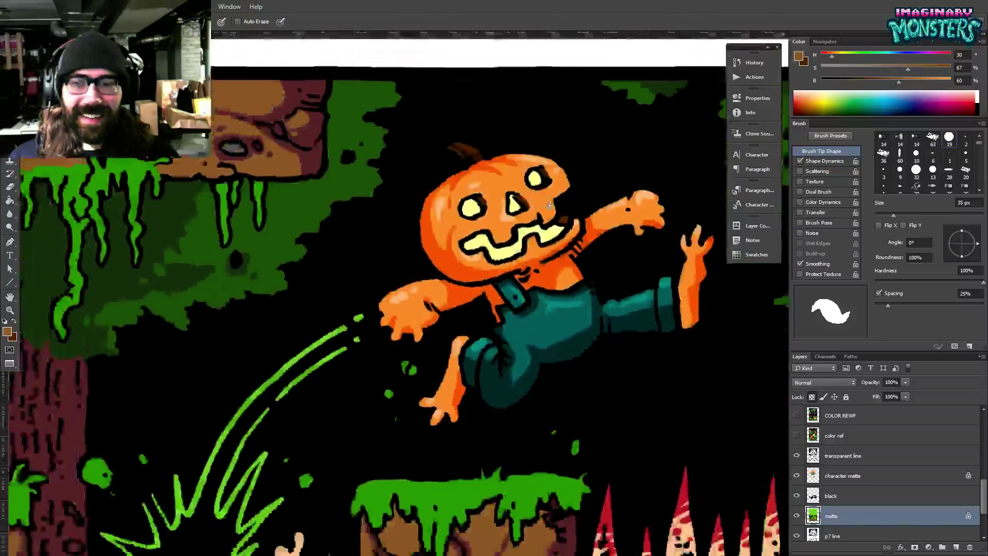
pyautogui.moveTo(160, 371)
pyautogui.mouseDown()
pyautogui.moveTo(476, 329)
pyautogui.moveTo(488, 231)
pyautogui.mouseUp()
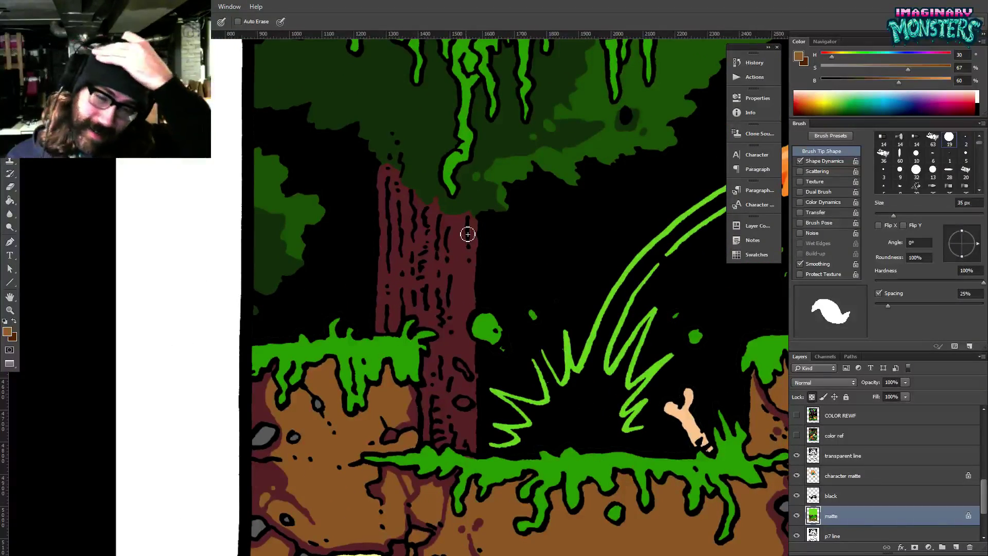
pyautogui.moveTo(441, 354); pyautogui.dragTo(397, 340)
pyautogui.press('w')
pyautogui.click(418, 241)
pyautogui.press('b')
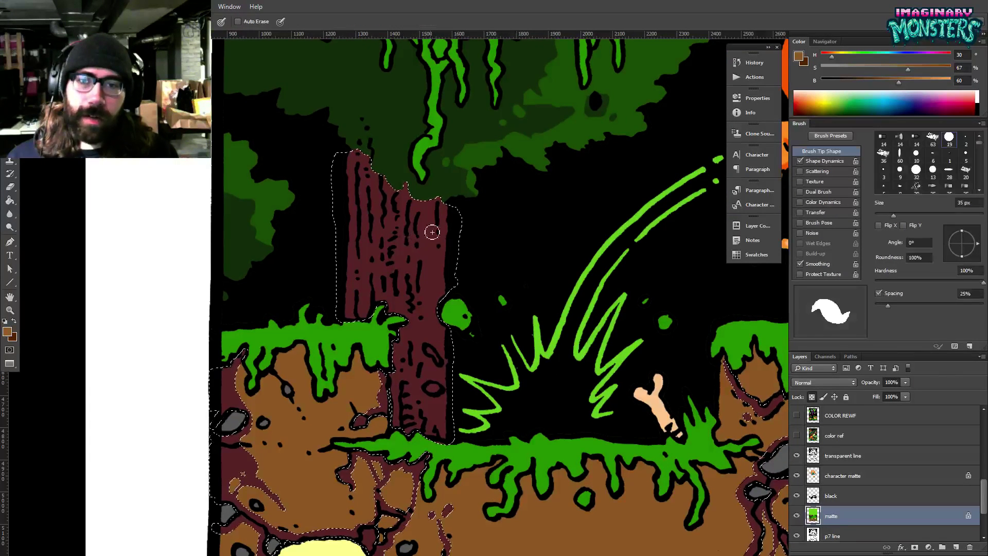
pyautogui.moveTo(446, 233)
pyautogui.mouseDown()
pyautogui.moveTo(427, 218)
pyautogui.moveTo(417, 369)
pyautogui.moveTo(428, 401)
pyautogui.moveTo(454, 395)
pyautogui.mouseUp()
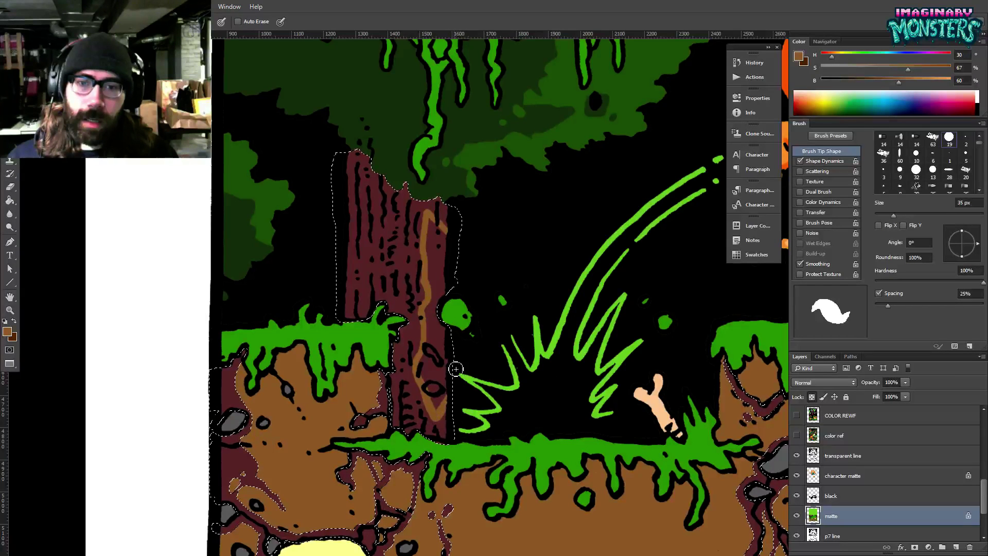
pyautogui.hotkey('ctrl', 'd')
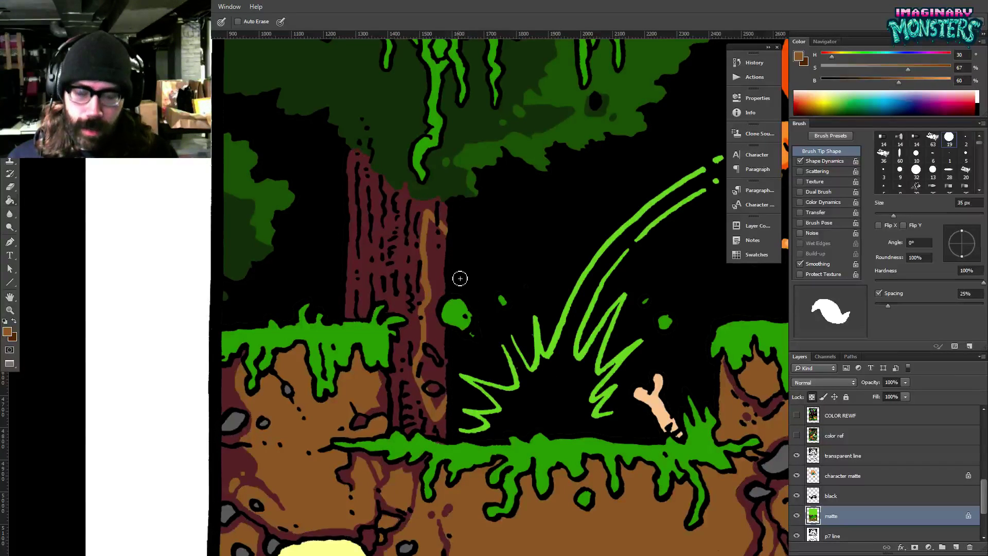
pyautogui.press('g')
pyautogui.click(435, 269)
pyautogui.press('b')
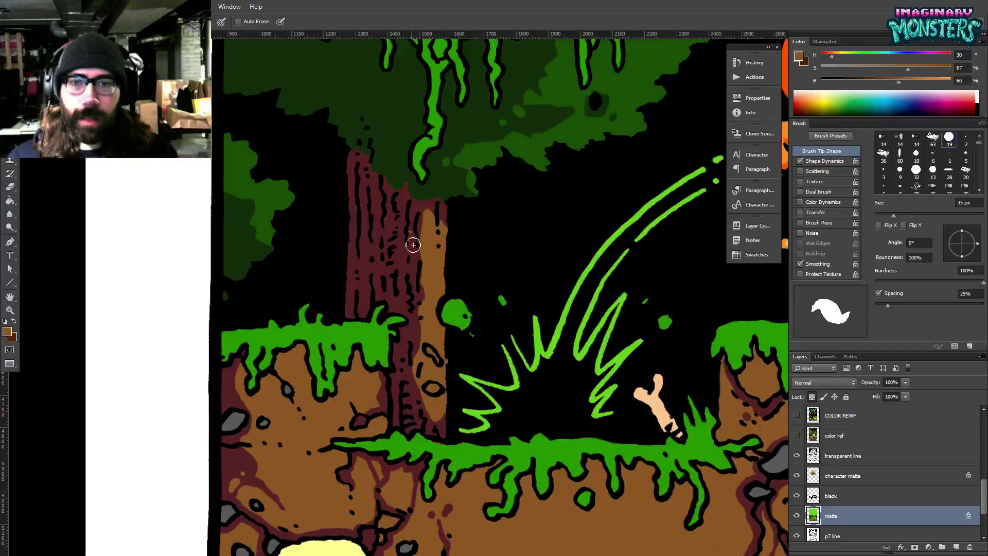
# Paint lighter brown bark streaks across the left tree's trunk and maroon streaks into the top of its highlight strip.
pyautogui.moveTo(413, 245); pyautogui.dragTo(412, 398)
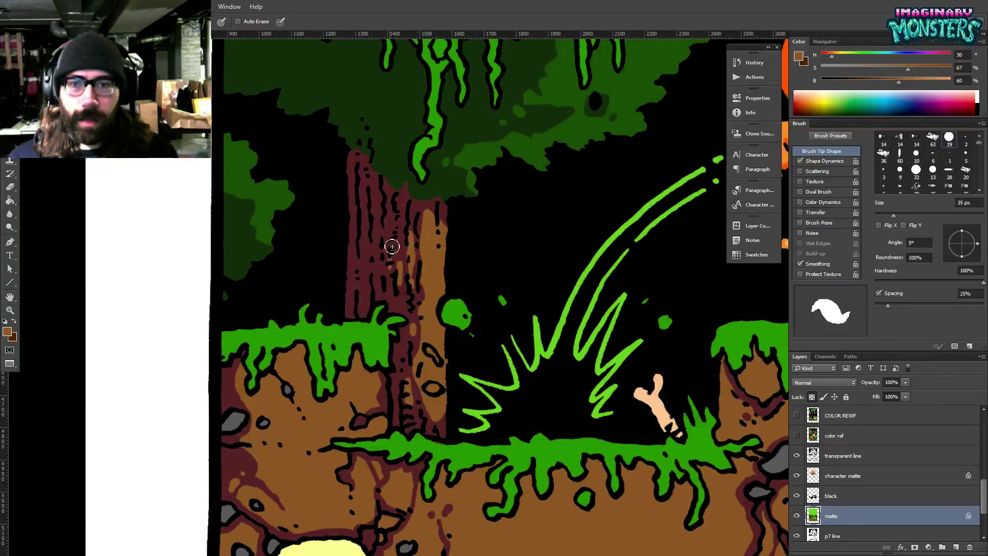
pyautogui.moveTo(392, 247)
pyautogui.mouseDown()
pyautogui.moveTo(377, 189)
pyautogui.moveTo(380, 245)
pyautogui.mouseUp()
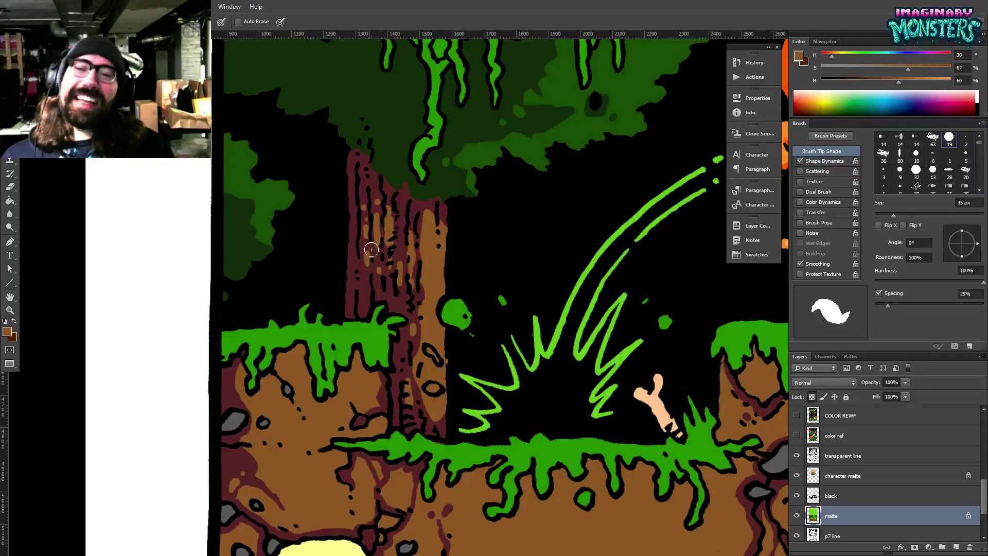
pyautogui.keyDown('alt'); pyautogui.click(418, 204); pyautogui.keyUp('alt')
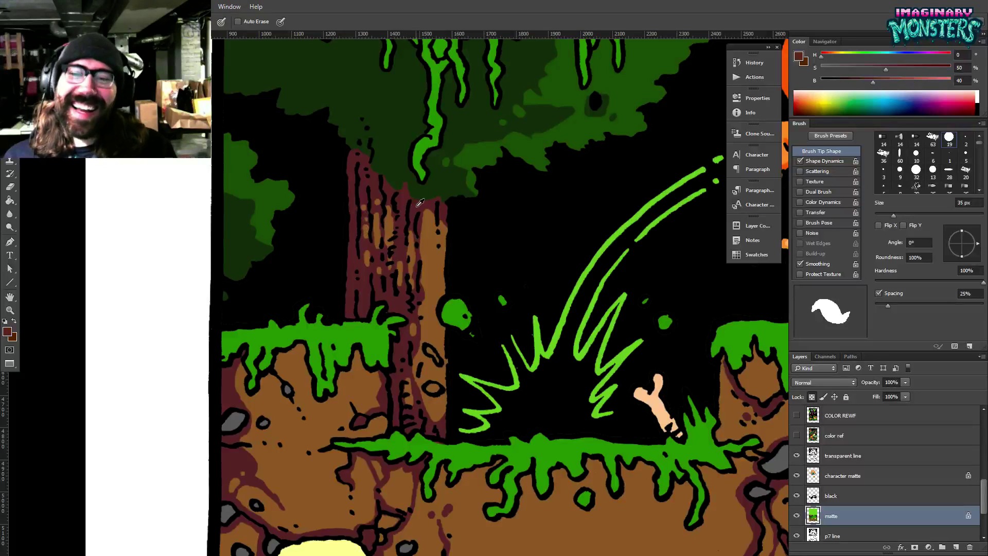
pyautogui.moveTo(435, 217); pyautogui.dragTo(438, 273)
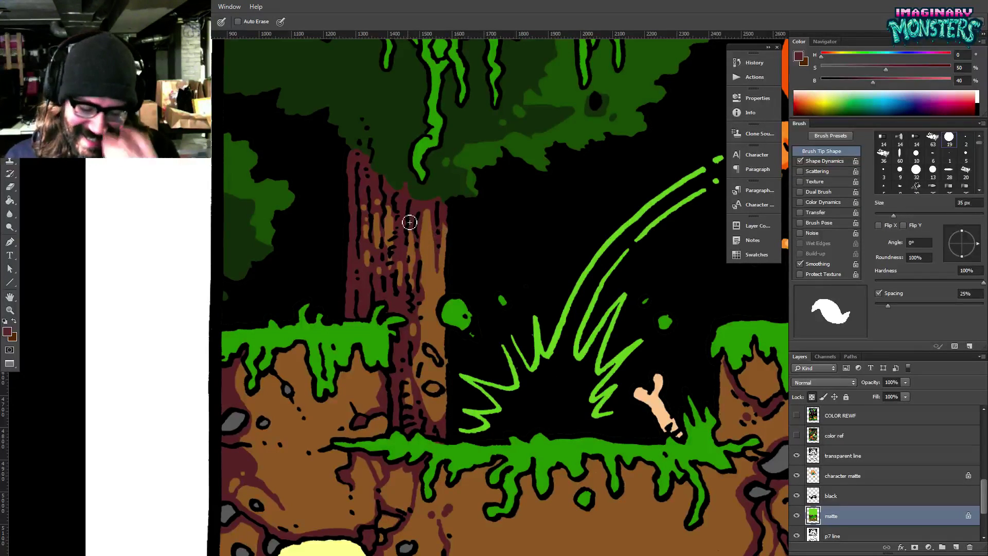
pyautogui.moveTo(542, 278); pyautogui.dragTo(521, 281)
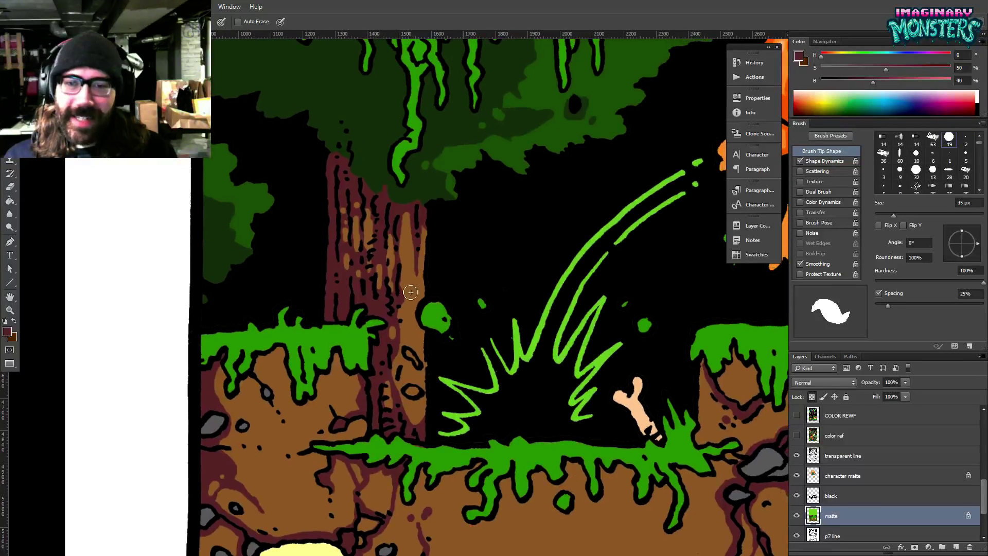
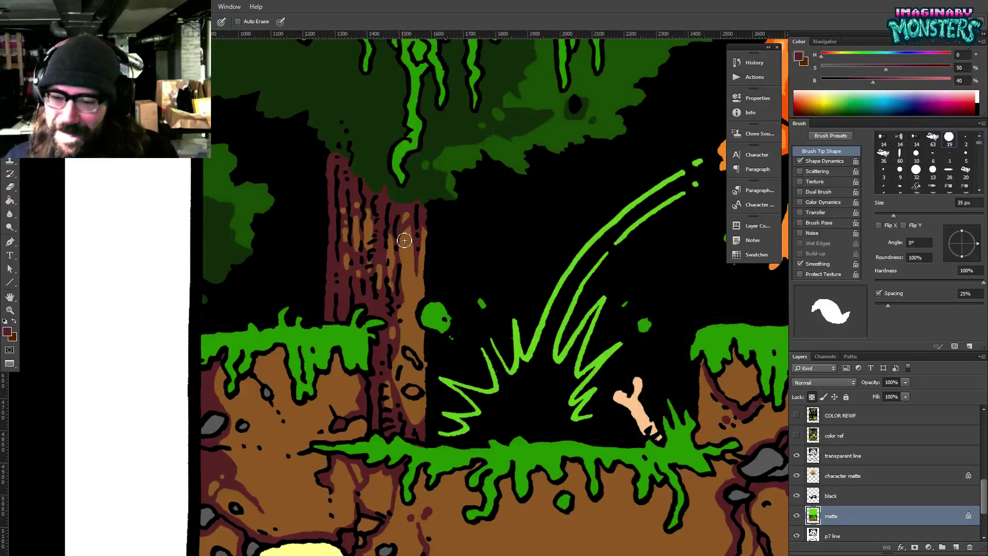
# Sample the lighter brown from the left trunk and paint vertical bark highlights on the right tree's trunk and its small branch.
pyautogui.keyDown('alt'); pyautogui.click(412, 257); pyautogui.keyUp('alt')
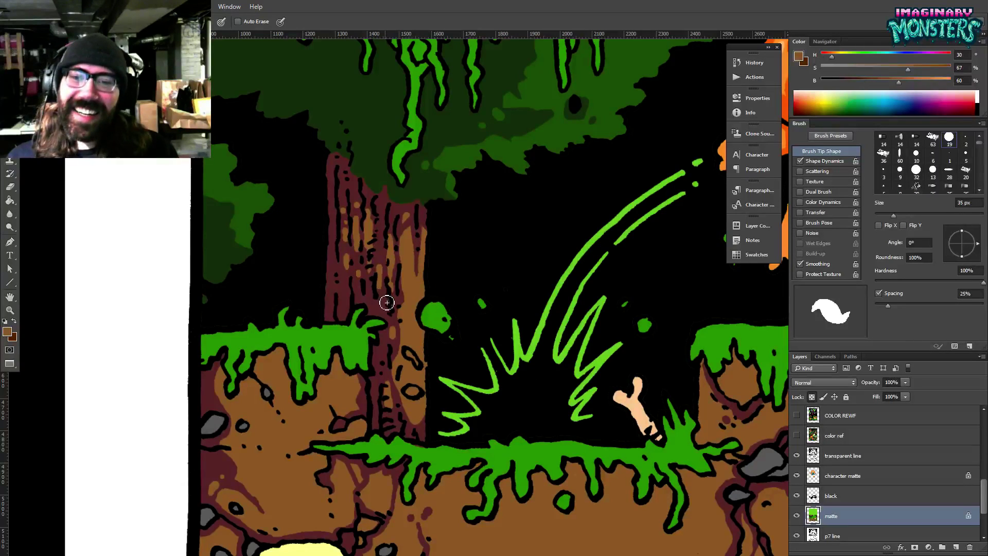
pyautogui.moveTo(409, 323); pyautogui.dragTo(129, 385)
pyautogui.moveTo(700, 227); pyautogui.dragTo(291, 253)
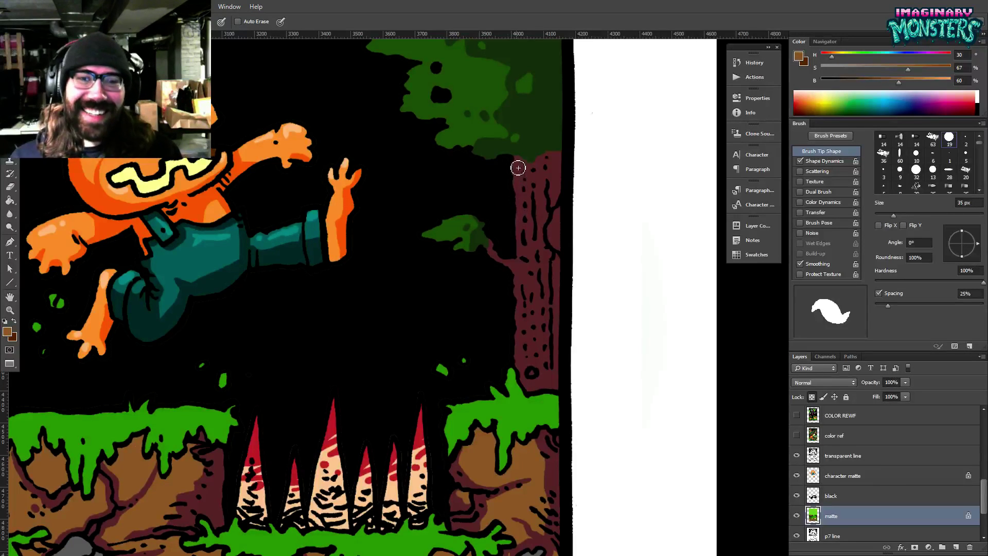
pyautogui.moveTo(518, 168)
pyautogui.mouseDown()
pyautogui.moveTo(526, 256)
pyautogui.moveTo(516, 268)
pyautogui.moveTo(523, 271)
pyautogui.moveTo(508, 265)
pyautogui.moveTo(522, 295)
pyautogui.moveTo(525, 368)
pyautogui.moveTo(537, 285)
pyautogui.moveTo(538, 313)
pyautogui.moveTo(528, 189)
pyautogui.moveTo(541, 212)
pyautogui.moveTo(549, 299)
pyautogui.moveTo(556, 268)
pyautogui.moveTo(559, 371)
pyautogui.mouseUp()
pyautogui.moveTo(554, 203); pyautogui.dragTo(555, 170)
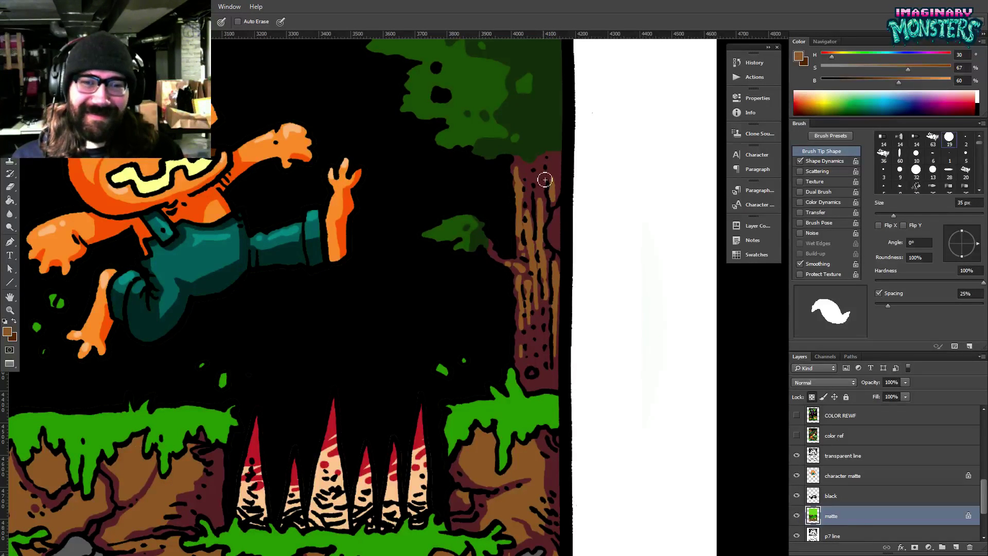
# Review the whole platform panel and the left tree's trunk to judge the new bark highlights.
pyautogui.moveTo(387, 242); pyautogui.dragTo(457, 205)
pyautogui.press('z')
pyautogui.scroll(-6, 418, 269)
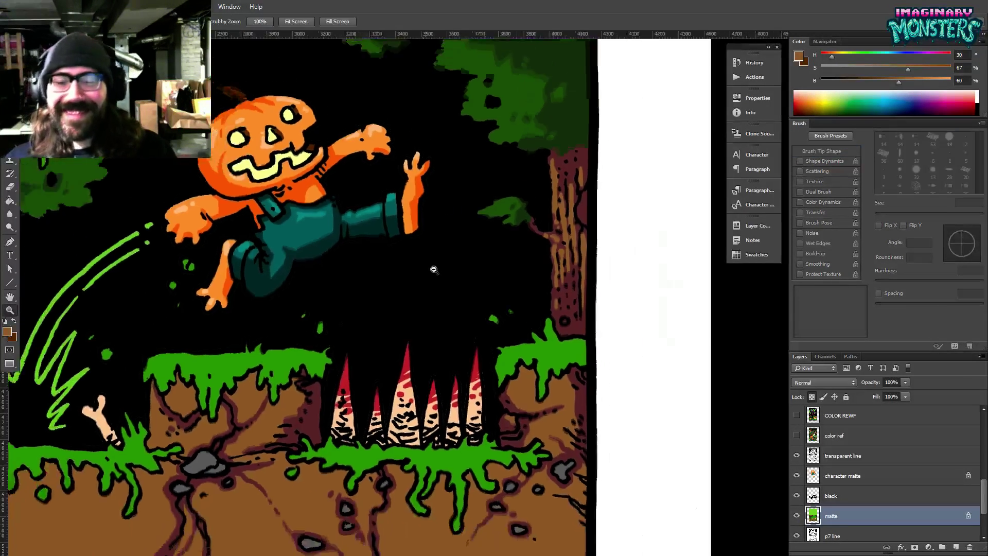
pyautogui.press('b')
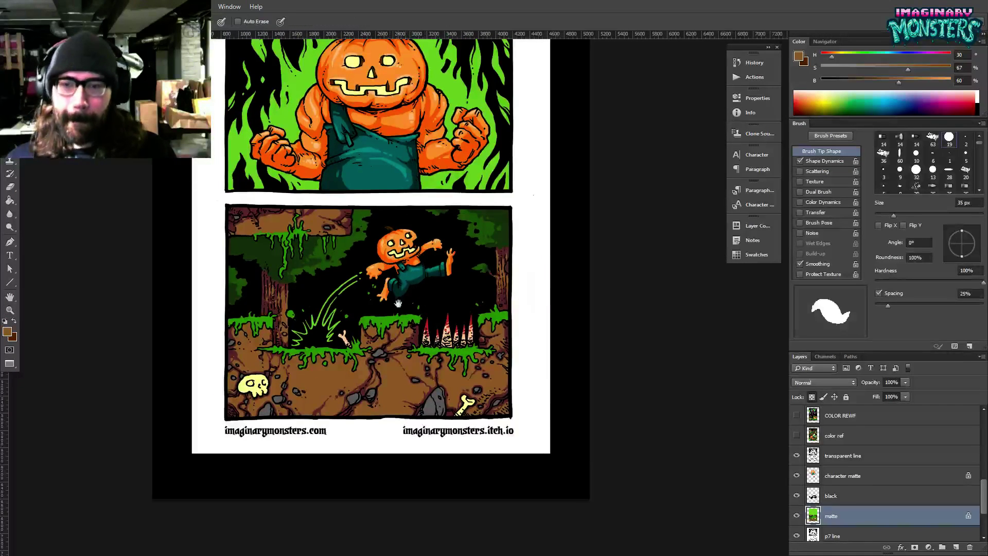
pyautogui.moveTo(398, 302); pyautogui.dragTo(436, 323)
pyautogui.press('z')
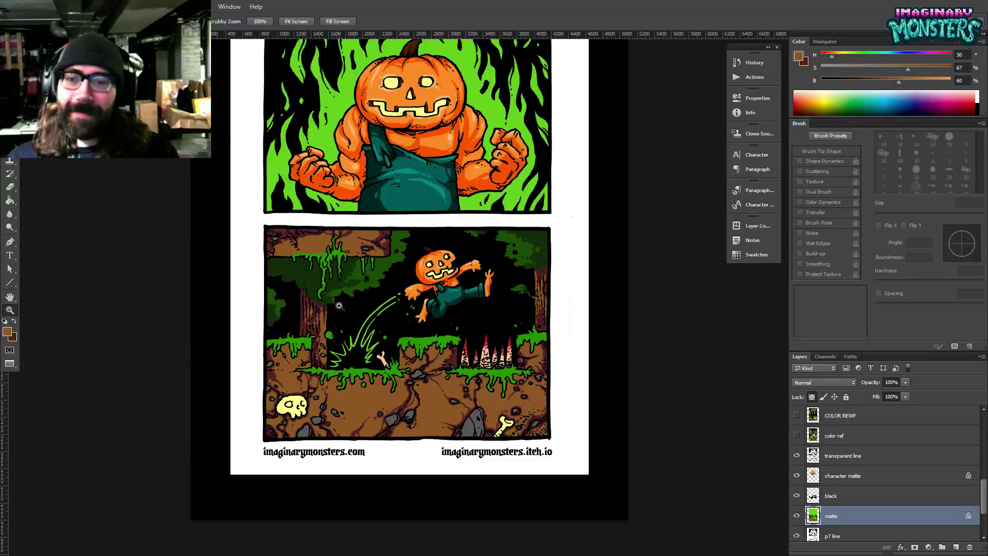
pyautogui.moveTo(320, 324); pyautogui.dragTo(371, 280)
pyautogui.moveTo(356, 329); pyautogui.dragTo(360, 313)
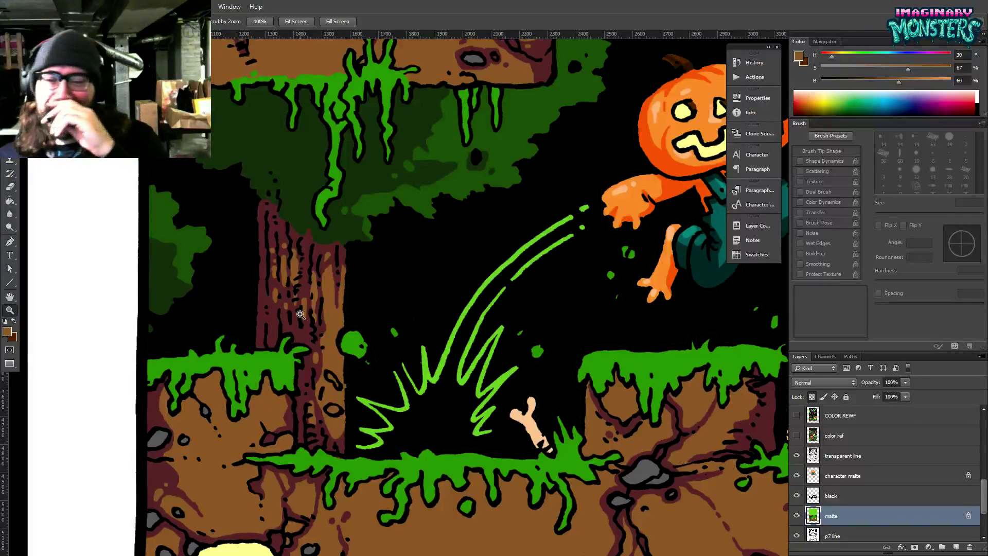
# Sample the trunk's maroon and paint small shading specks on the dirt of the left and middle blocks.
pyautogui.moveTo(308, 365); pyautogui.dragTo(318, 318)
pyautogui.press('b')
pyautogui.keyDown('alt'); pyautogui.click(300, 368); pyautogui.keyUp('alt')
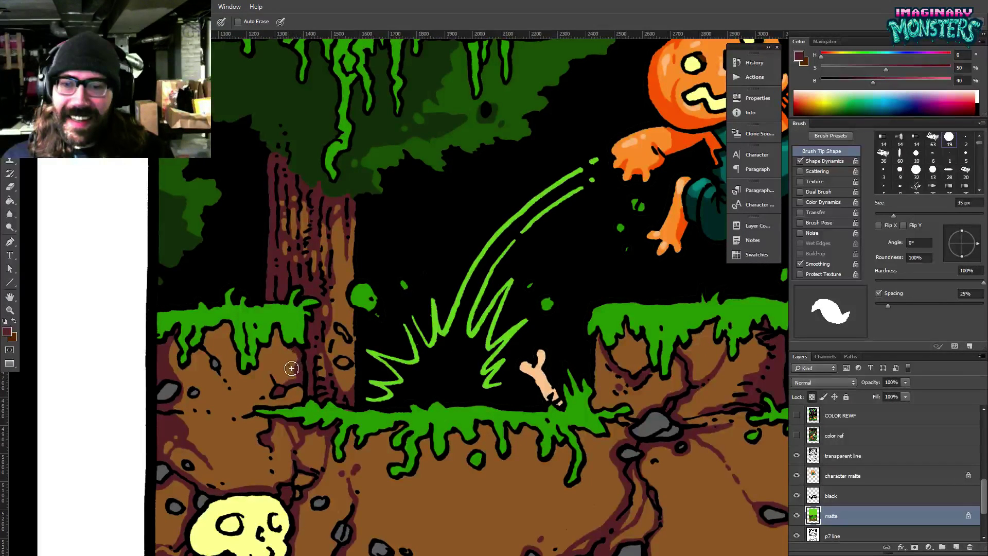
pyautogui.moveTo(299, 341); pyautogui.dragTo(123, 263)
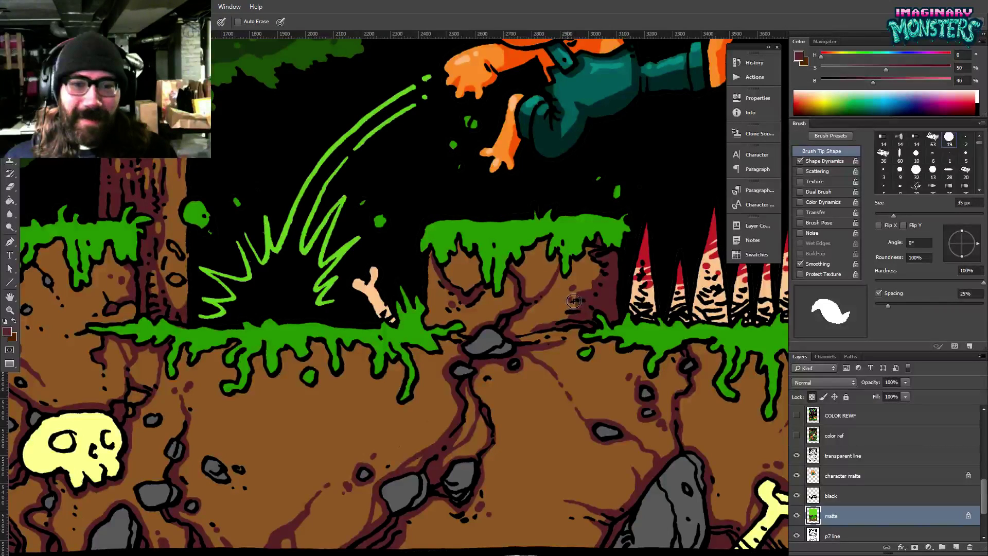
pyautogui.moveTo(581, 300); pyautogui.dragTo(550, 317)
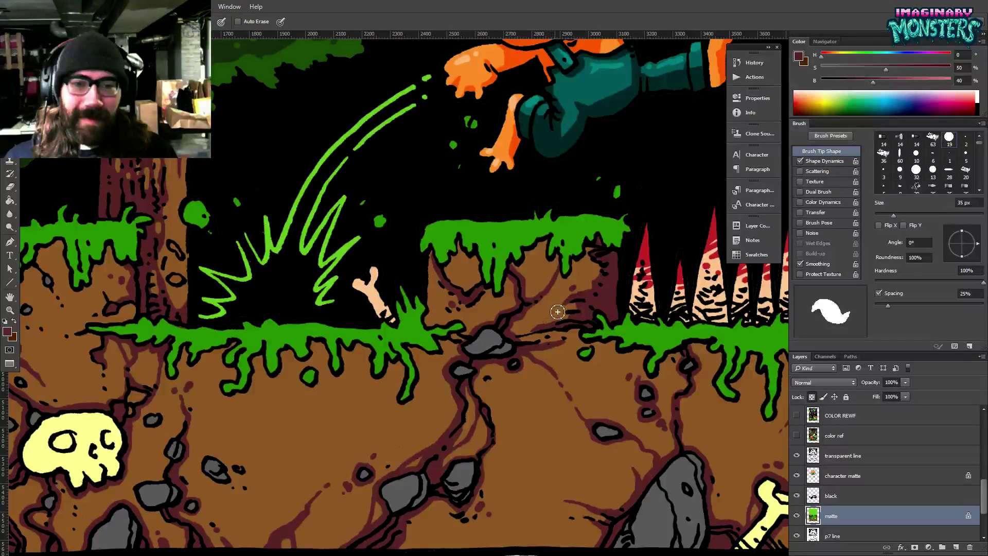
# Examine the shading of the lower dirt from the skull to the bone, and the platform panel as a whole.
pyautogui.moveTo(492, 376); pyautogui.dragTo(559, 273)
pyautogui.moveTo(499, 305); pyautogui.dragTo(528, 330)
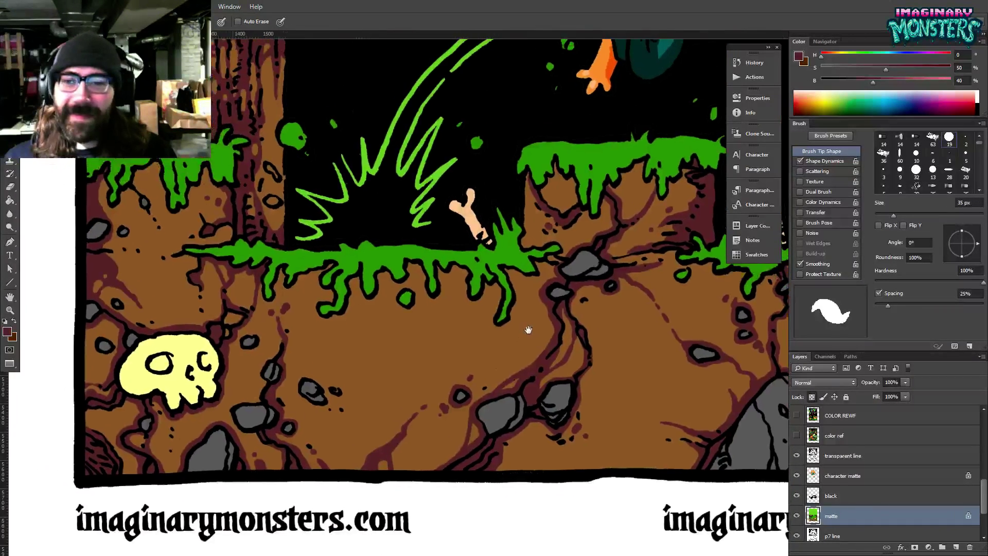
pyautogui.moveTo(388, 334); pyautogui.dragTo(407, 345)
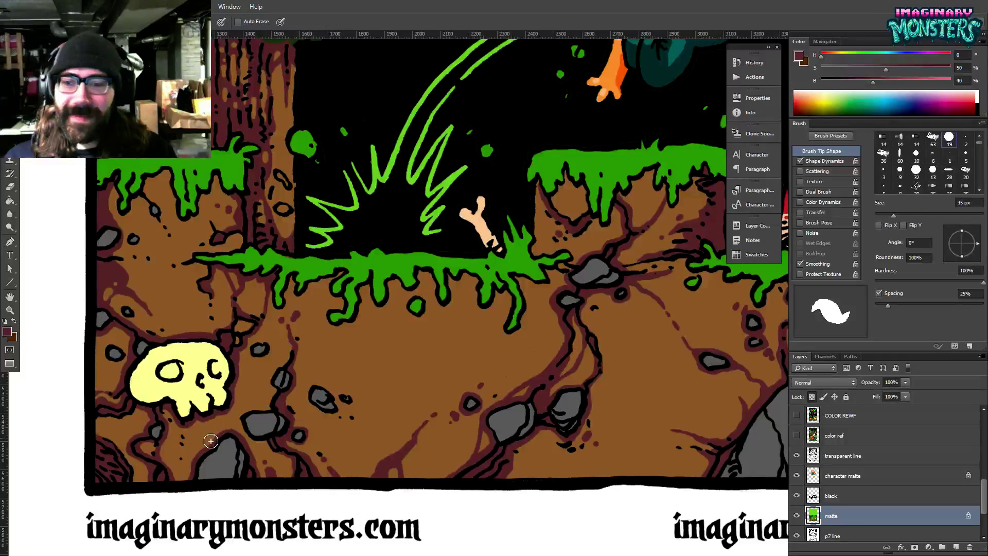
pyautogui.moveTo(481, 441); pyautogui.dragTo(216, 436)
pyautogui.moveTo(577, 344); pyautogui.dragTo(489, 372)
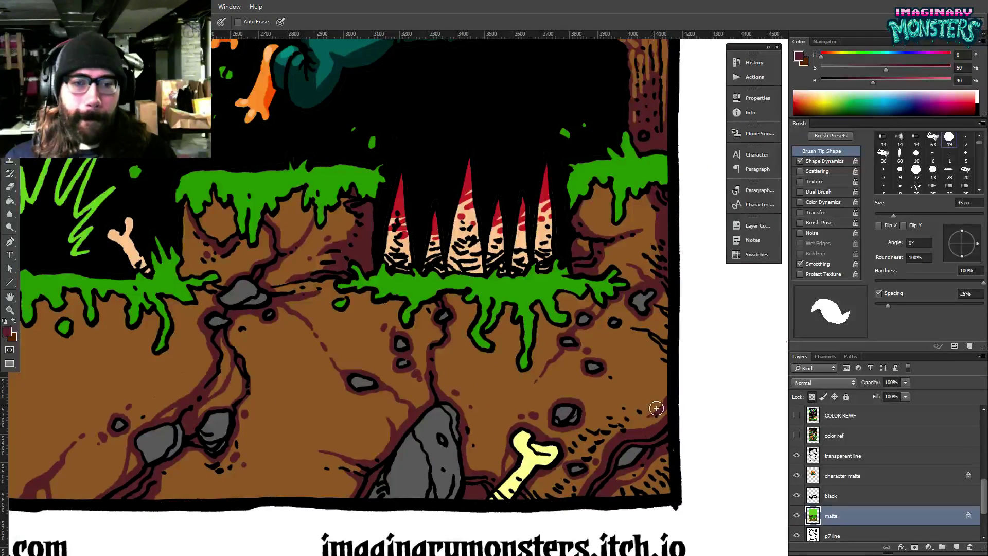
pyautogui.moveTo(585, 365); pyautogui.dragTo(612, 385)
pyautogui.press('z')
pyautogui.keyDown('alt'); pyautogui.click(443, 273); pyautogui.keyUp('alt')
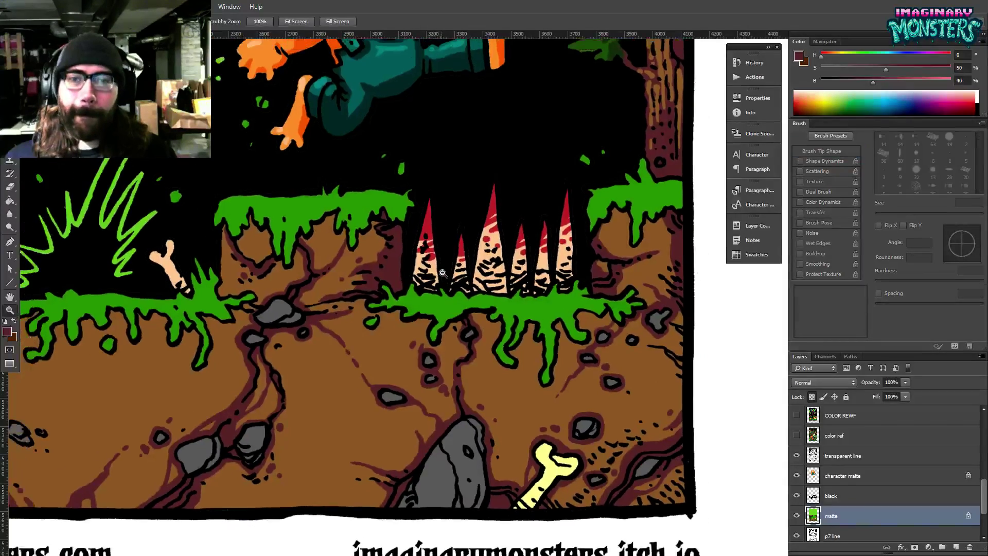
pyautogui.keyDown('alt'); pyautogui.click(443, 273); pyautogui.keyUp('alt')
pyautogui.moveTo(428, 300); pyautogui.dragTo(456, 328)
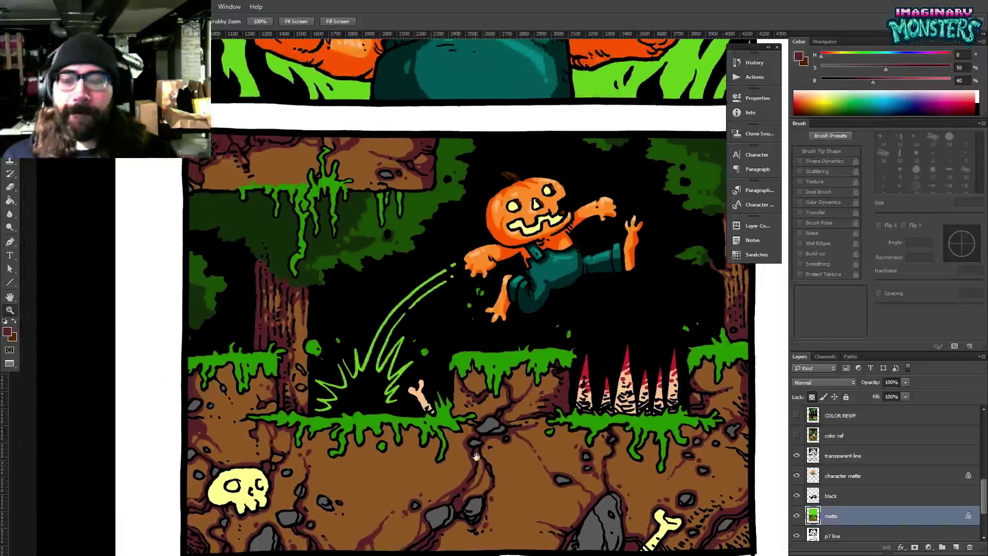
pyautogui.moveTo(432, 305); pyautogui.dragTo(404, 242)
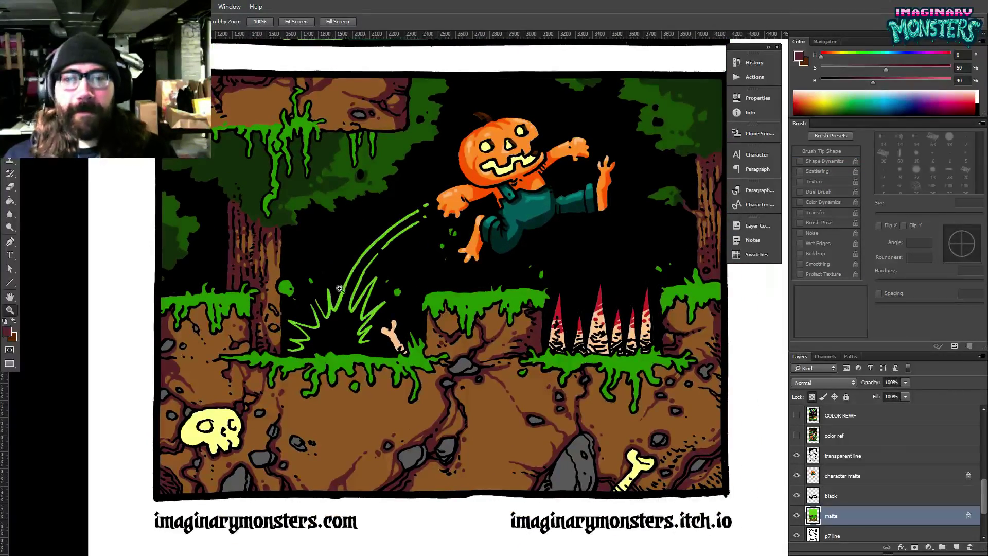
# Sample the darker orange of the jumping pumpkin character's arm and recolour the large green blob beside the left trunk with it.
pyautogui.moveTo(340, 289); pyautogui.dragTo(385, 288)
pyautogui.press('b')
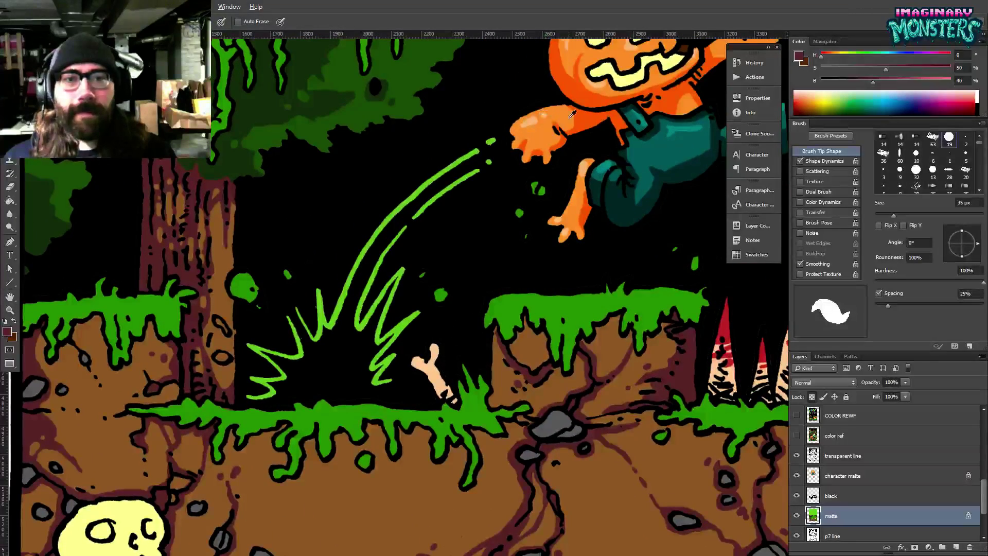
pyautogui.keyDown('alt'); pyautogui.click(571, 114); pyautogui.keyUp('alt')
pyautogui.press('g')
pyautogui.scroll(1, 248, 280)
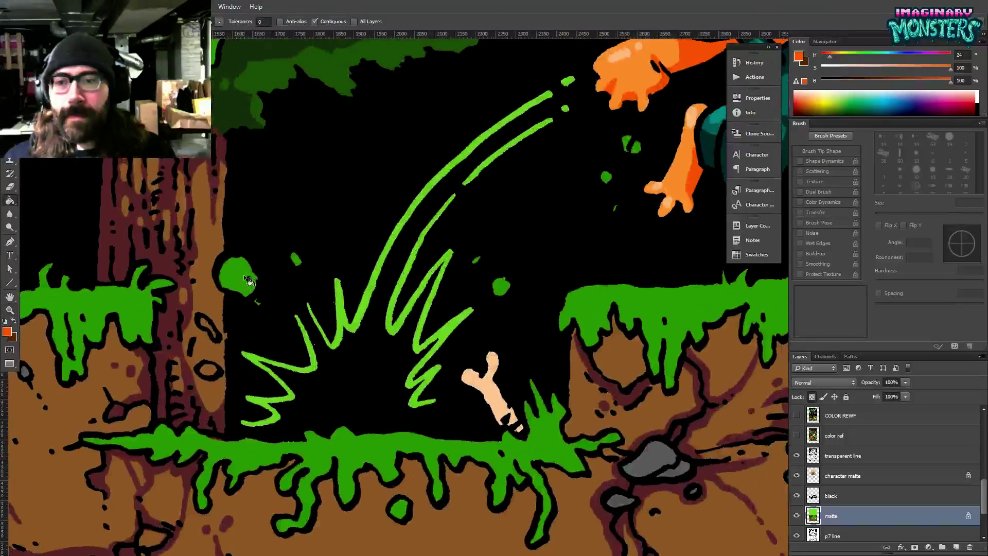
pyautogui.click(249, 282)
pyautogui.press('b')
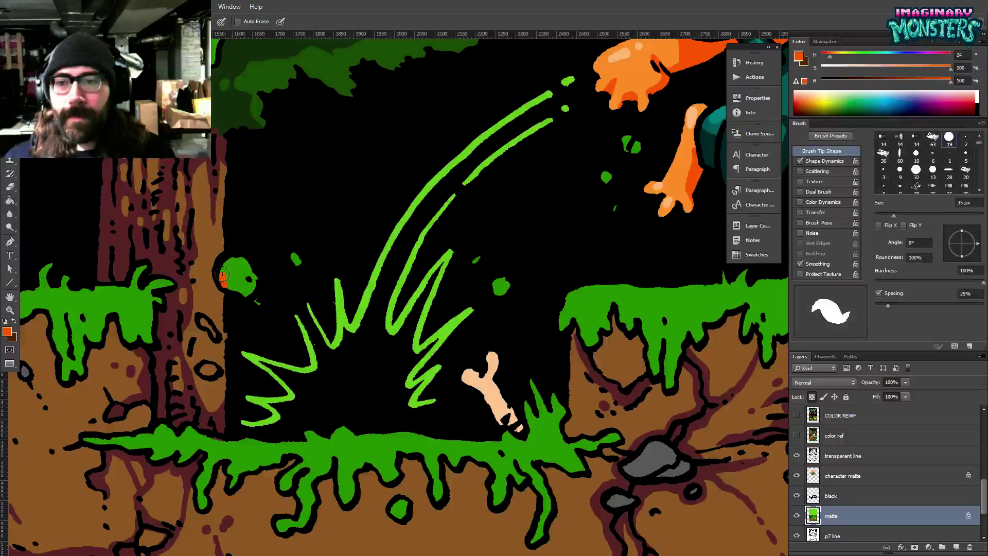
pyautogui.moveTo(251, 278); pyautogui.dragTo(253, 297)
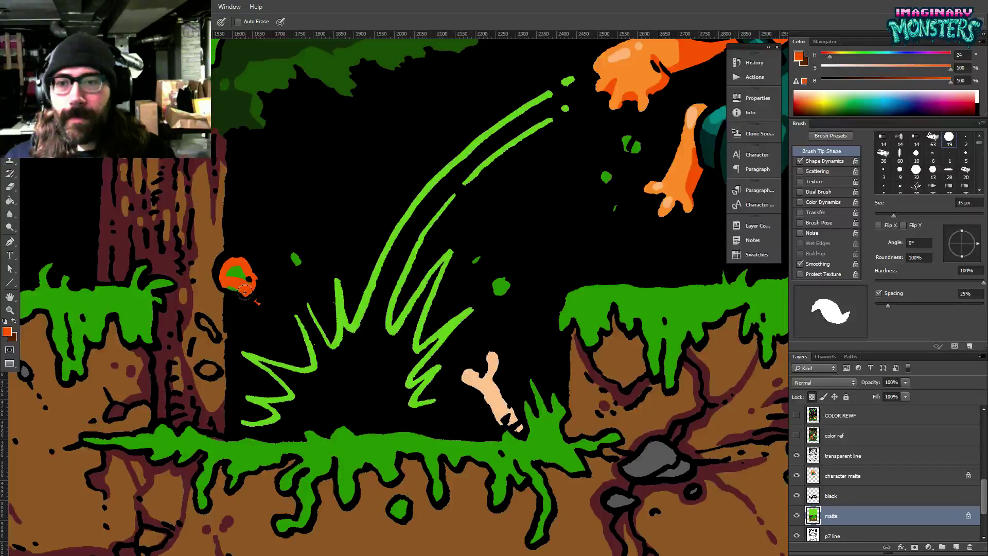
# Paint the small green drops around the splash and the two outlined knots low on the left trunk orange.
pyautogui.click(296, 259)
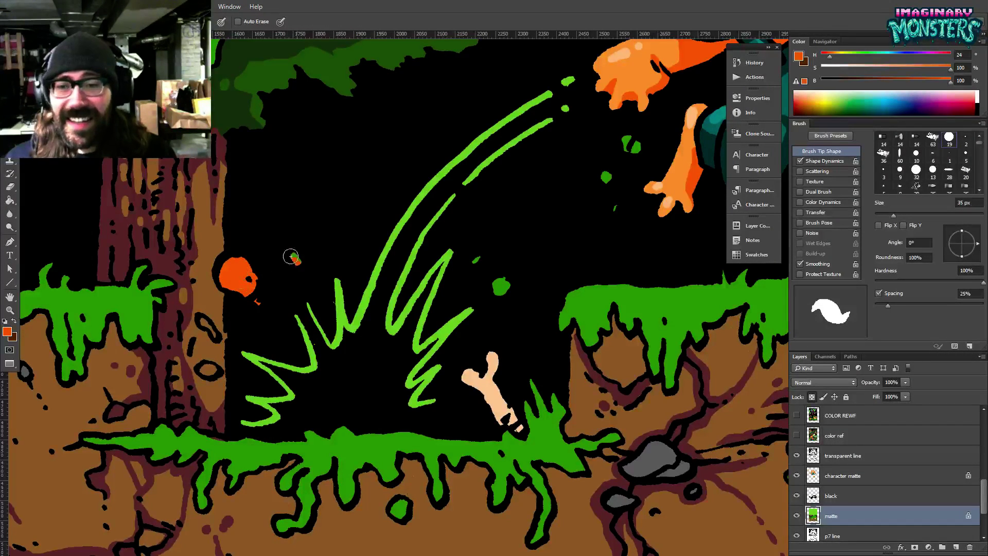
pyautogui.click(501, 288)
pyautogui.click(476, 260)
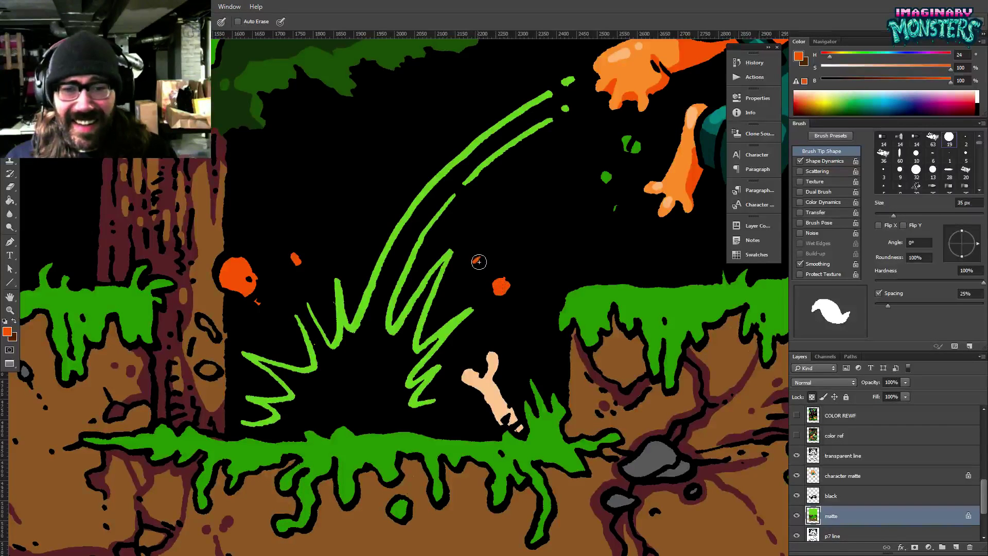
pyautogui.click(206, 372)
pyautogui.moveTo(206, 371)
pyautogui.mouseDown()
pyautogui.moveTo(214, 369)
pyautogui.moveTo(204, 323)
pyautogui.moveTo(212, 330)
pyautogui.mouseUp()
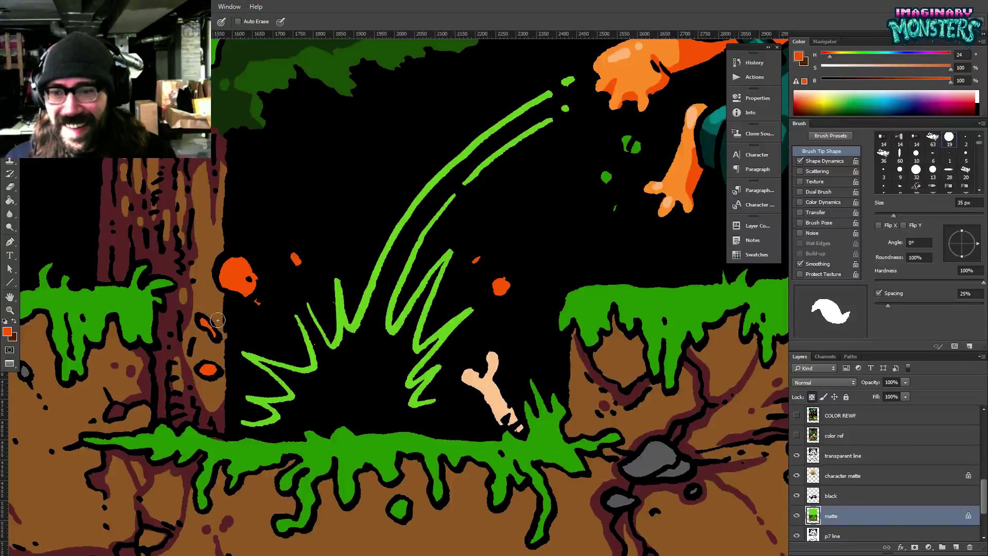
# Paint the small green drops below the jumping pumpkin character's hand and above the middle block orange.
pyautogui.click(616, 208)
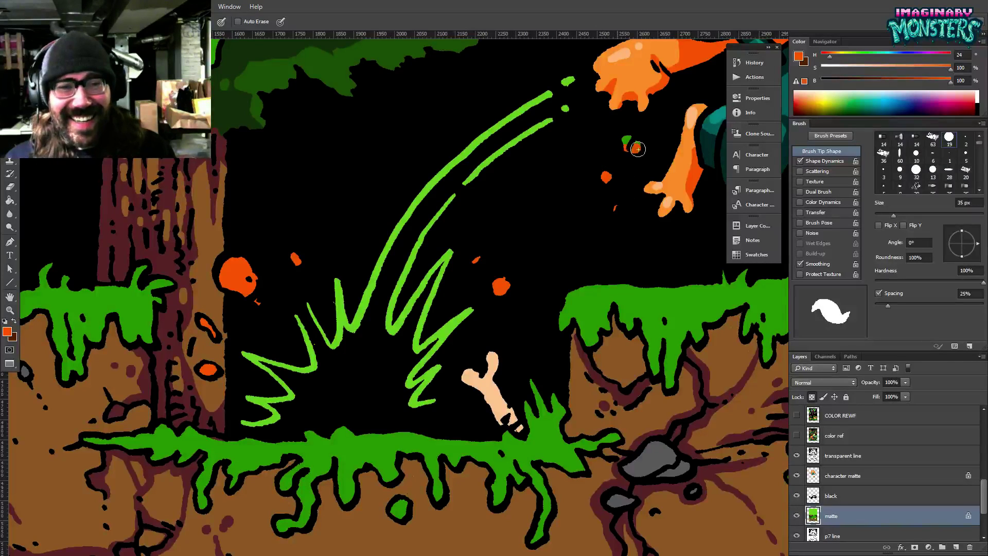
pyautogui.moveTo(627, 146)
pyautogui.mouseDown()
pyautogui.moveTo(636, 144)
pyautogui.moveTo(168, 380)
pyautogui.moveTo(116, 380)
pyautogui.mouseUp()
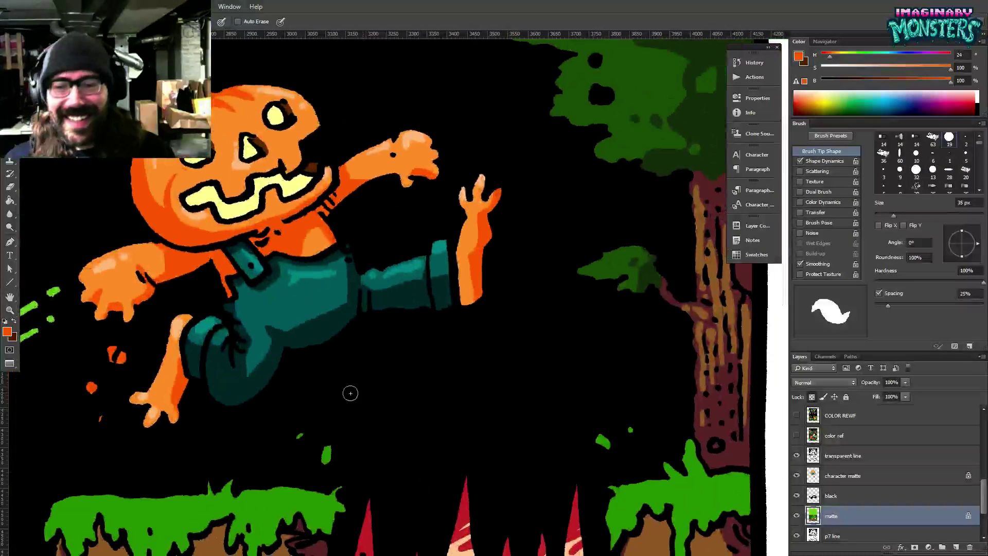
pyautogui.moveTo(335, 447); pyautogui.dragTo(326, 454)
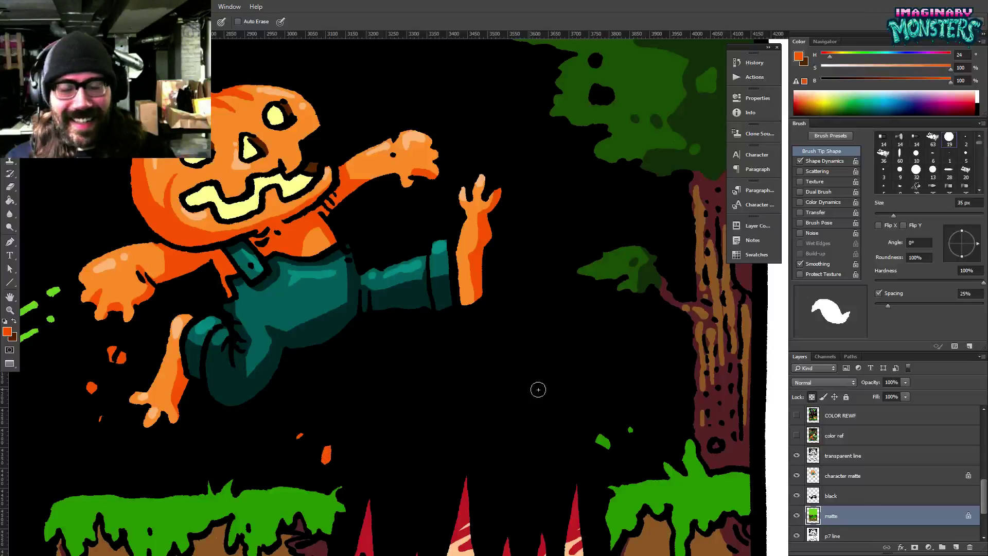
# Show the color ref layer, sample the dark green of its graveyard grass as the brush colour, and hide the layer again.
pyautogui.moveTo(522, 380); pyautogui.dragTo(511, 367)
pyautogui.press('z')
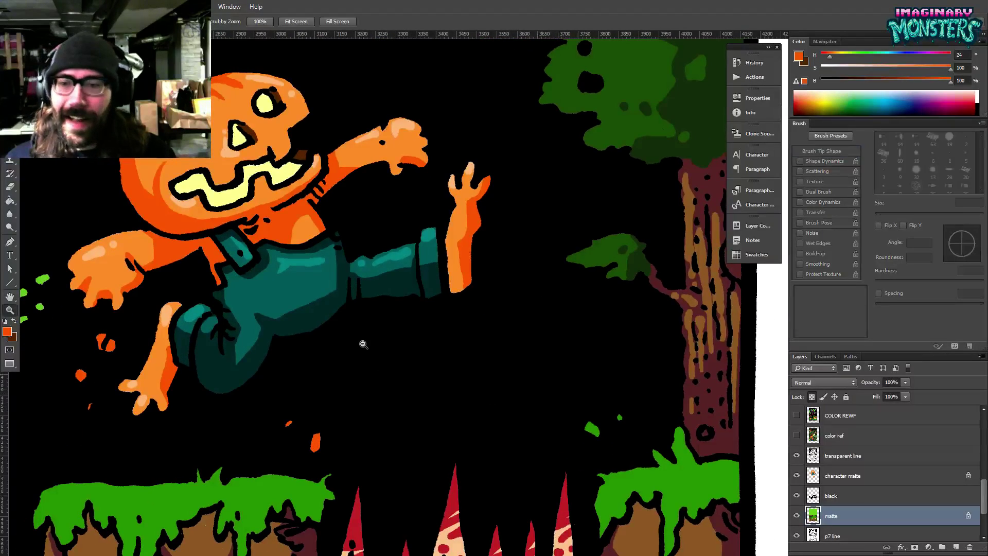
pyautogui.keyDown('alt'); pyautogui.click(365, 344); pyautogui.keyUp('alt')
pyautogui.keyDown('alt'); pyautogui.click(365, 347); pyautogui.keyUp('alt')
pyautogui.keyDown('alt'); pyautogui.click(365, 354); pyautogui.keyUp('alt')
pyautogui.keyDown('alt'); pyautogui.click(365, 354); pyautogui.keyUp('alt')
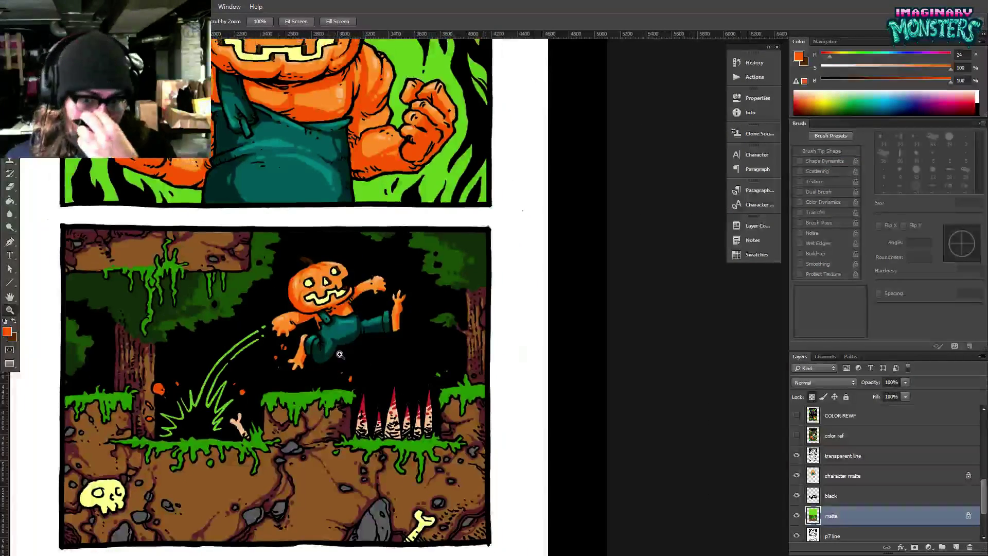
pyautogui.click(797, 436)
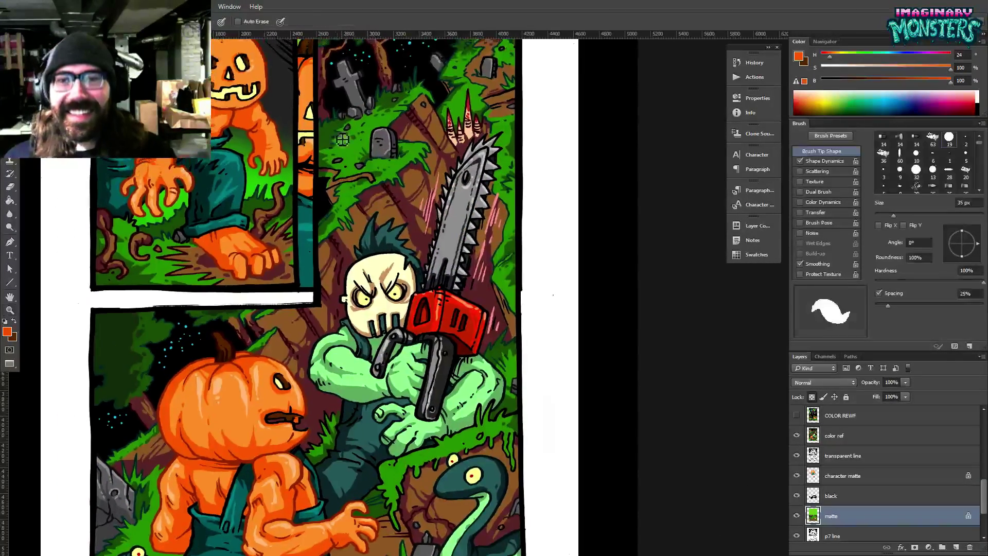
pyautogui.keyDown('alt'); pyautogui.click(340, 133); pyautogui.keyUp('alt')
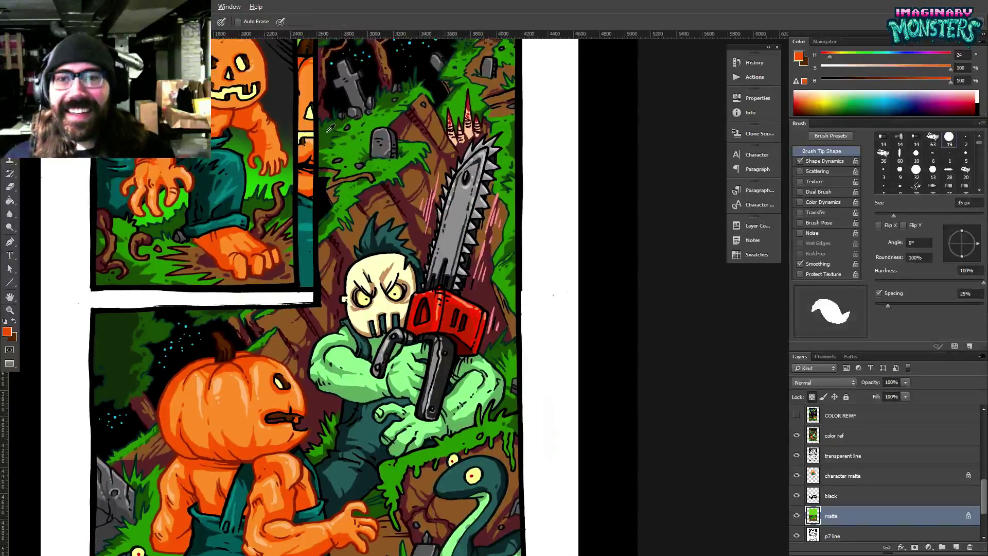
pyautogui.click(796, 436)
# Select the bright green grass and slime areas of the matte layer by colour with the Magic Wand.
pyautogui.moveTo(208, 336); pyautogui.dragTo(304, 277)
pyautogui.press('w')
pyautogui.keyDown('ctrl'); pyautogui.click(305, 277); pyautogui.keyUp('ctrl')
pyautogui.keyDown('ctrl'); pyautogui.click(304, 277); pyautogui.keyUp('ctrl')
pyautogui.keyDown('ctrl'); pyautogui.click(305, 276); pyautogui.keyUp('ctrl')
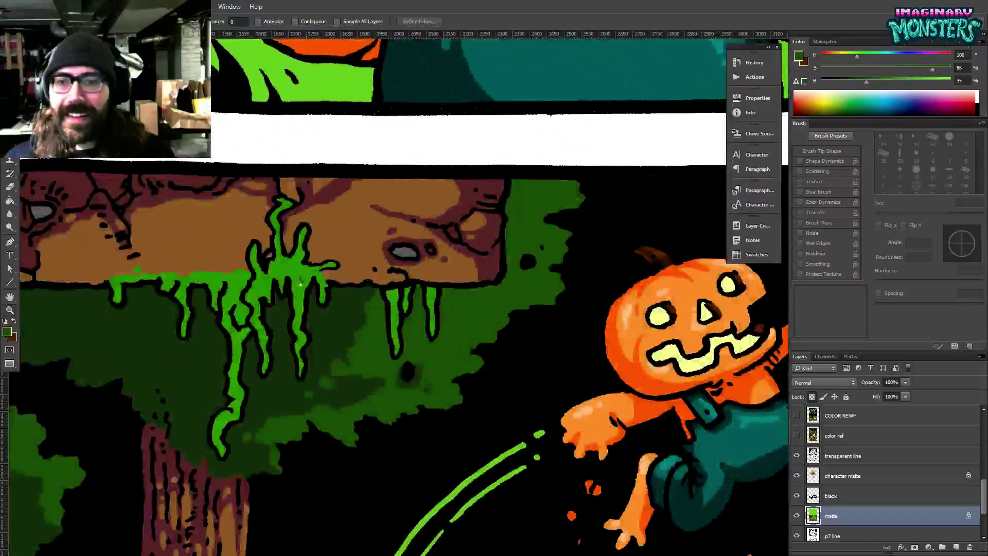
pyautogui.click(306, 277)
# Paint dark green shading on the slime along and beneath the upper hanging block.
pyautogui.scroll(2, 352, 278)
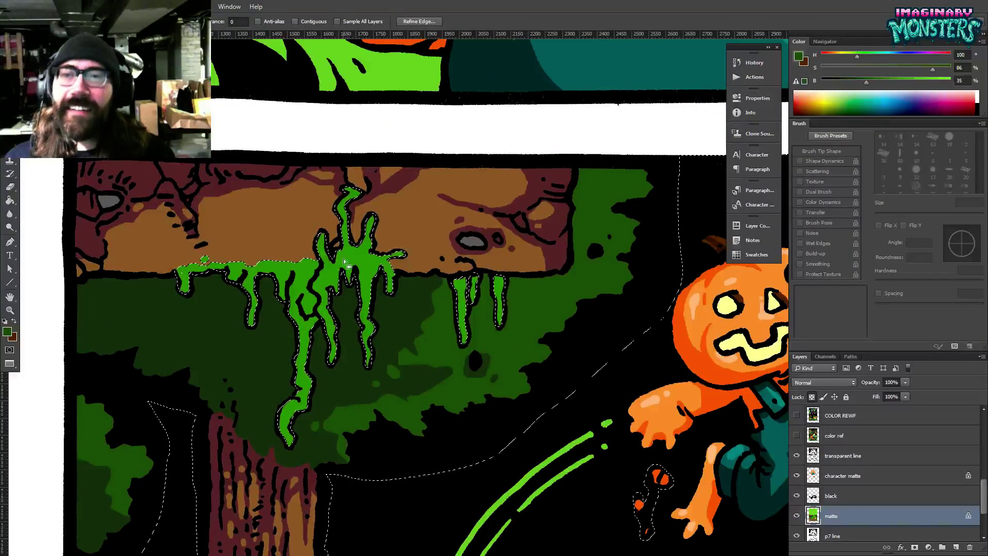
pyautogui.press('b')
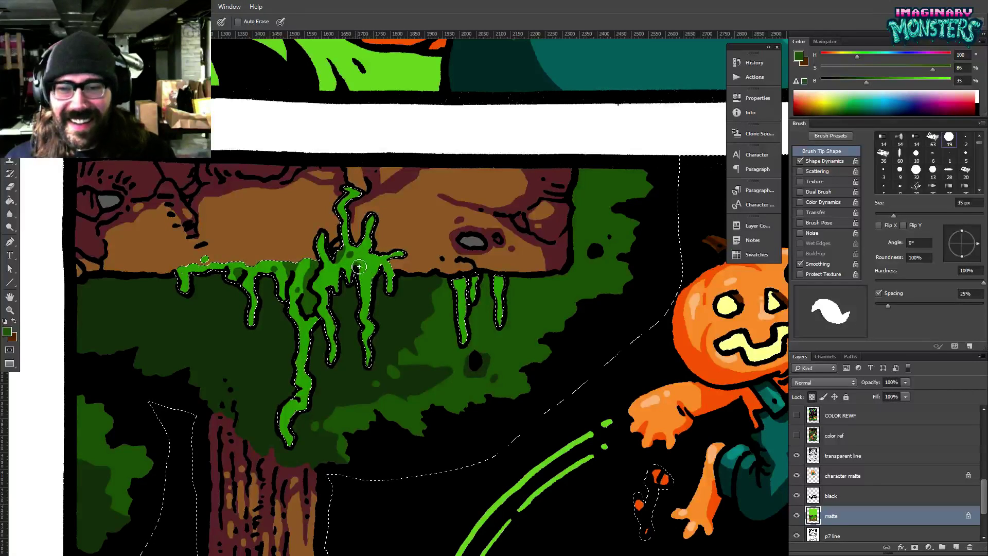
pyautogui.moveTo(390, 288); pyautogui.dragTo(372, 291)
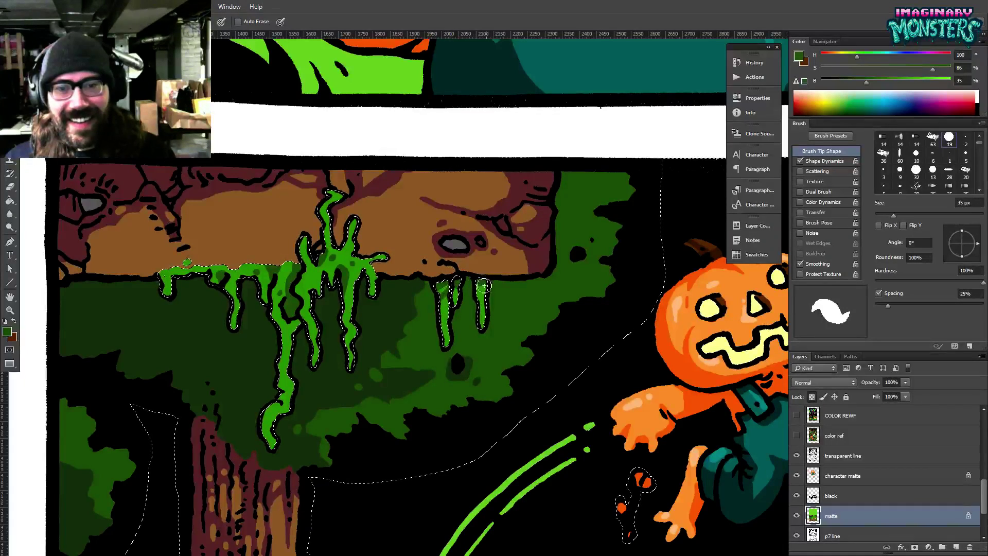
# Examine the platform panel's grass and compare it with the grass shading in the color ref layer's graveyard panels.
pyautogui.moveTo(603, 269); pyautogui.dragTo(262, 332)
pyautogui.moveTo(633, 277)
pyautogui.mouseDown()
pyautogui.moveTo(337, 262)
pyautogui.moveTo(310, 247)
pyautogui.mouseUp()
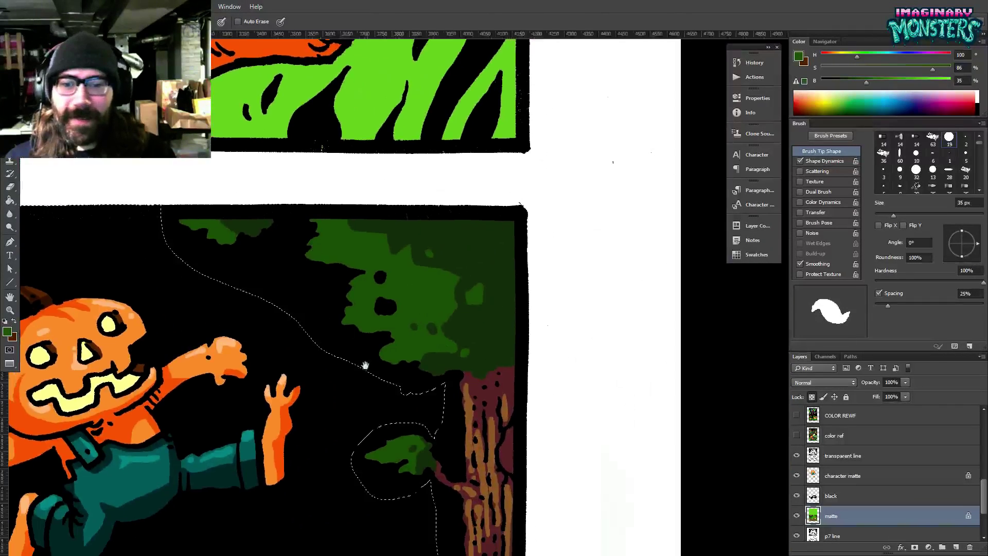
pyautogui.moveTo(366, 364); pyautogui.dragTo(444, 115)
pyautogui.moveTo(170, 406); pyautogui.dragTo(710, 169)
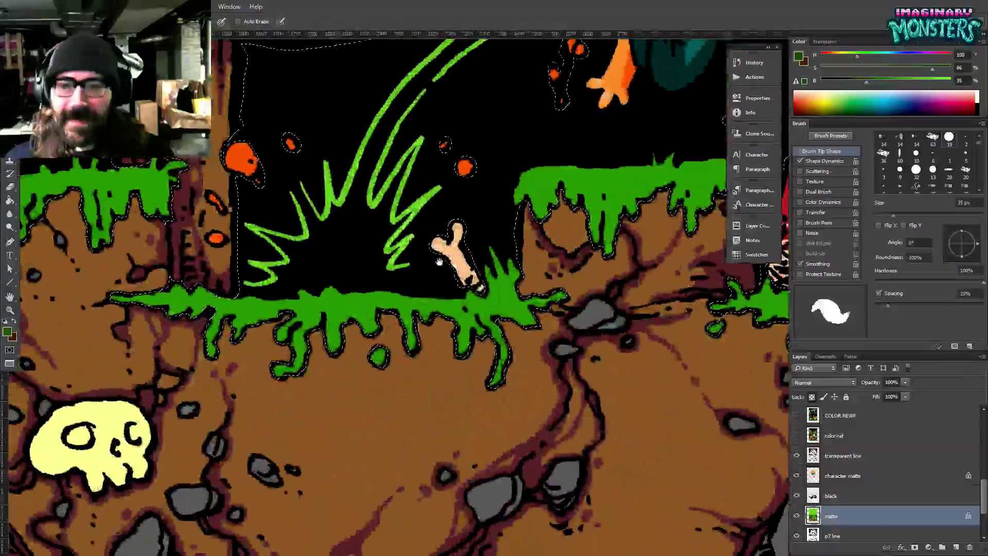
pyautogui.moveTo(451, 251); pyautogui.dragTo(405, 303)
pyautogui.moveTo(634, 270); pyautogui.dragTo(530, 364)
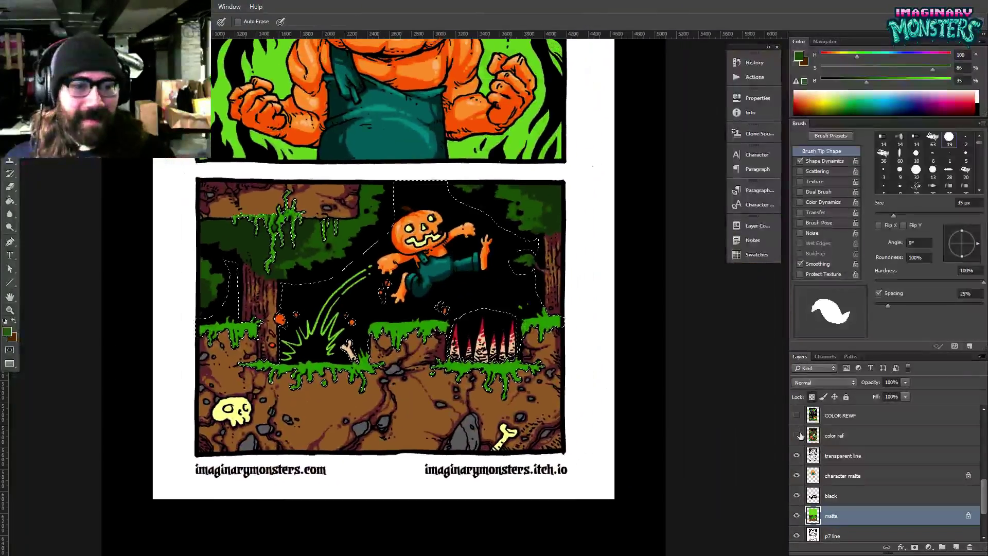
pyautogui.click(797, 436)
pyautogui.scroll(8, 447, 259)
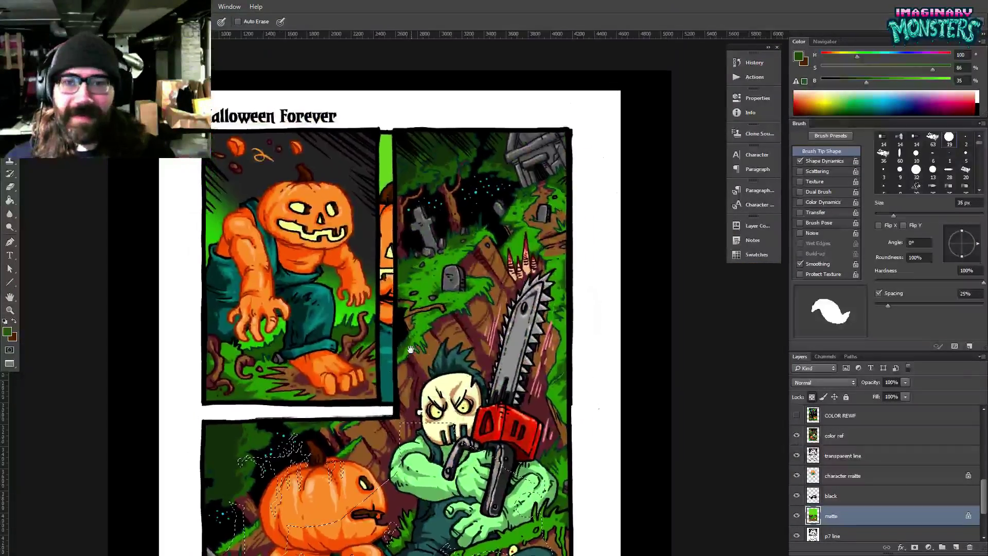
pyautogui.press('z')
pyautogui.moveTo(447, 259); pyautogui.dragTo(473, 218)
pyautogui.moveTo(463, 306); pyautogui.dragTo(477, 268)
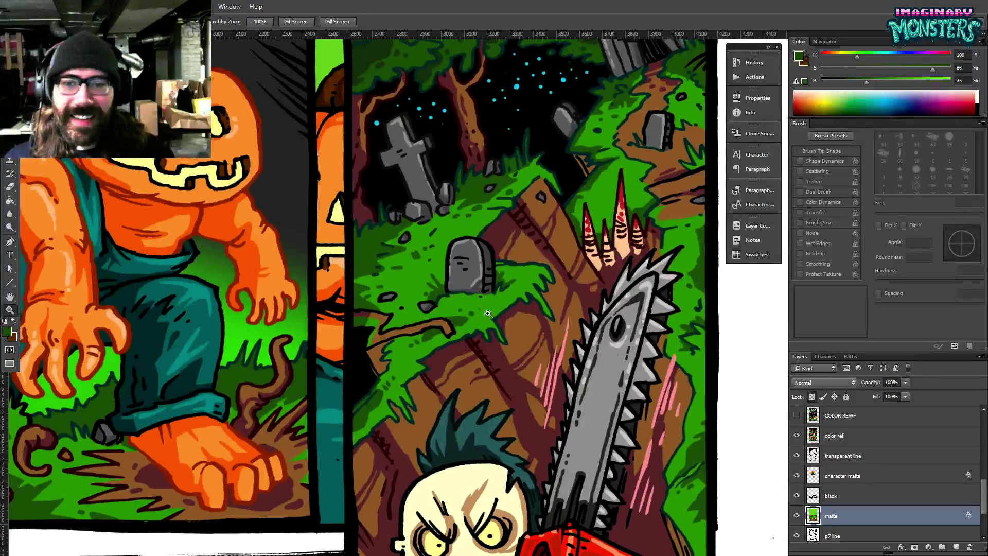
pyautogui.moveTo(486, 312); pyautogui.dragTo(463, 298)
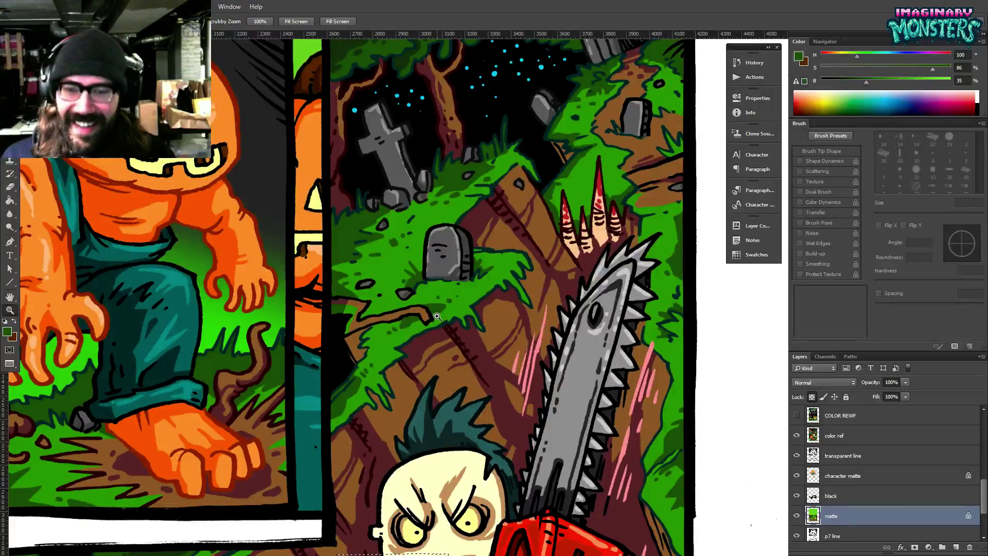
pyautogui.moveTo(437, 316); pyautogui.dragTo(552, 141)
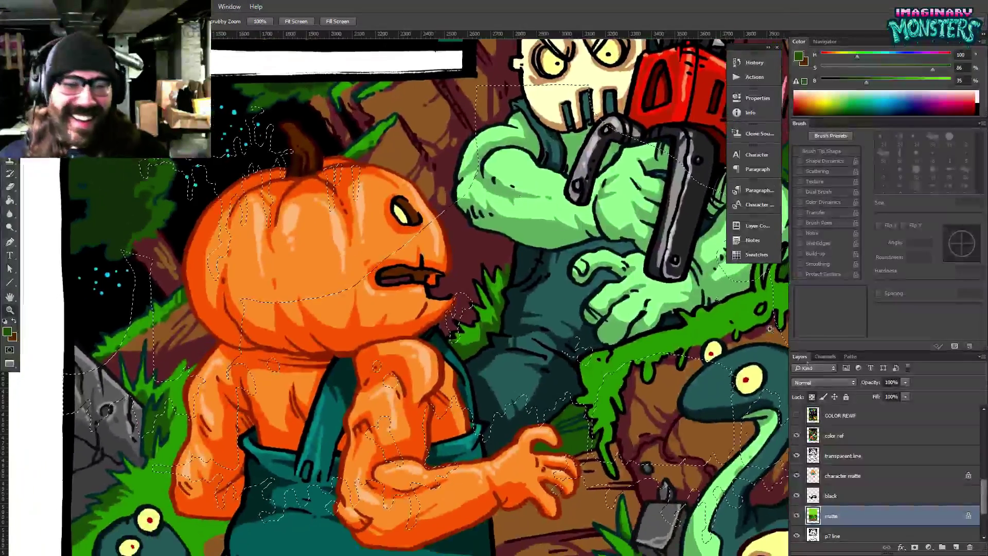
pyautogui.click(797, 435)
# Add dark green shading marks to the long slime drip hanging above the left trunk.
pyautogui.moveTo(664, 439); pyautogui.dragTo(440, 251)
pyautogui.moveTo(494, 303); pyautogui.dragTo(507, 329)
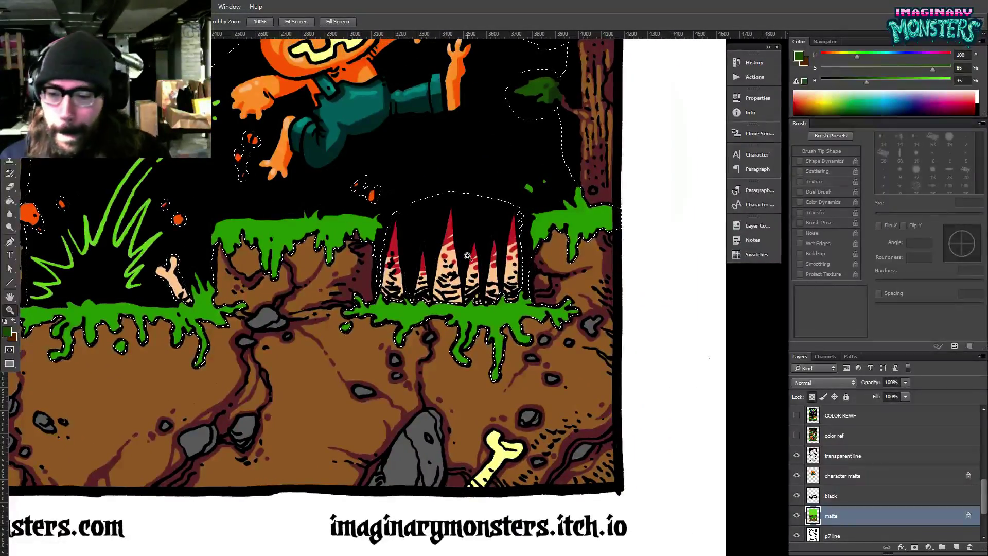
pyautogui.moveTo(467, 256); pyautogui.dragTo(536, 331)
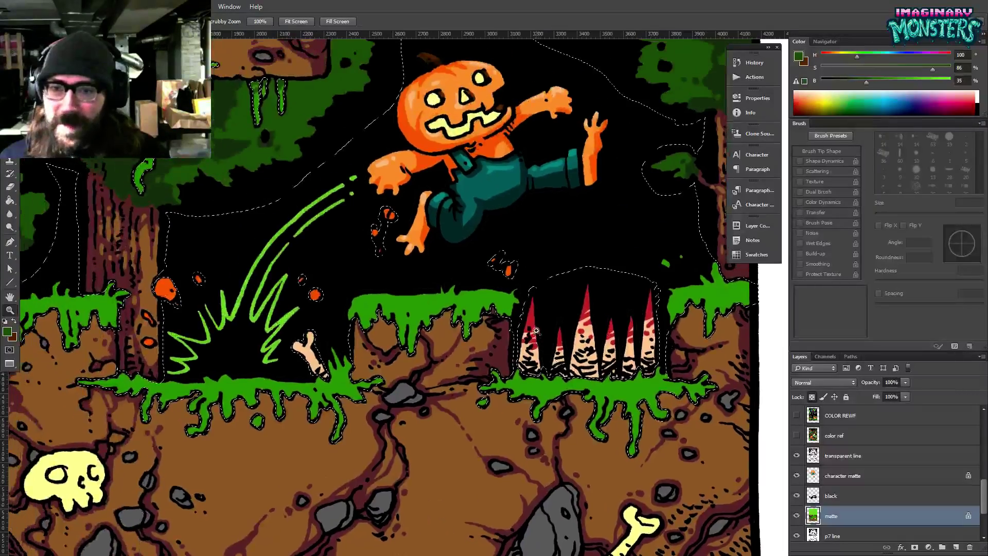
pyautogui.keyDown('alt'); pyautogui.click(536, 331); pyautogui.keyUp('alt')
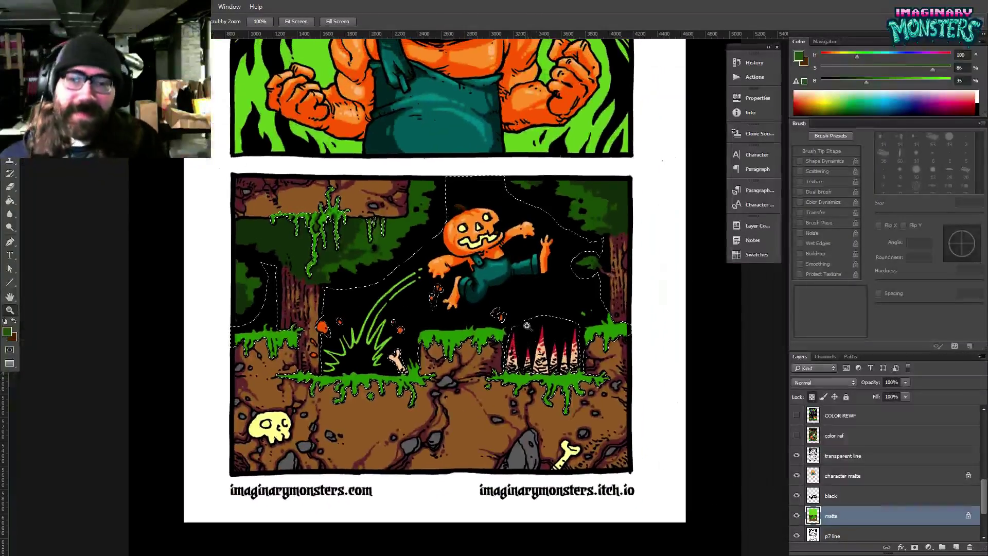
pyautogui.click(275, 329)
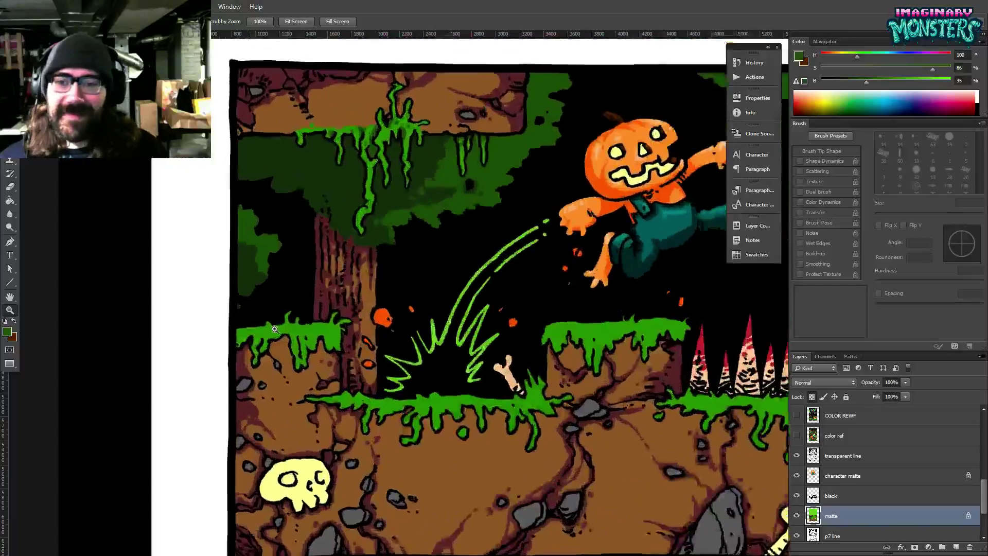
pyautogui.click(275, 329)
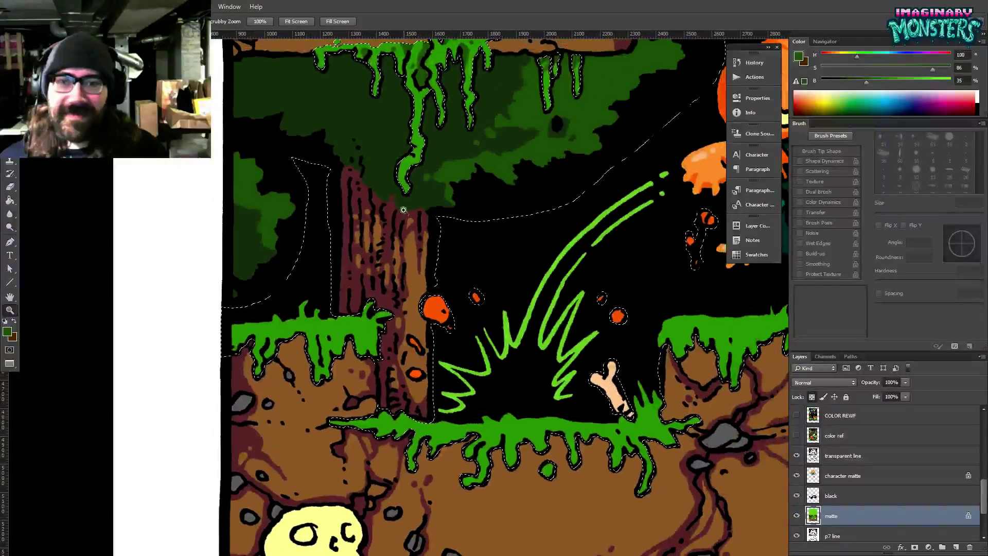
pyautogui.press('b')
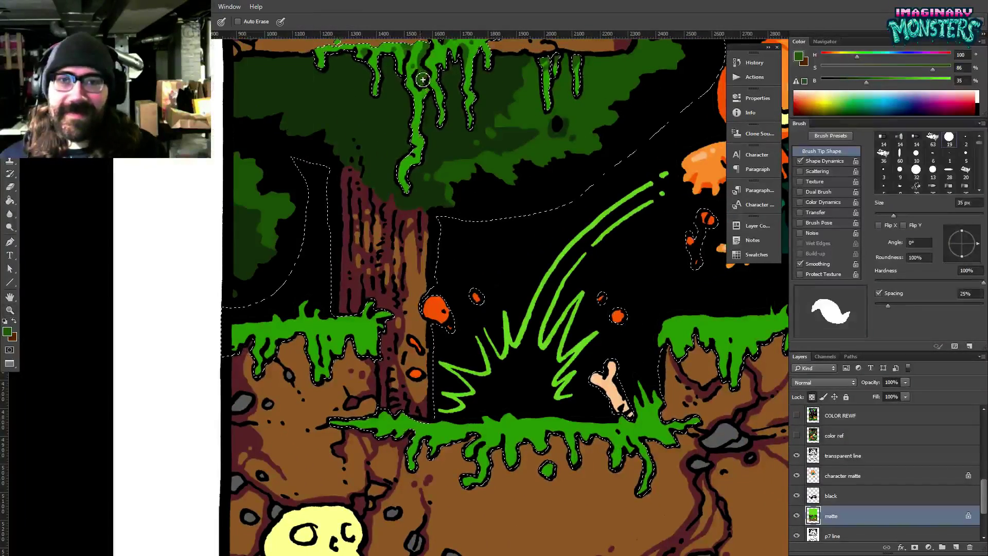
# Paint dark green shading on the left block's grass, at its outer edge and down the long central drip.
pyautogui.press('z')
pyautogui.click(237, 340)
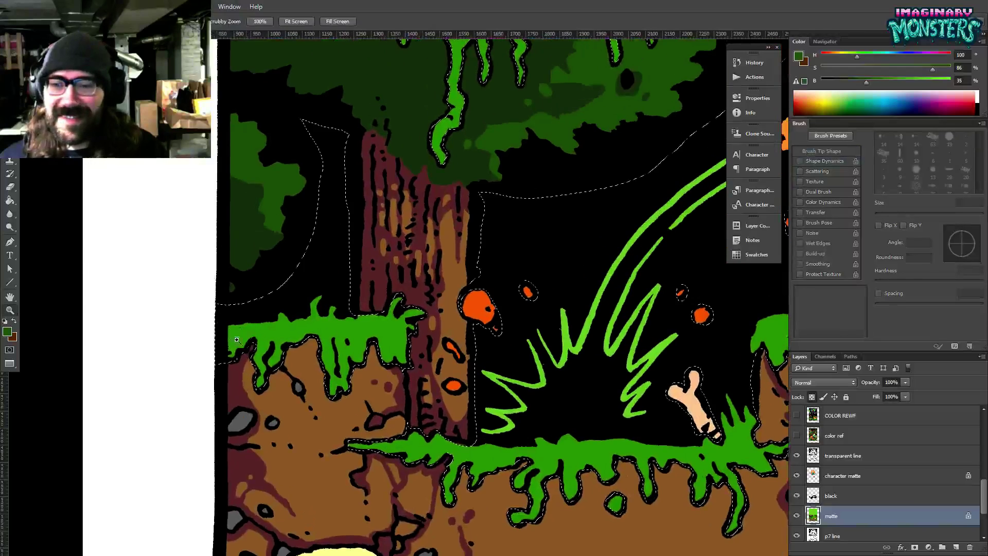
pyautogui.press('b')
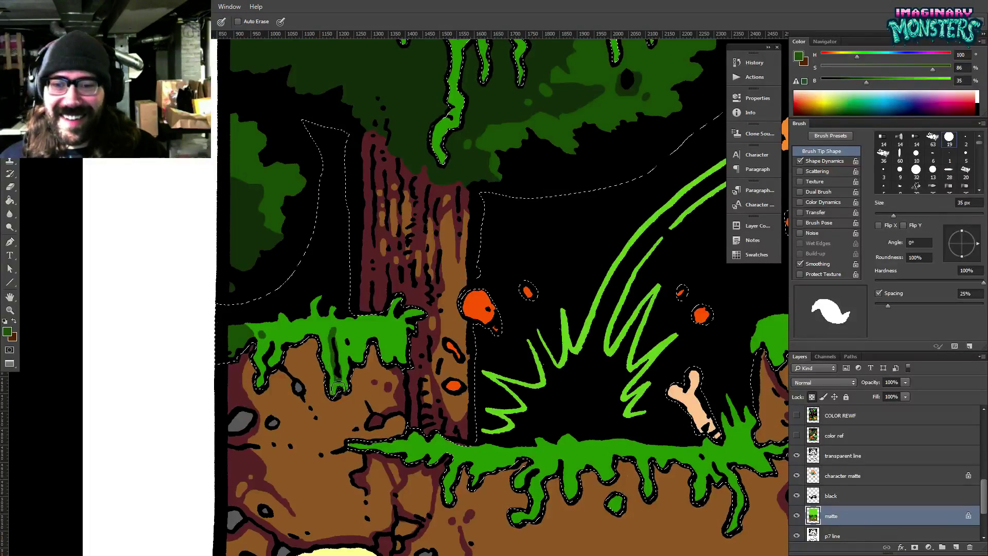
# Shade the middle block's grass in dark green at both ends, with small specks and a streak down its longest drip.
pyautogui.moveTo(467, 434); pyautogui.dragTo(333, 404)
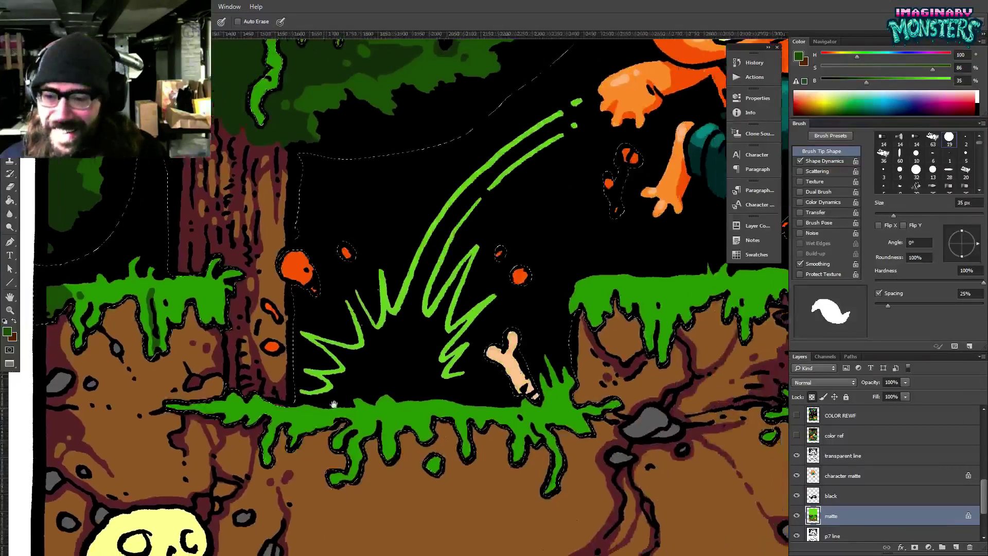
pyautogui.moveTo(416, 410); pyautogui.dragTo(363, 405)
pyautogui.moveTo(552, 268); pyautogui.dragTo(389, 275)
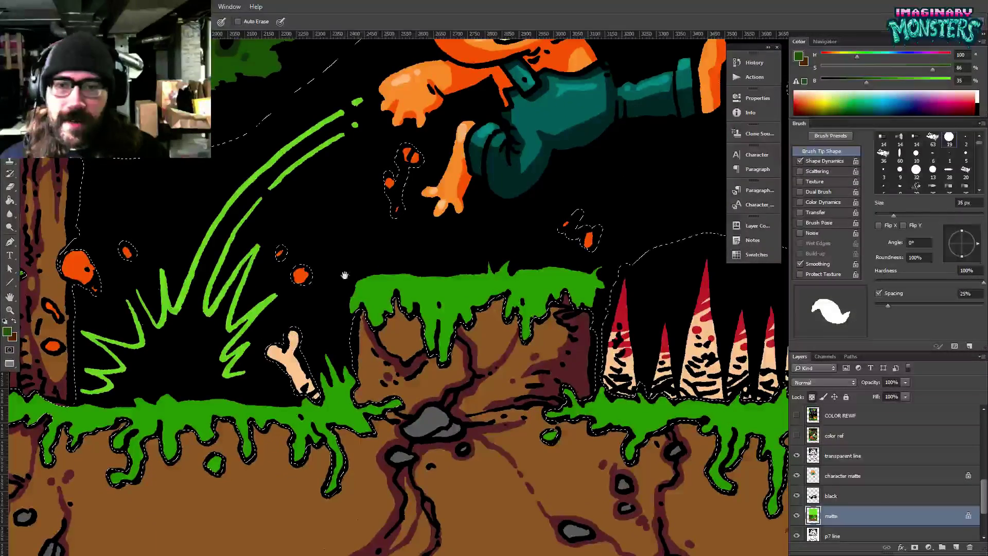
pyautogui.moveTo(348, 296); pyautogui.dragTo(352, 309)
pyautogui.click(374, 294)
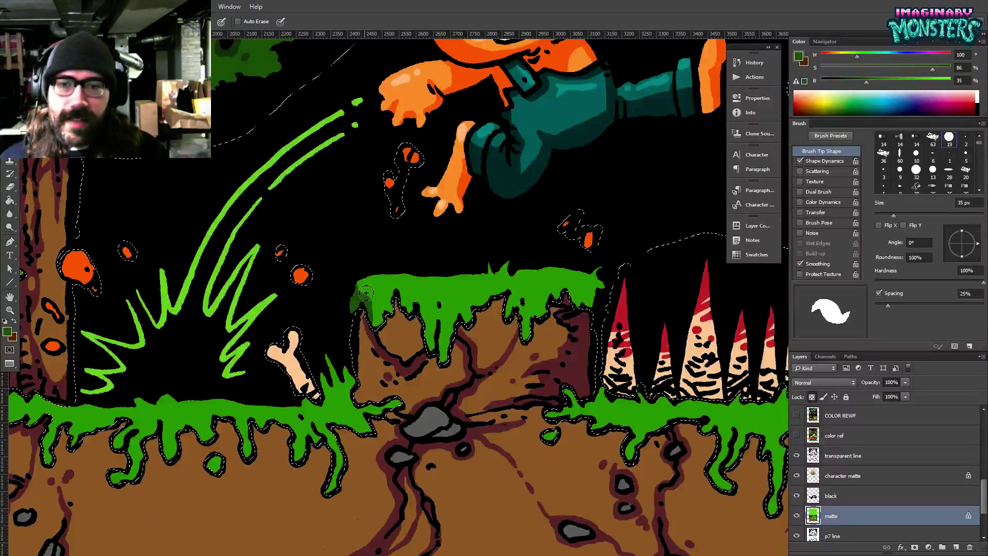
pyautogui.moveTo(538, 310); pyautogui.dragTo(486, 318)
pyautogui.hotkey('ctrl', 'shift', 'd')
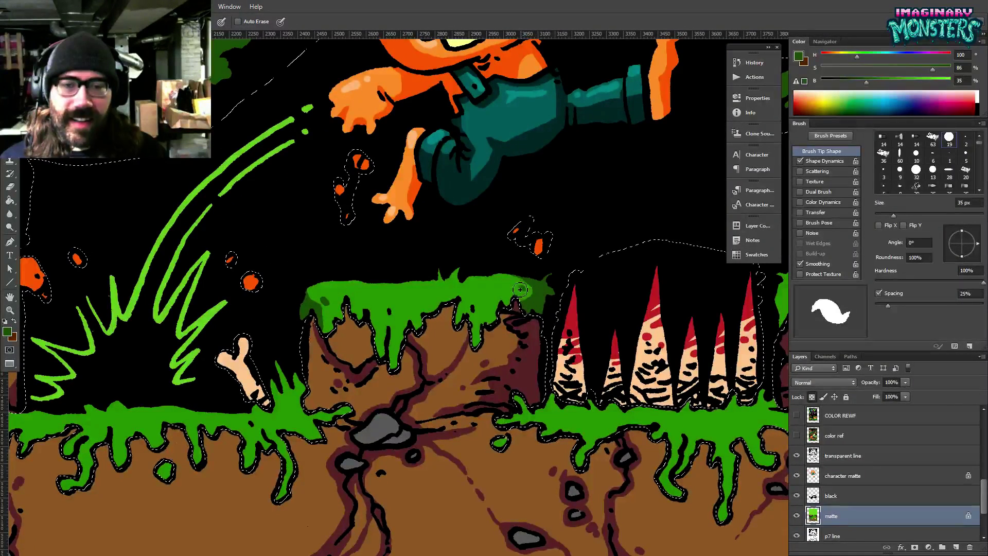
pyautogui.moveTo(342, 286); pyautogui.dragTo(355, 298)
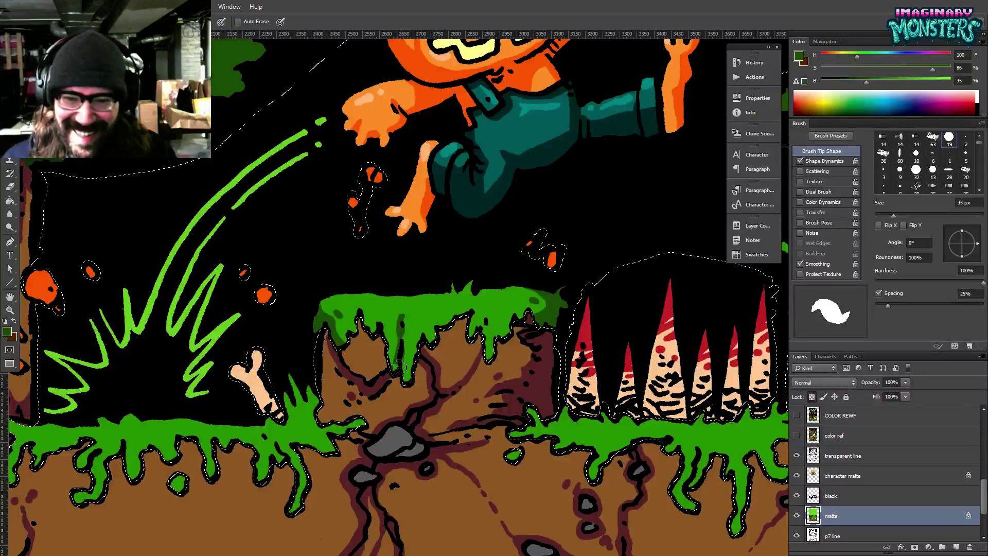
pyautogui.moveTo(405, 336); pyautogui.dragTo(409, 388)
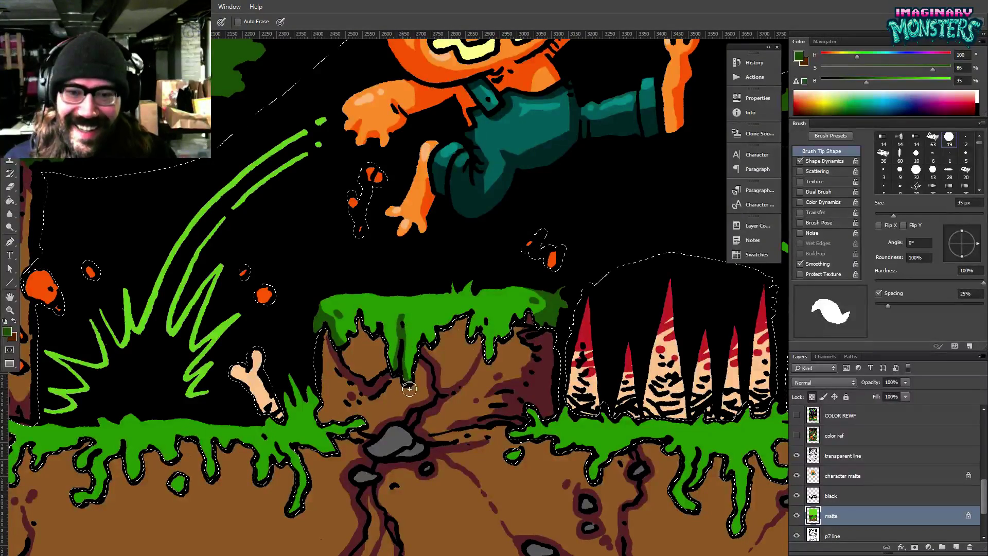
# Paint dark green shading on the grass beneath the spikes and on the right block's grass.
pyautogui.moveTo(520, 427)
pyautogui.mouseDown()
pyautogui.moveTo(390, 386)
pyautogui.moveTo(321, 290)
pyautogui.moveTo(270, 268)
pyautogui.mouseUp()
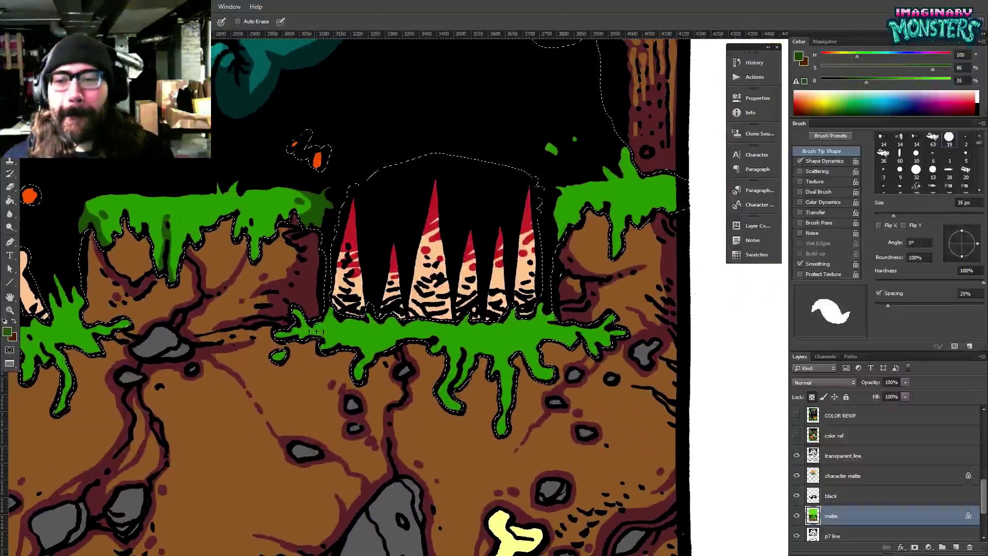
pyautogui.click(331, 329)
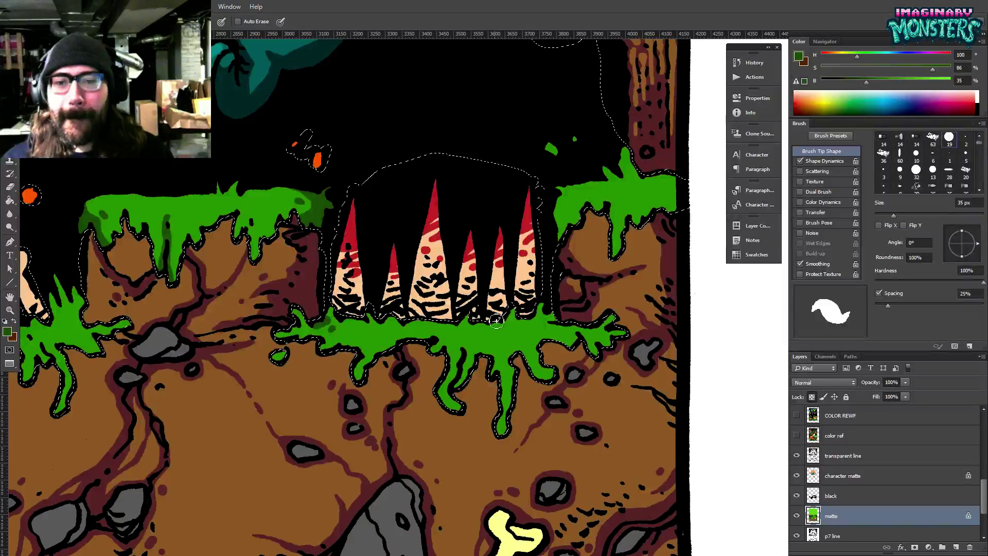
pyautogui.moveTo(553, 310); pyautogui.dragTo(541, 311)
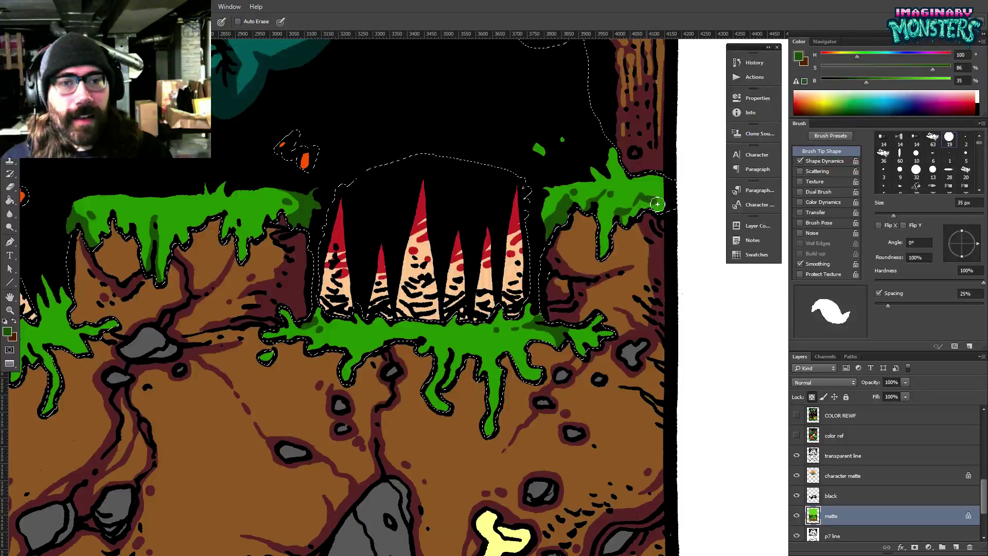
# Paint dark green shading on the right block's outer grass edge and along the ground grass and drips beneath the green splash.
pyautogui.moveTo(650, 208); pyautogui.dragTo(623, 223)
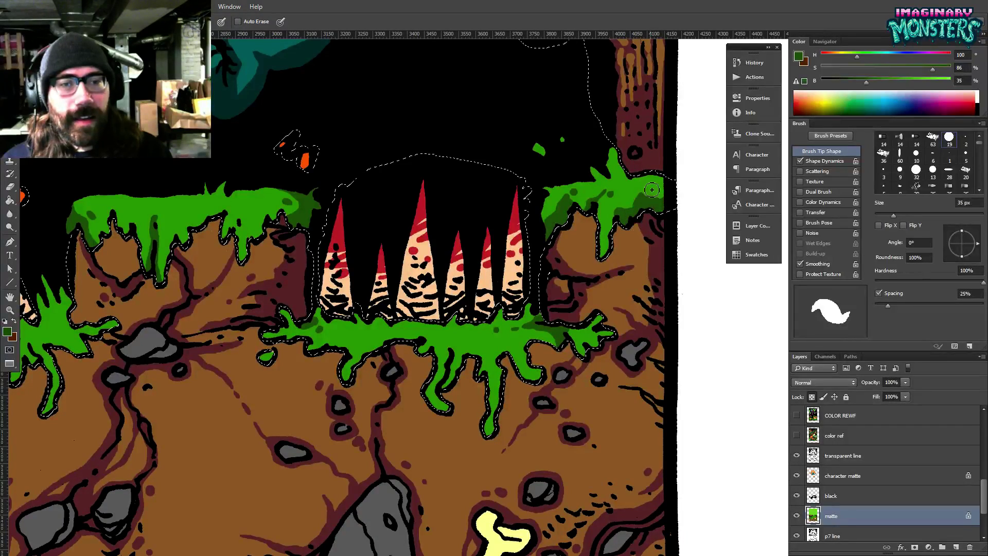
pyautogui.moveTo(303, 188); pyautogui.dragTo(629, 252)
pyautogui.moveTo(371, 332)
pyautogui.mouseDown()
pyautogui.moveTo(441, 315)
pyautogui.moveTo(455, 284)
pyautogui.moveTo(707, 281)
pyautogui.mouseUp()
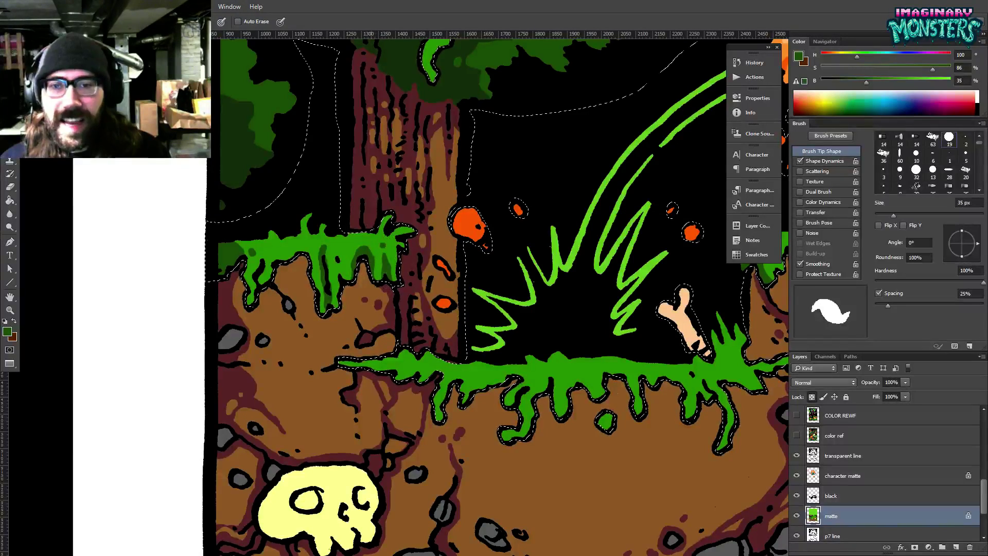
pyautogui.moveTo(493, 401); pyautogui.dragTo(428, 347)
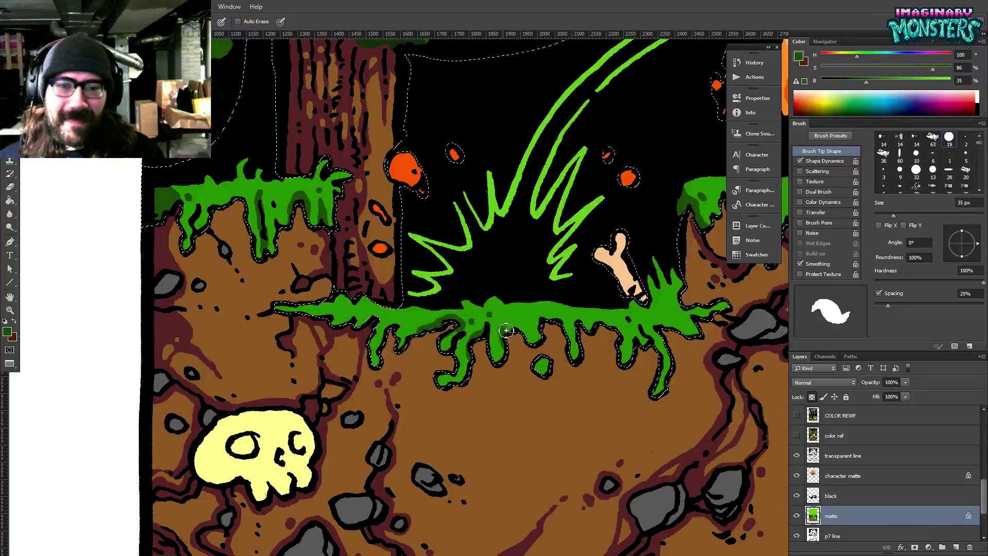
pyautogui.click(520, 315)
pyautogui.moveTo(546, 325); pyautogui.dragTo(479, 329)
pyautogui.moveTo(592, 327)
pyautogui.mouseDown()
pyautogui.moveTo(615, 340)
pyautogui.moveTo(560, 334)
pyautogui.mouseUp()
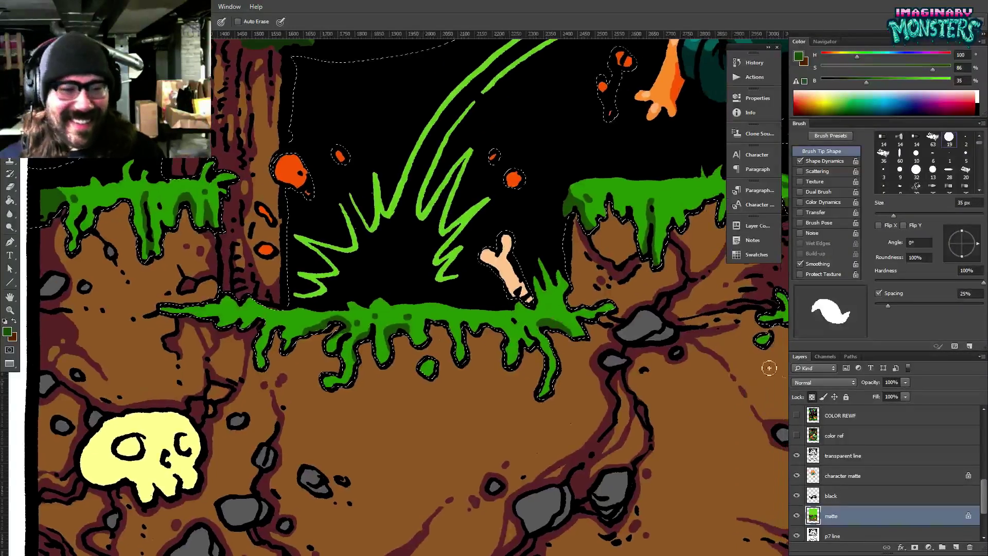
# Show the color ref layer and sample the tan shadow colour (H 30, S 50, B 80) from its skull.
pyautogui.click(796, 435)
pyautogui.moveTo(556, 294)
pyautogui.mouseDown()
pyautogui.moveTo(459, 326)
pyautogui.moveTo(335, 208)
pyautogui.moveTo(280, 75)
pyautogui.mouseUp()
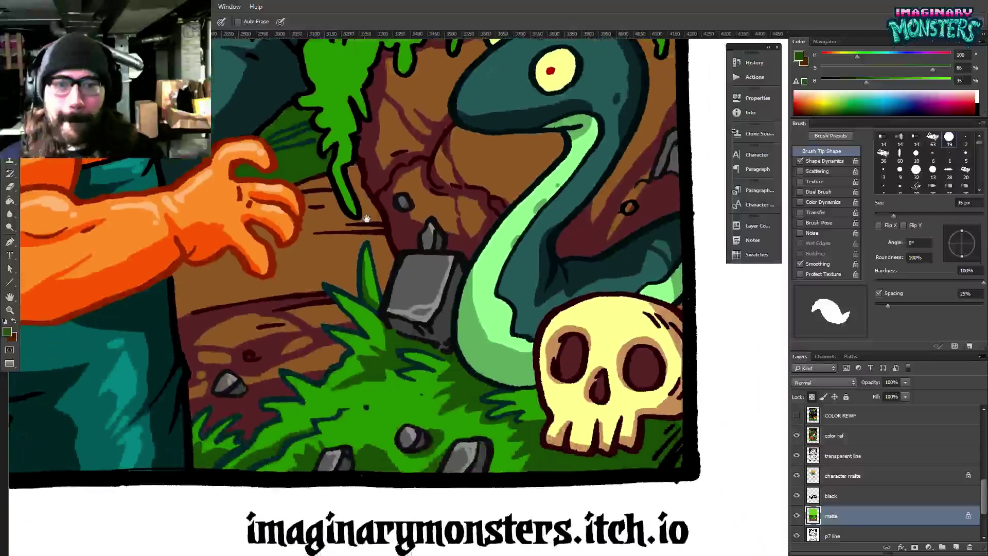
pyautogui.keyDown('alt'); pyautogui.click(665, 308); pyautogui.keyUp('alt')
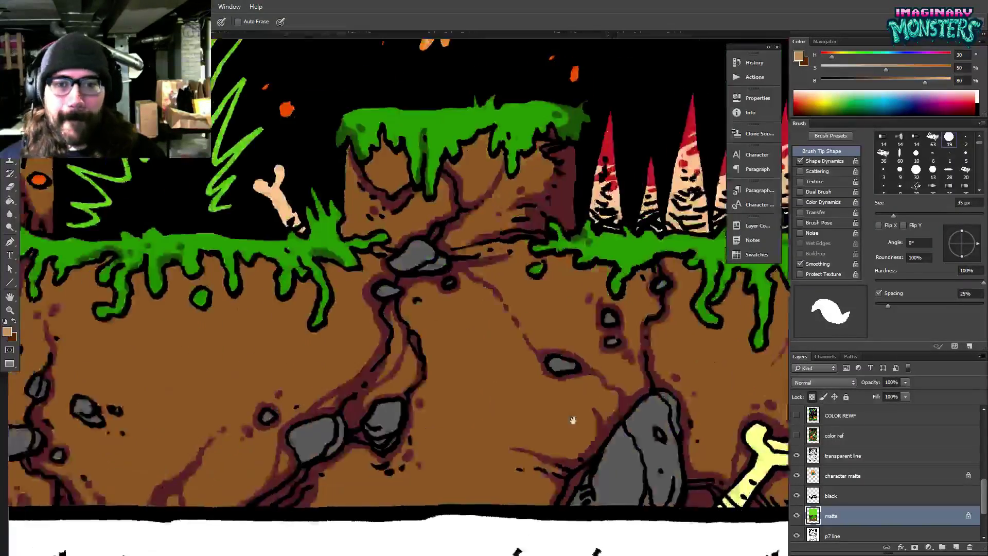
# Shade the buried skull's lower edge, teeth and nose area in tan, trimming the nose shadow with the skull's pale yellow.
pyautogui.press('e')
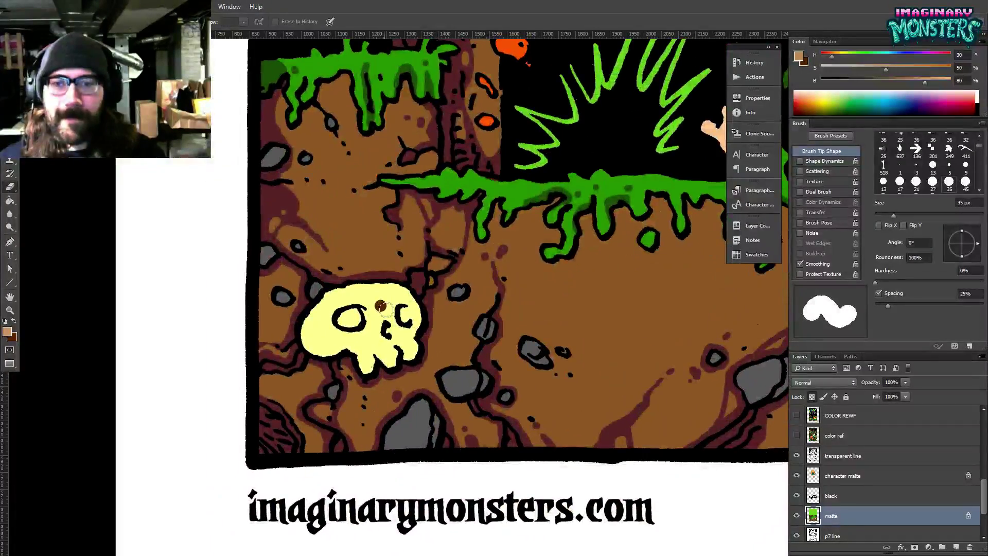
pyautogui.press('b')
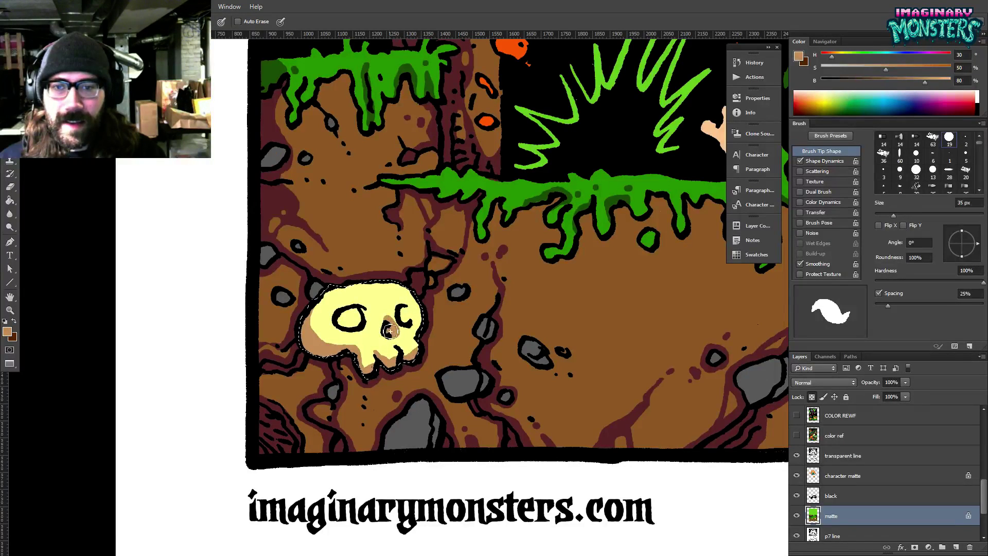
pyautogui.keyDown('alt'); pyautogui.click(386, 318); pyautogui.keyUp('alt')
pyautogui.click(403, 338)
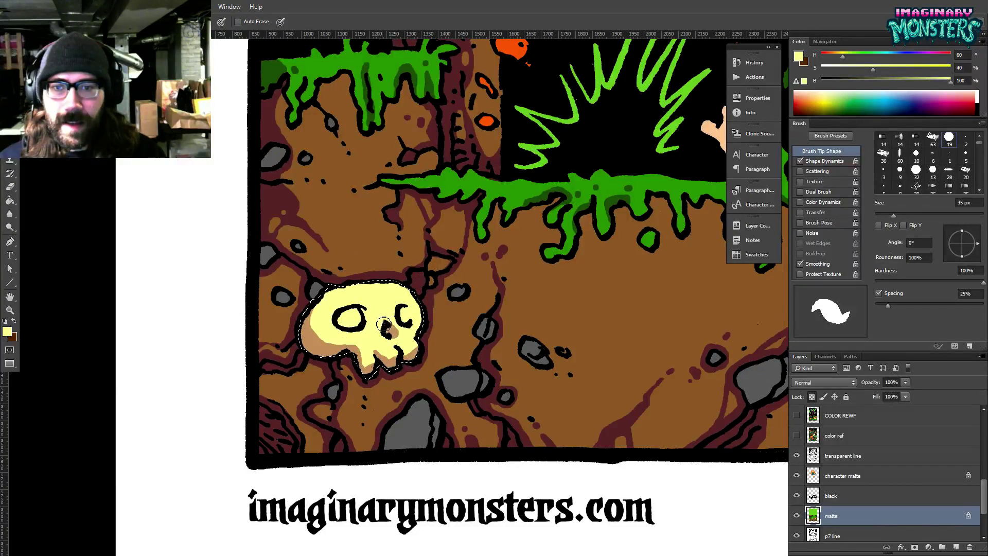
pyautogui.keyDown('alt'); pyautogui.click(394, 331); pyautogui.keyUp('alt')
pyautogui.moveTo(519, 278); pyautogui.dragTo(483, 287)
pyautogui.moveTo(598, 308); pyautogui.dragTo(548, 312)
pyautogui.moveTo(602, 349); pyautogui.dragTo(309, 324)
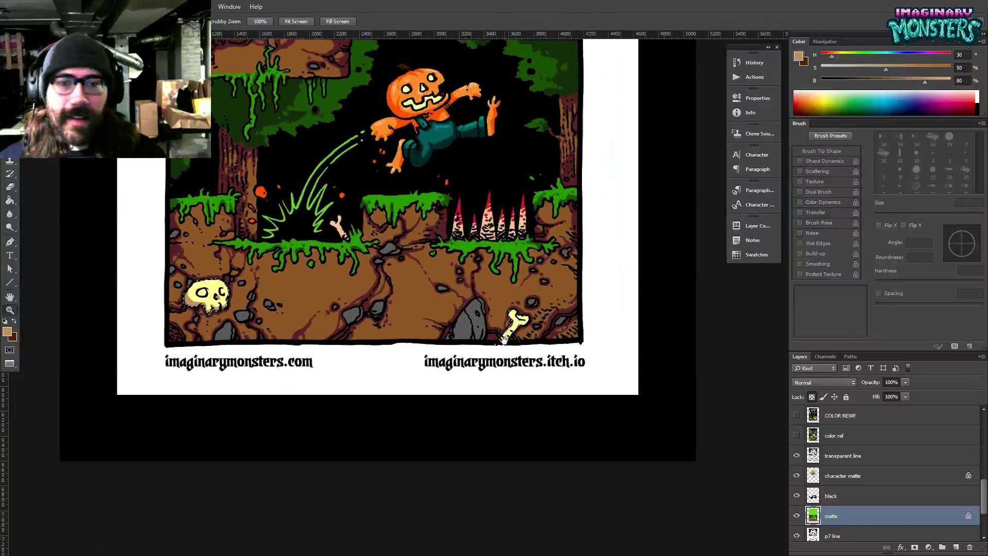
# Shade the yellow bone at the panel's lower edge by painting tan inside its knob end, and clear the selection.
pyautogui.moveTo(512, 337); pyautogui.dragTo(568, 337)
pyautogui.moveTo(481, 320)
pyautogui.mouseDown()
pyautogui.moveTo(489, 340)
pyautogui.moveTo(472, 346)
pyautogui.mouseUp()
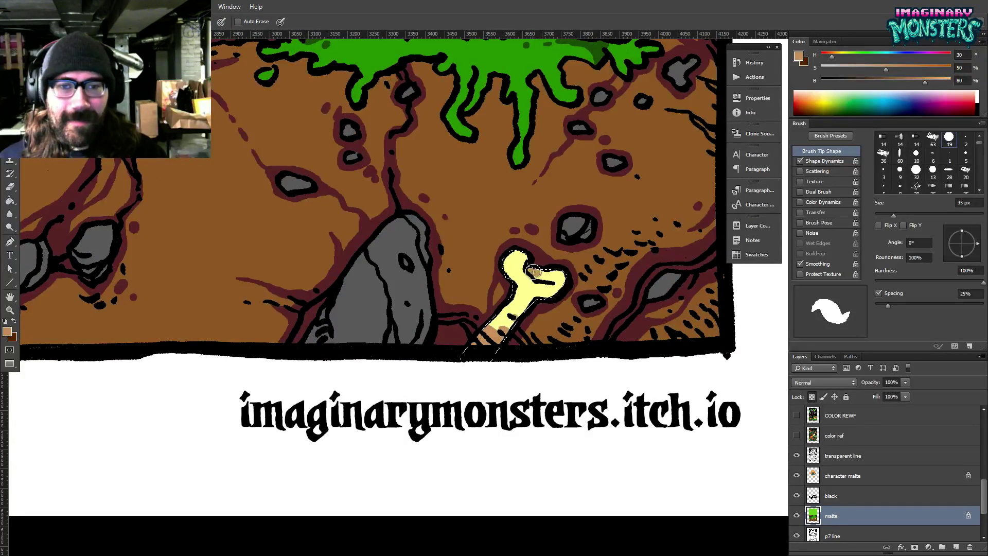
pyautogui.moveTo(534, 272); pyautogui.dragTo(550, 280)
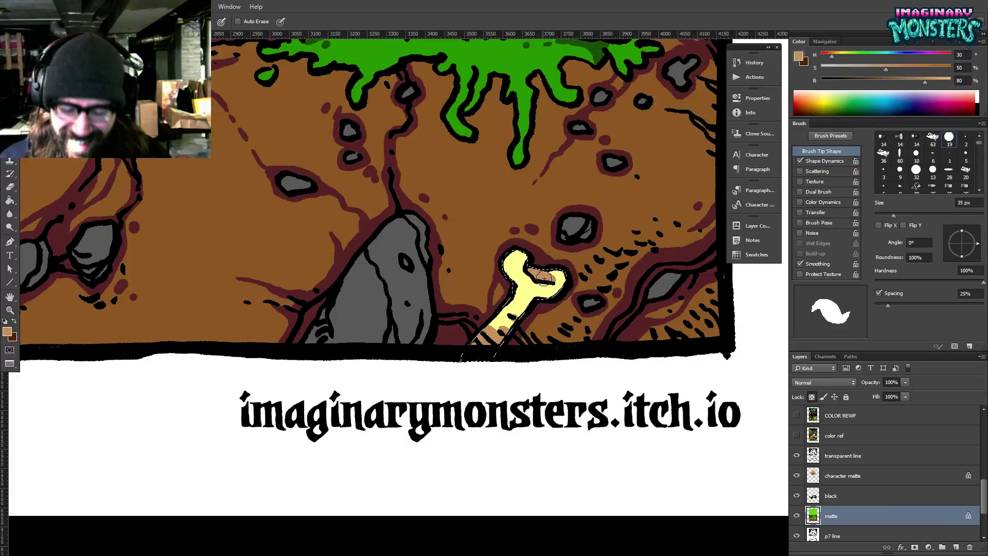
pyautogui.hotkey('ctrl', 'd')
# Sample the dark maroon of the large skull's eye socket from the color ref layer, and hide the reference again.
pyautogui.moveTo(480, 307); pyautogui.dragTo(447, 339)
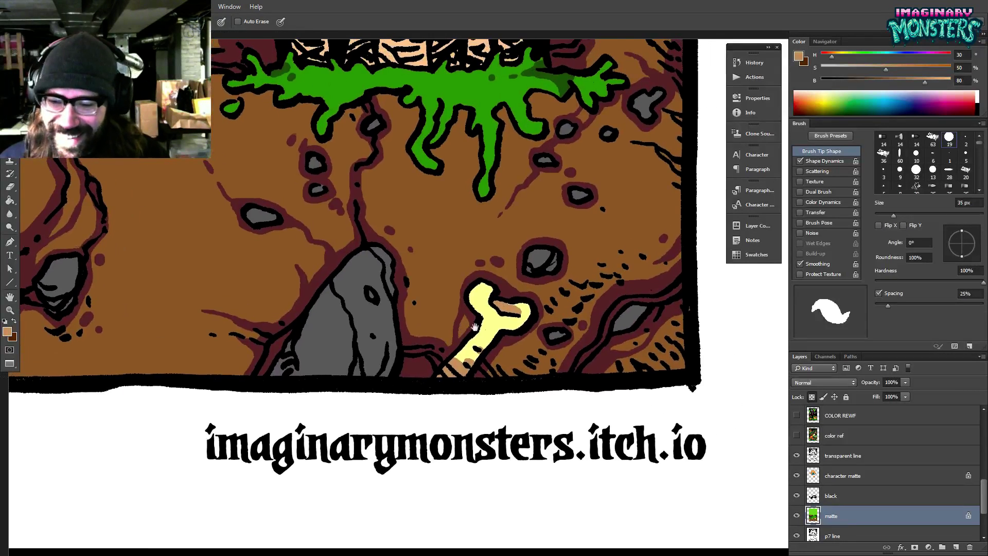
pyautogui.click(797, 437)
pyautogui.moveTo(651, 370); pyautogui.dragTo(643, 382)
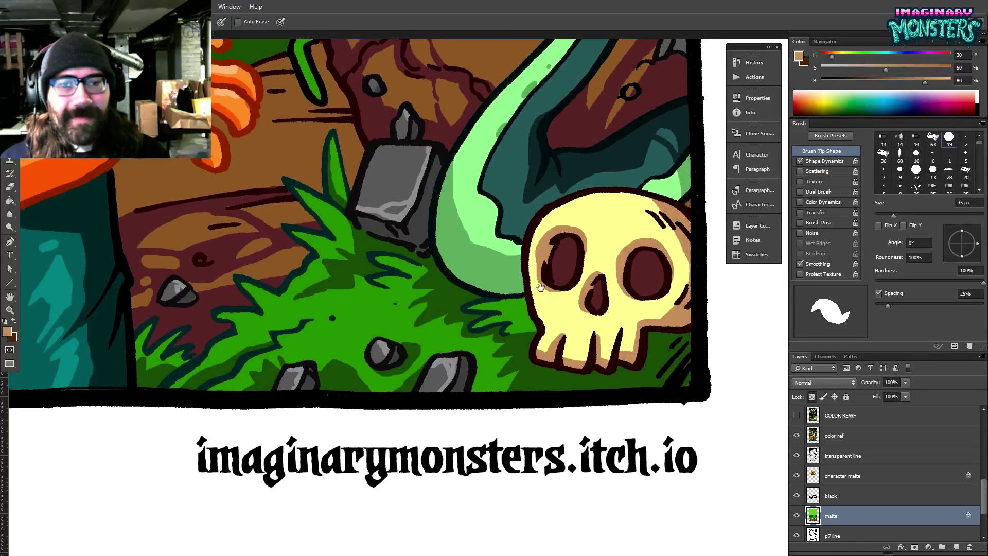
pyautogui.keyDown('alt'); pyautogui.click(570, 256); pyautogui.keyUp('alt')
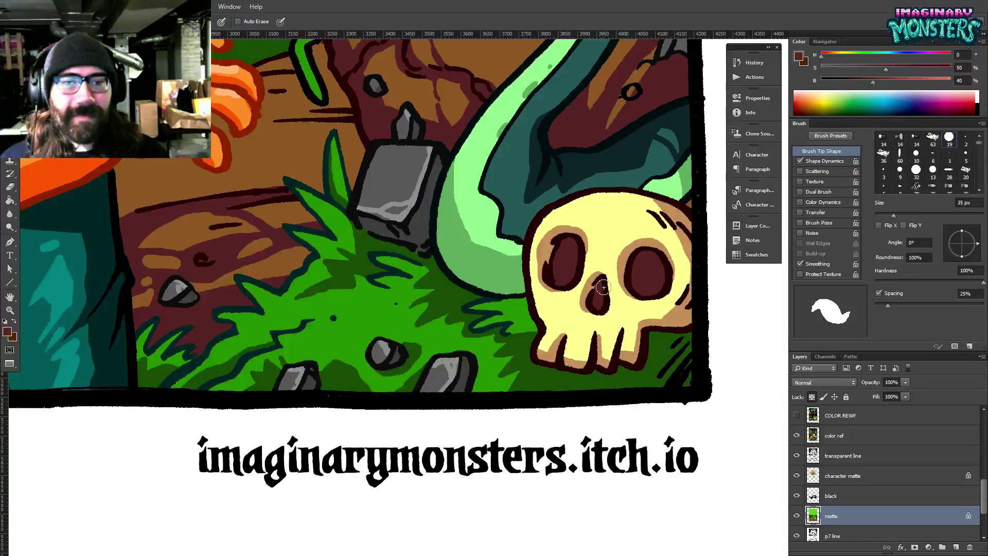
pyautogui.click(797, 418)
pyautogui.click(797, 418)
pyautogui.click(797, 436)
# Paint both eye sockets of the buried skull above imaginarymonsters.com in the sampled dark maroon on the matte layer.
pyautogui.moveTo(293, 356); pyautogui.dragTo(633, 348)
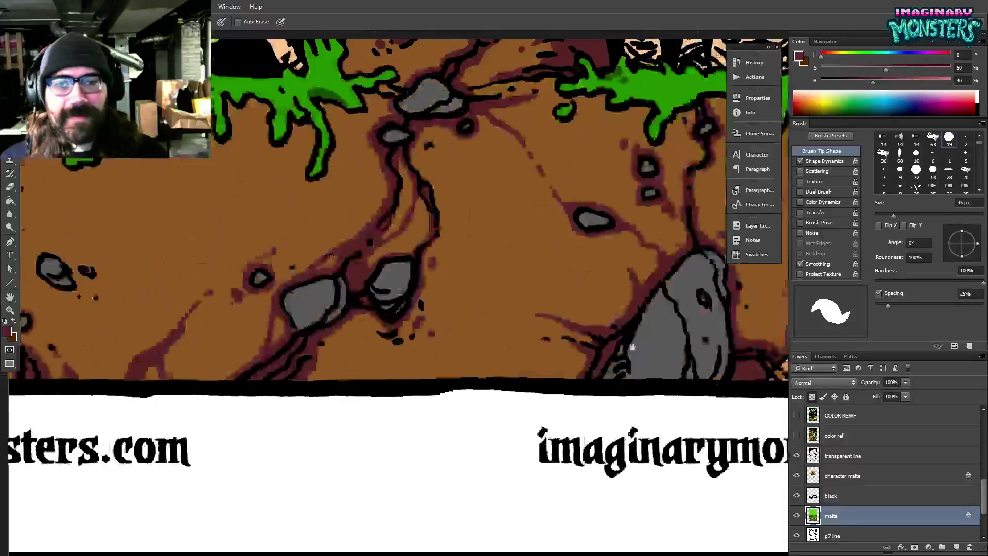
pyautogui.moveTo(363, 352); pyautogui.dragTo(661, 353)
pyautogui.moveTo(237, 329); pyautogui.dragTo(461, 355)
pyautogui.moveTo(374, 268)
pyautogui.mouseDown()
pyautogui.moveTo(363, 268)
pyautogui.moveTo(375, 255)
pyautogui.mouseUp()
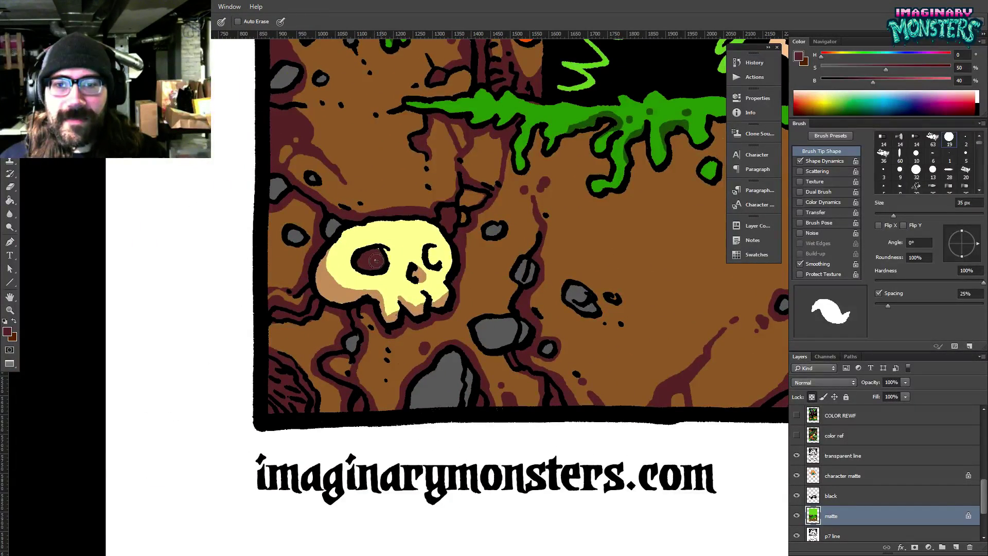
pyautogui.moveTo(435, 261); pyautogui.dragTo(435, 260)
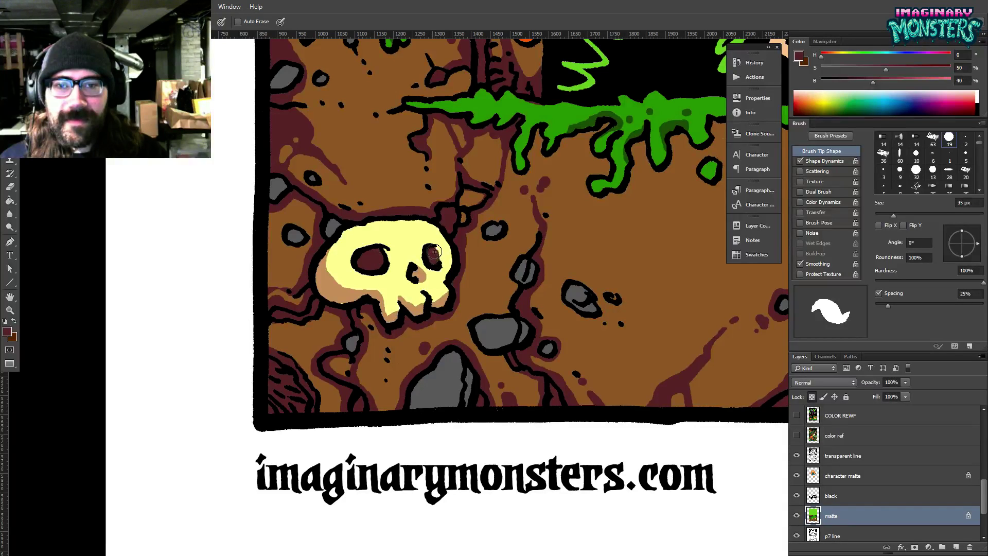
# Touch up the shading around the skull's teeth and jaw using tan, pale yellow and maroon sampled from the artwork.
pyautogui.keyDown('alt'); pyautogui.click(338, 301); pyautogui.keyUp('alt')
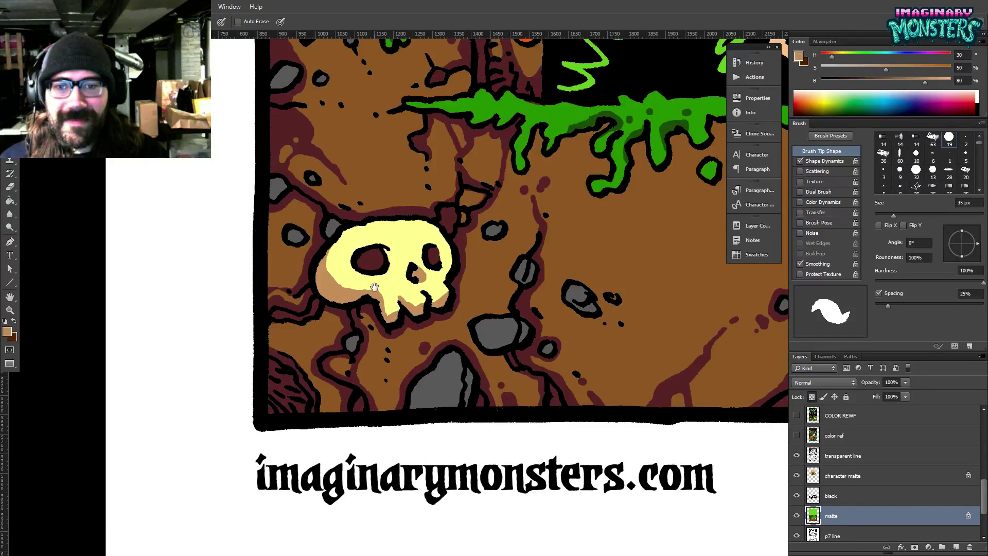
pyautogui.moveTo(375, 286)
pyautogui.mouseDown()
pyautogui.moveTo(387, 317)
pyautogui.moveTo(388, 362)
pyautogui.moveTo(372, 298)
pyautogui.moveTo(420, 384)
pyautogui.mouseUp()
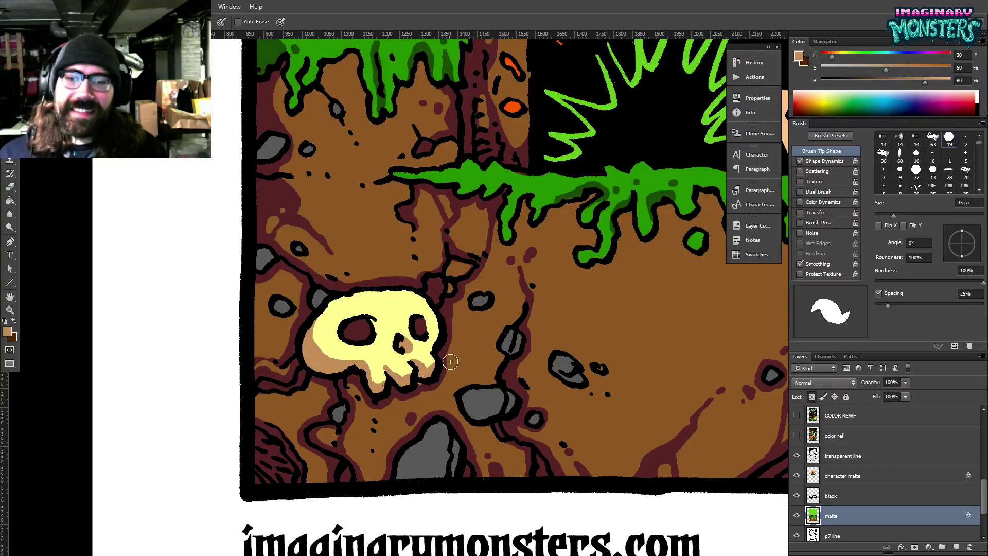
pyautogui.keyDown('alt'); pyautogui.click(420, 355); pyautogui.keyUp('alt')
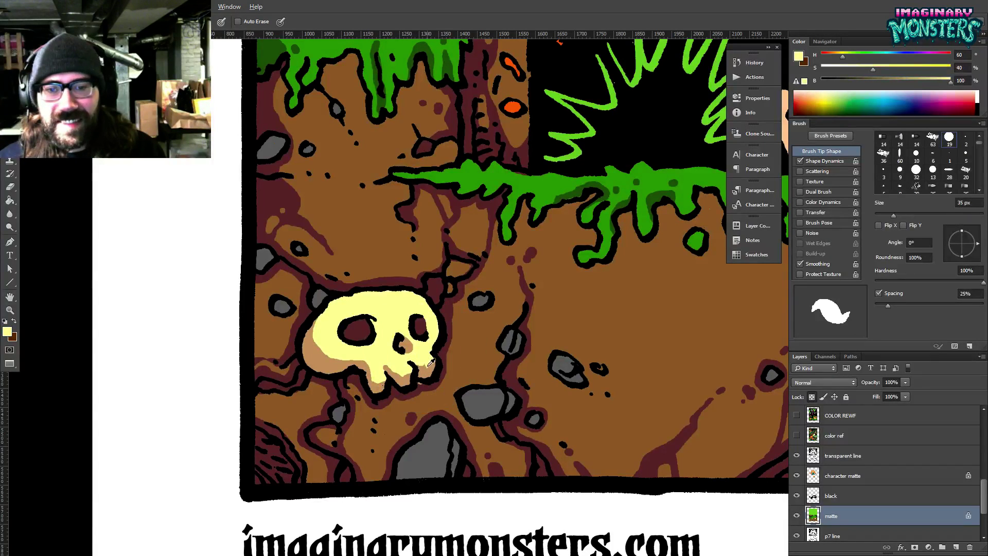
pyautogui.keyDown('alt'); pyautogui.click(422, 361); pyautogui.keyUp('alt')
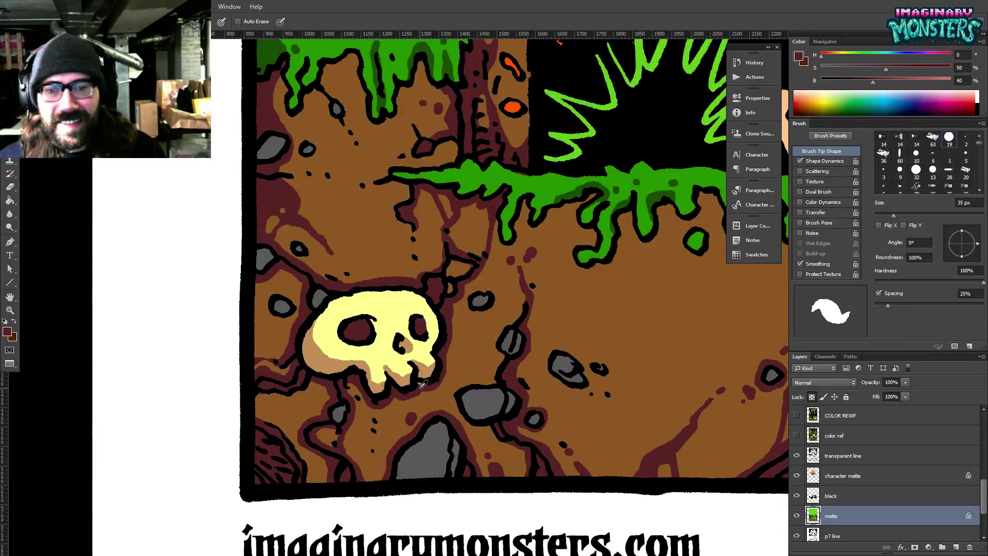
pyautogui.keyDown('alt'); pyautogui.click(419, 387); pyautogui.keyUp('alt')
pyautogui.moveTo(440, 344); pyautogui.dragTo(420, 361)
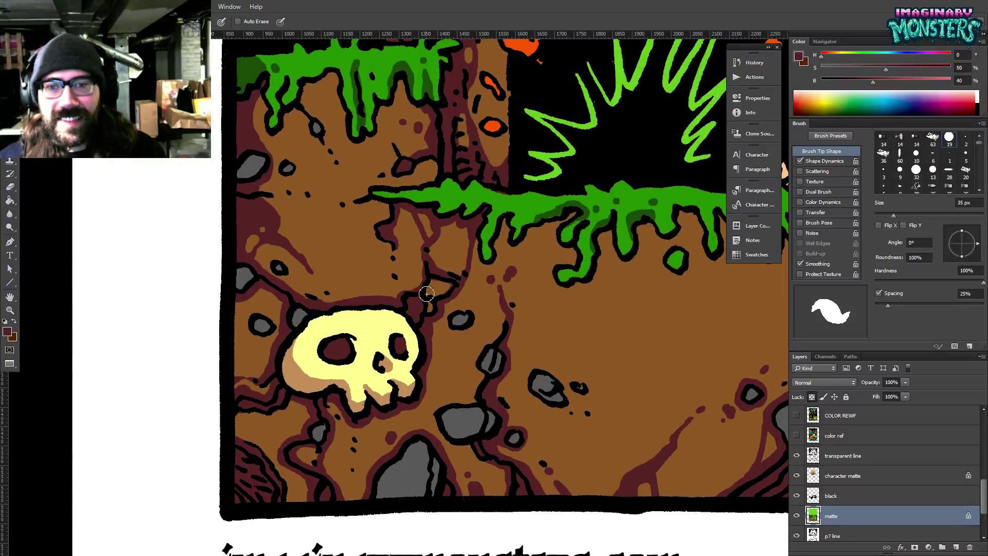
# Refine the rims of the skull's eye sockets with sampled tan and repaint the smaller socket in dark maroon.
pyautogui.keyDown('alt'); pyautogui.click(299, 379); pyautogui.keyUp('alt')
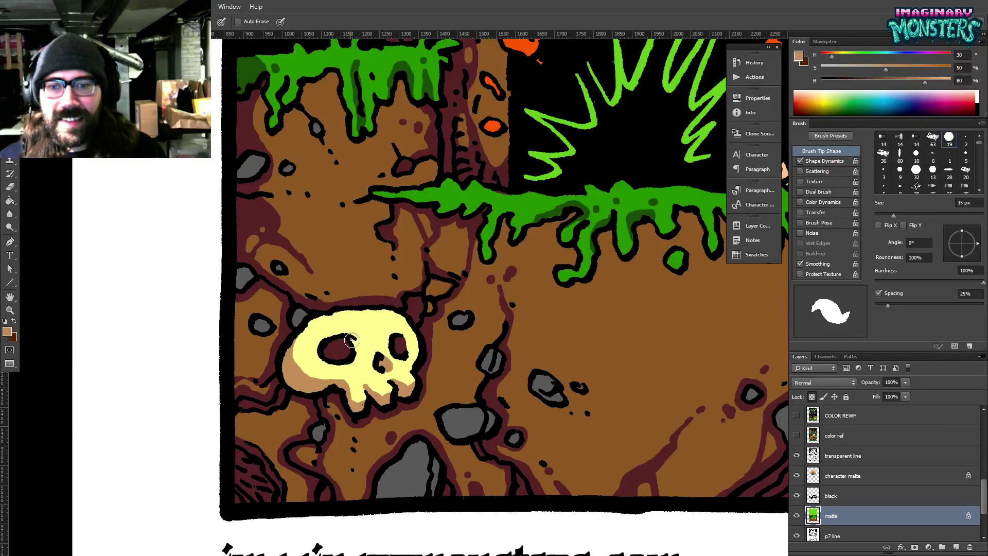
pyautogui.keyDown('alt'); pyautogui.click(401, 341); pyautogui.keyUp('alt')
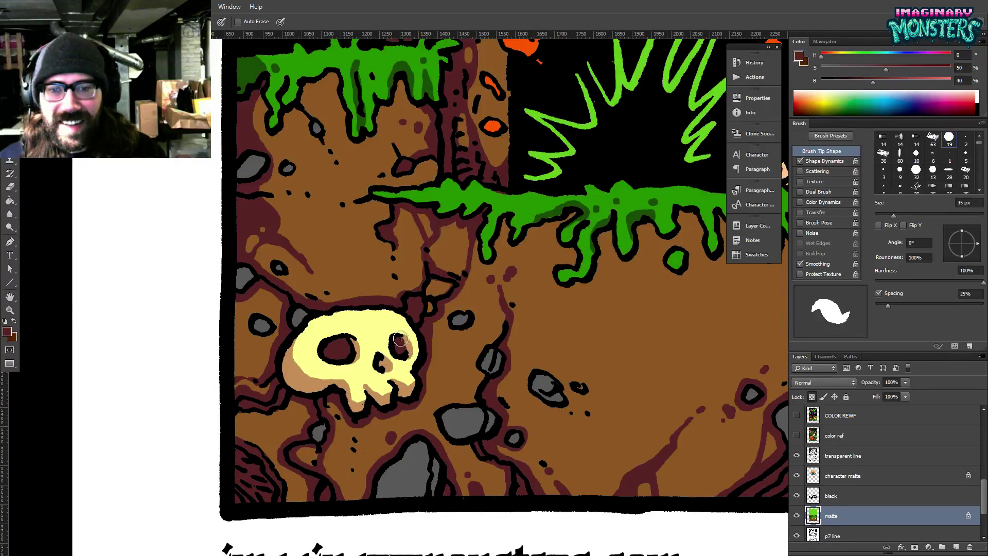
pyautogui.moveTo(401, 341); pyautogui.dragTo(403, 357)
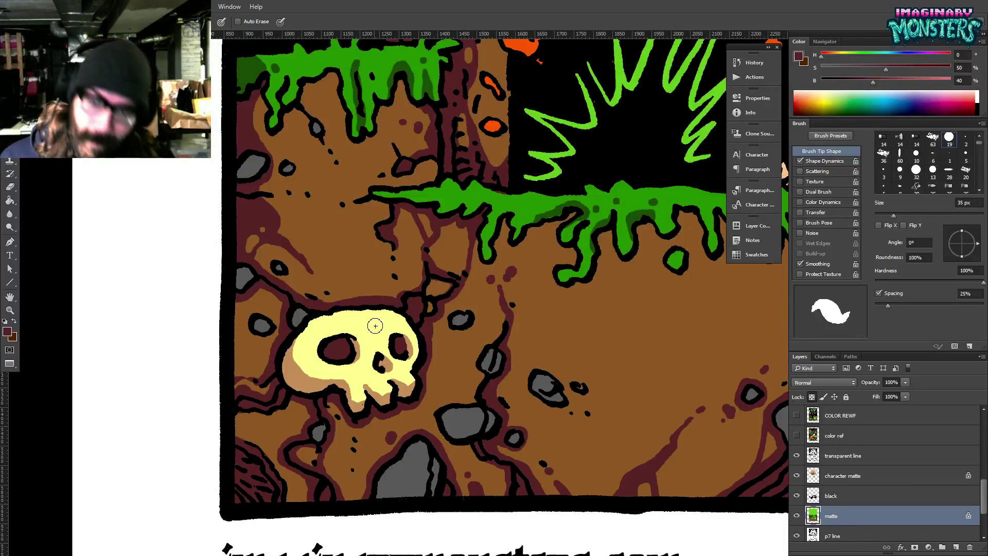
# Fill the bone standing in the grass with the skull's pale yellow and shade its base with tan.
pyautogui.moveTo(502, 175)
pyautogui.mouseDown()
pyautogui.moveTo(472, 211)
pyautogui.moveTo(566, 202)
pyautogui.moveTo(411, 282)
pyautogui.moveTo(488, 282)
pyautogui.mouseUp()
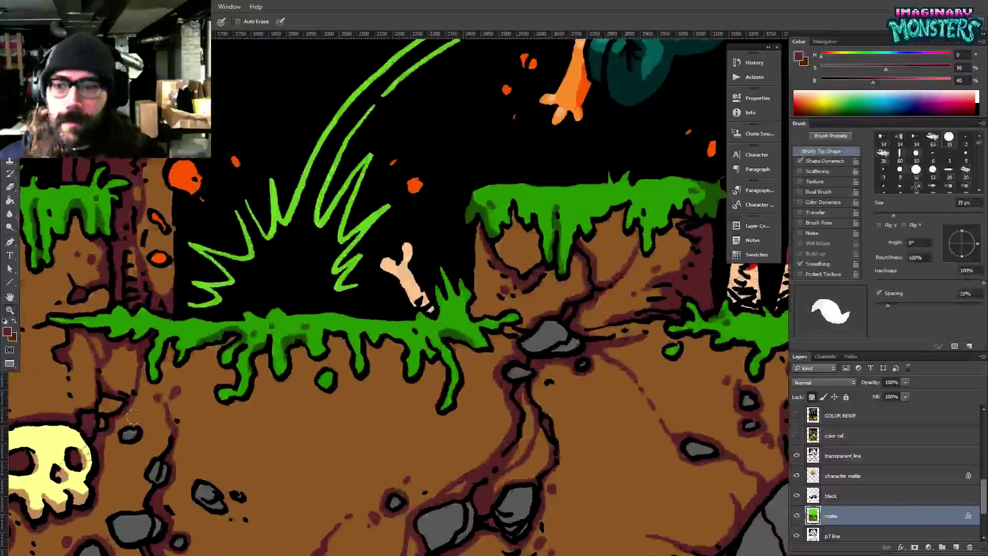
pyautogui.keyDown('alt'); pyautogui.click(87, 453); pyautogui.keyUp('alt')
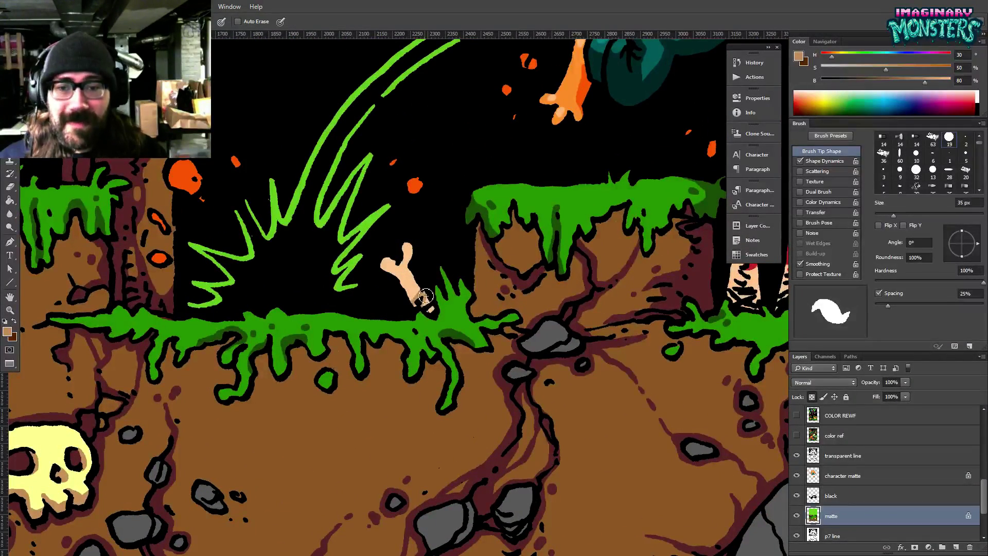
pyautogui.keyDown('alt'); pyautogui.click(82, 458); pyautogui.keyUp('alt')
pyautogui.press('g')
pyautogui.click(415, 274)
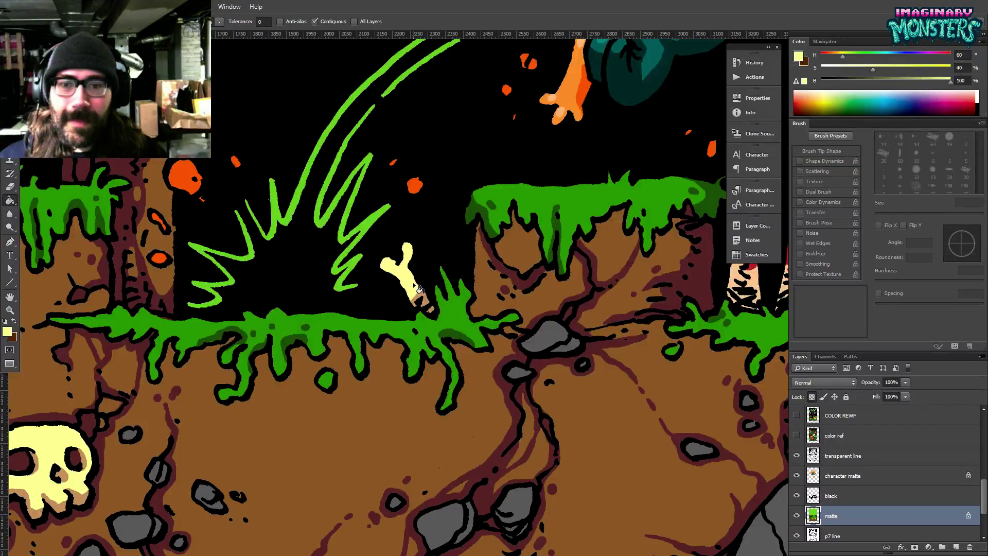
pyautogui.press('b')
pyautogui.keyDown('alt'); pyautogui.click(421, 297); pyautogui.keyUp('alt')
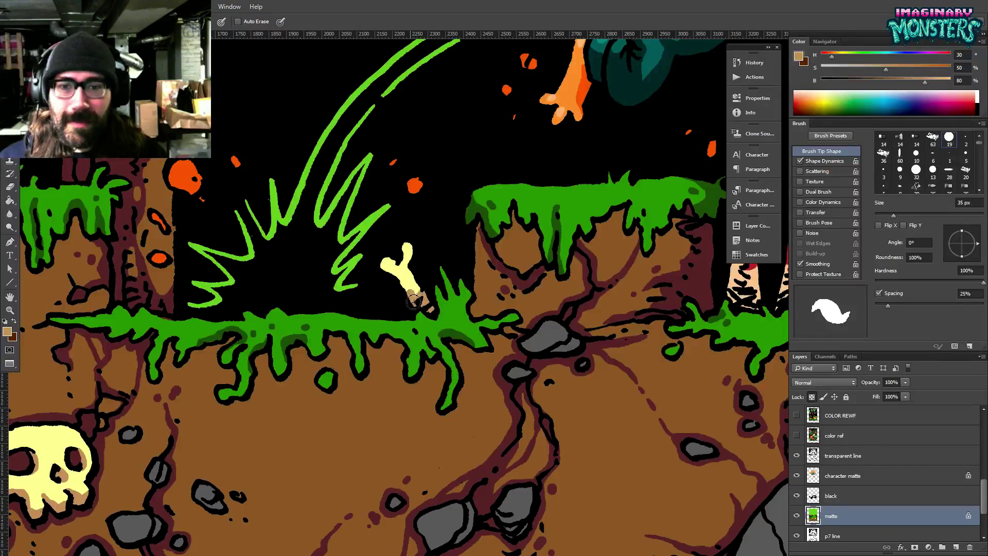
# Sample the dark gray of the shaded stone from the color ref layer, and hide the reference again.
pyautogui.moveTo(523, 311); pyautogui.dragTo(333, 313)
pyautogui.press('z')
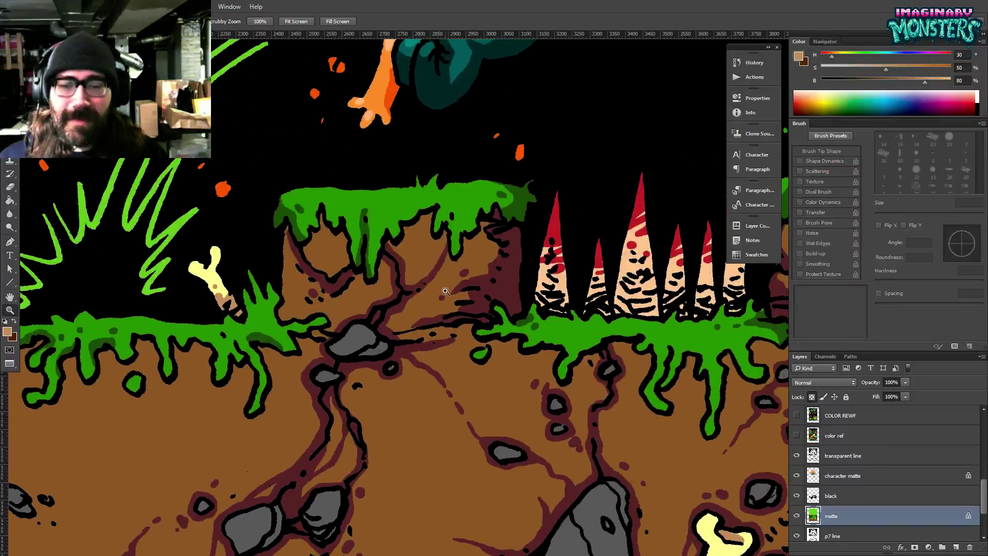
pyautogui.keyDown('alt'); pyautogui.click(444, 295); pyautogui.keyUp('alt')
pyautogui.keyDown('alt'); pyautogui.click(449, 311); pyautogui.keyUp('alt')
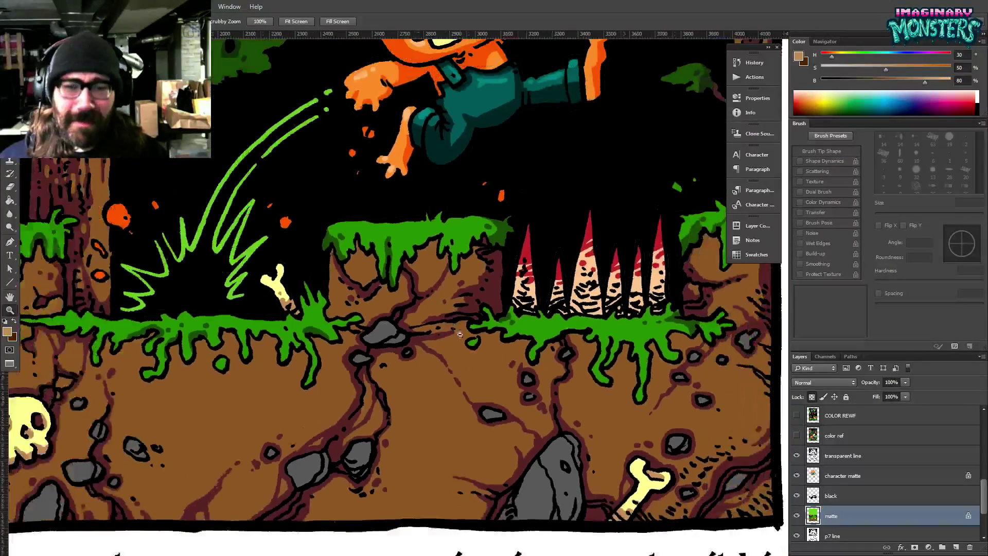
pyautogui.click(797, 435)
pyautogui.moveTo(430, 189); pyautogui.dragTo(324, 238)
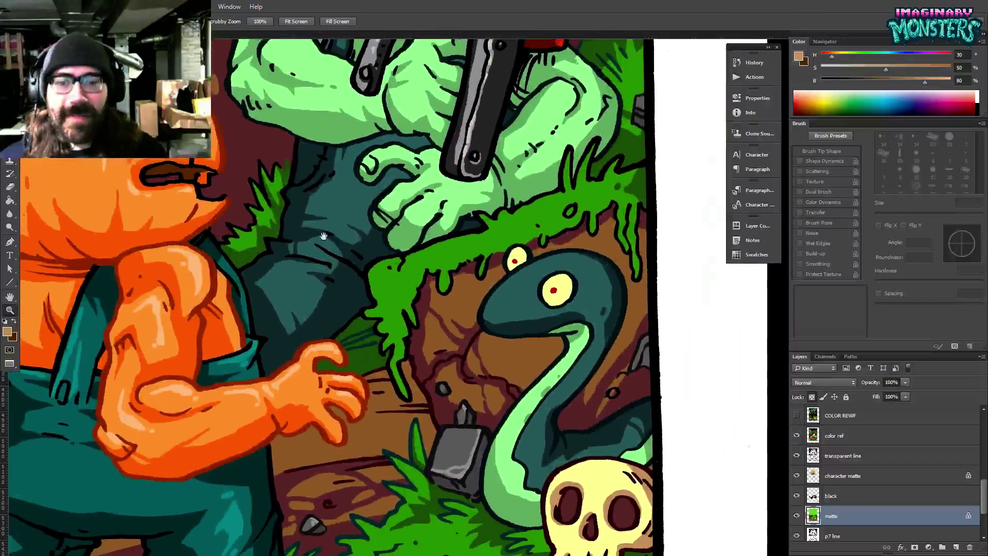
pyautogui.moveTo(388, 380)
pyautogui.mouseDown()
pyautogui.moveTo(376, 343)
pyautogui.moveTo(394, 209)
pyautogui.mouseUp()
pyautogui.press('b')
pyautogui.keyDown('alt'); pyautogui.click(478, 306); pyautogui.keyUp('alt')
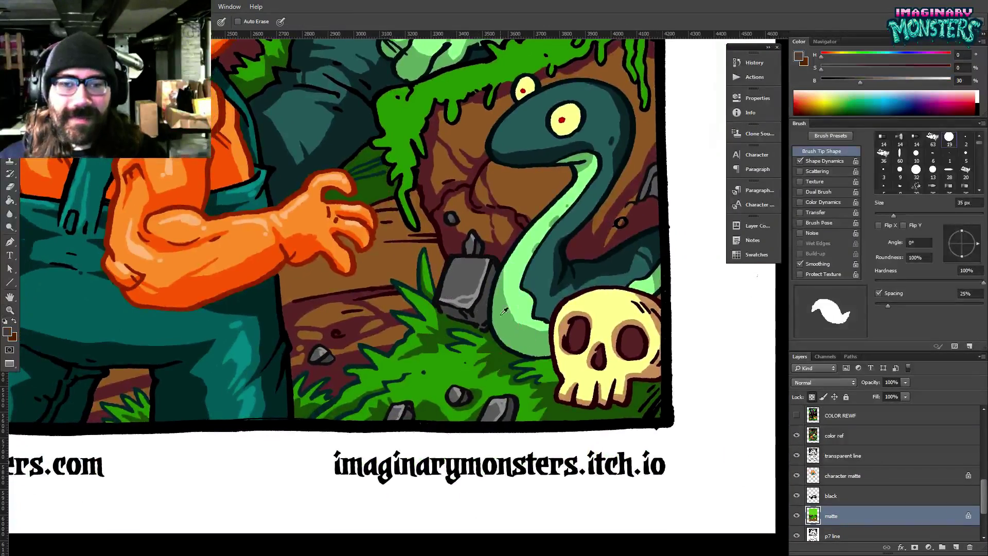
pyautogui.click(797, 436)
# Select all the gray rocks on the matte layer and paint dark gray shadows on the large boulder and the stones nearby.
pyautogui.moveTo(343, 376); pyautogui.dragTo(420, 385)
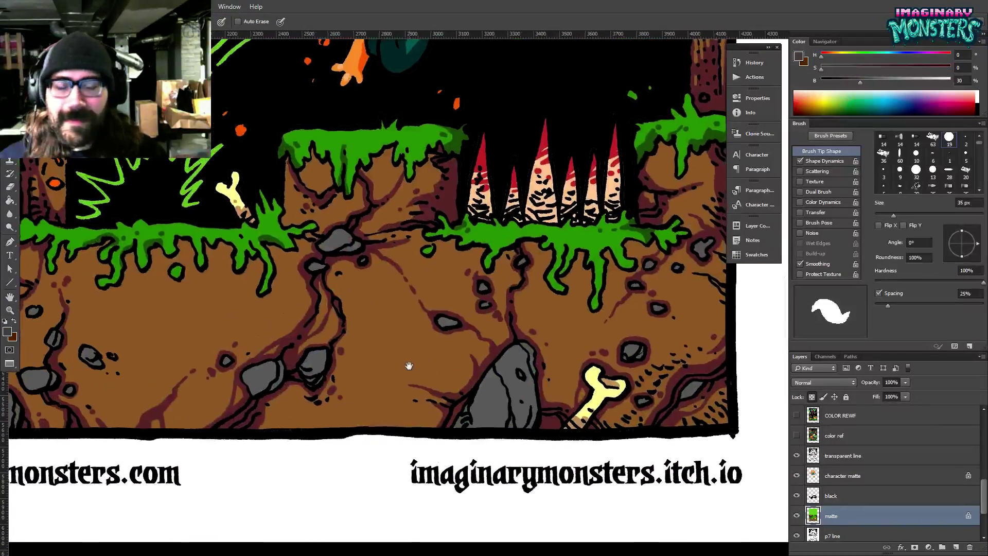
pyautogui.press('w')
pyautogui.click(522, 390)
pyautogui.press('b')
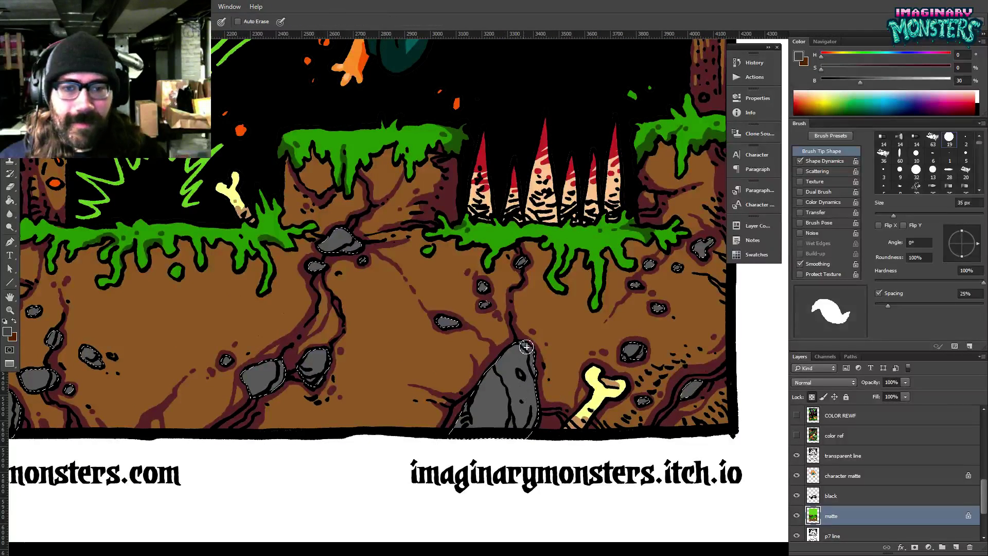
pyautogui.moveTo(507, 425)
pyautogui.mouseDown()
pyautogui.moveTo(643, 348)
pyautogui.moveTo(669, 363)
pyautogui.mouseUp()
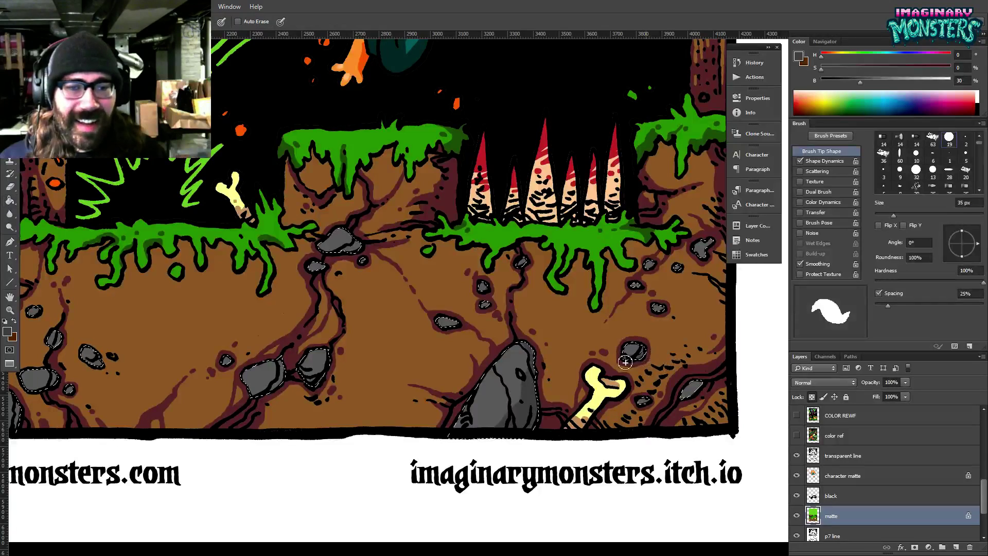
pyautogui.moveTo(256, 396)
pyautogui.mouseDown()
pyautogui.moveTo(270, 385)
pyautogui.moveTo(276, 394)
pyautogui.moveTo(255, 403)
pyautogui.mouseUp()
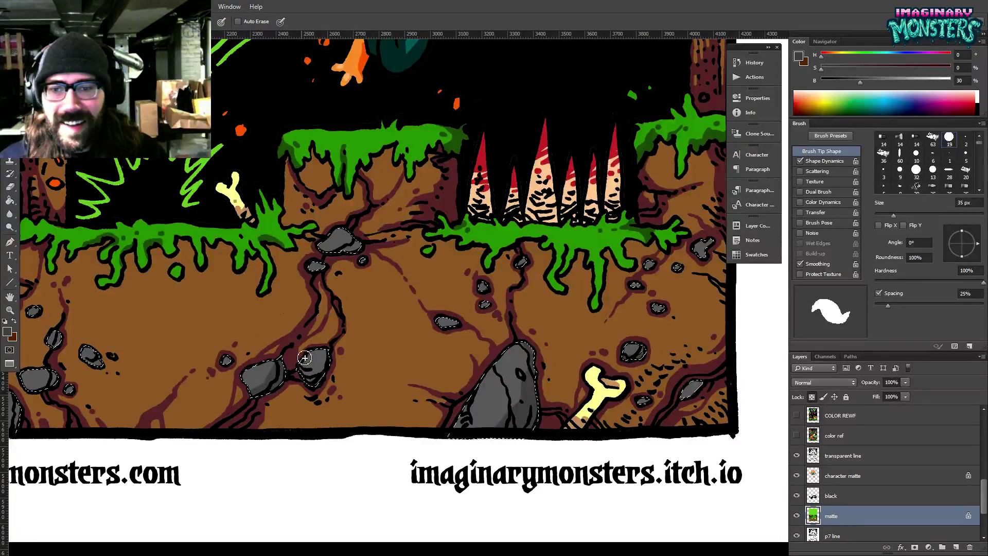
pyautogui.moveTo(305, 358)
pyautogui.mouseDown()
pyautogui.moveTo(320, 390)
pyautogui.moveTo(312, 388)
pyautogui.mouseUp()
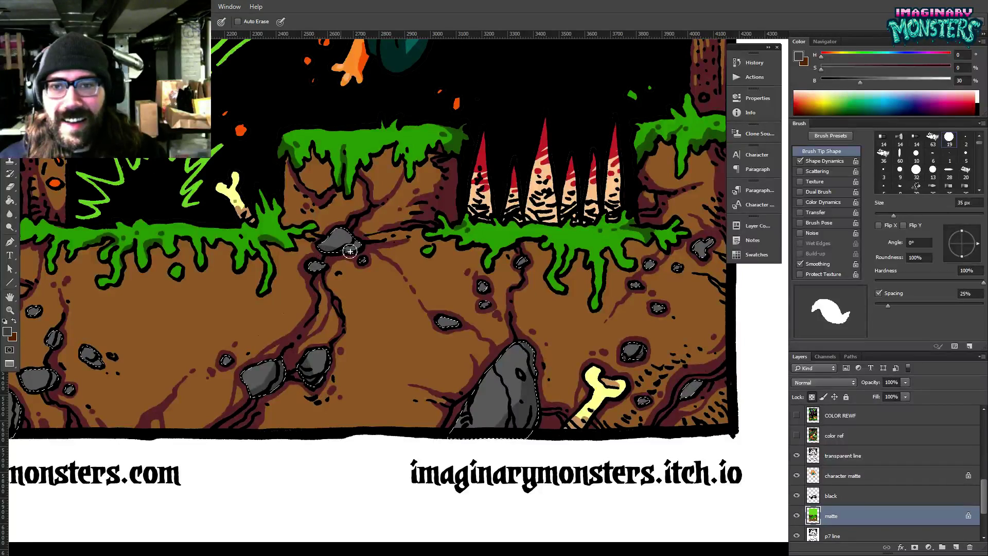
# Paint dark gray shadows on the boulder and small stones around the buried skull and along the panel's left border.
pyautogui.moveTo(283, 293); pyautogui.dragTo(480, 282)
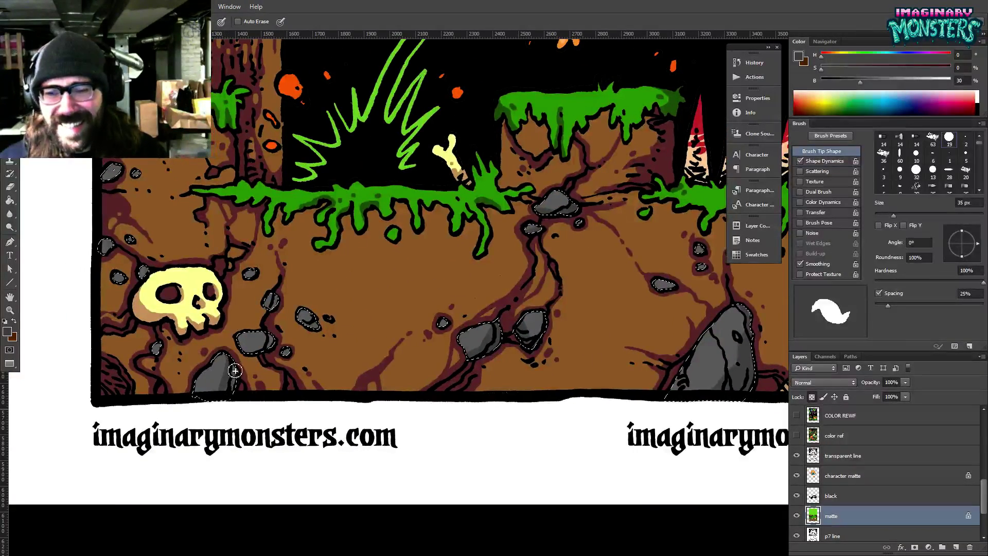
pyautogui.moveTo(235, 371); pyautogui.dragTo(233, 395)
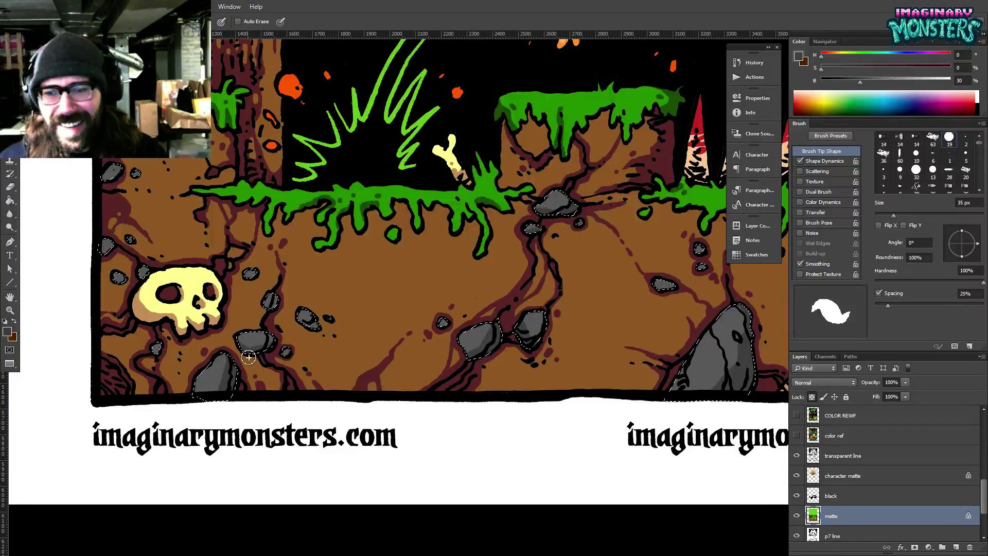
pyautogui.moveTo(287, 304); pyautogui.dragTo(307, 323)
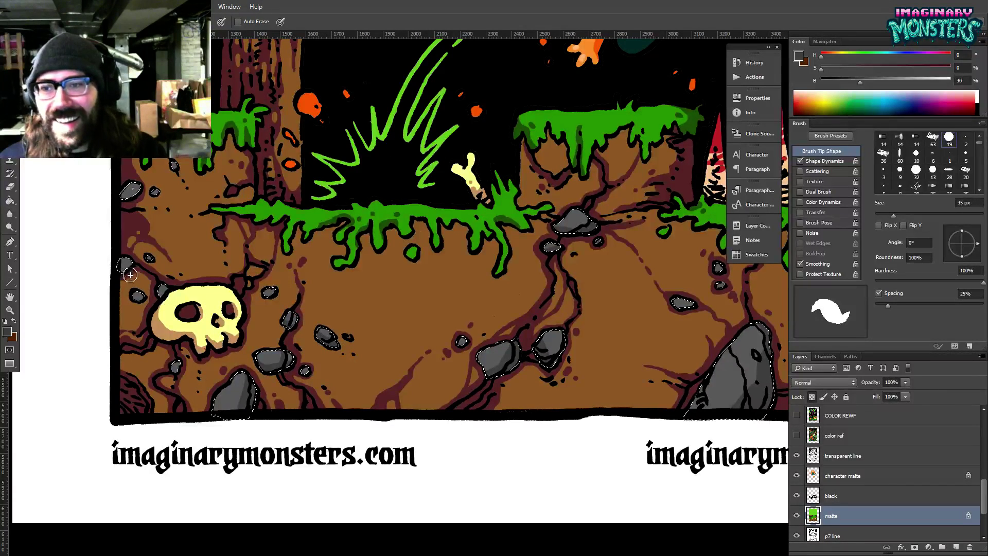
pyautogui.moveTo(130, 275); pyautogui.dragTo(130, 259)
# Touch up the stones along the panel's left border, sampling their light and dark grays and the surrounding maroon.
pyautogui.moveTo(137, 200)
pyautogui.mouseDown()
pyautogui.moveTo(125, 201)
pyautogui.moveTo(167, 165)
pyautogui.moveTo(206, 155)
pyautogui.mouseUp()
pyautogui.press('z')
pyautogui.press('b')
pyautogui.keyDown('alt'); pyautogui.click(136, 182); pyautogui.keyUp('alt')
pyautogui.keyDown('alt'); pyautogui.click(114, 211); pyautogui.keyUp('alt')
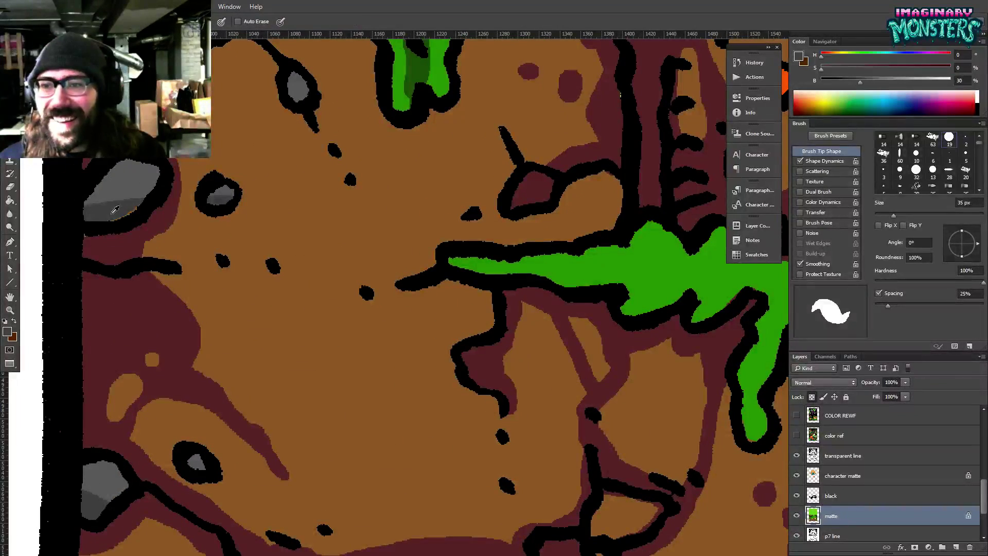
pyautogui.keyDown('alt'); pyautogui.click(111, 242); pyautogui.keyUp('alt')
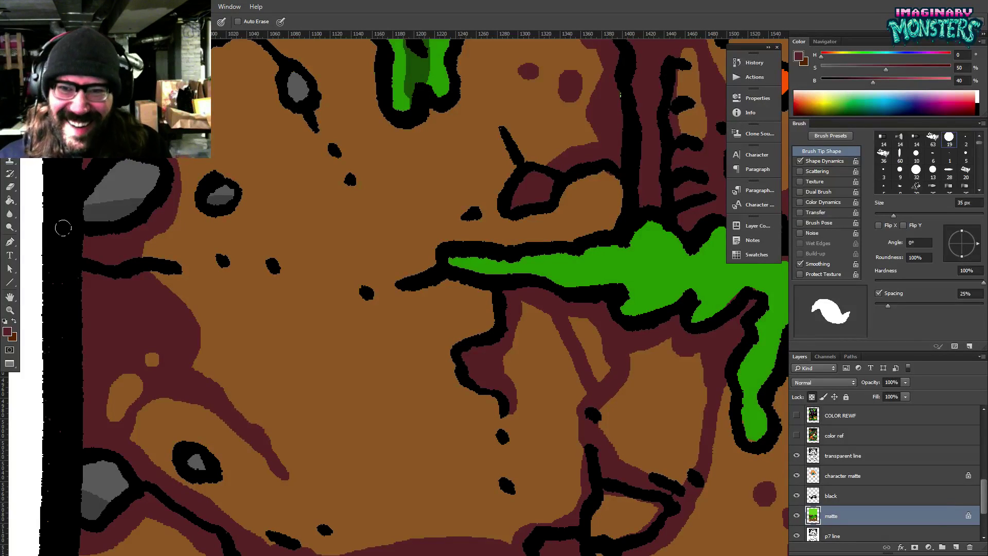
pyautogui.keyDown('alt'); pyautogui.click(387, 258); pyautogui.keyUp('alt')
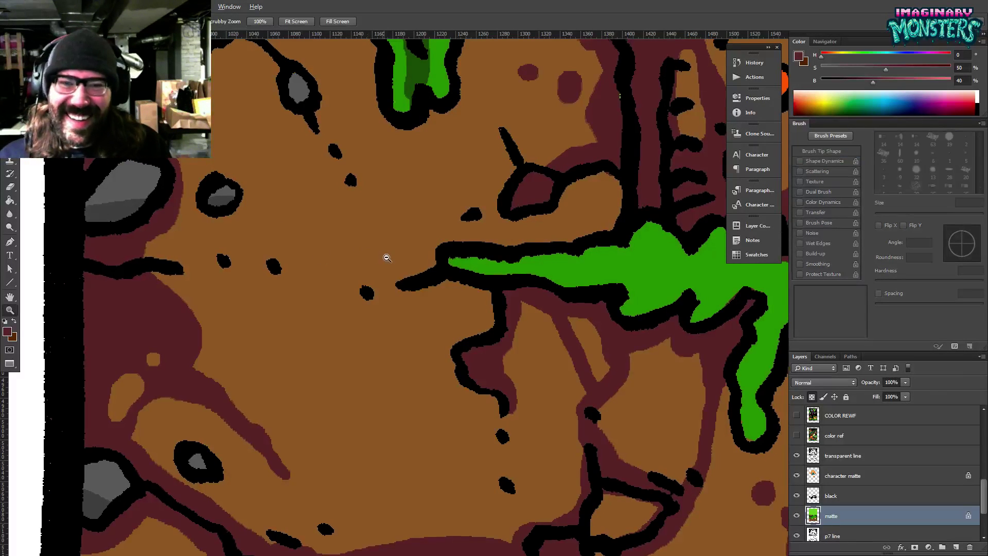
# Repaint the small maroon stone above the lower grass ledge in light and dark gray, sampling both grays from the left boulder.
pyautogui.keyDown('alt'); pyautogui.click(608, 110); pyautogui.keyUp('alt')
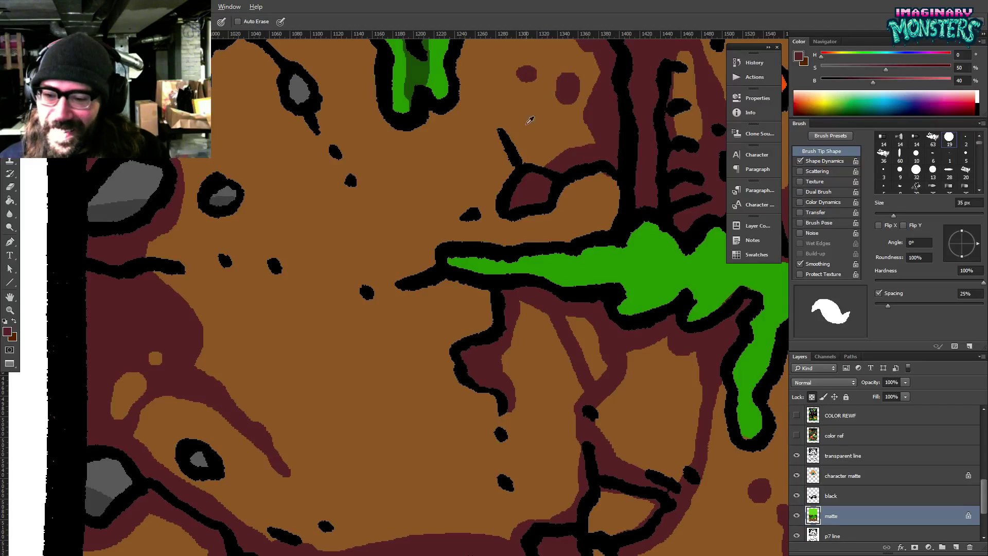
pyautogui.keyDown('alt'); pyautogui.click(134, 204); pyautogui.keyUp('alt')
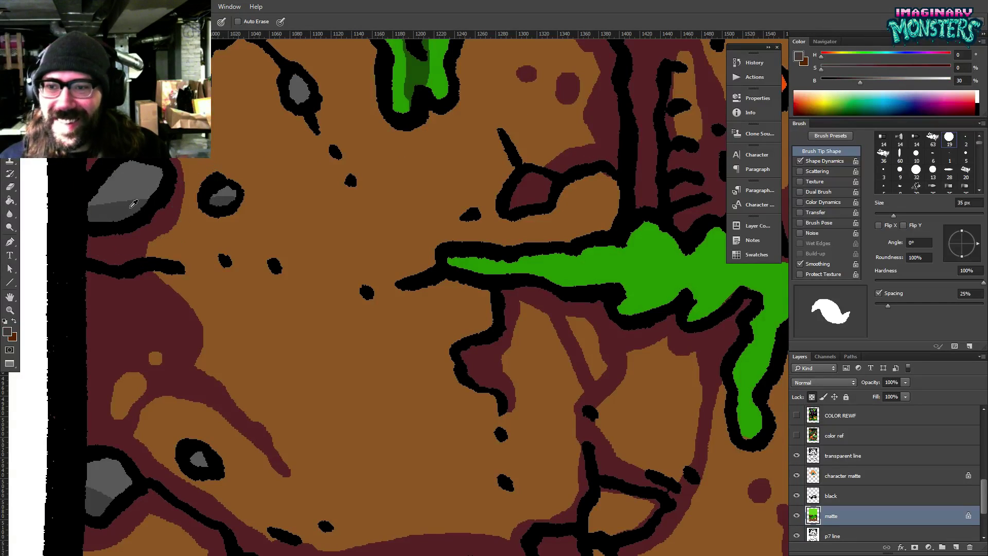
pyautogui.moveTo(518, 189)
pyautogui.mouseDown()
pyautogui.moveTo(512, 199)
pyautogui.moveTo(526, 178)
pyautogui.moveTo(521, 166)
pyautogui.mouseUp()
pyautogui.keyDown('alt'); pyautogui.click(144, 177); pyautogui.keyUp('alt')
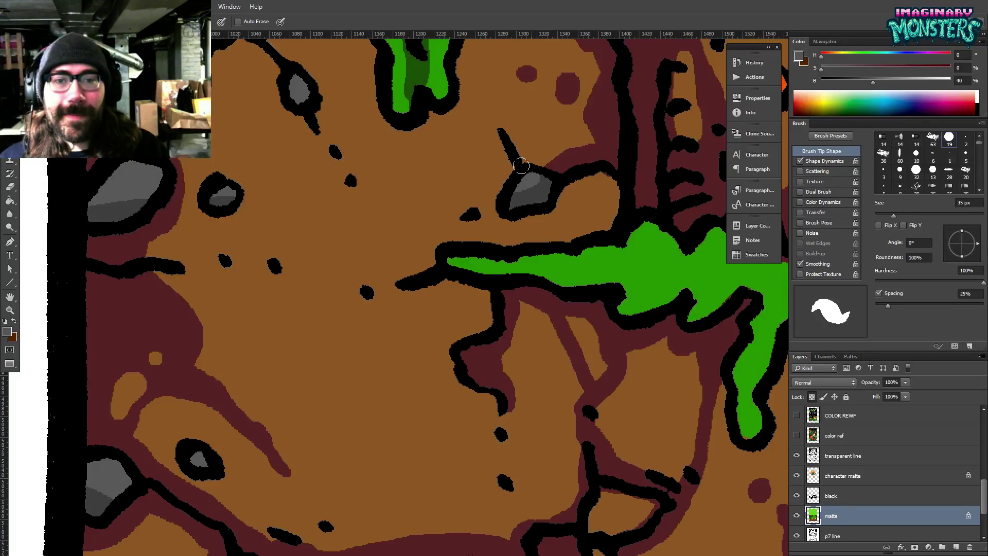
pyautogui.moveTo(451, 173); pyautogui.dragTo(389, 270)
# Paint dark gray shadows on the large cracked boulder beside the buried bone at the panel's lower edge.
pyautogui.press('z')
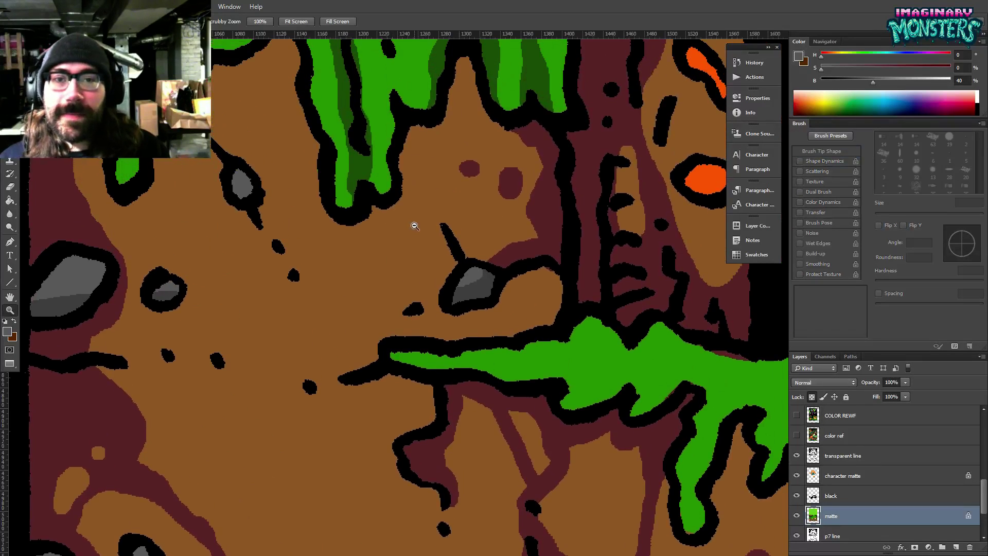
pyautogui.keyDown('alt'); pyautogui.click(414, 225); pyautogui.keyUp('alt')
pyautogui.keyDown('alt'); pyautogui.click(415, 224); pyautogui.keyUp('alt')
pyautogui.keyDown('alt'); pyautogui.click(420, 226); pyautogui.keyUp('alt')
pyautogui.keyDown('alt'); pyautogui.click(428, 226); pyautogui.keyUp('alt')
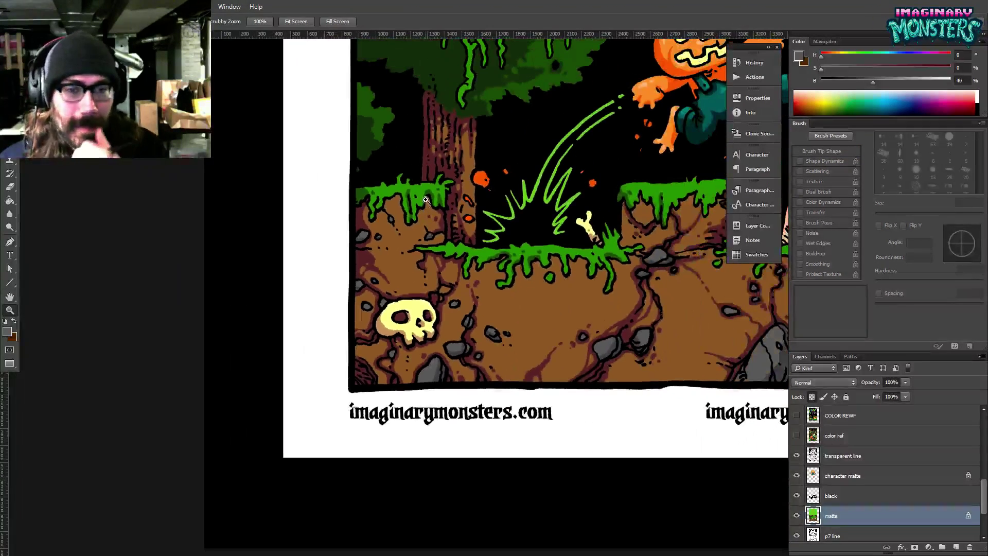
pyautogui.moveTo(590, 298); pyautogui.dragTo(388, 294)
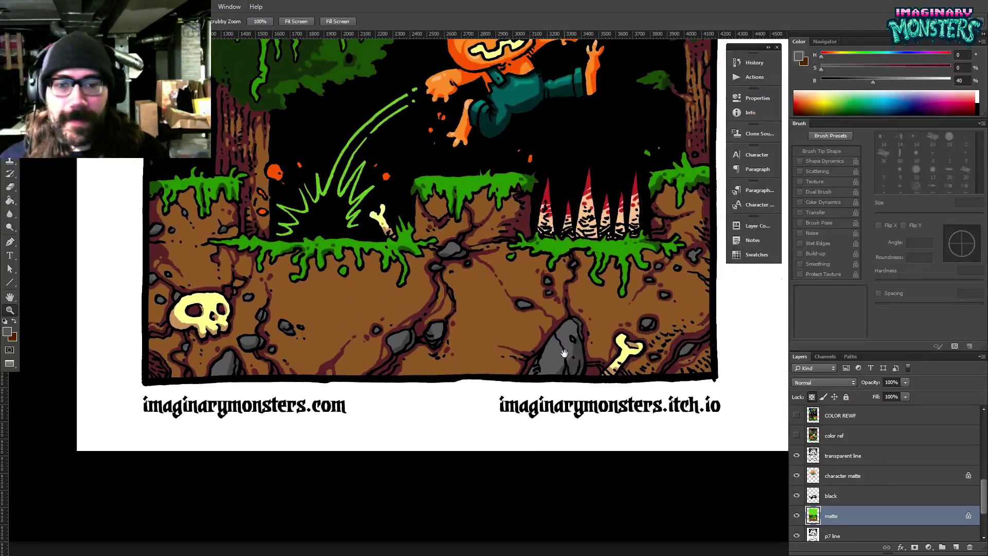
pyautogui.moveTo(565, 354); pyautogui.dragTo(545, 358)
pyautogui.click(550, 359)
pyautogui.click(565, 340)
pyautogui.press('b')
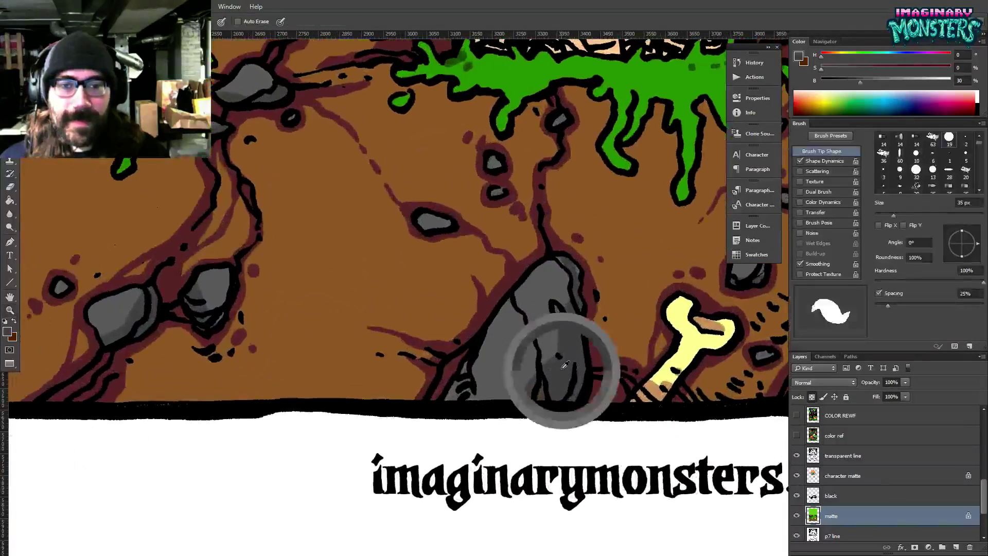
pyautogui.moveTo(509, 302)
pyautogui.mouseDown()
pyautogui.moveTo(529, 337)
pyautogui.moveTo(532, 392)
pyautogui.moveTo(543, 363)
pyautogui.moveTo(518, 296)
pyautogui.mouseUp()
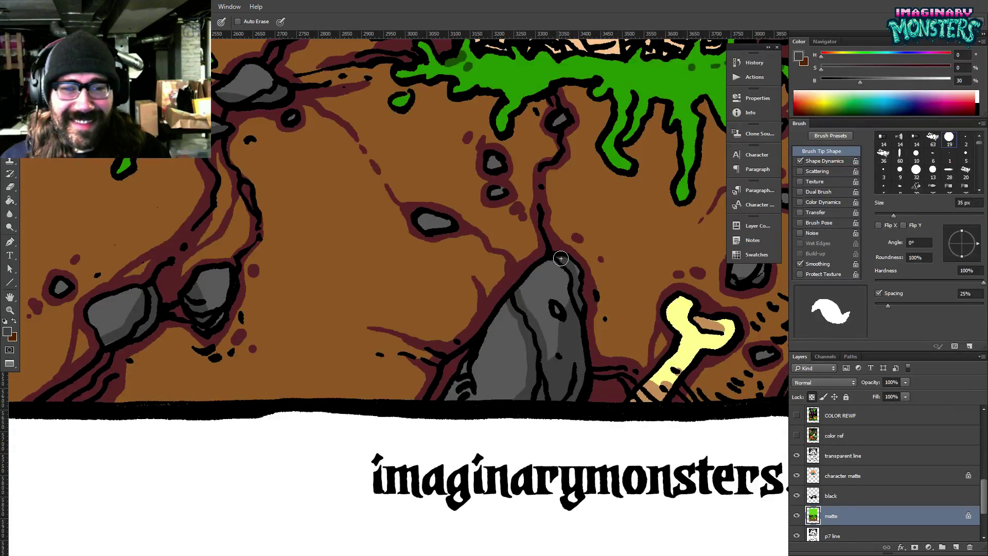
# Shade the stone in the panel's lower-right corner, sampling its light gray and the boulder's dark gray.
pyautogui.moveTo(588, 307); pyautogui.dragTo(422, 328)
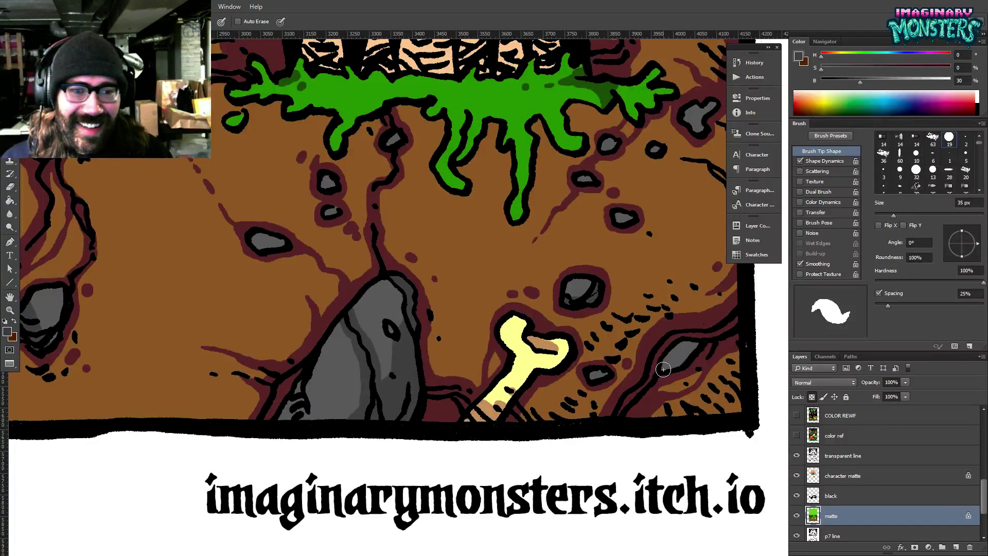
pyautogui.moveTo(663, 369); pyautogui.dragTo(688, 344)
pyautogui.keyDown('alt'); pyautogui.click(678, 351); pyautogui.keyUp('alt')
pyautogui.keyDown('alt'); pyautogui.click(410, 362); pyautogui.keyUp('alt')
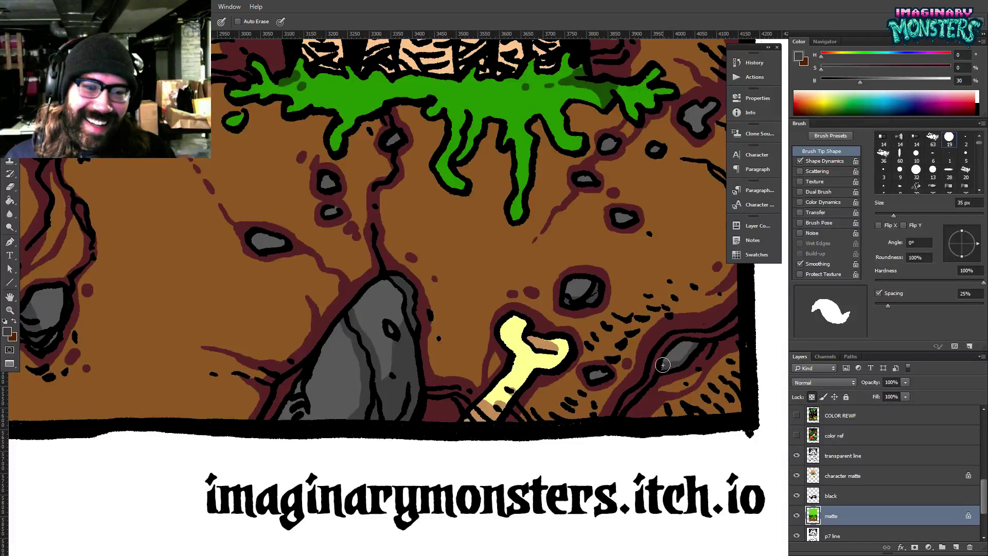
# Shade the forked stone and the small stone near the panel's right border with sampled light and dark grays.
pyautogui.moveTo(681, 324); pyautogui.dragTo(599, 362)
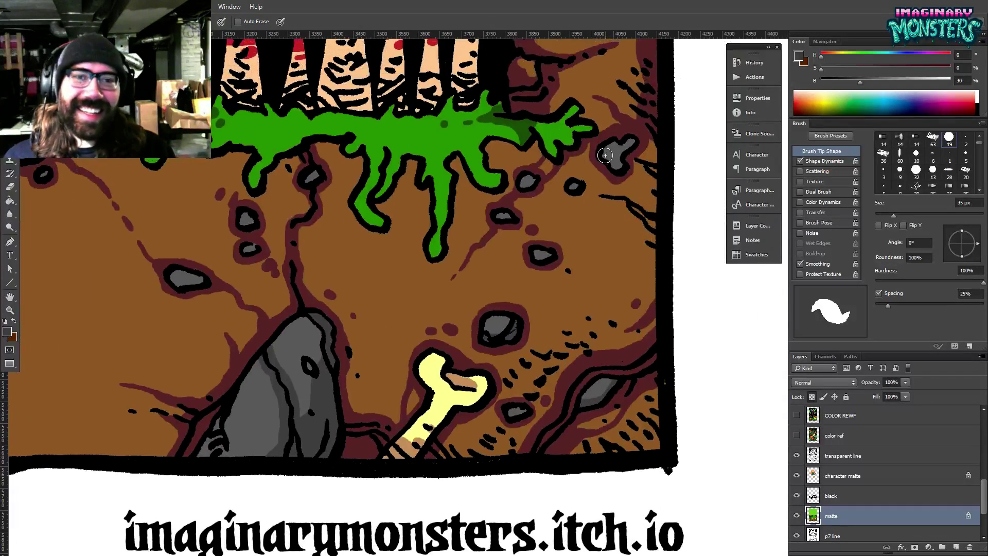
pyautogui.moveTo(620, 150); pyautogui.dragTo(615, 153)
pyautogui.keyDown('alt'); pyautogui.click(614, 152); pyautogui.keyUp('alt')
pyautogui.scroll(1, 600, 163)
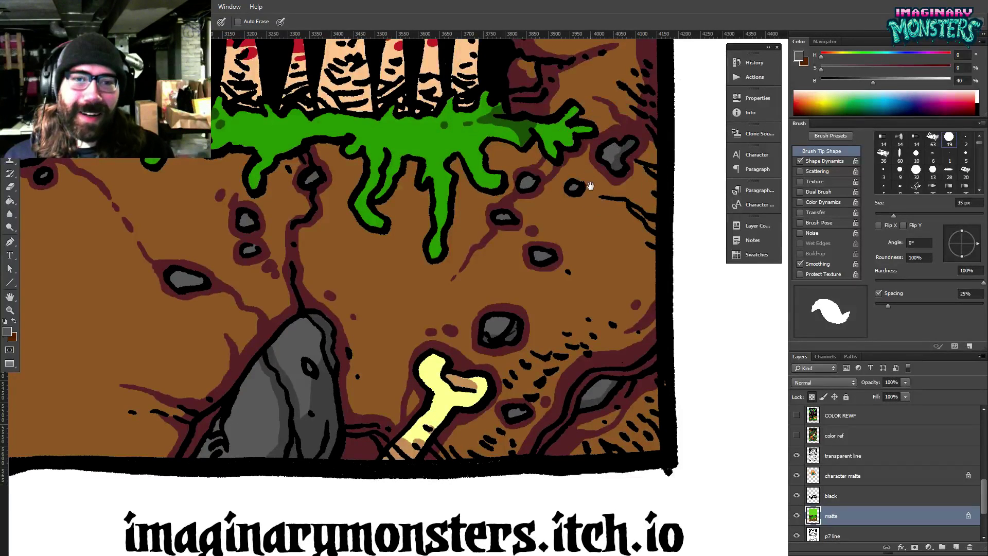
pyautogui.keyDown('alt'); pyautogui.click(494, 332); pyautogui.keyUp('alt')
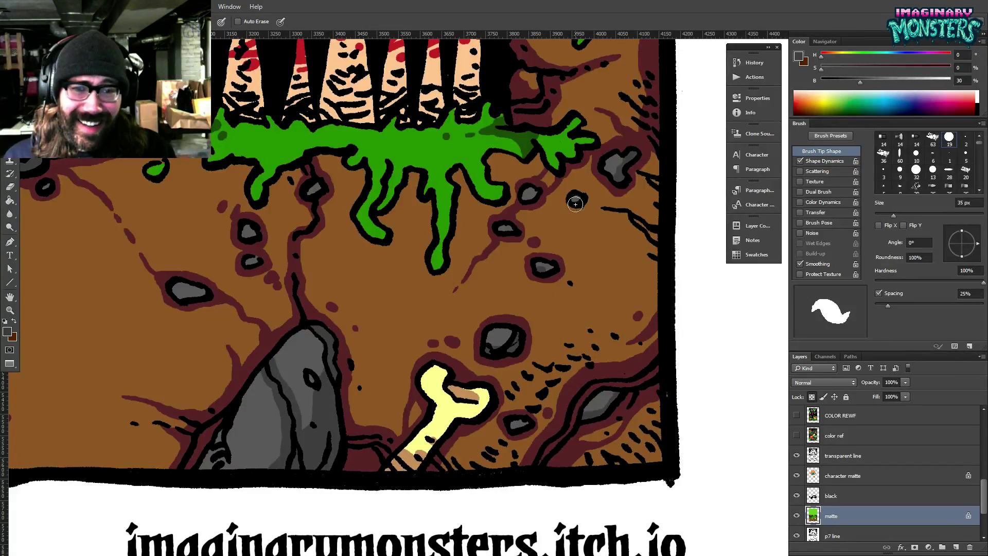
# Sample the grass's dark green and dab a shadow spot onto the middle grassy ledge.
pyautogui.moveTo(462, 255); pyautogui.dragTo(470, 324)
pyautogui.moveTo(427, 185); pyautogui.dragTo(404, 346)
pyautogui.moveTo(258, 334); pyautogui.dragTo(624, 334)
pyautogui.keyDown('alt'); pyautogui.click(377, 221); pyautogui.keyUp('alt')
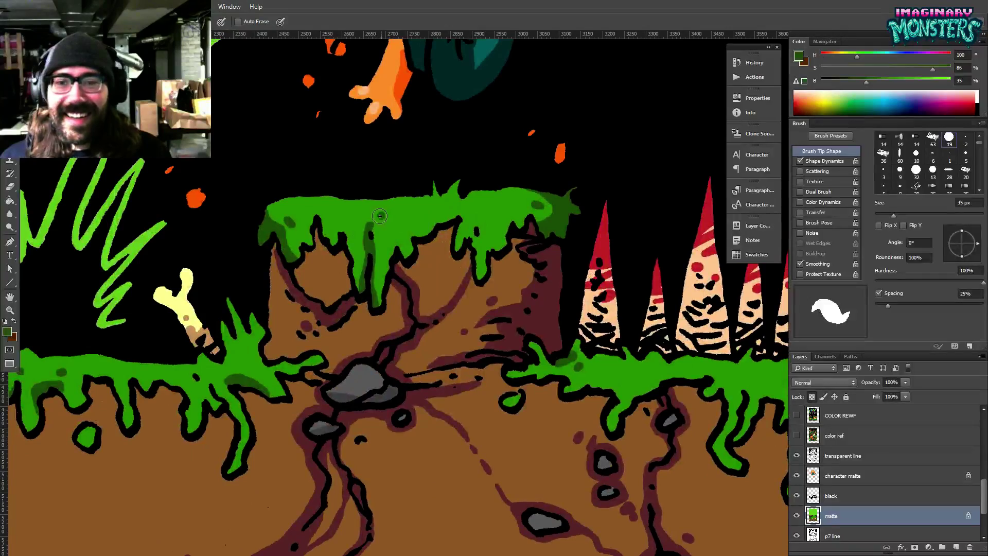
pyautogui.press('z')
pyautogui.keyDown('alt'); pyautogui.click(394, 219); pyautogui.keyUp('alt')
pyautogui.keyDown('alt'); pyautogui.click(394, 222); pyautogui.keyUp('alt')
pyautogui.keyDown('alt'); pyautogui.click(395, 222); pyautogui.keyUp('alt')
pyautogui.keyDown('alt'); pyautogui.click(401, 223); pyautogui.keyUp('alt')
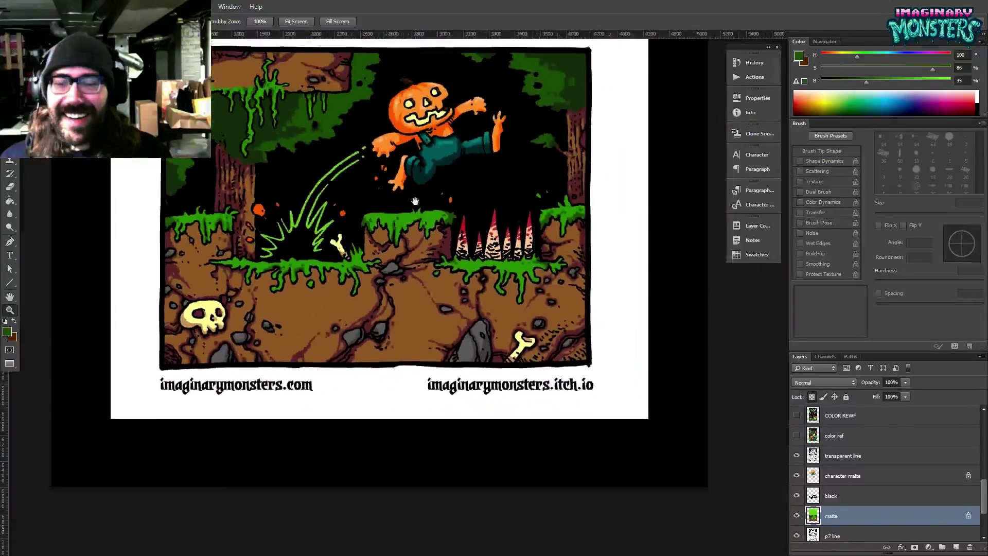
pyautogui.moveTo(415, 201); pyautogui.dragTo(387, 338)
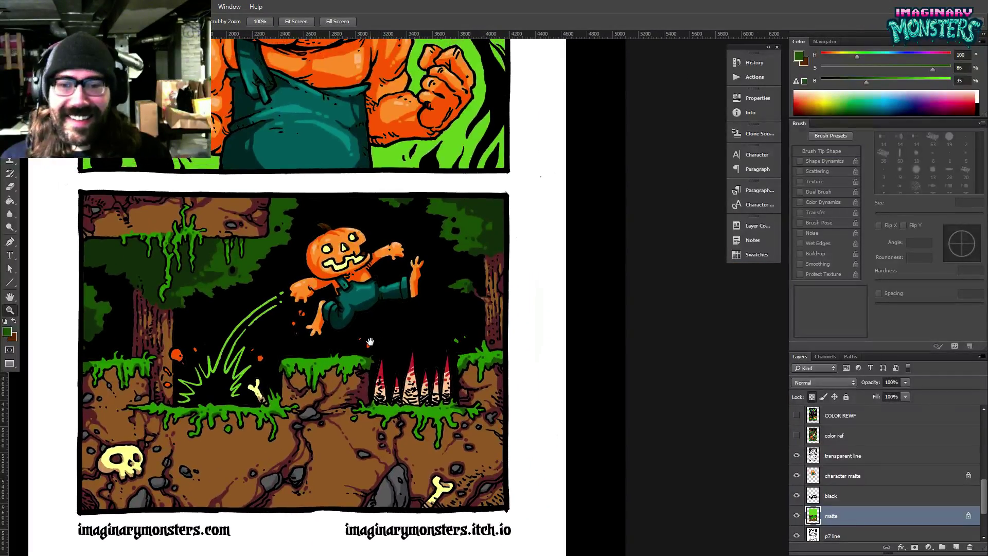
# Sample the darkest foliage green, then outline and fill a shadow area in the foliage beside the upper-left dirt block.
pyautogui.press('b')
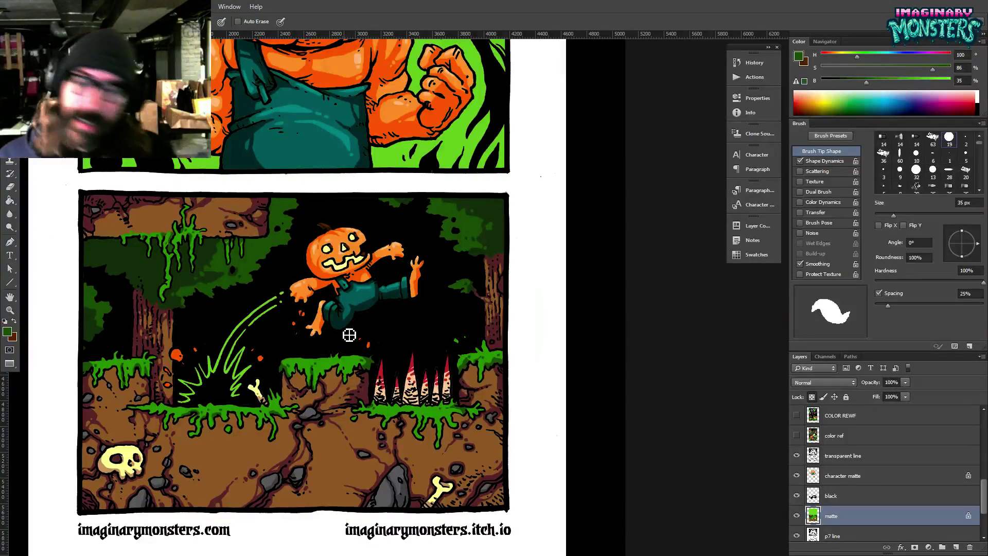
pyautogui.moveTo(275, 247); pyautogui.dragTo(317, 232)
pyautogui.keyDown('alt'); pyautogui.click(191, 290); pyautogui.keyUp('alt')
pyautogui.scroll(1, 353, 174)
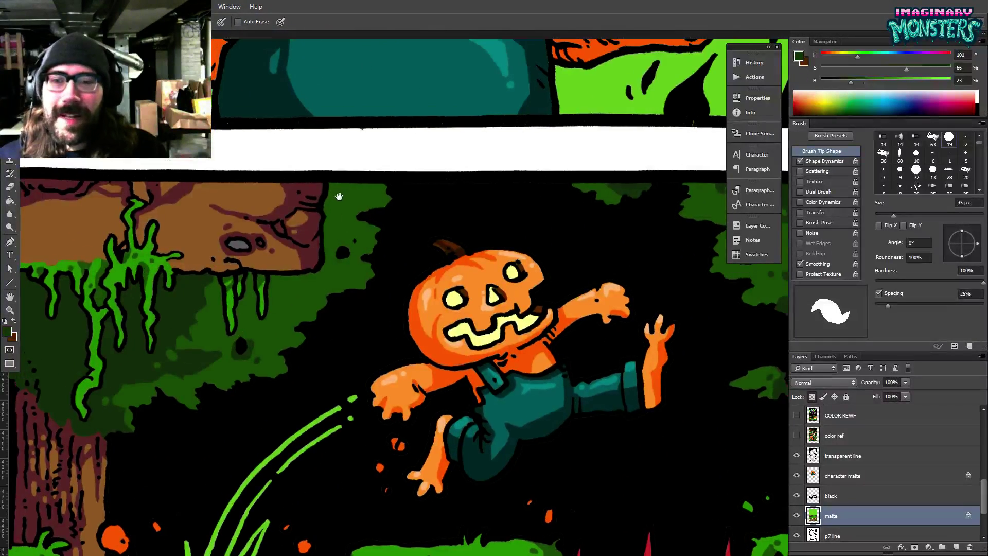
pyautogui.press('w')
pyautogui.click(357, 203)
pyautogui.press('b')
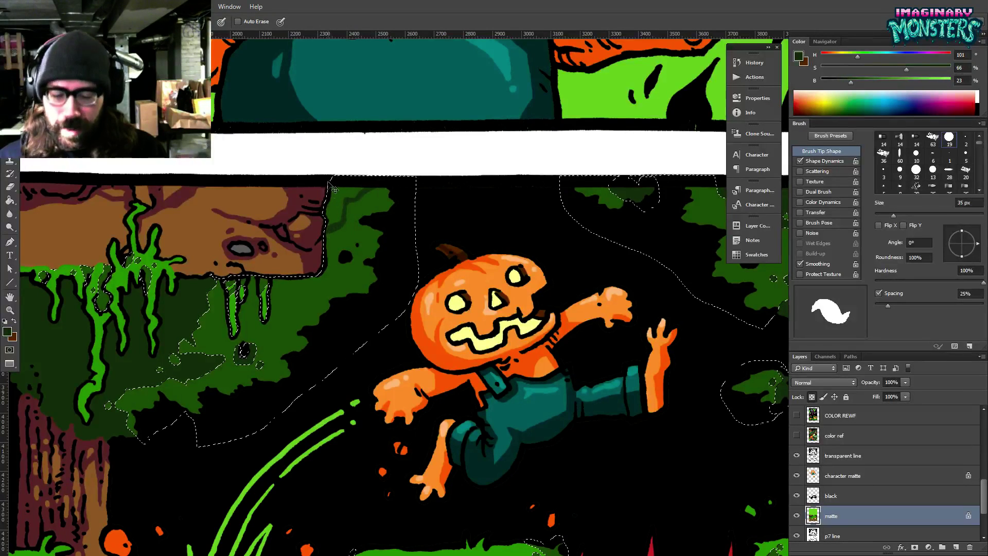
pyautogui.hotkey('ctrl', 'd')
pyautogui.press('g')
pyautogui.moveTo(376, 225); pyautogui.dragTo(375, 221)
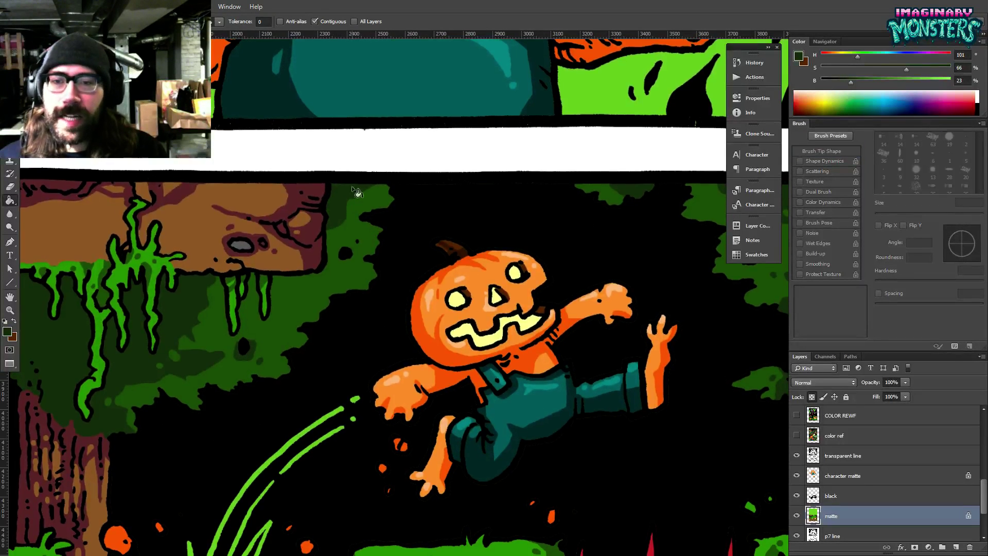
# Refine the shadow edge in the foliage beside the dirt block with dabs of the sampled lighter and darker greens.
pyautogui.press('b')
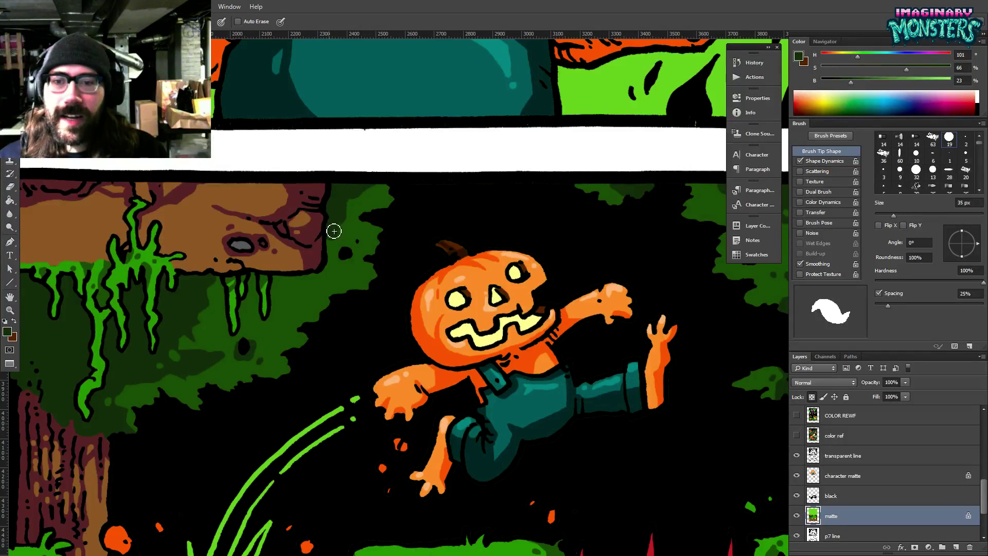
pyautogui.keyDown('alt'); pyautogui.click(352, 223); pyautogui.keyUp('alt')
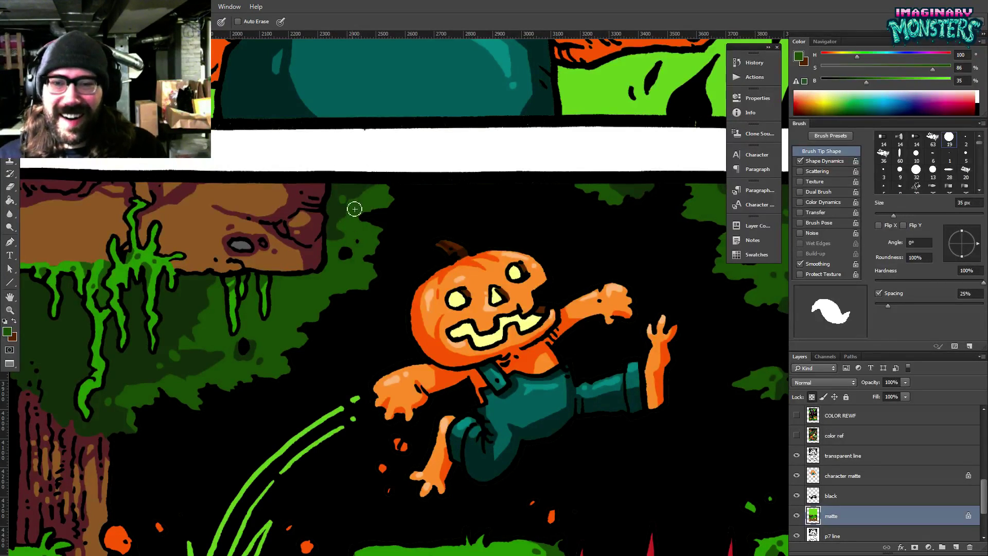
pyautogui.keyDown('alt'); pyautogui.click(346, 209); pyautogui.keyUp('alt')
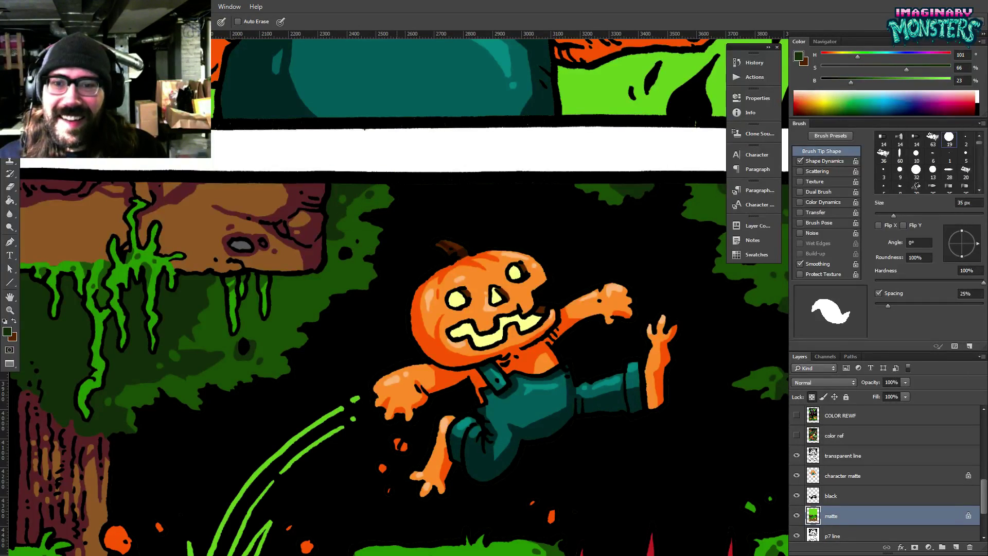
pyautogui.moveTo(388, 263); pyautogui.dragTo(403, 222)
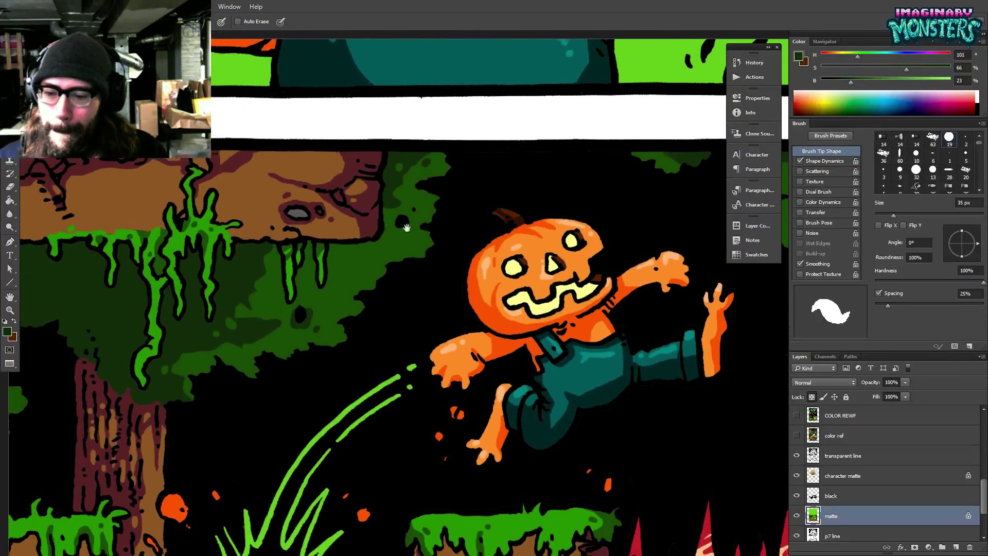
# Examine the shaded panel, the foliage in its upper-right corner and the complete comic page.
pyautogui.press('z')
pyautogui.keyDown('alt'); pyautogui.click(380, 233); pyautogui.keyUp('alt')
pyautogui.keyDown('alt'); pyautogui.click(380, 233); pyautogui.keyUp('alt')
pyautogui.keyDown('alt'); pyautogui.click(379, 232); pyautogui.keyUp('alt')
pyautogui.moveTo(552, 181); pyautogui.dragTo(426, 196)
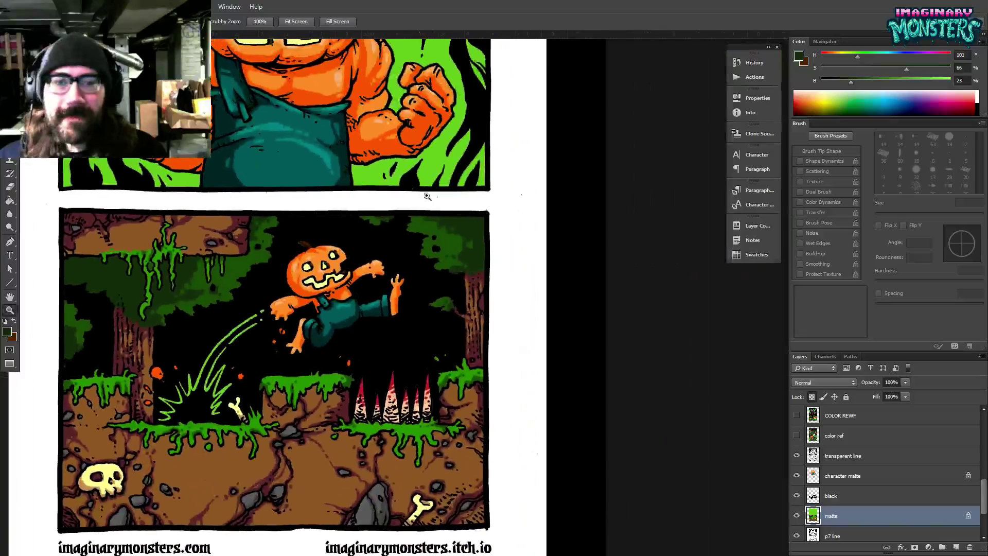
pyautogui.click(473, 225)
pyautogui.click(474, 225)
pyautogui.click(478, 217)
pyautogui.press('b')
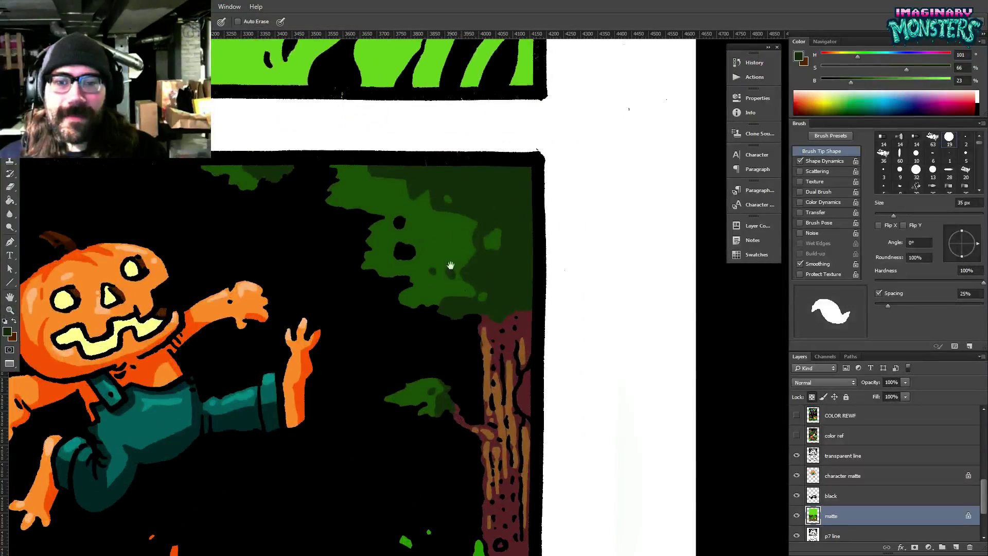
pyautogui.moveTo(451, 294)
pyautogui.mouseDown()
pyautogui.moveTo(481, 203)
pyautogui.moveTo(561, 191)
pyautogui.moveTo(453, 255)
pyautogui.moveTo(475, 242)
pyautogui.mouseUp()
pyautogui.press('z')
pyautogui.moveTo(474, 208); pyautogui.dragTo(436, 312)
pyautogui.press('b')
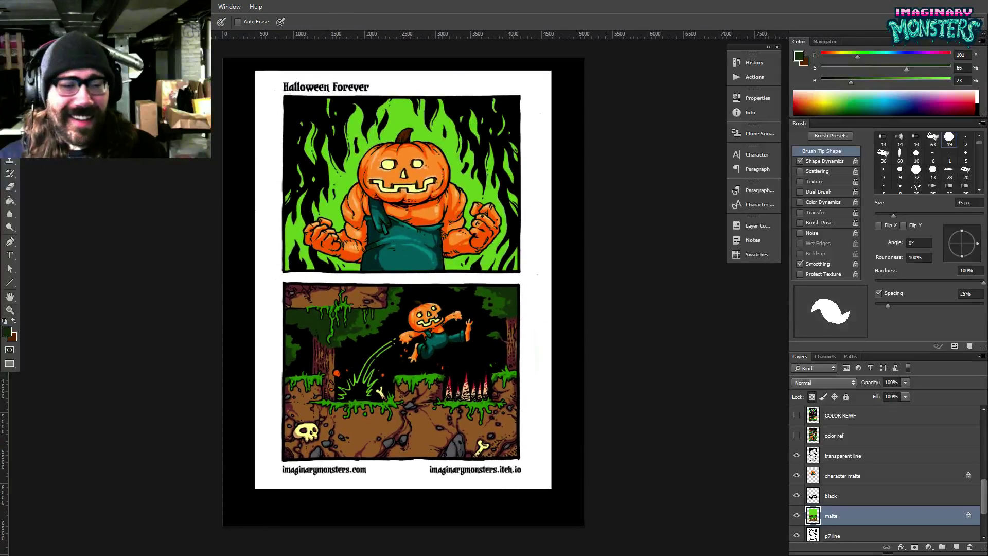
# View the artwork of the color ref and COLOR REWF layers for matching colors, and hide both layers again.
pyautogui.moveTo(414, 210); pyautogui.dragTo(464, 253)
pyautogui.press('z')
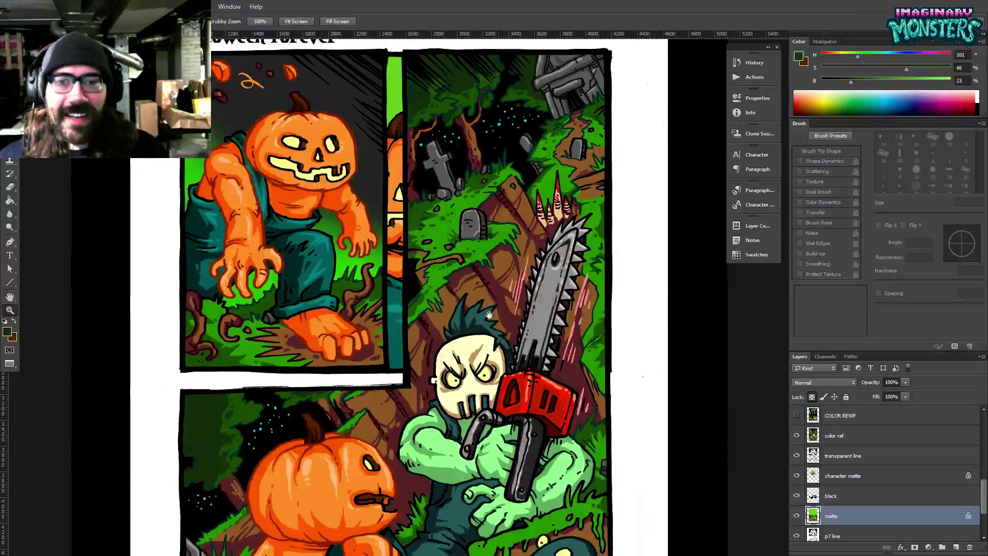
pyautogui.moveTo(538, 325); pyautogui.dragTo(470, 252)
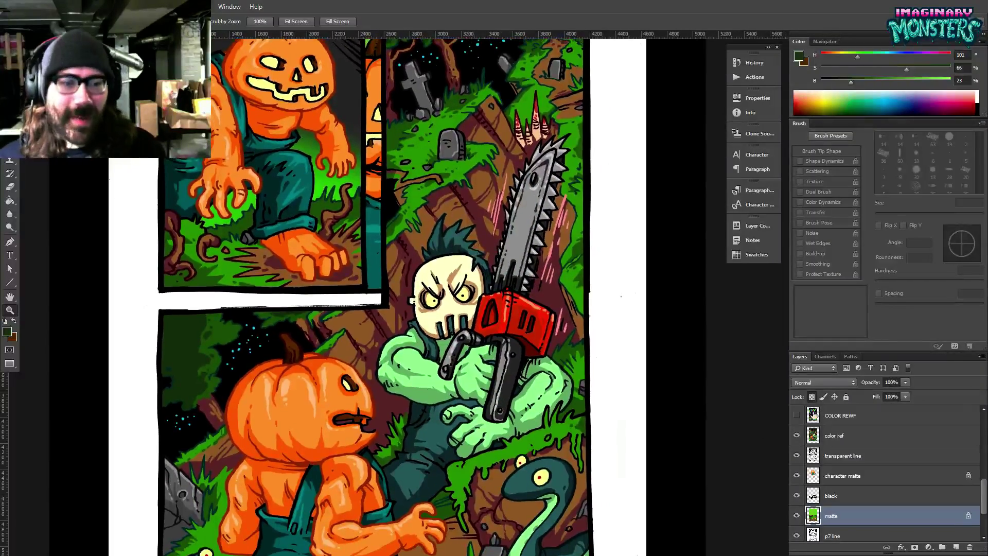
pyautogui.click(797, 435)
pyautogui.click(797, 415)
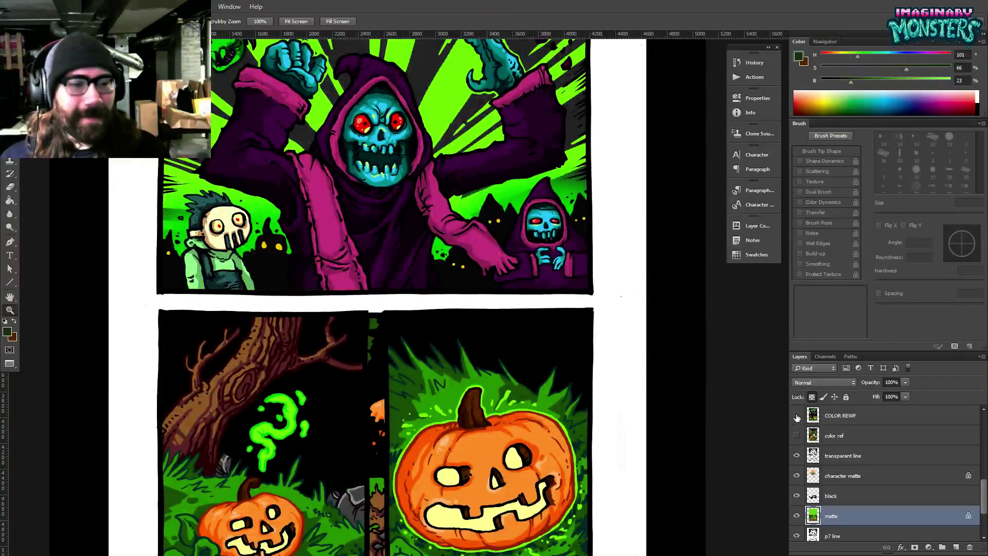
pyautogui.click(797, 415)
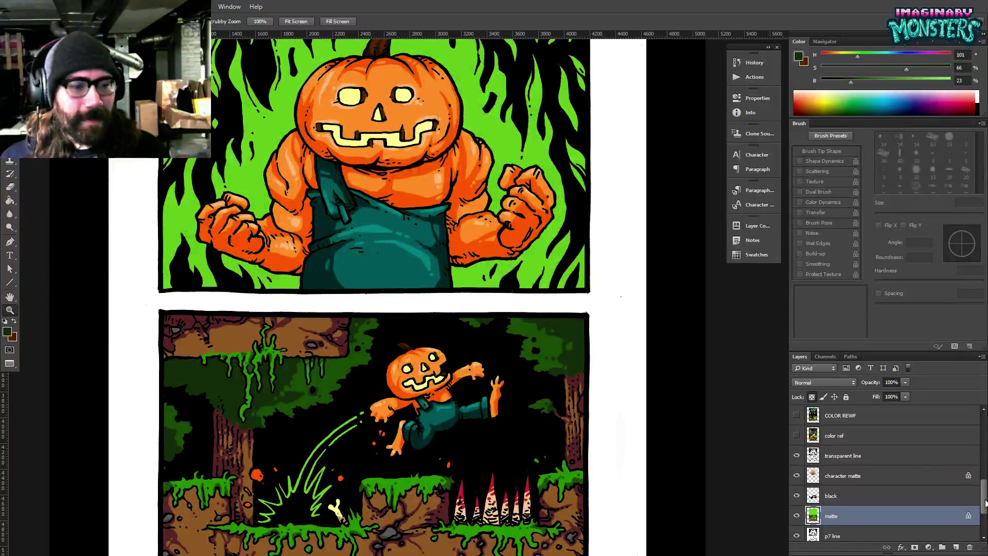
# Show the upper color ref layer, sample the pale green beside the screaming pumpkin's mouth, and hide the reference again.
pyautogui.scroll(3, 948, 475)
pyautogui.click(797, 449)
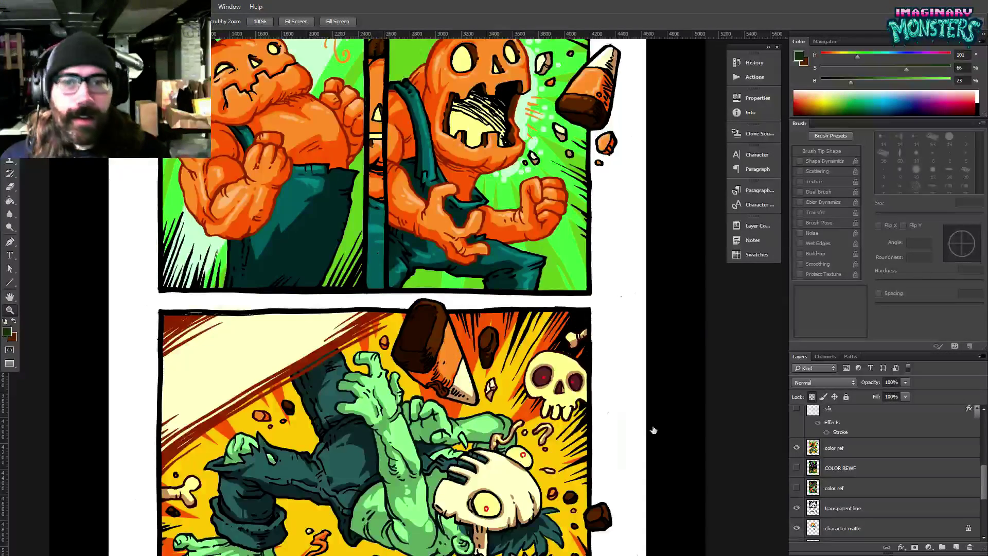
pyautogui.press('b')
pyautogui.keyDown('alt'); pyautogui.click(509, 103); pyautogui.keyUp('alt')
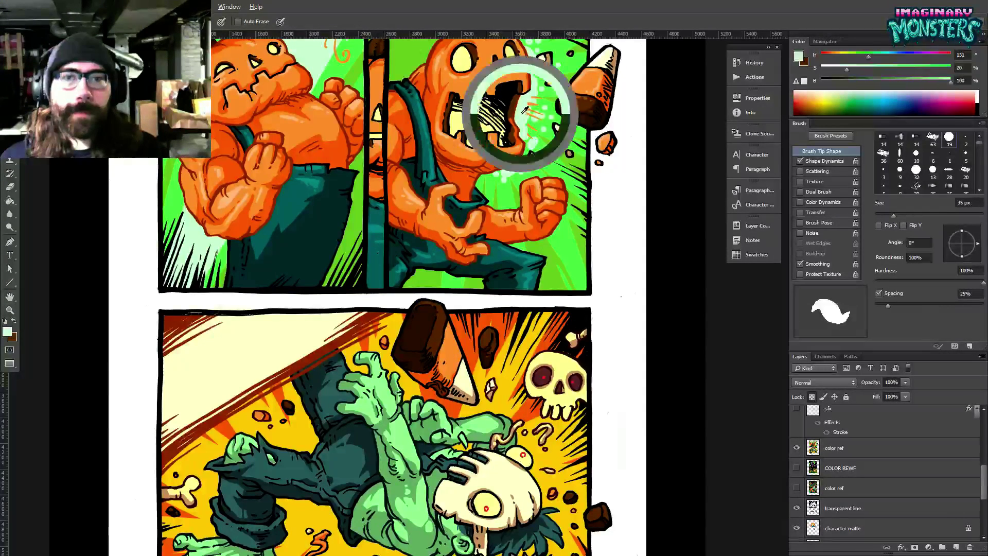
pyautogui.click(797, 449)
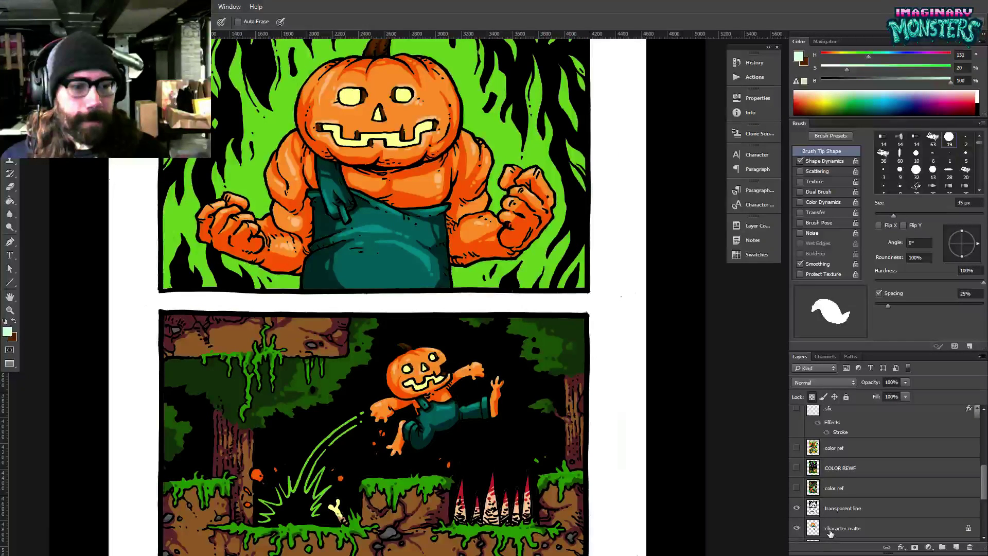
pyautogui.scroll(-3, 912, 514)
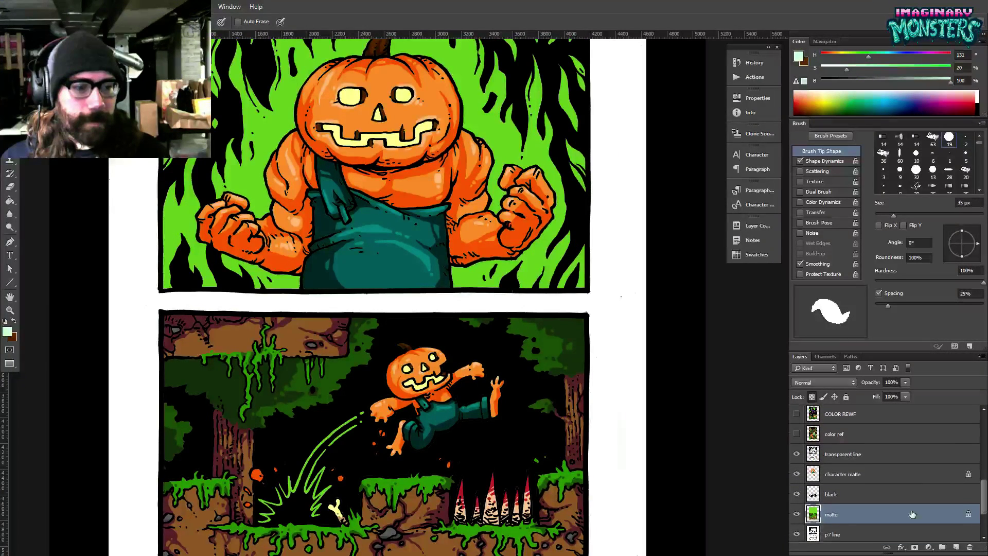
# Outline a pale green highlight in the flames beside the shoulder on the big pumpkin panel's left side and fill it.
pyautogui.moveTo(470, 399); pyautogui.dragTo(488, 454)
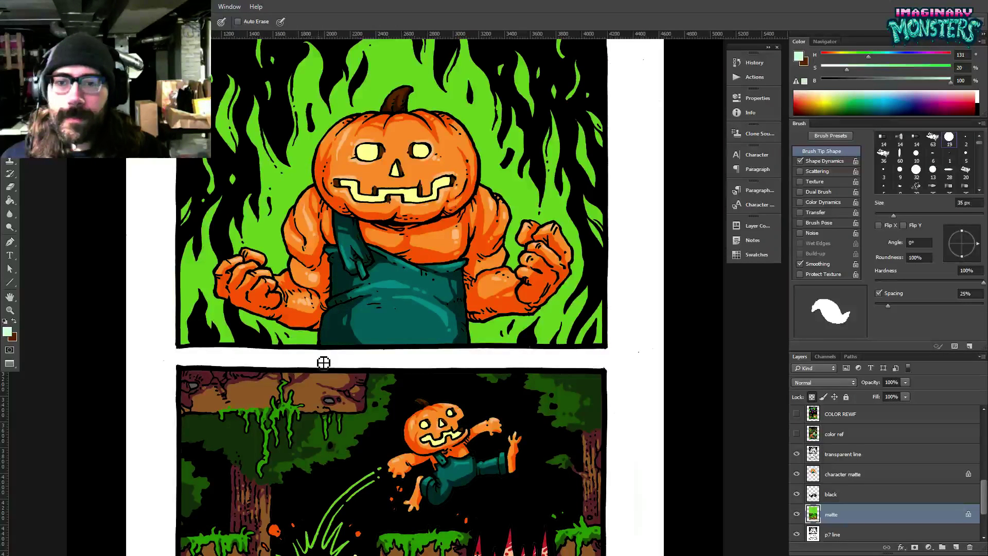
pyautogui.moveTo(310, 344)
pyautogui.mouseDown()
pyautogui.moveTo(280, 262)
pyautogui.moveTo(282, 201)
pyautogui.moveTo(306, 173)
pyautogui.moveTo(309, 150)
pyautogui.moveTo(334, 183)
pyautogui.mouseUp()
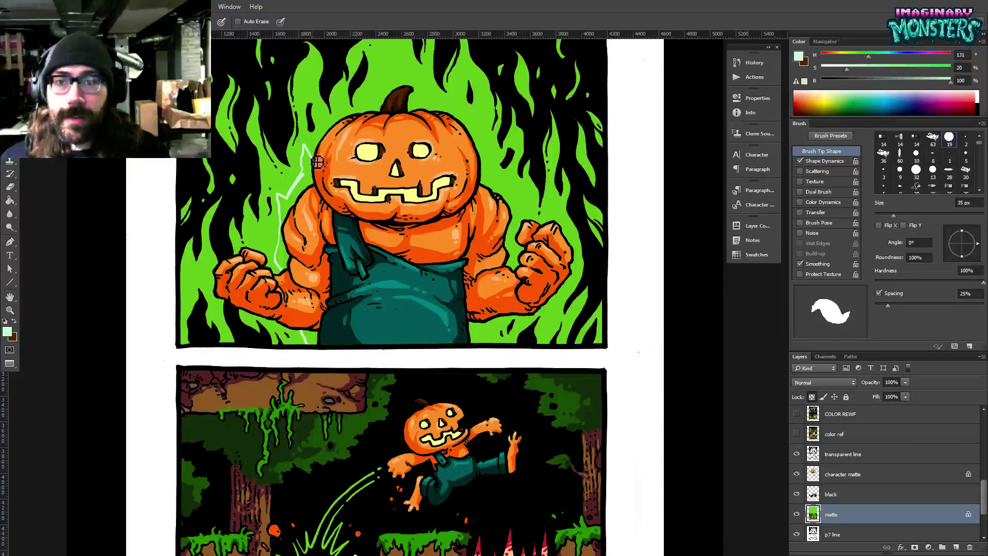
pyautogui.press('g')
pyautogui.click(321, 343)
pyautogui.press('b')
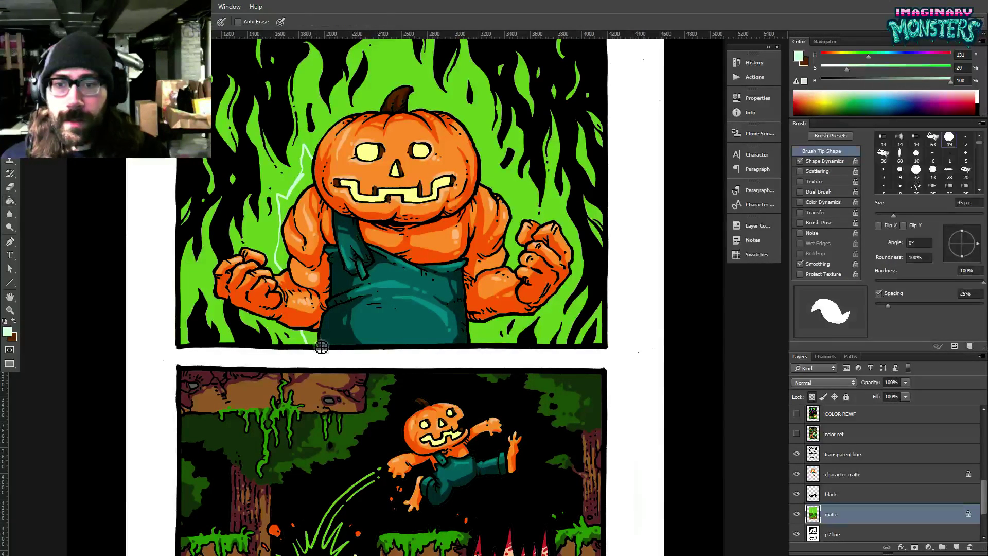
pyautogui.moveTo(276, 198); pyautogui.dragTo(312, 234)
pyautogui.press('z')
pyautogui.click(311, 231)
pyautogui.press('b')
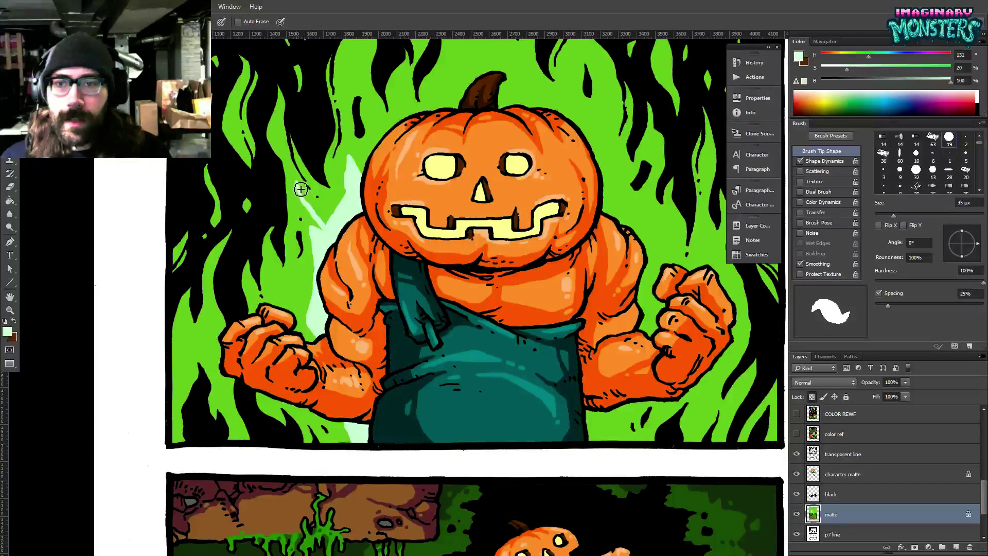
# Extend the pale highlight beside the left shoulder outward, and carve its edge into flame tongues with the sampled bright green.
pyautogui.moveTo(299, 185)
pyautogui.mouseDown()
pyautogui.moveTo(304, 253)
pyautogui.moveTo(295, 255)
pyautogui.moveTo(300, 235)
pyautogui.moveTo(305, 303)
pyautogui.moveTo(321, 325)
pyautogui.moveTo(309, 250)
pyautogui.mouseUp()
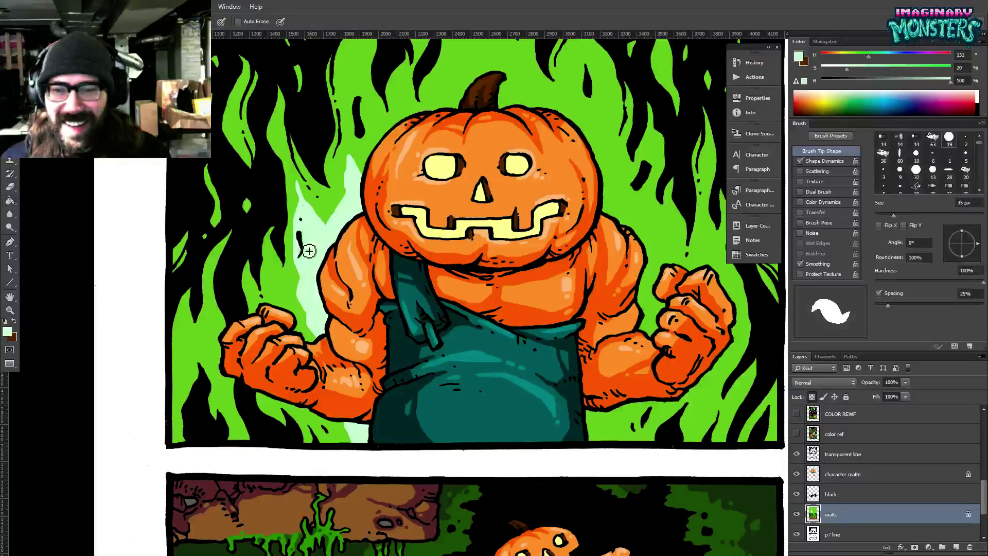
pyautogui.keyDown('alt'); pyautogui.click(299, 199); pyautogui.keyUp('alt')
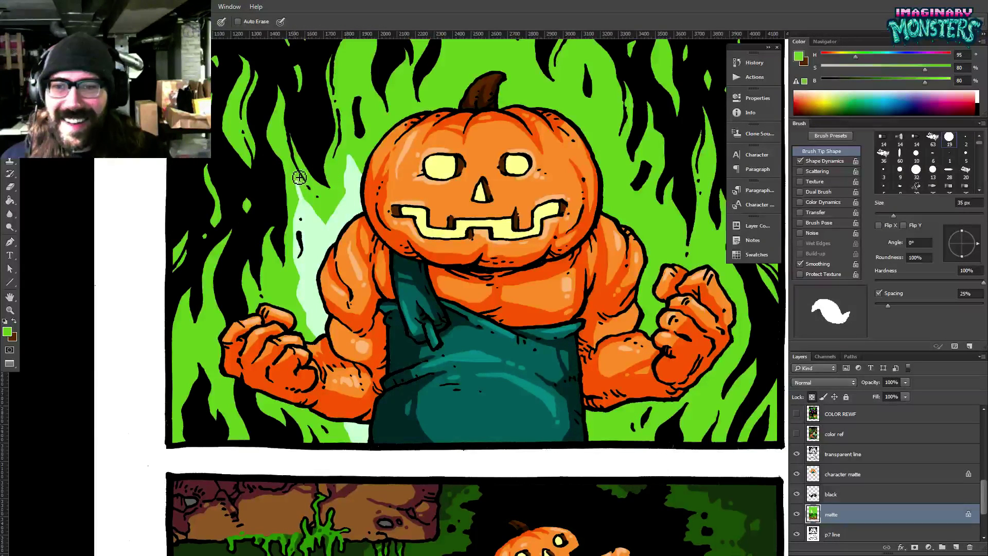
pyautogui.moveTo(299, 178)
pyautogui.mouseDown()
pyautogui.moveTo(316, 239)
pyautogui.moveTo(302, 291)
pyautogui.moveTo(314, 231)
pyautogui.mouseUp()
pyautogui.moveTo(317, 269)
pyautogui.mouseDown()
pyautogui.moveTo(298, 294)
pyautogui.moveTo(294, 285)
pyautogui.moveTo(303, 299)
pyautogui.mouseUp()
pyautogui.press('g')
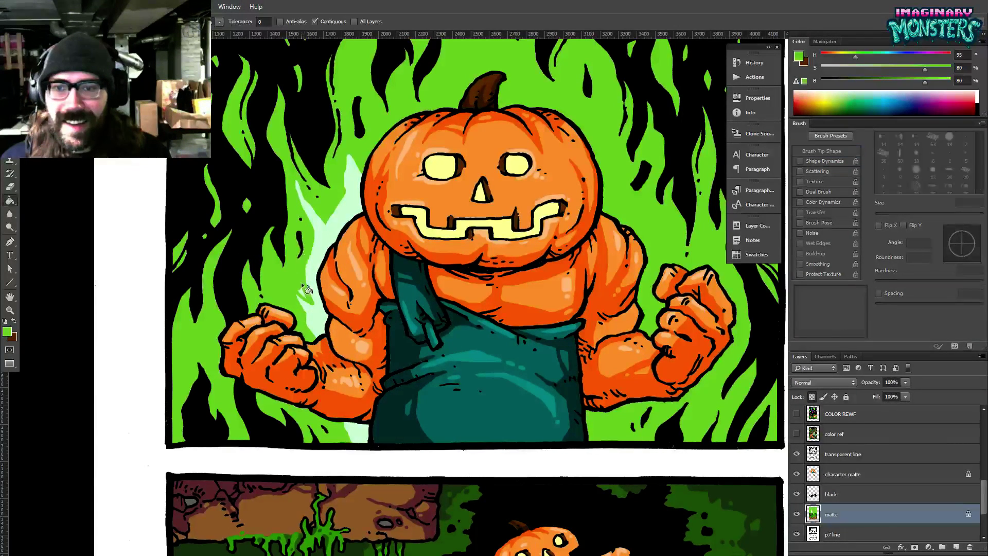
pyautogui.press('b')
pyautogui.keyDown('alt'); pyautogui.click(315, 301); pyautogui.keyUp('alt')
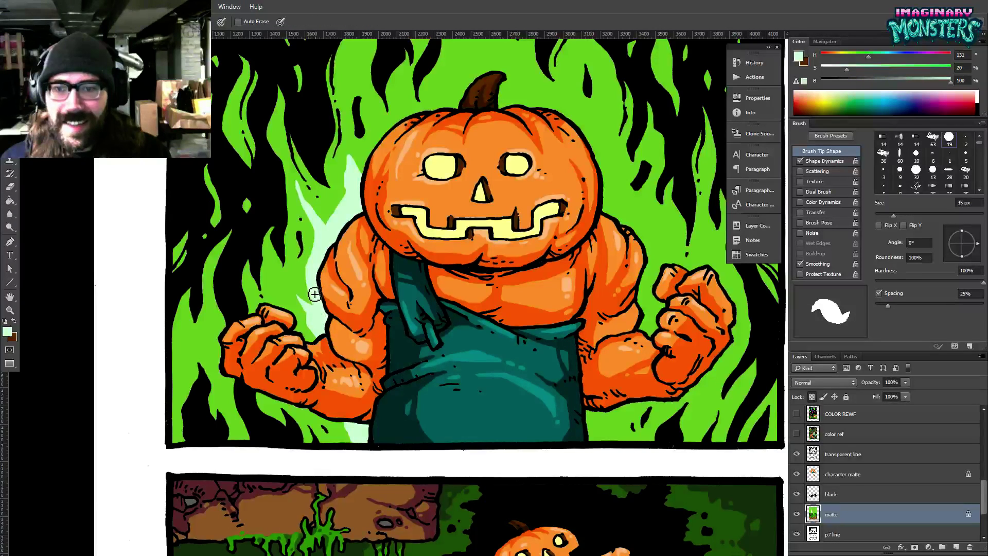
# Paint pale green highlights in the flame at the panel's left edge and in the tall flame beside the pumpkin head's upper left.
pyautogui.moveTo(344, 235); pyautogui.dragTo(426, 230)
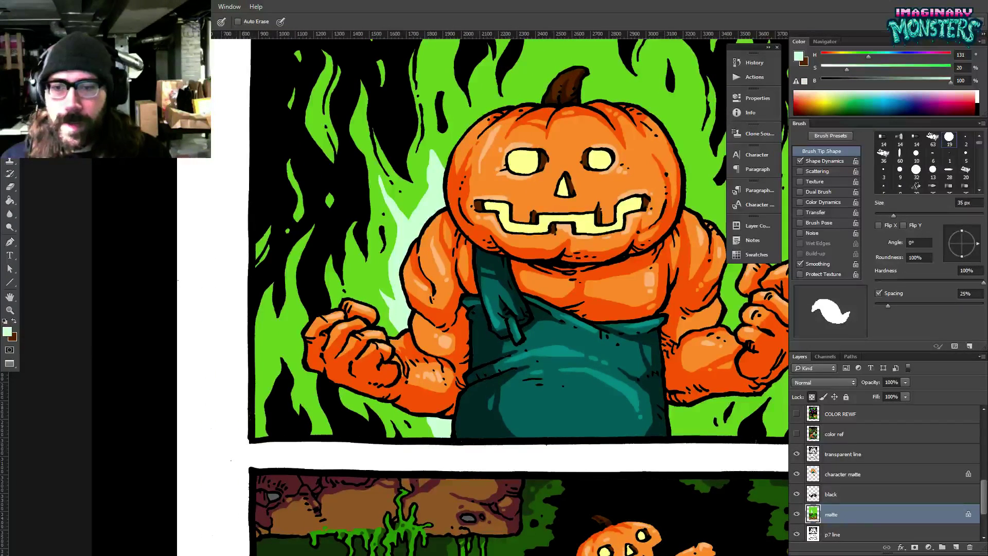
pyautogui.moveTo(267, 323); pyautogui.dragTo(261, 397)
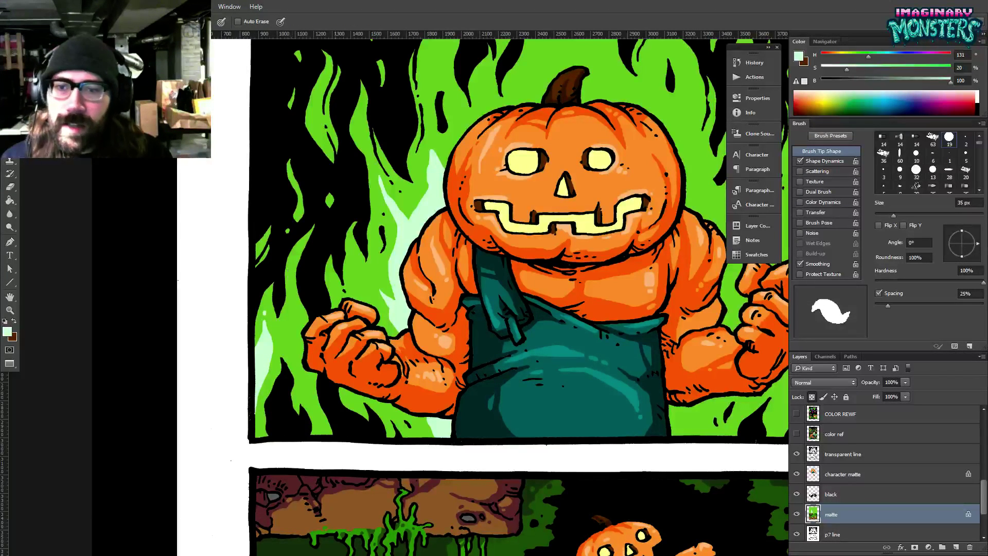
pyautogui.moveTo(590, 213); pyautogui.dragTo(357, 253)
pyautogui.moveTo(435, 240); pyautogui.dragTo(446, 302)
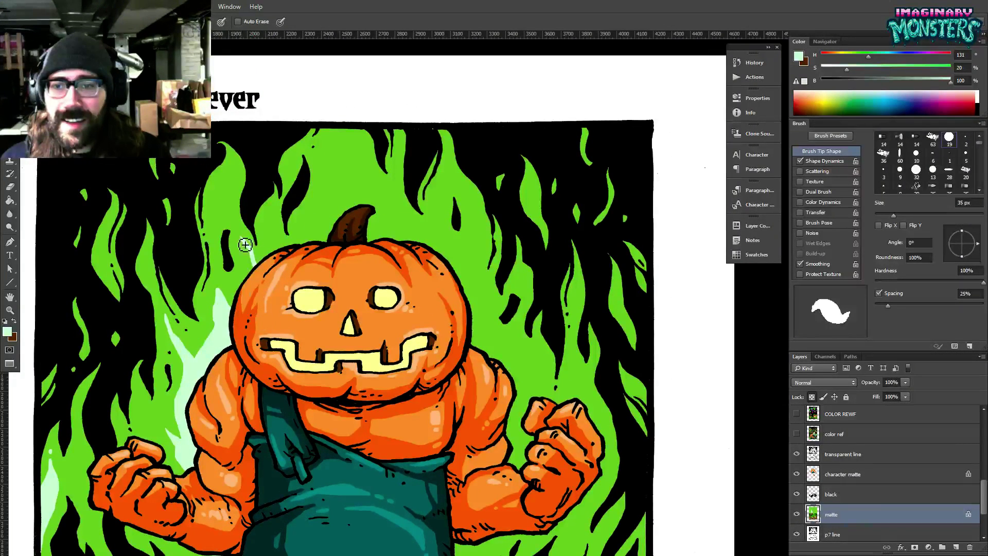
pyautogui.moveTo(247, 243); pyautogui.dragTo(231, 174)
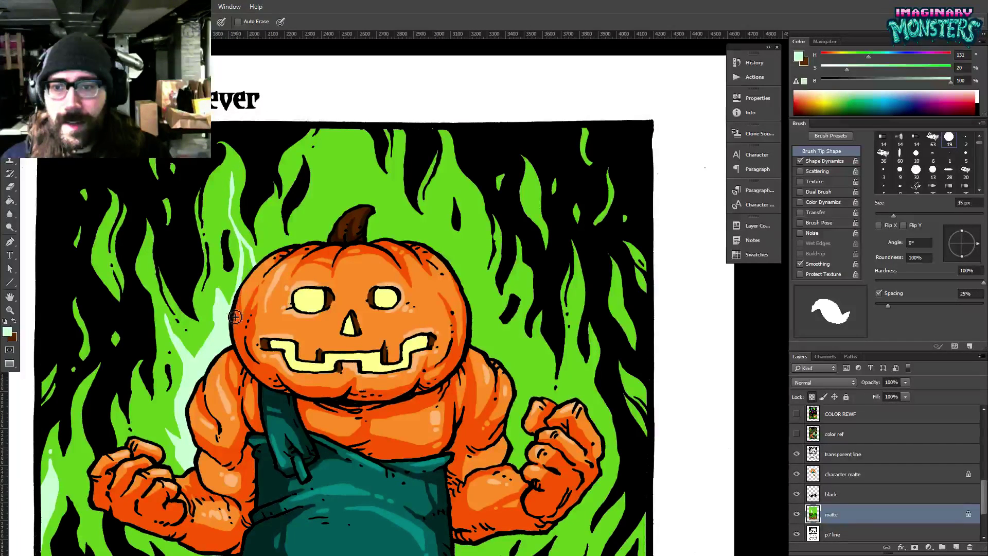
pyautogui.press('g')
pyautogui.press('b')
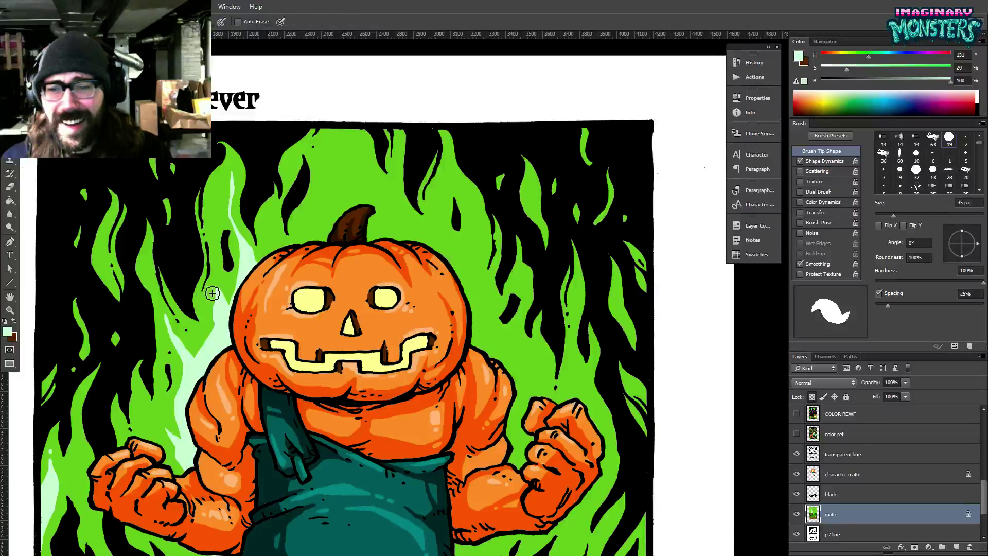
pyautogui.moveTo(221, 271)
pyautogui.mouseDown()
pyautogui.moveTo(227, 304)
pyautogui.moveTo(222, 288)
pyautogui.mouseUp()
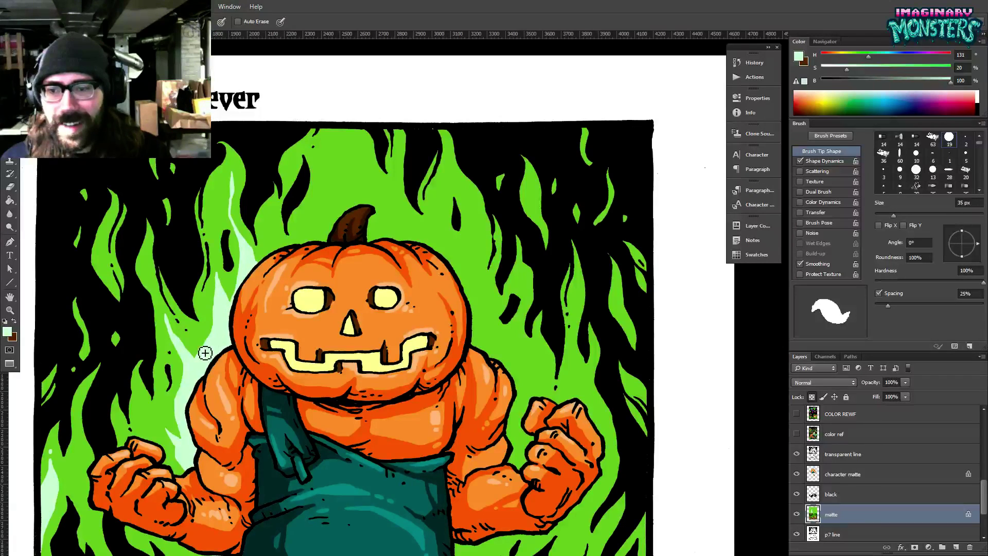
# Add a pale green flame tongue above the pumpkin head's upper left and trim it with the sampled bright green.
pyautogui.scroll(2, 196, 360)
pyautogui.moveTo(273, 266)
pyautogui.mouseDown()
pyautogui.moveTo(295, 323)
pyautogui.moveTo(282, 375)
pyautogui.moveTo(274, 315)
pyautogui.moveTo(282, 263)
pyautogui.mouseUp()
pyautogui.keyDown('alt'); pyautogui.click(272, 283); pyautogui.keyUp('alt')
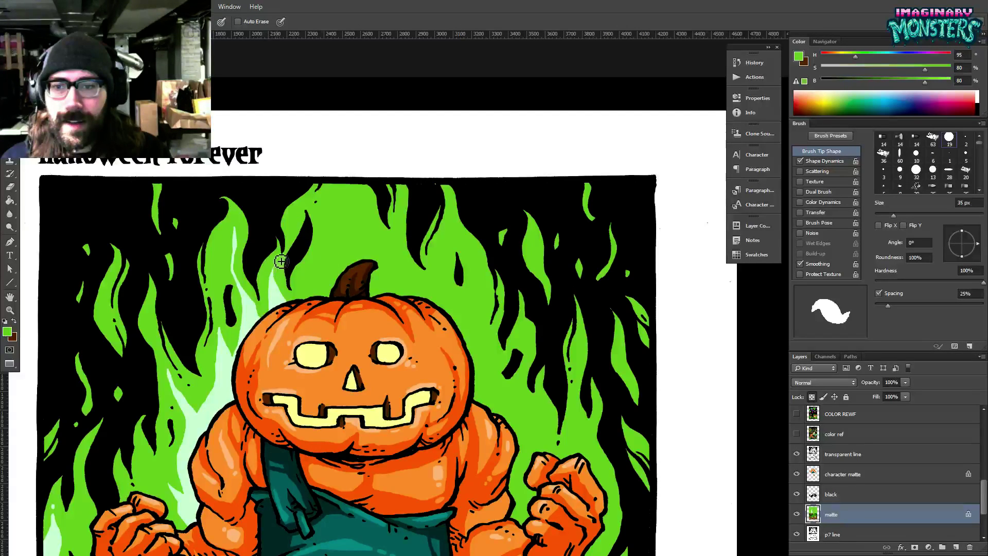
pyautogui.keyDown('alt'); pyautogui.click(271, 287); pyautogui.keyUp('alt')
# Outline and fill a large pale green highlight in the flames behind the stem, with smaller tongues to its right.
pyautogui.moveTo(324, 205)
pyautogui.mouseDown()
pyautogui.moveTo(332, 232)
pyautogui.moveTo(305, 294)
pyautogui.mouseUp()
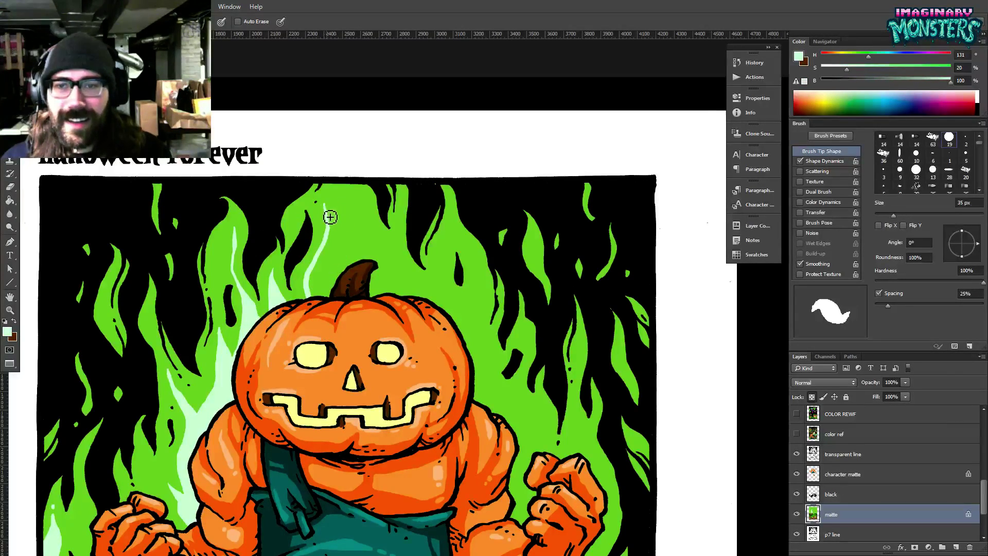
pyautogui.moveTo(325, 206)
pyautogui.mouseDown()
pyautogui.moveTo(329, 187)
pyautogui.moveTo(374, 251)
pyautogui.moveTo(384, 289)
pyautogui.mouseUp()
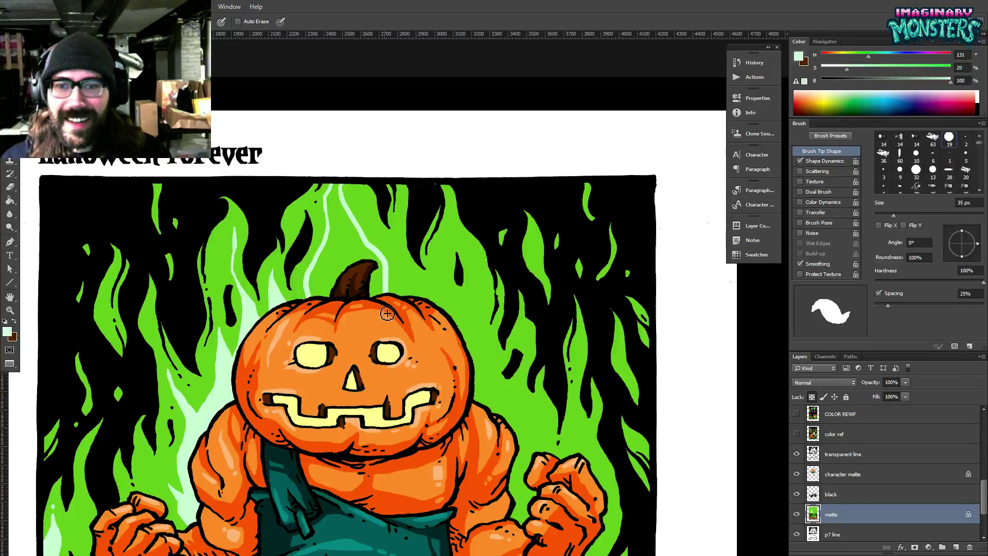
pyautogui.press('g')
pyautogui.click(317, 293)
pyautogui.press('b')
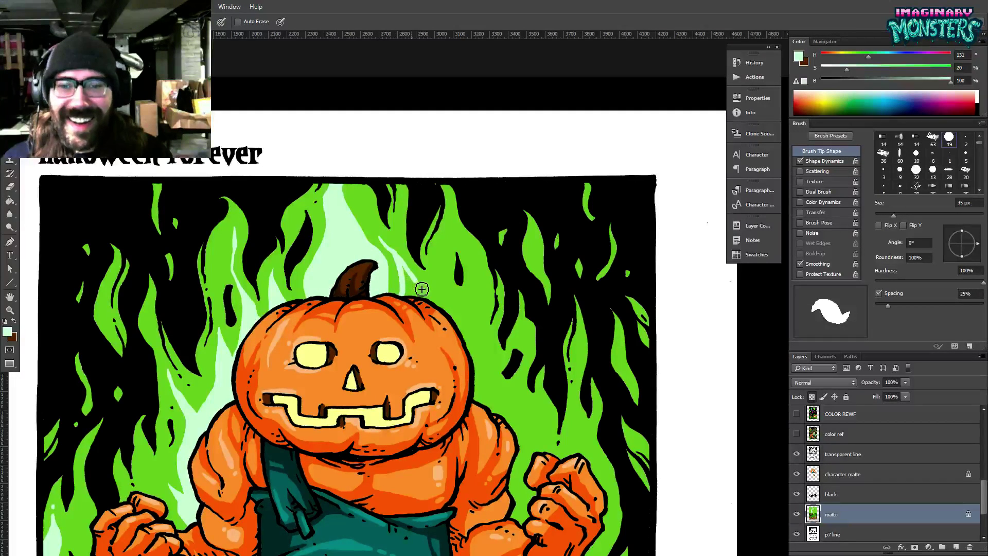
pyautogui.press('g')
pyautogui.press('b')
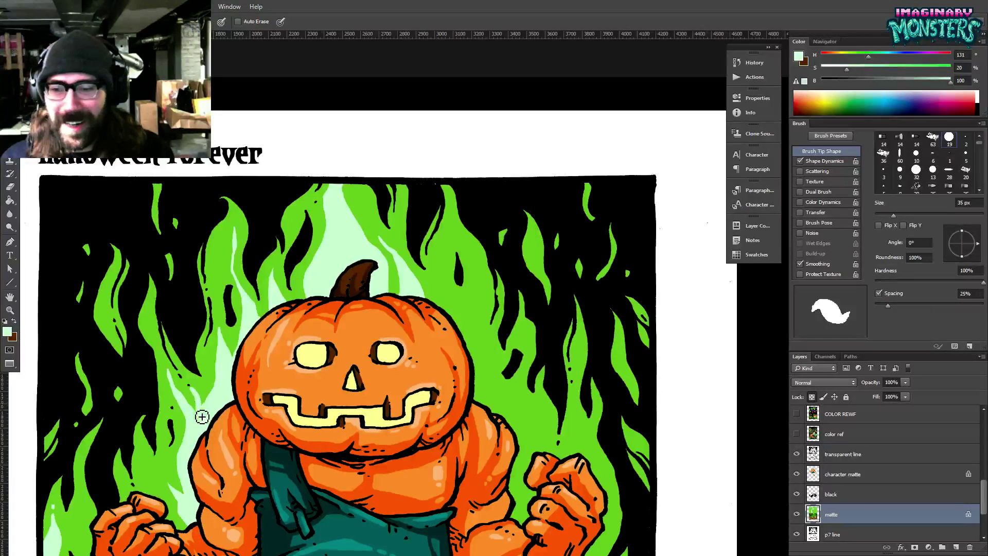
# Paint and fill pale green flame highlights along the right side of the pumpkin head down to the right shoulder.
pyautogui.press('z')
pyautogui.moveTo(191, 396); pyautogui.dragTo(227, 365)
pyautogui.press('b')
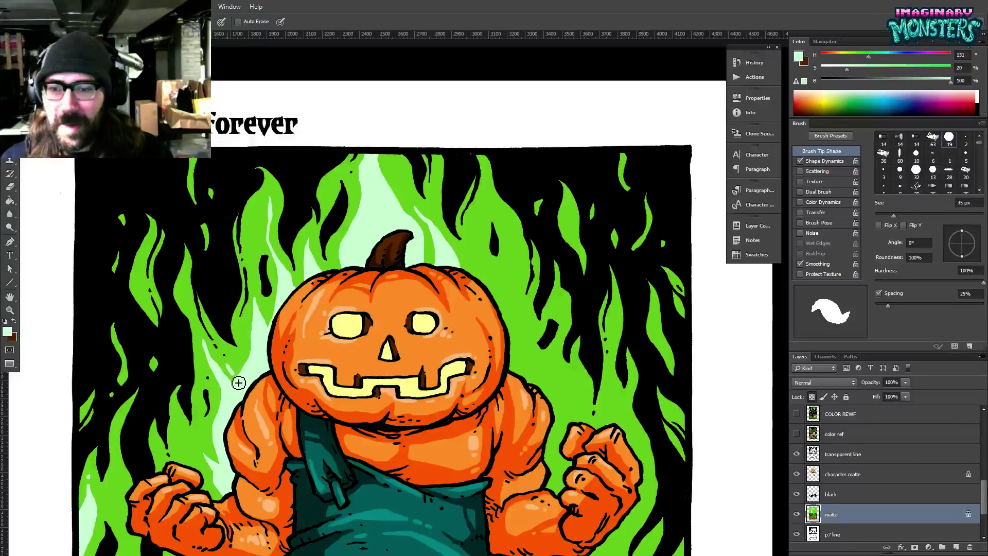
pyautogui.moveTo(463, 315); pyautogui.dragTo(398, 302)
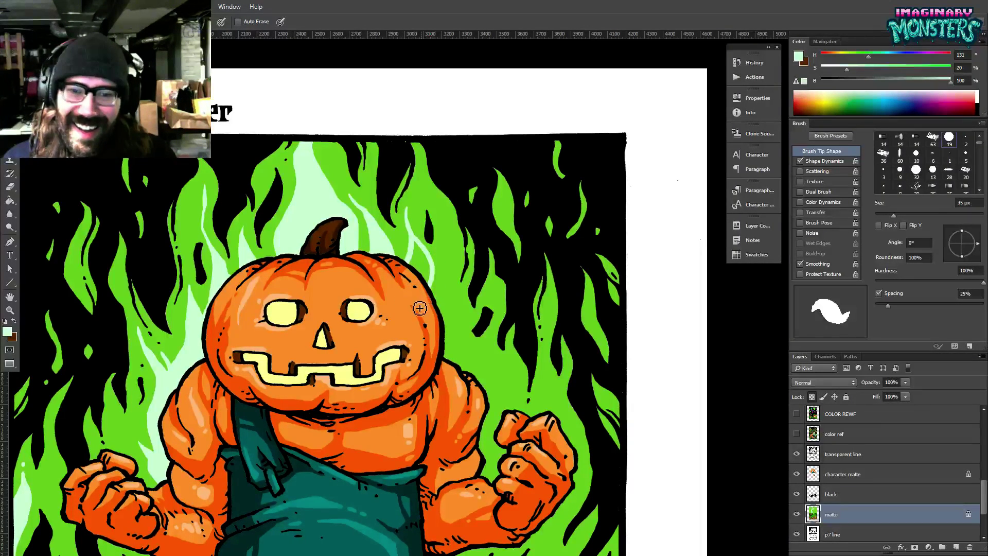
pyautogui.press('g')
pyautogui.press('b')
pyautogui.moveTo(444, 258)
pyautogui.mouseDown()
pyautogui.moveTo(415, 208)
pyautogui.moveTo(408, 288)
pyautogui.mouseUp()
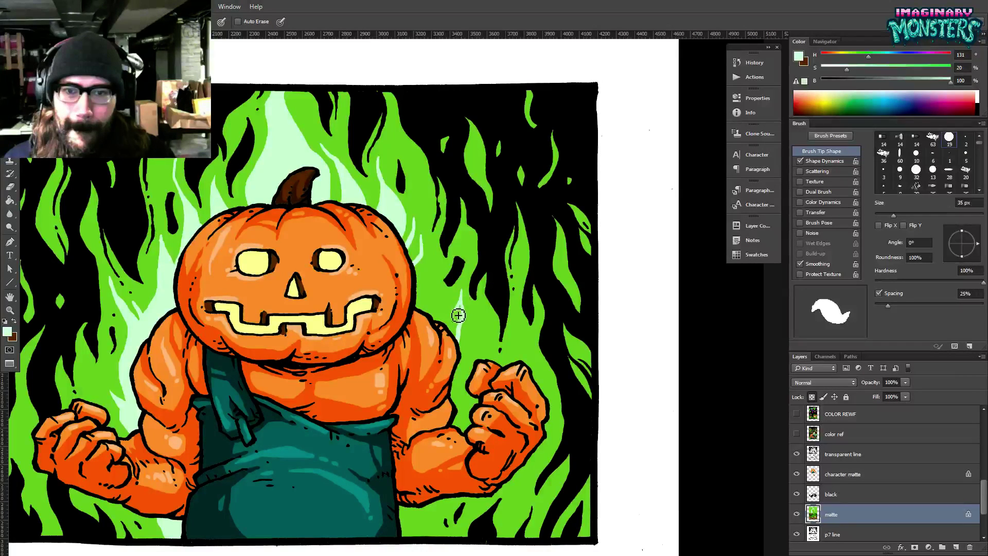
pyautogui.moveTo(457, 323); pyautogui.dragTo(433, 270)
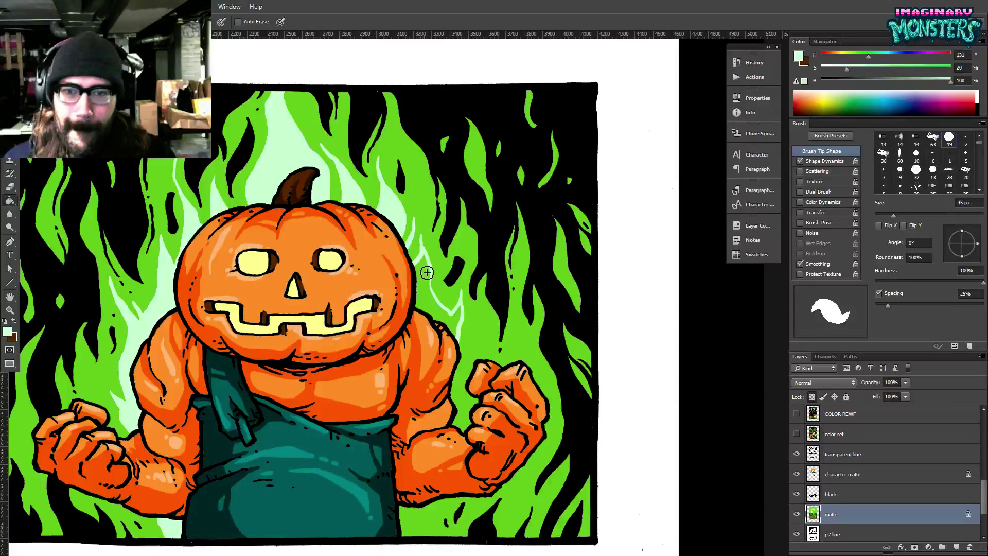
pyautogui.click(426, 273)
pyautogui.press('b')
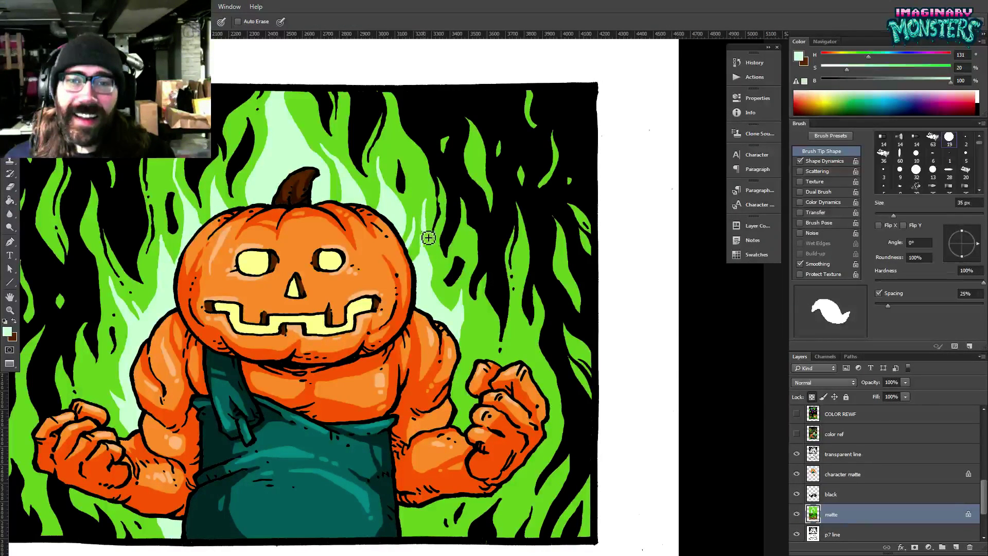
# Paint a pale green highlight between the right shoulder and raised fist, shaping its flame tips by alternating the sampled bright and pale greens.
pyautogui.moveTo(427, 210)
pyautogui.mouseDown()
pyautogui.moveTo(427, 271)
pyautogui.moveTo(395, 244)
pyautogui.moveTo(450, 266)
pyautogui.moveTo(377, 238)
pyautogui.mouseUp()
pyautogui.hotkey('ctrl', 'r')
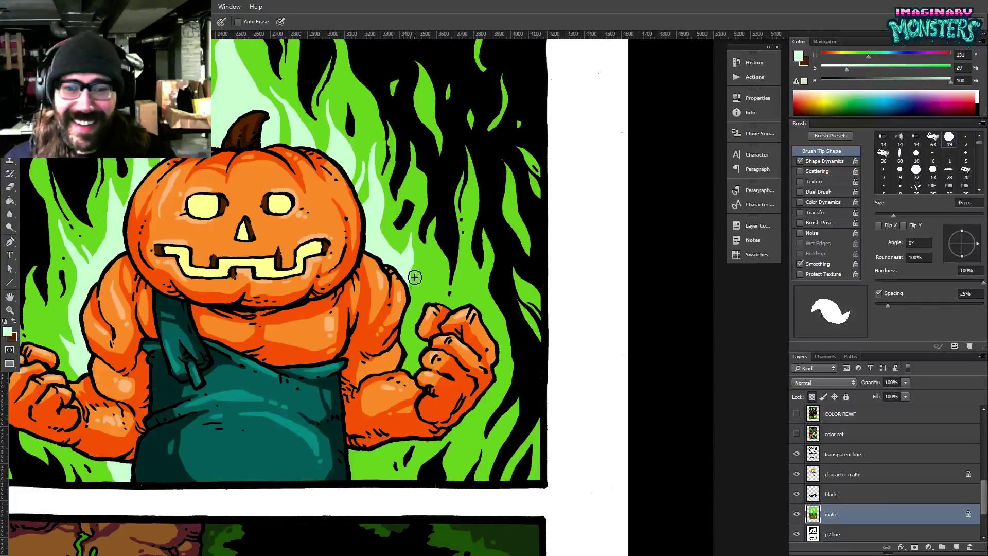
pyautogui.keyDown('alt'); pyautogui.click(417, 275); pyautogui.keyUp('alt')
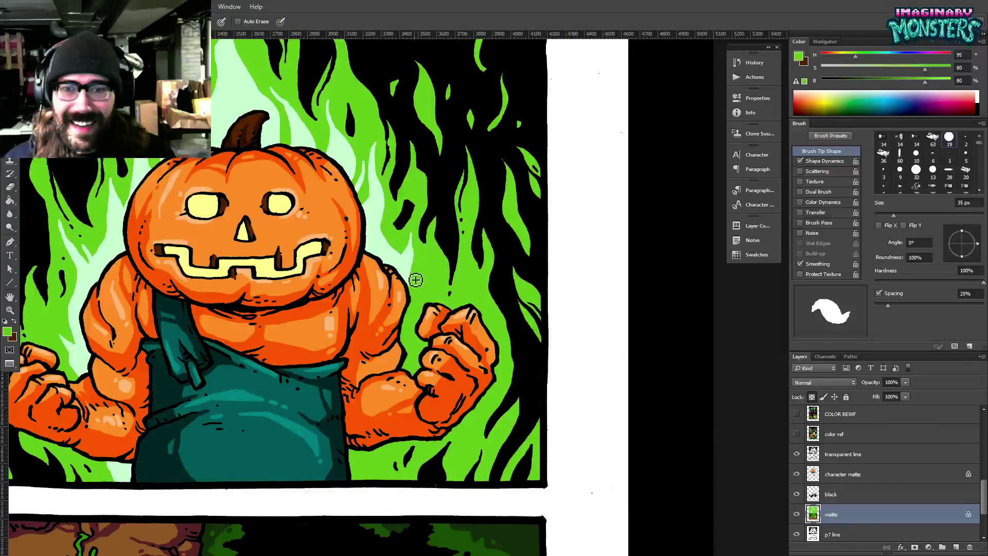
pyautogui.keyDown('alt'); pyautogui.click(412, 256); pyautogui.keyUp('alt')
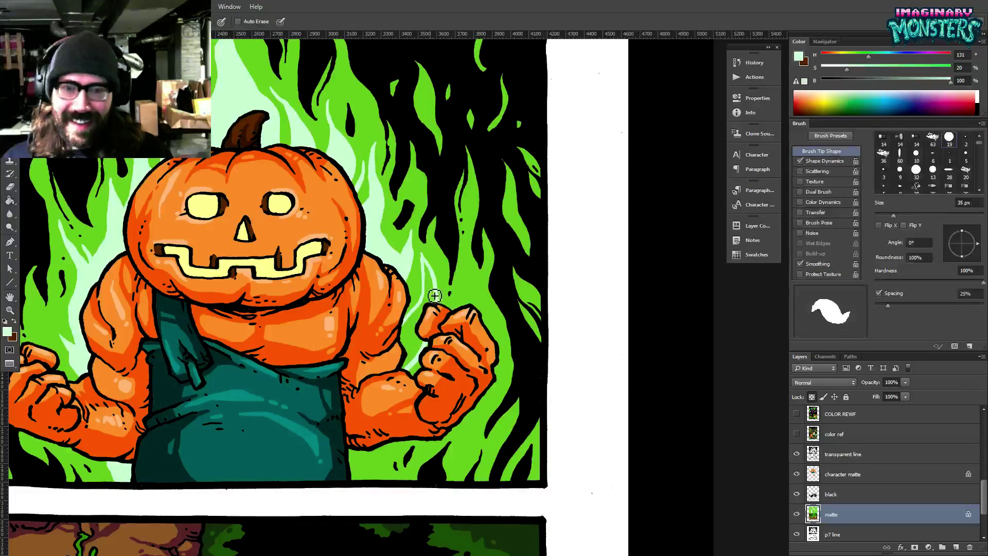
pyautogui.keyDown('alt'); pyautogui.click(426, 257); pyautogui.keyUp('alt')
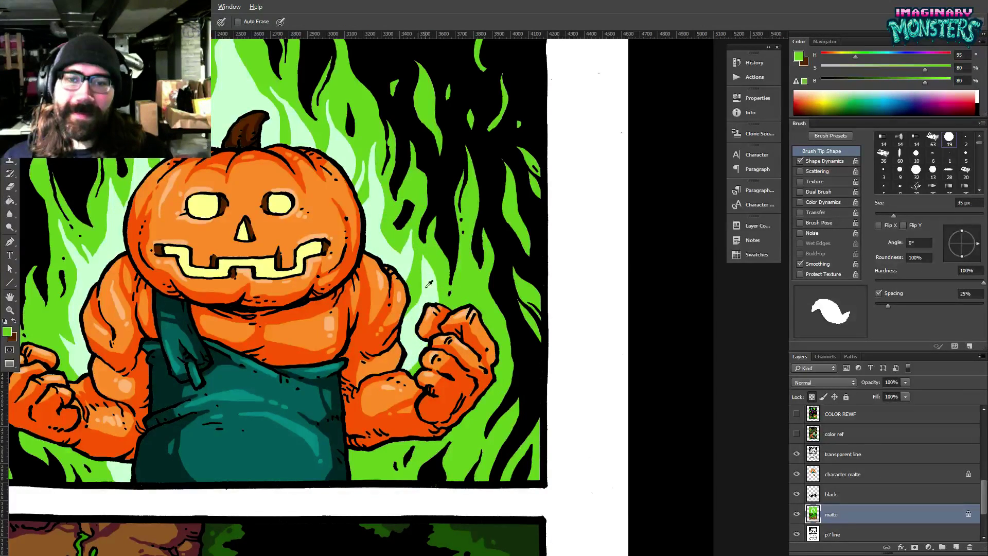
pyautogui.keyDown('alt'); pyautogui.click(438, 262); pyautogui.keyUp('alt')
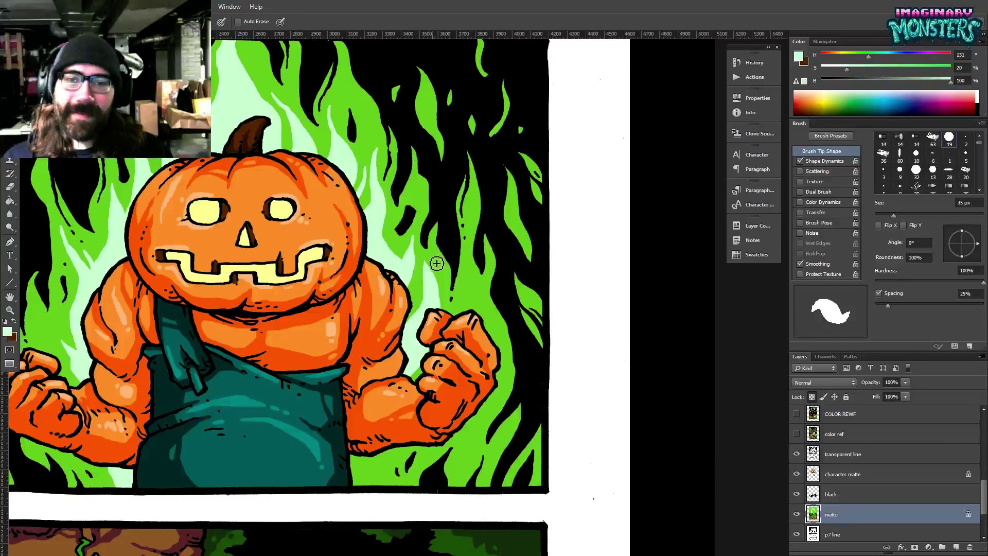
pyautogui.keyDown('alt'); pyautogui.click(426, 265); pyautogui.keyUp('alt')
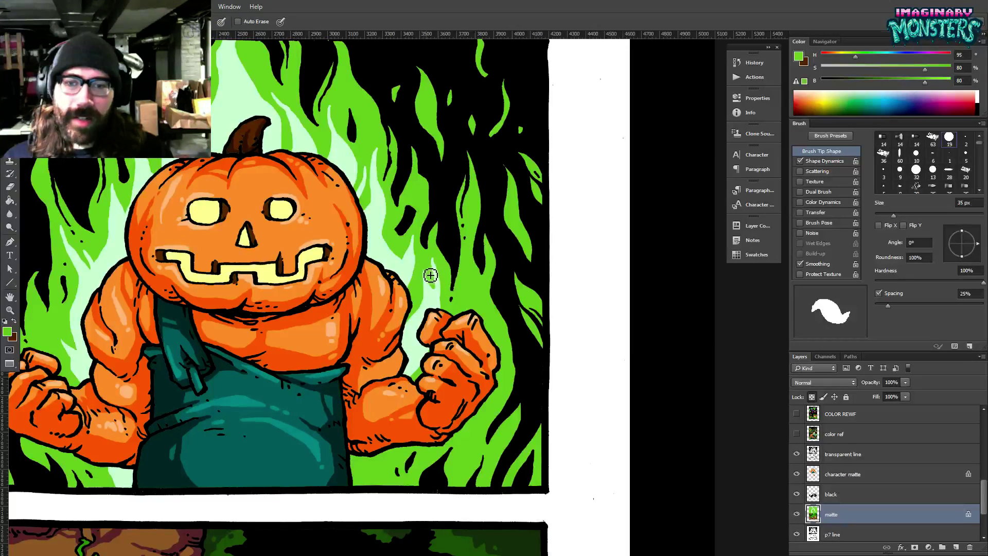
pyautogui.keyDown('alt'); pyautogui.click(431, 275); pyautogui.keyUp('alt')
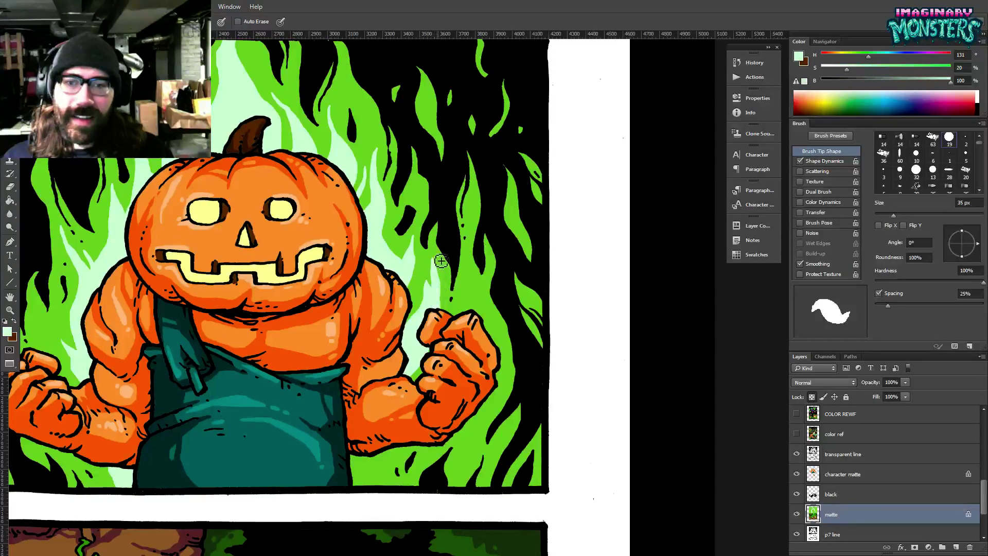
# Add pale green highlights around the right fist, below its forearm and in the tall flame above, trimming the lower one with bright green.
pyautogui.moveTo(467, 305); pyautogui.dragTo(452, 263)
pyautogui.moveTo(454, 229)
pyautogui.mouseDown()
pyautogui.moveTo(495, 339)
pyautogui.moveTo(455, 454)
pyautogui.mouseUp()
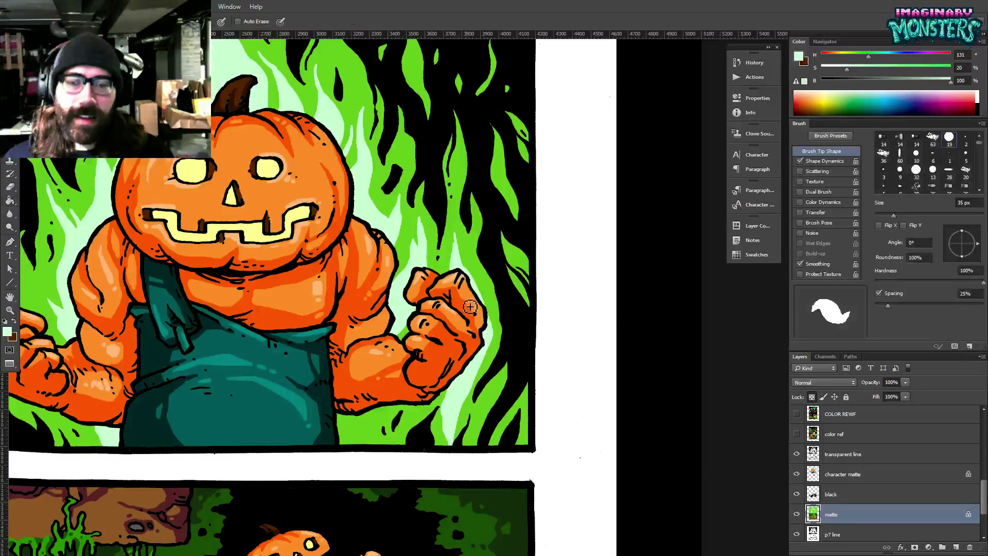
pyautogui.keyDown('alt'); pyautogui.click(488, 361); pyautogui.keyUp('alt')
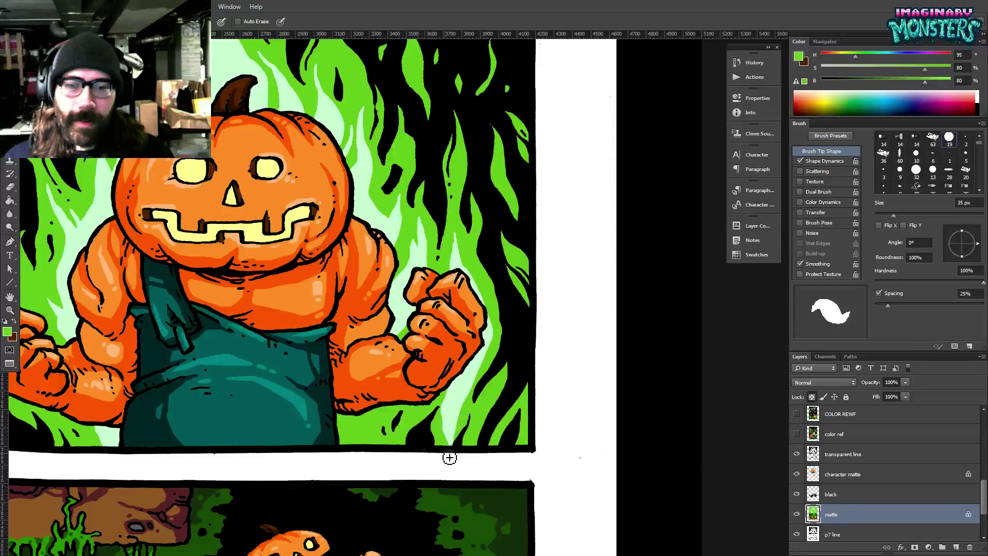
pyautogui.moveTo(449, 458); pyautogui.dragTo(456, 411)
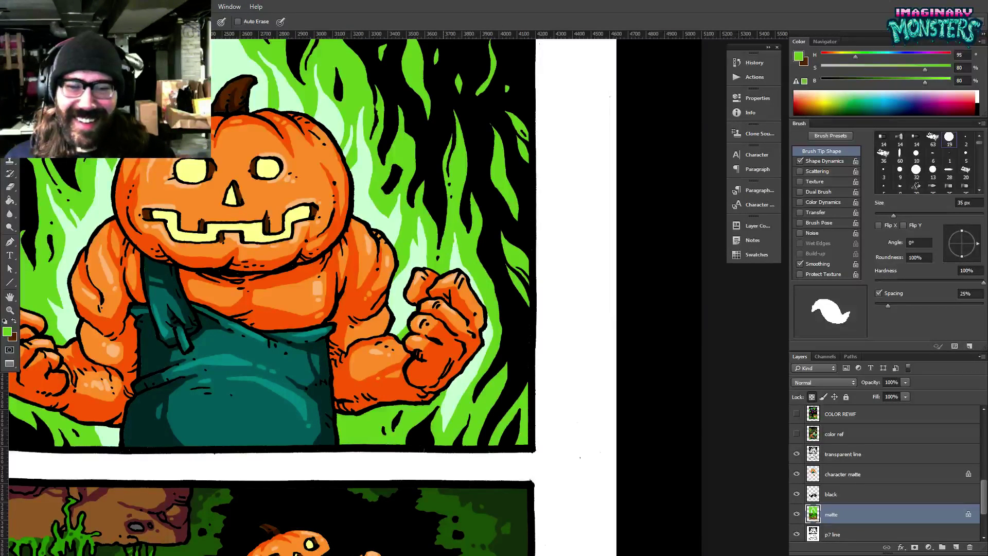
pyautogui.keyDown('alt'); pyautogui.click(456, 257); pyautogui.keyUp('alt')
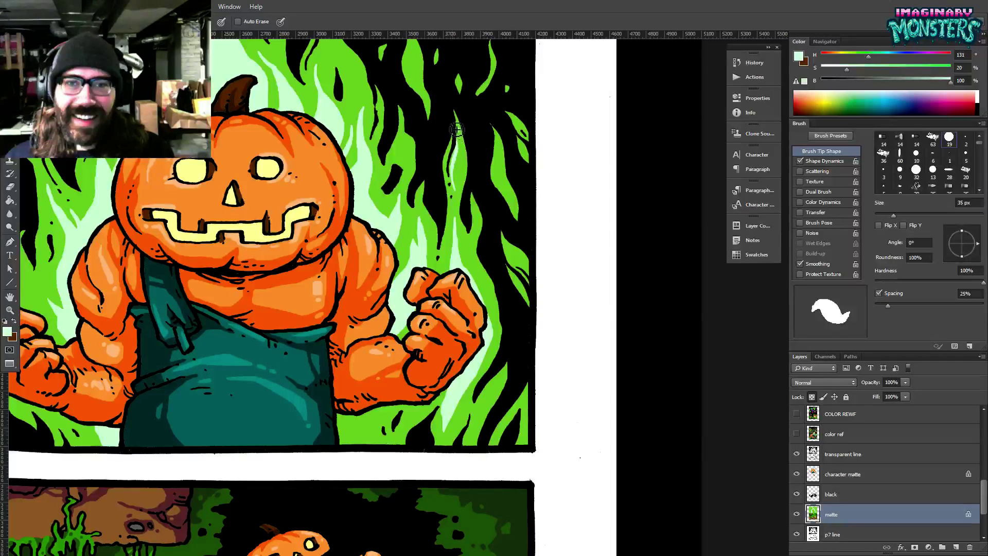
# Paint a narrow pale green highlight in the tall flame above the right fist, shaping its lower end with sampled bright green.
pyautogui.moveTo(461, 147); pyautogui.dragTo(457, 194)
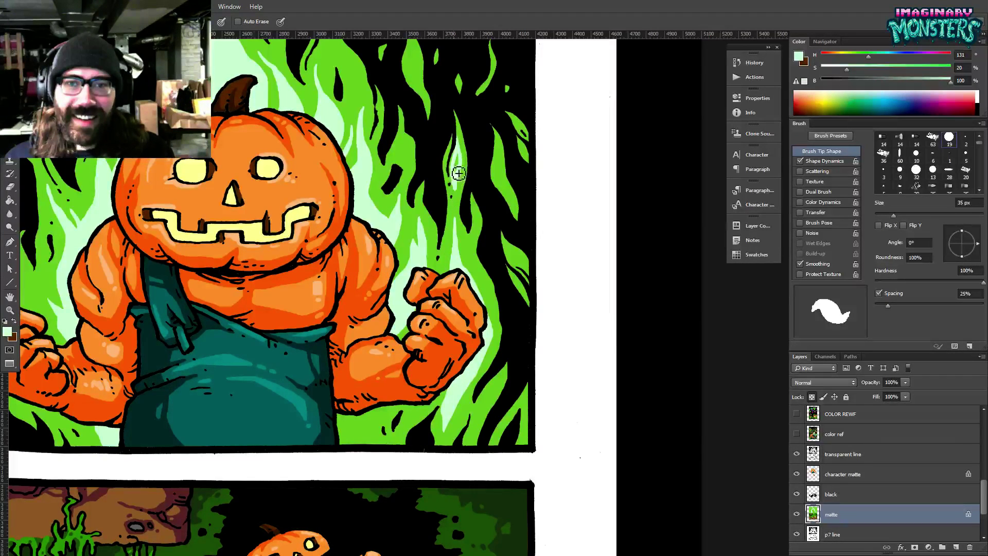
pyautogui.keyDown('alt'); pyautogui.click(459, 187); pyautogui.keyUp('alt')
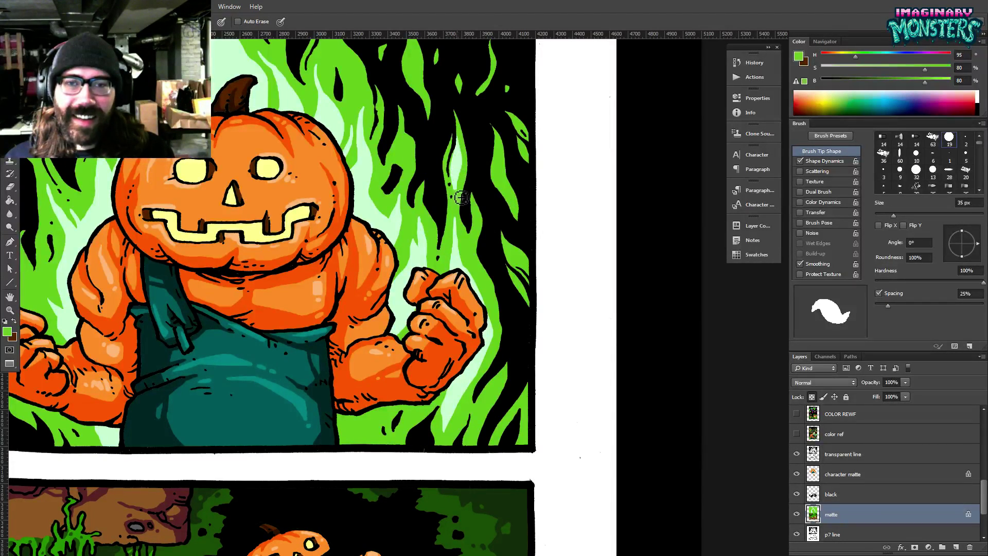
pyautogui.keyDown('alt'); pyautogui.click(458, 166); pyautogui.keyUp('alt')
pyautogui.keyDown('alt'); pyautogui.click(456, 207); pyautogui.keyUp('alt')
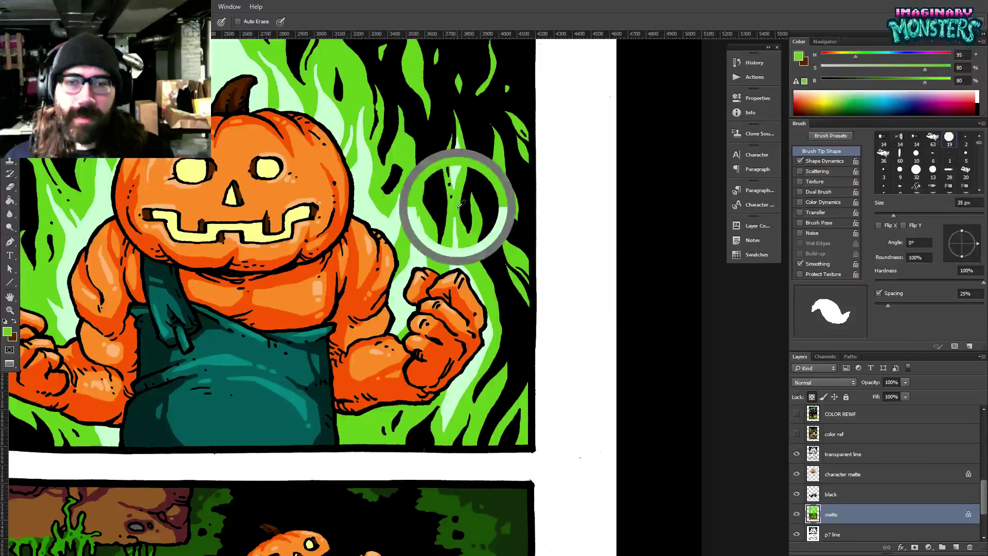
pyautogui.keyDown('alt'); pyautogui.click(457, 257); pyautogui.keyUp('alt')
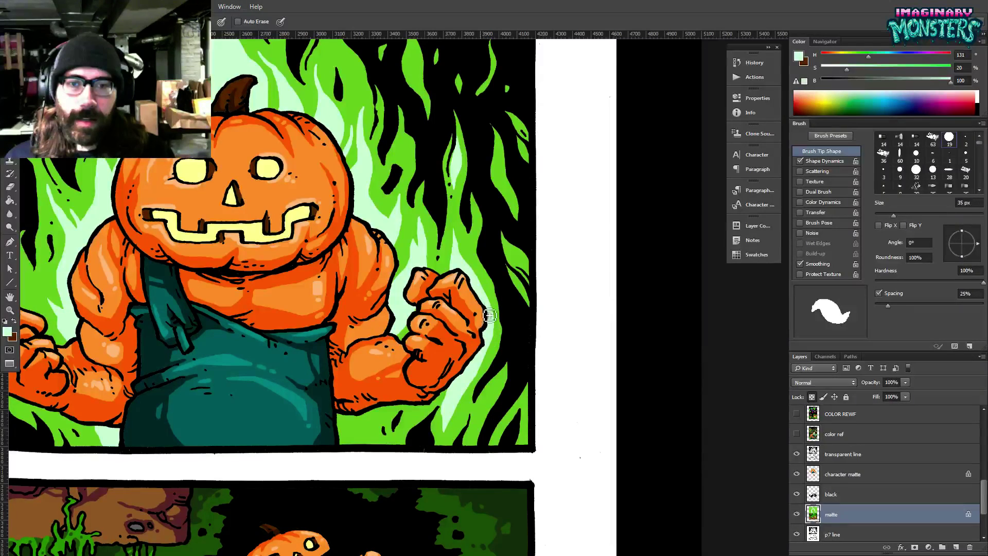
# Add pale green highlights to the flames below the right forearm and around the left fist, down to the panel's lower edge.
pyautogui.moveTo(368, 404); pyautogui.dragTo(446, 342)
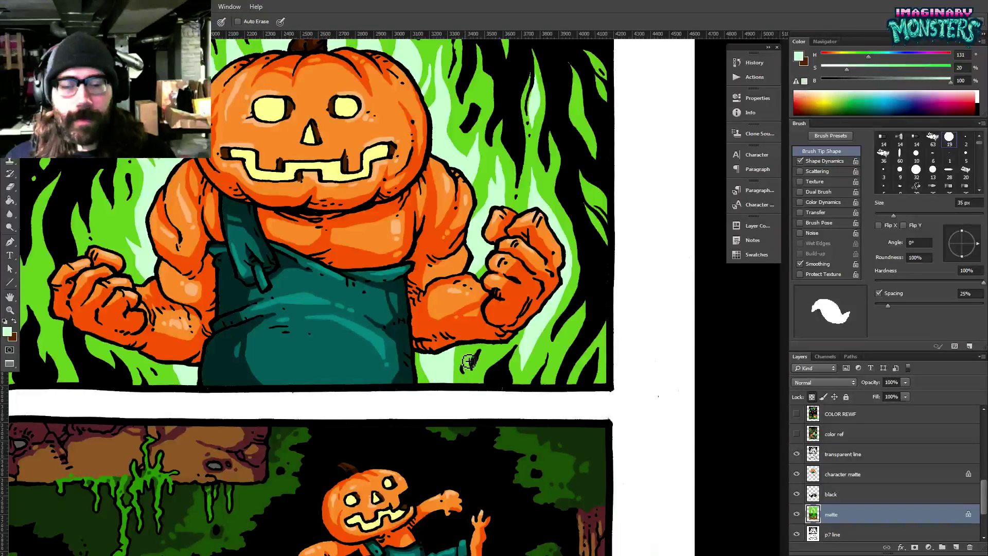
pyautogui.moveTo(385, 363); pyautogui.dragTo(570, 334)
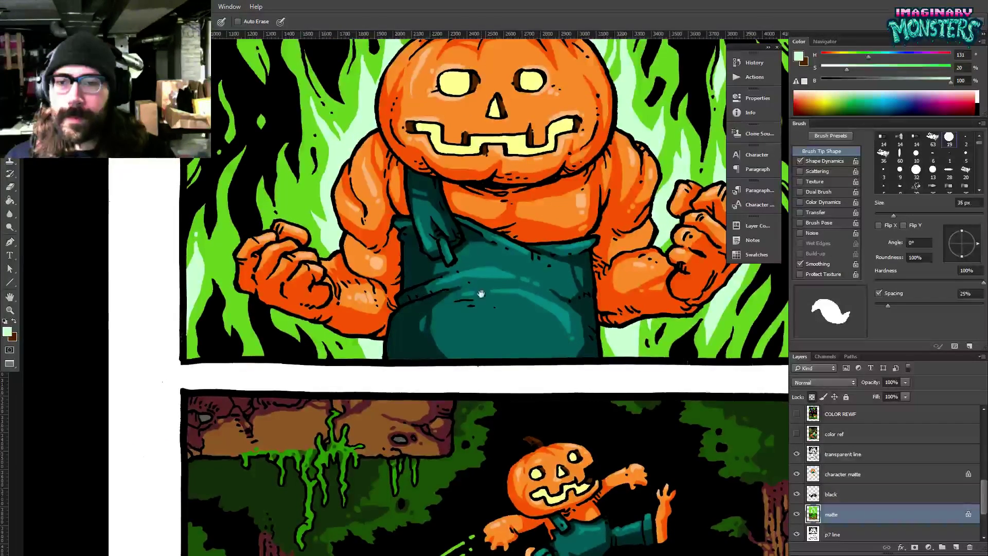
pyautogui.moveTo(378, 283); pyautogui.dragTo(383, 329)
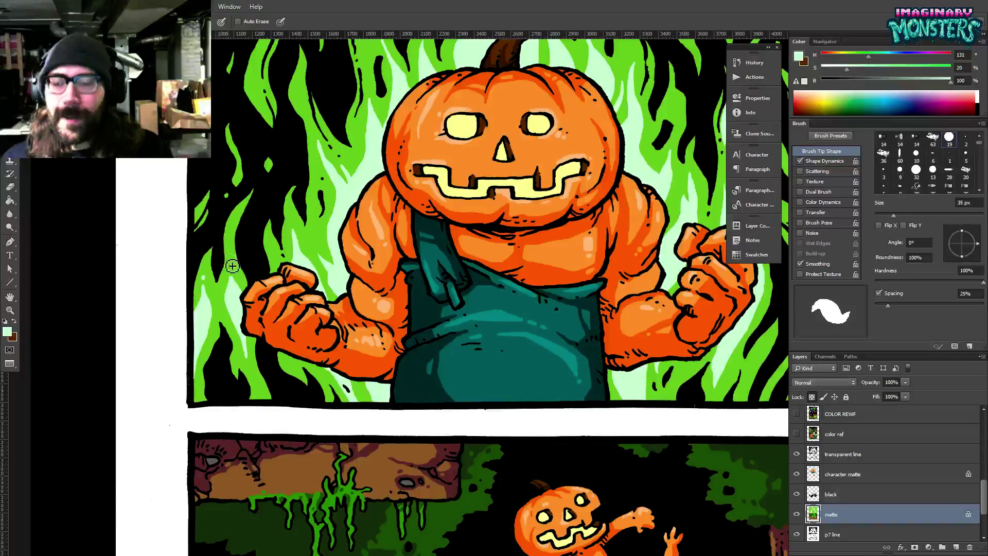
pyautogui.scroll(2, 255, 207)
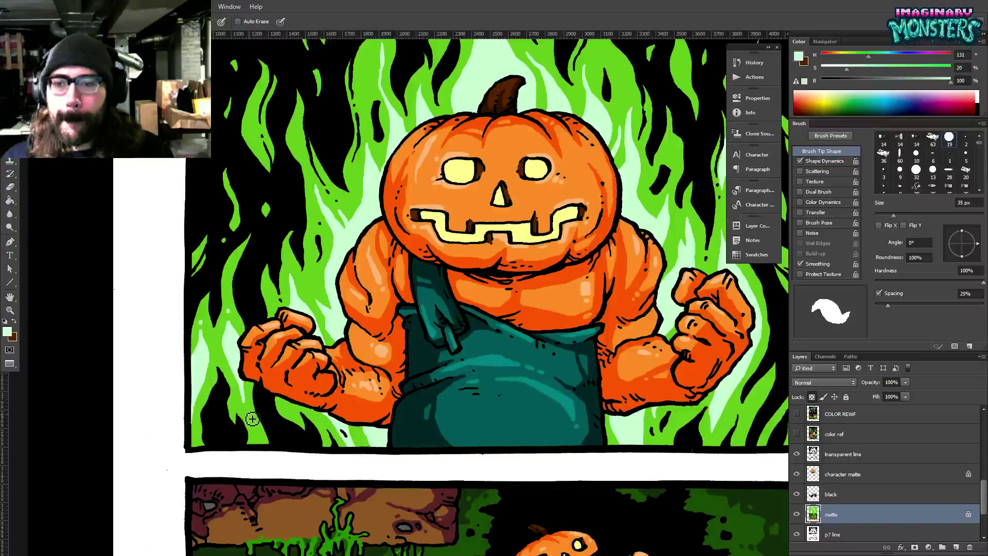
pyautogui.click(253, 425)
# Paint and fill pale green highlights in the flames above the left fist and beside the pumpkin head, correcting edges with bright green.
pyautogui.moveTo(272, 321)
pyautogui.mouseDown()
pyautogui.moveTo(317, 341)
pyautogui.moveTo(381, 323)
pyautogui.moveTo(401, 269)
pyautogui.mouseUp()
pyautogui.moveTo(335, 243); pyautogui.dragTo(320, 263)
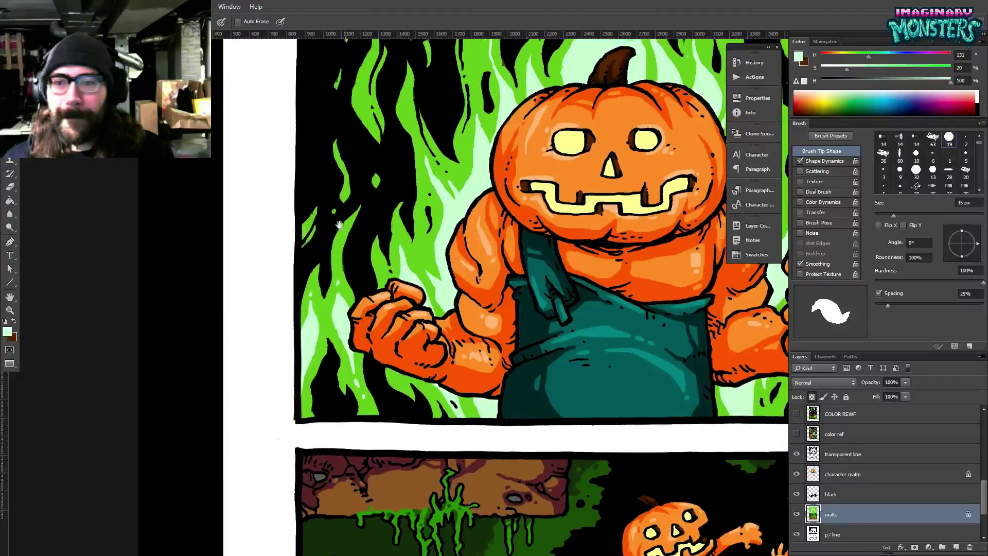
pyautogui.moveTo(345, 196); pyautogui.dragTo(298, 334)
pyautogui.moveTo(336, 268)
pyautogui.mouseDown()
pyautogui.moveTo(322, 230)
pyautogui.moveTo(338, 193)
pyautogui.moveTo(328, 212)
pyautogui.moveTo(333, 261)
pyautogui.moveTo(340, 222)
pyautogui.moveTo(371, 268)
pyautogui.moveTo(366, 224)
pyautogui.moveTo(369, 263)
pyautogui.mouseUp()
pyautogui.press('g')
pyautogui.press('b')
pyautogui.keyDown('alt'); pyautogui.click(370, 257); pyautogui.keyUp('alt')
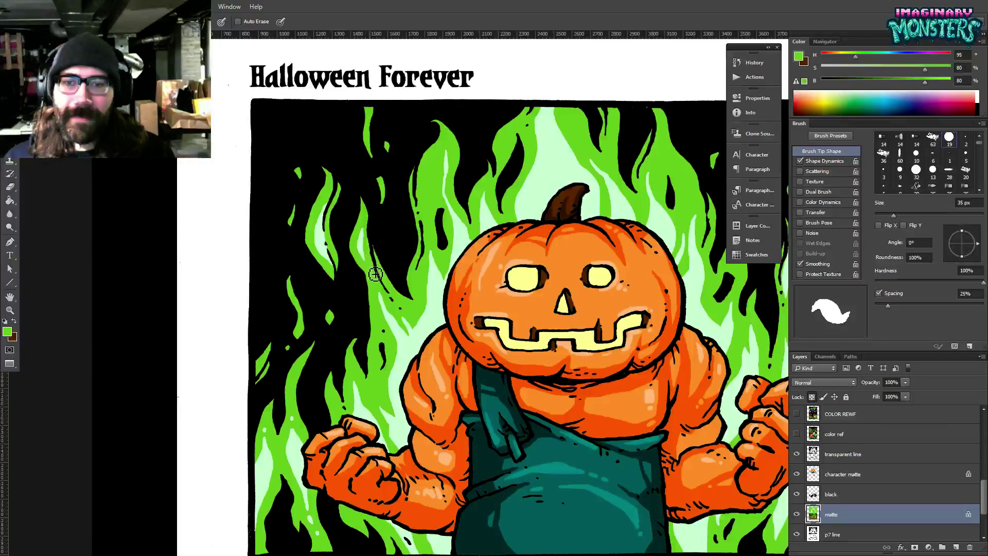
pyautogui.keyDown('alt'); pyautogui.click(362, 245); pyautogui.keyUp('alt')
pyautogui.moveTo(437, 191); pyautogui.dragTo(410, 224)
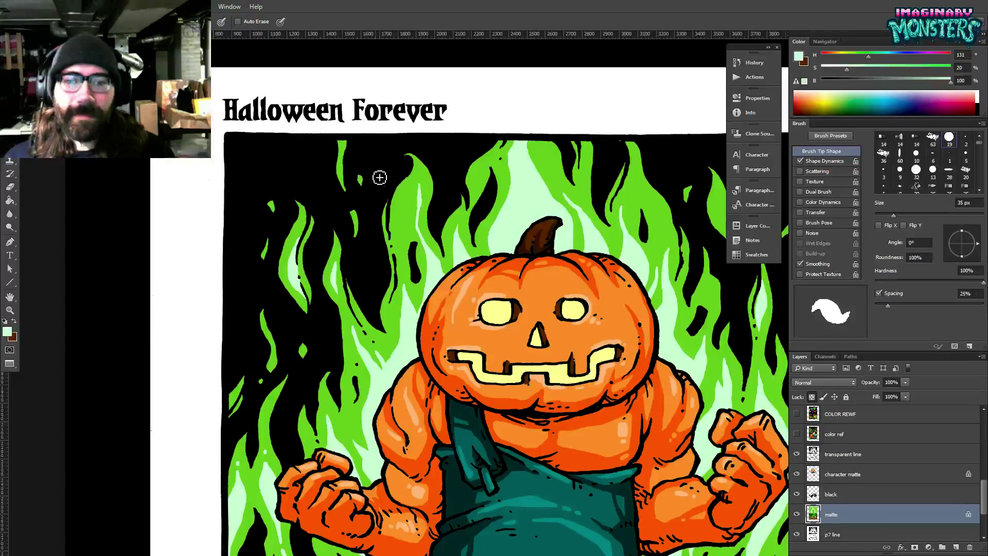
# Switch to Open Broadcaster Software to check the stream, and return to the artwork.
pyautogui.hotkey('alt', 'Tab')
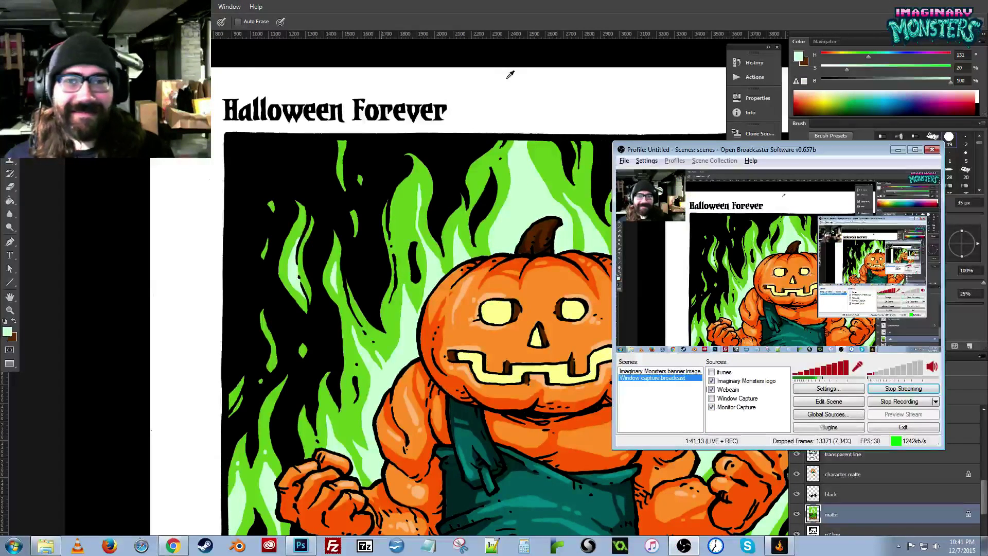
pyautogui.hotkey('alt', 'Tab')
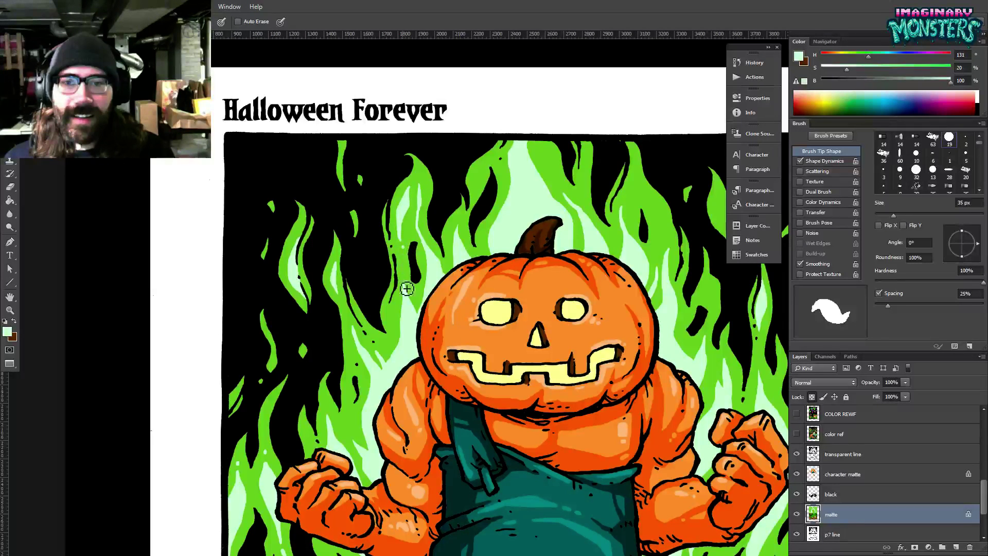
# Add pale green highlights to the small upper-right flame and the flames right of the stem, refining them with sampled bright green.
pyautogui.moveTo(522, 308); pyautogui.dragTo(366, 291)
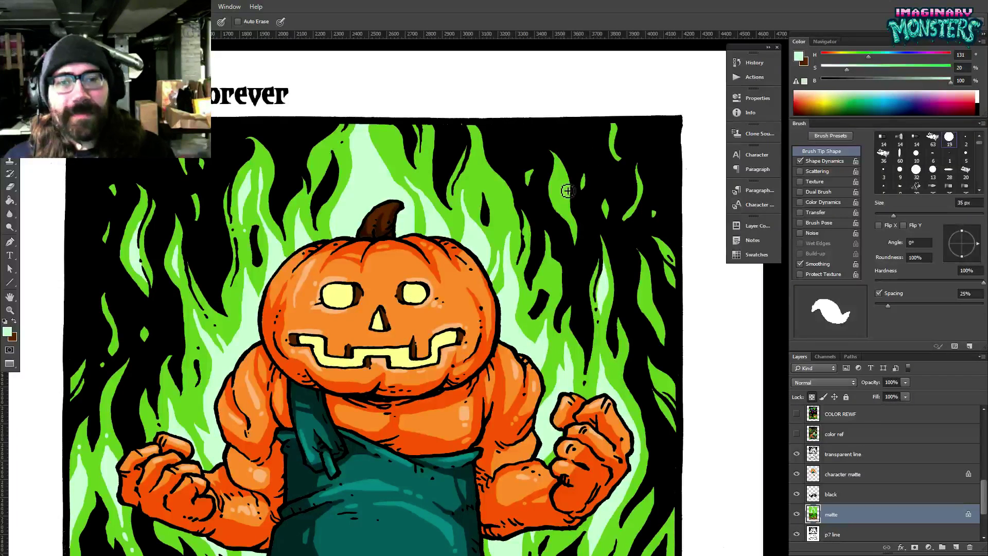
pyautogui.moveTo(565, 180); pyautogui.dragTo(560, 205)
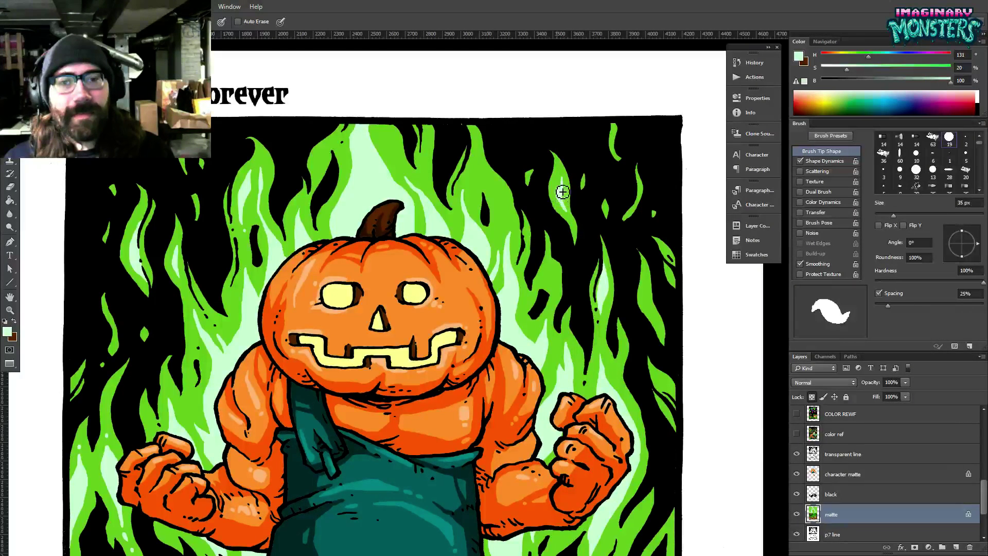
pyautogui.moveTo(560, 224); pyautogui.dragTo(569, 238)
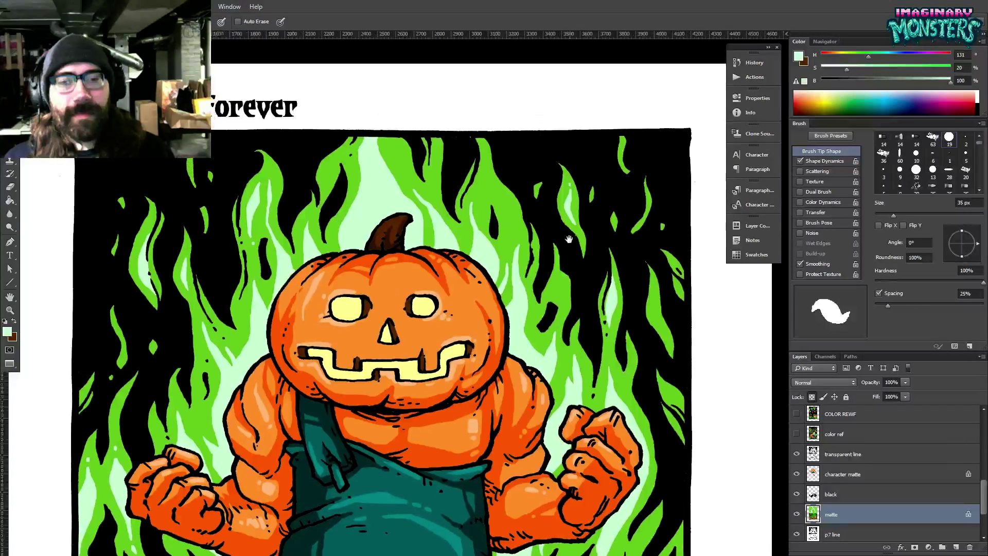
pyautogui.moveTo(502, 204); pyautogui.dragTo(508, 241)
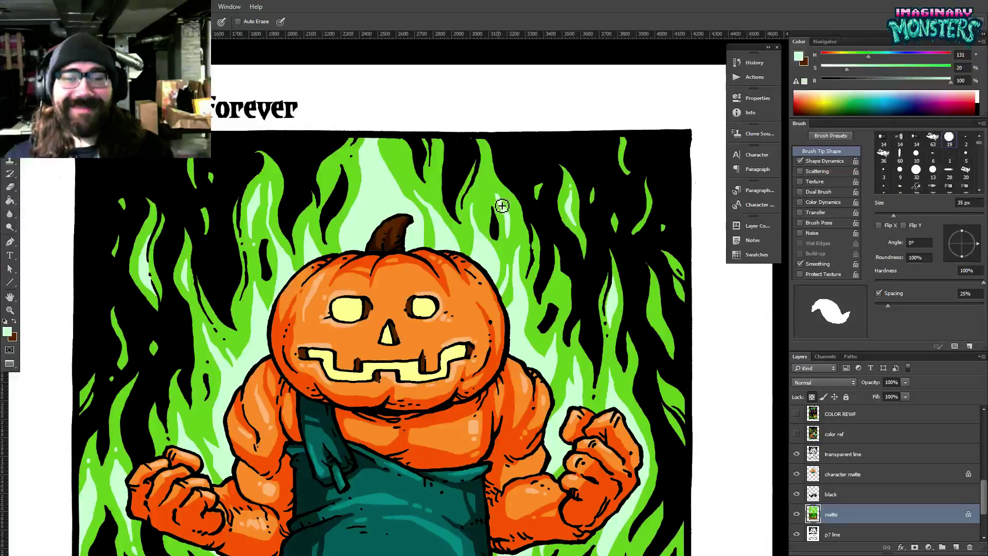
pyautogui.keyDown('alt'); pyautogui.click(497, 189); pyautogui.keyUp('alt')
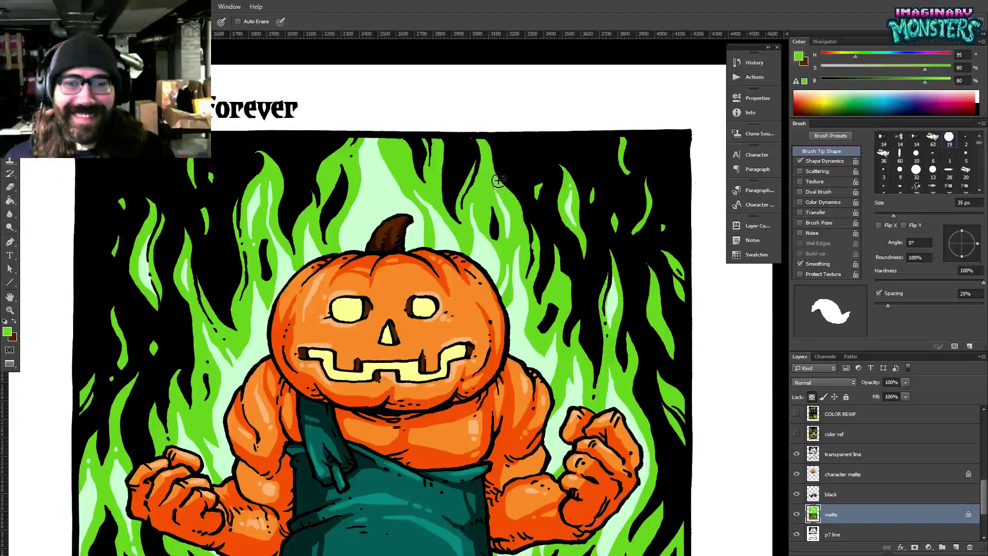
pyautogui.keyDown('alt'); pyautogui.click(501, 196); pyautogui.keyUp('alt')
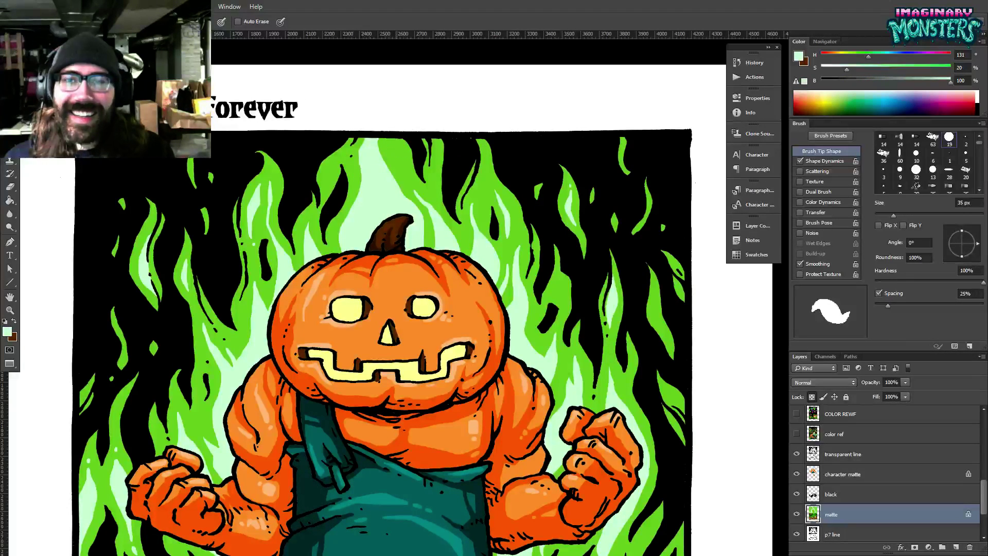
pyautogui.moveTo(392, 145); pyautogui.dragTo(402, 167)
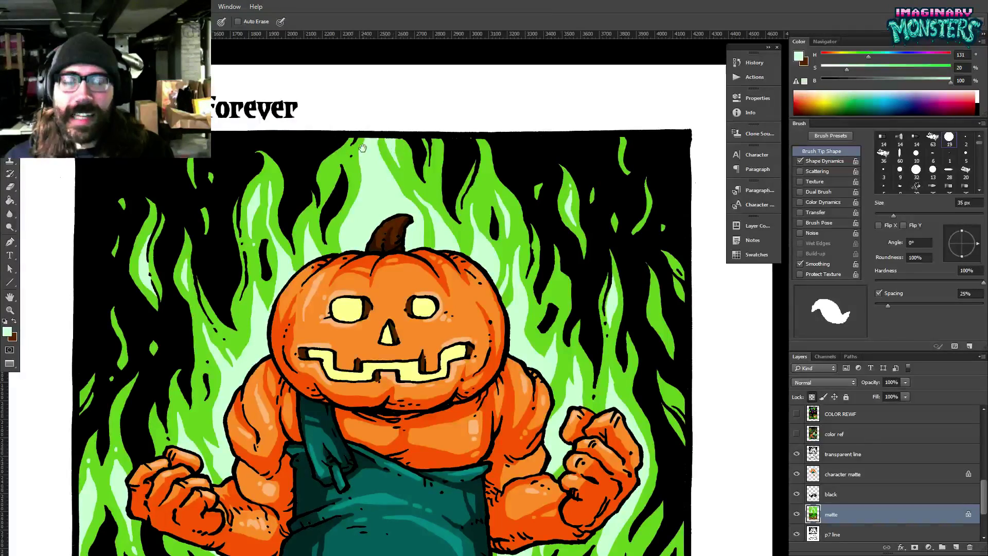
pyautogui.moveTo(363, 148)
pyautogui.mouseDown()
pyautogui.moveTo(395, 168)
pyautogui.moveTo(372, 177)
pyautogui.mouseUp()
# Compare the panel with the color reference layers, sample the reference's bright green background, hide the reference and reselect the matte layer.
pyautogui.moveTo(611, 288); pyautogui.dragTo(503, 153)
pyautogui.moveTo(537, 216); pyautogui.dragTo(465, 272)
pyautogui.moveTo(520, 250); pyautogui.dragTo(607, 239)
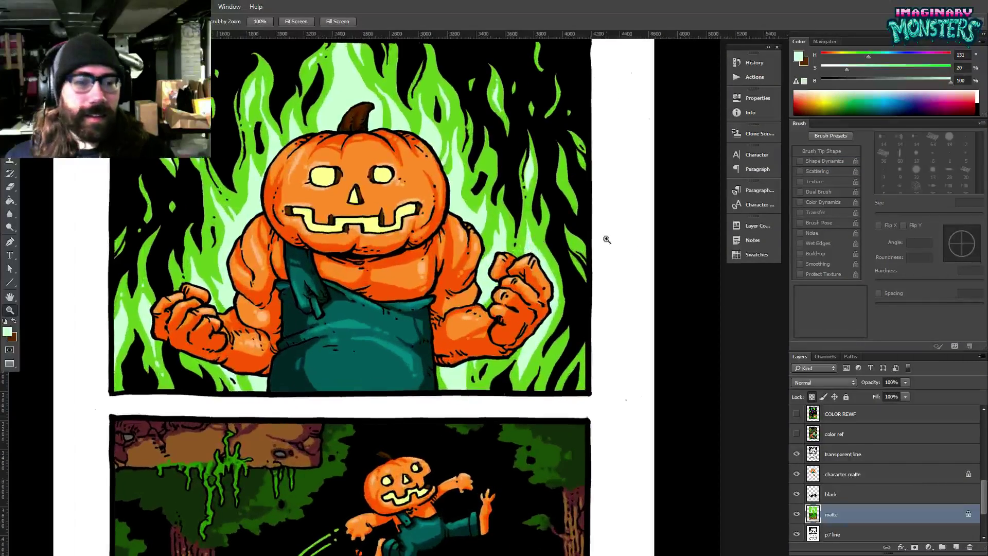
pyautogui.click(796, 414)
pyautogui.click(797, 414)
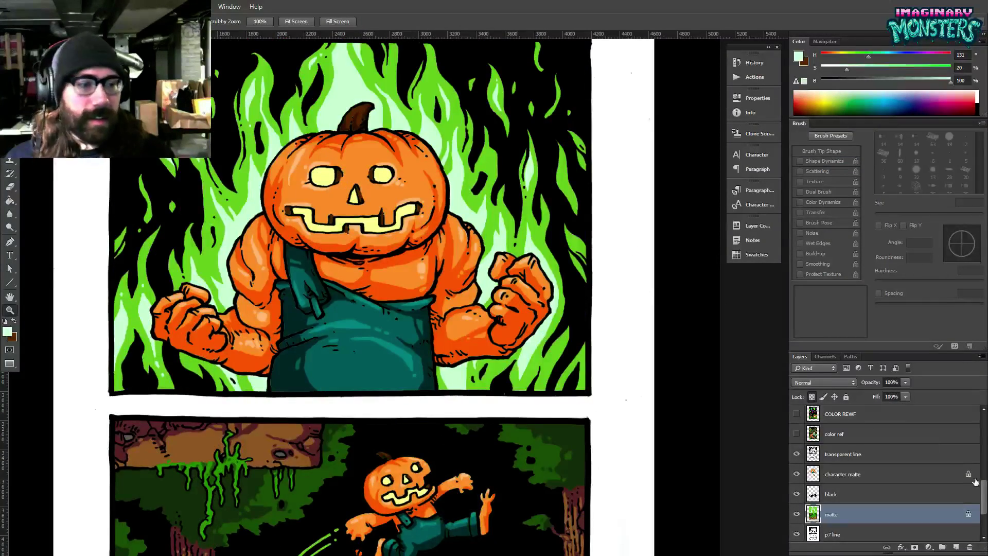
pyautogui.scroll(3, 888, 443)
pyautogui.click(796, 462)
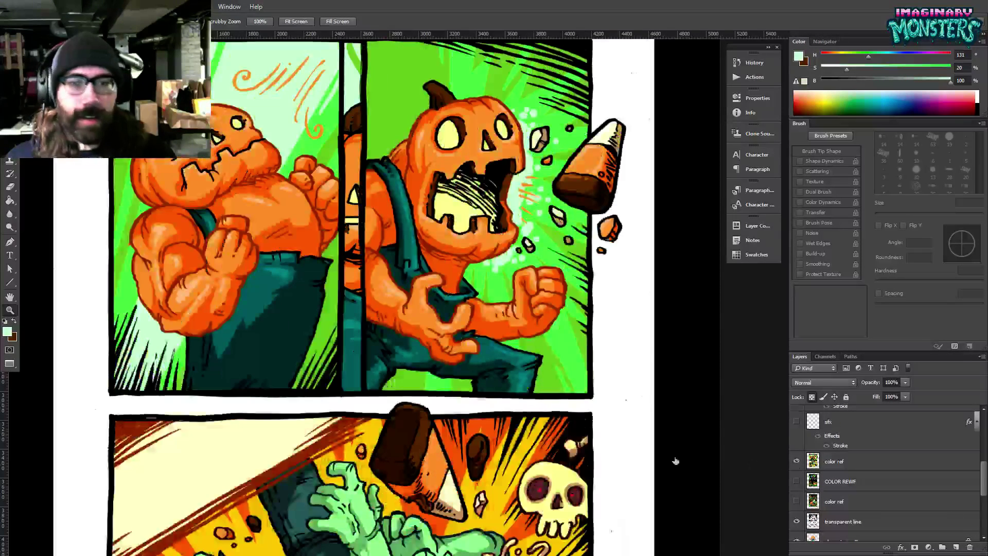
pyautogui.moveTo(342, 117); pyautogui.dragTo(354, 178)
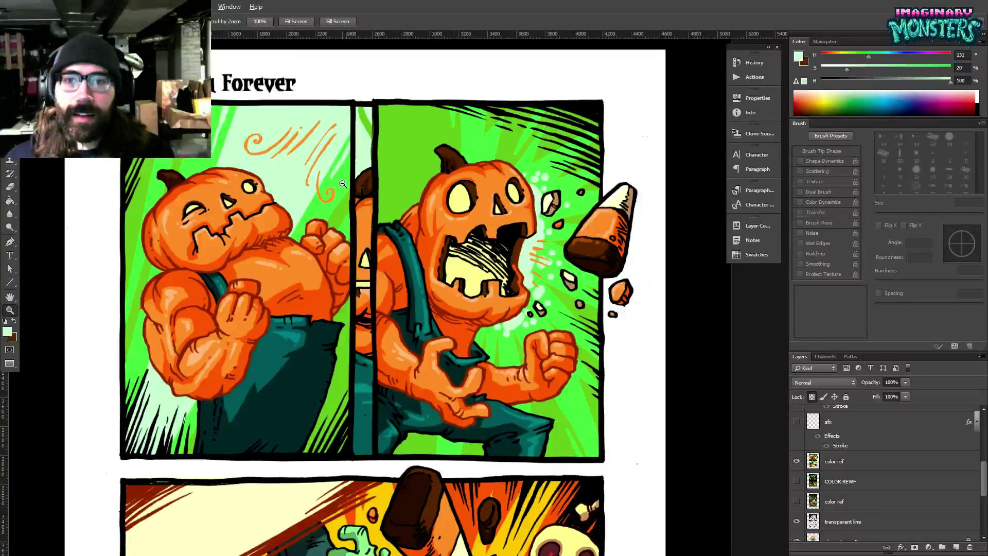
pyautogui.press('b')
pyautogui.keyDown('alt'); pyautogui.click(344, 183); pyautogui.keyUp('alt')
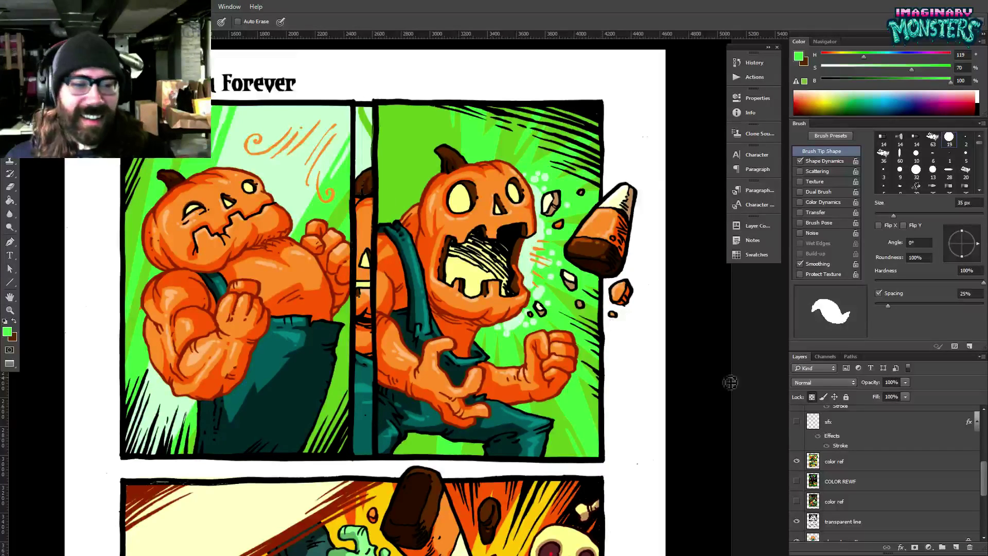
pyautogui.click(797, 461)
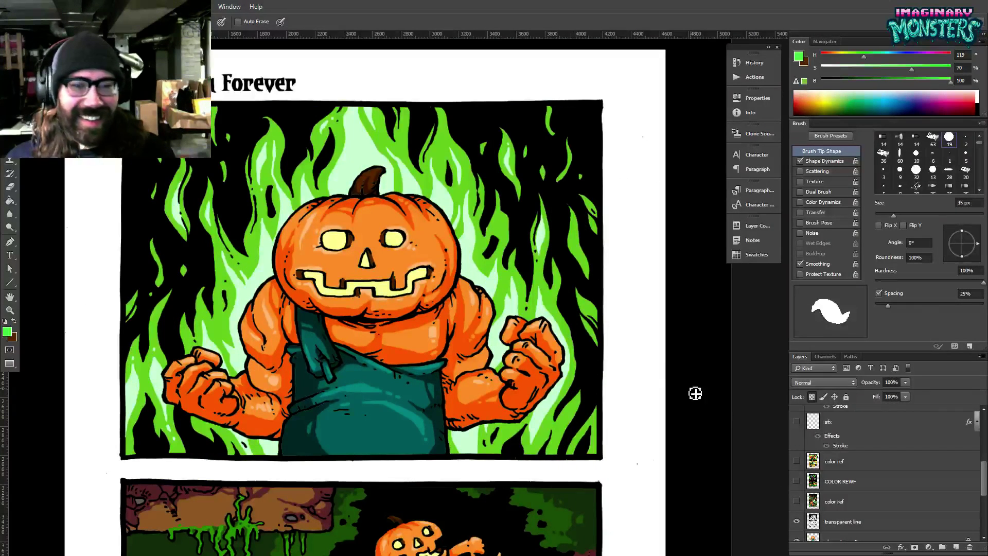
pyautogui.keyDown('ctrl'); pyautogui.click(553, 316); pyautogui.keyUp('ctrl')
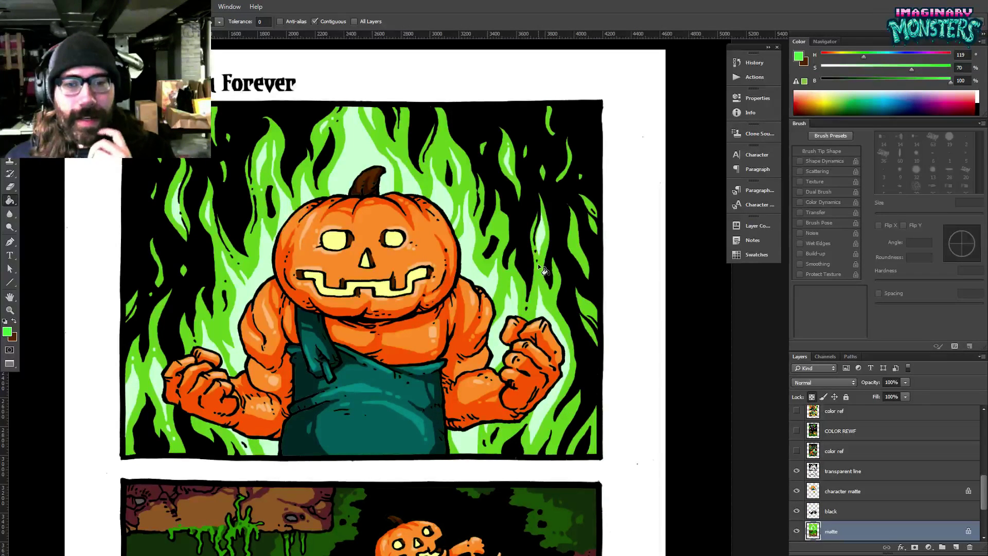
# Show the color ref layer with the crouching pumpkin, sample the dark brown near its stem, and hide the layer again.
pyautogui.moveTo(407, 352); pyautogui.dragTo(446, 314)
pyautogui.moveTo(511, 330)
pyautogui.mouseDown()
pyautogui.moveTo(465, 312)
pyautogui.moveTo(465, 332)
pyautogui.moveTo(447, 295)
pyautogui.mouseUp()
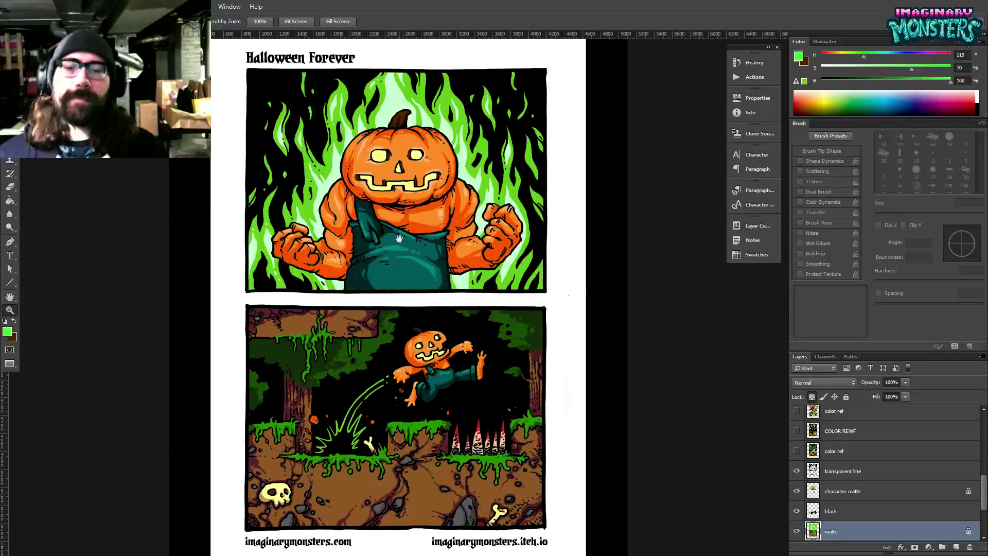
pyautogui.moveTo(399, 239); pyautogui.dragTo(375, 226)
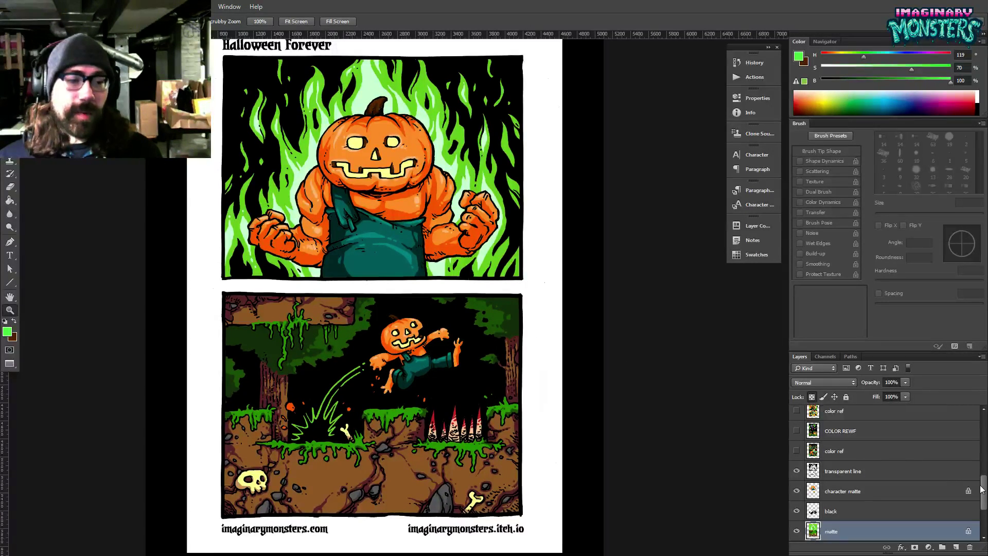
pyautogui.moveTo(487, 300); pyautogui.dragTo(494, 339)
pyautogui.scroll(5, 499, 350)
pyautogui.hscroll(-1, 499, 350)
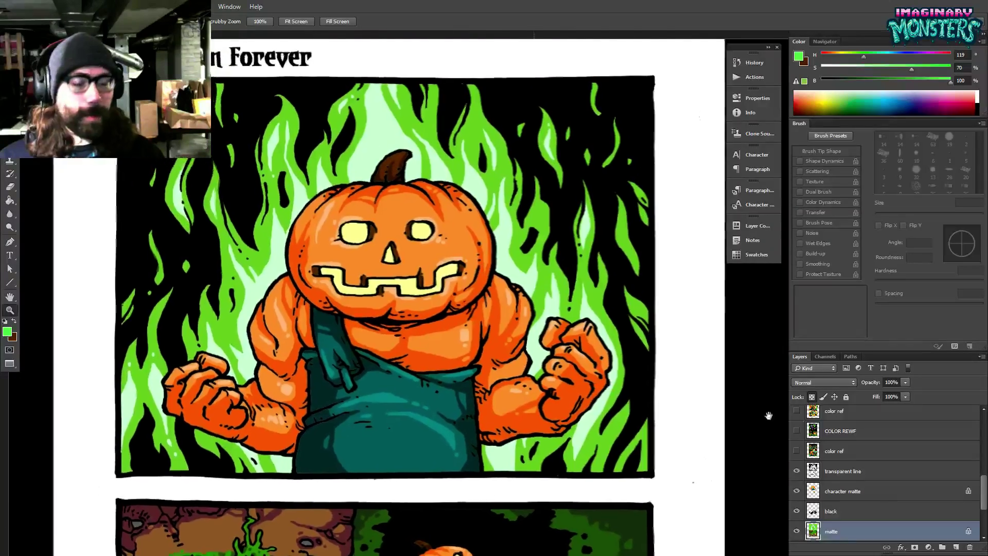
pyautogui.click(797, 451)
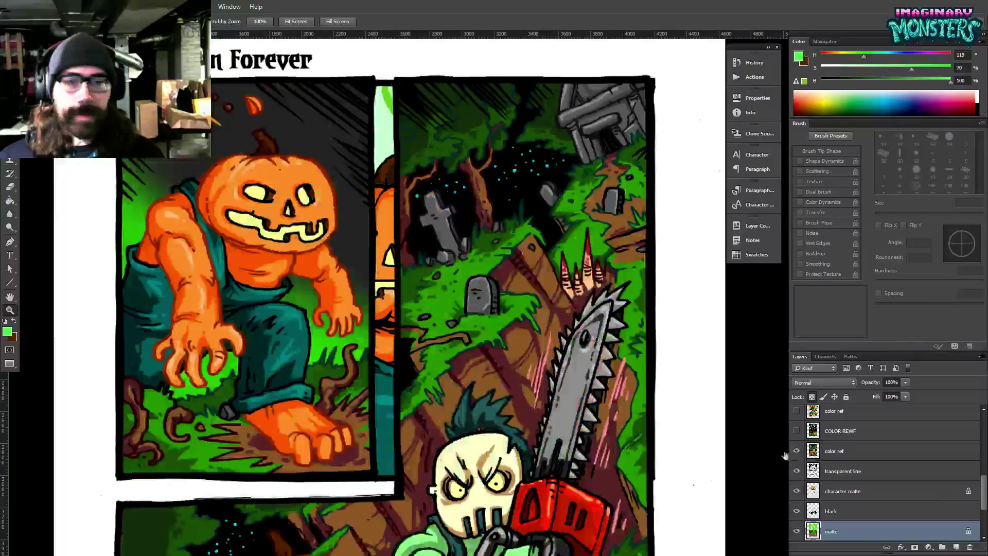
pyautogui.moveTo(351, 272); pyautogui.dragTo(369, 287)
pyautogui.moveTo(330, 185); pyautogui.dragTo(354, 172)
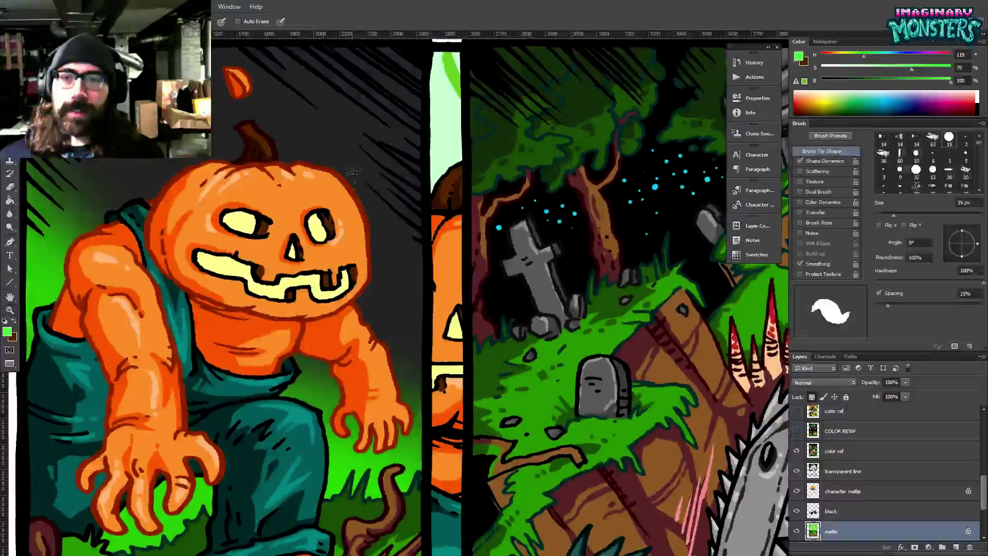
pyautogui.keyDown('alt'); pyautogui.click(277, 147); pyautogui.keyUp('alt')
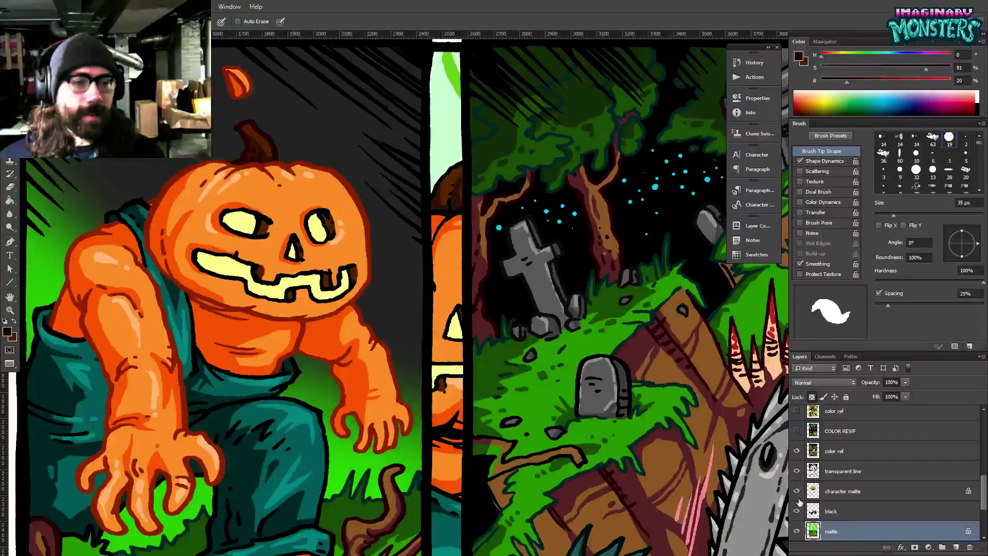
pyautogui.click(797, 451)
# Make the transparent line layer active, keeping it visible.
pyautogui.hscroll(2, 777, 412)
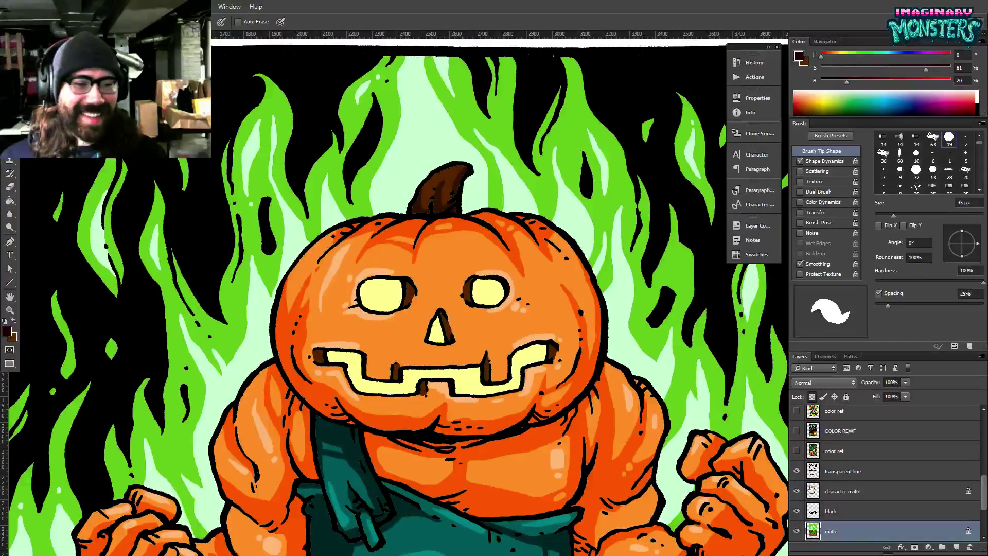
pyautogui.click(797, 471)
pyautogui.click(814, 471)
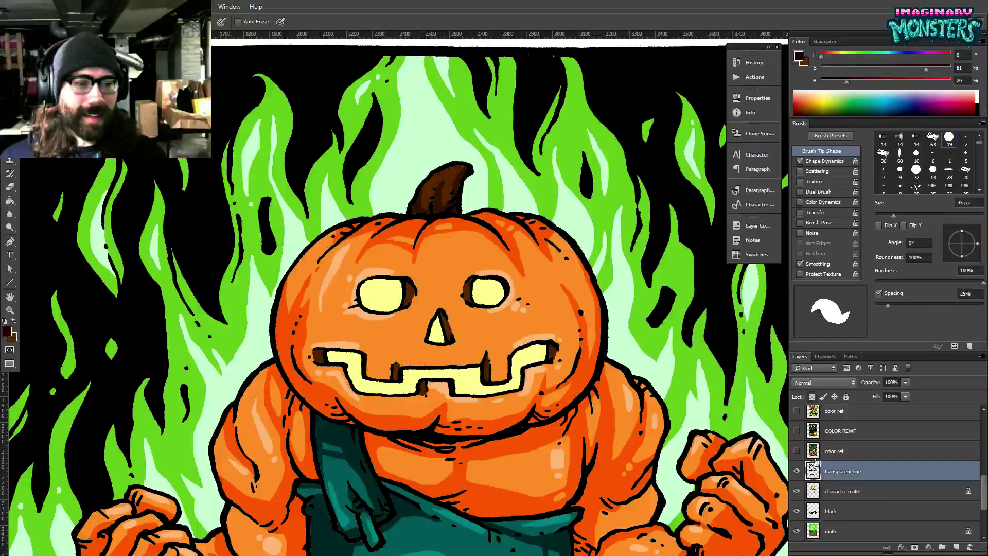
# Recolor the black outline and inner marks of the pumpkin's stem with the sampled dark brown on the transparent line layer.
pyautogui.press('z')
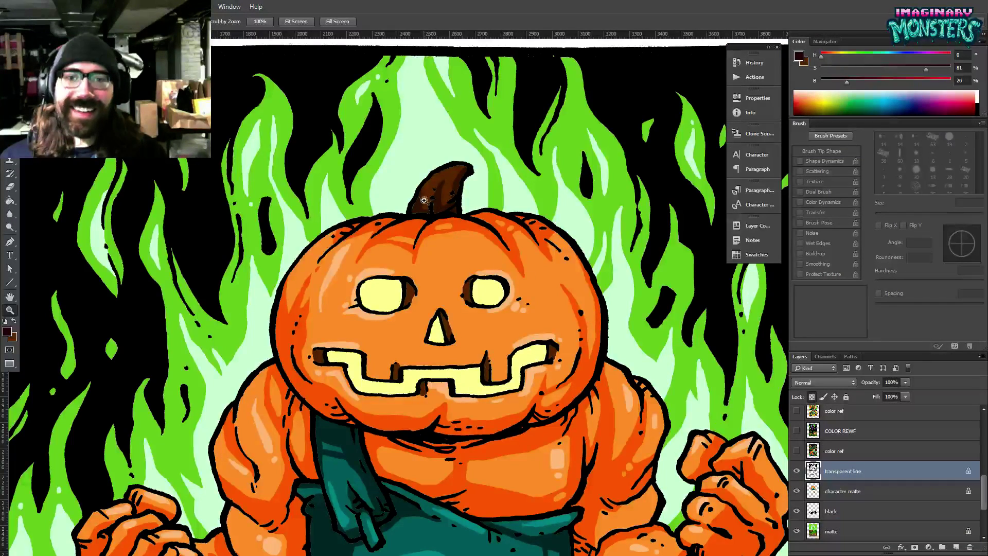
pyautogui.click(419, 200)
pyautogui.press('b')
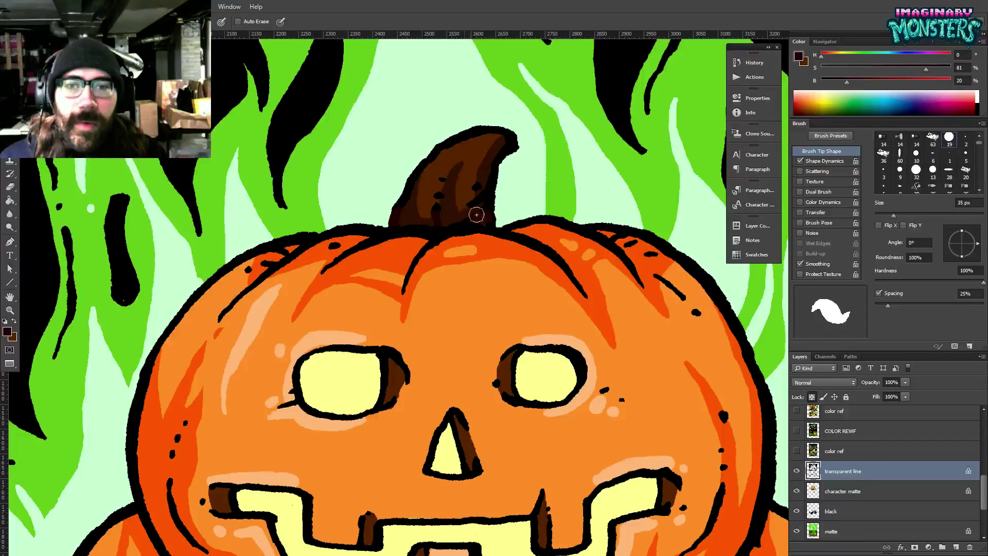
pyautogui.press('g')
pyautogui.click(492, 194)
pyautogui.press('b')
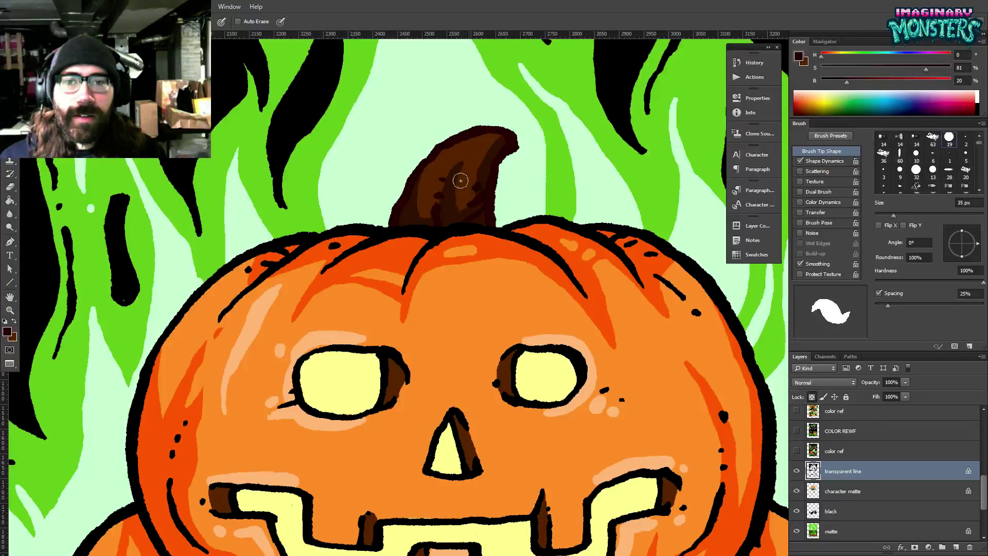
pyautogui.moveTo(453, 232); pyautogui.dragTo(455, 121)
pyautogui.moveTo(422, 223); pyautogui.dragTo(463, 106)
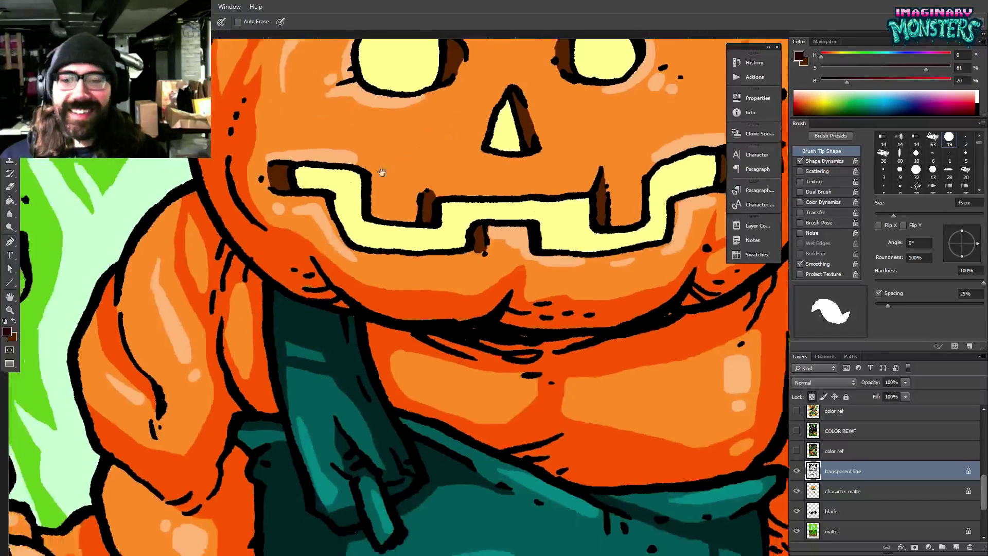
# Show the color ref layer with the crouching pumpkin, sample the dark red-brown of its orange skin's outline, and hide the layer again.
pyautogui.moveTo(381, 172); pyautogui.dragTo(500, 80)
pyautogui.scroll(-6, 419, 217)
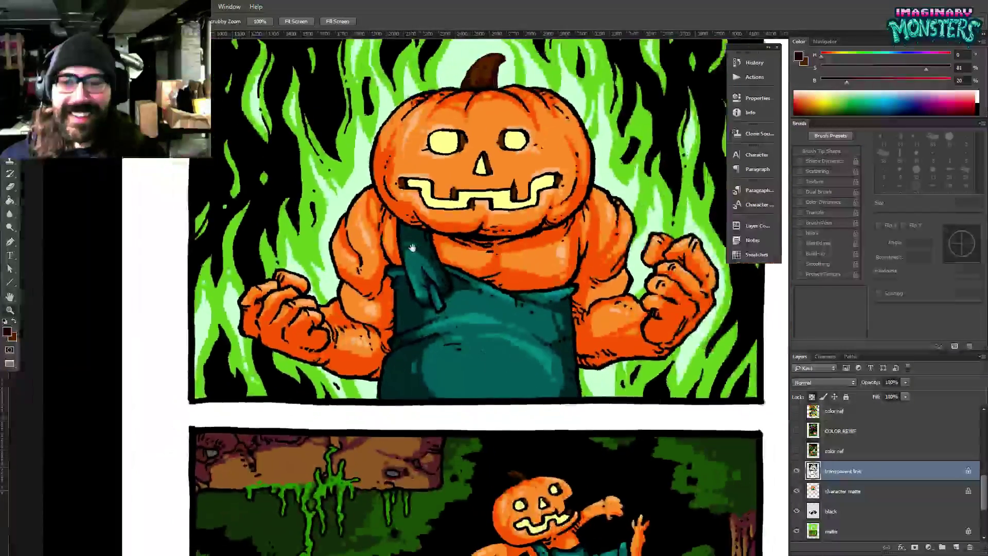
pyautogui.moveTo(412, 248); pyautogui.dragTo(356, 251)
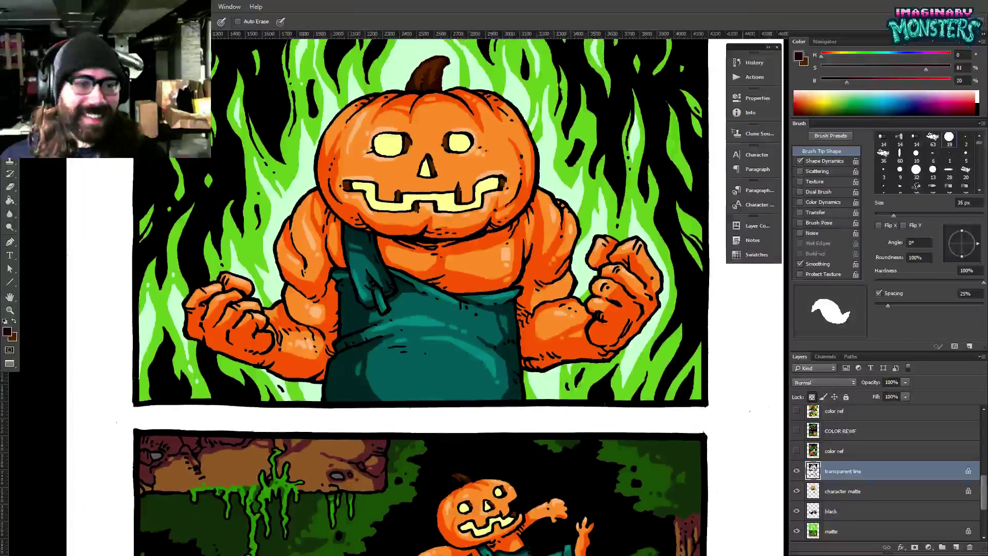
pyautogui.click(797, 451)
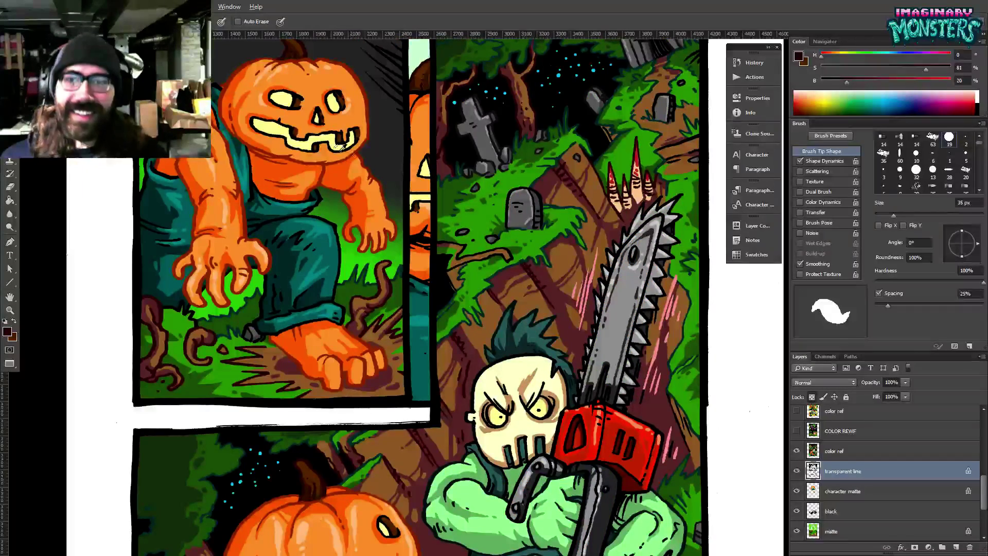
pyautogui.keyDown('alt'); pyautogui.click(360, 149); pyautogui.keyUp('alt')
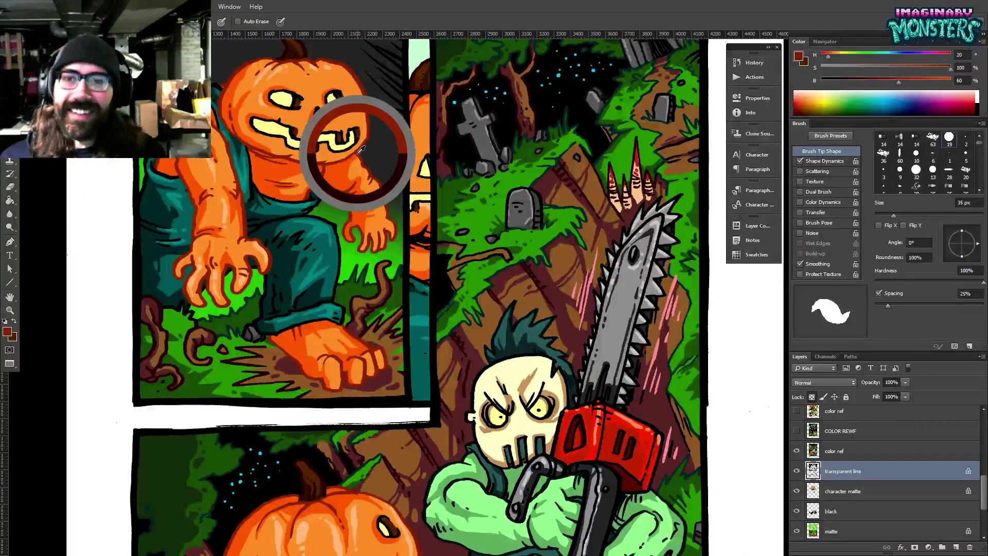
pyautogui.keyDown('alt'); pyautogui.click(248, 224); pyautogui.keyUp('alt')
pyautogui.click(797, 451)
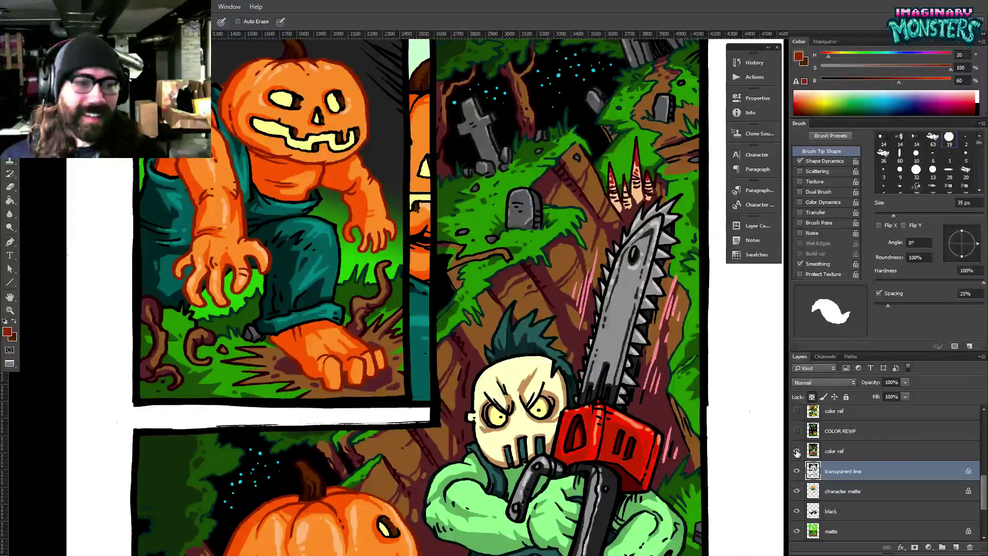
# Recolor the outline under the forearm and around the lower and outer edge of the pumpkin's left-hand fist in dark red-brown.
pyautogui.moveTo(342, 310); pyautogui.dragTo(376, 318)
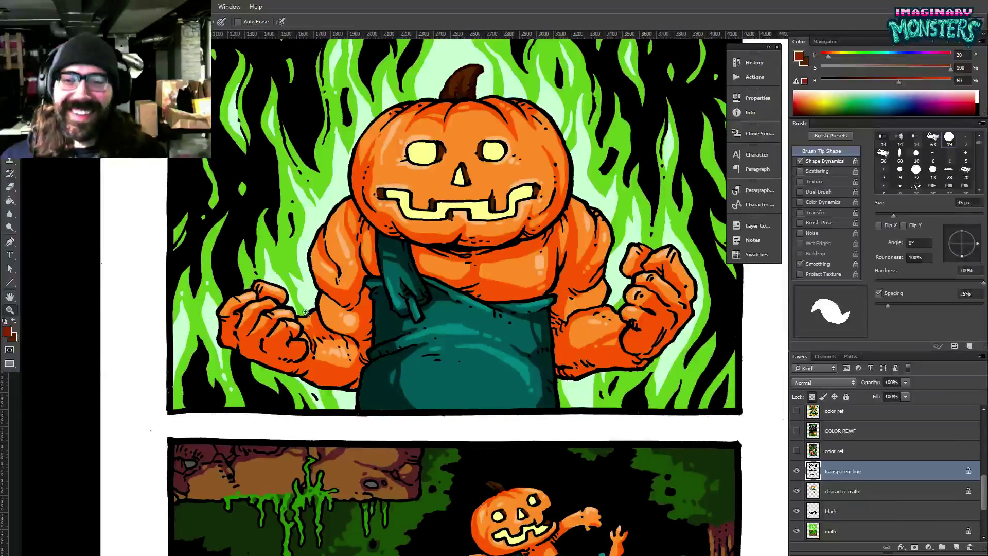
pyautogui.moveTo(284, 301); pyautogui.dragTo(341, 267)
pyautogui.moveTo(251, 286)
pyautogui.mouseDown()
pyautogui.moveTo(351, 266)
pyautogui.moveTo(249, 171)
pyautogui.mouseUp()
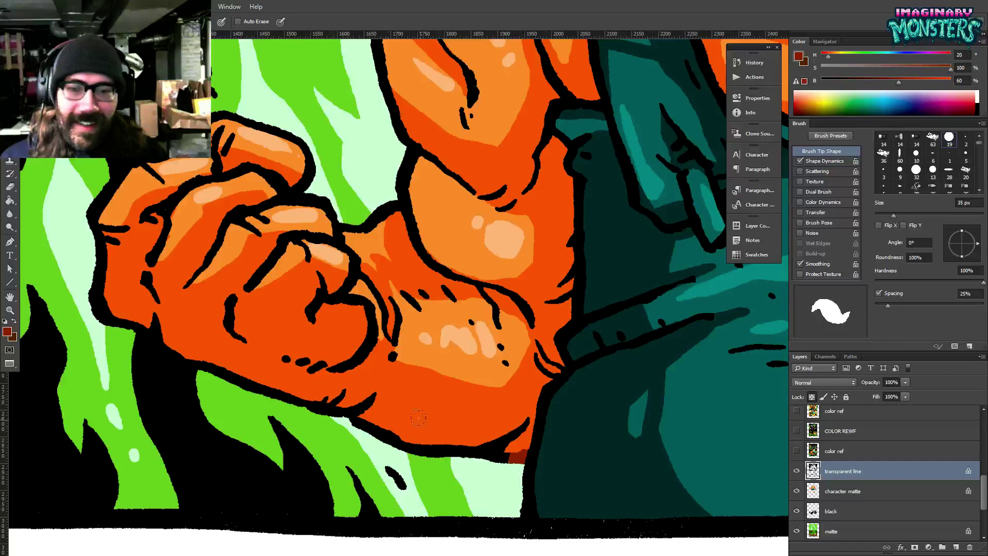
pyautogui.moveTo(211, 366); pyautogui.dragTo(243, 372)
pyautogui.press('g')
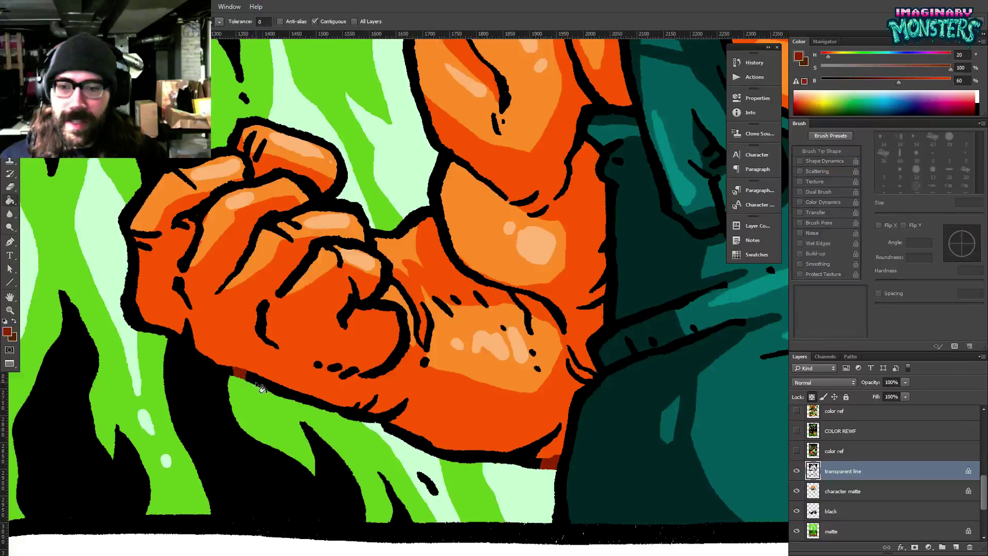
pyautogui.click(252, 377)
pyautogui.press('b')
pyautogui.moveTo(233, 365); pyautogui.dragTo(276, 377)
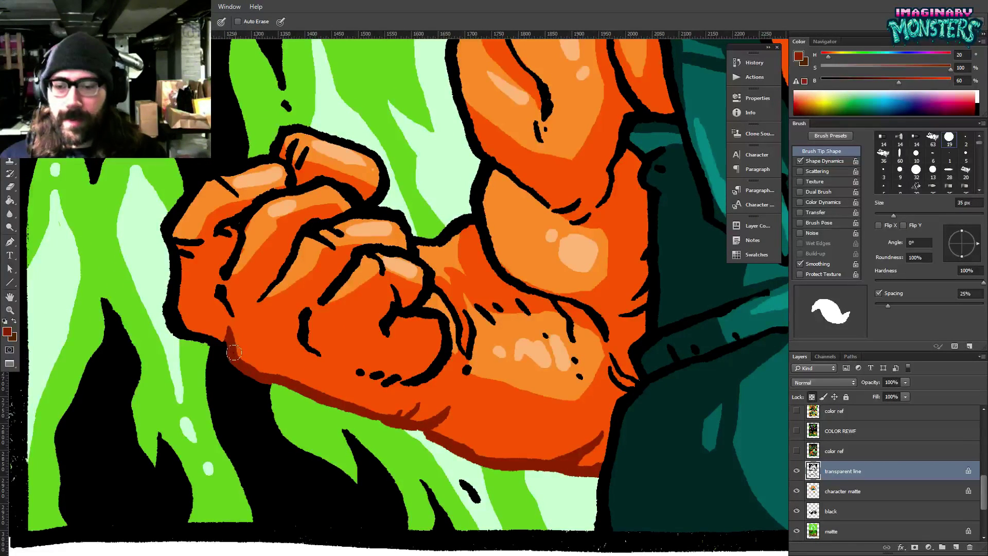
pyautogui.moveTo(191, 334)
pyautogui.mouseDown()
pyautogui.moveTo(174, 323)
pyautogui.moveTo(184, 311)
pyautogui.mouseUp()
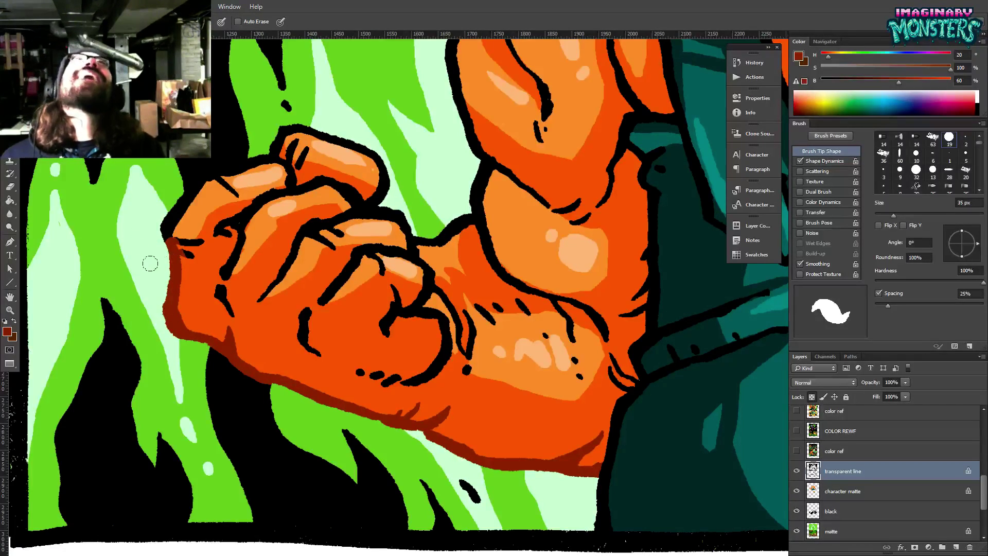
# Recolor the upper outline of the same fist and the lines between its fingers and thumb in dark red-brown.
pyautogui.moveTo(240, 319); pyautogui.dragTo(274, 382)
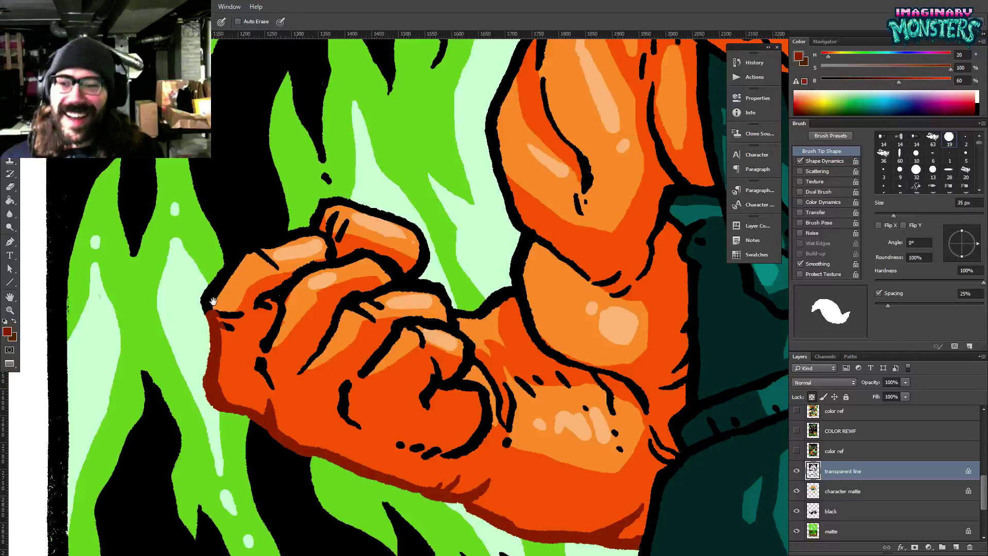
pyautogui.moveTo(216, 302)
pyautogui.mouseDown()
pyautogui.moveTo(225, 319)
pyautogui.moveTo(211, 314)
pyautogui.moveTo(240, 297)
pyautogui.moveTo(237, 305)
pyautogui.moveTo(250, 283)
pyautogui.moveTo(304, 270)
pyautogui.mouseUp()
pyautogui.press('g')
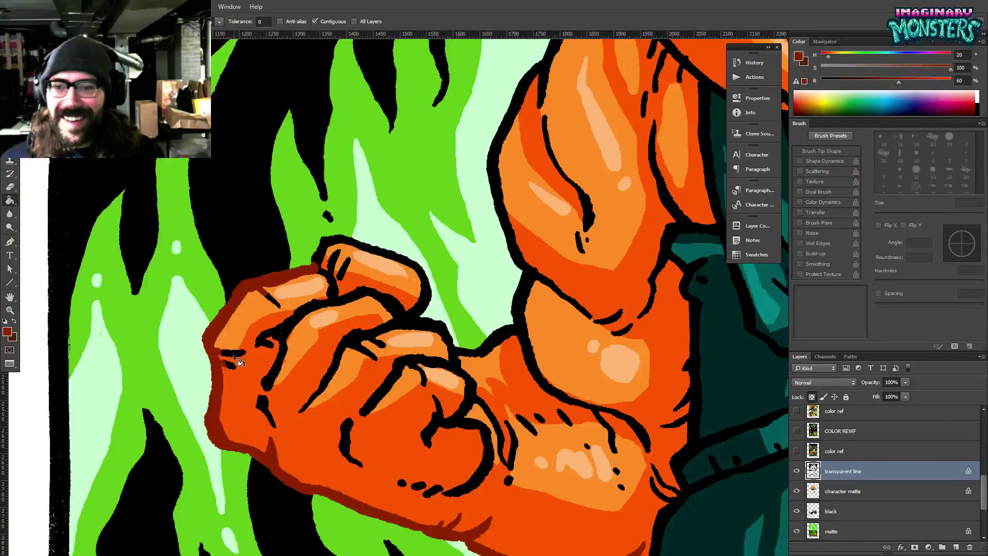
pyautogui.click(230, 365)
pyautogui.press('b')
pyautogui.moveTo(314, 268)
pyautogui.mouseDown()
pyautogui.moveTo(325, 240)
pyautogui.moveTo(376, 250)
pyautogui.moveTo(415, 269)
pyautogui.moveTo(426, 297)
pyautogui.mouseUp()
pyautogui.moveTo(493, 341)
pyautogui.mouseDown()
pyautogui.moveTo(508, 328)
pyautogui.moveTo(447, 334)
pyautogui.mouseUp()
pyautogui.press('g')
pyautogui.click(446, 334)
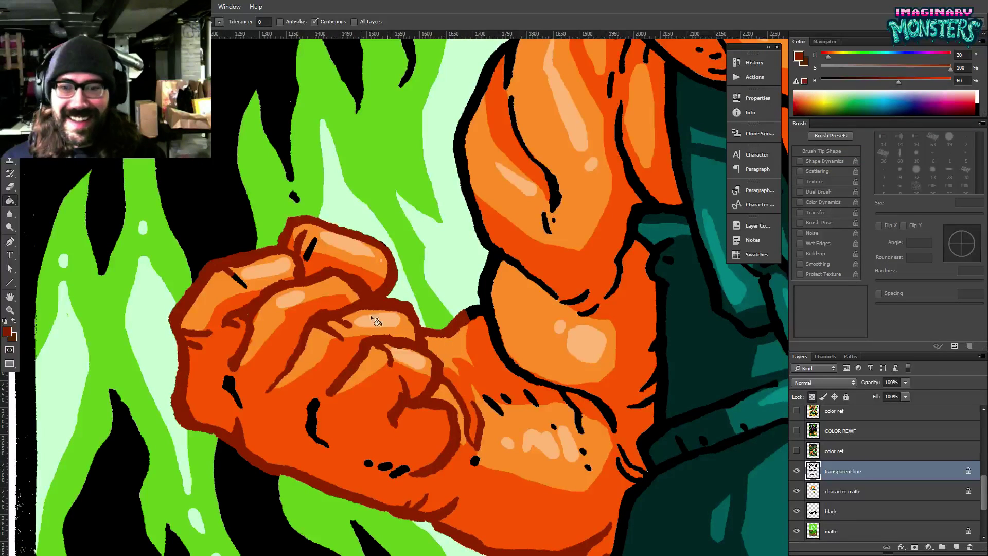
# Turn the remaining black knuckle marks, palm crease and small dots on the fist and wrist dark red-brown.
pyautogui.press('b')
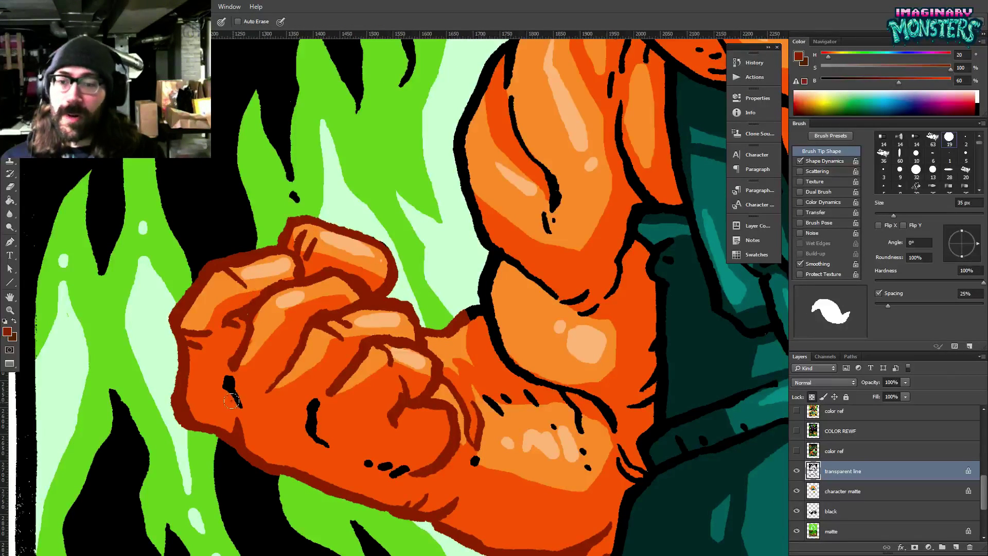
pyautogui.moveTo(227, 382); pyautogui.dragTo(235, 397)
pyautogui.moveTo(303, 416)
pyautogui.mouseDown()
pyautogui.moveTo(324, 444)
pyautogui.moveTo(315, 431)
pyautogui.mouseUp()
pyautogui.moveTo(404, 470); pyautogui.dragTo(362, 462)
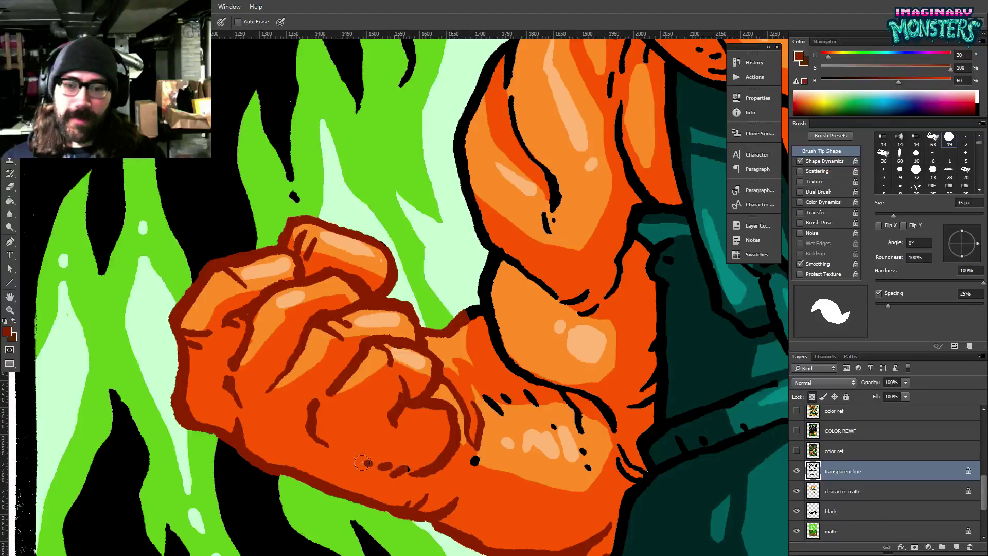
pyautogui.moveTo(477, 450); pyautogui.dragTo(475, 462)
# Recolor the forearm's dashes and dots, the elbow creases and the short marks beside the overalls in dark red-brown.
pyautogui.moveTo(485, 396); pyautogui.dragTo(502, 413)
pyautogui.moveTo(503, 394); pyautogui.dragTo(537, 404)
pyautogui.click(554, 427)
pyautogui.moveTo(580, 431)
pyautogui.mouseDown()
pyautogui.moveTo(587, 464)
pyautogui.moveTo(572, 405)
pyautogui.mouseUp()
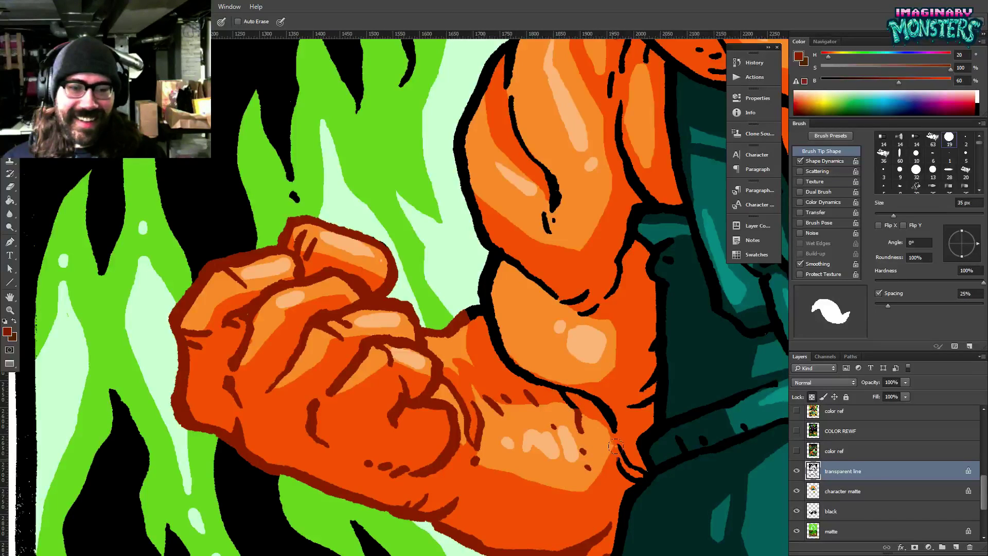
pyautogui.moveTo(616, 447); pyautogui.dragTo(633, 471)
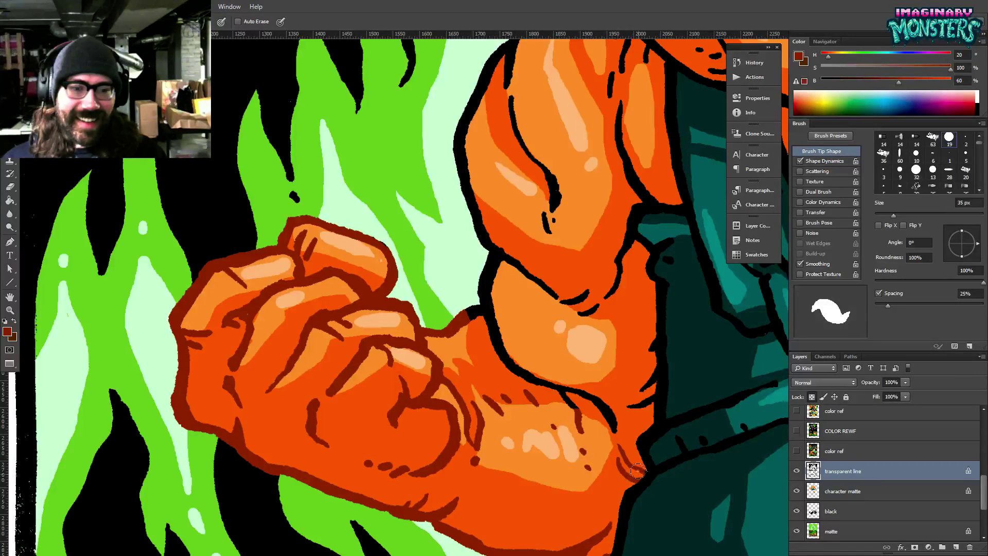
pyautogui.moveTo(627, 408)
pyautogui.mouseDown()
pyautogui.moveTo(643, 394)
pyautogui.moveTo(642, 405)
pyautogui.moveTo(646, 345)
pyautogui.mouseUp()
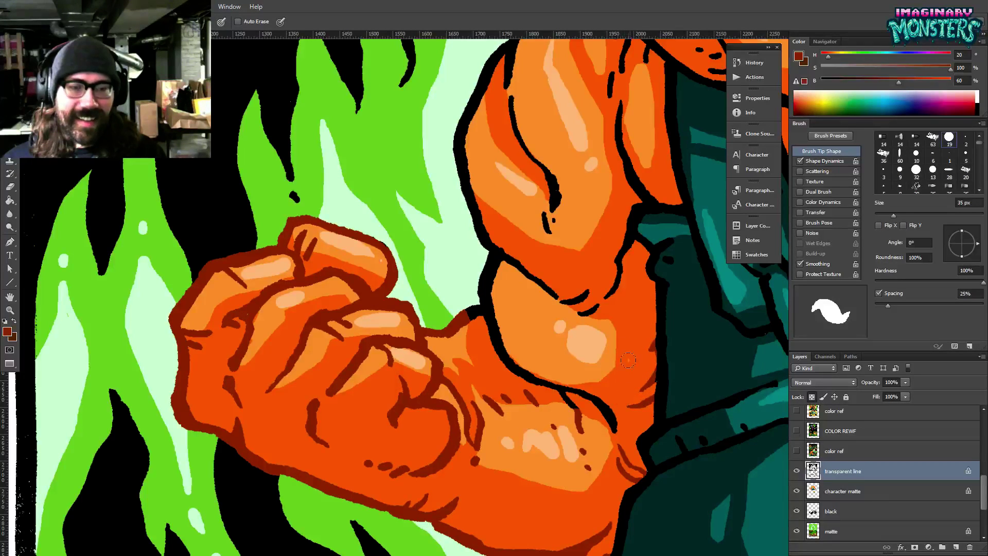
# Recolor the creases at the base of the upper arm beside the overalls, resampling the dark red-brown from the recolored line.
pyautogui.moveTo(510, 238); pyautogui.dragTo(406, 346)
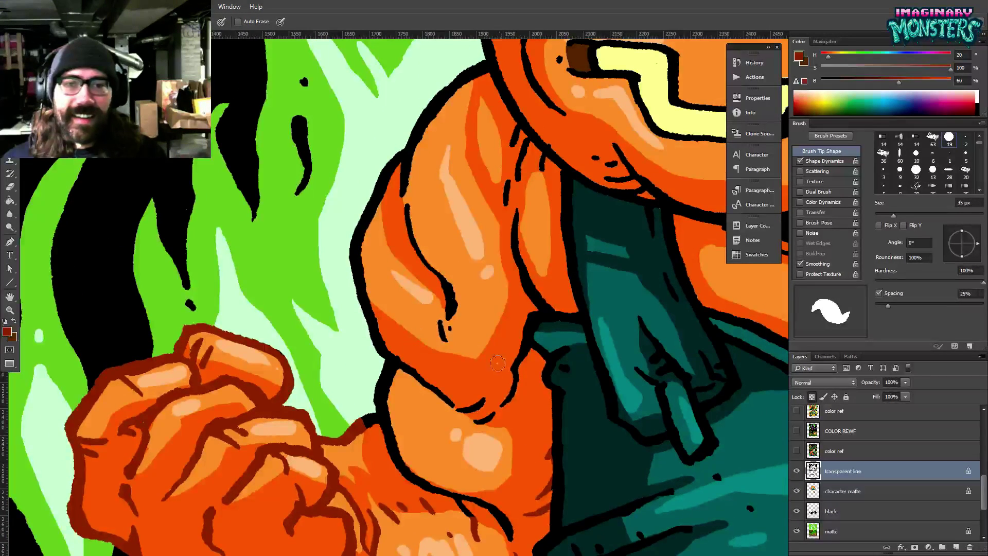
pyautogui.moveTo(520, 355); pyautogui.dragTo(526, 352)
pyautogui.keyDown('alt'); pyautogui.click(527, 319); pyautogui.keyUp('alt')
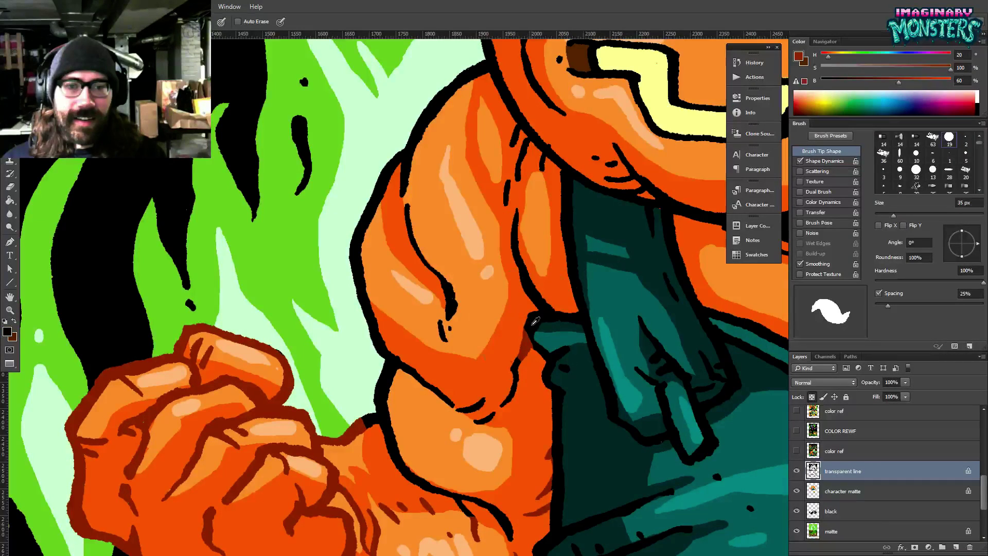
pyautogui.keyDown('alt'); pyautogui.click(530, 343); pyautogui.keyUp('alt')
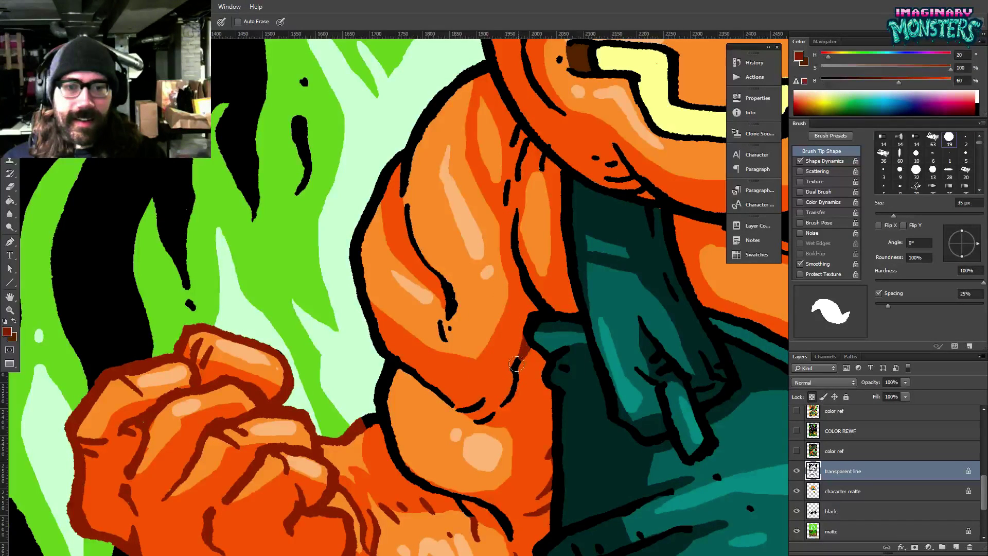
pyautogui.press('g')
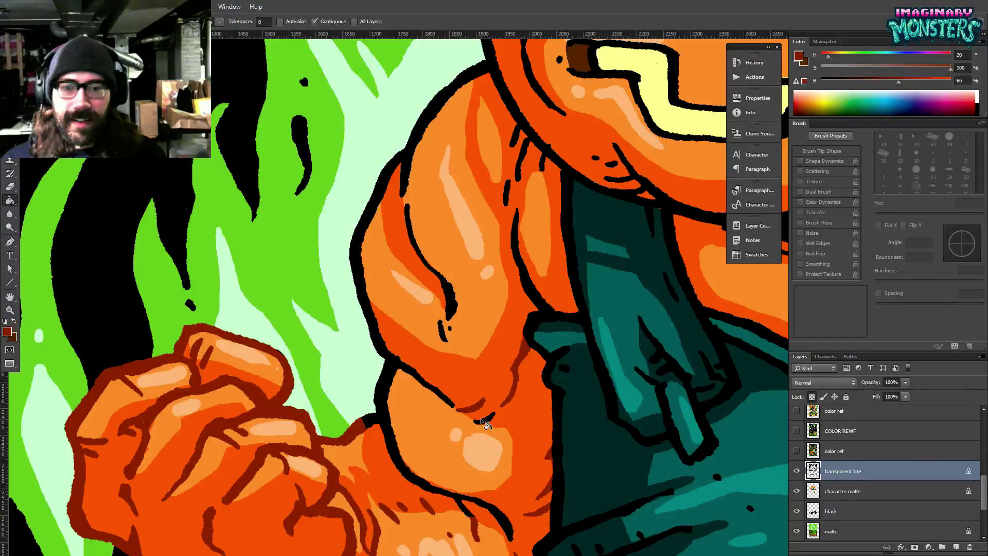
pyautogui.press('b')
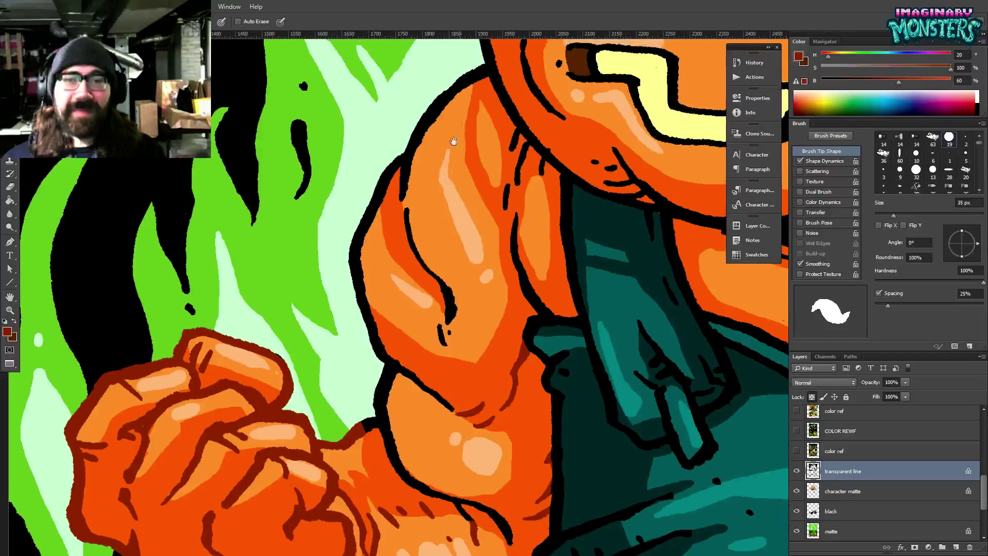
# Fill the upper arm's outer outline, its inner muscle line and the small marks beneath it with dark red-brown.
pyautogui.moveTo(470, 89); pyautogui.dragTo(458, 160)
pyautogui.press('g')
pyautogui.click(460, 160)
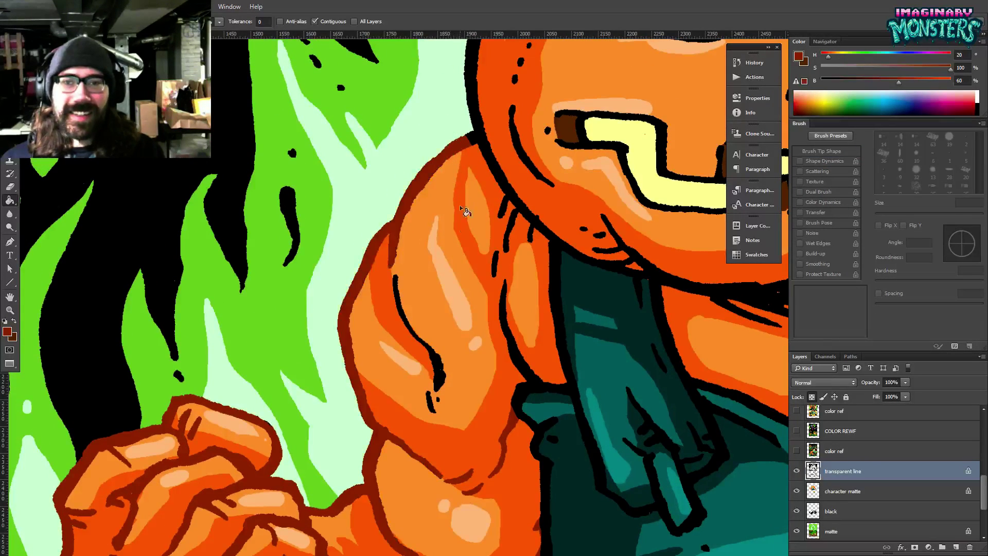
pyautogui.scroll(-3, 463, 232)
pyautogui.click(400, 290)
pyautogui.click(387, 315)
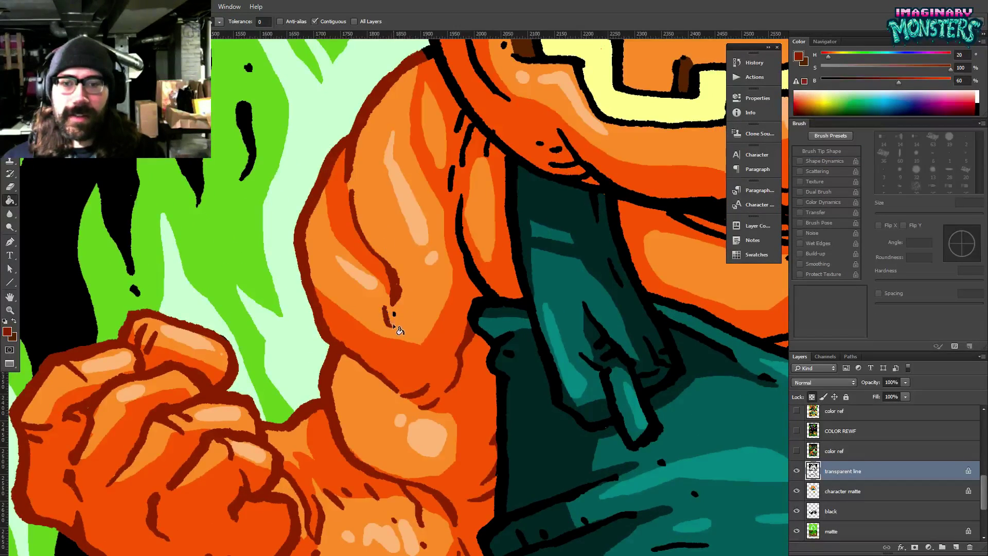
# Recolor the inner arm line running up from the overalls toward the armpit in dark red-brown.
pyautogui.press('b')
pyautogui.moveTo(477, 281)
pyautogui.mouseDown()
pyautogui.moveTo(502, 288)
pyautogui.moveTo(475, 285)
pyautogui.moveTo(456, 226)
pyautogui.mouseUp()
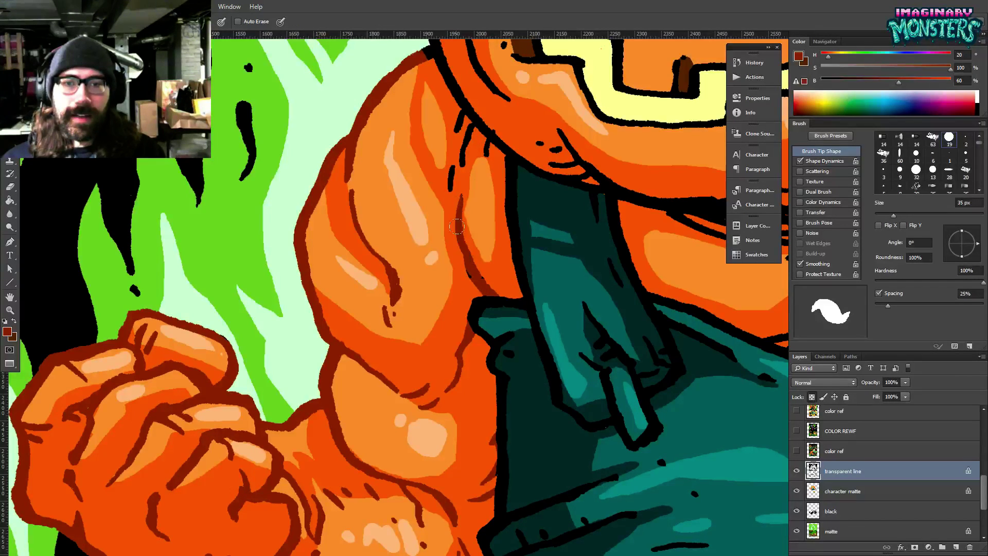
pyautogui.moveTo(461, 156)
pyautogui.mouseDown()
pyautogui.moveTo(440, 230)
pyautogui.moveTo(461, 220)
pyautogui.mouseUp()
# Recolor the pumpkin head's edge above the shoulder, the dashes near the armpit and the curved cheek crease in dark red-brown.
pyautogui.moveTo(450, 131); pyautogui.dragTo(446, 288)
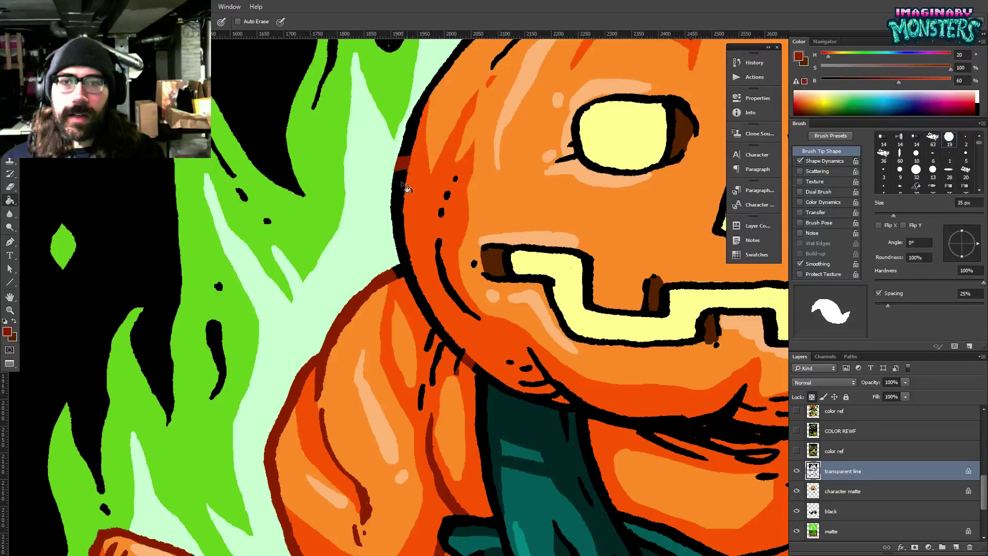
pyautogui.scroll(-3, 436, 354)
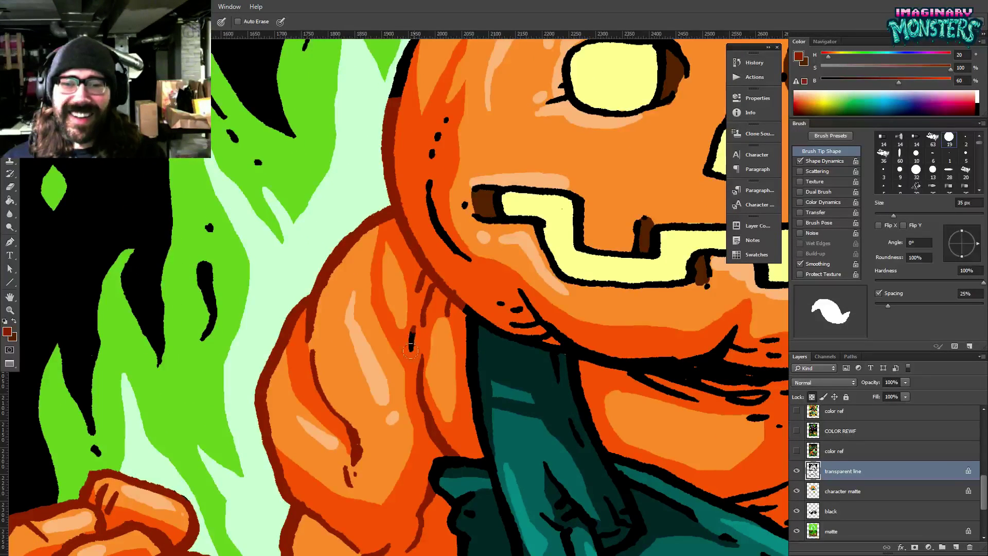
pyautogui.scroll(3, 397, 381)
pyautogui.moveTo(334, 176); pyautogui.dragTo(339, 92)
pyautogui.moveTo(299, 311); pyautogui.dragTo(278, 378)
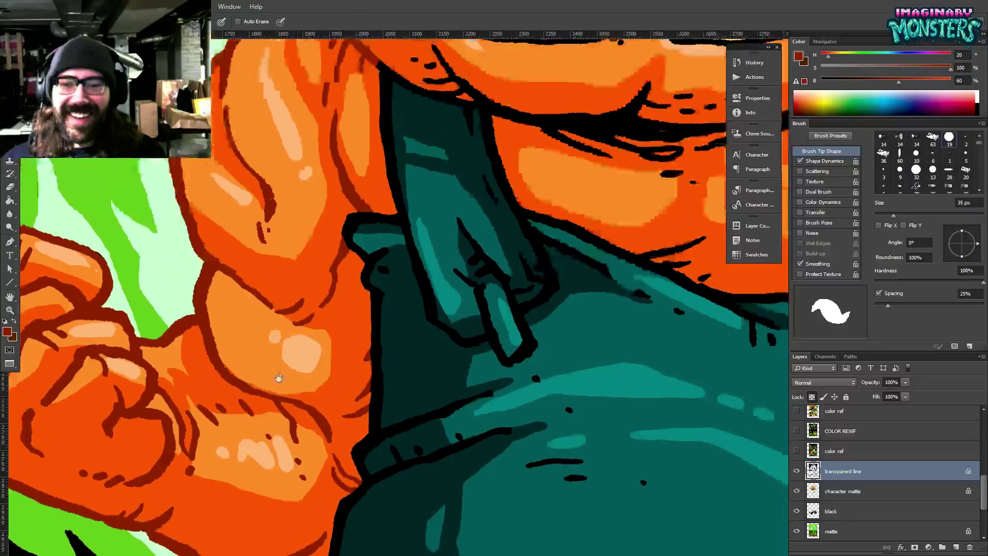
pyautogui.moveTo(392, 85); pyautogui.dragTo(307, 329)
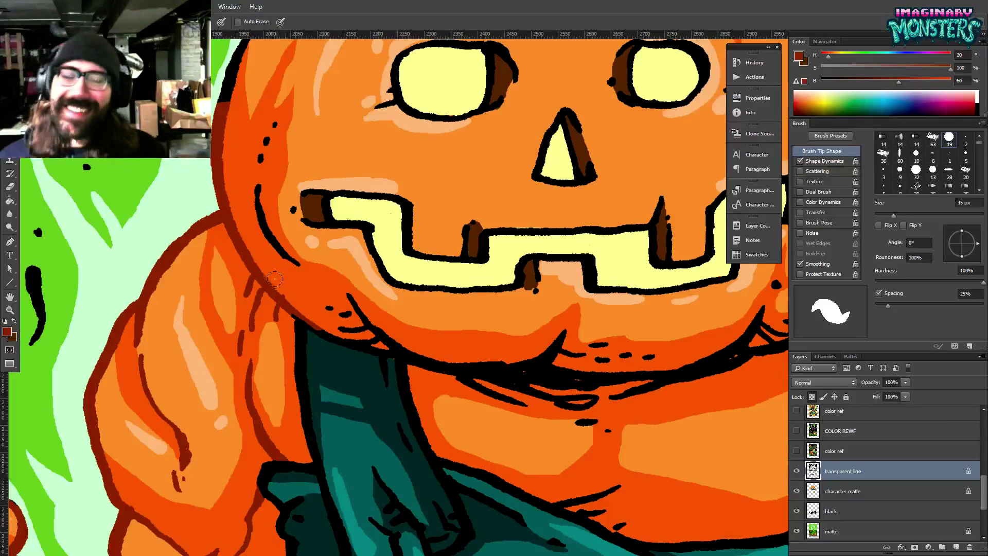
pyautogui.moveTo(256, 190); pyautogui.dragTo(286, 264)
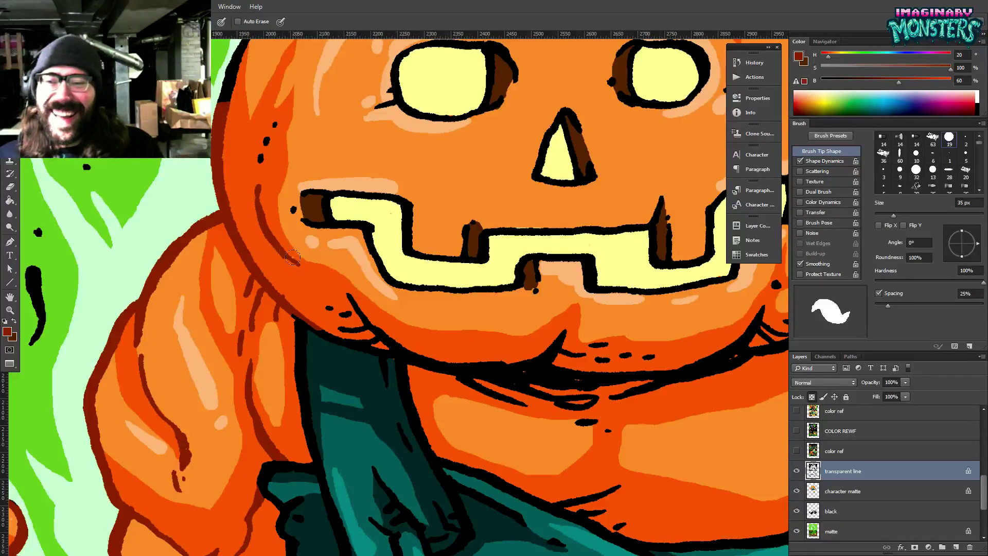
# Recolor the dot beside the mouth corner and the pumpkin's lower chin edge, creases and dots in dark red-brown.
pyautogui.click(291, 208)
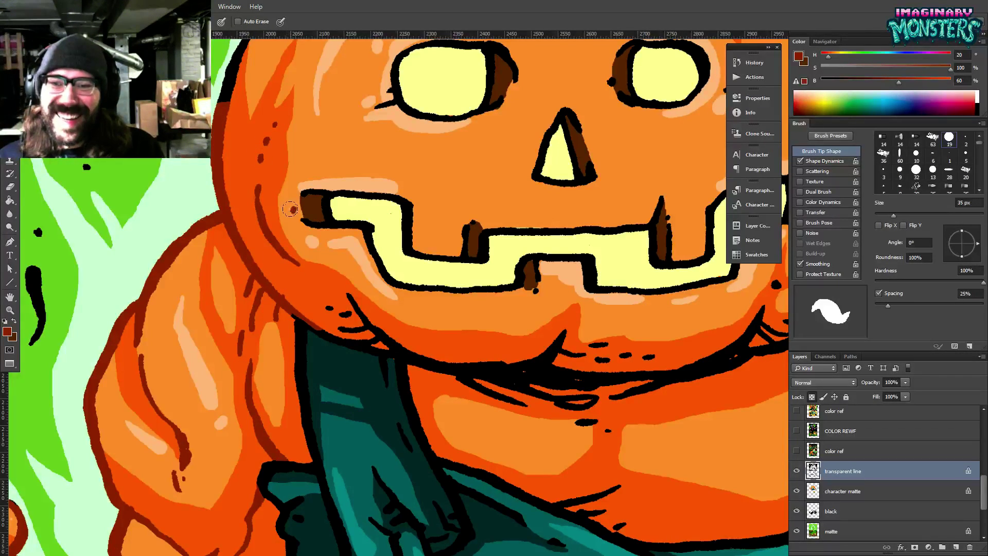
pyautogui.moveTo(294, 311)
pyautogui.mouseDown()
pyautogui.moveTo(338, 333)
pyautogui.moveTo(302, 311)
pyautogui.moveTo(334, 307)
pyautogui.moveTo(327, 328)
pyautogui.moveTo(366, 340)
pyautogui.moveTo(344, 330)
pyautogui.moveTo(355, 305)
pyautogui.moveTo(374, 305)
pyautogui.moveTo(402, 338)
pyautogui.moveTo(359, 345)
pyautogui.moveTo(434, 364)
pyautogui.mouseUp()
pyautogui.moveTo(319, 264); pyautogui.dragTo(379, 438)
pyautogui.moveTo(355, 207)
pyautogui.mouseDown()
pyautogui.moveTo(303, 294)
pyautogui.moveTo(281, 240)
pyautogui.mouseUp()
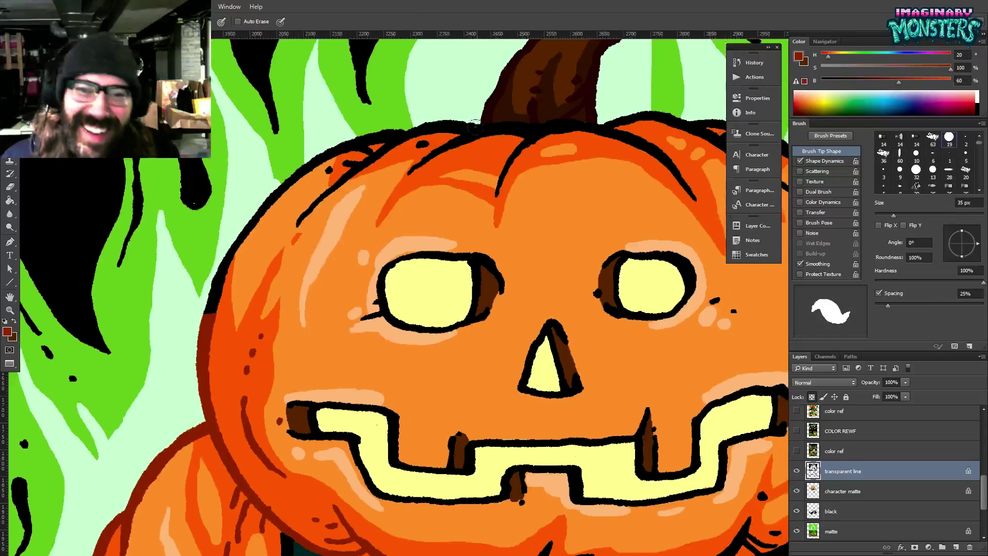
# Fill the pumpkin head's outline and creases left of the stem with dark red-brown, including the small dots there.
pyautogui.press('g')
pyautogui.click(469, 136)
pyautogui.press('b')
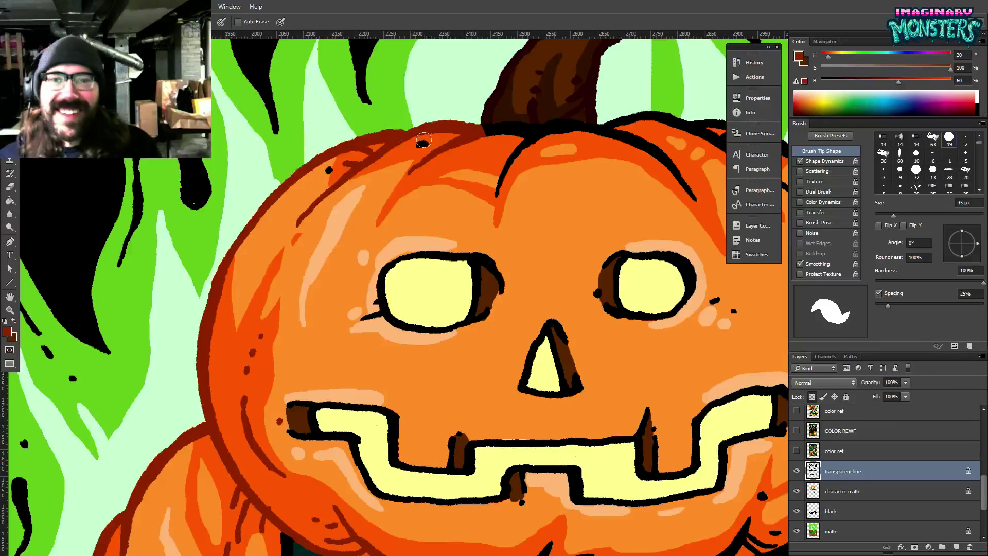
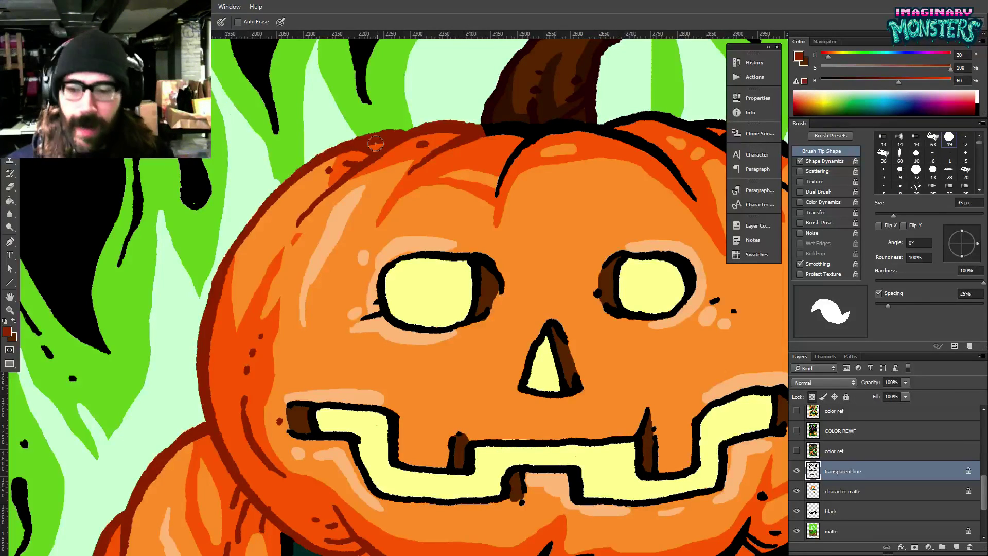
pyautogui.moveTo(529, 211); pyautogui.dragTo(417, 241)
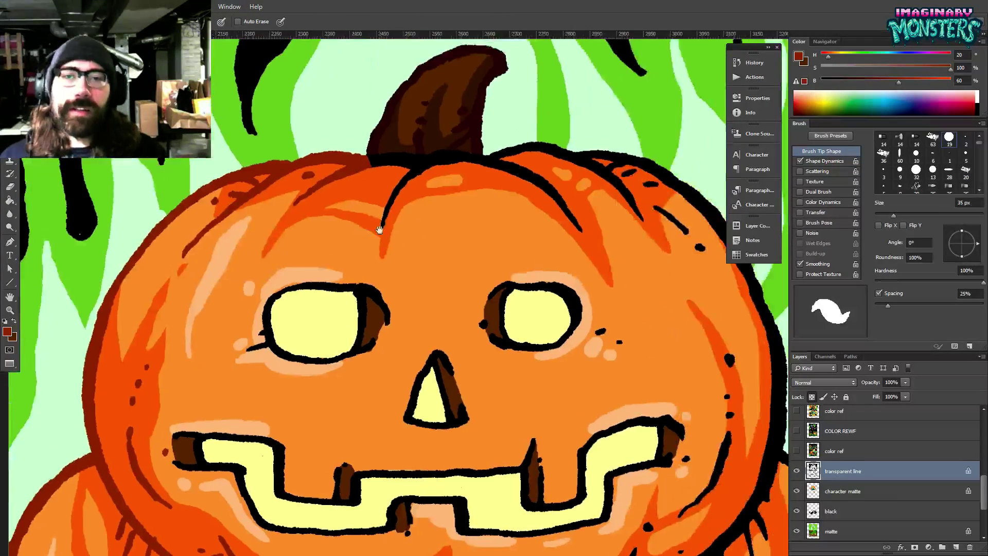
pyautogui.moveTo(372, 160)
pyautogui.mouseDown()
pyautogui.moveTo(404, 159)
pyautogui.moveTo(378, 157)
pyautogui.moveTo(403, 177)
pyautogui.moveTo(365, 192)
pyautogui.mouseUp()
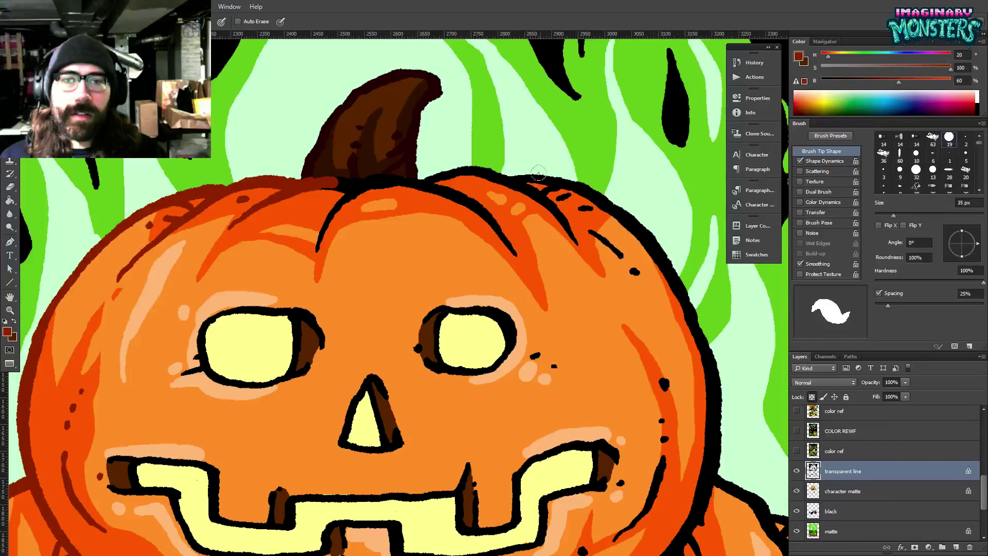
# Fill the head's top outline and creases right of the stem with dark red-brown and recolor the nearby dashes.
pyautogui.press('g')
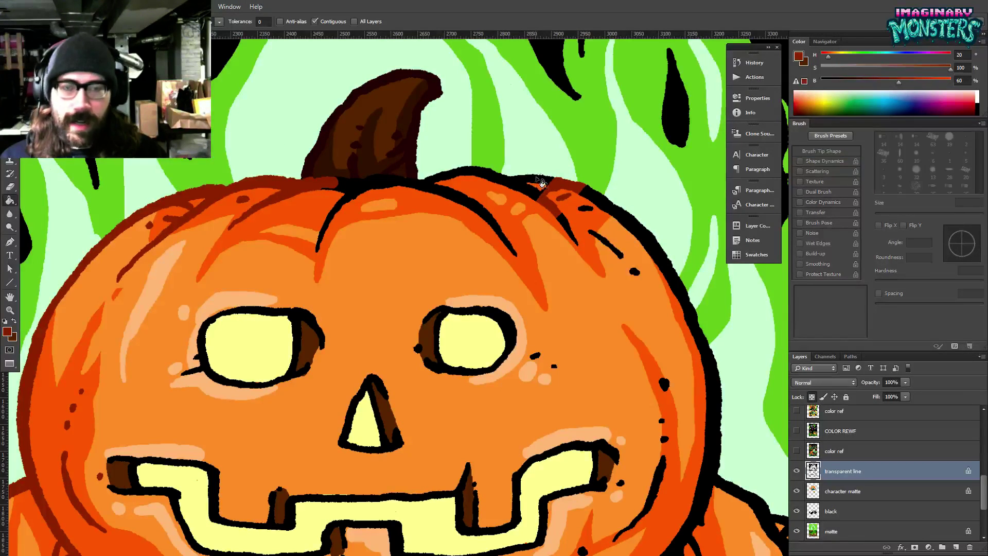
pyautogui.click(527, 195)
pyautogui.press('b')
pyautogui.moveTo(481, 264); pyautogui.dragTo(443, 230)
pyautogui.moveTo(522, 181); pyautogui.dragTo(543, 212)
pyautogui.moveTo(534, 168)
pyautogui.mouseDown()
pyautogui.moveTo(569, 172)
pyautogui.moveTo(553, 156)
pyautogui.mouseUp()
# Recolor the neck line beside the overalls strap and the right cheek's curved crease and dots in dark red-brown.
pyautogui.moveTo(653, 422); pyautogui.dragTo(716, 117)
pyautogui.moveTo(258, 292)
pyautogui.mouseDown()
pyautogui.moveTo(224, 283)
pyautogui.moveTo(281, 290)
pyautogui.moveTo(311, 314)
pyautogui.moveTo(318, 306)
pyautogui.moveTo(366, 320)
pyautogui.mouseUp()
pyautogui.keyDown('alt'); pyautogui.click(236, 279); pyautogui.keyUp('alt')
pyautogui.keyDown('alt'); pyautogui.click(254, 288); pyautogui.keyUp('alt')
pyautogui.moveTo(552, 293); pyautogui.dragTo(390, 304)
pyautogui.moveTo(553, 148); pyautogui.dragTo(399, 264)
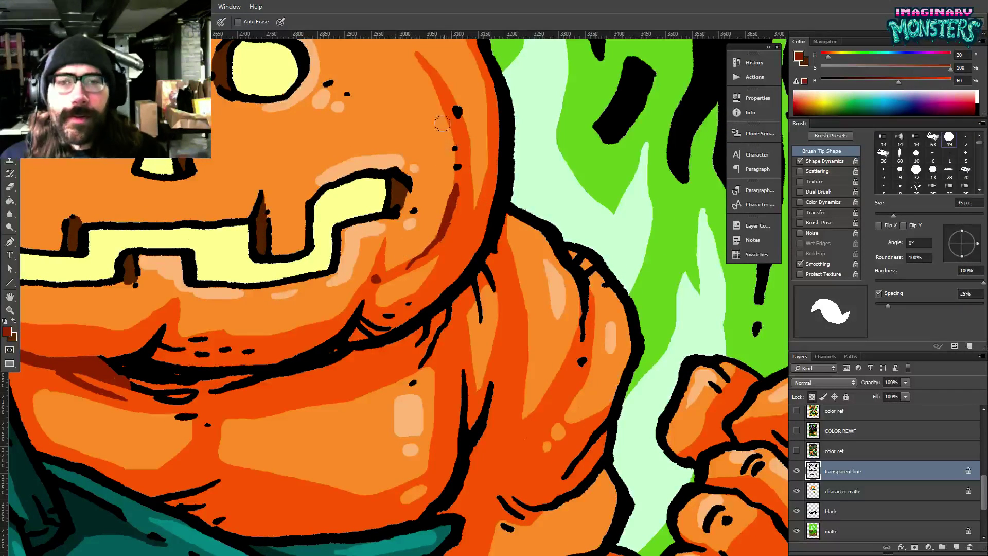
pyautogui.moveTo(453, 168); pyautogui.dragTo(461, 150)
pyautogui.moveTo(317, 319); pyautogui.dragTo(353, 290)
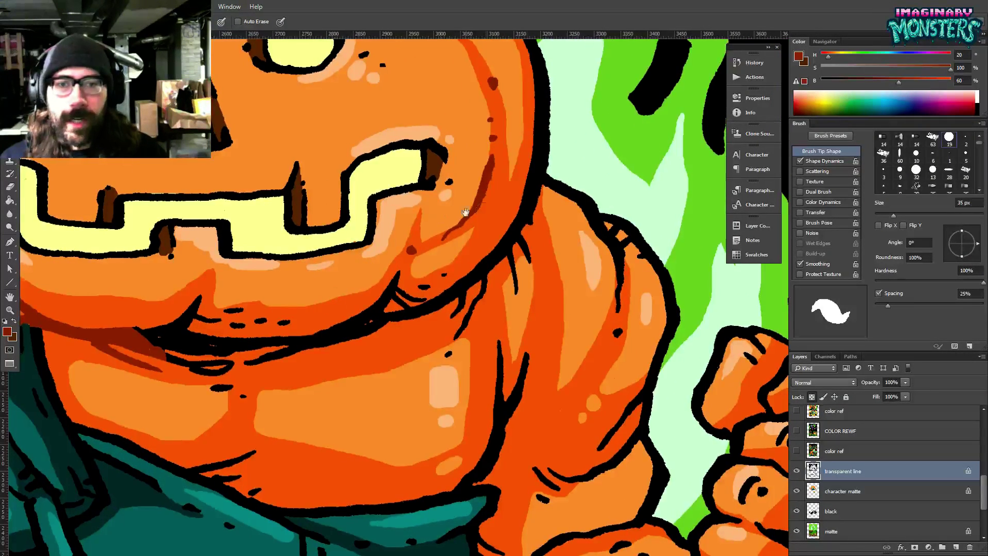
# Separate the shoulder line at its small creases and fill the head's right side, chin and shoulder outlines with dark red-brown.
pyautogui.moveTo(638, 235); pyautogui.dragTo(607, 258)
pyautogui.press('g')
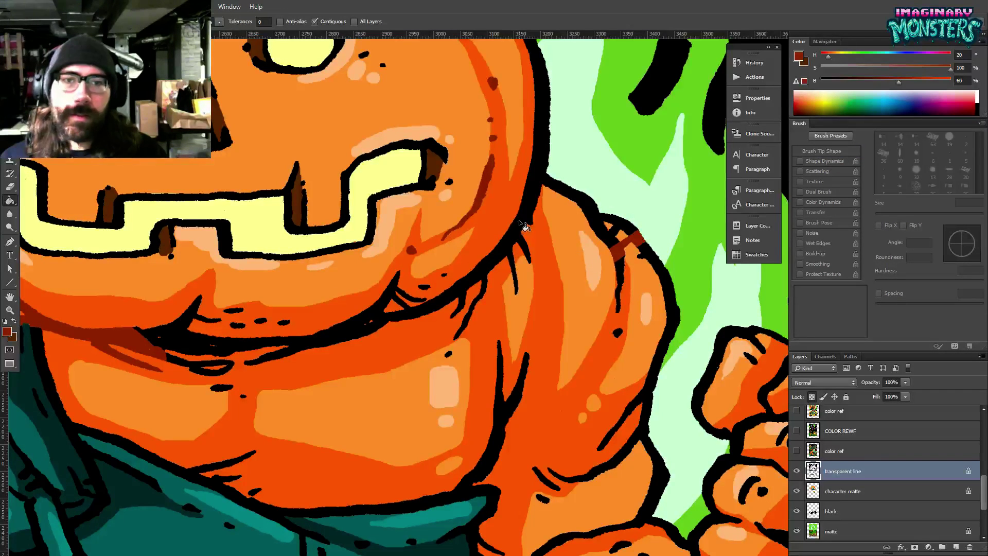
pyautogui.click(522, 230)
pyautogui.moveTo(522, 368); pyautogui.dragTo(505, 336)
pyautogui.press('b')
# Recolor the chin dots, the neck folds and the small chest creases above the overalls in dark red-brown.
pyautogui.moveTo(406, 244); pyautogui.dragTo(403, 263)
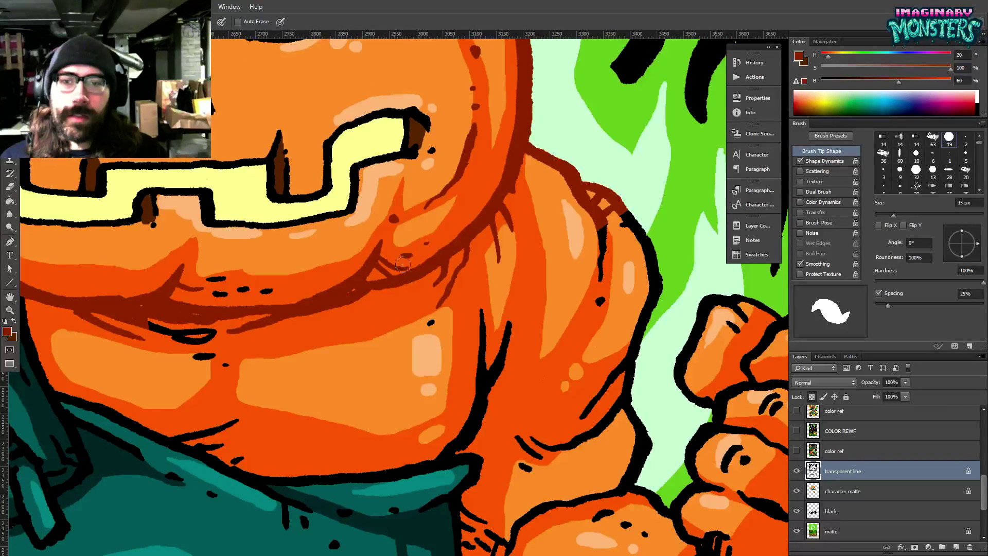
pyautogui.moveTo(175, 332)
pyautogui.mouseDown()
pyautogui.moveTo(184, 360)
pyautogui.moveTo(199, 326)
pyautogui.moveTo(180, 316)
pyautogui.mouseUp()
pyautogui.moveTo(247, 289)
pyautogui.mouseDown()
pyautogui.moveTo(223, 293)
pyautogui.moveTo(266, 291)
pyautogui.mouseUp()
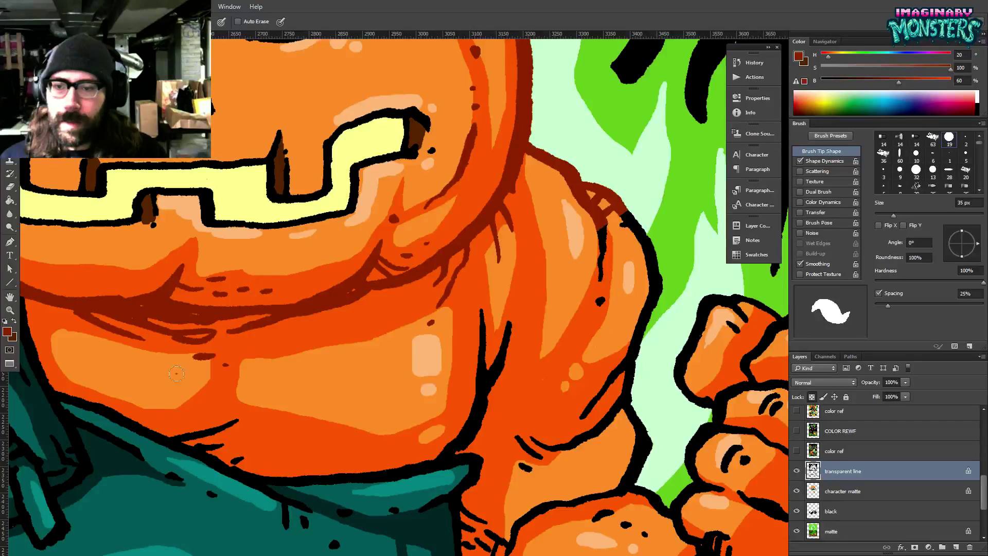
pyautogui.moveTo(198, 423)
pyautogui.mouseDown()
pyautogui.moveTo(181, 433)
pyautogui.moveTo(223, 448)
pyautogui.mouseUp()
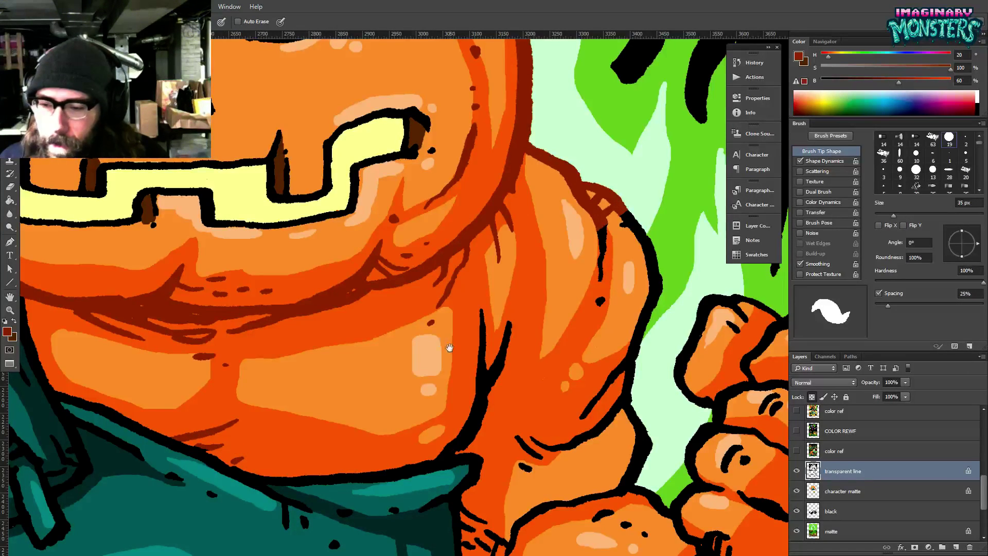
# Recolor the line between chest and right-side arm in dark red-brown, from the overalls' edge up to its forked end.
pyautogui.moveTo(449, 348); pyautogui.dragTo(380, 337)
pyautogui.moveTo(407, 418); pyautogui.dragTo(373, 437)
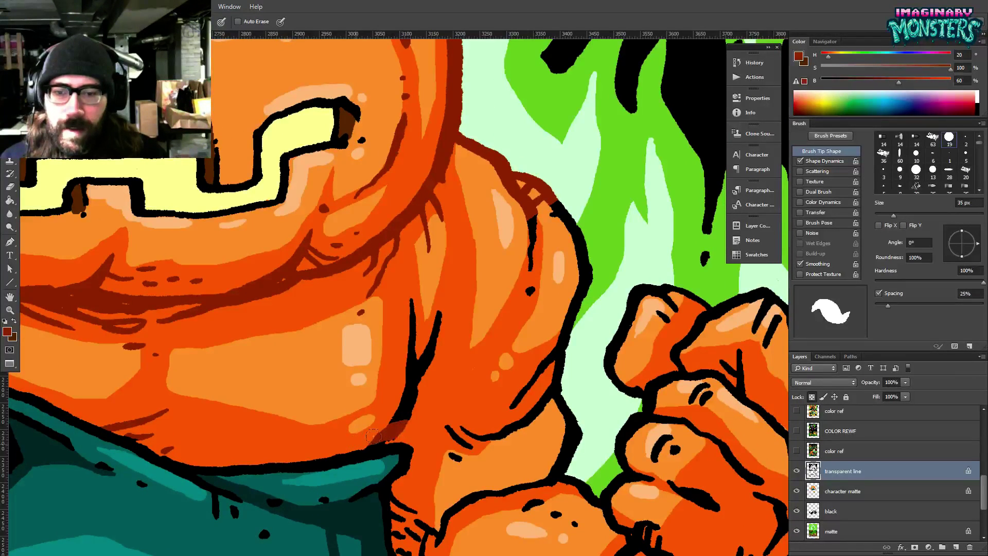
pyautogui.press('g')
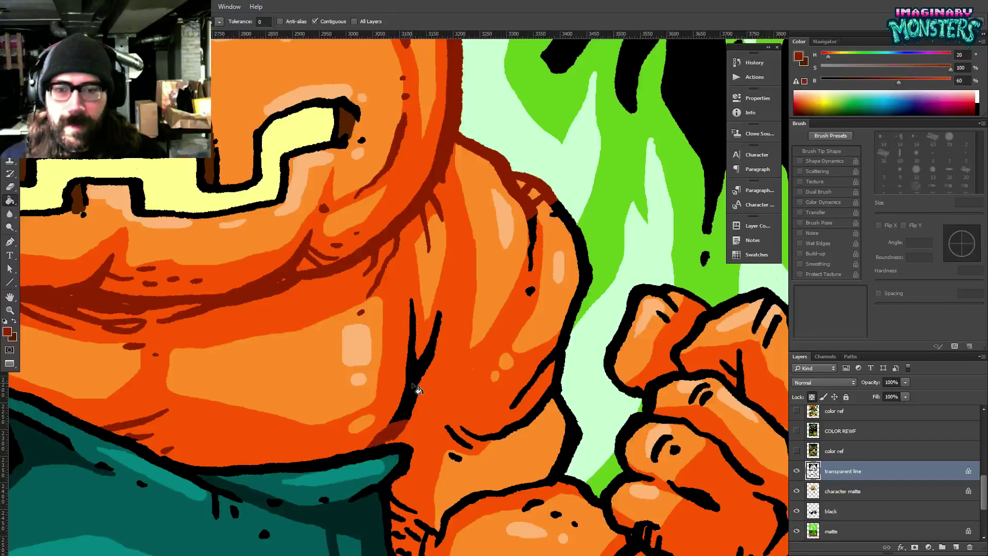
pyautogui.click(412, 392)
pyautogui.press('b')
# Recolor the short elbow creases between the overalls and the forearm in dark red-brown.
pyautogui.moveTo(437, 385)
pyautogui.mouseDown()
pyautogui.moveTo(356, 289)
pyautogui.moveTo(346, 215)
pyautogui.mouseUp()
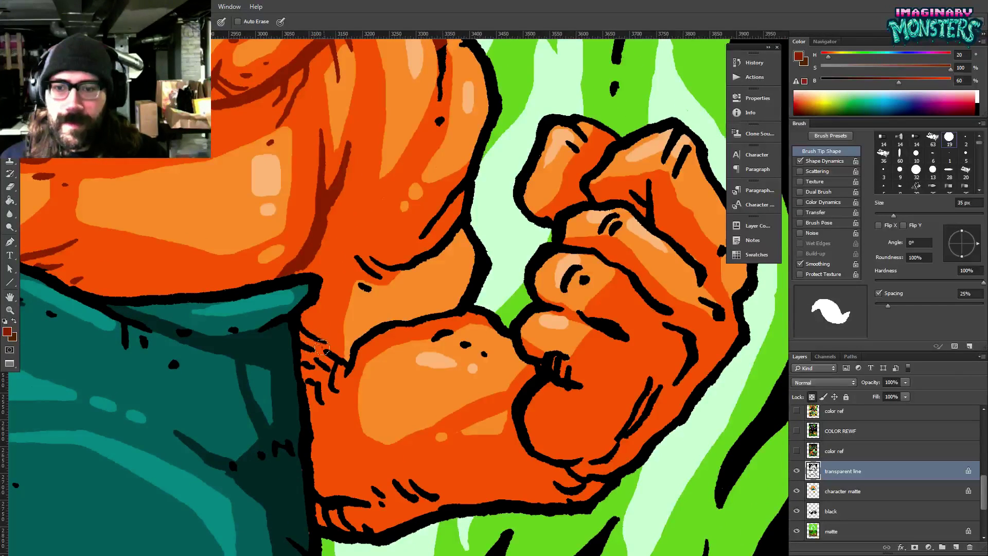
pyautogui.moveTo(325, 342); pyautogui.dragTo(305, 331)
pyautogui.moveTo(313, 350)
pyautogui.mouseDown()
pyautogui.moveTo(302, 324)
pyautogui.moveTo(322, 403)
pyautogui.moveTo(327, 368)
pyautogui.mouseUp()
pyautogui.moveTo(326, 352); pyautogui.dragTo(330, 357)
pyautogui.moveTo(334, 366)
pyautogui.mouseDown()
pyautogui.moveTo(331, 384)
pyautogui.moveTo(363, 314)
pyautogui.moveTo(353, 303)
pyautogui.mouseUp()
# Separate the forearm line at the overalls and fill the outer arm, forearm and fist outlines with dark red-brown.
pyautogui.moveTo(324, 402)
pyautogui.mouseDown()
pyautogui.moveTo(315, 415)
pyautogui.moveTo(304, 378)
pyautogui.moveTo(318, 437)
pyautogui.moveTo(313, 428)
pyautogui.mouseUp()
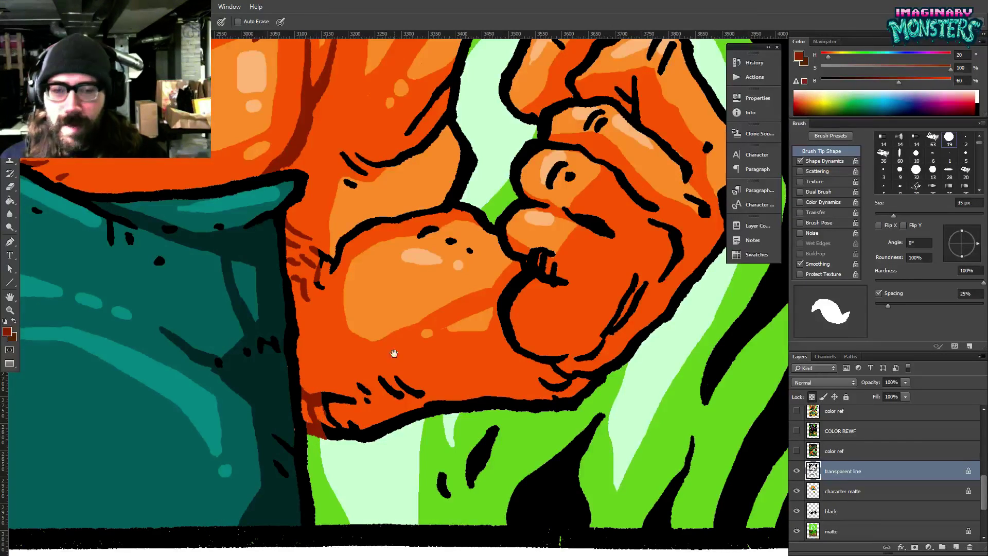
pyautogui.moveTo(508, 288)
pyautogui.mouseDown()
pyautogui.moveTo(379, 393)
pyautogui.moveTo(357, 429)
pyautogui.mouseUp()
pyautogui.keyDown('alt'); pyautogui.click(415, 309); pyautogui.keyUp('alt')
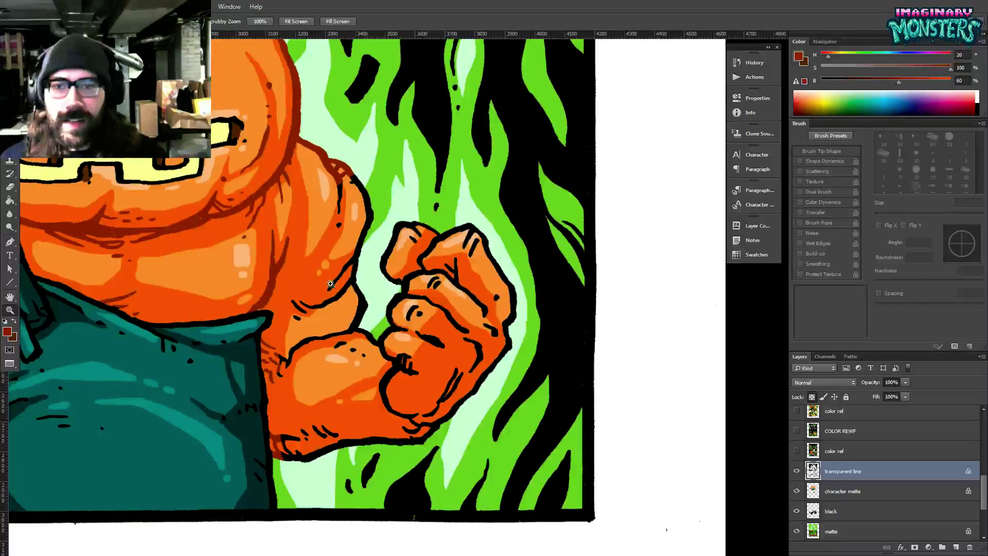
pyautogui.press('b')
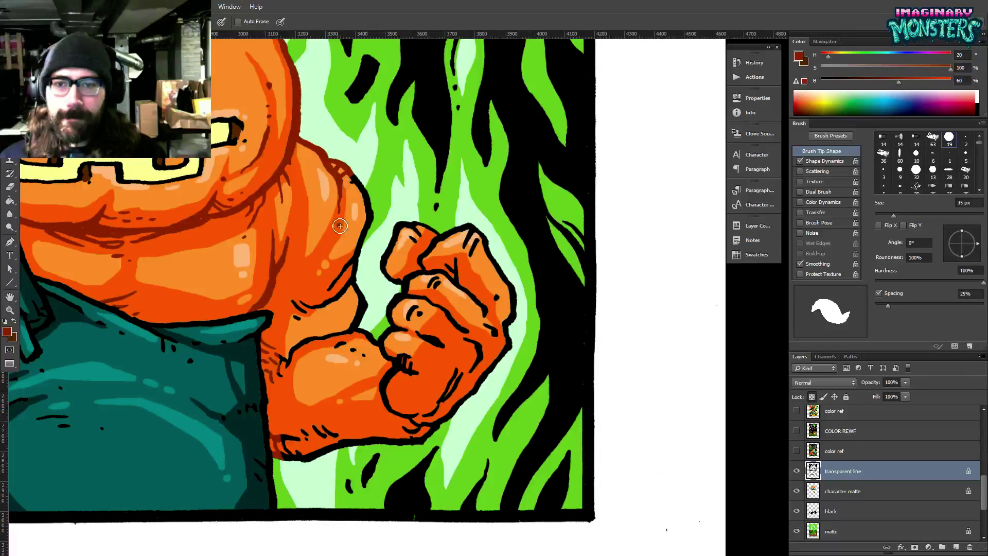
pyautogui.press('g')
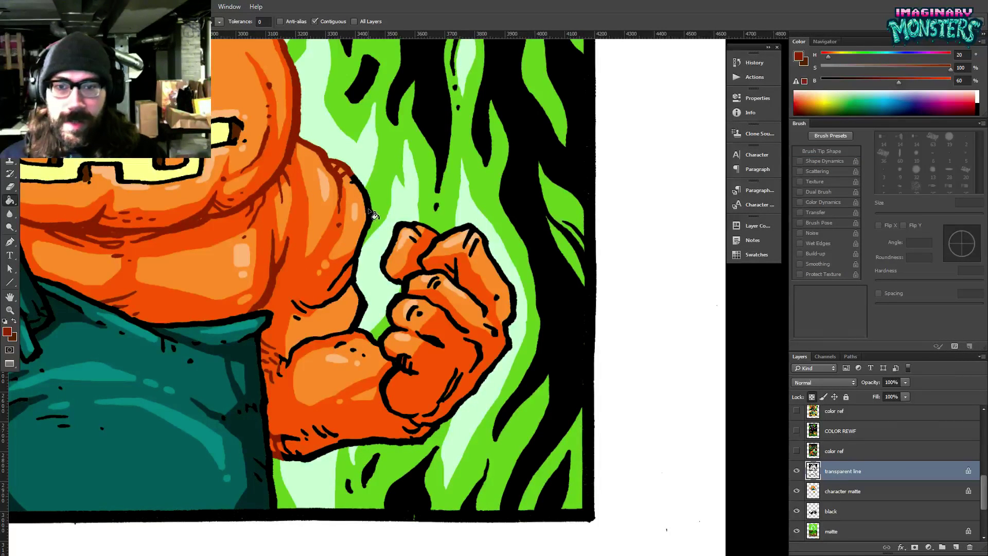
pyautogui.click(369, 215)
pyautogui.moveTo(362, 267); pyautogui.dragTo(378, 251)
pyautogui.press('b')
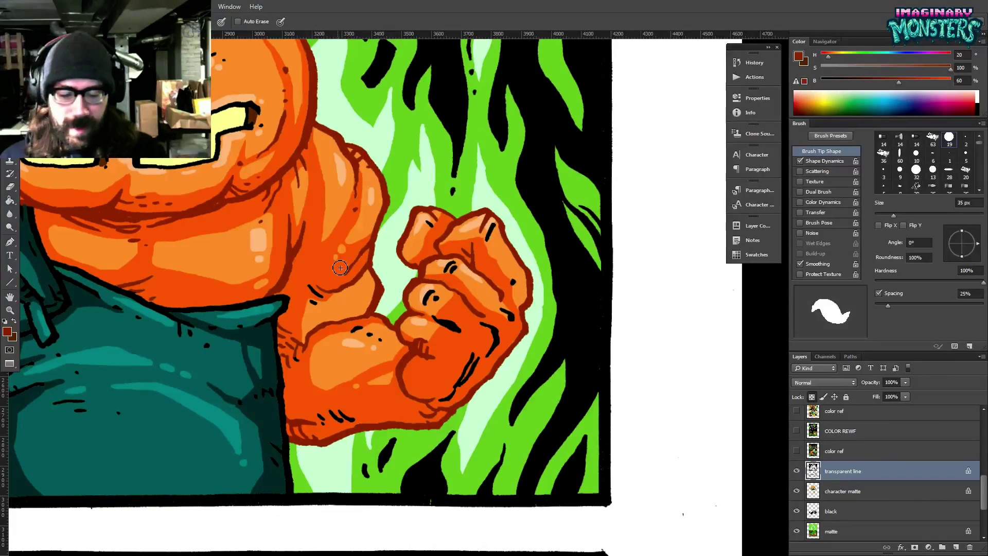
# Enlarge the brush to 90 px and recolor the inner elbow crease and the forearm's loose marks in dark red-brown.
pyautogui.press(']')
pyautogui.press(']')
pyautogui.press(']')
pyautogui.press(']')
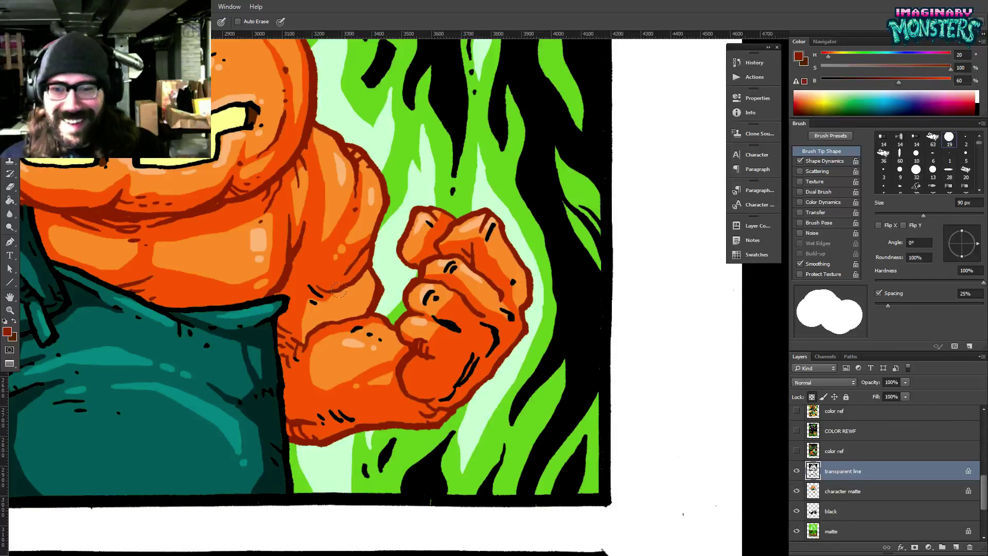
pyautogui.moveTo(316, 292); pyautogui.dragTo(316, 299)
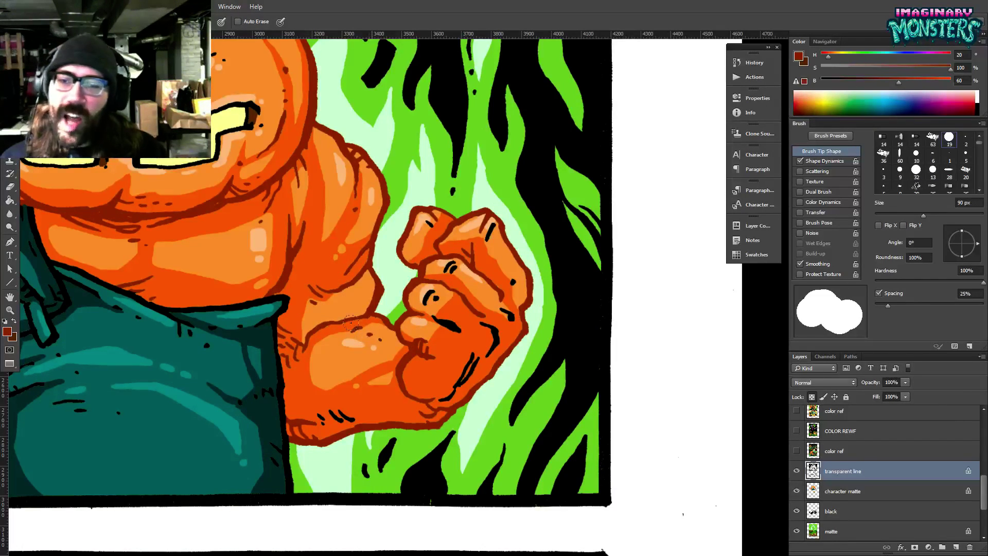
pyautogui.moveTo(353, 421); pyautogui.dragTo(317, 415)
# Recolor the fist's remaining palm creases, knuckle marks and fingernail lines in dark red-brown.
pyautogui.moveTo(441, 400); pyautogui.dragTo(477, 354)
pyautogui.moveTo(457, 329)
pyautogui.mouseDown()
pyautogui.moveTo(421, 314)
pyautogui.moveTo(449, 326)
pyautogui.mouseUp()
pyautogui.moveTo(449, 260); pyautogui.dragTo(456, 264)
pyautogui.moveTo(429, 220); pyautogui.dragTo(422, 232)
pyautogui.moveTo(493, 224); pyautogui.dragTo(484, 237)
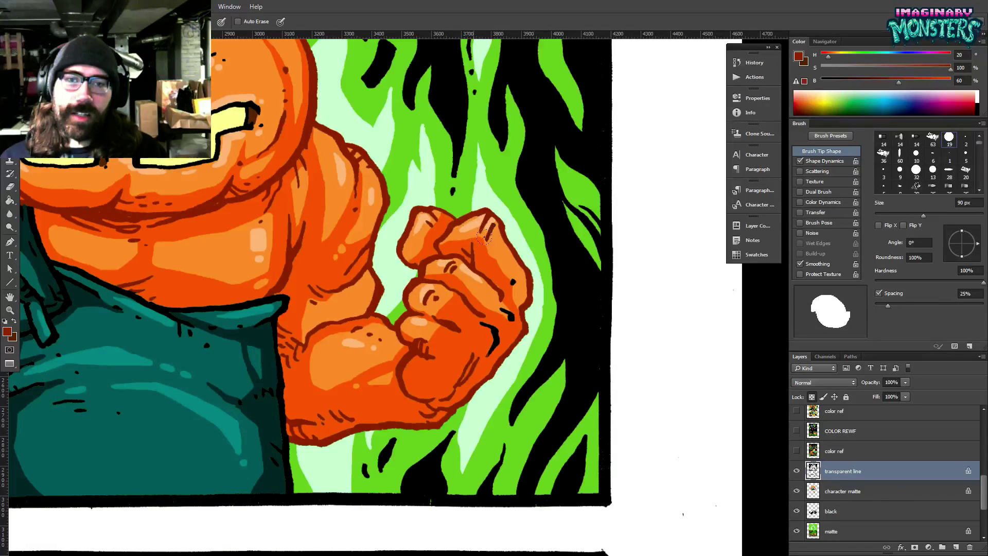
pyautogui.moveTo(516, 299); pyautogui.dragTo(498, 324)
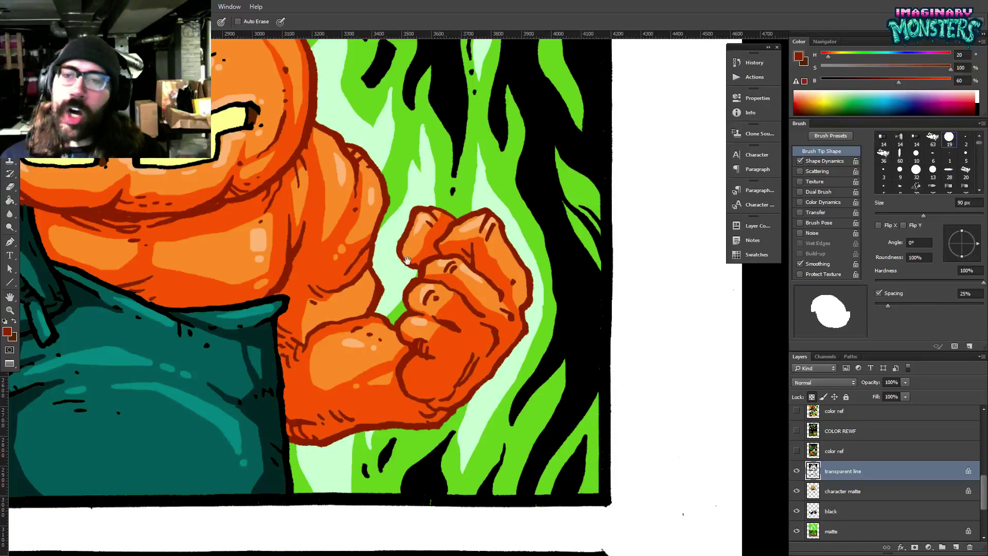
# Recolor the small dashes beside the pumpkin's right-side eye in dark red-brown.
pyautogui.moveTo(407, 261); pyautogui.dragTo(517, 400)
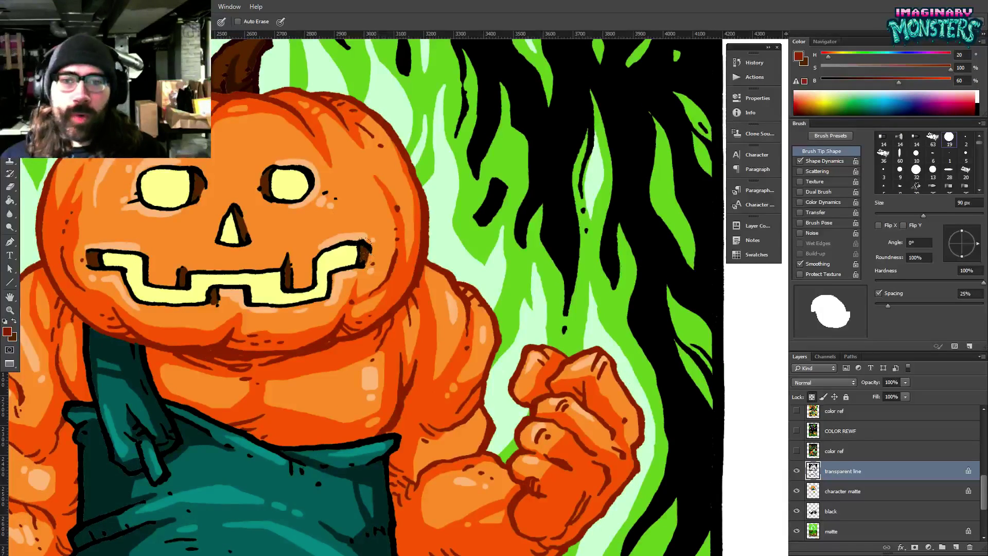
pyautogui.moveTo(329, 195); pyautogui.dragTo(323, 189)
pyautogui.moveTo(149, 226); pyautogui.dragTo(219, 228)
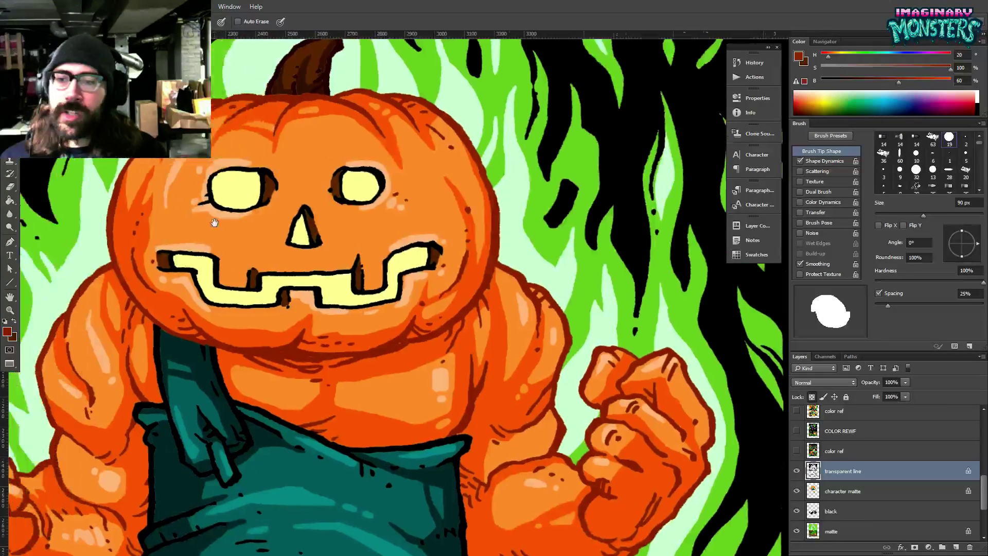
pyautogui.moveTo(206, 298); pyautogui.dragTo(298, 250)
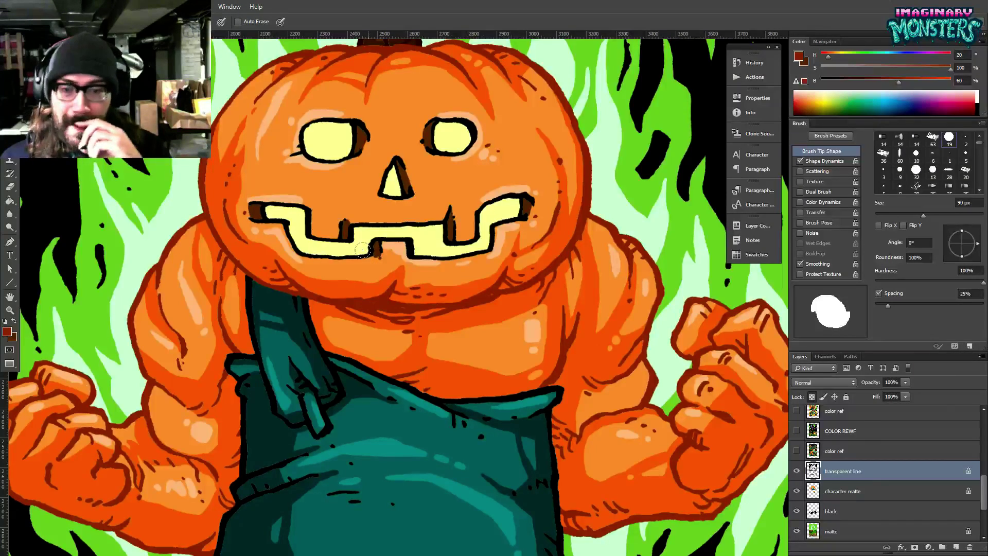
pyautogui.moveTo(435, 176); pyautogui.dragTo(384, 130)
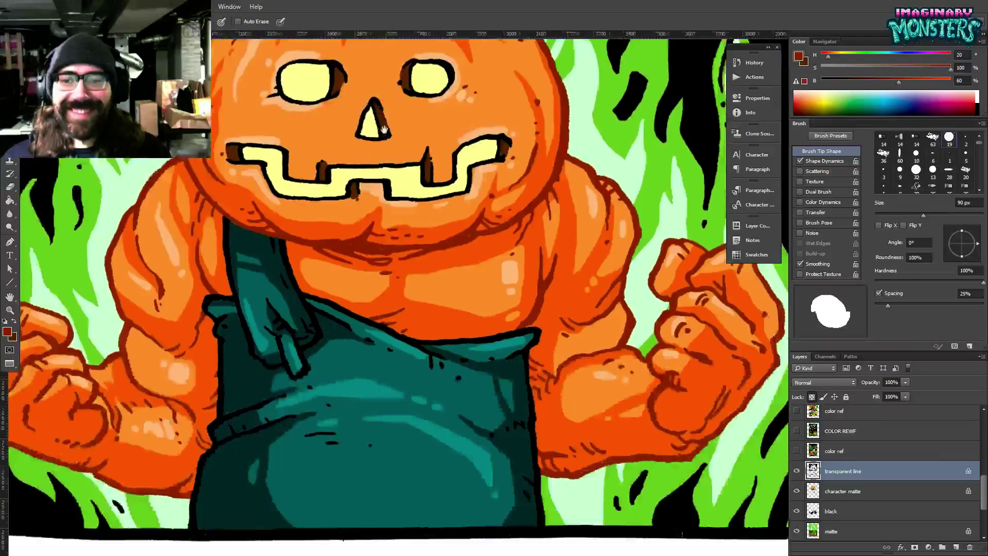
# Recolor the outline around the leaping pumpkin character's raised bare foot in the lower panel in dark red-brown.
pyautogui.scroll(-10, 383, 129)
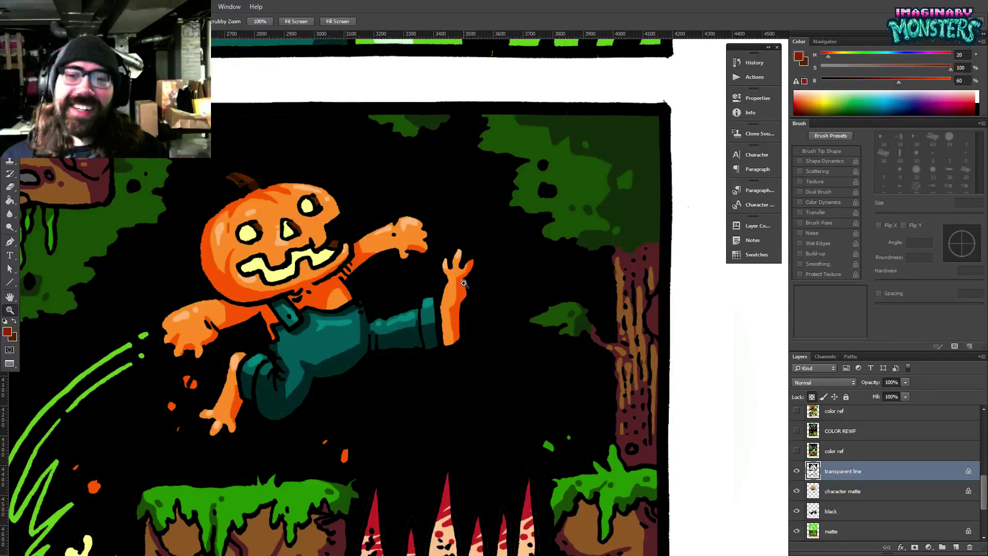
pyautogui.scroll(1, 455, 295)
pyautogui.moveTo(437, 273)
pyautogui.mouseDown()
pyautogui.moveTo(458, 246)
pyautogui.moveTo(466, 306)
pyautogui.moveTo(455, 350)
pyautogui.mouseUp()
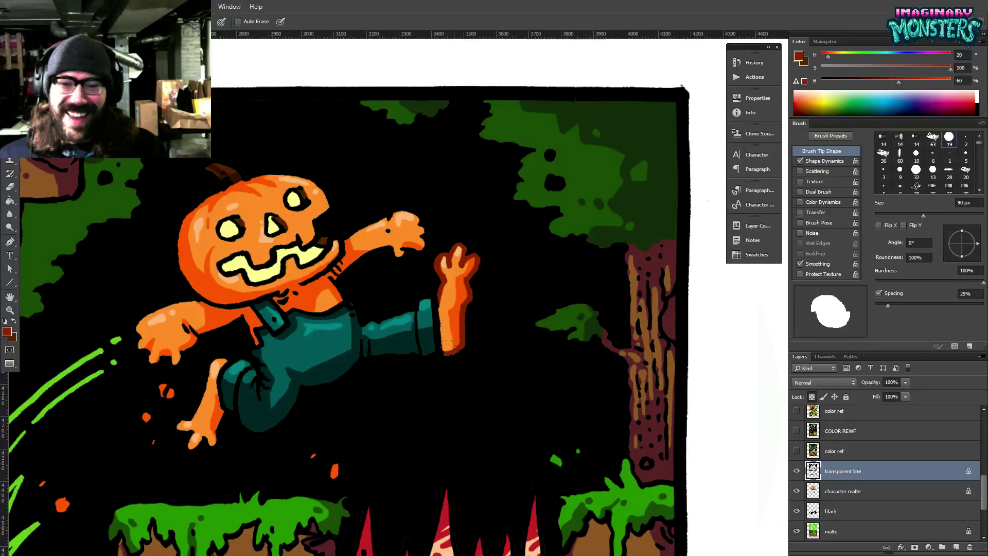
# Recolor the leaping character's outstretched arm outline and its shoulder and chest creases in dark red-brown.
pyautogui.scroll(2, 437, 309)
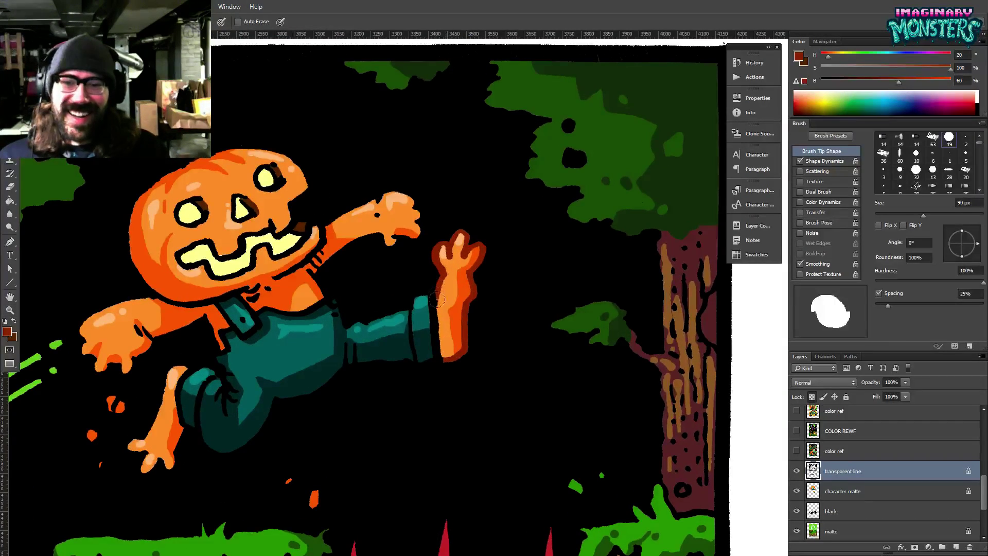
pyautogui.moveTo(339, 252)
pyautogui.mouseDown()
pyautogui.moveTo(357, 227)
pyautogui.moveTo(409, 206)
pyautogui.mouseUp()
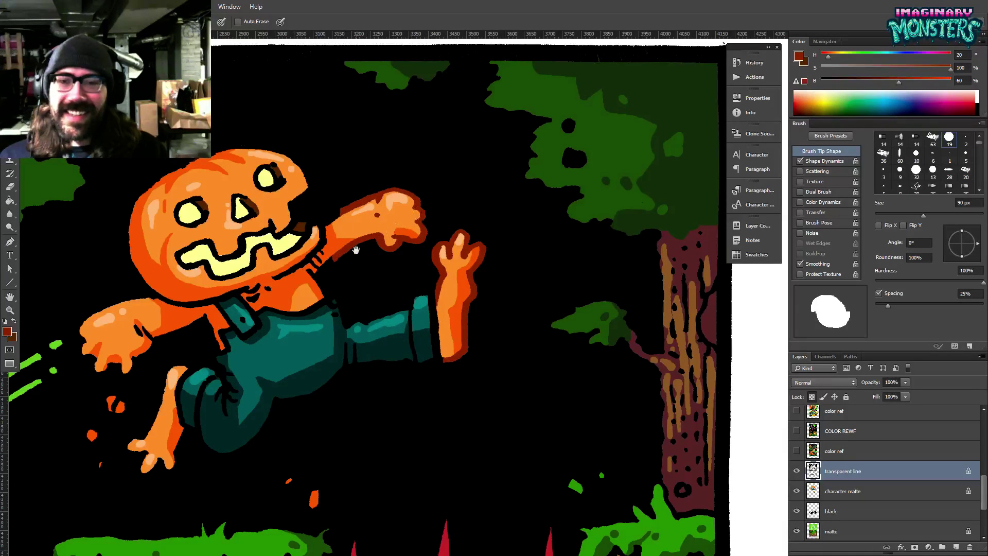
pyautogui.moveTo(356, 250); pyautogui.dragTo(438, 250)
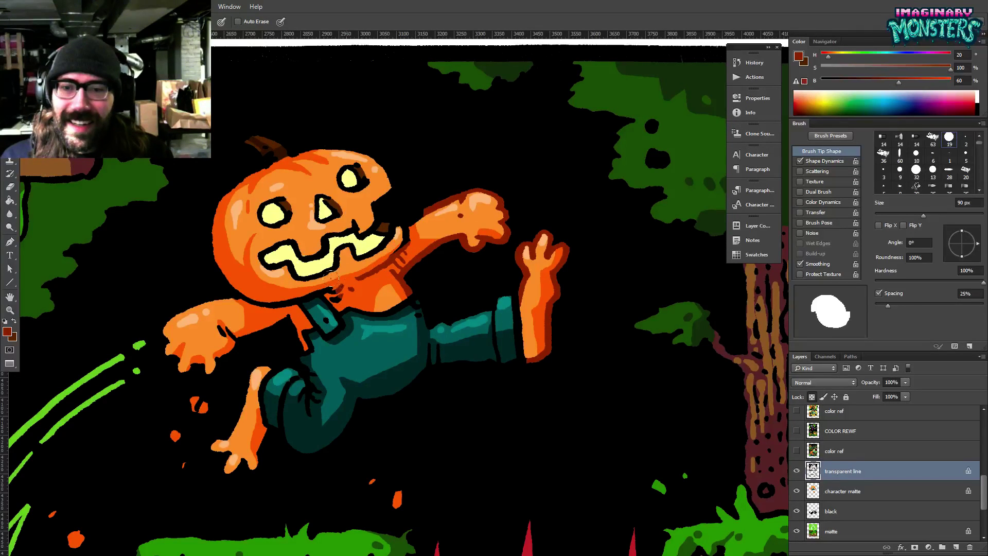
pyautogui.moveTo(310, 295); pyautogui.dragTo(350, 295)
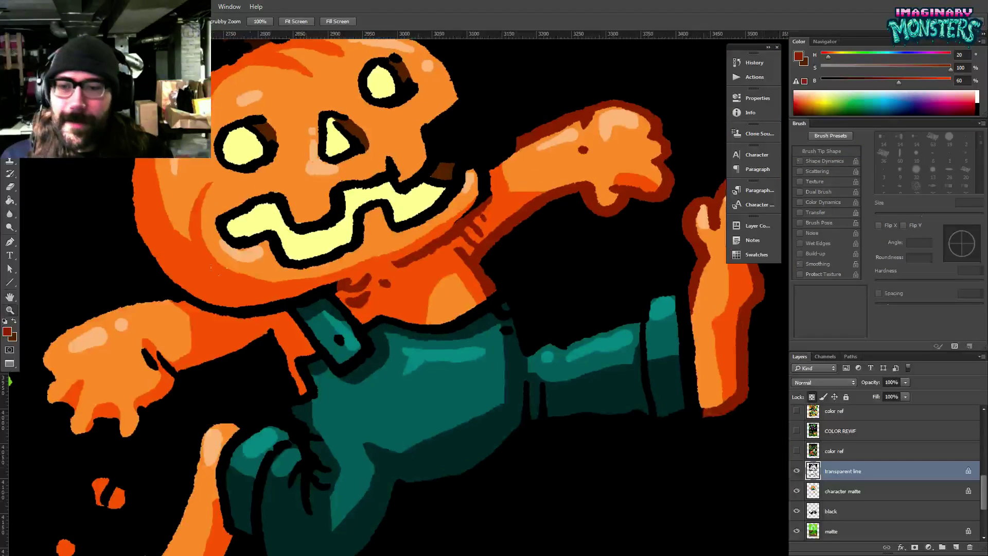
# Recolor the outline of the leaping character's trailing forearm and hand and of the two falling debris blobs in dark red-brown.
pyautogui.moveTo(200, 300)
pyautogui.mouseDown()
pyautogui.moveTo(141, 296)
pyautogui.moveTo(106, 308)
pyautogui.moveTo(183, 281)
pyautogui.mouseUp()
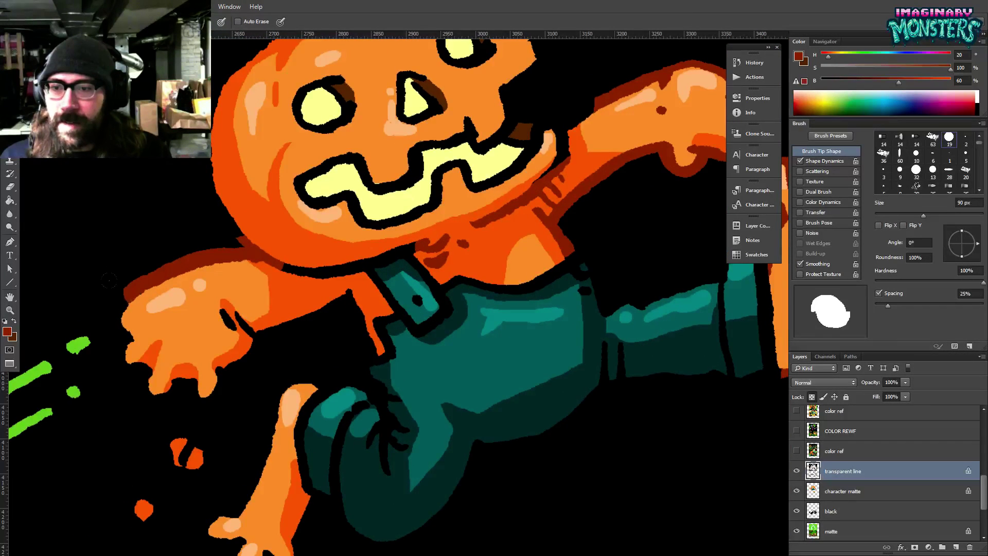
pyautogui.moveTo(125, 363)
pyautogui.mouseDown()
pyautogui.moveTo(165, 396)
pyautogui.moveTo(207, 396)
pyautogui.moveTo(218, 384)
pyautogui.mouseUp()
pyautogui.moveTo(200, 445)
pyautogui.mouseDown()
pyautogui.moveTo(170, 447)
pyautogui.moveTo(206, 471)
pyautogui.mouseUp()
pyautogui.moveTo(141, 494); pyautogui.dragTo(133, 498)
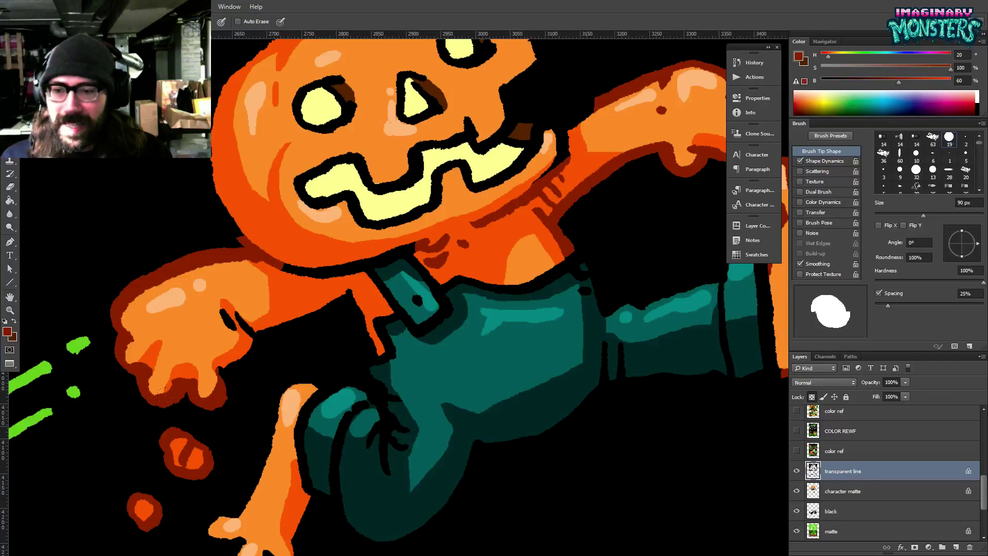
# Recolor the trailing arm's lower edge, its wrist crease, the adjoining chin line and the torso edge below the armpit in dark red-brown.
pyautogui.moveTo(221, 381); pyautogui.dragTo(277, 330)
pyautogui.moveTo(249, 330); pyautogui.dragTo(225, 315)
pyautogui.moveTo(281, 328); pyautogui.dragTo(305, 320)
pyautogui.moveTo(286, 268); pyautogui.dragTo(330, 271)
pyautogui.moveTo(334, 305); pyautogui.dragTo(311, 315)
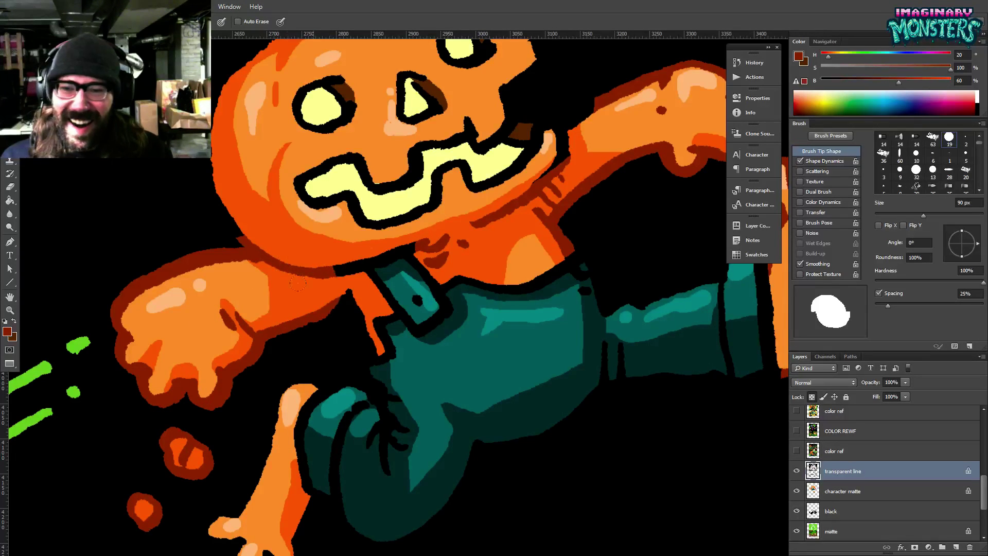
pyautogui.moveTo(337, 274); pyautogui.dragTo(368, 347)
# Recolor the outline around the trailing lower leg and bare foot in dark red-brown, using a 35 px brush.
pyautogui.press('[')
pyautogui.press('[')
pyautogui.press('[')
pyautogui.press('[')
pyautogui.press('[')
pyautogui.press('[')
pyautogui.press('[')
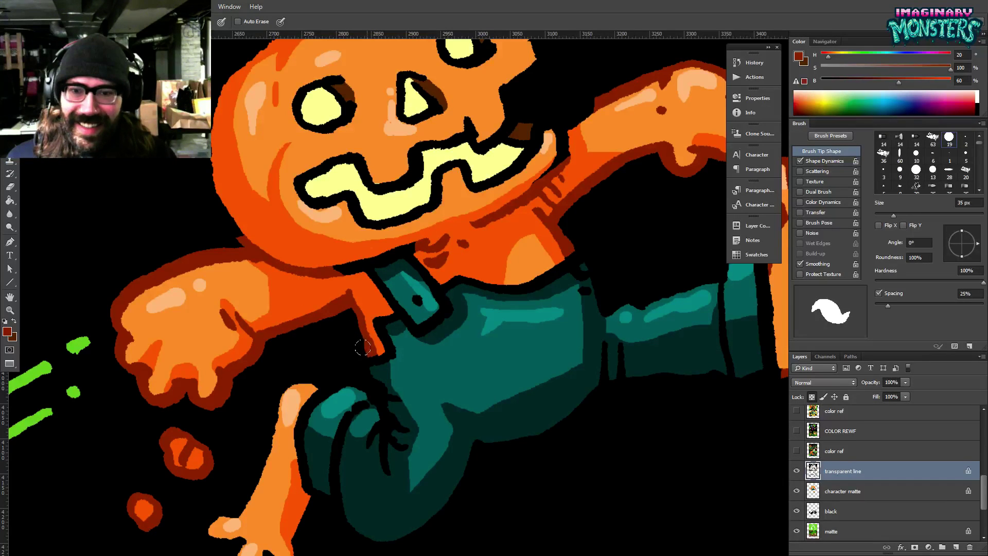
pyautogui.moveTo(294, 374); pyautogui.dragTo(306, 371)
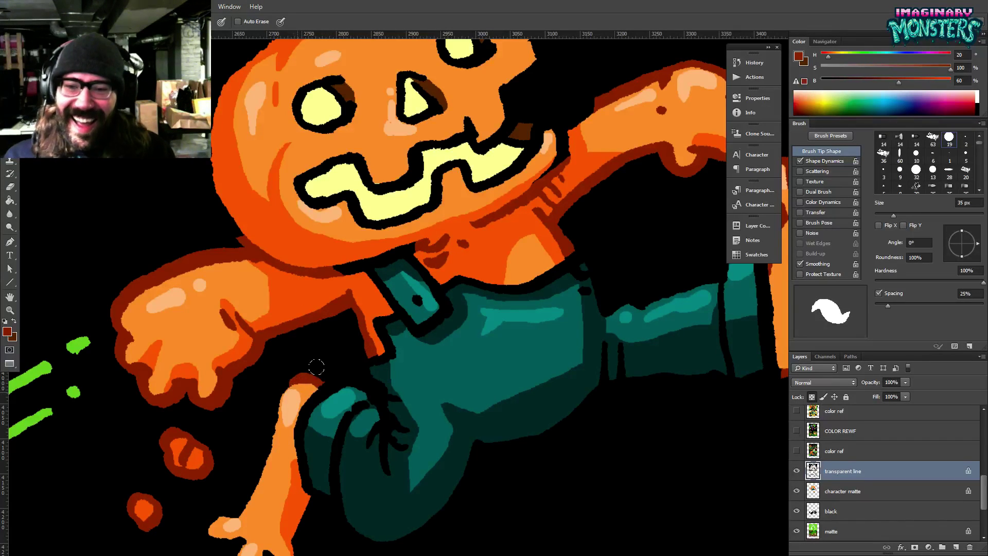
pyautogui.moveTo(274, 401); pyautogui.dragTo(368, 236)
pyautogui.moveTo(392, 357); pyautogui.dragTo(443, 278)
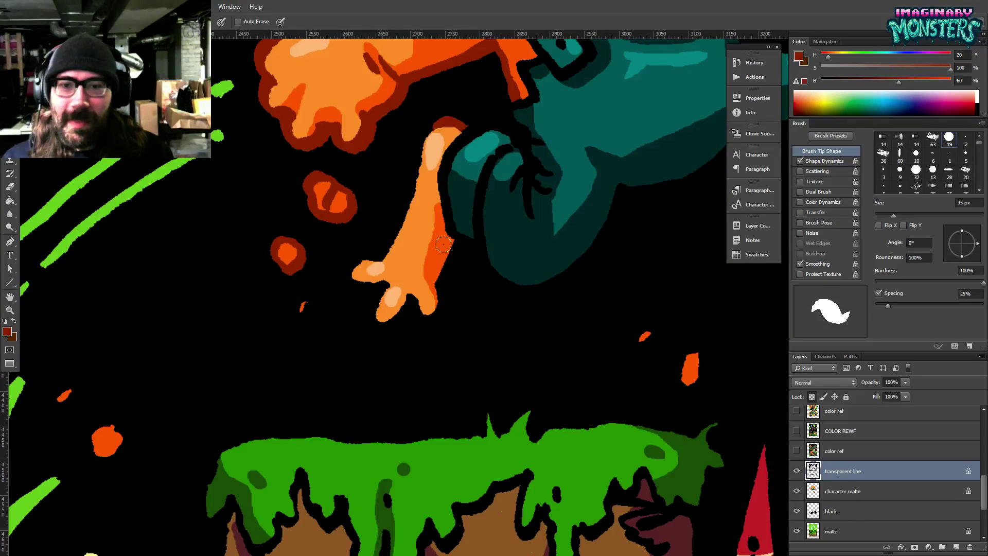
pyautogui.moveTo(444, 245); pyautogui.dragTo(451, 247)
pyautogui.press('g')
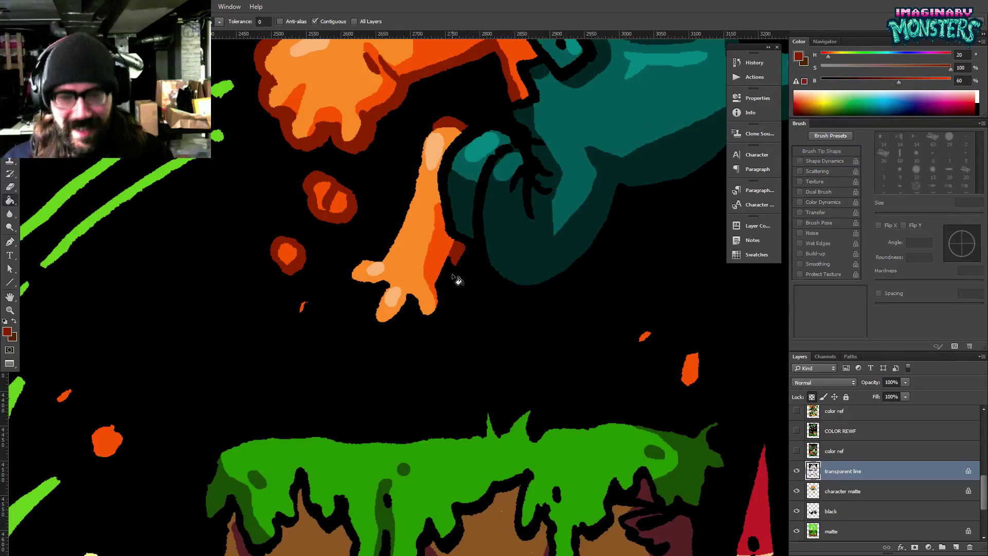
pyautogui.click(447, 289)
# Recolor the outline under the leaping pumpkin's chin and around the back of its head in dark red-brown.
pyautogui.moveTo(415, 281); pyautogui.dragTo(348, 437)
pyautogui.scroll(3, 363, 244)
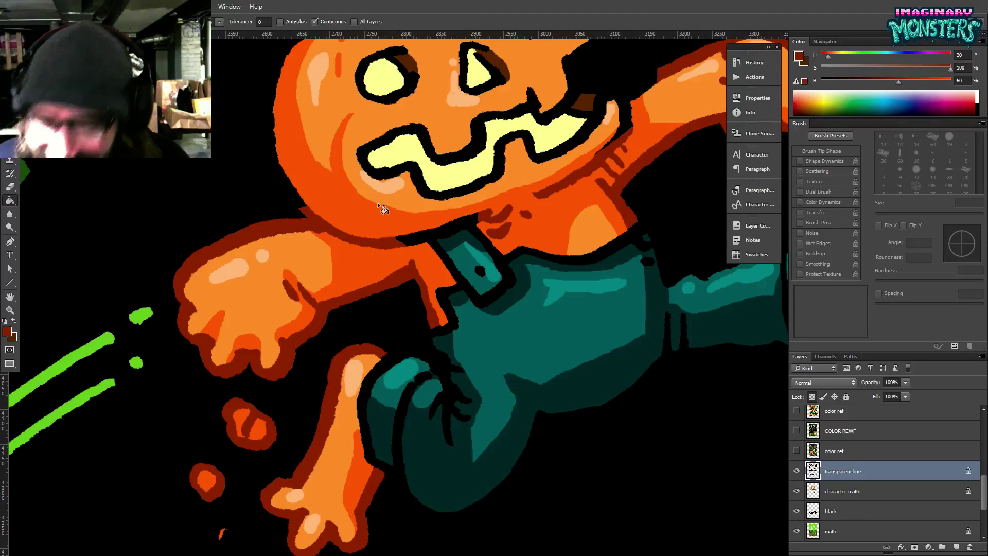
pyautogui.press('b')
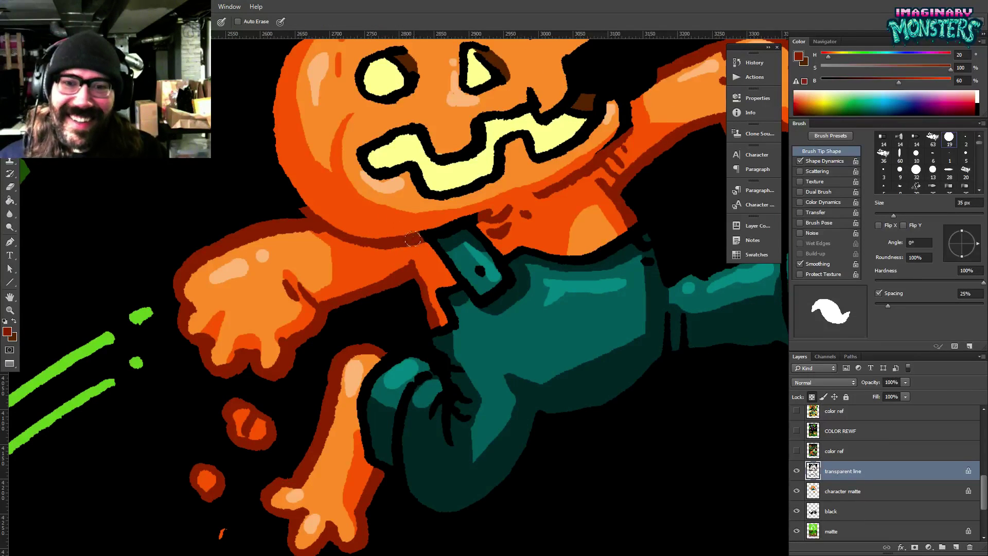
pyautogui.moveTo(407, 232)
pyautogui.mouseDown()
pyautogui.moveTo(417, 231)
pyautogui.moveTo(423, 298)
pyautogui.moveTo(379, 355)
pyautogui.mouseUp()
pyautogui.moveTo(240, 267); pyautogui.dragTo(218, 303)
pyautogui.moveTo(302, 180)
pyautogui.mouseDown()
pyautogui.moveTo(265, 209)
pyautogui.moveTo(251, 195)
pyautogui.mouseUp()
pyautogui.press('g')
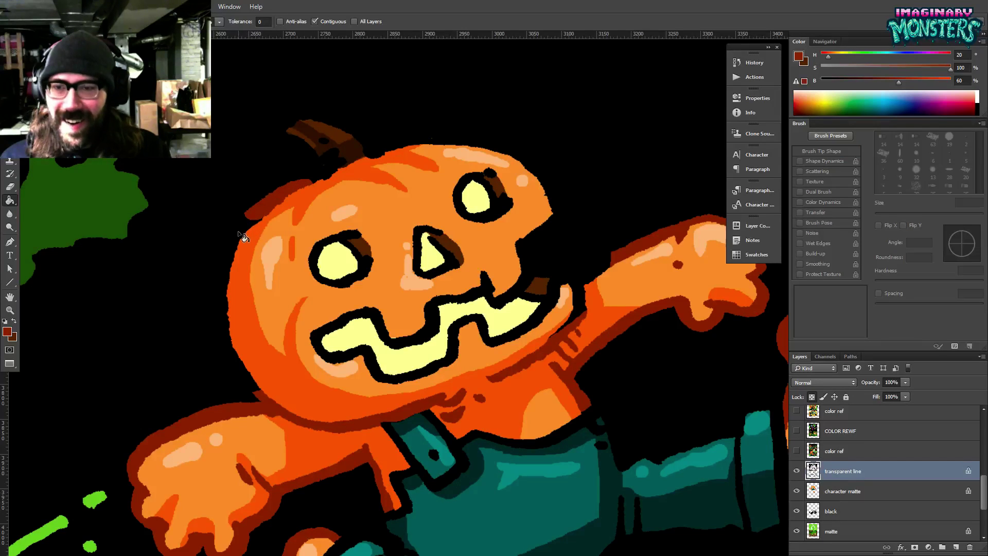
pyautogui.click(240, 235)
# Recolor the outline across the top of the pumpkin head, down its brow and at the jaw corner in dark red-brown.
pyautogui.press('b')
pyautogui.moveTo(313, 175); pyautogui.dragTo(337, 166)
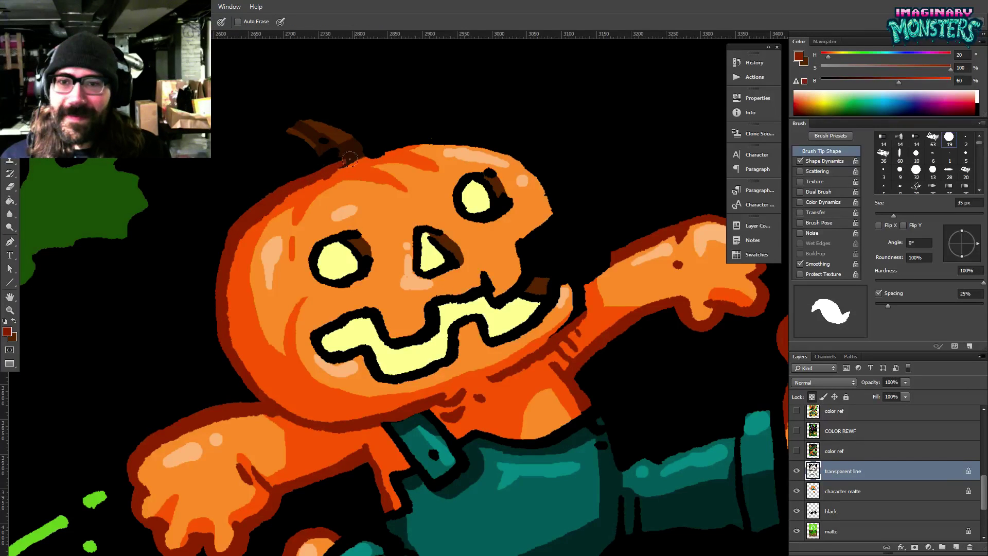
pyautogui.moveTo(392, 146); pyautogui.dragTo(355, 156)
pyautogui.moveTo(425, 140)
pyautogui.mouseDown()
pyautogui.moveTo(464, 137)
pyautogui.moveTo(419, 134)
pyautogui.moveTo(510, 143)
pyautogui.moveTo(557, 216)
pyautogui.mouseUp()
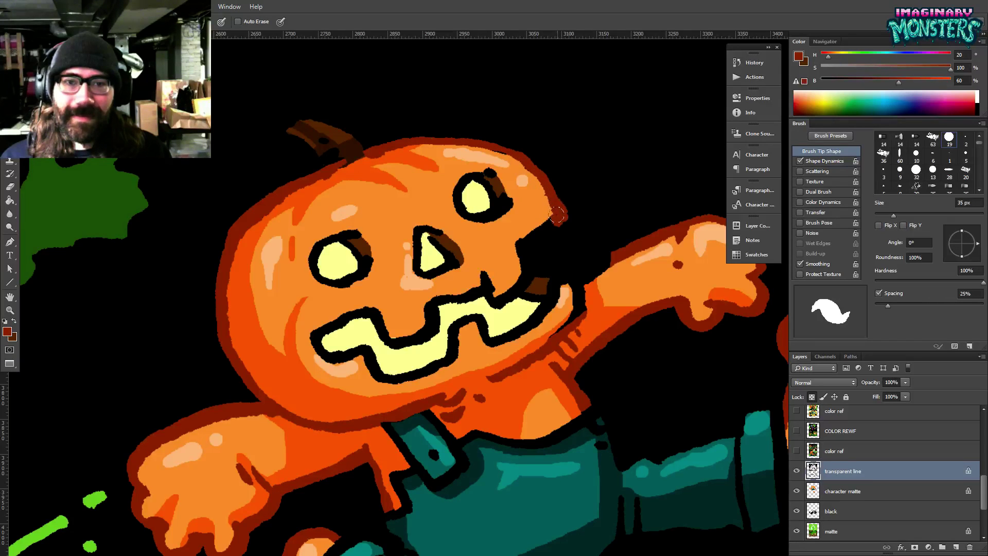
pyautogui.moveTo(575, 315)
pyautogui.mouseDown()
pyautogui.moveTo(583, 275)
pyautogui.moveTo(577, 283)
pyautogui.moveTo(596, 278)
pyautogui.mouseUp()
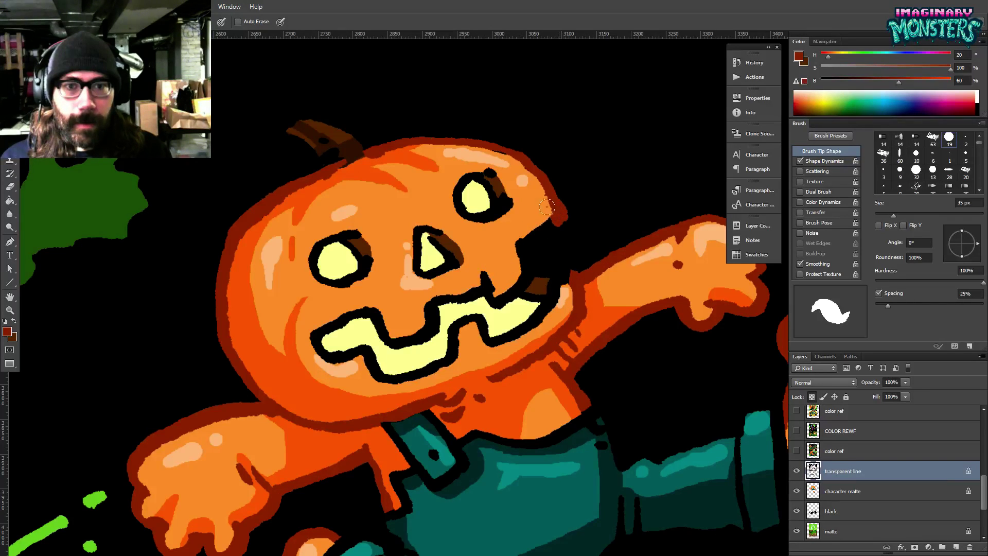
# Recolor the head outline around the open mouth corner in dark red-brown, and paint the notch edge above the mouth black again.
pyautogui.moveTo(546, 207)
pyautogui.mouseDown()
pyautogui.moveTo(520, 241)
pyautogui.moveTo(540, 216)
pyautogui.moveTo(523, 258)
pyautogui.moveTo(428, 228)
pyautogui.moveTo(441, 313)
pyautogui.moveTo(410, 278)
pyautogui.moveTo(381, 160)
pyautogui.mouseUp()
pyautogui.moveTo(472, 239); pyautogui.dragTo(525, 187)
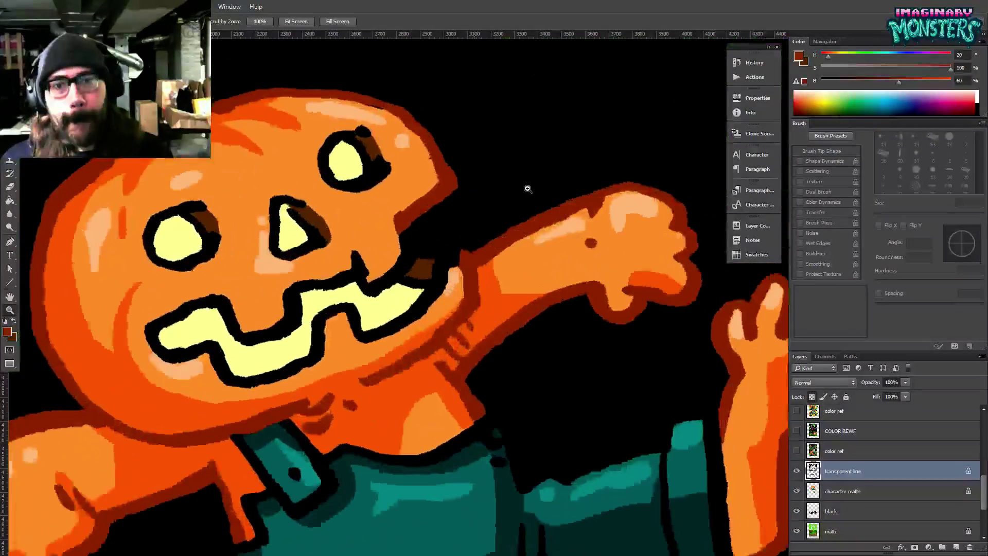
pyautogui.press('b')
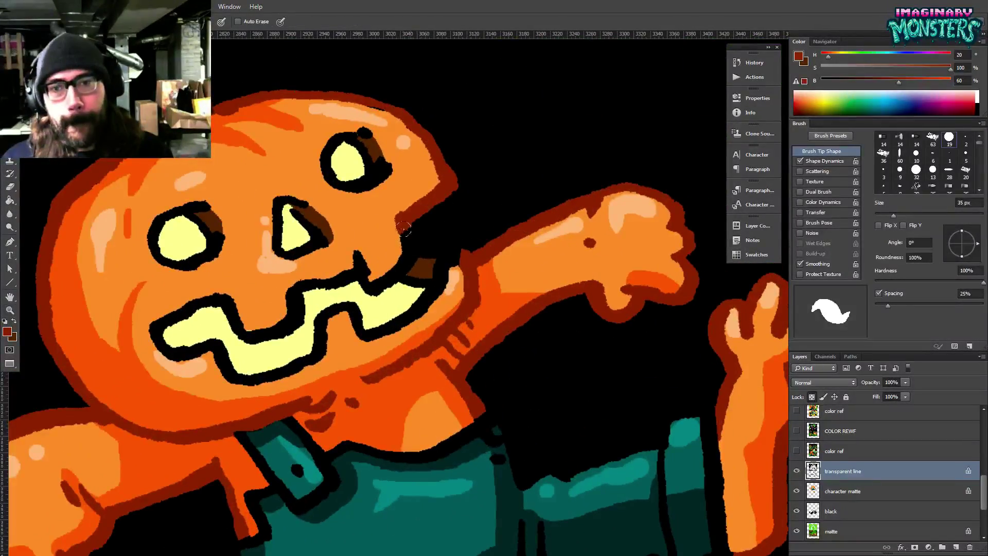
pyautogui.moveTo(404, 228)
pyautogui.mouseDown()
pyautogui.moveTo(408, 254)
pyautogui.moveTo(457, 244)
pyautogui.mouseUp()
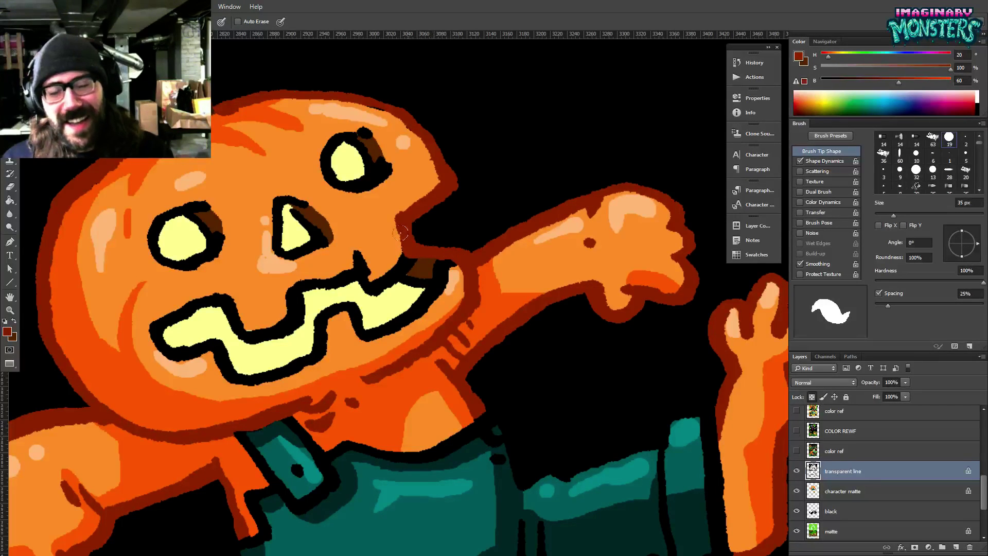
pyautogui.moveTo(396, 254); pyautogui.dragTo(405, 258)
pyautogui.keyDown('alt'); pyautogui.click(399, 267); pyautogui.keyUp('alt')
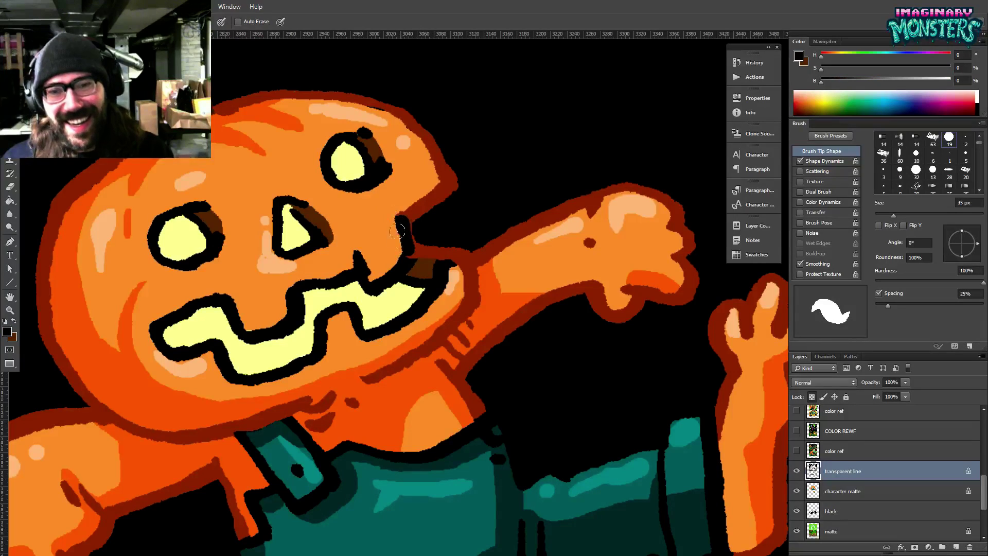
pyautogui.moveTo(451, 217); pyautogui.dragTo(481, 239)
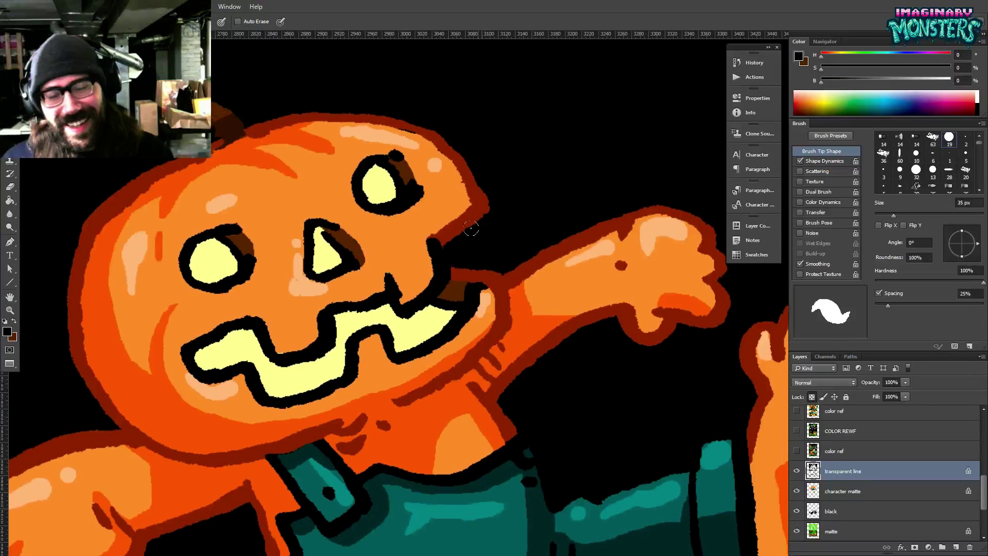
# Show the color ref layer, sample its dark teal foliage line color (H 180, S 100, B 20), and hide the layer again.
pyautogui.press('z')
pyautogui.keyDown('alt'); pyautogui.click(446, 236); pyautogui.keyUp('alt')
pyautogui.keyDown('alt'); pyautogui.click(447, 236); pyautogui.keyUp('alt')
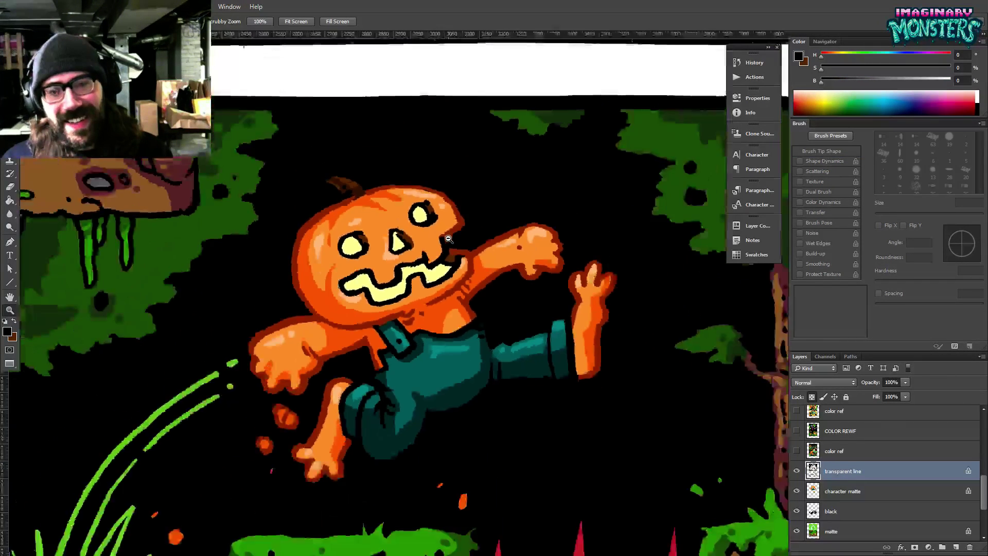
pyautogui.keyDown('alt'); pyautogui.click(446, 236); pyautogui.keyUp('alt')
pyautogui.moveTo(413, 197)
pyautogui.mouseDown()
pyautogui.moveTo(450, 242)
pyautogui.moveTo(452, 214)
pyautogui.mouseUp()
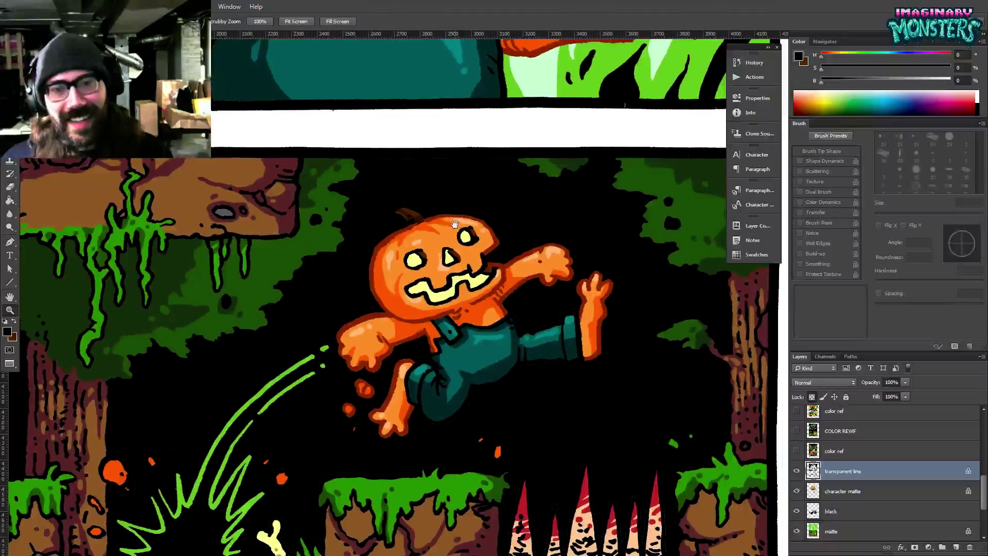
pyautogui.press('b')
pyautogui.scroll(5, 399, 186)
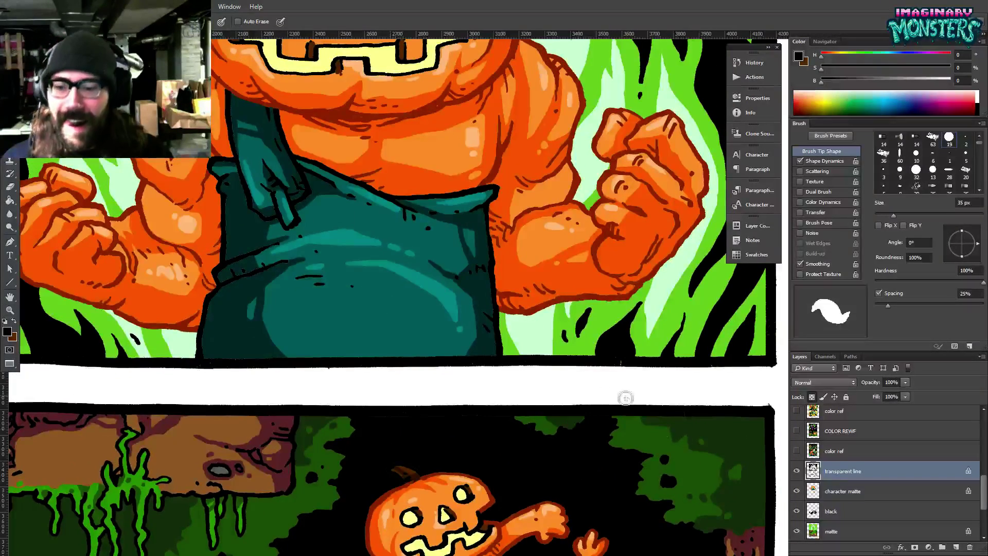
pyautogui.click(797, 451)
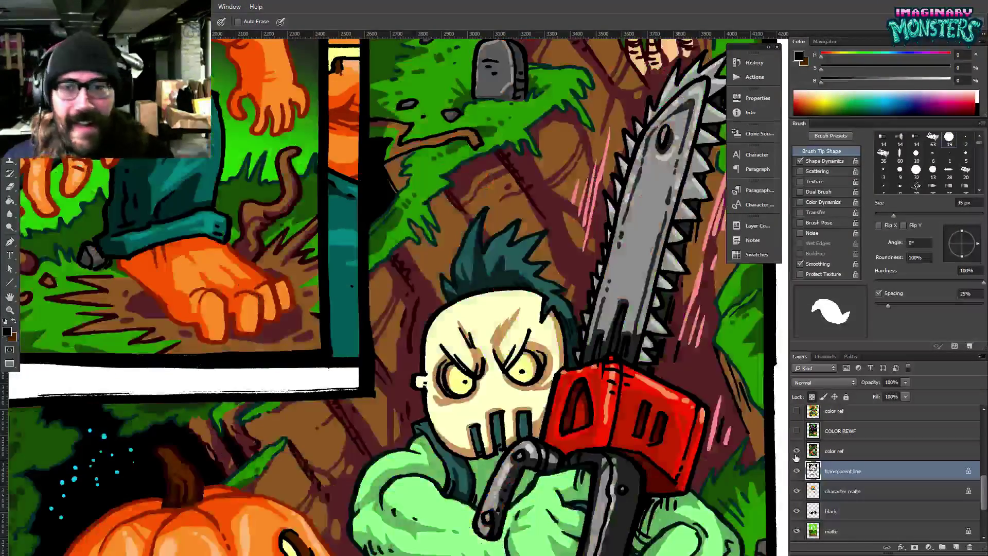
pyautogui.moveTo(359, 441); pyautogui.dragTo(378, 267)
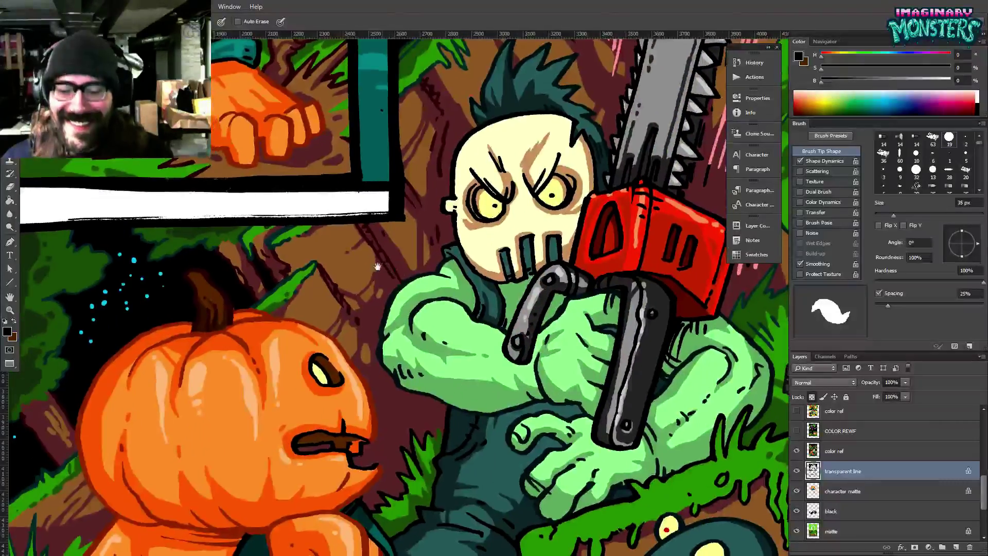
pyautogui.moveTo(376, 338); pyautogui.dragTo(415, 245)
pyautogui.moveTo(317, 230); pyautogui.dragTo(414, 268)
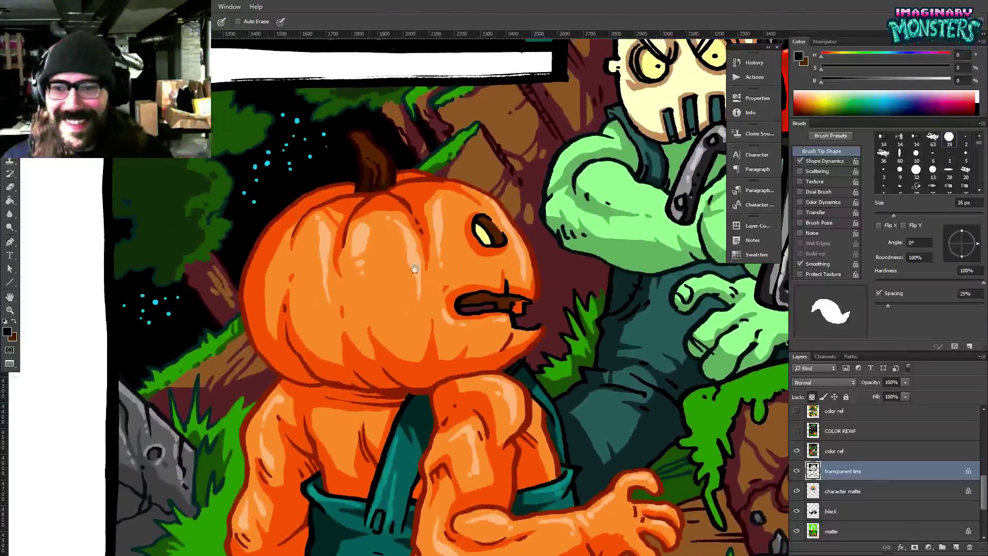
pyautogui.keyDown('alt'); pyautogui.click(200, 324); pyautogui.keyUp('alt')
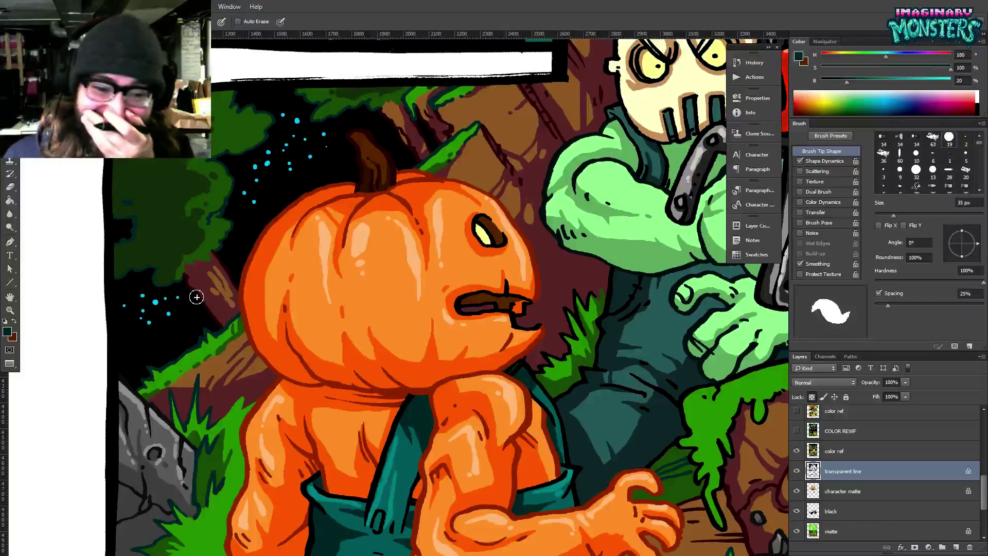
pyautogui.click(796, 451)
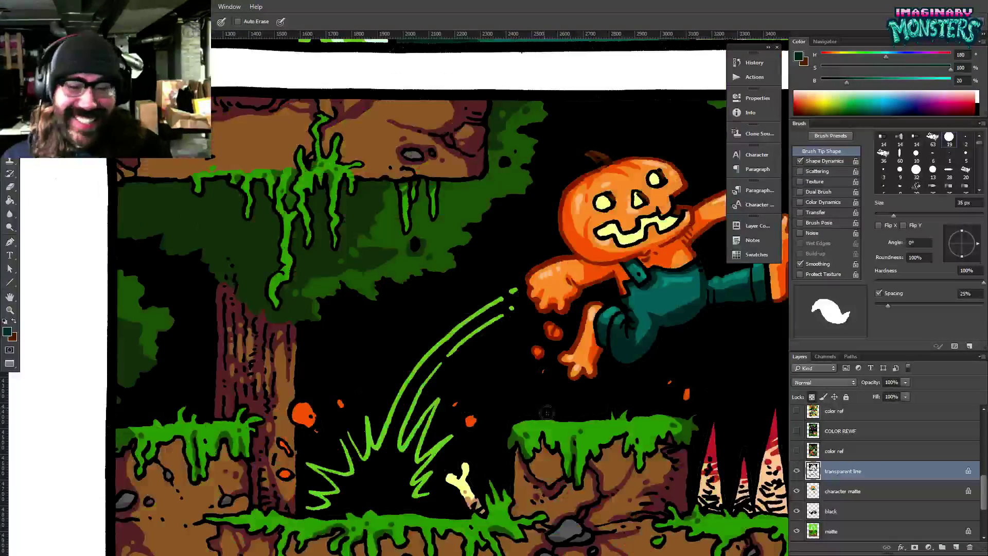
# Recolor the foliage outline beside the overhanging ledge's end and the small leaf hole there in dark teal.
pyautogui.moveTo(289, 354); pyautogui.dragTo(293, 320)
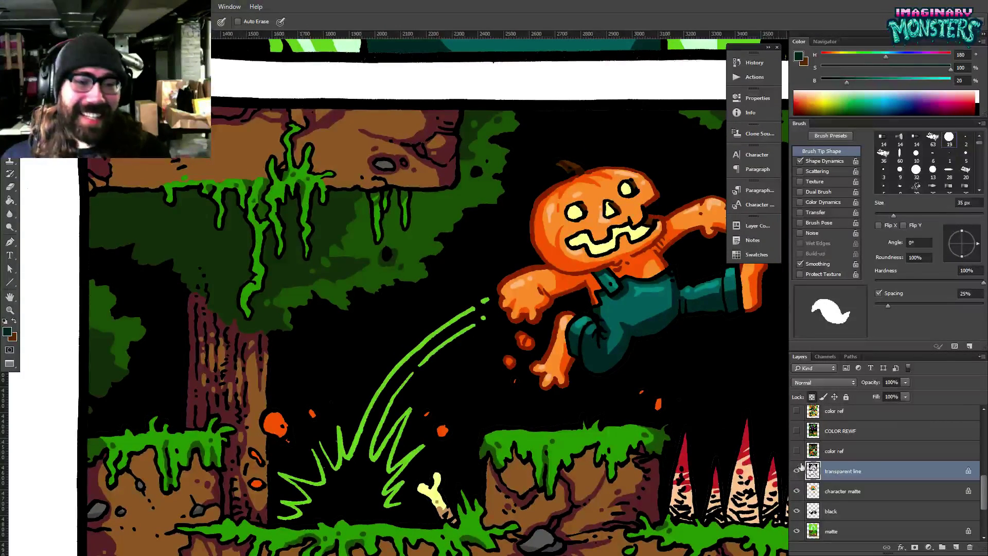
pyautogui.moveTo(486, 158); pyautogui.dragTo(462, 199)
pyautogui.press('z')
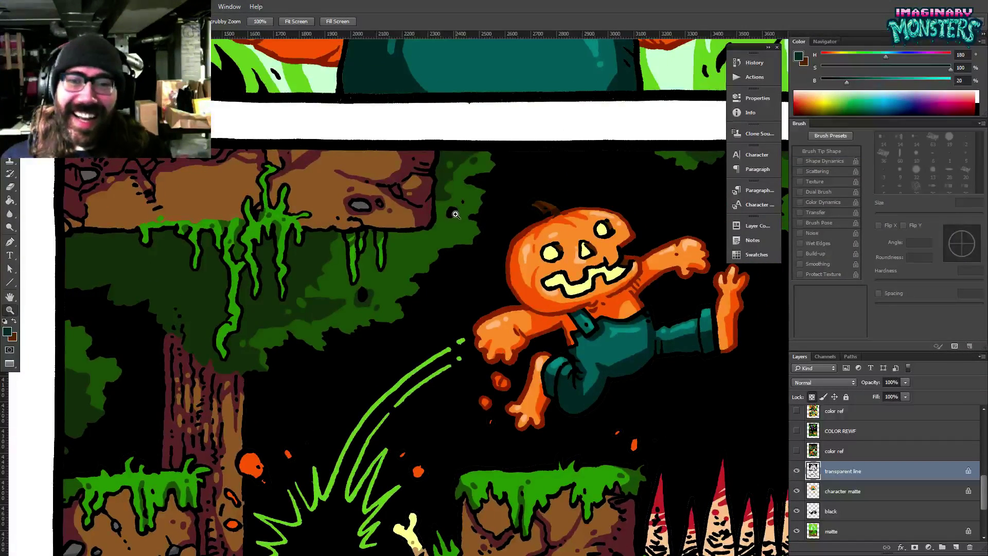
pyautogui.click(456, 214)
pyautogui.press('b')
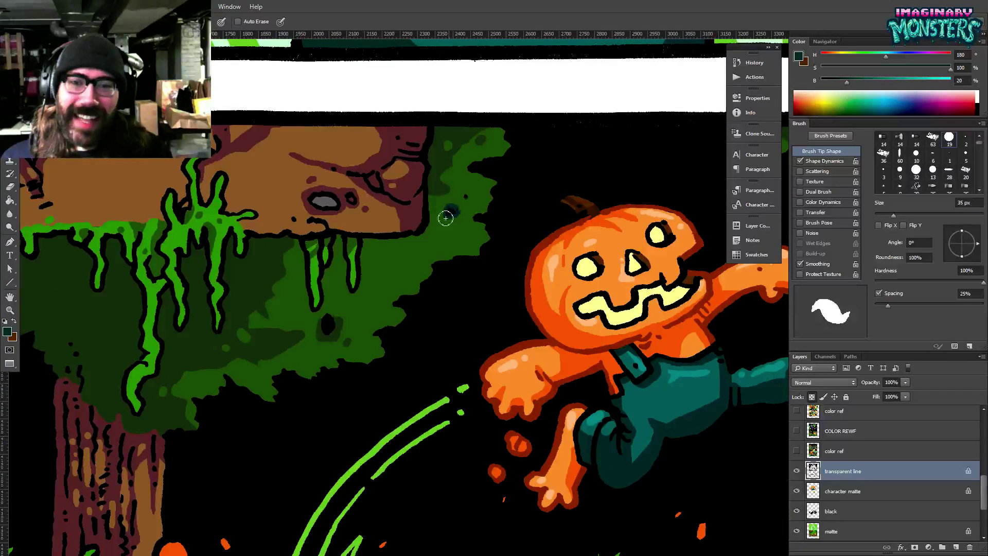
pyautogui.moveTo(446, 218)
pyautogui.mouseDown()
pyautogui.moveTo(470, 192)
pyautogui.moveTo(466, 171)
pyautogui.moveTo(499, 135)
pyautogui.mouseUp()
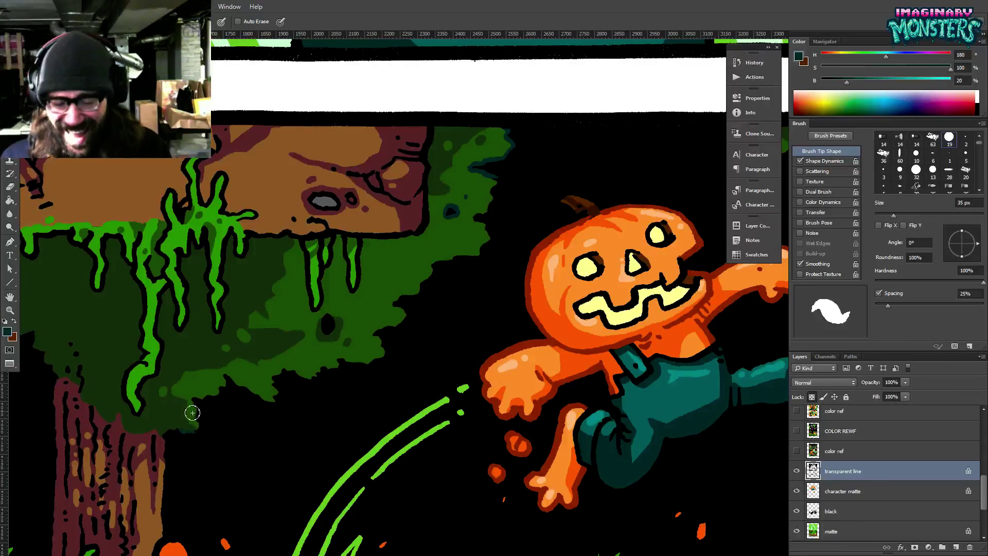
# Recolor the remaining jagged lower edge of the canopy facing the leaping character and its larger leaf hole in dark teal.
pyautogui.press('g')
pyautogui.click(221, 399)
pyautogui.moveTo(226, 401); pyautogui.dragTo(256, 397)
pyautogui.press('b')
pyautogui.moveTo(358, 323); pyautogui.dragTo(366, 318)
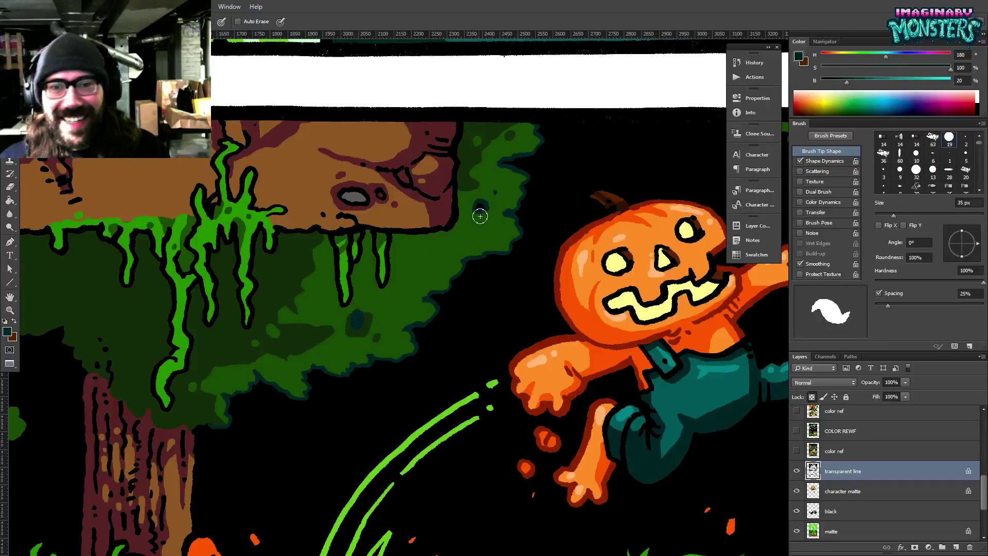
# Recolor the canopy's jagged lower edge from the panel border to the tree trunk, with its small leaf marks, in dark teal.
pyautogui.moveTo(286, 351)
pyautogui.mouseDown()
pyautogui.moveTo(410, 301)
pyautogui.moveTo(436, 308)
pyautogui.mouseUp()
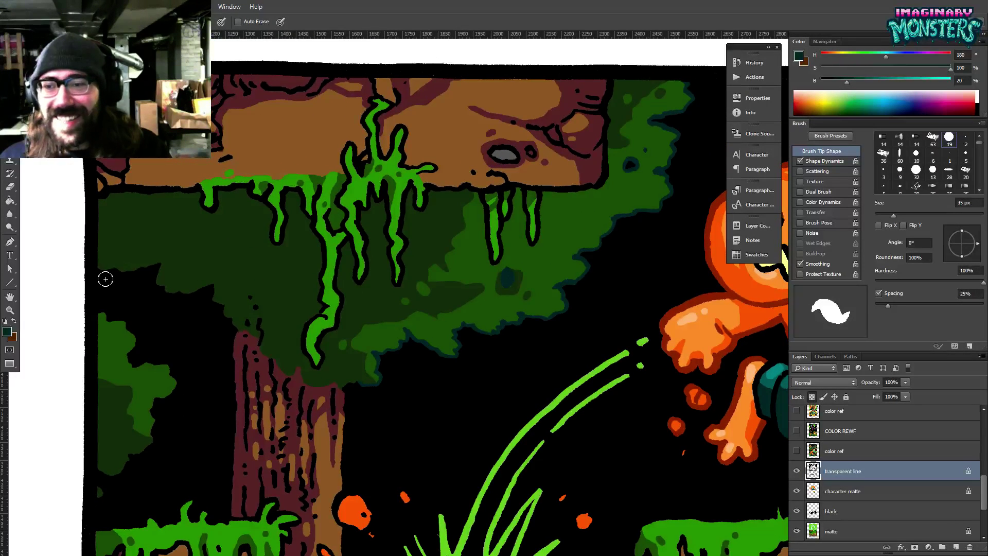
pyautogui.moveTo(104, 271); pyautogui.dragTo(105, 259)
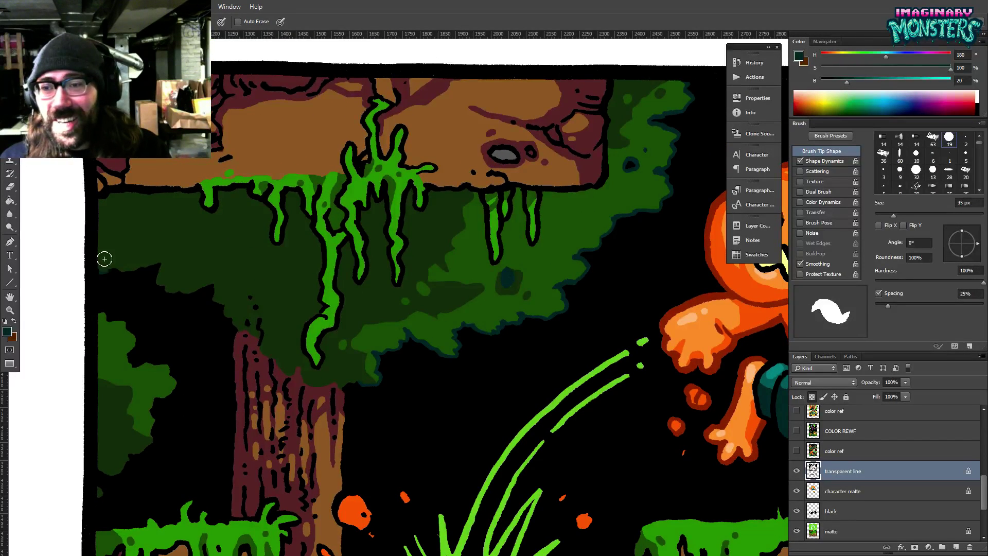
pyautogui.moveTo(224, 329); pyautogui.dragTo(242, 328)
pyautogui.press('g')
pyautogui.click(225, 315)
pyautogui.press('b')
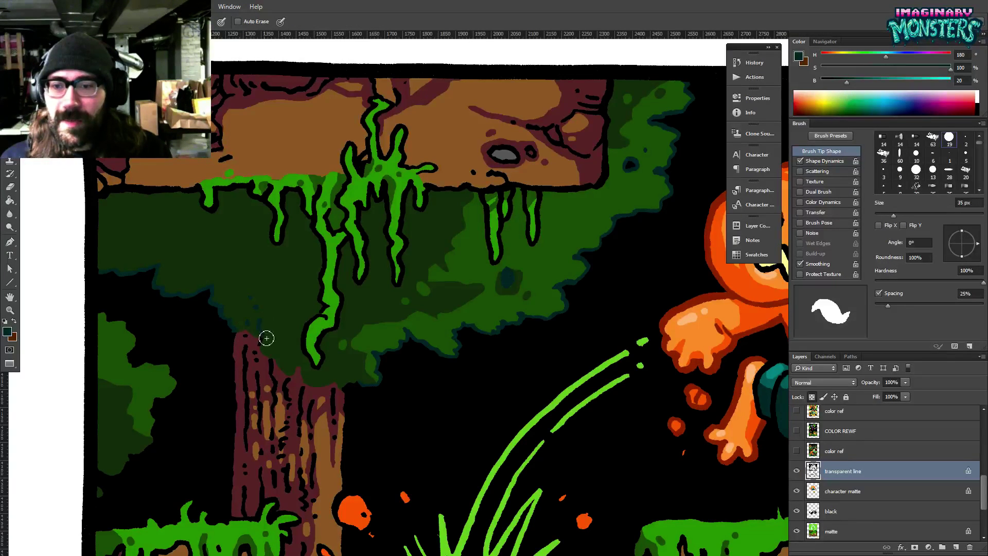
# Recolor the outline of the leafy bush at the panel border and the small leaf below it in dark teal, and sample black beside them.
pyautogui.moveTo(320, 361); pyautogui.dragTo(410, 320)
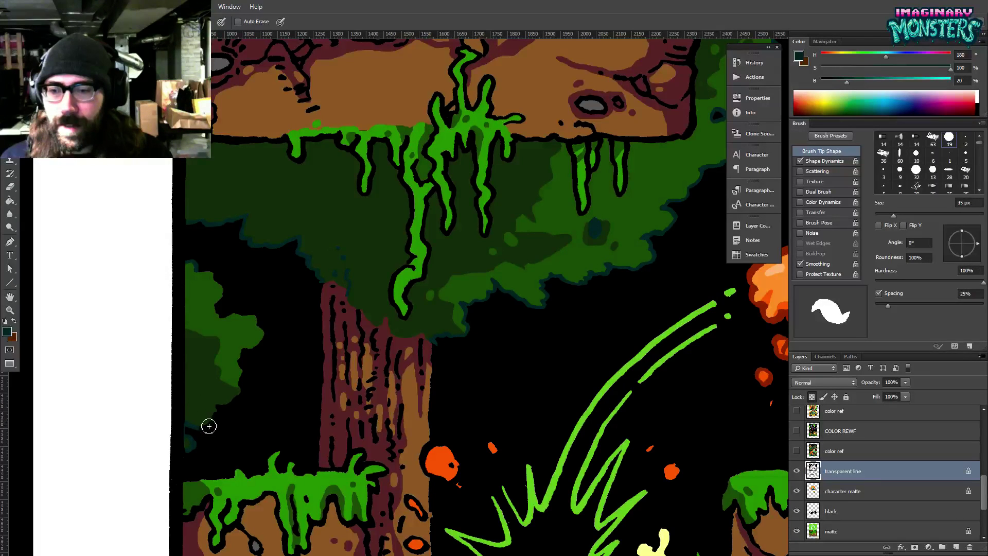
pyautogui.keyDown('alt'); pyautogui.click(186, 435); pyautogui.keyUp('alt')
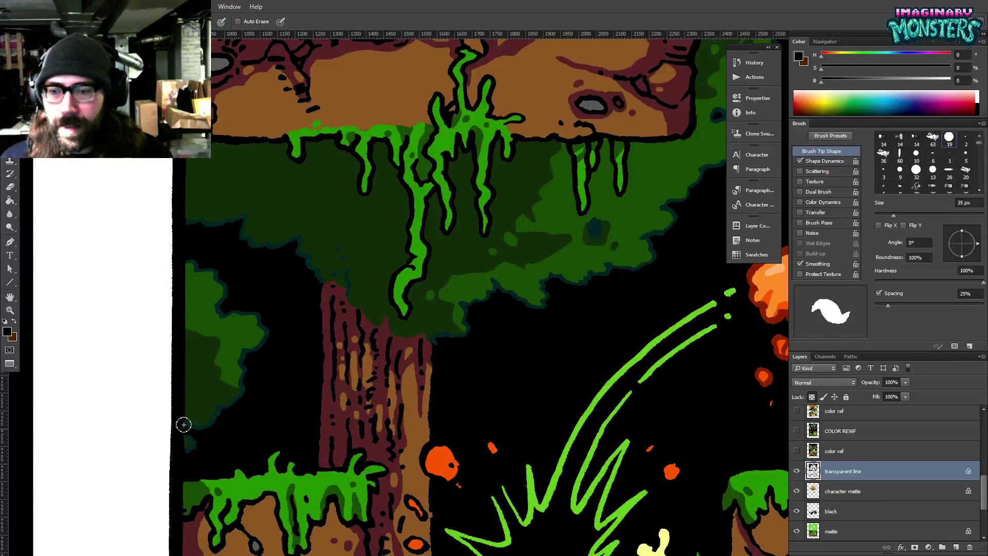
pyautogui.moveTo(231, 345); pyautogui.dragTo(218, 369)
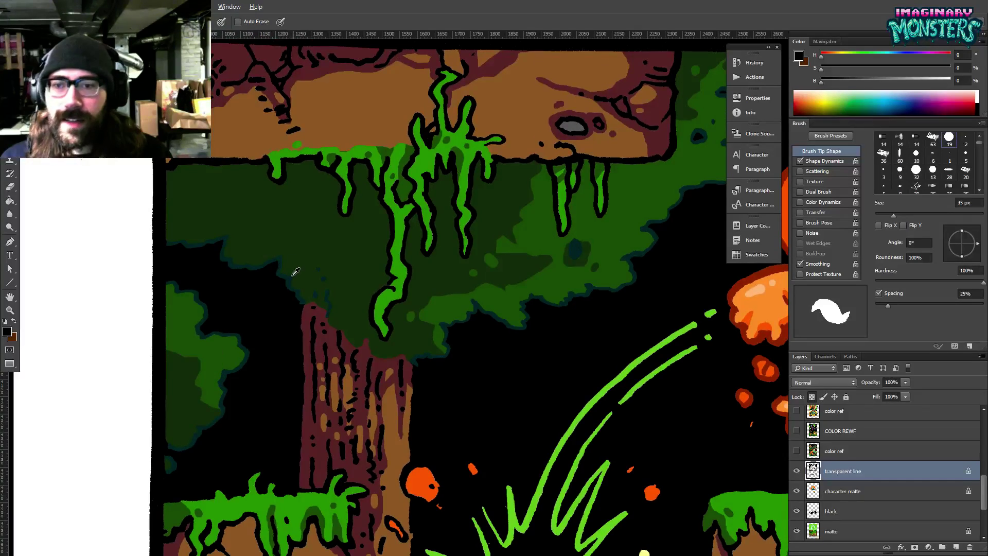
# Sample the dark teal again and recolor the foliage outline and leaf holes of the tree on the panel's far side.
pyautogui.keyDown('alt'); pyautogui.click(292, 279); pyautogui.keyUp('alt')
pyautogui.moveTo(383, 443); pyautogui.dragTo(279, 301)
pyautogui.moveTo(561, 247); pyautogui.dragTo(287, 327)
pyautogui.moveTo(720, 234); pyautogui.dragTo(284, 274)
pyautogui.moveTo(418, 196); pyautogui.dragTo(433, 254)
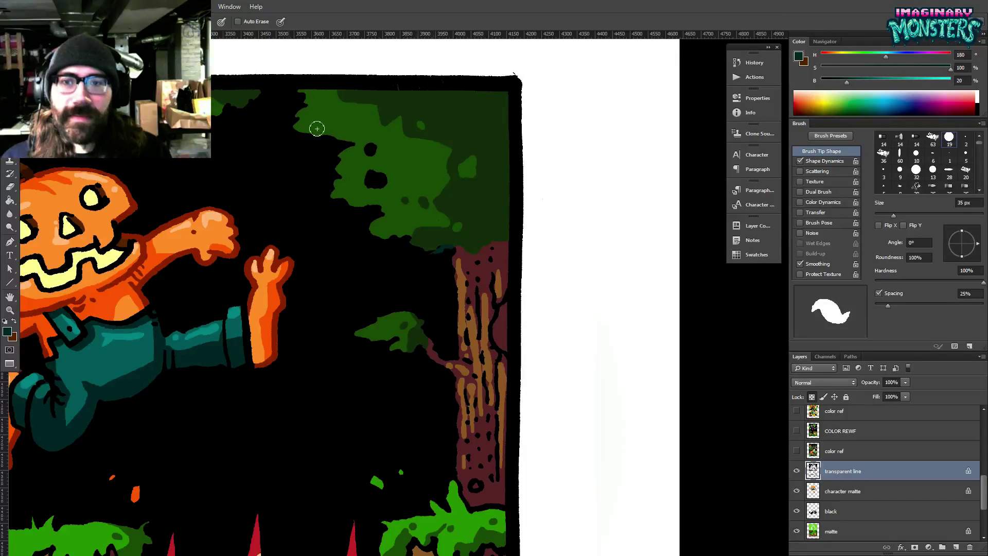
pyautogui.moveTo(306, 107); pyautogui.dragTo(304, 97)
pyautogui.press('g')
pyautogui.click(299, 130)
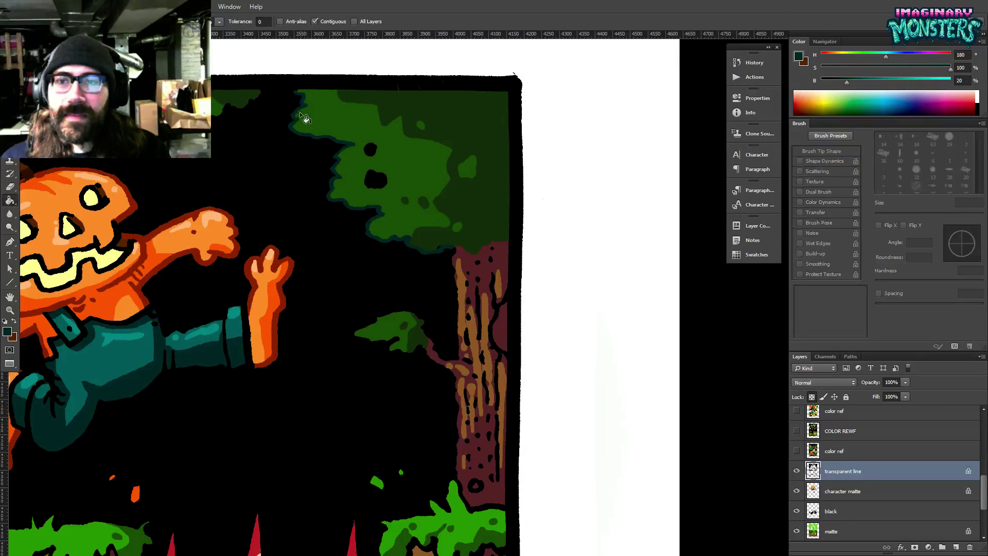
pyautogui.press('b')
pyautogui.moveTo(369, 154)
pyautogui.mouseDown()
pyautogui.moveTo(369, 180)
pyautogui.moveTo(382, 190)
pyautogui.mouseUp()
# Recolor the outline of the small foliage clump hanging from the panel's upper border in dark teal.
pyautogui.moveTo(390, 233); pyautogui.dragTo(598, 362)
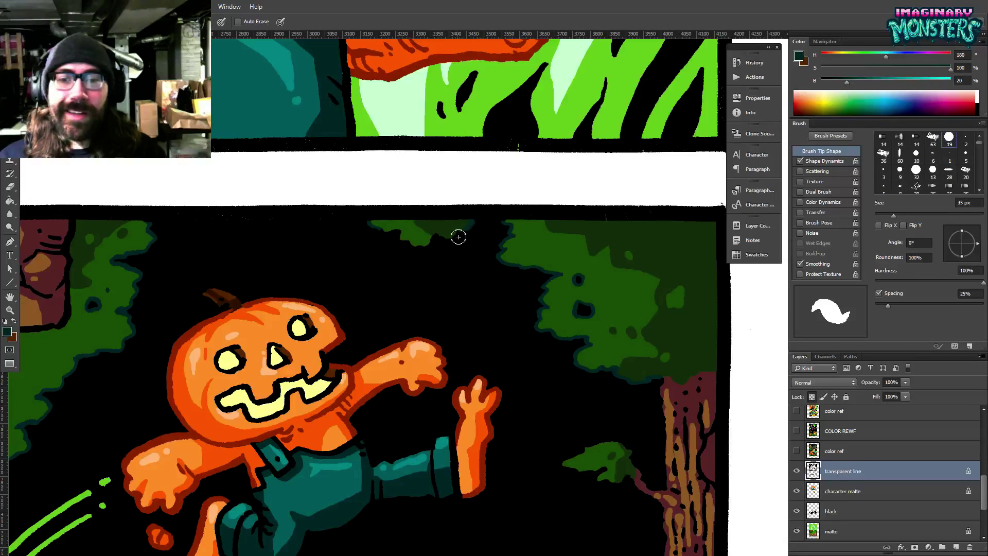
pyautogui.press('g')
pyautogui.moveTo(426, 264); pyautogui.dragTo(599, 243)
# Show the color ref layer, sample its dark red trunk line color (H 0, S 81, B 20), and hide the layer again.
pyautogui.press('z')
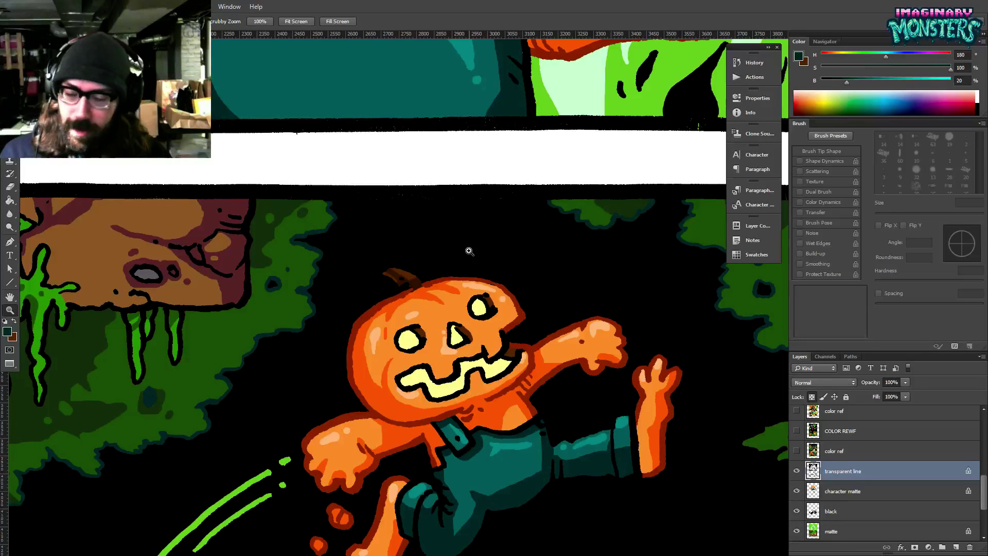
pyautogui.click(796, 452)
pyautogui.moveTo(252, 342); pyautogui.dragTo(531, 356)
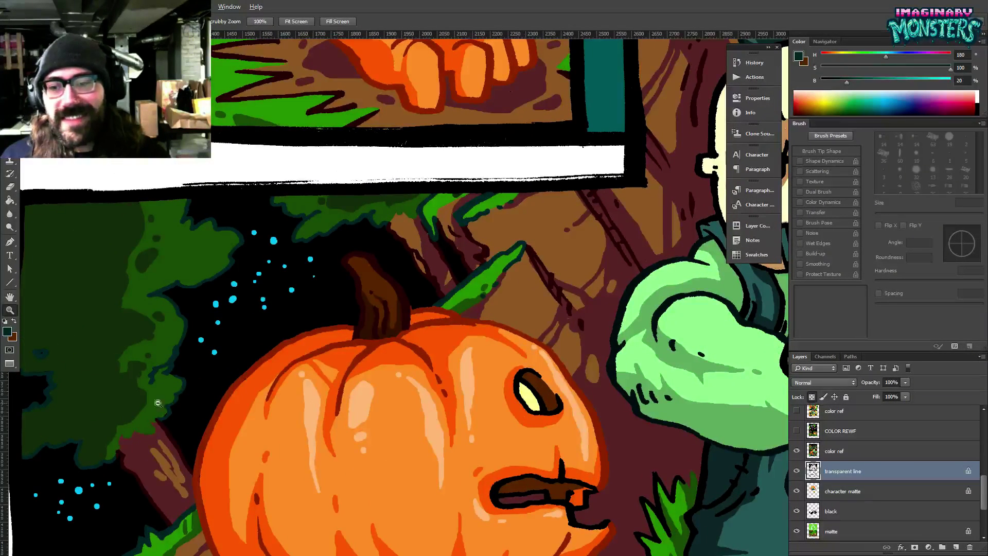
pyautogui.press('b')
pyautogui.keyDown('alt'); pyautogui.click(168, 433); pyautogui.keyUp('alt')
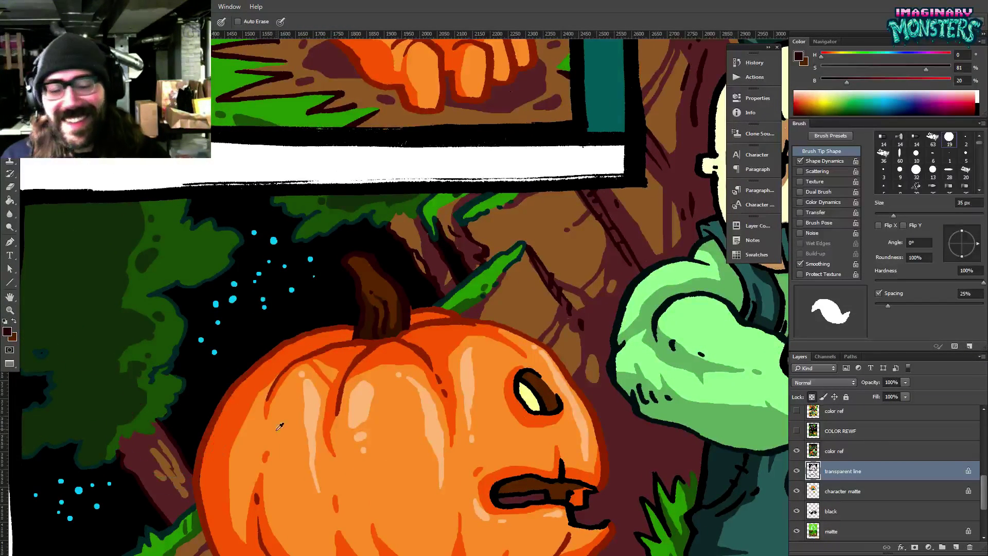
pyautogui.click(797, 453)
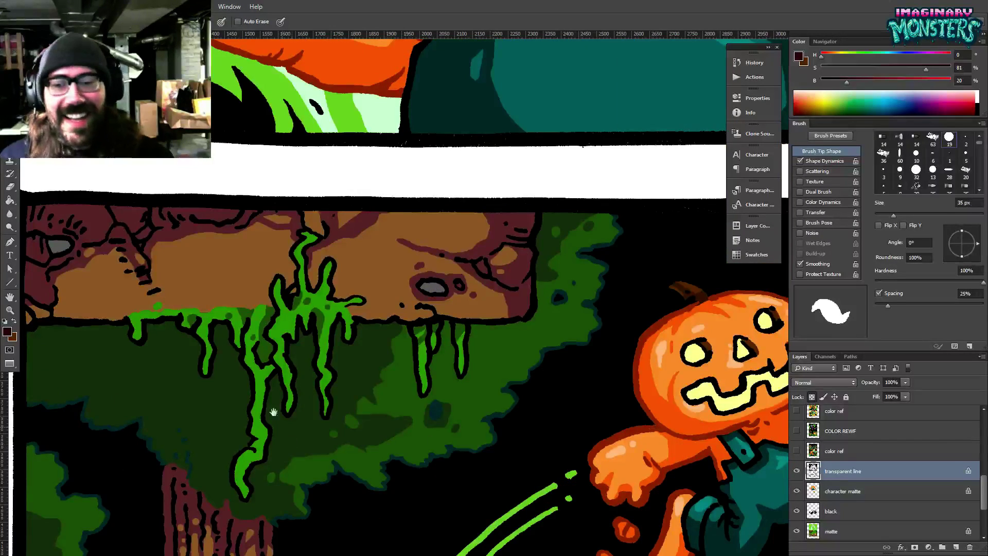
# Recolor the outer outline and upper bark lines on the shadowed side of the trunk below the canopy in dark red.
pyautogui.moveTo(274, 412)
pyautogui.mouseDown()
pyautogui.moveTo(309, 242)
pyautogui.moveTo(365, 281)
pyautogui.moveTo(378, 316)
pyautogui.mouseUp()
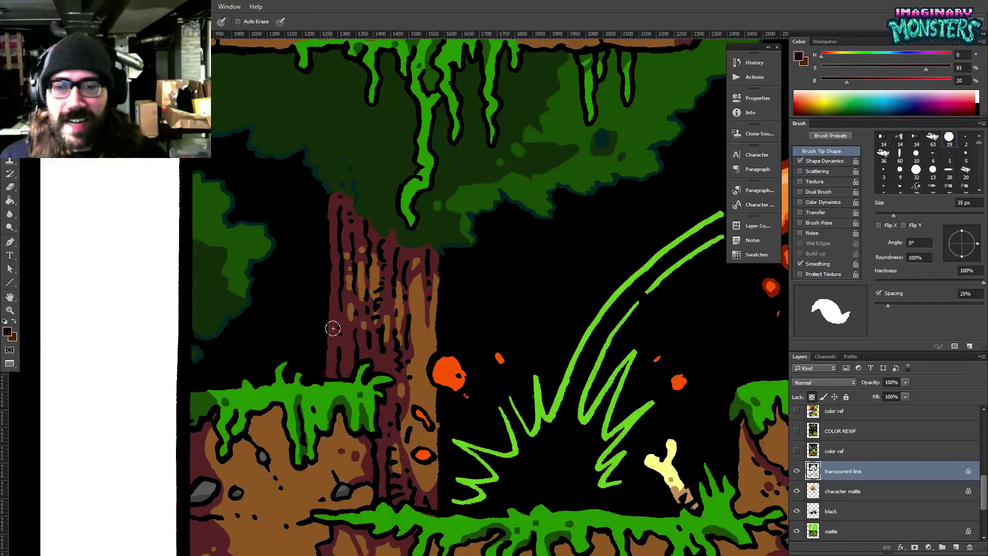
pyautogui.press('g')
pyautogui.click(330, 252)
pyautogui.press('b')
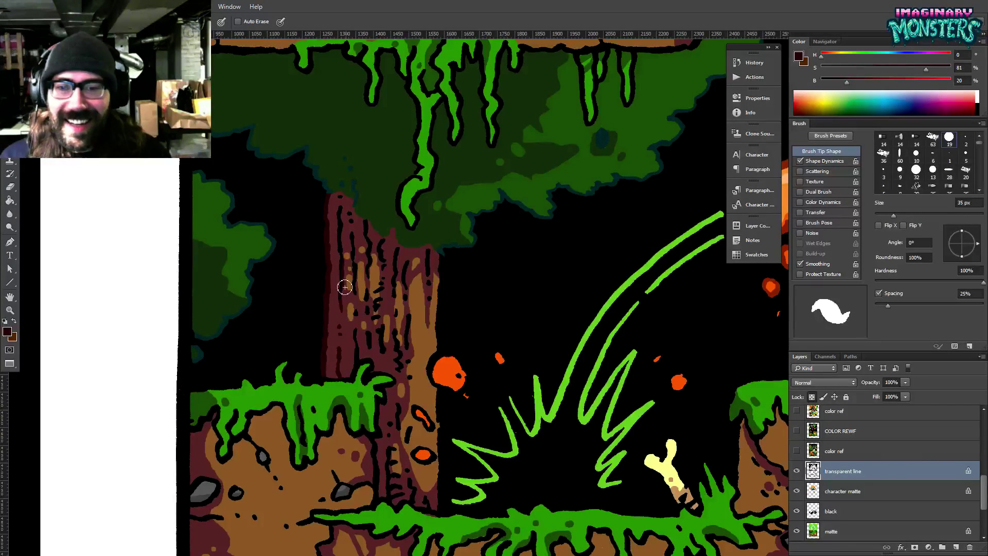
pyautogui.press('g')
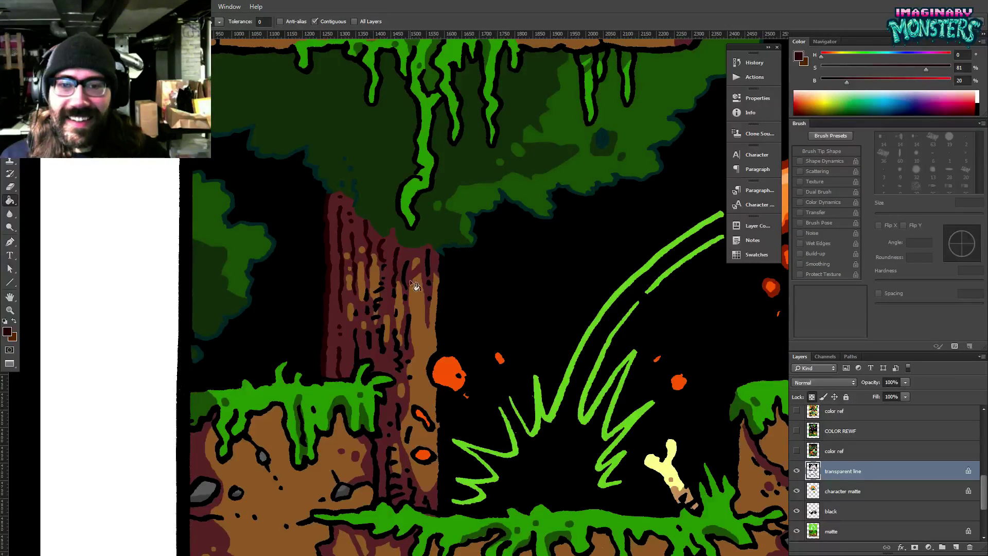
# Recolor the trunk's outline on the side facing the green splash in dark red, from the canopy down to the grass.
pyautogui.press('b')
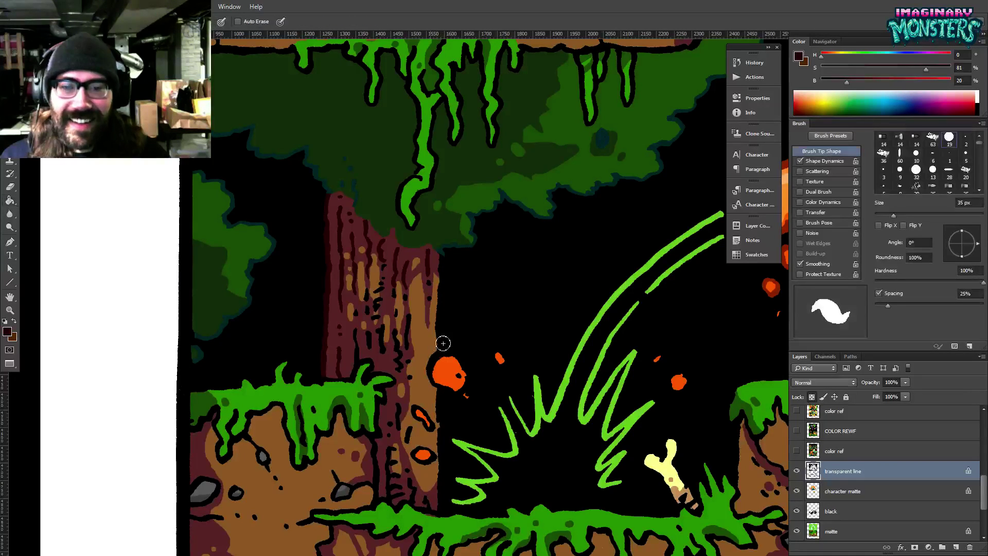
pyautogui.press('b')
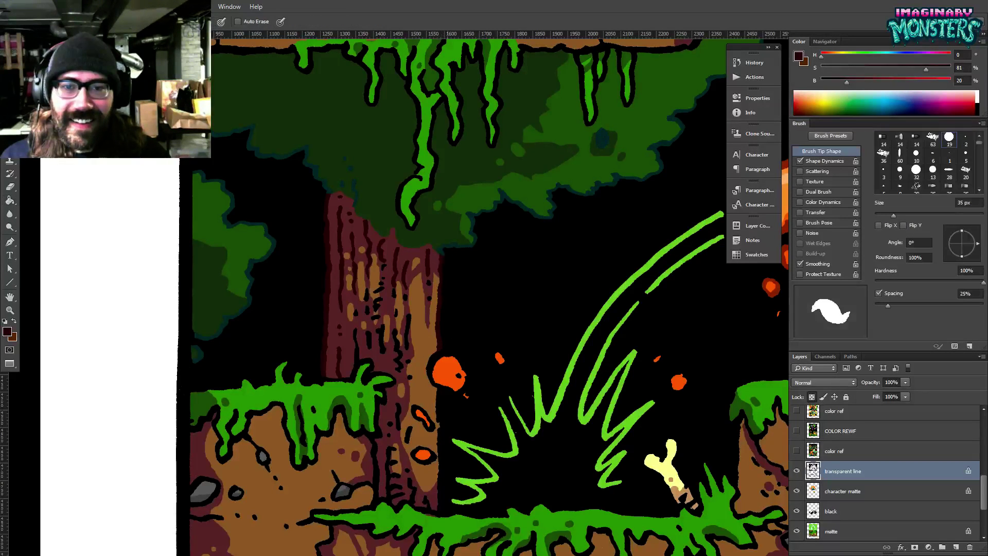
pyautogui.moveTo(445, 257)
pyautogui.mouseDown()
pyautogui.moveTo(428, 278)
pyautogui.moveTo(435, 246)
pyautogui.mouseUp()
pyautogui.moveTo(406, 336); pyautogui.dragTo(383, 318)
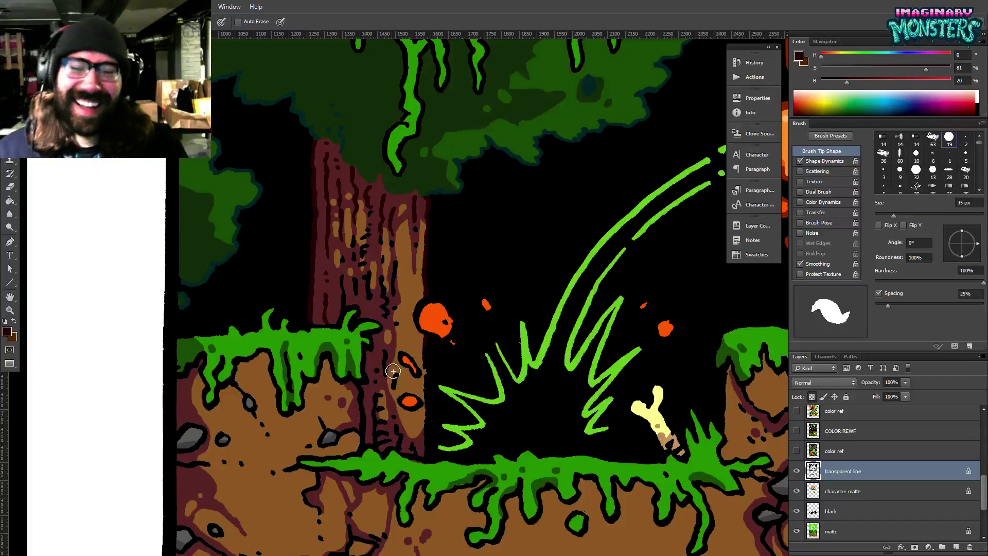
pyautogui.moveTo(443, 369); pyautogui.dragTo(440, 362)
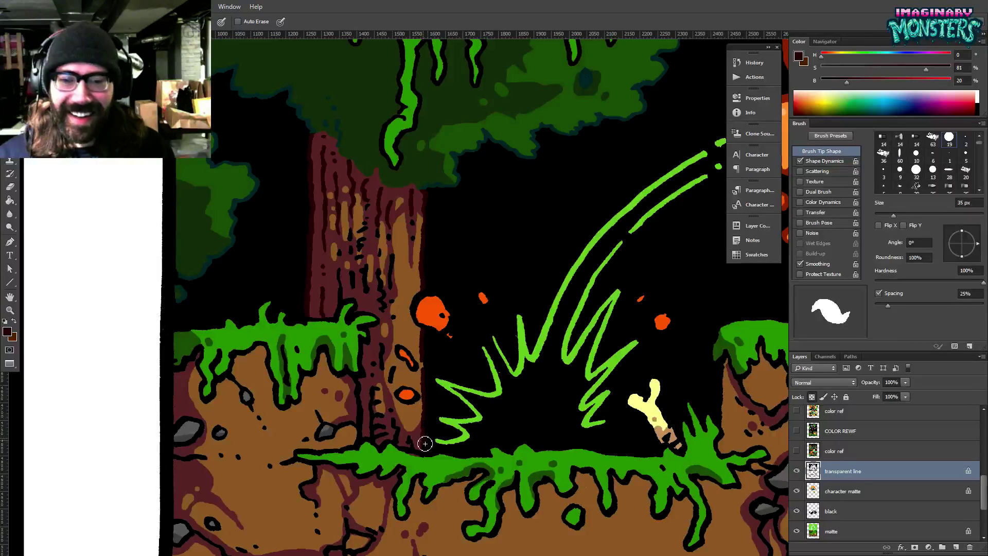
pyautogui.moveTo(388, 411); pyautogui.dragTo(377, 378)
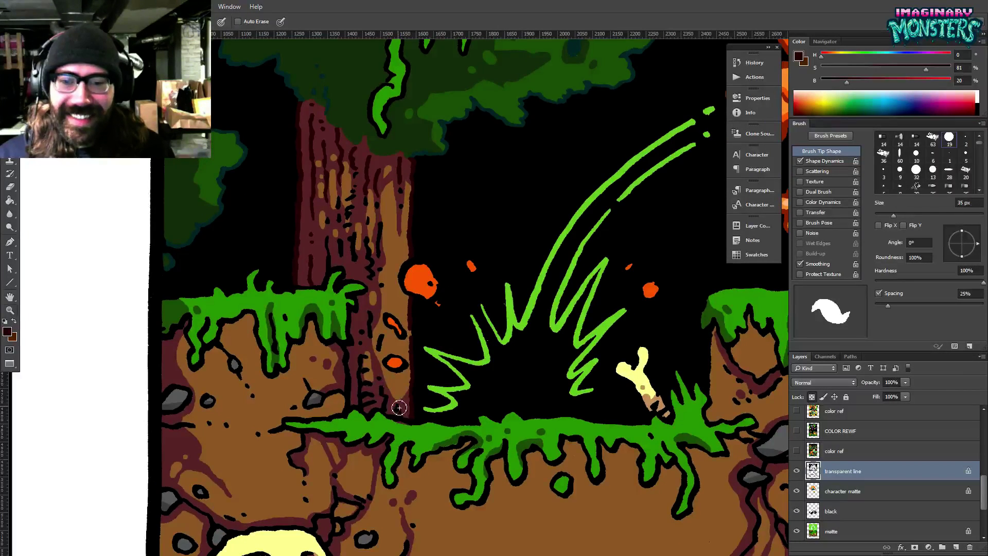
pyautogui.moveTo(403, 416); pyautogui.dragTo(523, 375)
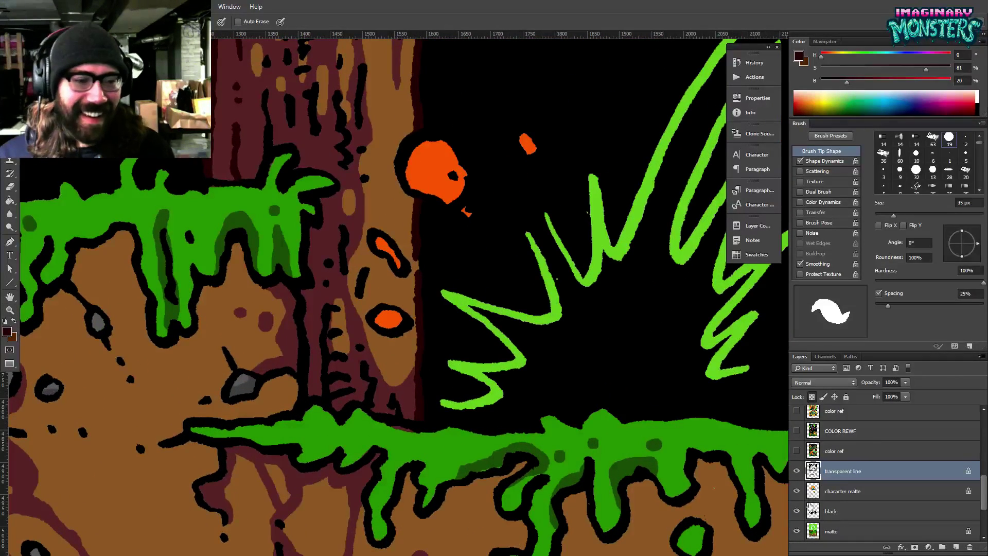
# Touch up the trunk's base on the matte layer with sampled grass green, resample the dark red, and reselect the transparent line layer.
pyautogui.click(802, 531)
pyautogui.keyDown('alt'); pyautogui.click(404, 433); pyautogui.keyUp('alt')
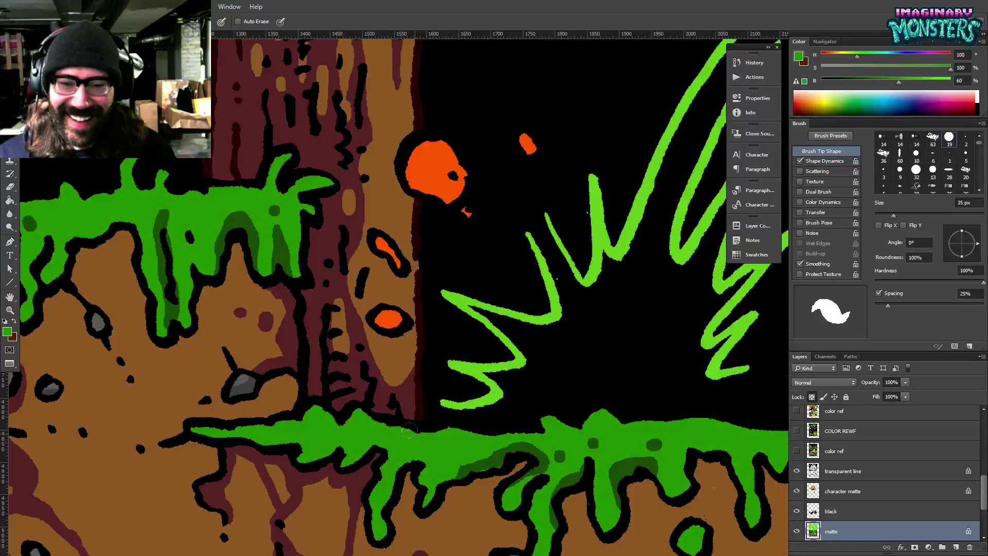
pyautogui.keyDown('alt'); pyautogui.click(421, 407); pyautogui.keyUp('alt')
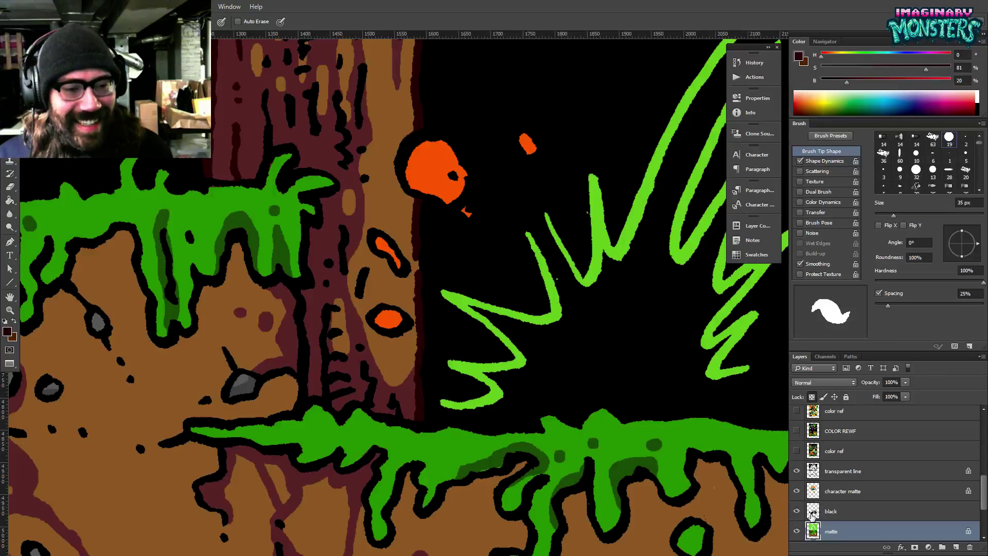
pyautogui.click(813, 467)
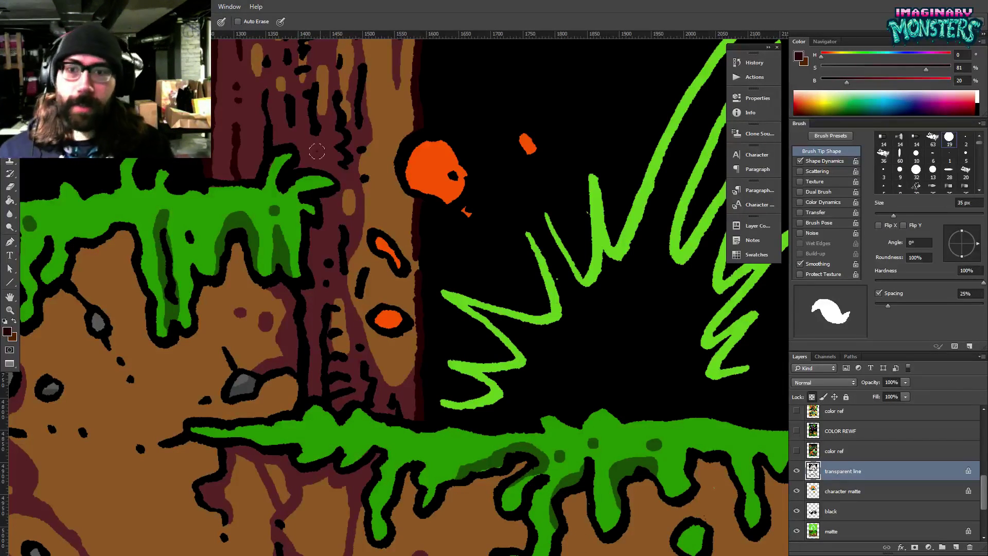
# Recolor the remaining black bark lines and dots on the middle and lower trunk beside the grassy ledge in dark red.
pyautogui.moveTo(281, 120)
pyautogui.mouseDown()
pyautogui.moveTo(336, 172)
pyautogui.moveTo(306, 199)
pyautogui.mouseUp()
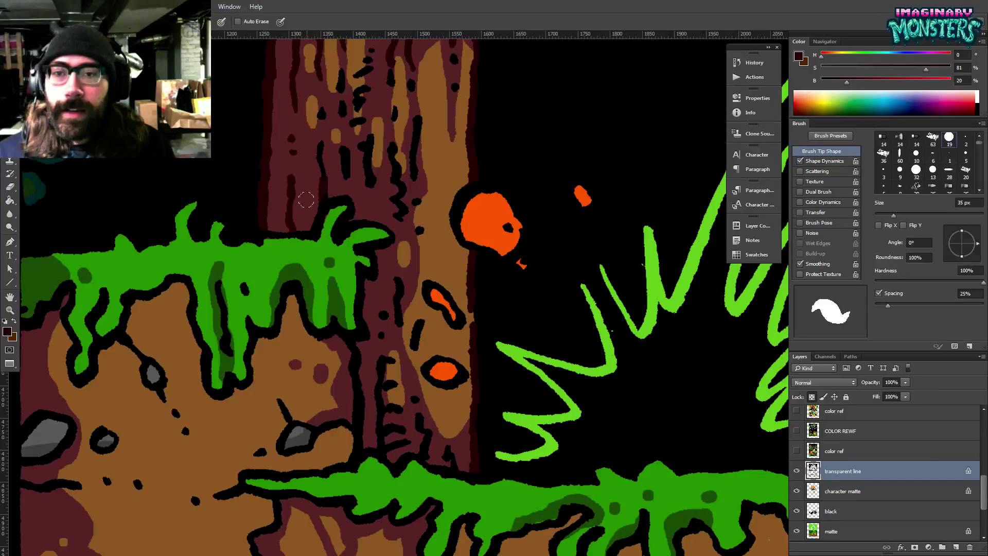
pyautogui.moveTo(347, 161); pyautogui.dragTo(364, 237)
pyautogui.press('g')
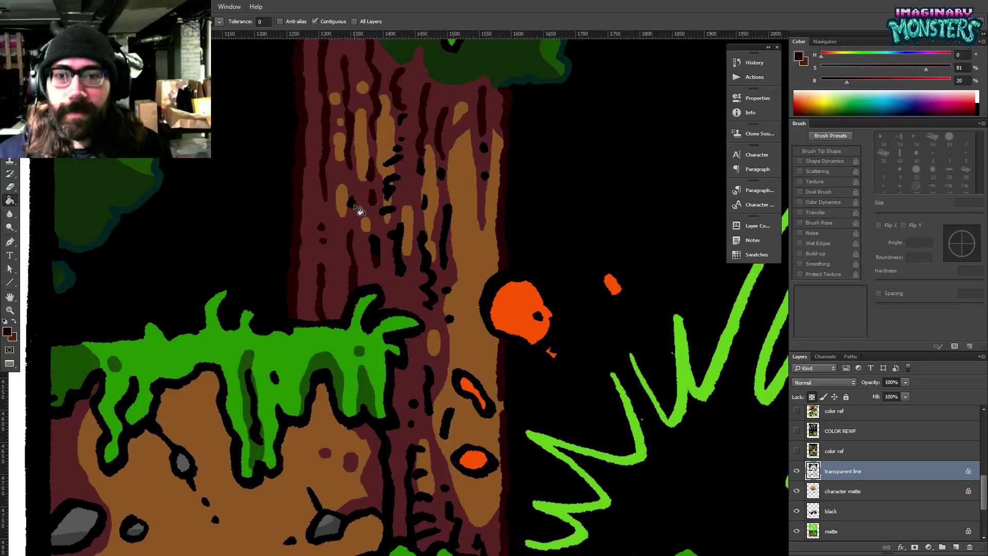
pyautogui.press('b')
pyautogui.moveTo(369, 245)
pyautogui.mouseDown()
pyautogui.moveTo(399, 261)
pyautogui.moveTo(388, 220)
pyautogui.mouseUp()
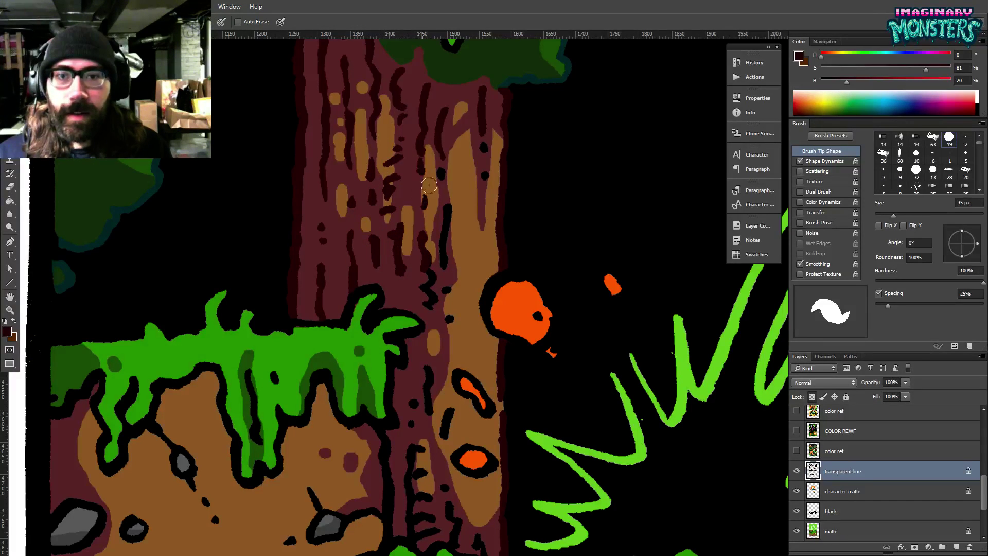
pyautogui.moveTo(446, 194); pyautogui.dragTo(431, 306)
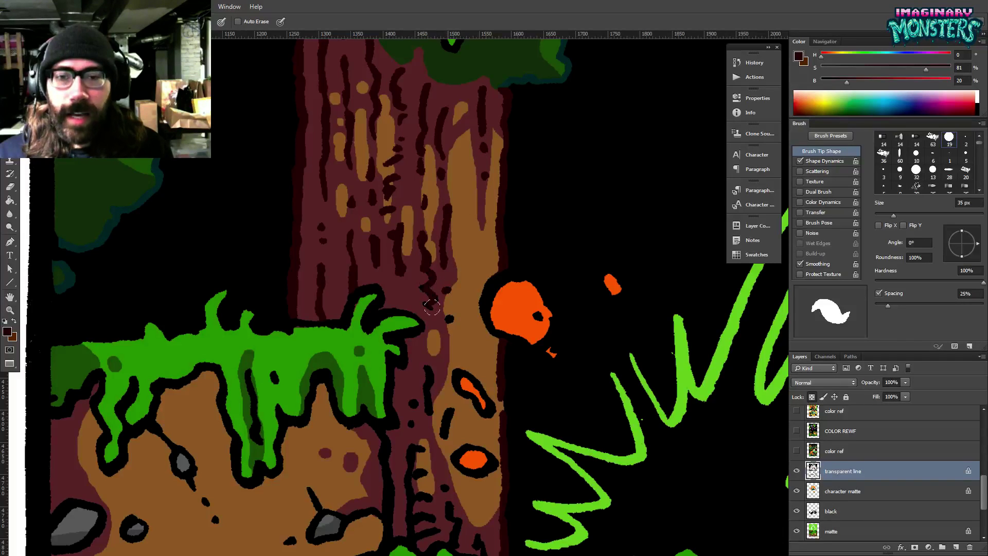
pyautogui.moveTo(434, 370); pyautogui.dragTo(442, 313)
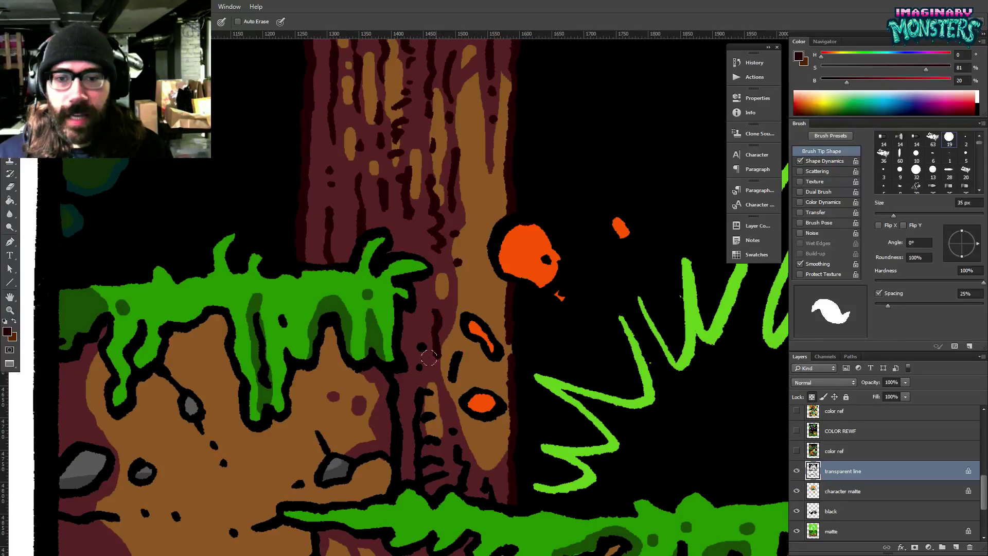
pyautogui.moveTo(425, 432)
pyautogui.mouseDown()
pyautogui.moveTo(412, 452)
pyautogui.moveTo(420, 474)
pyautogui.moveTo(455, 452)
pyautogui.moveTo(439, 444)
pyautogui.moveTo(438, 466)
pyautogui.moveTo(466, 483)
pyautogui.mouseUp()
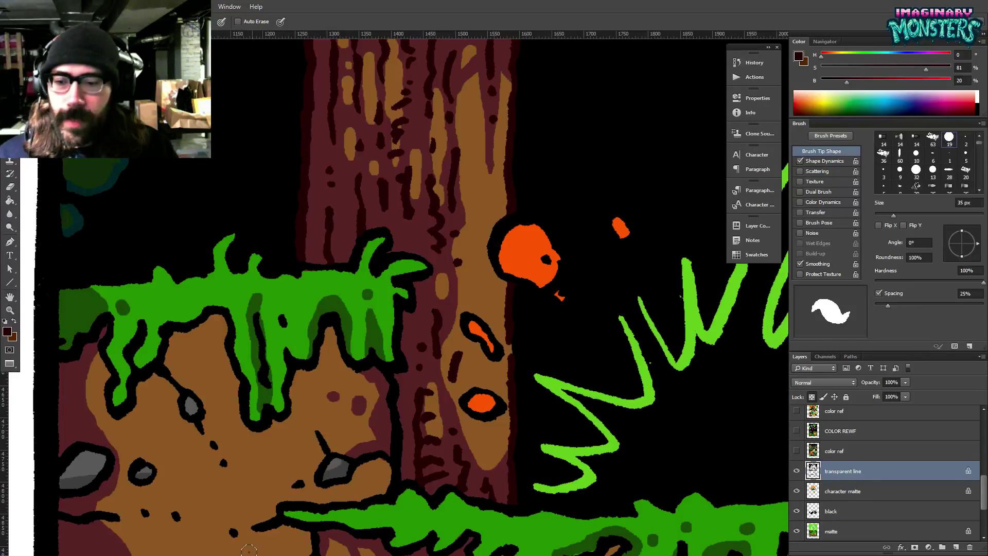
# Switch to Open Broadcaster Software, return to Photoshop, restore its standard screen mode, and minimize its window.
pyautogui.hotkey('alt', 'Tab')
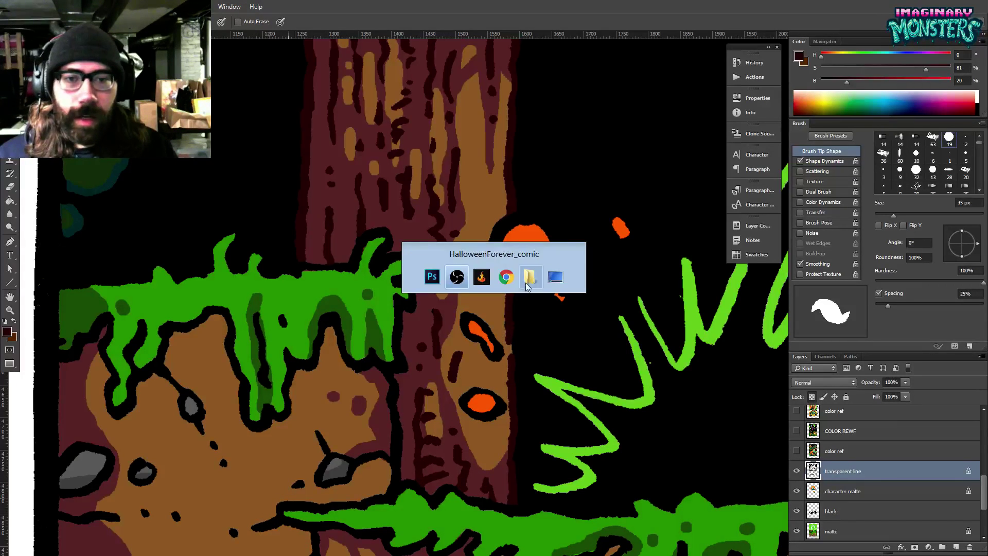
pyautogui.click(457, 277)
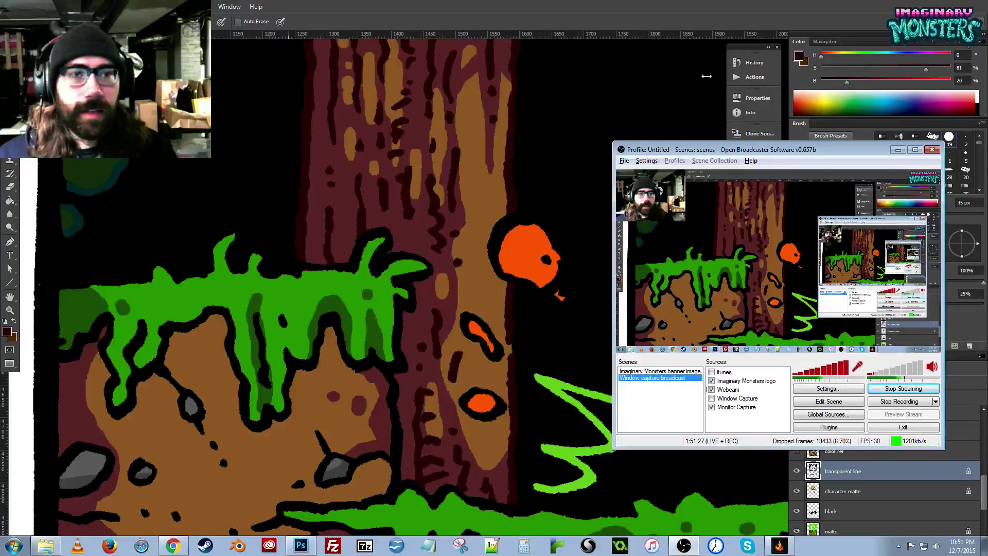
pyautogui.click(536, 113)
pyautogui.press('f')
pyautogui.press('f')
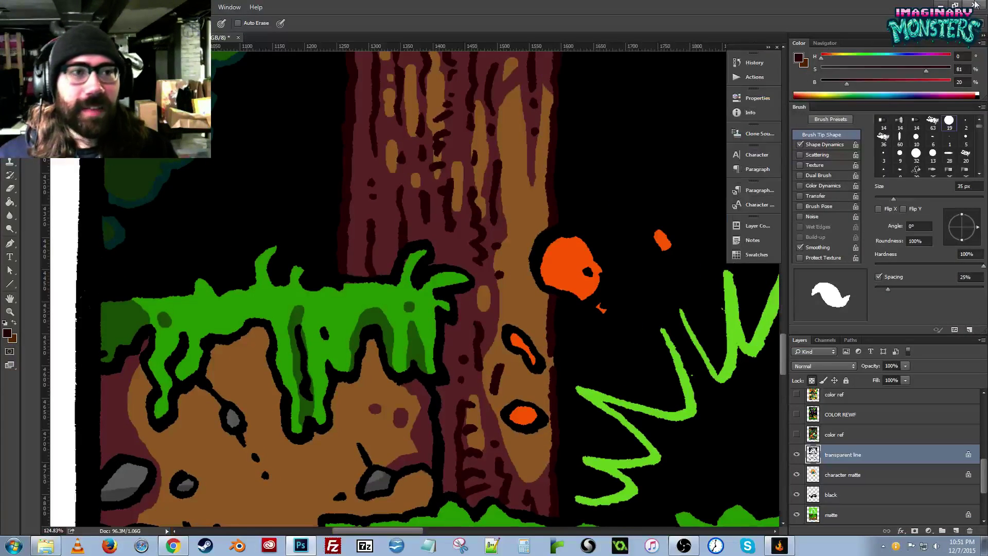
pyautogui.click(941, 6)
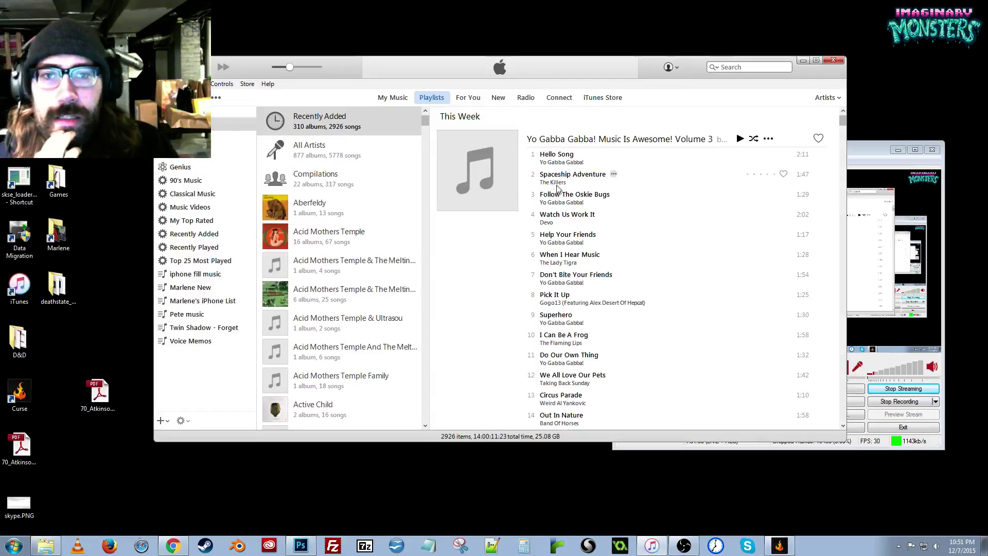
# Search the iTunes library for "perturb", start Perturbator's TERROR 404 album, minimize iTunes, and return to Photoshop.
pyautogui.moveTo(644, 76); pyautogui.dragTo(629, 72)
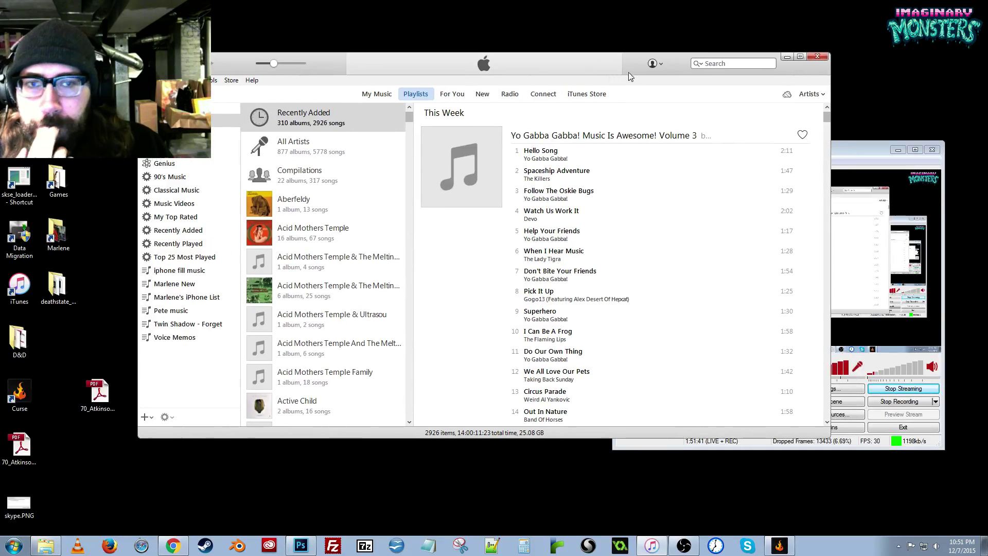
pyautogui.click(702, 68)
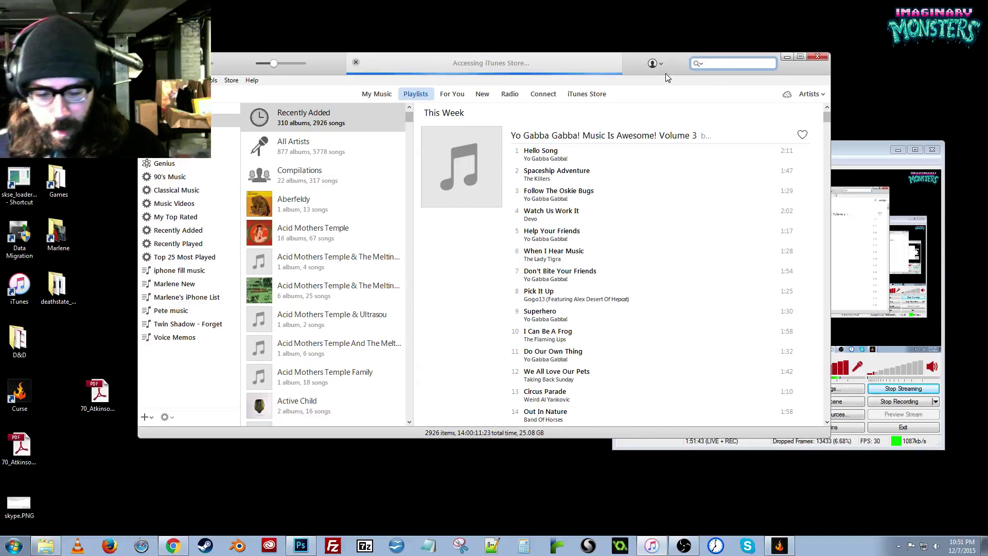
pyautogui.write('pertur')
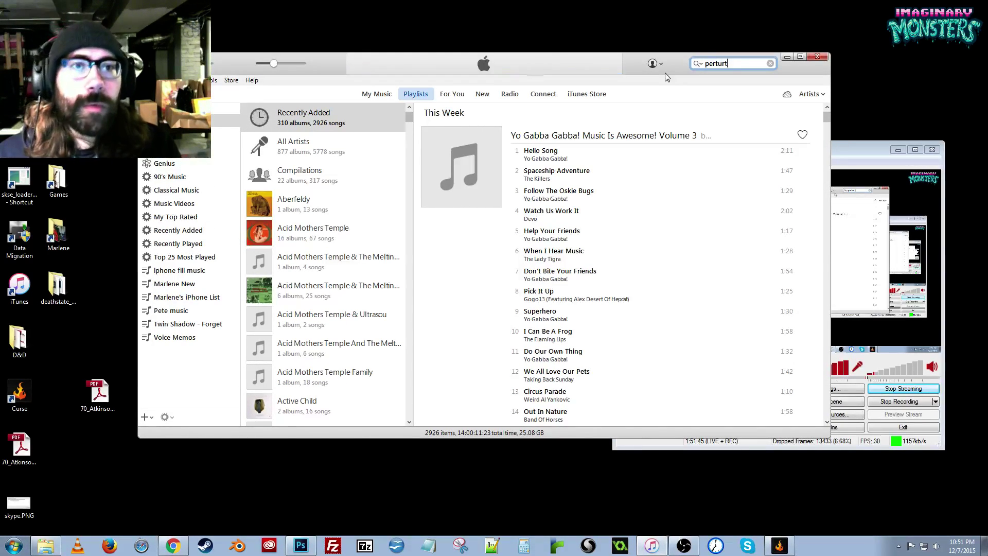
pyautogui.write('b')
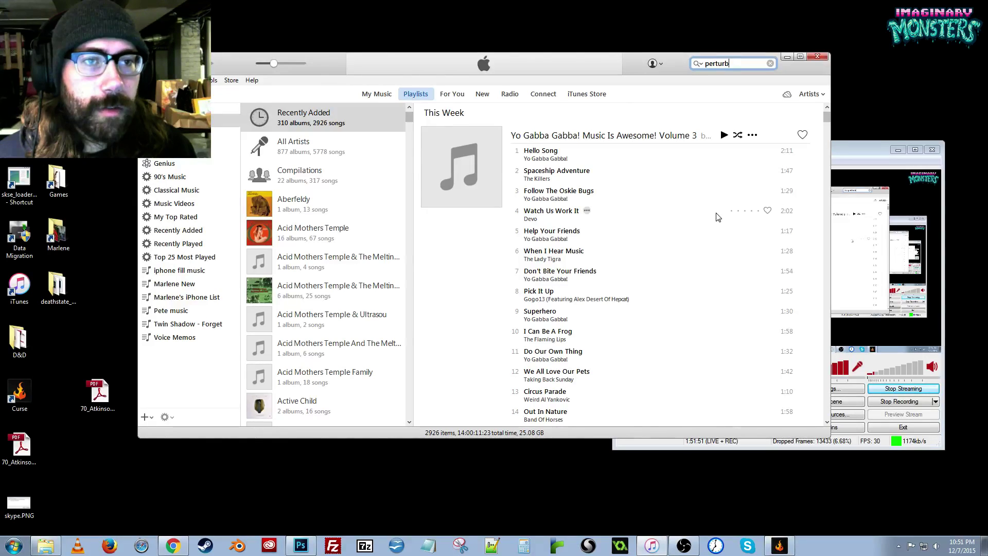
pyautogui.press('Return')
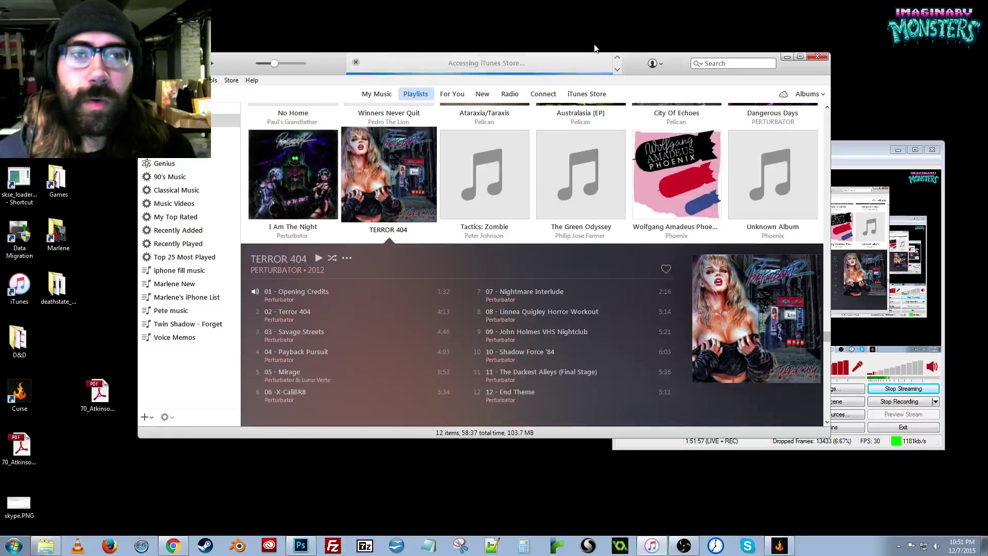
pyautogui.click(788, 57)
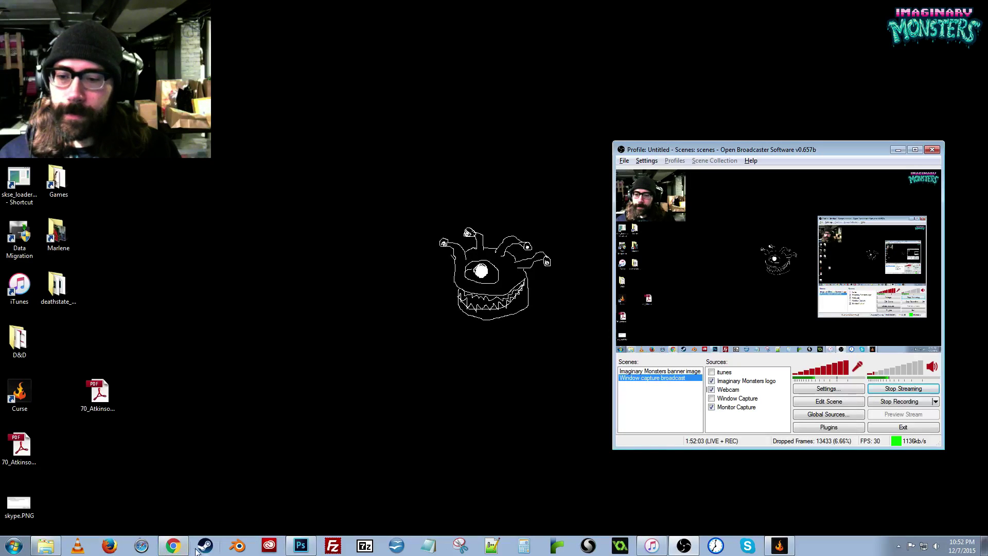
pyautogui.click(302, 546)
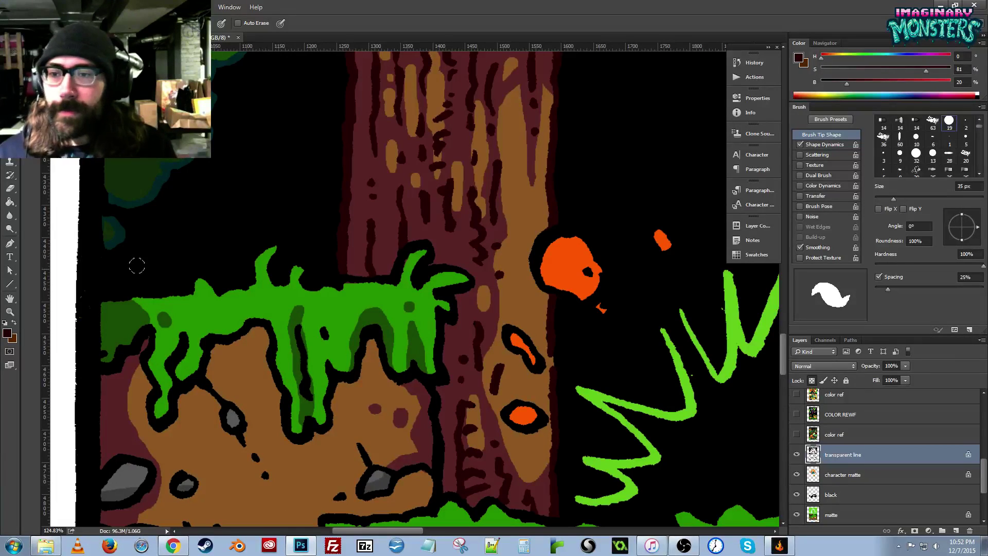
# Sample the foliage outline's dark teal and recolor the black underside and drip lines on the left half of the upper-left grassy ledge.
pyautogui.moveTo(194, 287); pyautogui.dragTo(300, 273)
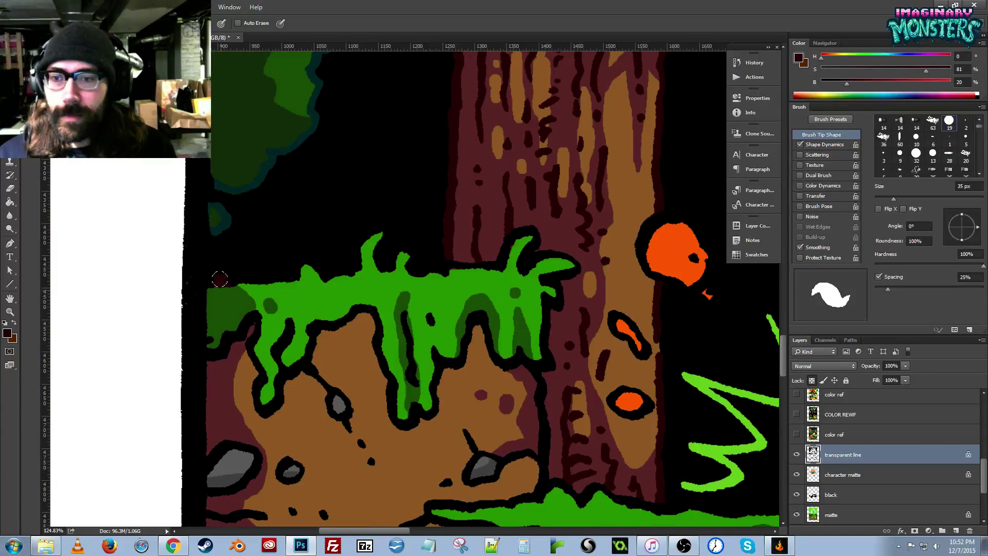
pyautogui.hotkey('ctrl', 'z')
pyautogui.keyDown('alt'); pyautogui.click(226, 222); pyautogui.keyUp('alt')
pyautogui.moveTo(222, 283)
pyautogui.mouseDown()
pyautogui.moveTo(212, 291)
pyautogui.moveTo(260, 268)
pyautogui.mouseUp()
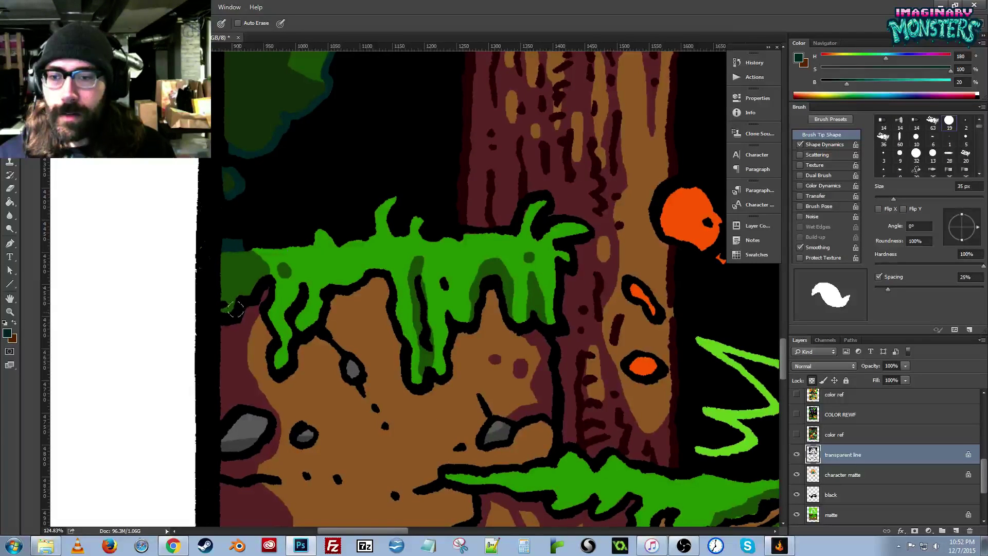
pyautogui.moveTo(231, 317); pyautogui.dragTo(228, 289)
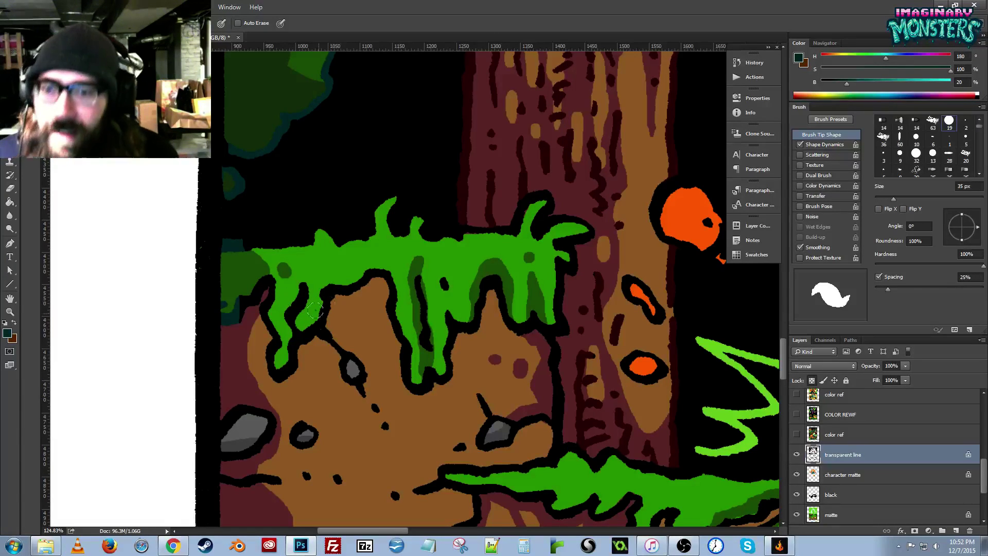
pyautogui.moveTo(296, 342)
pyautogui.mouseDown()
pyautogui.moveTo(317, 311)
pyautogui.moveTo(302, 336)
pyautogui.mouseUp()
pyautogui.press('g')
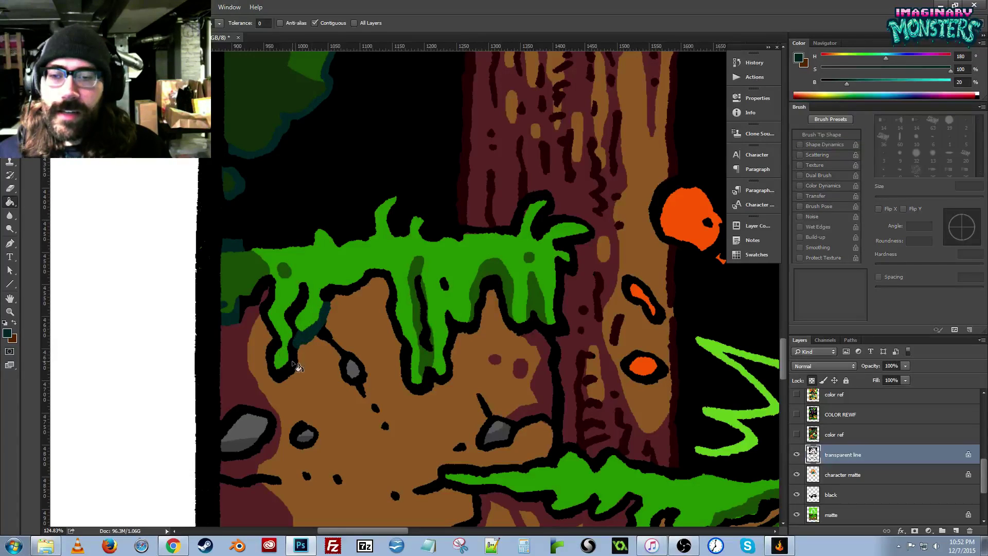
pyautogui.click(293, 369)
pyautogui.press('b')
pyautogui.moveTo(326, 299)
pyautogui.mouseDown()
pyautogui.moveTo(371, 271)
pyautogui.moveTo(402, 343)
pyautogui.moveTo(367, 298)
pyautogui.moveTo(368, 283)
pyautogui.moveTo(382, 275)
pyautogui.moveTo(411, 363)
pyautogui.moveTo(427, 350)
pyautogui.moveTo(440, 355)
pyautogui.moveTo(417, 289)
pyautogui.moveTo(422, 334)
pyautogui.mouseUp()
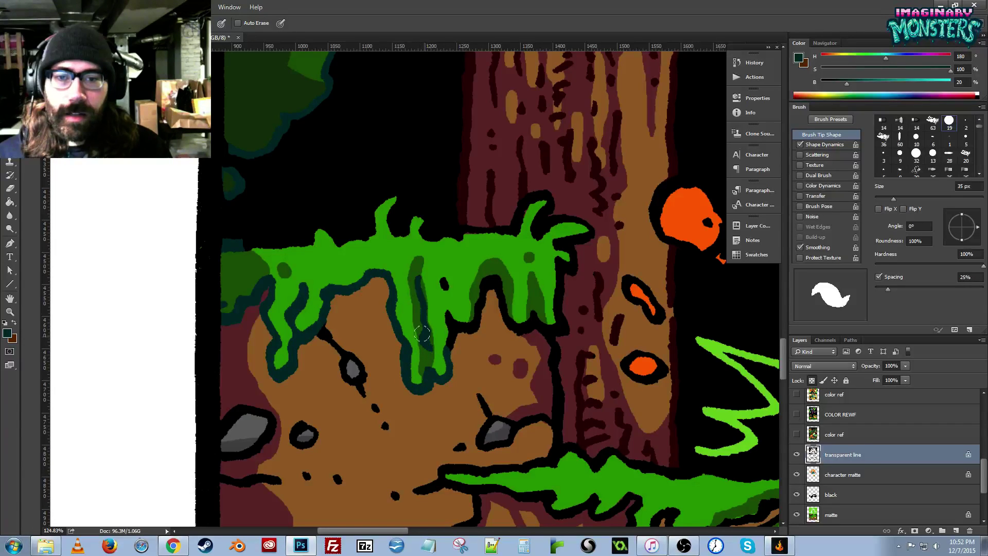
# Recolor the upper-left ledge's top outline, remaining drips near the trunk, and inner dots in dark teal.
pyautogui.moveTo(272, 235)
pyautogui.mouseDown()
pyautogui.moveTo(246, 242)
pyautogui.moveTo(309, 236)
pyautogui.moveTo(323, 223)
pyautogui.moveTo(314, 248)
pyautogui.moveTo(334, 257)
pyautogui.moveTo(434, 242)
pyautogui.mouseUp()
pyautogui.moveTo(540, 245); pyautogui.dragTo(494, 247)
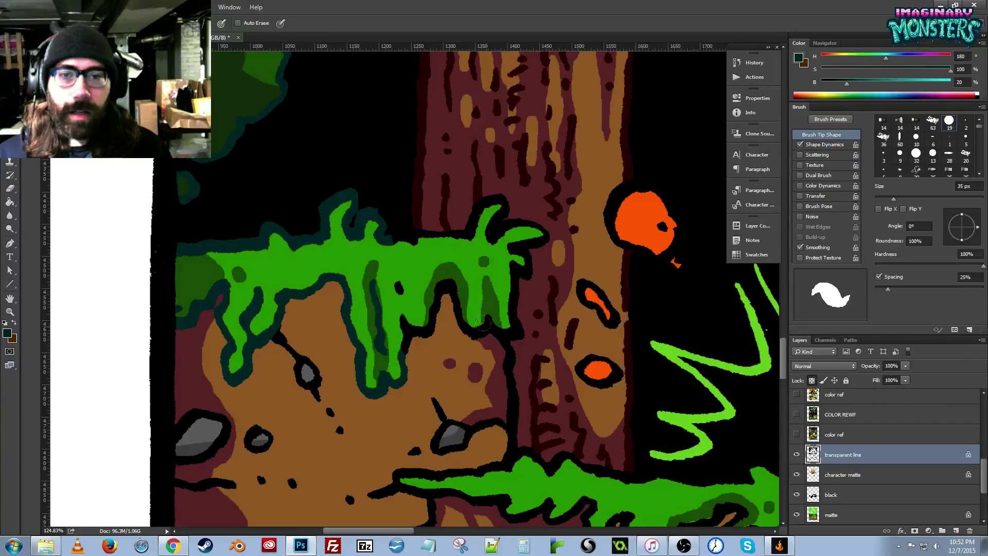
pyautogui.moveTo(482, 323); pyautogui.dragTo(519, 330)
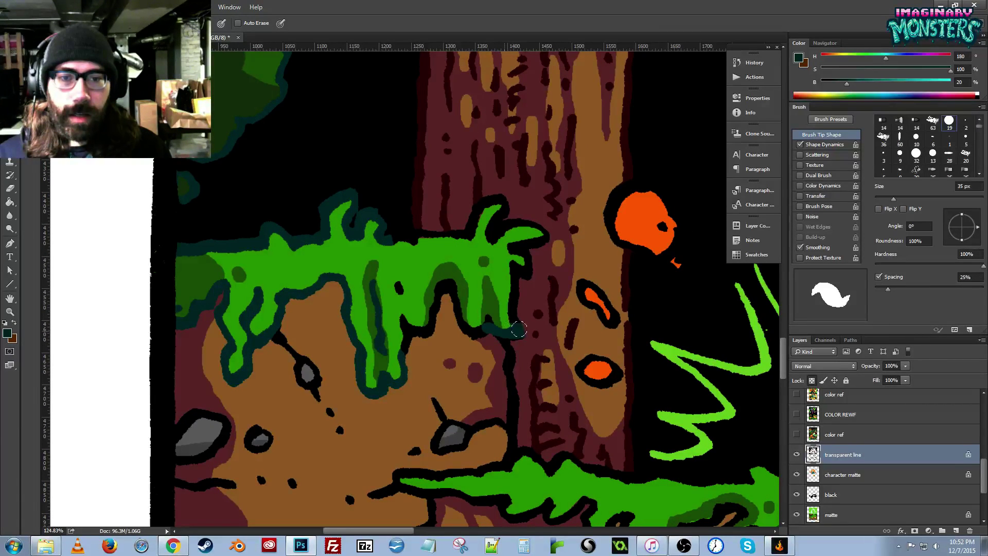
pyautogui.press('g')
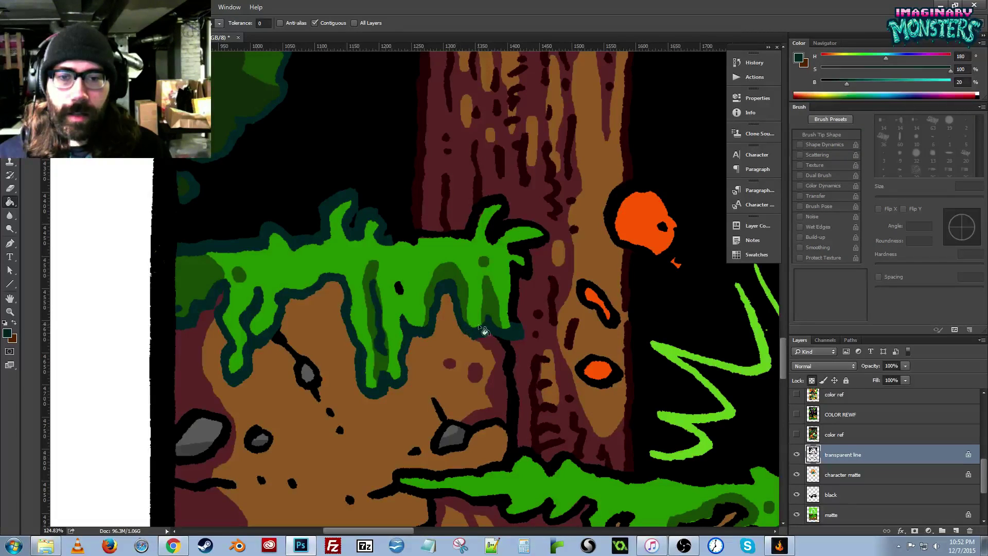
pyautogui.click(516, 303)
pyautogui.press('b')
pyautogui.moveTo(403, 292); pyautogui.dragTo(389, 287)
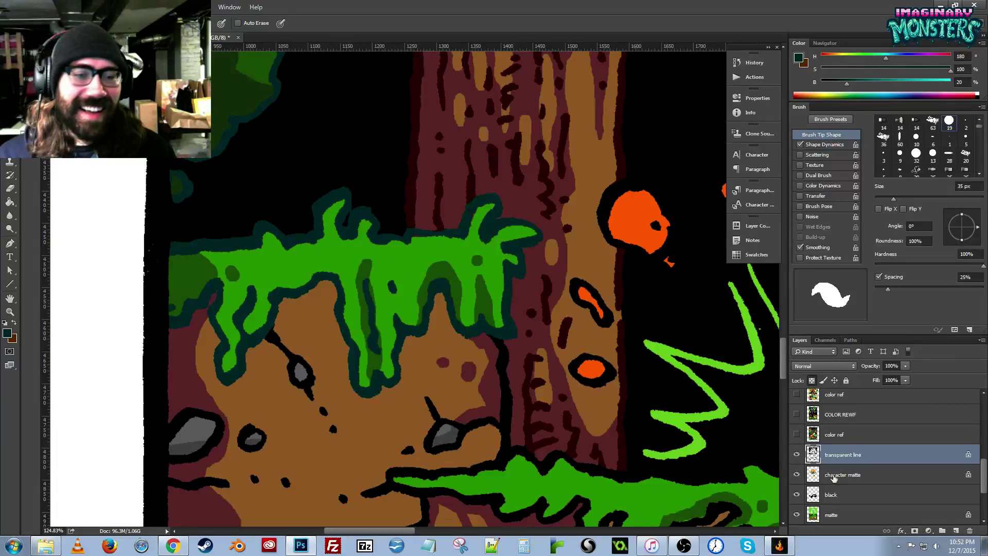
# Sample the grass green on the matte layer, resample the dark teal, and reselect the transparent line layer.
pyautogui.click(818, 517)
pyautogui.keyDown('alt'); pyautogui.click(424, 238); pyautogui.keyUp('alt')
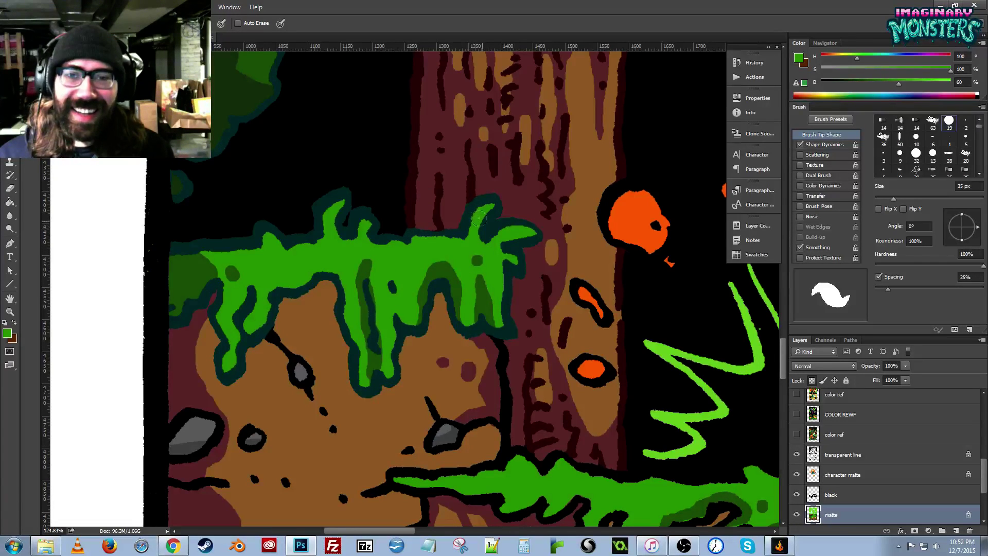
pyautogui.keyDown('alt'); pyautogui.click(484, 220); pyautogui.keyUp('alt')
pyautogui.moveTo(530, 348); pyautogui.dragTo(421, 205)
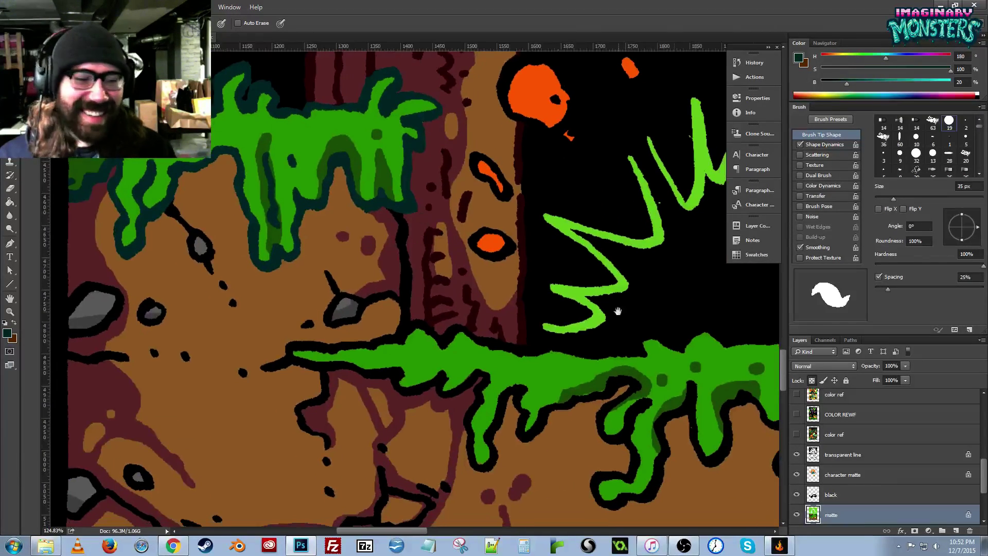
pyautogui.click(816, 457)
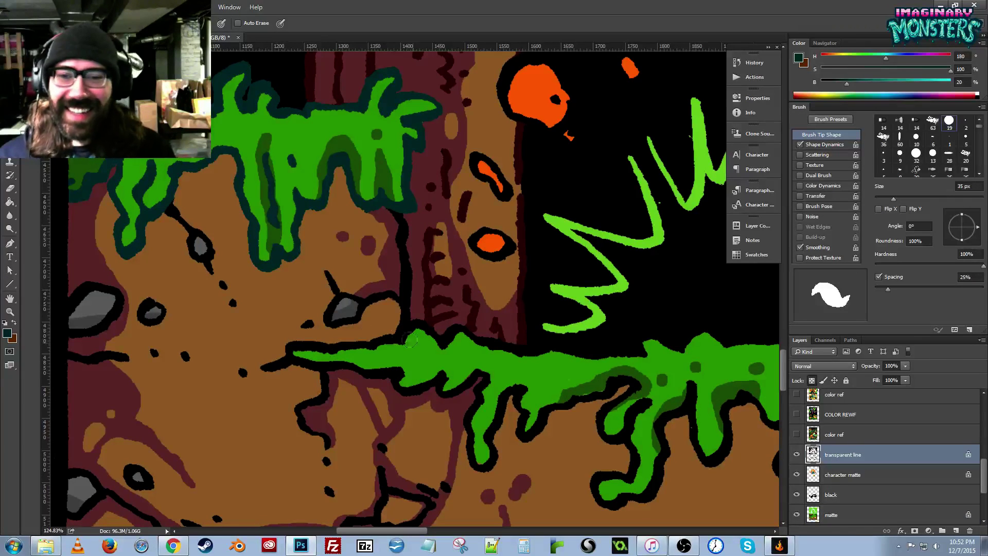
# Recolor the outline around the lower grassy ledge's pointed left tip and the tufts at the trunk's base in dark teal.
pyautogui.moveTo(410, 340)
pyautogui.mouseDown()
pyautogui.moveTo(384, 338)
pyautogui.moveTo(413, 322)
pyautogui.moveTo(432, 343)
pyautogui.moveTo(453, 323)
pyautogui.mouseUp()
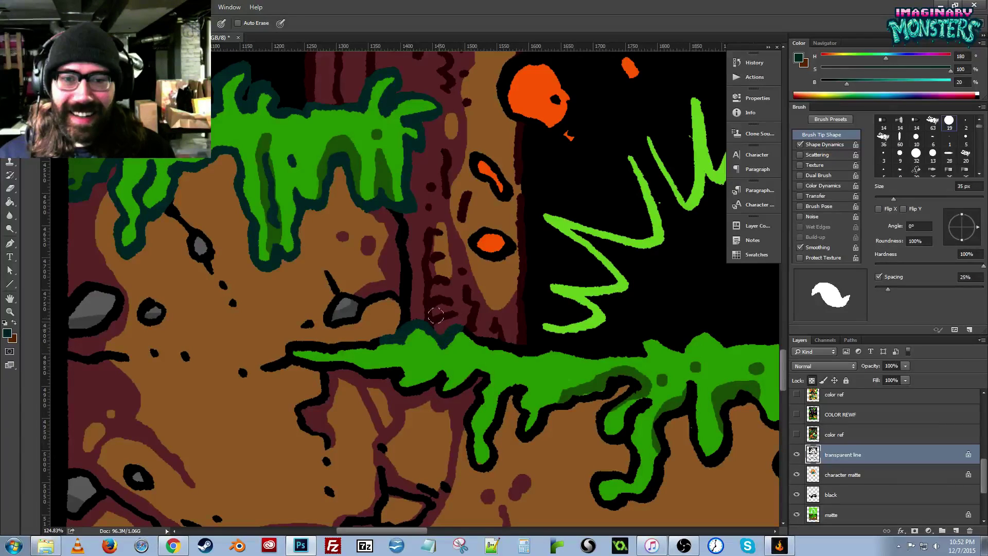
pyautogui.moveTo(319, 354)
pyautogui.mouseDown()
pyautogui.moveTo(288, 346)
pyautogui.moveTo(333, 364)
pyautogui.mouseUp()
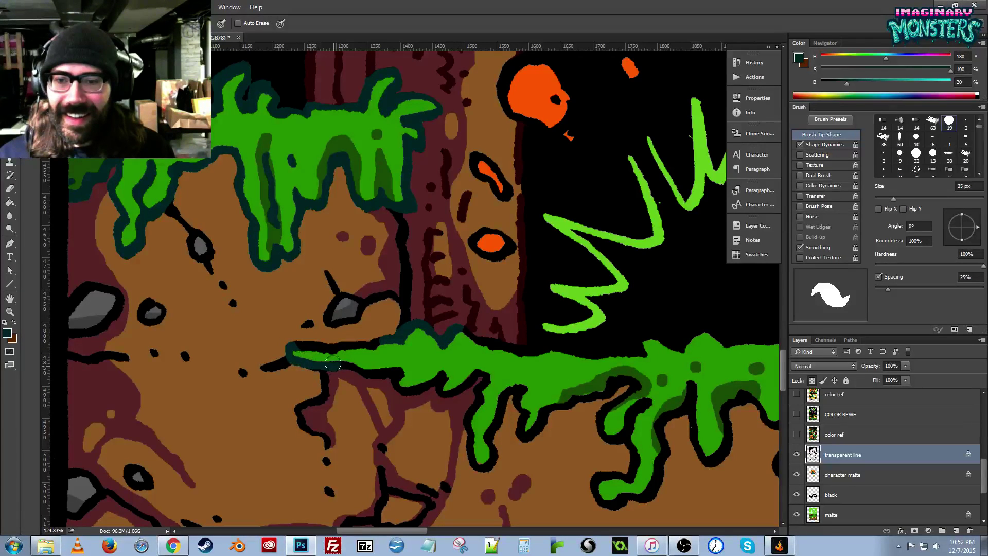
pyautogui.press('g')
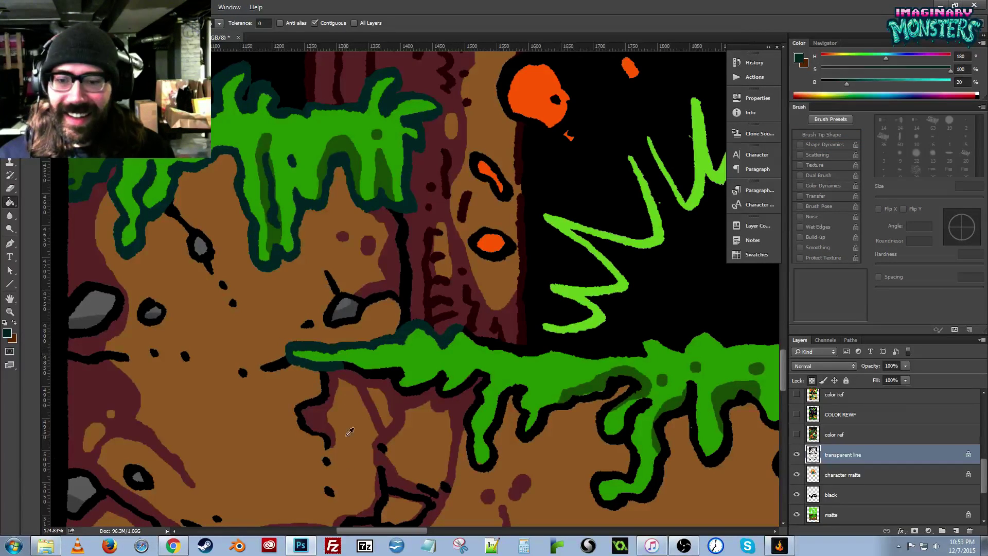
# Switch to iTunes, raise the playback volume slightly, and minimize its window.
pyautogui.click(651, 545)
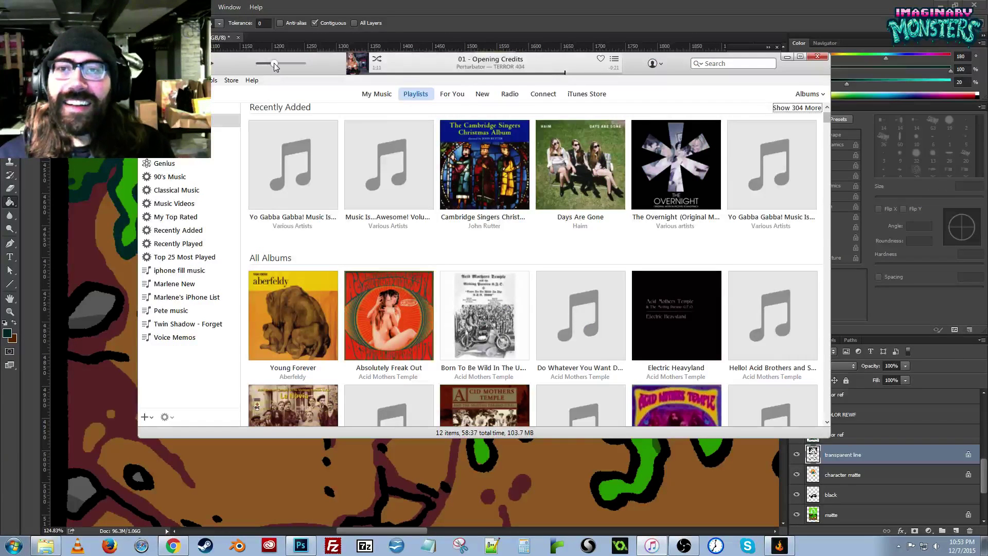
pyautogui.moveTo(274, 63); pyautogui.dragTo(280, 64)
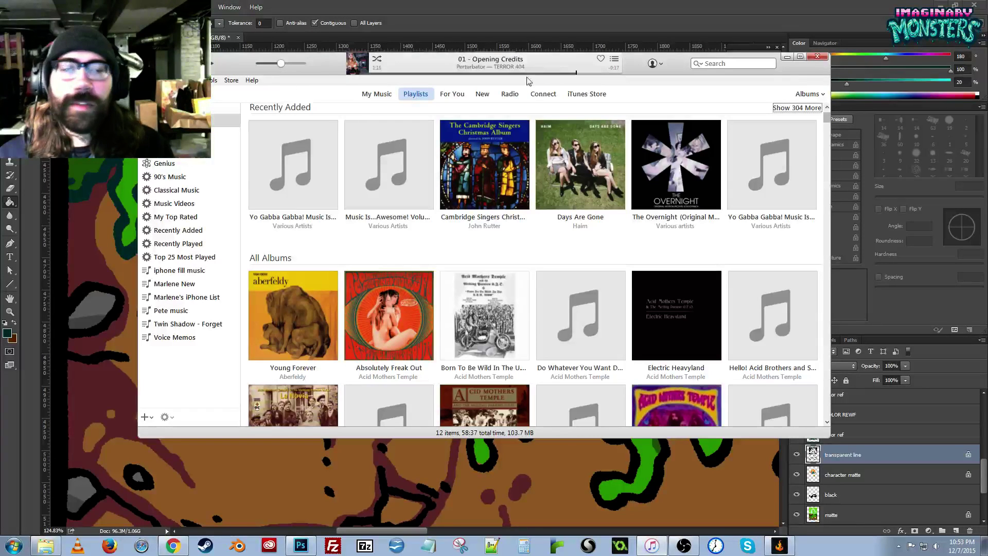
pyautogui.click(788, 58)
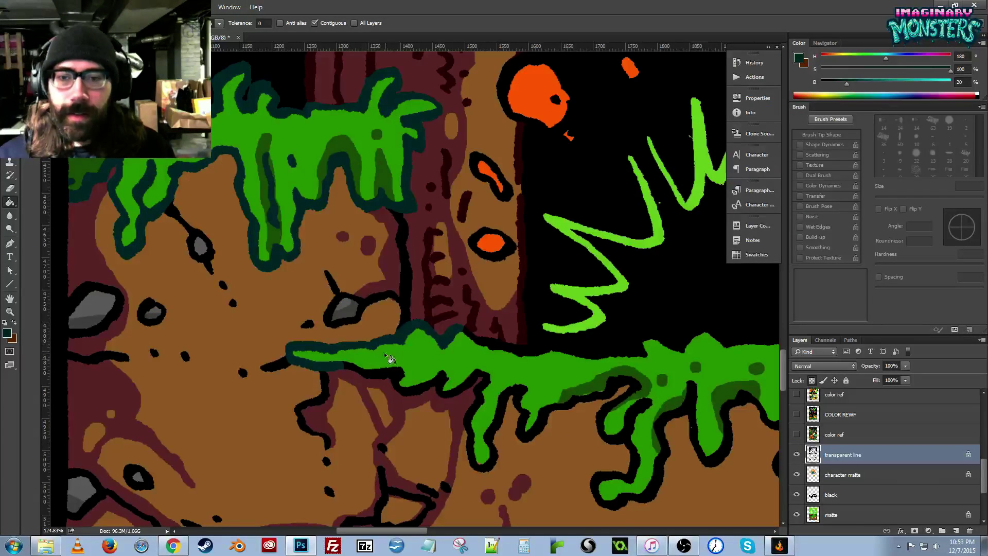
# Recolor the lower ledge's outlines below the green splash in dark teal, including the left drips, top edge, and detached grass blob.
pyautogui.moveTo(390, 368); pyautogui.dragTo(316, 330)
pyautogui.press('b')
pyautogui.press('g')
pyautogui.click(522, 357)
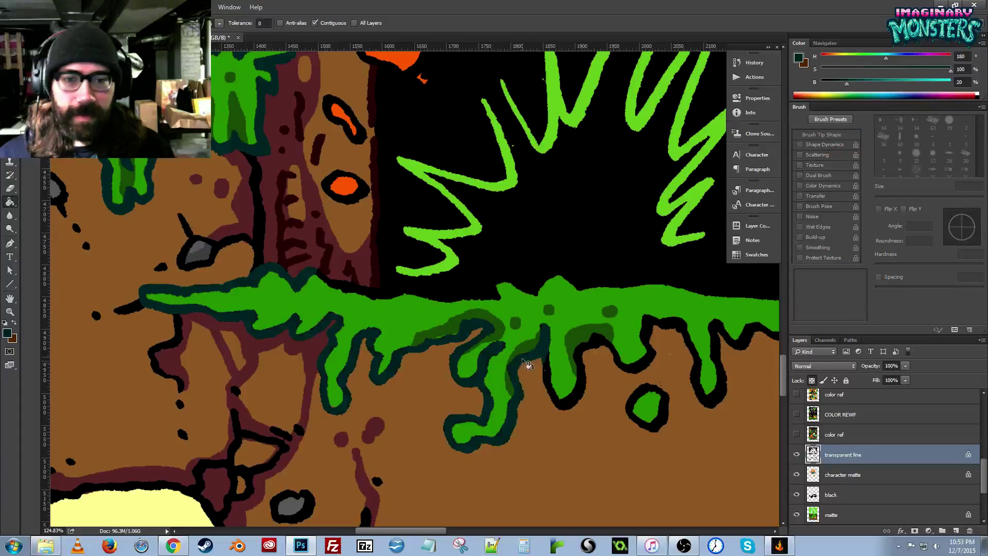
pyautogui.press('b')
pyautogui.moveTo(517, 300)
pyautogui.mouseDown()
pyautogui.moveTo(402, 326)
pyautogui.moveTo(415, 329)
pyautogui.moveTo(404, 312)
pyautogui.mouseUp()
pyautogui.press('g')
pyautogui.click(461, 317)
pyautogui.press('b')
pyautogui.moveTo(413, 356)
pyautogui.mouseDown()
pyautogui.moveTo(421, 398)
pyautogui.moveTo(440, 417)
pyautogui.moveTo(478, 331)
pyautogui.moveTo(492, 342)
pyautogui.moveTo(503, 434)
pyautogui.mouseUp()
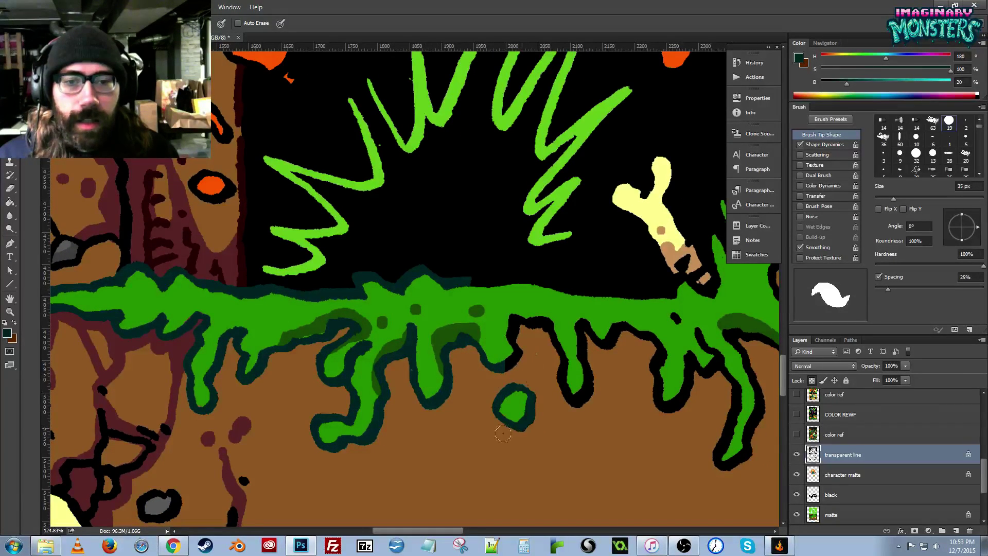
# Recolor the lower ledge's top outline from the green splash to the broken bone in dark teal.
pyautogui.moveTo(540, 358); pyautogui.dragTo(312, 352)
pyautogui.press('g')
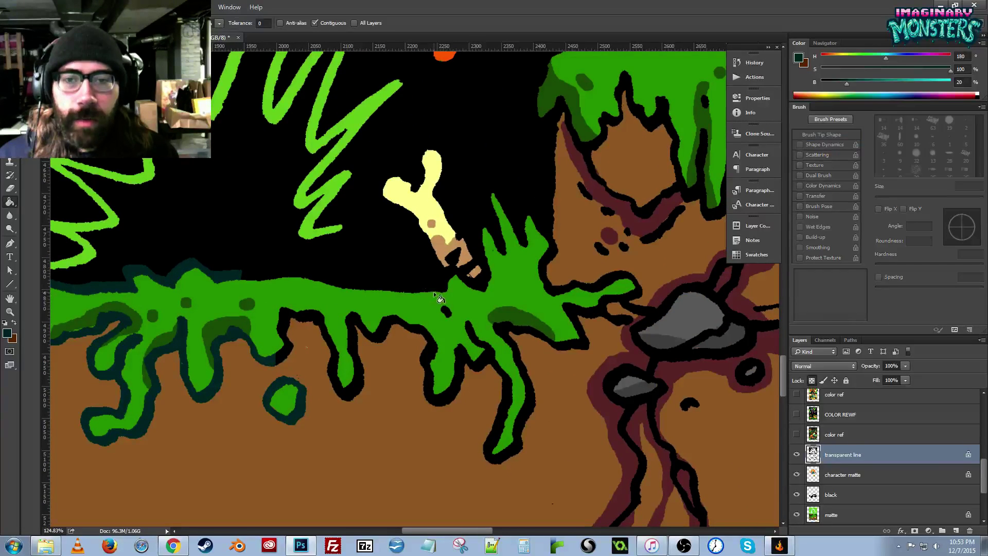
pyautogui.press('b')
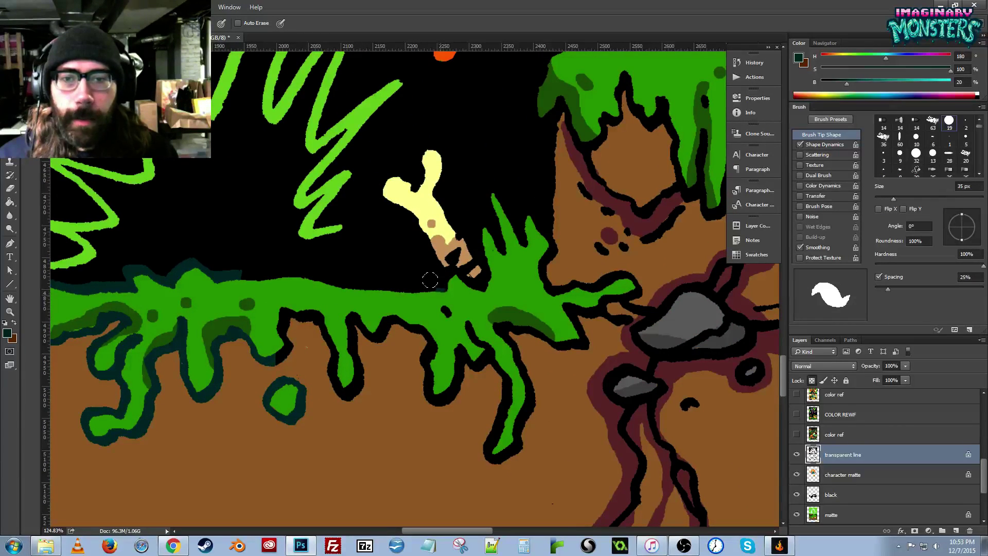
pyautogui.moveTo(431, 282); pyautogui.dragTo(428, 298)
pyautogui.press('g')
pyautogui.click(404, 293)
pyautogui.press('b')
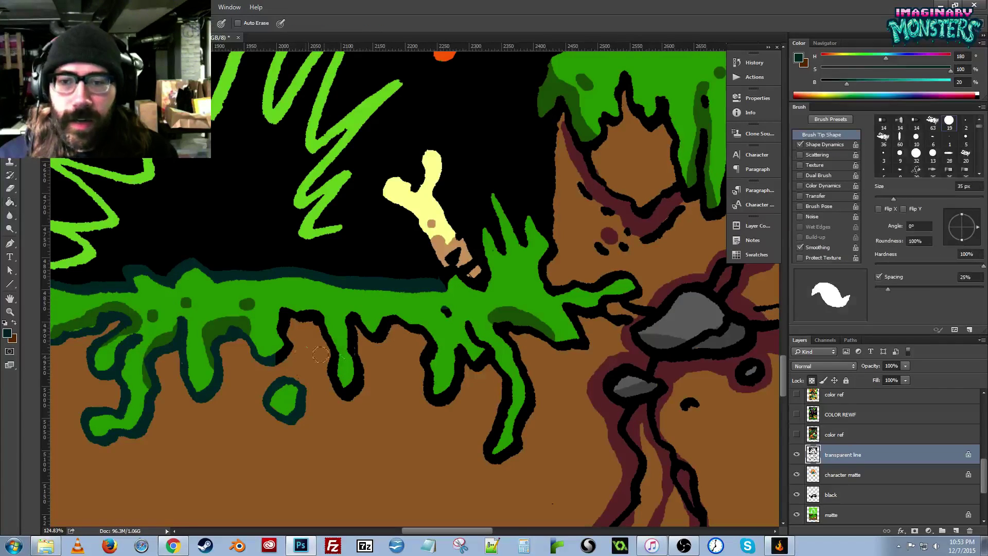
# Recolor the outlines of the lower ledge's right-hand sprig and its remaining hanging drips in dark teal.
pyautogui.moveTo(430, 348); pyautogui.dragTo(395, 337)
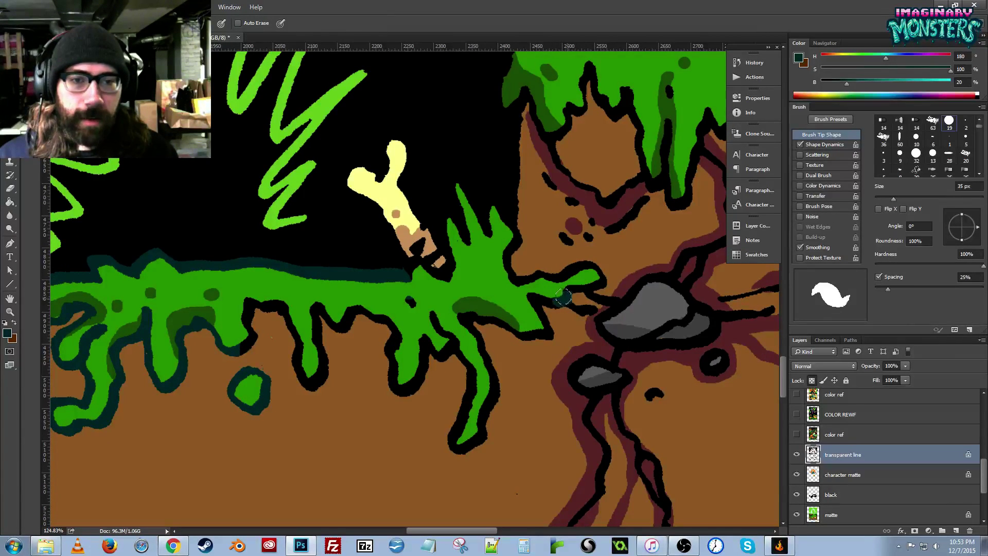
pyautogui.moveTo(563, 297)
pyautogui.mouseDown()
pyautogui.moveTo(601, 270)
pyautogui.moveTo(584, 280)
pyautogui.moveTo(581, 270)
pyautogui.moveTo(524, 277)
pyautogui.moveTo(585, 263)
pyautogui.moveTo(519, 273)
pyautogui.mouseUp()
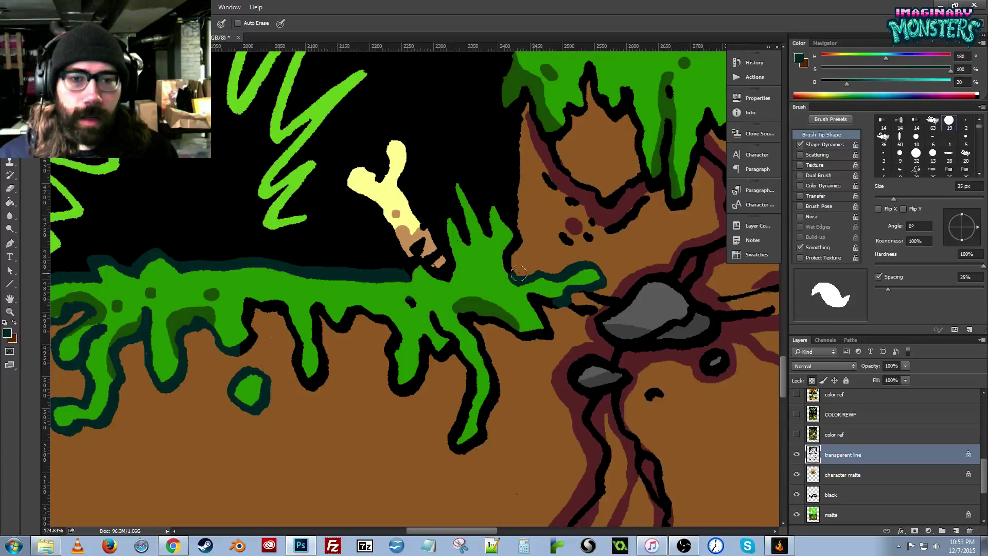
pyautogui.press('g')
pyautogui.click(549, 335)
pyautogui.press('b')
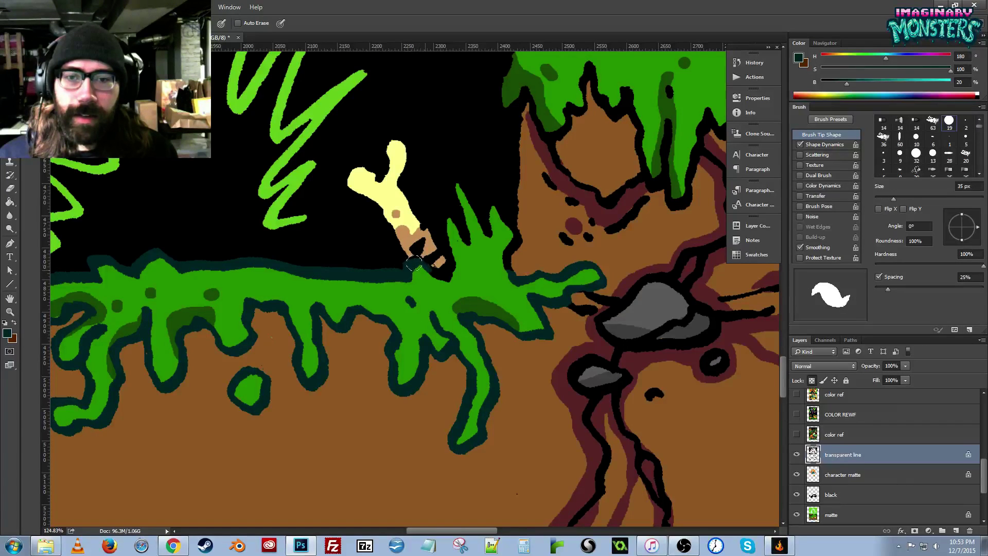
# Recolor the outline of the tall grass tuft beside the broken bone in dark teal.
pyautogui.moveTo(412, 259)
pyautogui.mouseDown()
pyautogui.moveTo(448, 272)
pyautogui.moveTo(439, 220)
pyautogui.moveTo(447, 224)
pyautogui.moveTo(448, 187)
pyautogui.moveTo(478, 243)
pyautogui.moveTo(491, 220)
pyautogui.moveTo(486, 196)
pyautogui.moveTo(500, 216)
pyautogui.moveTo(510, 235)
pyautogui.moveTo(511, 275)
pyautogui.mouseUp()
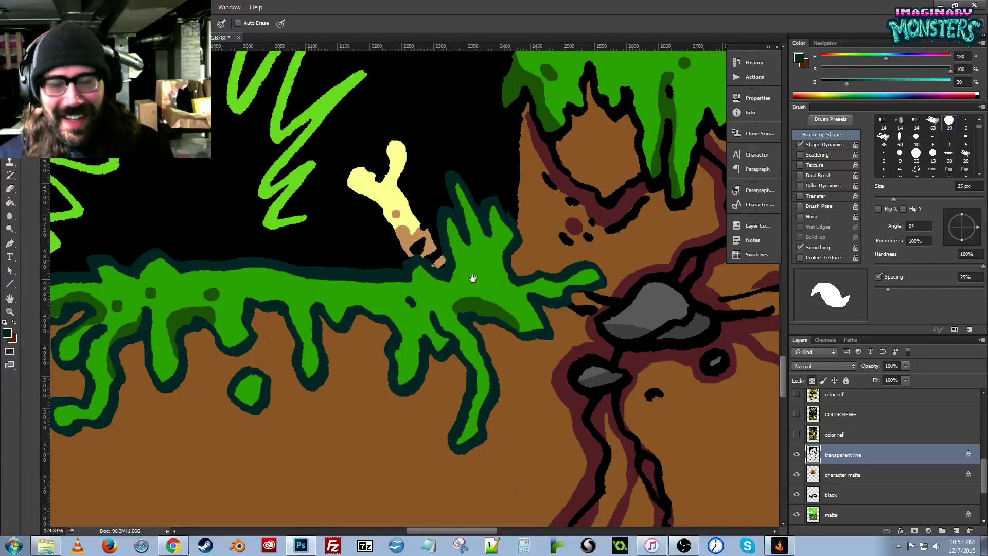
pyautogui.moveTo(418, 281); pyautogui.dragTo(607, 322)
pyautogui.moveTo(497, 299); pyautogui.dragTo(288, 280)
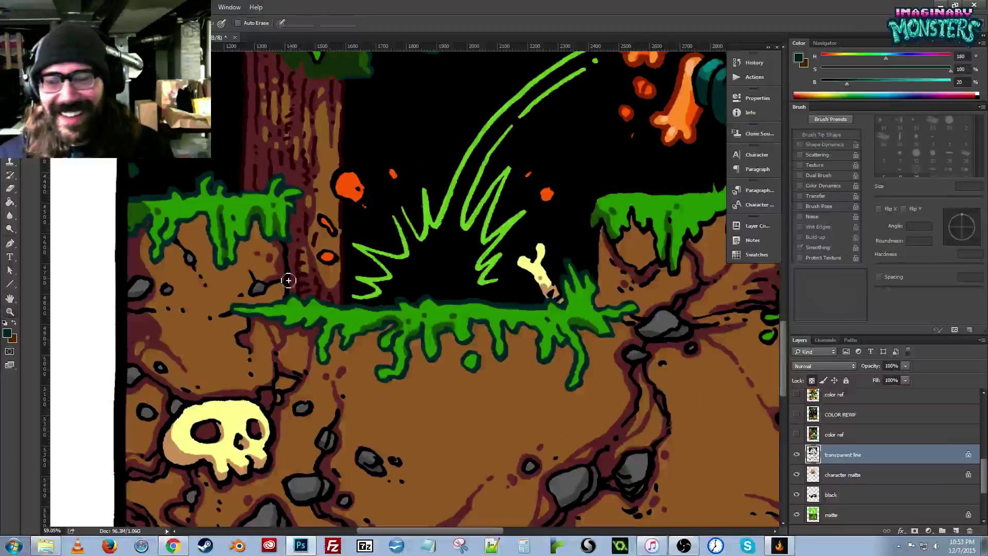
# Try to fill the side outline of the raised ledge beside the broken bone with the tree trunk's dark red.
pyautogui.press('z')
pyautogui.click(293, 265)
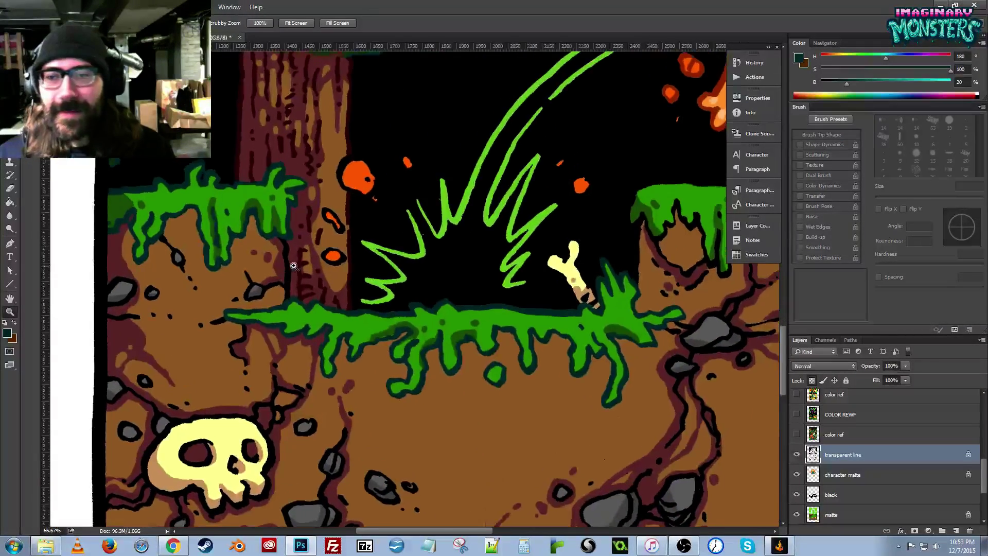
pyautogui.click(293, 265)
pyautogui.press('b')
pyautogui.keyDown('alt'); pyautogui.click(301, 265); pyautogui.keyUp('alt')
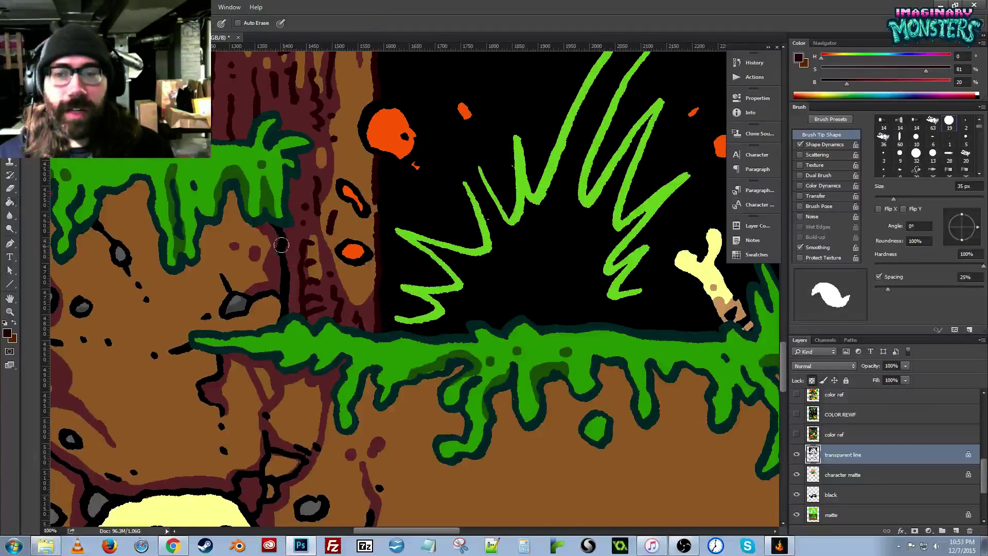
pyautogui.press('g')
pyautogui.moveTo(379, 304); pyautogui.dragTo(337, 290)
pyautogui.moveTo(575, 329); pyautogui.dragTo(247, 342)
pyautogui.moveTo(696, 329); pyautogui.dragTo(437, 339)
pyautogui.moveTo(343, 327); pyautogui.dragTo(408, 341)
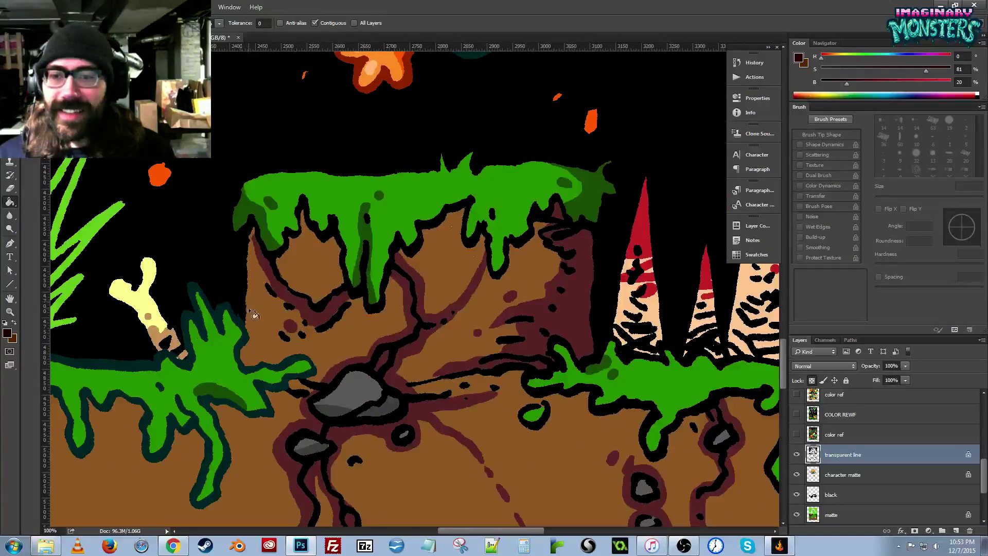
pyautogui.click(245, 307)
pyautogui.hotkey('ctrl', 'z')
# Recolor the grass outline of the raised ledge beside the broken bone in dark teal, including its top edge, blades and hanging drips.
pyautogui.press('z')
pyautogui.moveTo(254, 291); pyautogui.dragTo(407, 318)
pyautogui.press('b')
pyautogui.keyDown('alt'); pyautogui.click(229, 319); pyautogui.keyUp('alt')
pyautogui.keyDown('alt'); pyautogui.click(358, 320); pyautogui.keyUp('alt')
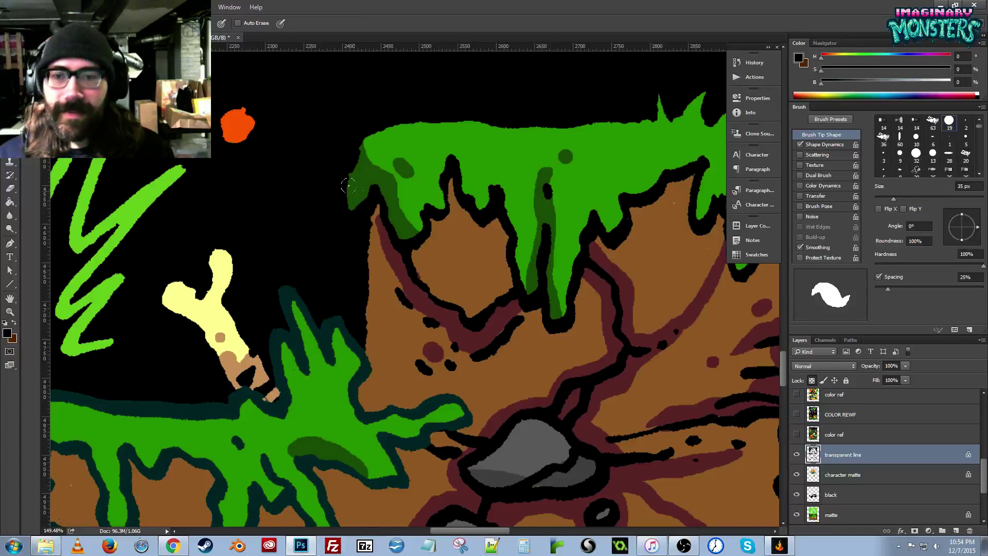
pyautogui.keyDown('alt'); pyautogui.click(330, 319); pyautogui.keyUp('alt')
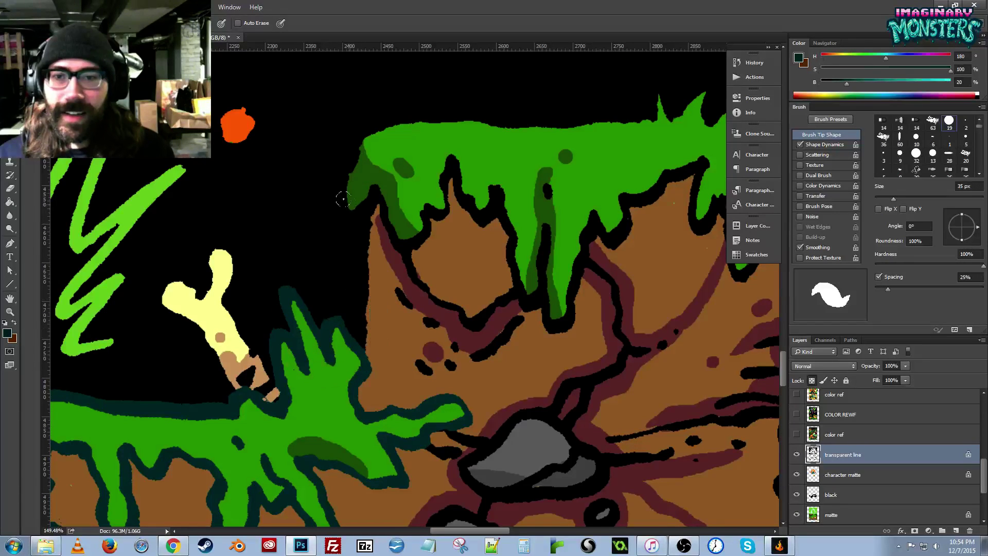
pyautogui.moveTo(353, 219)
pyautogui.mouseDown()
pyautogui.moveTo(349, 149)
pyautogui.moveTo(360, 128)
pyautogui.moveTo(385, 115)
pyautogui.moveTo(574, 116)
pyautogui.moveTo(678, 103)
pyautogui.moveTo(698, 80)
pyautogui.moveTo(705, 112)
pyautogui.mouseUp()
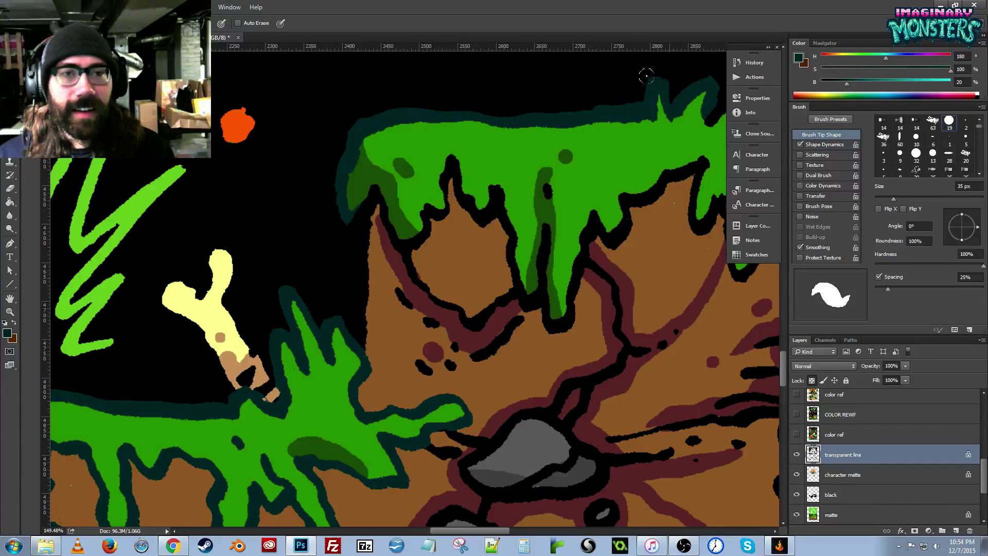
pyautogui.moveTo(655, 82); pyautogui.dragTo(658, 78)
pyautogui.moveTo(663, 112); pyautogui.dragTo(559, 196)
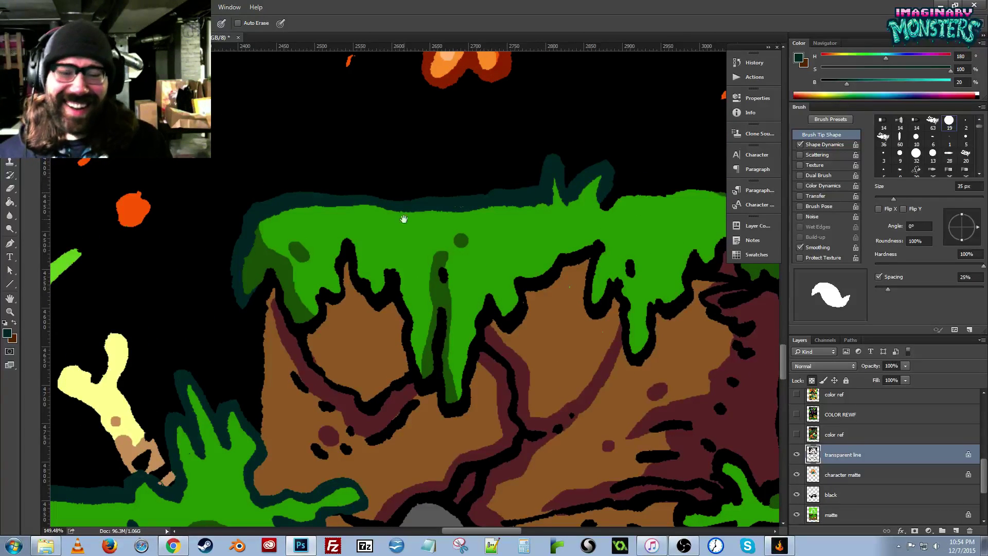
pyautogui.moveTo(343, 261); pyautogui.dragTo(355, 254)
pyautogui.moveTo(313, 310)
pyautogui.mouseDown()
pyautogui.moveTo(299, 315)
pyautogui.moveTo(280, 263)
pyautogui.moveTo(260, 293)
pyautogui.moveTo(500, 242)
pyautogui.moveTo(525, 250)
pyautogui.mouseUp()
# Fill the boundary line between the tree trunk's base and the dirt bank with the trunk's dark red.
pyautogui.press('z')
pyautogui.keyDown('alt'); pyautogui.click(299, 285); pyautogui.keyUp('alt')
pyautogui.keyDown('alt'); pyautogui.click(302, 287); pyautogui.keyUp('alt')
pyautogui.keyDown('alt'); pyautogui.click(259, 286); pyautogui.keyUp('alt')
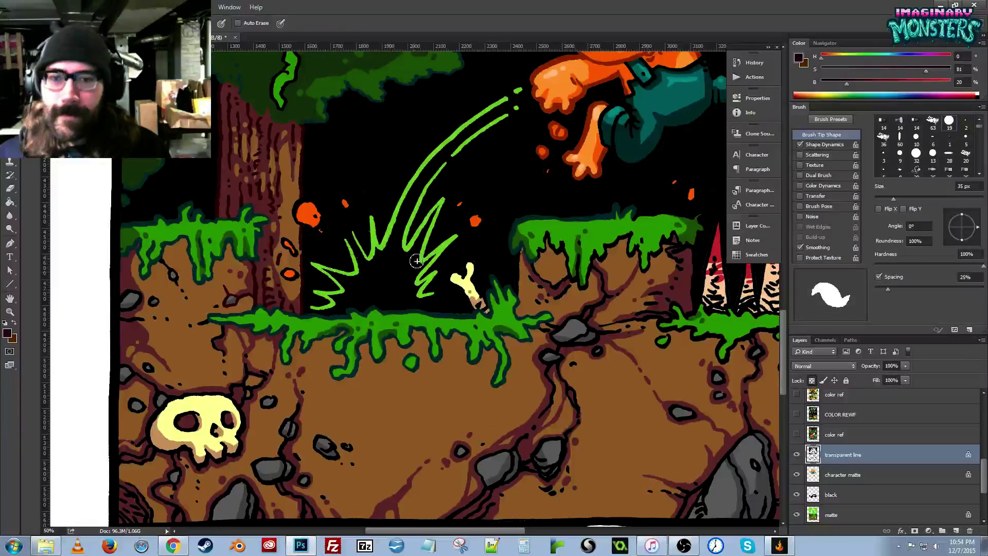
pyautogui.press('g')
pyautogui.moveTo(532, 297)
pyautogui.mouseDown()
pyautogui.moveTo(495, 309)
pyautogui.moveTo(510, 311)
pyautogui.mouseUp()
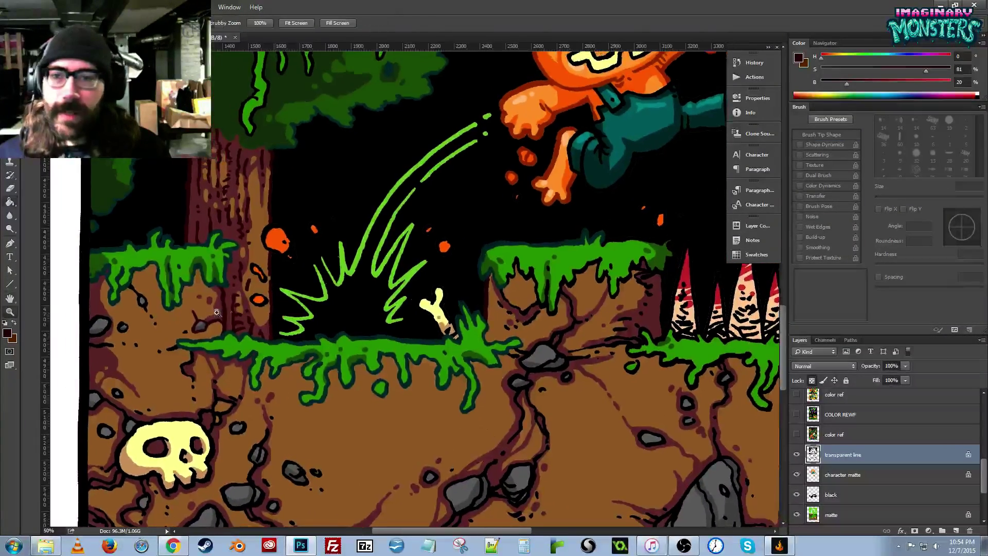
pyautogui.press('z')
pyautogui.moveTo(225, 302); pyautogui.dragTo(328, 253)
pyautogui.press('b')
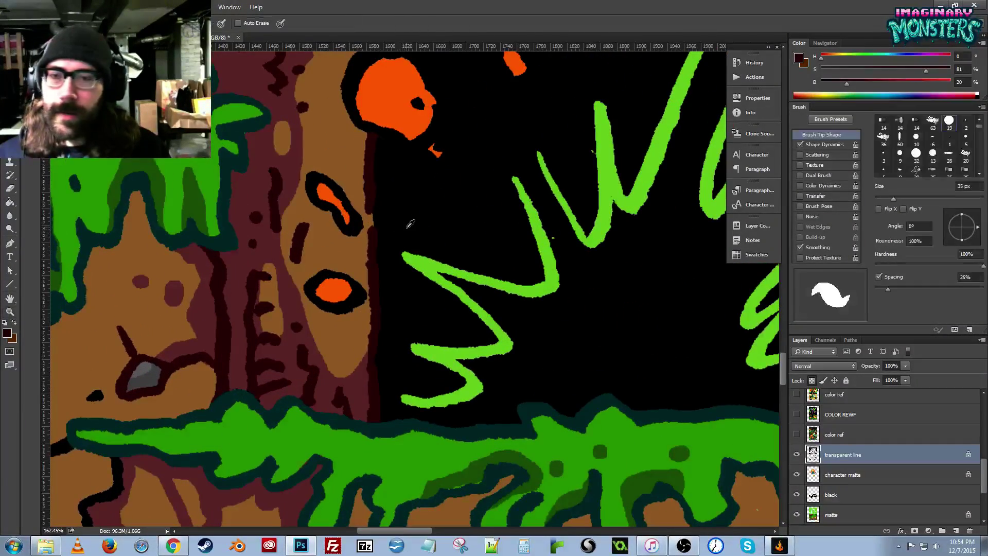
# Fill the boundary line between the trunk's base and the dirt bank with black.
pyautogui.keyDown('alt'); pyautogui.click(401, 235); pyautogui.keyUp('alt')
pyautogui.press('g')
pyautogui.click(223, 284)
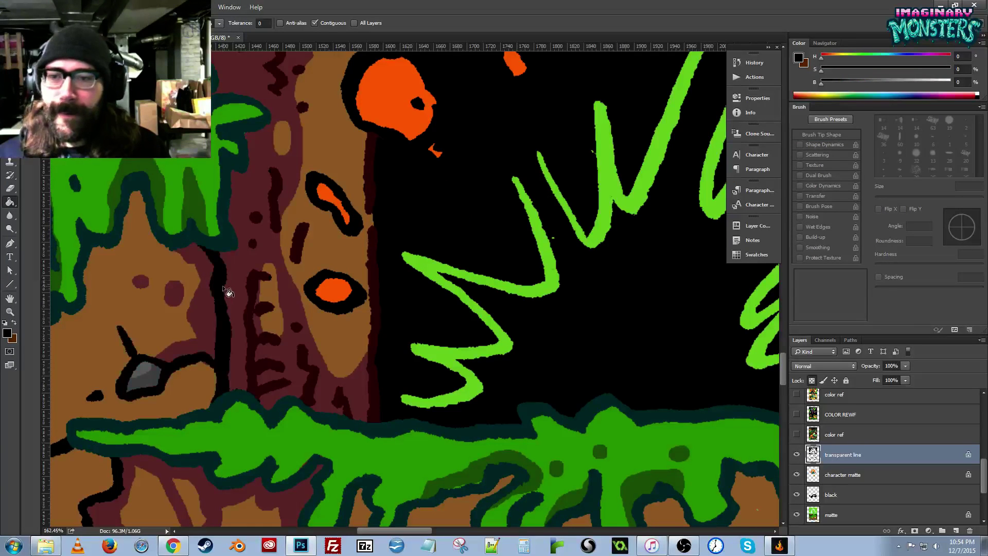
# Recolor the line beside the trunk's base and the adjoining small rock's outline in dark red.
pyautogui.press('b')
pyautogui.keyDown('alt'); pyautogui.click(255, 287); pyautogui.keyUp('alt')
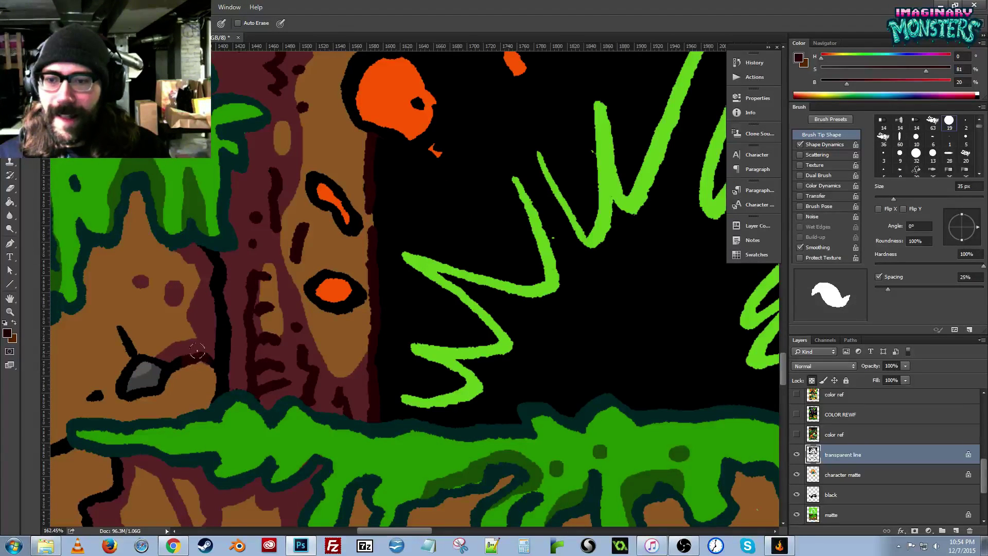
pyautogui.press('z')
pyautogui.moveTo(196, 362); pyautogui.dragTo(191, 378)
pyautogui.moveTo(400, 369)
pyautogui.mouseDown()
pyautogui.moveTo(272, 363)
pyautogui.moveTo(370, 367)
pyautogui.mouseUp()
pyautogui.press('g')
pyautogui.press('z')
pyautogui.moveTo(218, 352); pyautogui.dragTo(246, 347)
pyautogui.press('b')
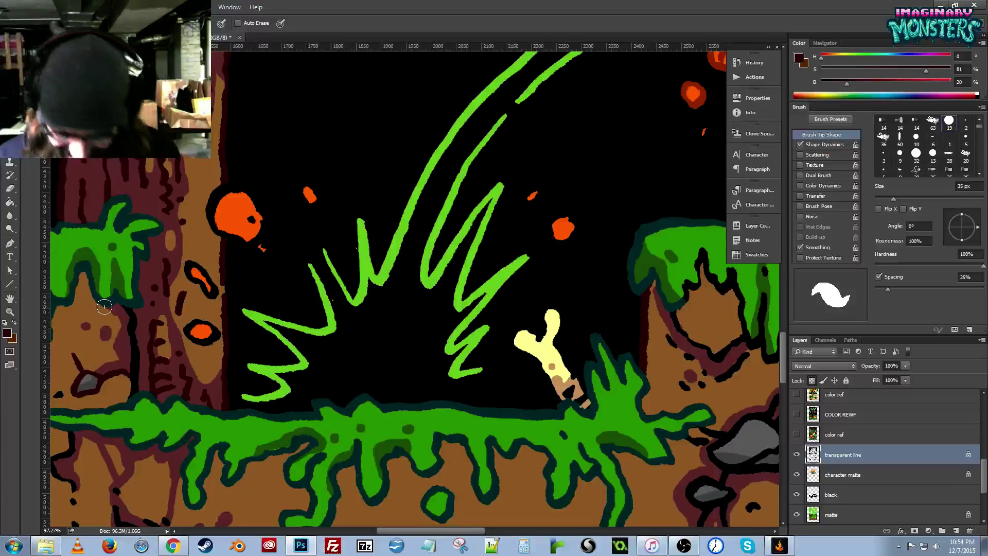
# Recolor the rock, pebble and crack outlines along the dirt bank's left edge below the upper grass ledge in dark red.
pyautogui.press('g')
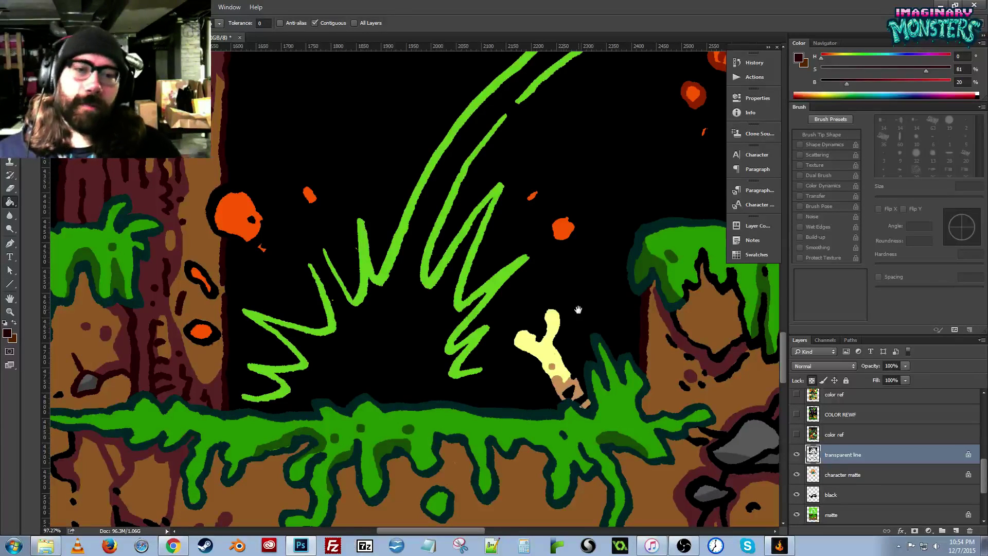
pyautogui.moveTo(447, 324); pyautogui.dragTo(565, 288)
pyautogui.moveTo(437, 353); pyautogui.dragTo(646, 272)
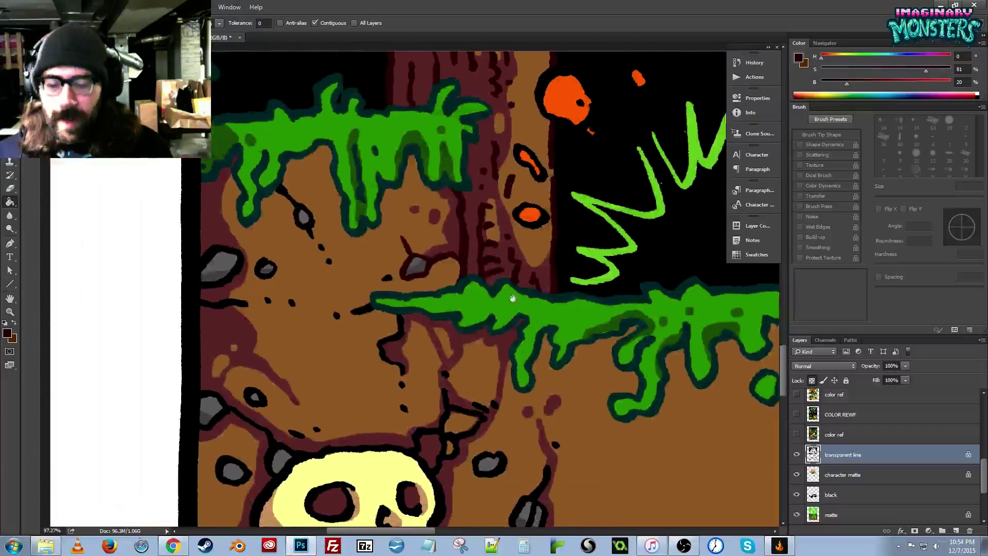
pyautogui.hotkey('ctrl', 'r')
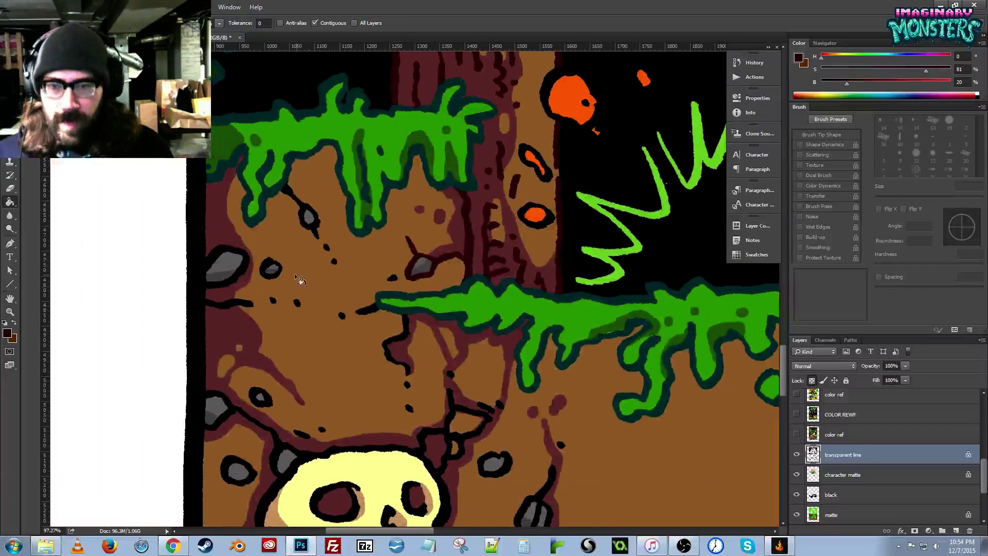
pyautogui.click(270, 262)
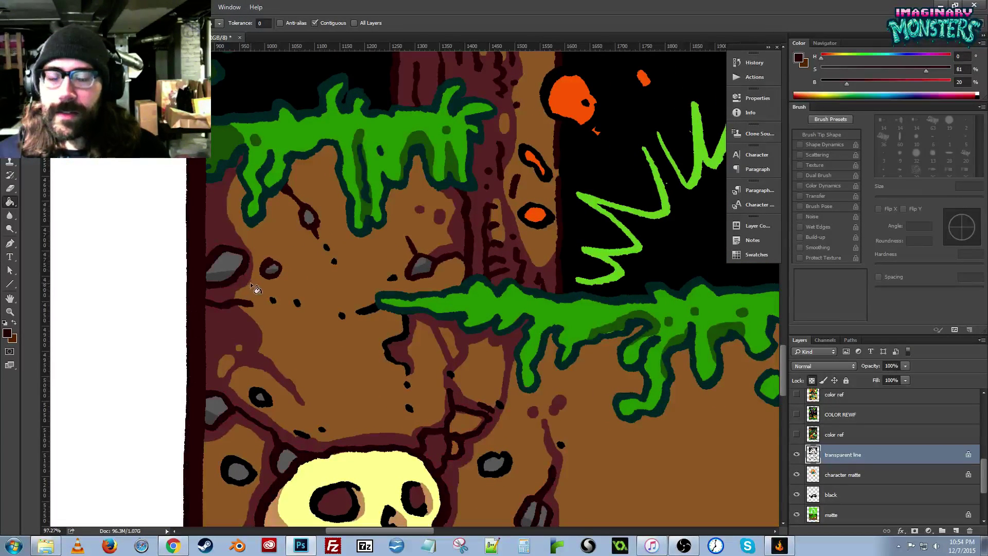
pyautogui.press('b')
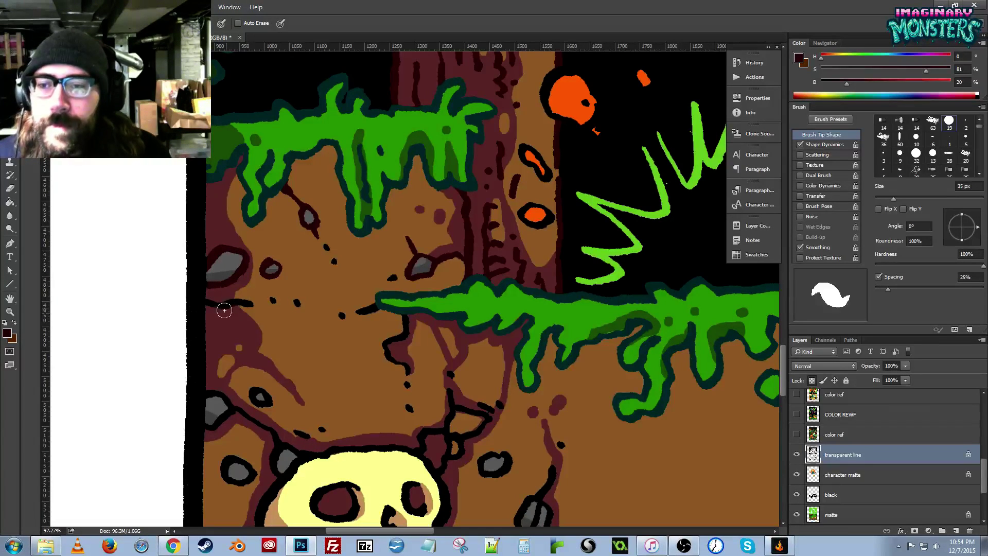
pyautogui.moveTo(221, 304); pyautogui.dragTo(244, 305)
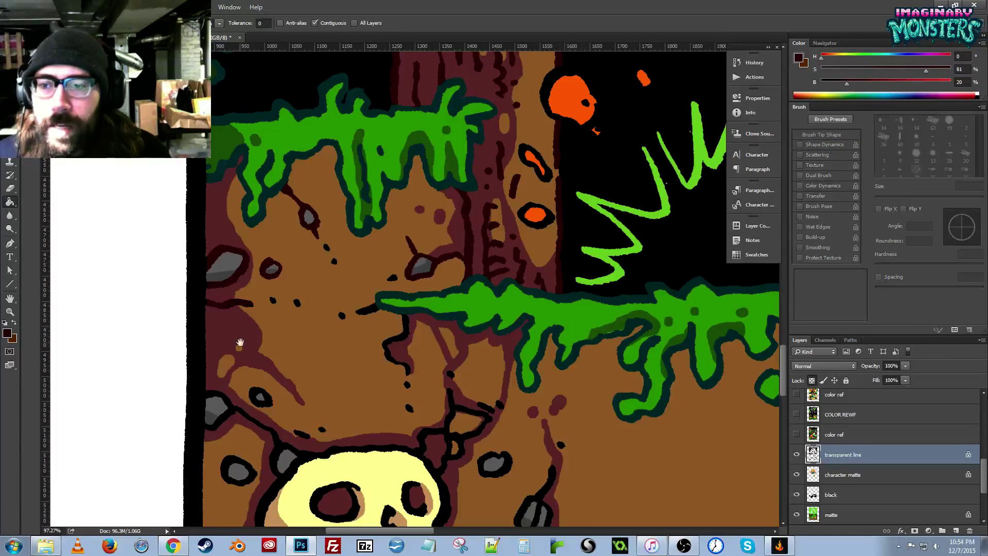
# Recolor the outline and stripes of the striped mound in the panel's lower-left corner in dark red.
pyautogui.moveTo(238, 376); pyautogui.dragTo(293, 283)
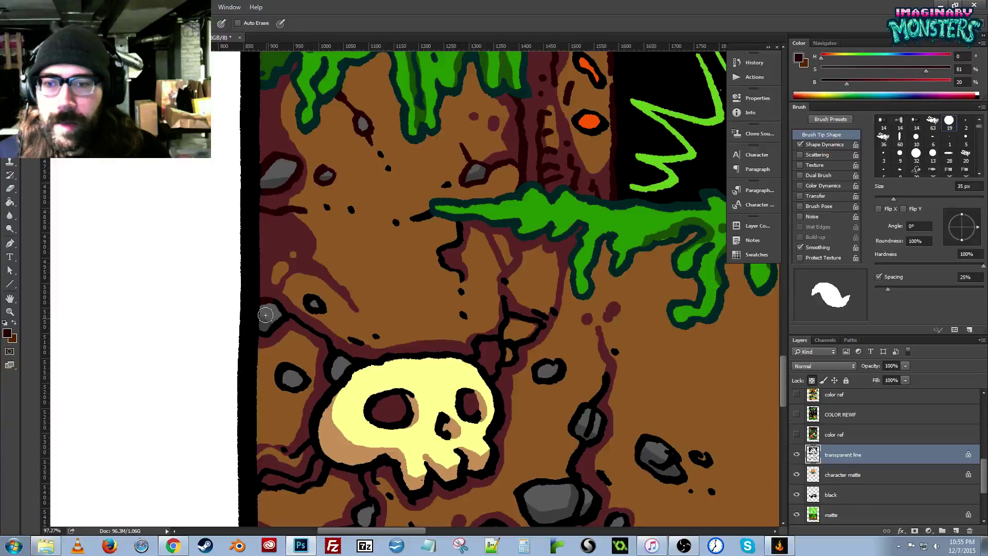
pyautogui.press('g')
pyautogui.moveTo(285, 401); pyautogui.dragTo(295, 261)
pyautogui.press('b')
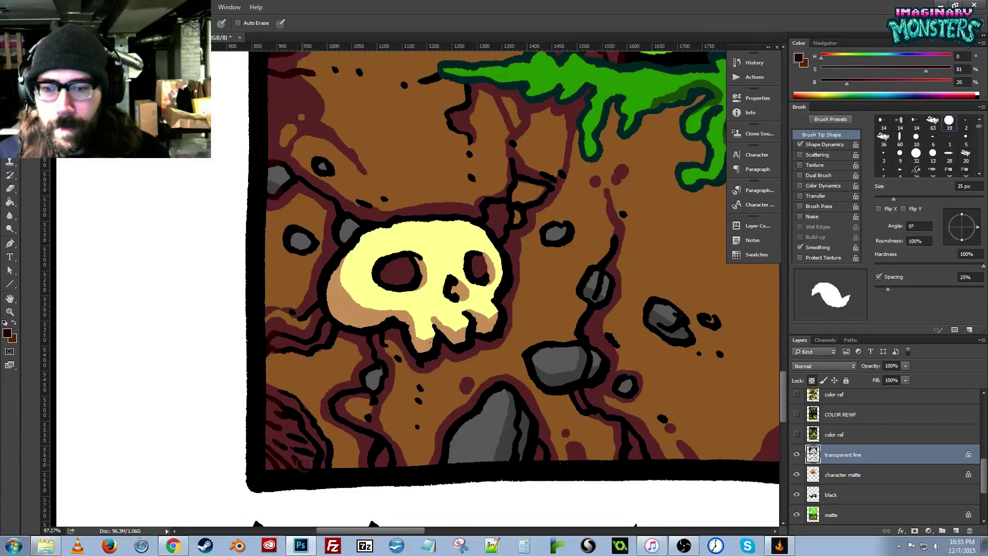
pyautogui.press('g')
pyautogui.press('b')
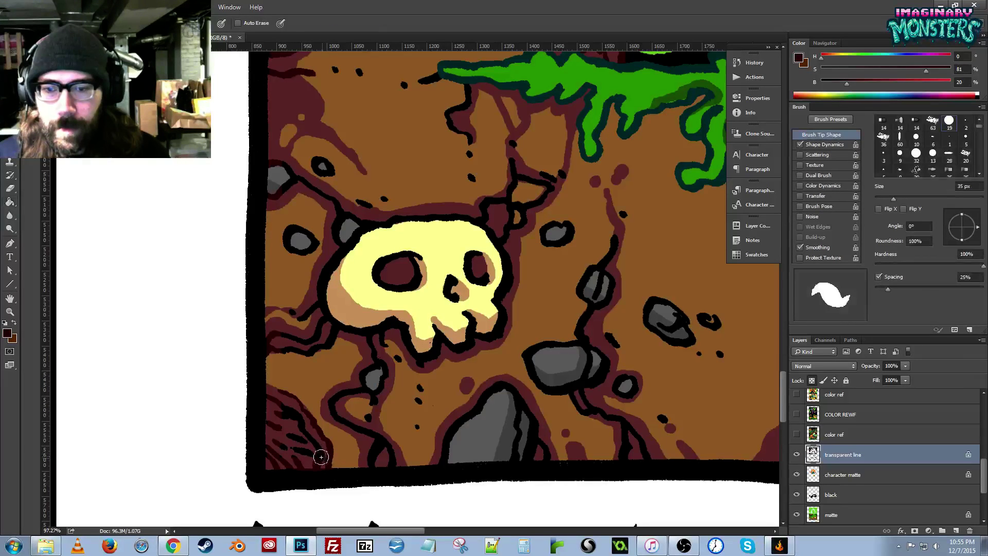
pyautogui.moveTo(313, 446); pyautogui.dragTo(322, 449)
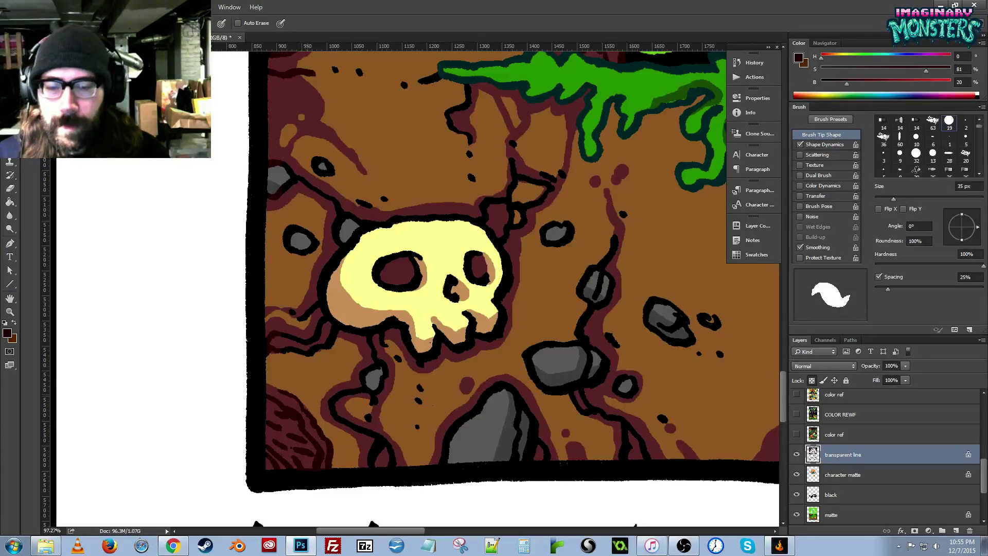
pyautogui.keyDown('alt'); pyautogui.click(318, 461); pyautogui.keyUp('alt')
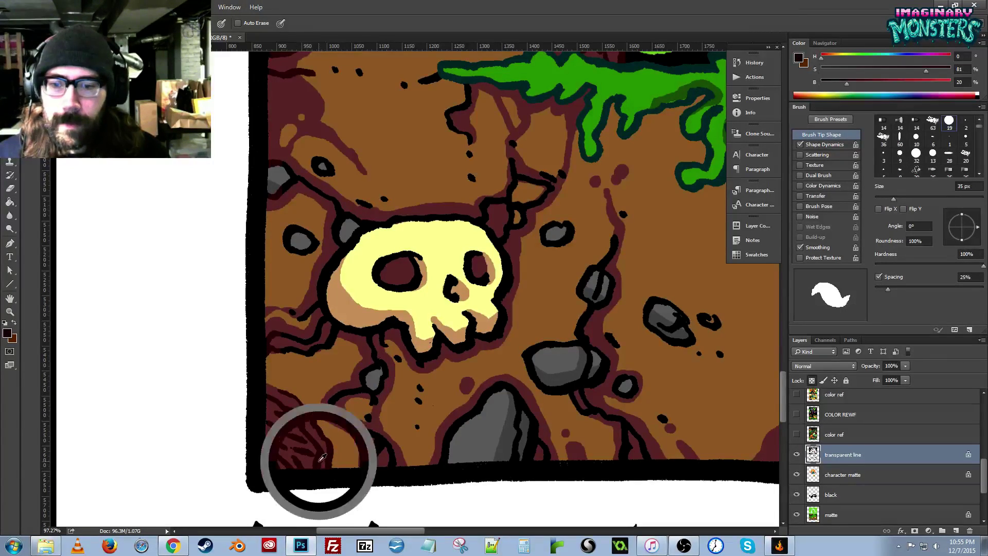
# Recolor the skull's outer outline, its connecting cracks and the pebble to its left in dark red.
pyautogui.moveTo(372, 454)
pyautogui.mouseDown()
pyautogui.moveTo(366, 460)
pyautogui.moveTo(388, 459)
pyautogui.mouseUp()
pyautogui.moveTo(385, 371); pyautogui.dragTo(325, 399)
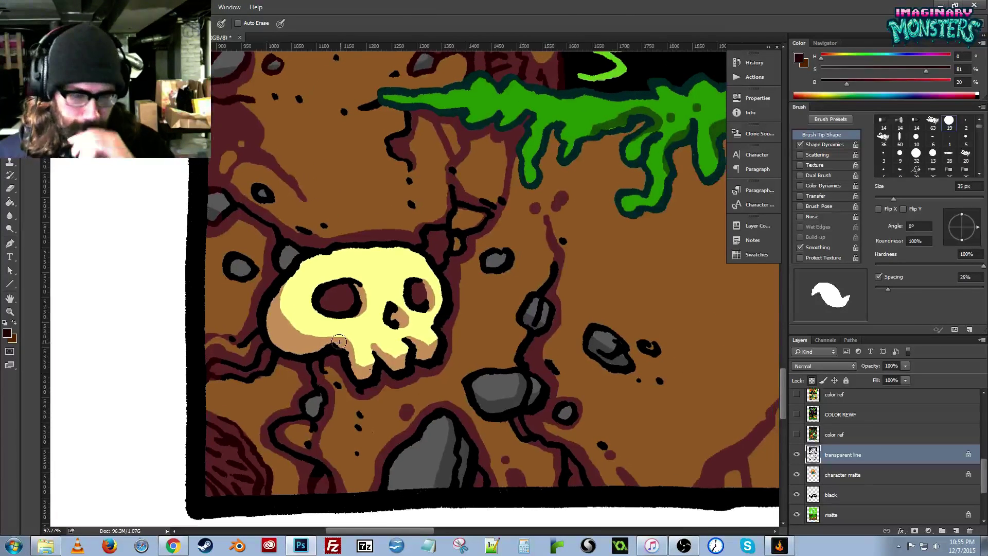
pyautogui.press('g')
pyautogui.click(241, 208)
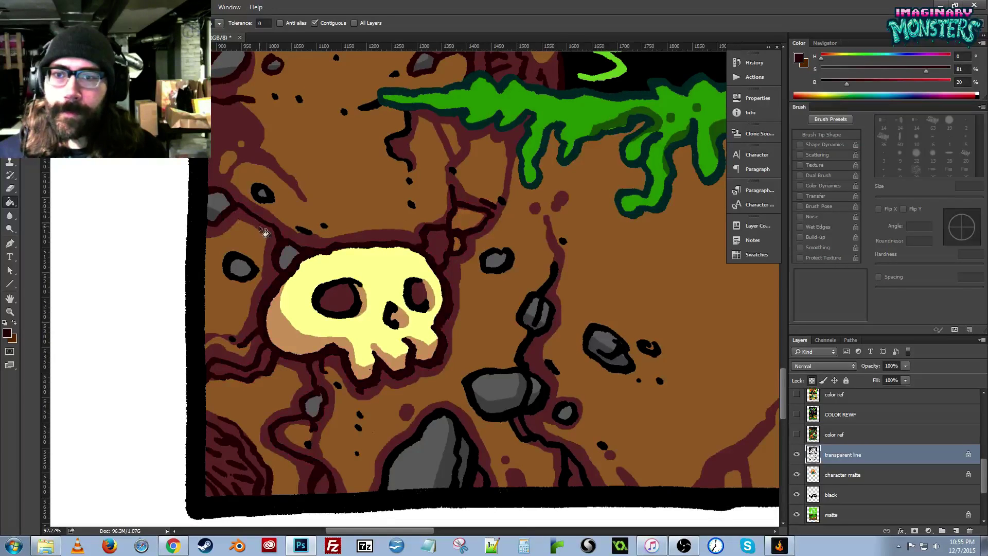
pyautogui.press('b')
pyautogui.press('g')
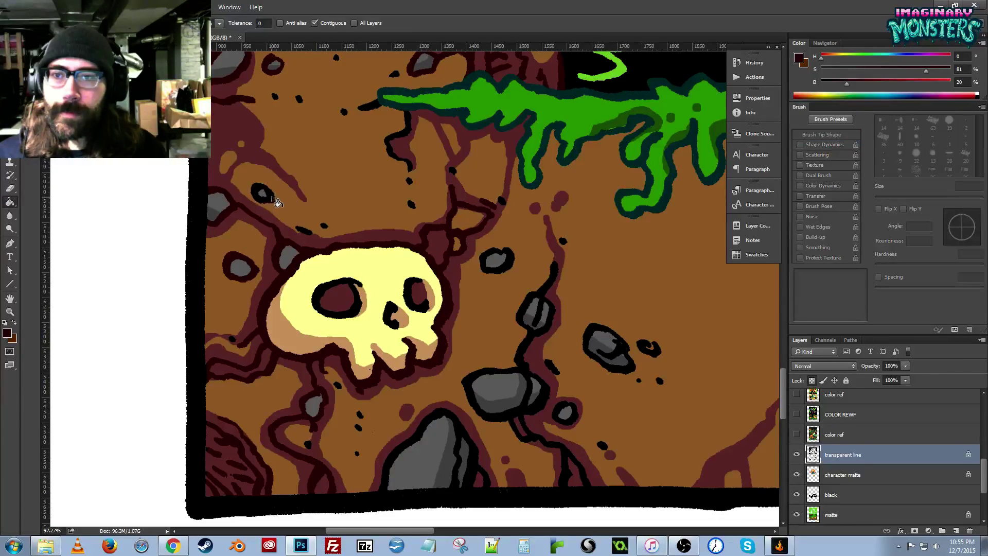
# Recolor the crack and connected rocks to the right of the skull in dark red, separating them from the panel border.
pyautogui.moveTo(441, 309); pyautogui.dragTo(362, 278)
pyautogui.press('b')
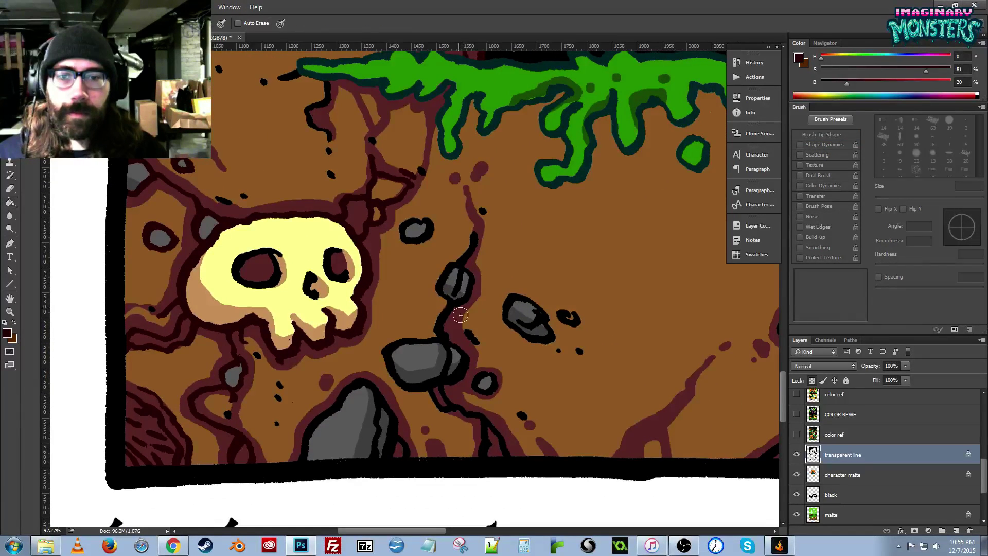
pyautogui.press('g')
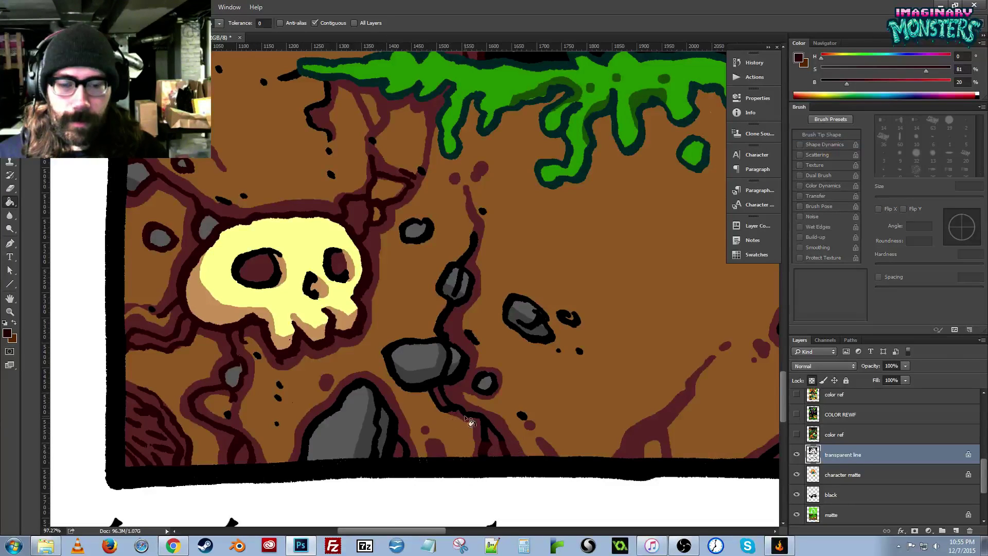
pyautogui.press('b')
# Show the color ref layer, sample the near-black gray at 10% brightness from its gray rock, and hide the layer again.
pyautogui.press('z')
pyautogui.moveTo(530, 369); pyautogui.dragTo(424, 361)
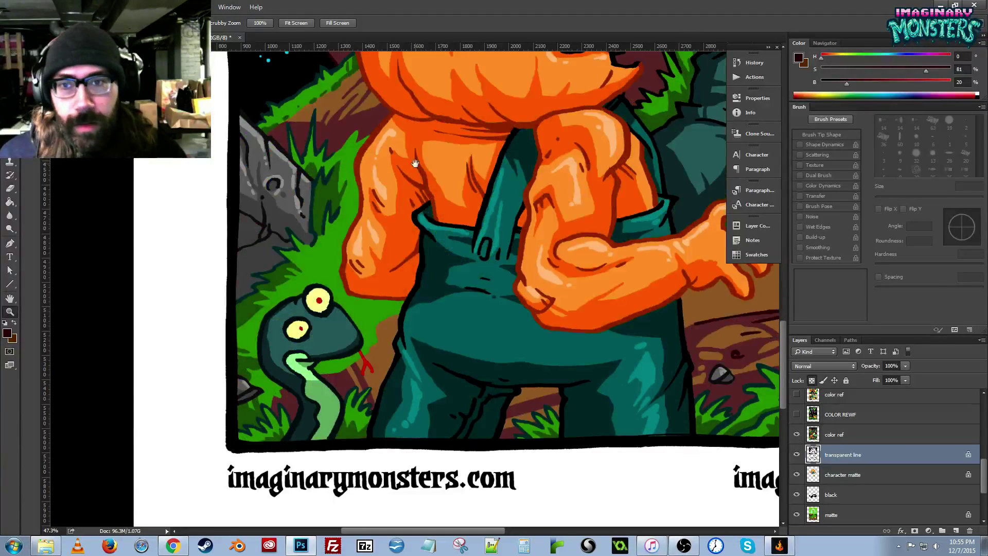
pyautogui.moveTo(409, 171); pyautogui.dragTo(338, 263)
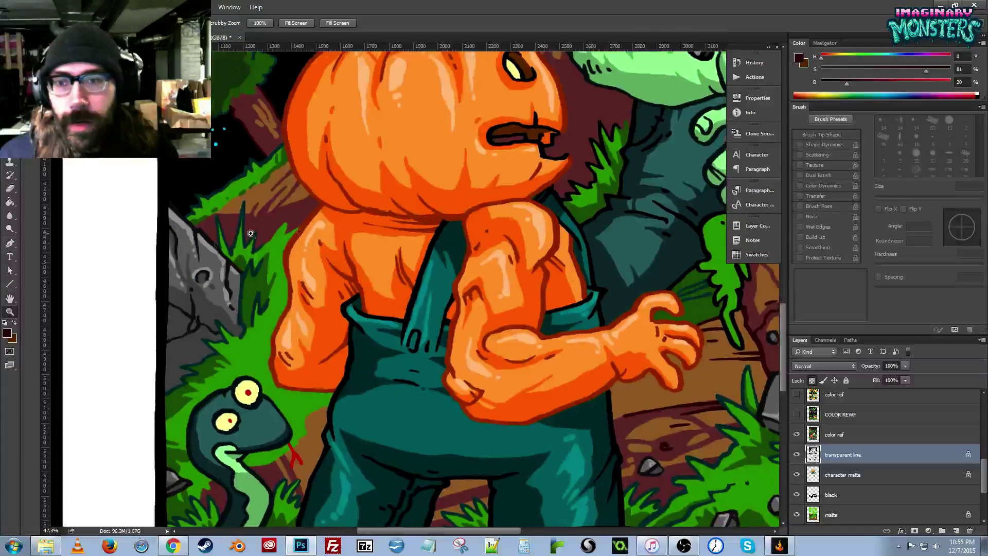
pyautogui.press('b')
pyautogui.keyDown('alt'); pyautogui.click(231, 259); pyautogui.keyUp('alt')
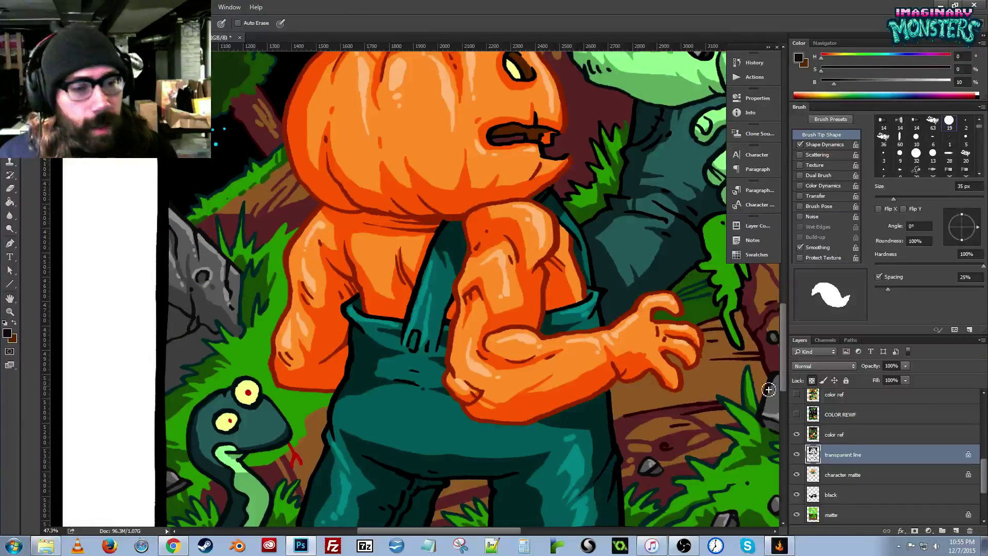
pyautogui.click(796, 436)
# Recolor the outline of the half-buried rock below the skull, at the panel's bottom border, in near-black gray.
pyautogui.moveTo(294, 366); pyautogui.dragTo(379, 294)
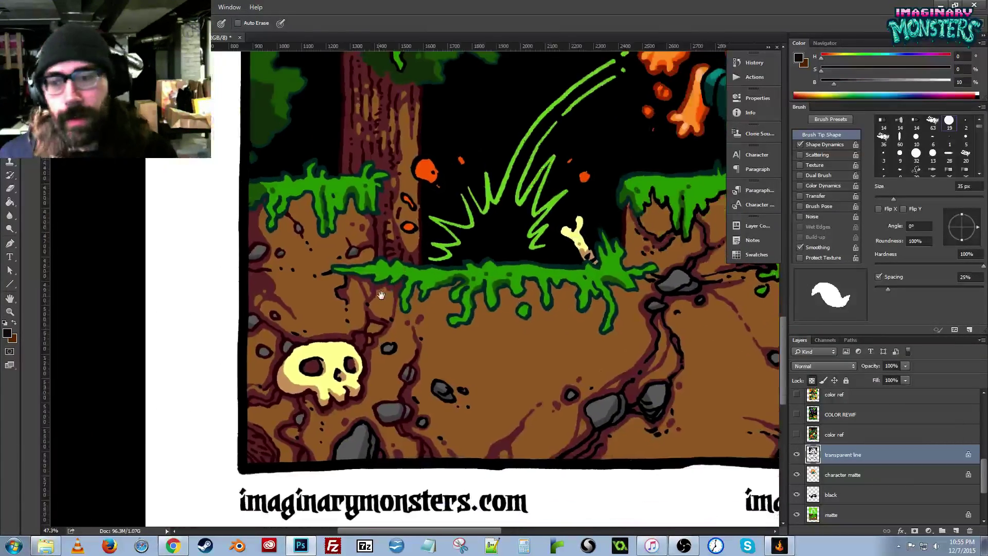
pyautogui.press('z')
pyautogui.moveTo(340, 360); pyautogui.dragTo(368, 320)
pyautogui.moveTo(435, 382)
pyautogui.mouseDown()
pyautogui.moveTo(428, 278)
pyautogui.moveTo(440, 224)
pyautogui.mouseUp()
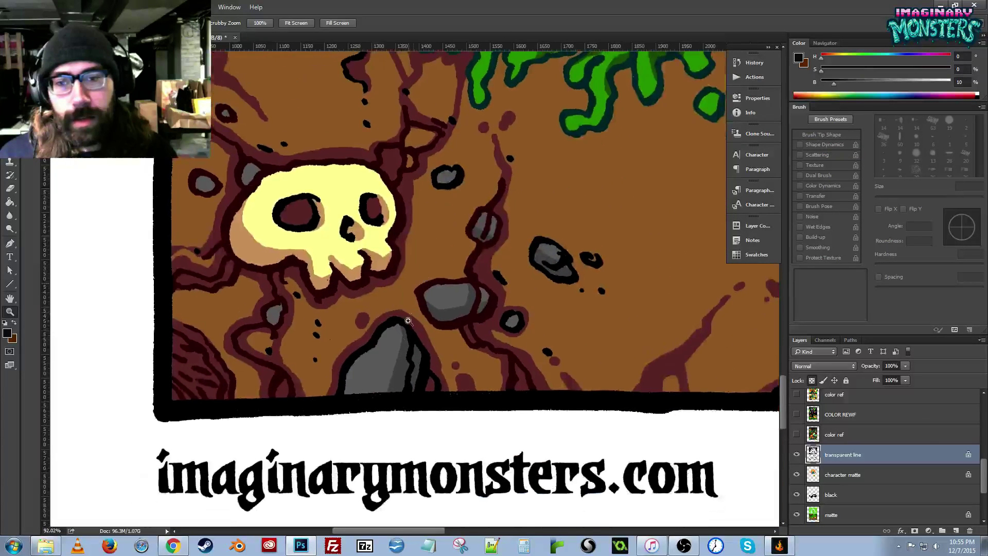
pyautogui.moveTo(406, 322); pyautogui.dragTo(418, 305)
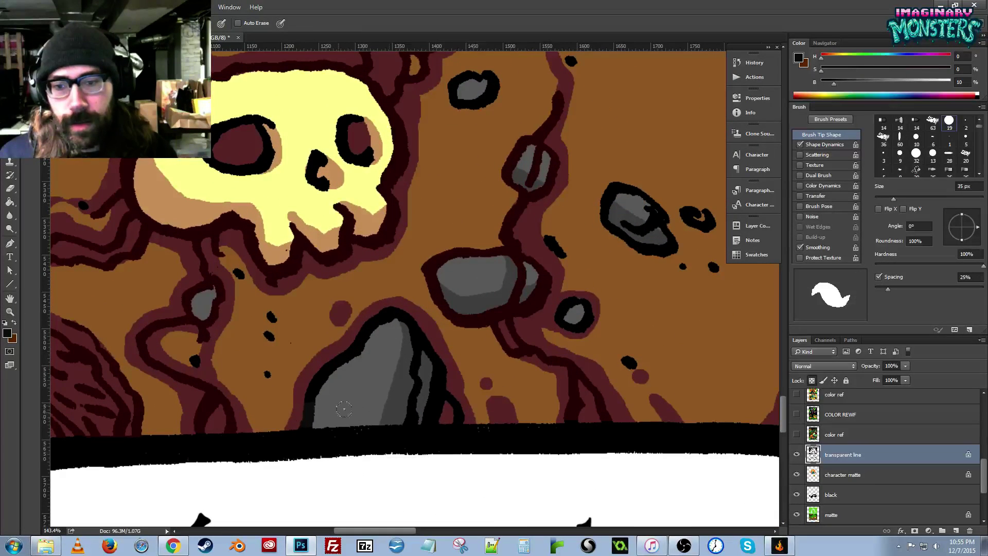
pyautogui.press('g')
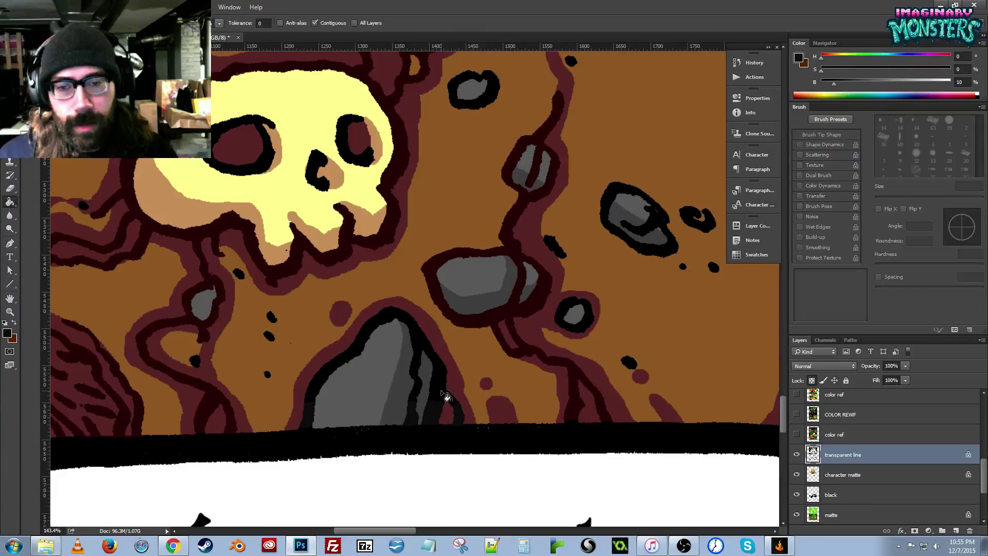
# Recolor the outline and dividing line of the double rock in the crack beside the skull in near-black gray.
pyautogui.press('b')
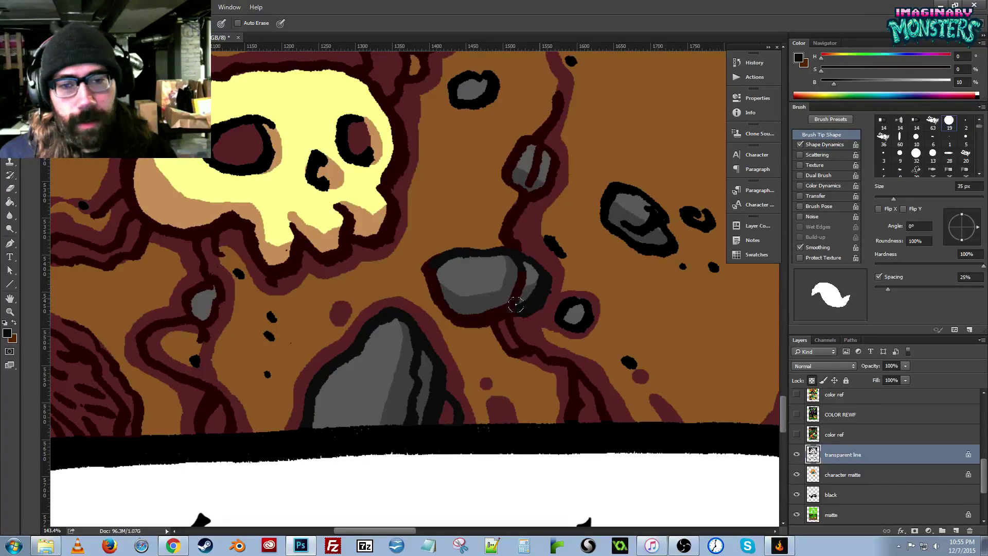
pyautogui.press('g')
pyautogui.click(448, 312)
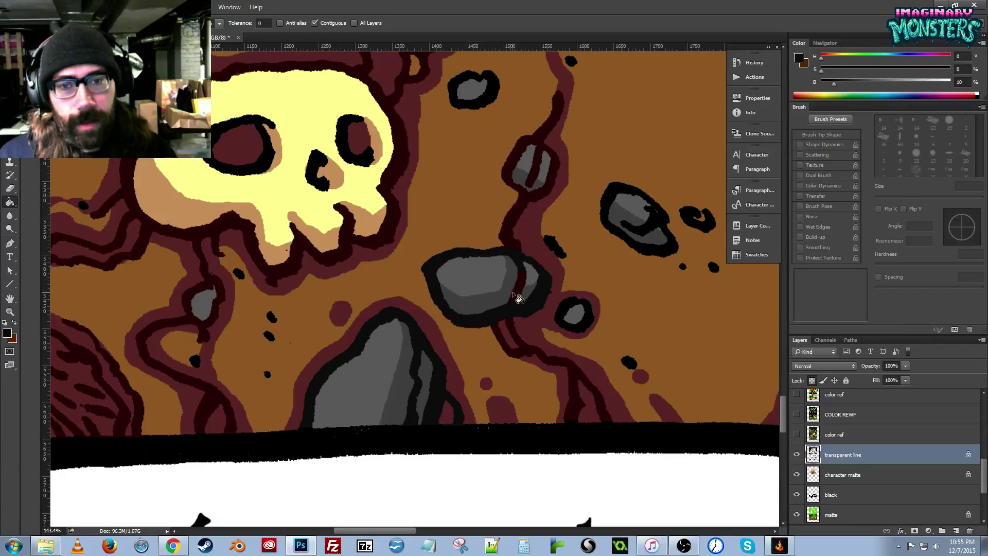
pyautogui.click(518, 297)
# Recolor the small pebble, the oval rock and the upper rock along the crack beside the skull in near-black gray.
pyautogui.press('b')
pyautogui.moveTo(571, 314); pyautogui.dragTo(570, 298)
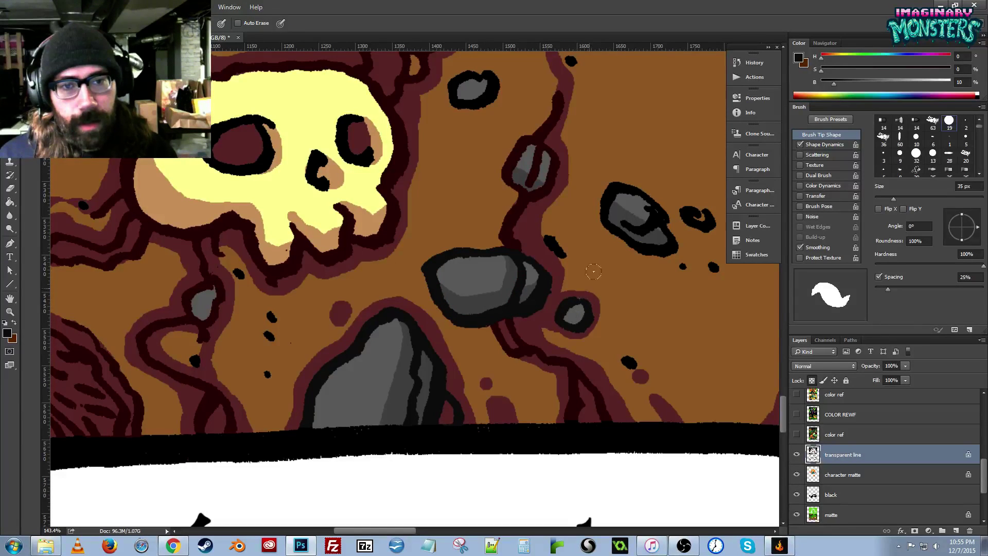
pyautogui.moveTo(630, 229)
pyautogui.mouseDown()
pyautogui.moveTo(607, 188)
pyautogui.moveTo(623, 223)
pyautogui.moveTo(654, 242)
pyautogui.moveTo(664, 235)
pyautogui.mouseUp()
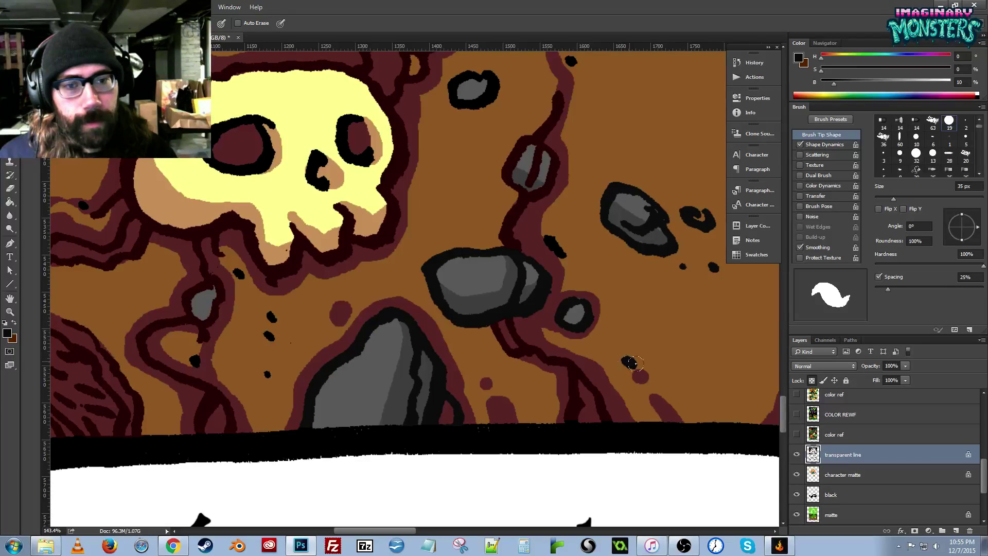
pyautogui.moveTo(565, 252); pyautogui.dragTo(550, 240)
pyautogui.moveTo(556, 191); pyautogui.dragTo(518, 273)
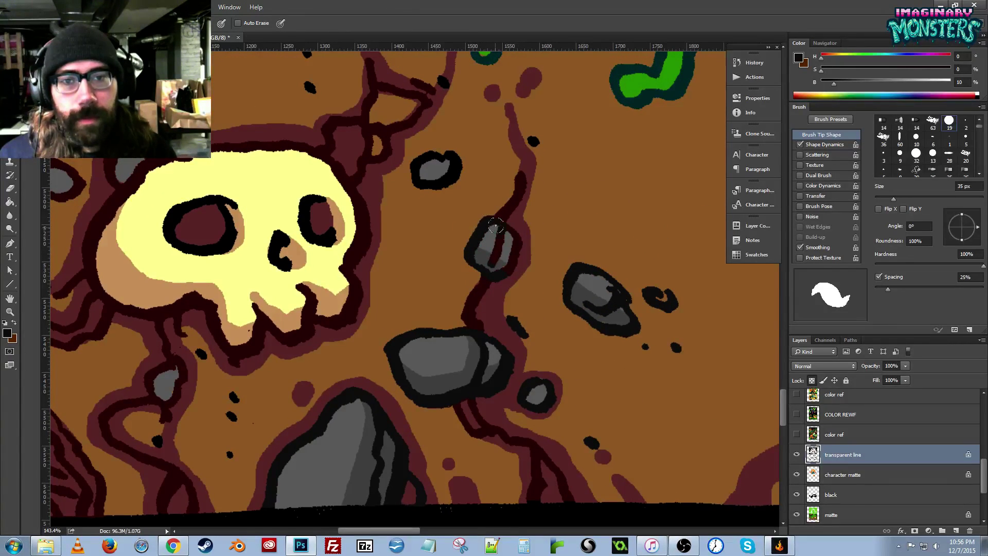
# Recolor the rocks and pebbles around and above the skull, up to the hanging grass, in near-black gray.
pyautogui.moveTo(449, 198)
pyautogui.mouseDown()
pyautogui.moveTo(473, 236)
pyautogui.moveTo(580, 299)
pyautogui.mouseUp()
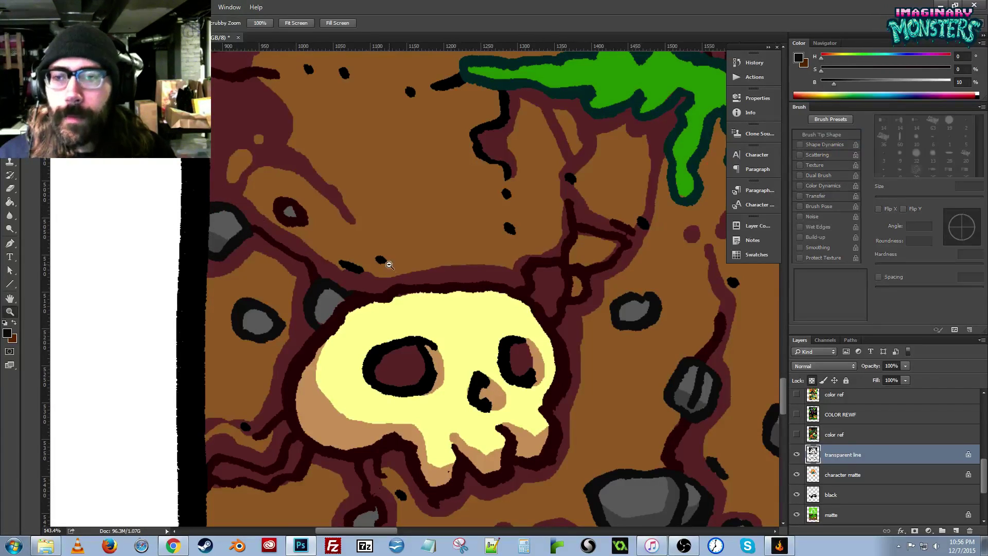
pyautogui.scroll(-3, 340, 241)
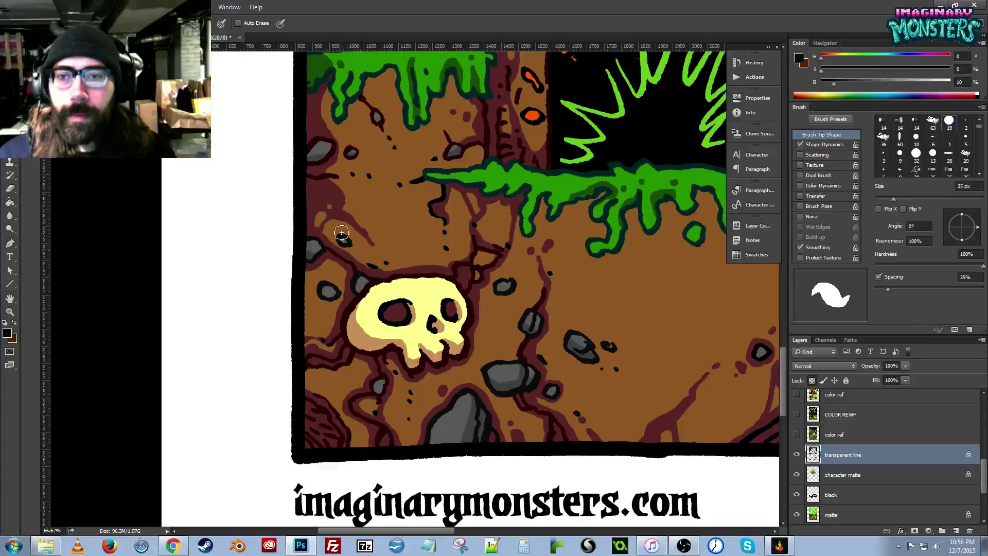
pyautogui.scroll(4, 340, 241)
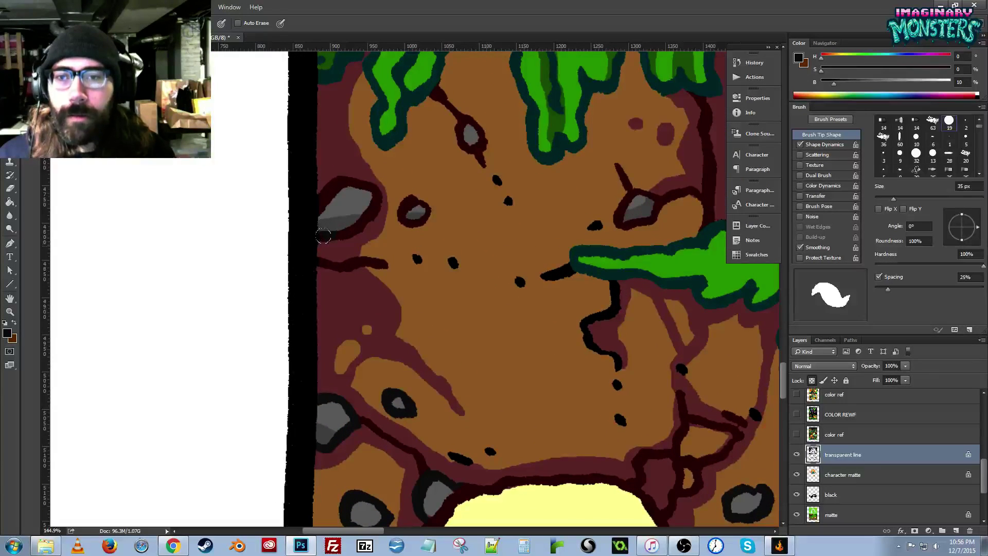
pyautogui.press('g')
pyautogui.click(360, 228)
pyautogui.press('b')
pyautogui.moveTo(415, 201); pyautogui.dragTo(411, 219)
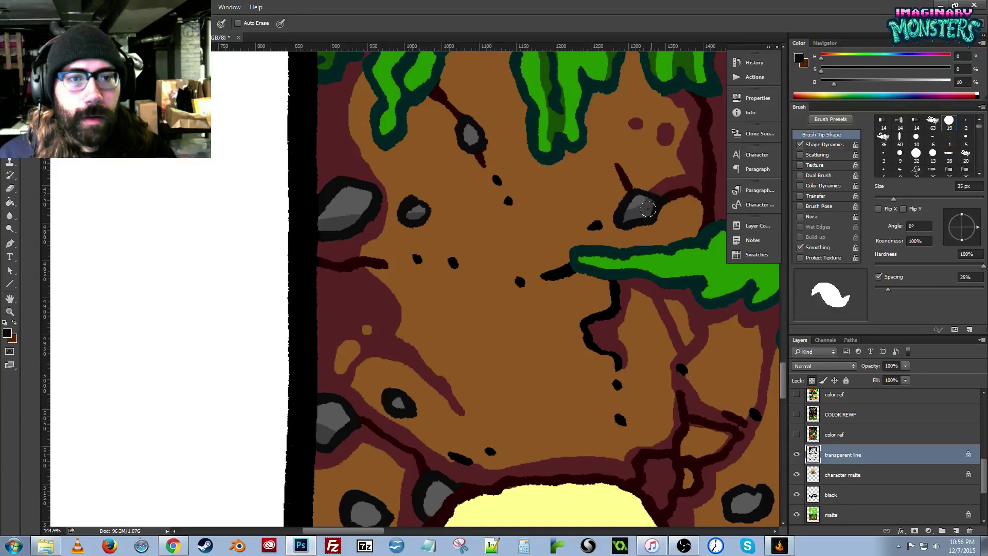
# Sample the dark red at 20% brightness and recolor the cracks beneath the grass tip and the loose specks above the skull.
pyautogui.keyDown('alt'); pyautogui.click(669, 198); pyautogui.keyUp('alt')
pyautogui.press('g')
pyautogui.click(561, 275)
pyautogui.click(620, 304)
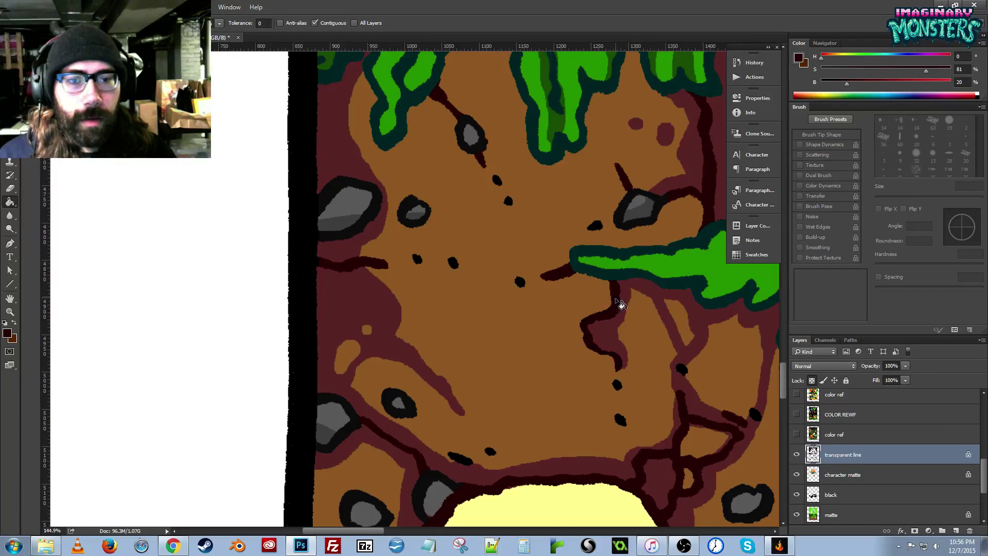
pyautogui.press('b')
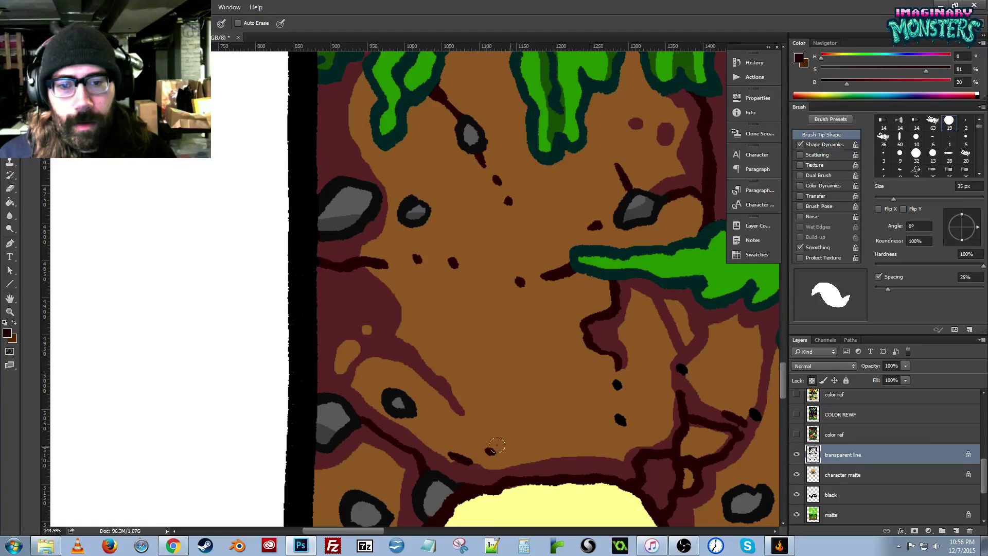
pyautogui.moveTo(679, 365); pyautogui.dragTo(687, 374)
pyautogui.moveTo(697, 391); pyautogui.dragTo(395, 339)
pyautogui.moveTo(445, 358); pyautogui.dragTo(458, 369)
# Recolor the lower ends of the cracks under the large middle rock in dark red, separating them from the panel border.
pyautogui.moveTo(601, 432); pyautogui.dragTo(443, 299)
pyautogui.press('z')
pyautogui.keyDown('alt'); pyautogui.click(513, 347); pyautogui.keyUp('alt')
pyautogui.keyDown('alt'); pyautogui.click(518, 349); pyautogui.keyUp('alt')
pyautogui.moveTo(516, 389); pyautogui.dragTo(390, 345)
pyautogui.moveTo(521, 355); pyautogui.dragTo(425, 328)
pyautogui.press('b')
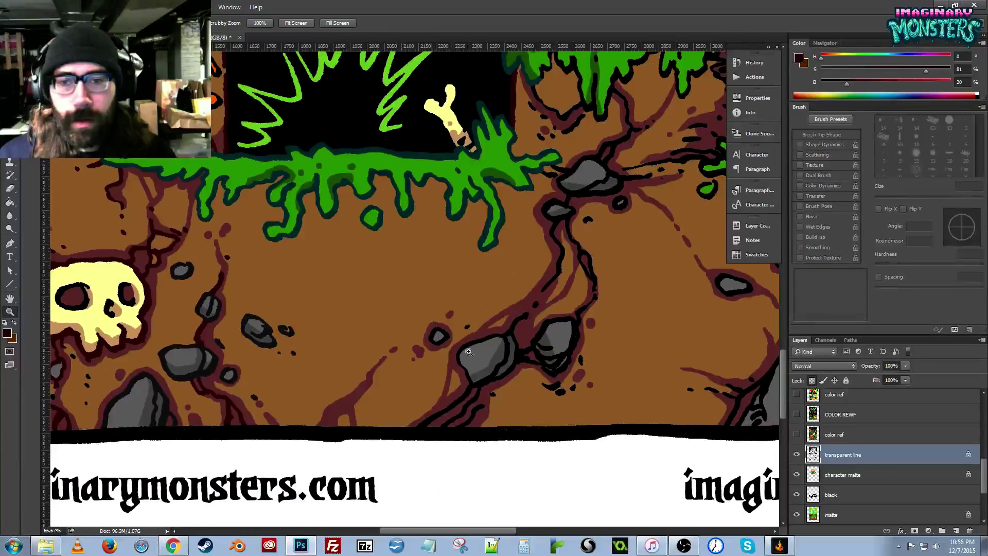
pyautogui.scroll(4, 458, 367)
pyautogui.press('b')
pyautogui.keyDown('alt'); pyautogui.click(119, 418); pyautogui.keyUp('alt')
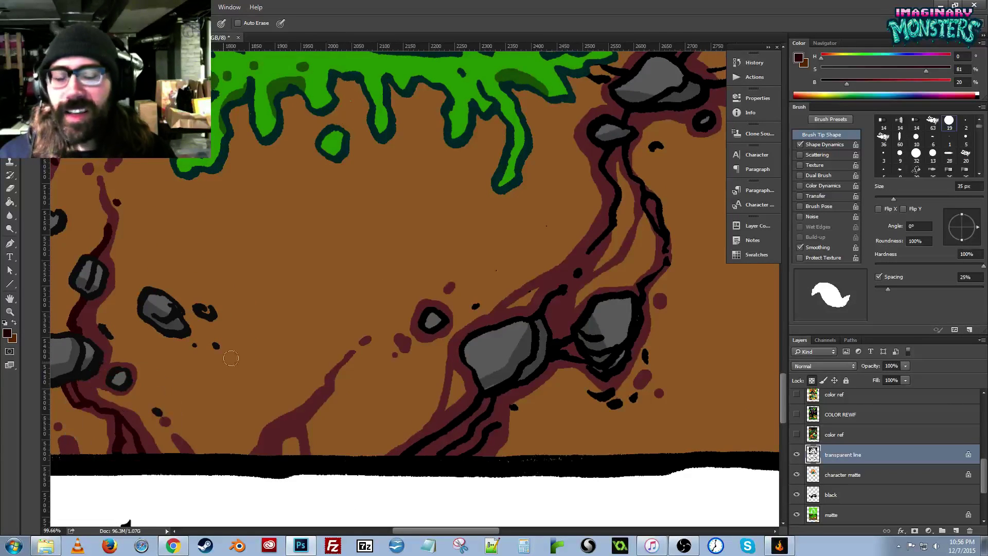
pyautogui.moveTo(514, 413); pyautogui.dragTo(495, 365)
pyautogui.press('z')
pyautogui.moveTo(445, 374); pyautogui.dragTo(451, 369)
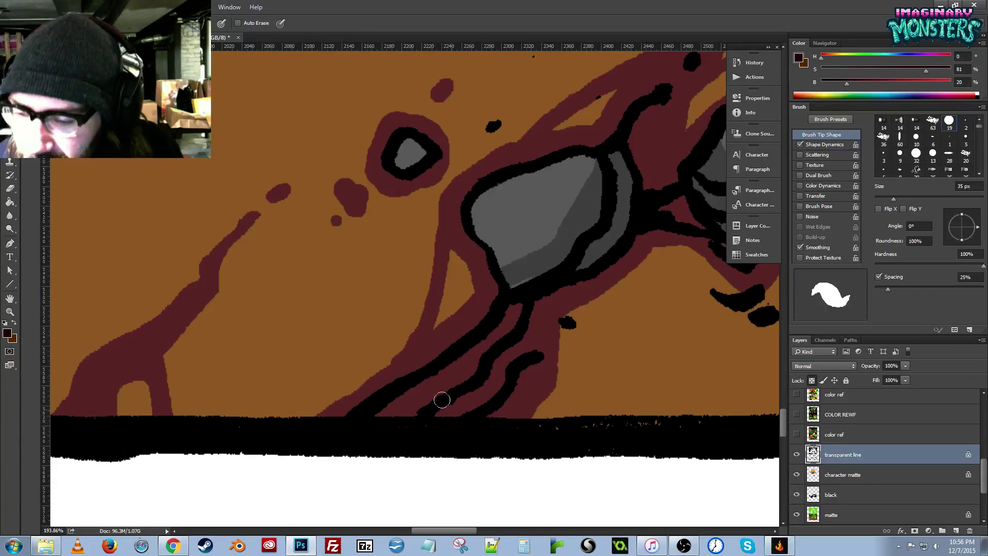
pyautogui.moveTo(366, 389); pyautogui.dragTo(331, 395)
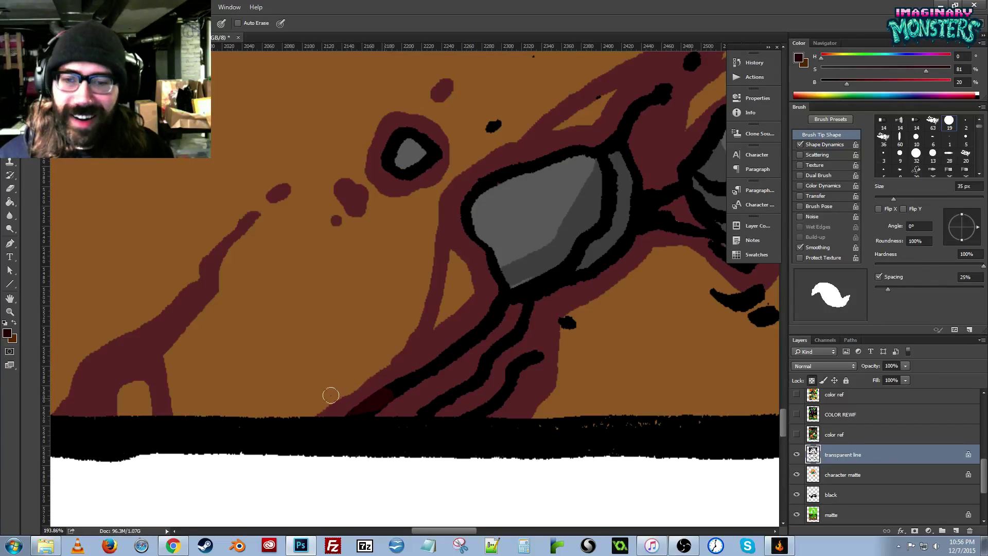
pyautogui.moveTo(421, 411)
pyautogui.mouseDown()
pyautogui.moveTo(442, 392)
pyautogui.moveTo(405, 394)
pyautogui.moveTo(492, 396)
pyautogui.mouseUp()
pyautogui.moveTo(573, 348); pyautogui.dragTo(512, 388)
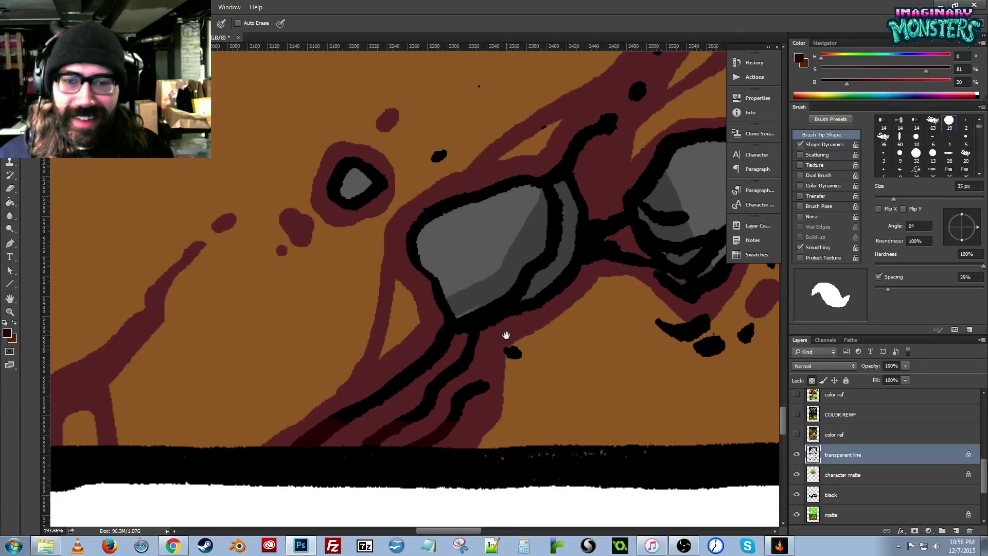
# Recolor the outlines of the two large middle rocks and their connecting cracks in dark red.
pyautogui.moveTo(504, 337); pyautogui.dragTo(317, 398)
pyautogui.moveTo(458, 201); pyautogui.dragTo(369, 354)
pyautogui.press('z')
pyautogui.moveTo(433, 308)
pyautogui.mouseDown()
pyautogui.moveTo(376, 367)
pyautogui.moveTo(441, 326)
pyautogui.moveTo(449, 339)
pyautogui.moveTo(487, 329)
pyautogui.mouseUp()
# Recolor the loose specks below the two large middle rocks in the sampled dark red.
pyautogui.press('g')
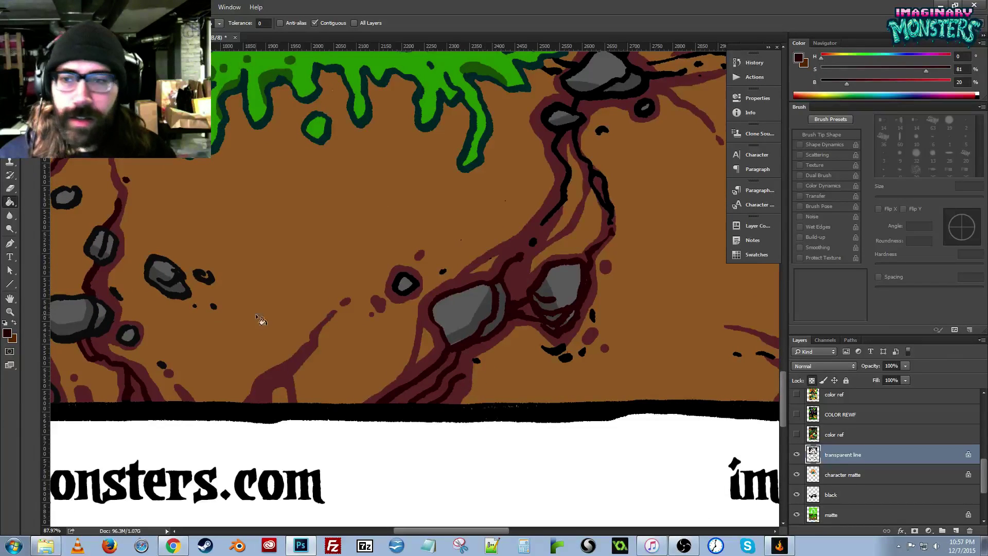
pyautogui.keyDown('alt'); pyautogui.click(177, 269); pyautogui.keyUp('alt')
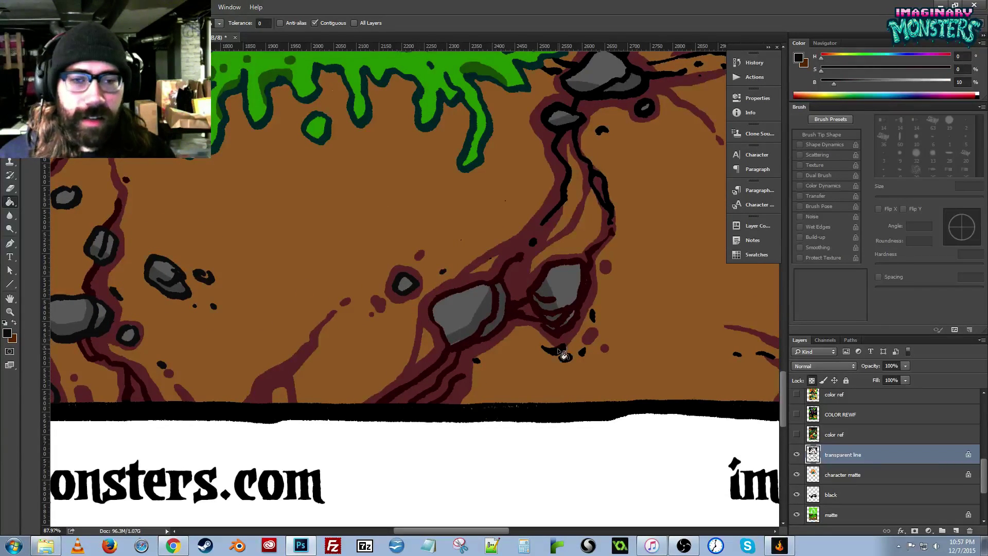
pyautogui.press('b')
pyautogui.keyDown('alt'); pyautogui.click(564, 327); pyautogui.keyUp('alt')
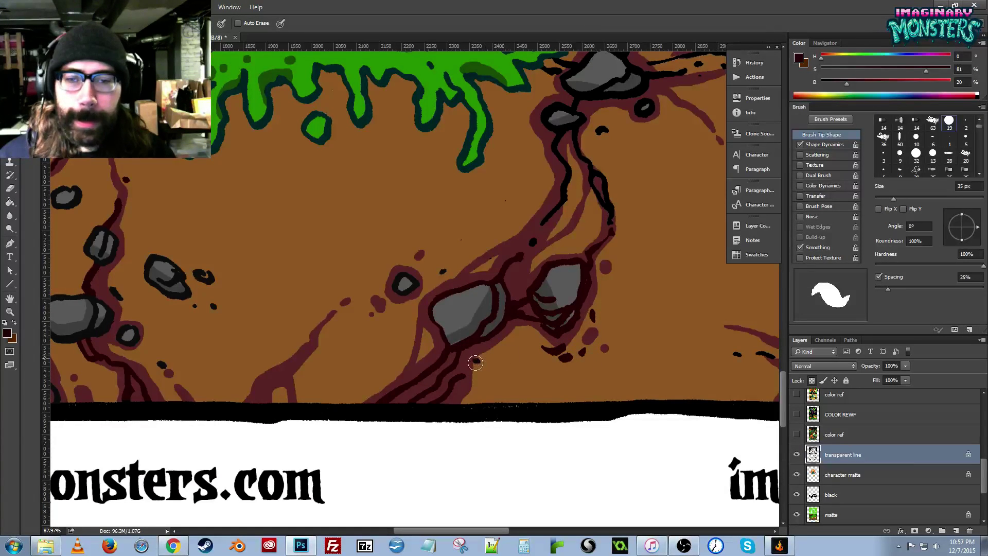
pyautogui.moveTo(535, 260)
pyautogui.mouseDown()
pyautogui.moveTo(419, 357)
pyautogui.moveTo(408, 386)
pyautogui.mouseUp()
pyautogui.moveTo(523, 229); pyautogui.dragTo(441, 321)
# Sample the dark teal at 20% brightness and recolor the outline and inner marks of the grass on the raised dirt ledge.
pyautogui.press('g')
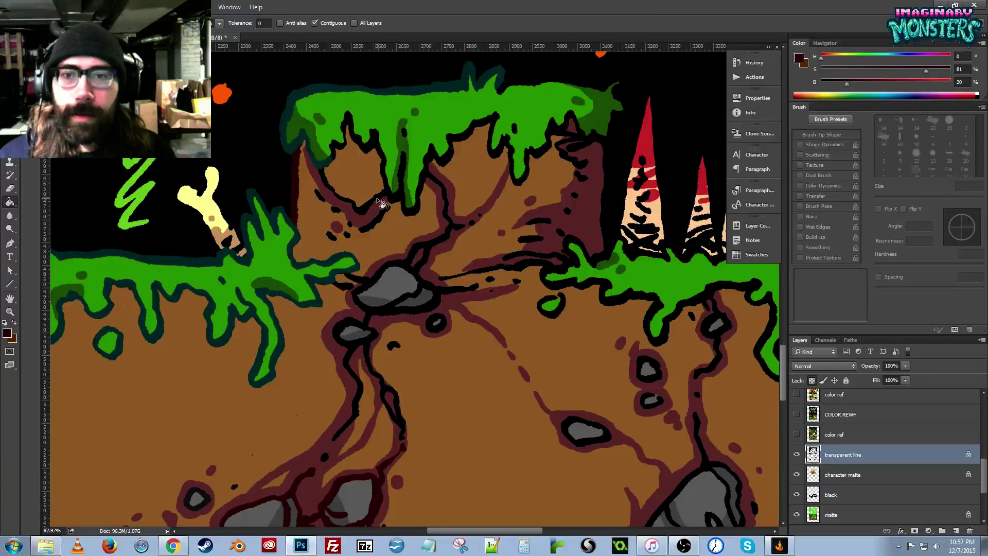
pyautogui.press('b')
pyautogui.scroll(3, 352, 159)
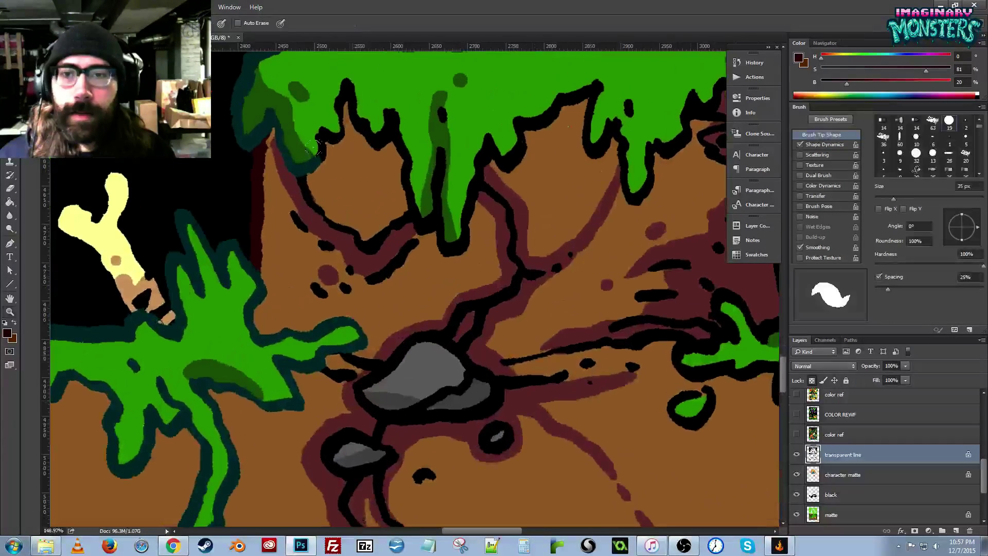
pyautogui.keyDown('alt'); pyautogui.click(324, 147); pyautogui.keyUp('alt')
pyautogui.moveTo(400, 191)
pyautogui.mouseDown()
pyautogui.moveTo(421, 226)
pyautogui.moveTo(430, 161)
pyautogui.mouseUp()
pyautogui.press('g')
pyautogui.click(411, 162)
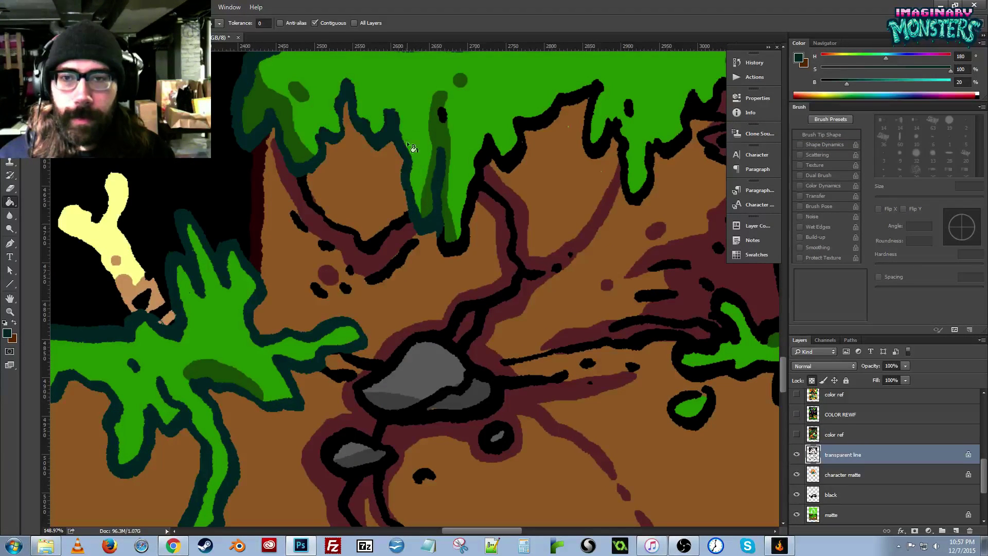
pyautogui.press('b')
pyautogui.click(439, 110)
pyautogui.moveTo(451, 226)
pyautogui.mouseDown()
pyautogui.moveTo(447, 252)
pyautogui.moveTo(476, 175)
pyautogui.moveTo(469, 158)
pyautogui.moveTo(501, 155)
pyautogui.moveTo(520, 165)
pyautogui.moveTo(515, 132)
pyautogui.moveTo(419, 247)
pyautogui.mouseUp()
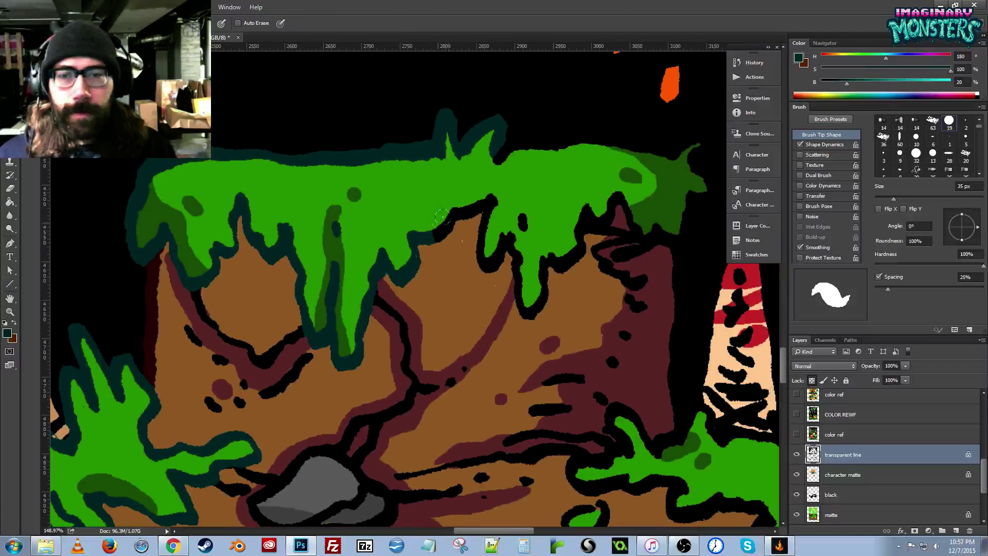
pyautogui.moveTo(476, 220)
pyautogui.mouseDown()
pyautogui.moveTo(498, 243)
pyautogui.moveTo(498, 229)
pyautogui.moveTo(520, 256)
pyautogui.moveTo(526, 308)
pyautogui.moveTo(518, 281)
pyautogui.moveTo(522, 304)
pyautogui.moveTo(518, 283)
pyautogui.moveTo(531, 297)
pyautogui.moveTo(573, 243)
pyautogui.moveTo(575, 194)
pyautogui.moveTo(569, 216)
pyautogui.moveTo(593, 212)
pyautogui.moveTo(612, 189)
pyautogui.moveTo(629, 196)
pyautogui.moveTo(640, 230)
pyautogui.moveTo(649, 215)
pyautogui.moveTo(674, 231)
pyautogui.moveTo(700, 159)
pyautogui.moveTo(706, 194)
pyautogui.mouseUp()
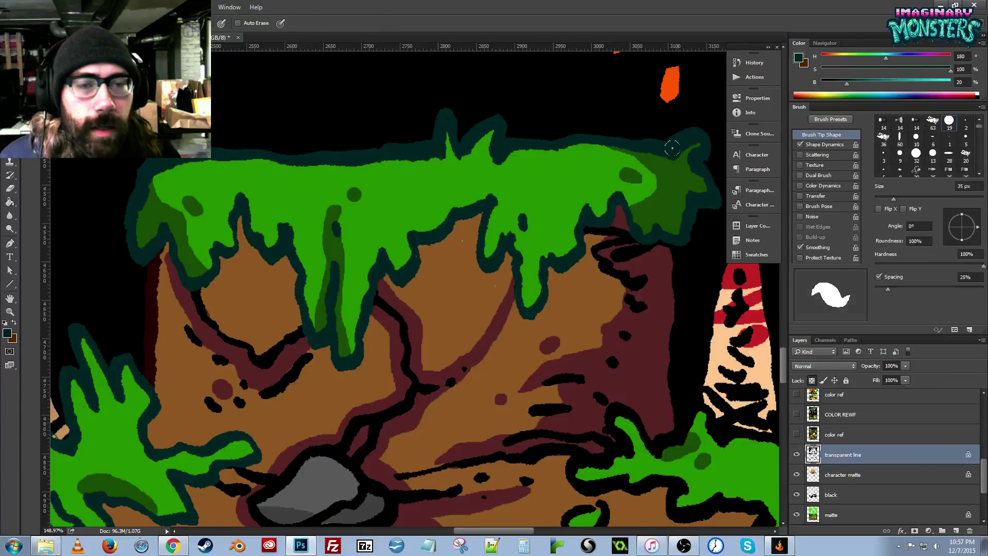
# Sample the dark orange-red from the pumpkin character's outline and recolor the outlines of the two flying orange bits above the ledge.
pyautogui.moveTo(671, 152)
pyautogui.mouseDown()
pyautogui.moveTo(546, 190)
pyautogui.moveTo(529, 310)
pyautogui.moveTo(558, 342)
pyautogui.mouseUp()
pyautogui.keyDown('alt'); pyautogui.click(264, 188); pyautogui.keyUp('alt')
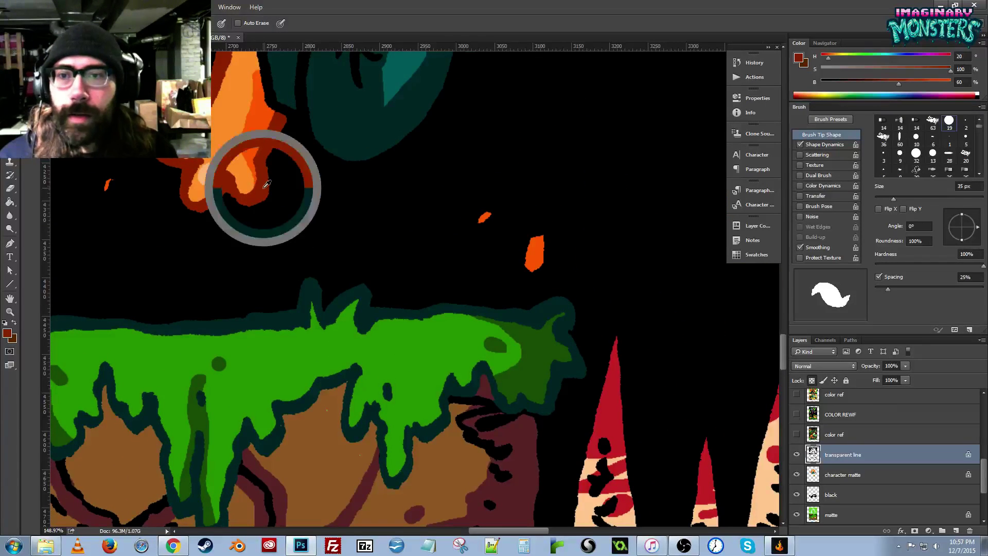
pyautogui.moveTo(496, 211)
pyautogui.mouseDown()
pyautogui.moveTo(492, 229)
pyautogui.moveTo(520, 247)
pyautogui.moveTo(542, 225)
pyautogui.mouseUp()
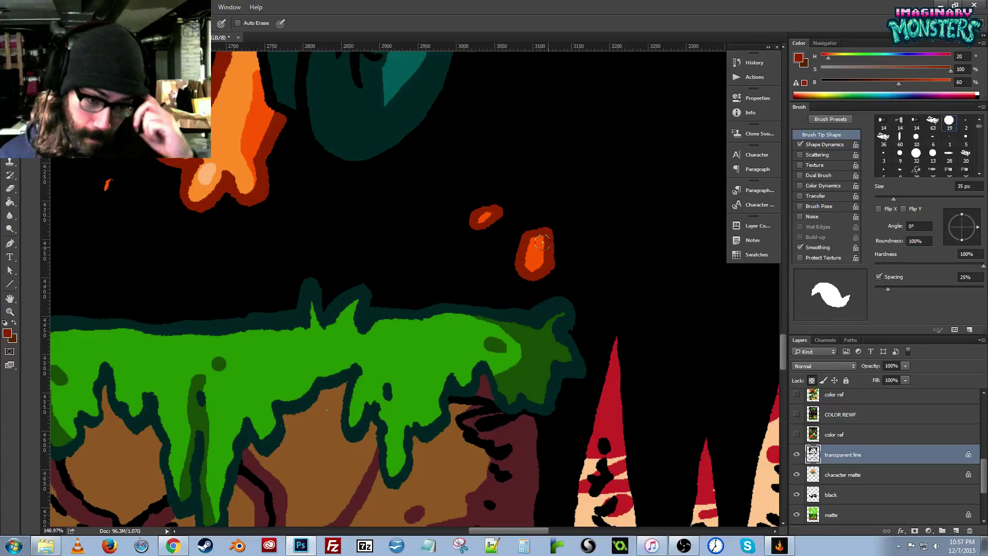
# Sample the dark red from the rock outlines and recolor the raised ledge's vertical edge beside the spikes.
pyautogui.moveTo(547, 248); pyautogui.dragTo(508, 62)
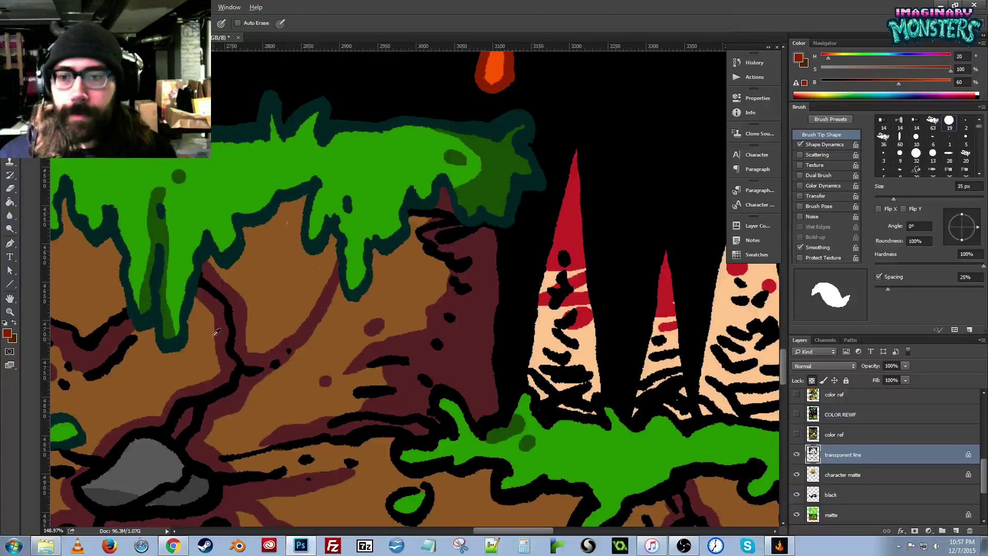
pyautogui.moveTo(230, 451); pyautogui.dragTo(320, 212)
pyautogui.moveTo(274, 399); pyautogui.dragTo(364, 236)
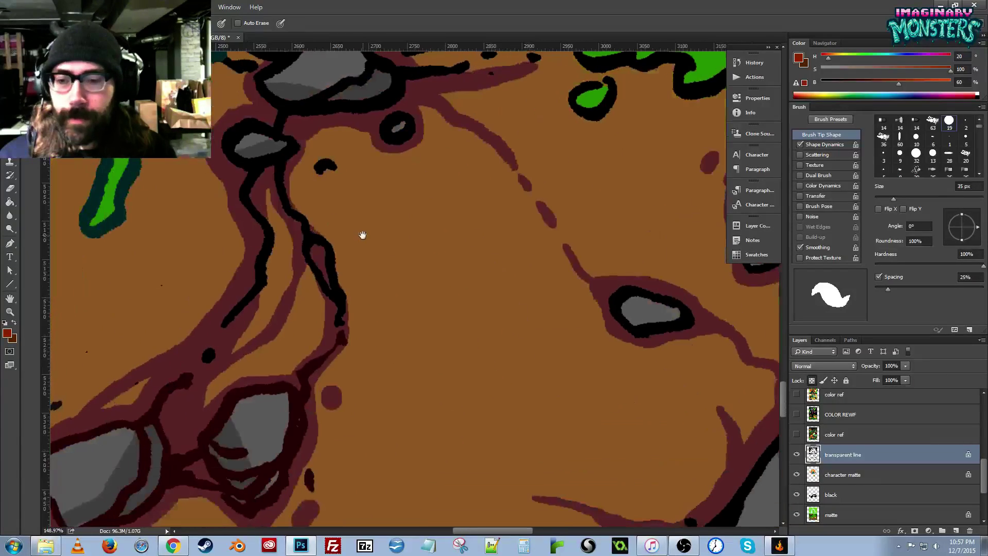
pyautogui.keyDown('alt'); pyautogui.click(300, 397); pyautogui.keyUp('alt')
pyautogui.moveTo(491, 72); pyautogui.dragTo(356, 455)
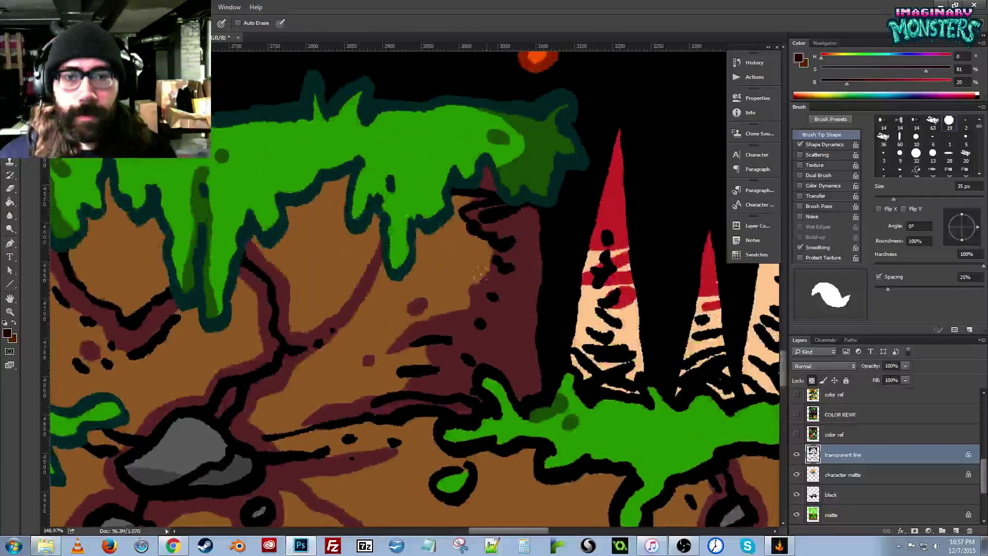
pyautogui.moveTo(545, 369)
pyautogui.mouseDown()
pyautogui.moveTo(530, 378)
pyautogui.moveTo(556, 319)
pyautogui.mouseUp()
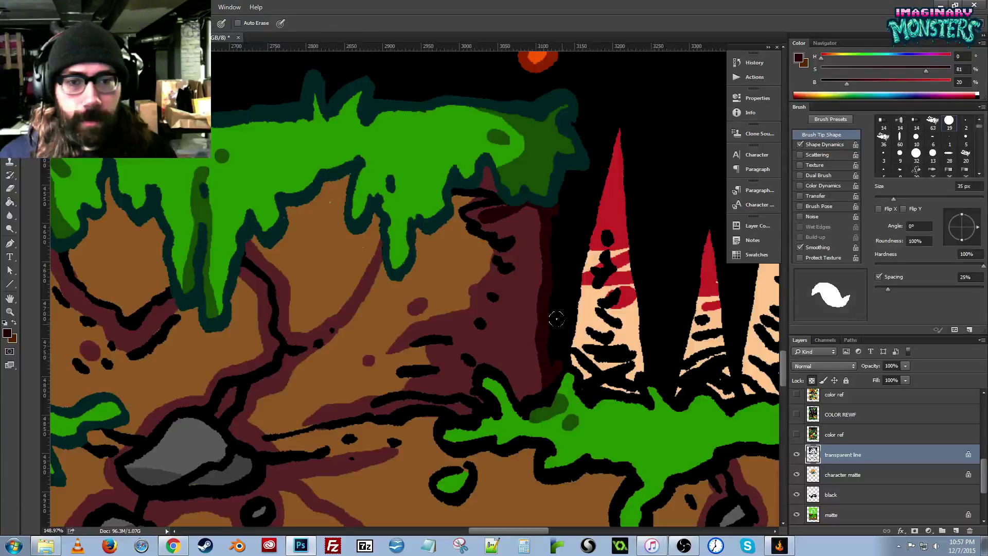
# Display the color ref layer, examine how the spikes' outlines and inner marks are colored in the reference panel, and hide the layer again.
pyautogui.click(797, 435)
pyautogui.moveTo(519, 209); pyautogui.dragTo(397, 426)
pyautogui.moveTo(607, 149); pyautogui.dragTo(361, 411)
pyautogui.moveTo(633, 93); pyautogui.dragTo(335, 407)
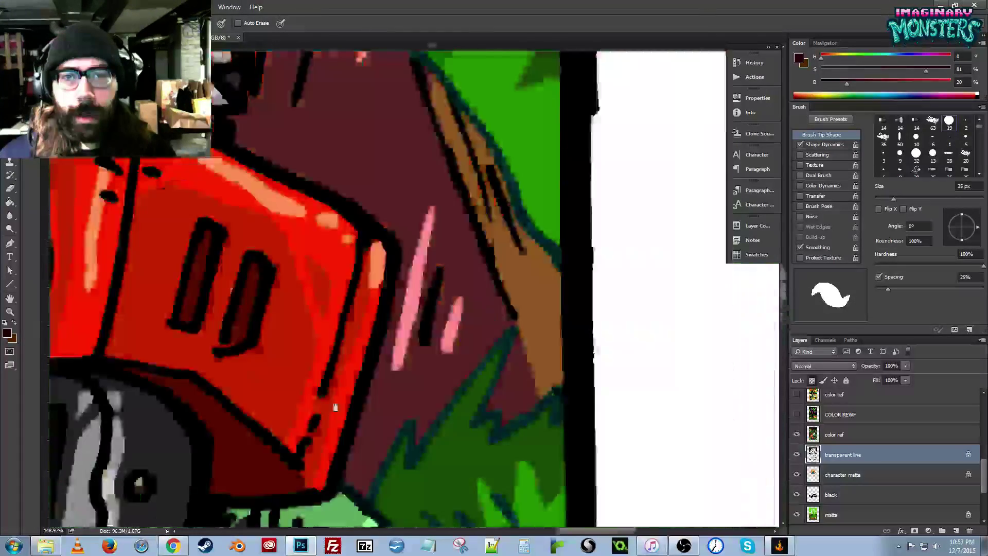
pyautogui.moveTo(574, 93); pyautogui.dragTo(463, 416)
pyautogui.moveTo(367, 139); pyautogui.dragTo(425, 399)
pyautogui.moveTo(400, 123); pyautogui.dragTo(427, 287)
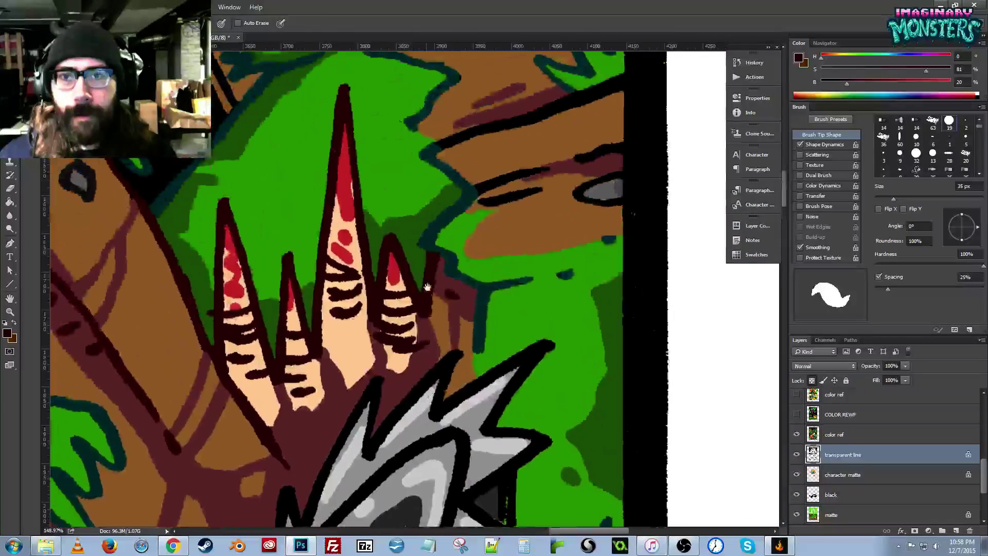
pyautogui.click(797, 435)
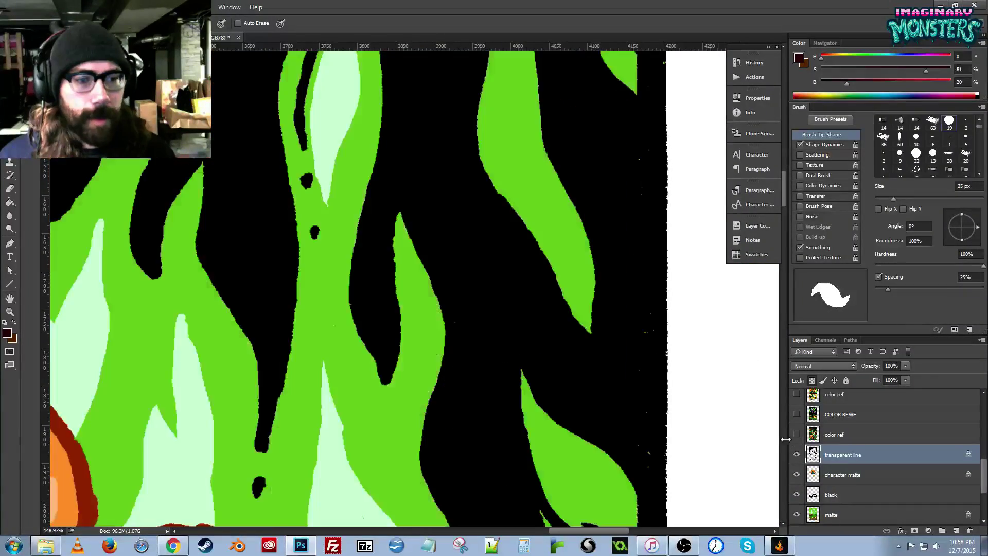
# Recolor the outline and inner marks of the leftmost spike beside the raised dirt ledge in the current dark red.
pyautogui.moveTo(423, 389); pyautogui.dragTo(593, 81)
pyautogui.moveTo(526, 292); pyautogui.dragTo(423, 350)
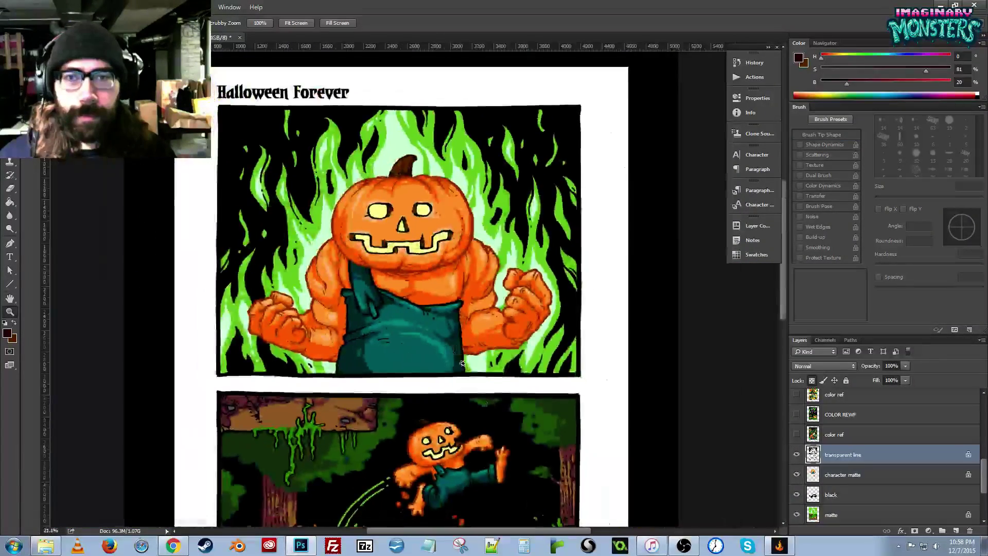
pyautogui.moveTo(463, 407); pyautogui.dragTo(474, 293)
pyautogui.scroll(5, 474, 292)
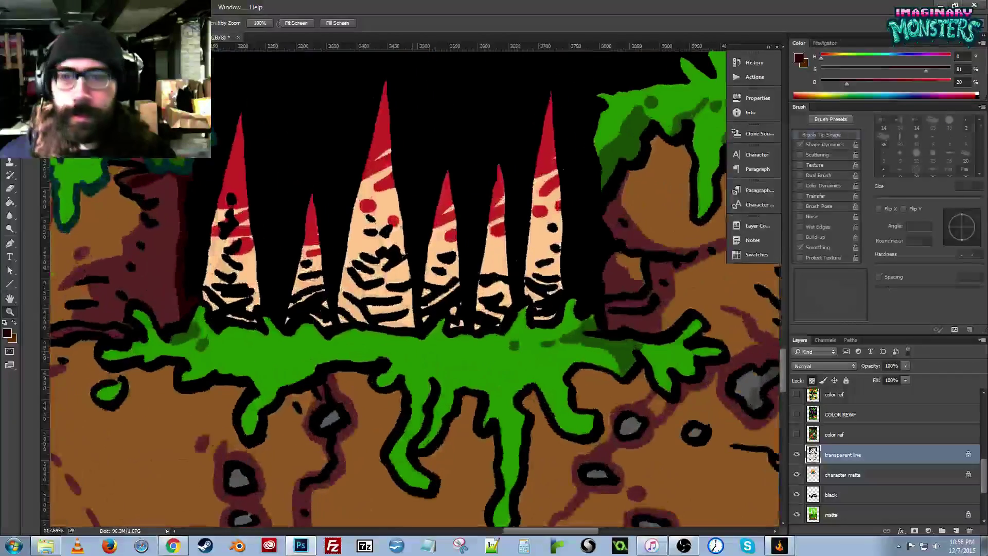
pyautogui.press('b')
pyautogui.moveTo(310, 347); pyautogui.dragTo(288, 350)
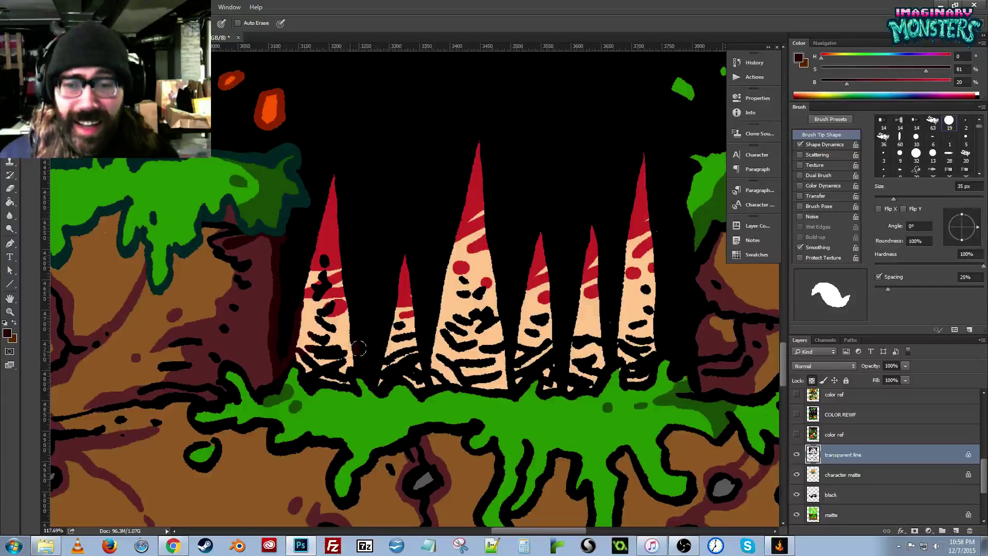
pyautogui.press('g')
pyautogui.click(353, 328)
pyautogui.press('b')
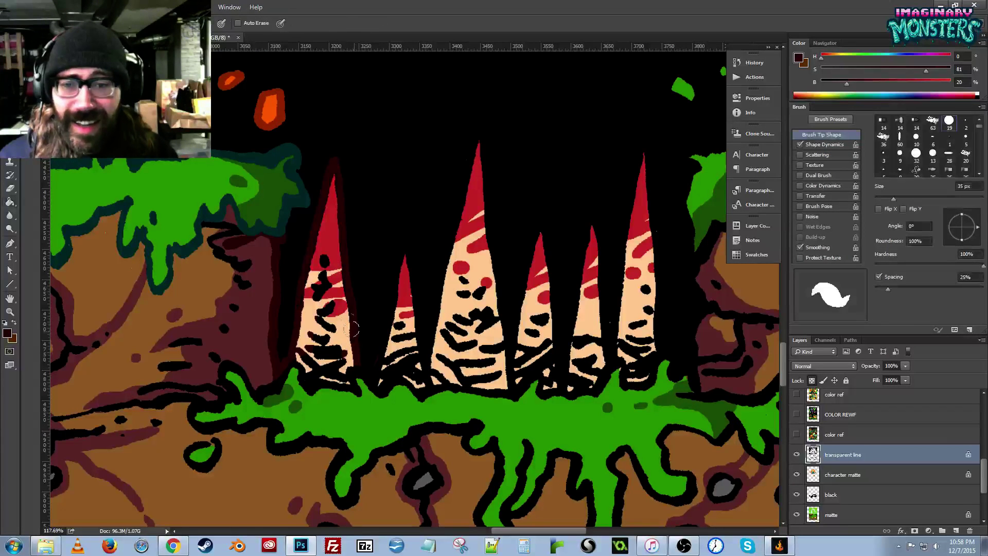
pyautogui.moveTo(323, 264); pyautogui.dragTo(319, 281)
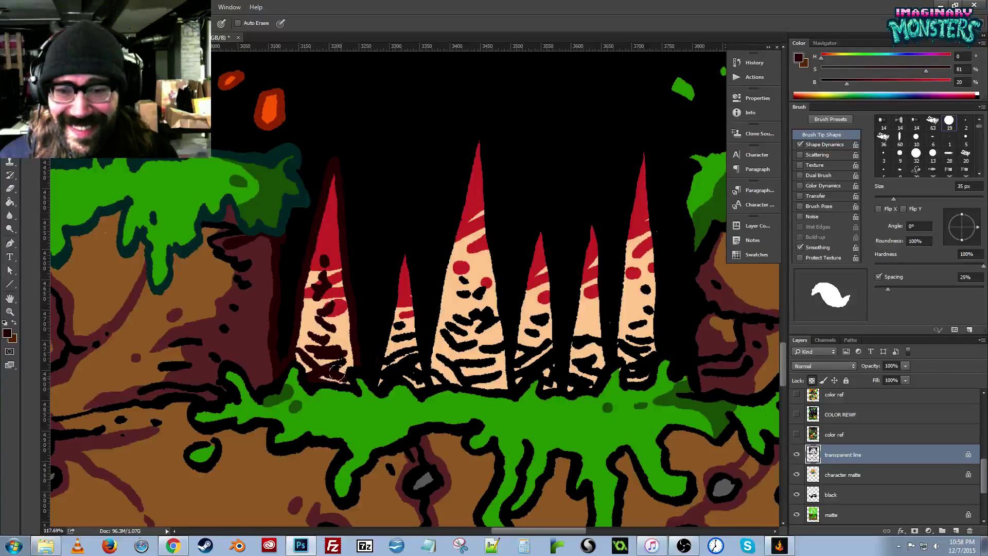
# Fill the small black marks on the brown rock below the left grassy ledge with dark maroon.
pyautogui.moveTo(338, 346); pyautogui.dragTo(556, 285)
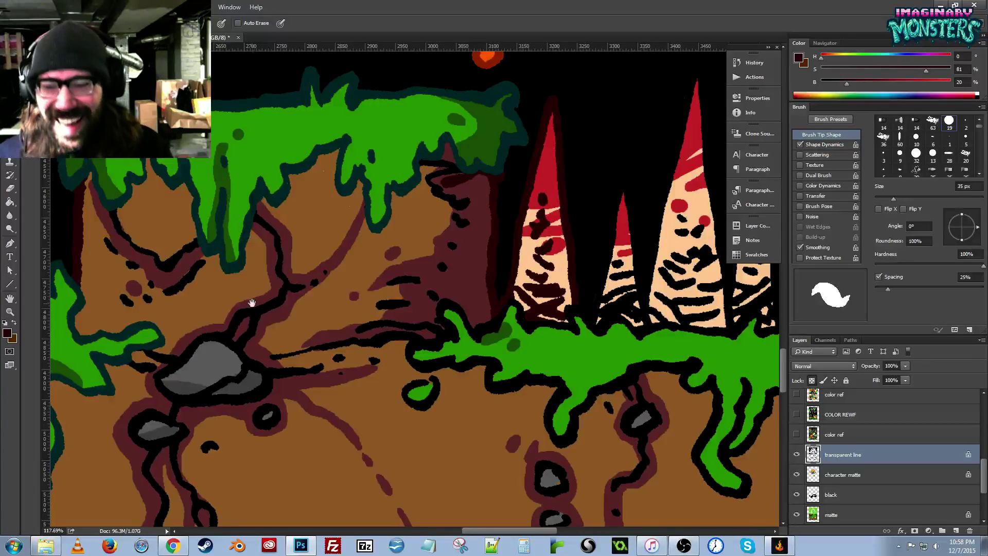
pyautogui.moveTo(252, 302)
pyautogui.mouseDown()
pyautogui.moveTo(326, 289)
pyautogui.moveTo(286, 266)
pyautogui.mouseUp()
pyautogui.press('g')
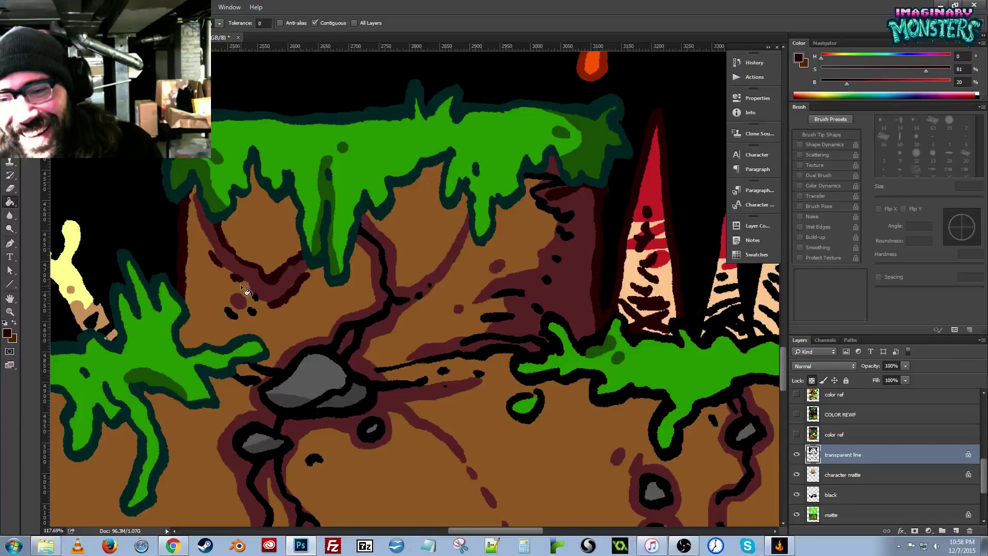
pyautogui.click(258, 299)
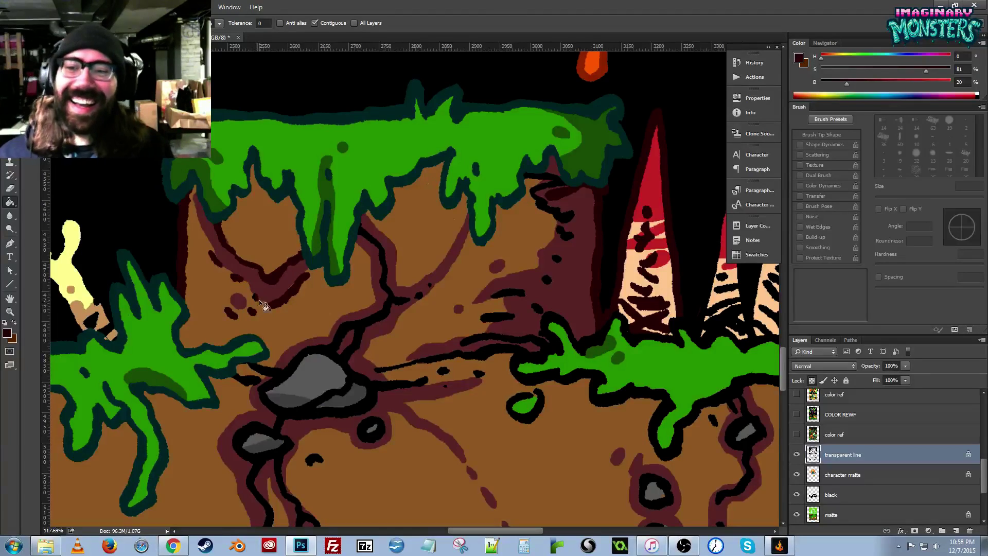
# Fill the black crack lines and stone outlines in the dirt below the left ledge with dark maroon.
pyautogui.moveTo(402, 264); pyautogui.dragTo(396, 266)
pyautogui.moveTo(350, 348)
pyautogui.mouseDown()
pyautogui.moveTo(377, 164)
pyautogui.moveTo(378, 230)
pyautogui.moveTo(360, 265)
pyautogui.moveTo(376, 248)
pyautogui.mouseUp()
pyautogui.press('z')
pyautogui.press('g')
pyautogui.click(364, 268)
pyautogui.moveTo(262, 353); pyautogui.dragTo(265, 356)
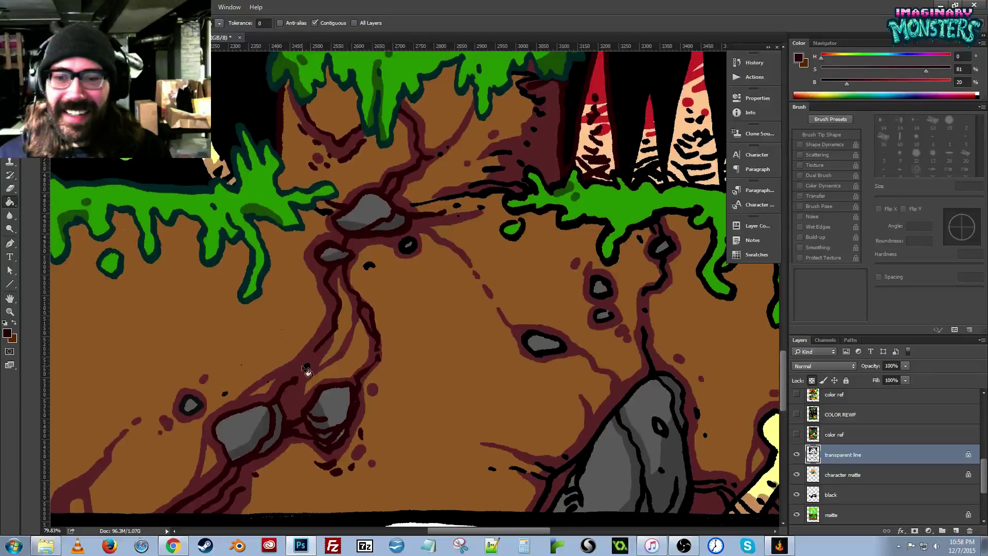
# Brush dark maroon over the small stone's black outline and the short mark beneath it.
pyautogui.press('b')
pyautogui.moveTo(430, 374); pyautogui.dragTo(393, 385)
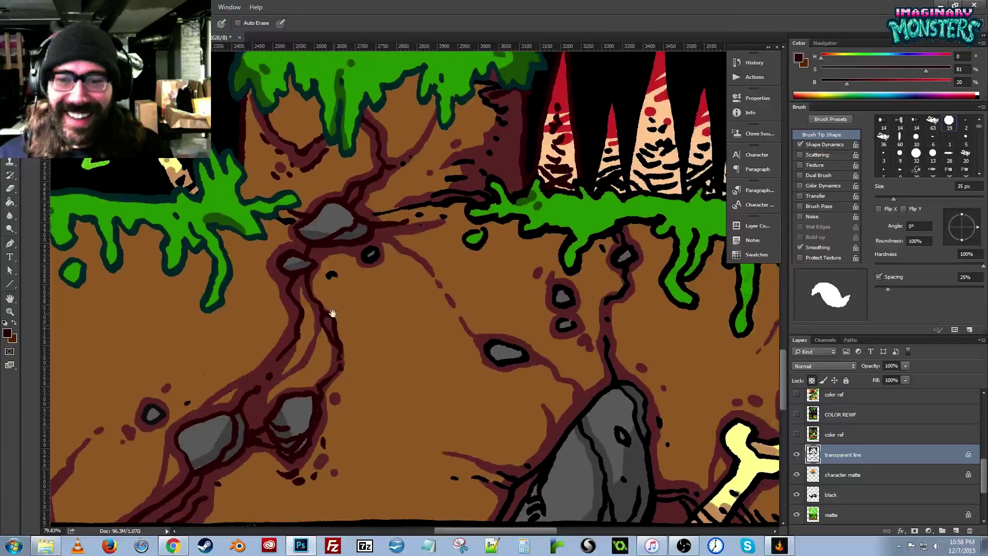
pyautogui.scroll(-2, 383, 248)
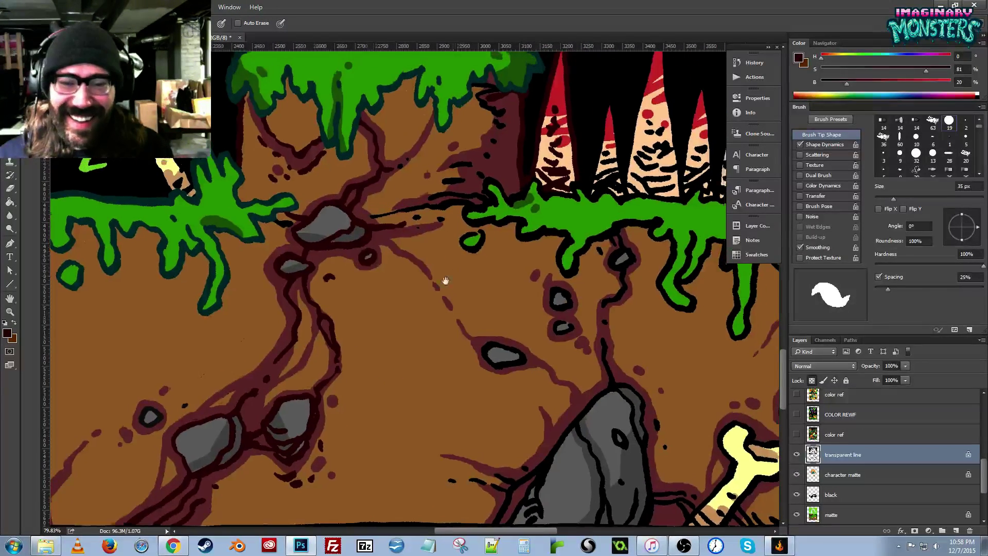
# Recolour the black crack lines, streaks and dots on the cliff side beside the spikes with dark maroon.
pyautogui.scroll(6, 416, 232)
pyautogui.moveTo(418, 243); pyautogui.dragTo(398, 243)
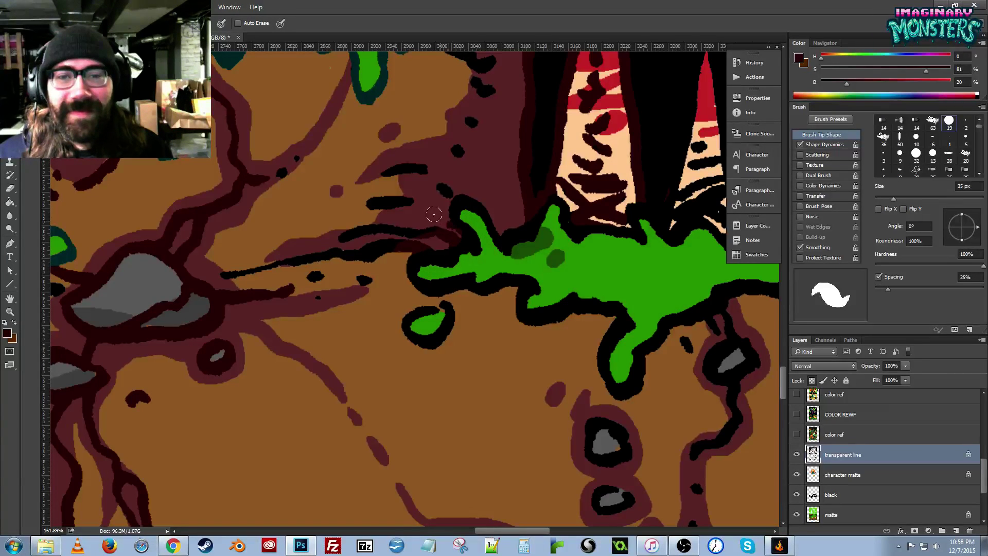
pyautogui.moveTo(412, 225)
pyautogui.mouseDown()
pyautogui.moveTo(340, 226)
pyautogui.moveTo(395, 232)
pyautogui.moveTo(222, 267)
pyautogui.mouseUp()
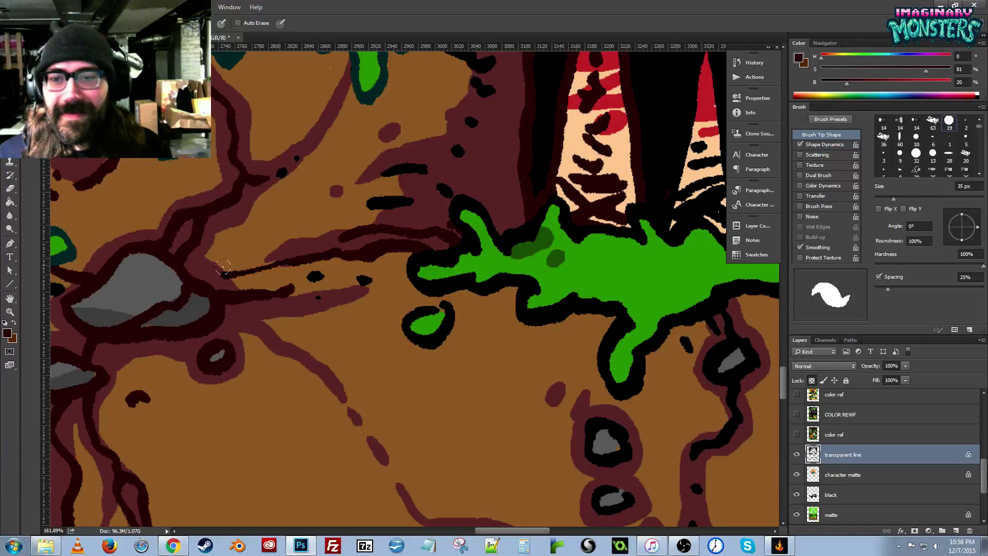
pyautogui.moveTo(371, 214)
pyautogui.mouseDown()
pyautogui.moveTo(412, 200)
pyautogui.moveTo(413, 151)
pyautogui.mouseUp()
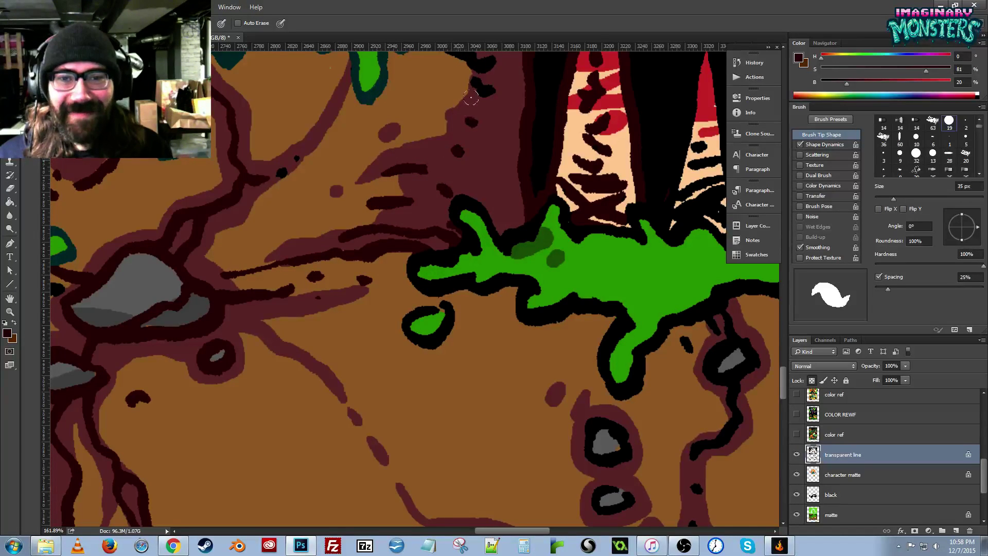
pyautogui.moveTo(467, 105)
pyautogui.mouseDown()
pyautogui.moveTo(436, 242)
pyautogui.moveTo(457, 228)
pyautogui.mouseUp()
pyautogui.press('g')
pyautogui.click(426, 188)
pyautogui.press('b')
pyautogui.moveTo(391, 266); pyautogui.dragTo(447, 239)
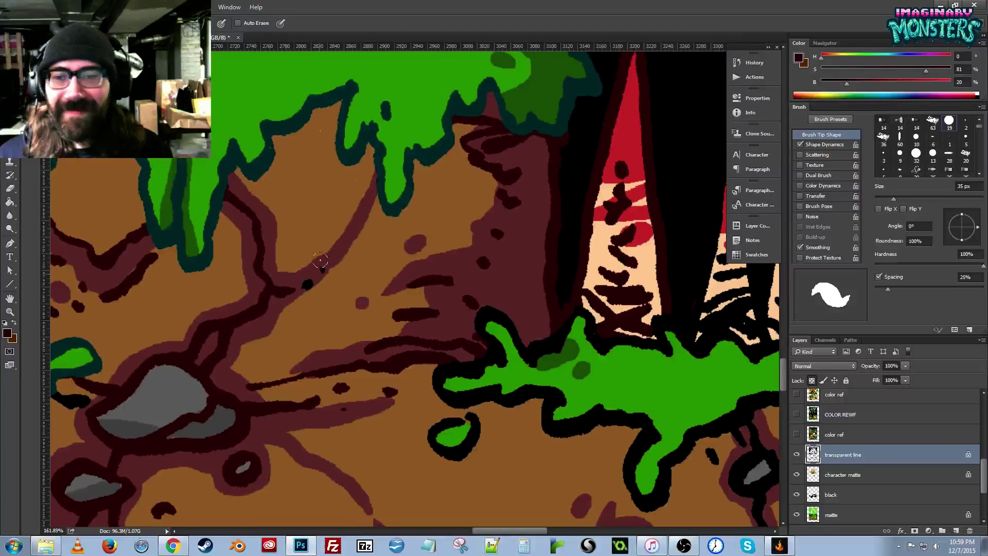
# Recolour the remaining black dots along the rock crack and the mark beside the grass tip in dark maroon.
pyautogui.moveTo(290, 300); pyautogui.dragTo(444, 234)
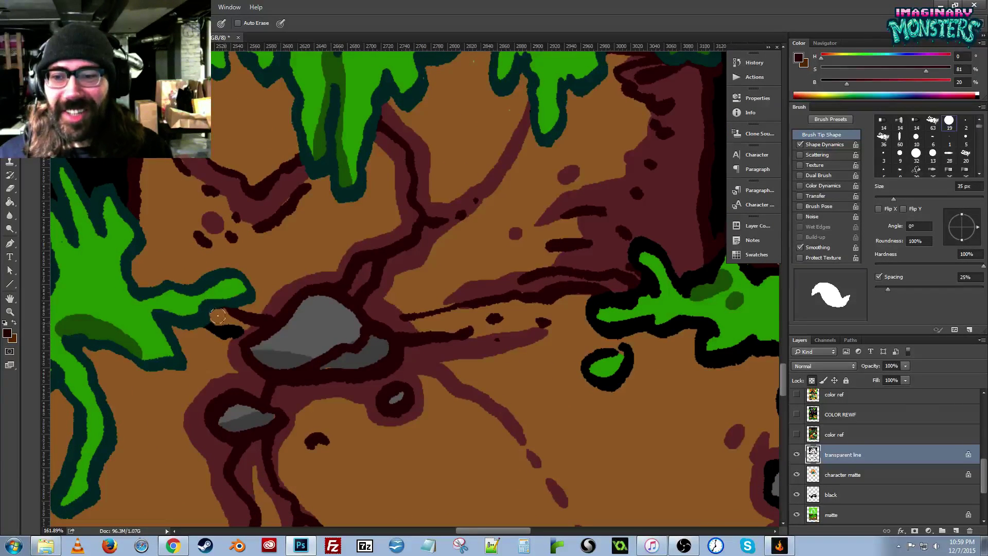
pyautogui.press('g')
pyautogui.click(230, 333)
pyautogui.moveTo(224, 357); pyautogui.dragTo(366, 313)
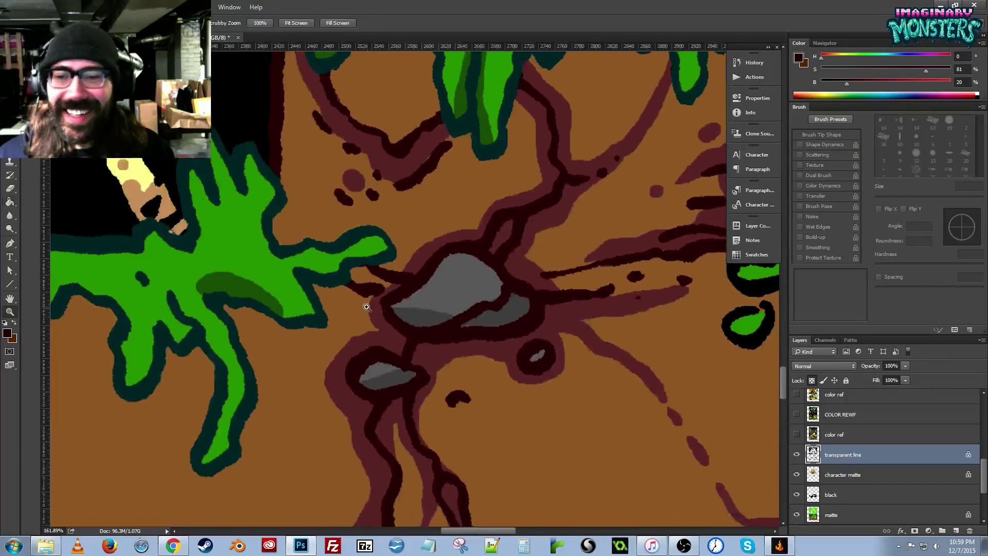
# Fill the black outline of the bone sticking out of the grass with dark maroon.
pyautogui.press('z')
pyautogui.keyDown('alt'); pyautogui.click(372, 304); pyautogui.keyUp('alt')
pyautogui.keyDown('alt'); pyautogui.click(374, 304); pyautogui.keyUp('alt')
pyautogui.moveTo(305, 294); pyautogui.dragTo(412, 355)
pyautogui.moveTo(356, 298); pyautogui.dragTo(415, 301)
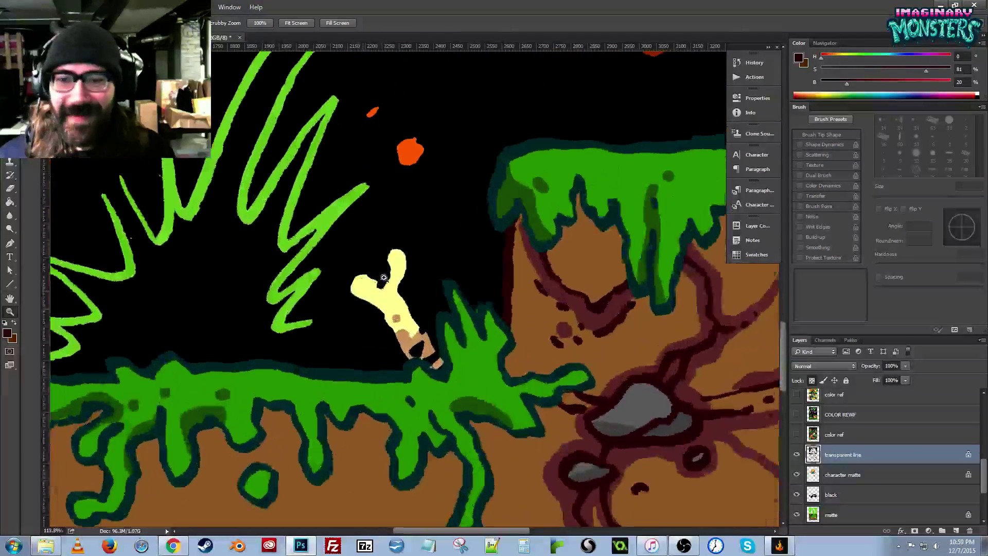
pyautogui.press('g')
pyautogui.click(417, 310)
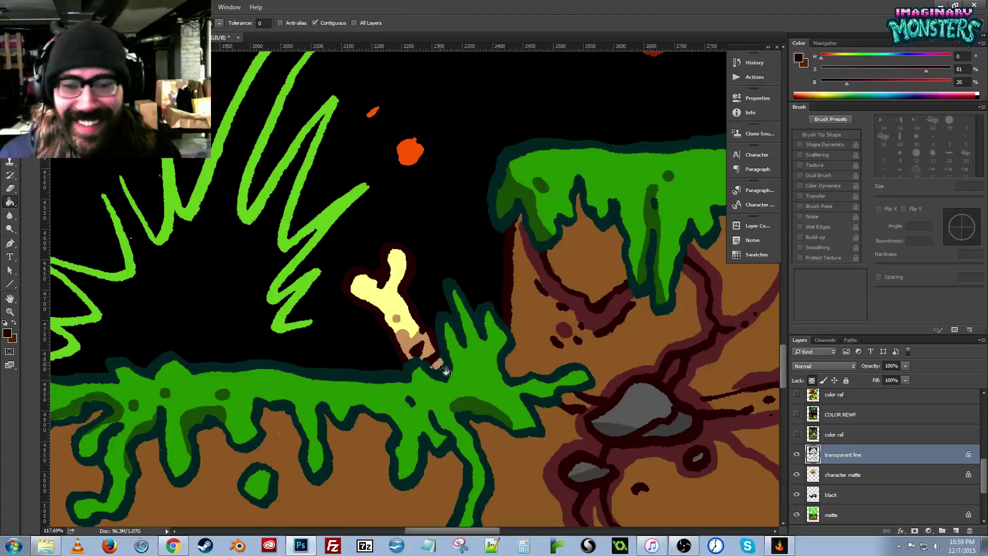
# Sample the grass outline's dark teal and touch up the black gap where the bone meets the grass.
pyautogui.press('z')
pyautogui.moveTo(439, 371); pyautogui.dragTo(474, 371)
pyautogui.press('b')
pyautogui.keyDown('alt'); pyautogui.click(455, 367); pyautogui.keyUp('alt')
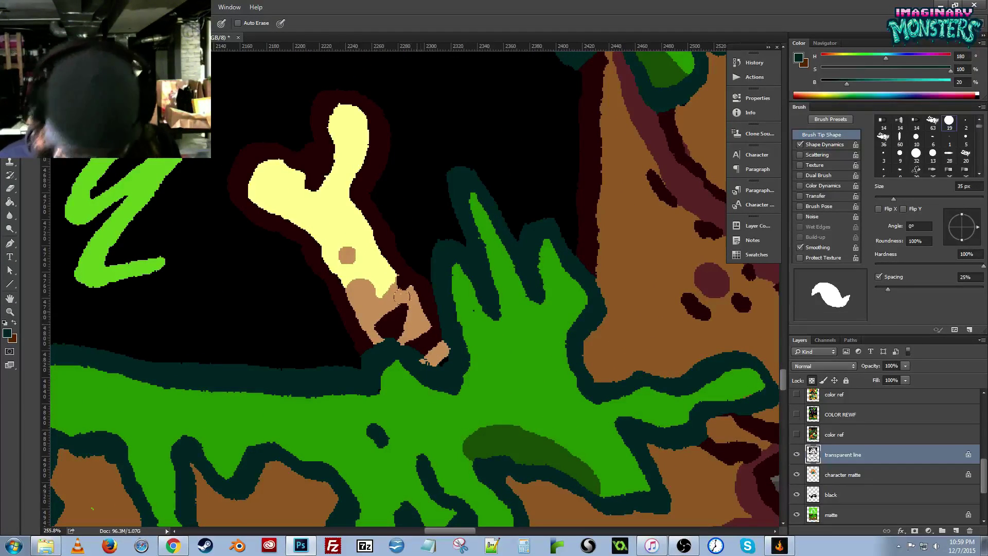
pyautogui.press('g')
# Brush dark teal over the black outline along the outer edge and underside of the right ledge's grass.
pyautogui.press('z')
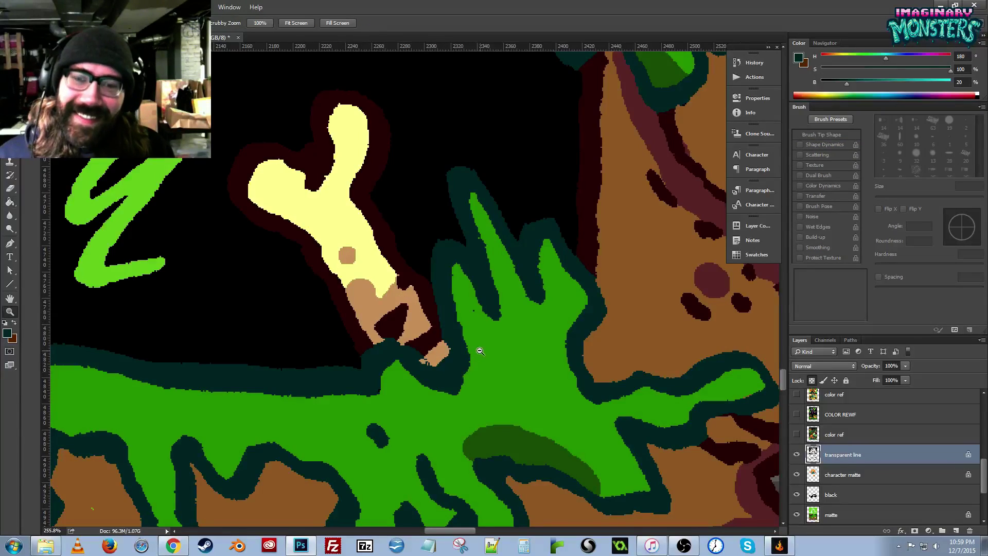
pyautogui.keyDown('alt'); pyautogui.click(479, 352); pyautogui.keyUp('alt')
pyautogui.keyDown('alt'); pyautogui.click(479, 353); pyautogui.keyUp('alt')
pyautogui.keyDown('alt'); pyautogui.click(480, 354); pyautogui.keyUp('alt')
pyautogui.moveTo(443, 387)
pyautogui.mouseDown()
pyautogui.moveTo(308, 342)
pyautogui.moveTo(267, 344)
pyautogui.mouseUp()
pyautogui.moveTo(547, 315)
pyautogui.mouseDown()
pyautogui.moveTo(485, 320)
pyautogui.moveTo(401, 278)
pyautogui.mouseUp()
pyautogui.press('g')
pyautogui.moveTo(488, 253); pyautogui.dragTo(441, 266)
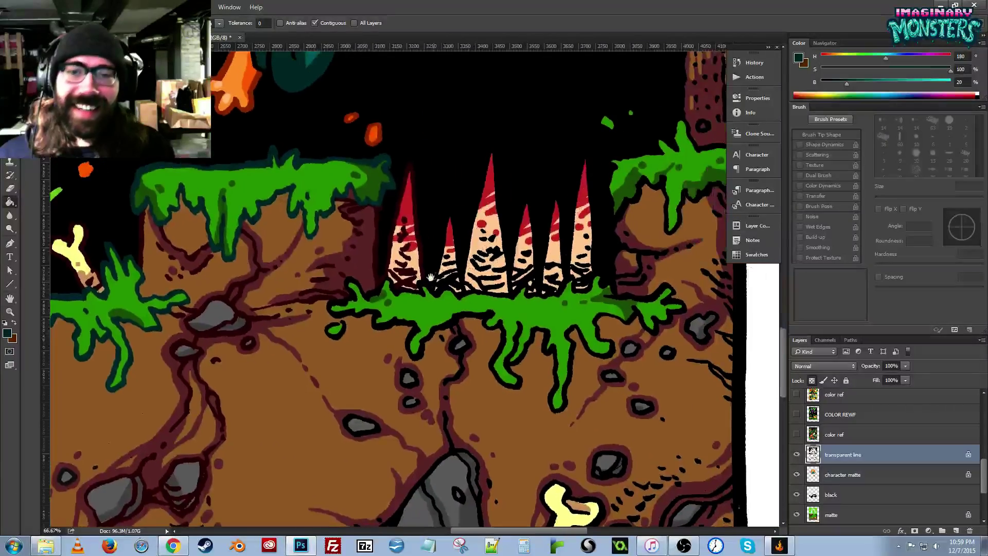
pyautogui.press('z')
pyautogui.moveTo(406, 310); pyautogui.dragTo(418, 294)
pyautogui.moveTo(475, 308); pyautogui.dragTo(354, 343)
pyautogui.press('b')
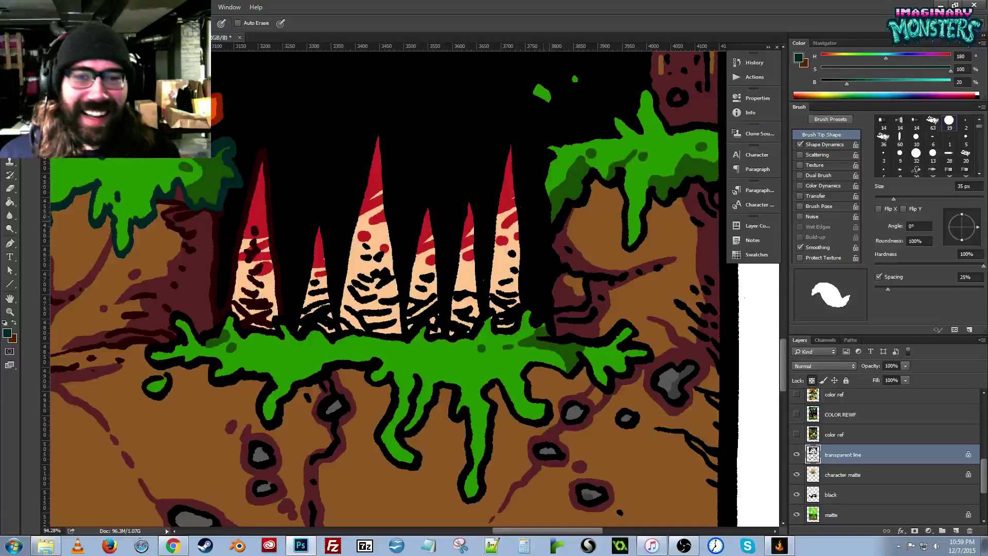
pyautogui.moveTo(587, 201); pyautogui.dragTo(513, 277)
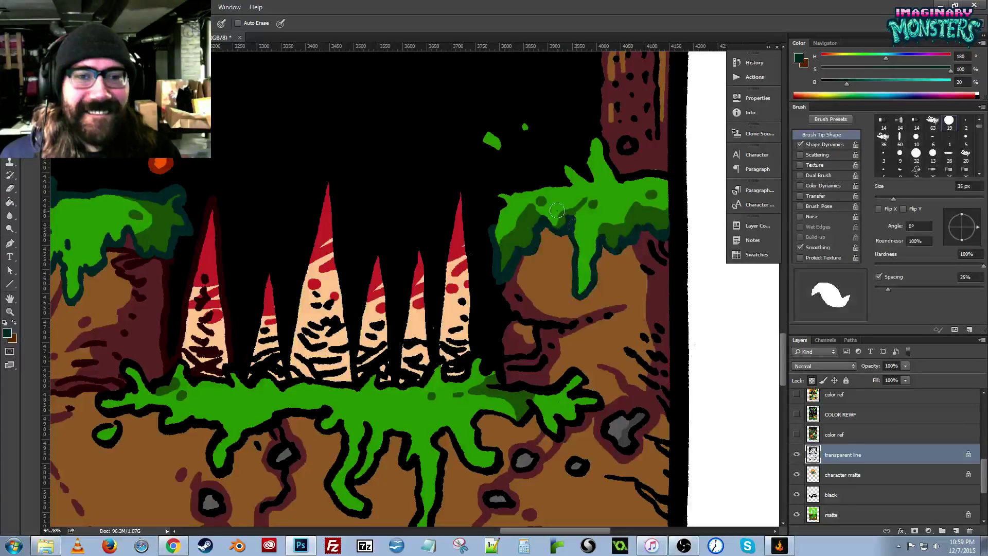
# Recolour the top outline and upright blades of the right ledge's grass in dark teal.
pyautogui.moveTo(500, 234)
pyautogui.mouseDown()
pyautogui.moveTo(495, 198)
pyautogui.moveTo(509, 195)
pyautogui.moveTo(485, 195)
pyautogui.moveTo(530, 188)
pyautogui.mouseUp()
pyautogui.moveTo(632, 176); pyautogui.dragTo(572, 251)
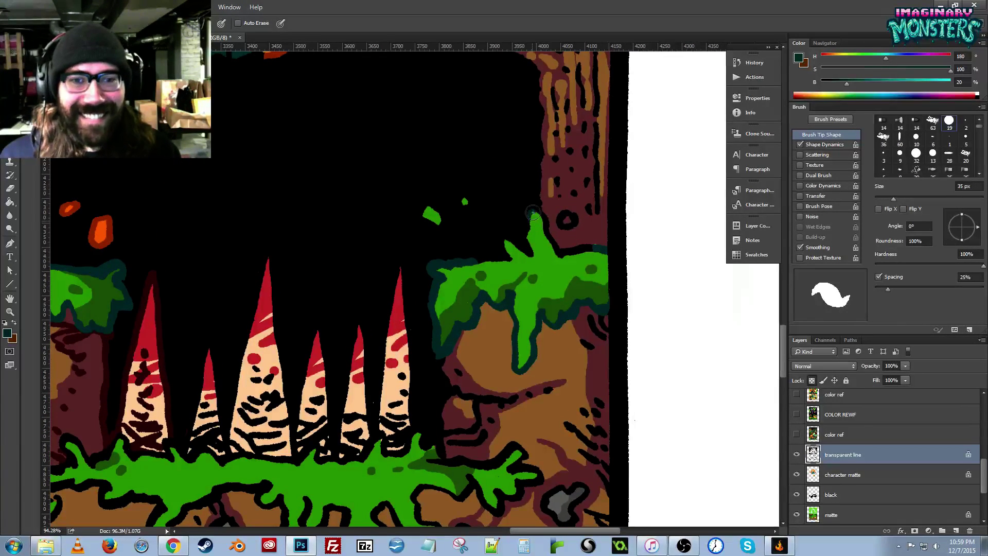
pyautogui.press('g')
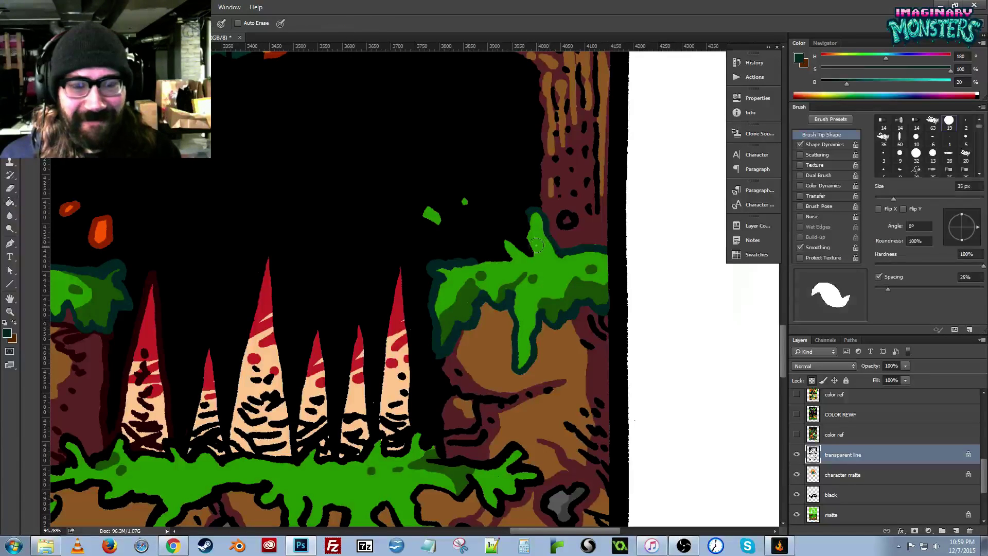
pyautogui.click(537, 262)
pyautogui.moveTo(506, 249); pyautogui.dragTo(509, 269)
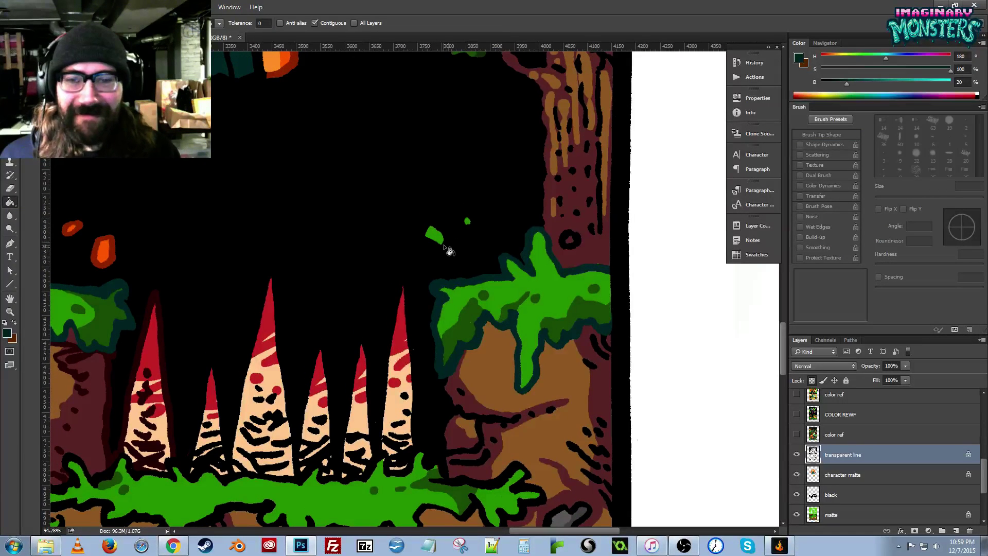
# Outline the two floating green bits above the right ledge in dark teal.
pyautogui.moveTo(426, 249)
pyautogui.mouseDown()
pyautogui.moveTo(454, 266)
pyautogui.moveTo(481, 262)
pyautogui.mouseUp()
pyautogui.press('b')
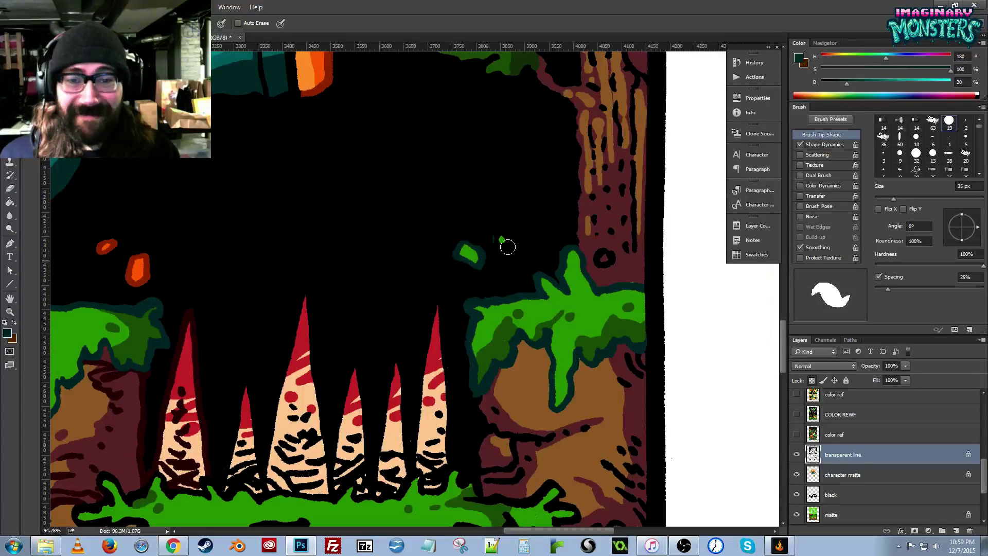
pyautogui.moveTo(459, 179); pyautogui.dragTo(452, 242)
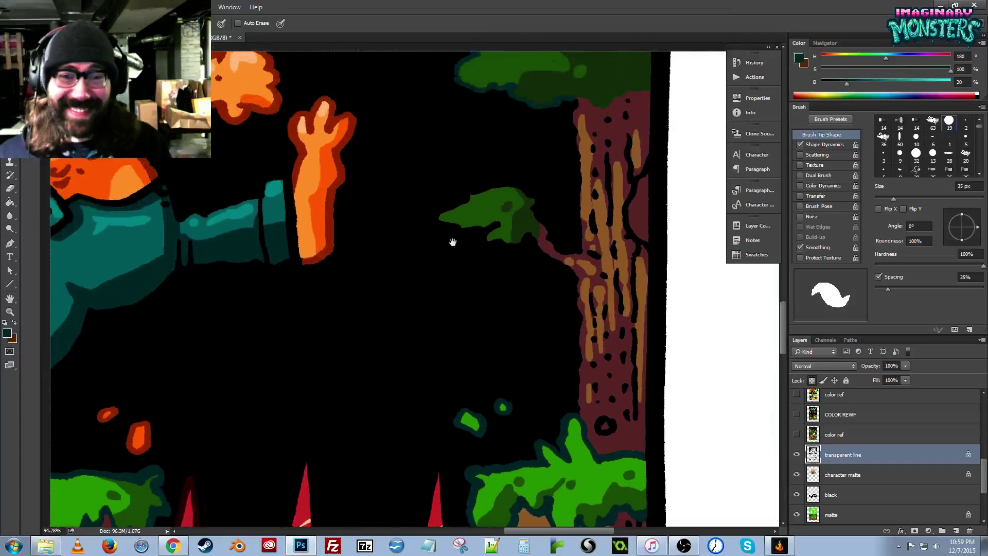
# Recolour the black outline around the small leaf cluster on the tree branch in dark teal.
pyautogui.moveTo(468, 205); pyautogui.dragTo(403, 237)
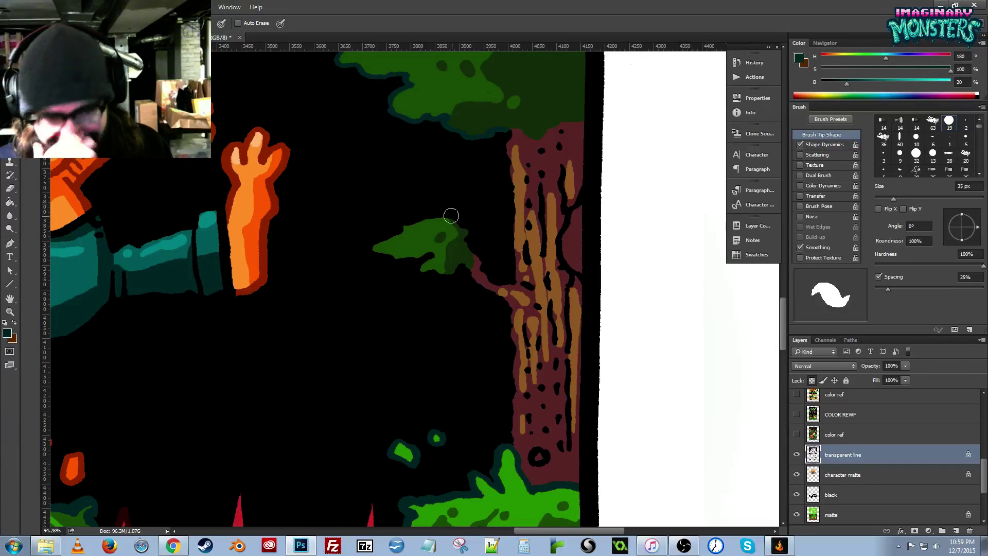
pyautogui.moveTo(474, 246); pyautogui.dragTo(461, 218)
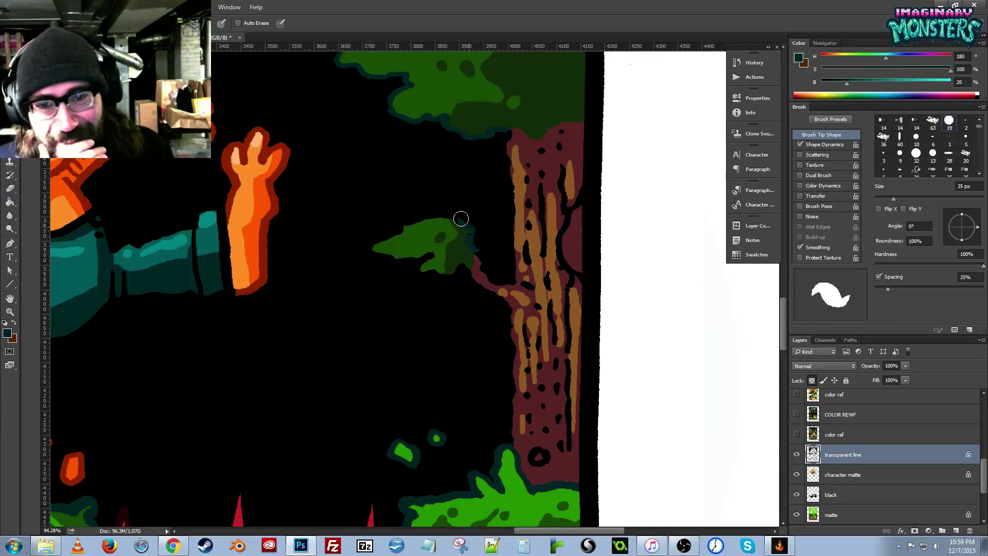
pyautogui.moveTo(455, 271); pyautogui.dragTo(433, 261)
pyautogui.press('g')
pyautogui.click(423, 262)
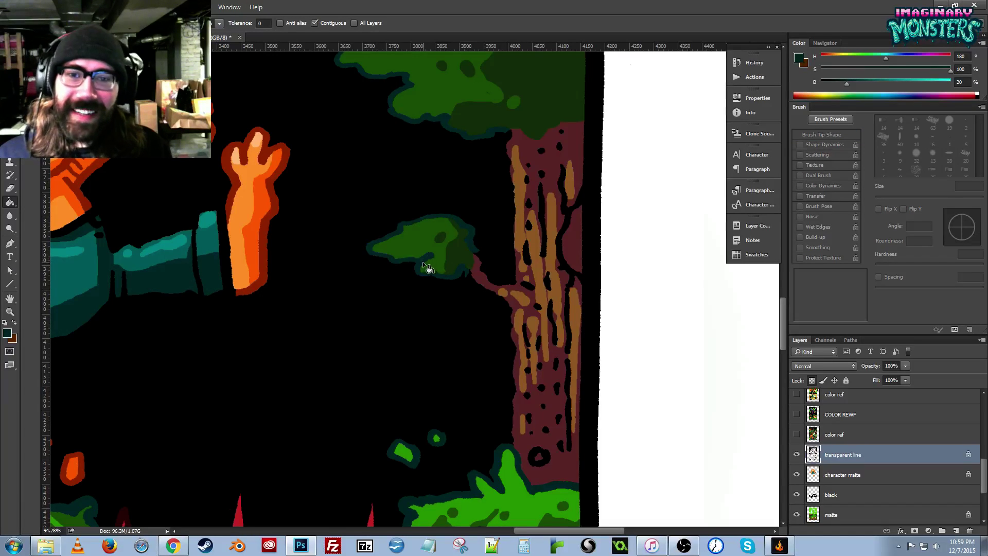
# Sample the dark maroon and recolour the black outline of the tree branch and the trunk's inner edge.
pyautogui.moveTo(410, 310)
pyautogui.mouseDown()
pyautogui.moveTo(441, 210)
pyautogui.moveTo(434, 178)
pyautogui.mouseUp()
pyautogui.press('b')
pyautogui.moveTo(175, 388); pyautogui.dragTo(227, 379)
pyautogui.keyDown('alt'); pyautogui.click(156, 442); pyautogui.keyUp('alt')
pyautogui.hscroll(3, 481, 287)
pyautogui.scroll(4, 481, 287)
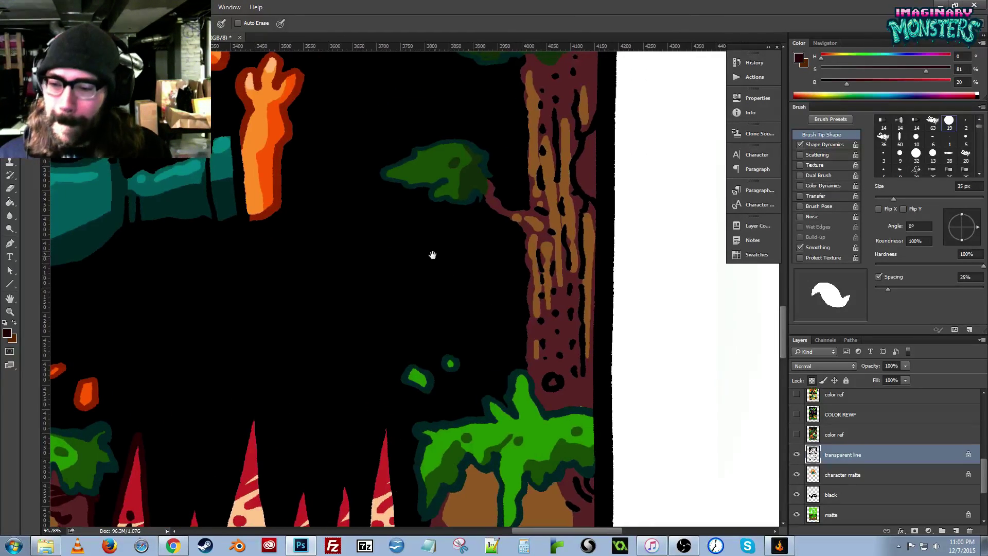
pyautogui.press('g')
pyautogui.click(512, 272)
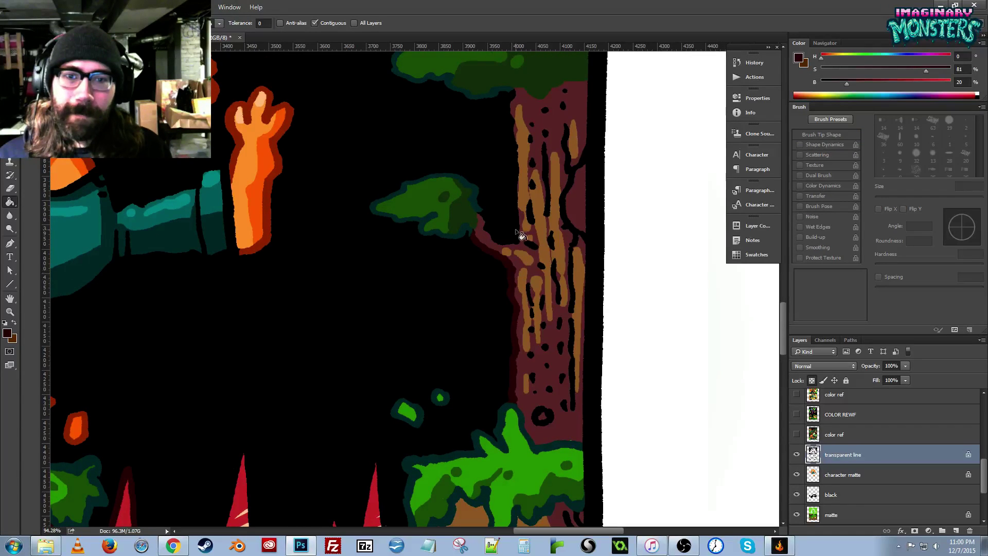
pyautogui.click(513, 231)
pyautogui.moveTo(514, 227); pyautogui.dragTo(494, 296)
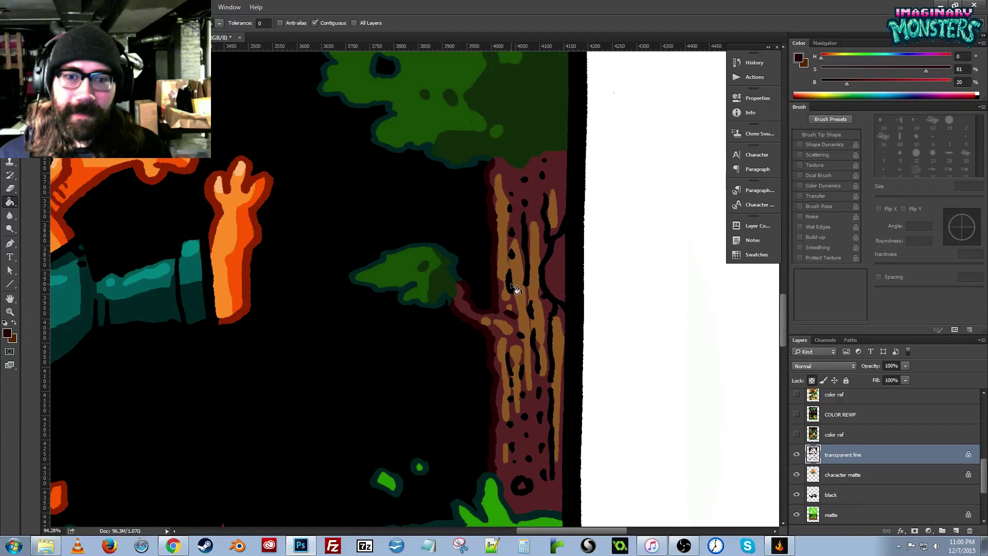
# Brush dark maroon over the black dots on the upper trunk and the edges of the knot.
pyautogui.press('b')
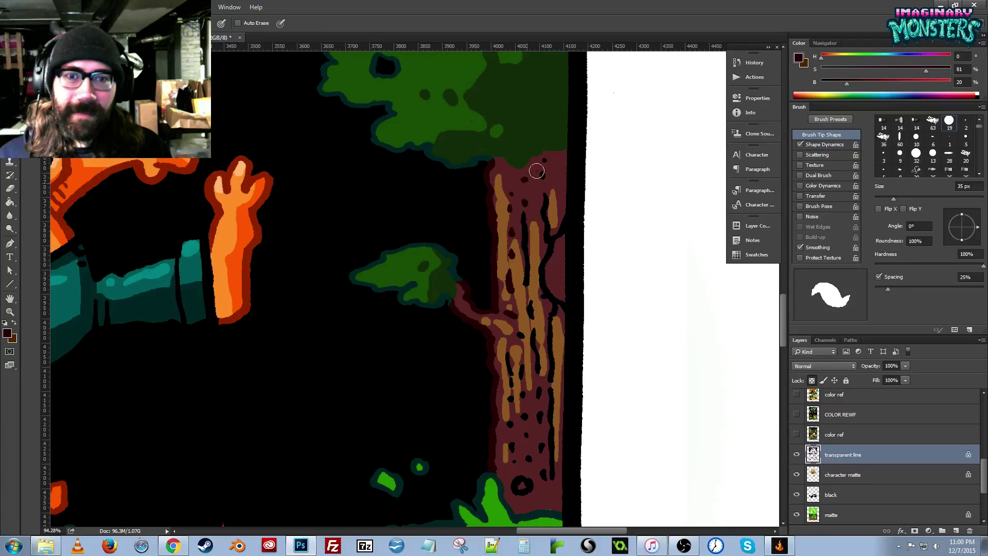
pyautogui.moveTo(557, 222); pyautogui.dragTo(556, 204)
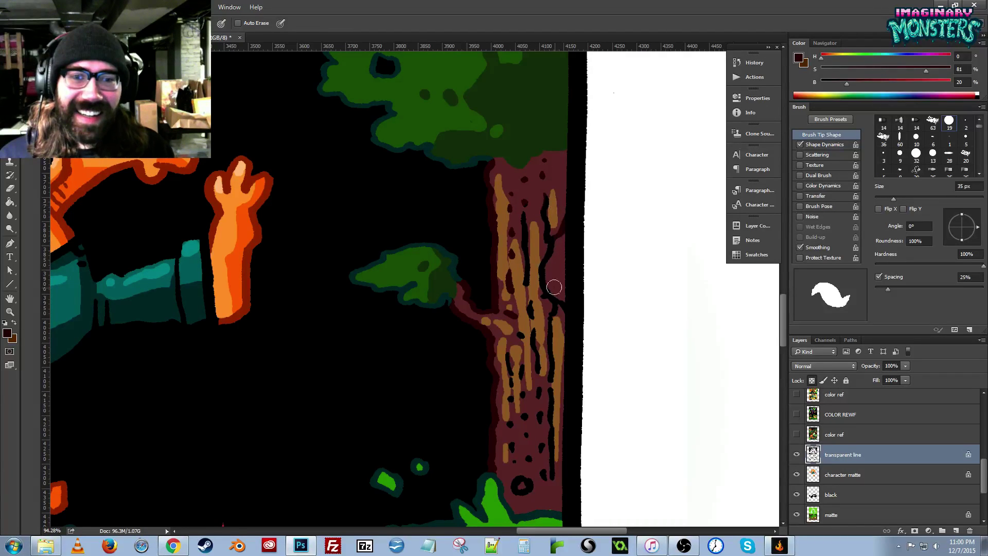
pyautogui.moveTo(547, 392); pyautogui.dragTo(525, 299)
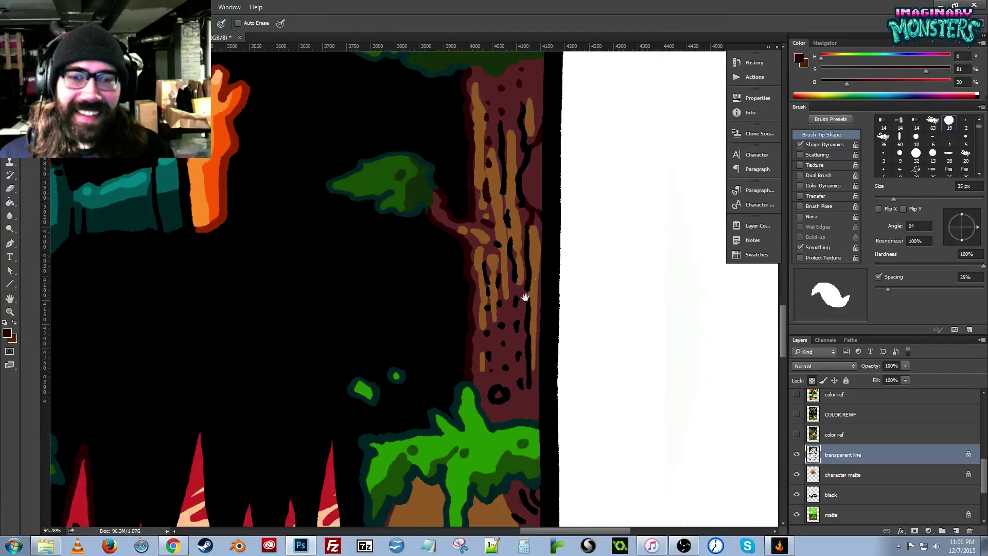
# Fill the black bark lines on the trunk with dark maroon and the ring at the trunk's base with sampled dark teal.
pyautogui.press('g')
pyautogui.click(526, 203)
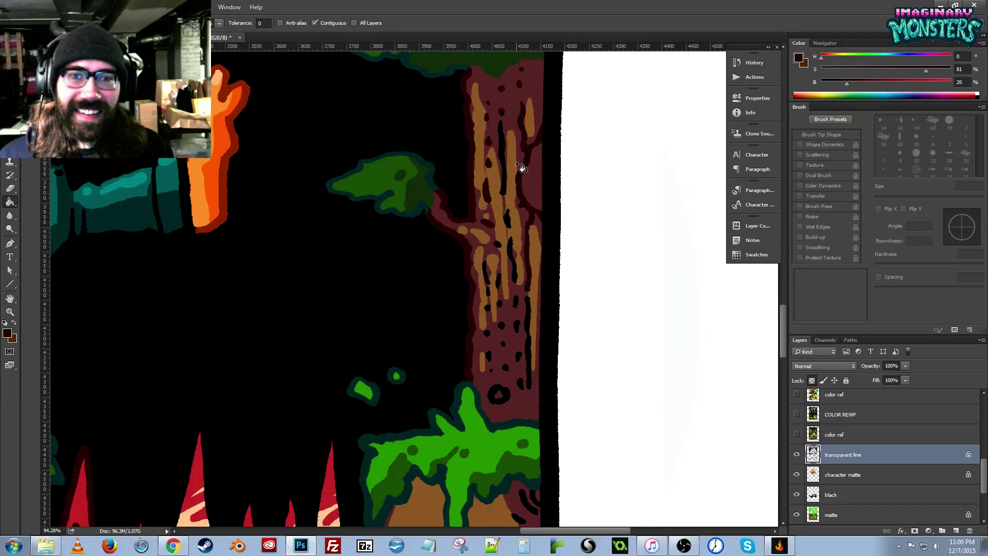
pyautogui.click(510, 186)
pyautogui.click(511, 260)
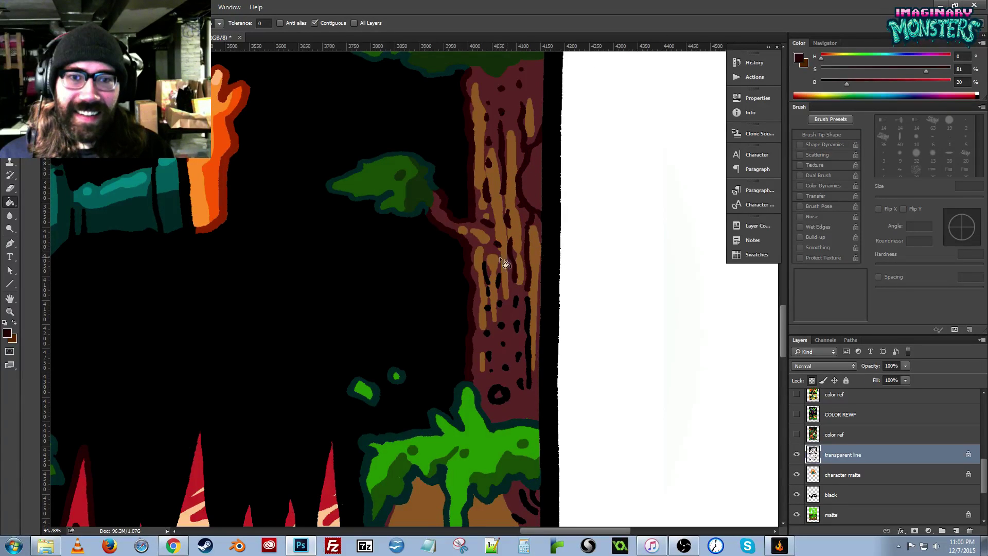
pyautogui.keyDown('alt'); pyautogui.click(490, 417); pyautogui.keyUp('alt')
pyautogui.click(499, 400)
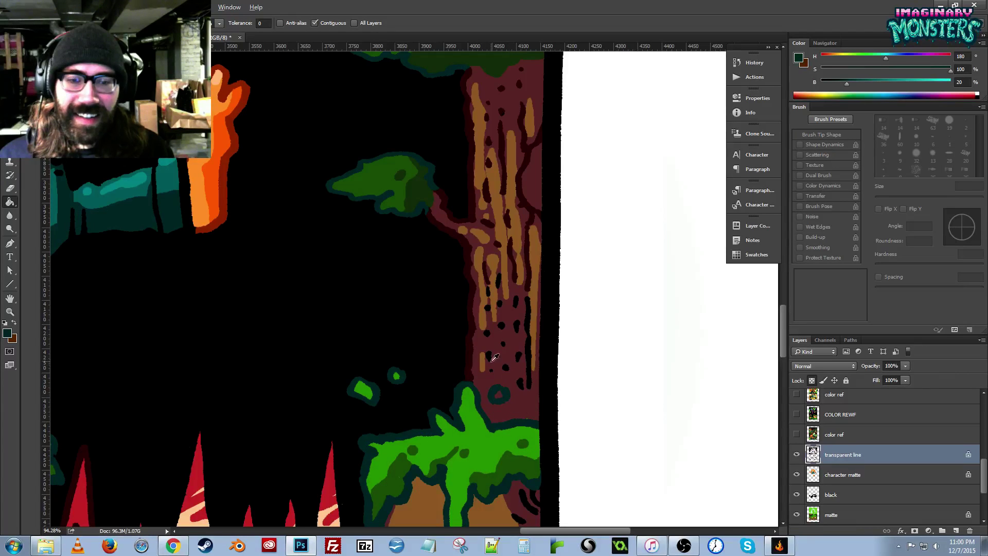
# Sample the dark maroon and brush over the remaining black dots and line on the lower trunk.
pyautogui.press('b')
pyautogui.keyDown('alt'); pyautogui.click(470, 351); pyautogui.keyUp('alt')
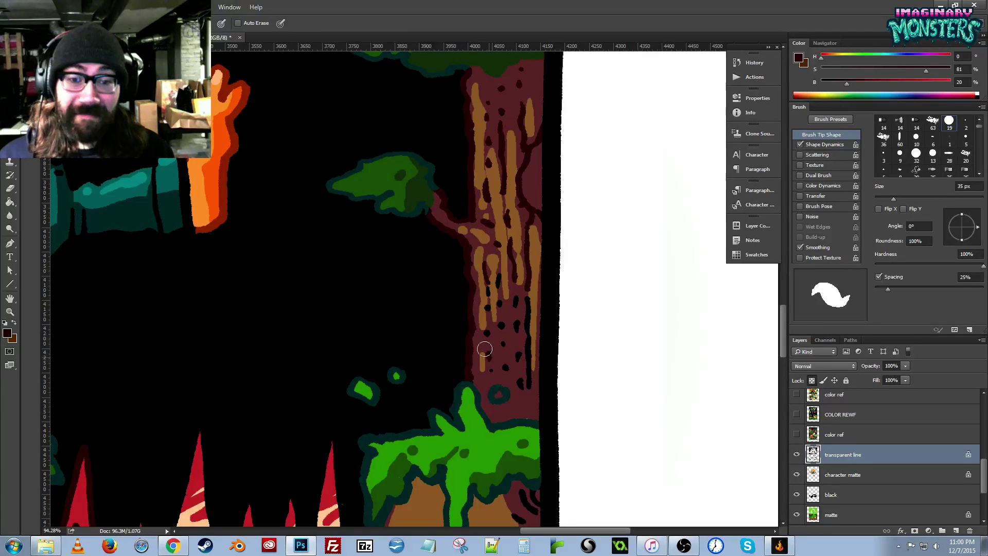
pyautogui.moveTo(511, 368)
pyautogui.mouseDown()
pyautogui.moveTo(523, 353)
pyautogui.moveTo(525, 288)
pyautogui.mouseUp()
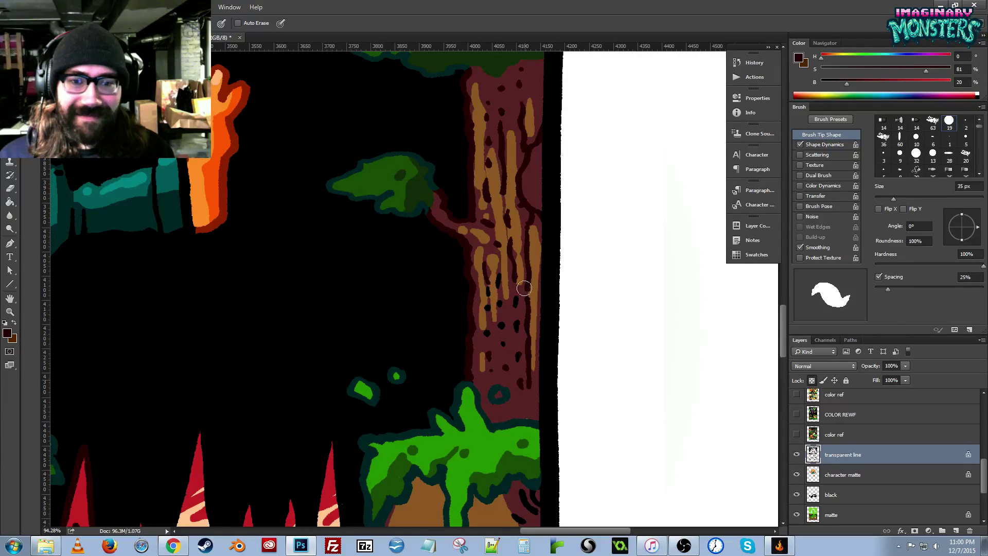
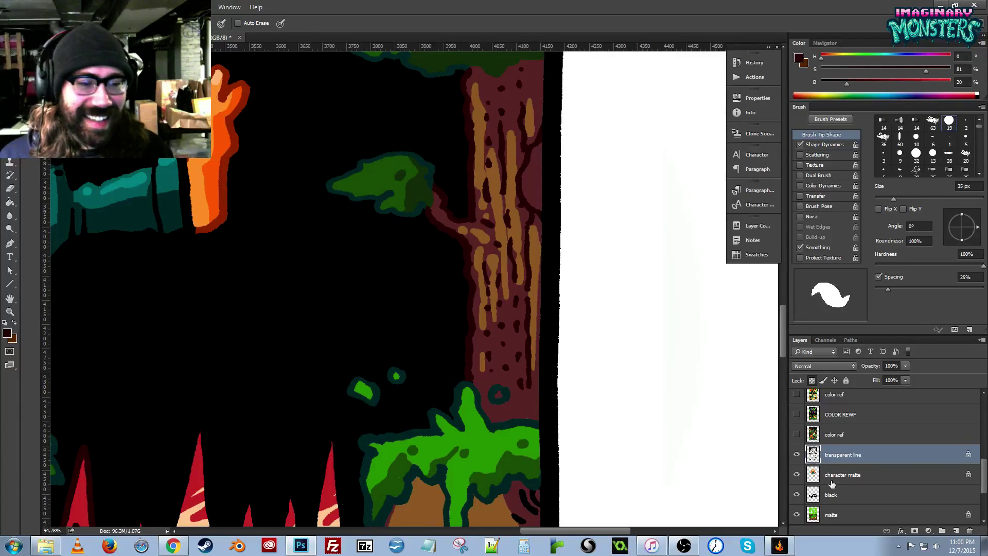
# On the matte layer, paint the inside of the small ring at the trunk's base dark green and resample the trunk's maroon.
pyautogui.click(812, 515)
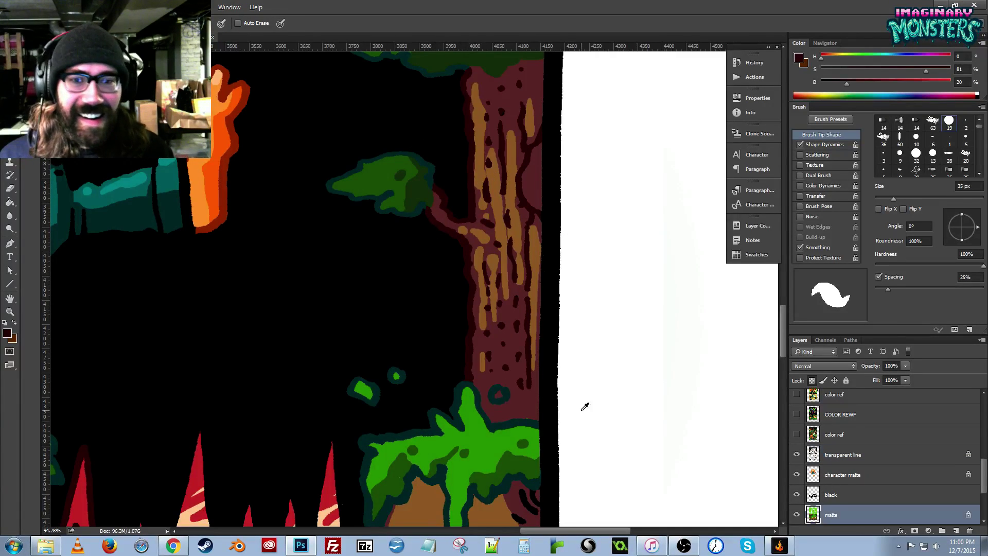
pyautogui.keyDown('alt'); pyautogui.click(517, 460); pyautogui.keyUp('alt')
pyautogui.moveTo(525, 443); pyautogui.dragTo(526, 361)
pyautogui.keyDown('alt'); pyautogui.click(498, 355); pyautogui.keyUp('alt')
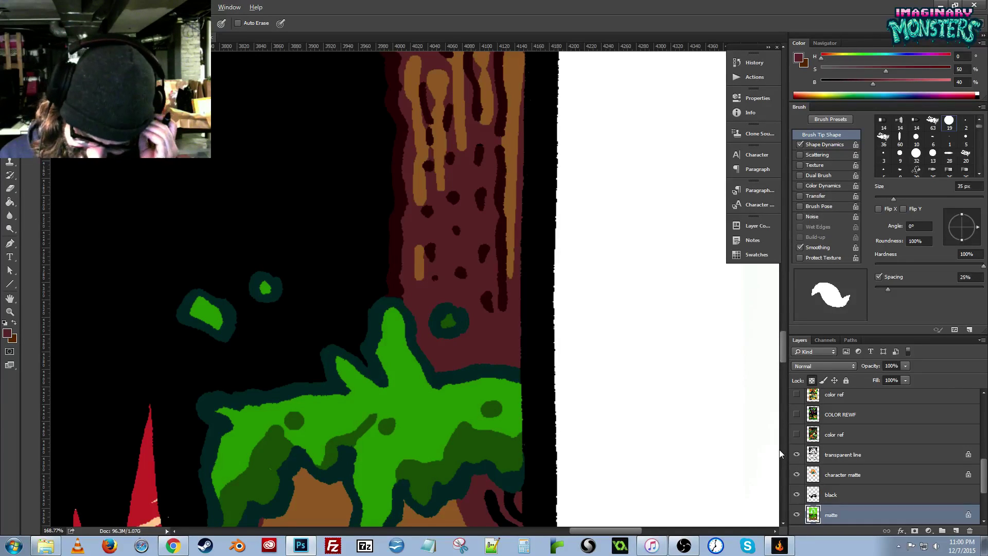
pyautogui.click(814, 455)
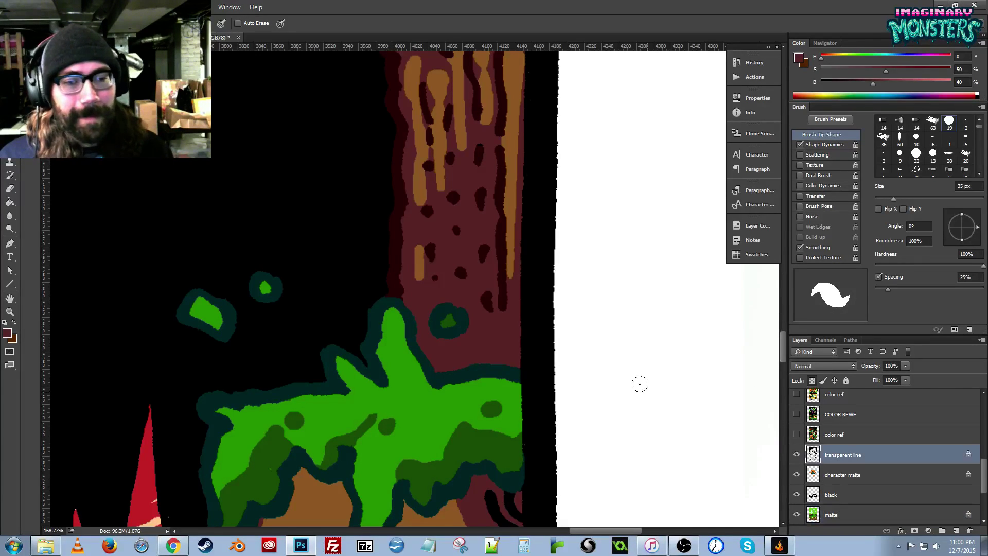
pyautogui.keyDown('alt'); pyautogui.click(393, 300); pyautogui.keyUp('alt')
pyautogui.press('z')
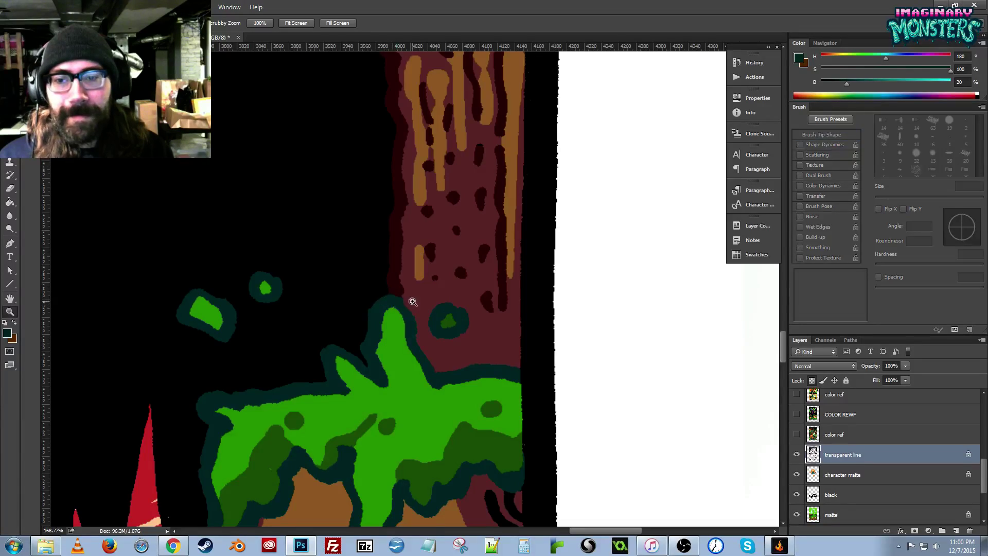
pyautogui.keyDown('alt'); pyautogui.click(413, 300); pyautogui.keyUp('alt')
pyautogui.keyDown('alt'); pyautogui.click(413, 300); pyautogui.keyUp('alt')
pyautogui.keyDown('alt'); pyautogui.click(412, 300); pyautogui.keyUp('alt')
pyautogui.keyDown('alt'); pyautogui.click(412, 300); pyautogui.keyUp('alt')
pyautogui.moveTo(390, 384); pyautogui.dragTo(401, 322)
pyautogui.press('z')
pyautogui.moveTo(305, 380)
pyautogui.mouseDown()
pyautogui.moveTo(348, 351)
pyautogui.moveTo(524, 306)
pyautogui.mouseUp()
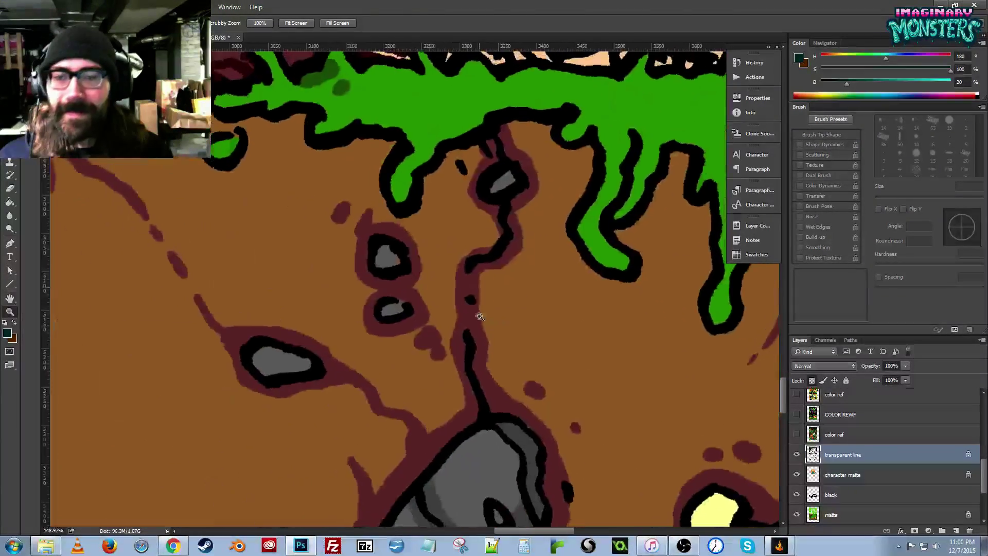
pyautogui.press('b')
pyautogui.click(843, 474)
pyautogui.click(817, 514)
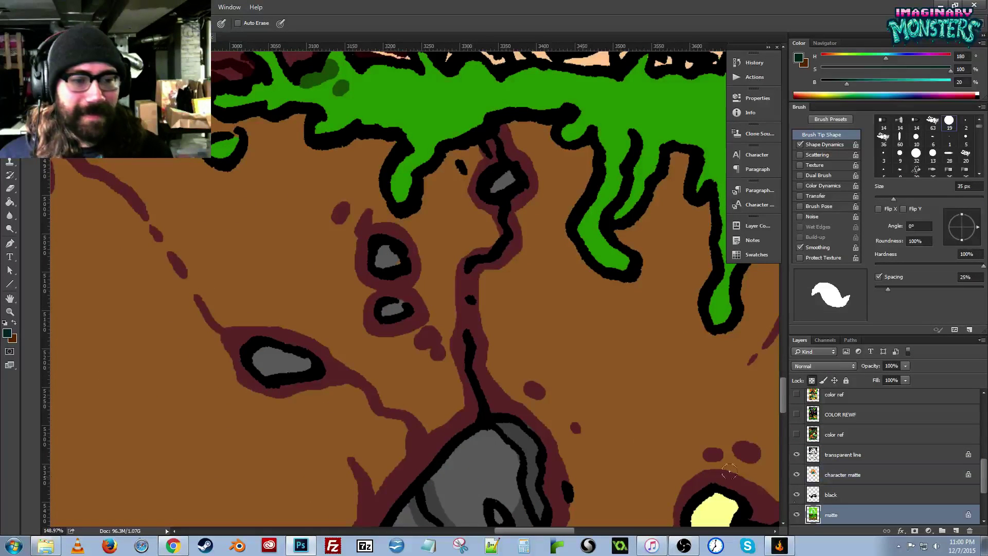
pyautogui.keyDown('alt'); pyautogui.click(391, 256); pyautogui.keyUp('alt')
pyautogui.moveTo(445, 264); pyautogui.dragTo(397, 307)
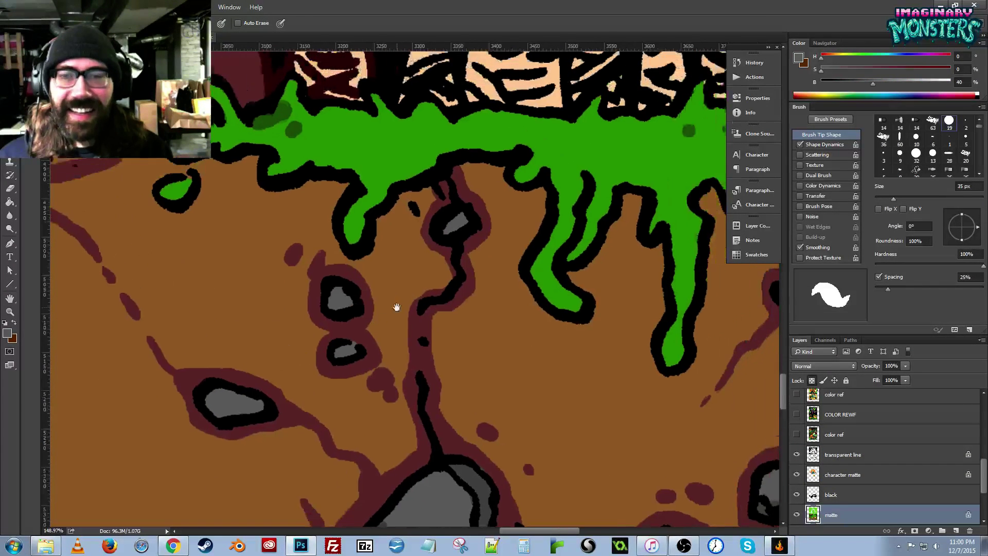
pyautogui.keyDown('alt'); pyautogui.click(432, 275); pyautogui.keyUp('alt')
pyautogui.press('z')
pyautogui.keyDown('alt'); pyautogui.click(444, 277); pyautogui.keyUp('alt')
pyautogui.keyDown('alt'); pyautogui.click(444, 277); pyautogui.keyUp('alt')
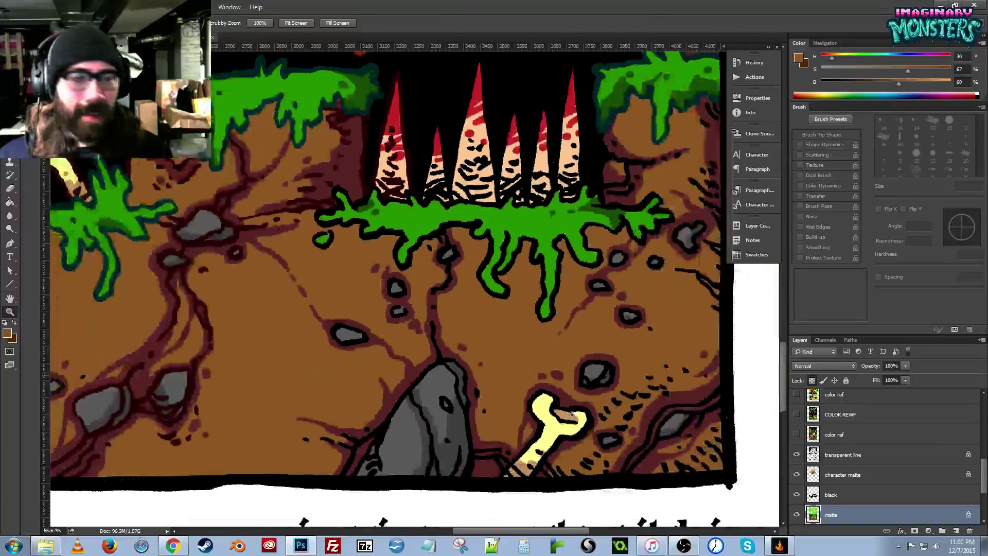
# On the transparent line layer, brush sampled dark teal over the outline of the moss strip's left end, its droplet and first drip.
pyautogui.click(813, 454)
pyautogui.moveTo(376, 226); pyautogui.dragTo(419, 253)
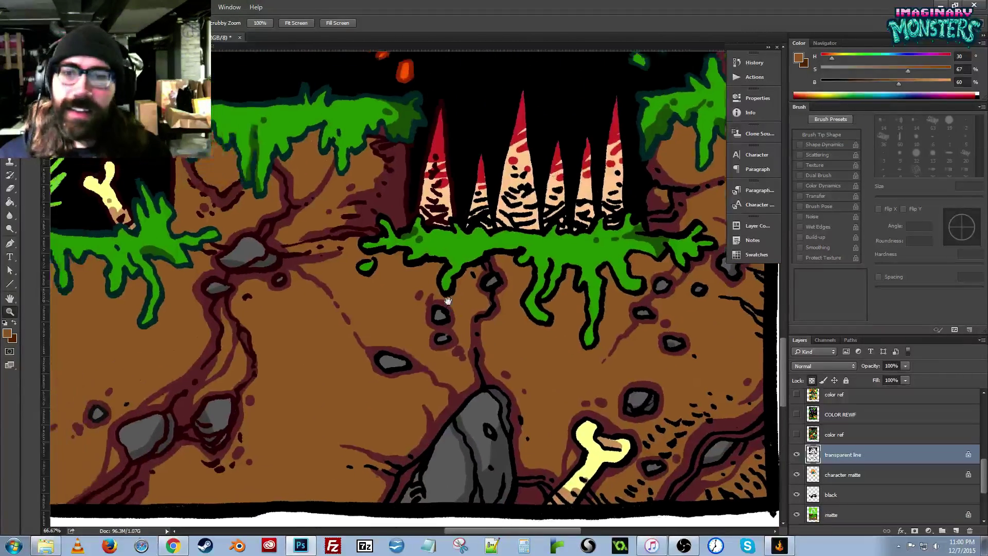
pyautogui.click(412, 233)
pyautogui.press('b')
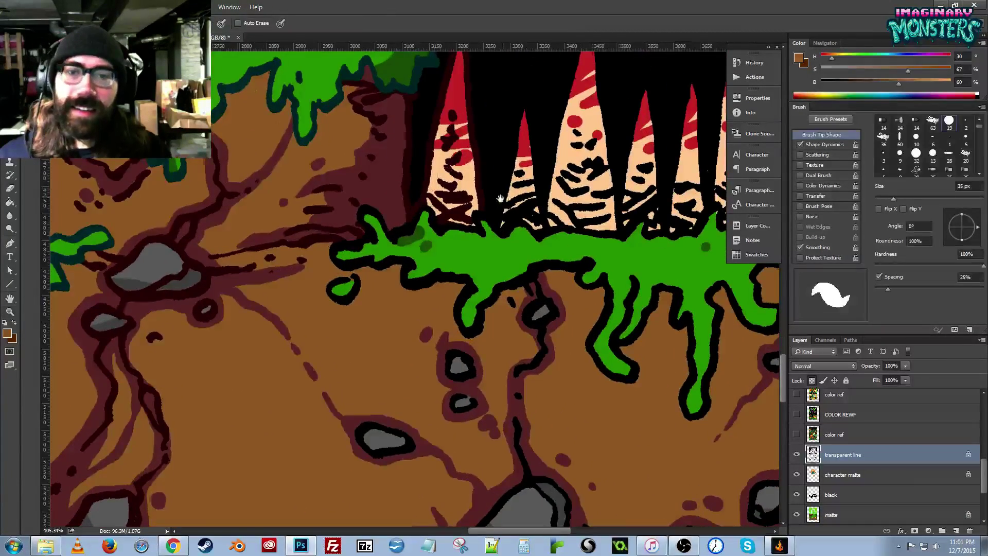
pyautogui.moveTo(499, 195); pyautogui.dragTo(394, 277)
pyautogui.keyDown('alt'); pyautogui.click(320, 140); pyautogui.keyUp('alt')
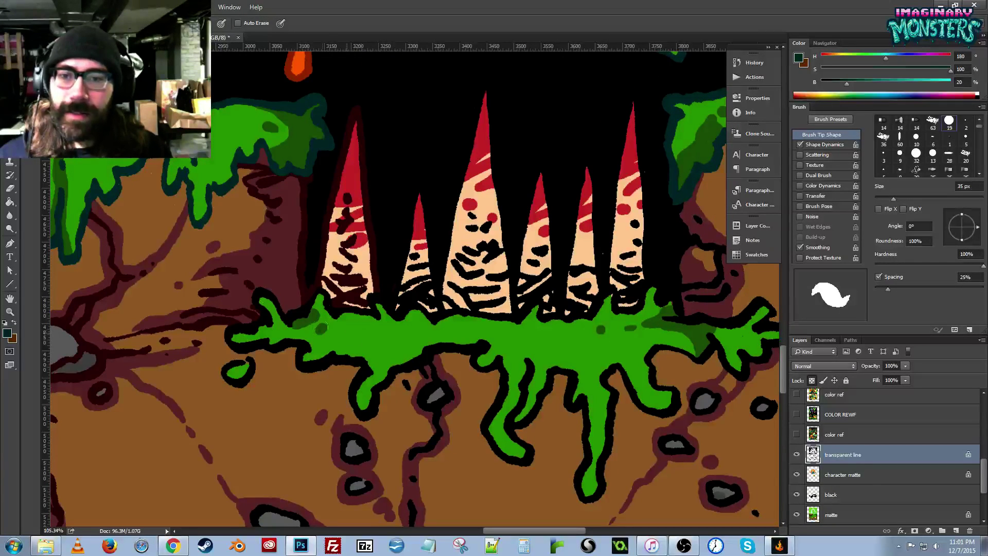
pyautogui.moveTo(361, 362); pyautogui.dragTo(346, 366)
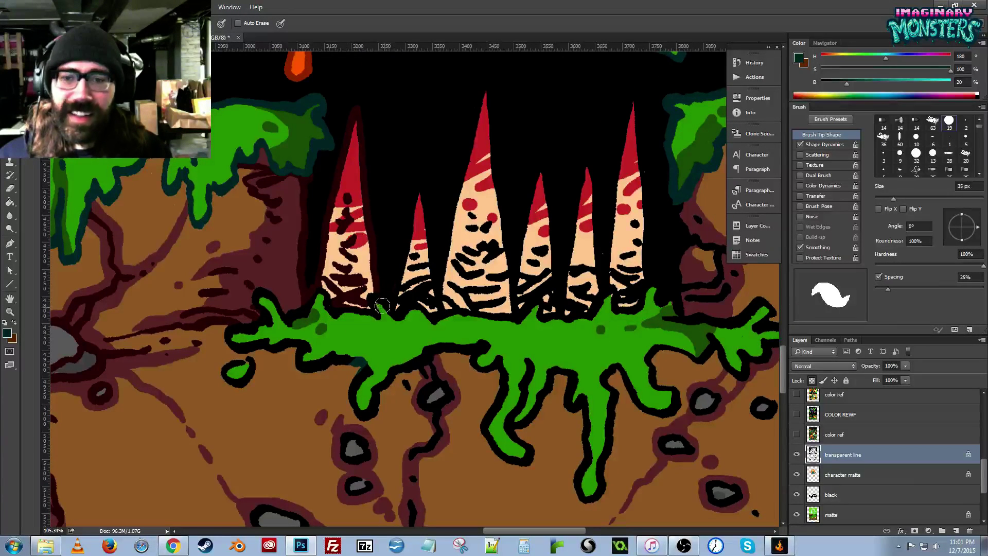
pyautogui.moveTo(382, 307)
pyautogui.mouseDown()
pyautogui.moveTo(270, 364)
pyautogui.moveTo(251, 362)
pyautogui.moveTo(235, 381)
pyautogui.moveTo(226, 363)
pyautogui.mouseUp()
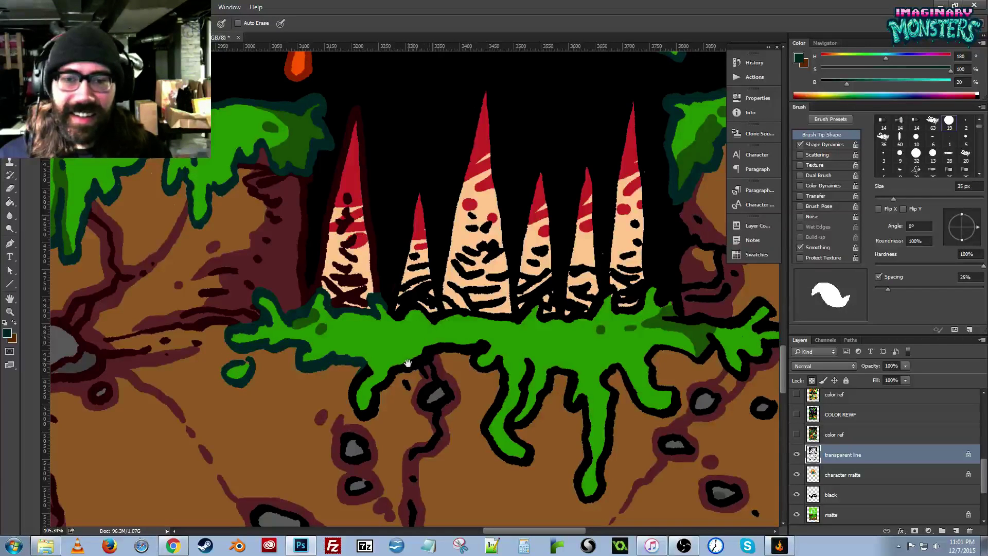
pyautogui.moveTo(410, 362)
pyautogui.mouseDown()
pyautogui.moveTo(435, 348)
pyautogui.moveTo(413, 353)
pyautogui.moveTo(391, 377)
pyautogui.mouseUp()
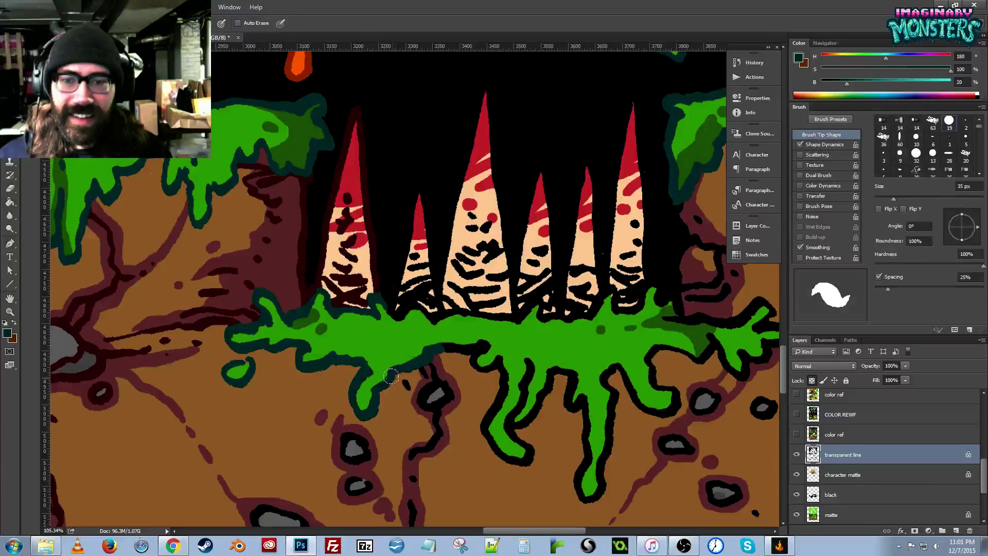
pyautogui.moveTo(461, 349)
pyautogui.mouseDown()
pyautogui.moveTo(437, 348)
pyautogui.moveTo(459, 340)
pyautogui.mouseUp()
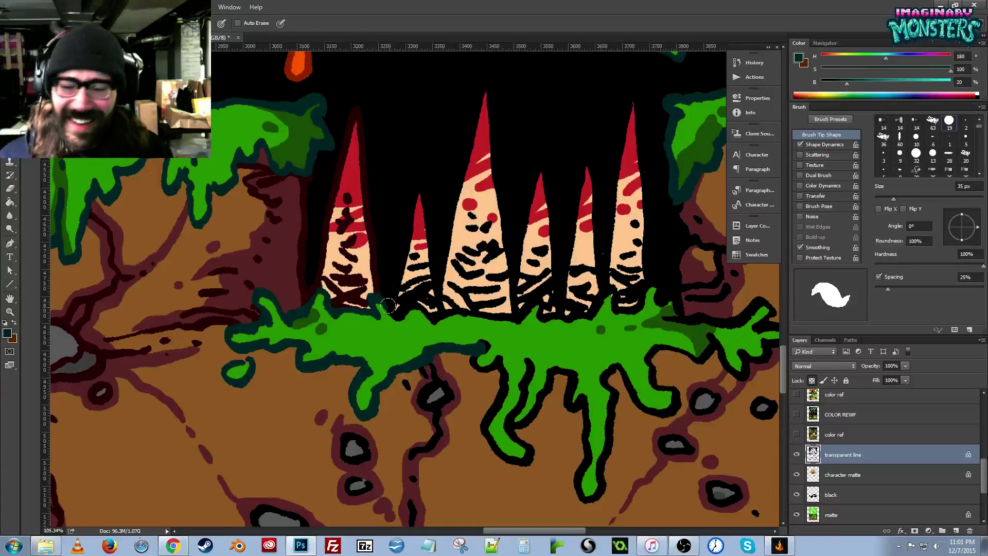
# Brush dark teal along the moss strip's upper outline at the base of the spikes.
pyautogui.hotkey('ctrl', 'space')
pyautogui.keyDown('ctrl'); pyautogui.click(416, 312); pyautogui.keyUp('ctrl')
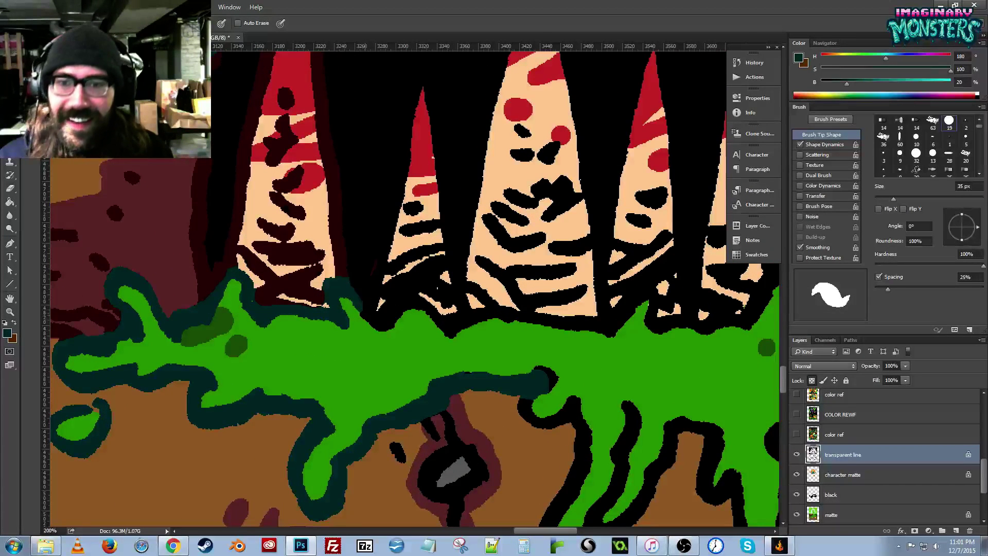
pyautogui.moveTo(352, 309)
pyautogui.mouseDown()
pyautogui.moveTo(379, 323)
pyautogui.moveTo(386, 300)
pyautogui.moveTo(369, 310)
pyautogui.moveTo(390, 296)
pyautogui.moveTo(440, 324)
pyautogui.moveTo(466, 309)
pyautogui.moveTo(547, 320)
pyautogui.moveTo(493, 307)
pyautogui.moveTo(630, 322)
pyautogui.mouseUp()
pyautogui.moveTo(584, 330)
pyautogui.mouseDown()
pyautogui.moveTo(632, 323)
pyautogui.moveTo(453, 336)
pyautogui.moveTo(457, 322)
pyautogui.moveTo(435, 311)
pyautogui.moveTo(444, 316)
pyautogui.moveTo(446, 306)
pyautogui.moveTo(446, 336)
pyautogui.moveTo(468, 349)
pyautogui.moveTo(458, 337)
pyautogui.moveTo(517, 343)
pyautogui.moveTo(508, 340)
pyautogui.moveTo(568, 320)
pyautogui.moveTo(548, 331)
pyautogui.moveTo(572, 293)
pyautogui.moveTo(585, 292)
pyautogui.moveTo(578, 337)
pyautogui.moveTo(634, 311)
pyautogui.moveTo(591, 321)
pyautogui.moveTo(637, 312)
pyautogui.moveTo(661, 276)
pyautogui.moveTo(665, 299)
pyautogui.moveTo(679, 284)
pyautogui.moveTo(674, 315)
pyautogui.moveTo(532, 296)
pyautogui.moveTo(609, 309)
pyautogui.mouseUp()
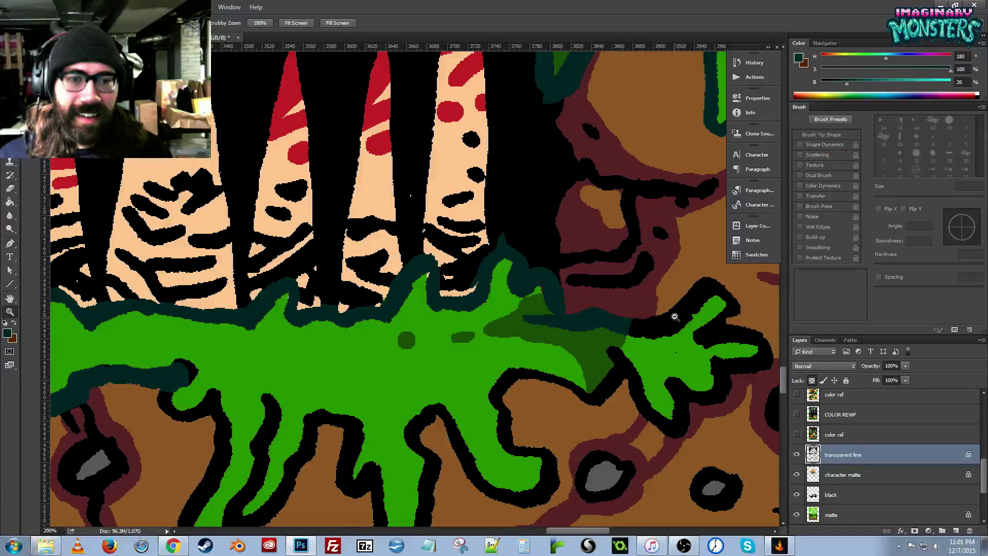
# Fill the remaining black outline of the moss strip's right end and drips with dark teal.
pyautogui.moveTo(675, 314)
pyautogui.mouseDown()
pyautogui.moveTo(634, 325)
pyautogui.moveTo(560, 317)
pyautogui.mouseUp()
pyautogui.press('g')
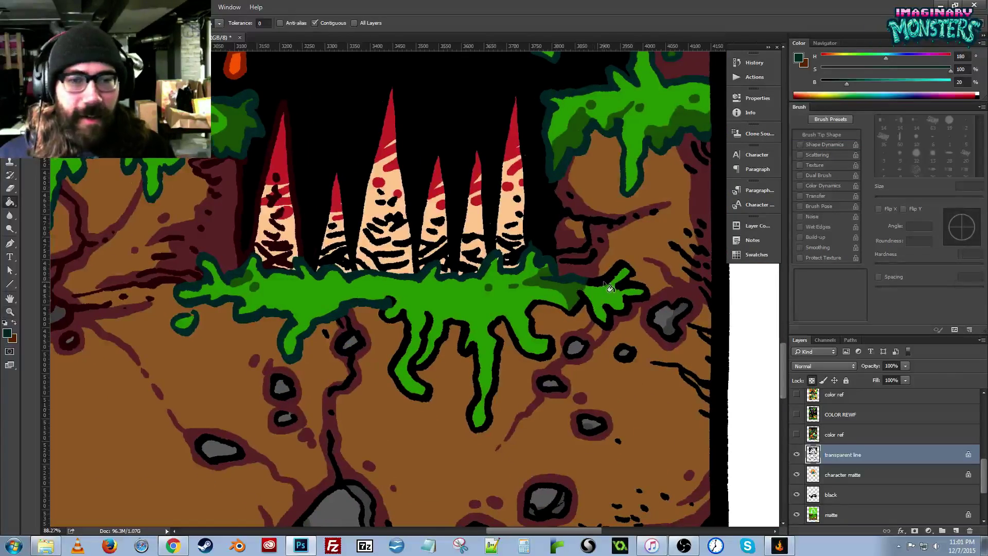
pyautogui.click(605, 290)
# Sample the dark maroon from the first spike and fill the black outlines of the other spikes with it.
pyautogui.press('b')
pyautogui.moveTo(416, 275)
pyautogui.mouseDown()
pyautogui.moveTo(438, 282)
pyautogui.moveTo(520, 384)
pyautogui.mouseUp()
pyautogui.scroll(4, 404, 292)
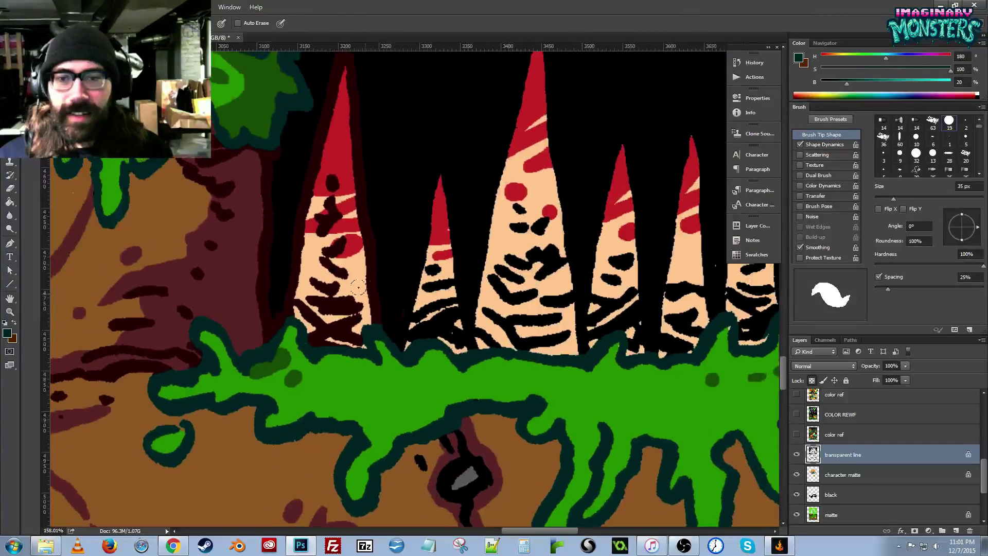
pyautogui.keyDown('alt'); pyautogui.click(375, 314); pyautogui.keyUp('alt')
pyautogui.press('g')
pyautogui.click(440, 327)
# Fill the separate black markings on the tallest spike with dark maroon.
pyautogui.moveTo(515, 295); pyautogui.dragTo(480, 309)
pyautogui.click(503, 244)
pyautogui.click(486, 240)
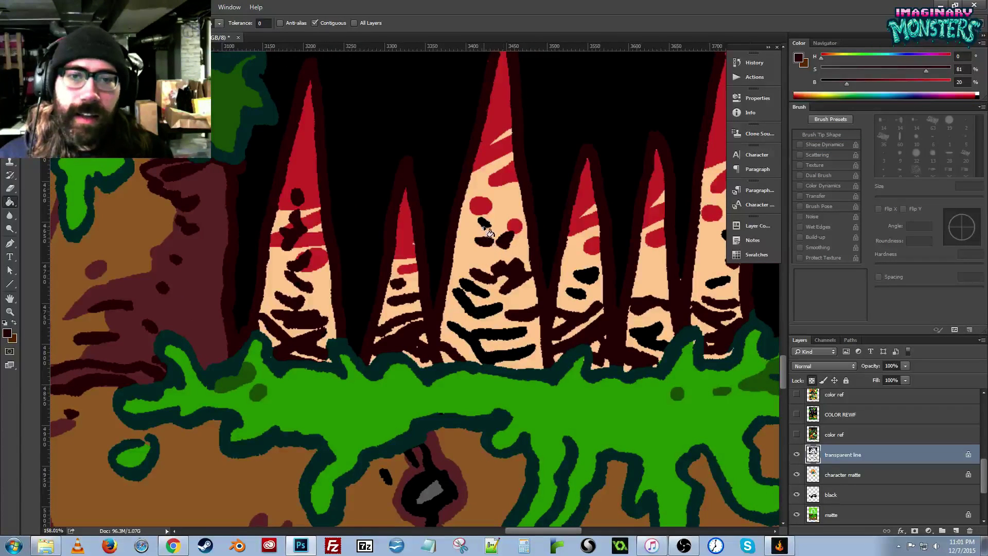
pyautogui.click(483, 224)
pyautogui.click(476, 308)
pyautogui.click(472, 288)
pyautogui.click(476, 337)
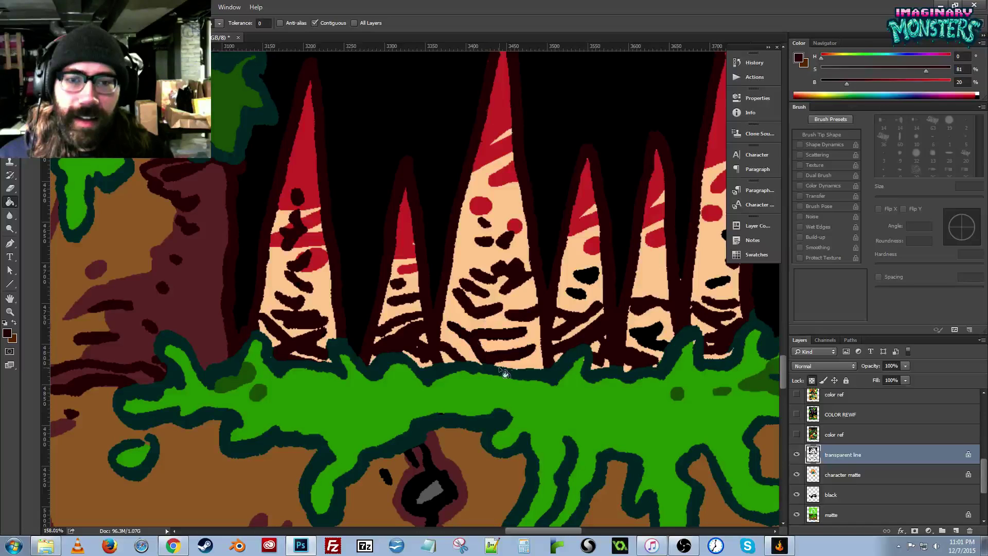
# Fill the remaining black markings on the three spikes right of the tallest one with dark maroon.
pyautogui.moveTo(522, 311); pyautogui.dragTo(470, 322)
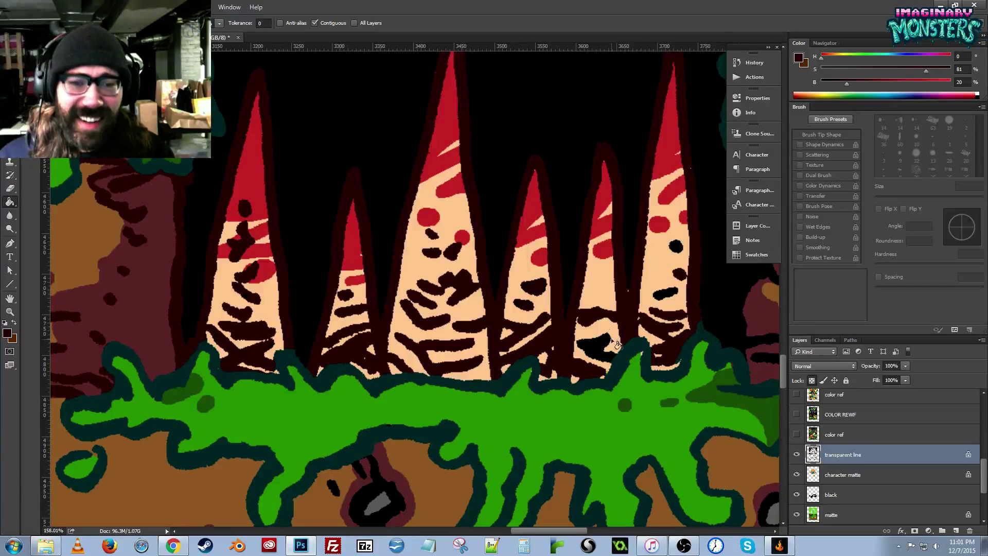
pyautogui.click(661, 295)
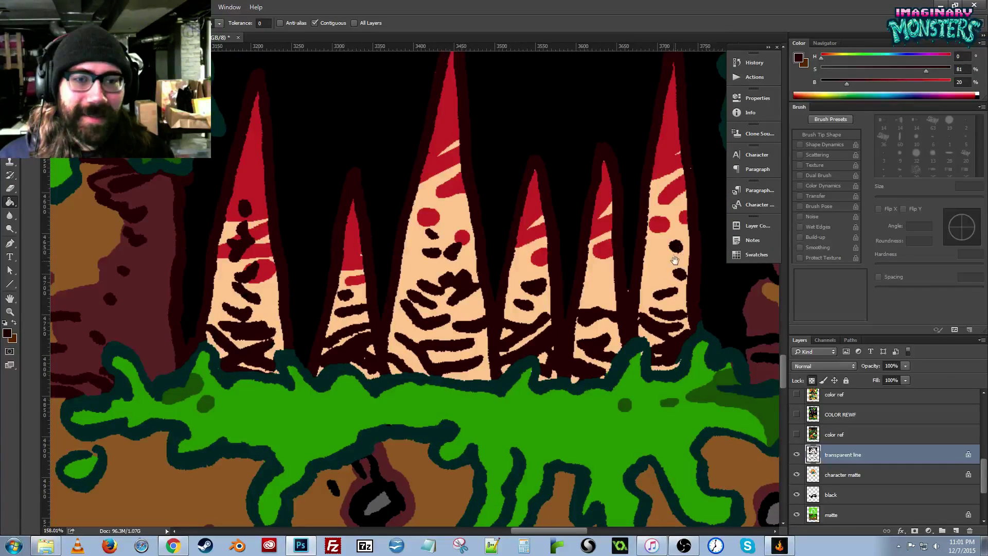
# Select the matte layer and sample the black background between the spikes.
pyautogui.moveTo(674, 260); pyautogui.dragTo(561, 293)
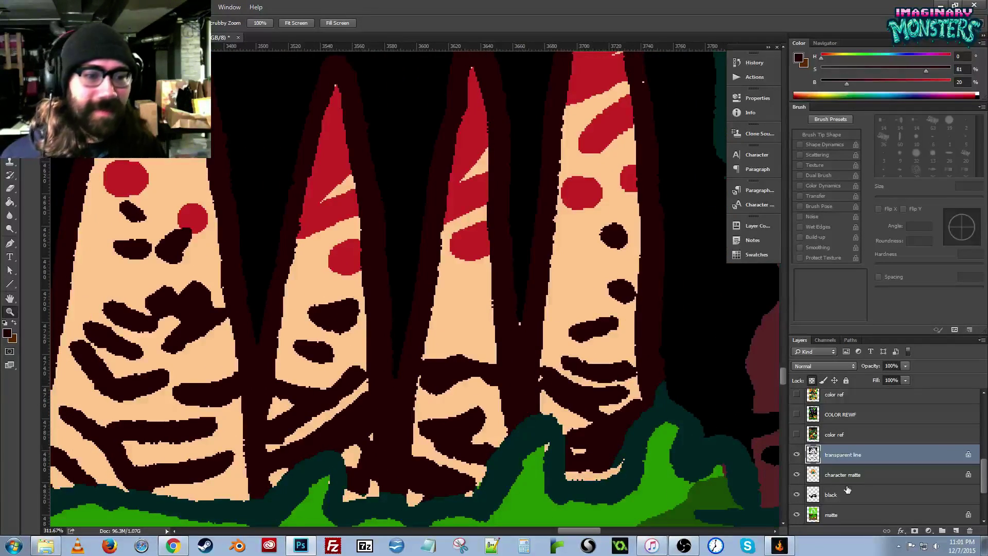
pyautogui.click(817, 510)
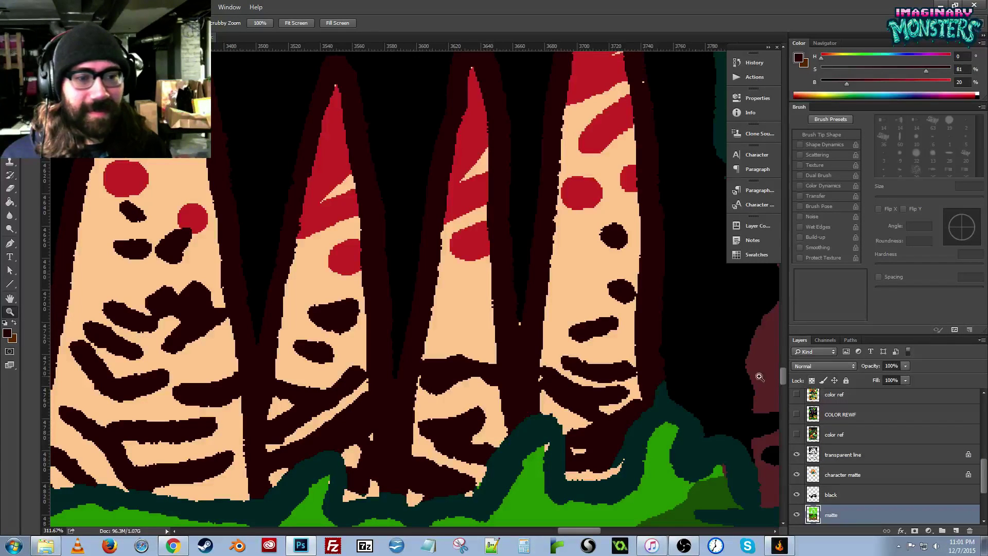
pyautogui.press('b')
pyautogui.keyDown('alt'); pyautogui.click(523, 275); pyautogui.keyUp('alt')
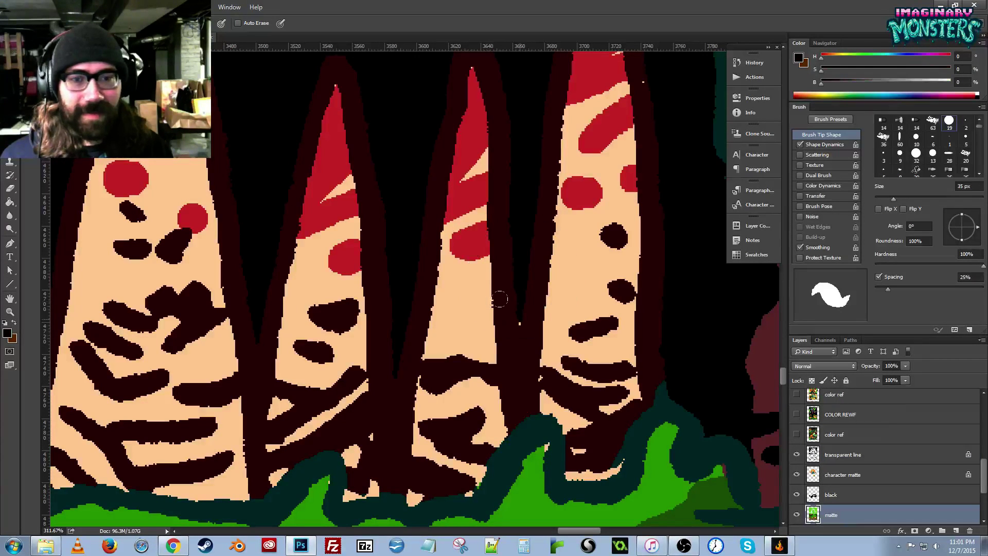
pyautogui.press('z')
pyautogui.keyDown('alt'); pyautogui.click(522, 292); pyautogui.keyUp('alt')
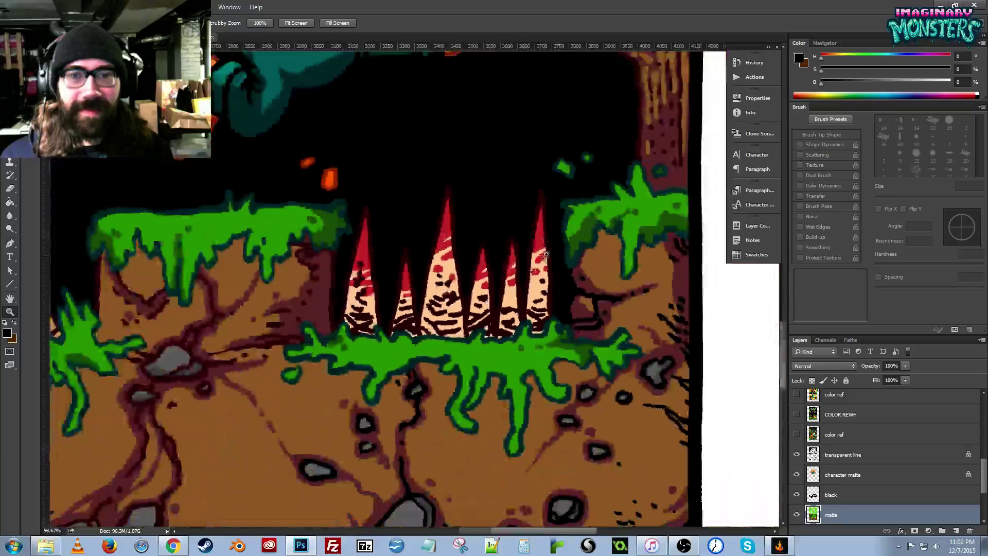
pyautogui.click(546, 254)
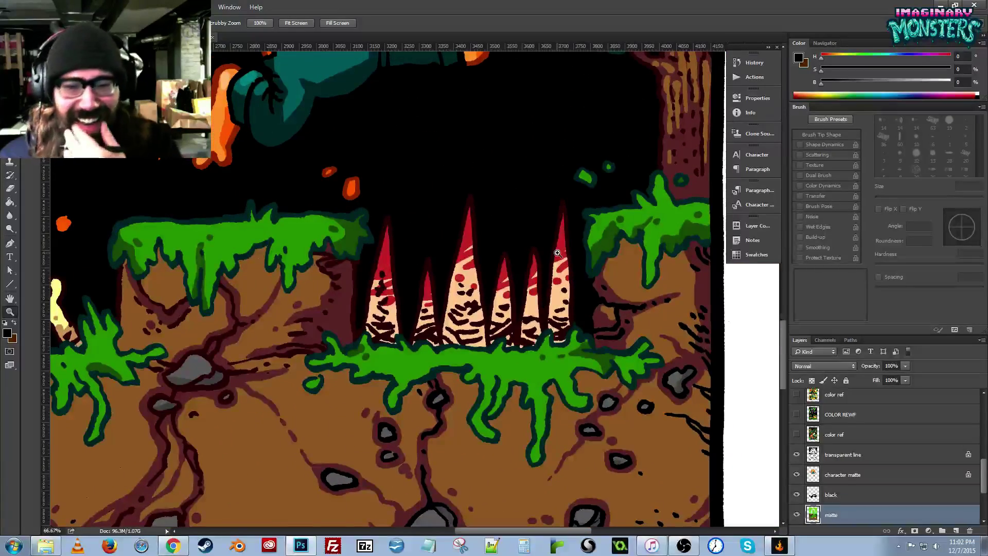
pyautogui.moveTo(410, 386); pyautogui.dragTo(612, 265)
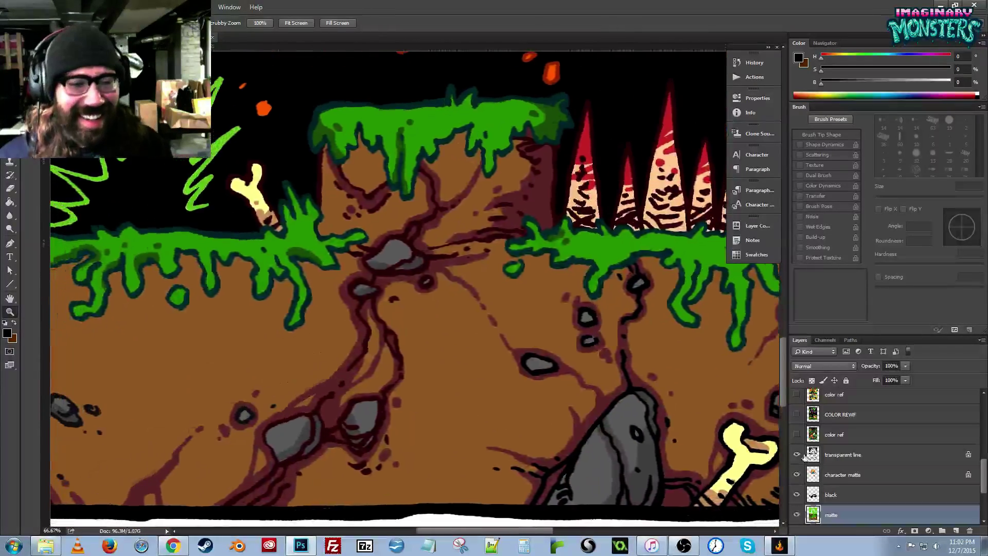
# Lock the matte layer's transparent pixels and briefly compare the scene with the color ref layer.
pyautogui.press('/')
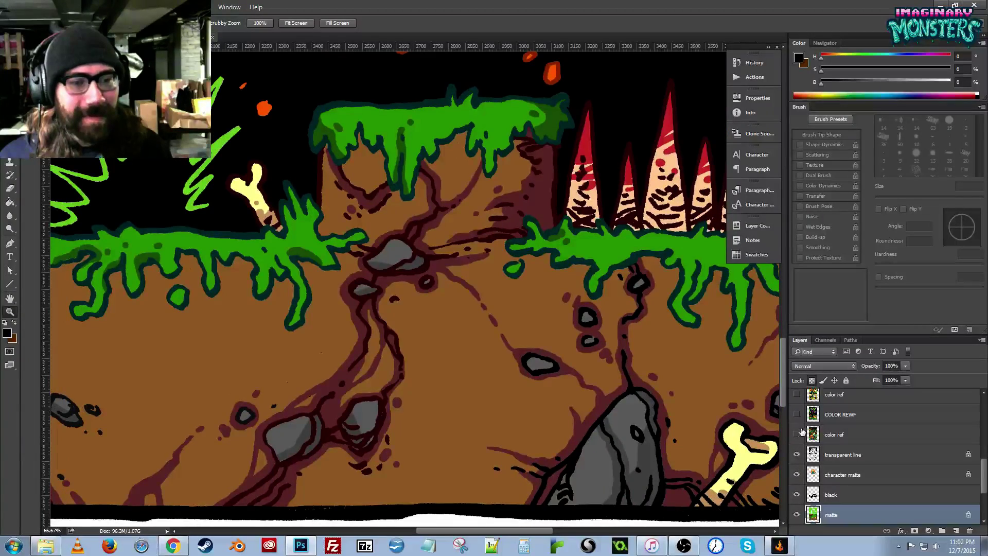
pyautogui.click(796, 435)
pyautogui.click(797, 435)
# On the matte layer, sample the darker grey (brightness 30%) and shade the large rock below the grassy ledge.
pyautogui.click(843, 455)
pyautogui.moveTo(610, 400); pyautogui.dragTo(565, 405)
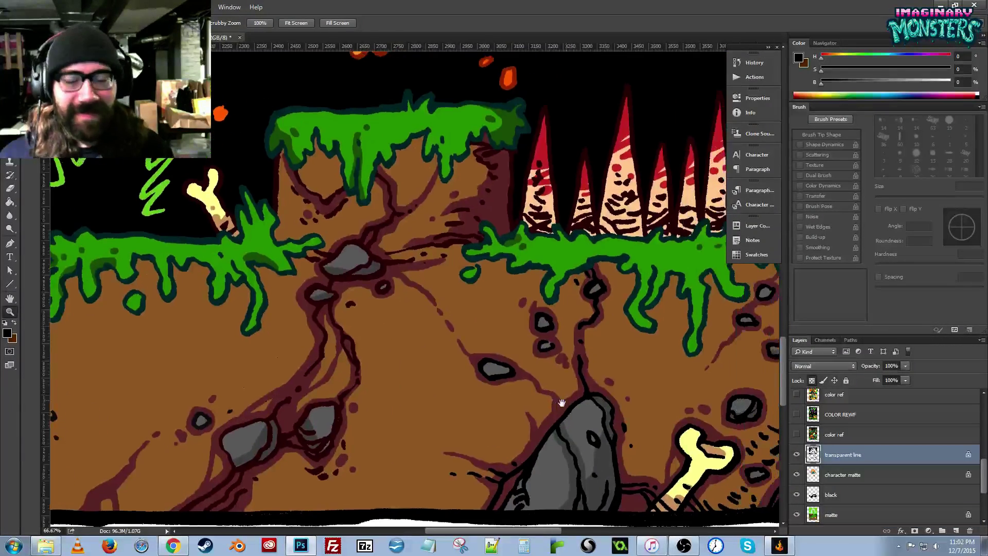
pyautogui.click(437, 314)
pyautogui.moveTo(354, 314); pyautogui.dragTo(474, 346)
pyautogui.click(422, 297)
pyautogui.moveTo(422, 297); pyautogui.dragTo(446, 261)
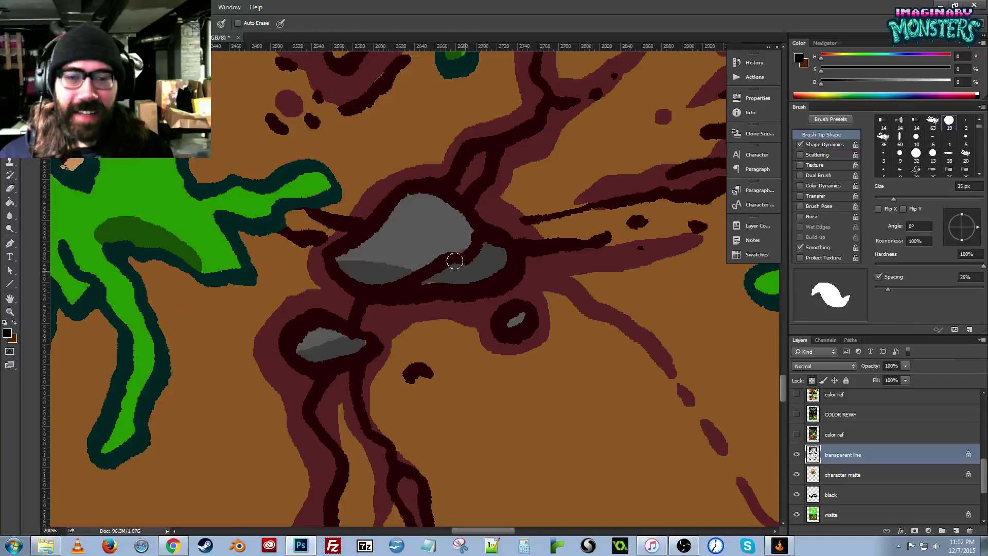
pyautogui.press('v')
pyautogui.keyDown('ctrl'); pyautogui.click(465, 279); pyautogui.keyUp('ctrl')
pyautogui.press('b')
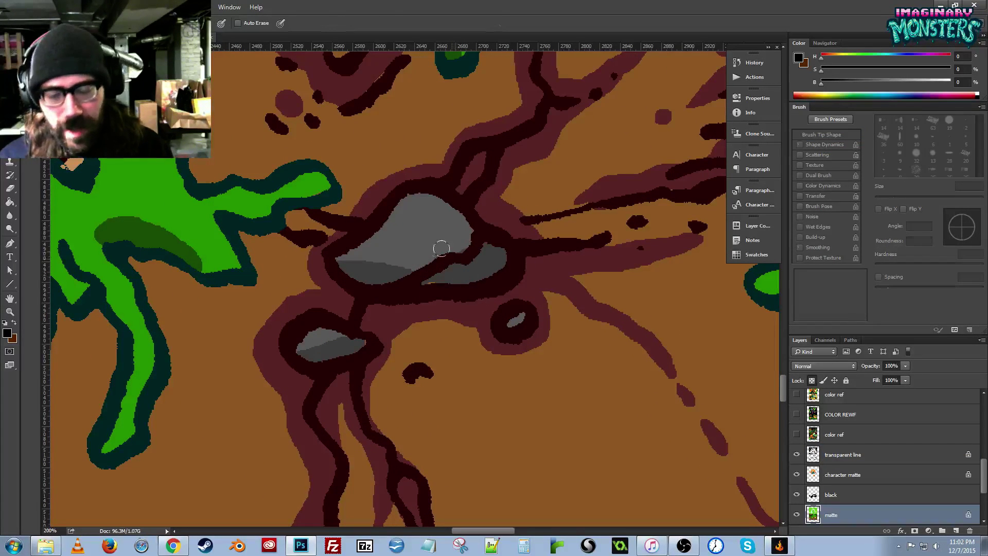
pyautogui.keyDown('alt'); pyautogui.click(451, 272); pyautogui.keyUp('alt')
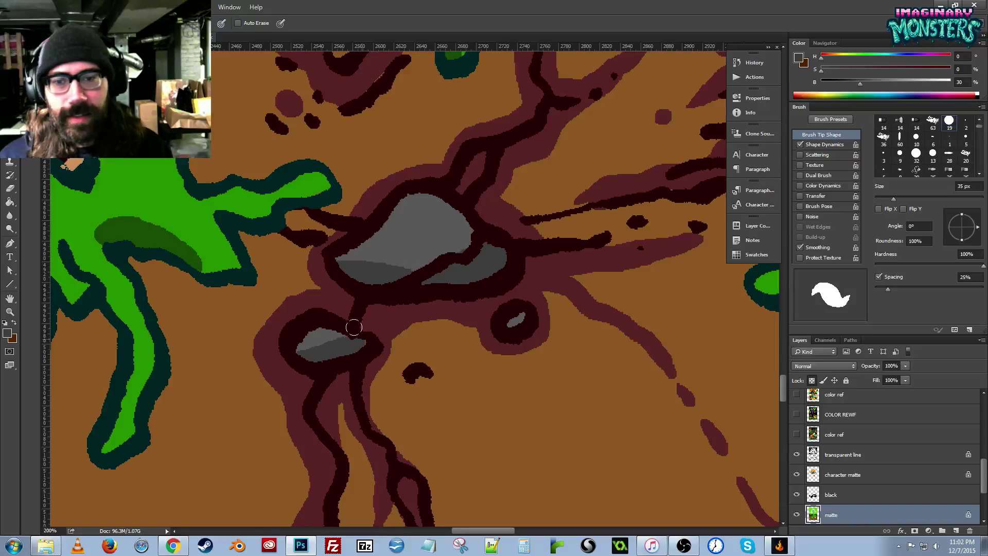
pyautogui.moveTo(394, 265)
pyautogui.mouseDown()
pyautogui.moveTo(456, 222)
pyautogui.moveTo(448, 199)
pyautogui.moveTo(423, 183)
pyautogui.mouseUp()
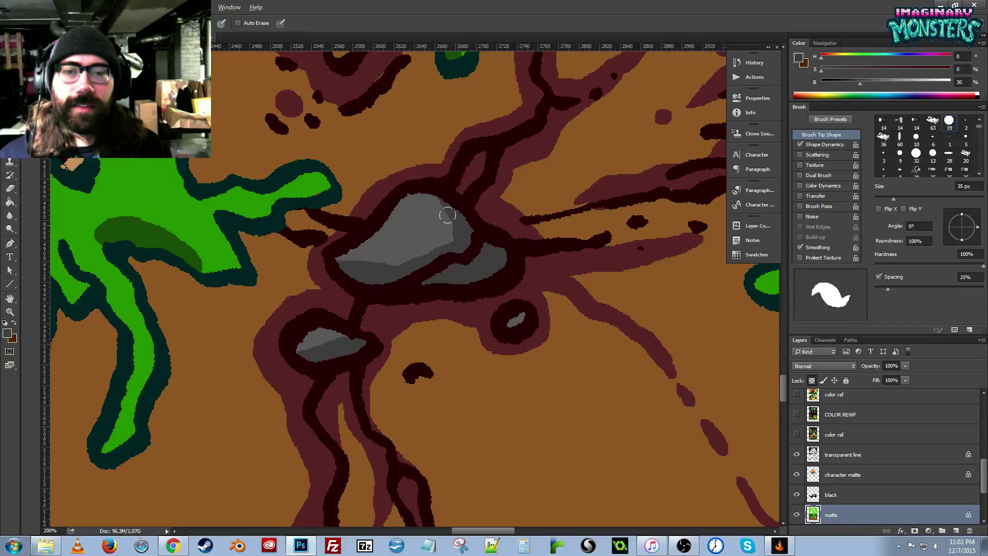
# Select the transparent line layer and sample the near-black (brightness 10%) from a grey rock's outline near the skull.
pyautogui.press('z')
pyautogui.keyDown('alt'); pyautogui.click(567, 311); pyautogui.keyUp('alt')
pyautogui.keyDown('alt'); pyautogui.click(566, 318); pyautogui.keyUp('alt')
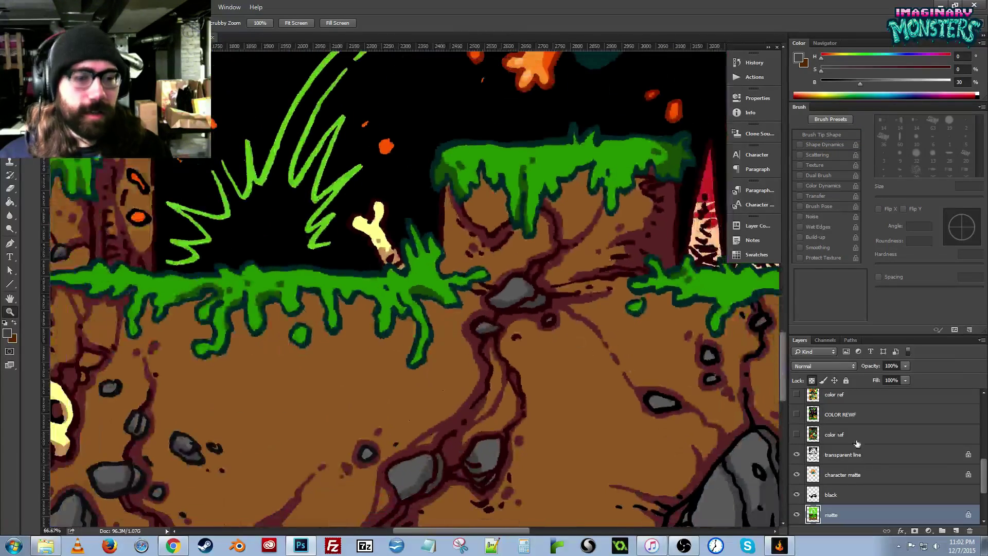
pyautogui.click(797, 455)
pyautogui.click(838, 454)
pyautogui.moveTo(412, 414)
pyautogui.mouseDown()
pyautogui.moveTo(498, 329)
pyautogui.moveTo(522, 335)
pyautogui.mouseUp()
pyautogui.hotkey('ctrl', 'space')
pyautogui.moveTo(257, 372); pyautogui.dragTo(288, 363)
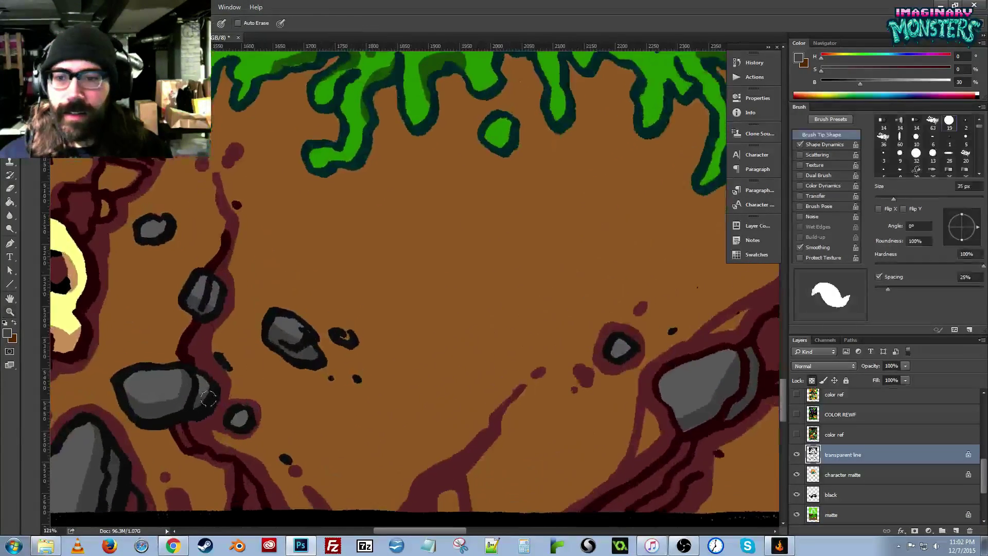
pyautogui.keyDown('alt'); pyautogui.click(214, 399); pyautogui.keyUp('alt')
# Repaint the outline of the left large rock in the lower root cluster with near-black, closing it off before filling.
pyautogui.moveTo(592, 337); pyautogui.dragTo(433, 327)
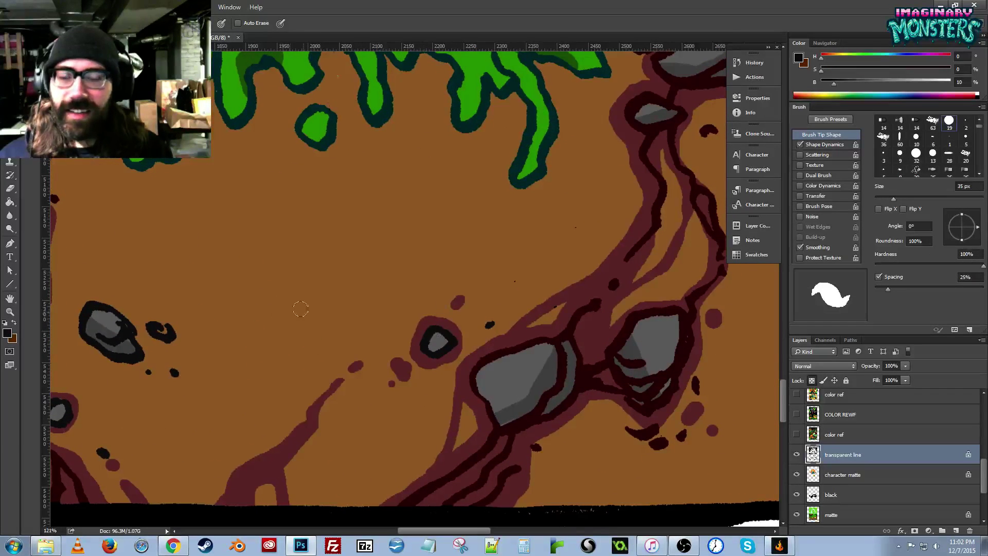
pyautogui.moveTo(526, 380)
pyautogui.mouseDown()
pyautogui.moveTo(483, 365)
pyautogui.moveTo(500, 395)
pyautogui.mouseUp()
pyautogui.hotkey('ctrl', 'space')
pyautogui.moveTo(443, 421); pyautogui.dragTo(434, 406)
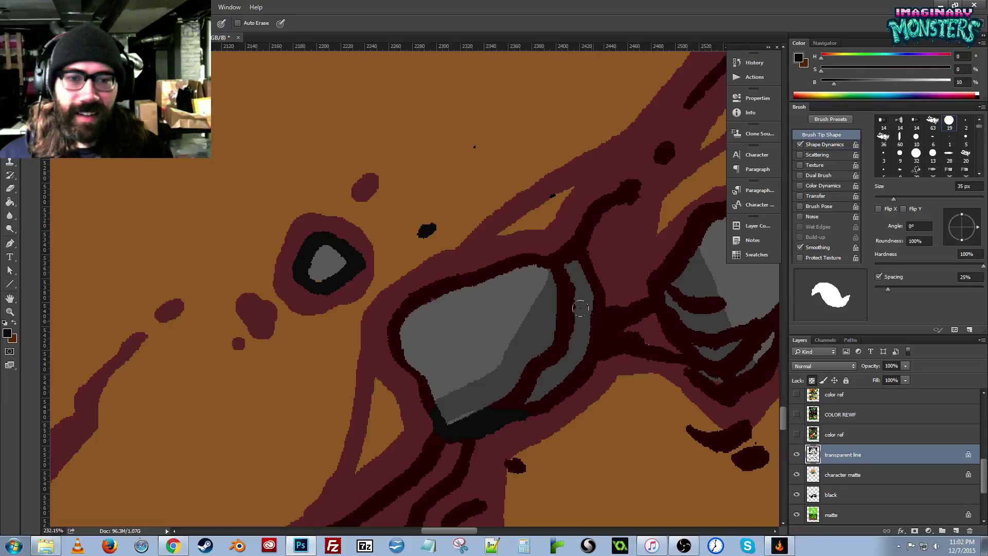
pyautogui.moveTo(558, 403); pyautogui.dragTo(595, 361)
pyautogui.press('g')
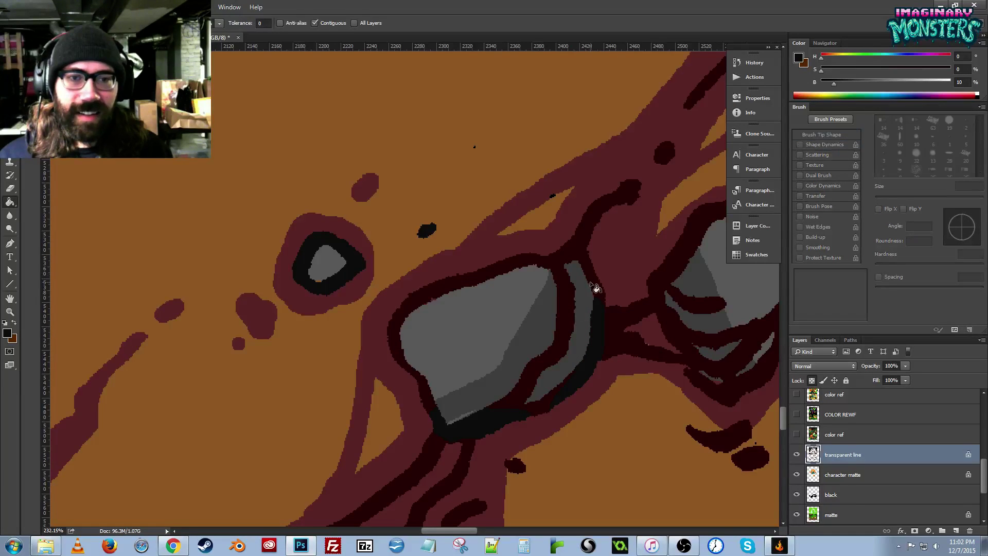
pyautogui.press('b')
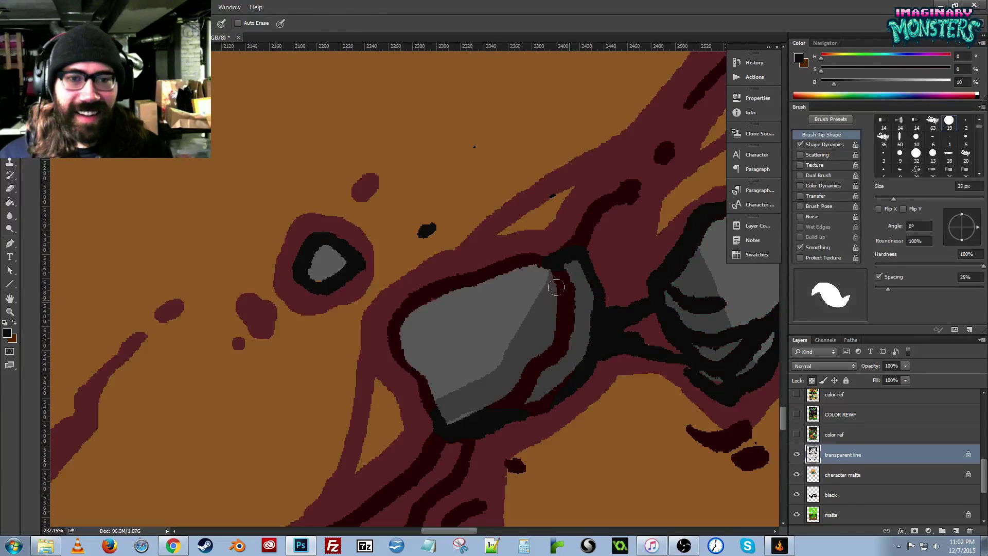
pyautogui.press('g')
pyautogui.press('b')
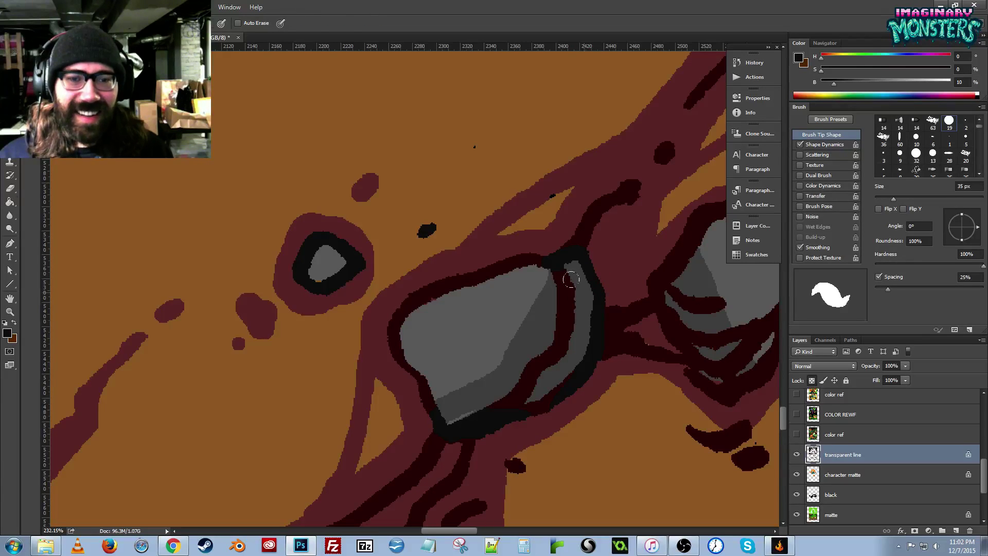
pyautogui.press('g')
pyautogui.click(429, 299)
# Recolour the outline of the neighbouring rock in the root cluster with near-black, separating it from the roots.
pyautogui.moveTo(560, 335); pyautogui.dragTo(363, 364)
pyautogui.press('b')
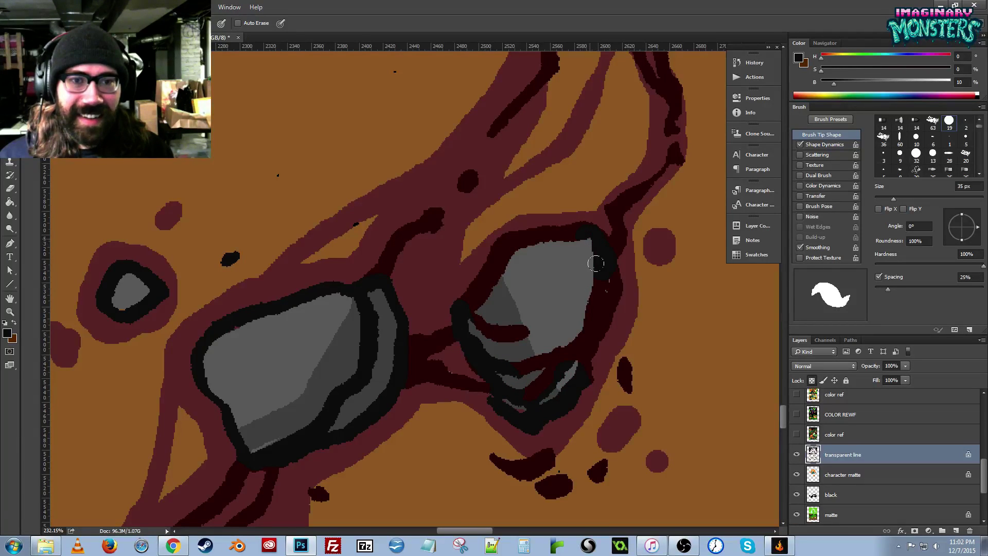
pyautogui.press('g')
pyautogui.click(562, 233)
pyautogui.press('b')
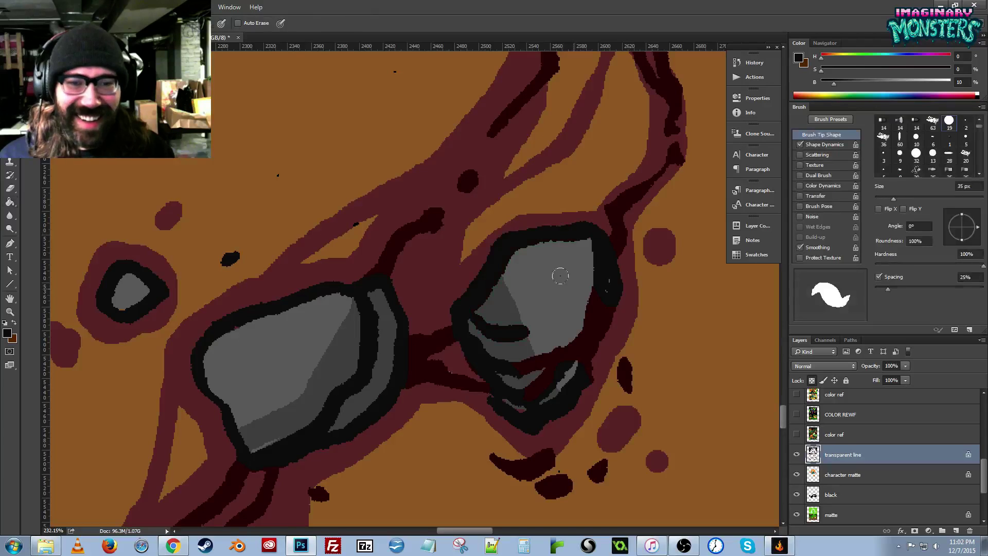
pyautogui.press('g')
pyautogui.click(599, 335)
# Recolour the outlines of the two small rocks just below the large ledge rock with near-black.
pyautogui.moveTo(601, 319)
pyautogui.mouseDown()
pyautogui.moveTo(485, 331)
pyautogui.moveTo(479, 357)
pyautogui.moveTo(480, 340)
pyautogui.moveTo(424, 334)
pyautogui.mouseUp()
pyautogui.press('b')
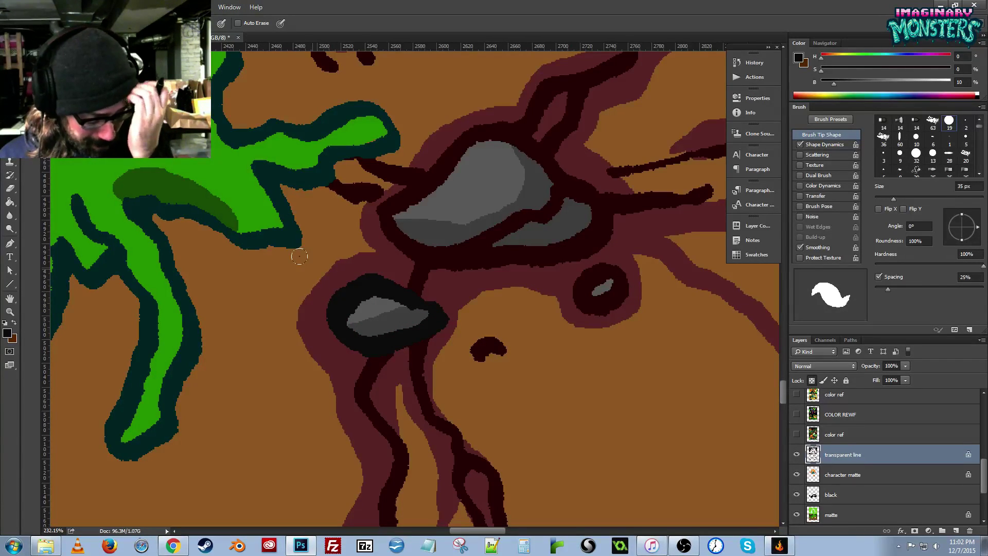
pyautogui.press('g')
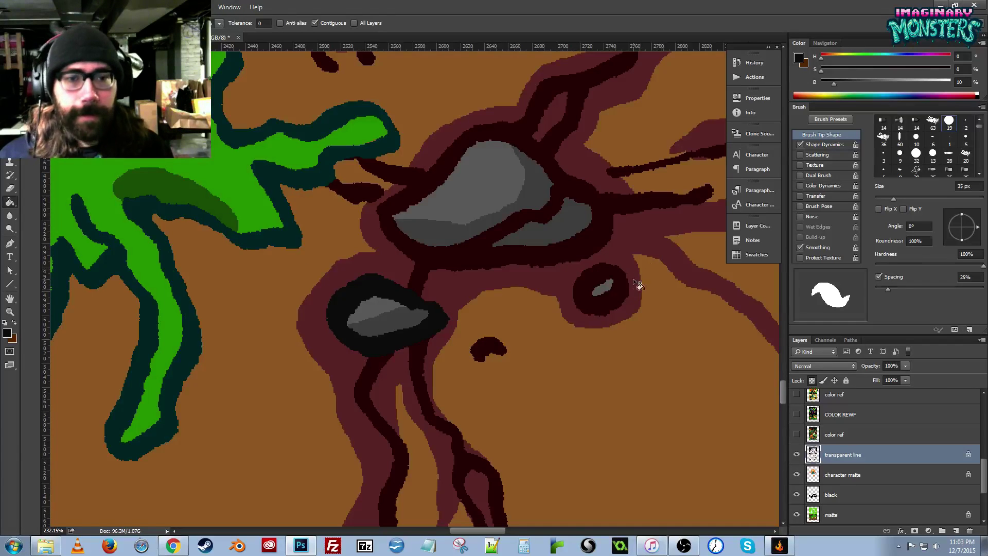
pyautogui.click(620, 293)
# Recolour the outline of the large rock below the grassy ledge with near-black, cutting it off from the surrounding cracks.
pyautogui.moveTo(546, 237); pyautogui.dragTo(488, 307)
pyautogui.press('b')
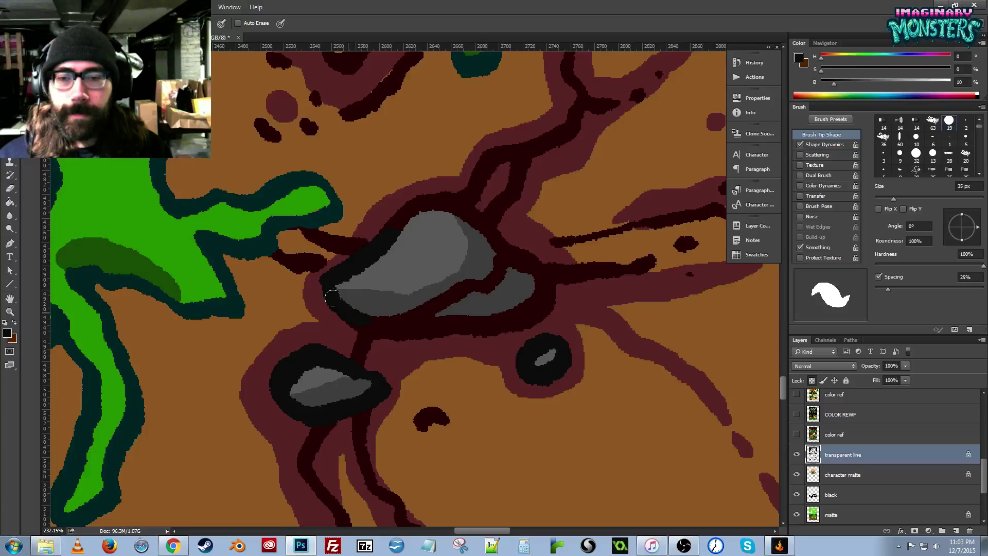
pyautogui.moveTo(526, 289); pyautogui.dragTo(475, 324)
pyautogui.moveTo(495, 337); pyautogui.dragTo(484, 302)
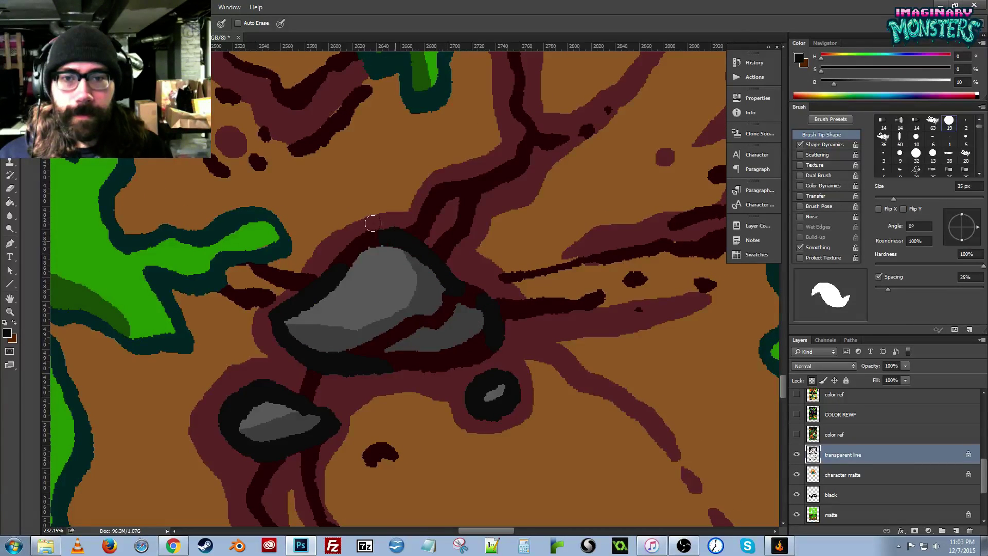
pyautogui.press('g')
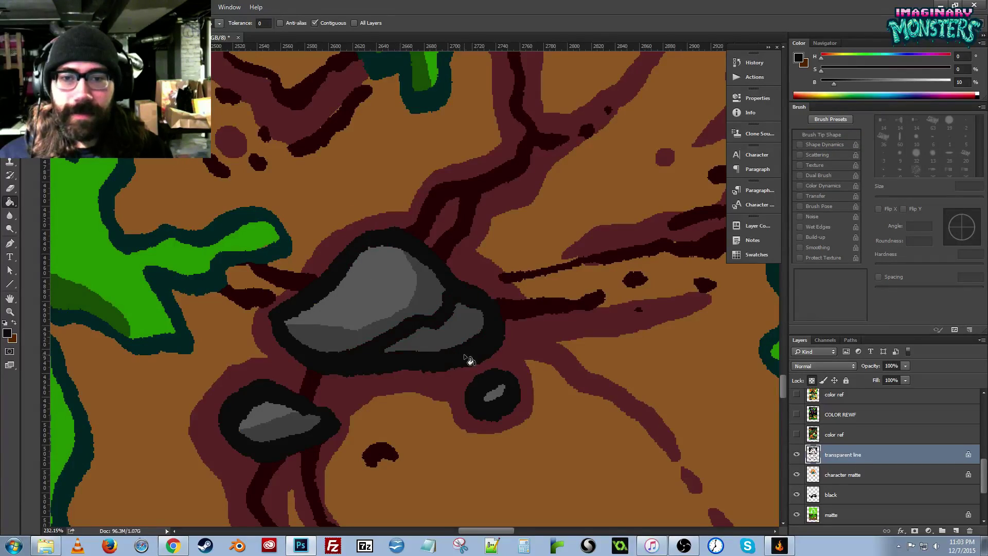
# Fill the black outlines of the three isolated rocks between the root cluster and the large pointed rock with near-black.
pyautogui.moveTo(520, 280); pyautogui.dragTo(432, 425)
pyautogui.press('z')
pyautogui.keyDown('alt'); pyautogui.click(513, 344); pyautogui.keyUp('alt')
pyautogui.keyDown('alt'); pyautogui.click(514, 344); pyautogui.keyUp('alt')
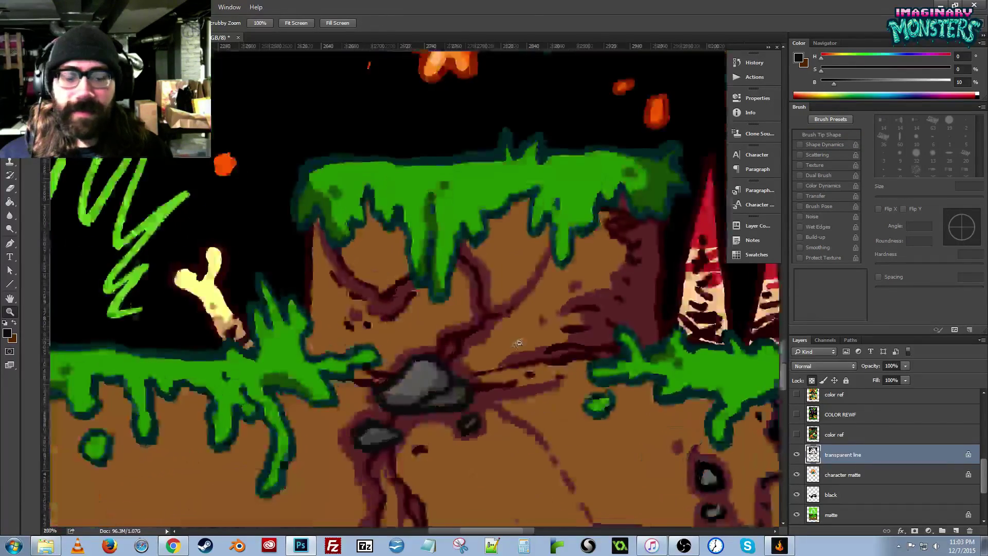
pyautogui.keyDown('alt'); pyautogui.click(514, 343); pyautogui.keyUp('alt')
pyautogui.keyDown('alt'); pyautogui.click(514, 343); pyautogui.keyUp('alt')
pyautogui.moveTo(543, 380); pyautogui.dragTo(360, 271)
pyautogui.moveTo(404, 337)
pyautogui.mouseDown()
pyautogui.moveTo(462, 307)
pyautogui.moveTo(436, 325)
pyautogui.mouseUp()
pyautogui.press('g')
pyautogui.click(461, 275)
pyautogui.click(411, 335)
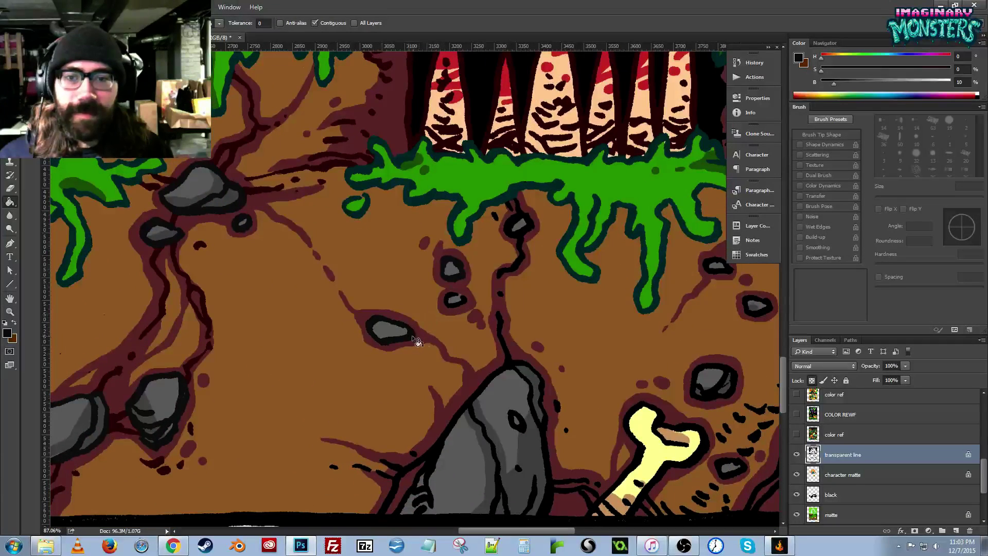
pyautogui.click(460, 305)
# Sample the dark maroon (saturation 81%, brightness 20%) and fill the crack around the small rock under the right-hand grass.
pyautogui.moveTo(486, 305); pyautogui.dragTo(439, 328)
pyautogui.press('z')
pyautogui.moveTo(433, 289); pyautogui.dragTo(456, 278)
pyautogui.press('b')
pyautogui.keyDown('alt'); pyautogui.click(221, 139); pyautogui.keyUp('alt')
pyautogui.press('g')
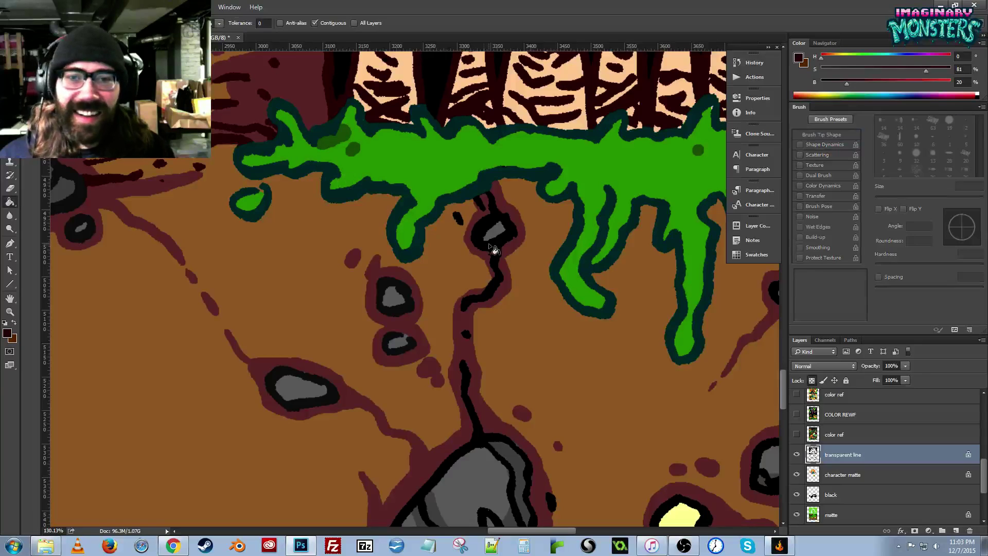
pyautogui.click(495, 253)
# Sample the near-black from a nearby rock and repaint the outline of the small rock in that crack.
pyautogui.press('b')
pyautogui.keyDown('alt'); pyautogui.click(409, 291); pyautogui.keyUp('alt')
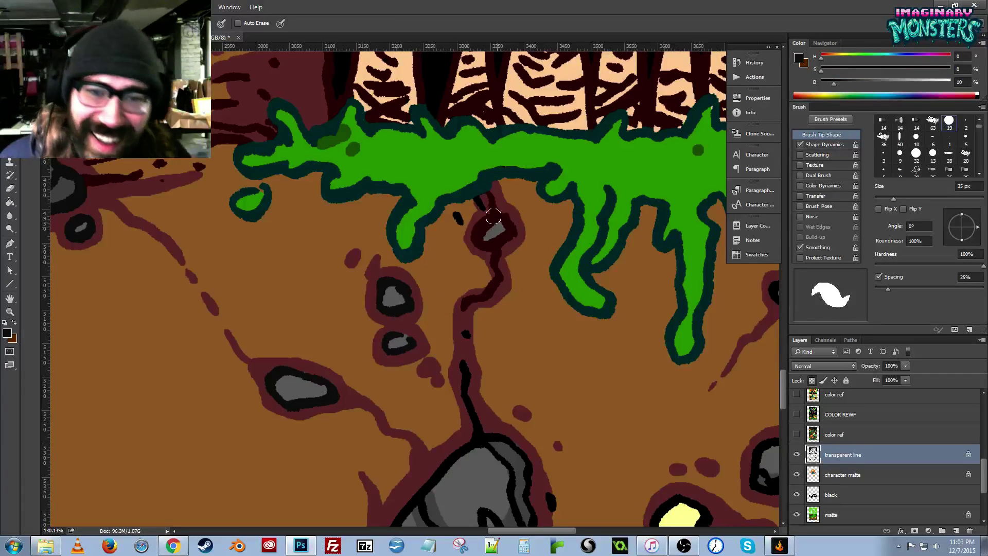
pyautogui.moveTo(509, 222)
pyautogui.mouseDown()
pyautogui.moveTo(491, 242)
pyautogui.moveTo(482, 229)
pyautogui.mouseUp()
# Separate the large pointed rock's outline from the adjoining cracks and border, and fill it with near-black.
pyautogui.moveTo(484, 306)
pyautogui.mouseDown()
pyautogui.moveTo(437, 225)
pyautogui.moveTo(418, 163)
pyautogui.mouseUp()
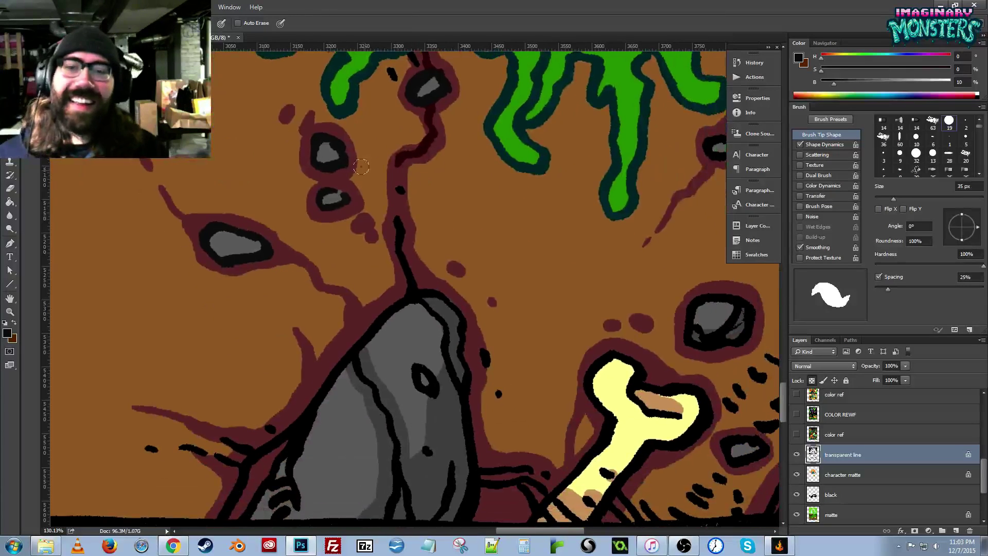
pyautogui.keyDown('alt'); pyautogui.click(406, 156); pyautogui.keyUp('alt')
pyautogui.moveTo(363, 330); pyautogui.dragTo(416, 242)
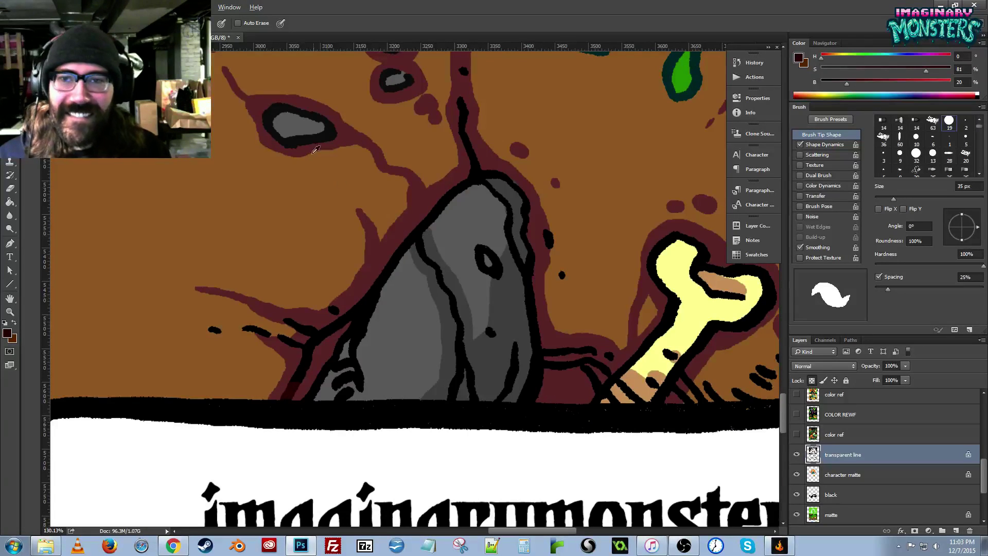
pyautogui.keyDown('alt'); pyautogui.click(322, 136); pyautogui.keyUp('alt')
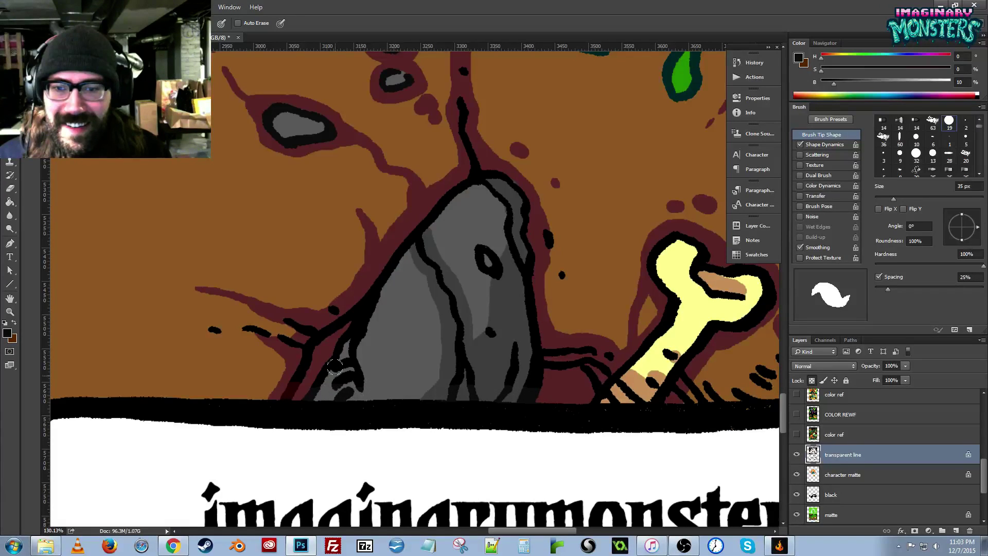
pyautogui.press('g')
pyautogui.moveTo(447, 281); pyautogui.dragTo(412, 298)
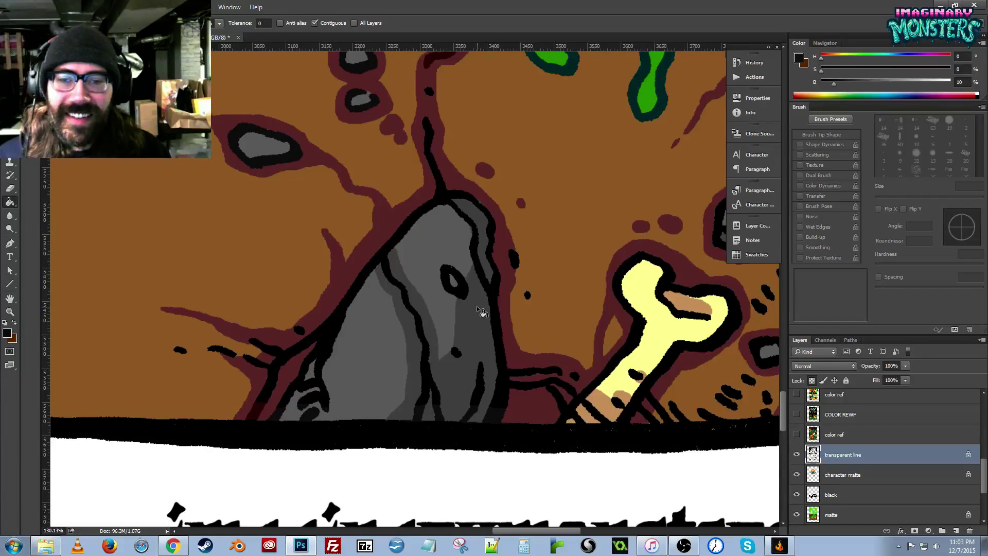
pyautogui.press('b')
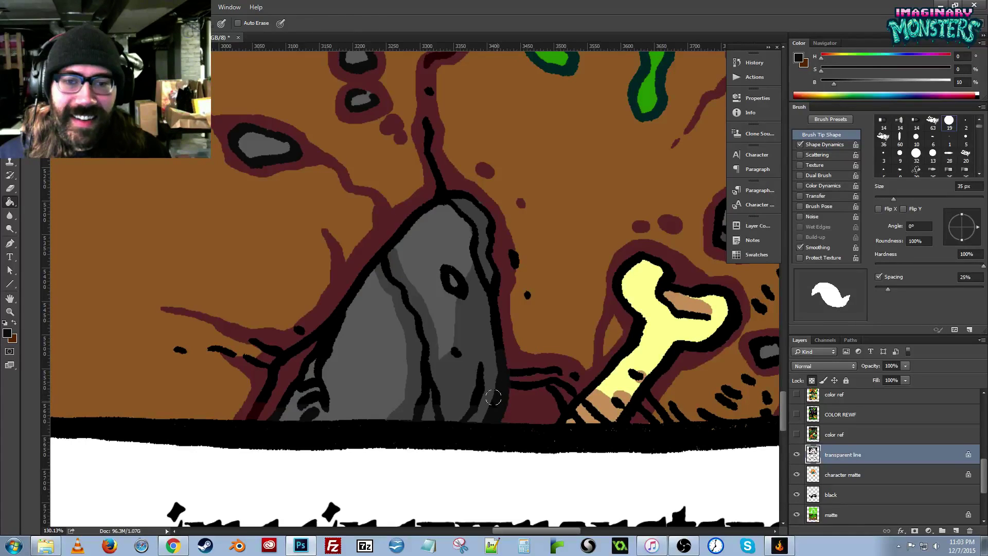
pyautogui.press('g')
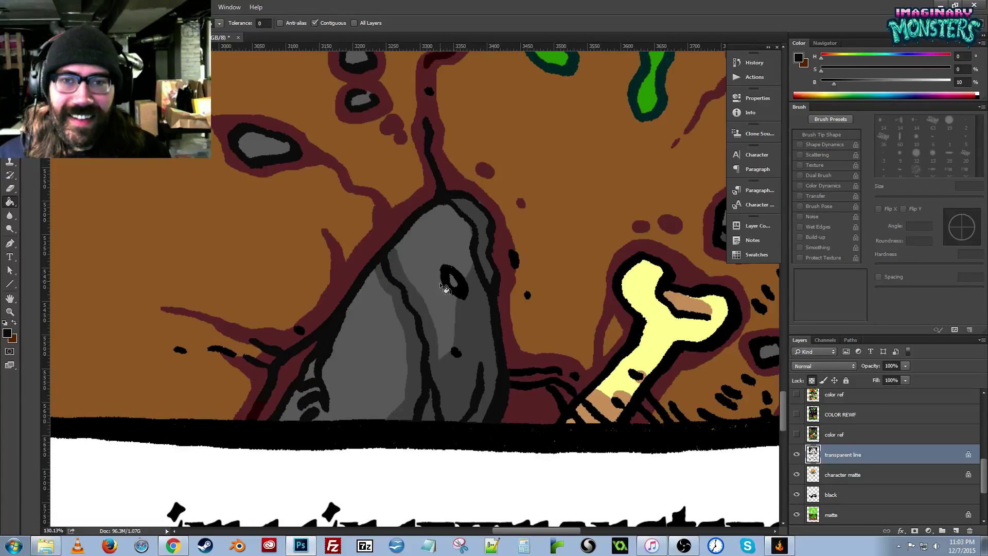
# Sample the dark maroon and recolour the cracks and dashes left of the large pointed rock.
pyautogui.press('b')
pyautogui.keyDown('alt'); pyautogui.click(264, 394); pyautogui.keyUp('alt')
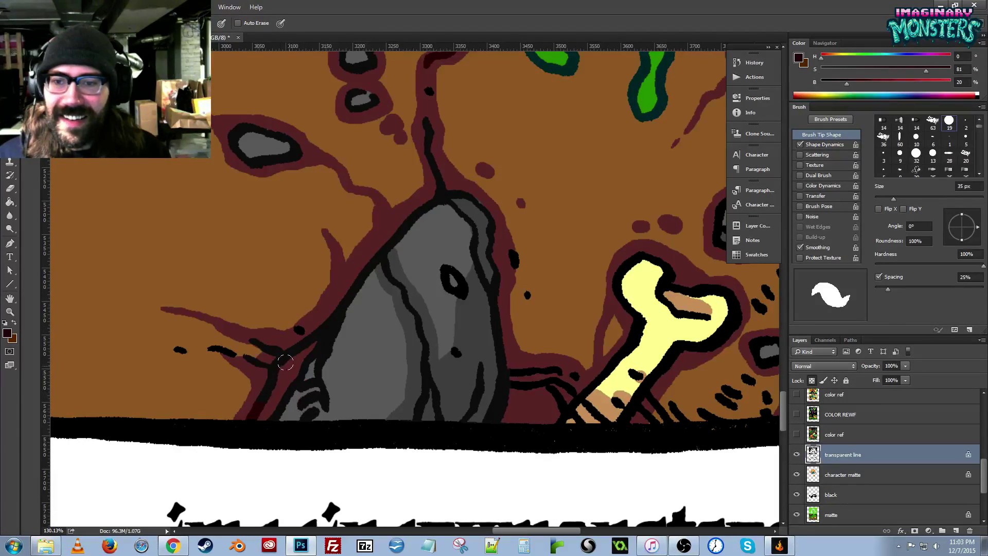
pyautogui.moveTo(227, 376); pyautogui.dragTo(190, 364)
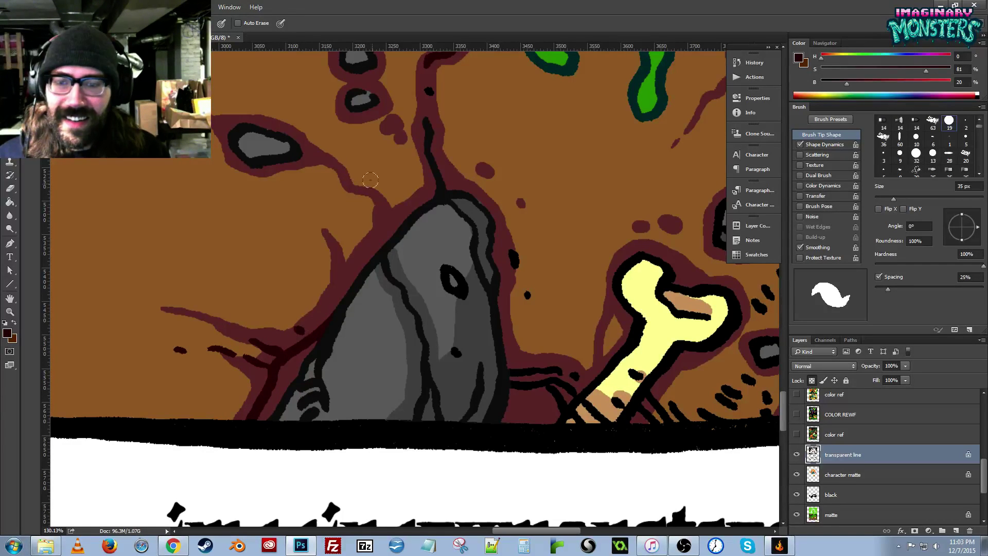
# Sample the dark maroon and recolour the dashes and cracks between the large pointed rock and the base of the bone.
pyautogui.keyDown('alt'); pyautogui.click(484, 281); pyautogui.keyUp('alt')
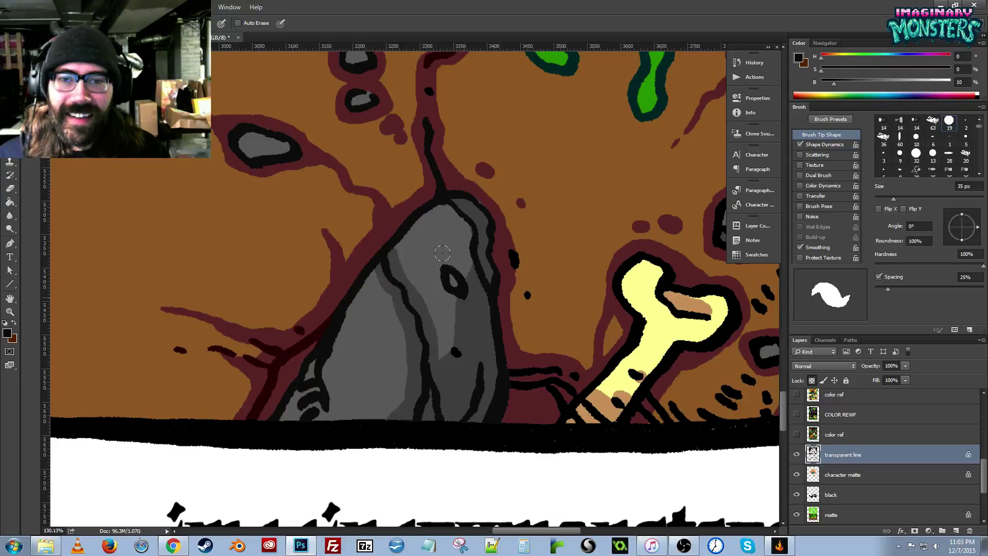
pyautogui.keyDown('alt'); pyautogui.click(496, 276); pyautogui.keyUp('alt')
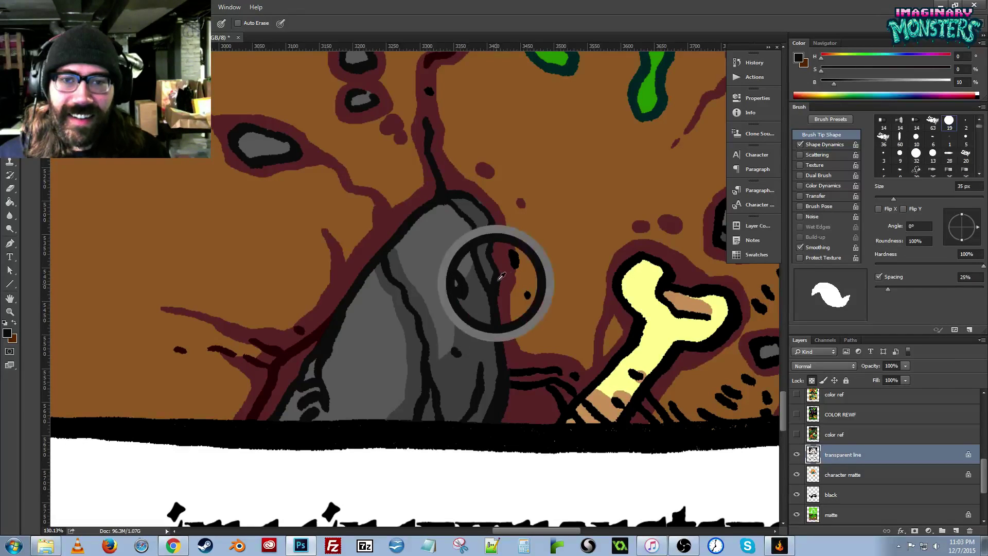
pyautogui.keyDown('alt'); pyautogui.click(297, 339); pyautogui.keyUp('alt')
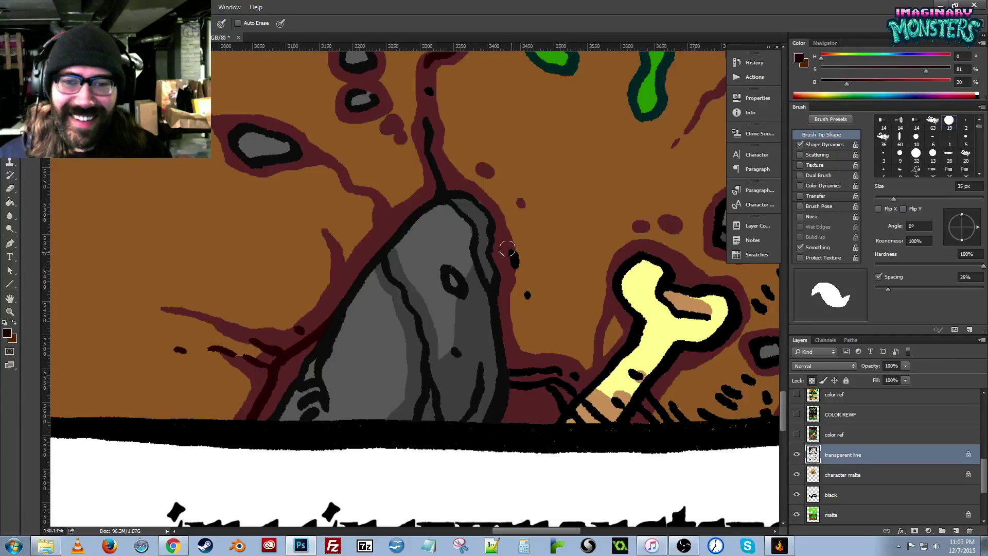
pyautogui.moveTo(508, 251); pyautogui.dragTo(515, 263)
pyautogui.moveTo(544, 315); pyautogui.dragTo(460, 351)
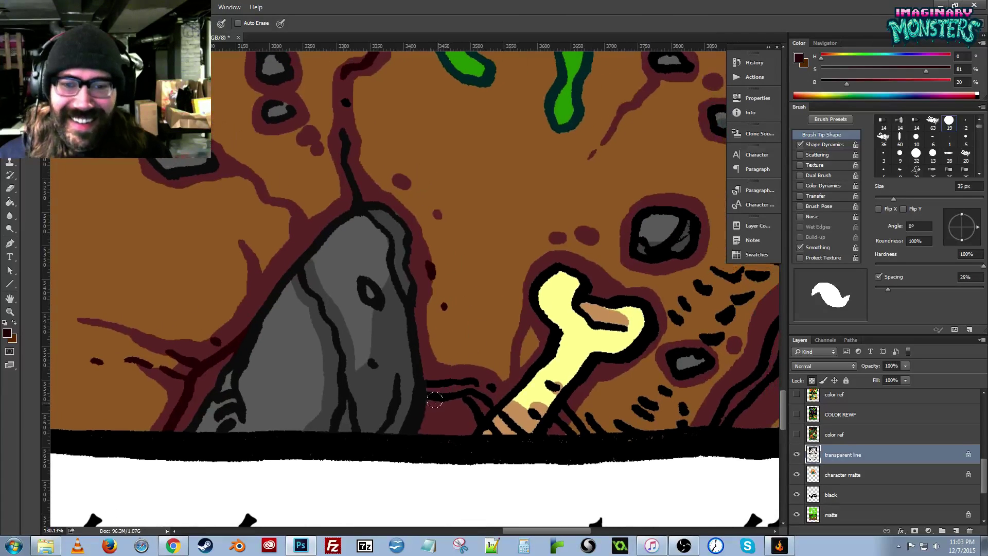
pyautogui.moveTo(469, 407)
pyautogui.mouseDown()
pyautogui.moveTo(483, 410)
pyautogui.moveTo(485, 393)
pyautogui.moveTo(498, 415)
pyautogui.mouseUp()
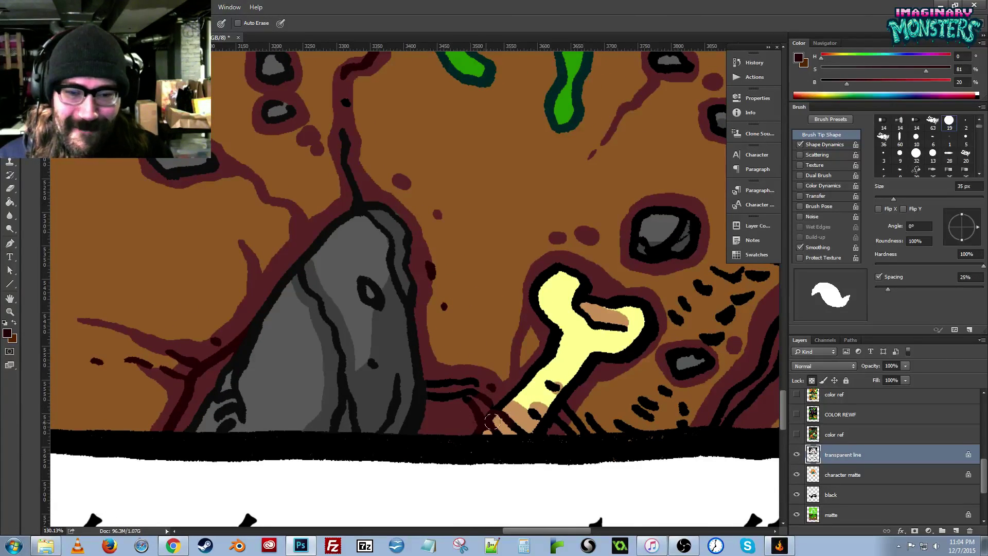
pyautogui.press('g')
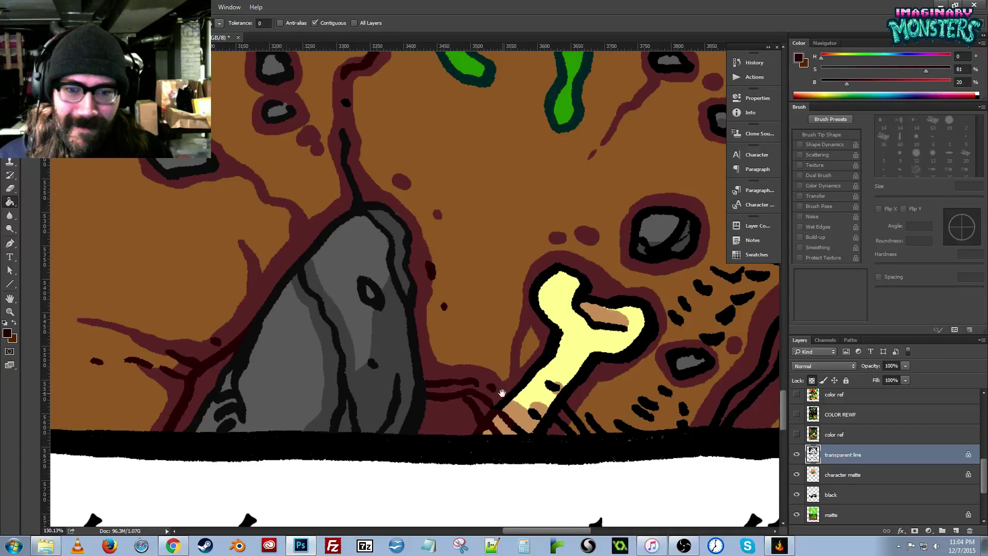
pyautogui.moveTo(540, 399)
pyautogui.mouseDown()
pyautogui.moveTo(487, 394)
pyautogui.moveTo(482, 420)
pyautogui.mouseUp()
pyautogui.press('b')
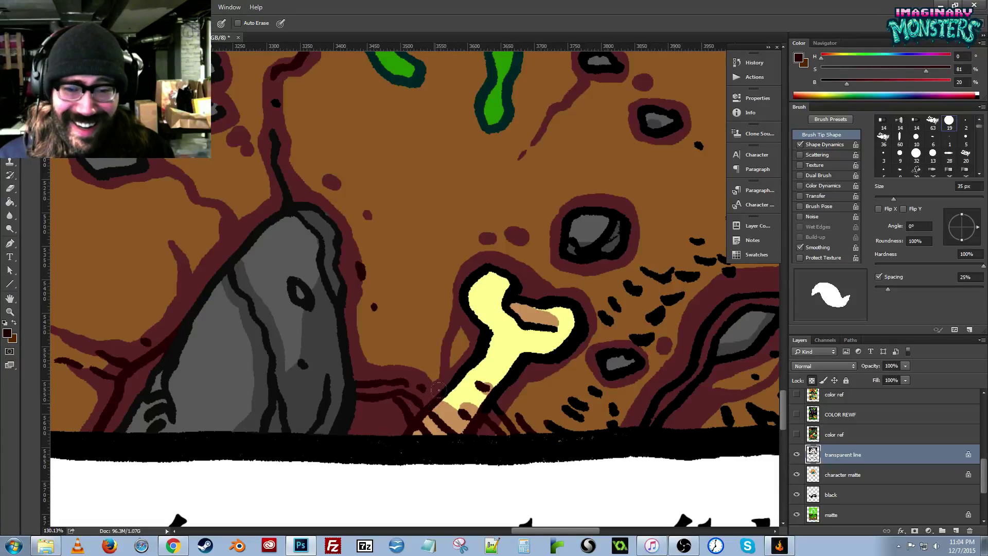
# Fill the bone's outline with dark maroon and recolour the short dashes below the small rock beside the bone.
pyautogui.press('g')
pyautogui.click(478, 364)
pyautogui.press('b')
pyautogui.moveTo(552, 372); pyautogui.dragTo(443, 373)
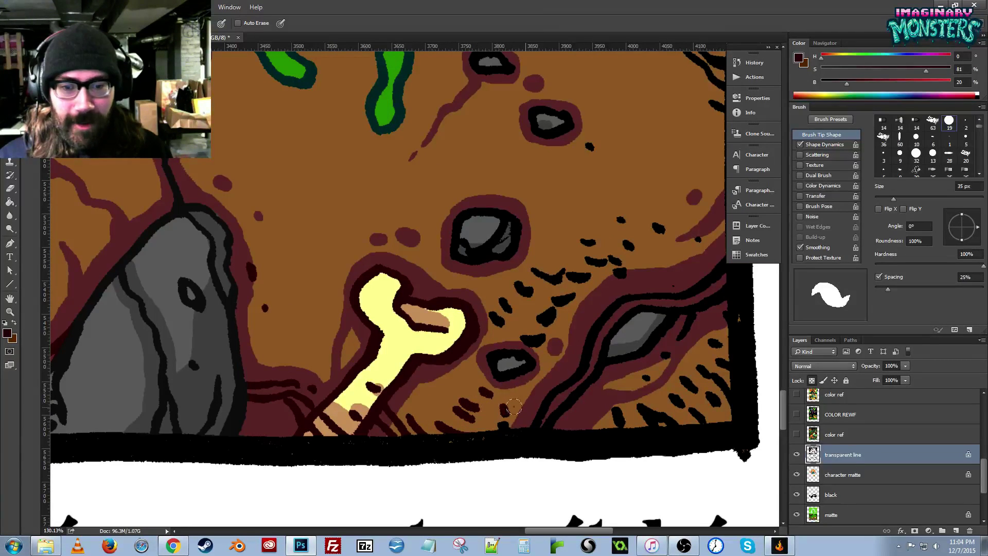
pyautogui.moveTo(538, 416)
pyautogui.mouseDown()
pyautogui.moveTo(570, 408)
pyautogui.moveTo(539, 421)
pyautogui.mouseUp()
# Resample the dark maroon and recolour the dashes in the ground's lower right corner.
pyautogui.keyDown('alt'); pyautogui.click(468, 444); pyautogui.keyUp('alt')
pyautogui.keyDown('alt'); pyautogui.click(485, 426); pyautogui.keyUp('alt')
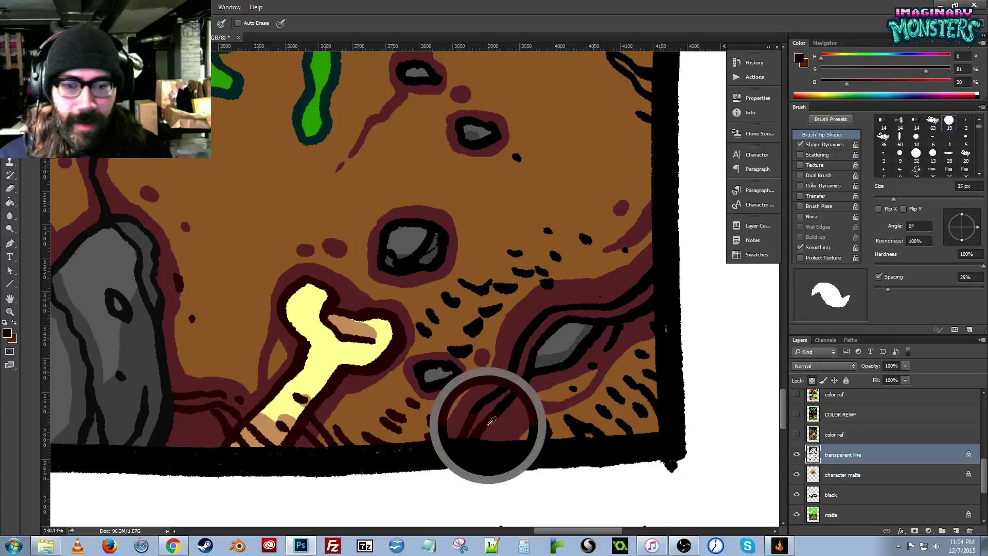
pyautogui.moveTo(548, 423)
pyautogui.mouseDown()
pyautogui.moveTo(633, 420)
pyautogui.moveTo(629, 377)
pyautogui.mouseUp()
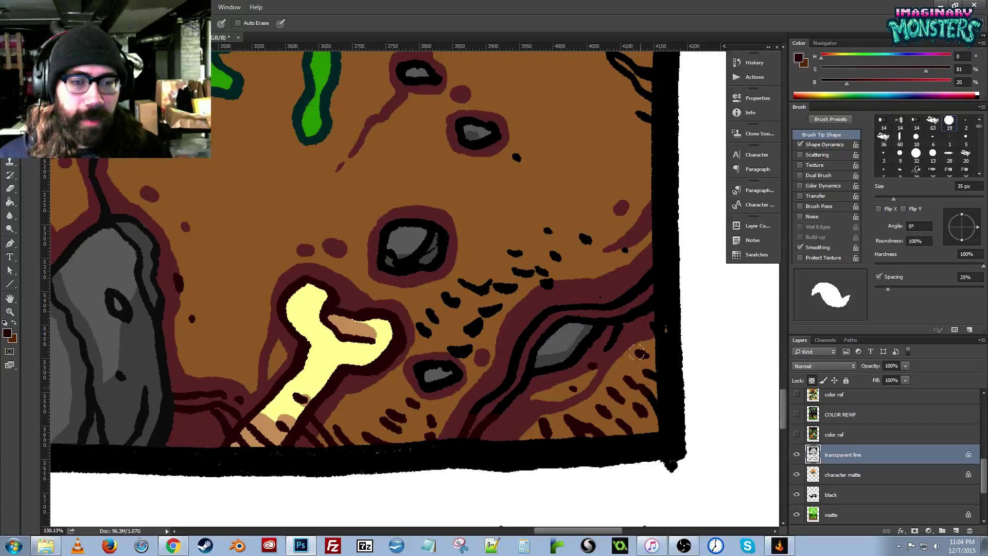
# Separate the crack around the diamond-shaped rock from the right border and fill its lines with dark maroon.
pyautogui.moveTo(633, 332); pyautogui.dragTo(634, 268)
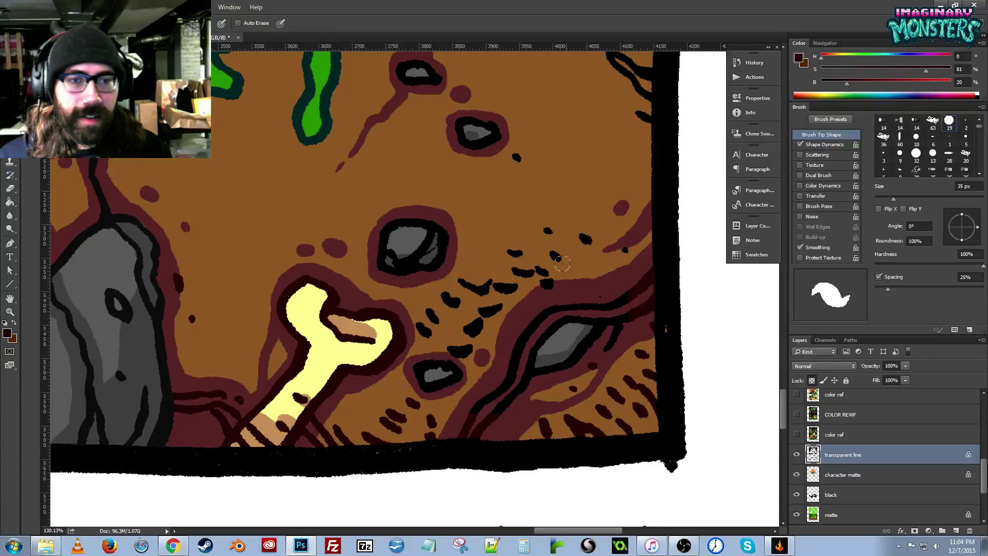
pyautogui.keyDown('alt'); pyautogui.click(667, 275); pyautogui.keyUp('alt')
pyautogui.keyDown('alt'); pyautogui.click(644, 283); pyautogui.keyUp('alt')
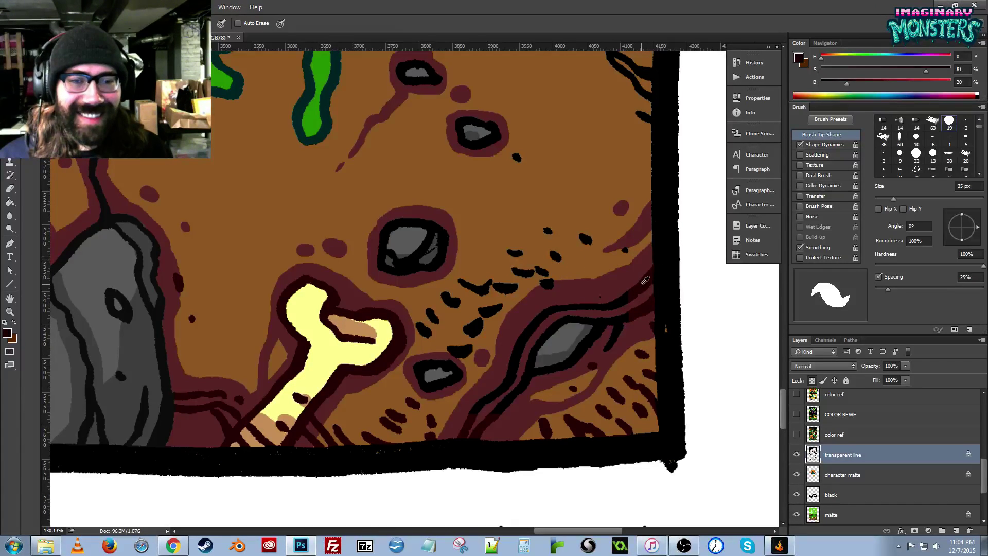
pyautogui.press('g')
pyautogui.click(591, 319)
pyautogui.press('b')
pyautogui.press('g')
pyautogui.click(609, 308)
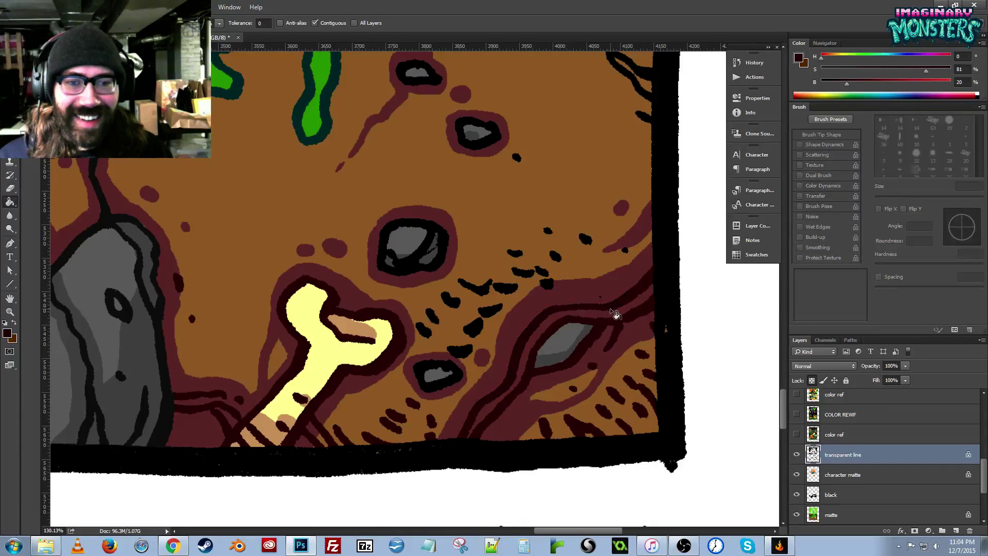
pyautogui.press('b')
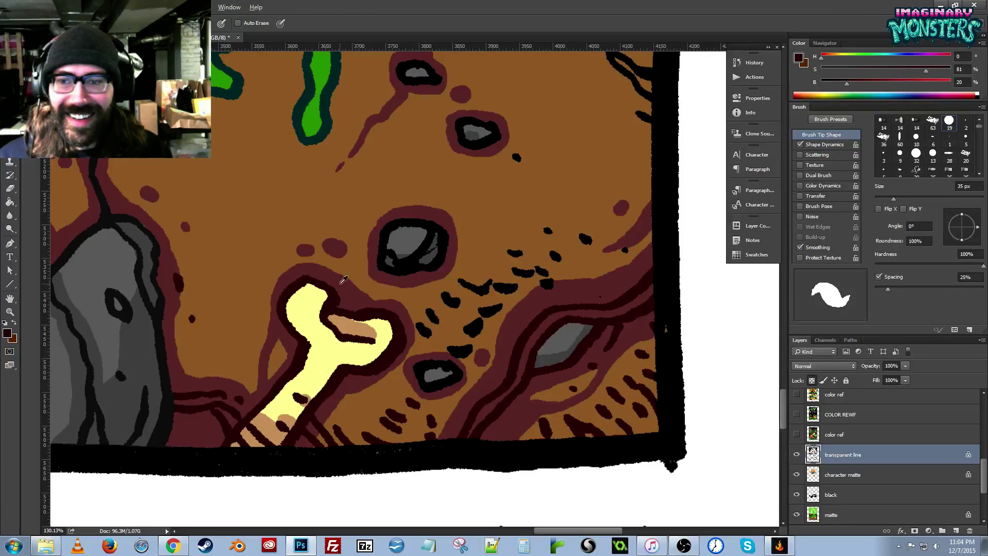
# Sample the near-black (brightness 10%) from the large pointed rock and fill the outlines of the rocks above the bone.
pyautogui.keyDown('alt'); pyautogui.click(156, 314); pyautogui.keyUp('alt')
pyautogui.press('g')
pyautogui.click(415, 268)
pyautogui.press('b')
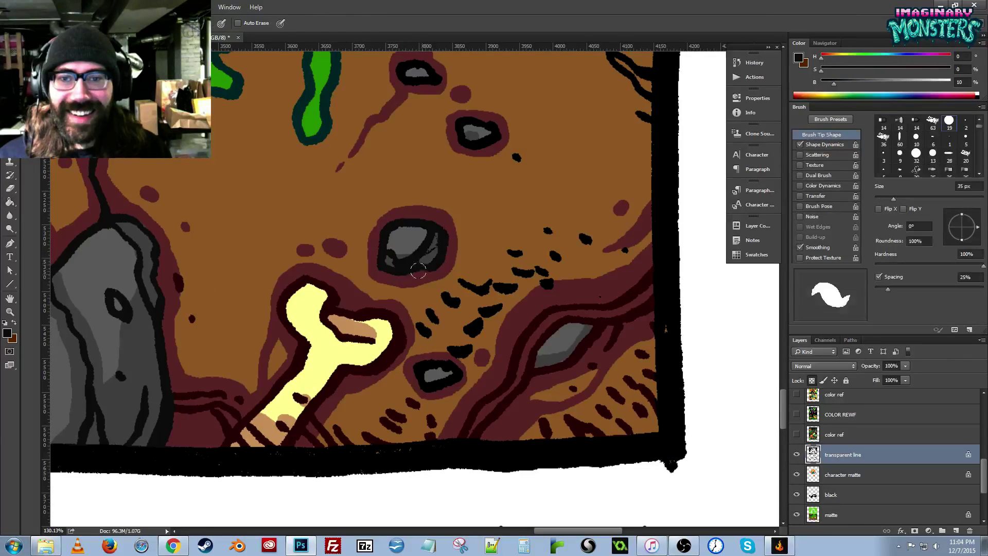
pyautogui.scroll(2, 478, 200)
pyautogui.press('g')
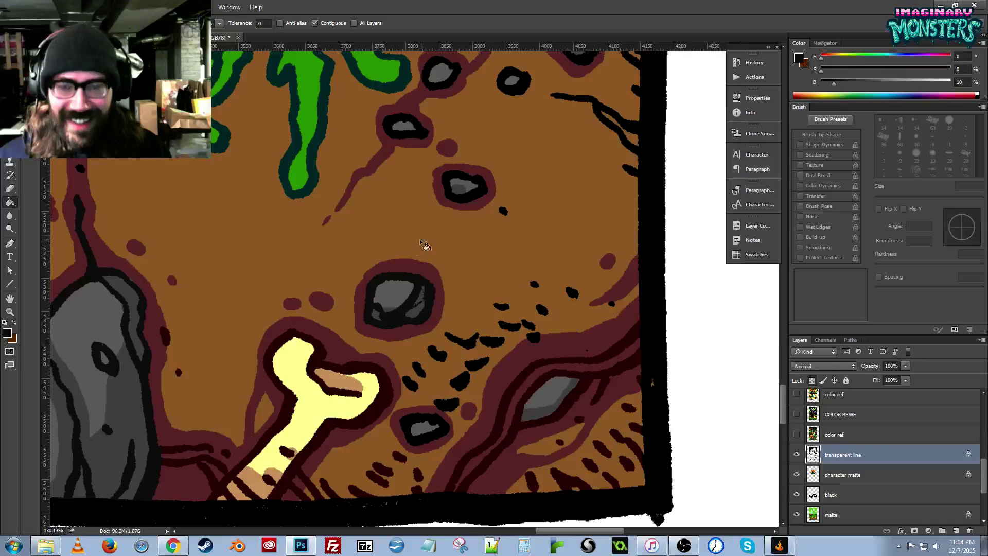
pyautogui.click(474, 195)
pyautogui.moveTo(442, 159); pyautogui.dragTo(416, 271)
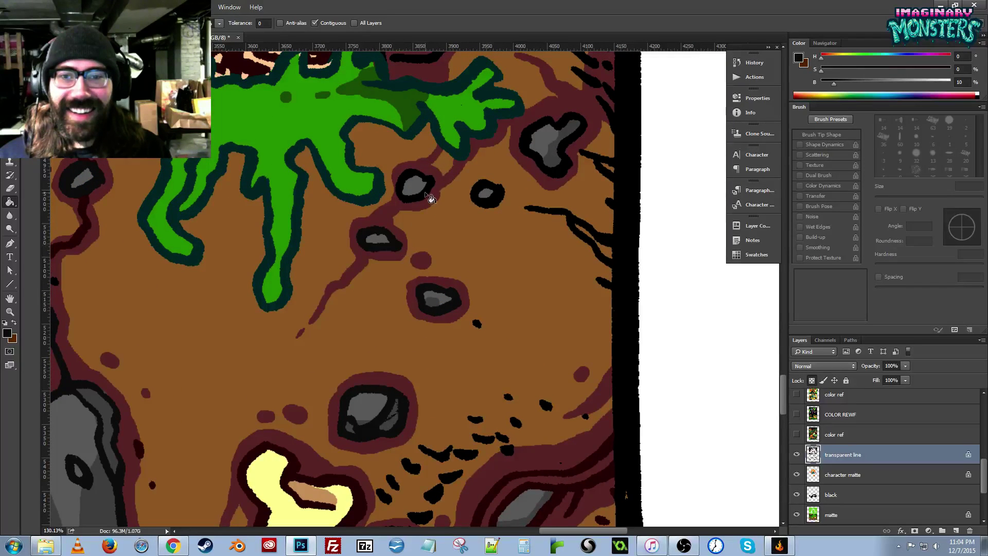
pyautogui.moveTo(554, 169); pyautogui.dragTo(542, 212)
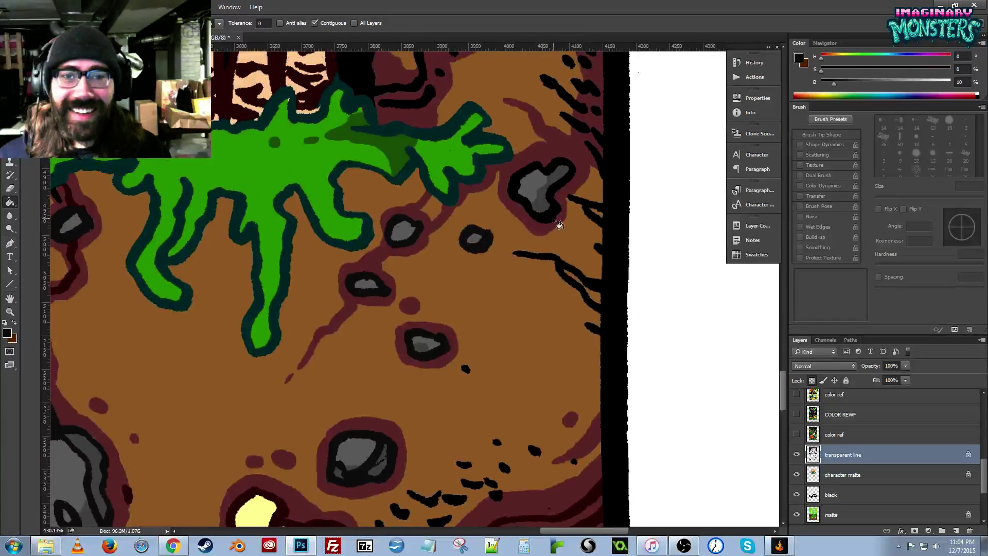
pyautogui.click(551, 215)
# Sample the dark maroon from the bone's outline and fill the scattered dashes between the bone and the right-hand crack.
pyautogui.moveTo(487, 285); pyautogui.dragTo(494, 223)
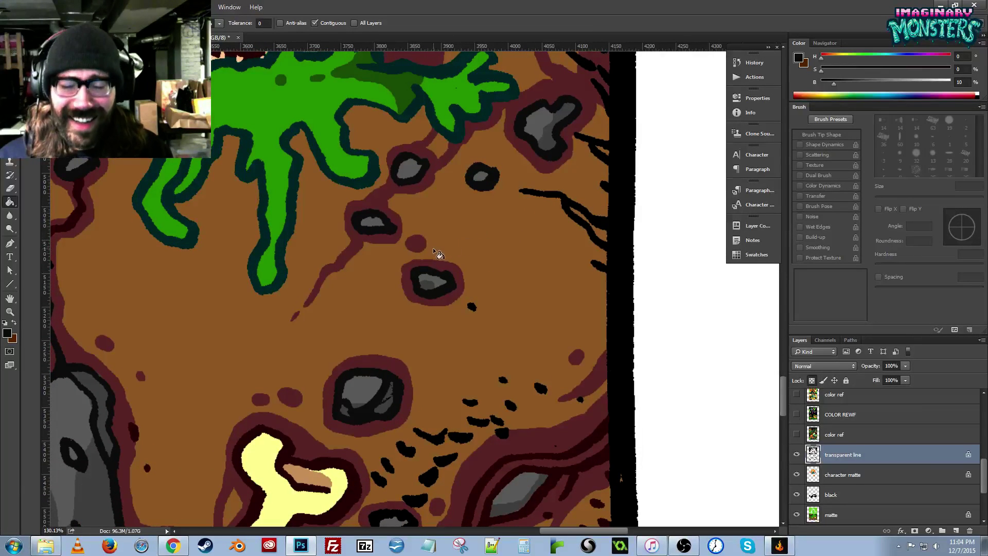
pyautogui.moveTo(428, 392); pyautogui.dragTo(468, 296)
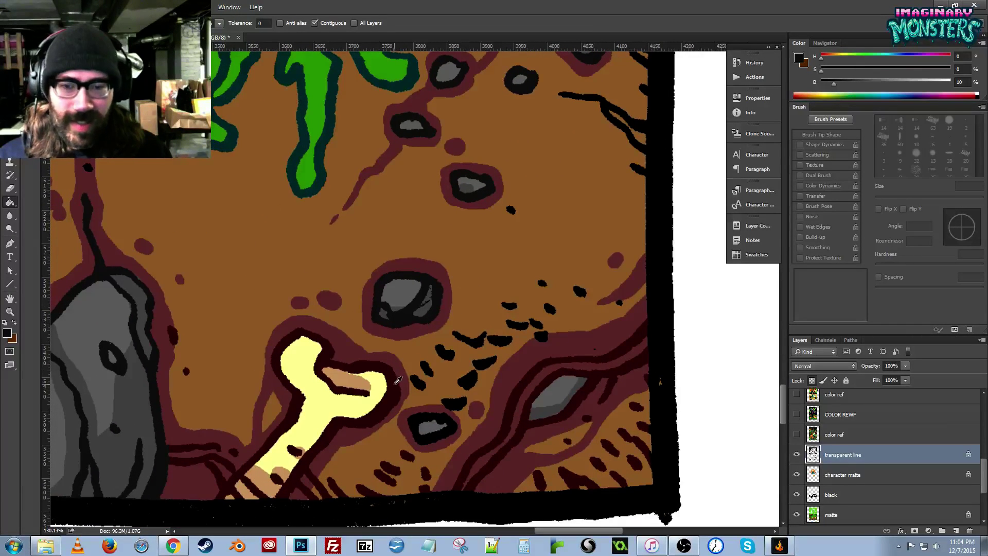
pyautogui.keyDown('alt'); pyautogui.click(398, 379); pyautogui.keyUp('alt')
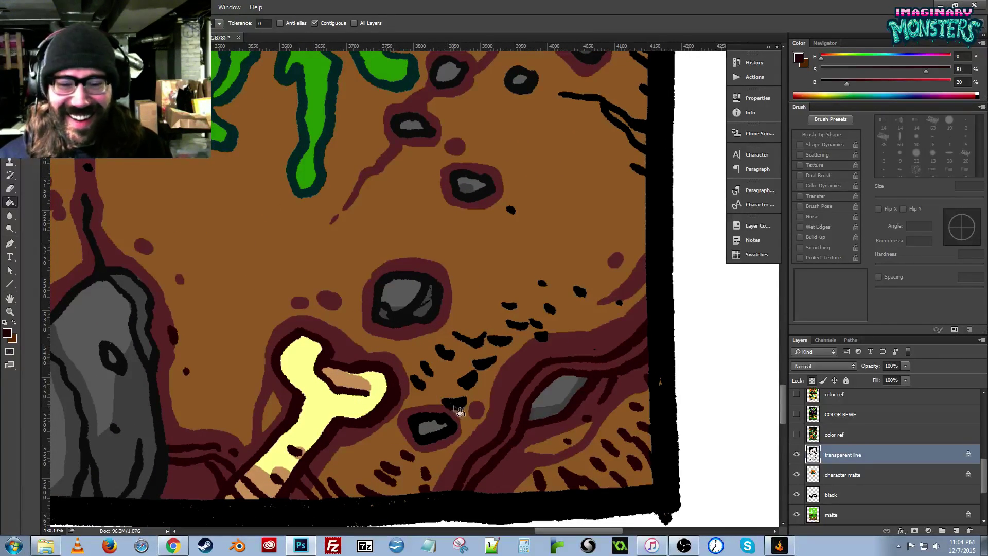
pyautogui.click(484, 363)
pyautogui.click(473, 339)
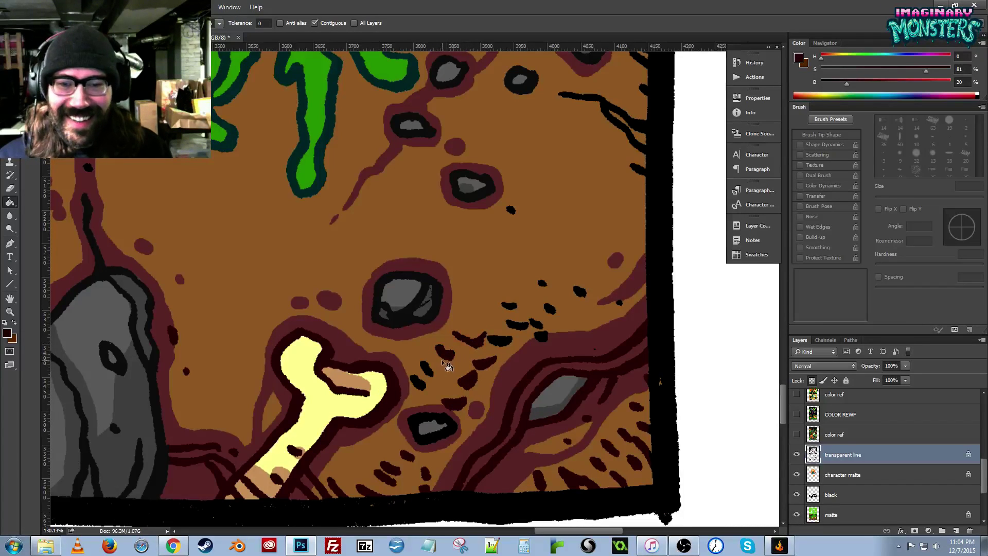
pyautogui.click(526, 328)
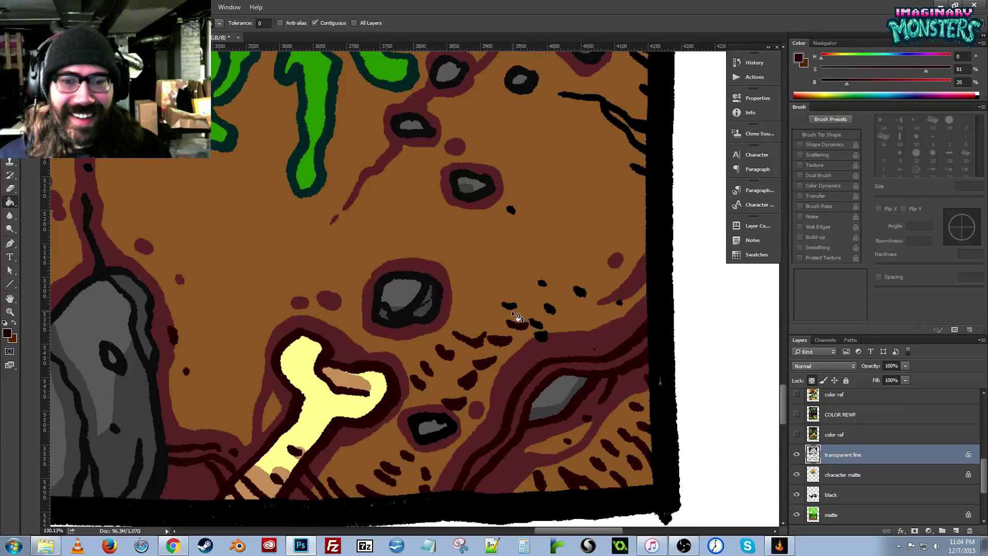
pyautogui.click(542, 332)
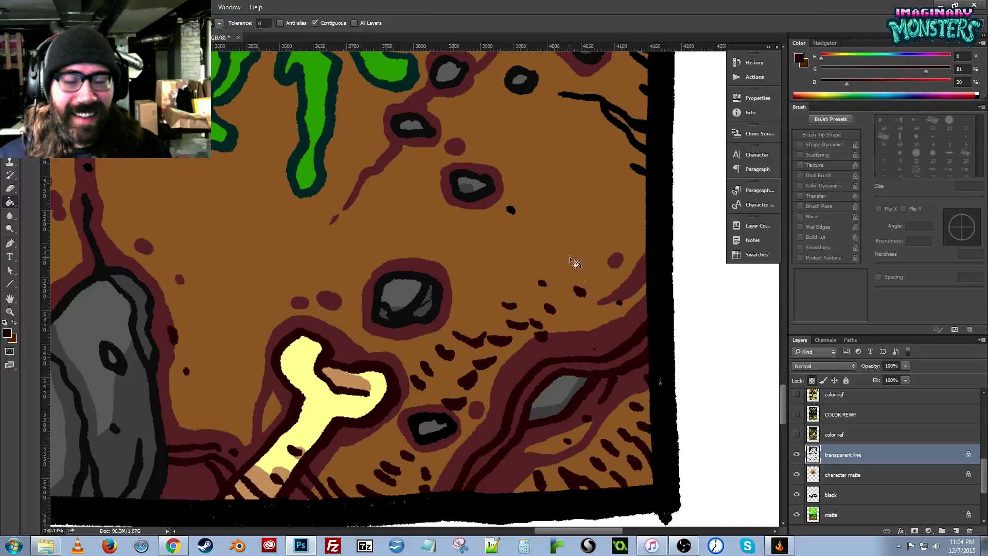
pyautogui.press('b')
# Sample the near-black from the rock above the bone and repaint the outline of the small rock beside the bone.
pyautogui.moveTo(373, 419); pyautogui.dragTo(398, 337)
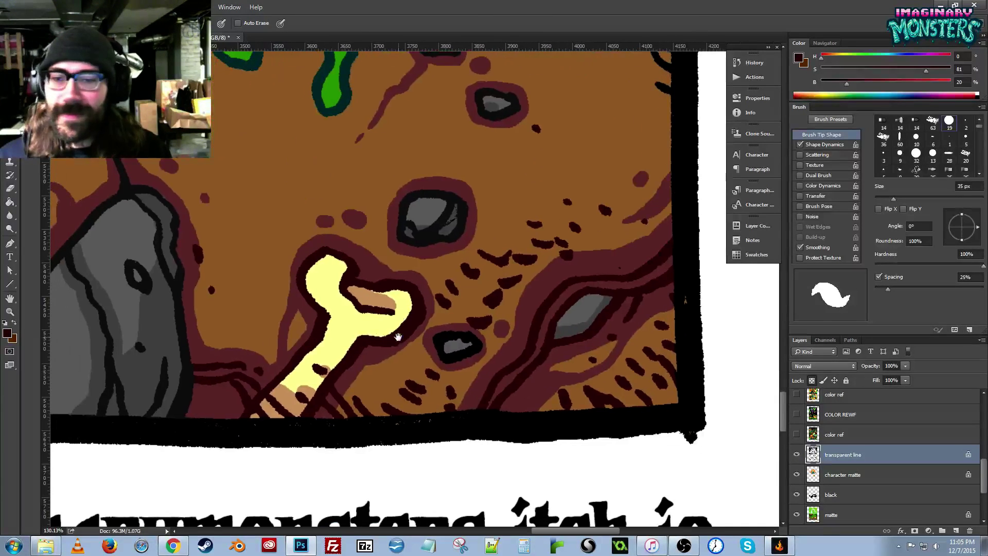
pyautogui.keyDown('alt'); pyautogui.click(438, 233); pyautogui.keyUp('alt')
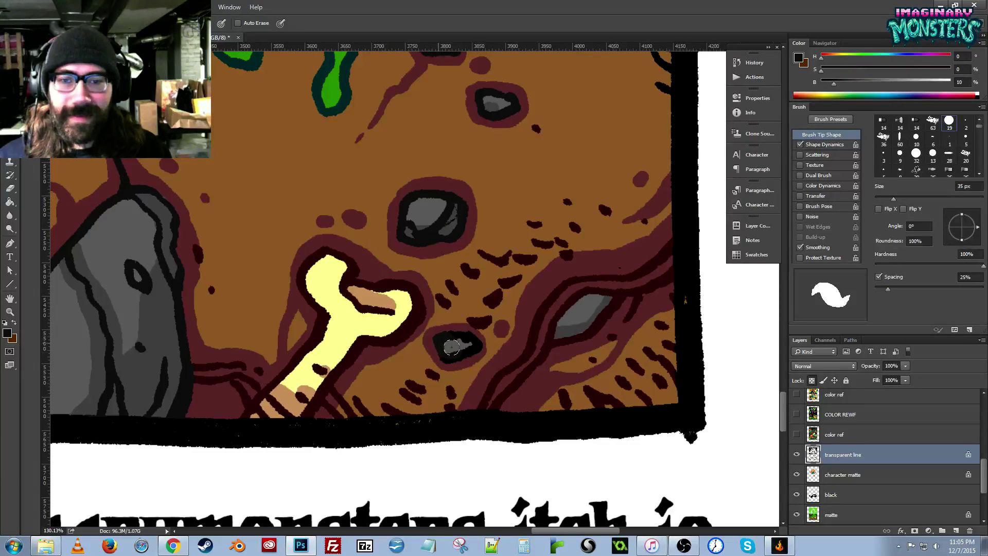
pyautogui.moveTo(579, 212); pyautogui.dragTo(400, 286)
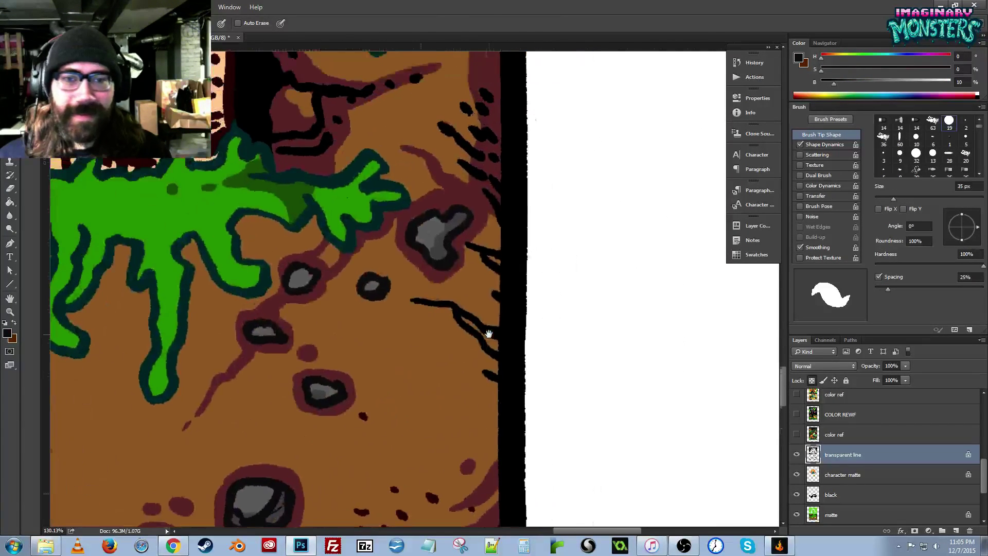
pyautogui.moveTo(346, 410); pyautogui.dragTo(364, 223)
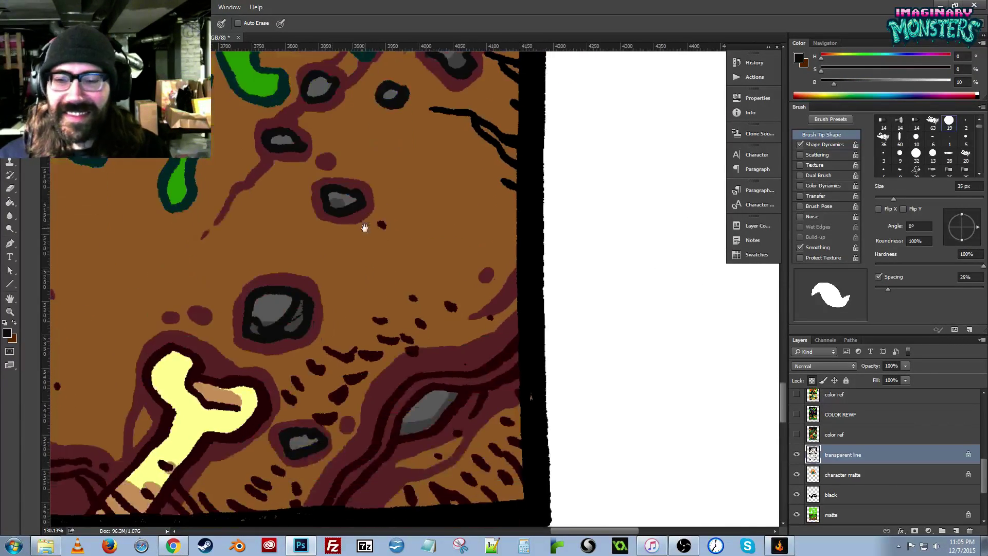
pyautogui.keyDown('alt'); pyautogui.click(433, 376); pyautogui.keyUp('alt')
pyautogui.moveTo(431, 211); pyautogui.dragTo(436, 203)
pyautogui.keyDown('alt'); pyautogui.click(313, 326); pyautogui.keyUp('alt')
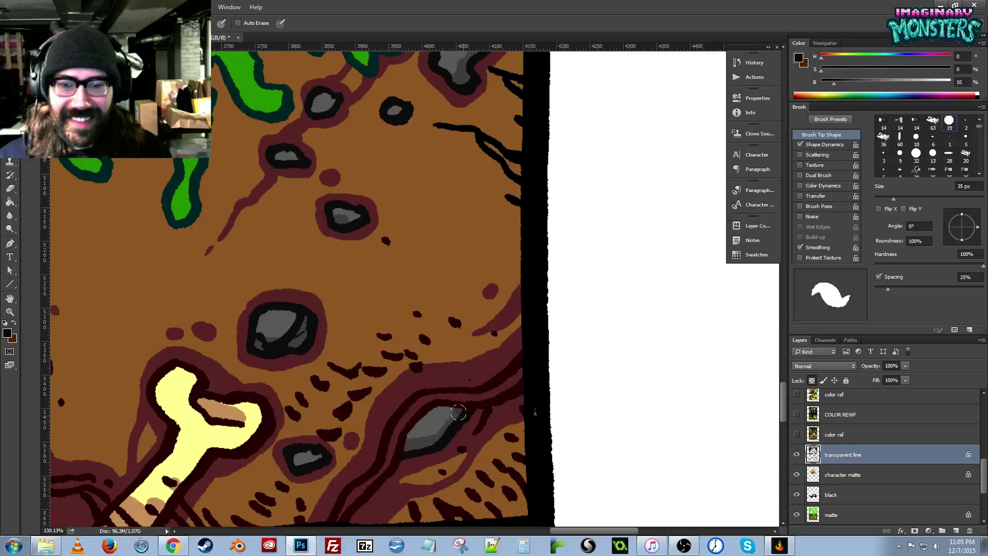
# Sample the dark maroon and recolour the thin cracks along the right border below the heart-shaped rock.
pyautogui.keyDown('alt'); pyautogui.click(485, 403); pyautogui.keyUp('alt')
pyautogui.moveTo(462, 256); pyautogui.dragTo(461, 399)
pyautogui.moveTo(507, 298)
pyautogui.mouseDown()
pyautogui.moveTo(507, 342)
pyautogui.moveTo(506, 282)
pyautogui.moveTo(490, 308)
pyautogui.moveTo(470, 270)
pyautogui.moveTo(439, 267)
pyautogui.mouseUp()
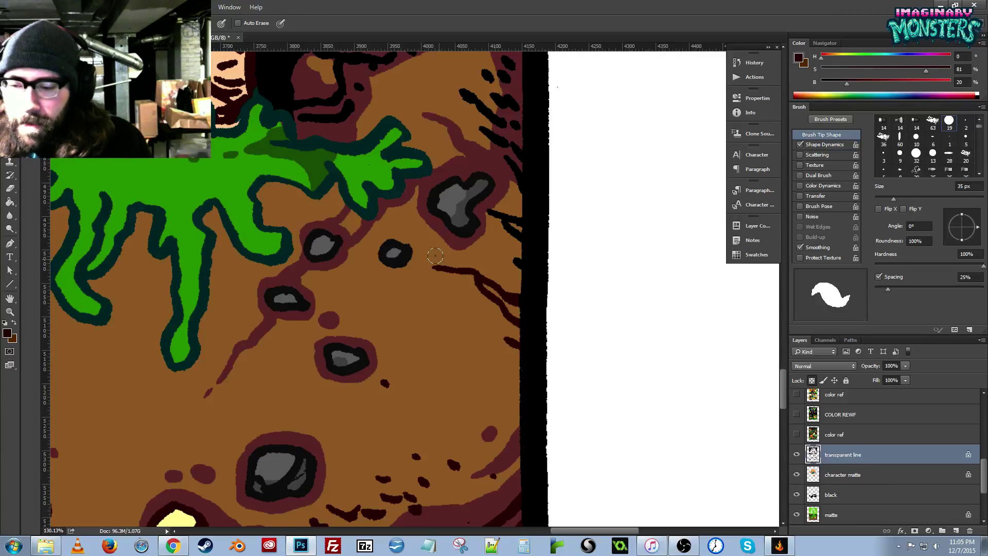
pyautogui.scroll(1, 491, 234)
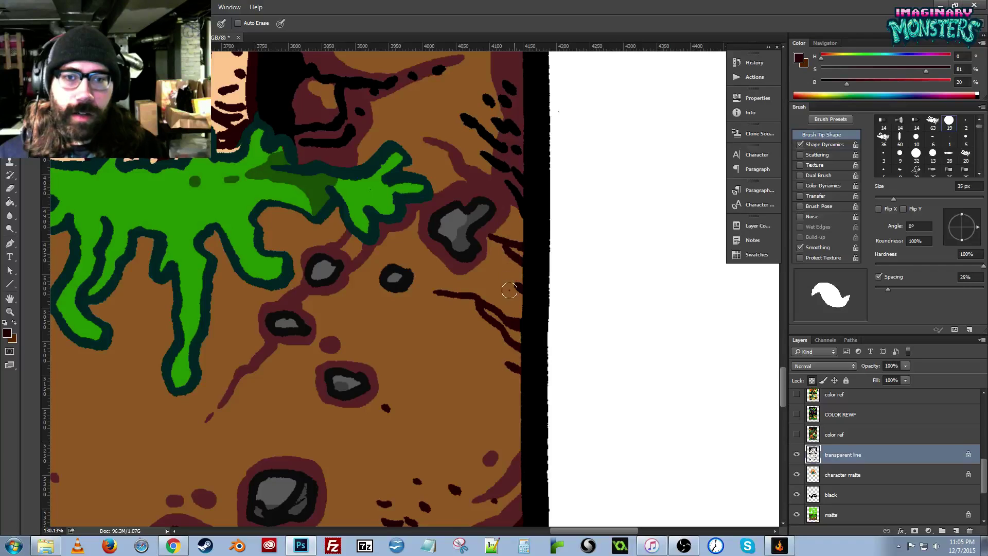
# Paint the dark cave's edge right of the spikes dark maroon and recolour the cracks and dashes beside it.
pyautogui.scroll(2, 504, 267)
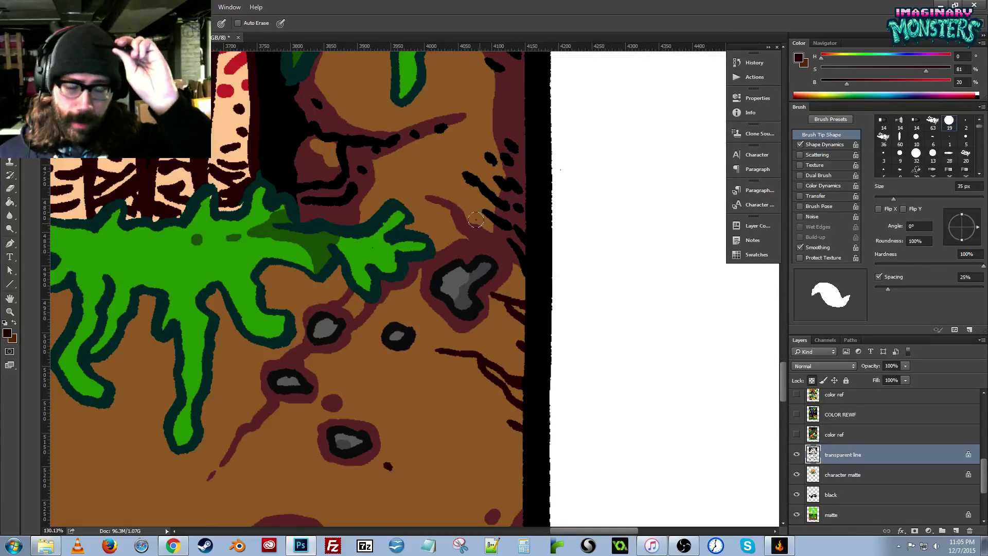
pyautogui.moveTo(334, 291); pyautogui.dragTo(355, 300)
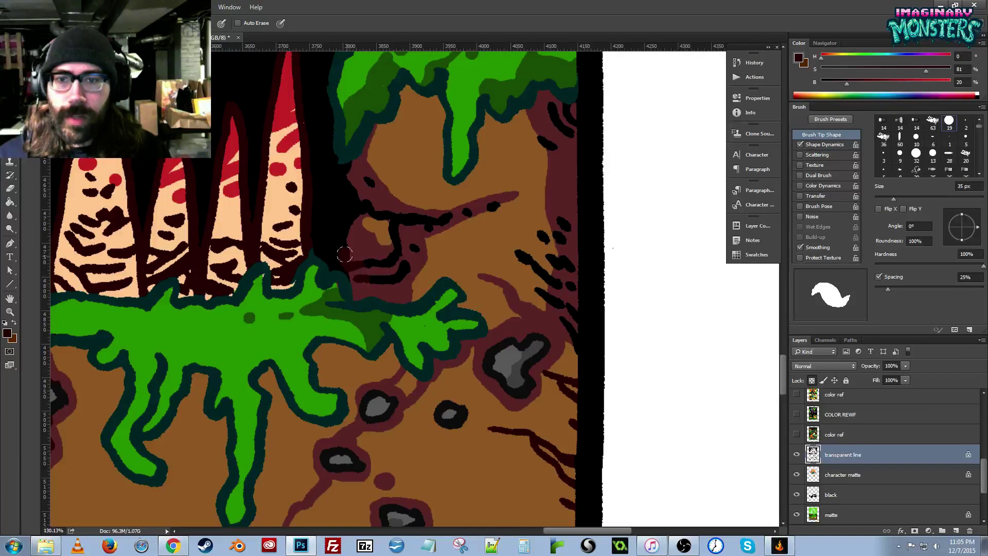
pyautogui.moveTo(344, 246); pyautogui.dragTo(357, 204)
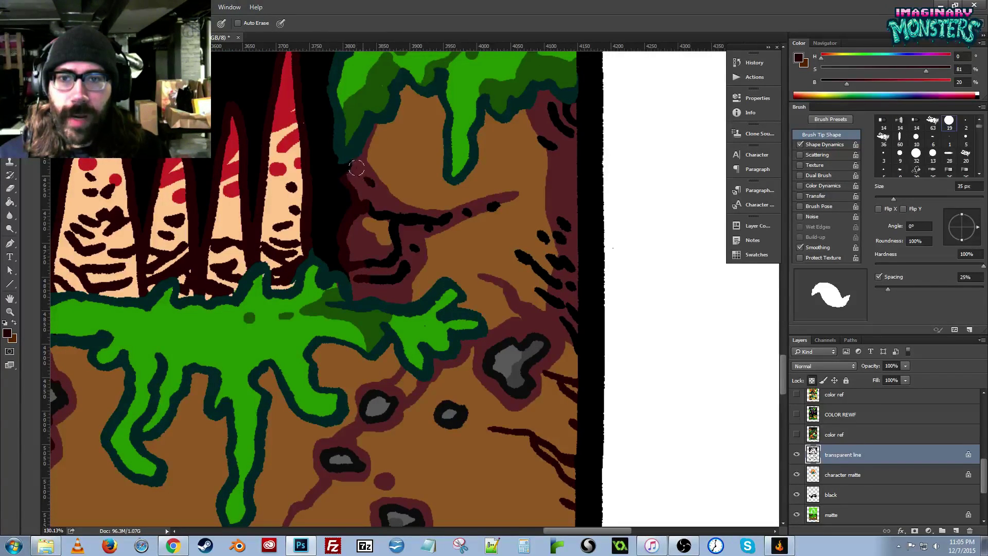
pyautogui.moveTo(357, 168); pyautogui.dragTo(341, 169)
pyautogui.press('g')
pyautogui.click(369, 181)
pyautogui.press('b')
pyautogui.moveTo(370, 213)
pyautogui.mouseDown()
pyautogui.moveTo(467, 208)
pyautogui.moveTo(424, 224)
pyautogui.moveTo(412, 249)
pyautogui.moveTo(360, 269)
pyautogui.mouseUp()
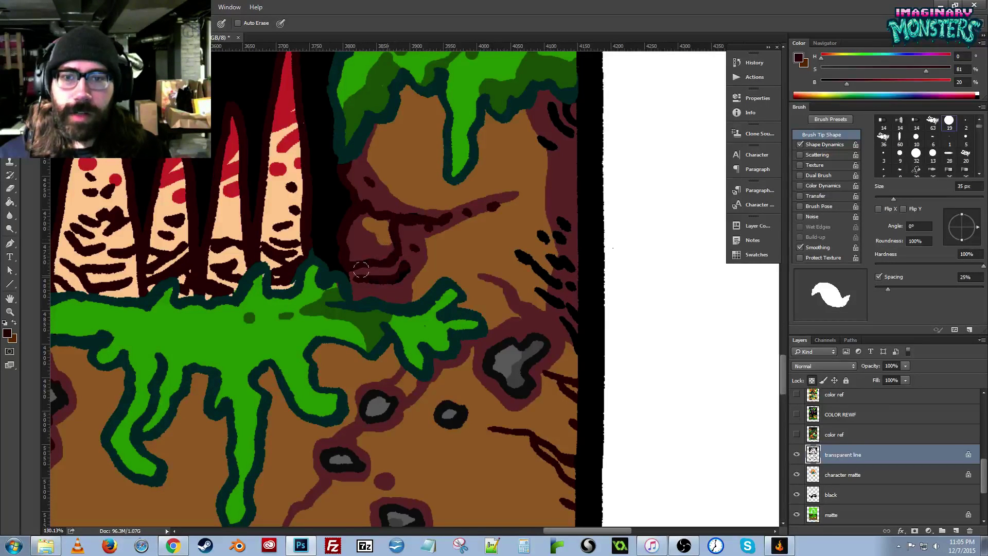
# Paint the remaining black dashes and short cracks along the scene's right border, up to the grass ledge, dark maroon.
pyautogui.moveTo(521, 251); pyautogui.dragTo(527, 266)
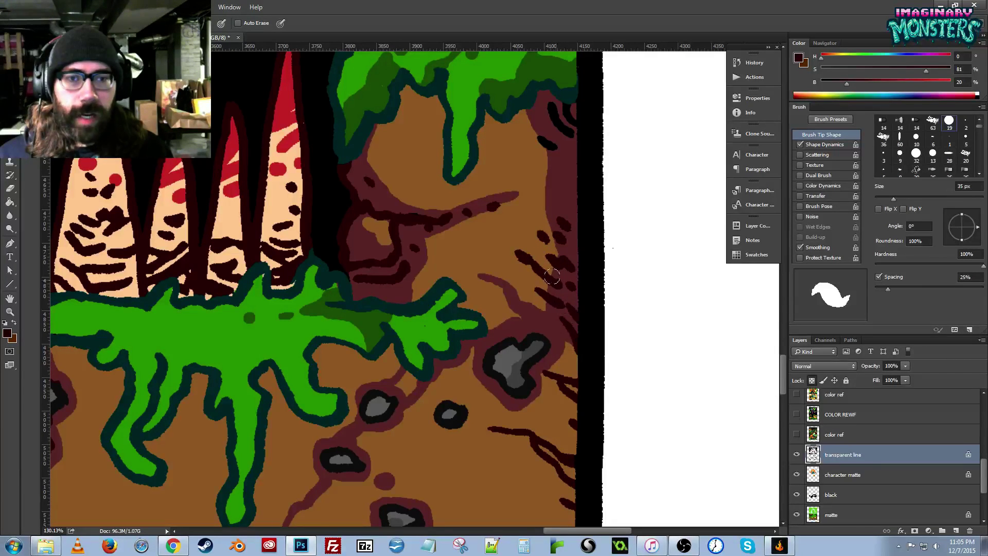
pyautogui.scroll(2, 548, 142)
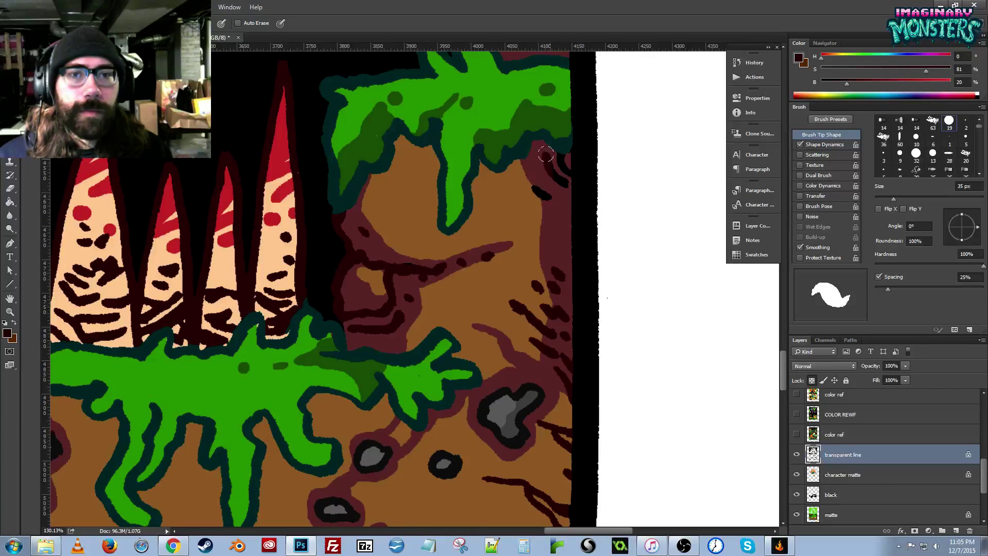
pyautogui.moveTo(561, 162); pyautogui.dragTo(558, 189)
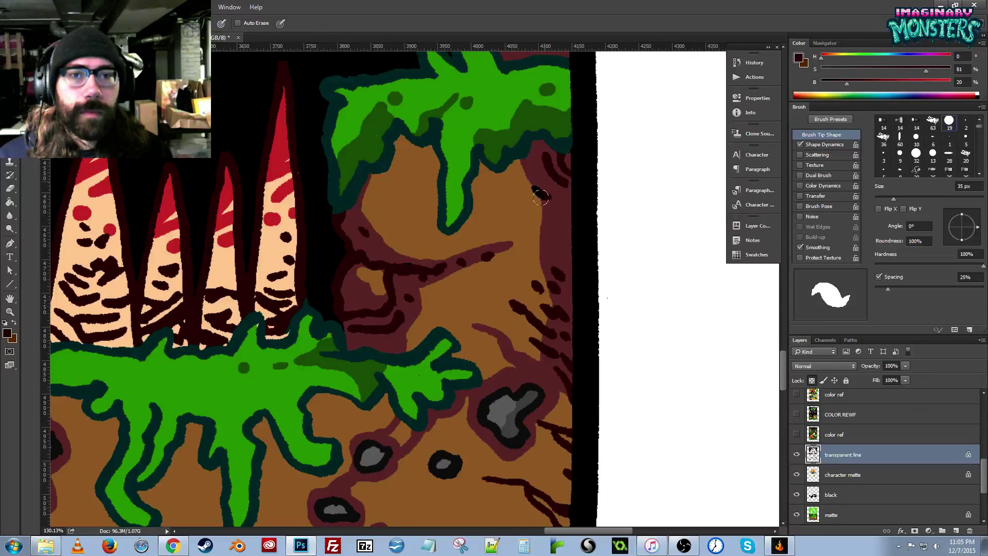
# Fill the dash beside the small rock under the grass and the crack above the large grey rock with dark maroon.
pyautogui.press('space')
pyautogui.moveTo(513, 524); pyautogui.dragTo(461, 324)
pyautogui.hotkey('ctrl', 'space')
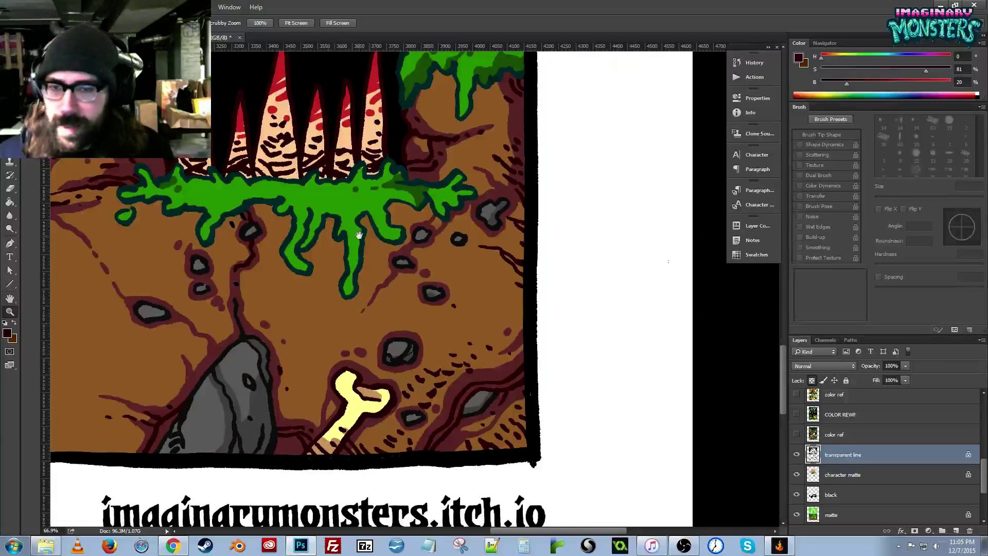
pyautogui.moveTo(359, 234); pyautogui.dragTo(478, 291)
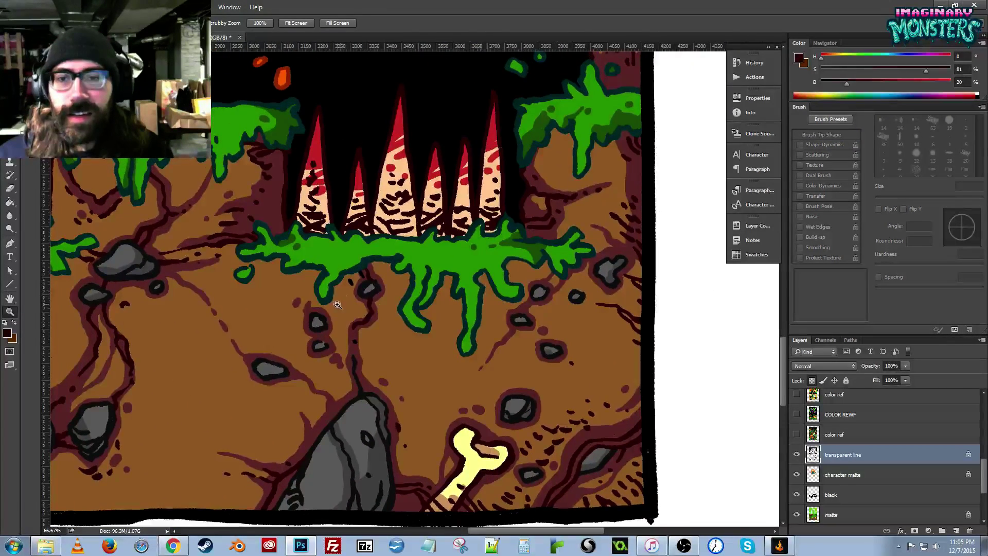
pyautogui.moveTo(338, 304); pyautogui.dragTo(366, 305)
pyautogui.press('g')
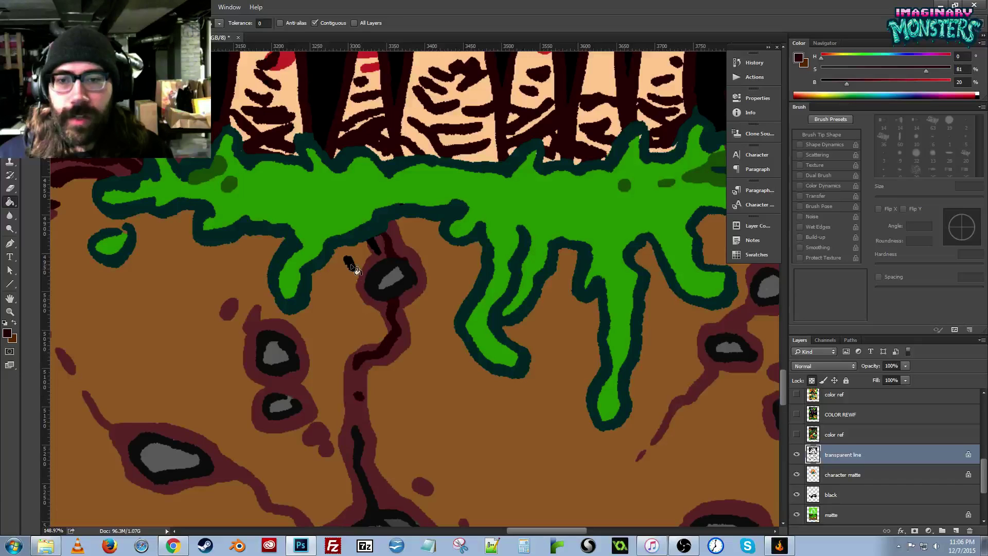
pyautogui.click(375, 245)
pyautogui.moveTo(370, 398); pyautogui.dragTo(435, 237)
pyautogui.press('b')
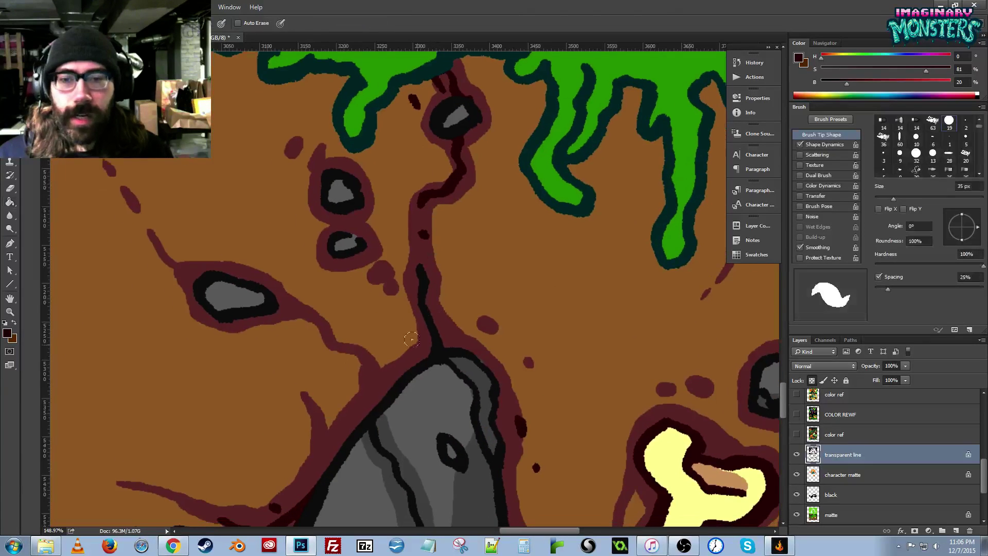
pyautogui.press('g')
pyautogui.click(427, 307)
pyautogui.moveTo(428, 304)
pyautogui.mouseDown()
pyautogui.moveTo(559, 315)
pyautogui.moveTo(476, 328)
pyautogui.moveTo(515, 350)
pyautogui.mouseUp()
# Sample the dark orange-red from the pumpkin character's foot outline and repaint the outlines of the small debris around the green splash.
pyautogui.press('z')
pyautogui.hotkey('ctrl', '-')
pyautogui.hotkey('ctrl', '-')
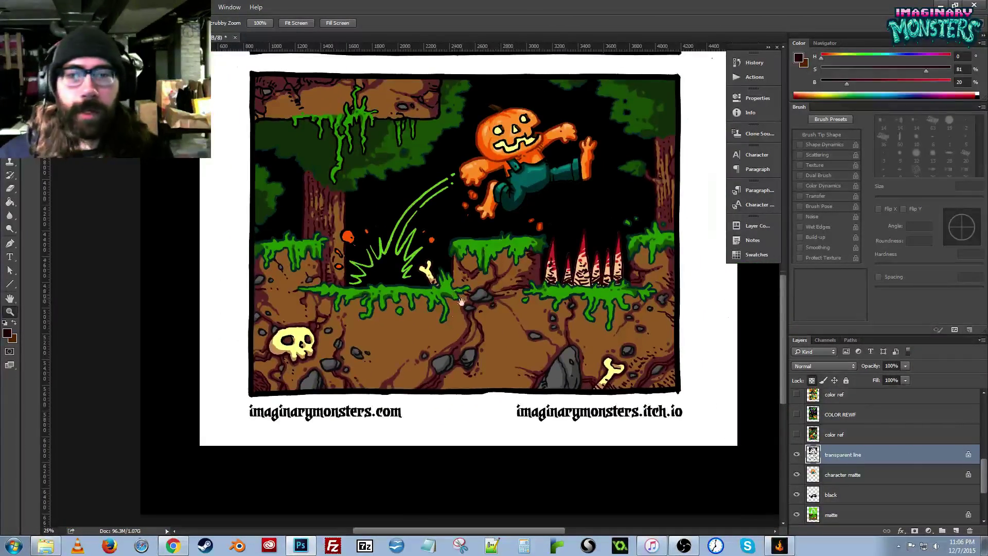
pyautogui.moveTo(462, 302); pyautogui.dragTo(488, 226)
pyautogui.press('b')
pyautogui.keyDown('alt'); pyautogui.click(444, 260); pyautogui.keyUp('alt')
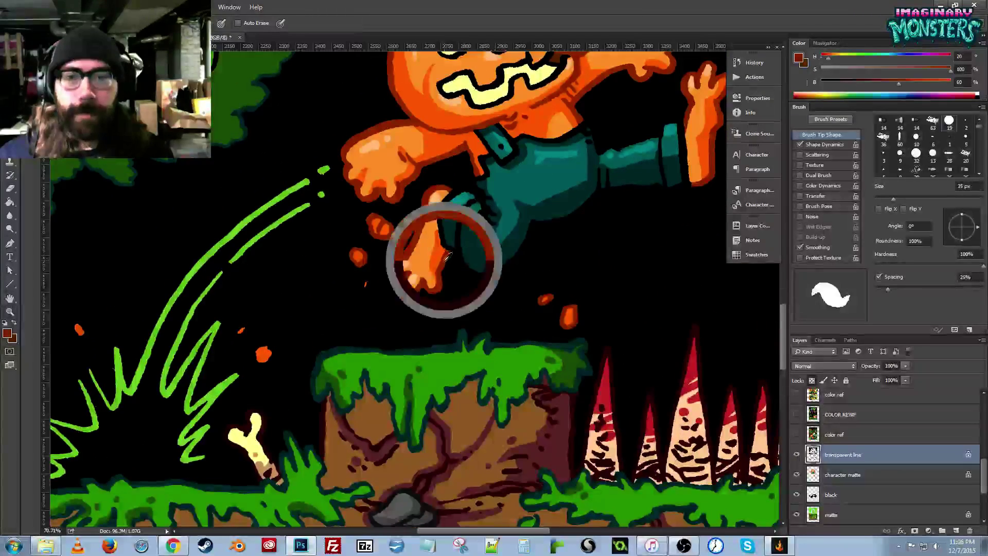
pyautogui.moveTo(336, 342); pyautogui.dragTo(433, 327)
pyautogui.moveTo(331, 319)
pyautogui.mouseDown()
pyautogui.moveTo(336, 312)
pyautogui.moveTo(356, 331)
pyautogui.moveTo(358, 319)
pyautogui.moveTo(348, 337)
pyautogui.mouseUp()
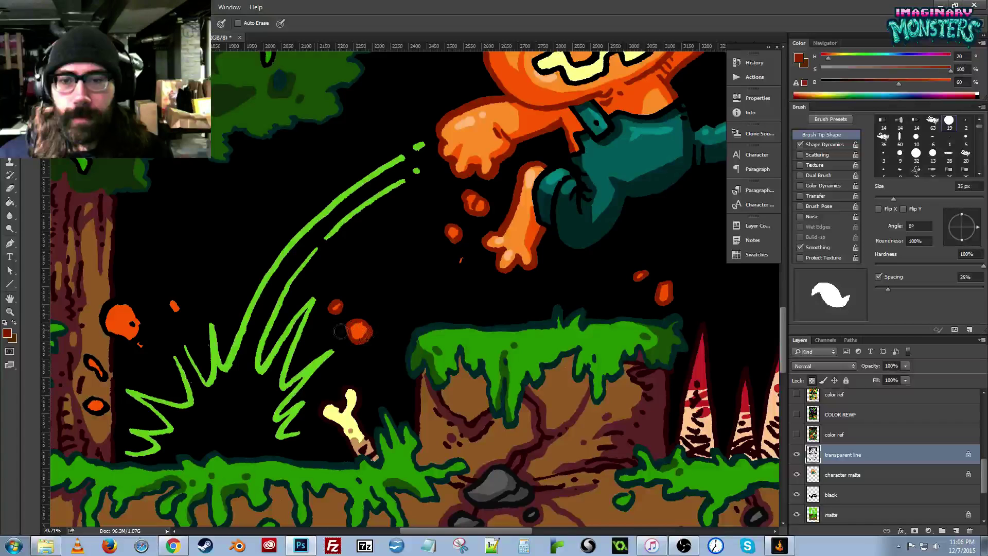
pyautogui.moveTo(185, 287)
pyautogui.mouseDown()
pyautogui.moveTo(292, 295)
pyautogui.moveTo(271, 324)
pyautogui.mouseUp()
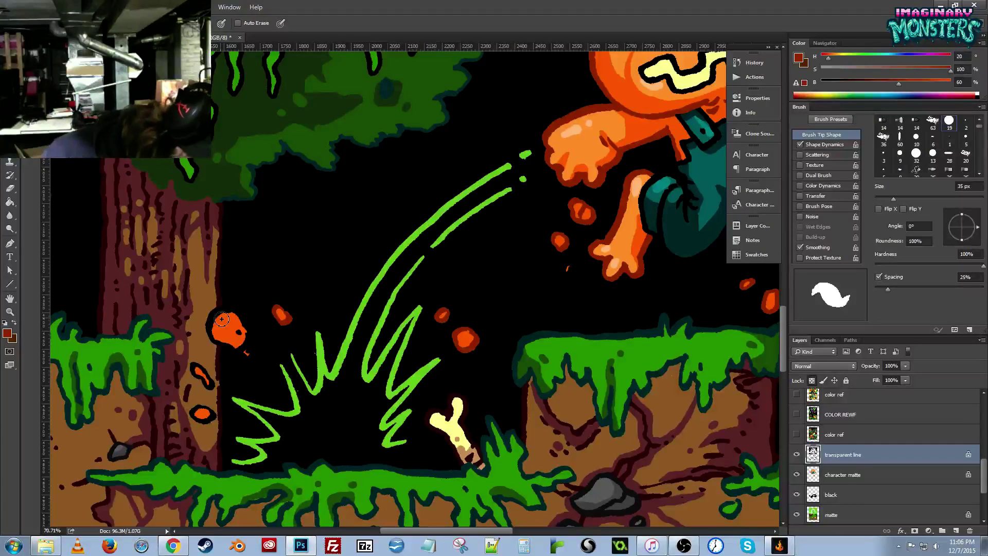
# Fill the black outlines of the large orange debris and the two smaller pieces on the tree trunk with the dark orange-red.
pyautogui.moveTo(221, 319); pyautogui.dragTo(308, 315)
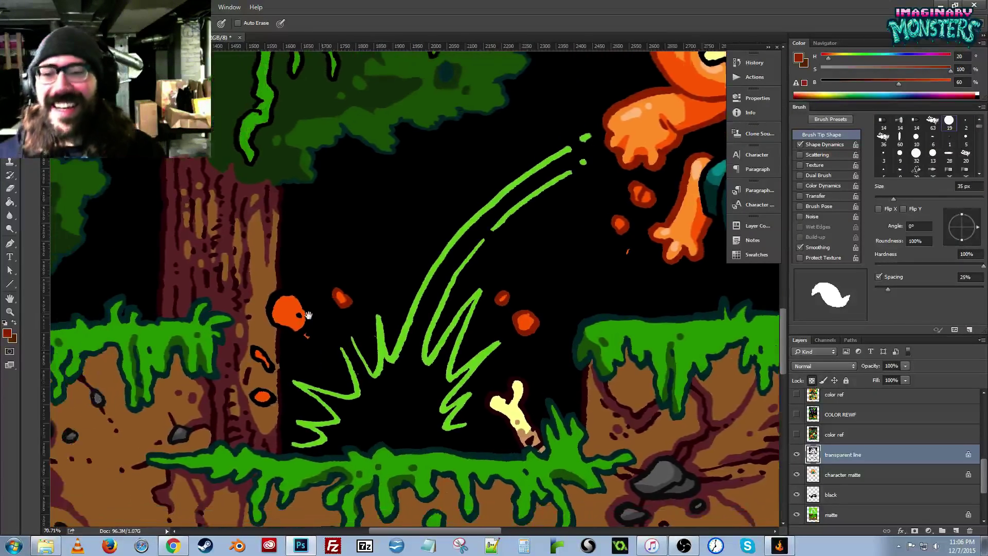
pyautogui.press('z')
pyautogui.click(267, 361)
pyautogui.press('g')
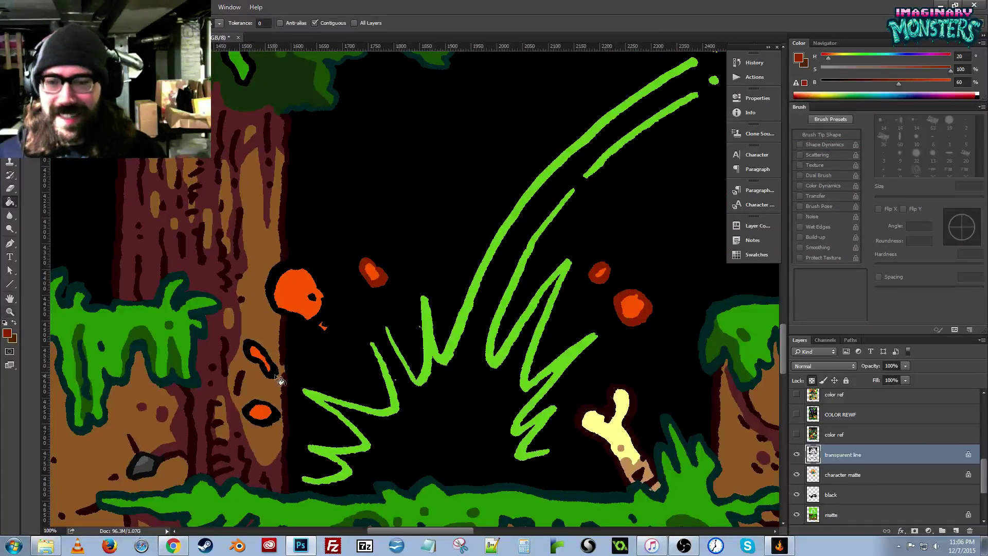
pyautogui.click(278, 379)
pyautogui.click(281, 413)
pyautogui.click(313, 328)
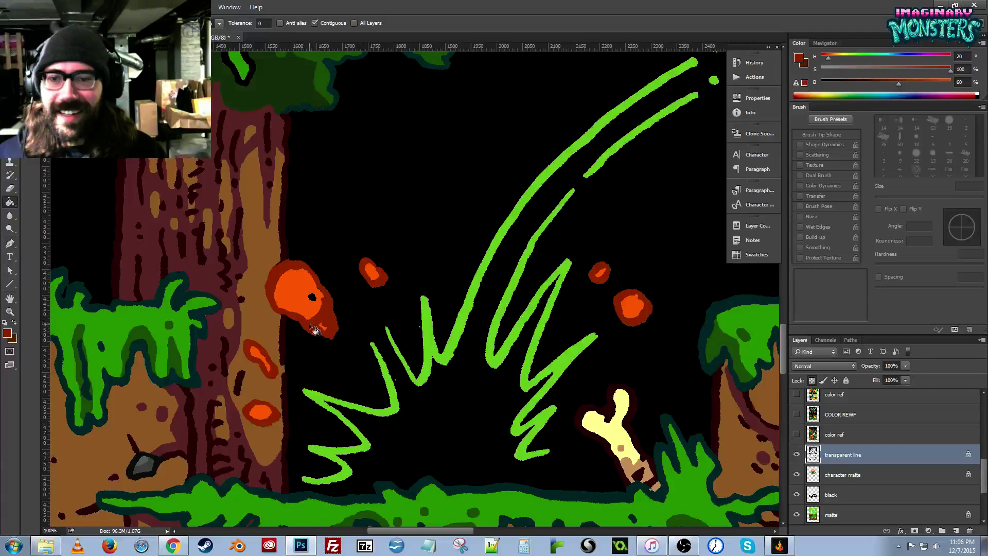
pyautogui.click(313, 299)
pyautogui.press('b')
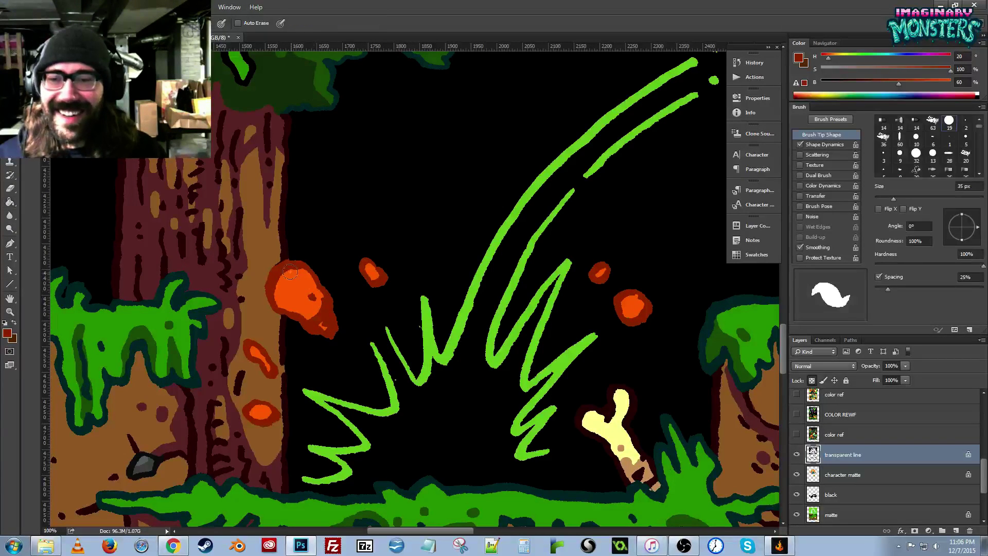
# Touch up the large debris outline where it meets the tree trunk and sample the dark maroon from the trunk's edge.
pyautogui.press('z')
pyautogui.moveTo(281, 270); pyautogui.dragTo(331, 233)
pyautogui.press('b')
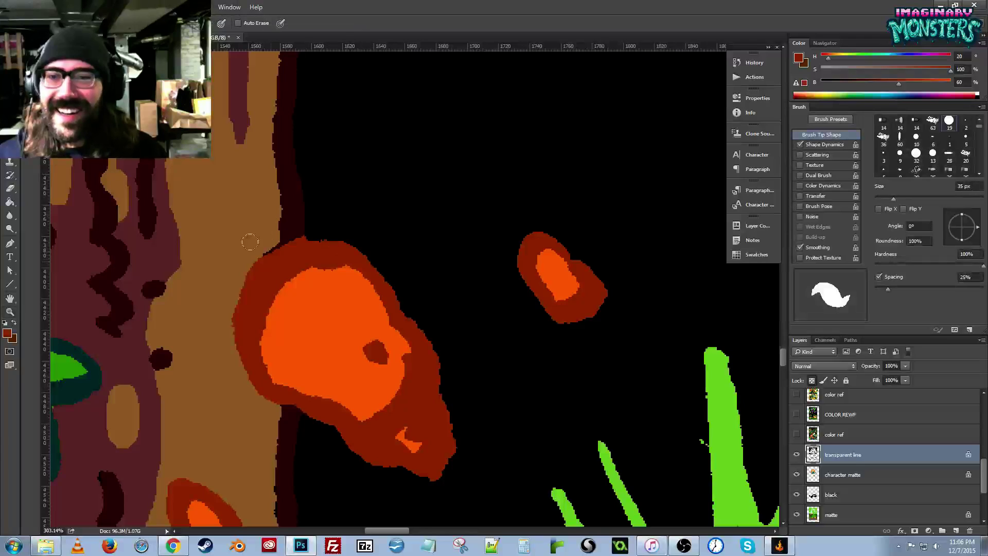
pyautogui.moveTo(263, 250); pyautogui.dragTo(293, 246)
pyautogui.keyDown('alt'); pyautogui.click(297, 228); pyautogui.keyUp('alt')
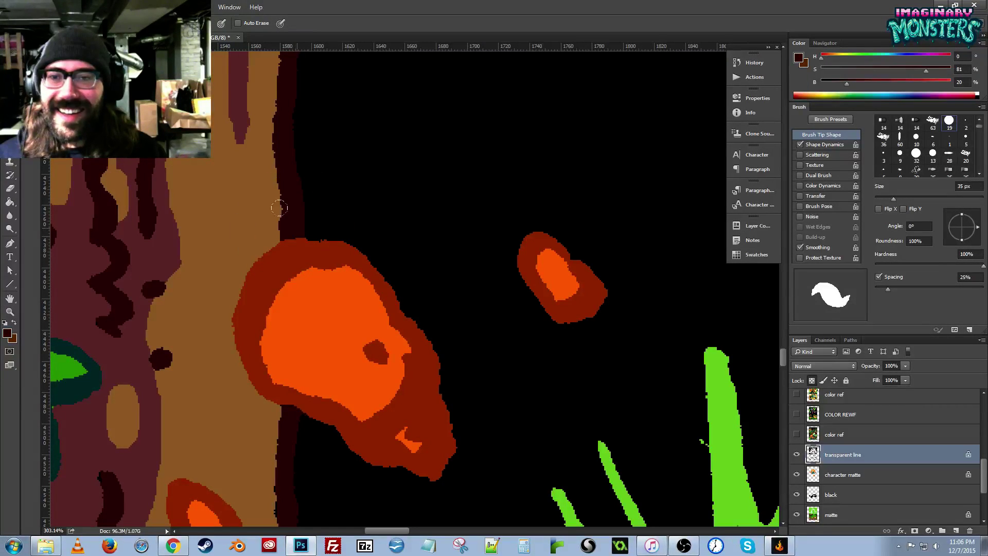
# Review the recoloured debris and line art across the whole game scene.
pyautogui.press('z')
pyautogui.keyDown('alt'); pyautogui.click(324, 234); pyautogui.keyUp('alt')
pyautogui.keyDown('alt'); pyautogui.click(326, 235); pyautogui.keyUp('alt')
pyautogui.keyDown('alt'); pyautogui.click(328, 236); pyautogui.keyUp('alt')
pyautogui.keyDown('alt'); pyautogui.click(327, 236); pyautogui.keyUp('alt')
pyautogui.keyDown('alt'); pyautogui.click(327, 239); pyautogui.keyUp('alt')
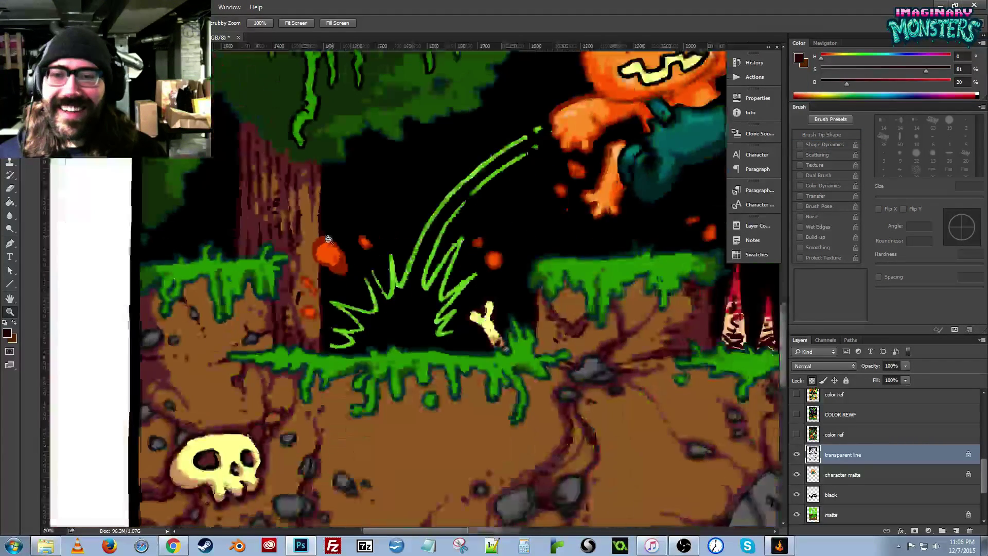
pyautogui.keyDown('alt'); pyautogui.click(326, 243); pyautogui.keyUp('alt')
pyautogui.moveTo(388, 229); pyautogui.dragTo(323, 265)
pyautogui.press('b')
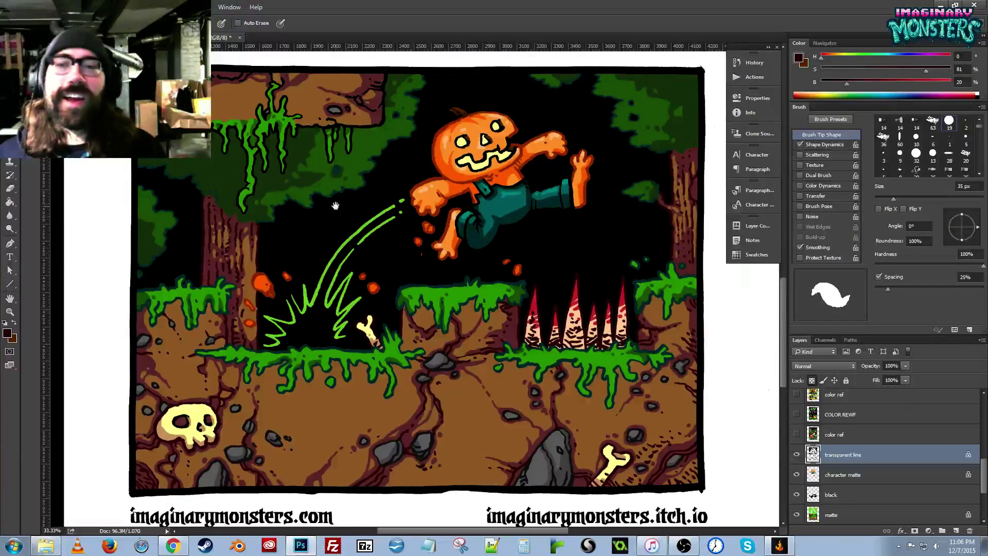
# Sample the dark teal from the grass outline and recolour the outlines of the long vines hanging from the upper-left ledge.
pyautogui.moveTo(310, 228); pyautogui.dragTo(310, 266)
pyautogui.moveTo(229, 330); pyautogui.dragTo(265, 293)
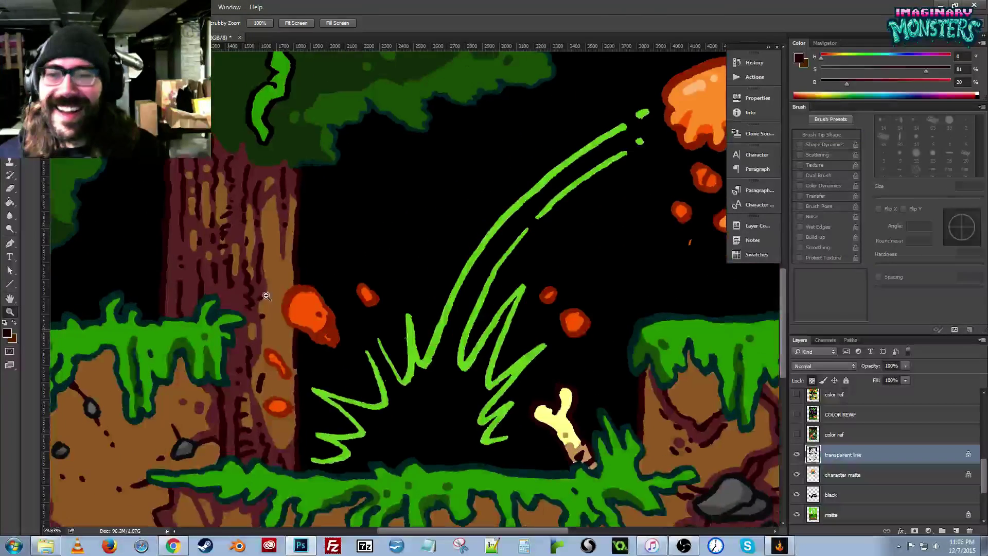
pyautogui.keyDown('alt'); pyautogui.click(213, 313); pyautogui.keyUp('alt')
pyautogui.moveTo(232, 158); pyautogui.dragTo(251, 383)
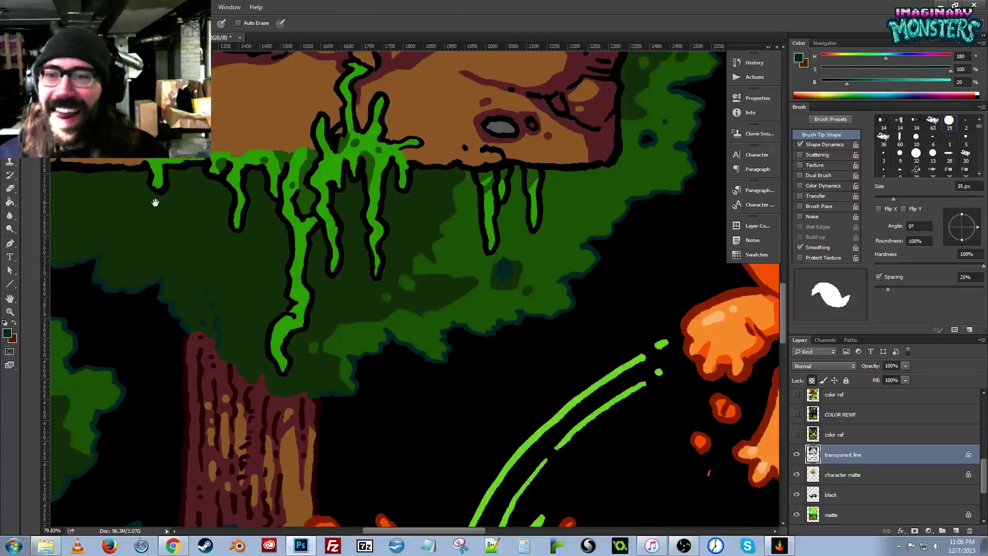
pyautogui.moveTo(149, 177); pyautogui.dragTo(212, 208)
pyautogui.moveTo(215, 193)
pyautogui.mouseDown()
pyautogui.moveTo(214, 206)
pyautogui.moveTo(211, 189)
pyautogui.mouseUp()
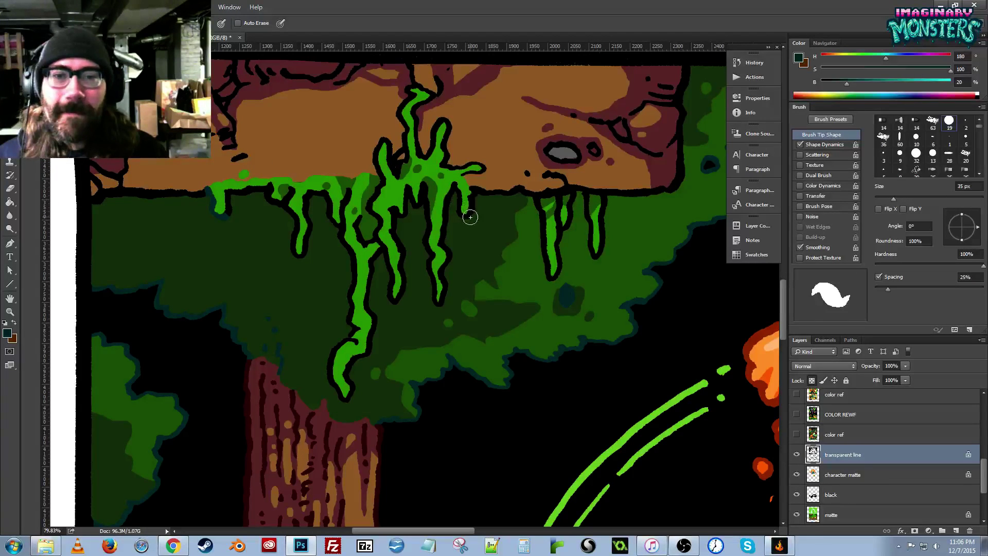
pyautogui.moveTo(453, 188); pyautogui.dragTo(453, 261)
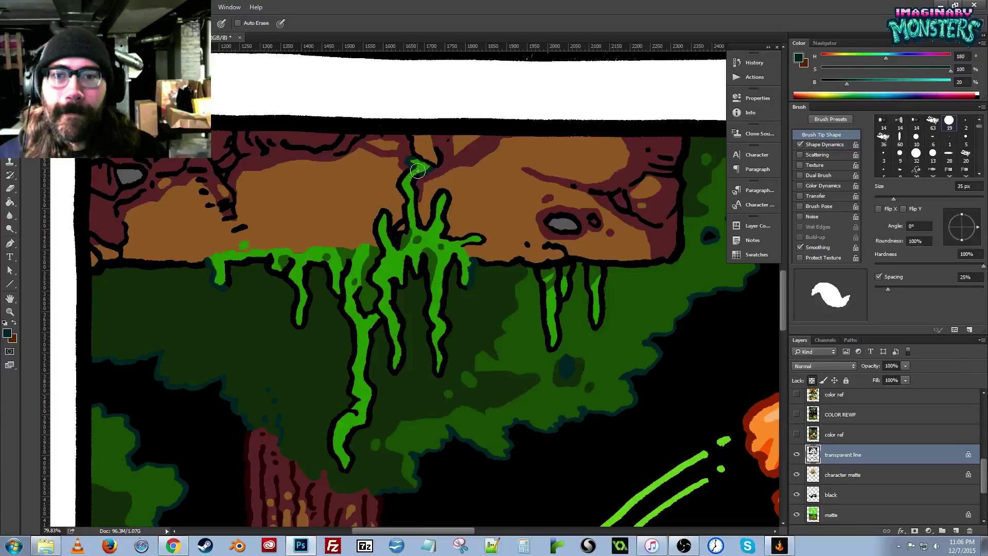
pyautogui.press('g')
pyautogui.click(406, 225)
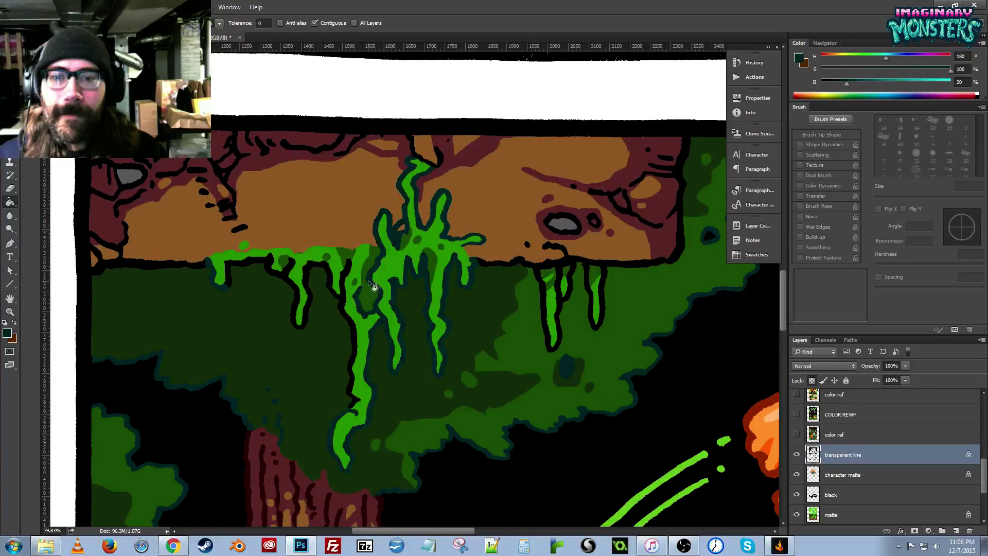
pyautogui.click(344, 304)
pyautogui.moveTo(291, 333); pyautogui.dragTo(273, 280)
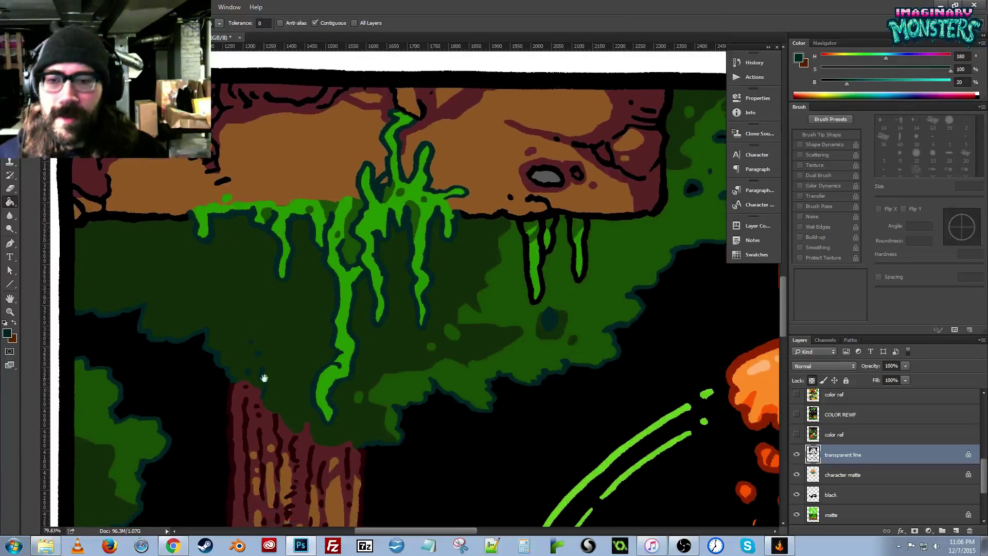
# Sample the dark maroon from the tree trunk and recolour the upper ledge's left corner cracks and its lower edge up to the vines.
pyautogui.moveTo(265, 381); pyautogui.dragTo(312, 263)
pyautogui.press('b')
pyautogui.keyDown('alt'); pyautogui.click(278, 276); pyautogui.keyUp('alt')
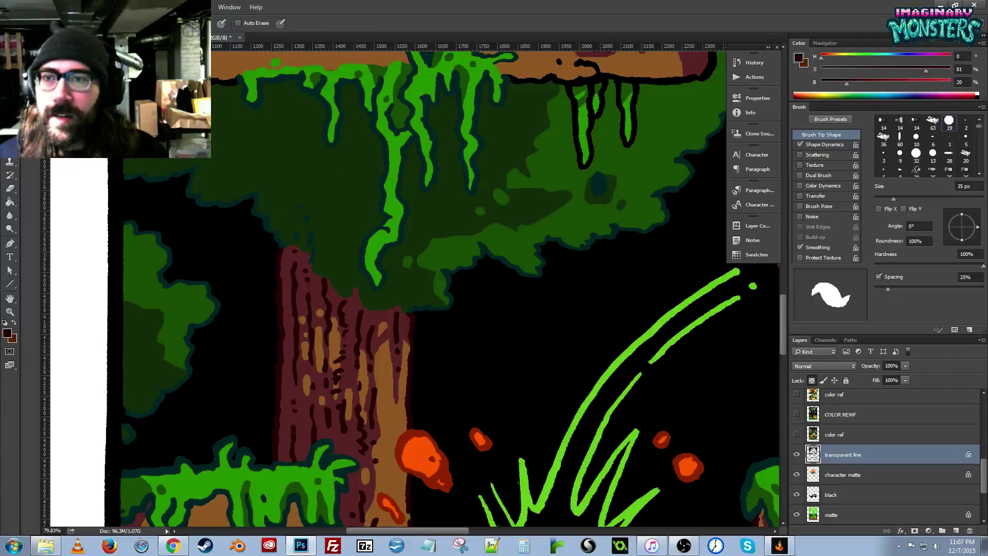
pyautogui.moveTo(199, 155); pyautogui.dragTo(253, 308)
pyautogui.moveTo(198, 207); pyautogui.dragTo(206, 212)
pyautogui.press('b')
pyautogui.moveTo(169, 267)
pyautogui.mouseDown()
pyautogui.moveTo(166, 232)
pyautogui.moveTo(165, 274)
pyautogui.moveTo(164, 195)
pyautogui.mouseUp()
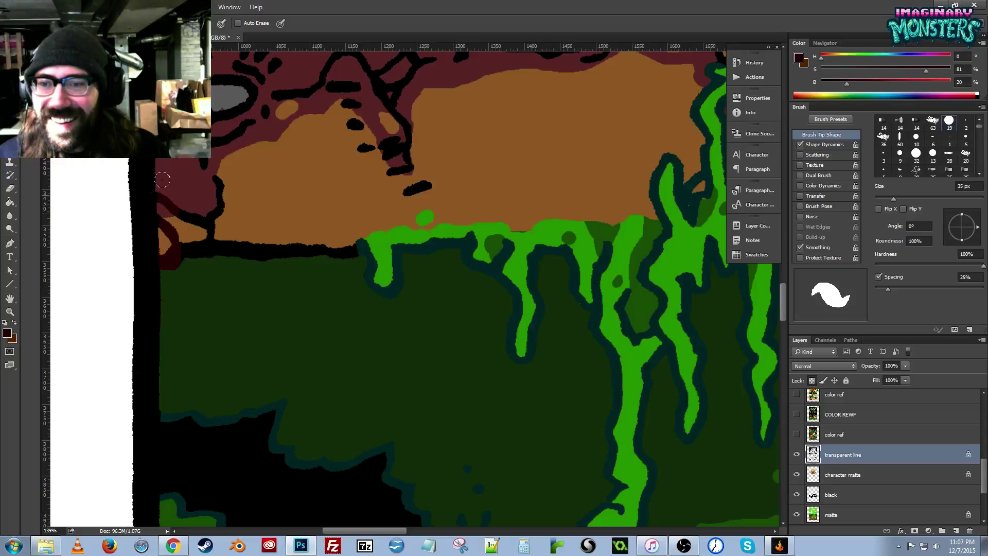
pyautogui.press('g')
pyautogui.click(214, 248)
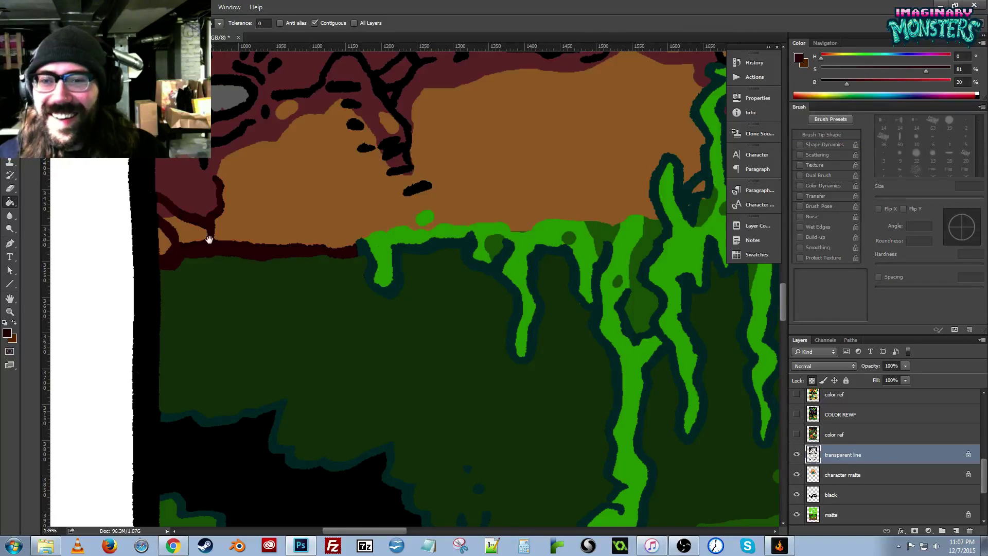
# Paint the crack at the upper ledge's left border and the first dashes above the grey stone dark maroon.
pyautogui.moveTo(206, 233); pyautogui.dragTo(213, 291)
pyautogui.press('b')
pyautogui.moveTo(275, 174); pyautogui.dragTo(301, 208)
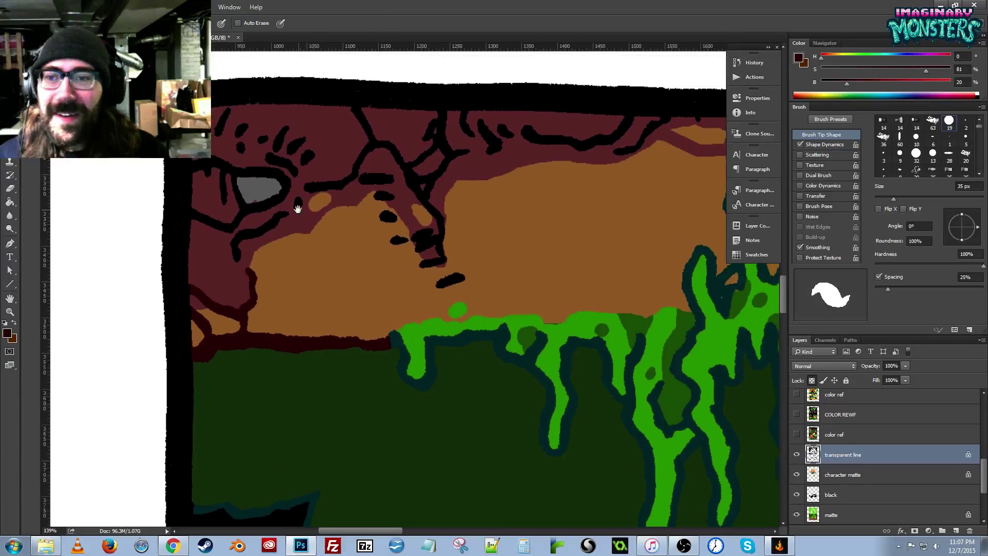
pyautogui.click(198, 219)
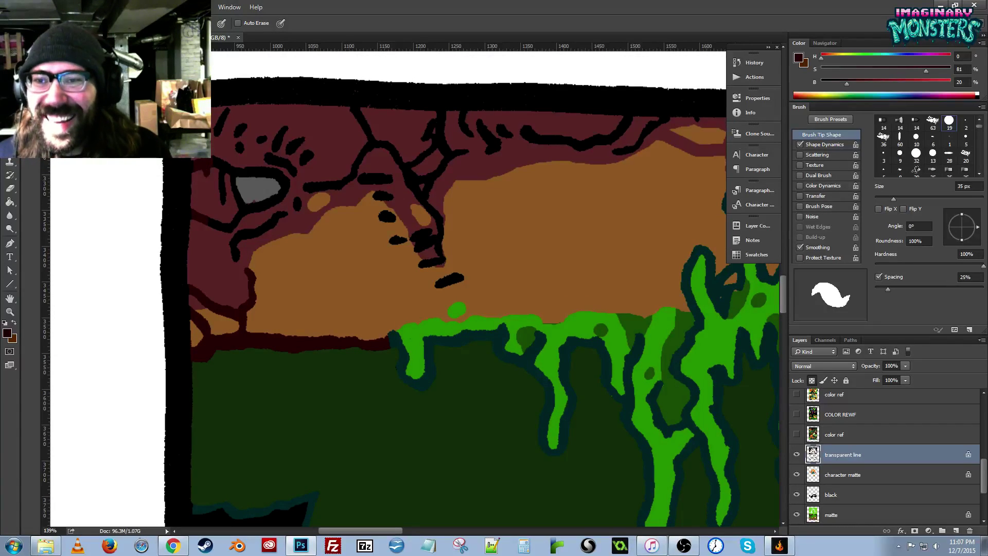
pyautogui.moveTo(219, 113)
pyautogui.mouseDown()
pyautogui.moveTo(230, 115)
pyautogui.moveTo(225, 145)
pyautogui.mouseUp()
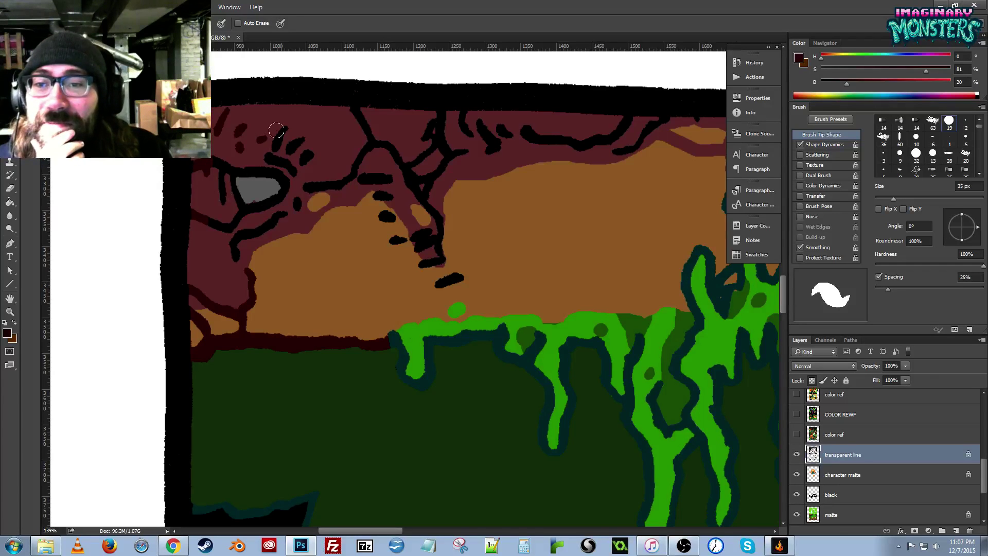
# Recolour the remaining dashes and lines around the grey stone dark maroon, including the crack running from beside it to the top border.
pyautogui.press('g')
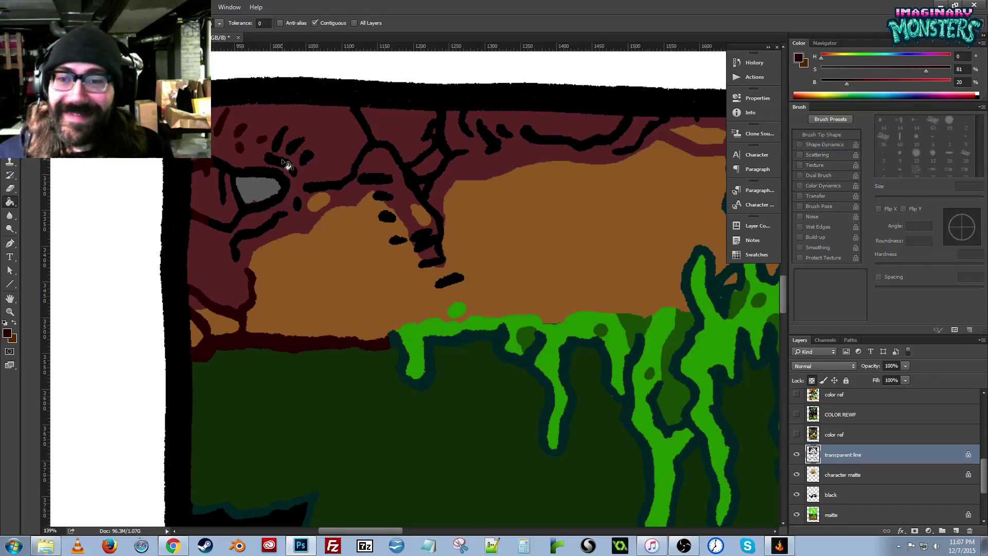
pyautogui.click(281, 146)
pyautogui.click(293, 149)
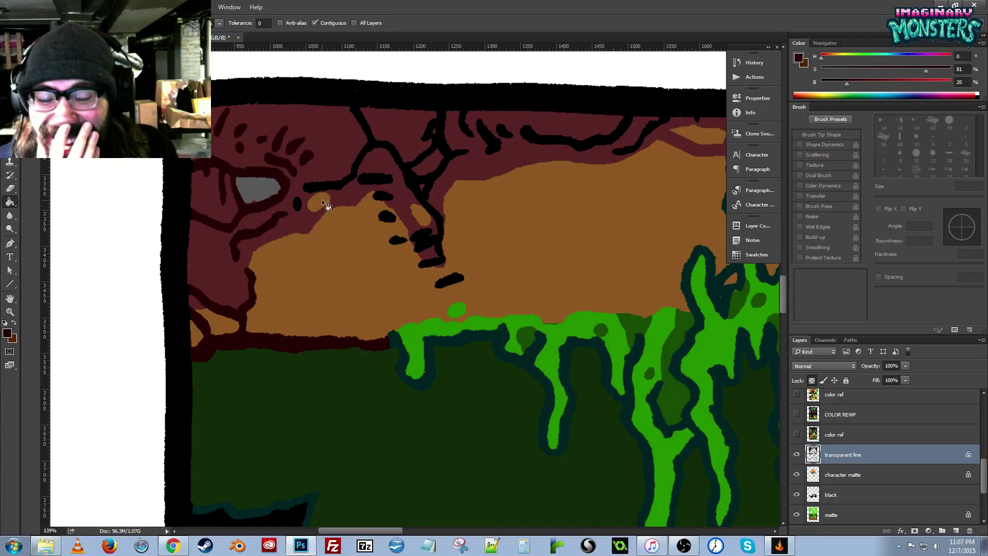
pyautogui.press('b')
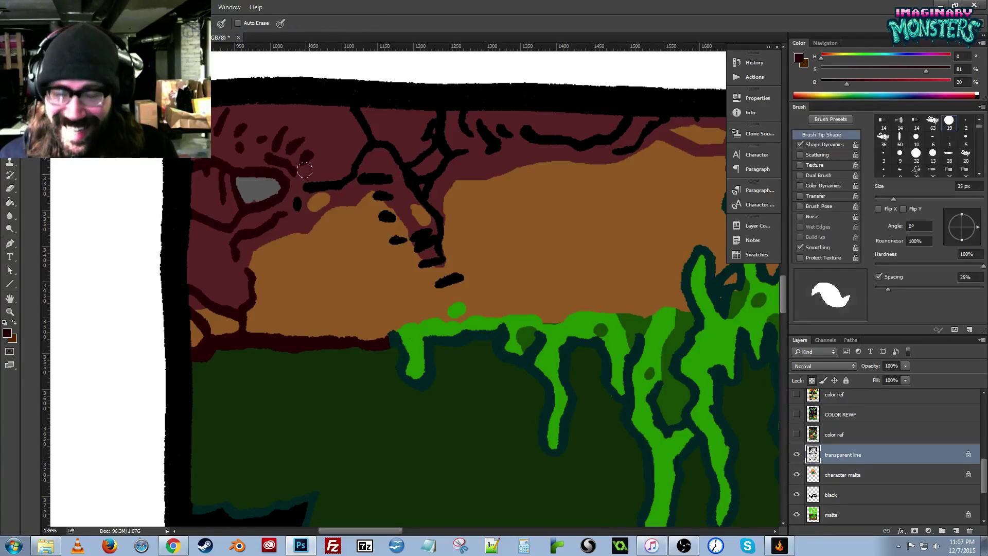
pyautogui.moveTo(304, 181); pyautogui.dragTo(337, 181)
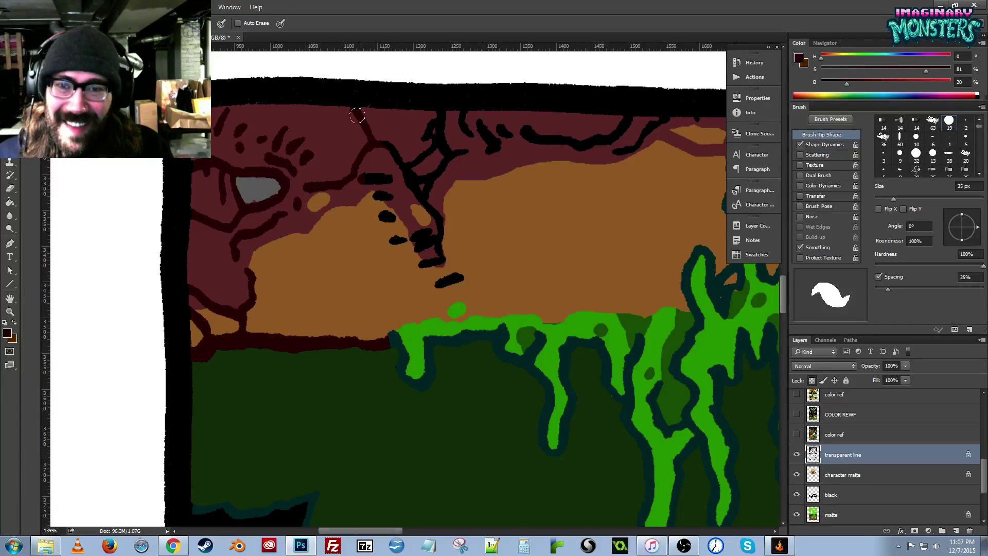
# Recolour the diagonal row of dashes and the branching crack beside the ledge's grey stone dark maroon.
pyautogui.moveTo(392, 179)
pyautogui.mouseDown()
pyautogui.moveTo(366, 176)
pyautogui.moveTo(361, 164)
pyautogui.moveTo(375, 210)
pyautogui.mouseUp()
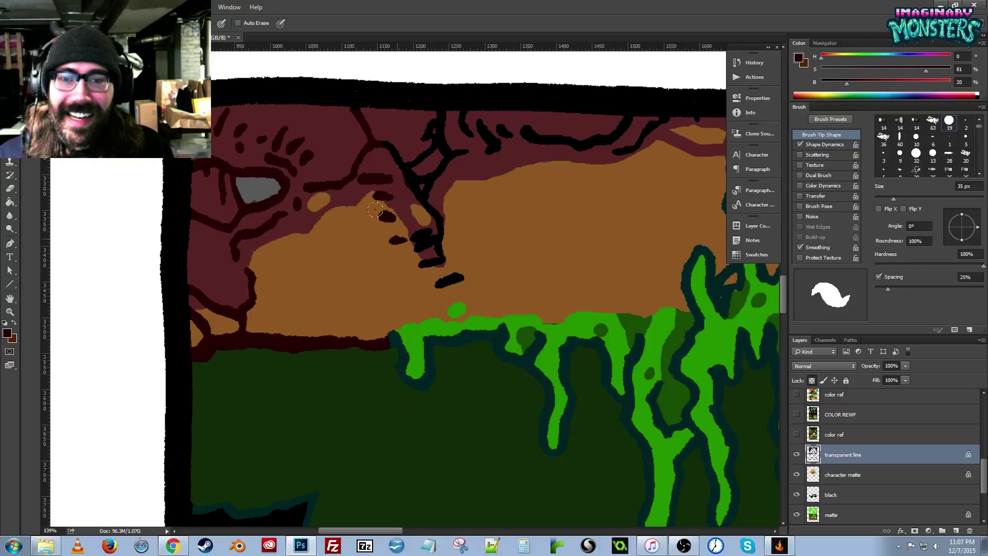
pyautogui.moveTo(413, 244); pyautogui.dragTo(419, 202)
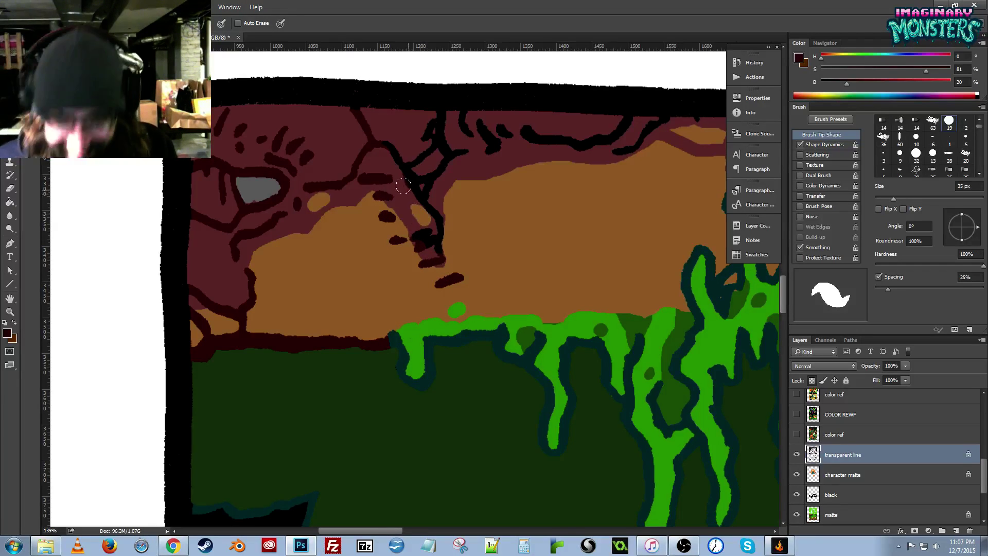
pyautogui.moveTo(442, 243); pyautogui.dragTo(436, 234)
pyautogui.moveTo(412, 193)
pyautogui.mouseDown()
pyautogui.moveTo(381, 139)
pyautogui.moveTo(435, 202)
pyautogui.mouseUp()
pyautogui.moveTo(453, 148); pyautogui.dragTo(431, 154)
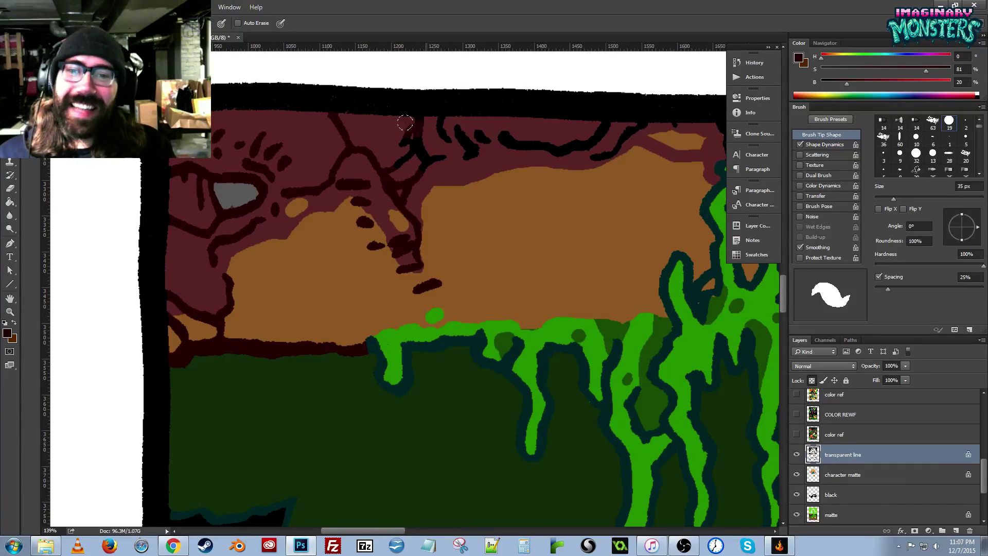
# Recolour the curved cracks along the ledge's top border and the notch outline above the tall vine dark maroon.
pyautogui.moveTo(415, 120)
pyautogui.mouseDown()
pyautogui.moveTo(385, 162)
pyautogui.moveTo(421, 156)
pyautogui.mouseUp()
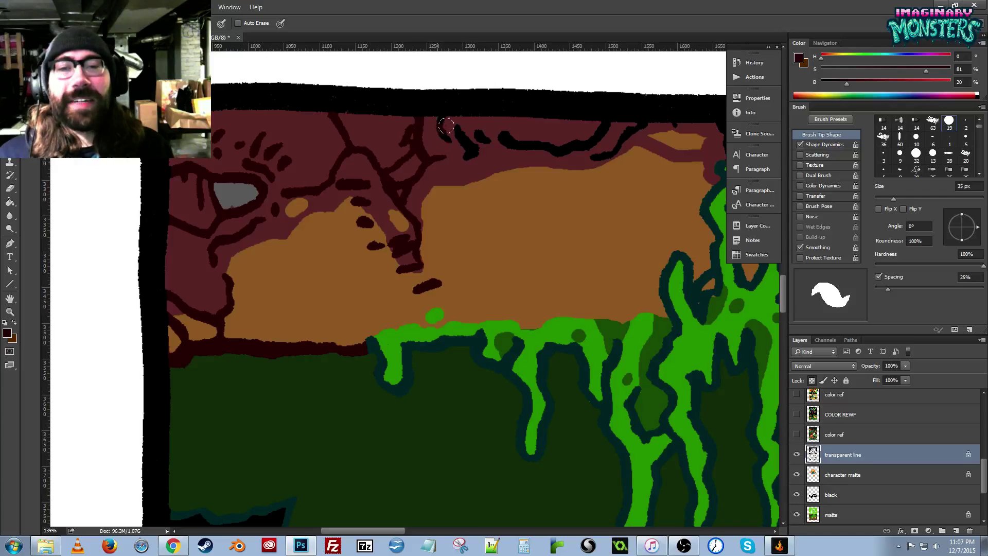
pyautogui.moveTo(441, 120)
pyautogui.mouseDown()
pyautogui.moveTo(478, 151)
pyautogui.moveTo(522, 134)
pyautogui.moveTo(602, 149)
pyautogui.moveTo(589, 129)
pyautogui.moveTo(632, 129)
pyautogui.moveTo(545, 159)
pyautogui.moveTo(558, 173)
pyautogui.mouseUp()
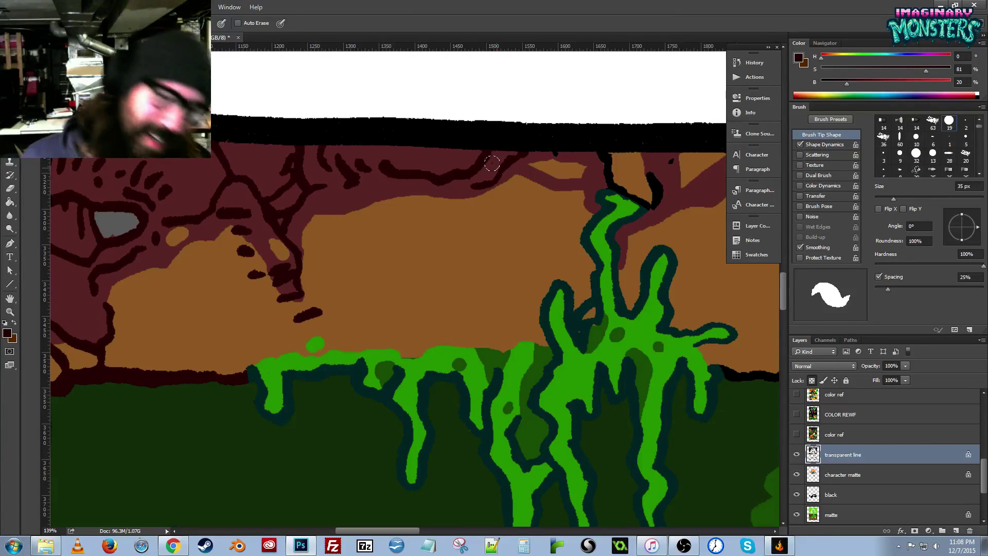
pyautogui.moveTo(585, 216); pyautogui.dragTo(491, 226)
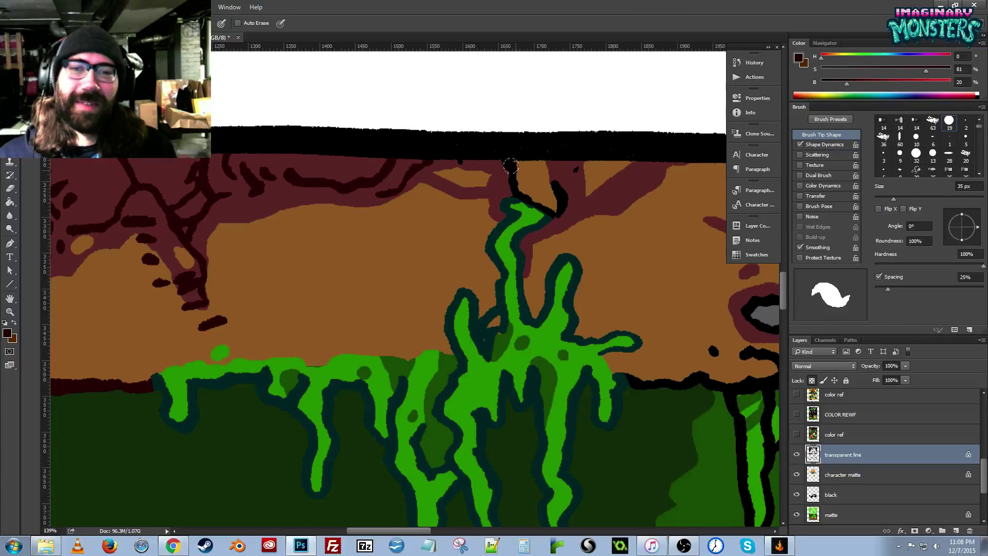
pyautogui.press('g')
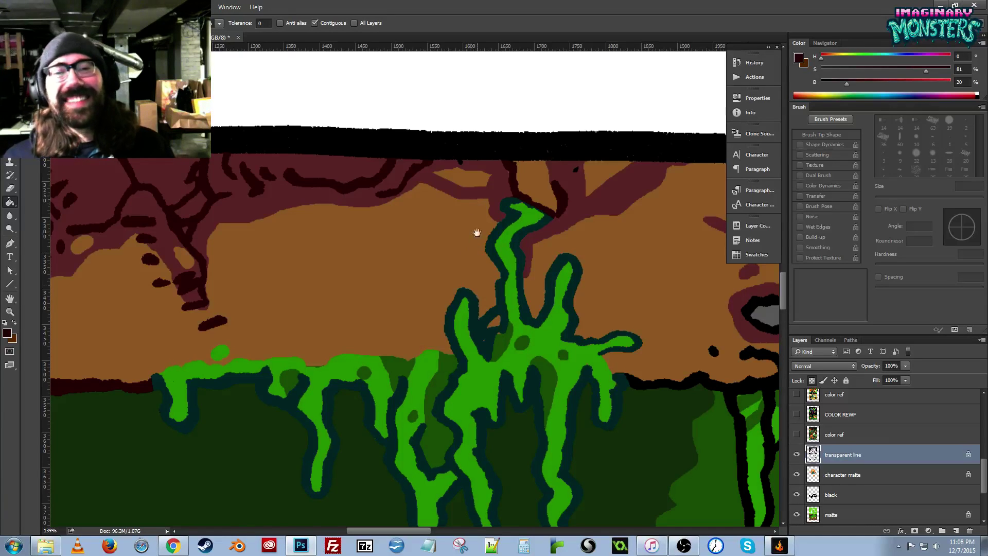
pyautogui.moveTo(466, 186); pyautogui.dragTo(456, 196)
pyautogui.press('b')
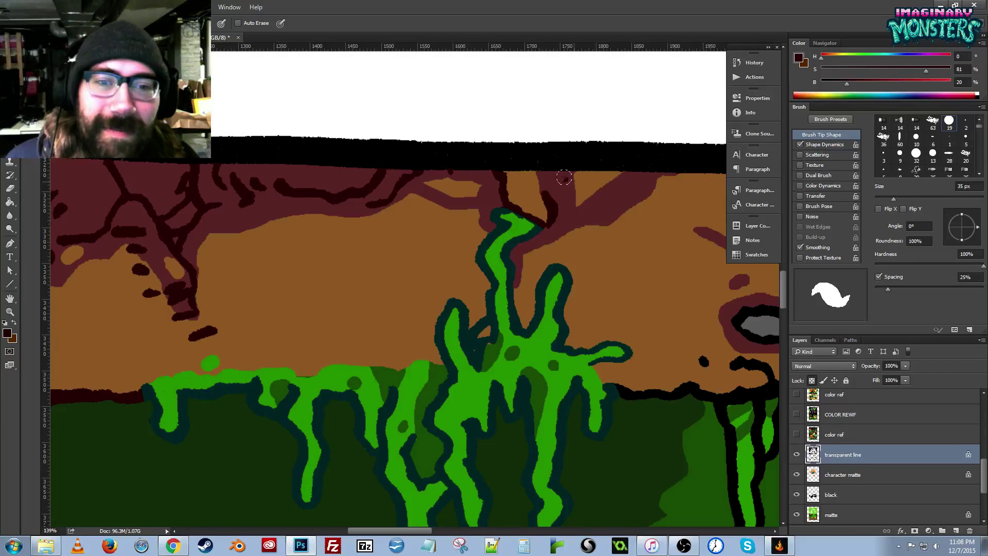
# Sample the dark teal from the vine outline and recolour the outlines of the short vines hanging under the ledge's right half.
pyautogui.moveTo(629, 282)
pyautogui.mouseDown()
pyautogui.moveTo(453, 269)
pyautogui.moveTo(428, 364)
pyautogui.moveTo(368, 290)
pyautogui.moveTo(374, 311)
pyautogui.mouseUp()
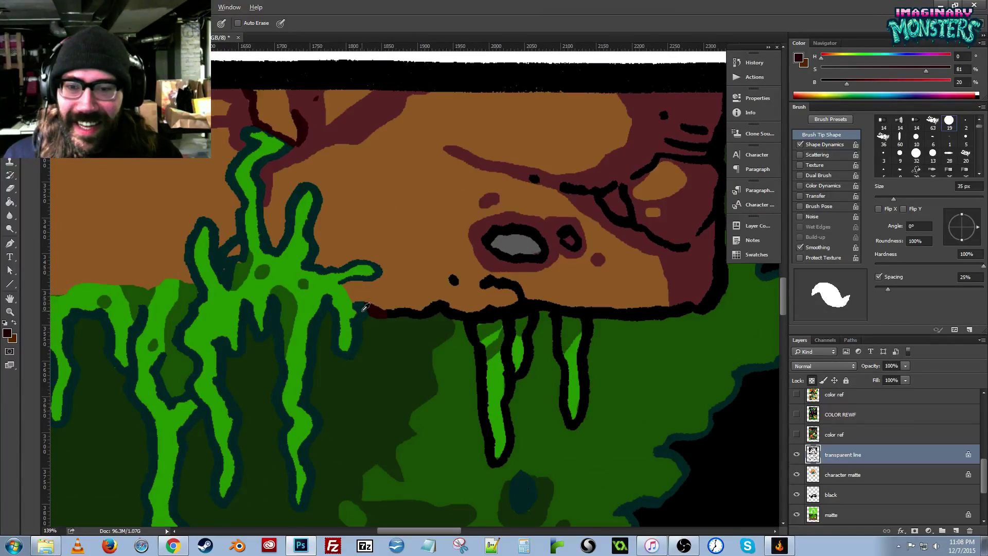
pyautogui.keyDown('alt'); pyautogui.click(364, 308); pyautogui.keyUp('alt')
pyautogui.moveTo(498, 346)
pyautogui.mouseDown()
pyautogui.moveTo(446, 294)
pyautogui.moveTo(486, 284)
pyautogui.moveTo(541, 290)
pyautogui.moveTo(523, 326)
pyautogui.mouseUp()
pyautogui.moveTo(478, 299); pyautogui.dragTo(445, 345)
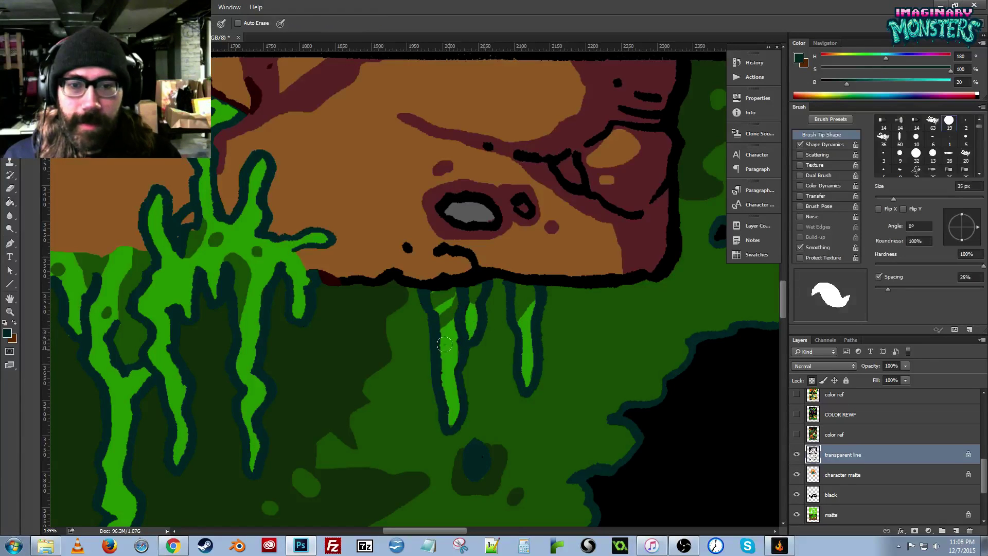
# Sample the dark maroon from the ledge's lower edge and recolour its right end and remaining lower outline.
pyautogui.keyDown('alt'); pyautogui.click(329, 279); pyautogui.keyUp('alt')
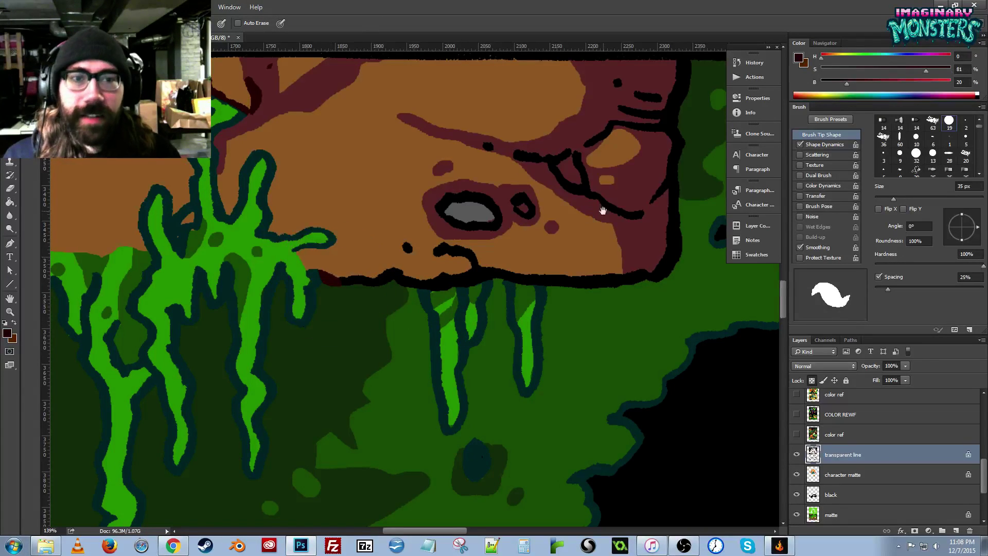
pyautogui.scroll(3, 600, 210)
pyautogui.hscroll(4, 600, 209)
pyautogui.moveTo(541, 155); pyautogui.dragTo(544, 149)
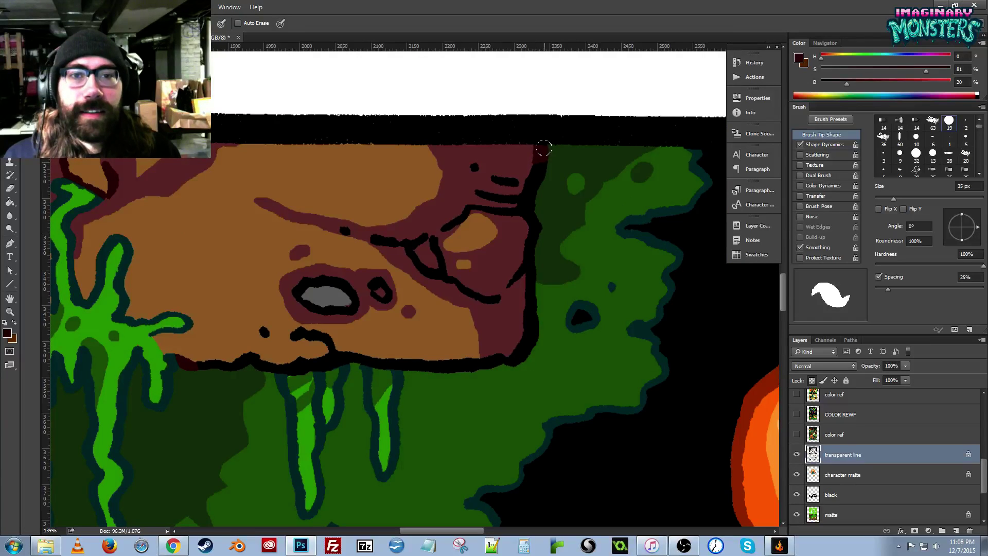
pyautogui.press('g')
pyautogui.click(535, 170)
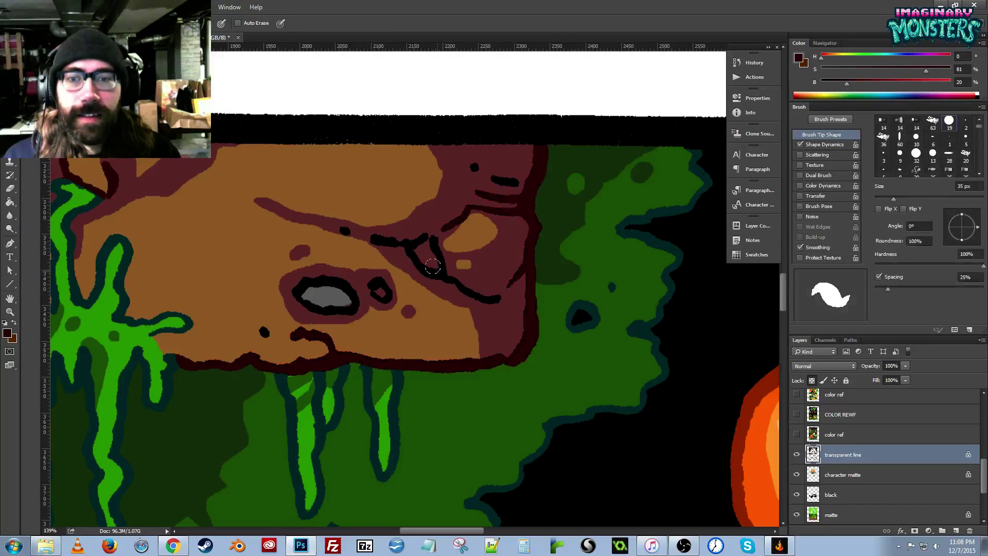
# Fill the cracks and the small pebble outline near the ledge's right end with dark maroon.
pyautogui.click(371, 288)
pyautogui.click(411, 260)
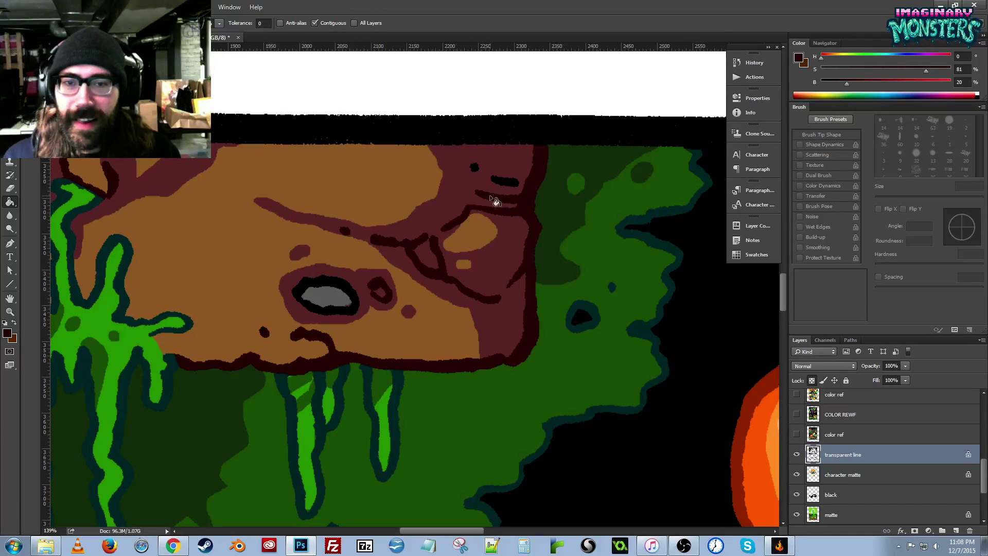
pyautogui.moveTo(396, 244); pyautogui.dragTo(721, 234)
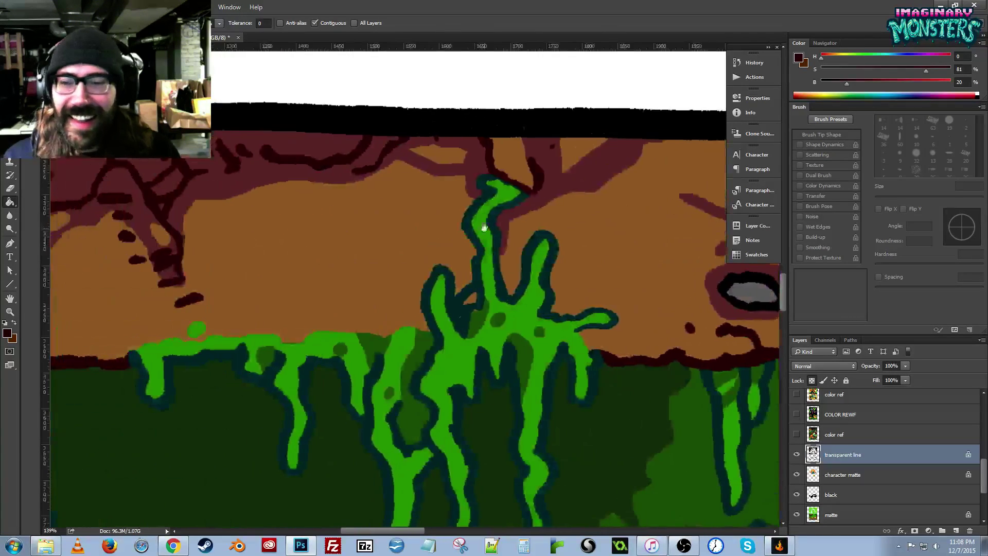
pyautogui.moveTo(330, 275); pyautogui.dragTo(638, 255)
pyautogui.moveTo(461, 275); pyautogui.dragTo(377, 73)
# Select the matte layer and sample the dark green from the foliage behind the hanging vines.
pyautogui.press('z')
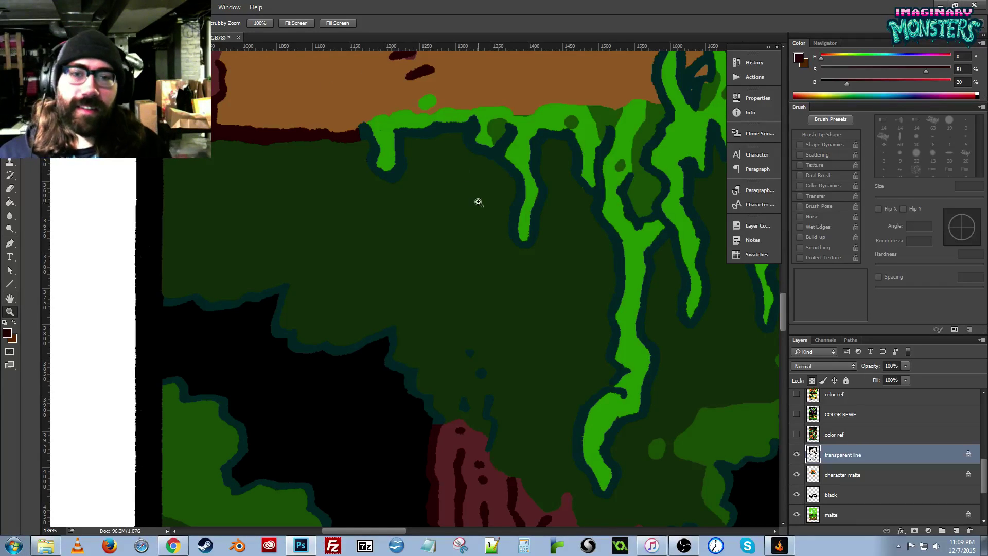
pyautogui.moveTo(488, 219); pyautogui.dragTo(443, 223)
pyautogui.moveTo(596, 203); pyautogui.dragTo(515, 238)
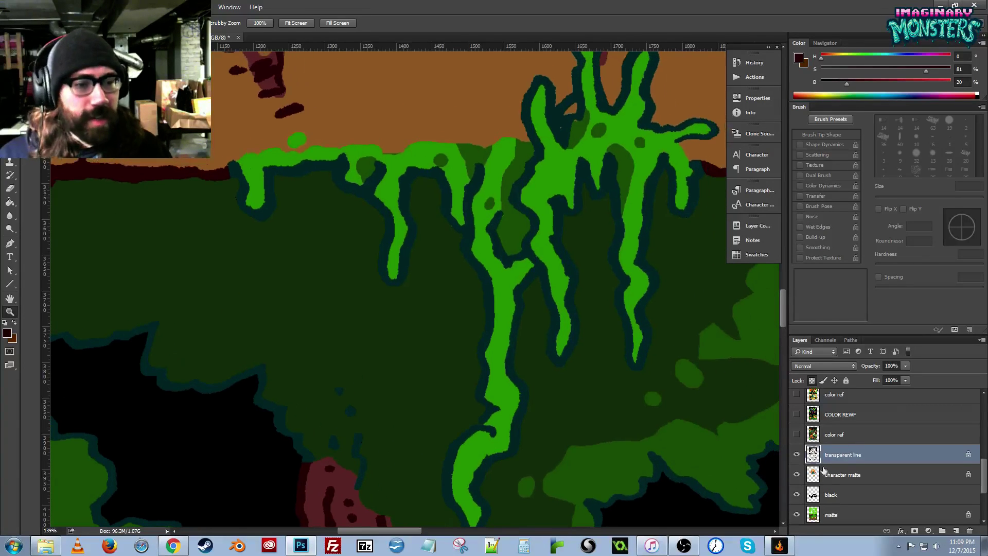
pyautogui.click(815, 519)
pyautogui.press('b')
pyautogui.keyDown('alt'); pyautogui.click(444, 231); pyautogui.keyUp('alt')
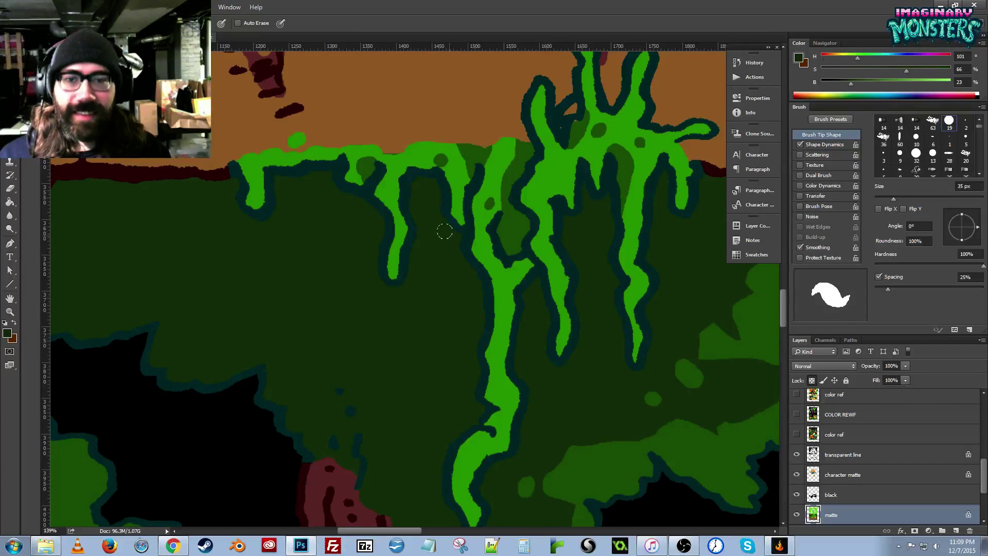
# Sample the near-black from the outline of the small rock to the right of the skull.
pyautogui.moveTo(466, 247); pyautogui.dragTo(426, 264)
pyautogui.press('z')
pyautogui.keyDown('alt'); pyautogui.click(480, 235); pyautogui.keyUp('alt')
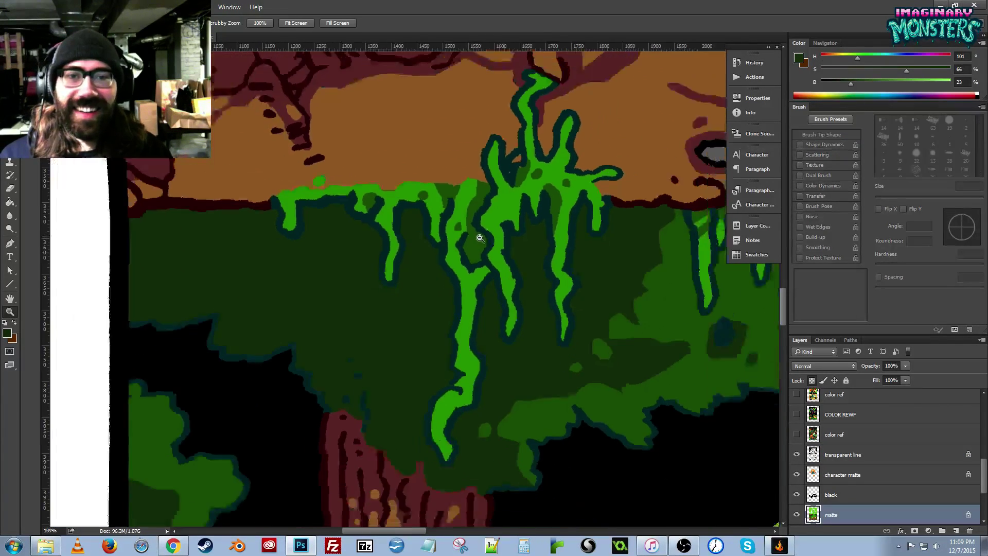
pyautogui.keyDown('alt'); pyautogui.click(480, 235); pyautogui.keyUp('alt')
pyautogui.keyDown('alt'); pyautogui.click(480, 235); pyautogui.keyUp('alt')
pyautogui.moveTo(547, 267); pyautogui.dragTo(410, 139)
pyautogui.moveTo(419, 251); pyautogui.dragTo(425, 228)
pyautogui.press('b')
pyautogui.press('z')
pyautogui.moveTo(261, 400); pyautogui.dragTo(296, 394)
pyautogui.press('b')
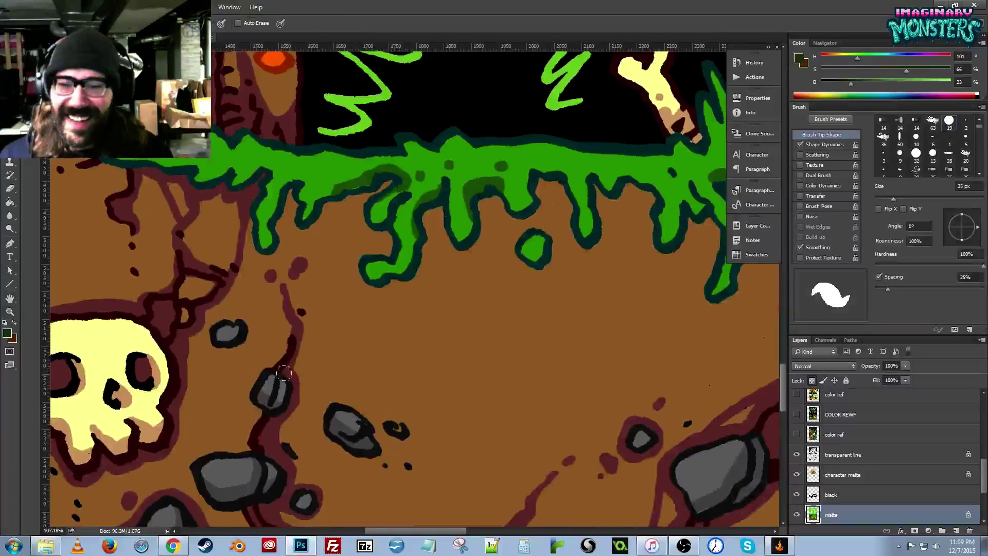
pyautogui.keyDown('alt'); pyautogui.click(280, 376); pyautogui.keyUp('alt')
pyautogui.moveTo(263, 185); pyautogui.dragTo(379, 432)
pyautogui.moveTo(265, 108); pyautogui.dragTo(356, 386)
pyautogui.moveTo(310, 196); pyautogui.dragTo(310, 412)
pyautogui.moveTo(357, 229)
pyautogui.mouseDown()
pyautogui.moveTo(320, 403)
pyautogui.moveTo(328, 410)
pyautogui.mouseUp()
pyautogui.moveTo(563, 317); pyautogui.dragTo(292, 298)
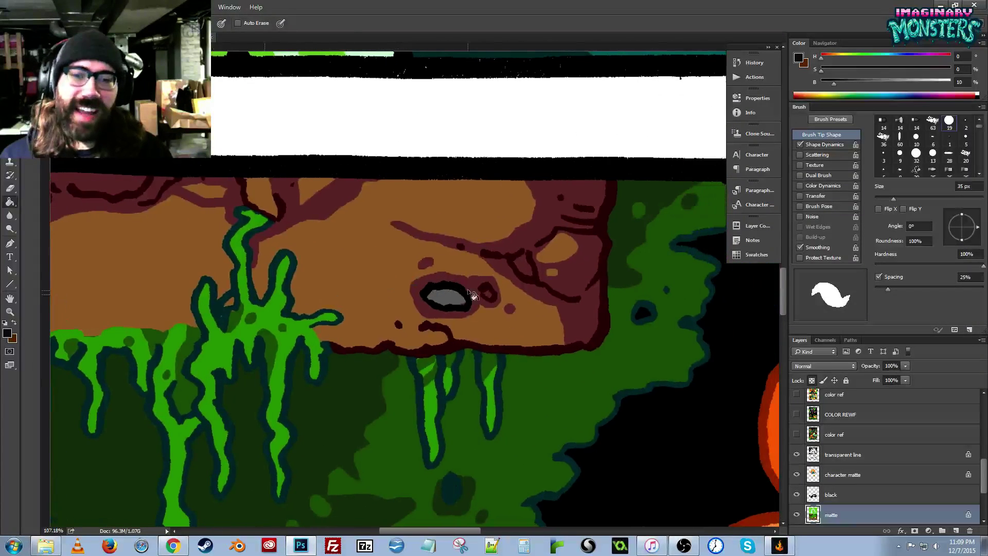
pyautogui.press('g')
pyautogui.click(476, 298)
pyautogui.hotkey('ctrl', 'z')
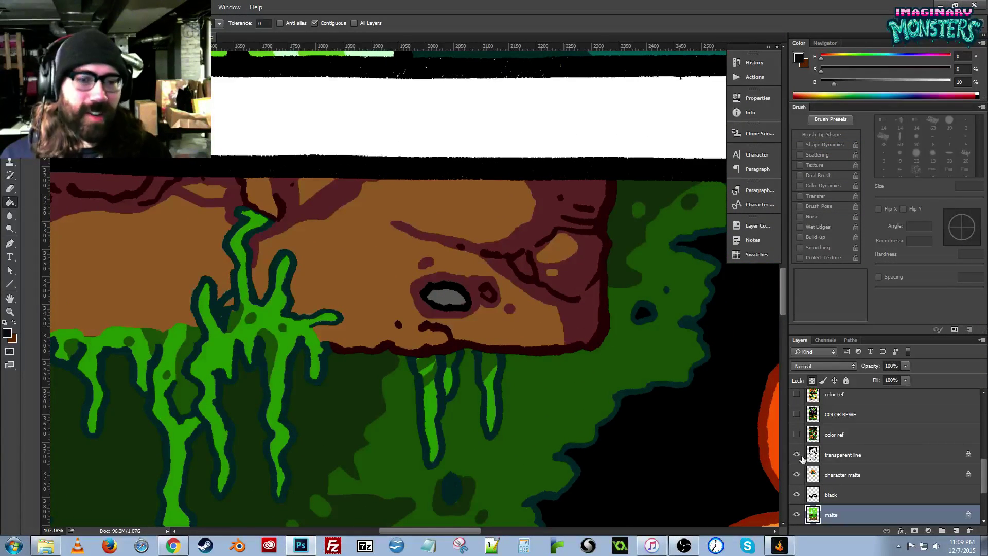
# Recolour the outlines of the upper ledge's grey stones near-black on the transparent line layer.
pyautogui.click(829, 455)
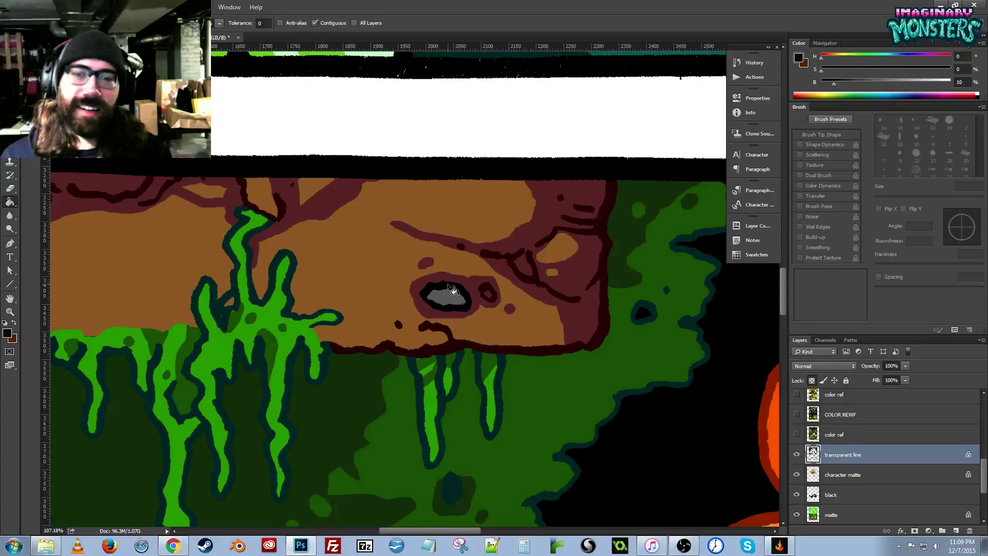
pyautogui.moveTo(381, 314); pyautogui.dragTo(654, 332)
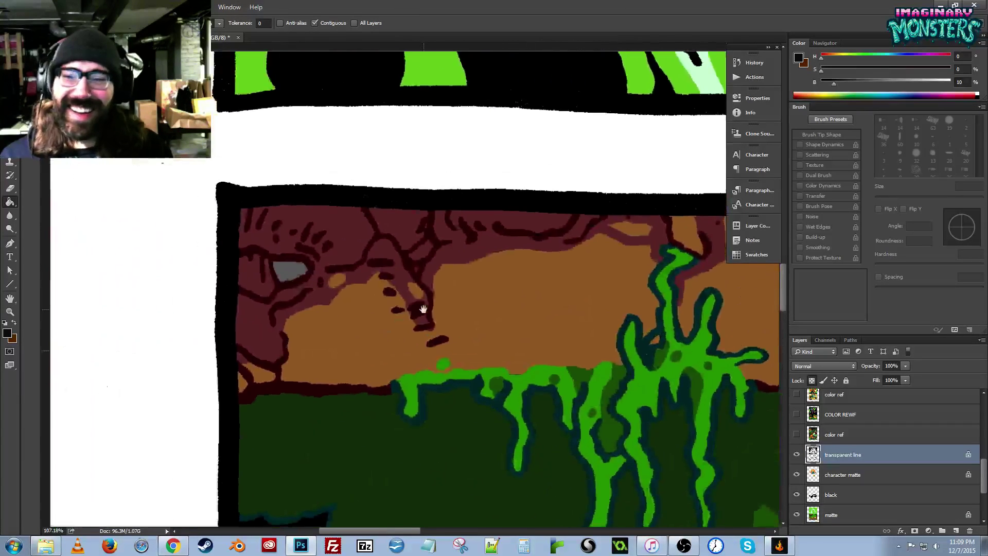
pyautogui.press('z')
pyautogui.moveTo(376, 256); pyautogui.dragTo(406, 255)
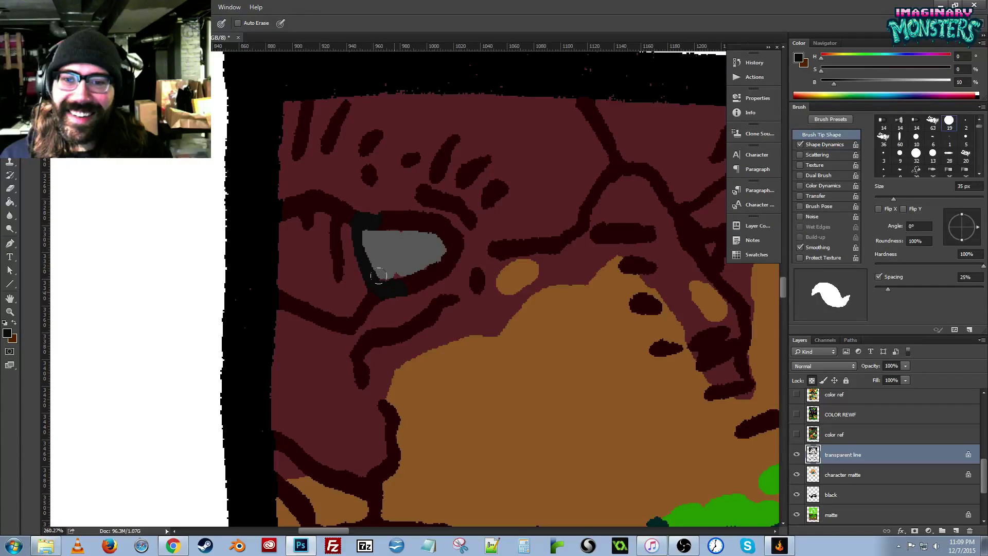
pyautogui.moveTo(570, 295); pyautogui.dragTo(427, 307)
# Examine the whole jumping-pumpkin panel for line art and shading that still needs colour work.
pyautogui.press('z')
pyautogui.keyDown('alt'); pyautogui.click(615, 353); pyautogui.keyUp('alt')
pyautogui.keyDown('alt'); pyautogui.click(619, 353); pyautogui.keyUp('alt')
pyautogui.keyDown('alt'); pyautogui.click(620, 353); pyautogui.keyUp('alt')
pyautogui.keyDown('alt'); pyautogui.click(620, 354); pyautogui.keyUp('alt')
pyautogui.keyDown('alt'); pyautogui.click(620, 354); pyautogui.keyUp('alt')
pyautogui.moveTo(750, 425); pyautogui.dragTo(440, 302)
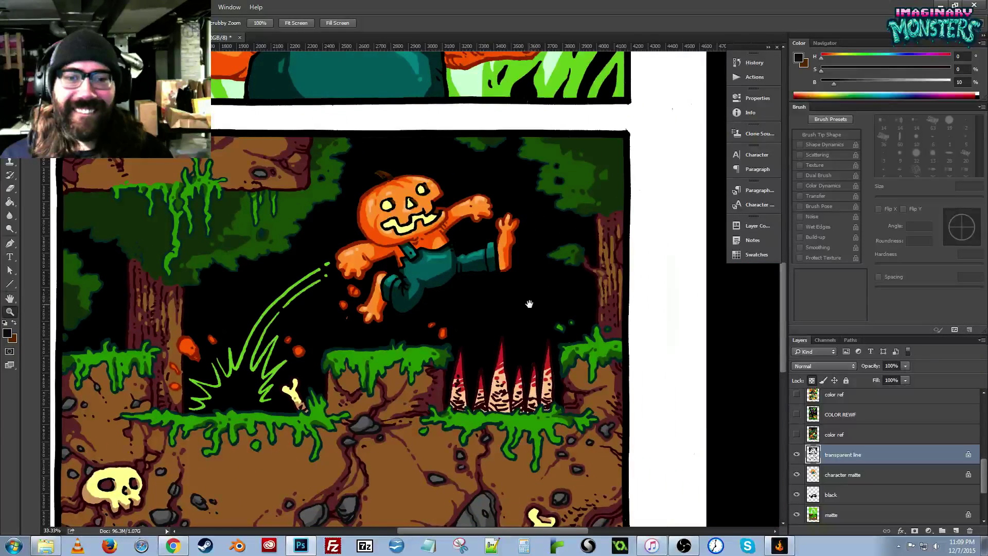
pyautogui.press('b')
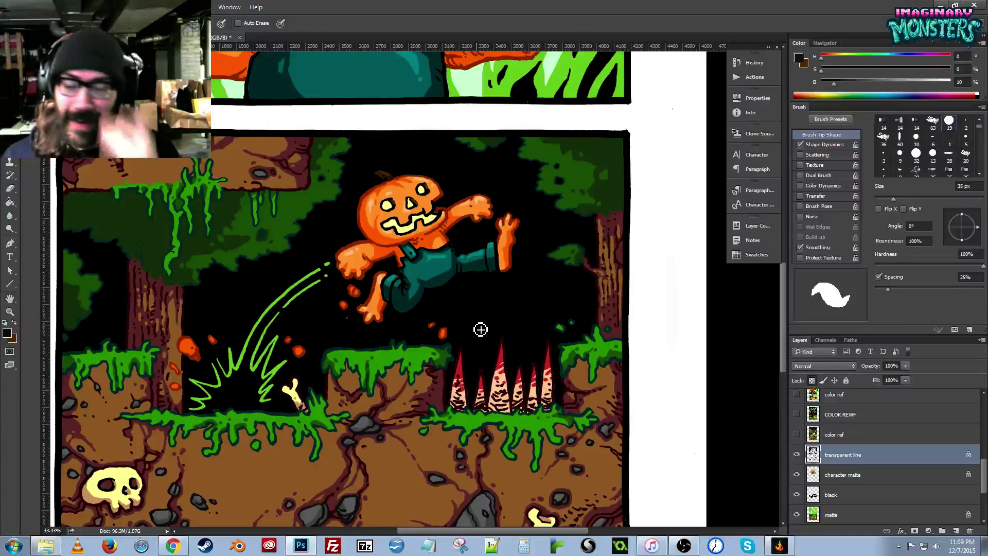
pyautogui.moveTo(353, 398); pyautogui.dragTo(453, 326)
pyautogui.press('z')
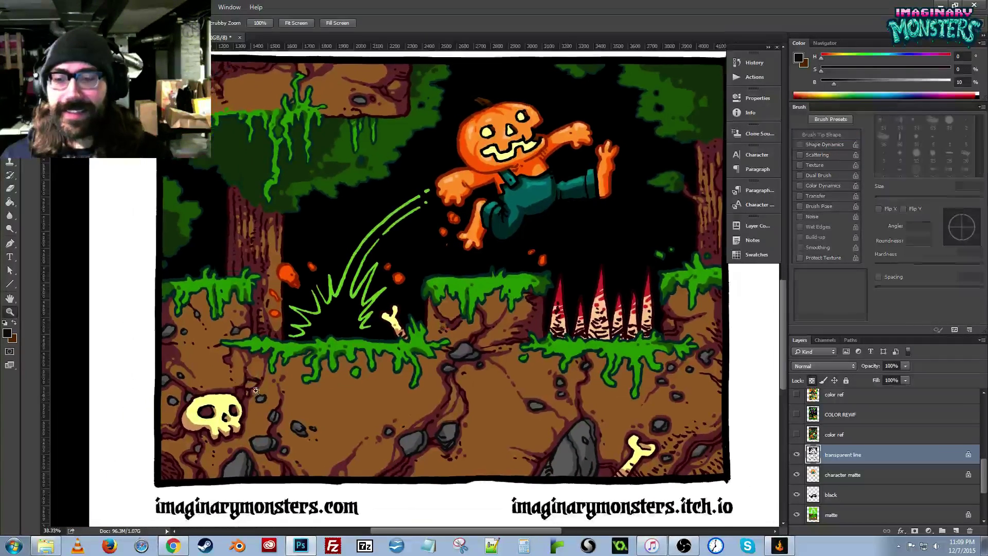
# On the matte layer, sample the maroon shading above the skull, fill the brown gaps between the cracks there and dab spots beside them.
pyautogui.moveTo(256, 391); pyautogui.dragTo(322, 325)
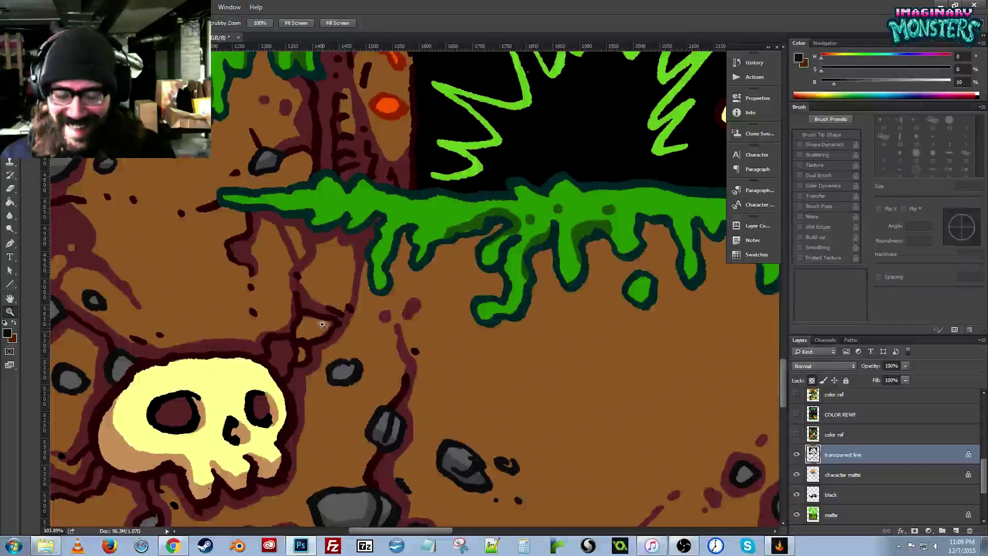
pyautogui.press('b')
pyautogui.keyDown('ctrl'); pyautogui.click(290, 357); pyautogui.keyUp('ctrl')
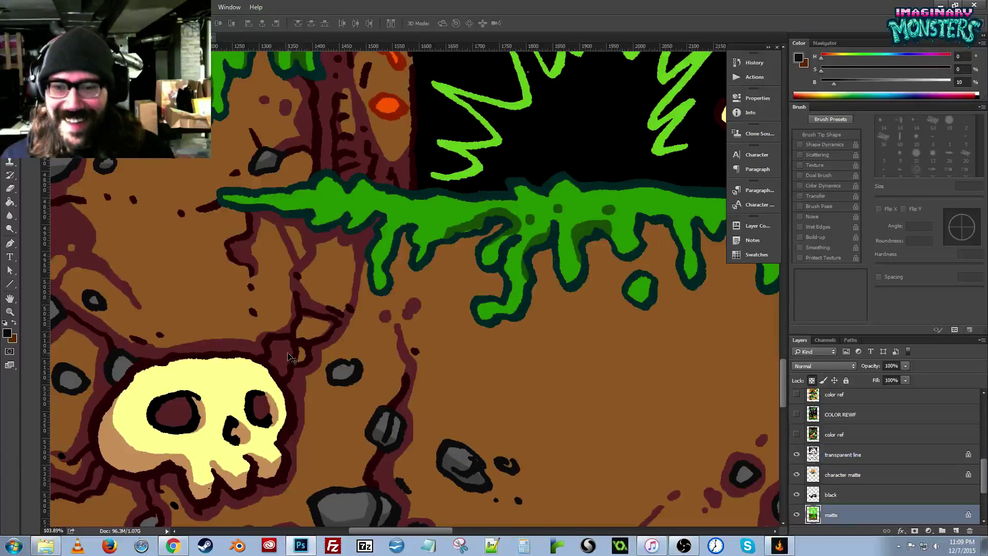
pyautogui.keyDown('alt'); pyautogui.click(288, 351); pyautogui.keyUp('alt')
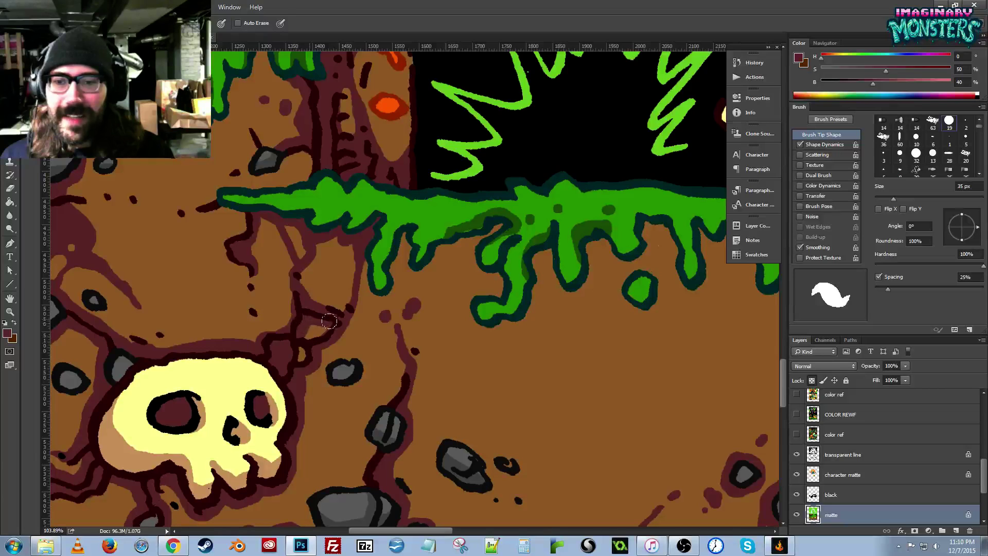
pyautogui.moveTo(330, 322)
pyautogui.mouseDown()
pyautogui.moveTo(297, 354)
pyautogui.moveTo(307, 340)
pyautogui.moveTo(297, 295)
pyautogui.moveTo(263, 349)
pyautogui.moveTo(261, 330)
pyautogui.moveTo(286, 326)
pyautogui.moveTo(300, 269)
pyautogui.mouseUp()
pyautogui.click(342, 286)
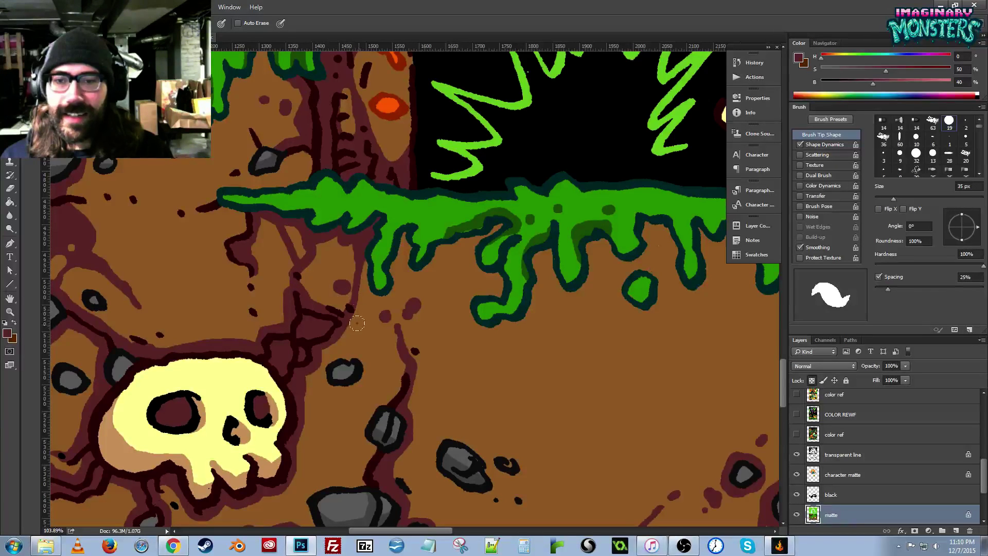
pyautogui.click(360, 329)
# Show the lower color ref layer and examine the colours of the other panel's characters, snakes, ground and skull.
pyautogui.moveTo(491, 261); pyautogui.dragTo(583, 271)
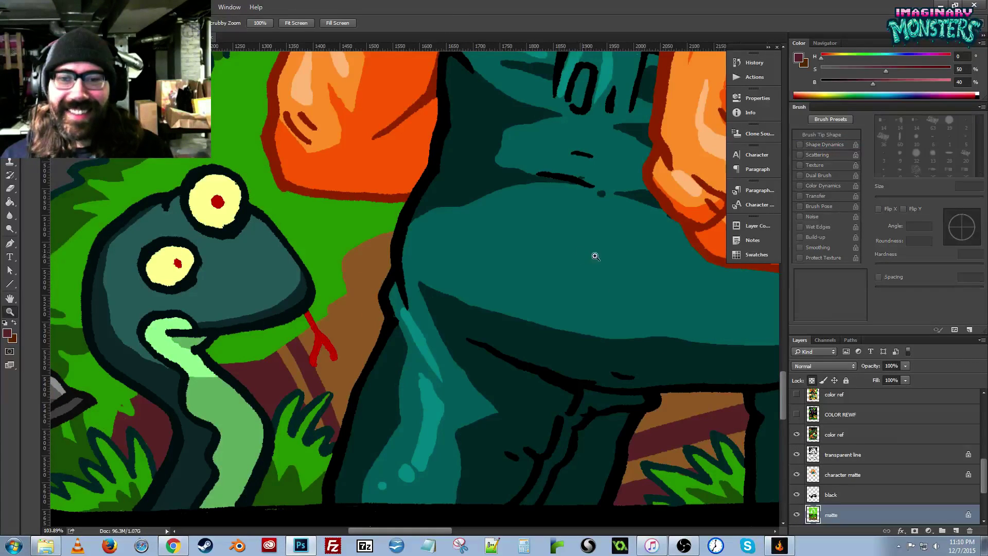
pyautogui.moveTo(595, 255); pyautogui.dragTo(436, 334)
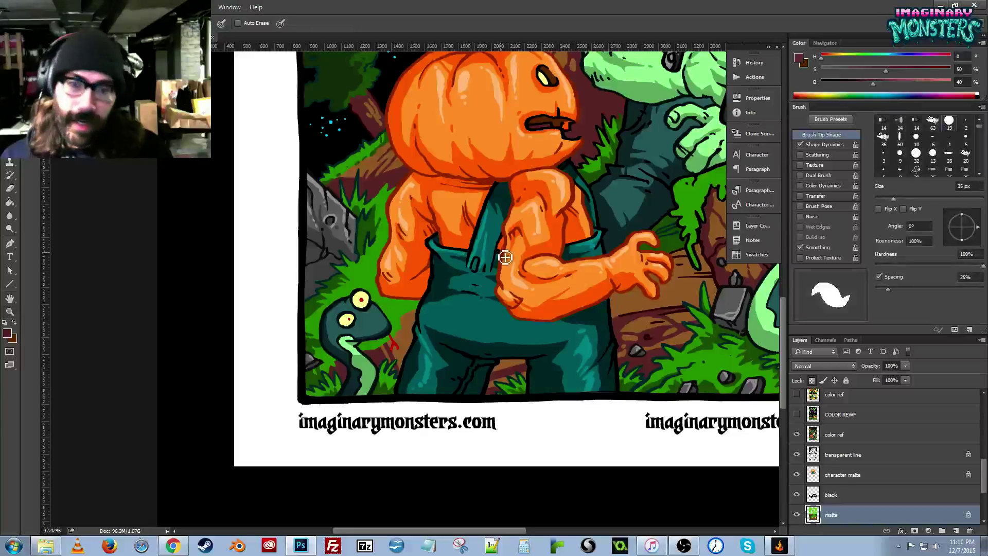
pyautogui.moveTo(634, 246); pyautogui.dragTo(525, 346)
pyautogui.moveTo(532, 238); pyautogui.dragTo(430, 377)
pyautogui.moveTo(592, 299); pyautogui.dragTo(468, 240)
pyautogui.moveTo(486, 381); pyautogui.dragTo(526, 385)
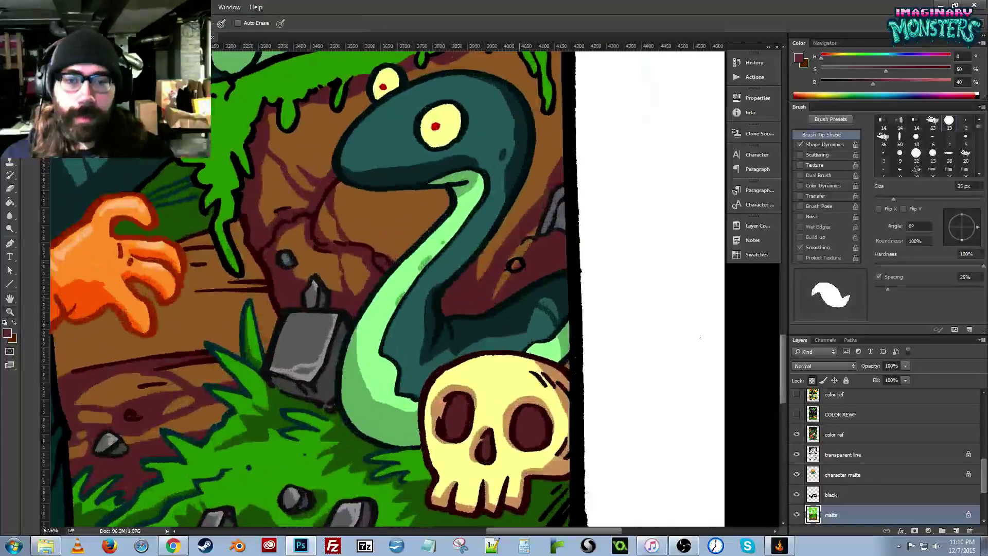
# On the transparent line layer, recolour the skull's socket outlines sampled dark maroon and the outline of the small stone below it near-black.
pyautogui.keyDown('alt'); pyautogui.click(509, 445); pyautogui.keyUp('alt')
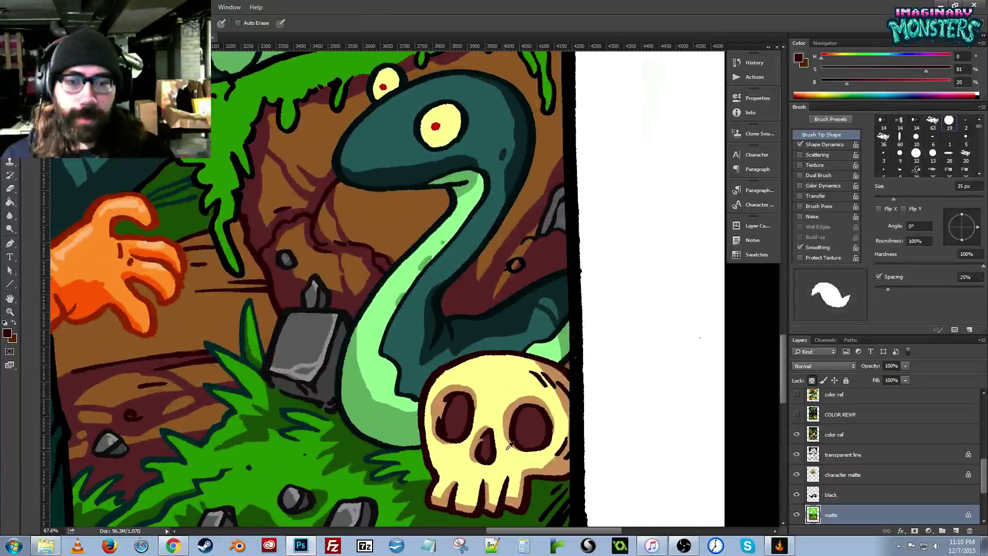
pyautogui.click(796, 437)
pyautogui.moveTo(374, 419); pyautogui.dragTo(669, 389)
pyautogui.moveTo(231, 389); pyautogui.dragTo(612, 377)
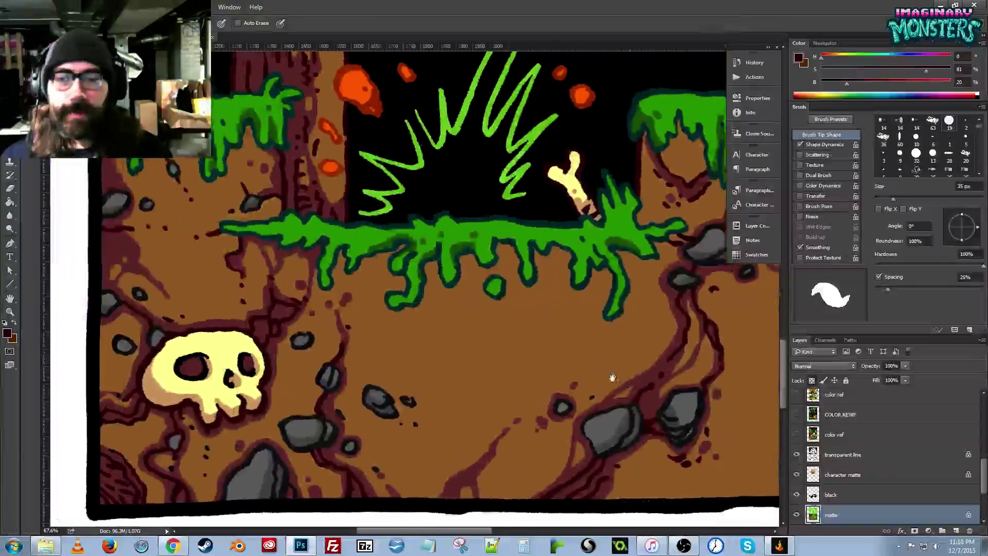
pyautogui.click(829, 453)
pyautogui.moveTo(219, 372)
pyautogui.mouseDown()
pyautogui.moveTo(260, 372)
pyautogui.moveTo(224, 390)
pyautogui.mouseUp()
pyautogui.moveTo(273, 329); pyautogui.dragTo(295, 379)
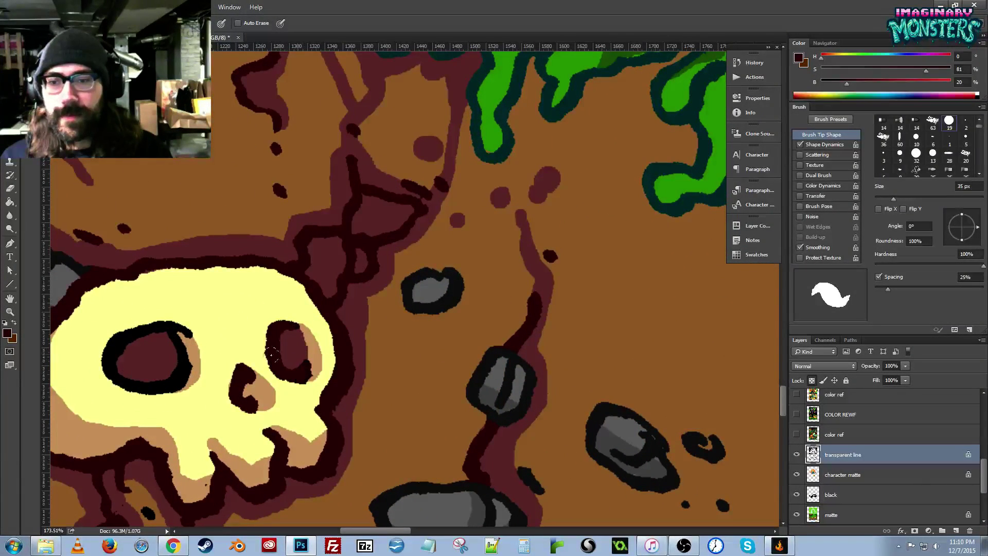
pyautogui.moveTo(168, 326)
pyautogui.mouseDown()
pyautogui.moveTo(102, 337)
pyautogui.moveTo(109, 368)
pyautogui.moveTo(160, 381)
pyautogui.moveTo(174, 340)
pyautogui.moveTo(132, 351)
pyautogui.moveTo(138, 341)
pyautogui.moveTo(134, 364)
pyautogui.moveTo(293, 316)
pyautogui.mouseUp()
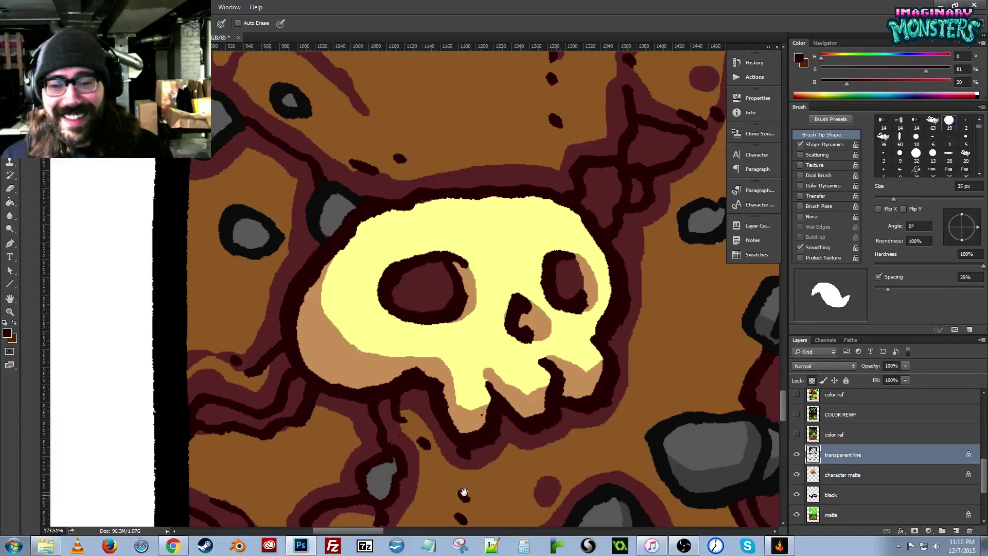
pyautogui.moveTo(463, 492); pyautogui.dragTo(435, 417)
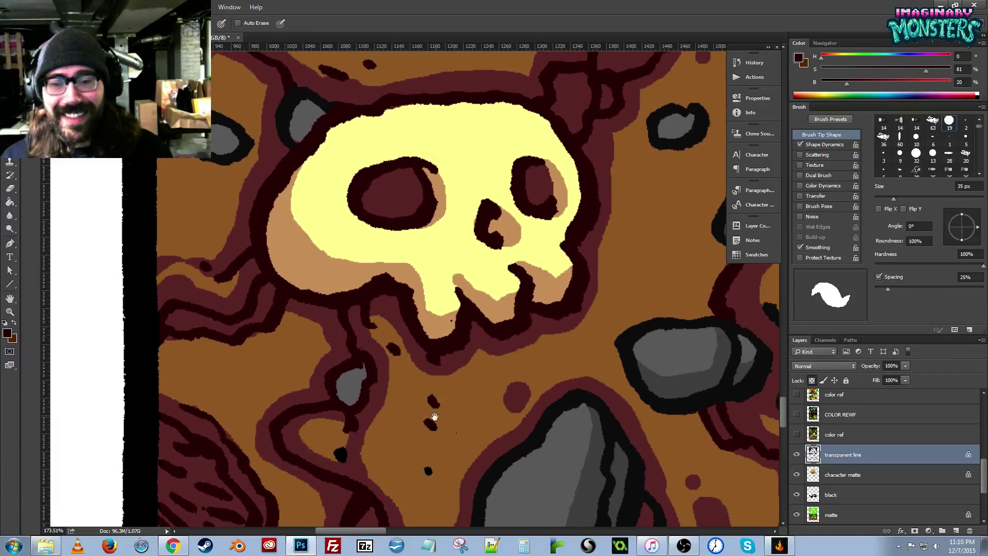
pyautogui.keyDown('alt'); pyautogui.click(482, 459); pyautogui.keyUp('alt')
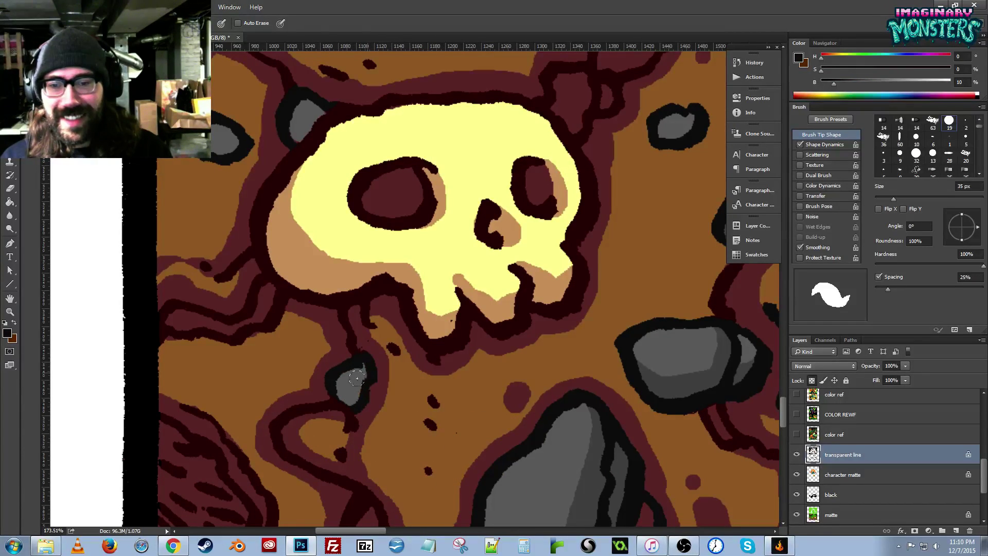
# On the matte layer, sample the cracks' maroon and draw a thin crack running right from the pair of grey stones in the middle ground.
pyautogui.press('z')
pyautogui.keyDown('alt'); pyautogui.click(446, 393); pyautogui.keyUp('alt')
pyautogui.keyDown('alt'); pyautogui.click(447, 392); pyautogui.keyUp('alt')
pyautogui.keyDown('alt'); pyautogui.click(447, 393); pyautogui.keyUp('alt')
pyautogui.moveTo(570, 366)
pyautogui.mouseDown()
pyautogui.moveTo(449, 367)
pyautogui.moveTo(365, 340)
pyautogui.mouseUp()
pyautogui.moveTo(426, 285)
pyautogui.mouseDown()
pyautogui.moveTo(390, 328)
pyautogui.moveTo(433, 331)
pyautogui.moveTo(399, 347)
pyautogui.mouseUp()
pyautogui.press('b')
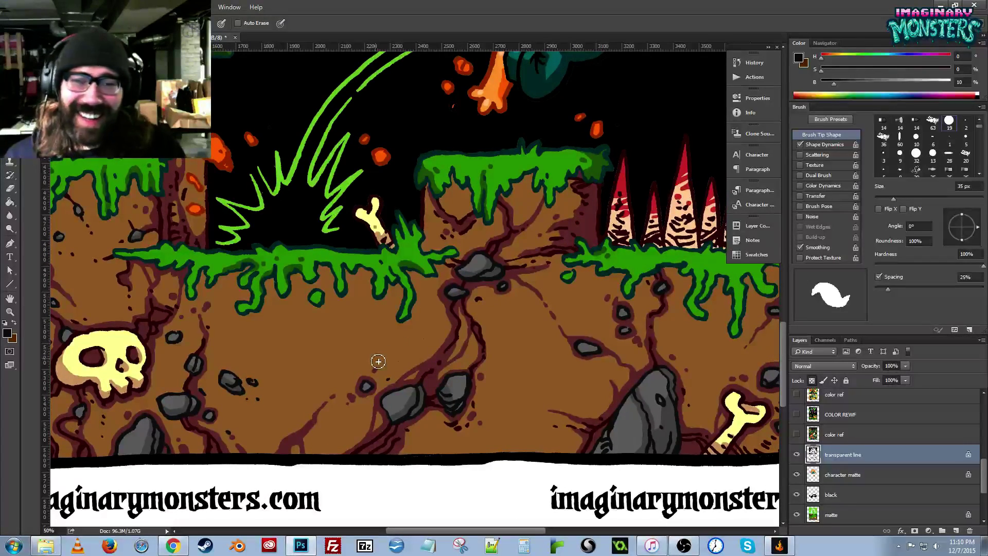
pyautogui.moveTo(356, 330); pyautogui.dragTo(429, 318)
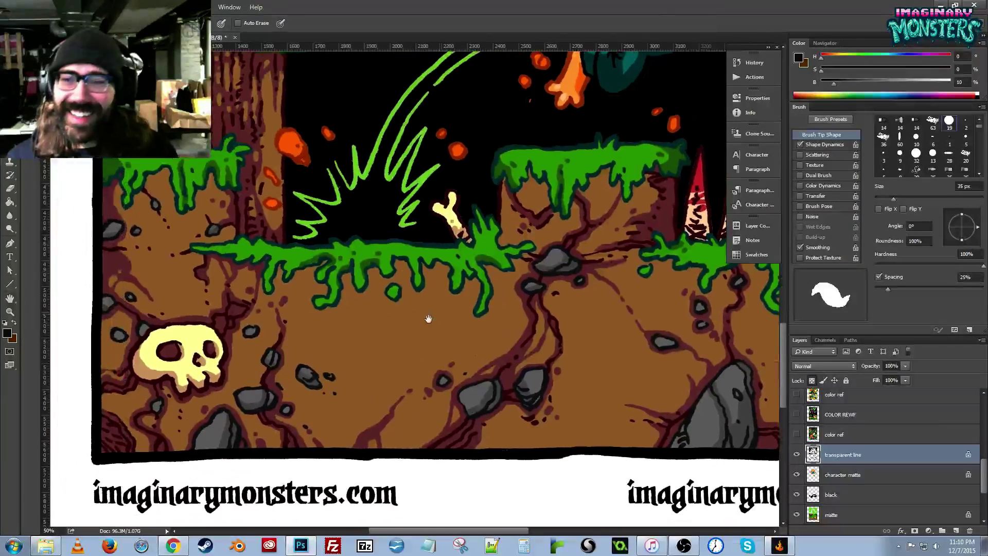
pyautogui.moveTo(542, 343)
pyautogui.mouseDown()
pyautogui.moveTo(304, 348)
pyautogui.moveTo(554, 320)
pyautogui.moveTo(502, 325)
pyautogui.mouseUp()
pyautogui.moveTo(595, 375); pyautogui.dragTo(613, 349)
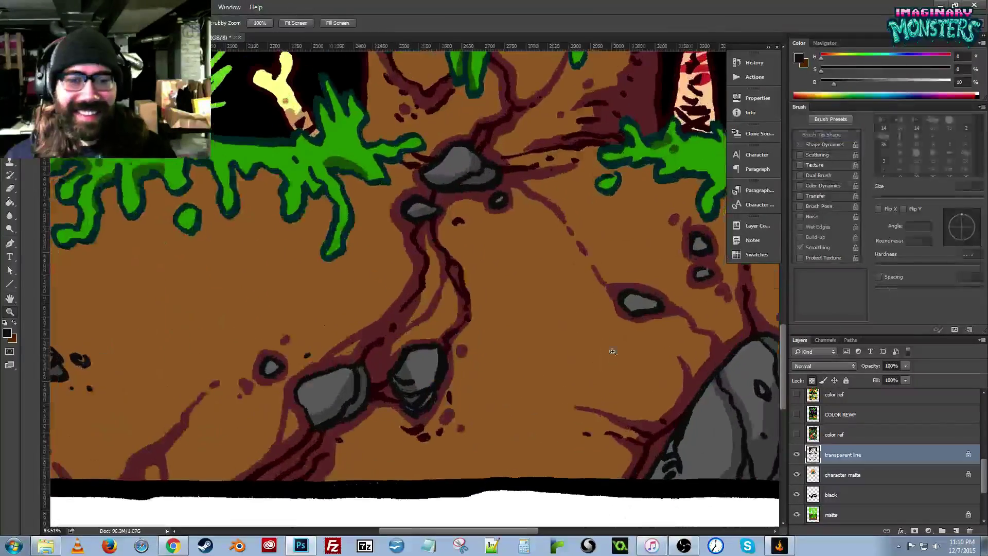
pyautogui.press('c')
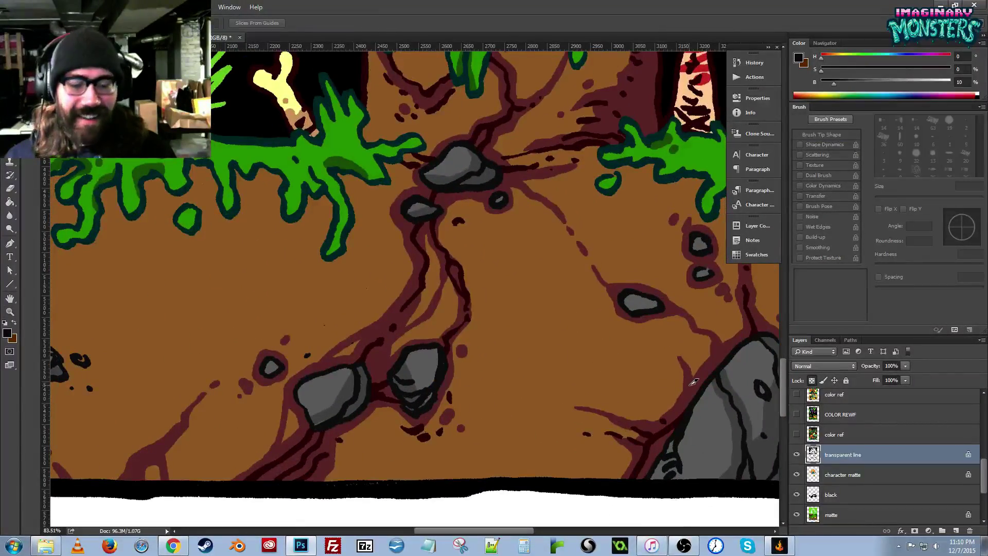
pyautogui.press('v')
pyautogui.click(686, 392)
pyautogui.press('b')
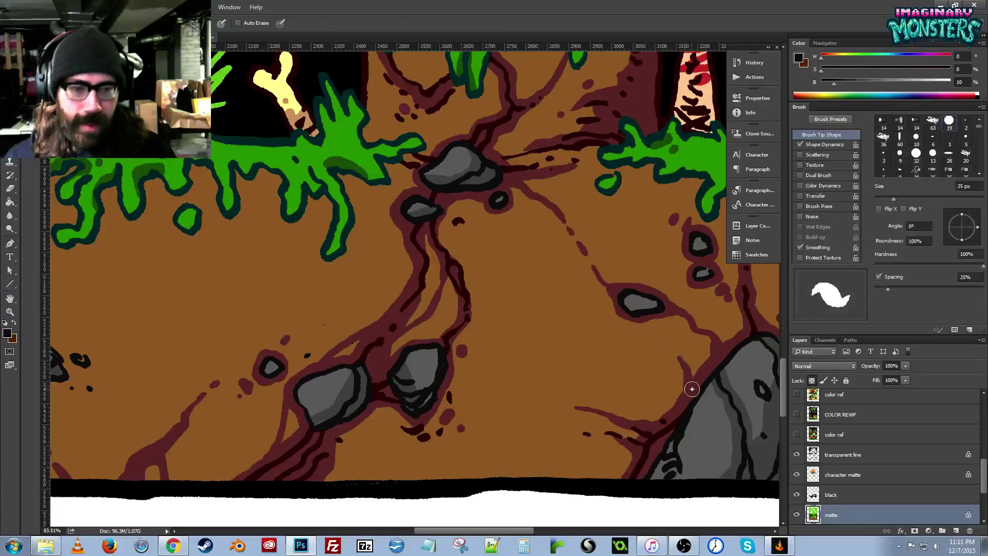
pyautogui.keyDown('alt'); pyautogui.click(679, 386); pyautogui.keyUp('alt')
# Paint thin maroon cracks between the skull and the stones to its right, and touch up the forked crack at the ground's lower edge.
pyautogui.moveTo(450, 372)
pyautogui.mouseDown()
pyautogui.moveTo(515, 389)
pyautogui.moveTo(525, 402)
pyautogui.moveTo(740, 410)
pyautogui.mouseUp()
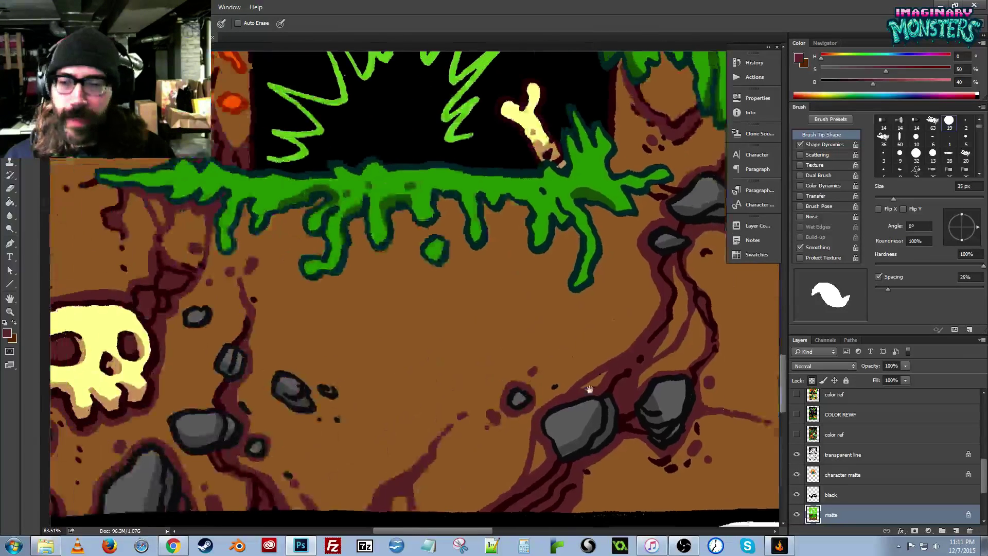
pyautogui.moveTo(496, 365); pyautogui.dragTo(606, 359)
pyautogui.moveTo(380, 315); pyautogui.dragTo(406, 316)
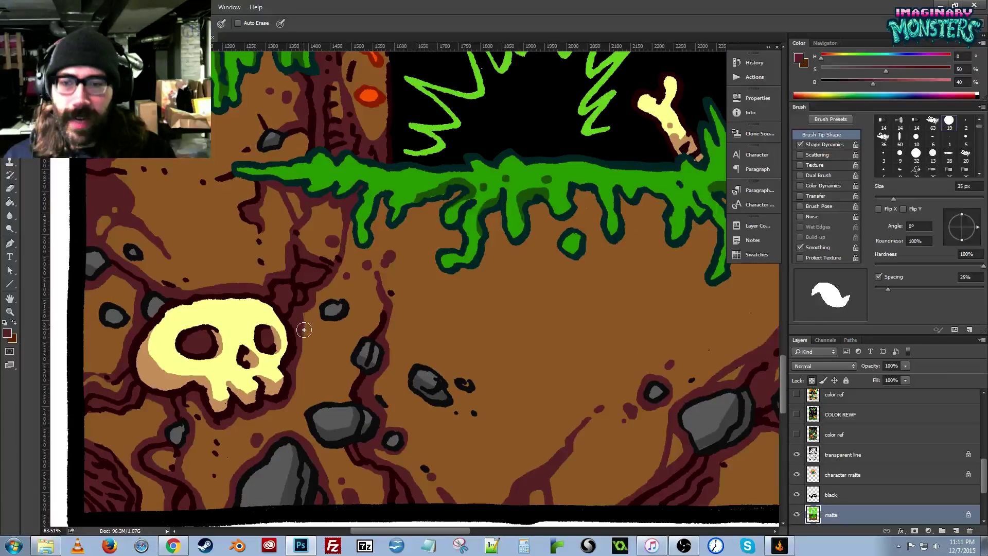
pyautogui.moveTo(303, 329)
pyautogui.mouseDown()
pyautogui.moveTo(350, 399)
pyautogui.moveTo(341, 372)
pyautogui.moveTo(356, 385)
pyautogui.moveTo(316, 349)
pyautogui.moveTo(299, 349)
pyautogui.moveTo(309, 315)
pyautogui.moveTo(328, 333)
pyautogui.moveTo(293, 309)
pyautogui.mouseUp()
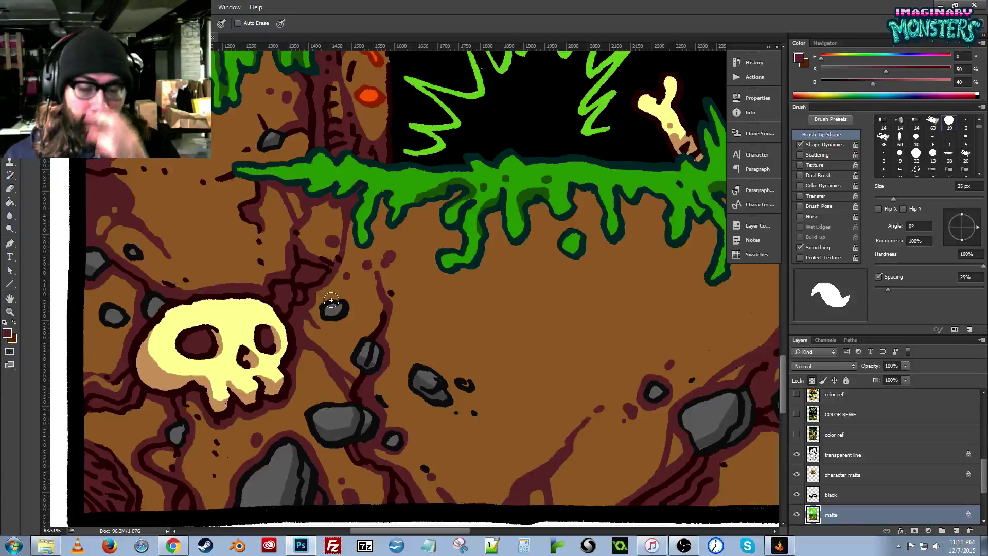
pyautogui.scroll(-1, 529, 378)
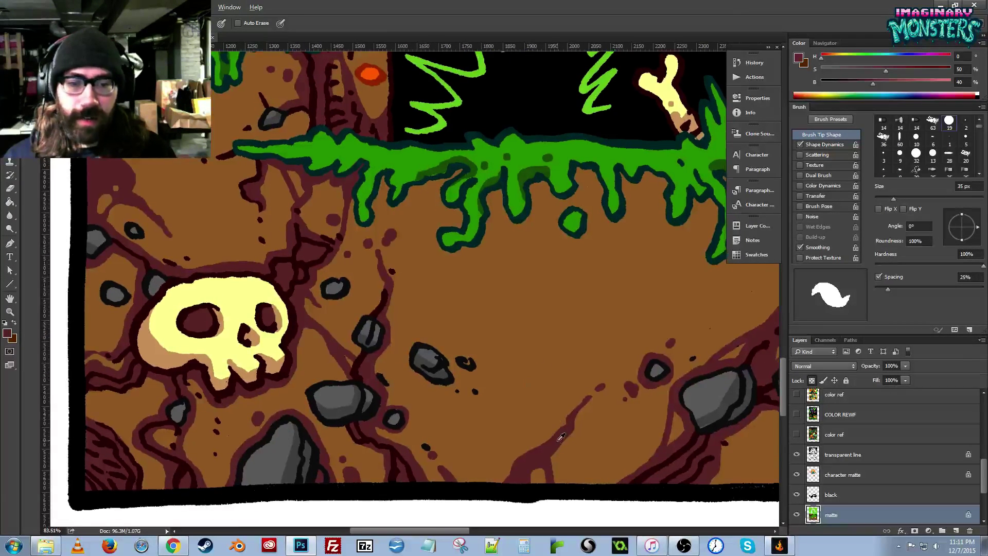
pyautogui.moveTo(556, 435); pyautogui.dragTo(548, 464)
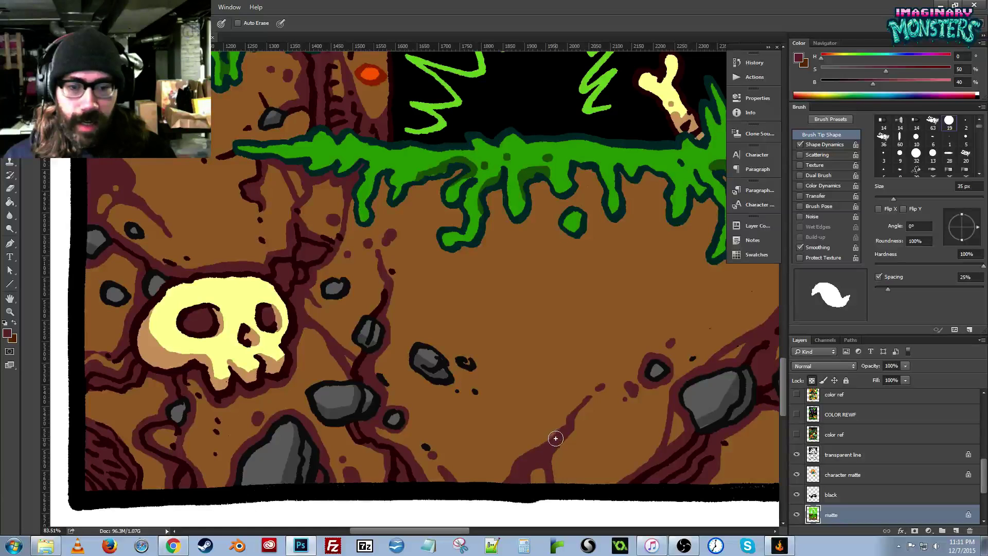
# Draw a maroon crack from beneath the middle stones to the panel's lower border, and another from the tall stone towards the bone.
pyautogui.moveTo(498, 428)
pyautogui.mouseDown()
pyautogui.moveTo(491, 409)
pyautogui.moveTo(504, 391)
pyautogui.moveTo(328, 393)
pyautogui.mouseUp()
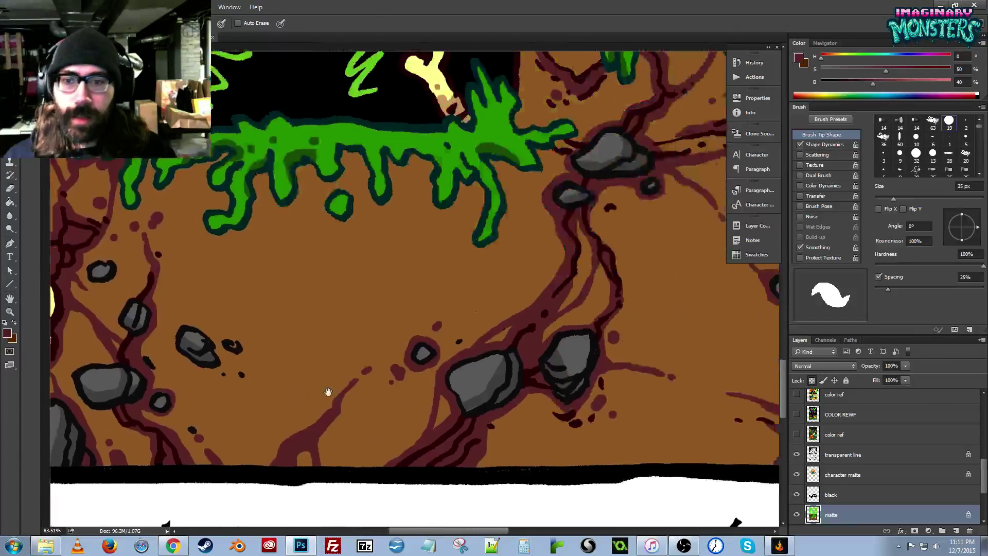
pyautogui.moveTo(610, 374); pyautogui.dragTo(412, 382)
pyautogui.moveTo(354, 415); pyautogui.dragTo(366, 478)
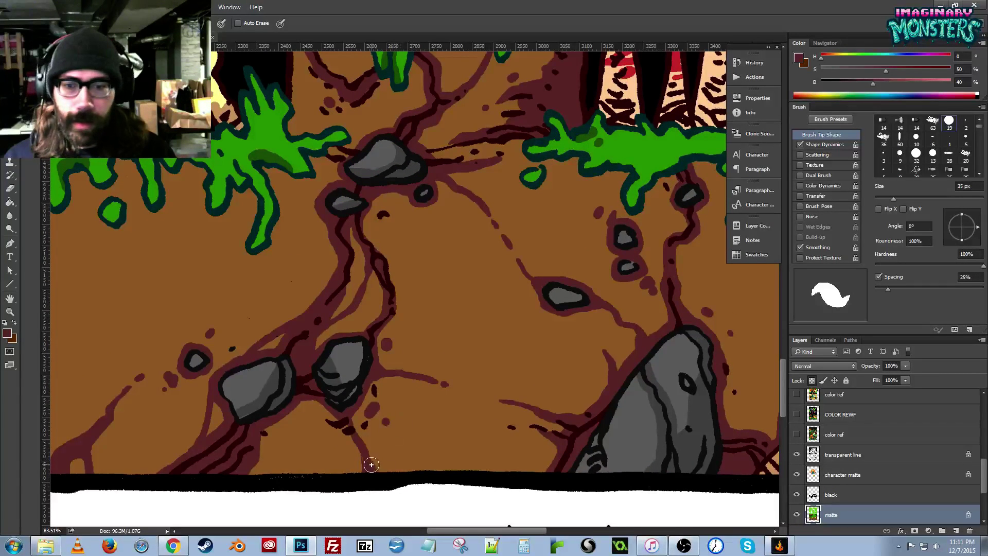
pyautogui.moveTo(551, 444); pyautogui.dragTo(476, 452)
pyautogui.moveTo(567, 375); pyautogui.dragTo(461, 412)
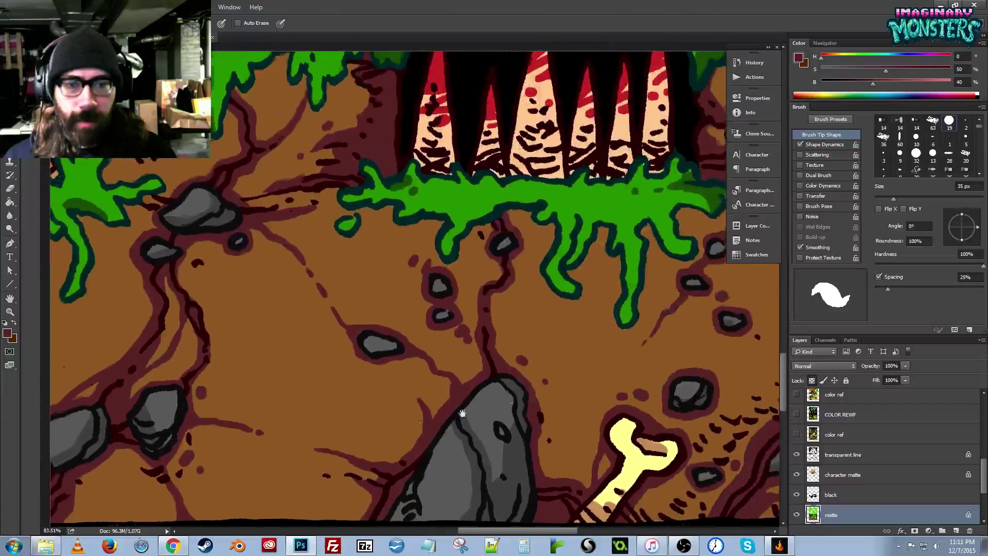
pyautogui.moveTo(528, 372); pyautogui.dragTo(473, 371)
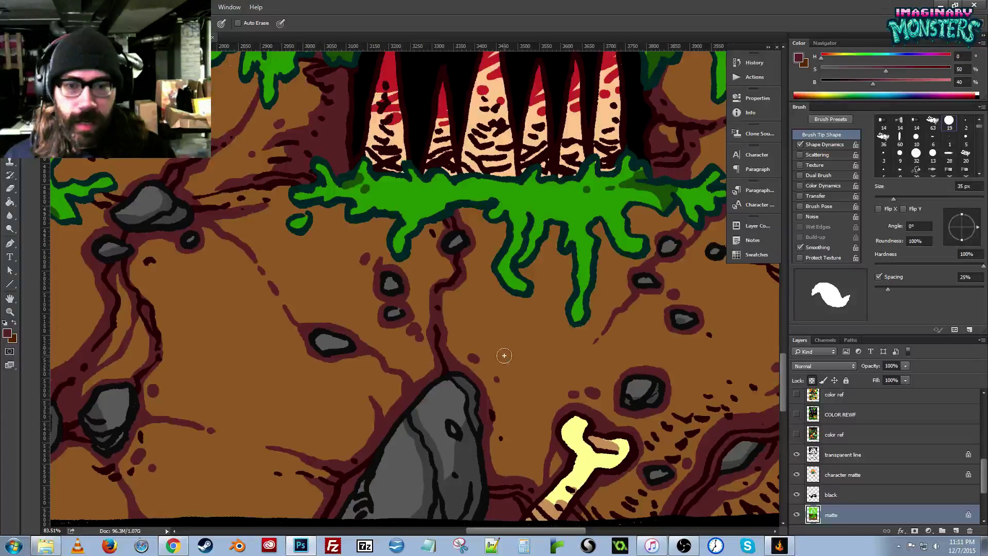
pyautogui.moveTo(543, 389); pyautogui.dragTo(489, 412)
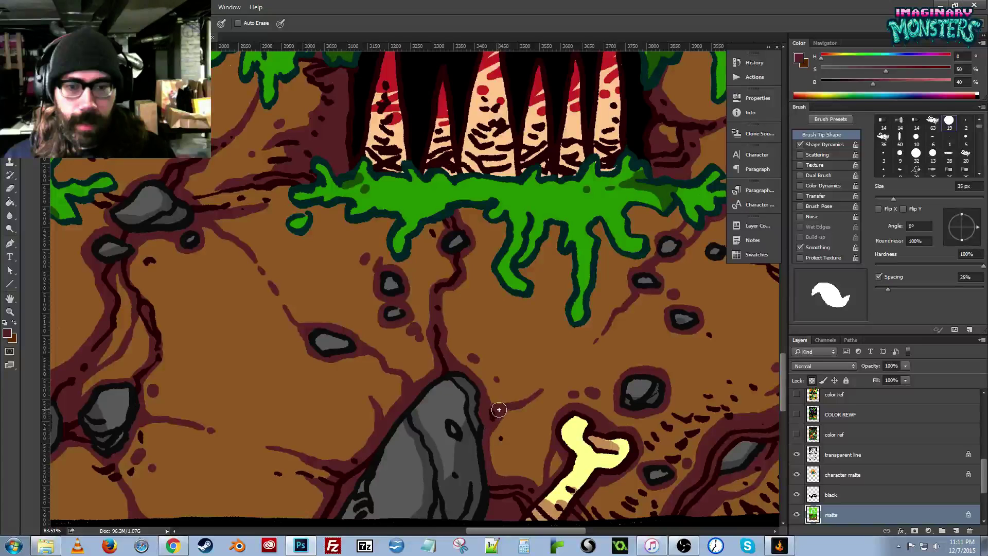
# Thicken the maroon shading around the bend of the crack that runs down to the middle pair of stones.
pyautogui.moveTo(548, 382); pyautogui.dragTo(517, 392)
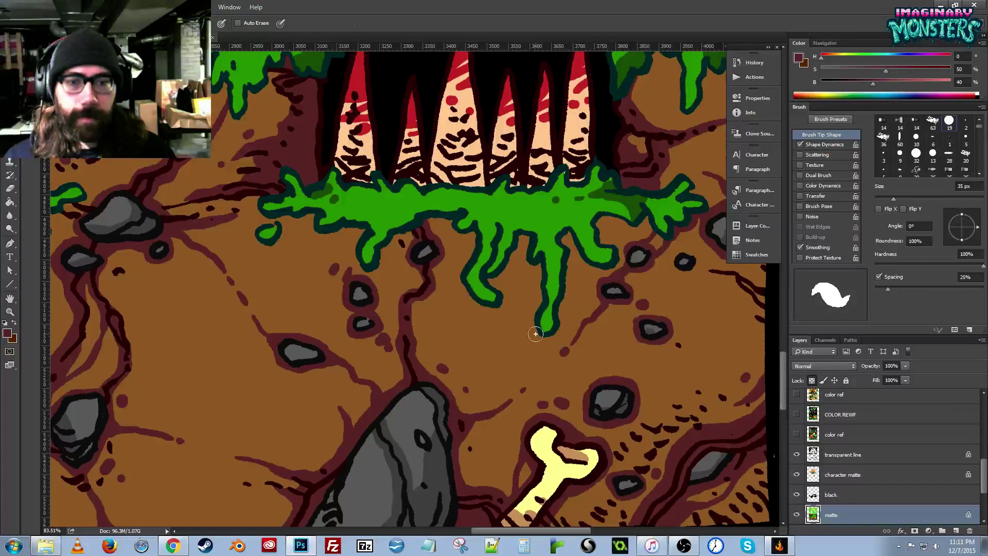
pyautogui.keyDown('alt'); pyautogui.click(530, 356); pyautogui.keyUp('alt')
pyautogui.keyDown('alt'); pyautogui.click(539, 356); pyautogui.keyUp('alt')
pyautogui.keyDown('alt'); pyautogui.click(540, 355); pyautogui.keyUp('alt')
pyautogui.moveTo(520, 369); pyautogui.dragTo(542, 377)
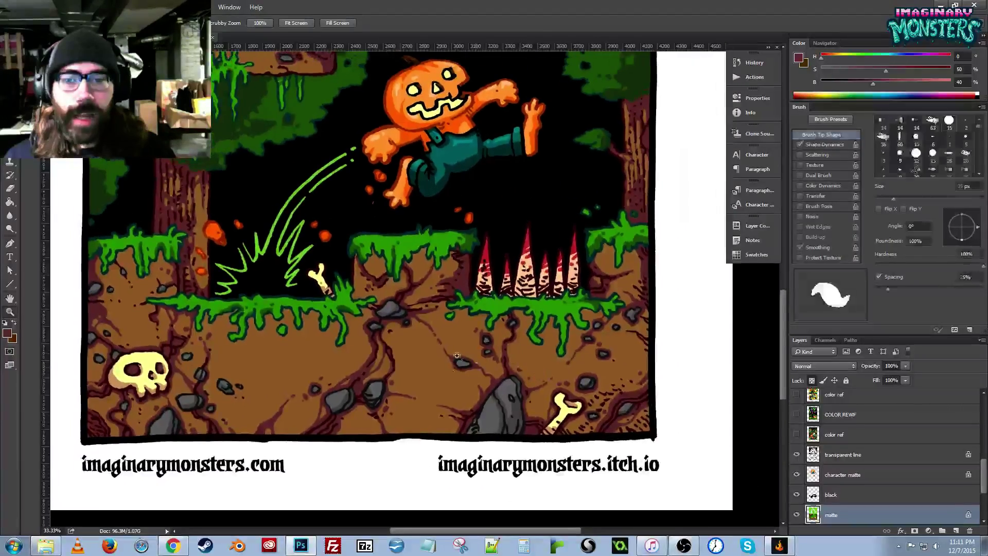
pyautogui.keyDown('ctrl'); pyautogui.click(431, 404); pyautogui.keyUp('ctrl')
pyautogui.keyDown('ctrl'); pyautogui.click(434, 396); pyautogui.keyUp('ctrl')
pyautogui.keyDown('ctrl'); pyautogui.click(430, 387); pyautogui.keyUp('ctrl')
pyautogui.moveTo(342, 346); pyautogui.dragTo(497, 409)
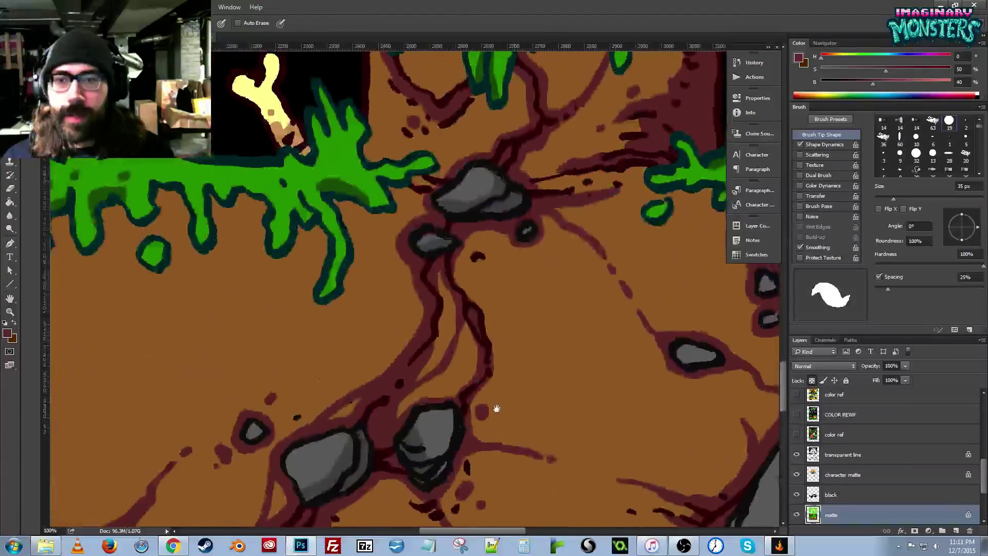
pyautogui.moveTo(401, 323); pyautogui.dragTo(469, 338)
pyautogui.moveTo(431, 388); pyautogui.dragTo(439, 381)
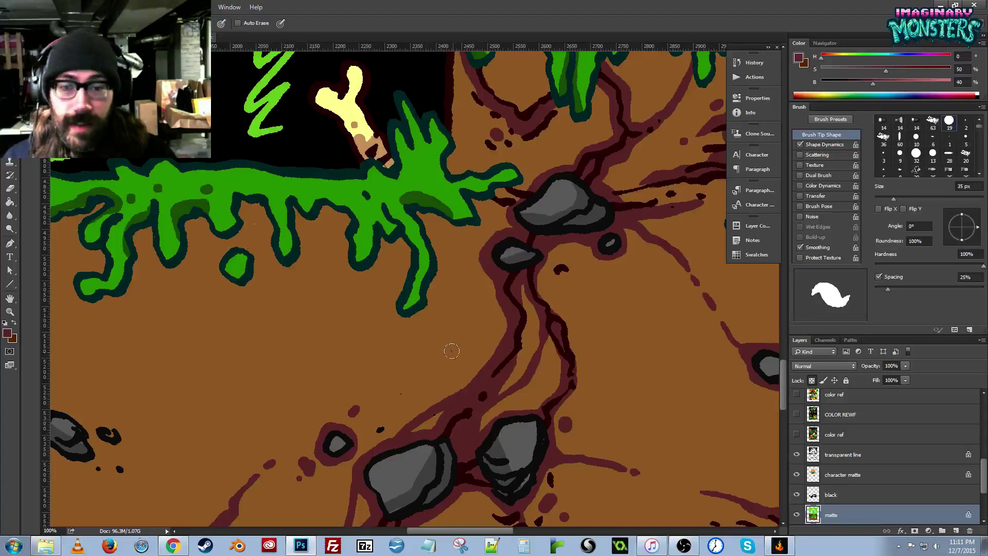
pyautogui.moveTo(454, 399); pyautogui.dragTo(415, 380)
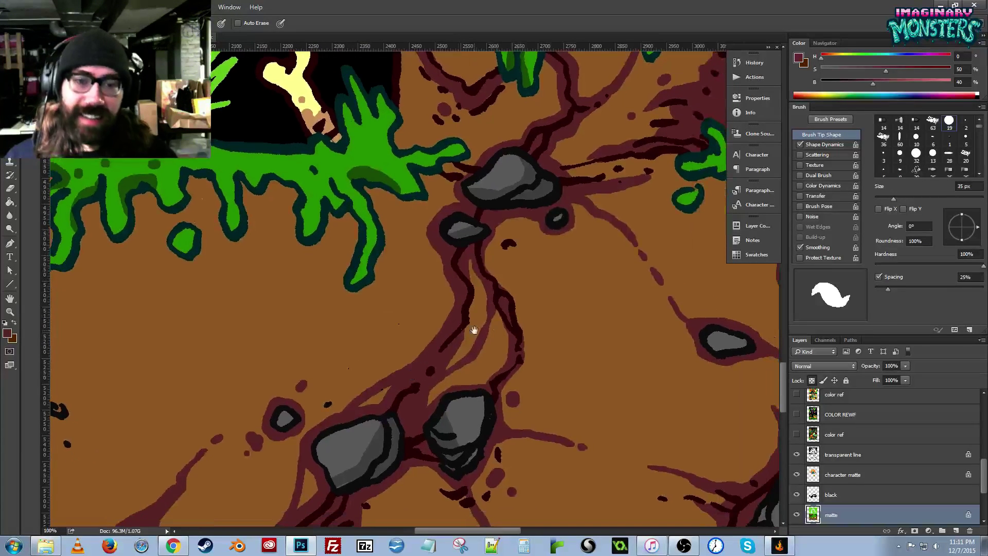
pyautogui.moveTo(472, 326); pyautogui.dragTo(480, 322)
pyautogui.moveTo(473, 224)
pyautogui.mouseDown()
pyautogui.moveTo(467, 246)
pyautogui.moveTo(497, 309)
pyautogui.moveTo(502, 354)
pyautogui.moveTo(482, 315)
pyautogui.moveTo(444, 315)
pyautogui.mouseUp()
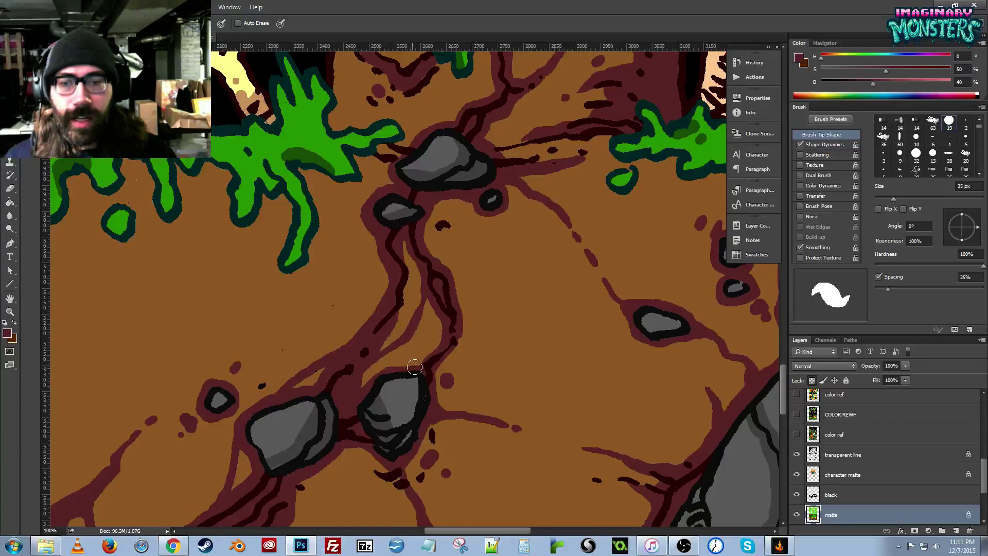
pyautogui.moveTo(428, 354)
pyautogui.mouseDown()
pyautogui.moveTo(448, 315)
pyautogui.moveTo(458, 346)
pyautogui.mouseUp()
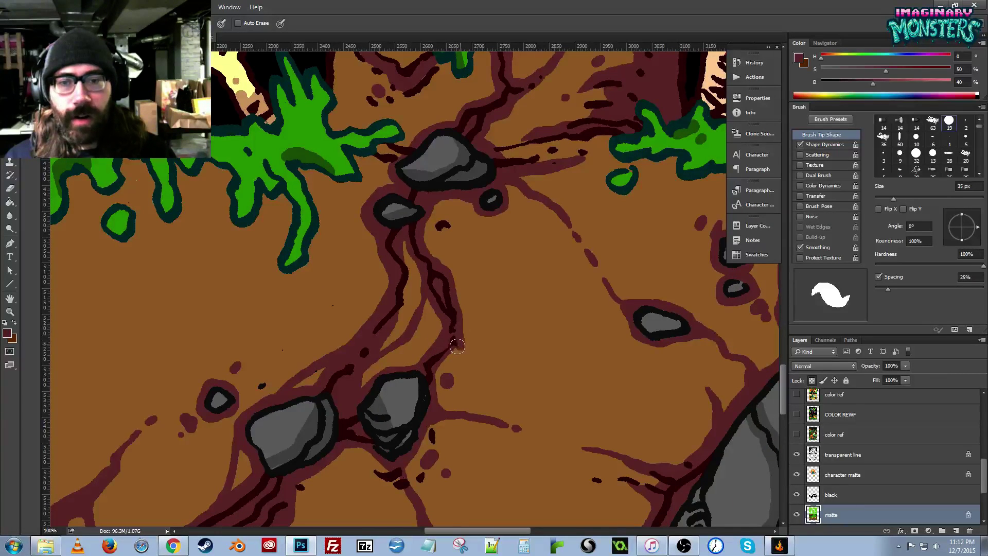
# Draw a maroon crack branching up and right from the small stone beside the skull, and trim its tip with the sampled ground brown.
pyautogui.moveTo(446, 393); pyautogui.dragTo(456, 355)
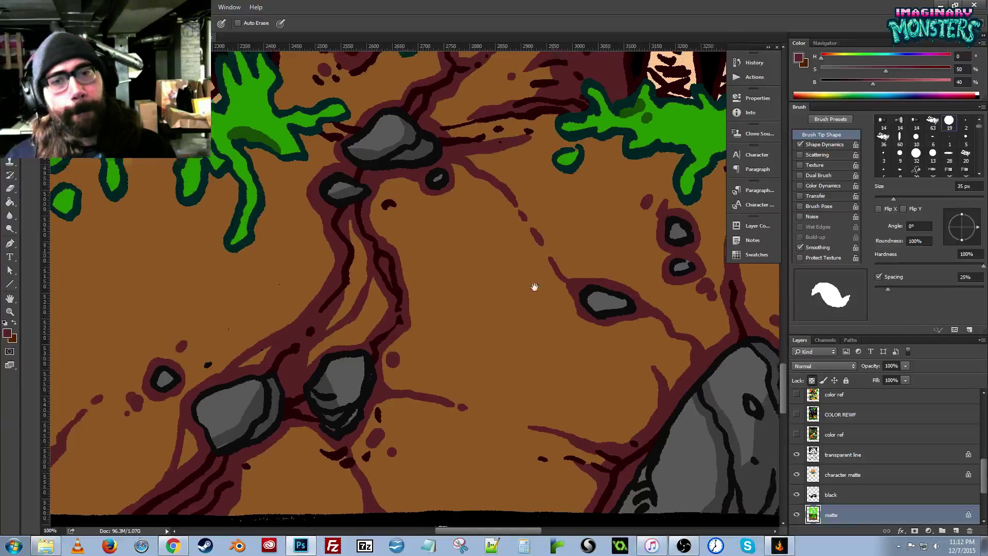
pyautogui.moveTo(534, 282)
pyautogui.mouseDown()
pyautogui.moveTo(453, 258)
pyautogui.moveTo(448, 410)
pyautogui.moveTo(552, 394)
pyautogui.mouseUp()
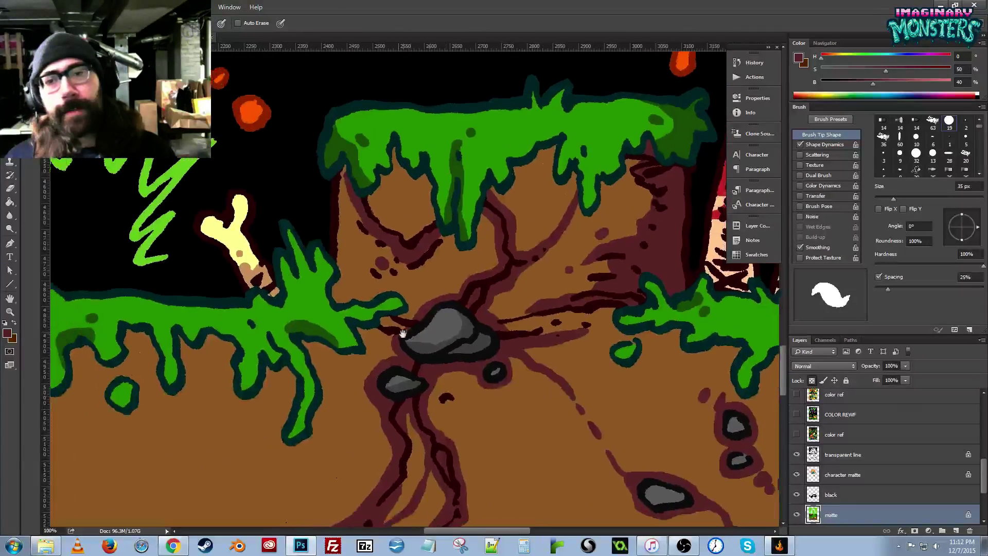
pyautogui.moveTo(402, 332); pyautogui.dragTo(629, 352)
pyautogui.moveTo(350, 324); pyautogui.dragTo(489, 324)
pyautogui.moveTo(441, 369)
pyautogui.mouseDown()
pyautogui.moveTo(513, 249)
pyautogui.moveTo(536, 168)
pyautogui.moveTo(562, 170)
pyautogui.mouseUp()
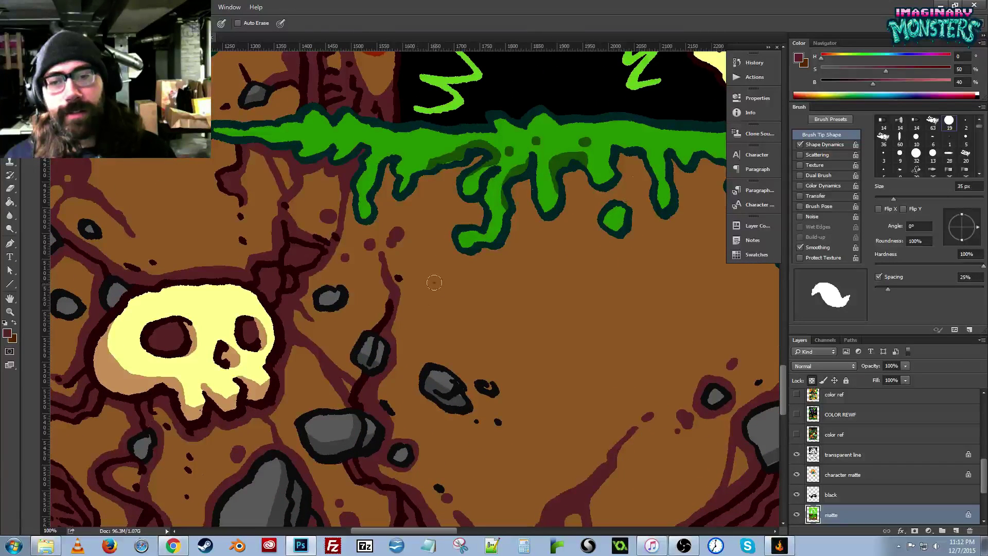
pyautogui.moveTo(434, 284); pyautogui.dragTo(395, 344)
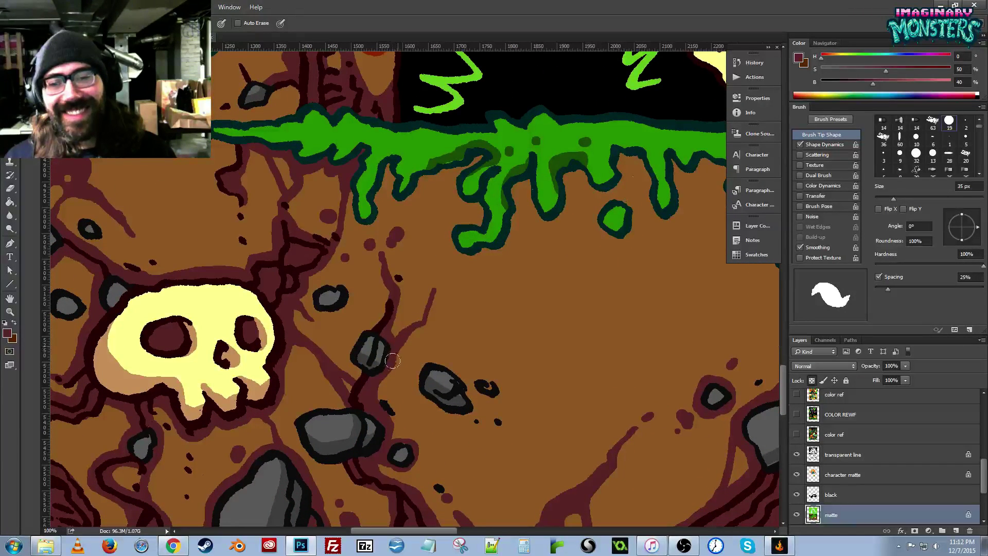
pyautogui.keyDown('alt'); pyautogui.click(445, 289); pyautogui.keyUp('alt')
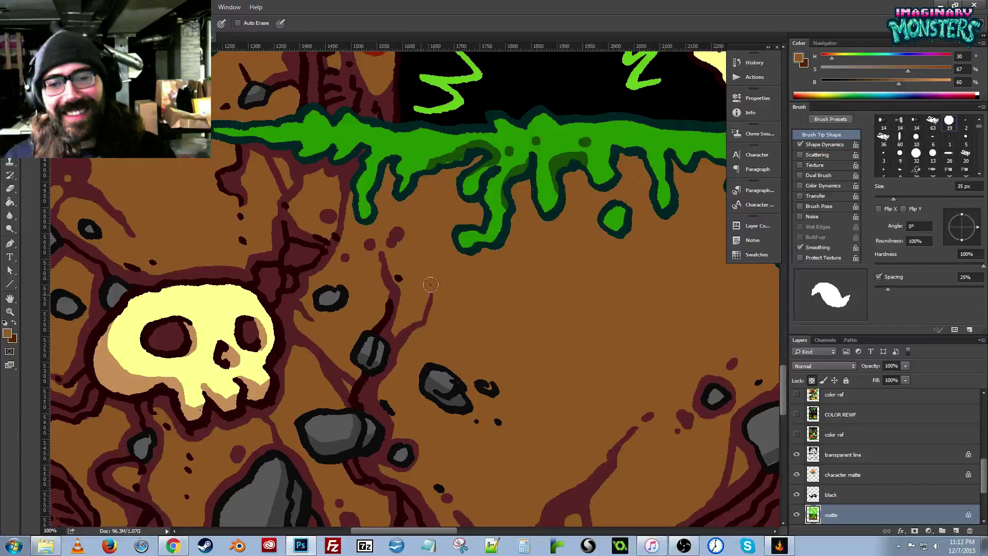
# Examine the whole jumping-pumpkin panel to judge how the added ground cracks balance across the scene.
pyautogui.press('z')
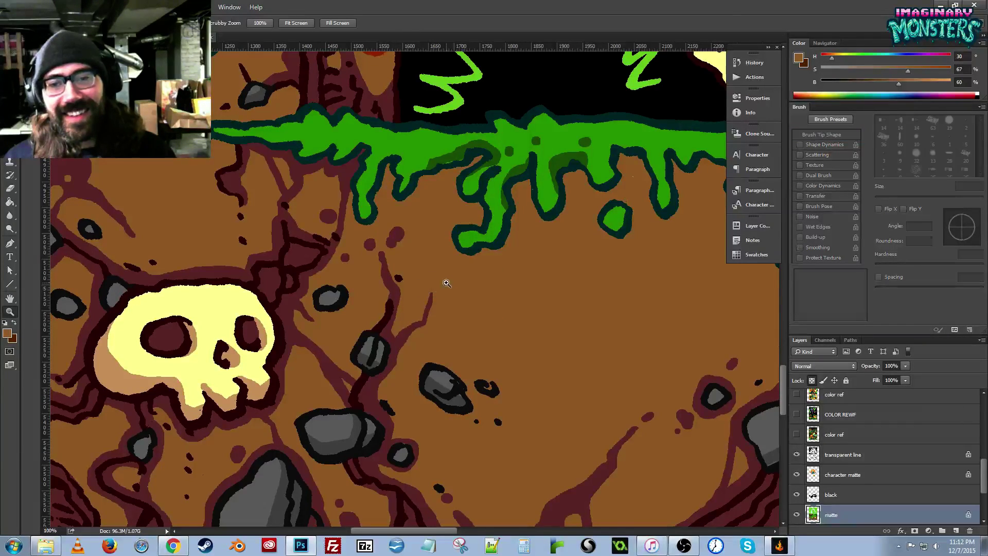
pyautogui.keyDown('alt'); pyautogui.click(447, 283); pyautogui.keyUp('alt')
pyautogui.keyDown('alt'); pyautogui.click(449, 289); pyautogui.keyUp('alt')
pyautogui.keyDown('alt'); pyautogui.click(450, 291); pyautogui.keyUp('alt')
pyautogui.keyDown('alt'); pyautogui.click(450, 293); pyautogui.keyUp('alt')
pyautogui.moveTo(587, 333); pyautogui.dragTo(453, 340)
pyautogui.scroll(3, 453, 341)
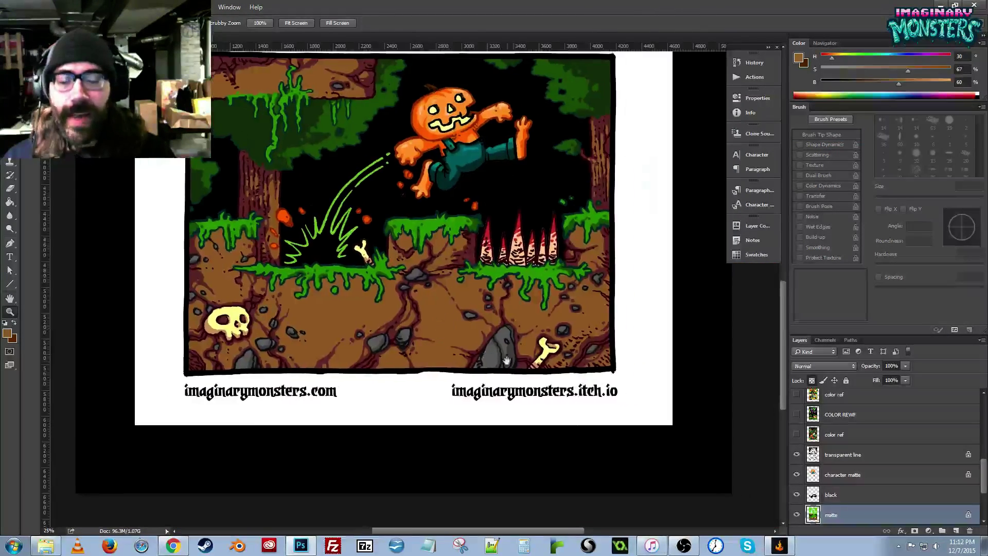
# Draw a short maroon crack running down from the small stone's crack towards the tall stone, tapering it with the sampled ground brown.
pyautogui.scroll(1, 513, 303)
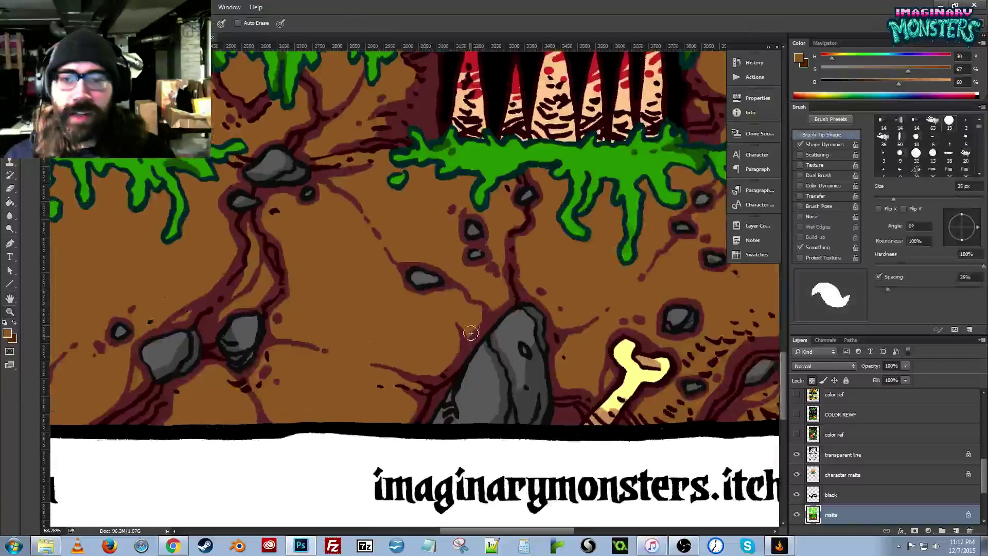
pyautogui.keyDown('alt'); pyautogui.click(471, 337); pyautogui.keyUp('alt')
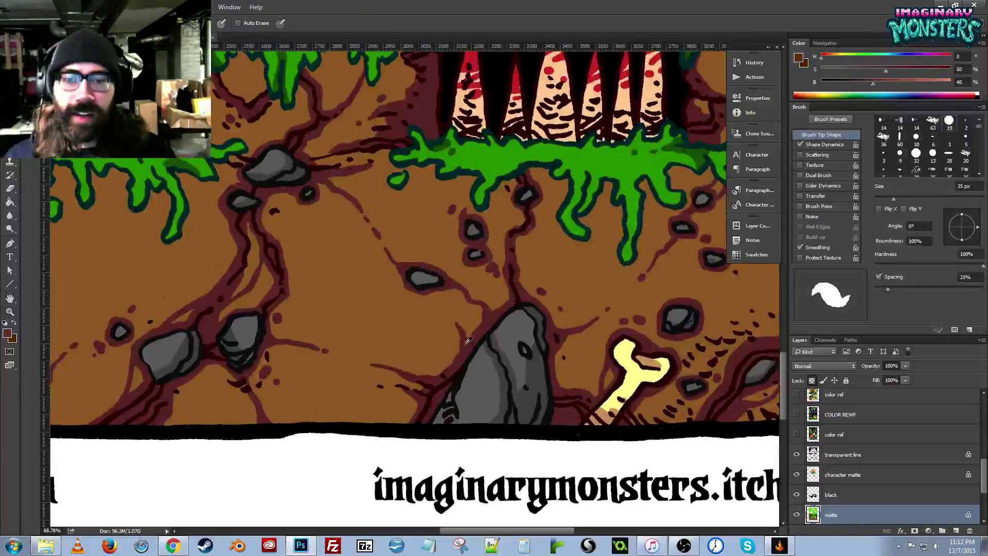
pyautogui.keyDown('alt'); pyautogui.click(456, 302); pyautogui.keyUp('alt')
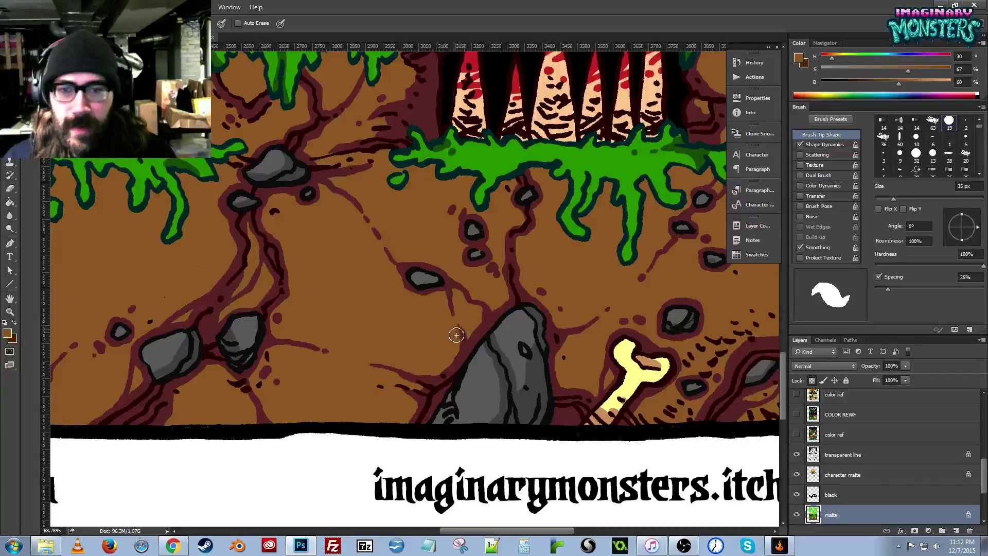
pyautogui.keyDown('alt'); pyautogui.click(458, 323); pyautogui.keyUp('alt')
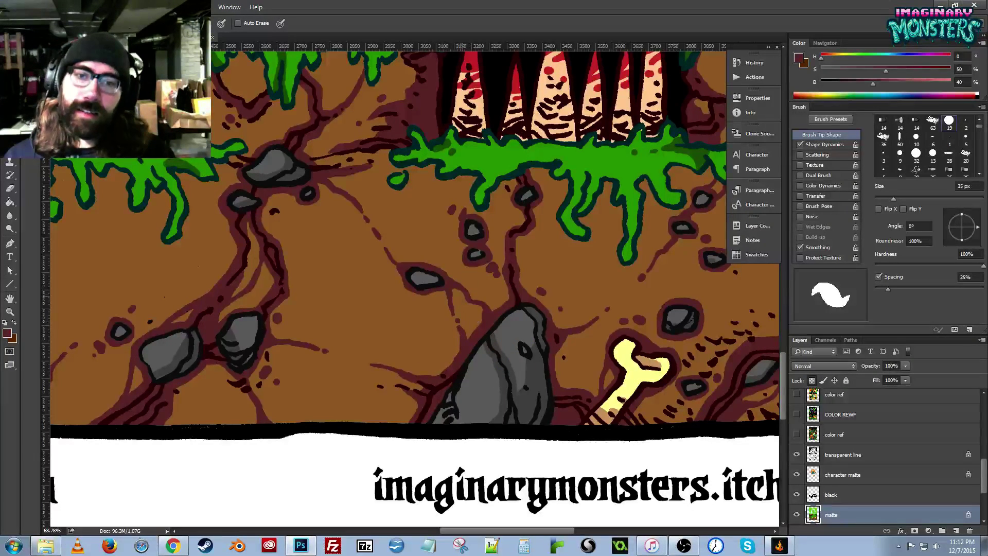
# Draw a curving maroon crack inward from the panel's right border, and add maroon shading along the dark crack beside that border.
pyautogui.moveTo(498, 278)
pyautogui.mouseDown()
pyautogui.moveTo(463, 311)
pyautogui.moveTo(419, 305)
pyautogui.mouseUp()
pyautogui.moveTo(562, 335)
pyautogui.mouseDown()
pyautogui.moveTo(461, 368)
pyautogui.moveTo(469, 361)
pyautogui.mouseUp()
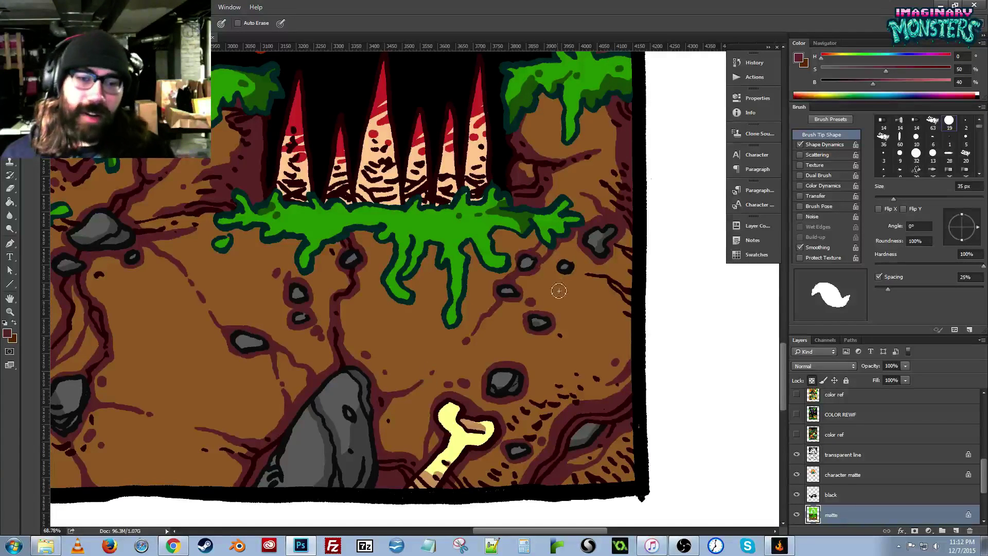
pyautogui.moveTo(571, 378); pyautogui.dragTo(498, 345)
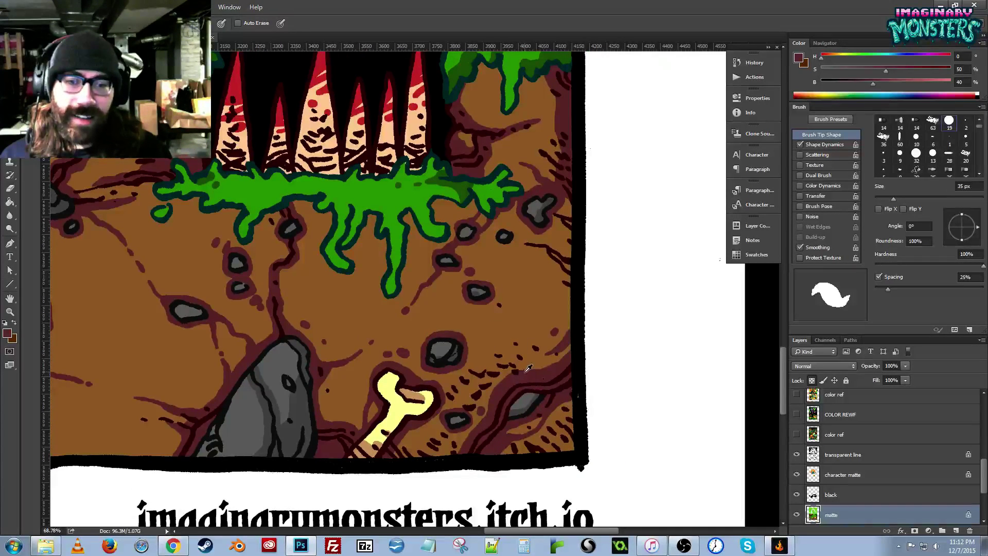
pyautogui.moveTo(501, 387)
pyautogui.mouseDown()
pyautogui.moveTo(528, 324)
pyautogui.moveTo(572, 284)
pyautogui.mouseUp()
pyautogui.moveTo(546, 251)
pyautogui.mouseDown()
pyautogui.moveTo(569, 282)
pyautogui.moveTo(525, 234)
pyautogui.moveTo(563, 256)
pyautogui.moveTo(571, 276)
pyautogui.mouseUp()
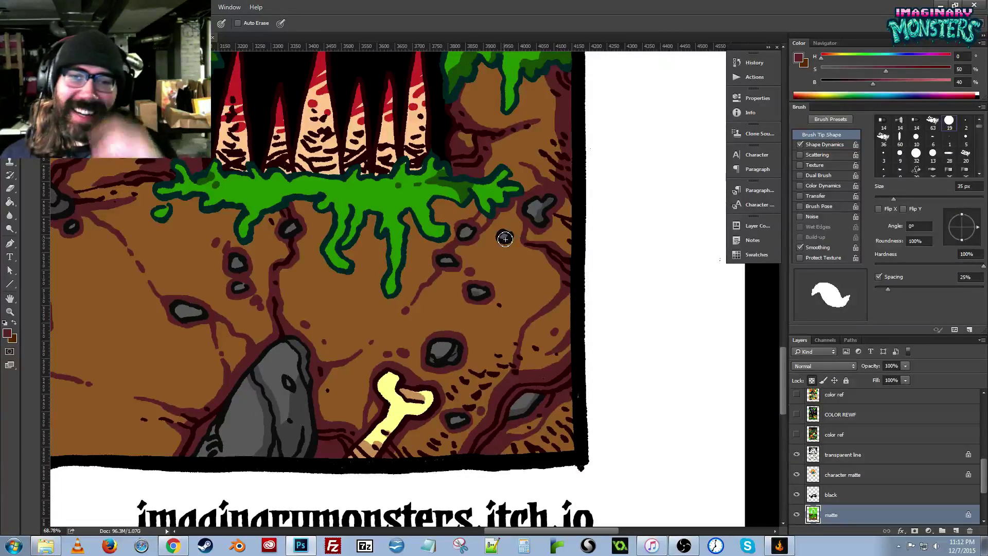
# Branch a short maroon crack from the right-border crack down to the dark hatch marks above the bone.
pyautogui.keyDown('alt'); pyautogui.click(513, 151); pyautogui.keyUp('alt')
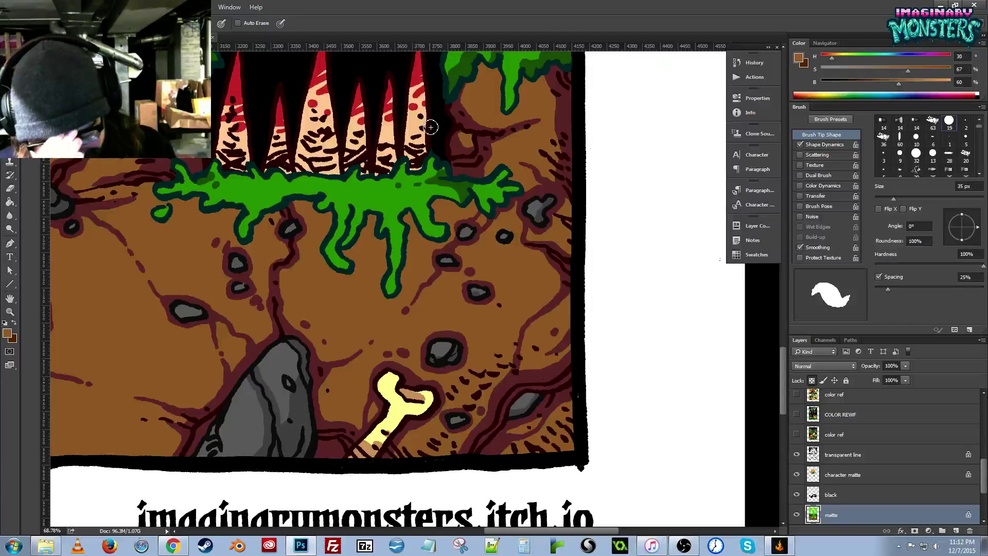
pyautogui.moveTo(451, 282); pyautogui.dragTo(456, 281)
pyautogui.keyDown('alt'); pyautogui.click(538, 375); pyautogui.keyUp('alt')
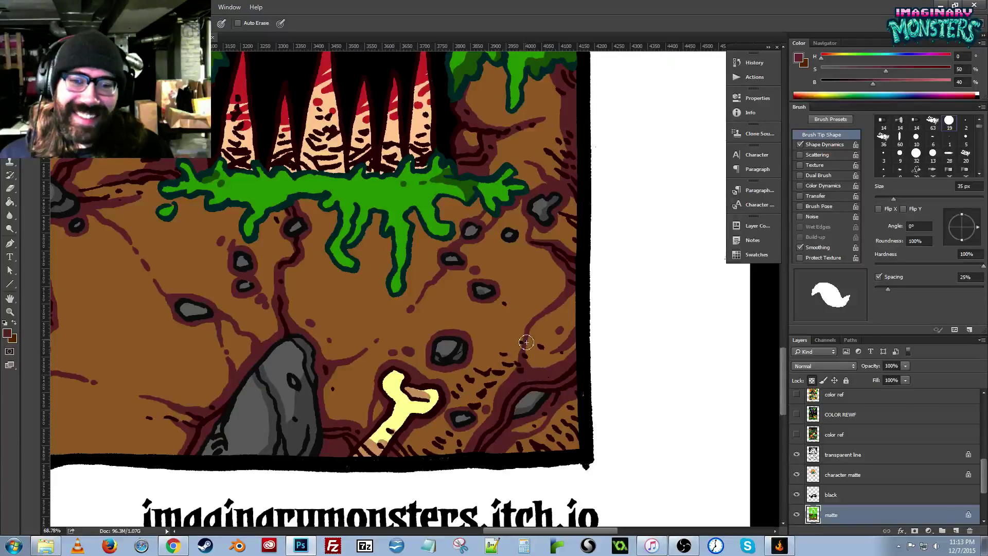
pyautogui.scroll(2, 517, 300)
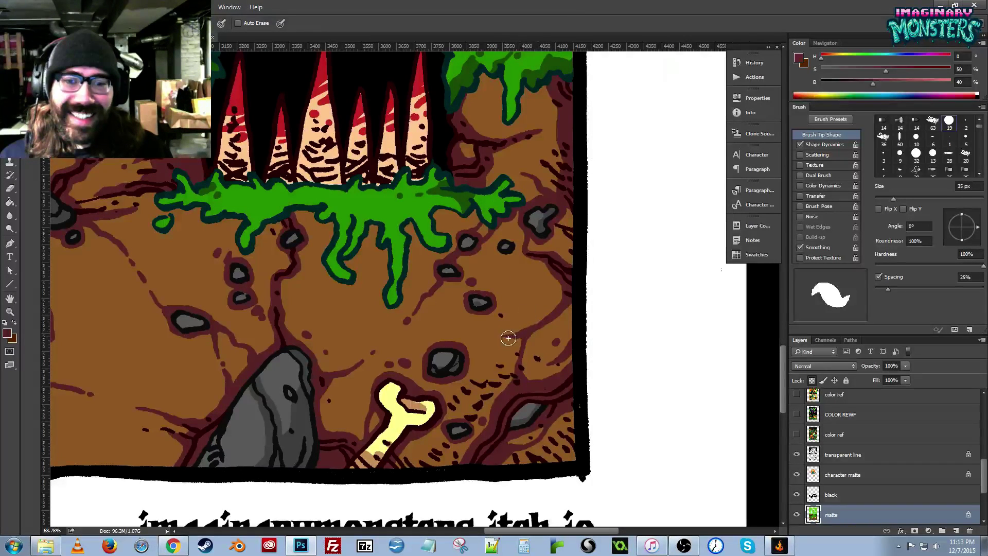
# Add maroon streaks beside the large rock under the middle grassy platform, and a thin 20 px crack from the small stone beneath it.
pyautogui.moveTo(404, 365); pyautogui.dragTo(532, 351)
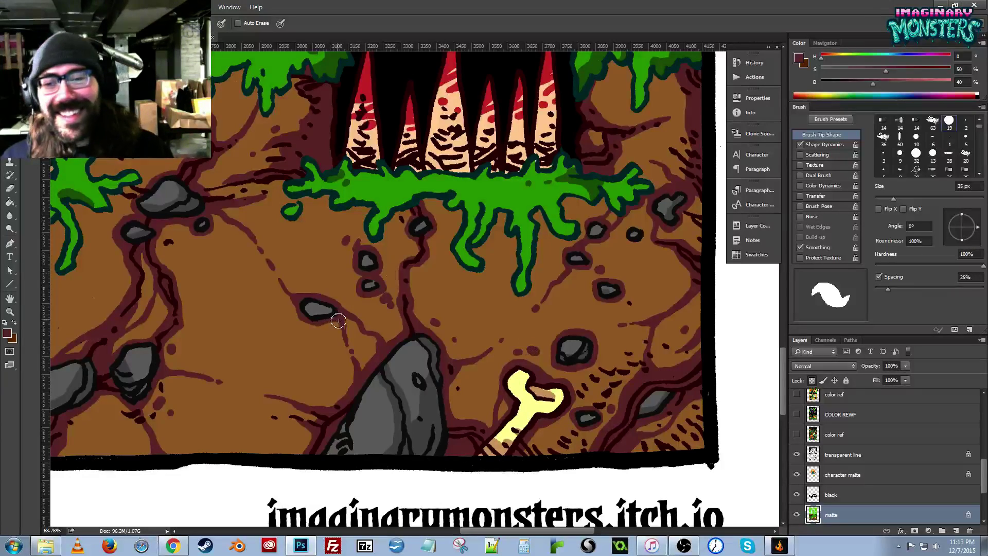
pyautogui.moveTo(311, 353); pyautogui.dragTo(472, 366)
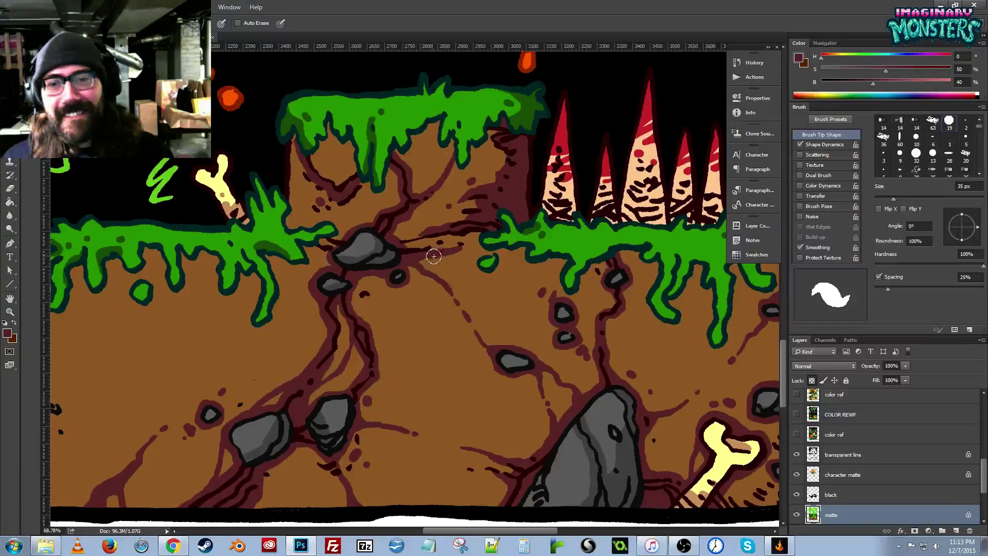
pyautogui.moveTo(434, 249)
pyautogui.mouseDown()
pyautogui.moveTo(480, 247)
pyautogui.moveTo(487, 244)
pyautogui.moveTo(473, 231)
pyautogui.moveTo(500, 225)
pyautogui.mouseUp()
pyautogui.press('[')
pyautogui.press('[')
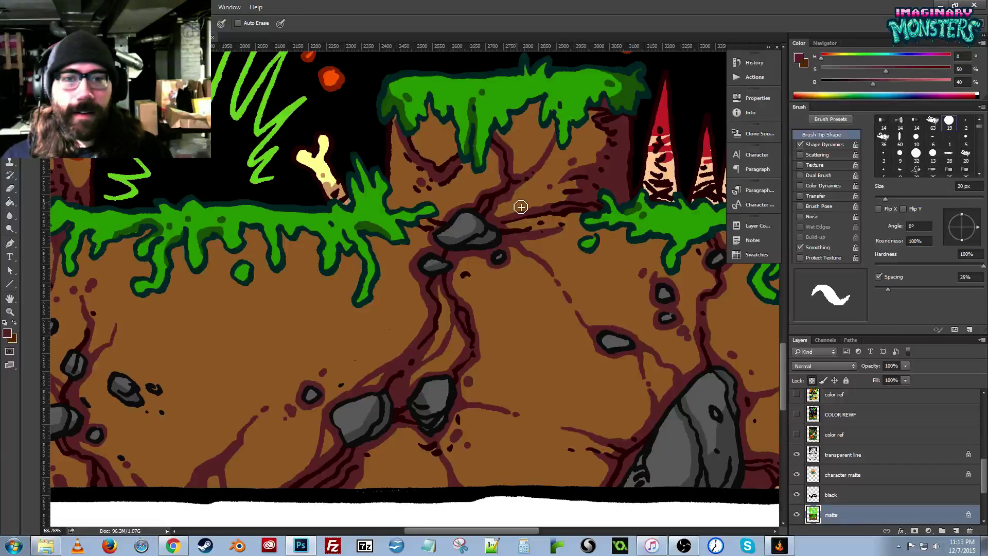
pyautogui.moveTo(405, 317)
pyautogui.mouseDown()
pyautogui.moveTo(436, 306)
pyautogui.moveTo(455, 274)
pyautogui.mouseUp()
# Examine the ground cracks across the lower panel and against the full comic page.
pyautogui.press('z')
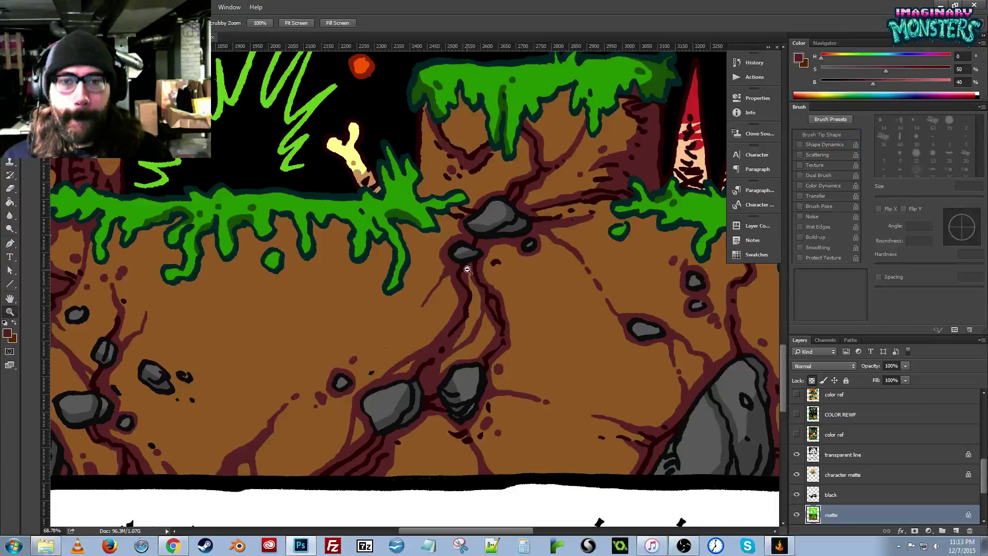
pyautogui.keyDown('alt'); pyautogui.click(472, 272); pyautogui.keyUp('alt')
pyautogui.keyDown('alt'); pyautogui.click(472, 272); pyautogui.keyUp('alt')
pyautogui.keyDown('alt'); pyautogui.click(472, 273); pyautogui.keyUp('alt')
pyautogui.keyDown('alt'); pyautogui.click(472, 273); pyautogui.keyUp('alt')
pyautogui.moveTo(606, 253)
pyautogui.mouseDown()
pyautogui.moveTo(491, 344)
pyautogui.moveTo(489, 361)
pyautogui.mouseUp()
pyautogui.press('b')
pyautogui.moveTo(490, 326)
pyautogui.mouseDown()
pyautogui.moveTo(482, 384)
pyautogui.moveTo(486, 332)
pyautogui.mouseUp()
pyautogui.press('z')
pyautogui.keyDown('alt'); pyautogui.click(489, 354); pyautogui.keyUp('alt')
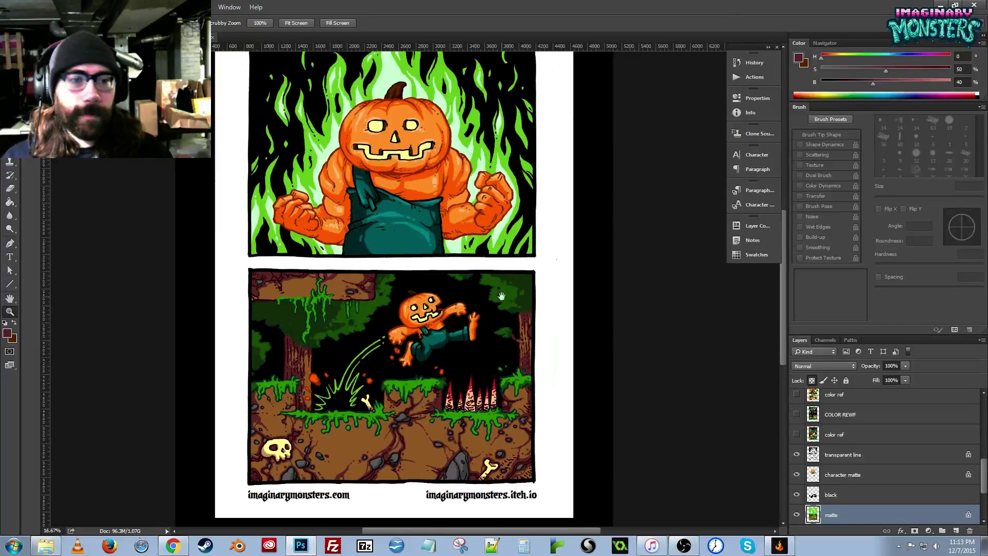
# Show the color ref layer, sample the bright cyan of its night-sky stars, and hide the reference again.
pyautogui.click(797, 435)
pyautogui.moveTo(463, 321); pyautogui.dragTo(498, 329)
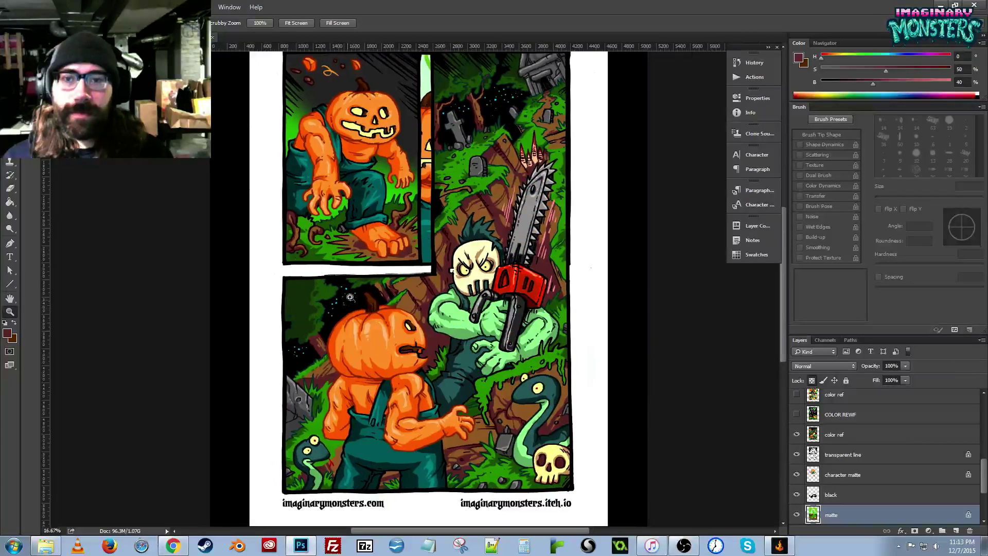
pyautogui.moveTo(347, 299); pyautogui.dragTo(399, 298)
pyautogui.keyDown('alt'); pyautogui.click(344, 256); pyautogui.keyUp('alt')
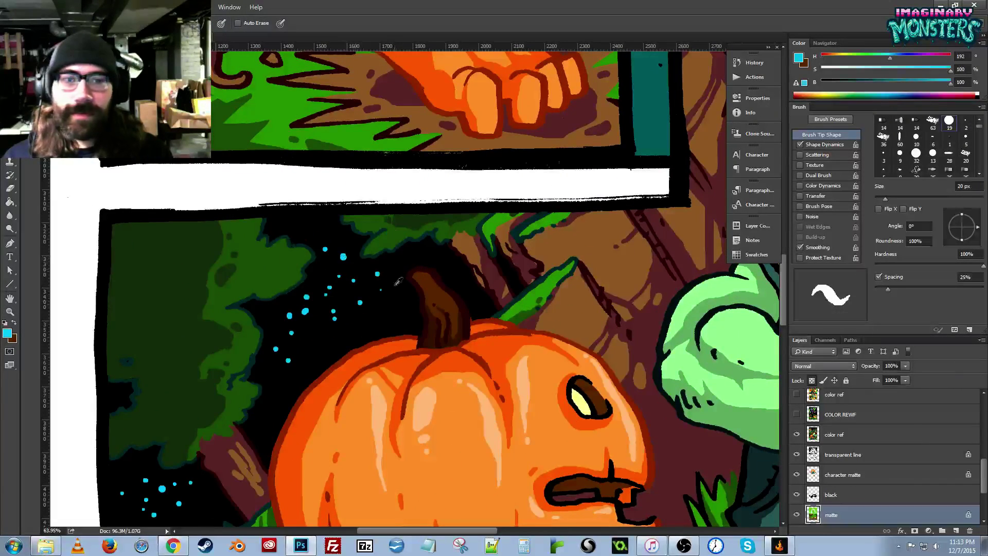
pyautogui.click(796, 434)
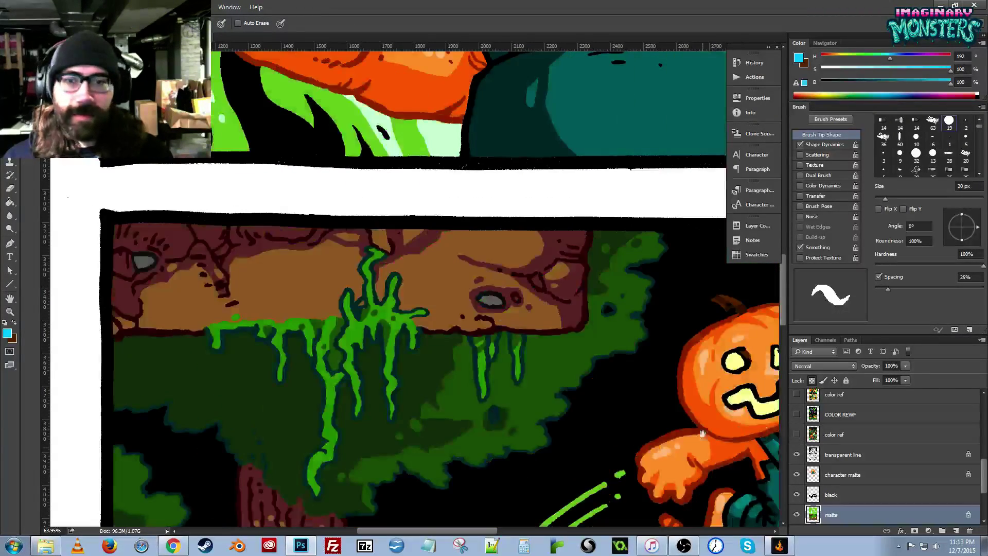
# Recolour the small debris chunk below the pumpkin man's rear foot with the sampled dark orange-red on the transparent line layer.
pyautogui.moveTo(484, 422); pyautogui.dragTo(398, 278)
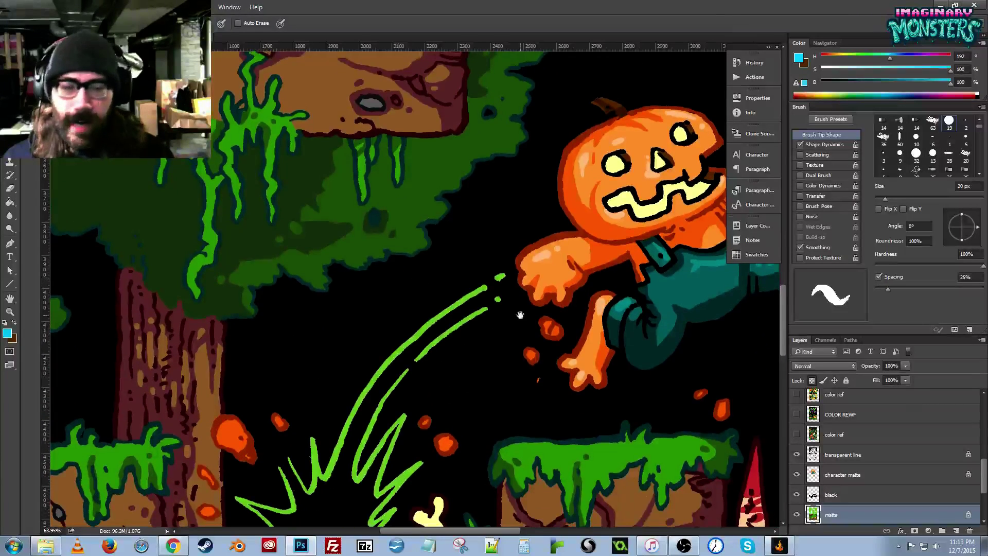
pyautogui.moveTo(620, 361); pyautogui.dragTo(497, 348)
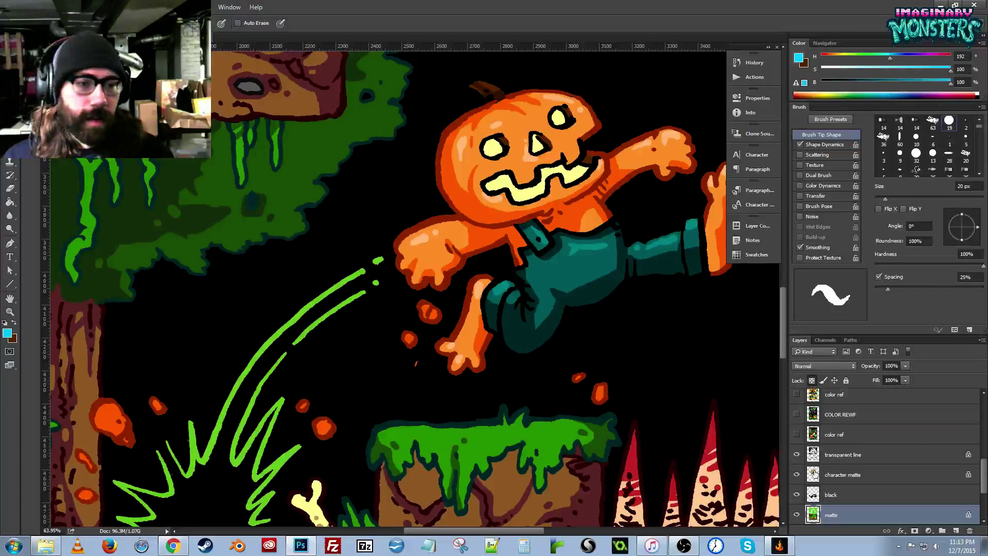
pyautogui.click(813, 454)
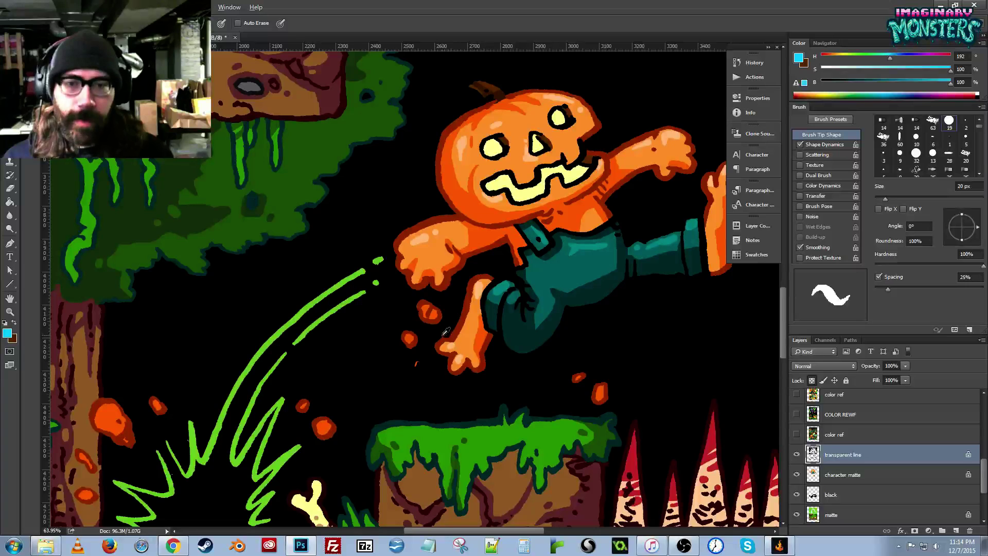
pyautogui.keyDown('alt'); pyautogui.click(455, 335); pyautogui.keyUp('alt')
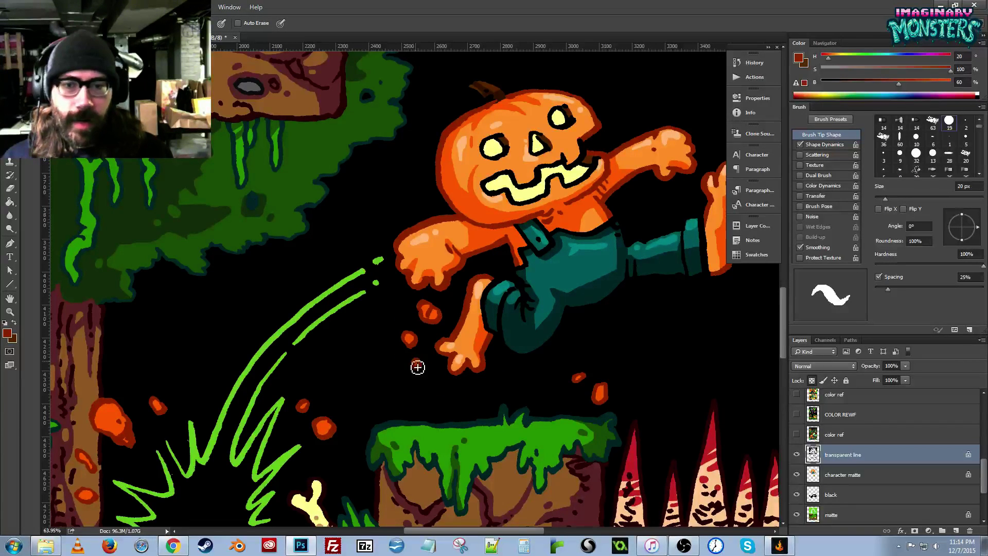
pyautogui.moveTo(470, 384); pyautogui.dragTo(451, 383)
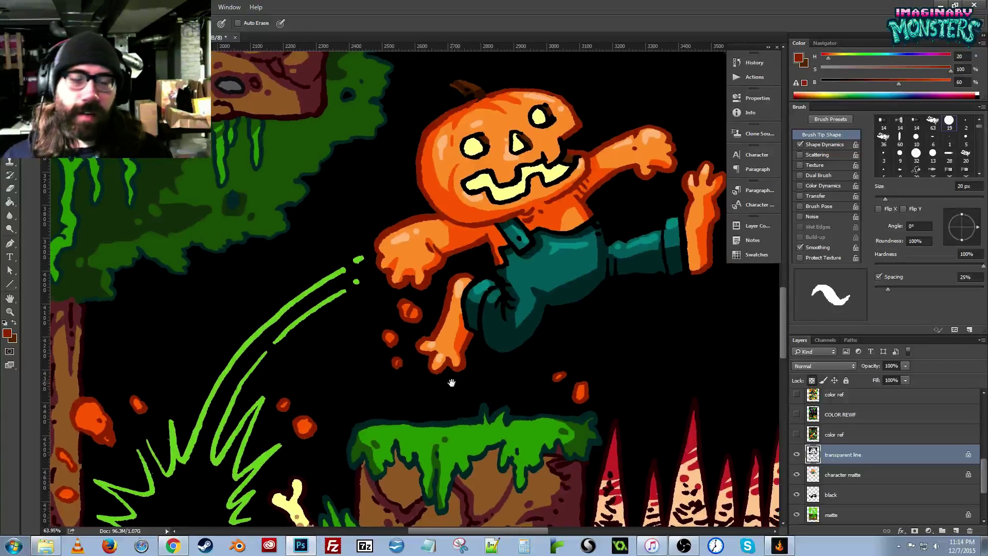
# Resample the star cyan from the color ref layer and hide that layer.
pyautogui.click(797, 435)
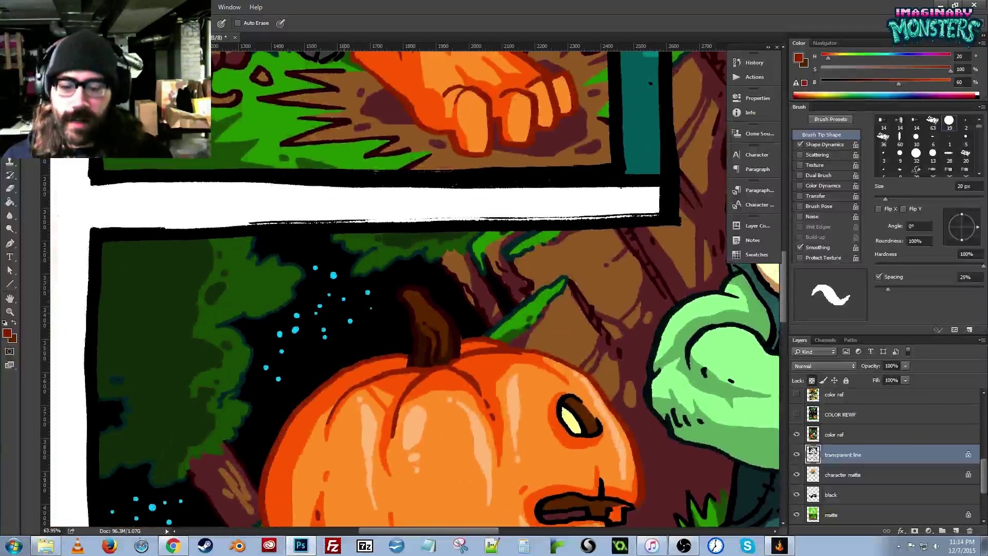
pyautogui.keyDown('alt'); pyautogui.click(333, 275); pyautogui.keyUp('alt')
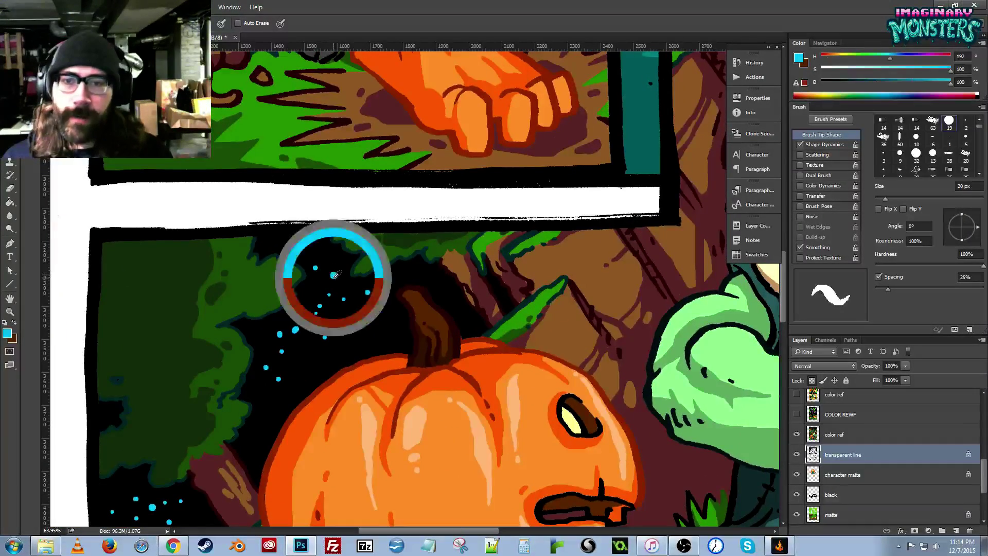
pyautogui.click(797, 437)
# Create a new layer above the transparent line layer and name it stars.
pyautogui.moveTo(456, 410); pyautogui.dragTo(349, 256)
pyautogui.moveTo(617, 385); pyautogui.dragTo(536, 364)
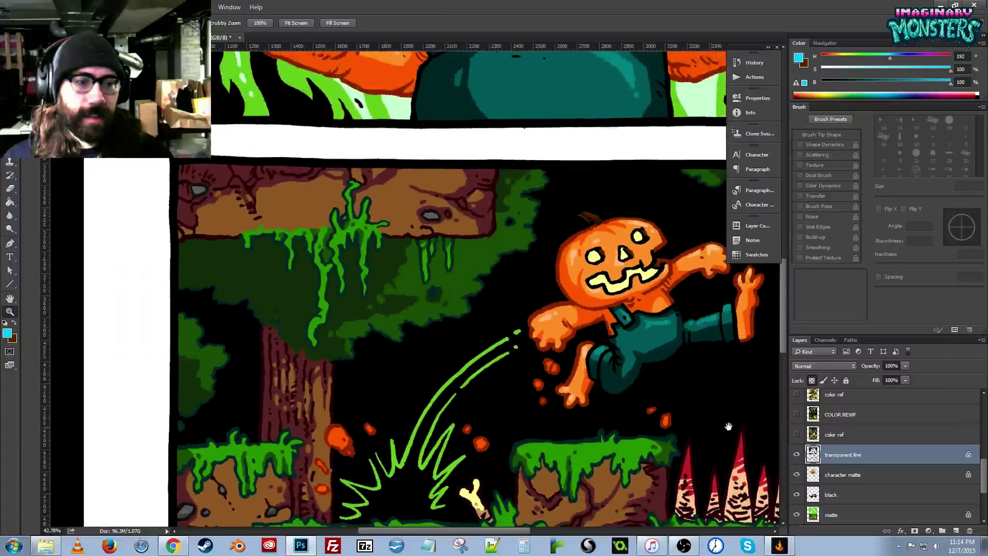
pyautogui.moveTo(612, 417); pyautogui.dragTo(494, 374)
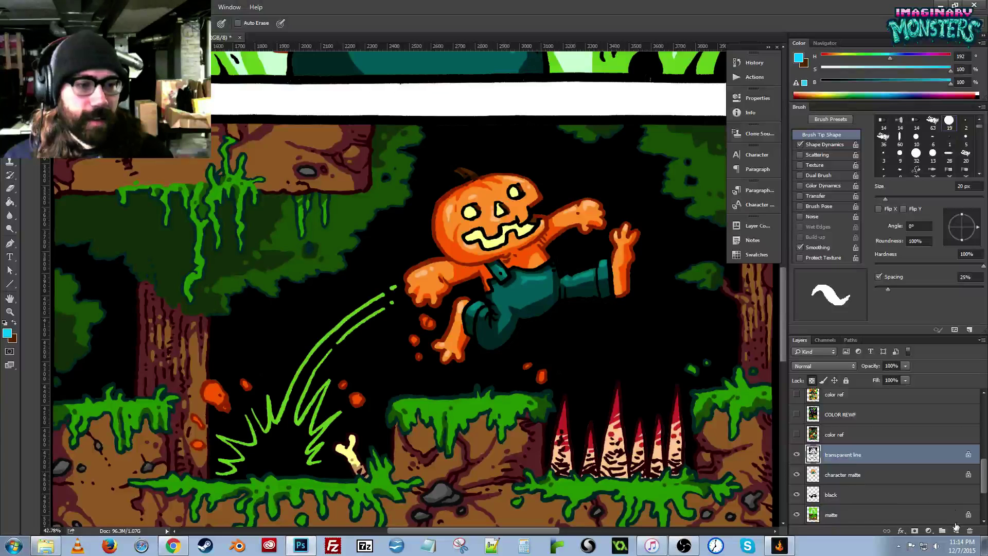
pyautogui.click(955, 529)
pyautogui.doubleClick(832, 455)
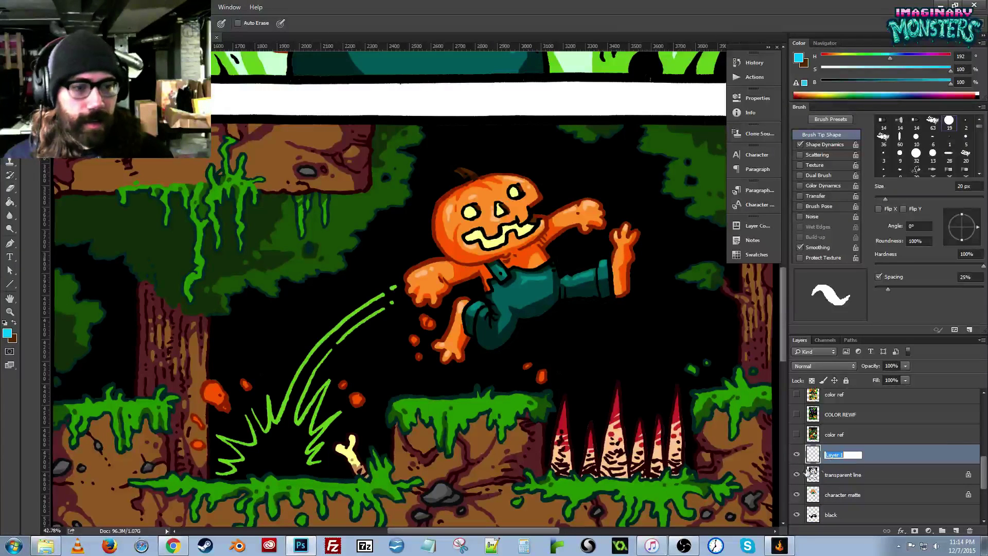
pyautogui.press('Return')
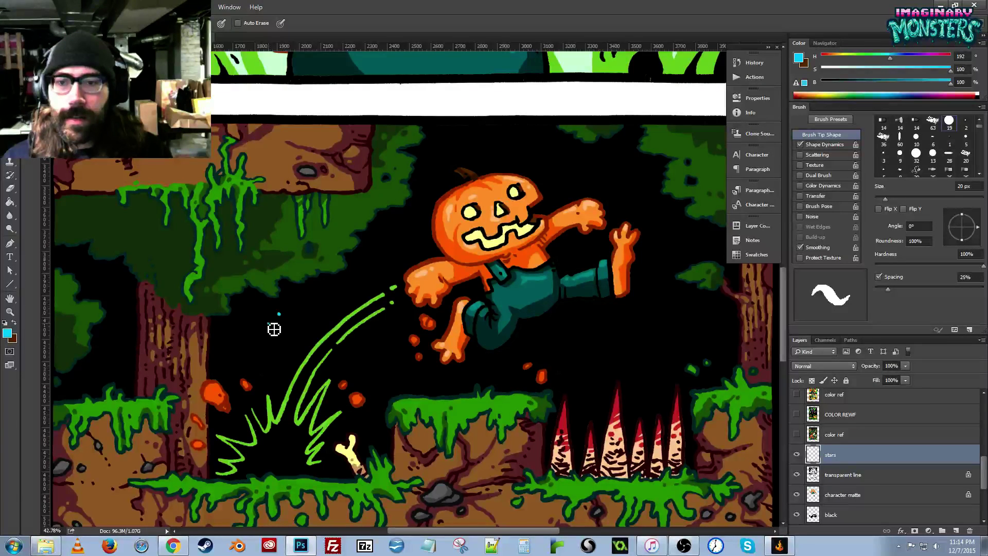
# Dot small cyan stars in the black sky between the left tree trunk and the pumpkin man's rear hand.
pyautogui.click(256, 325)
pyautogui.click(267, 322)
pyautogui.click(255, 318)
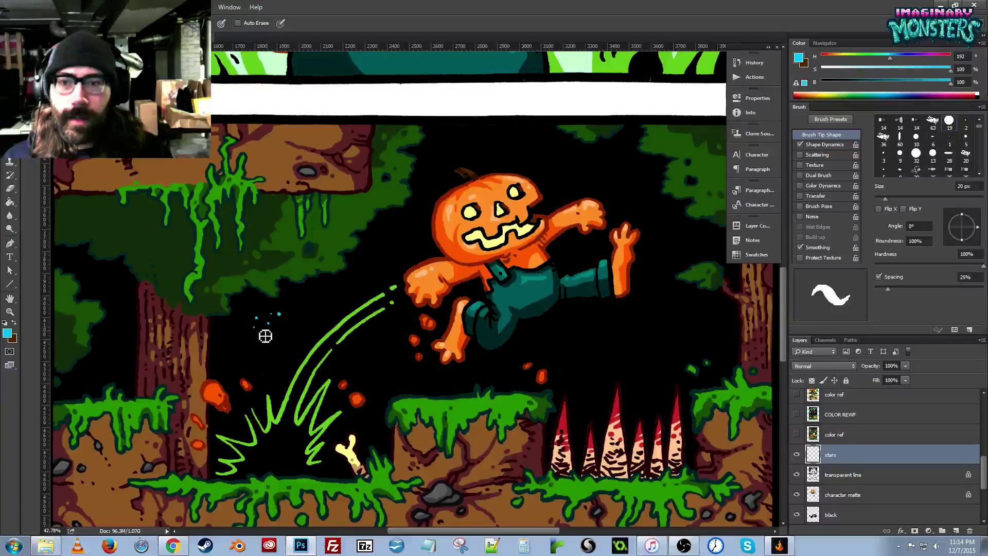
pyautogui.click(362, 277)
pyautogui.click(346, 289)
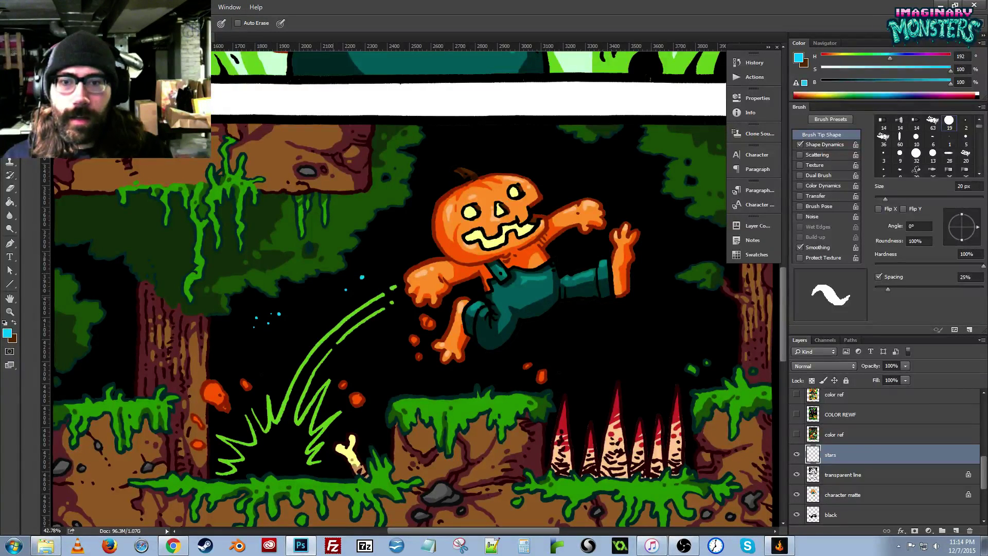
# Dot cyan stars with a 25 px brush in the sky between the far-left bush and the left tree trunk.
pyautogui.click(797, 435)
pyautogui.click(797, 434)
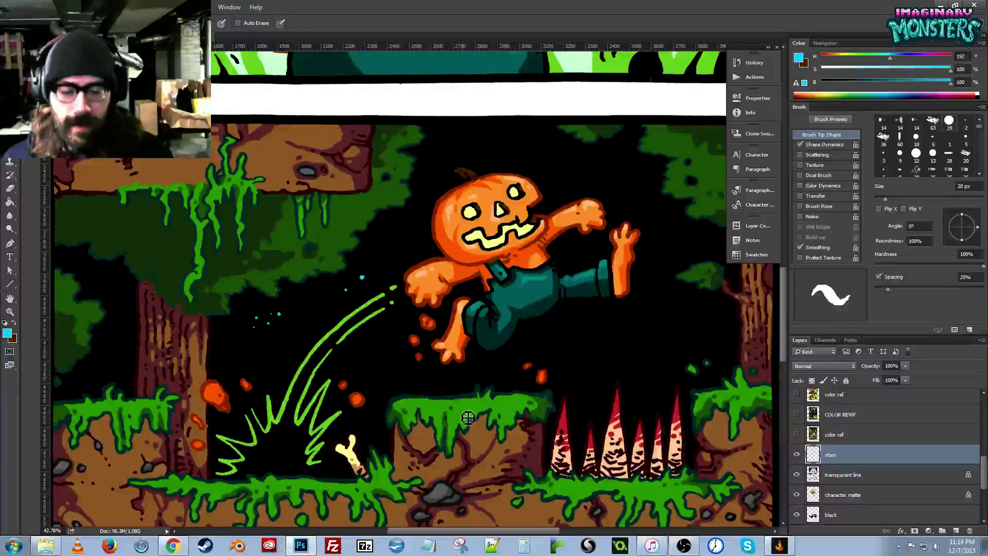
pyautogui.press('.')
pyautogui.moveTo(285, 309); pyautogui.dragTo(353, 299)
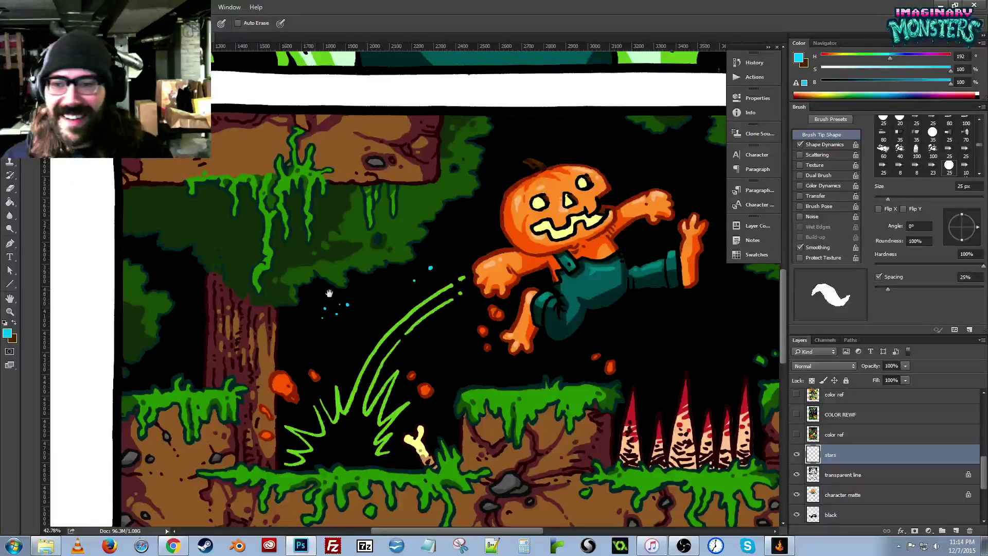
pyautogui.click(182, 281)
pyautogui.click(192, 294)
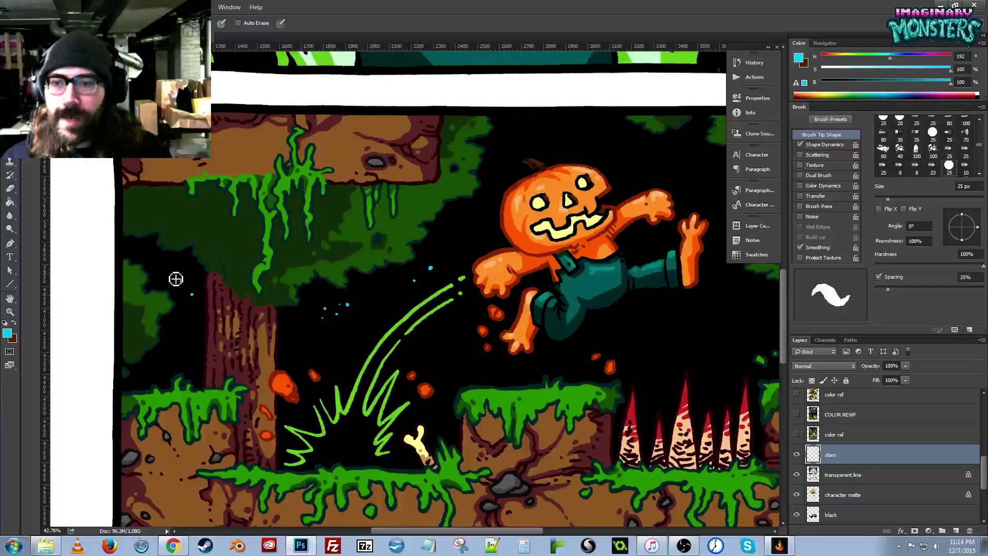
pyautogui.click(172, 274)
pyautogui.click(171, 281)
# Dot more cyan stars between the left tree trunk and the green jump trail, with one lower down above the burst lines.
pyautogui.click(306, 321)
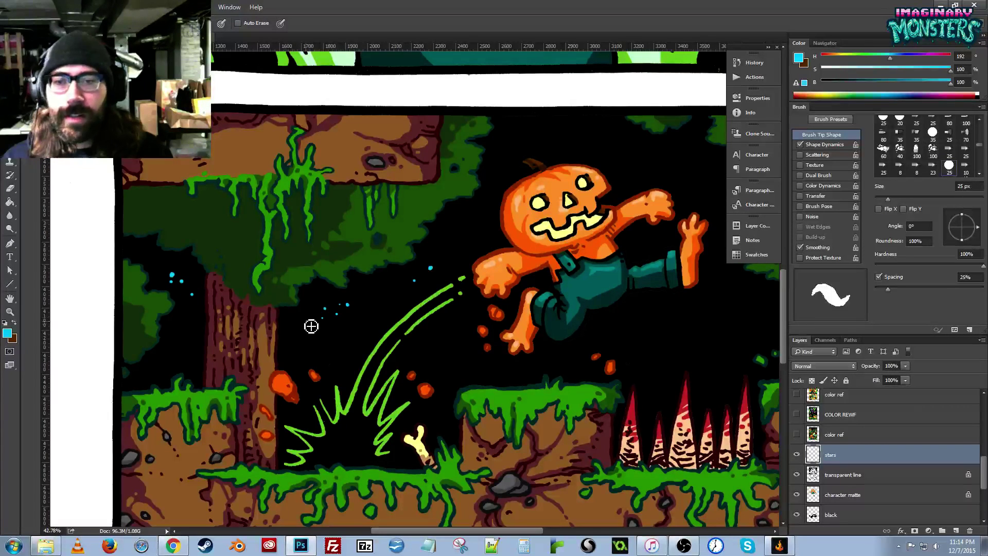
pyautogui.click(298, 316)
pyautogui.click(336, 351)
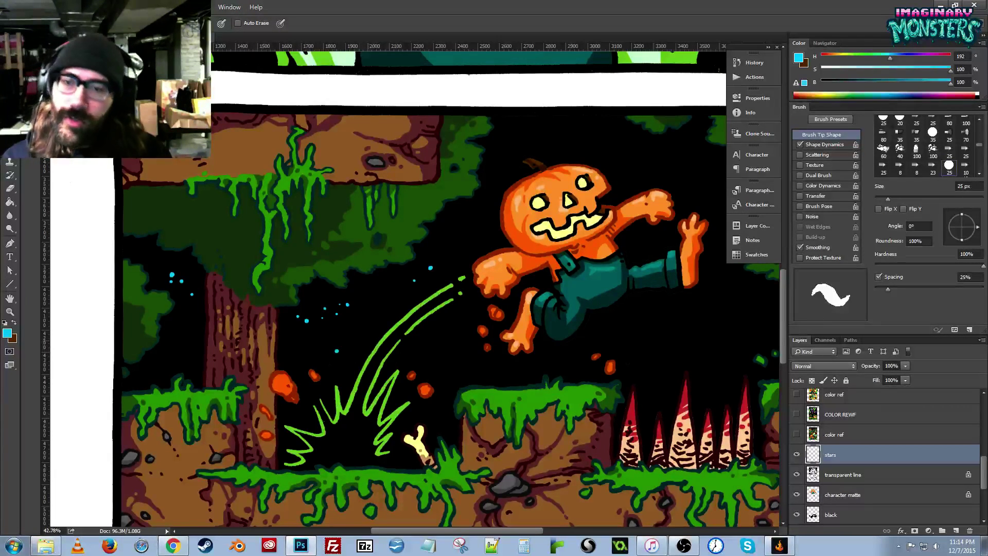
pyautogui.moveTo(413, 348); pyautogui.dragTo(389, 352)
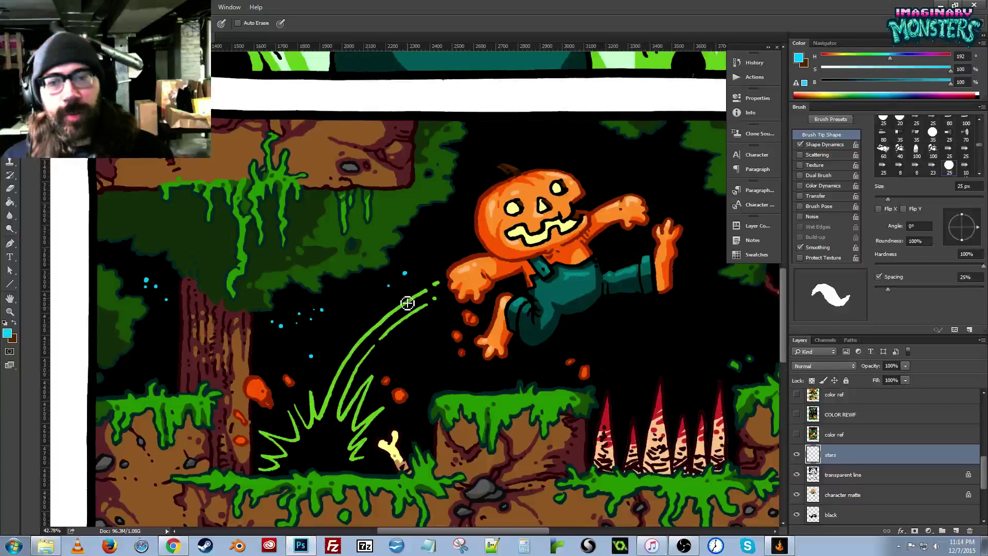
pyautogui.click(358, 313)
pyautogui.click(349, 306)
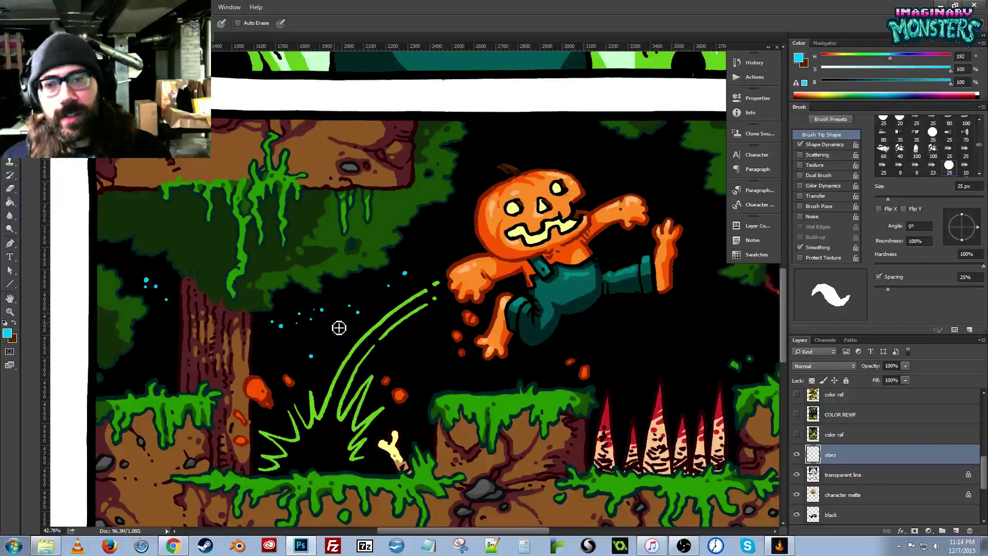
pyautogui.click(333, 322)
# Extend the star cluster downward in the gap between the far-left bush and the left tree trunk.
pyautogui.moveTo(445, 362); pyautogui.dragTo(404, 348)
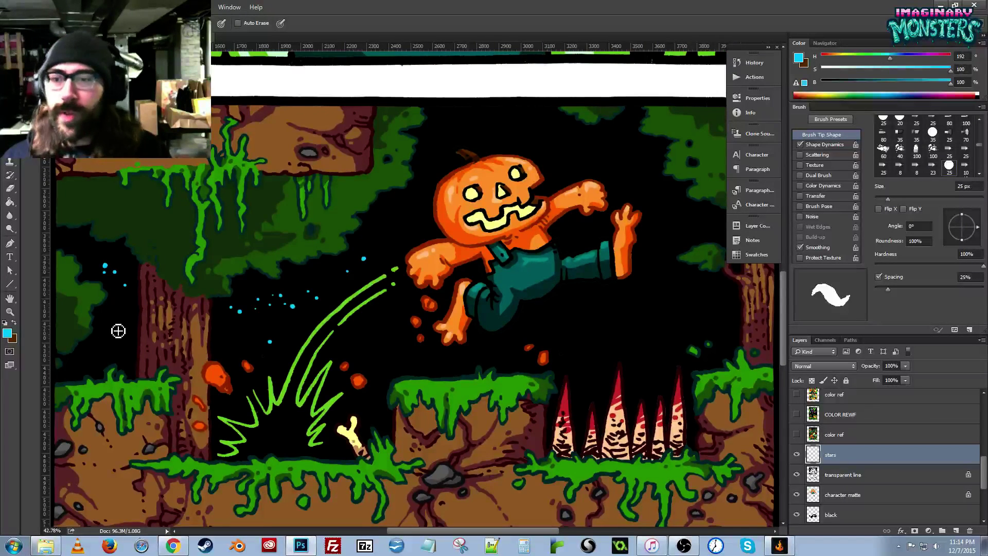
pyautogui.moveTo(117, 331); pyautogui.dragTo(168, 303)
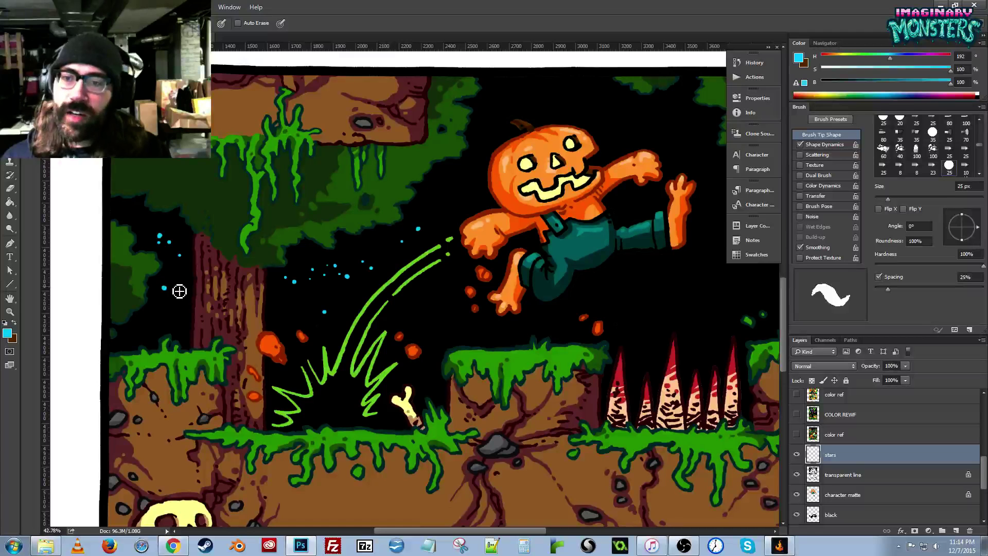
pyautogui.click(163, 288)
pyautogui.click(171, 276)
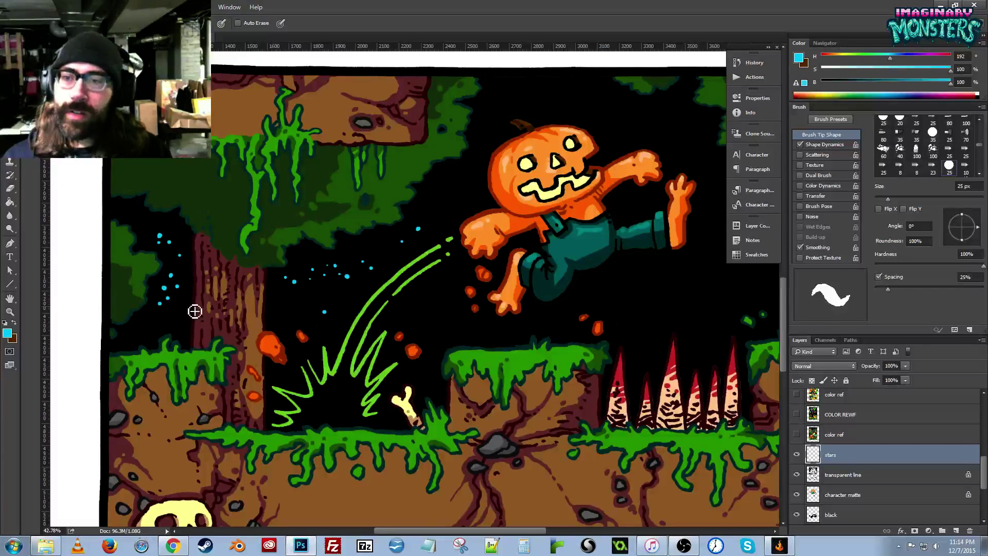
# Dot a cluster of cyan stars in the black sky below the pumpkin man's front leg, above the spikes.
pyautogui.moveTo(315, 329); pyautogui.dragTo(293, 317)
pyautogui.moveTo(444, 326); pyautogui.dragTo(358, 328)
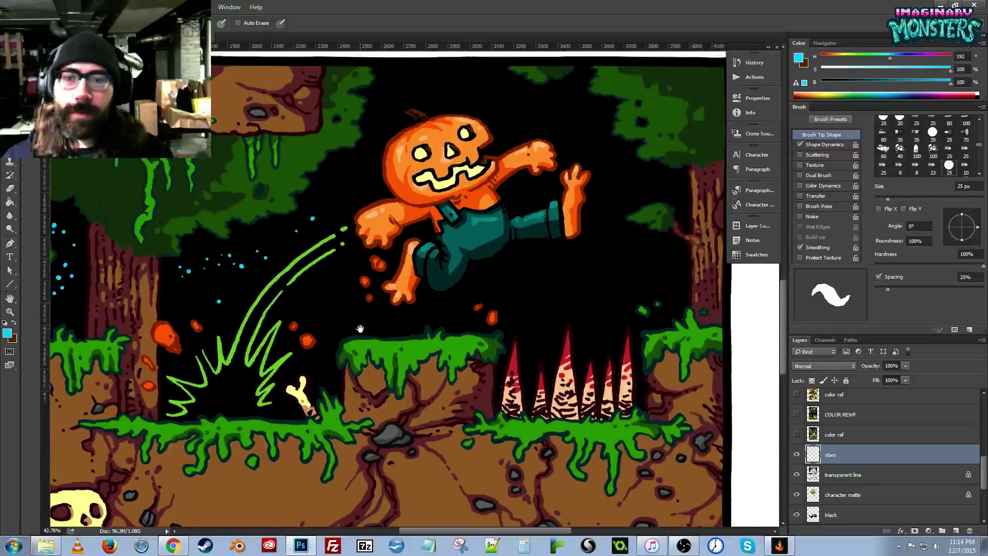
pyautogui.moveTo(556, 278); pyautogui.dragTo(486, 263)
pyautogui.click(502, 270)
pyautogui.click(493, 262)
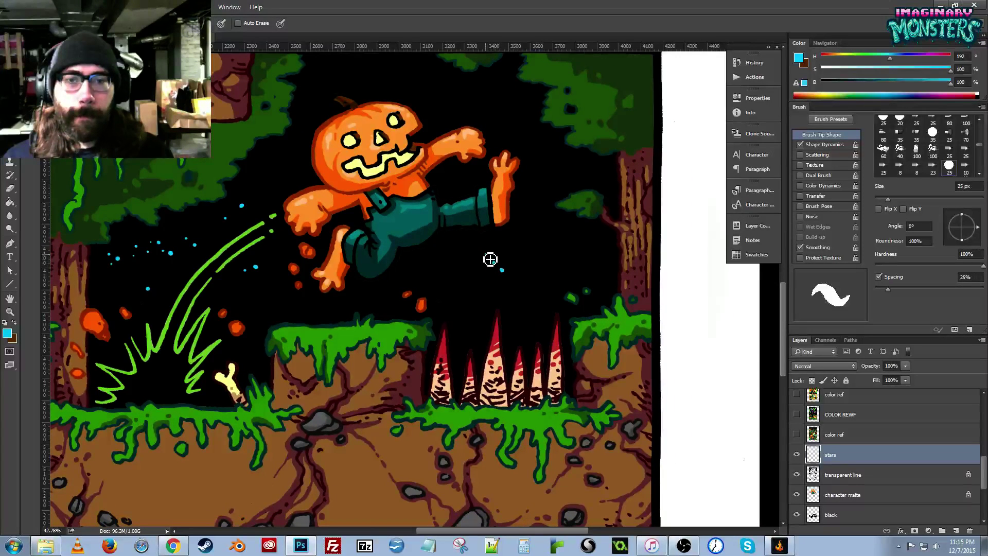
pyautogui.click(485, 254)
pyautogui.click(479, 269)
pyautogui.click(478, 268)
pyautogui.click(465, 257)
pyautogui.click(454, 266)
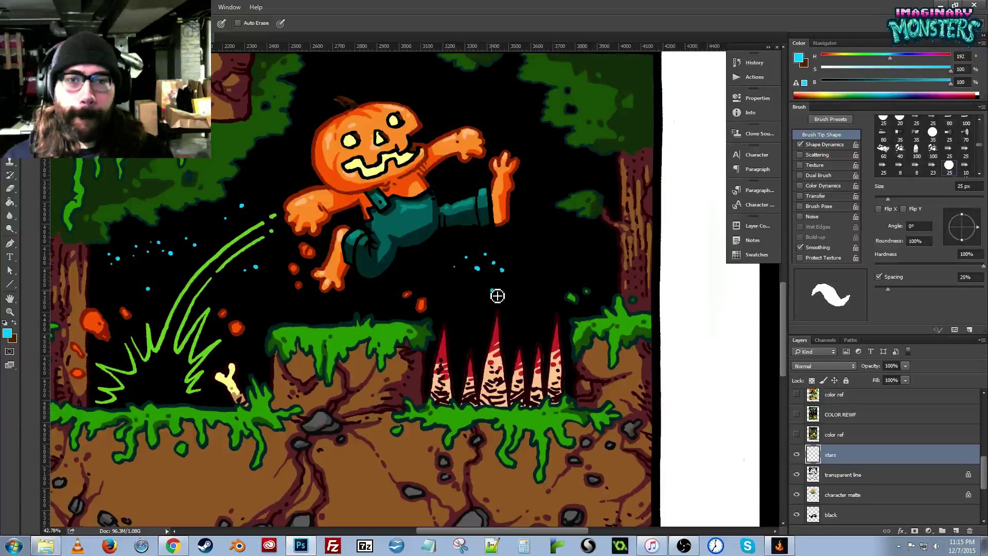
# Scatter cyan stars from below the pumpkin man's overalls across to the sky beyond his front foot.
pyautogui.click(523, 260)
pyautogui.click(538, 223)
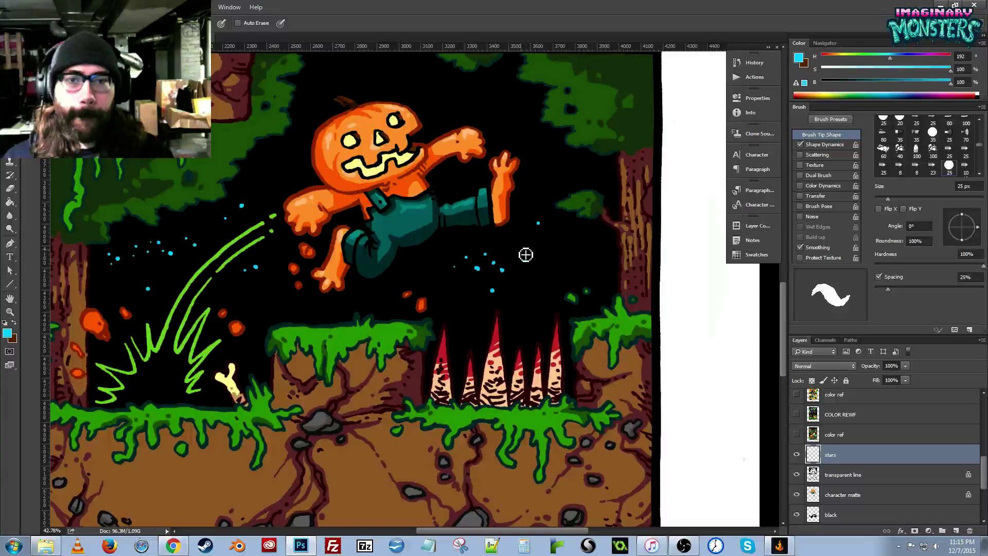
pyautogui.click(542, 268)
pyautogui.click(548, 256)
pyautogui.click(446, 252)
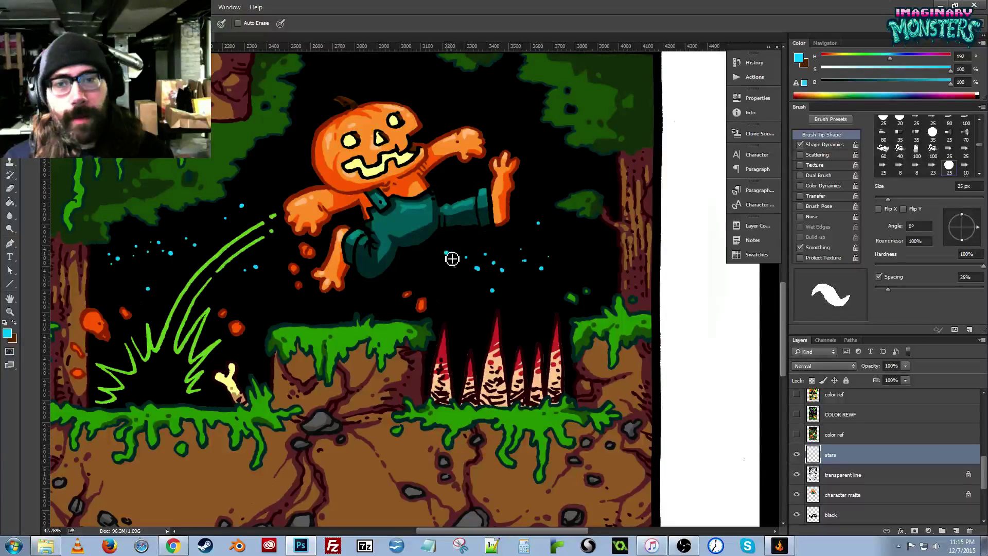
# Recolour the tiny debris speck above the middle ledge's end near the spikes with sampled dark orange-red on the transparent line layer.
pyautogui.press('z')
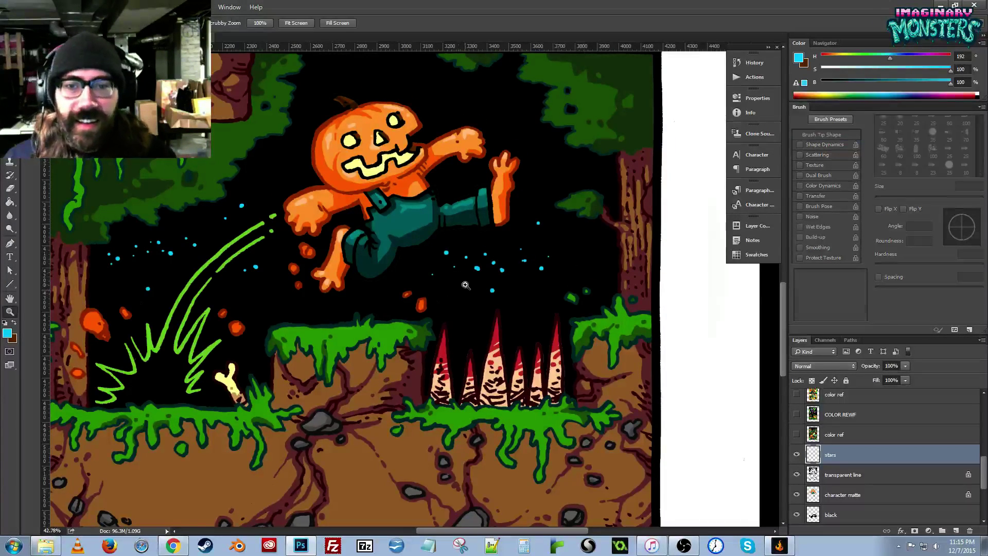
pyautogui.moveTo(455, 296)
pyautogui.mouseDown()
pyautogui.moveTo(507, 250)
pyautogui.moveTo(453, 252)
pyautogui.mouseUp()
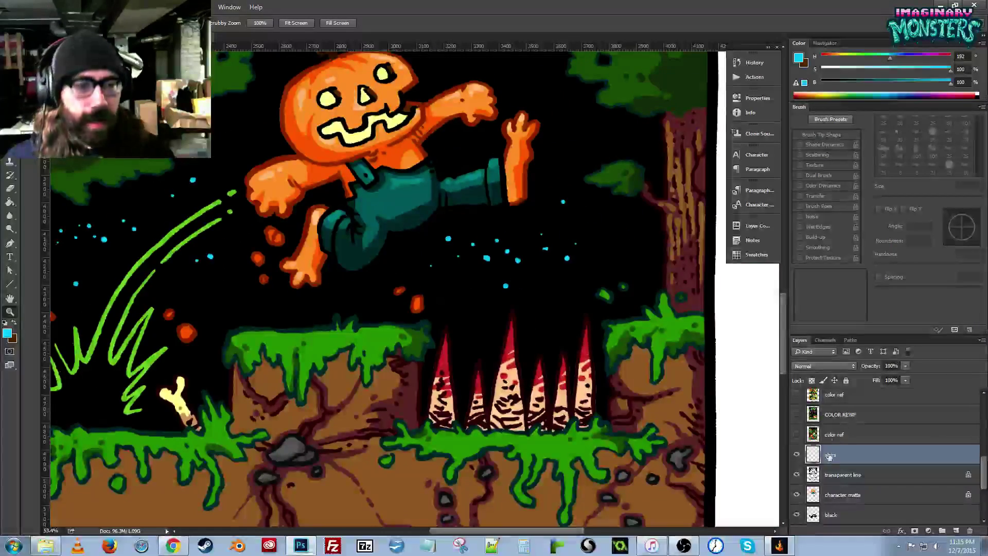
pyautogui.click(812, 472)
pyautogui.press('b')
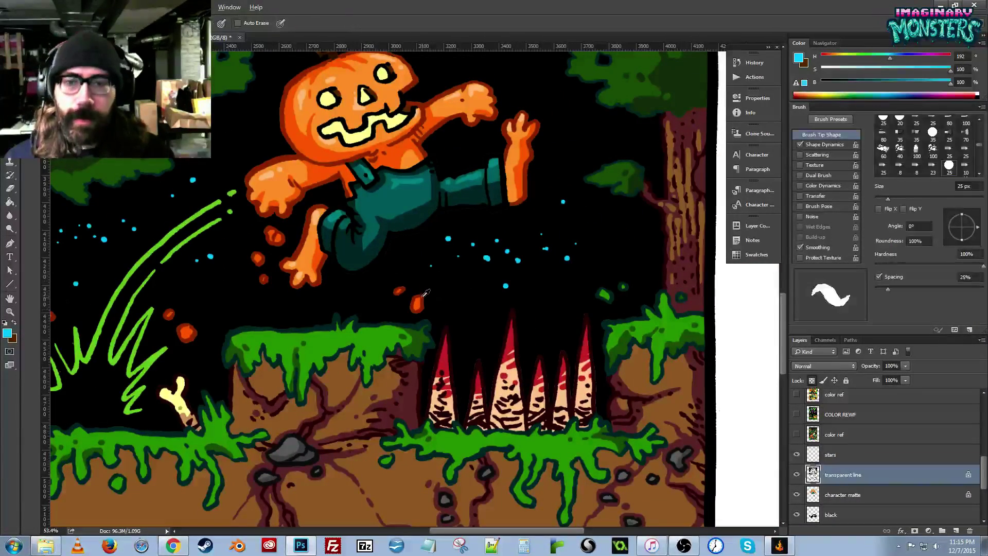
pyautogui.keyDown('alt'); pyautogui.click(423, 298); pyautogui.keyUp('alt')
pyautogui.moveTo(678, 342); pyautogui.dragTo(654, 367)
# Resample the star cyan on the stars layer and add more stars at both ends of the cluster above the spikes.
pyautogui.click(813, 455)
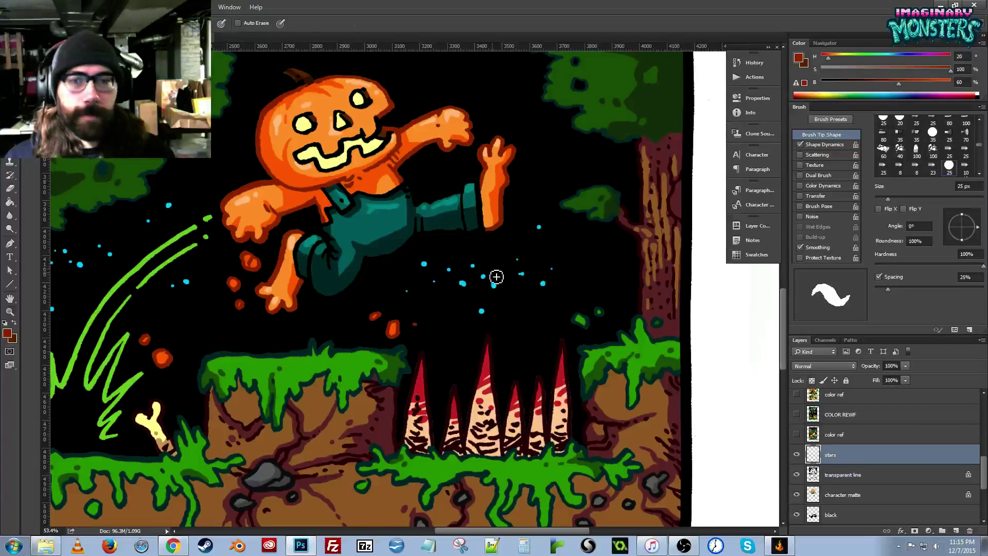
pyautogui.moveTo(476, 272); pyautogui.dragTo(486, 276)
pyautogui.keyDown('alt'); pyautogui.click(484, 279); pyautogui.keyUp('alt')
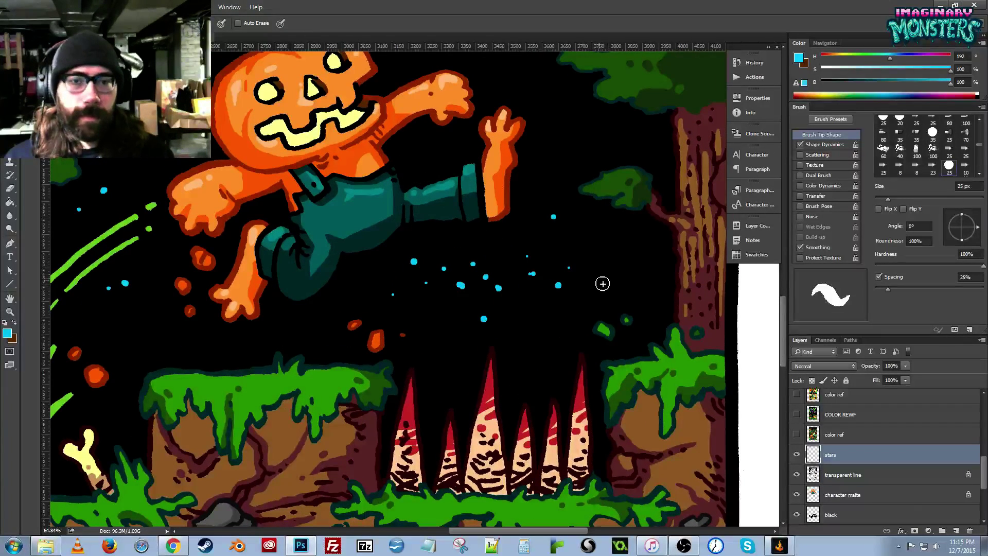
pyautogui.click(585, 273)
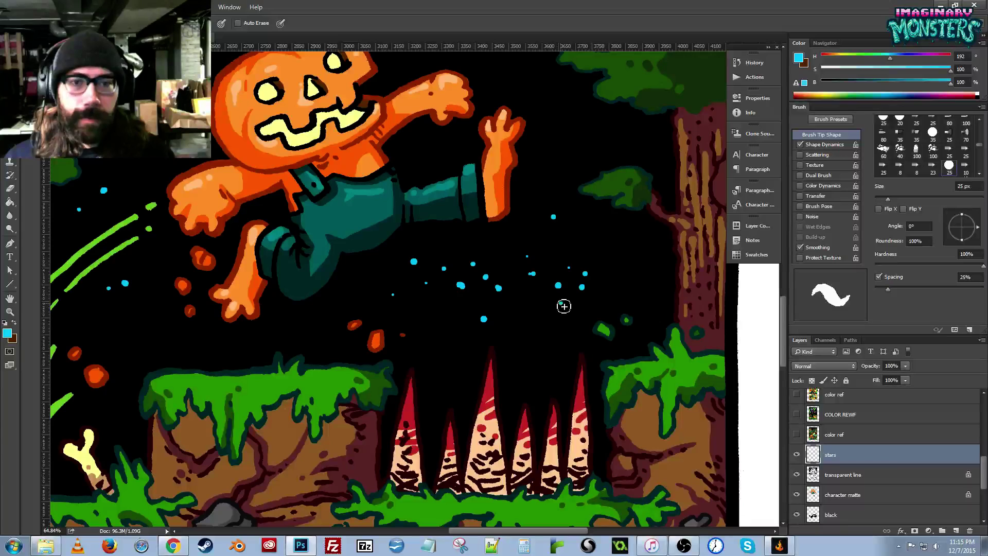
pyautogui.moveTo(521, 305); pyautogui.dragTo(538, 294)
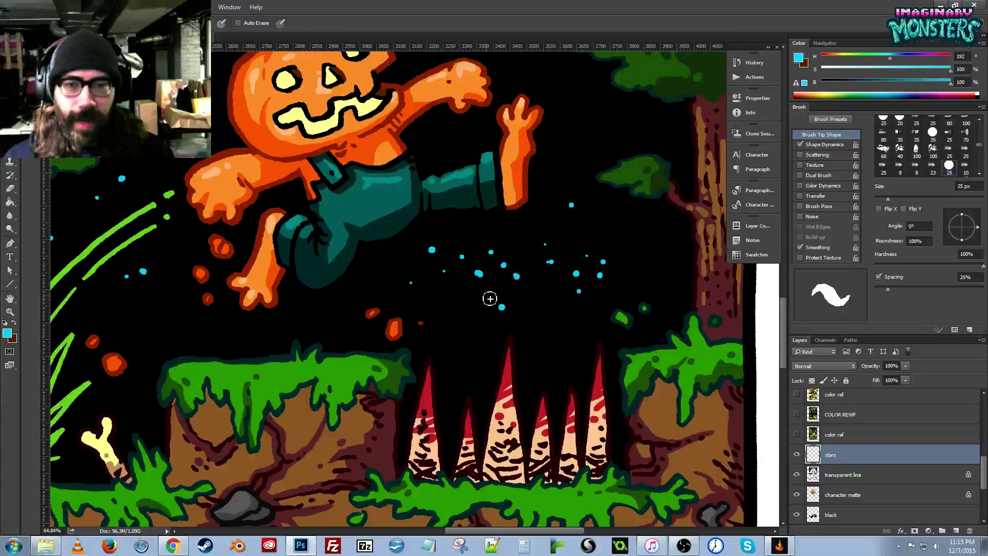
pyautogui.moveTo(402, 274); pyautogui.dragTo(453, 295)
# Fill in the sky just beside the left tree trunk, above the large debris chunk, with more cyan stars.
pyautogui.moveTo(167, 271); pyautogui.dragTo(536, 244)
pyautogui.hotkey('ctrl', 'r')
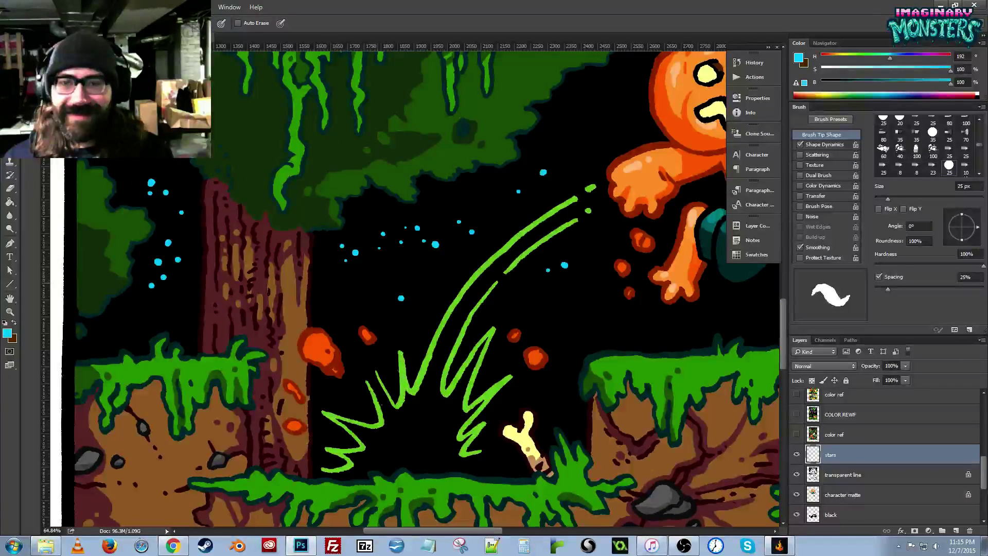
pyautogui.click(377, 282)
pyautogui.click(365, 273)
pyautogui.click(346, 261)
pyautogui.click(331, 291)
pyautogui.click(322, 301)
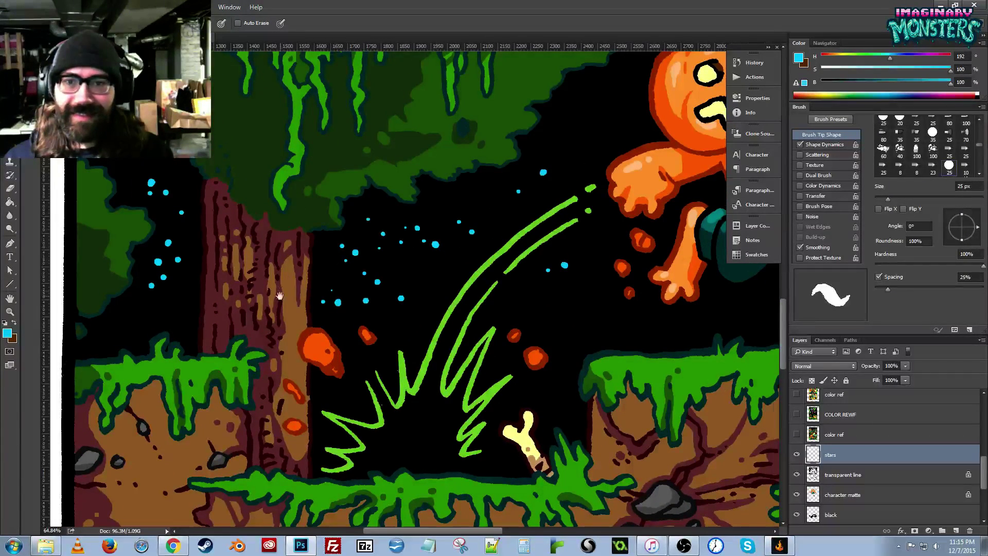
# Dot more cyan stars low in the gap left of the tree trunk, just above the grassy ledge.
pyautogui.moveTo(279, 296); pyautogui.dragTo(392, 293)
pyautogui.moveTo(307, 277); pyautogui.dragTo(359, 286)
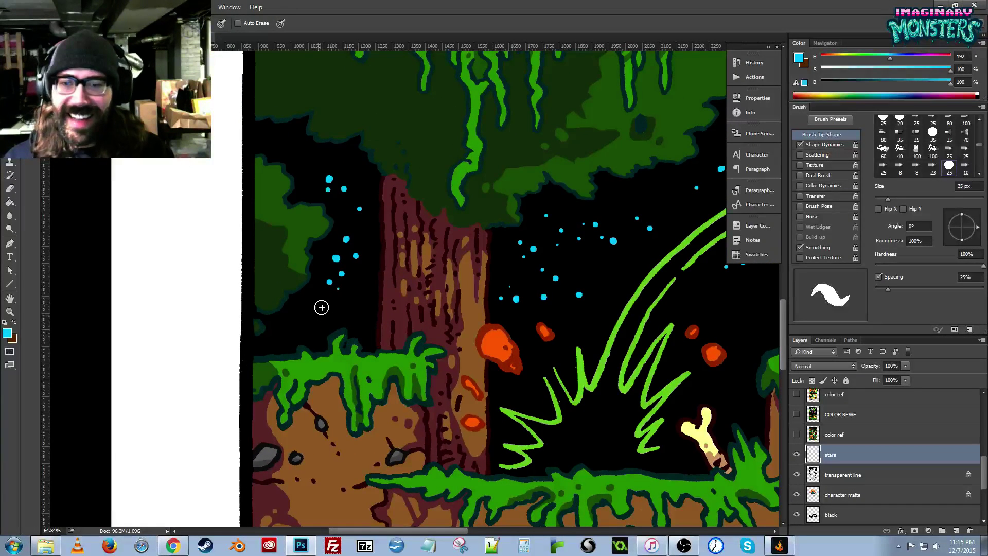
pyautogui.click(305, 312)
pyautogui.click(306, 300)
pyautogui.moveTo(411, 291); pyautogui.dragTo(276, 348)
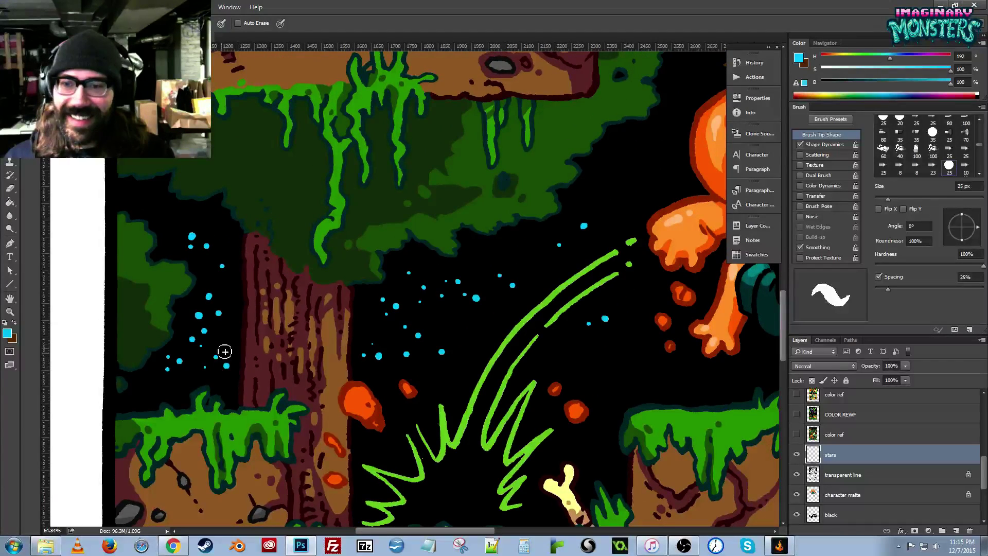
# Dot more cyan stars across the sky from the green trail, past the spikes, to the right tree trunk.
pyautogui.moveTo(552, 330); pyautogui.dragTo(165, 319)
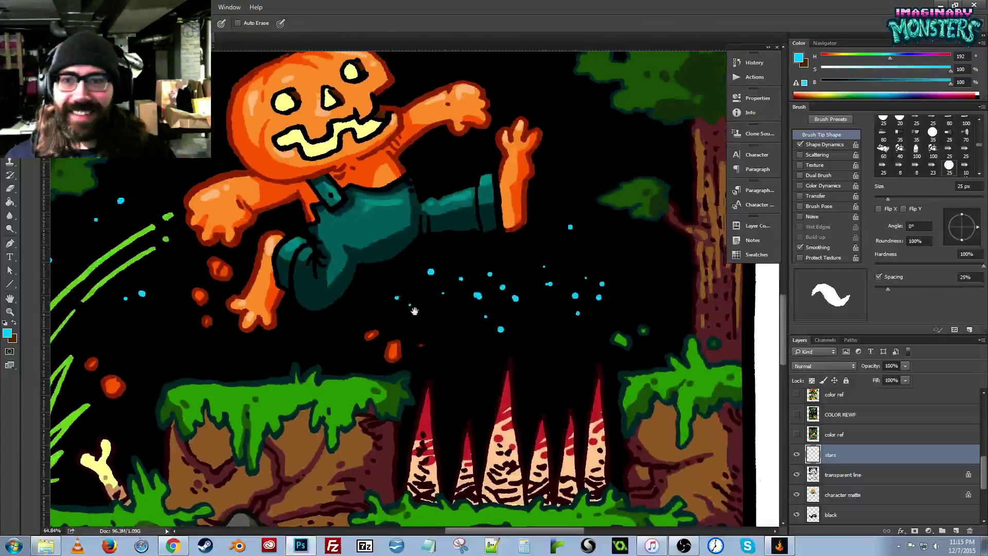
pyautogui.click(140, 310)
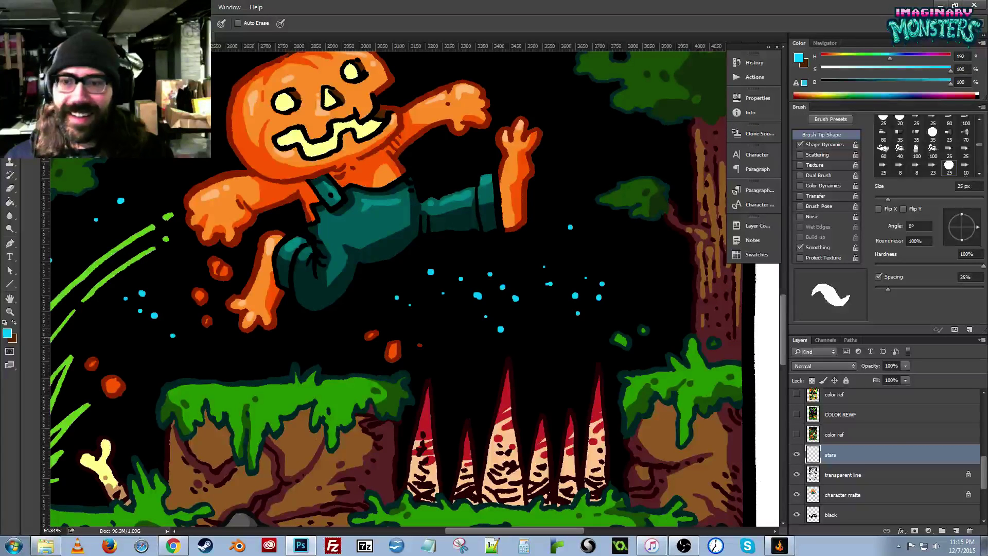
pyautogui.click(460, 317)
pyautogui.click(444, 316)
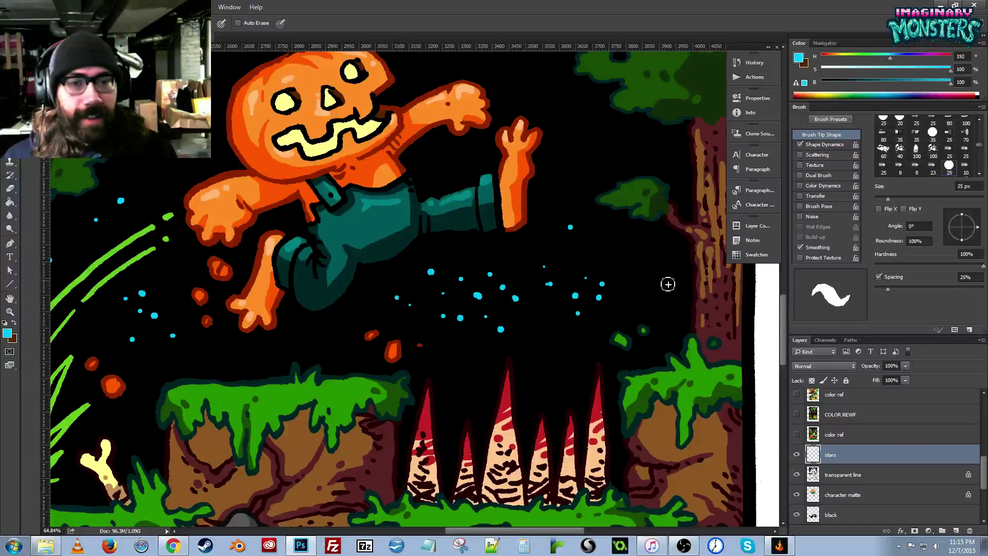
pyautogui.click(622, 253)
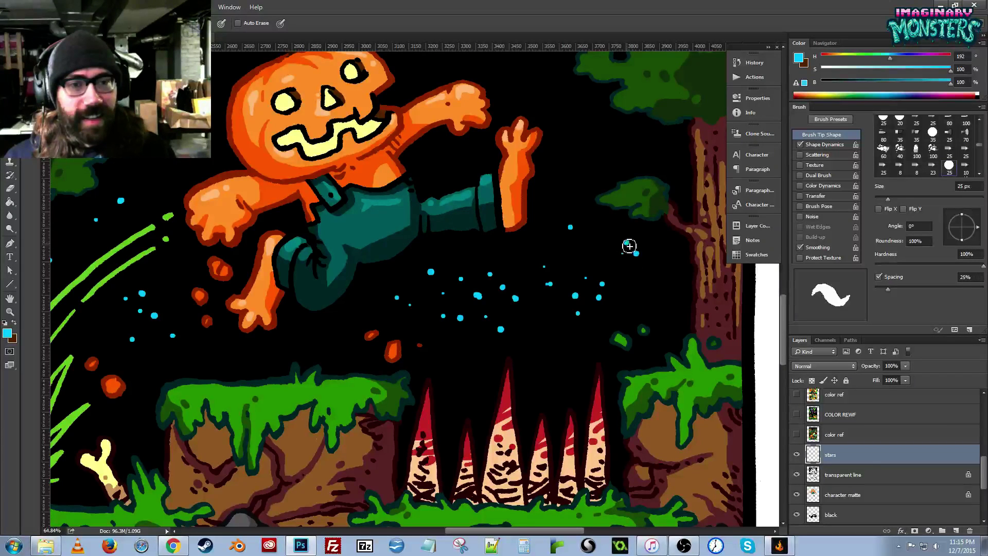
pyautogui.click(664, 274)
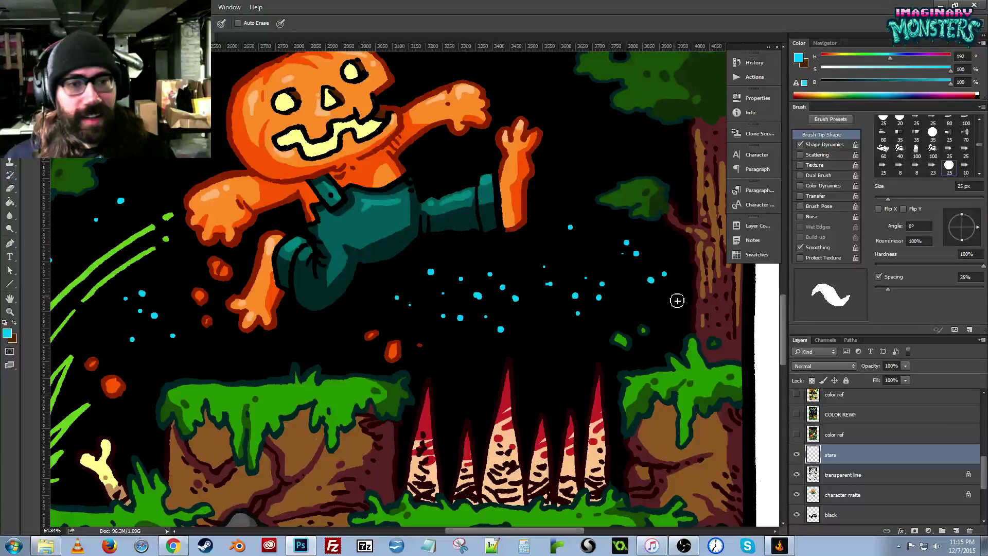
# Erase the stray cyan stars just above the upper end of the green jump trail.
pyautogui.press('z')
pyautogui.keyDown('alt'); pyautogui.click(639, 273); pyautogui.keyUp('alt')
pyautogui.keyDown('alt'); pyautogui.click(639, 273); pyautogui.keyUp('alt')
pyautogui.keyDown('alt'); pyautogui.click(639, 272); pyautogui.keyUp('alt')
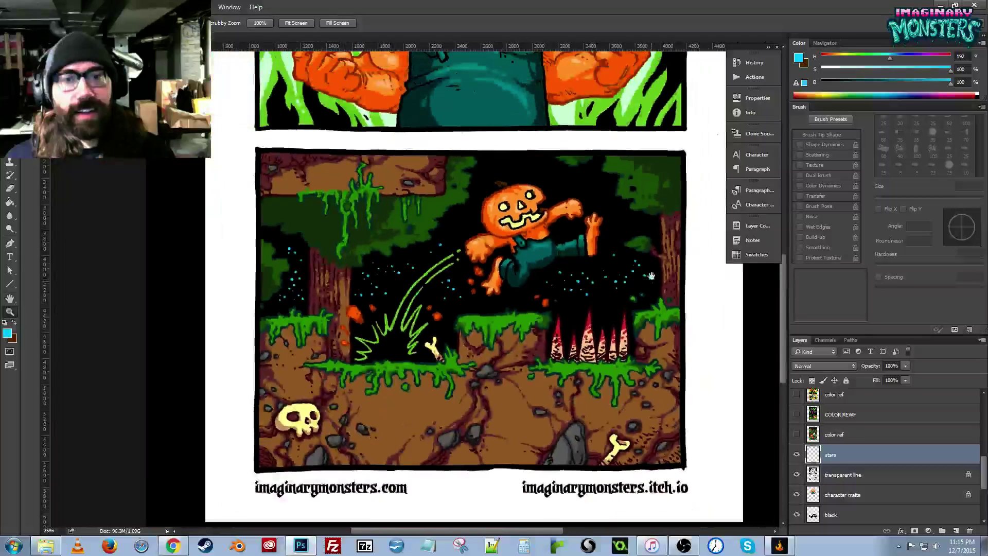
pyautogui.moveTo(648, 263); pyautogui.dragTo(624, 299)
pyautogui.hotkey('ctrl', 'space')
pyautogui.moveTo(478, 332); pyautogui.dragTo(508, 333)
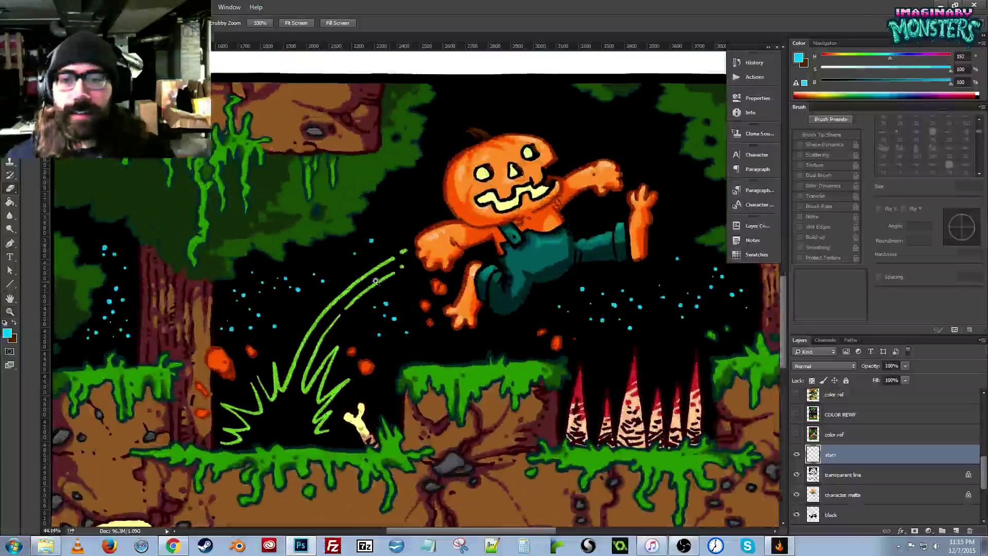
pyautogui.press('e')
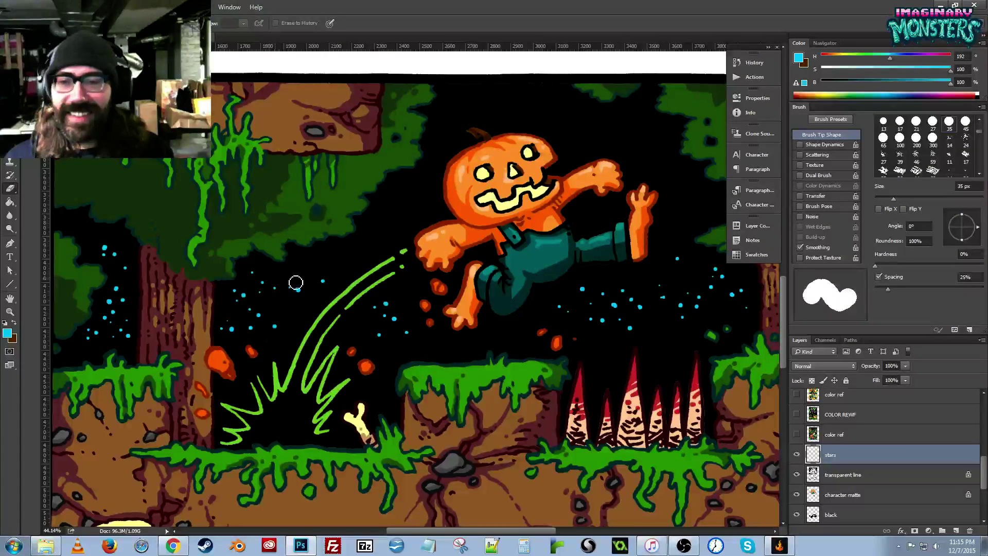
pyautogui.press('space')
pyautogui.moveTo(289, 241); pyautogui.dragTo(291, 245)
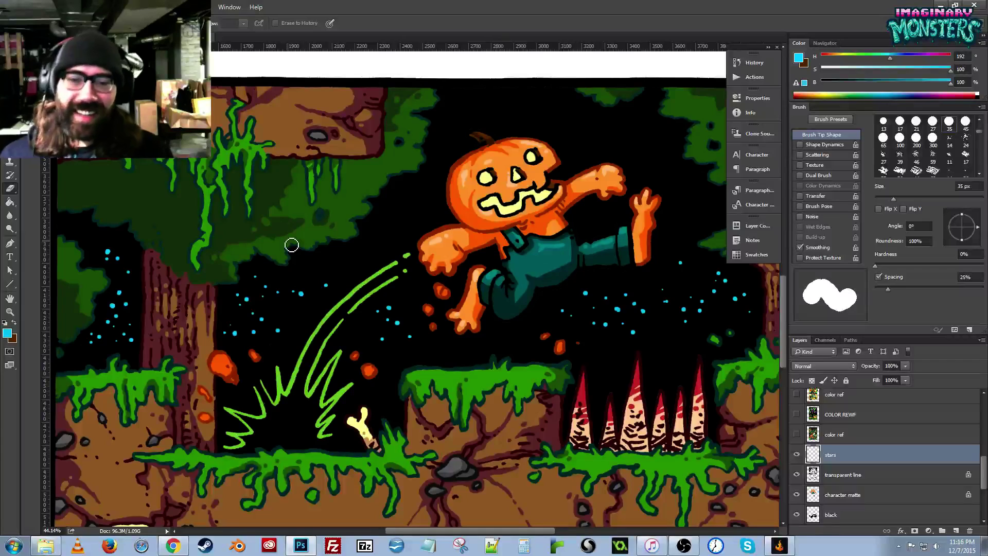
# Dot a few more cyan stars on both sides of the green jump trail, between the tree trunk and the middle grassy ledge.
pyautogui.moveTo(426, 309); pyautogui.dragTo(451, 279)
pyautogui.press('z')
pyautogui.click(327, 276)
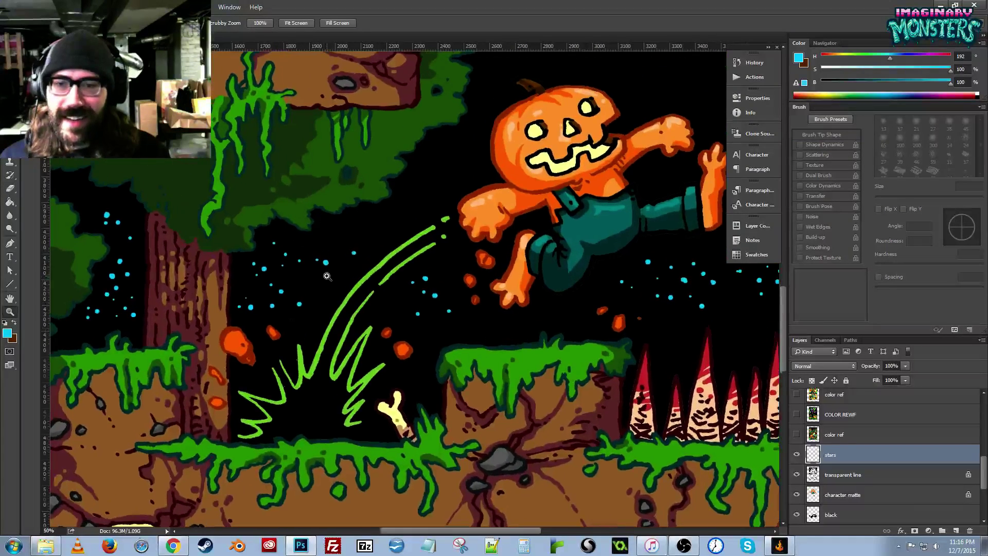
pyautogui.press('b')
pyautogui.press('z')
pyautogui.click(314, 276)
pyautogui.press('b')
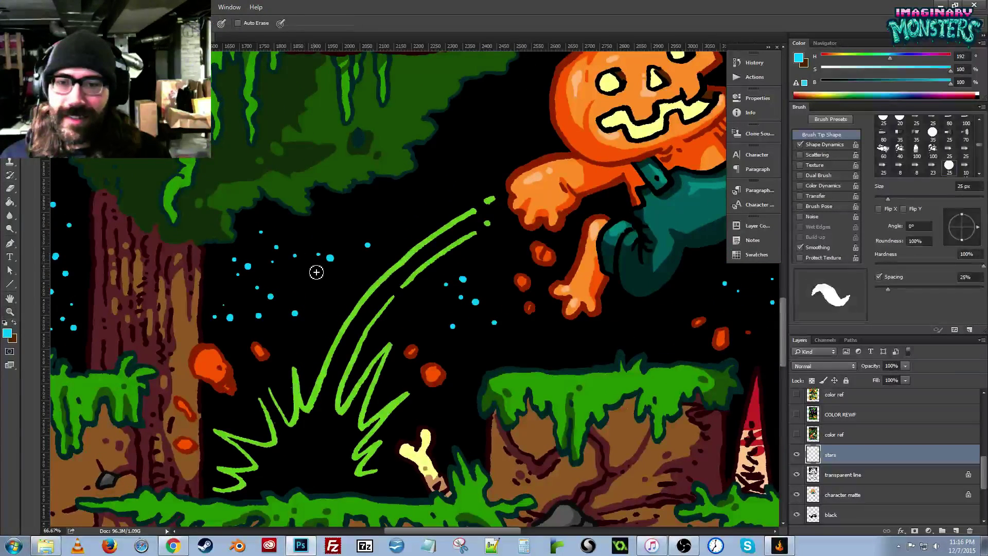
pyautogui.click(313, 269)
pyautogui.moveTo(309, 295); pyautogui.dragTo(327, 287)
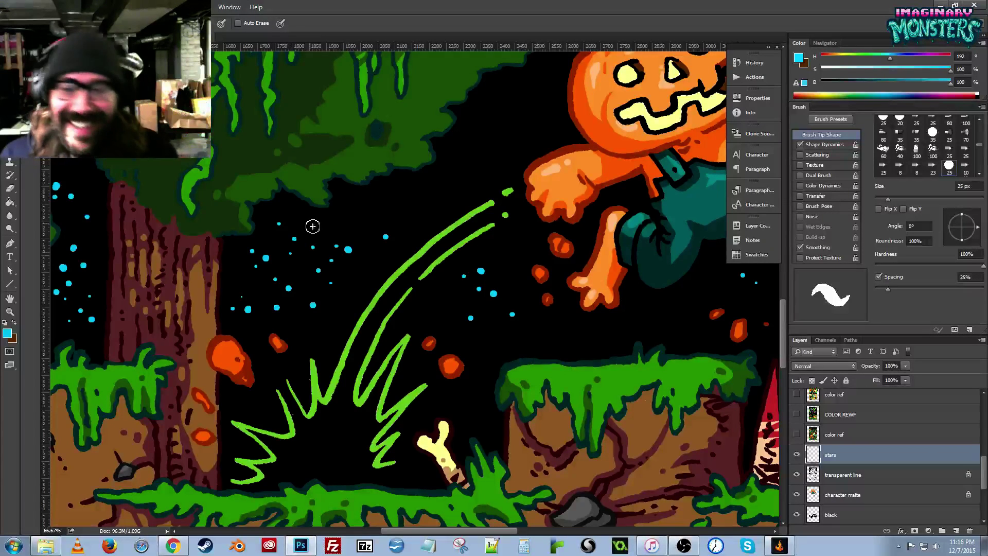
pyautogui.click(308, 327)
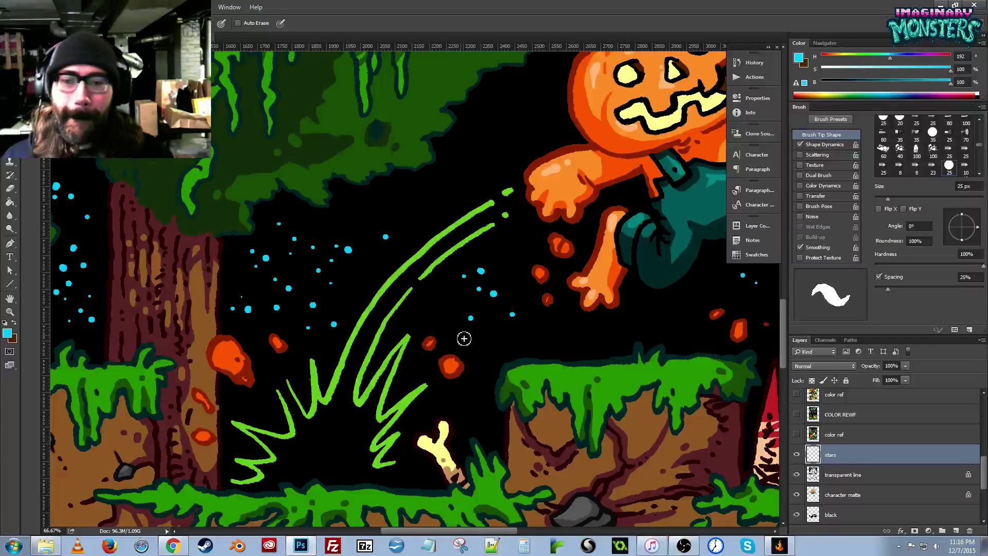
pyautogui.click(437, 305)
pyautogui.click(487, 350)
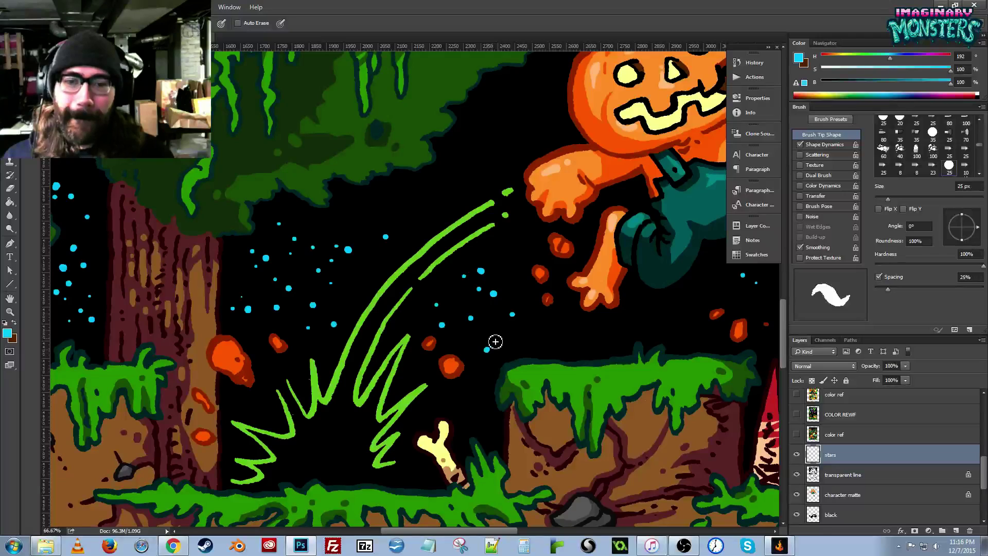
# On the transparent line layer, dot a small debris speck in the debris outline's dark red, just above the small chunk beside the trunk.
pyautogui.moveTo(524, 433); pyautogui.dragTo(491, 411)
pyautogui.moveTo(319, 369); pyautogui.dragTo(378, 355)
pyautogui.moveTo(342, 308); pyautogui.dragTo(370, 274)
pyautogui.press('v')
pyautogui.keyDown('ctrl'); pyautogui.click(337, 355); pyautogui.keyUp('ctrl')
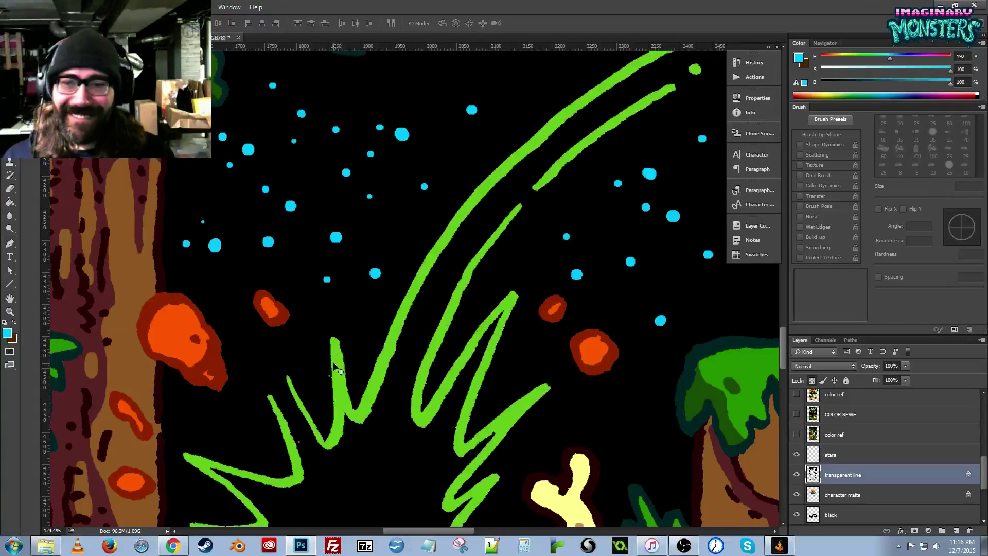
pyautogui.press('b')
pyautogui.keyDown('alt'); pyautogui.click(287, 311); pyautogui.keyUp('alt')
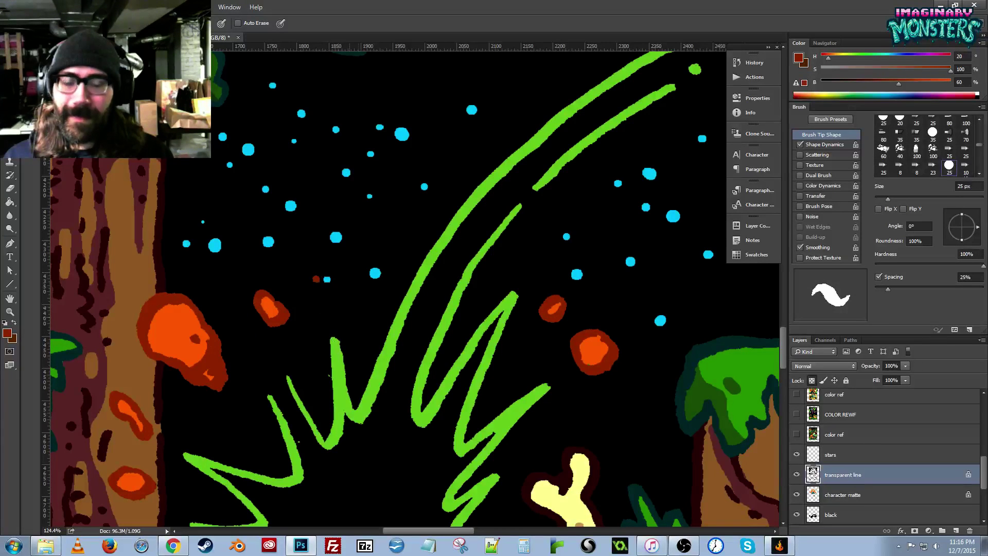
# On the stars layer, erase the star touching the dark red speck and dot a cyan one nearer the jump trail.
pyautogui.press('v')
pyautogui.keyDown('ctrl'); pyautogui.click(375, 274); pyautogui.keyUp('ctrl')
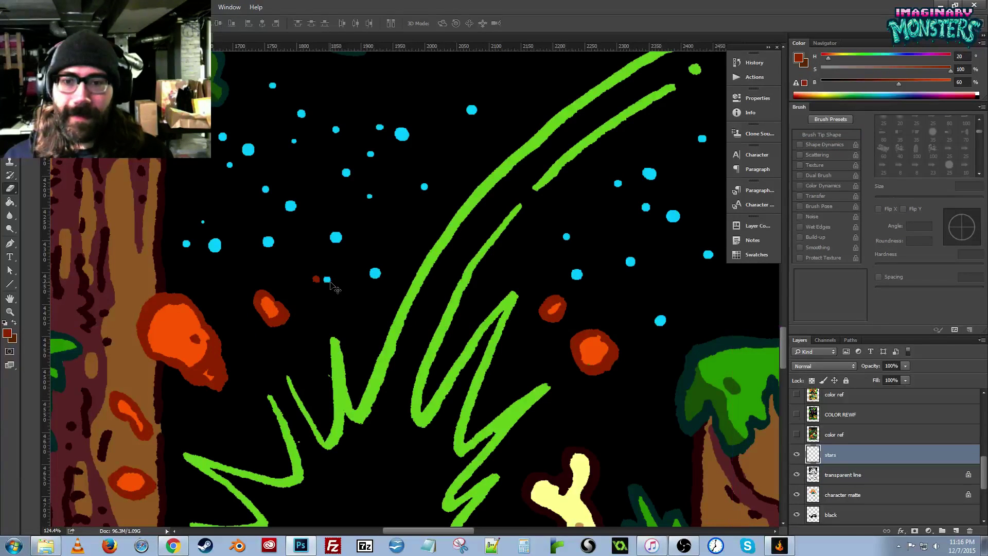
pyautogui.press('e')
pyautogui.click(325, 277)
pyautogui.press('b')
pyautogui.keyDown('alt'); pyautogui.click(375, 272); pyautogui.keyUp('alt')
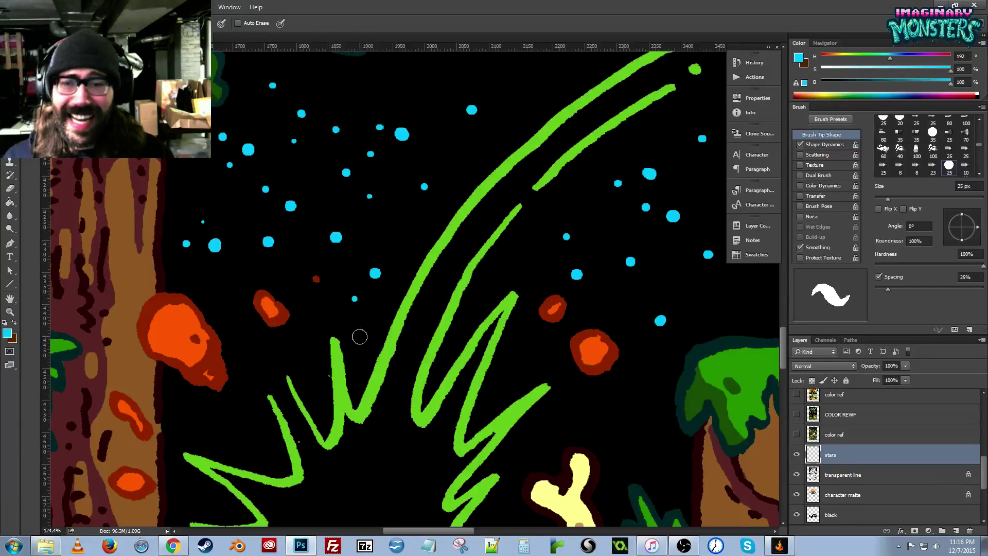
# Examine how the stars are spread across the night sky, both over the whole panel and close up.
pyautogui.press('z')
pyautogui.keyDown('alt'); pyautogui.click(376, 275); pyautogui.keyUp('alt')
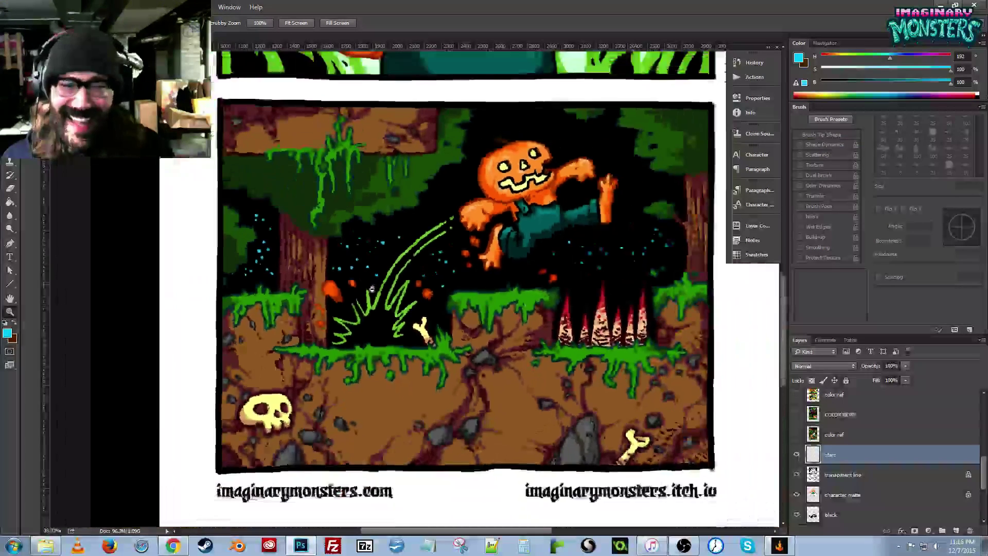
pyautogui.keyDown('alt'); pyautogui.click(372, 289); pyautogui.keyUp('alt')
pyautogui.press('b')
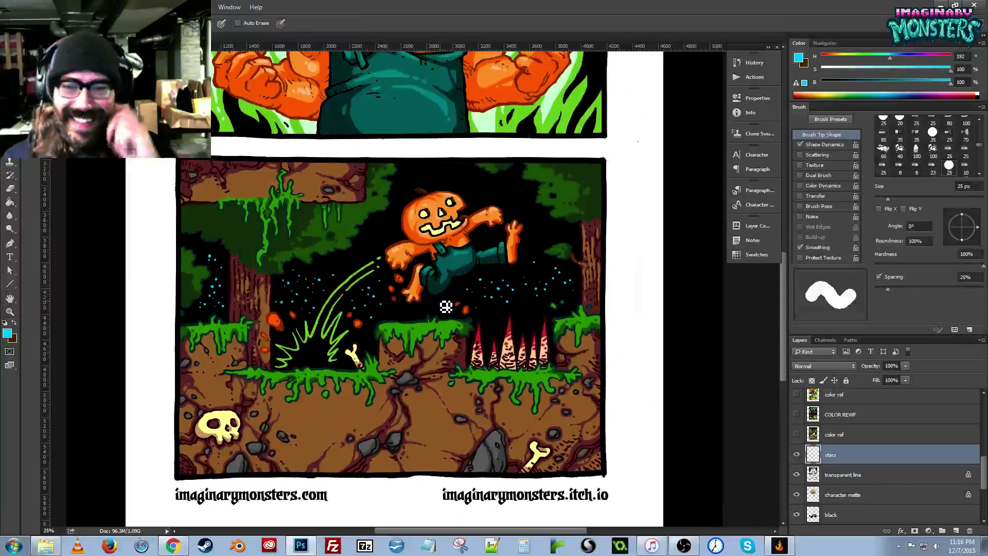
pyautogui.press('z')
pyautogui.press('e')
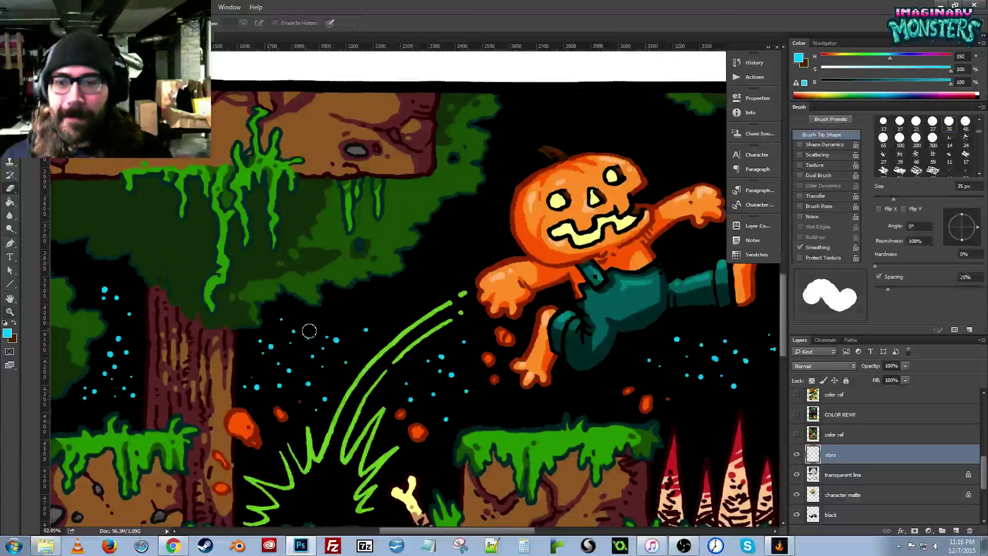
pyautogui.moveTo(411, 295); pyautogui.dragTo(342, 233)
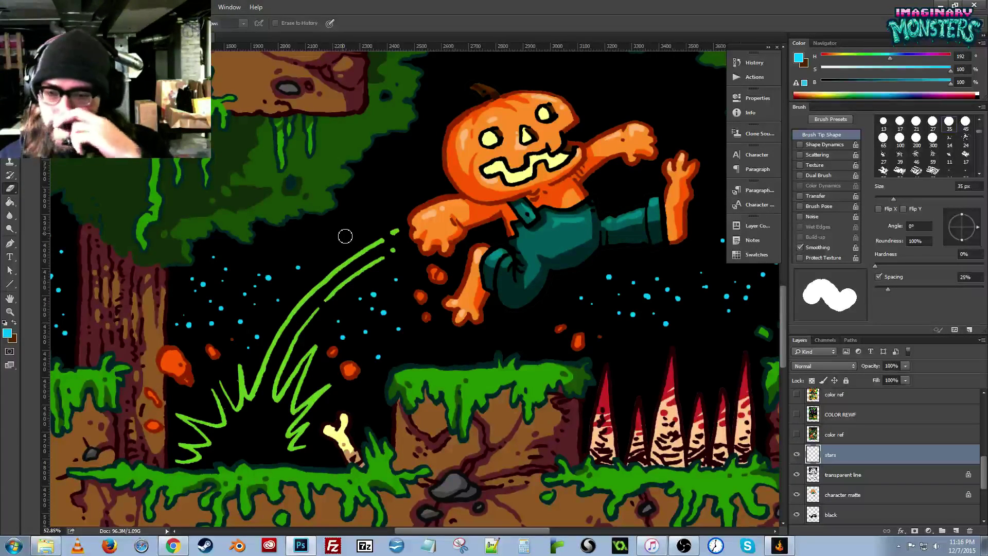
pyautogui.moveTo(463, 365); pyautogui.dragTo(390, 352)
pyautogui.moveTo(573, 279); pyautogui.dragTo(487, 292)
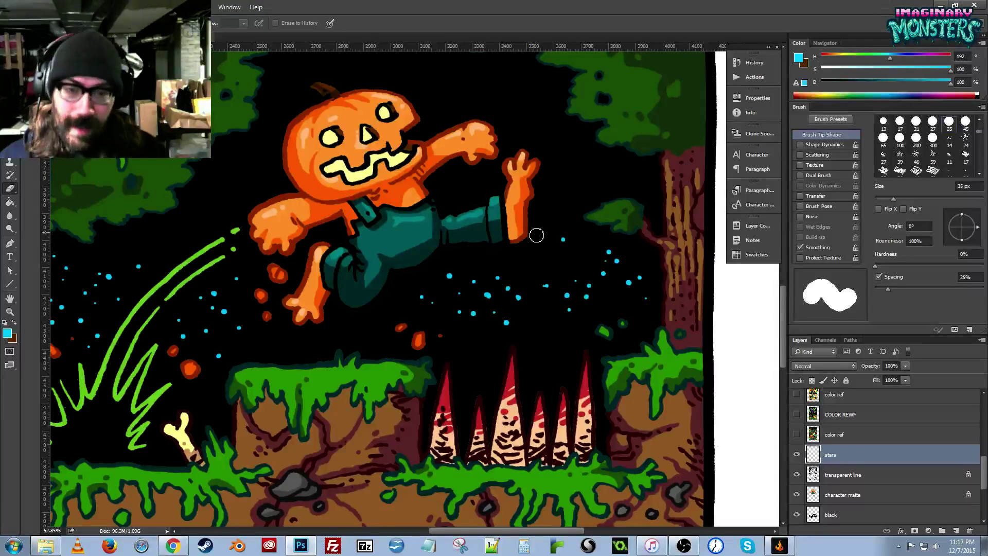
pyautogui.moveTo(346, 336)
pyautogui.mouseDown()
pyautogui.moveTo(449, 324)
pyautogui.moveTo(356, 328)
pyautogui.mouseUp()
pyautogui.press('b')
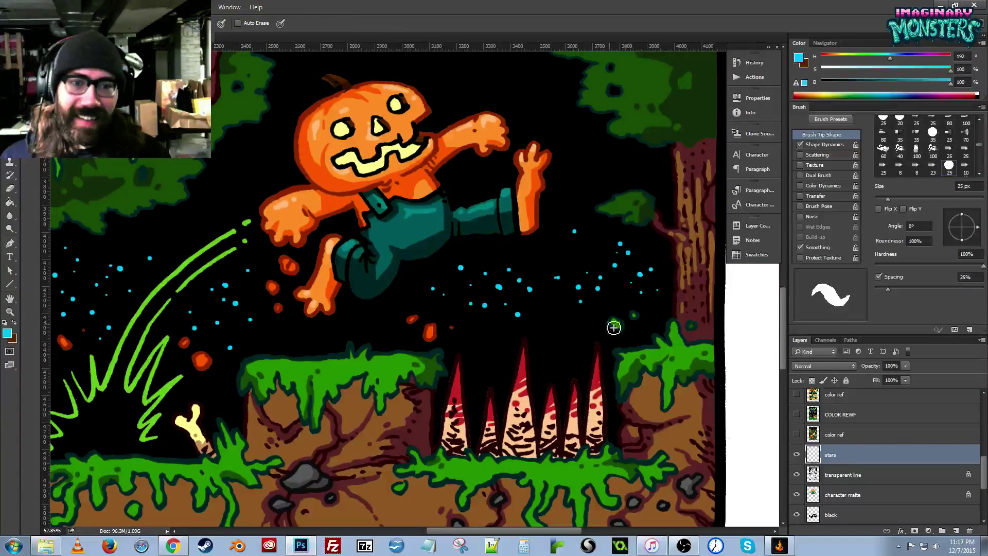
pyautogui.moveTo(538, 332); pyautogui.dragTo(732, 314)
pyautogui.moveTo(278, 230); pyautogui.dragTo(288, 241)
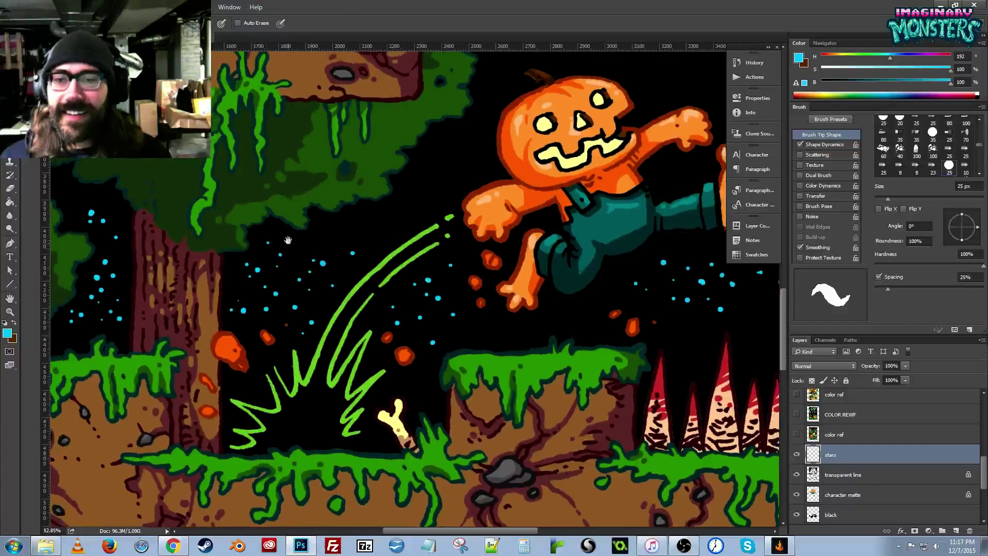
pyautogui.press('z')
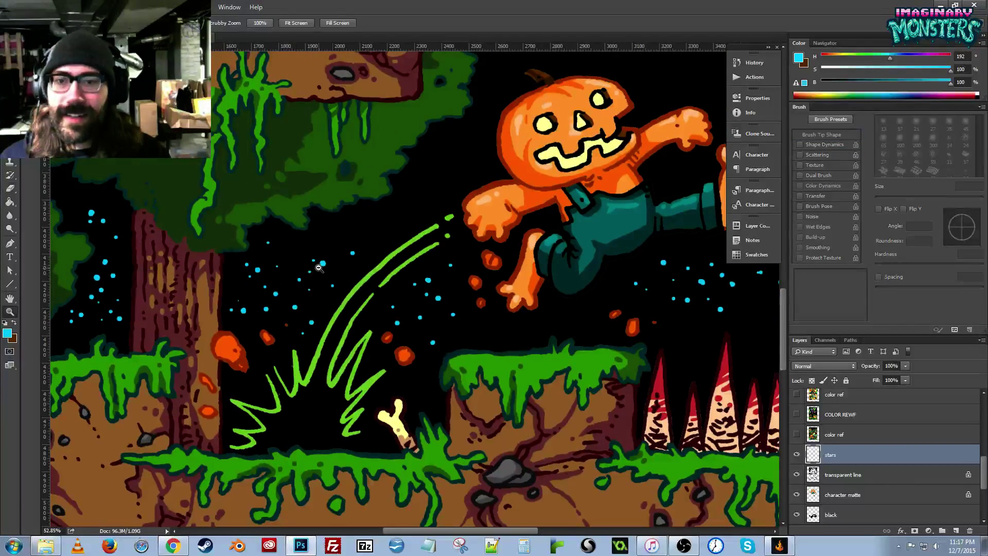
pyautogui.keyDown('alt'); pyautogui.click(319, 267); pyautogui.keyUp('alt')
pyautogui.keyDown('alt'); pyautogui.click(319, 267); pyautogui.keyUp('alt')
pyautogui.moveTo(451, 303); pyautogui.dragTo(414, 329)
pyautogui.press('v')
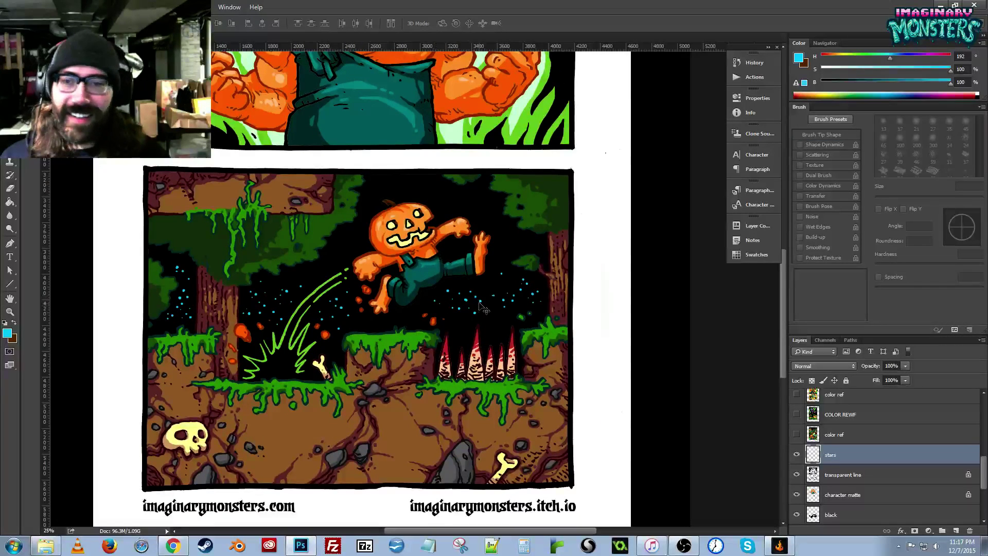
pyautogui.moveTo(483, 309)
pyautogui.mouseDown()
pyautogui.moveTo(481, 288)
pyautogui.moveTo(478, 310)
pyautogui.mouseUp()
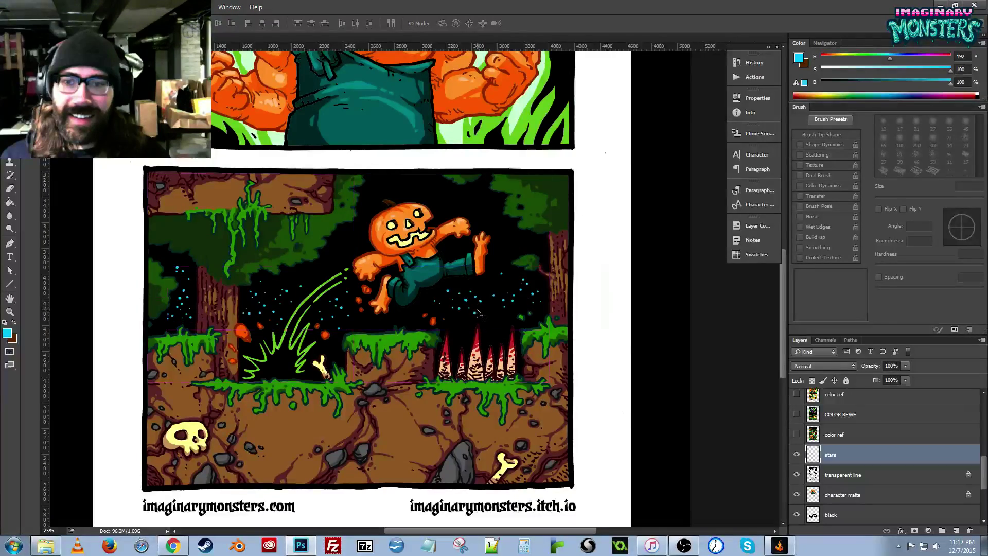
# Erase a few surplus cyan stars on both sides of the green jump trail to thin out the clusters.
pyautogui.press('z')
pyautogui.moveTo(268, 298); pyautogui.dragTo(313, 260)
pyautogui.press('e')
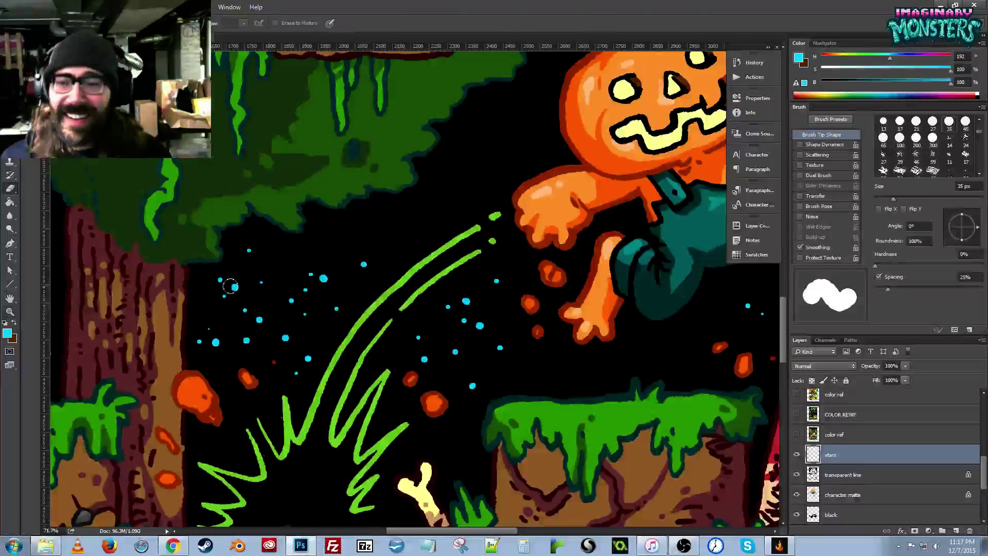
pyautogui.moveTo(237, 288); pyautogui.dragTo(368, 281)
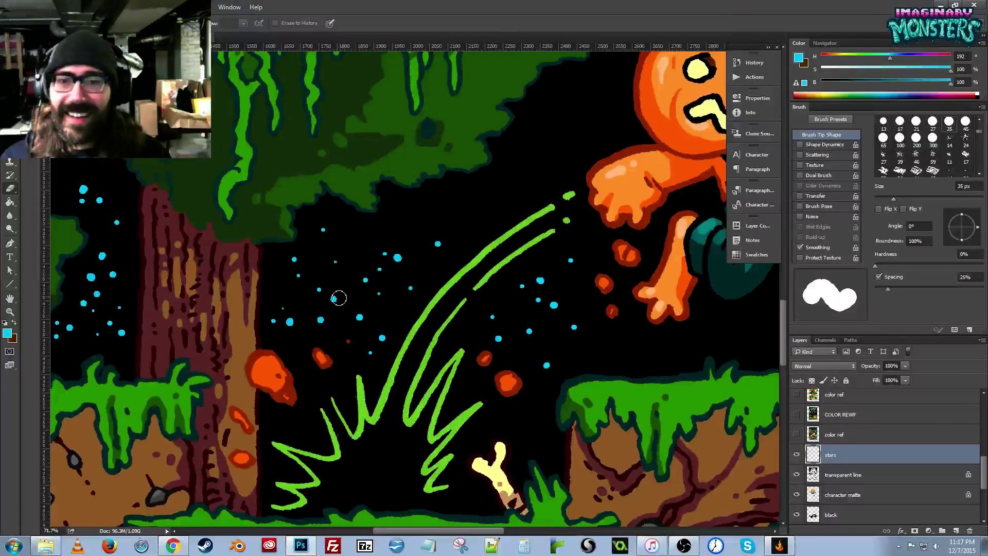
pyautogui.moveTo(518, 287); pyautogui.dragTo(337, 275)
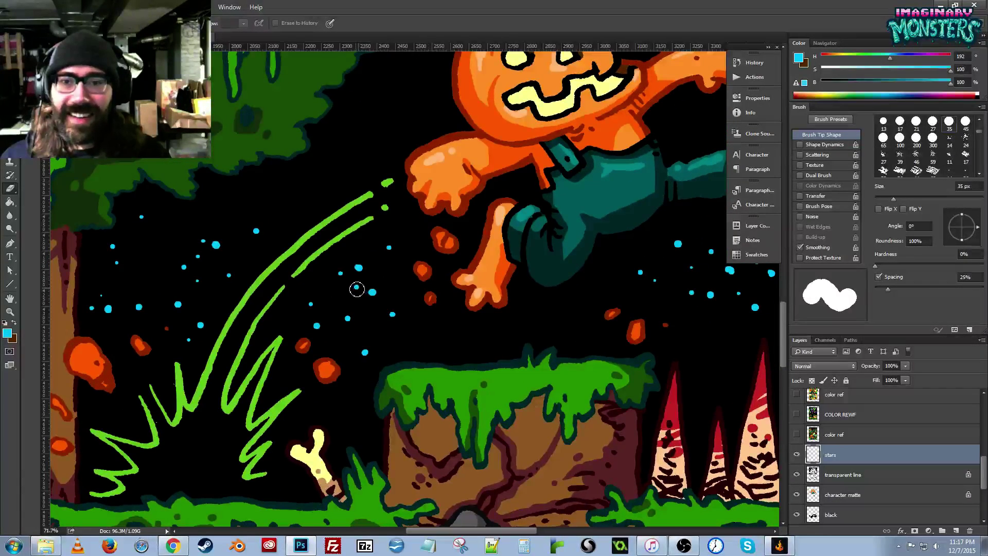
pyautogui.click(361, 268)
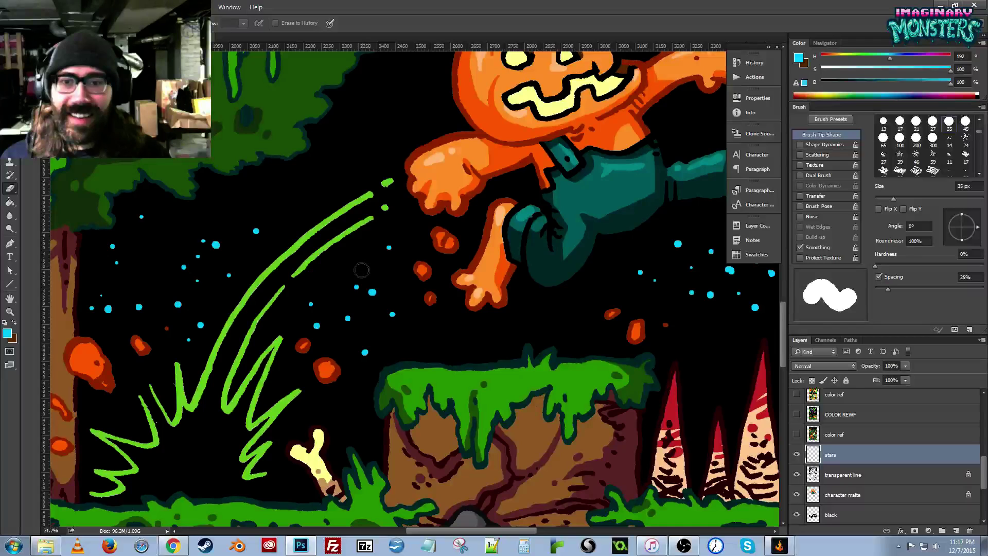
# Dot several cyan stars low in the sky just above the tips of the spikes.
pyautogui.moveTo(692, 259)
pyautogui.mouseDown()
pyautogui.moveTo(484, 290)
pyautogui.moveTo(451, 282)
pyautogui.mouseUp()
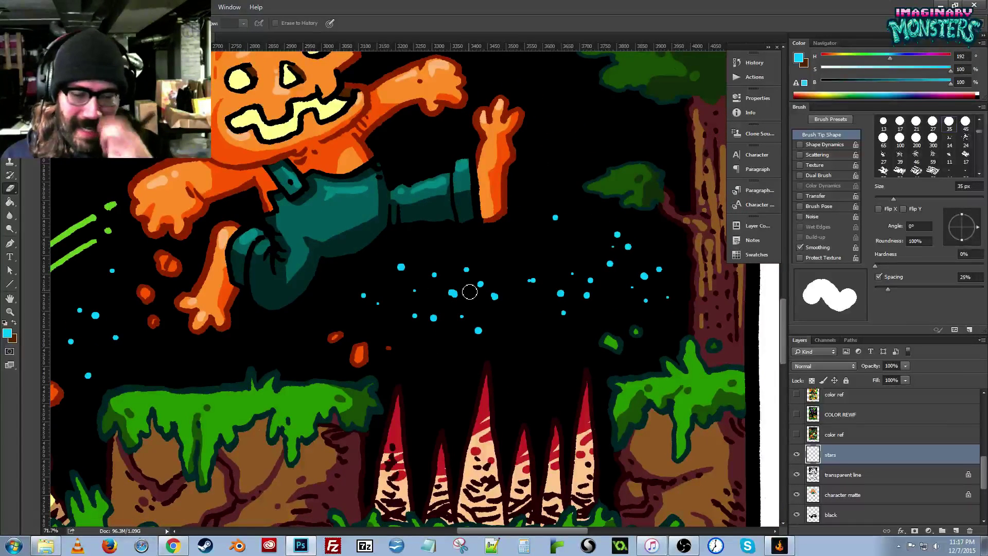
pyautogui.press('b')
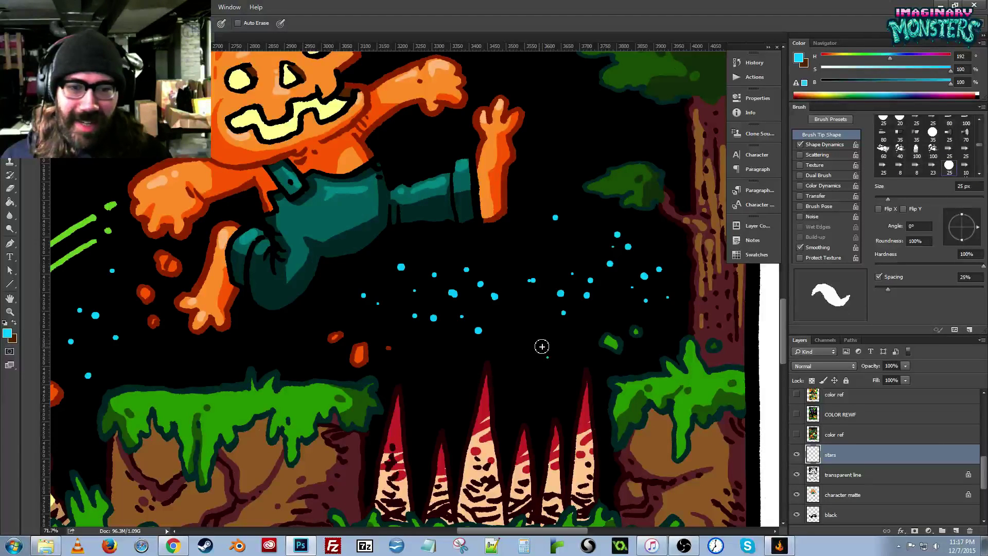
pyautogui.click(548, 356)
pyautogui.click(541, 344)
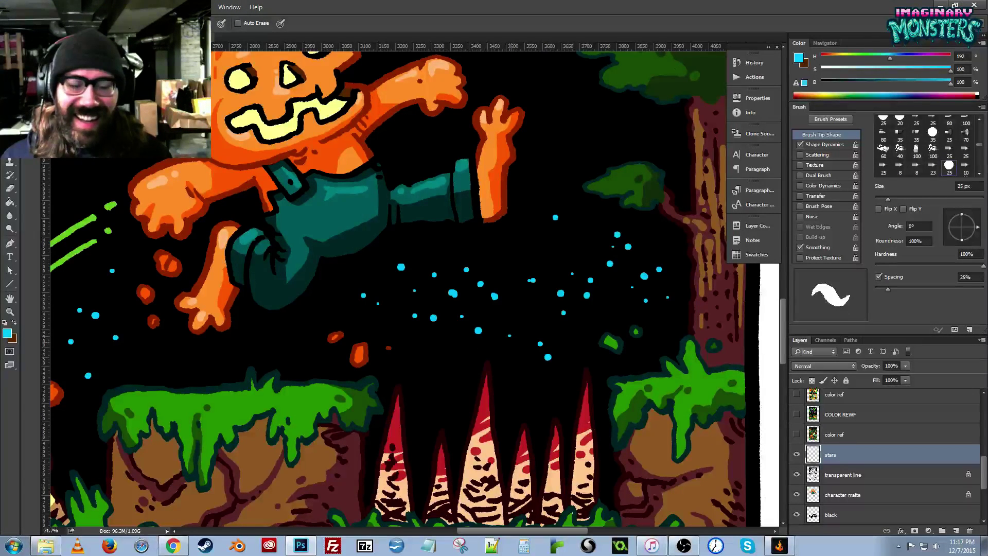
pyautogui.click(448, 355)
# Erase a cyan star from the cluster in the gap between the left foliage and the tree trunk.
pyautogui.press('z')
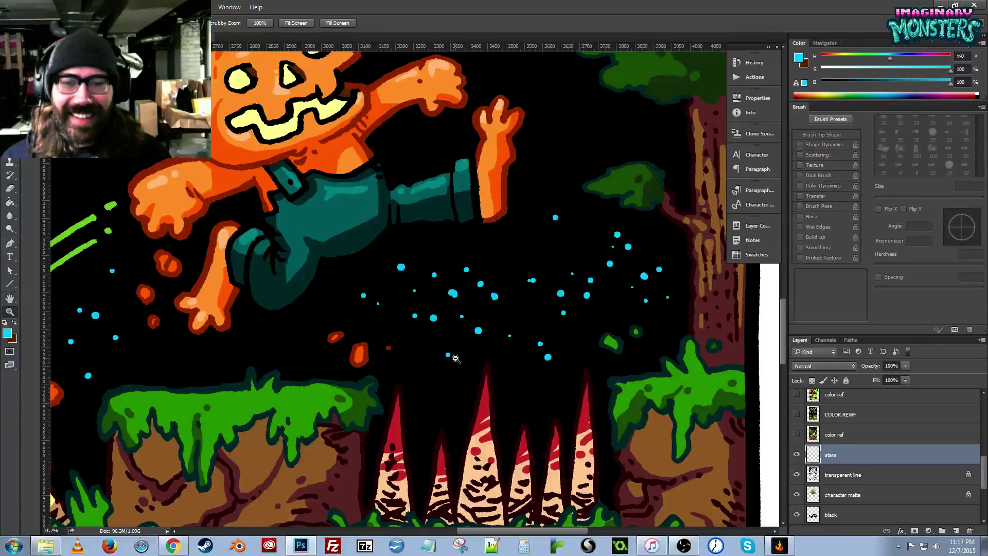
pyautogui.keyDown('alt'); pyautogui.click(456, 358); pyautogui.keyUp('alt')
pyautogui.keyDown('alt'); pyautogui.click(456, 359); pyautogui.keyUp('alt')
pyautogui.keyDown('alt'); pyautogui.click(463, 373); pyautogui.keyUp('alt')
pyautogui.moveTo(422, 369); pyautogui.dragTo(571, 360)
pyautogui.moveTo(262, 317)
pyautogui.mouseDown()
pyautogui.moveTo(312, 311)
pyautogui.moveTo(280, 279)
pyautogui.moveTo(328, 242)
pyautogui.moveTo(294, 265)
pyautogui.mouseUp()
pyautogui.press('e')
pyautogui.click(274, 309)
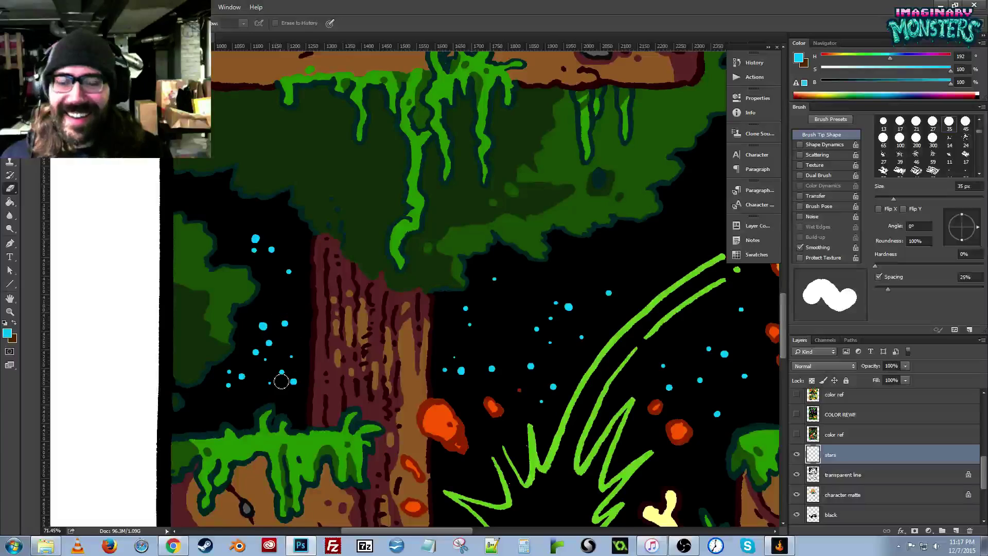
# Review the starry scene within the whole comic page, briefly showing the color ref layer beneath COLOR REWF for comparison.
pyautogui.press('z')
pyautogui.moveTo(326, 335); pyautogui.dragTo(272, 340)
pyautogui.moveTo(527, 357); pyautogui.dragTo(374, 348)
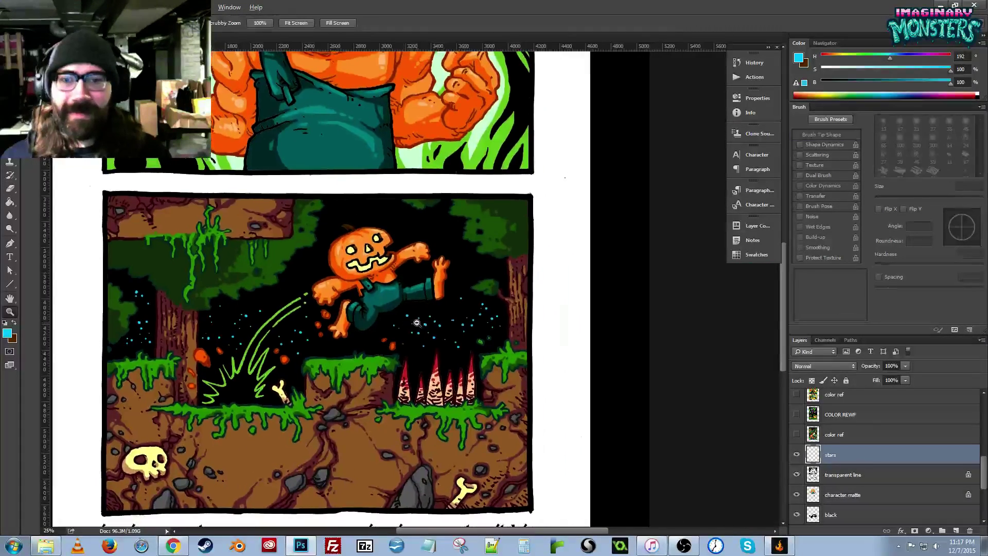
pyautogui.keyDown('alt'); pyautogui.click(422, 324); pyautogui.keyUp('alt')
pyautogui.moveTo(444, 359); pyautogui.dragTo(414, 343)
pyautogui.press('e')
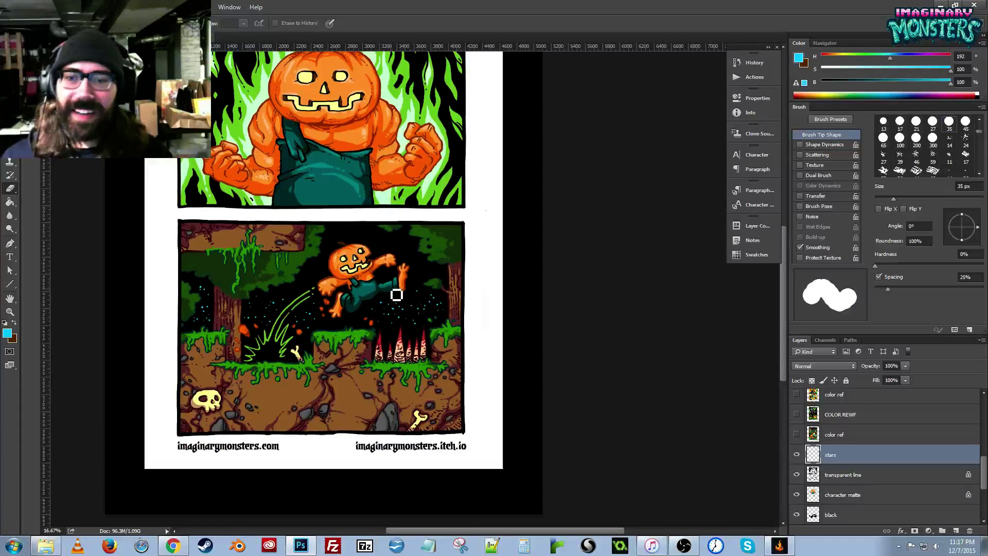
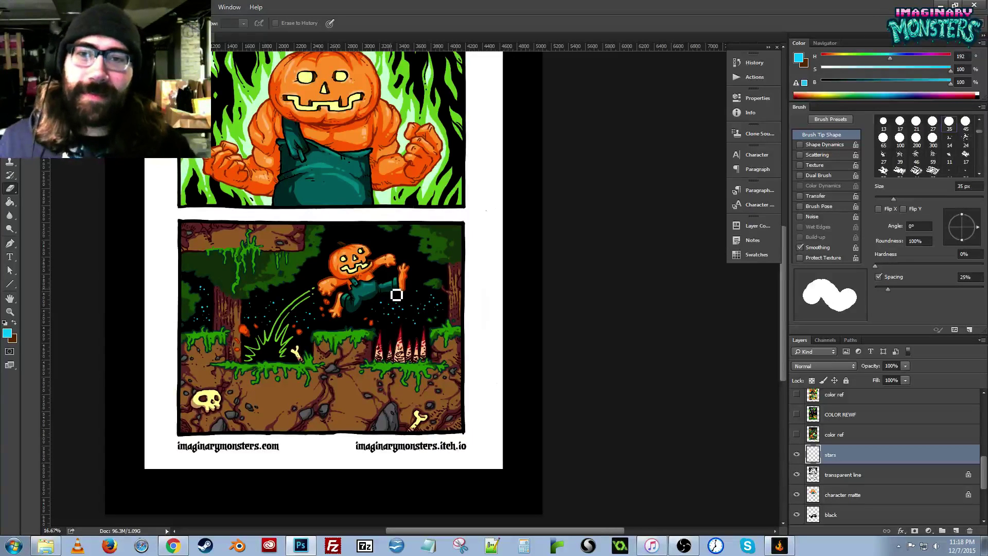
pyautogui.moveTo(356, 135); pyautogui.dragTo(399, 198)
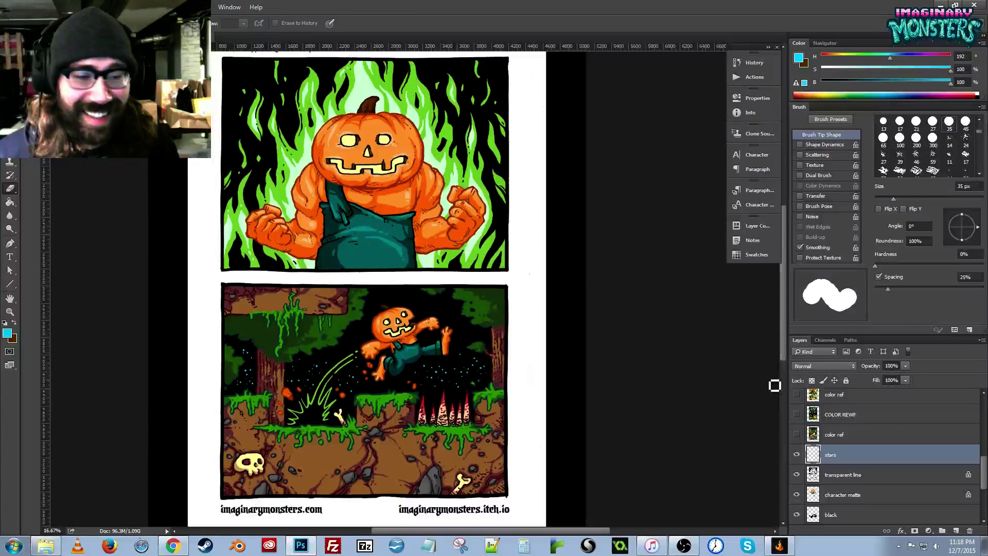
pyautogui.click(796, 434)
pyautogui.moveTo(394, 309); pyautogui.dragTo(389, 322)
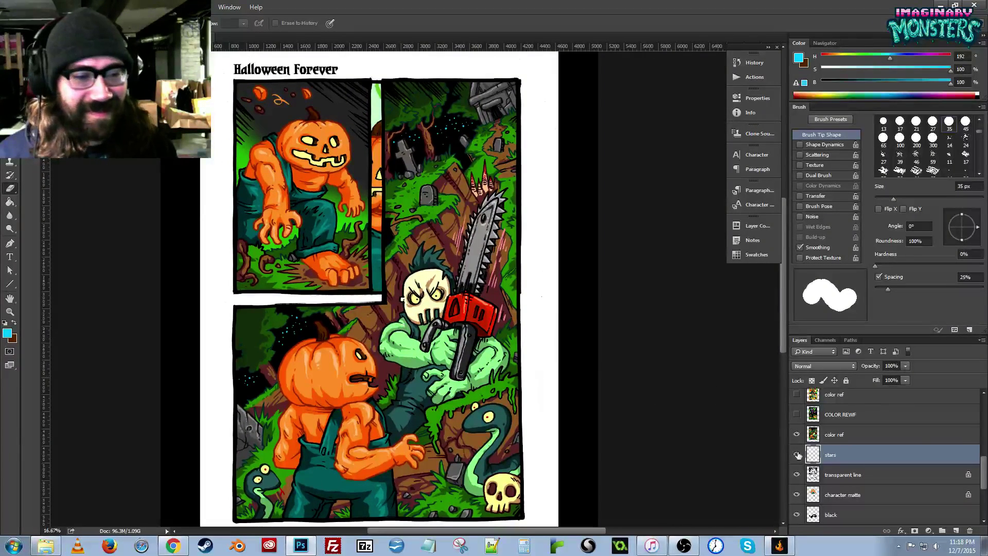
pyautogui.click(797, 434)
pyautogui.moveTo(384, 195); pyautogui.dragTo(389, 201)
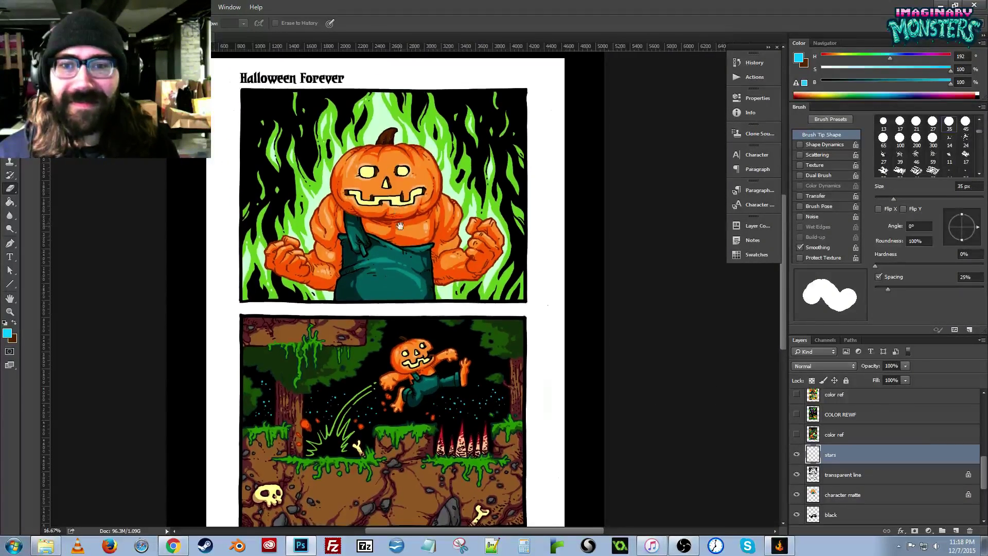
pyautogui.moveTo(403, 239); pyautogui.dragTo(405, 258)
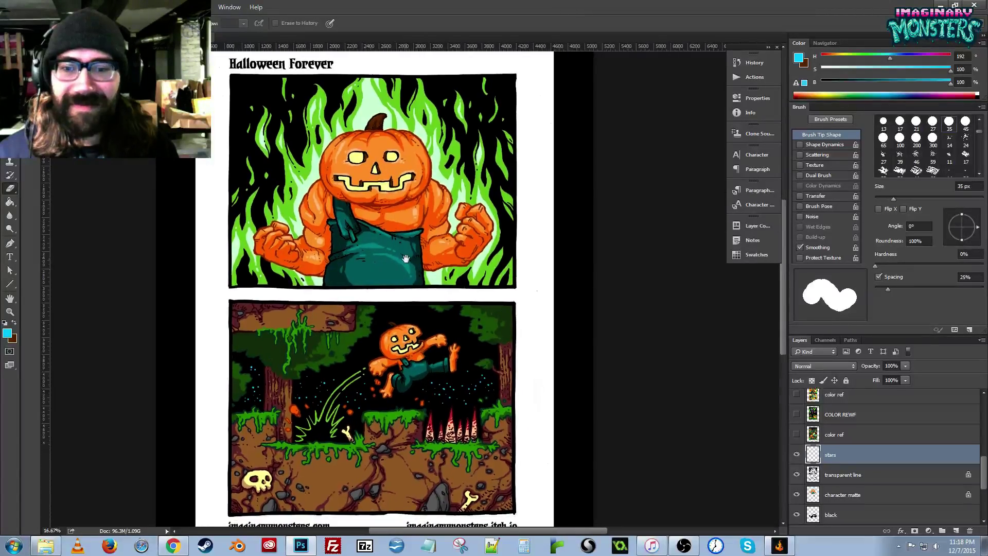
# Inspect the muscular pumpkin panel and the game scene panel up close and within the whole page.
pyautogui.press('z')
pyautogui.moveTo(405, 296)
pyautogui.mouseDown()
pyautogui.moveTo(434, 284)
pyautogui.moveTo(420, 307)
pyautogui.mouseUp()
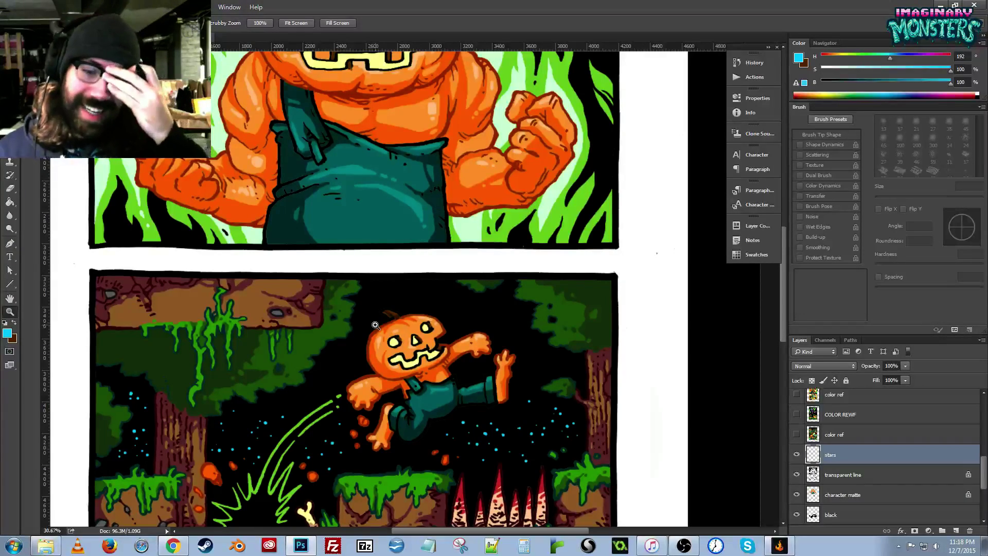
pyautogui.moveTo(493, 254); pyautogui.dragTo(514, 321)
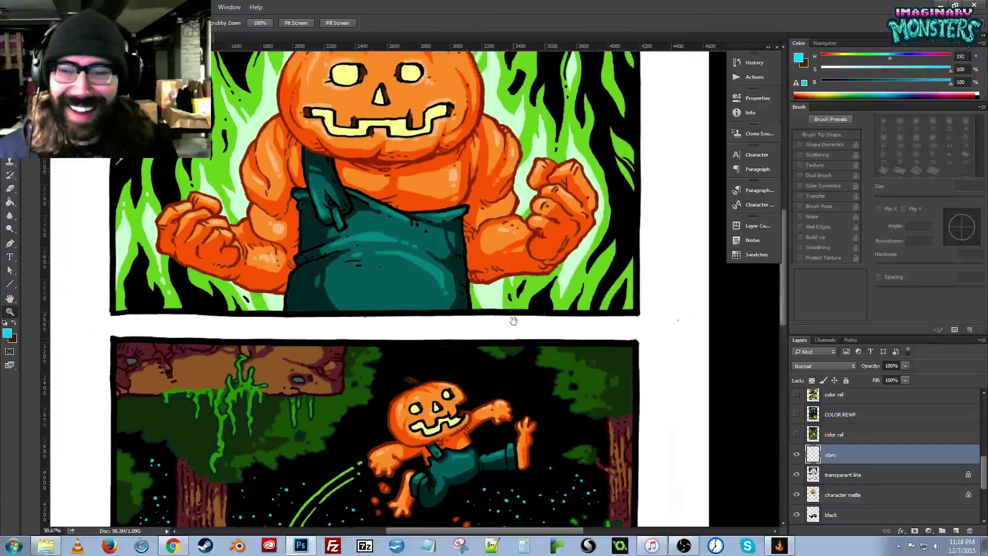
pyautogui.moveTo(450, 278); pyautogui.dragTo(509, 381)
pyautogui.moveTo(497, 336); pyautogui.dragTo(498, 359)
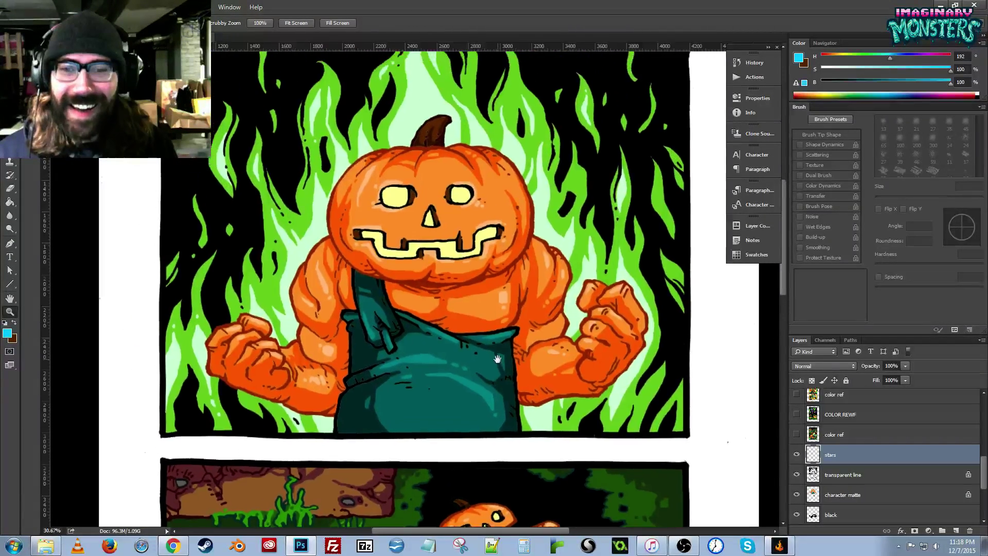
pyautogui.hotkey('ctrl', '0')
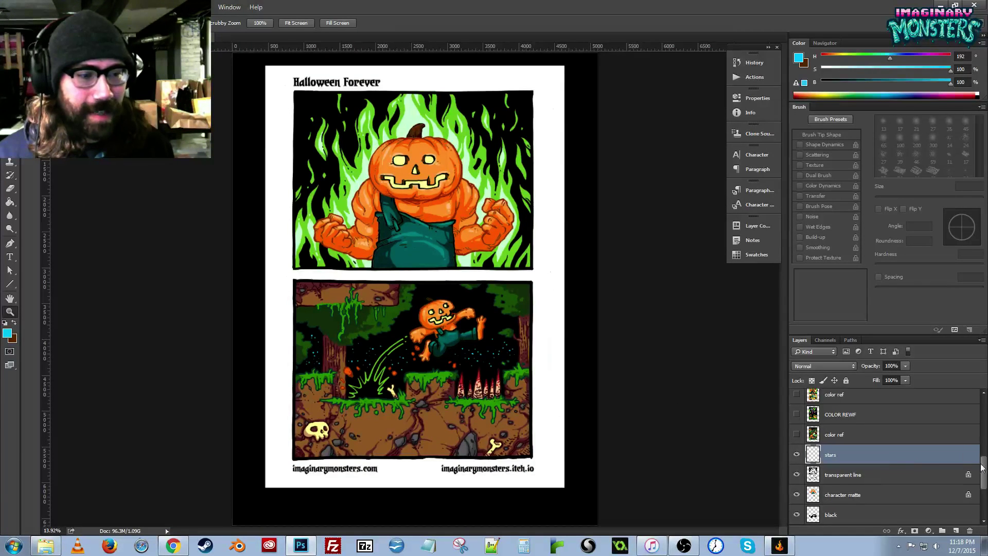
# Save the comic file and select the page area inside the black border on the MATTE layer.
pyautogui.moveTo(981, 467); pyautogui.dragTo(979, 416)
pyautogui.click(829, 407)
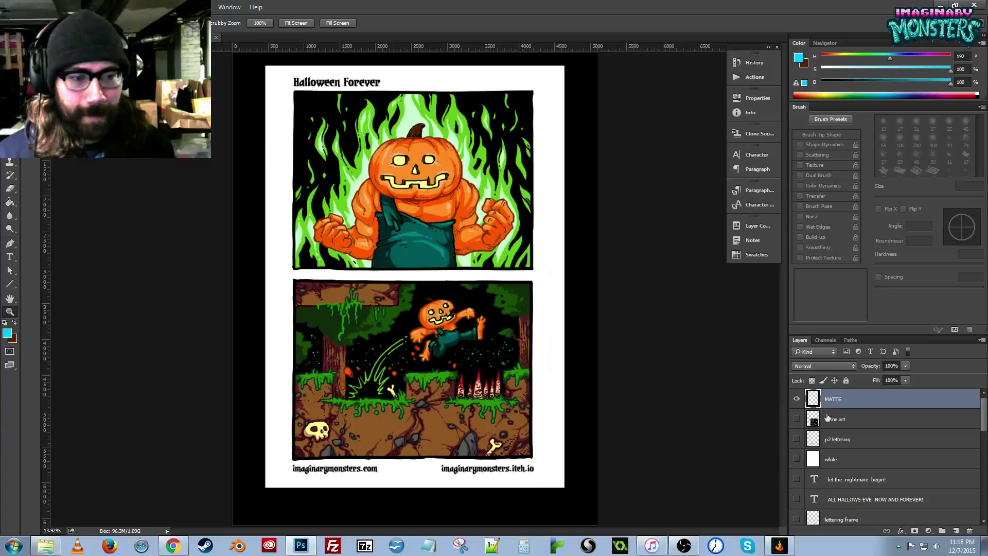
pyautogui.hotkey('ctrl', 's')
pyautogui.press('w')
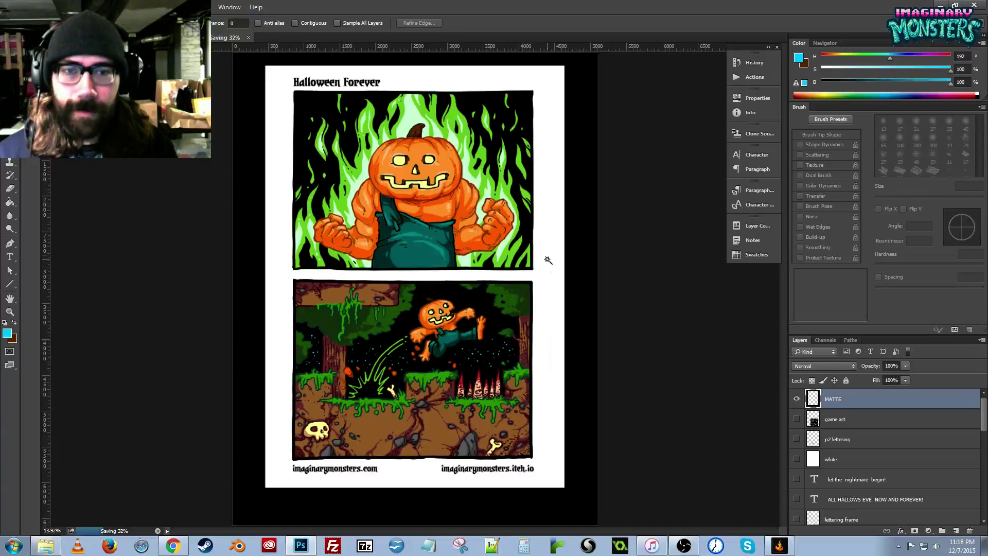
pyautogui.click(547, 260)
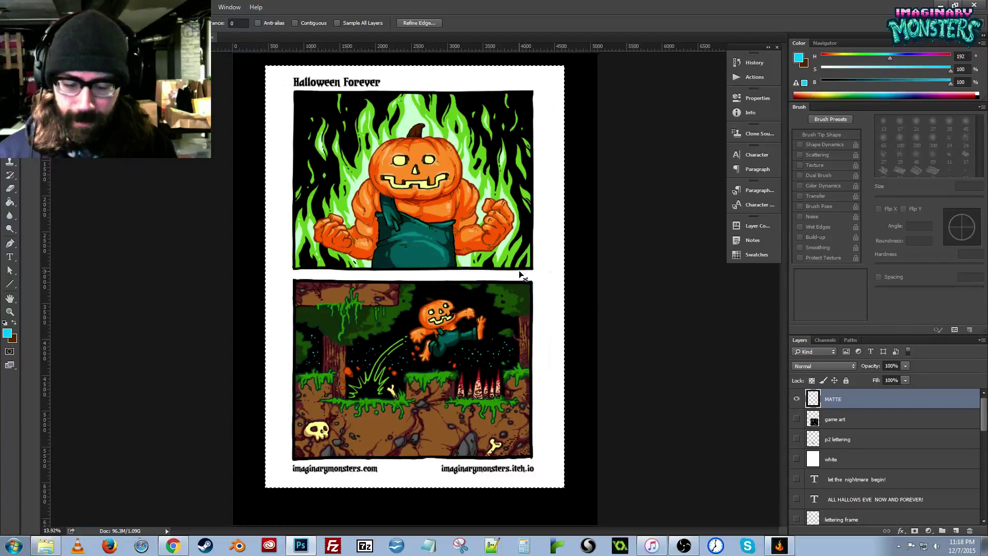
# Copy the selected page merged from all visible layers, paste it into a new document and merge it into the background.
pyautogui.hotkey('ctrl', 'shift', 'c')
pyautogui.hotkey('ctrl', 'n')
pyautogui.press('Return')
pyautogui.hotkey('ctrl', 'v')
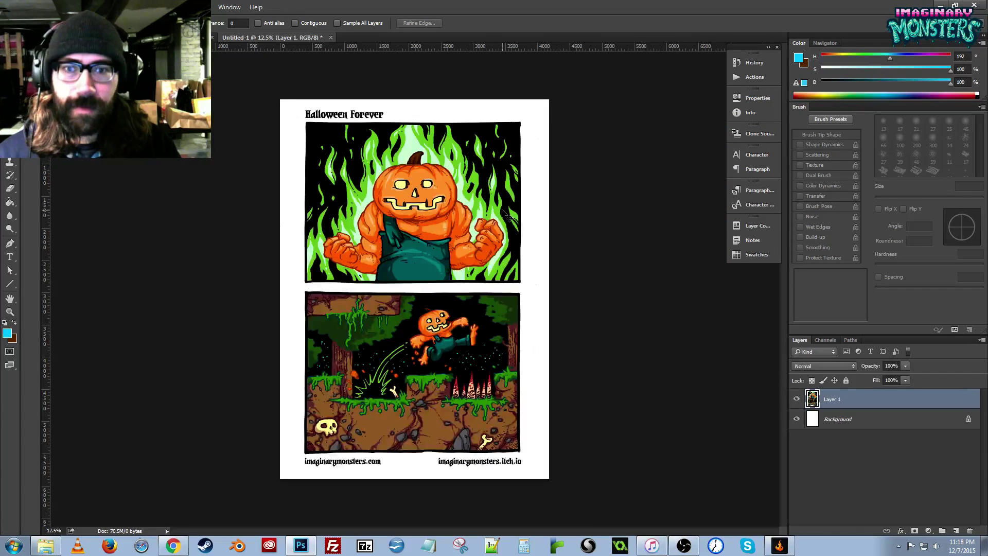
pyautogui.hotkey('ctrl', 'e')
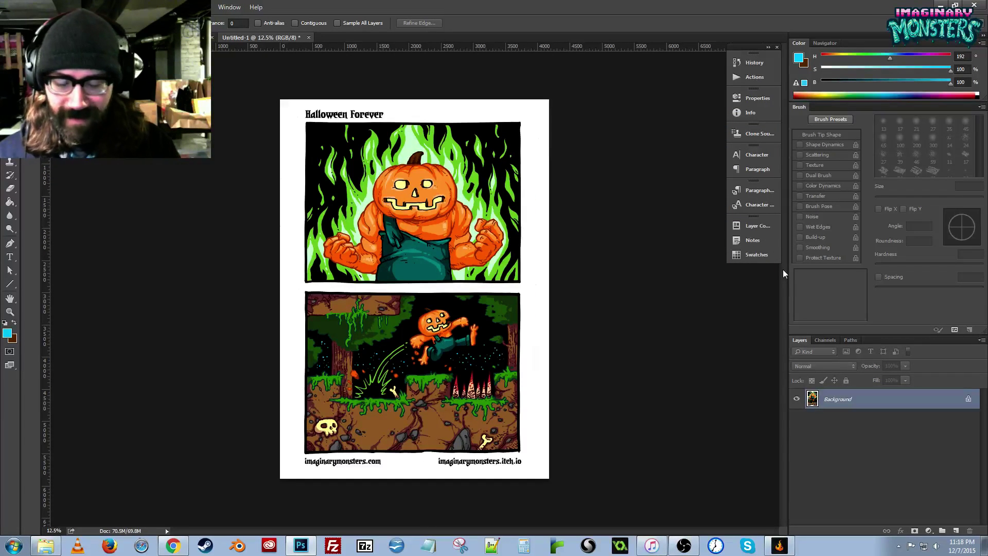
pyautogui.hotkey('ctrl', 'alt', 'i')
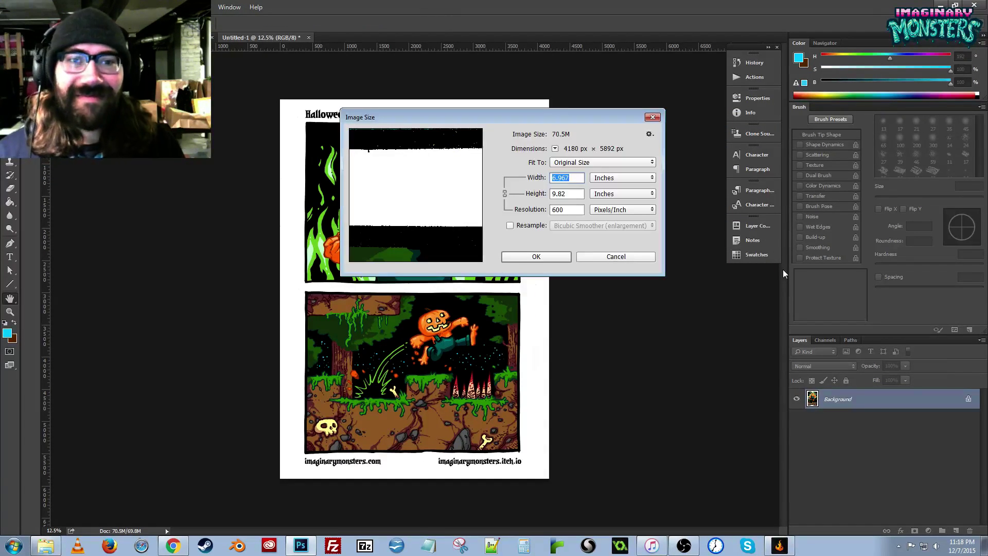
pyautogui.click(613, 178)
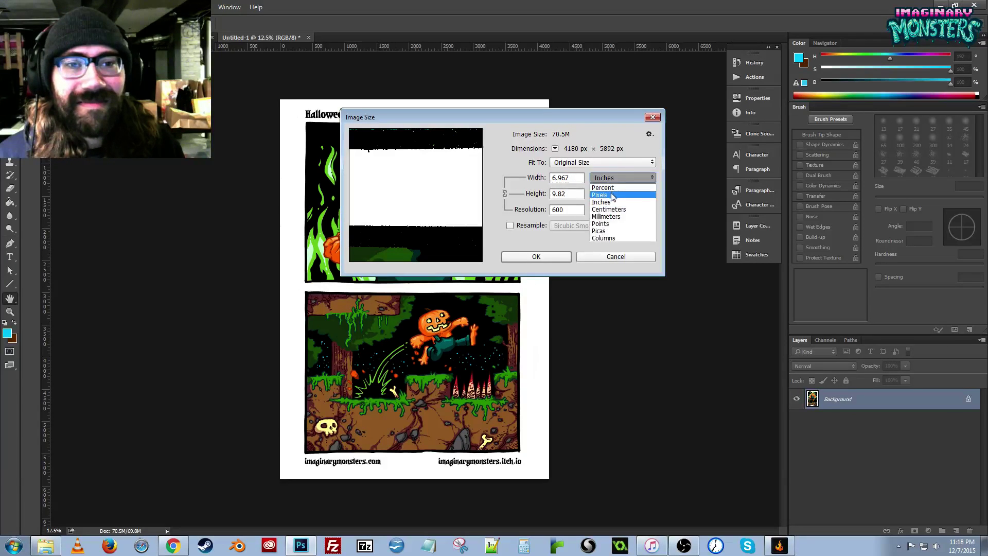
pyautogui.click(613, 196)
pyautogui.moveTo(574, 178); pyautogui.dragTo(541, 187)
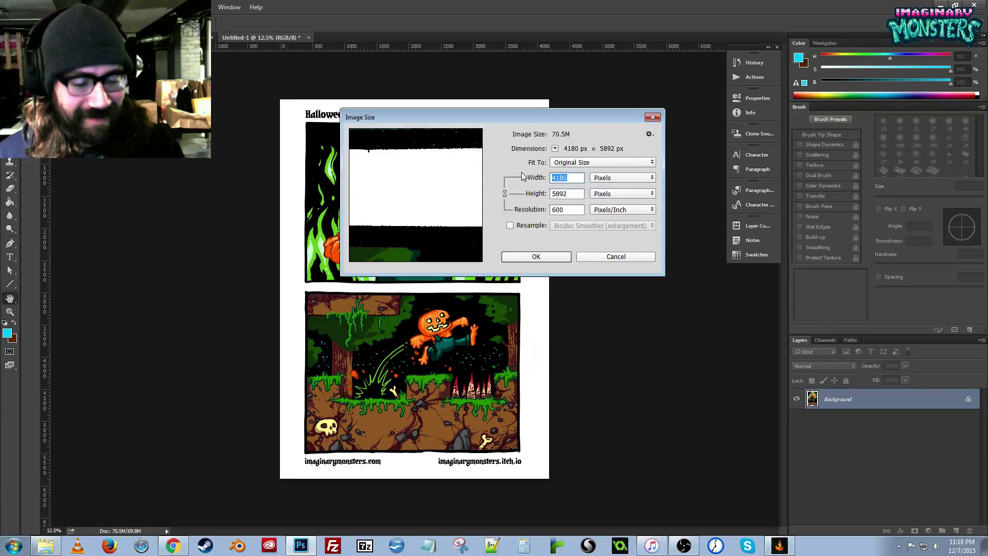
pyautogui.write('700')
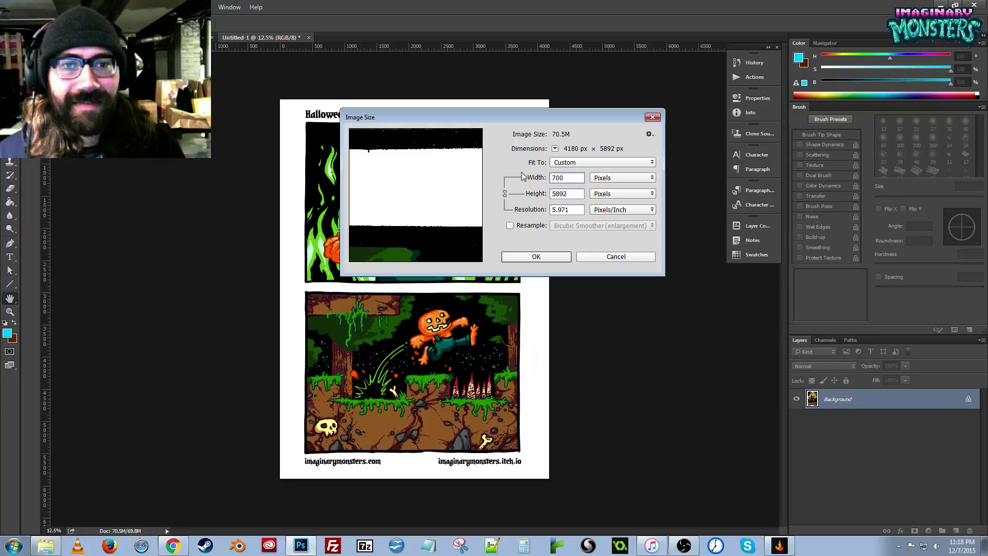
pyautogui.click(510, 226)
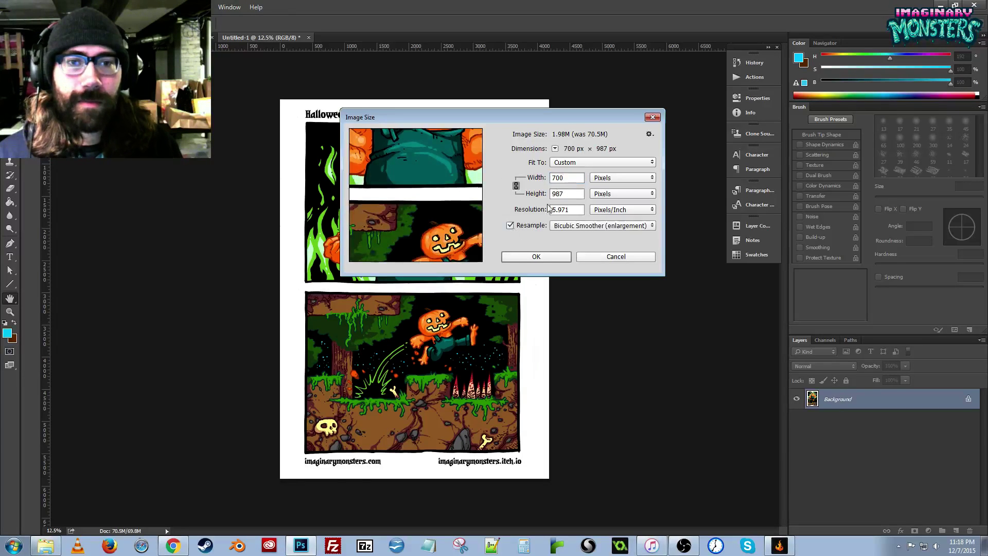
pyautogui.click(511, 227)
pyautogui.click(511, 226)
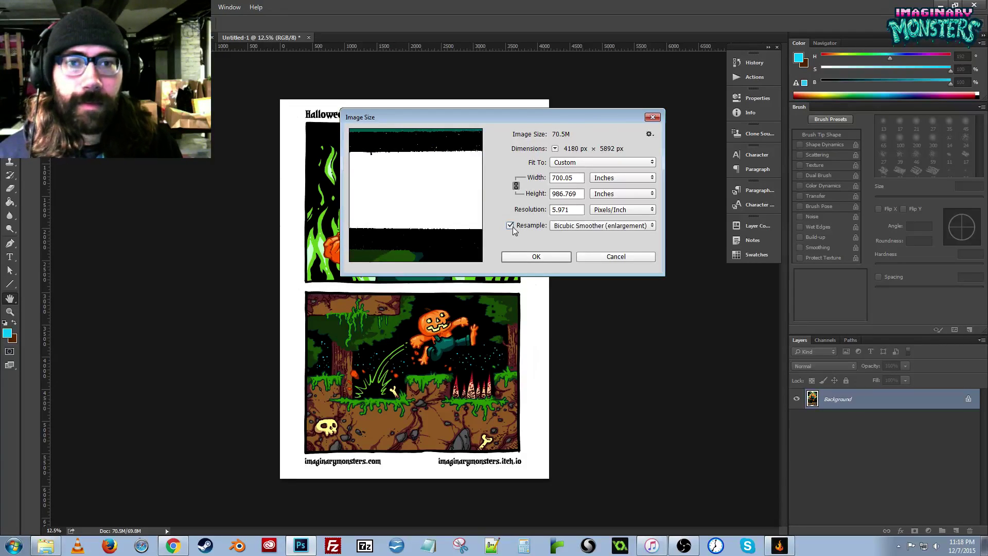
pyautogui.click(602, 178)
pyautogui.click(603, 191)
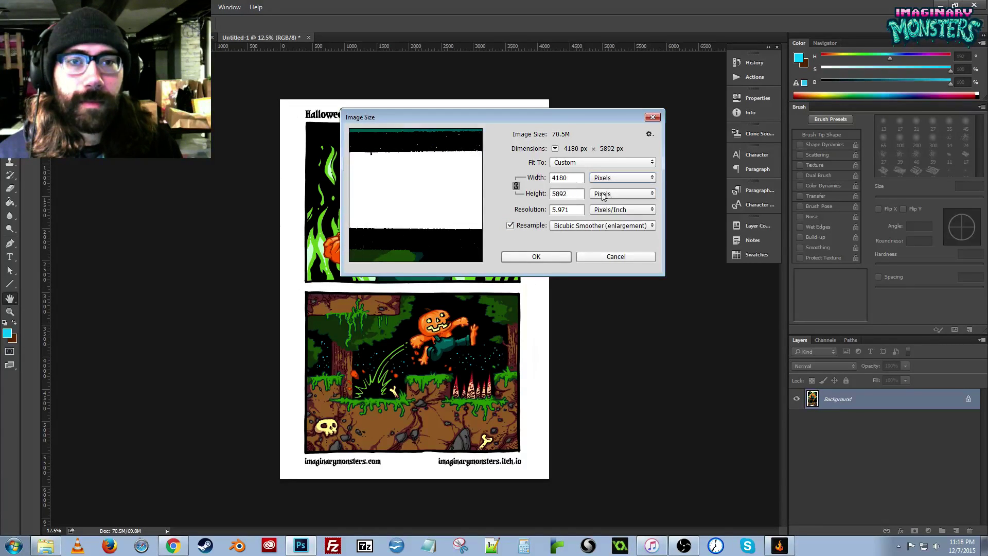
pyautogui.doubleClick(574, 178)
pyautogui.write('700')
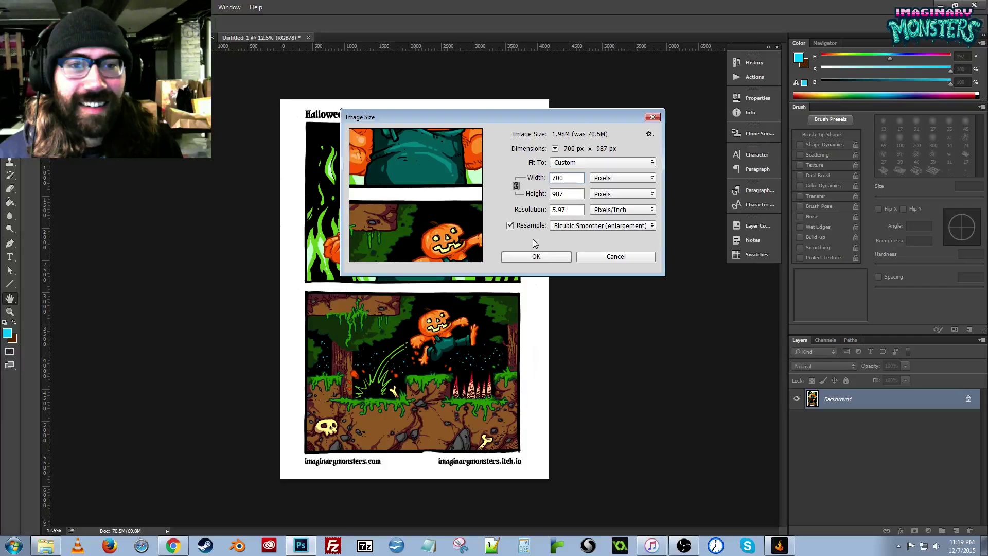
pyautogui.click(538, 256)
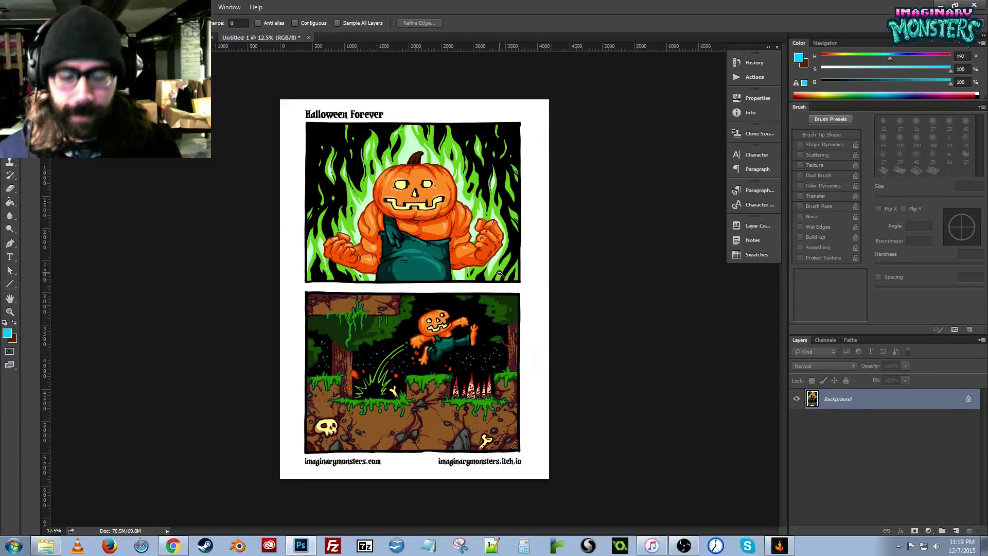
# Resize the flattened page copy to 700 pixels wide with resampling on and proportions kept.
pyautogui.hotkey('ctrl', 'alt', 'i')
pyautogui.click(518, 227)
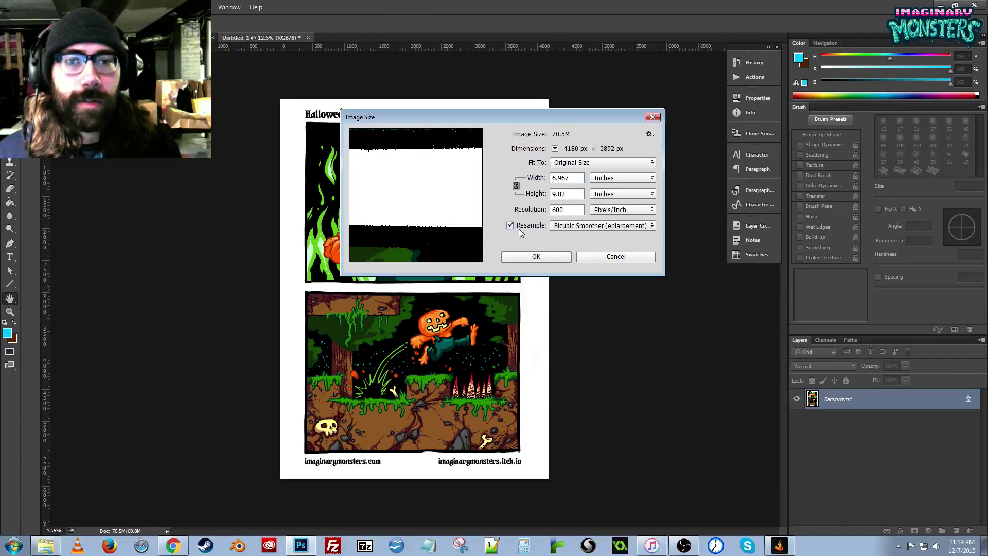
pyautogui.doubleClick(568, 210)
pyautogui.doubleClick(578, 178)
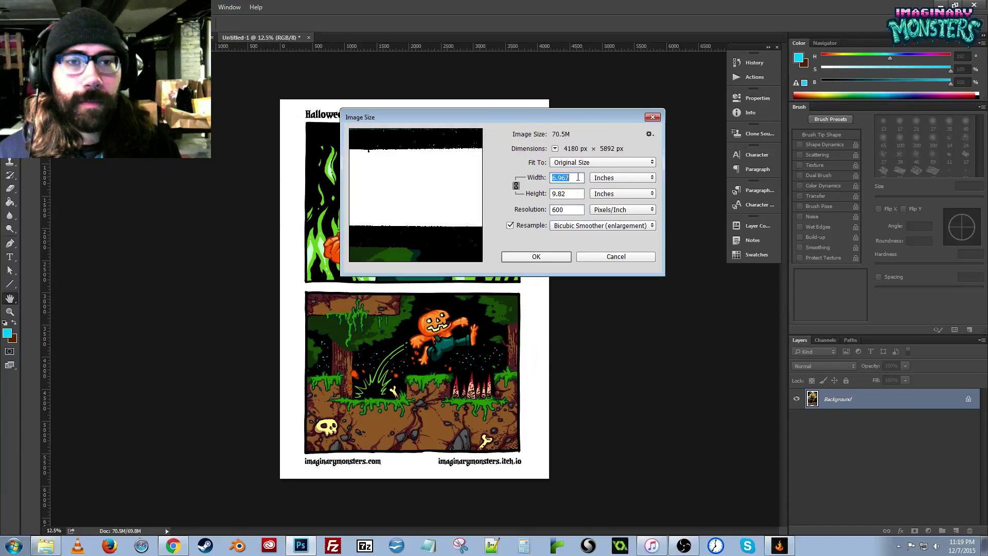
pyautogui.click(614, 178)
pyautogui.click(608, 195)
pyautogui.doubleClick(580, 178)
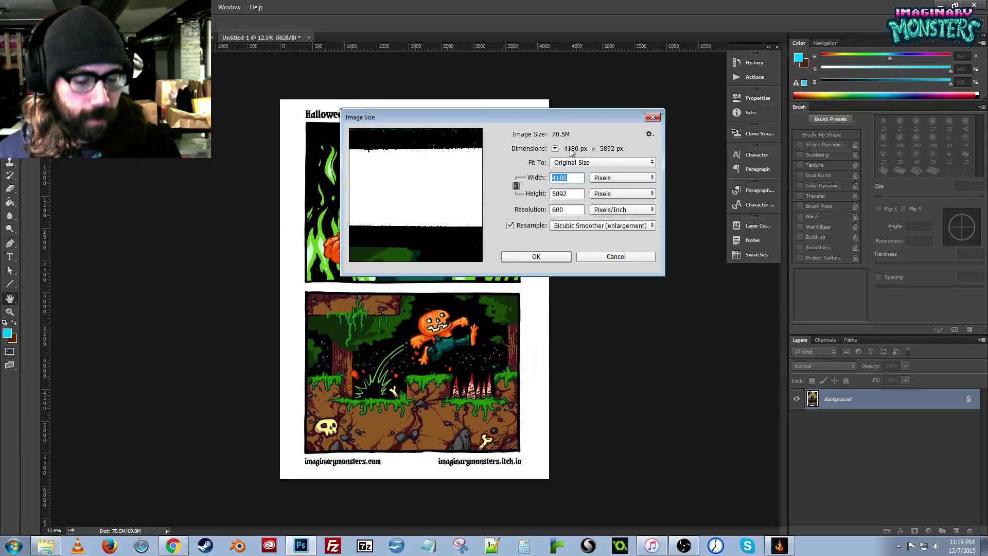
pyautogui.write('700')
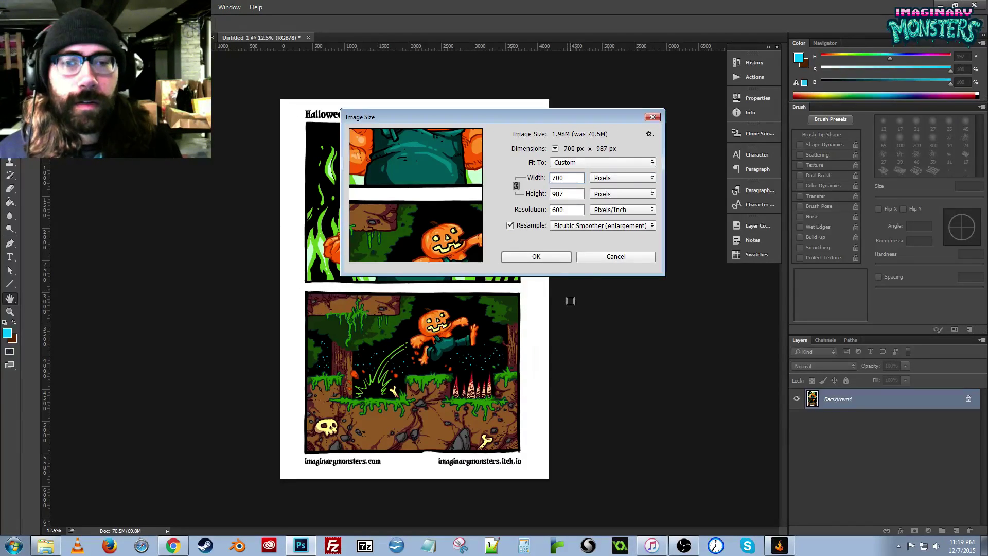
pyautogui.click(553, 257)
# Set the page copy's resolution to 72 pixels per inch with resampling off.
pyautogui.hotkey('ctrl', 'alt', 'i')
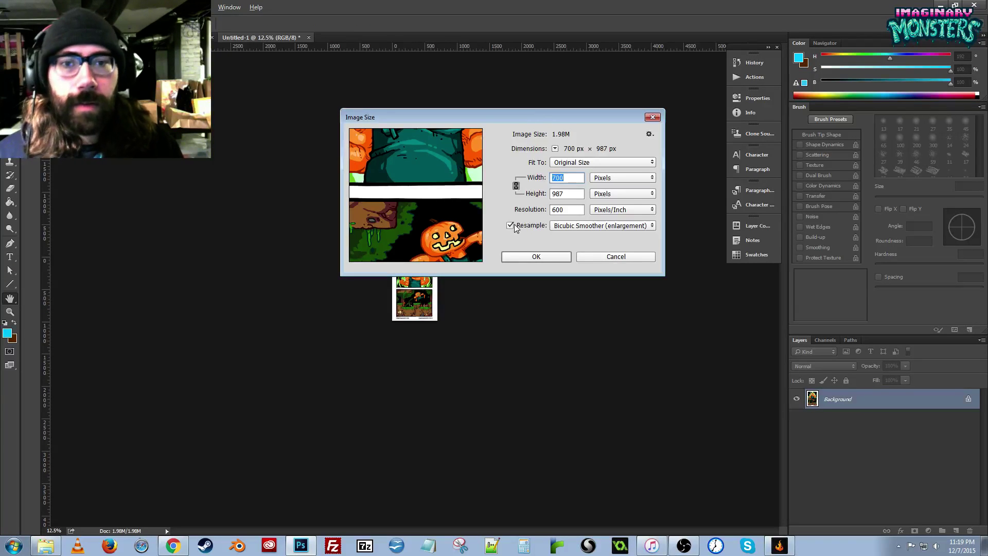
pyautogui.click(510, 225)
pyautogui.write('72')
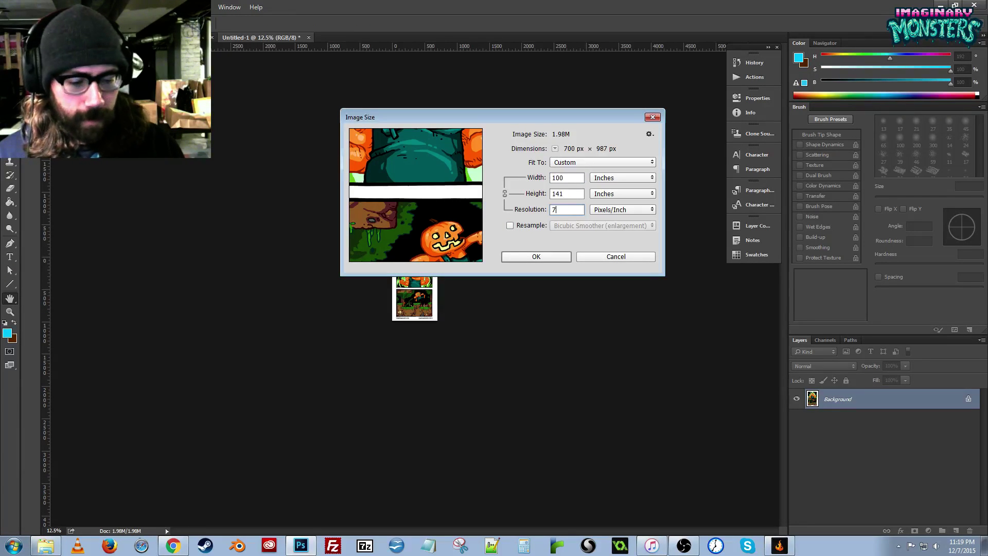
pyautogui.click(536, 256)
# Examine both panels of the resized page at 100% zoom.
pyautogui.press('z')
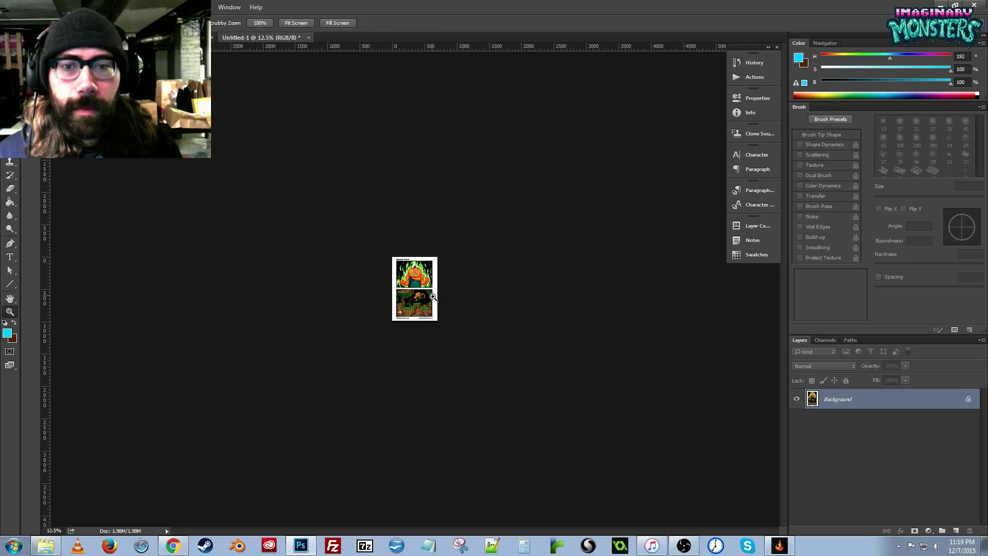
pyautogui.click(438, 300)
pyautogui.click(438, 301)
pyautogui.click(443, 304)
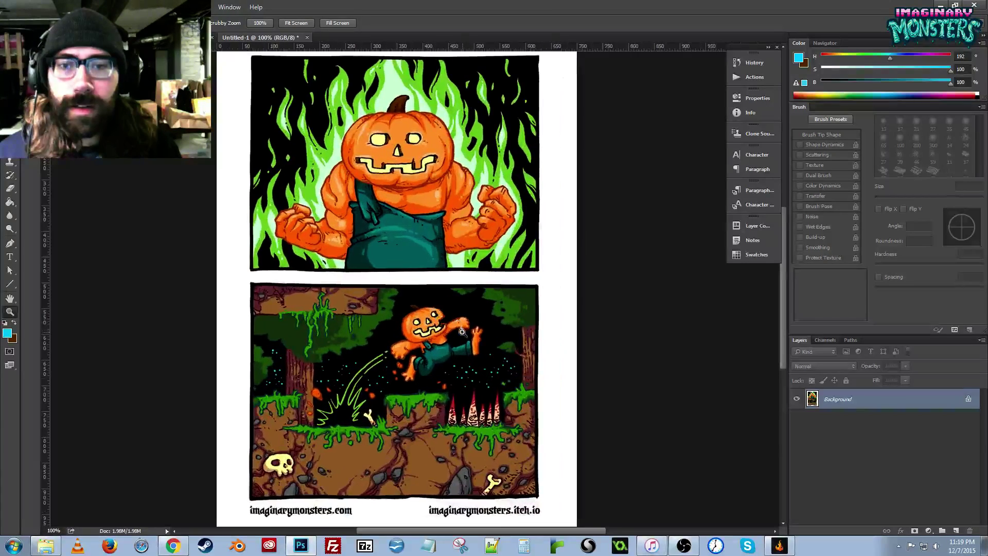
pyautogui.moveTo(470, 292); pyautogui.dragTo(464, 318)
pyautogui.click(466, 294)
pyautogui.keyDown('alt'); pyautogui.click(464, 305); pyautogui.keyUp('alt')
# Start saving the resized page copy and choose Documents\webcomic\HalloweenForever_comic on Local Disk (E:) as the destination folder.
pyautogui.hotkey('ctrl', 's')
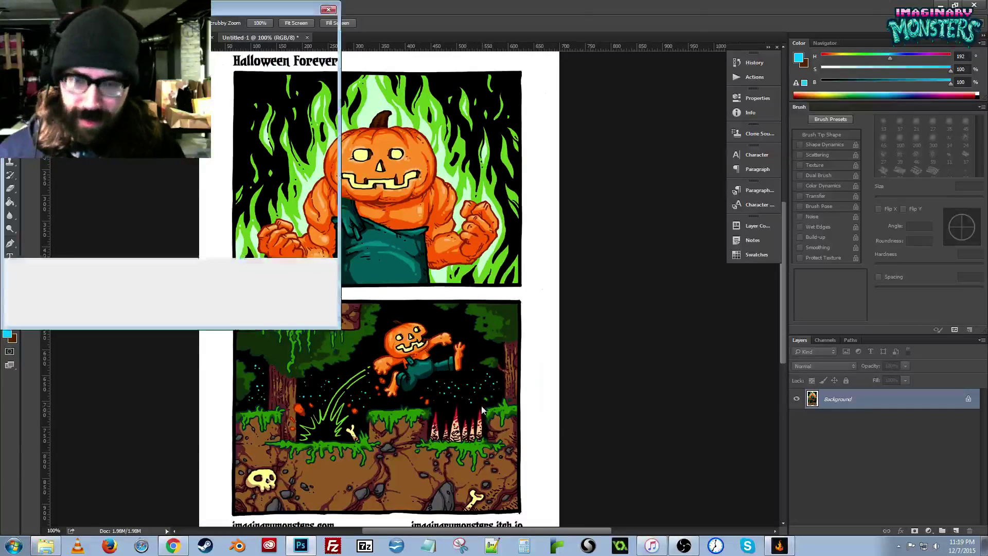
pyautogui.click(183, 252)
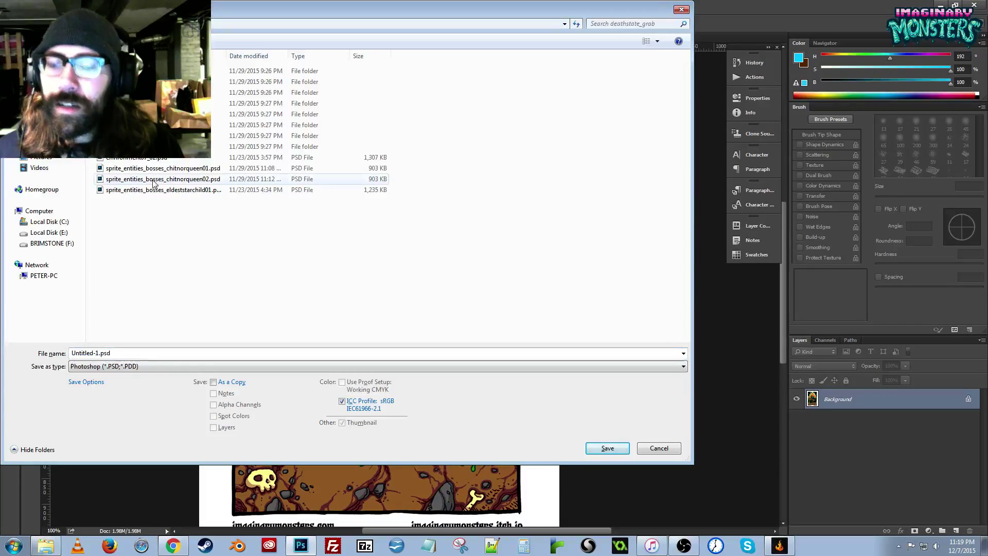
pyautogui.press('BackSpace')
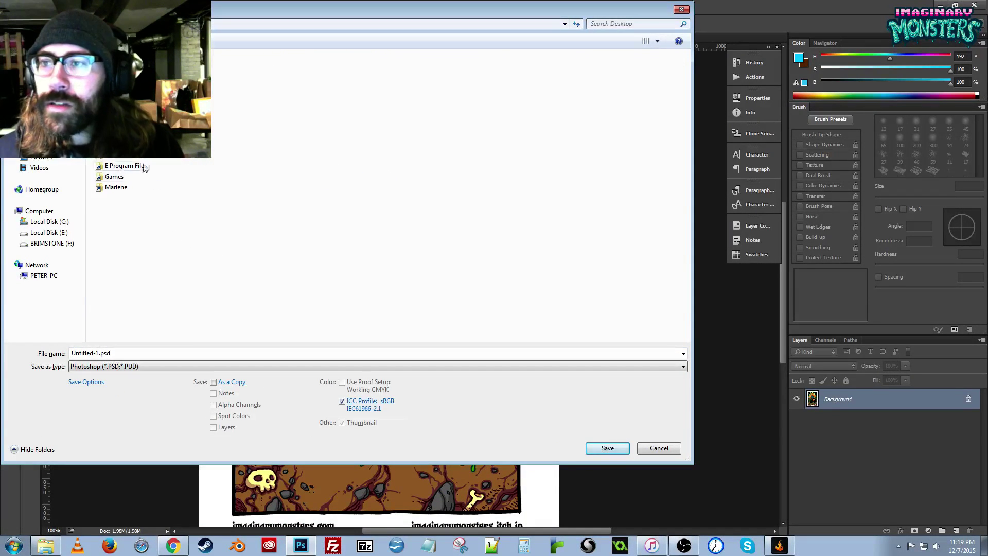
pyautogui.click(49, 232)
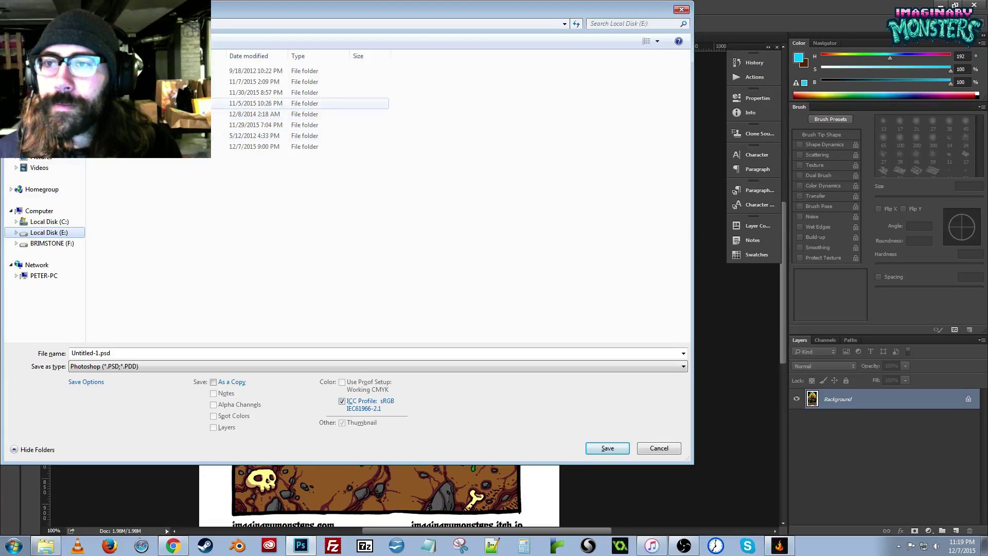
pyautogui.click(123, 82)
pyautogui.doubleClick(154, 81)
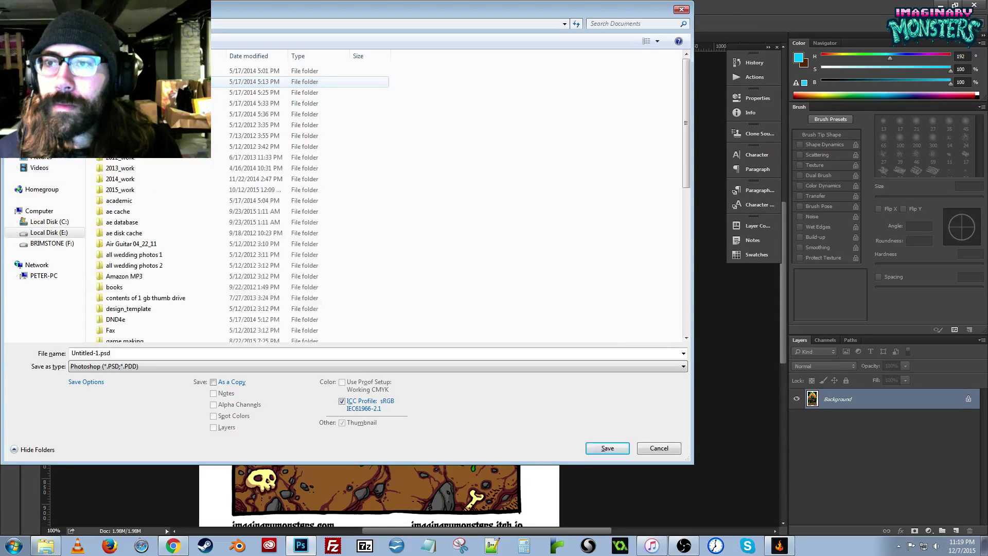
pyautogui.scroll(-10, 672, 153)
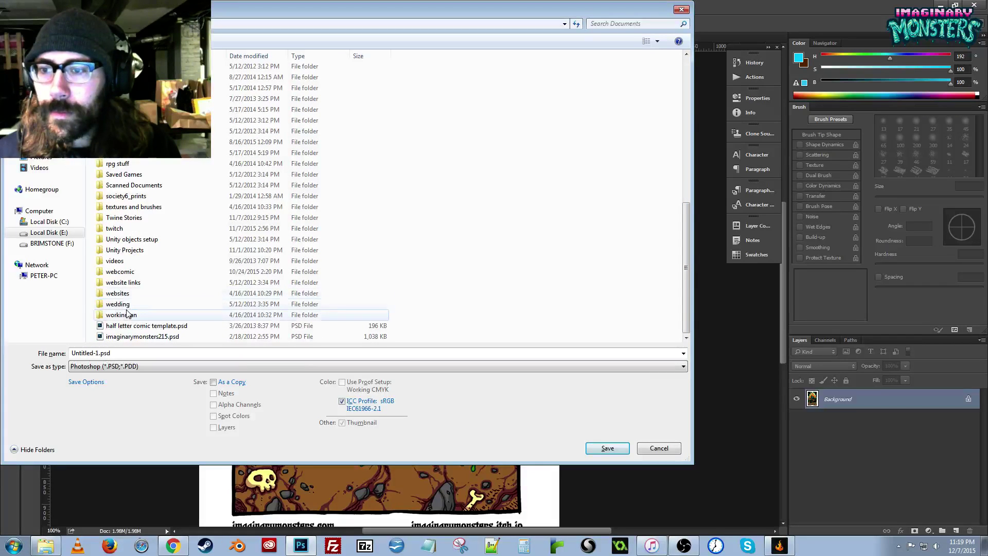
pyautogui.doubleClick(123, 272)
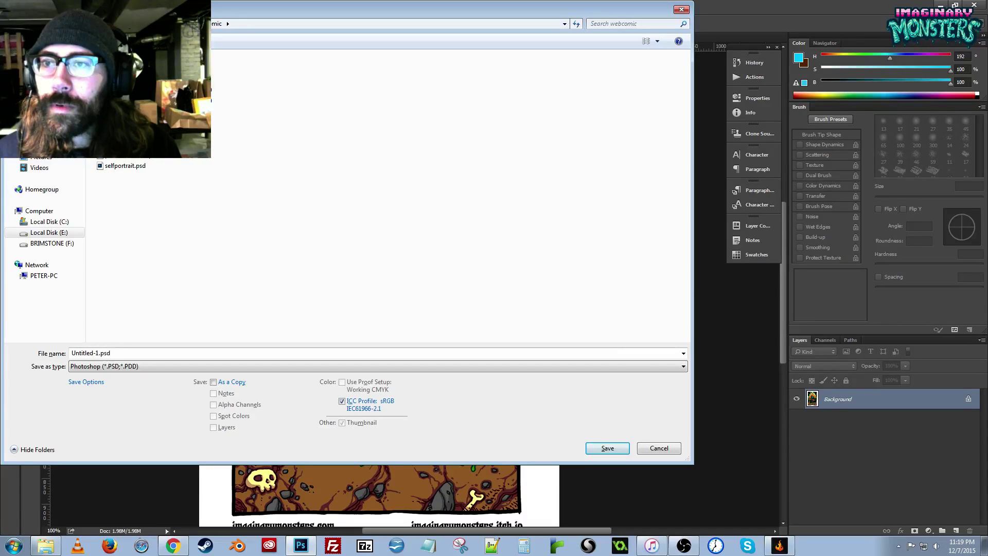
pyautogui.doubleClick(138, 69)
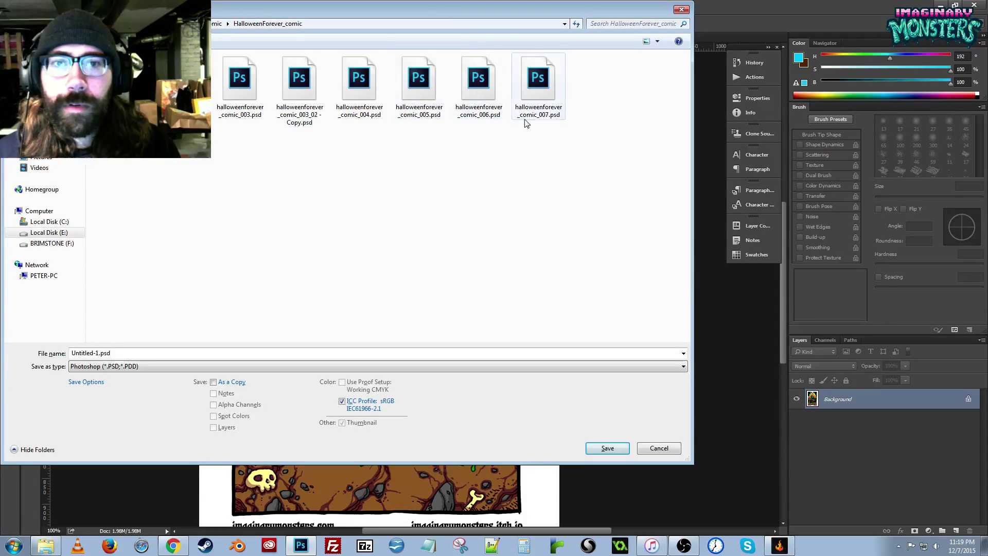
# Save the page copy in JPEG format as halloweenforever_comic_007.jpg, basing the name on the existing page 006 file.
pyautogui.click(181, 367)
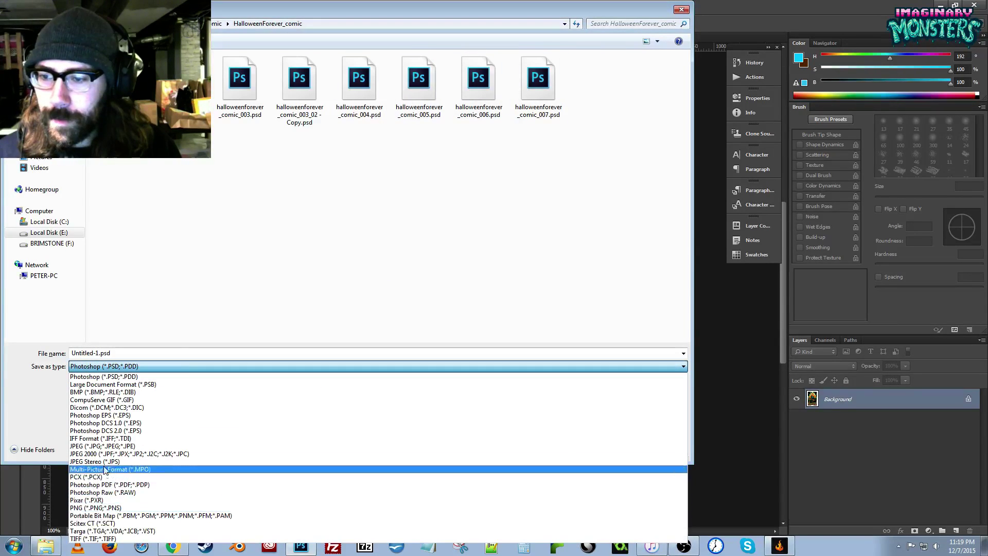
pyautogui.click(104, 446)
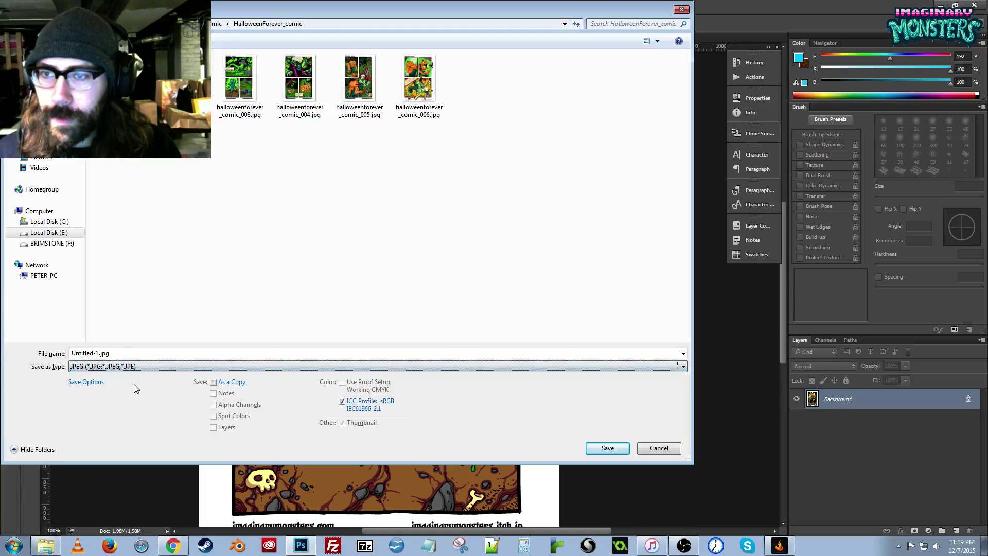
pyautogui.click(421, 92)
pyautogui.click(154, 353)
pyautogui.click(149, 353)
pyautogui.press('BackSpace')
pyautogui.write('5')
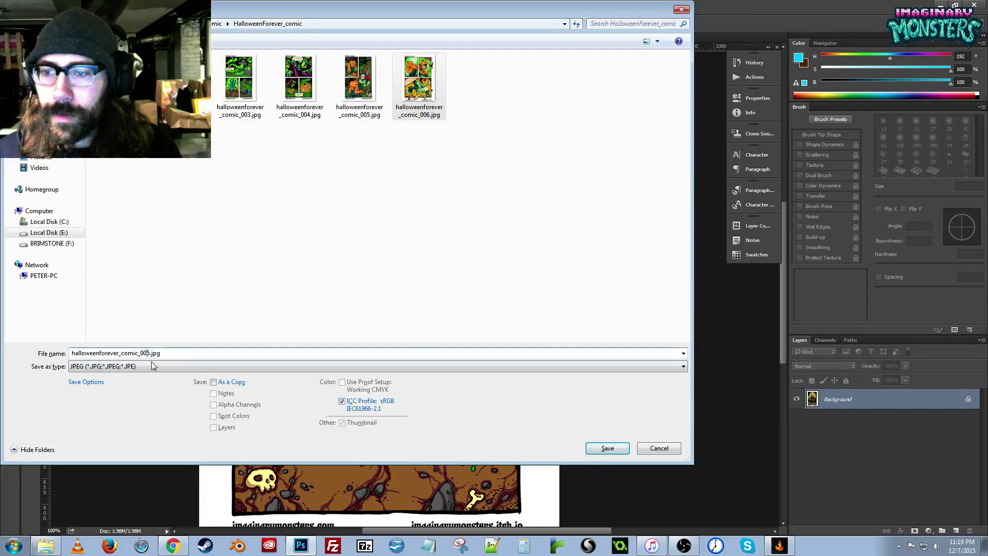
pyautogui.press('BackSpace')
pyautogui.write('7')
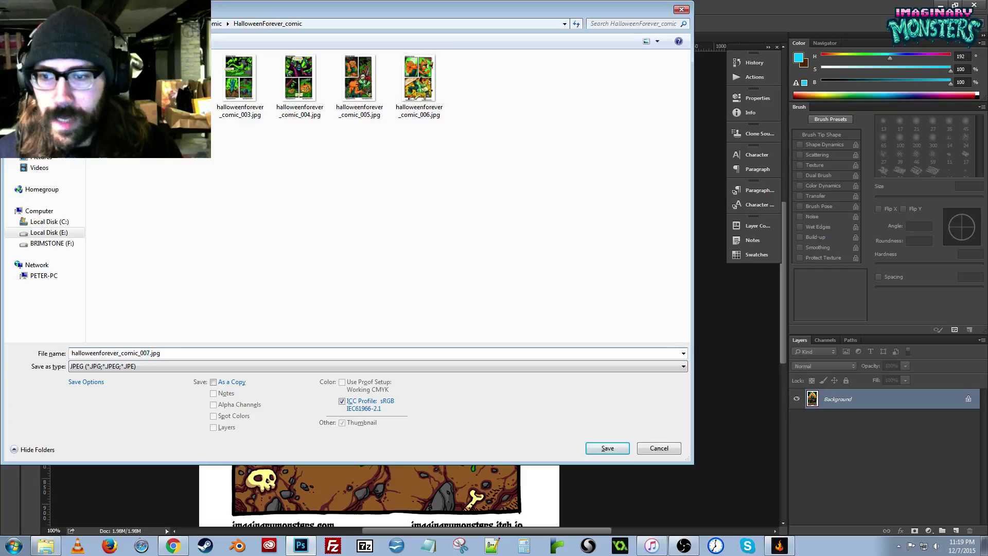
pyautogui.click(608, 449)
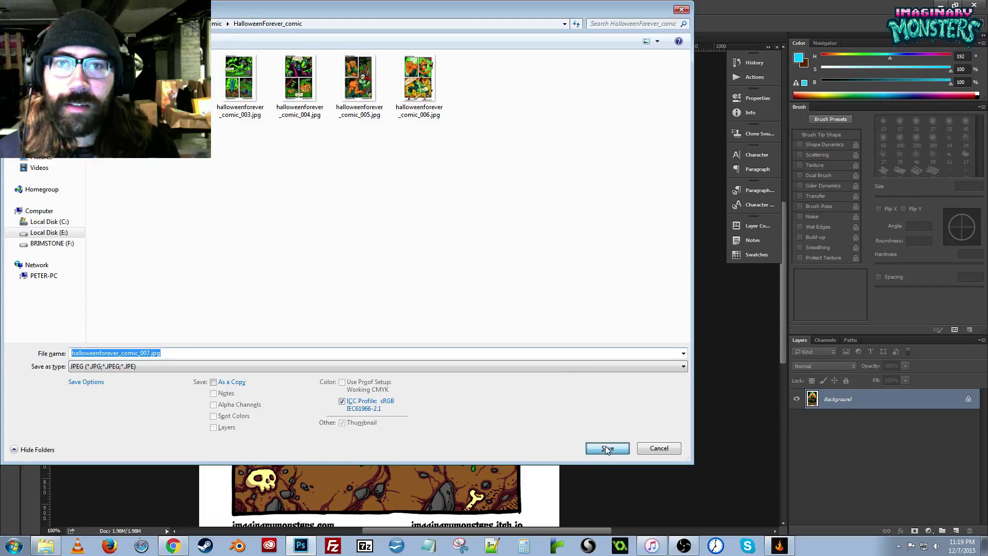
pyautogui.click(542, 149)
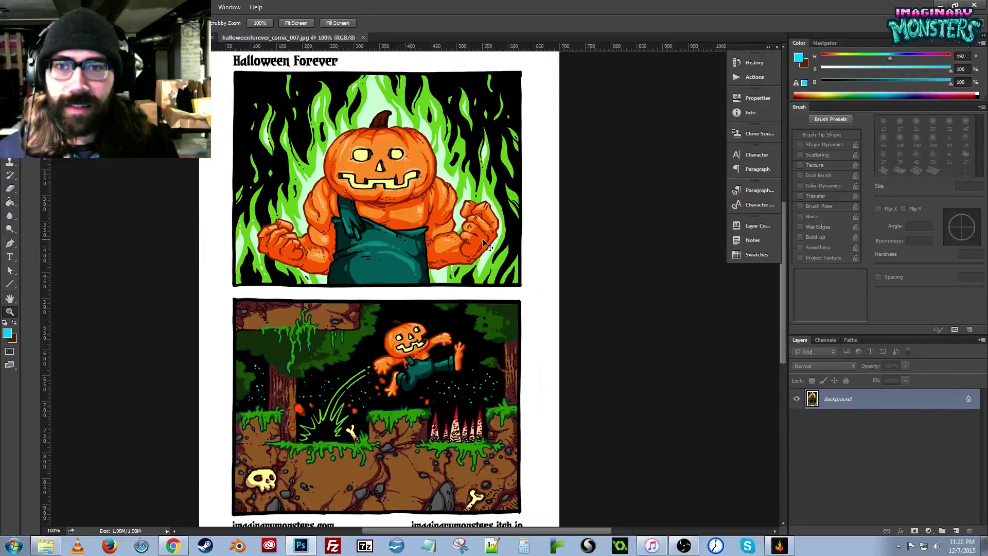
# Close the exported JPEG copy and the layered comic page document.
pyautogui.hotkey('ctrl', 'w')
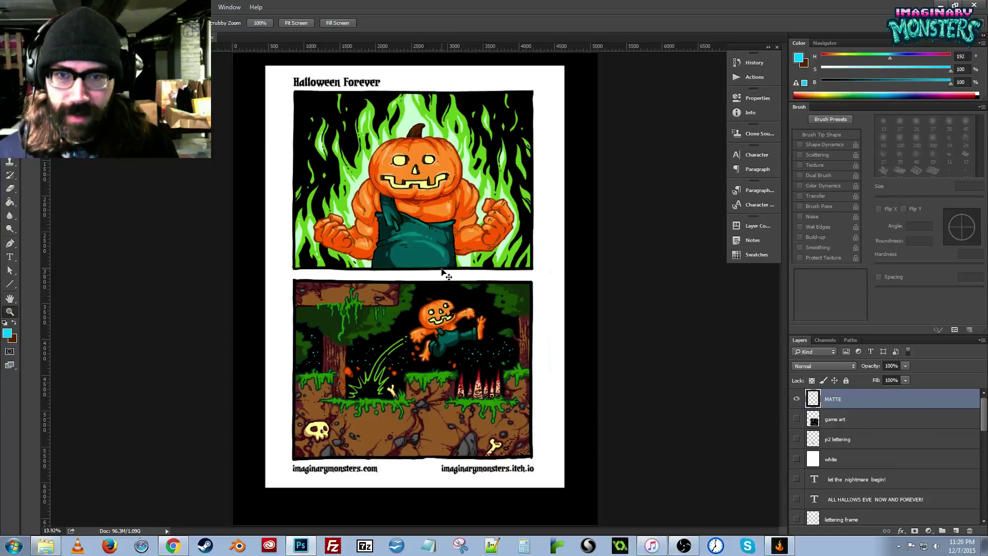
pyautogui.hotkey('ctrl', 'w')
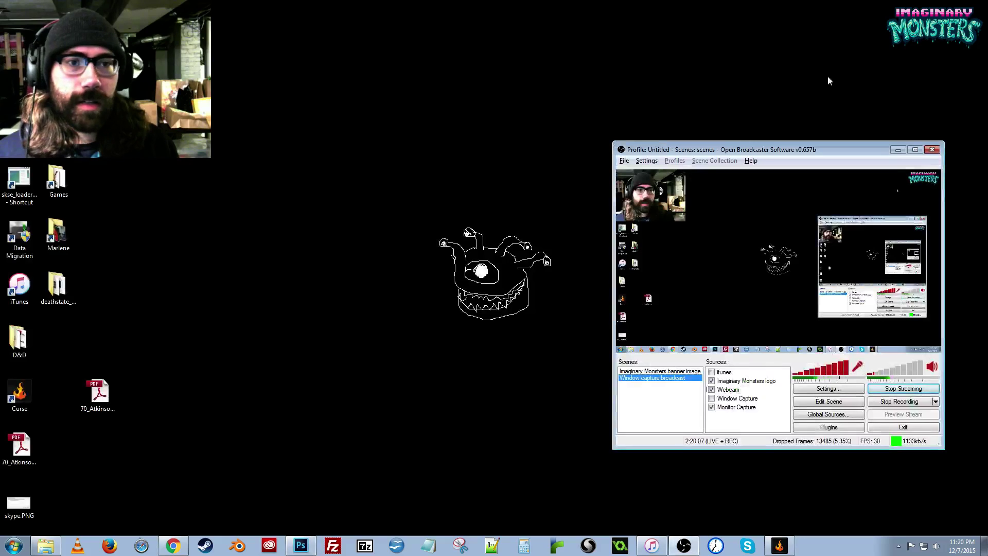
pyautogui.moveTo(710, 151); pyautogui.dragTo(588, 128)
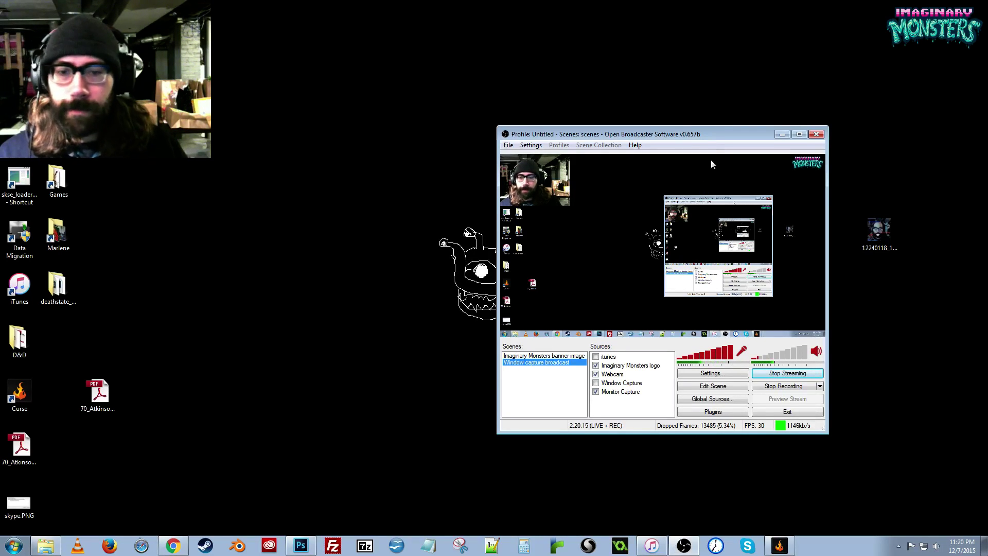
pyautogui.moveTo(672, 135); pyautogui.dragTo(679, 149)
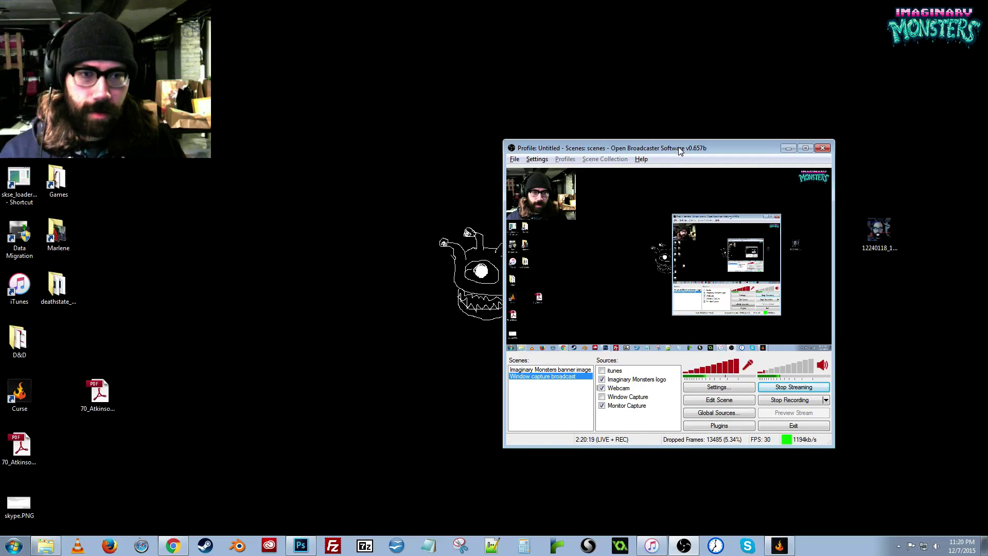